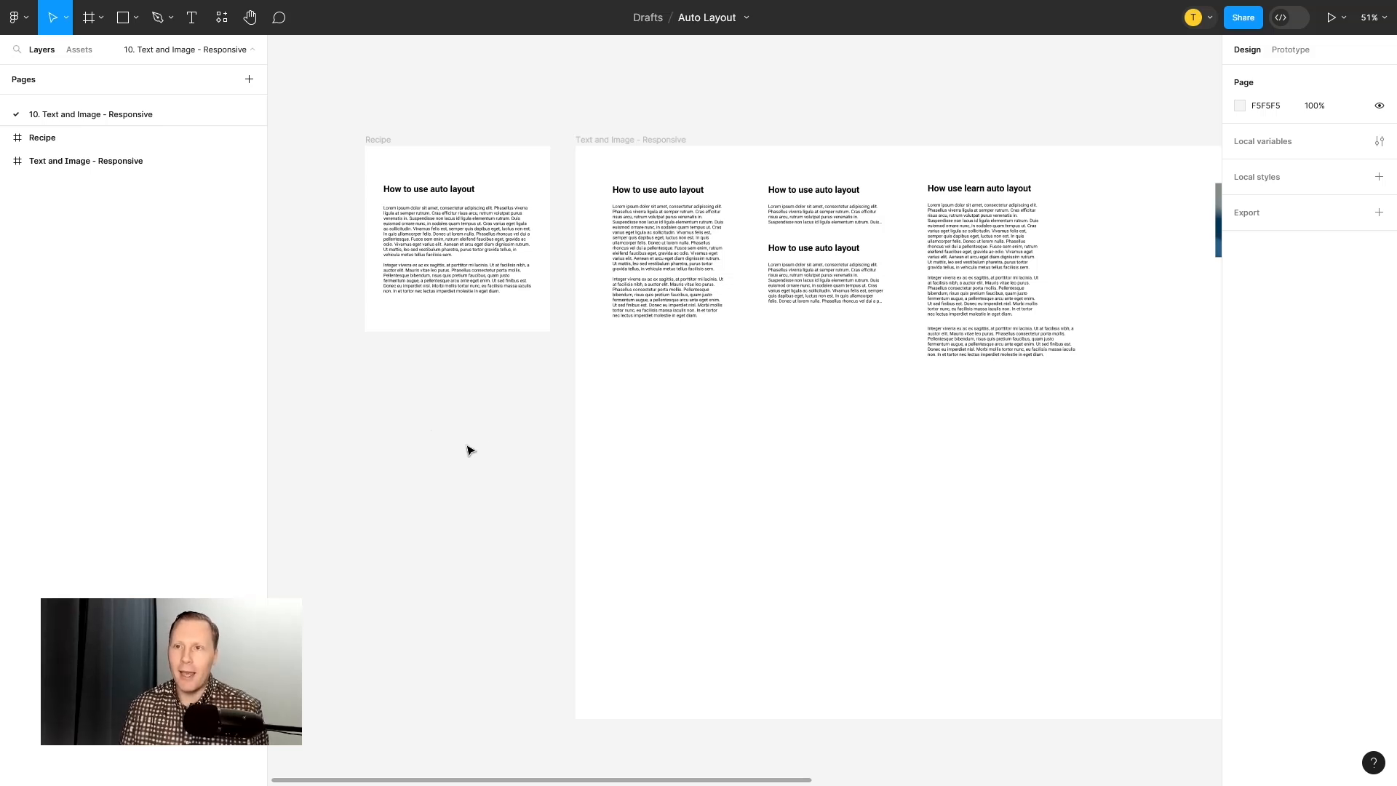
# Step: Examine the Recipe frame with its heading and body text, and the Text and Image - Responsive frame
pyautogui.click(382, 147)
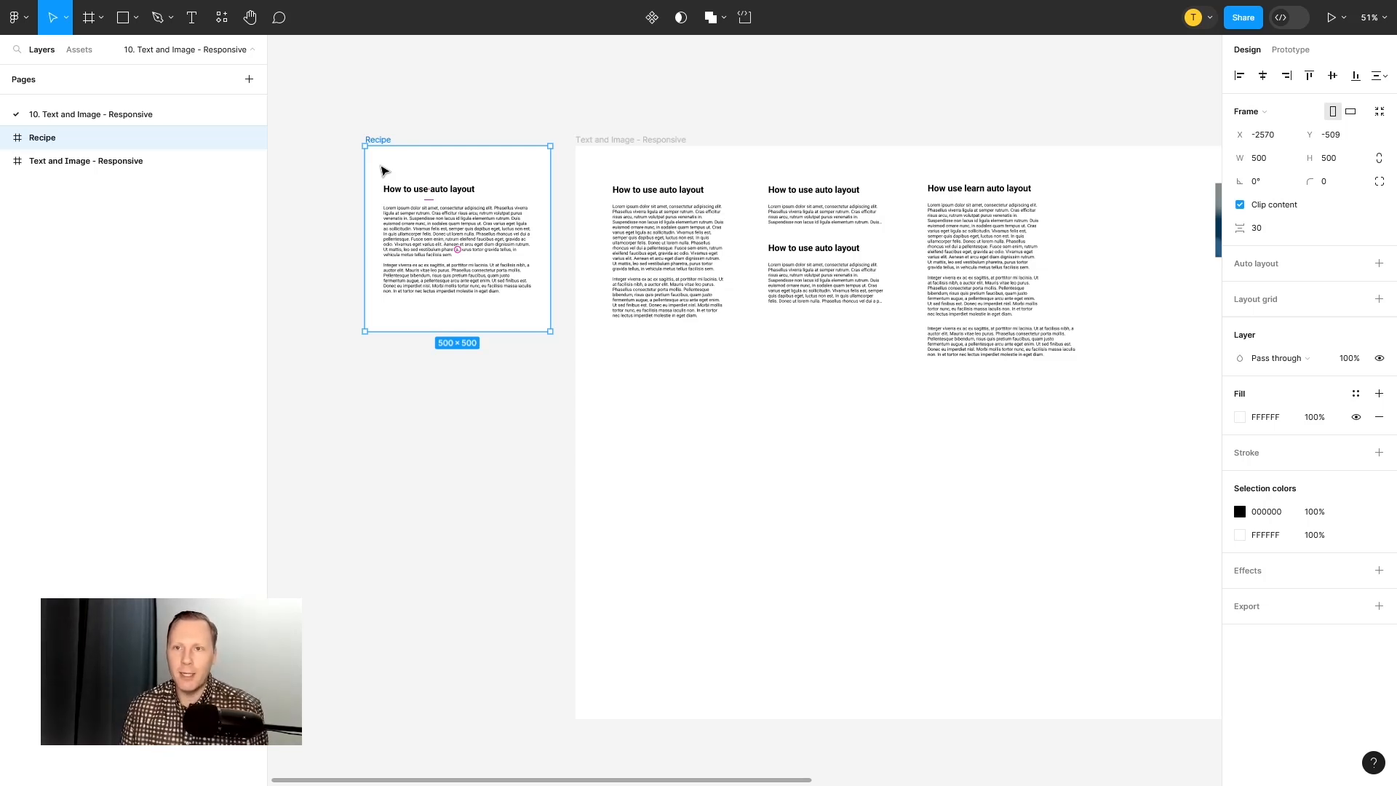
pyautogui.click(477, 224)
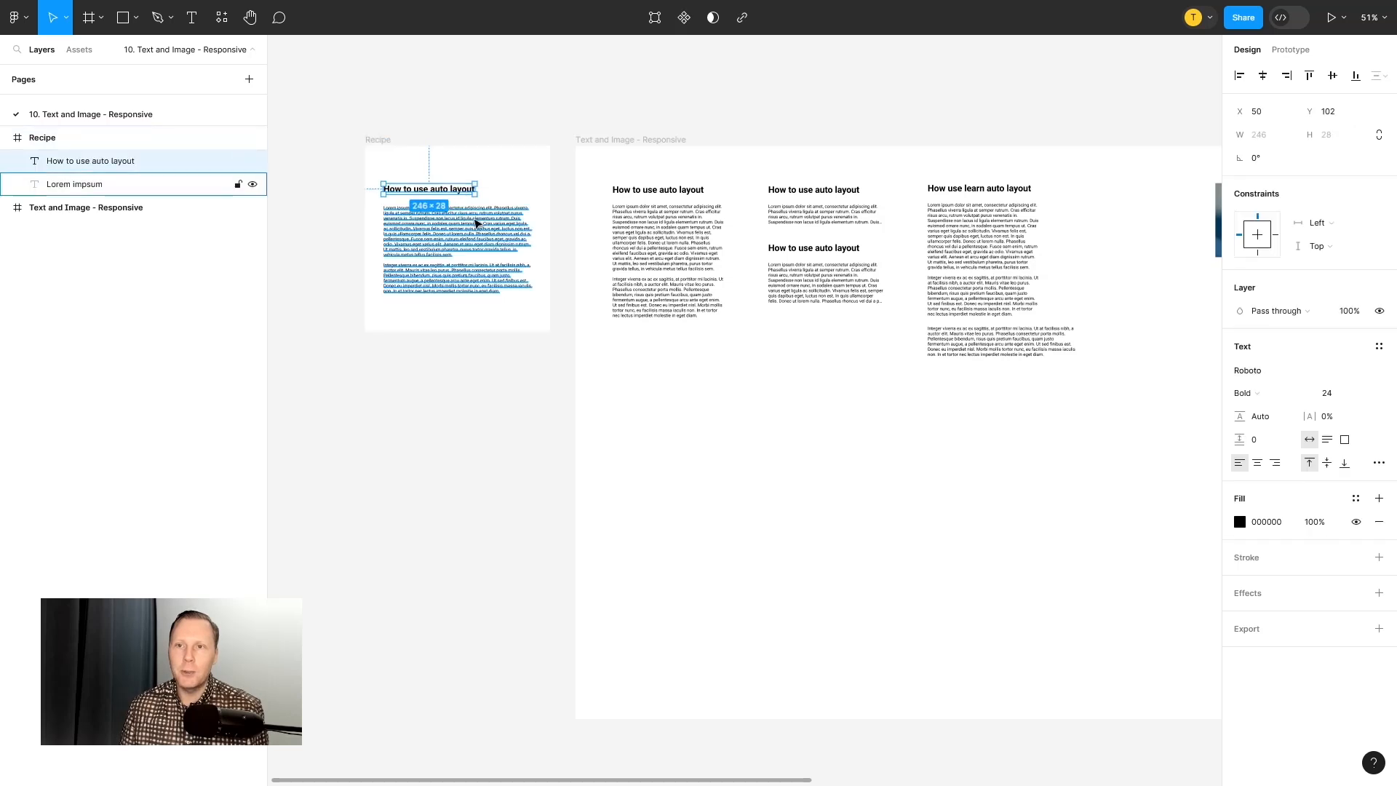
pyautogui.click(485, 327)
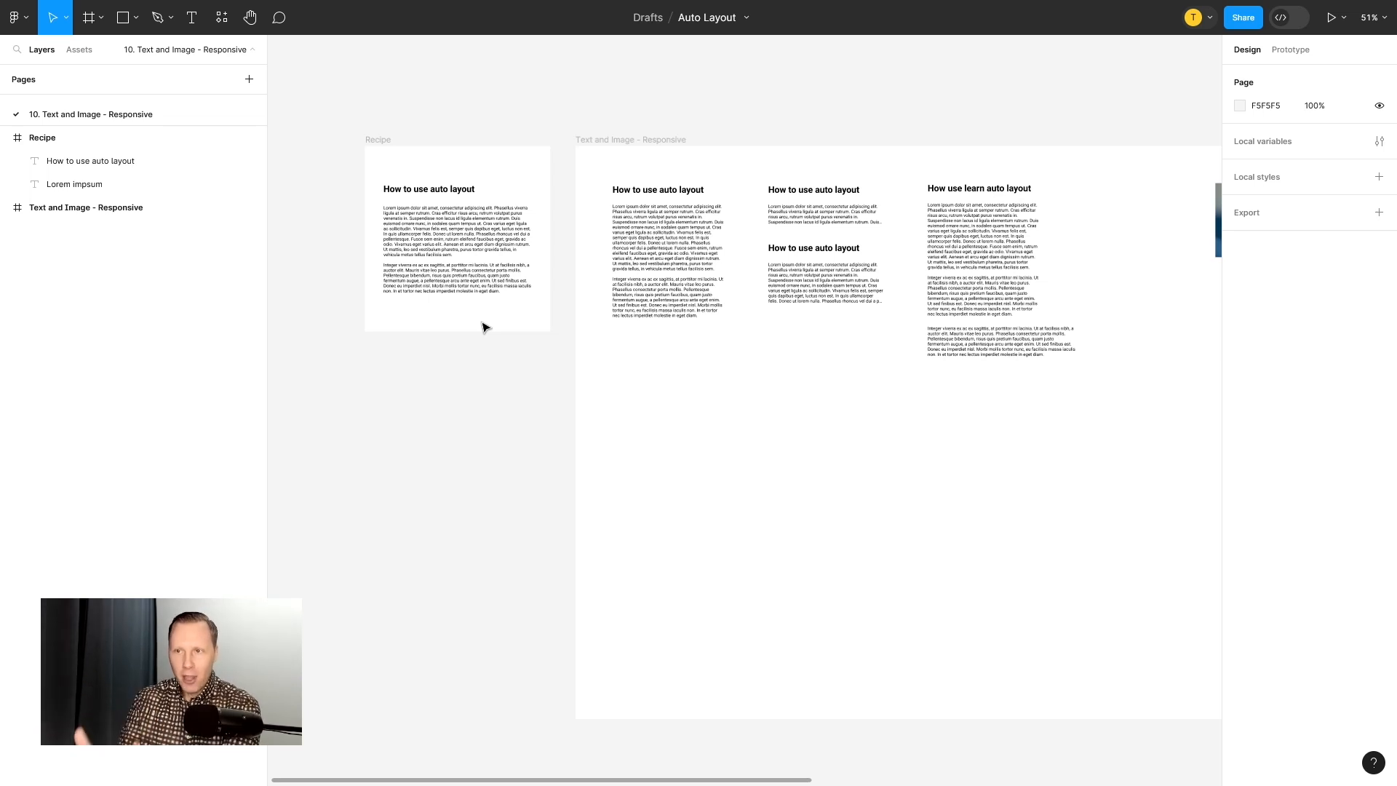
pyautogui.click(621, 139)
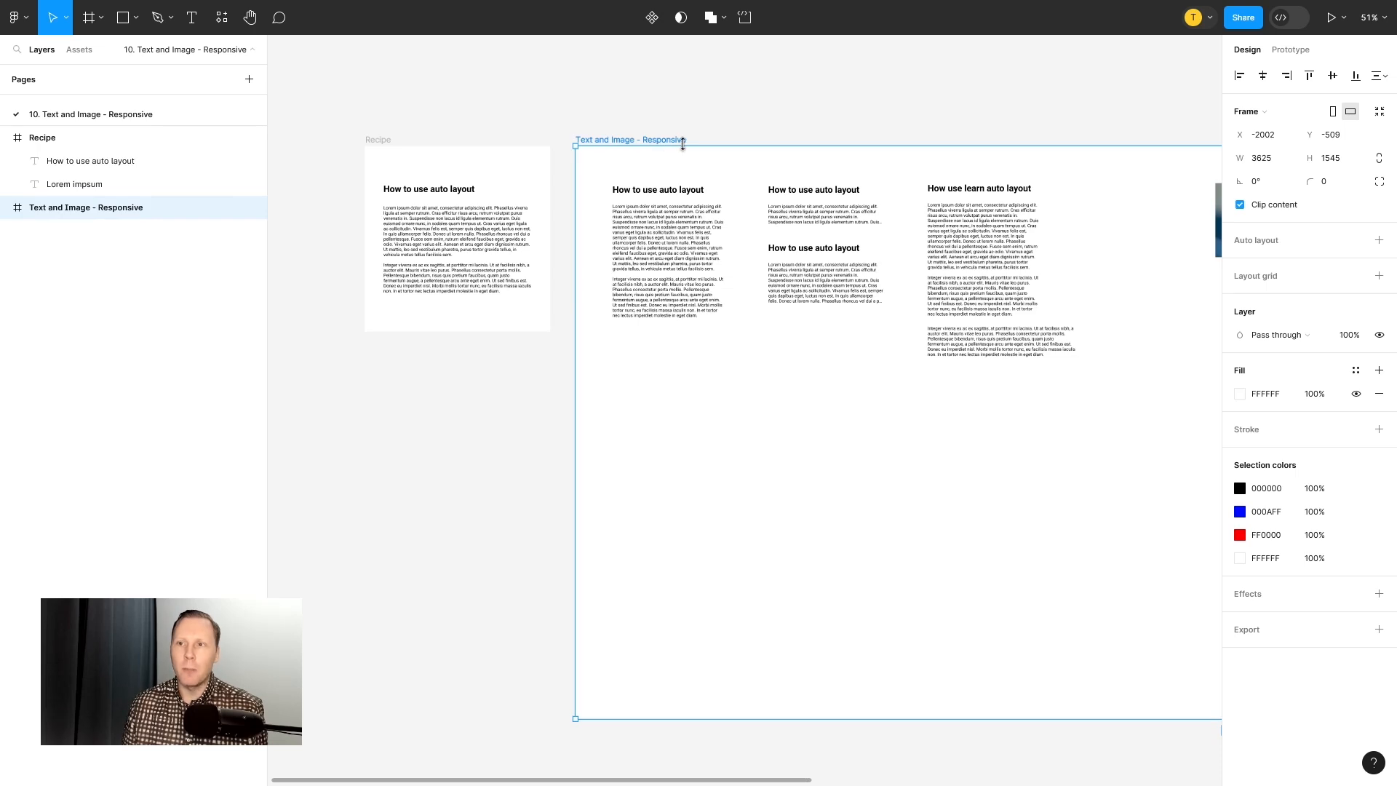
pyautogui.click(439, 388)
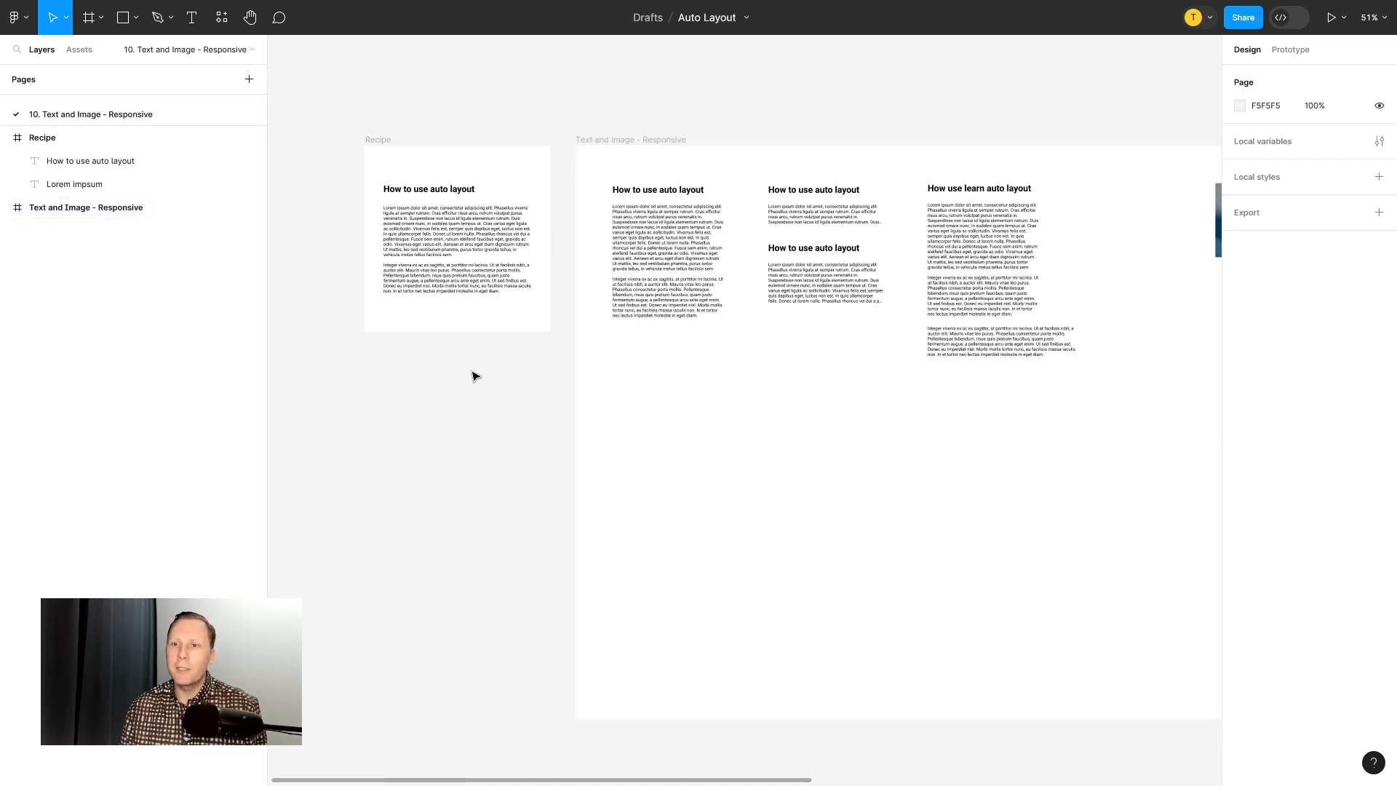
pyautogui.scroll(5, 495, 165)
pyautogui.hscroll(-5, 479, 237)
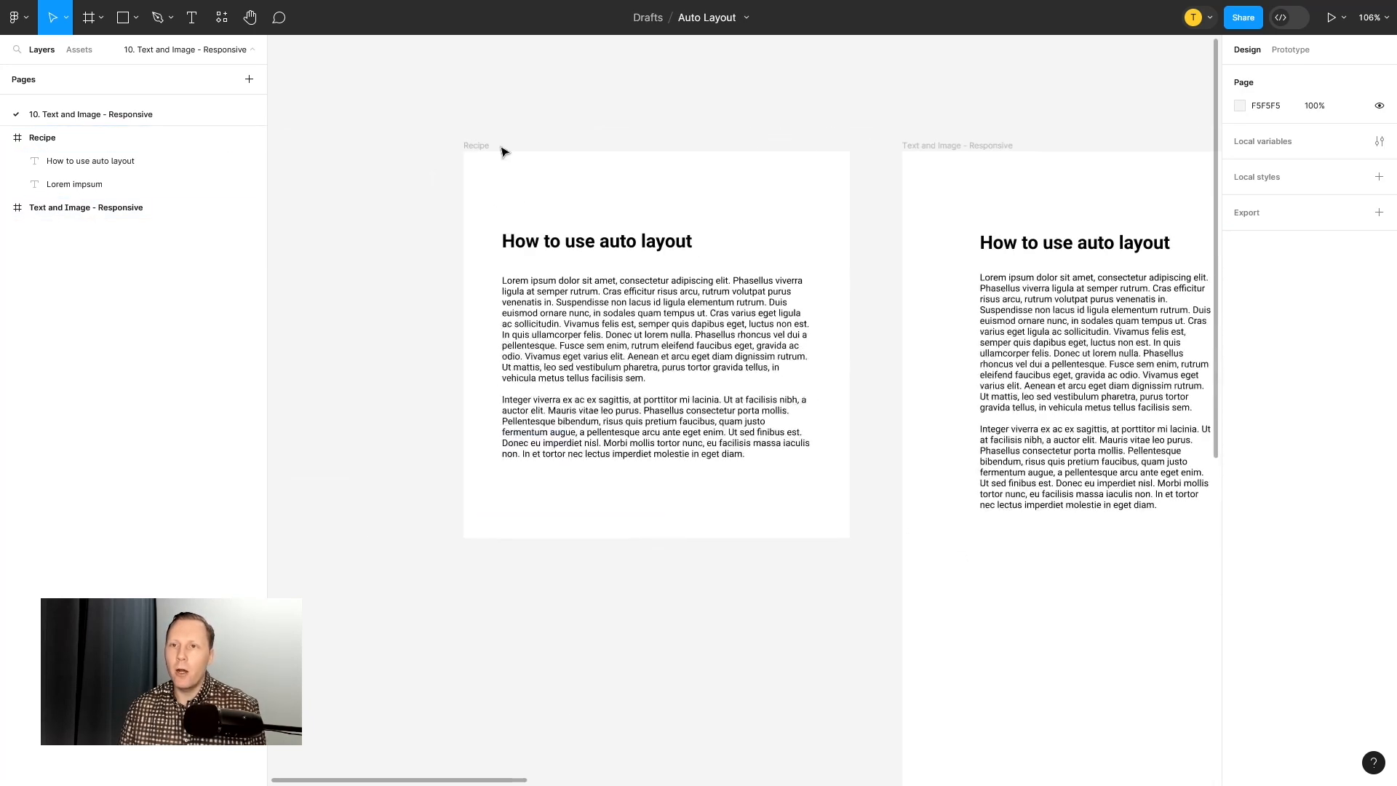
pyautogui.click(477, 146)
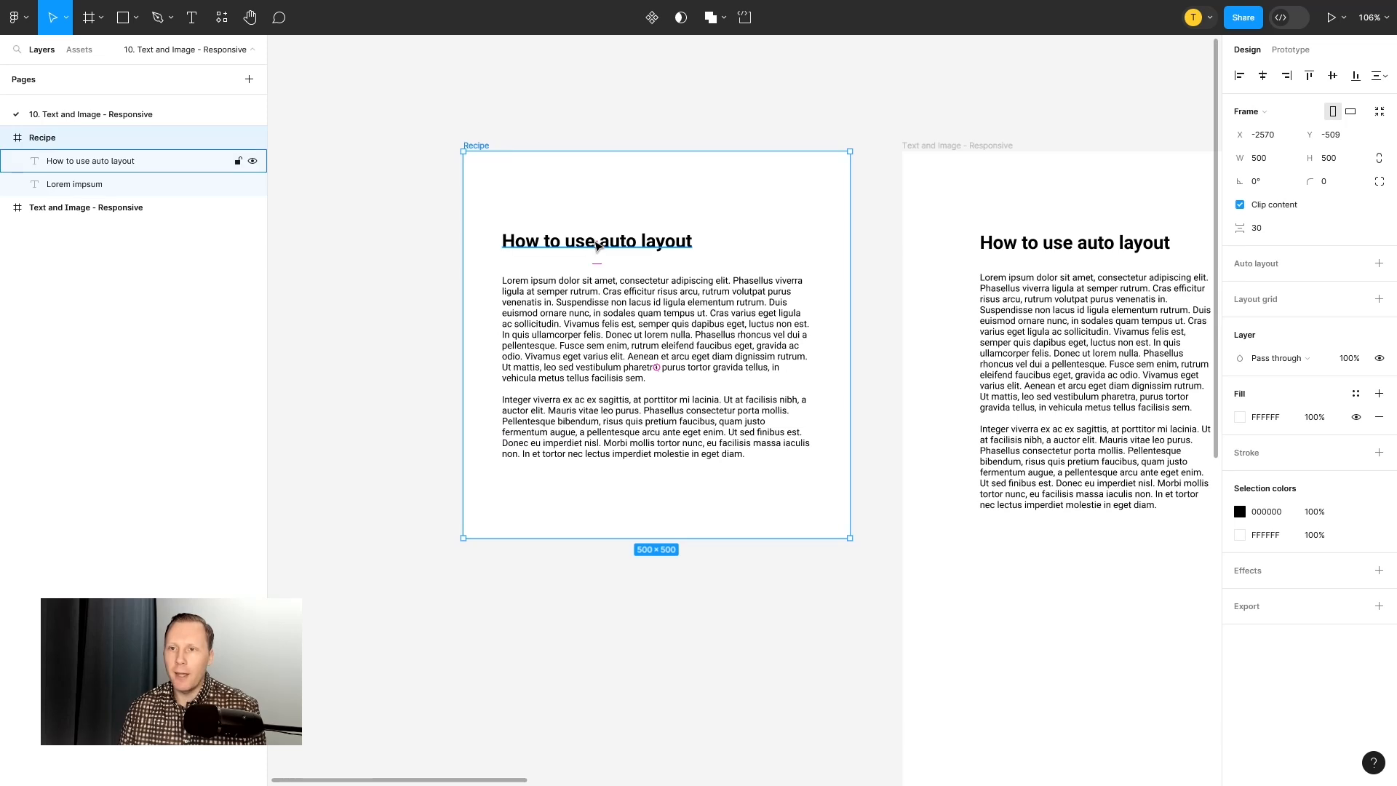
pyautogui.click(597, 246)
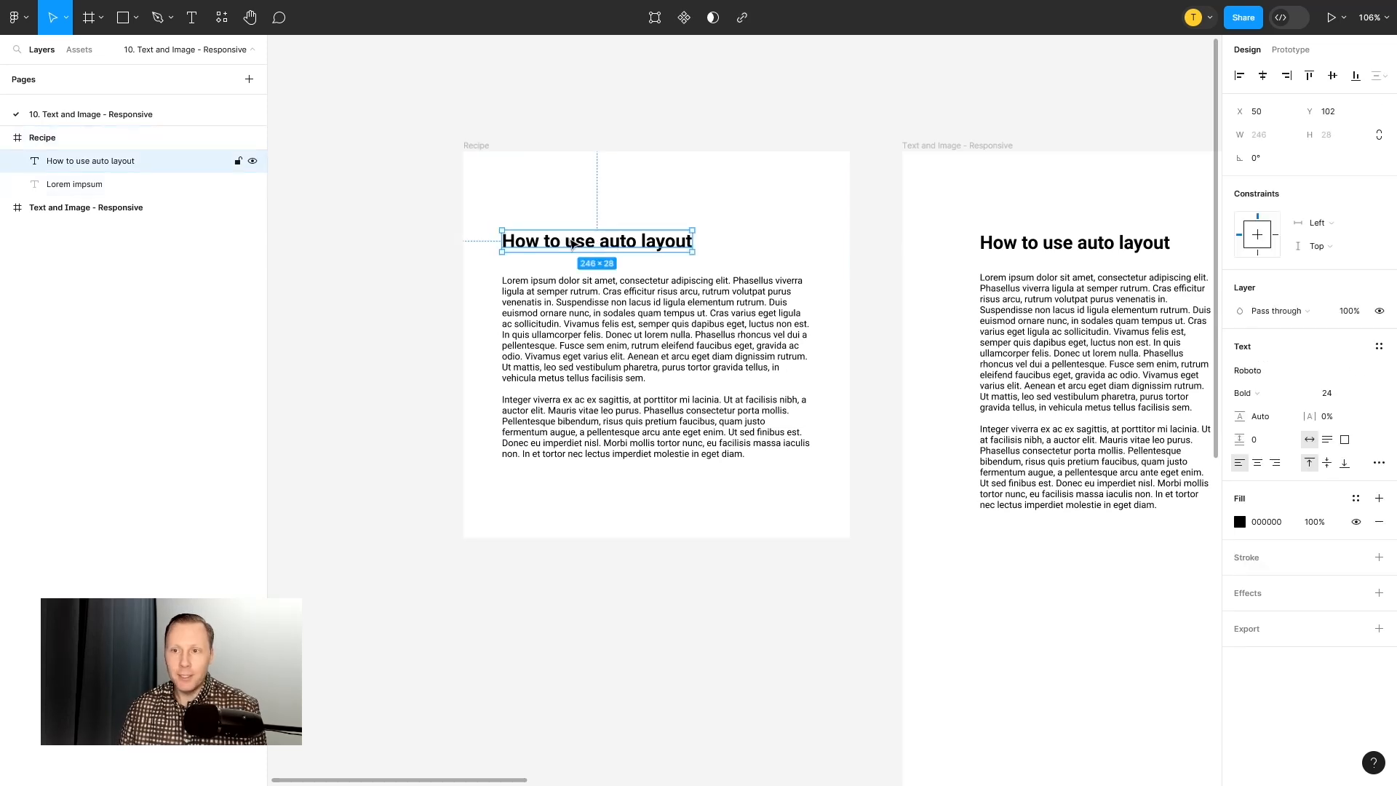
pyautogui.click(667, 297)
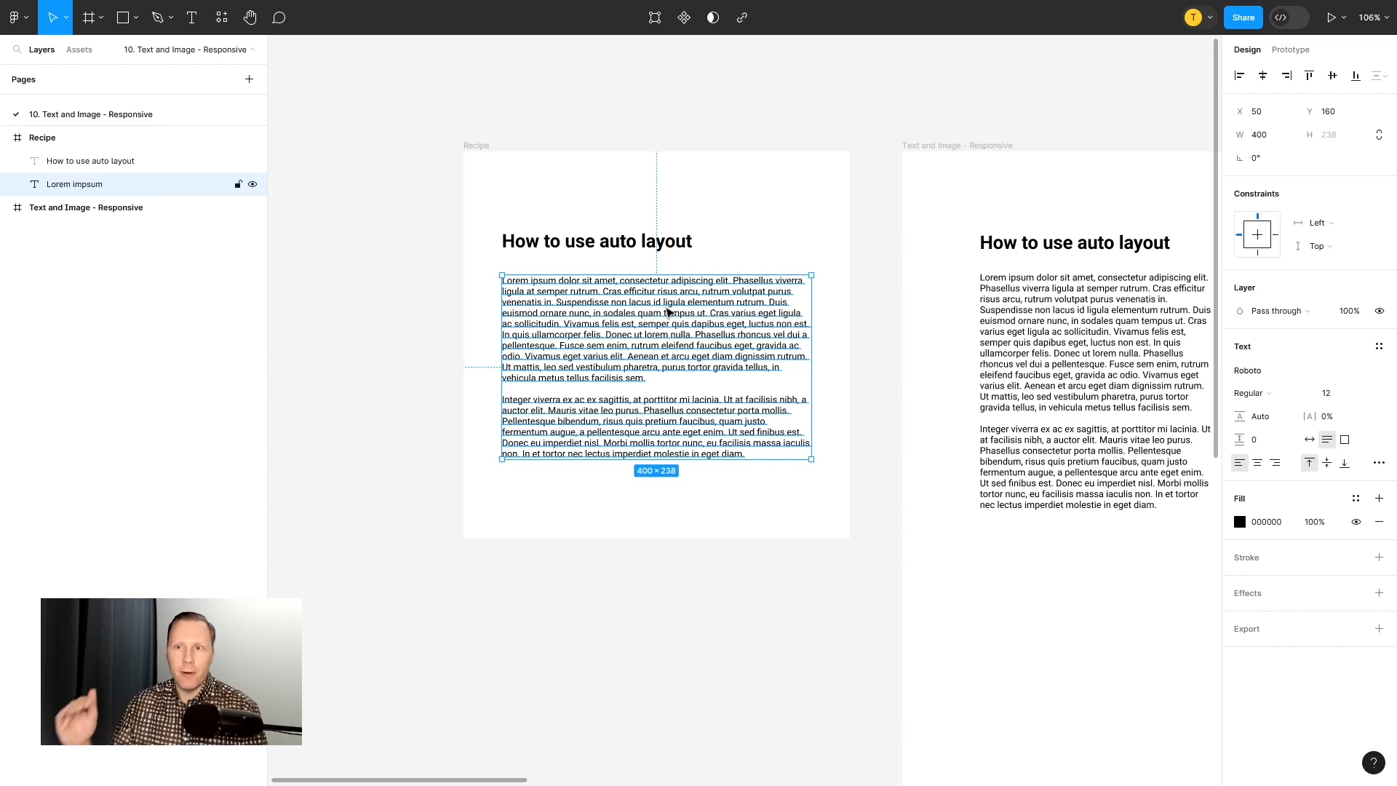
# Step: Duplicate the Recipe frame's heading and body text into the Text and Image - Responsive frame, below the first example
pyautogui.click(549, 202)
pyautogui.moveTo(485, 182); pyautogui.dragTo(821, 486)
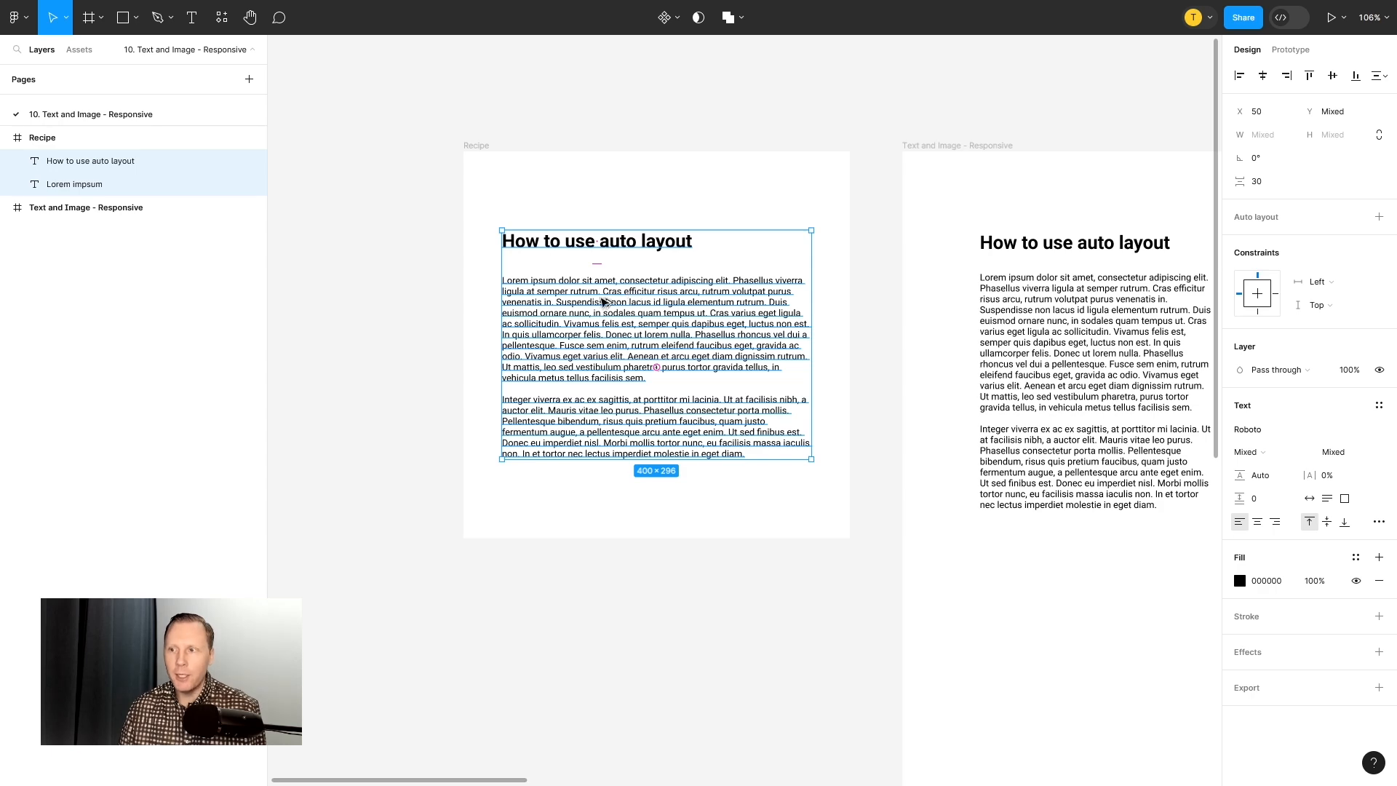
pyautogui.moveTo(597, 302); pyautogui.dragTo(644, 630)
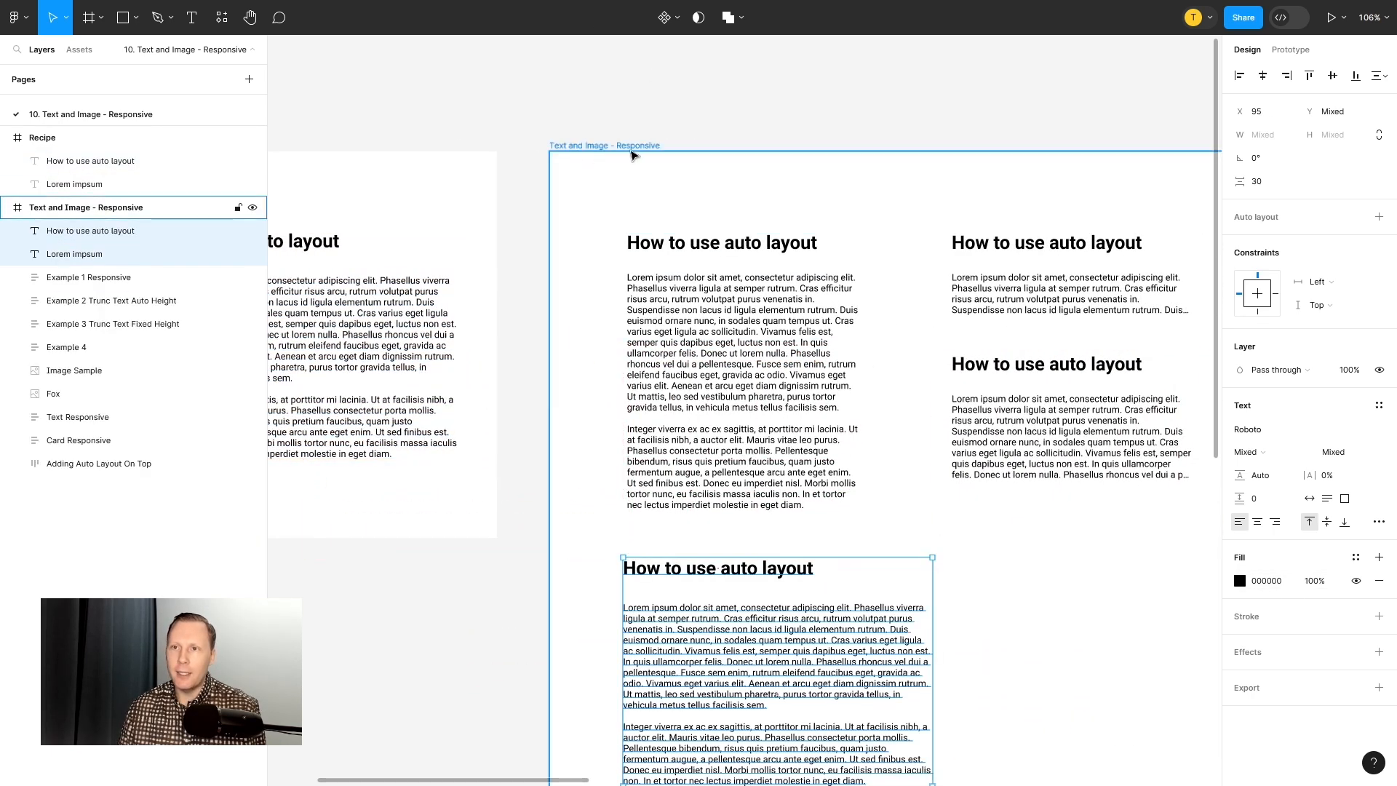
pyautogui.click(1034, 604)
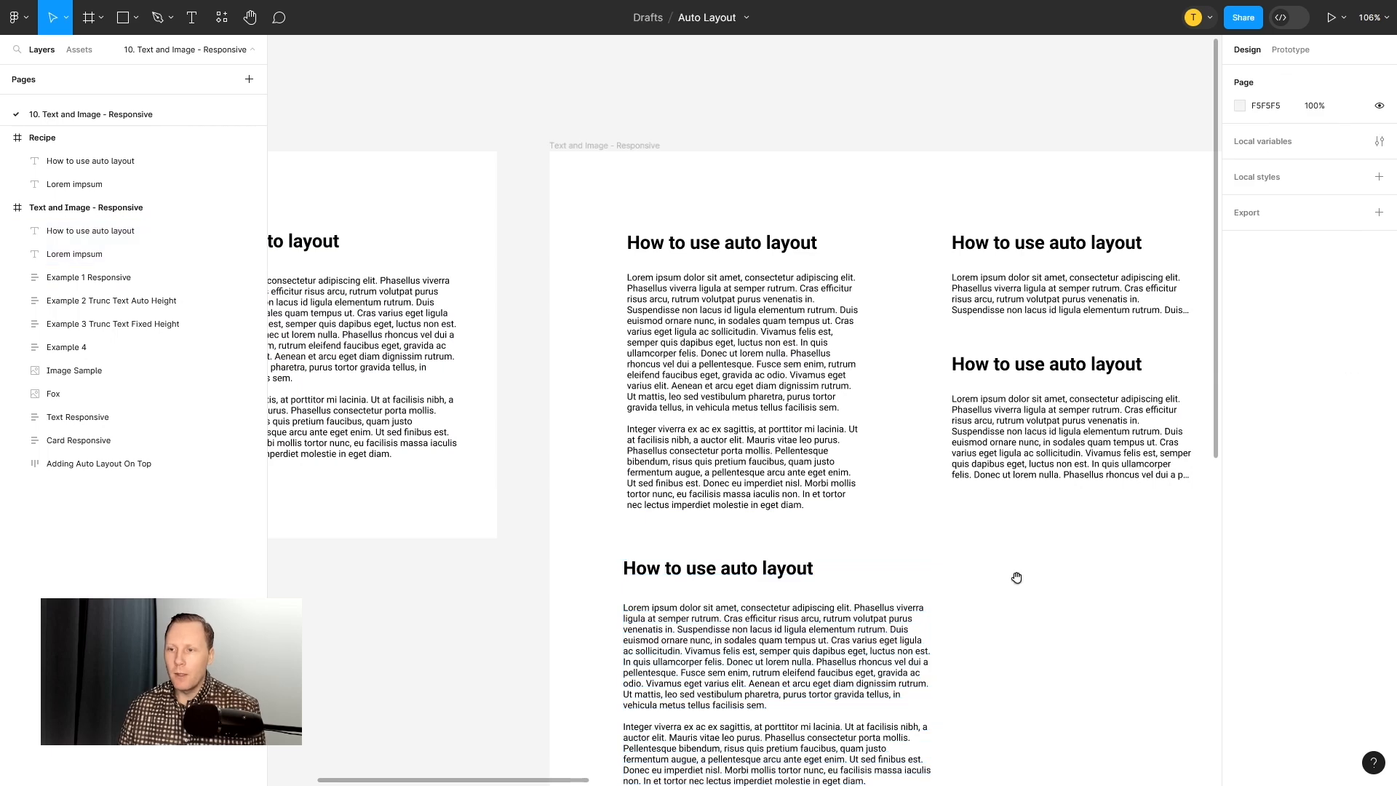
# Step: Try resizing the Example 1 Responsive text block horizontally, and bring it back to a width of 300
pyautogui.moveTo(1012, 576); pyautogui.dragTo(853, 483)
pyautogui.click(636, 229)
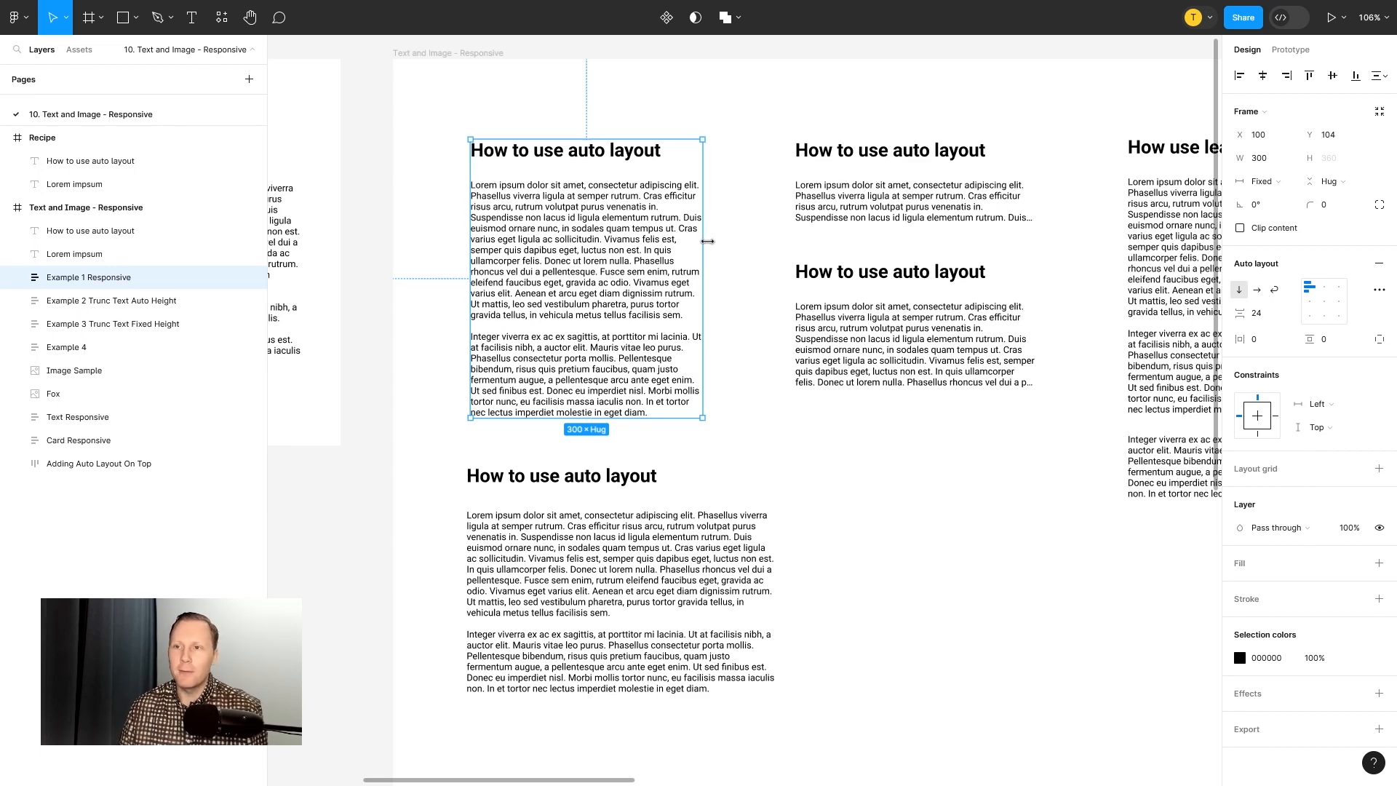
pyautogui.moveTo(706, 243)
pyautogui.mouseDown()
pyautogui.moveTo(639, 244)
pyautogui.moveTo(765, 244)
pyautogui.moveTo(582, 240)
pyautogui.moveTo(715, 236)
pyautogui.moveTo(705, 237)
pyautogui.mouseUp()
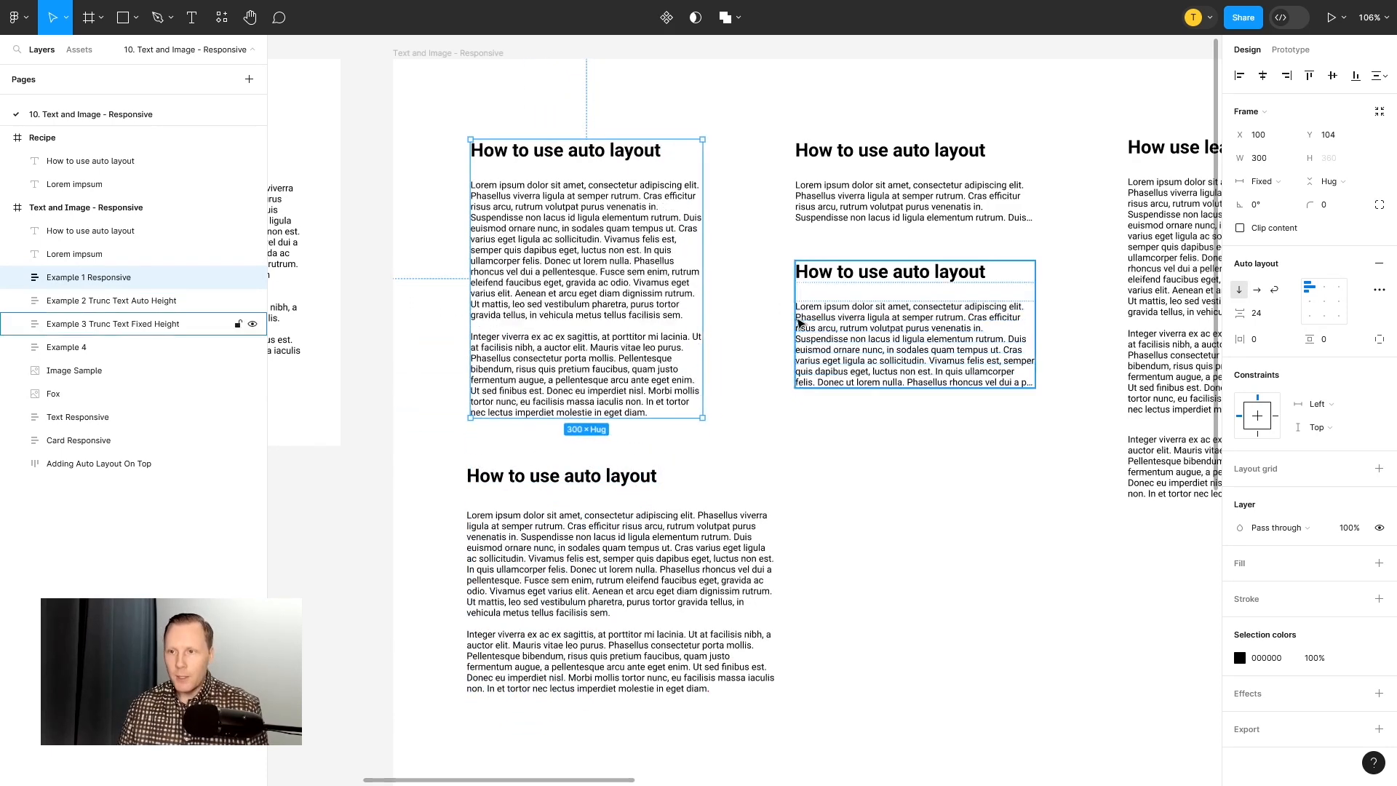
pyautogui.click(930, 578)
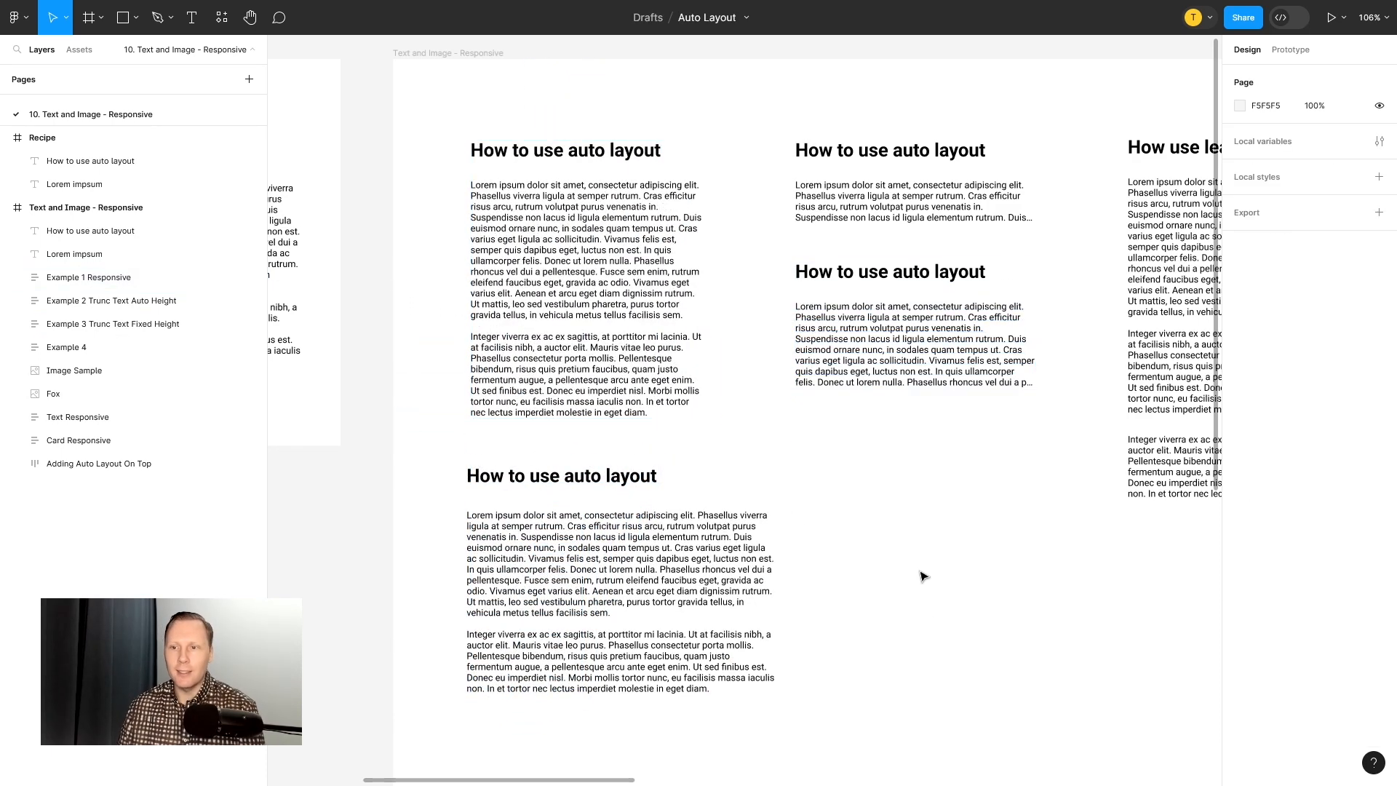
# Step: Wrap the copied heading and body text in a vertical auto layout frame and move it slightly down to Y 538
pyautogui.click(583, 480)
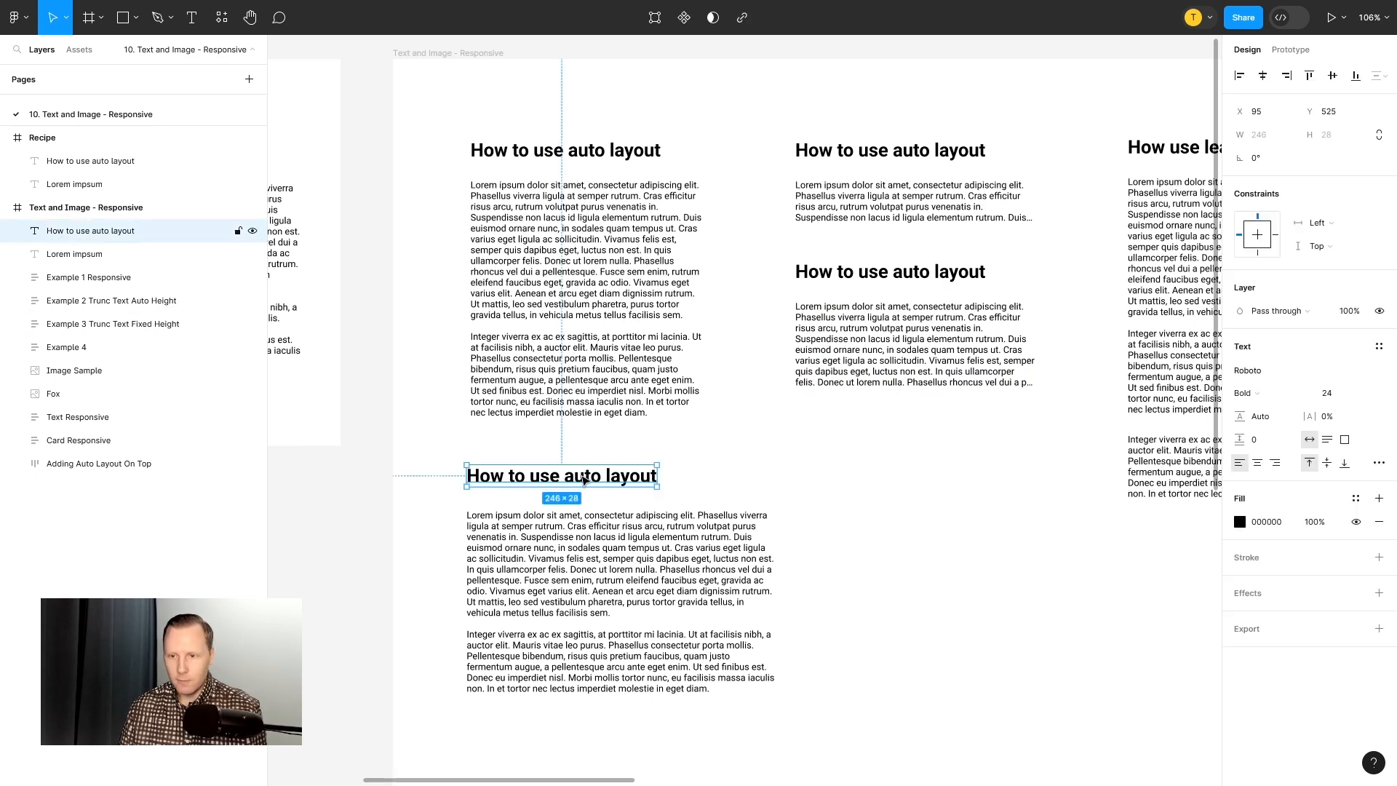
pyautogui.keyDown('shift'); pyautogui.click(663, 543); pyautogui.keyUp('shift')
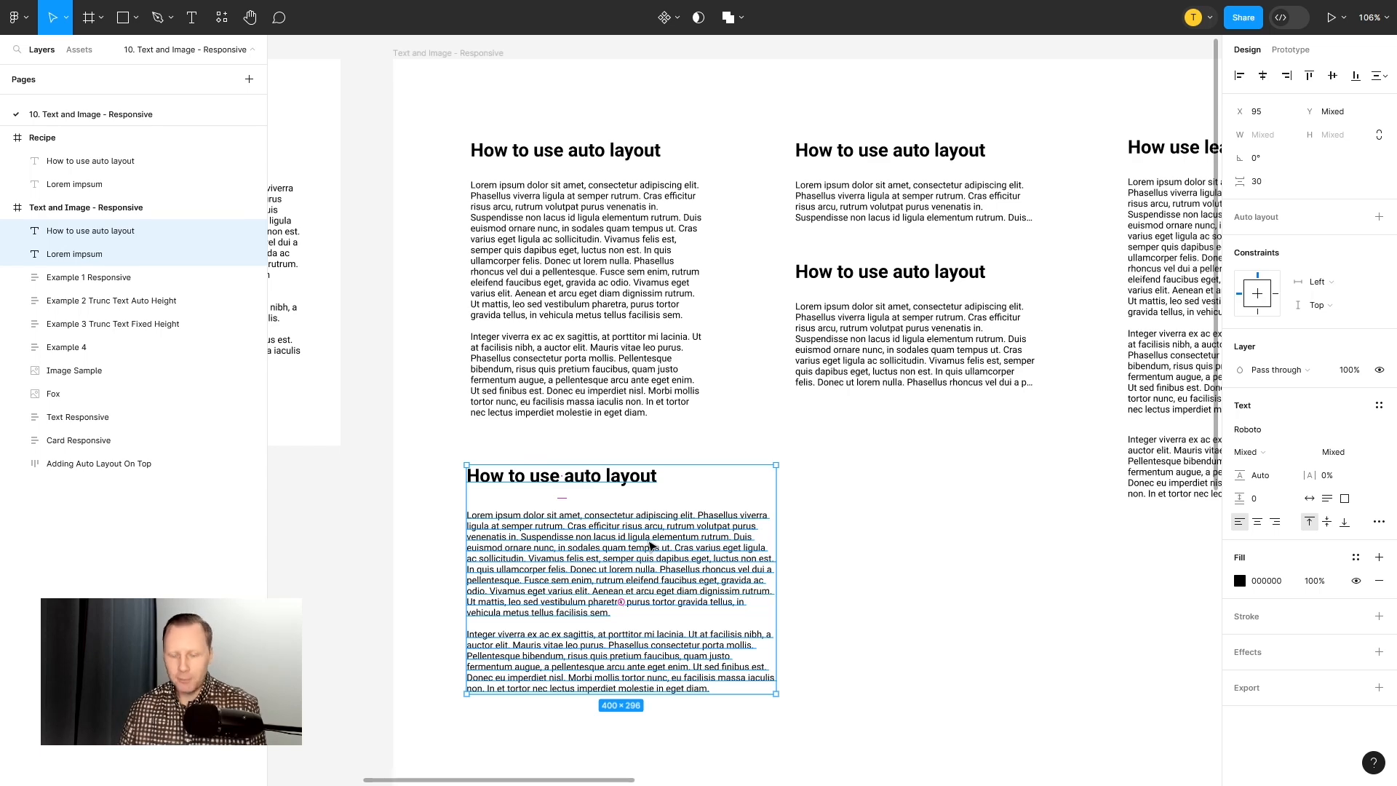
pyautogui.hotkey('shift', 'a')
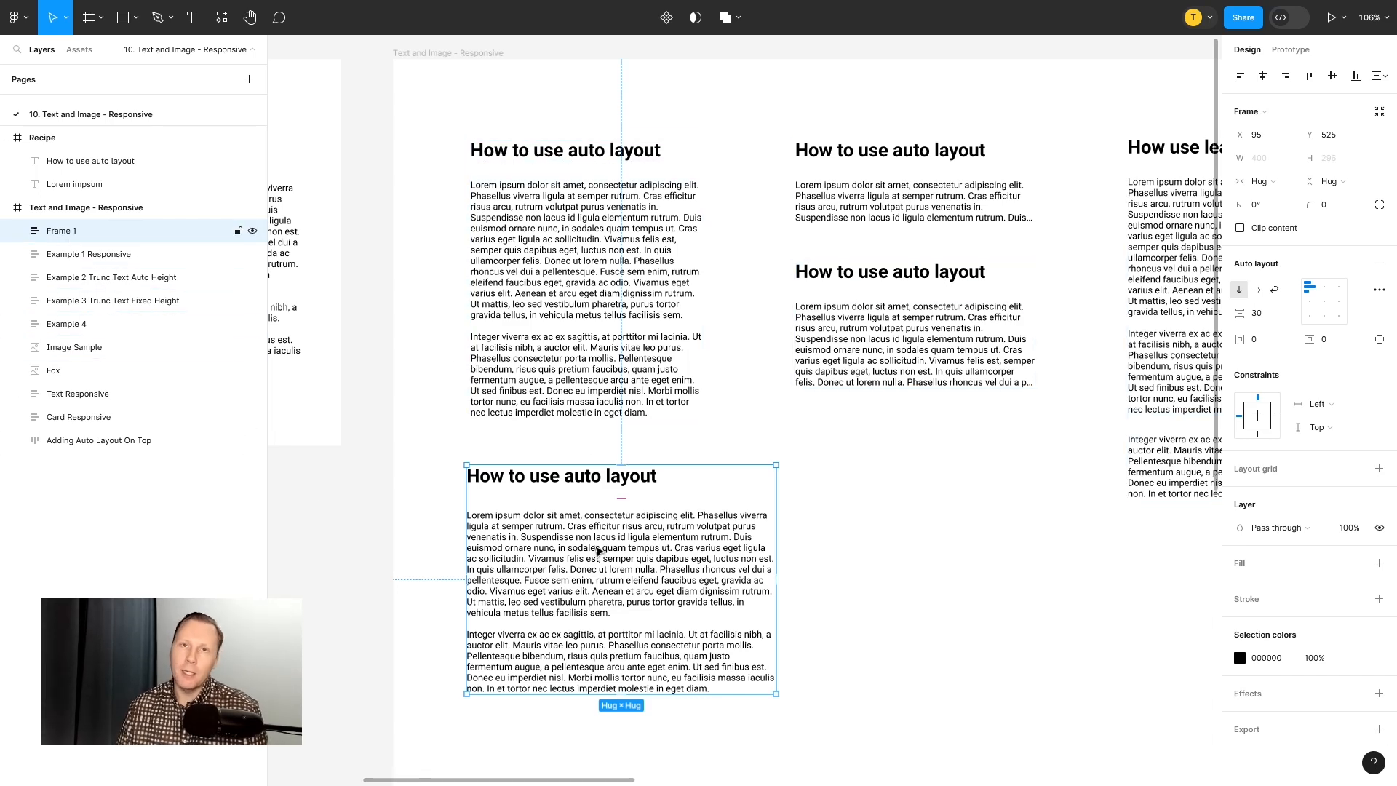
pyautogui.moveTo(619, 537); pyautogui.dragTo(620, 547)
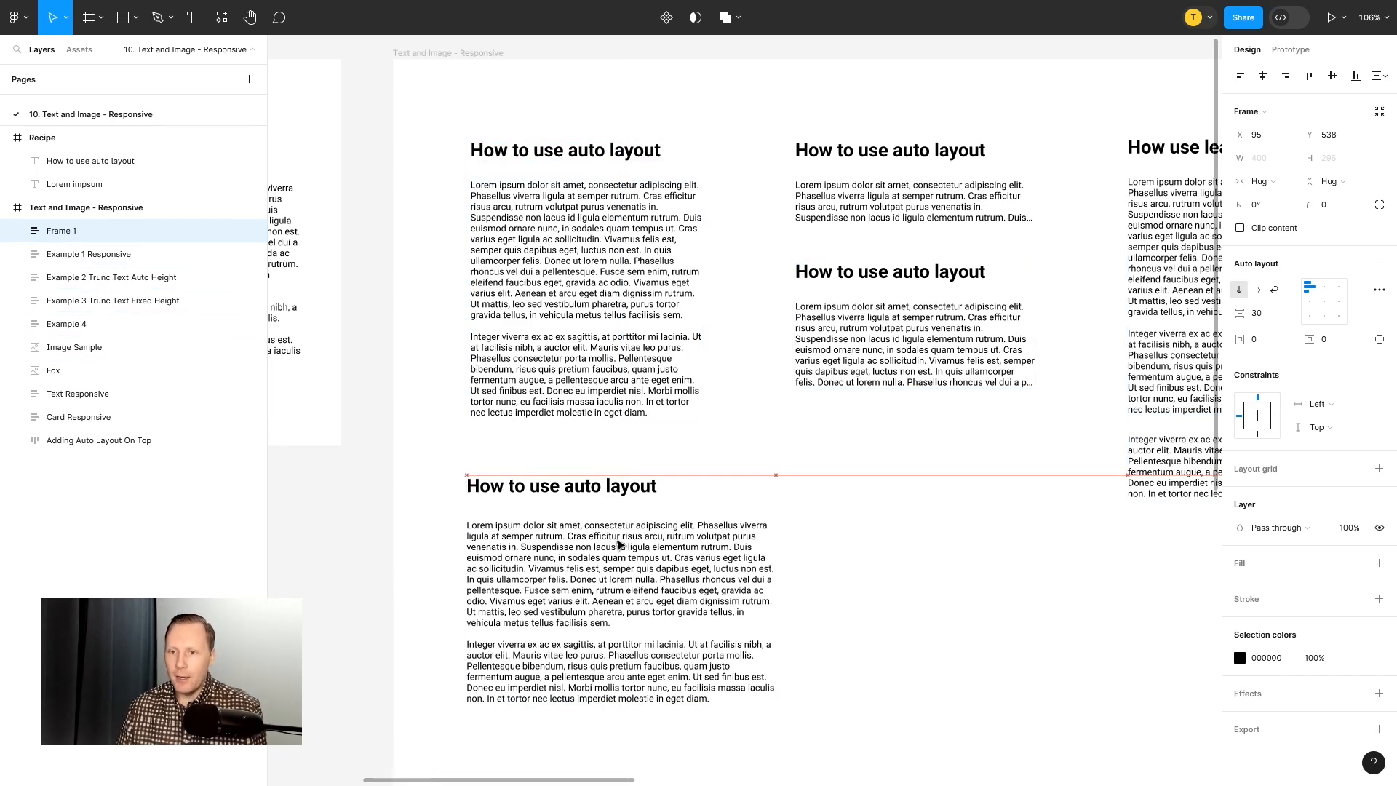
# Step: Try narrowing the new auto layout frame, and undo the resize
pyautogui.moveTo(773, 528)
pyautogui.mouseDown()
pyautogui.moveTo(891, 527)
pyautogui.moveTo(625, 524)
pyautogui.moveTo(815, 524)
pyautogui.moveTo(754, 525)
pyautogui.mouseUp()
pyautogui.hotkey('ctrl', 'z')
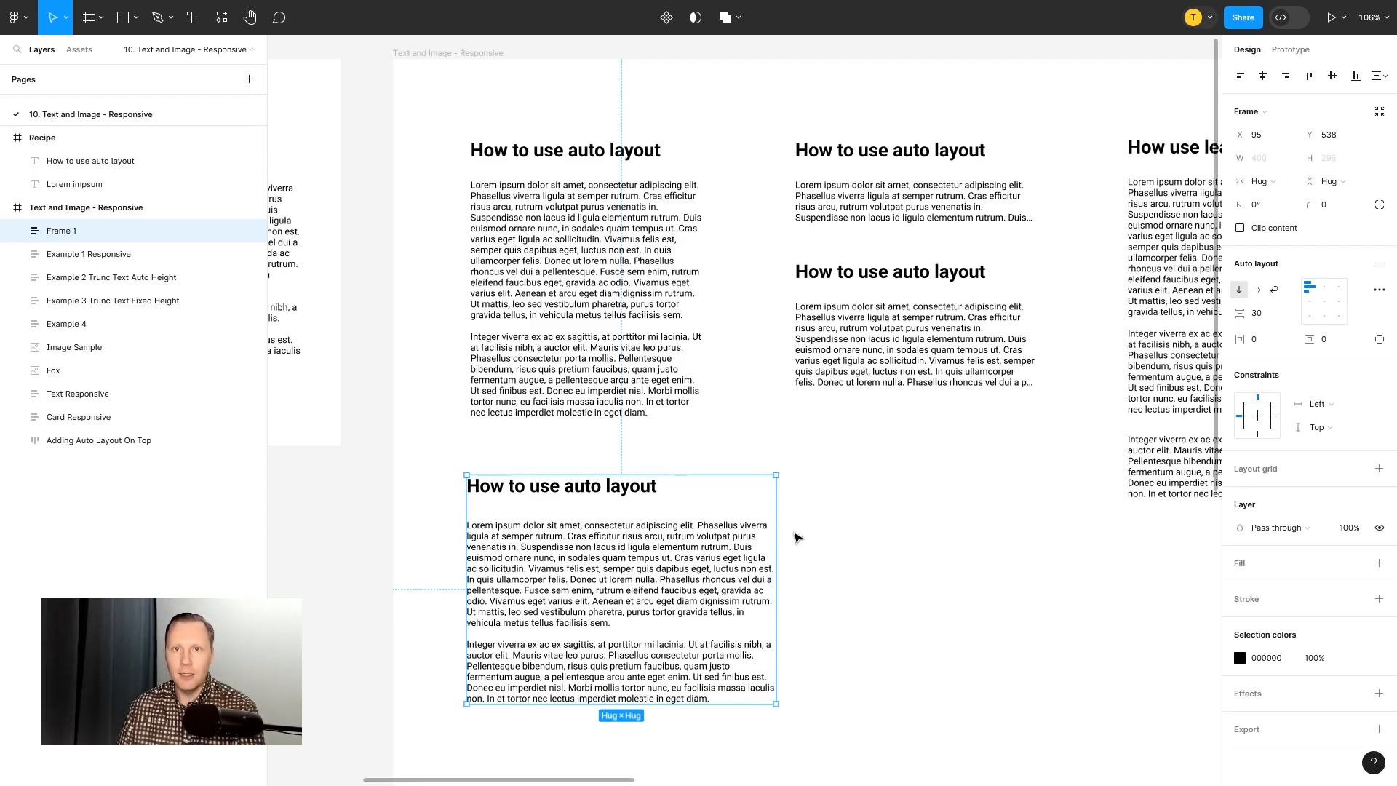
# Step: Set the horizontal resizing of both the heading and the Lorem impsum text inside the new auto layout frame to Fill container
pyautogui.click(17, 231)
pyautogui.click(101, 258)
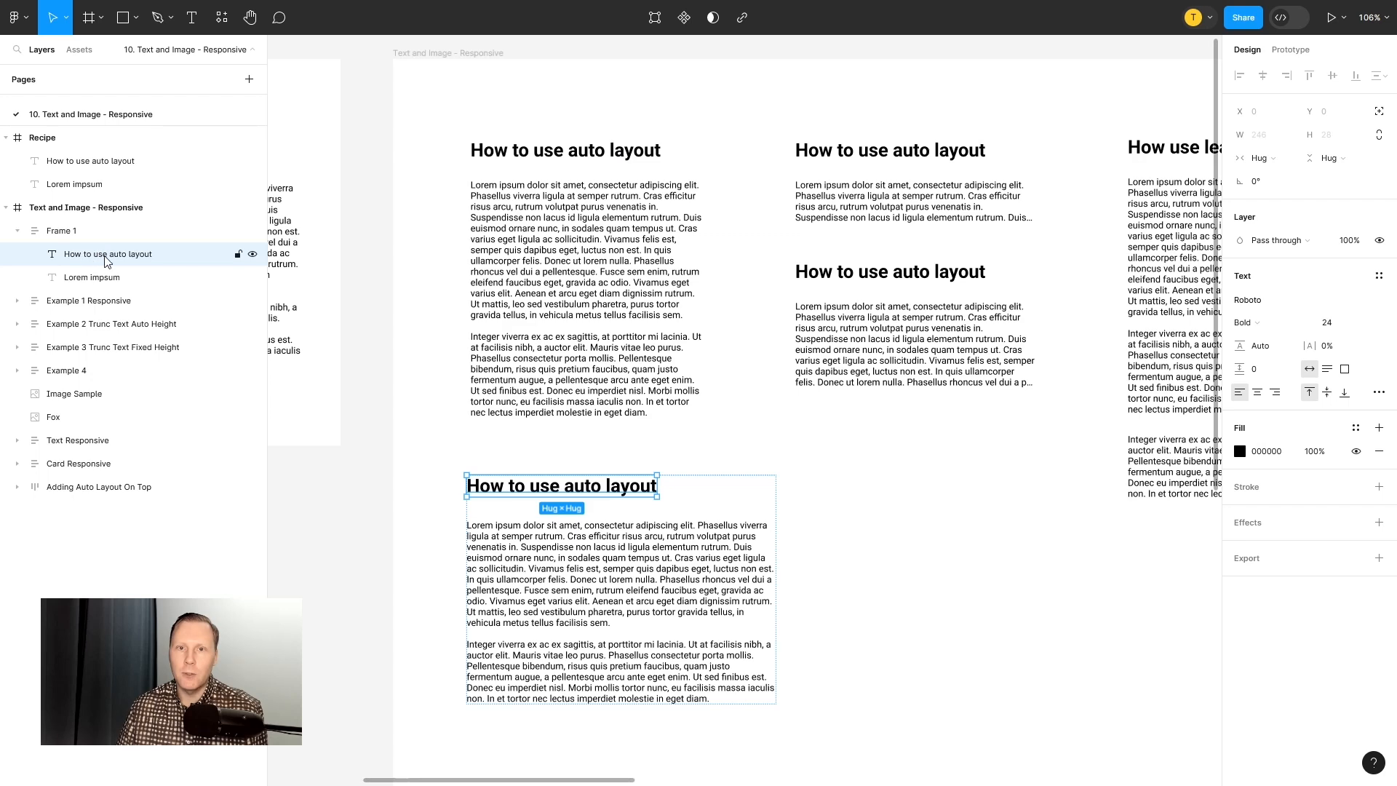
pyautogui.click(1286, 160)
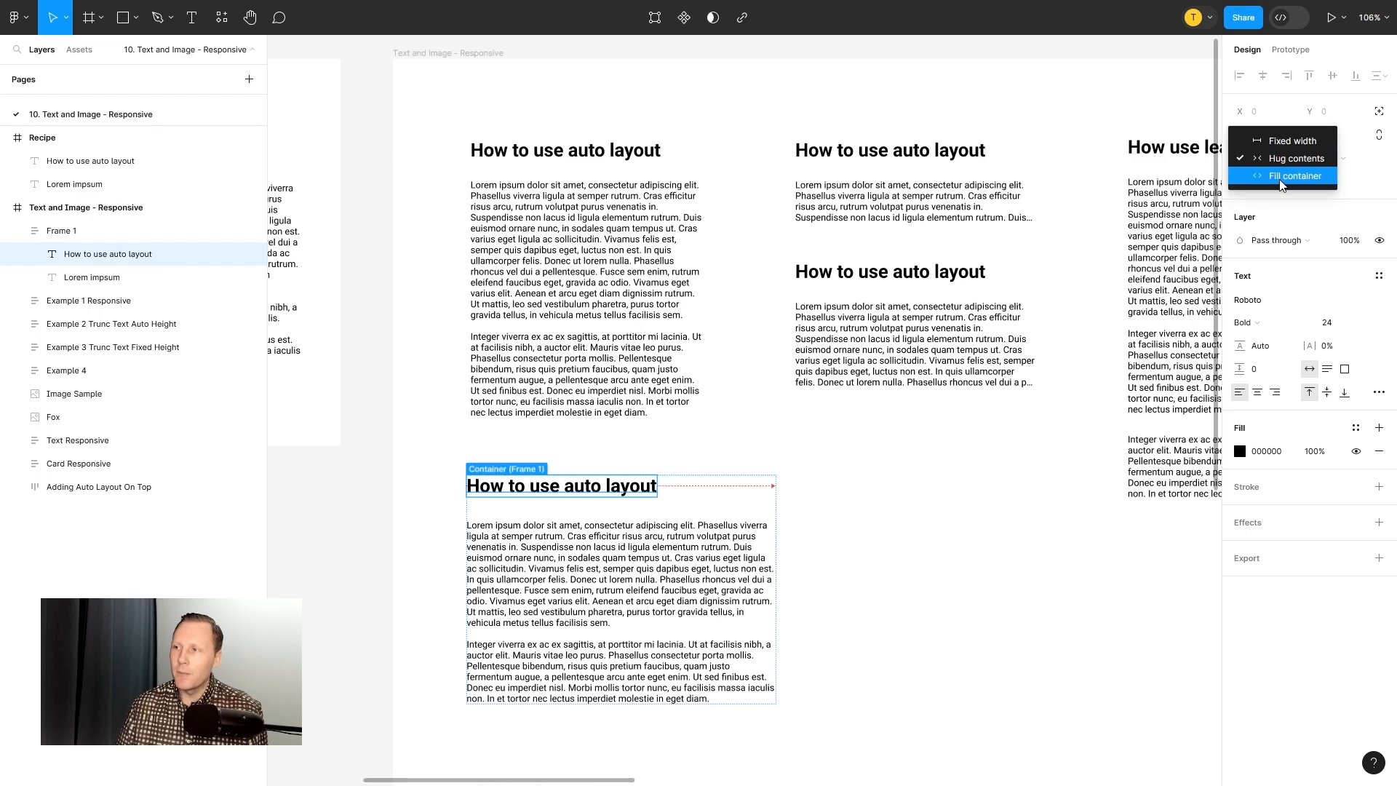
pyautogui.click(1285, 178)
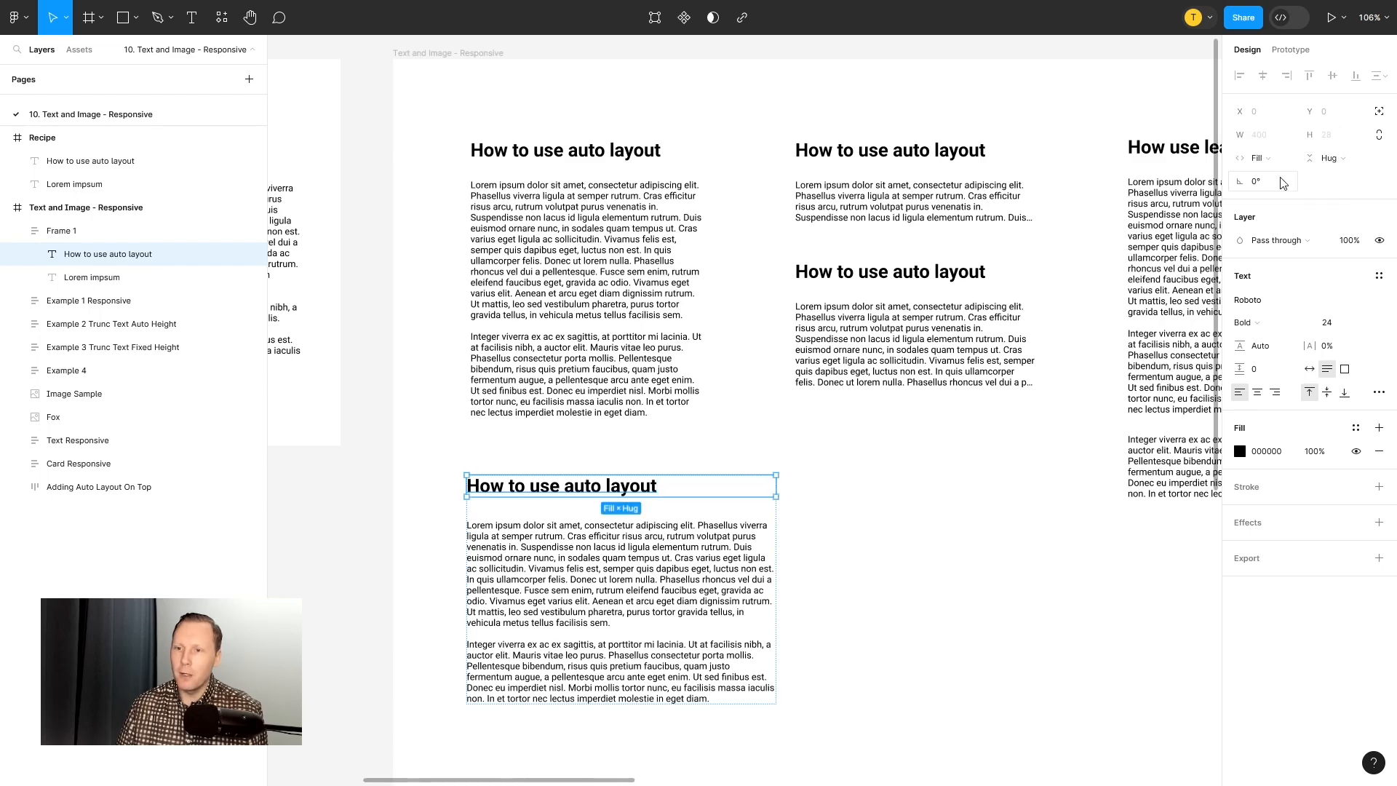
pyautogui.click(88, 280)
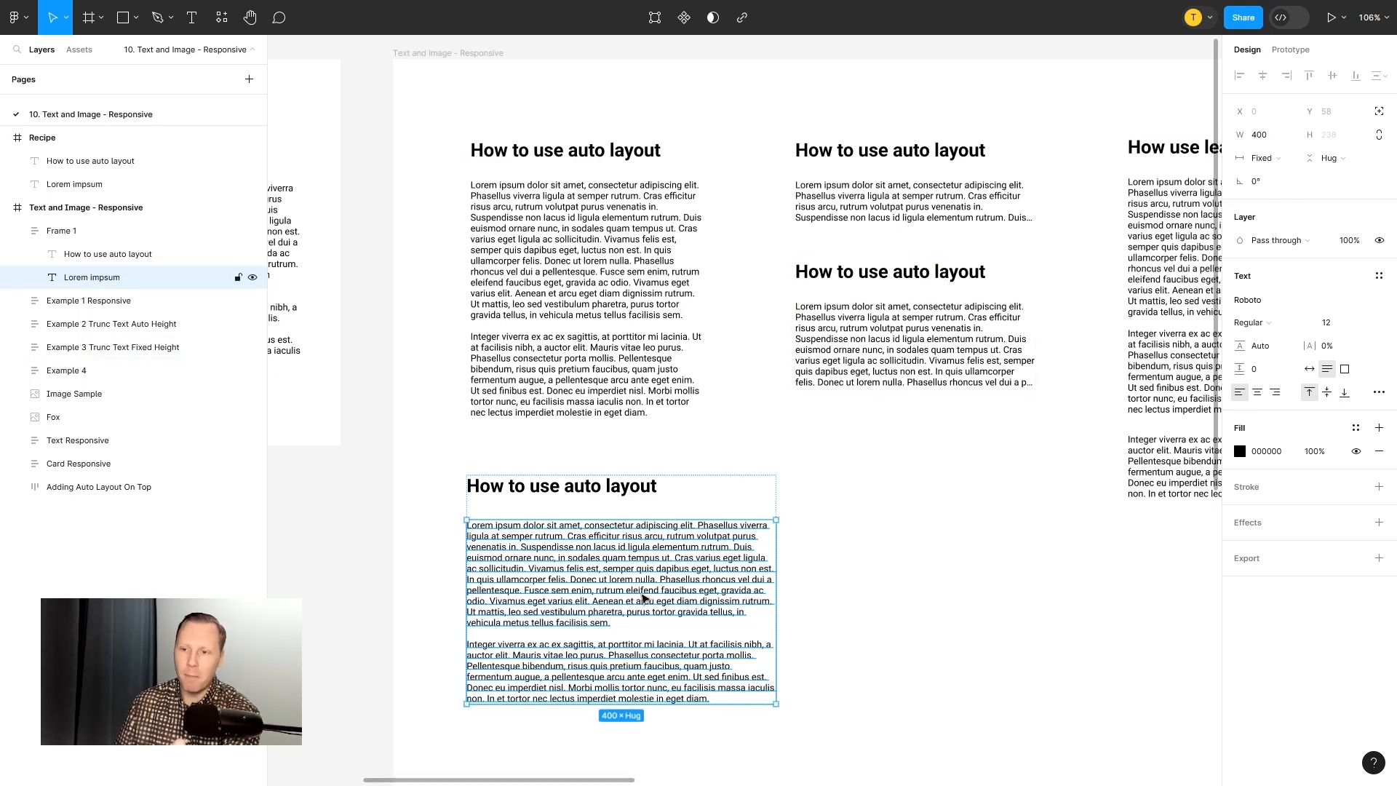
pyautogui.click(1270, 159)
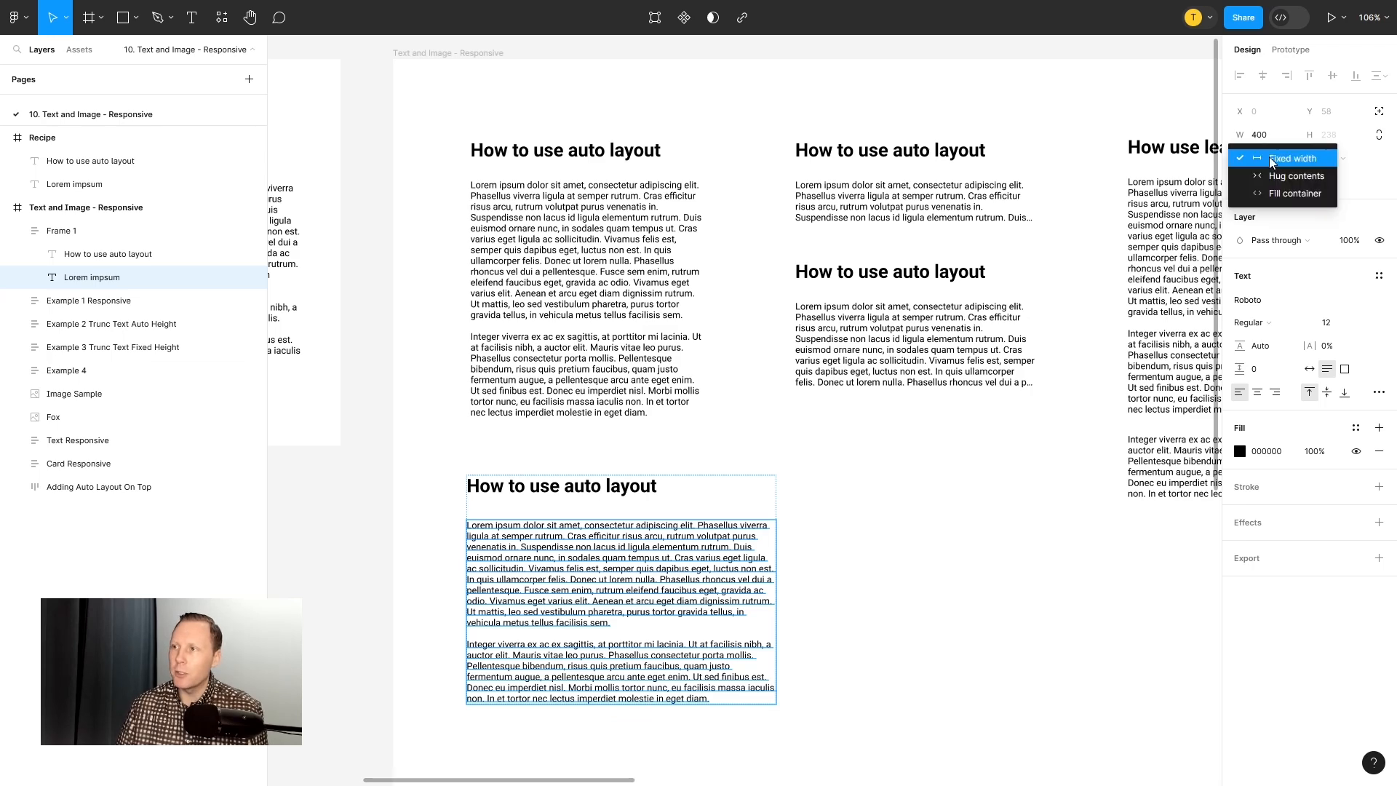
pyautogui.click(1269, 195)
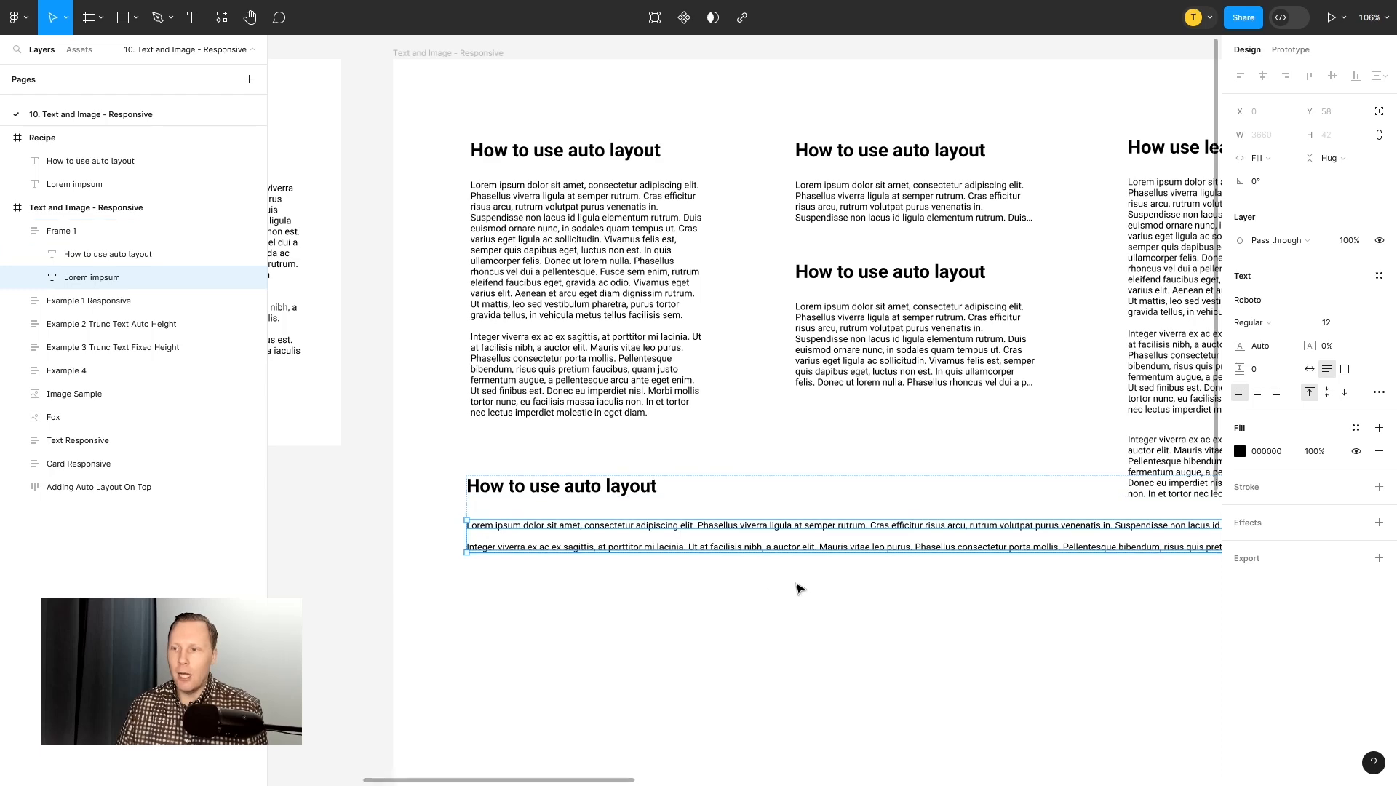
# Step: Shrink the overly wide auto layout frame to a fixed width of about 355
pyautogui.scroll(-5, 770, 592)
pyautogui.scroll(-10, 759, 591)
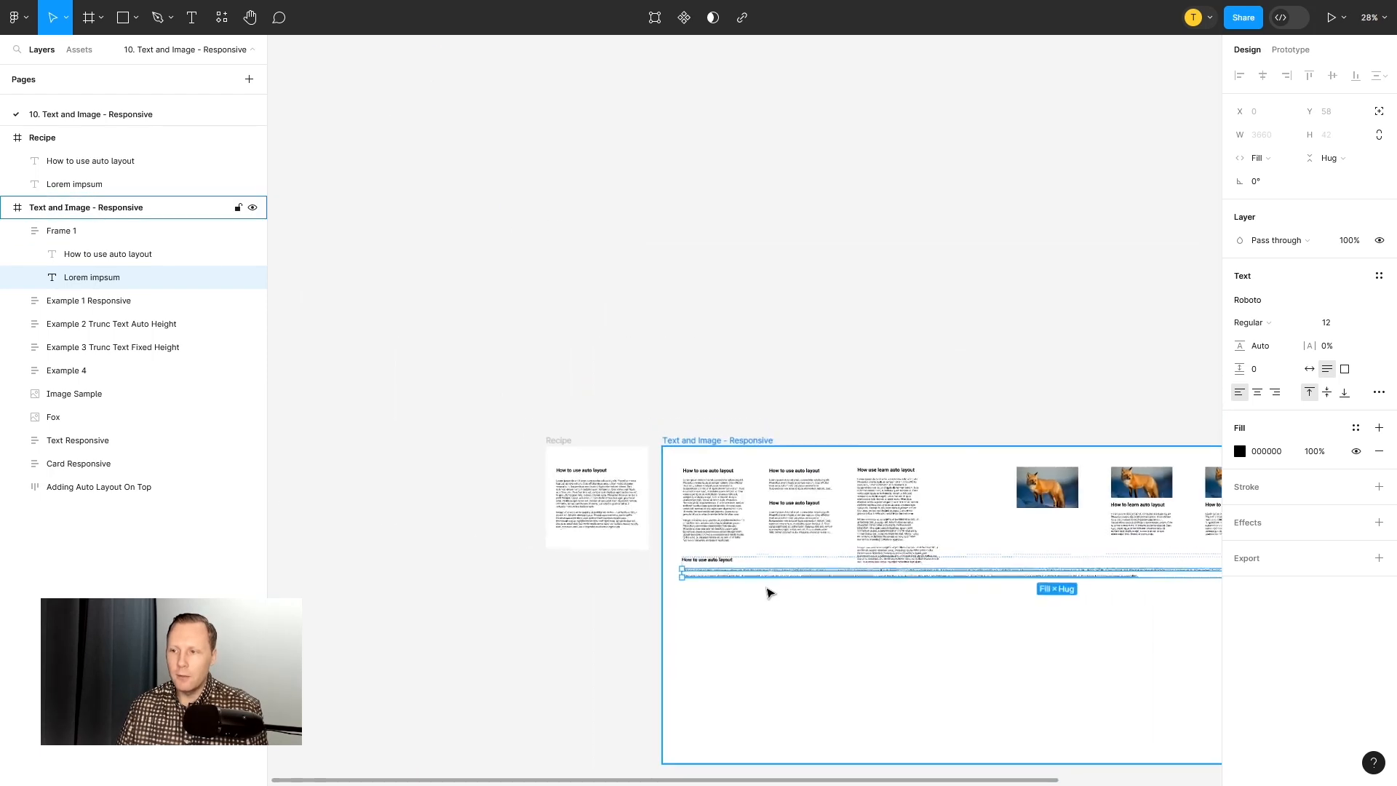
pyautogui.moveTo(922, 653); pyautogui.dragTo(734, 606)
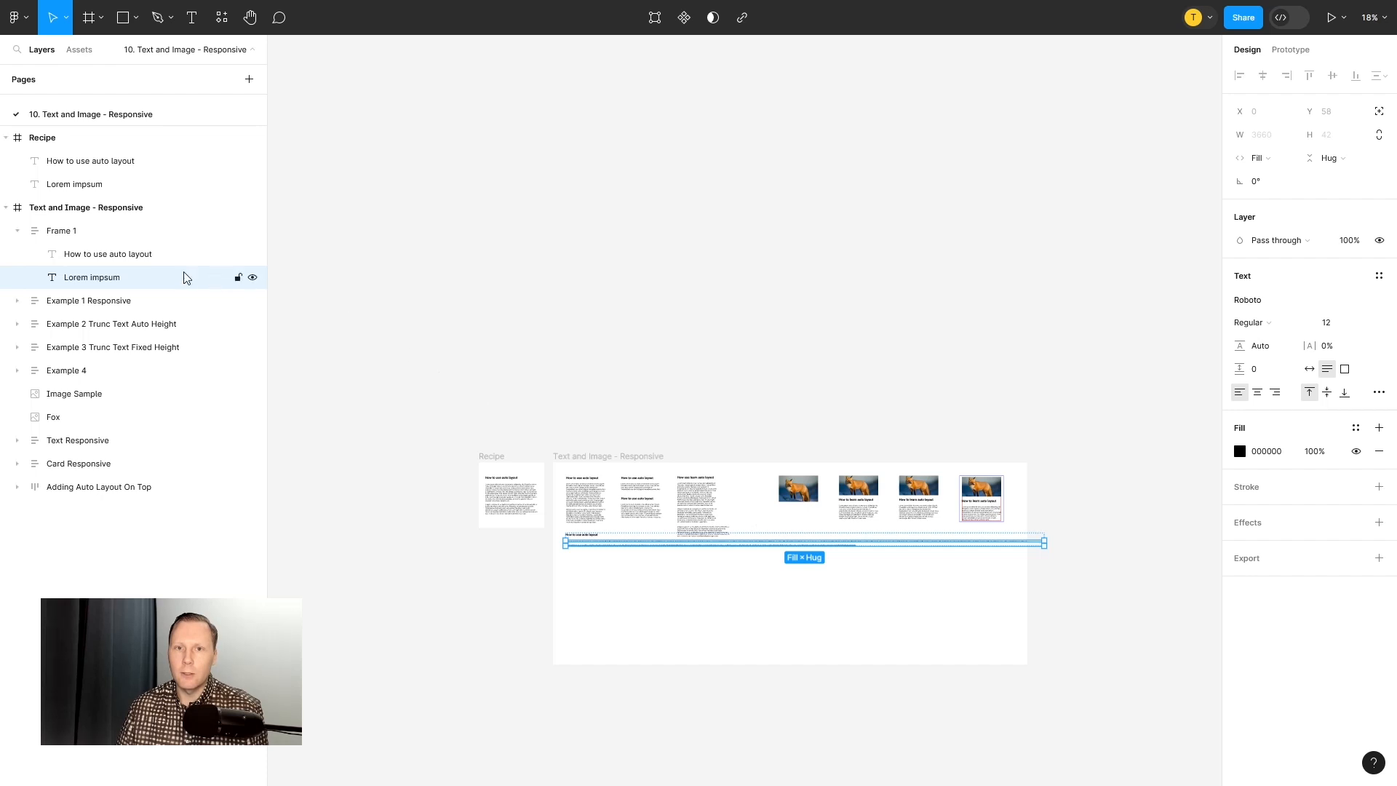
pyautogui.click(66, 238)
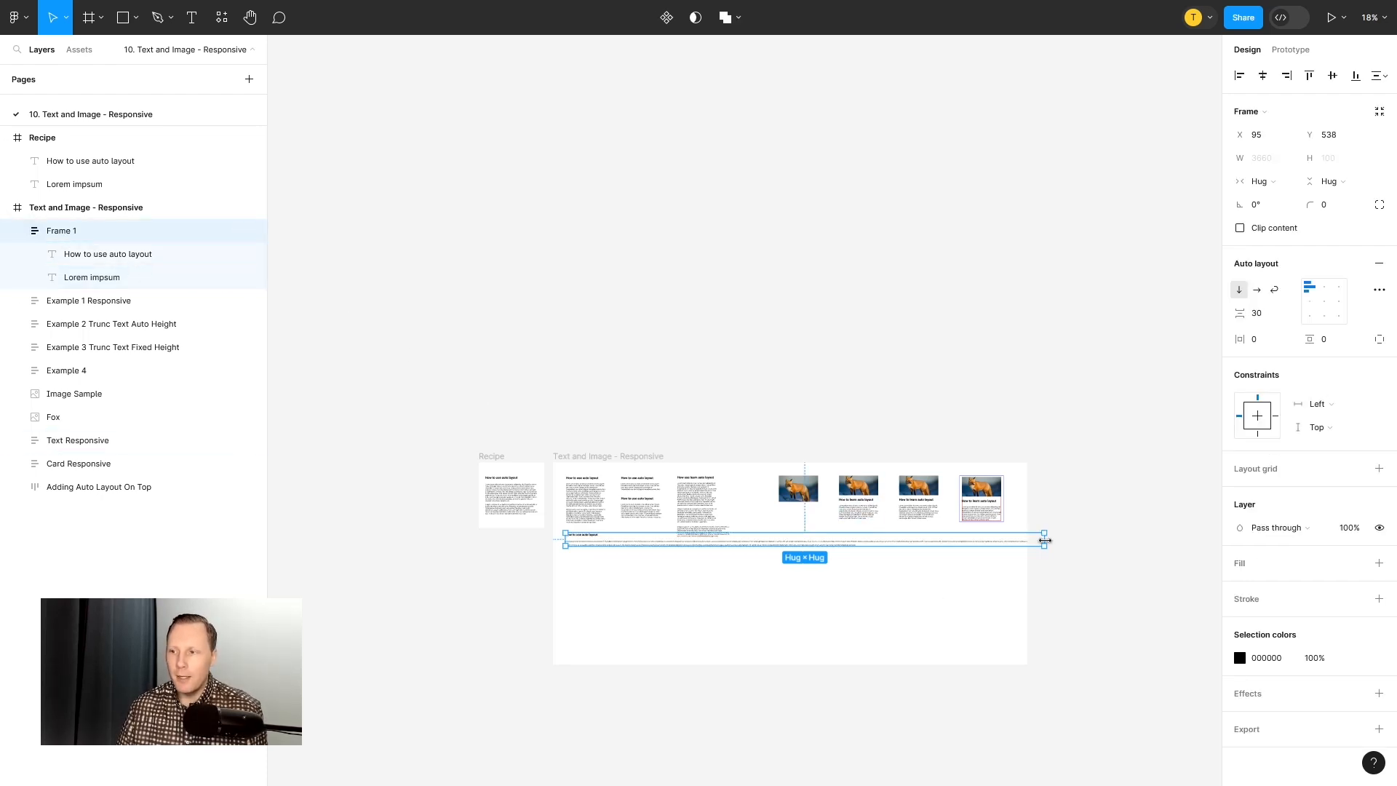
pyautogui.moveTo(1045, 540); pyautogui.dragTo(612, 550)
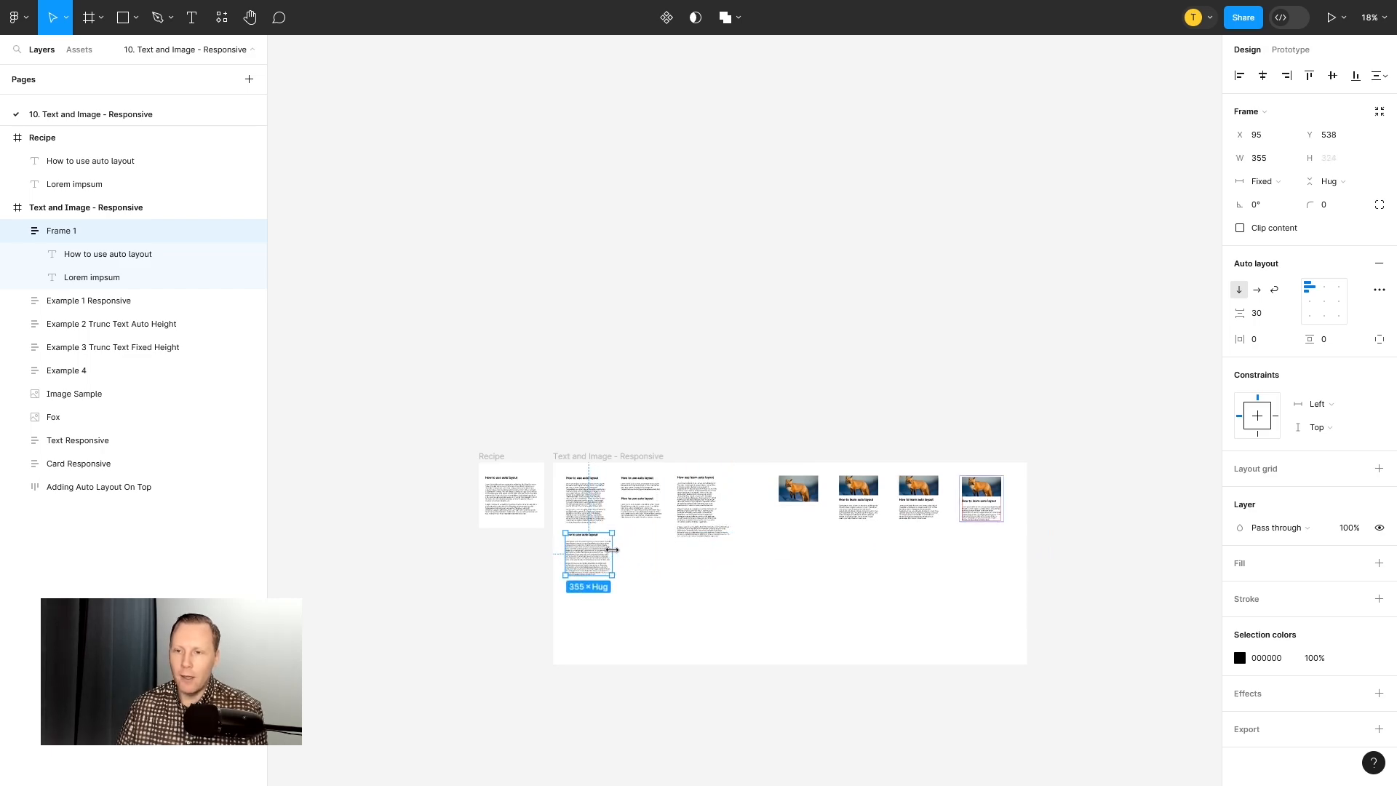
# Step: Test the auto layout frame's text reflow by resizing its width and height, undoing the height change and leaving the width at about 380
pyautogui.scroll(10, 611, 550)
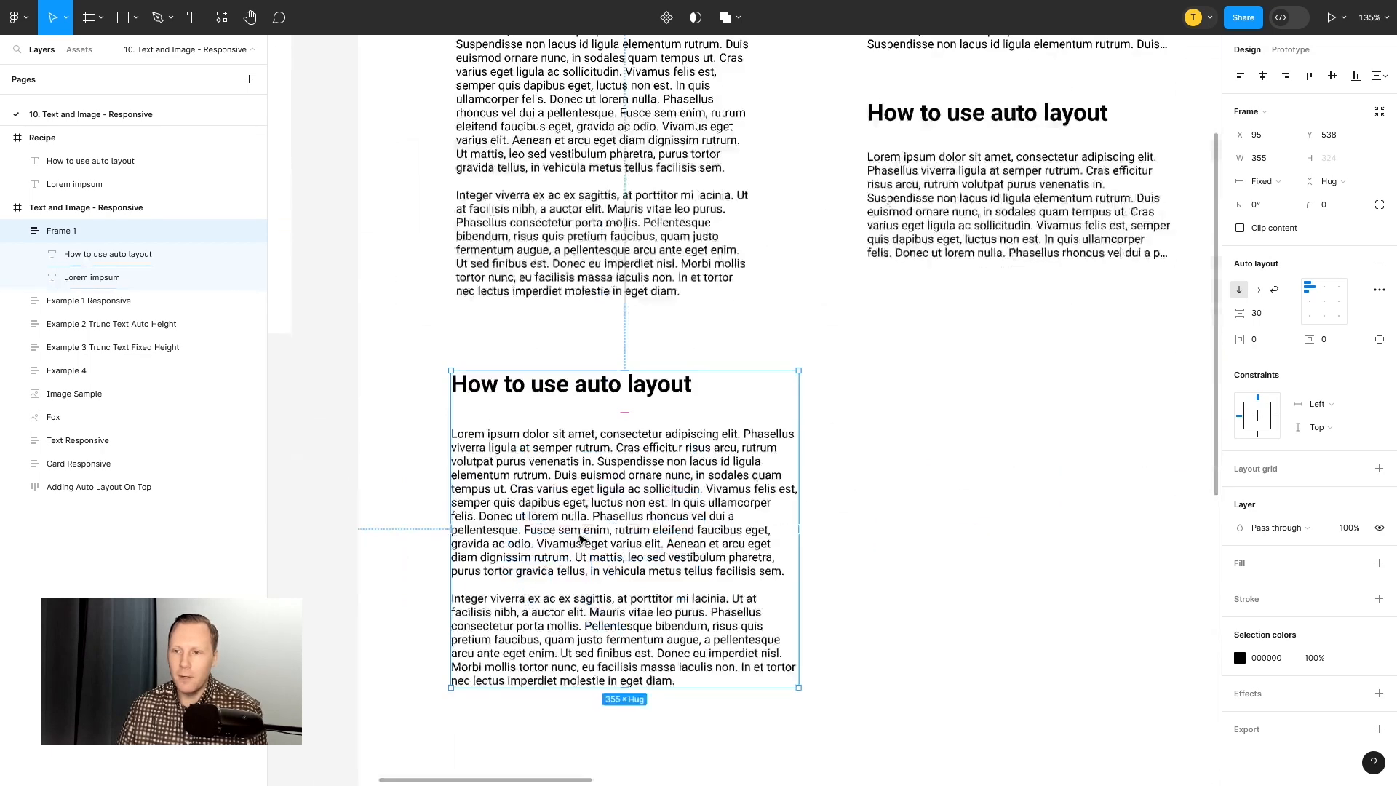
pyautogui.moveTo(799, 435); pyautogui.dragTo(841, 431)
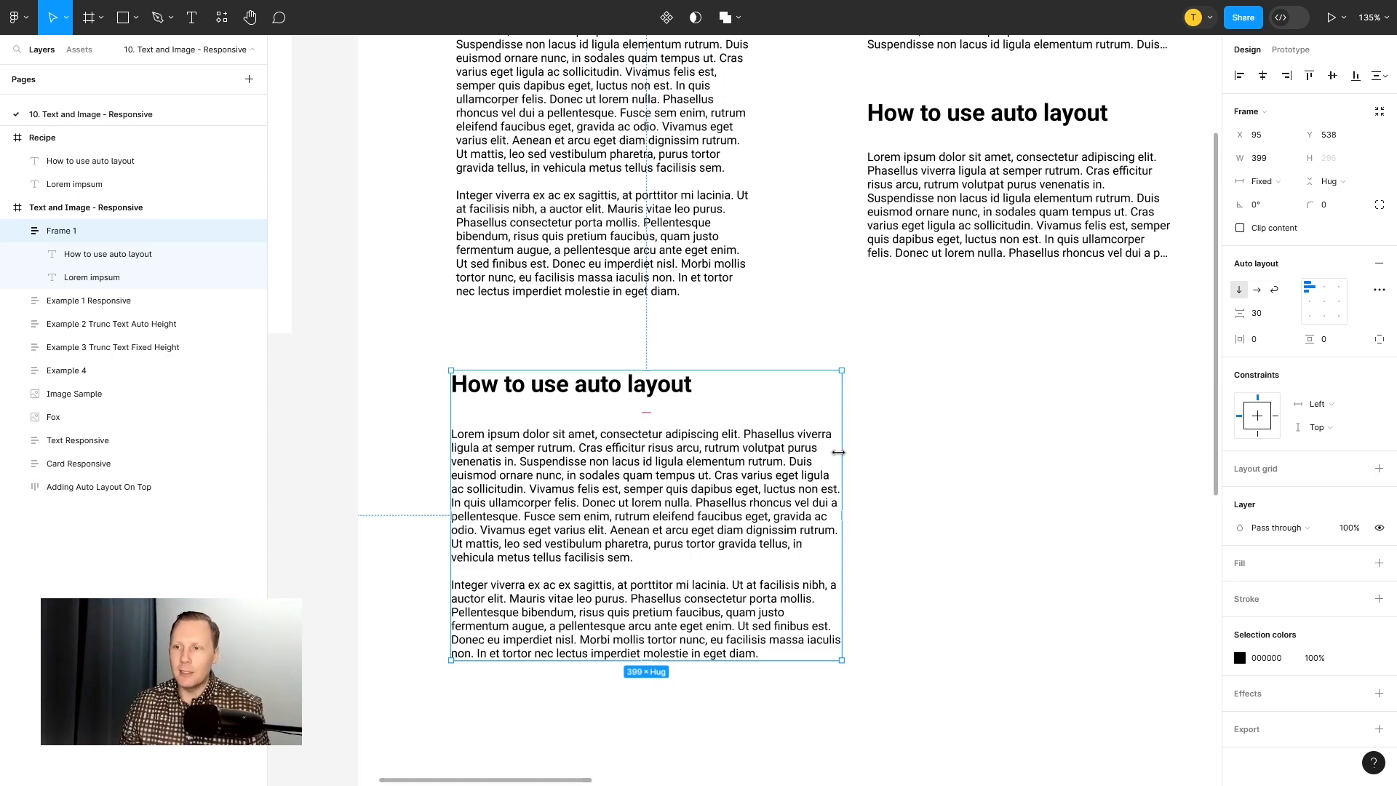
pyautogui.moveTo(839, 452); pyautogui.dragTo(679, 442)
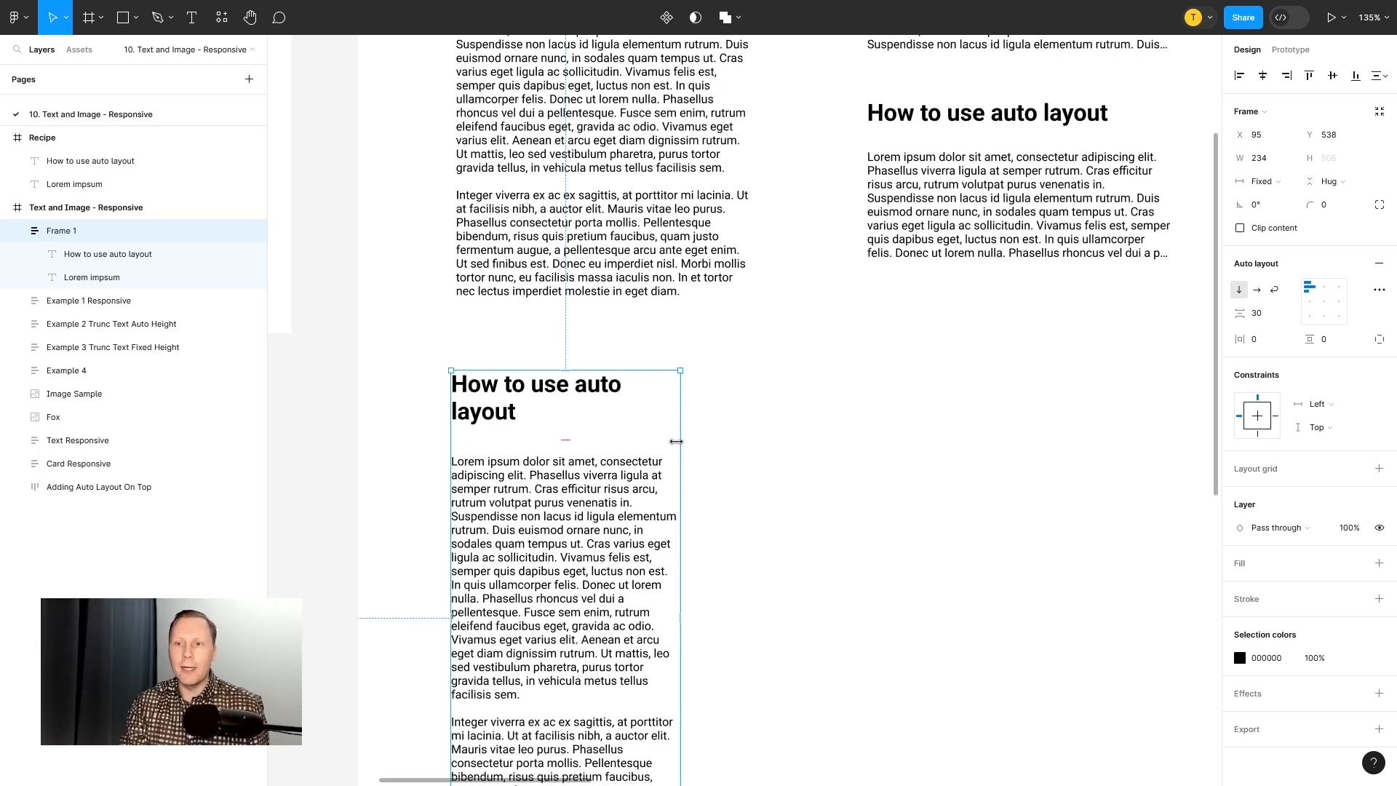
pyautogui.moveTo(676, 441); pyautogui.dragTo(882, 458)
pyautogui.moveTo(675, 643)
pyautogui.mouseDown()
pyautogui.moveTo(666, 400)
pyautogui.moveTo(666, 646)
pyautogui.mouseUp()
pyautogui.moveTo(700, 370); pyautogui.dragTo(704, 493)
pyautogui.hotkey('ctrl', 'z')
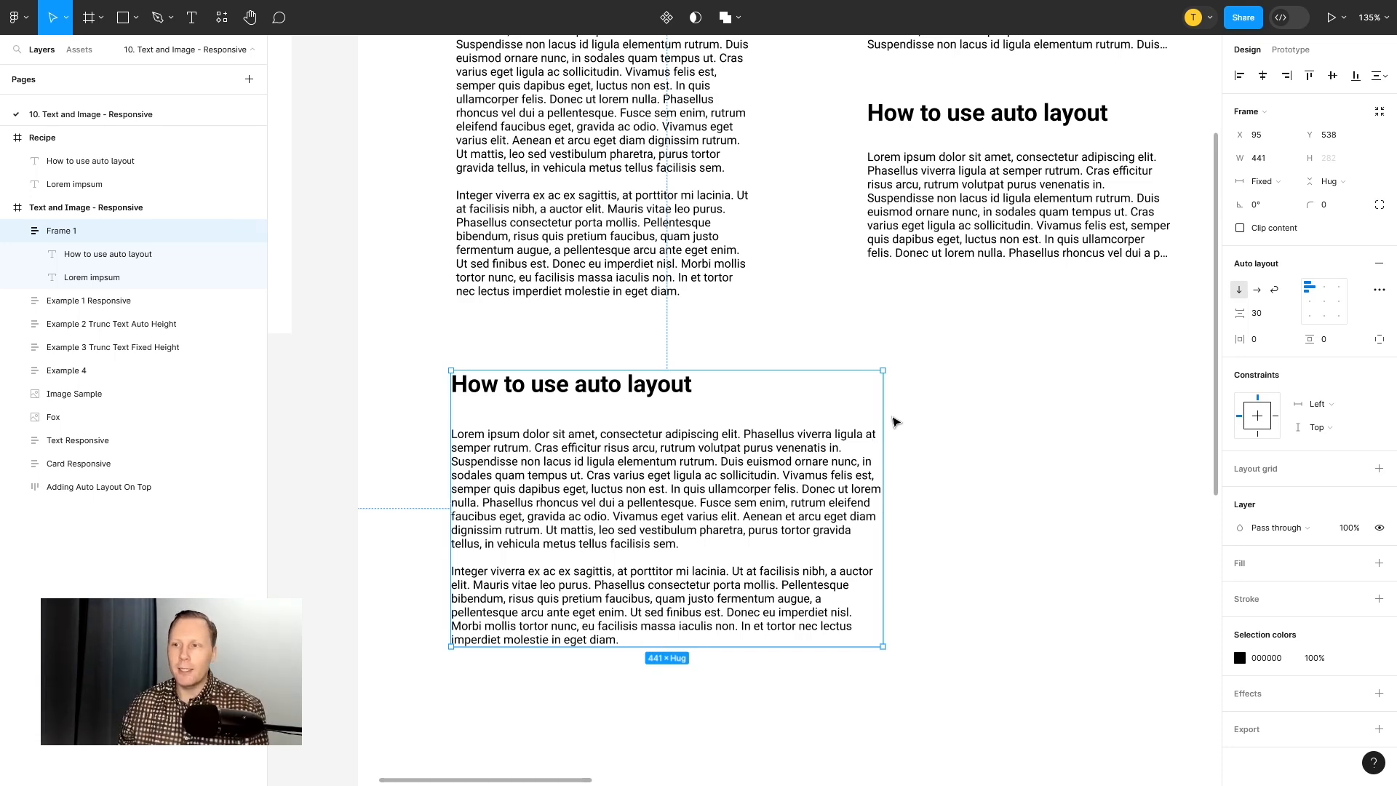
pyautogui.moveTo(888, 416); pyautogui.dragTo(763, 413)
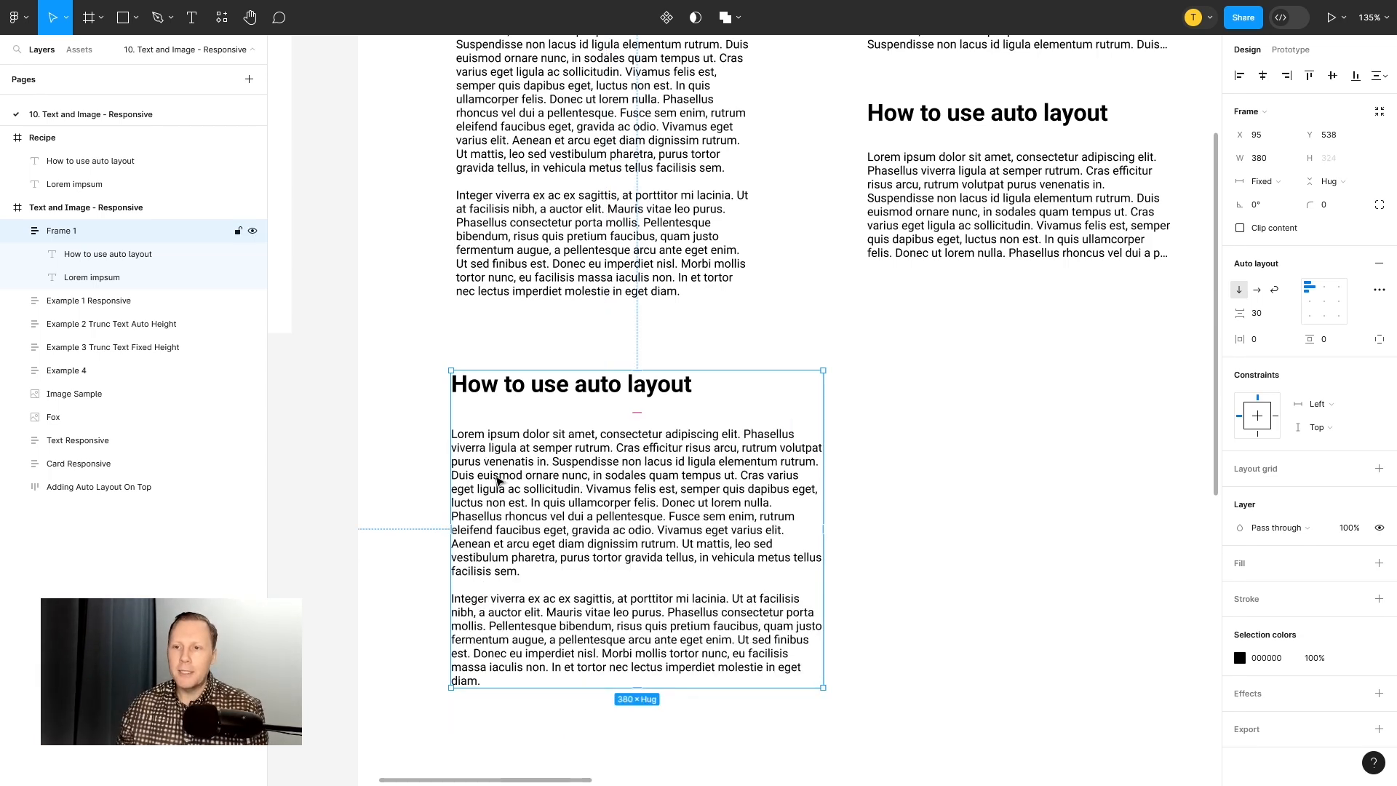
# Step: Move the new auto layout frame beneath the two truncated-text examples, to about X 520, Y 541
pyautogui.moveTo(497, 480); pyautogui.dragTo(911, 483)
pyautogui.scroll(-5, 912, 441)
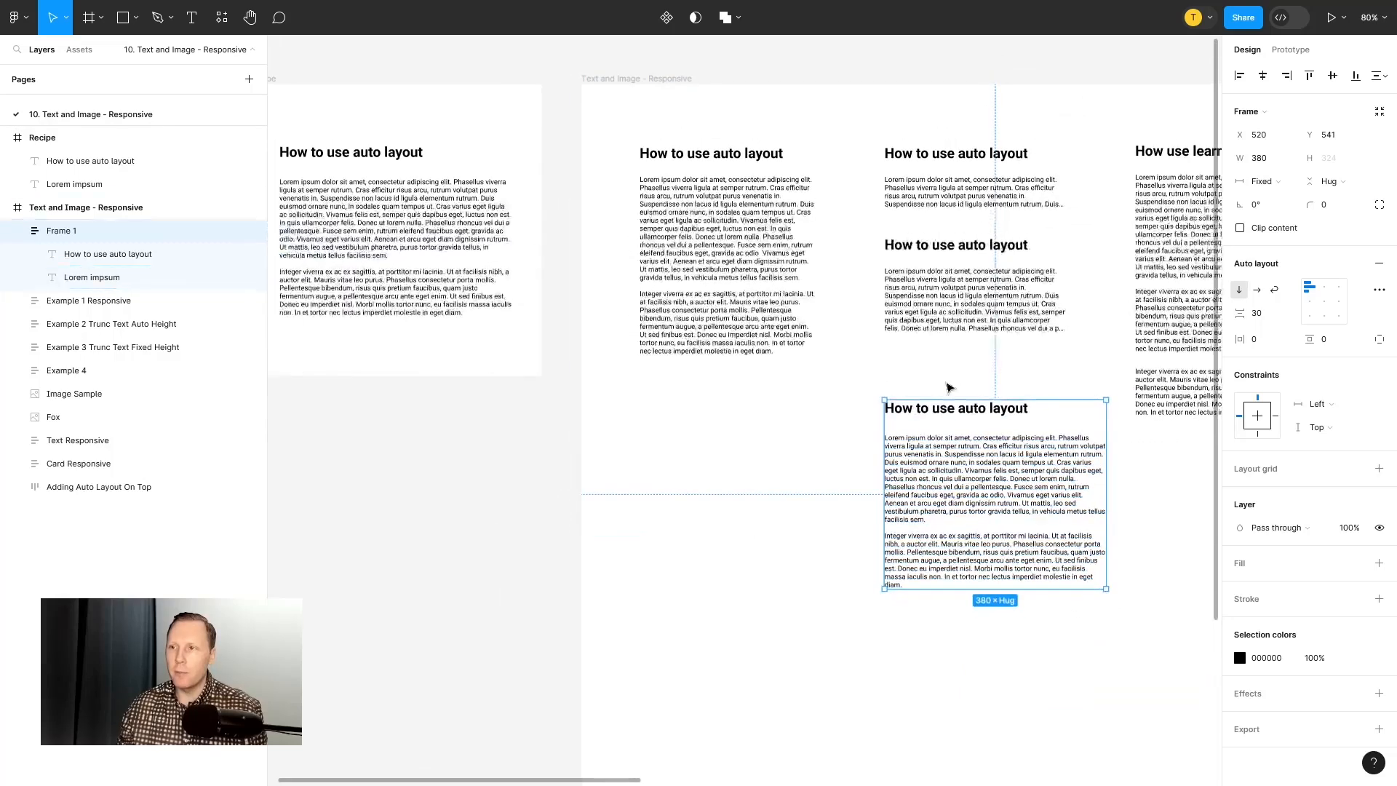
pyautogui.moveTo(947, 380); pyautogui.dragTo(623, 381)
# Step: Compare the Example 2 Trunc Text Auto Height and Example 3 Trunc Text Fixed Height frames
pyautogui.click(694, 179)
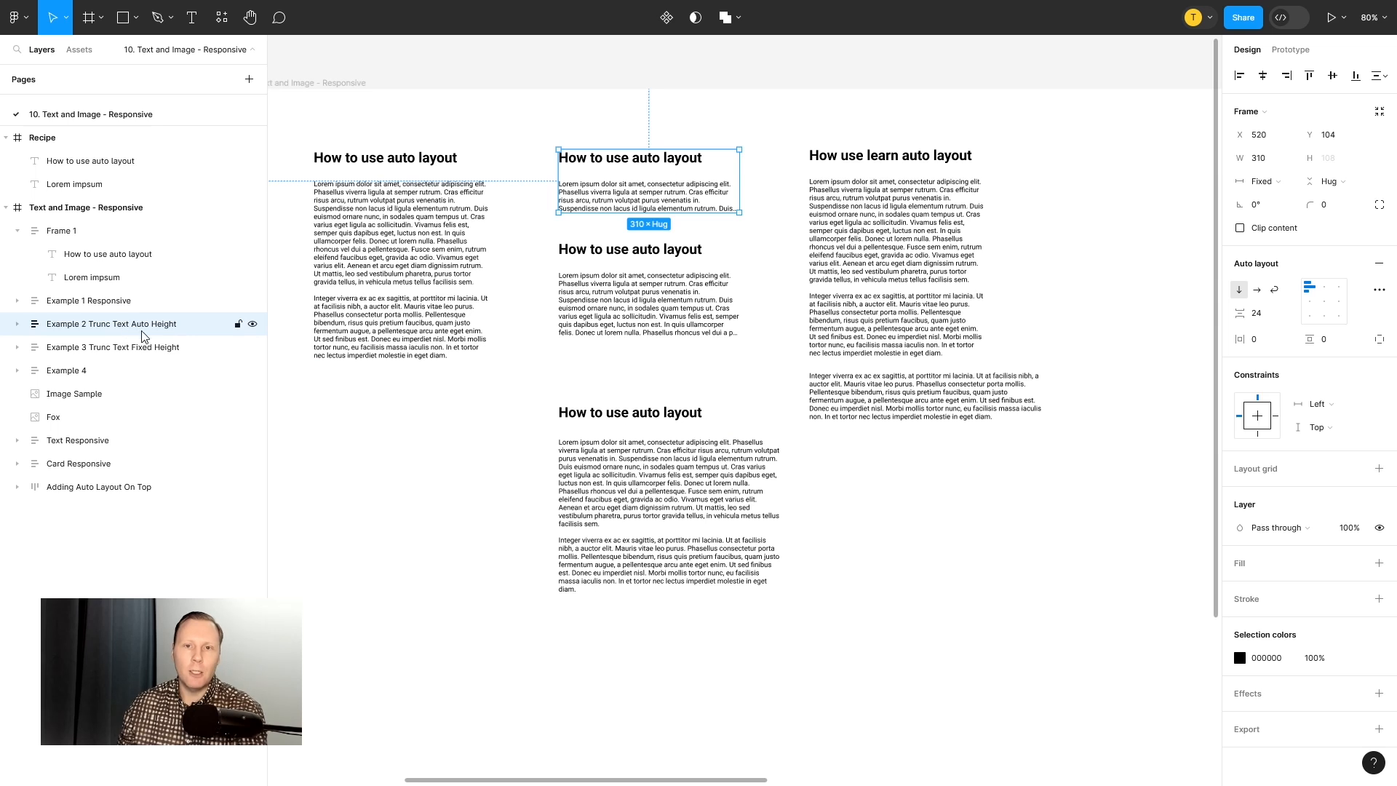
pyautogui.click(73, 352)
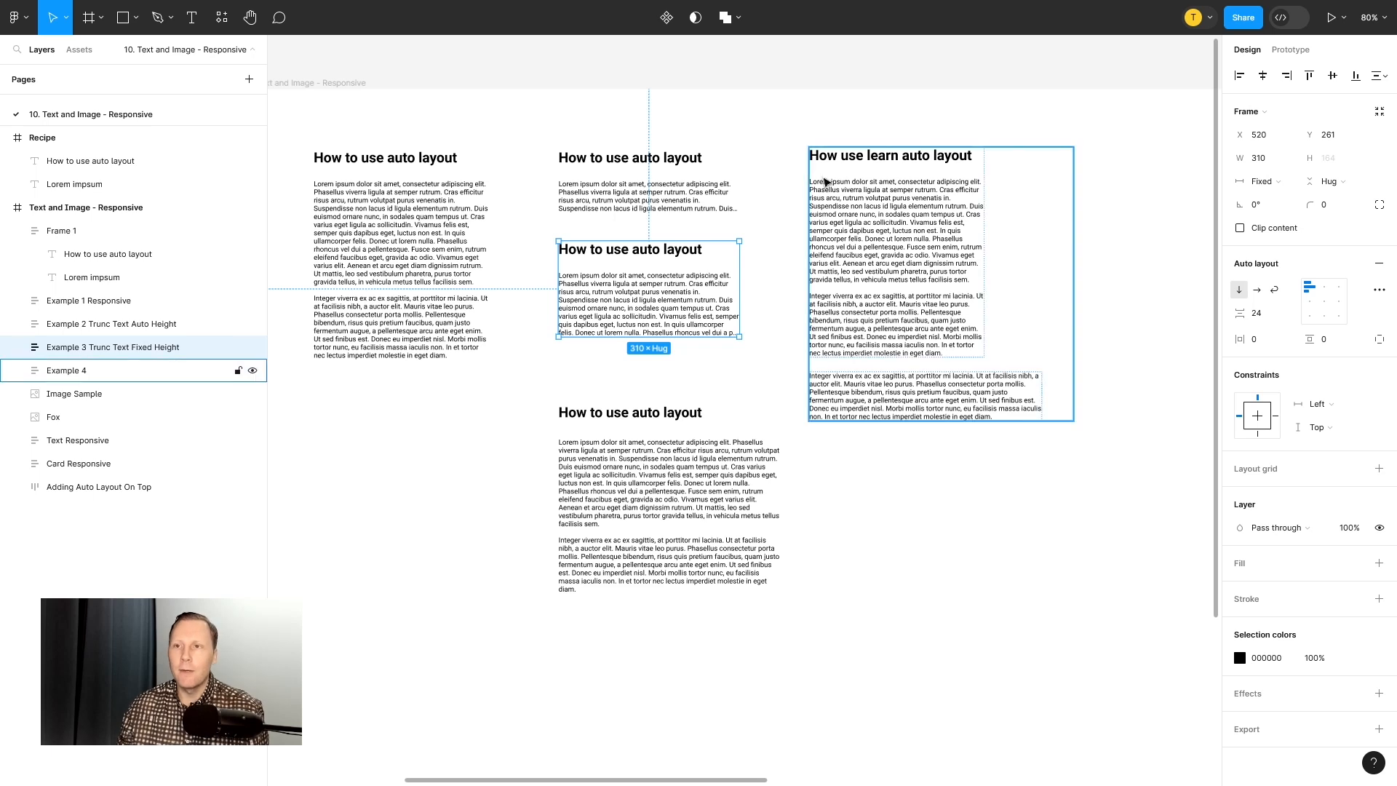
pyautogui.click(682, 200)
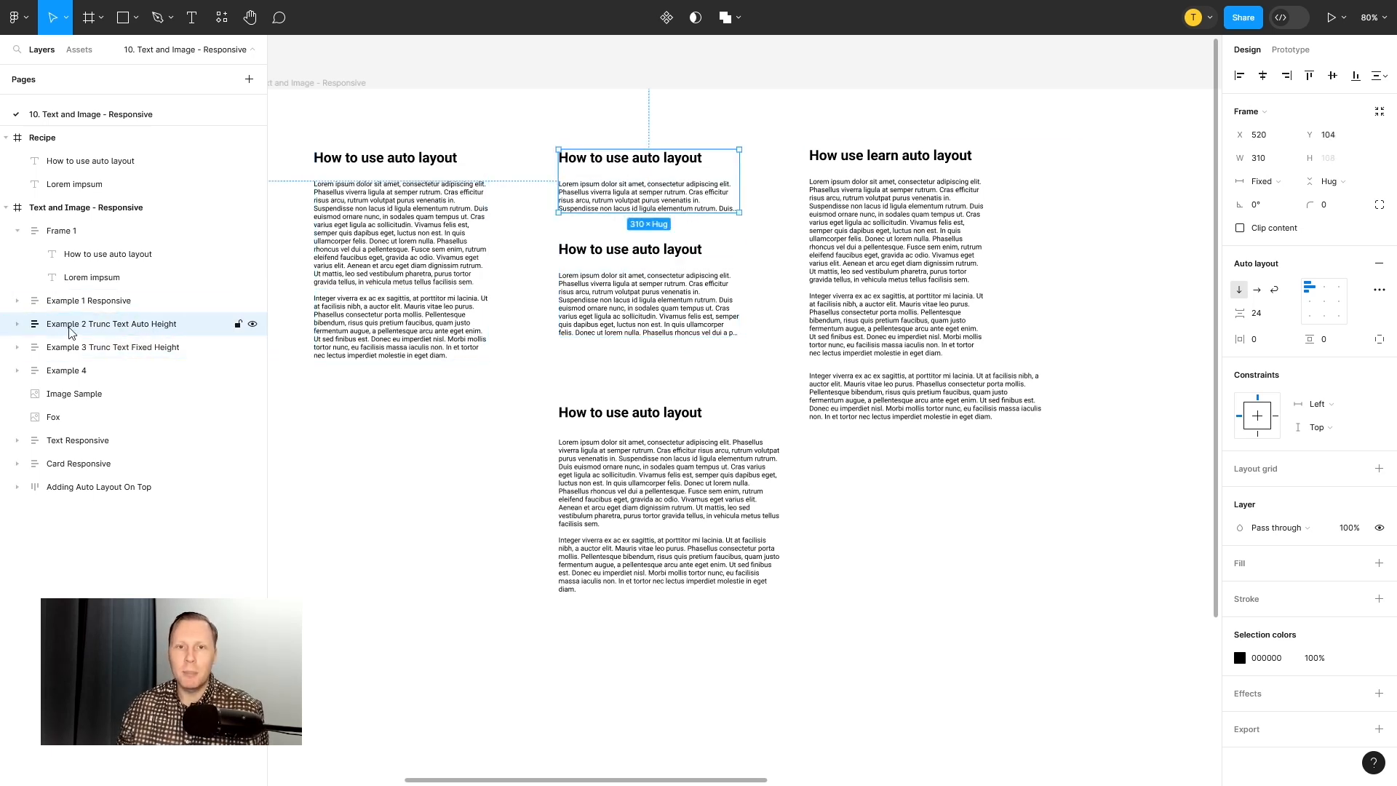
pyautogui.click(66, 351)
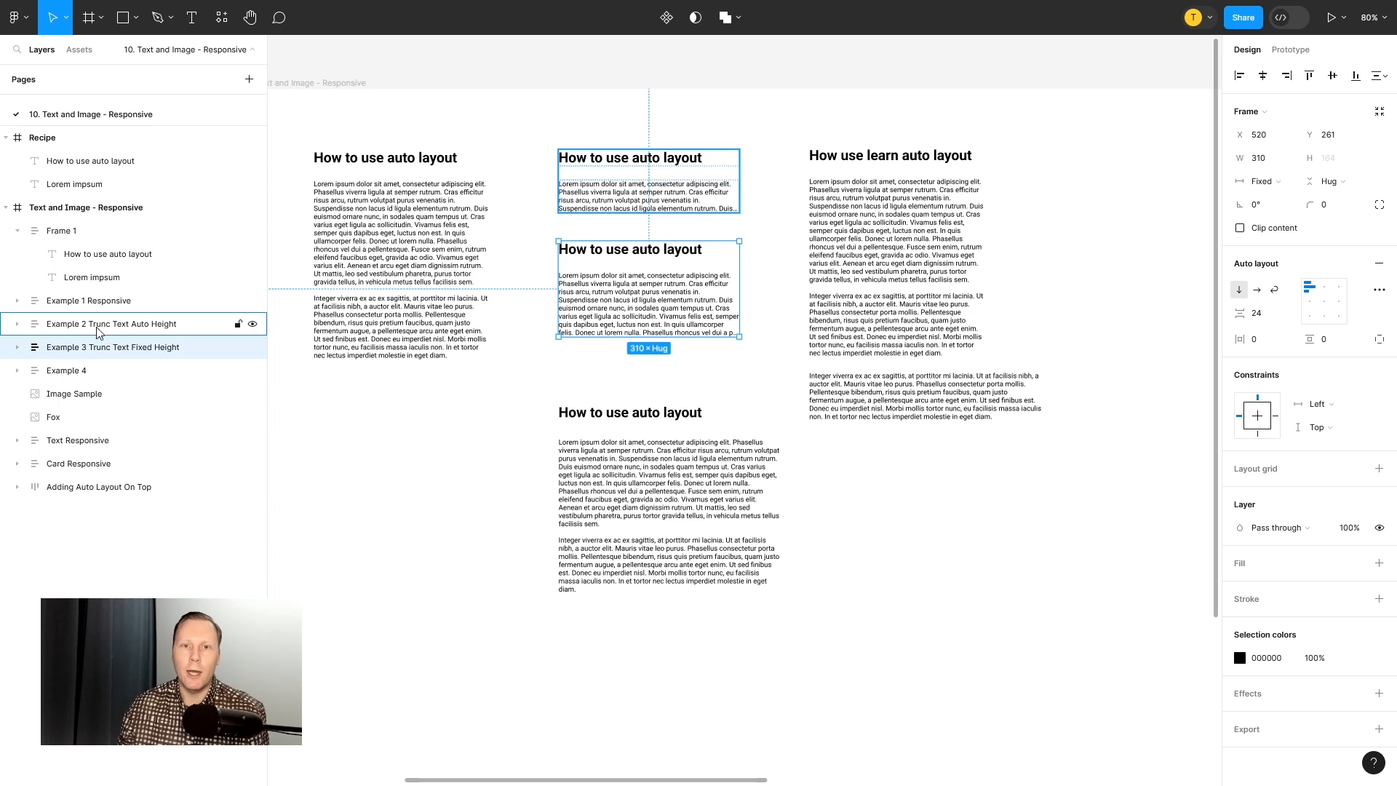
pyautogui.click(97, 330)
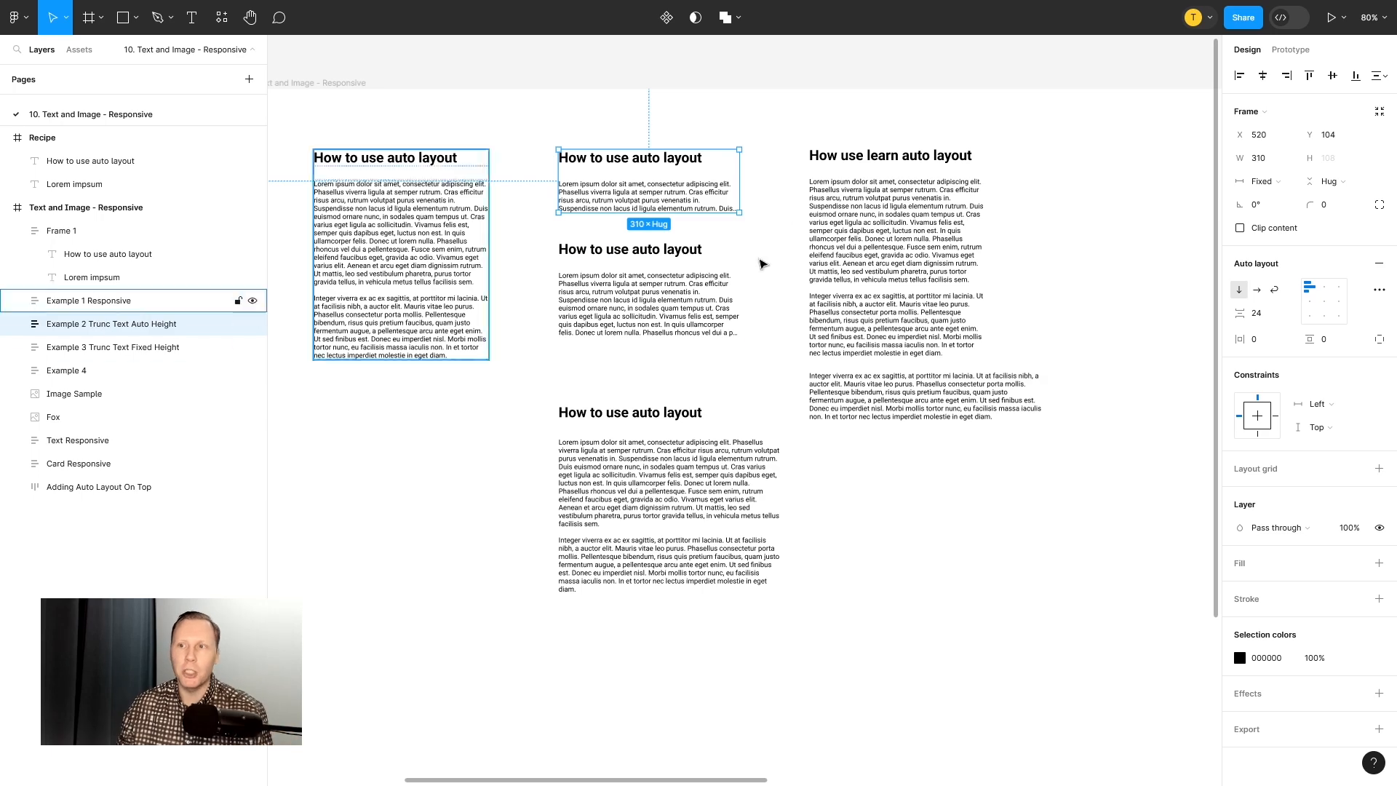
pyautogui.scroll(3, 742, 196)
pyautogui.scroll(5, 640, 211)
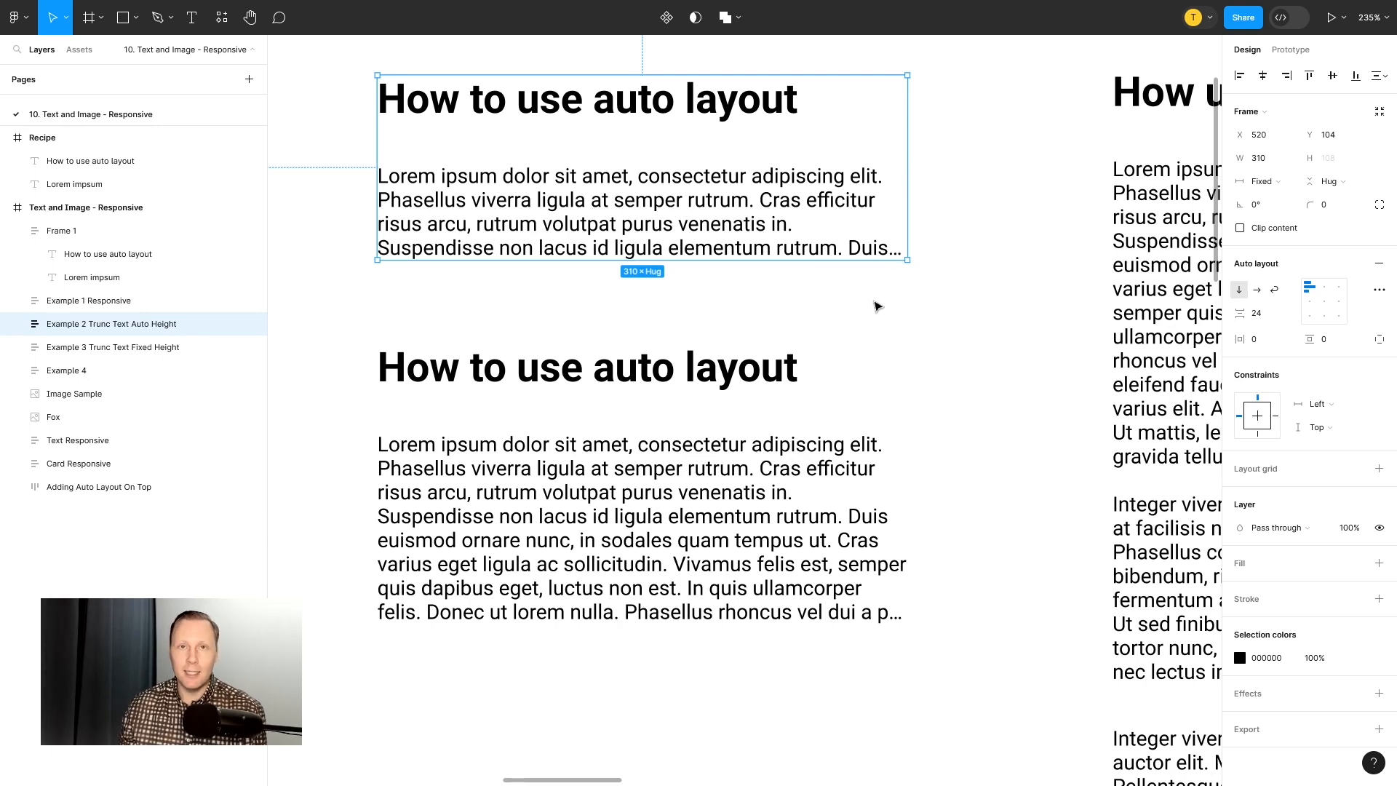
# Step: Examine the full hidden text of the Lorem impsum paragraph in Example 2, leaving its content as is
pyautogui.click(798, 198)
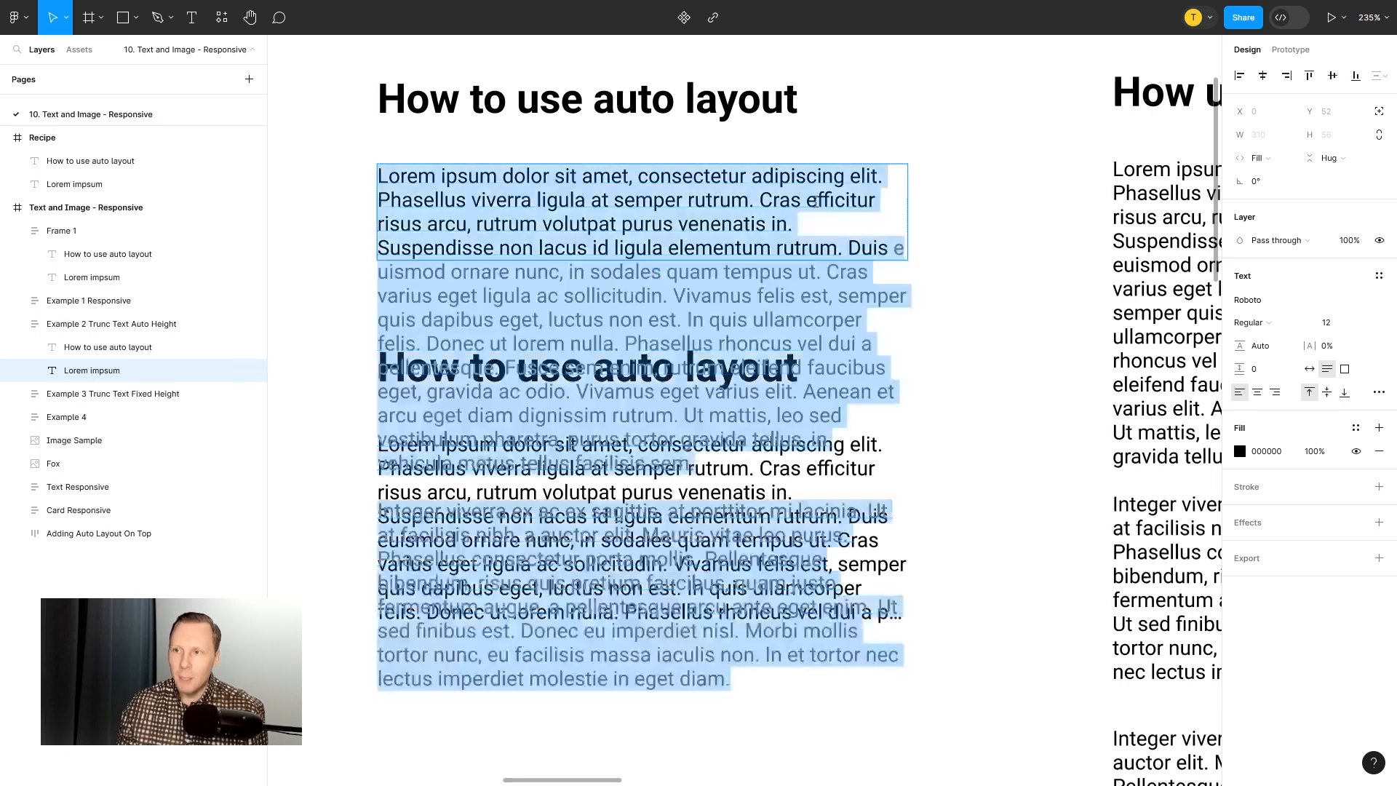
pyautogui.doubleClick(818, 201)
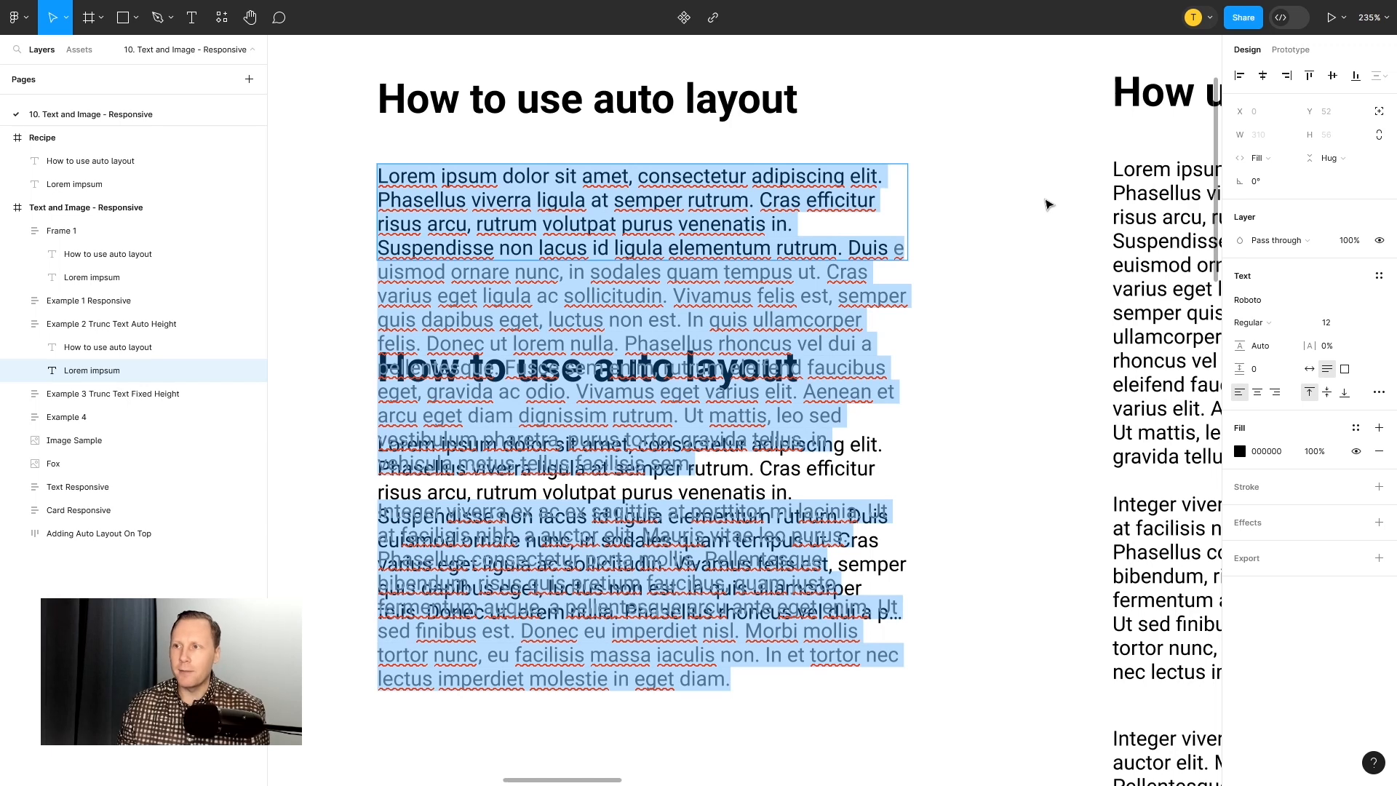
pyautogui.press('Escape')
pyautogui.press('Escape')
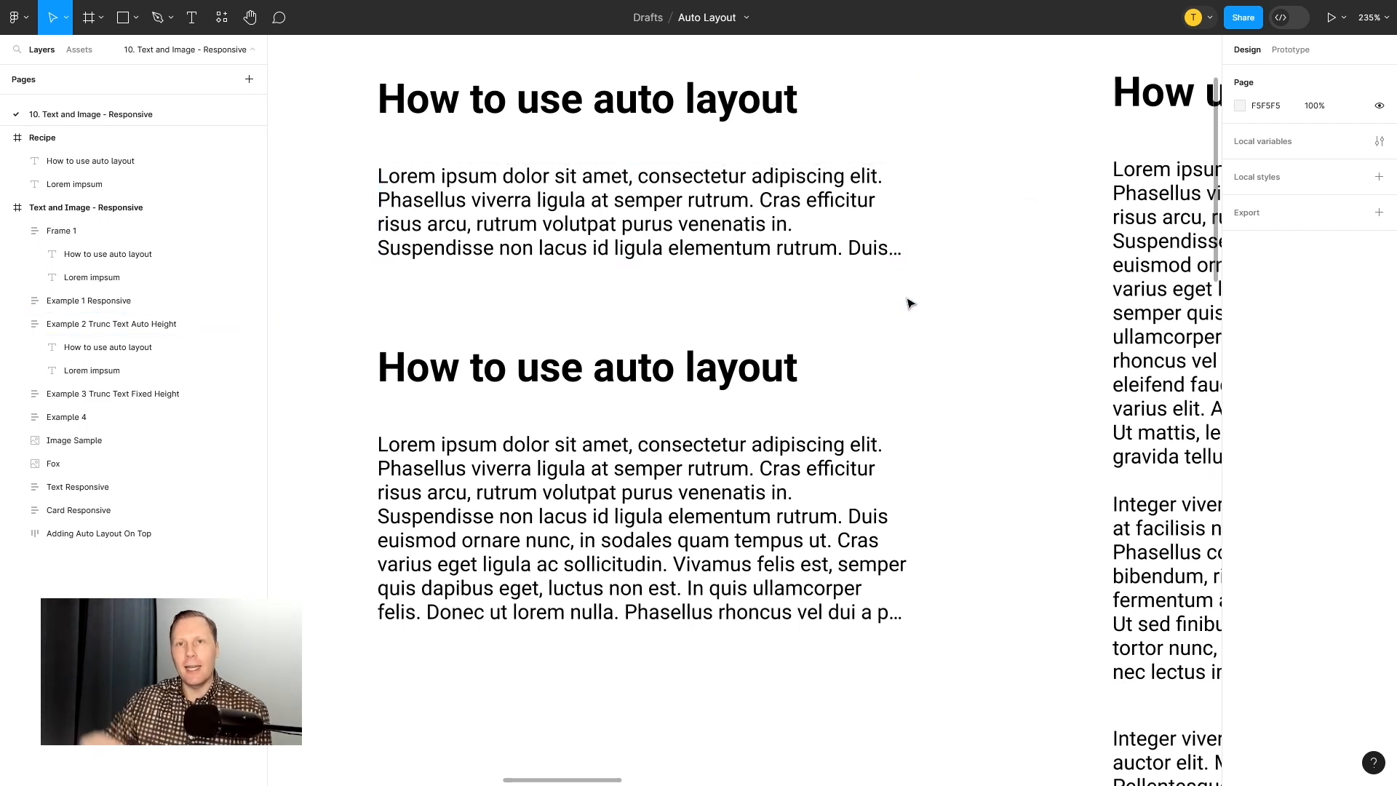
# Step: Test Example 2's truncation by widening its frame to about 361, narrowing it to about 138 and returning it to 310
pyautogui.scroll(1, 873, 283)
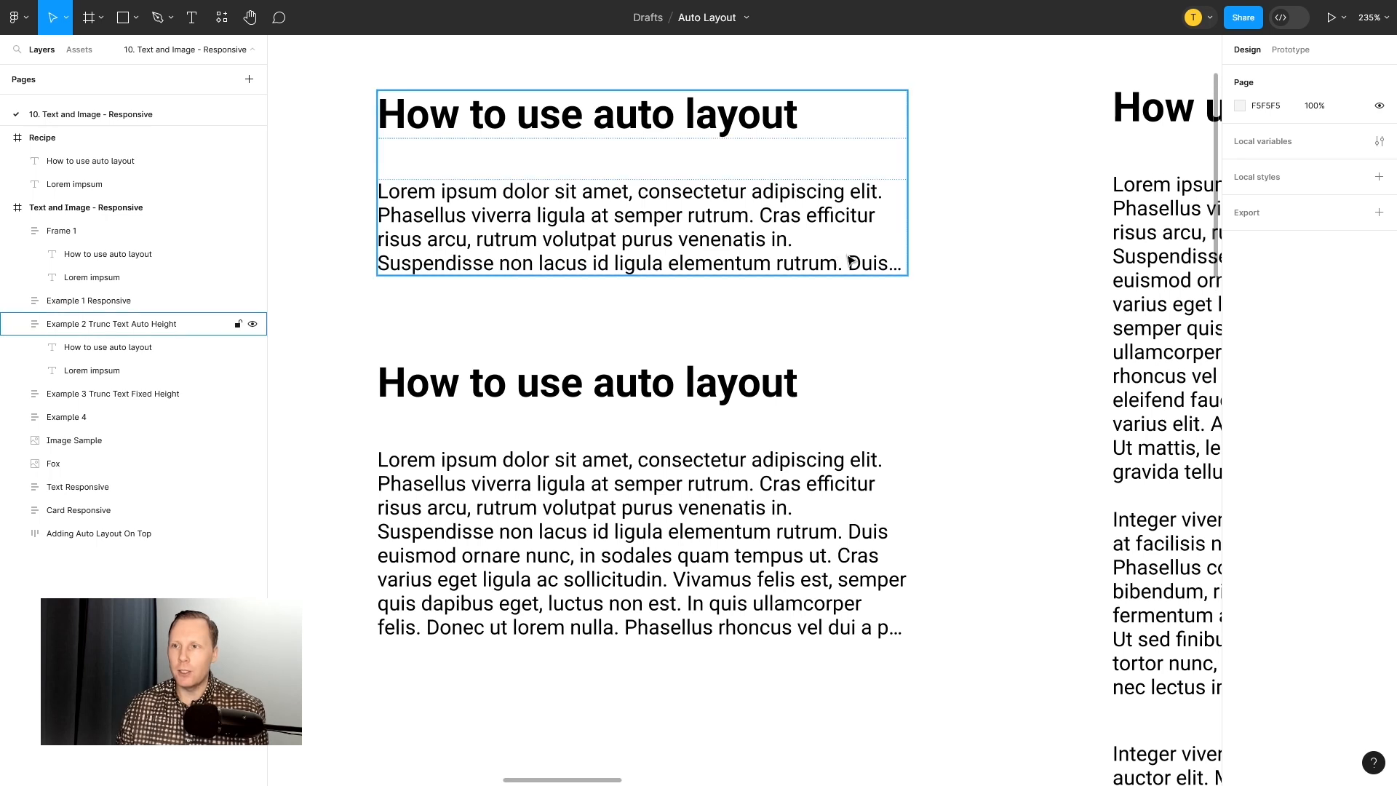
pyautogui.scroll(1, 851, 261)
pyautogui.click(851, 217)
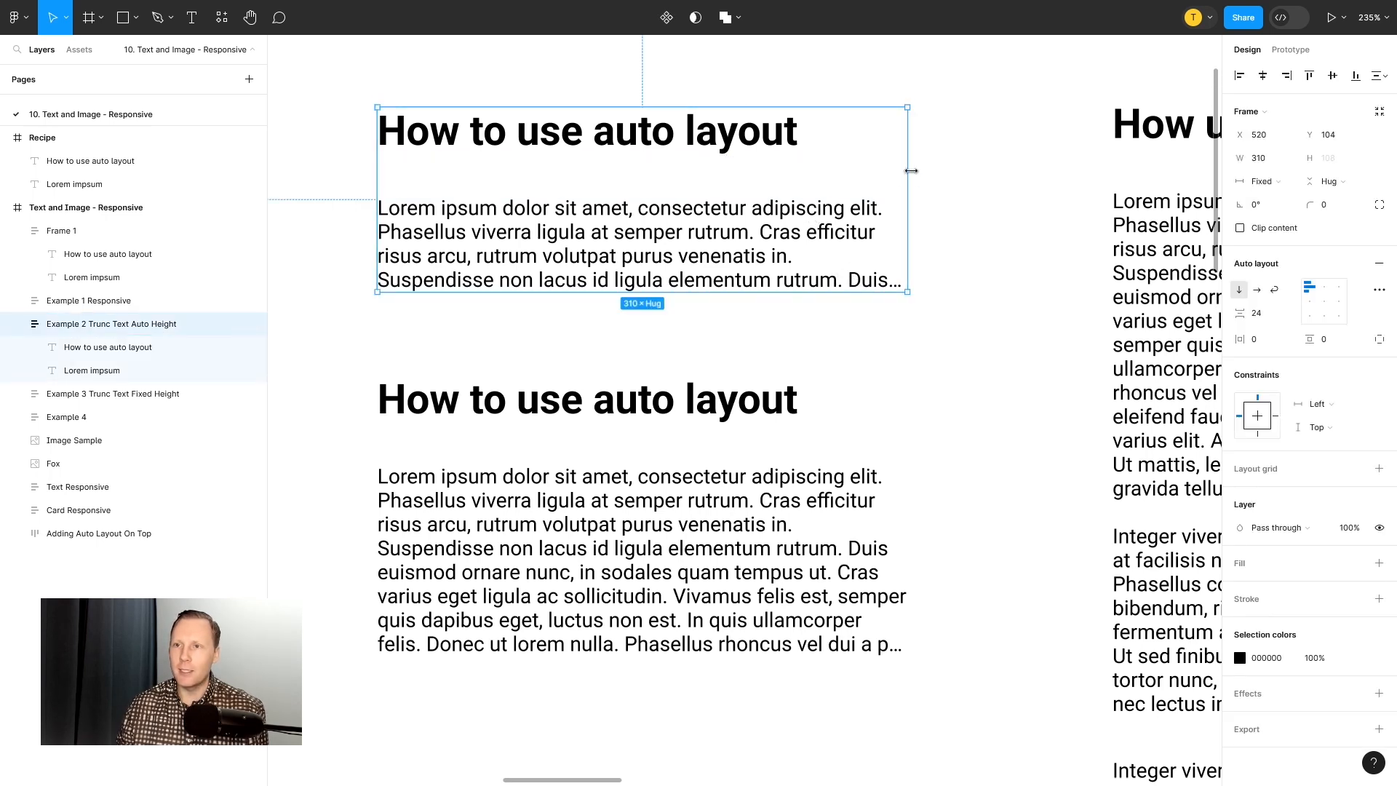
pyautogui.moveTo(911, 170); pyautogui.dragTo(993, 179)
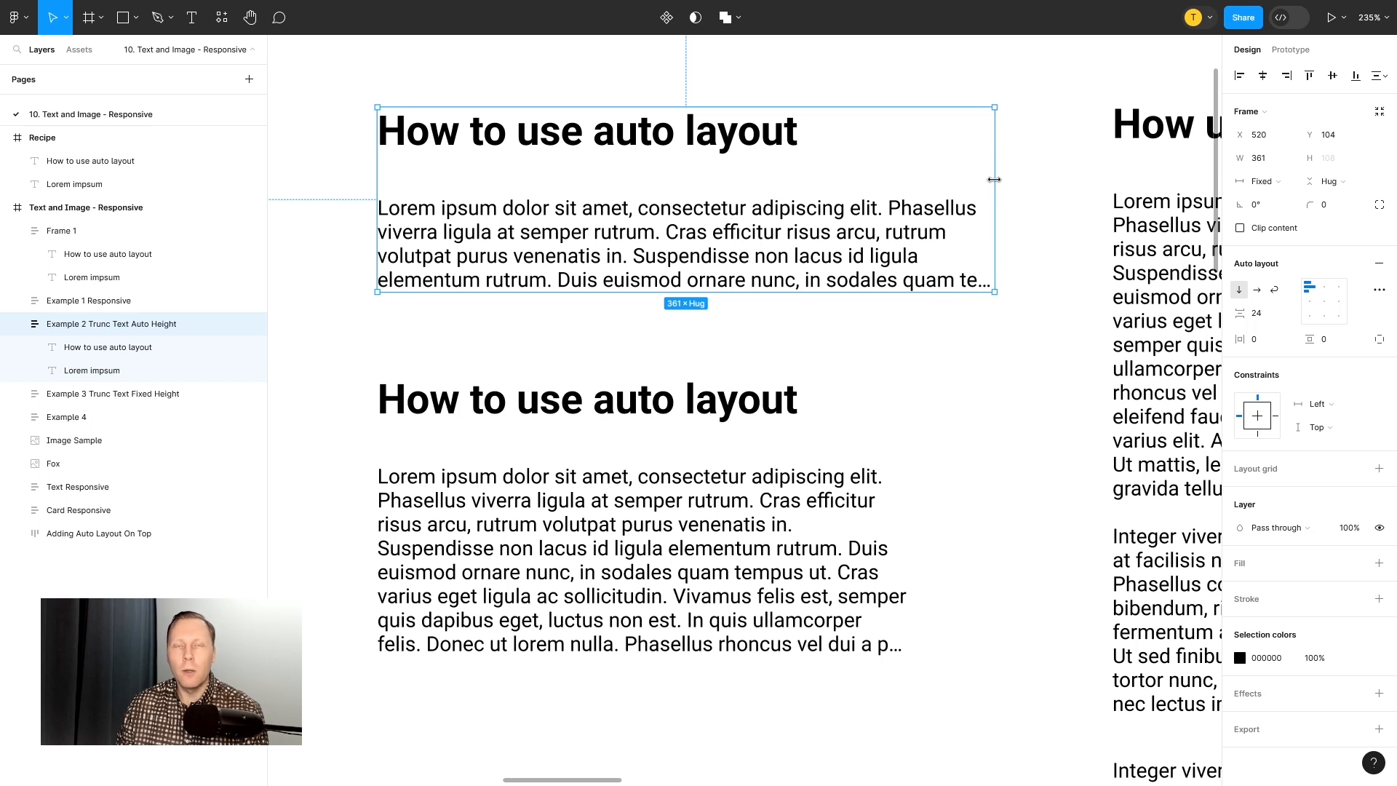
pyautogui.moveTo(994, 180); pyautogui.dragTo(613, 172)
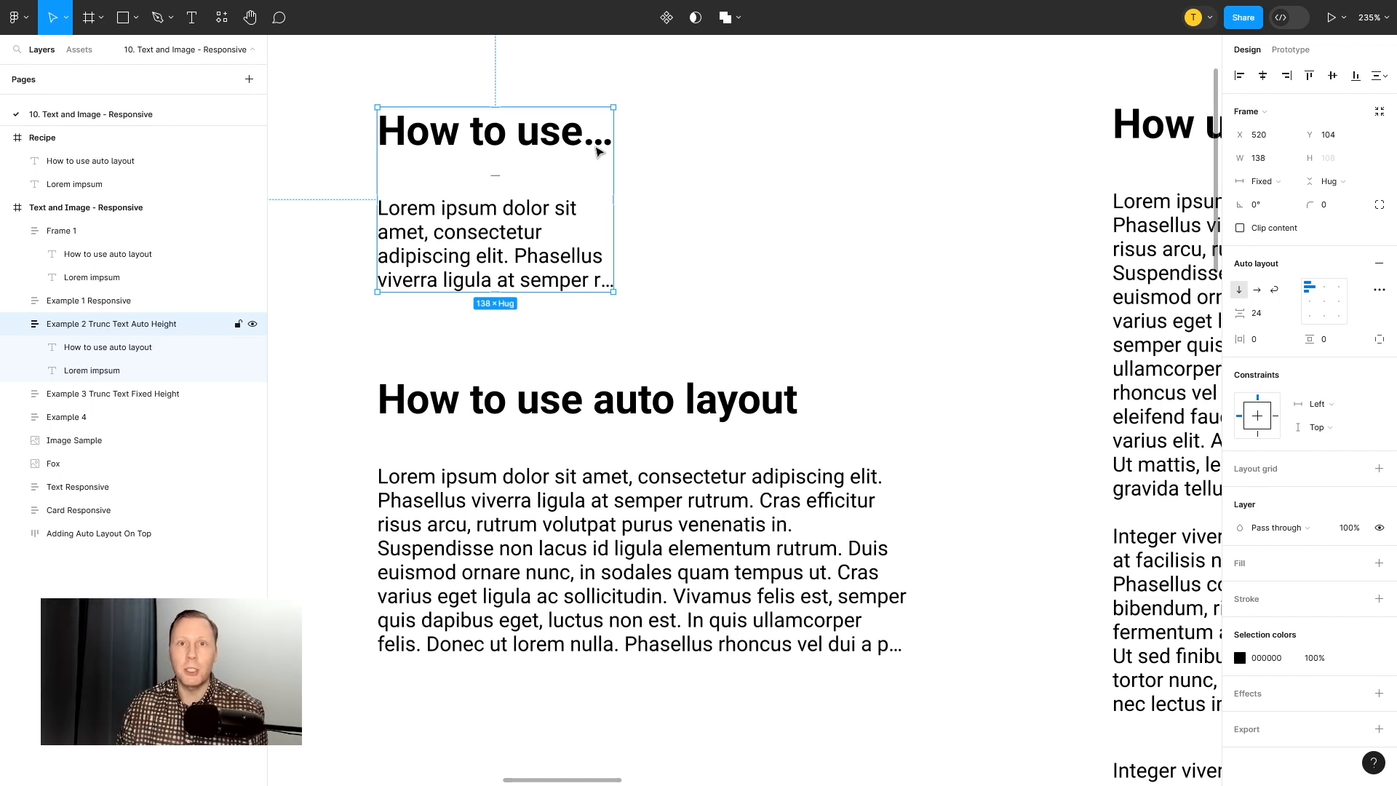
pyautogui.moveTo(613, 168); pyautogui.dragTo(907, 184)
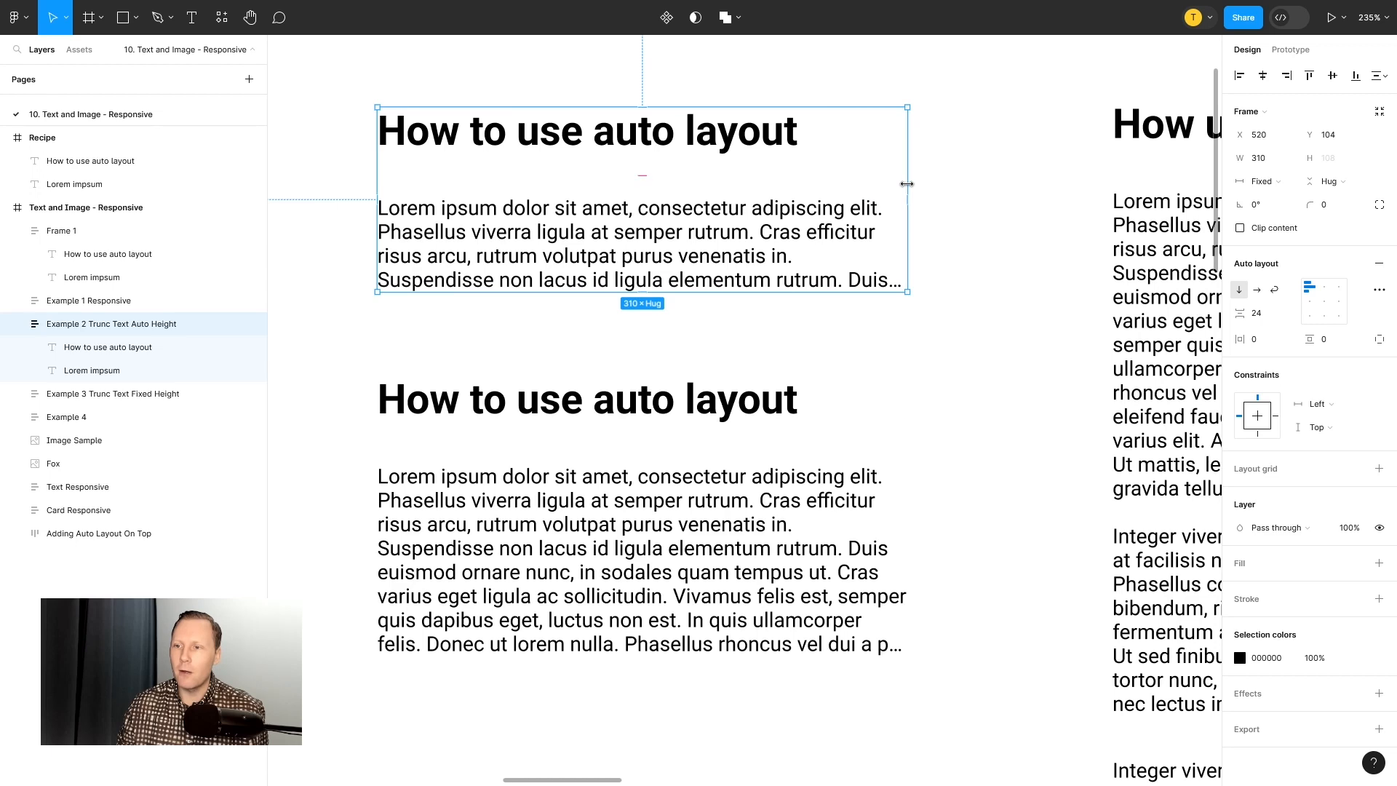
# Step: Test Example 3's truncation by widening its frame, narrowing it to about 207 and leaving its width at about 300
pyautogui.scroll(-5, 1003, 311)
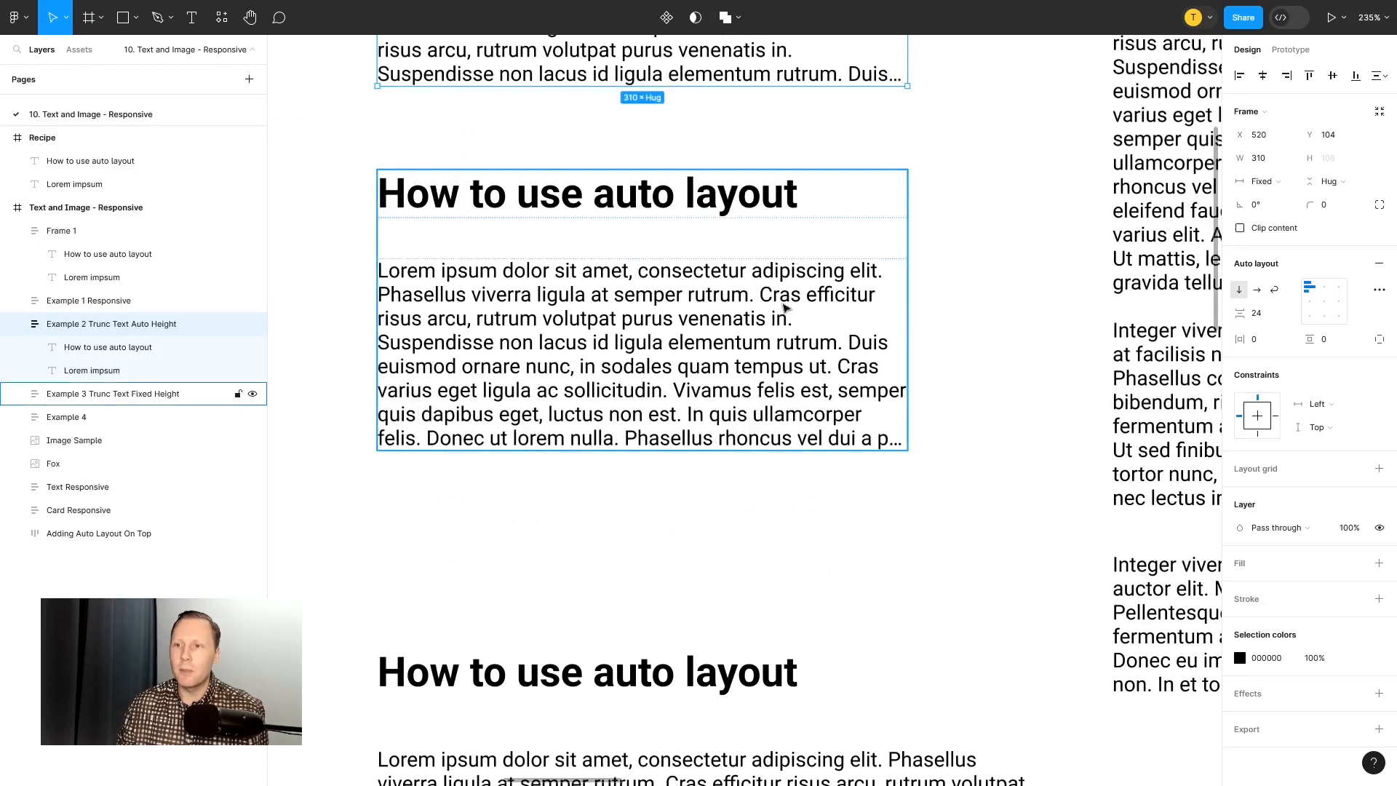
pyautogui.click(786, 308)
pyautogui.moveTo(908, 244); pyautogui.dragTo(956, 257)
pyautogui.moveTo(945, 257); pyautogui.dragTo(734, 244)
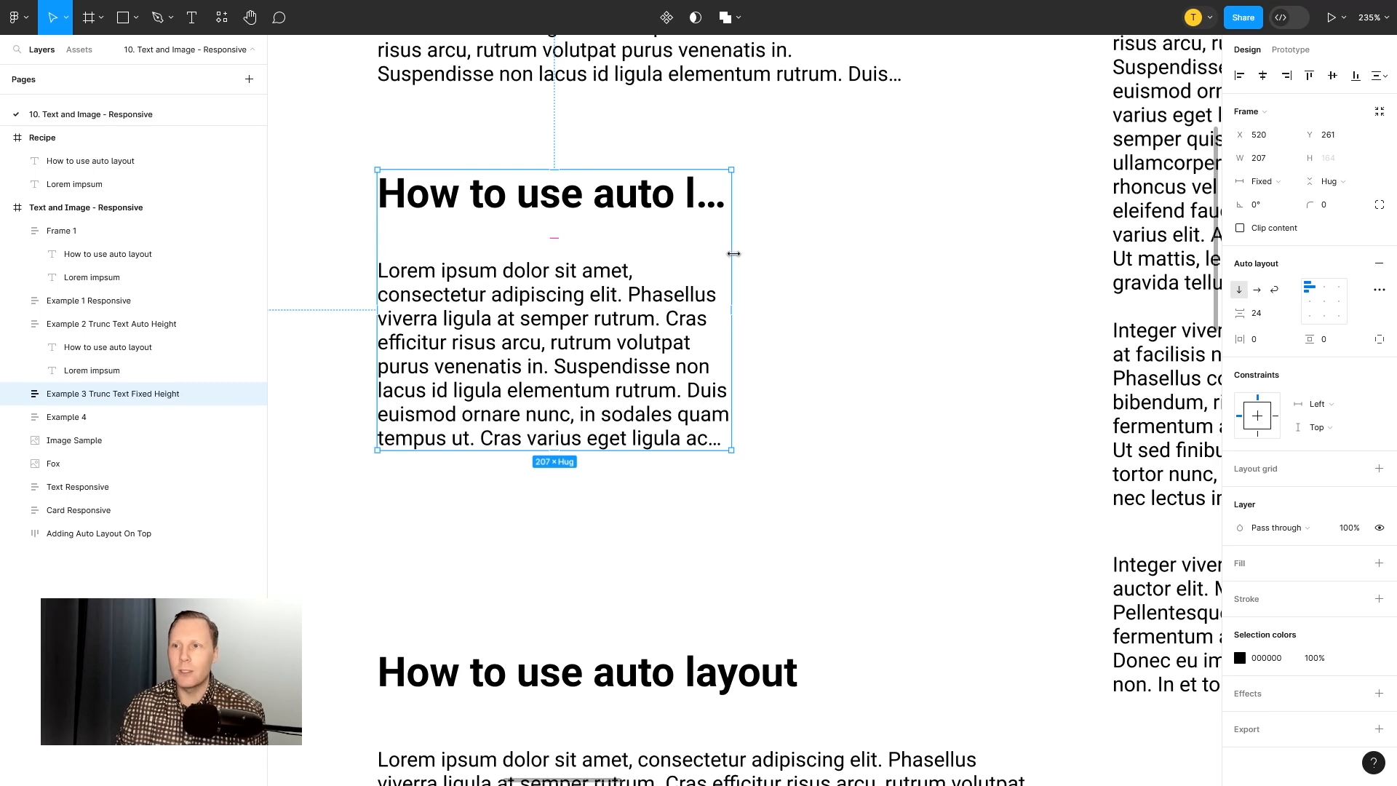
pyautogui.moveTo(731, 254); pyautogui.dragTo(891, 245)
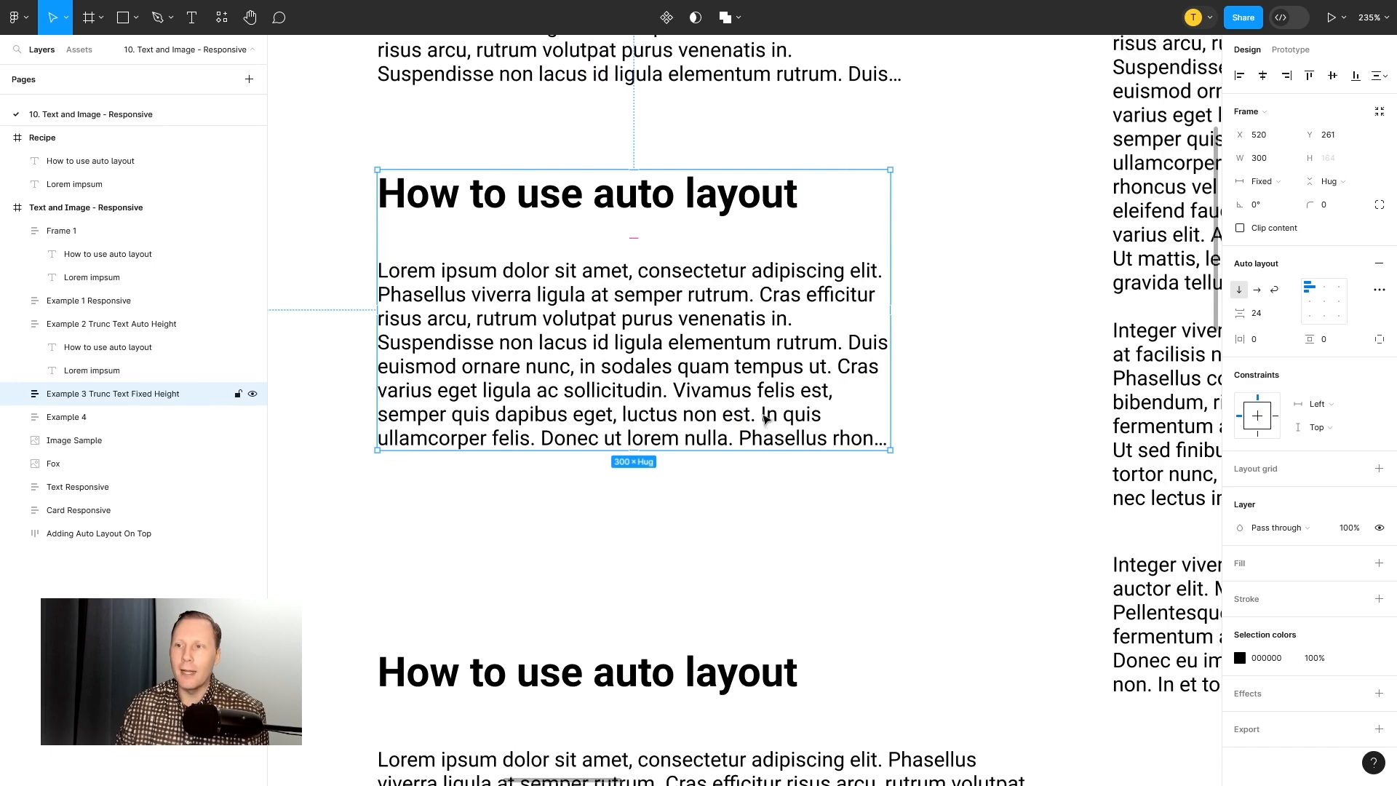
pyautogui.click(935, 338)
# Step: Raise the max lines of the truncated Lorem impsum text in Example 2 to 7
pyautogui.scroll(3, 917, 364)
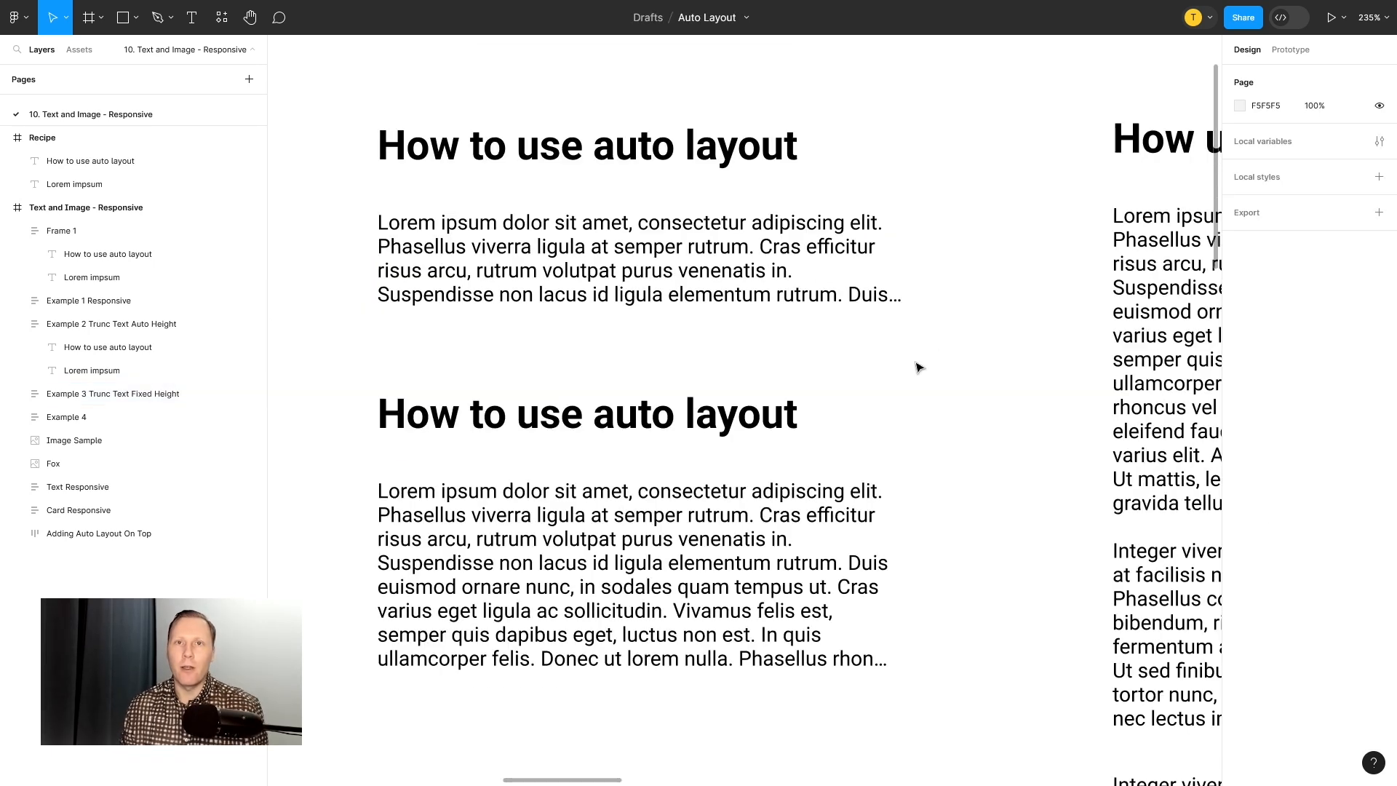
pyautogui.click(722, 151)
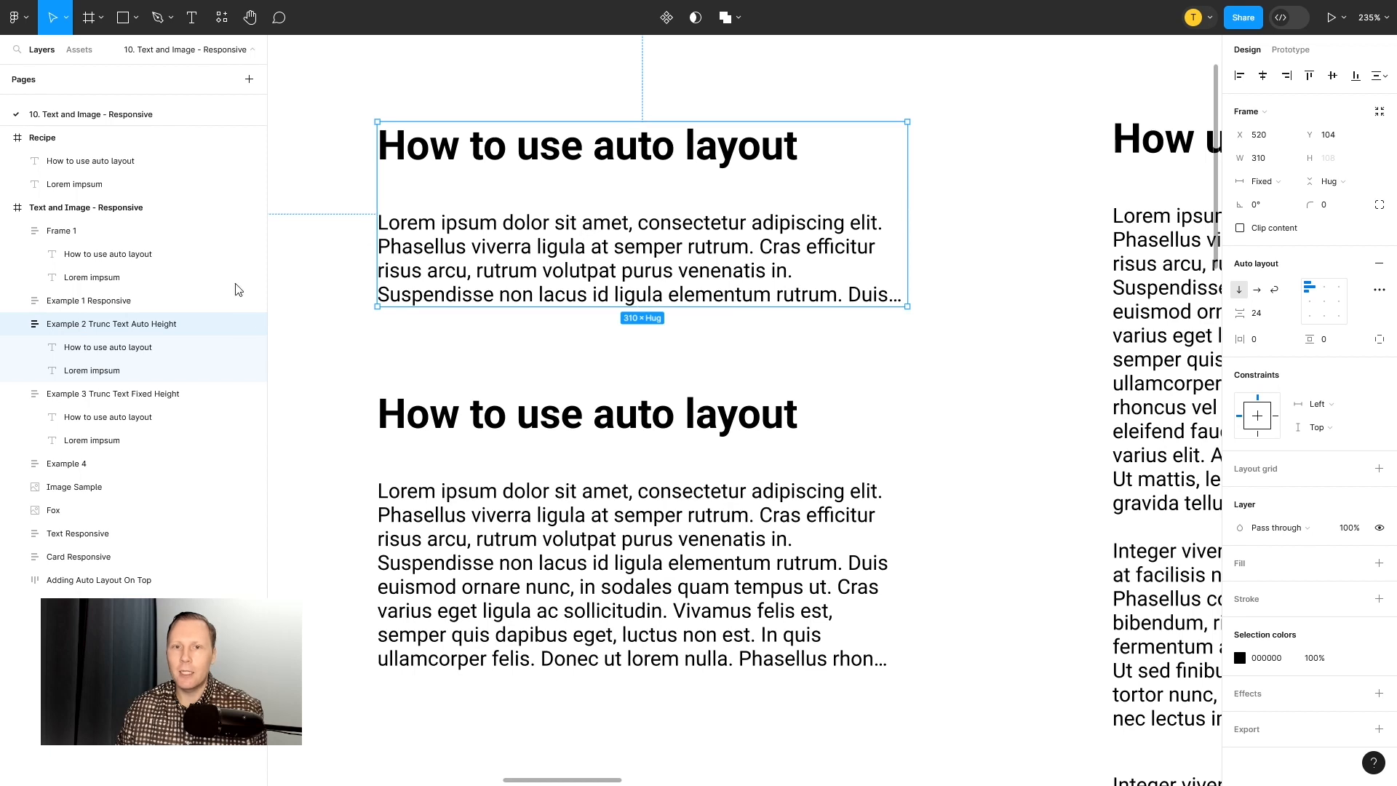
pyautogui.click(96, 372)
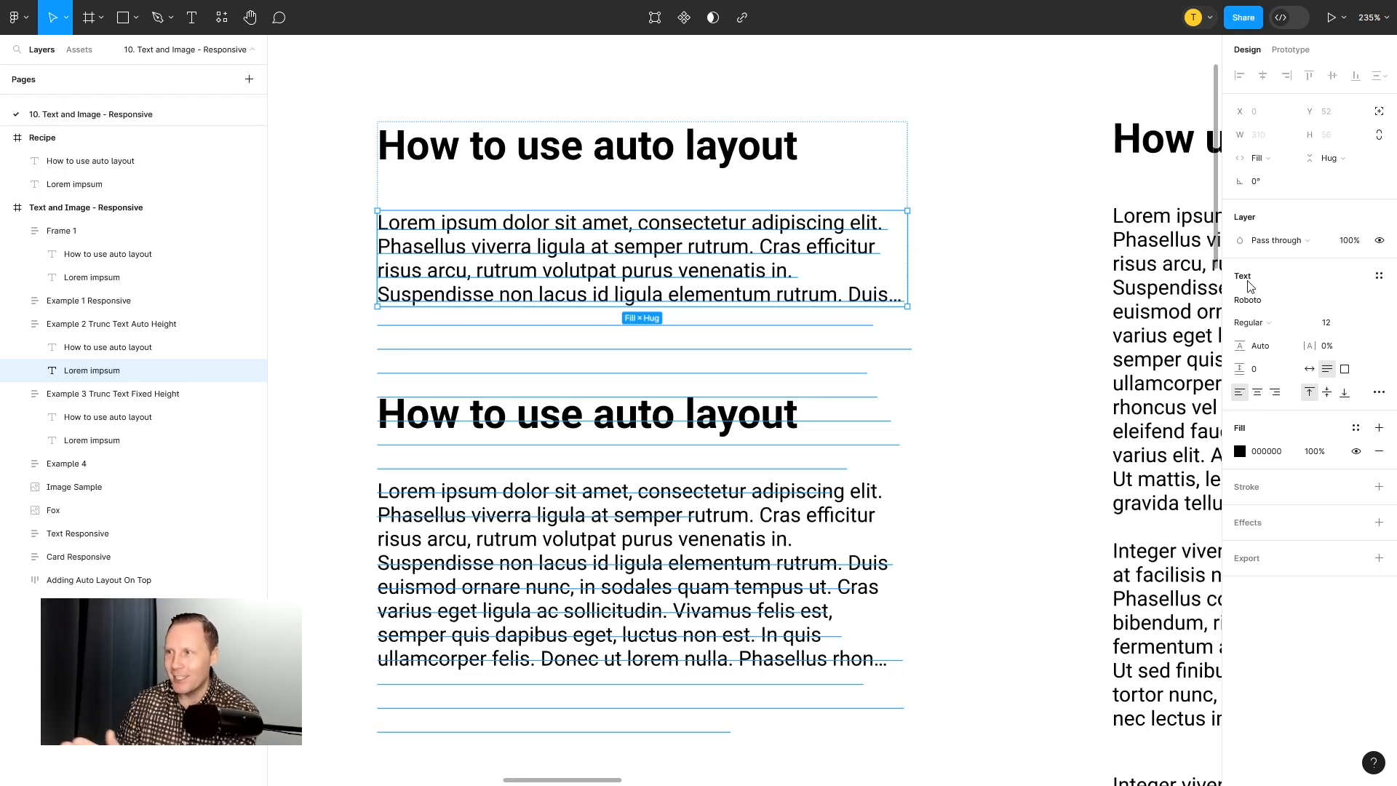
pyautogui.click(1379, 399)
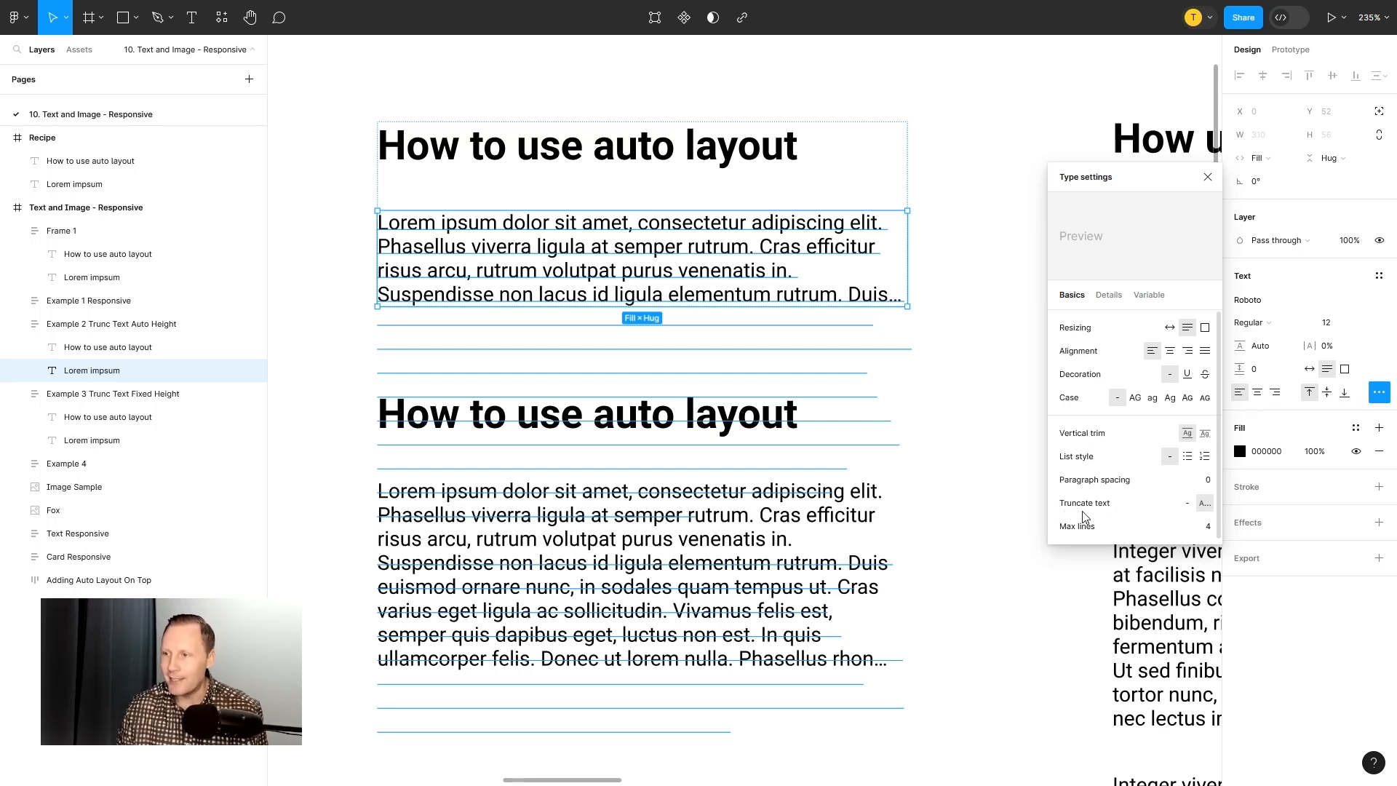
pyautogui.moveTo(1204, 513)
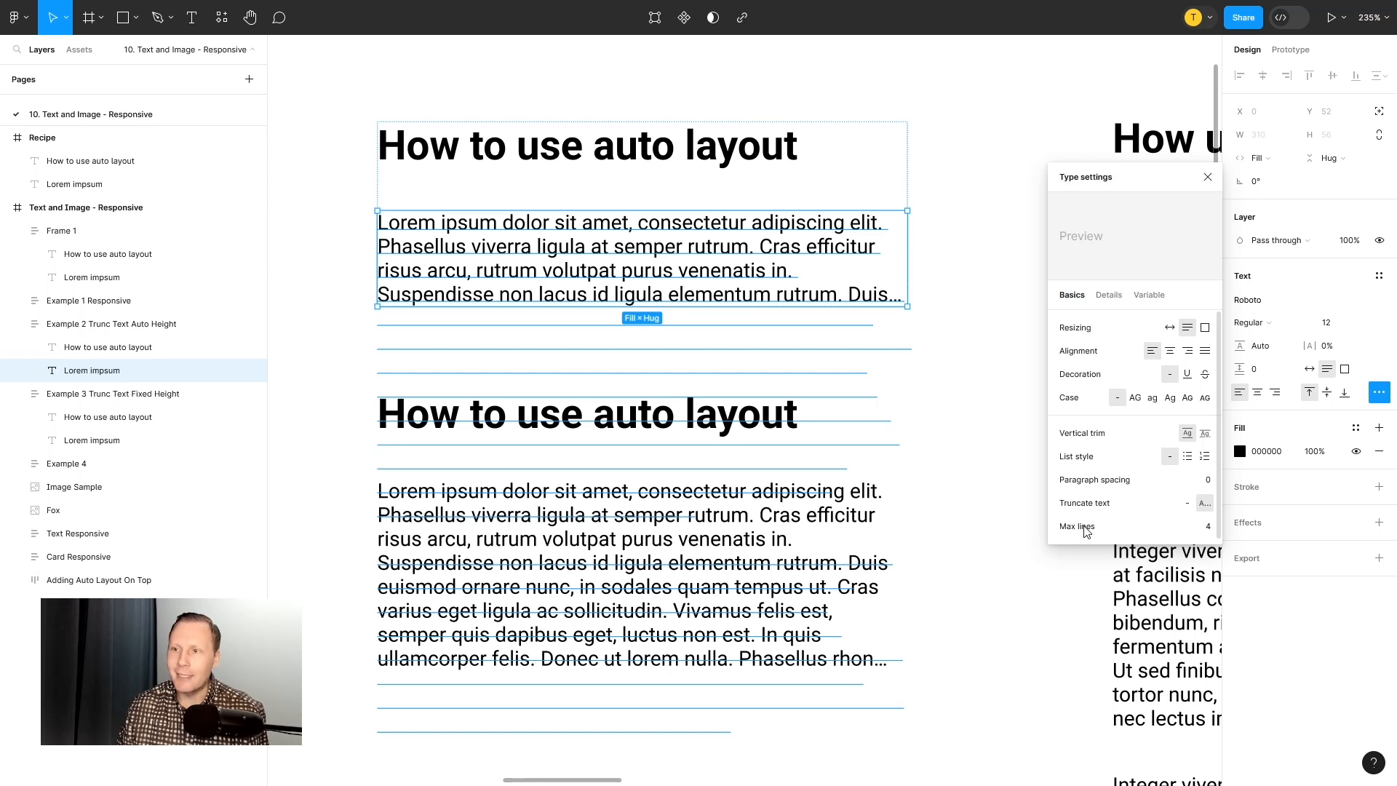
pyautogui.click(1204, 532)
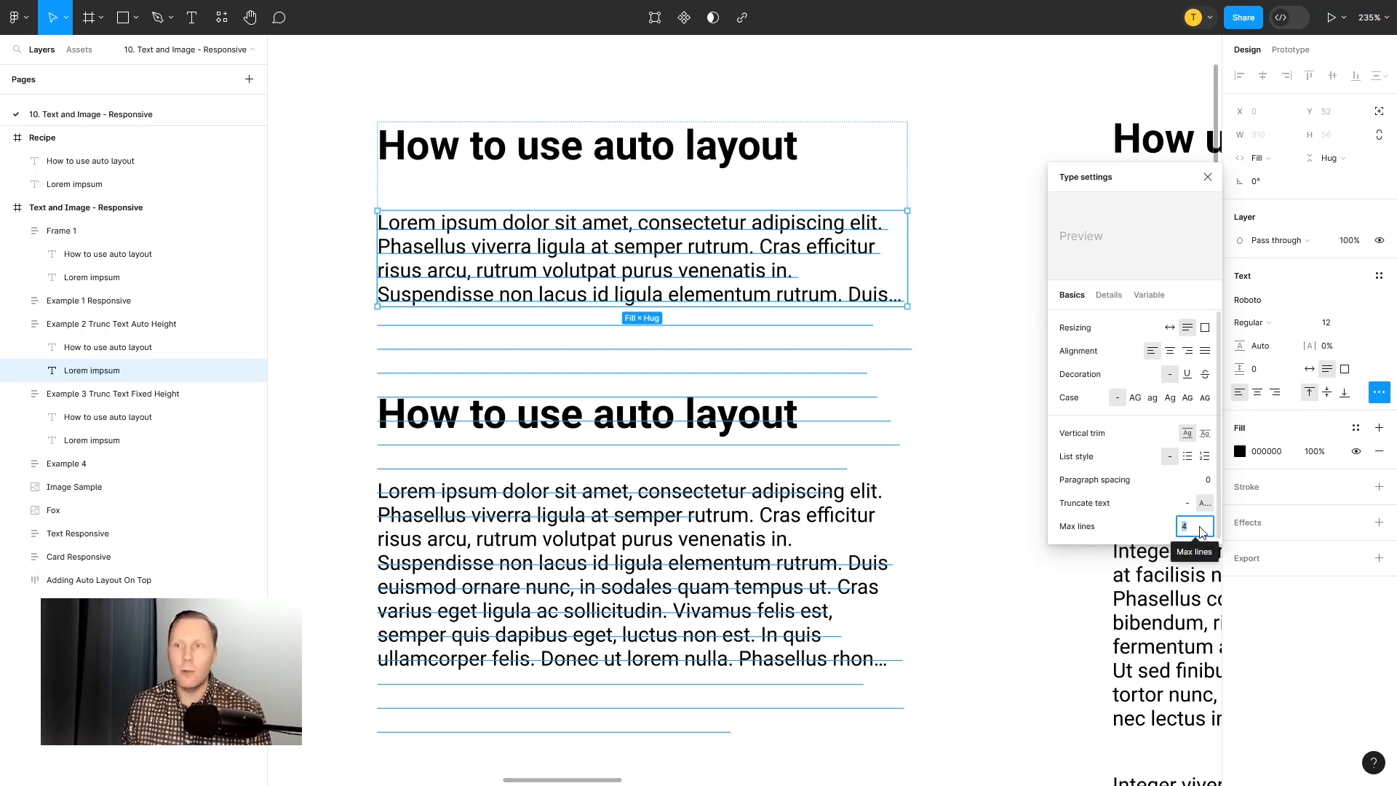
pyautogui.press('Up')
pyautogui.press('Up')
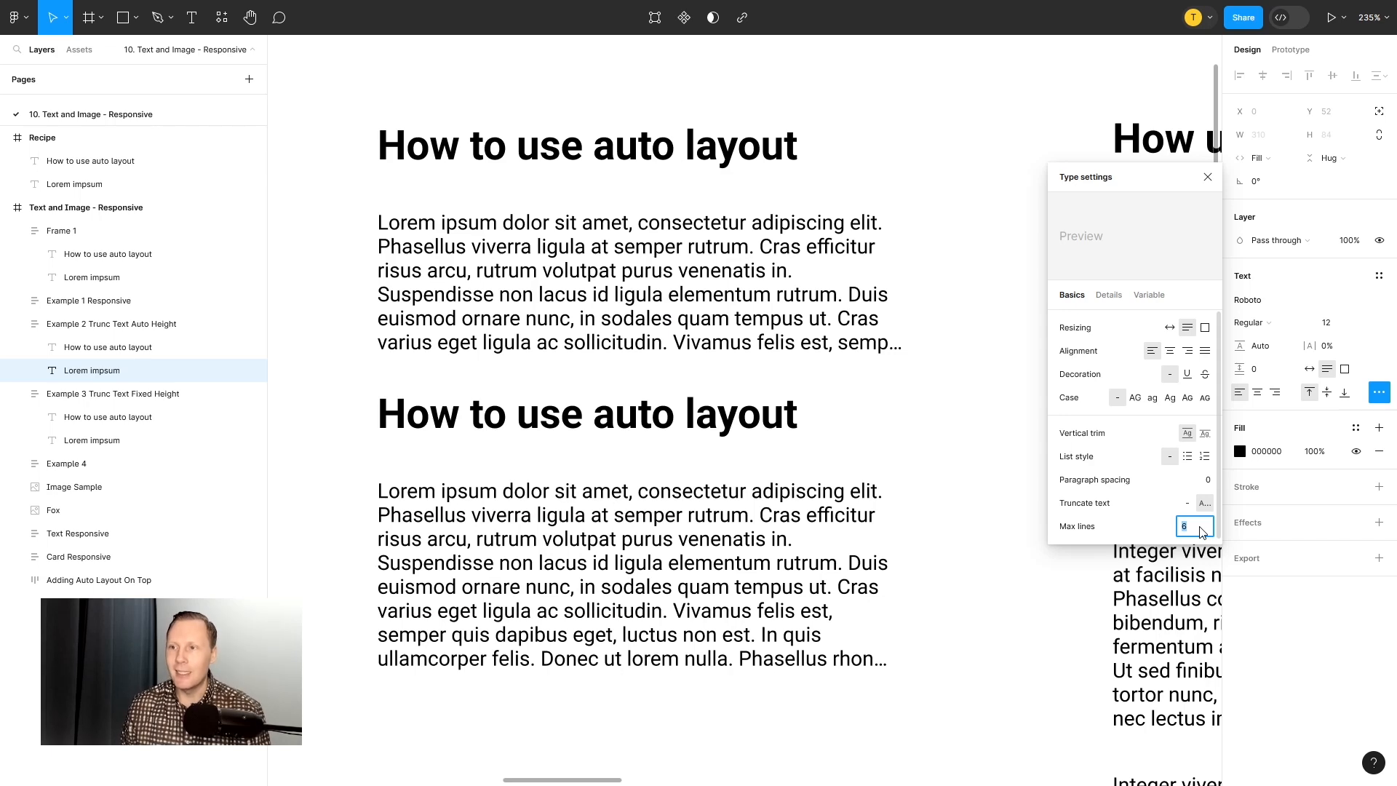
pyautogui.press('Up')
pyautogui.press('Return')
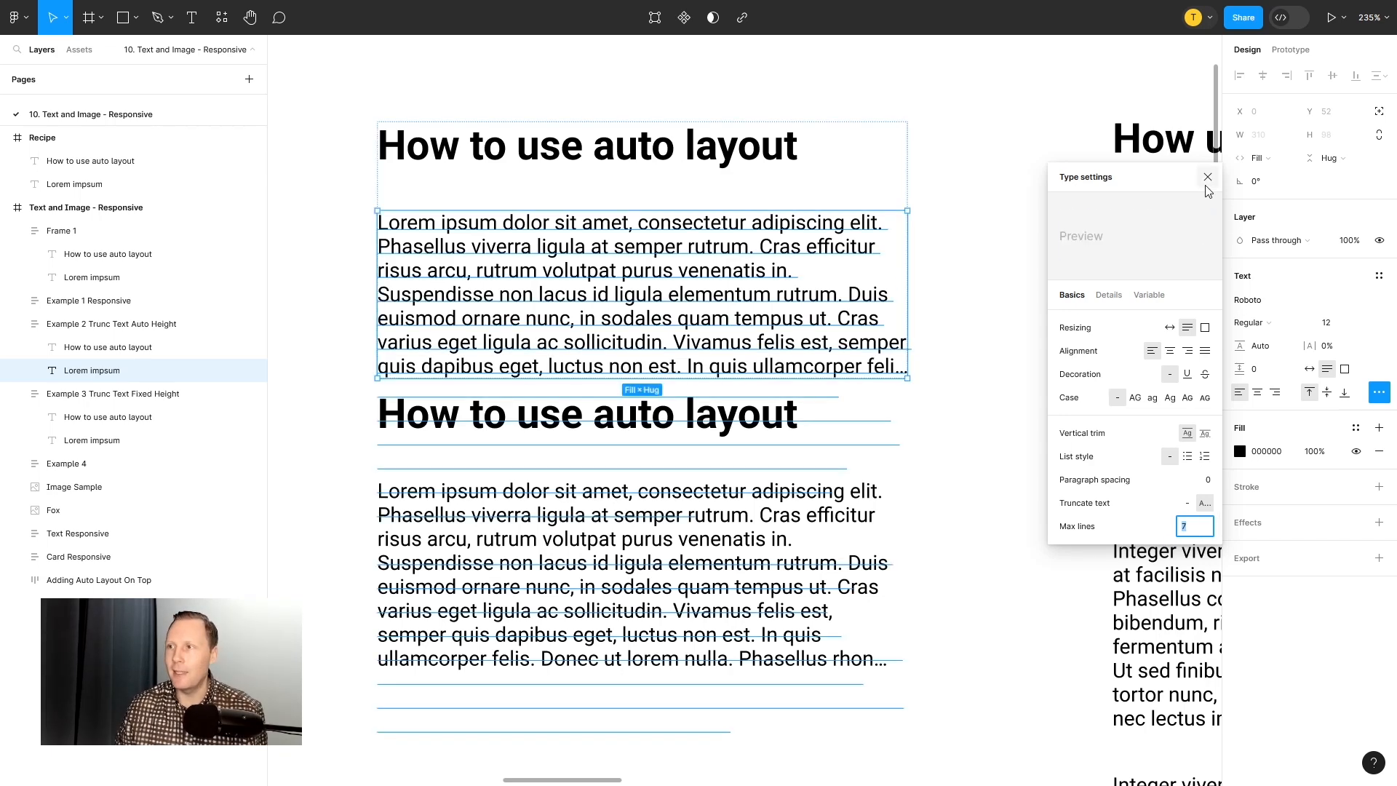
pyautogui.click(1208, 178)
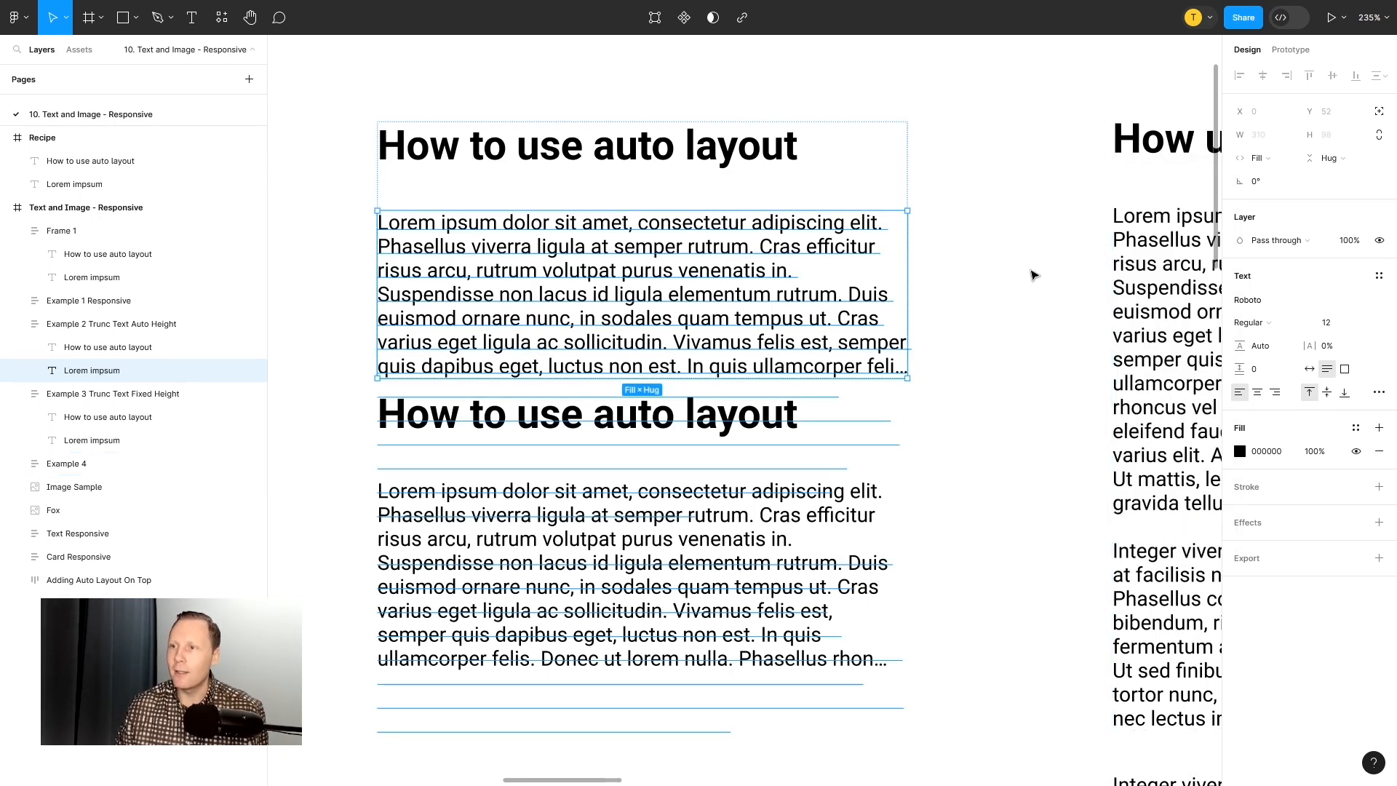
# Step: Test how Example 2's truncated text reflows by narrowing its frame to about 308 and returning it to 310
pyautogui.click(1034, 275)
pyautogui.click(823, 216)
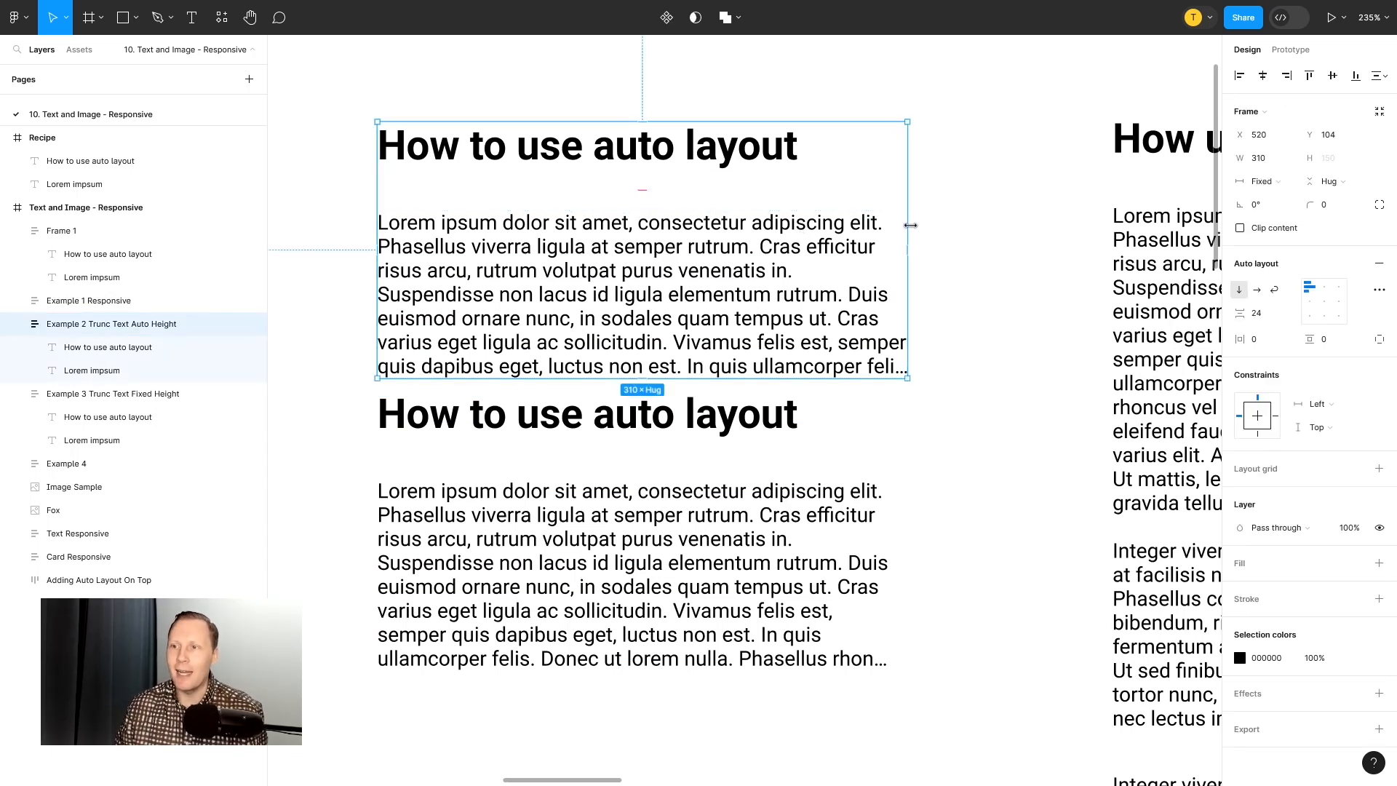
pyautogui.moveTo(910, 225); pyautogui.dragTo(904, 226)
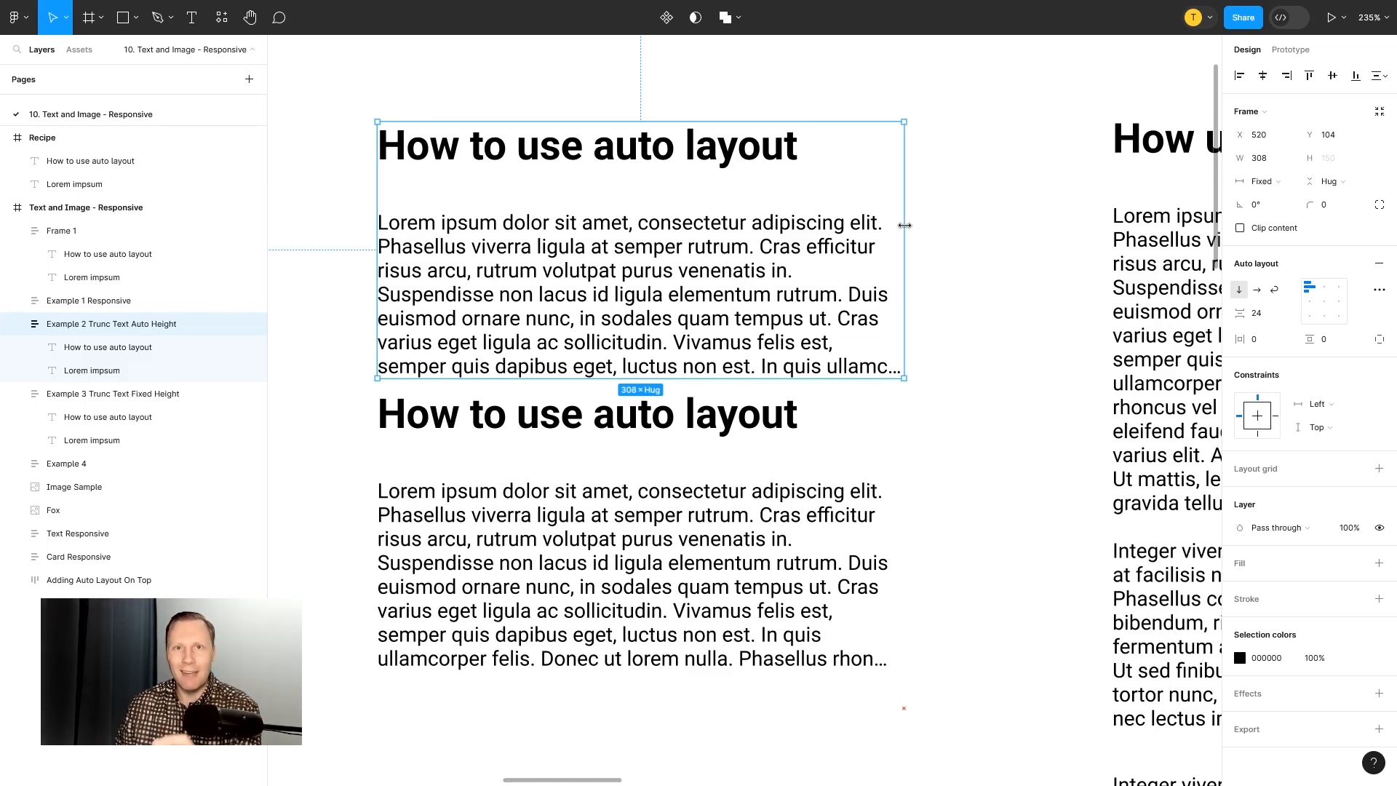
pyautogui.moveTo(904, 226)
pyautogui.mouseDown()
pyautogui.moveTo(654, 213)
pyautogui.moveTo(907, 225)
pyautogui.mouseUp()
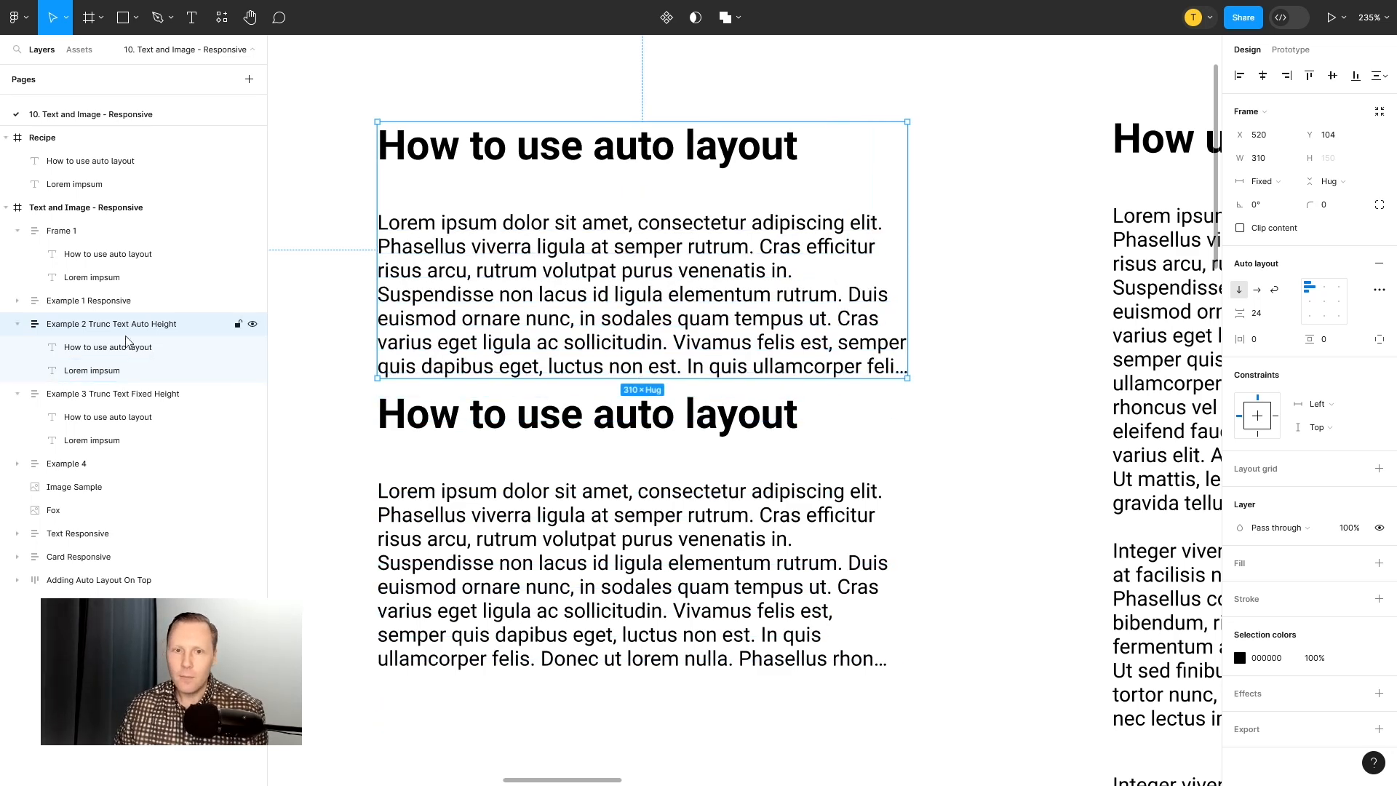
# Step: Set the max lines of the truncated Lorem impsum text in Example 2 to 4
pyautogui.click(103, 372)
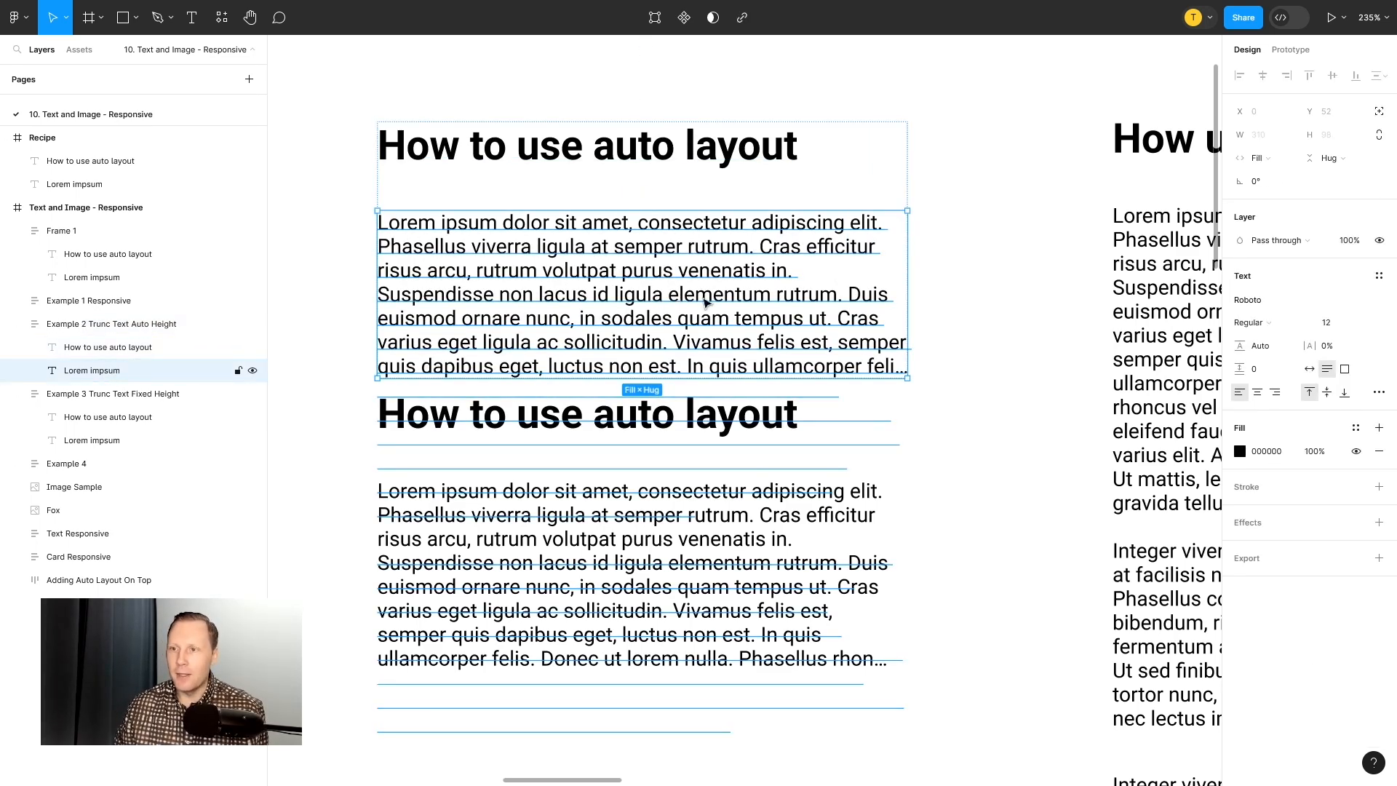
pyautogui.click(1378, 393)
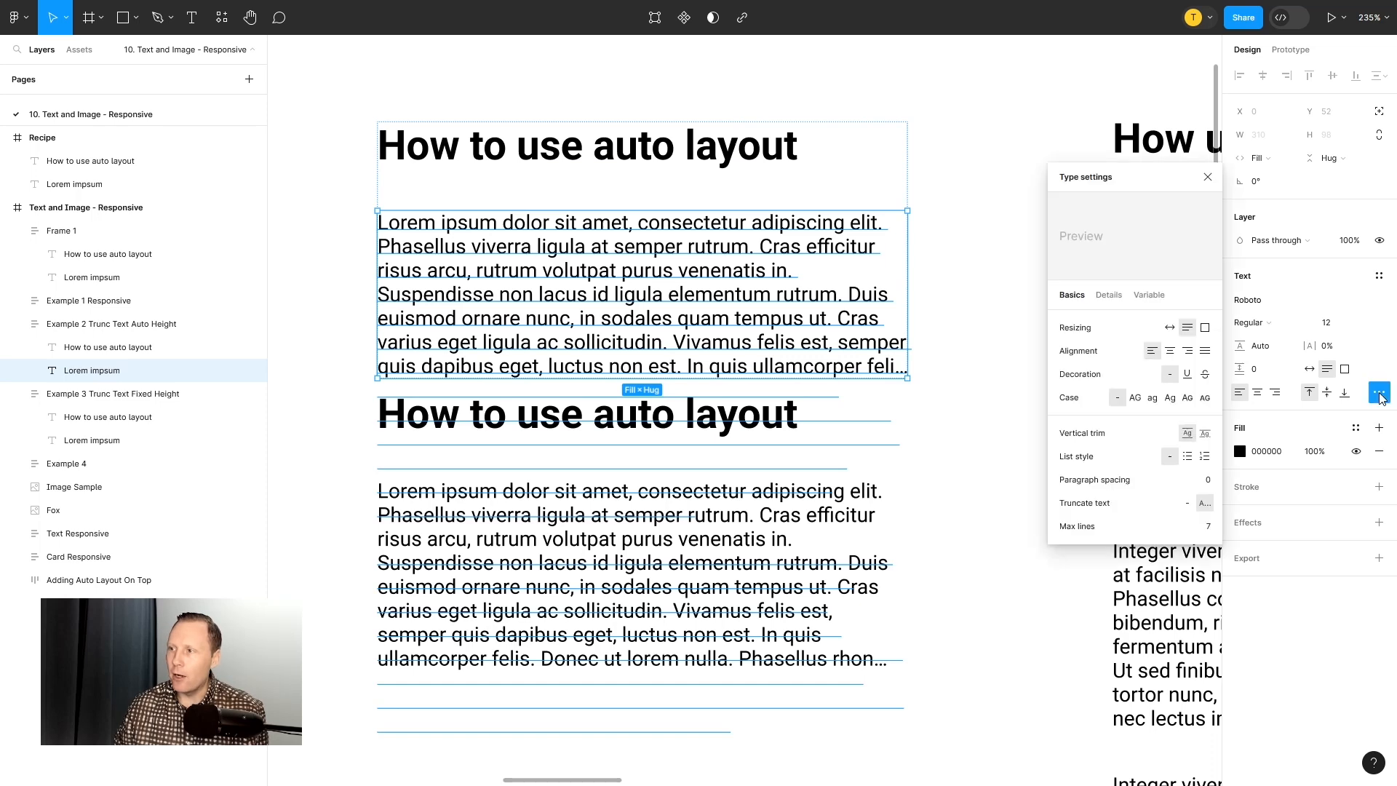
pyautogui.click(1202, 526)
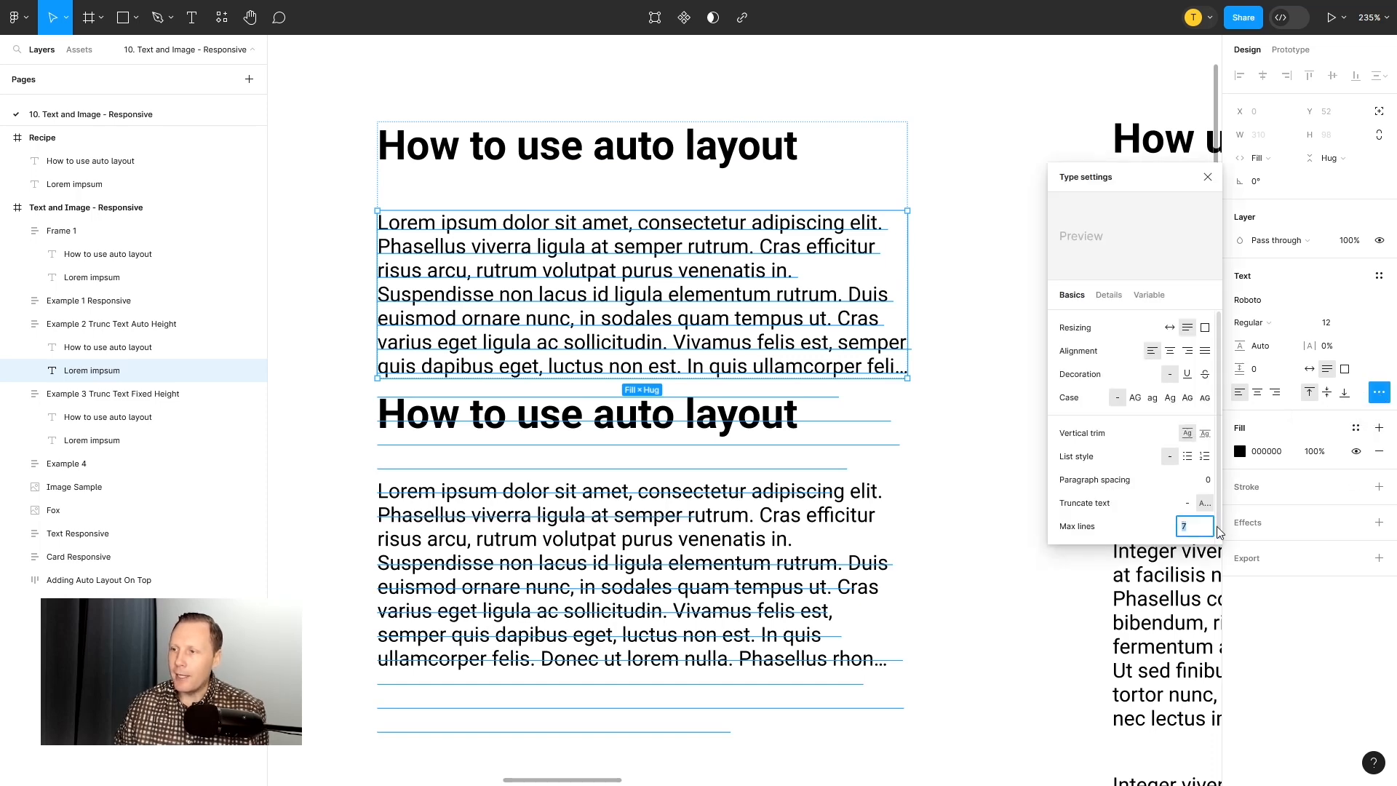
pyautogui.write('4')
pyautogui.press('Return')
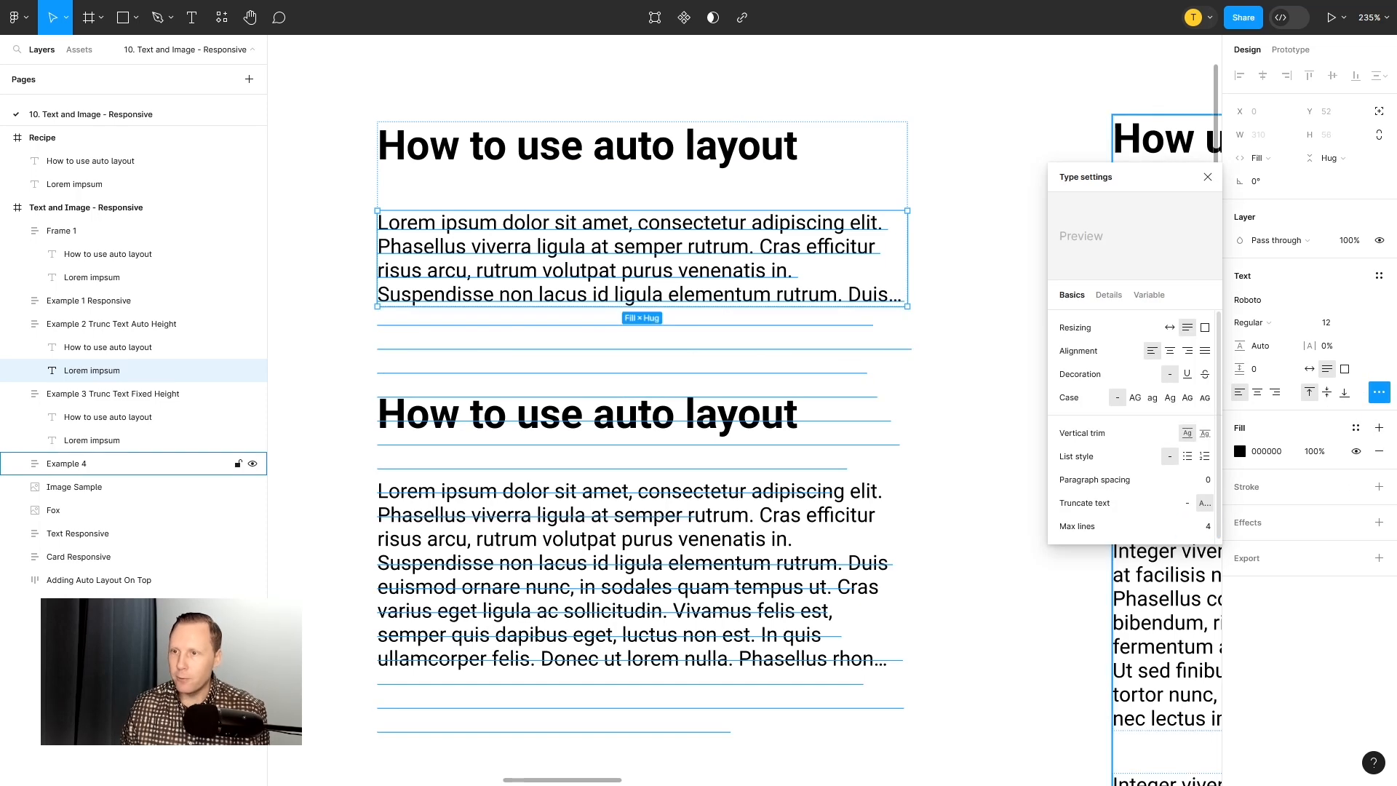
pyautogui.click(1207, 178)
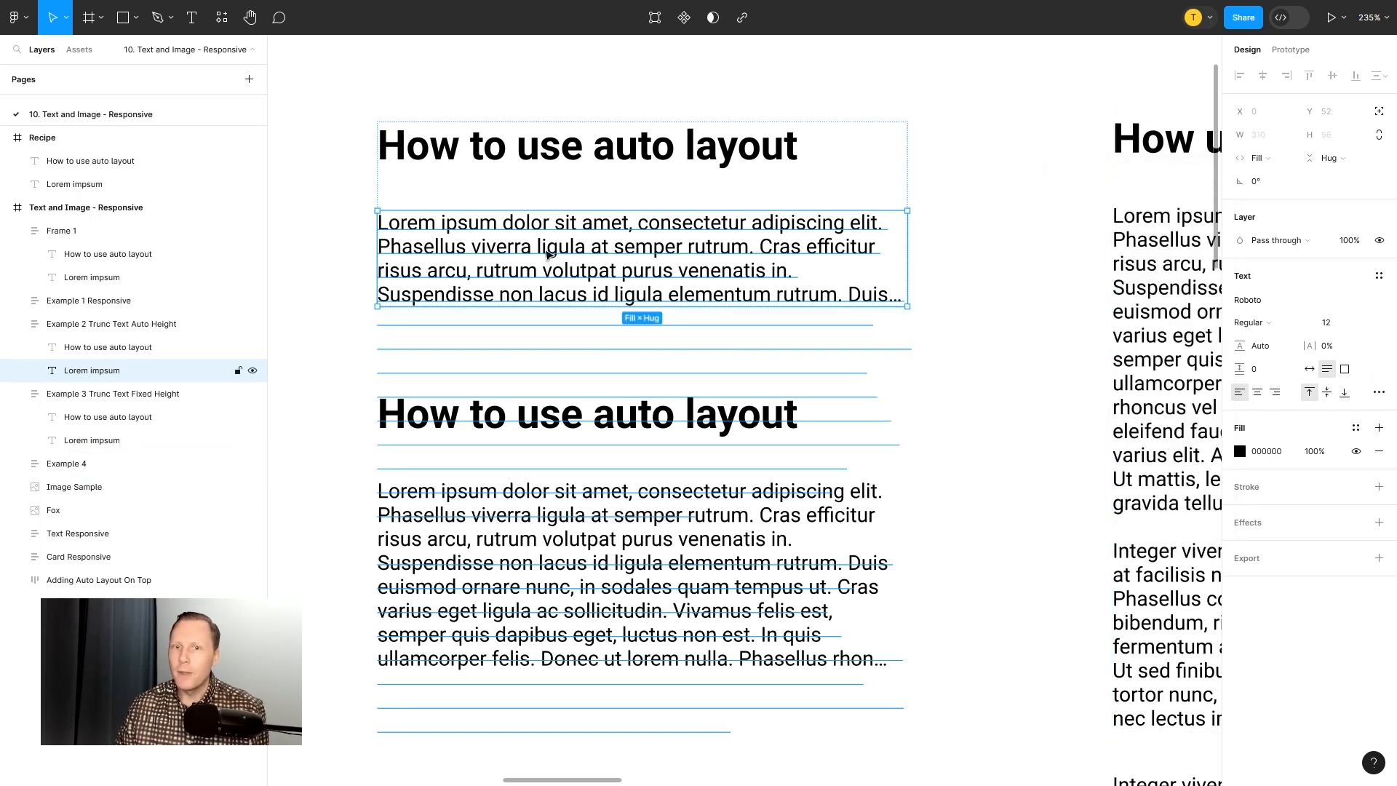
# Step: Check the truncation and max lines settings of Example 2's heading text
pyautogui.click(107, 353)
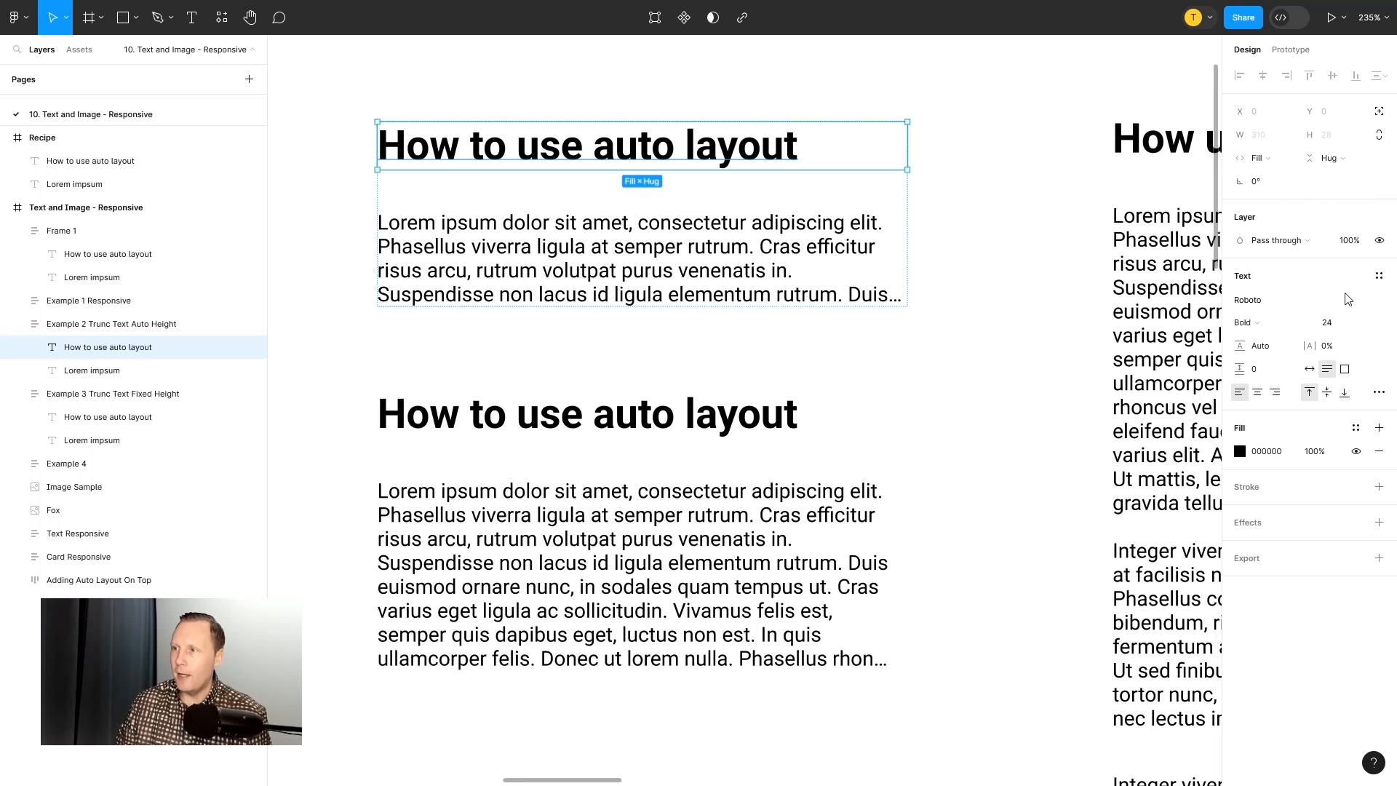
pyautogui.click(1380, 394)
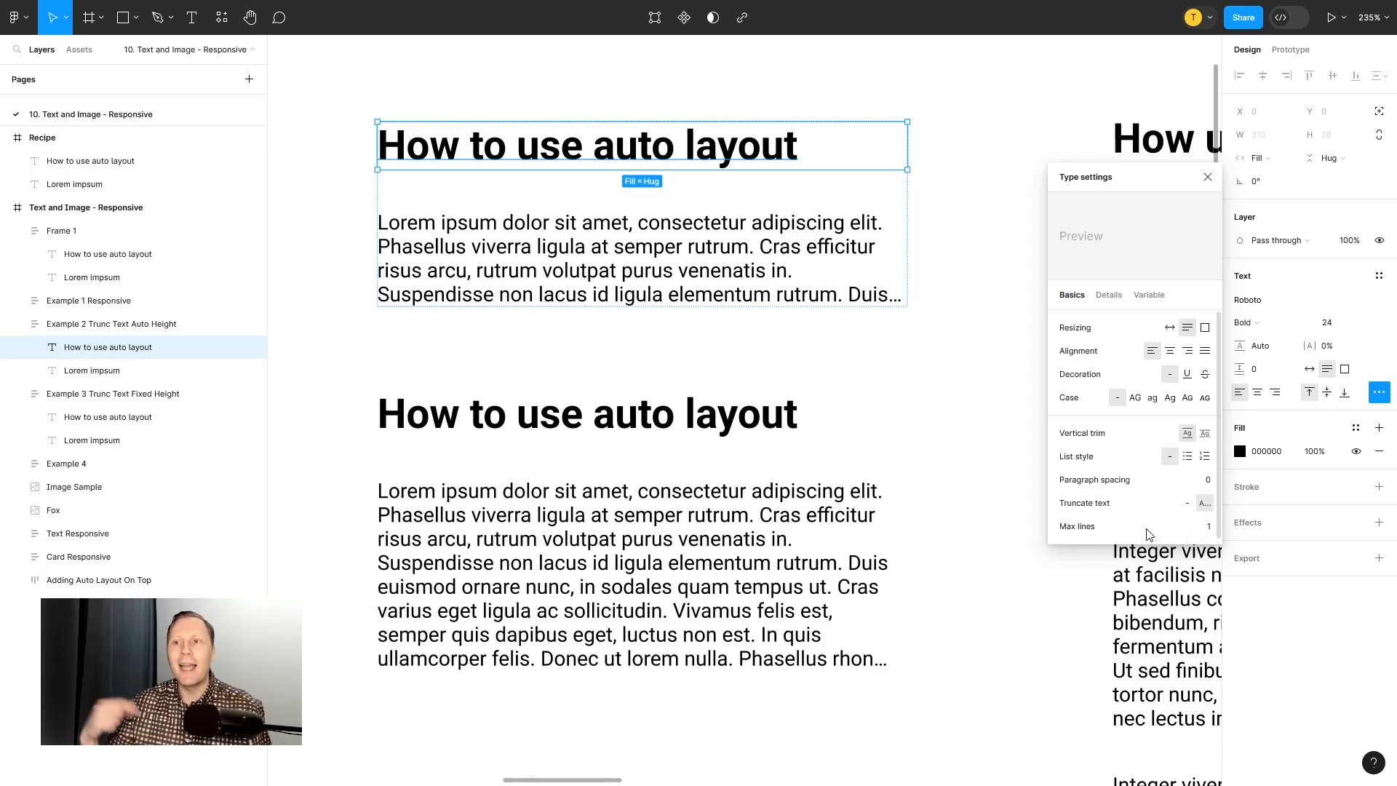
pyautogui.click(1208, 179)
pyautogui.click(799, 226)
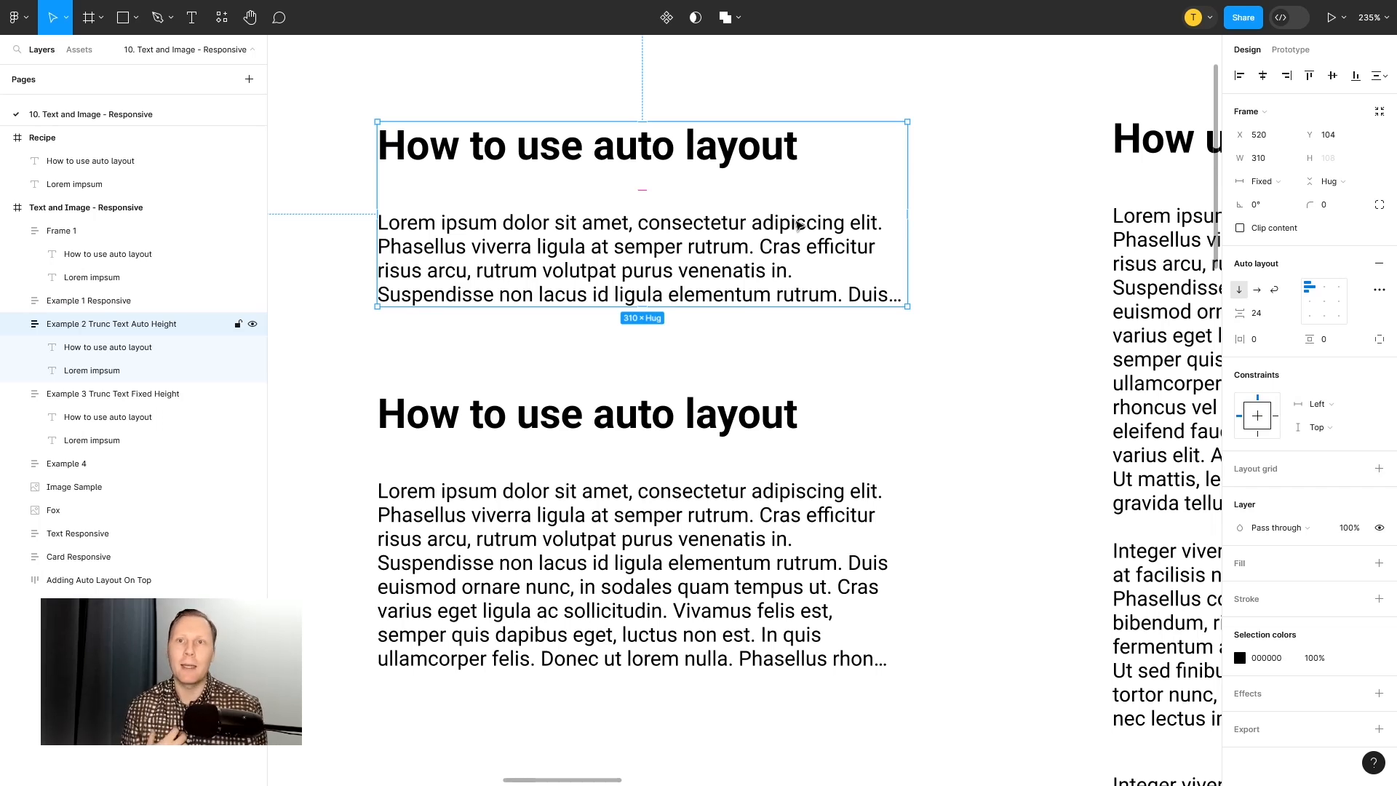
# Step: Check the vertical resizing and truncation settings of Example 3's Lorem impsum text
pyautogui.click(685, 417)
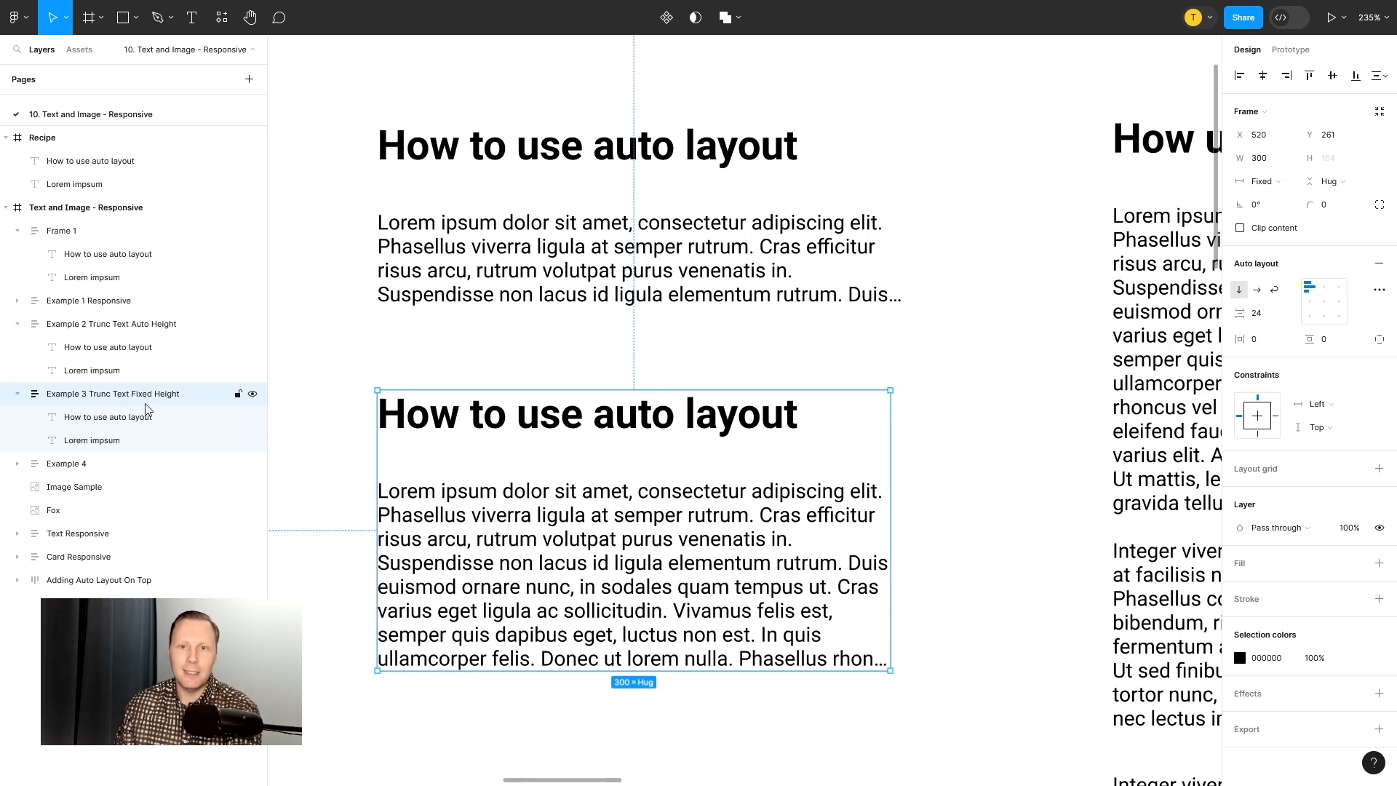
pyautogui.click(111, 441)
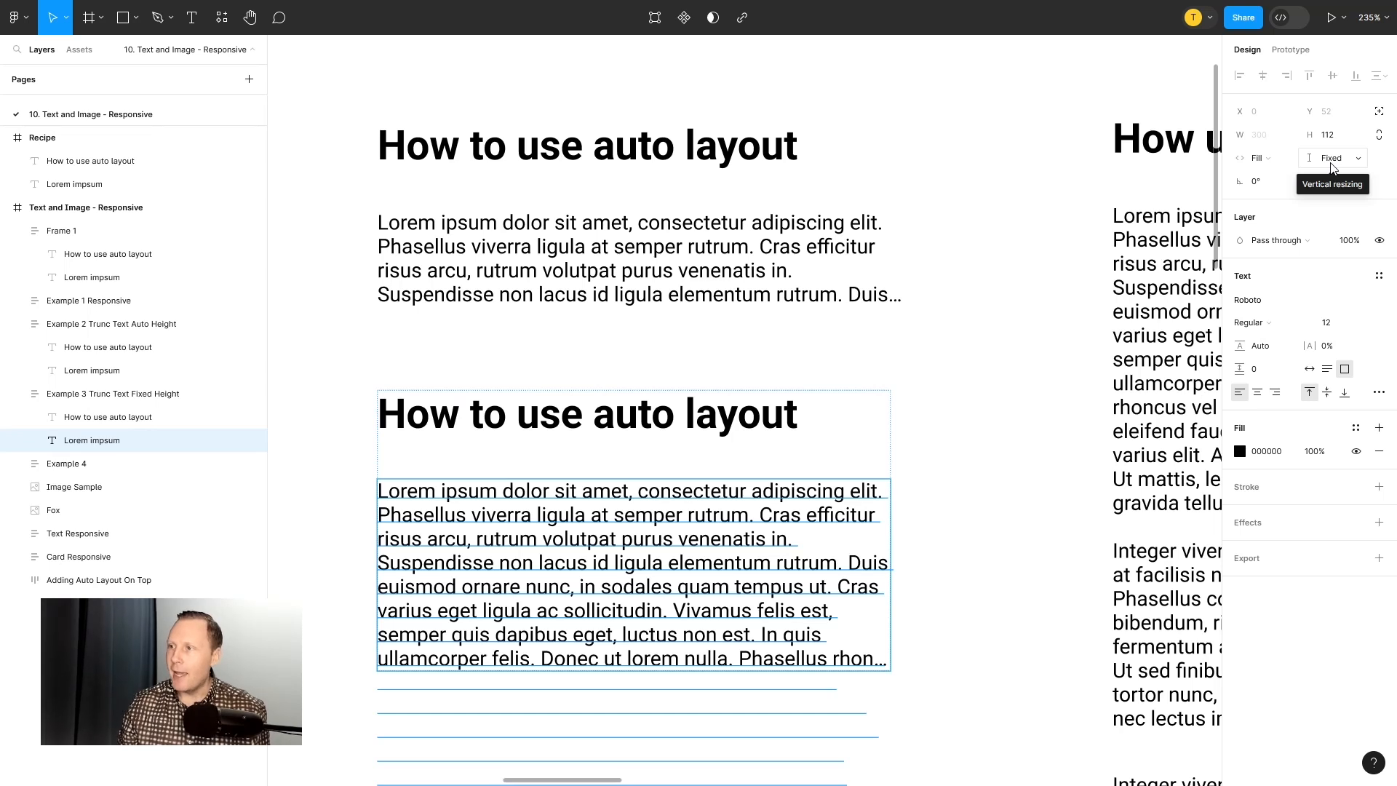
pyautogui.click(1379, 394)
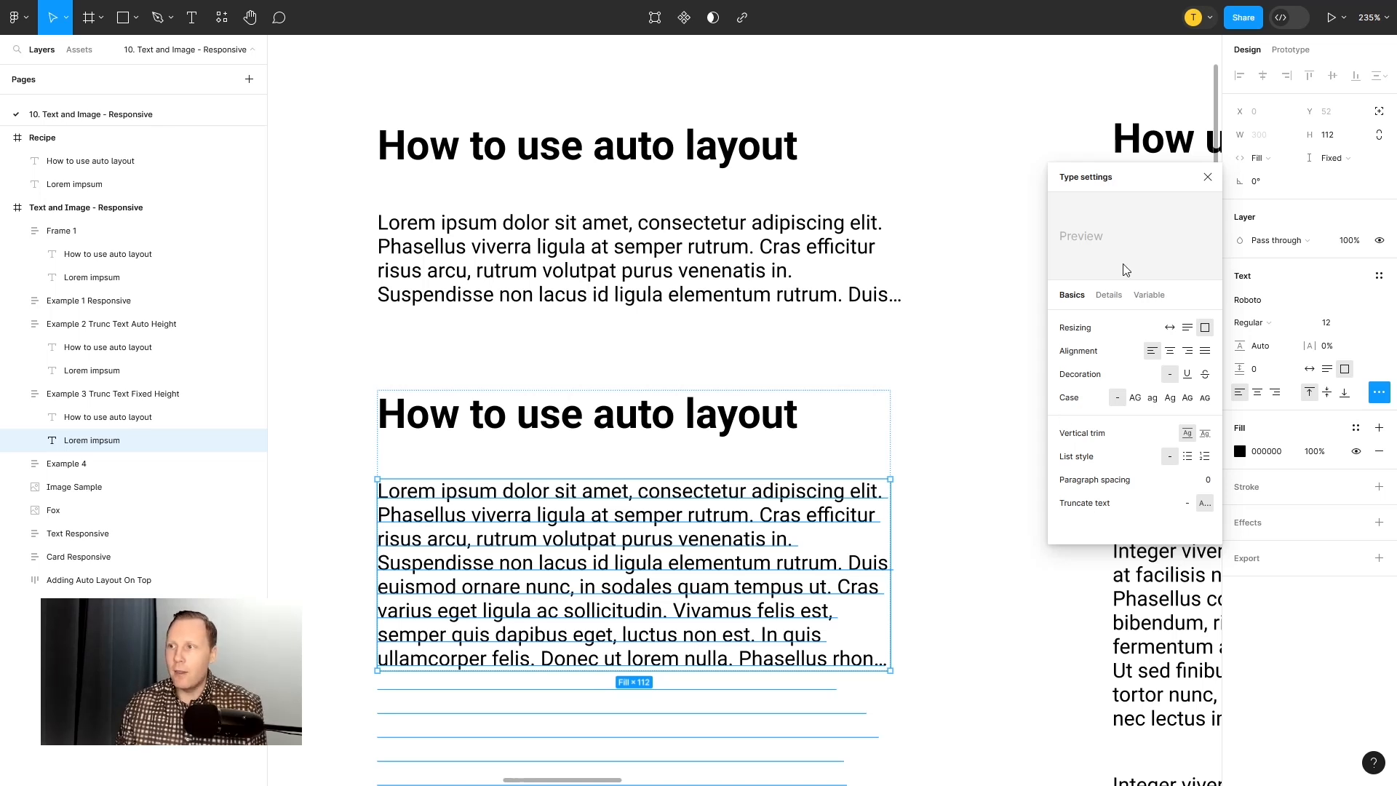
pyautogui.click(1207, 178)
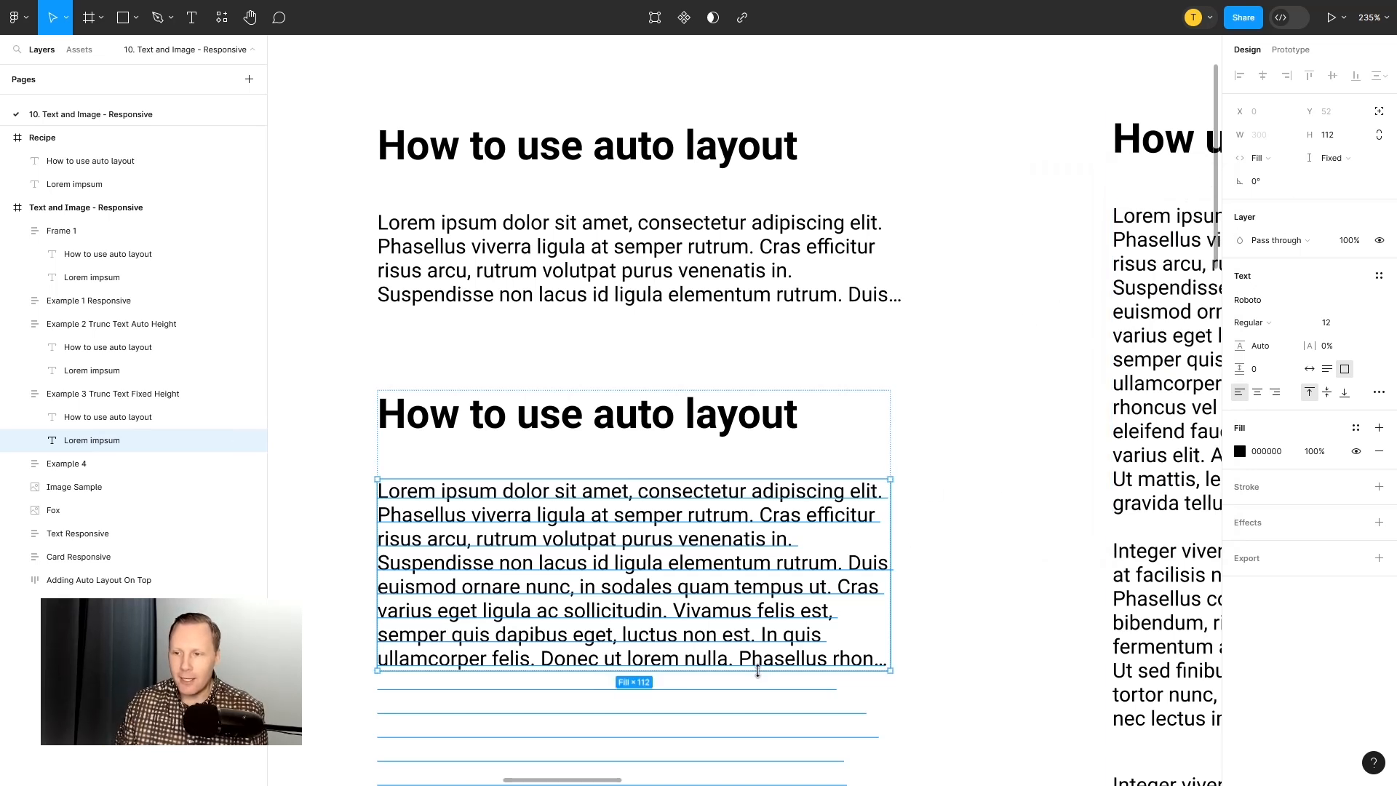
# Step: Shorten Example 3's Lorem impsum text to a height of about 43, then test the truncation by temporarily narrowing its frame to about 186
pyautogui.moveTo(757, 671); pyautogui.dragTo(747, 553)
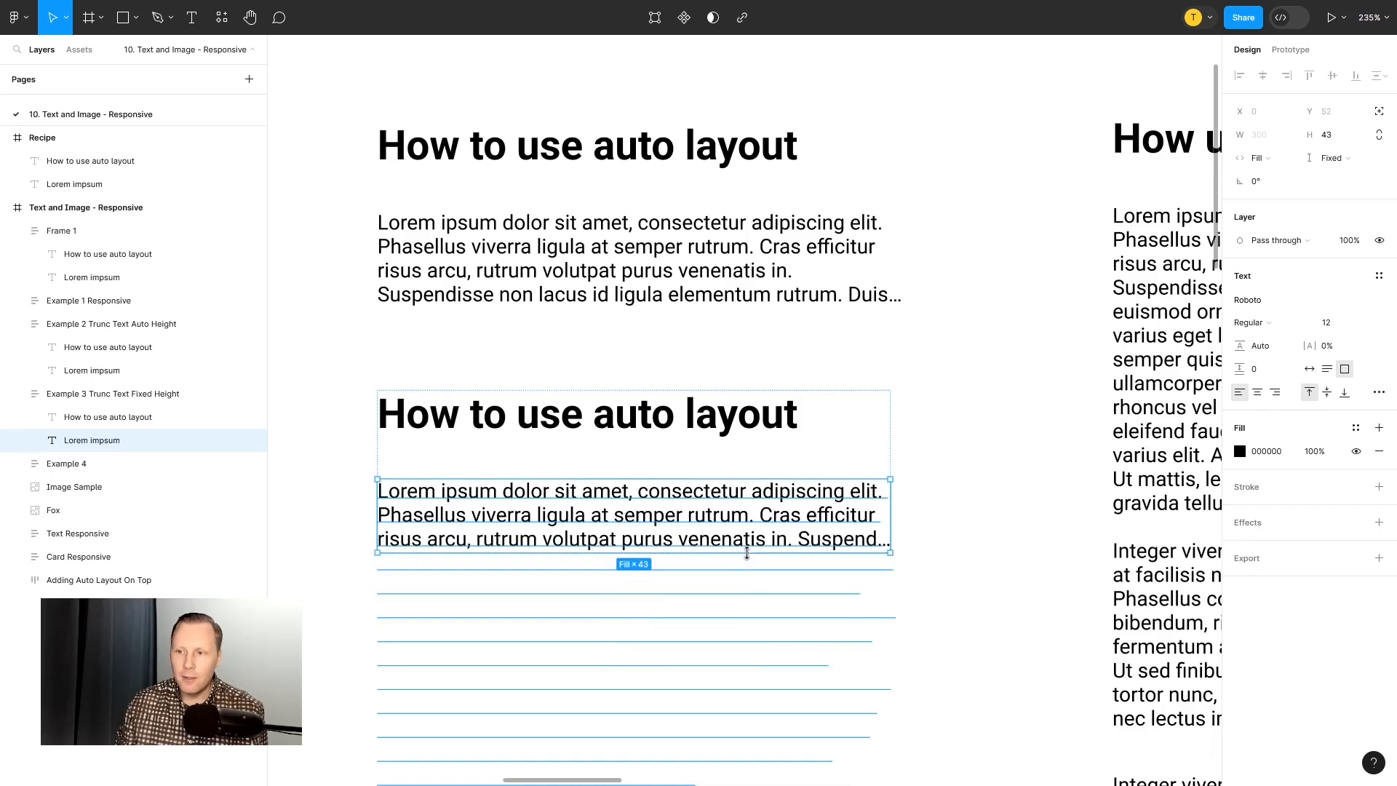
pyautogui.click(1004, 454)
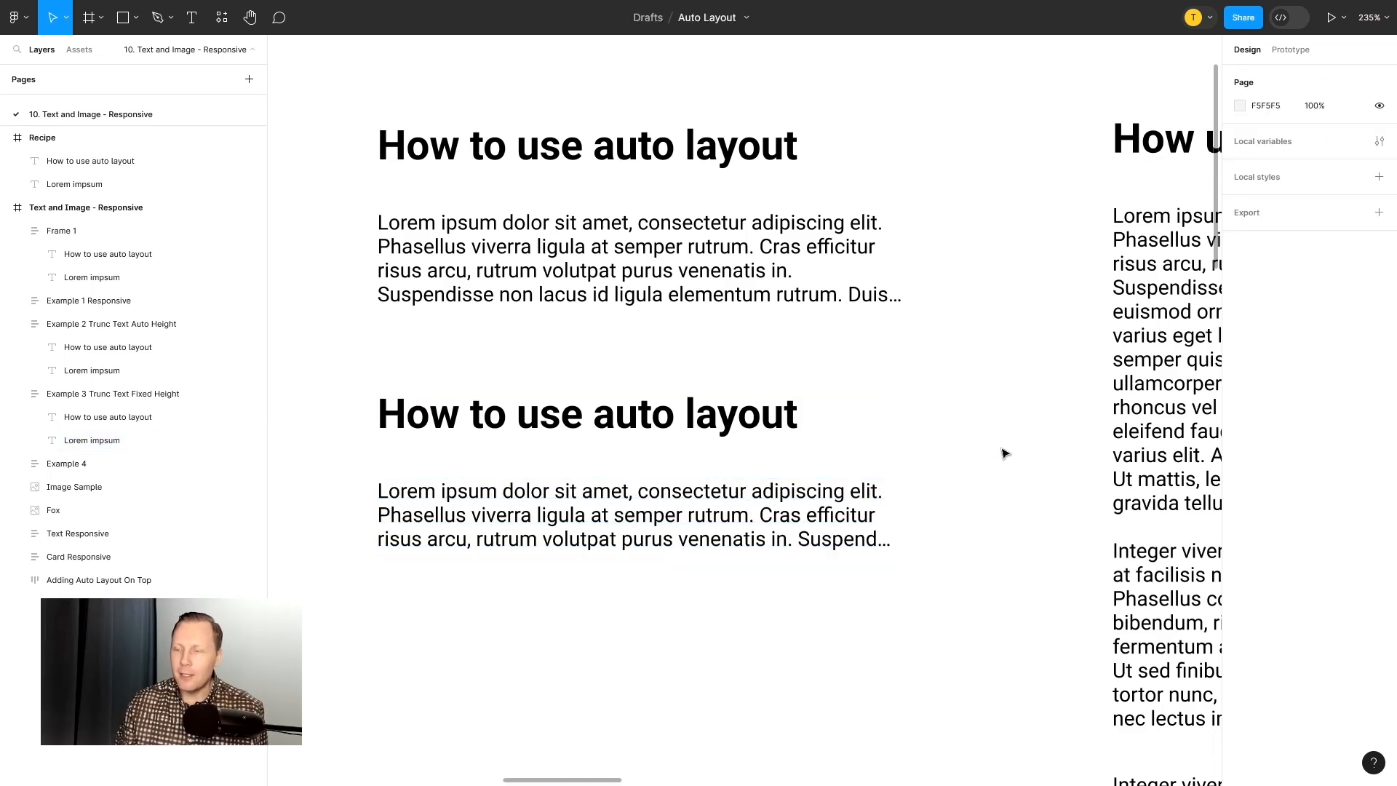
pyautogui.click(759, 420)
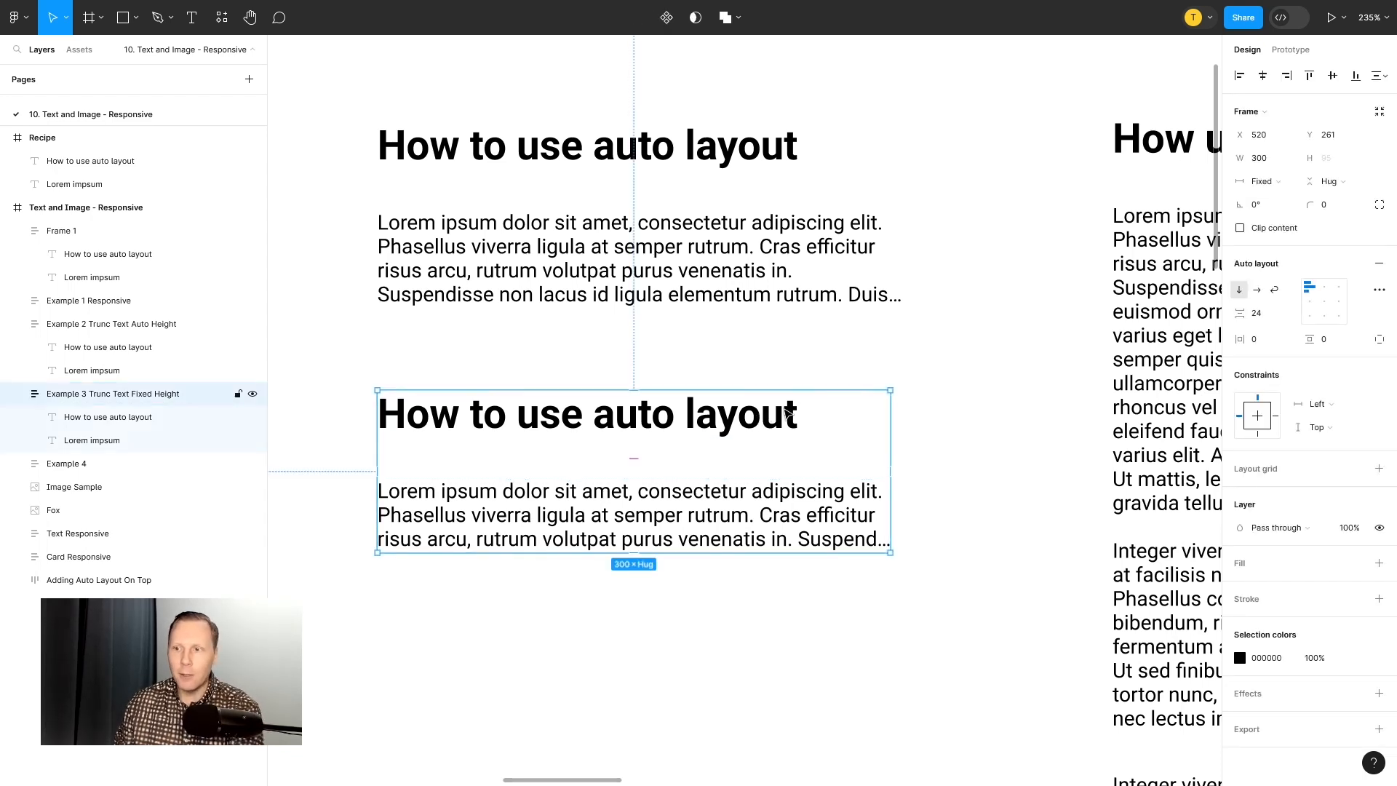
pyautogui.moveTo(891, 427); pyautogui.dragTo(695, 427)
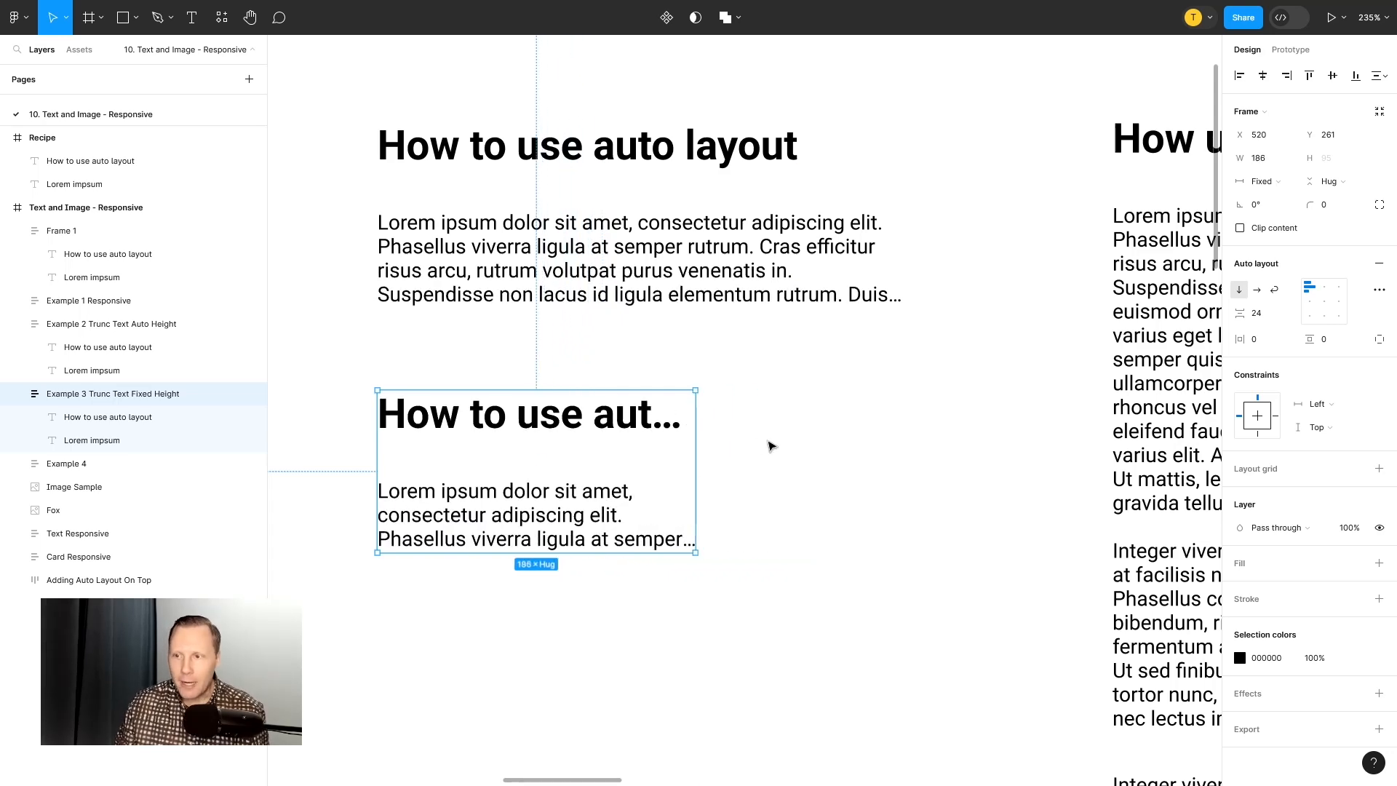
pyautogui.hotkey('ctrl', 'z')
pyautogui.hotkey('ctrl', '\\')
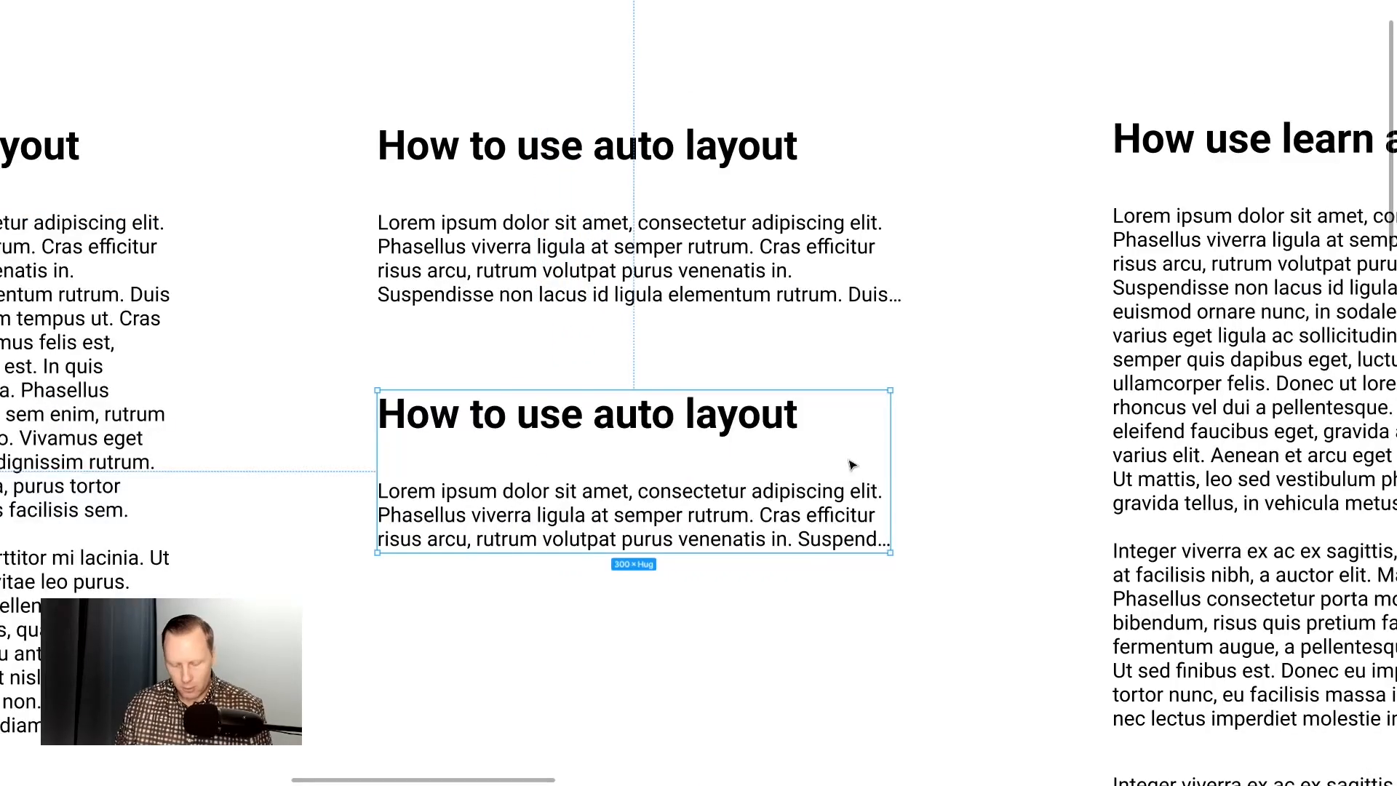
pyautogui.hotkey('ctrl', '\\')
pyautogui.click(901, 469)
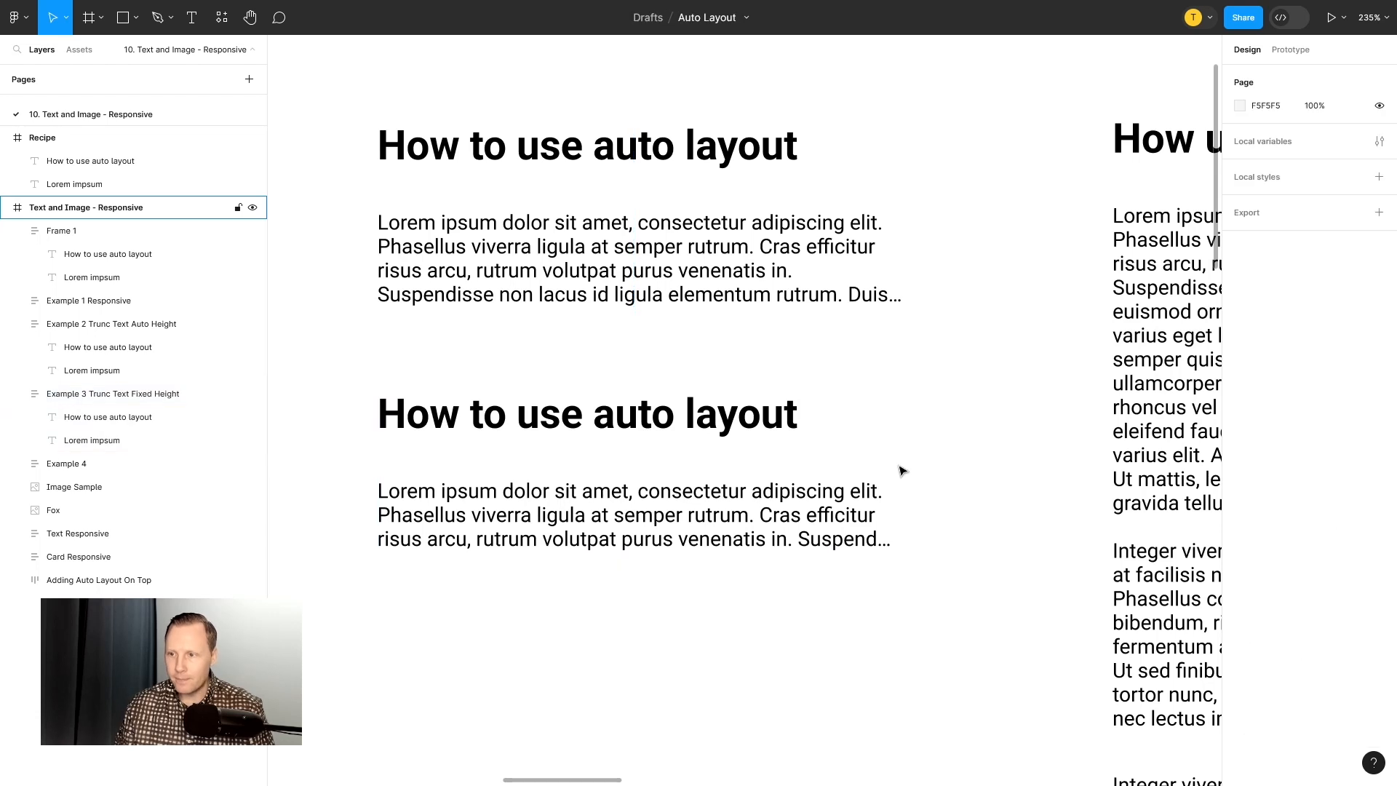
# Step: Stretch Example 3's Lorem impsum text to eleven visible lines and test the truncation by temporarily narrowing its frame
pyautogui.doubleClick(762, 499)
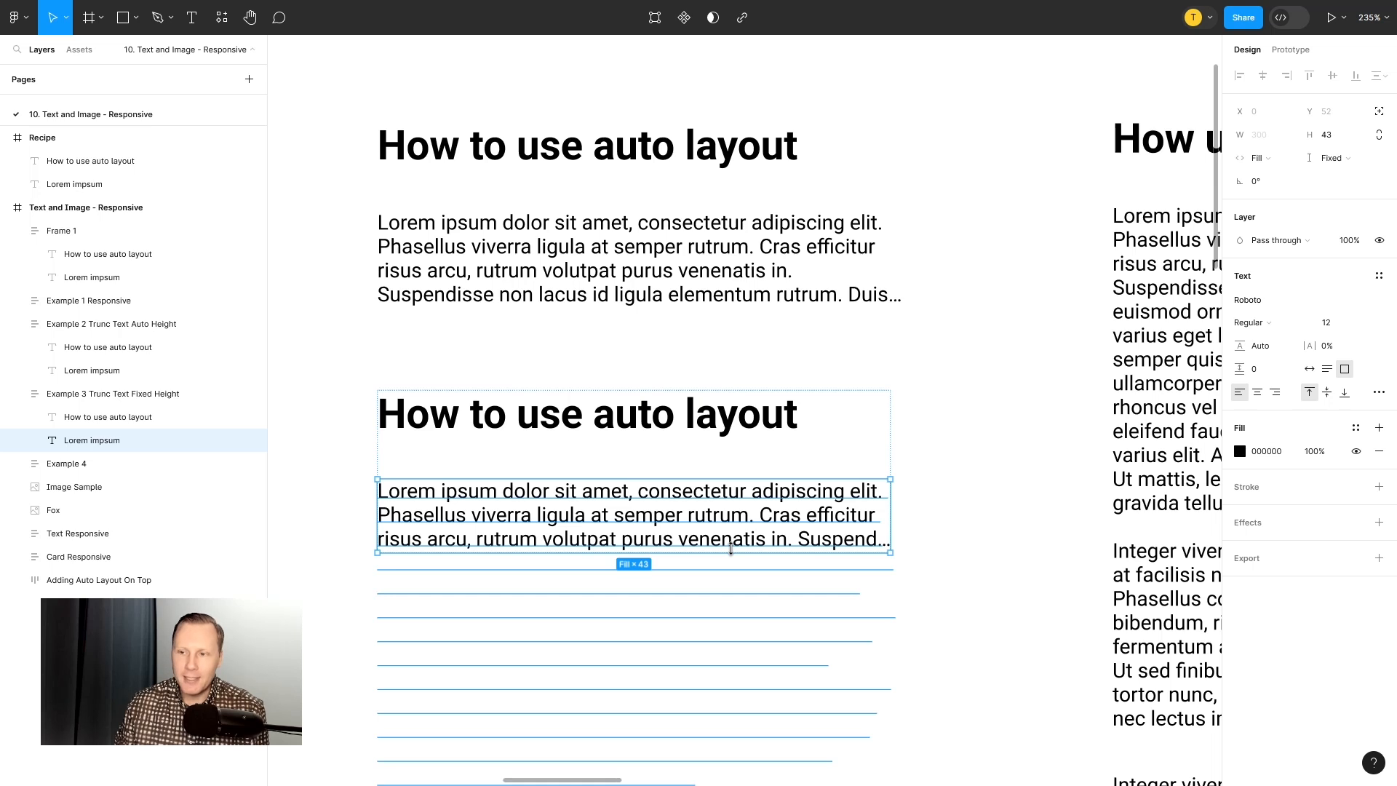
pyautogui.moveTo(730, 550); pyautogui.dragTo(718, 747)
pyautogui.click(975, 477)
pyautogui.click(864, 446)
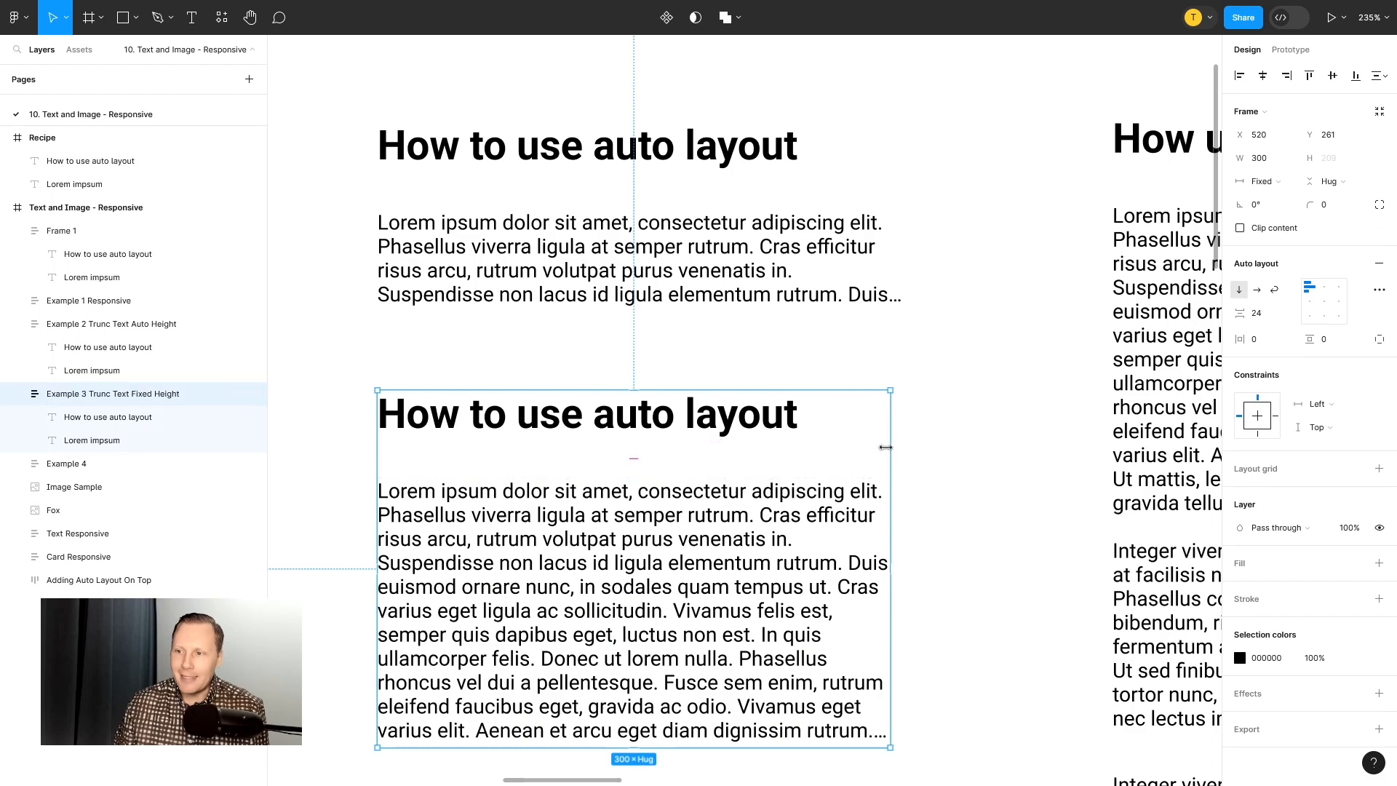
pyautogui.moveTo(890, 449); pyautogui.dragTo(776, 459)
pyautogui.hotkey('ctrl', 'z')
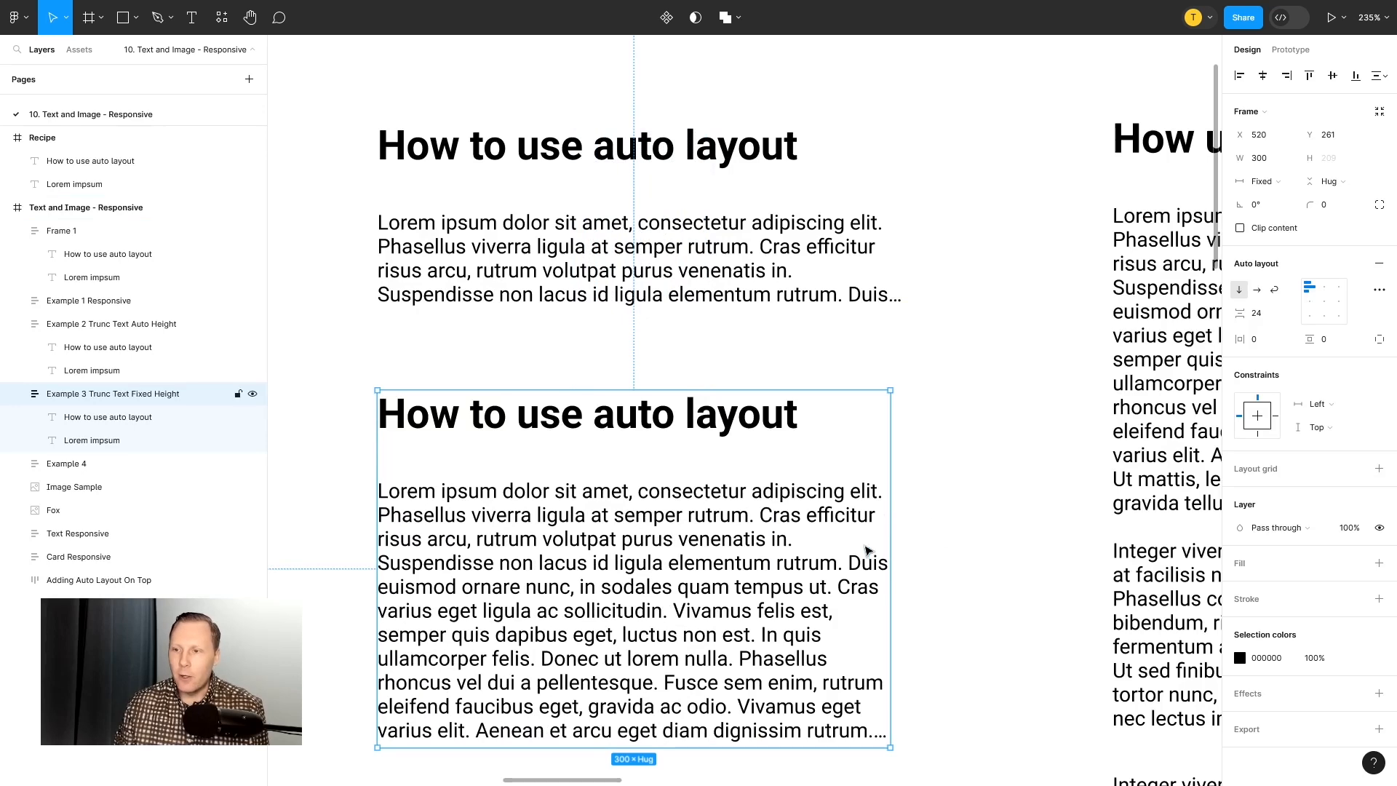
# Step: Undo the height changes made to Example 3's Lorem impsum text
pyautogui.hotkey('ctrl', 'z')
pyautogui.hotkey('ctrl', 'z')
pyautogui.hotkey('ctrl', 'z')
pyautogui.hotkey('ctrl', 'z')
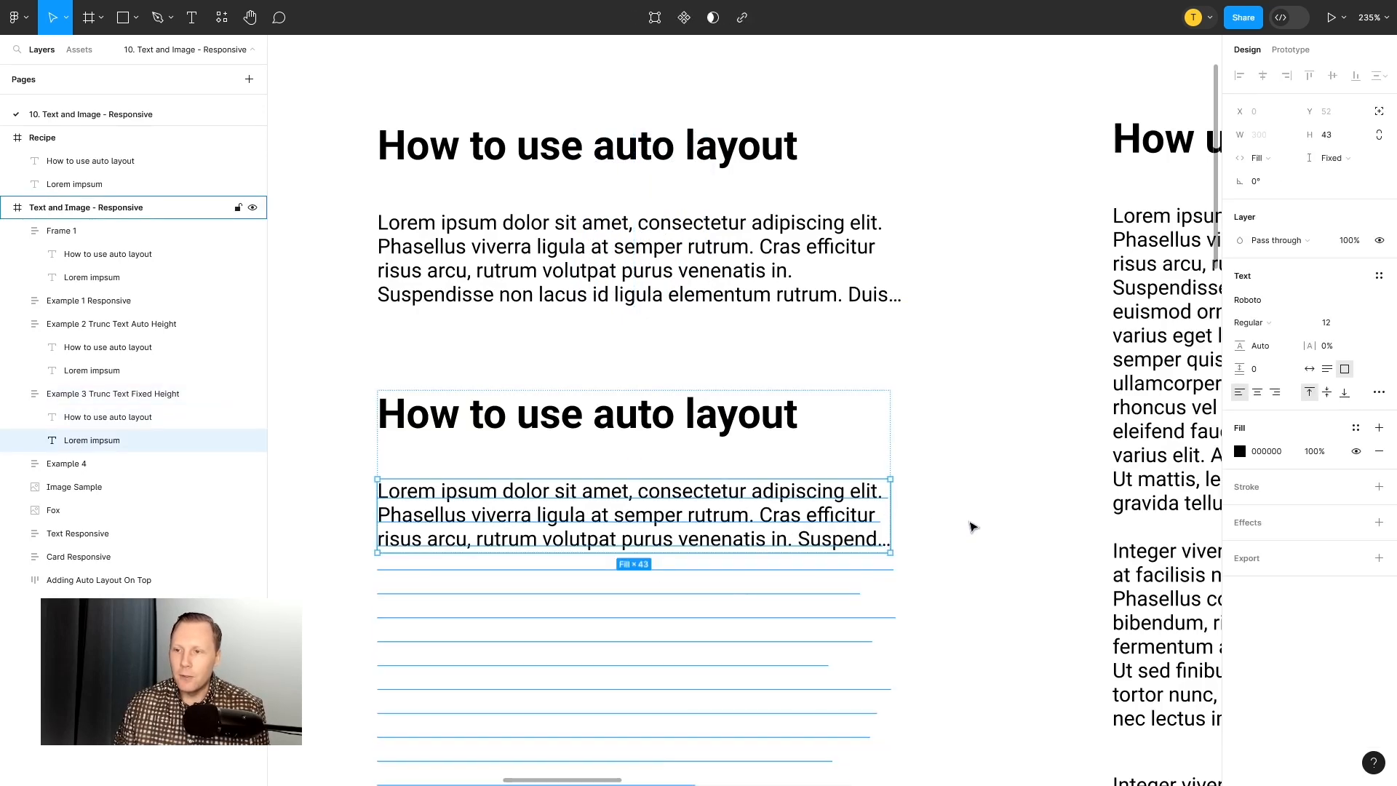
pyautogui.hotkey('ctrl', 'z')
pyautogui.hotkey('ctrl', 'z')
pyautogui.hotkey('ctrl', 'z')
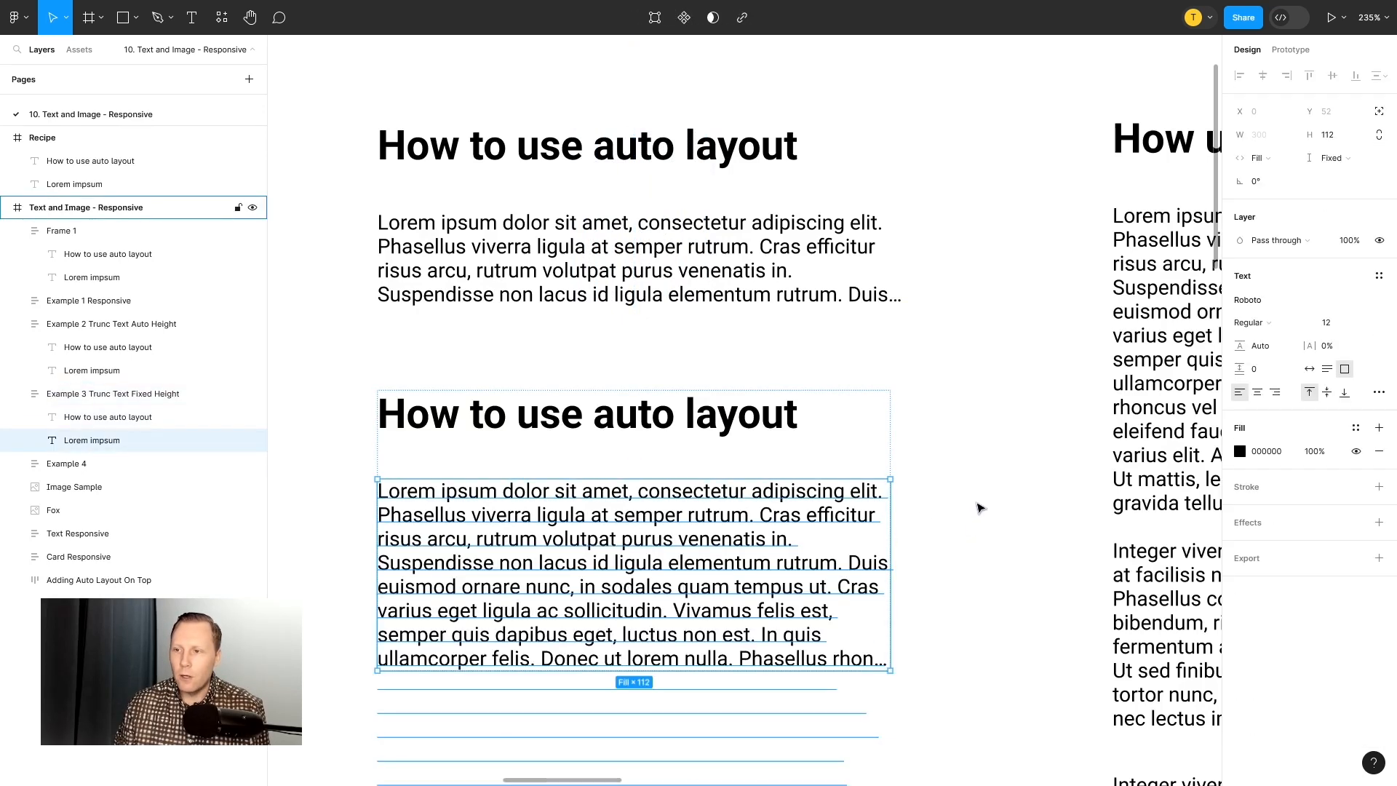
pyautogui.hotkey('ctrl', 'z')
pyautogui.hotkey('ctrl', 'z')
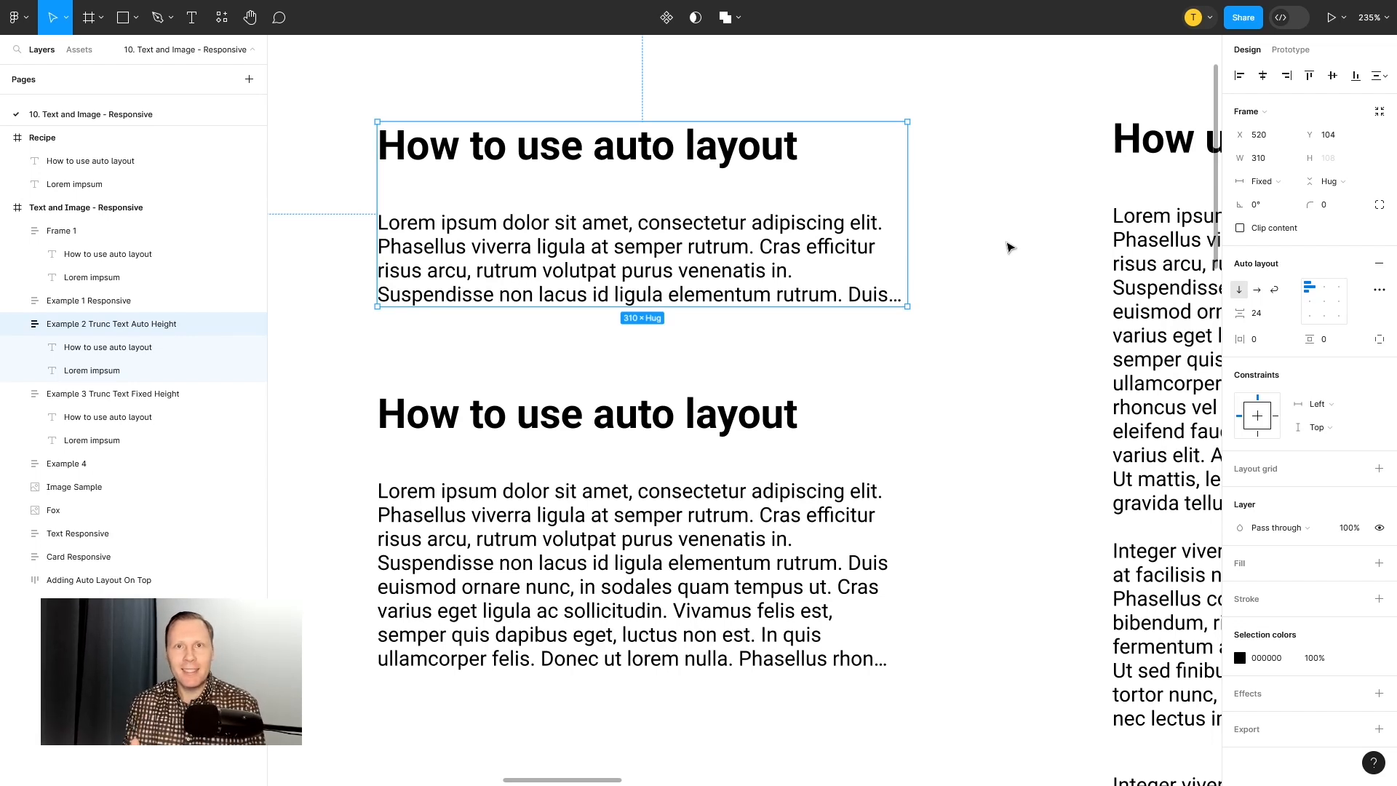
# Step: Compare the truncation settings of the Lorem impsum texts in Example 2 and Example 3
pyautogui.click(686, 232)
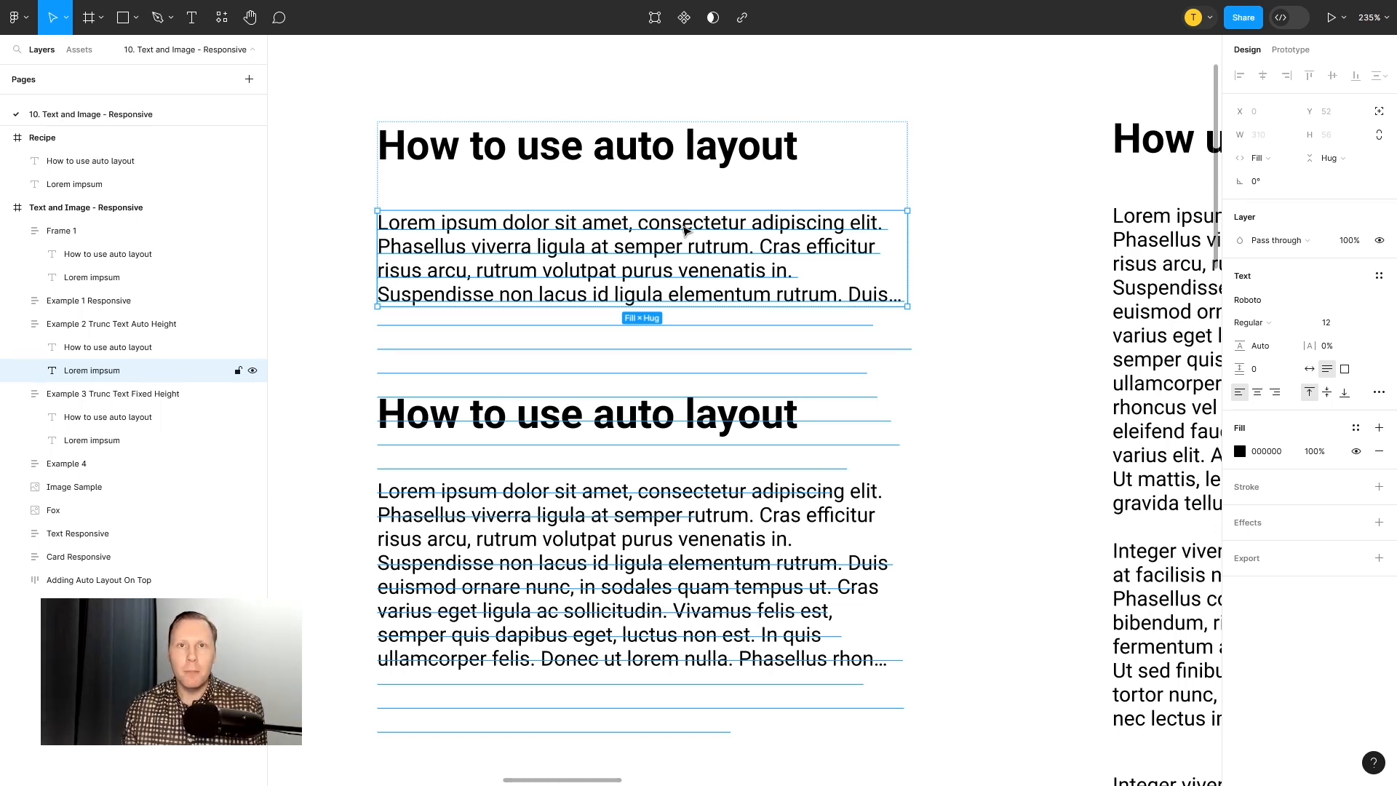
pyautogui.click(1379, 392)
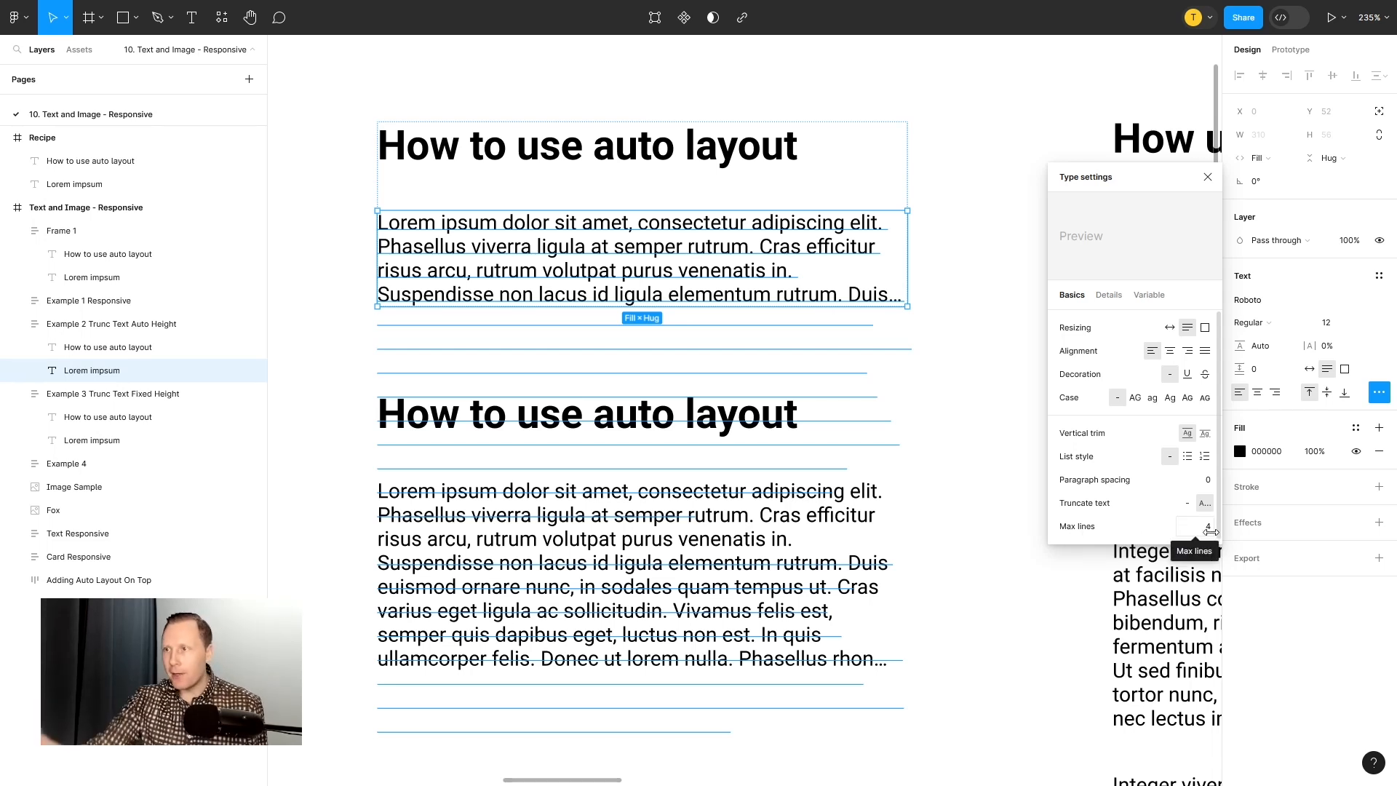
pyautogui.click(1209, 179)
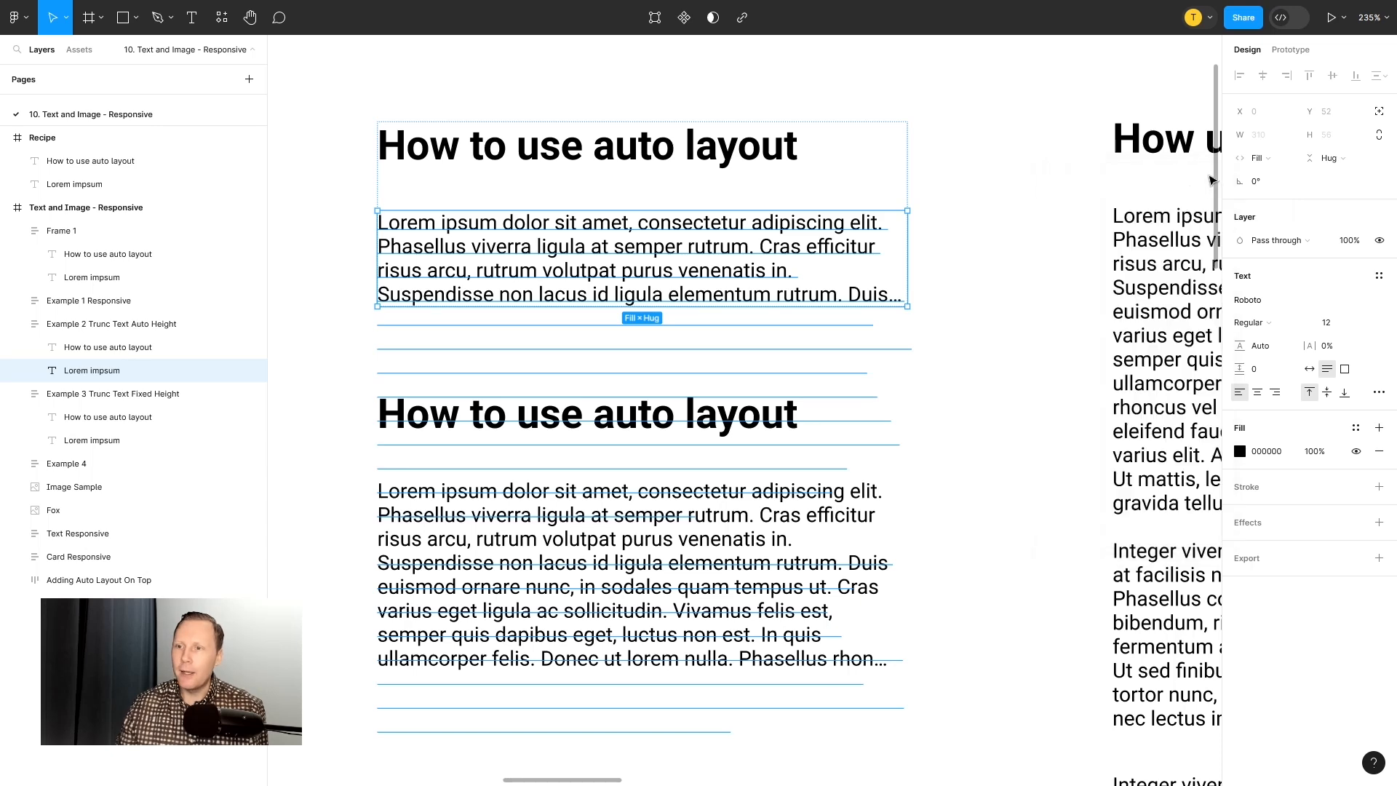
pyautogui.click(952, 451)
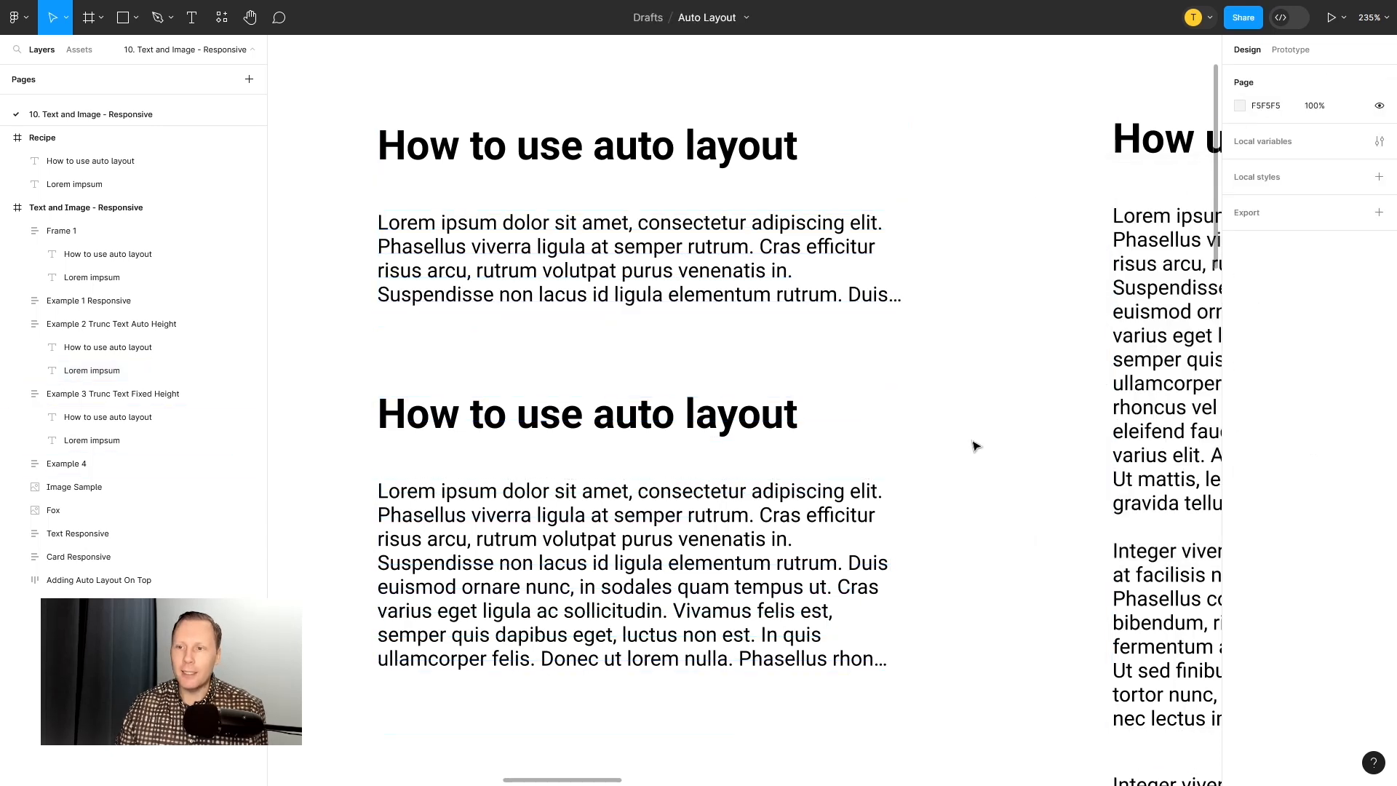
pyautogui.doubleClick(735, 504)
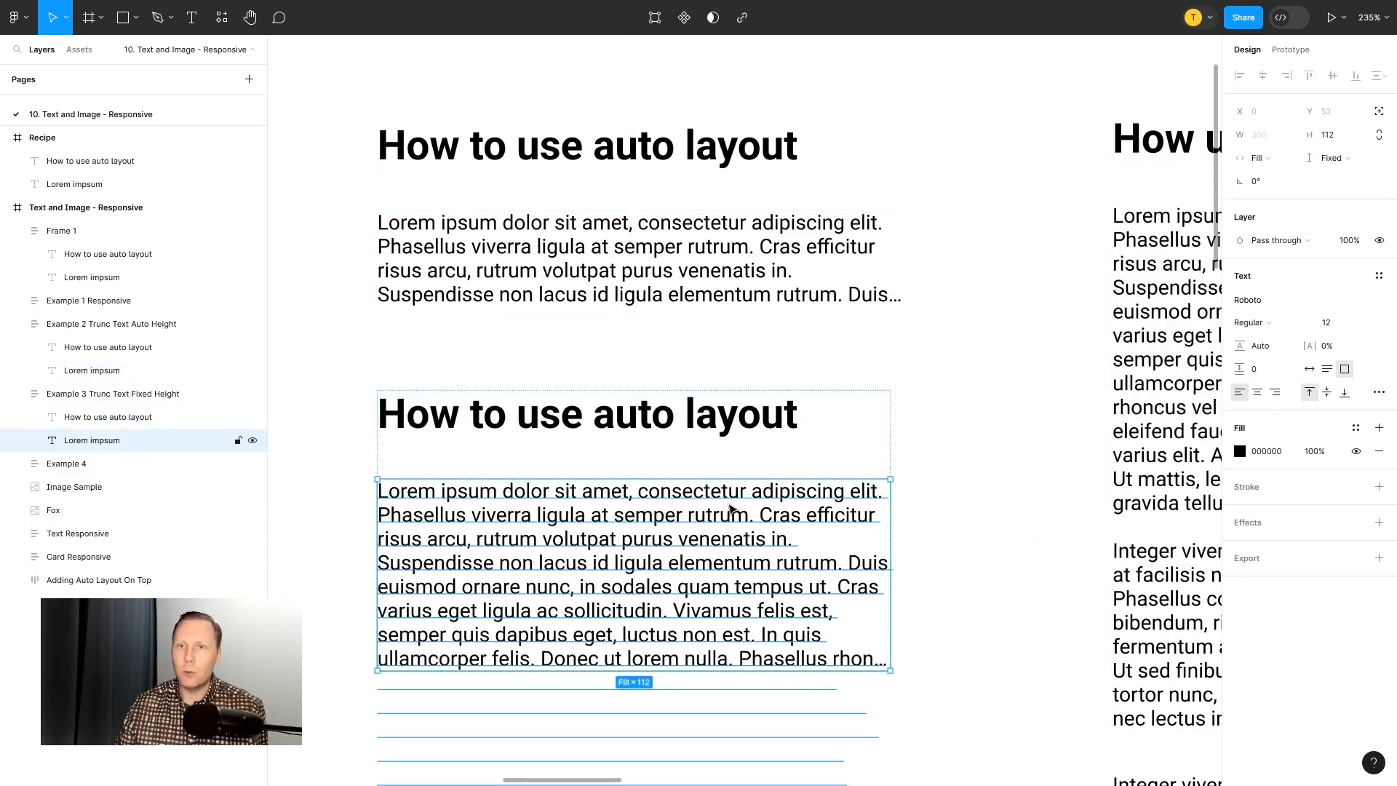
pyautogui.click(1379, 392)
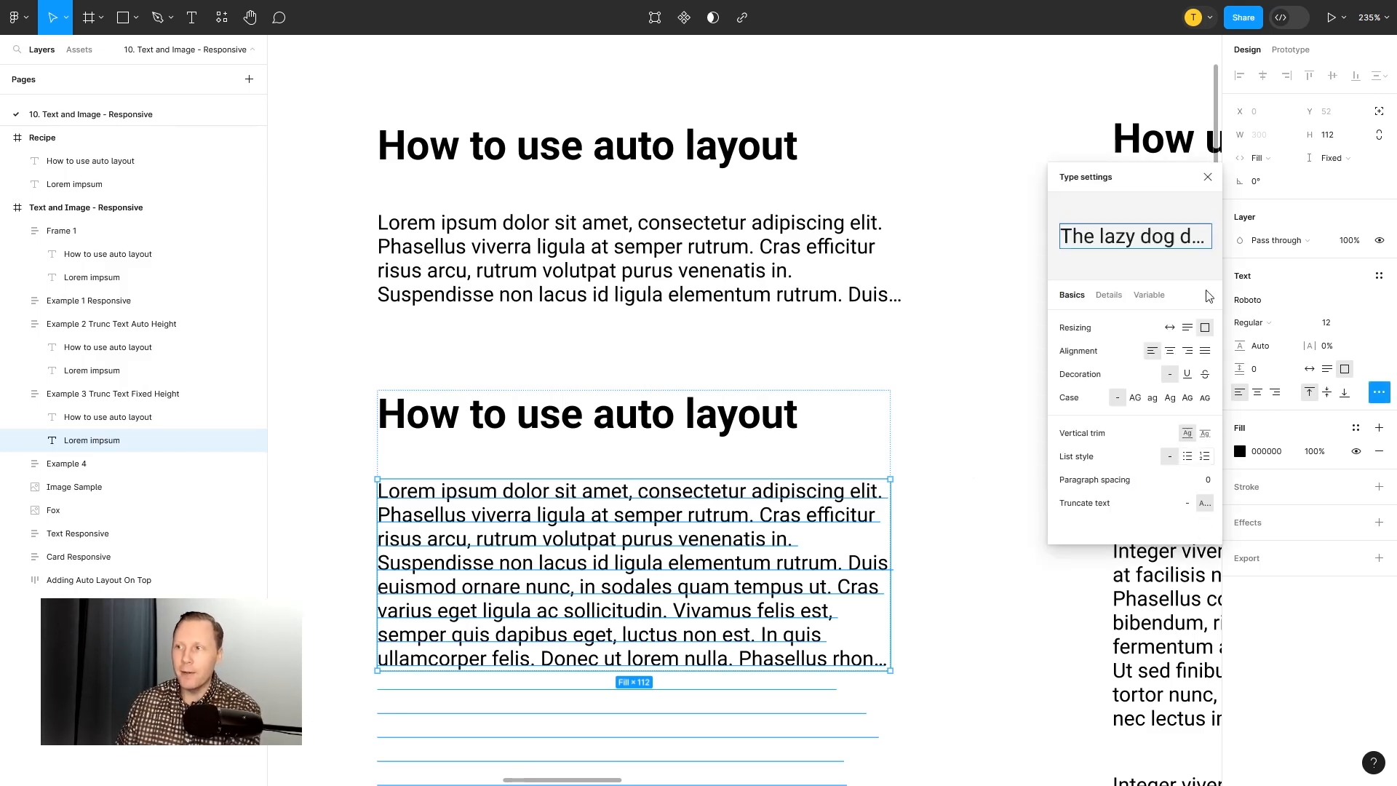
pyautogui.click(1208, 177)
# Step: Try shortening the height of Example 3's Lorem impsum text and undo the change
pyautogui.moveTo(734, 670); pyautogui.dragTo(753, 614)
pyautogui.hotkey('ctrl', 'z')
pyautogui.click(1036, 495)
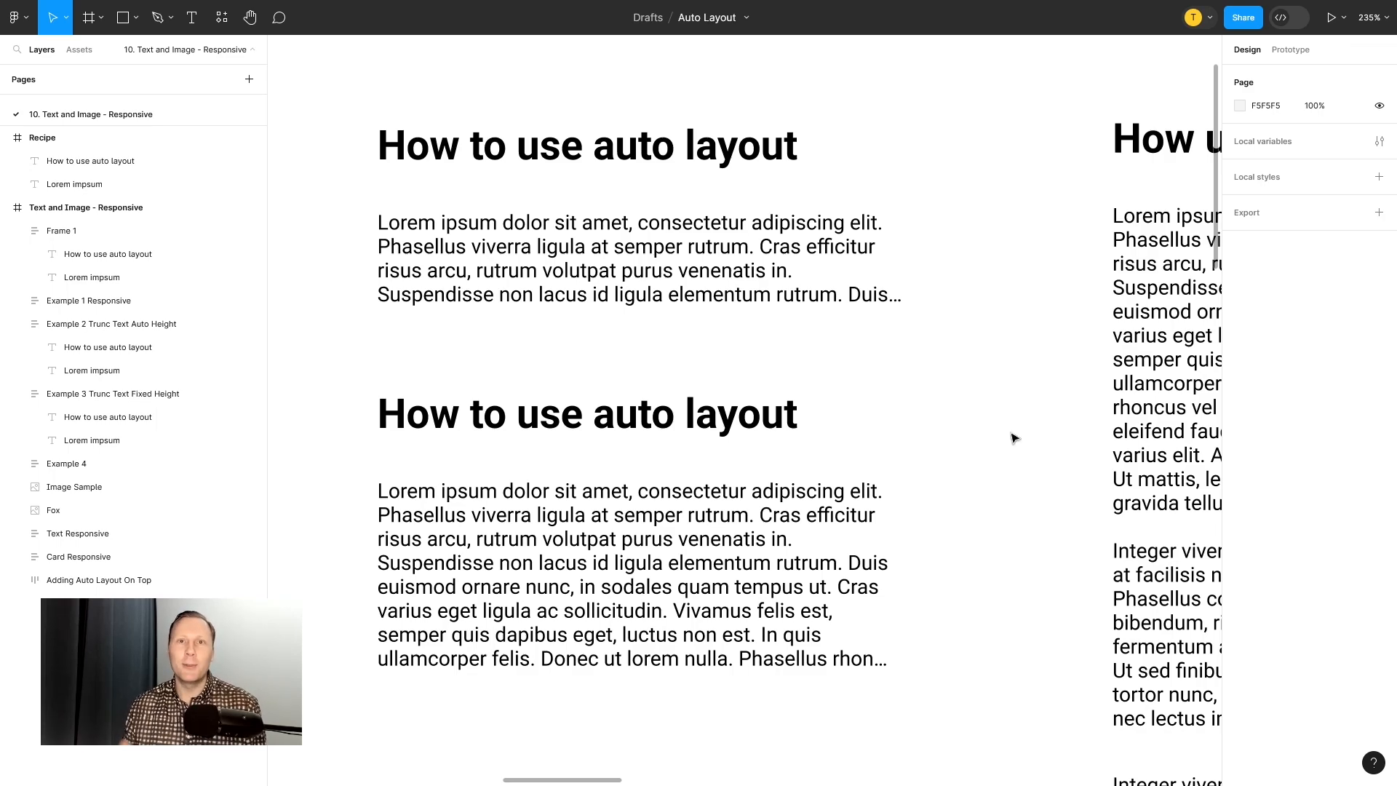
# Step: Test how Frame 1's texts reflow by narrowing the frame to about 213 and returning it to about 377
pyautogui.scroll(-10, 1014, 437)
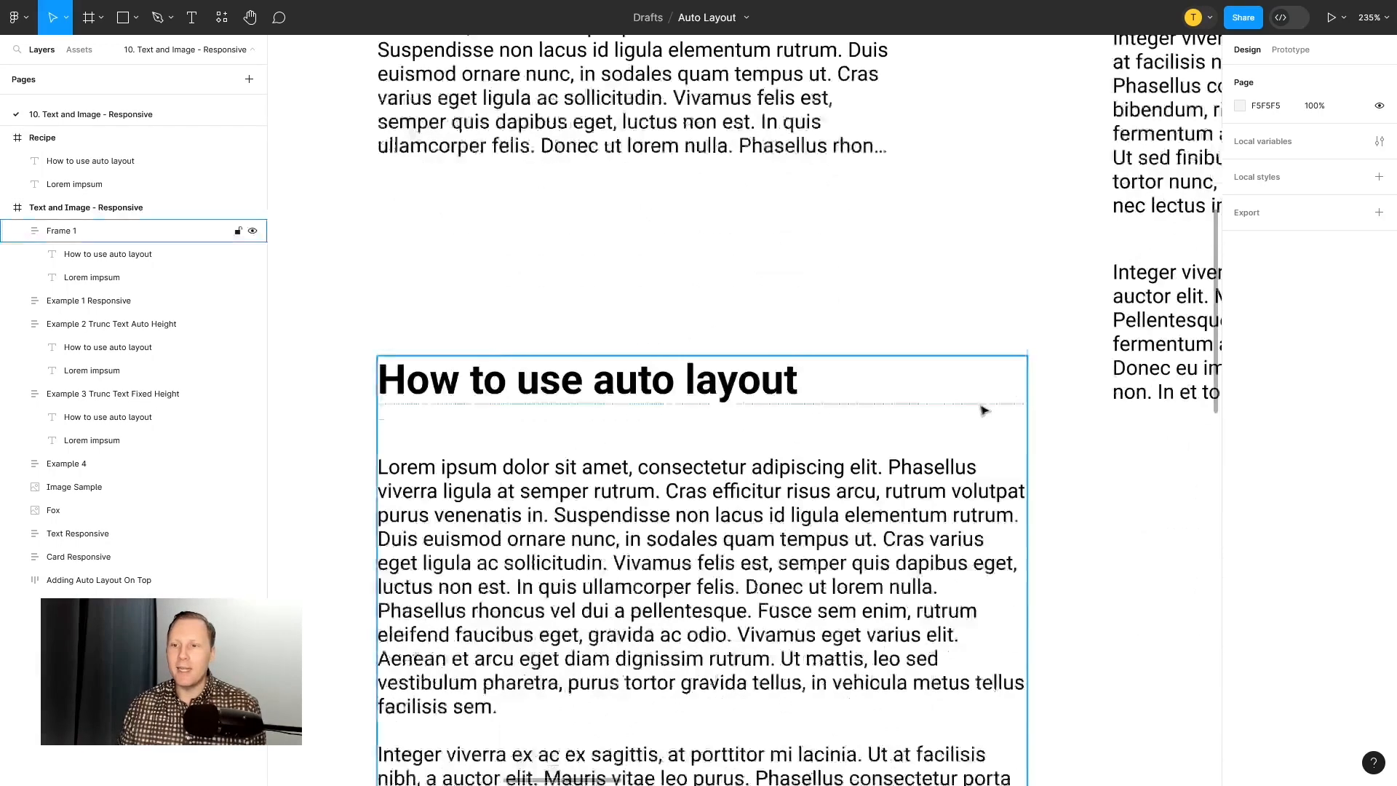
pyautogui.scroll(-10, 918, 386)
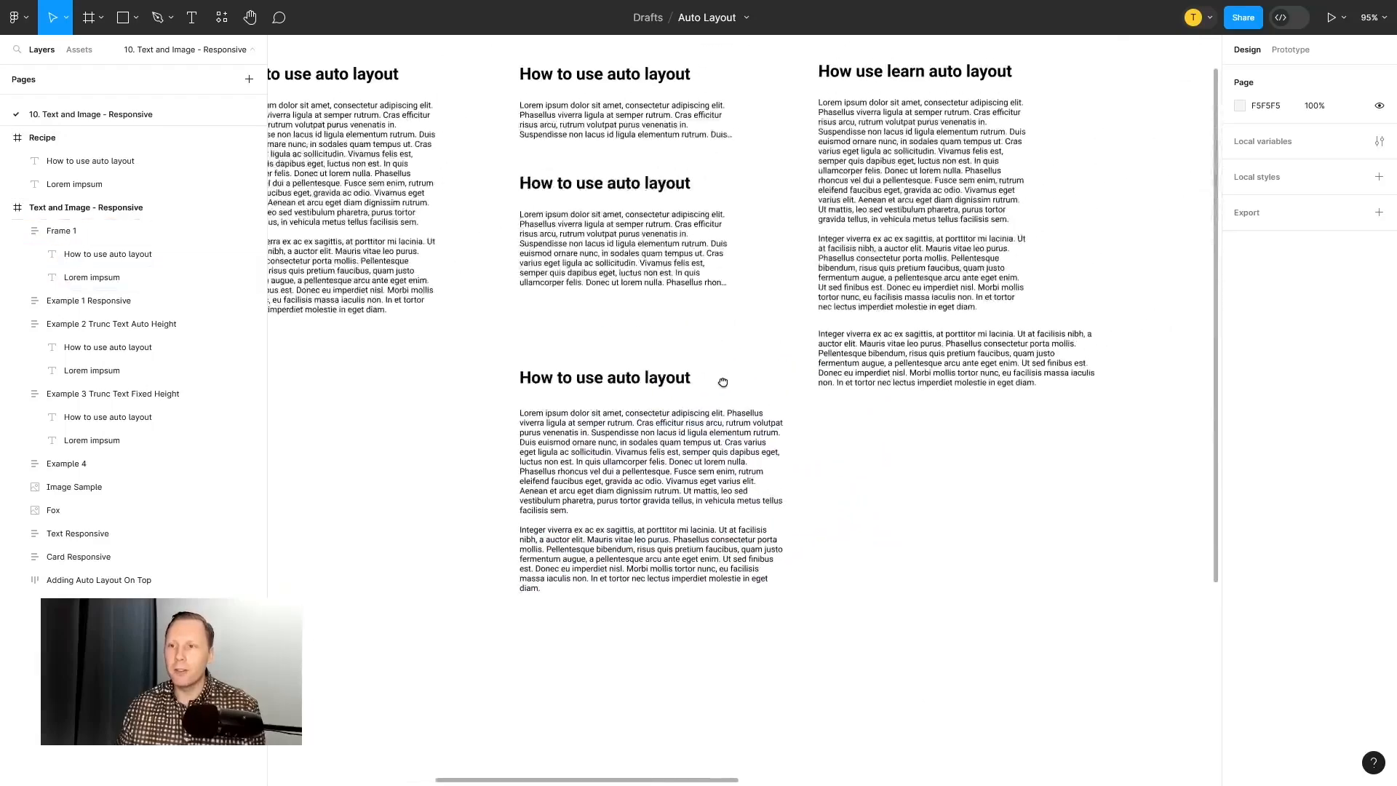
pyautogui.click(630, 424)
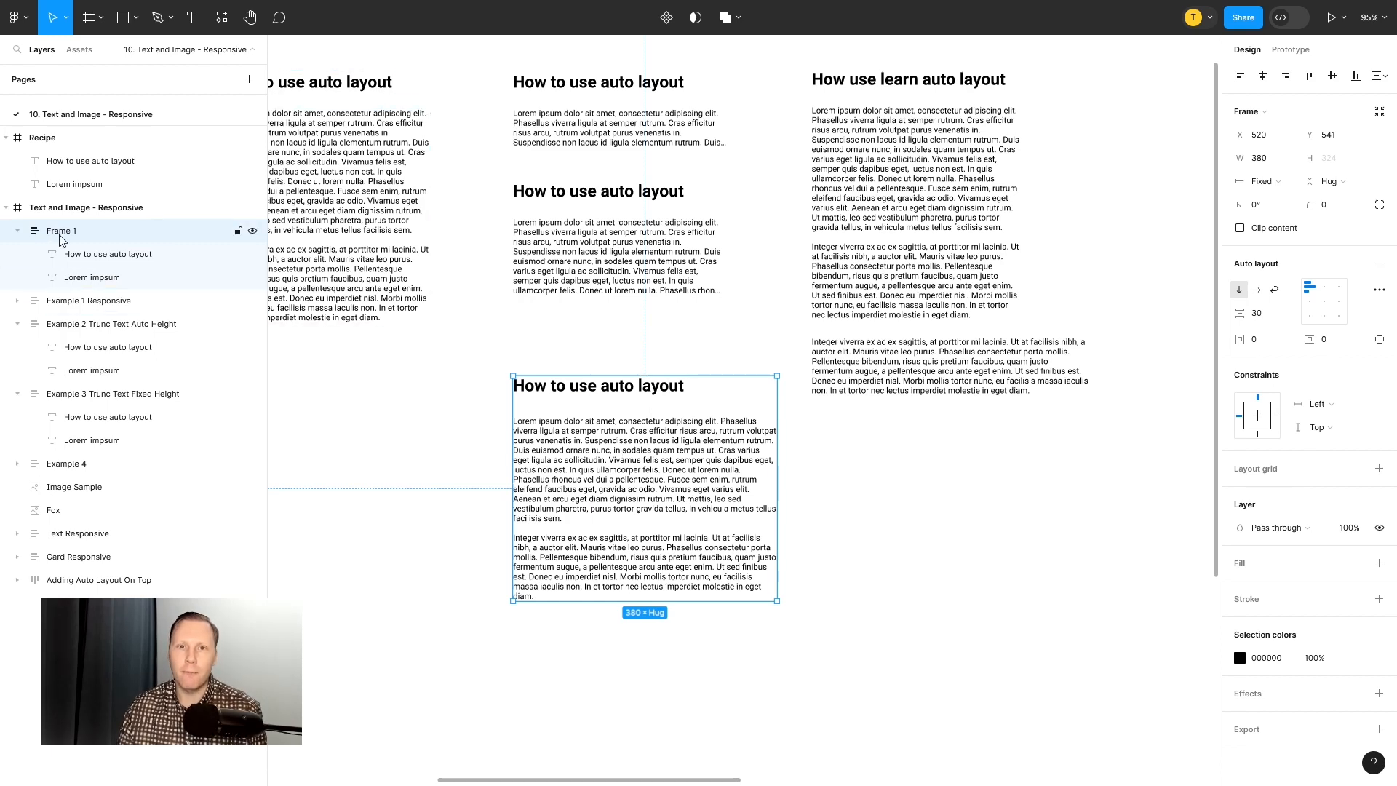
pyautogui.moveTo(777, 458); pyautogui.dragTo(661, 437)
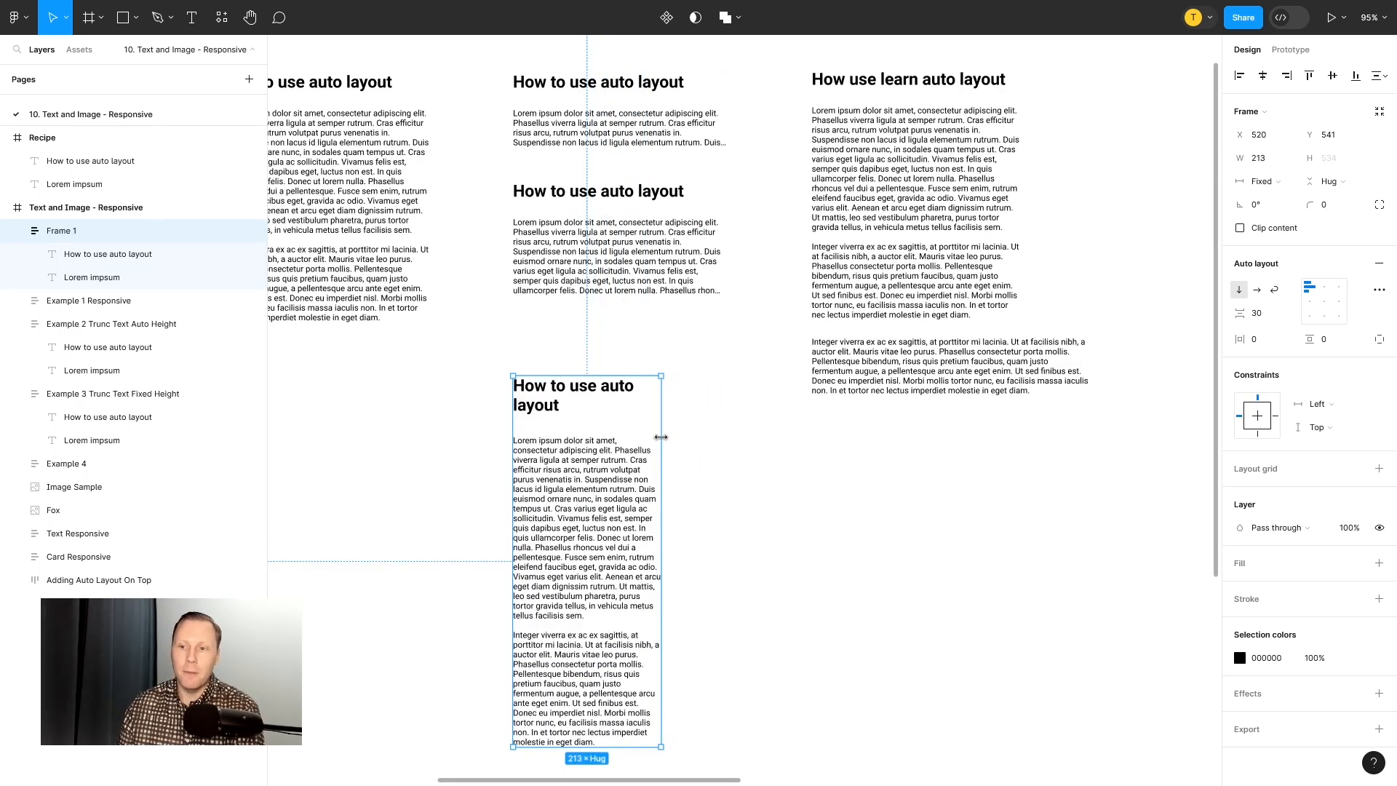
pyautogui.hotkey('ctrl', 'z')
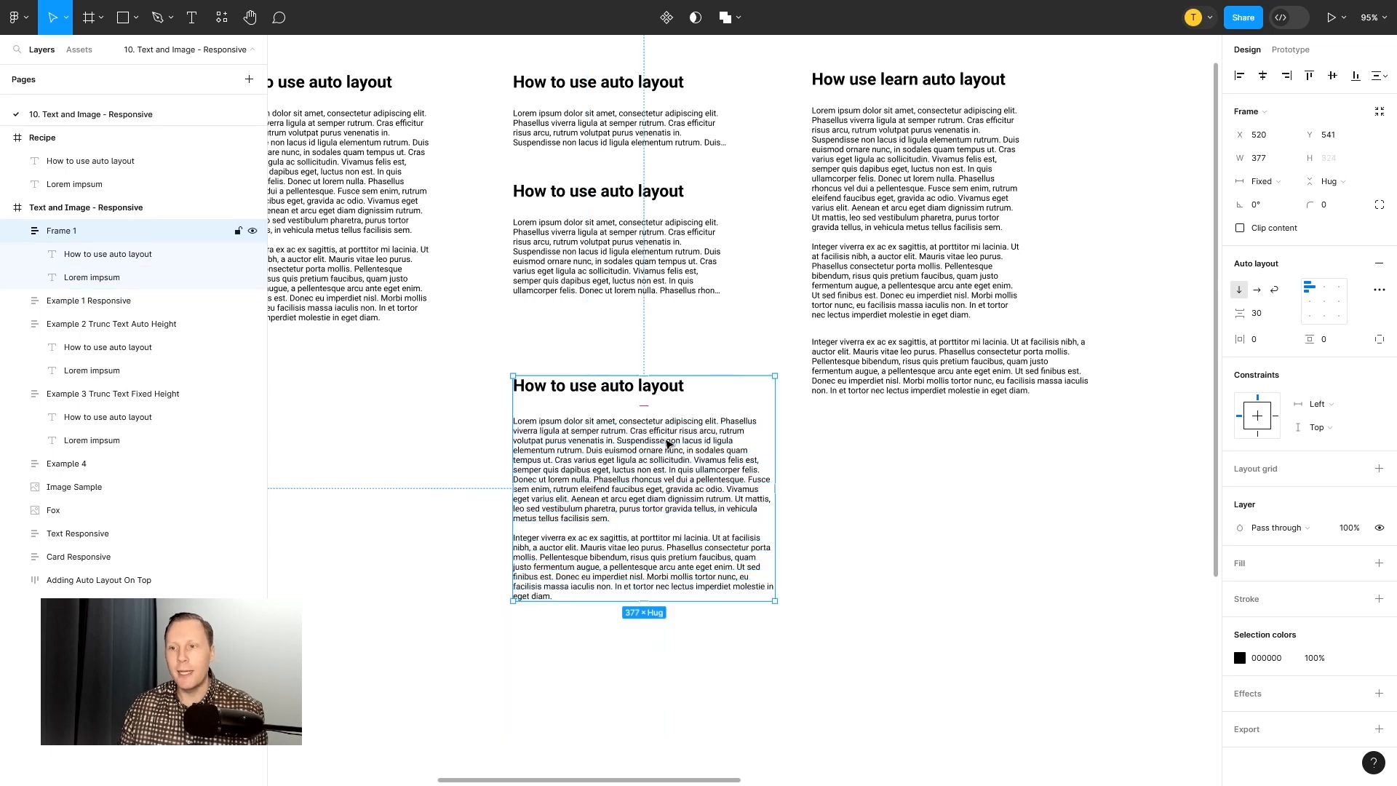
# Step: Truncate Frame 1's Lorem impsum text to a maximum of 8 lines
pyautogui.click(687, 443)
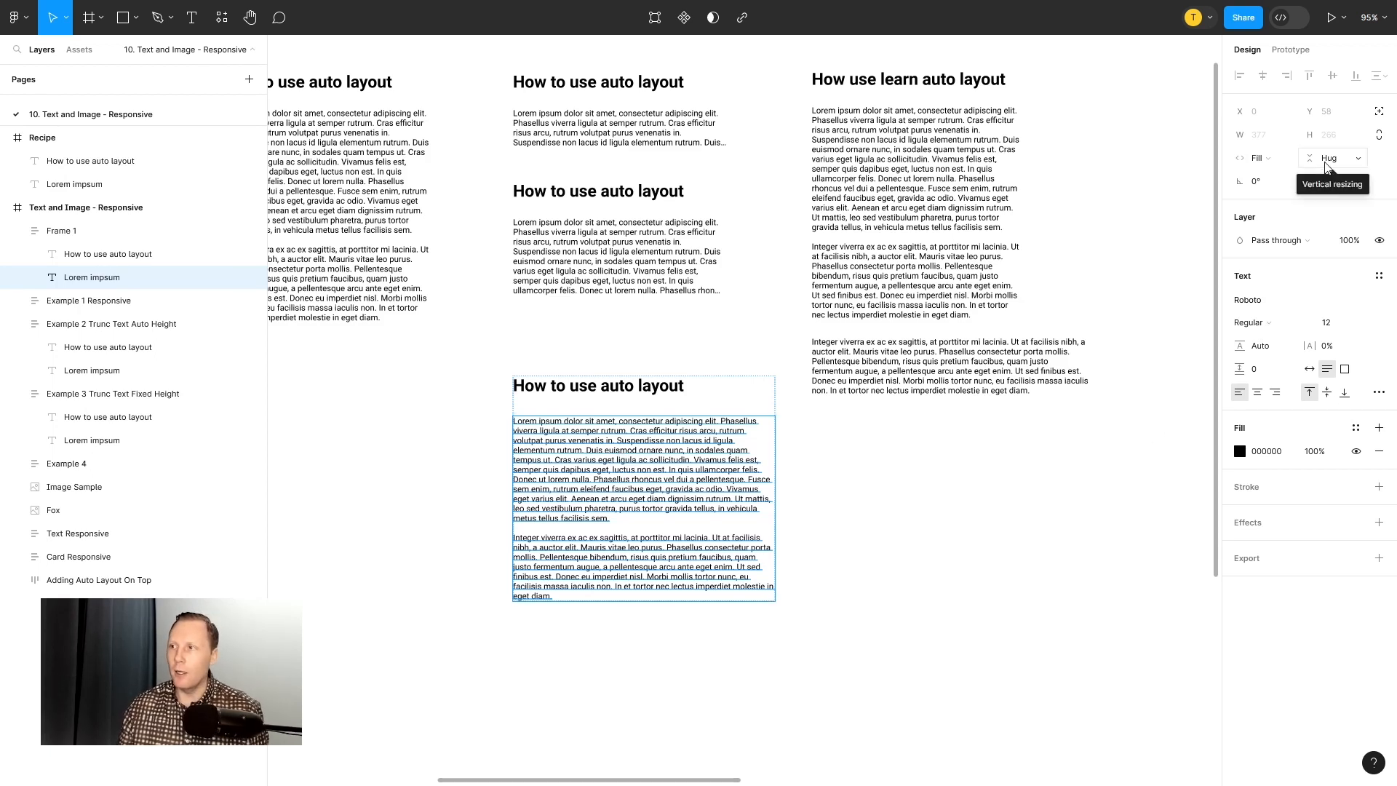
pyautogui.click(1379, 393)
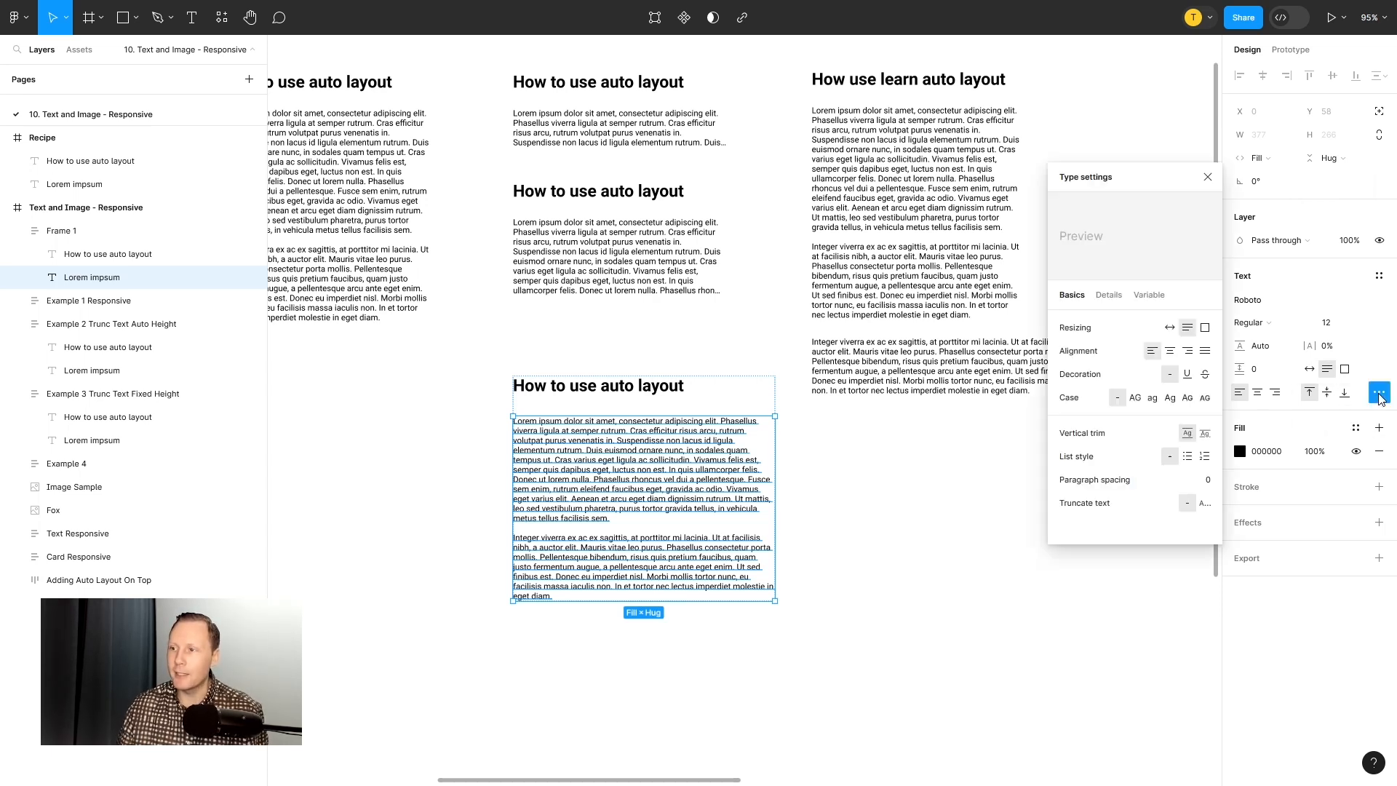
pyautogui.click(1205, 503)
pyautogui.click(1197, 528)
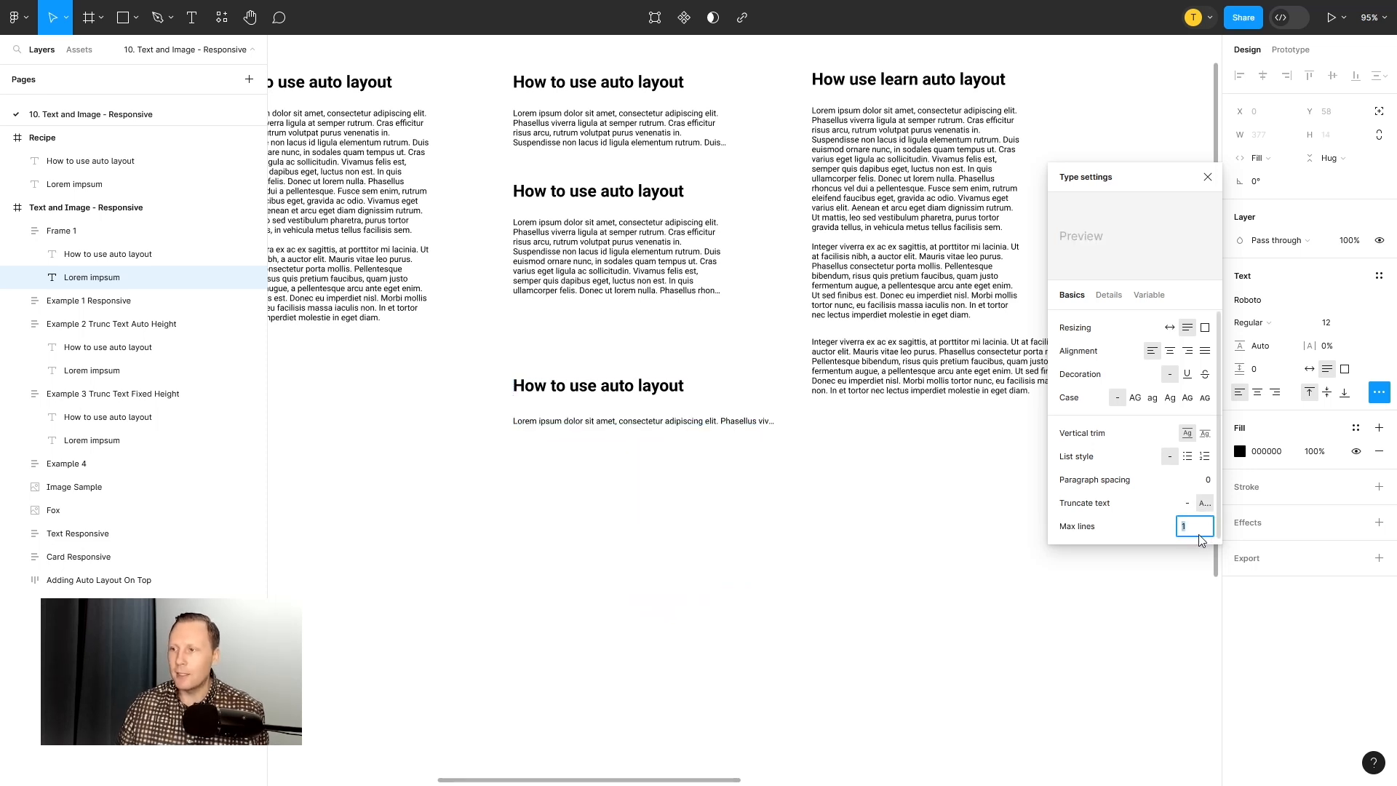
pyautogui.write('5')
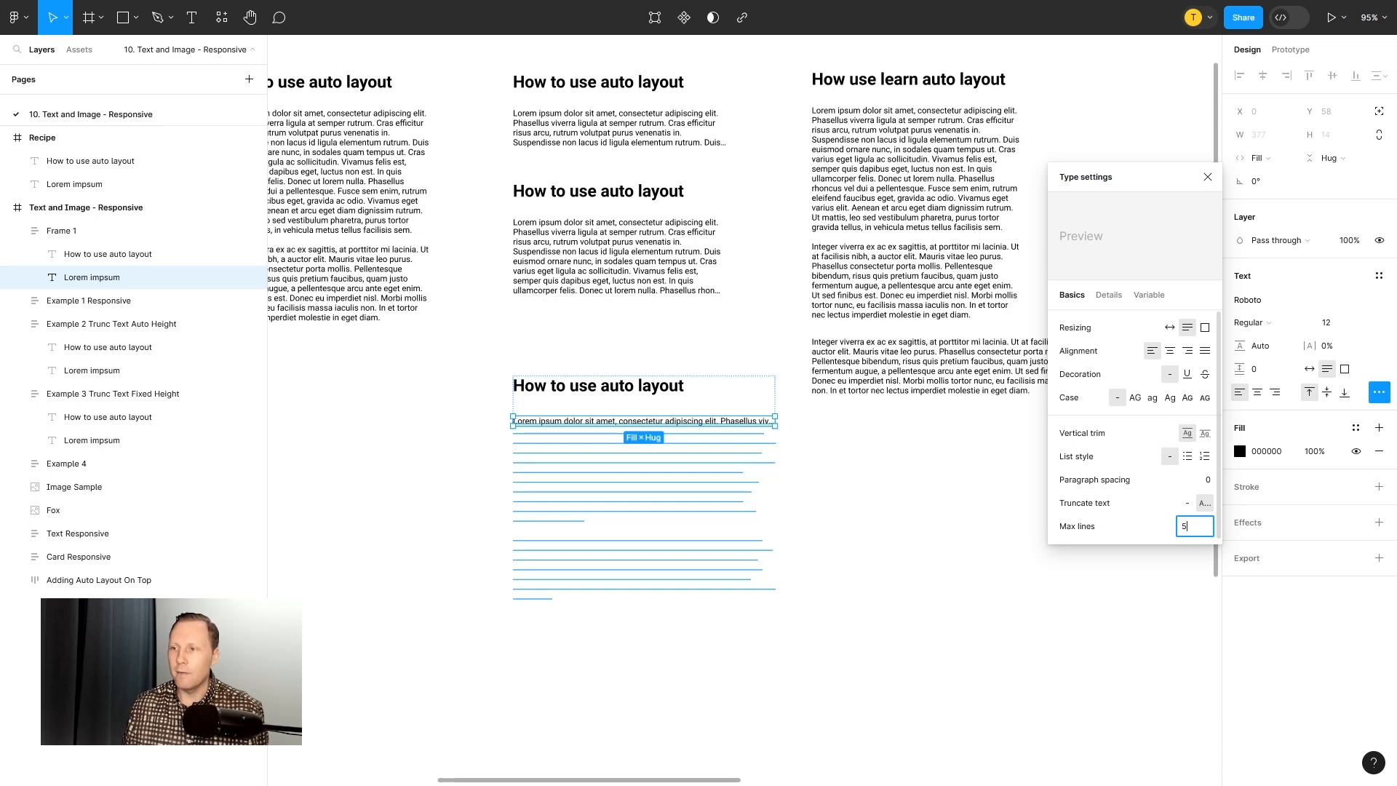
pyautogui.press('BackSpace')
pyautogui.write('8')
pyautogui.press('Return')
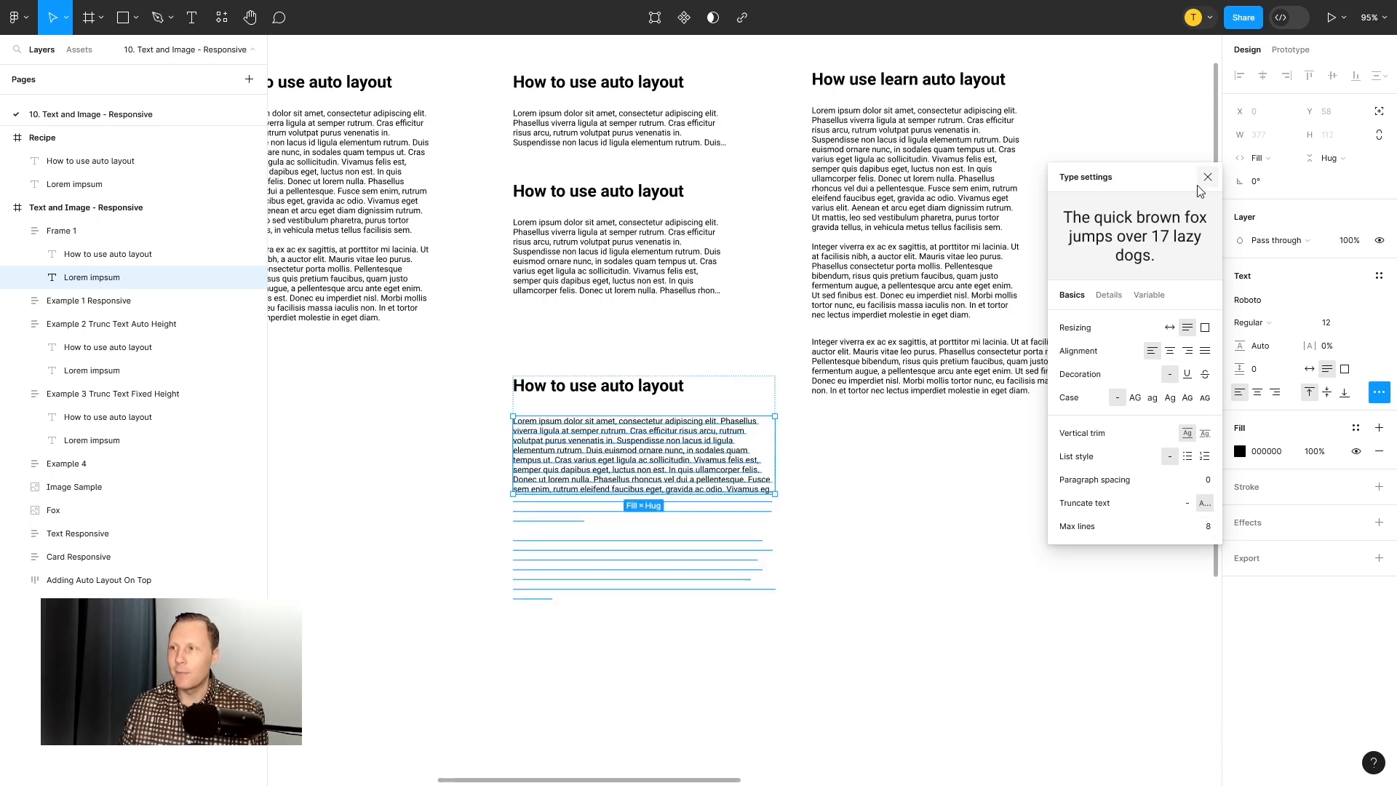
pyautogui.click(1208, 177)
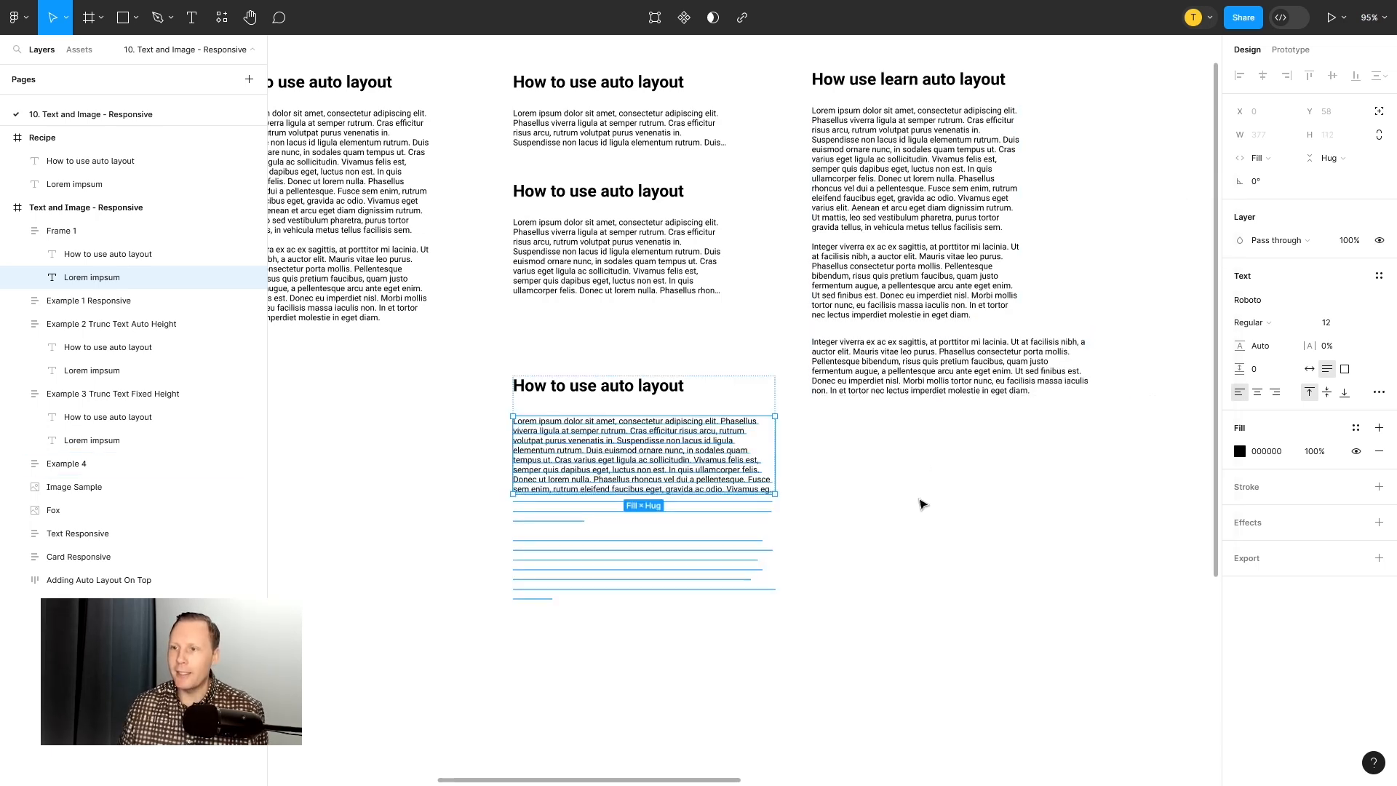
# Step: Test the truncated text's reflow by narrowing Frame 1 to about 308
pyautogui.click(893, 471)
pyautogui.scroll(5, 773, 489)
pyautogui.scroll(-3, 720, 466)
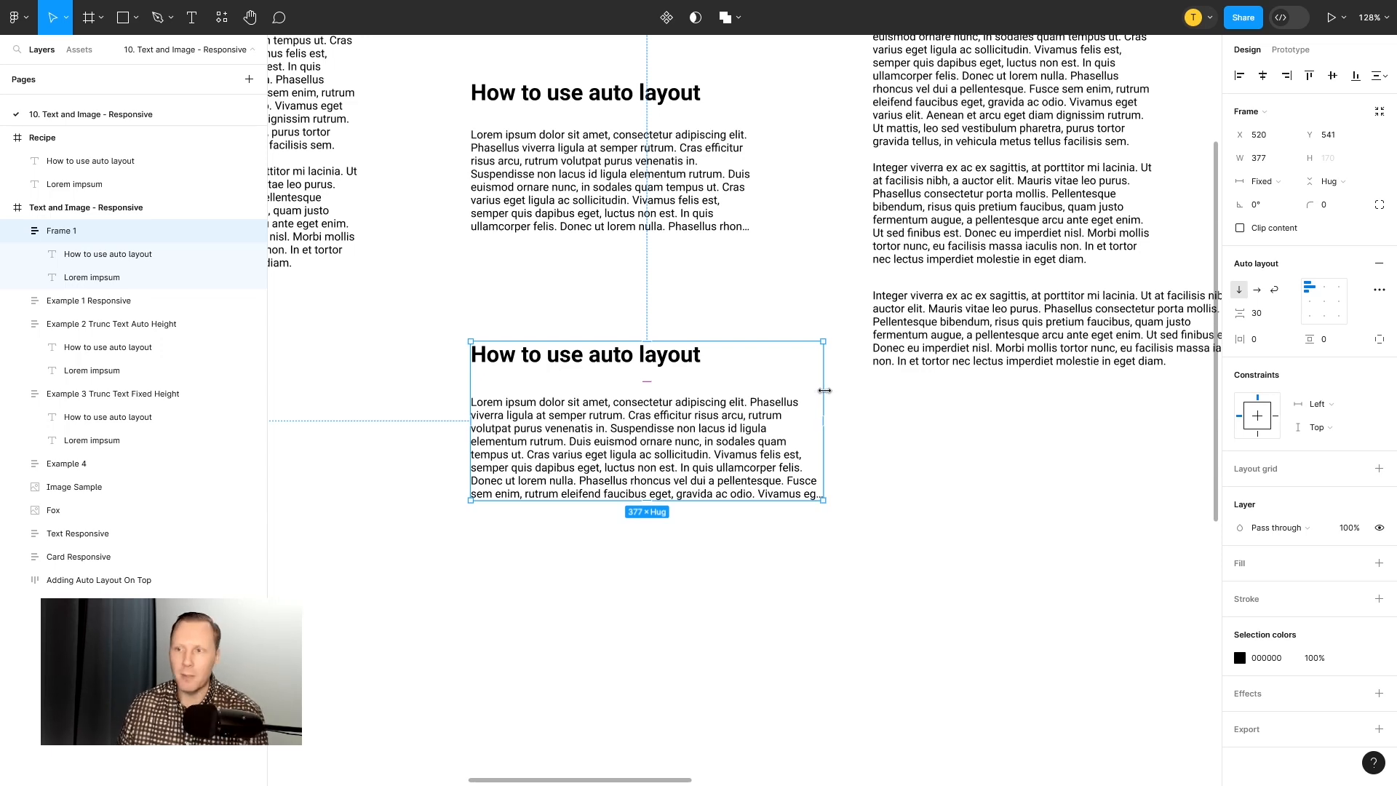
pyautogui.moveTo(824, 391); pyautogui.dragTo(759, 391)
pyautogui.scroll(-5, 743, 431)
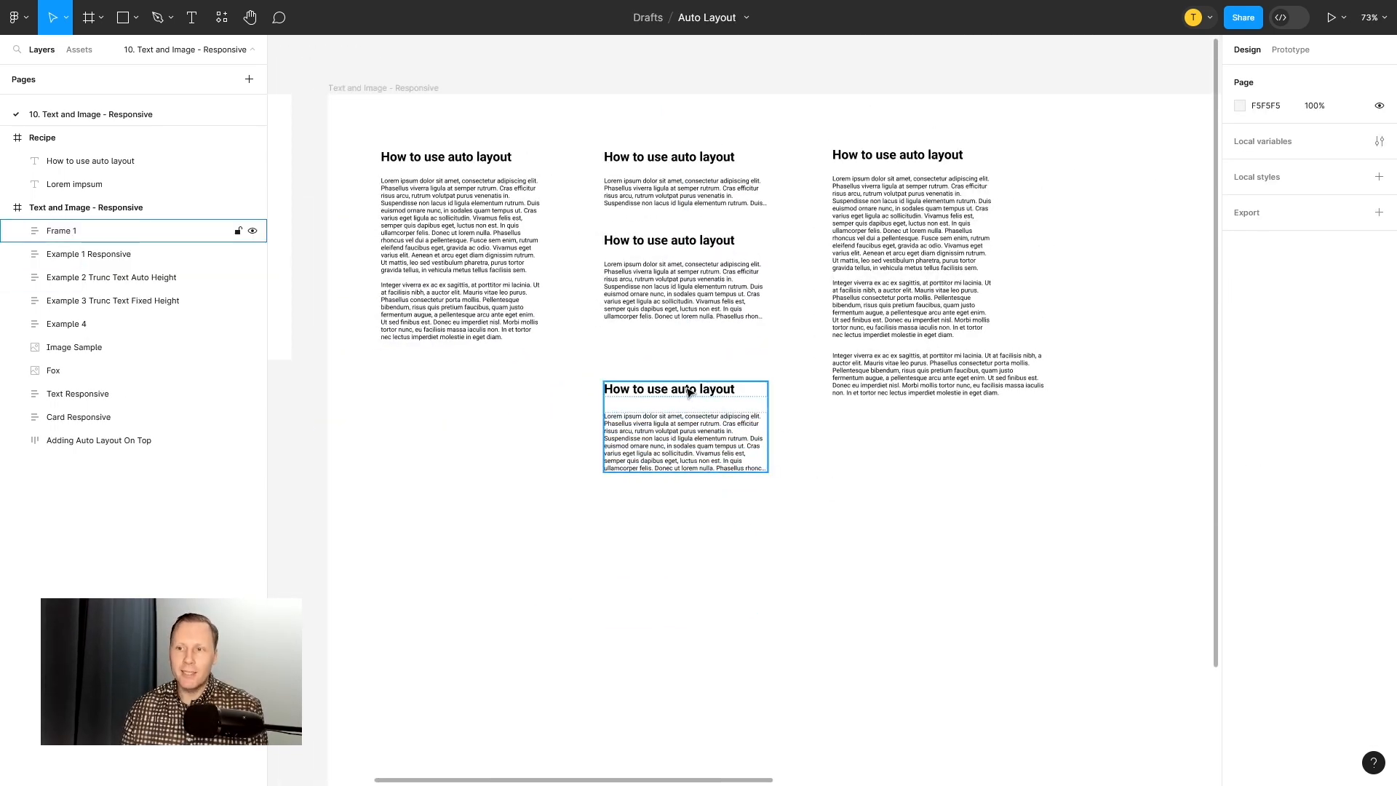
# Step: Delete Frame 1 from the Text and Image - Responsive frame
pyautogui.click(685, 385)
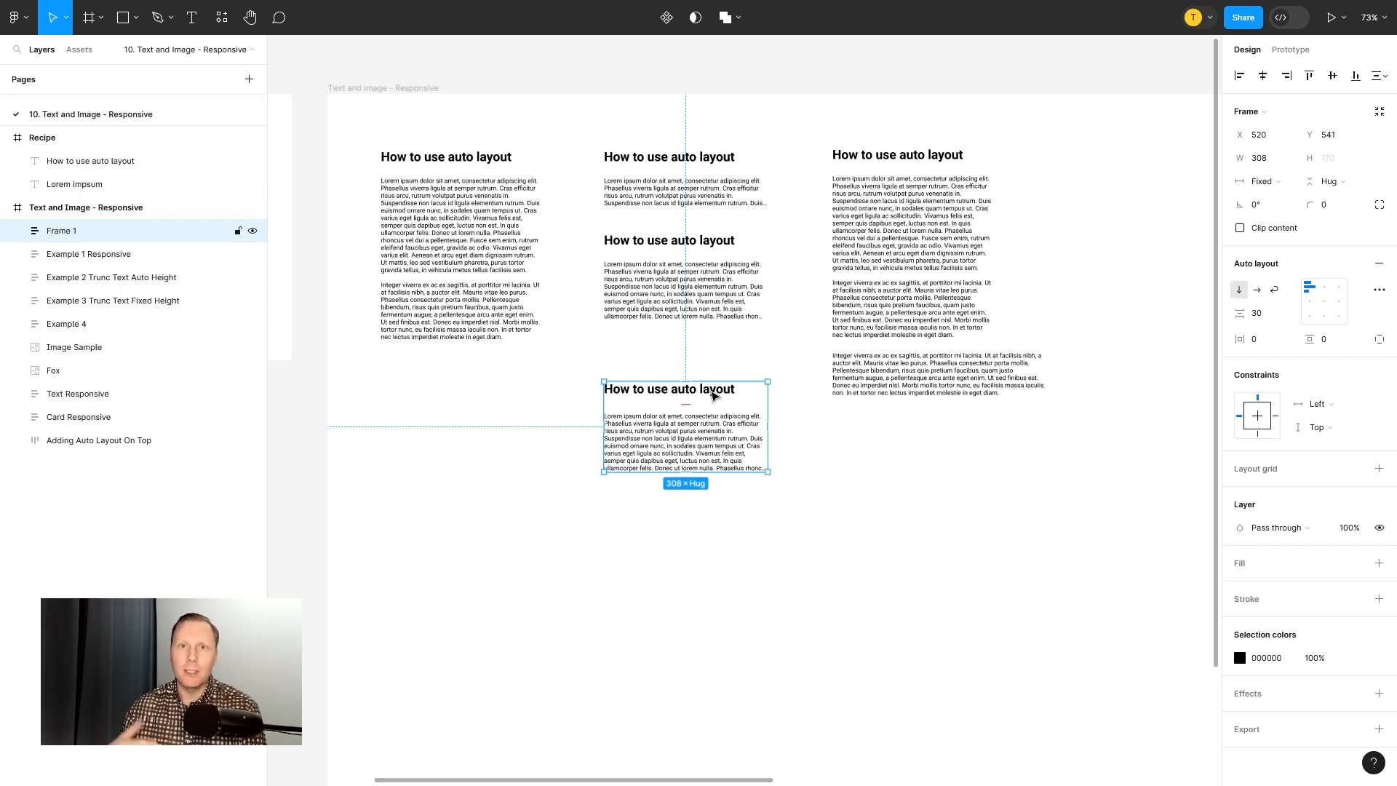
pyautogui.press('Delete')
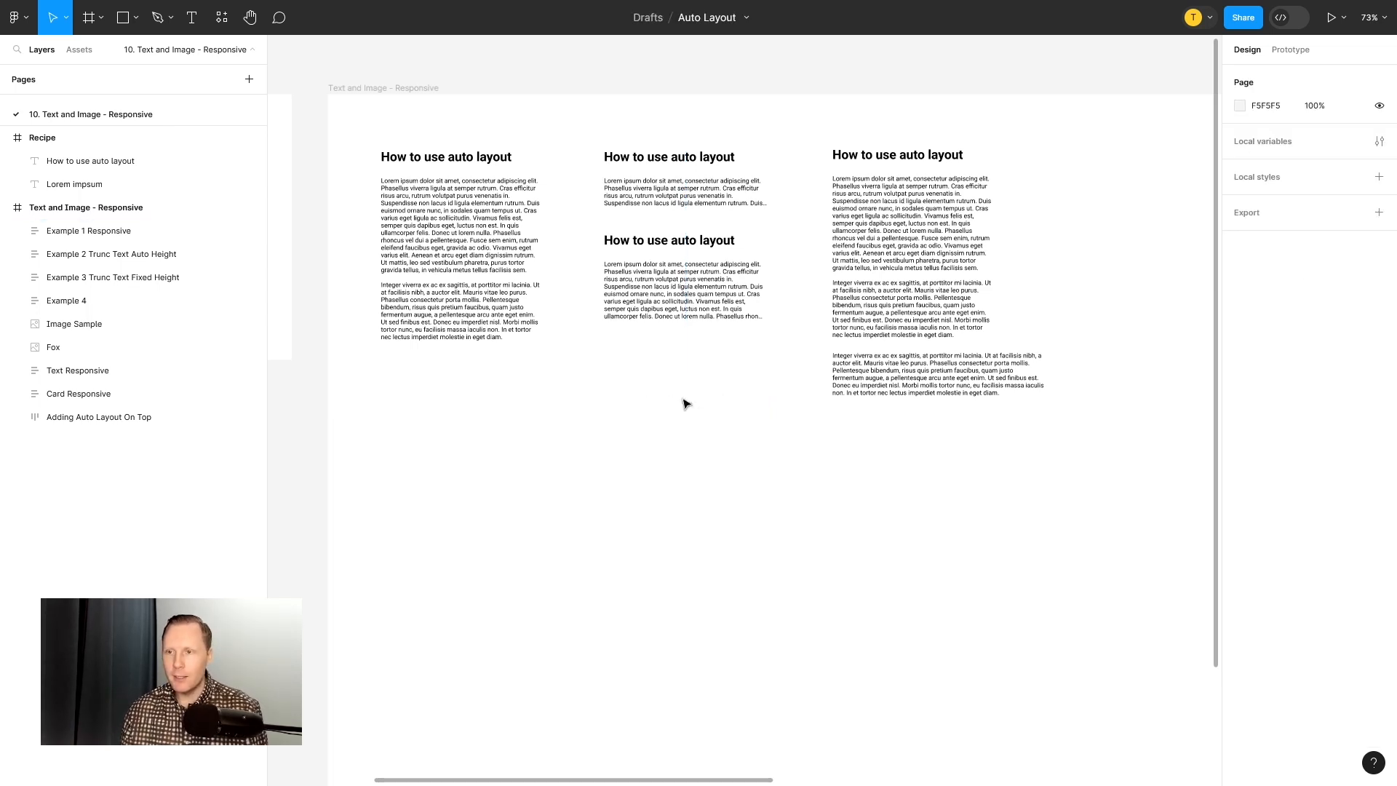
# Step: Copy the Recipe frame's heading and Lorem impsum text into Text and Image - Responsive, below Example 4 at X 950
pyautogui.moveTo(473, 356); pyautogui.dragTo(555, 379)
pyautogui.moveTo(410, 297); pyautogui.dragTo(619, 360)
pyautogui.moveTo(461, 280); pyautogui.dragTo(605, 325)
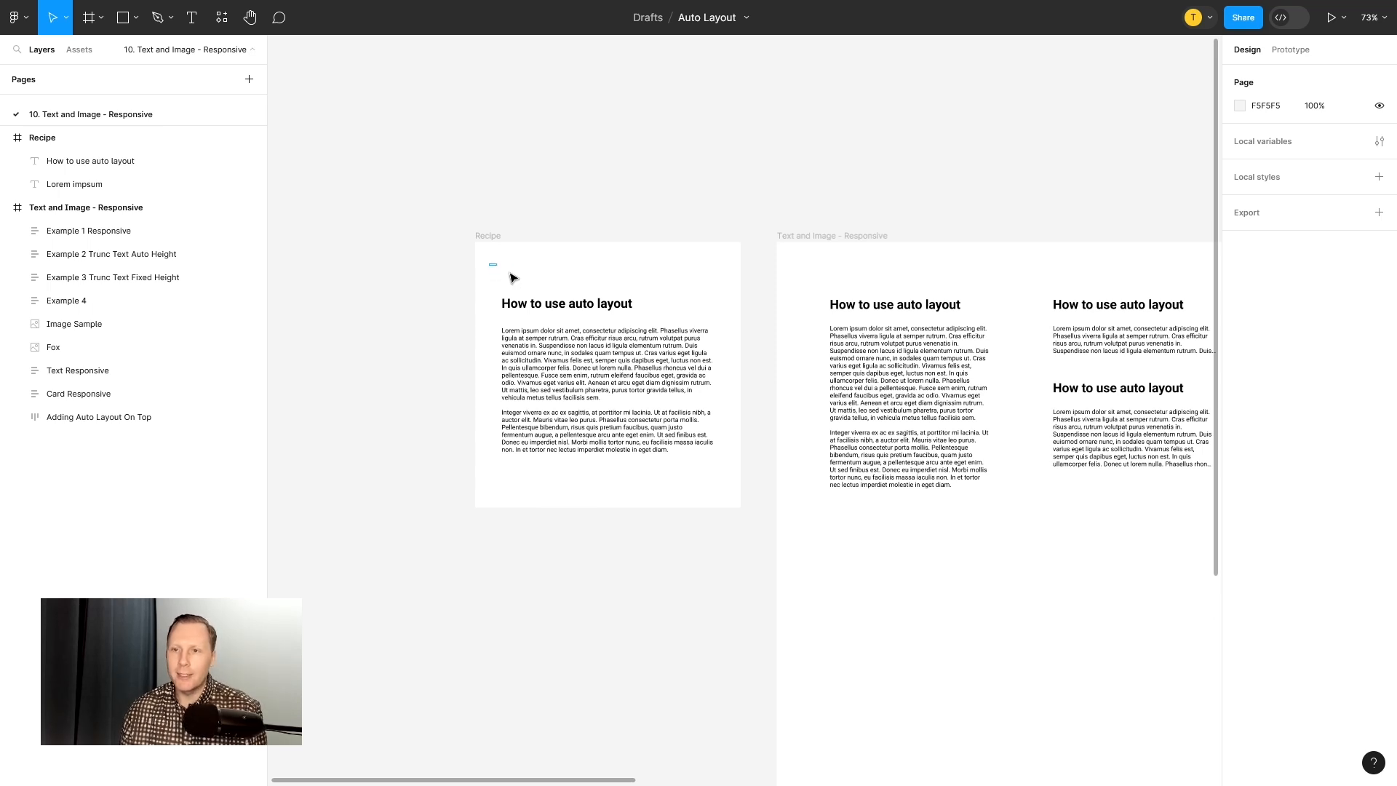
pyautogui.moveTo(489, 262); pyautogui.dragTo(711, 475)
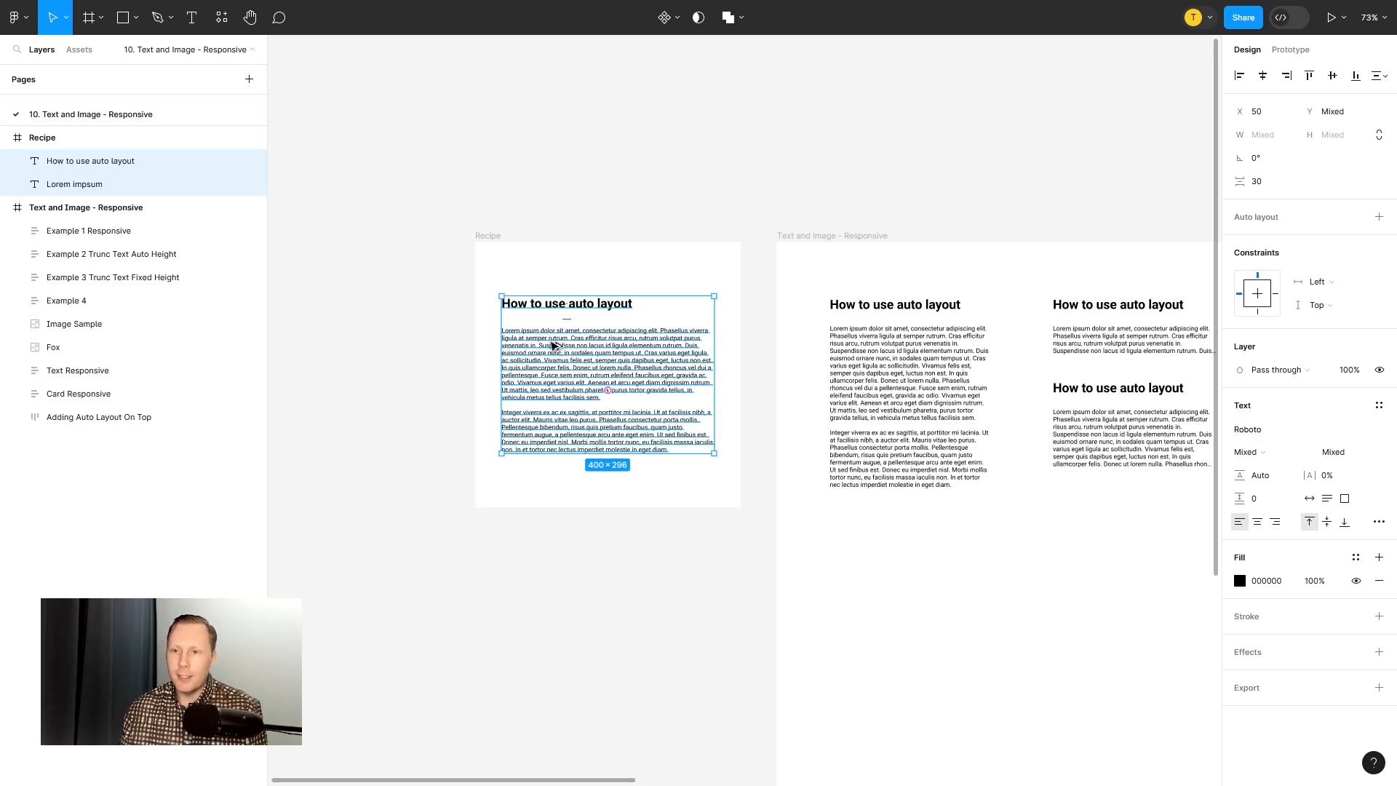
pyautogui.moveTo(623, 370); pyautogui.dragTo(883, 635)
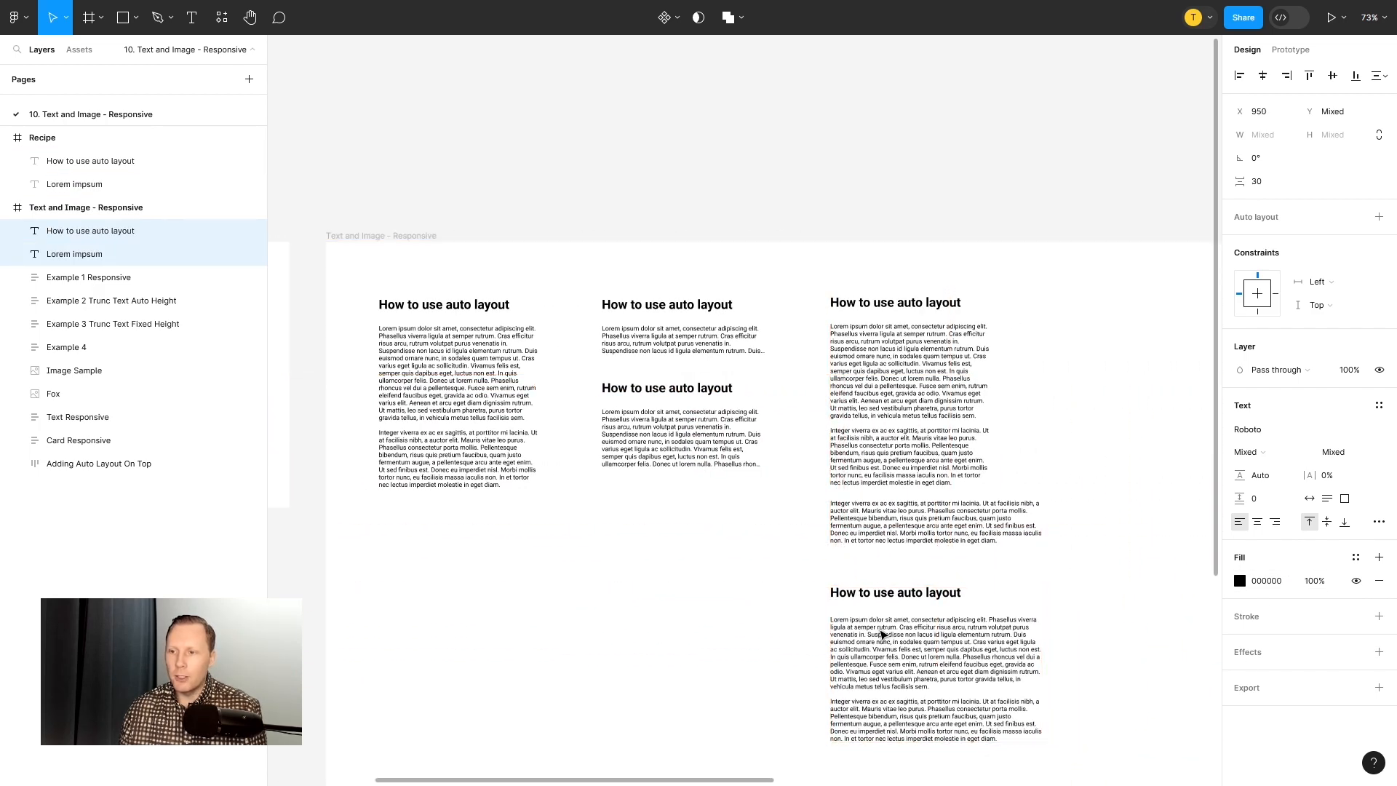
# Step: Examine Example 4's auto layout and the sizing of its nested Responsive Text frame and Lorem impsum text
pyautogui.click(927, 350)
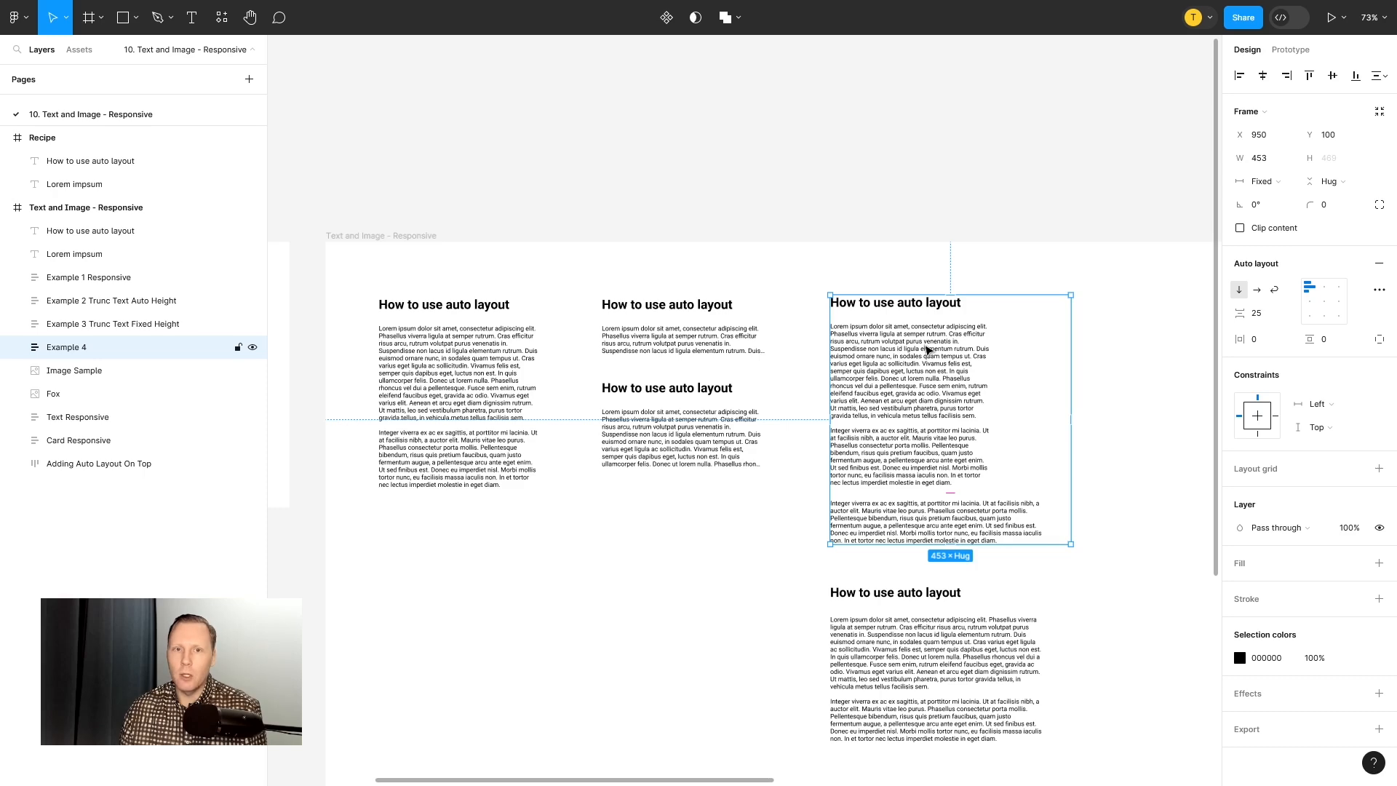
pyautogui.hscroll(5, 1085, 477)
pyautogui.scroll(-2, 1085, 477)
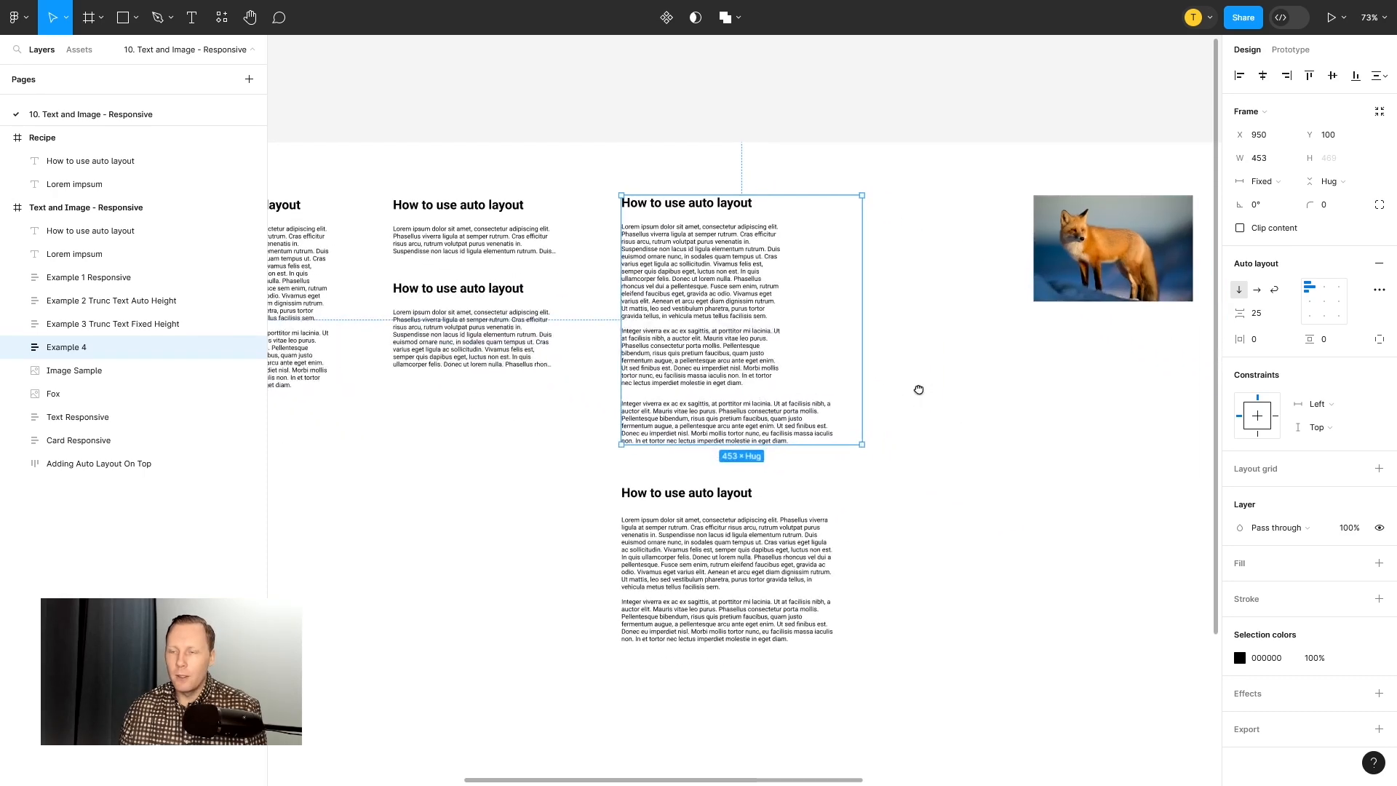
pyautogui.scroll(5, 740, 263)
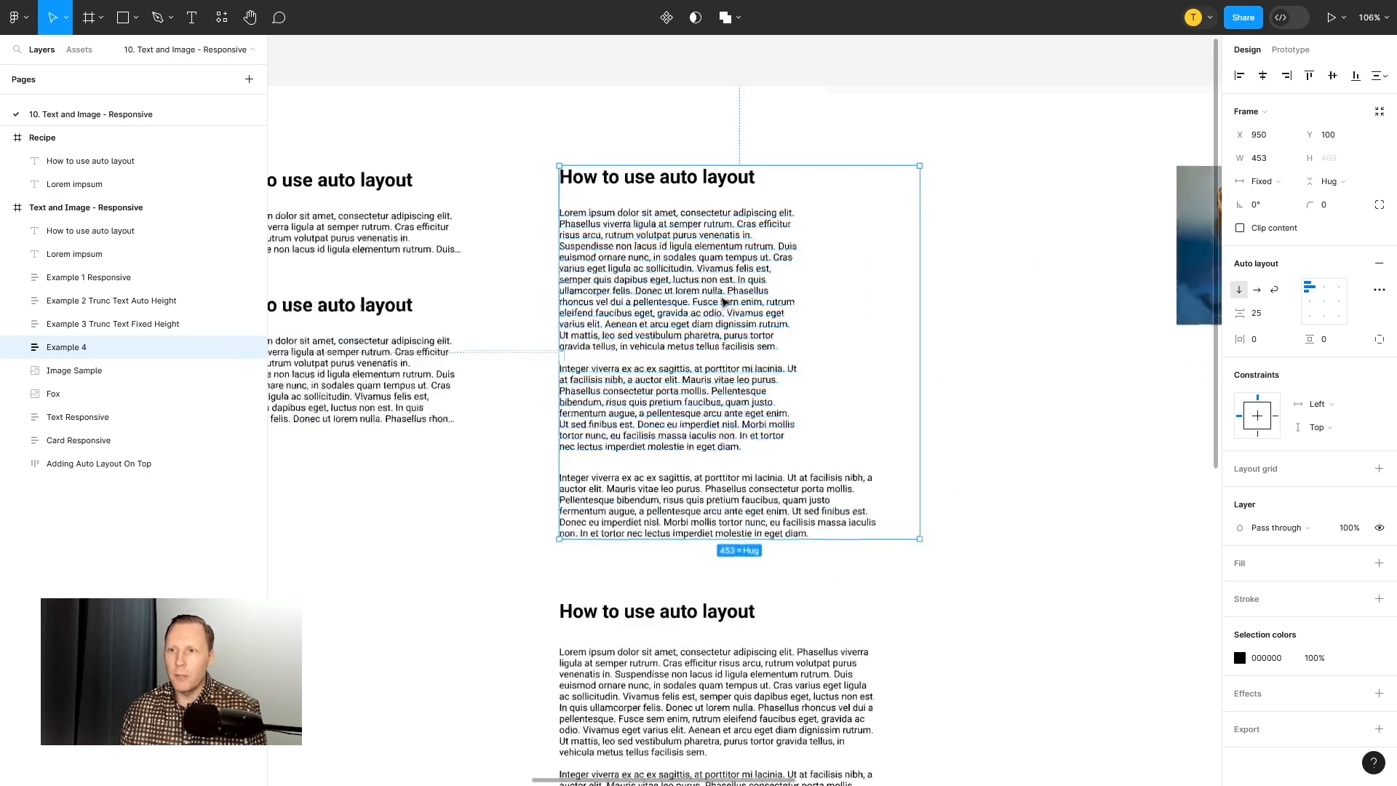
pyautogui.scroll(1, 742, 258)
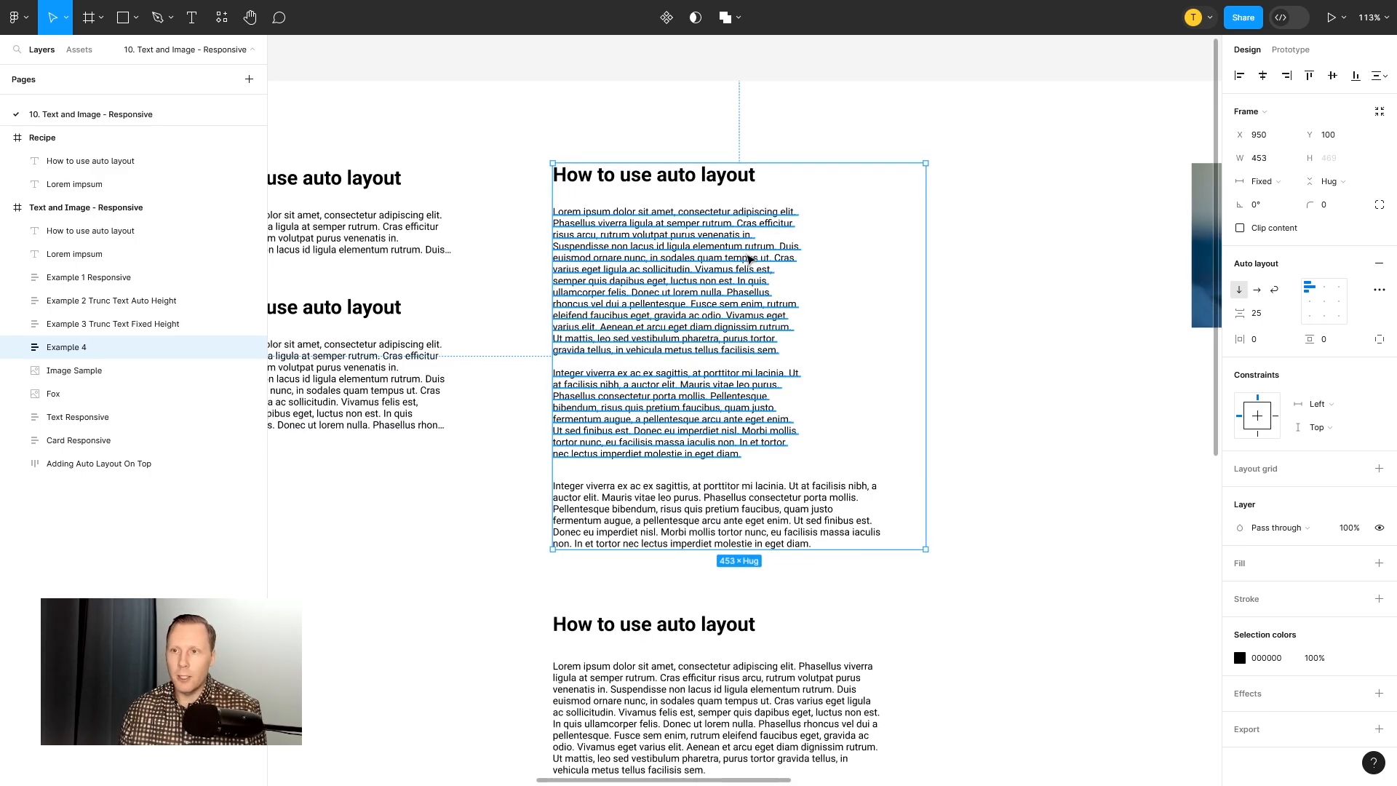
pyautogui.scroll(4, 750, 262)
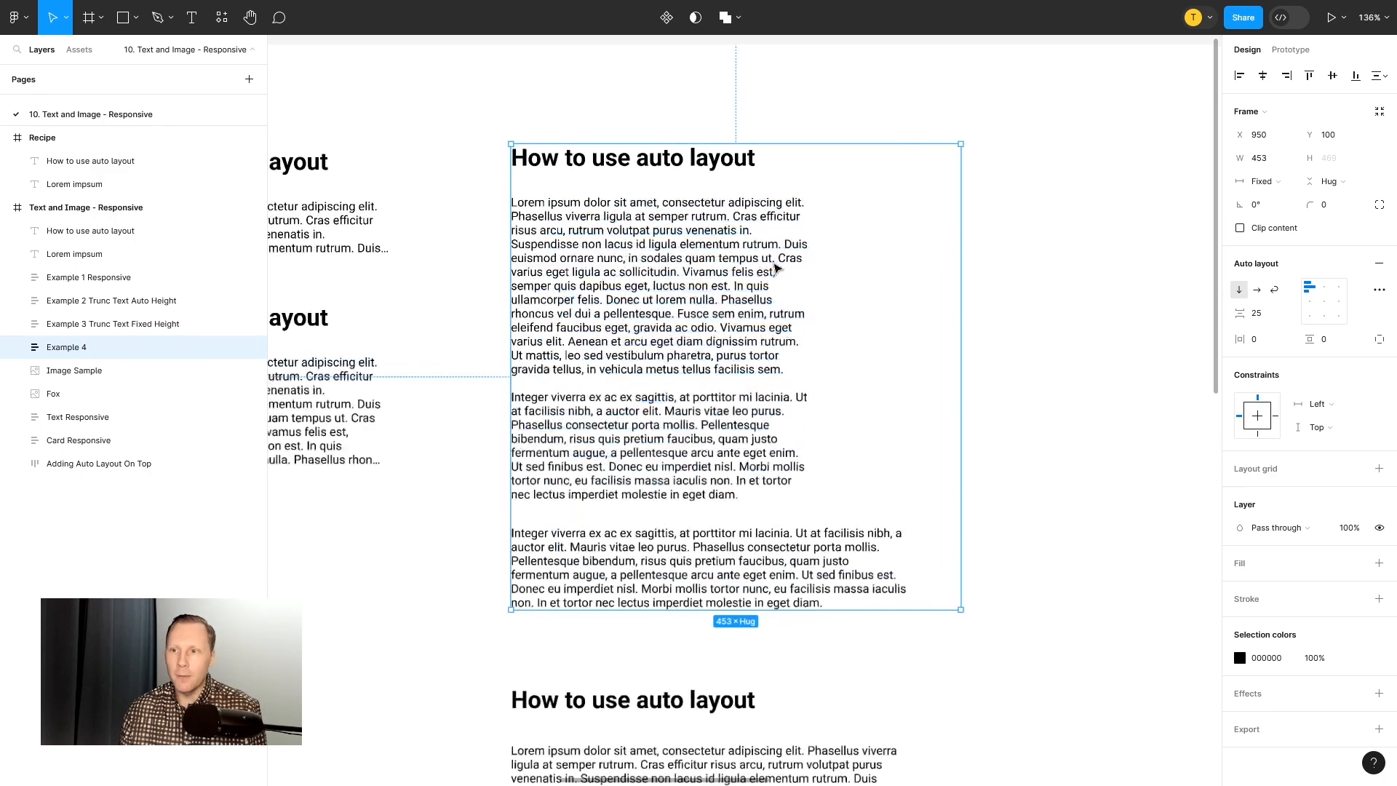
pyautogui.scroll(1, 773, 293)
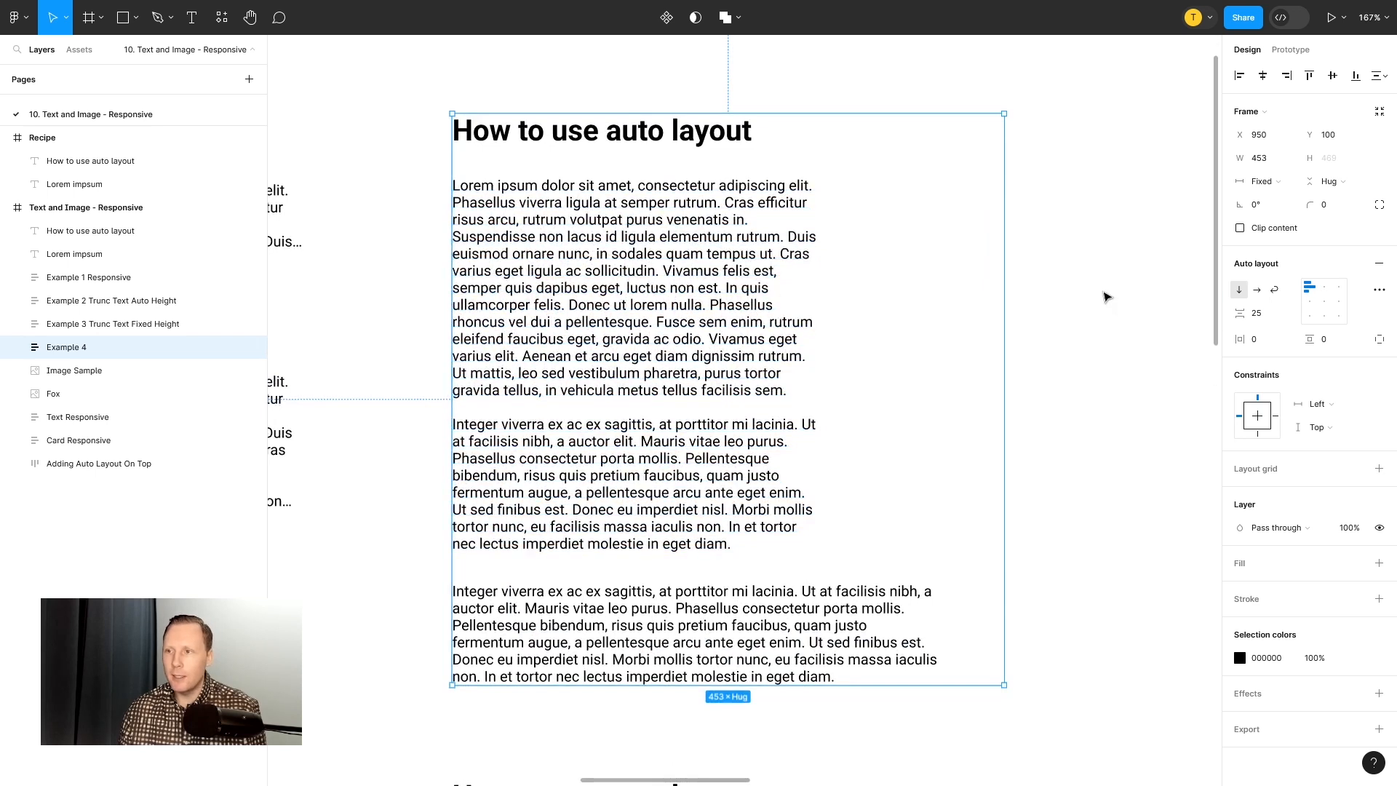
pyautogui.click(1105, 297)
pyautogui.click(862, 185)
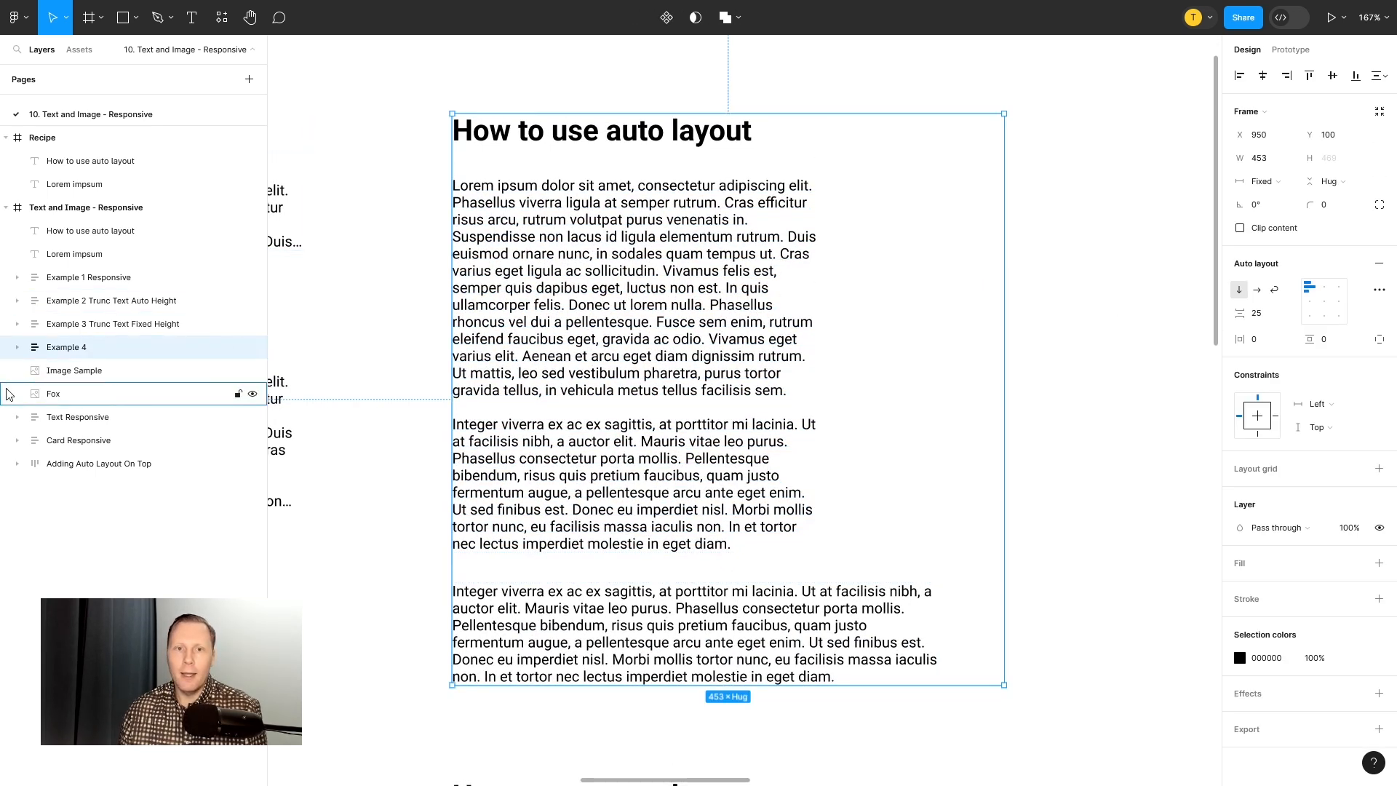
pyautogui.click(18, 348)
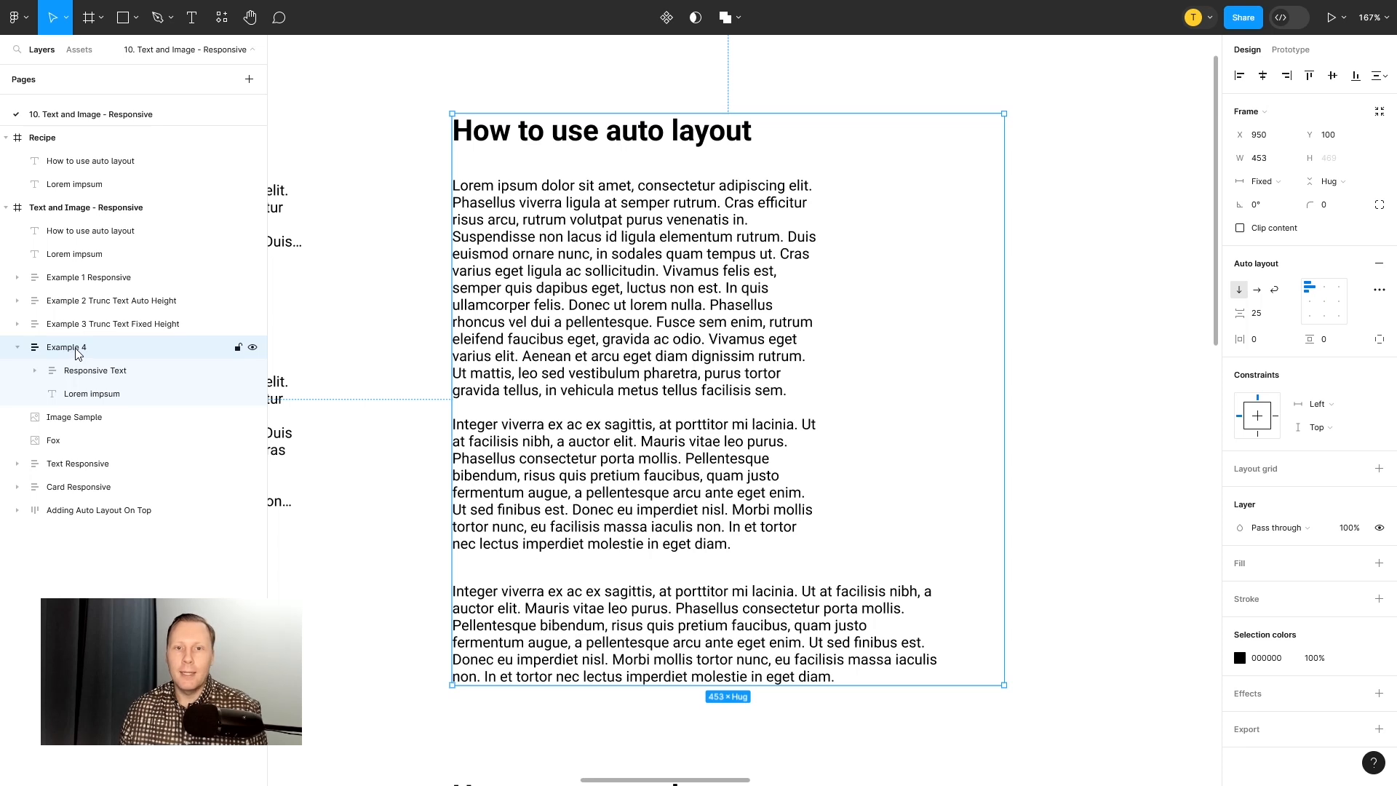
pyautogui.click(90, 371)
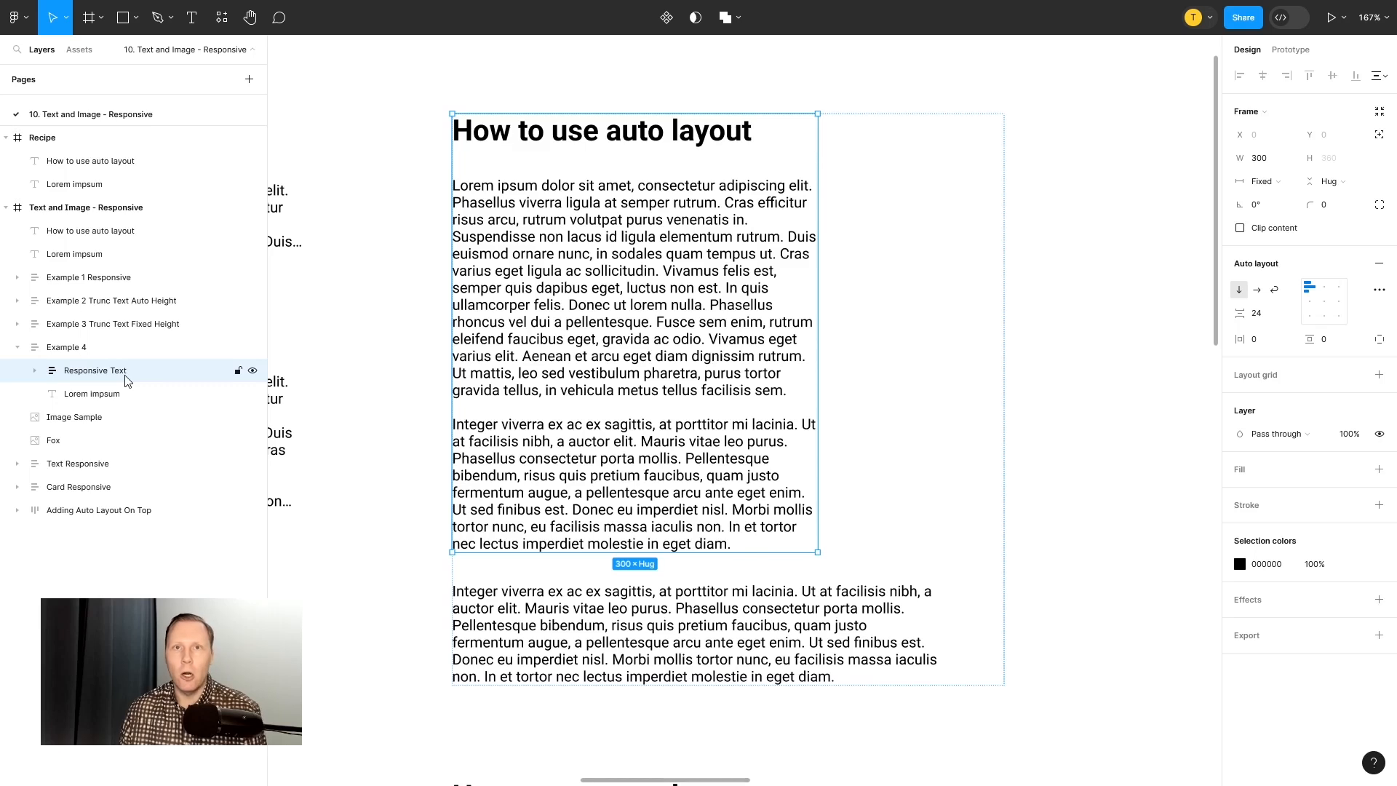
pyautogui.click(79, 401)
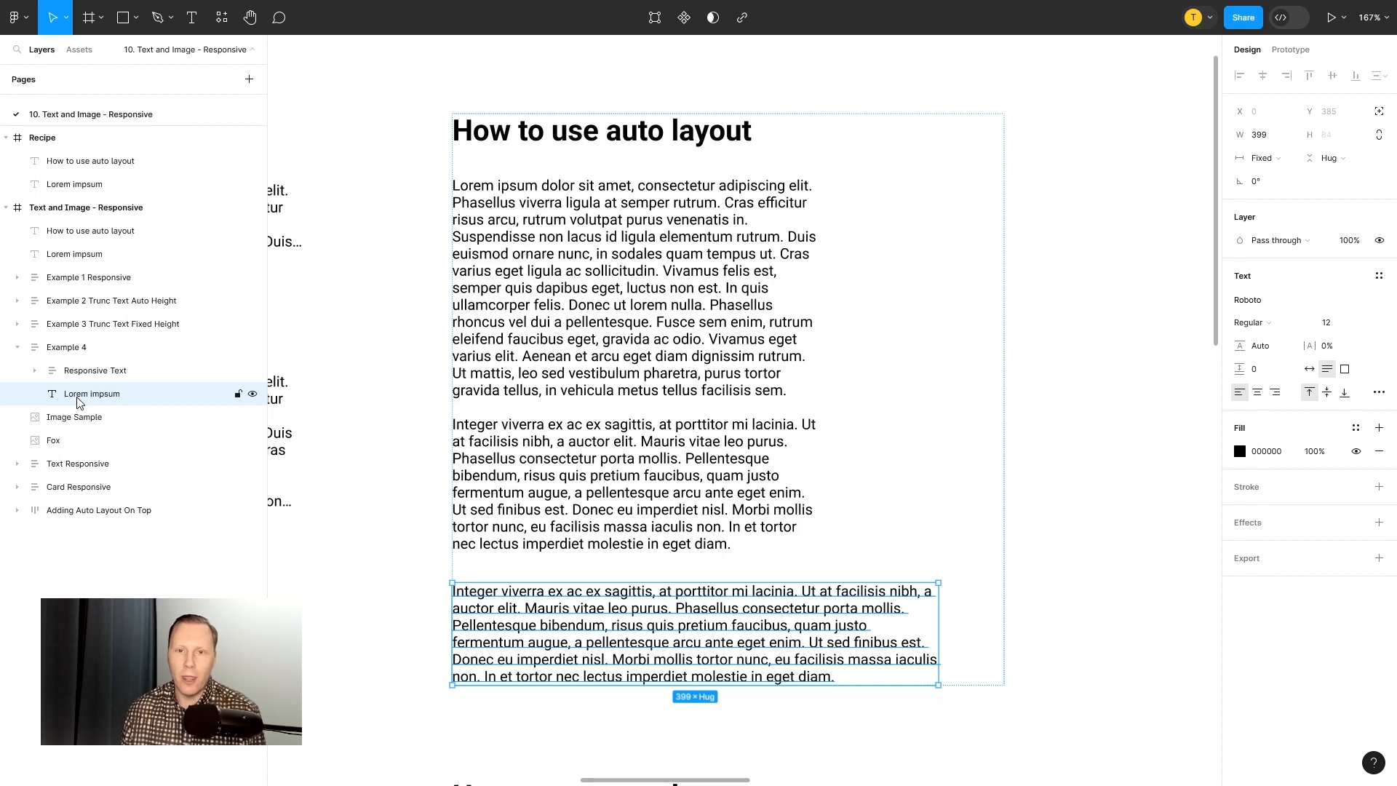
pyautogui.click(93, 377)
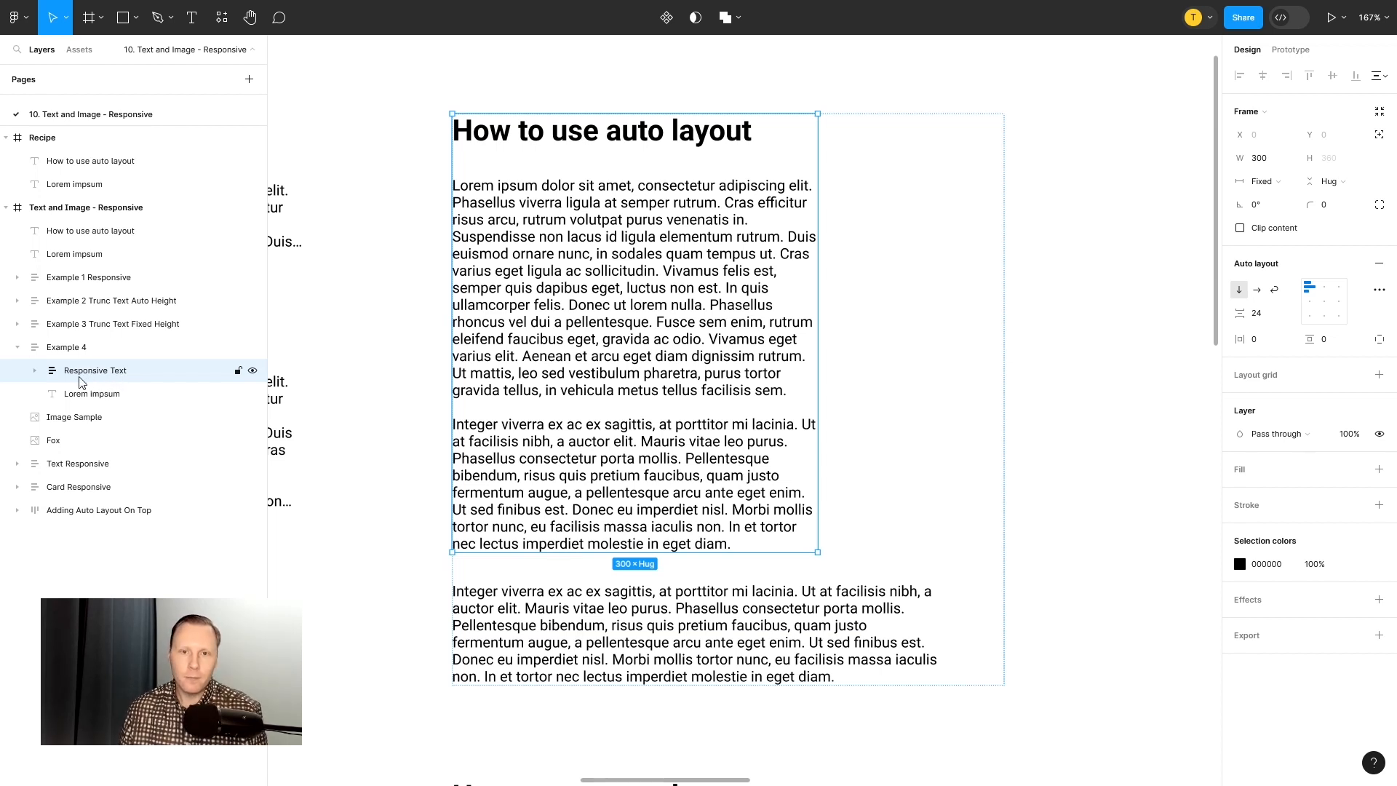
# Step: Inspect the resizing of the heading and text inside Responsive Text, and compare them with Example 4's other layers
pyautogui.click(35, 371)
pyautogui.click(118, 396)
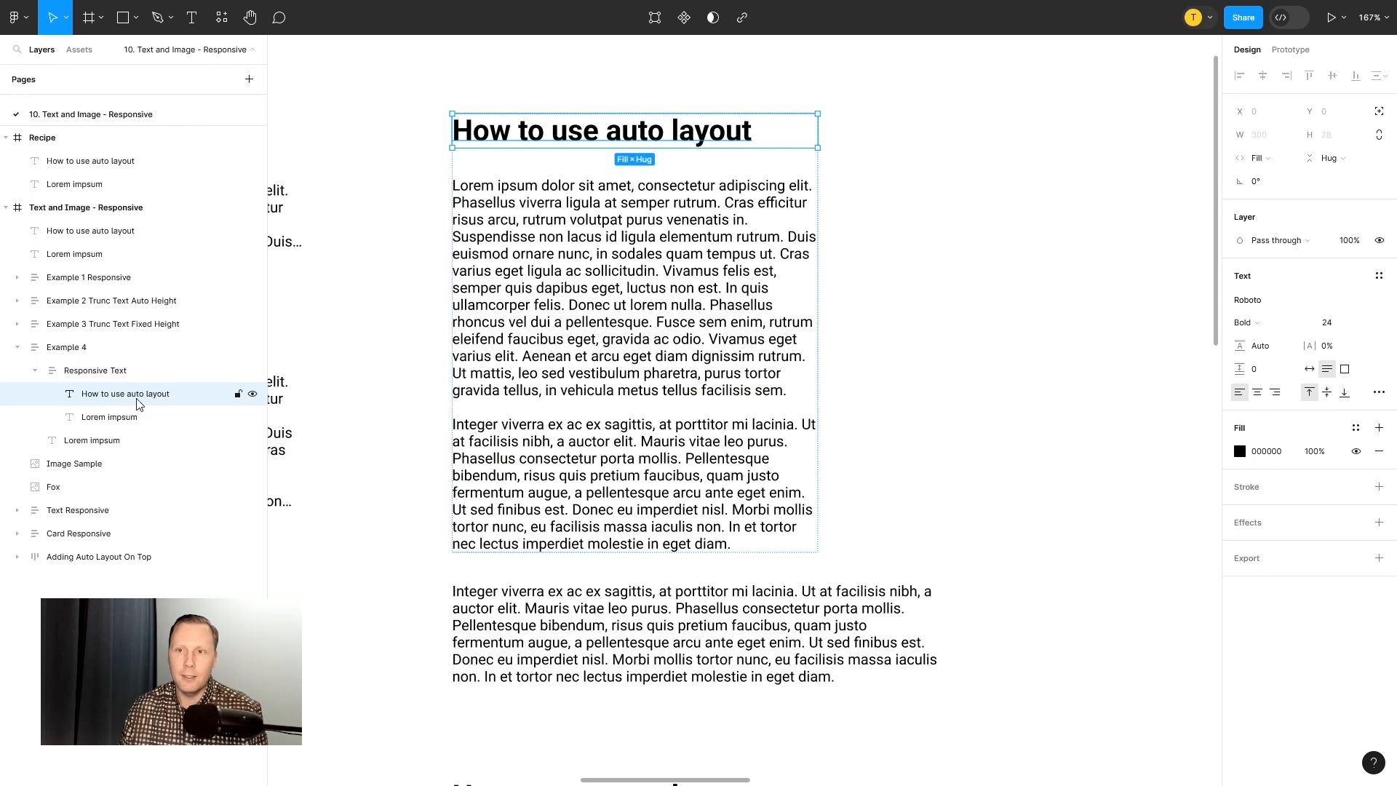
pyautogui.click(122, 417)
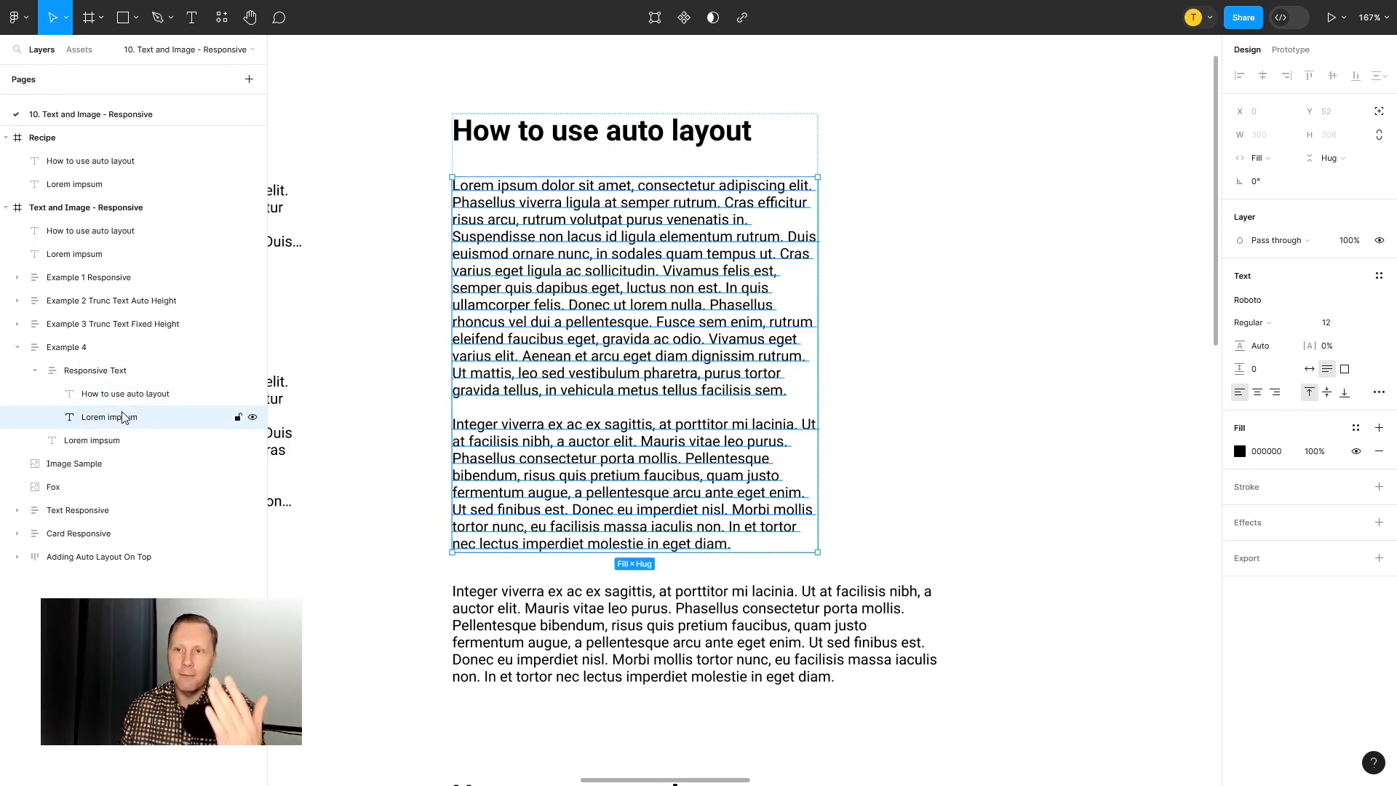
pyautogui.click(98, 374)
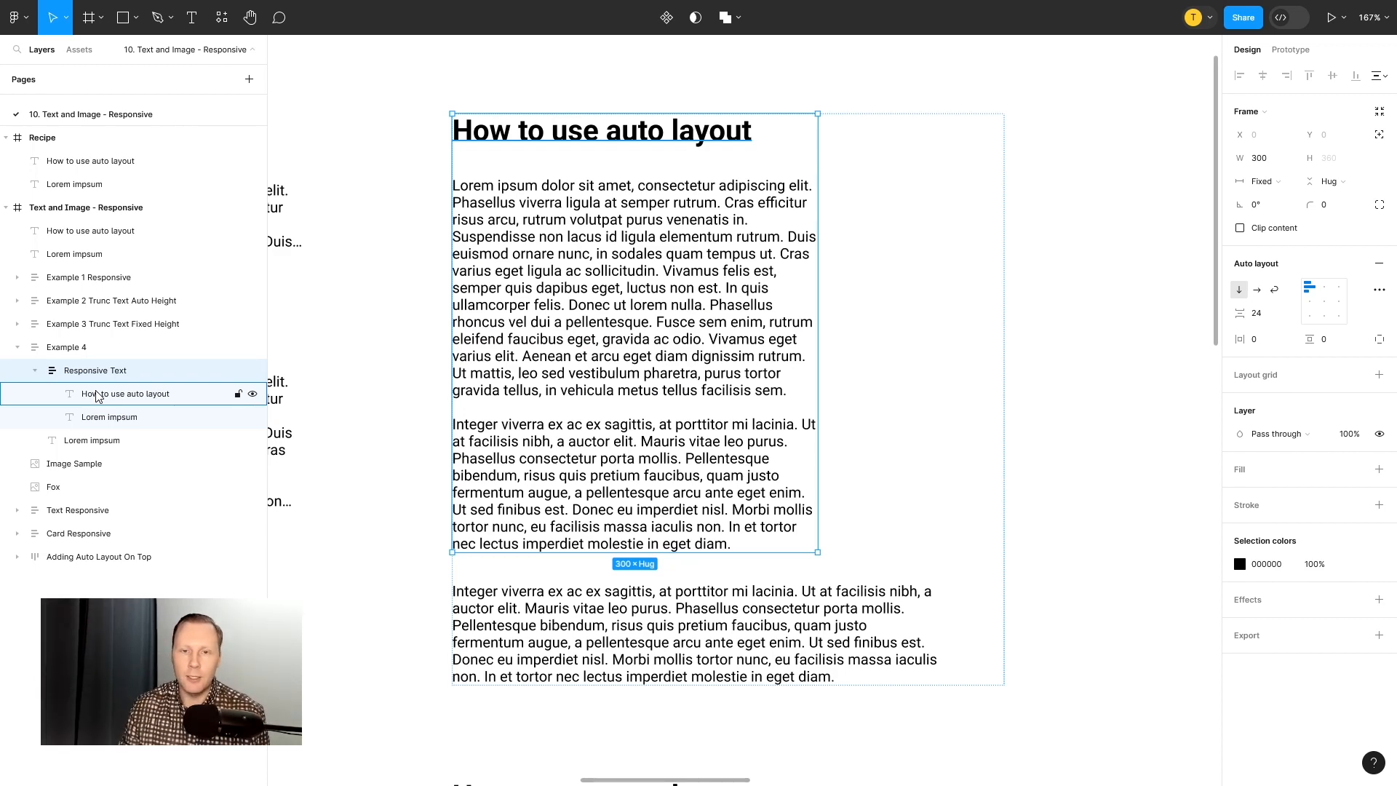
pyautogui.click(106, 423)
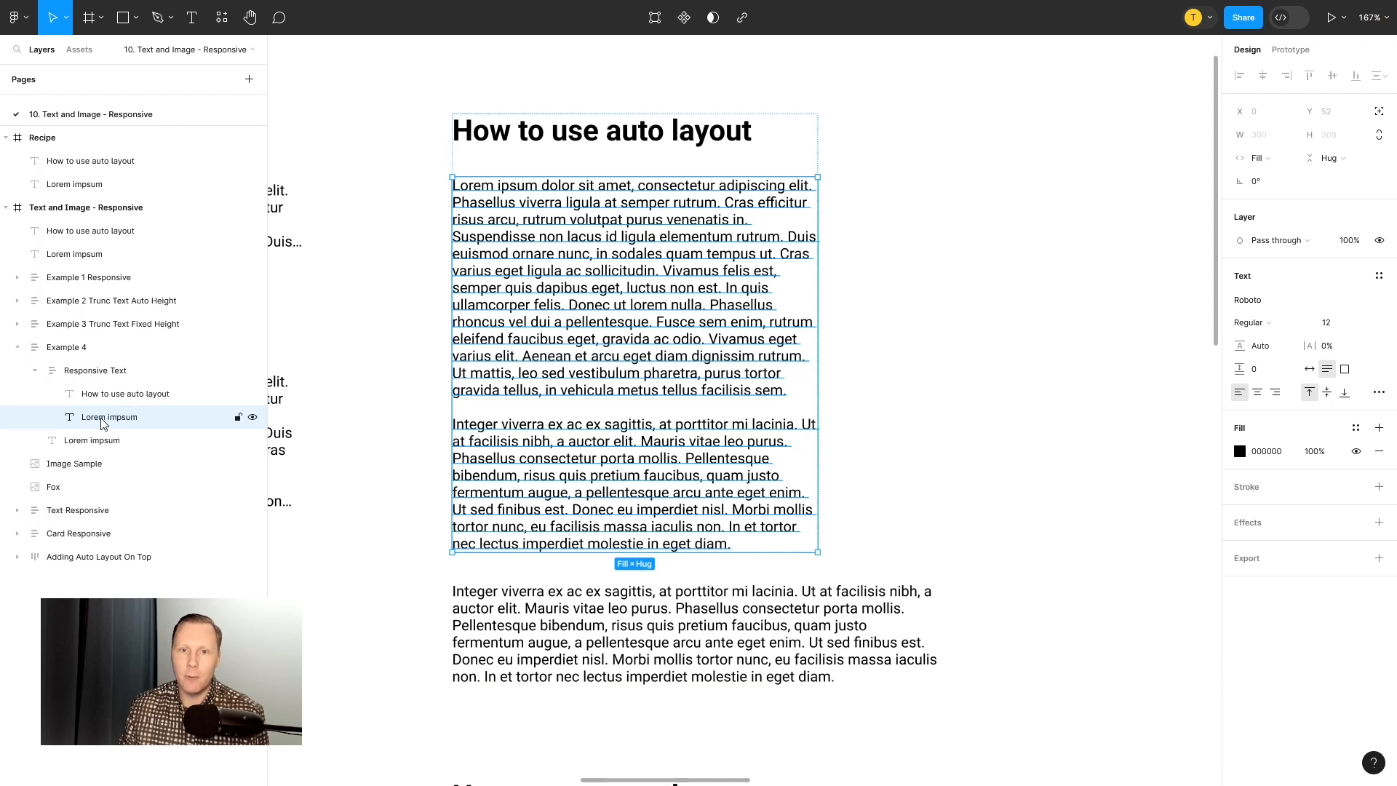
pyautogui.click(71, 351)
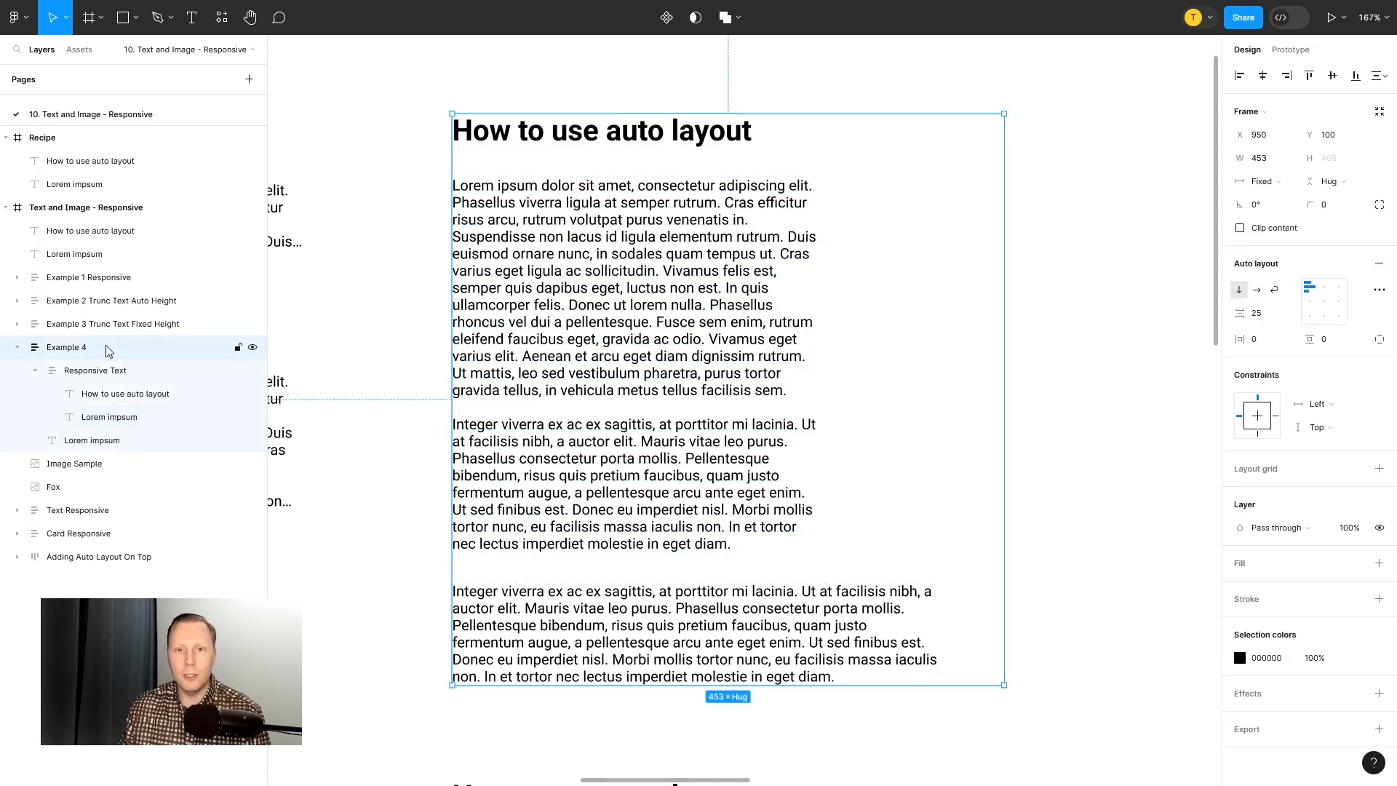
pyautogui.click(75, 373)
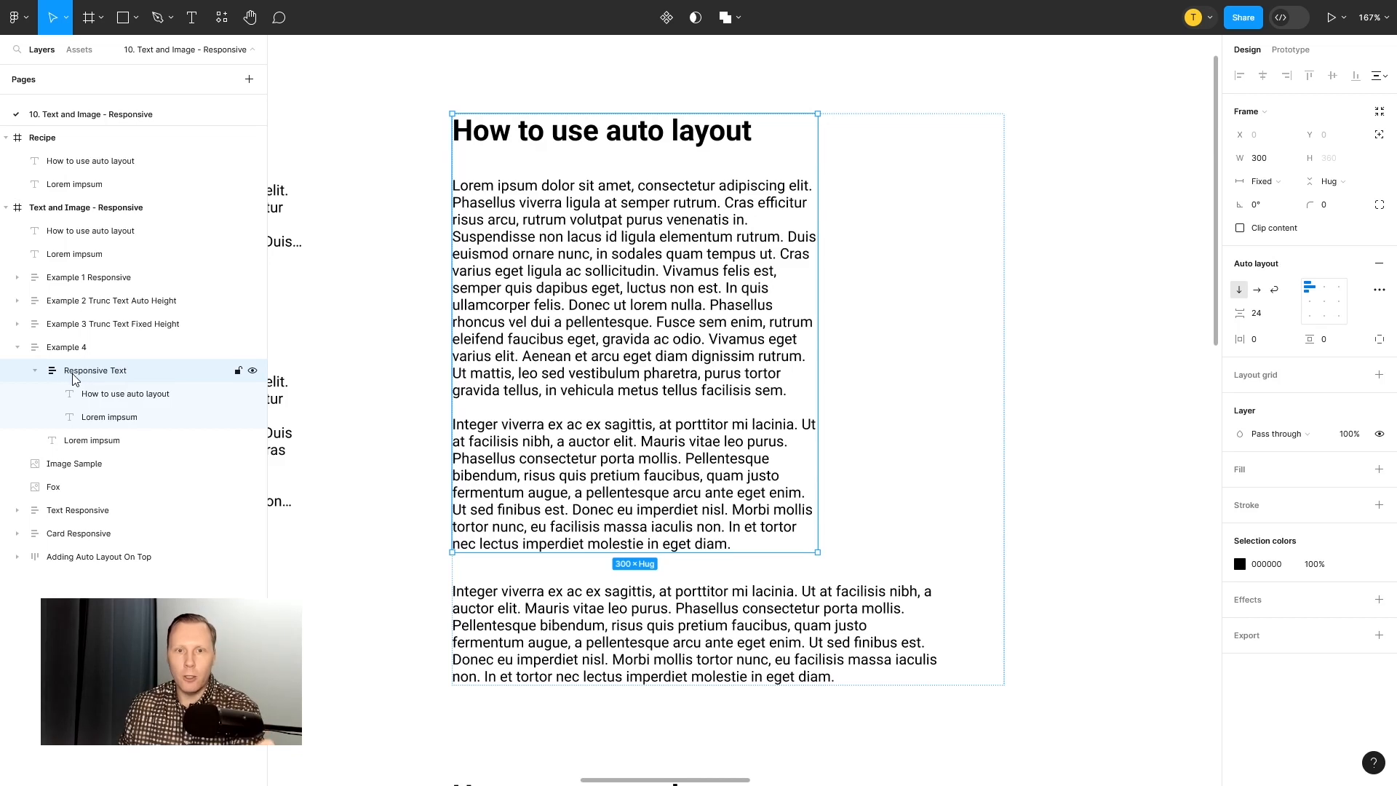
pyautogui.click(36, 372)
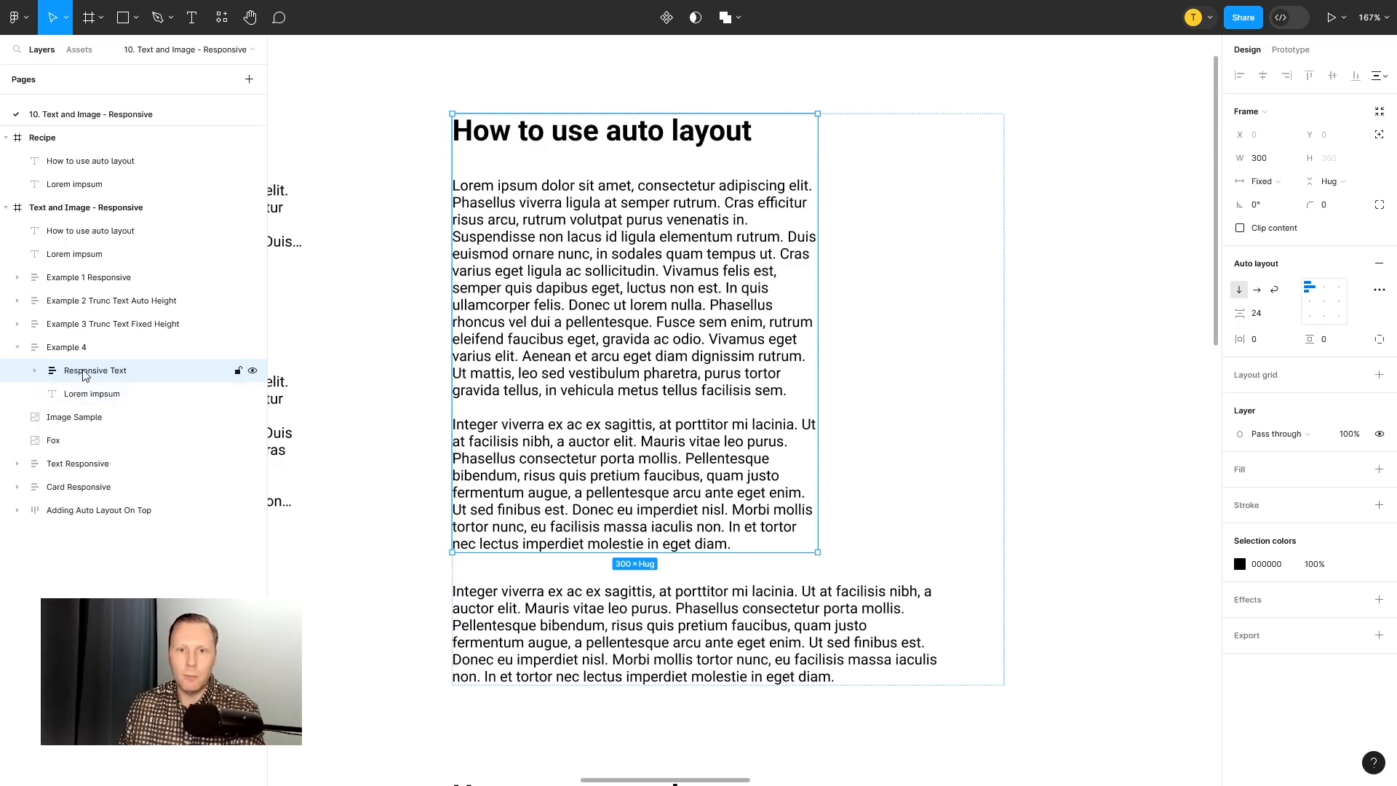
pyautogui.click(91, 395)
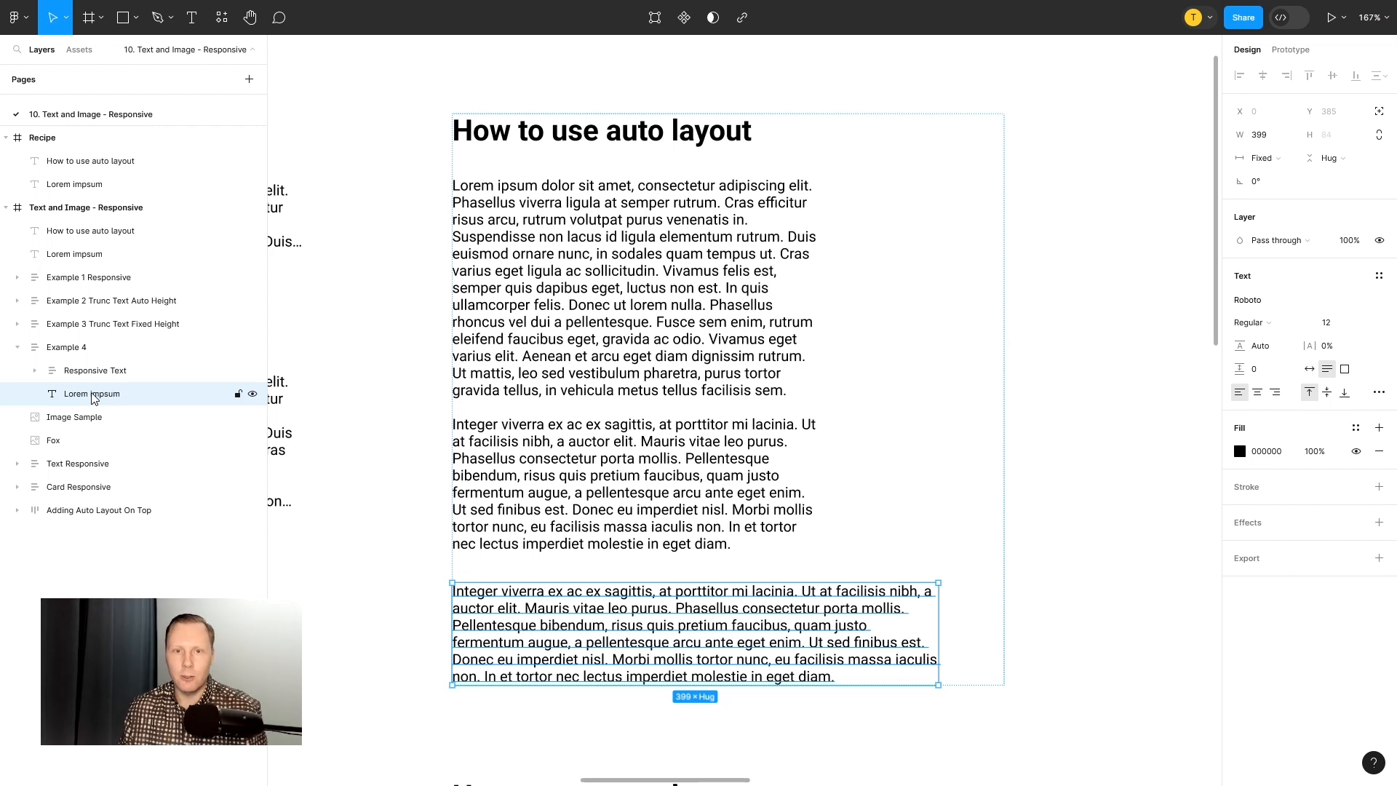
pyautogui.click(68, 349)
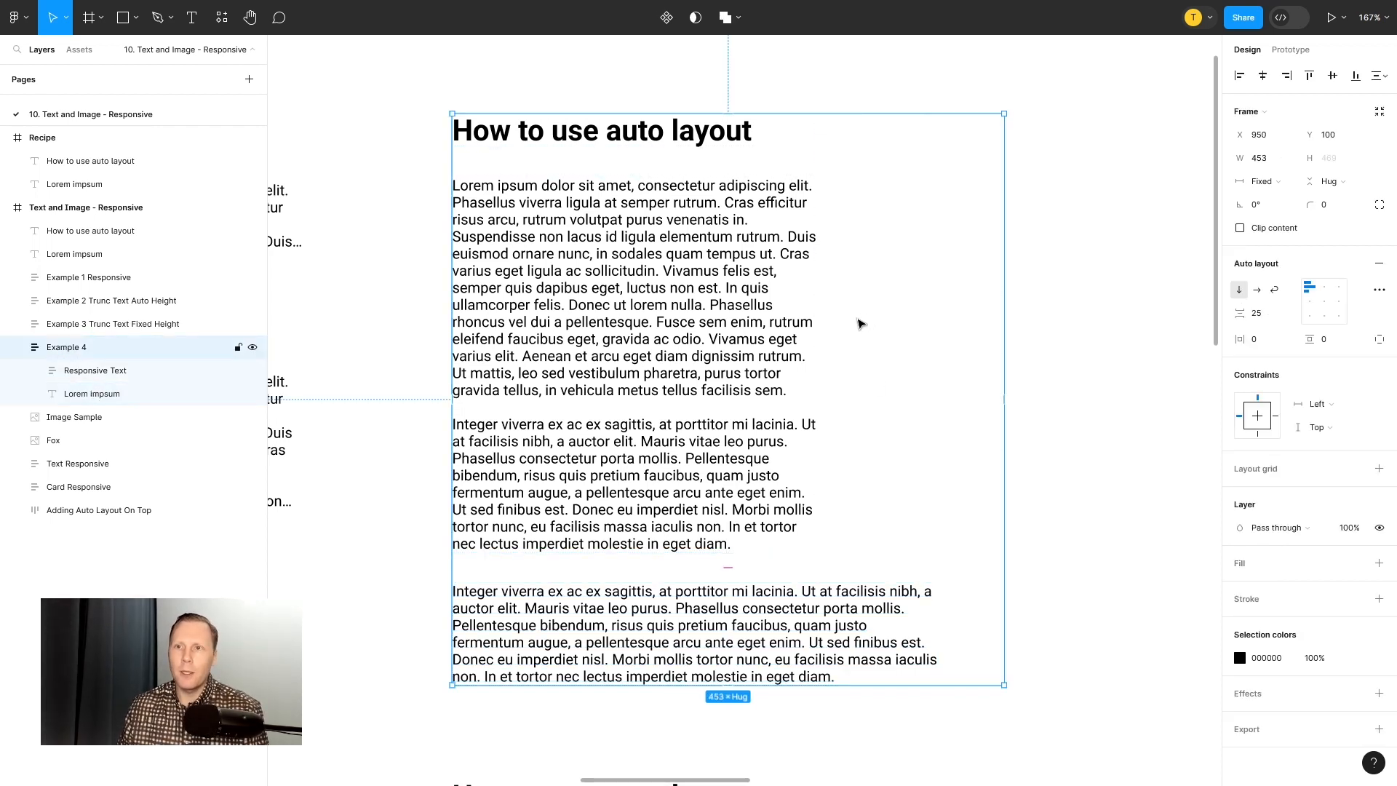
# Step: Test how Example 4's nested content responds by narrowing the frame to about 206
pyautogui.click(1013, 296)
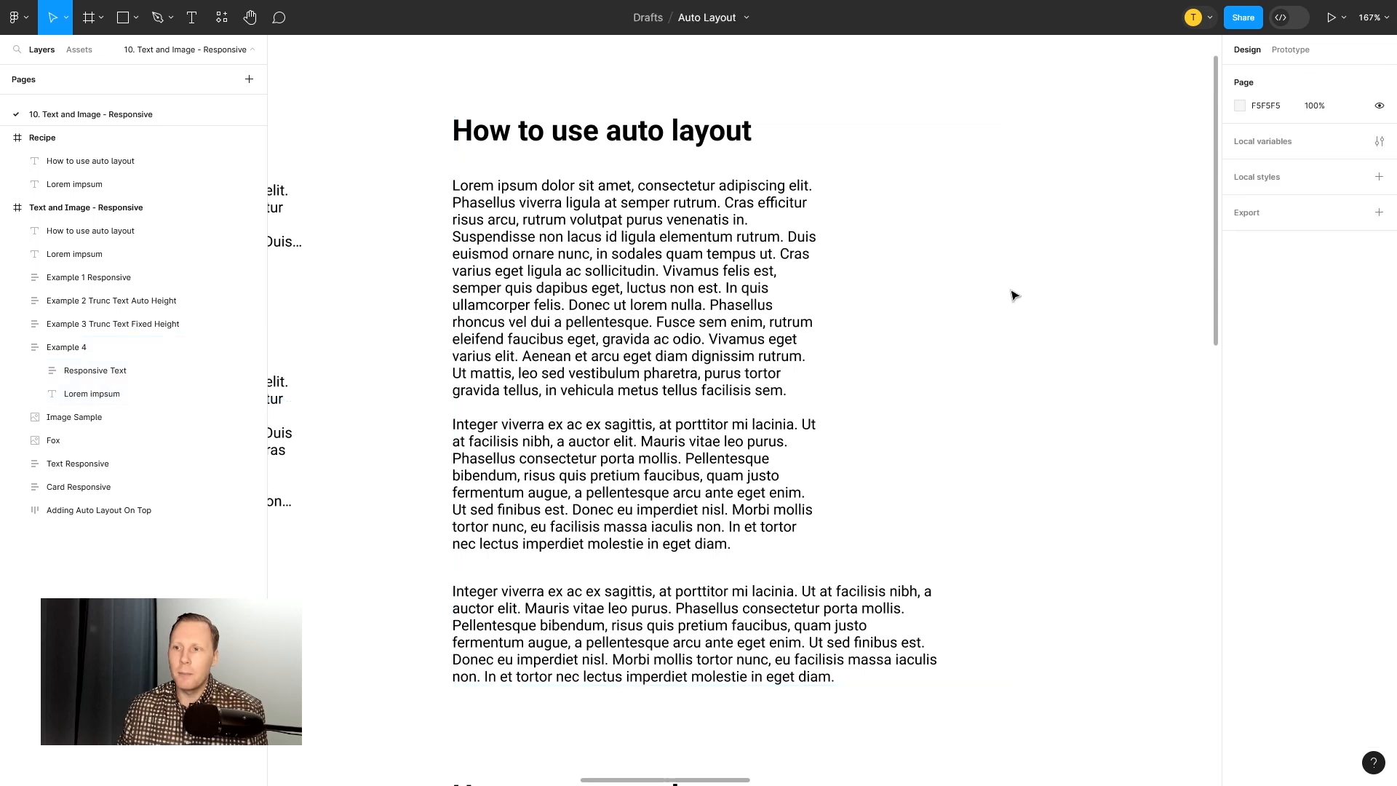
pyautogui.click(792, 269)
pyautogui.moveTo(1008, 257); pyautogui.dragTo(703, 273)
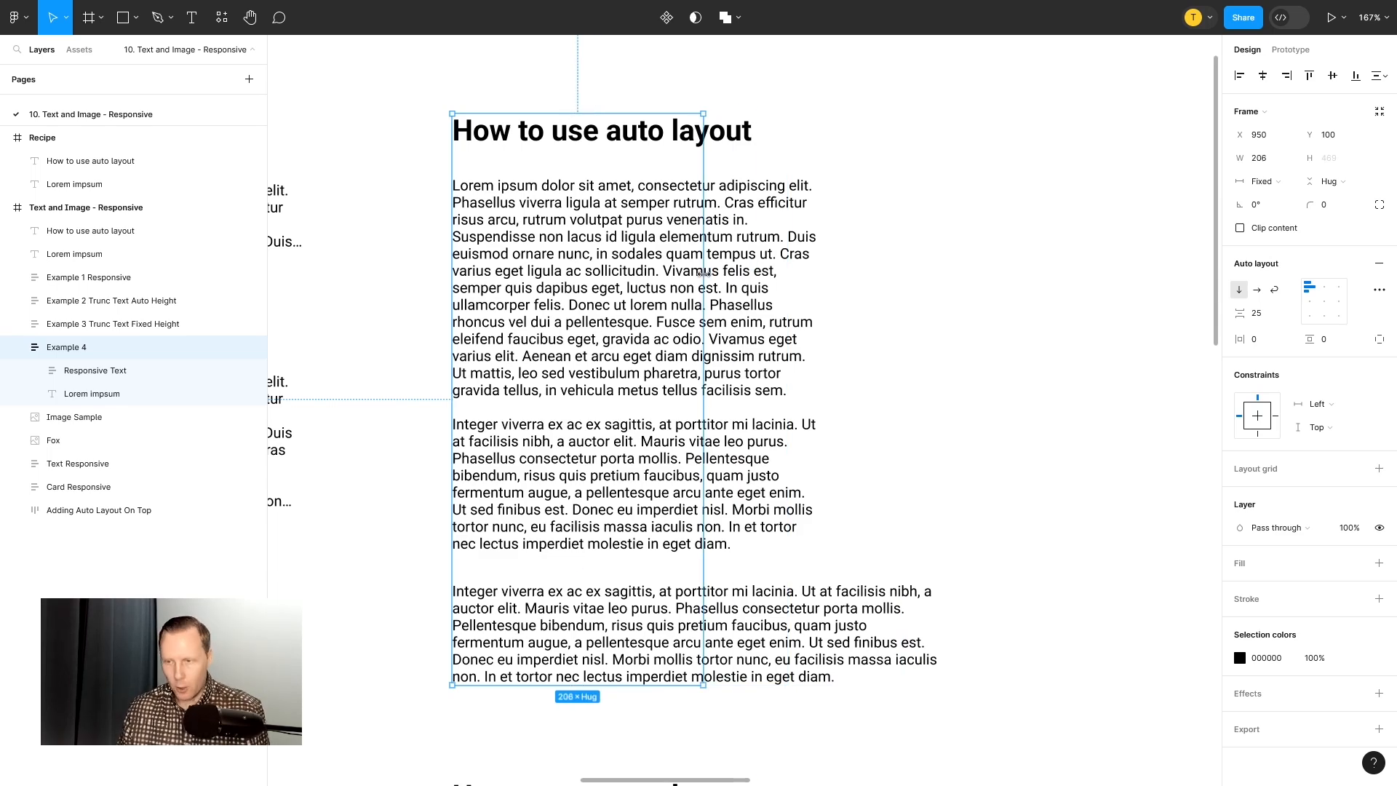
# Step: Undo the narrowing of Example 4, and test the nested Responsive Text frame by widening it to about 374 before undoing it
pyautogui.hotkey('ctrl', 'z')
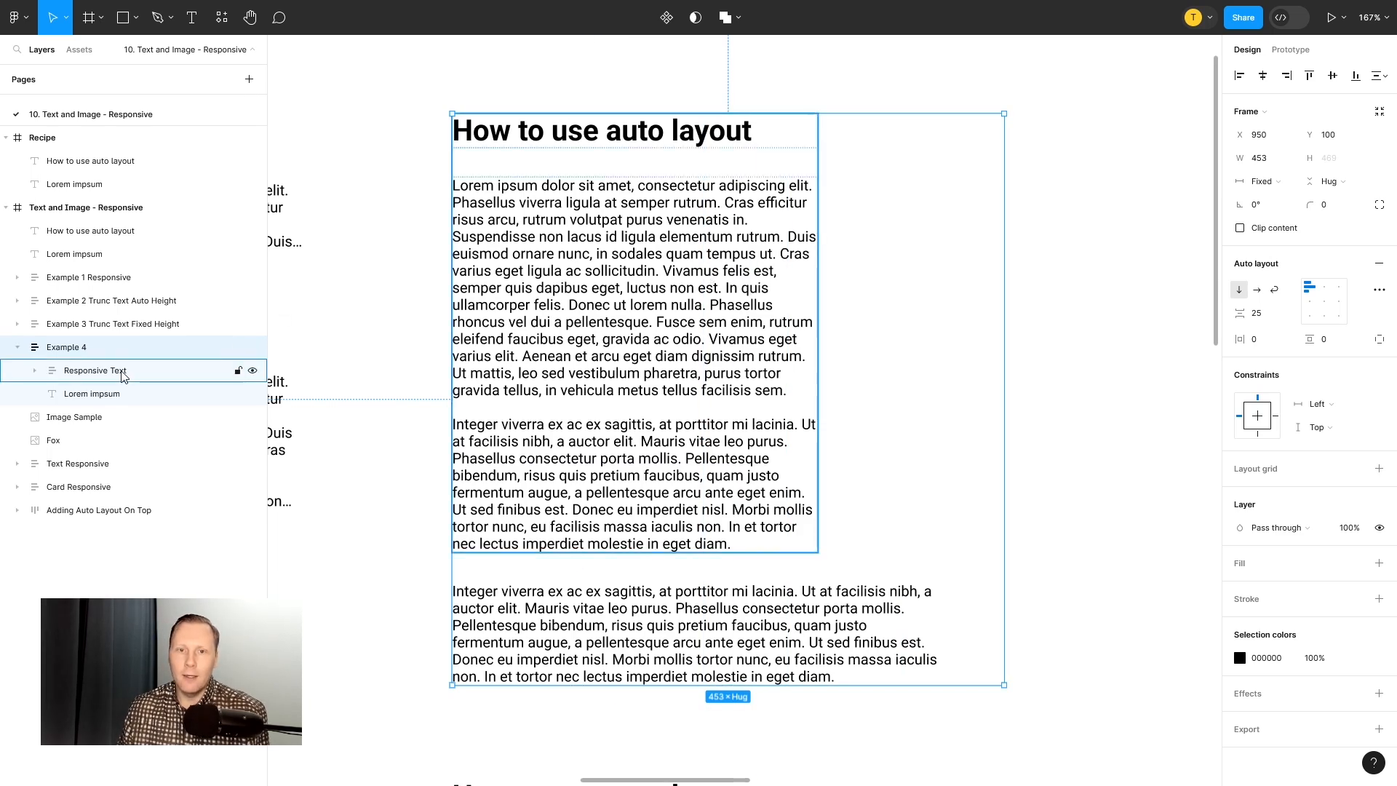
pyautogui.click(88, 378)
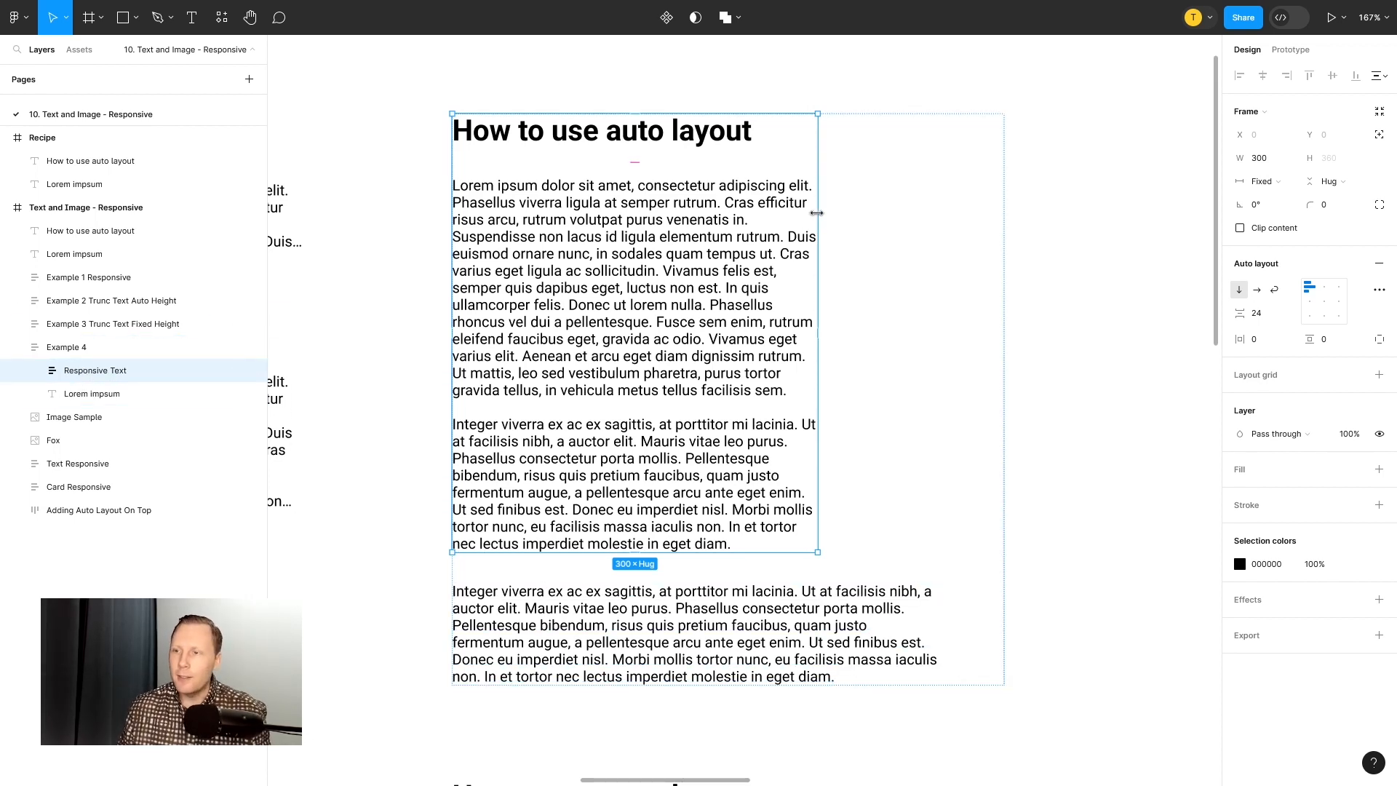
pyautogui.moveTo(817, 213); pyautogui.dragTo(965, 221)
pyautogui.hotkey('ctrl', 'z')
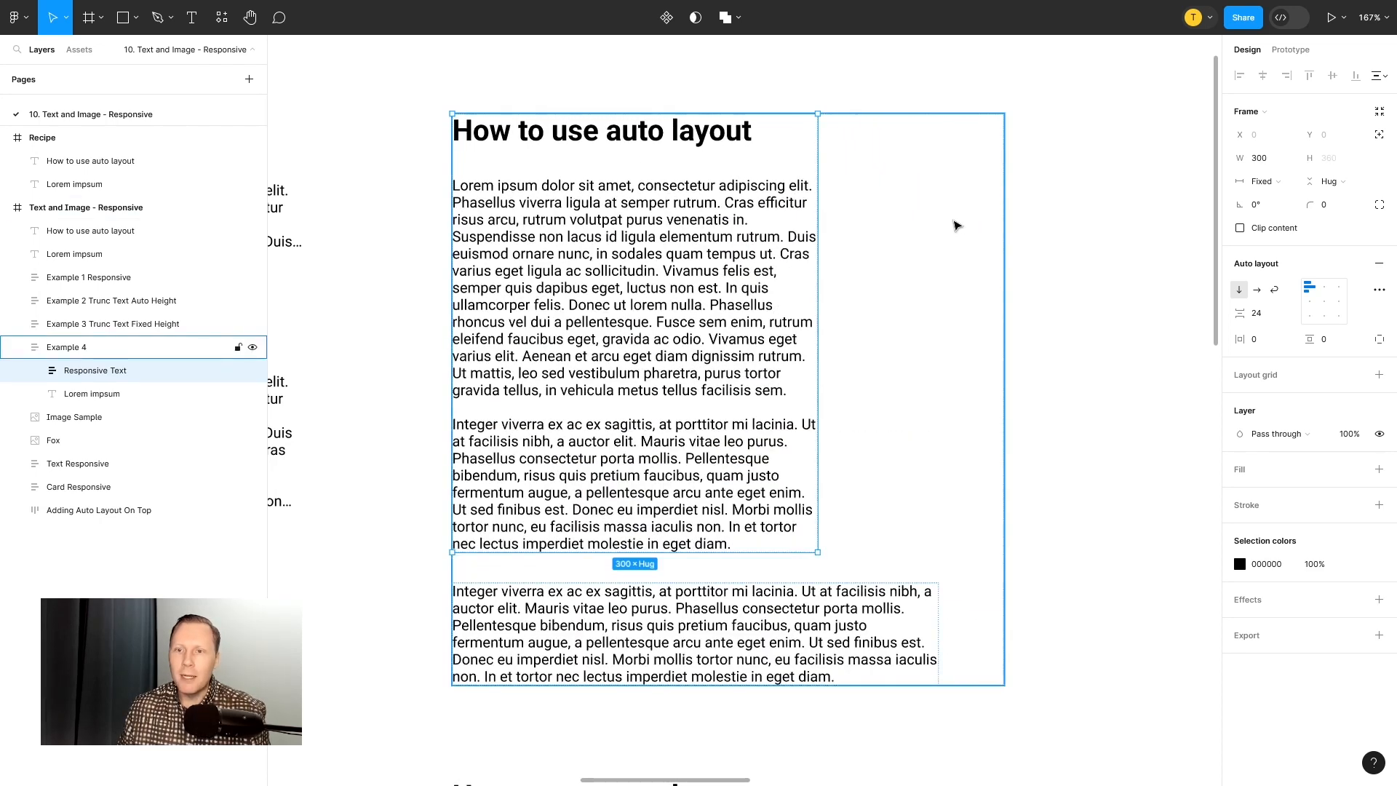
pyautogui.moveTo(818, 236); pyautogui.dragTo(907, 233)
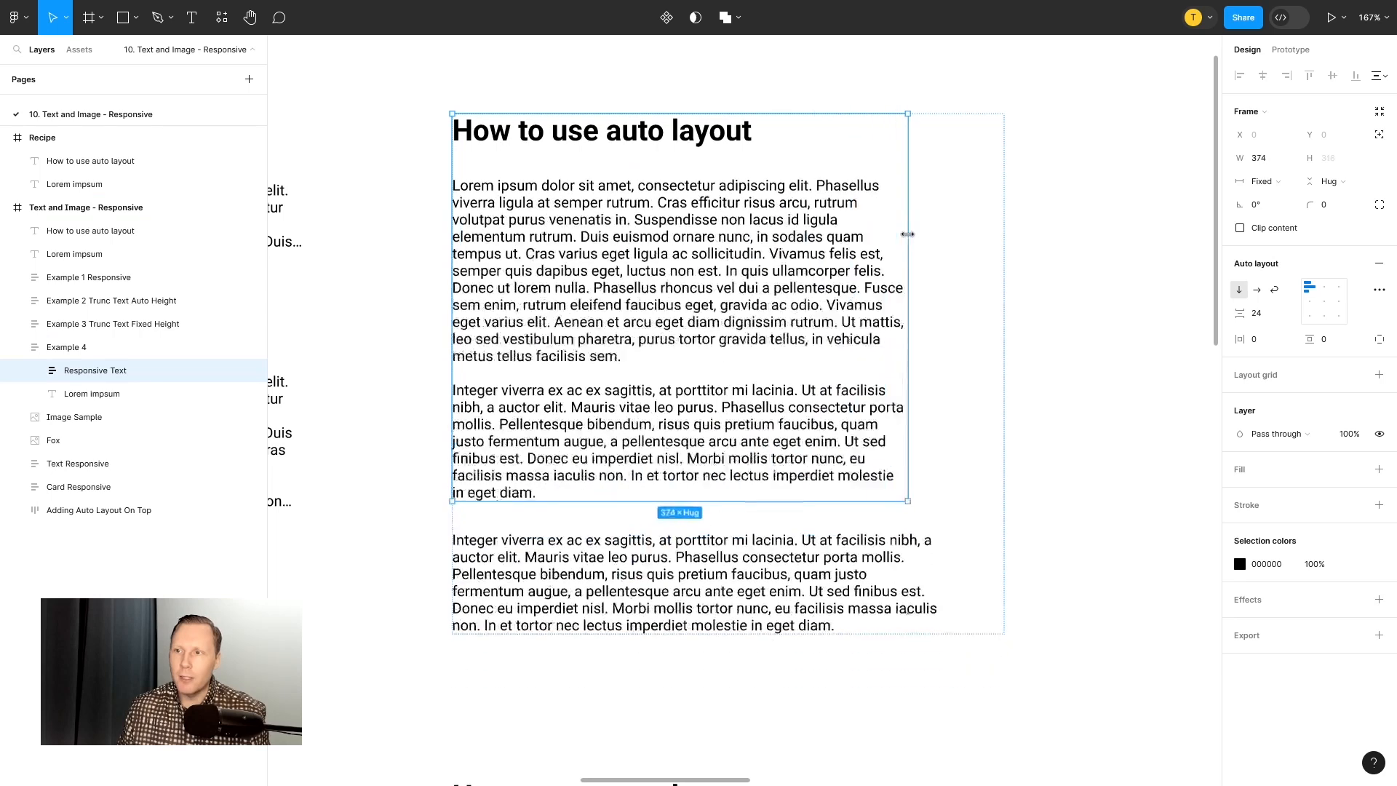
pyautogui.hotkey('ctrl', 'z')
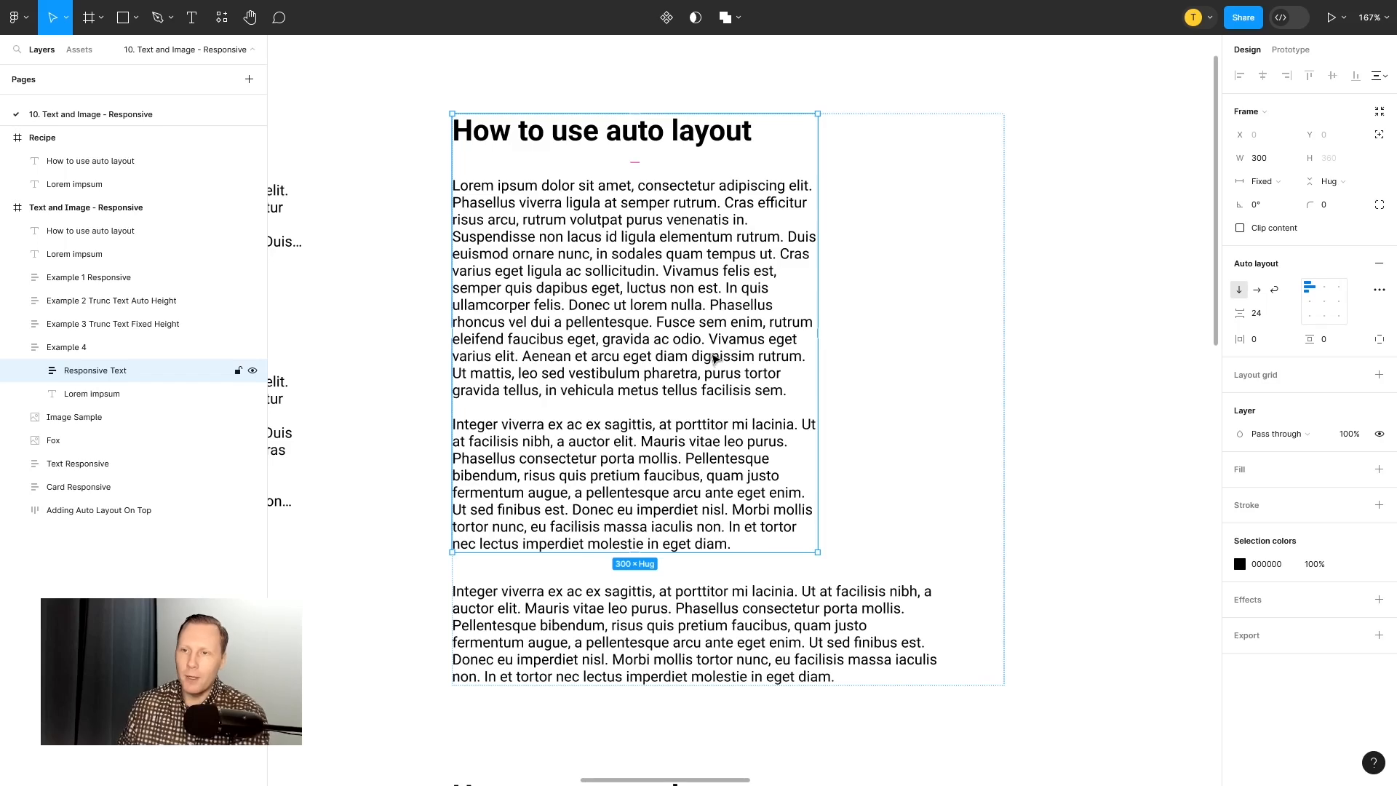
# Step: Compare the resizing of the heading and Lorem impsum text inside Responsive Text with the sizing of that frame
pyautogui.click(34, 371)
pyautogui.click(85, 395)
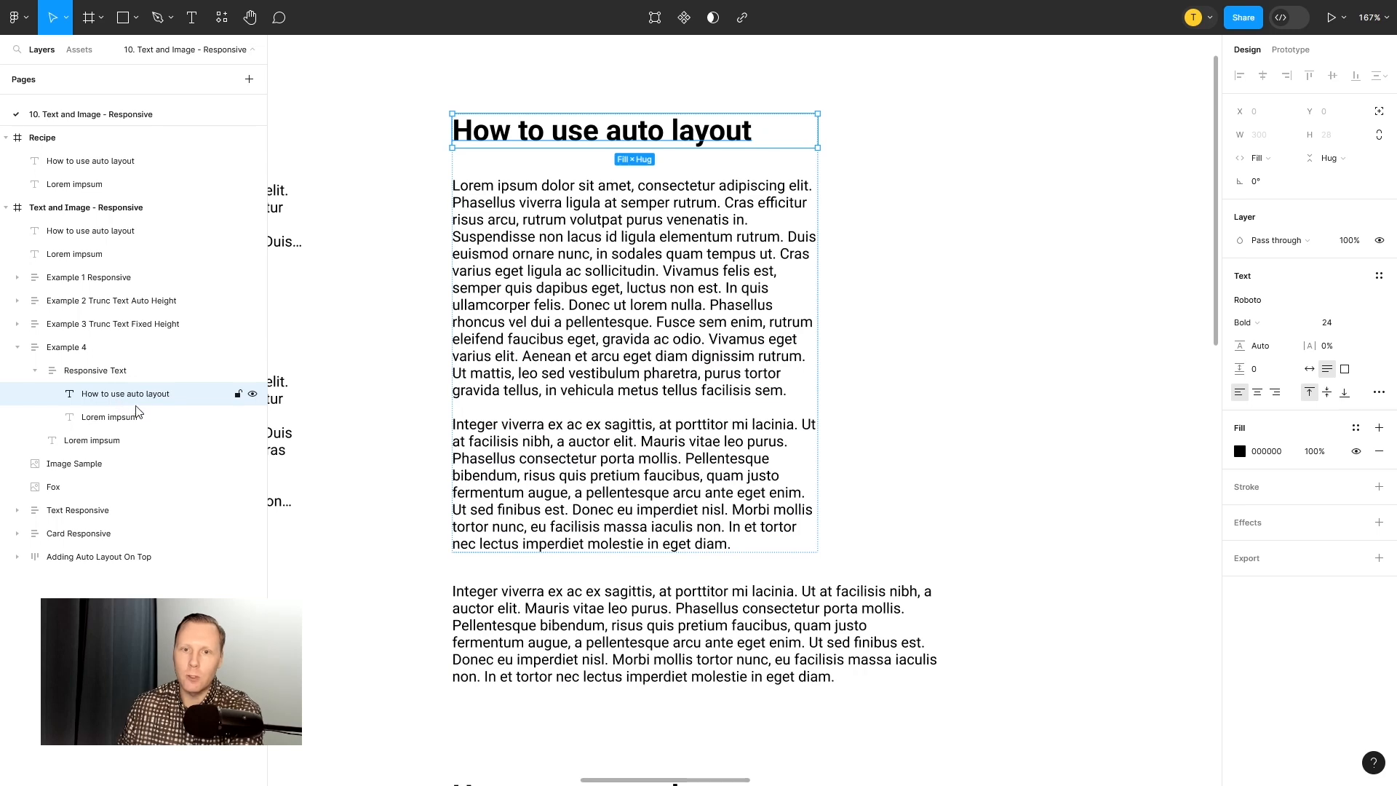
pyautogui.click(124, 416)
pyautogui.click(81, 393)
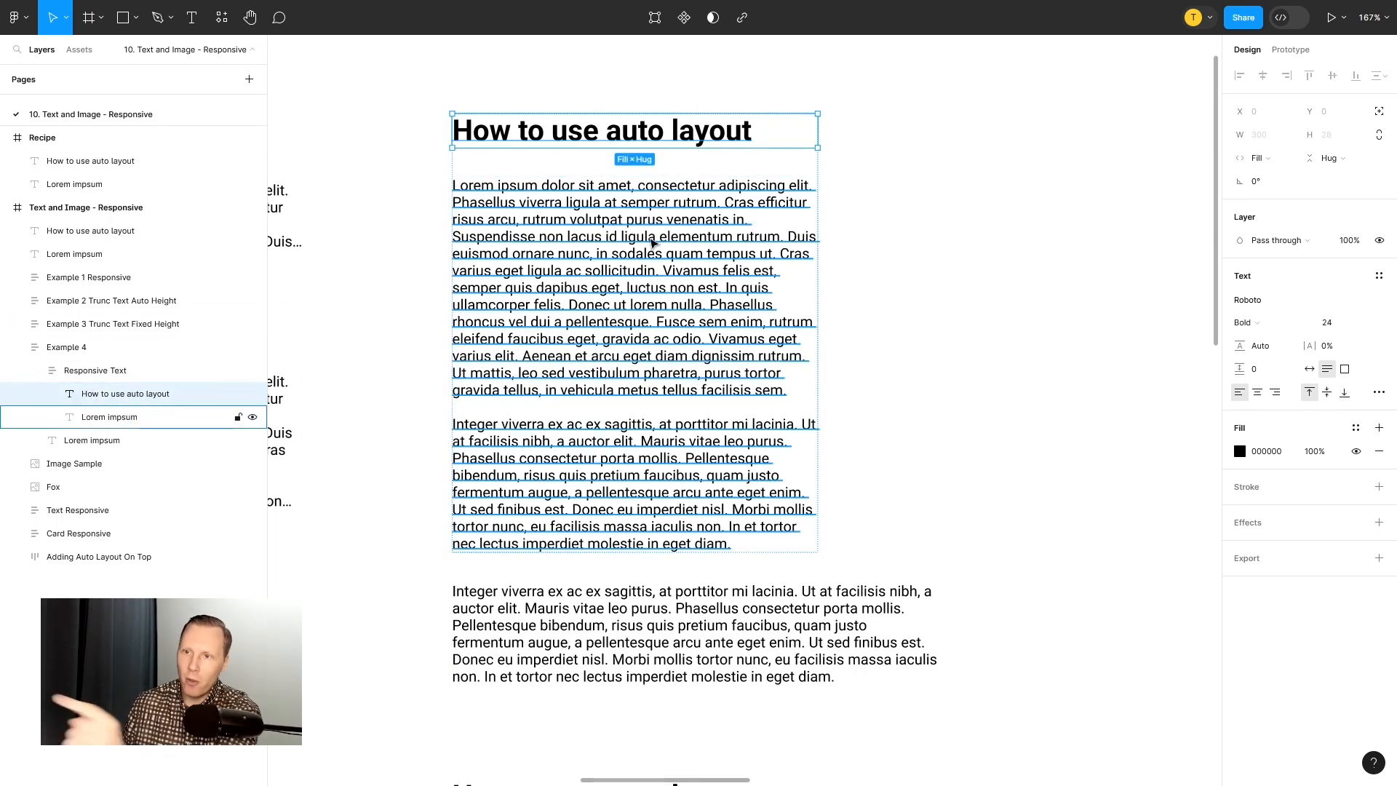
pyautogui.click(131, 417)
pyautogui.click(97, 373)
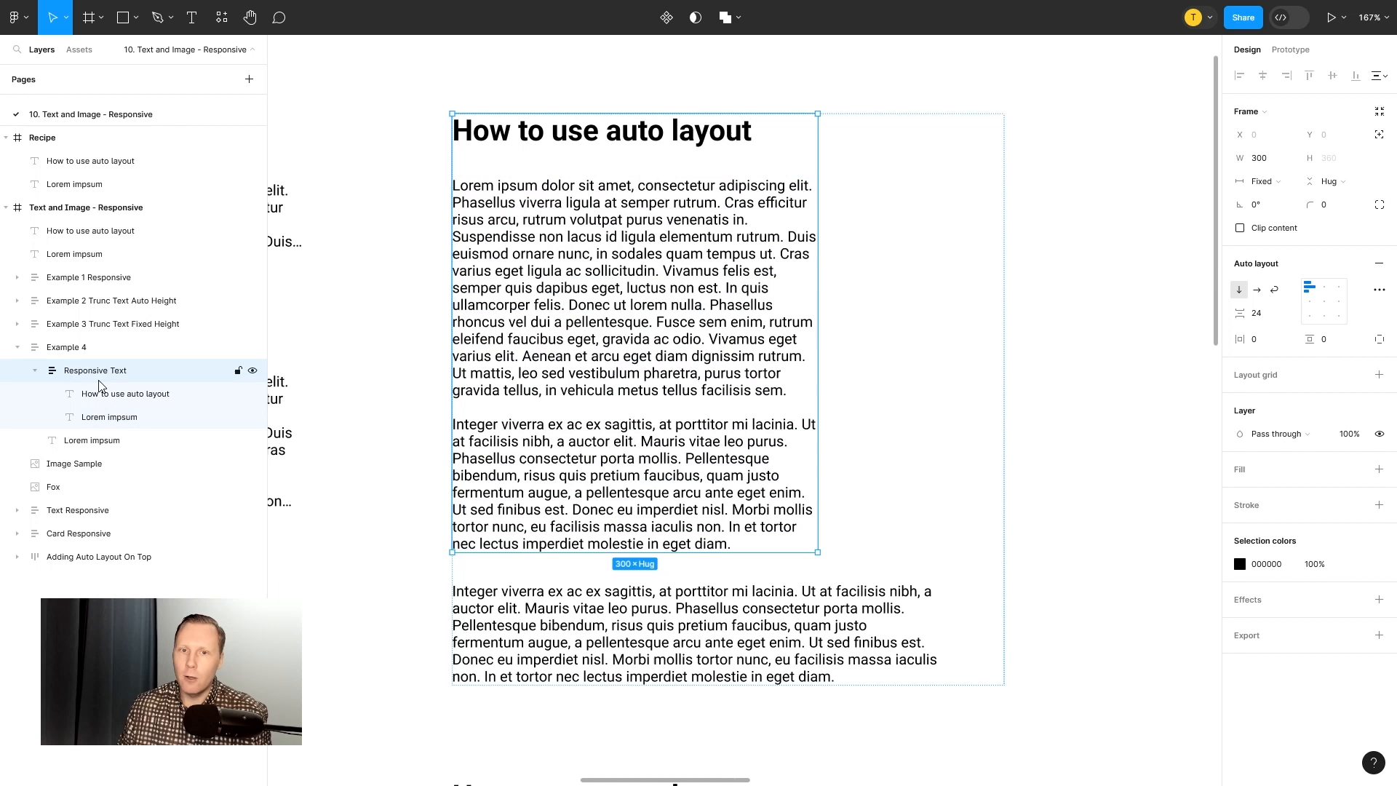
pyautogui.click(35, 371)
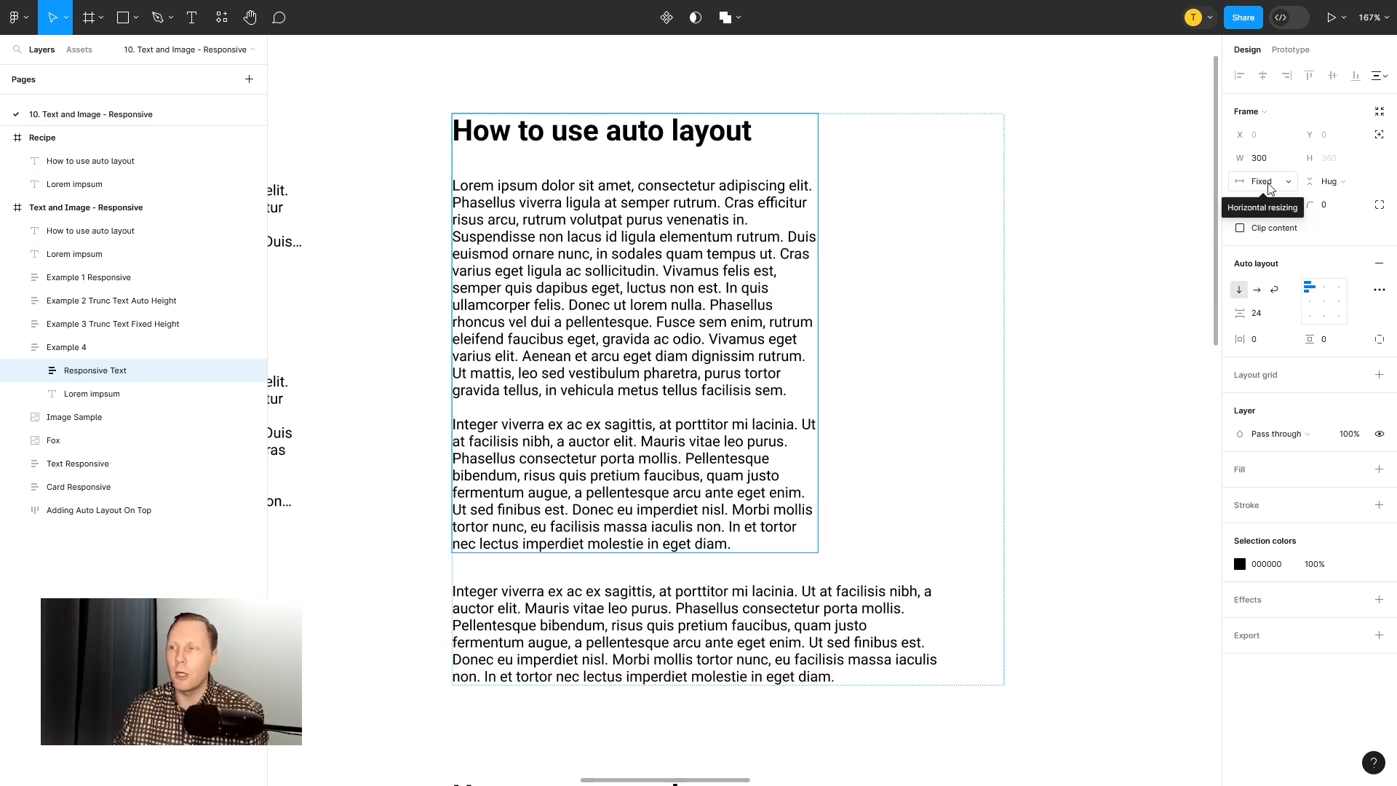
# Step: Set the horizontal resizing of Example 4's Responsive Text frame and its Lorem impsum text to Fill container
pyautogui.click(1266, 190)
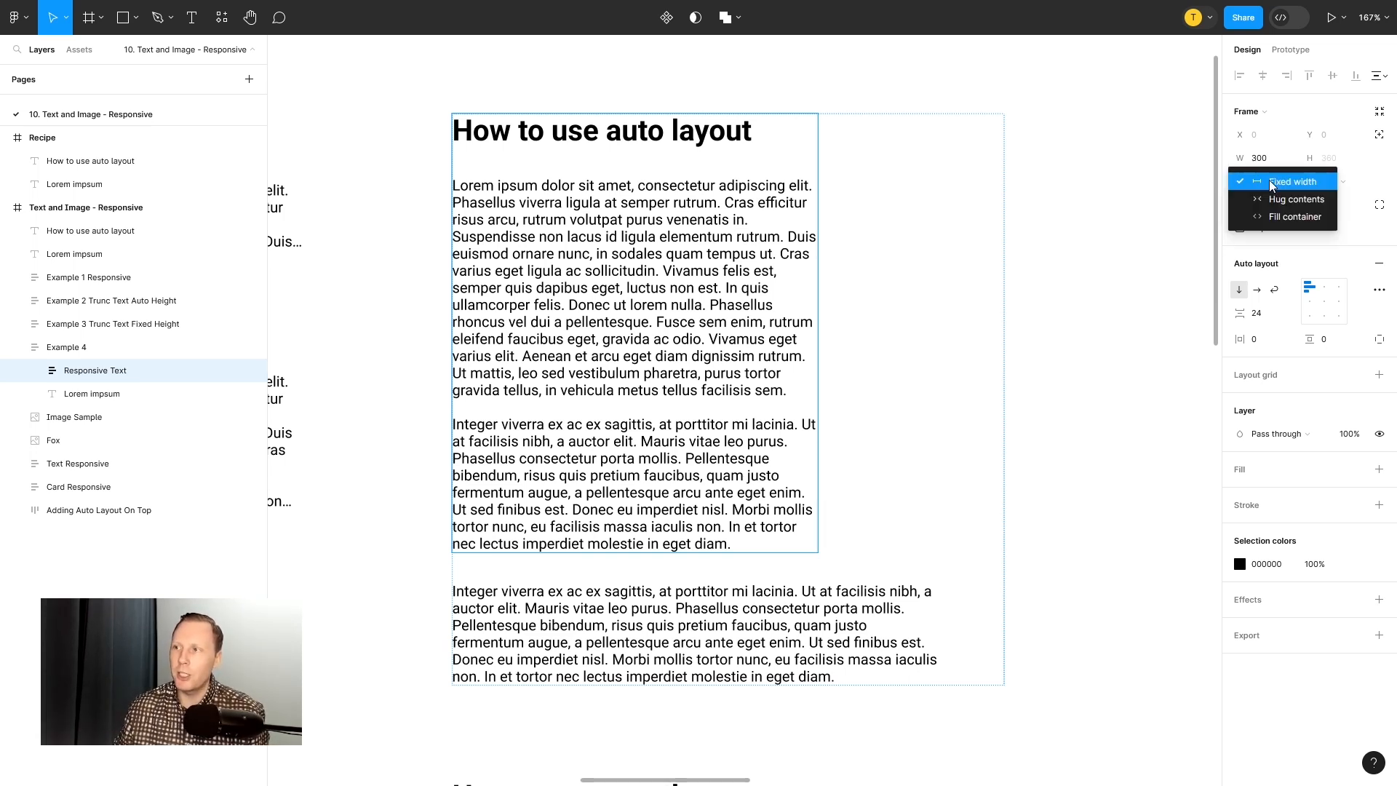
pyautogui.click(1278, 215)
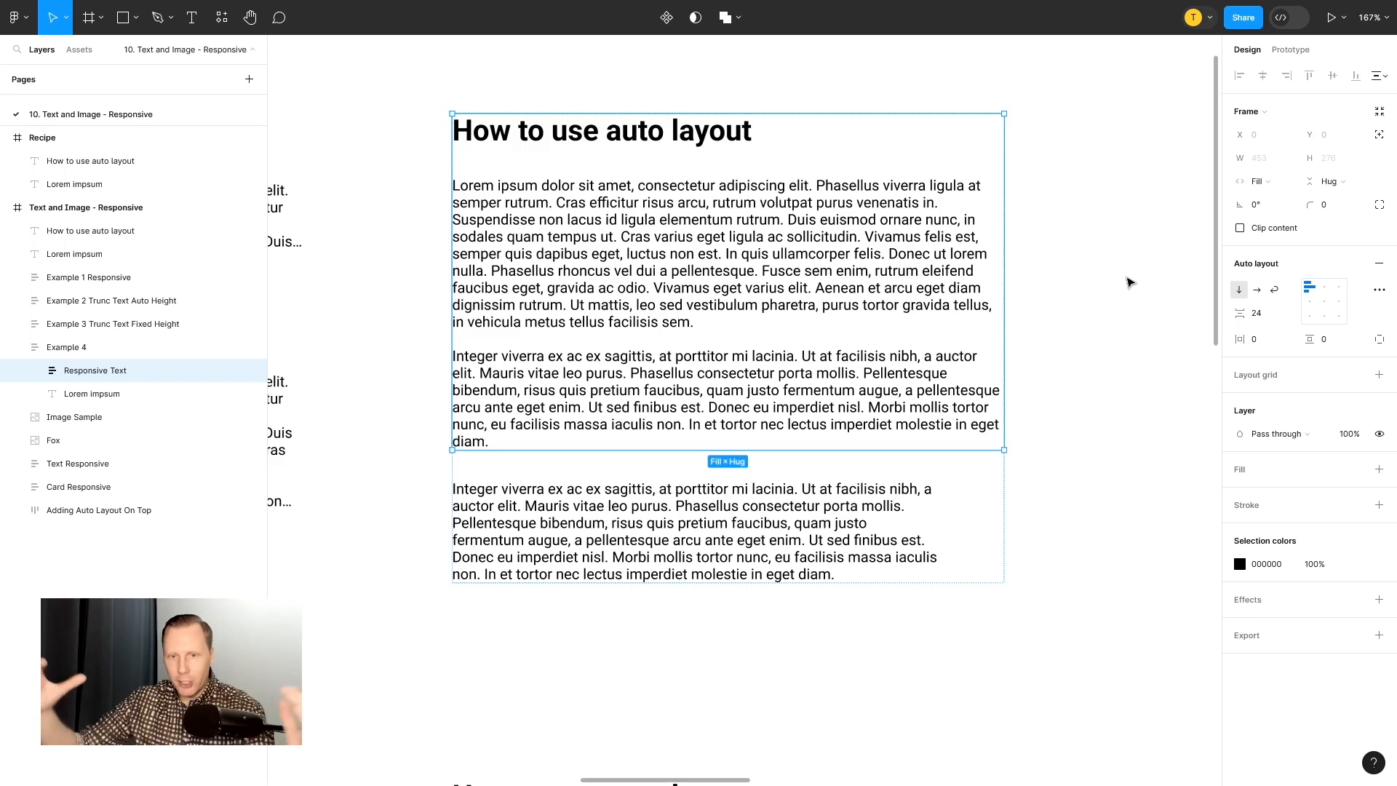
pyautogui.click(85, 402)
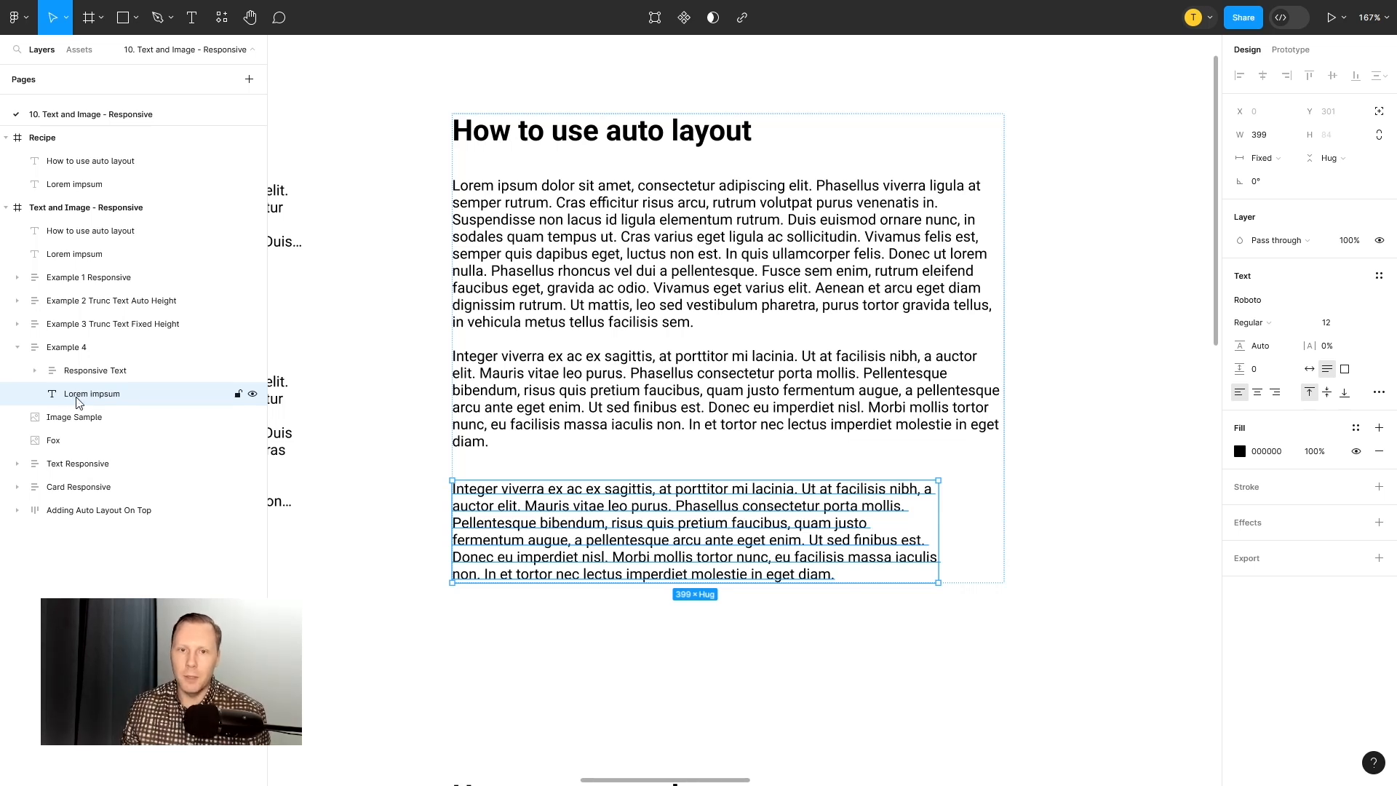
pyautogui.click(1269, 160)
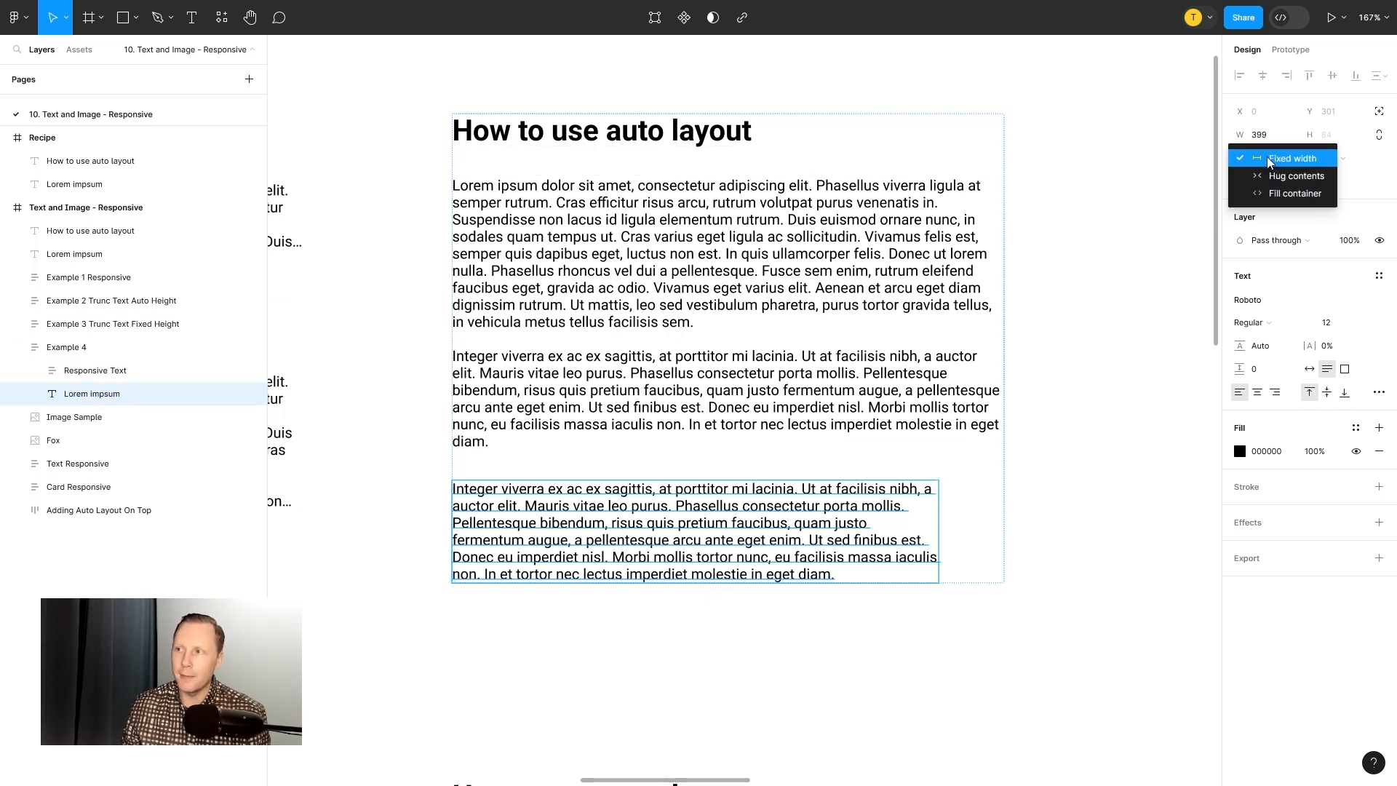
pyautogui.click(1280, 194)
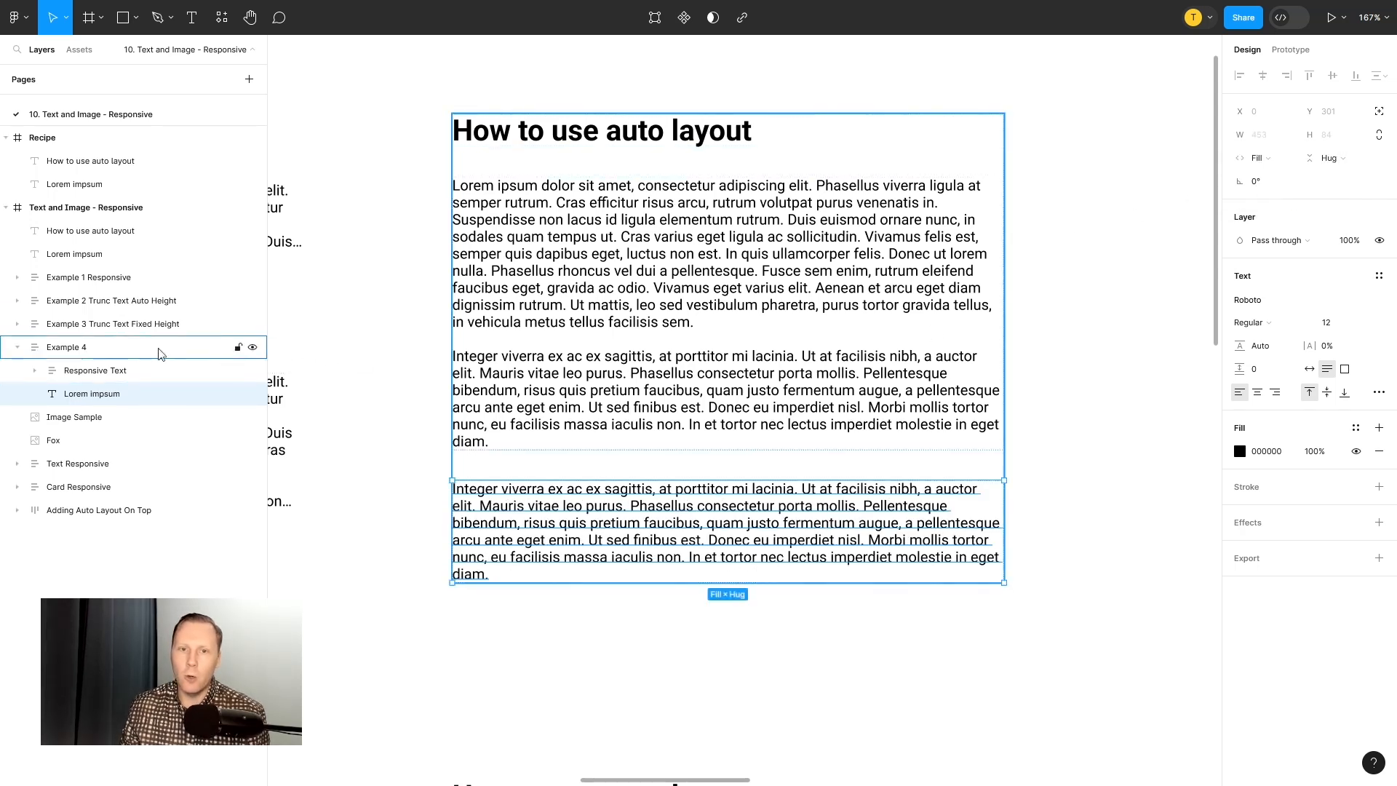
# Step: Test Example 4 by narrowing it to about 225, and undo the resize and both Fill container settings
pyautogui.click(80, 354)
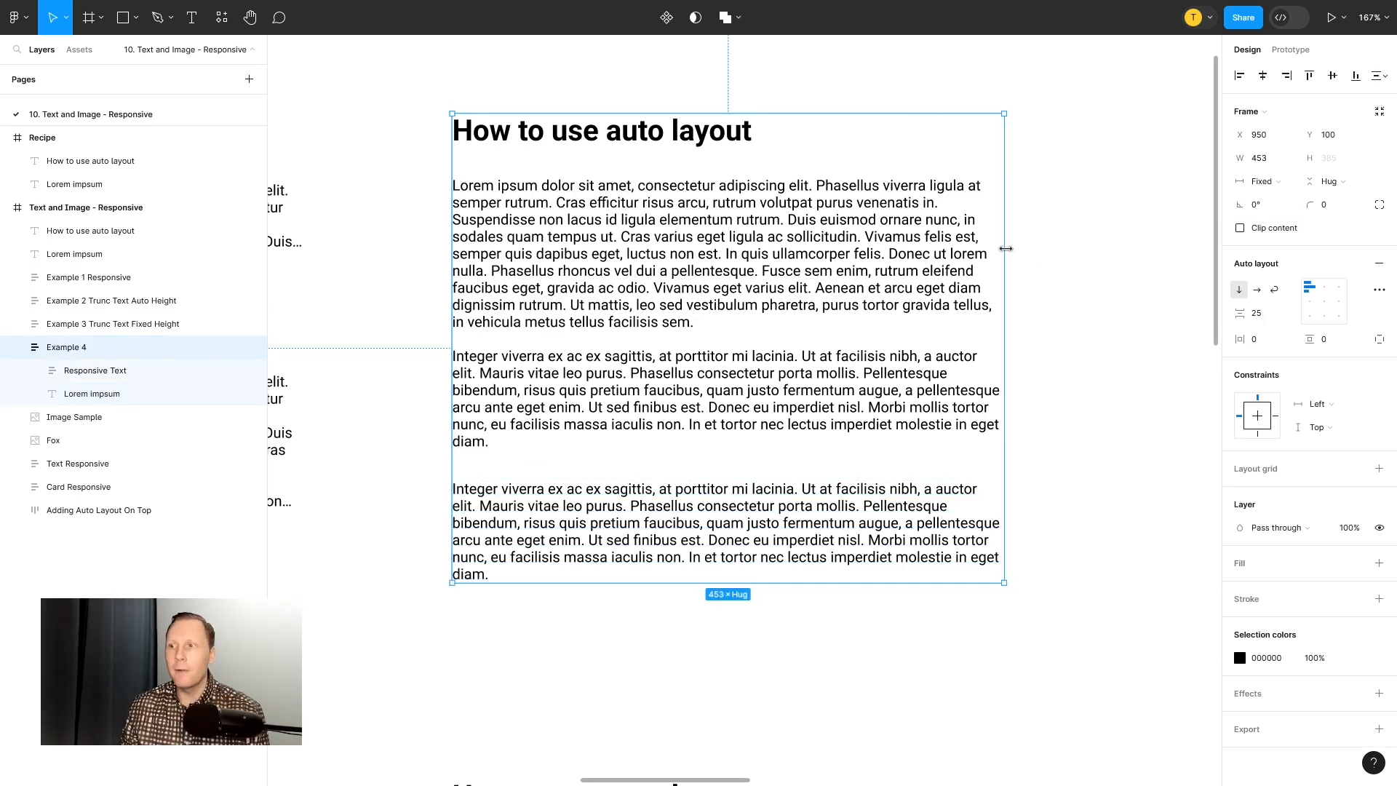
pyautogui.moveTo(1002, 248); pyautogui.dragTo(727, 260)
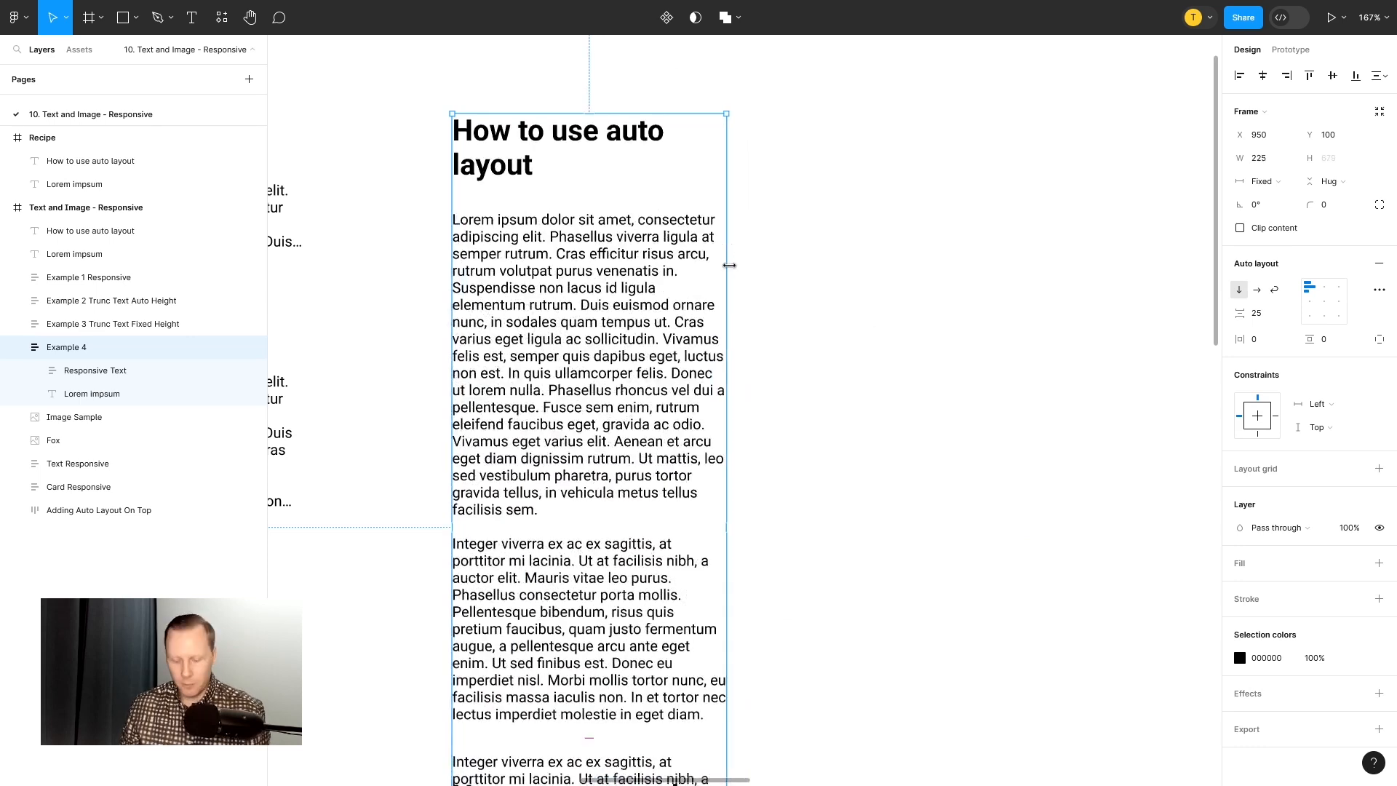
pyautogui.hotkey('ctrl', 'z')
pyautogui.hotkey('ctrl', 'z')
pyautogui.hotkey('ctrl', 'z')
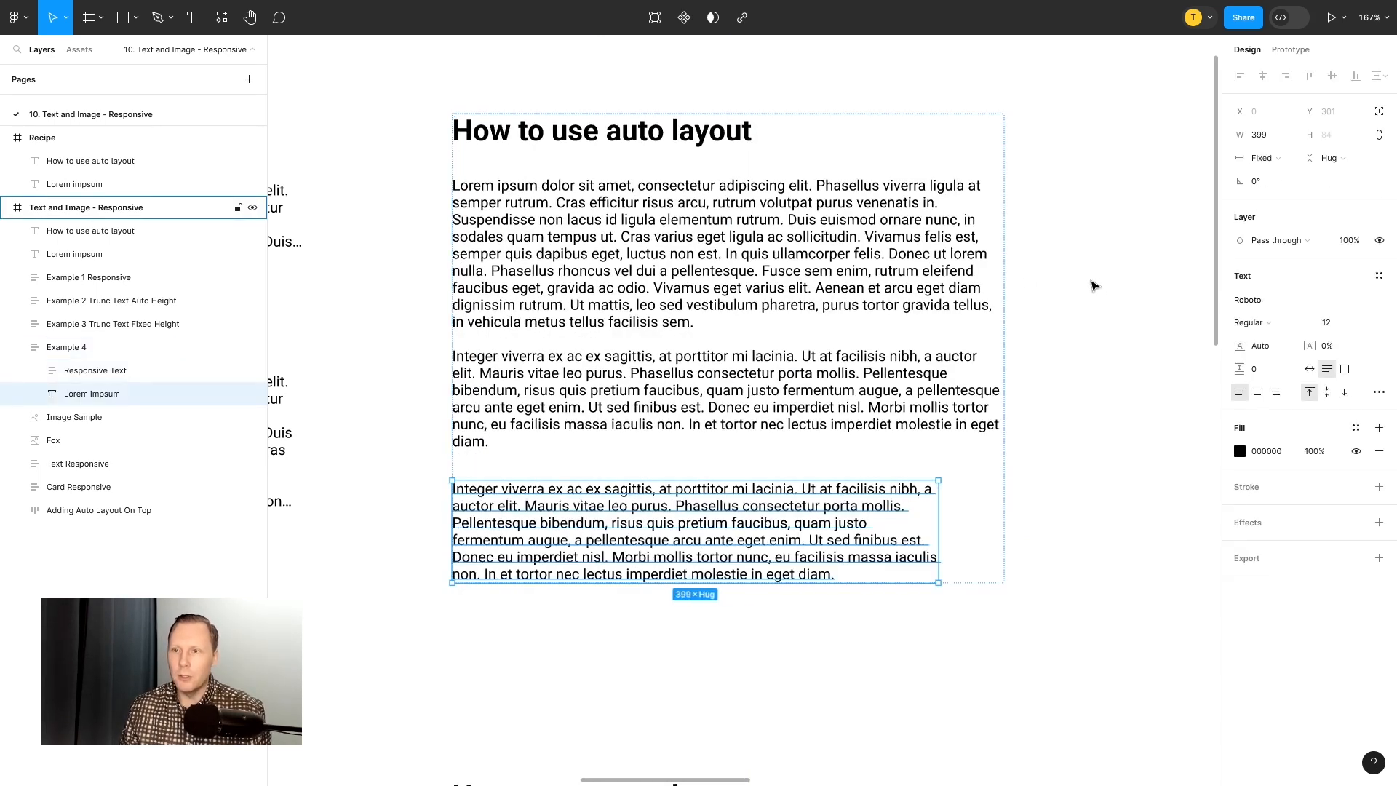
pyautogui.hotkey('ctrl', 'z')
pyautogui.hotkey('ctrl', 'z')
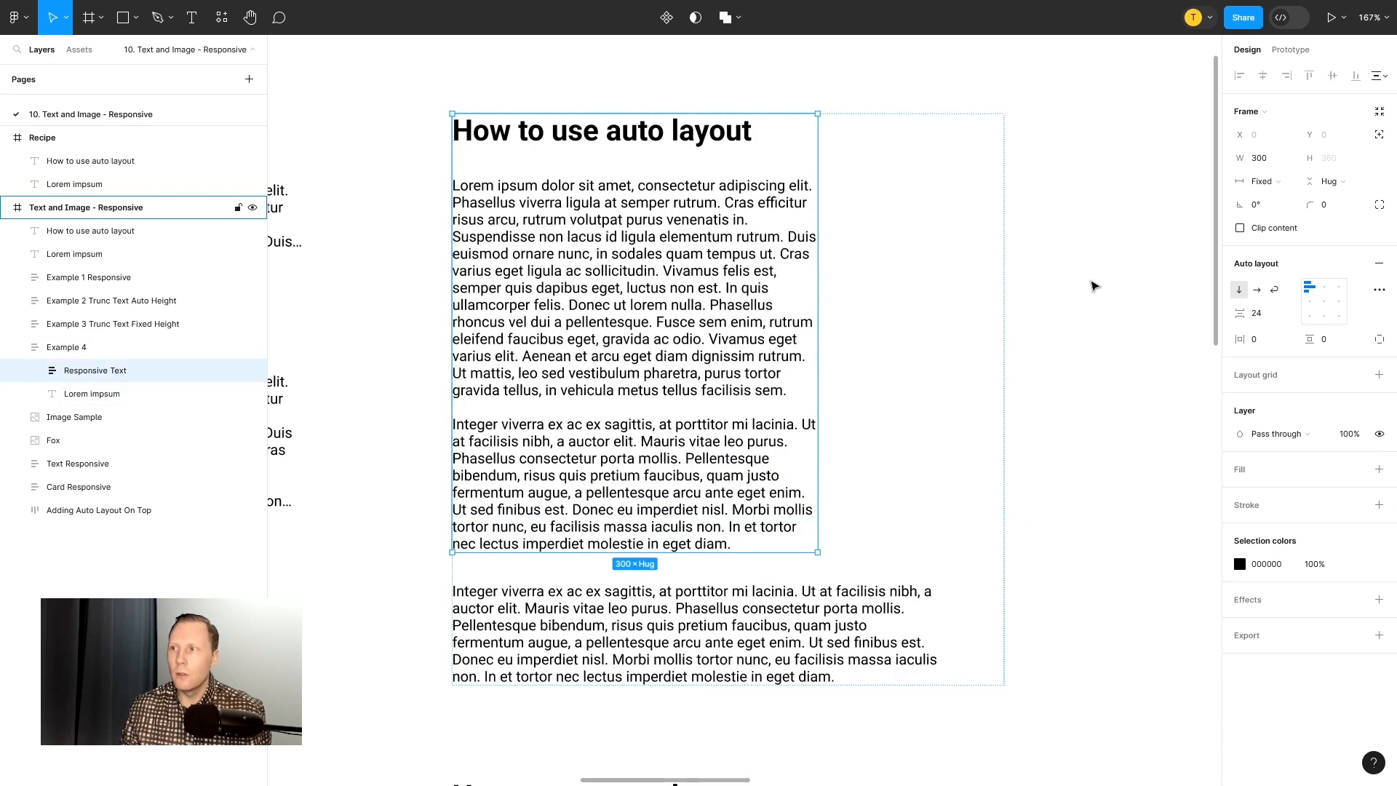
# Step: Examine the heading's horizontal resizing options inside Responsive Text and the sizing of Example 4's outer Lorem impsum text
pyautogui.click(35, 370)
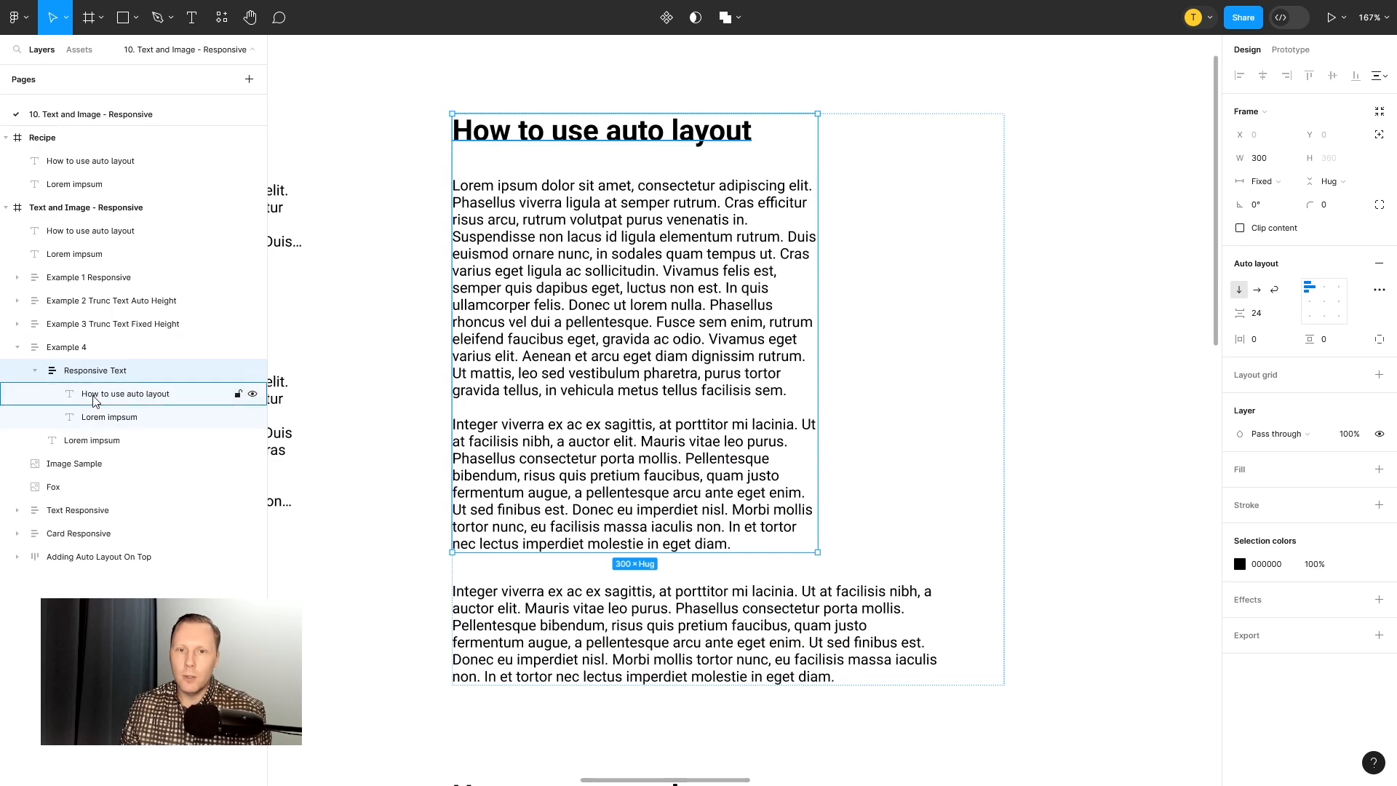
pyautogui.click(94, 397)
pyautogui.click(1262, 158)
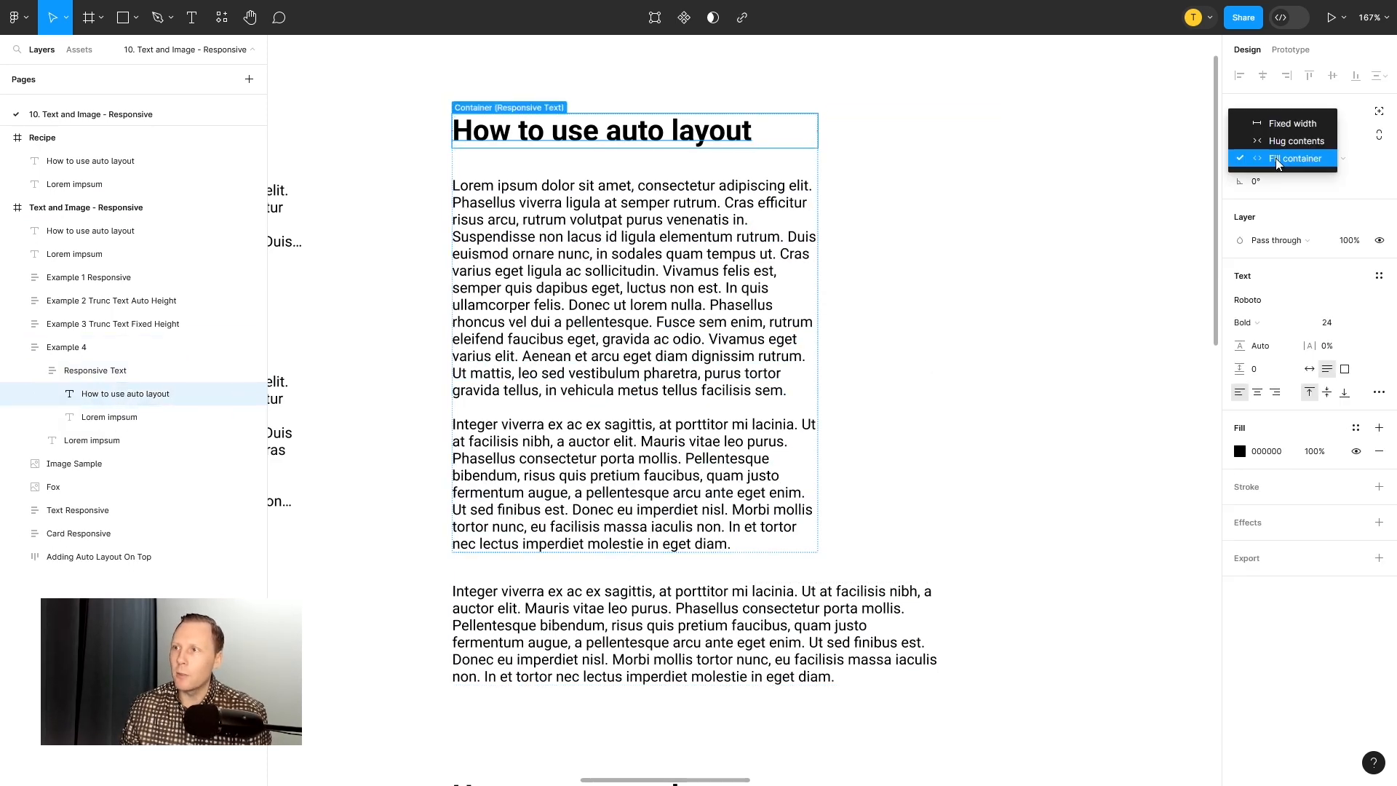
pyautogui.click(1277, 157)
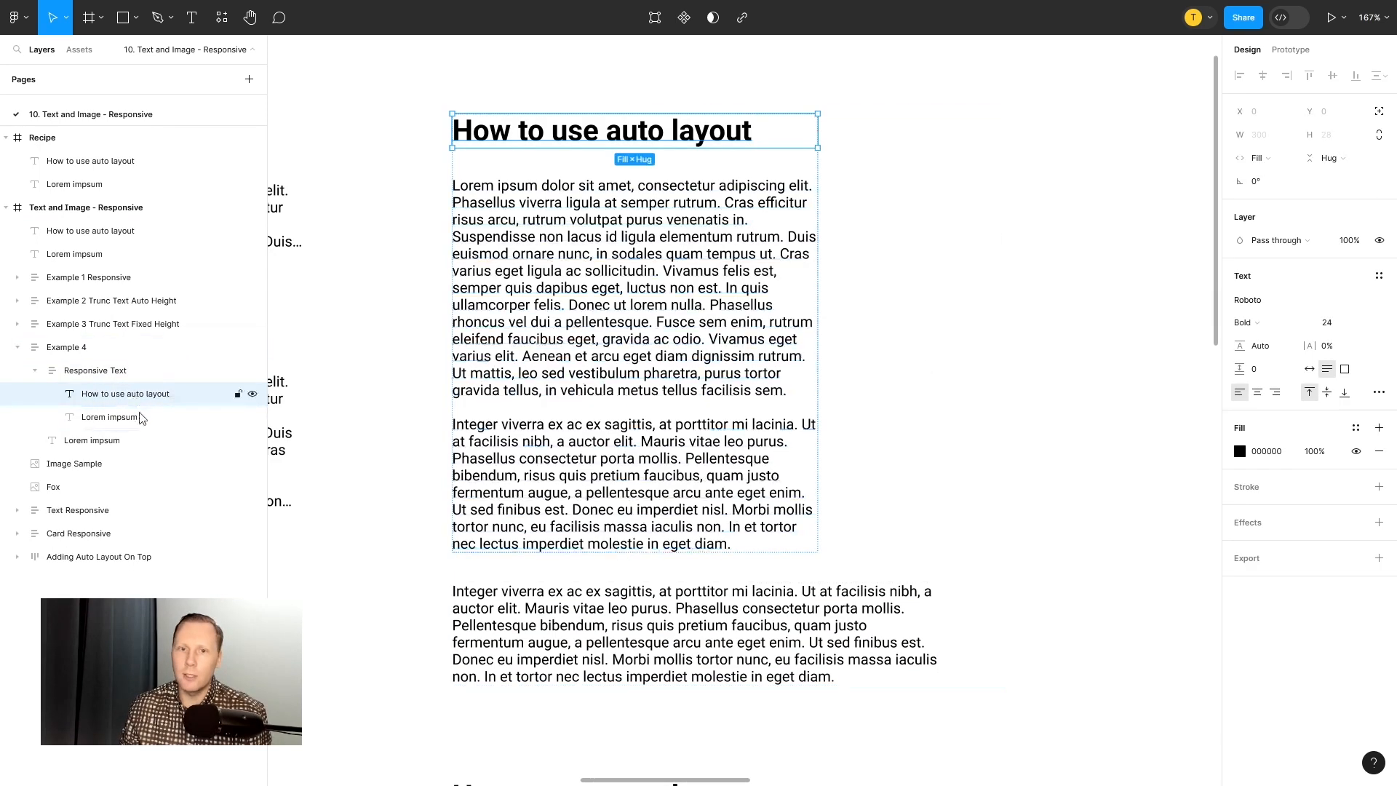
pyautogui.click(102, 372)
pyautogui.click(97, 448)
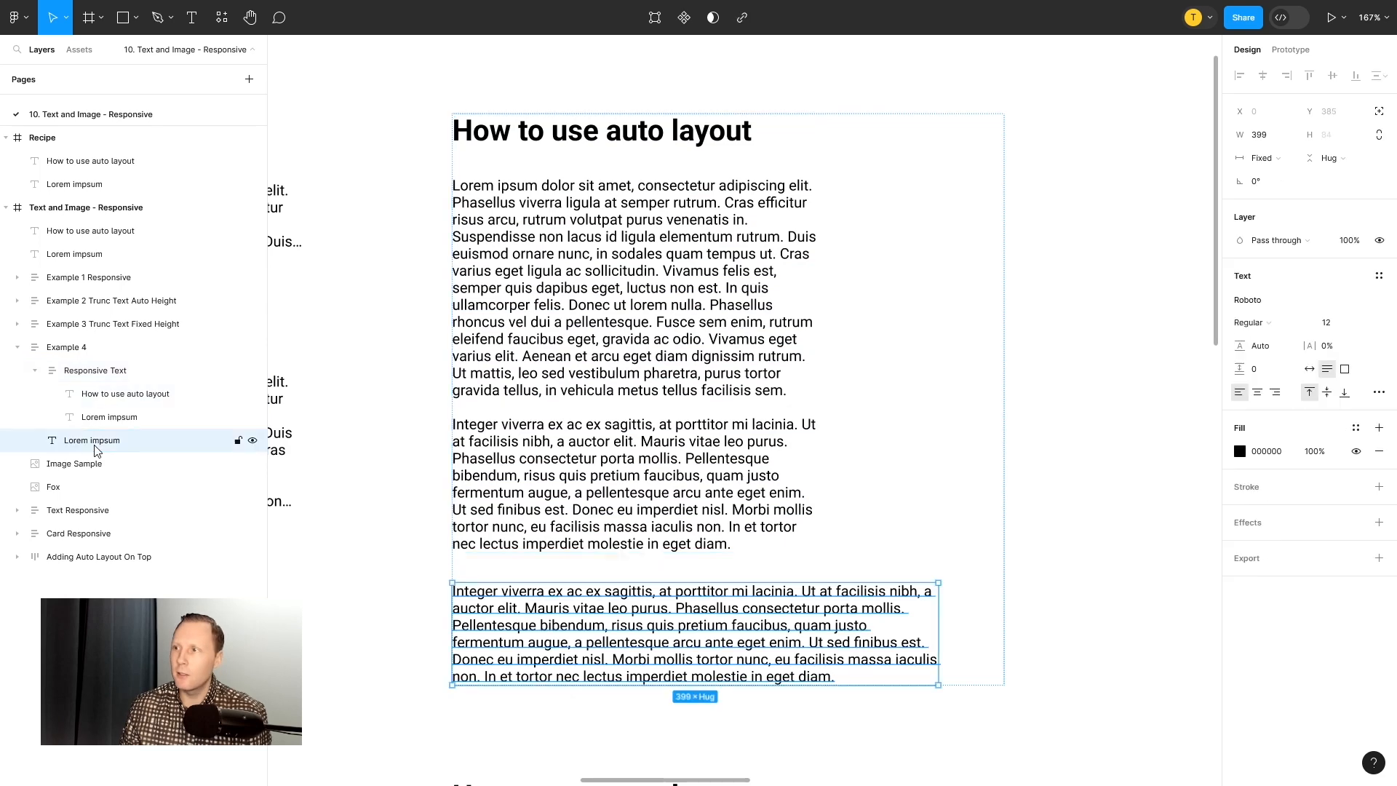
pyautogui.click(74, 371)
pyautogui.click(73, 350)
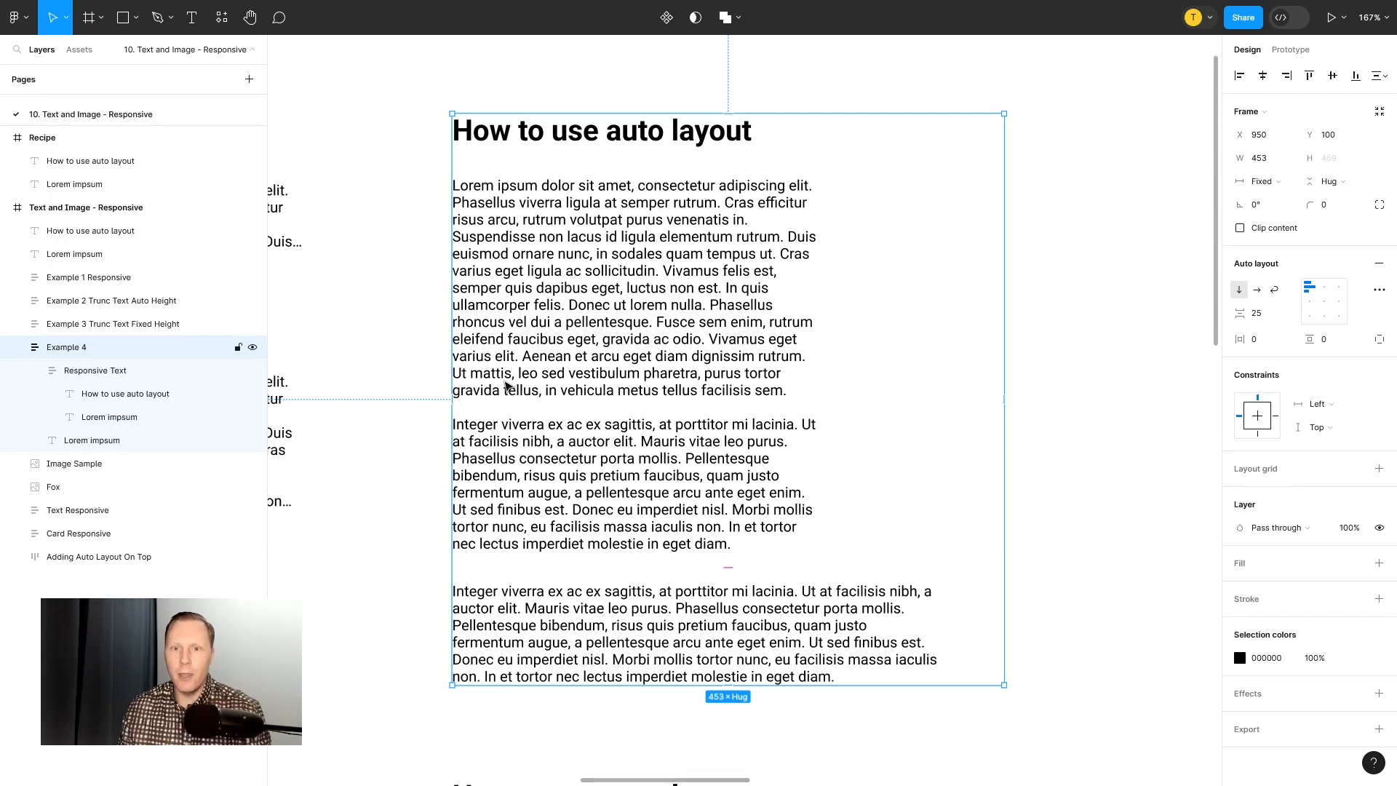
# Step: Compare the horizontal resizing of Example 4 with that of Responsive Text and the nested text layers
pyautogui.click(92, 449)
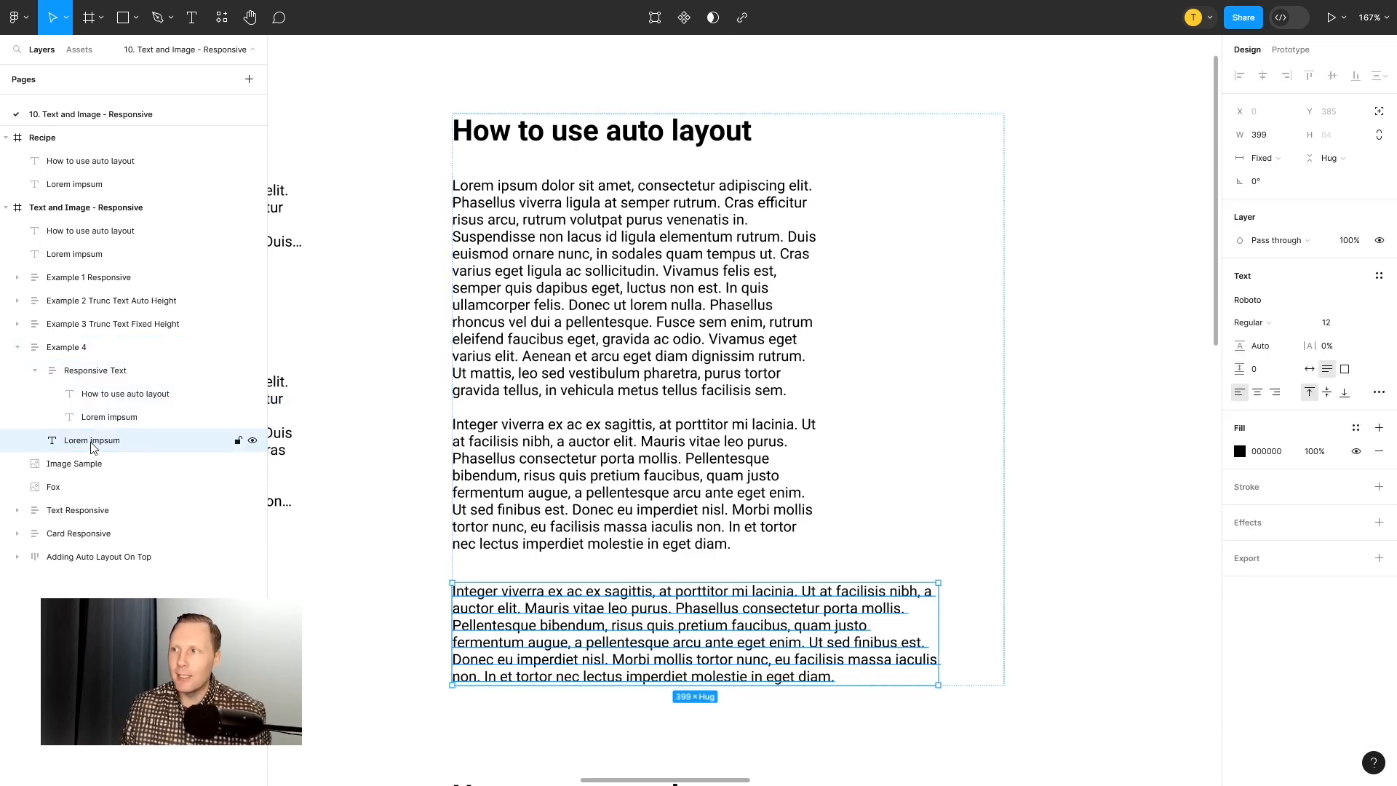
pyautogui.click(96, 374)
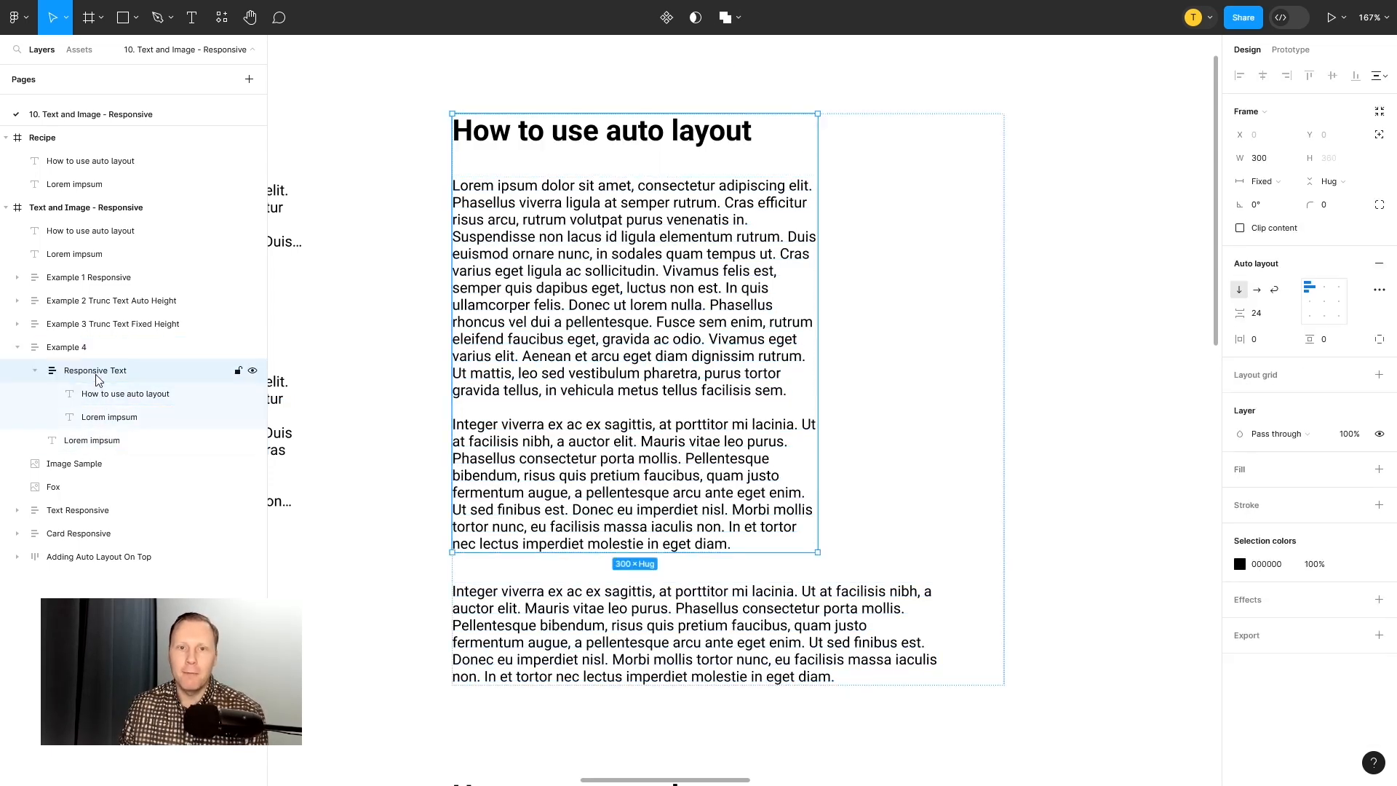
pyautogui.click(72, 353)
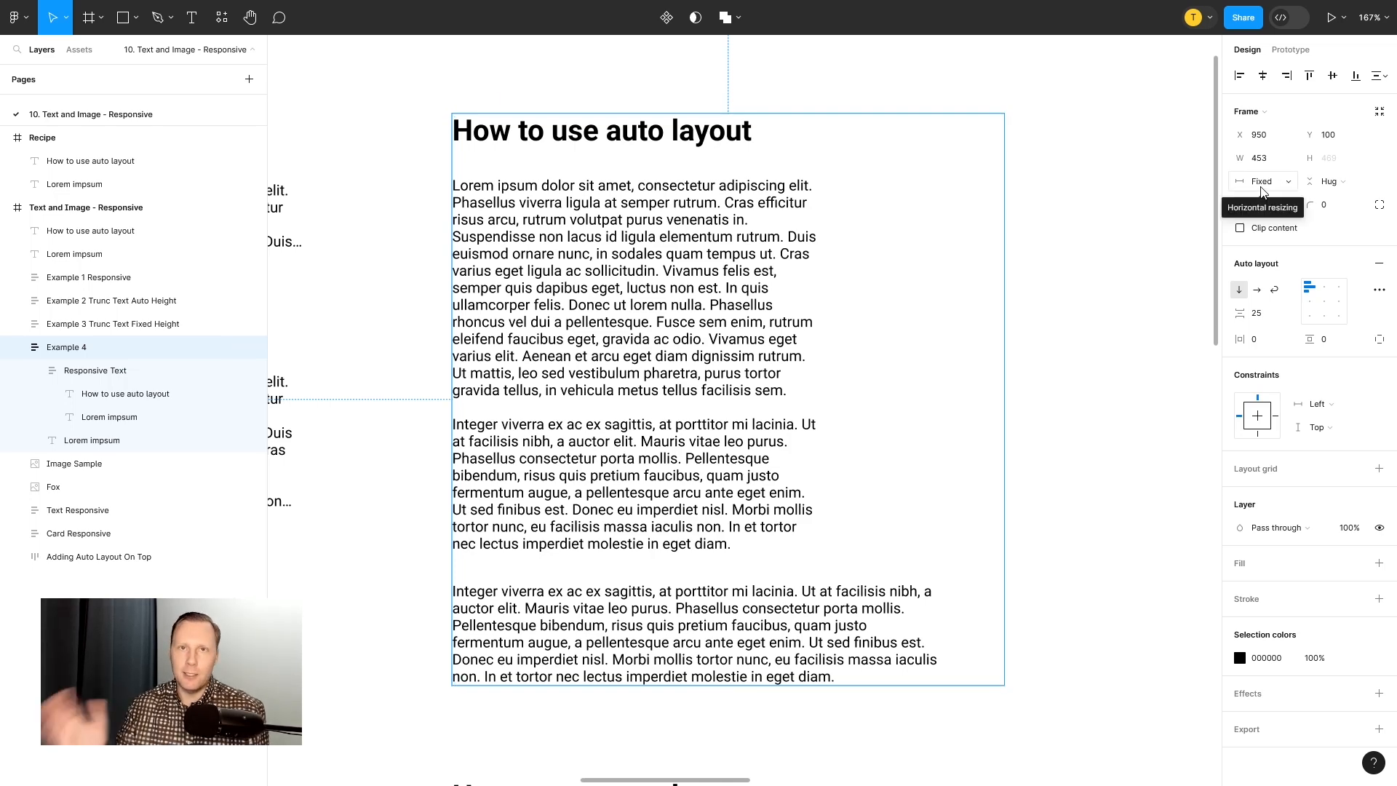
pyautogui.click(78, 370)
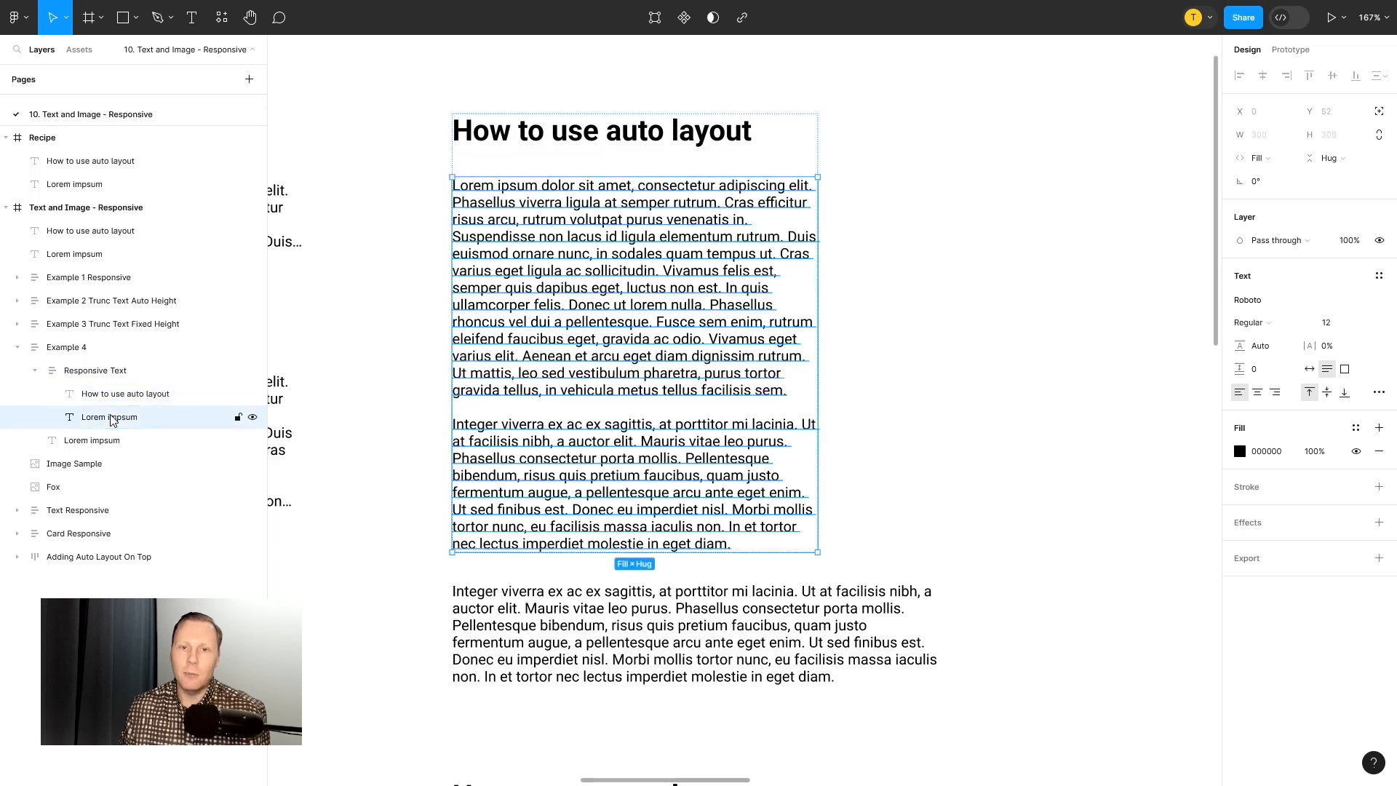
pyautogui.click(106, 440)
pyautogui.click(109, 394)
pyautogui.click(115, 370)
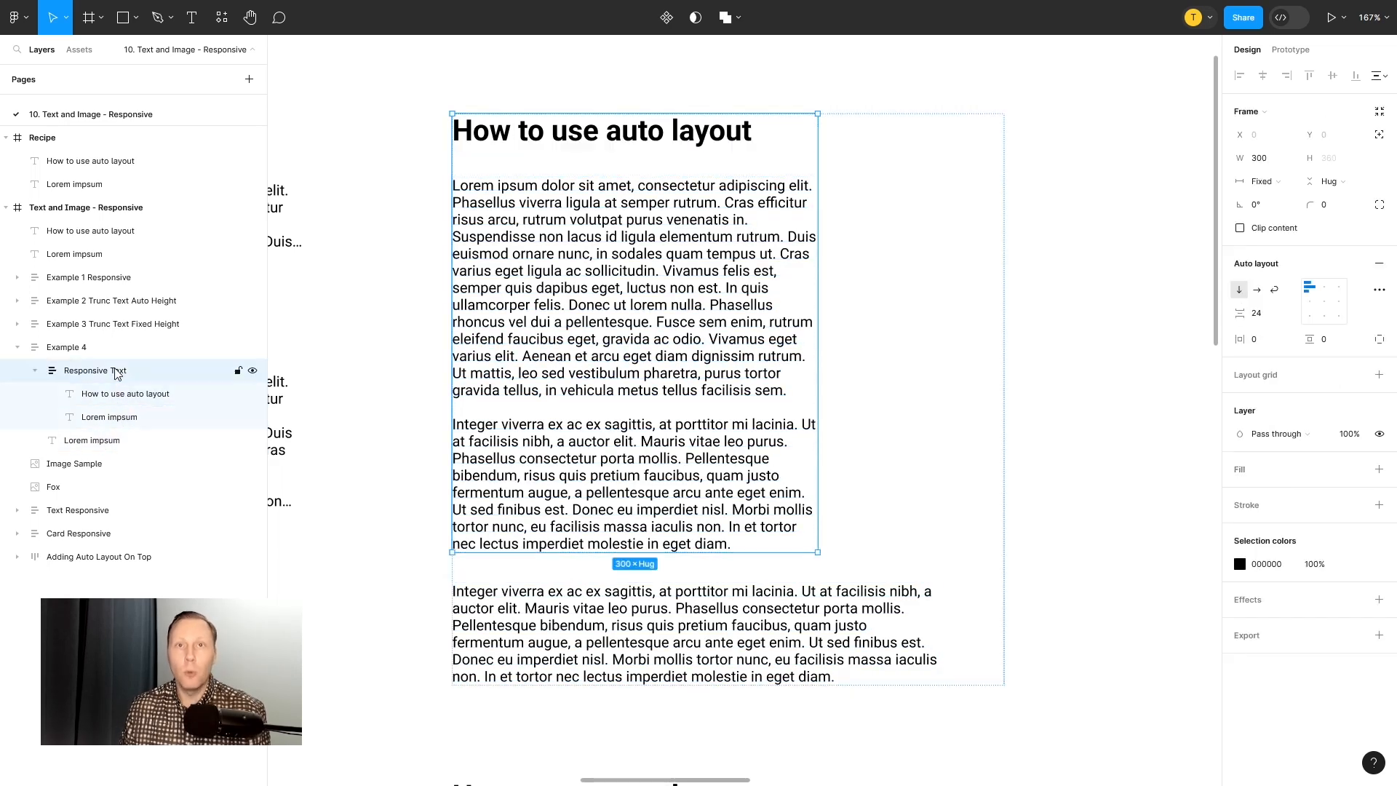
pyautogui.click(102, 441)
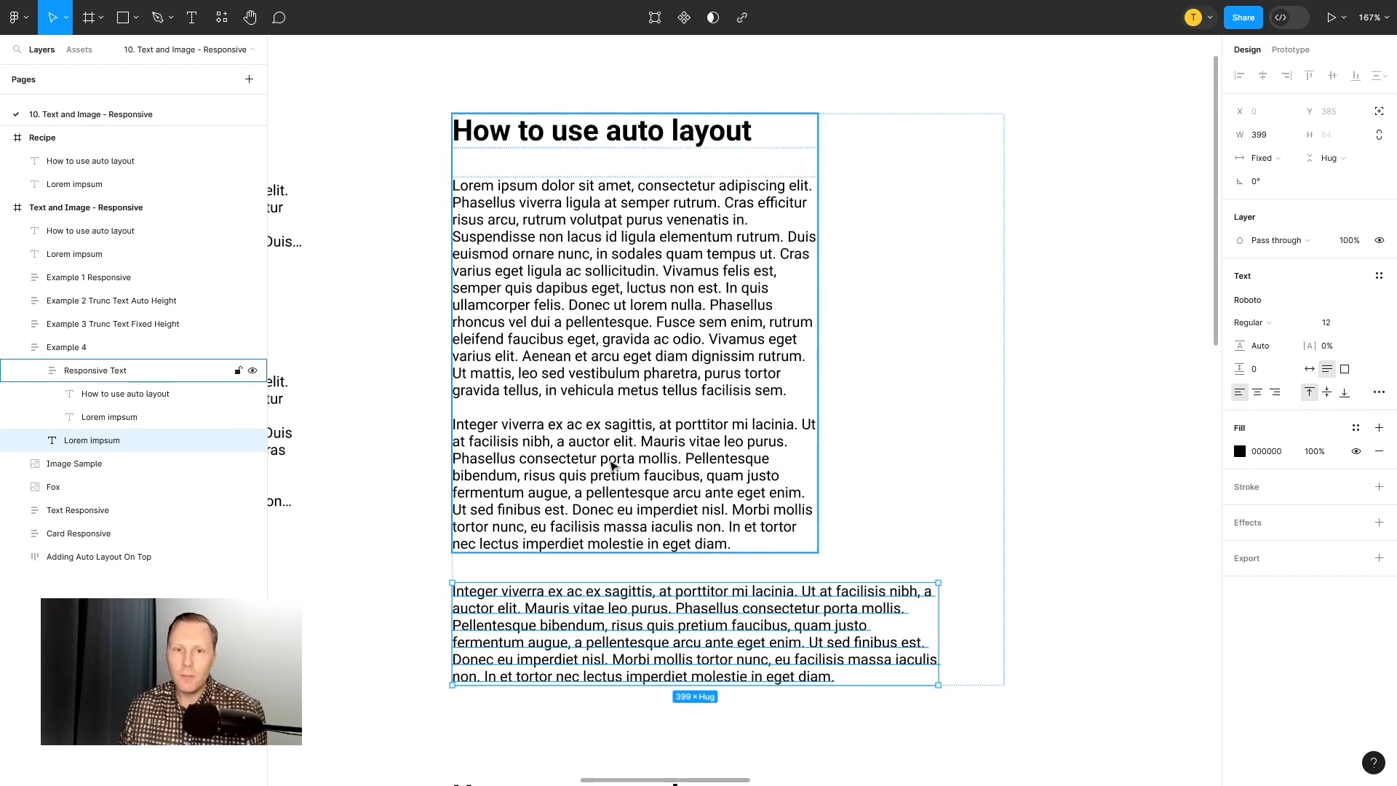
# Step: Collapse Responsive Text and Example 4 in the layer list and clear the selection
pyautogui.click(35, 371)
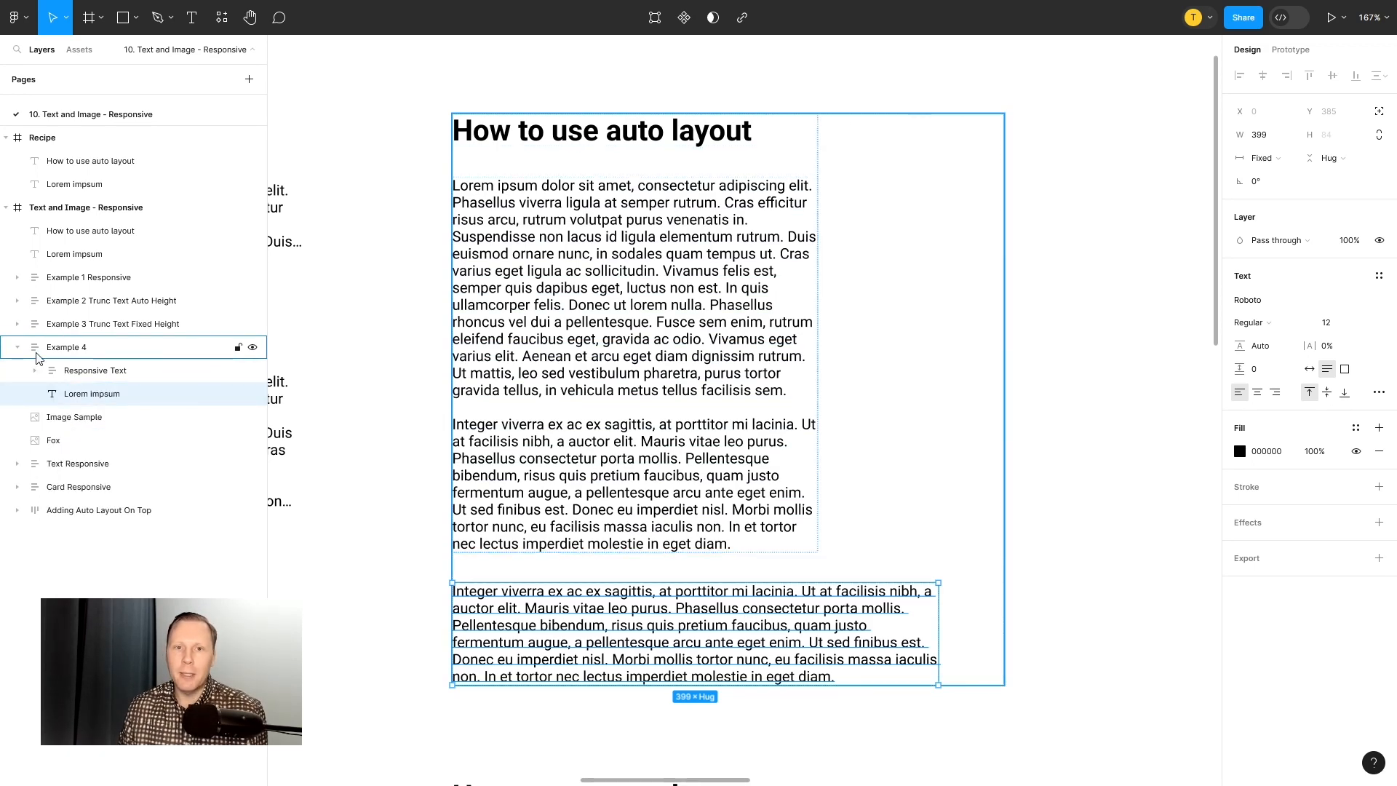
pyautogui.click(19, 349)
pyautogui.click(18, 349)
pyautogui.click(411, 375)
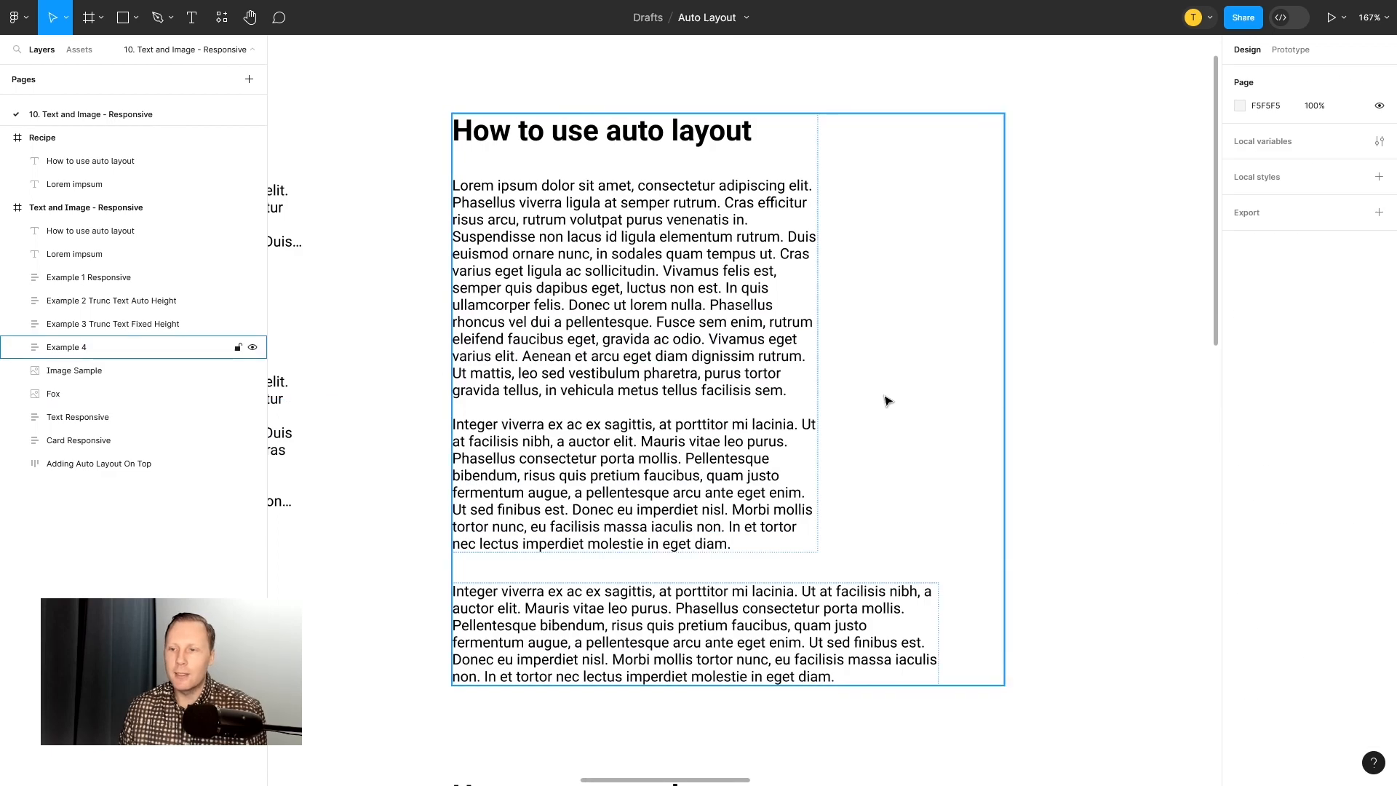
# Step: Wrap the loose heading and Lorem impsum text below Example 4 in a vertical auto layout frame and widen it to about 471
pyautogui.scroll(-5, 885, 393)
pyautogui.scroll(-4, 885, 394)
pyautogui.scroll(-6, 876, 400)
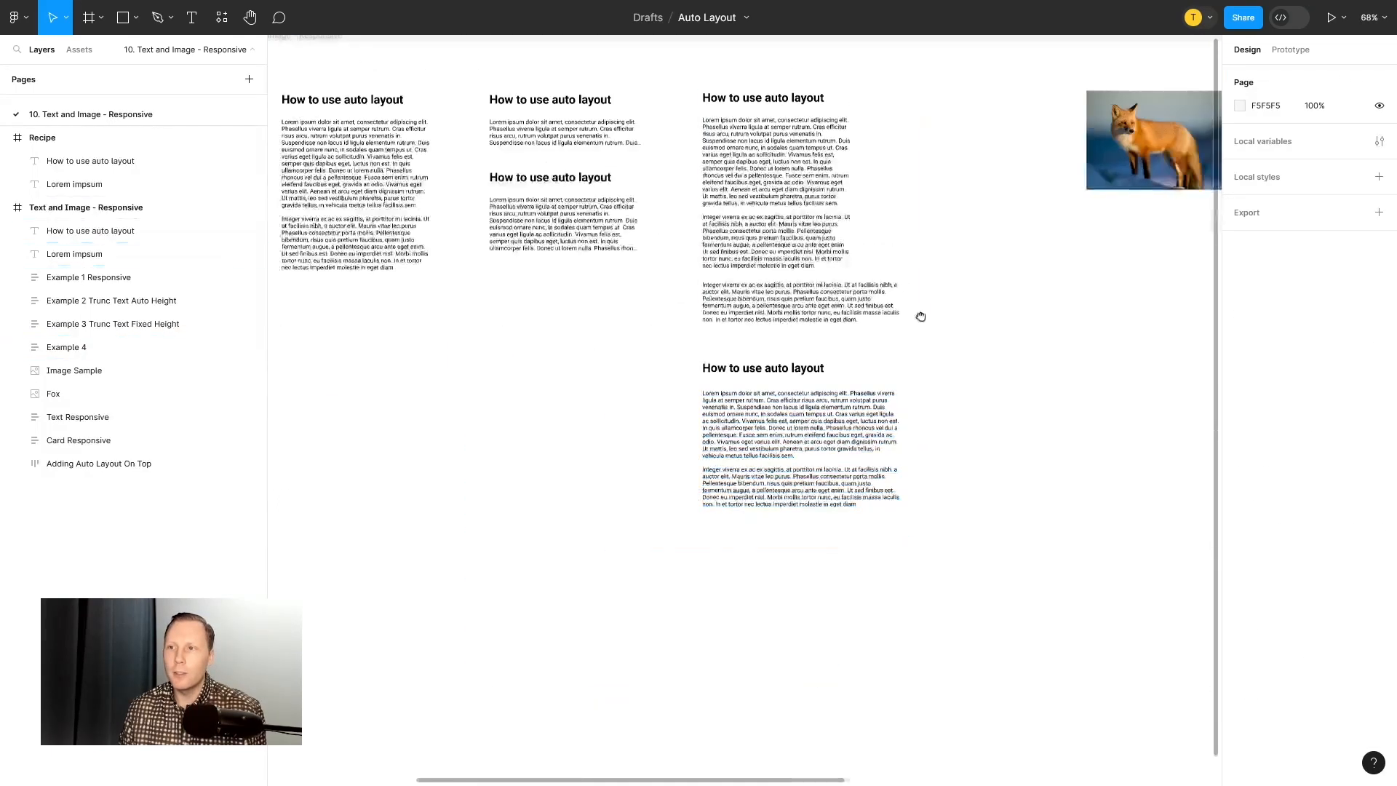
pyautogui.moveTo(919, 315); pyautogui.dragTo(736, 317)
pyautogui.moveTo(749, 556); pyautogui.dragTo(504, 358)
pyautogui.moveTo(603, 422); pyautogui.dragTo(603, 447)
pyautogui.click(861, 487)
pyautogui.moveTo(760, 598); pyautogui.dragTo(483, 386)
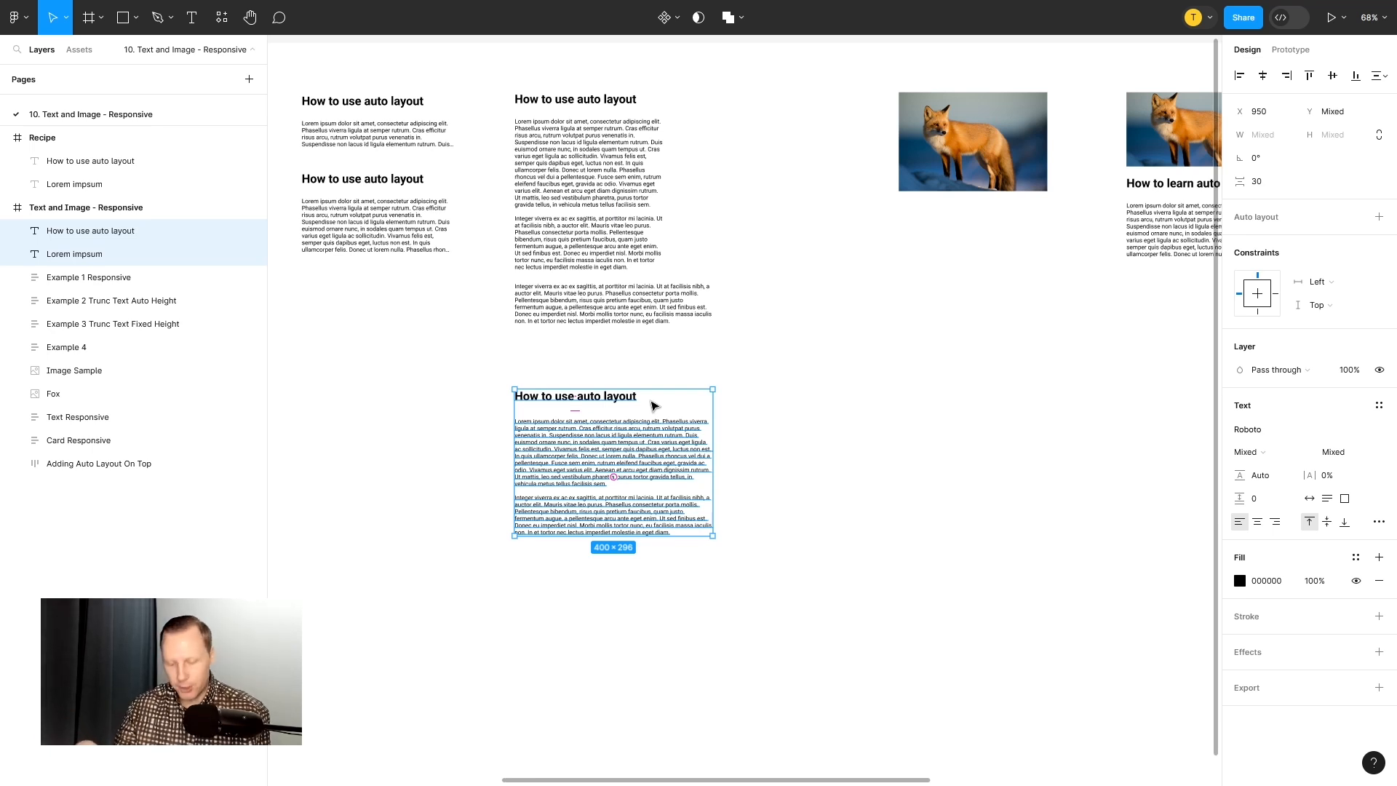
pyautogui.hotkey('shift', 'a')
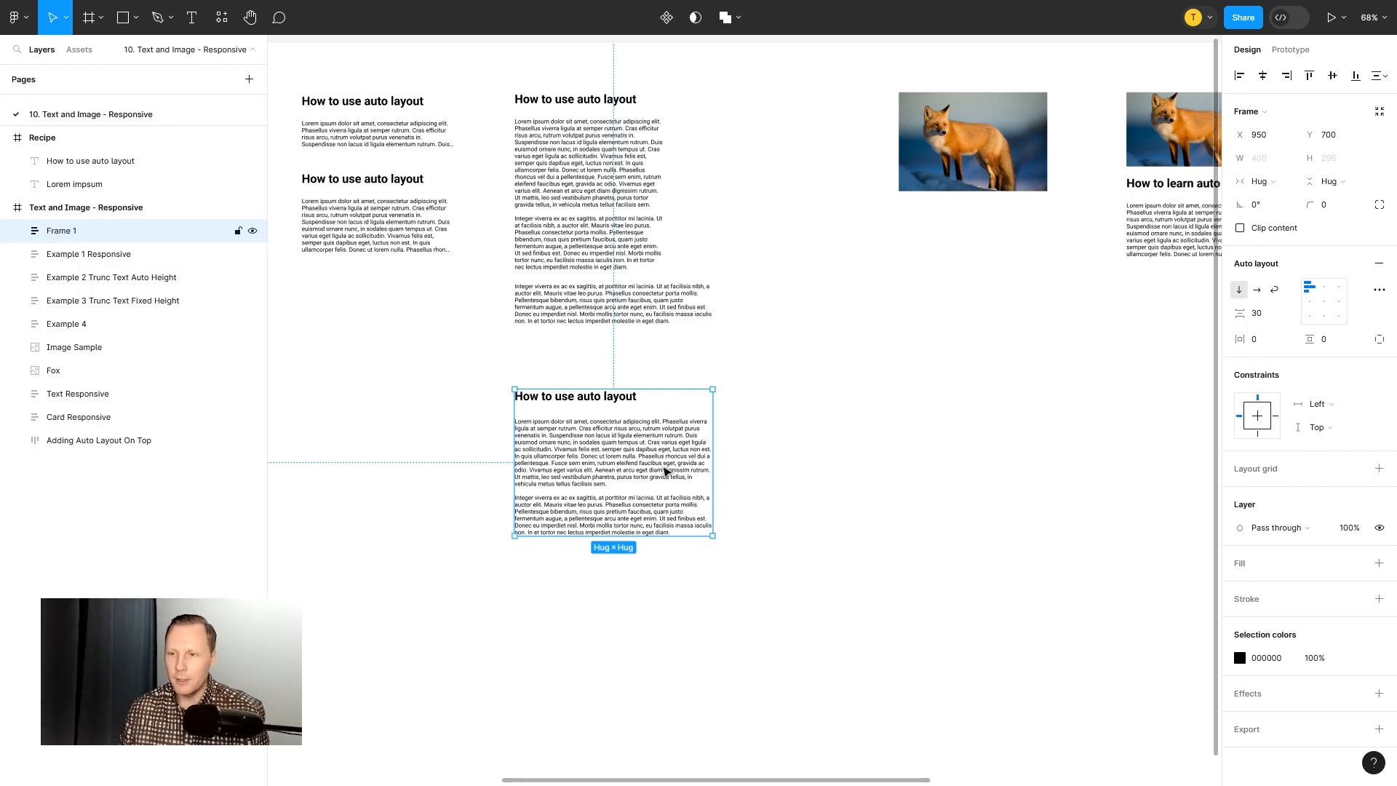
pyautogui.scroll(3, 663, 470)
pyautogui.moveTo(739, 418); pyautogui.dragTo(796, 394)
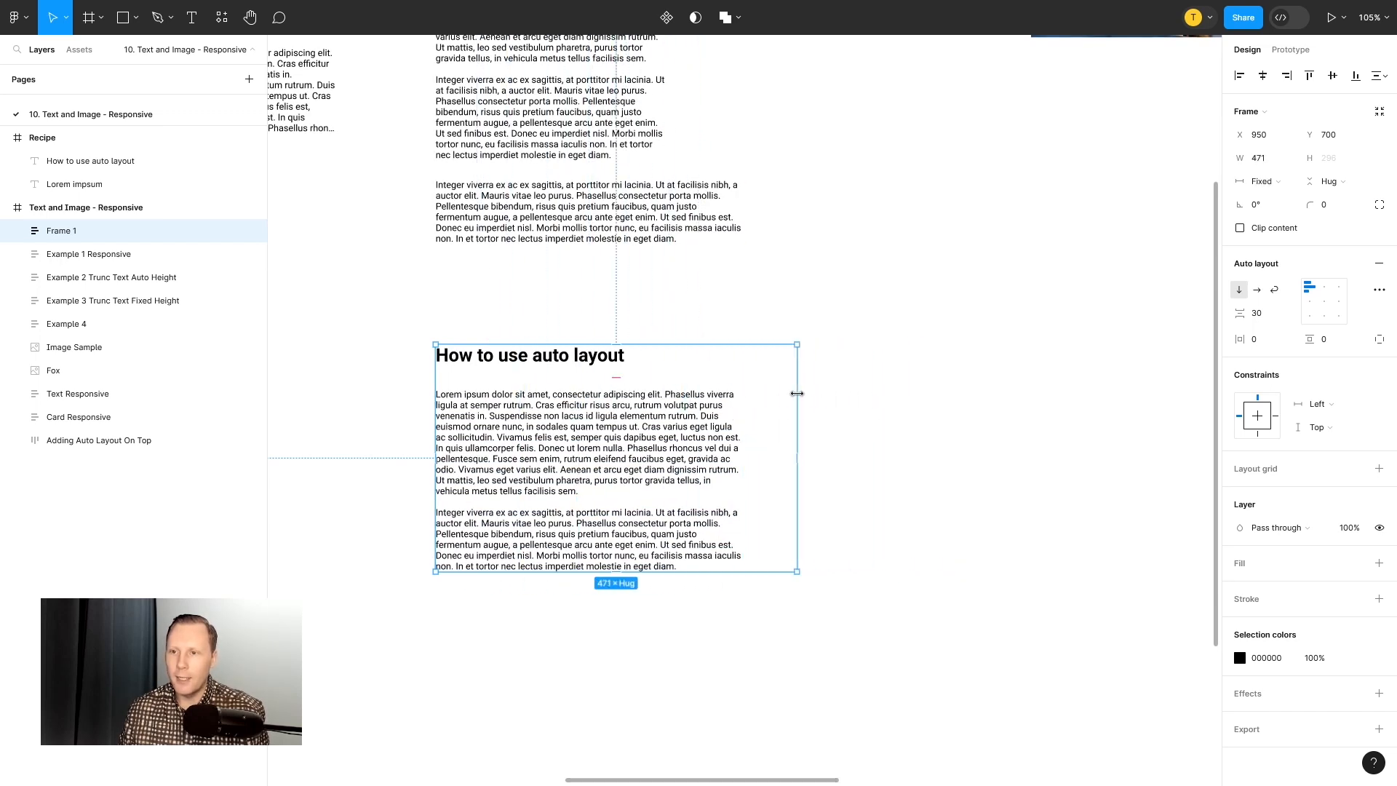
# Step: Undo the widening of Frame 1 and set its heading's horizontal resizing to Fill container
pyautogui.hotkey('ctrl', 'z')
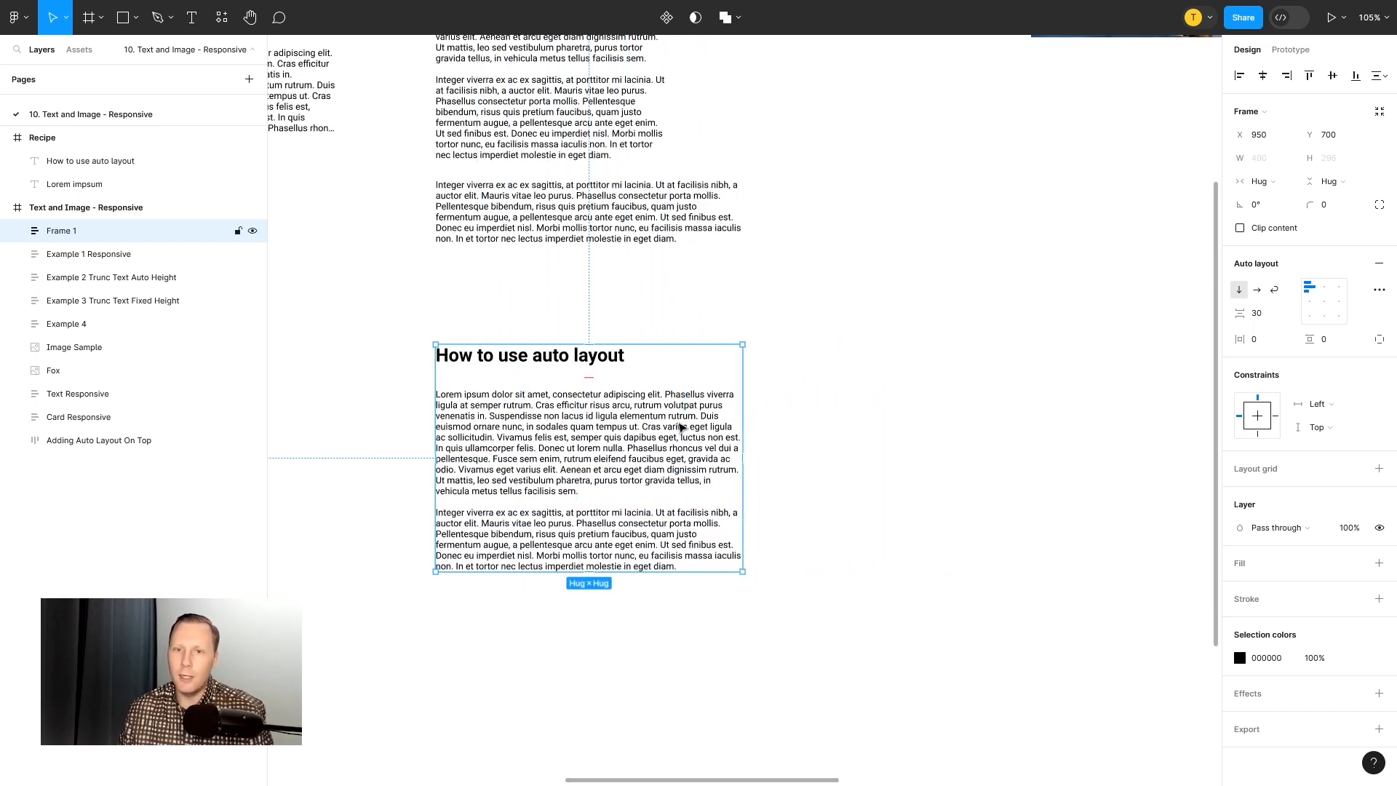
pyautogui.click(17, 232)
pyautogui.click(105, 258)
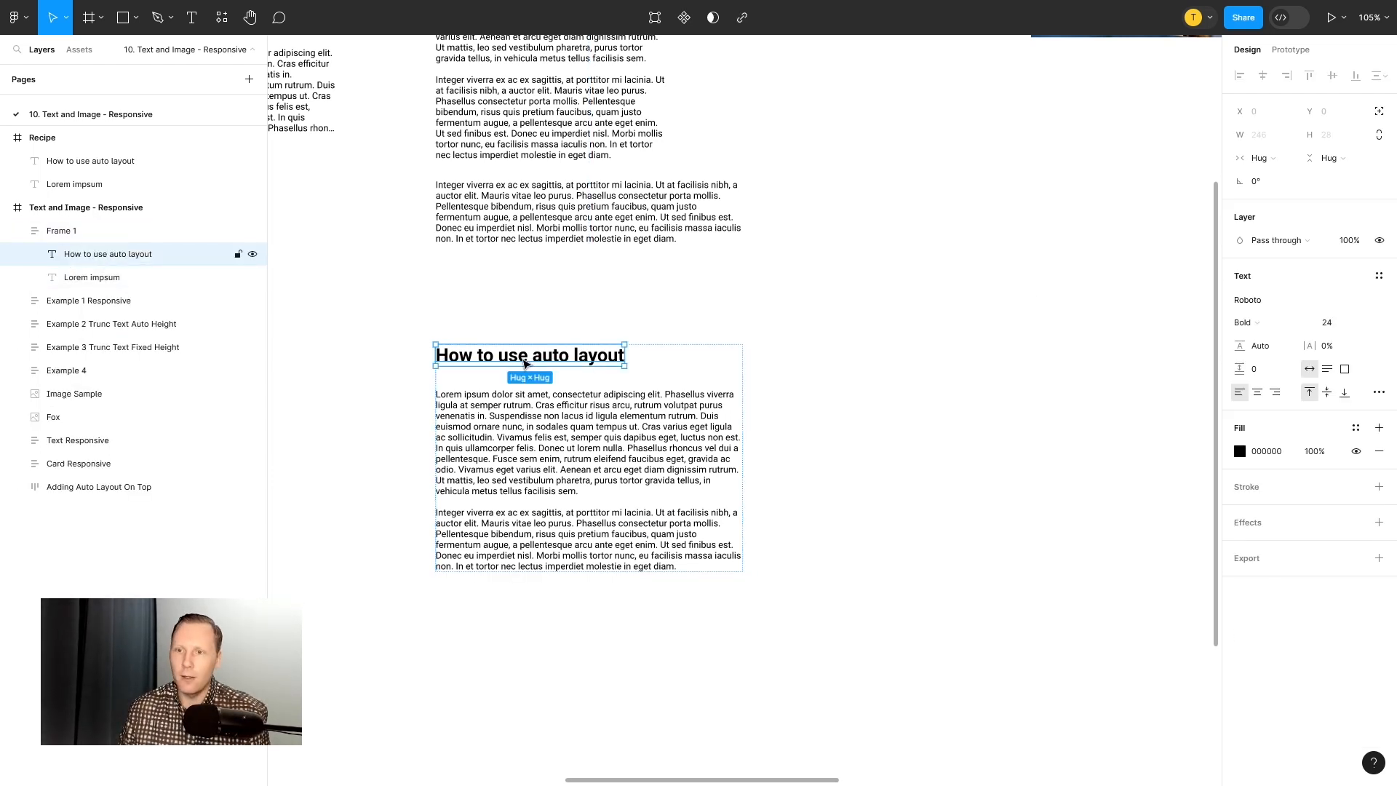
pyautogui.click(1284, 162)
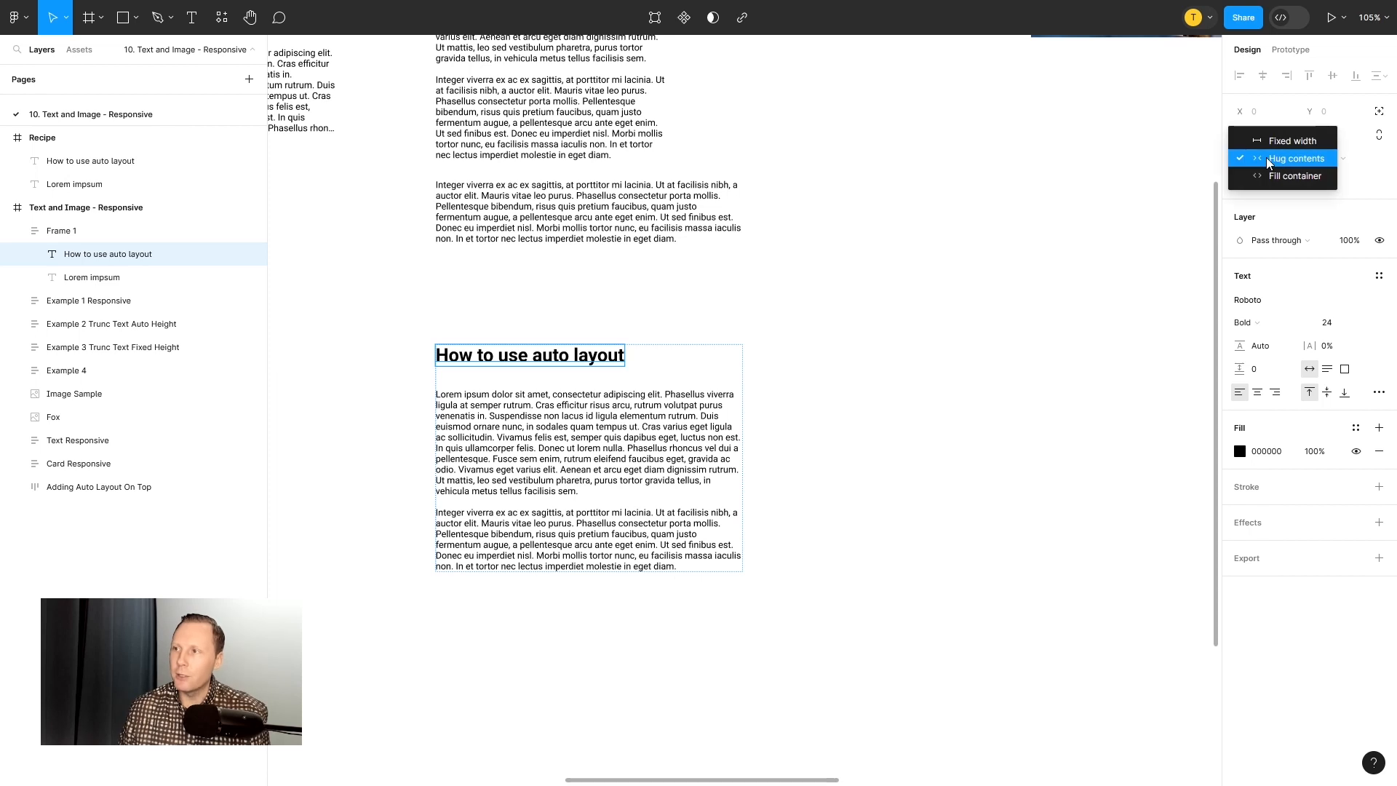
pyautogui.click(1286, 175)
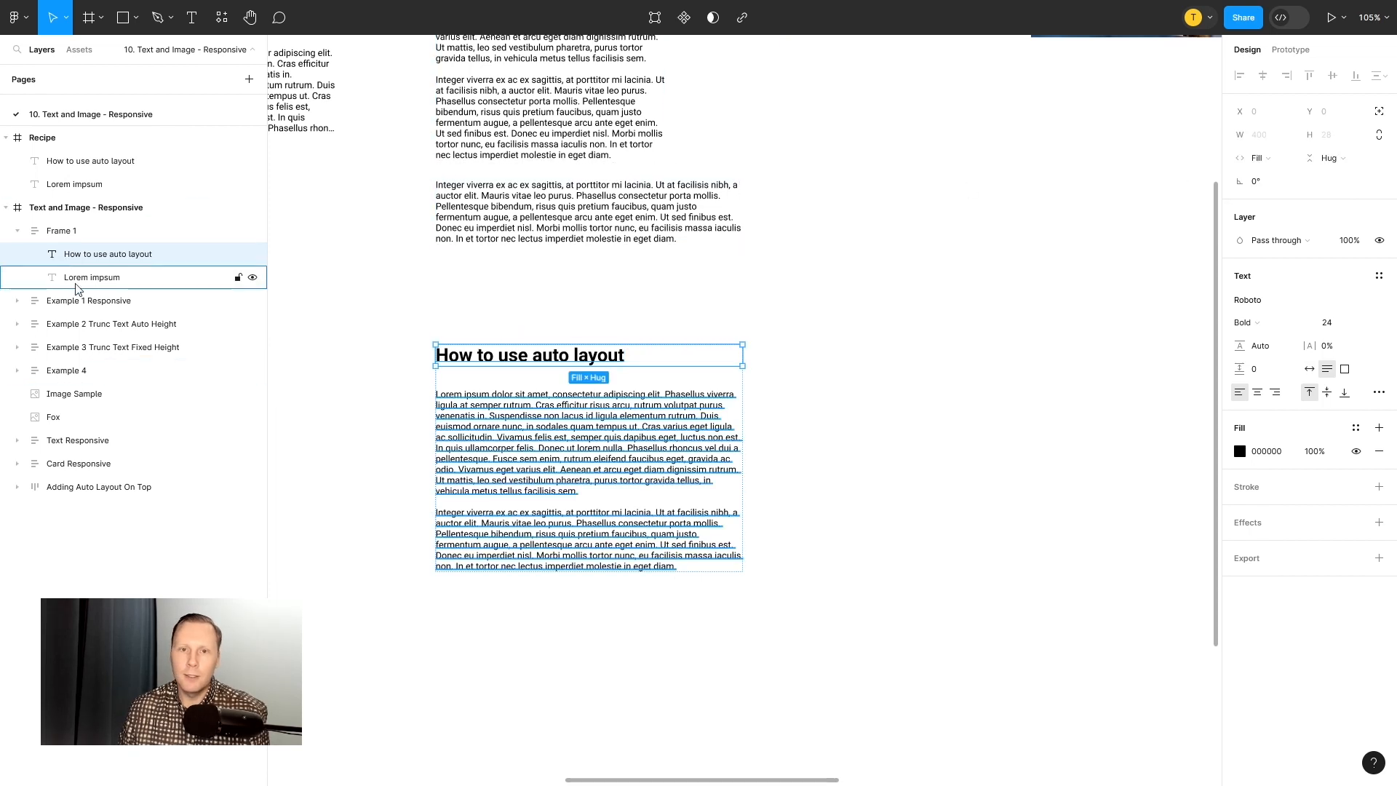
# Step: Set the horizontal resizing of the Lorem impsum text in Frame 1 to Fill container
pyautogui.click(78, 283)
pyautogui.click(1259, 157)
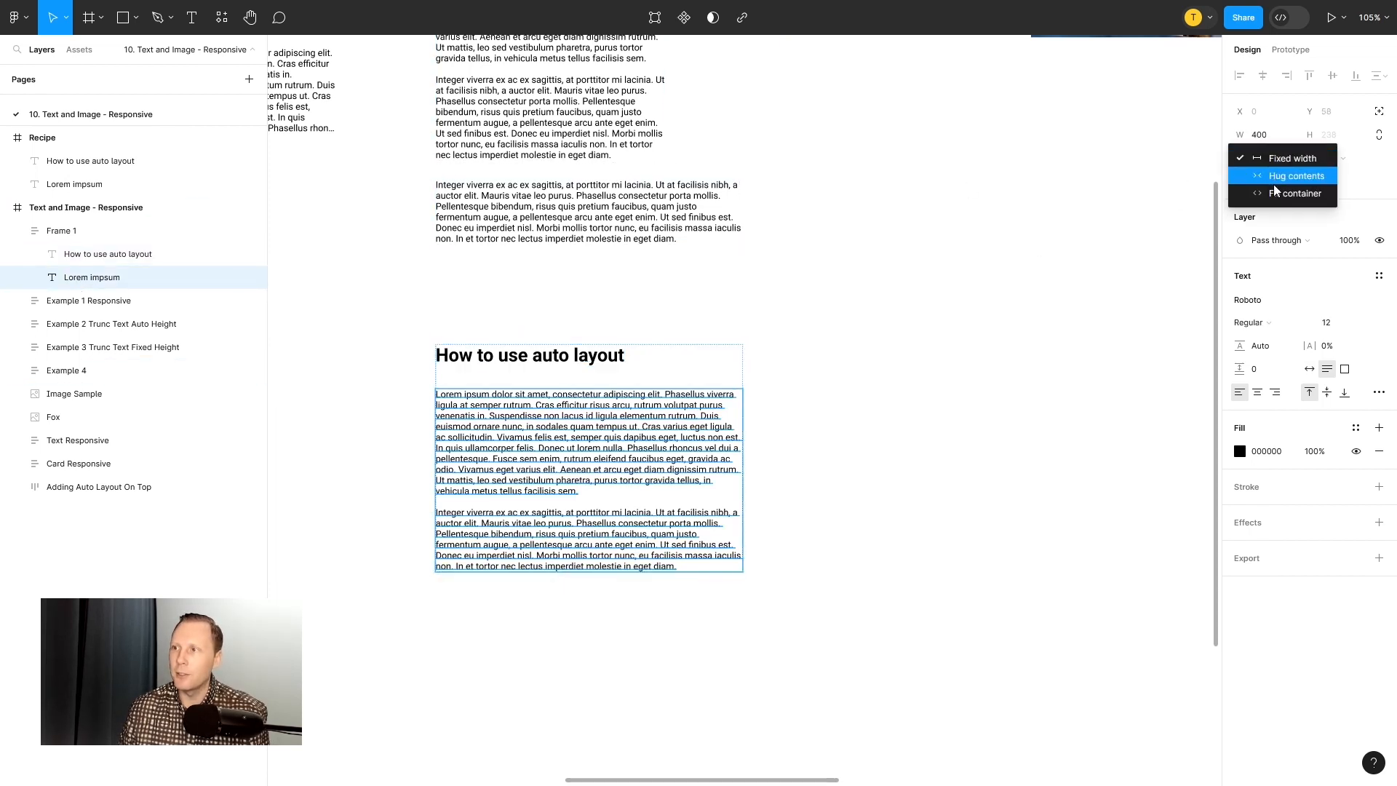
pyautogui.click(1265, 190)
# Step: Narrow the Lorem impsum text in Frame 1 to a fixed width of about 291
pyautogui.scroll(-3, 784, 479)
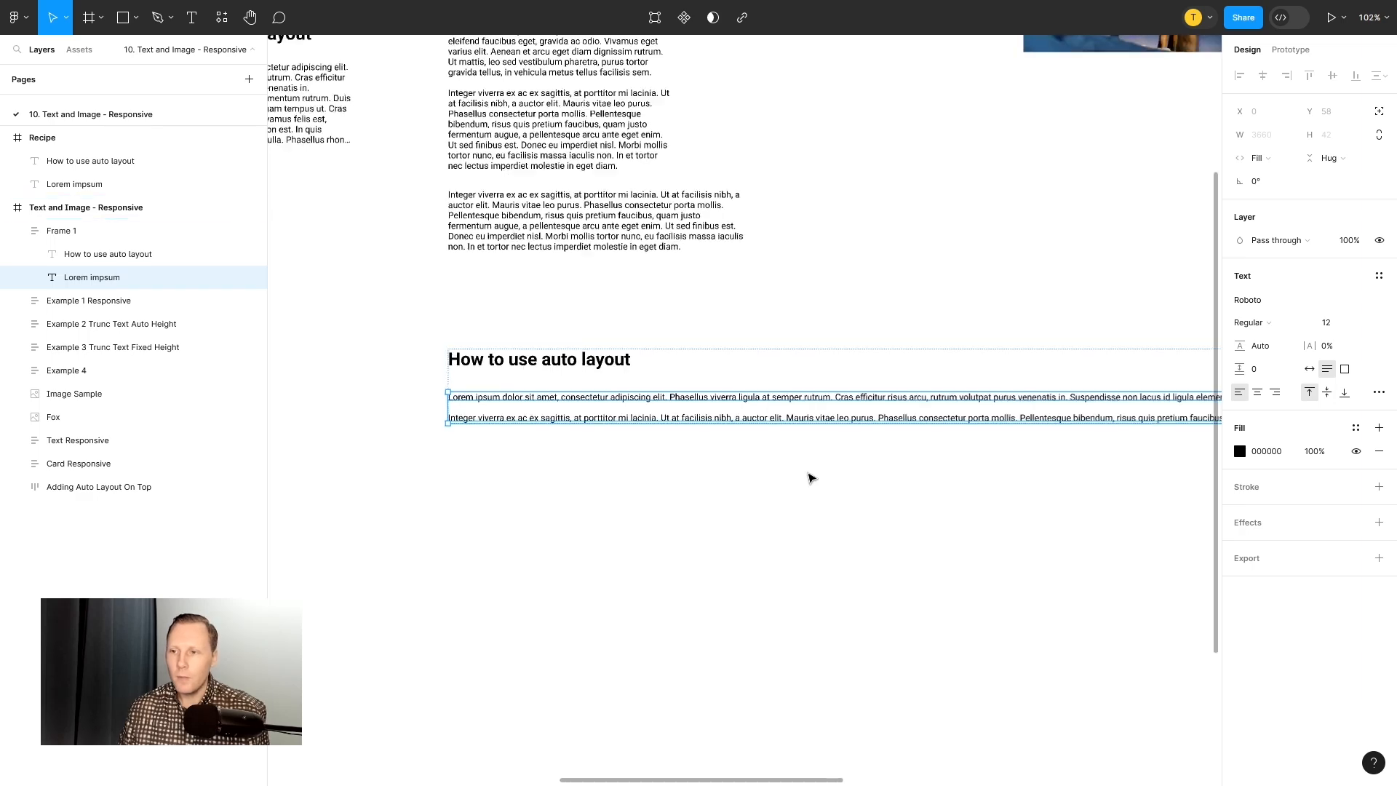
pyautogui.scroll(-10, 808, 469)
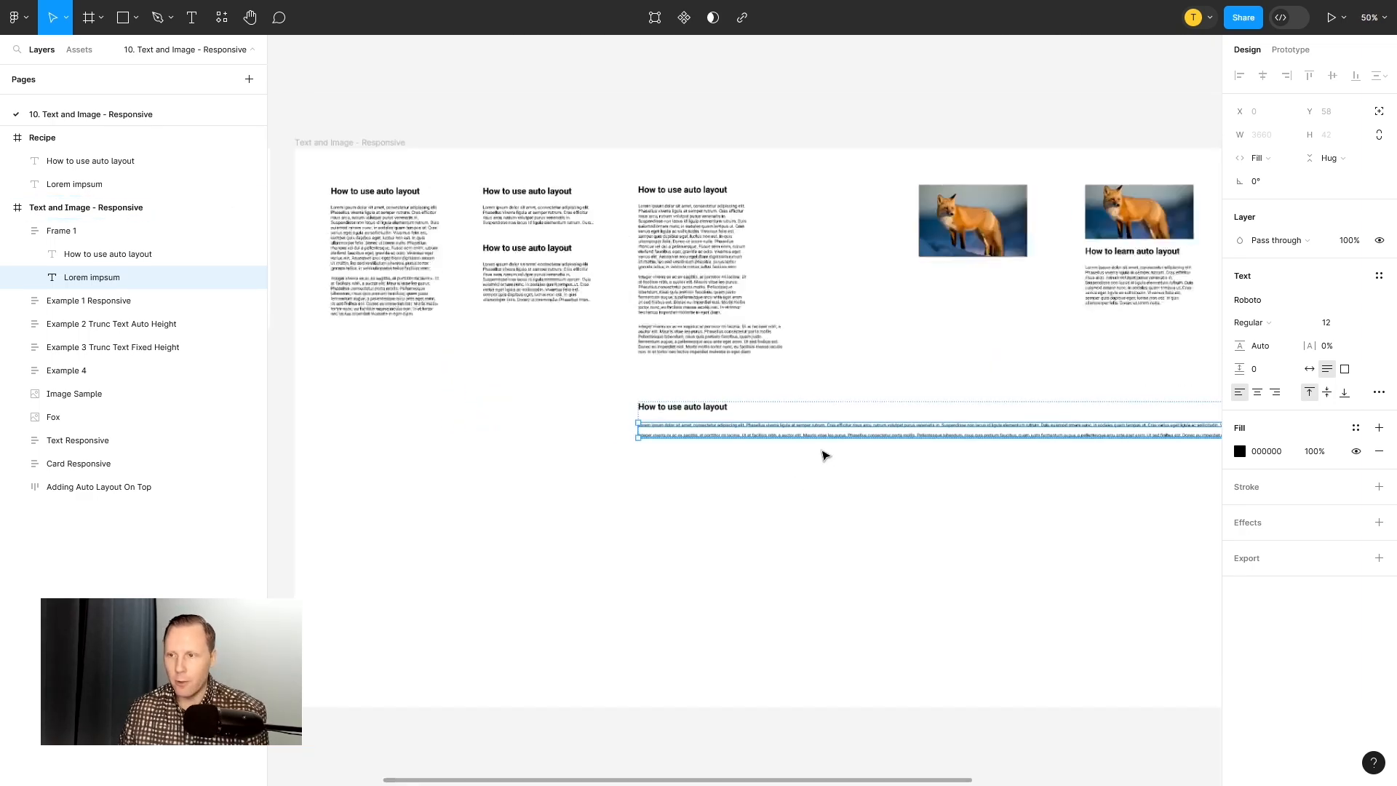
pyautogui.scroll(-5, 995, 494)
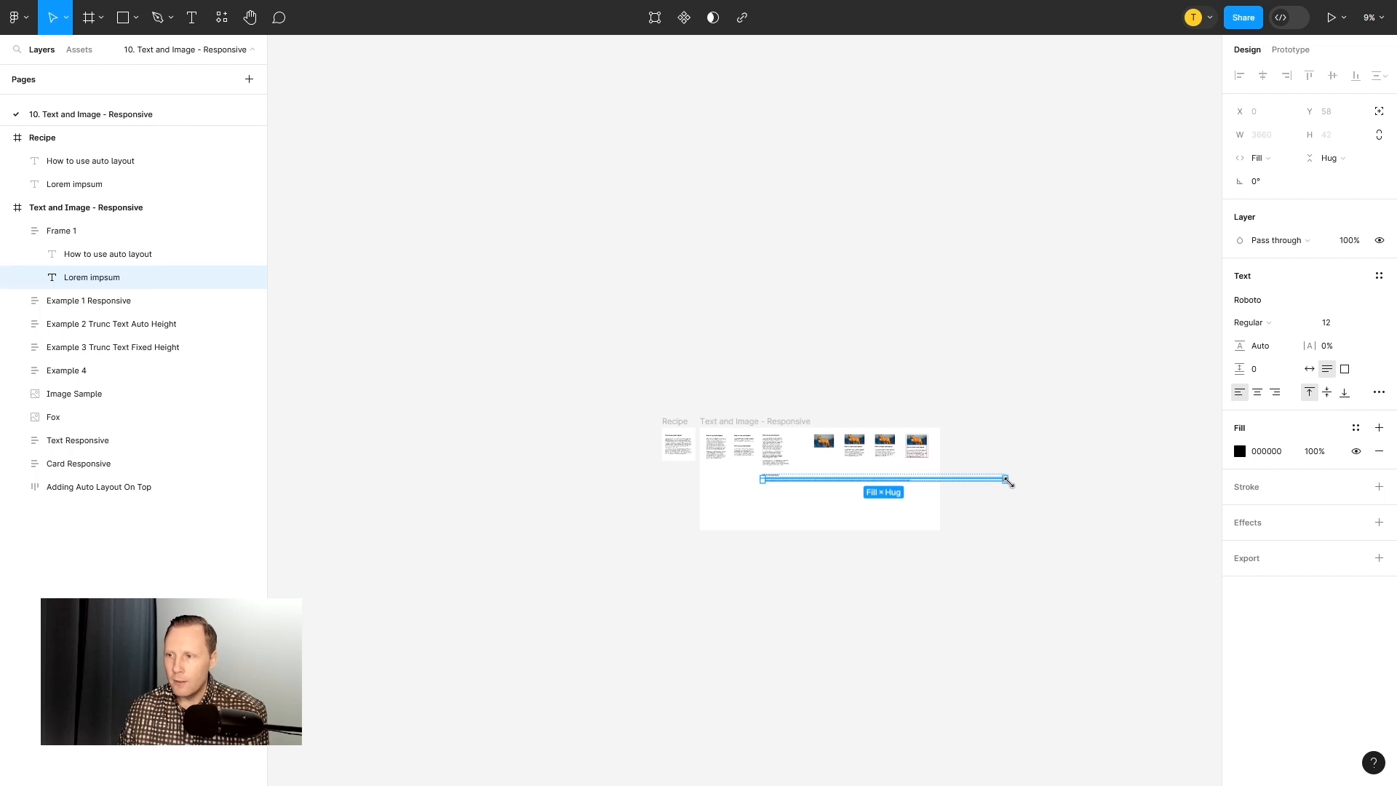
pyautogui.scroll(5, 1008, 482)
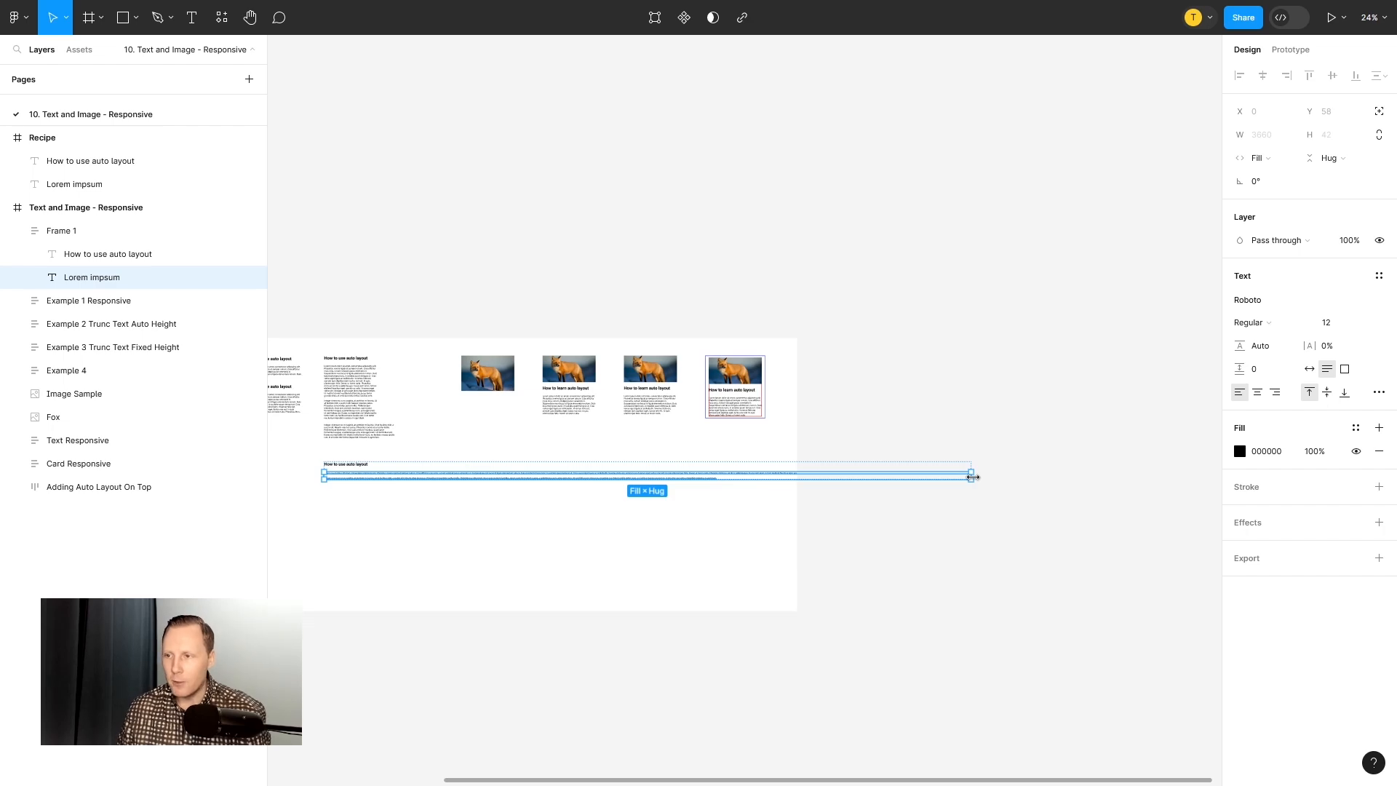
pyautogui.moveTo(972, 477); pyautogui.dragTo(402, 481)
pyautogui.scroll(8, 328, 502)
pyautogui.scroll(-3, 451, 437)
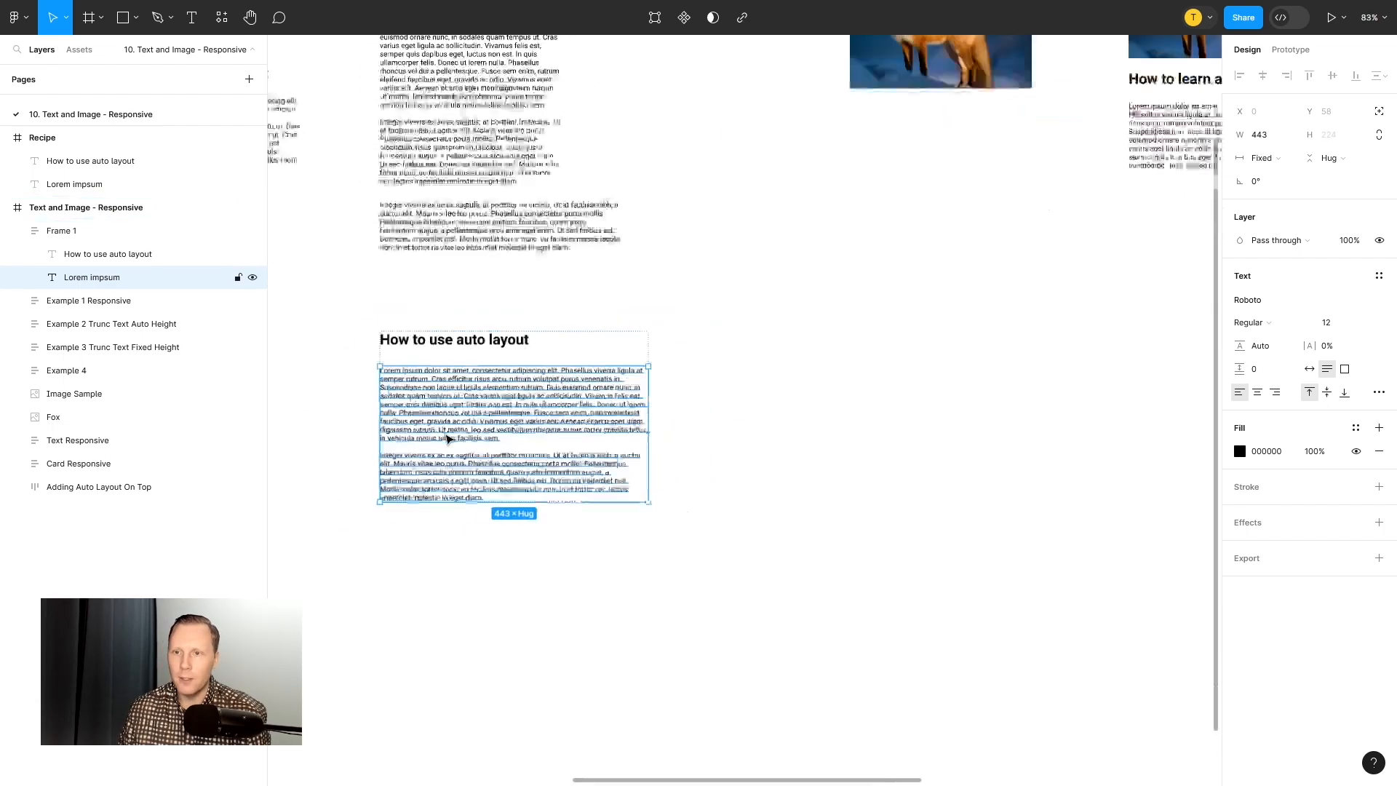
pyautogui.hscroll(-3, 522, 435)
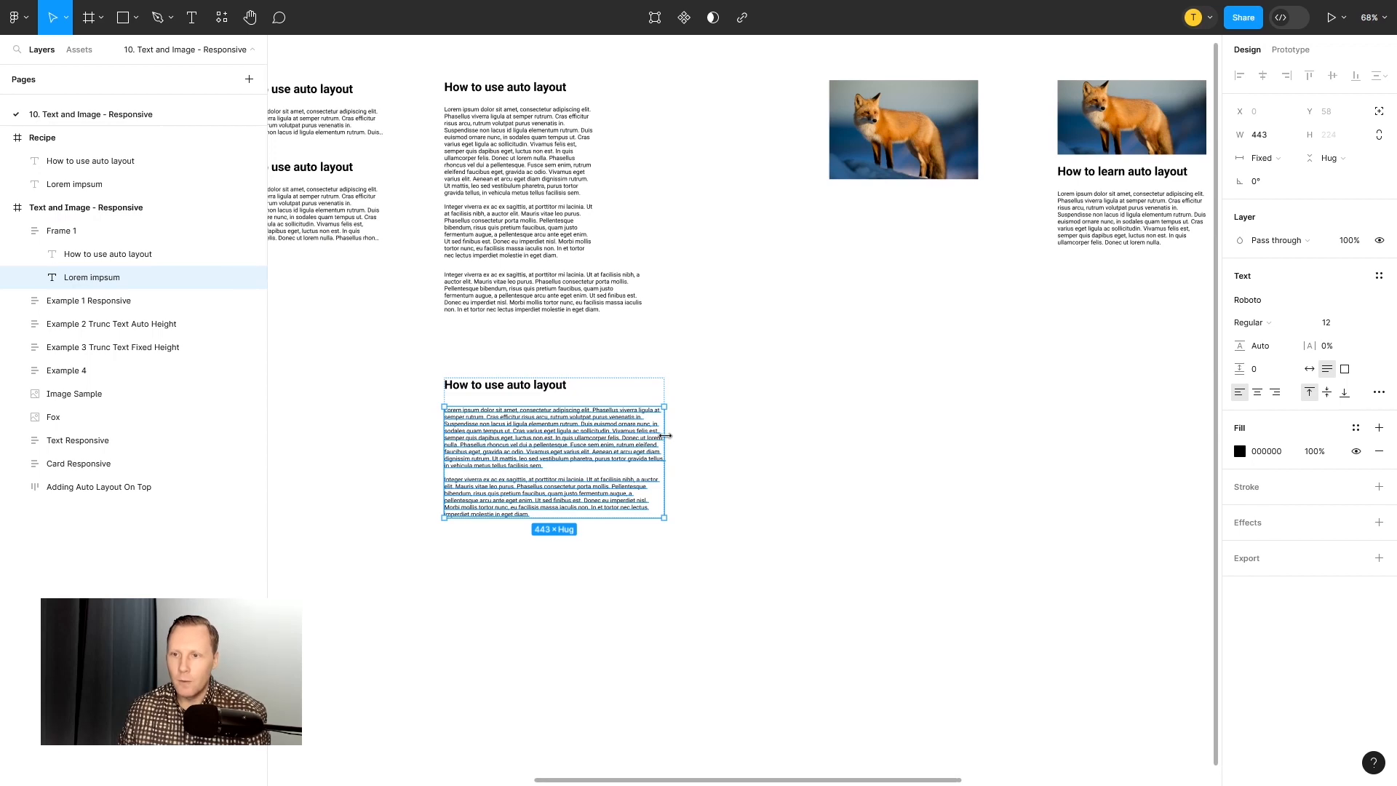
pyautogui.moveTo(663, 436); pyautogui.dragTo(589, 438)
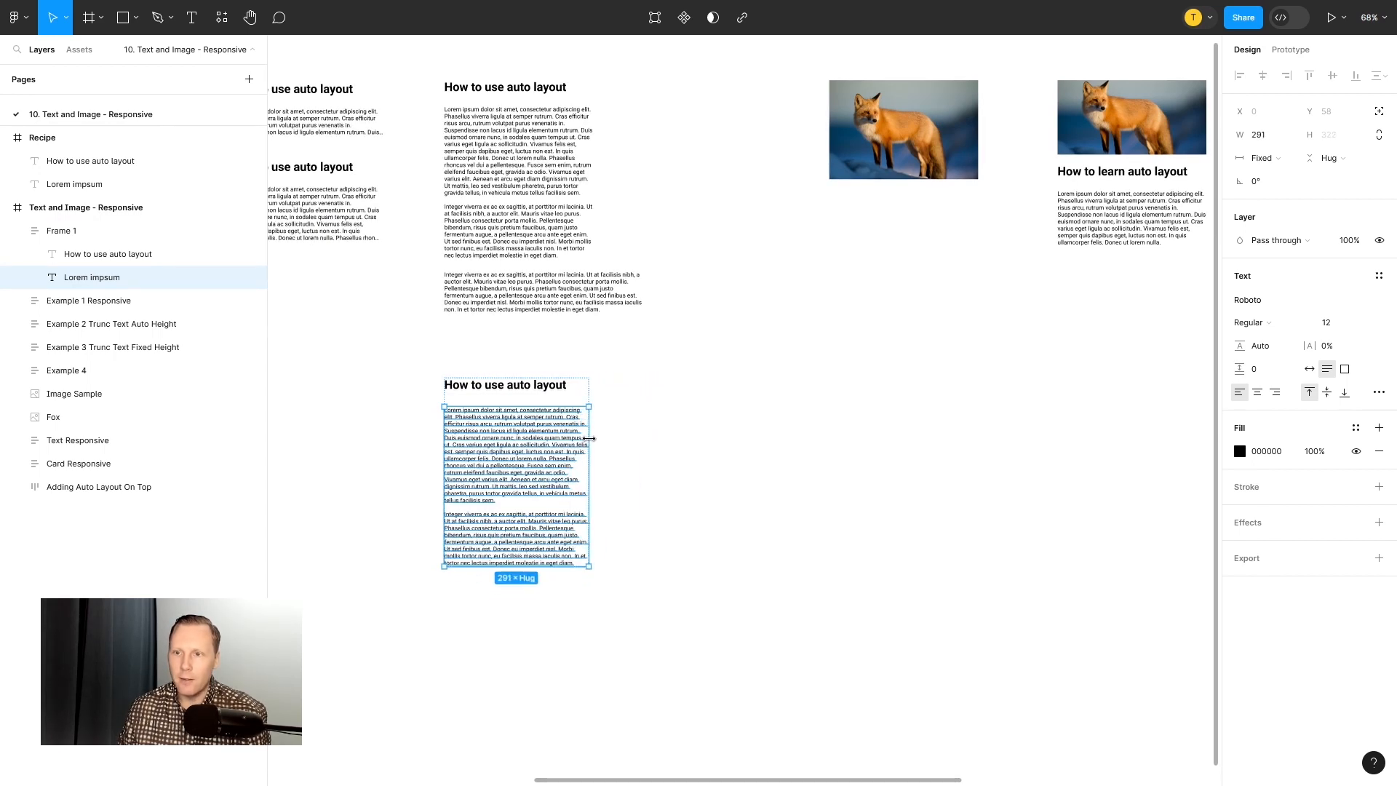
# Step: Copy the Lorem impsum text from the Recipe frame to the empty area below Frame 1
pyautogui.click(644, 457)
pyautogui.scroll(-5, 684, 407)
pyautogui.moveTo(655, 392); pyautogui.dragTo(752, 431)
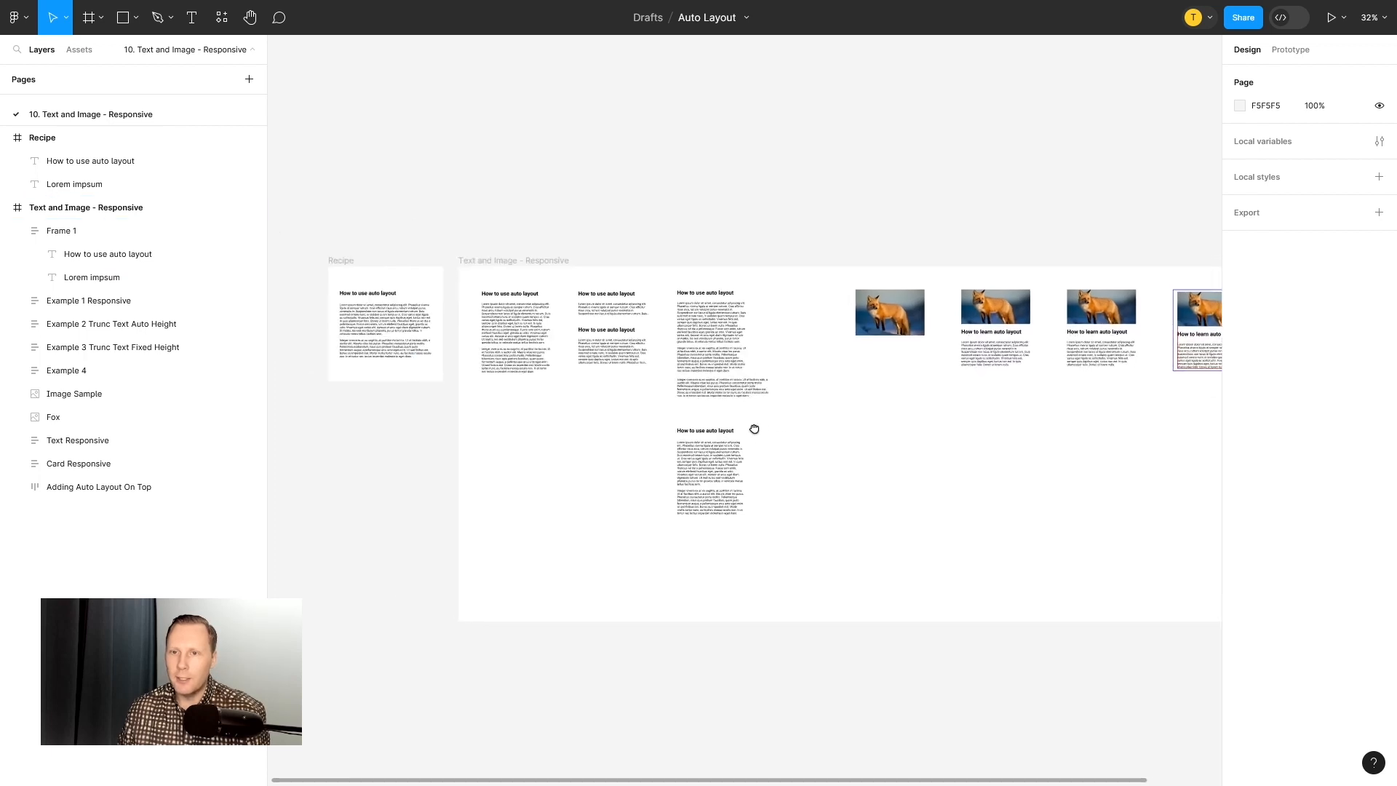
pyautogui.click(389, 323)
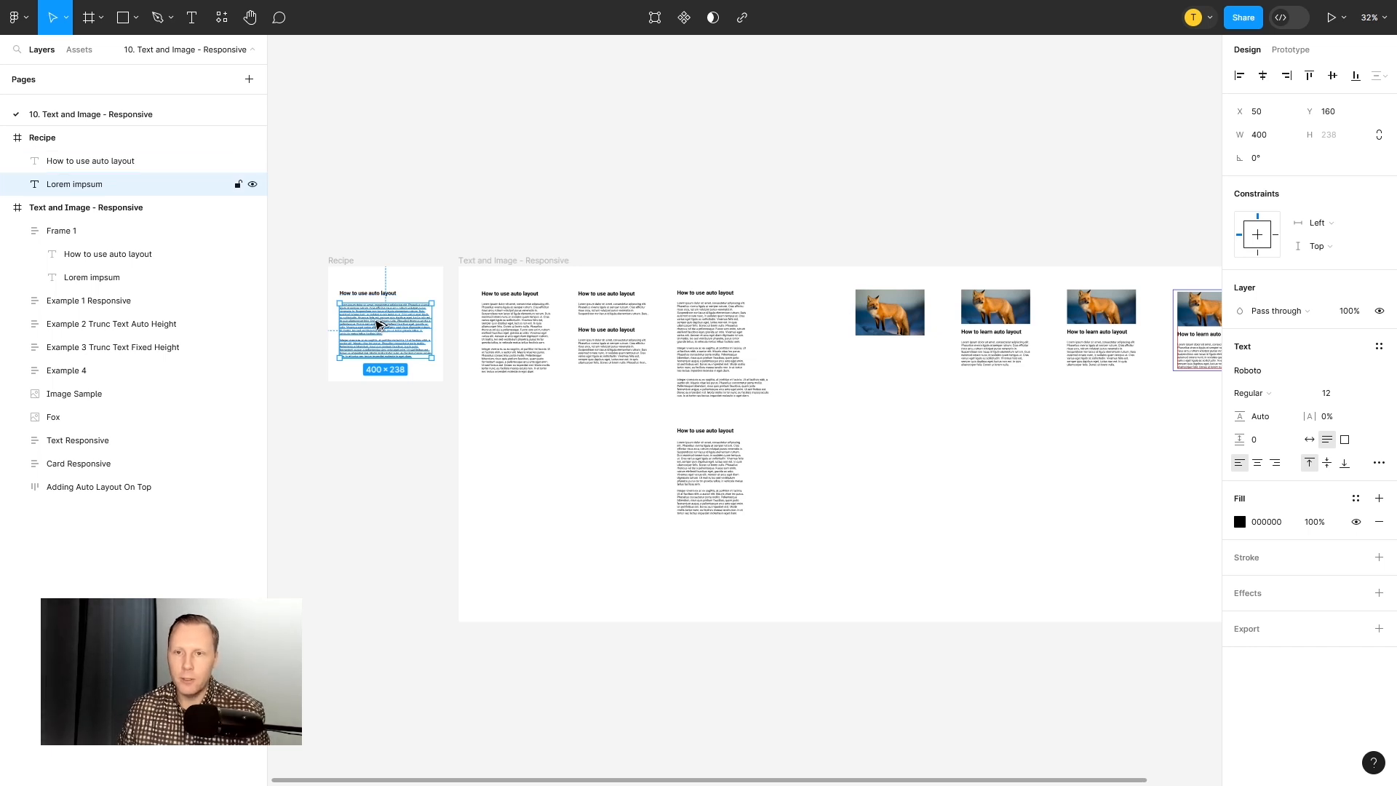
pyautogui.moveTo(377, 324); pyautogui.dragTo(711, 555)
pyautogui.scroll(5, 727, 571)
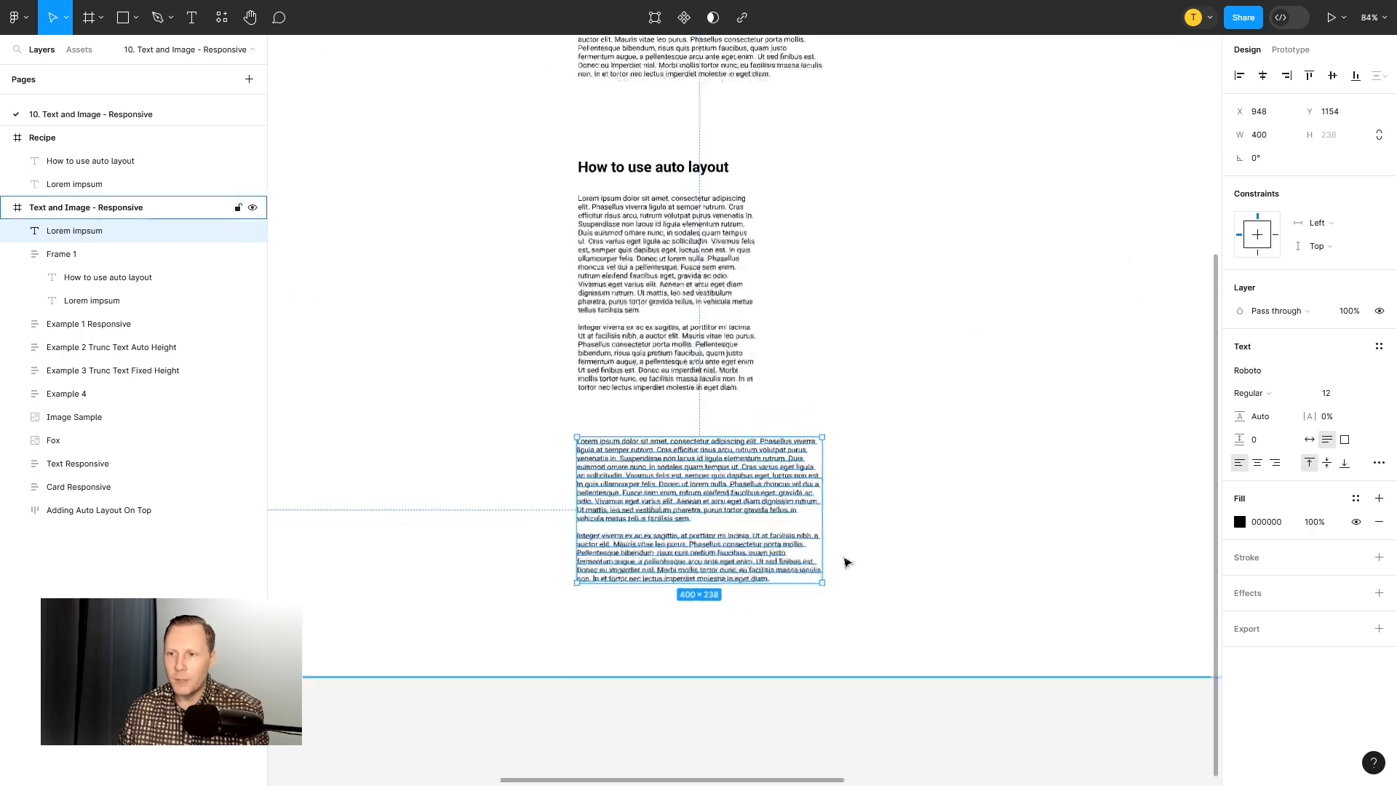
pyautogui.moveTo(884, 386); pyautogui.dragTo(779, 462)
# Step: Try narrowing Frame 1 to about 161 wide, and undo the resize
pyautogui.click(561, 318)
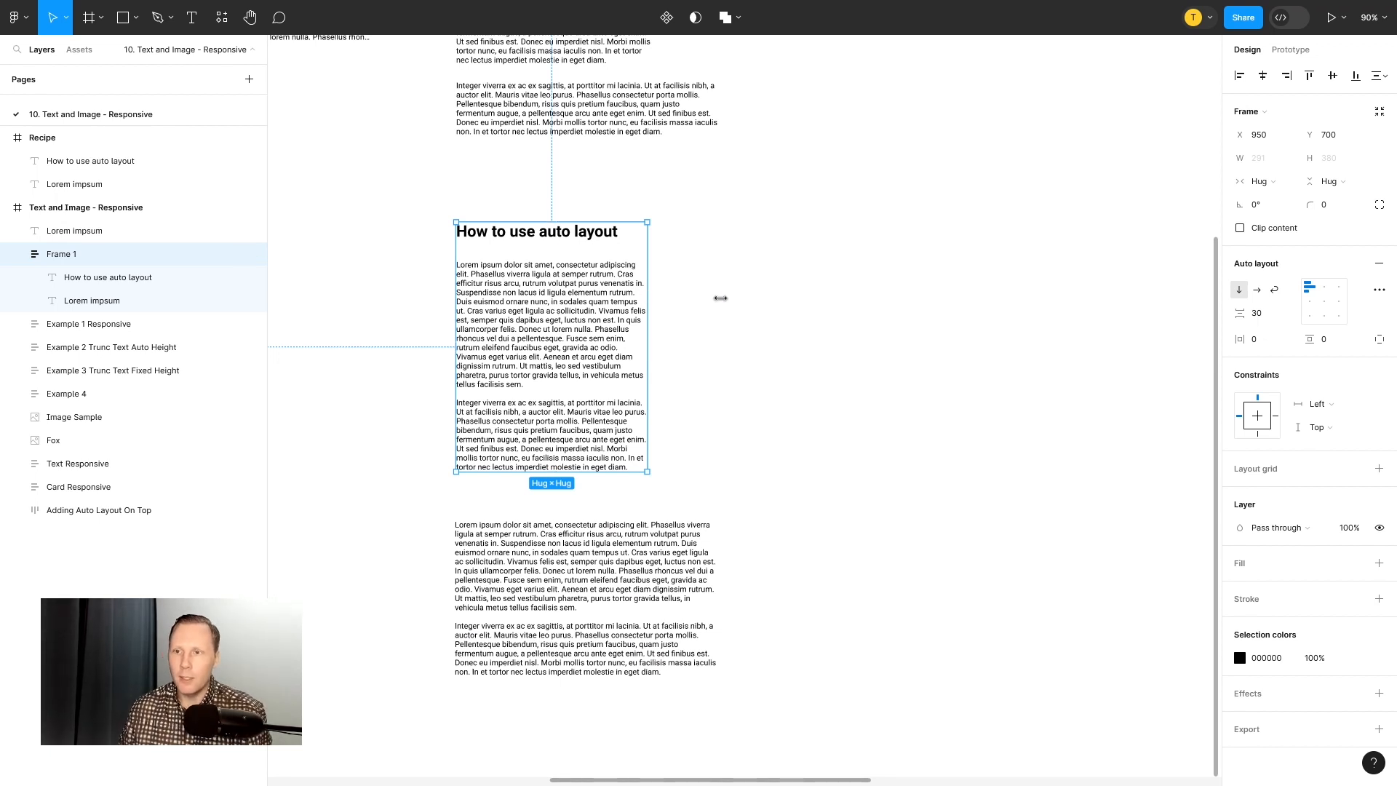
pyautogui.moveTo(647, 301); pyautogui.dragTo(562, 303)
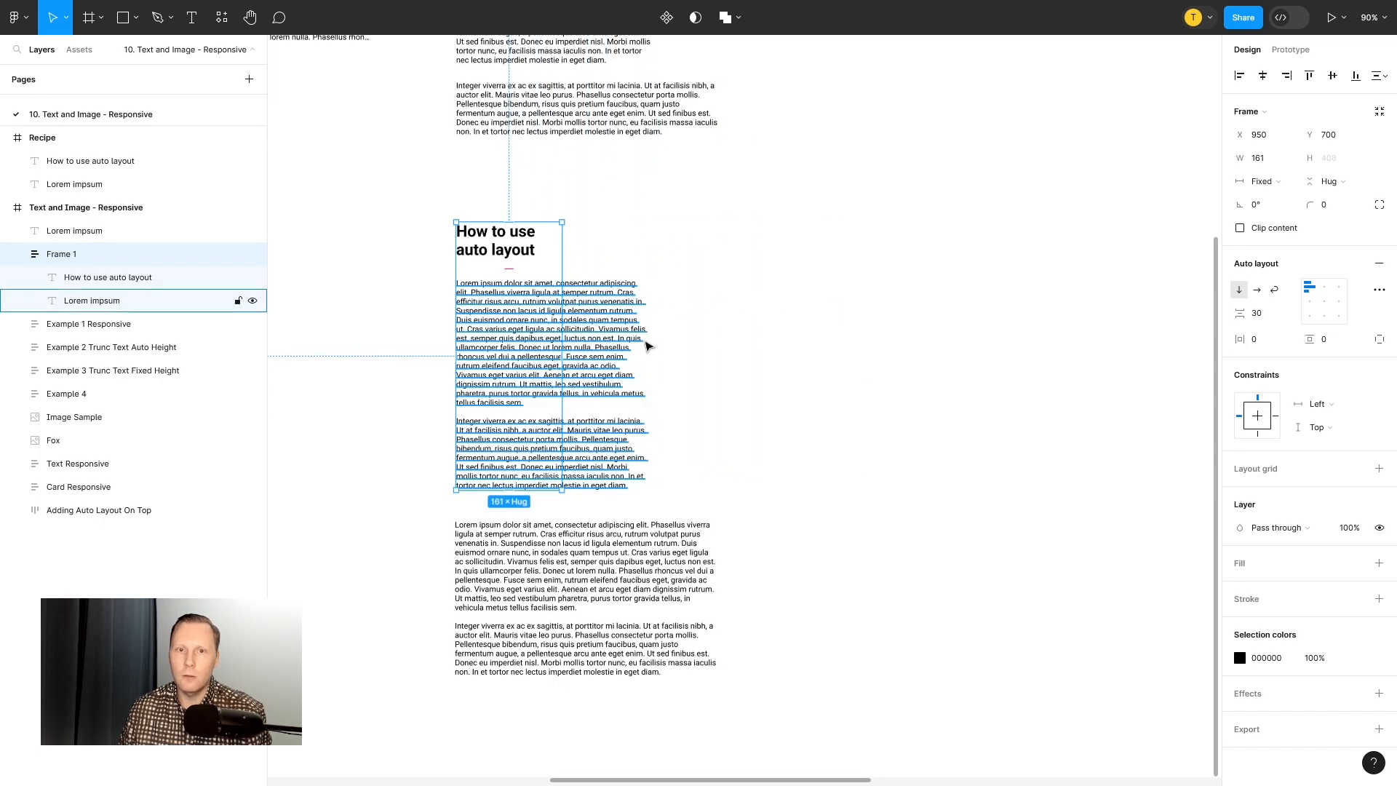
pyautogui.hotkey('ctrl', 'z')
# Step: Set the nested Lorem impsum text under Frame 1's heading to Fill container horizontally
pyautogui.click(89, 281)
pyautogui.keyDown('shift'); pyautogui.click(81, 303); pyautogui.keyUp('shift')
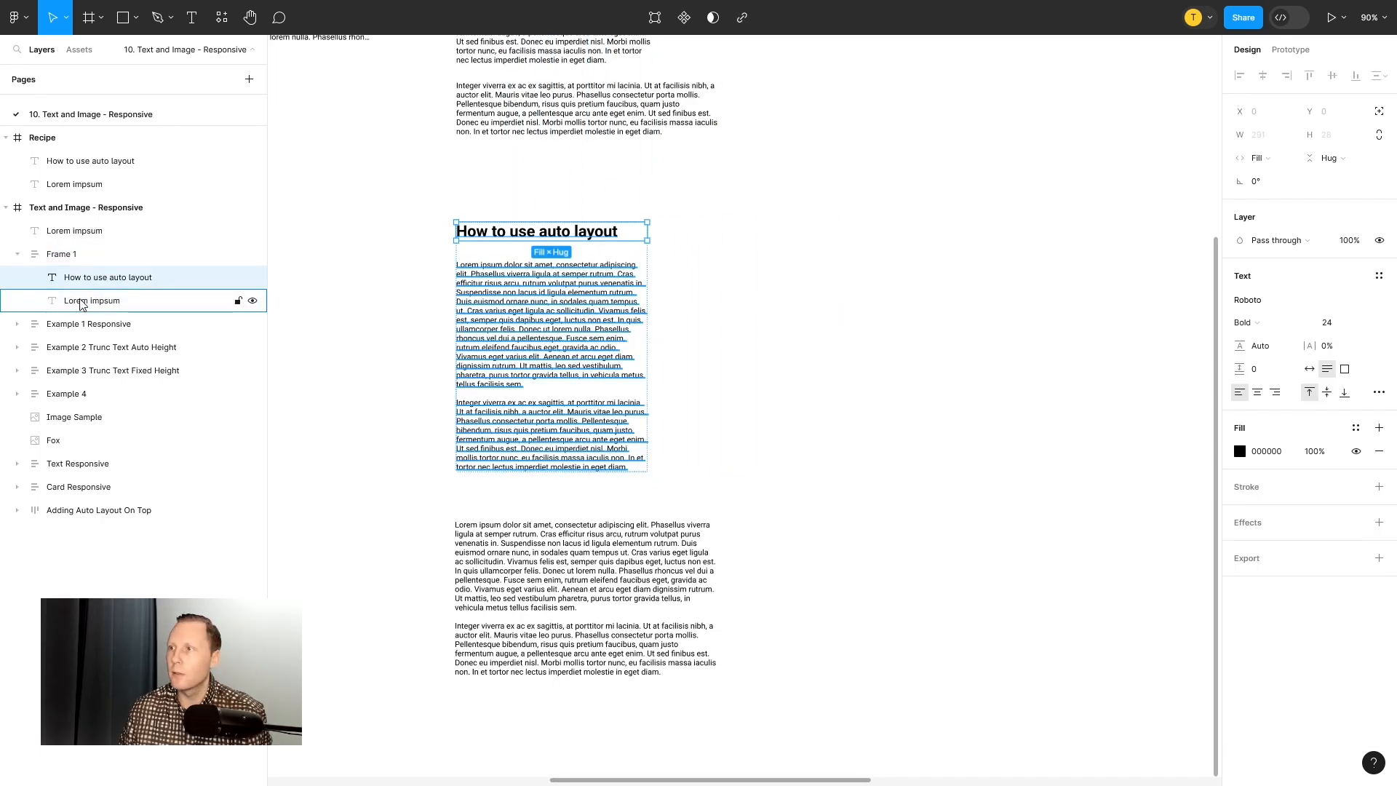
pyautogui.click(81, 304)
pyautogui.click(1262, 158)
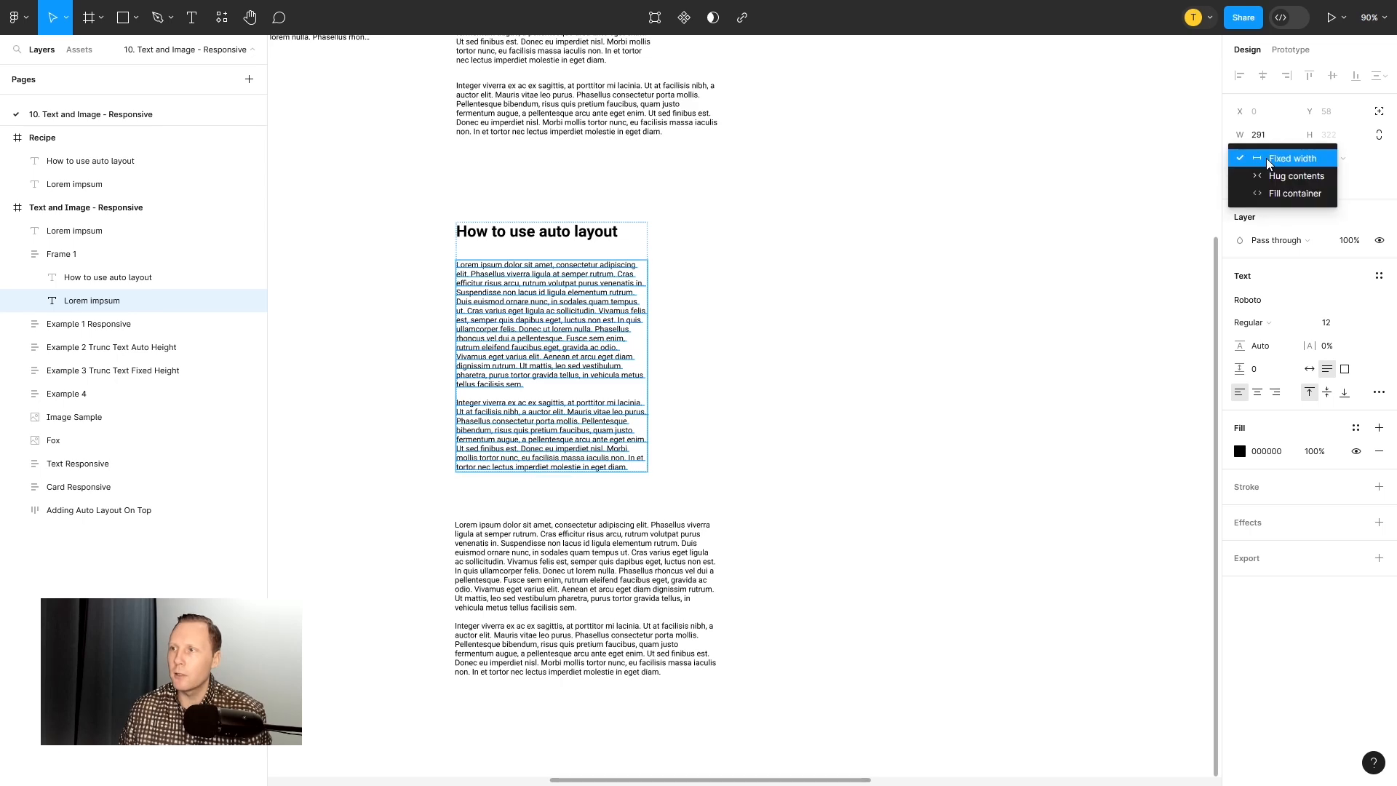
pyautogui.click(1268, 192)
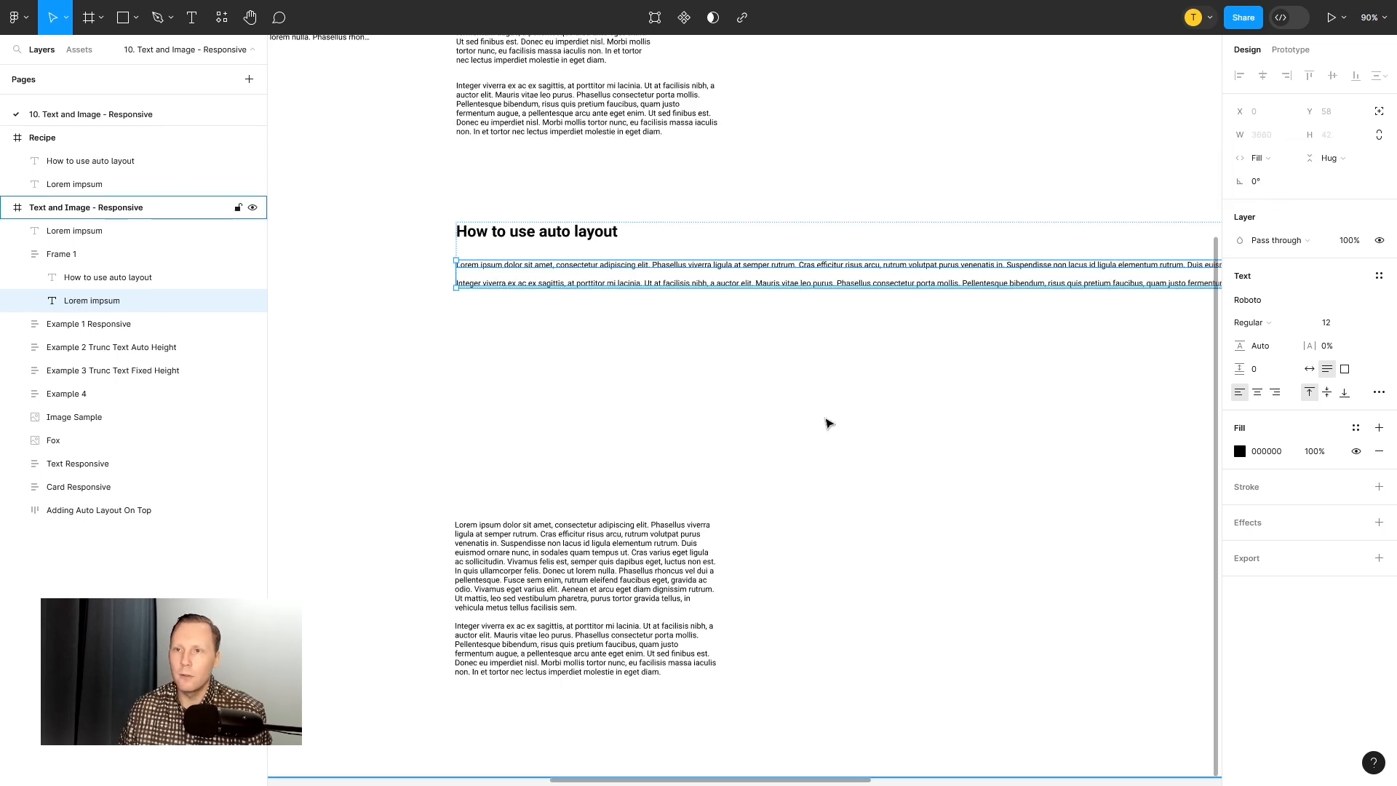
# Step: Try narrowing the nested Lorem impsum text itself to about 2080 wide, and undo the resize
pyautogui.scroll(-5, 827, 421)
pyautogui.moveTo(967, 402); pyautogui.dragTo(757, 436)
pyautogui.scroll(-5, 801, 431)
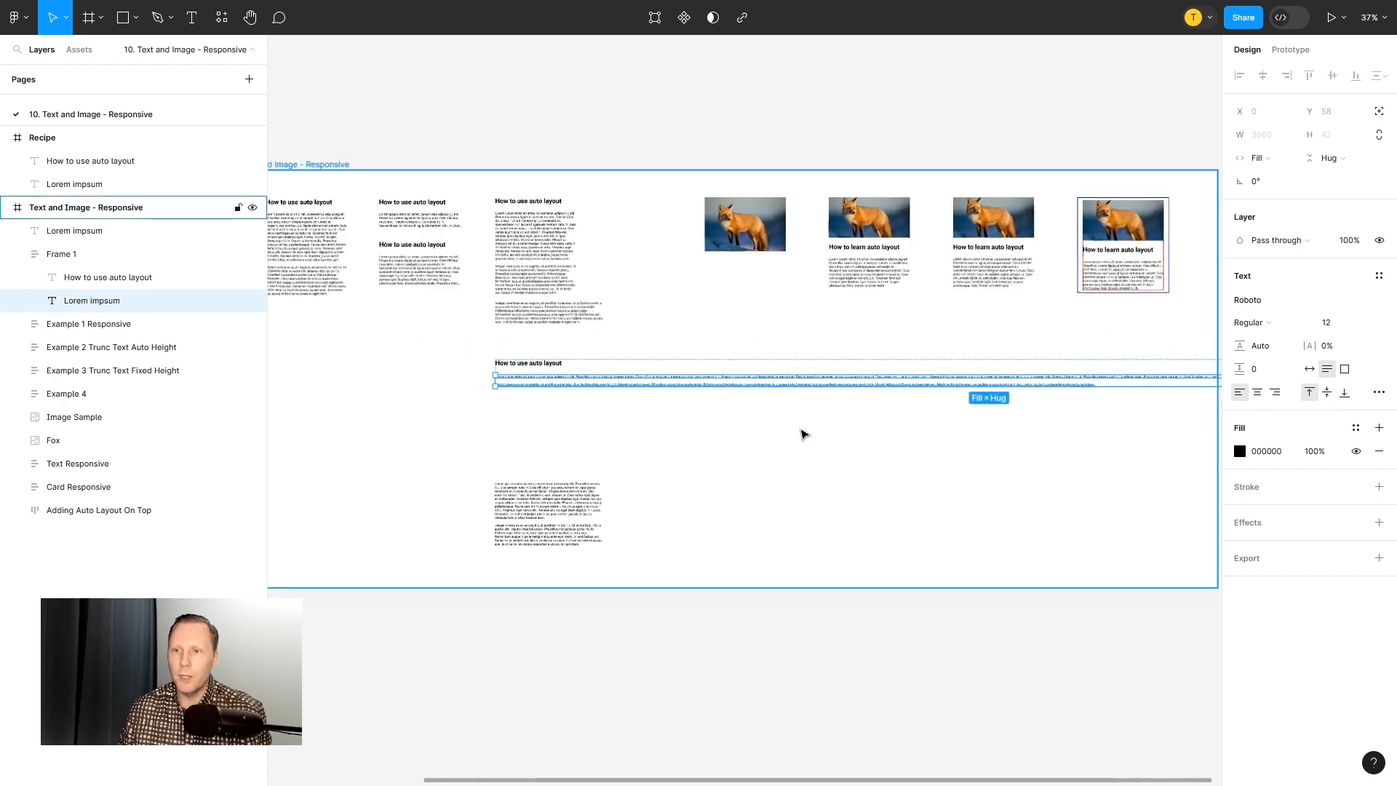
pyautogui.moveTo(824, 466); pyautogui.dragTo(639, 492)
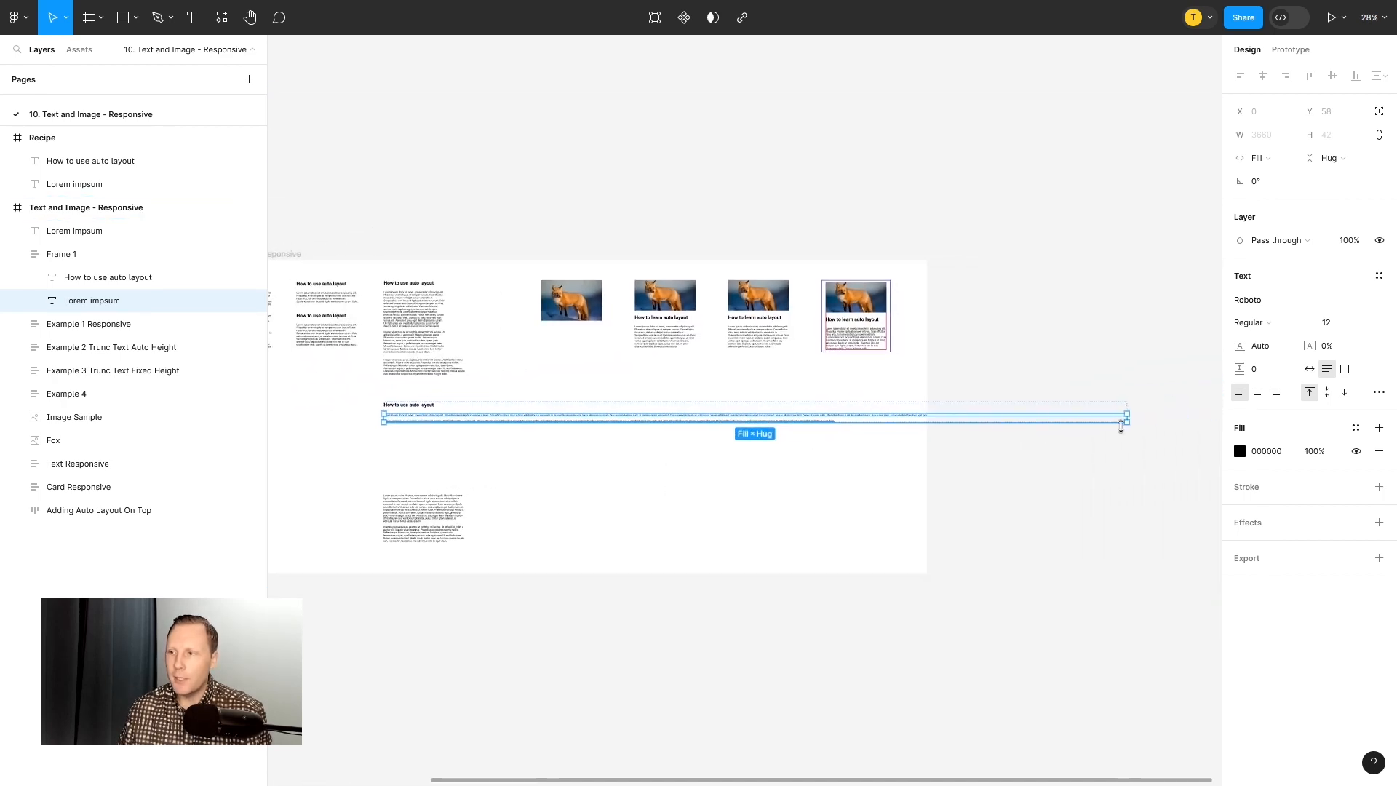
pyautogui.moveTo(1130, 418); pyautogui.dragTo(806, 431)
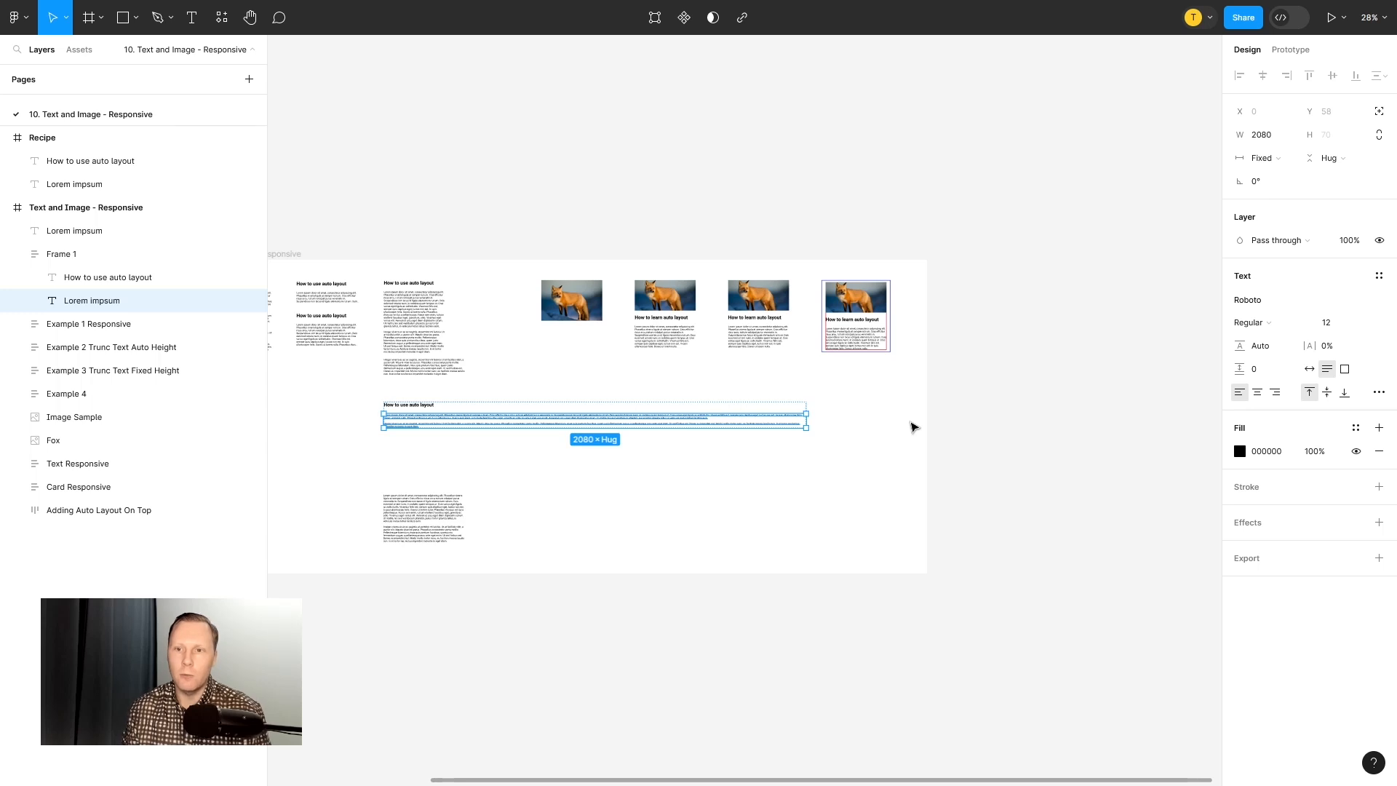
pyautogui.click(801, 486)
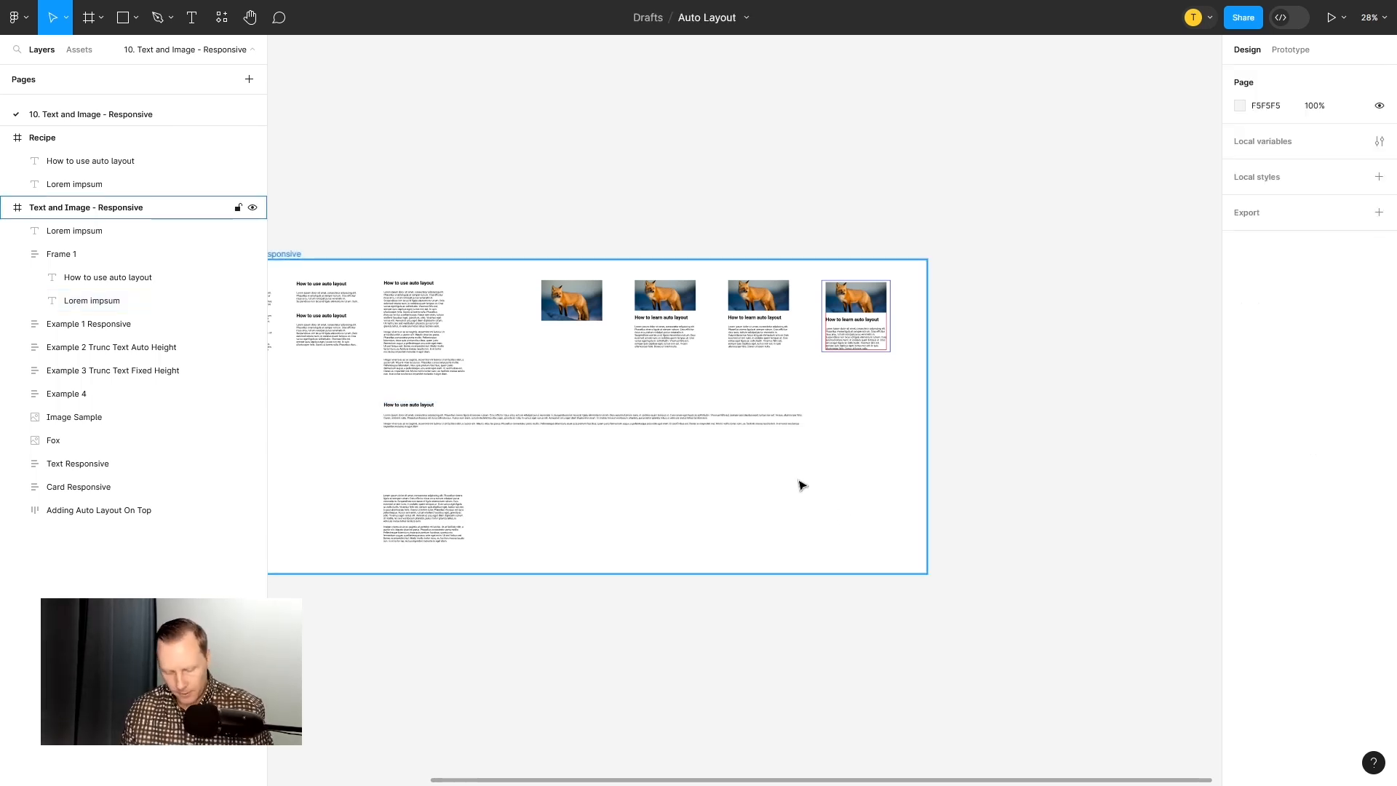
pyautogui.hotkey('ctrl', 'z')
pyautogui.hotkey('ctrl', 'z')
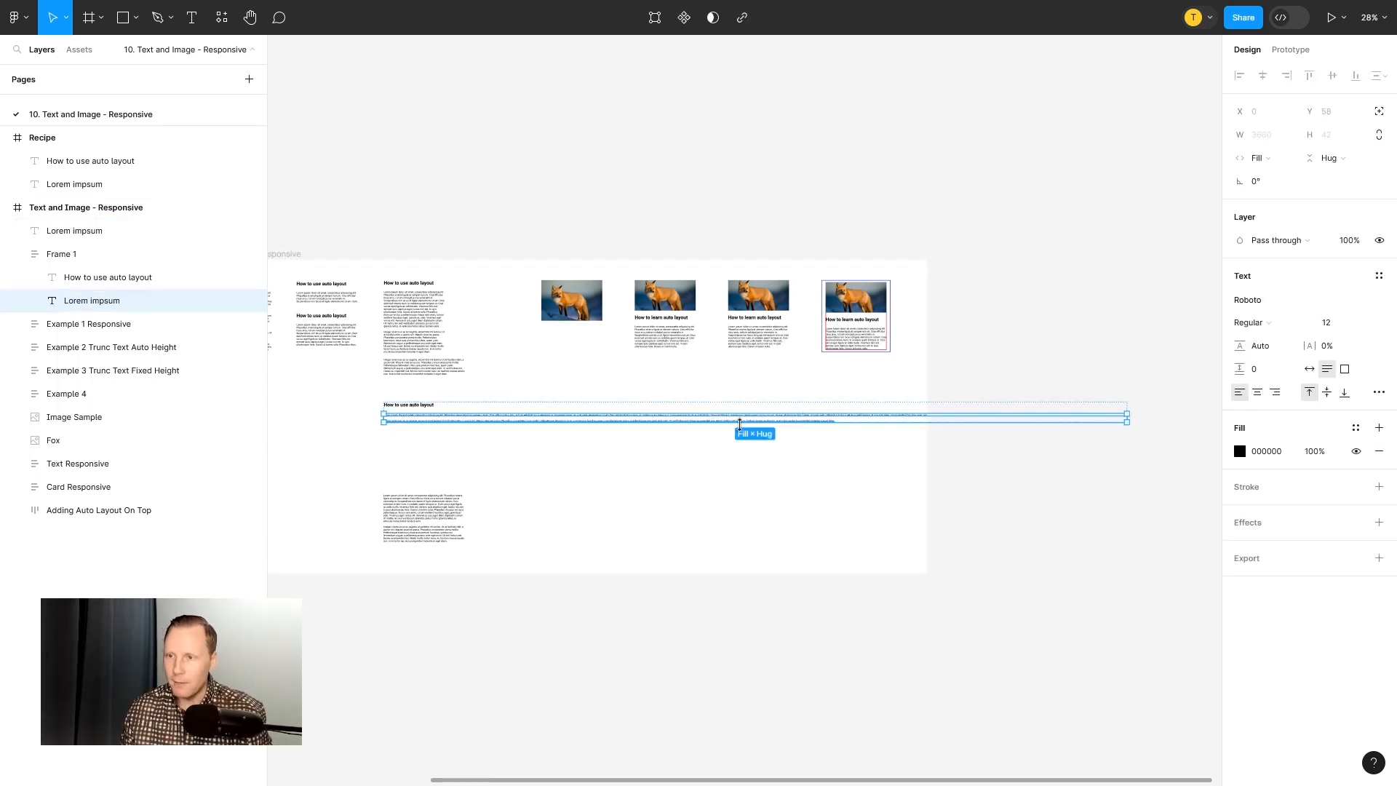
# Step: Narrow Frame 1 to about 401 wide and check the resizing settings of its heading, text and frame
pyautogui.click(78, 258)
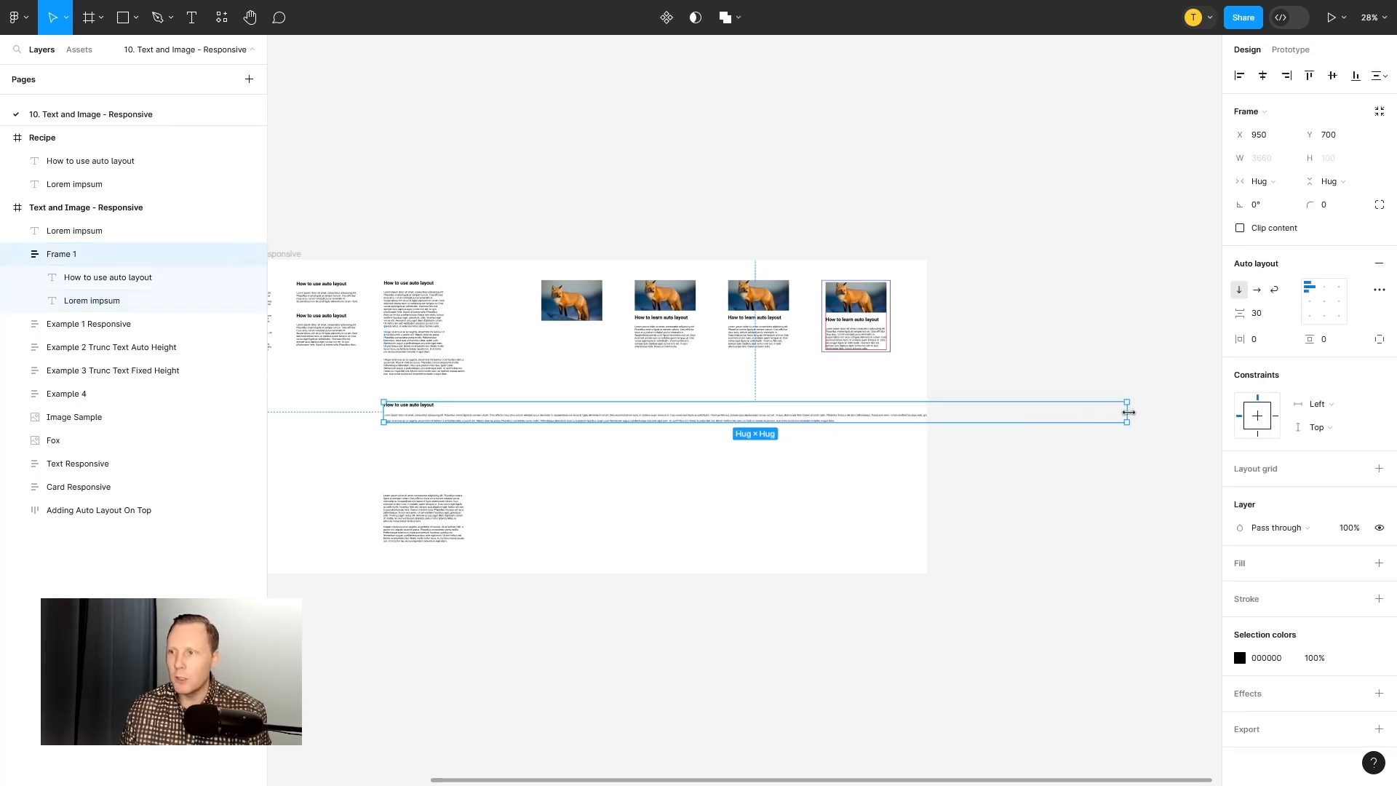
pyautogui.moveTo(1128, 413); pyautogui.dragTo(466, 428)
pyautogui.click(98, 304)
pyautogui.click(100, 284)
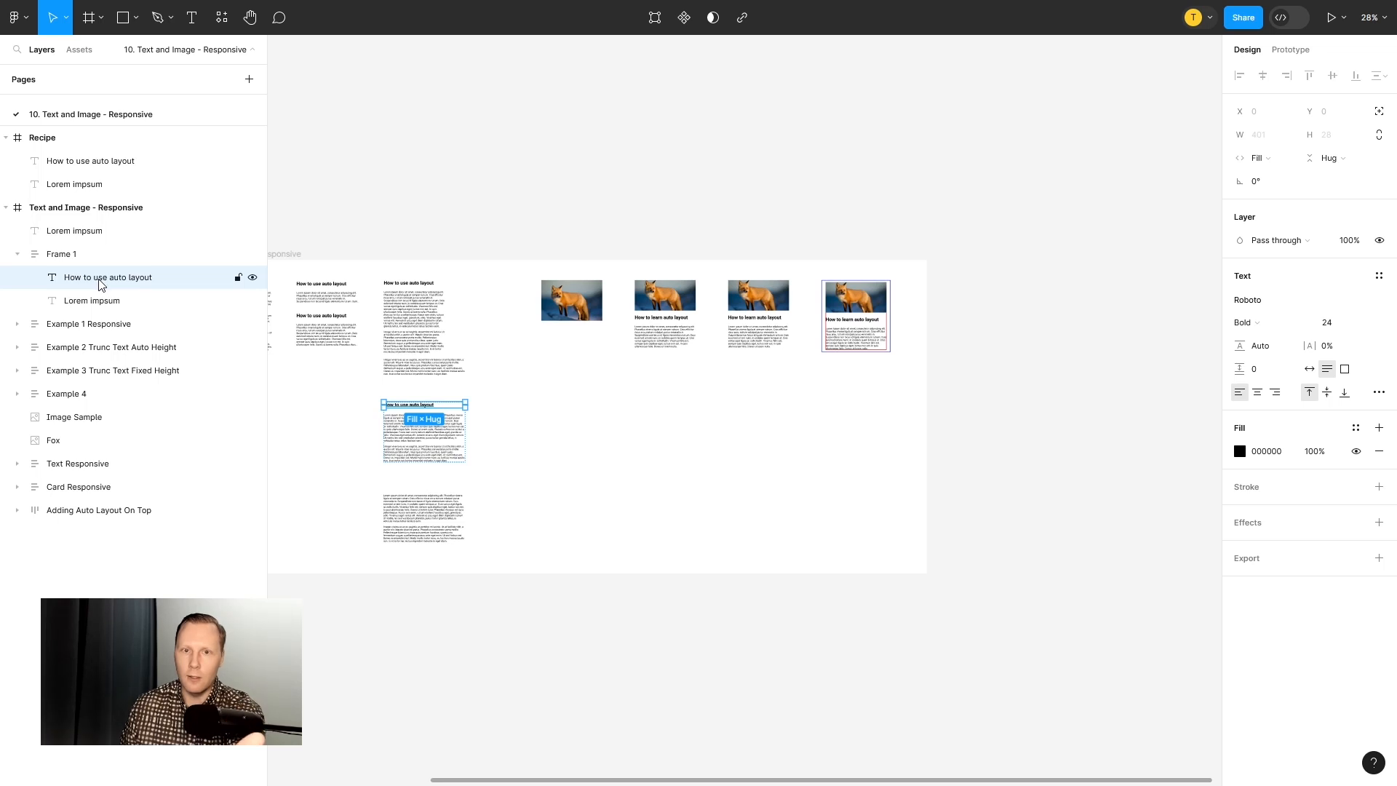
pyautogui.click(97, 301)
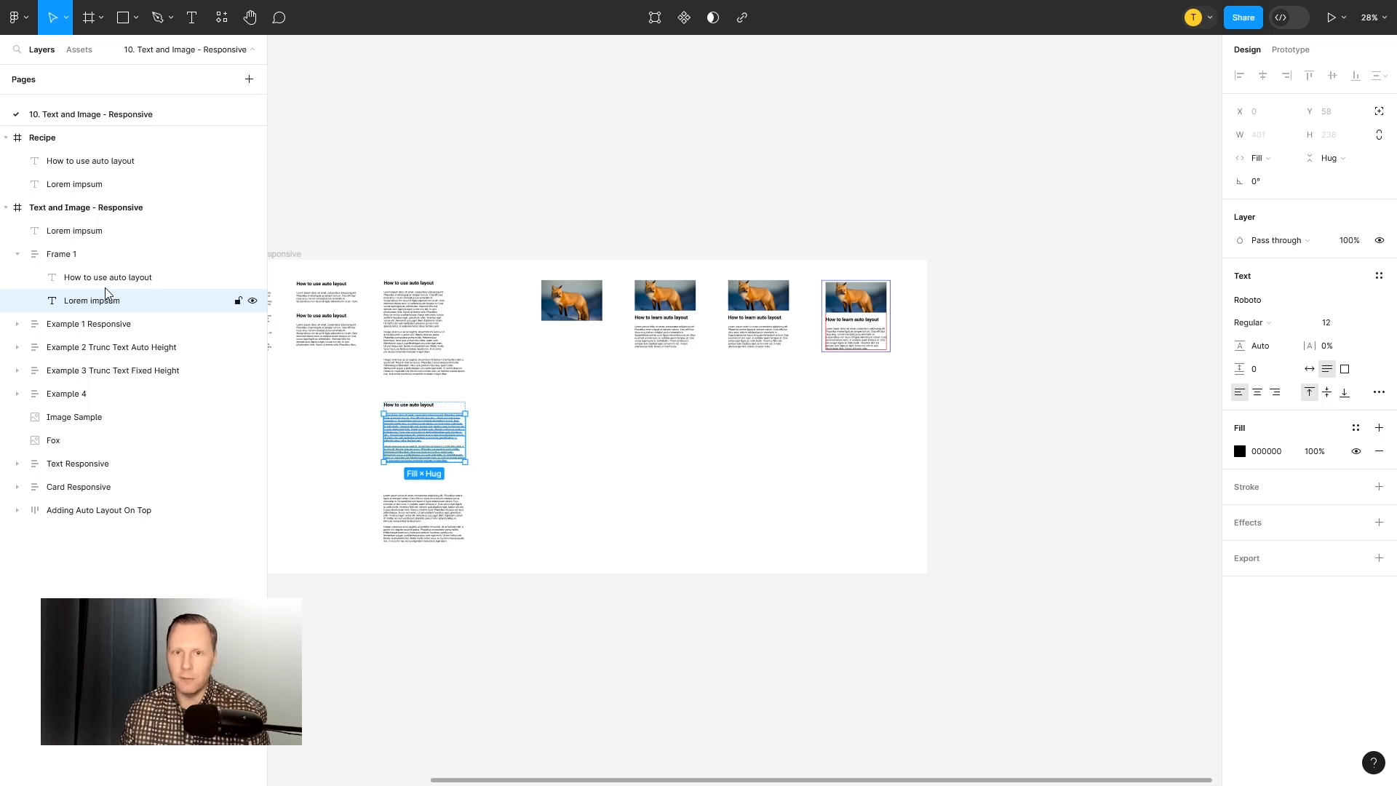
pyautogui.click(64, 262)
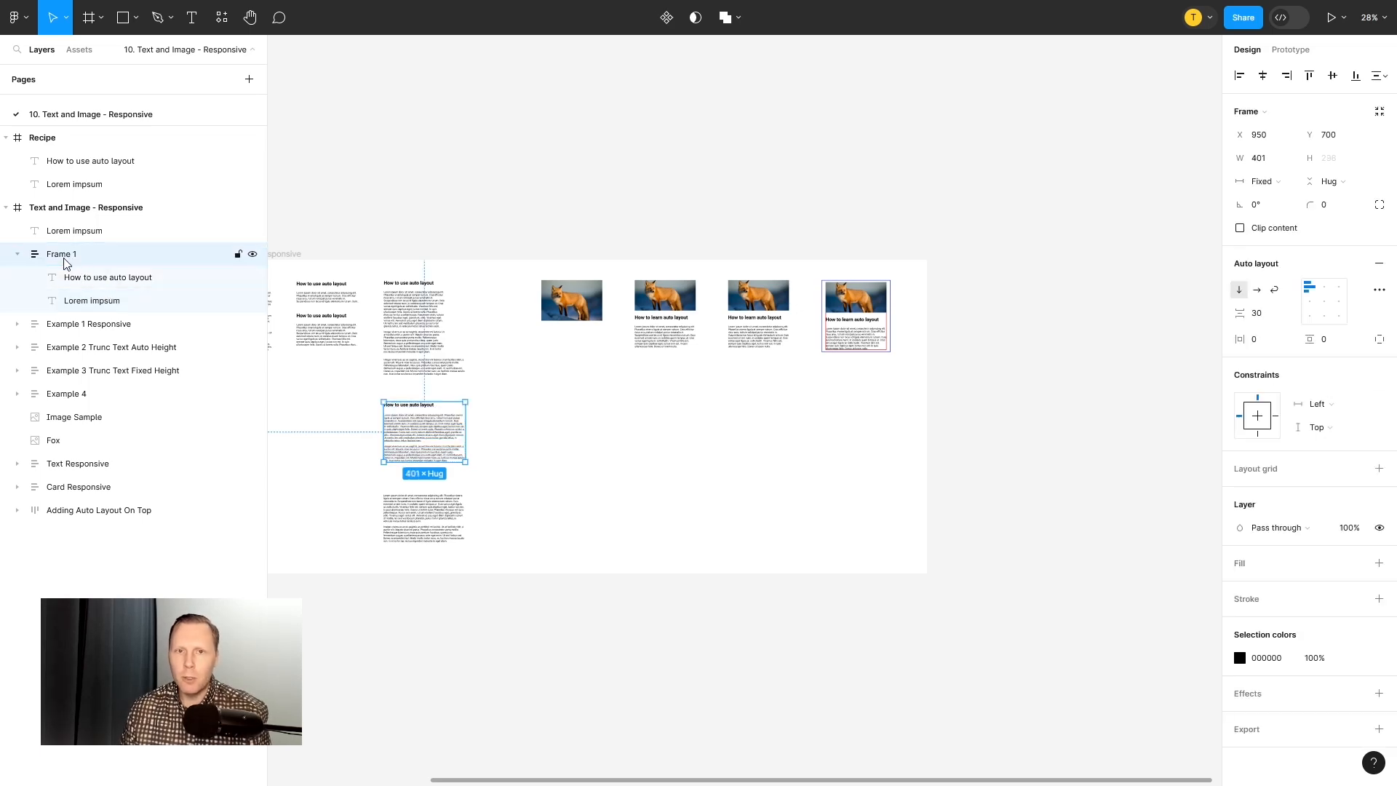
# Step: Test Frame 1's responsiveness by narrowing it to about 261 wide and restoring its width
pyautogui.keyDown('ctrl'); pyautogui.scroll(5, 358, 461); pyautogui.keyUp('ctrl')
pyautogui.keyDown('ctrl'); pyautogui.scroll(2, 499, 482); pyautogui.keyUp('ctrl')
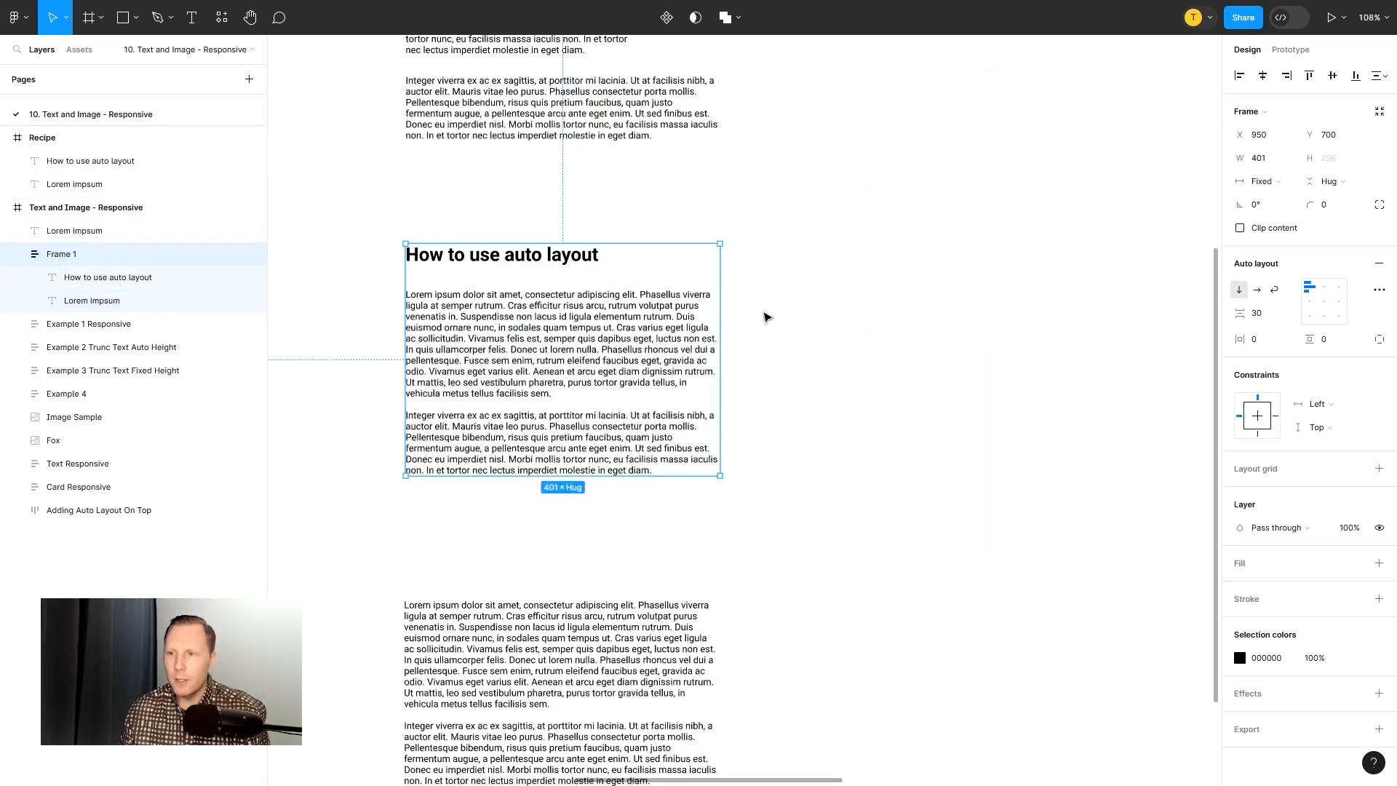
pyautogui.moveTo(721, 309)
pyautogui.mouseDown()
pyautogui.moveTo(867, 311)
pyautogui.moveTo(574, 313)
pyautogui.moveTo(721, 312)
pyautogui.mouseUp()
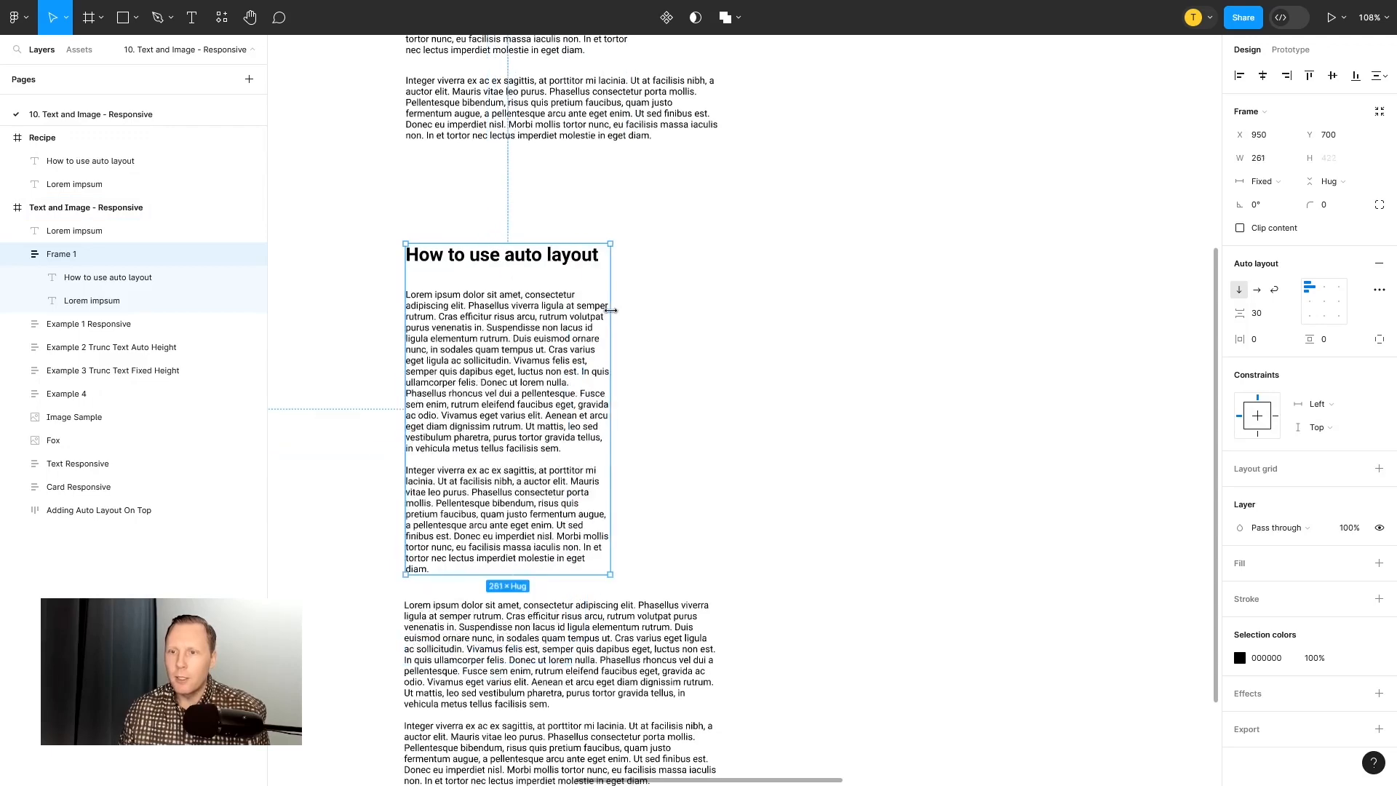
pyautogui.click(867, 367)
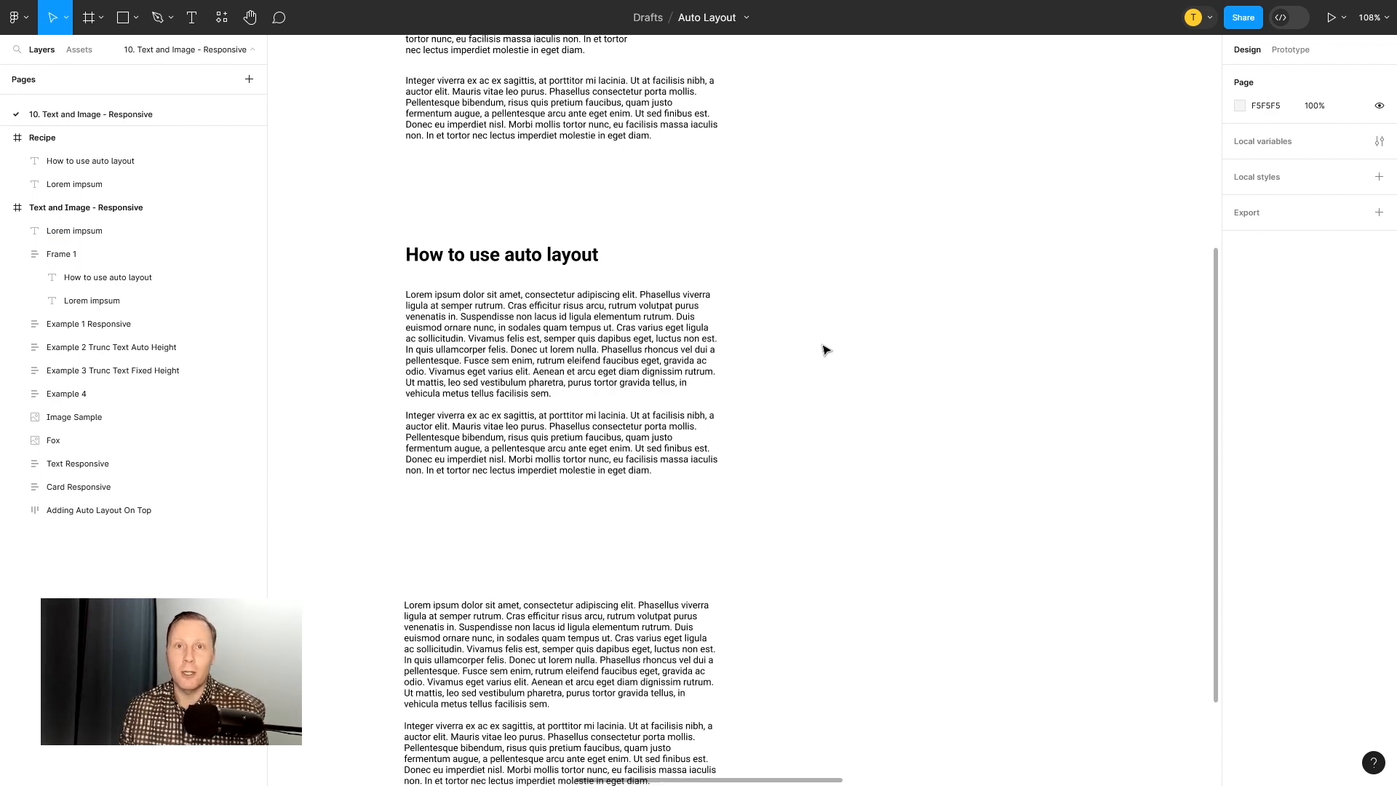
# Step: Narrow Frame 1 to about 278 wide
pyautogui.keyDown('ctrl'); pyautogui.scroll(-2, 823, 382); pyautogui.keyUp('ctrl')
pyautogui.keyDown('ctrl'); pyautogui.scroll(-3, 800, 381); pyautogui.keyUp('ctrl')
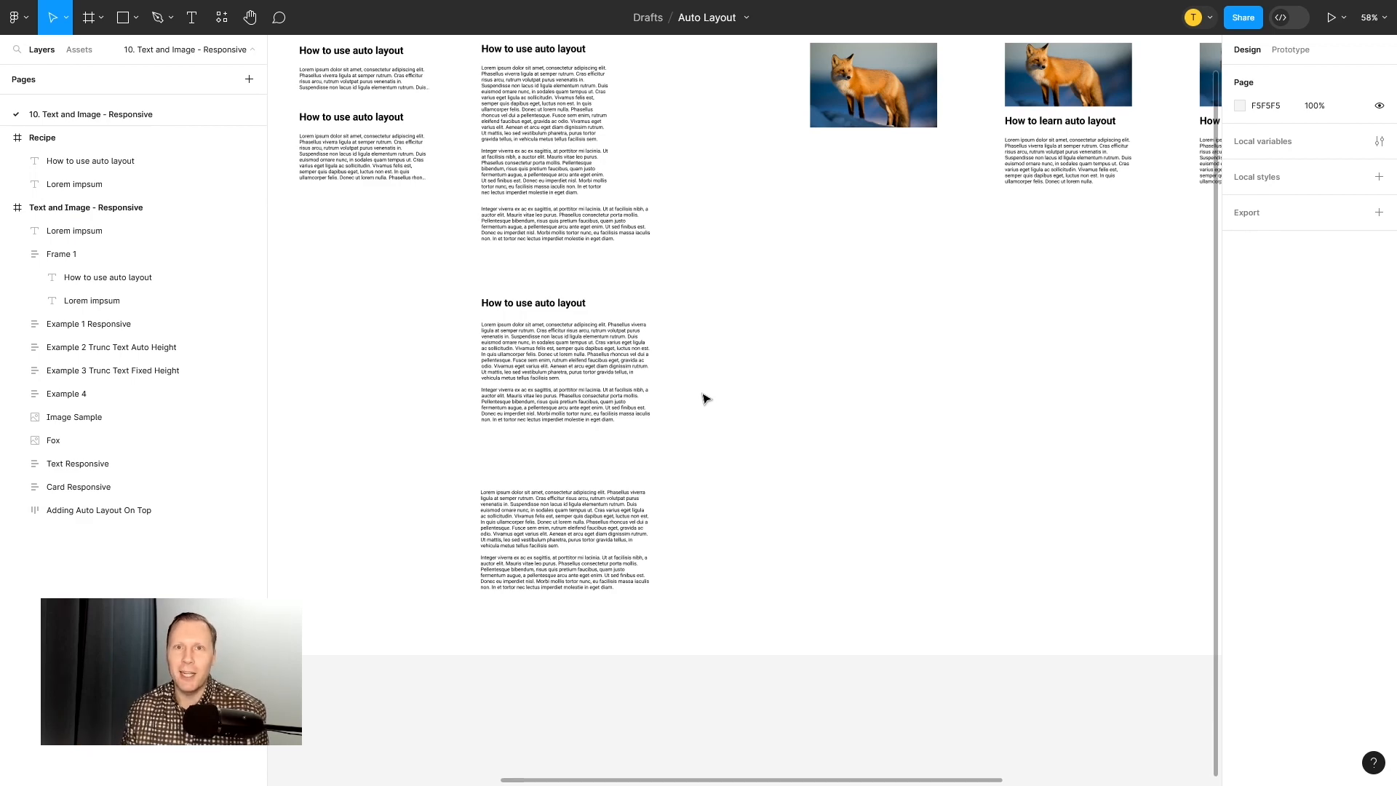
pyautogui.click(651, 348)
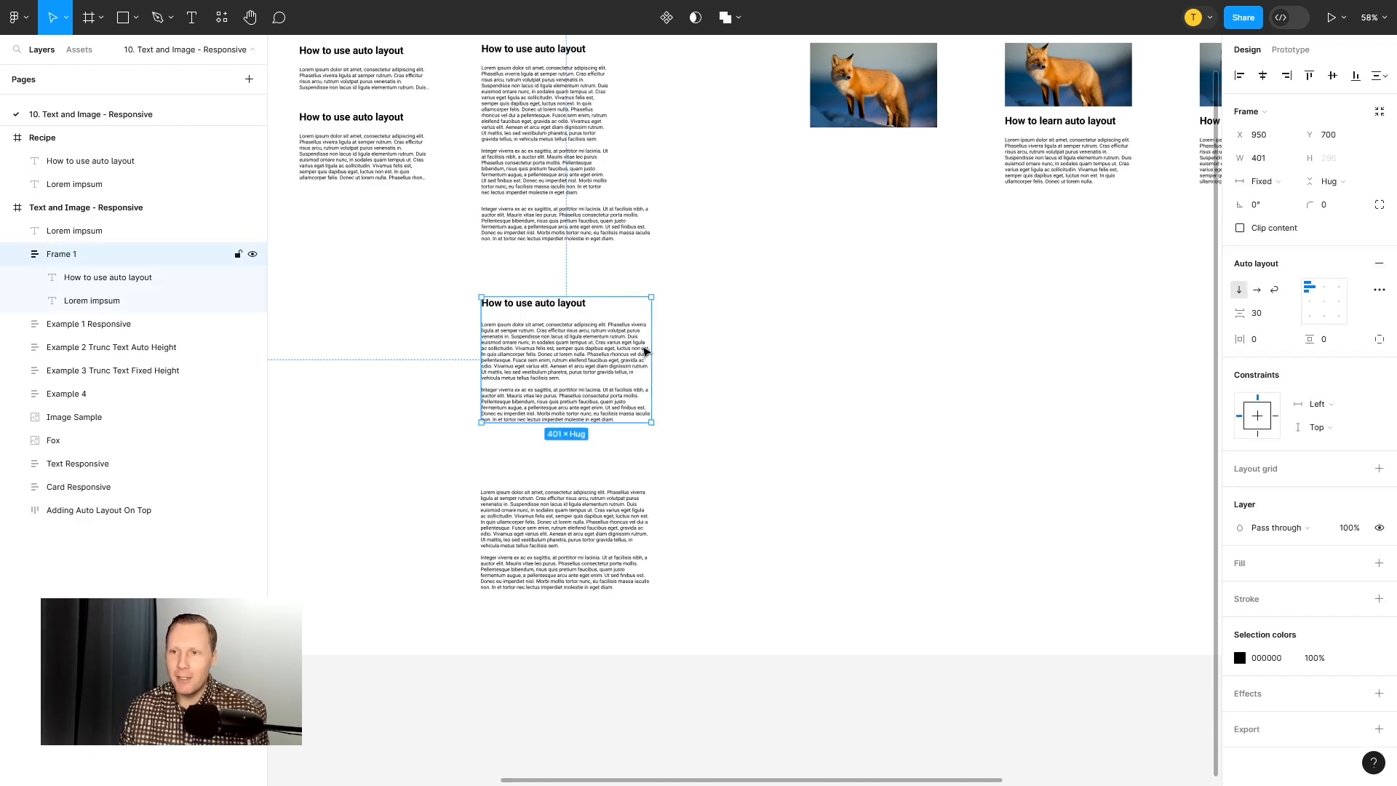
pyautogui.moveTo(653, 347); pyautogui.dragTo(600, 332)
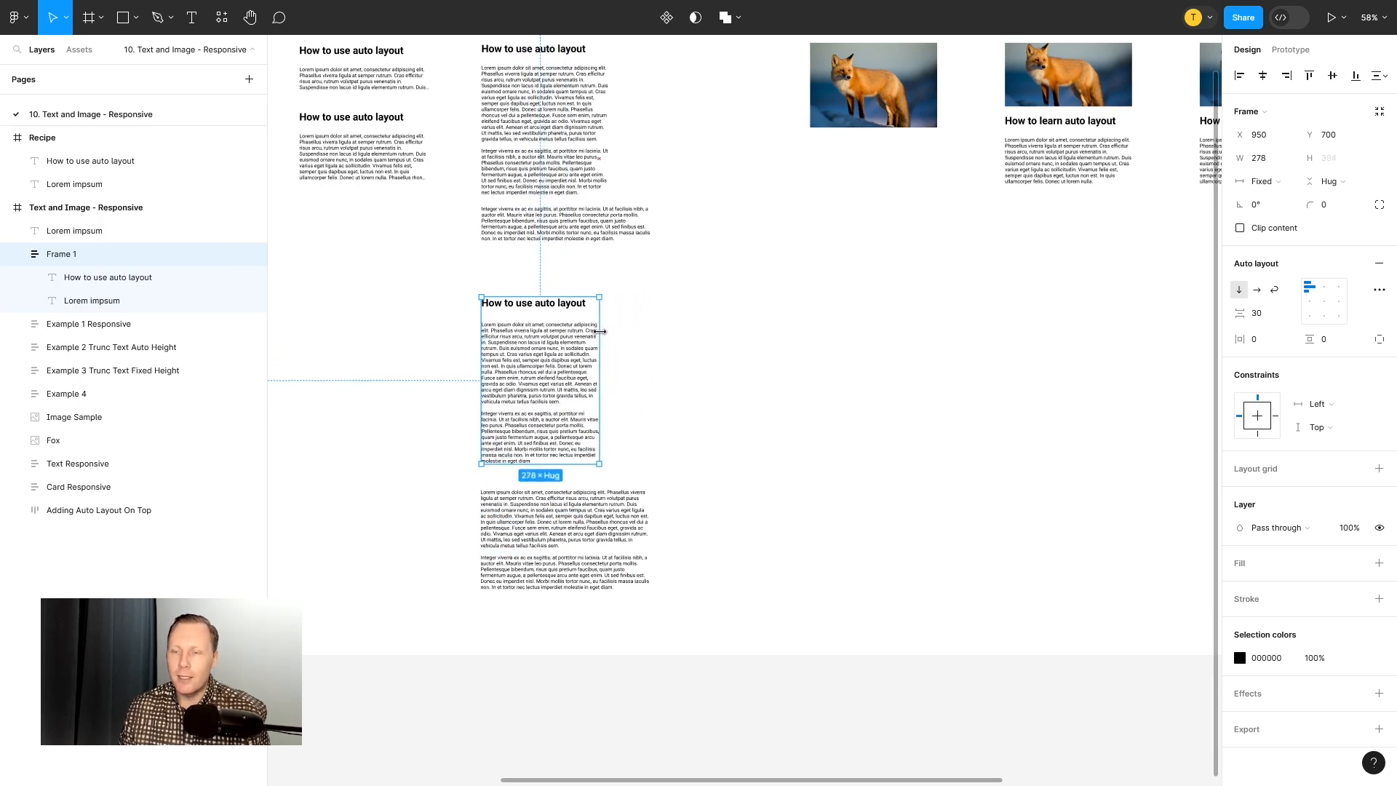
# Step: Move the lower Lorem impsum text slightly closer to Frame 1 and wrap both in a vertical auto layout with 50 spacing
pyautogui.click(629, 503)
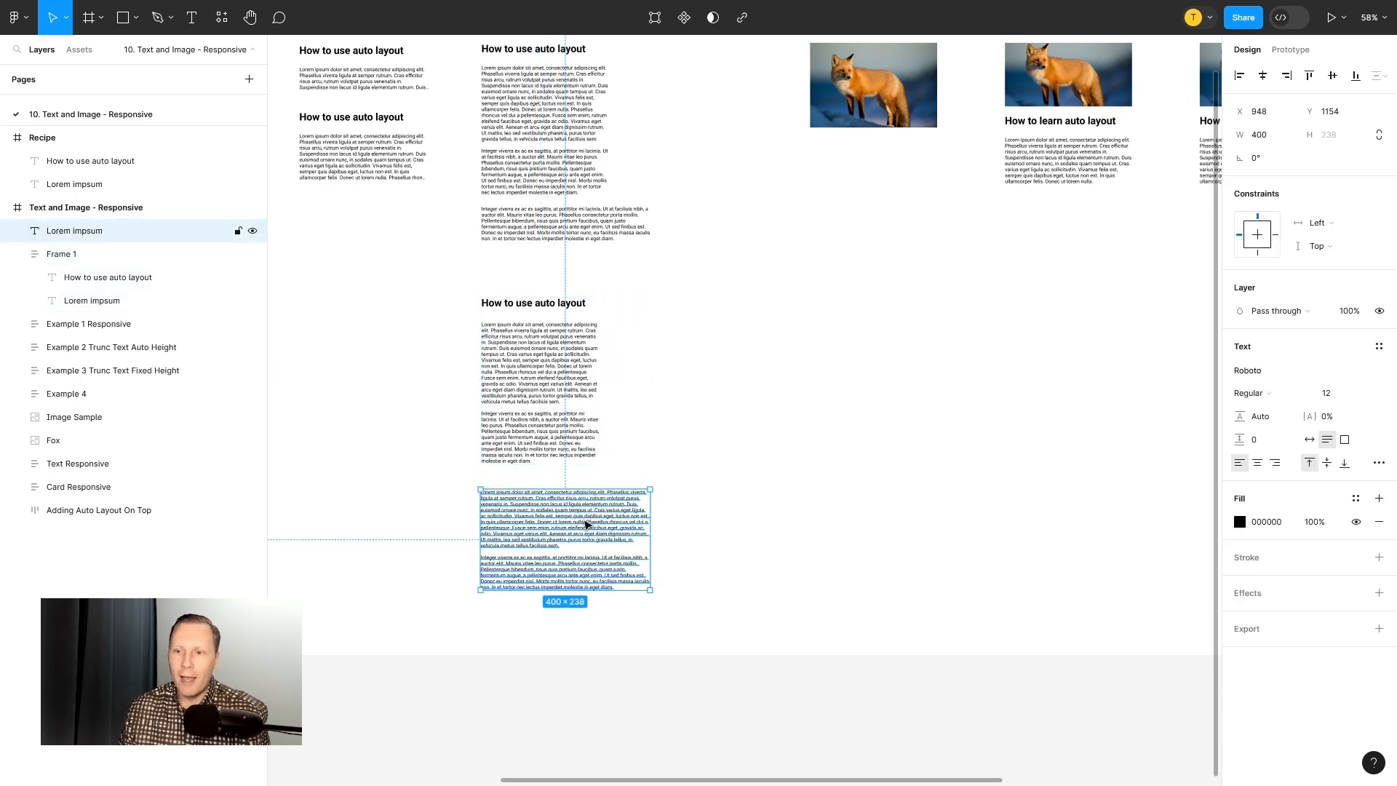
pyautogui.moveTo(563, 518); pyautogui.dragTo(562, 515)
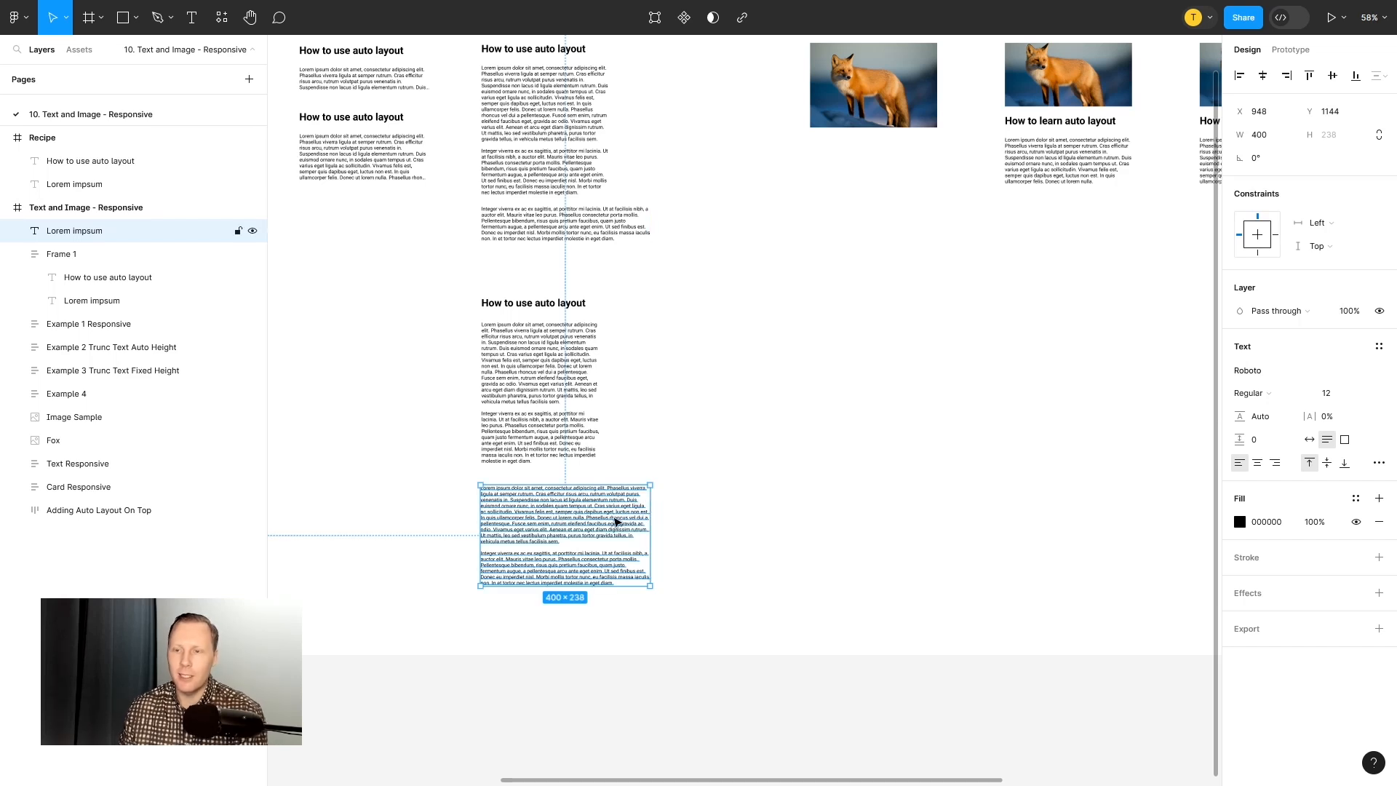
pyautogui.click(735, 489)
pyautogui.click(554, 351)
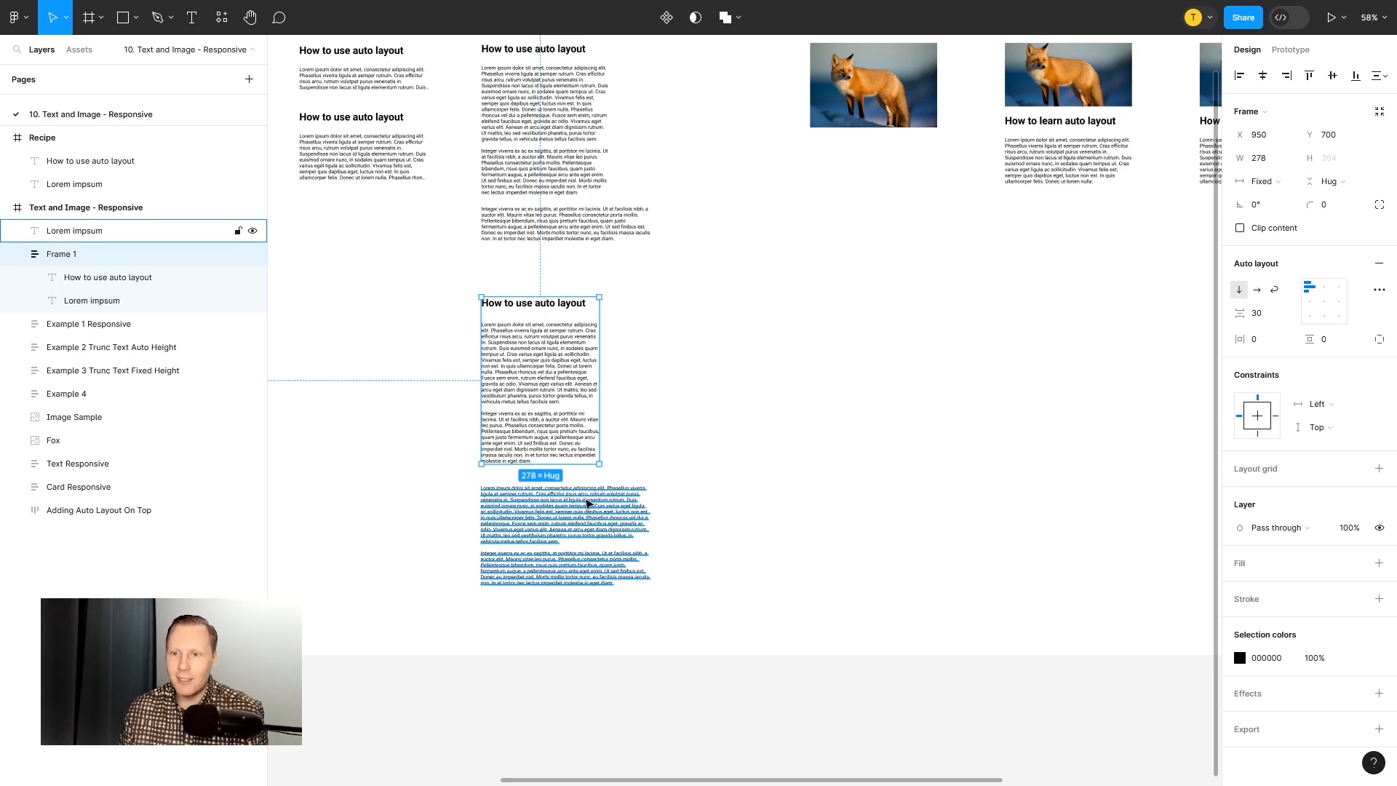
pyautogui.keyDown('shift'); pyautogui.click(593, 505); pyautogui.keyUp('shift')
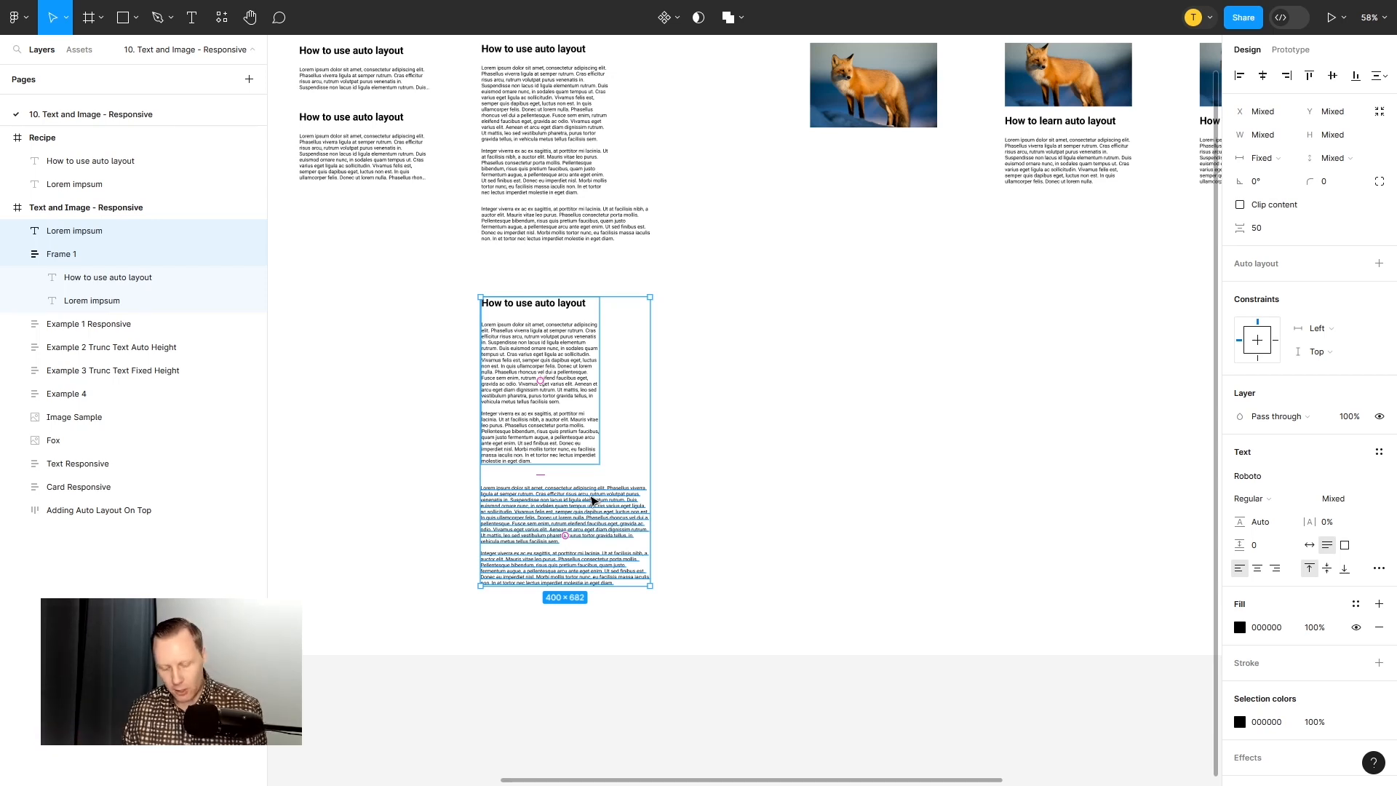
pyautogui.hotkey('shift', 'a')
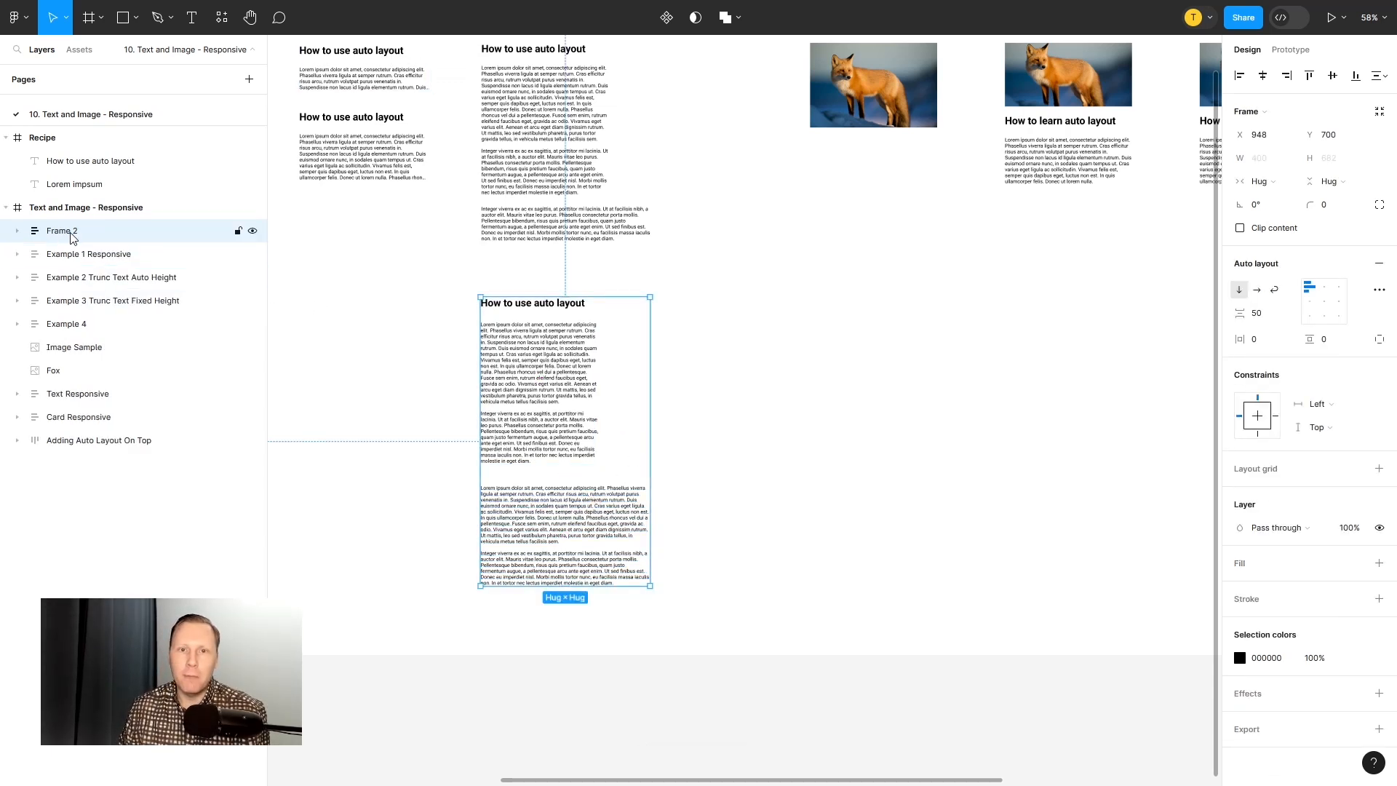
pyautogui.click(17, 231)
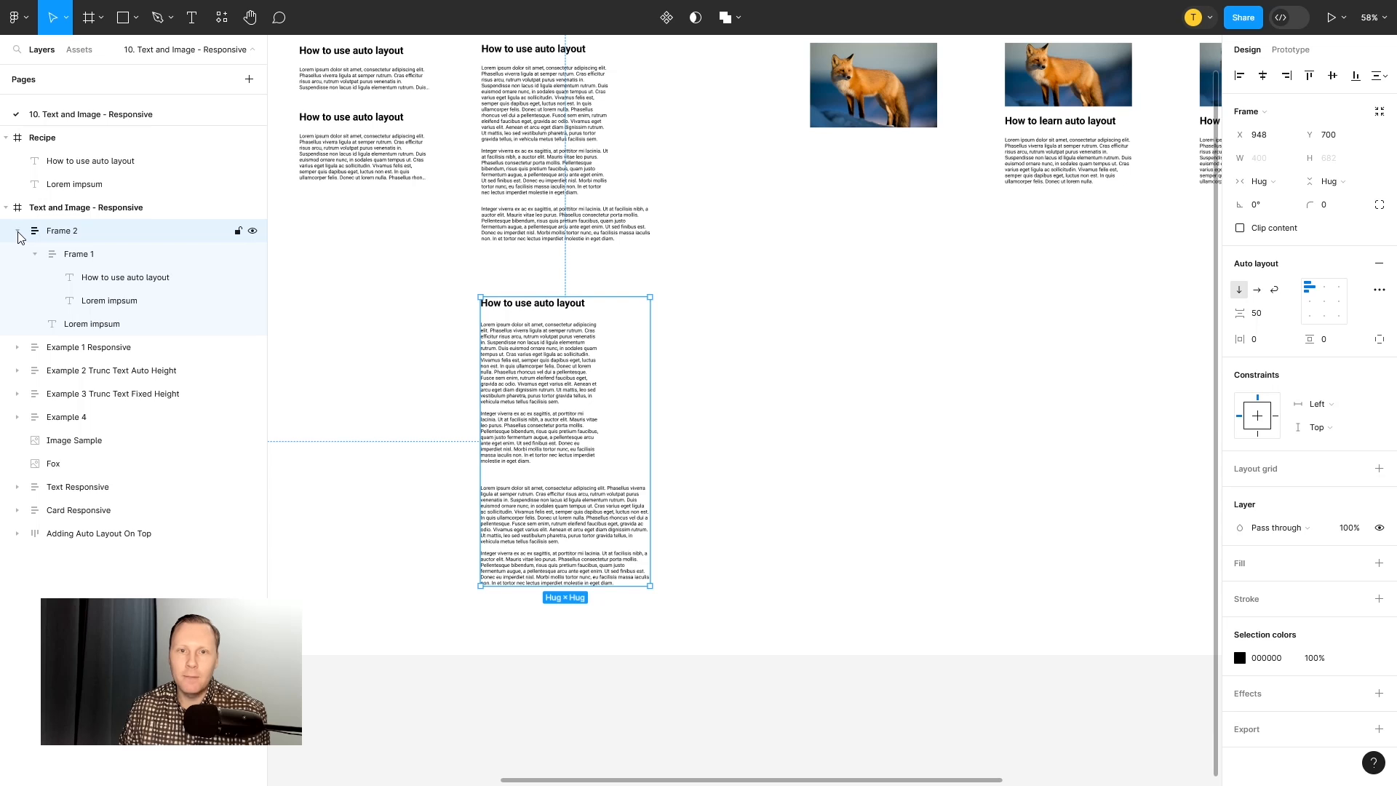
pyautogui.click(36, 254)
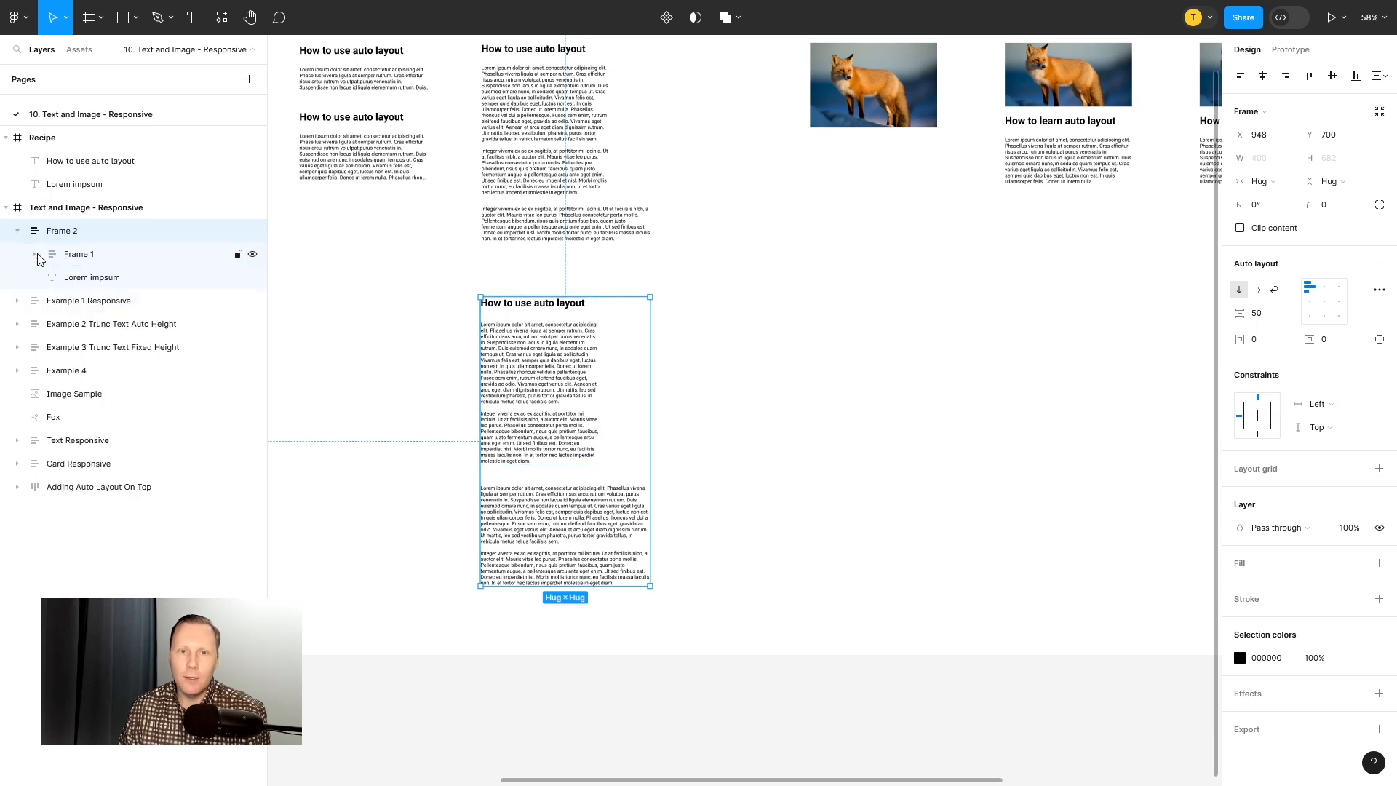
# Step: Try narrowing the nested Frame 1 and the whole Frame 2 by their edges, and undo the resizes
pyautogui.click(88, 258)
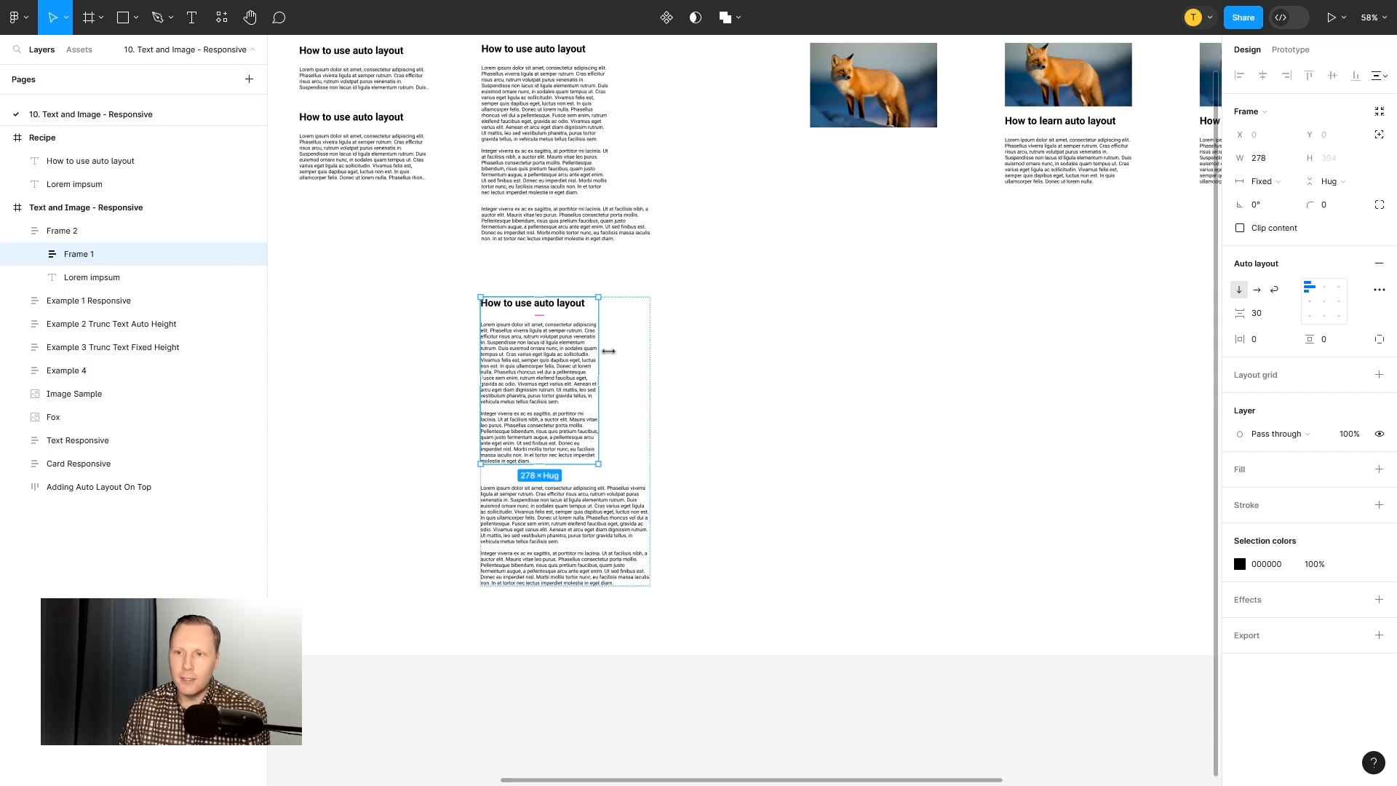
pyautogui.moveTo(609, 352); pyautogui.dragTo(570, 353)
pyautogui.hotkey('ctrl', 'z')
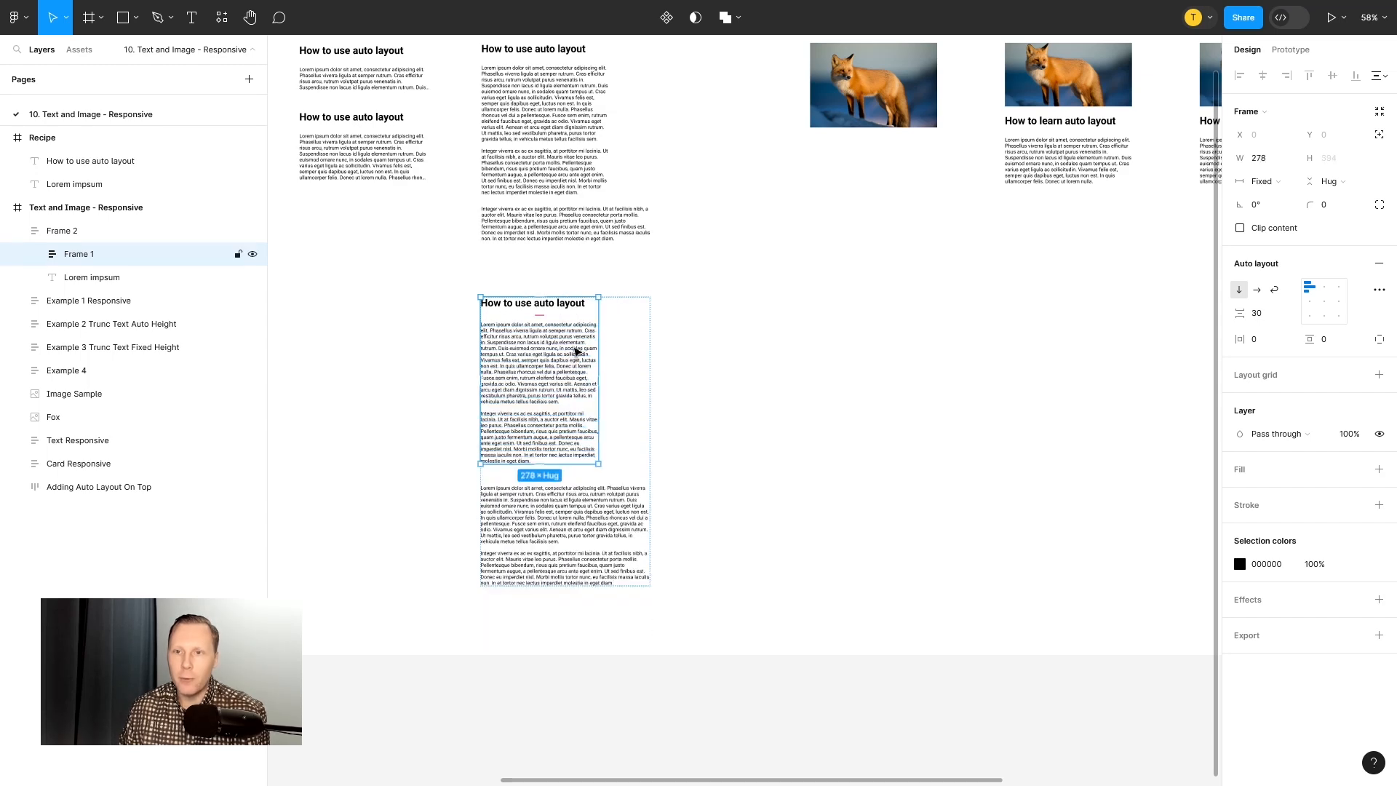
pyautogui.click(92, 285)
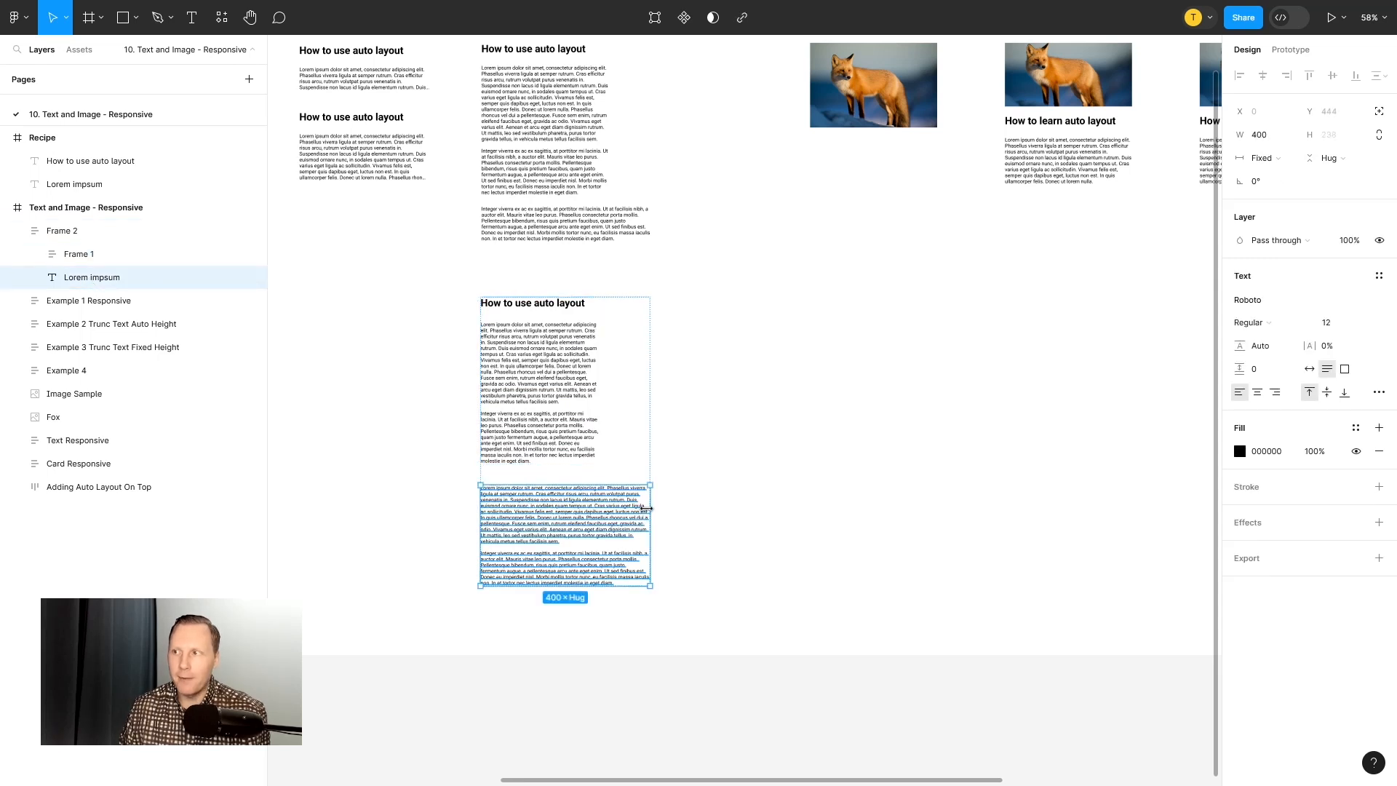
pyautogui.click(650, 412)
pyautogui.moveTo(650, 412); pyautogui.dragTo(611, 406)
pyautogui.hotkey('ctrl', 'z')
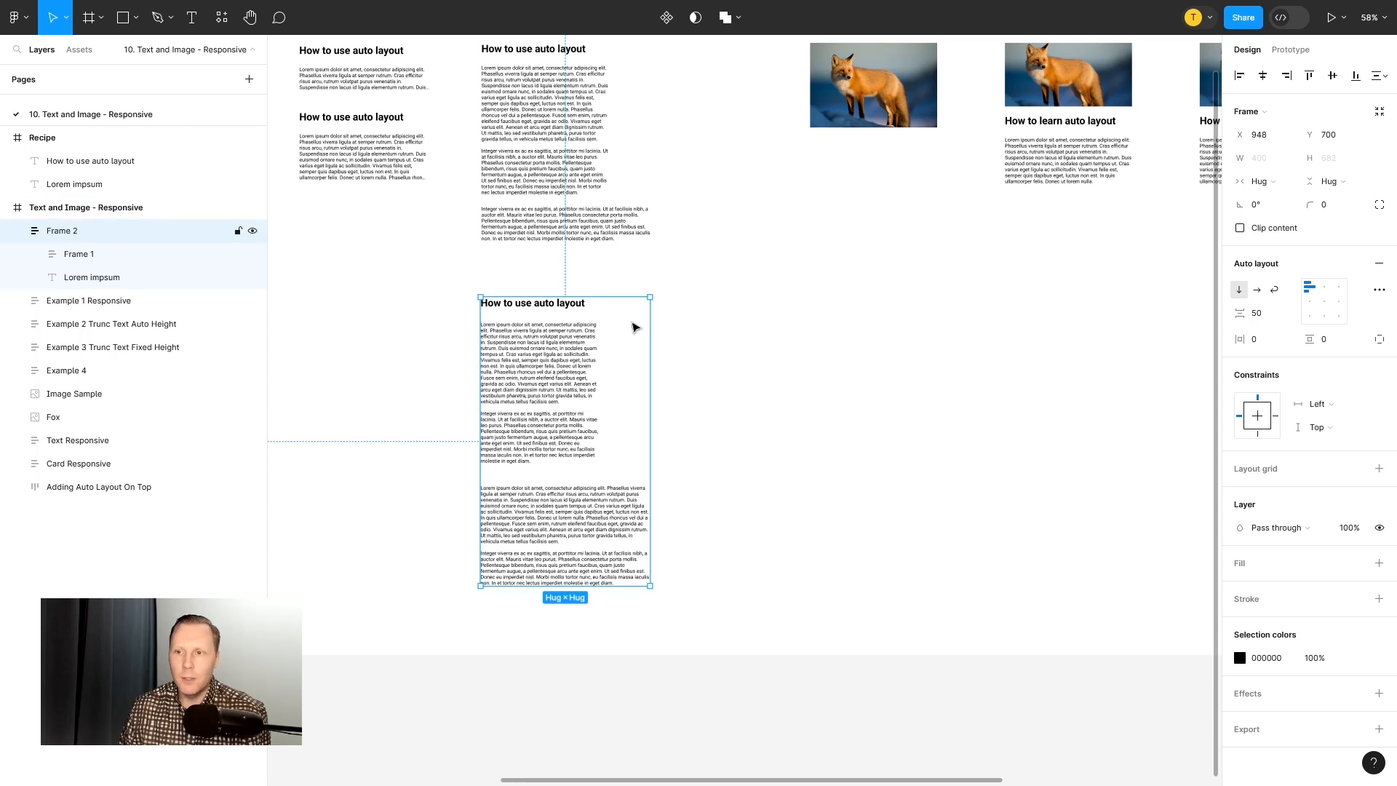
pyautogui.moveTo(652, 331)
pyautogui.mouseDown()
pyautogui.moveTo(596, 341)
pyautogui.moveTo(698, 348)
pyautogui.moveTo(640, 357)
pyautogui.mouseUp()
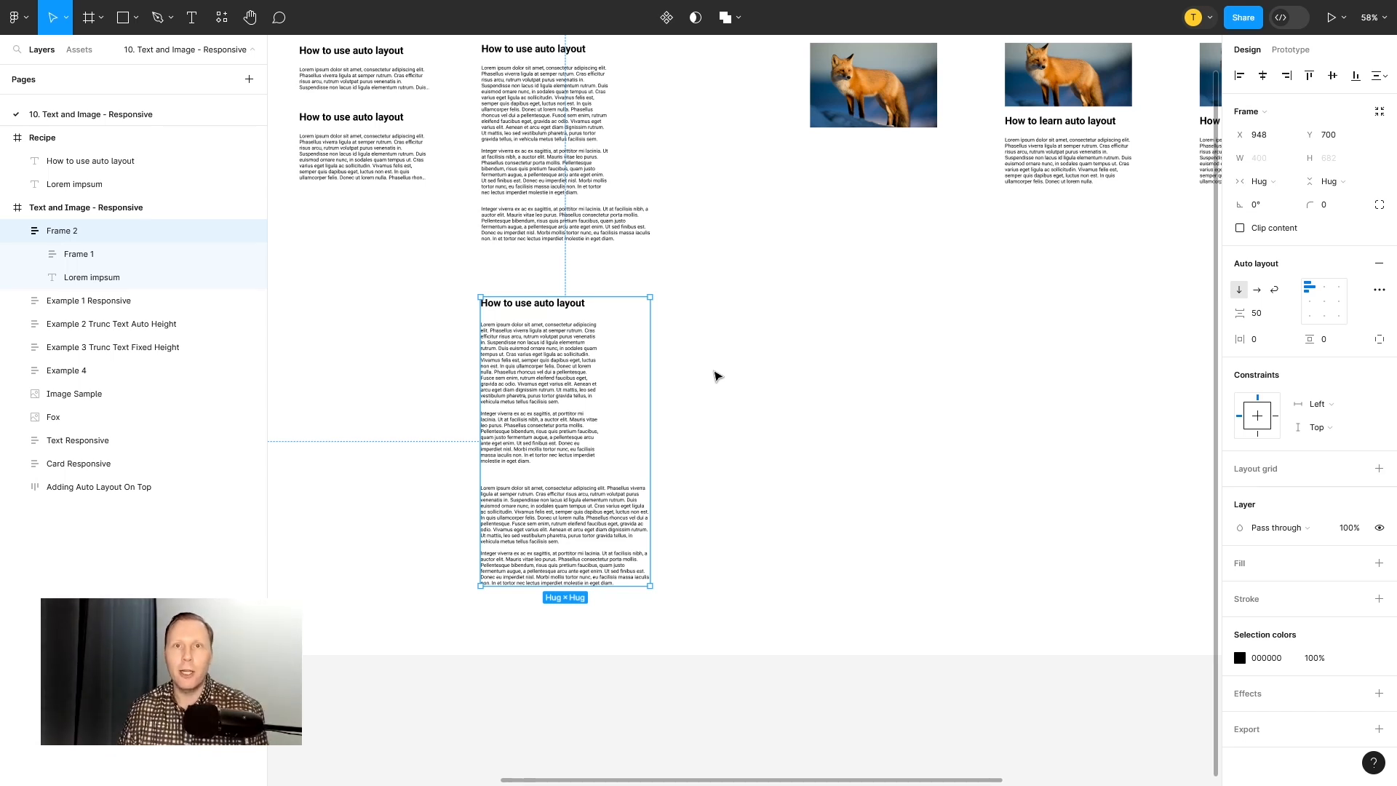
# Step: Set the horizontal resizing of both the lower Lorem impsum text and Frame 1 inside Frame 2 to Fill container
pyautogui.click(80, 280)
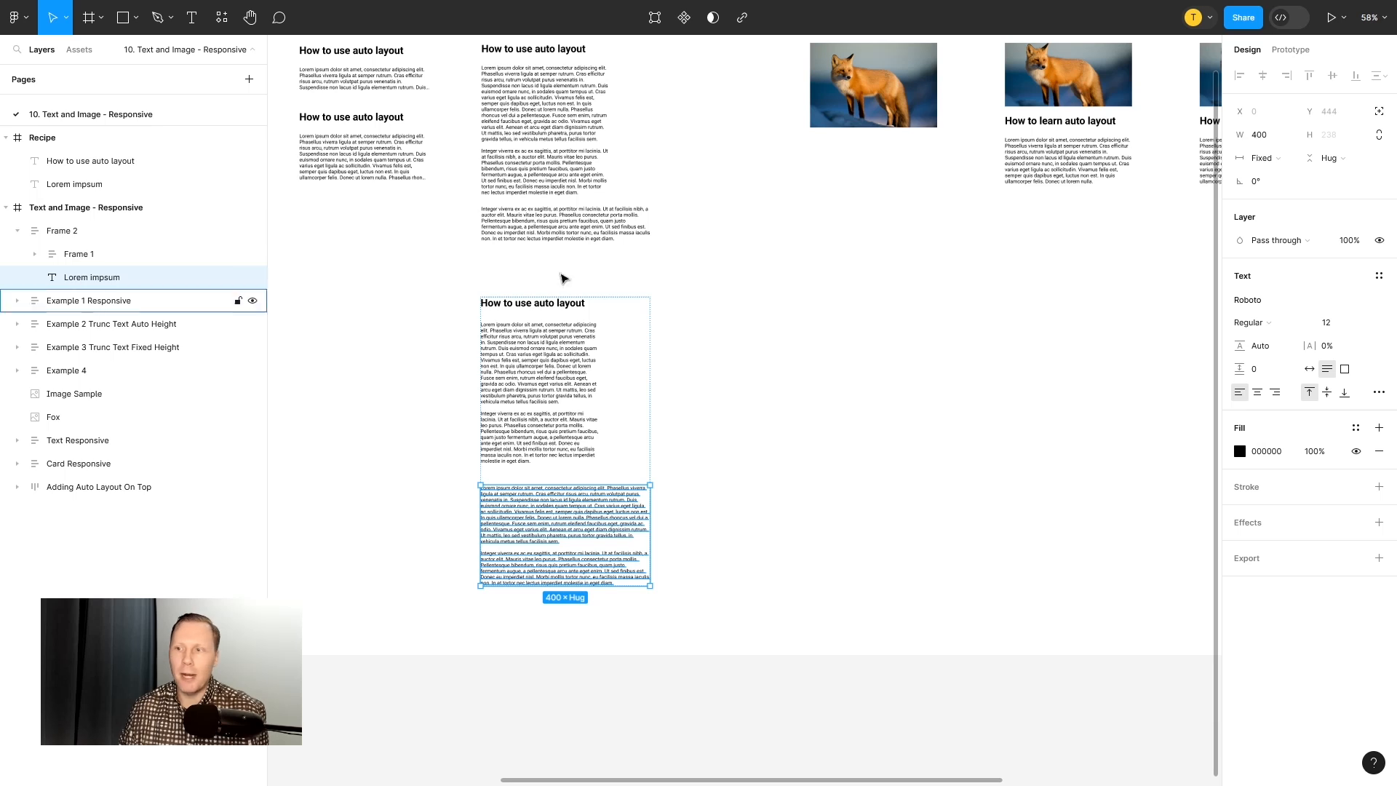
pyautogui.click(1274, 161)
pyautogui.click(1275, 194)
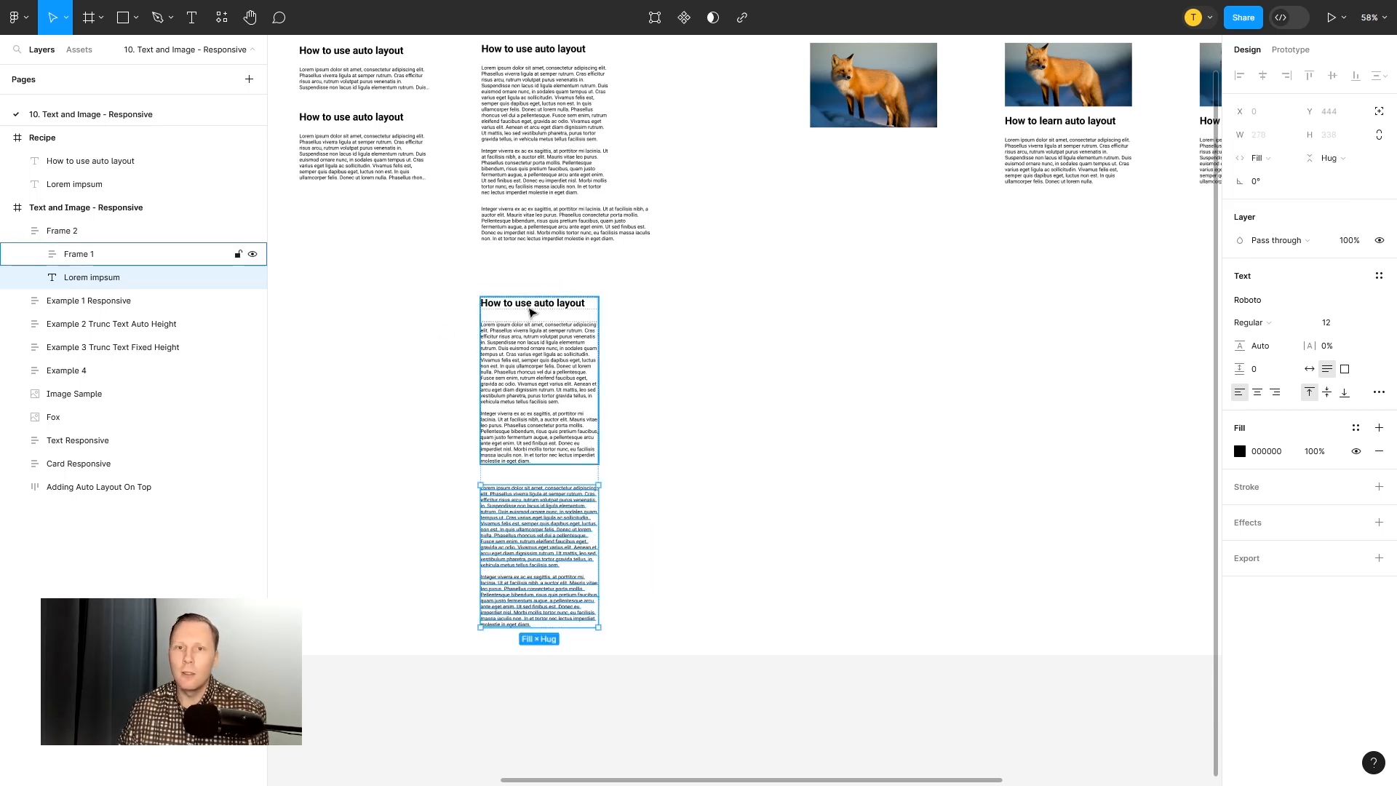
pyautogui.click(75, 256)
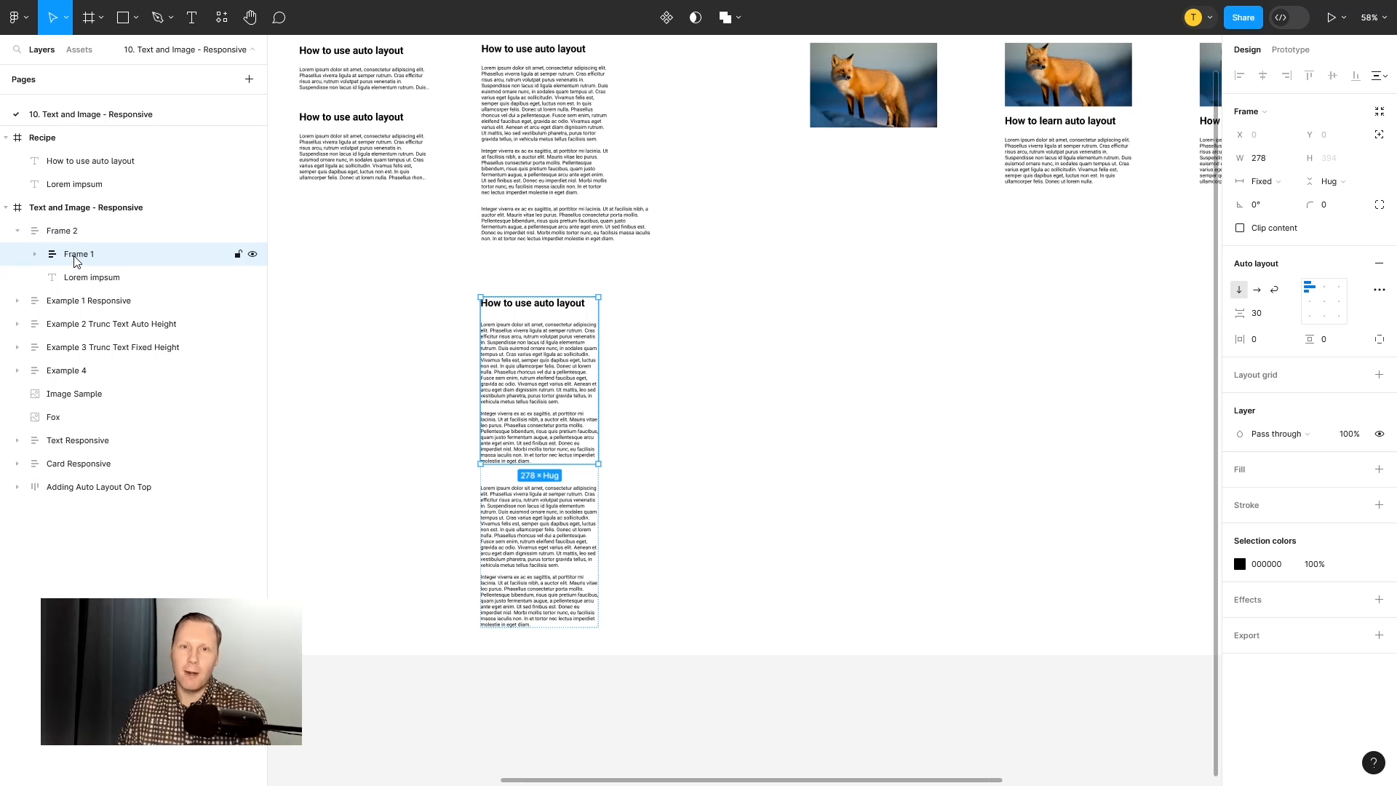
pyautogui.click(1263, 181)
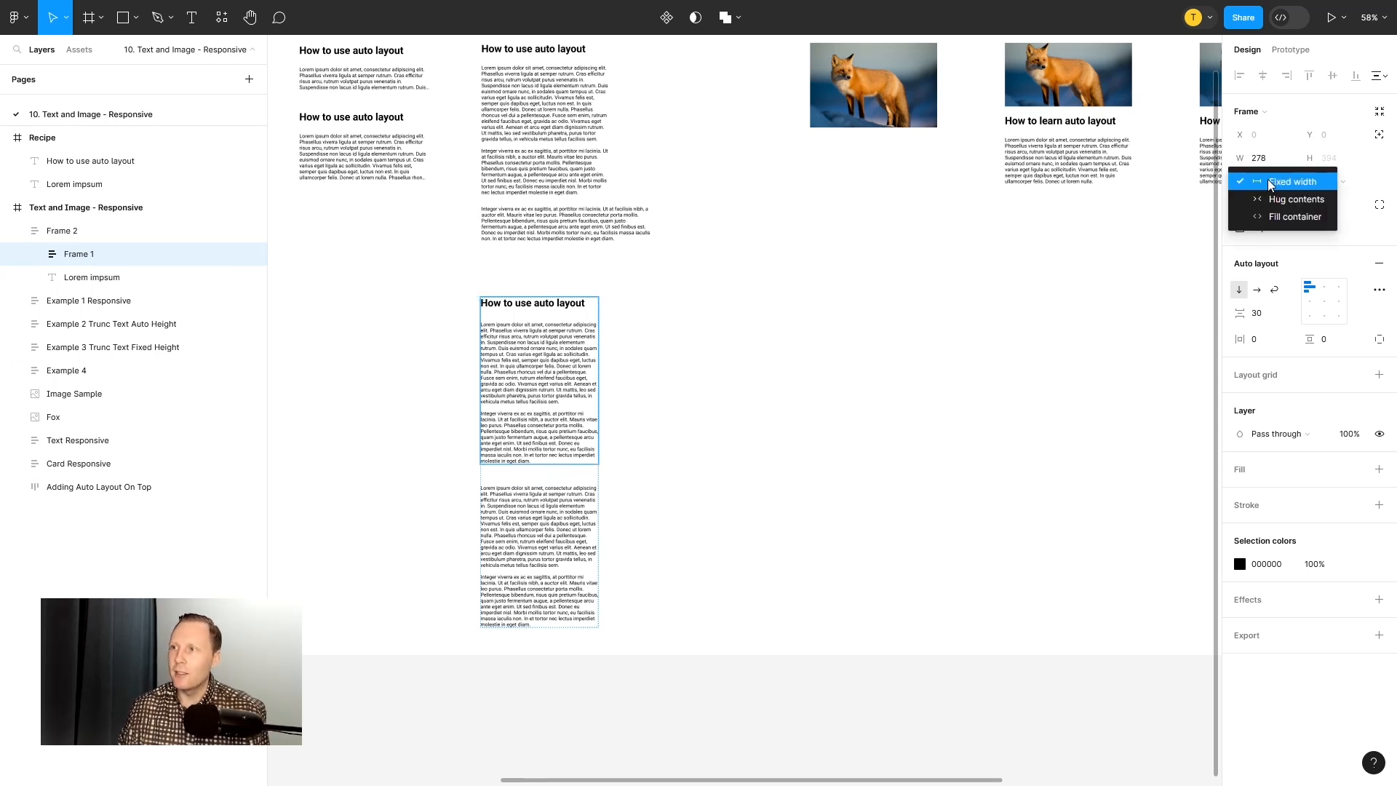
pyautogui.click(1278, 216)
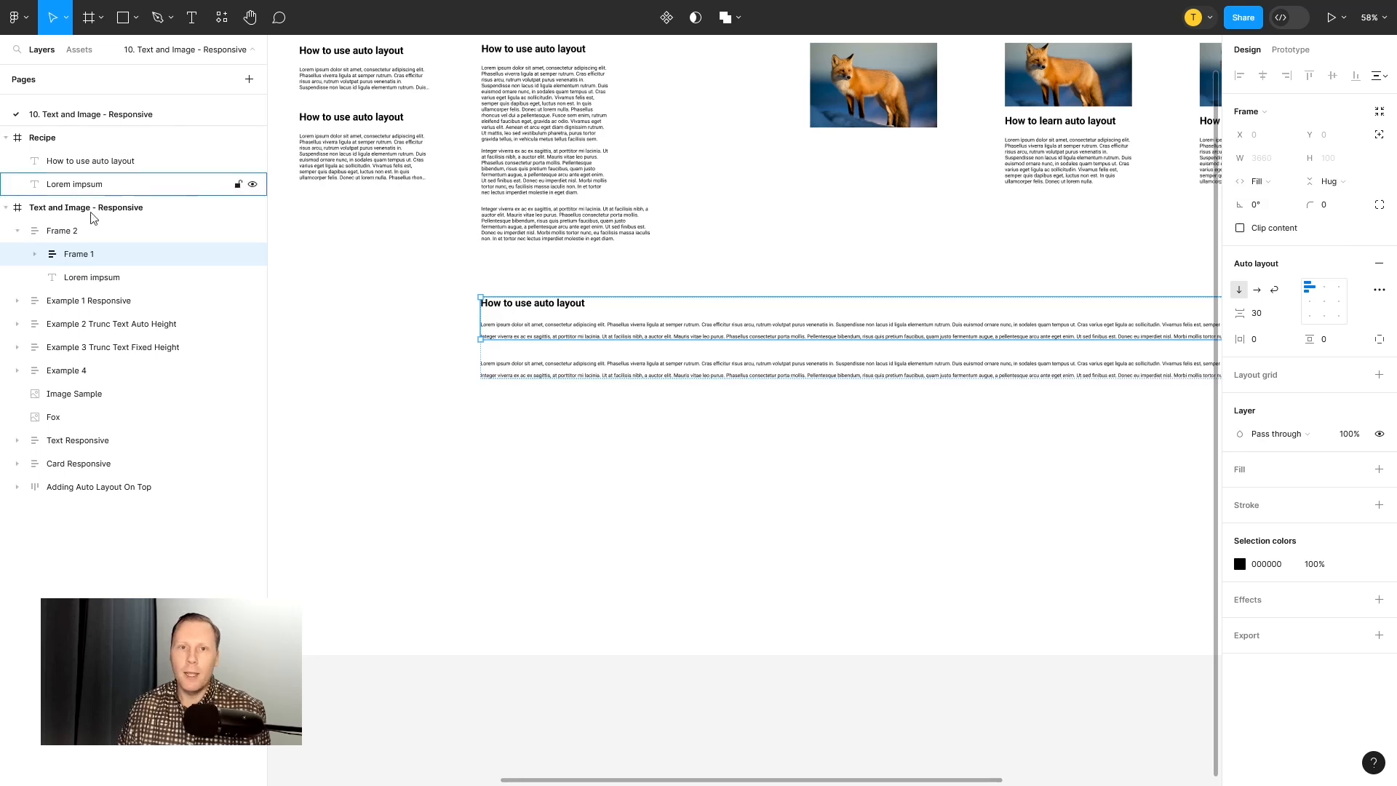
# Step: Narrow the overly wide Frame 2 to about 393 wide and widen it again slightly to test its responsiveness
pyautogui.click(68, 237)
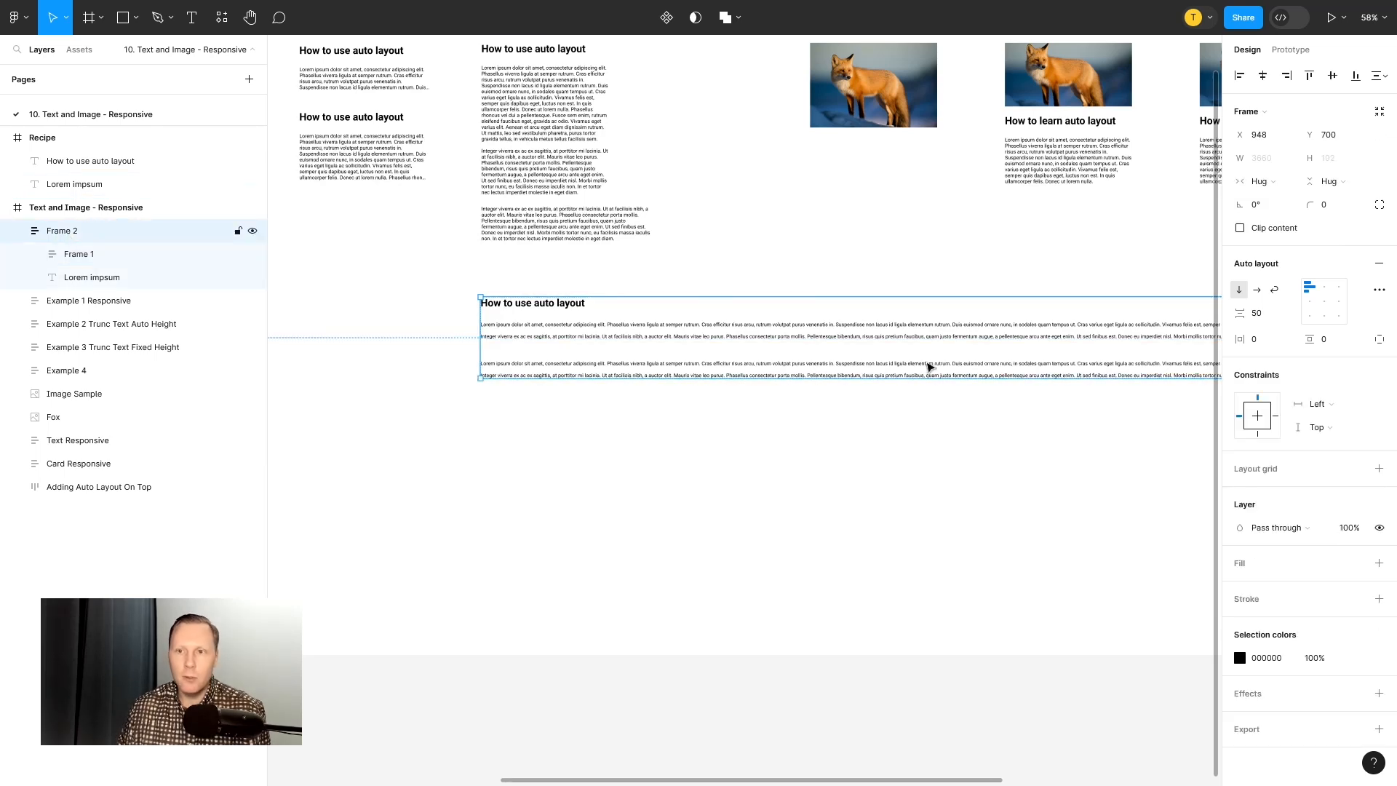
pyautogui.scroll(-5, 957, 420)
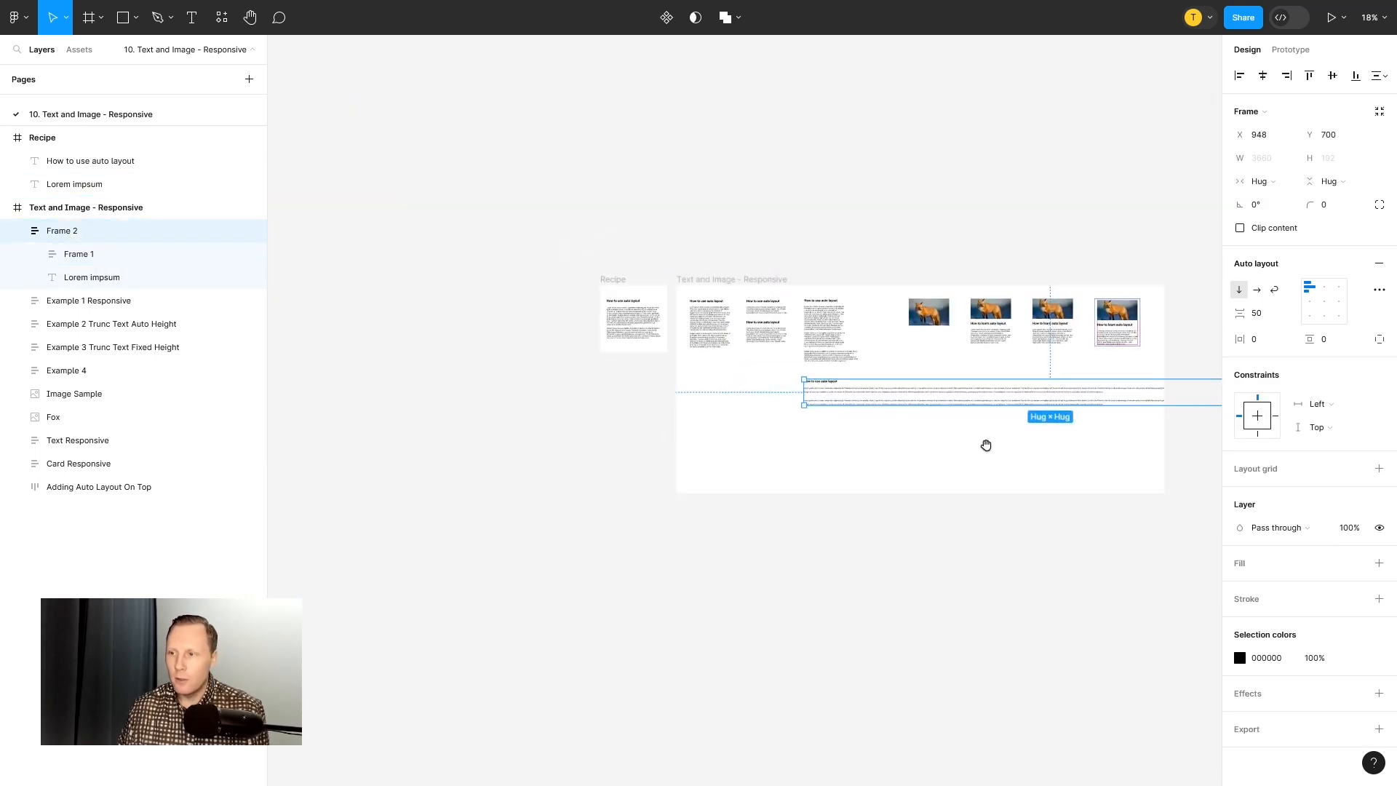
pyautogui.moveTo(1054, 446); pyautogui.dragTo(757, 465)
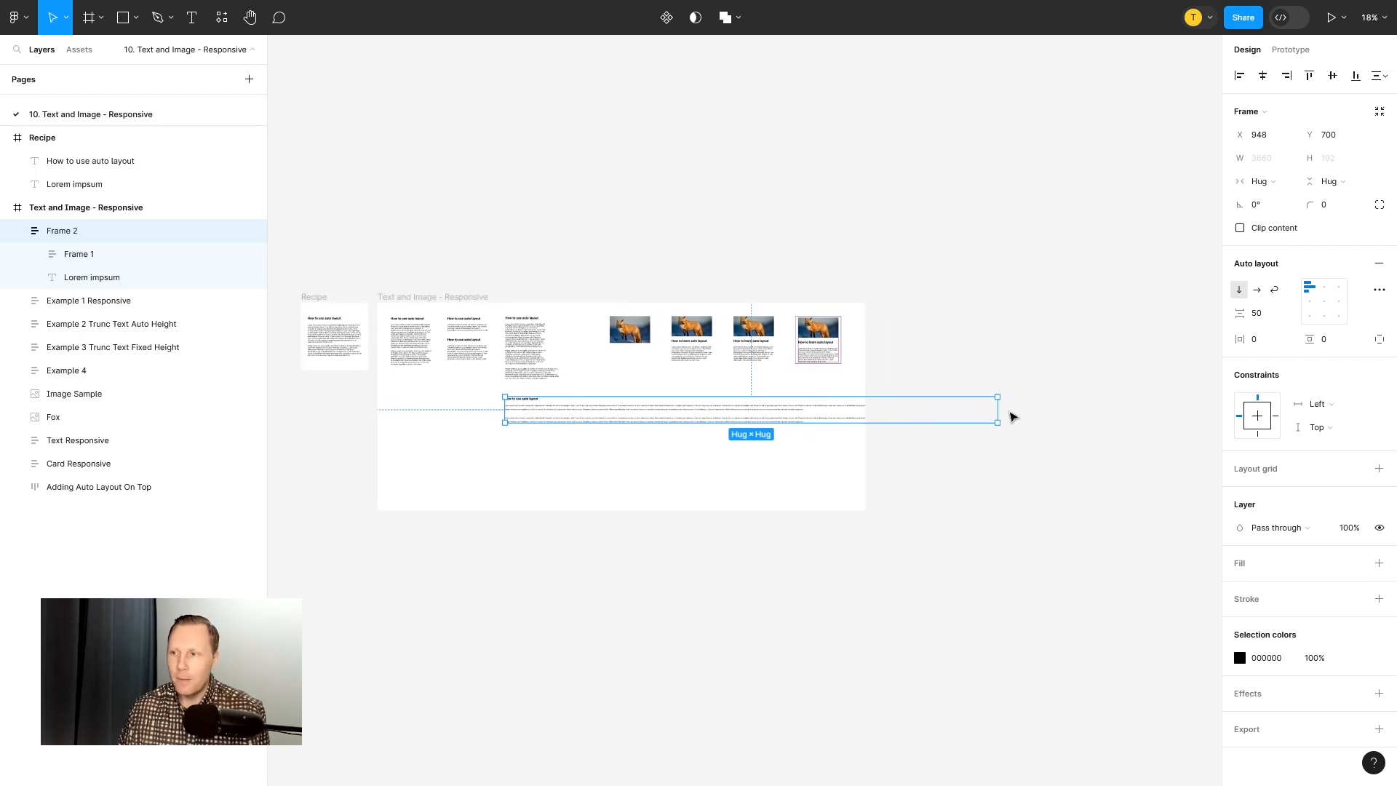
pyautogui.moveTo(999, 408); pyautogui.dragTo(559, 415)
pyautogui.keyDown('ctrl'); pyautogui.scroll(10, 502, 447); pyautogui.keyUp('ctrl')
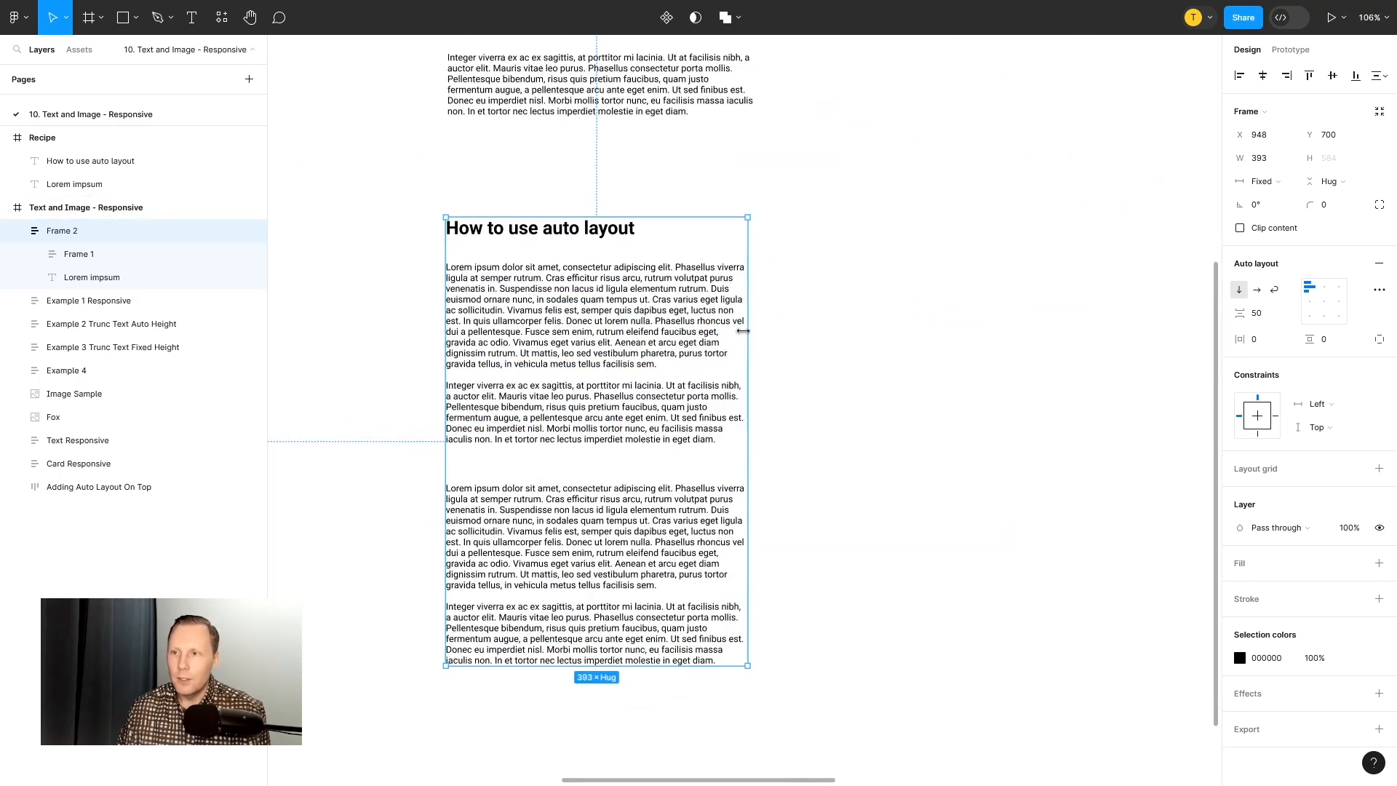
pyautogui.moveTo(747, 333); pyautogui.dragTo(794, 339)
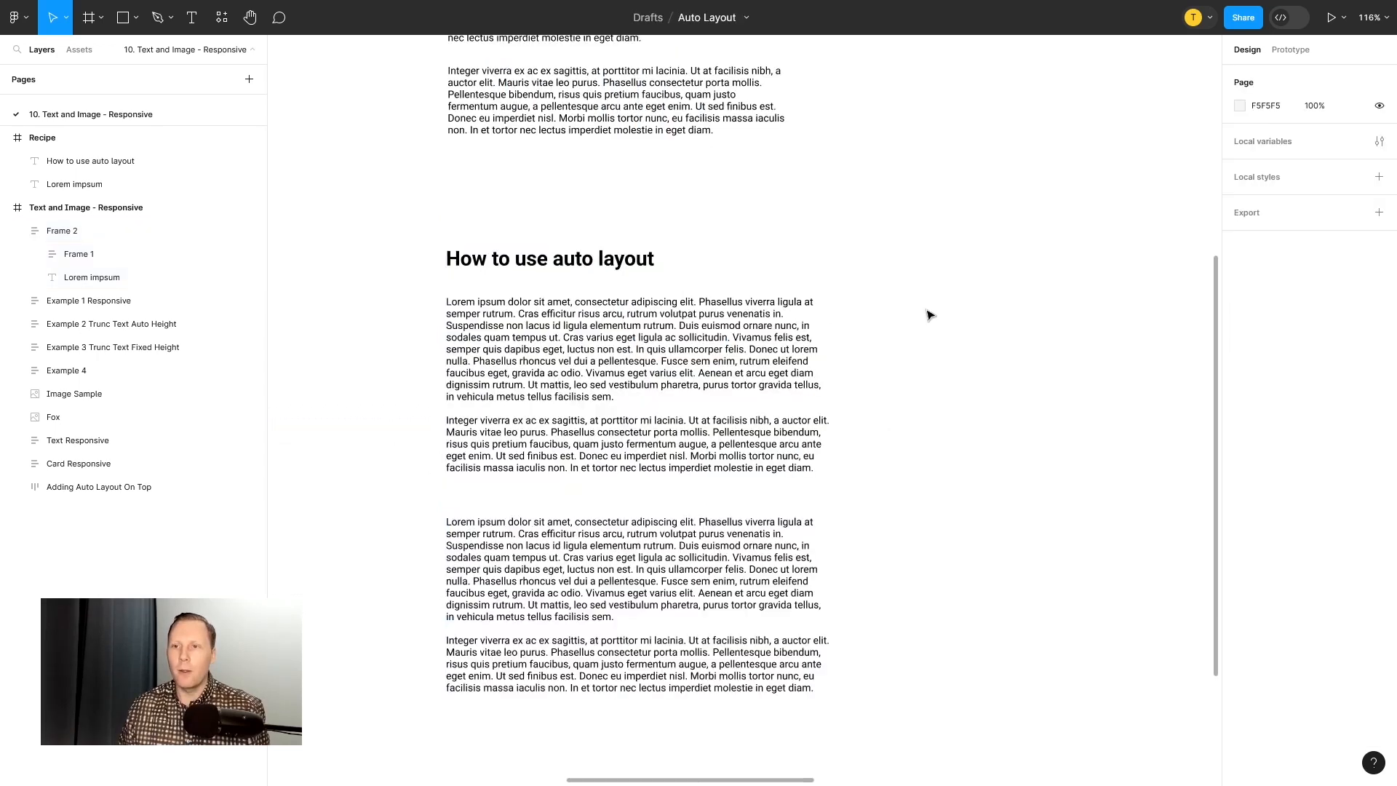
# Step: Delete the practice block Frame 2 below the original Example 4
pyautogui.scroll(-5, 915, 341)
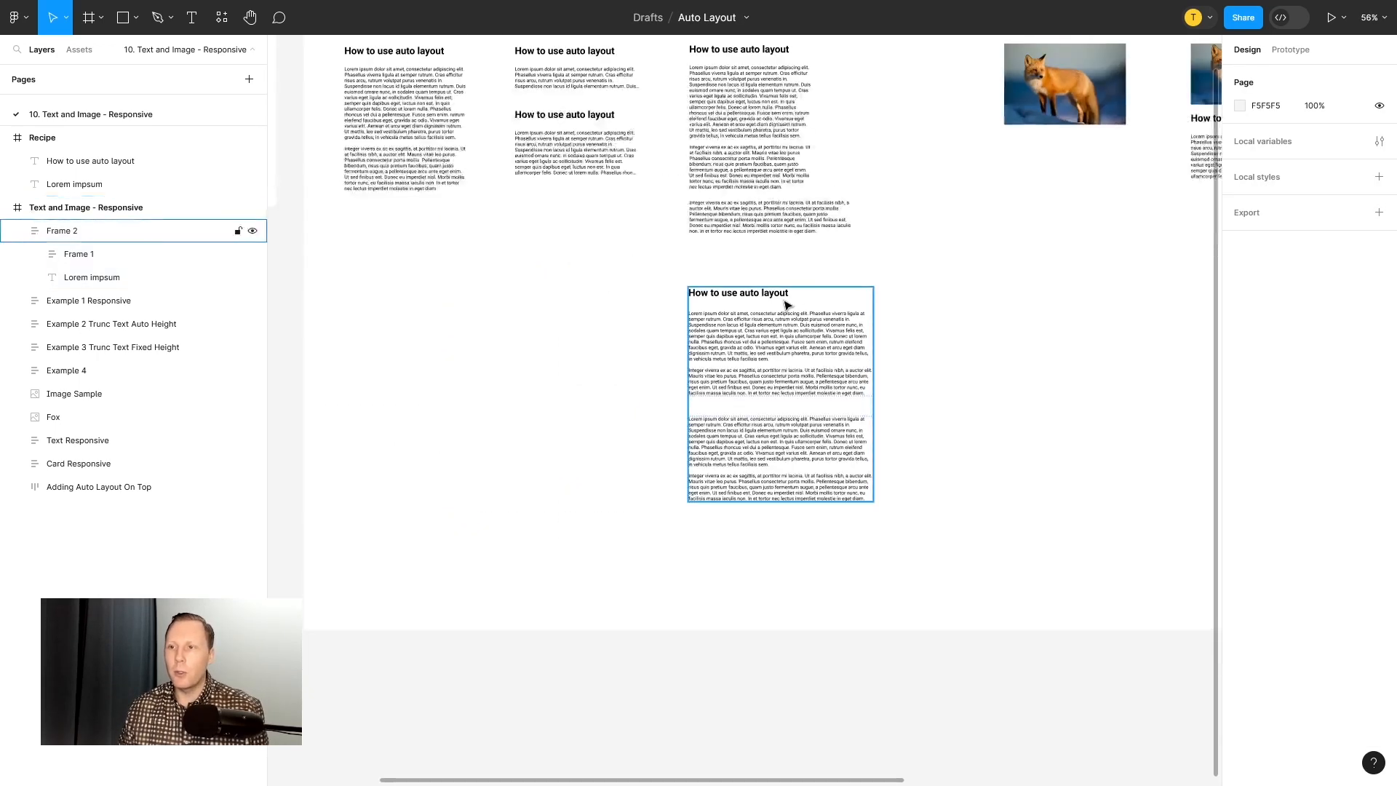
pyautogui.click(784, 303)
pyautogui.press('Delete')
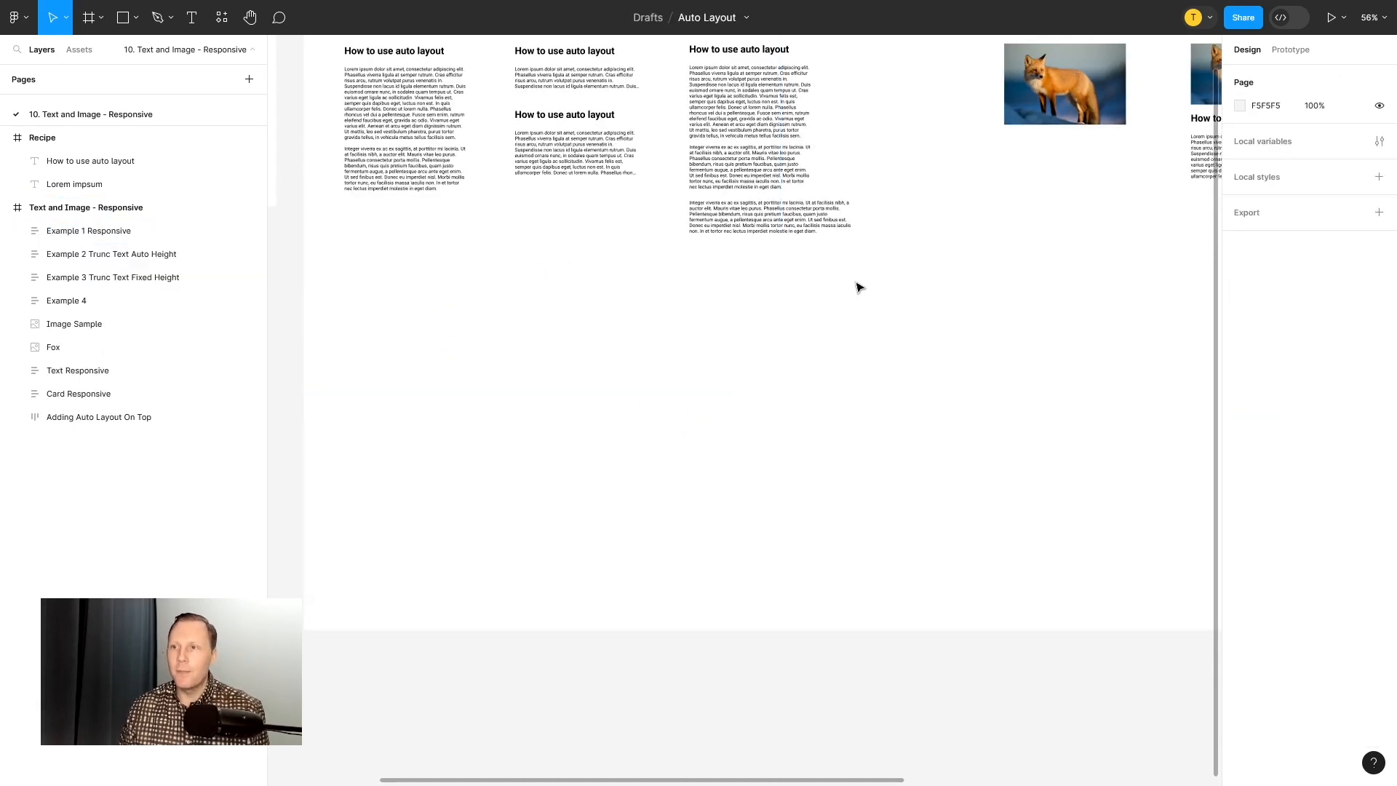
# Step: Draw a rectangle about 624 by 360 below the standalone fox image and shift it slightly downward
pyautogui.moveTo(858, 287); pyautogui.dragTo(513, 411)
pyautogui.moveTo(801, 388); pyautogui.dragTo(754, 403)
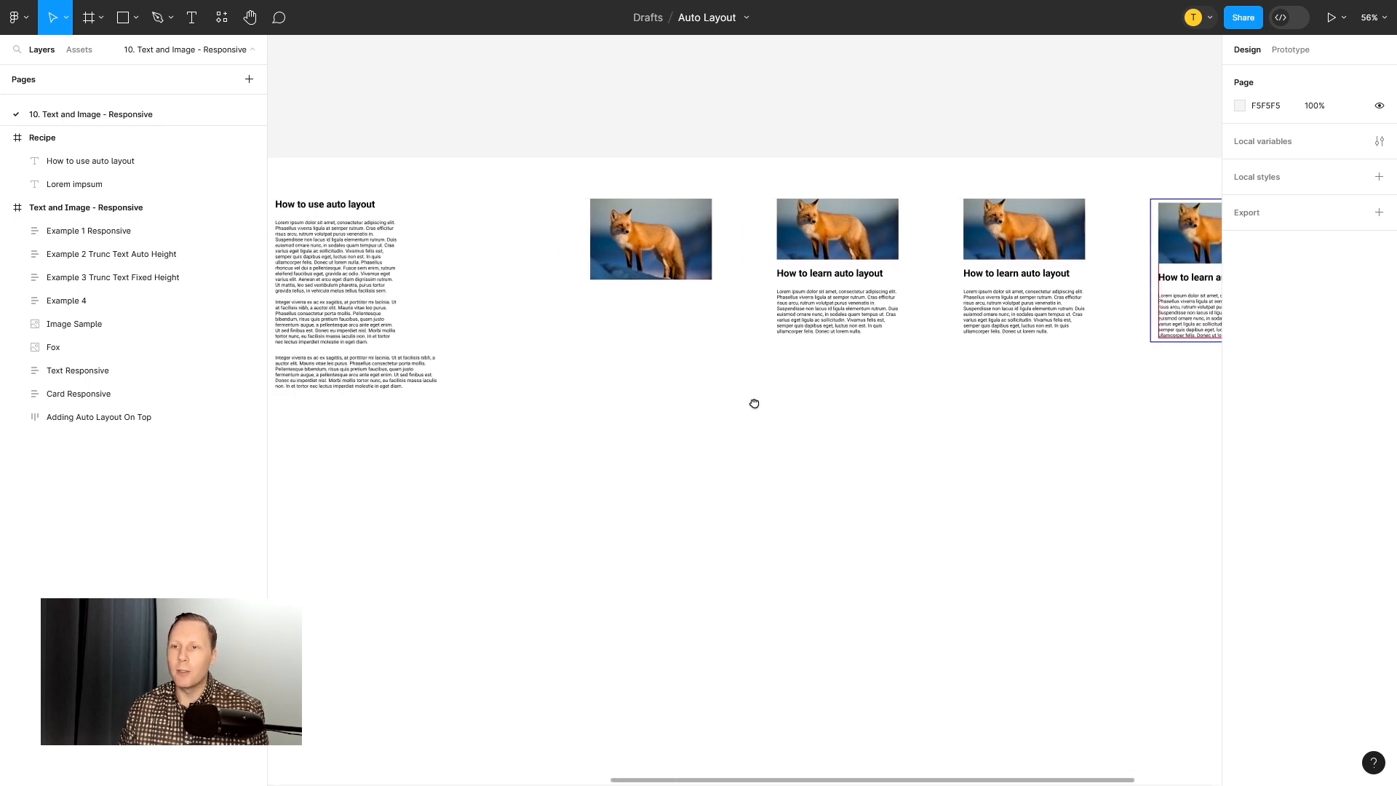
pyautogui.click(698, 232)
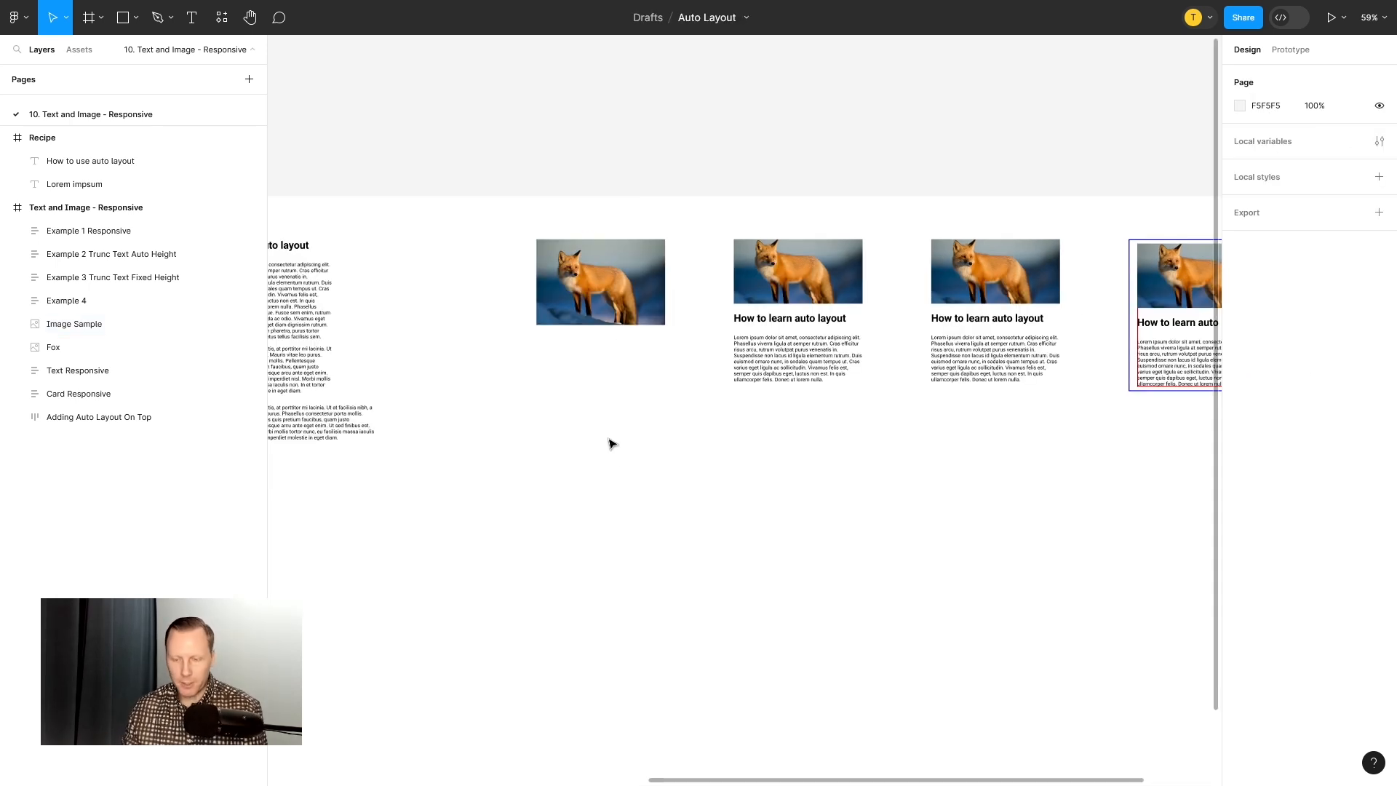
pyautogui.press('r')
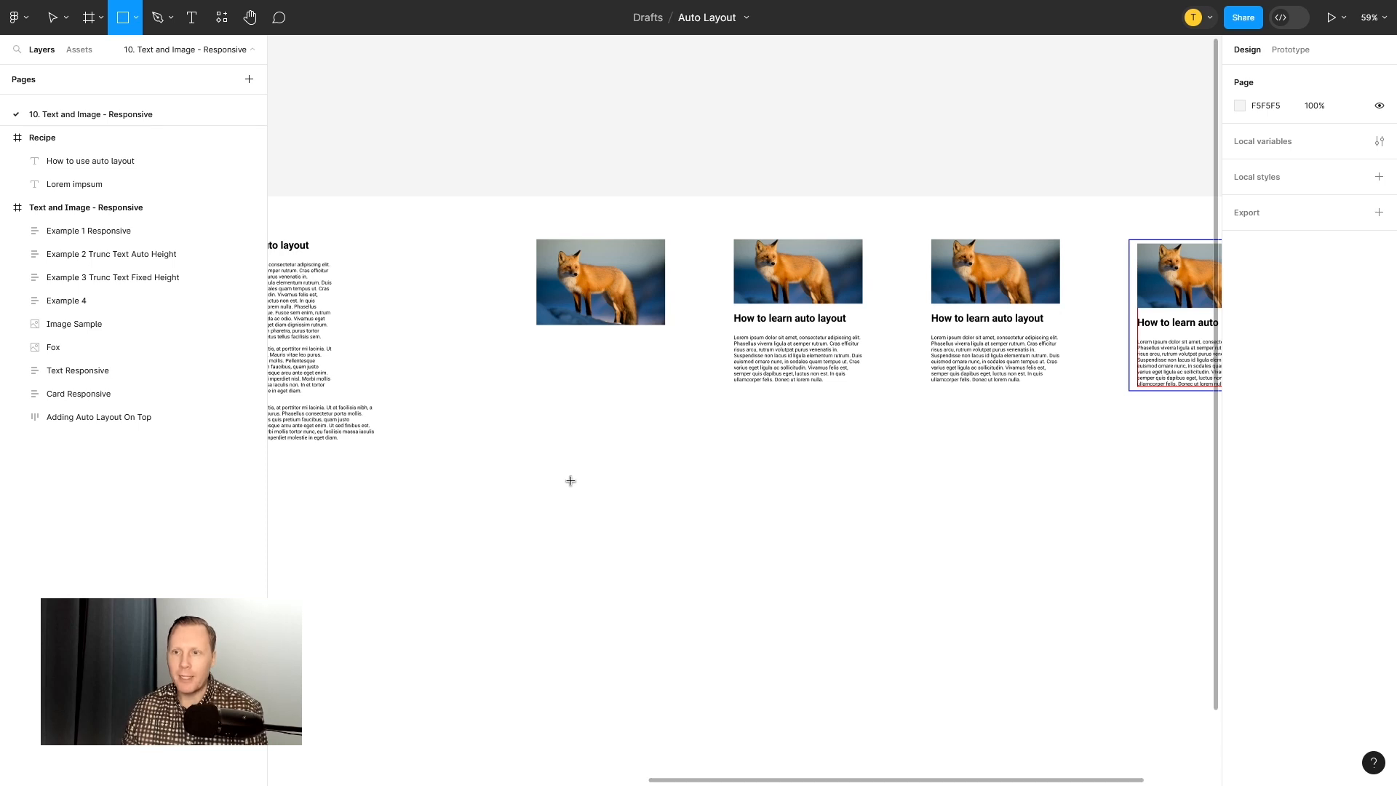
pyautogui.moveTo(502, 422); pyautogui.dragTo(776, 577)
pyautogui.moveTo(648, 469)
pyautogui.mouseDown()
pyautogui.moveTo(631, 468)
pyautogui.moveTo(646, 488)
pyautogui.mouseUp()
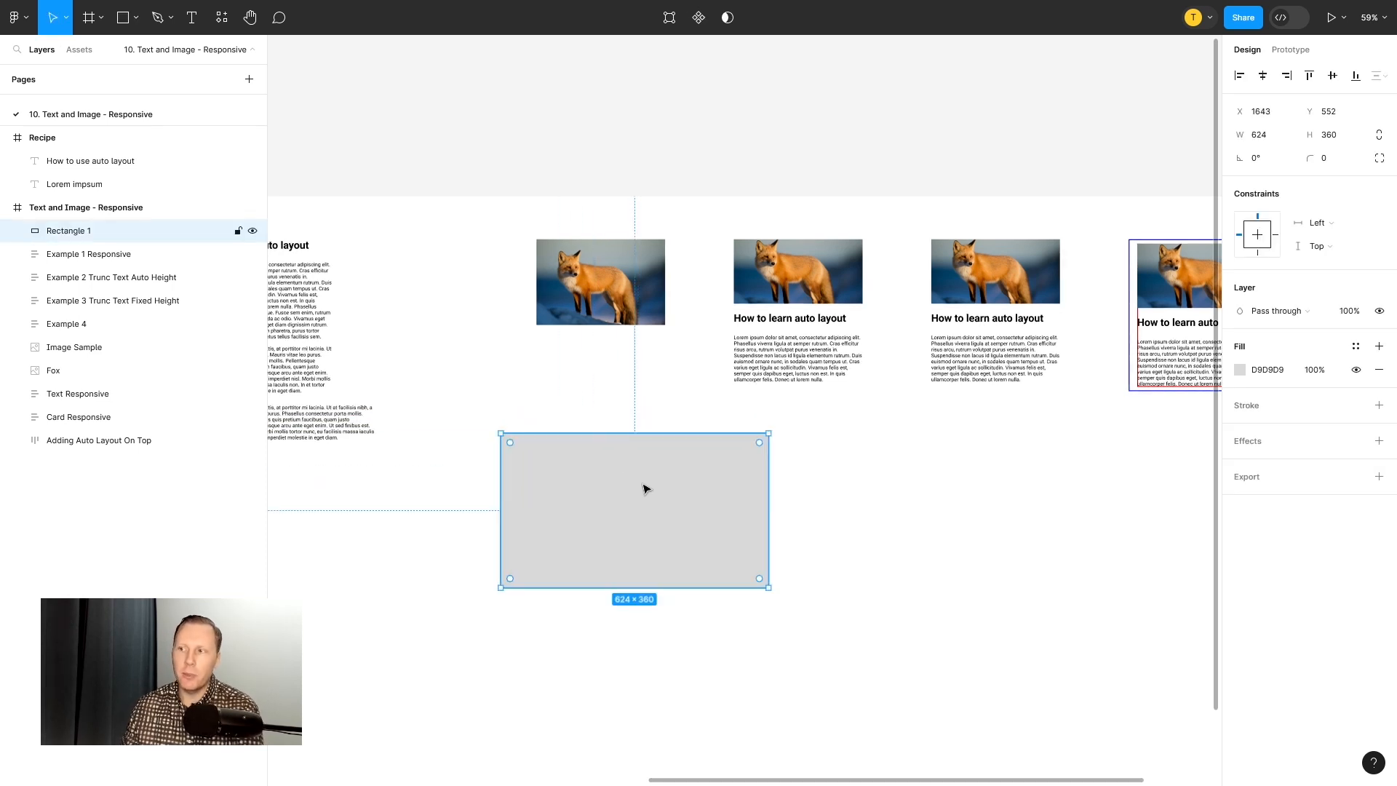
# Step: Set the rectangle's fill color to red FF0000
pyautogui.click(1240, 370)
pyautogui.moveTo(1123, 461); pyautogui.dragTo(1227, 393)
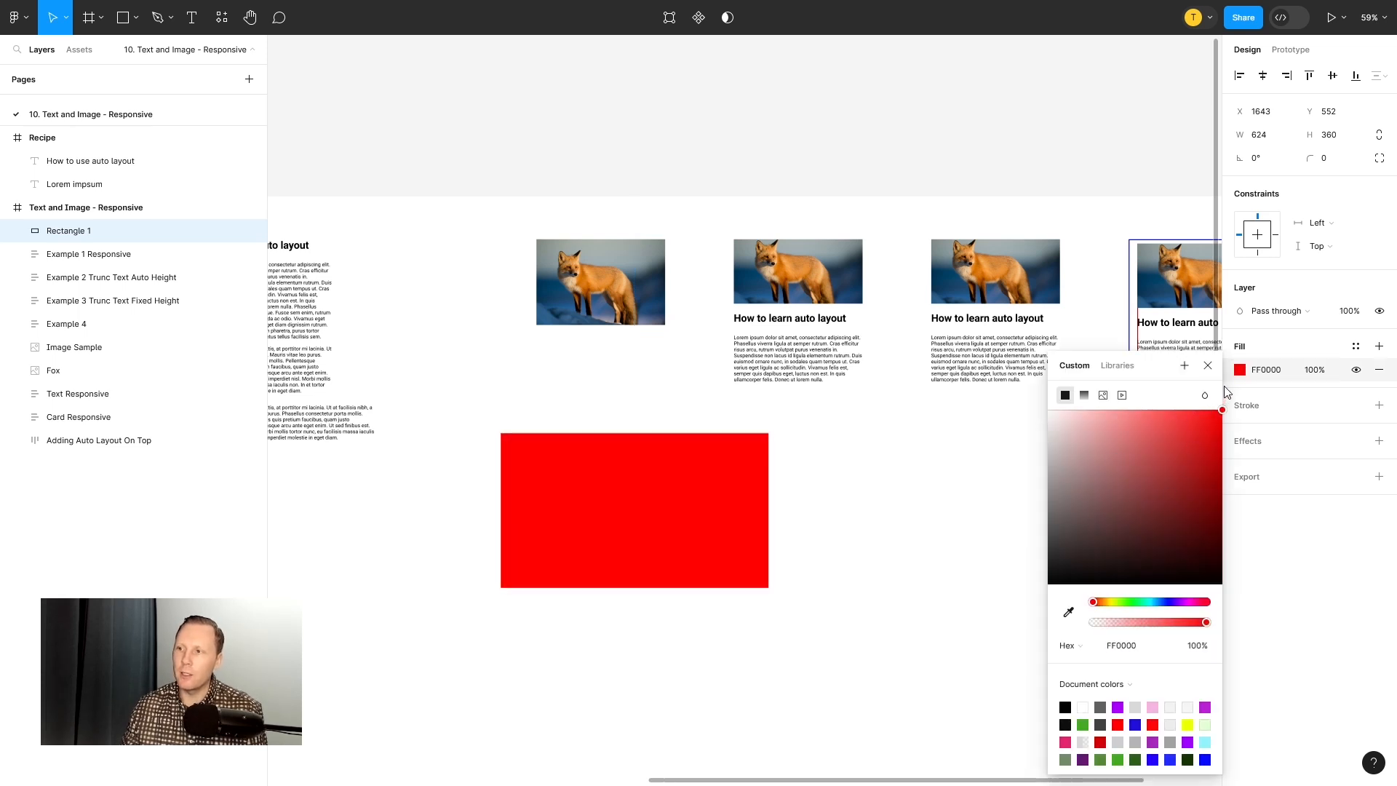
pyautogui.click(1208, 366)
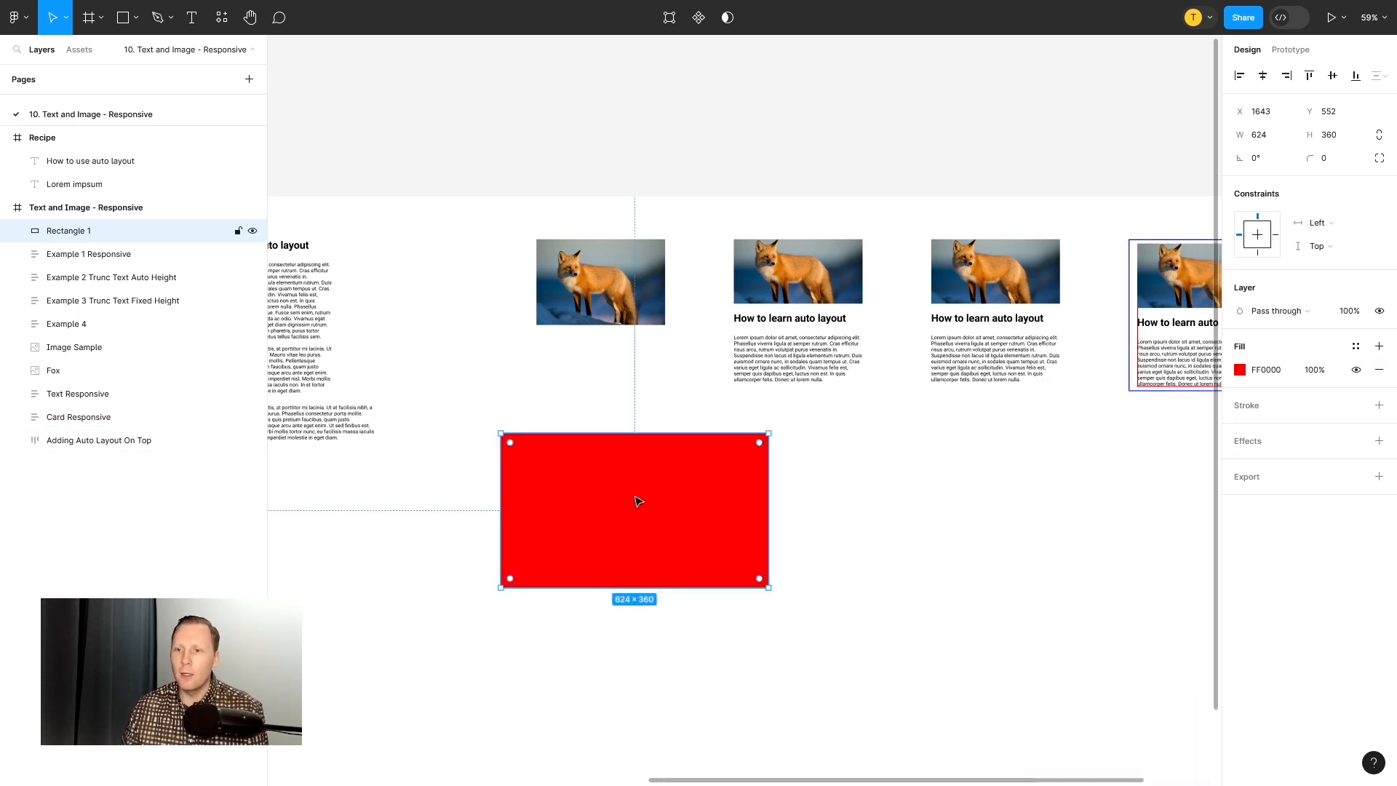
# Step: Fill the rectangle with the technology photo of two people stretching behind a laptop, using the Unsplash plugin
pyautogui.rightClick(598, 451)
pyautogui.moveTo(682, 658)
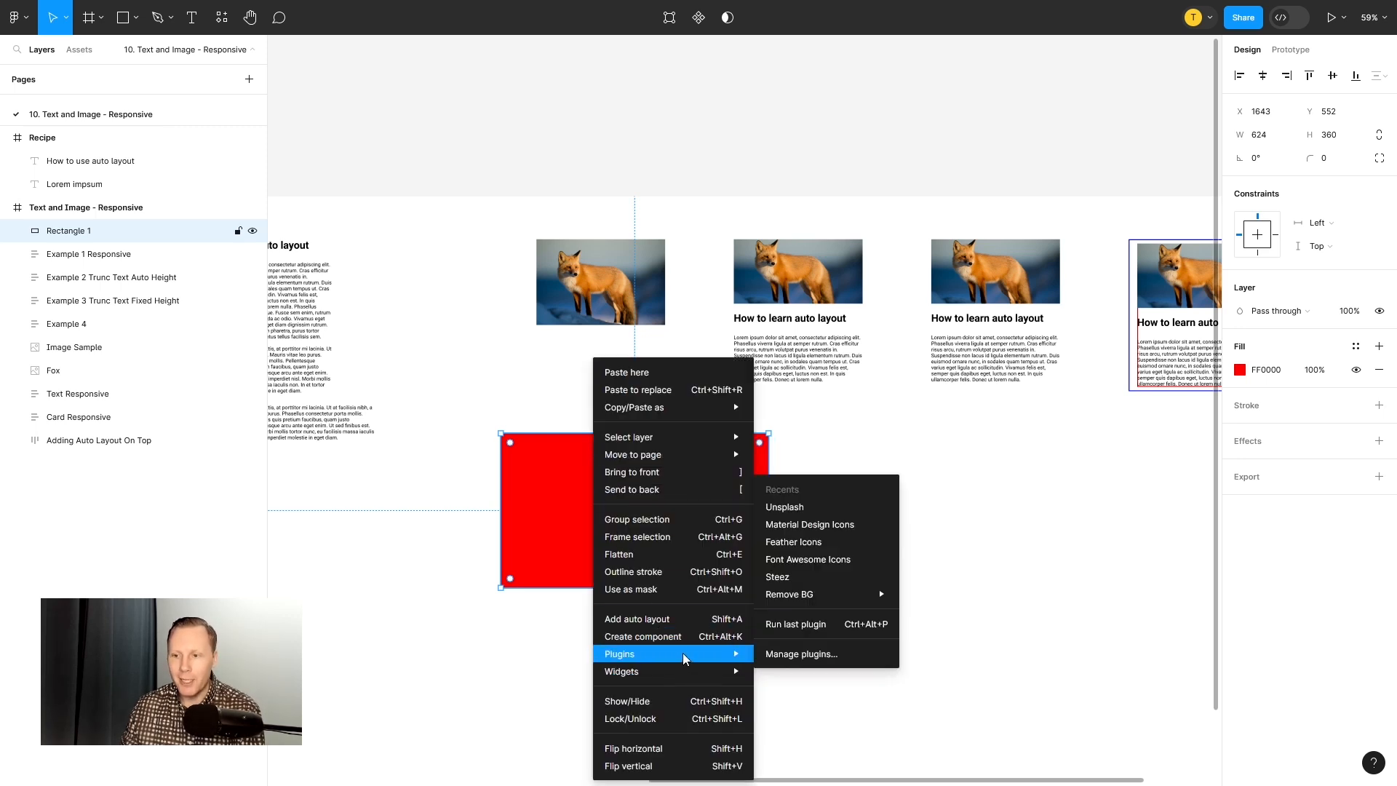
pyautogui.click(806, 508)
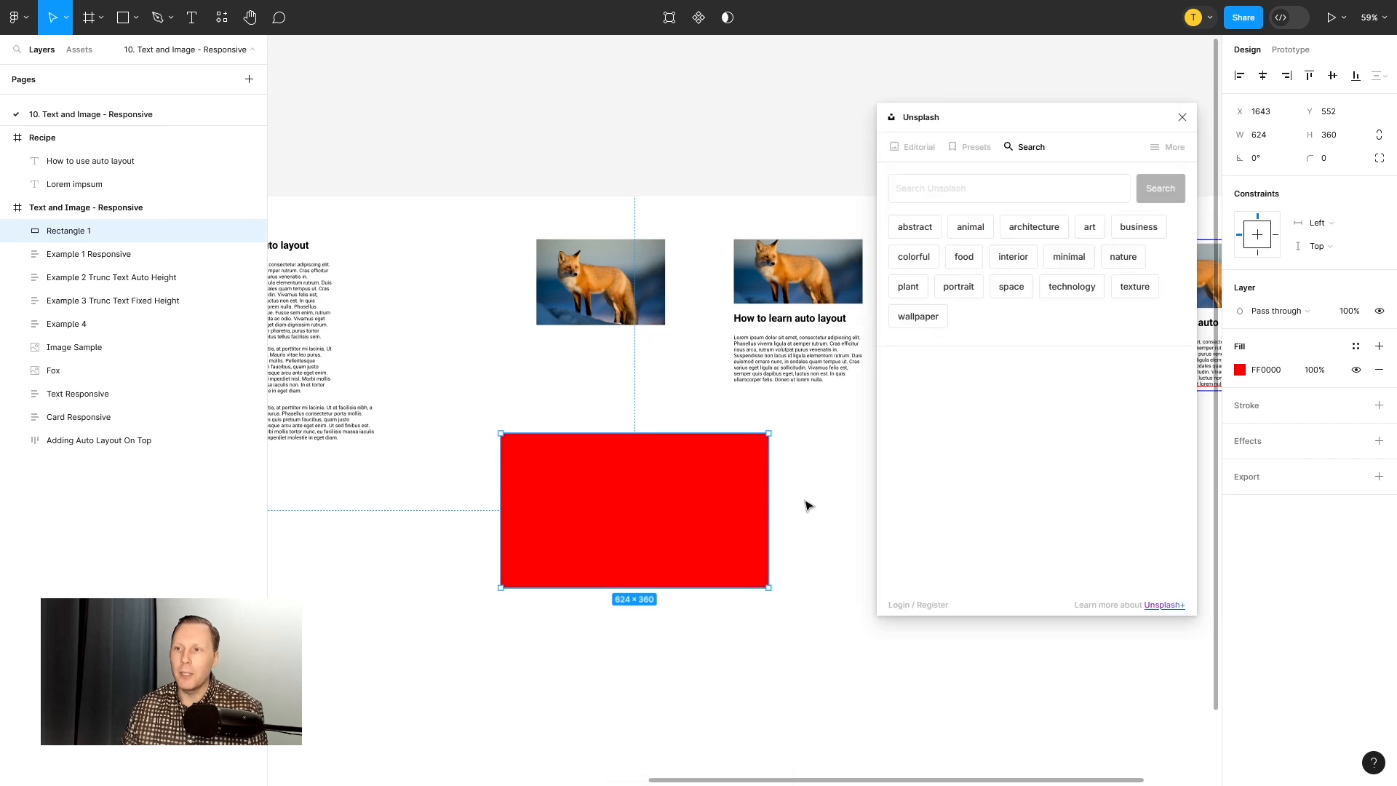
pyautogui.click(1070, 288)
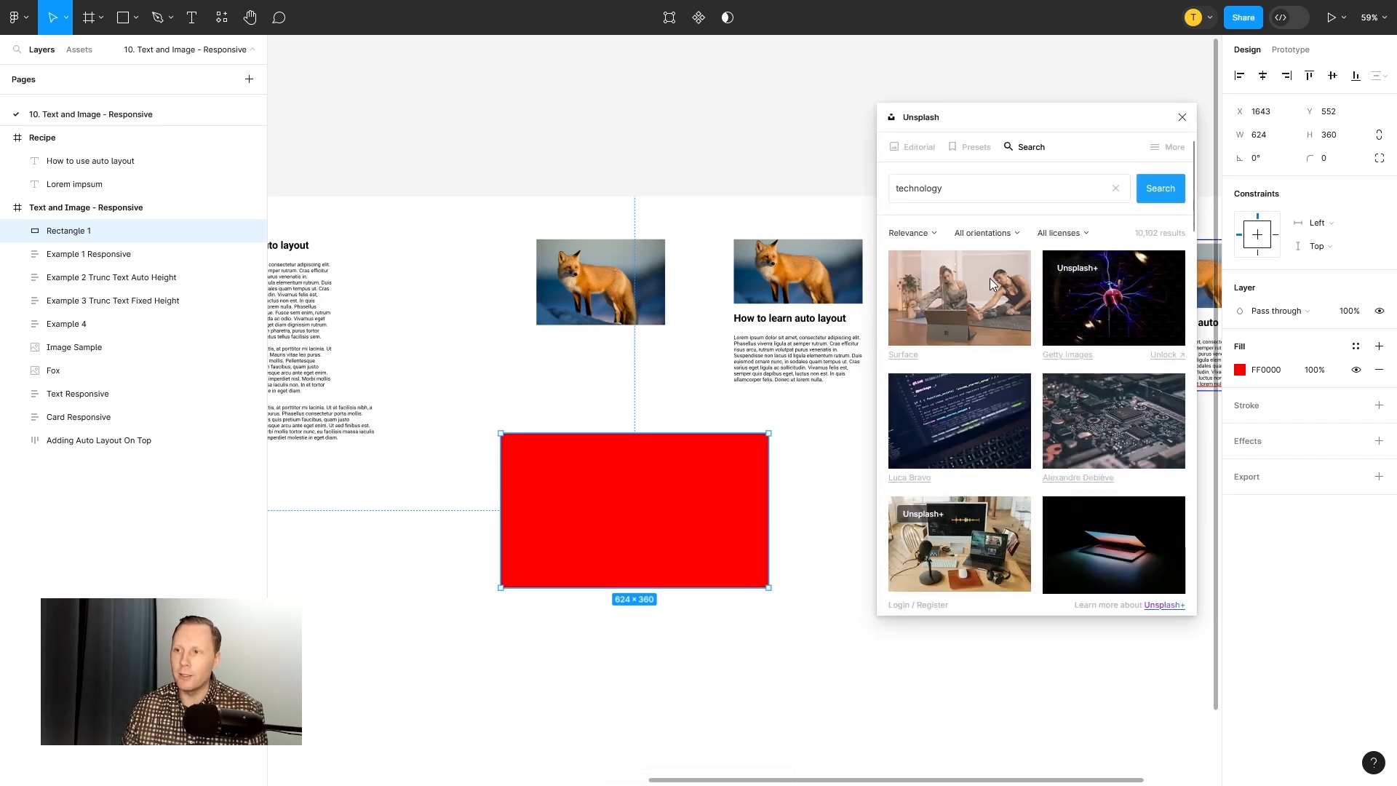
pyautogui.click(984, 278)
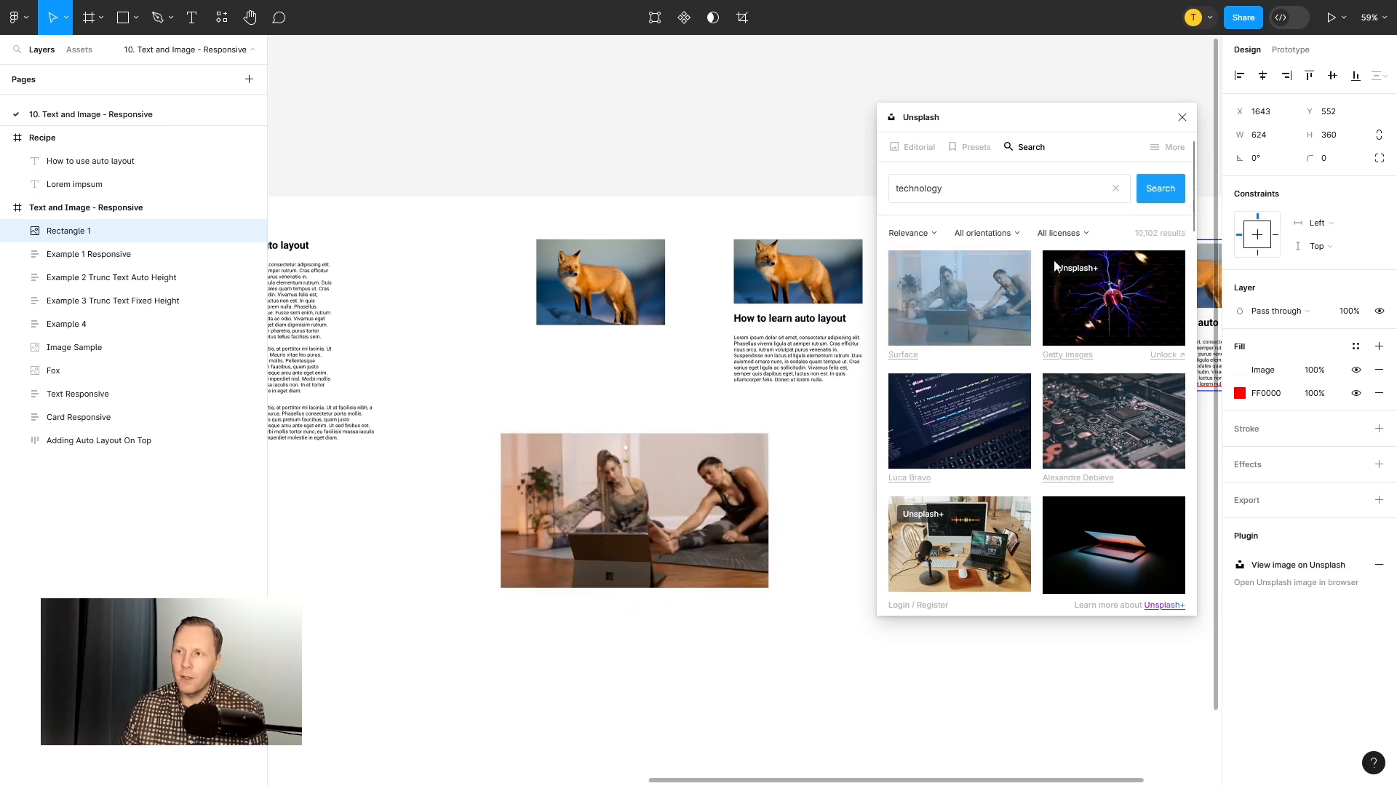
pyautogui.click(1182, 117)
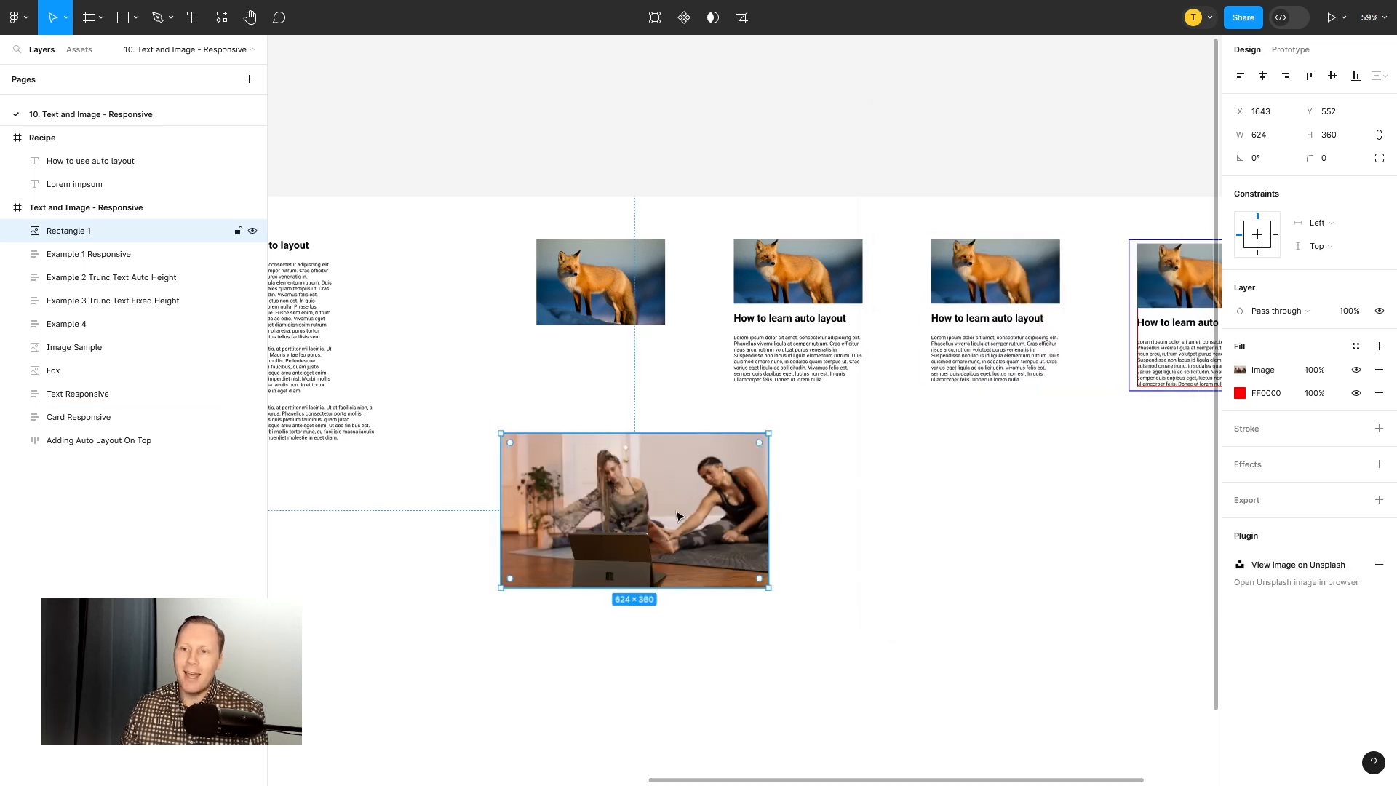
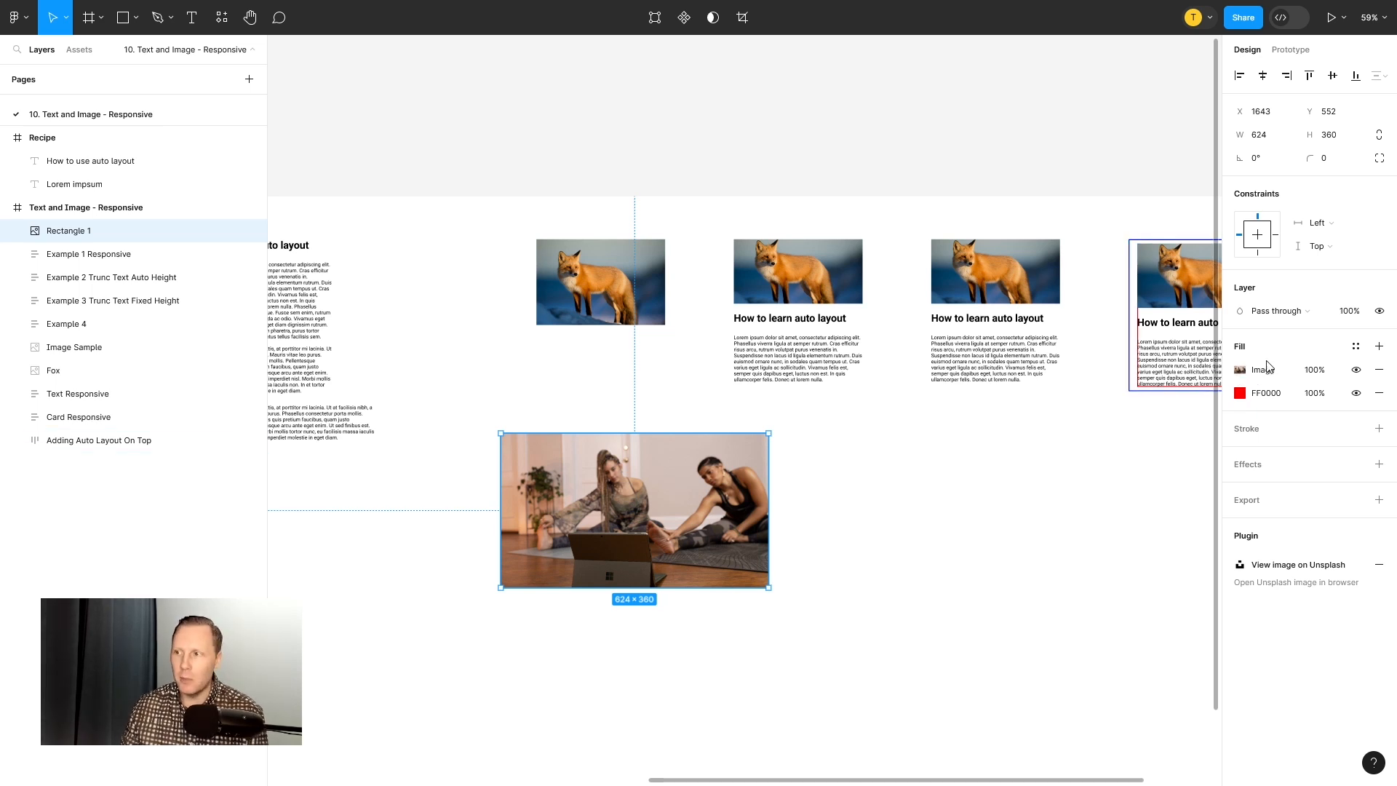
# Step: Toggle the rectangle's image fill, move the red FF0000 fill above it and set the red fill's opacity to 20%
pyautogui.click(1356, 371)
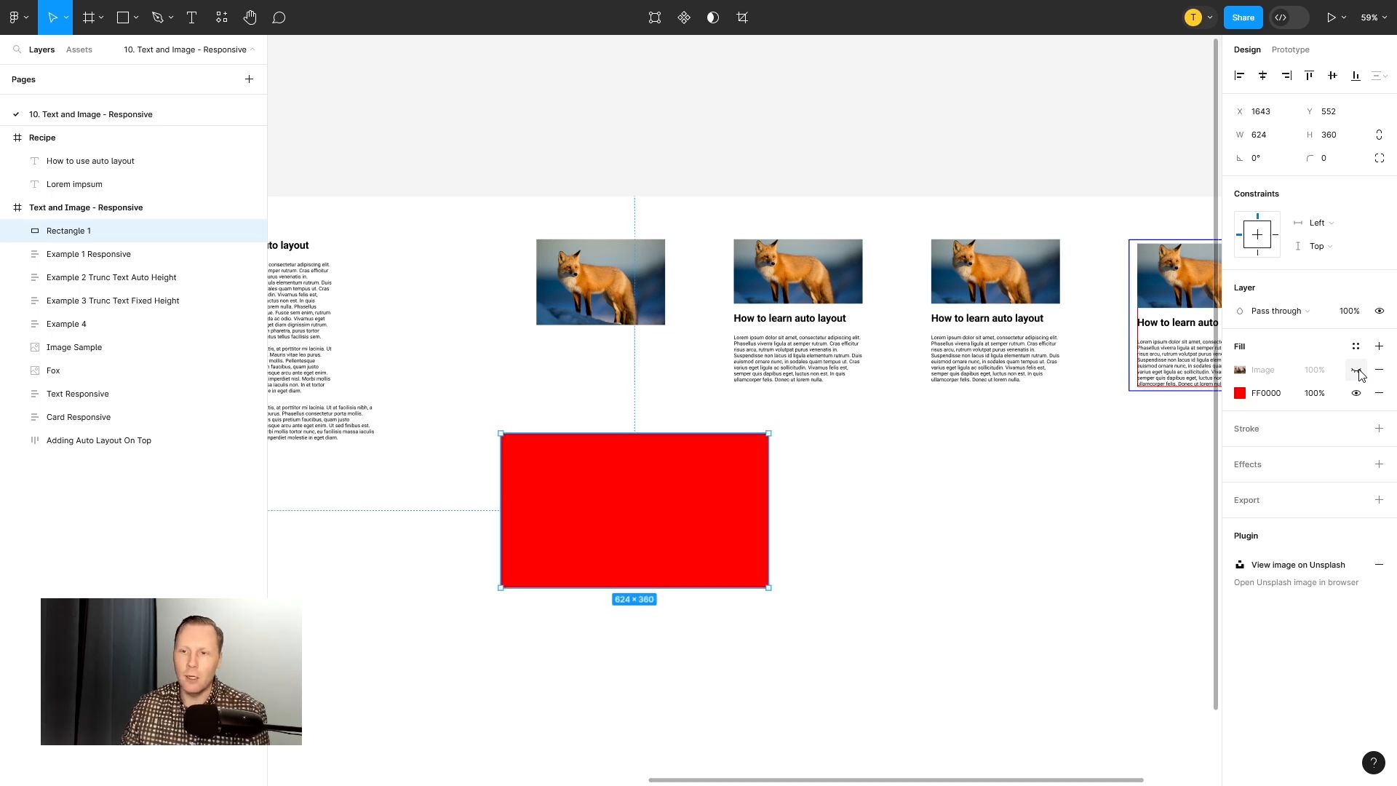
pyautogui.click(1355, 371)
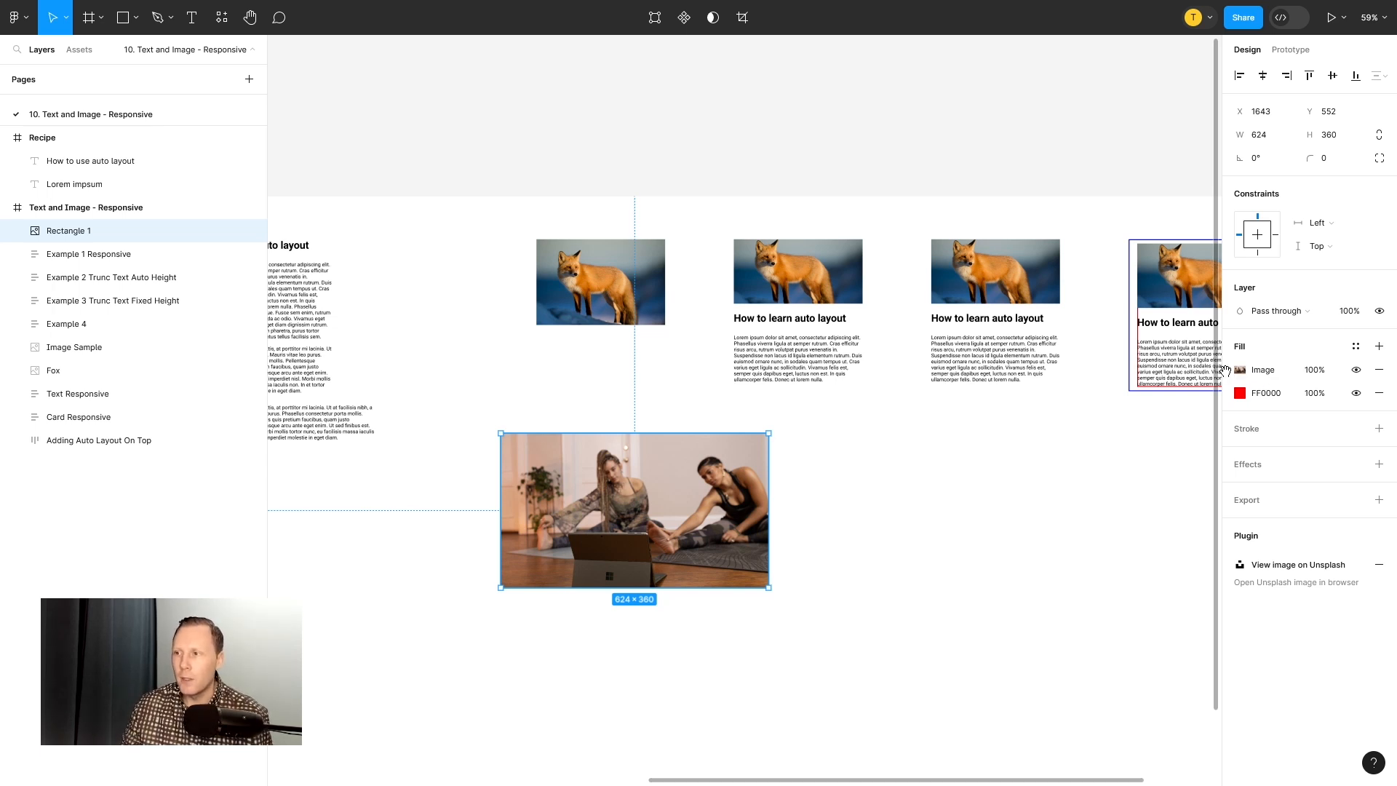
pyautogui.moveTo(1225, 371); pyautogui.dragTo(1231, 400)
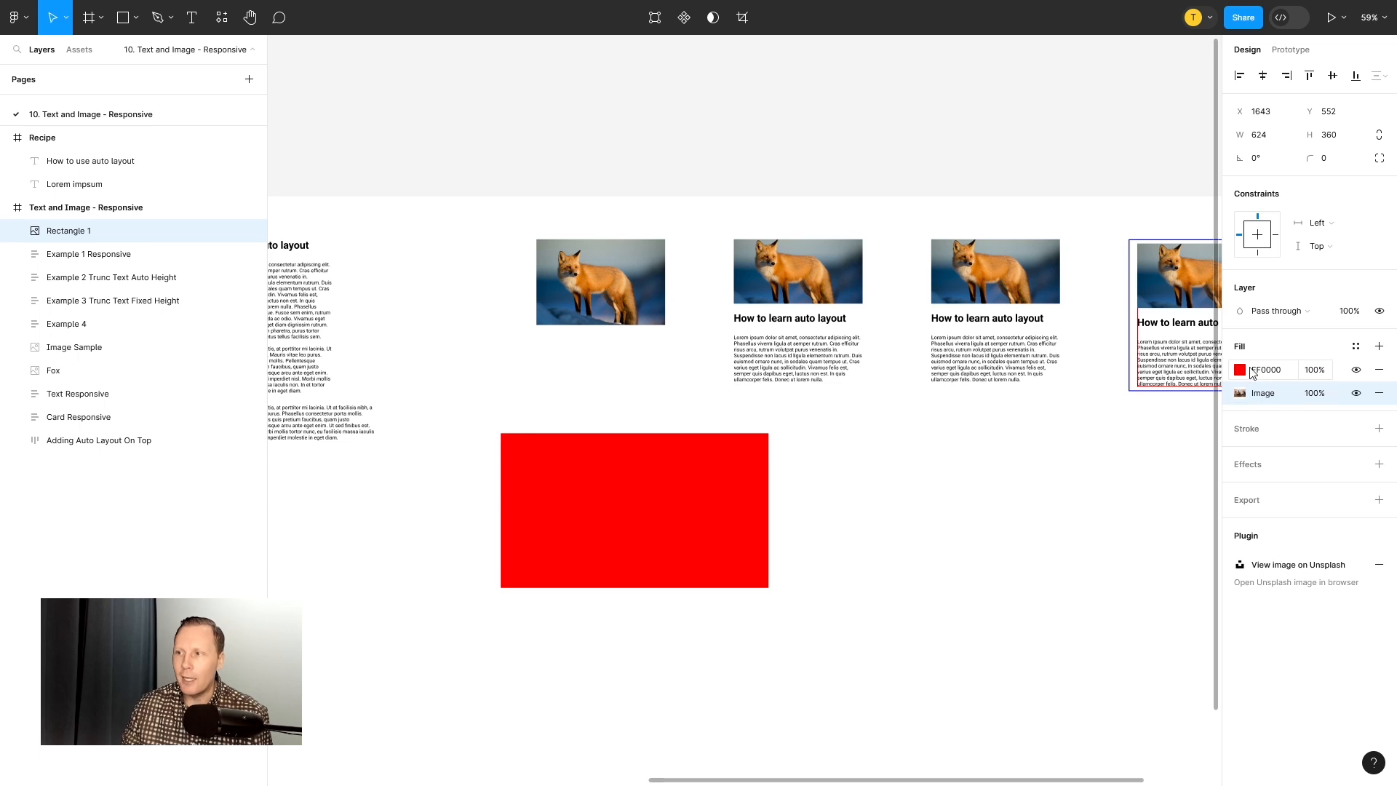
pyautogui.click(1317, 372)
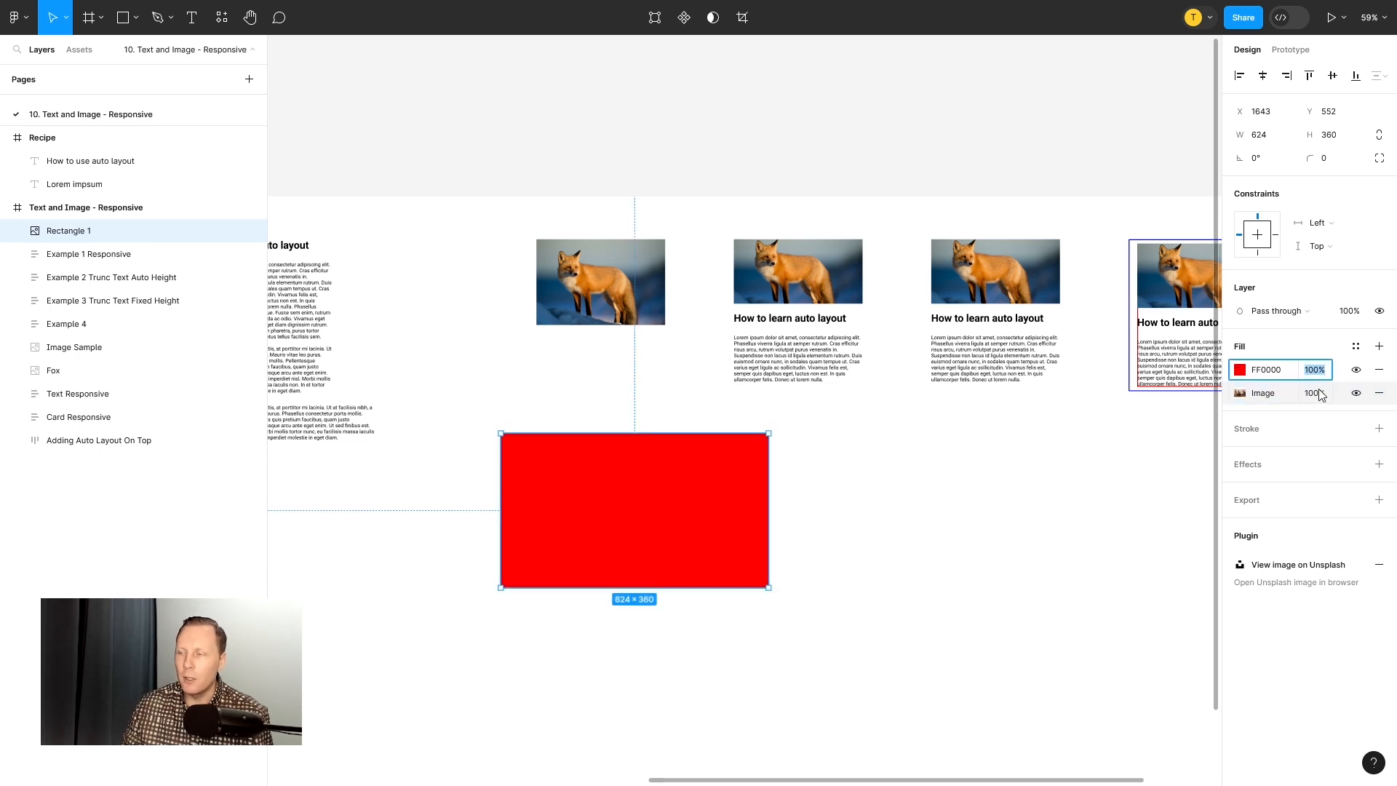
pyautogui.write('20')
pyautogui.press('Return')
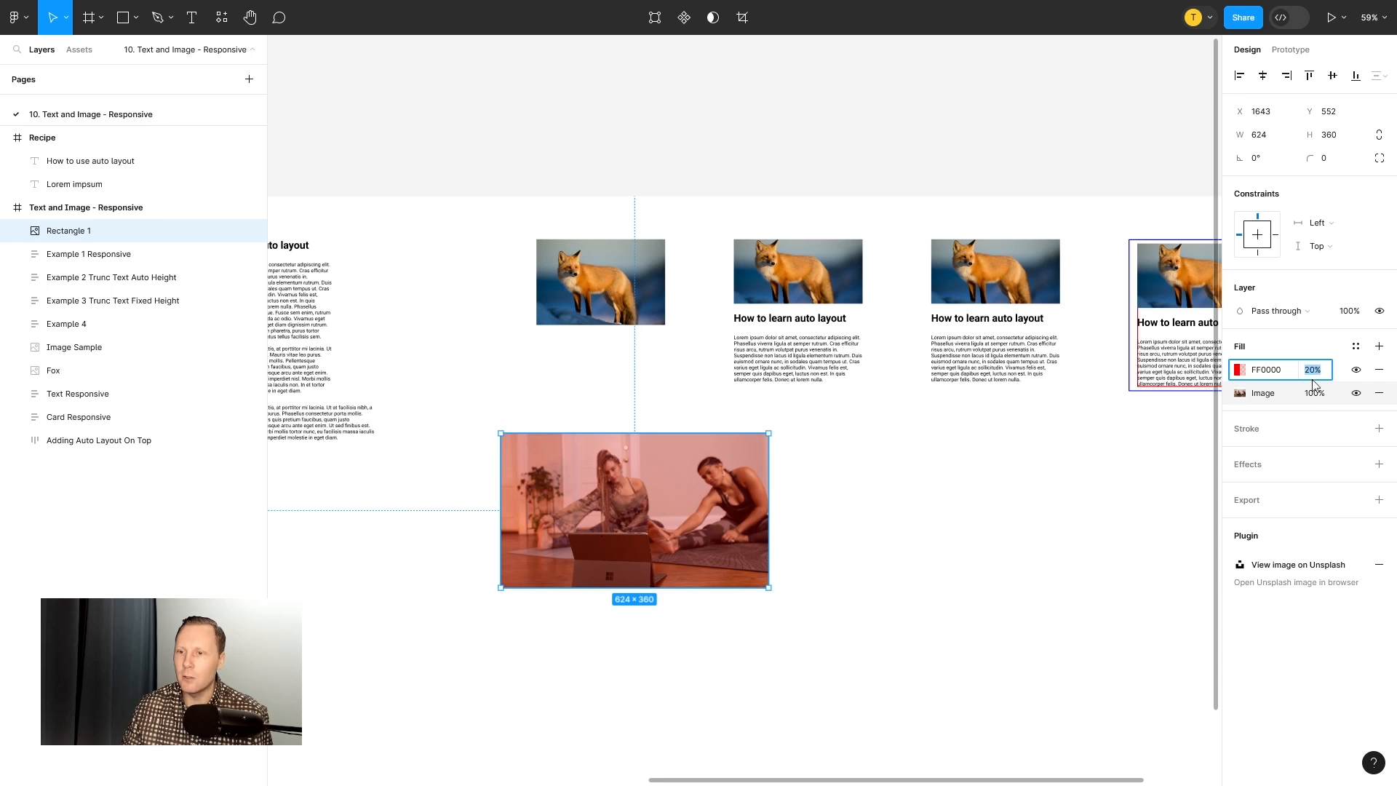
# Step: Hide the rectangle's red overlay fill and delete the photo rectangle below the standalone fox image
pyautogui.click(1356, 370)
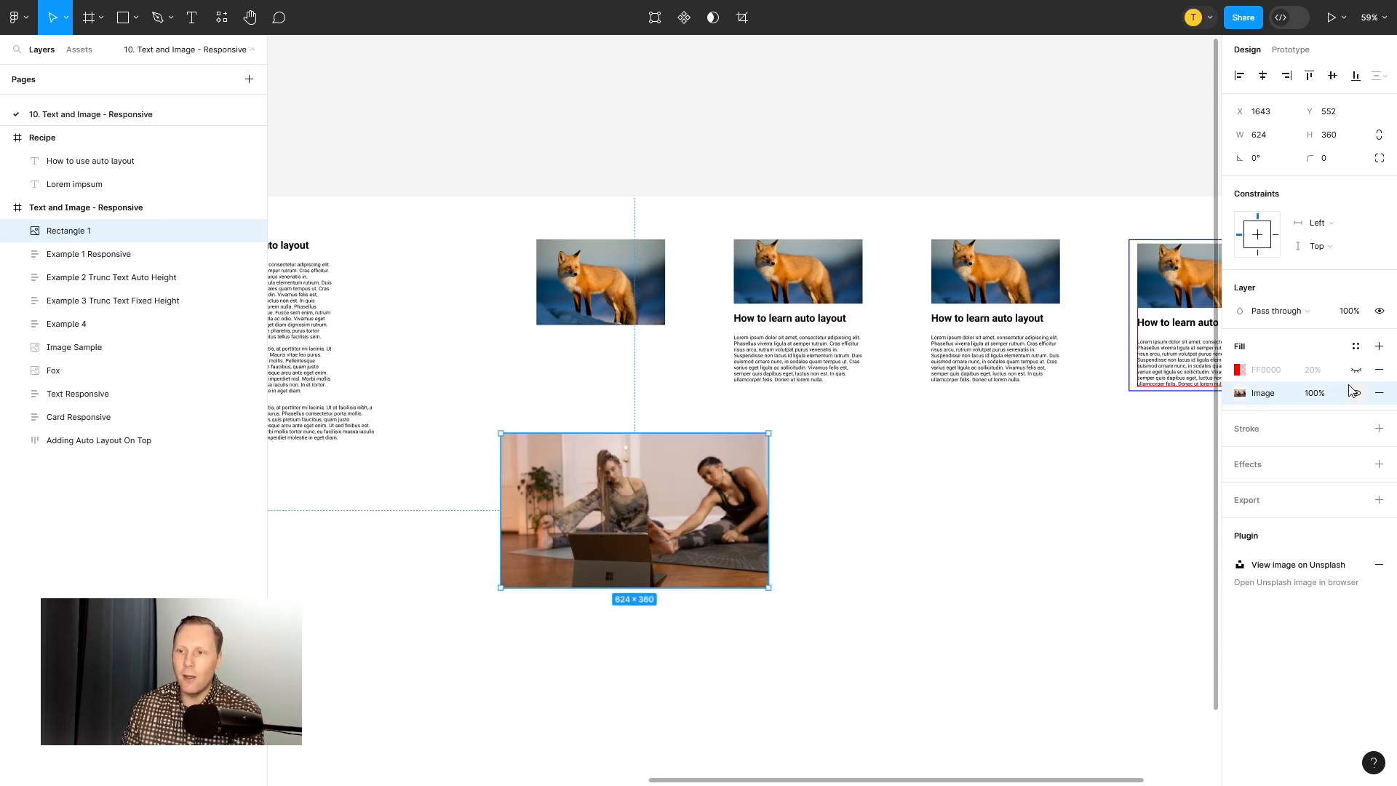
pyautogui.click(844, 509)
pyautogui.click(659, 476)
pyautogui.press('Delete')
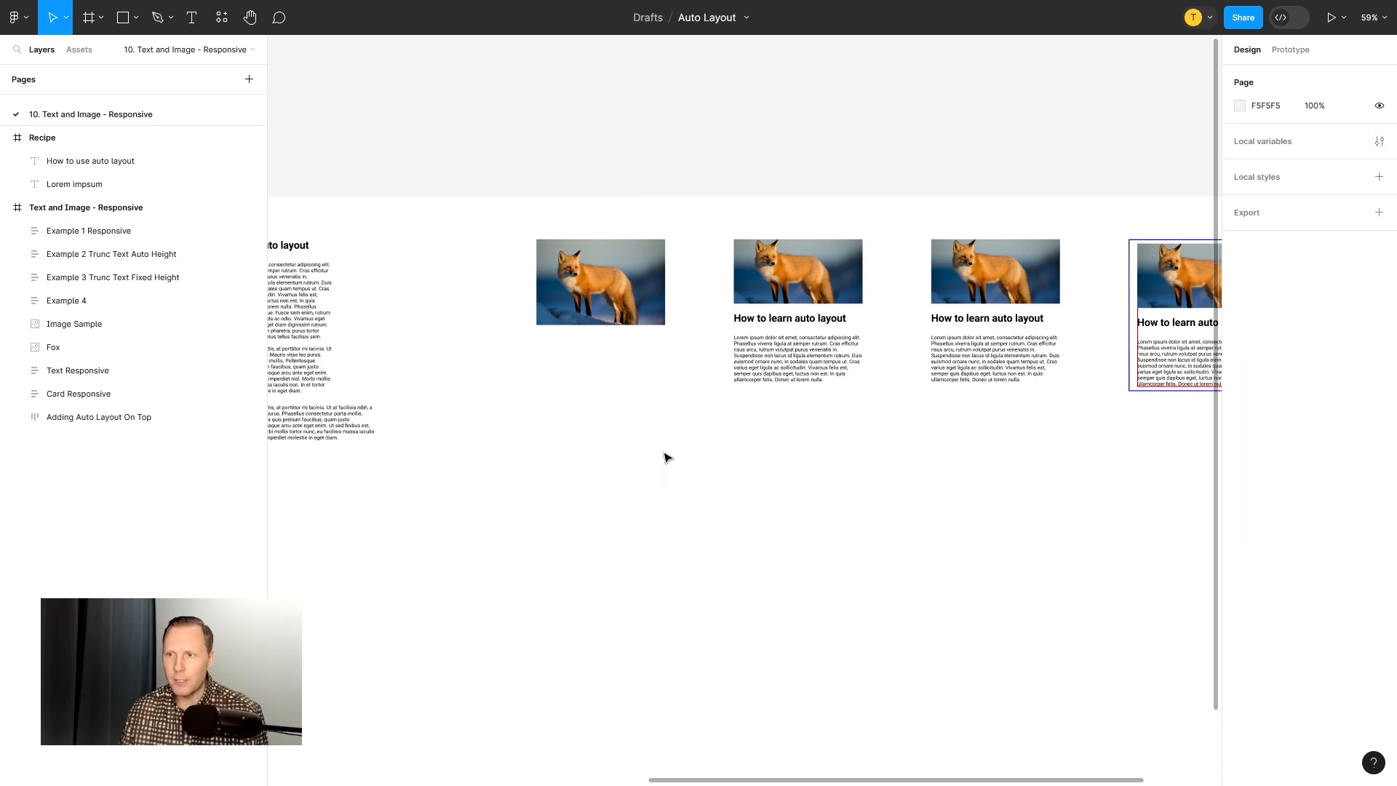
# Step: Hide the image fill of the standalone fox picture (Image Sample) and show it again
pyautogui.scroll(5, 582, 327)
pyautogui.scroll(2, 539, 357)
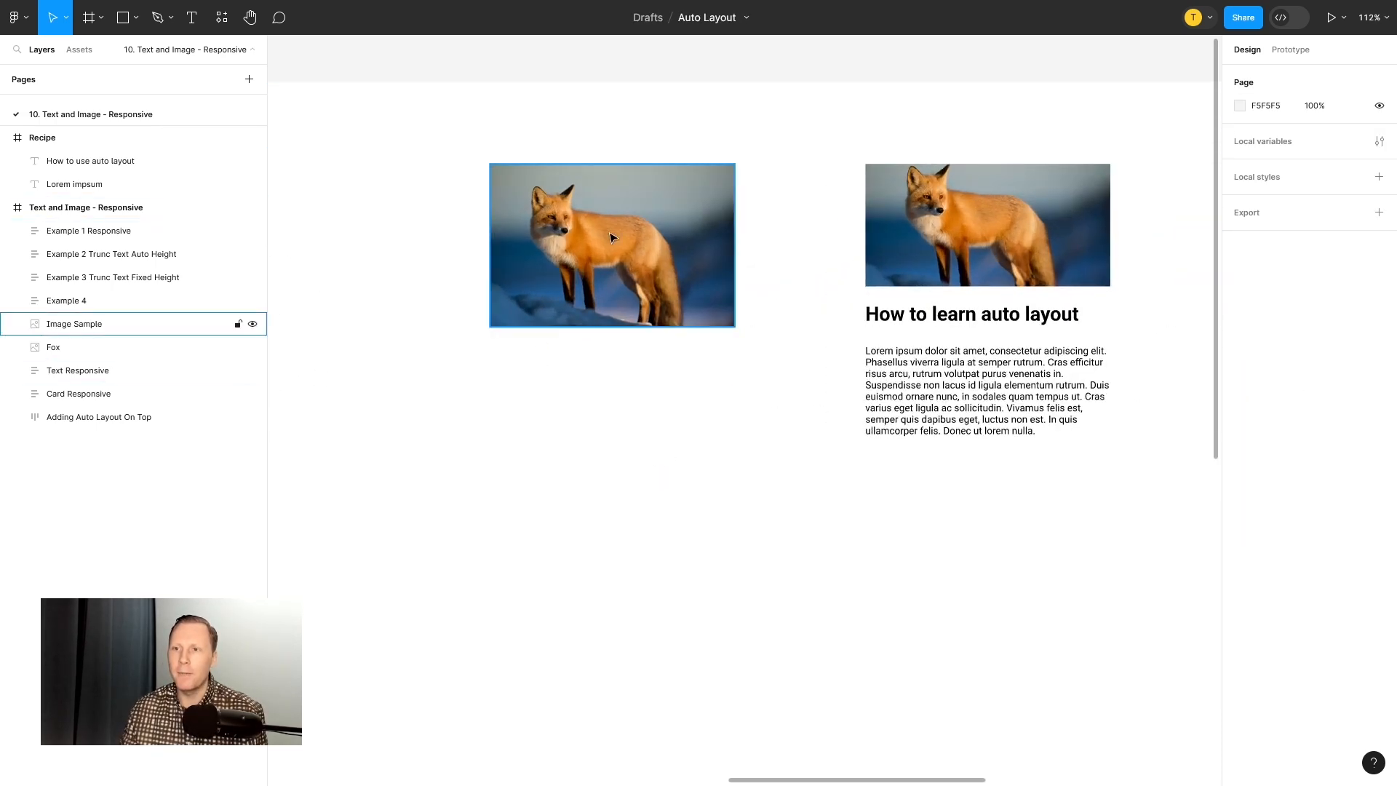
pyautogui.click(617, 228)
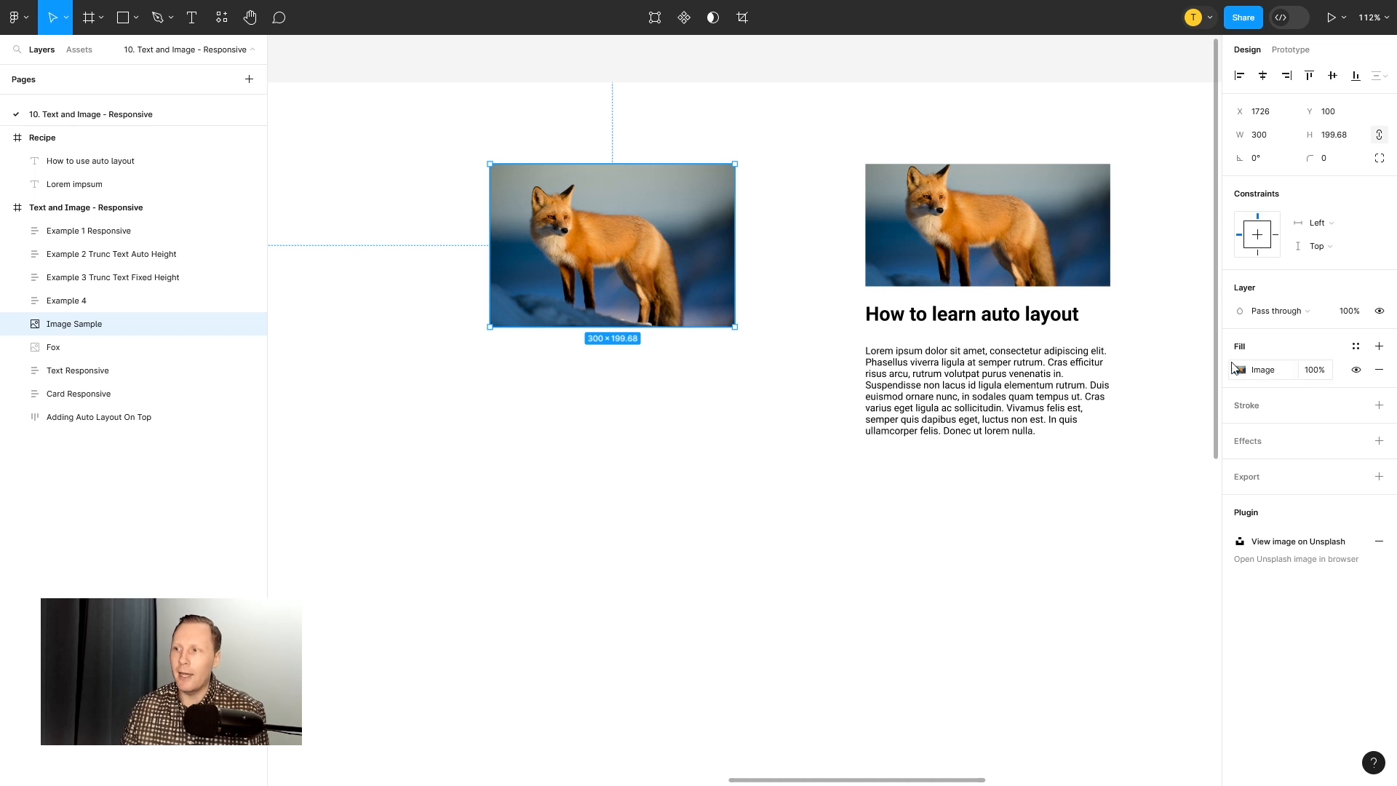
pyautogui.click(1356, 370)
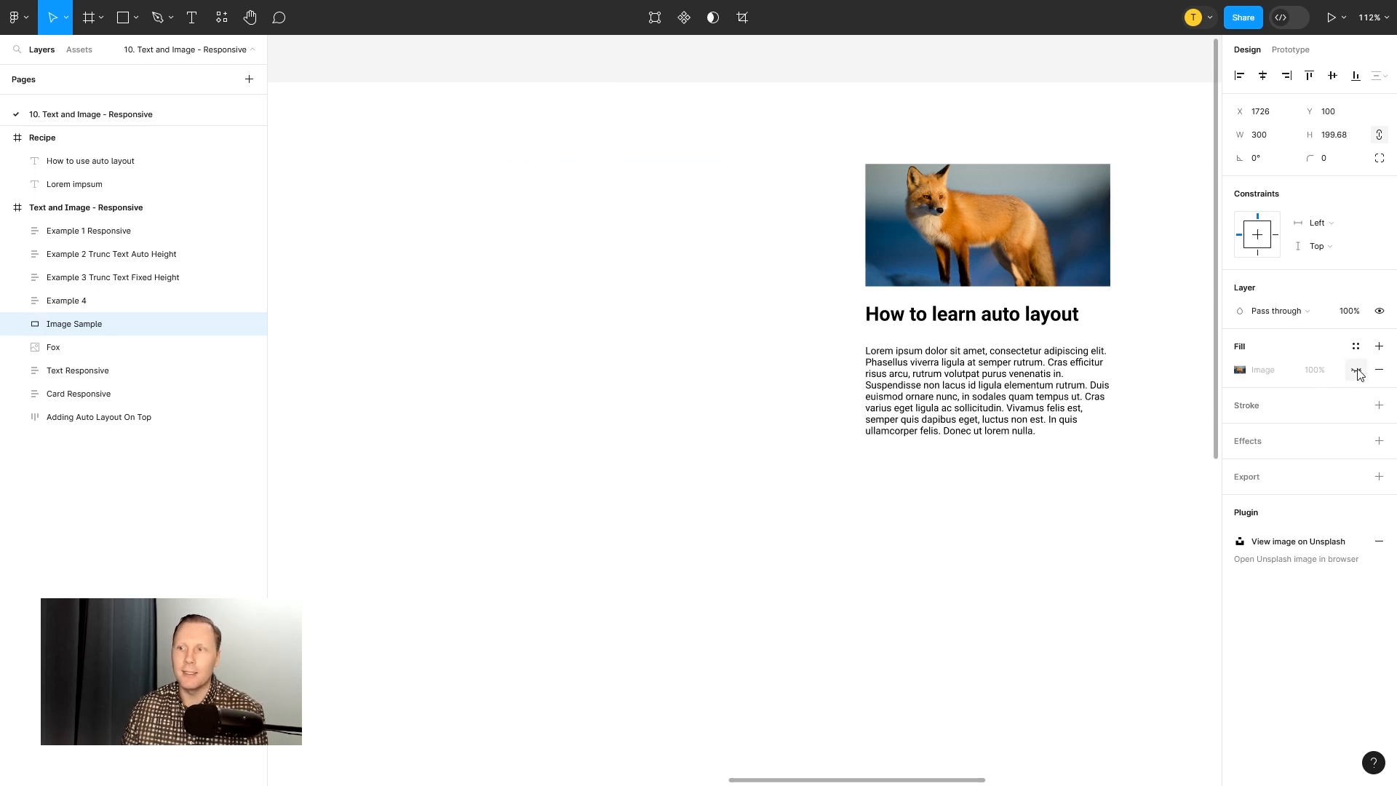
pyautogui.click(1356, 371)
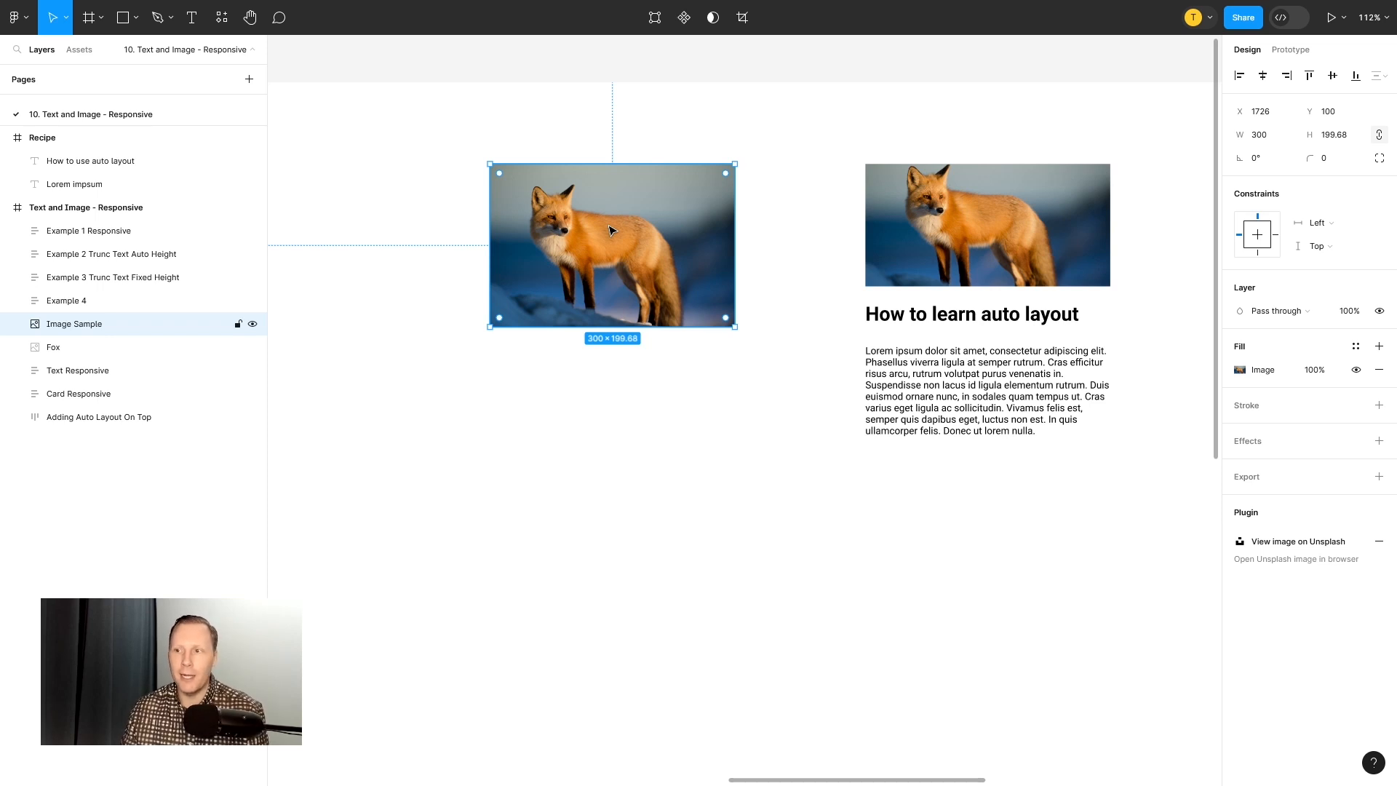
pyautogui.click(711, 424)
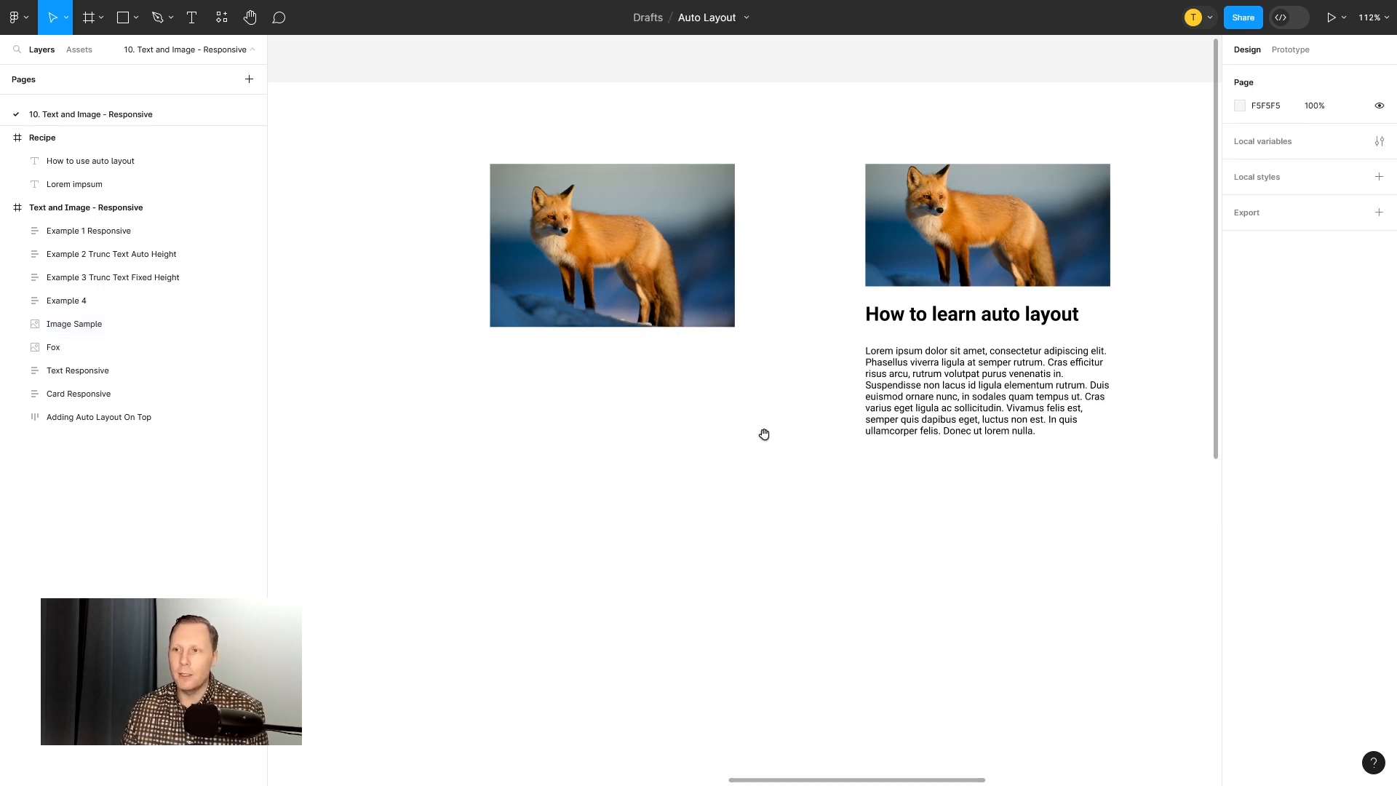
# Step: Check the dimensions of the cropped fox image above the auto layout text block
pyautogui.moveTo(764, 436); pyautogui.dragTo(604, 448)
pyautogui.click(849, 221)
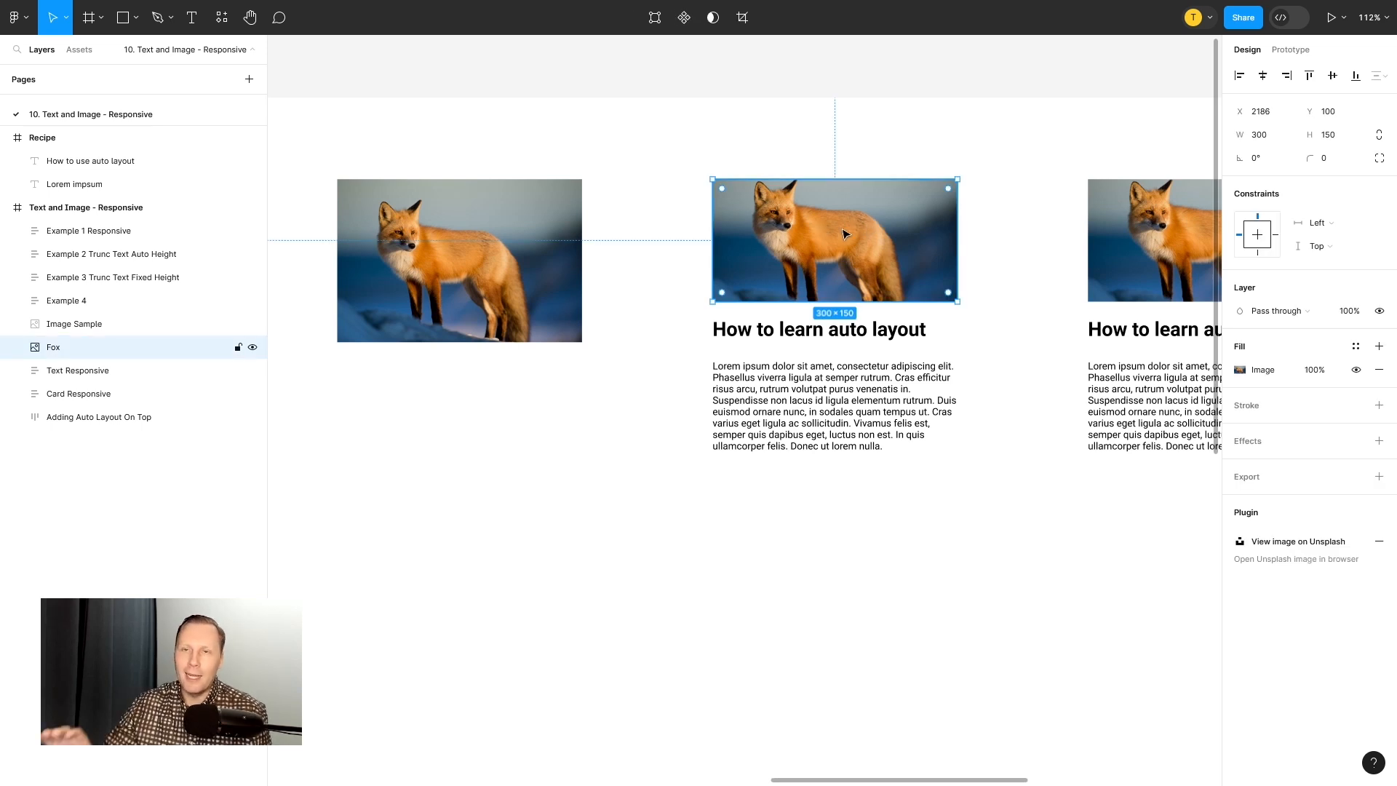
pyautogui.click(611, 542)
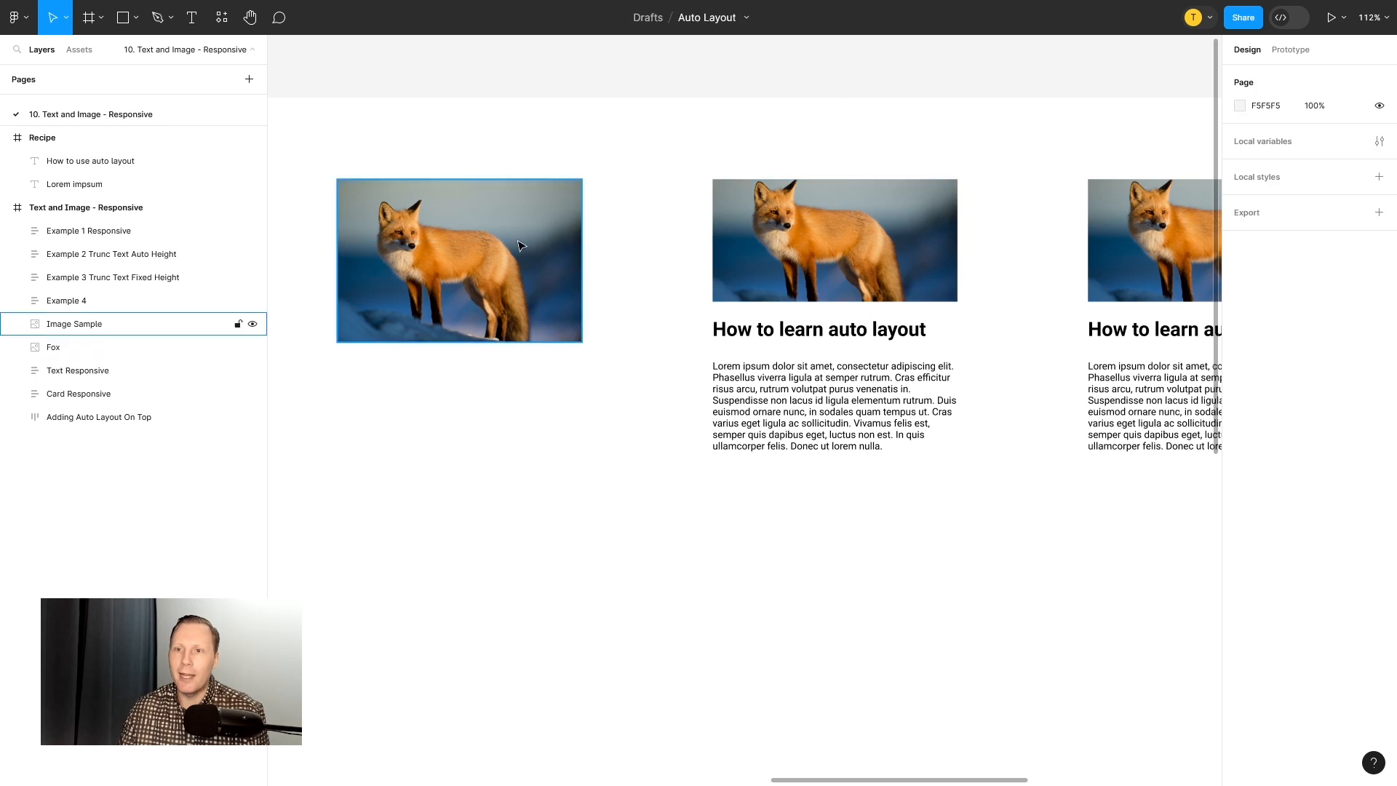
# Step: Duplicate the standalone fox image below itself and try enlarging the copy to a width of 380 with proportions constrained
pyautogui.click(481, 239)
pyautogui.keyDown('alt'); pyautogui.moveTo(485, 235); pyautogui.dragTo(590, 471); pyautogui.keyUp('alt')
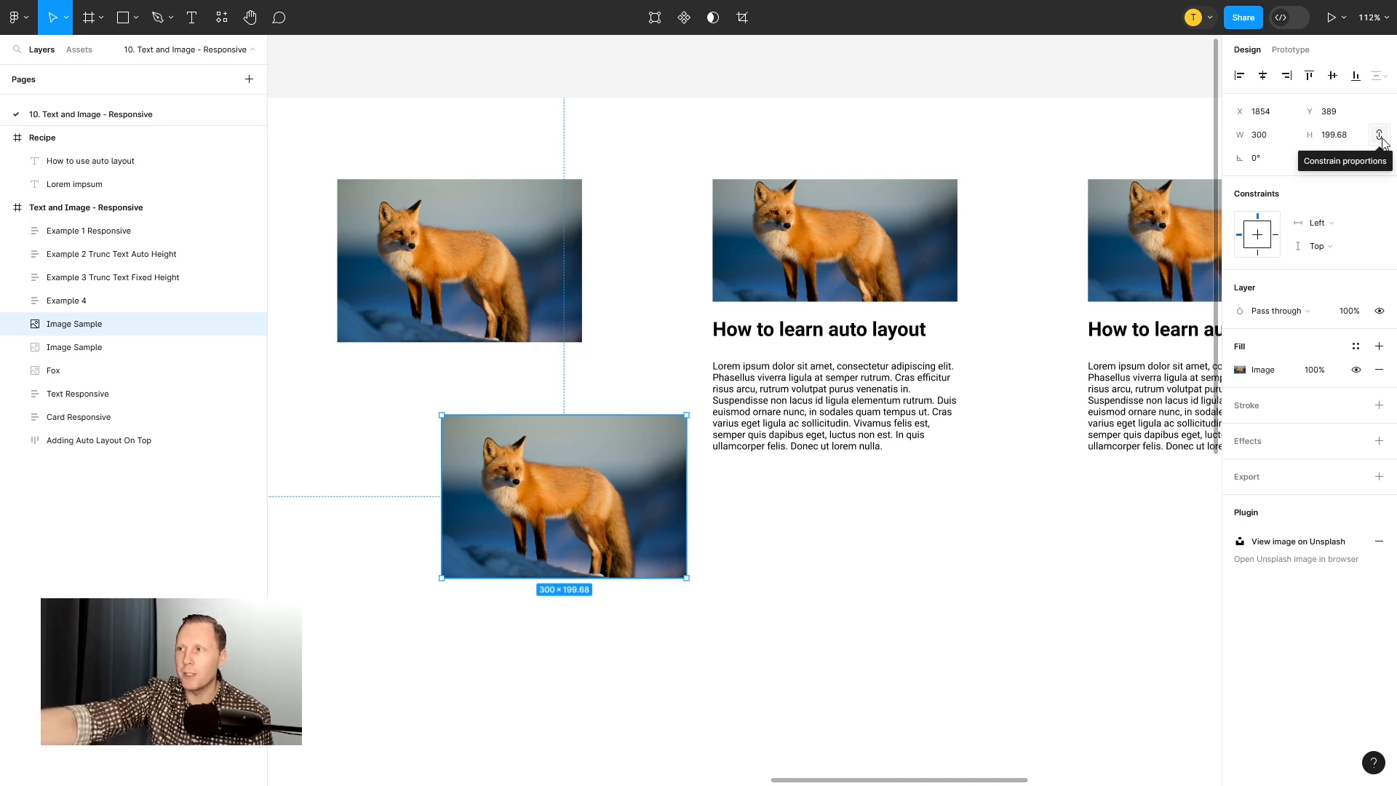
pyautogui.click(1271, 139)
pyautogui.hotkey('shift', 'Up')
pyautogui.hotkey('shift', 'Up')
pyautogui.hotkey('shift', 'Up')
pyautogui.hotkey('shift', 'Up')
pyautogui.hotkey('shift', 'Up')
pyautogui.hotkey('shift', 'Up')
pyautogui.hotkey('shift', 'Up')
pyautogui.hotkey('shift', 'Up')
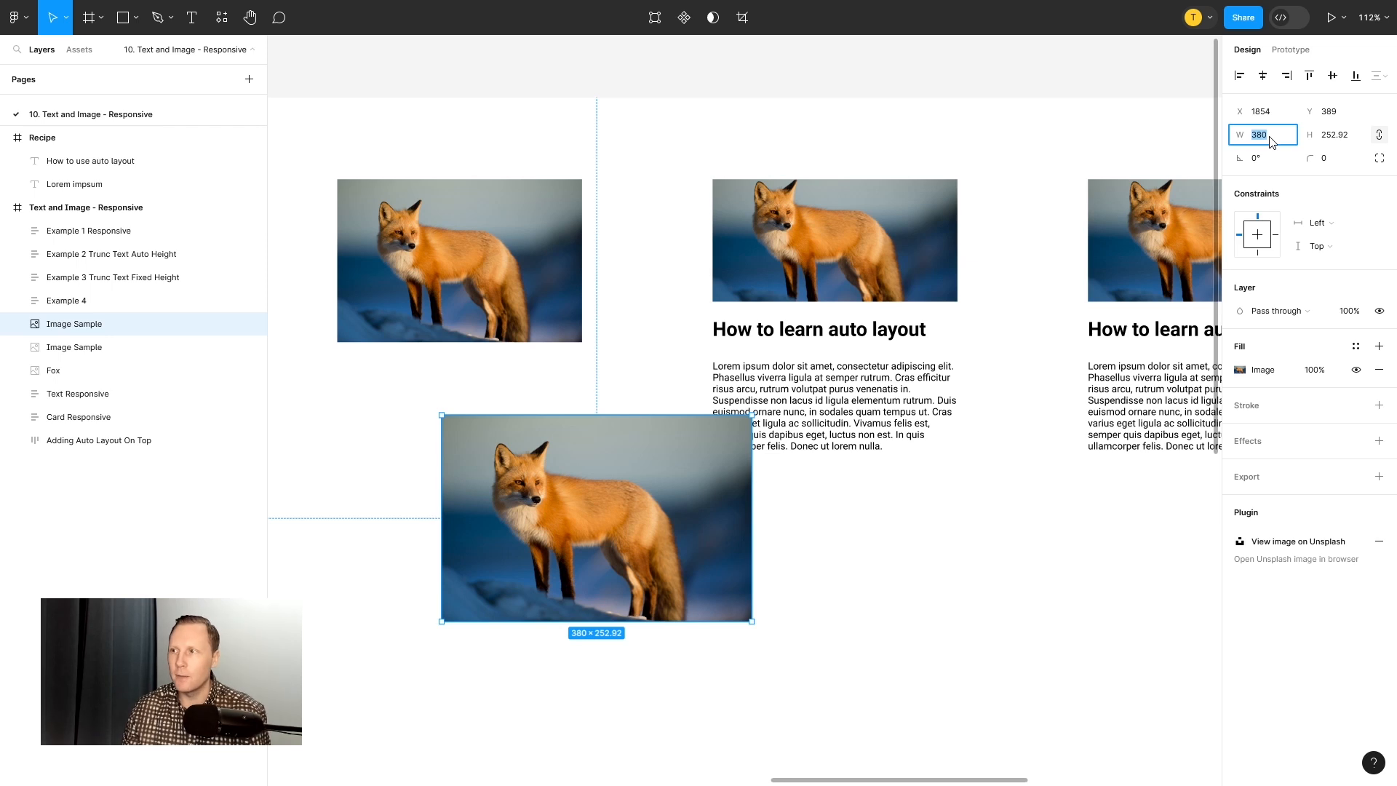
pyautogui.hotkey('ctrl', 'z')
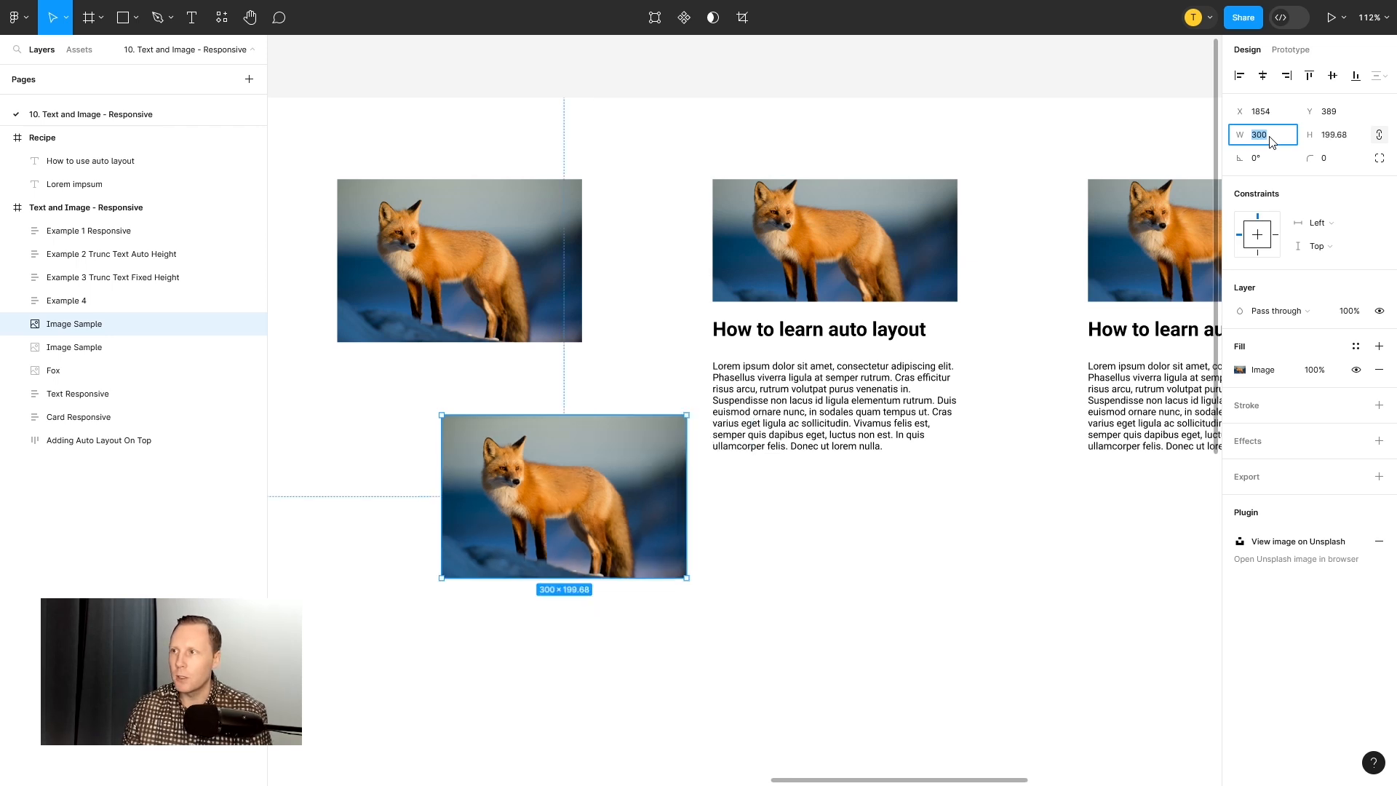
# Step: Turn off constrained proportions on the fox copy and set its height to 150
pyautogui.click(1379, 135)
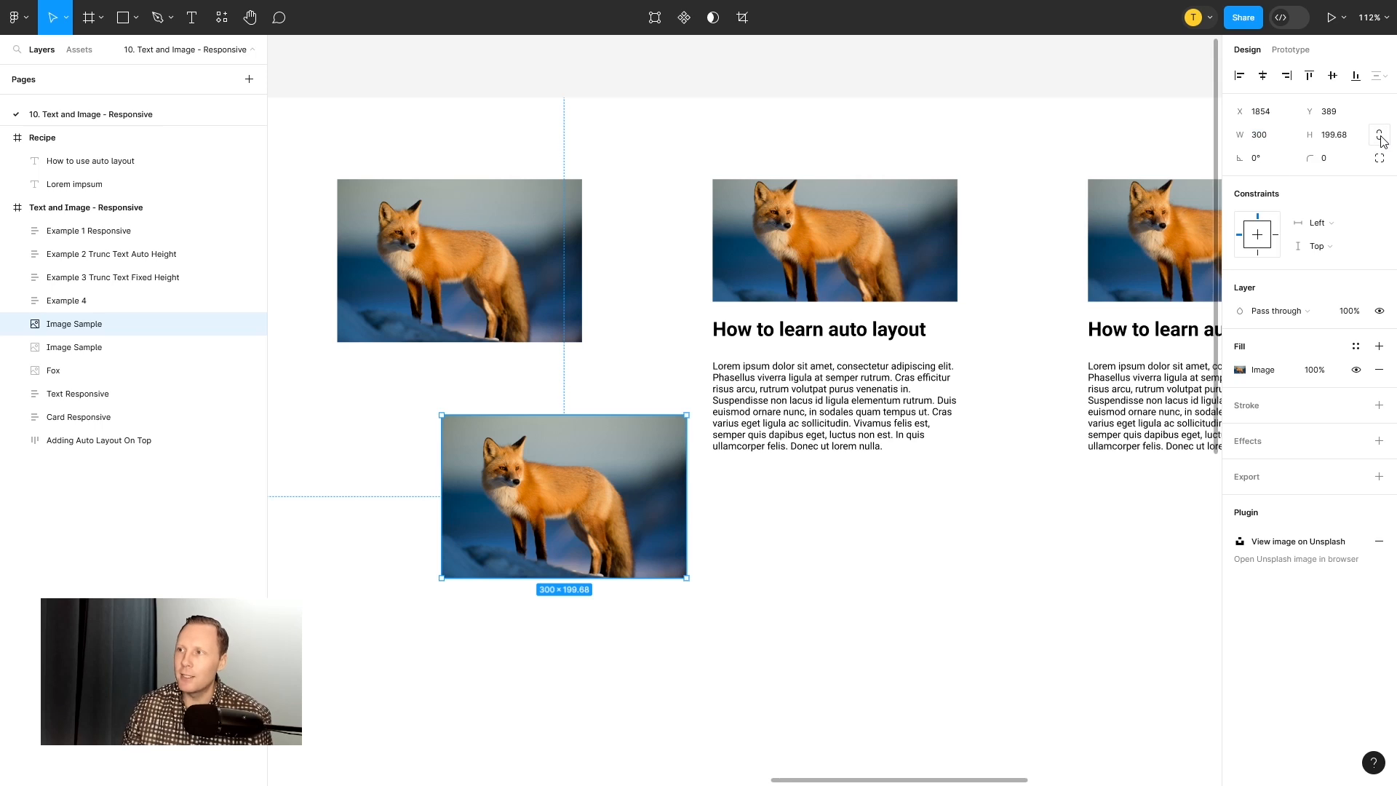
pyautogui.click(1351, 139)
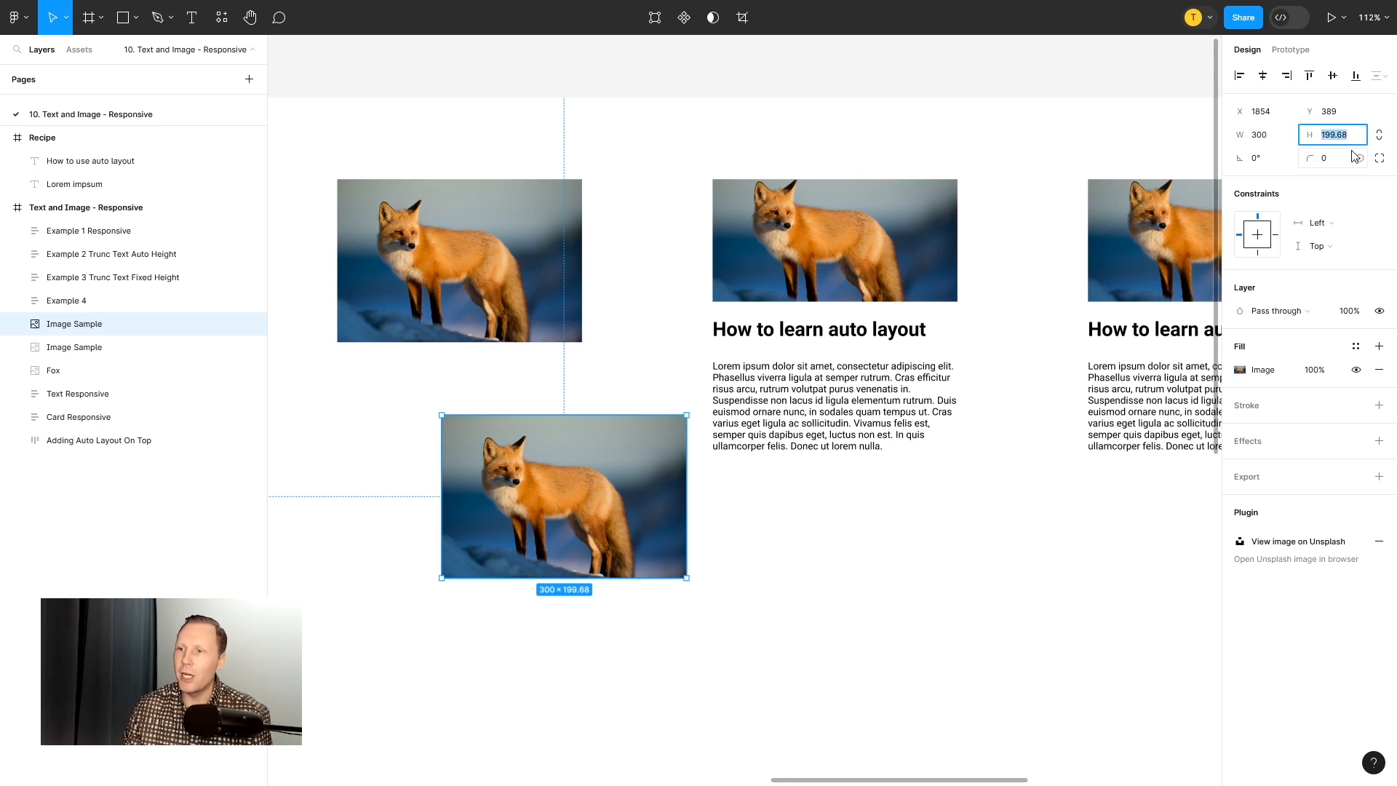
pyautogui.hotkey('shift', 'Down')
pyautogui.hotkey('shift', 'Down')
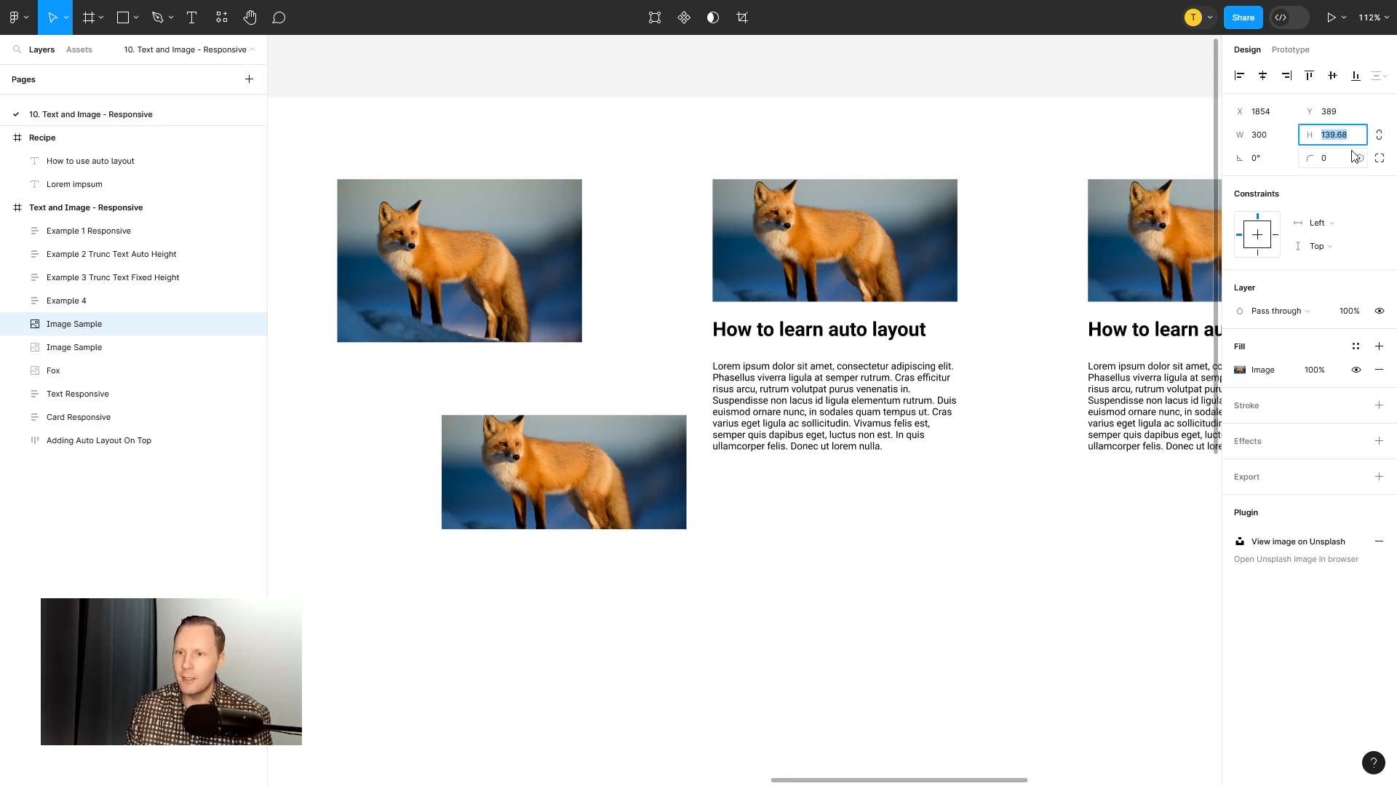
pyautogui.hotkey('shift', 'Down')
pyautogui.hotkey('shift', 'Down')
pyautogui.hotkey('shift', 'Down')
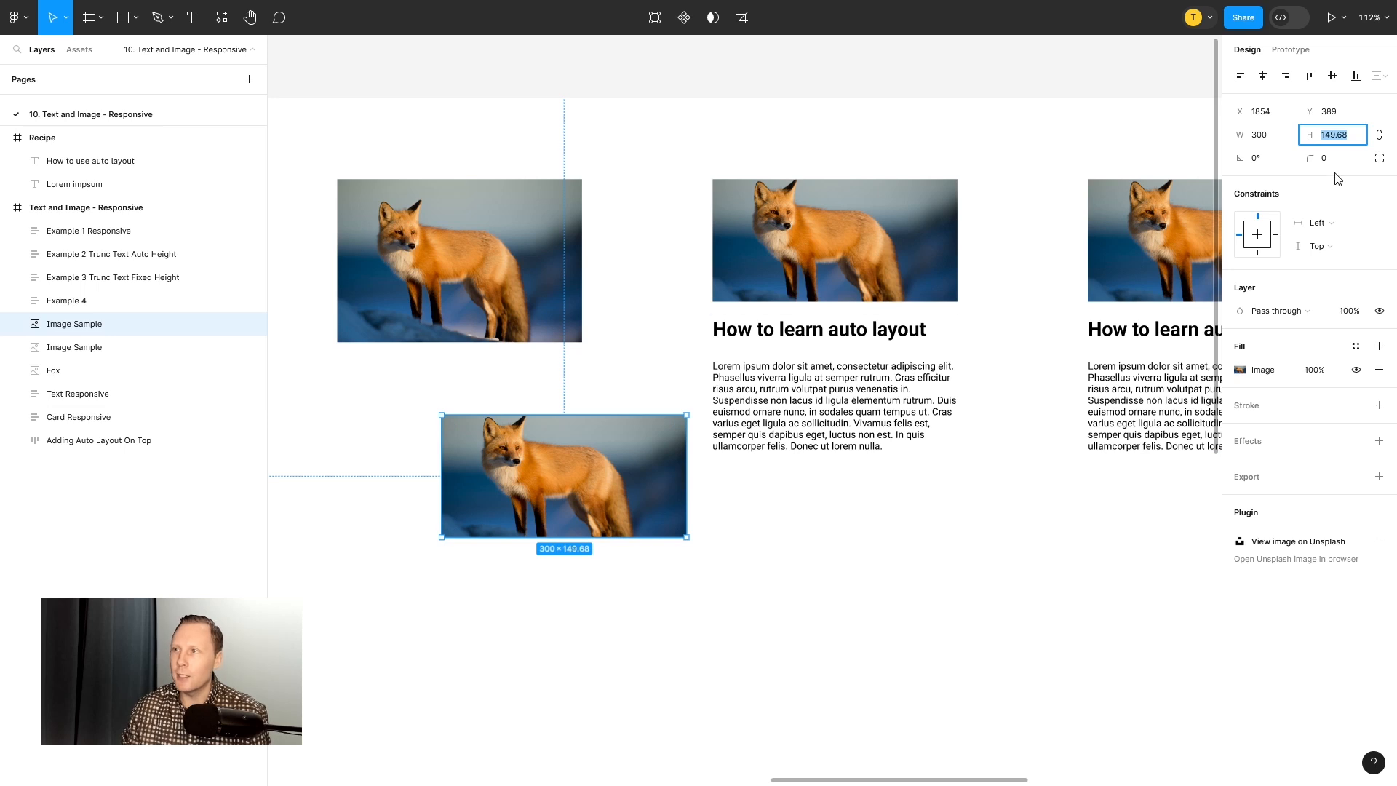
pyautogui.write('150')
pyautogui.press('Return')
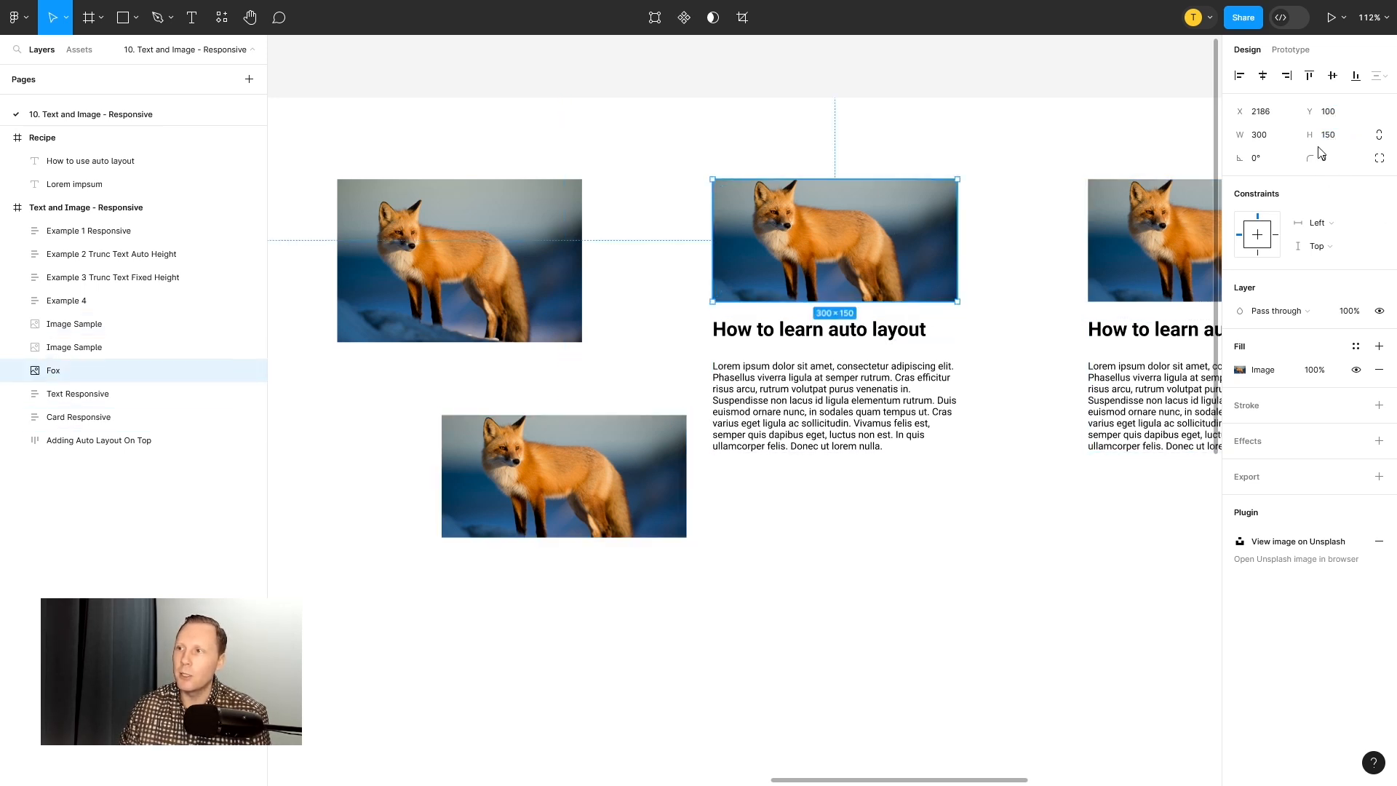
# Step: Delete the resized fox copy and check the proportion lock of the original standalone fox image
pyautogui.click(629, 457)
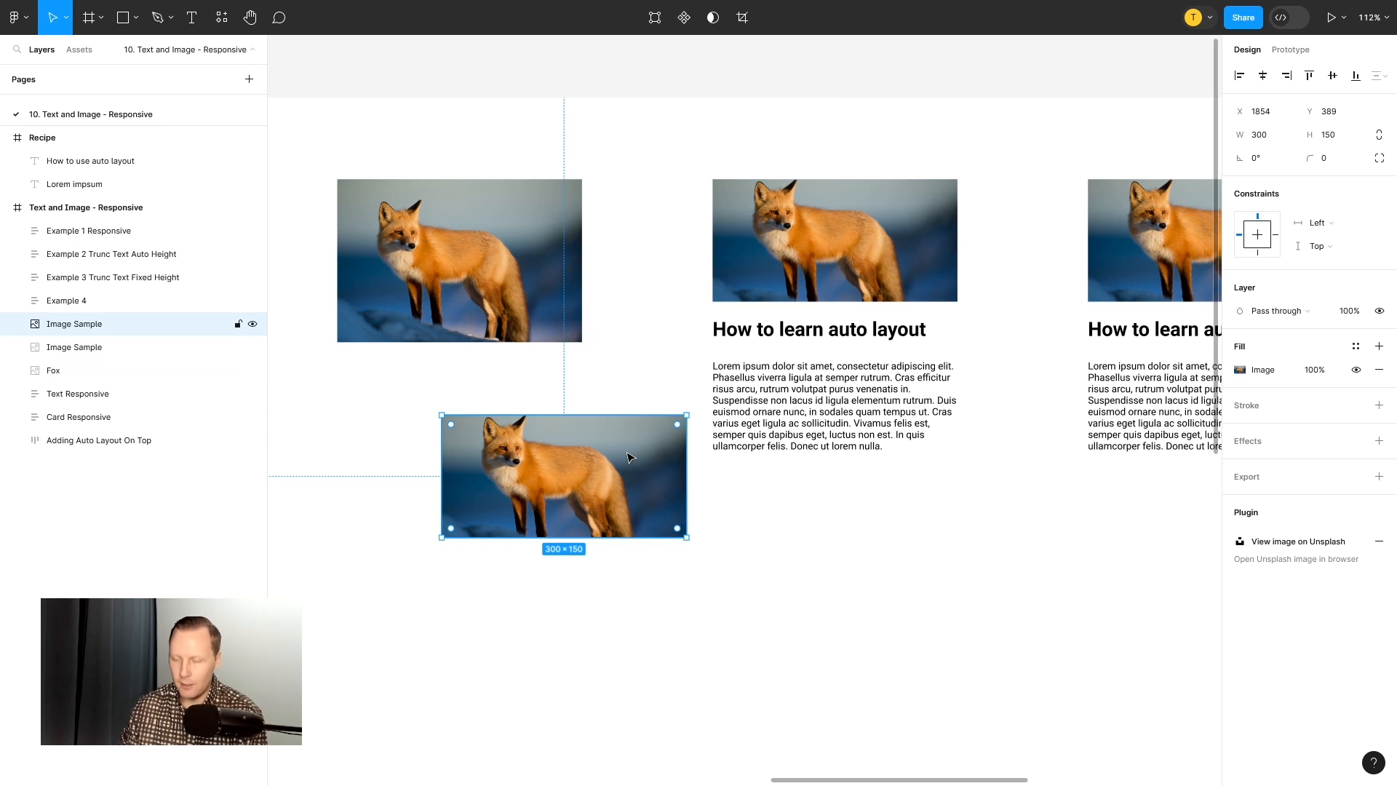
pyautogui.press('Delete')
pyautogui.click(540, 300)
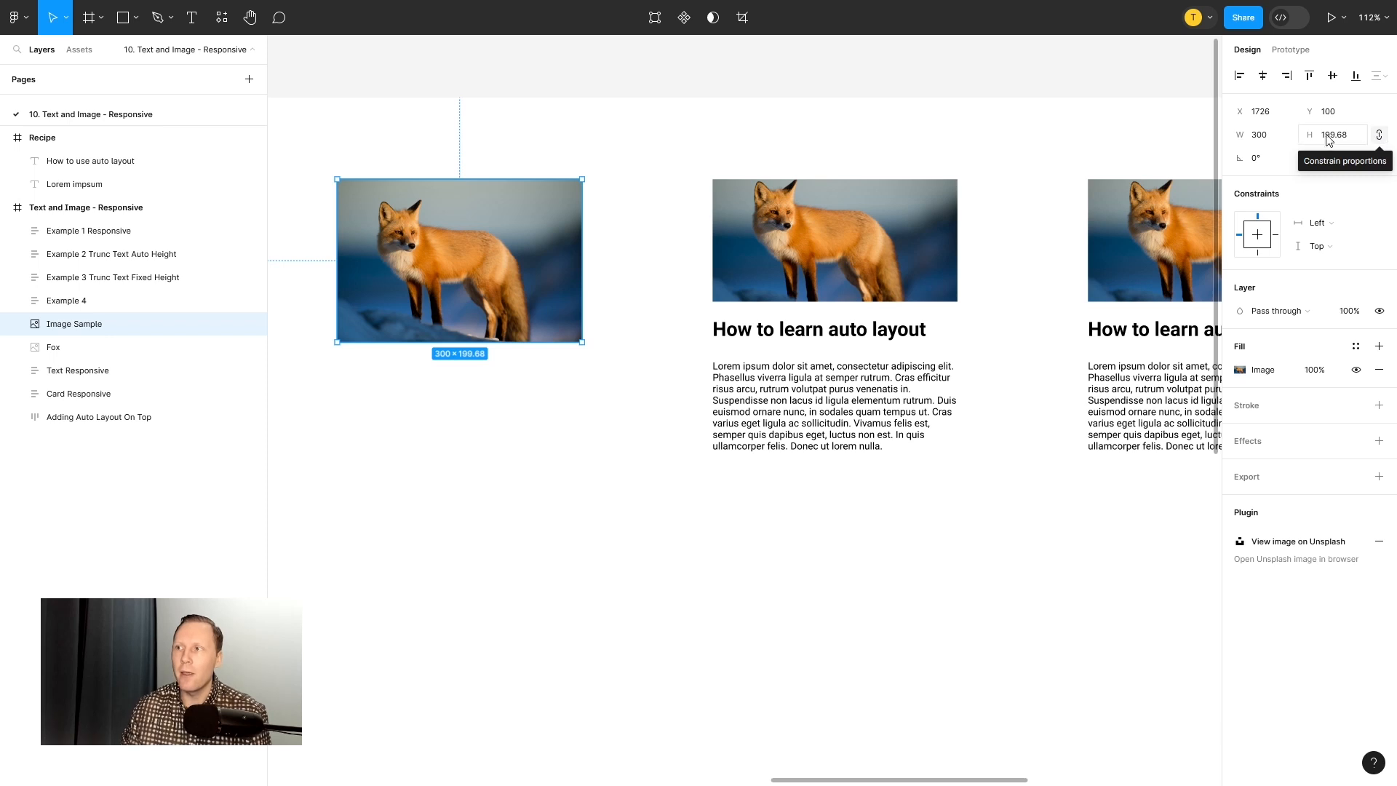
pyautogui.click(1379, 136)
pyautogui.click(867, 540)
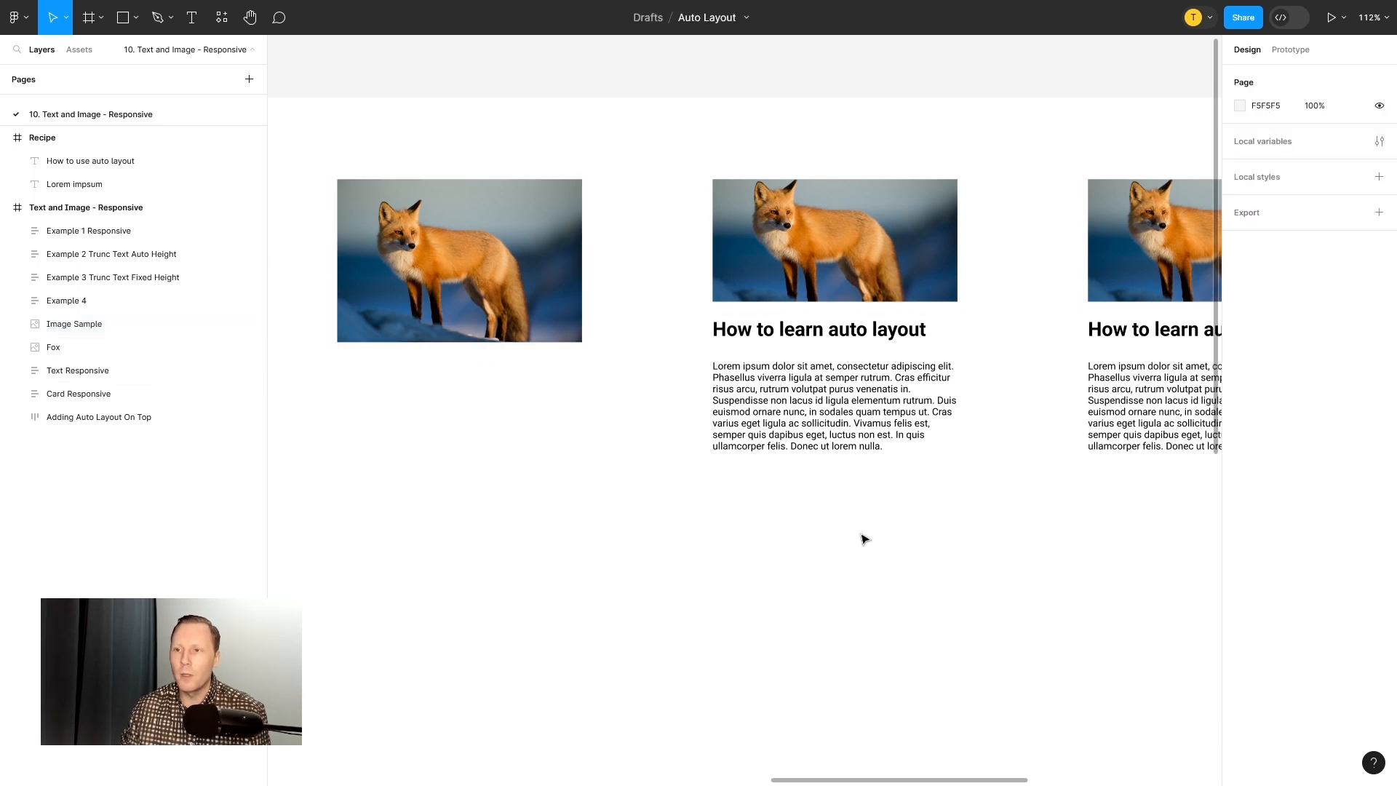
# Step: Examine the Text Responsive frame beneath the fox image, comparing the sizing and text settings of its heading and Lorem ipsum layers
pyautogui.moveTo(1008, 502); pyautogui.dragTo(795, 502)
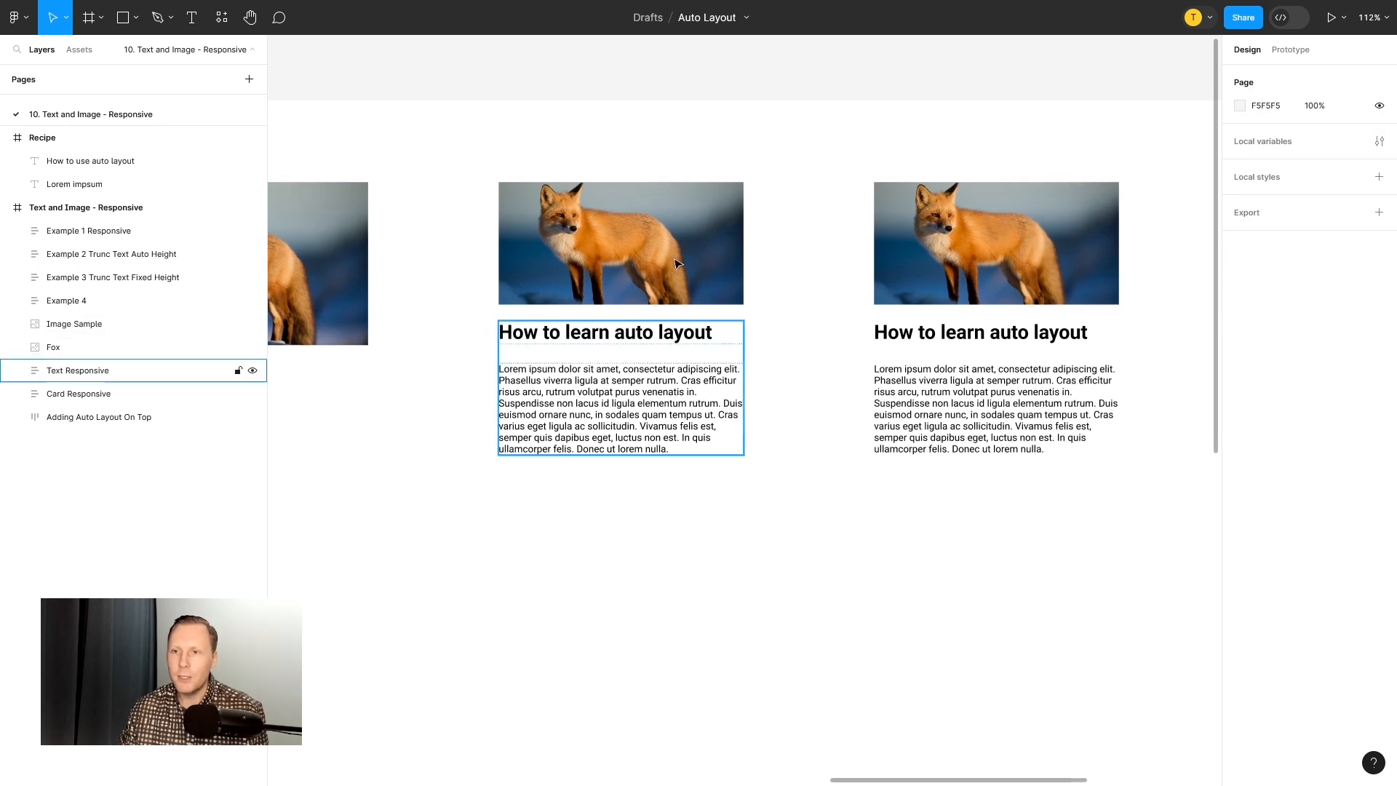
pyautogui.click(654, 183)
pyautogui.click(678, 338)
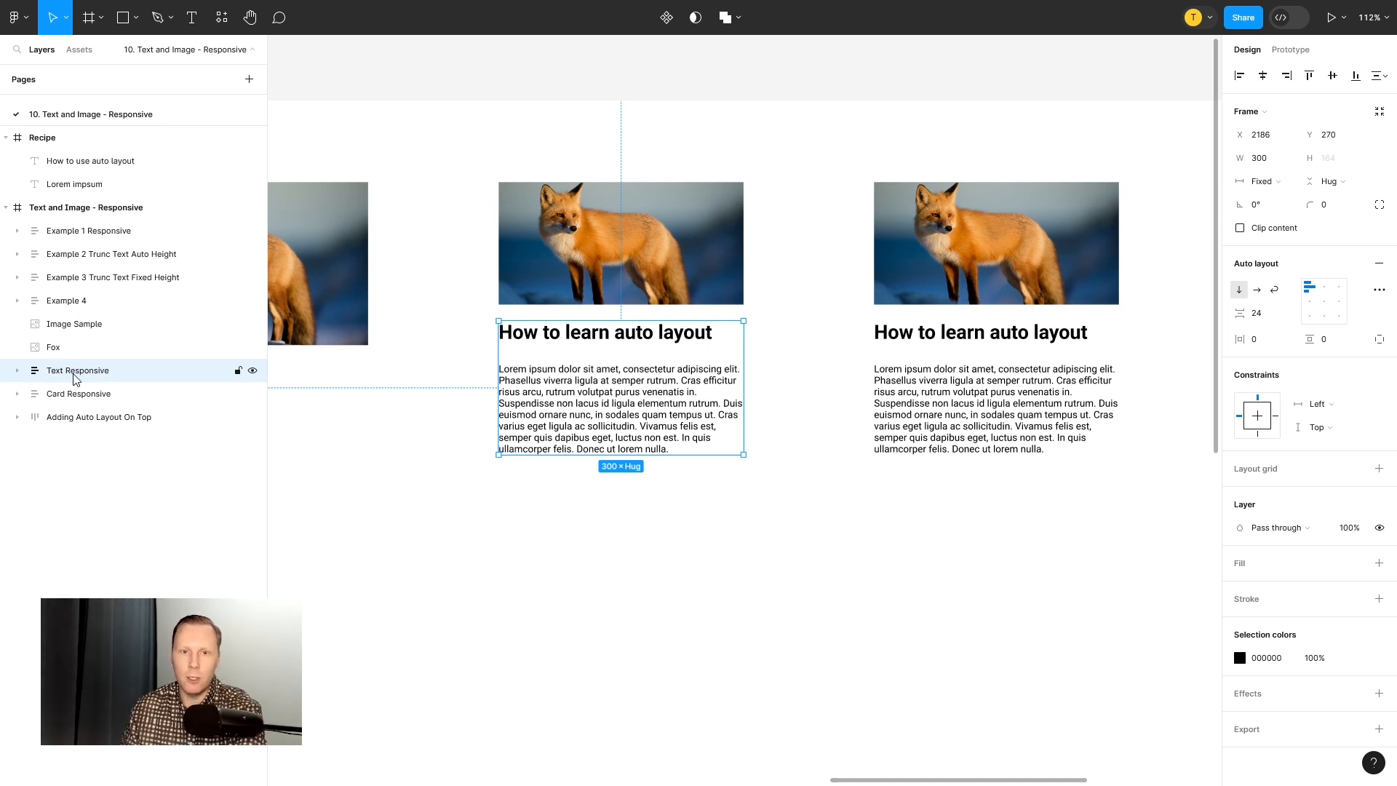
pyautogui.click(19, 372)
pyautogui.click(77, 396)
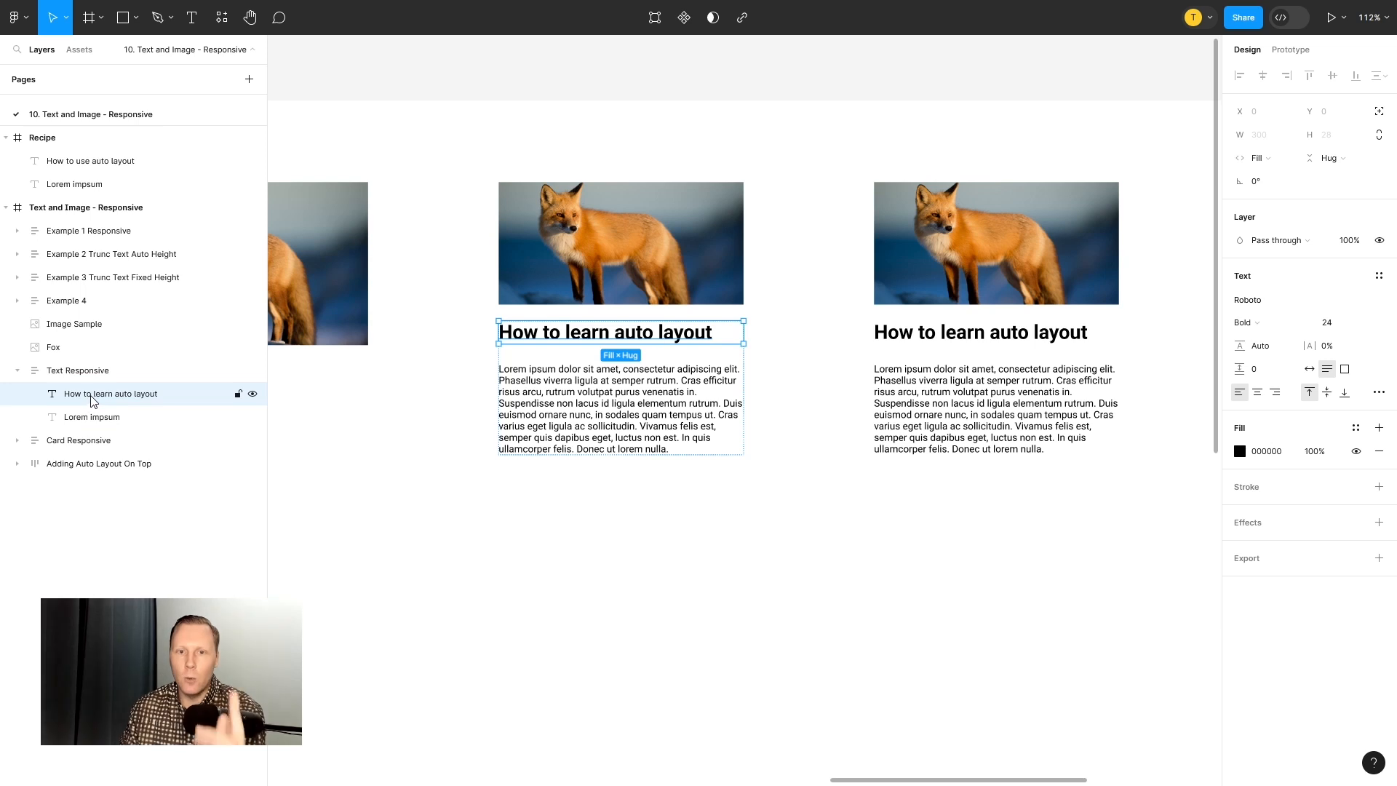
pyautogui.click(95, 419)
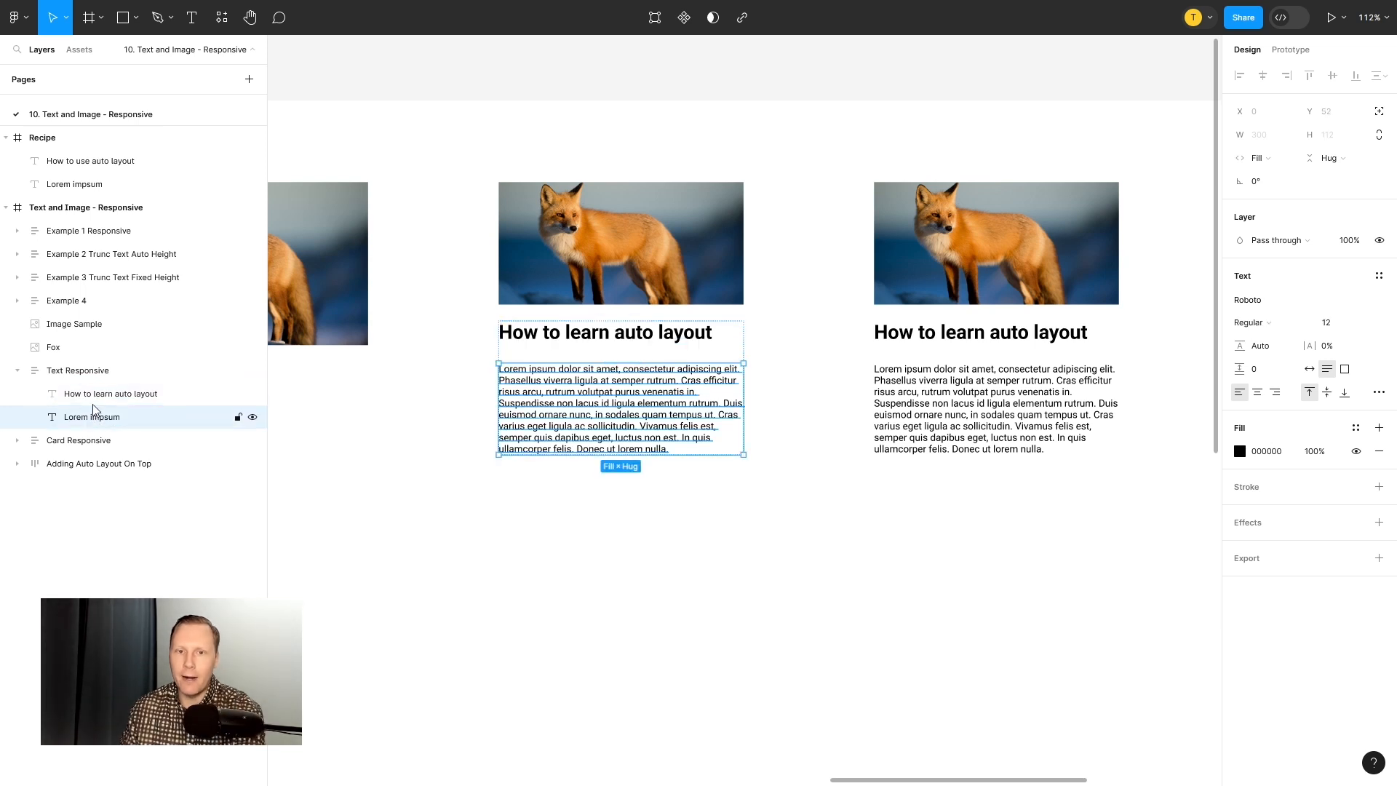
pyautogui.click(94, 399)
pyautogui.click(91, 414)
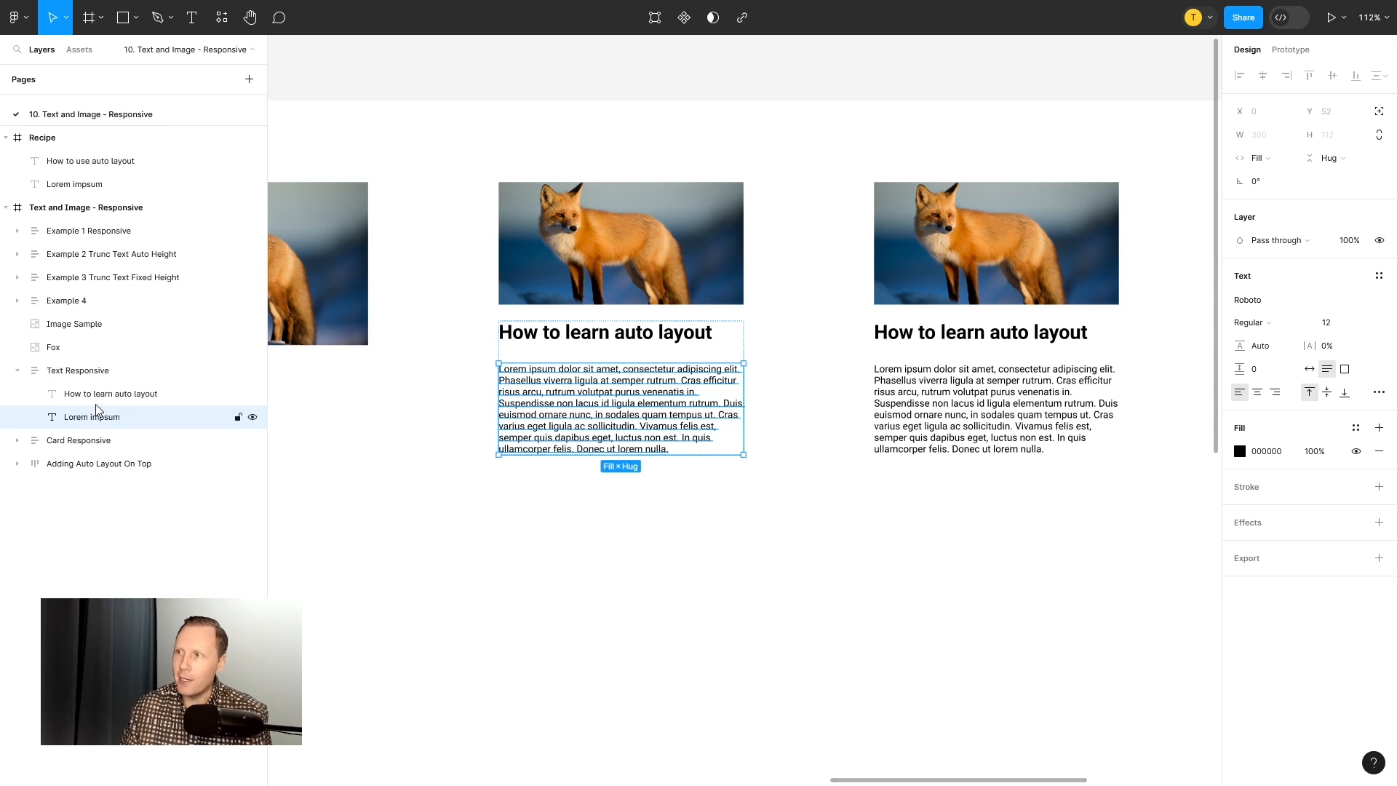
pyautogui.click(95, 398)
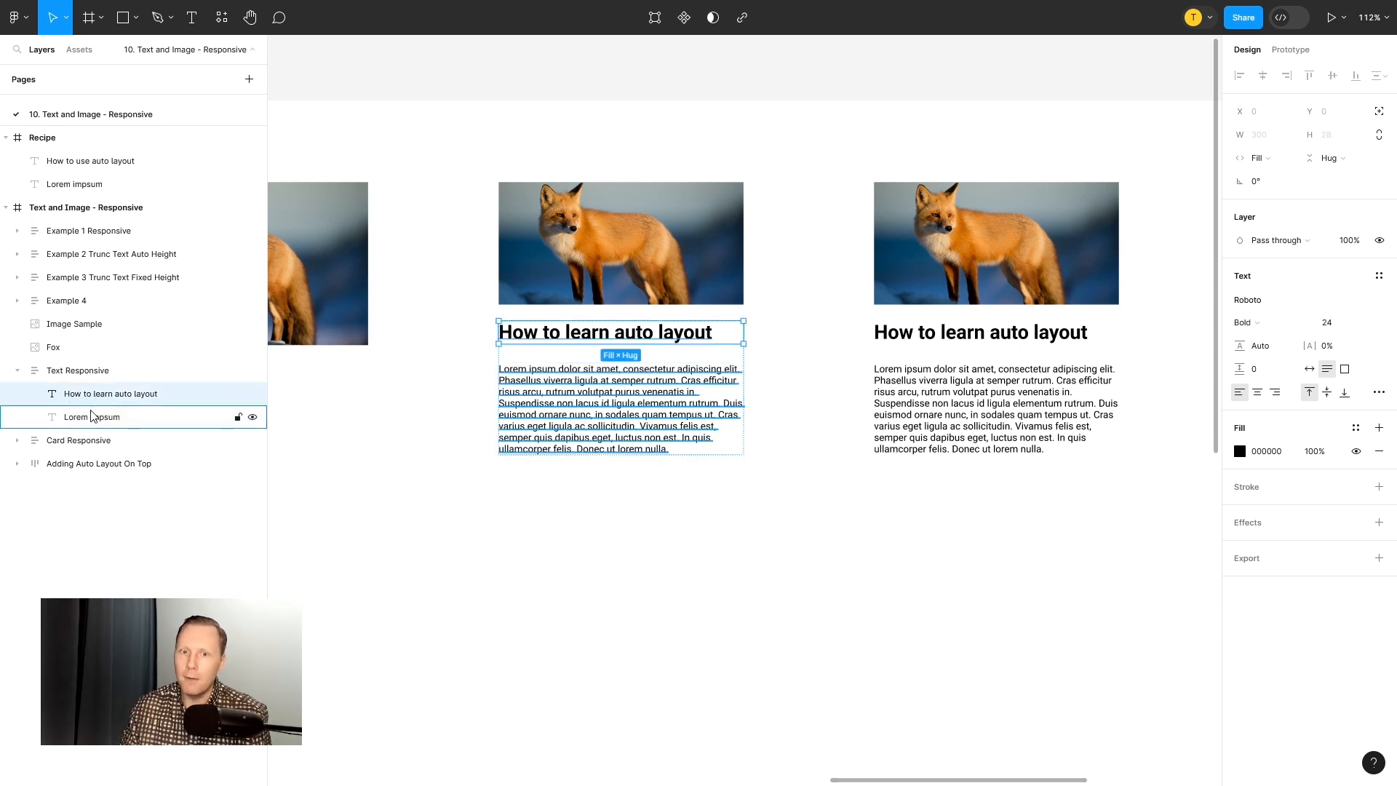
pyautogui.click(91, 412)
pyautogui.click(98, 399)
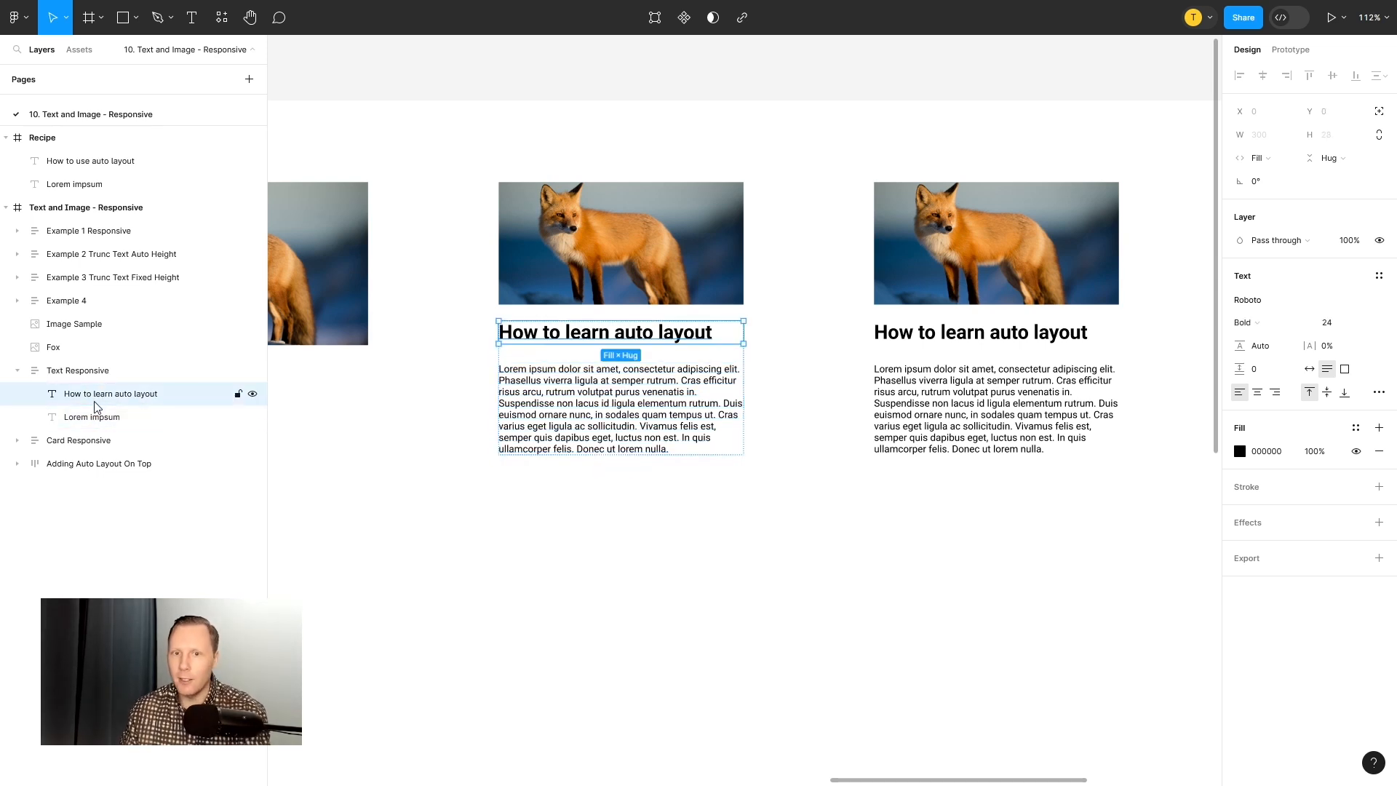
pyautogui.click(93, 413)
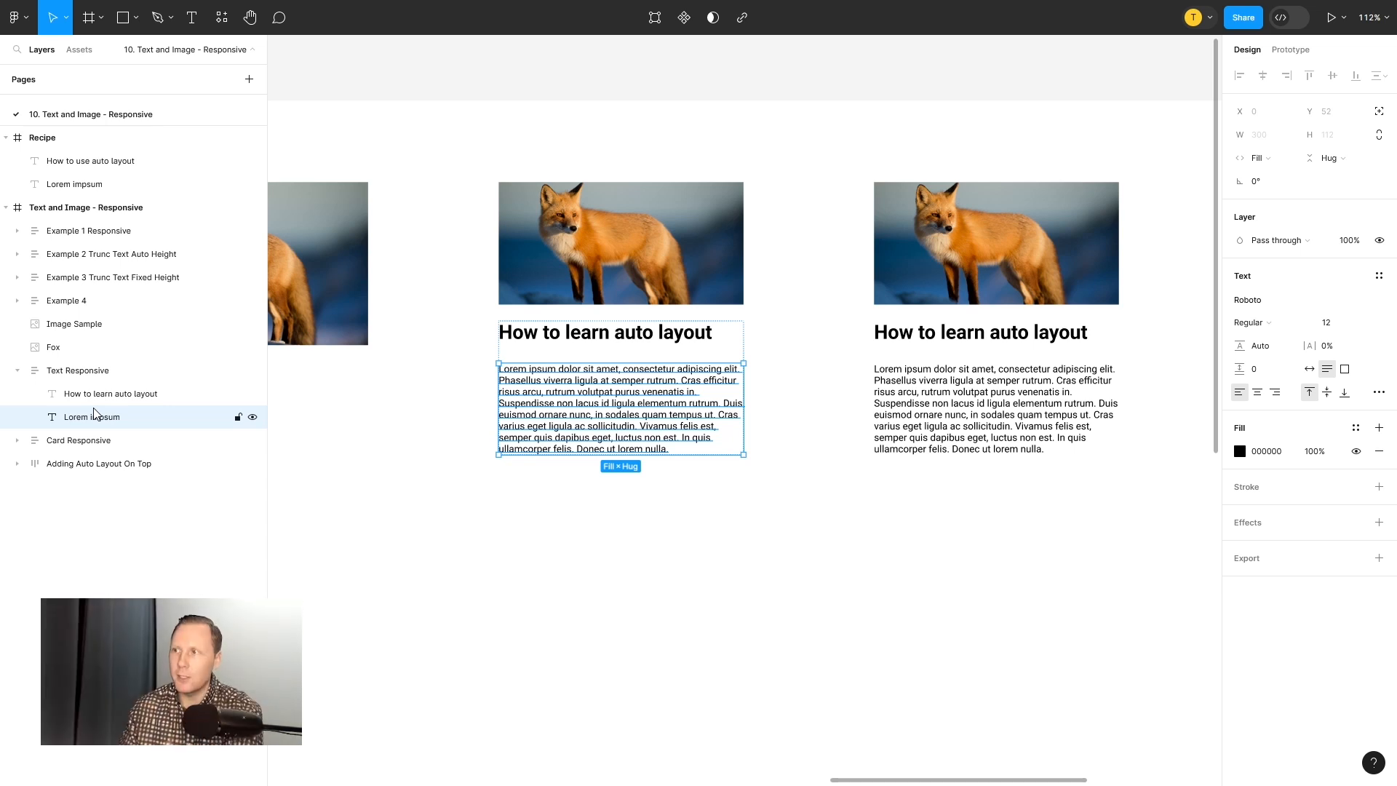
pyautogui.click(89, 391)
pyautogui.click(81, 374)
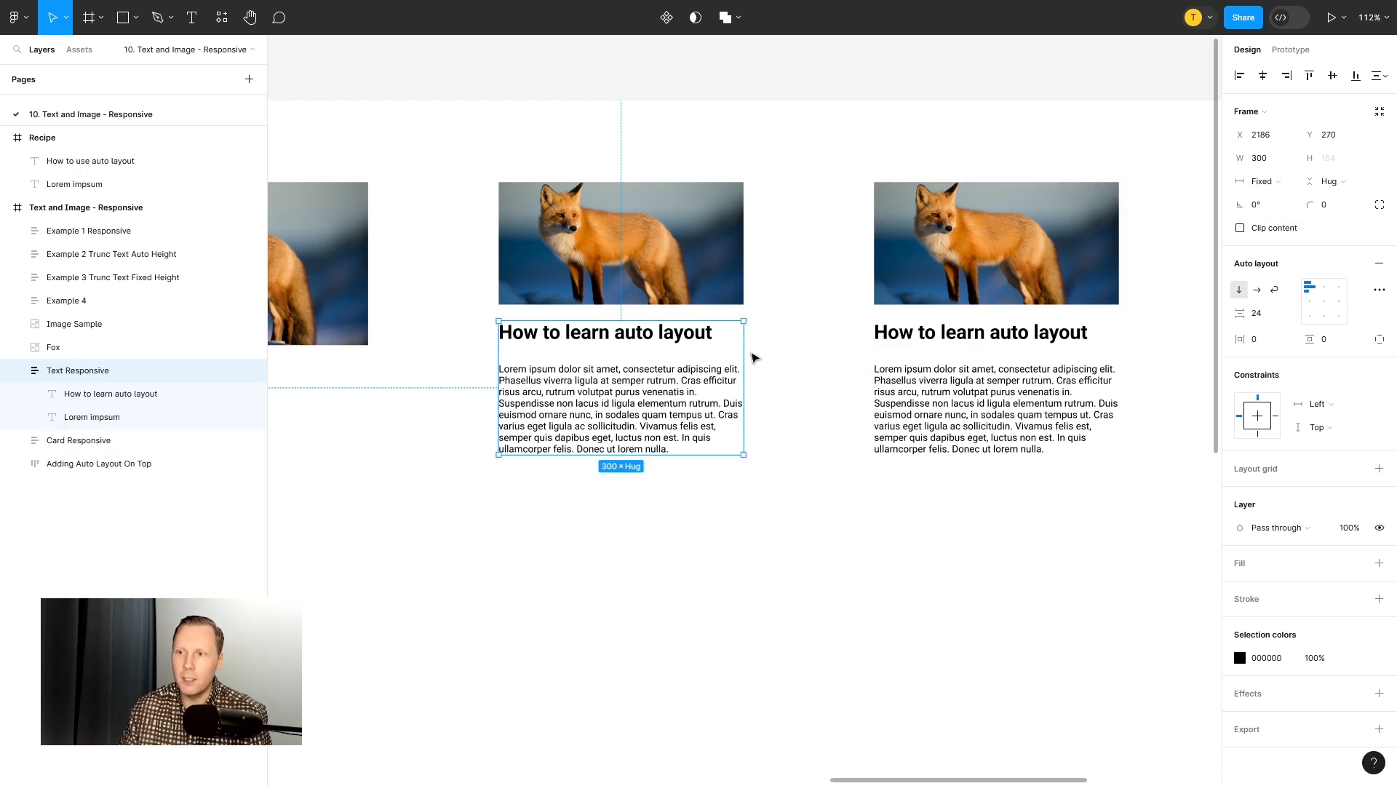
# Step: Try narrowing the Text Responsive frame beneath the fox image, undo the resize and collapse its layers
pyautogui.moveTo(744, 351); pyautogui.dragTo(583, 364)
pyautogui.hotkey('ctrl', 'z')
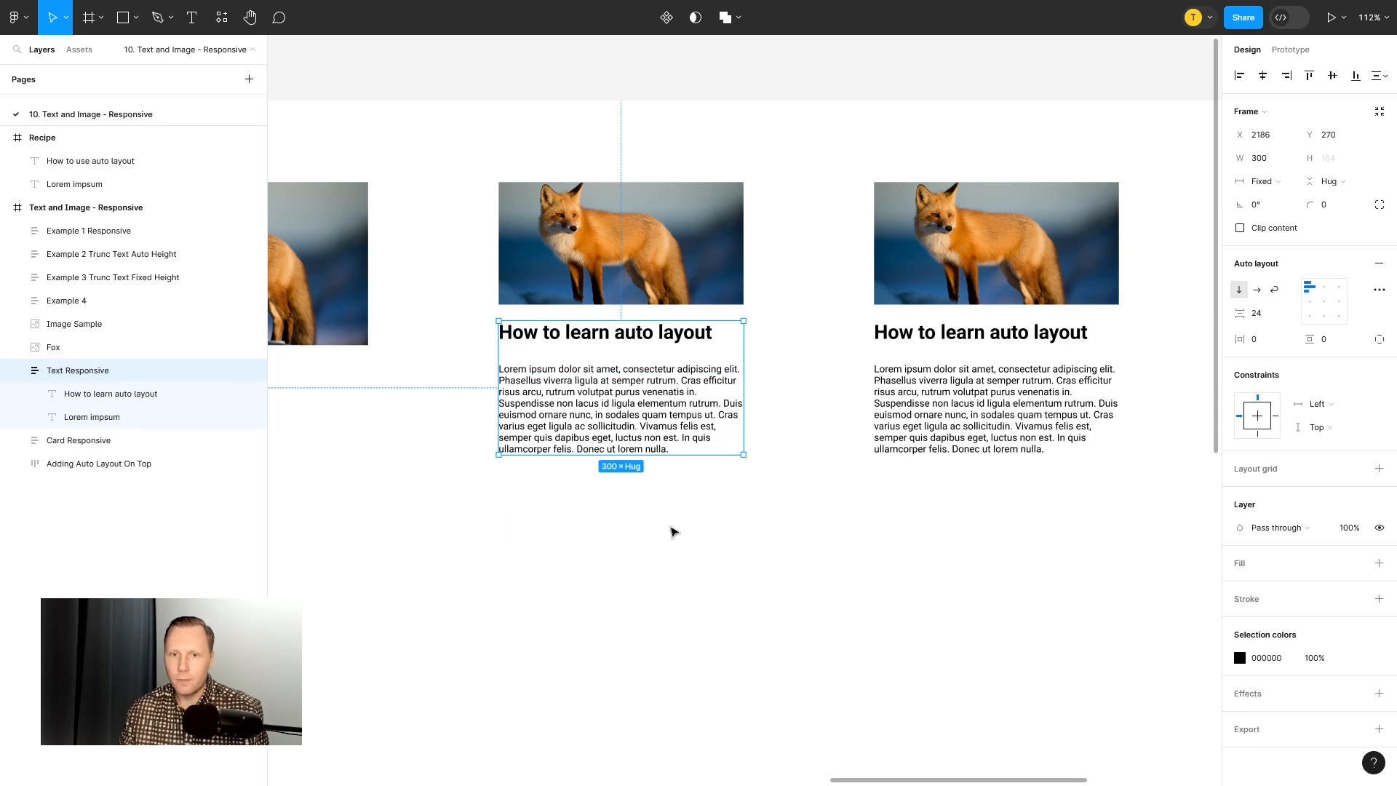
pyautogui.click(674, 530)
pyautogui.click(17, 371)
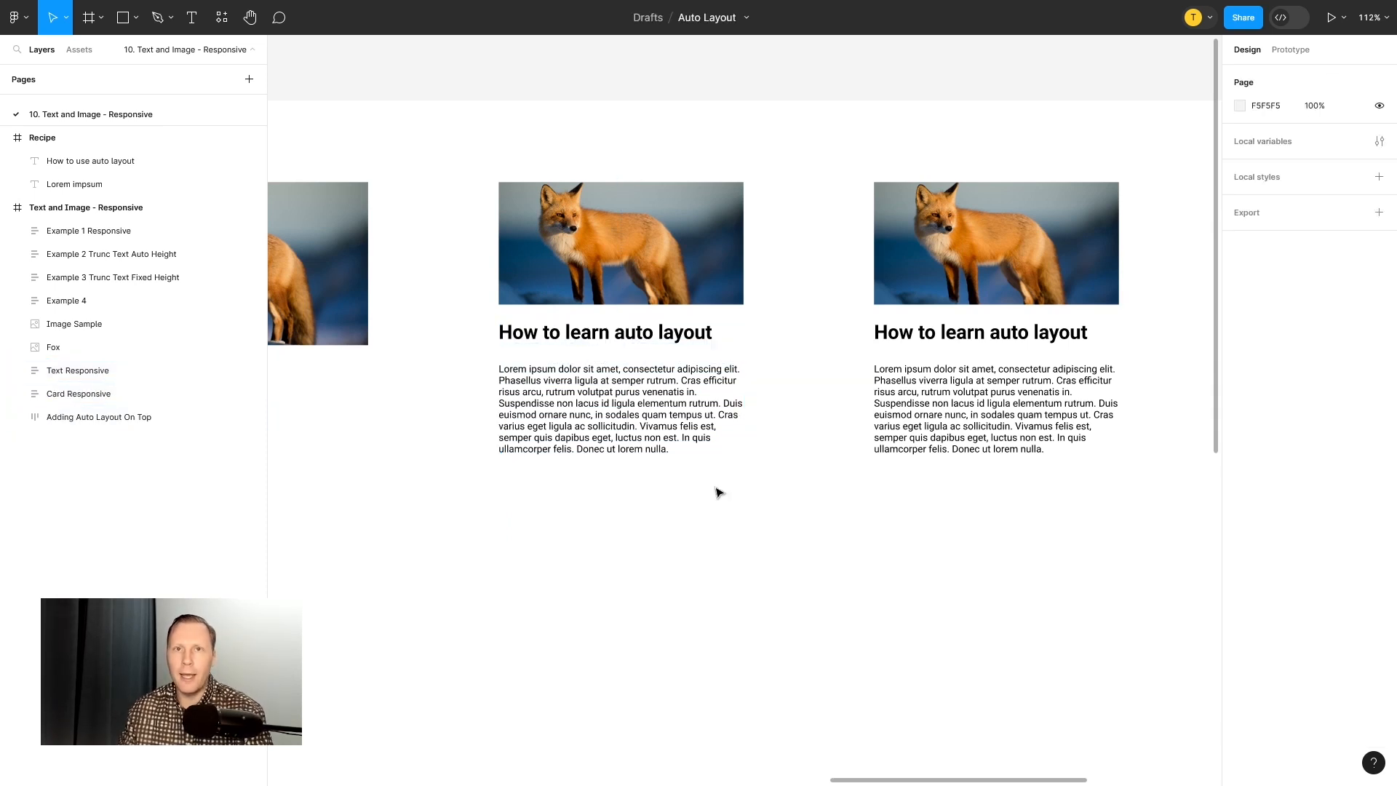
# Step: Duplicate the standalone fox image together with its Text Responsive frame and place the copies below the Card Responsive frame
pyautogui.click(678, 245)
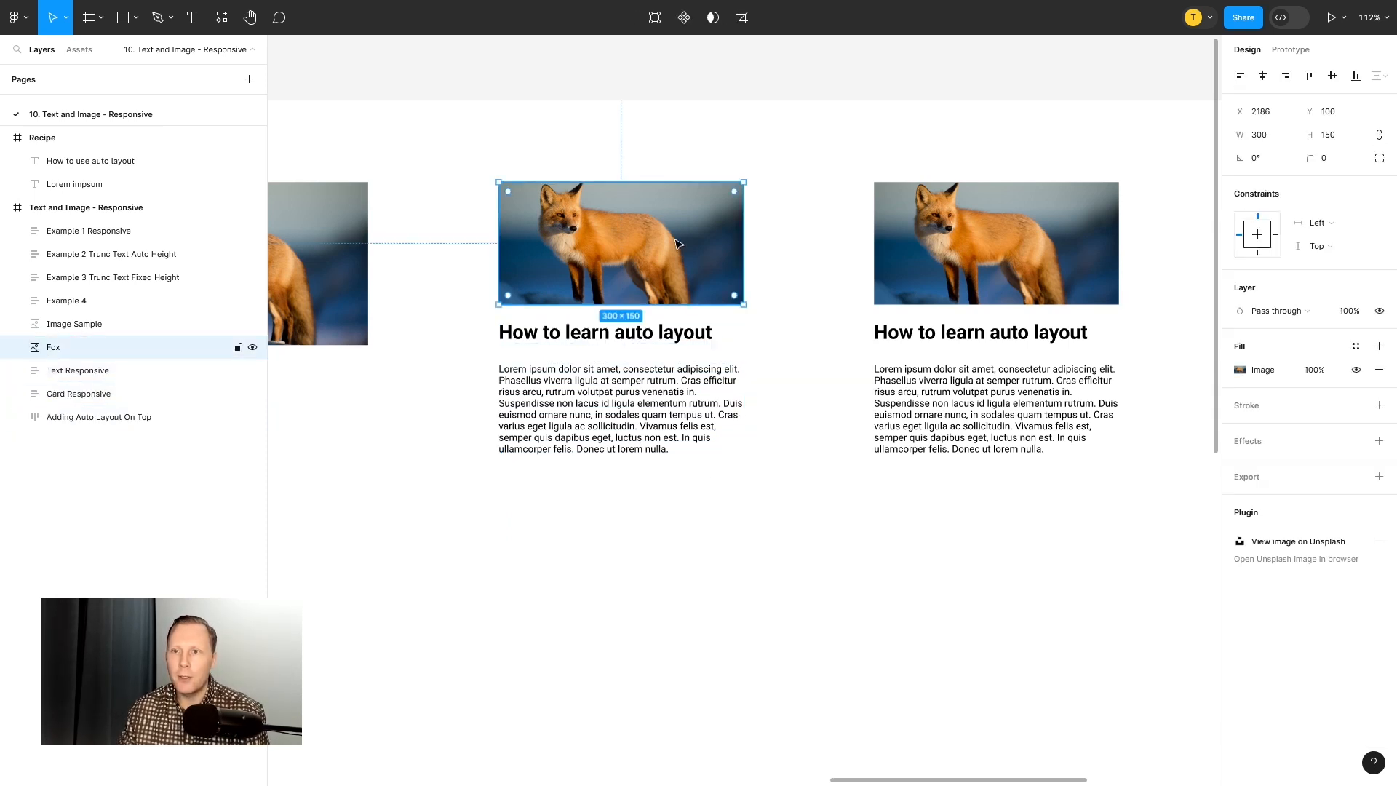
pyautogui.click(683, 338)
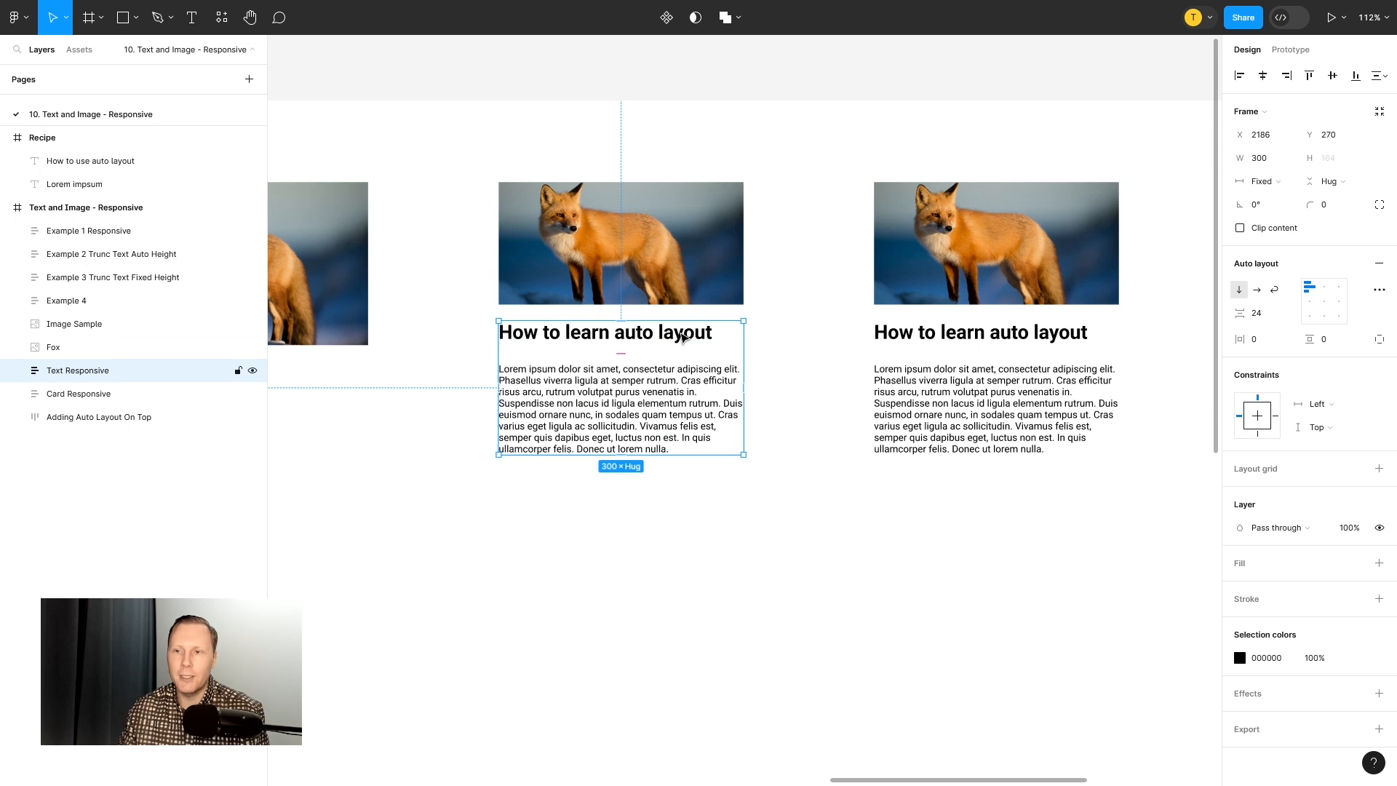
pyautogui.click(836, 555)
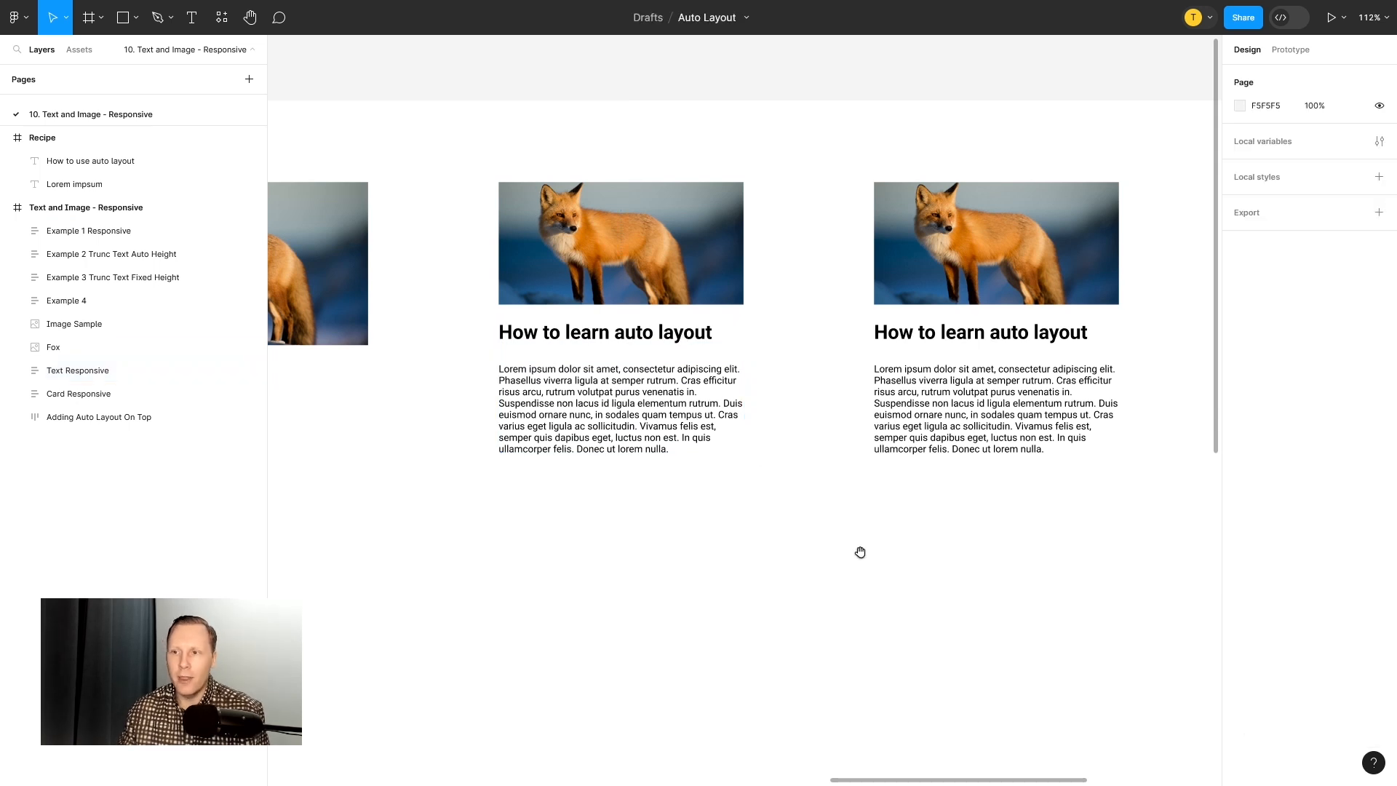
pyautogui.moveTo(860, 555); pyautogui.dragTo(686, 512)
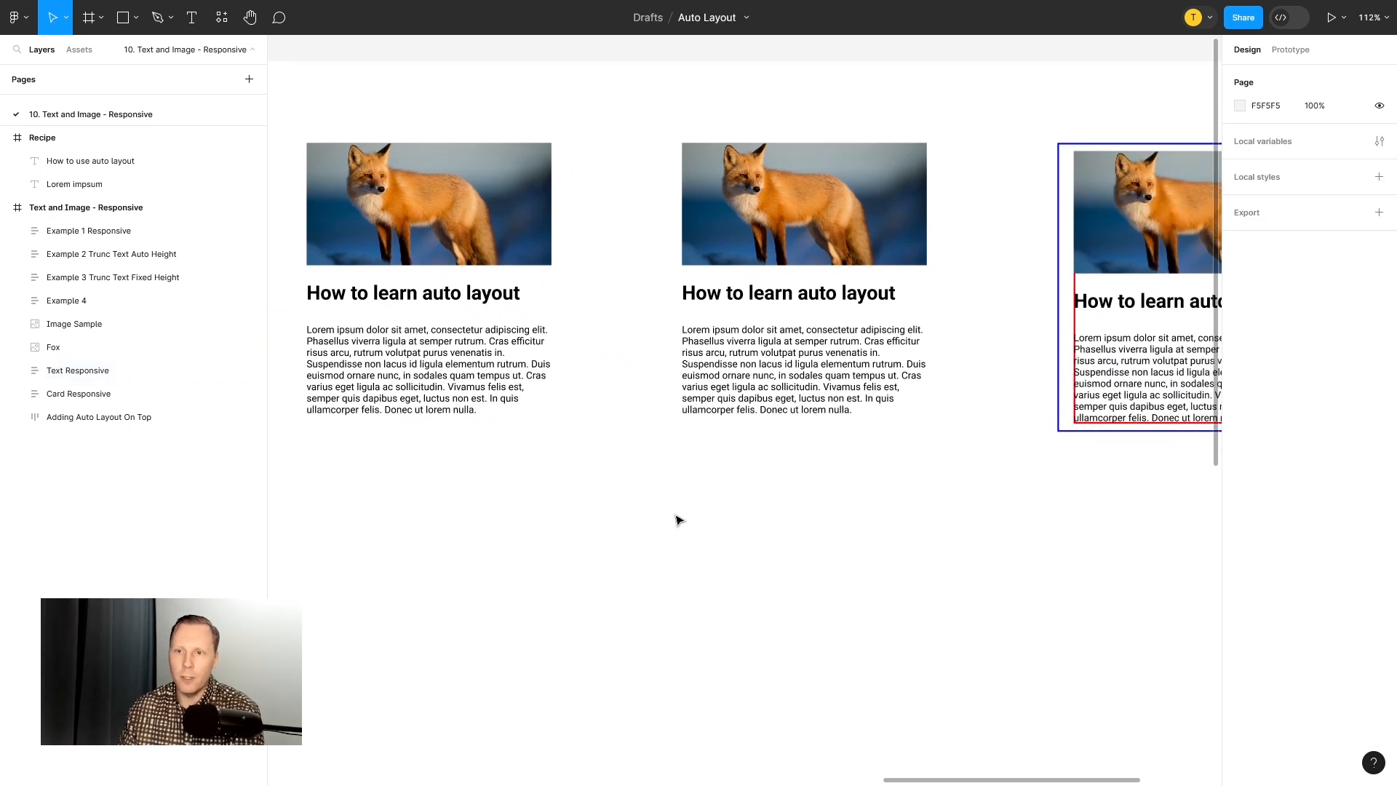
pyautogui.moveTo(560, 491); pyautogui.dragTo(304, 131)
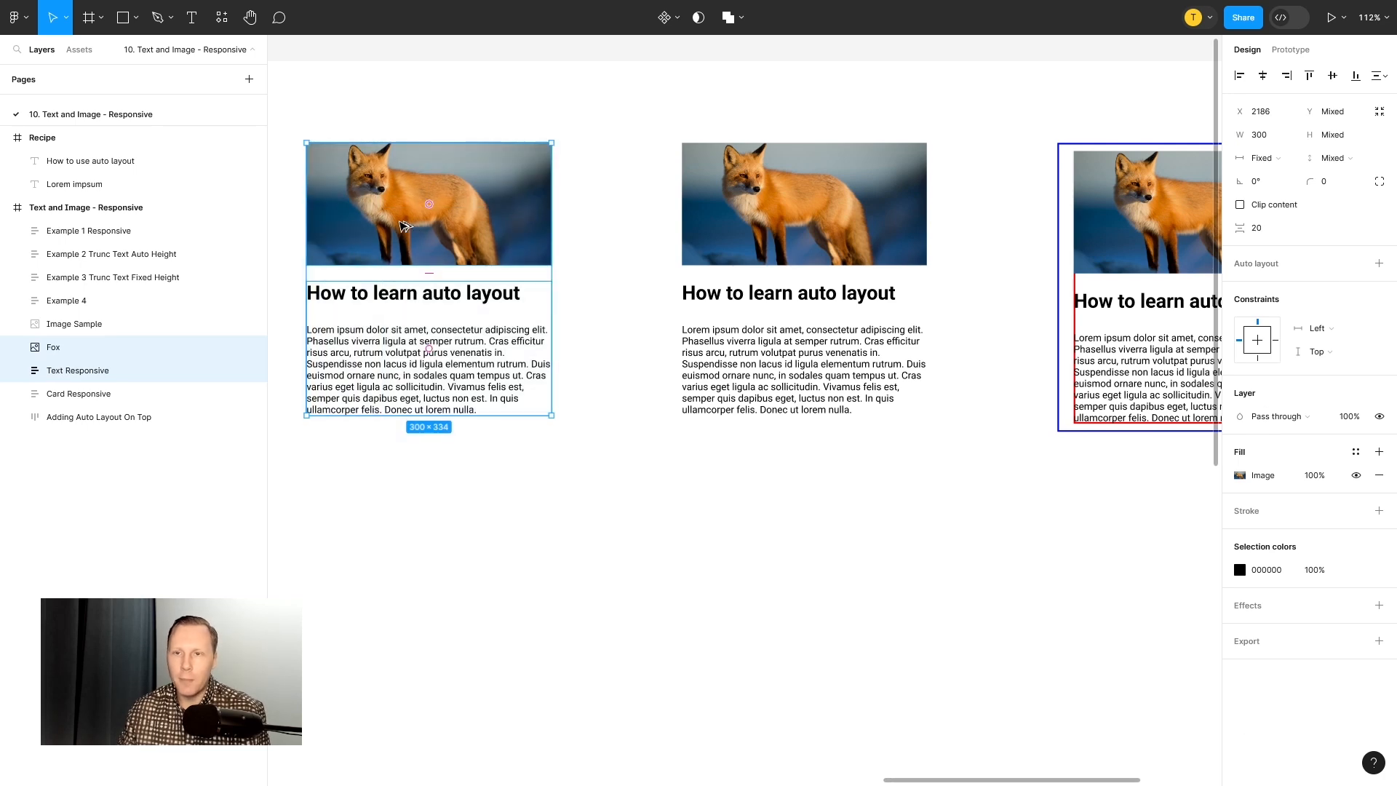
pyautogui.moveTo(369, 204); pyautogui.dragTo(750, 553)
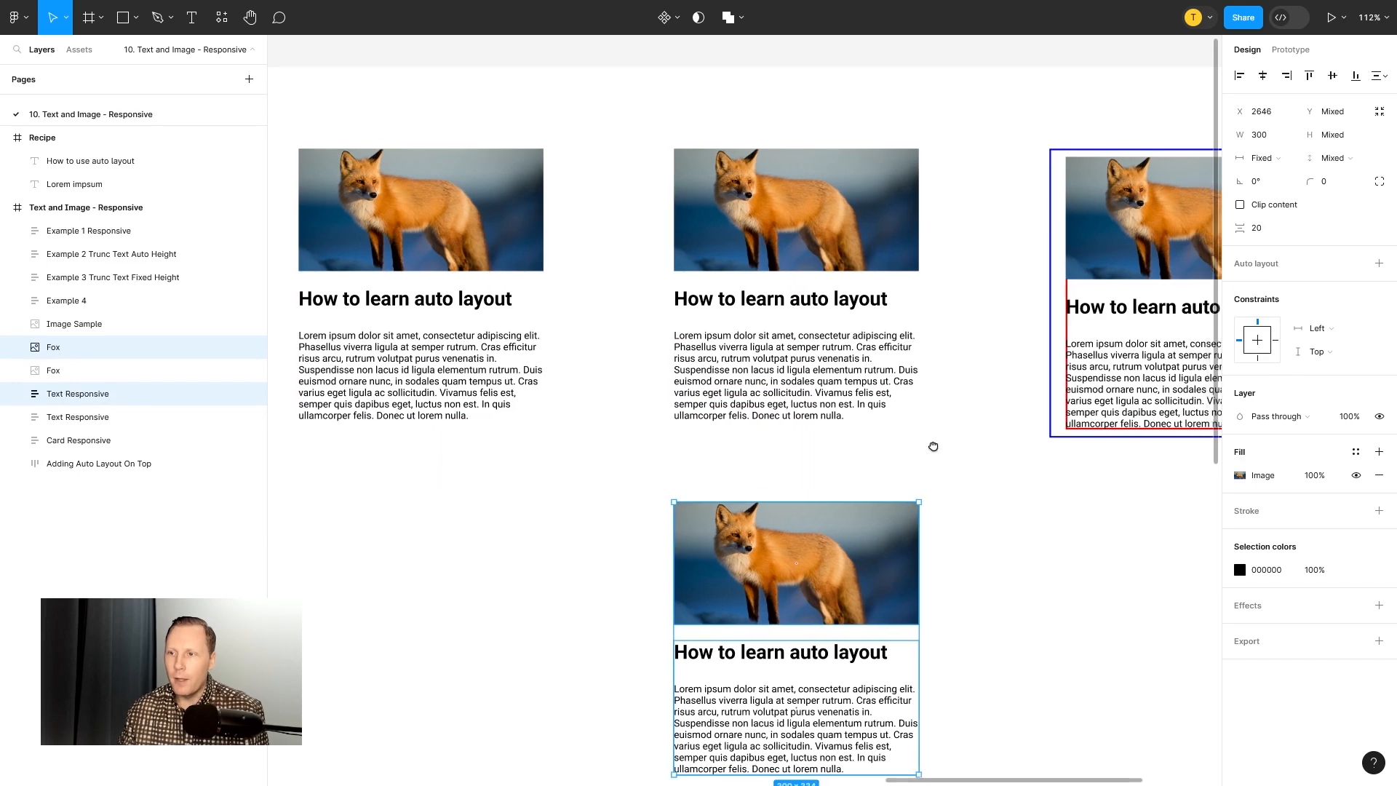
# Step: Examine the Card Responsive frame, checking the sizing settings of its fox image, nested Text Responsive frame and text layers
pyautogui.moveTo(932, 446); pyautogui.dragTo(810, 494)
pyautogui.click(757, 437)
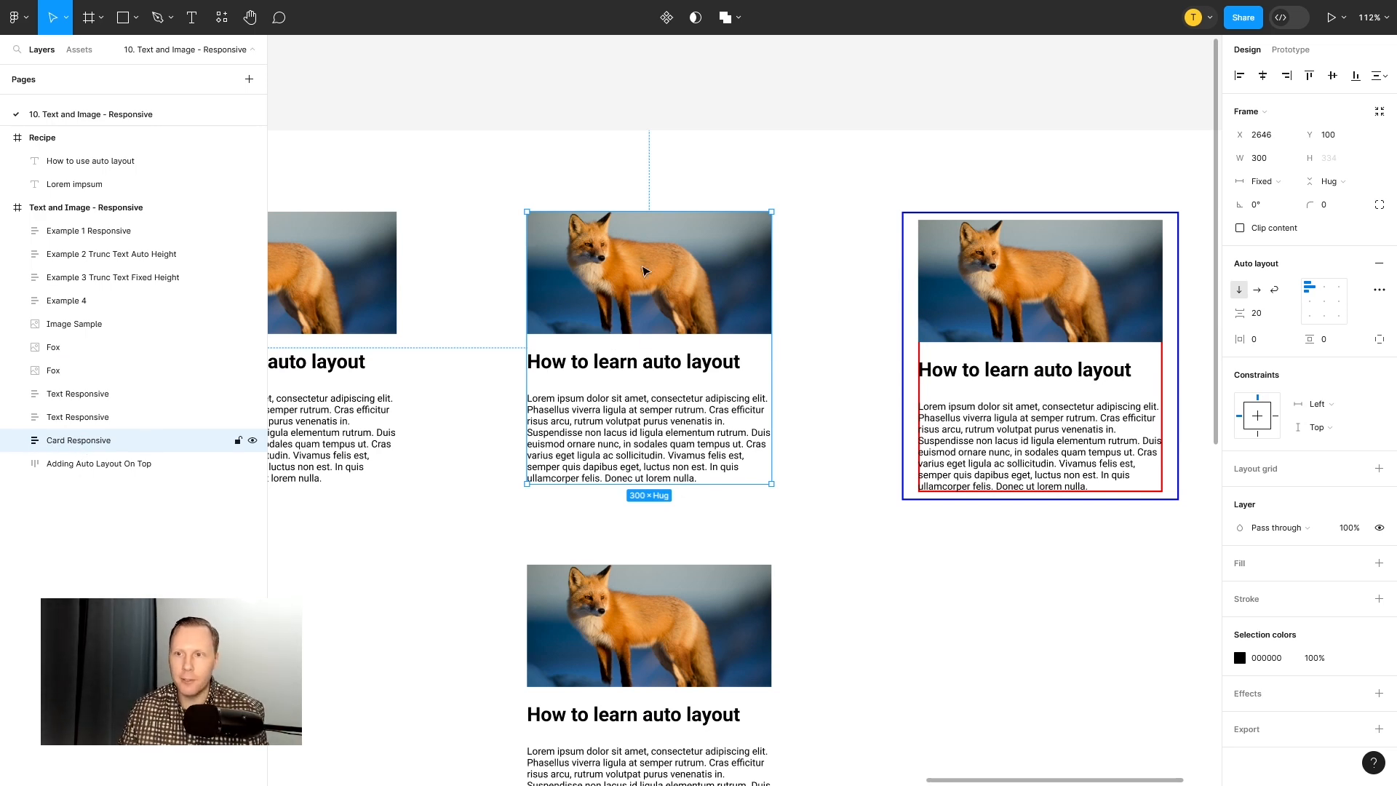
pyautogui.moveTo(646, 263); pyautogui.dragTo(636, 235)
pyautogui.hotkey('ctrl', 'z')
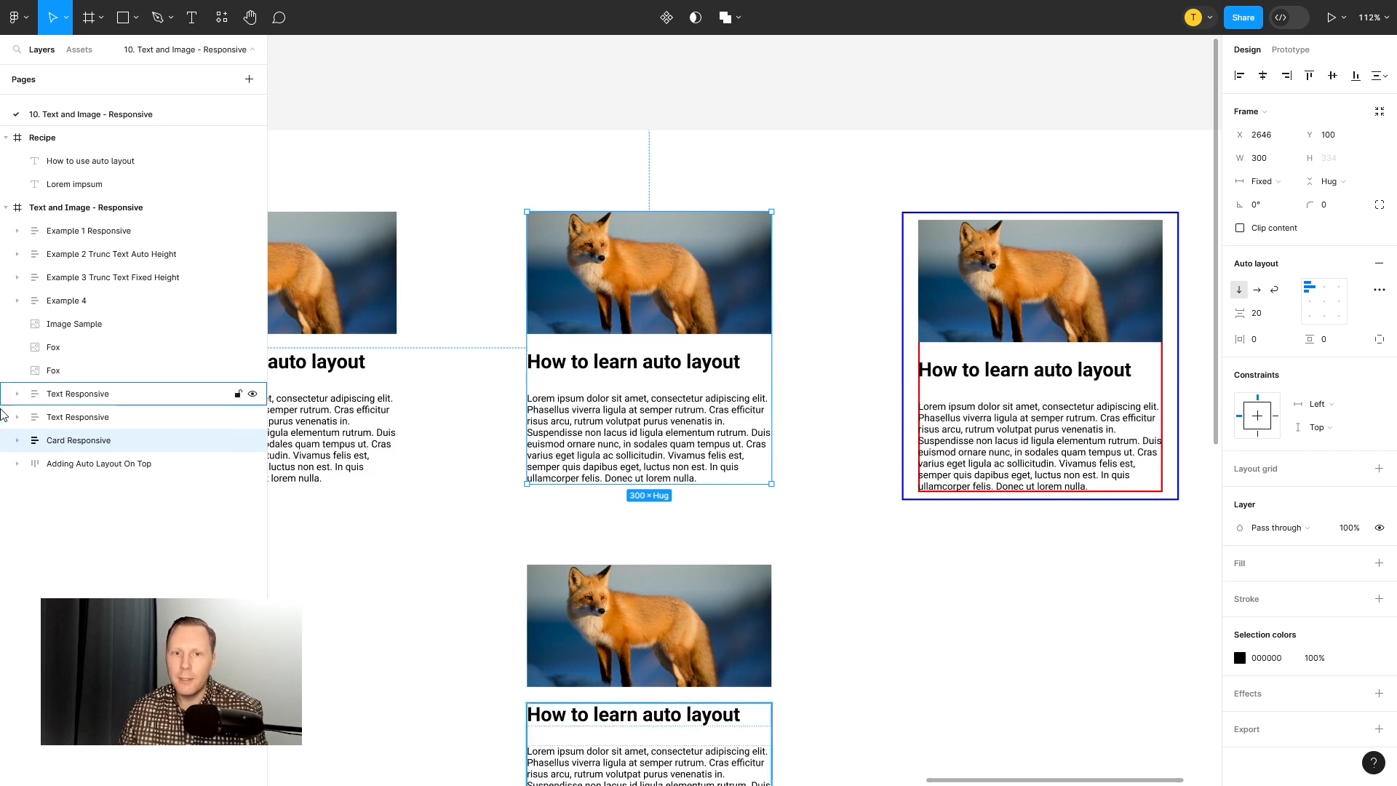
pyautogui.click(17, 441)
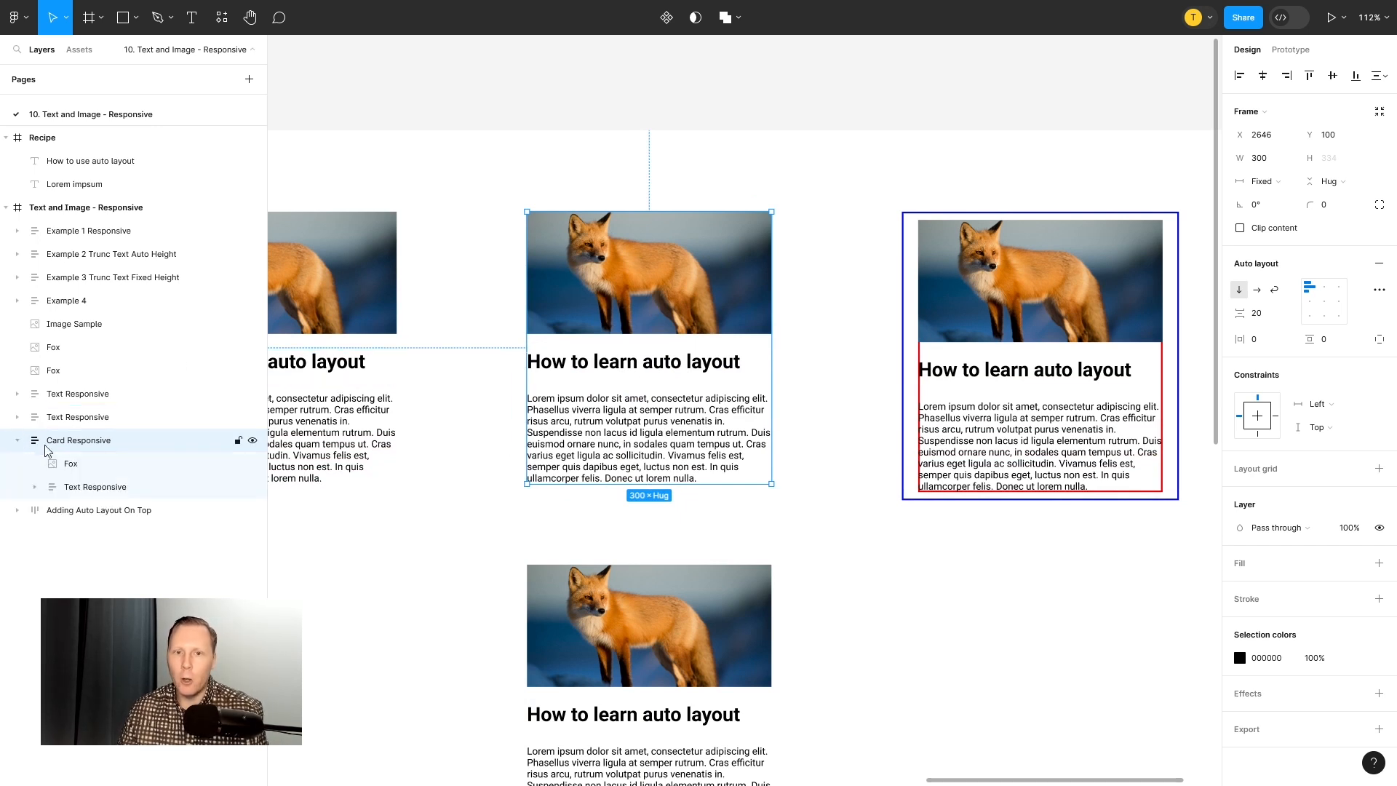
pyautogui.click(71, 466)
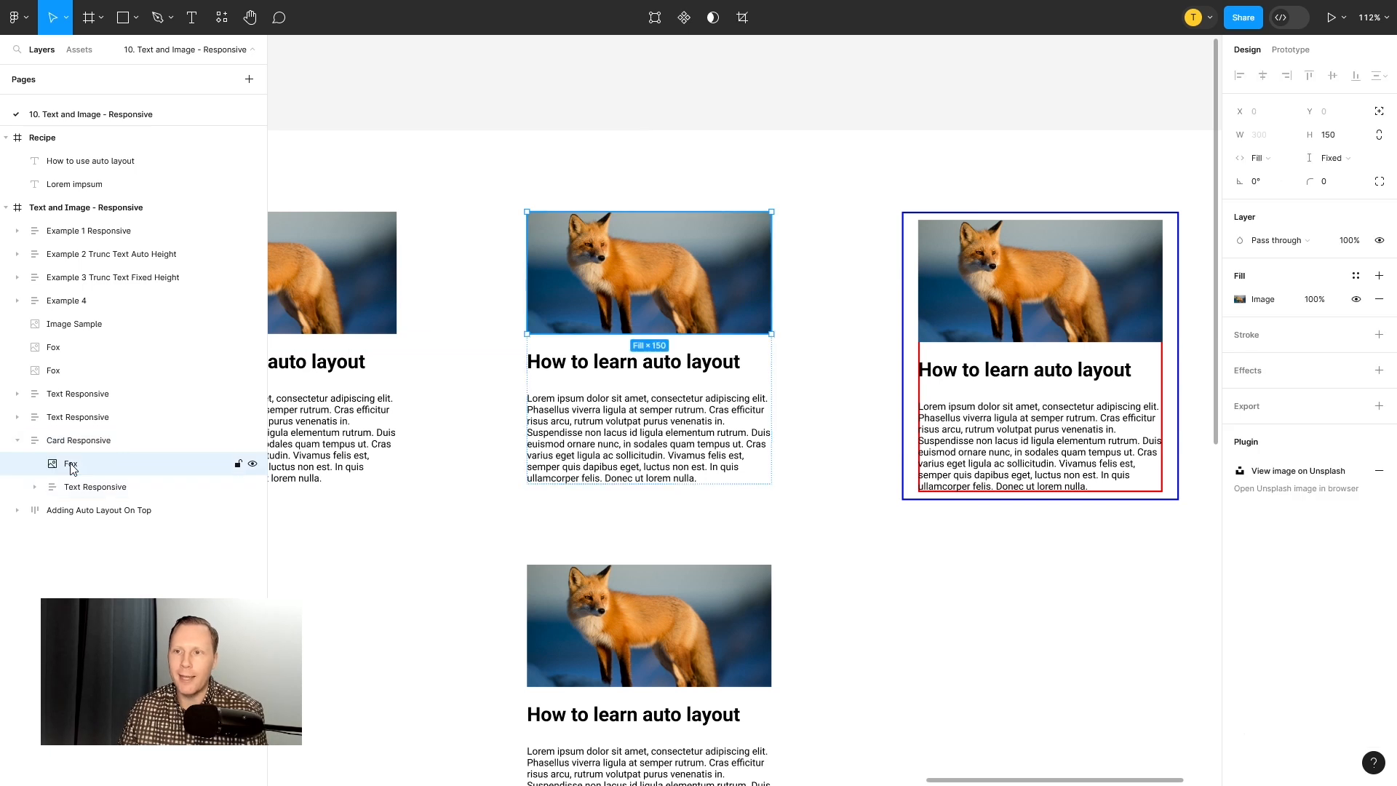
pyautogui.click(91, 490)
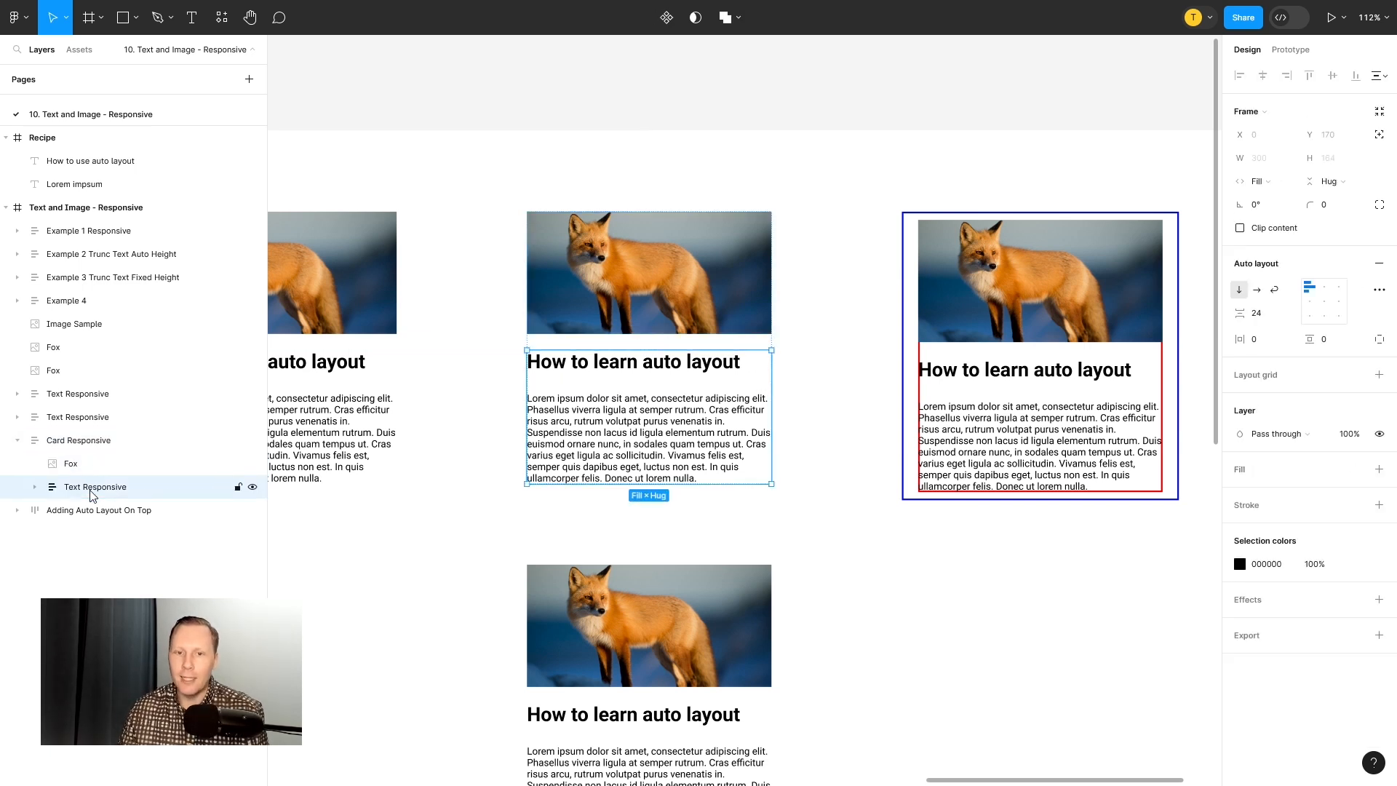
pyautogui.click(36, 488)
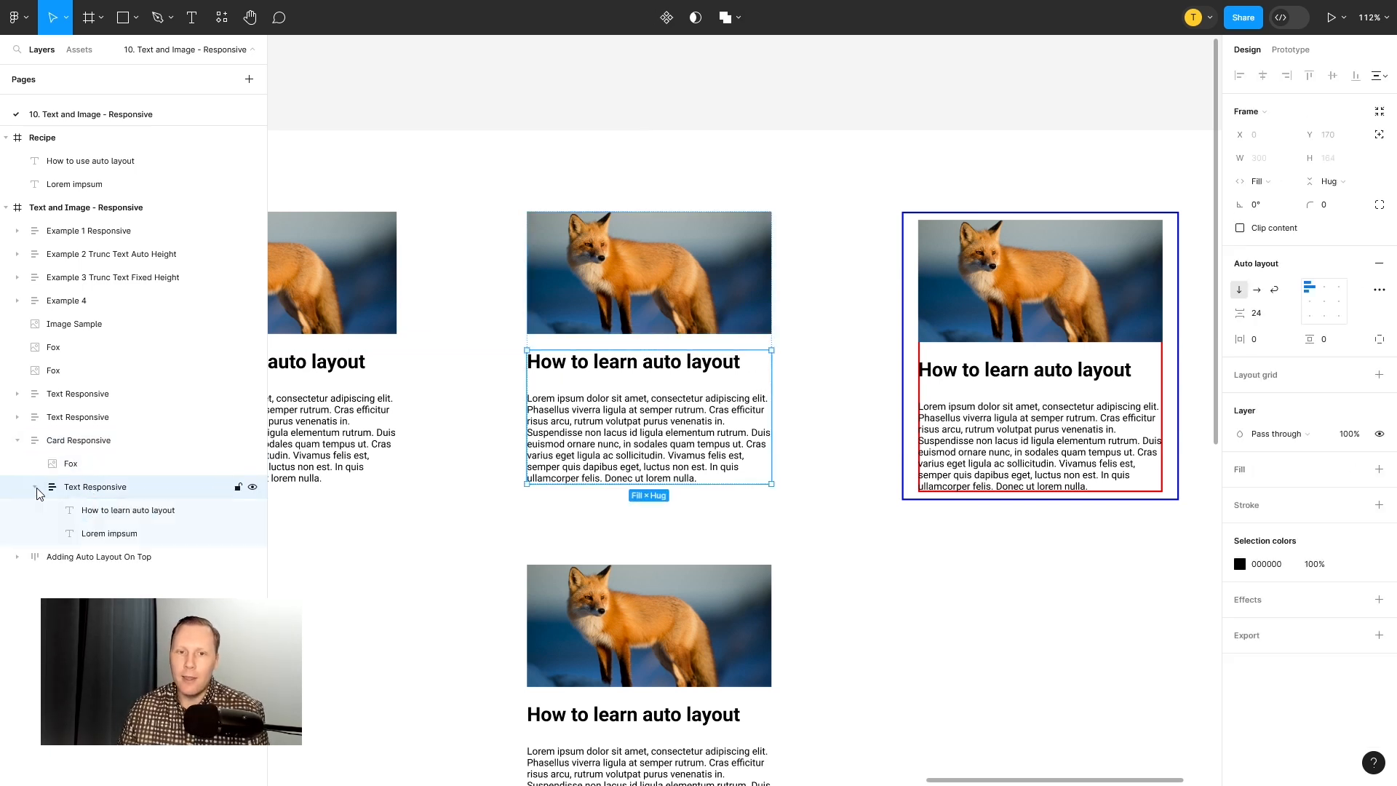
pyautogui.click(115, 511)
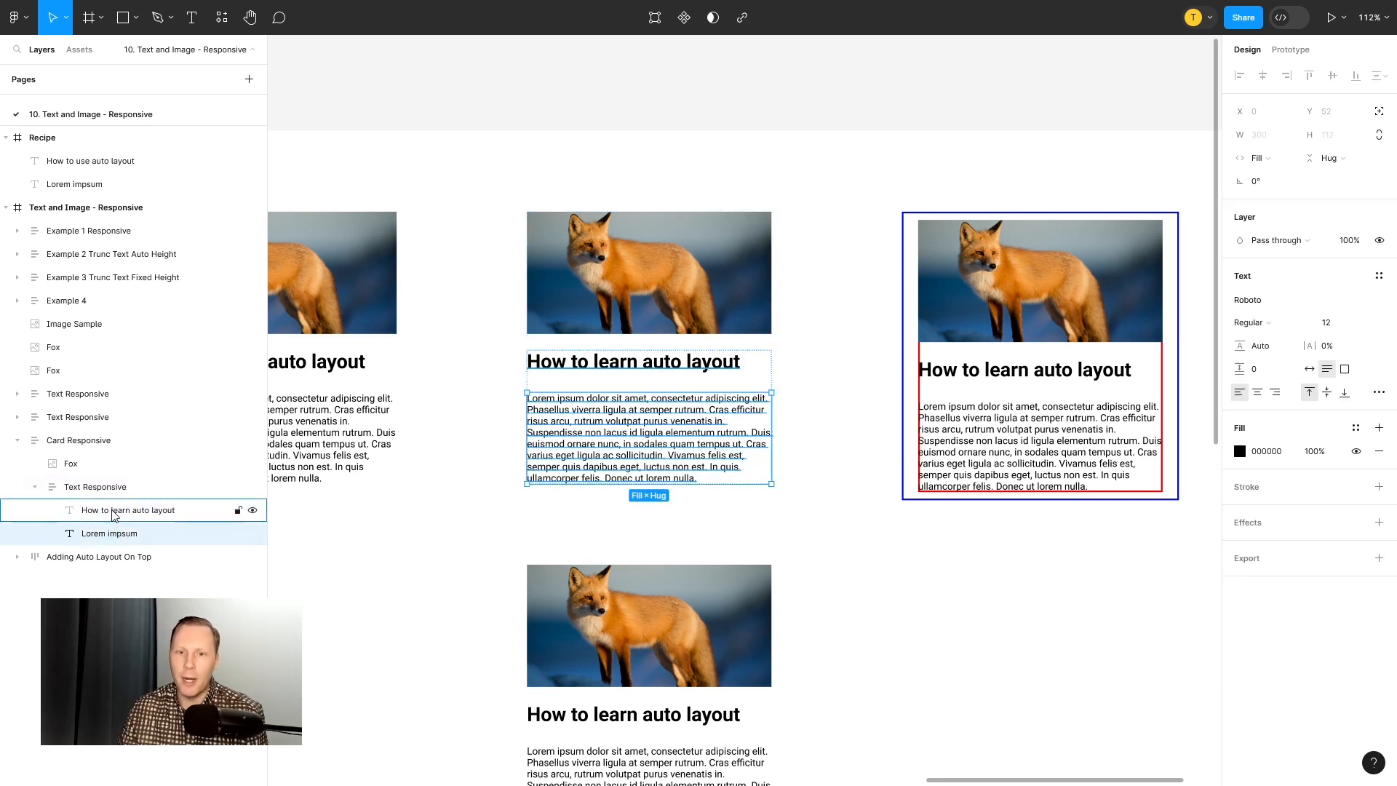
pyautogui.click(18, 441)
pyautogui.click(62, 442)
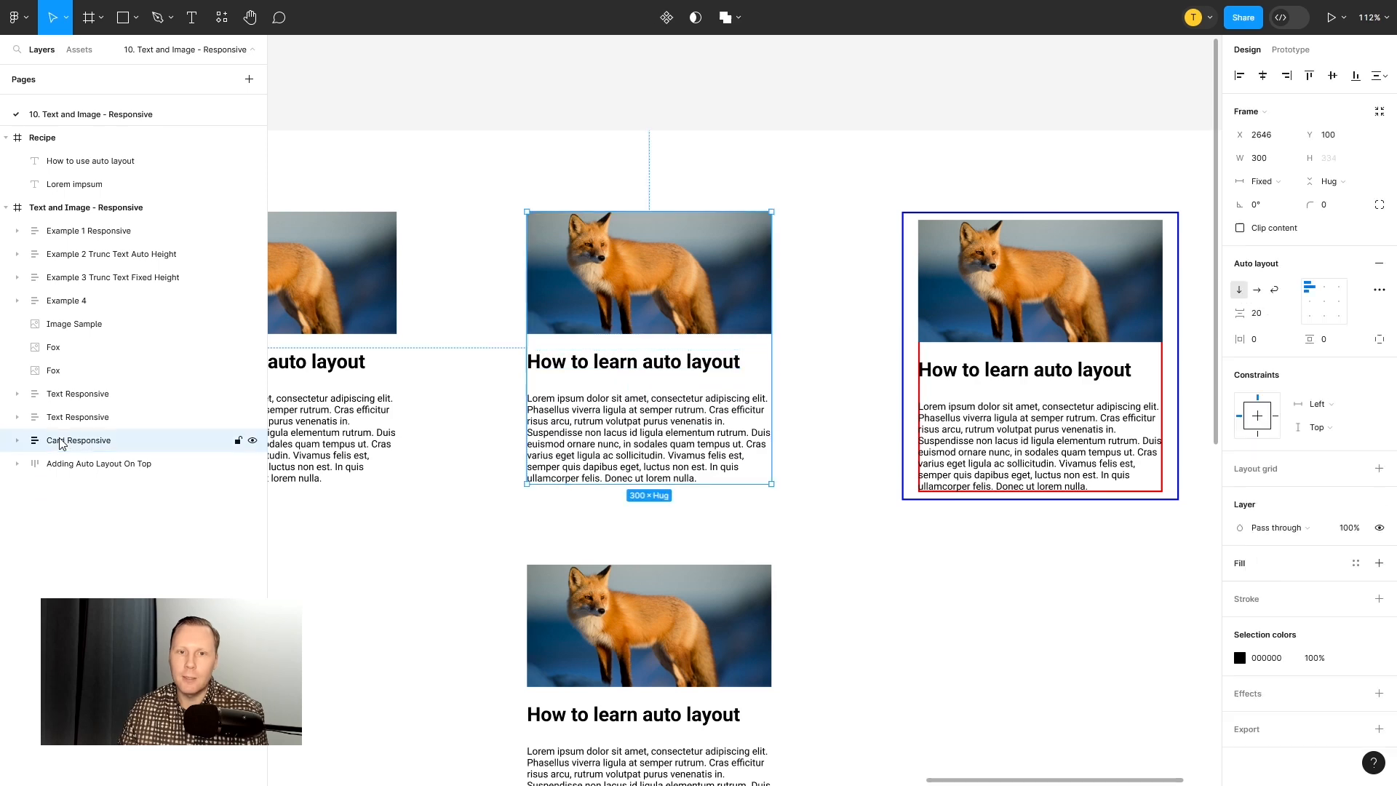
# Step: Reposition the duplicated fox image and Text Responsive frame so they sit about 47 apart vertically
pyautogui.click(840, 299)
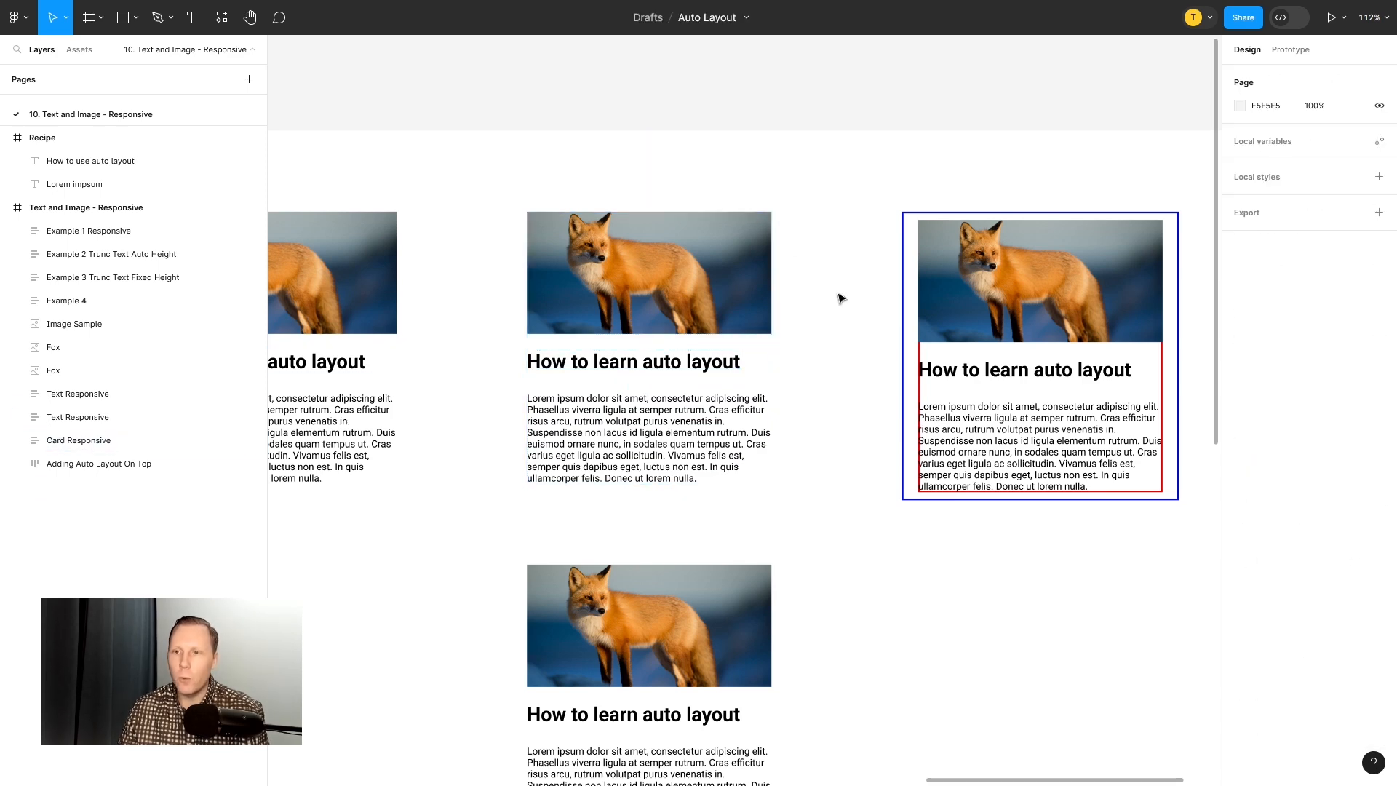
pyautogui.scroll(-5, 842, 342)
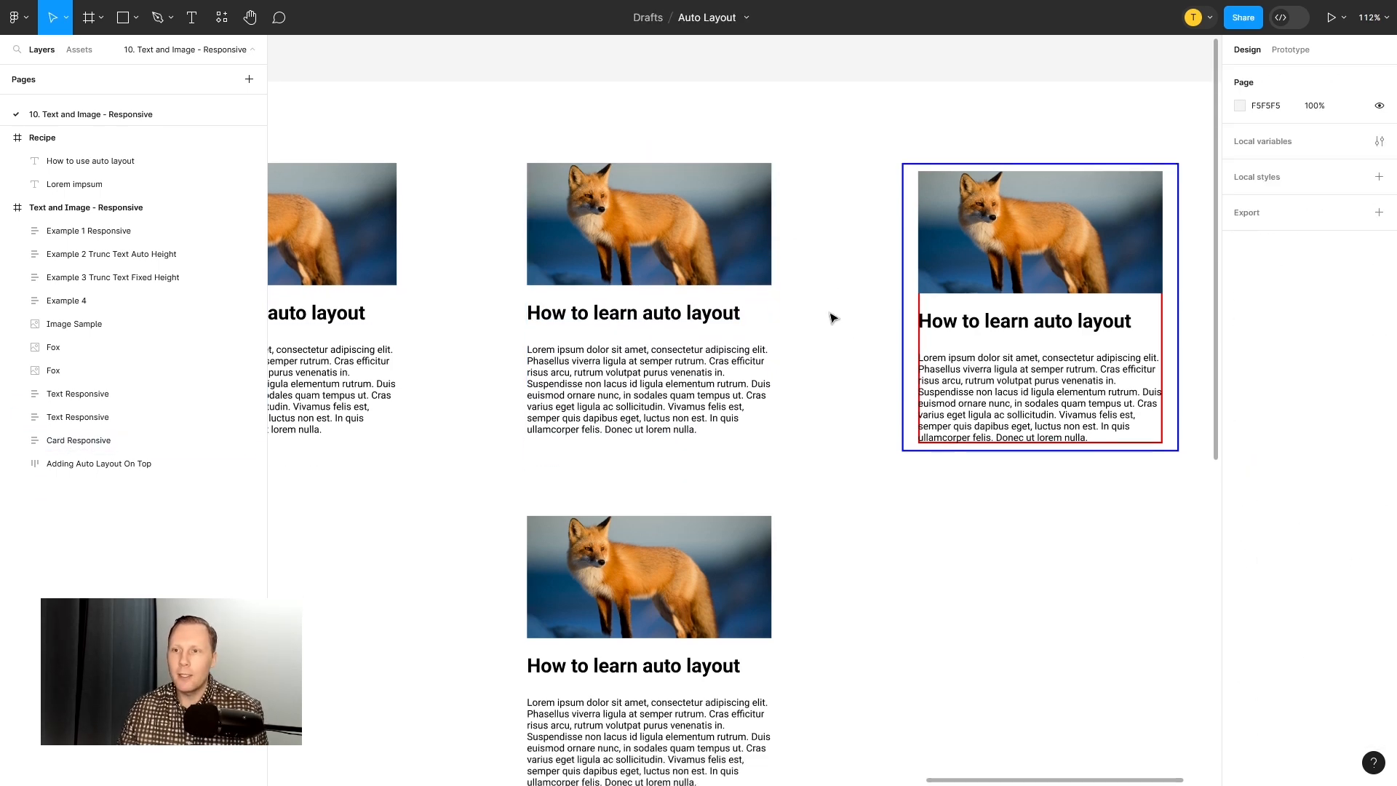
pyautogui.click(685, 340)
pyautogui.moveTo(614, 349); pyautogui.dragTo(625, 339)
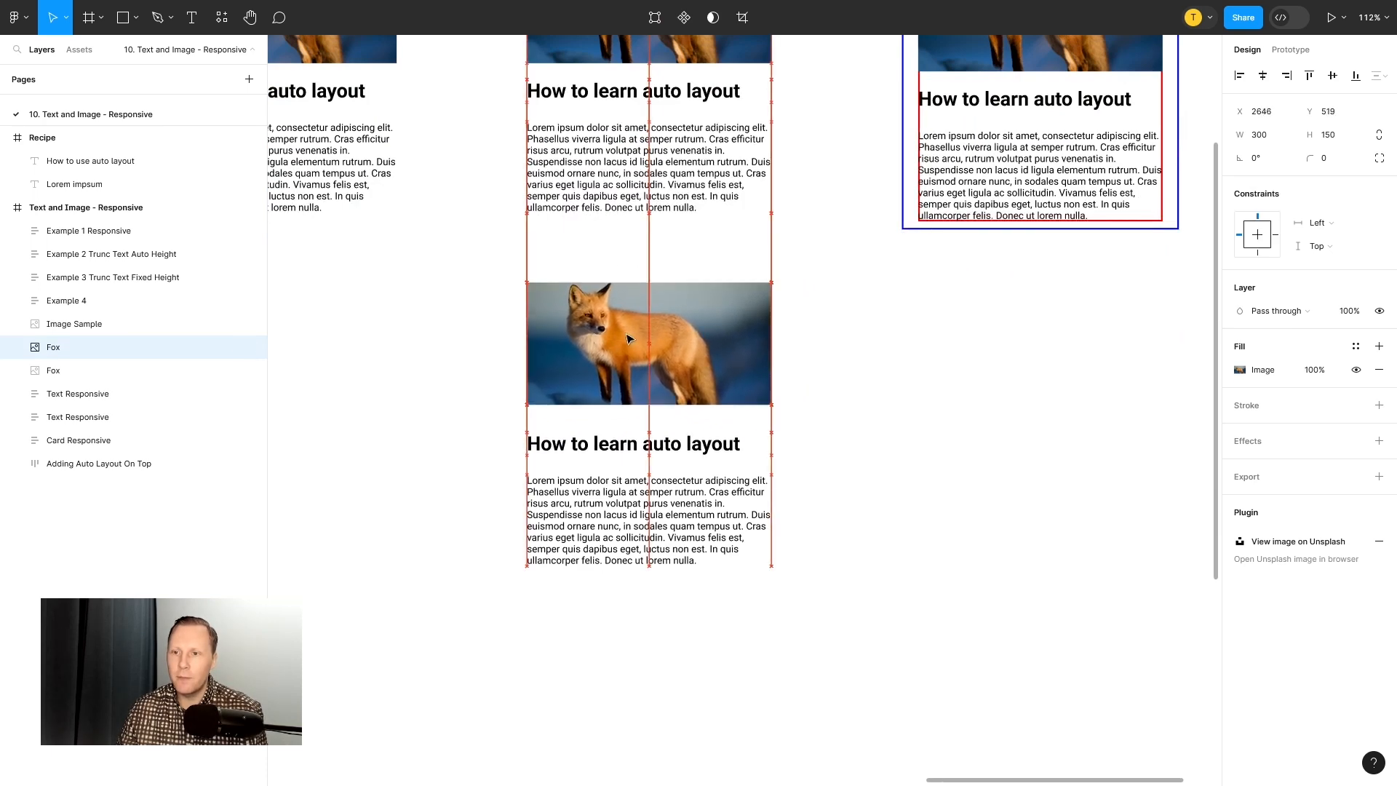
pyautogui.click(673, 457)
pyautogui.moveTo(684, 447)
pyautogui.mouseDown()
pyautogui.moveTo(698, 487)
pyautogui.moveTo(685, 460)
pyautogui.mouseUp()
pyautogui.moveTo(772, 456)
pyautogui.mouseDown()
pyautogui.moveTo(836, 467)
pyautogui.moveTo(679, 468)
pyautogui.moveTo(771, 466)
pyautogui.mouseUp()
pyautogui.click(915, 455)
pyautogui.click(88, 347)
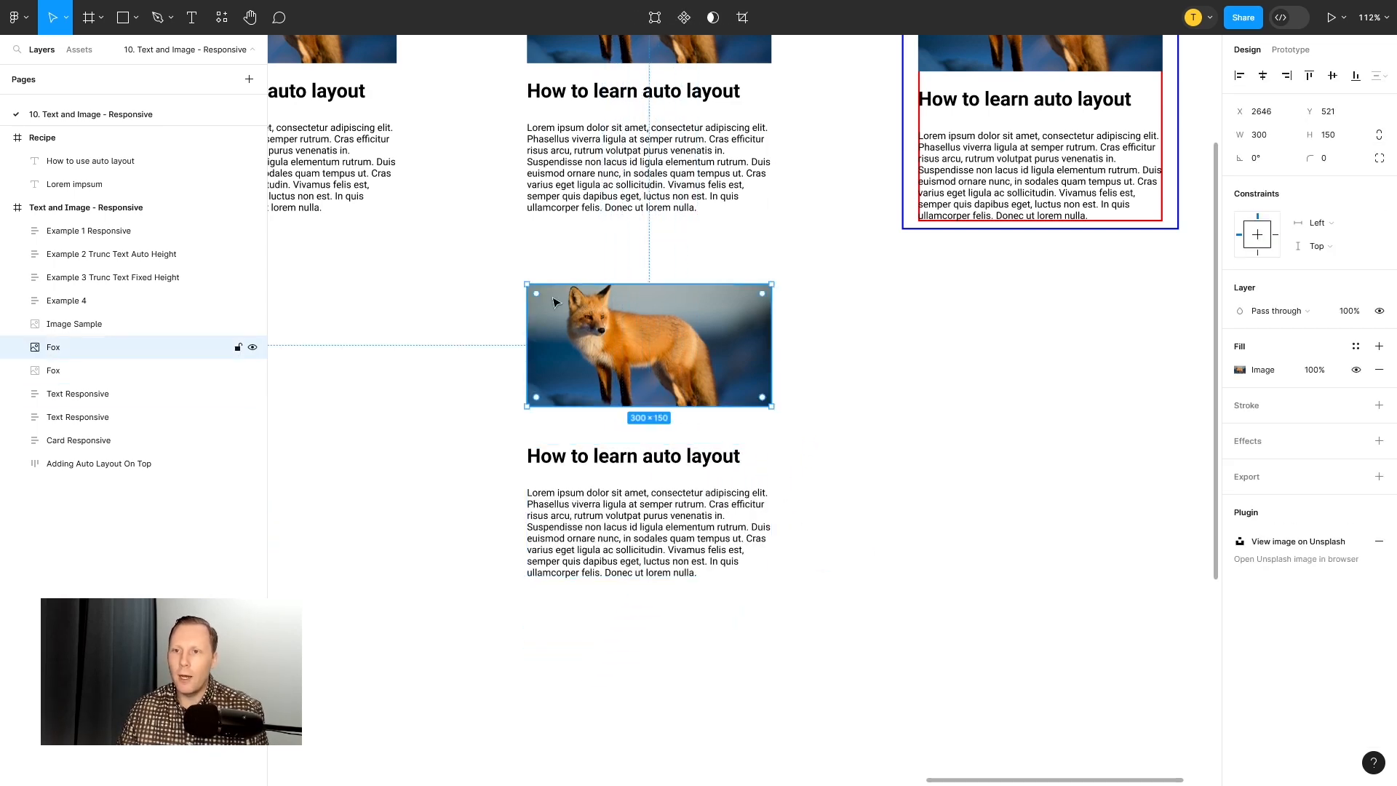
# Step: Wrap the duplicated fox image and Text Responsive frame in a vertical auto layout and try widening the new frame
pyautogui.click(510, 275)
pyautogui.moveTo(510, 273); pyautogui.dragTo(812, 608)
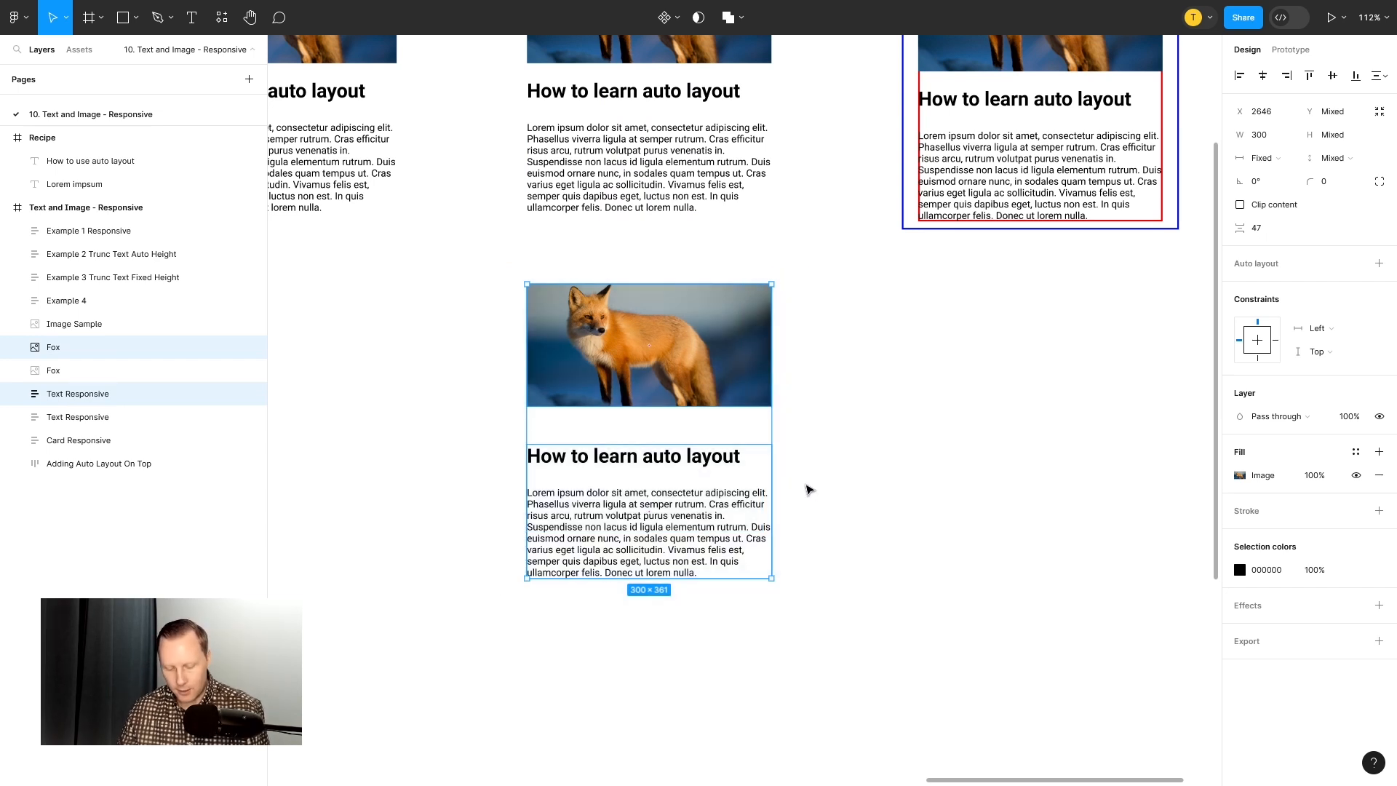
pyautogui.hotkey('shift', 'a')
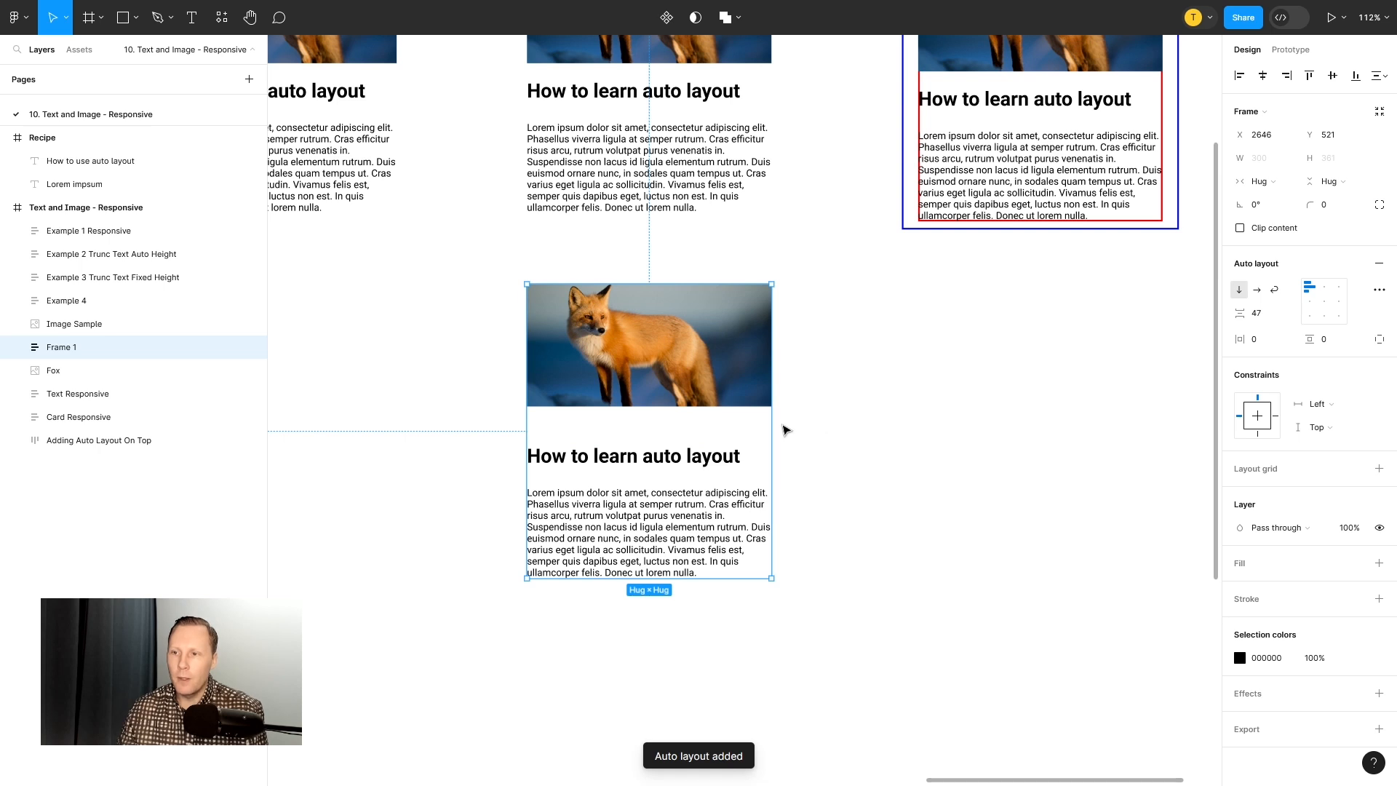
pyautogui.moveTo(770, 425); pyautogui.dragTo(868, 430)
pyautogui.doubleClick(862, 451)
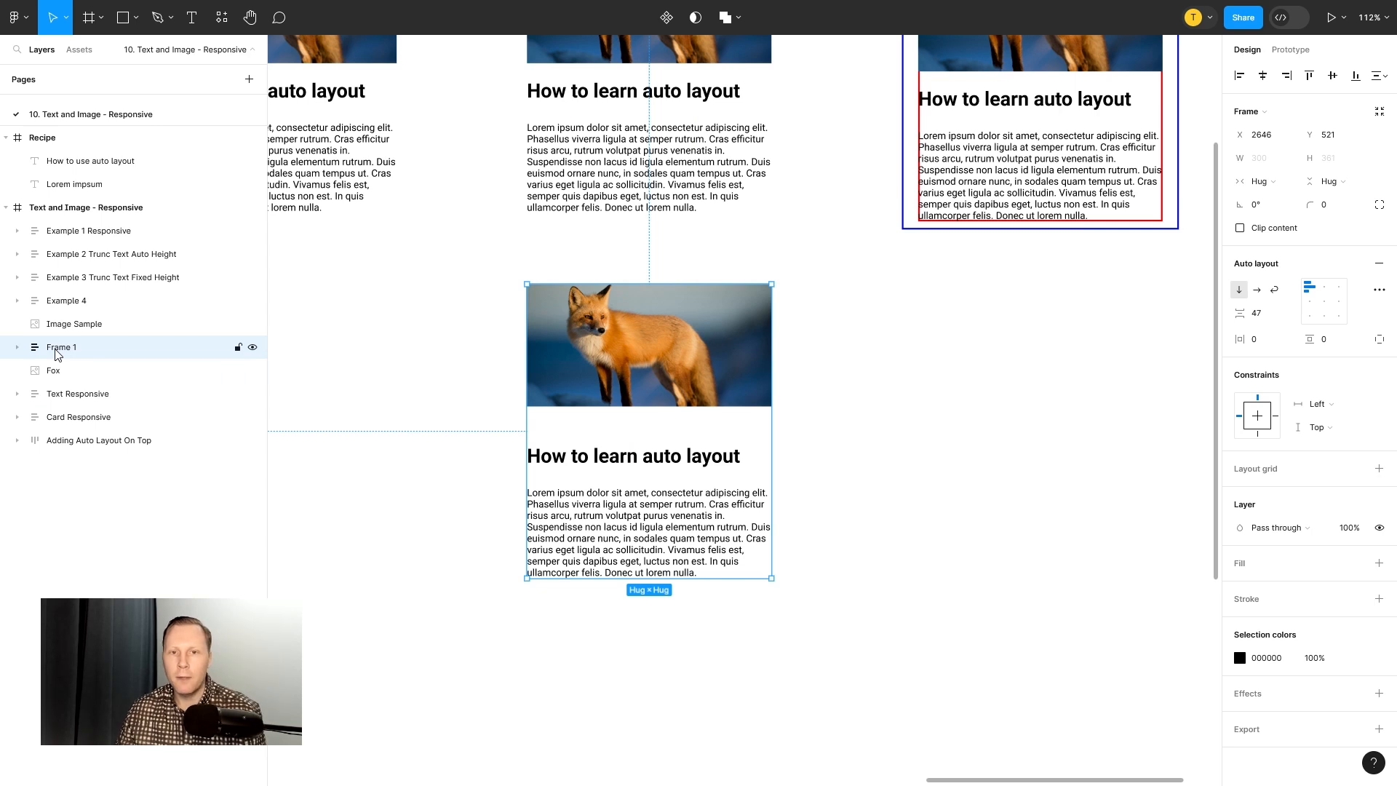
# Step: Set the width of the fox image inside Frame 1 to Fill container
pyautogui.click(17, 348)
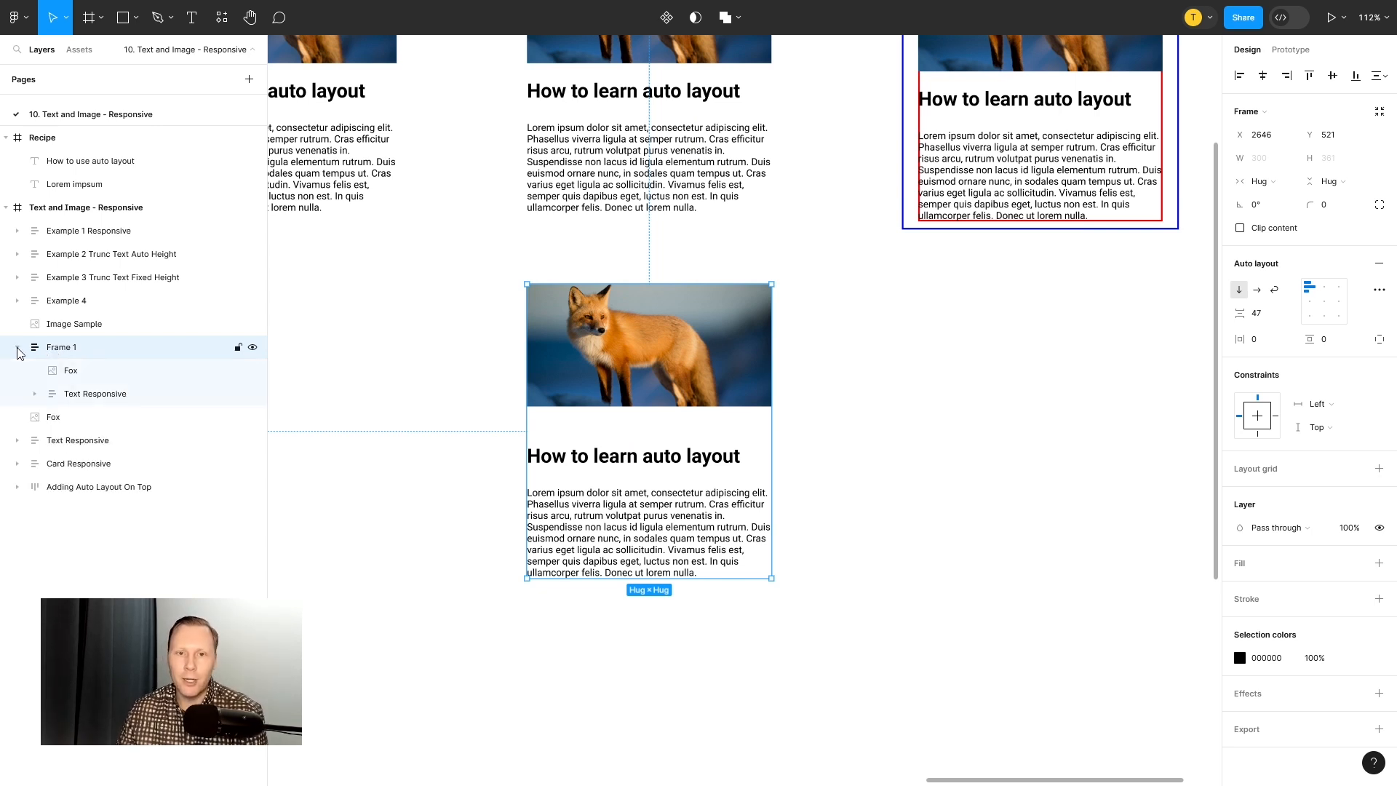
pyautogui.click(71, 372)
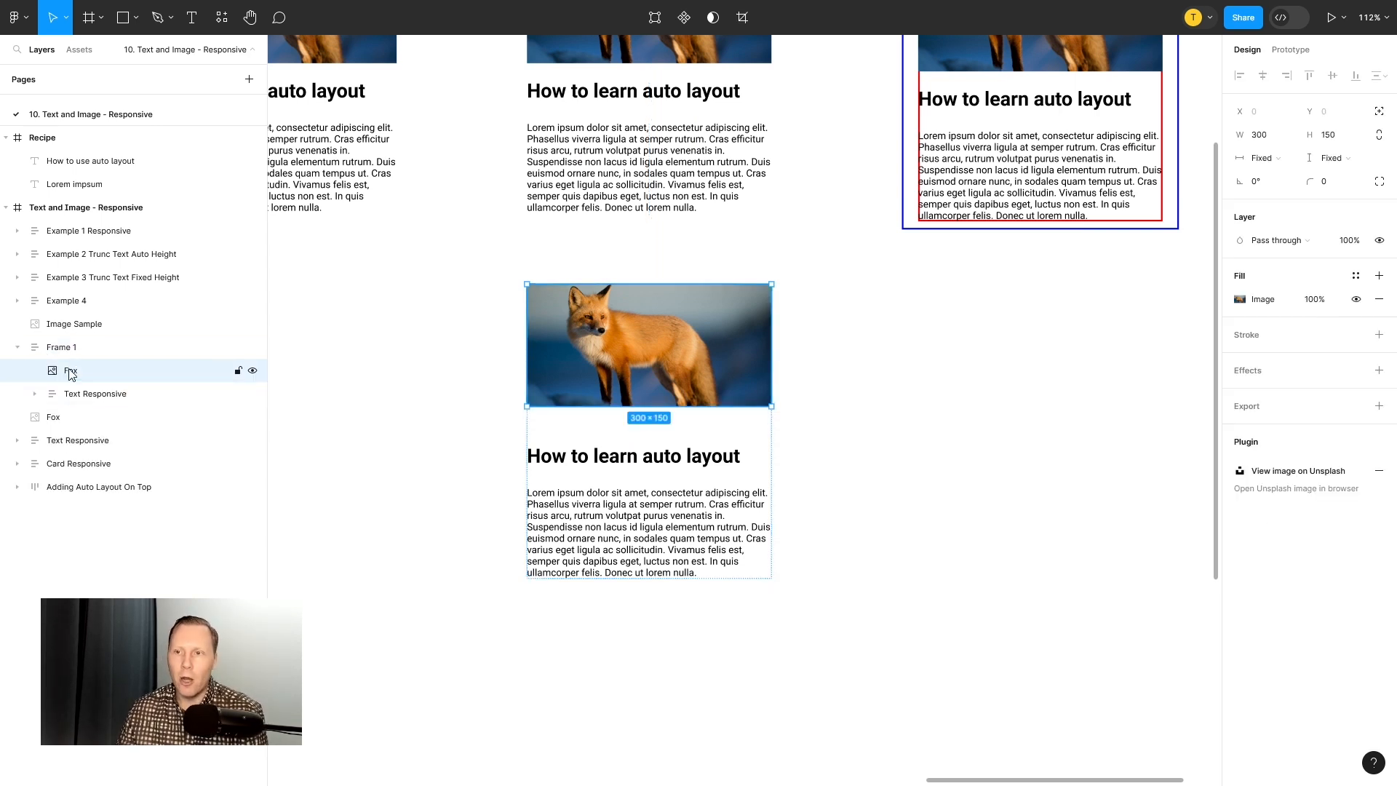
pyautogui.click(1268, 160)
pyautogui.click(1280, 176)
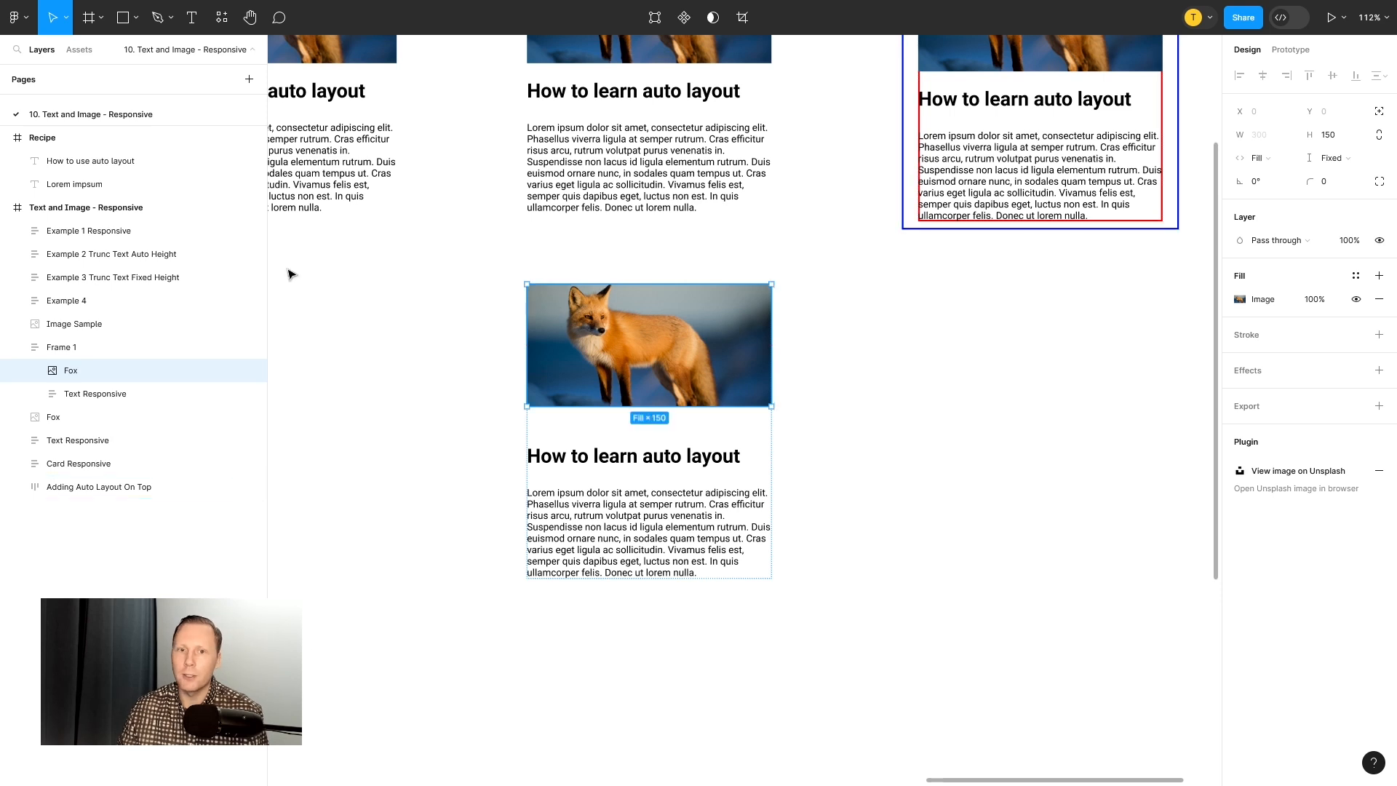
# Step: Try narrowing Frame 1 to test how its fox image and text respond, and undo the resize
pyautogui.click(61, 347)
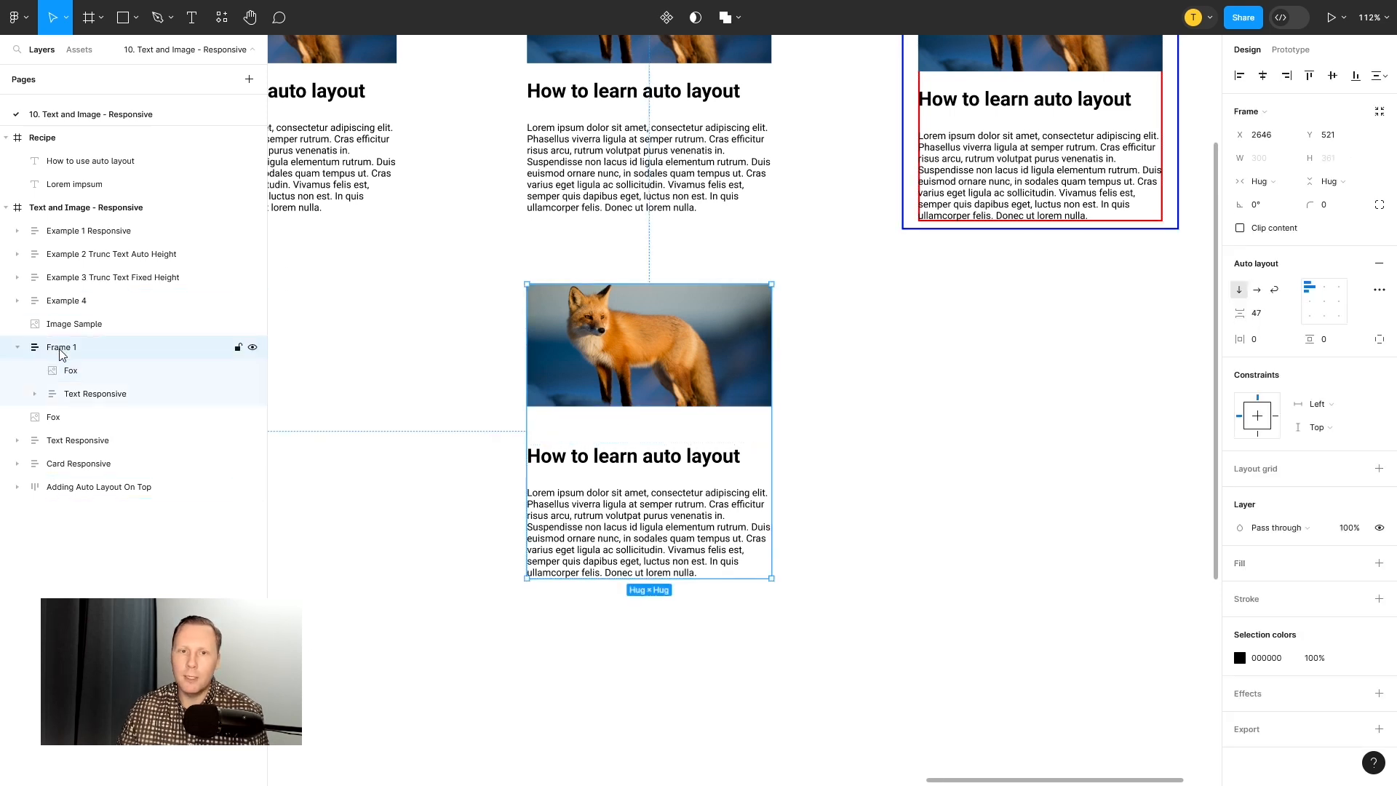
pyautogui.moveTo(771, 333); pyautogui.dragTo(659, 362)
pyautogui.doubleClick(659, 362)
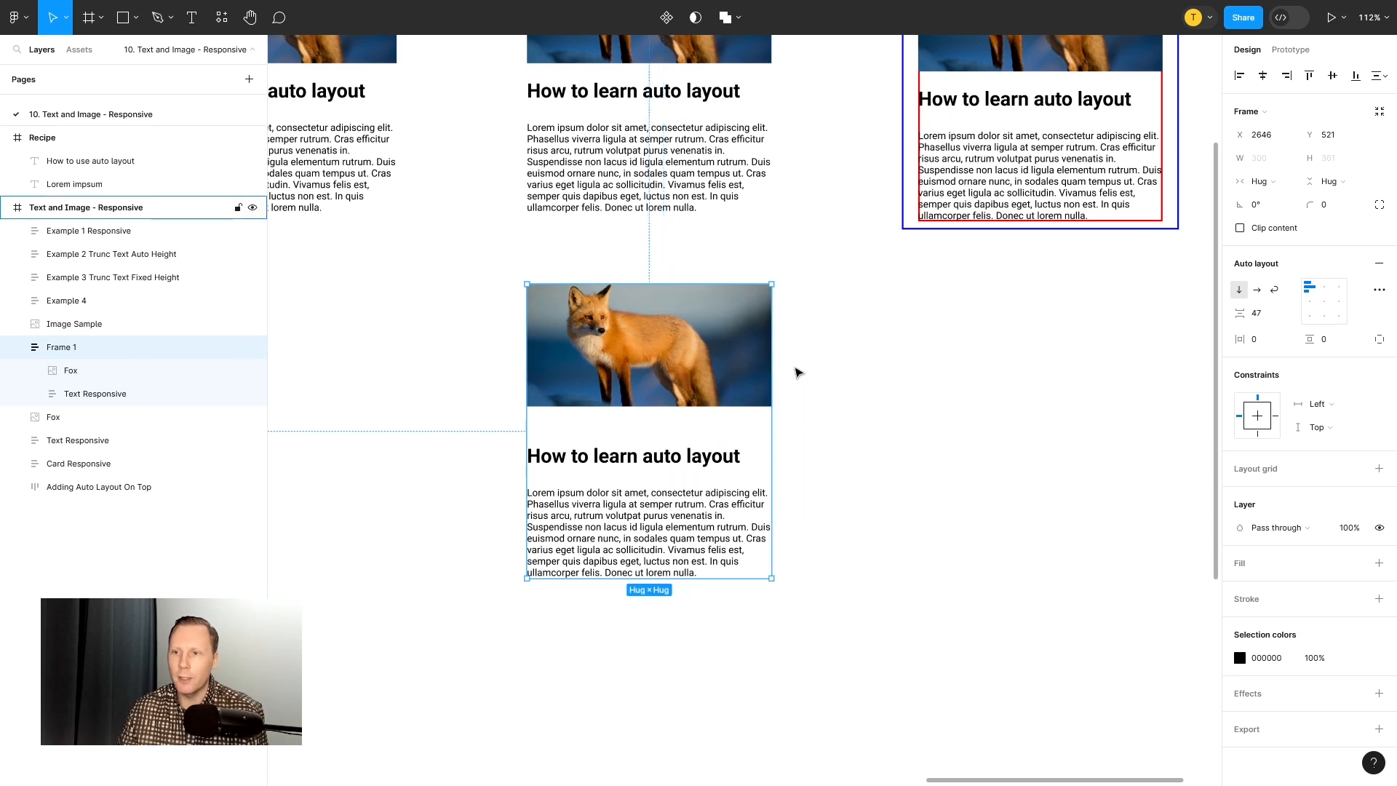
# Step: Set the width of the Text Responsive frame inside Frame 1 to Fill container and check its heading's sizing
pyautogui.click(97, 394)
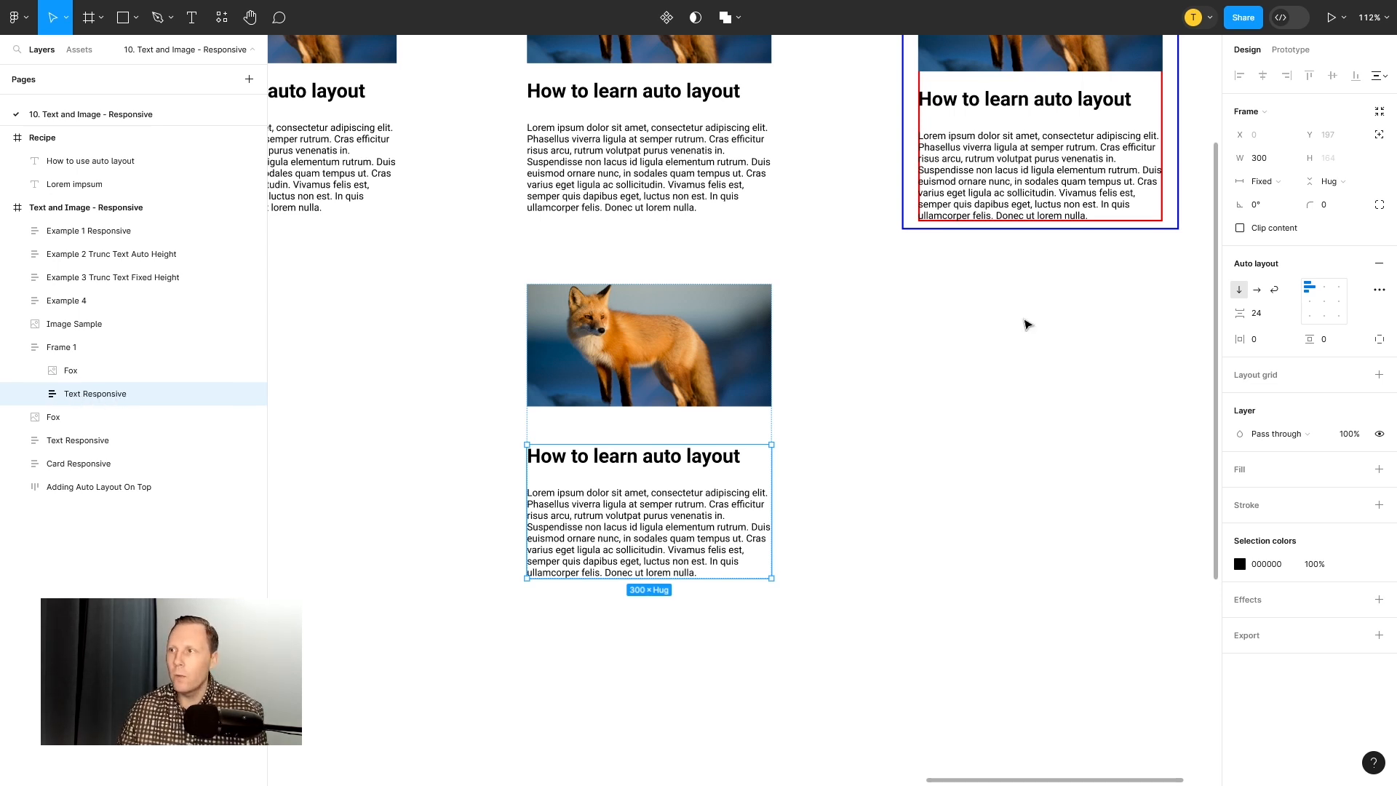
pyautogui.click(1264, 183)
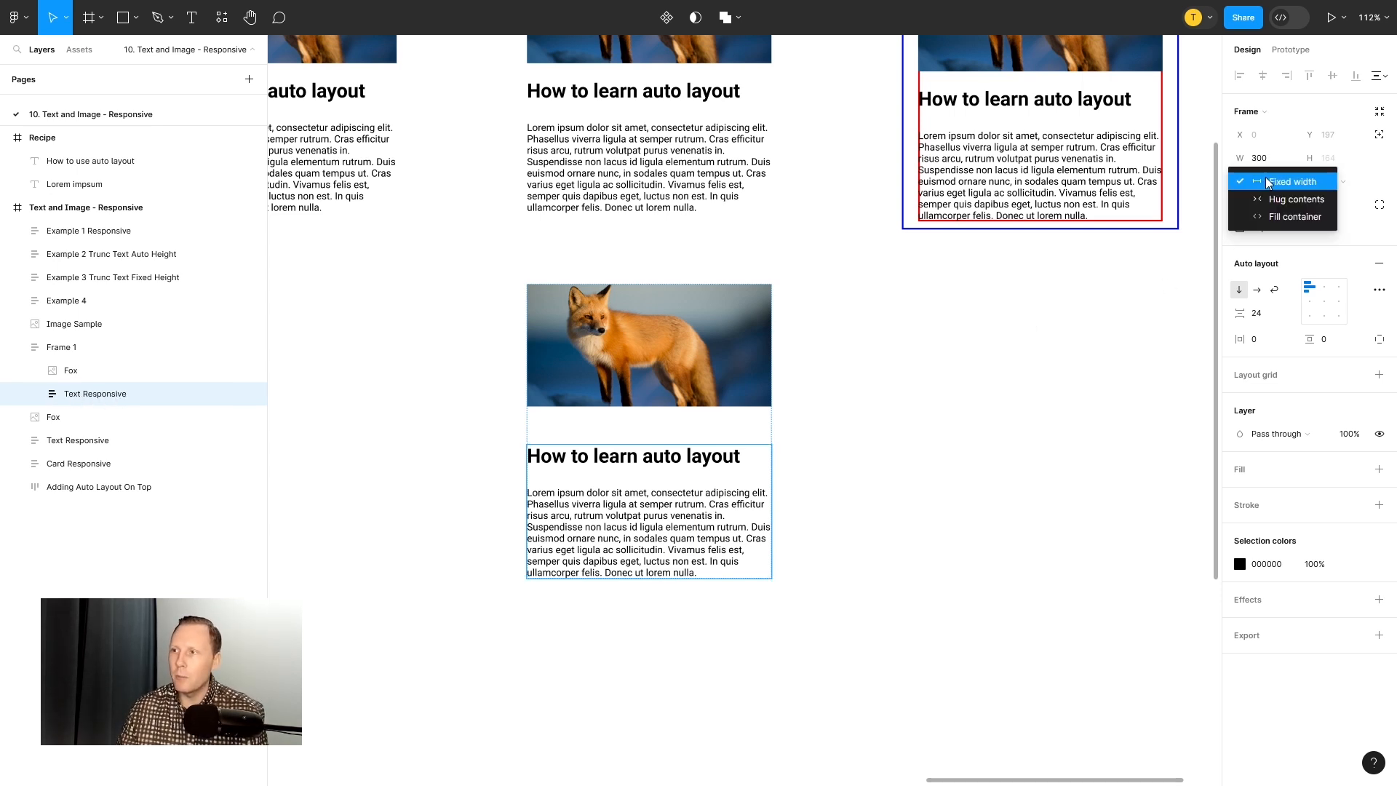
pyautogui.click(1279, 219)
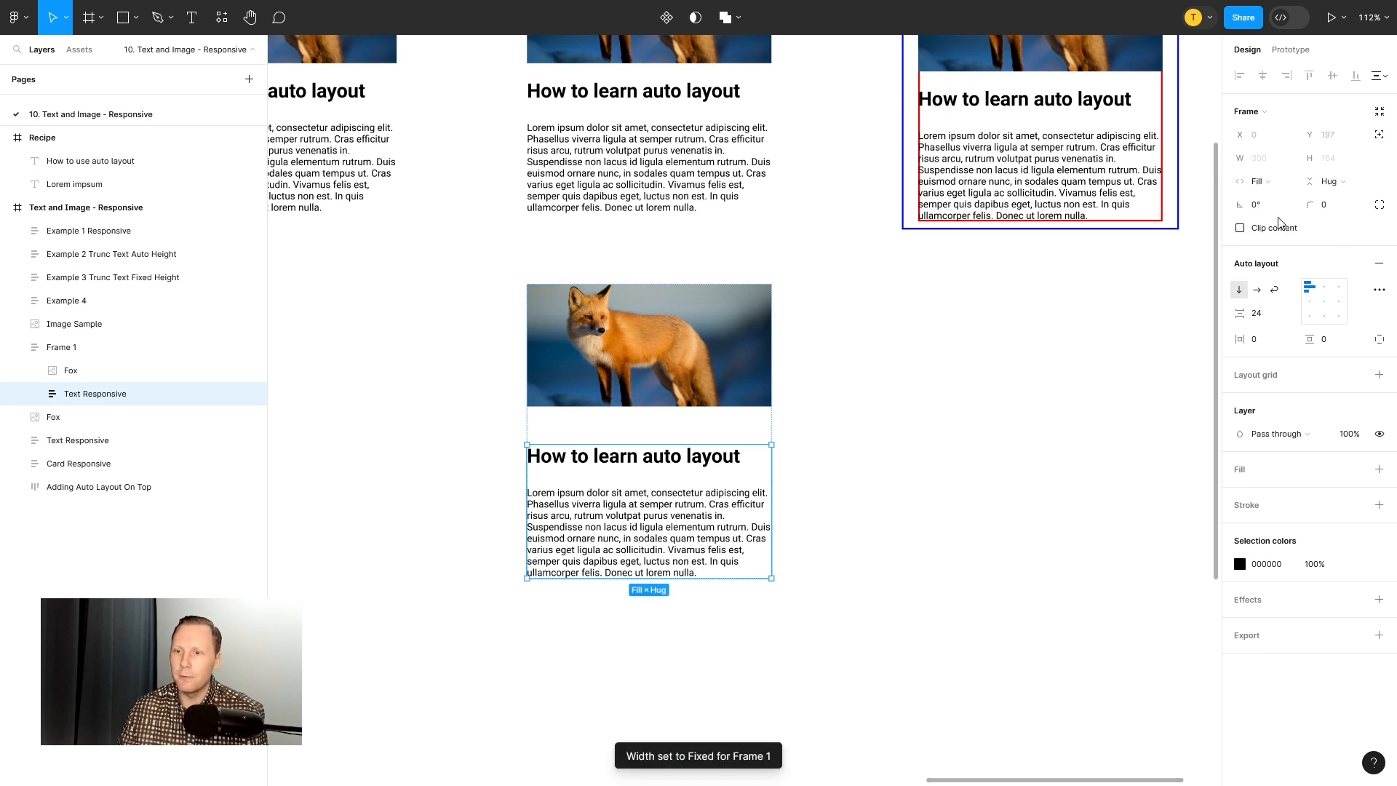
pyautogui.click(35, 393)
pyautogui.click(92, 417)
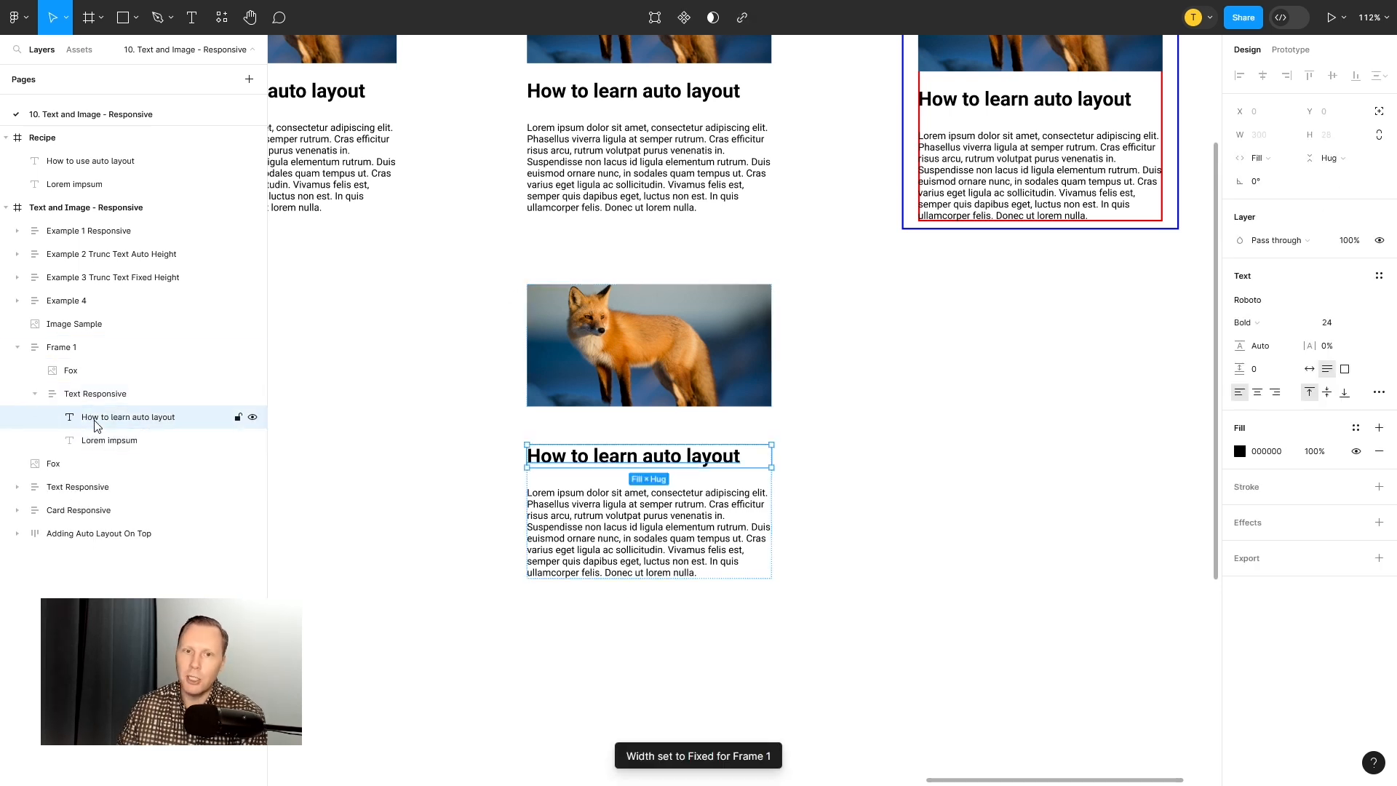
# Step: Collapse the Text Responsive group inside Frame 1, then test widening Frame 1 and undo the resize
pyautogui.click(99, 440)
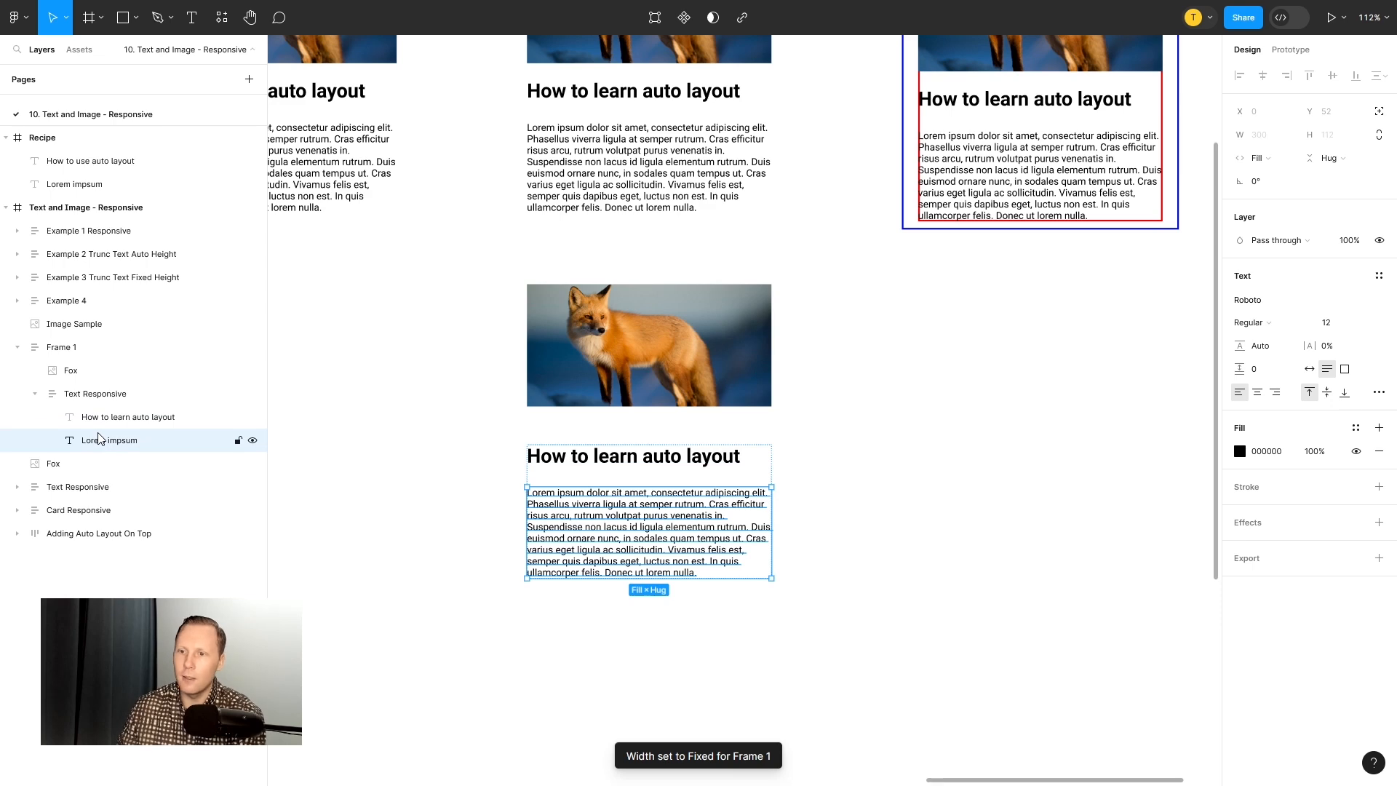
pyautogui.click(36, 395)
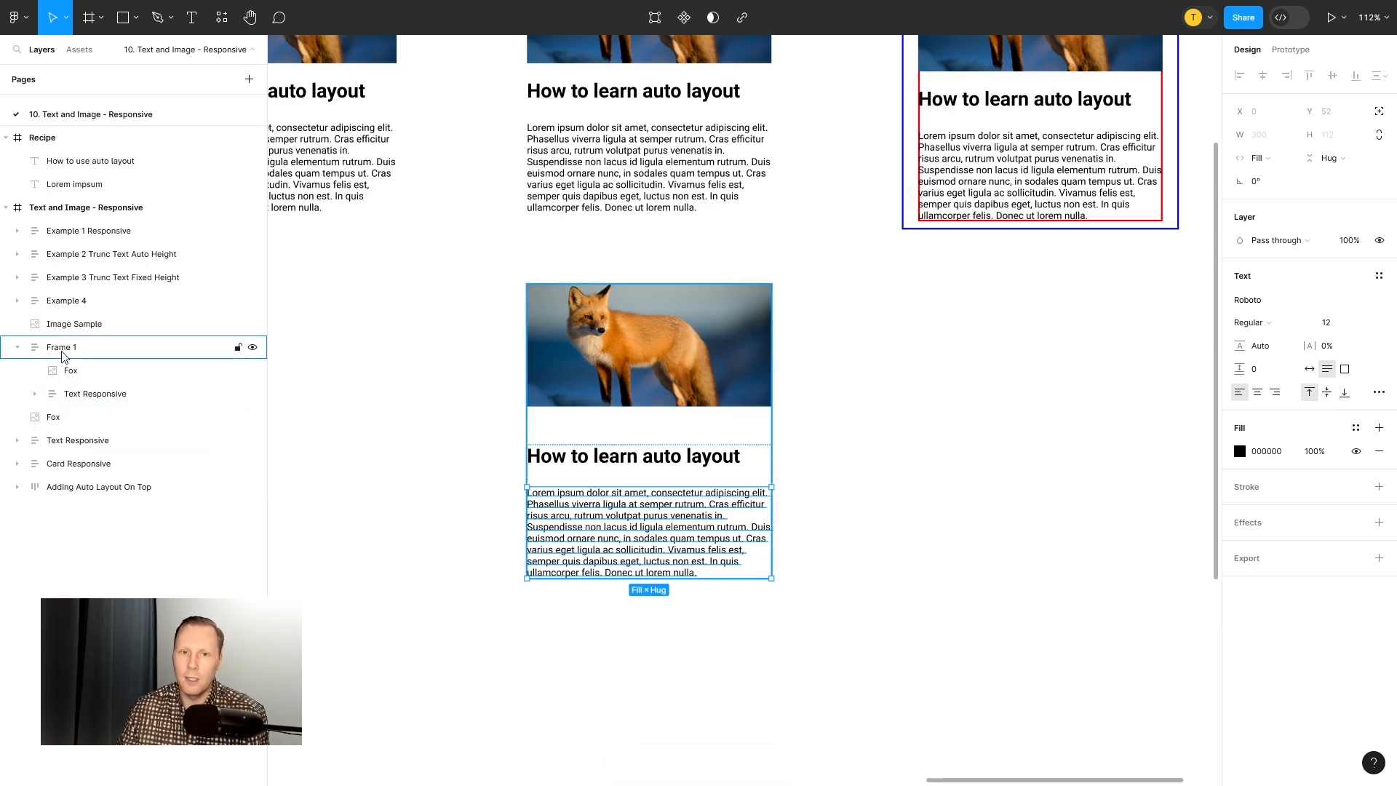
pyautogui.click(61, 355)
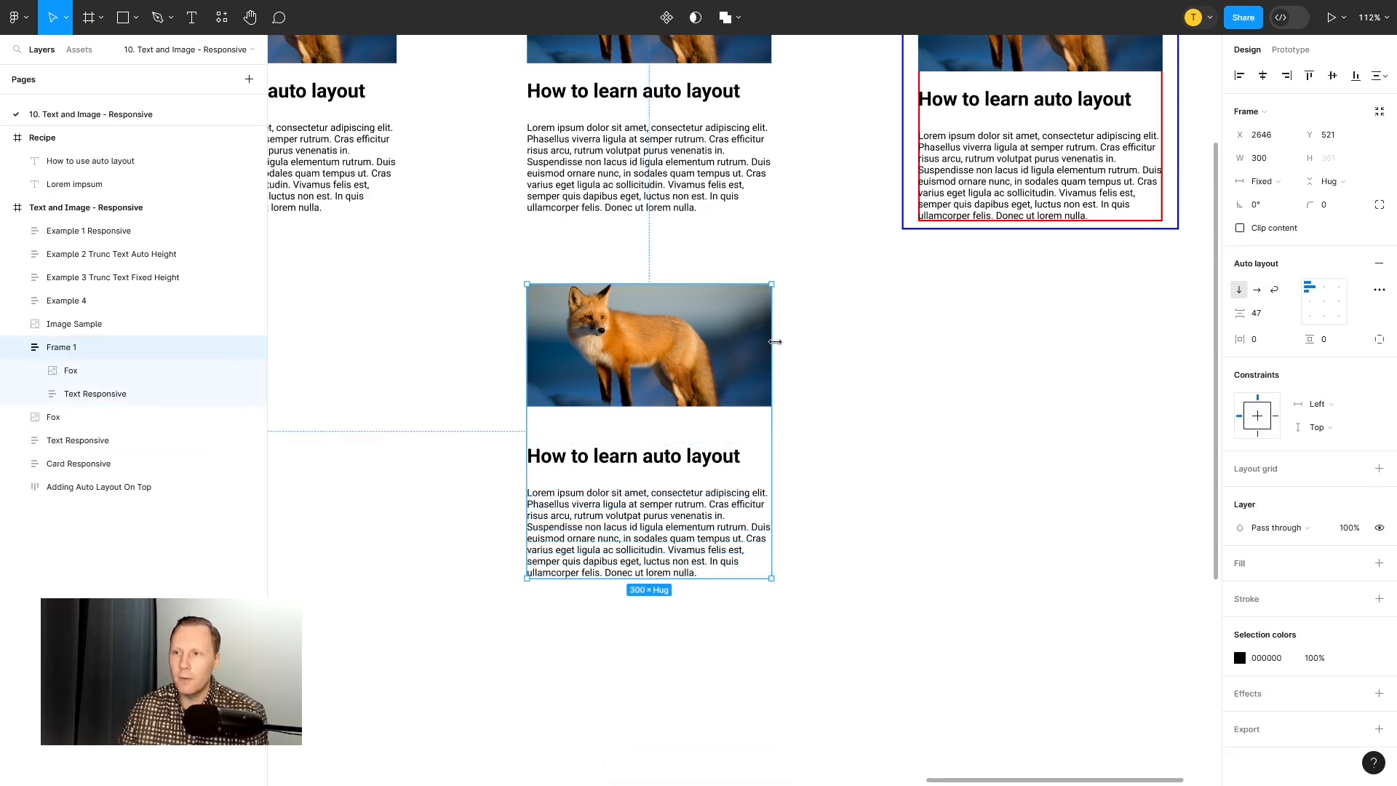
pyautogui.moveTo(785, 341); pyautogui.dragTo(835, 367)
pyautogui.hotkey('ctrl', 'z')
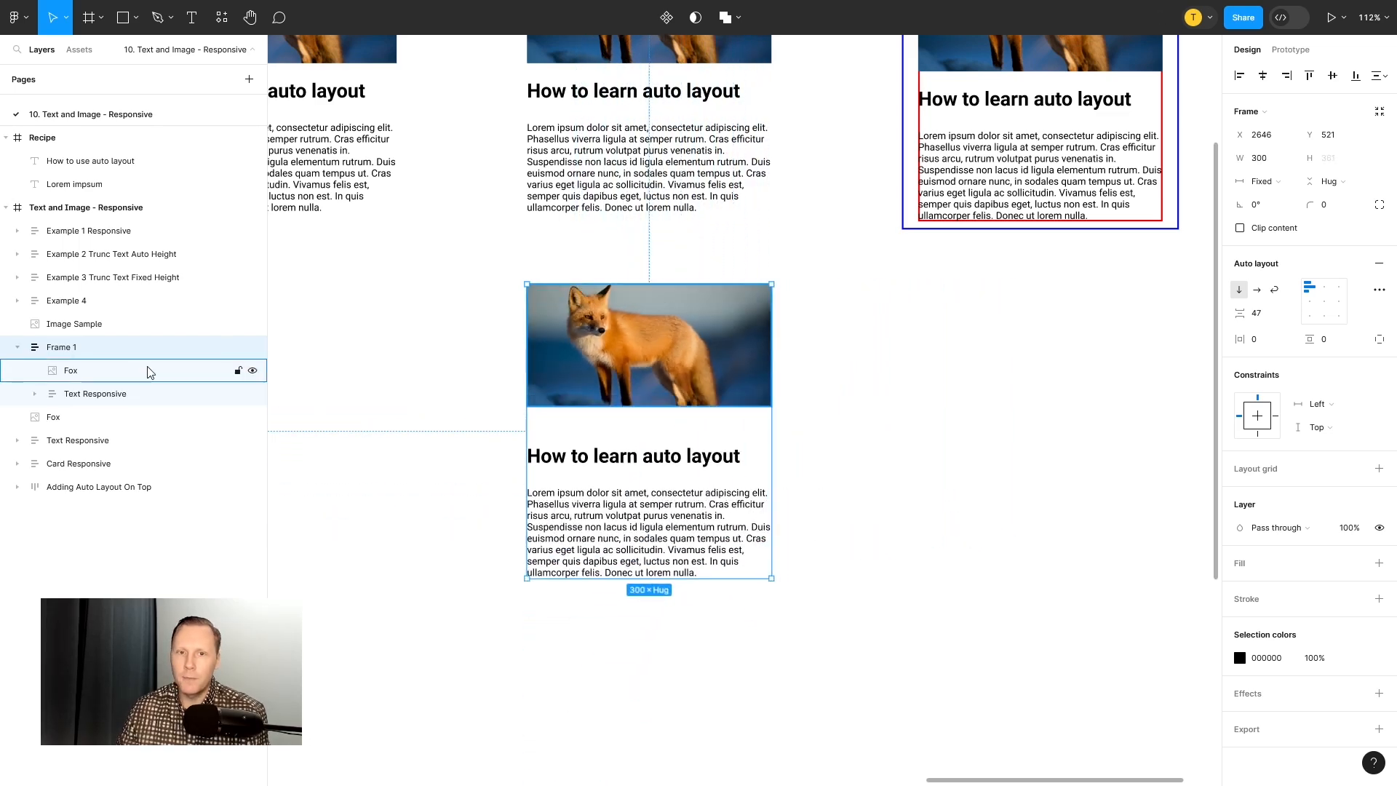
# Step: Set the vertical resizing of the Fox image inside Frame 1 to Fill container
pyautogui.click(76, 372)
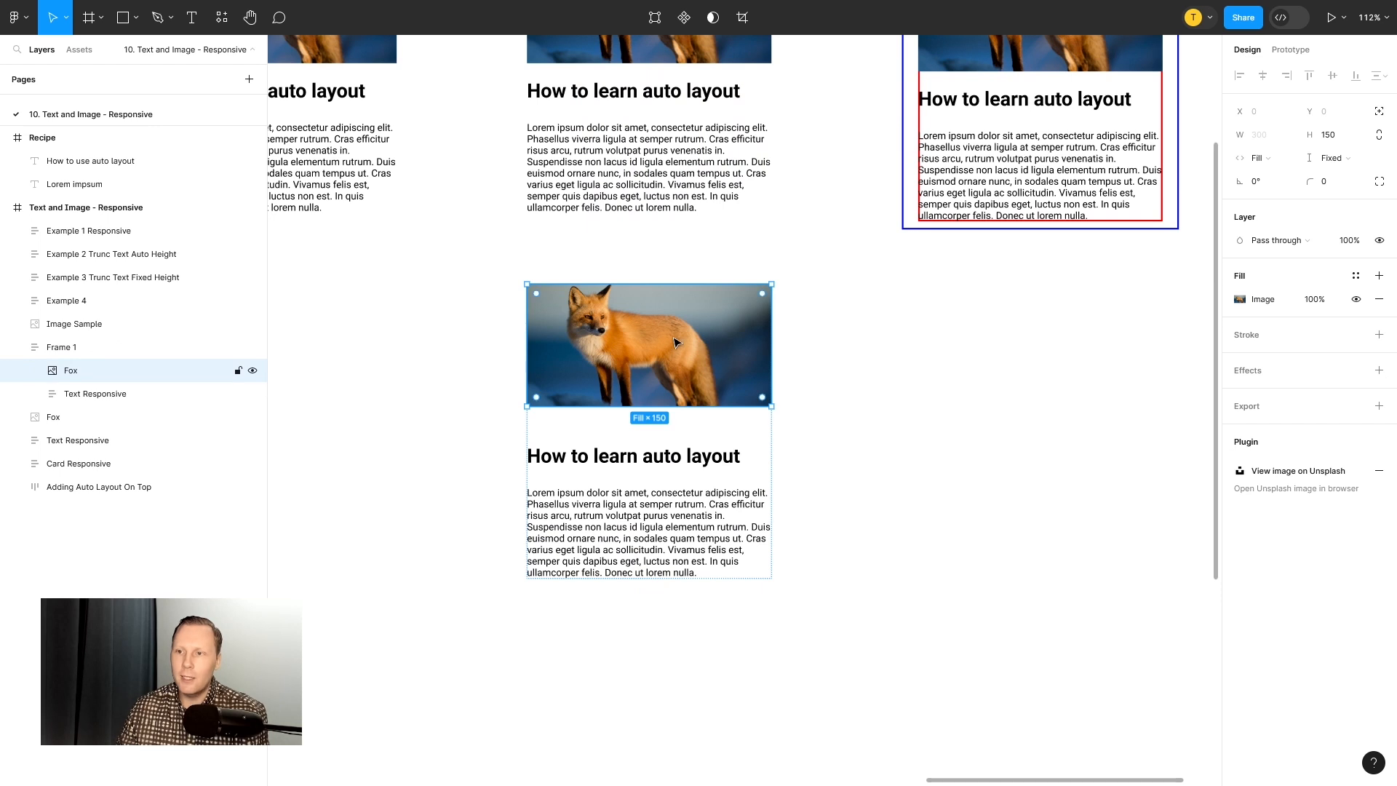
pyautogui.click(1340, 159)
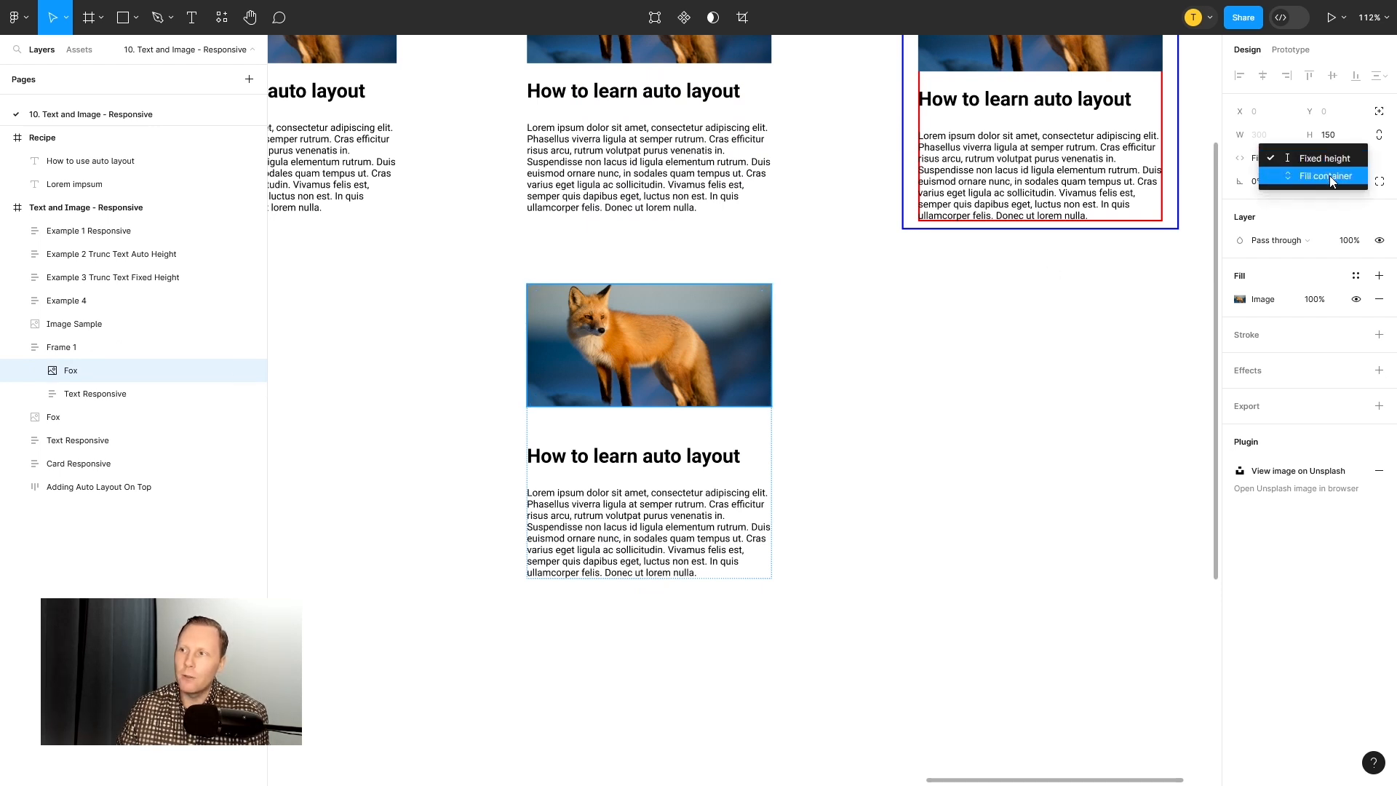
pyautogui.click(1329, 177)
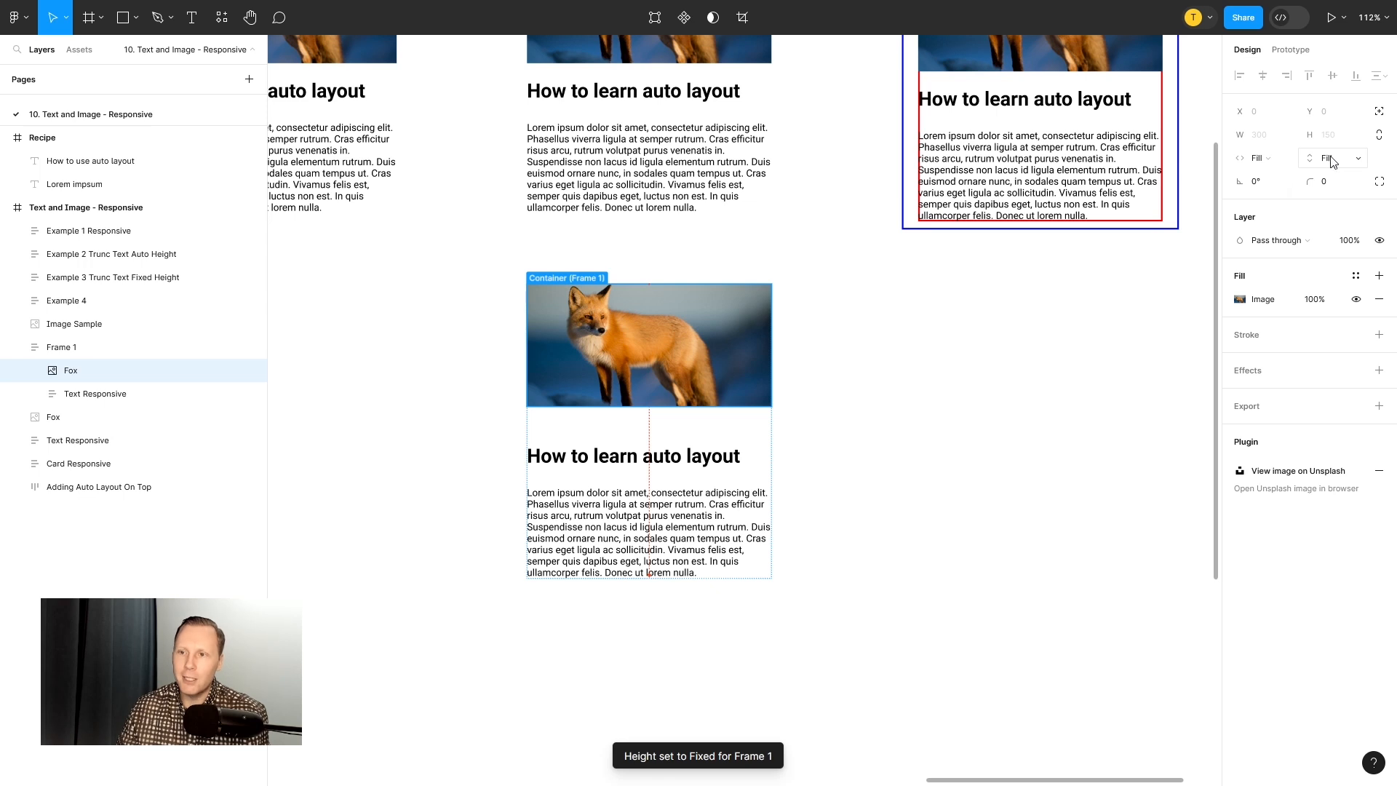
# Step: Narrow Frame 1 to about 230 wide and bring its width back to 300
pyautogui.click(61, 354)
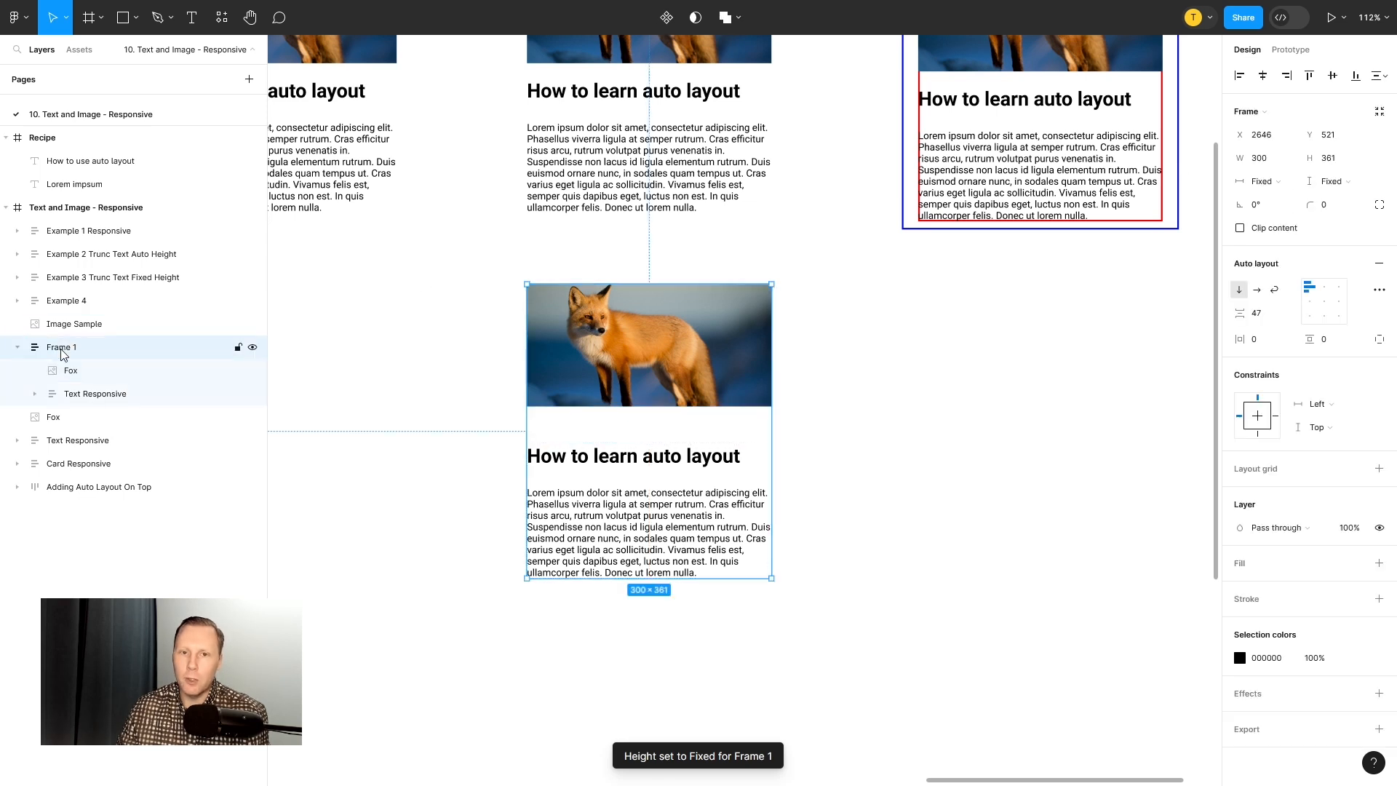
pyautogui.moveTo(772, 334); pyautogui.dragTo(715, 334)
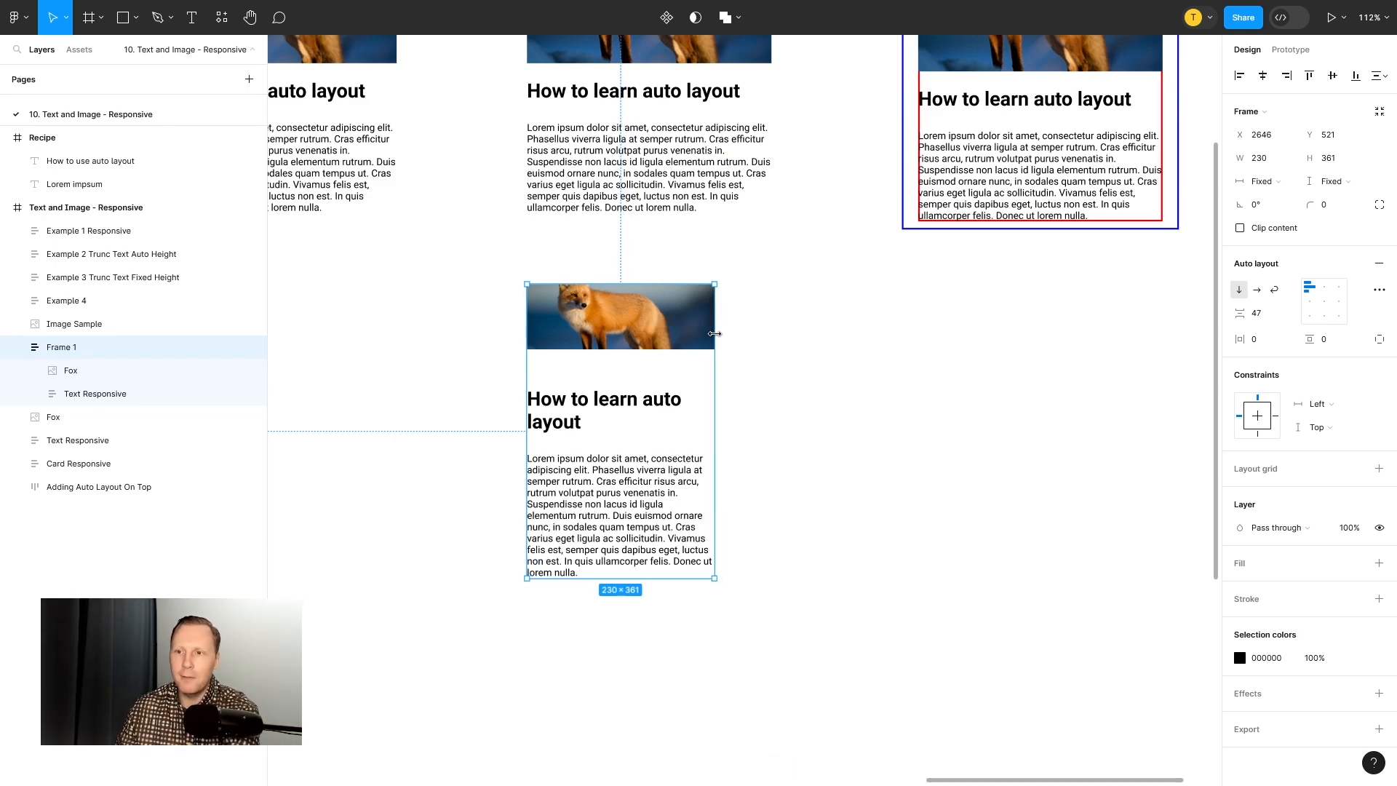
pyautogui.moveTo(714, 334); pyautogui.dragTo(774, 377)
# Step: Test resizing the Card Responsive frame and undo the resize
pyautogui.scroll(5, 858, 430)
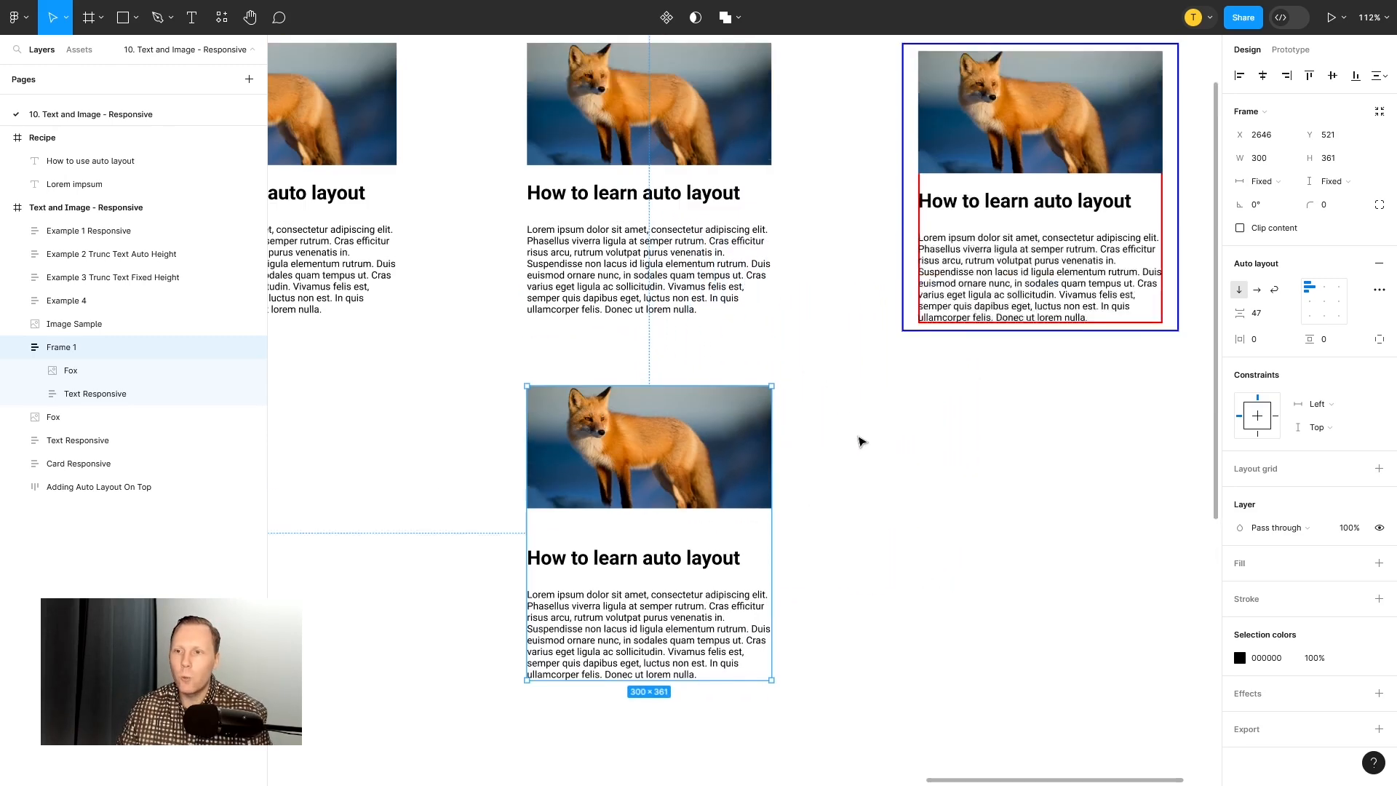
pyautogui.click(109, 464)
pyautogui.moveTo(771, 301)
pyautogui.mouseDown()
pyautogui.moveTo(836, 300)
pyautogui.moveTo(704, 301)
pyautogui.moveTo(947, 302)
pyautogui.moveTo(724, 303)
pyautogui.moveTo(926, 302)
pyautogui.moveTo(771, 317)
pyautogui.mouseUp()
pyautogui.hotkey('ctrl', 'z')
# Step: Set the vertical resizing of Frame 1's Fox image to Fixed height
pyautogui.scroll(-6, 800, 320)
pyautogui.click(720, 291)
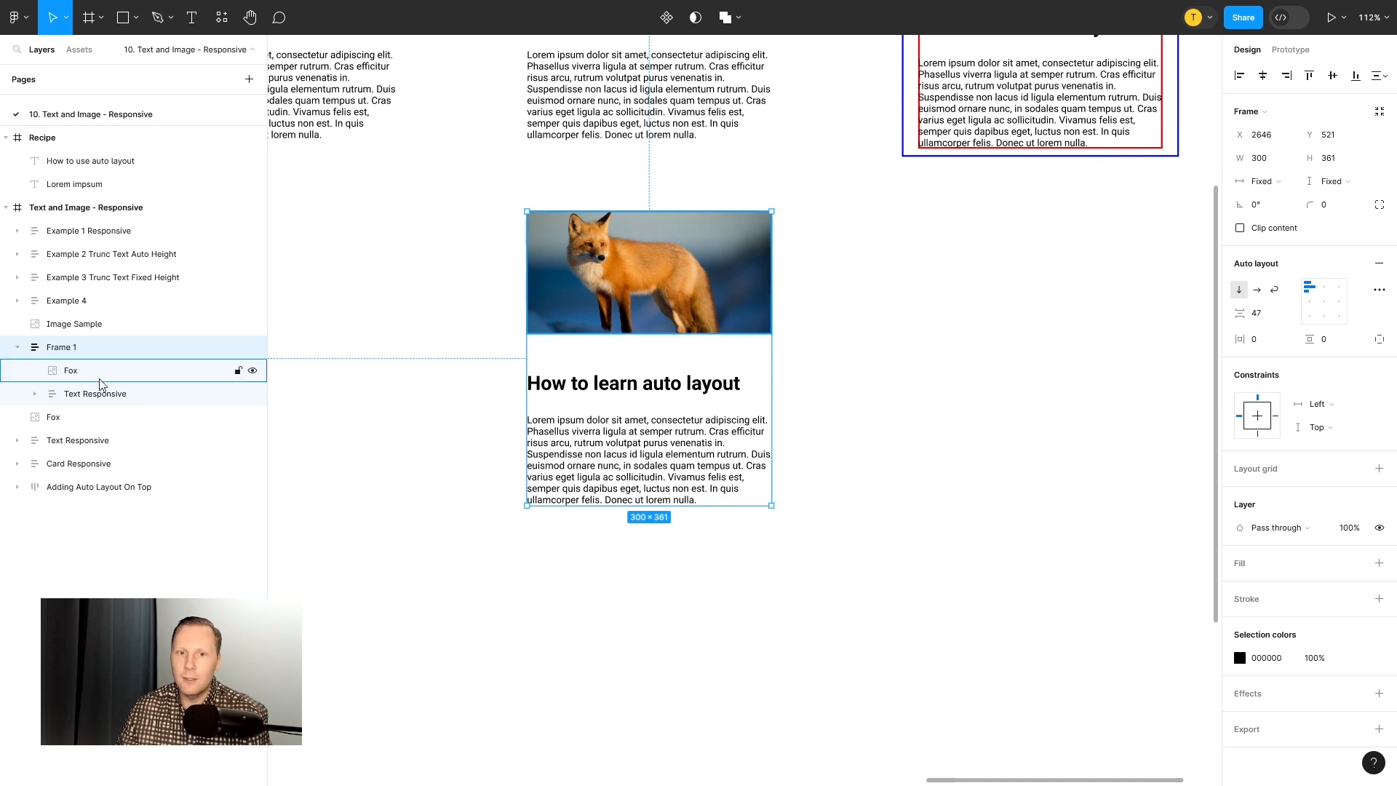
pyautogui.click(72, 373)
pyautogui.click(1336, 158)
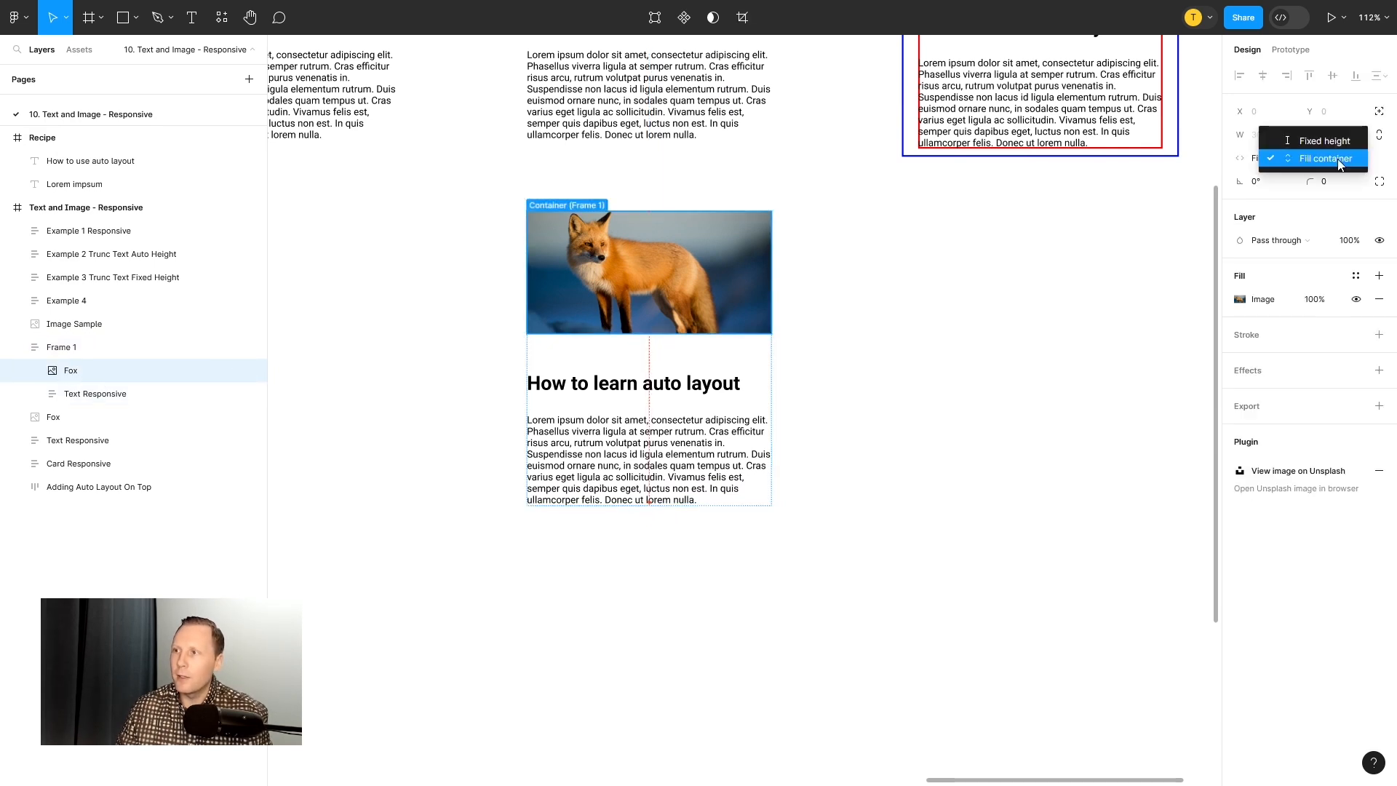
pyautogui.click(1332, 148)
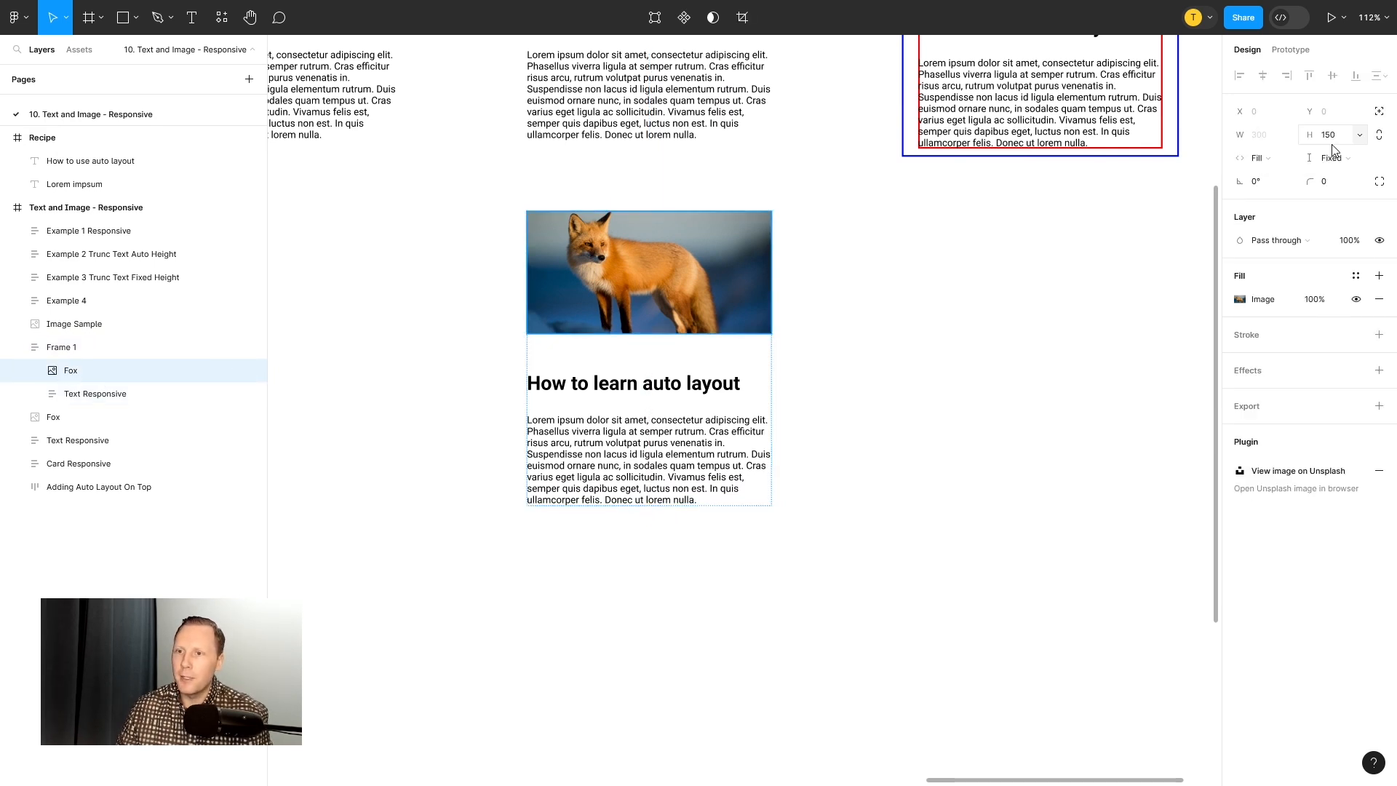
# Step: Check the sizing of Frame 1 and its Fox image, then narrow Frame 1 to about 193 wide
pyautogui.click(61, 350)
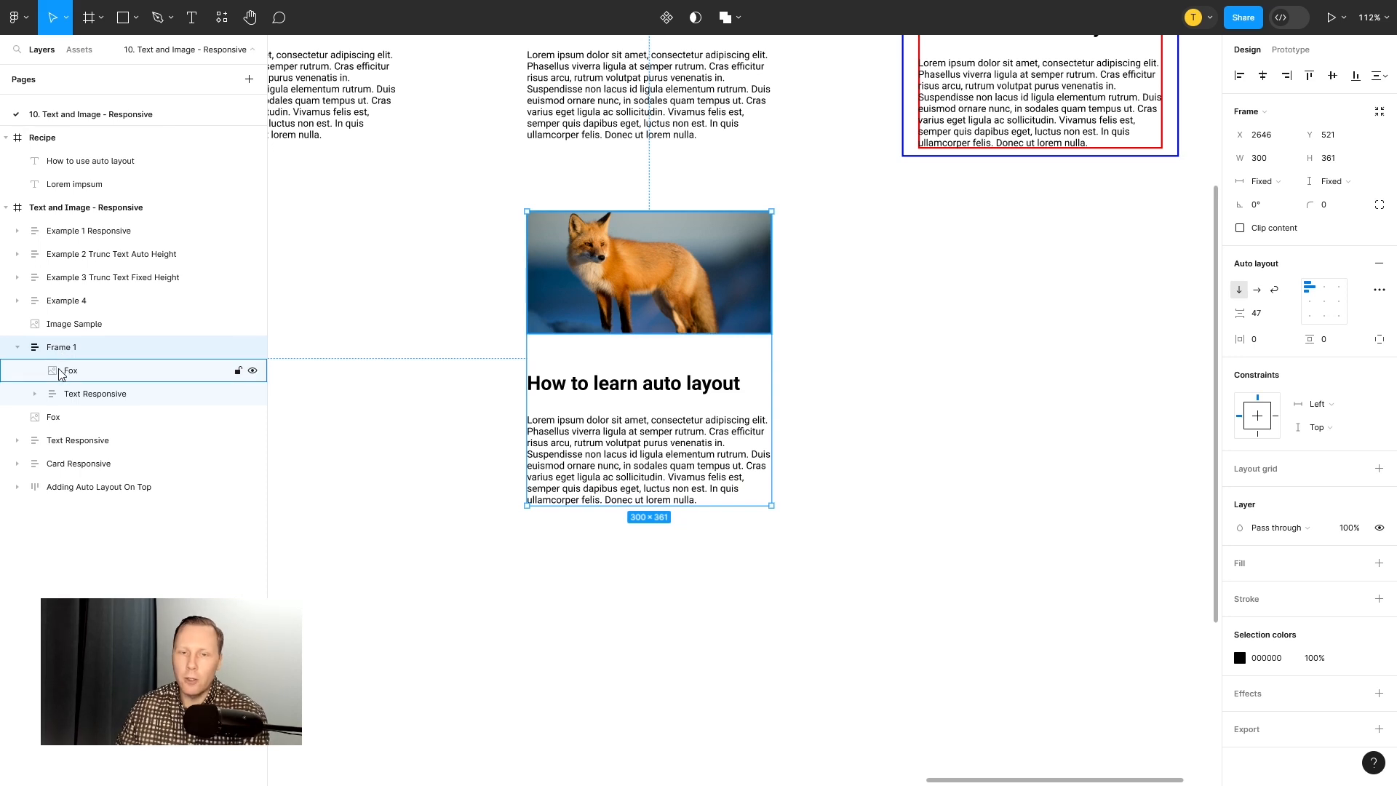
pyautogui.click(61, 373)
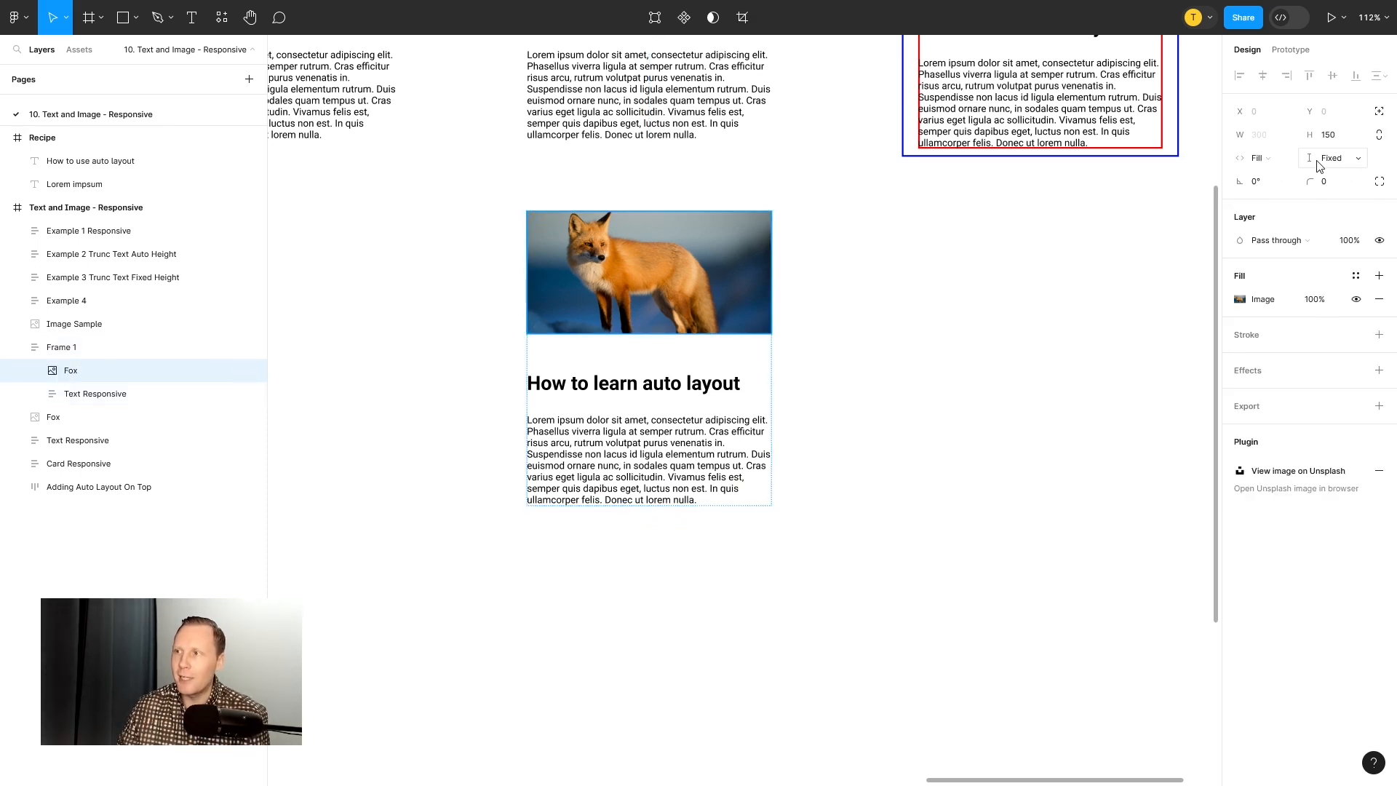
pyautogui.click(64, 352)
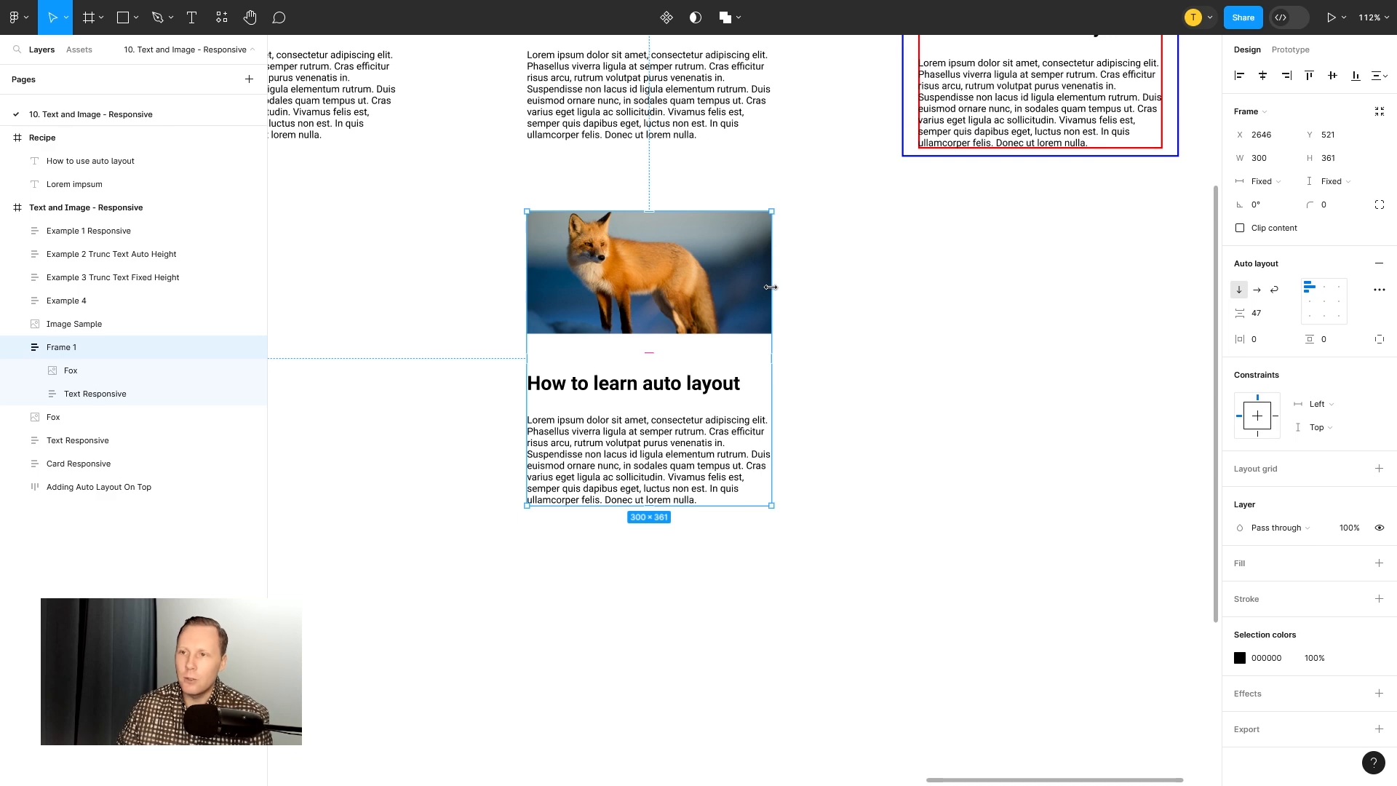
pyautogui.moveTo(772, 287); pyautogui.dragTo(683, 304)
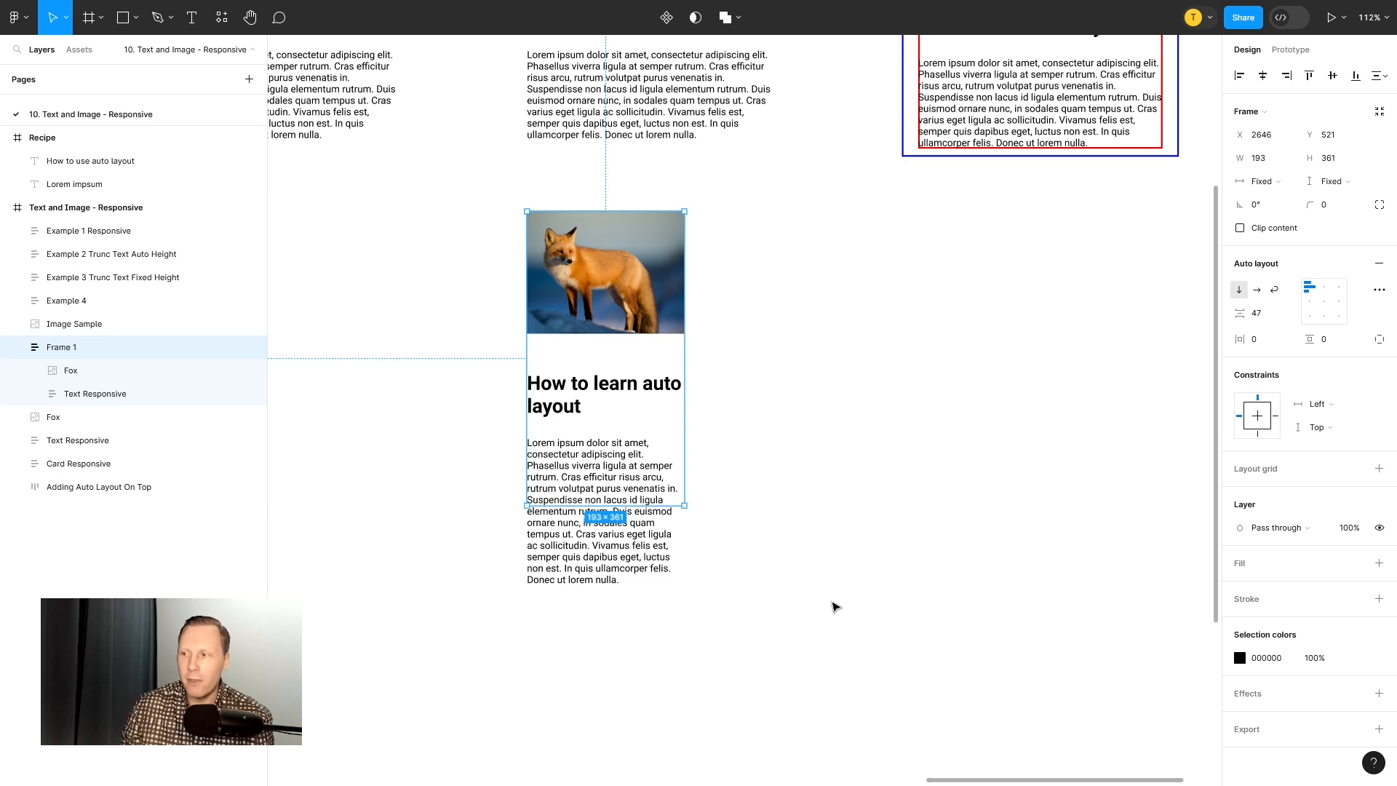
# Step: Add a solid red FF0000 fill to Frame 1
pyautogui.click(1379, 563)
pyautogui.click(1235, 588)
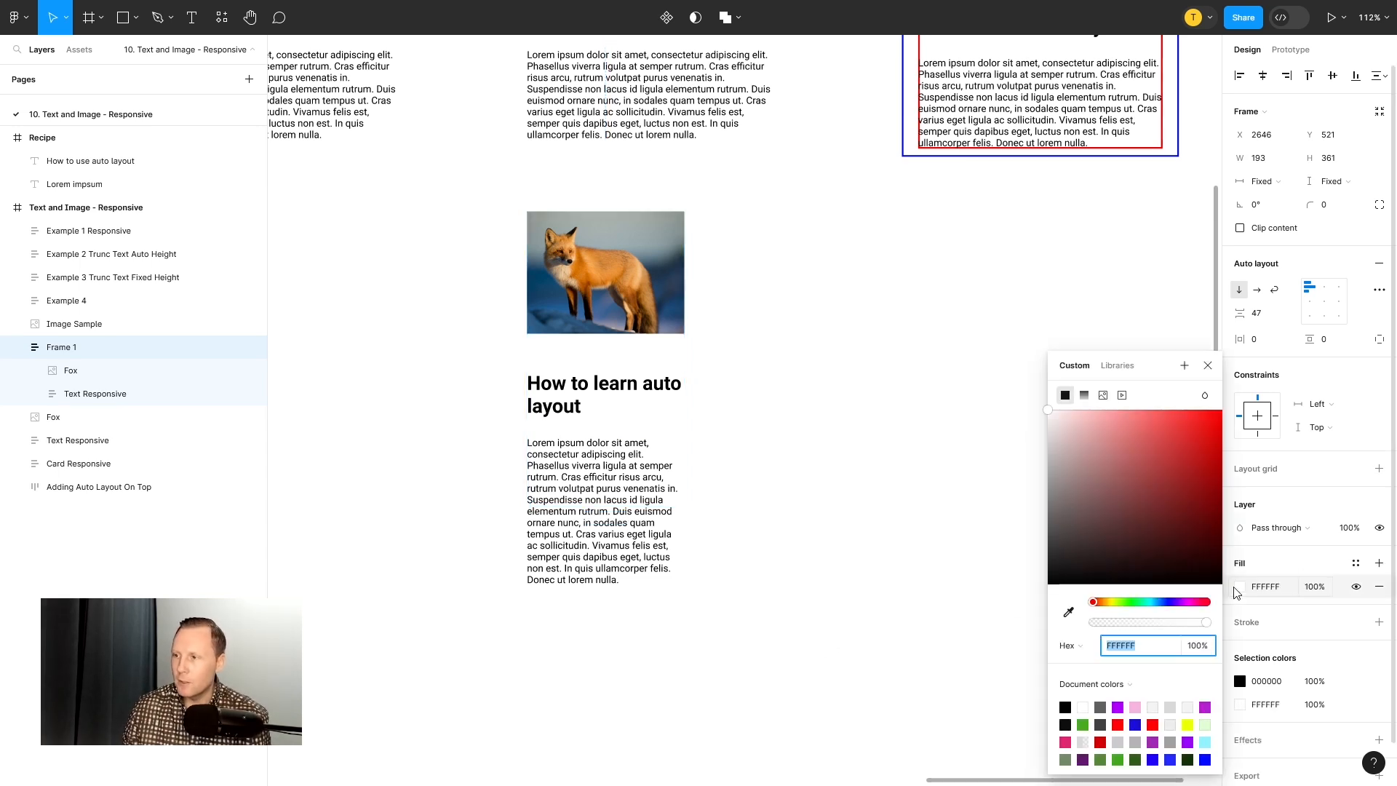
pyautogui.moveTo(1152, 456); pyautogui.dragTo(1251, 385)
pyautogui.click(1208, 366)
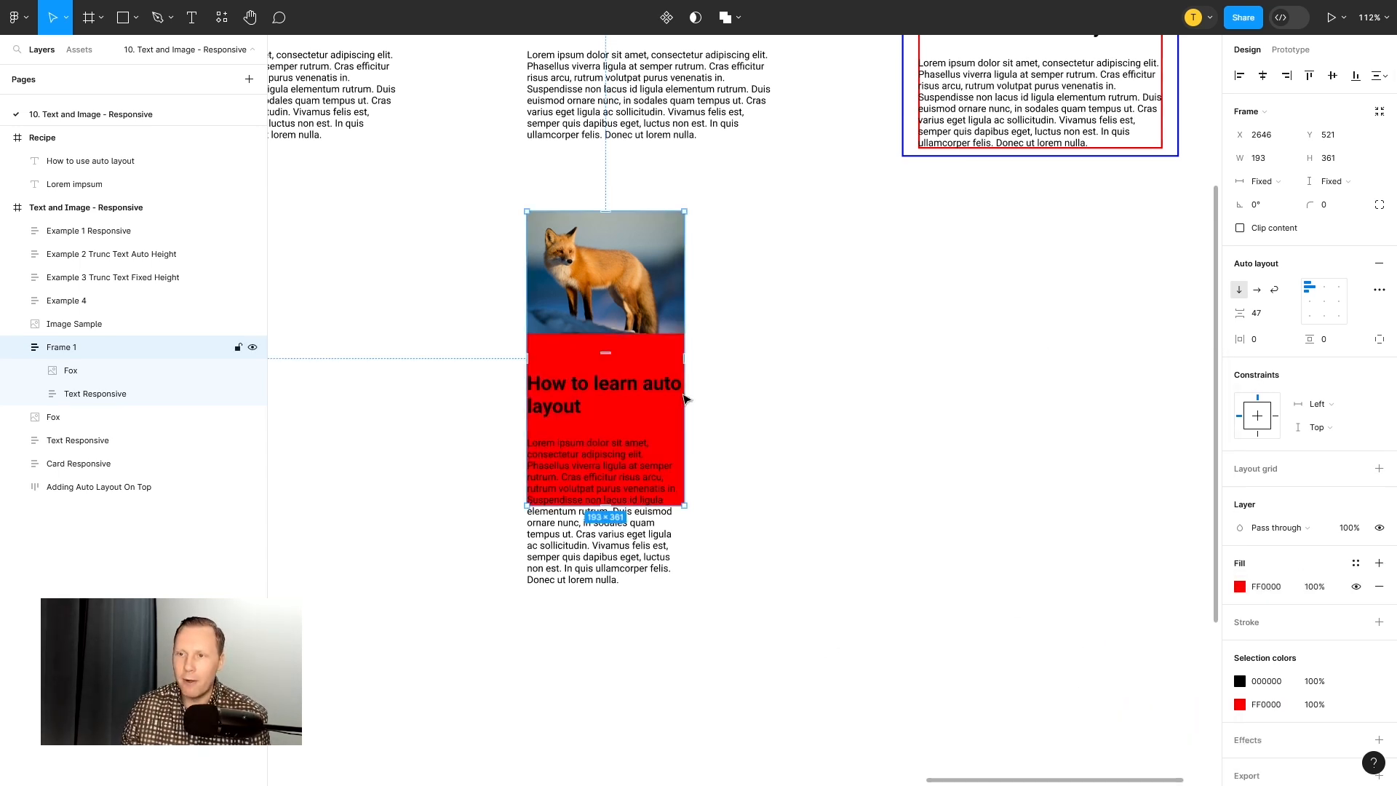
# Step: Try widening Frame 1 to about 532, undo it, and check the Fox image's vertical resizing
pyautogui.moveTo(684, 378); pyautogui.dragTo(960, 397)
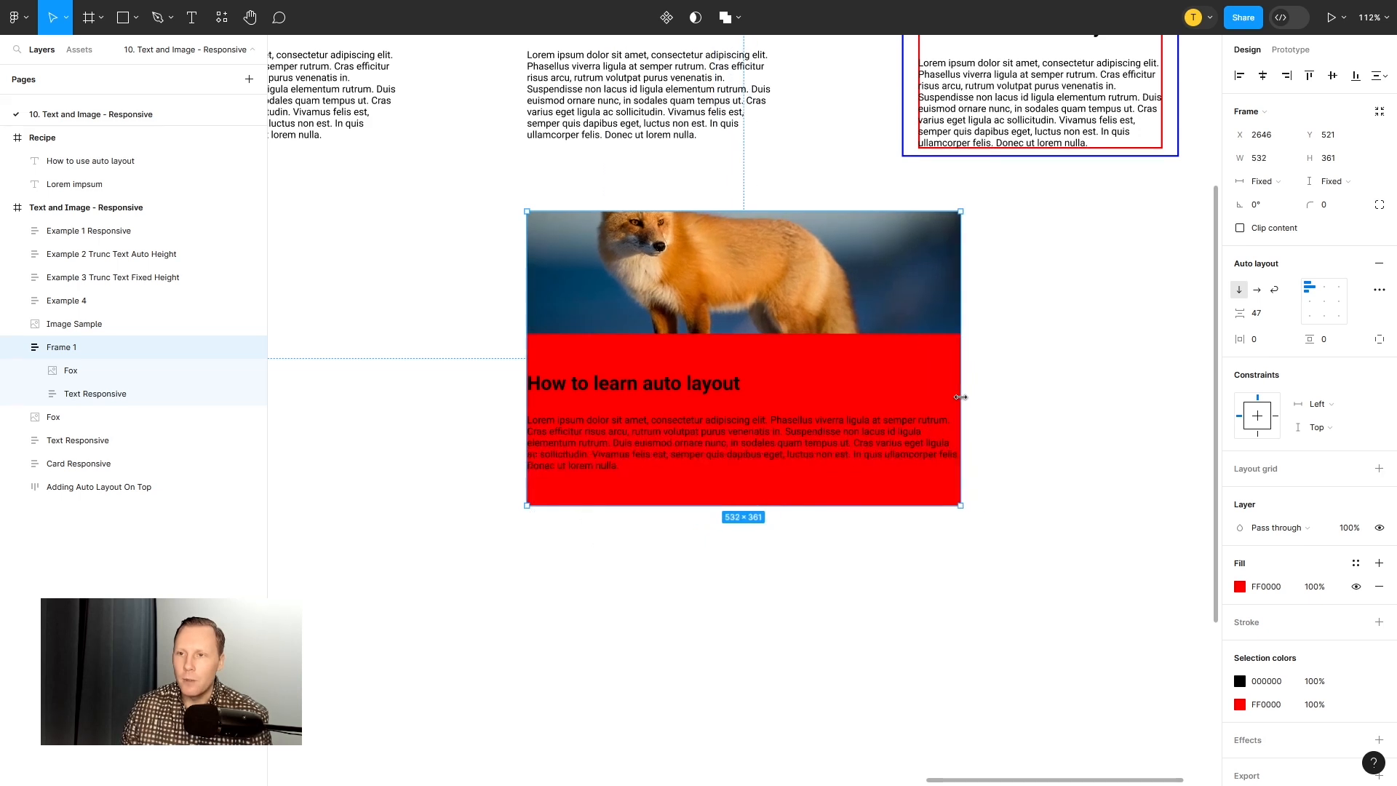
pyautogui.hotkey('ctrl', 'z')
pyautogui.click(117, 371)
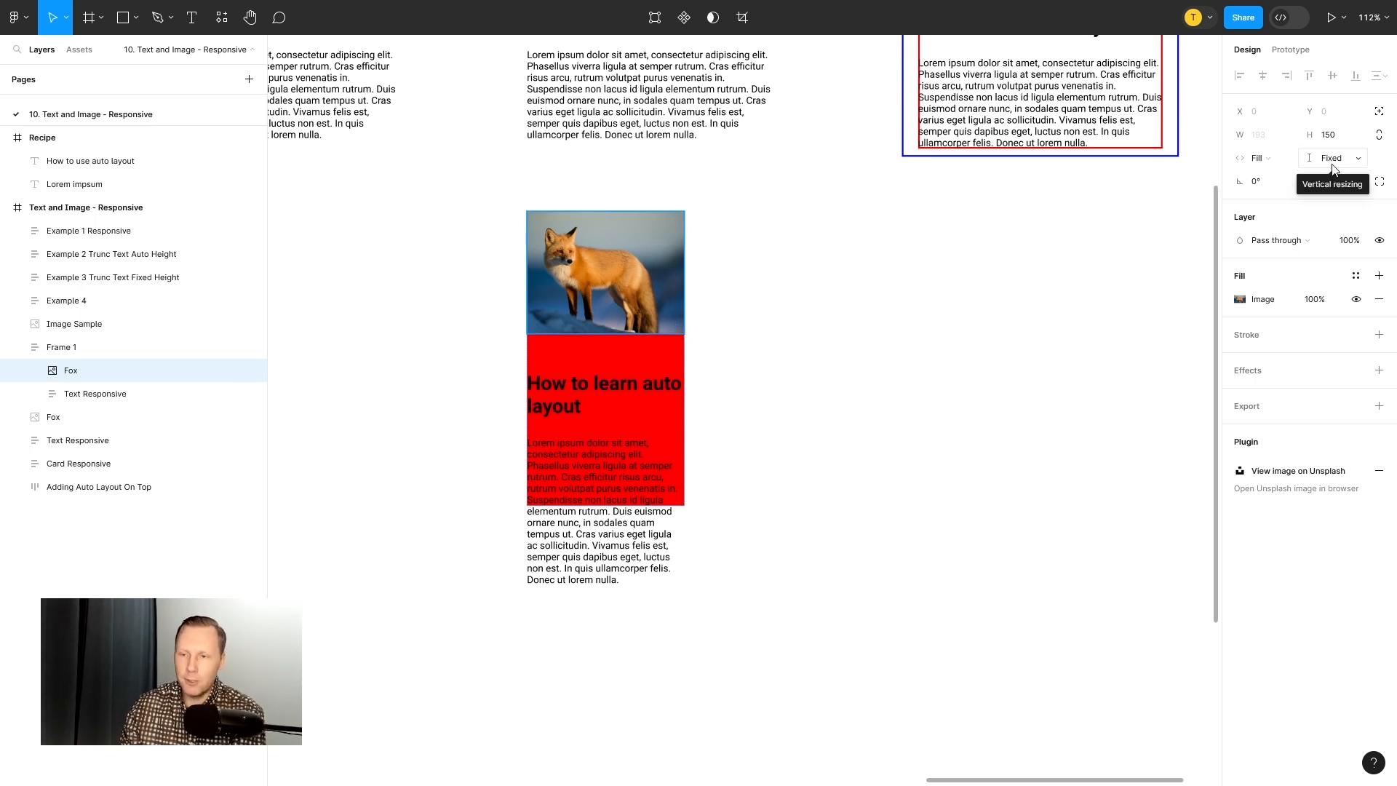
pyautogui.click(62, 349)
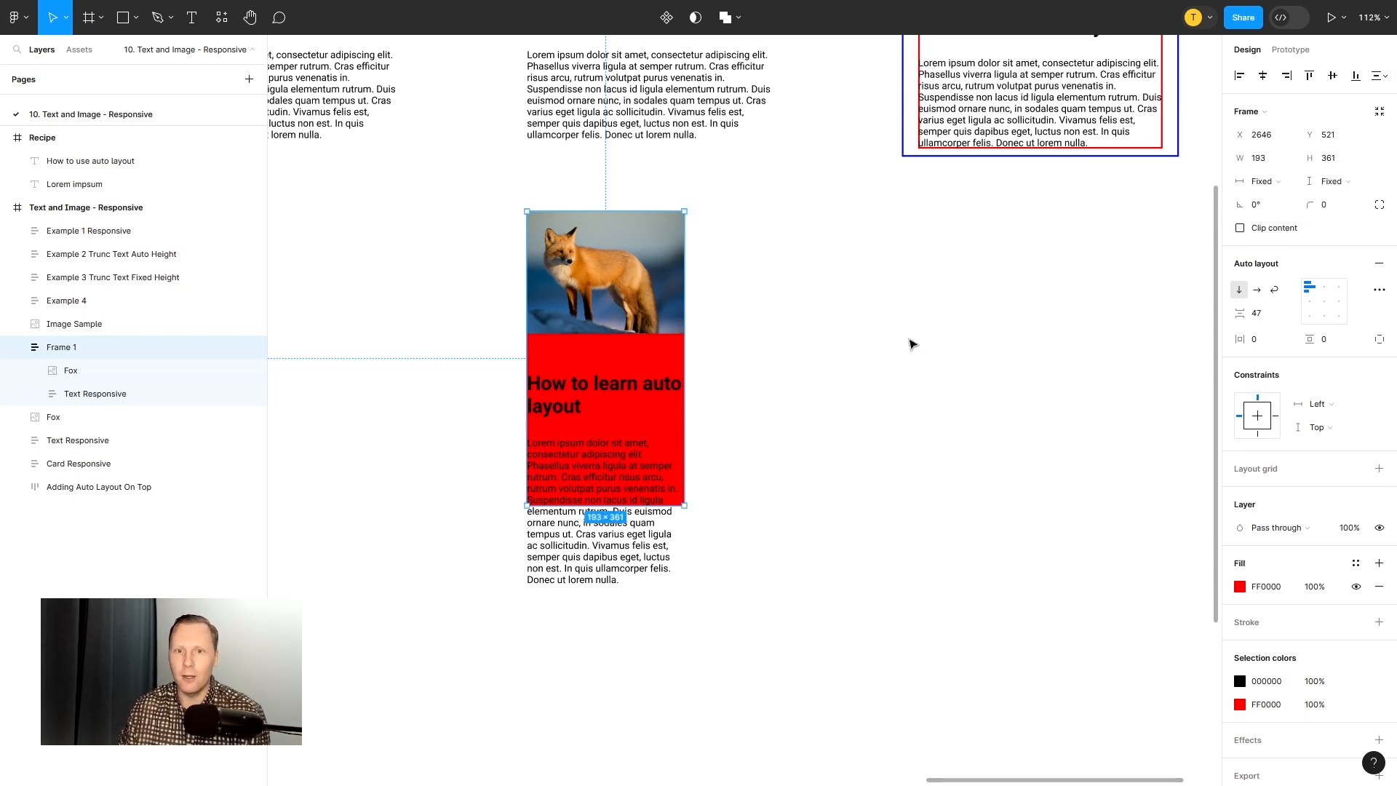
# Step: Narrow Frame 1 to about 170 wide and set its vertical resizing to Hug contents
pyautogui.moveTo(686, 312)
pyautogui.mouseDown()
pyautogui.moveTo(914, 318)
pyautogui.moveTo(666, 322)
pyautogui.mouseUp()
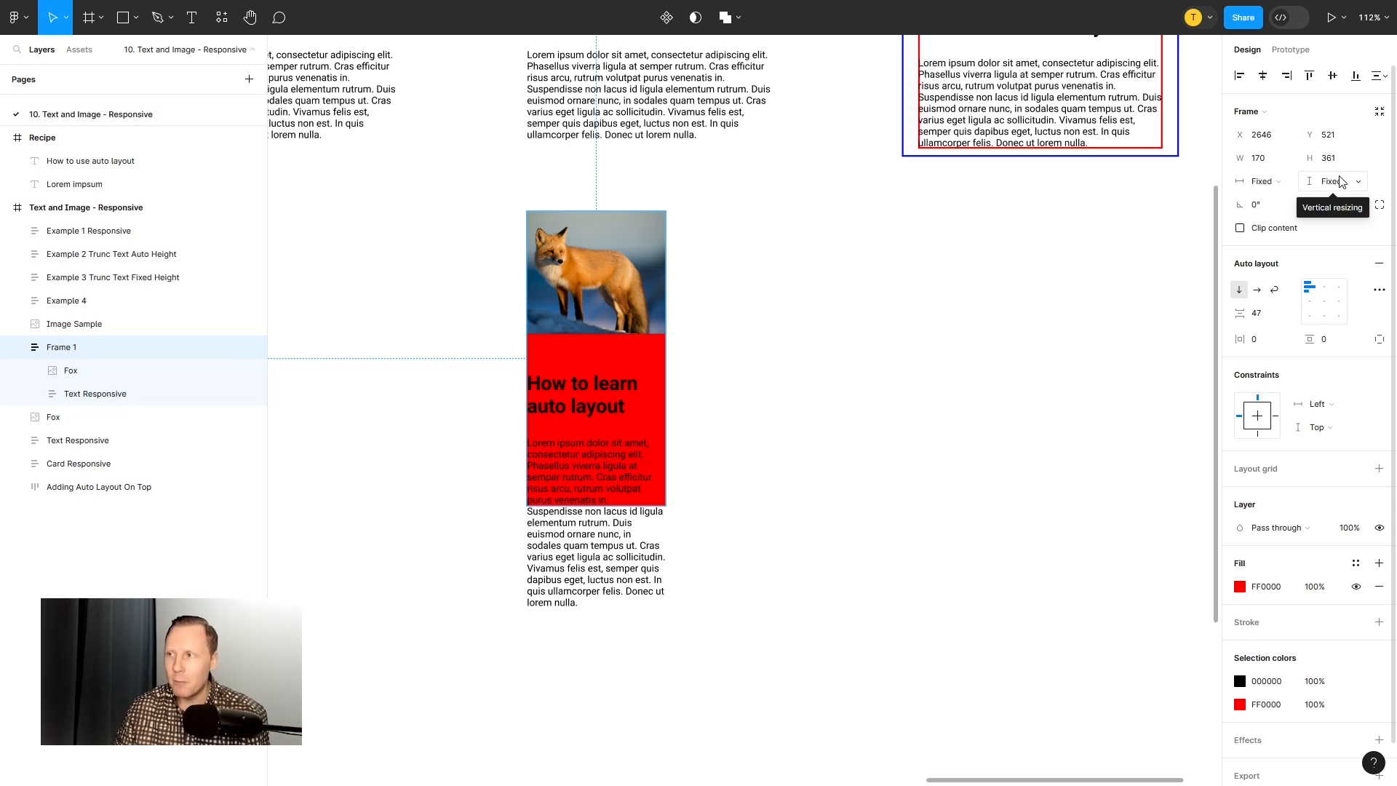
pyautogui.click(1340, 182)
pyautogui.click(1326, 199)
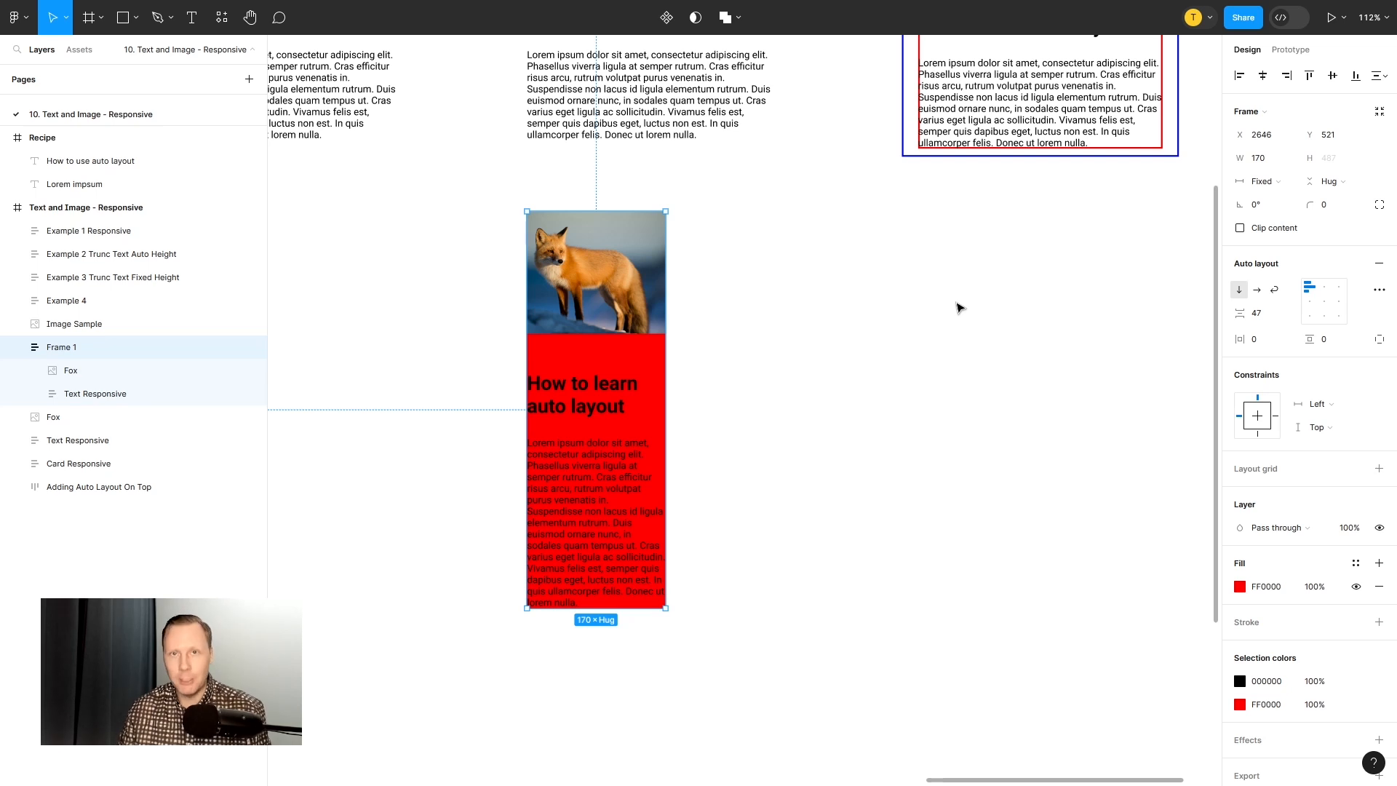
# Step: Check the Fox image's vertical resizing, then remove the red fill from Frame 1 and deselect it
pyautogui.click(605, 256)
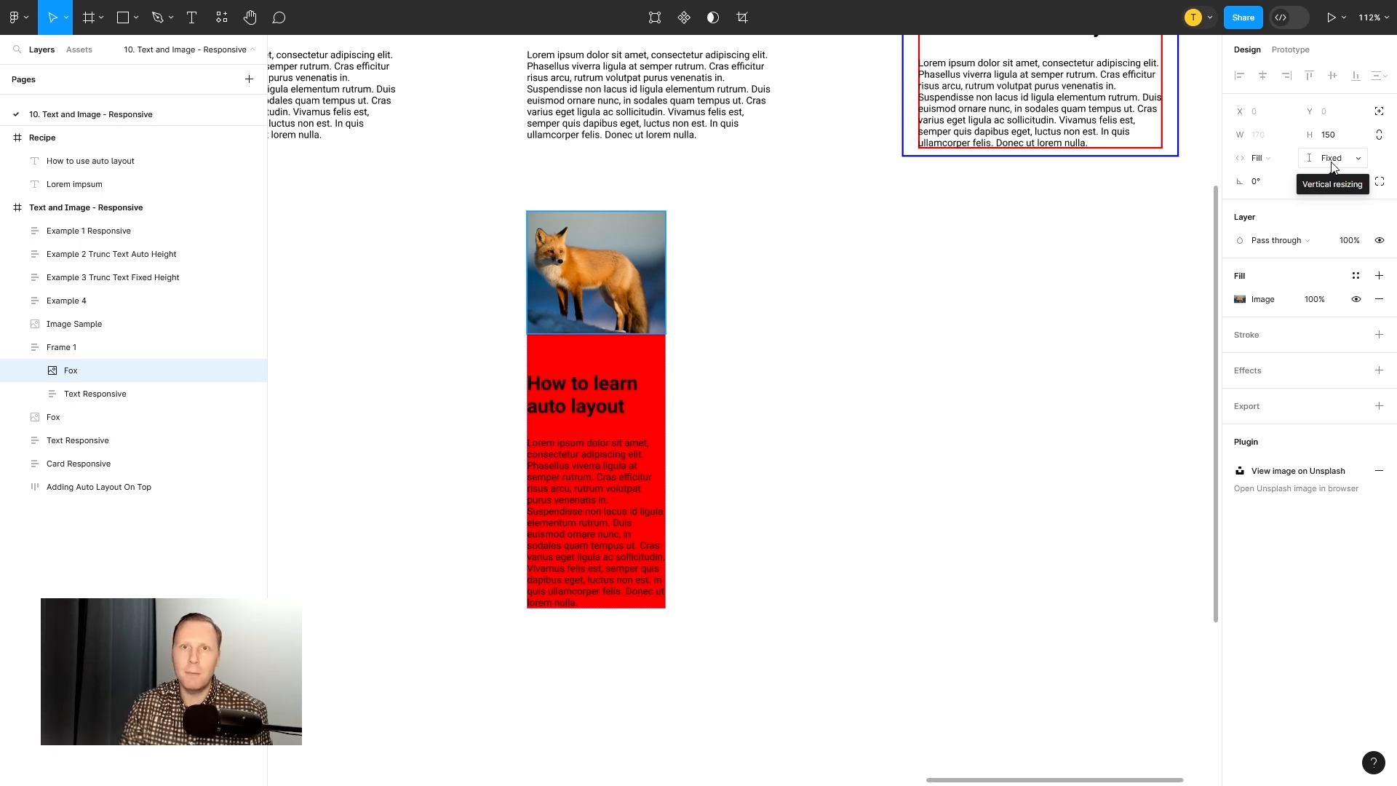
pyautogui.click(62, 350)
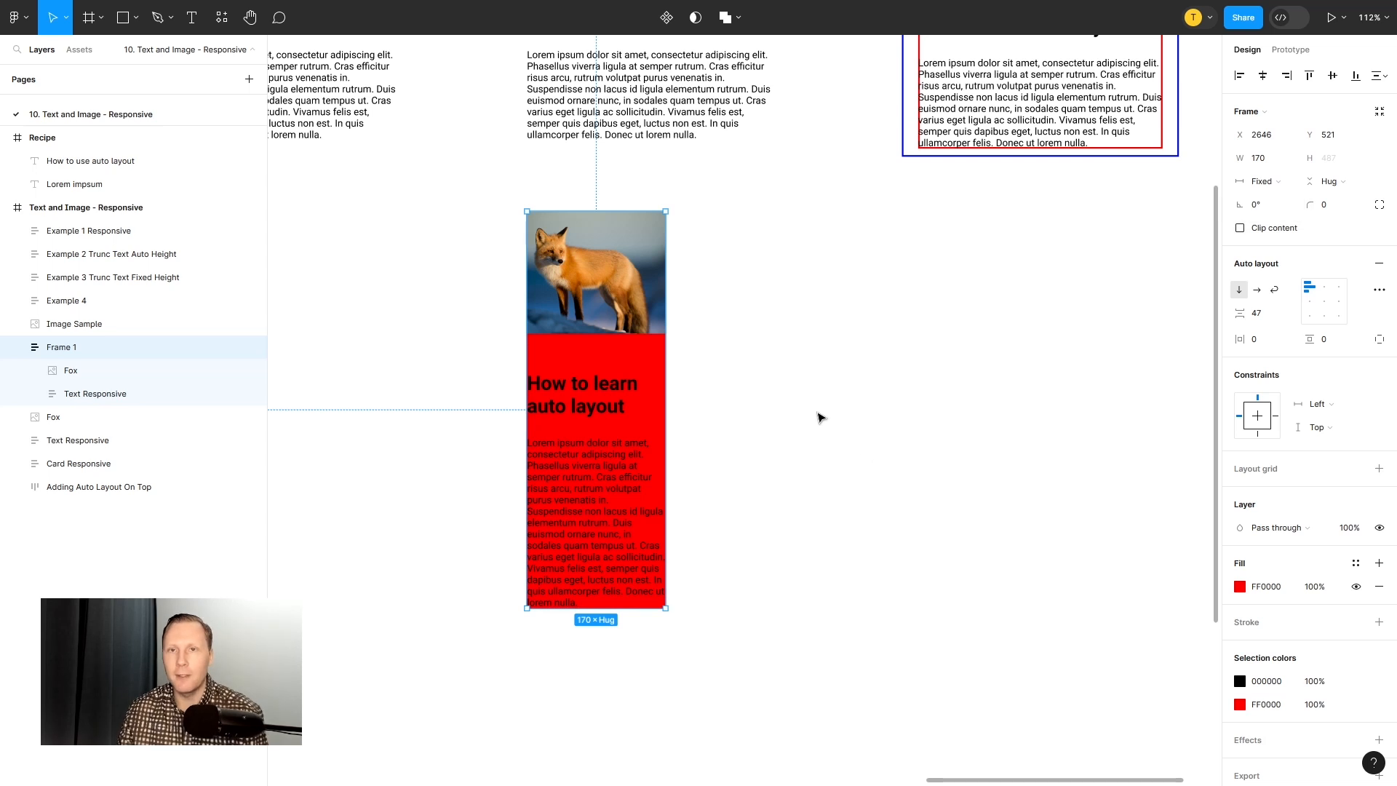
pyautogui.click(1380, 586)
pyautogui.click(829, 415)
# Step: Delete Frame 1 from below the row of example cards
pyautogui.scroll(-2, 855, 419)
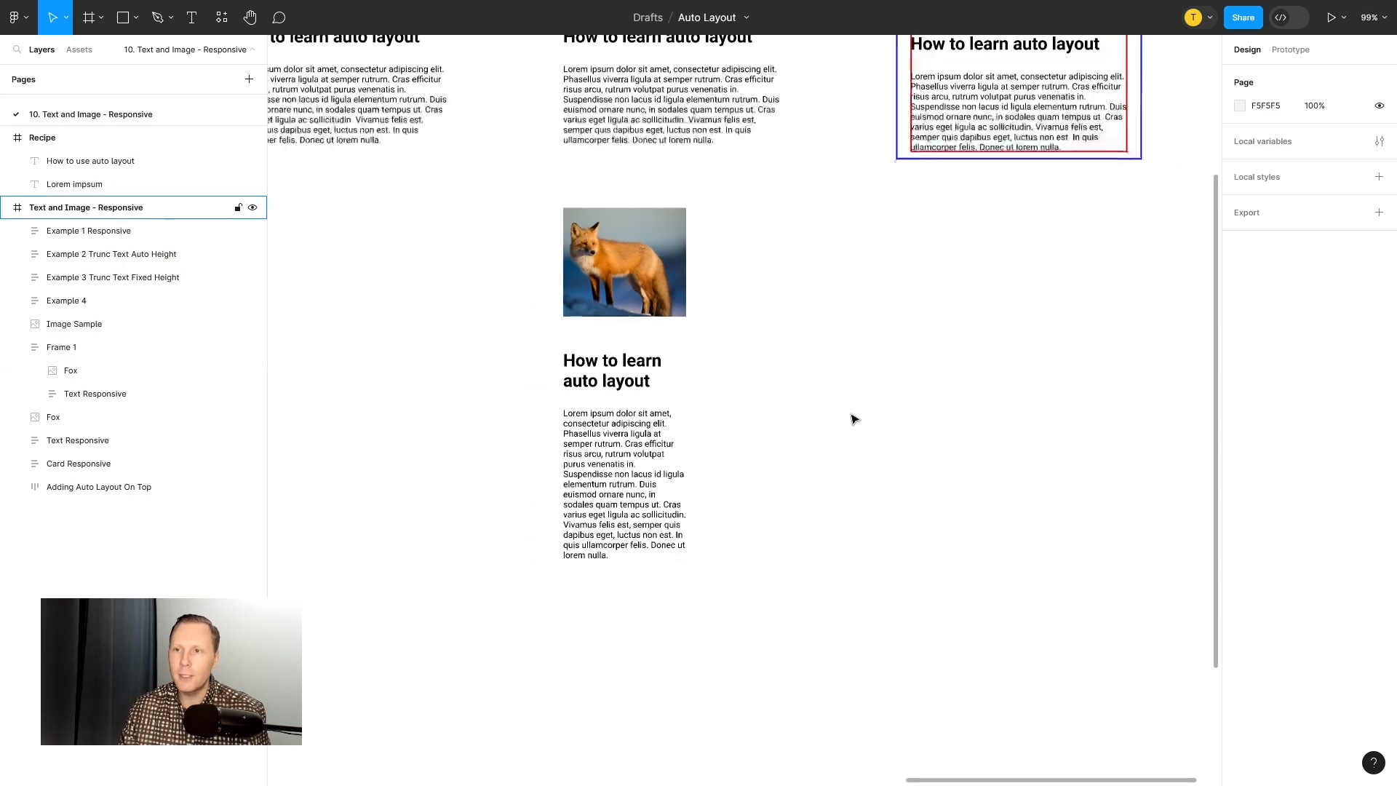
pyautogui.scroll(-4, 854, 419)
pyautogui.click(729, 313)
pyautogui.press('Delete')
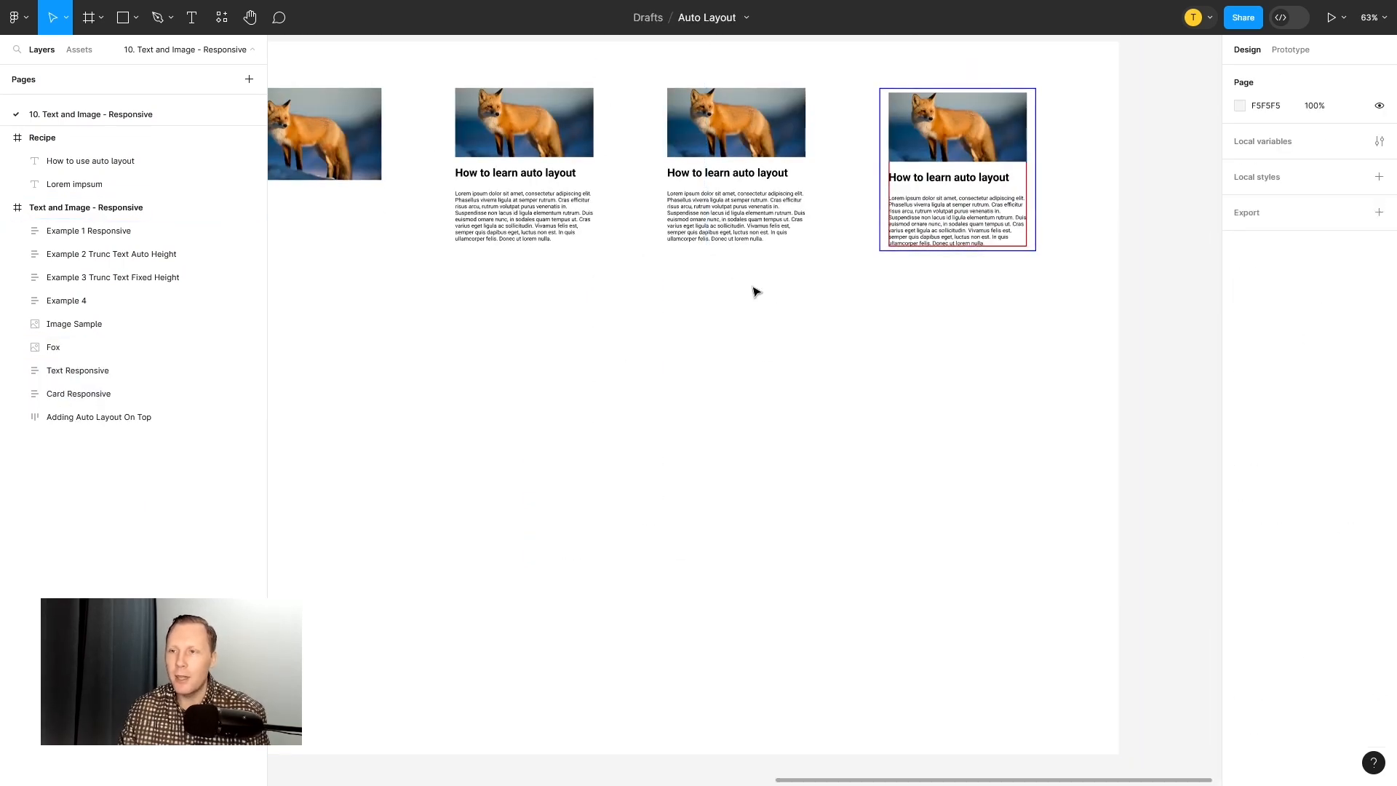
# Step: Duplicate the Card Responsive frame and place the copy below the blue-outlined card, at about X 3126, Y 564
pyautogui.scroll(3, 756, 292)
pyautogui.hscroll(3, 801, 349)
pyautogui.click(664, 216)
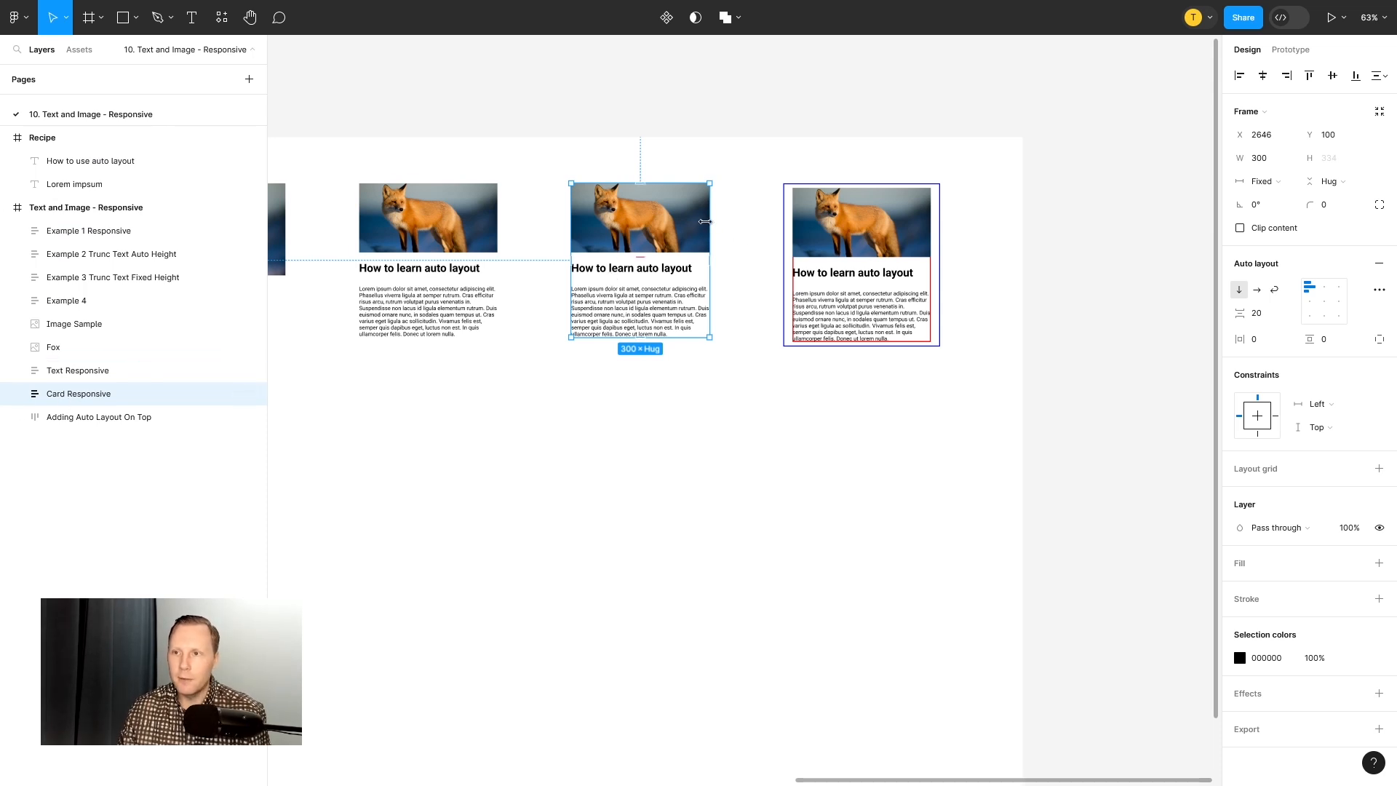
pyautogui.moveTo(630, 224); pyautogui.dragTo(694, 390)
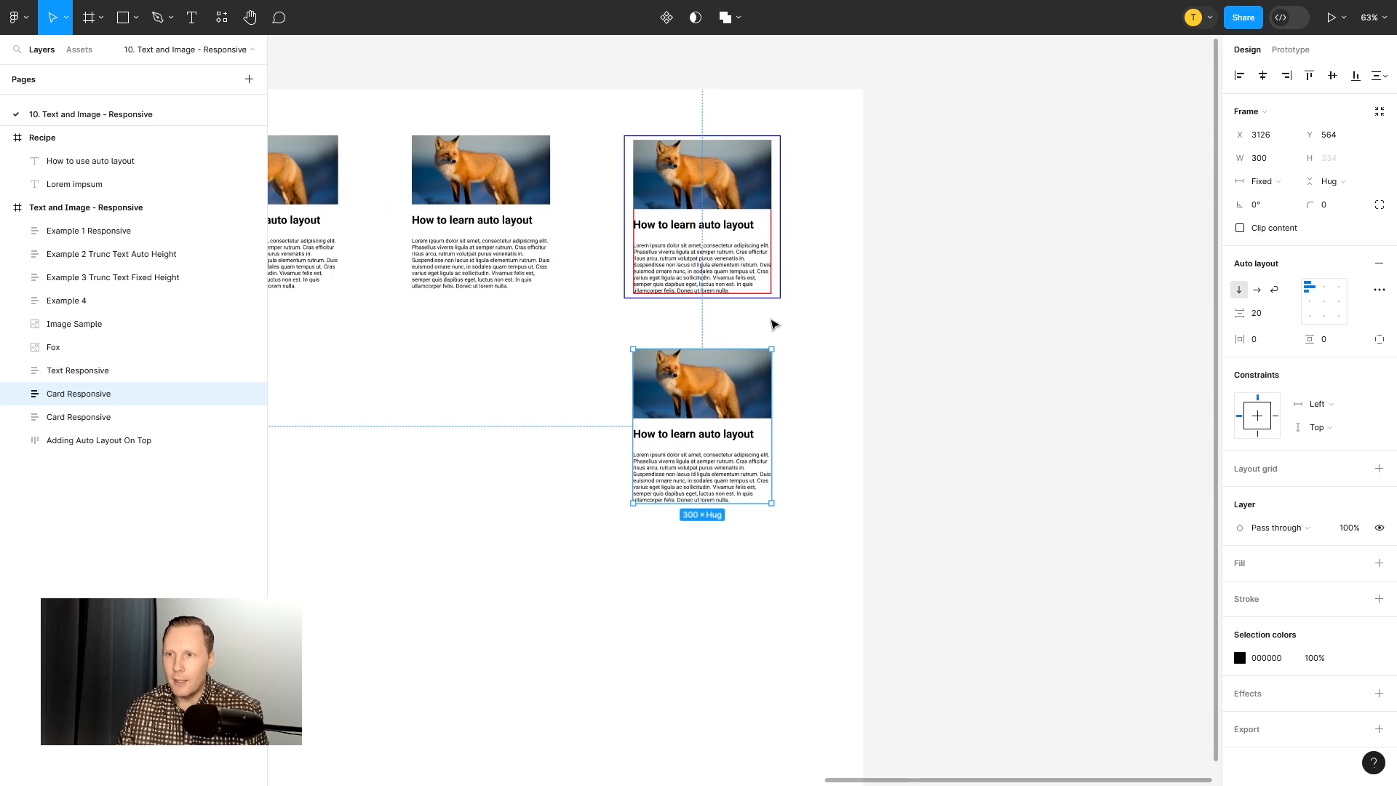
pyautogui.scroll(3, 771, 325)
pyautogui.moveTo(773, 365); pyautogui.dragTo(773, 380)
pyautogui.scroll(2, 772, 378)
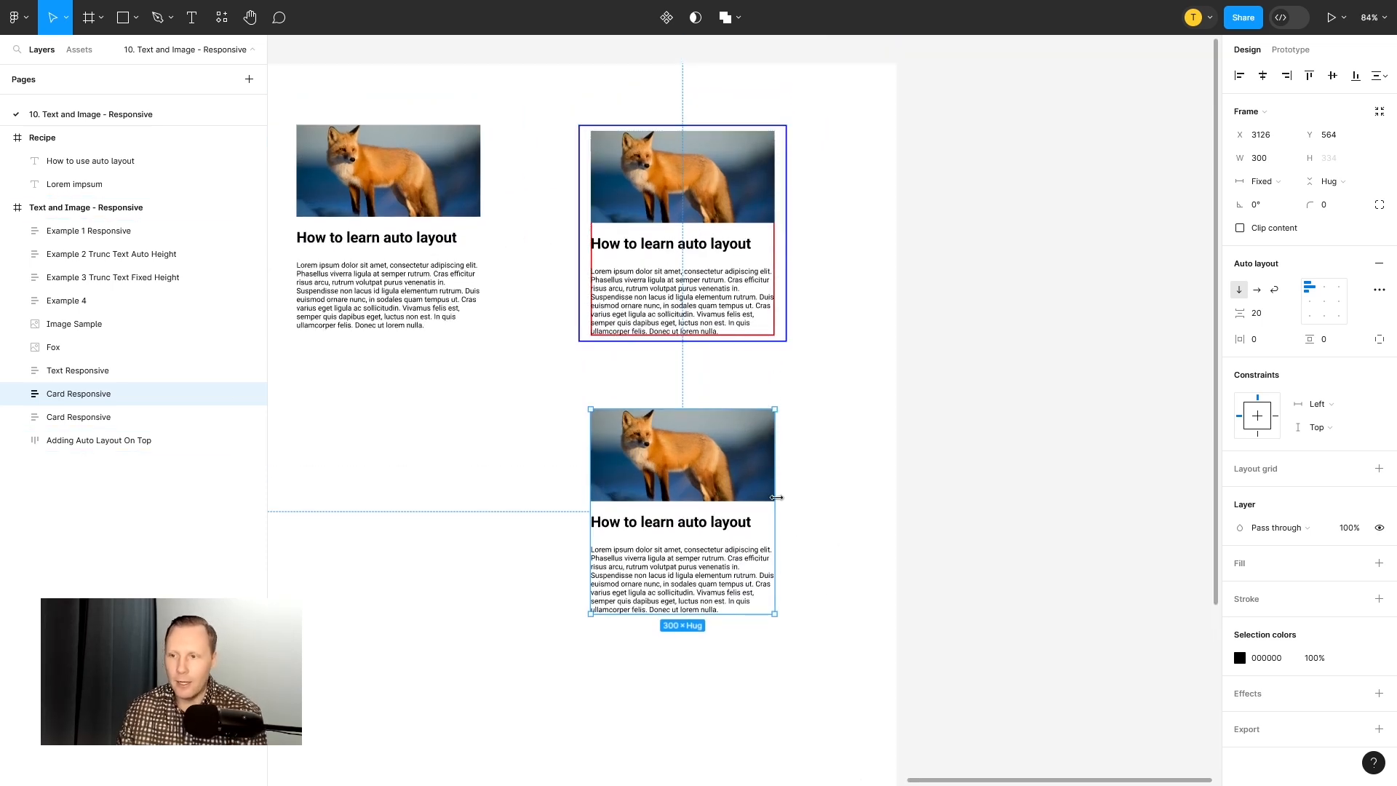
pyautogui.press('Escape')
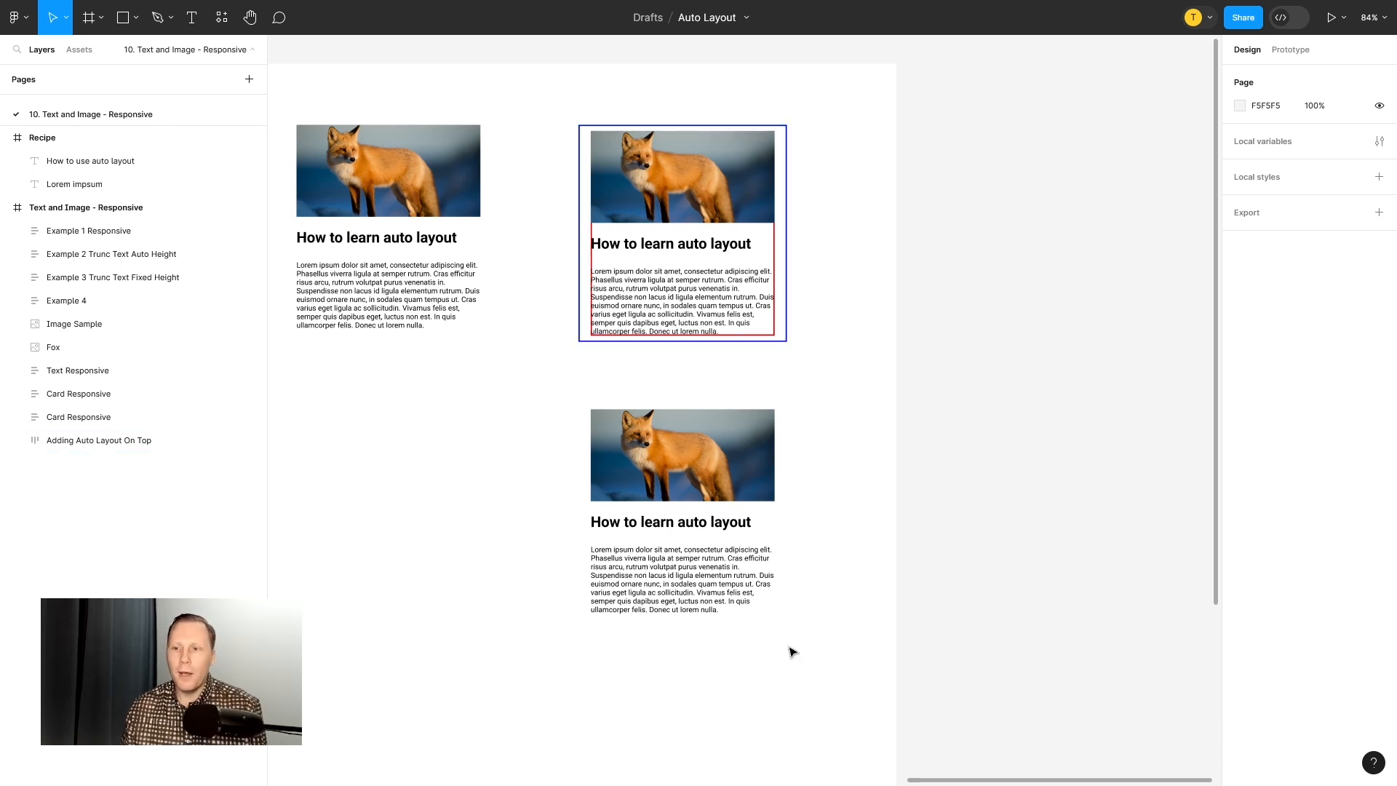
# Step: Add a 1-pixel inside stroke in red FF0707 to the duplicated Card Responsive frame
pyautogui.click(659, 446)
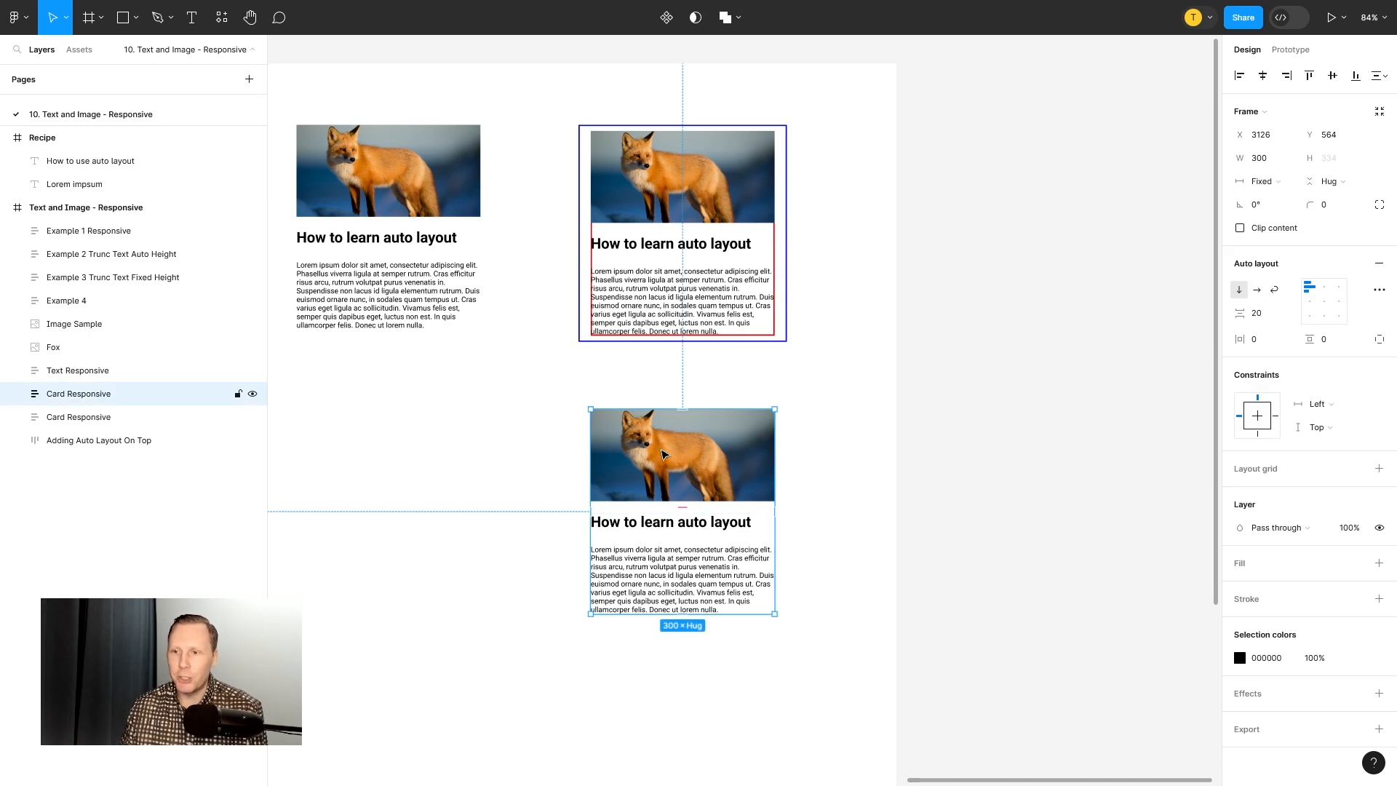
pyautogui.click(1379, 599)
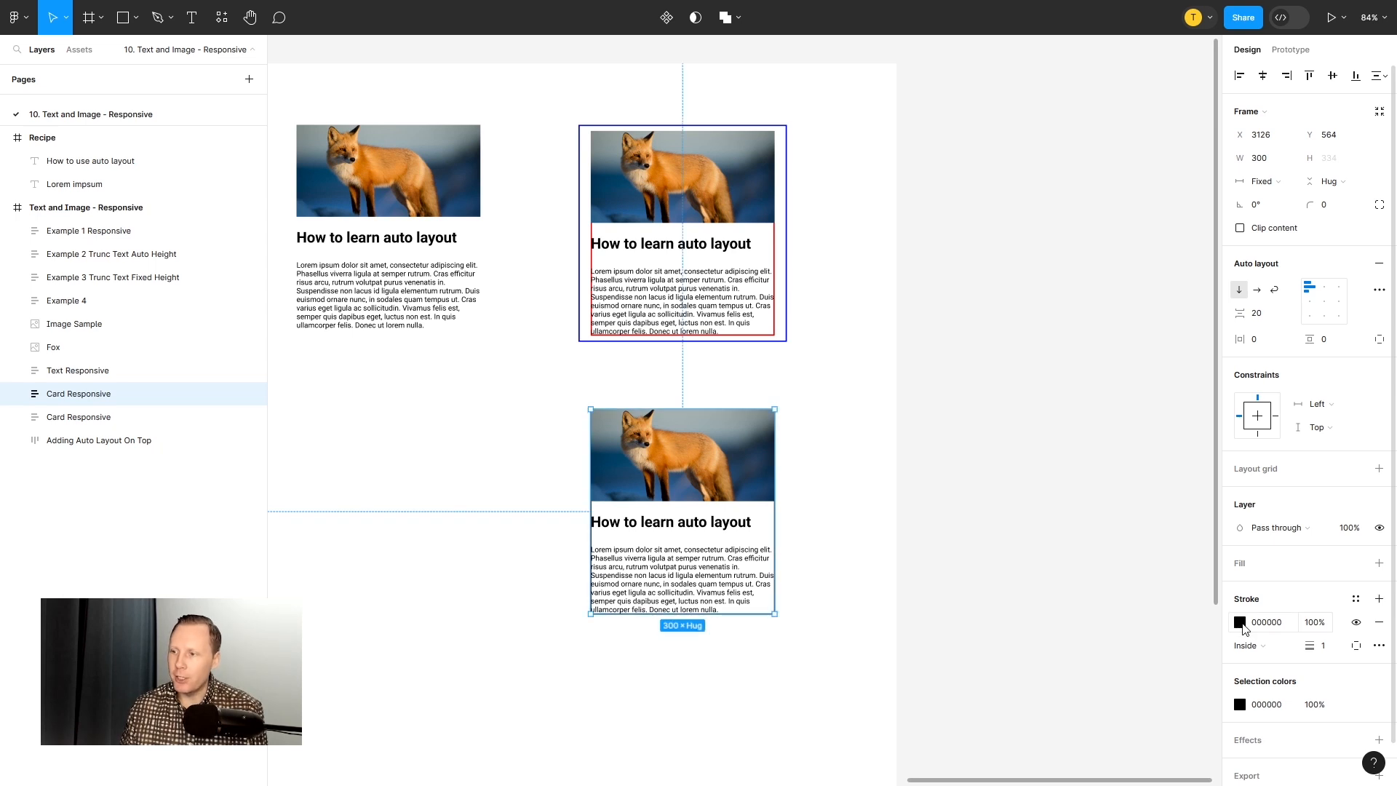
pyautogui.click(1242, 624)
pyautogui.click(1220, 412)
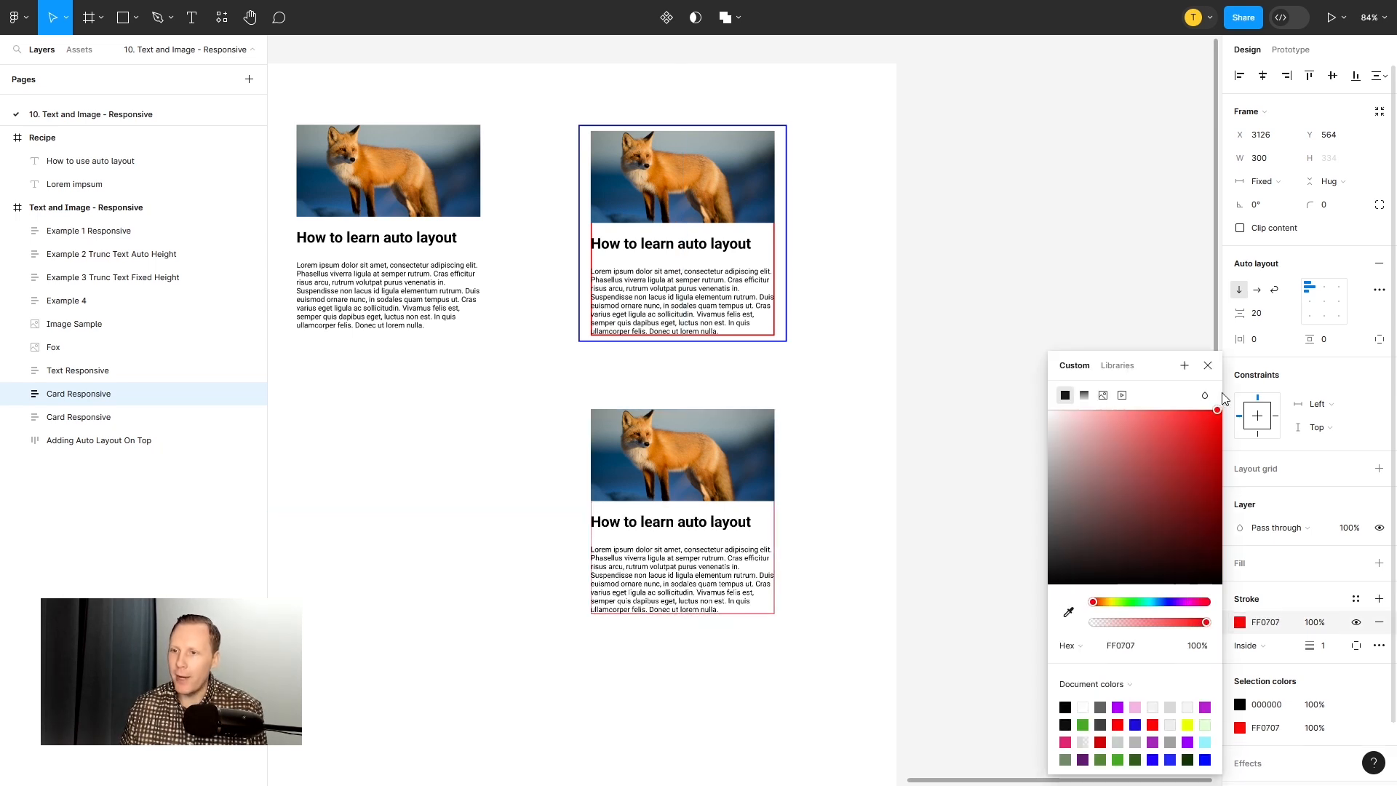
# Step: Finish the duplicated Card Responsive frame's stroke in red FF0101 with a thickness of 2, leaving the frame deselected
pyautogui.click(1208, 366)
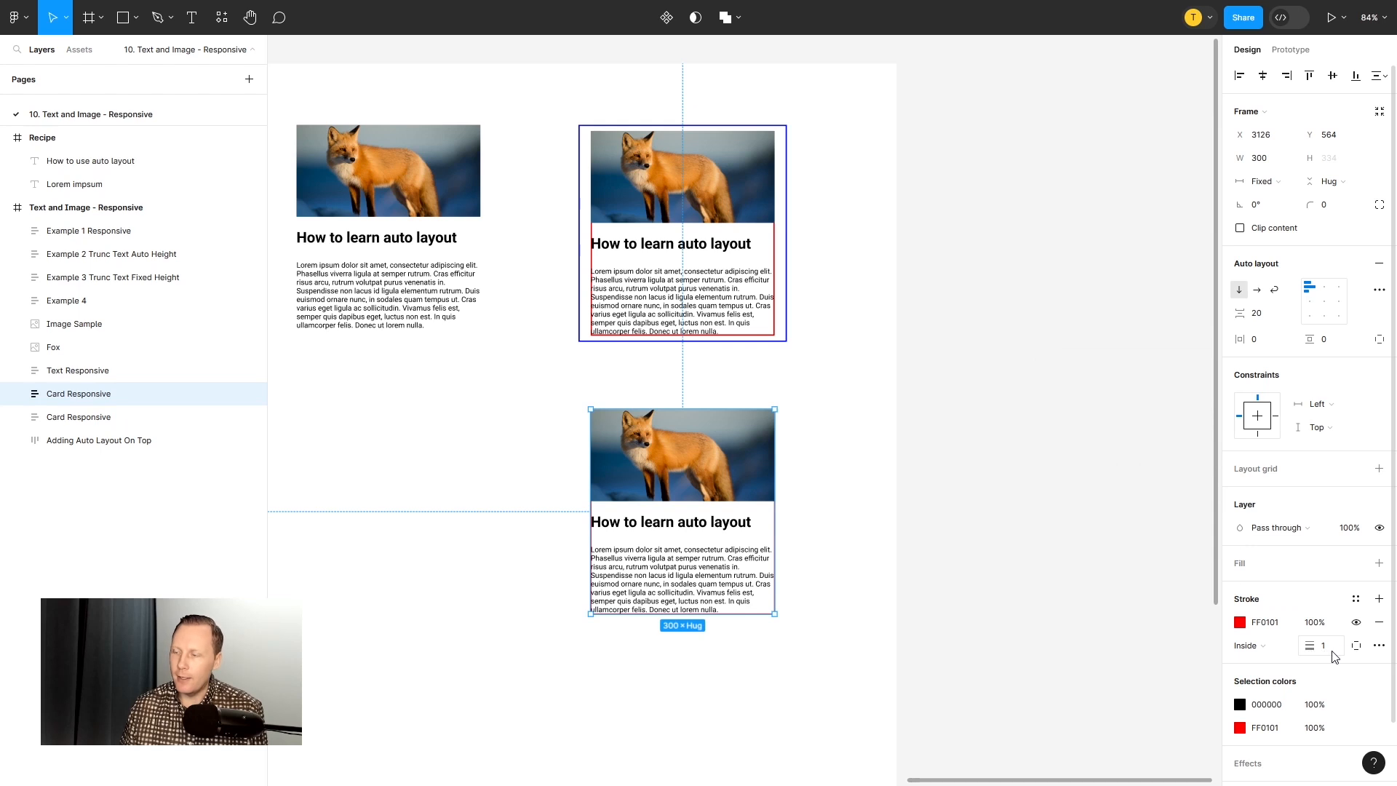
pyautogui.scroll(-2, 1336, 652)
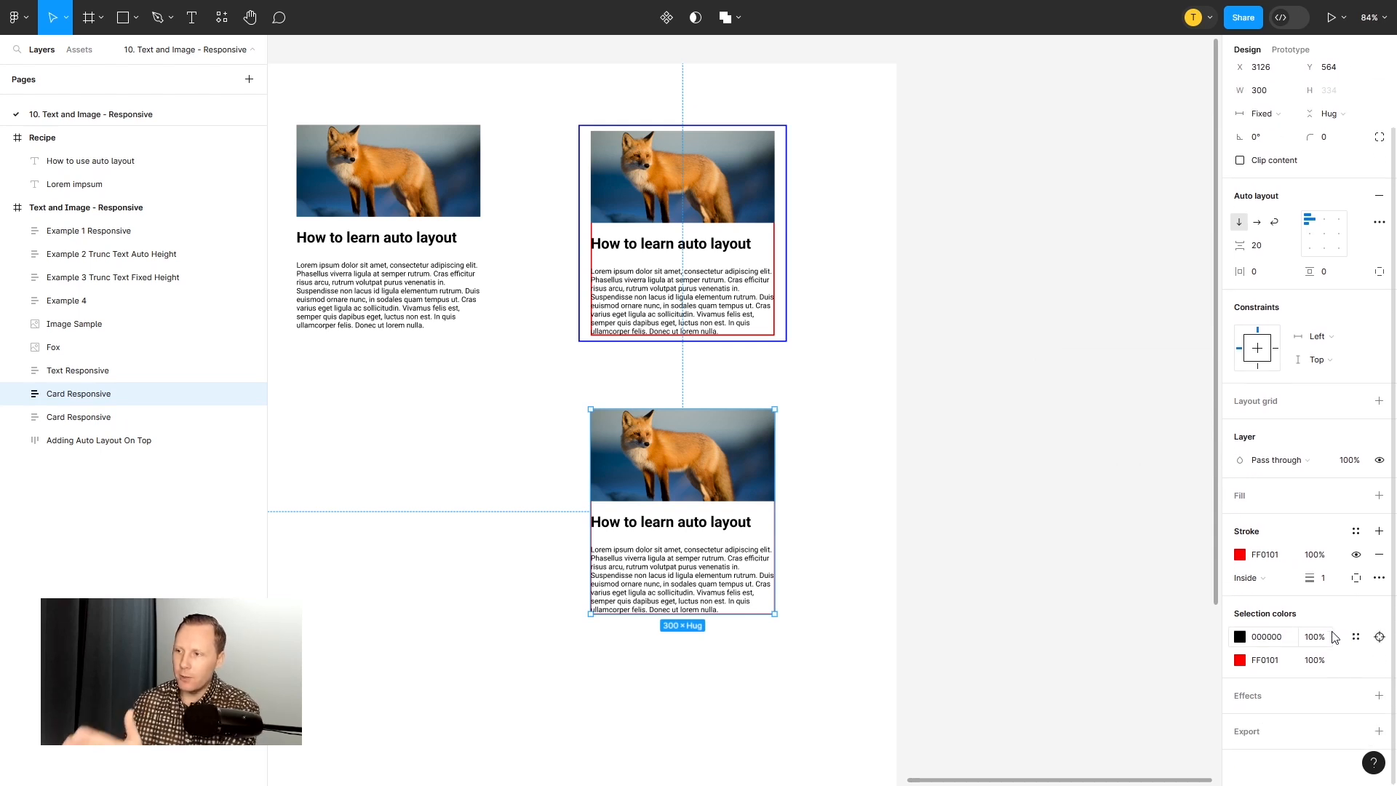
pyautogui.click(1328, 581)
pyautogui.write('2')
pyautogui.press('Return')
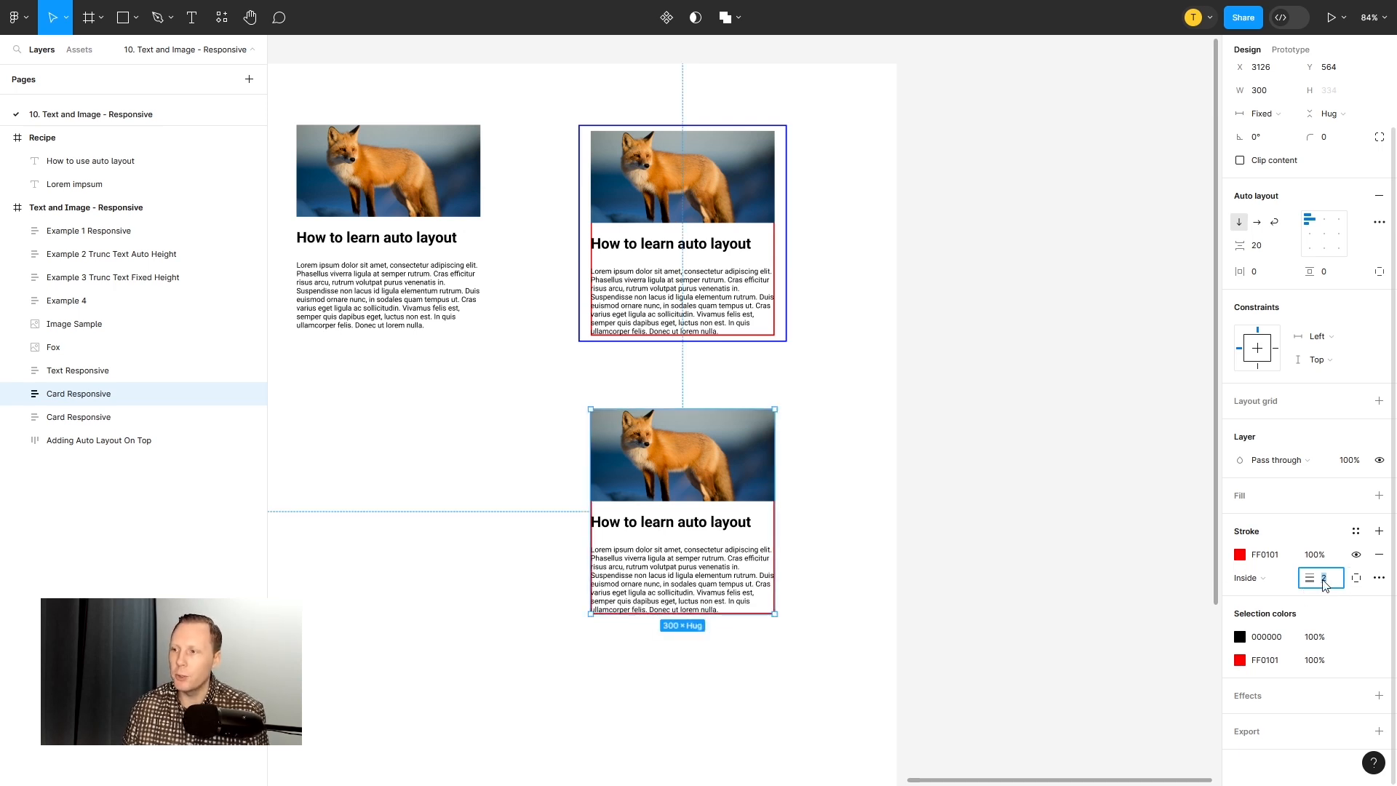
pyautogui.click(821, 495)
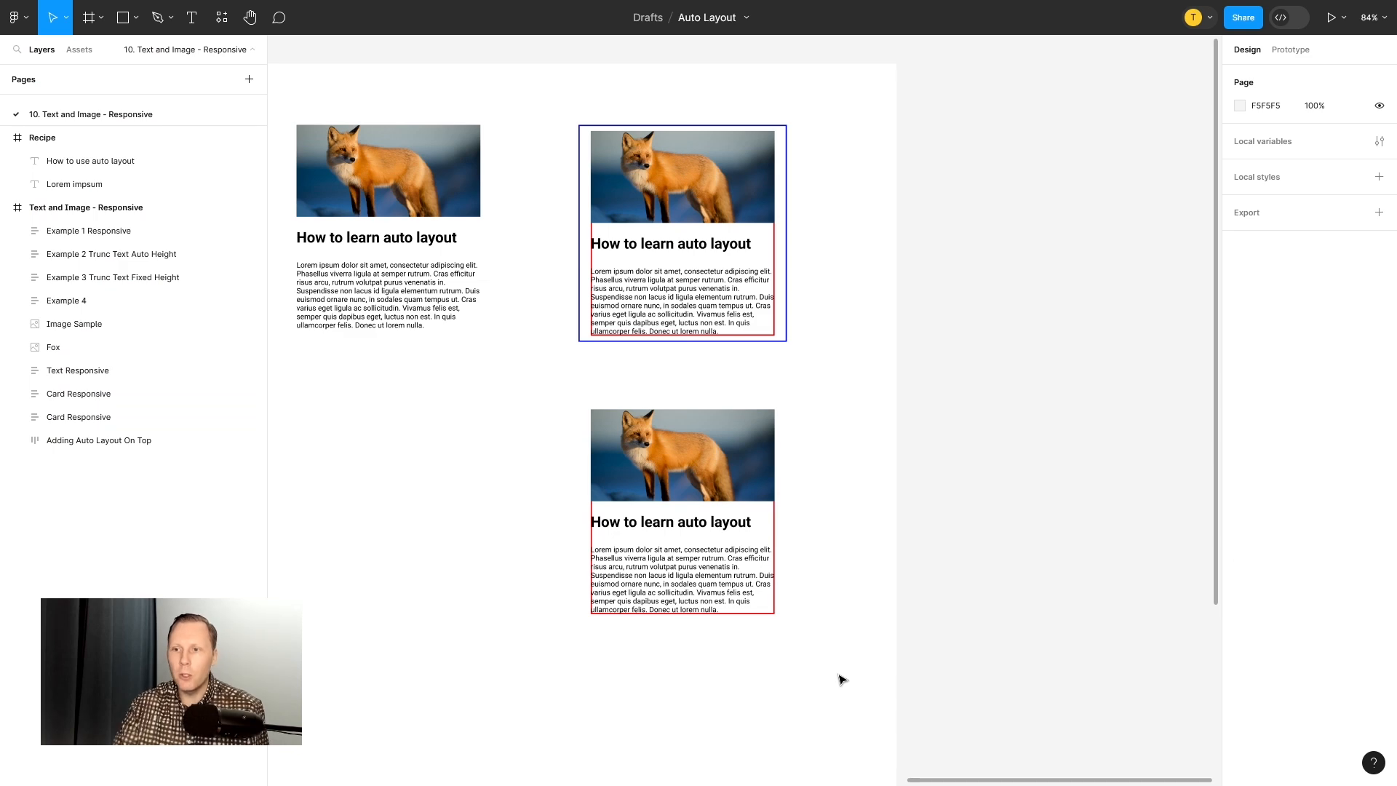
# Step: Test the duplicated card's responsiveness by narrowing it to about 153 wide, then return it to 300 wide and deselect it
pyautogui.click(765, 535)
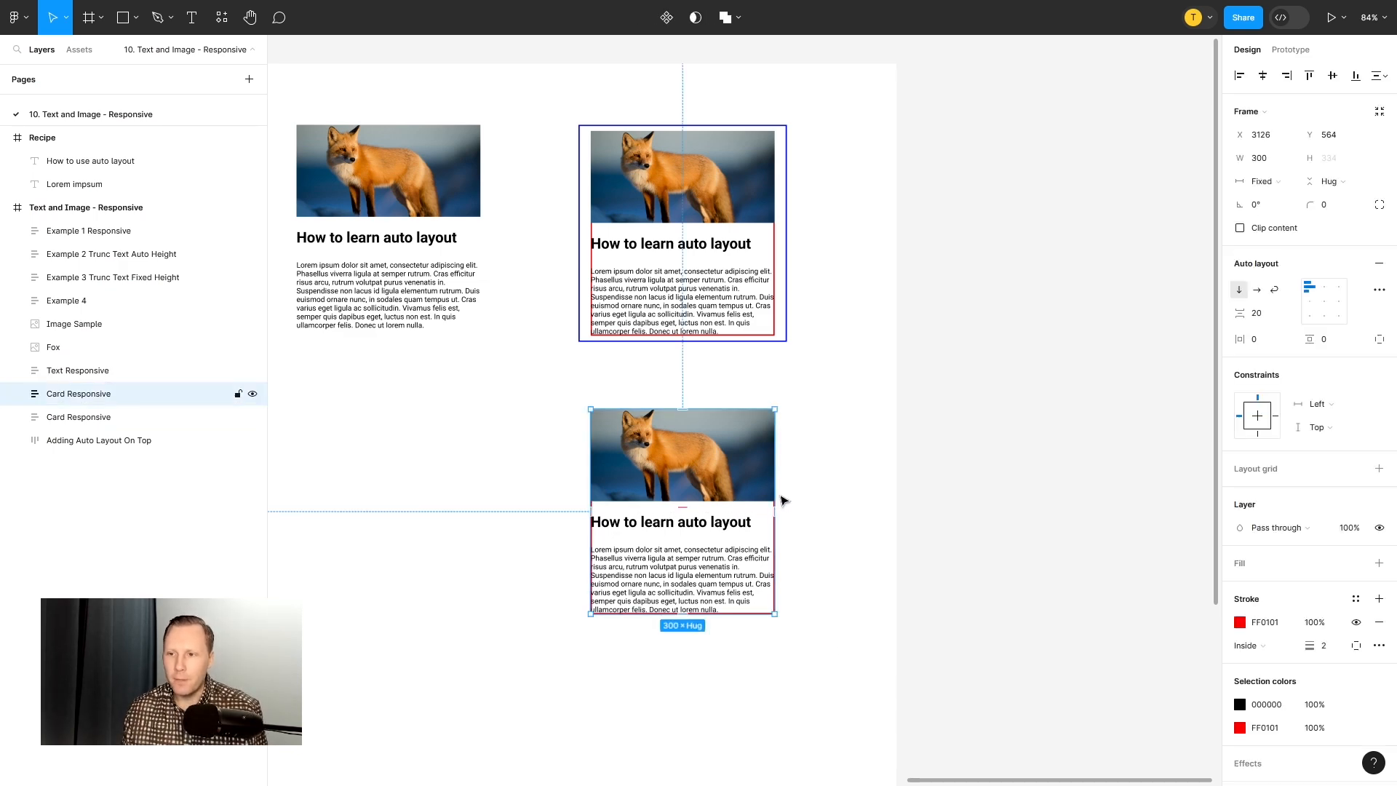
pyautogui.moveTo(775, 482); pyautogui.dragTo(684, 481)
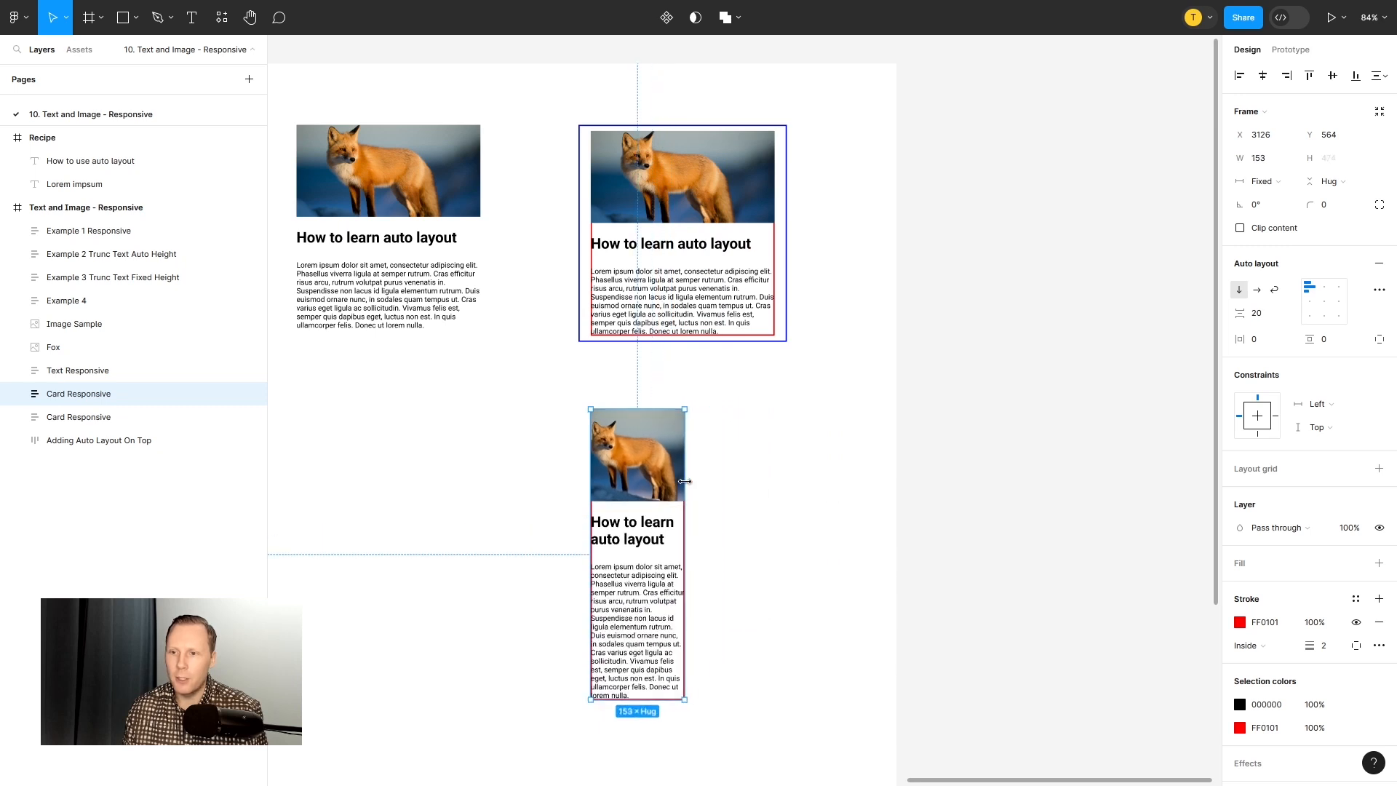
pyautogui.moveTo(777, 511); pyautogui.dragTo(827, 485)
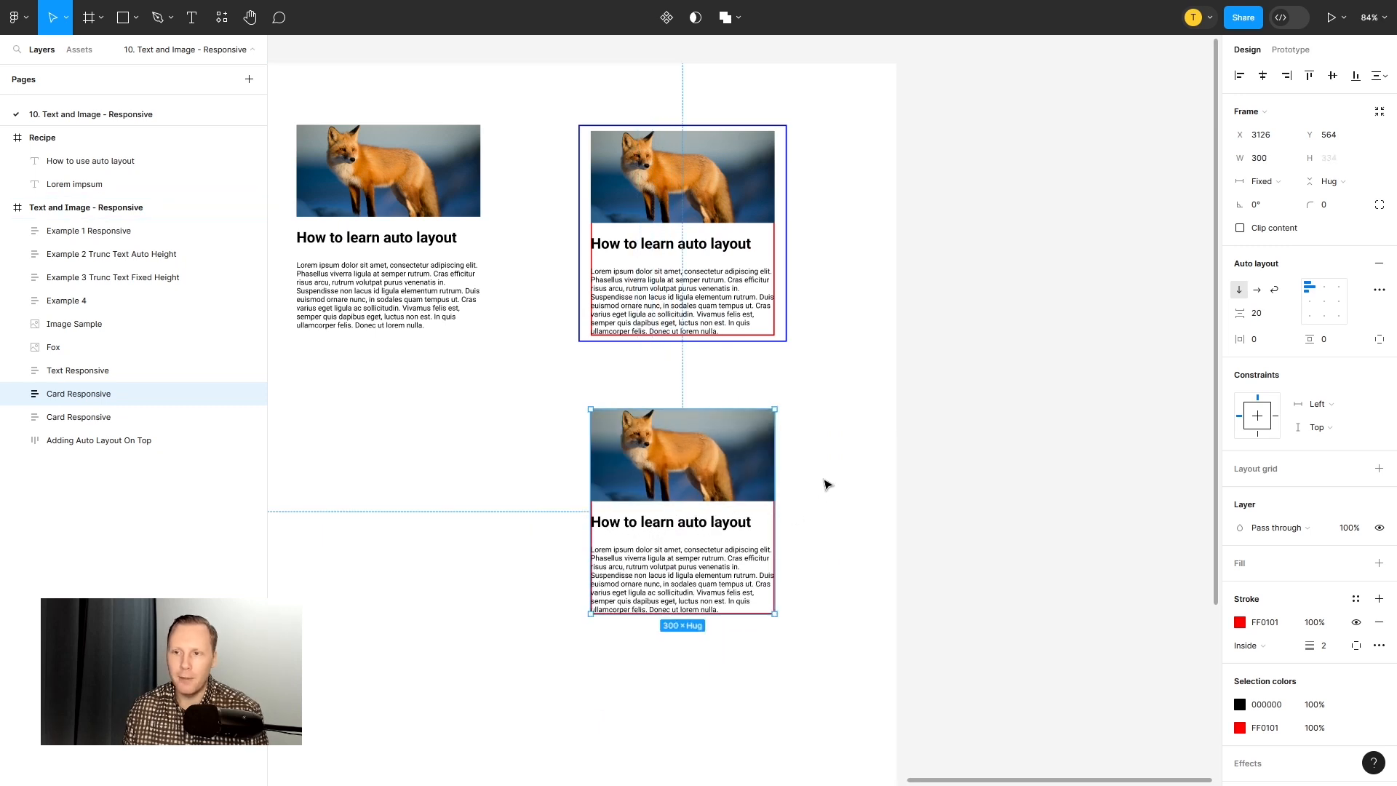
pyautogui.click(820, 481)
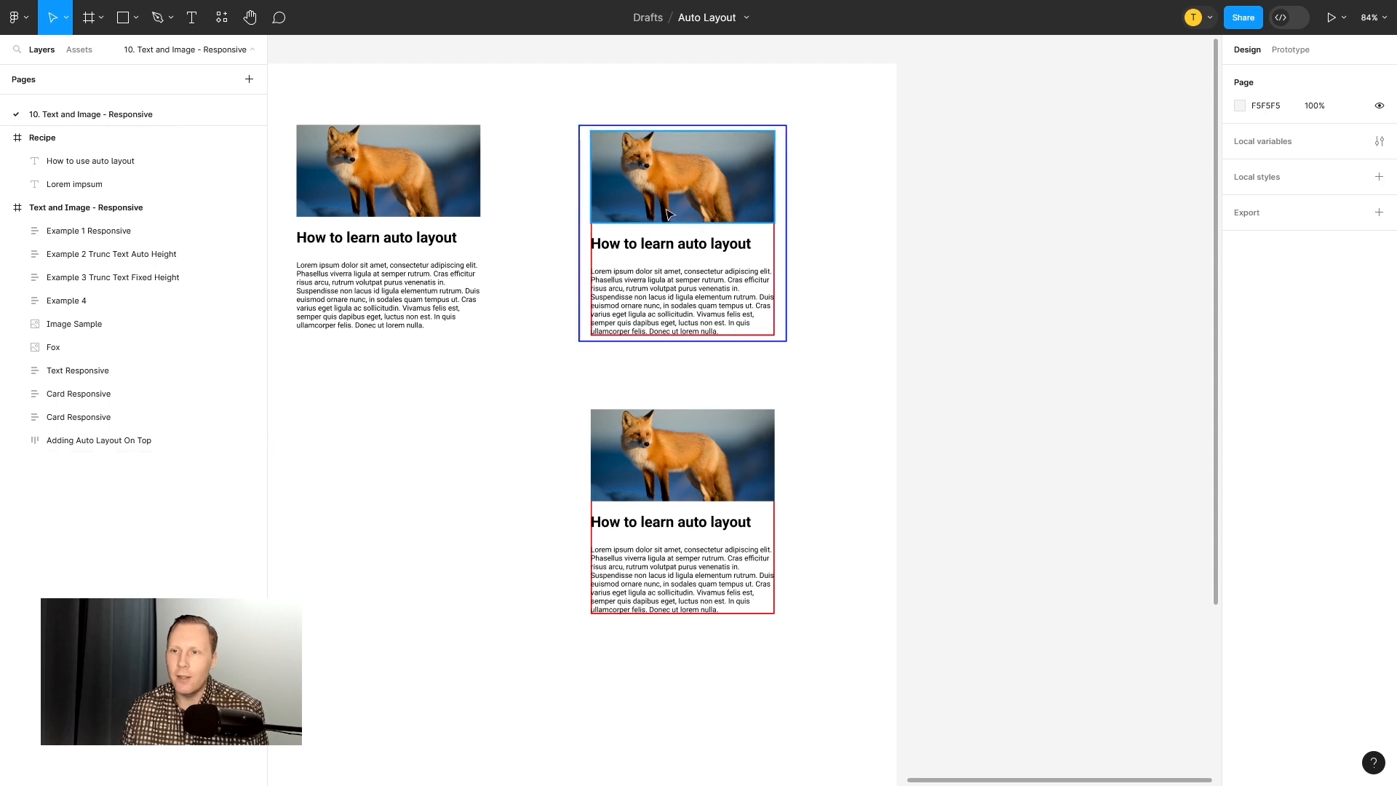
# Step: Examine the Adding Auto Layout On Top frame's blue outline, inner red outline and auto layout settings as a reference for the duplicate
pyautogui.scroll(5, 673, 214)
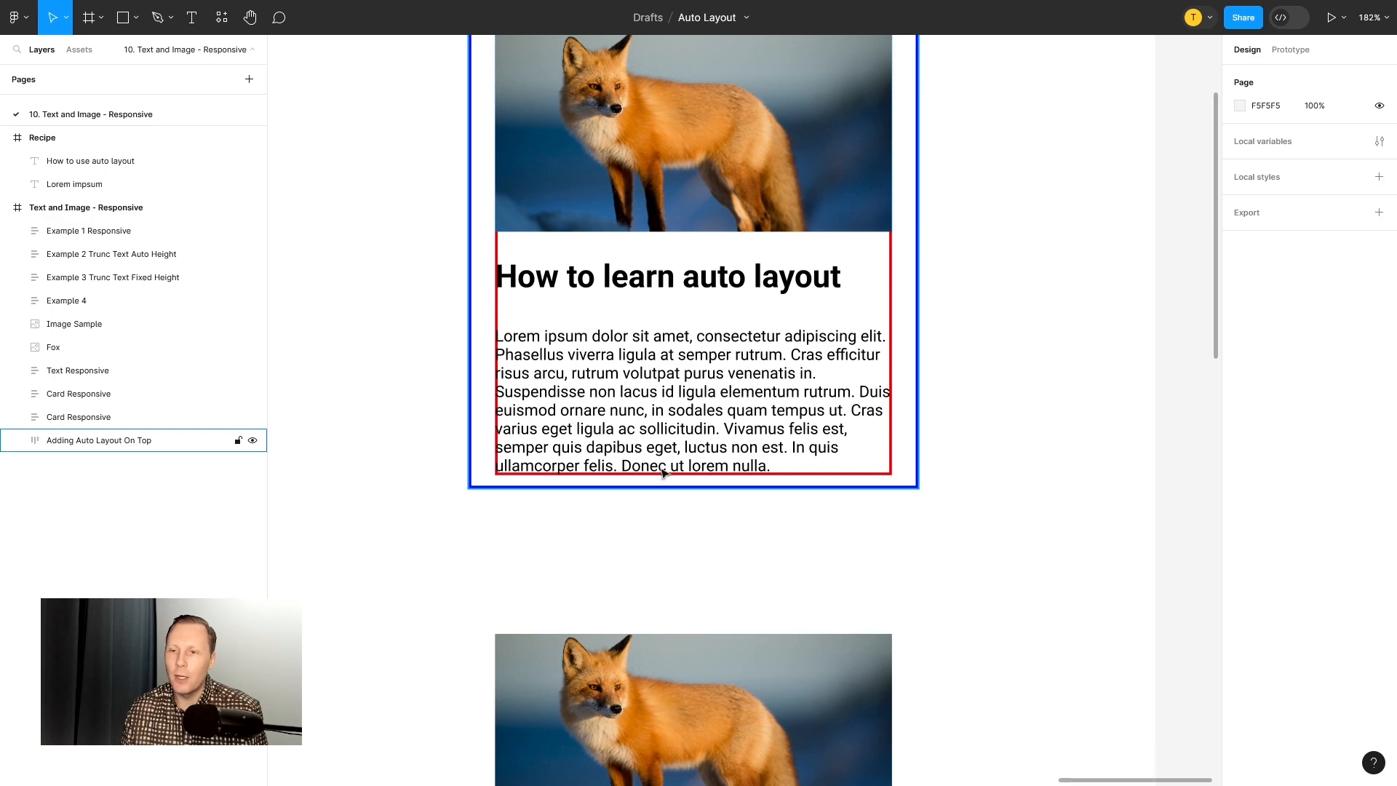
pyautogui.scroll(-4, 770, 270)
pyautogui.scroll(3, 778, 320)
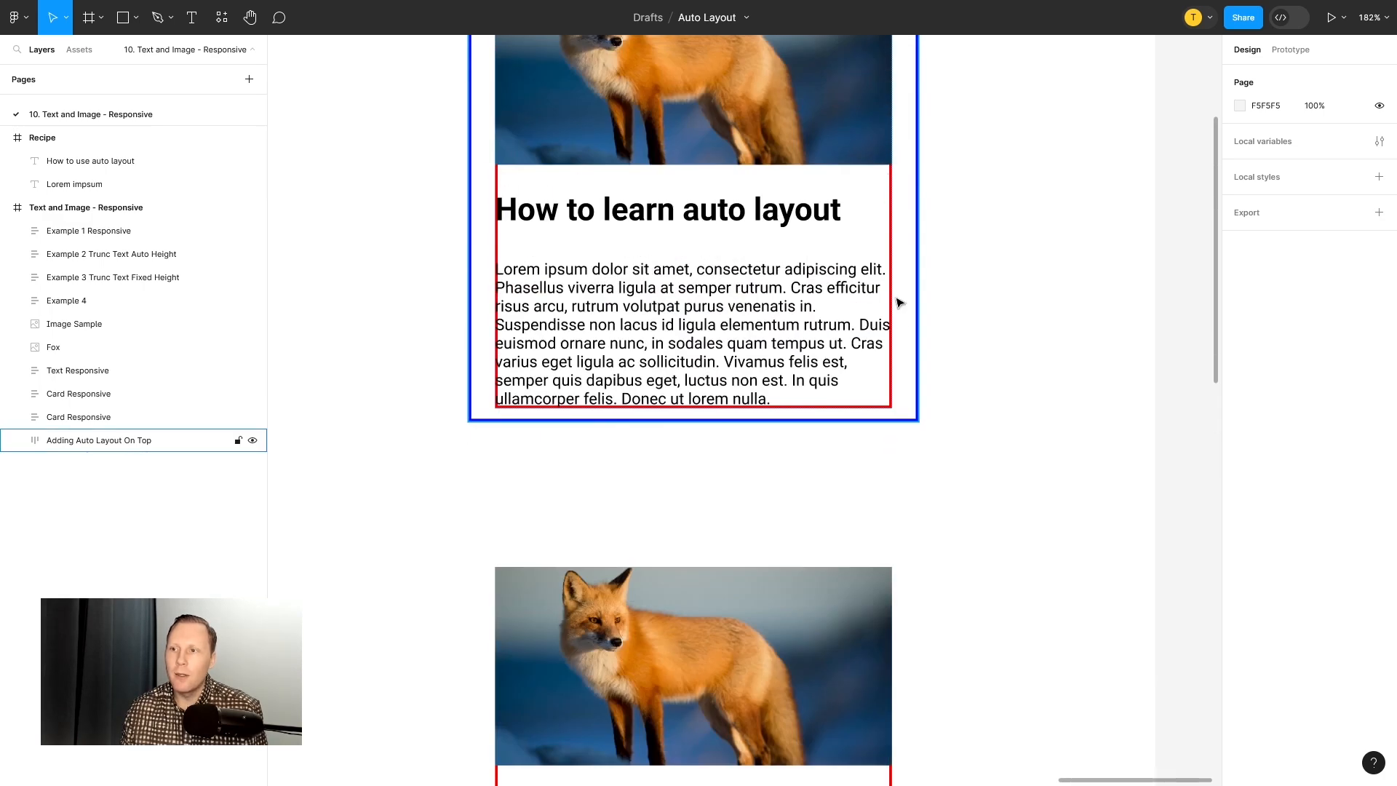
pyautogui.scroll(-5, 834, 332)
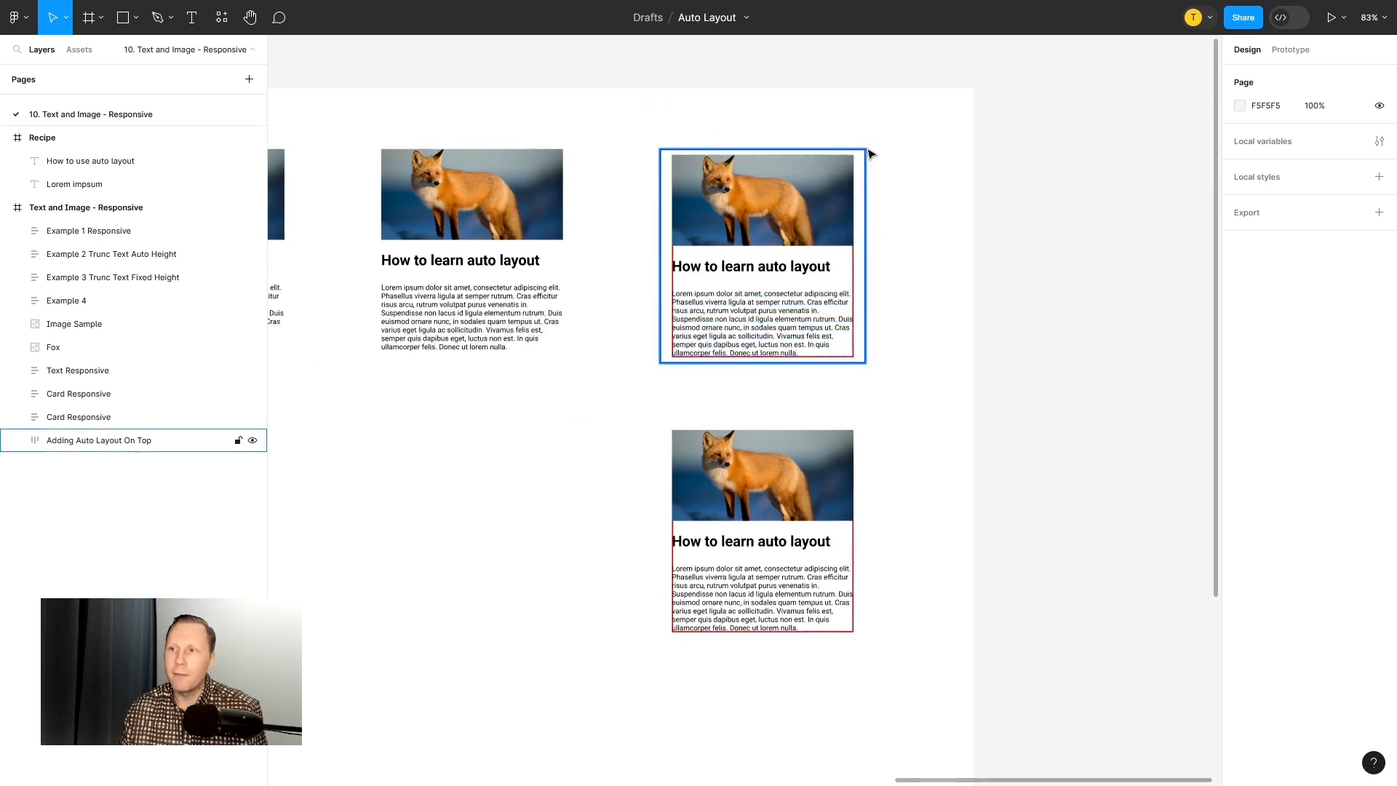
pyautogui.click(866, 189)
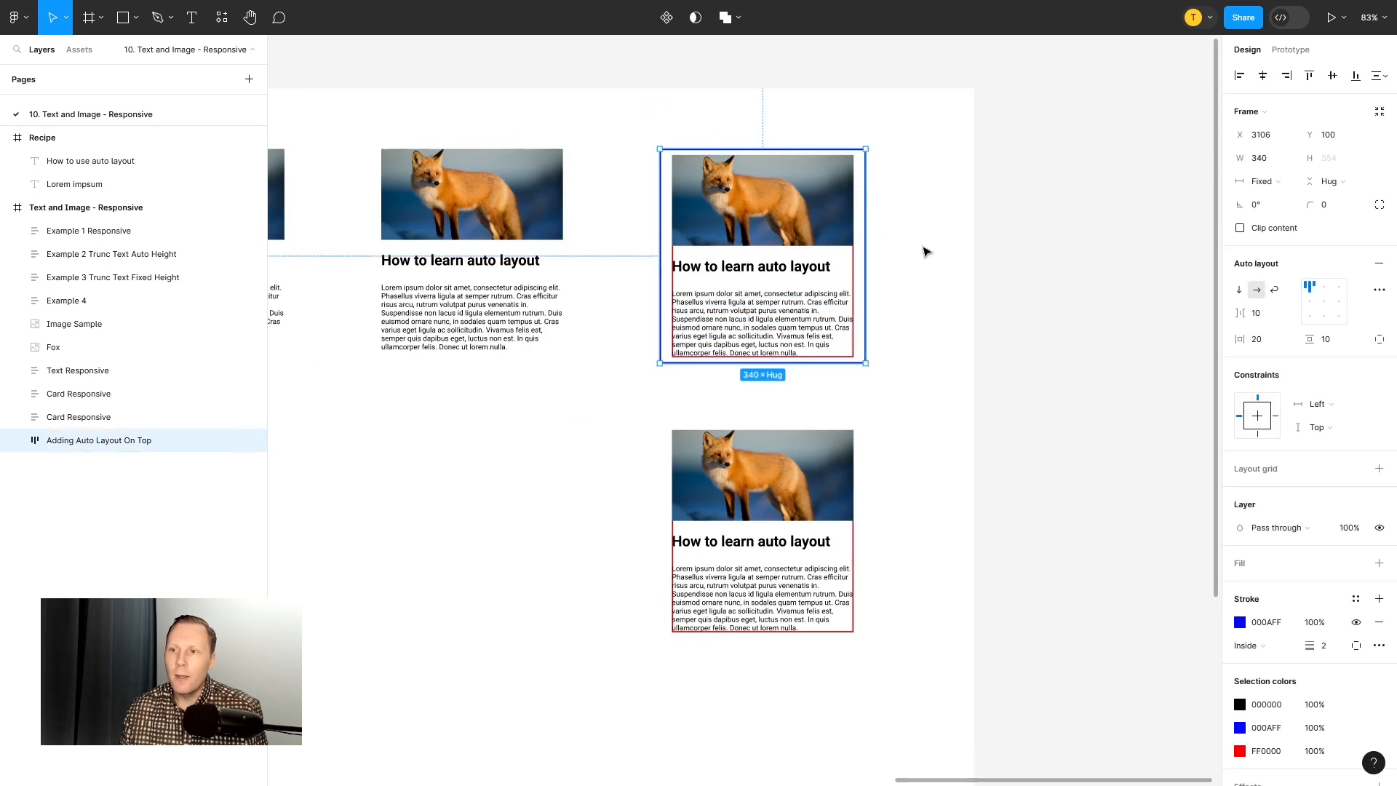
pyautogui.scroll(5, 902, 233)
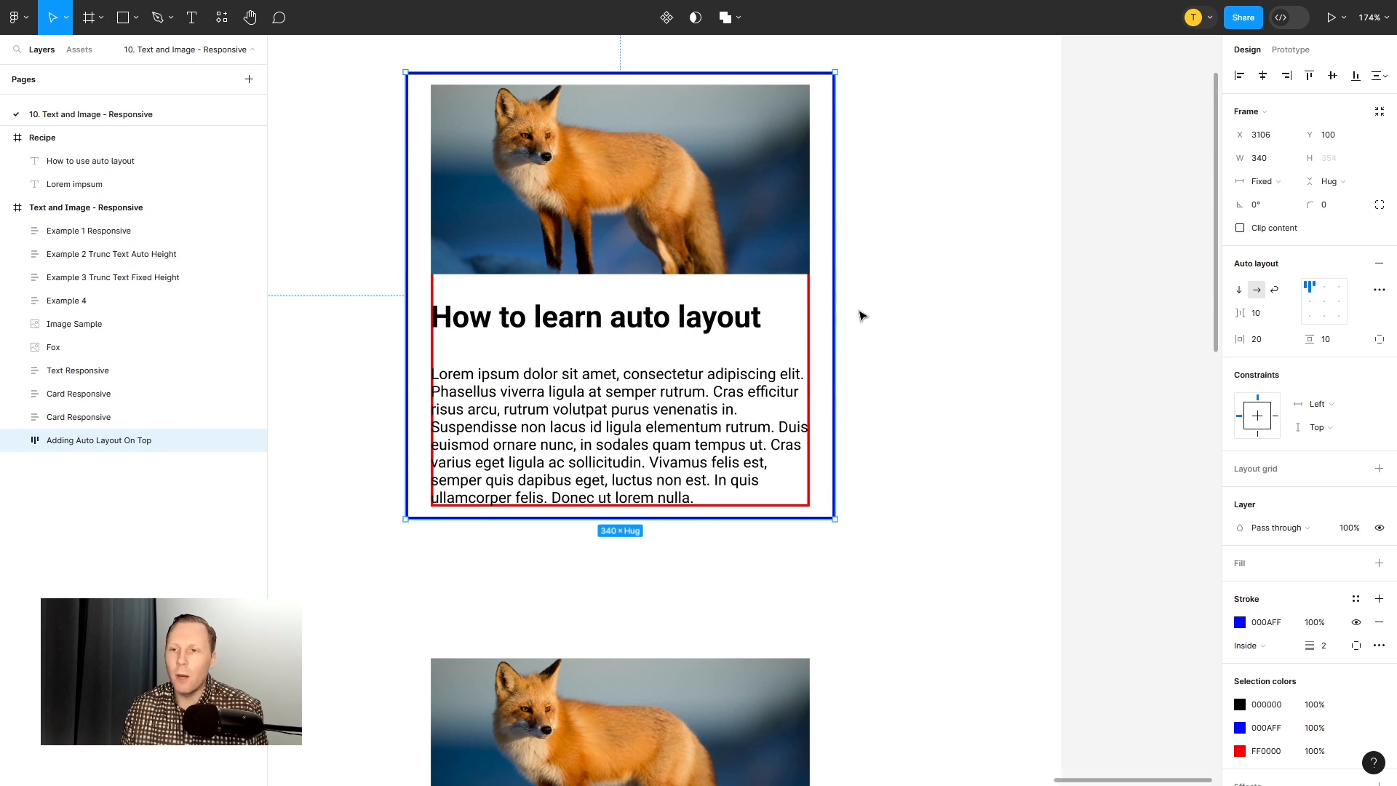
pyautogui.scroll(-3, 866, 306)
pyautogui.scroll(-5, 869, 320)
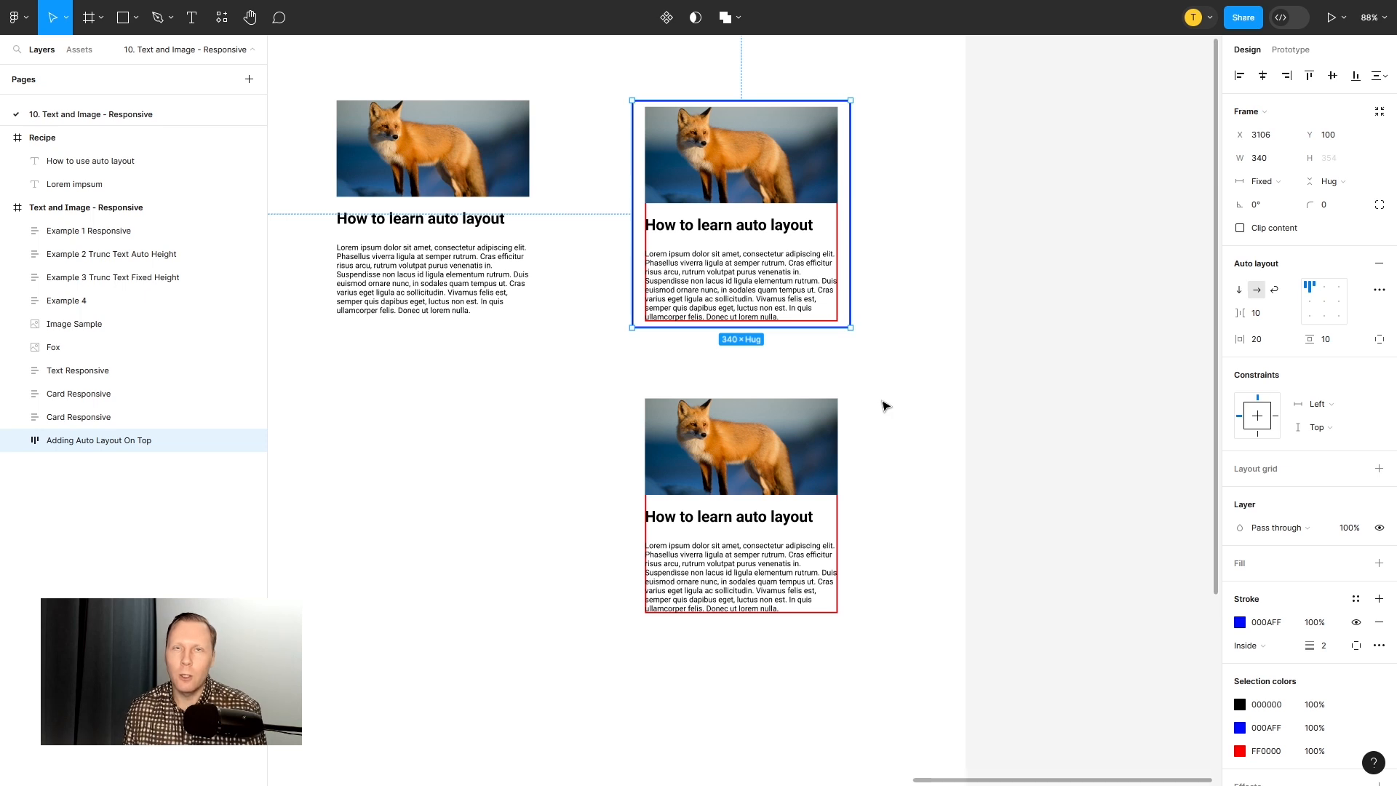
# Step: Add a bright green 24FF00 fill to the duplicated Card Responsive frame
pyautogui.click(803, 451)
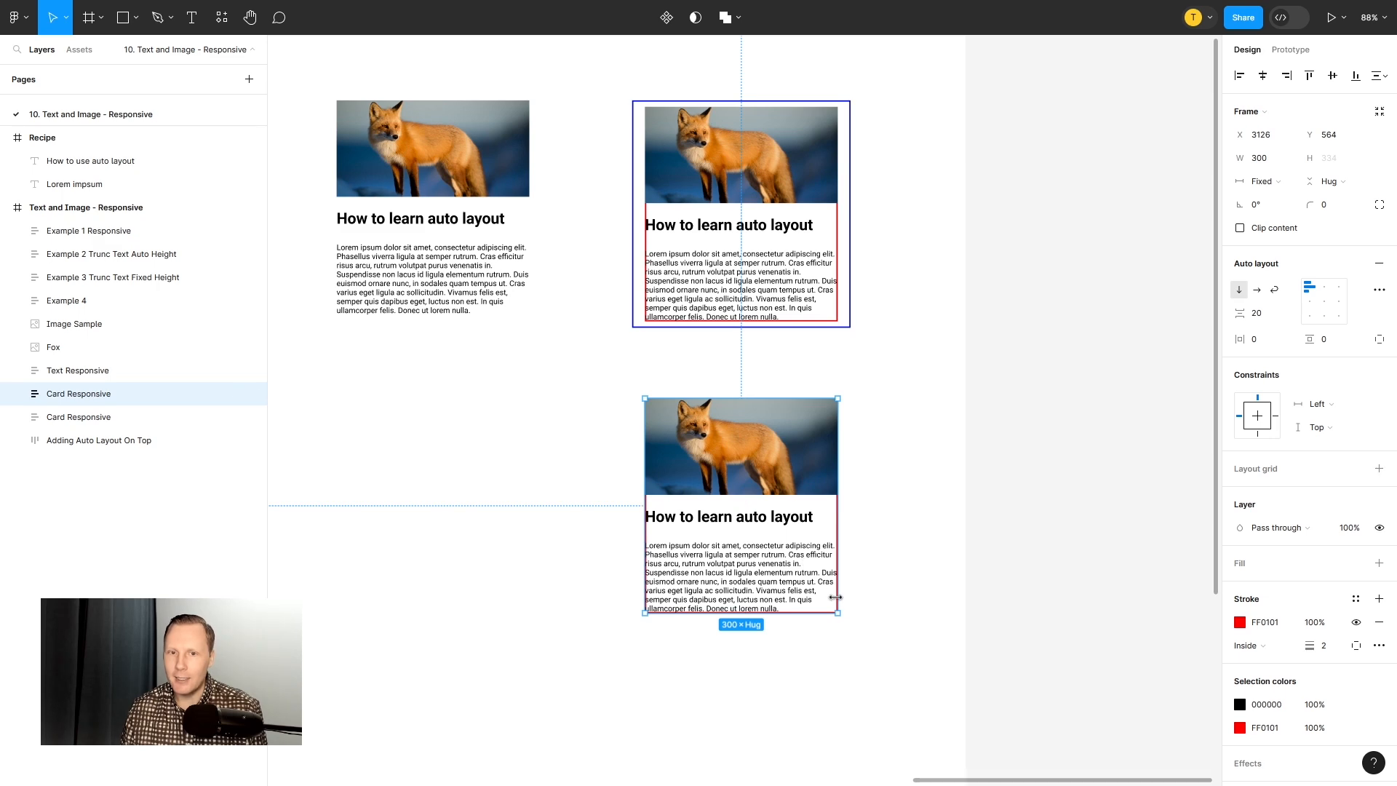
pyautogui.keyDown('ctrl'); pyautogui.scroll(3, 806, 563); pyautogui.keyUp('ctrl')
pyautogui.scroll(-1, 835, 457)
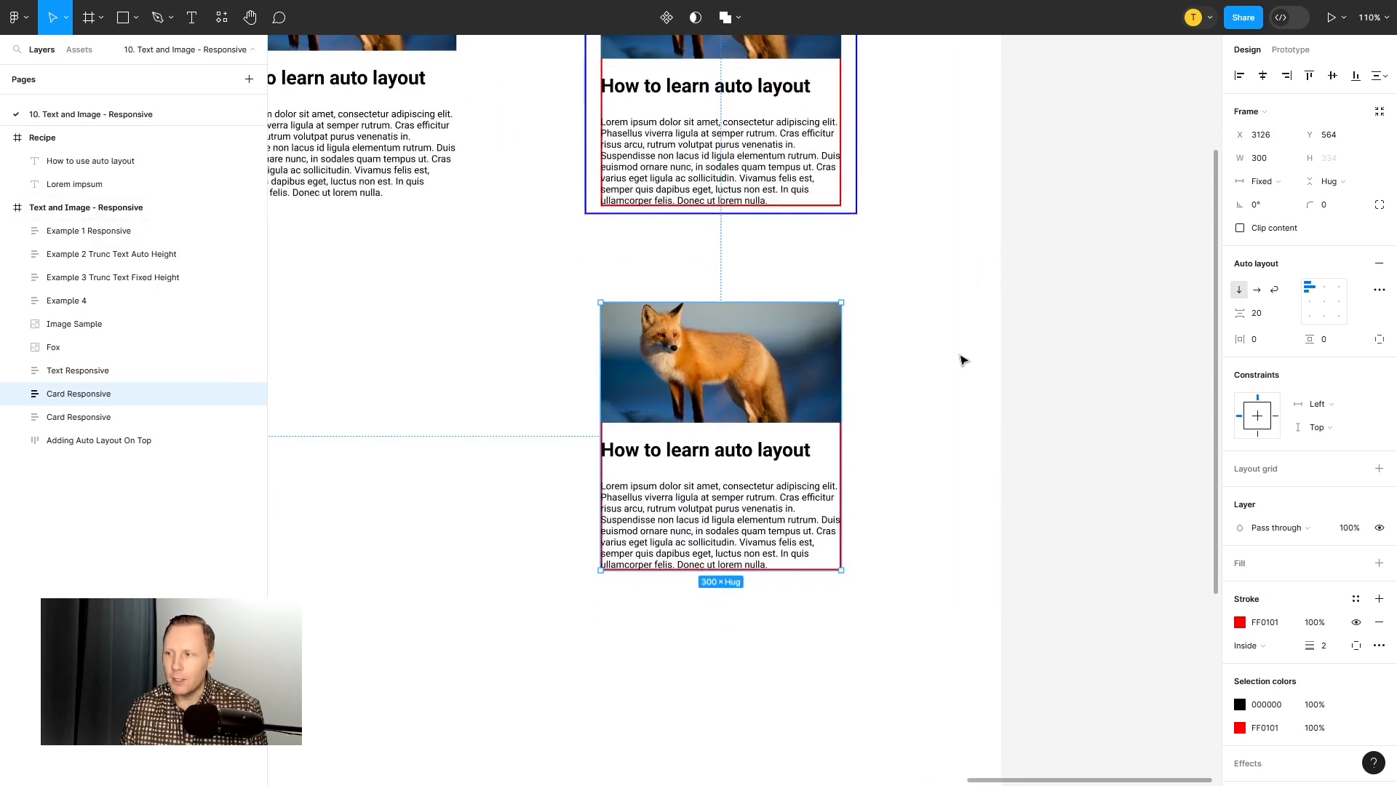
pyautogui.click(1379, 563)
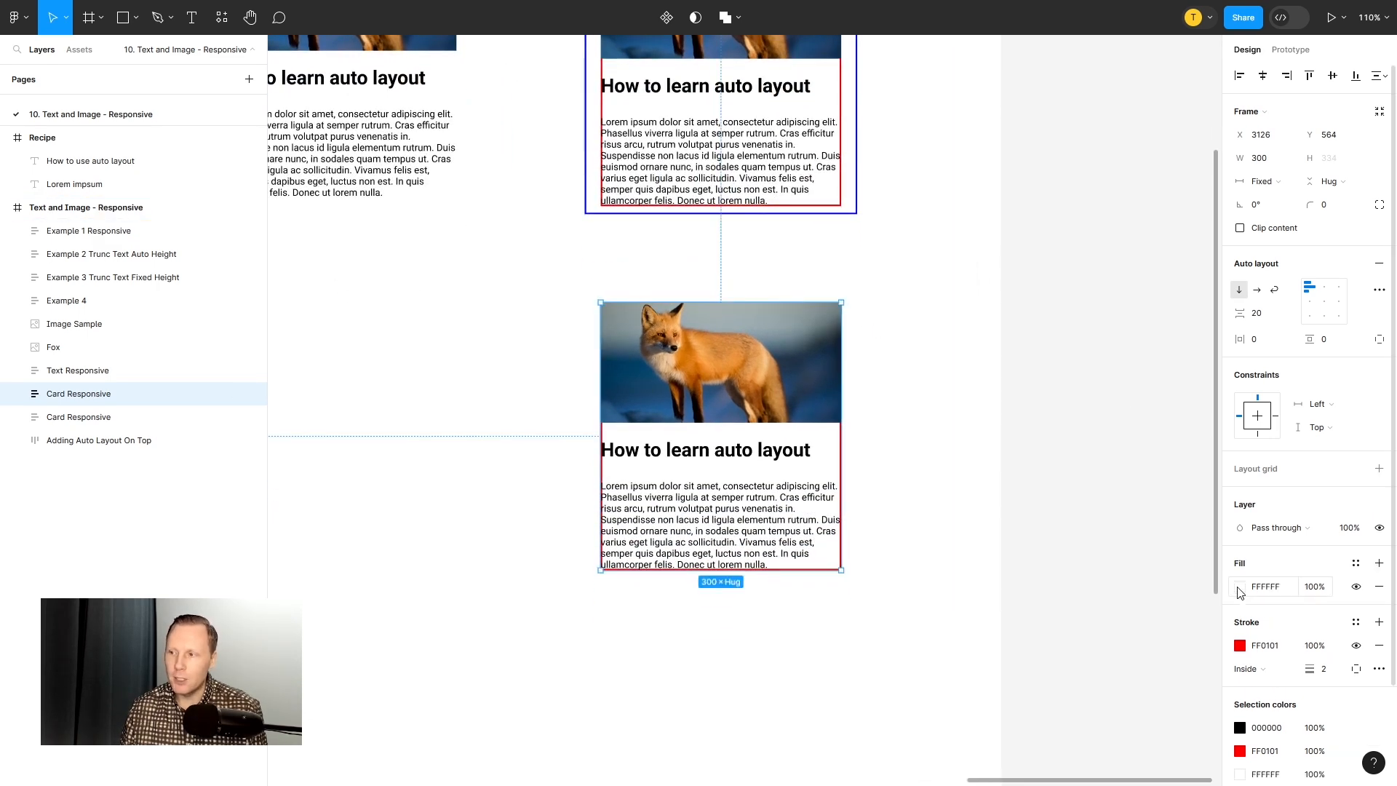
pyautogui.click(1240, 586)
pyautogui.click(1127, 602)
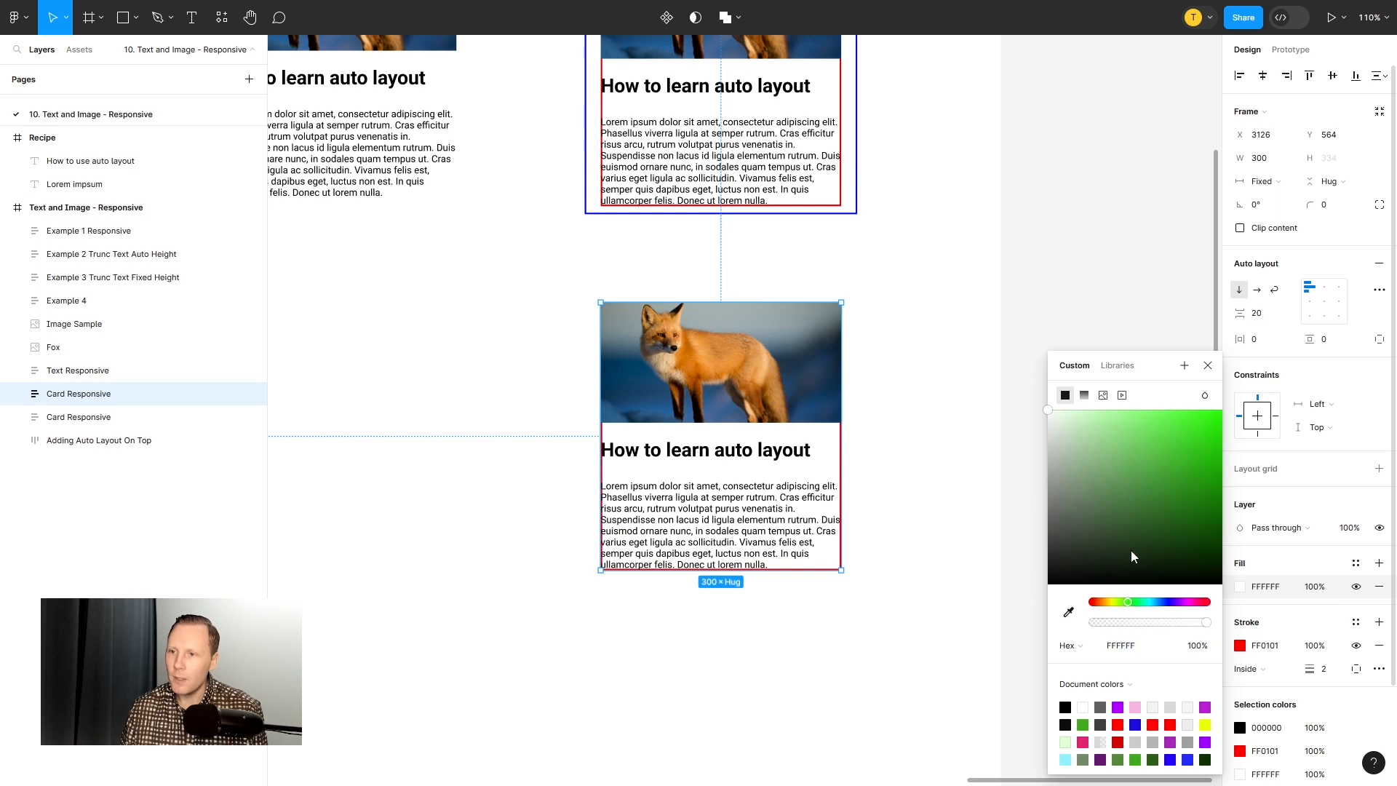
pyautogui.moveTo(1166, 470); pyautogui.dragTo(1230, 382)
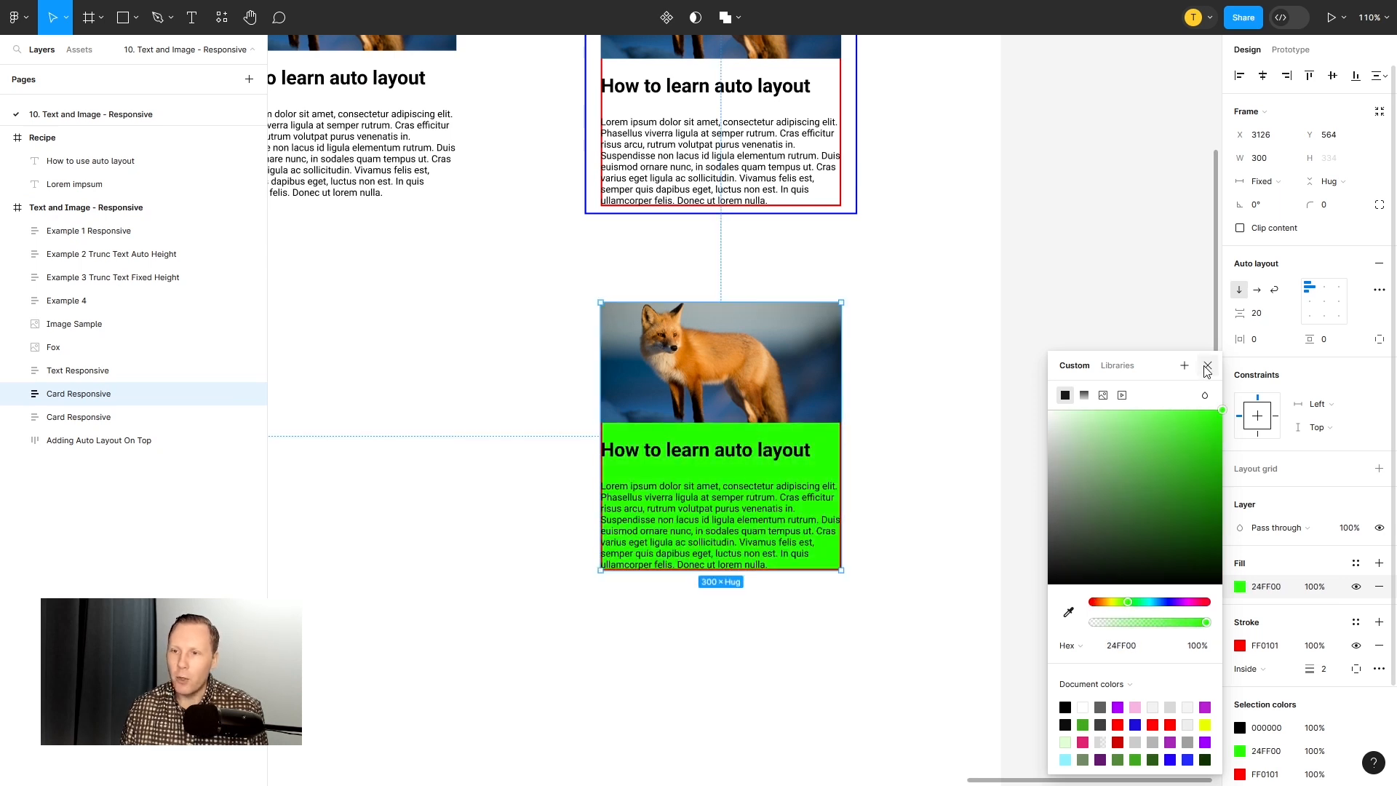
pyautogui.click(1207, 367)
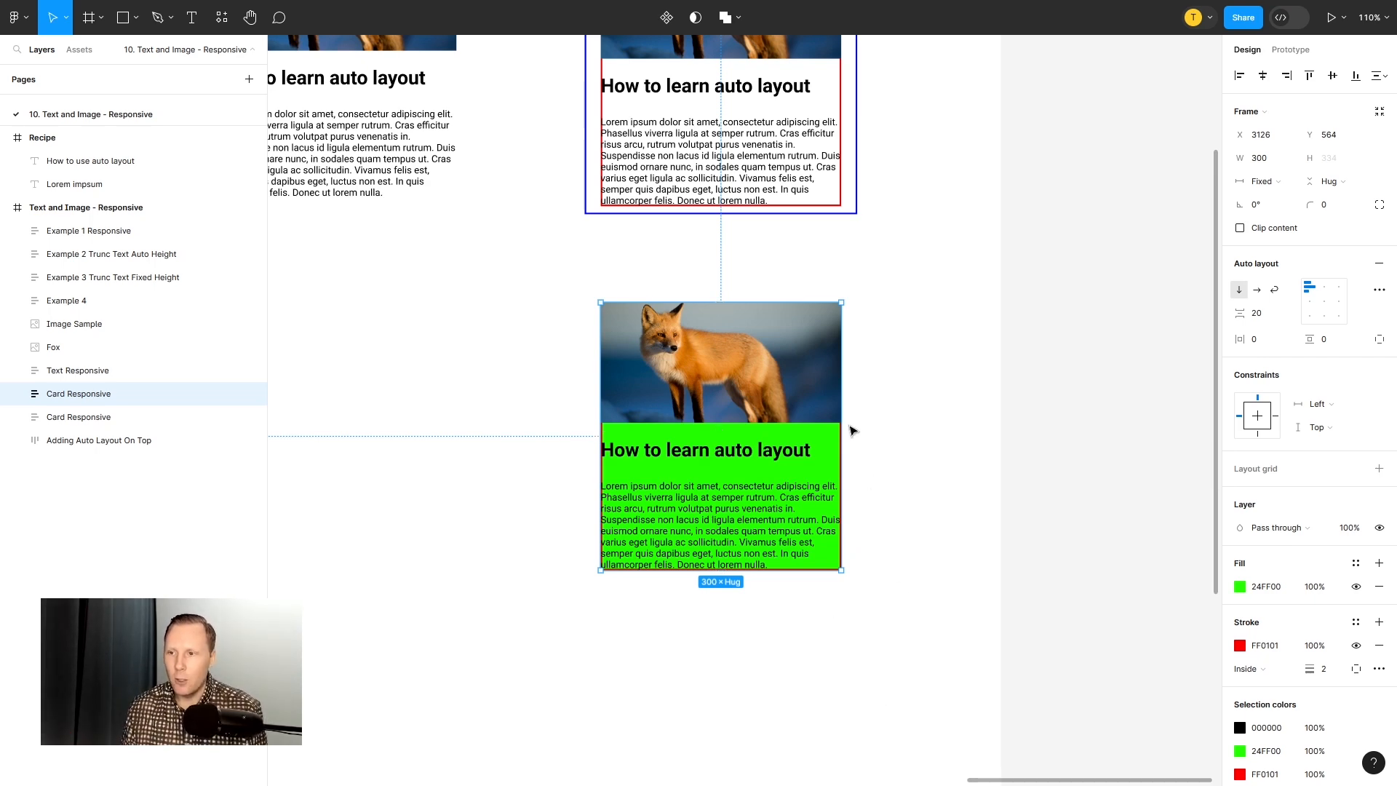
pyautogui.scroll(5, 845, 541)
pyautogui.scroll(-5, 855, 539)
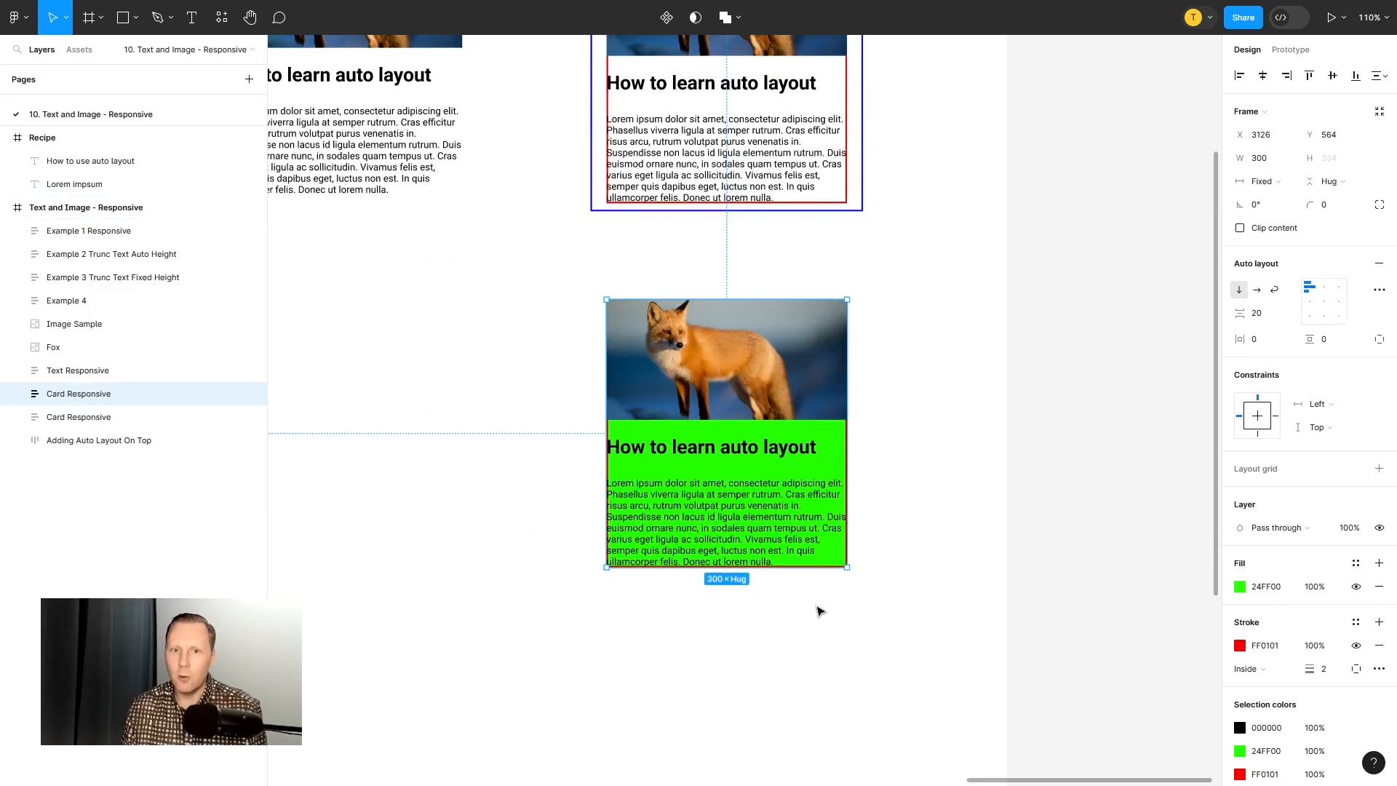
# Step: Wrap the green duplicated Card Responsive frame in a new auto layout frame
pyautogui.click(819, 611)
pyautogui.click(743, 344)
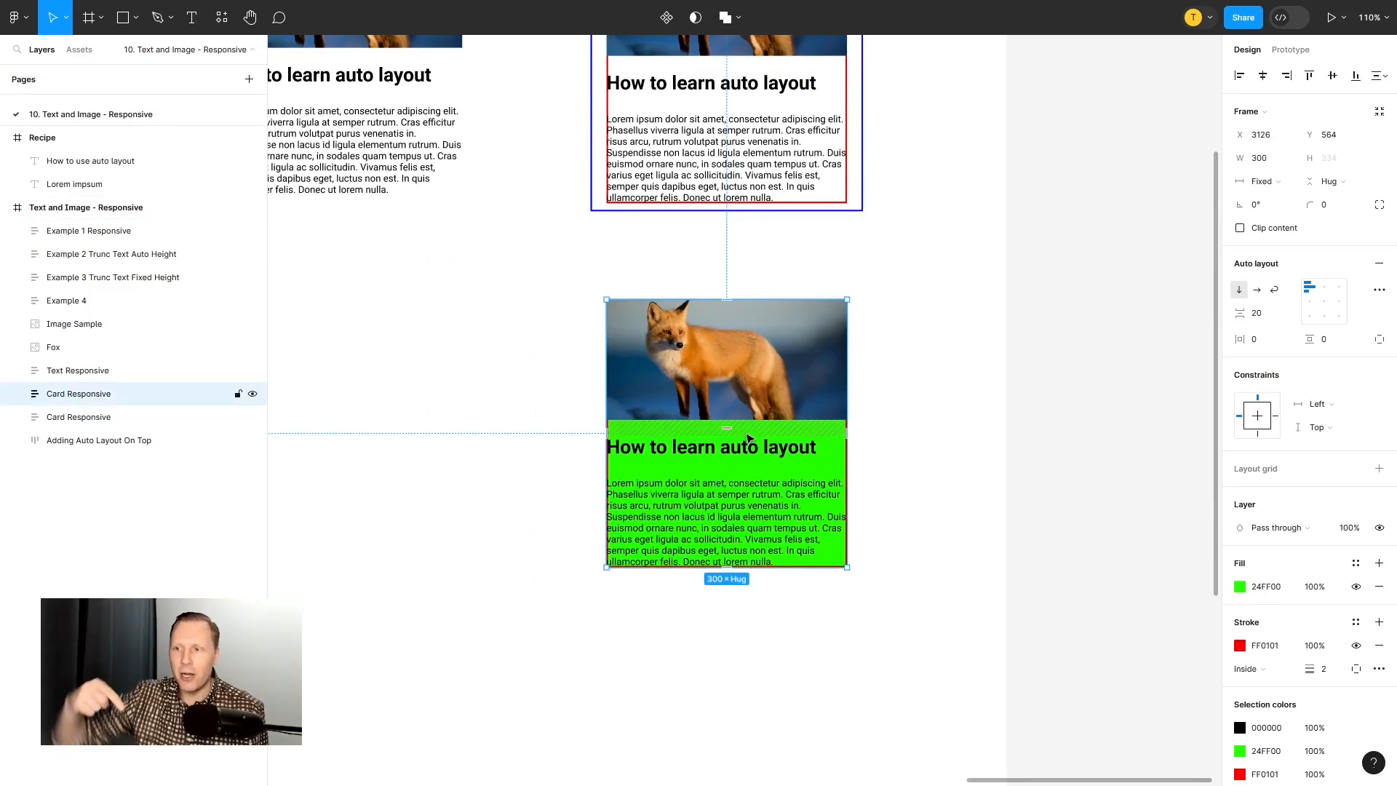
pyautogui.hotkey('shift', 'a')
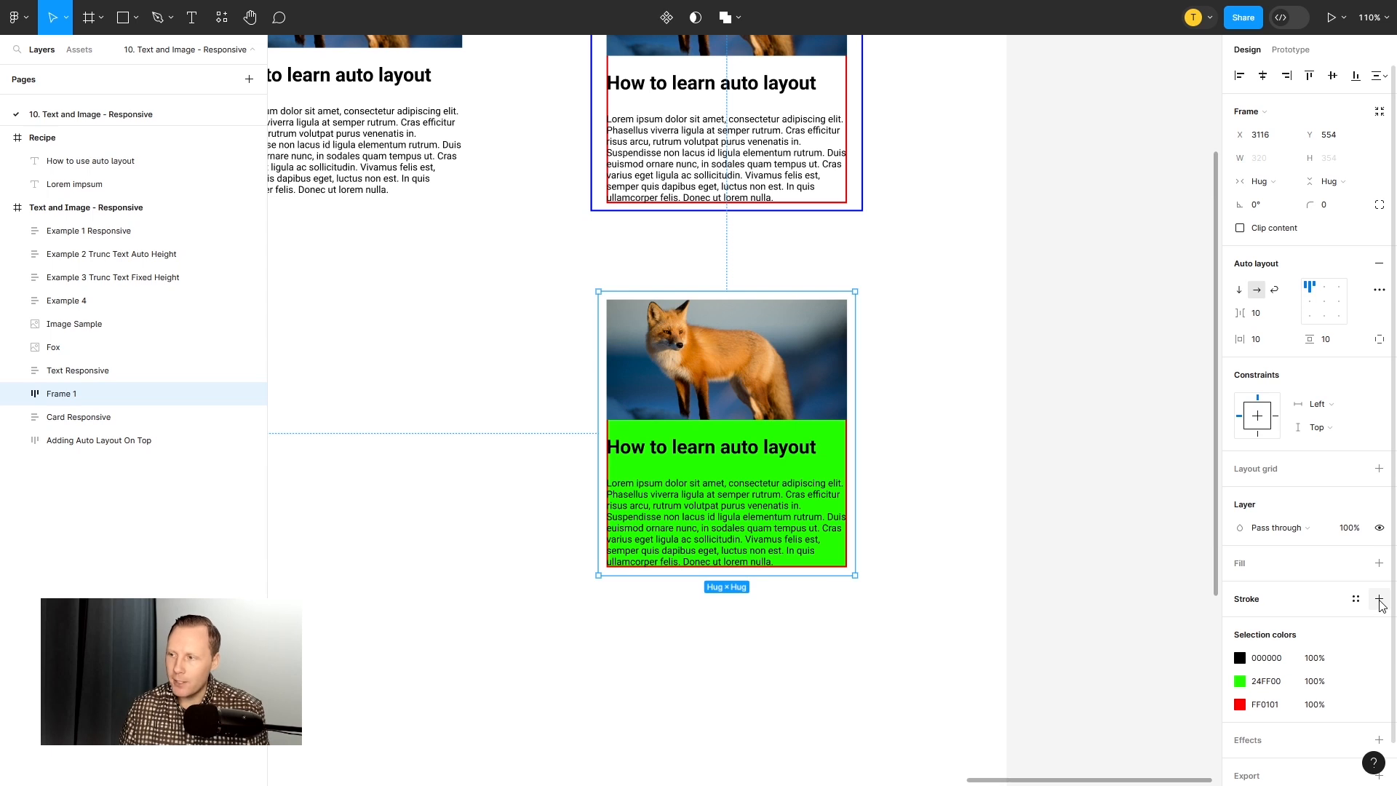
# Step: Give the new wrapper frame an inside stroke in blue 0019FF with a thickness of 2, then deselect it
pyautogui.click(1378, 600)
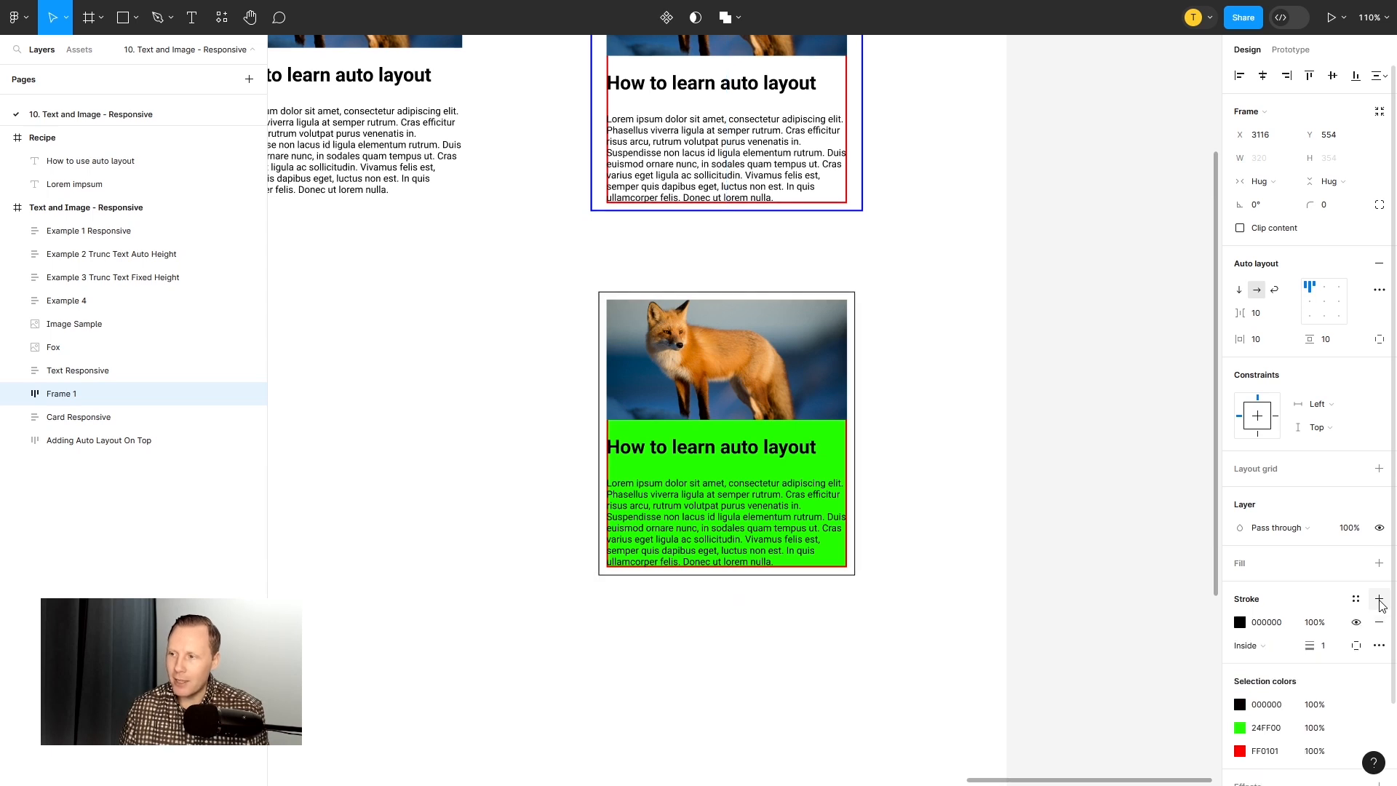
pyautogui.click(1239, 622)
pyautogui.click(1159, 602)
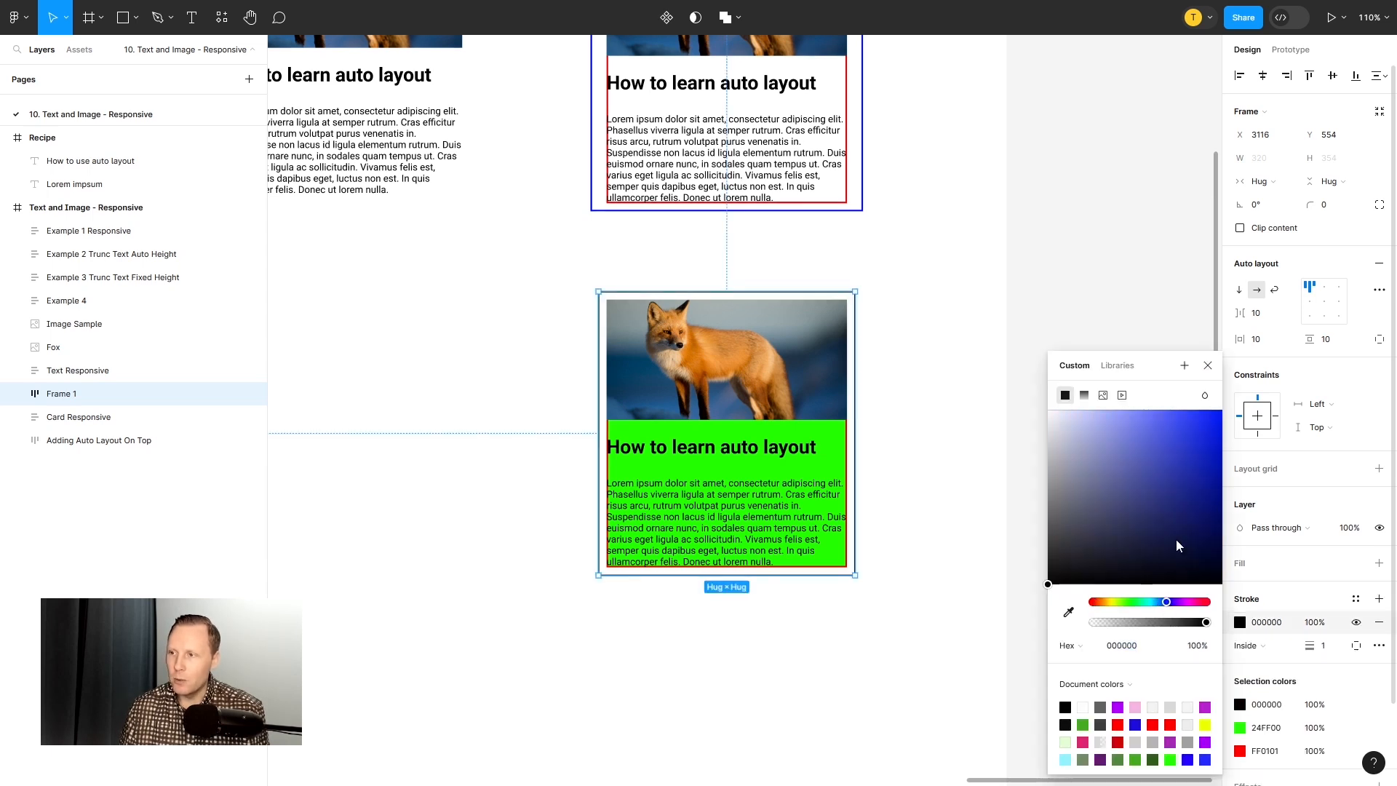
pyautogui.click(1220, 412)
pyautogui.click(1208, 365)
pyautogui.click(1308, 644)
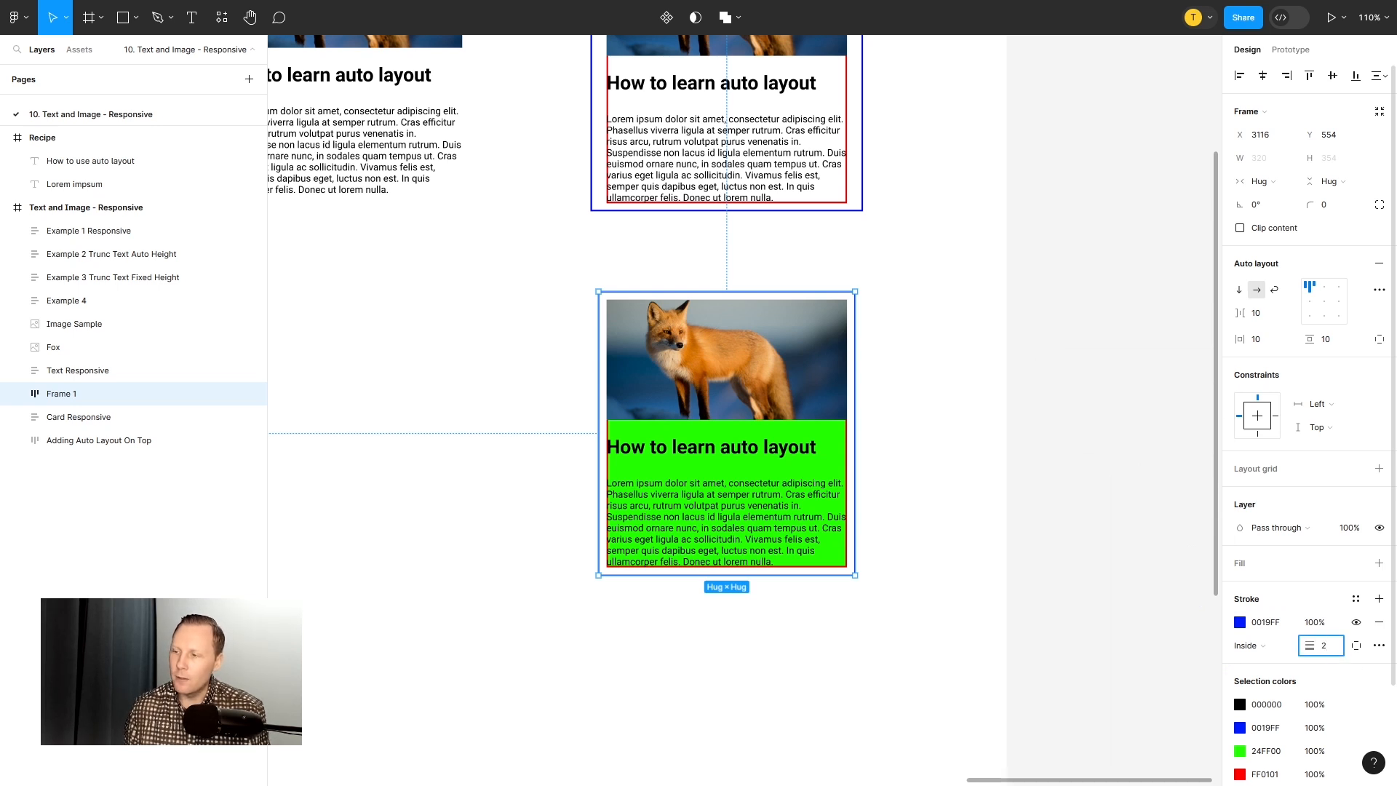
pyautogui.write('2')
pyautogui.press('Return')
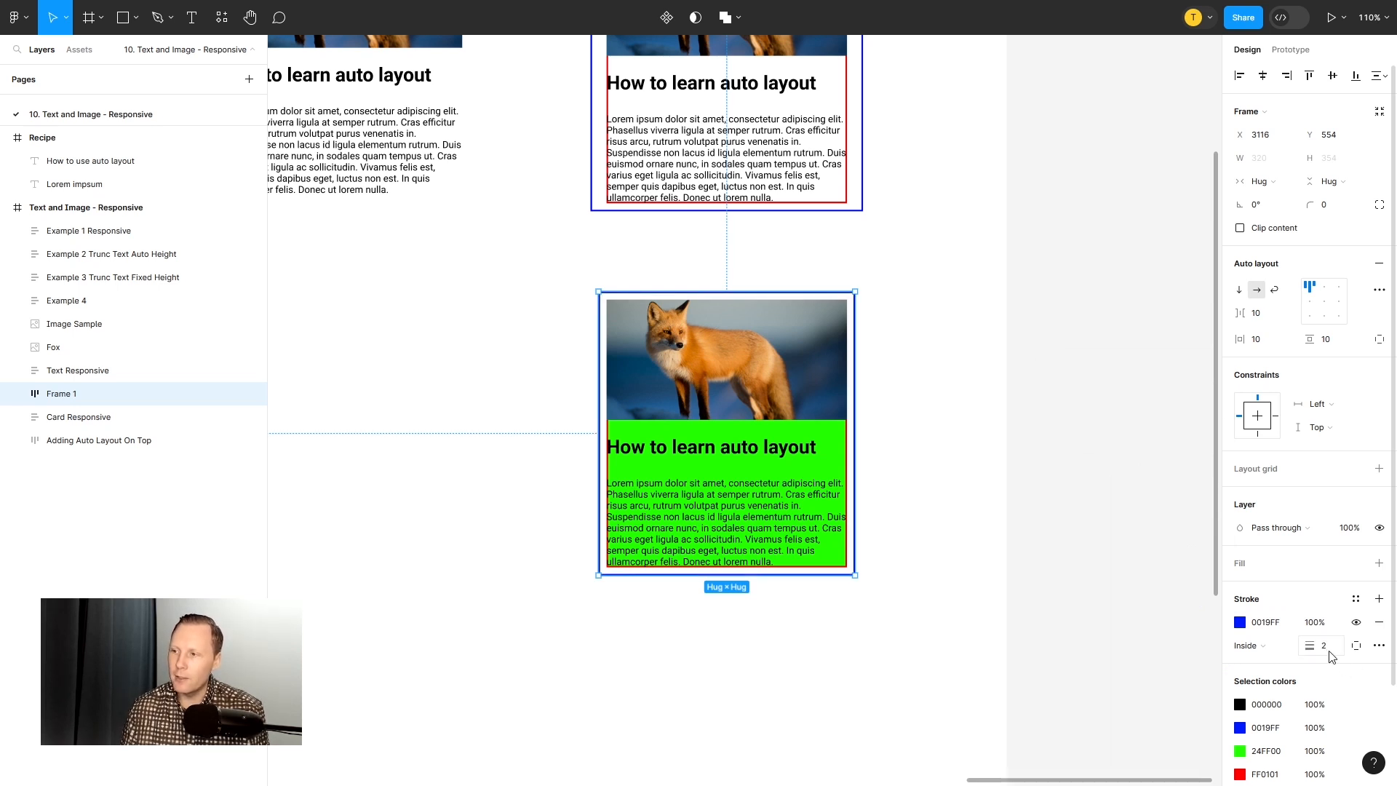
pyautogui.click(912, 320)
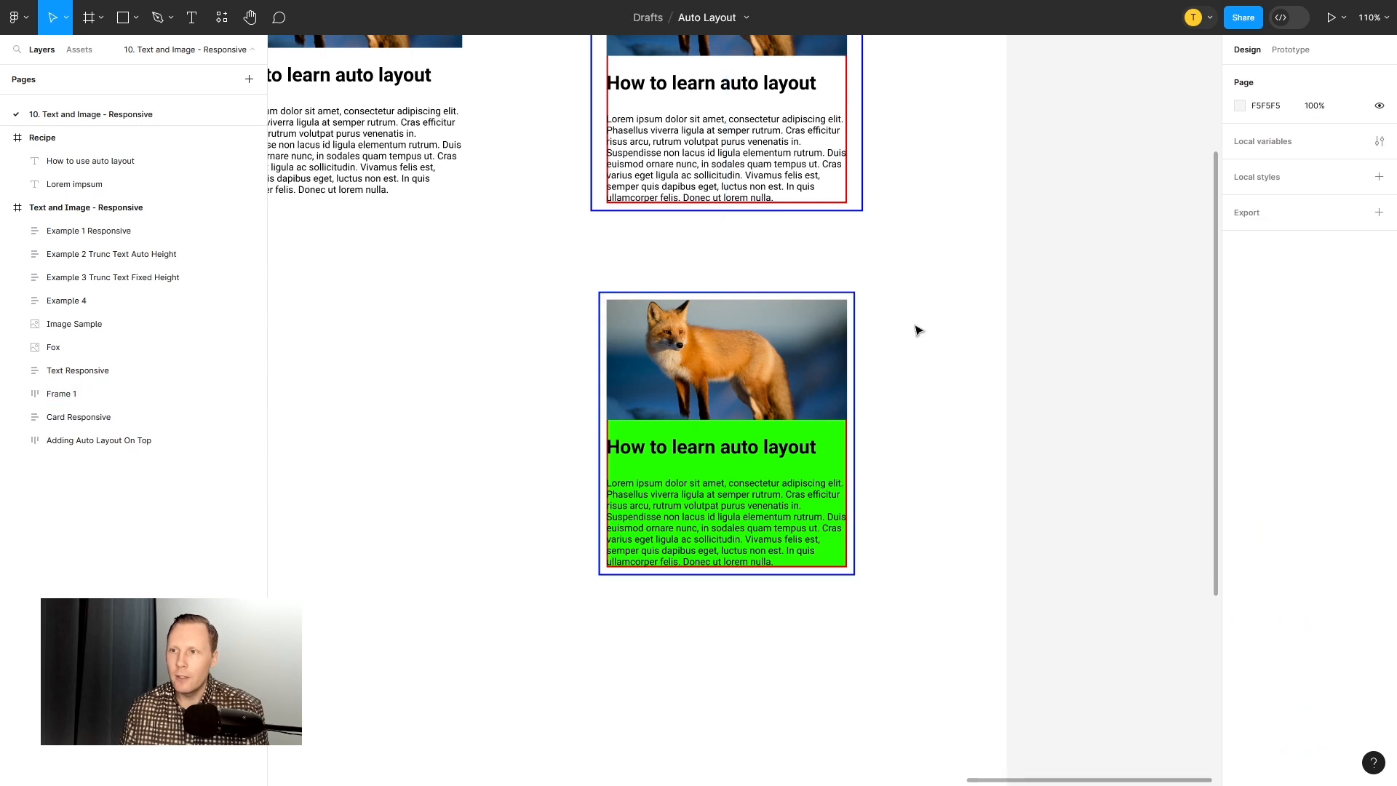
# Step: Check the padding of the Adding Auto Layout On Top frame, then set Frame 1's horizontal padding to 20
pyautogui.click(842, 342)
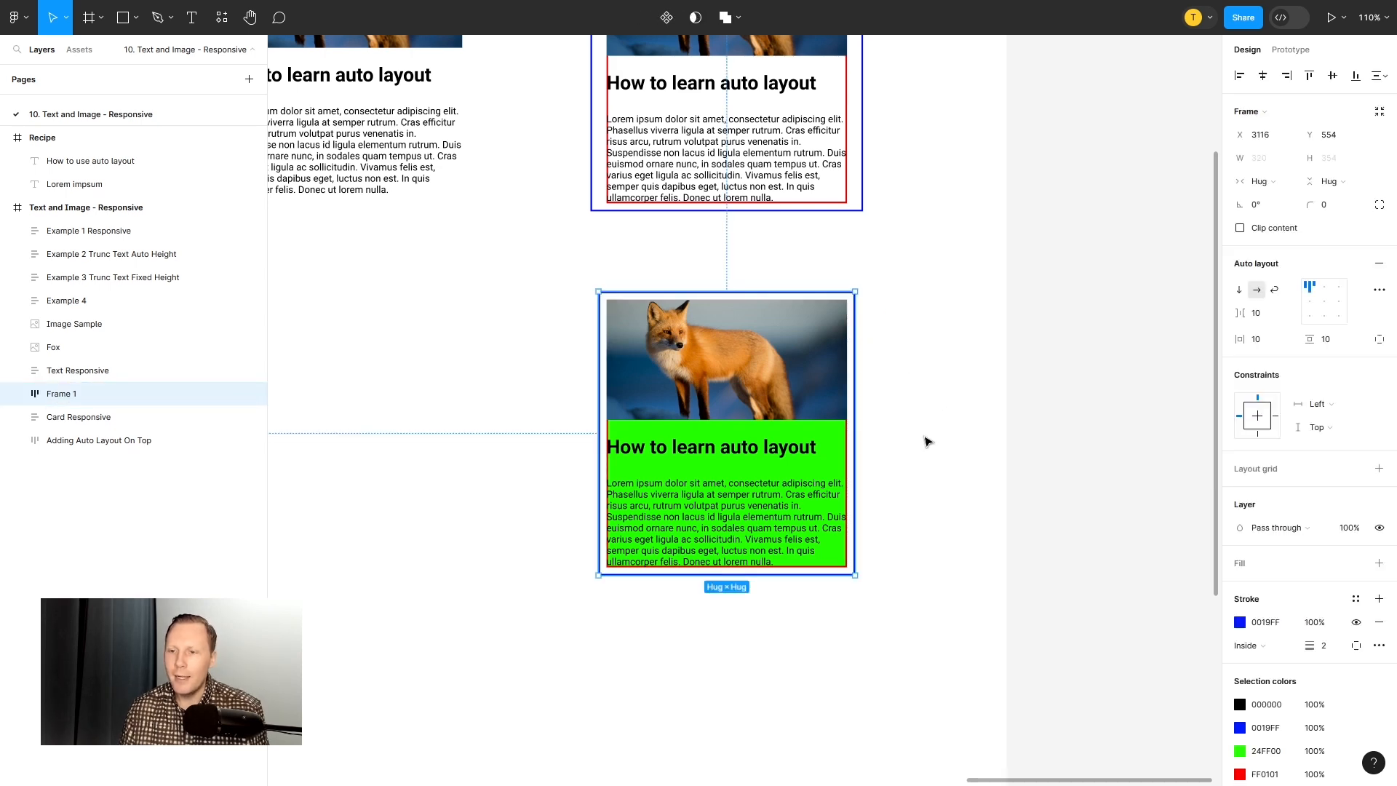
pyautogui.scroll(3, 895, 409)
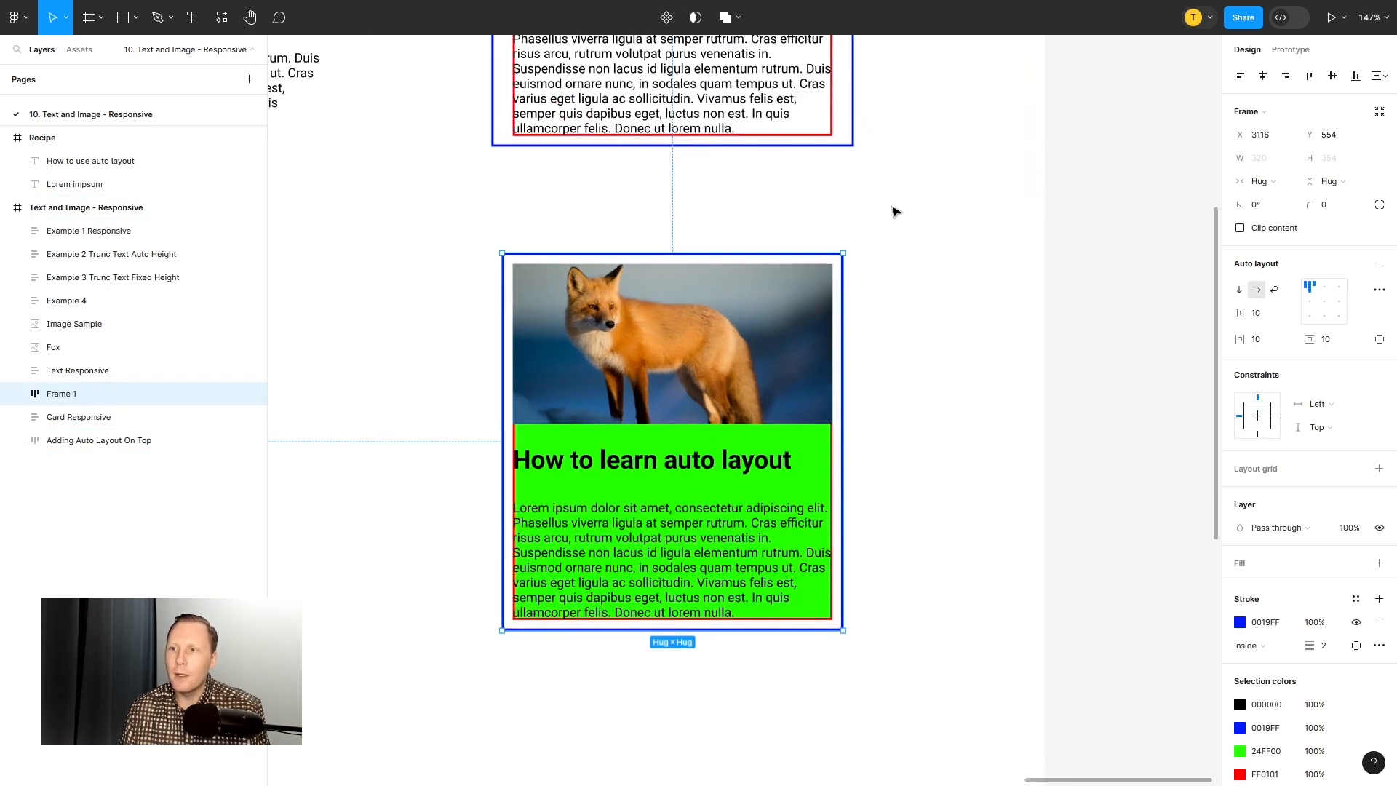
pyautogui.scroll(-4, 900, 298)
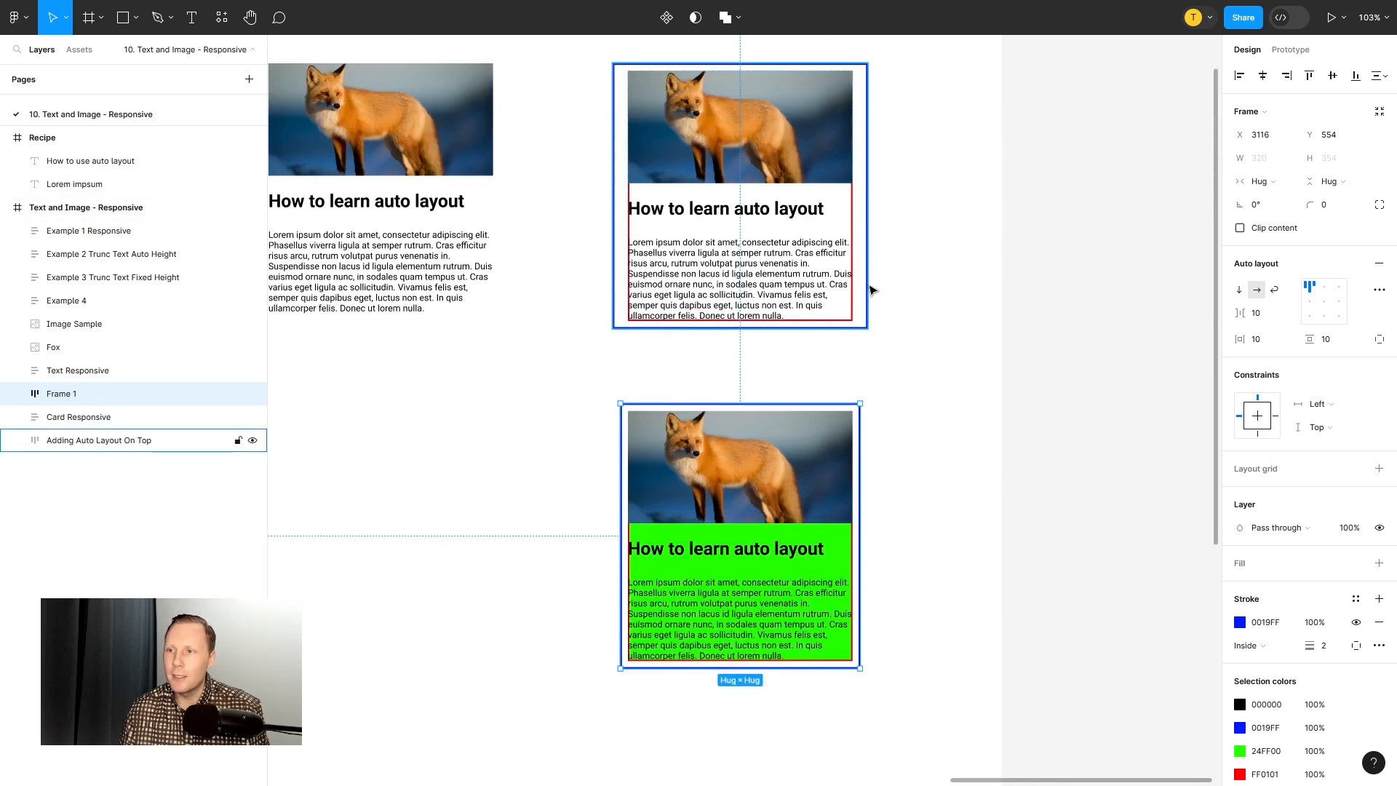
pyautogui.click(817, 242)
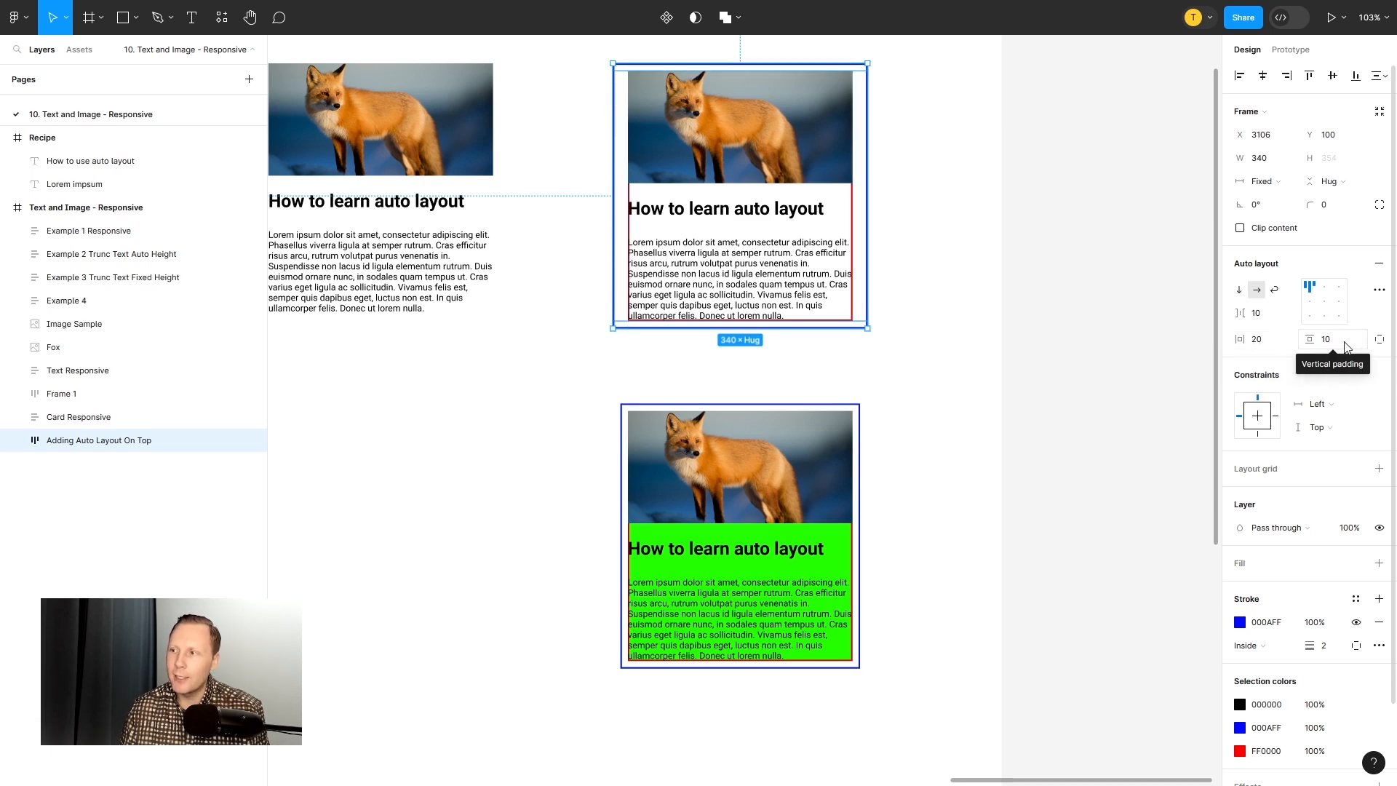
pyautogui.click(802, 469)
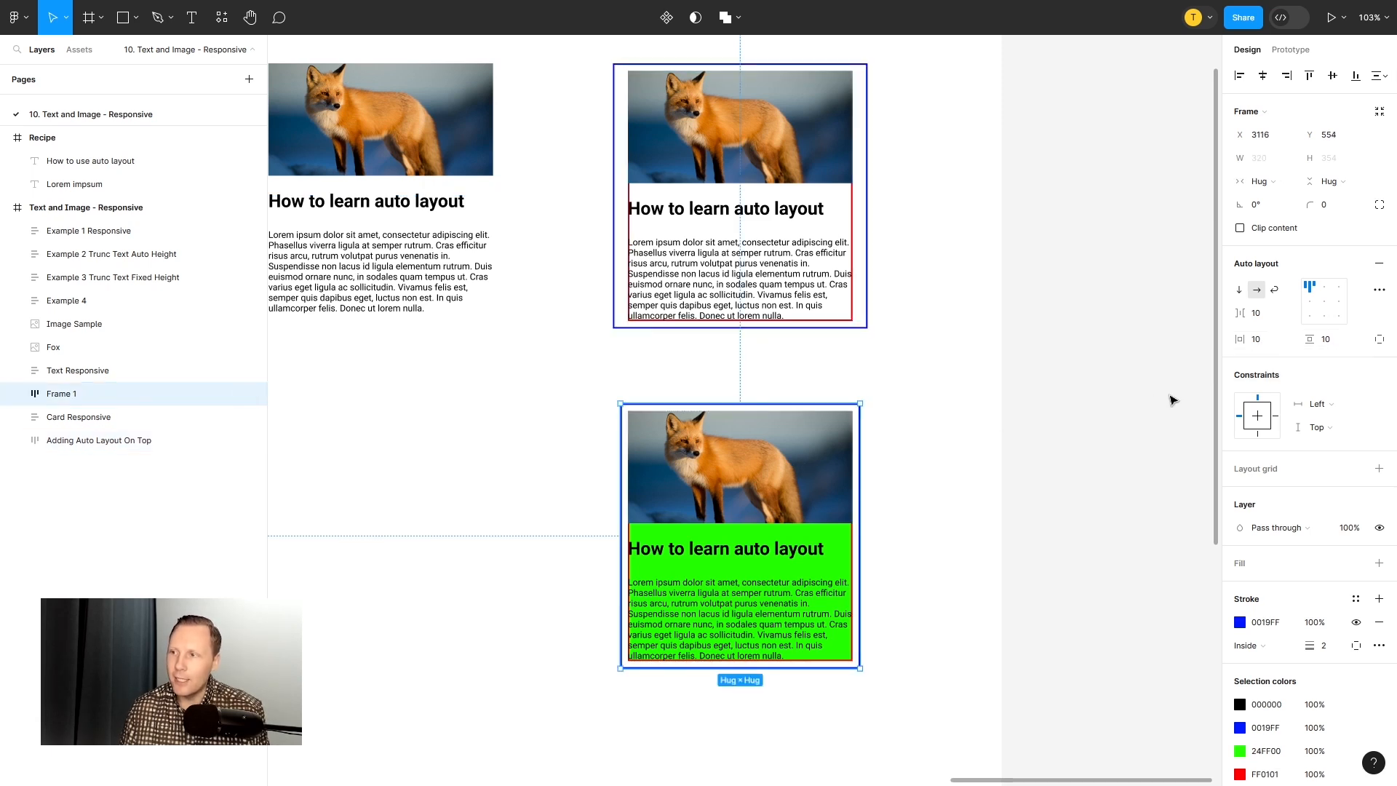
pyautogui.click(1258, 339)
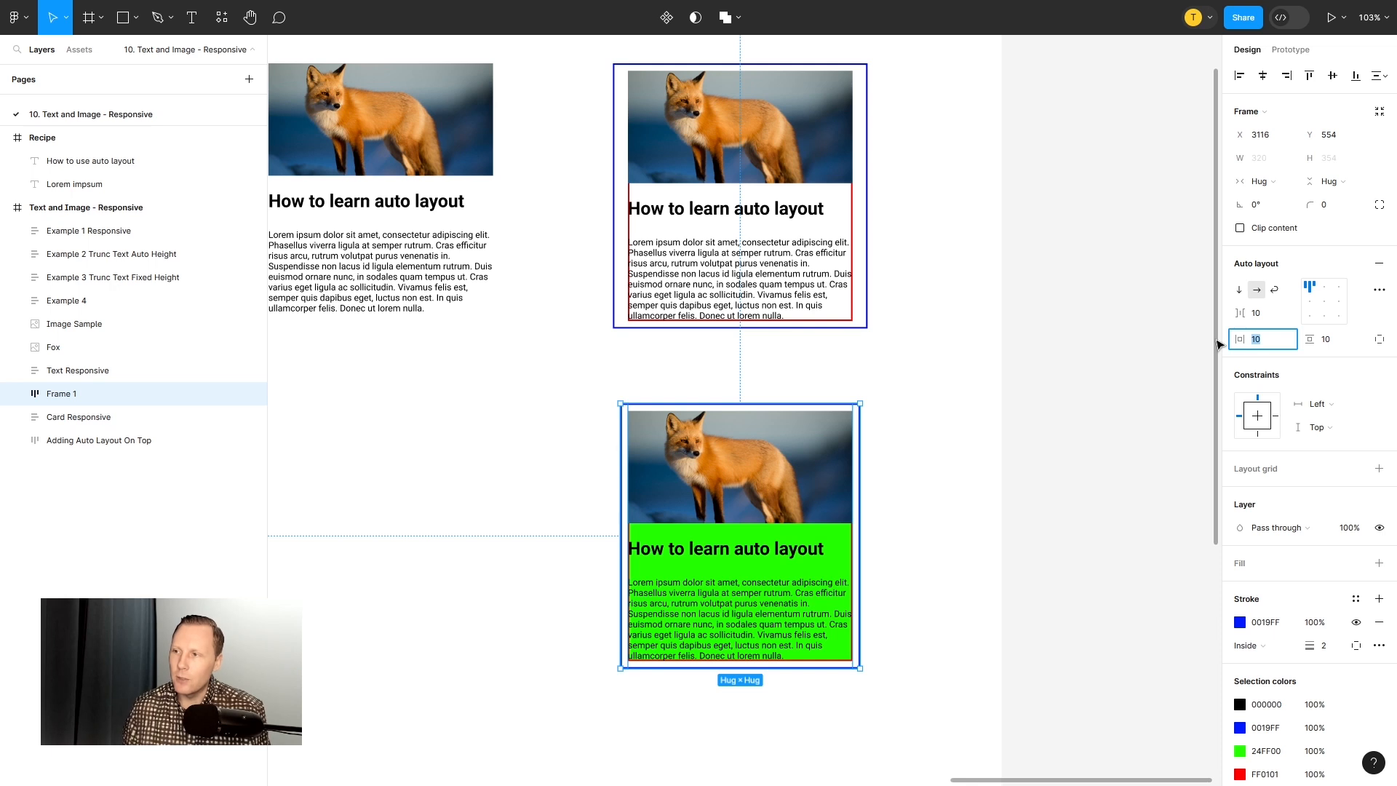
pyautogui.write('20')
pyautogui.press('Return')
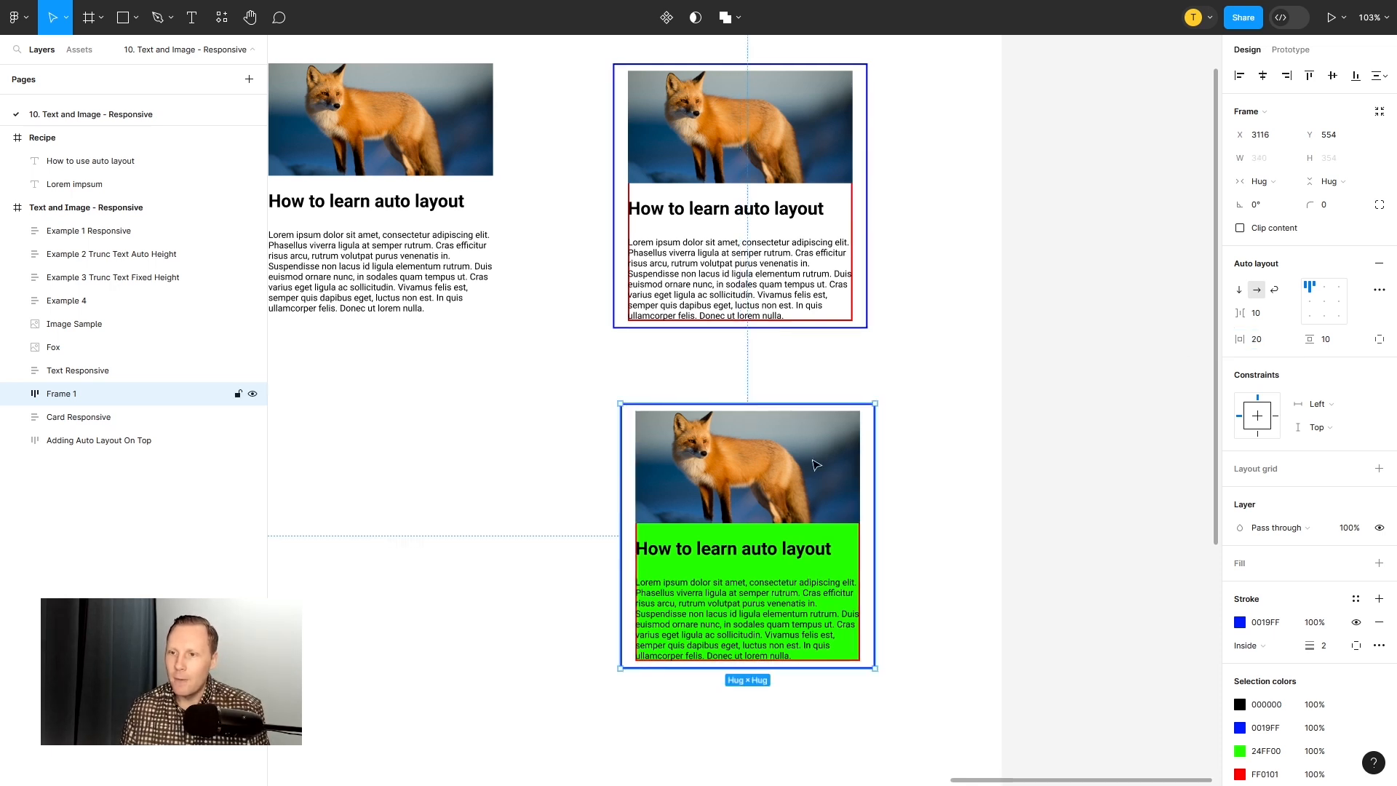
# Step: Align Frame 1 directly beneath the outlined card, then expand it and select its nested Card Responsive frame
pyautogui.moveTo(867, 485); pyautogui.dragTo(861, 458)
pyautogui.click(926, 459)
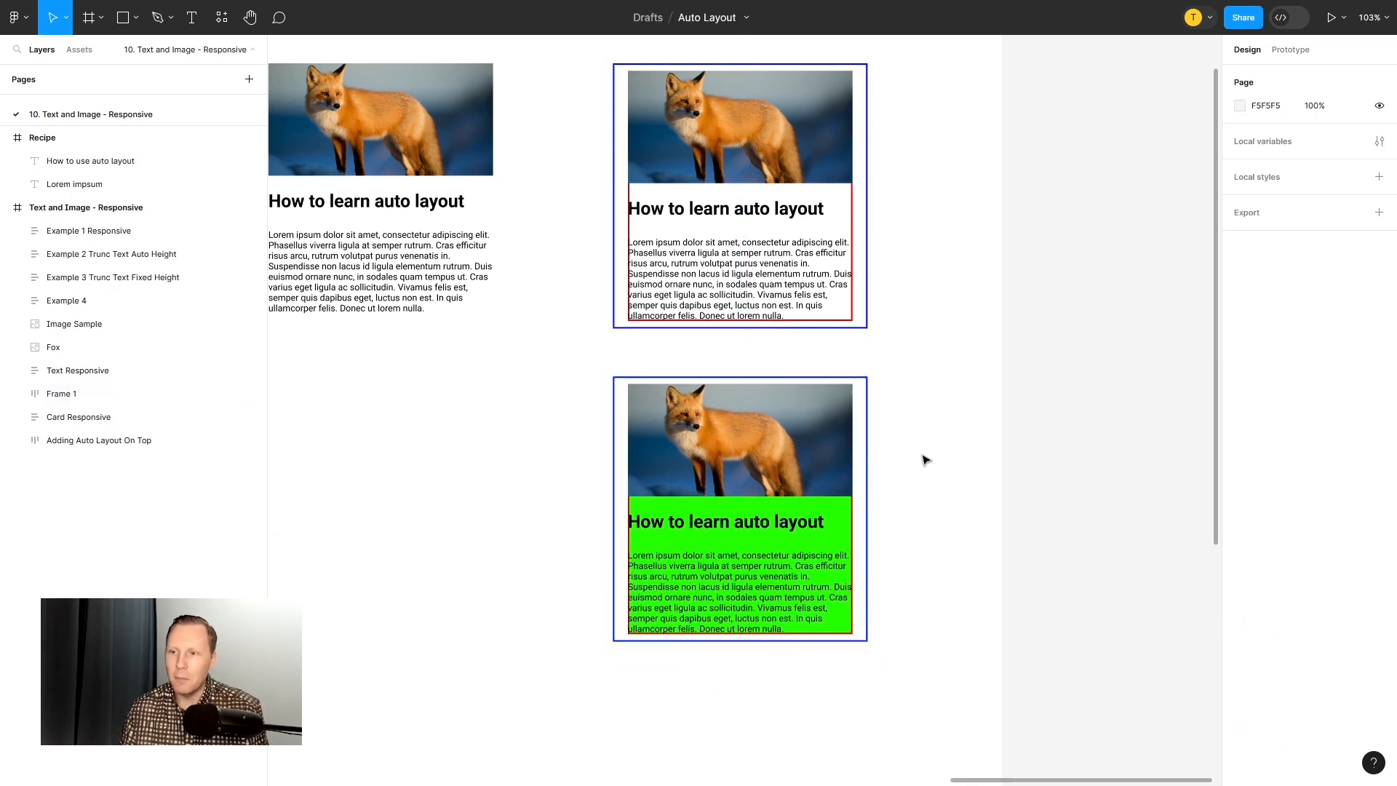
pyautogui.click(810, 507)
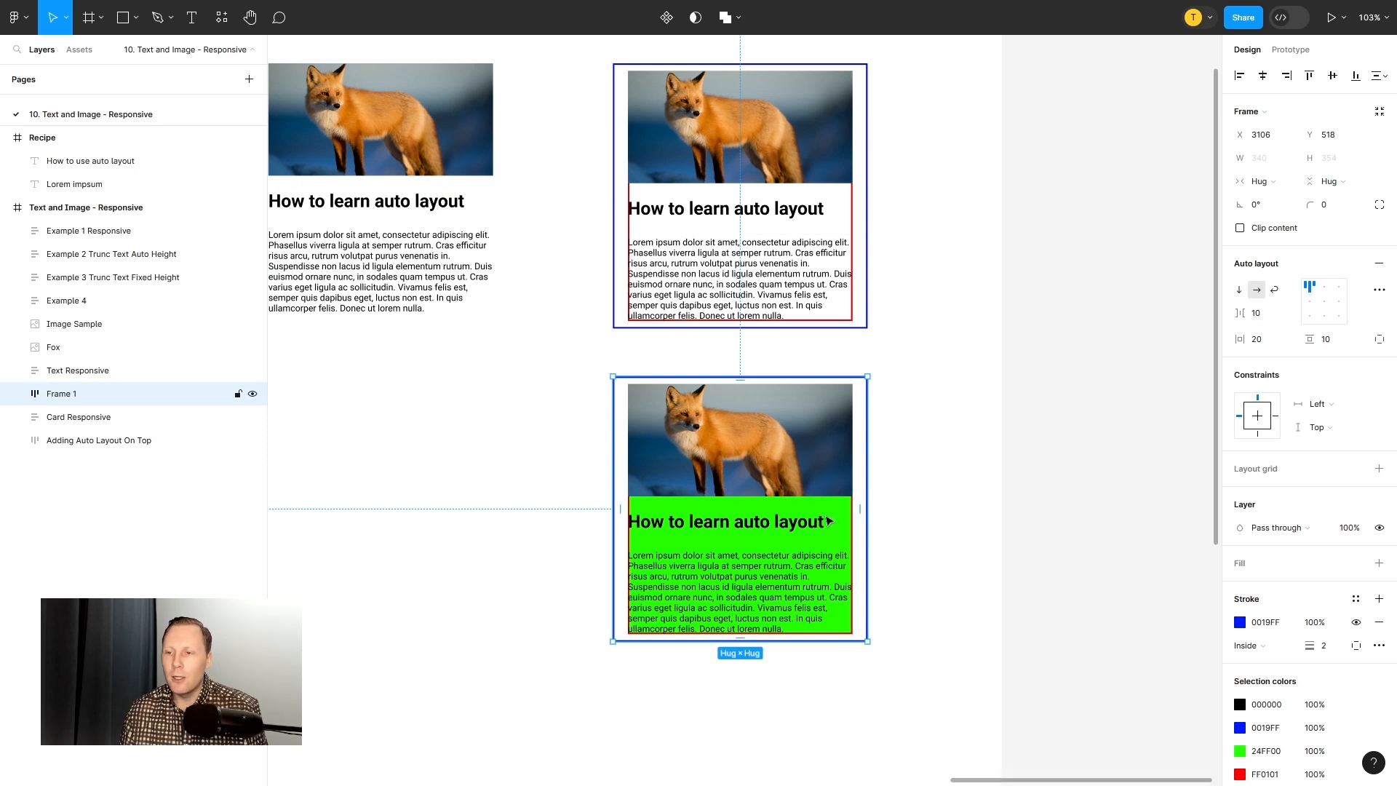
pyautogui.click(17, 394)
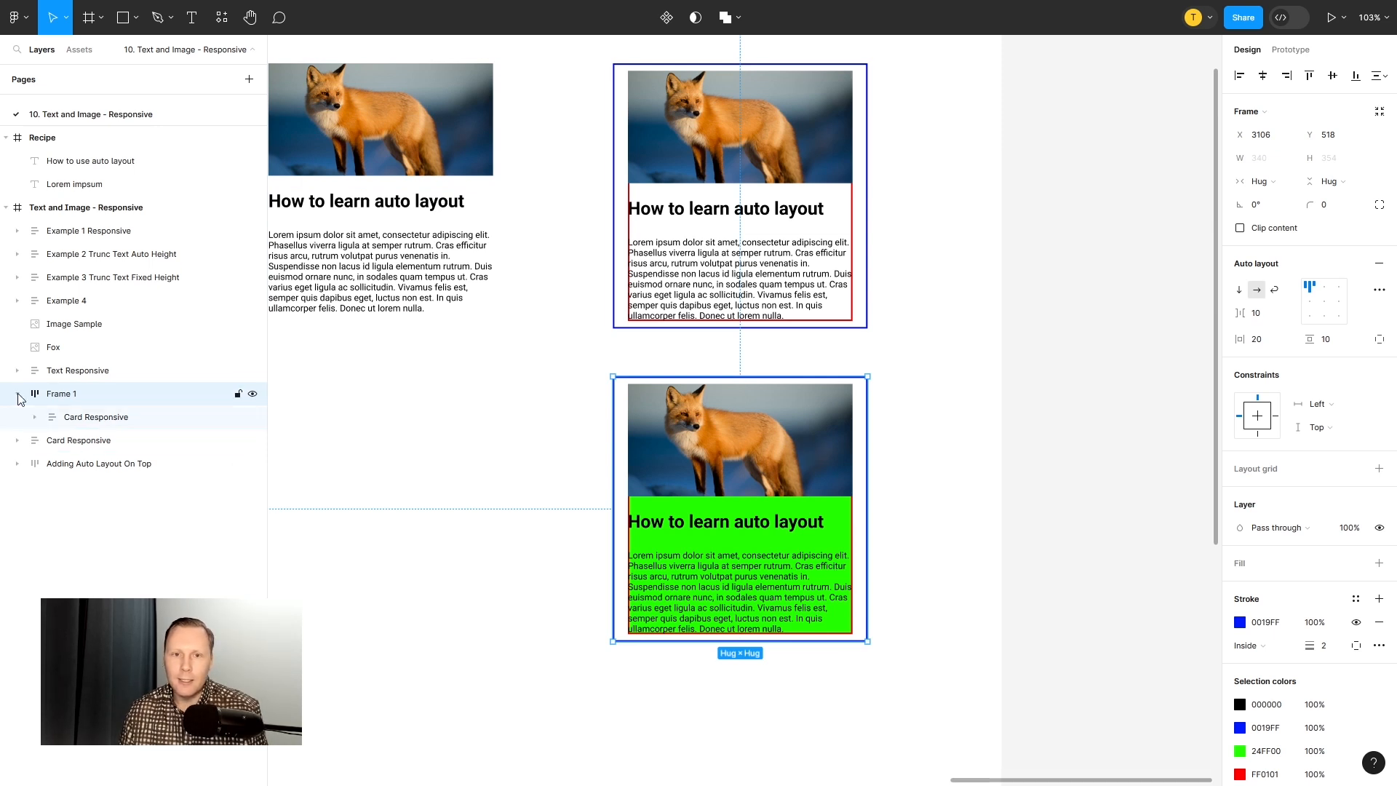
pyautogui.click(105, 421)
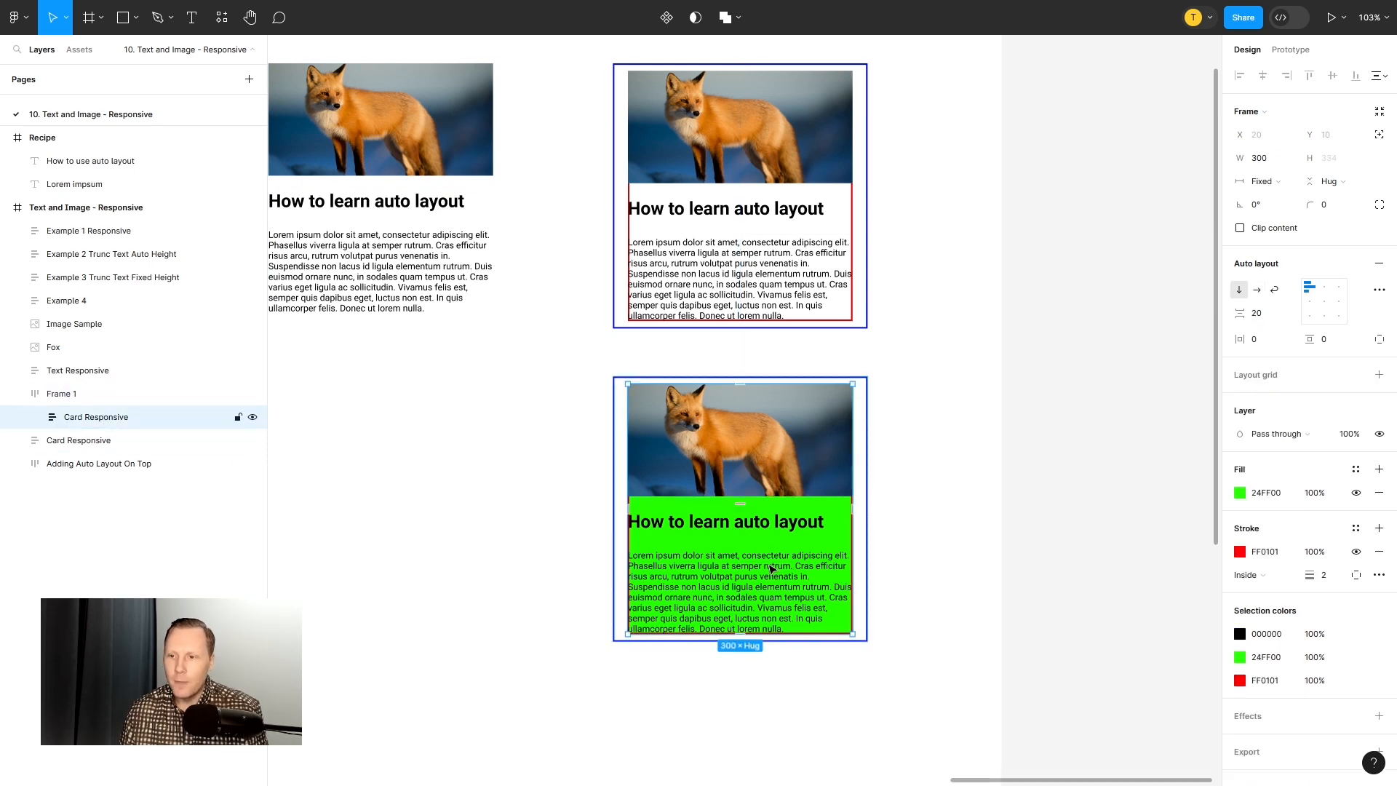
# Step: Compare the auto layout and sizing settings of Frame 1 with those of its nested Card Responsive frame
pyautogui.scroll(5, 793, 565)
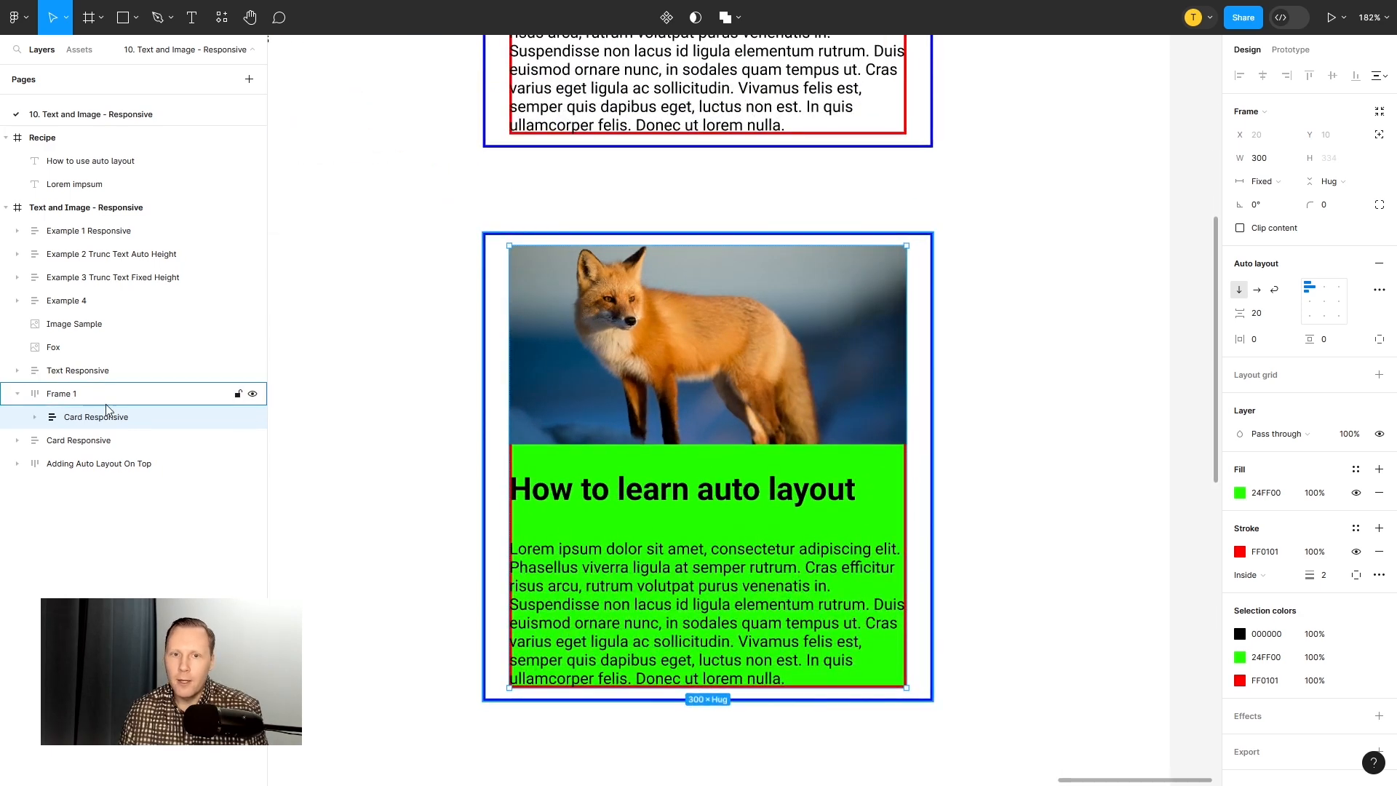
pyautogui.click(61, 399)
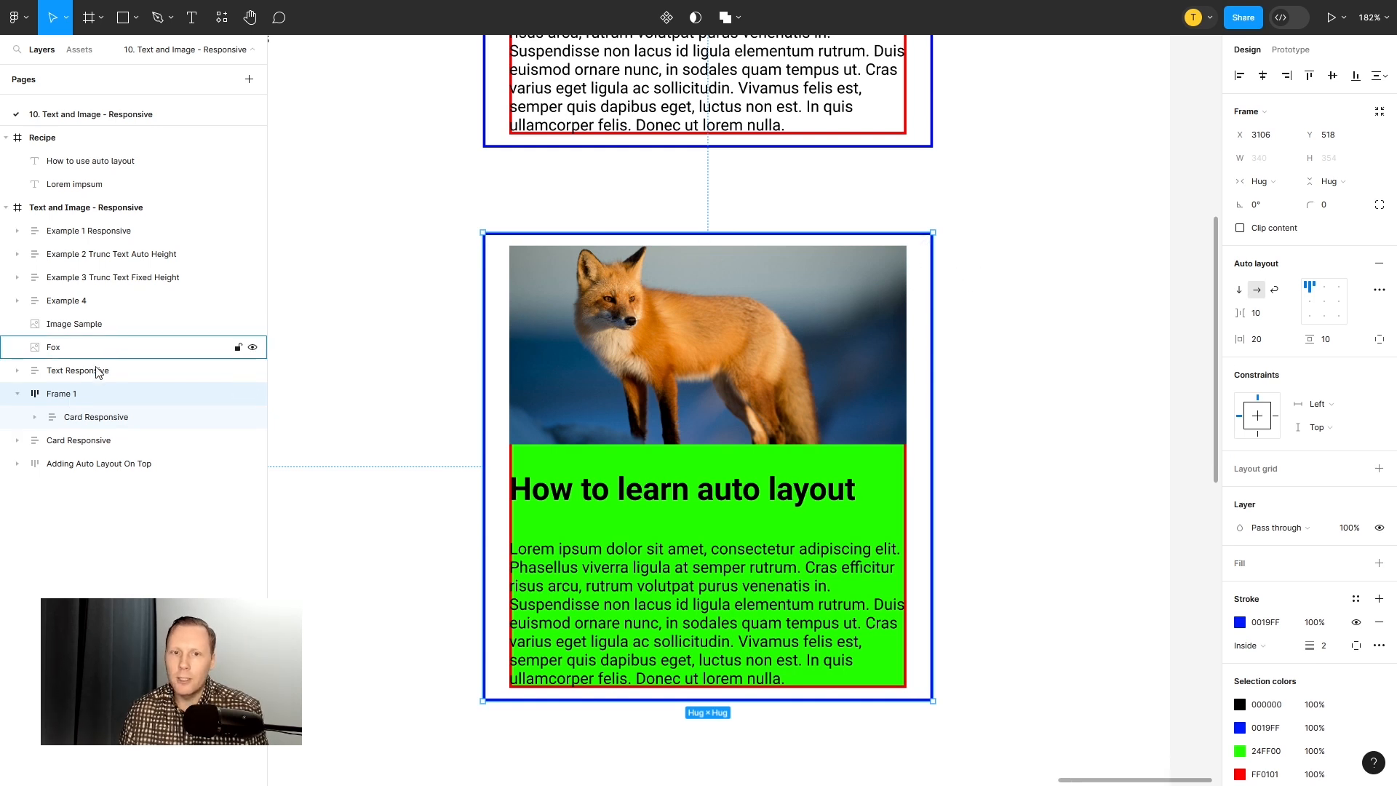
pyautogui.click(89, 418)
pyautogui.click(74, 402)
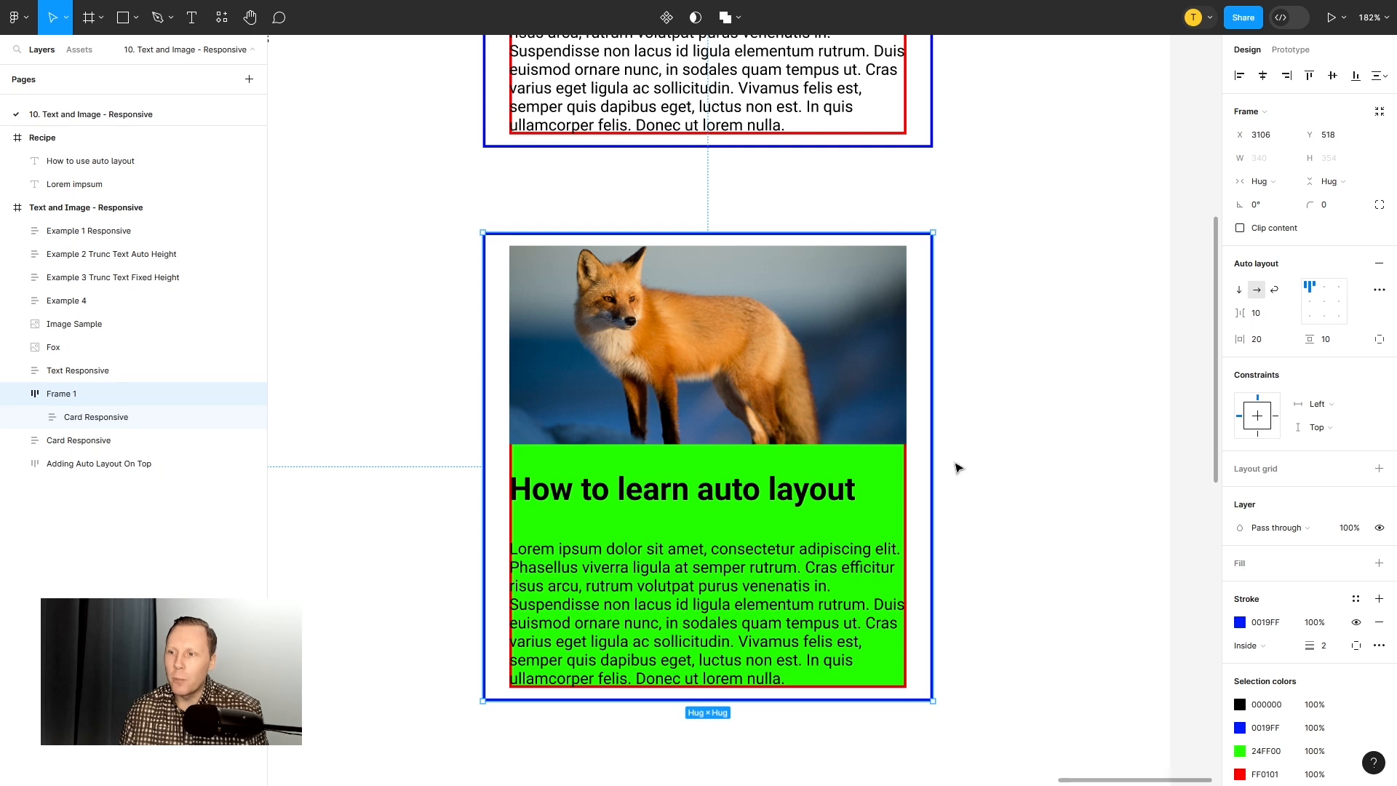
# Step: Set Frame 1's horizontal padding to 50 and its vertical padding to 30
pyautogui.scroll(-5, 1047, 512)
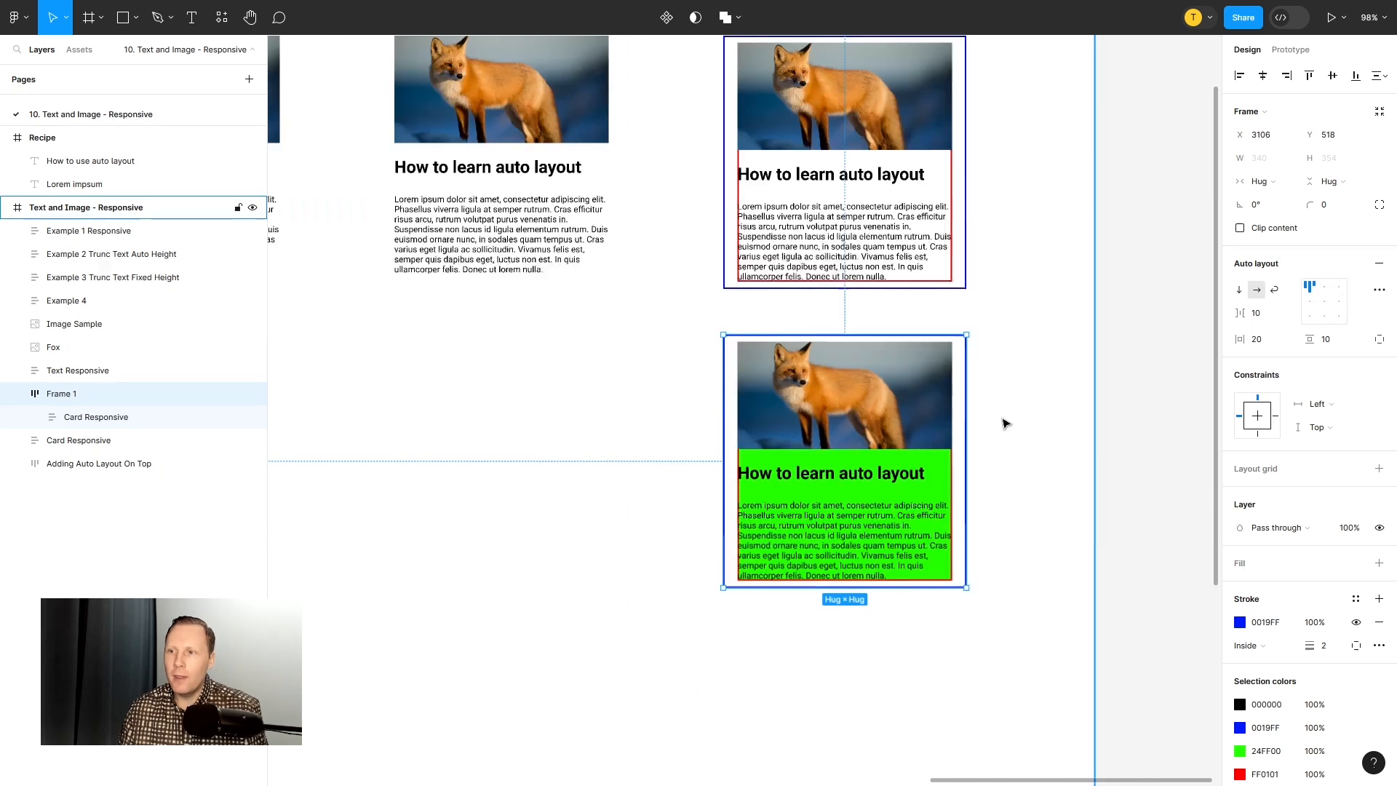
pyautogui.hscroll(3, 1038, 384)
pyautogui.click(1275, 341)
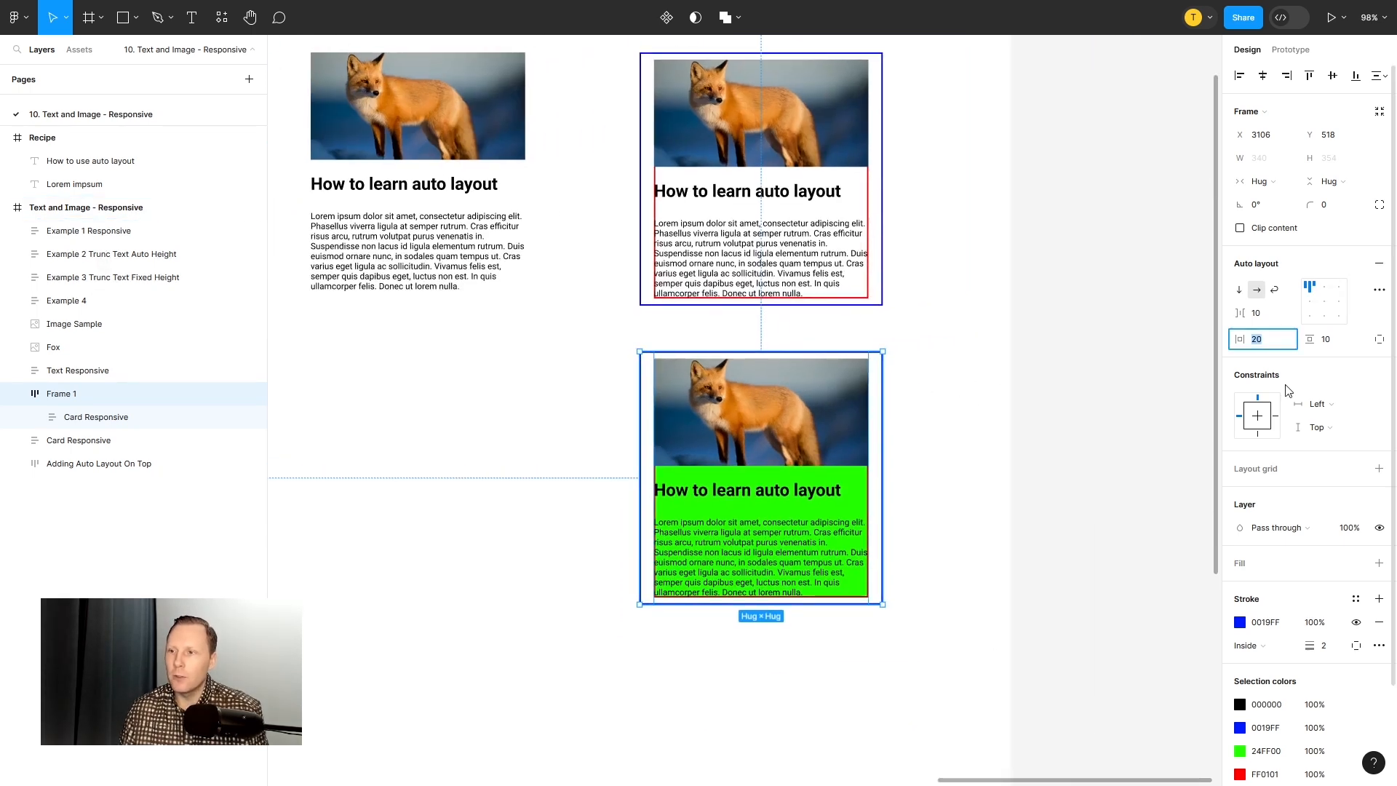
pyautogui.hotkey('shift', 'Up')
pyautogui.hotkey('shift', 'Up')
pyautogui.hotkey('shift', 'Up')
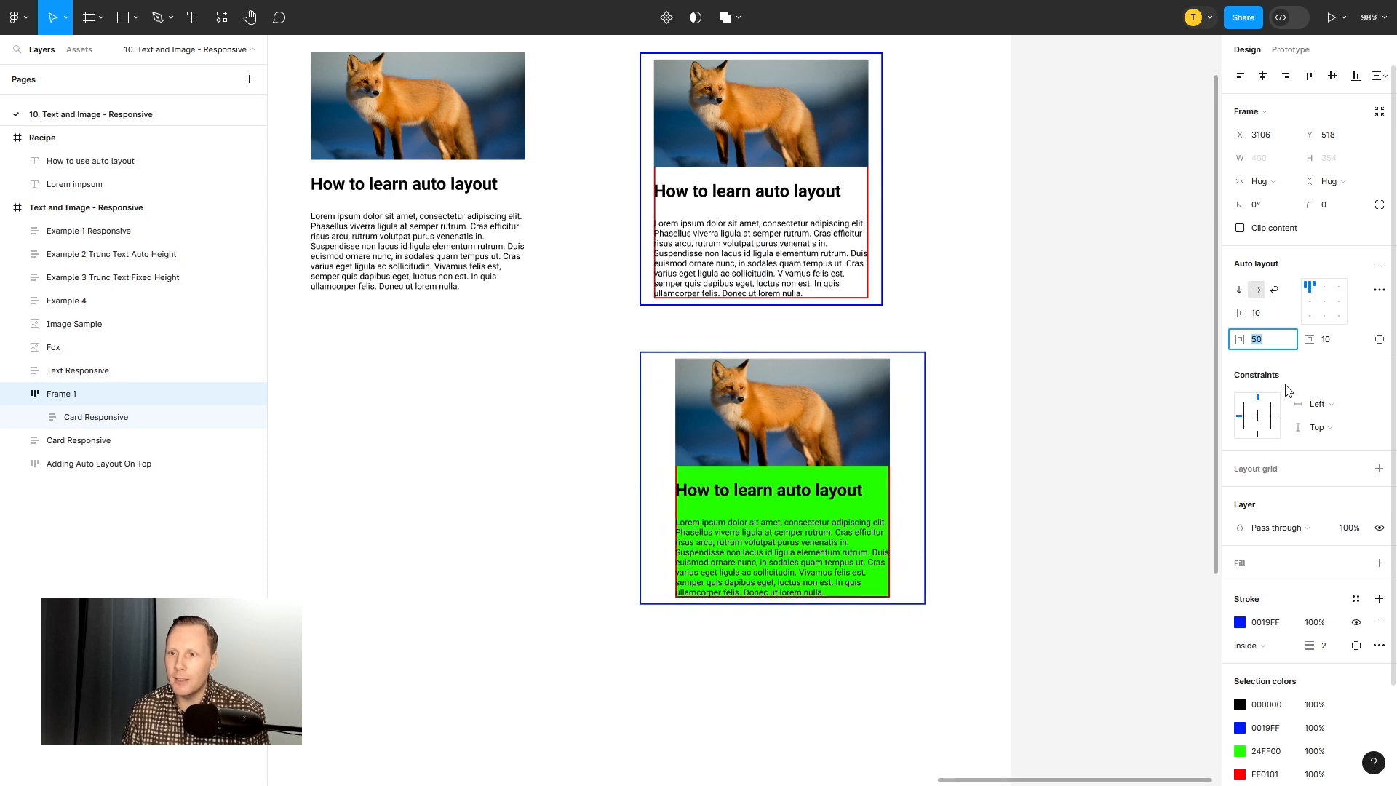
pyautogui.click(1345, 343)
pyautogui.hotkey('shift', 'Up')
pyautogui.hotkey('shift', 'Up')
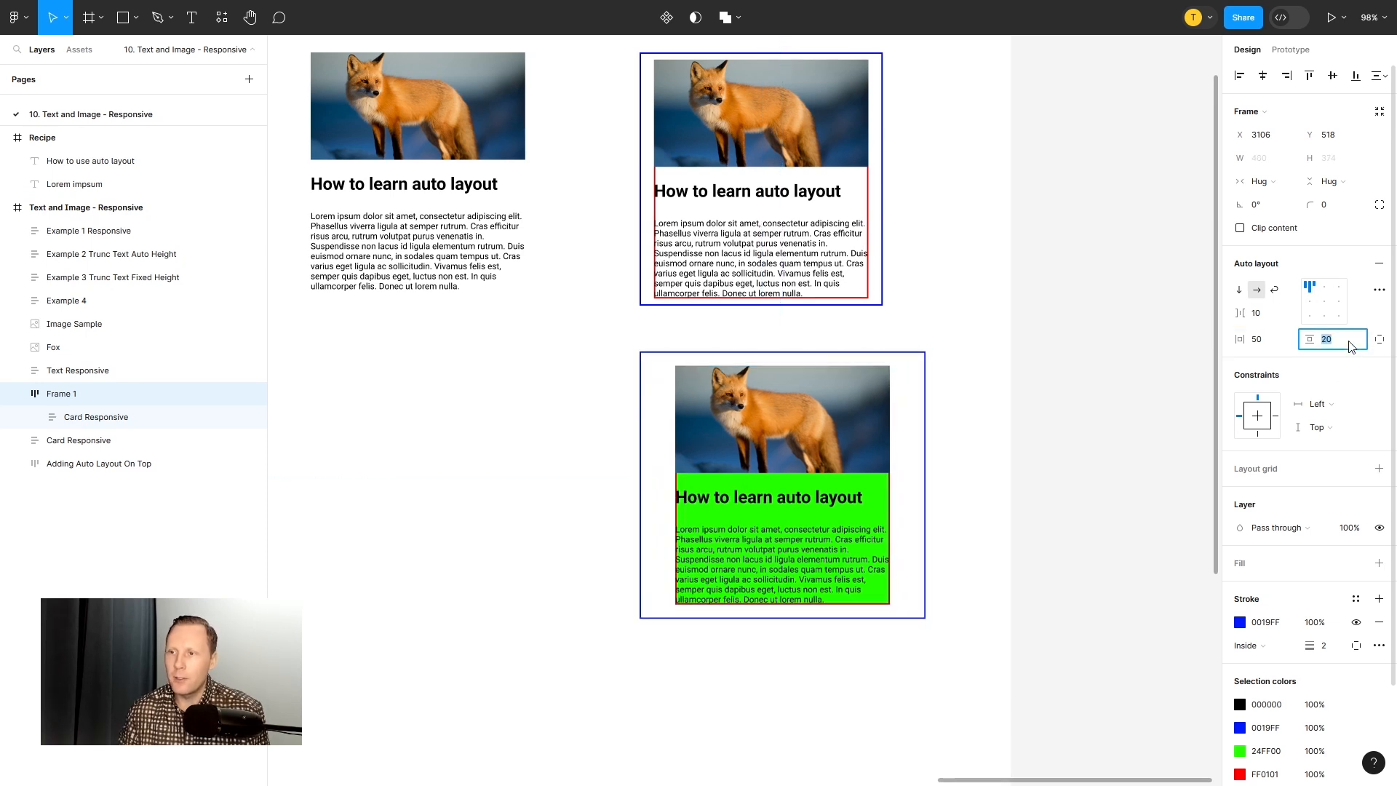
# Step: Set Frame 1's corner radius to 32
pyautogui.click(1339, 208)
pyautogui.write('32')
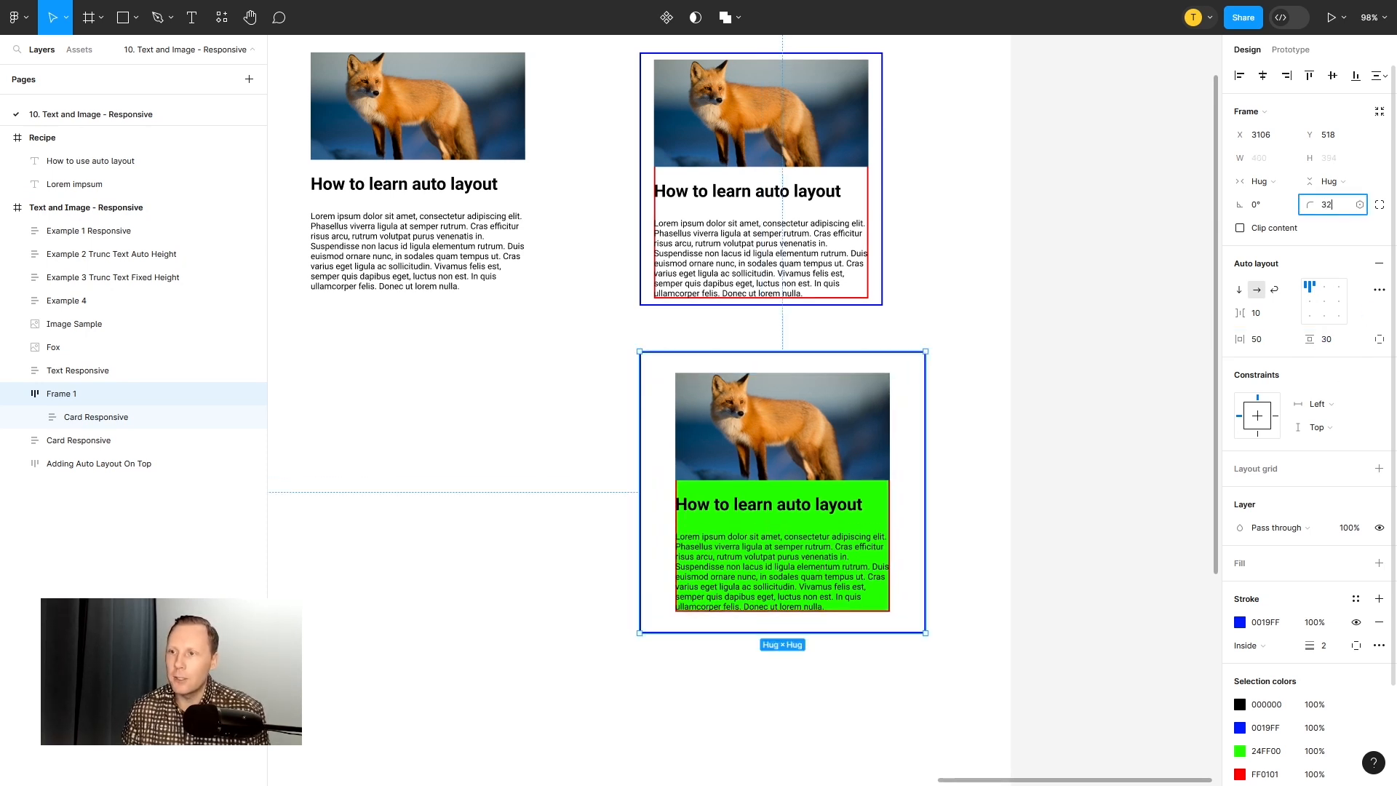
pyautogui.press('Return')
# Step: Give Frame 1 a linear gradient fill with yellow F1FF4B as its first colour stop, then deselect the frame
pyautogui.click(1378, 564)
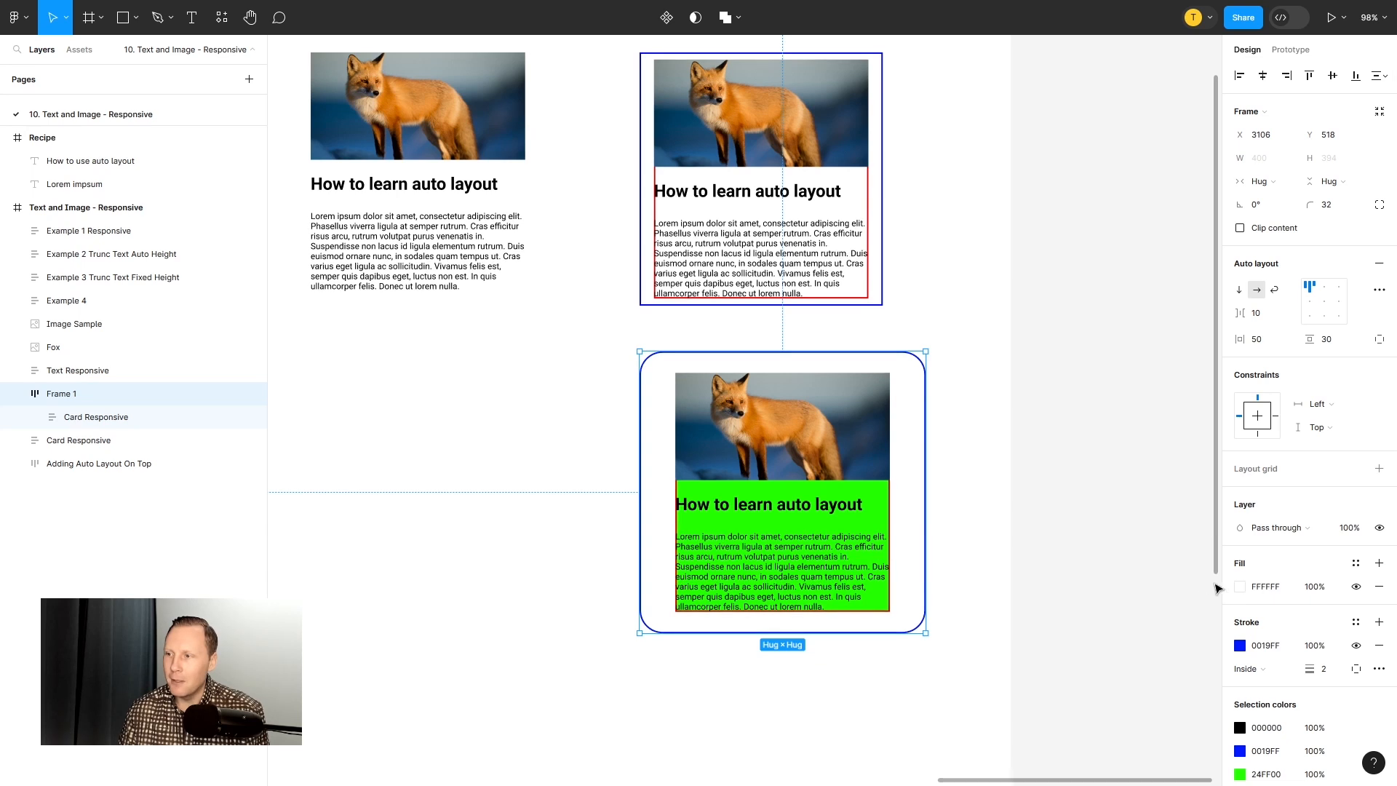
pyautogui.click(1240, 587)
pyautogui.click(1113, 420)
pyautogui.click(1083, 395)
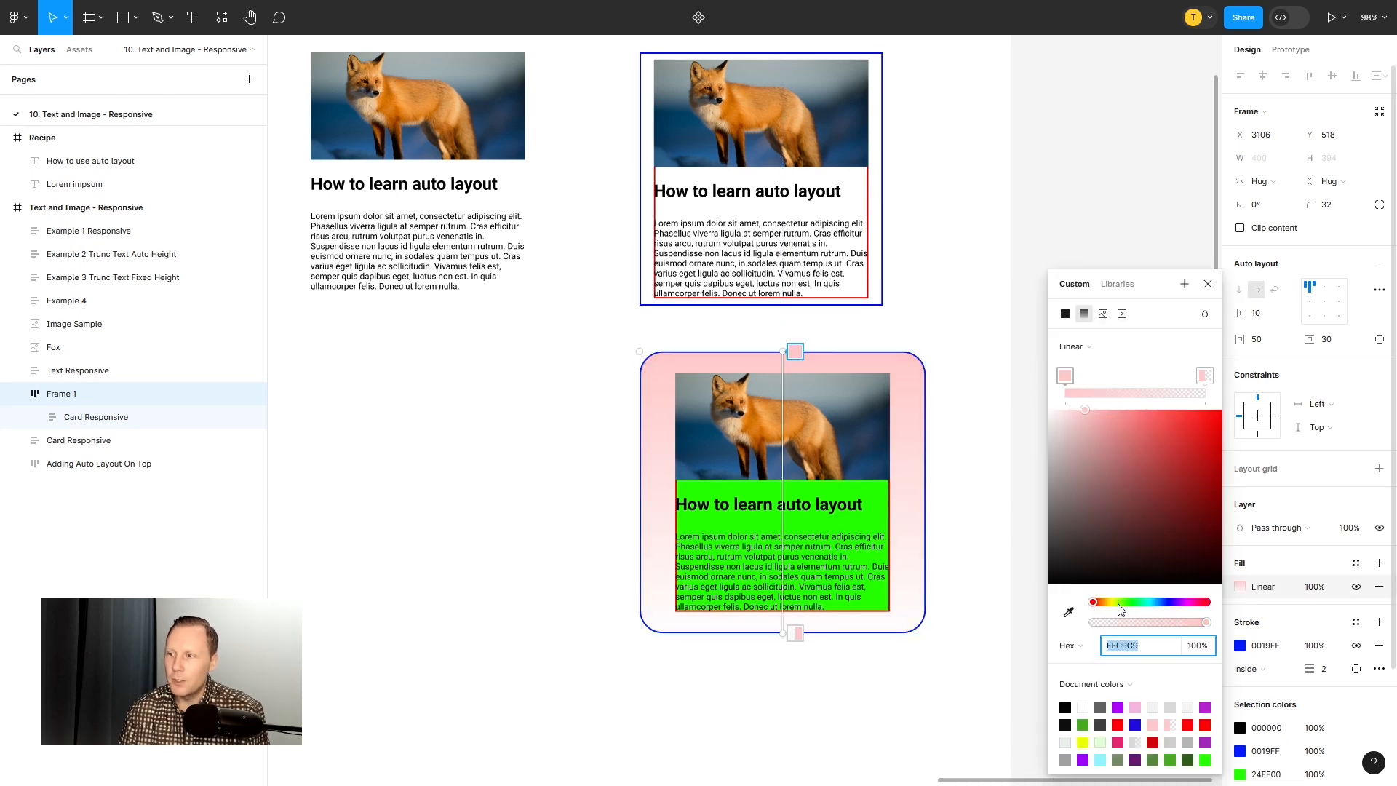
pyautogui.click(1113, 602)
pyautogui.click(1167, 413)
pyautogui.click(1171, 416)
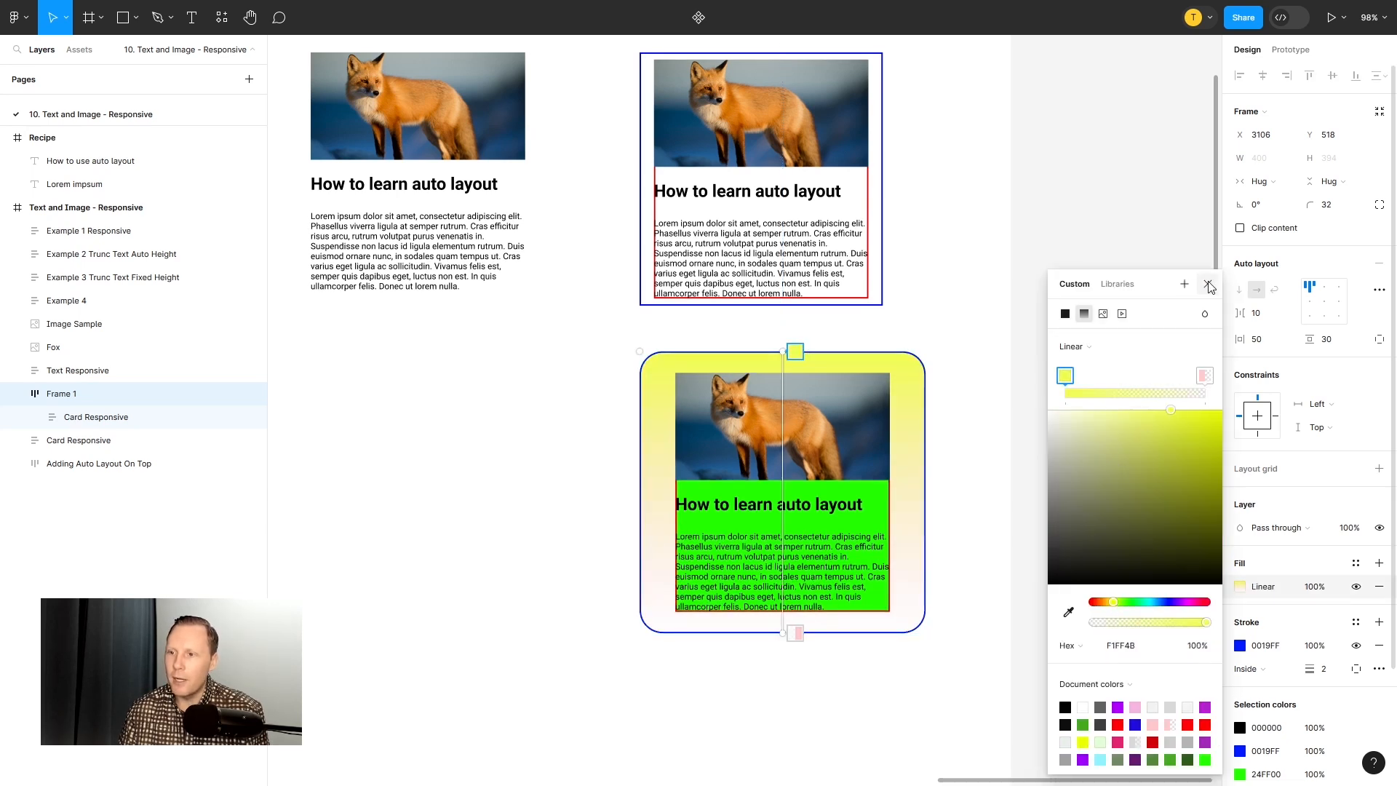
pyautogui.click(1207, 285)
pyautogui.click(518, 510)
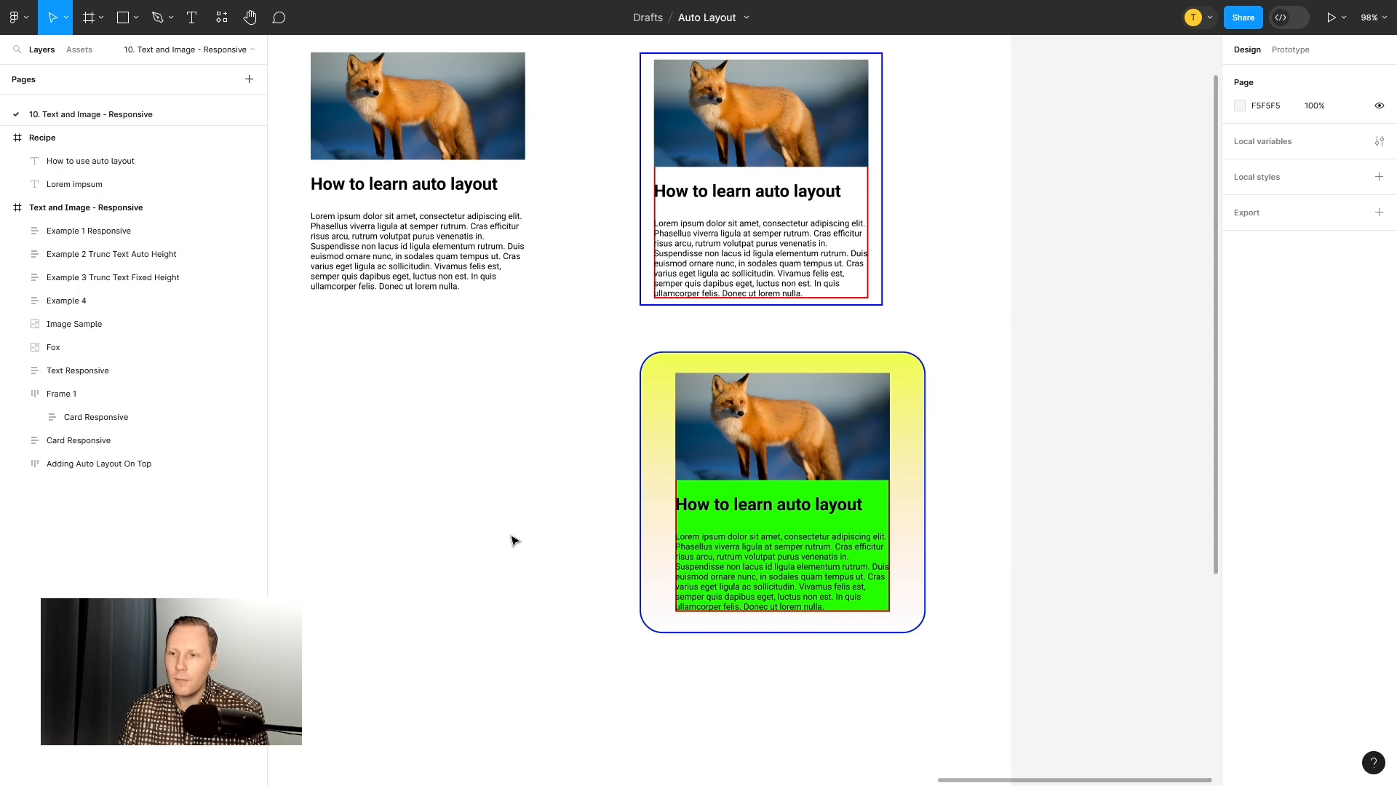
# Step: Undo Frame 1's gradient, corner radius, padding, position and stroke, back to the unwrapped green Card Responsive frame
pyautogui.click(653, 517)
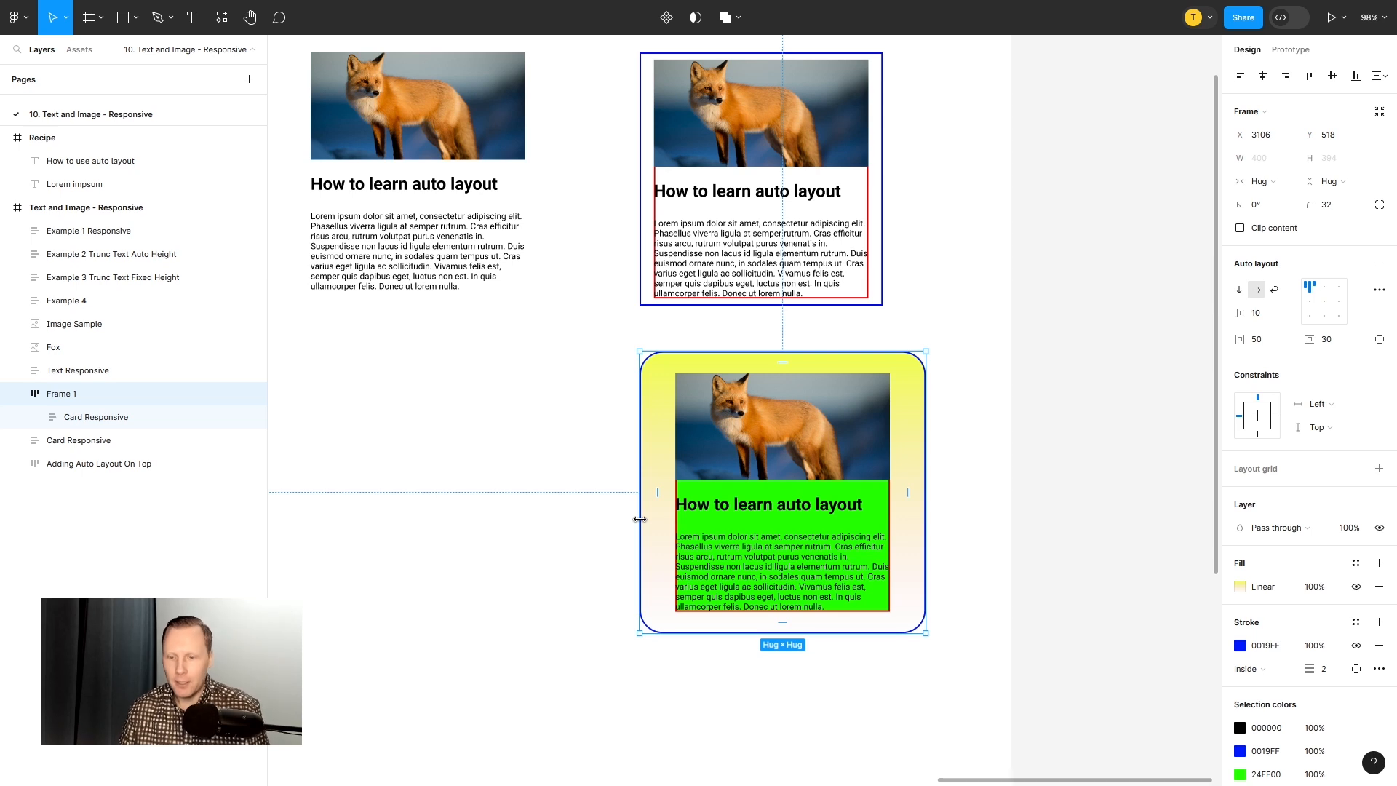
pyautogui.hotkey('ctrl', 'z')
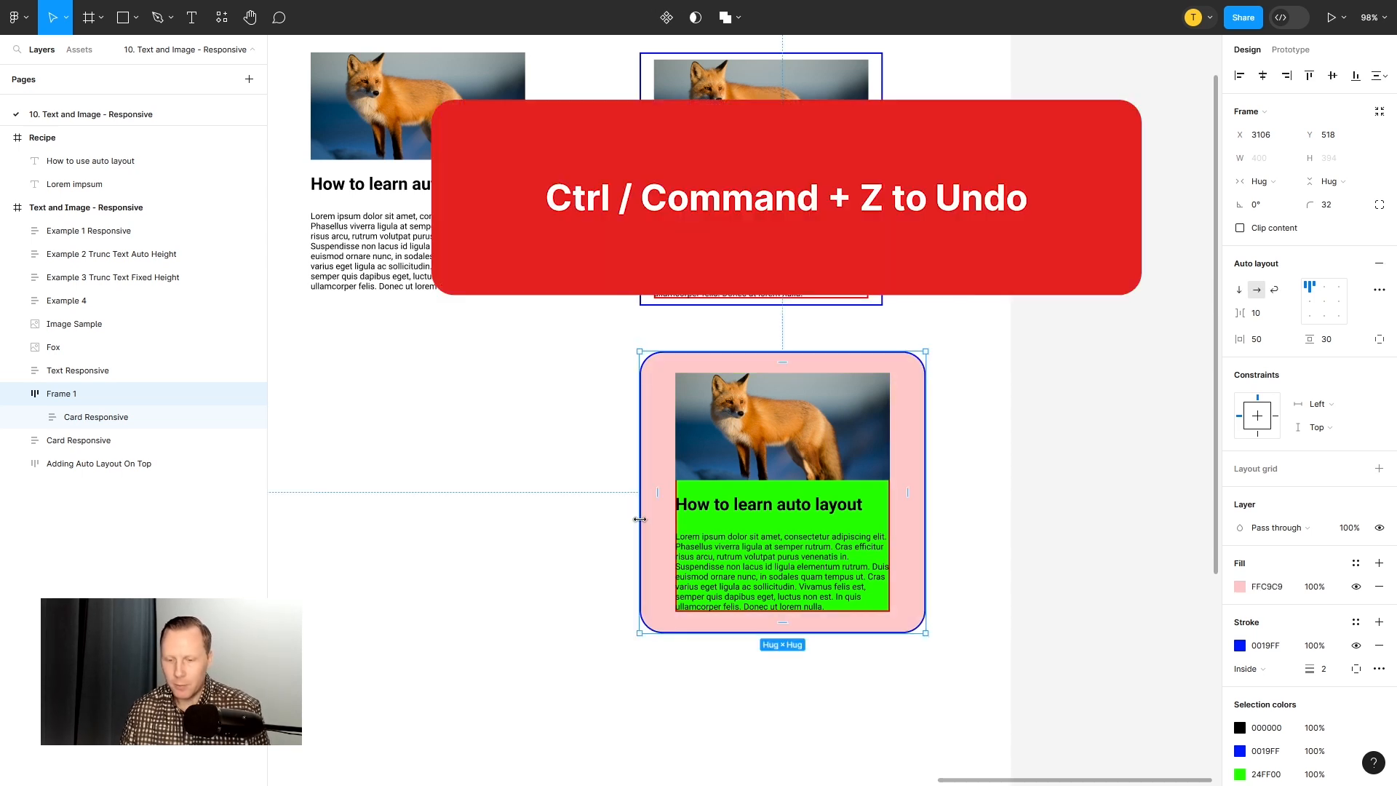
pyautogui.hotkey('ctrl', 'z')
pyautogui.hotkey('ctrl', 'z')
pyautogui.hotkey('ctrl', 'z')
pyautogui.hotkey('ctrl', 'z')
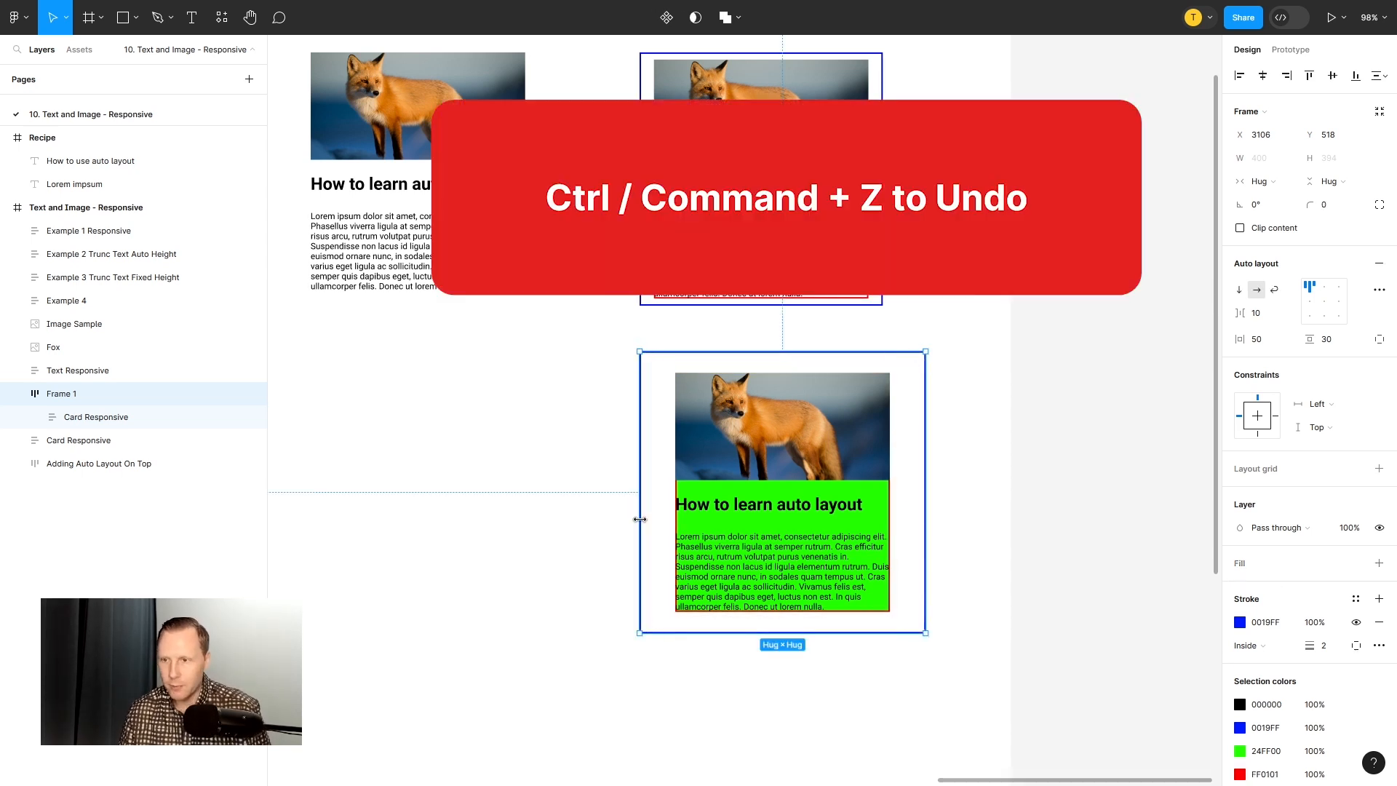
pyautogui.hotkey('ctrl', 'z')
pyautogui.hotkey('ctrl', 'z')
pyautogui.hotkey('ctrl', 'z')
pyautogui.hotkey('ctrl', 'z')
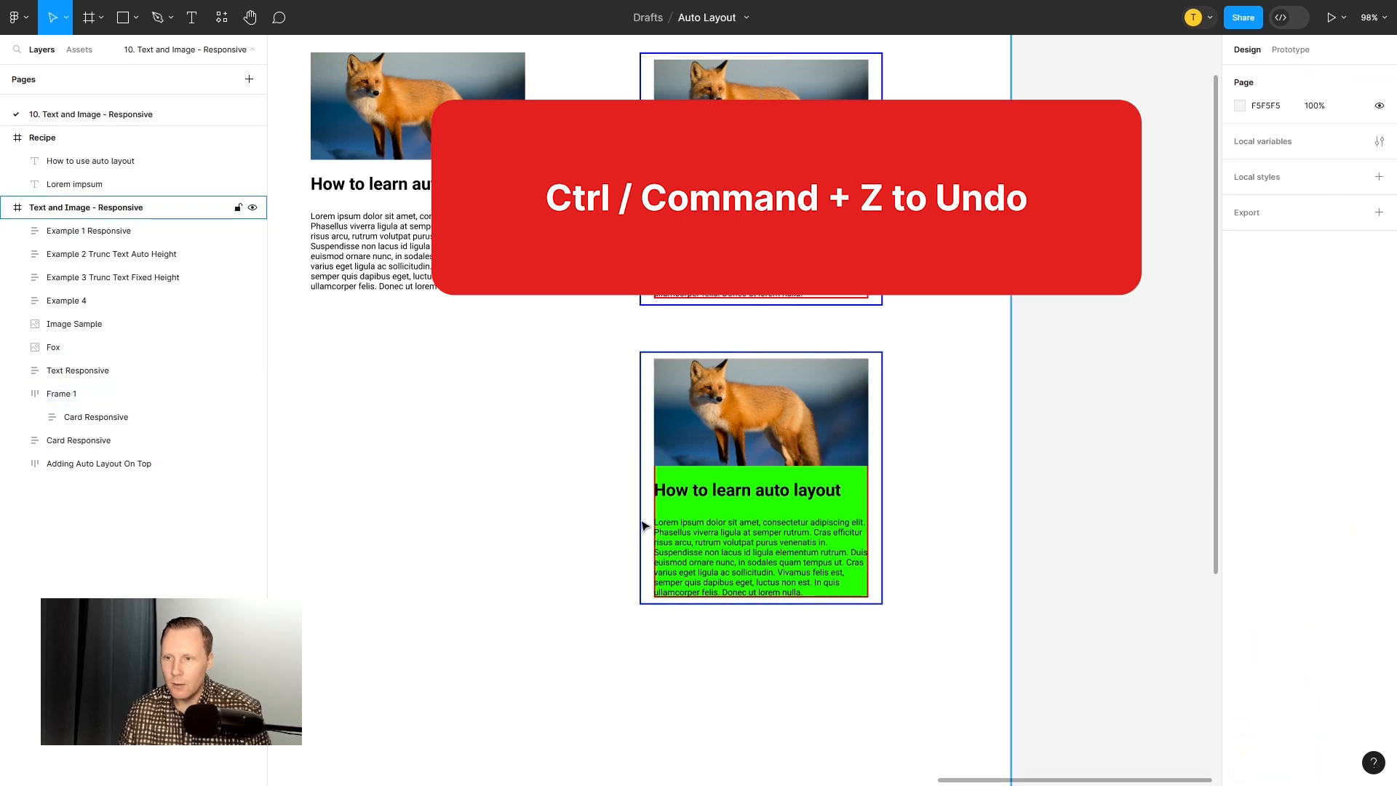
pyautogui.hotkey('ctrl', 'z')
pyautogui.hotkey('ctrl', 'z')
pyautogui.hotkey('ctrl', 'z')
pyautogui.hotkey('ctrl', 'z')
pyautogui.hotkey('ctrl', 'z')
pyautogui.hotkey('ctrl', 'z')
pyautogui.hotkey('ctrl', 'z')
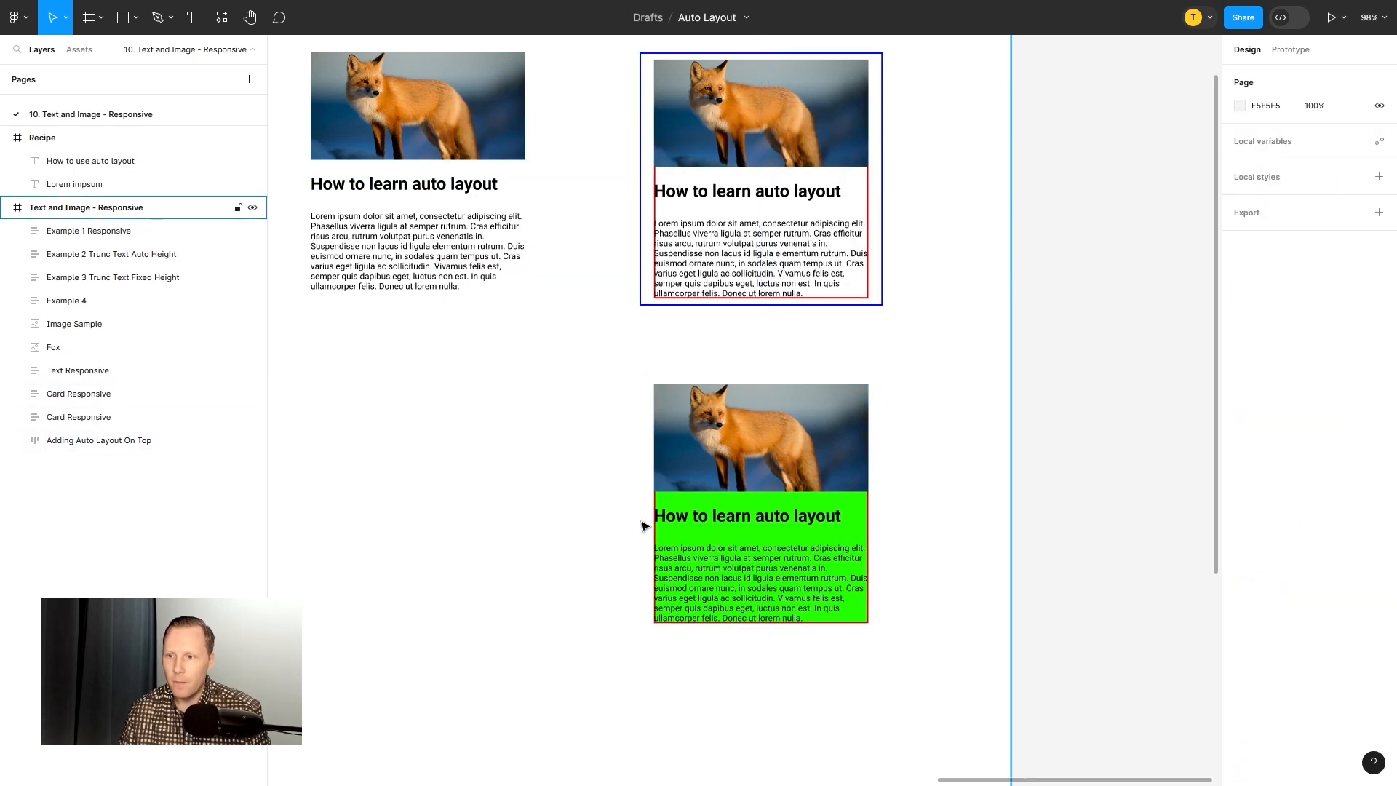
# Step: Increase the green Card Responsive frame's inside red stroke thickness to 10
pyautogui.click(798, 473)
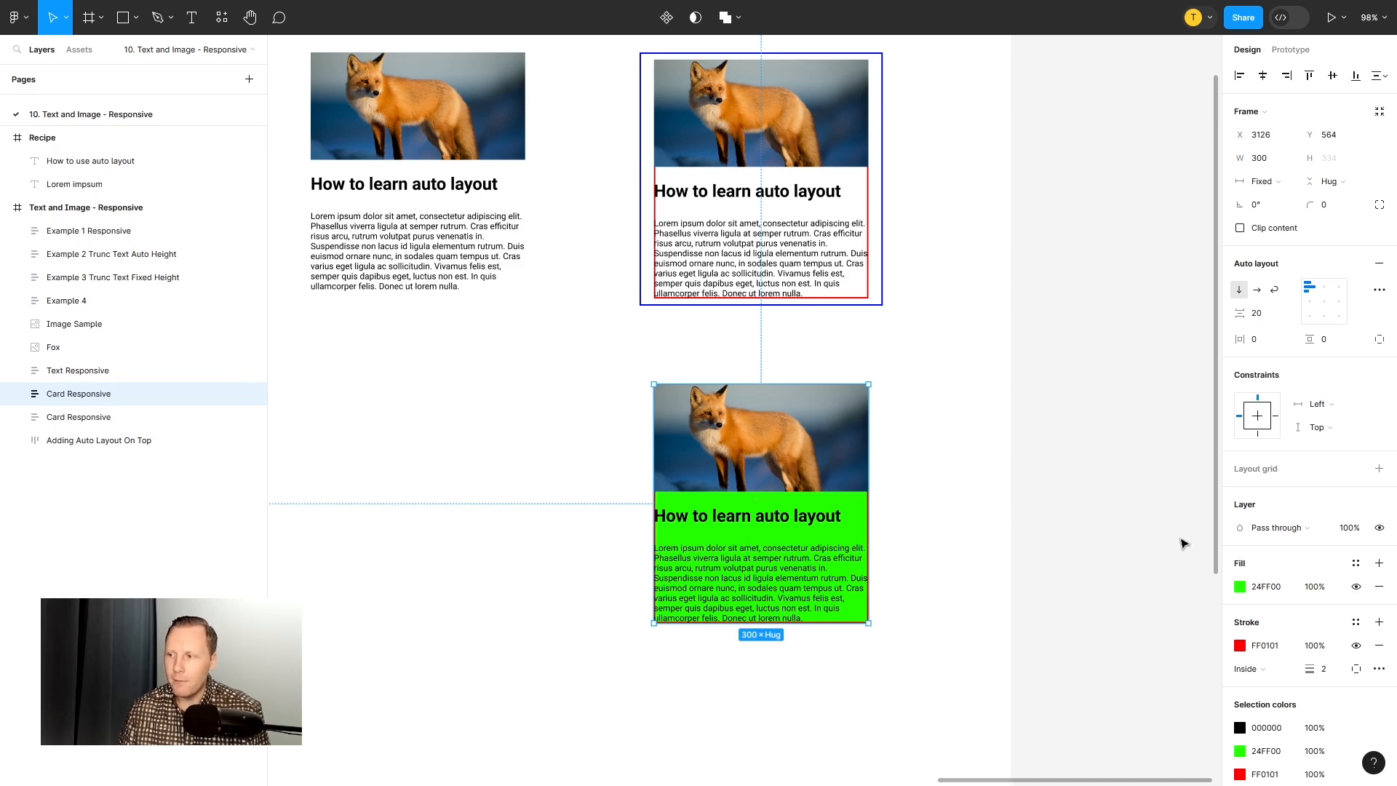
pyautogui.scroll(3, 838, 625)
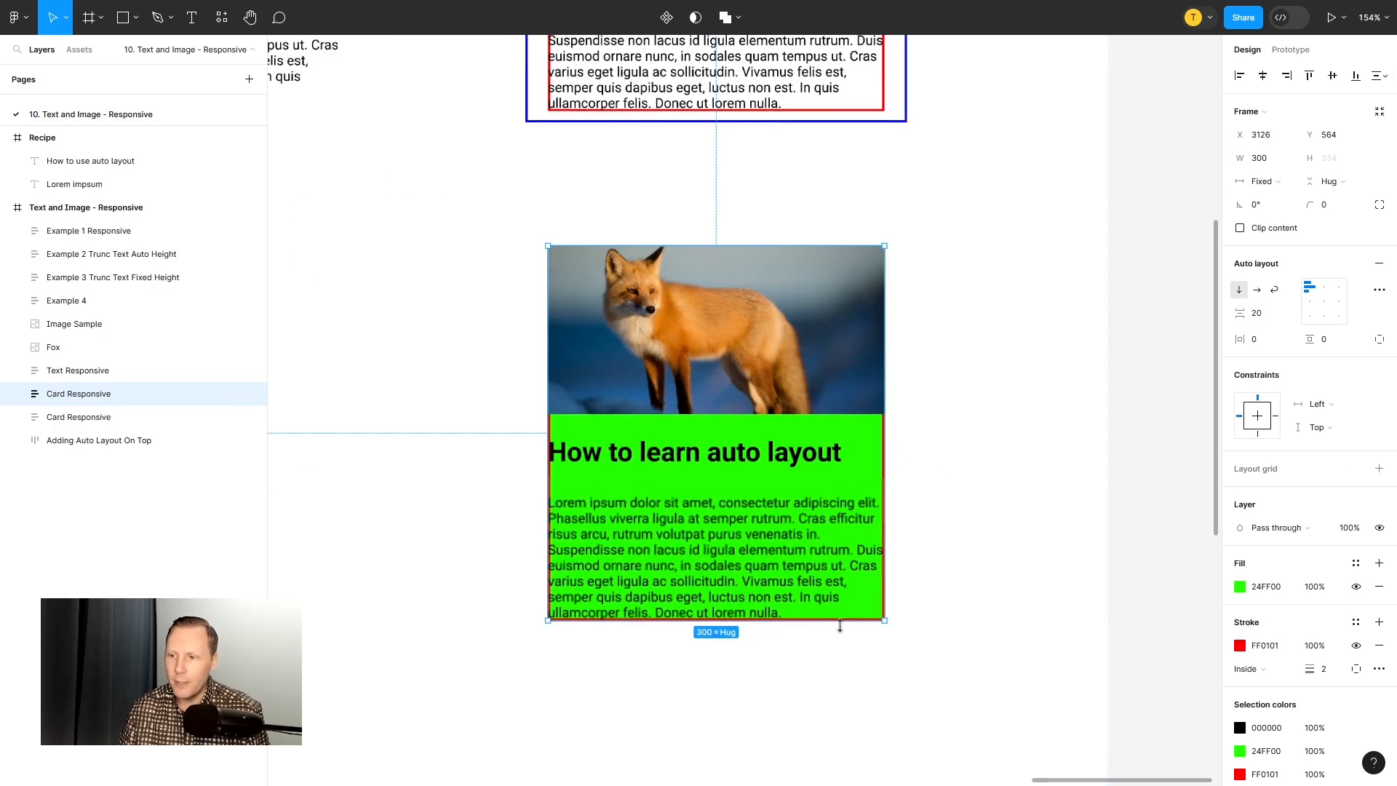
pyautogui.click(1328, 670)
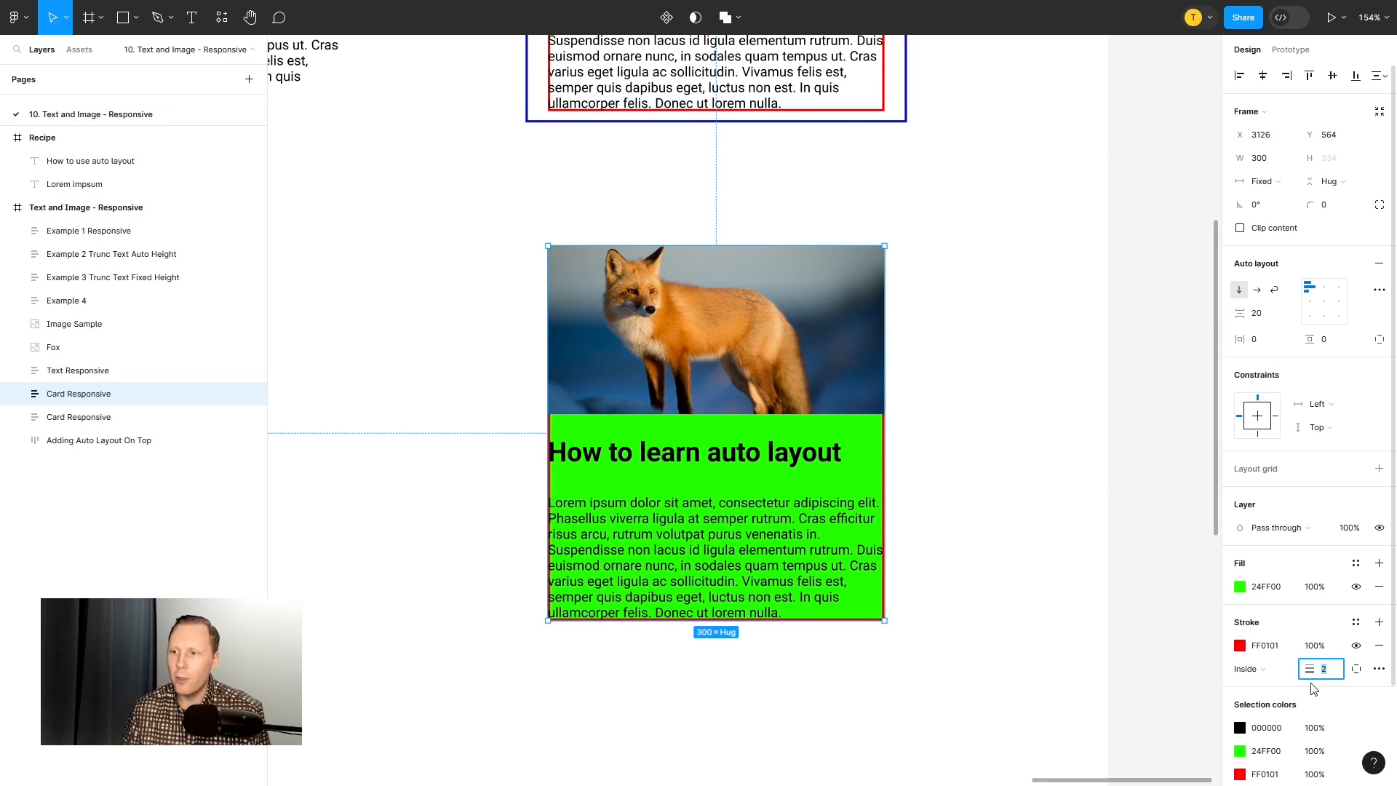
pyautogui.press('Up')
pyautogui.press('Up')
pyautogui.press('Up')
pyautogui.press('Up')
pyautogui.press('Up')
pyautogui.press('Up')
pyautogui.press('Up')
pyautogui.press('Up')
pyautogui.press('Up')
pyautogui.press('Up')
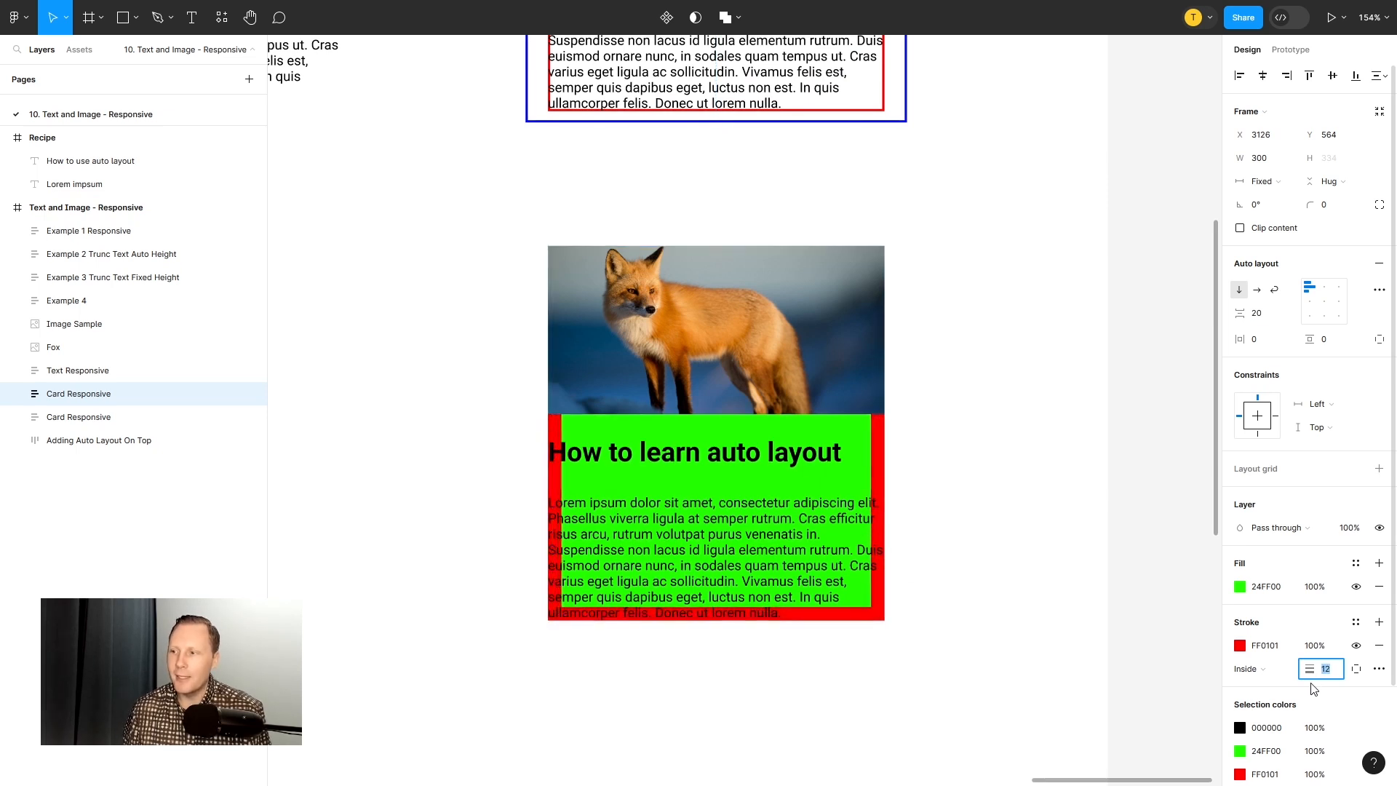
pyautogui.press('Down')
pyautogui.press('Down')
# Step: Place the green card's red stroke outside the frame and set its thickness to 30
pyautogui.click(1263, 671)
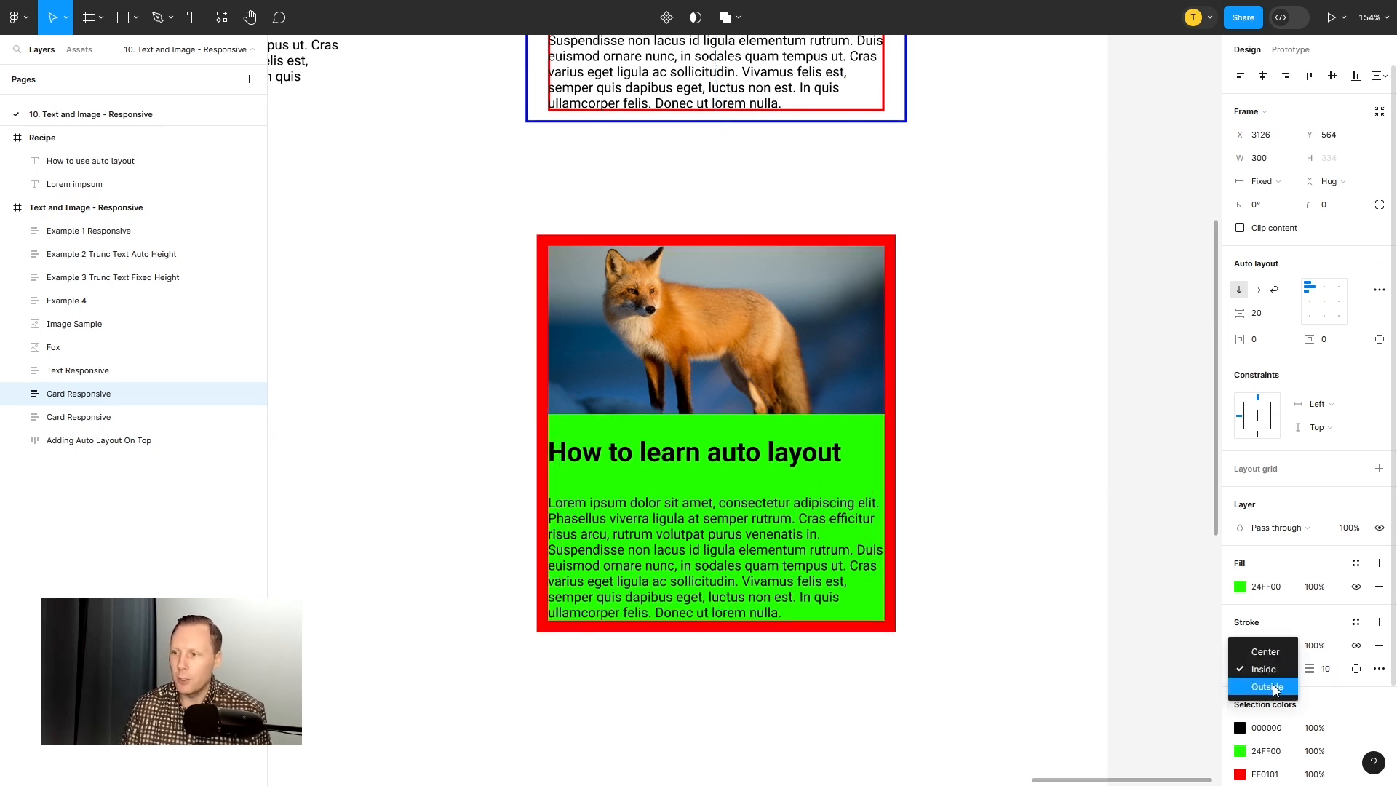
pyautogui.click(1273, 687)
pyautogui.click(1325, 668)
pyautogui.write('30')
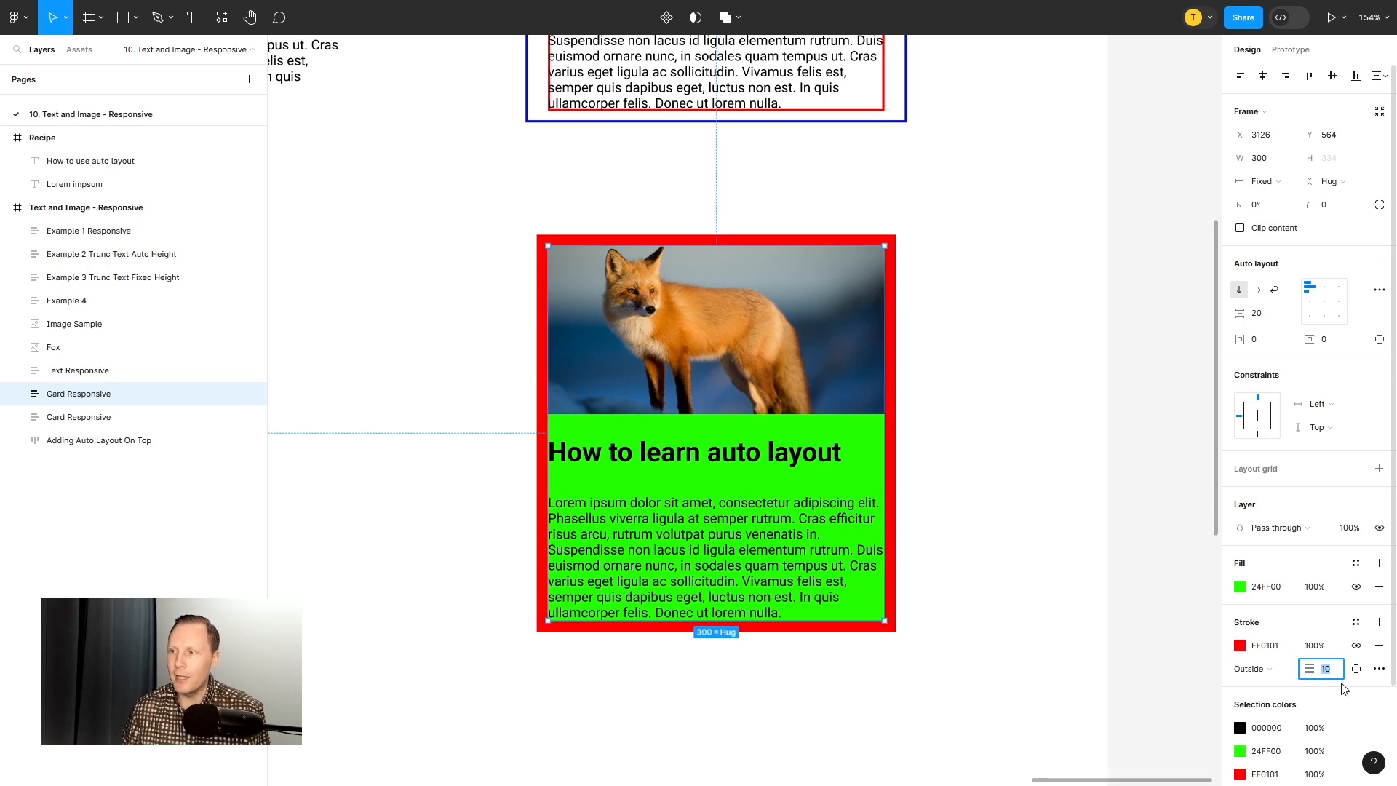
pyautogui.press('Return')
# Step: Set the green Card Responsive frame's horizontal padding to 70
pyautogui.click(1281, 339)
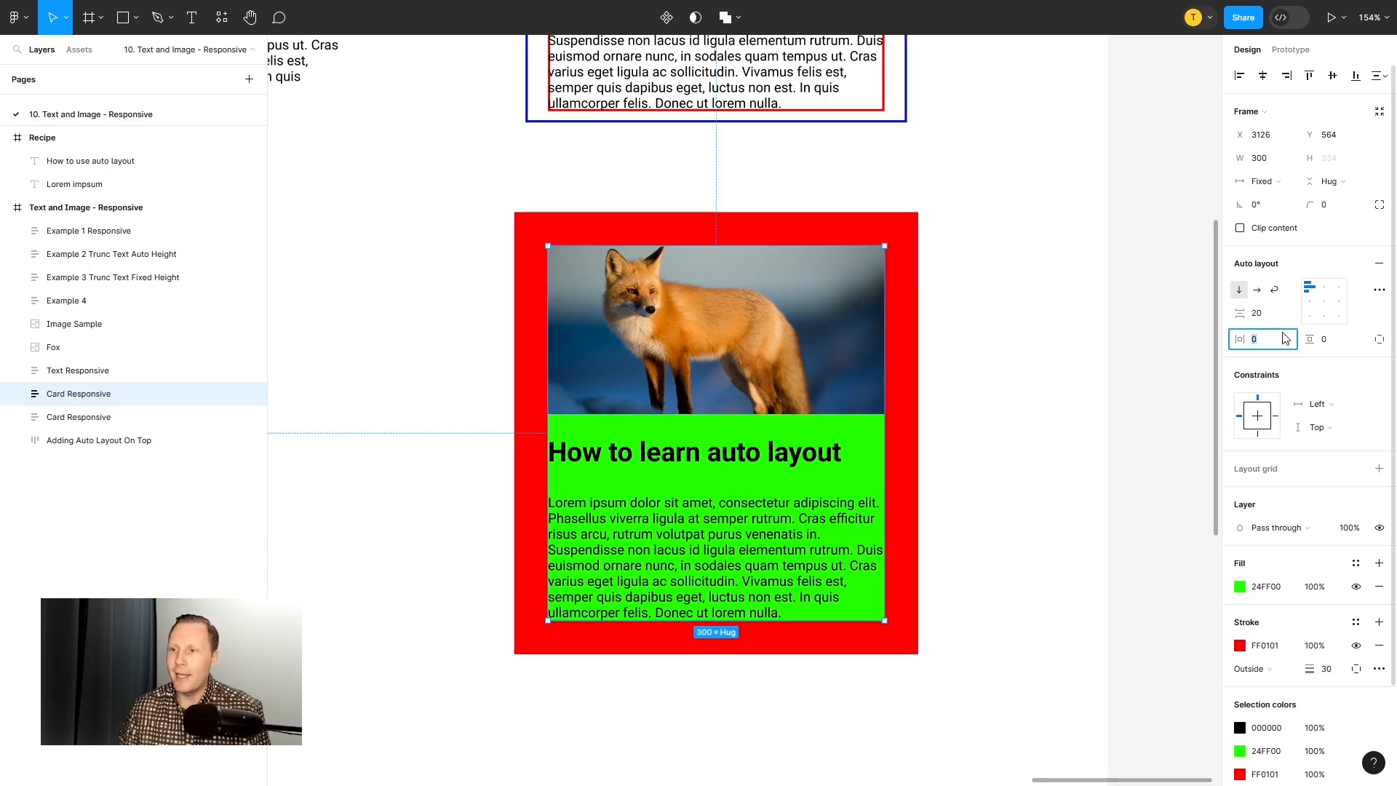
pyautogui.write('40')
pyautogui.press('Return')
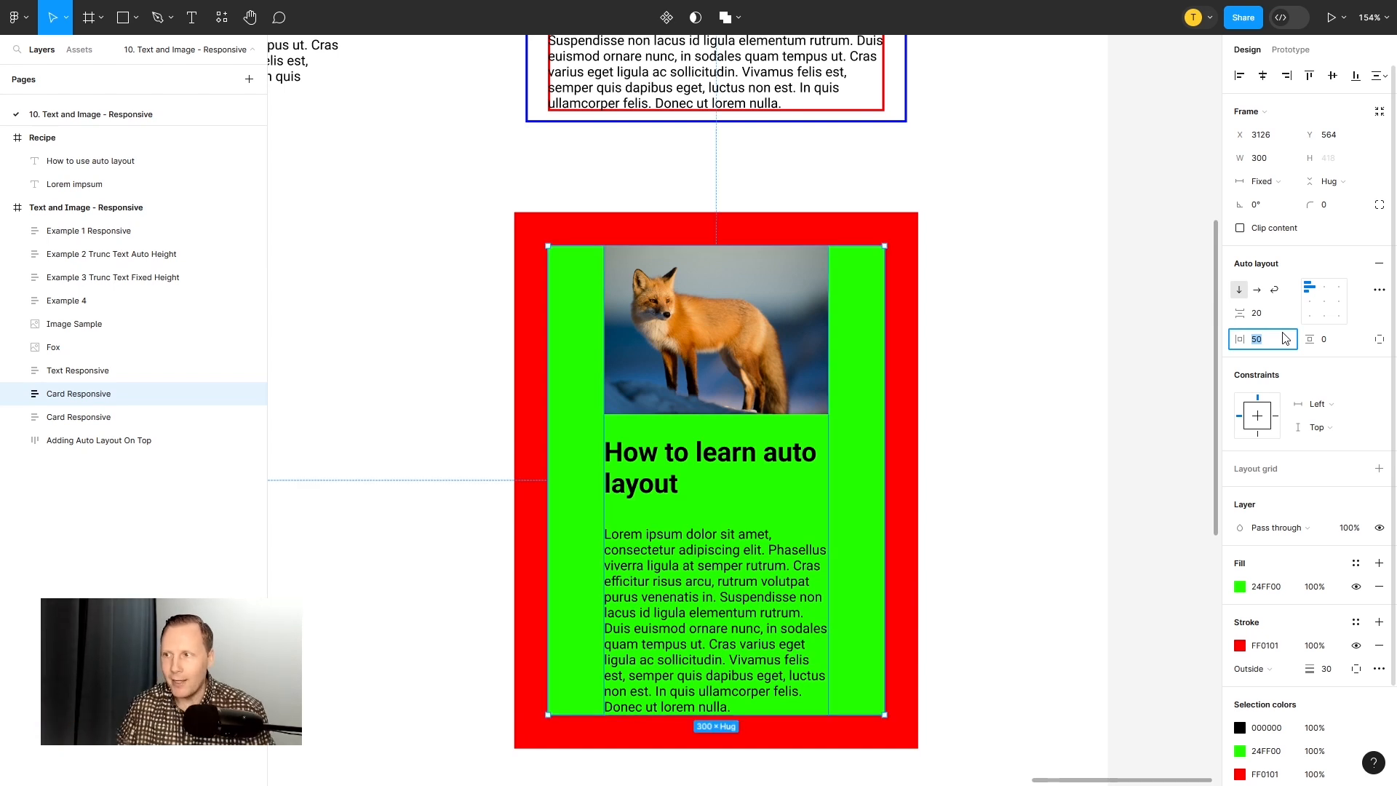
pyautogui.write('70')
pyautogui.press('Return')
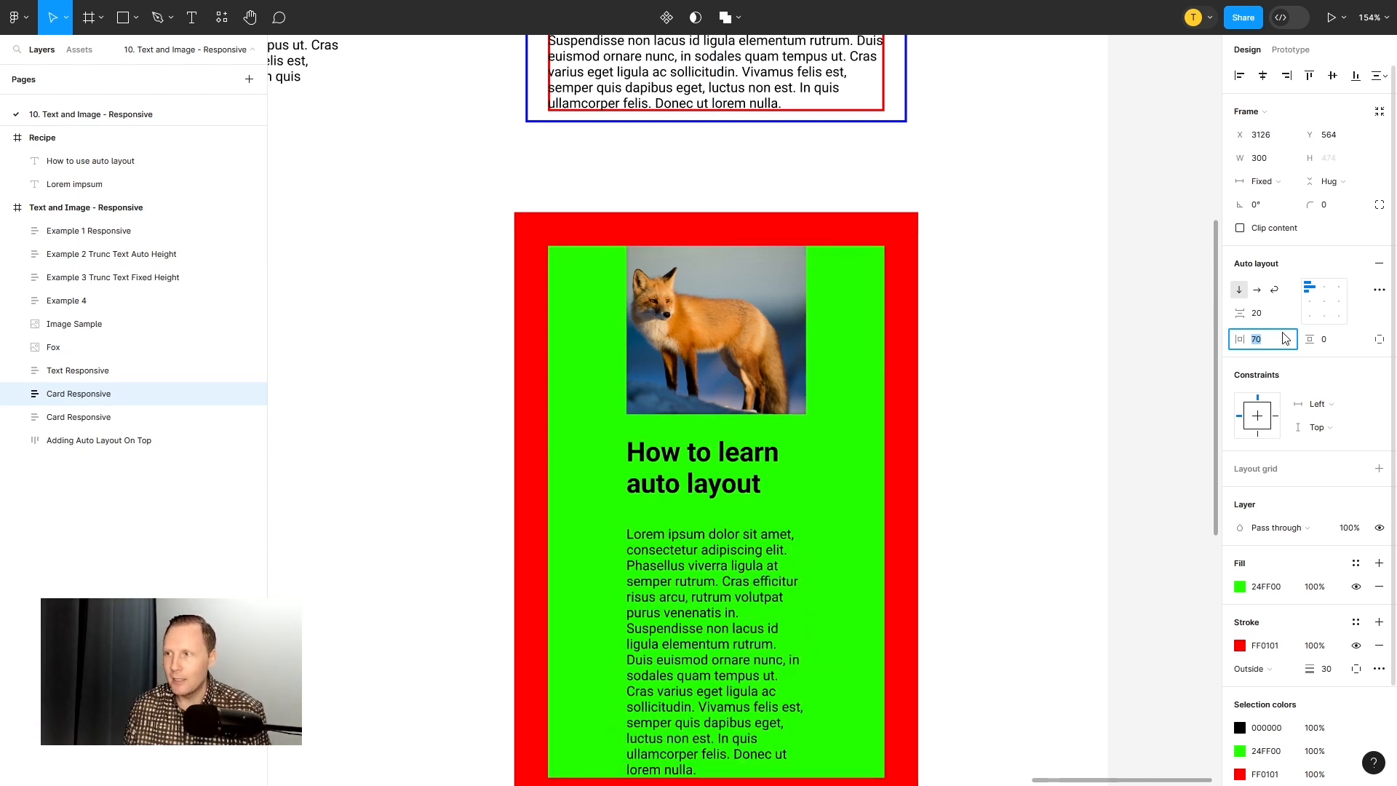
# Step: Set the green Card Responsive frame's vertical padding to 60
pyautogui.click(1348, 343)
pyautogui.hotkey('shift', 'Up')
pyautogui.hotkey('shift', 'Up')
pyautogui.hotkey('shift', 'Up')
pyautogui.hotkey('shift', 'Up')
pyautogui.hotkey('shift', 'Up')
pyautogui.hotkey('shift', 'Up')
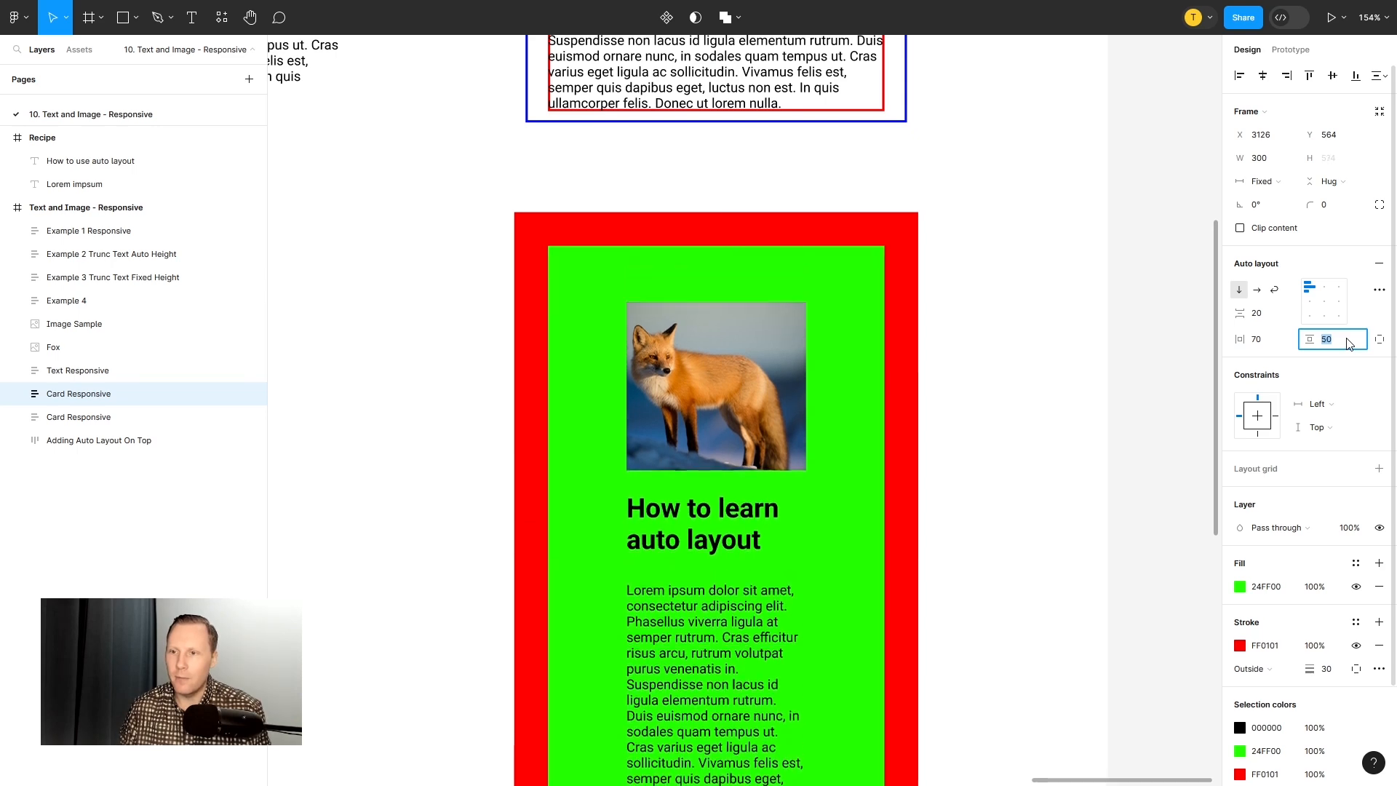
pyautogui.scroll(-4, 908, 467)
pyautogui.scroll(-5, 908, 467)
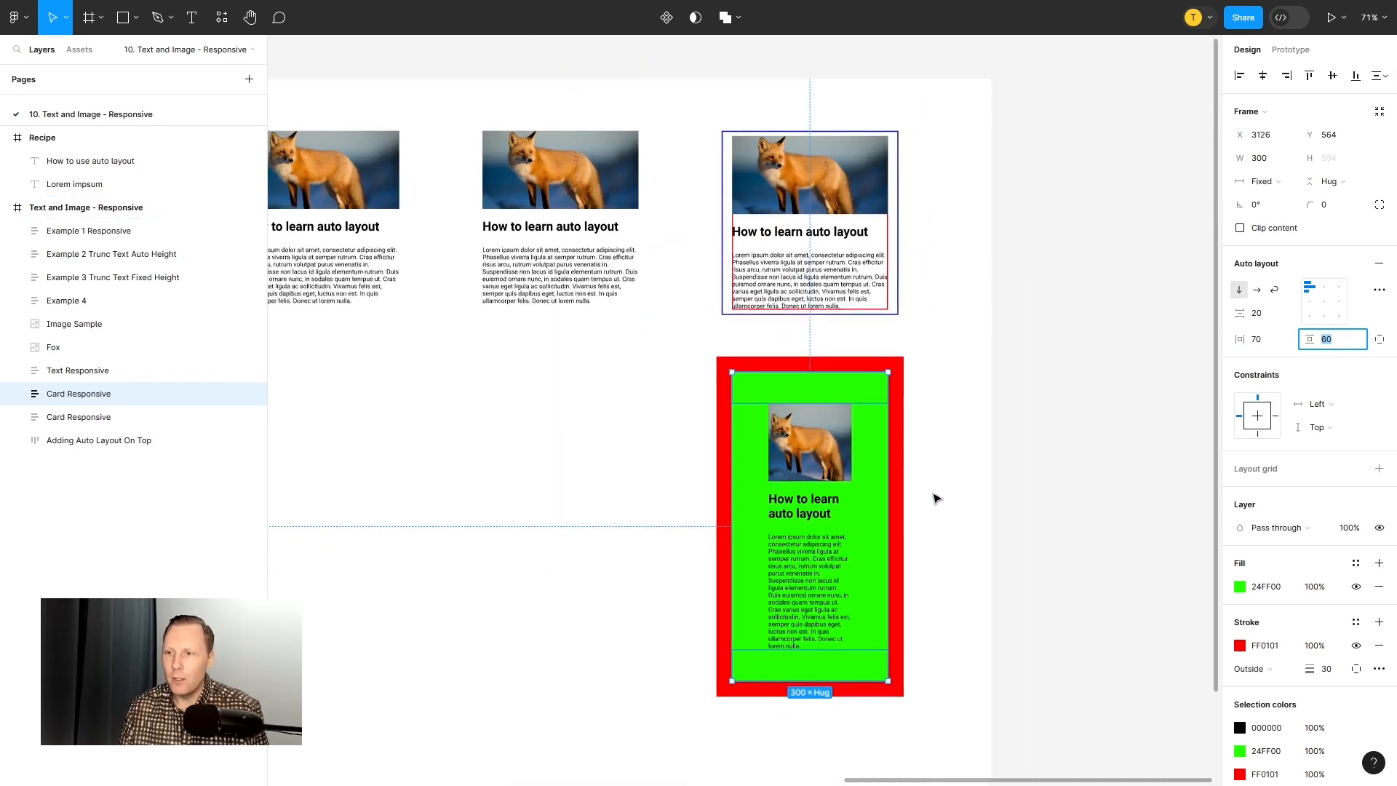
# Step: Undo the green card's padding and stroke changes back to its inside stroke of 2, then reselect the card
pyautogui.click(926, 478)
pyautogui.hotkey('ctrl', 'z')
pyautogui.hotkey('ctrl', 'z')
pyautogui.hotkey('ctrl', 'z')
pyautogui.hotkey('ctrl', 'z')
pyautogui.hotkey('ctrl', 'z')
pyautogui.hotkey('ctrl', 'z')
pyautogui.hotkey('ctrl', 'z')
pyautogui.hotkey('ctrl', 'z')
pyautogui.hotkey('ctrl', 'z')
pyautogui.hotkey('ctrl', 'z')
pyautogui.hotkey('ctrl', 'z')
pyautogui.hotkey('ctrl', 'z')
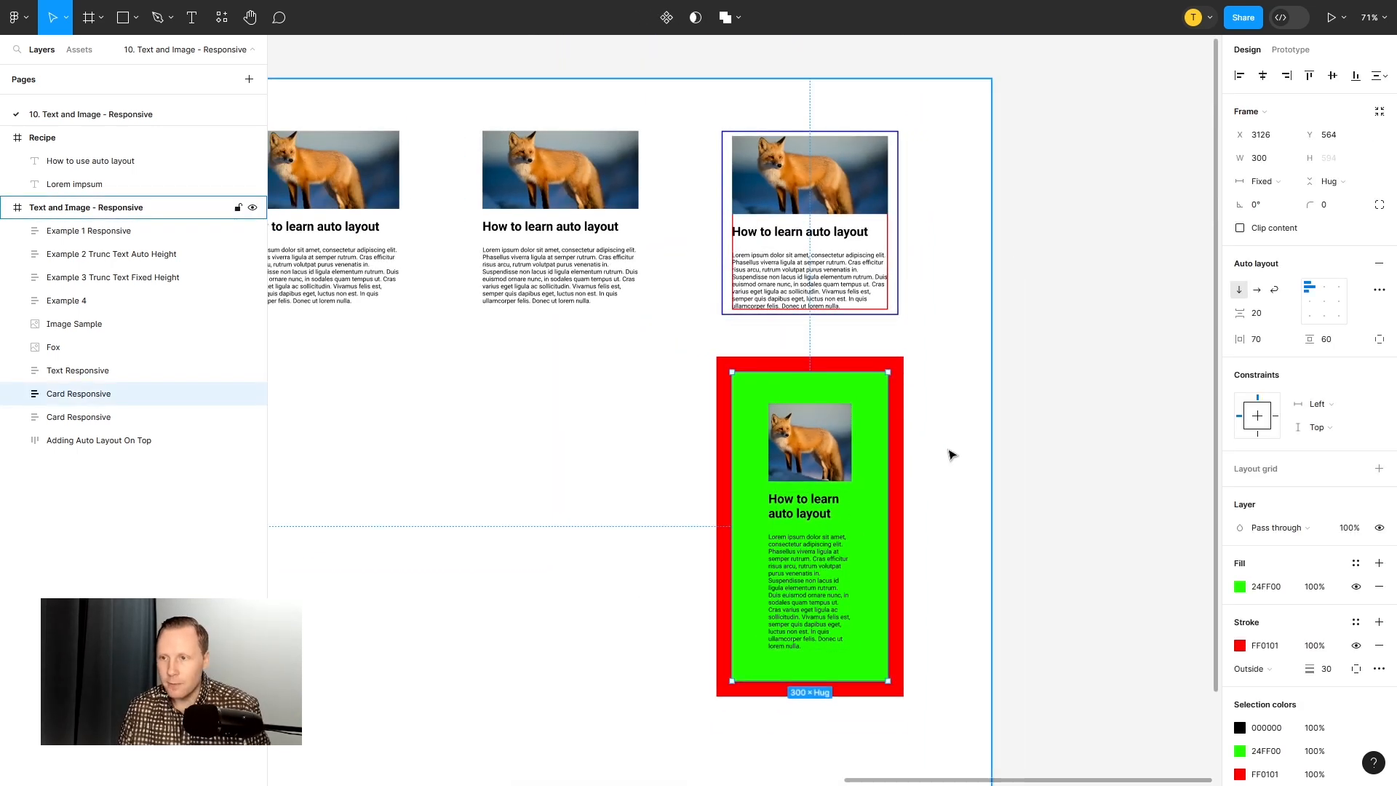
pyautogui.hotkey('ctrl', 'z')
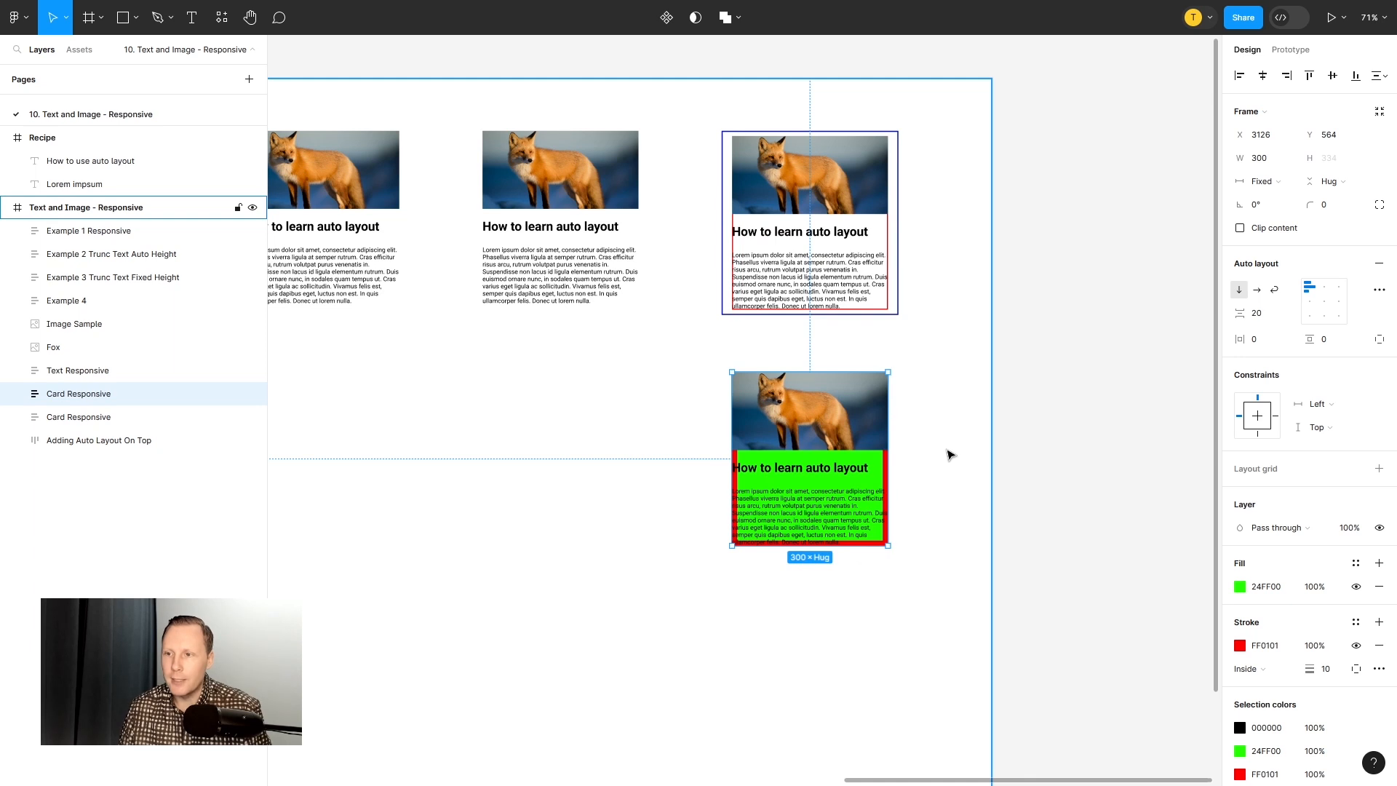
pyautogui.hotkey('ctrl', 'z')
pyautogui.click(942, 452)
pyautogui.click(855, 416)
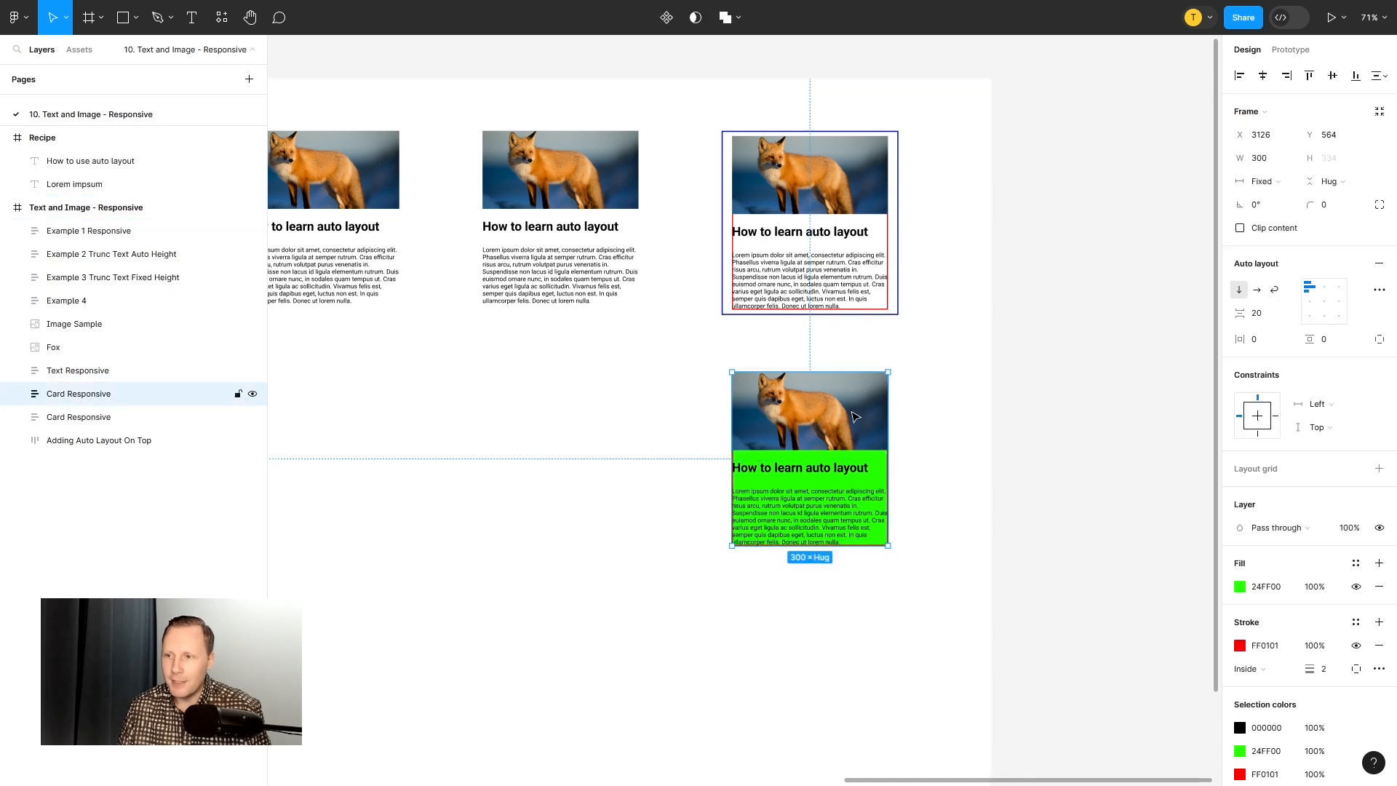
# Step: Wrap the green Card Responsive frame in a new auto layout frame and fill the wrapper with purple 6627EC
pyautogui.hotkey('shift', 'a')
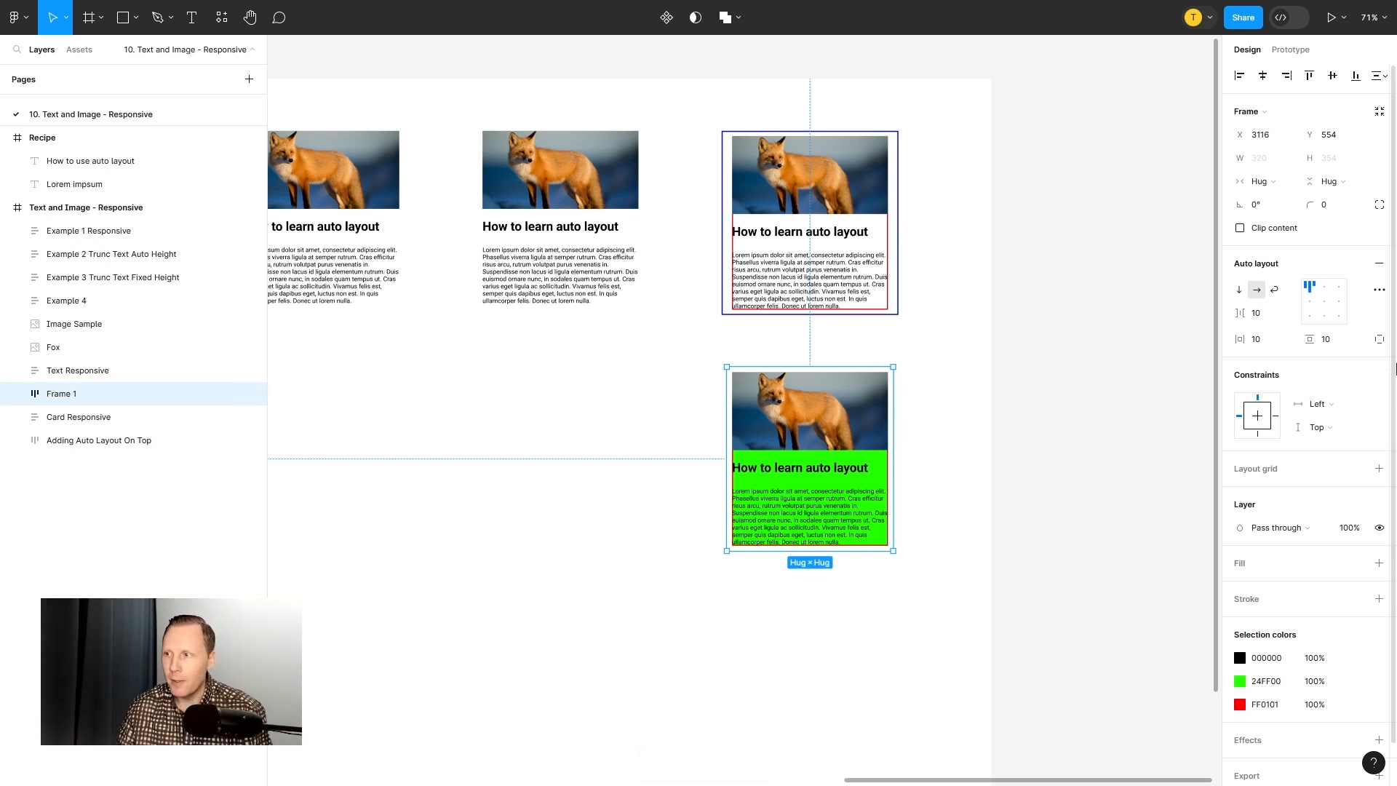
pyautogui.click(1378, 562)
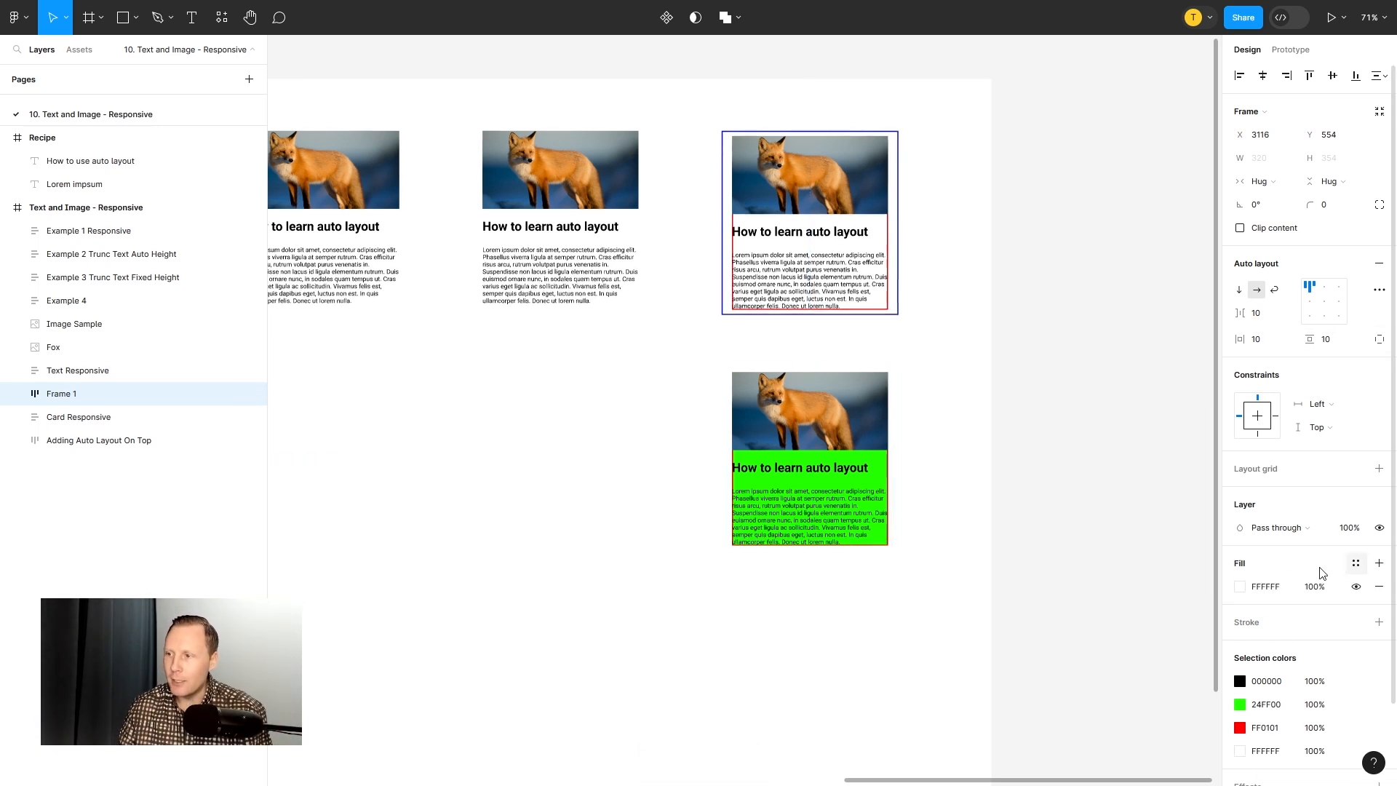
pyautogui.click(1240, 586)
pyautogui.click(1193, 422)
pyautogui.click(1175, 601)
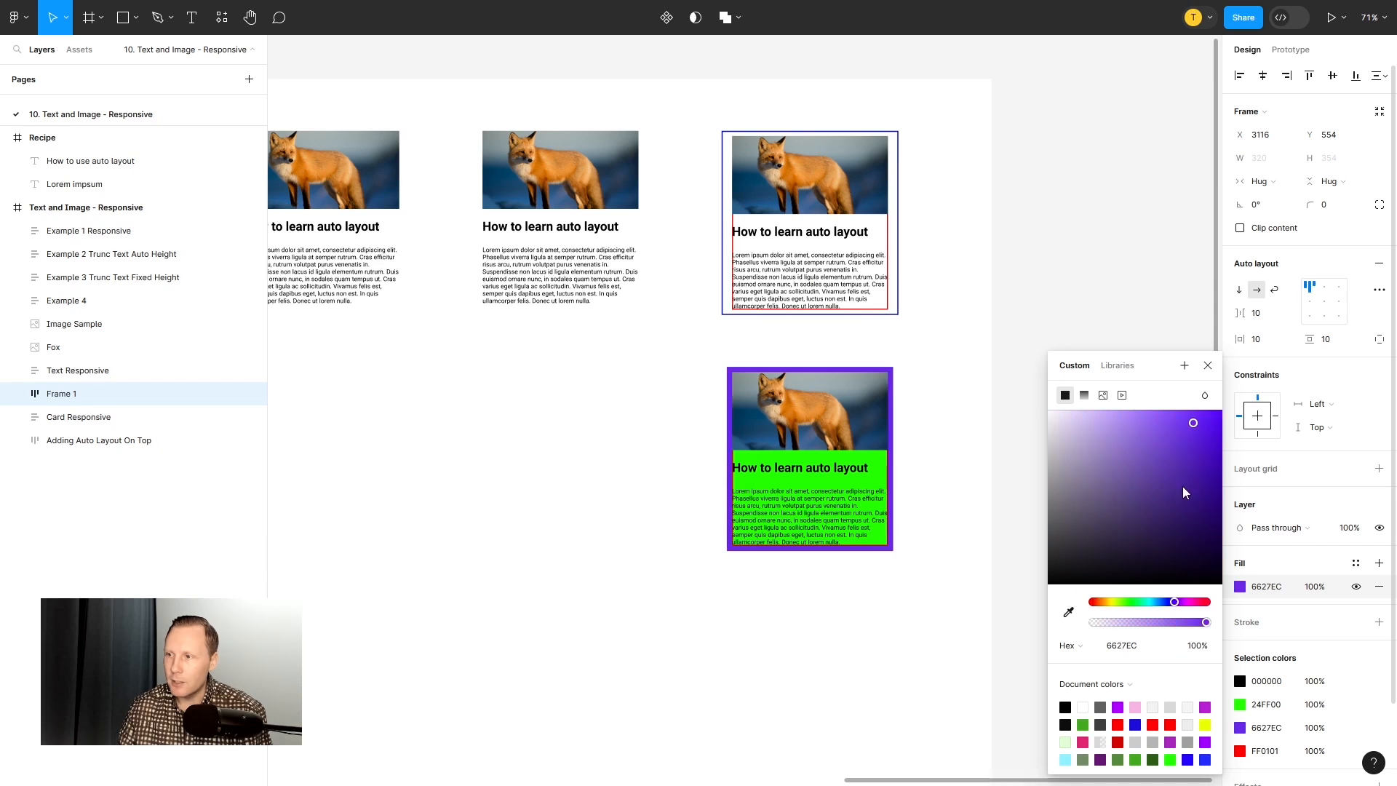
pyautogui.click(1209, 365)
# Step: Set the purple wrapper frame's horizontal padding to 60
pyautogui.click(1274, 345)
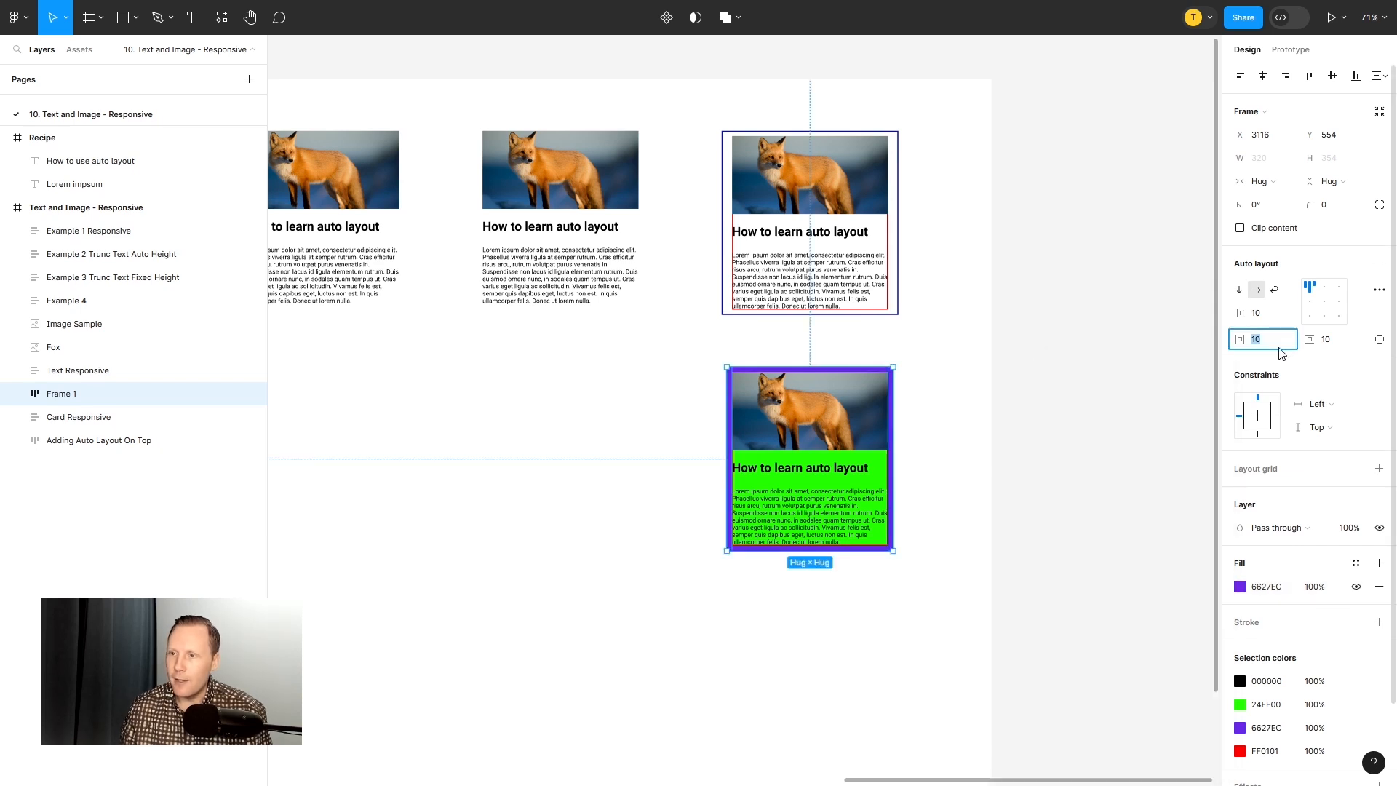
pyautogui.hotkey('shift', 'Up')
pyautogui.hotkey('shift', 'Up')
pyautogui.hotkey('shift', 'Up')
pyautogui.hotkey('shift', 'Up')
pyautogui.hotkey('shift', 'Up')
# Step: Set the purple wrapper frame's vertical padding to 80
pyautogui.click(1335, 342)
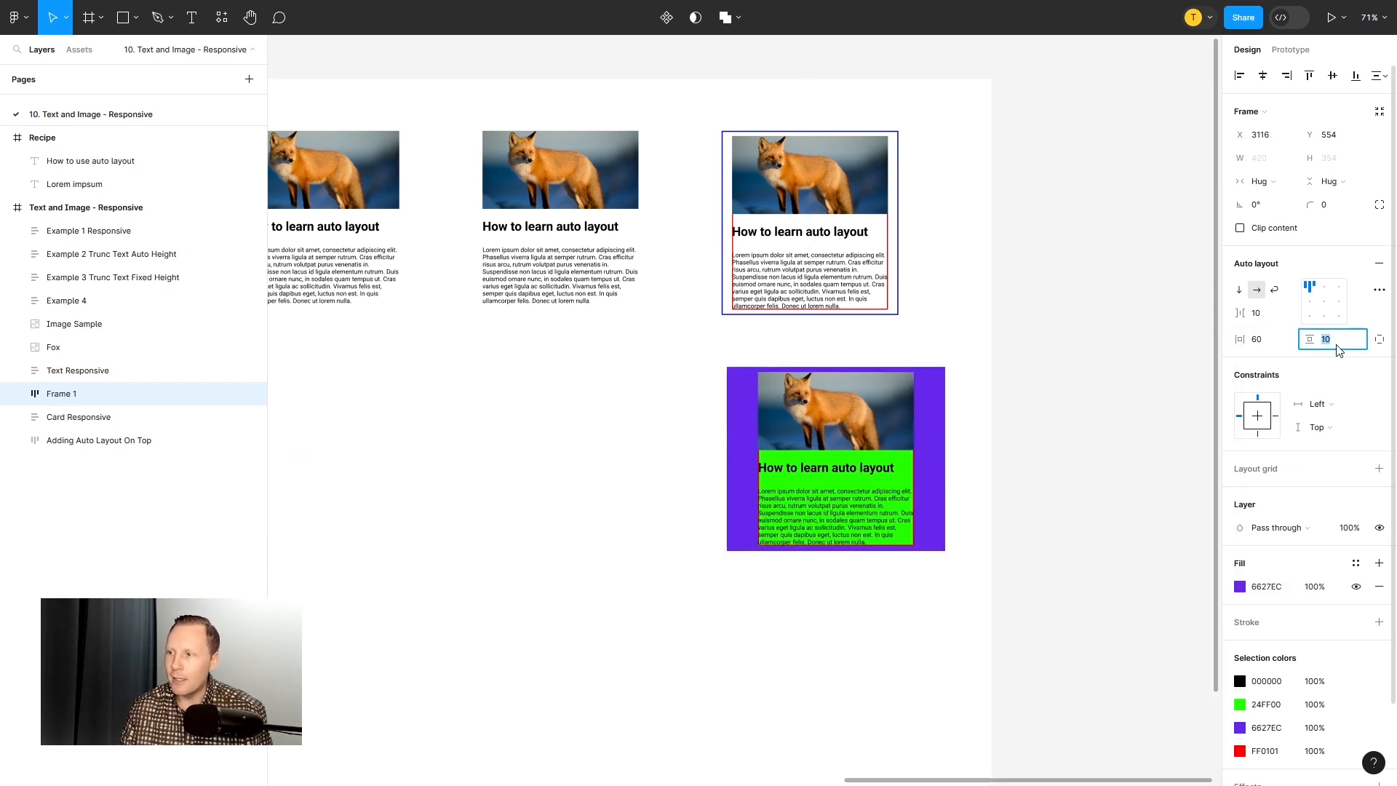
pyautogui.hotkey('shift', 'Up')
pyautogui.hotkey('shift', 'Up')
pyautogui.hotkey('shift', 'Up')
pyautogui.hotkey('shift', 'Up')
pyautogui.hotkey('shift', 'Up')
pyautogui.hotkey('shift', 'Up')
pyautogui.hotkey('shift', 'Up')
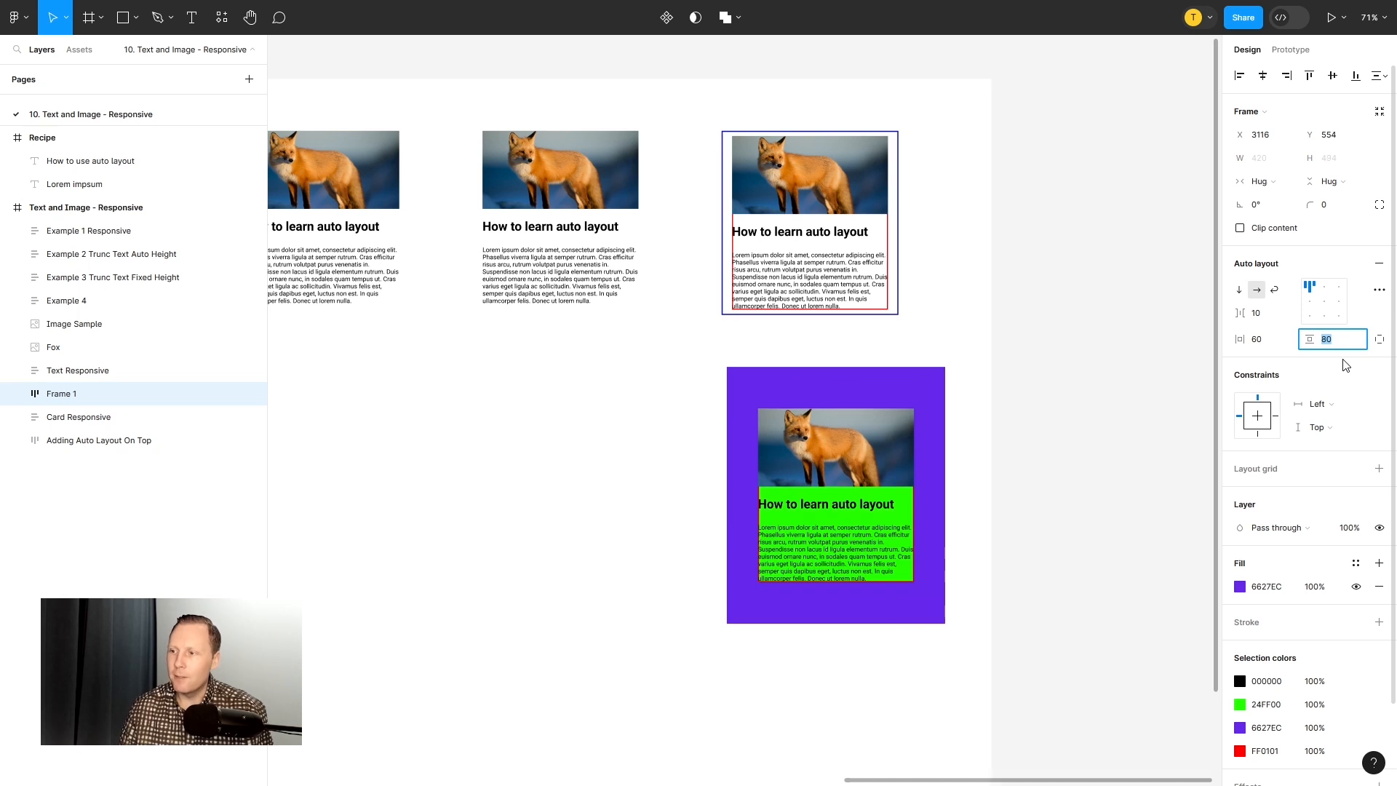
# Step: Add an inside stroke in yellow FFC700 to the purple wrapper frame and set its thickness to 20
pyautogui.click(1379, 622)
pyautogui.click(1236, 645)
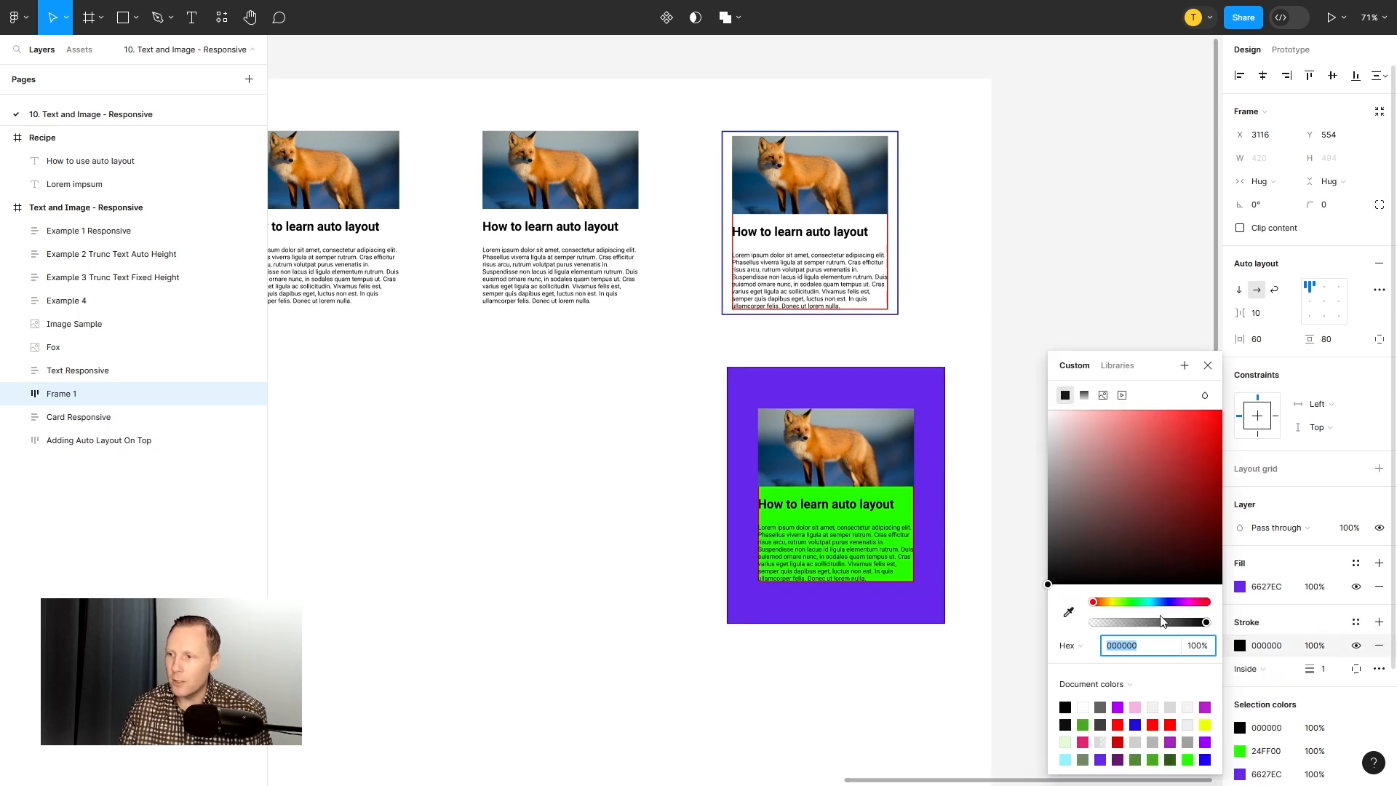
pyautogui.click(1106, 602)
pyautogui.moveTo(1123, 505); pyautogui.dragTo(1248, 379)
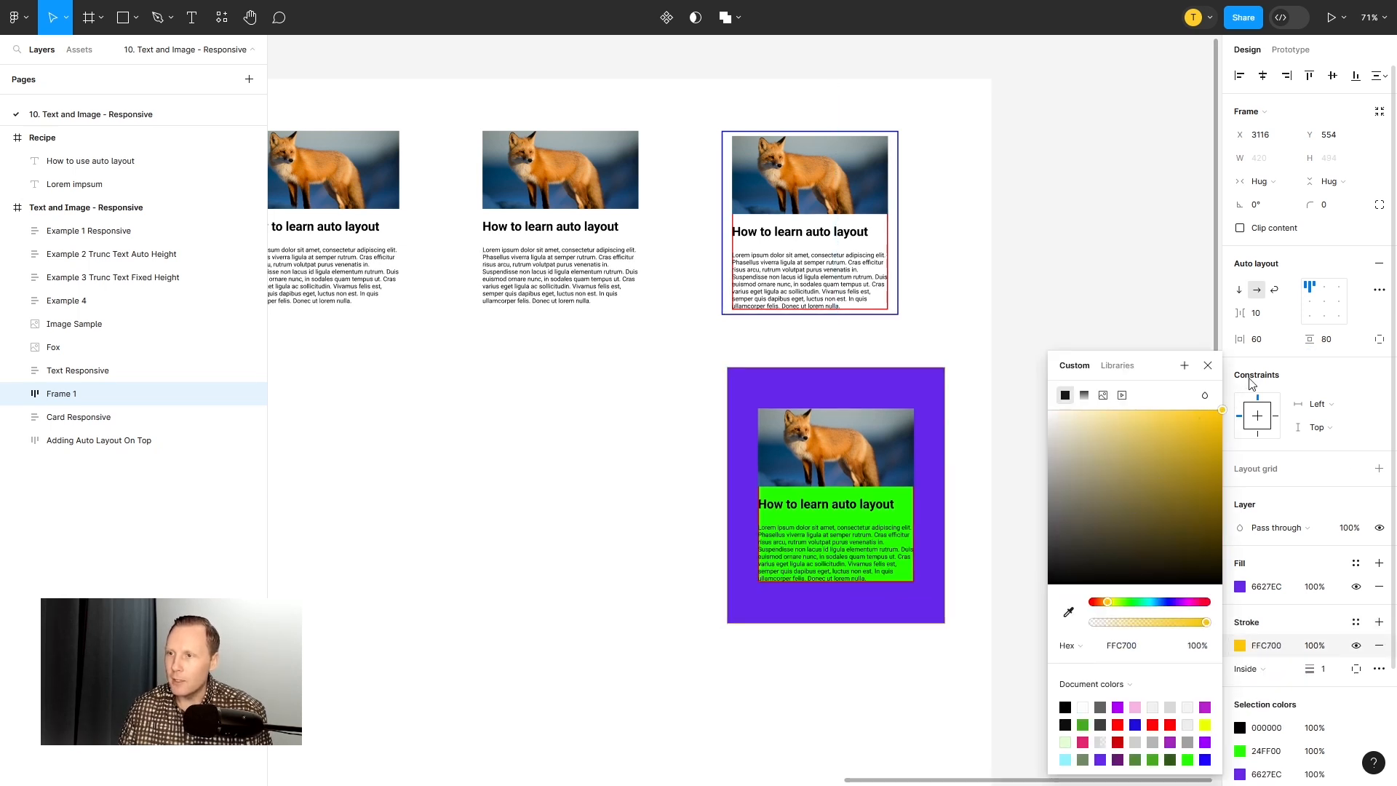
pyautogui.click(1206, 366)
pyautogui.click(1325, 669)
pyautogui.write('20')
pyautogui.press('Return')
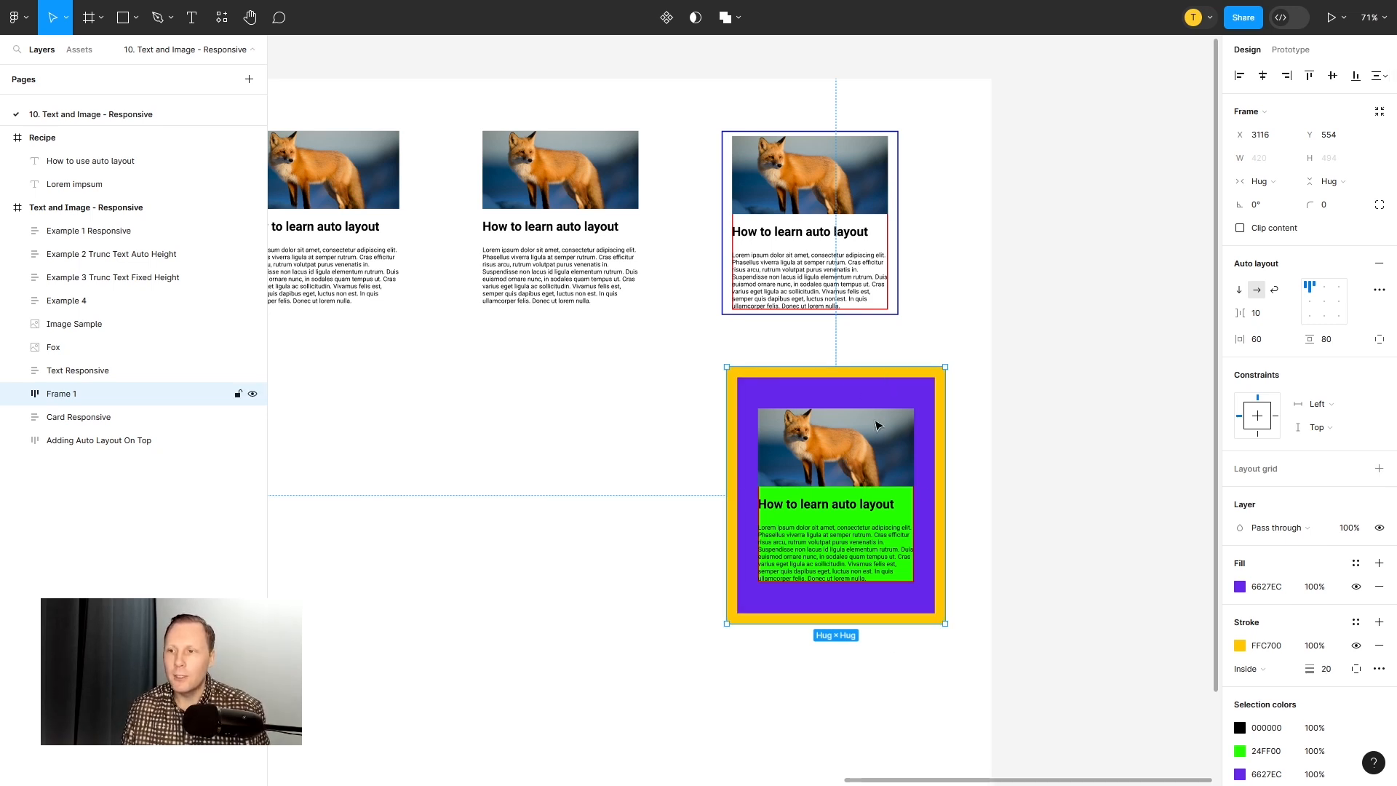
# Step: Compare the purple wrapper with the two cards above it, and delete the wrapper frame together with its green card
pyautogui.click(573, 216)
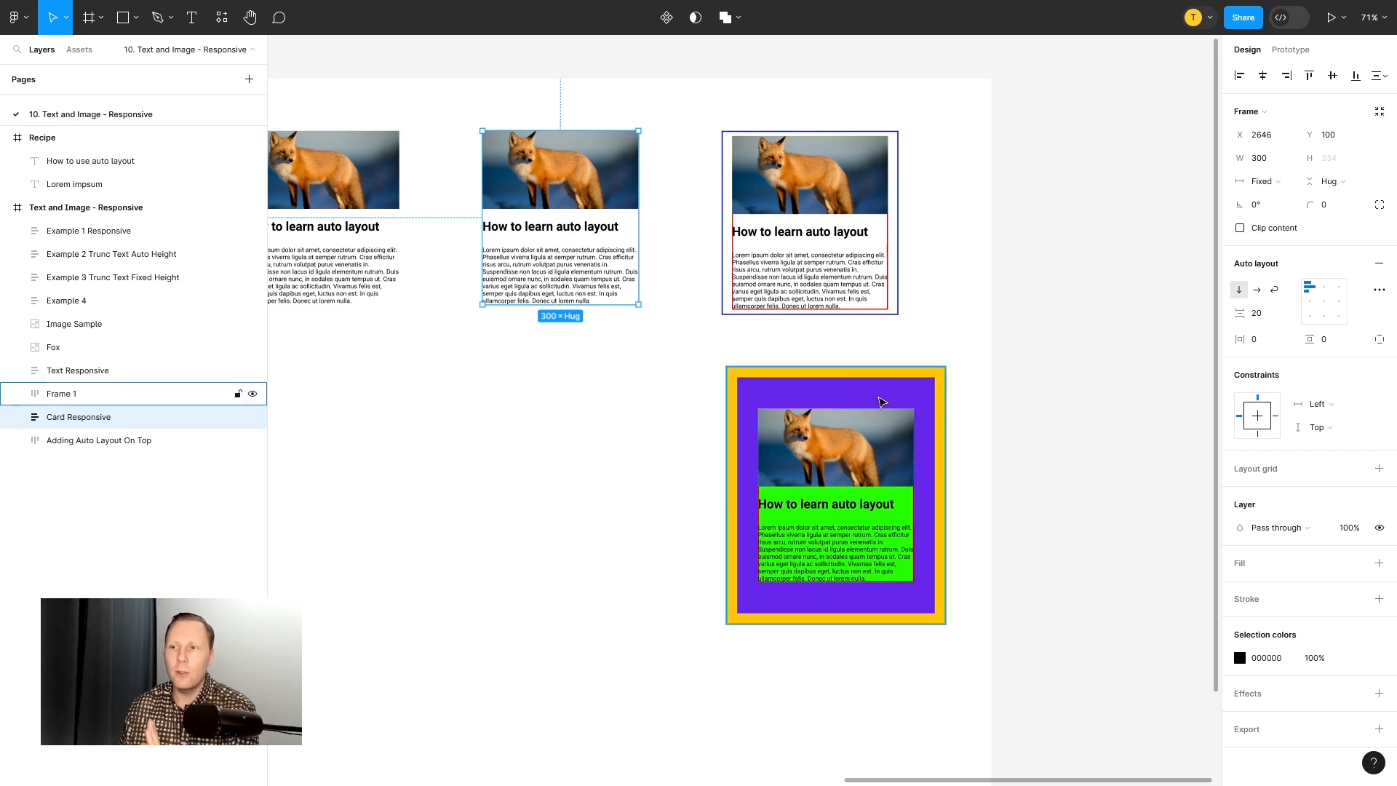
pyautogui.click(878, 404)
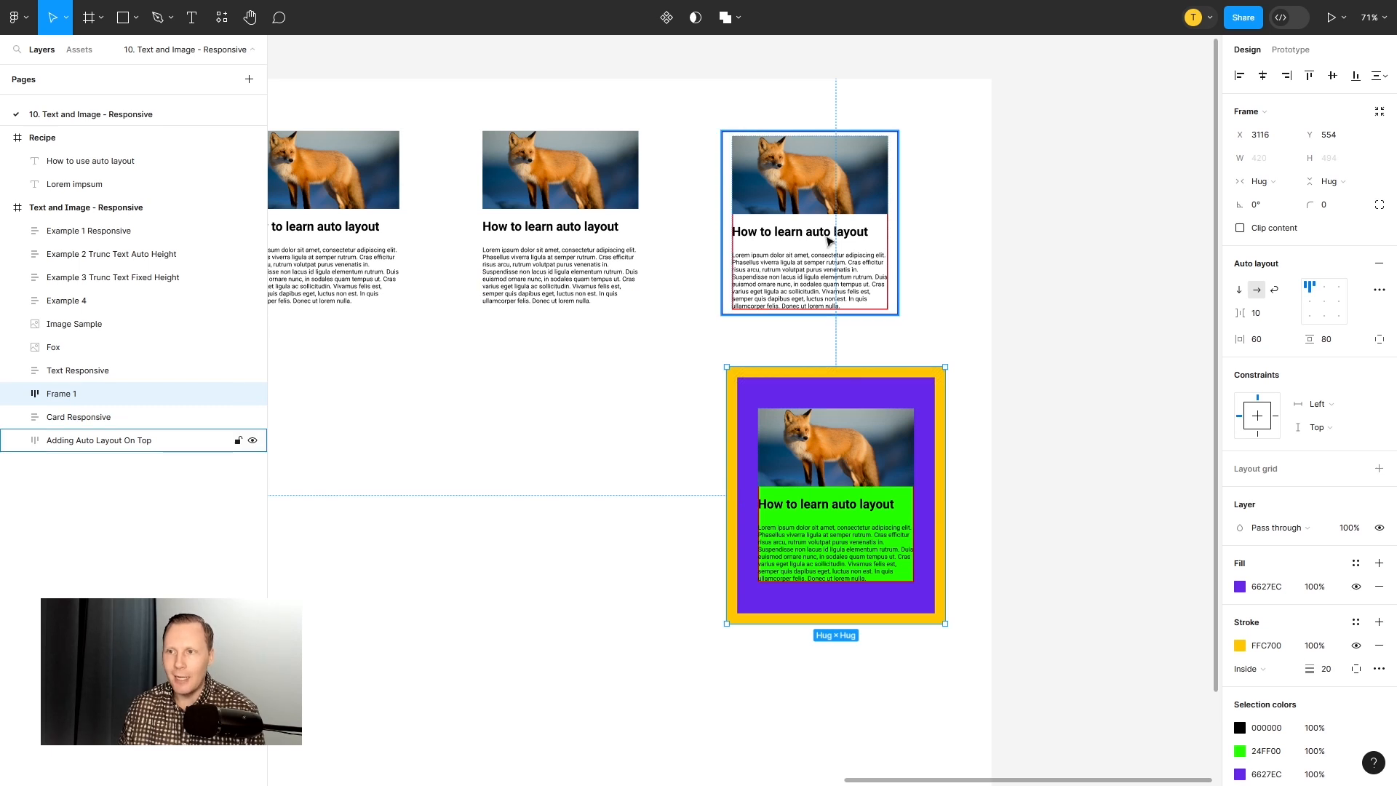
pyautogui.click(844, 175)
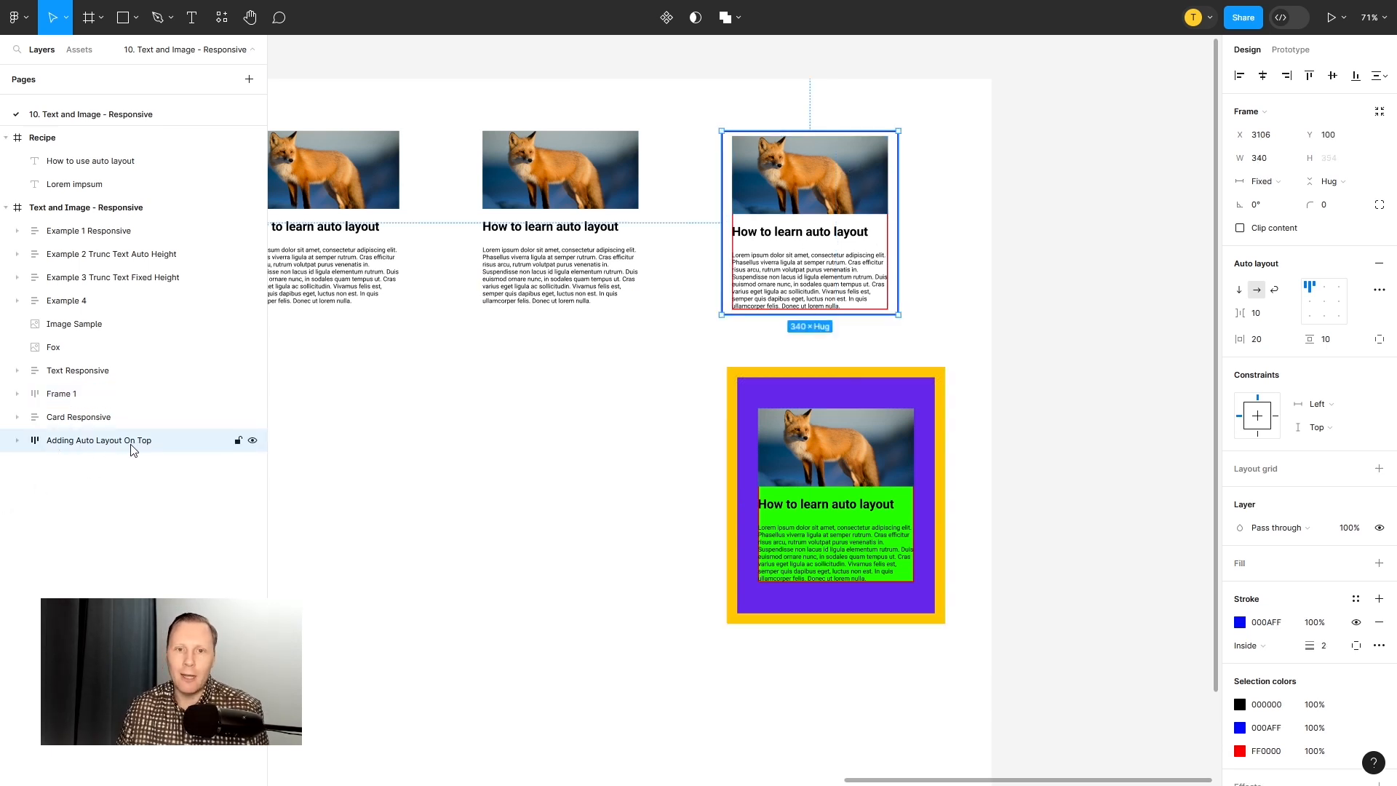
pyautogui.click(72, 393)
pyautogui.press('Delete')
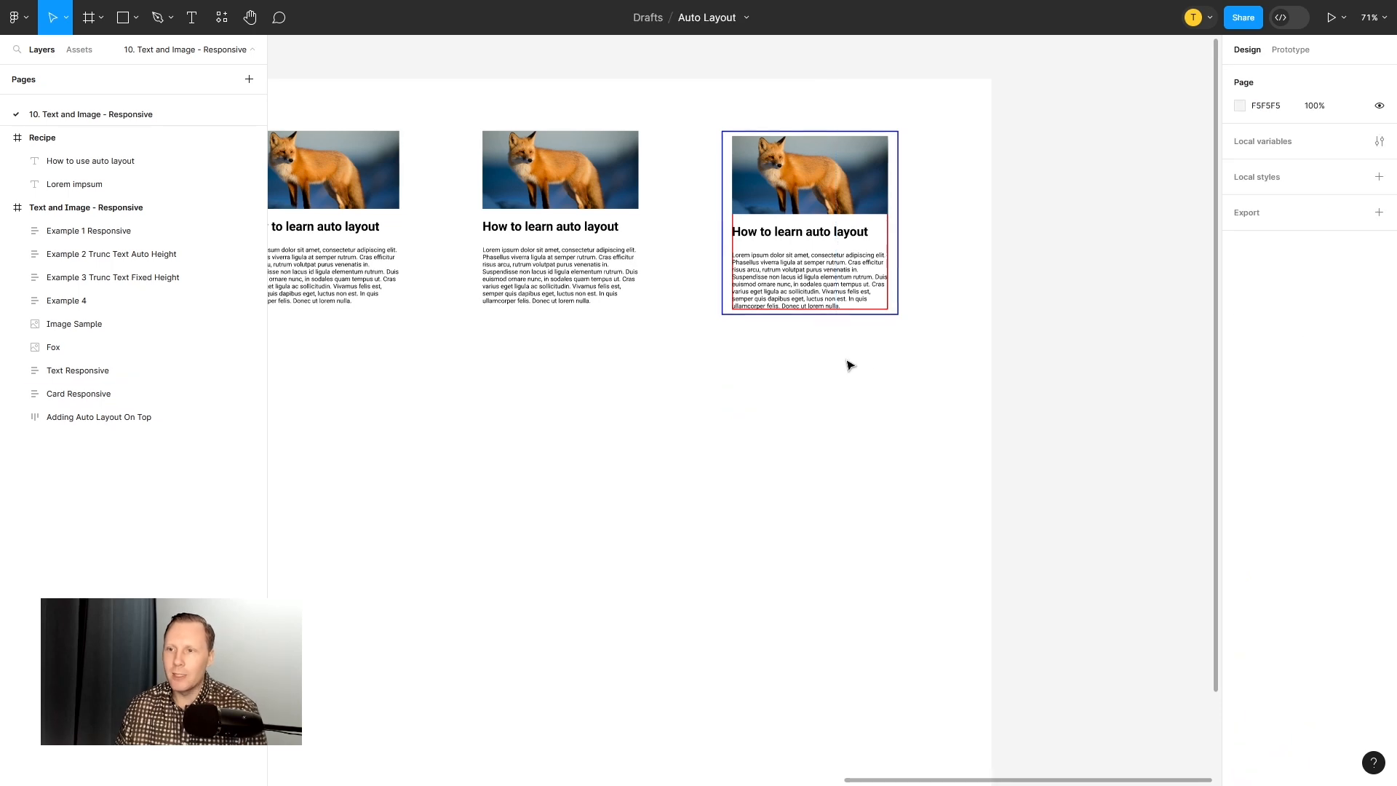
# Step: Move the Adding Auto Layout On Top frame above Example 1 Responsive in the Text and Image - Responsive layer order
pyautogui.scroll(5, 895, 171)
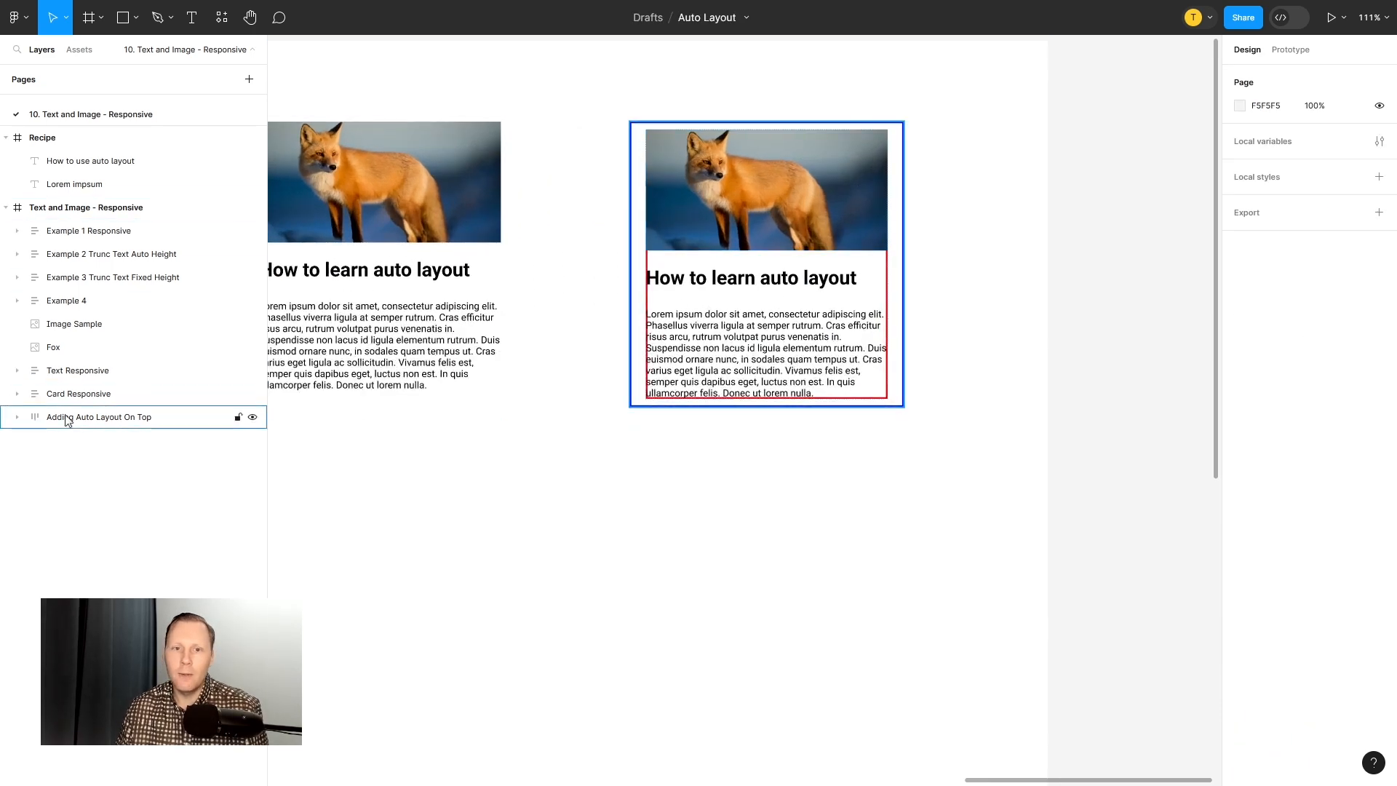
pyautogui.click(69, 421)
pyautogui.moveTo(78, 422); pyautogui.dragTo(115, 229)
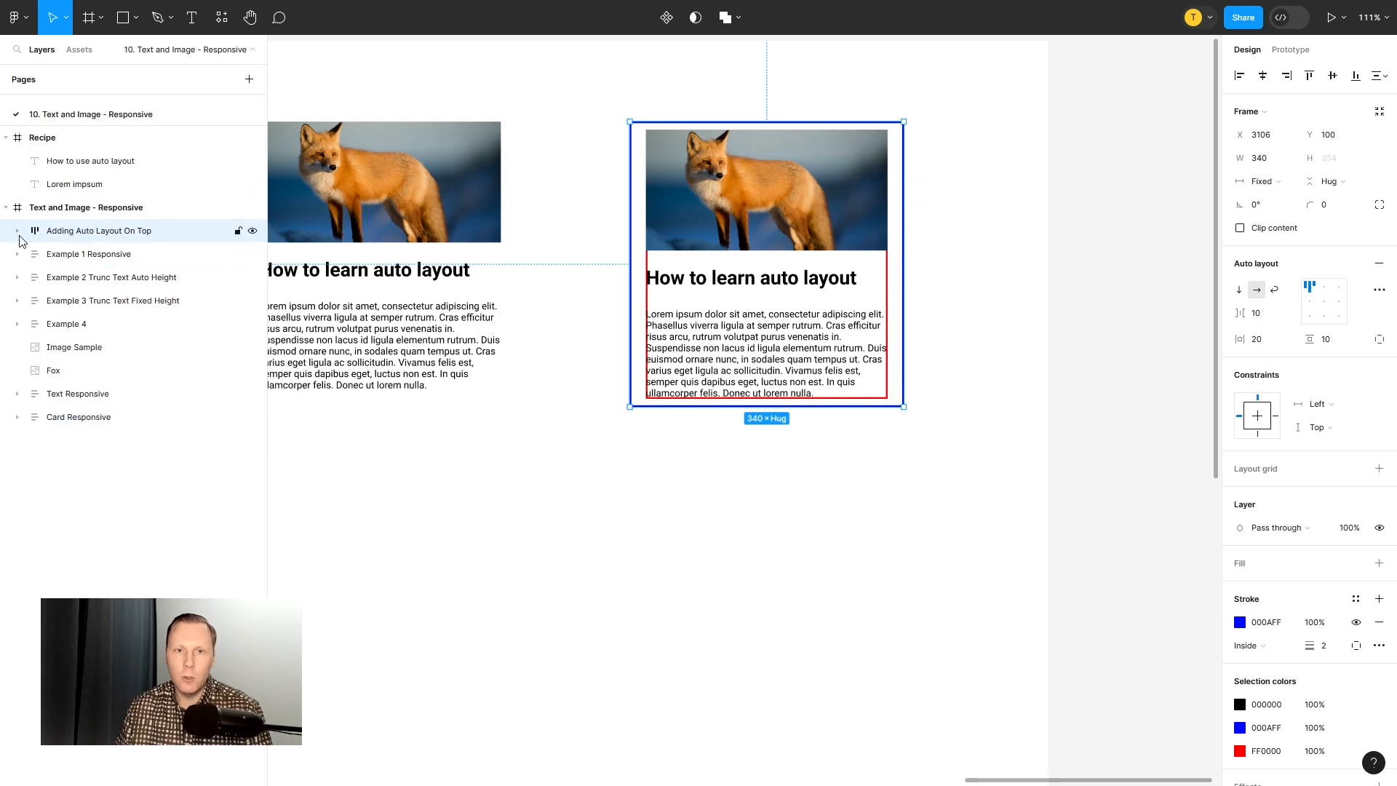
# Step: Expand Adding Auto Layout On Top and its Responsive Card to inspect the nested Fox image and Text Responsive frame
pyautogui.click(18, 232)
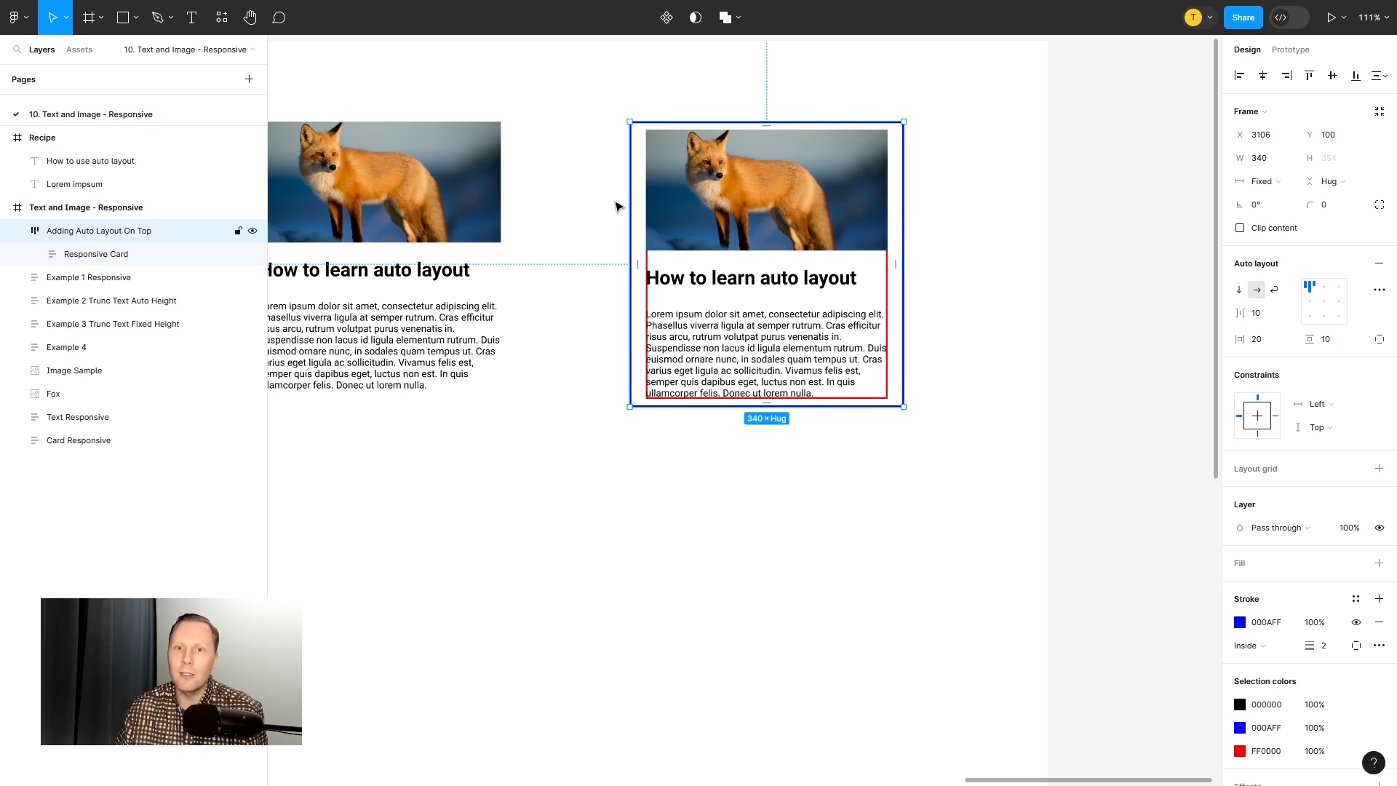
pyautogui.click(93, 256)
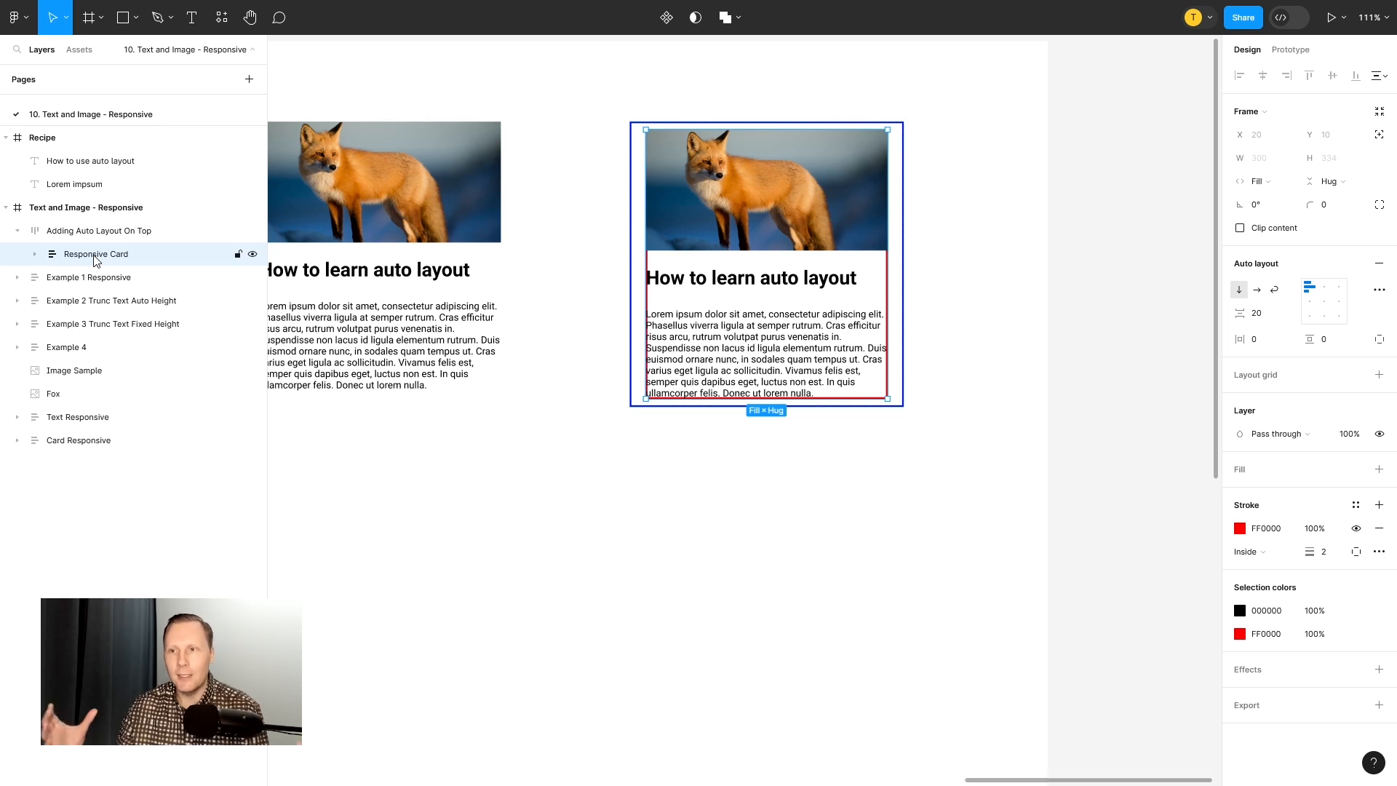
pyautogui.click(35, 255)
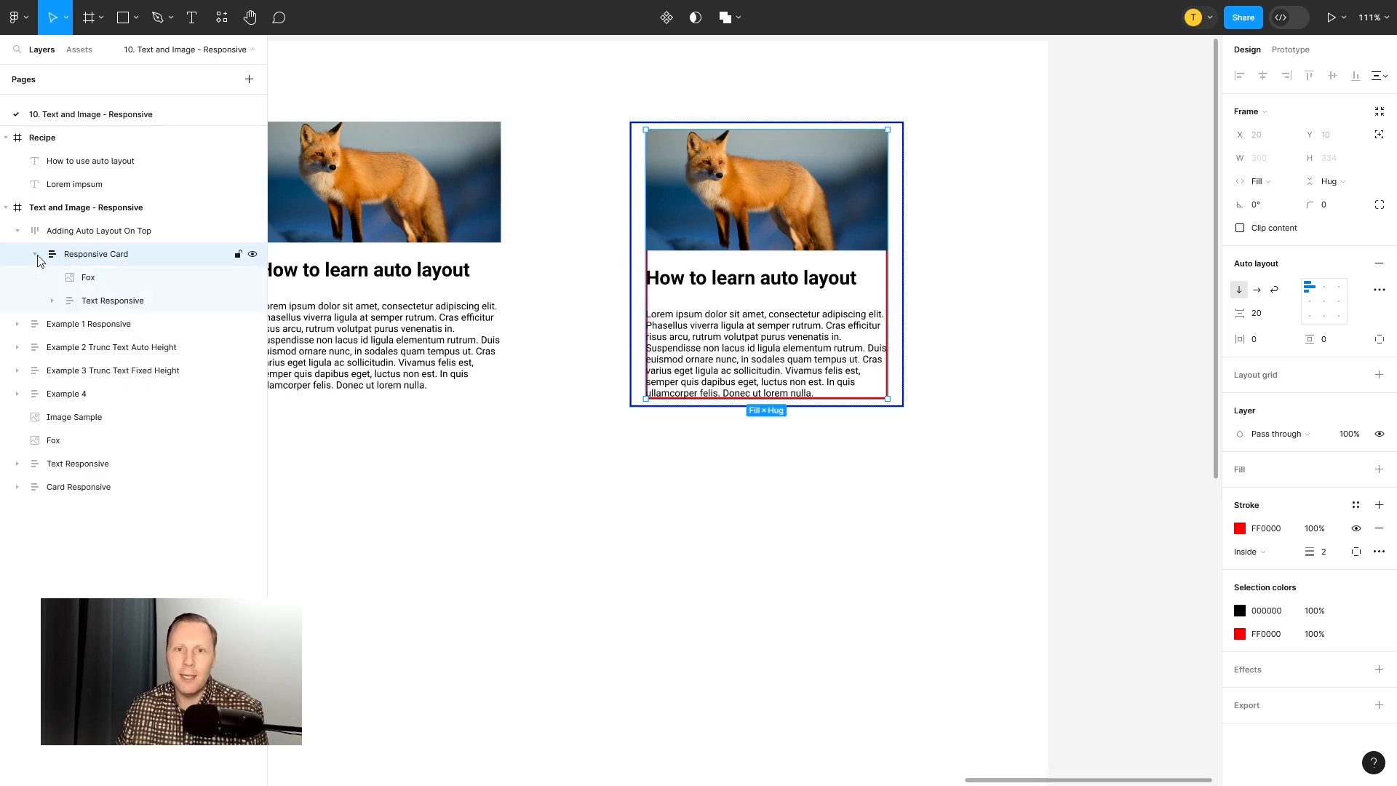
pyautogui.click(97, 281)
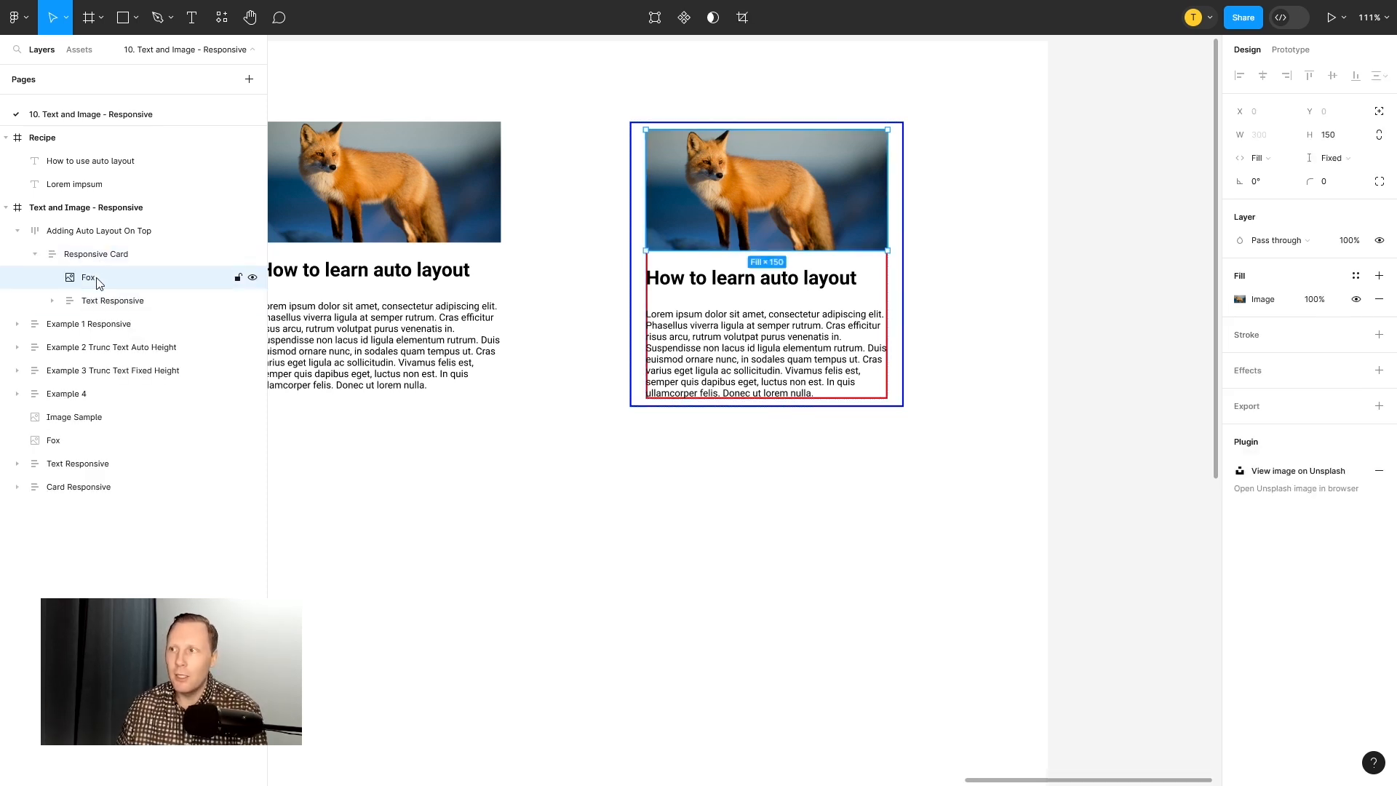
pyautogui.click(111, 304)
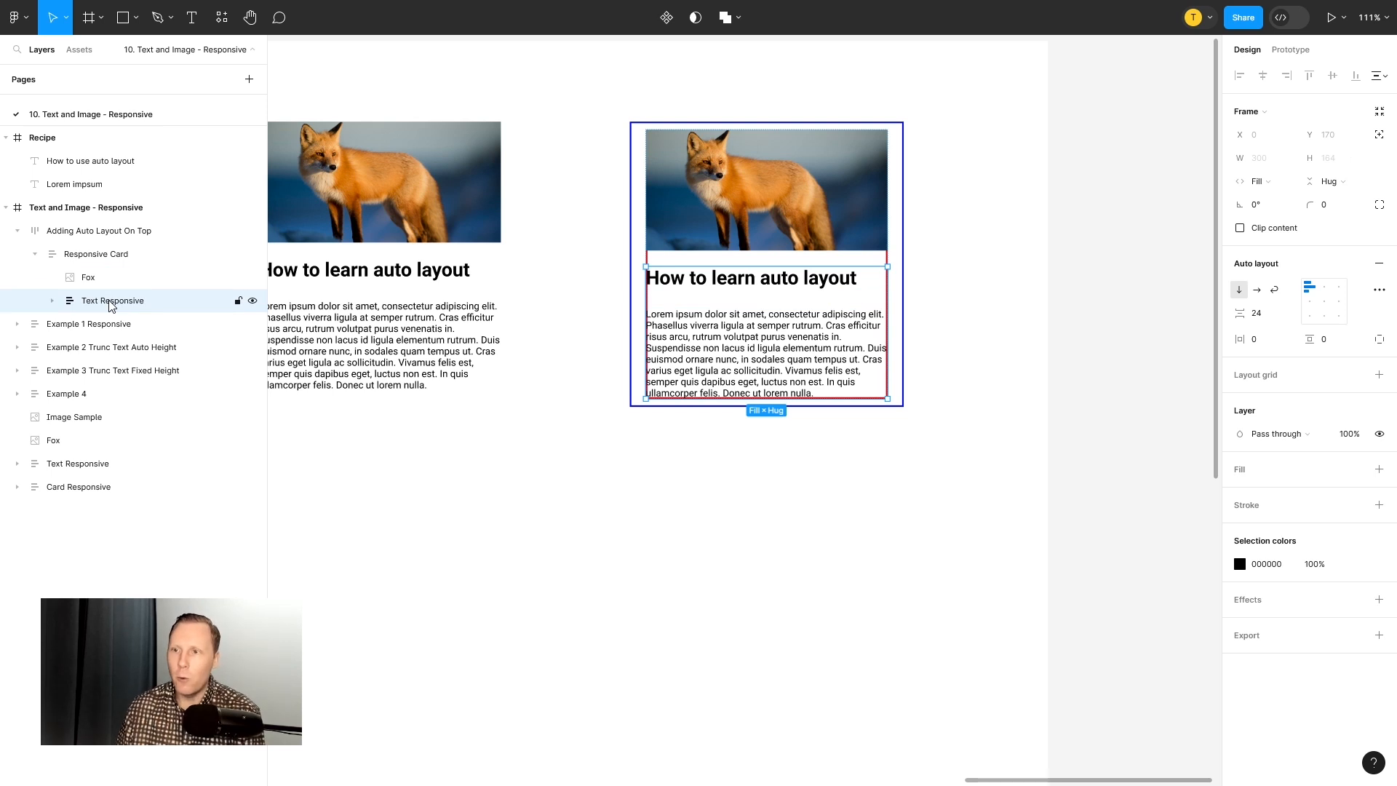
# Step: Expand the nested Text Responsive frame, examine its heading and Lorem impsum text layers in turn, and collapse it again
pyautogui.click(52, 301)
pyautogui.click(123, 325)
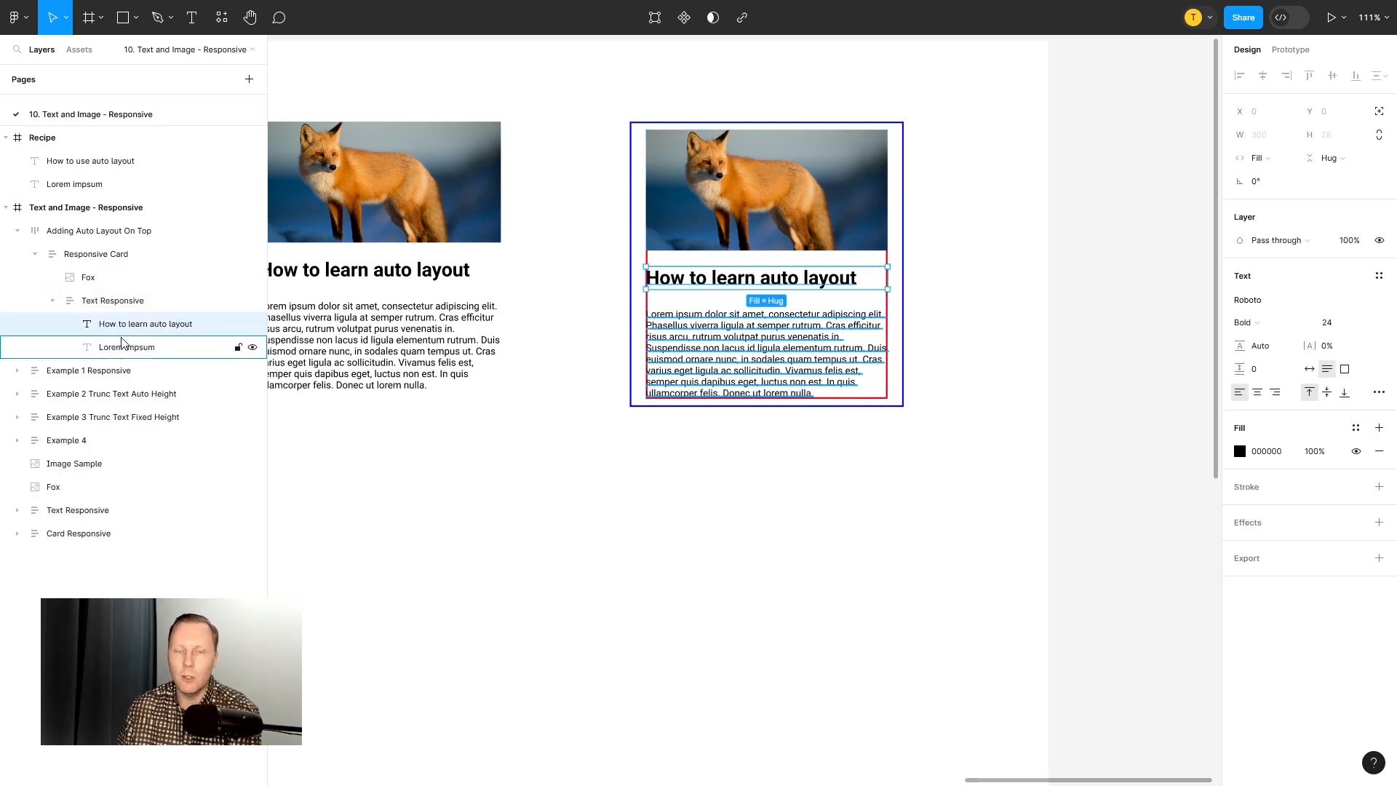
pyautogui.click(127, 347)
pyautogui.click(128, 330)
pyautogui.click(128, 346)
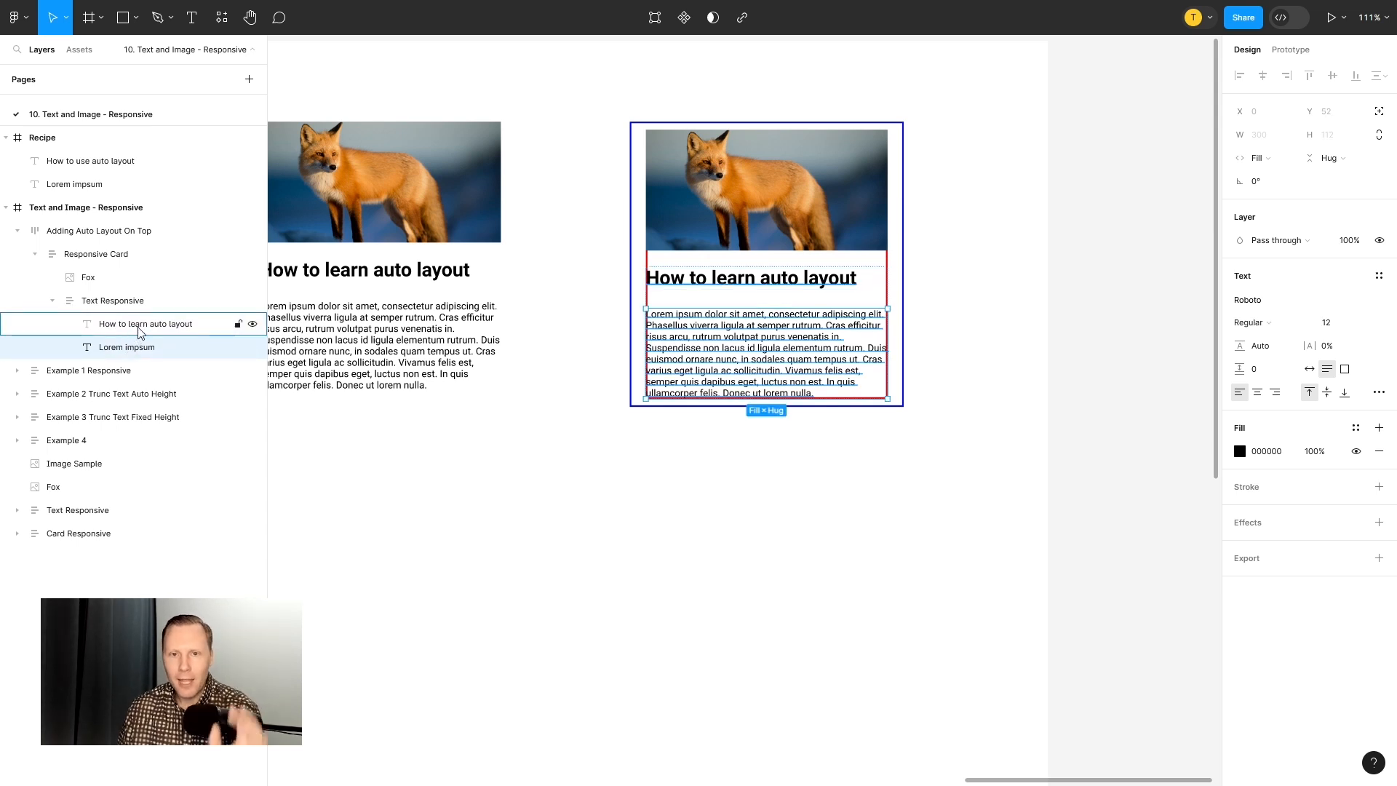
pyautogui.click(137, 331)
pyautogui.click(132, 345)
pyautogui.click(128, 327)
pyautogui.click(128, 344)
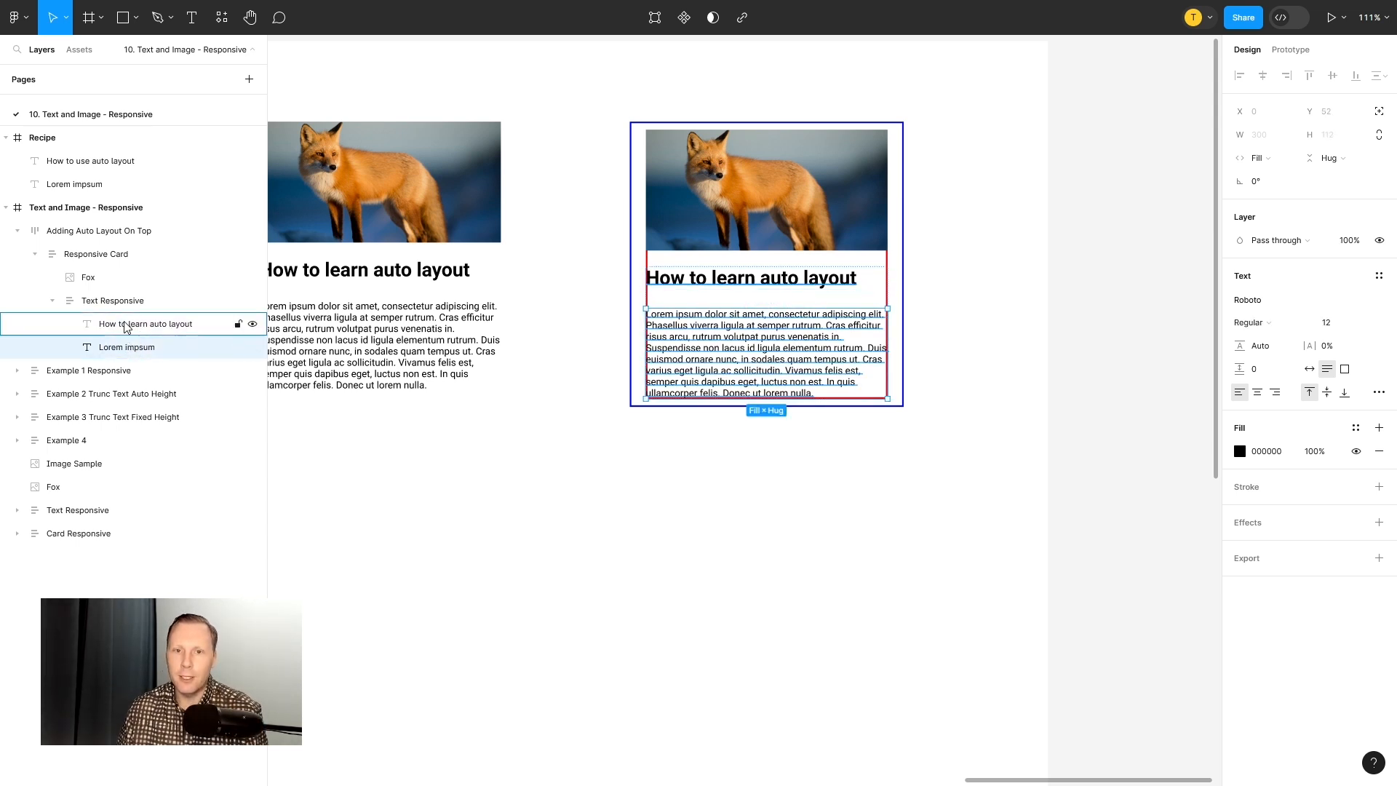
pyautogui.click(125, 328)
pyautogui.click(122, 305)
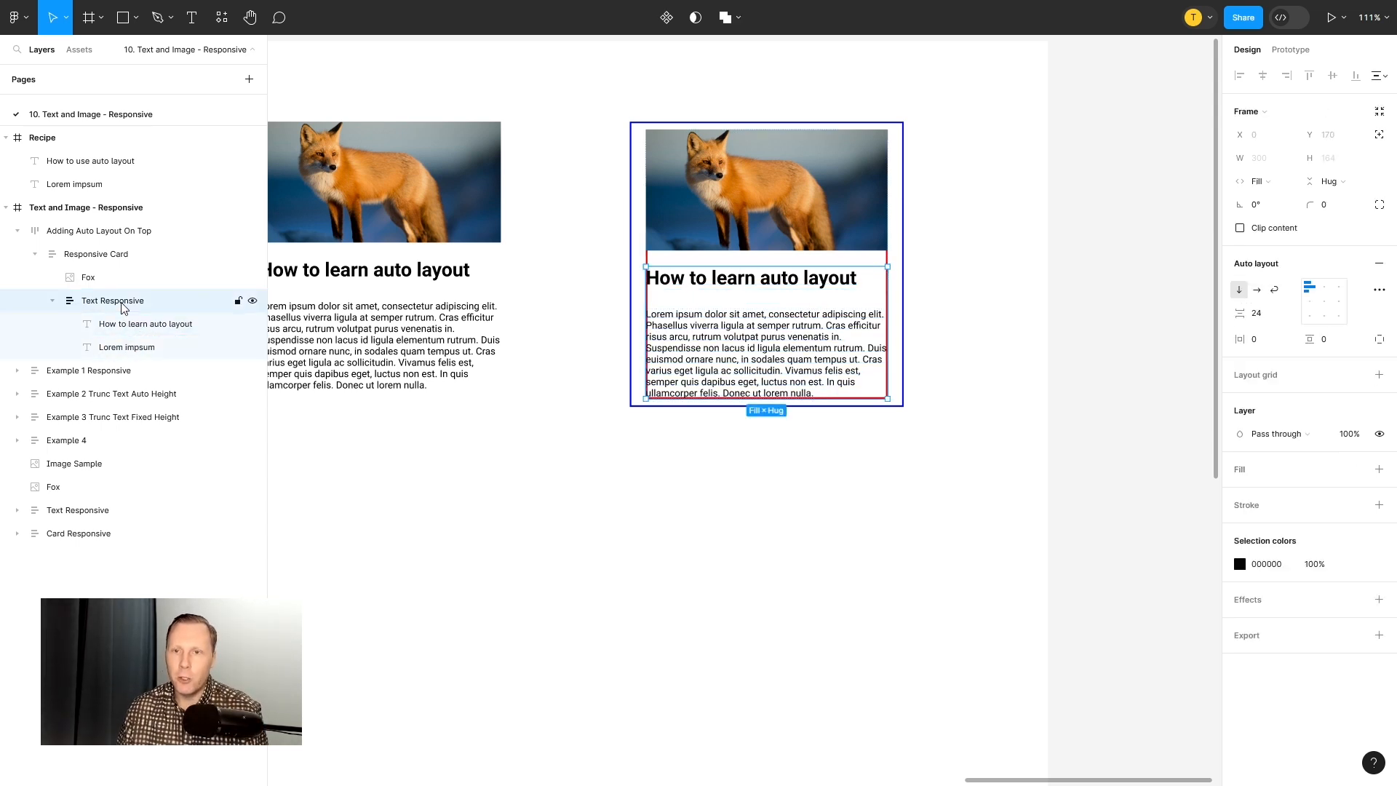
pyautogui.click(54, 301)
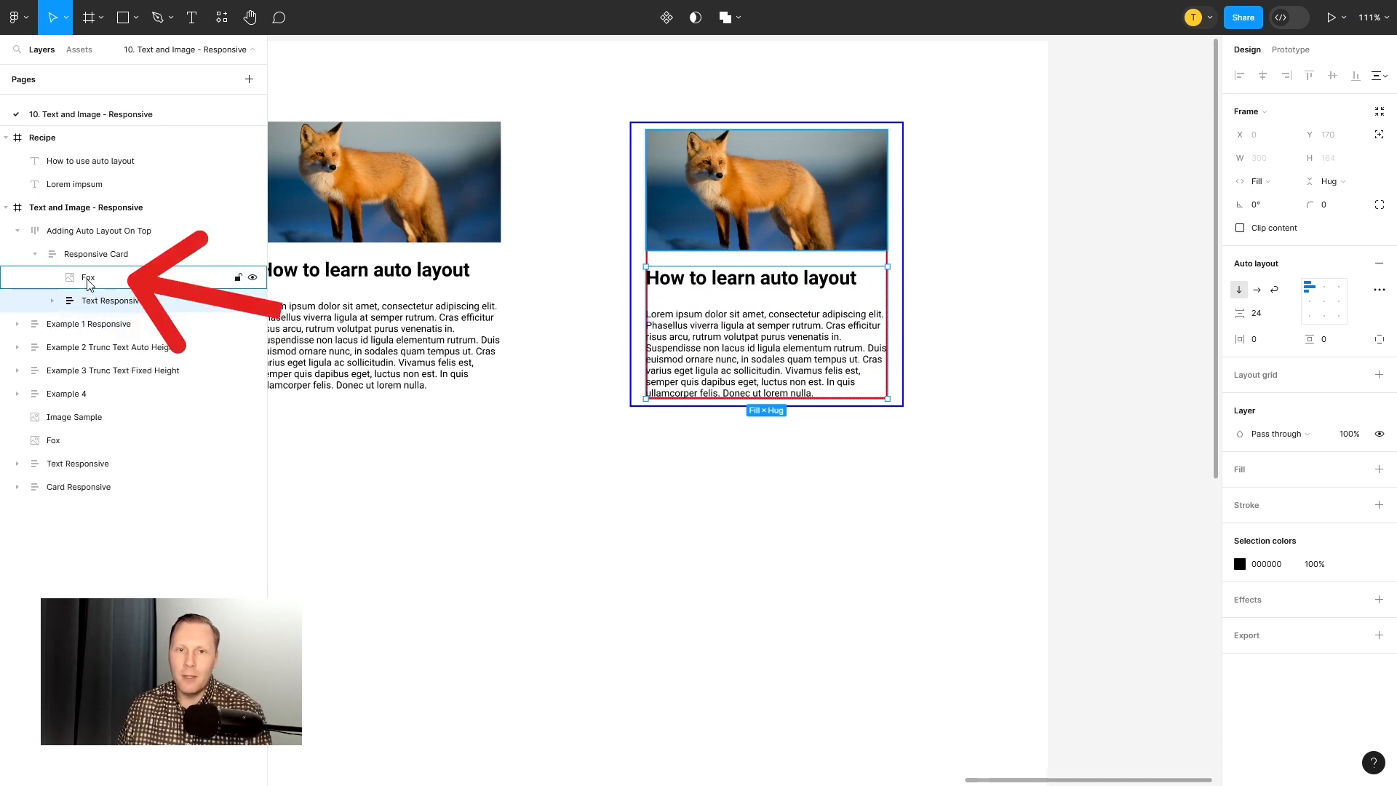
# Step: Examine how Fox and Text Responsive sit inside Responsive Card, and collapse and select Responsive Card
pyautogui.click(88, 280)
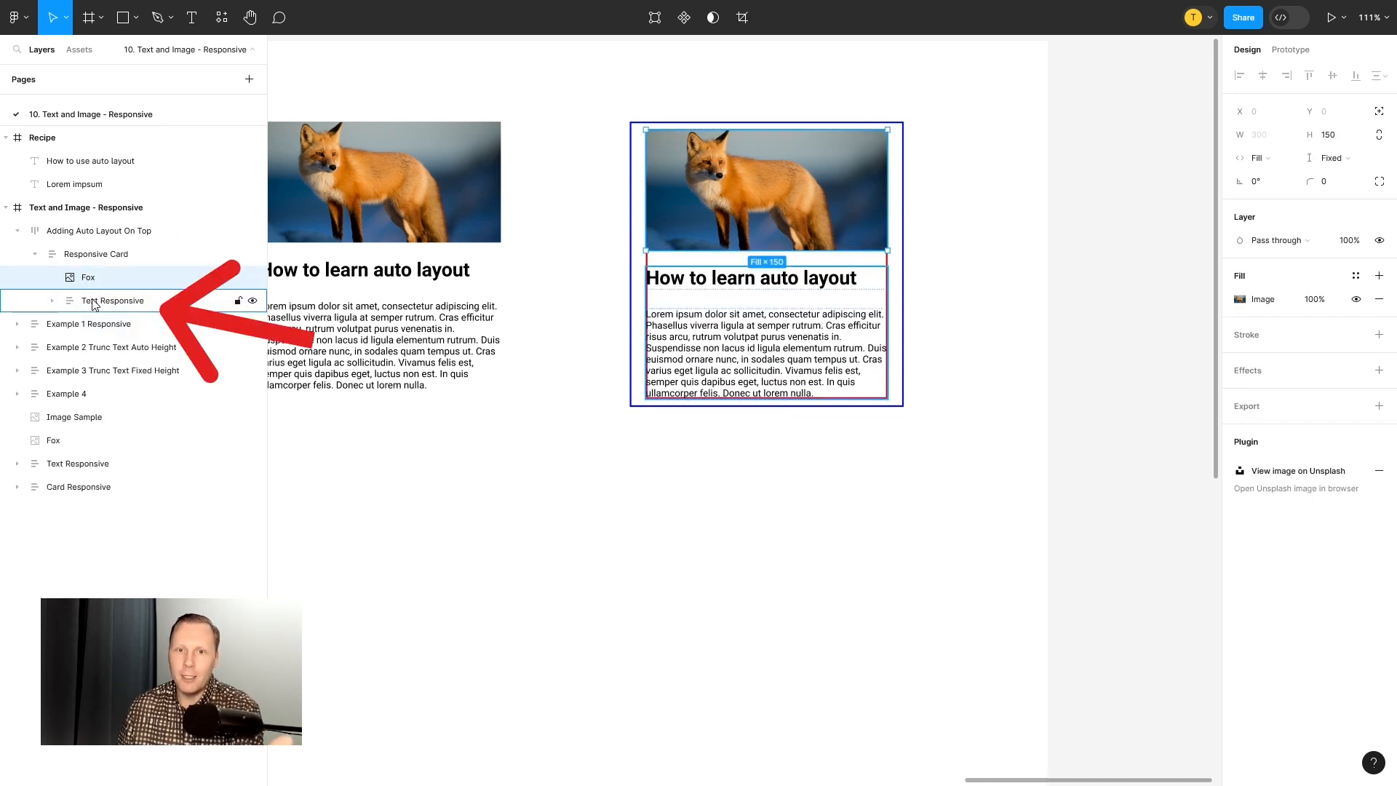
pyautogui.click(93, 302)
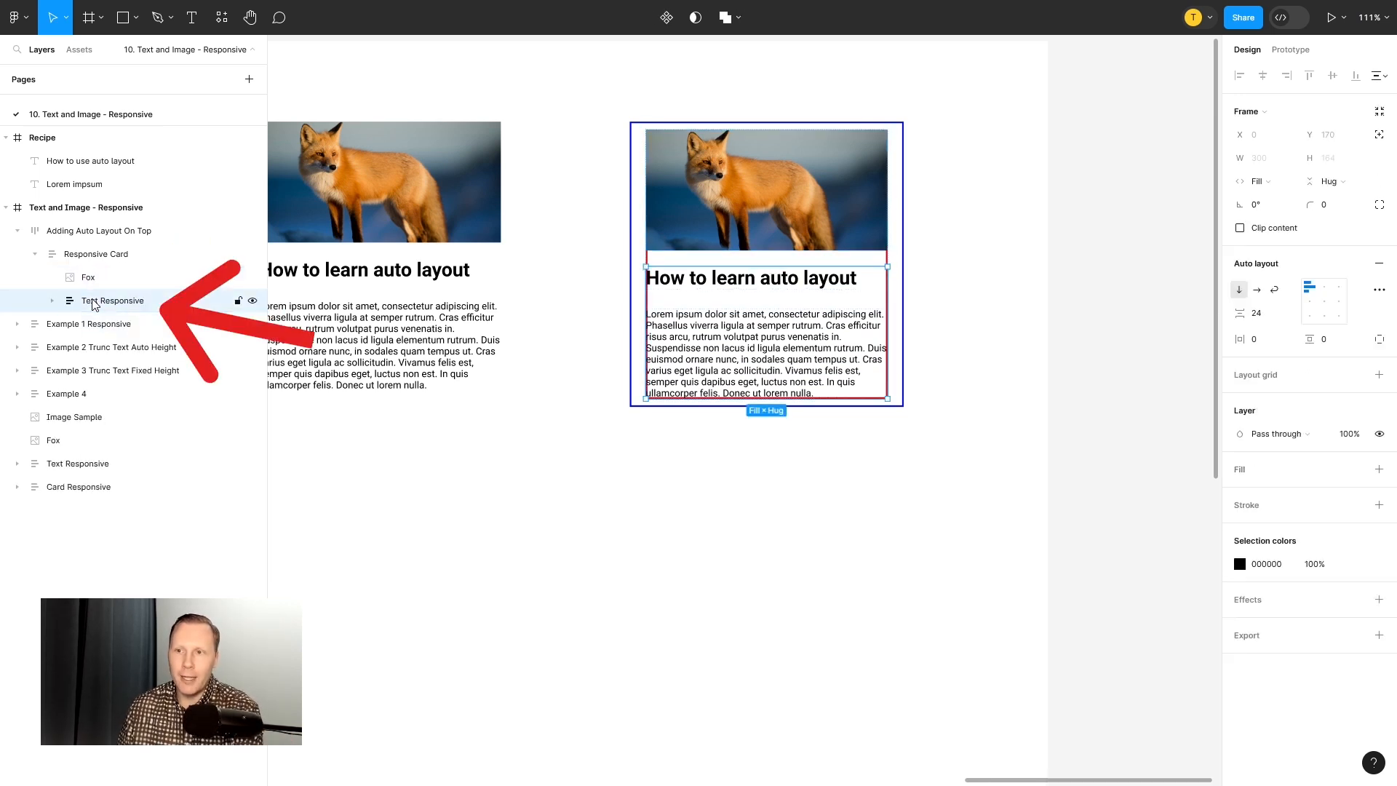
pyautogui.click(90, 259)
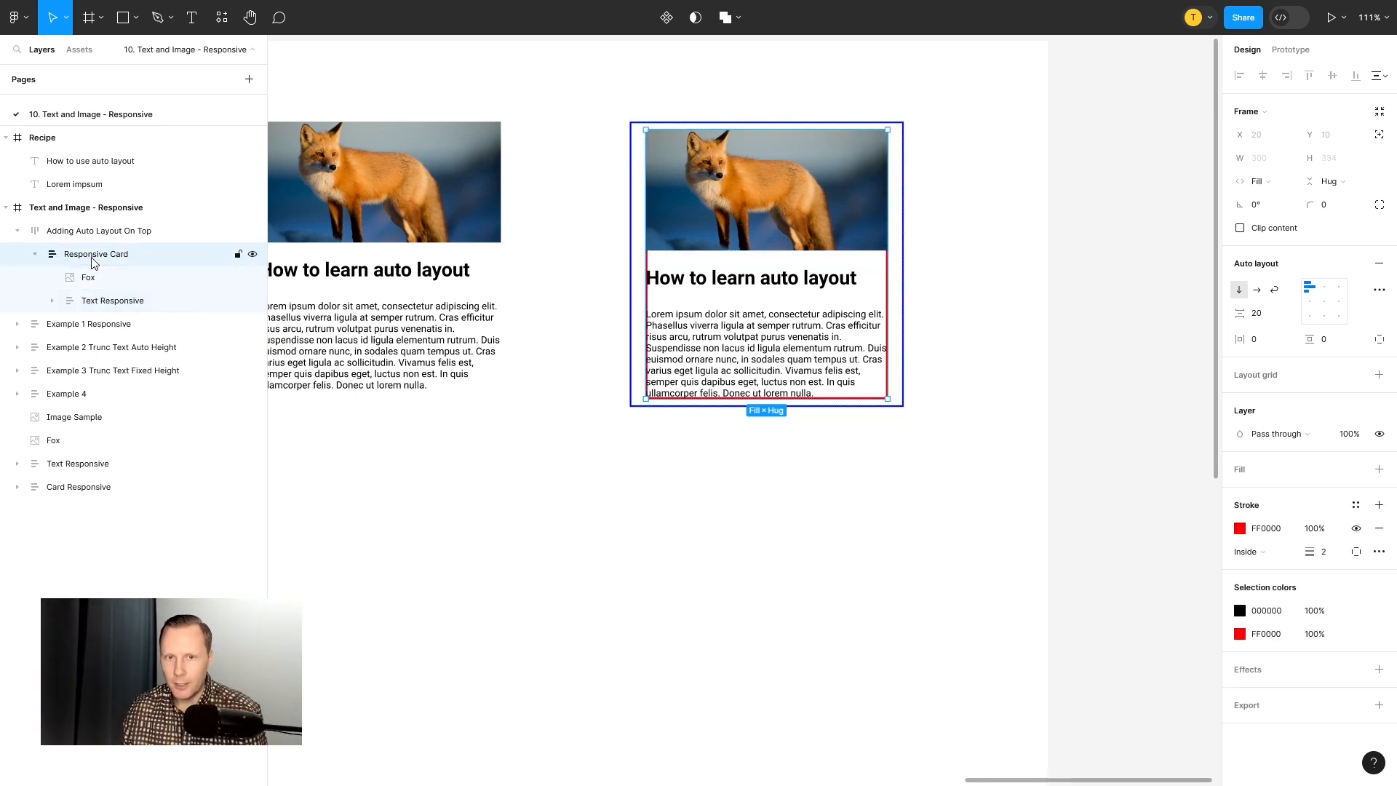
pyautogui.click(86, 278)
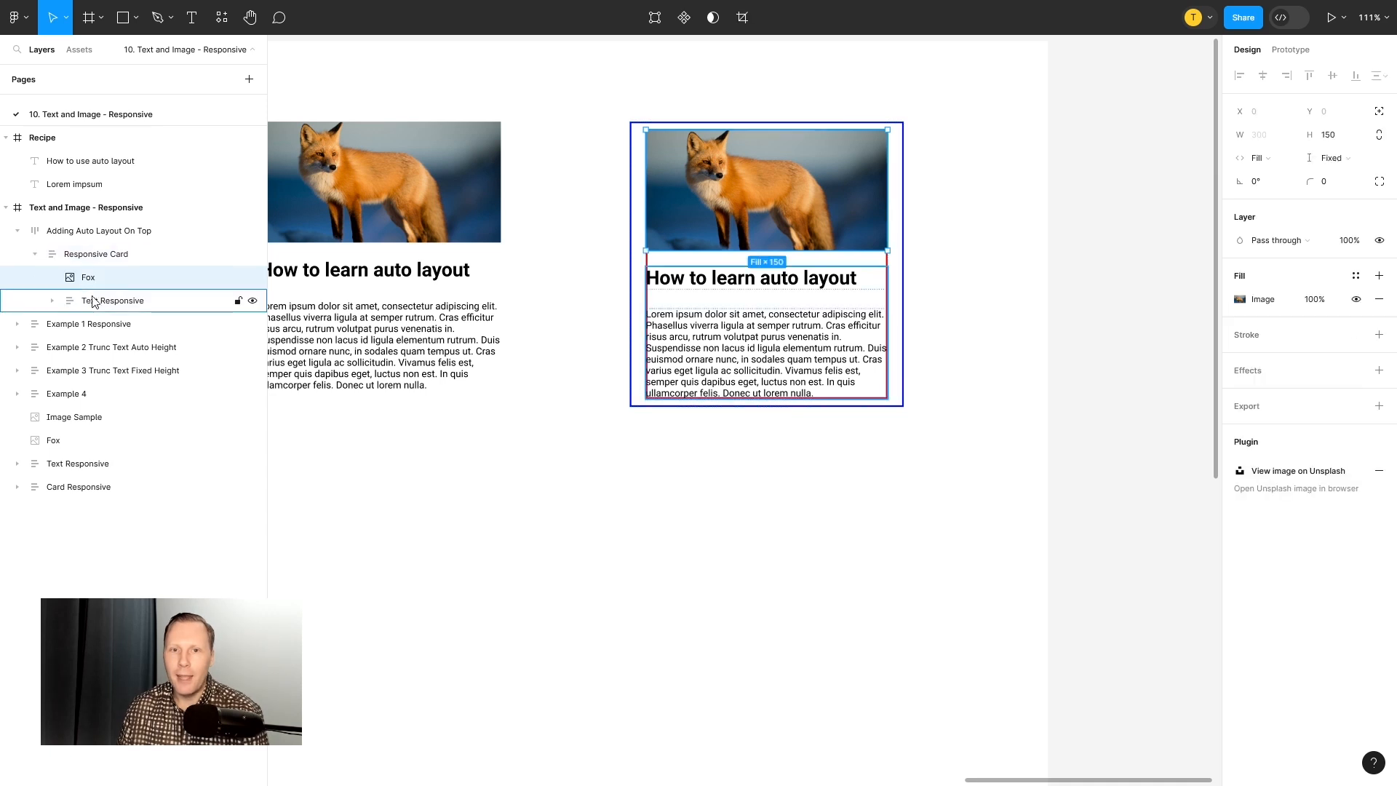
pyautogui.click(97, 302)
pyautogui.click(35, 254)
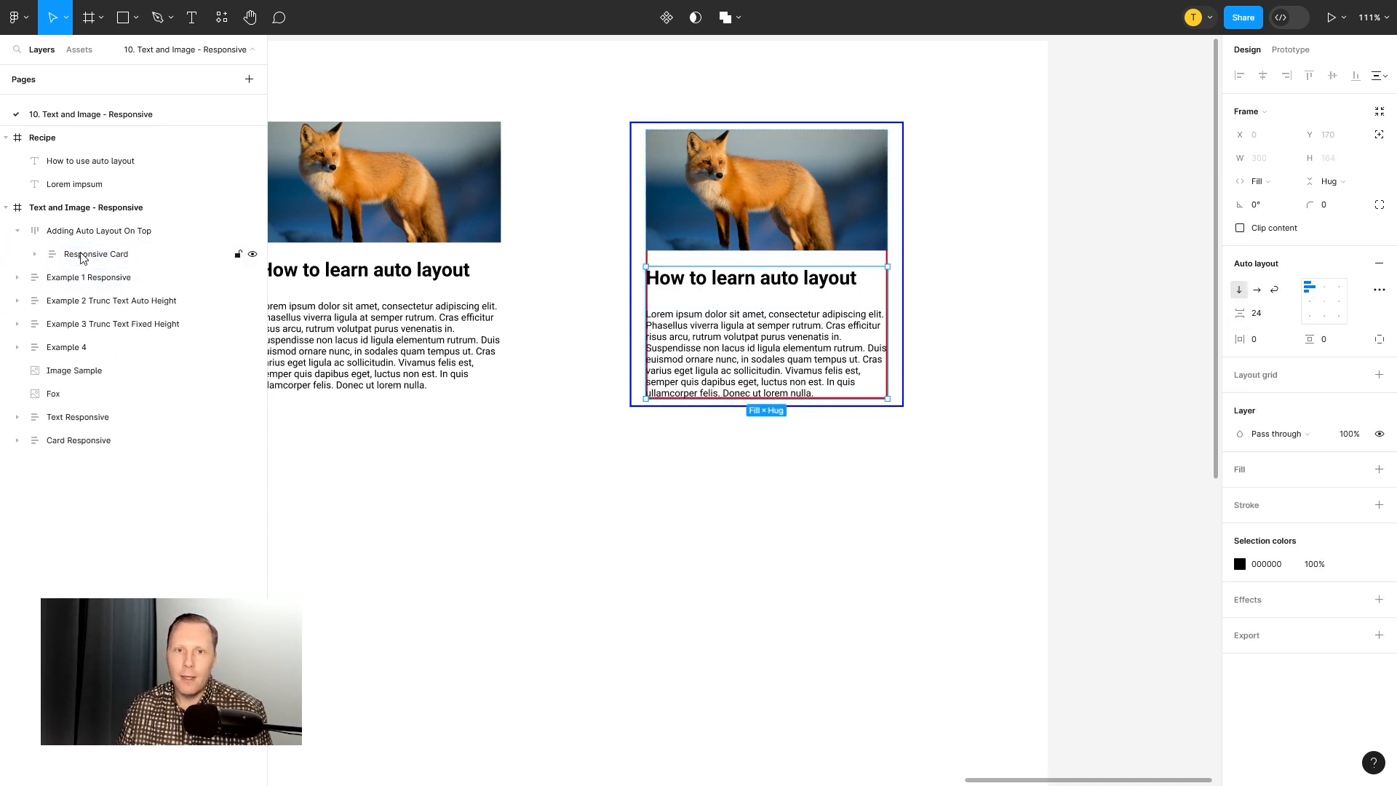
pyautogui.click(84, 256)
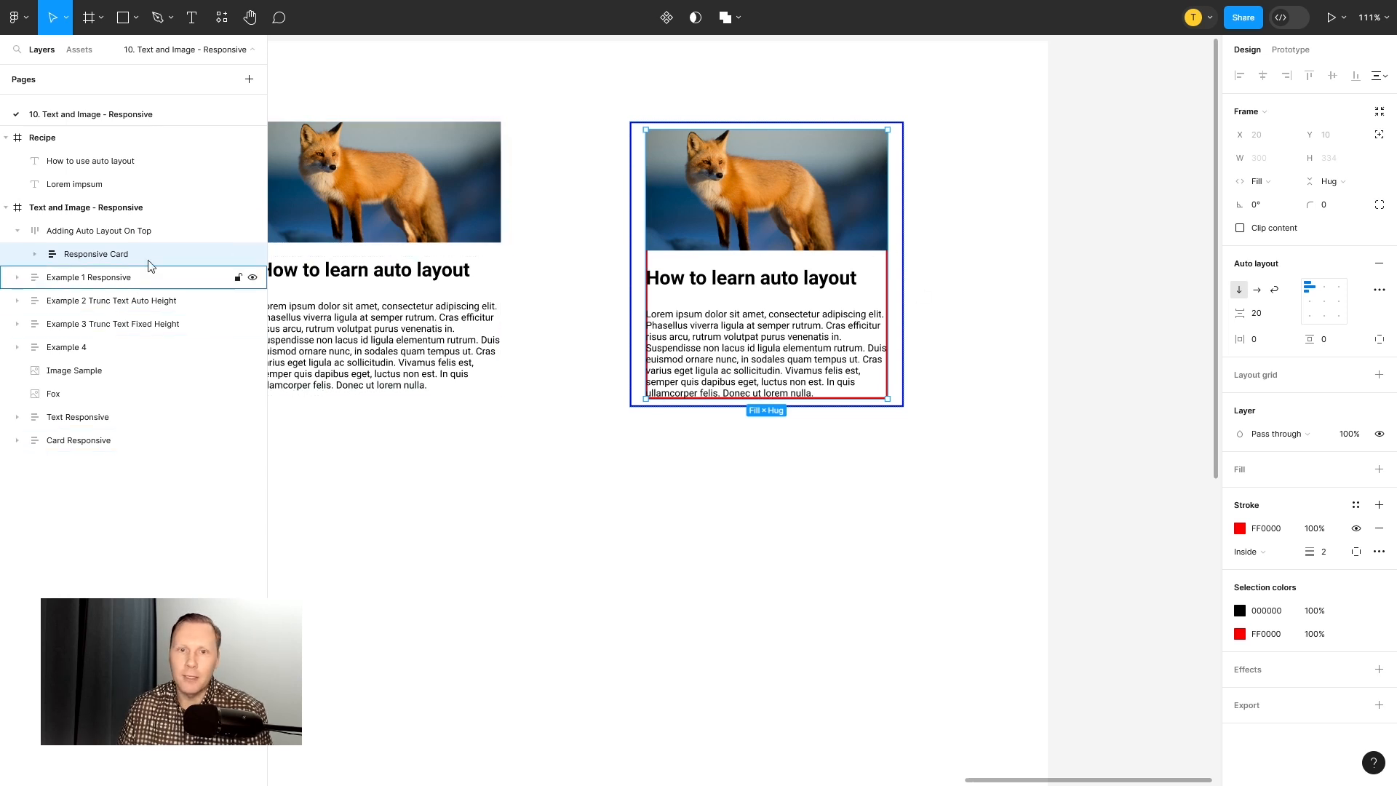
# Step: Add a fill to the Adding Auto Layout On Top frame and set its colour to dark green 366D56
pyautogui.click(130, 232)
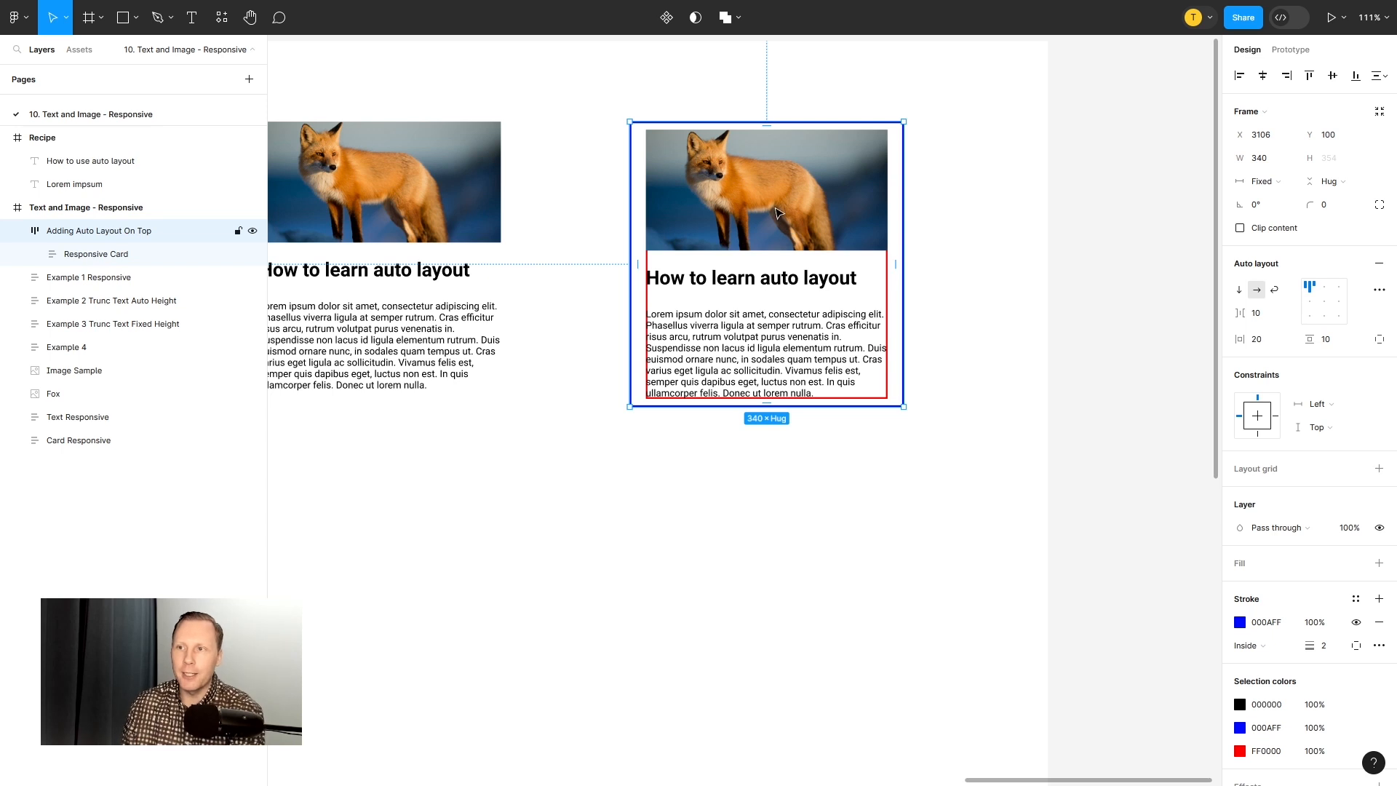
pyautogui.doubleClick(777, 212)
pyautogui.click(73, 233)
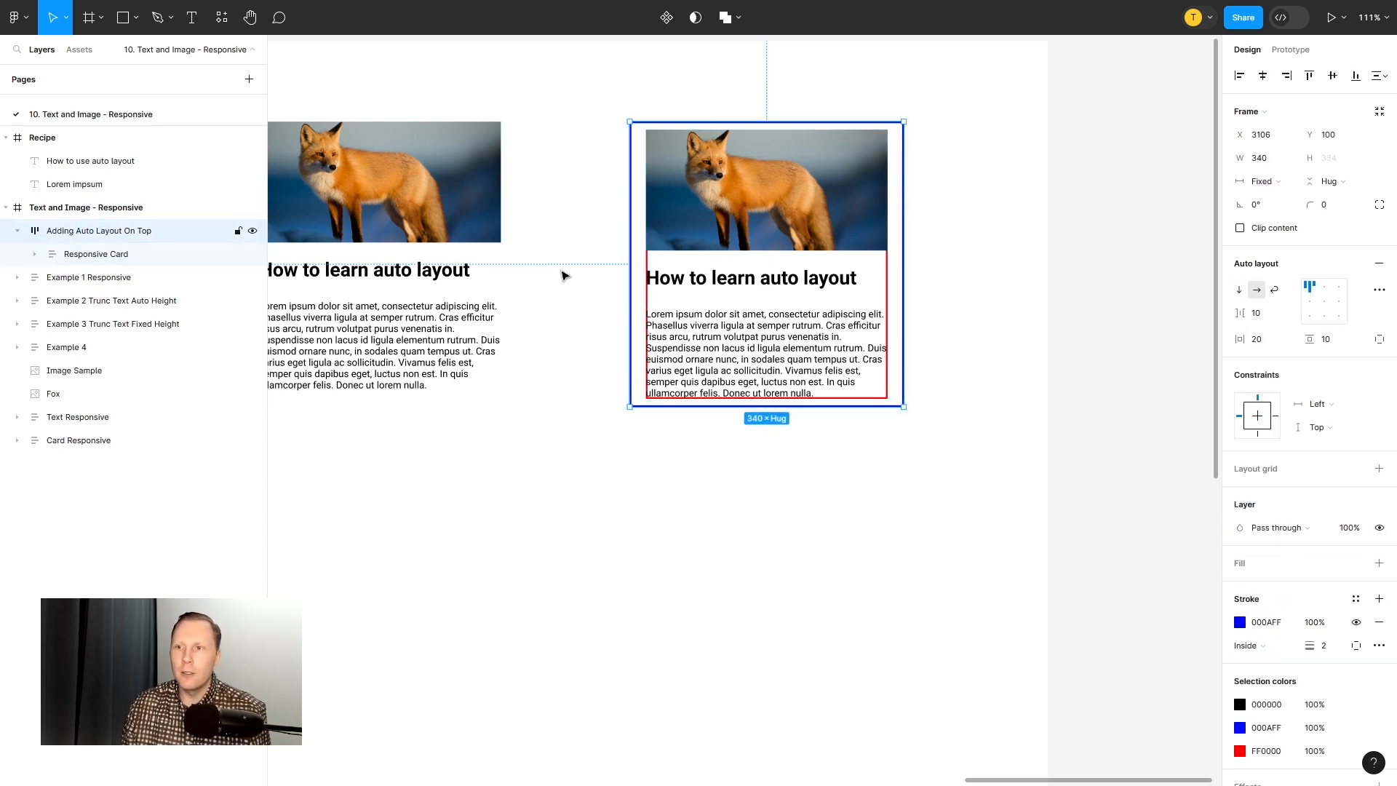
pyautogui.click(1379, 563)
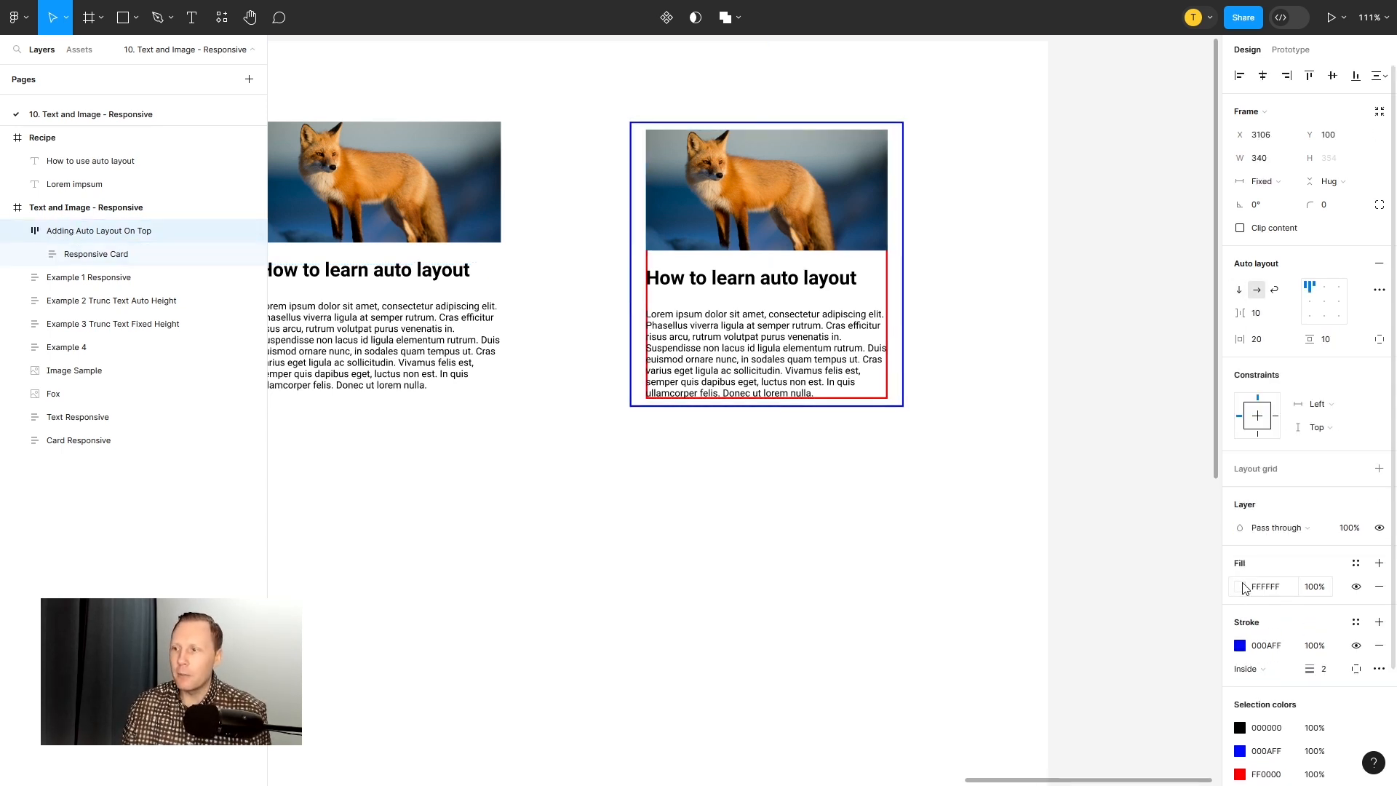
pyautogui.click(1243, 588)
pyautogui.moveTo(1200, 429); pyautogui.dragTo(1139, 518)
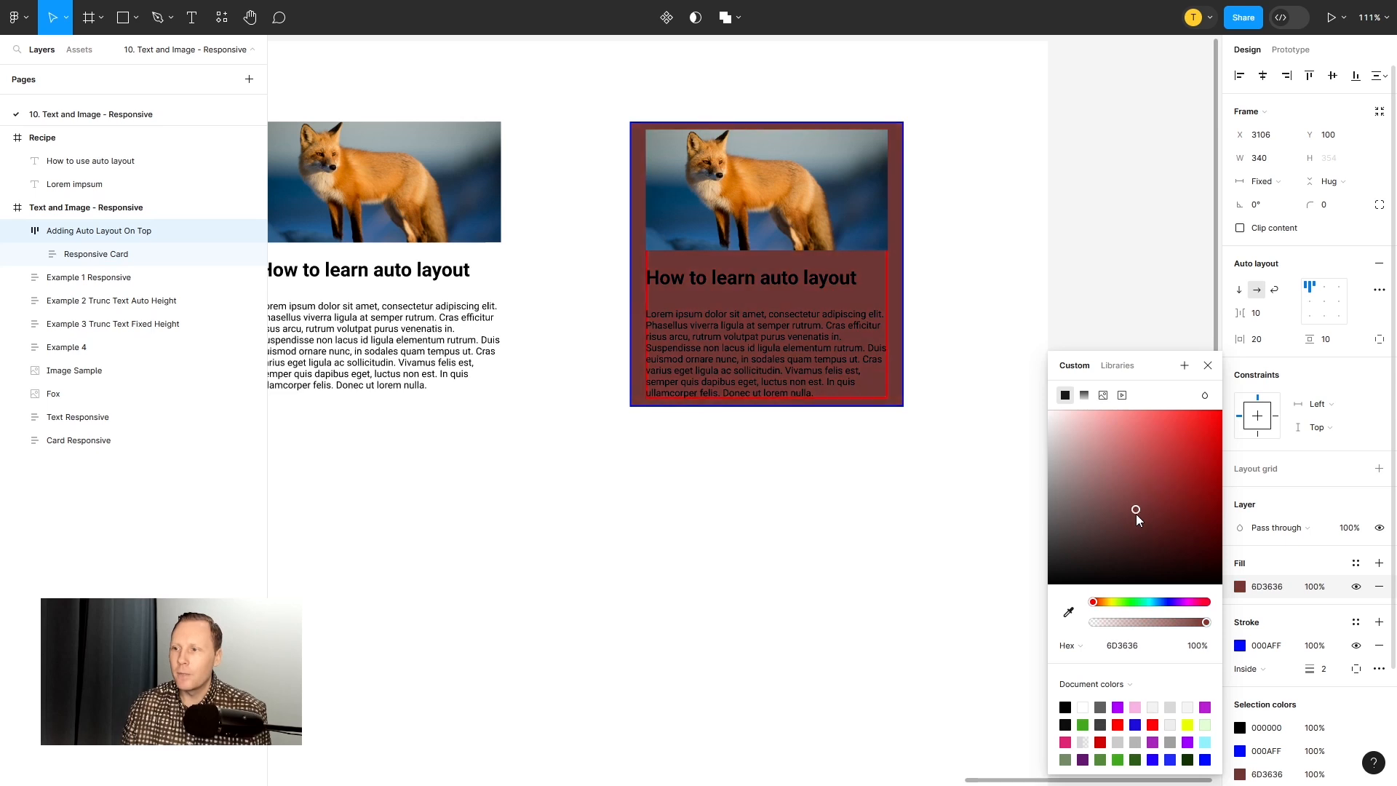
pyautogui.click(1144, 603)
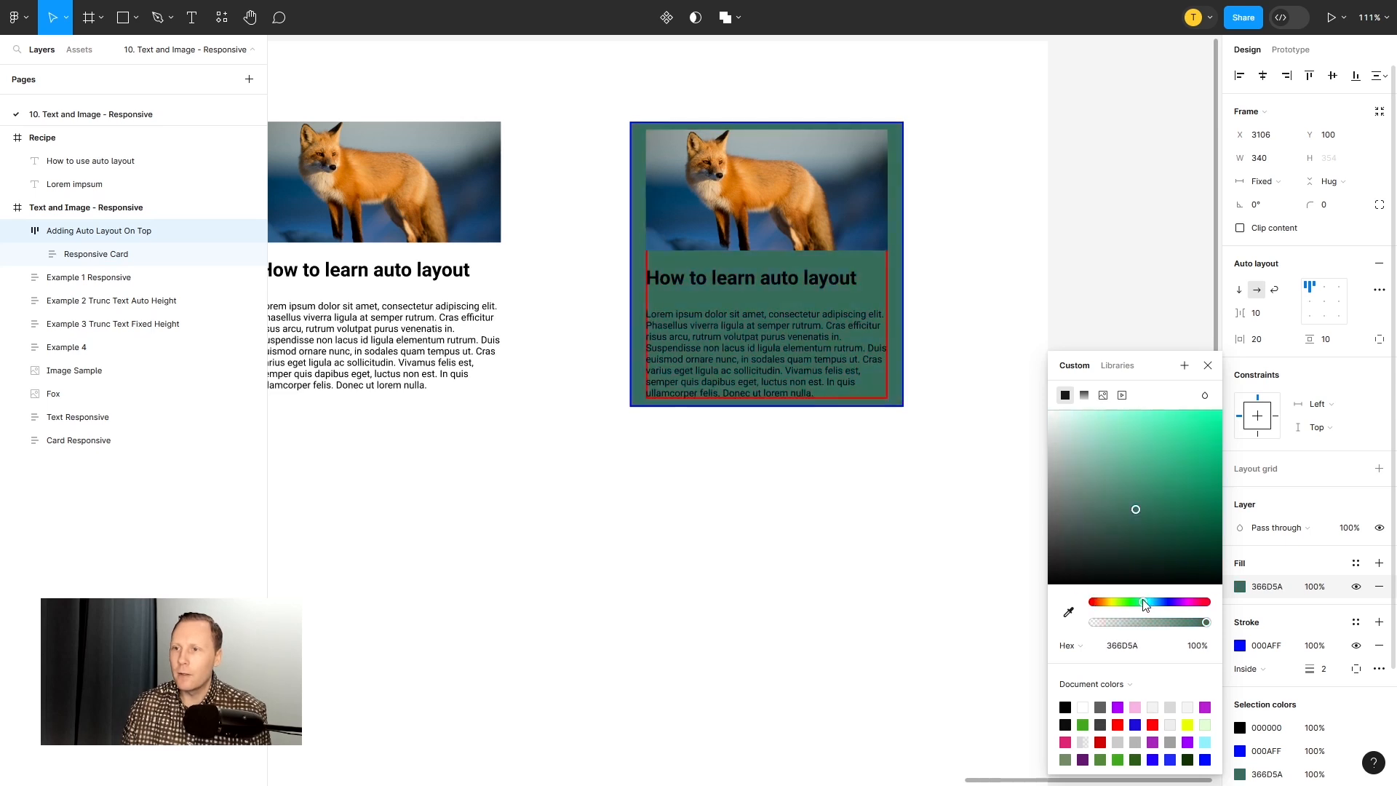
pyautogui.click(1207, 365)
# Step: Add a fill to the nested Responsive Card frame and set its colour to red C64747
pyautogui.click(99, 254)
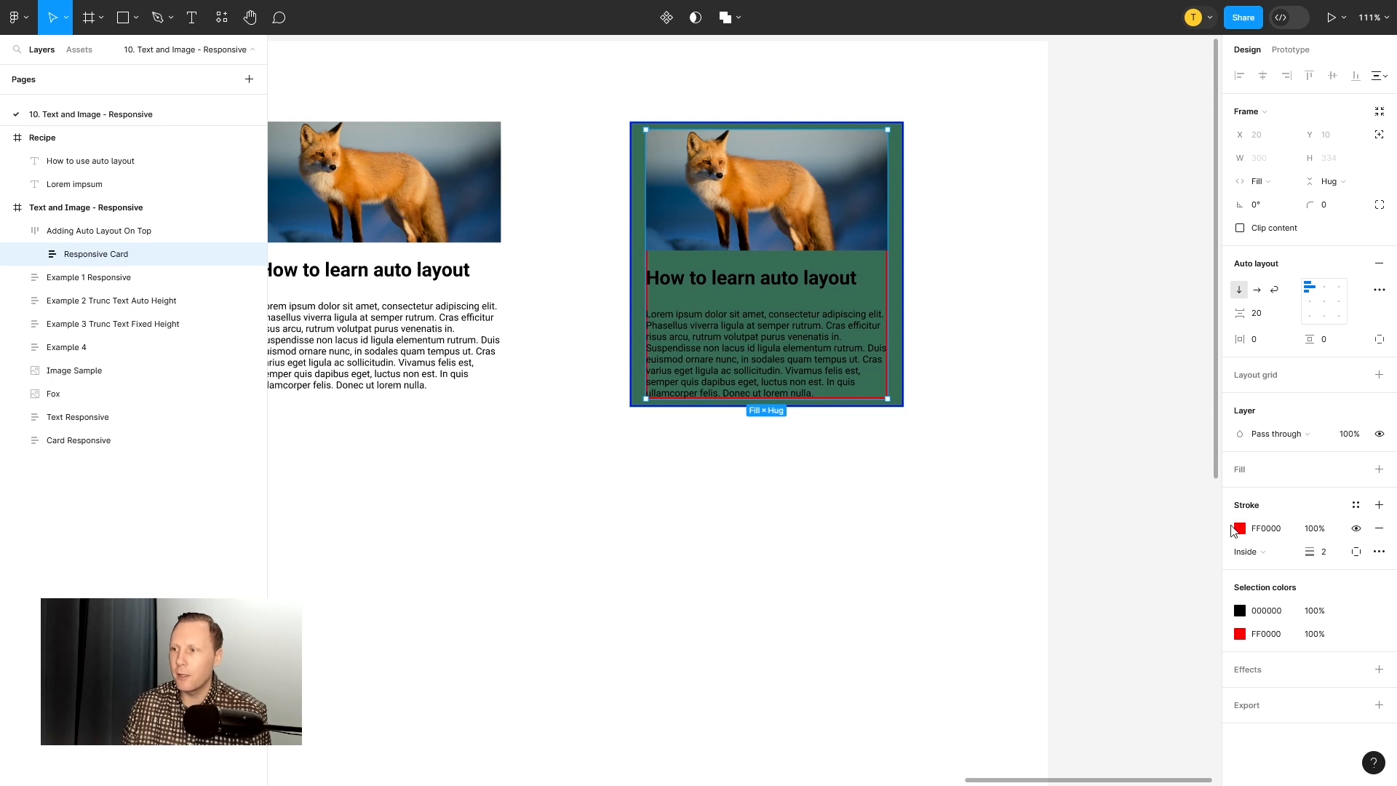
pyautogui.click(1379, 469)
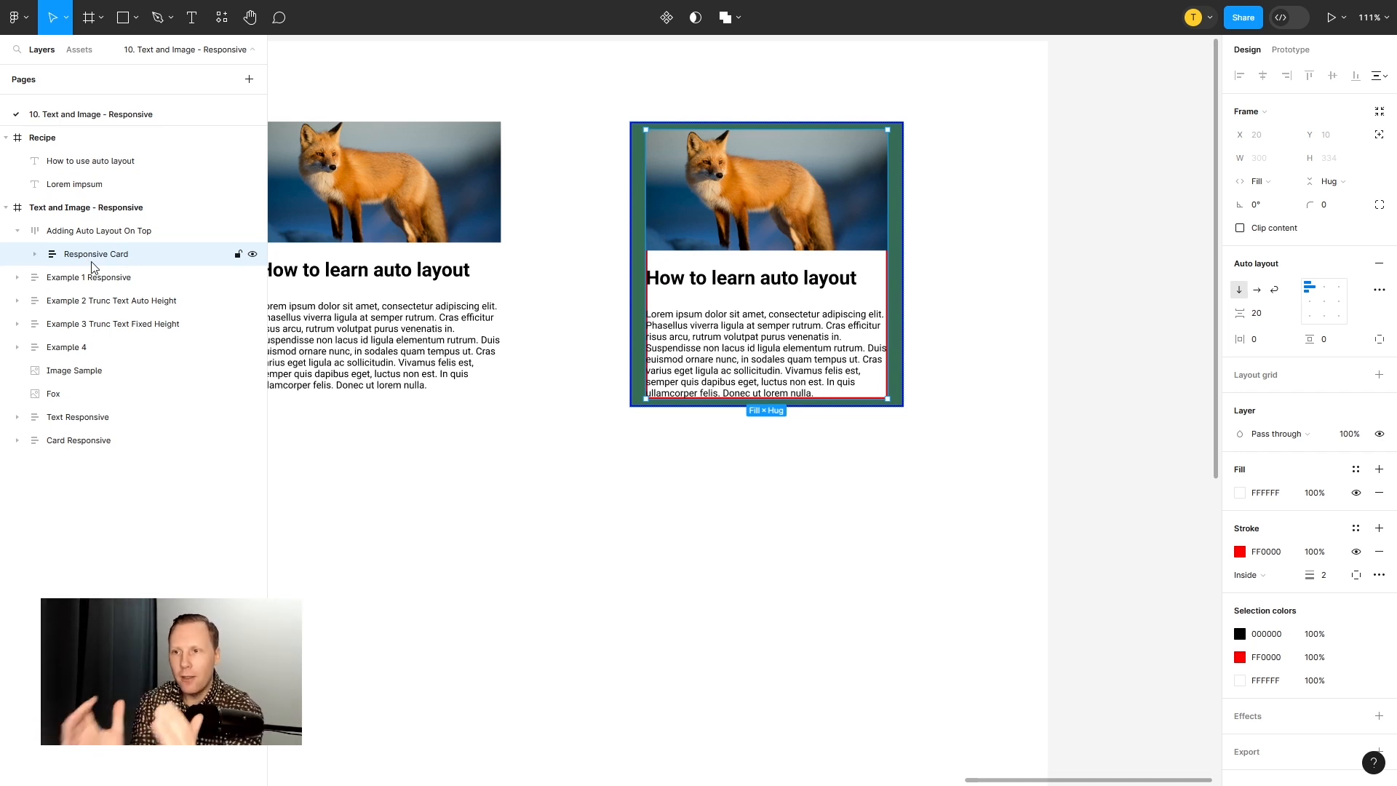
pyautogui.click(116, 234)
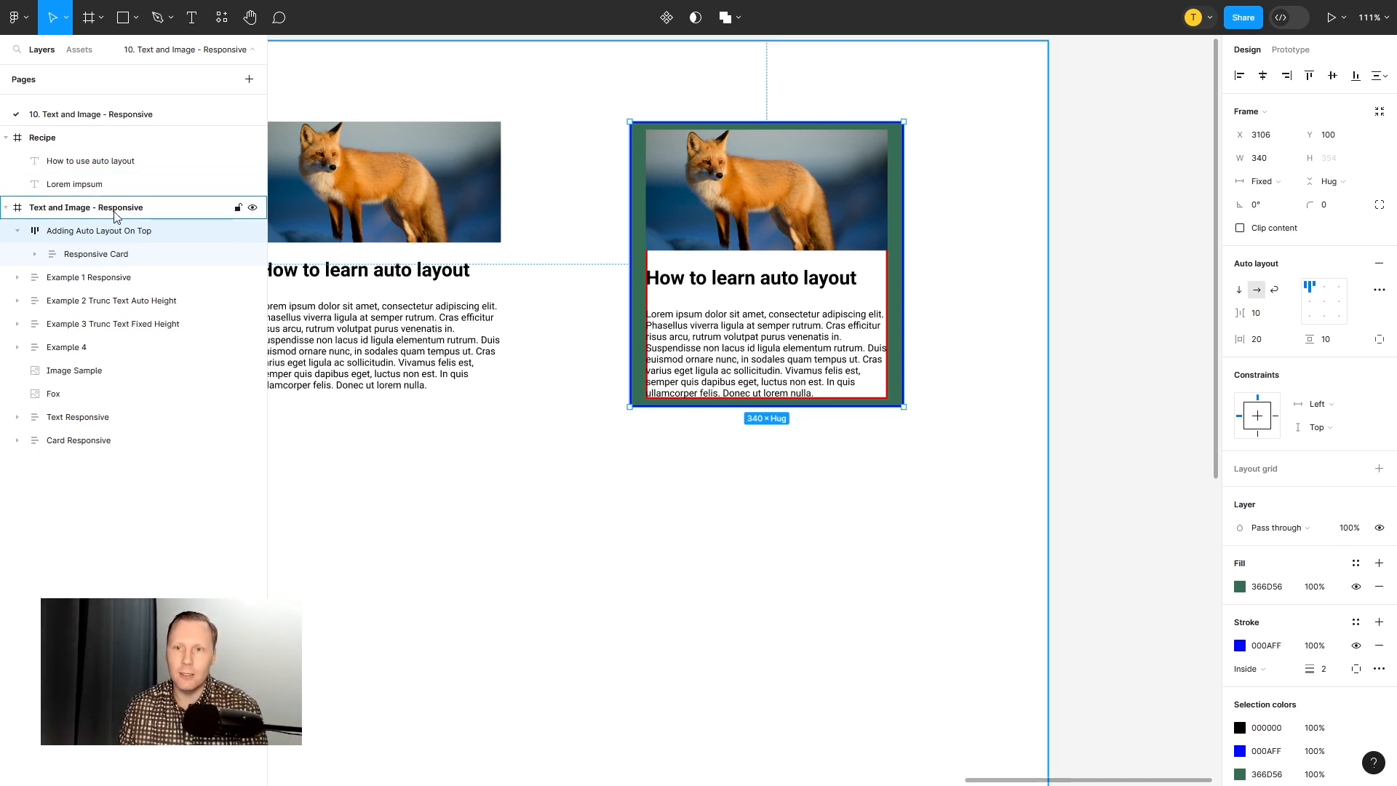
pyautogui.click(99, 262)
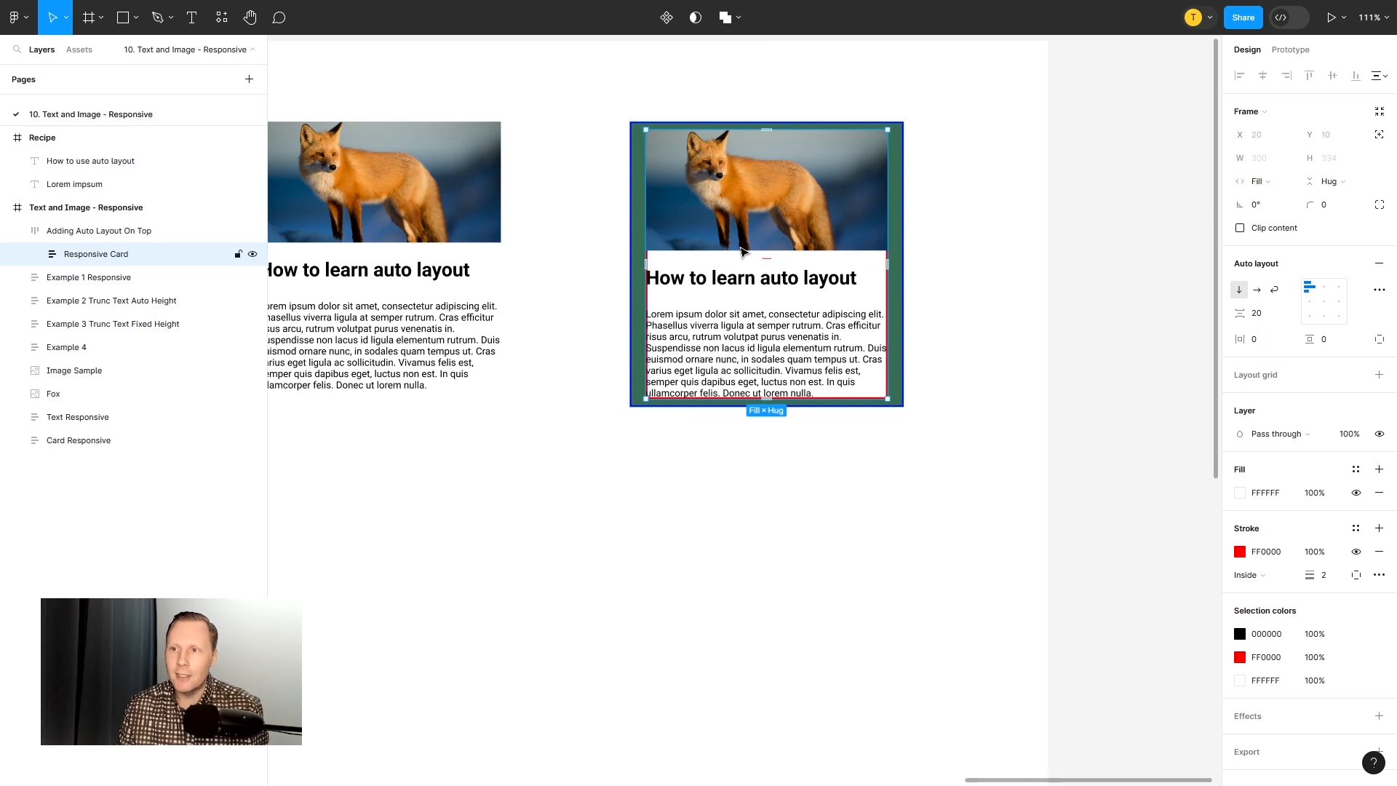
pyautogui.click(1240, 492)
pyautogui.click(1173, 460)
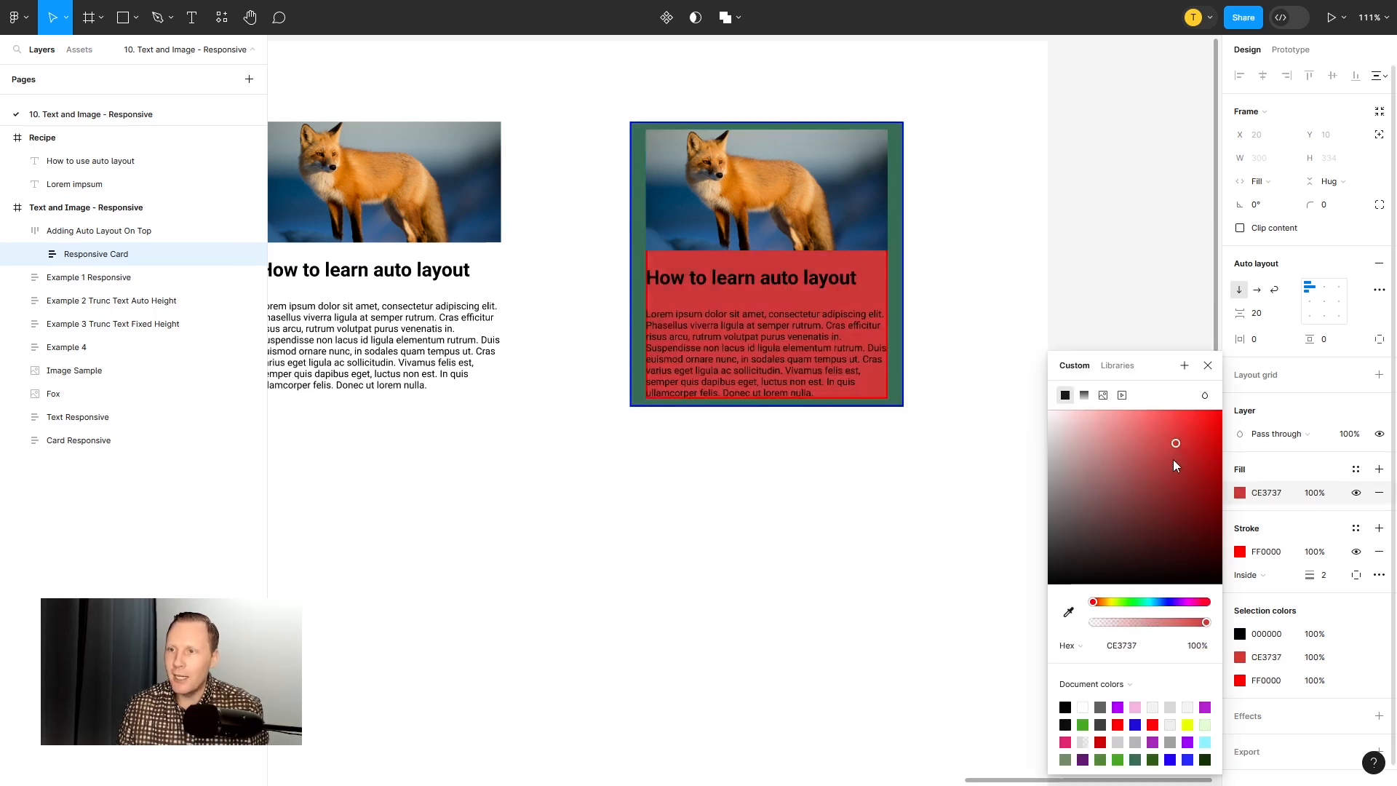
pyautogui.click(1159, 452)
pyautogui.click(1208, 365)
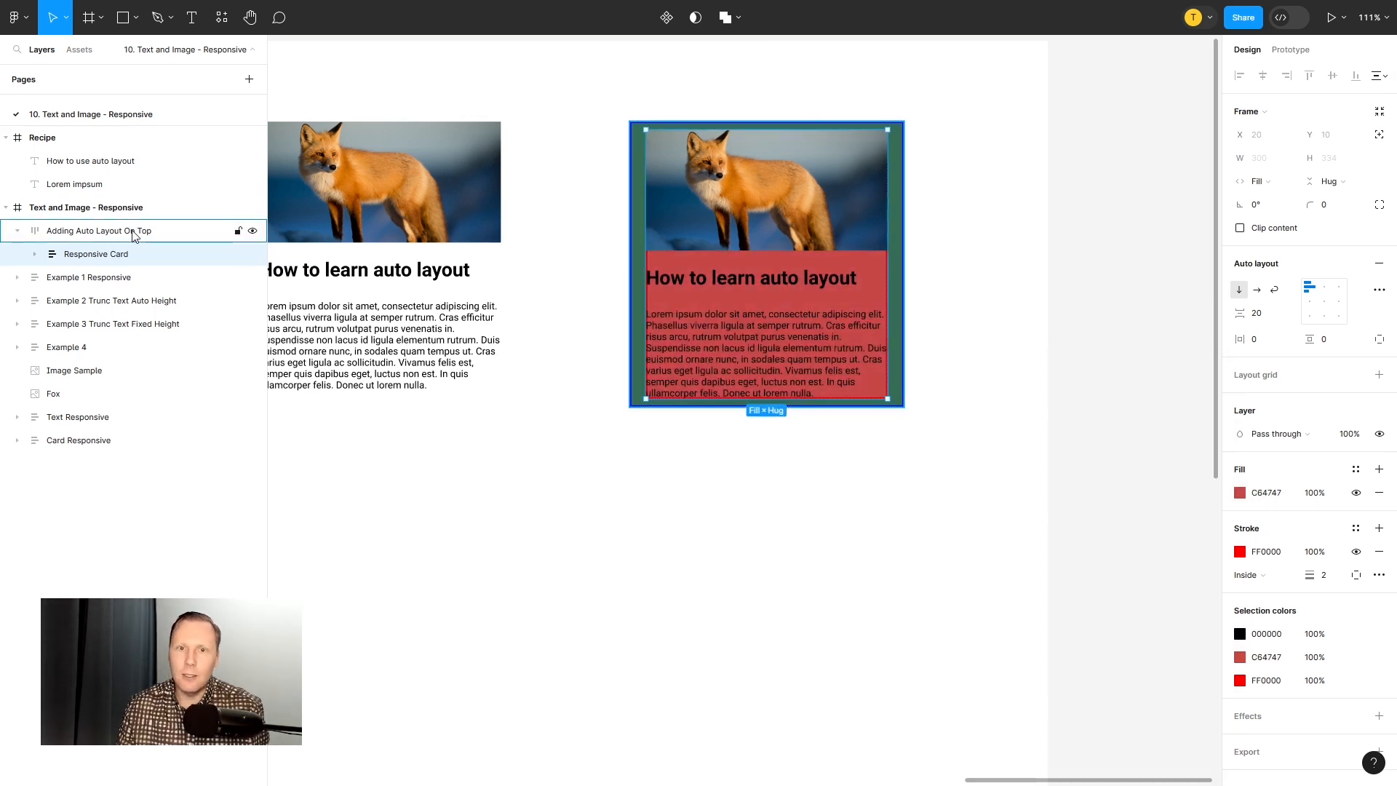
# Step: Change the fill of the outer Adding Auto Layout On Top frame to bright green 30F1A0
pyautogui.click(133, 231)
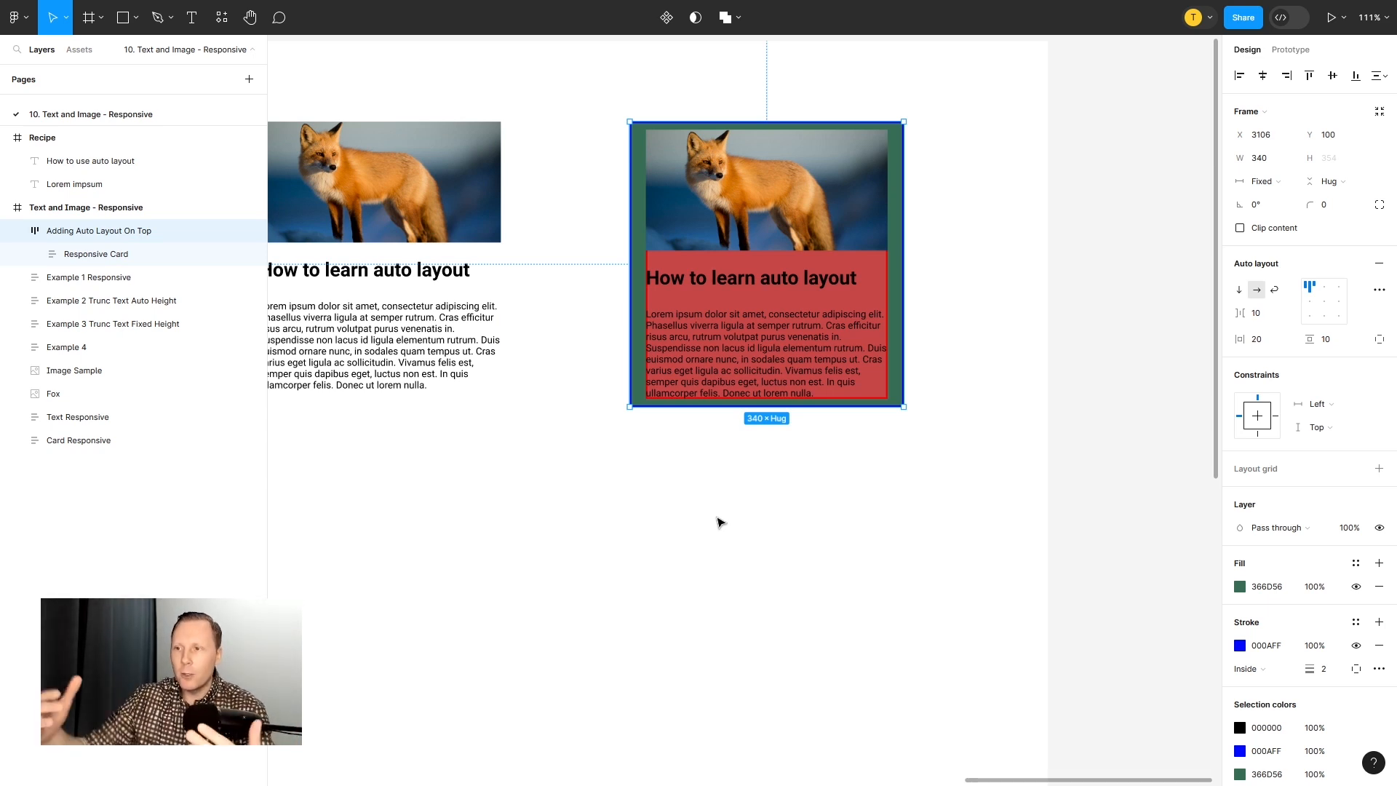
pyautogui.click(1241, 591)
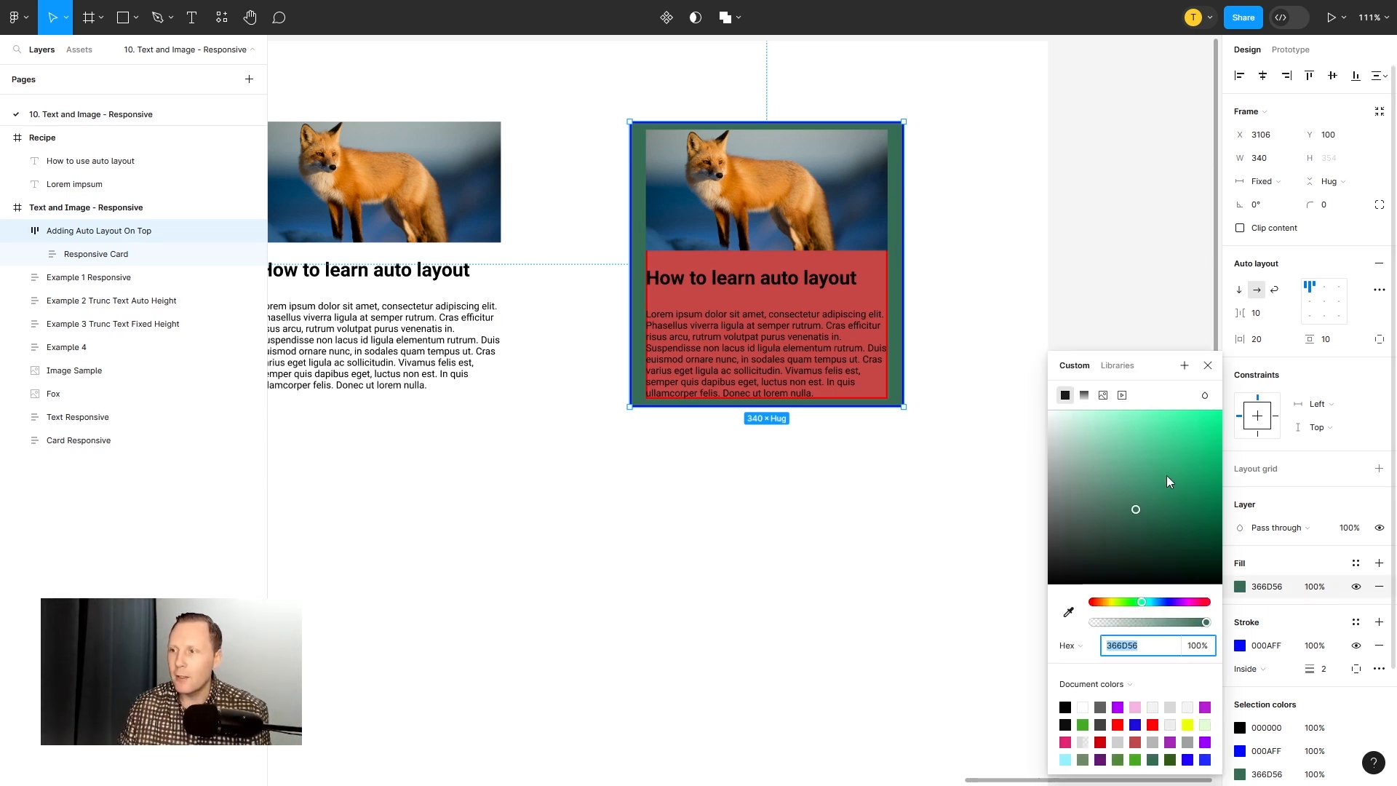
pyautogui.moveTo(1187, 502); pyautogui.dragTo(1187, 419)
pyautogui.click(1209, 366)
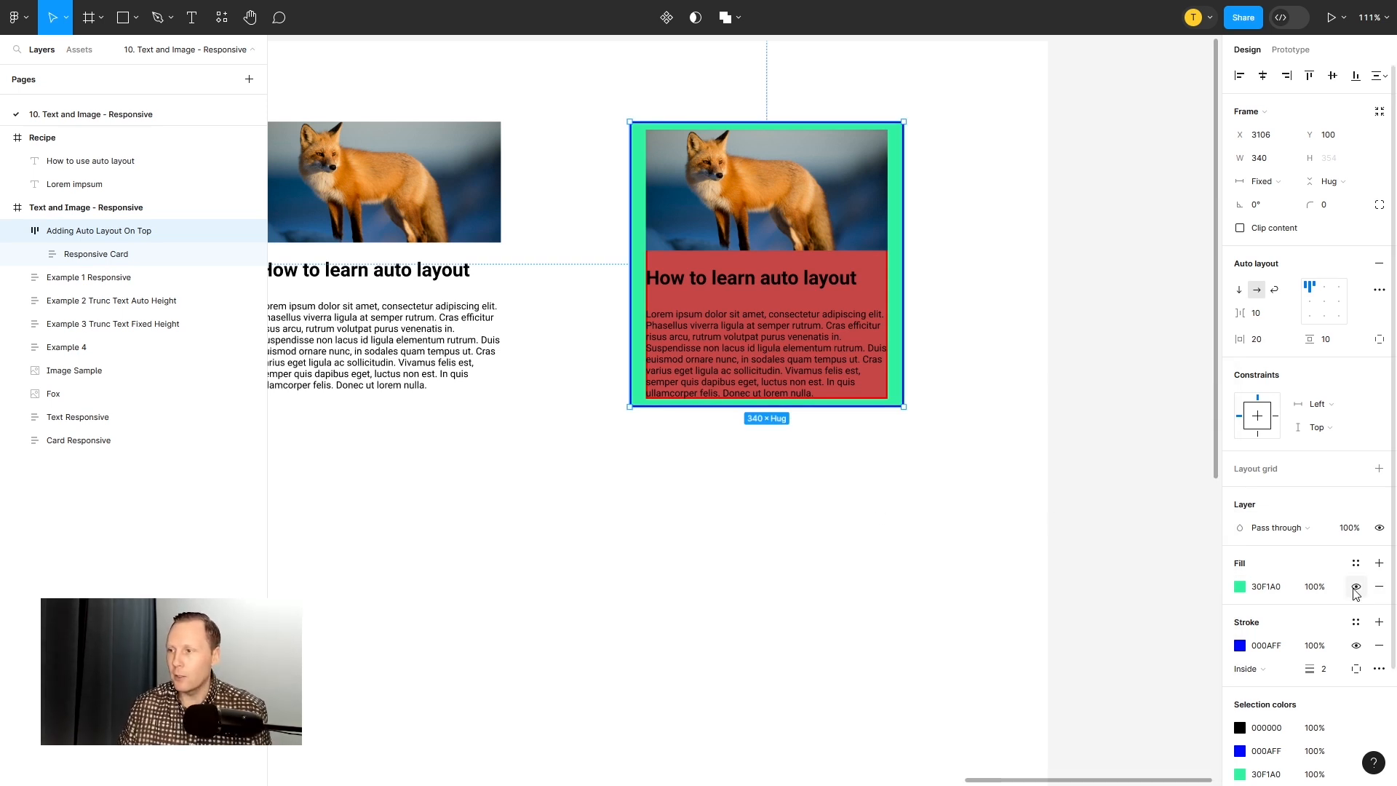
# Step: Remove the fills from Adding Auto Layout On Top and its Responsive Card, and collapse the outer frame's layers
pyautogui.click(1379, 586)
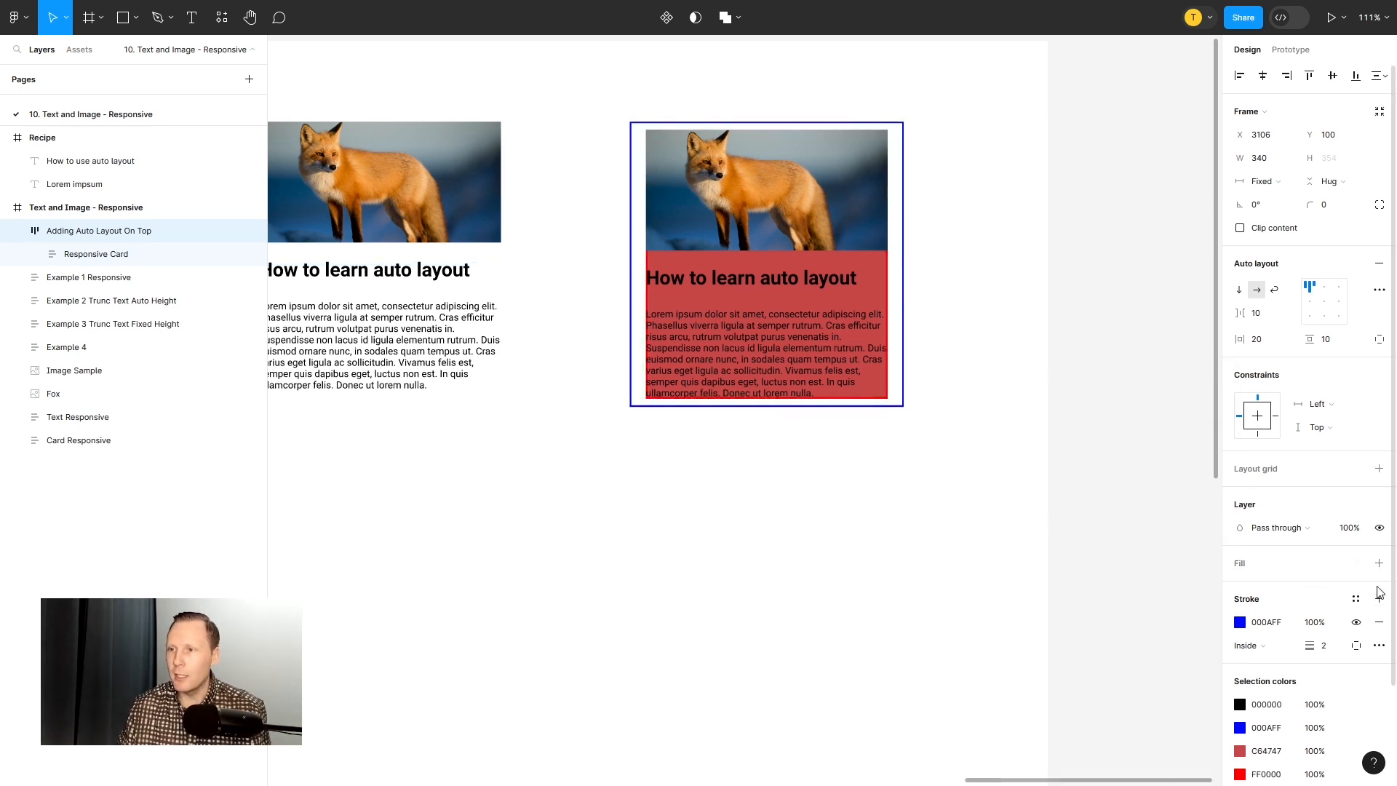
pyautogui.click(102, 256)
pyautogui.click(1378, 493)
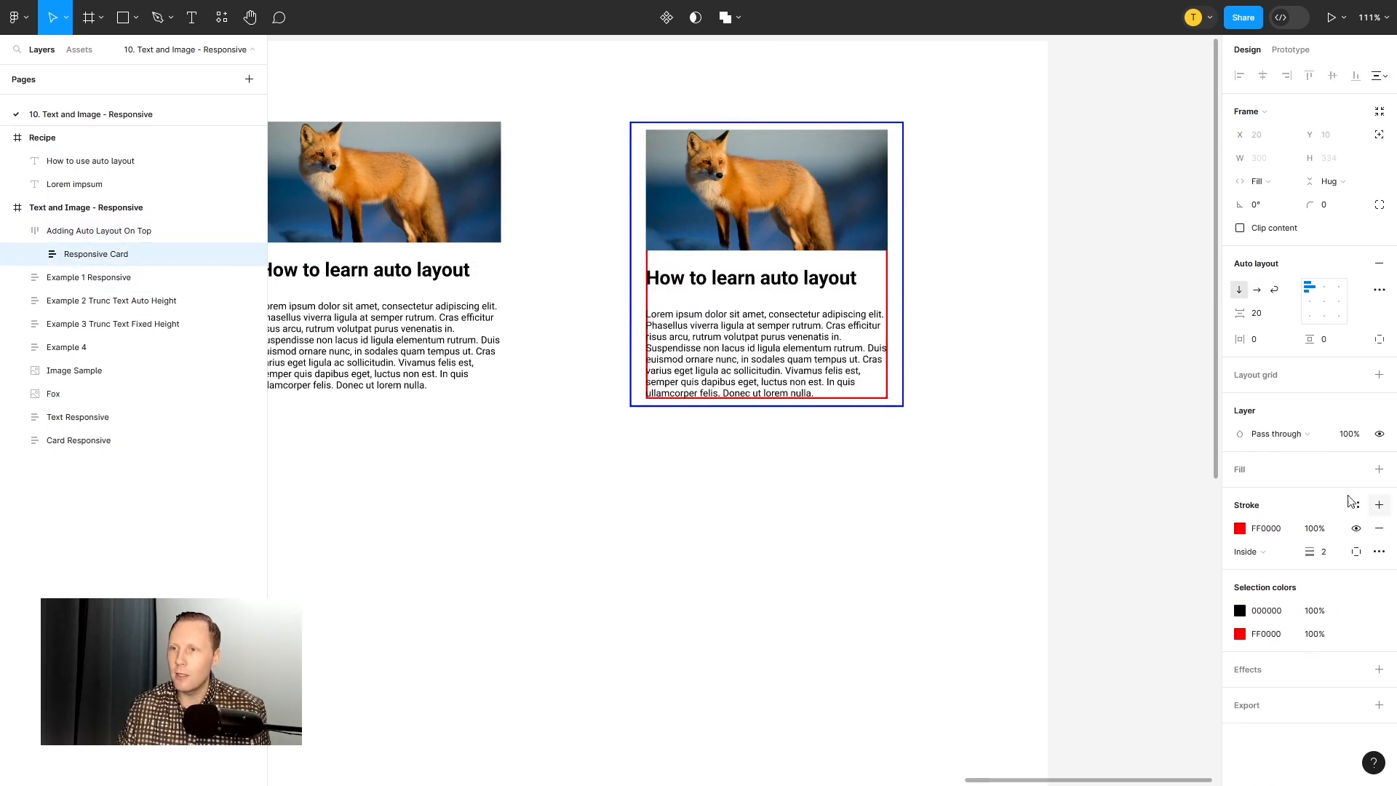
pyautogui.click(800, 487)
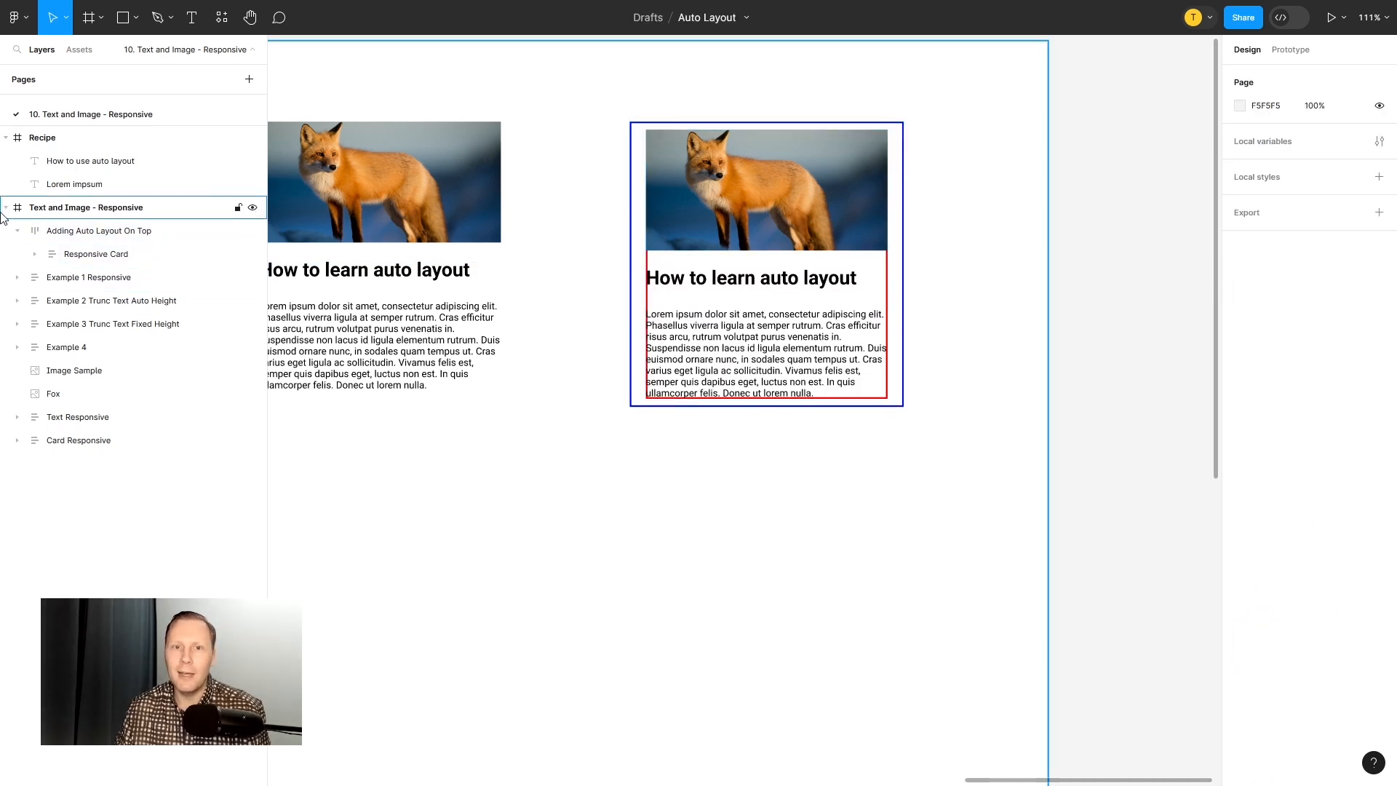
pyautogui.click(17, 231)
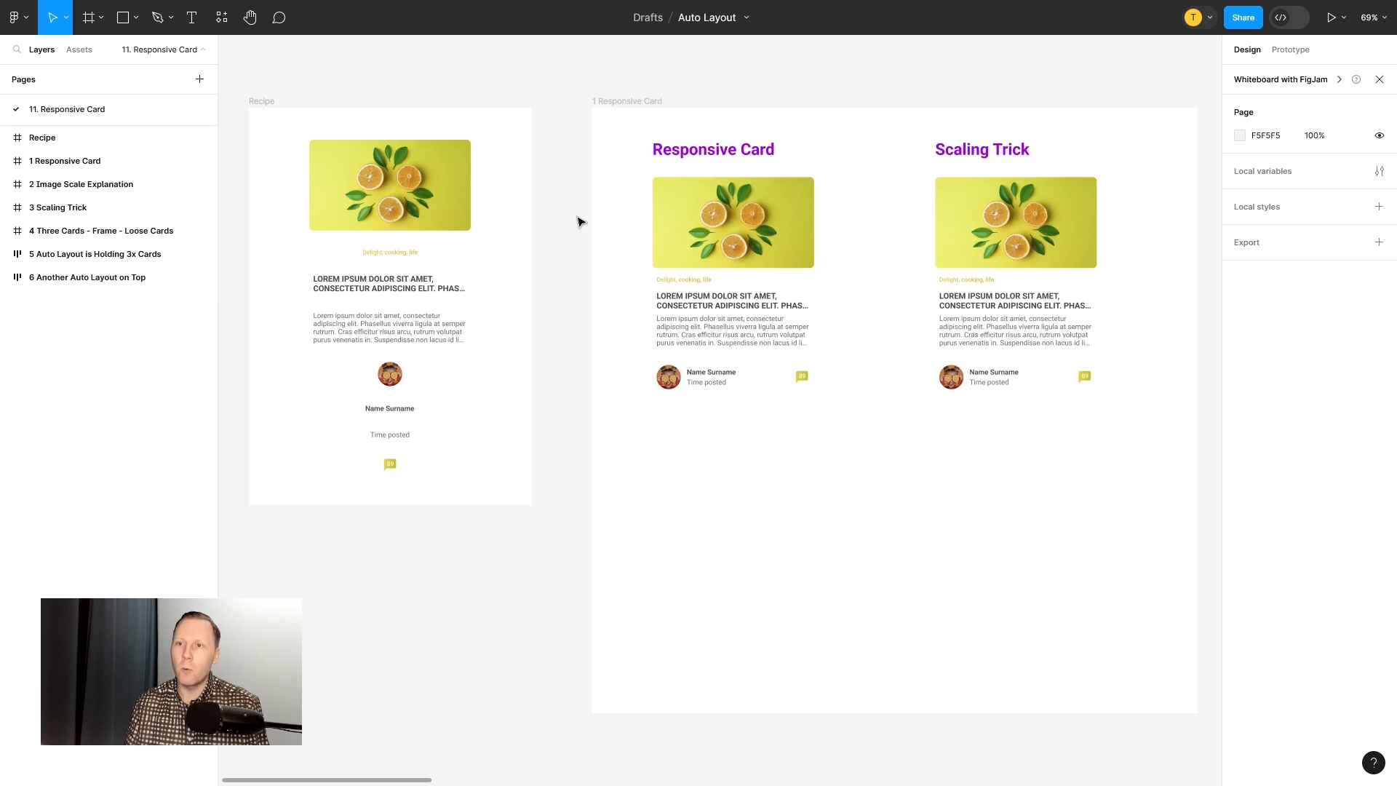
# Step: Test the Card under the Responsive Card heading by widening it to 365, narrowing it to 298, and restoring its width to 320
pyautogui.click(777, 211)
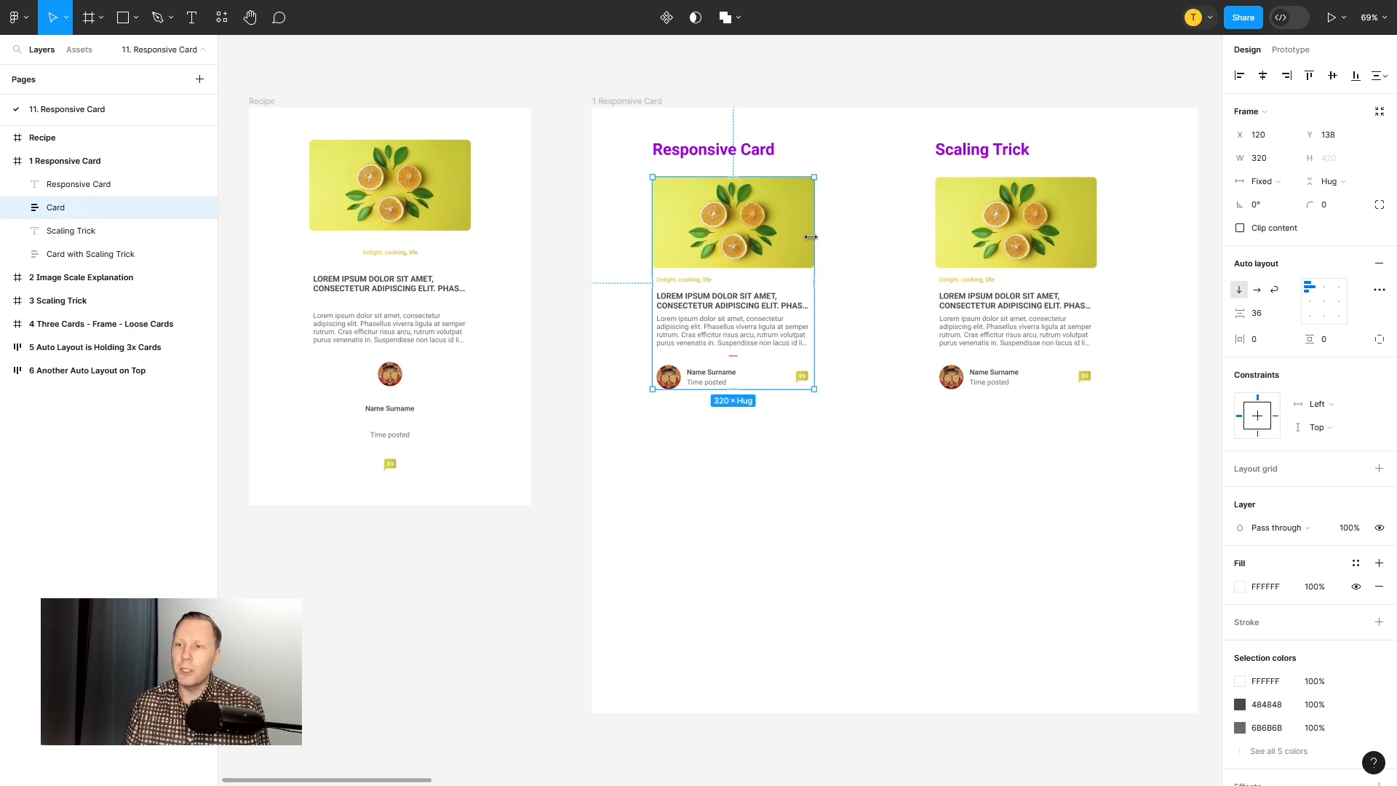
pyautogui.moveTo(812, 237)
pyautogui.mouseDown()
pyautogui.moveTo(894, 236)
pyautogui.moveTo(778, 236)
pyautogui.moveTo(880, 240)
pyautogui.moveTo(811, 244)
pyautogui.moveTo(836, 243)
pyautogui.mouseUp()
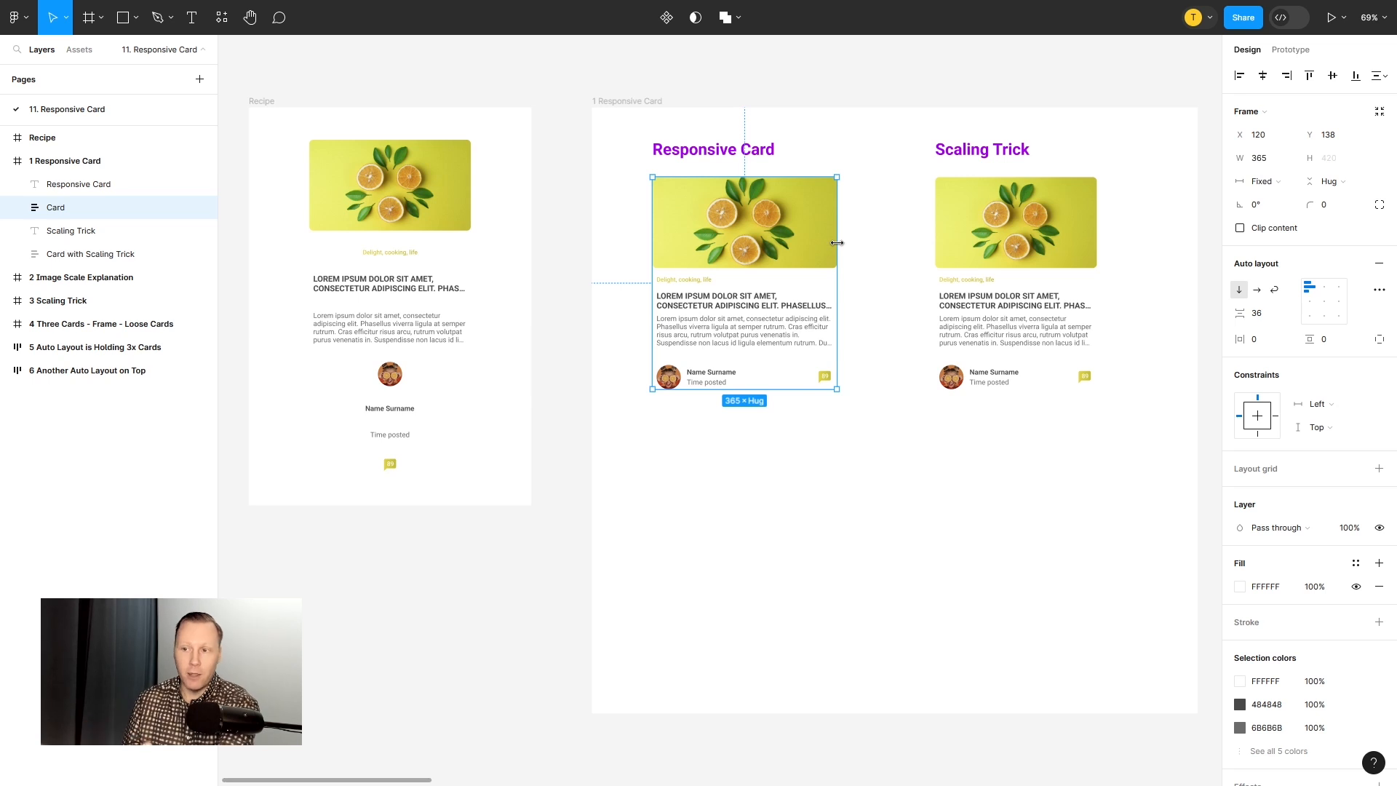
pyautogui.moveTo(837, 243); pyautogui.dragTo(804, 245)
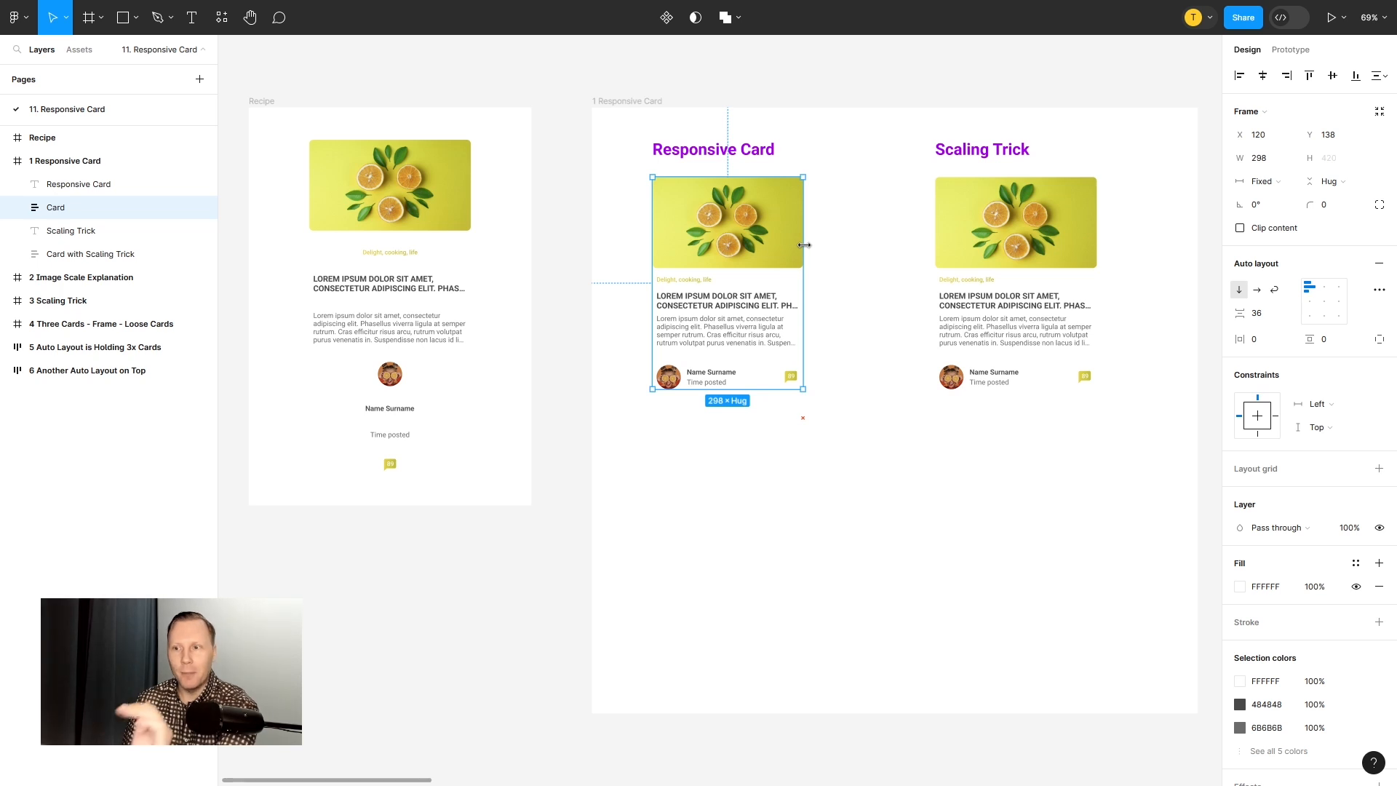
pyautogui.moveTo(805, 245); pyautogui.dragTo(814, 325)
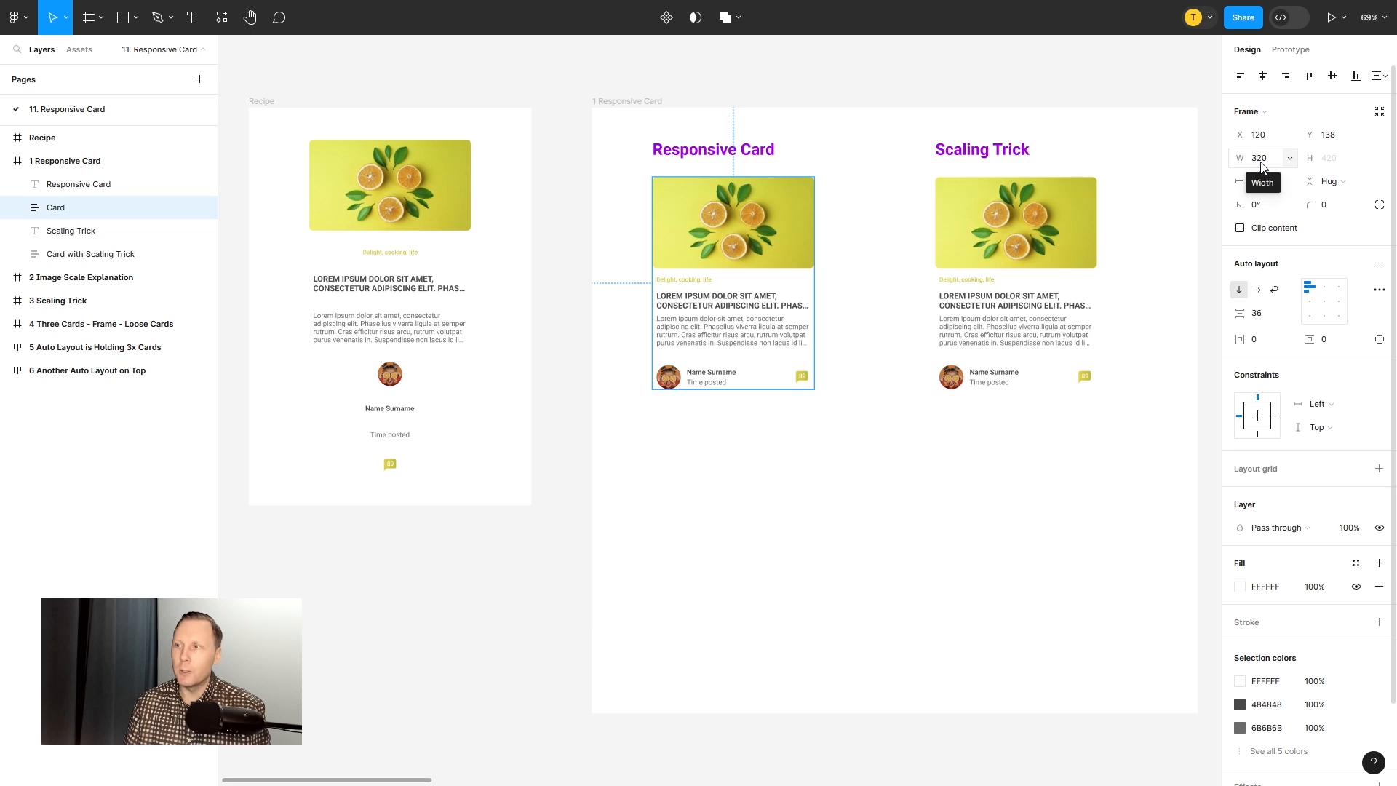
pyautogui.click(815, 469)
# Step: Examine the Recipe frame against the finished Card, and select the Recipe's citrus Image for a closer look
pyautogui.click(267, 100)
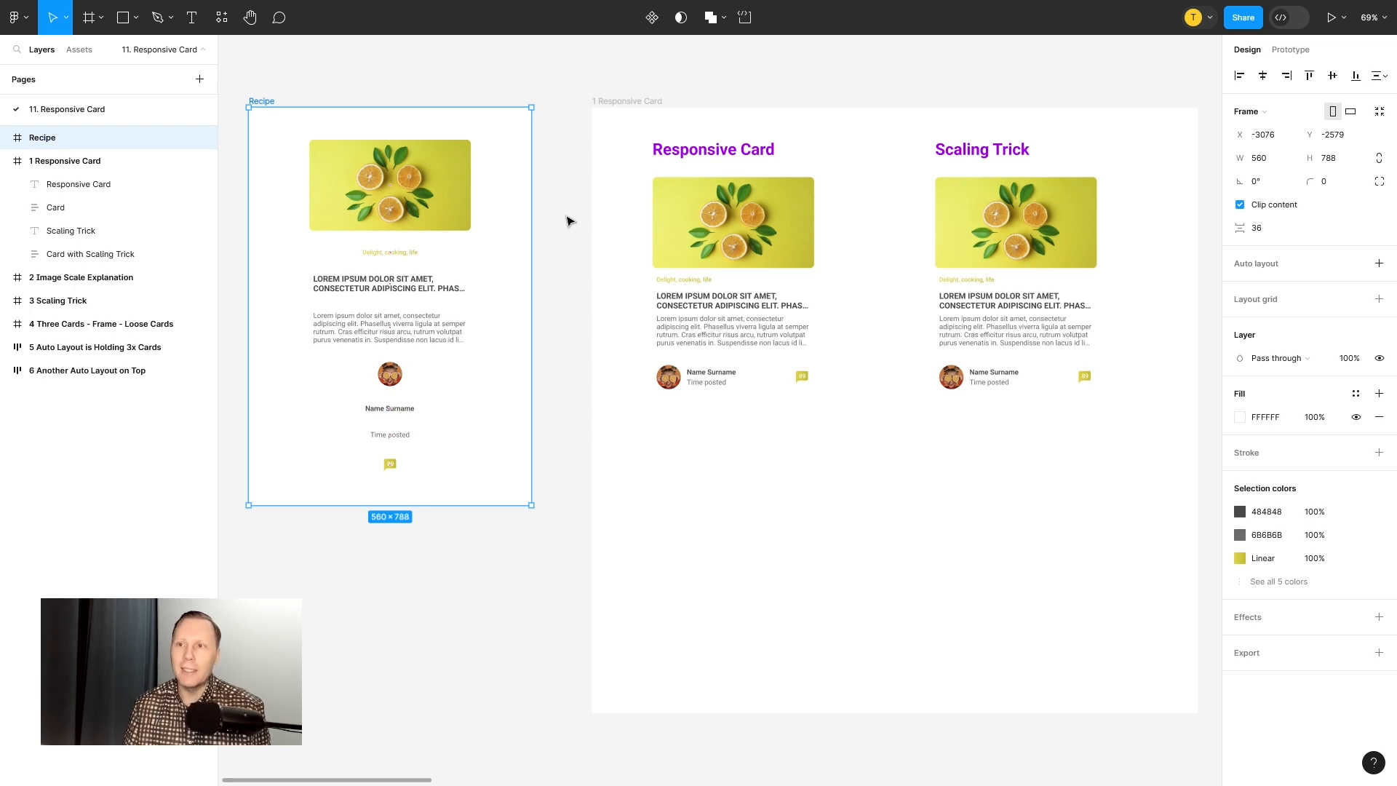
pyautogui.click(678, 211)
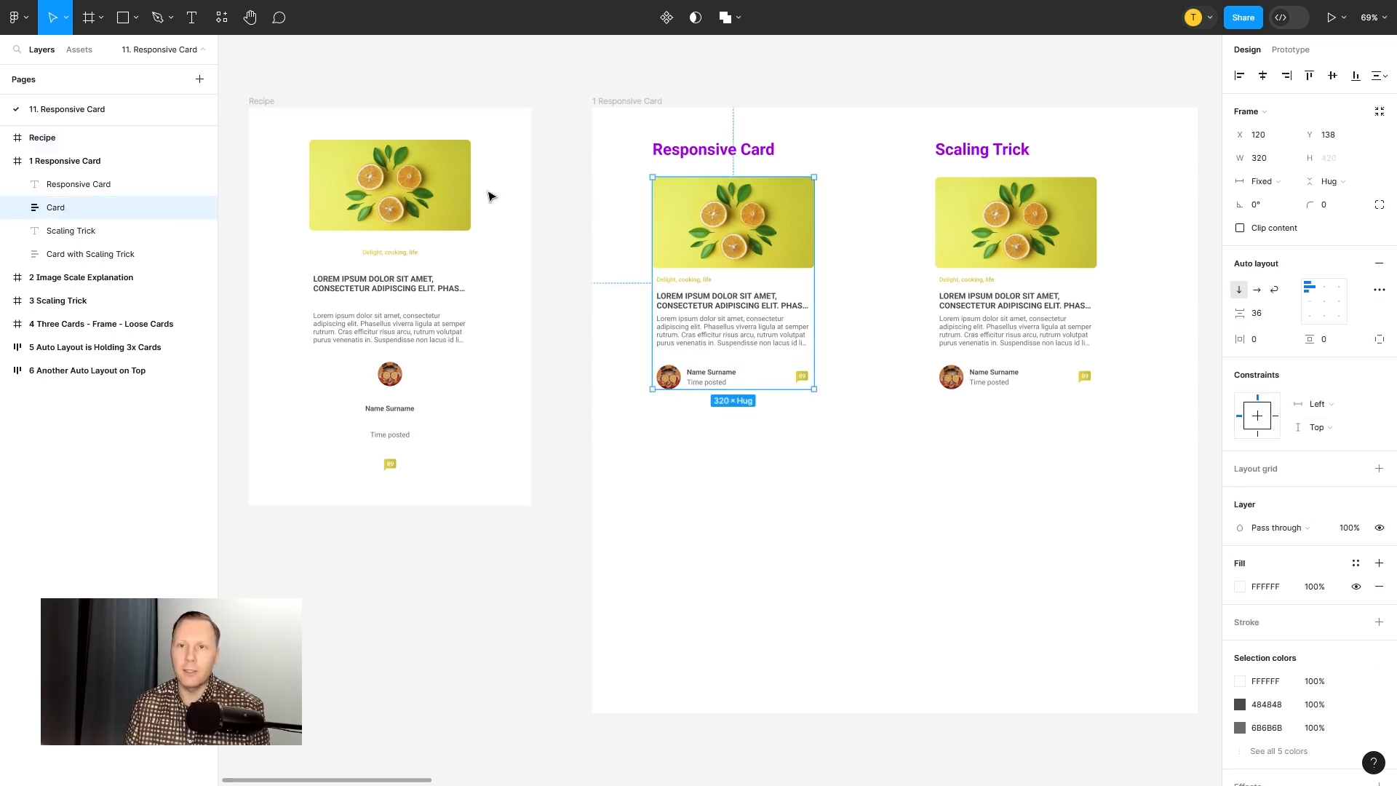
pyautogui.click(446, 195)
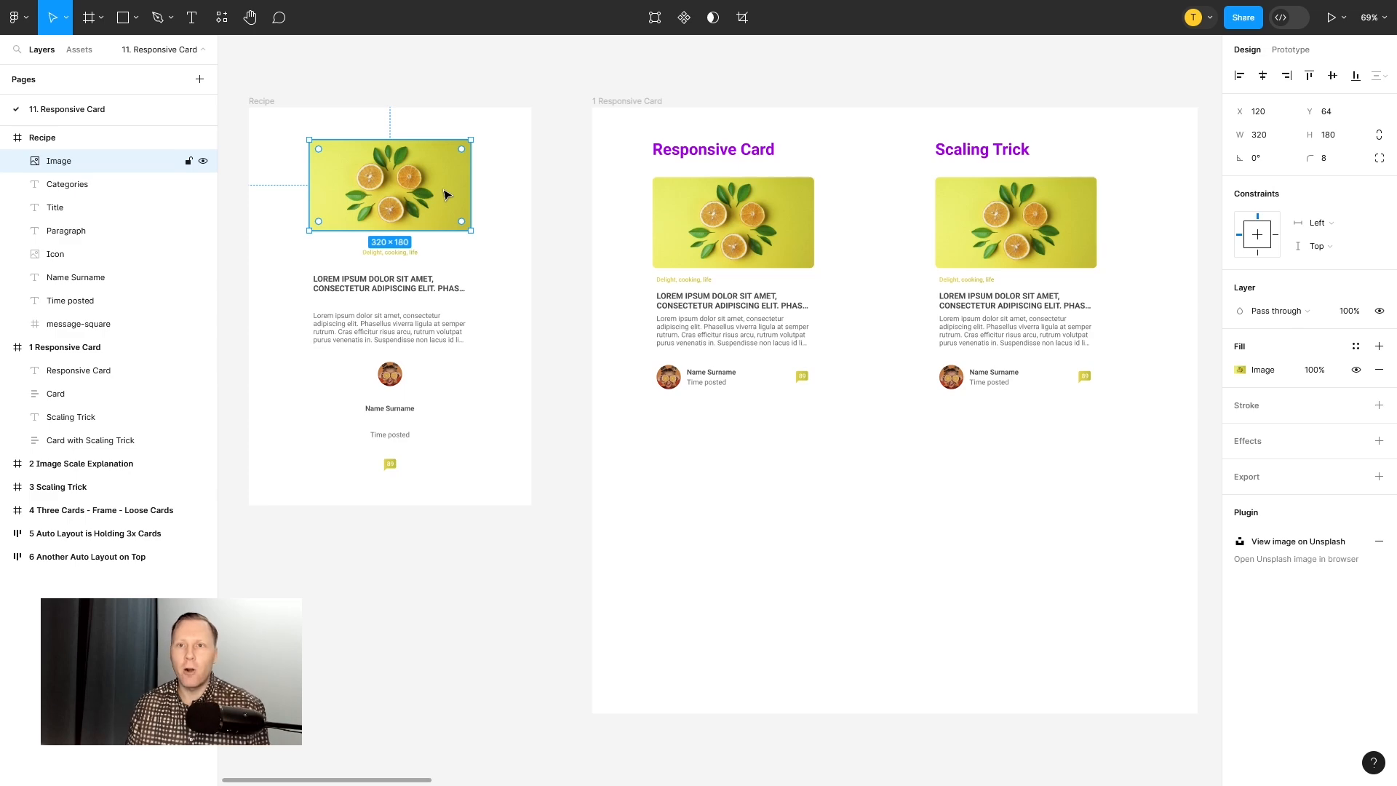
pyautogui.keyDown('ctrl'); pyautogui.scroll(5, 315, 178); pyautogui.keyUp('ctrl')
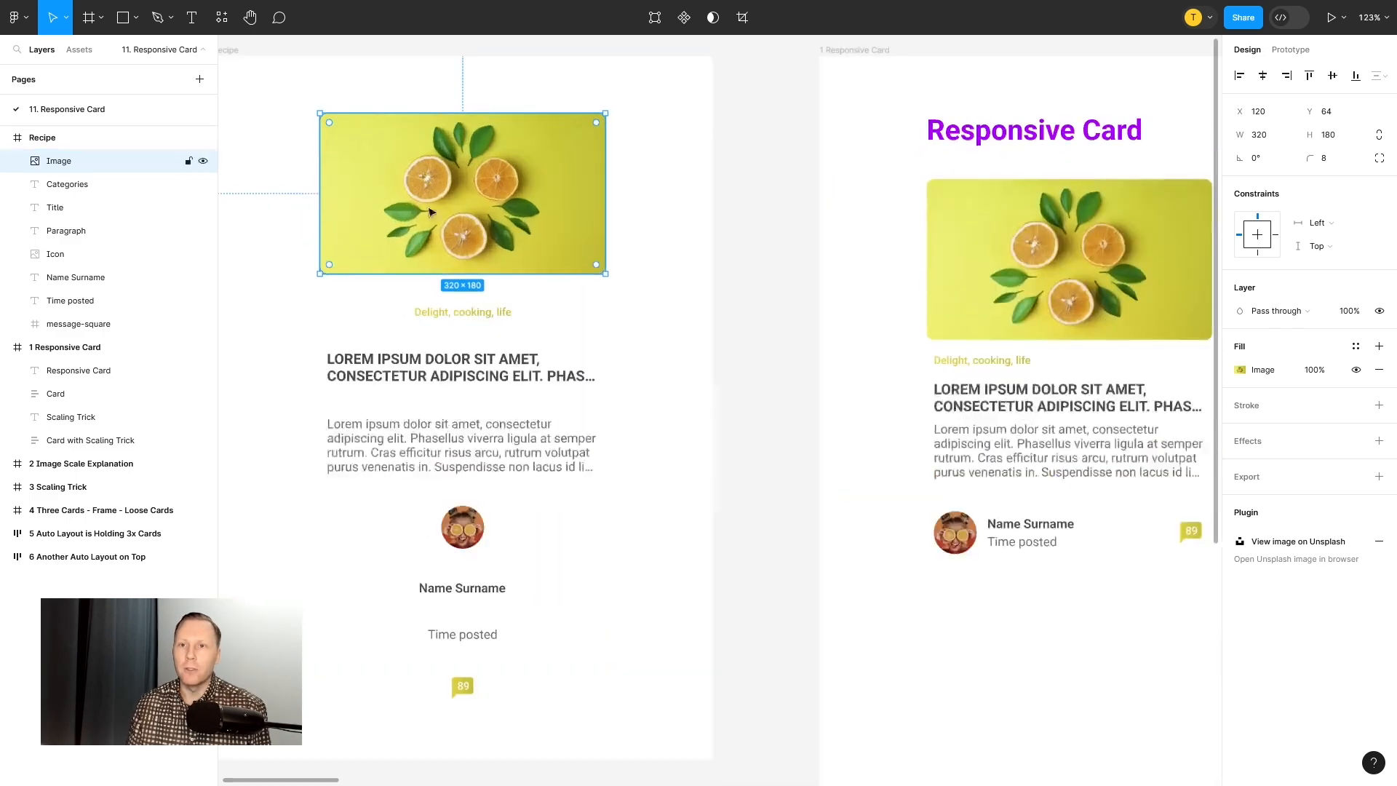
pyautogui.keyDown('ctrl'); pyautogui.scroll(-4, 669, 295); pyautogui.keyUp('ctrl')
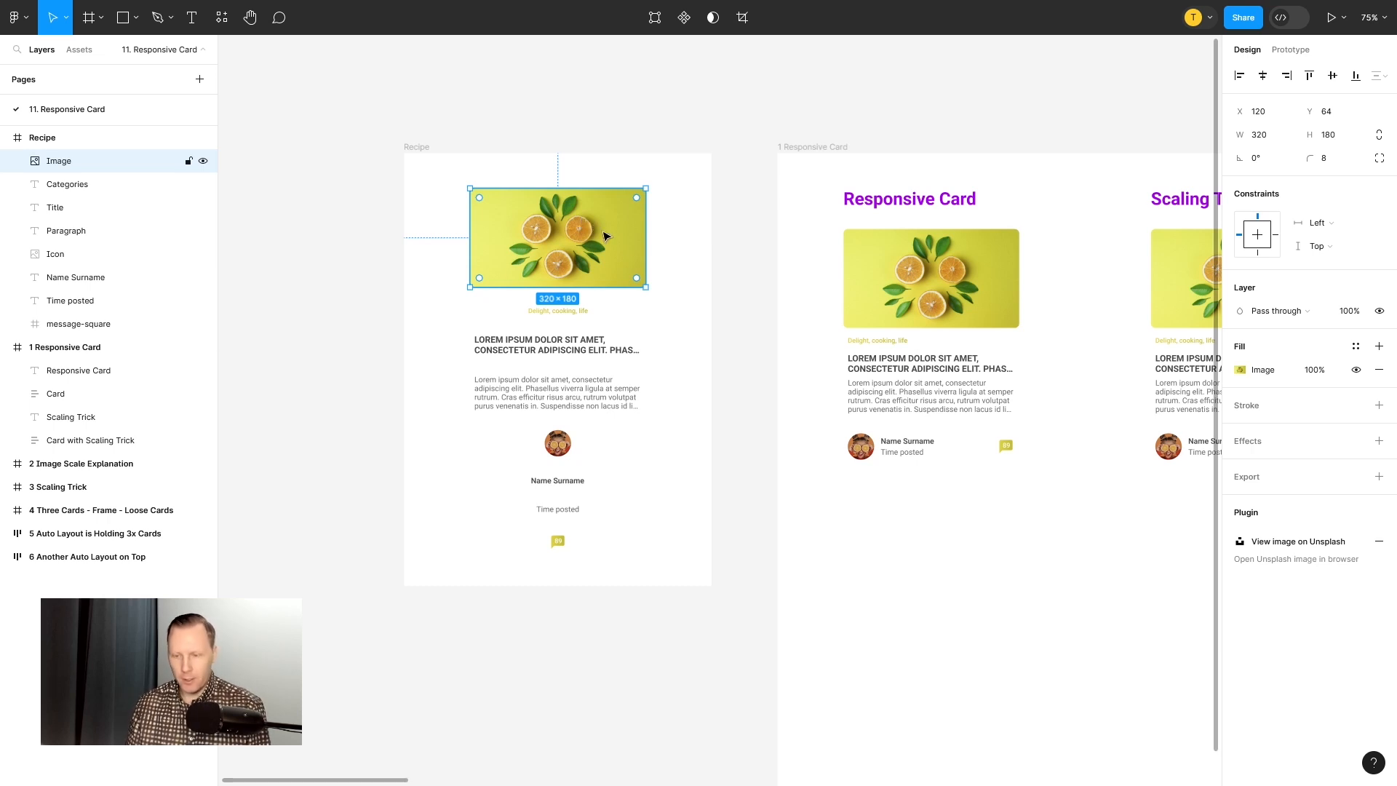
# Step: Draw a rectangle about 339 × 168 on the empty canvas beside the Recipe frame
pyautogui.press('r')
pyautogui.moveTo(308, 199); pyautogui.dragTo(574, 218)
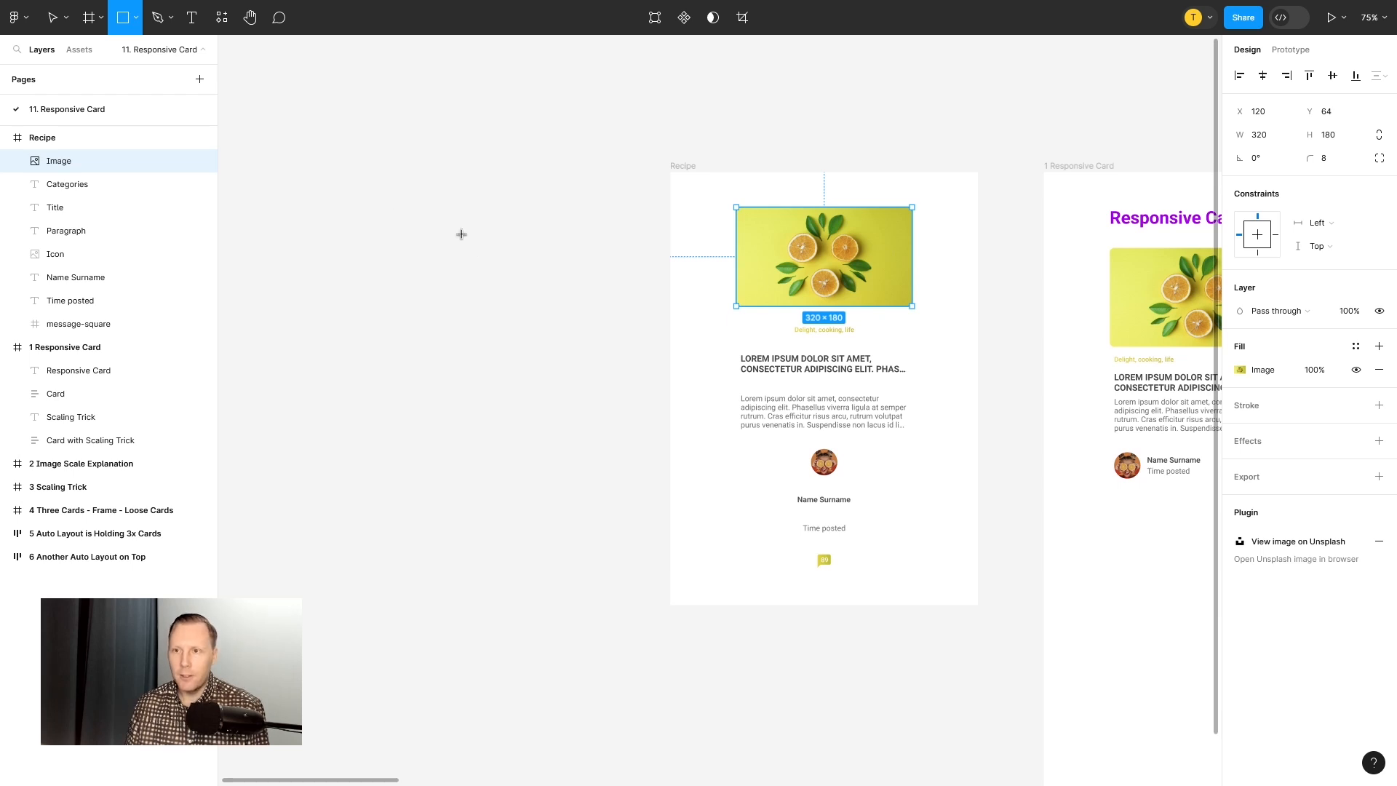
pyautogui.moveTo(398, 213)
pyautogui.mouseDown()
pyautogui.moveTo(577, 325)
pyautogui.moveTo(584, 306)
pyautogui.mouseUp()
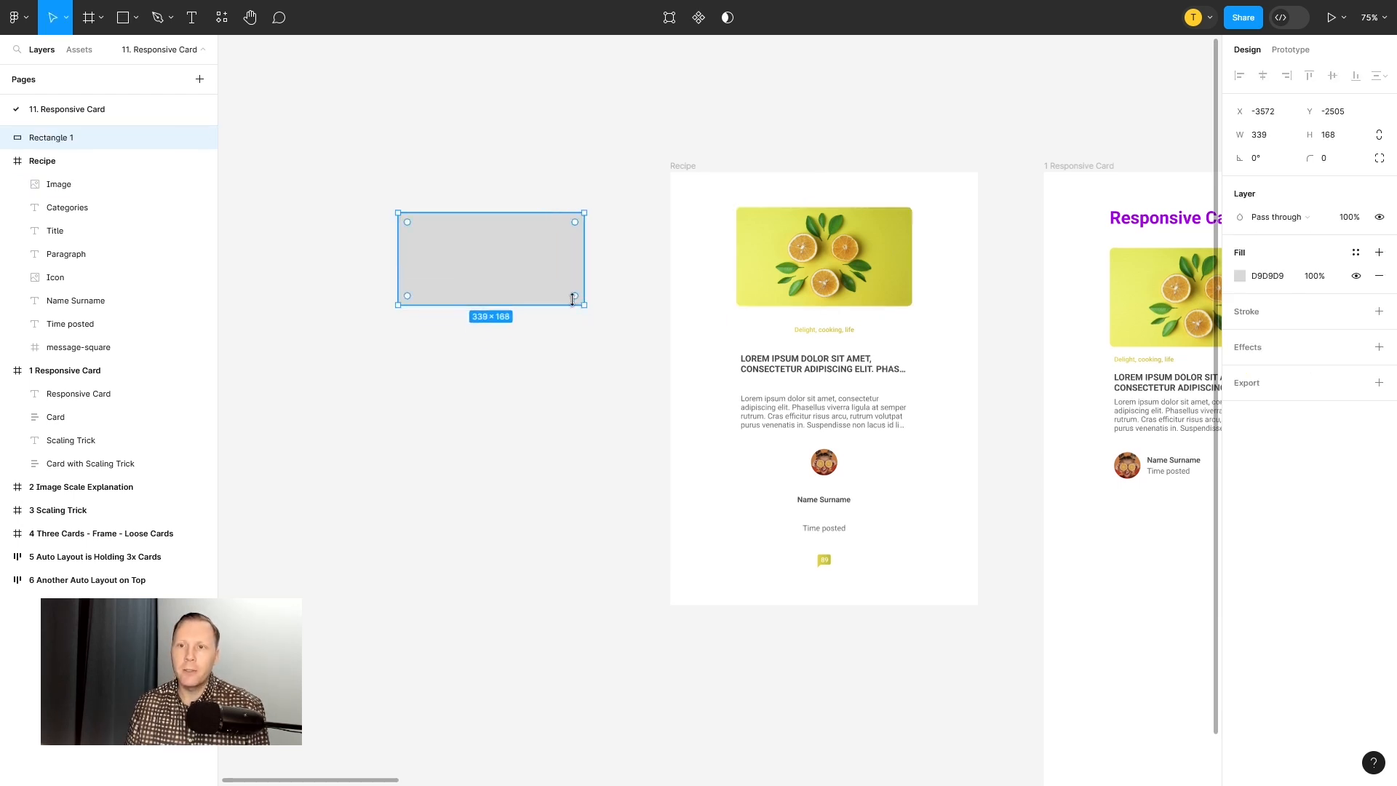
# Step: Look up the Unsplash plugin among the rectangle's available plugins, and delete the rectangle
pyautogui.rightClick(515, 234)
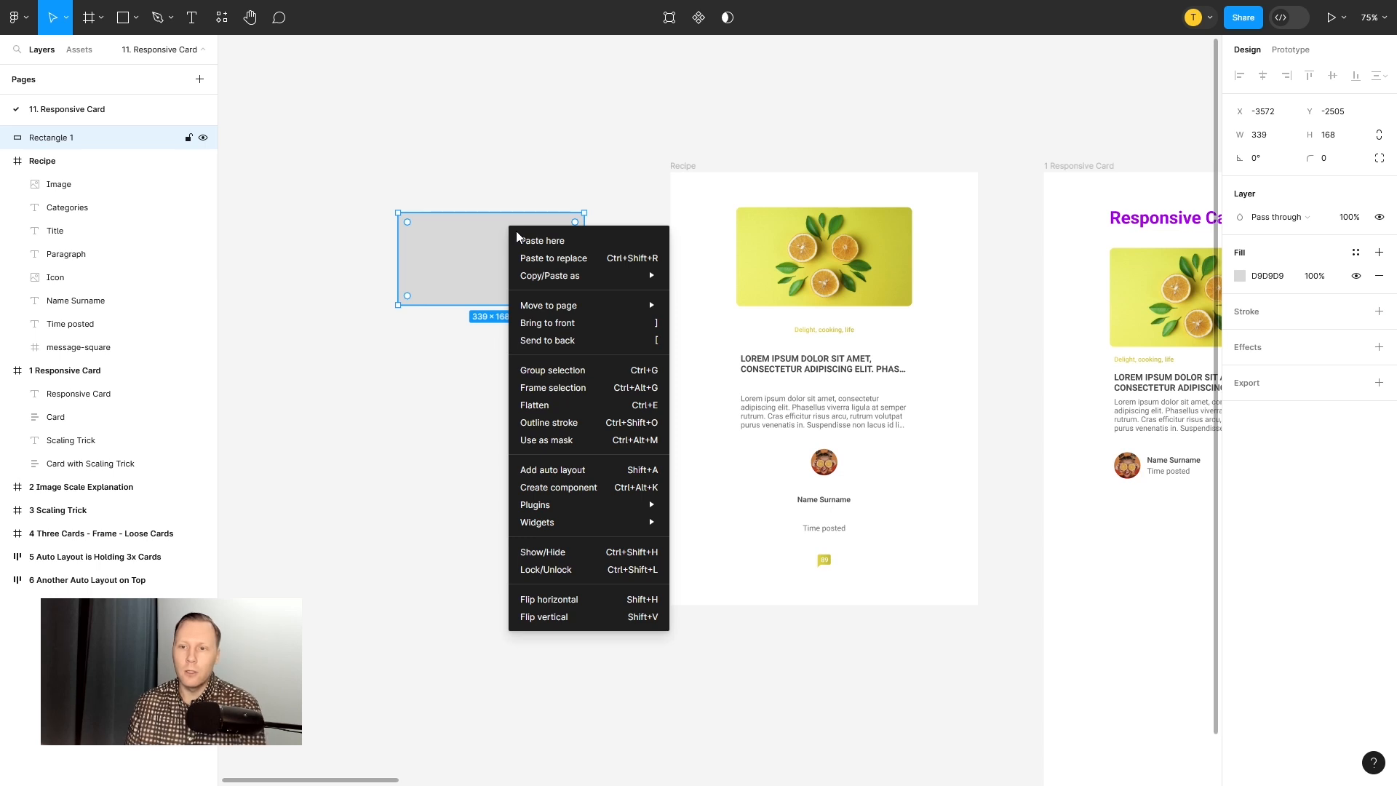
pyautogui.moveTo(559, 504)
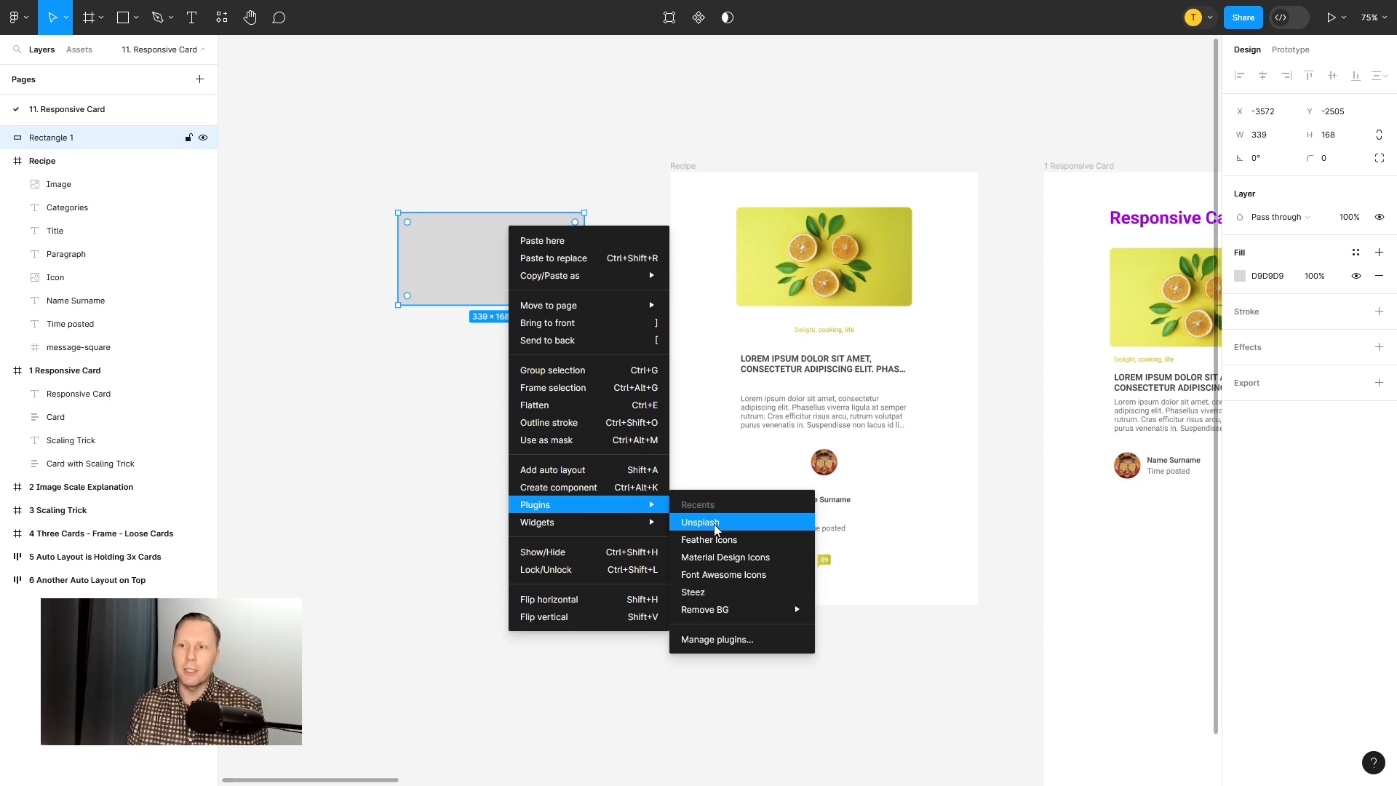
pyautogui.click(420, 244)
pyautogui.press('Delete')
# Step: Add a black 000000 fill above the image fill of the Recipe's citrus Image and set its opacity to 100%
pyautogui.hscroll(3, 570, 309)
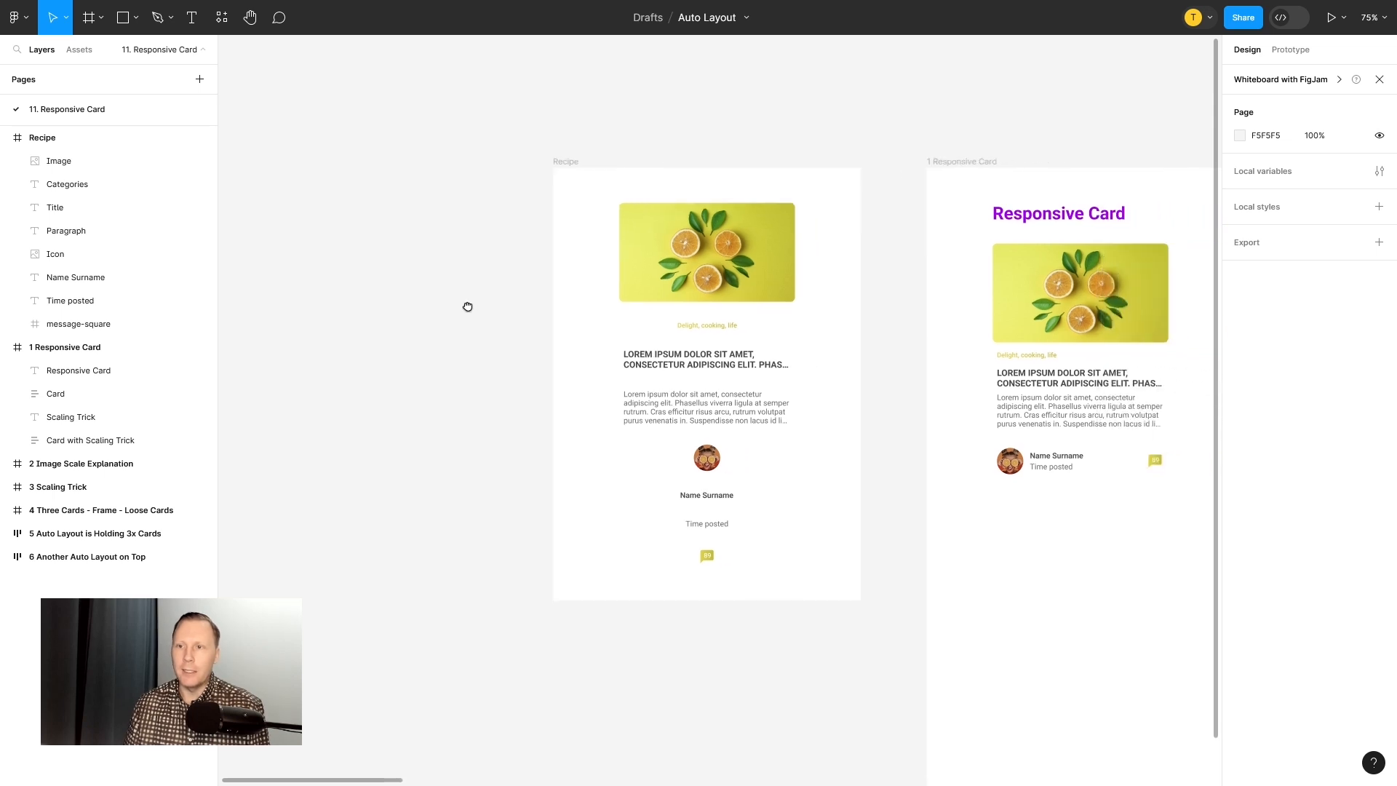
pyautogui.scroll(5, 805, 230)
pyautogui.click(751, 265)
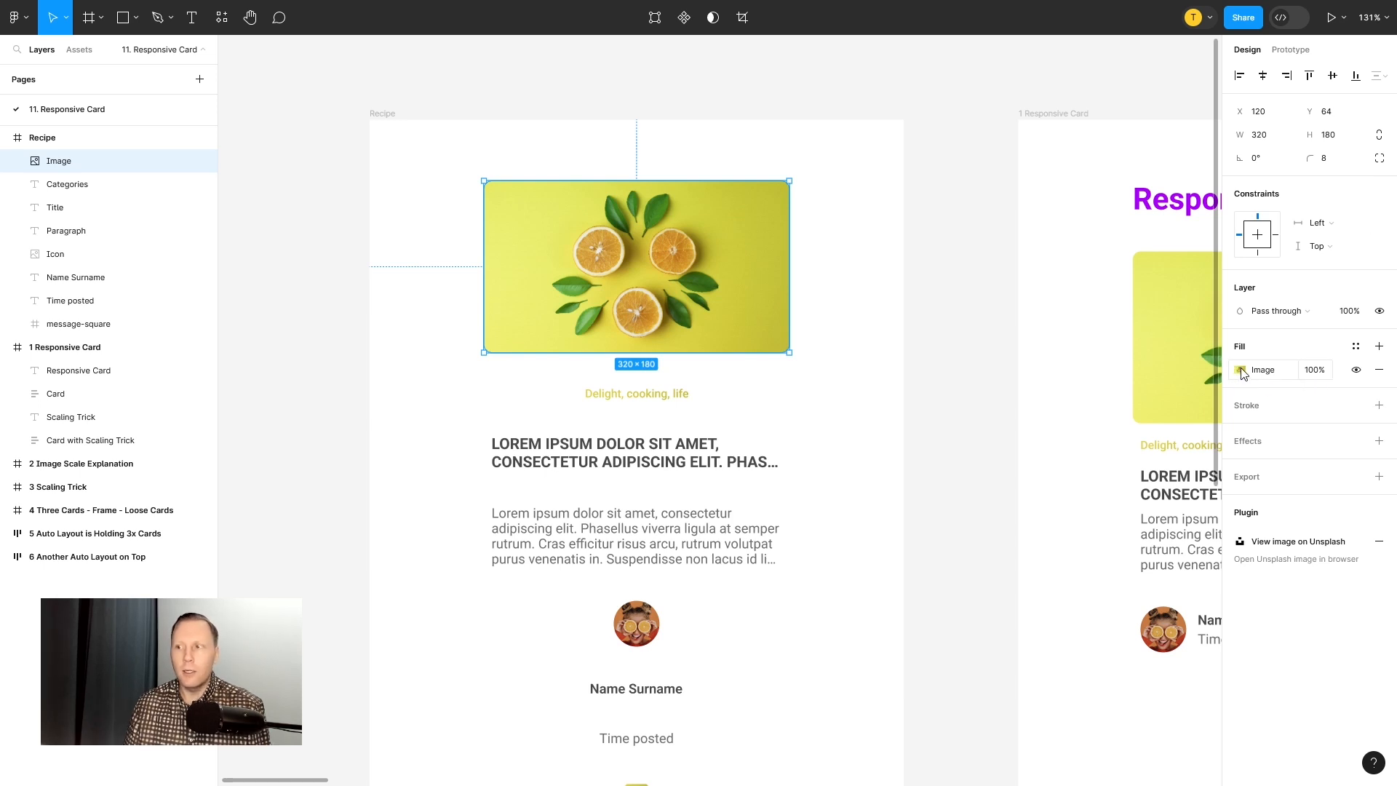
pyautogui.click(1378, 346)
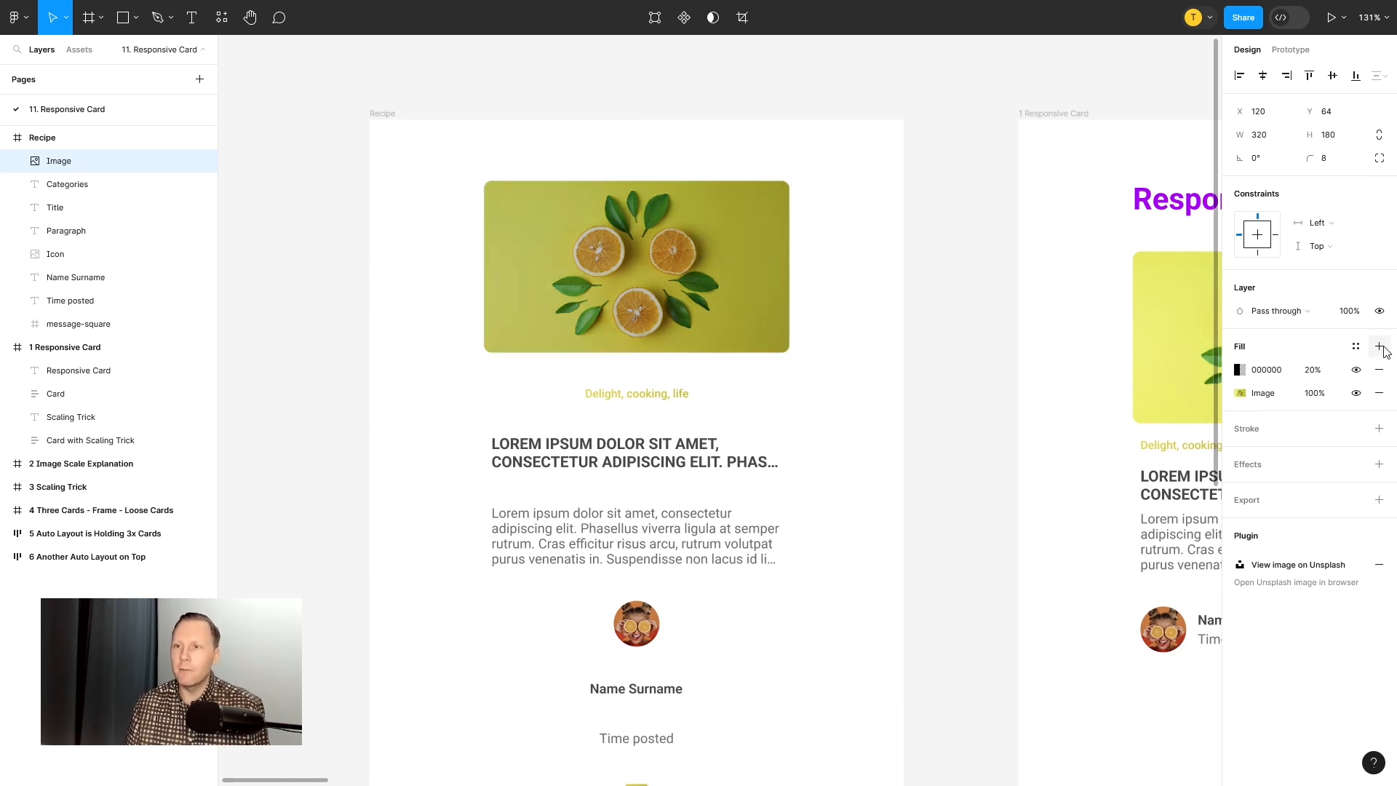
pyautogui.click(1314, 370)
pyautogui.write('1000')
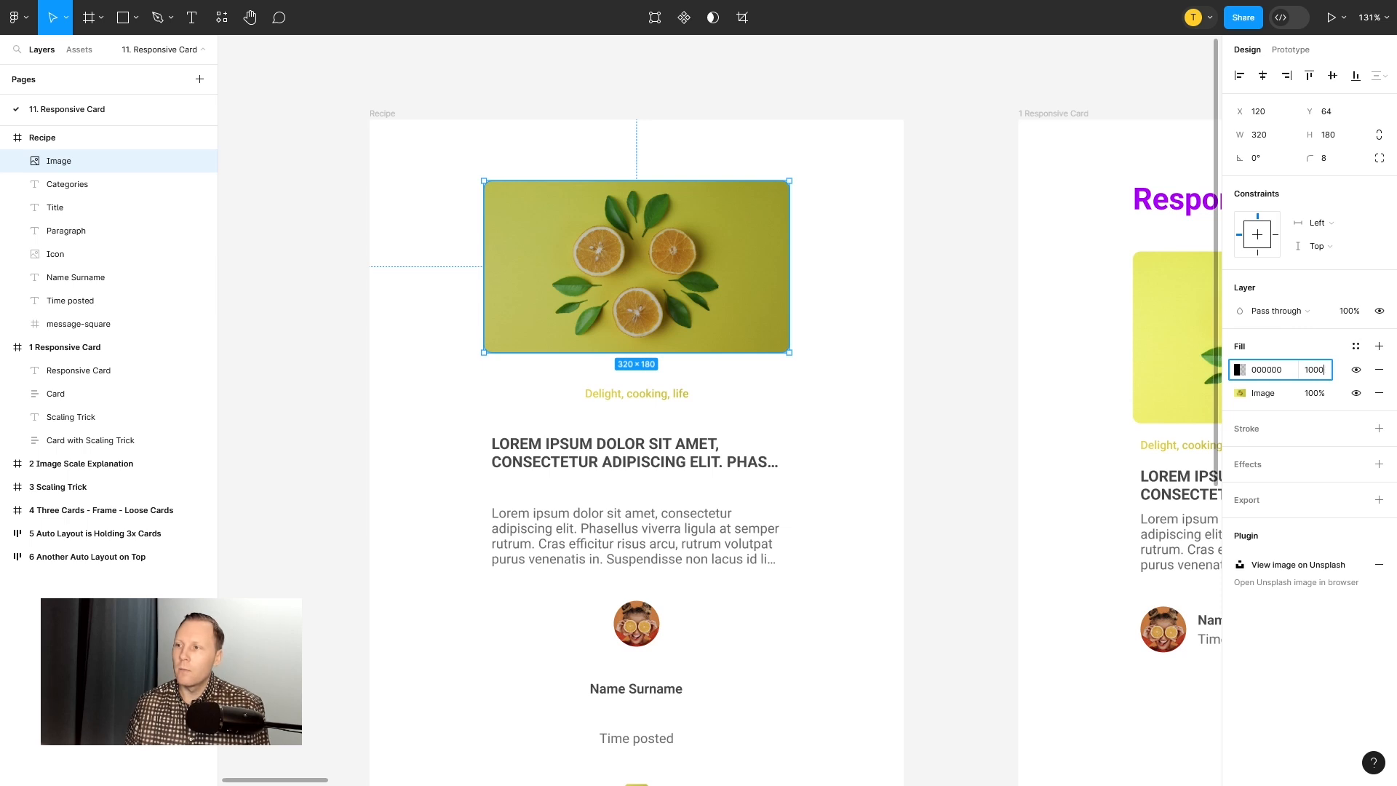
pyautogui.press('Return')
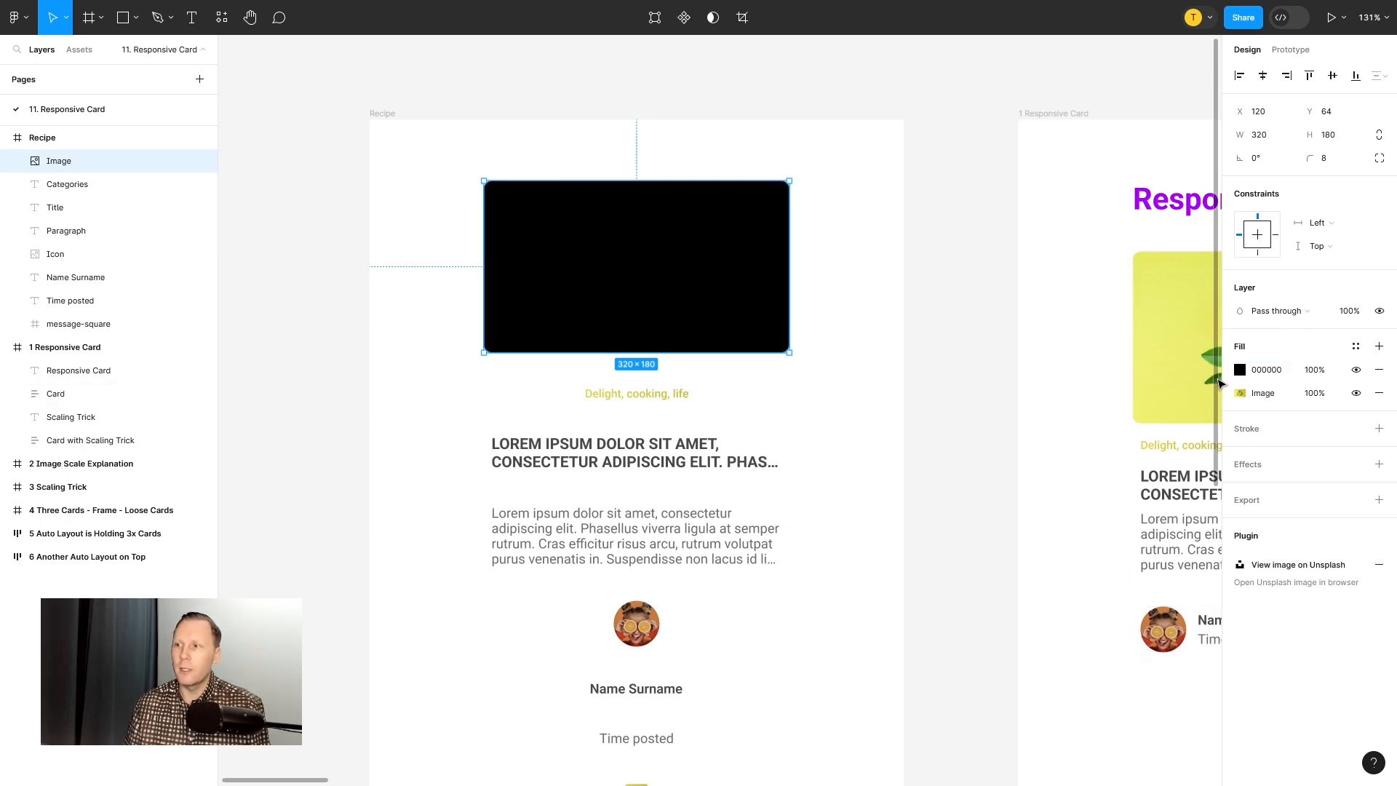
# Step: Remove the black fill from the Recipe's citrus Image and deselect the image
pyautogui.click(1378, 370)
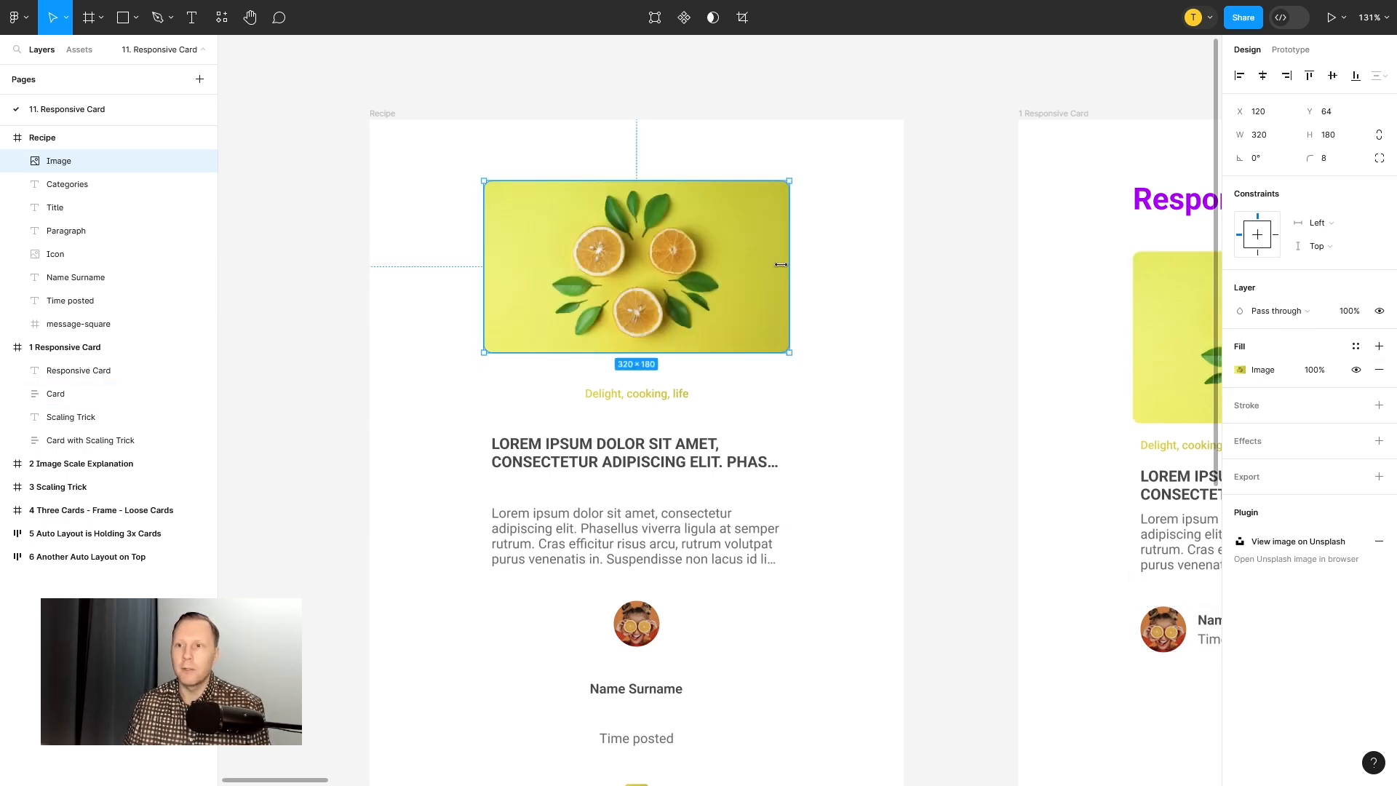
pyautogui.click(840, 338)
pyautogui.scroll(-1, 848, 338)
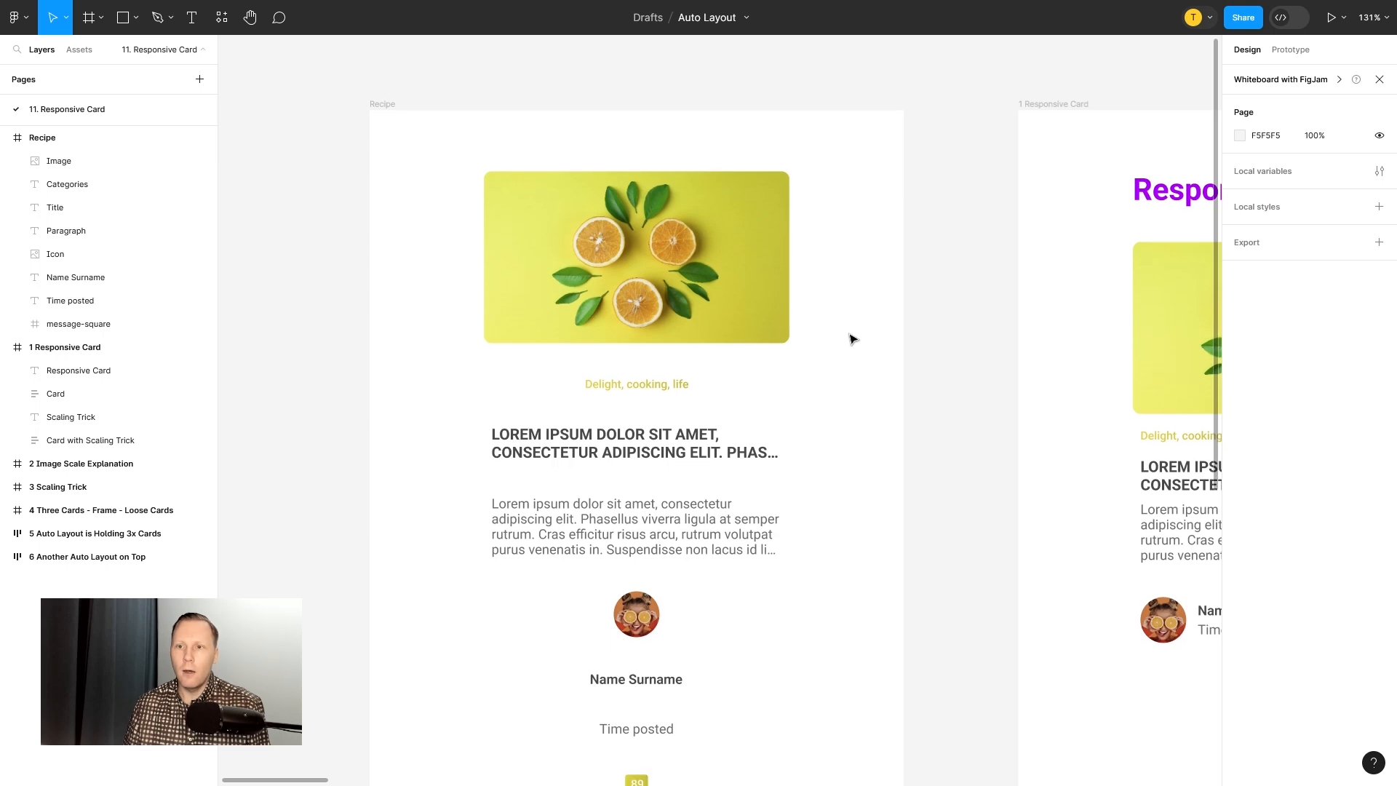
# Step: Examine the text properties and linear gradient fill of the Categories line beneath the Recipe's image
pyautogui.click(661, 374)
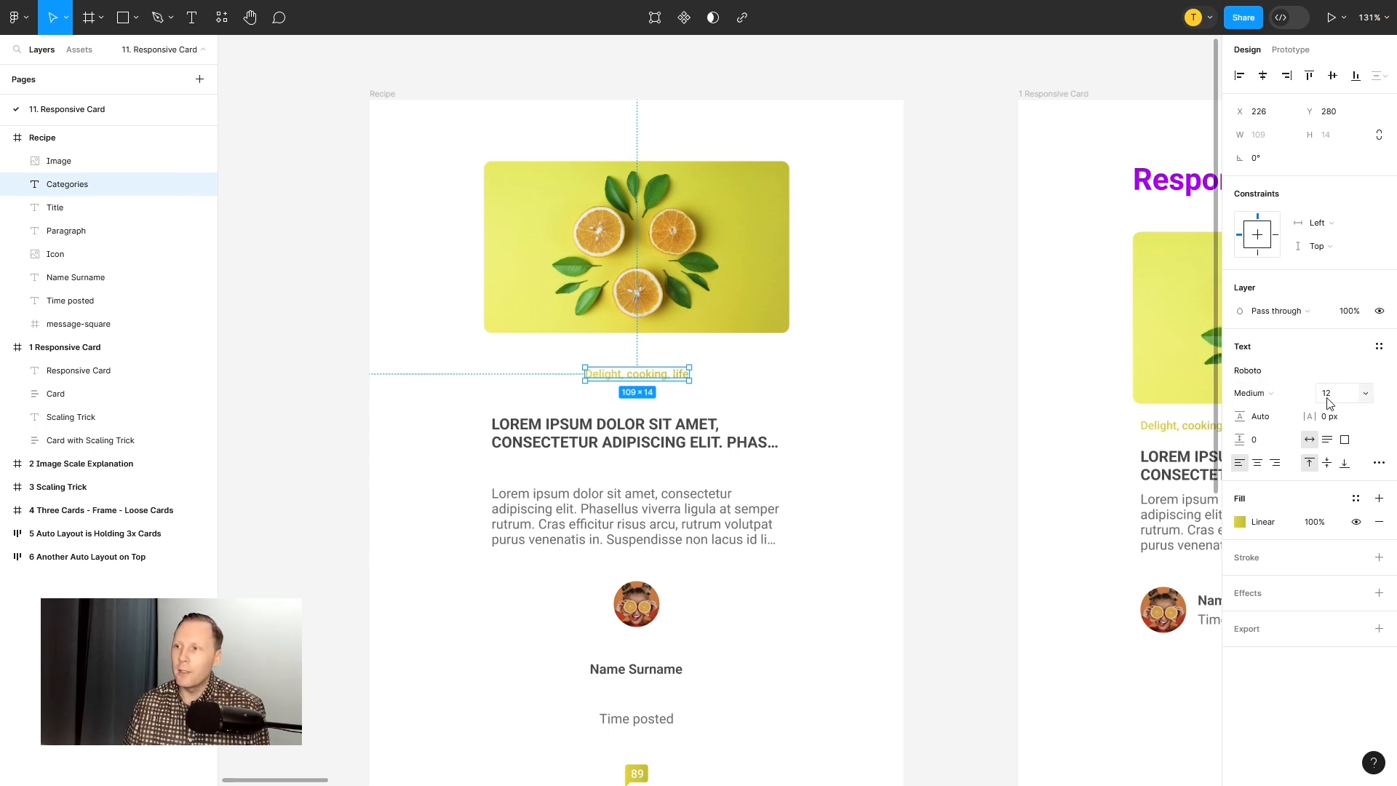
pyautogui.click(1240, 522)
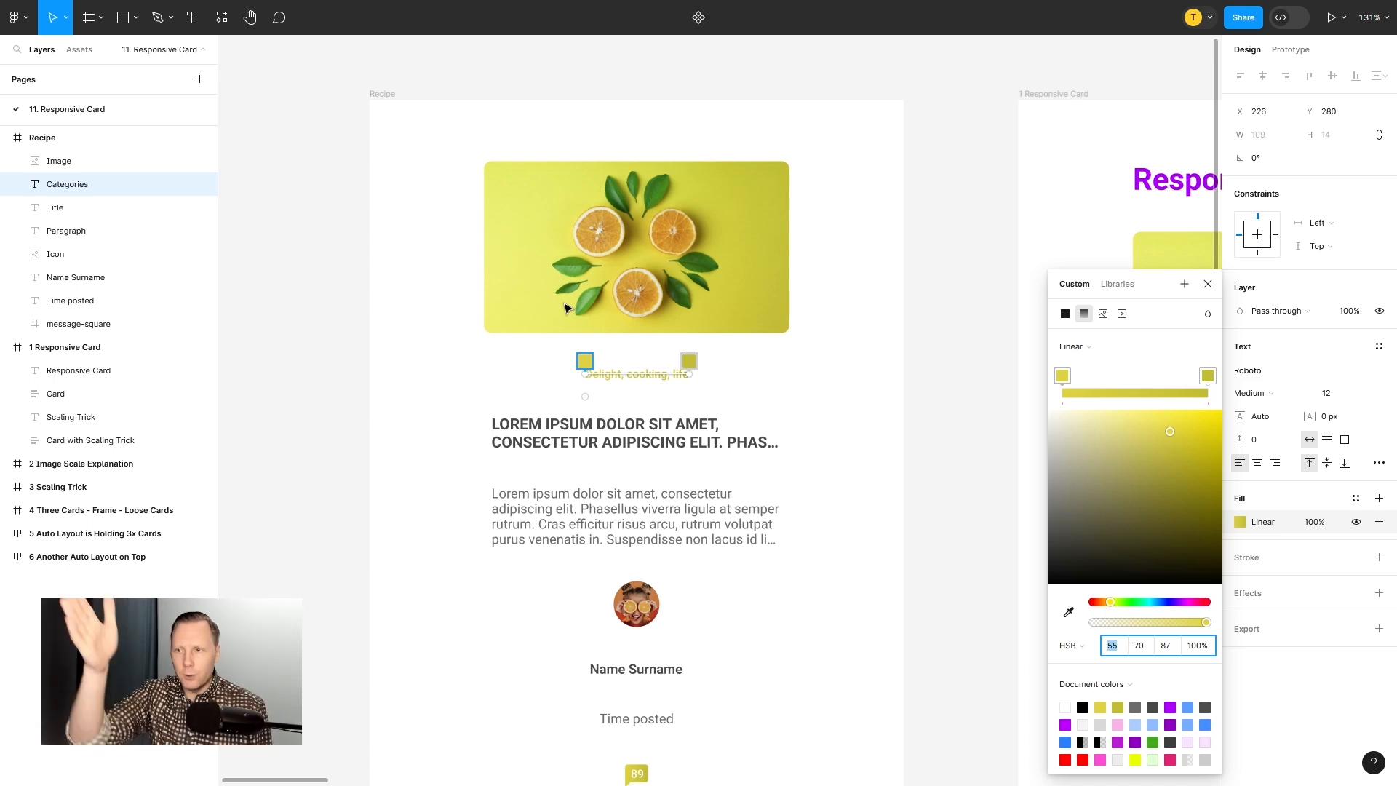
pyautogui.click(1207, 284)
pyautogui.click(800, 421)
pyautogui.scroll(-3, 836, 378)
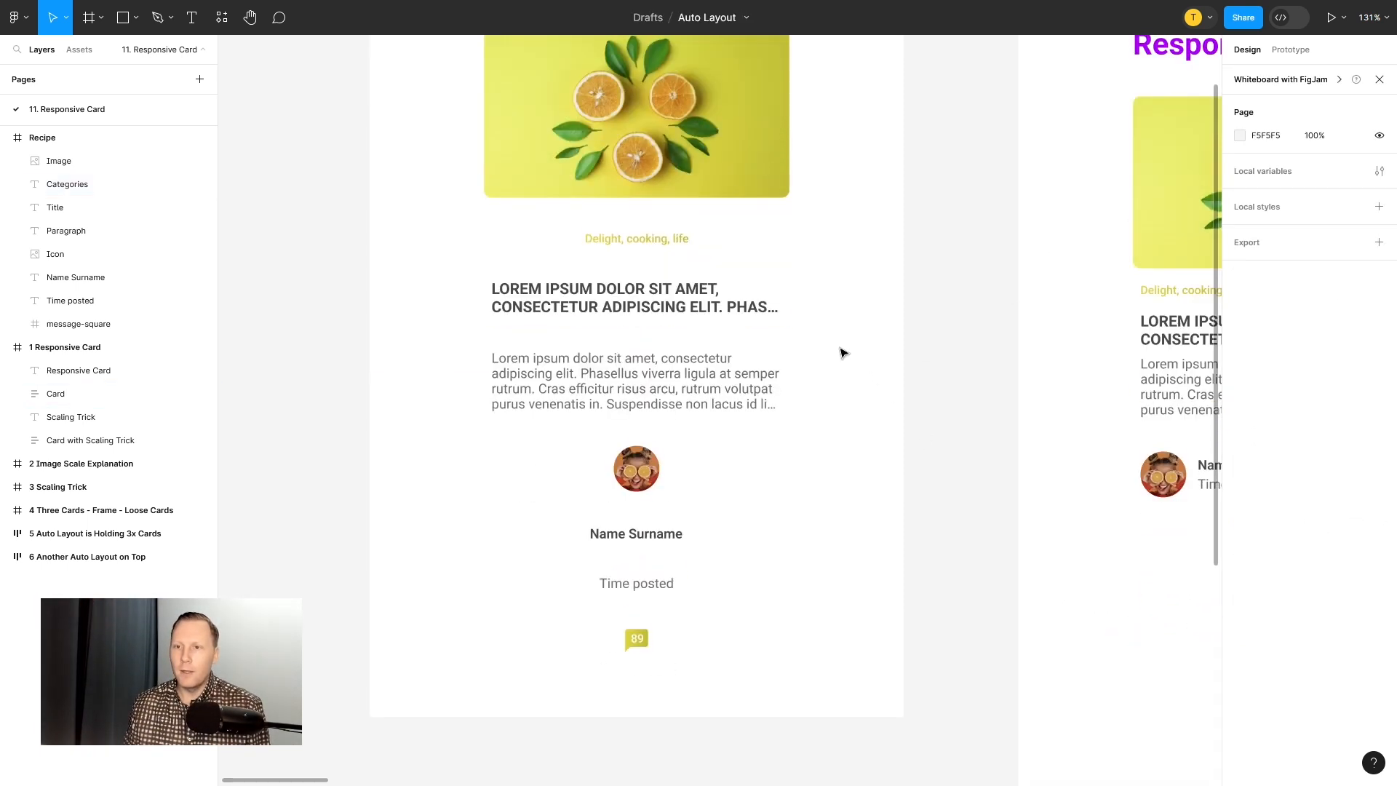
# Step: Select the Recipe's Title and check its resizing, text truncation and maximum lines in the type settings
pyautogui.click(671, 287)
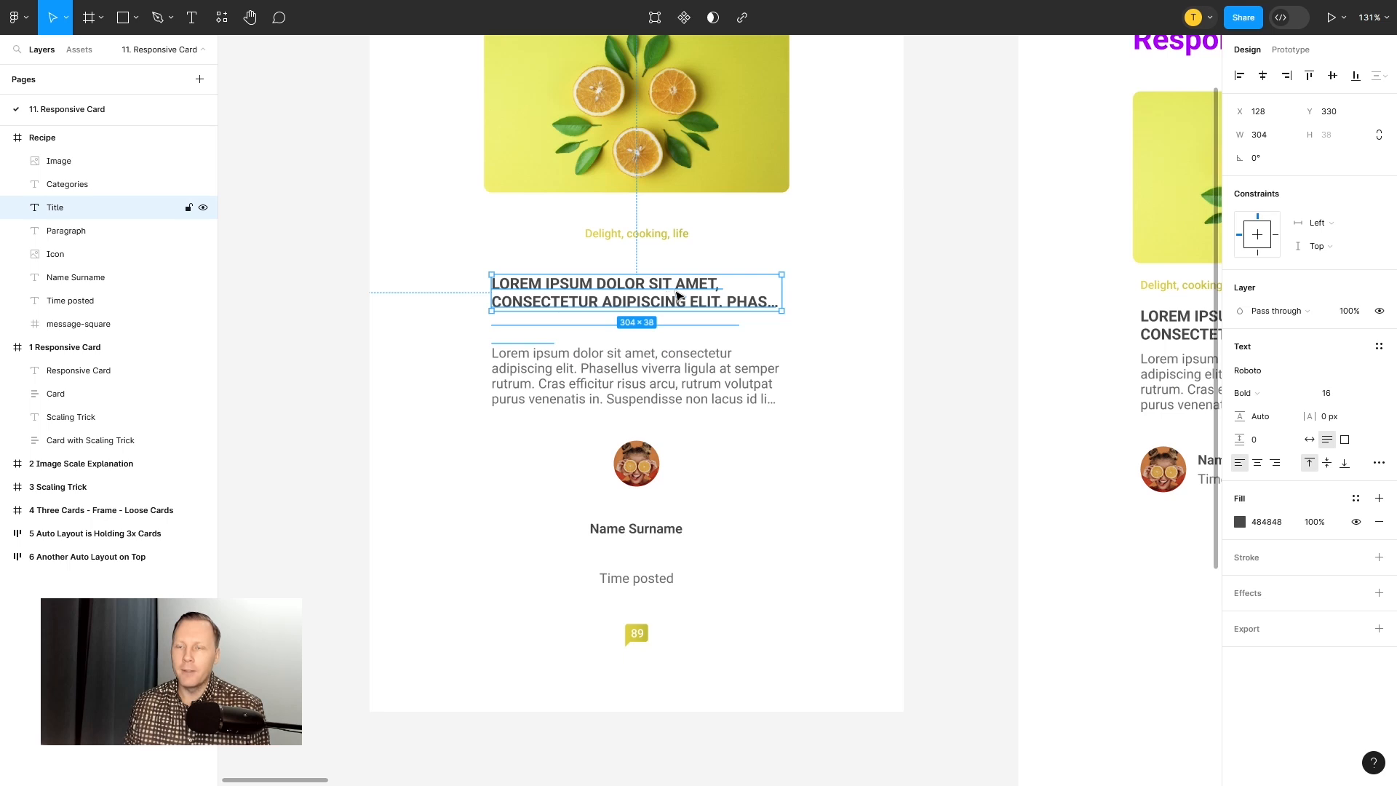
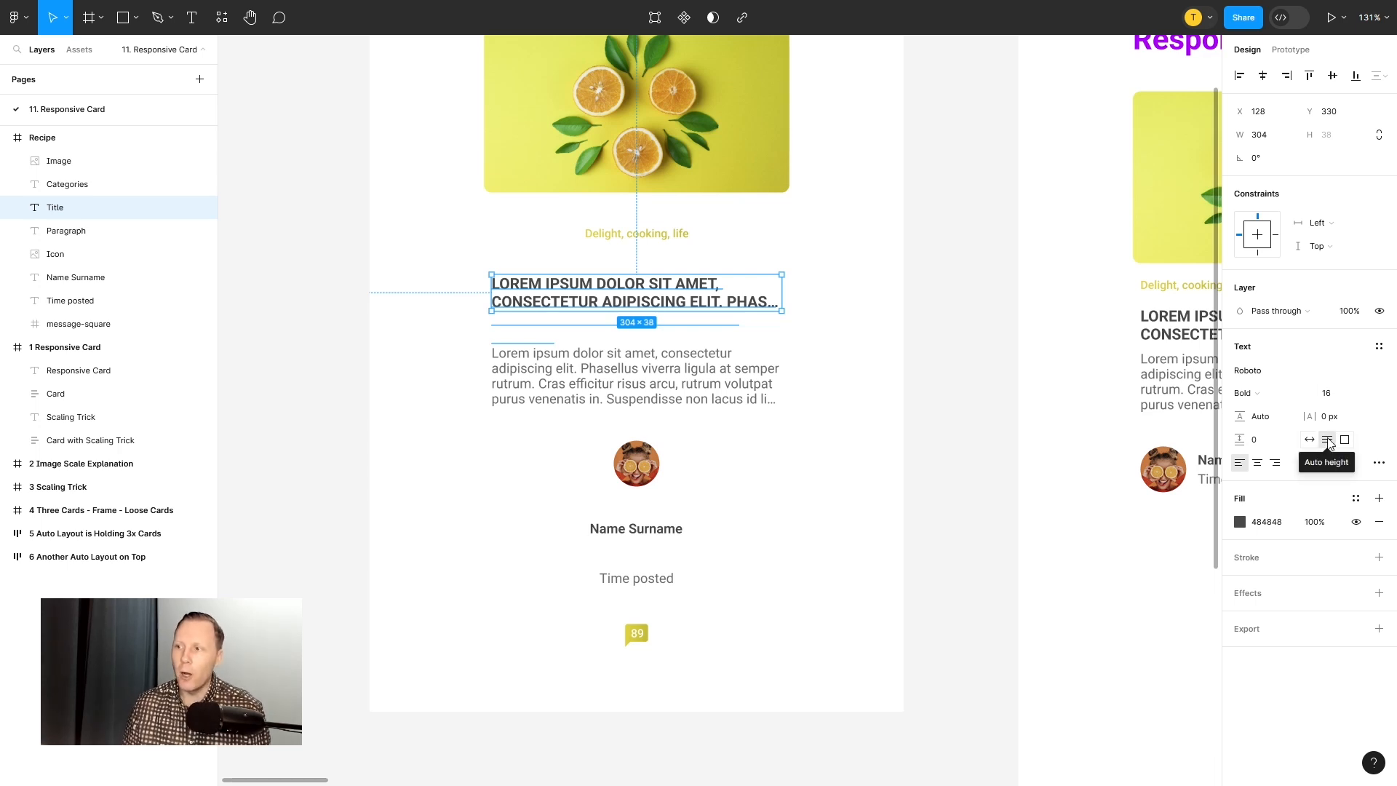
pyautogui.click(1380, 464)
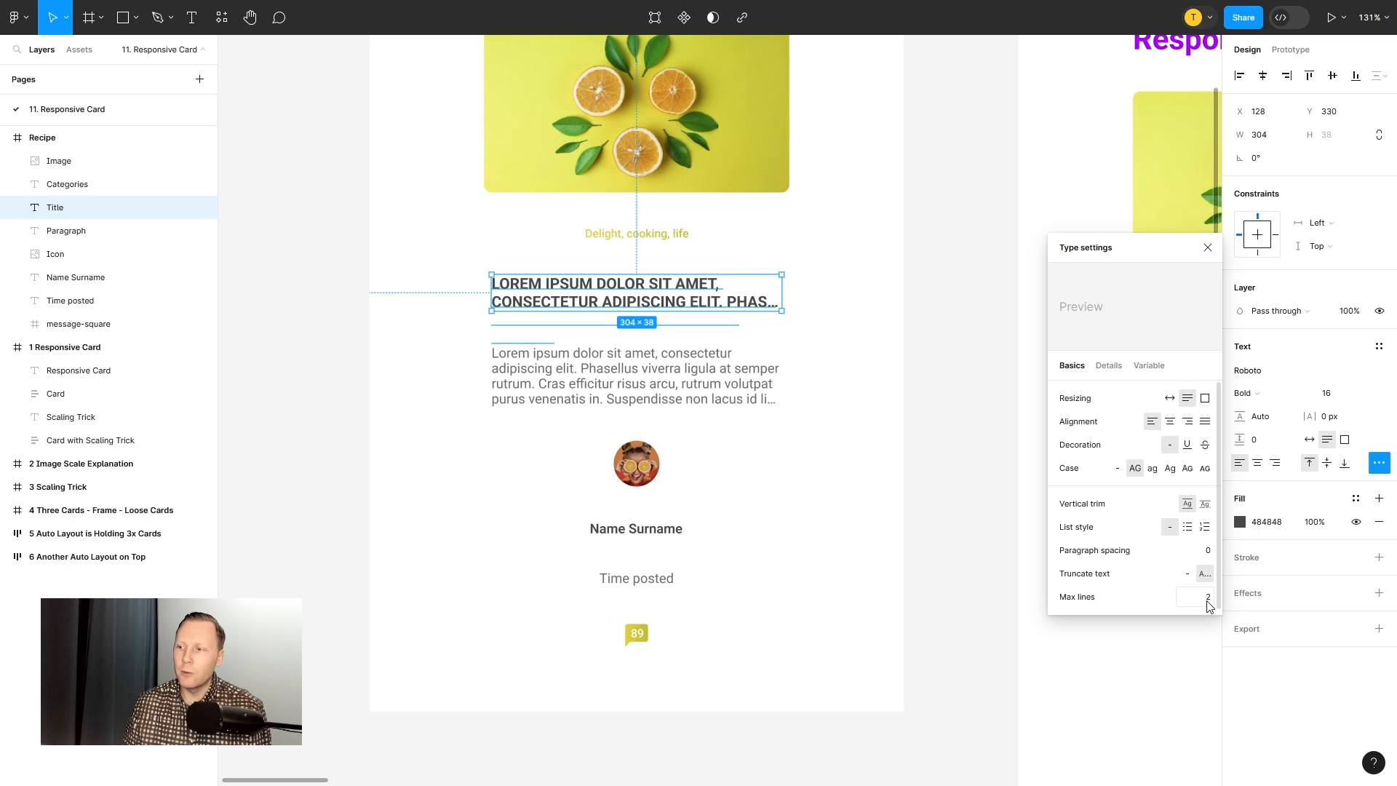
pyautogui.click(1209, 250)
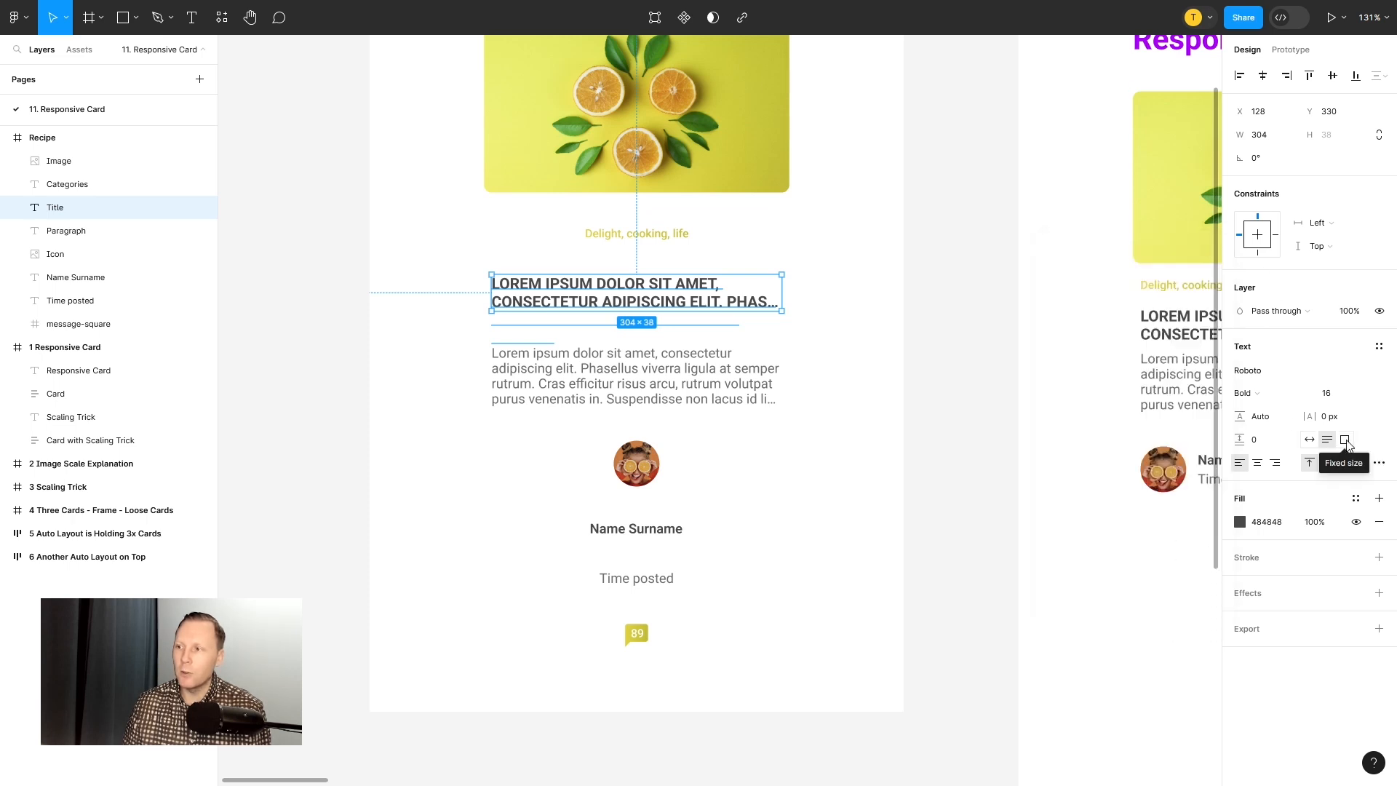
# Step: Switch the Title's resizing to Fixed size and check which truncation options its type settings offer
pyautogui.click(1378, 463)
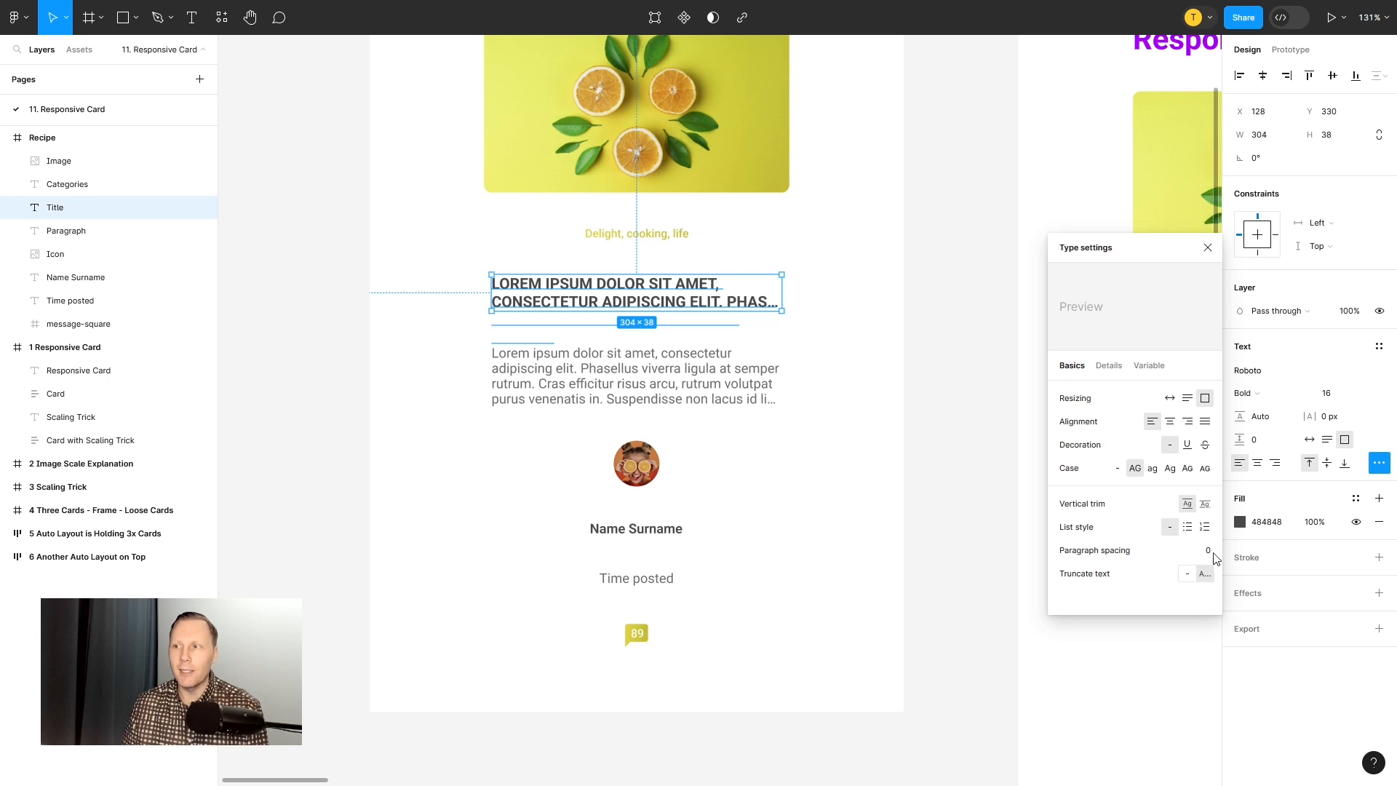
pyautogui.click(1207, 250)
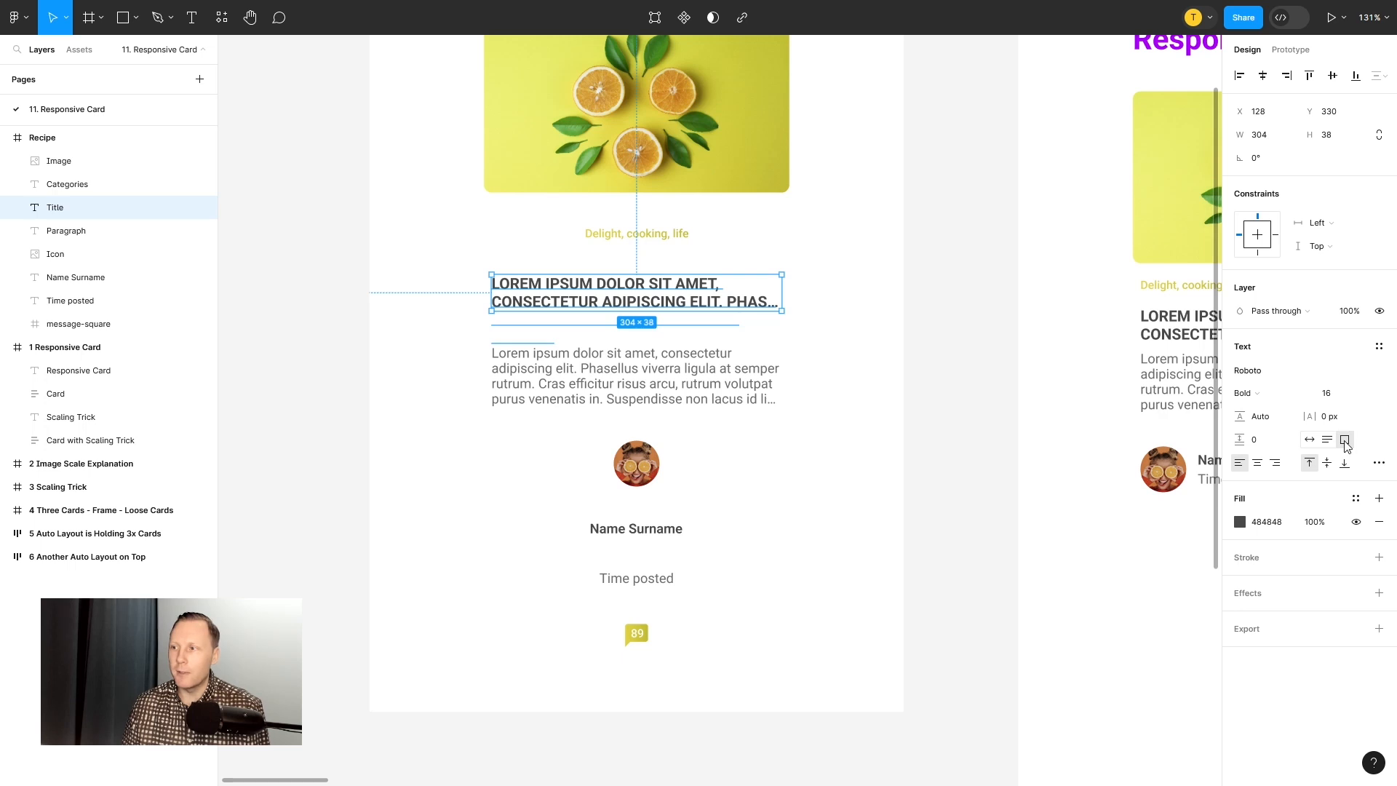
pyautogui.click(1344, 442)
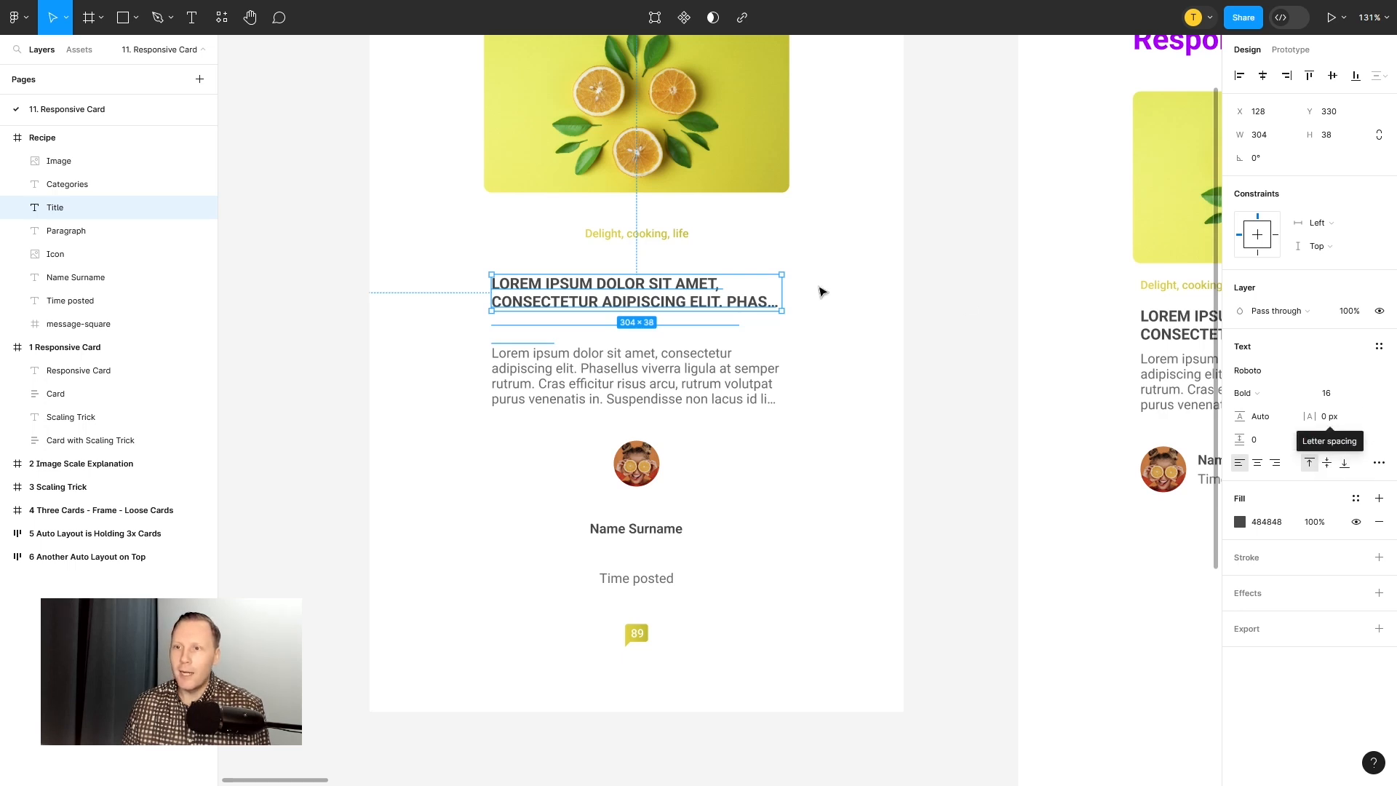
pyautogui.moveTo(733, 310); pyautogui.dragTo(763, 320)
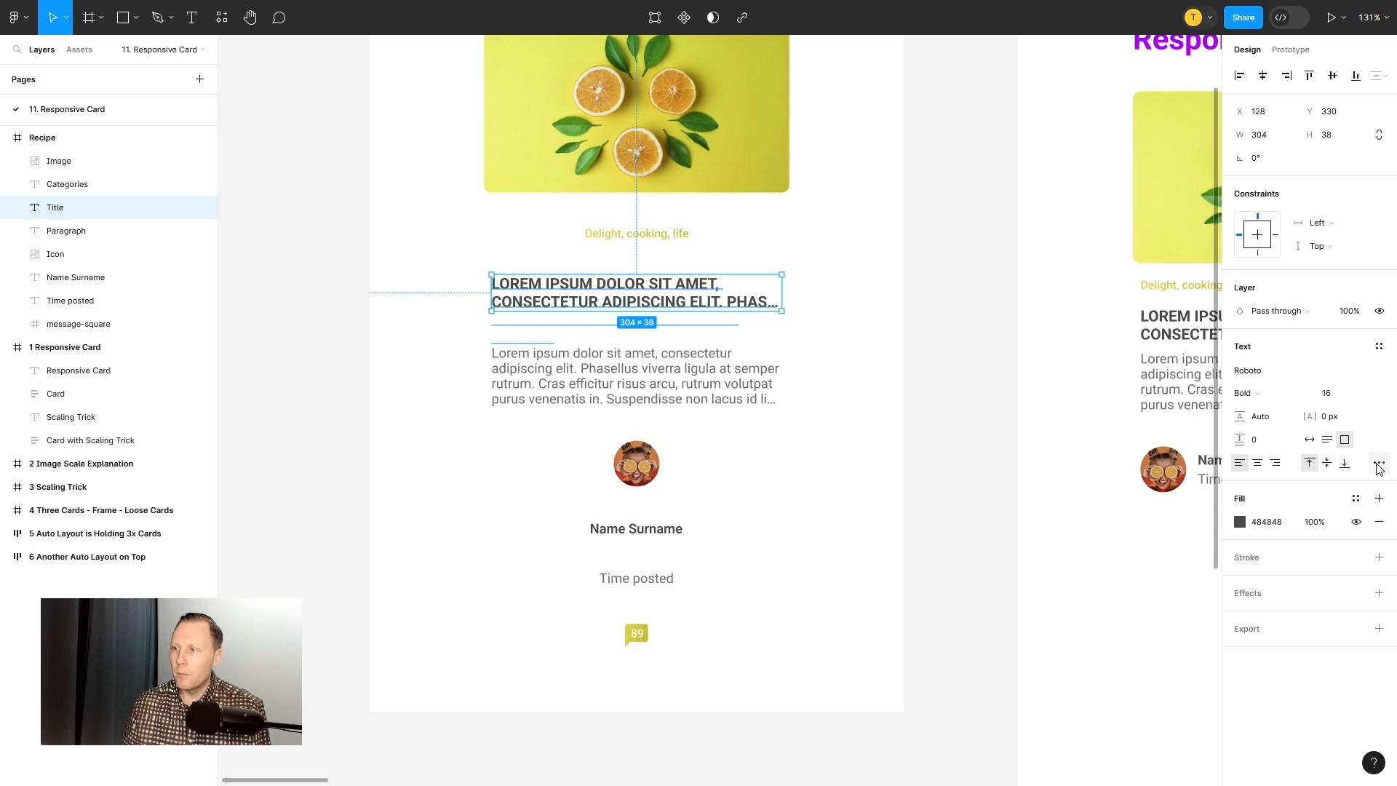
# Step: Return the Title's resizing to Auto height and check its maximum lines option again
pyautogui.click(1327, 441)
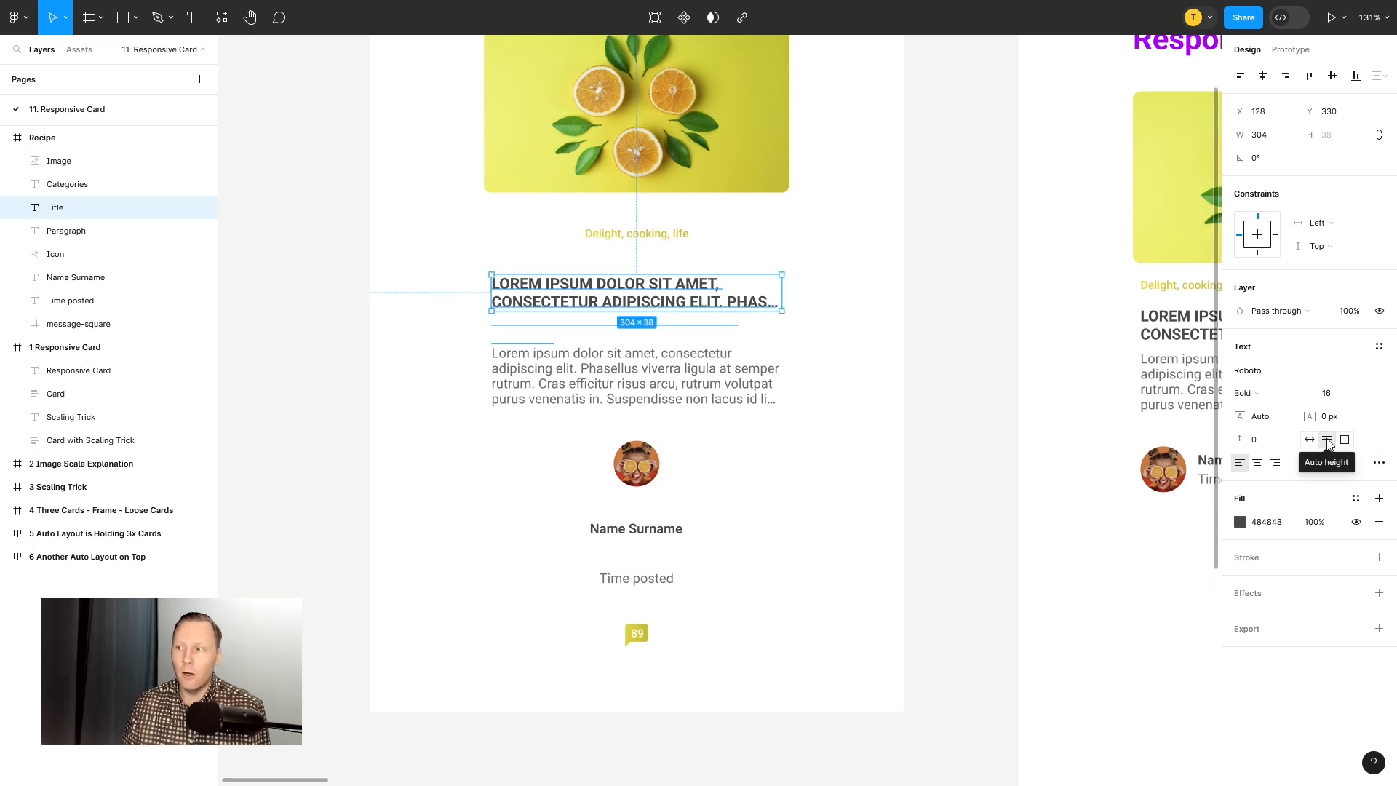
pyautogui.click(1378, 462)
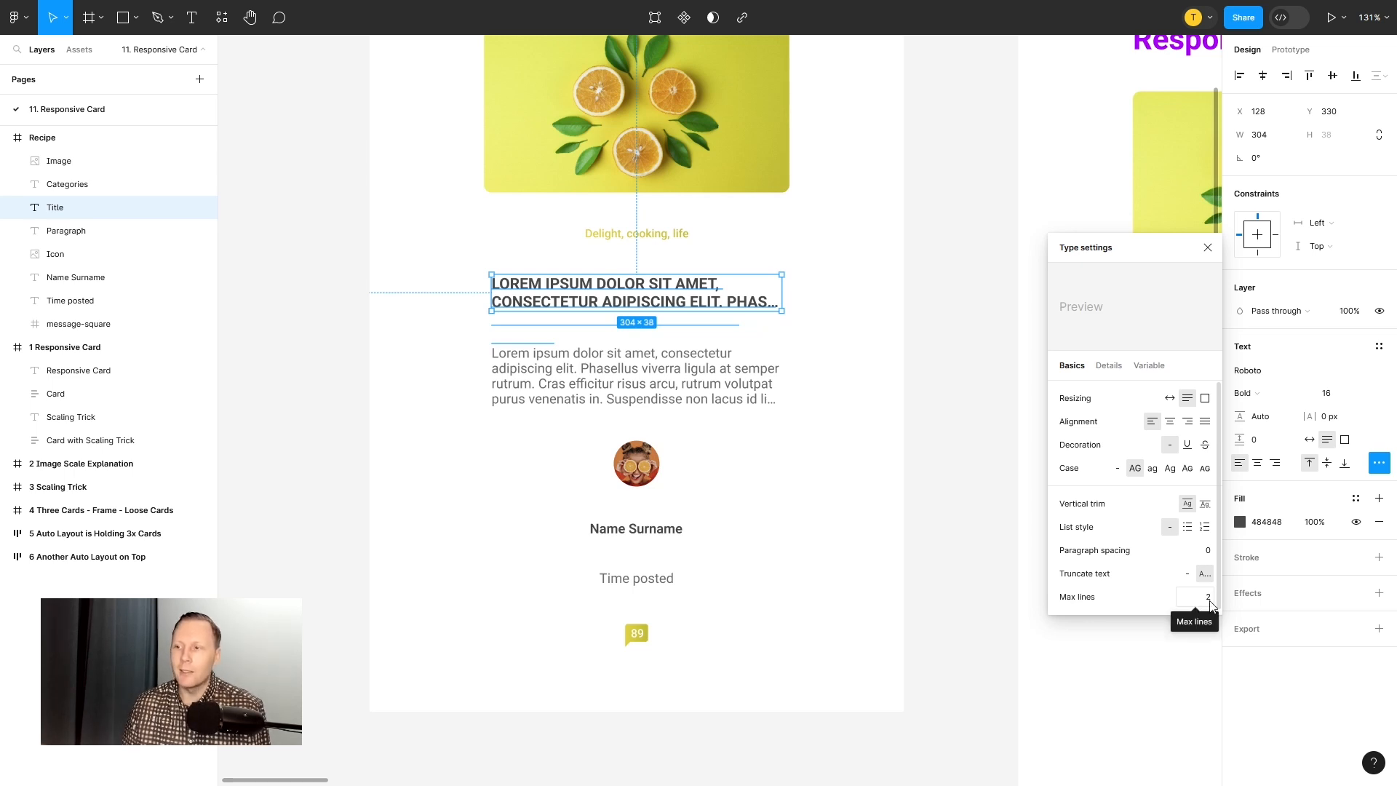
pyautogui.click(1207, 248)
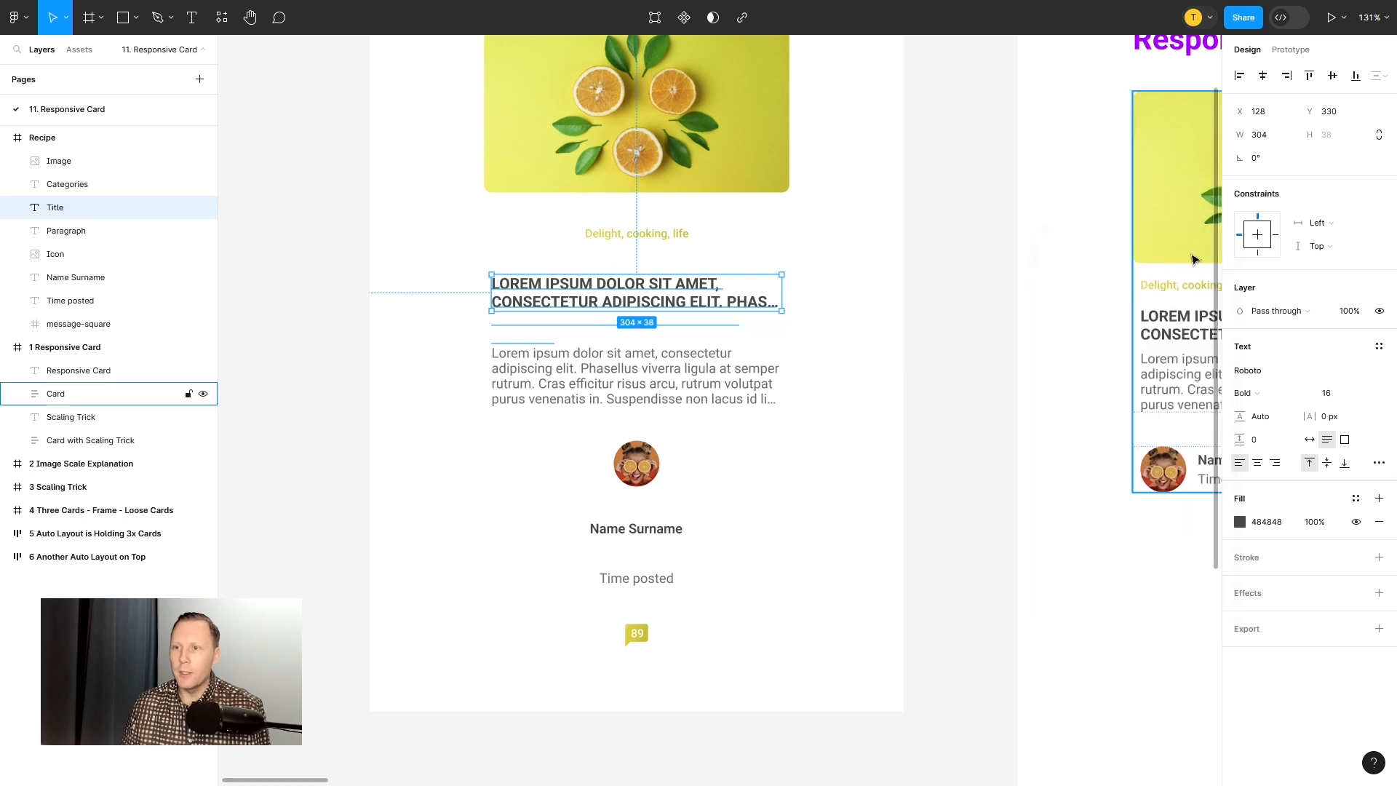
# Step: Compare the Recipe's Paragraph text styling with the Title, and check the Paragraph's truncation and maximum lines settings
pyautogui.click(702, 363)
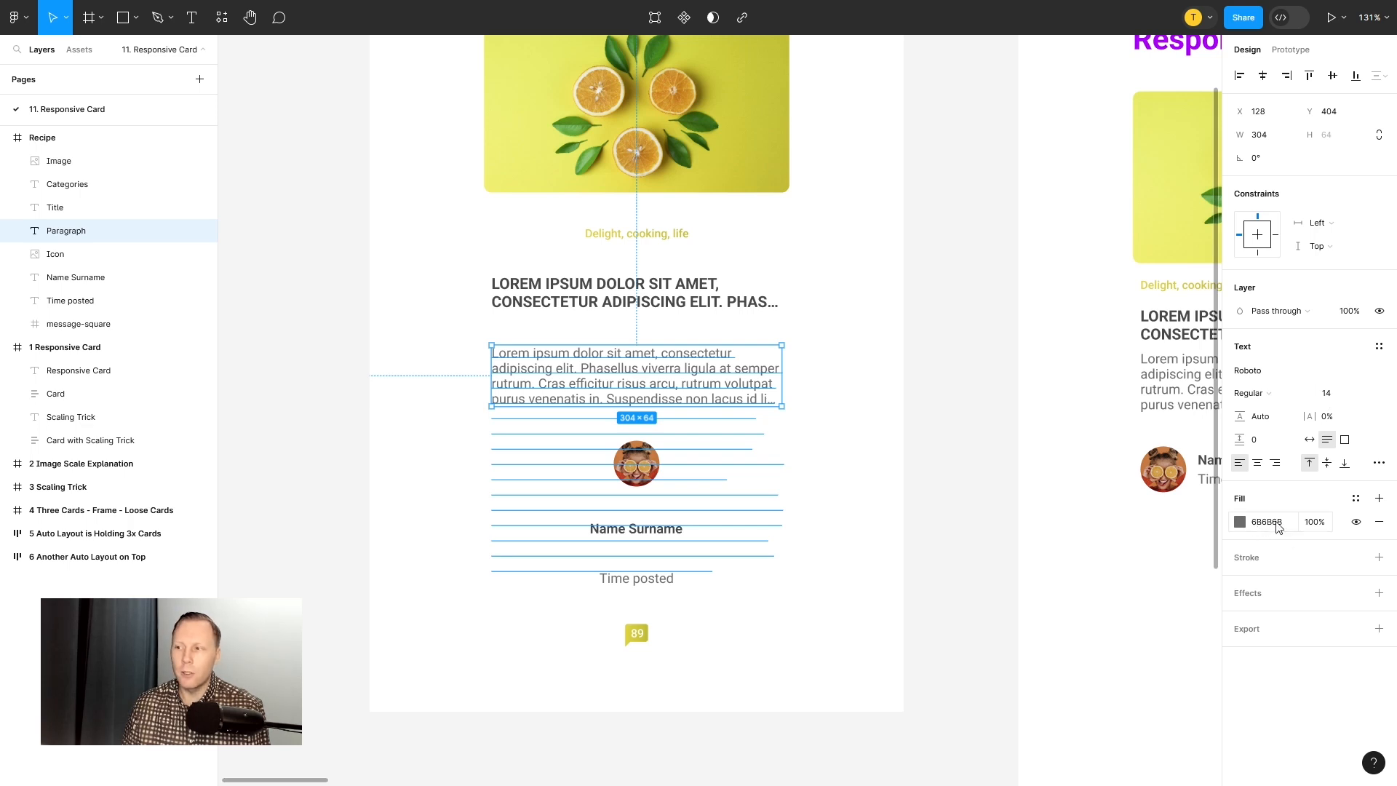
pyautogui.click(681, 292)
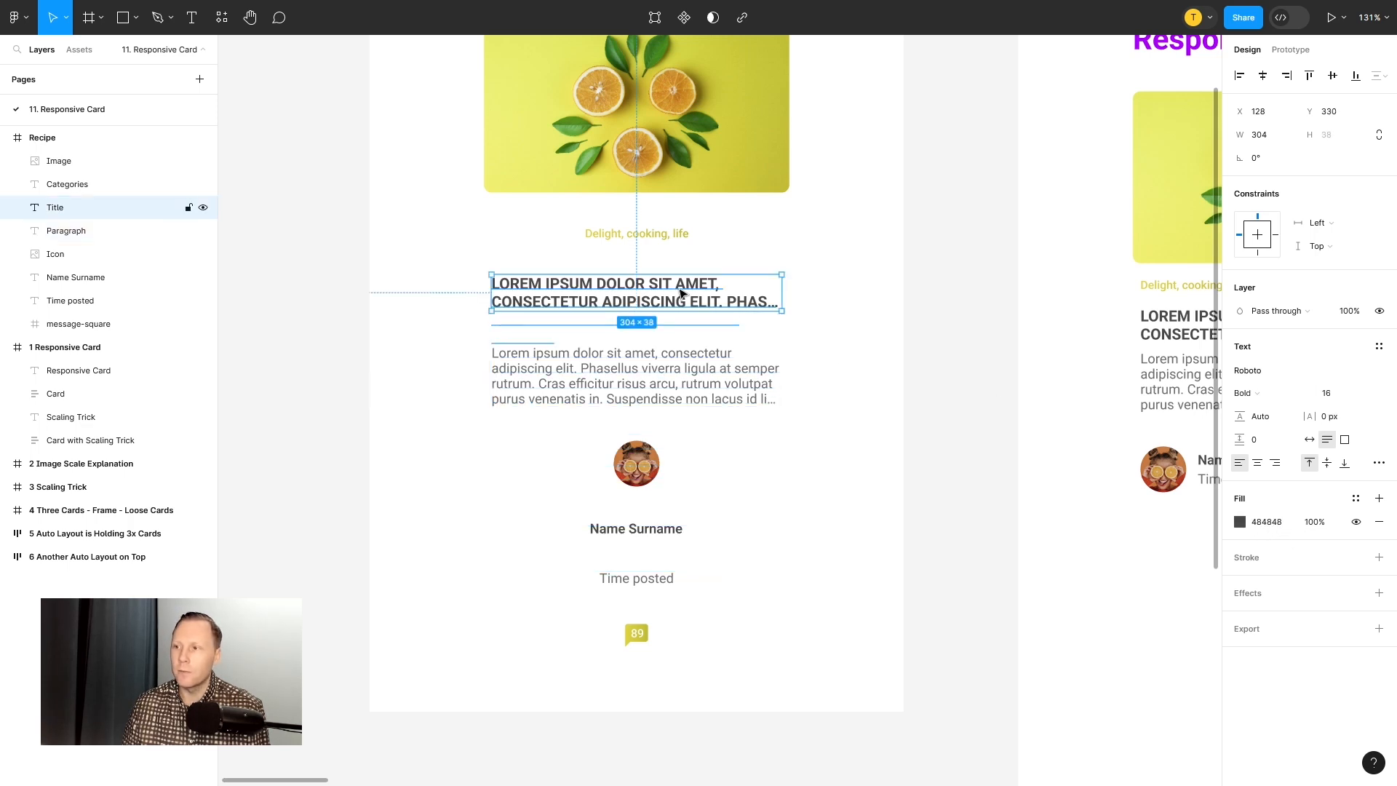
pyautogui.click(691, 367)
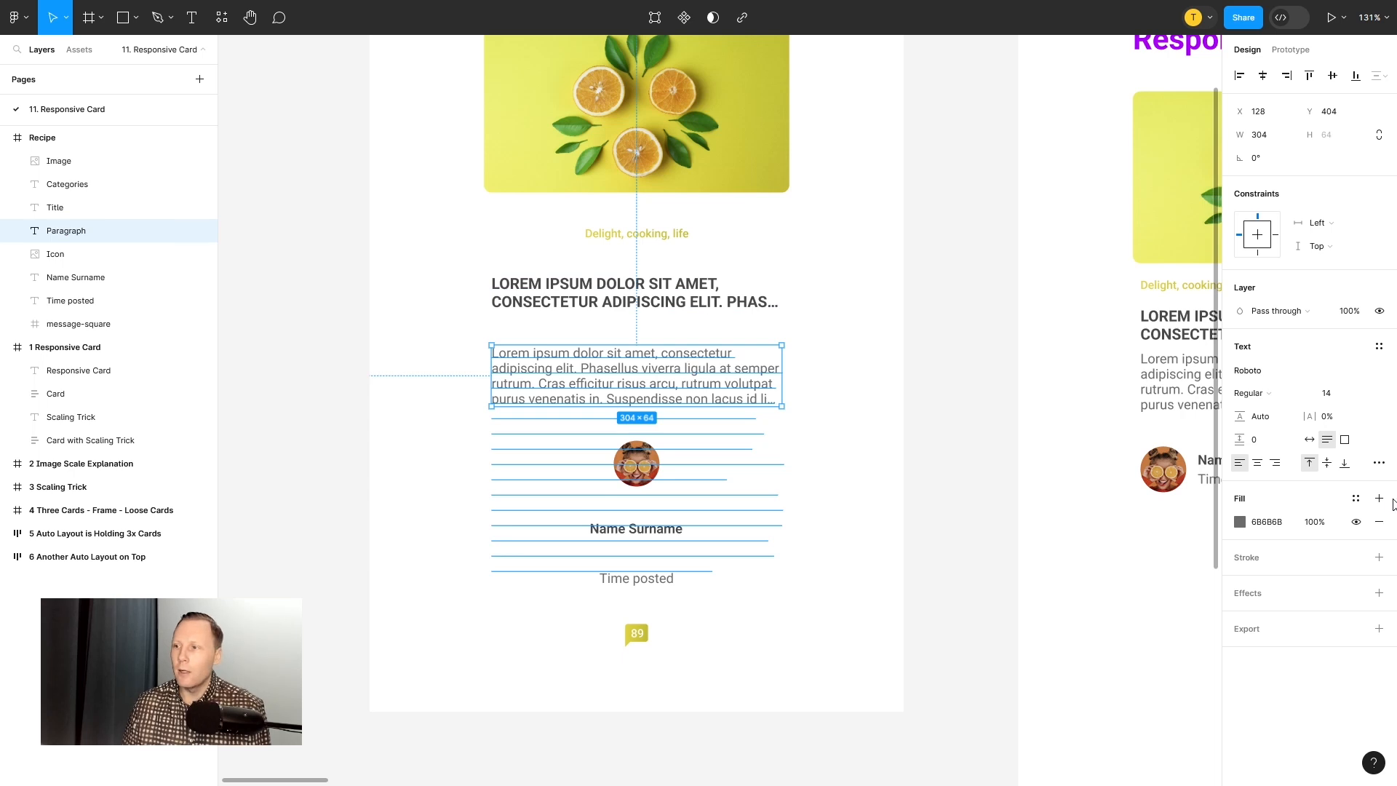
pyautogui.click(1377, 464)
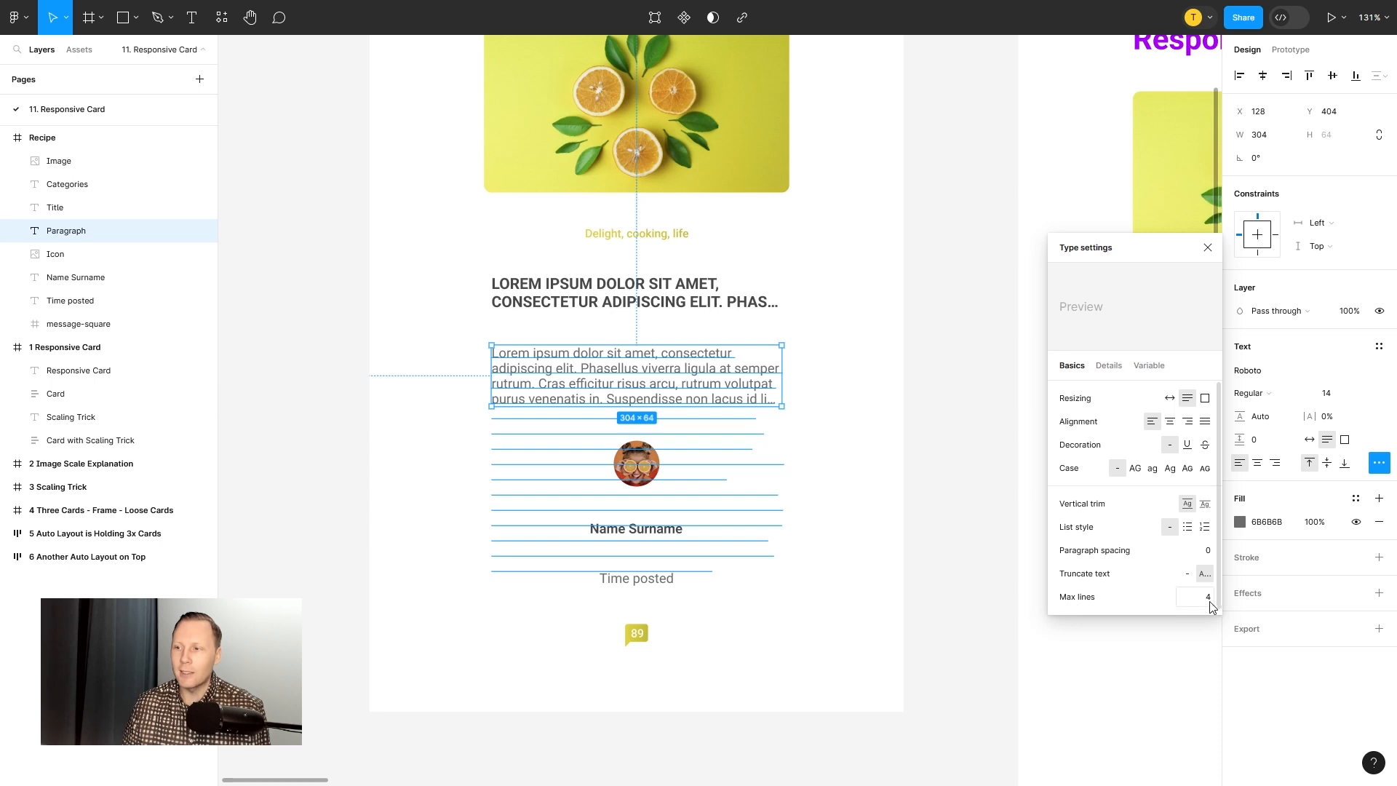
pyautogui.click(1207, 248)
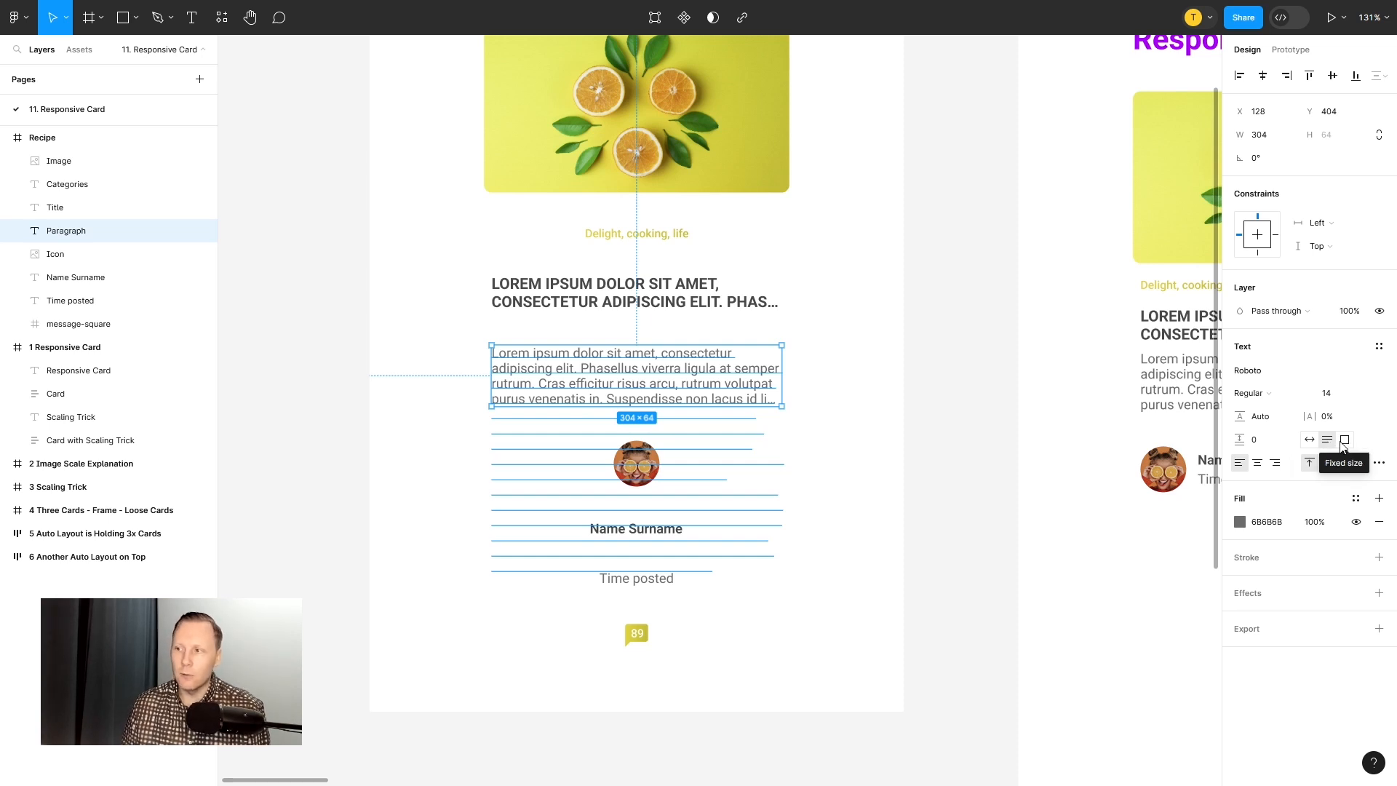
# Step: Switch the Paragraph's resizing to Fixed size and check the truncation options in its type settings
pyautogui.click(1343, 441)
pyautogui.click(1378, 463)
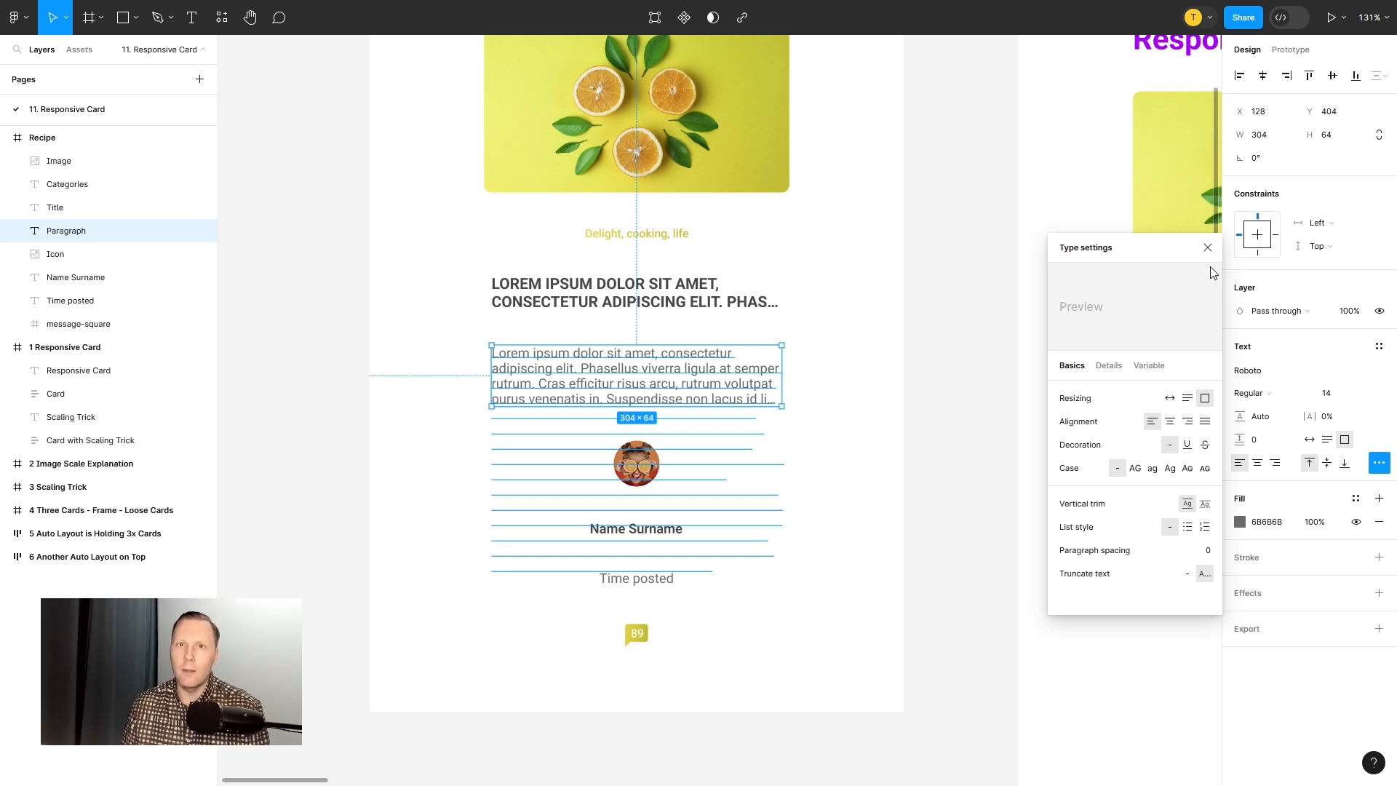
pyautogui.click(1208, 248)
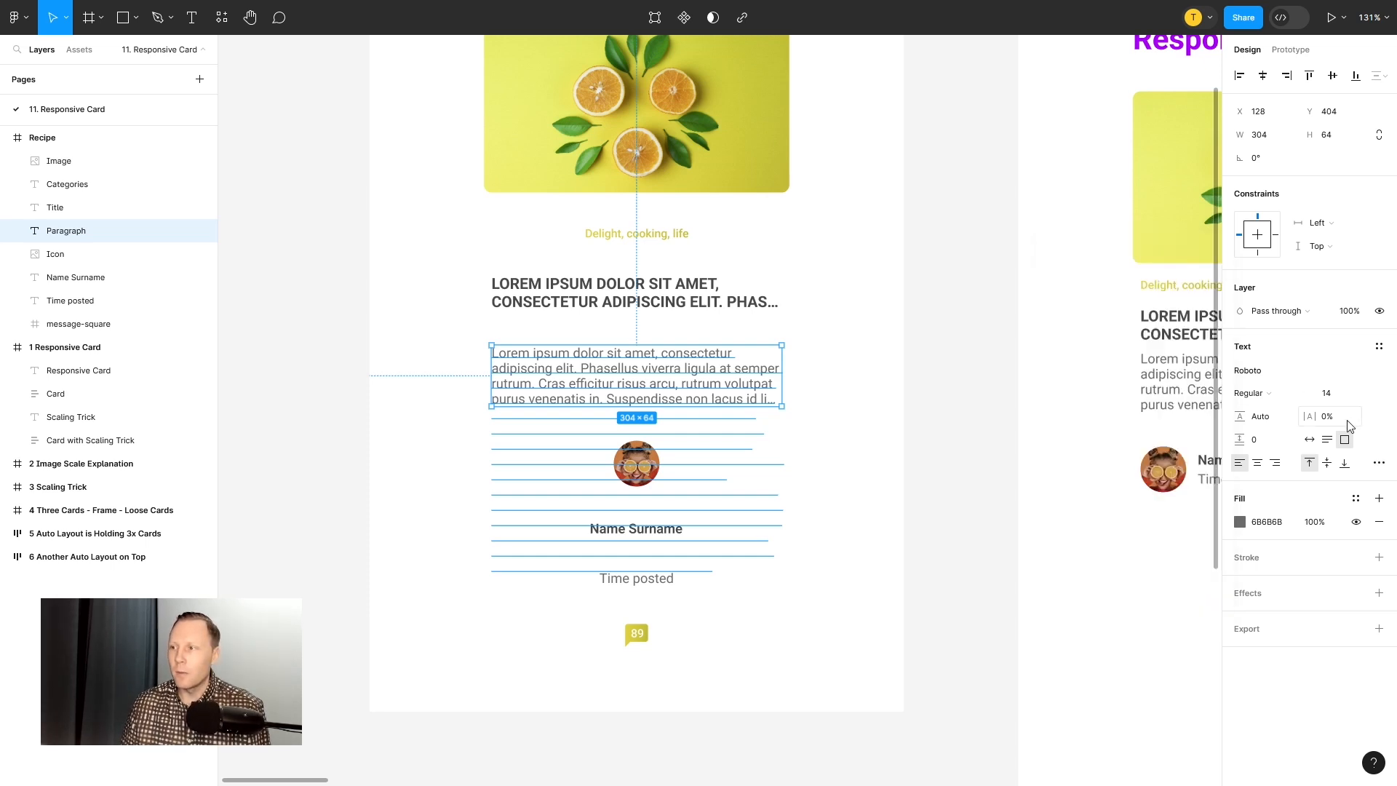
# Step: Return the Paragraph's resizing to Auto height, check its maximum lines option, and deselect the text
pyautogui.click(1327, 441)
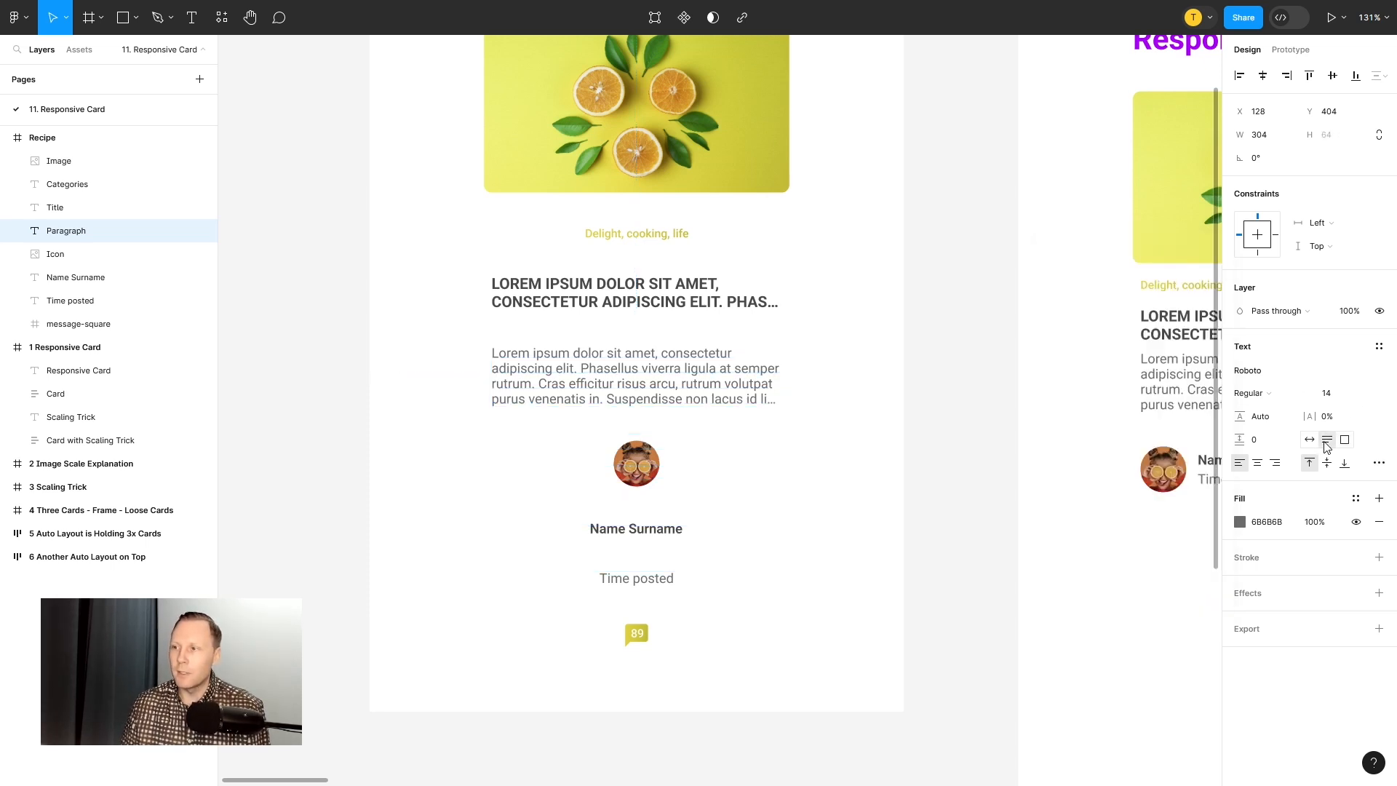
pyautogui.click(1378, 463)
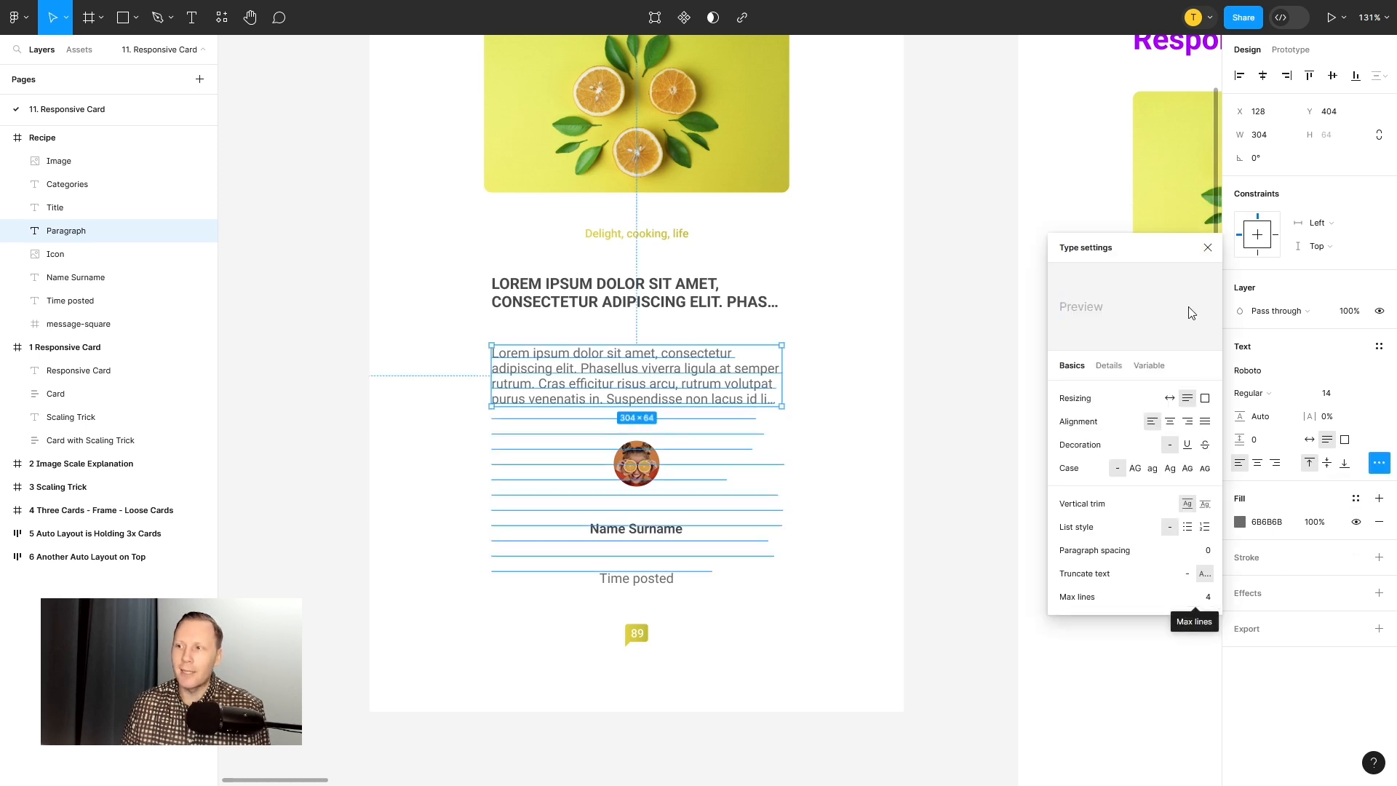
pyautogui.click(1207, 248)
pyautogui.click(877, 454)
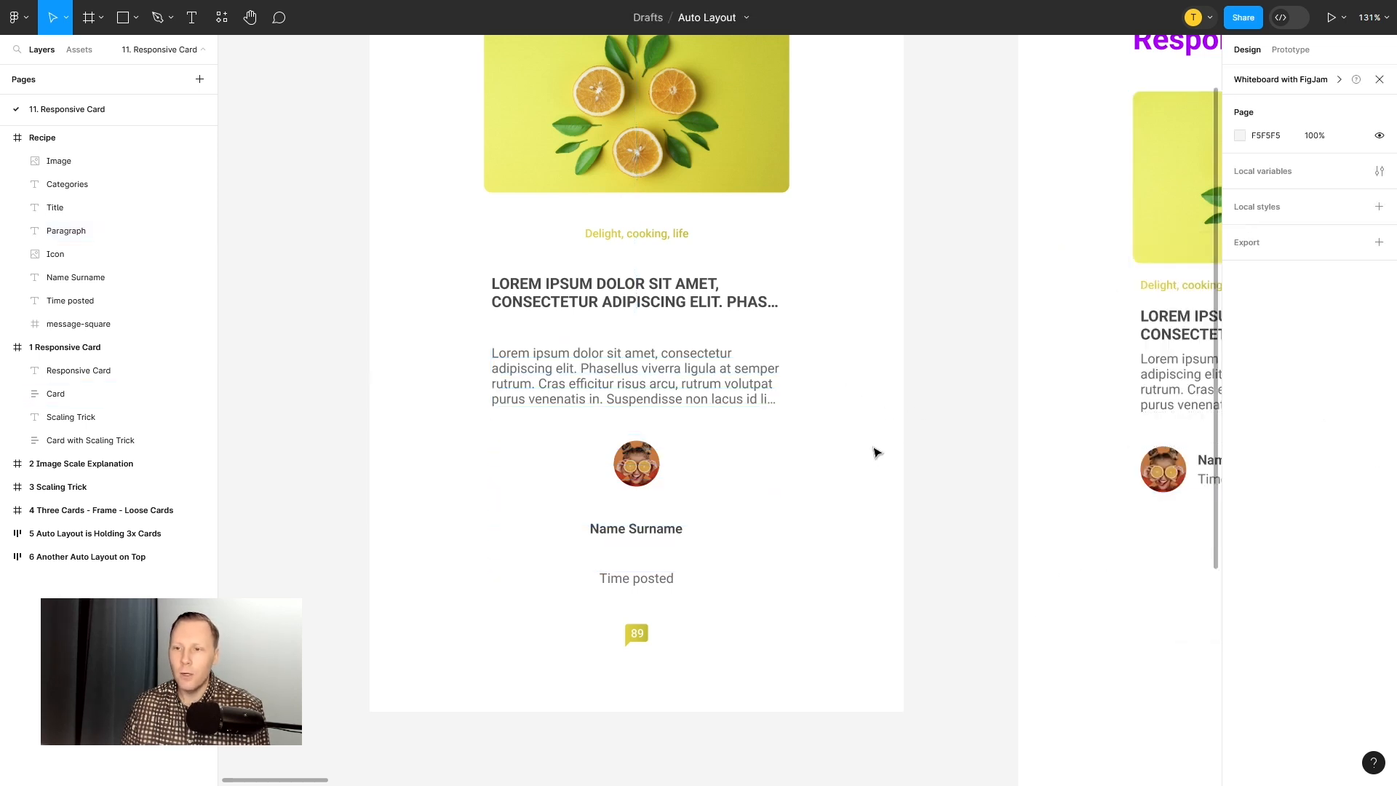
# Step: Inspect the Recipe's round Icon image, and draw a circle about 49 × 49 beside it with the Ellipse tool
pyautogui.click(636, 466)
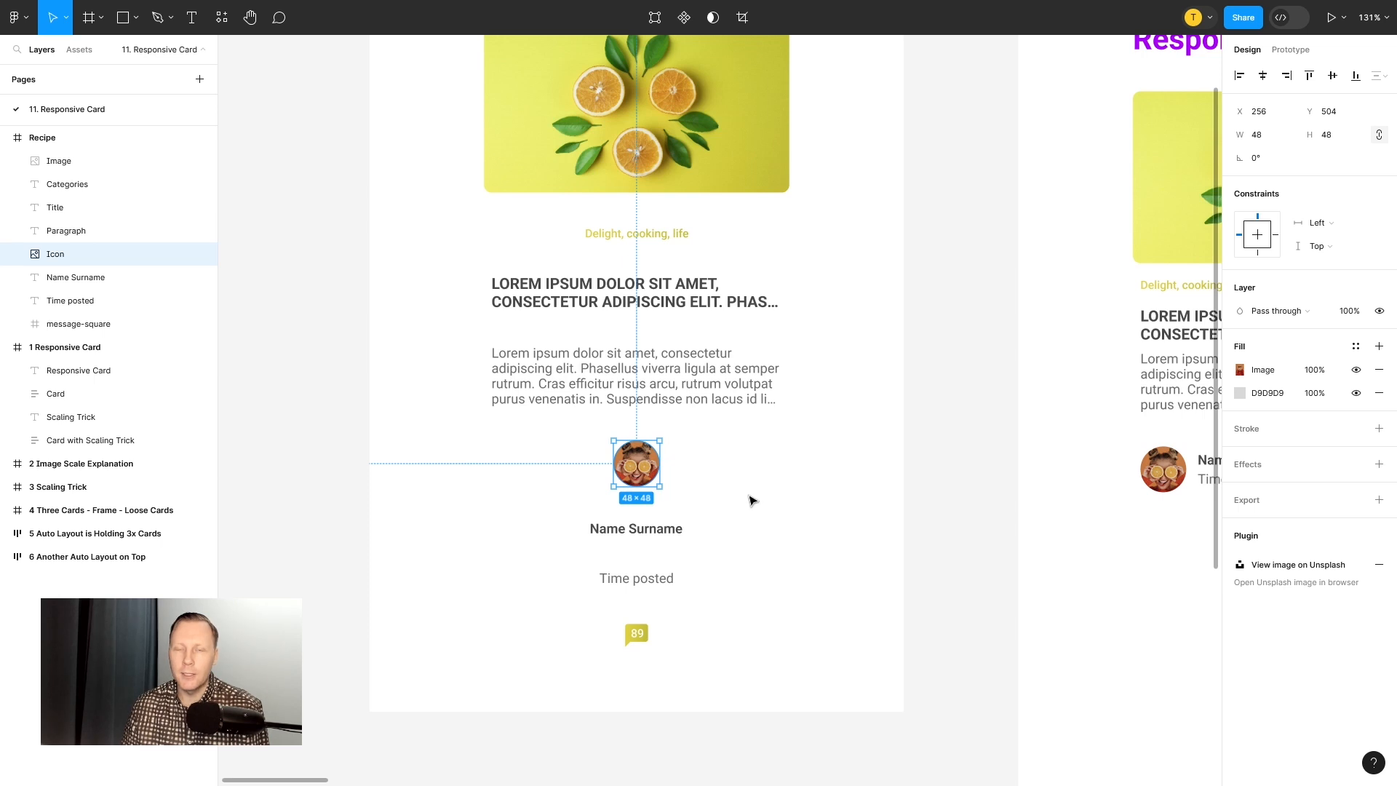
pyautogui.click(787, 489)
pyautogui.click(136, 17)
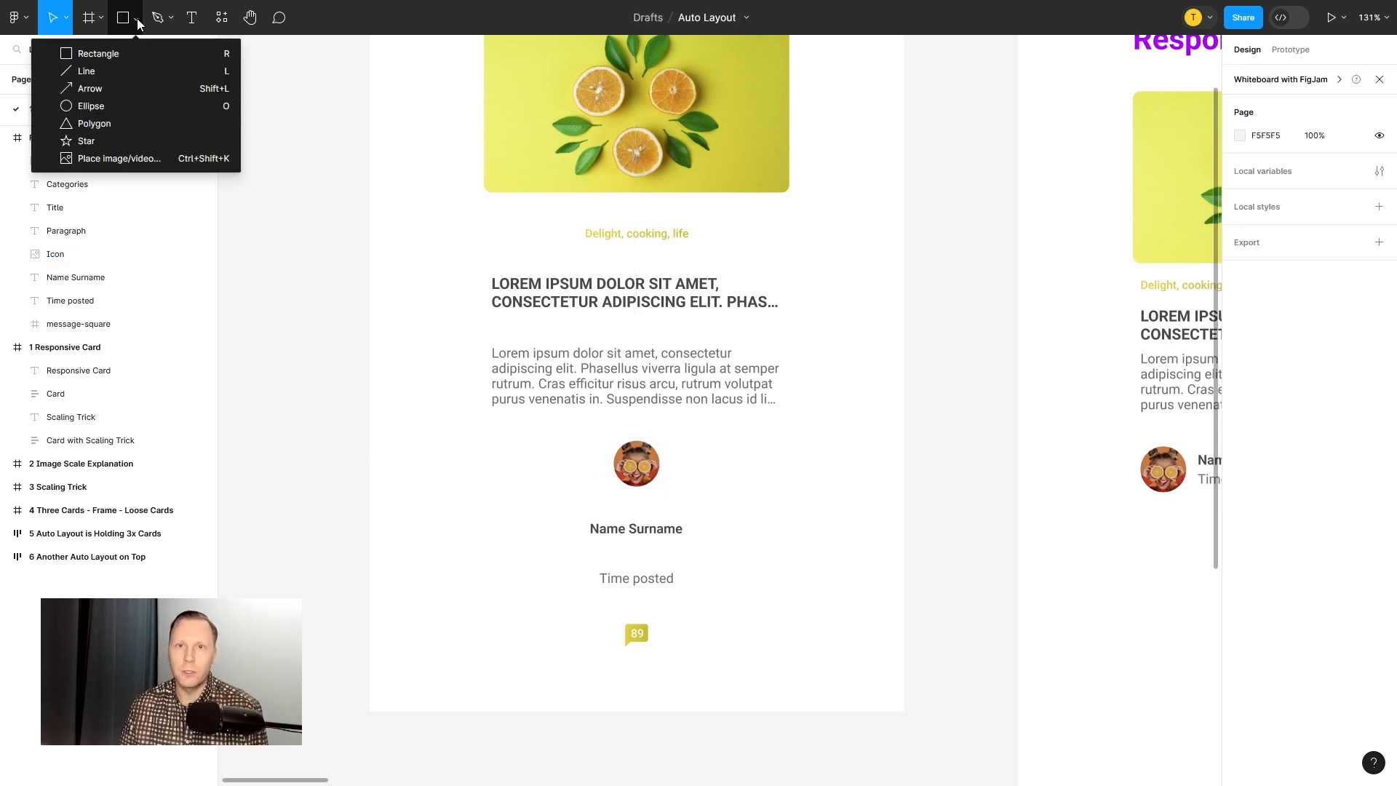
pyautogui.click(113, 103)
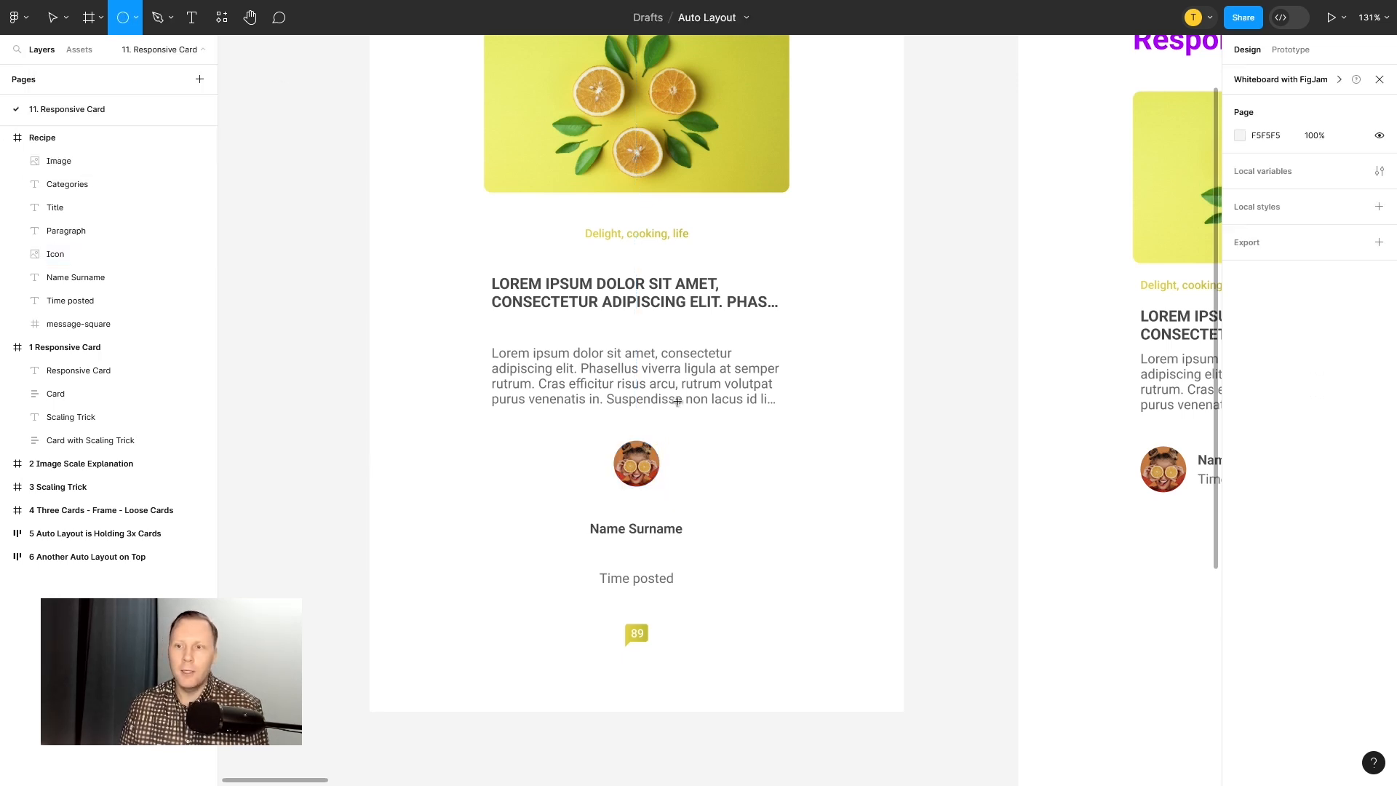
pyautogui.moveTo(718, 445)
pyautogui.mouseDown()
pyautogui.moveTo(764, 492)
pyautogui.moveTo(731, 469)
pyautogui.mouseUp()
# Step: Check the plugins available for filling the new circle, including Unsplash, and delete the circle
pyautogui.rightClick(719, 452)
pyautogui.moveTo(794, 652)
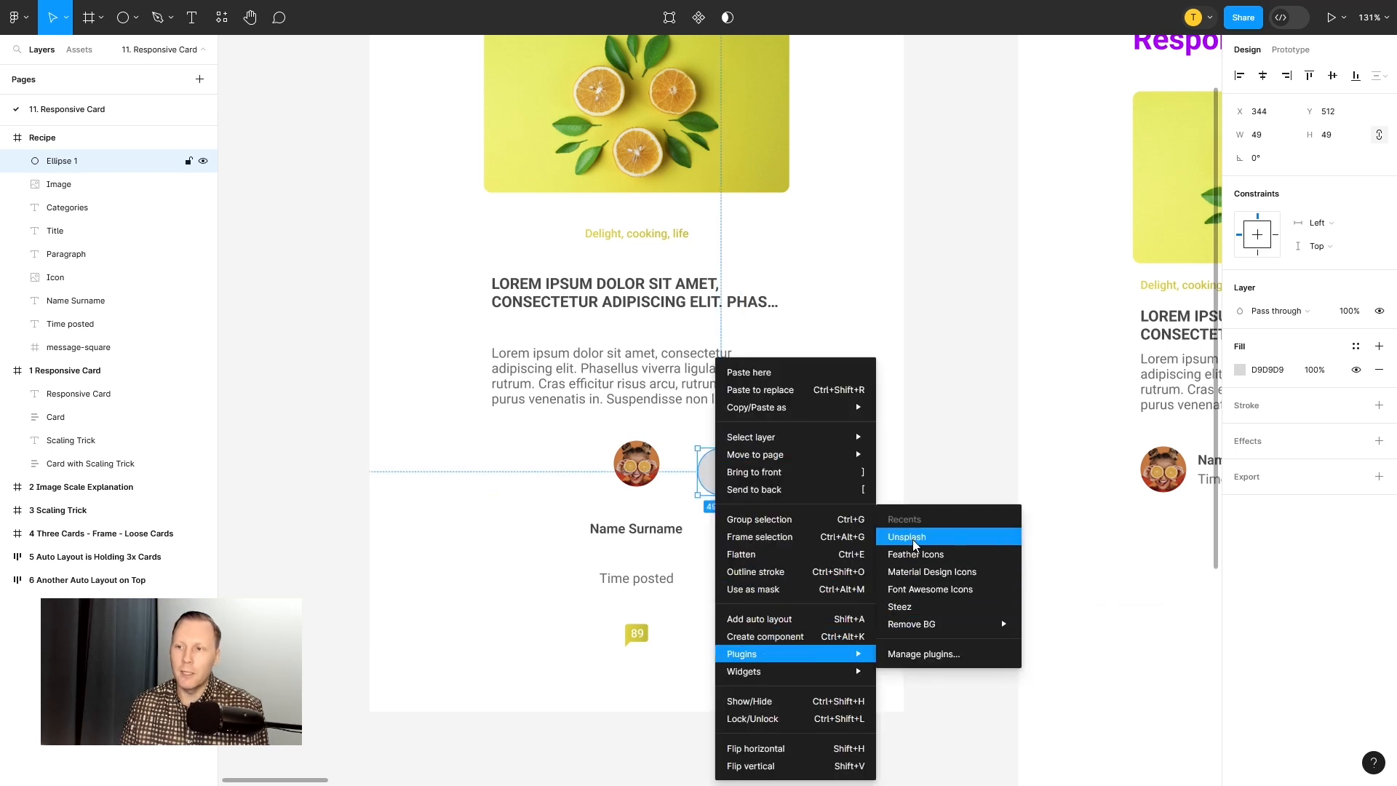
pyautogui.click(899, 441)
pyautogui.press('Delete')
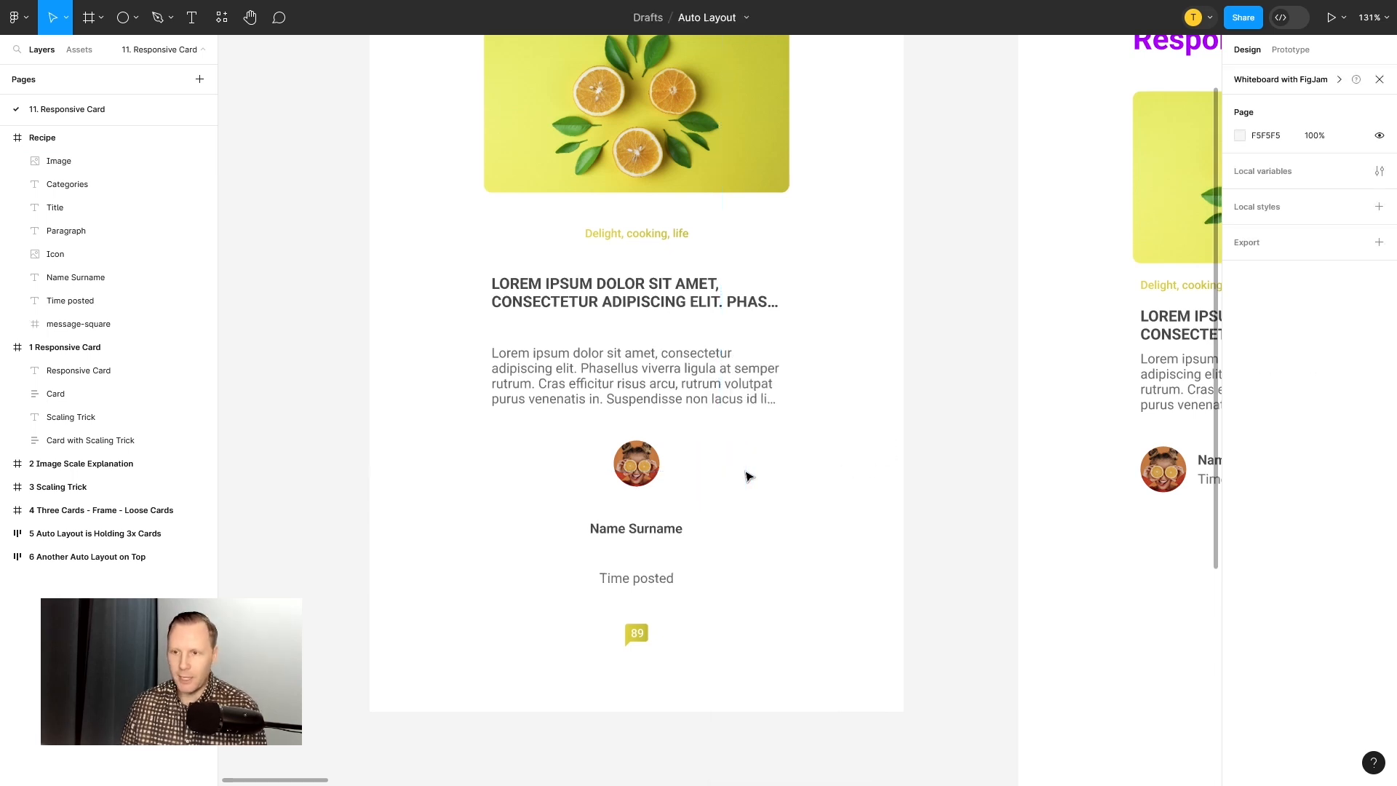
# Step: Toggle the Icon's image fill off and on to compare it with the D9D9D9 fill beneath, and inspect the image's crop settings
pyautogui.click(637, 463)
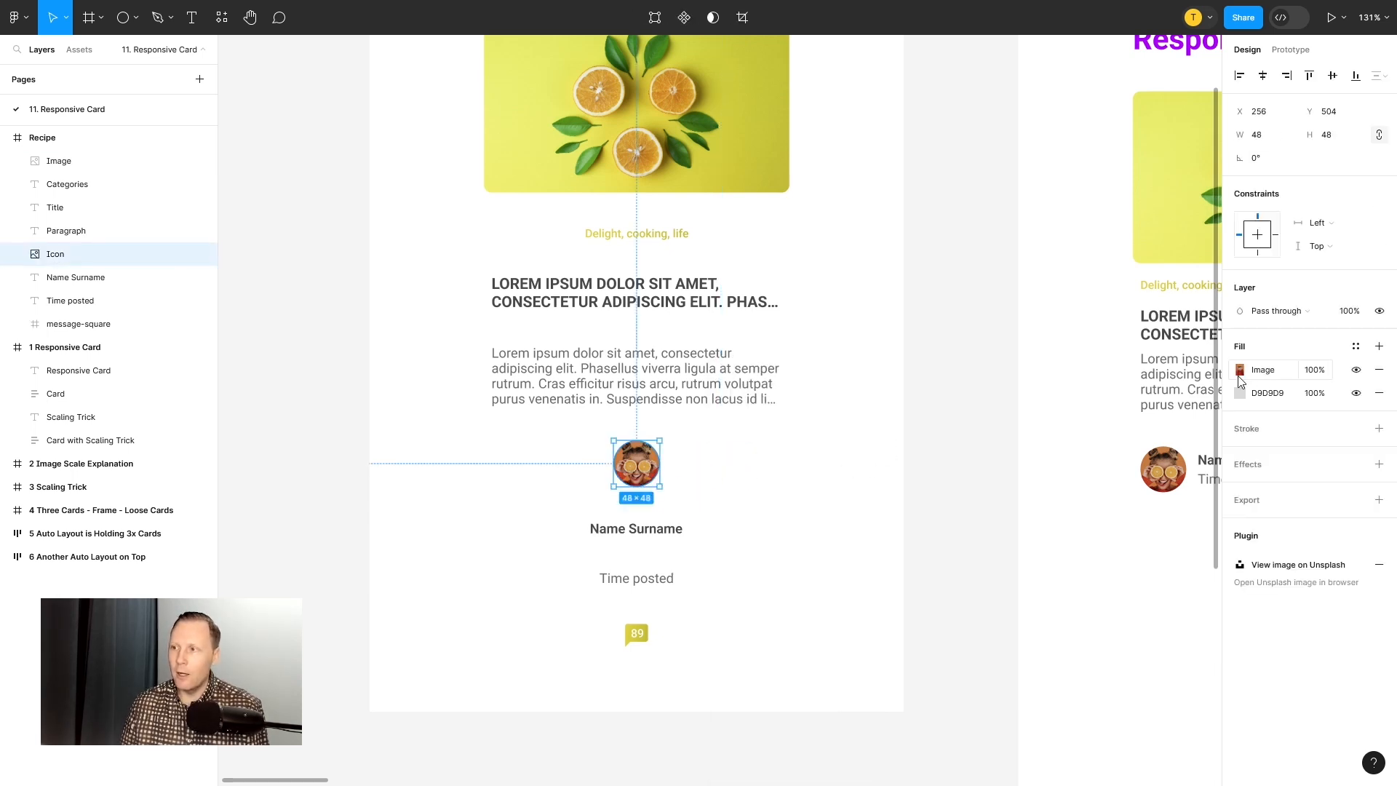
pyautogui.click(1356, 371)
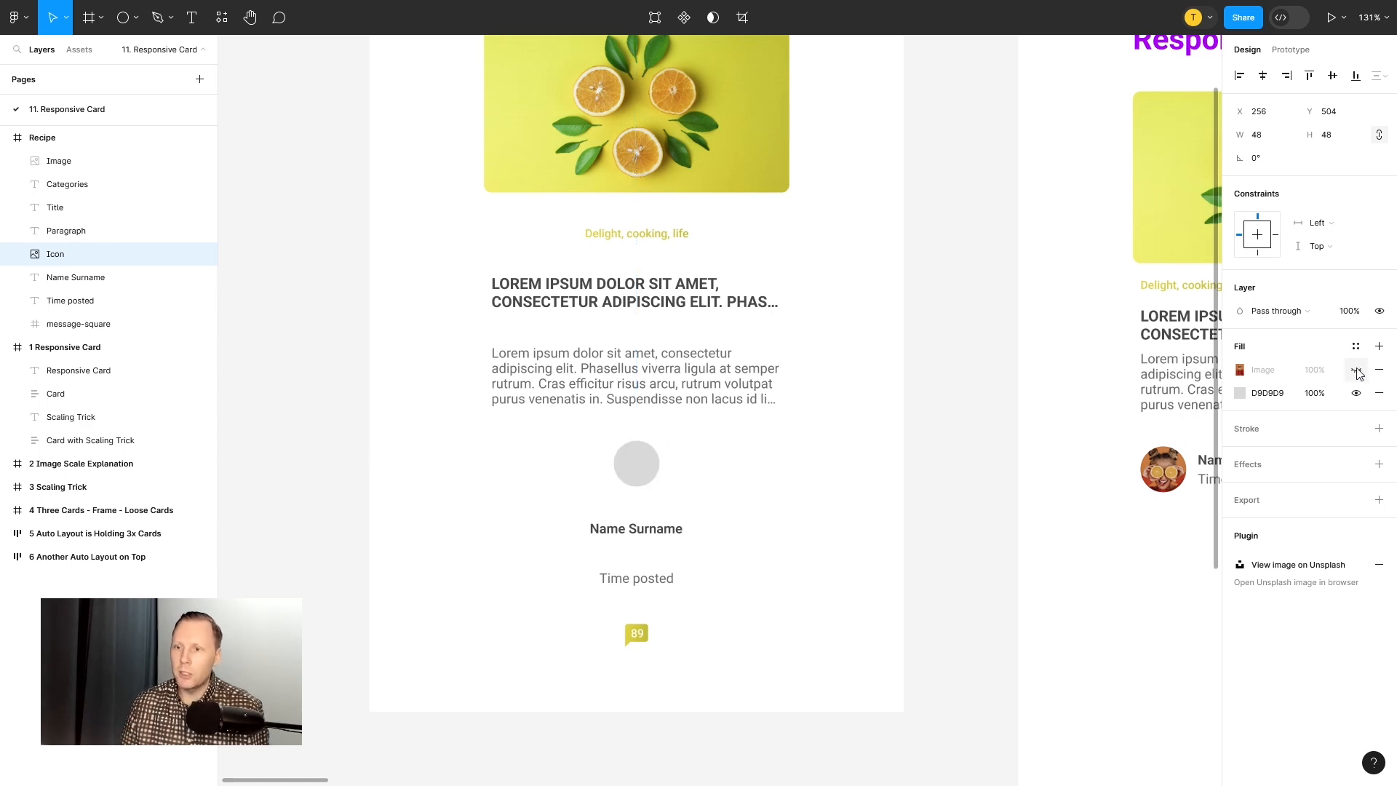
pyautogui.click(1355, 371)
pyautogui.click(1356, 371)
pyautogui.click(1356, 372)
pyautogui.click(1356, 372)
pyautogui.click(1356, 371)
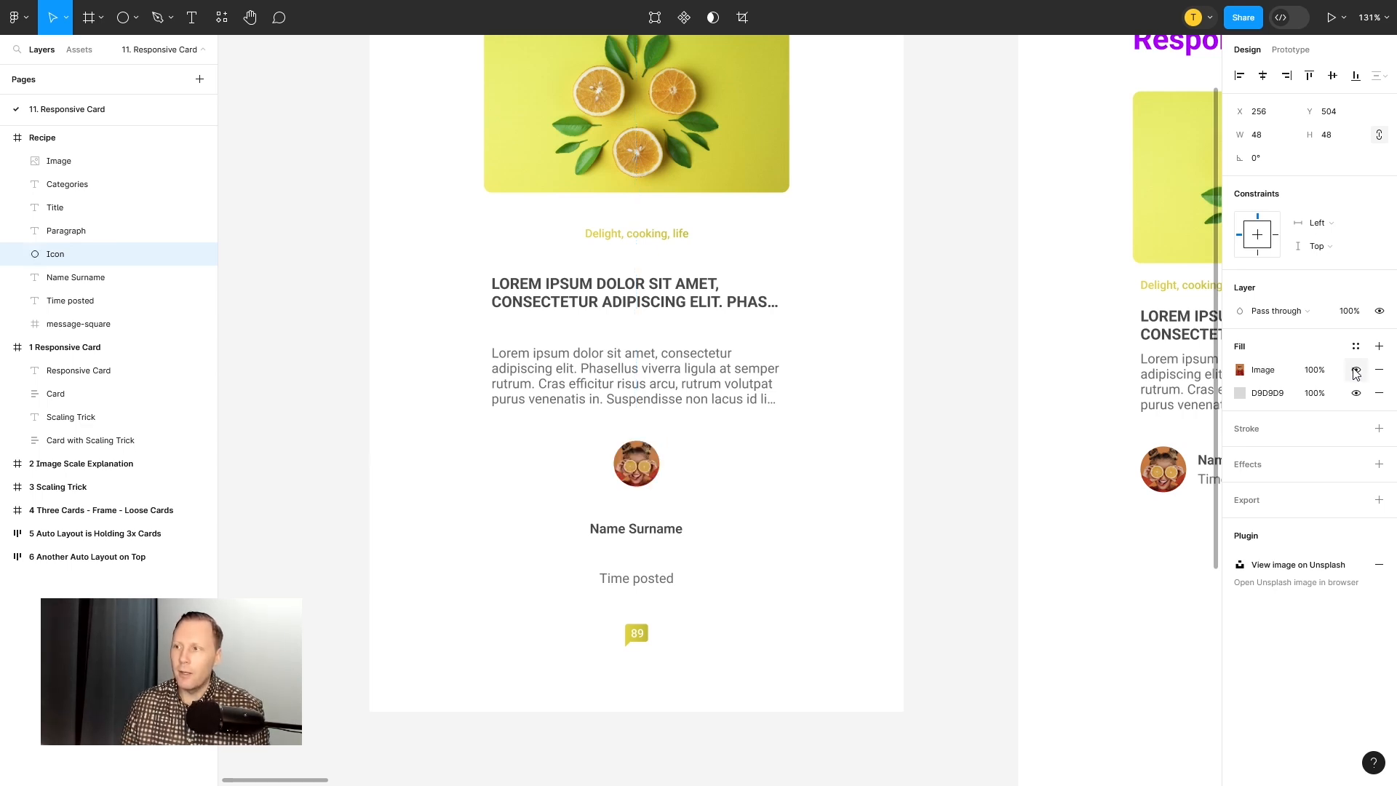
pyautogui.click(1356, 372)
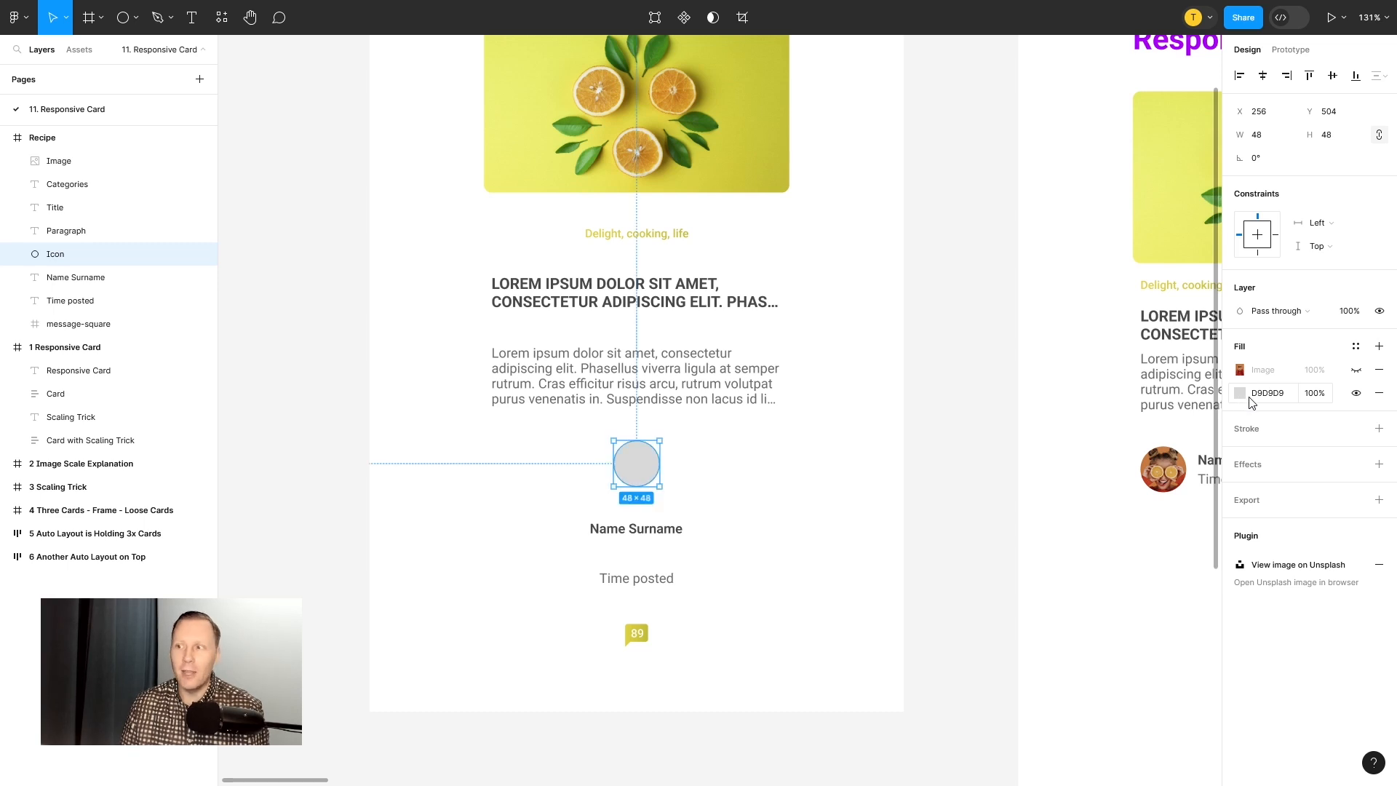
pyautogui.click(1356, 371)
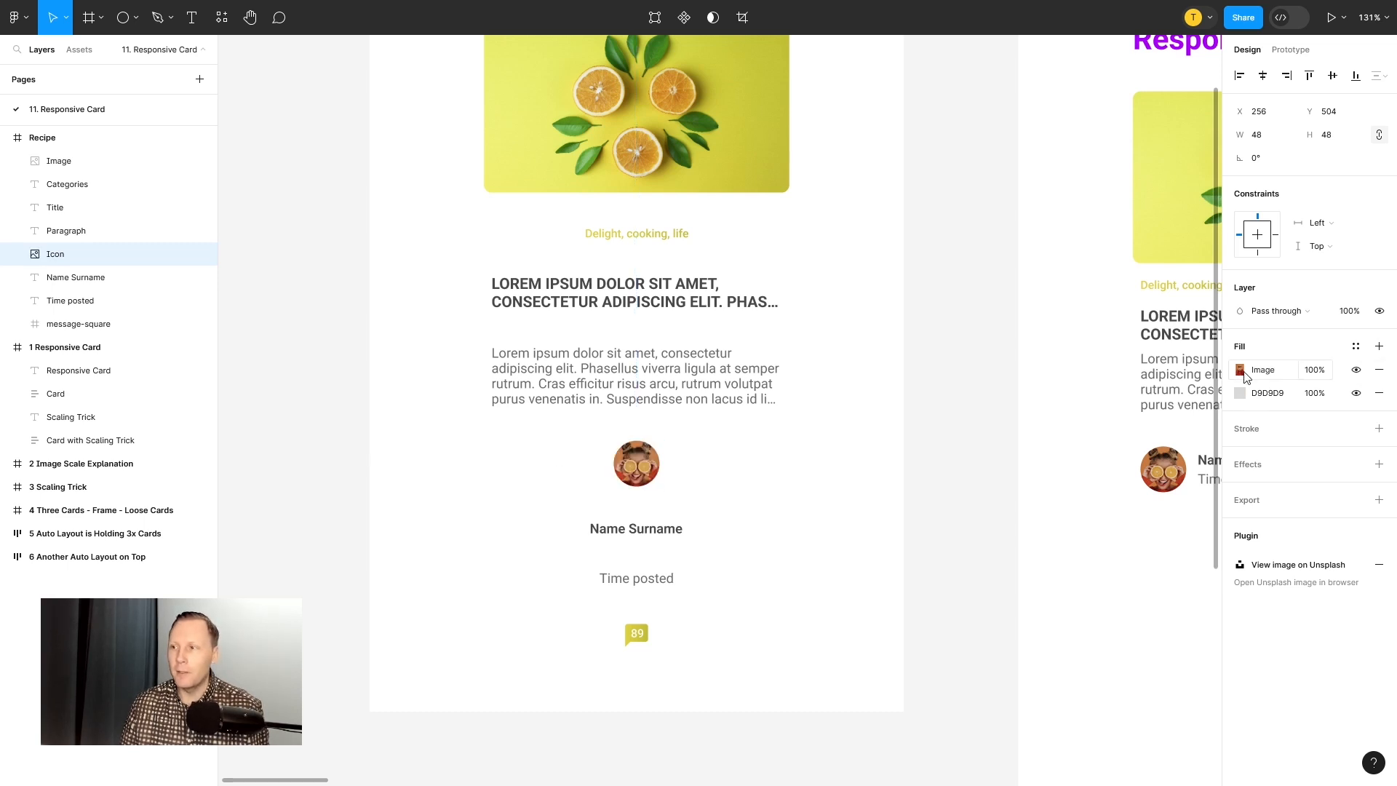
pyautogui.click(1240, 370)
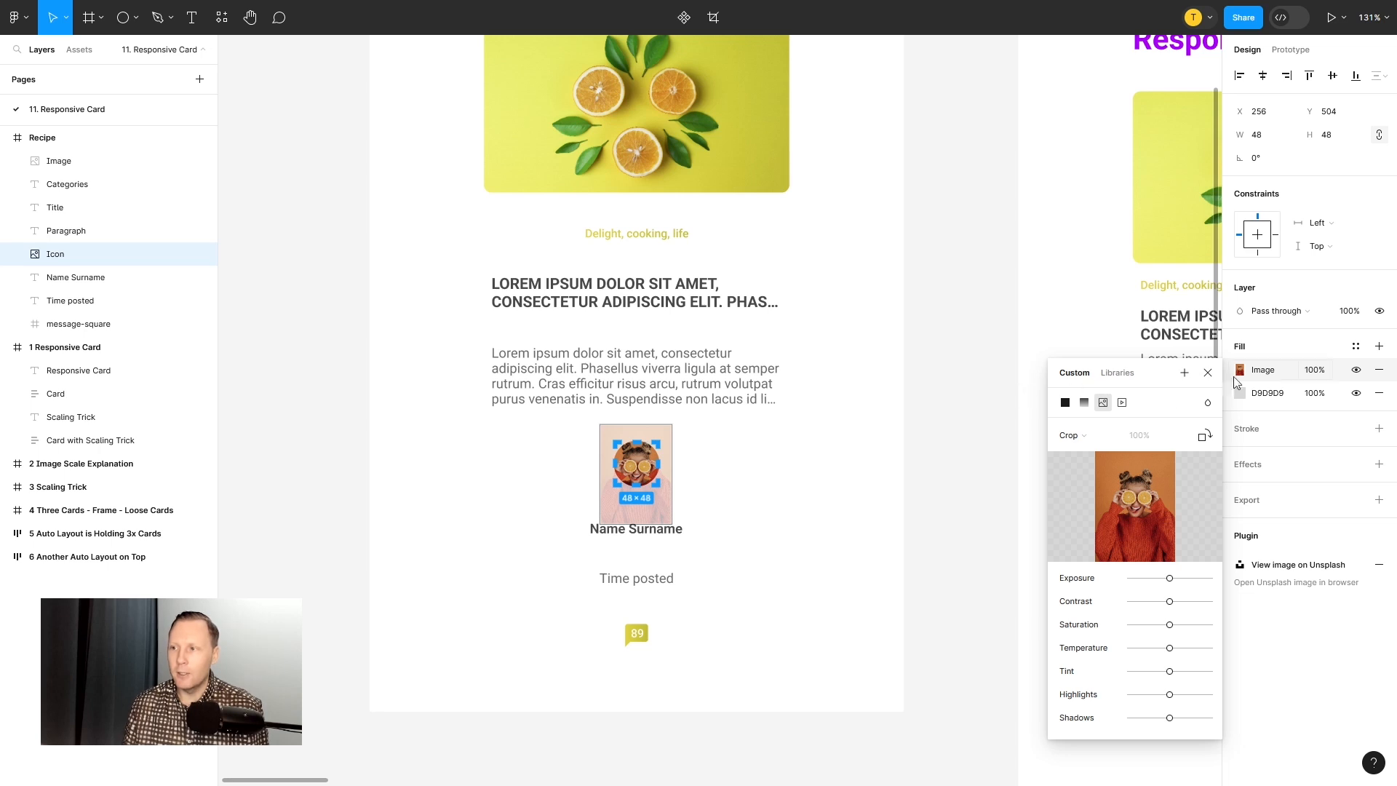
pyautogui.click(1207, 373)
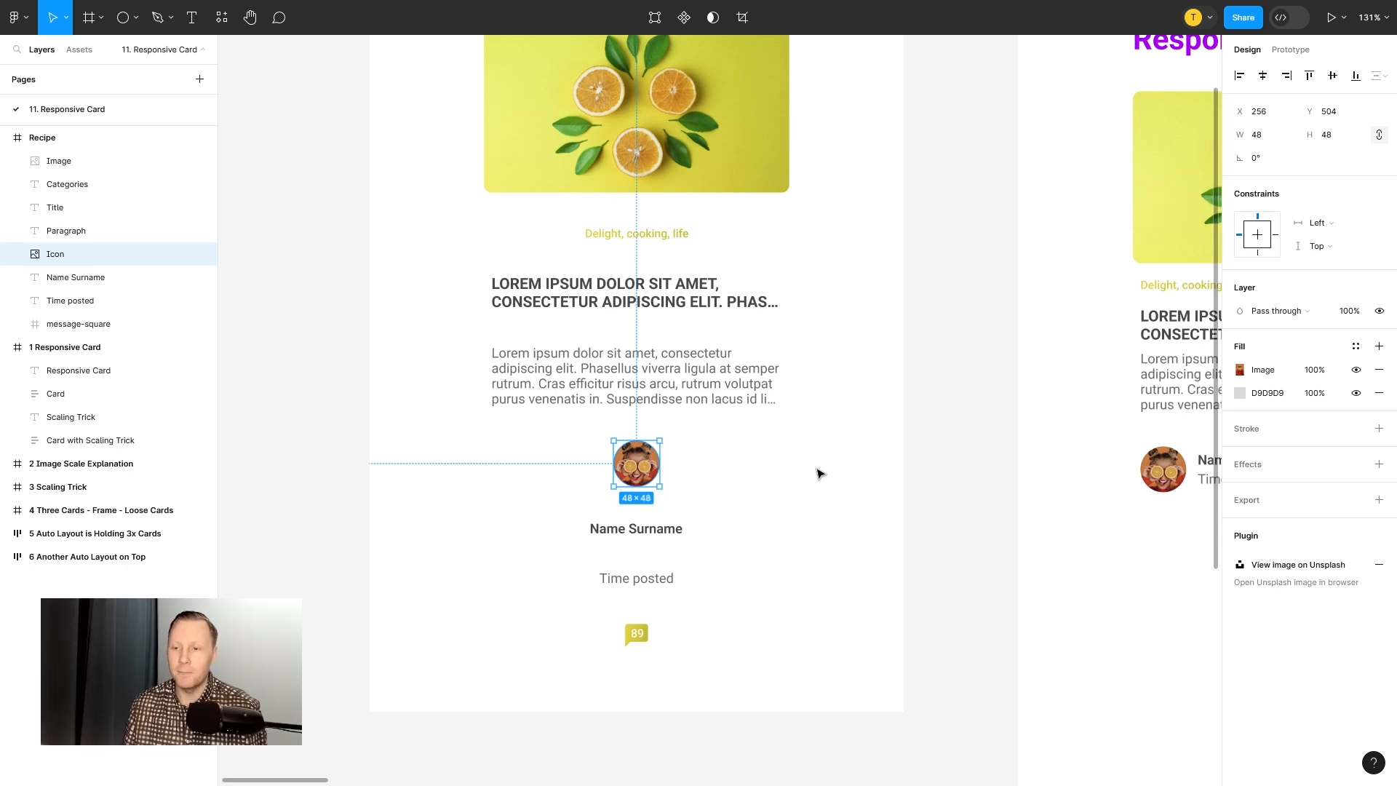
# Step: Inspect the Name Surname and Time posted text styles and the message-square icon's frame properties
pyautogui.click(646, 535)
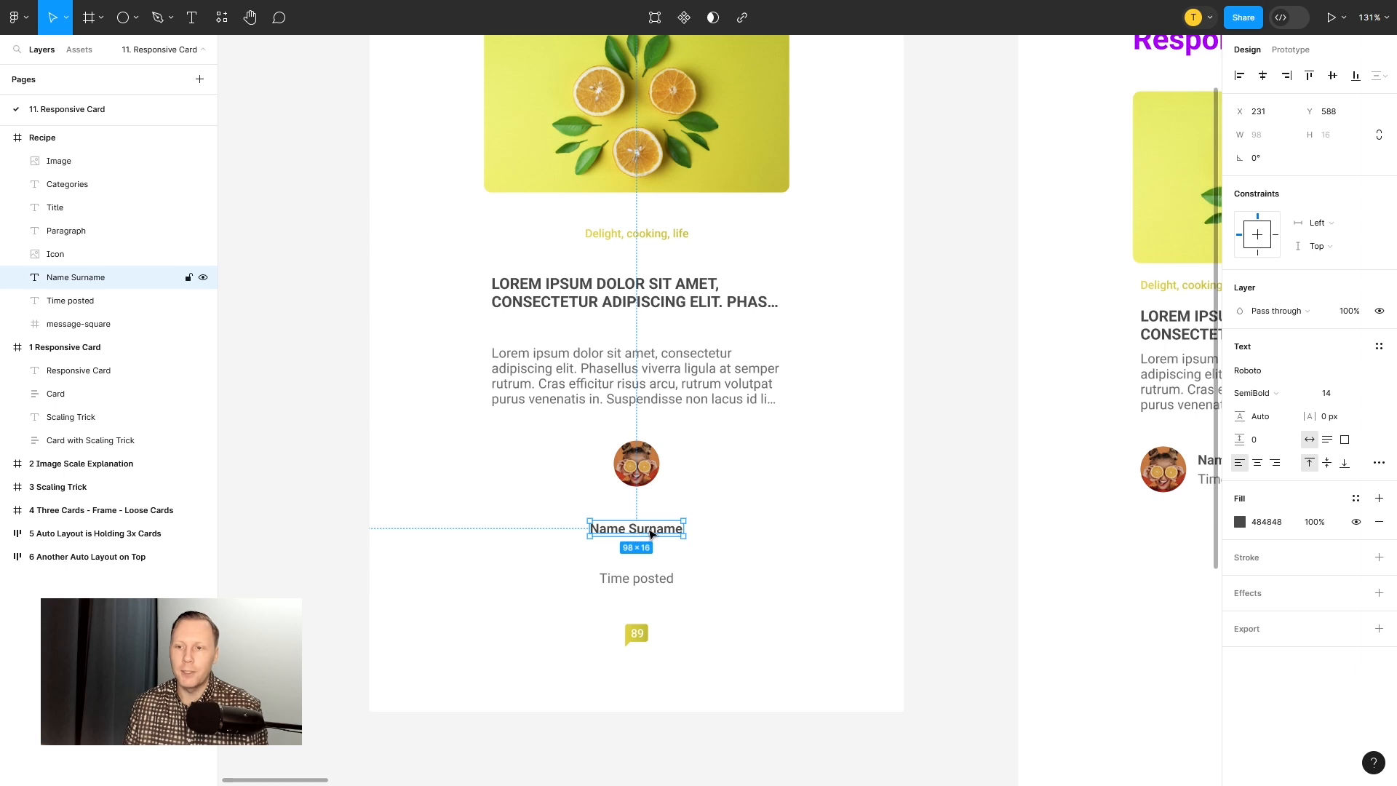
pyautogui.click(655, 580)
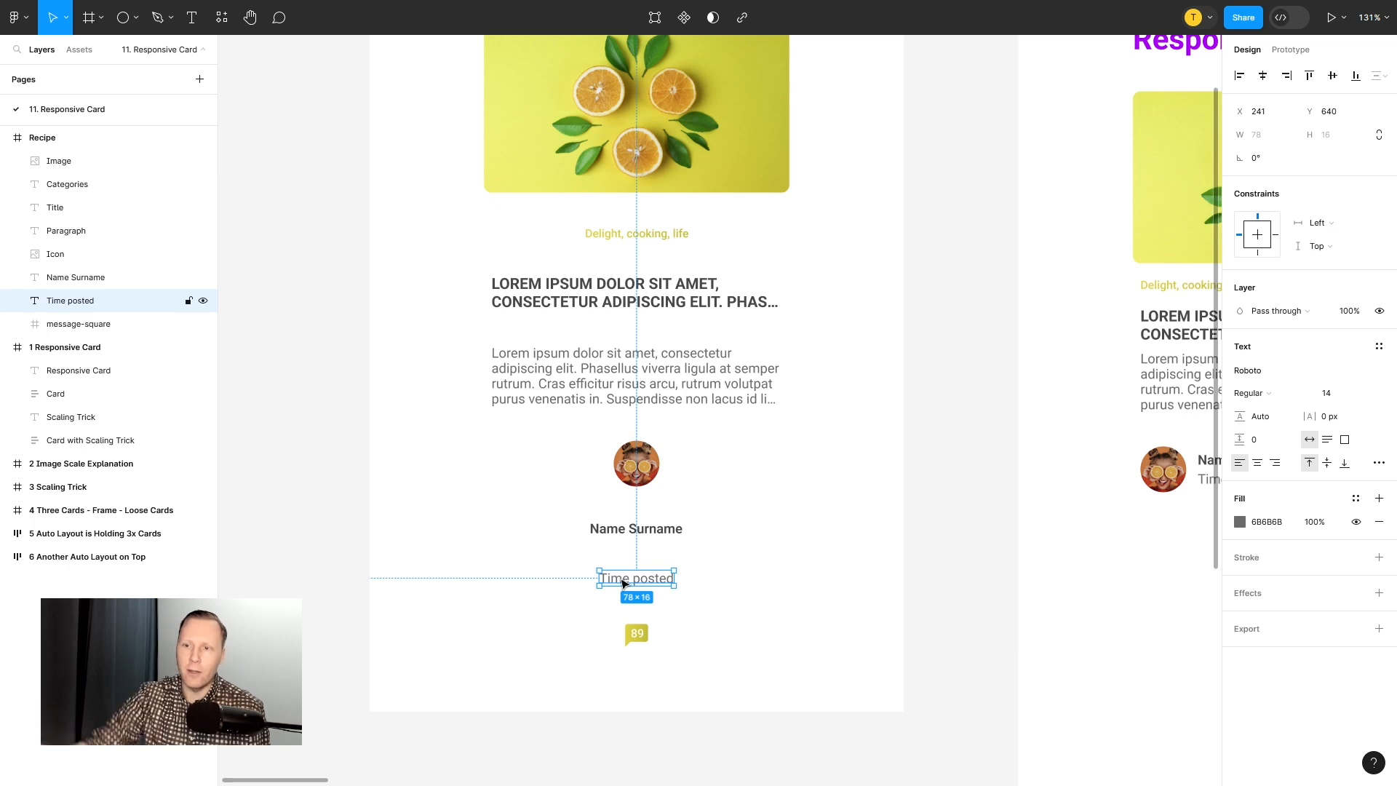
pyautogui.click(646, 635)
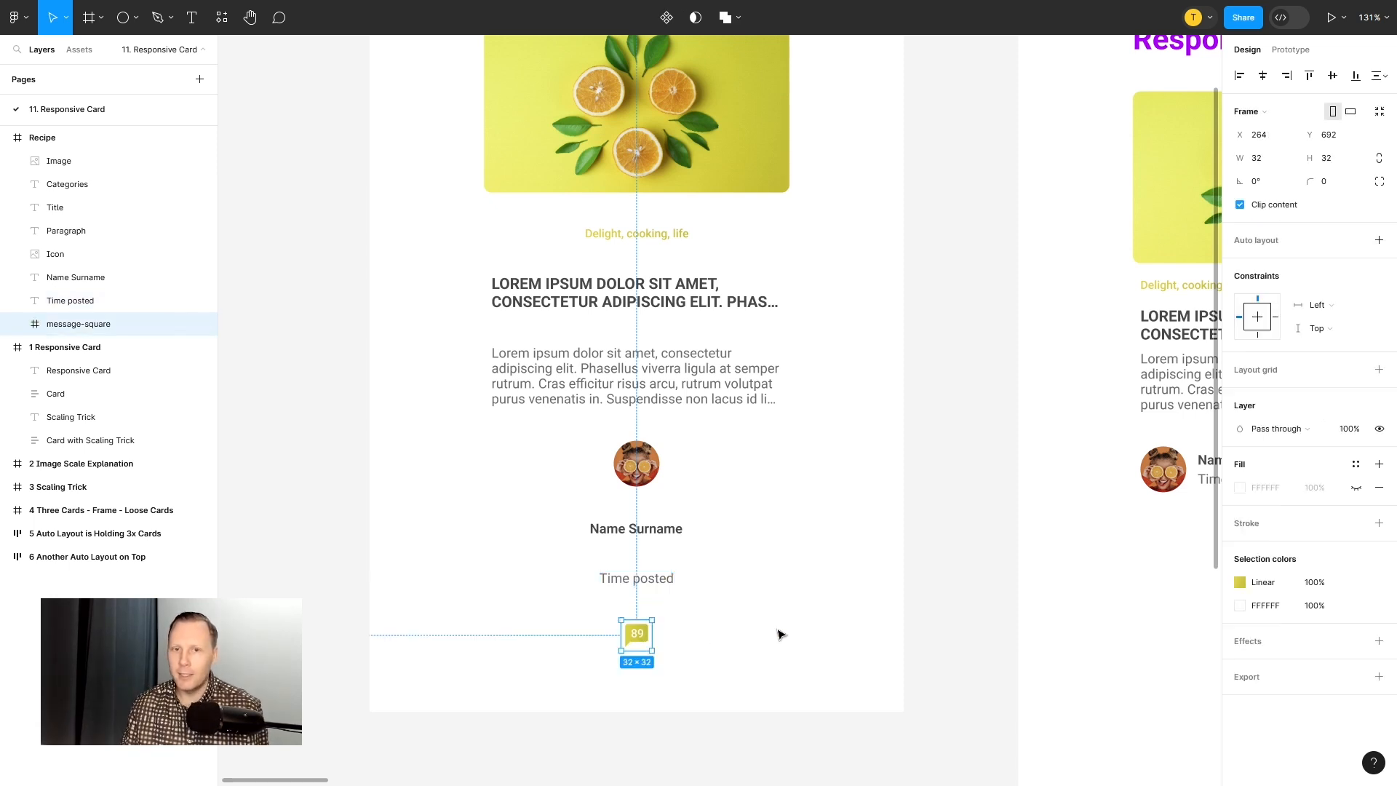
# Step: Check which icon plugins are available from the Recipe frame
pyautogui.rightClick(775, 470)
pyautogui.moveTo(800, 653)
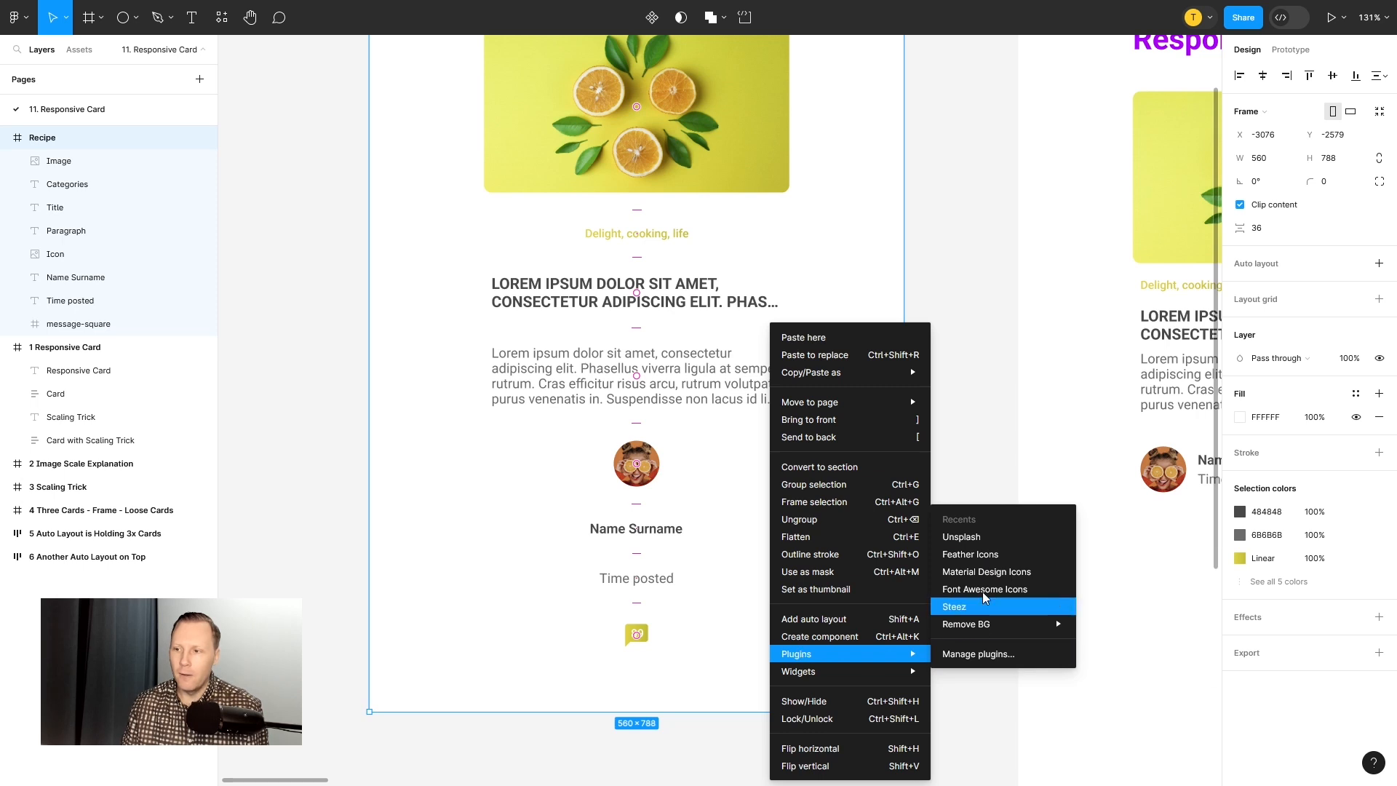
pyautogui.click(705, 652)
# Step: Expand the message-square layer, collapse the 1 Responsive Card frame, and inspect the Comments text layer's properties and name
pyautogui.scroll(5, 646, 661)
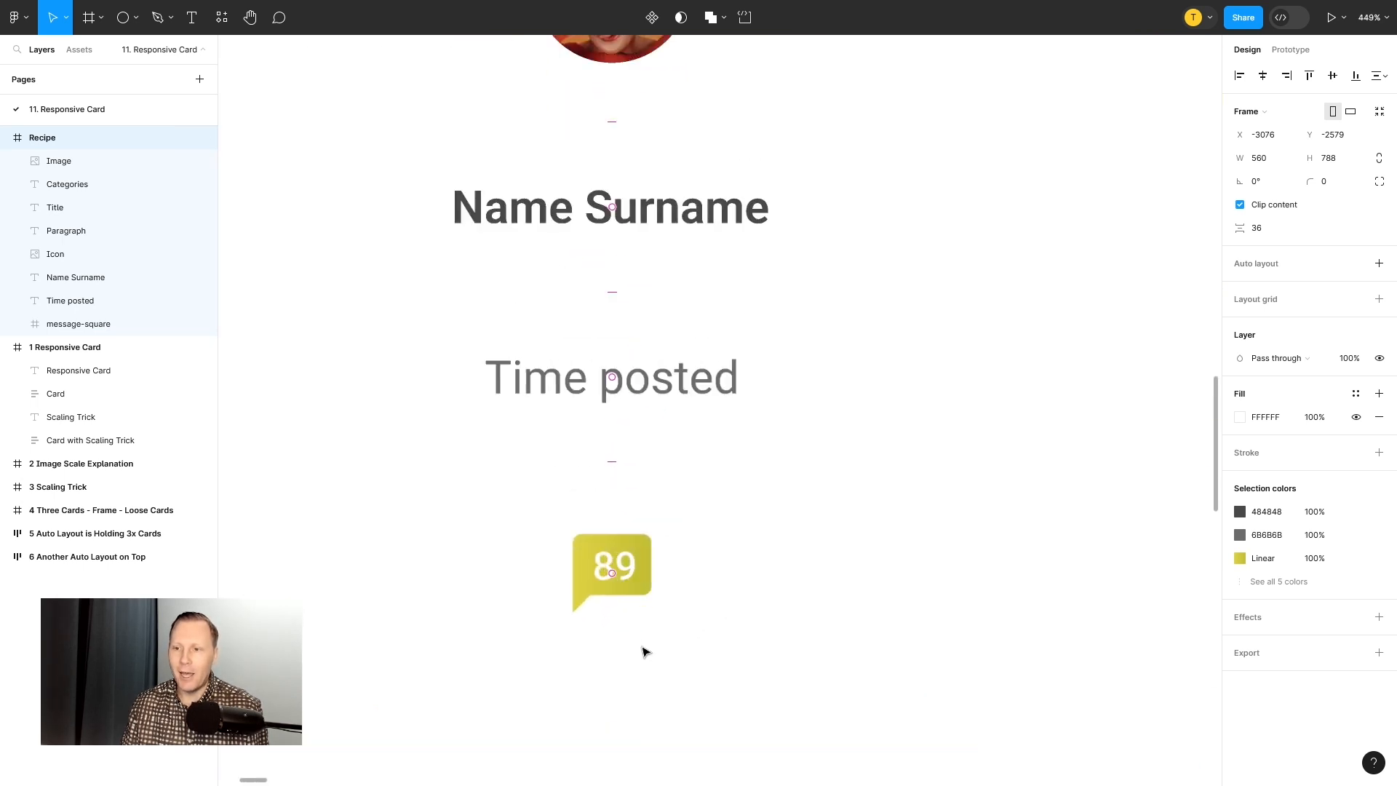
pyautogui.click(627, 562)
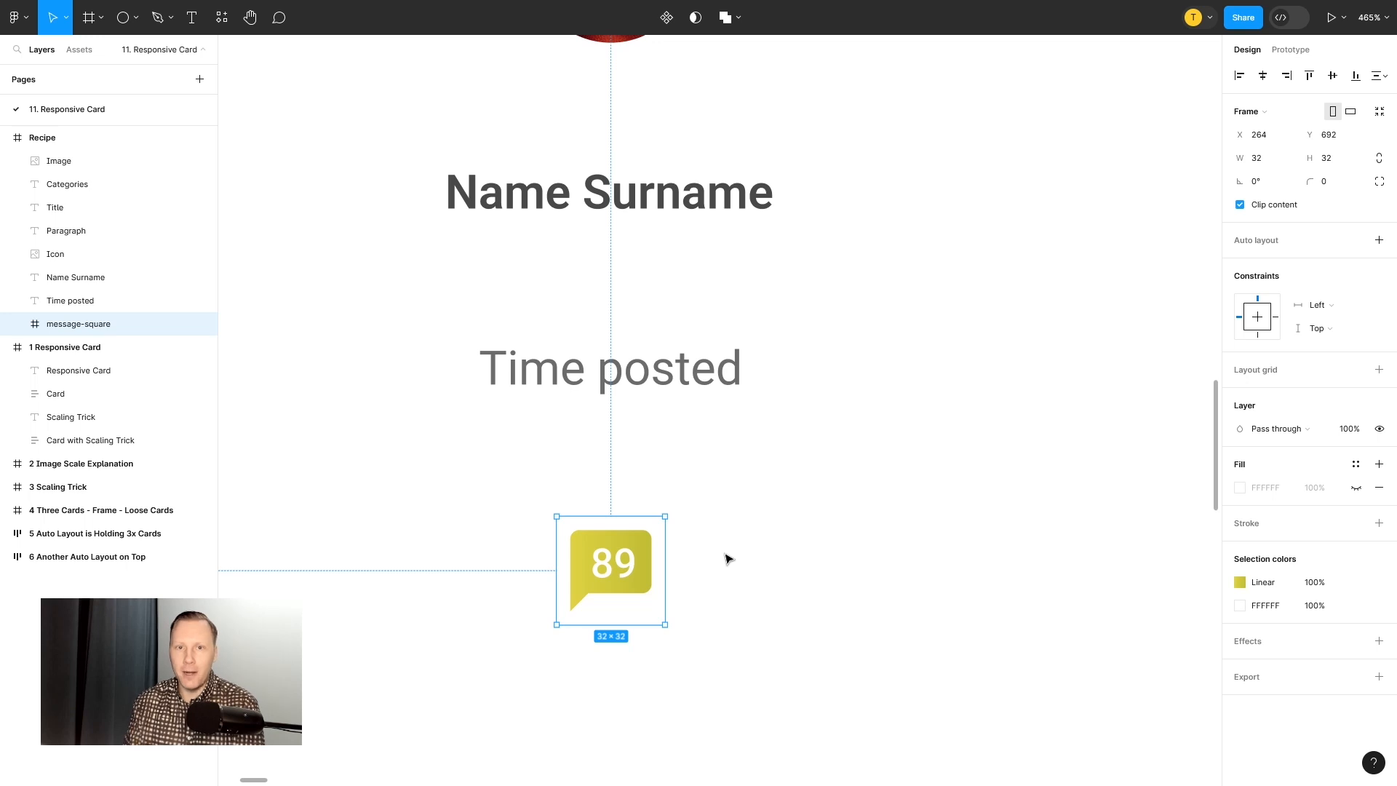
pyautogui.click(17, 325)
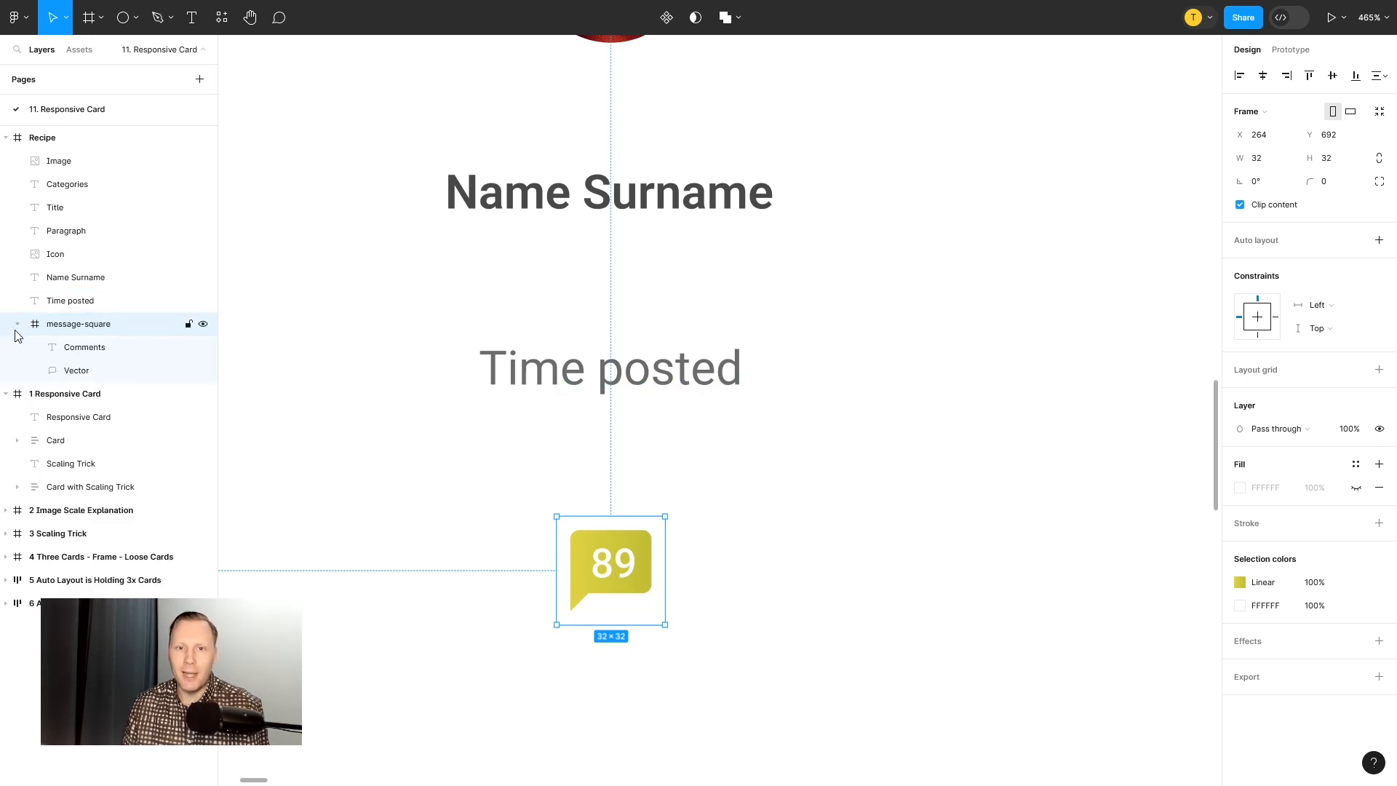
pyautogui.click(5, 394)
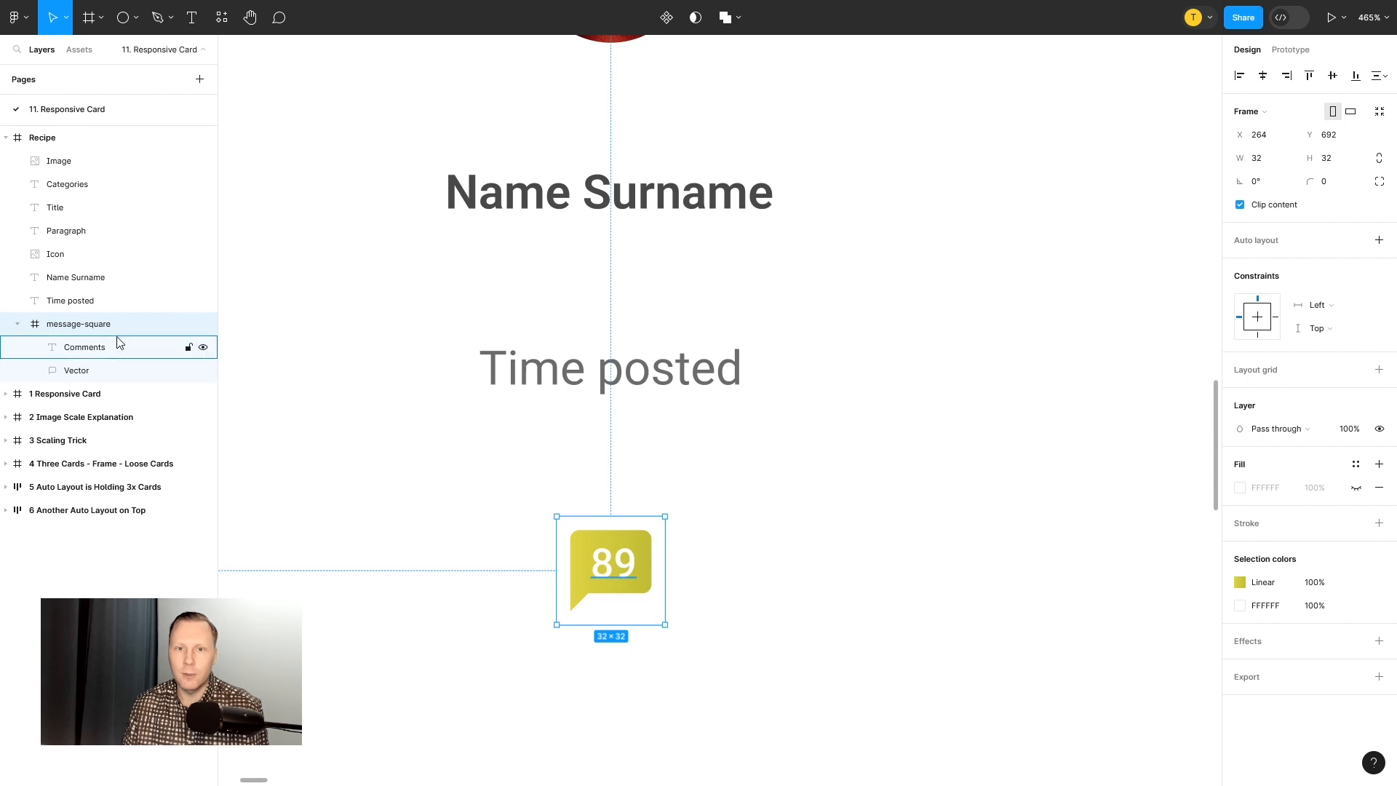
pyautogui.click(80, 350)
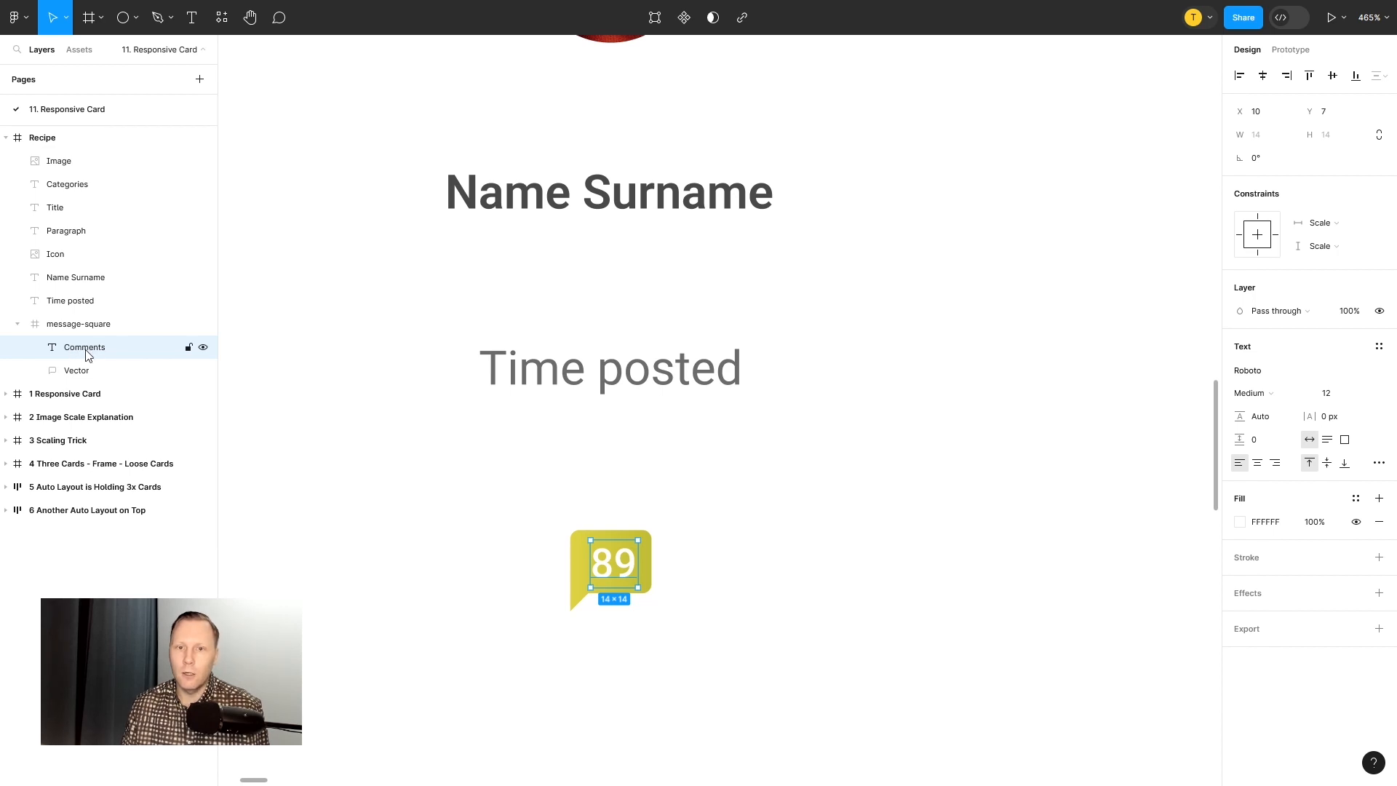
pyautogui.doubleClick(89, 350)
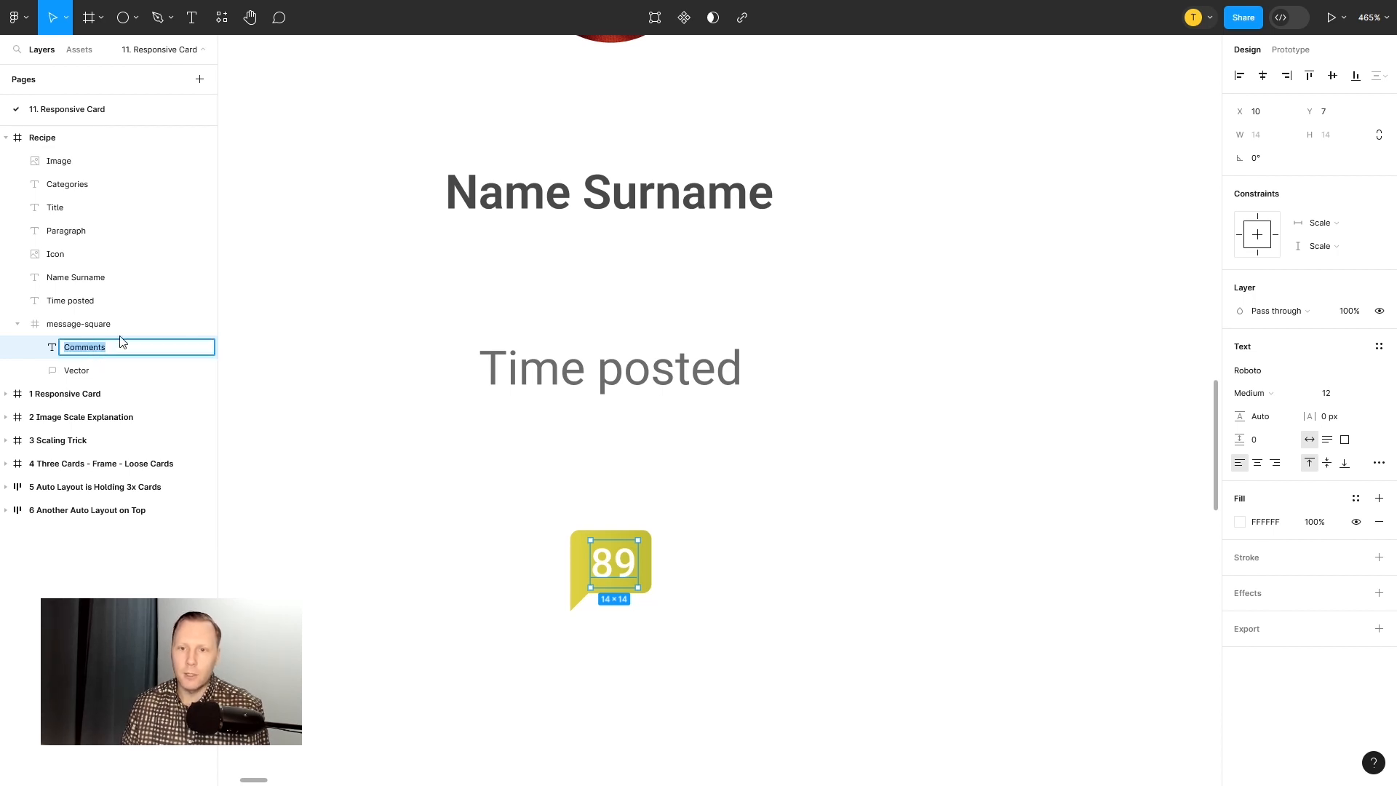
pyautogui.press('Return')
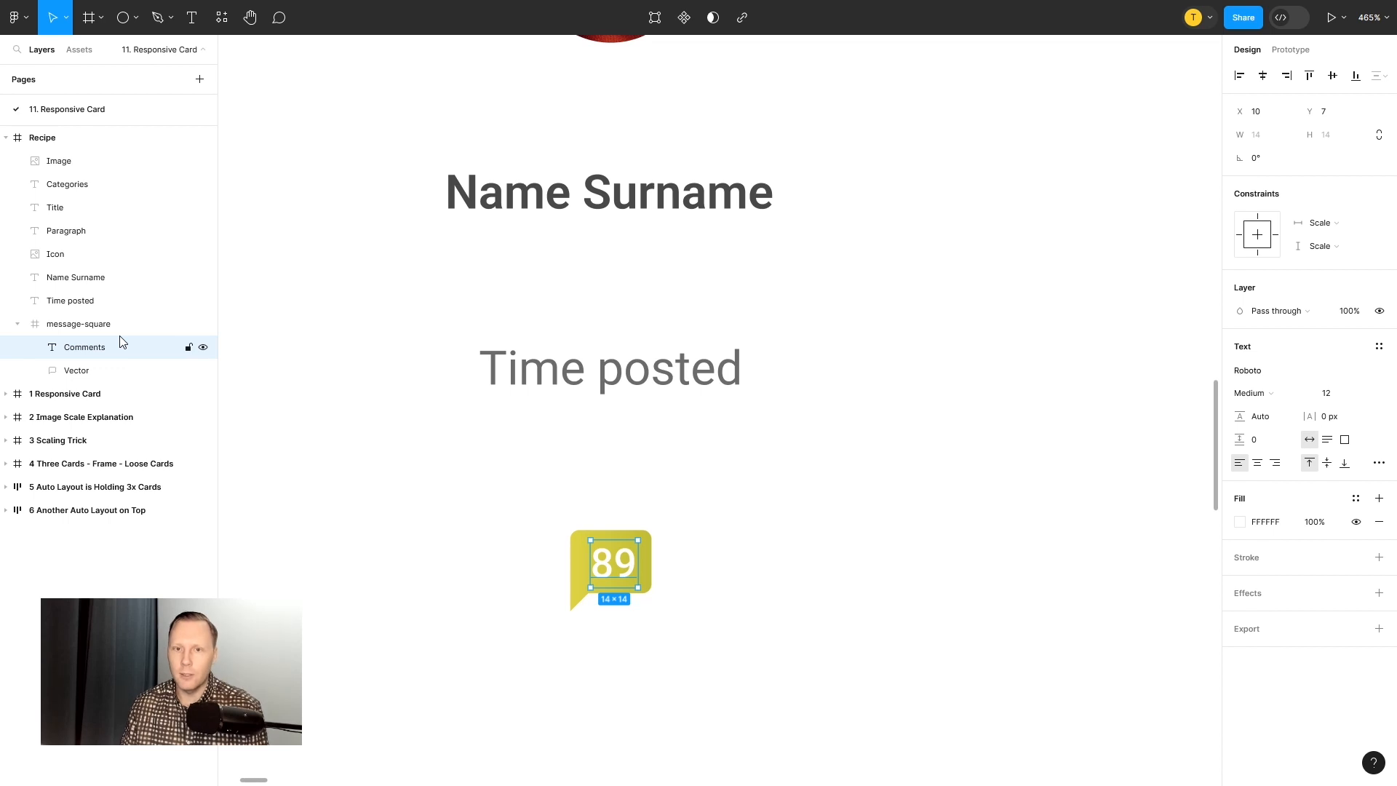
# Step: Compare the Vector bubble shape with the Comments text inside the message-square frame
pyautogui.click(80, 376)
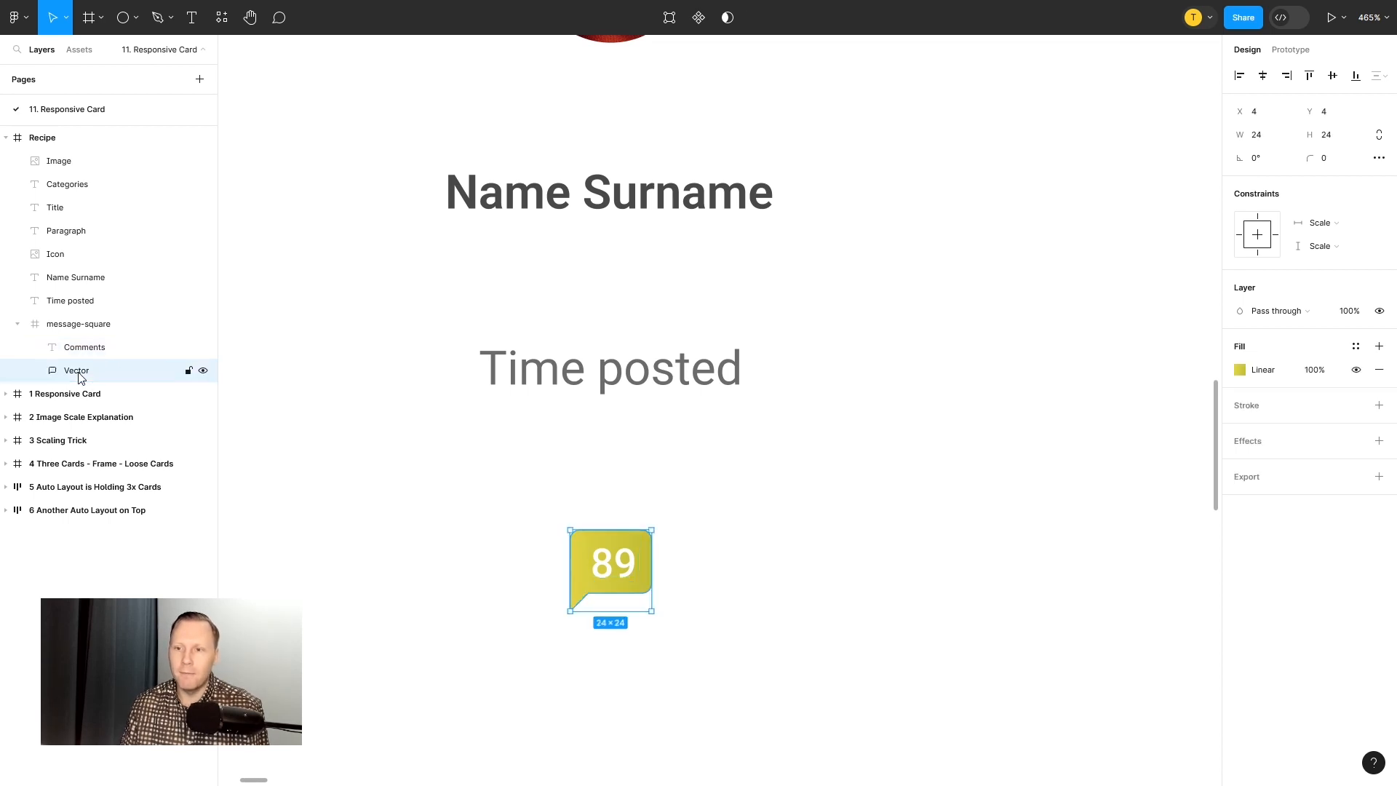
pyautogui.click(84, 324)
pyautogui.click(84, 349)
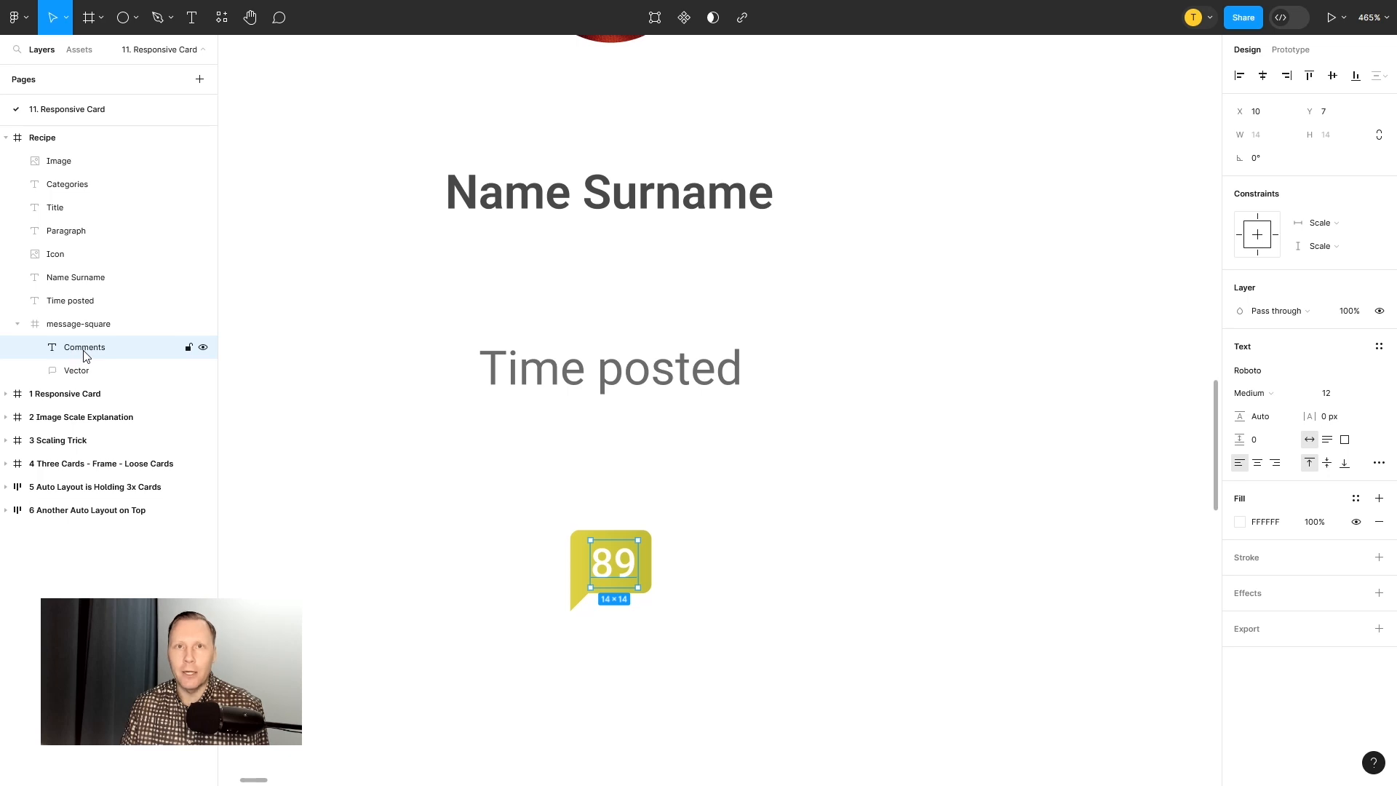
pyautogui.click(80, 374)
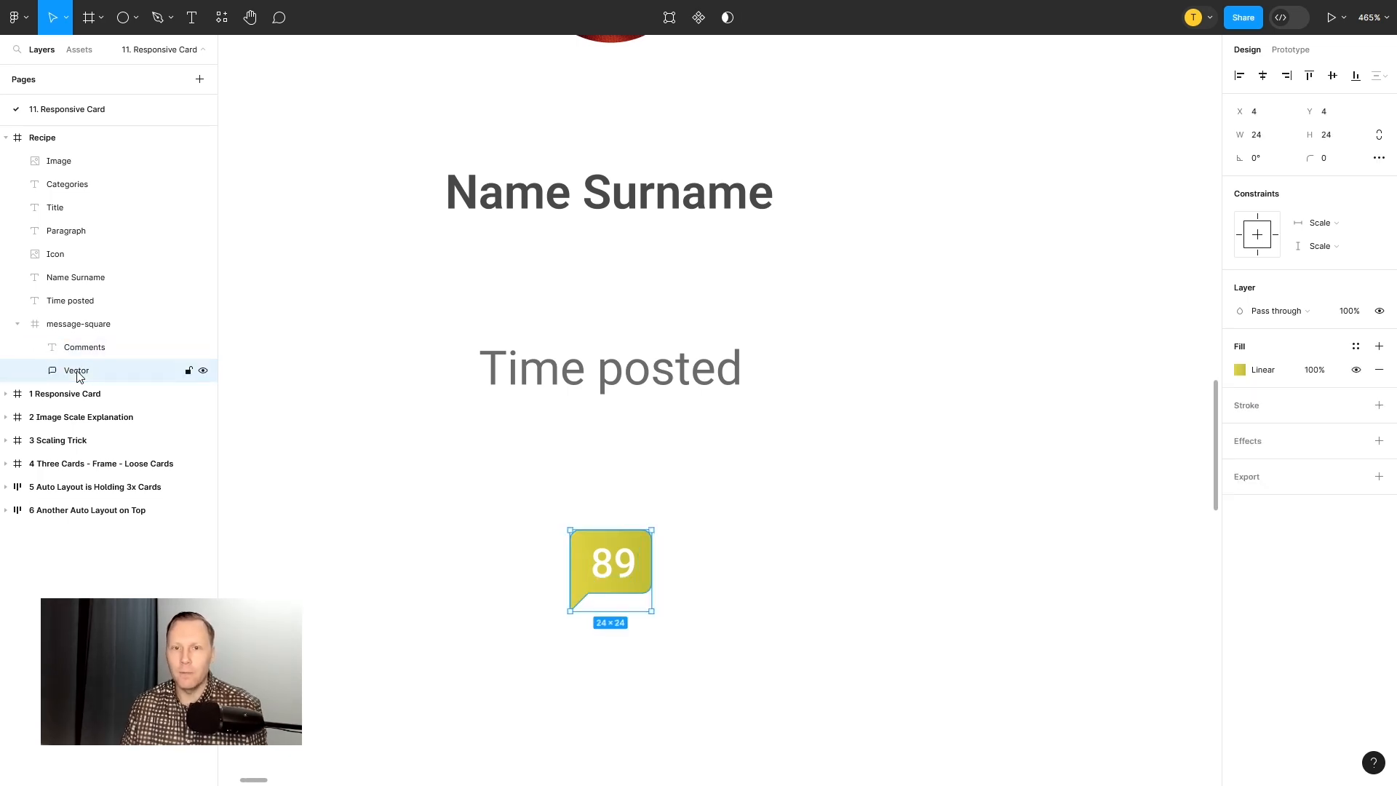
pyautogui.click(82, 349)
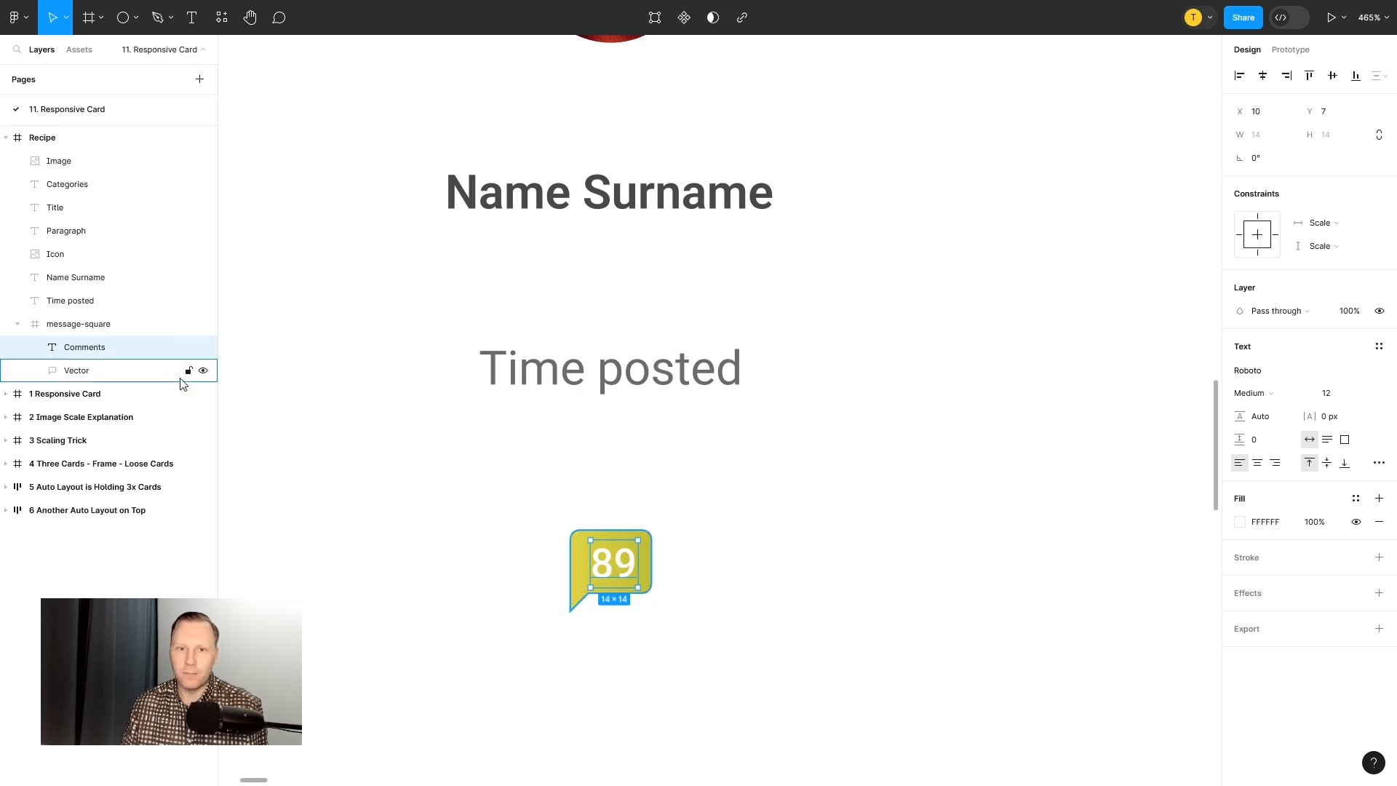
pyautogui.click(78, 372)
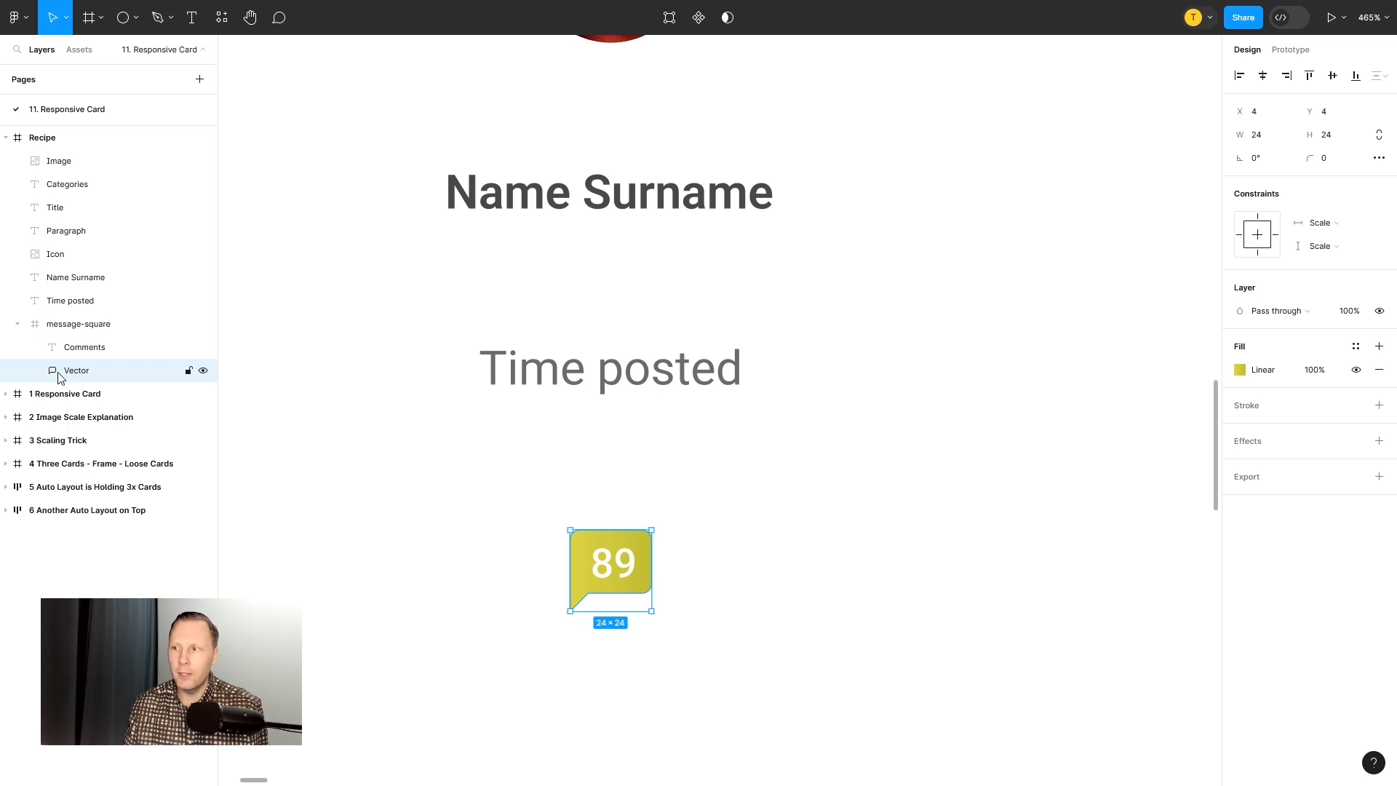
# Step: Inspect the Vector's linear gradient fill and the text settings of the 89 comment count
pyautogui.click(1239, 370)
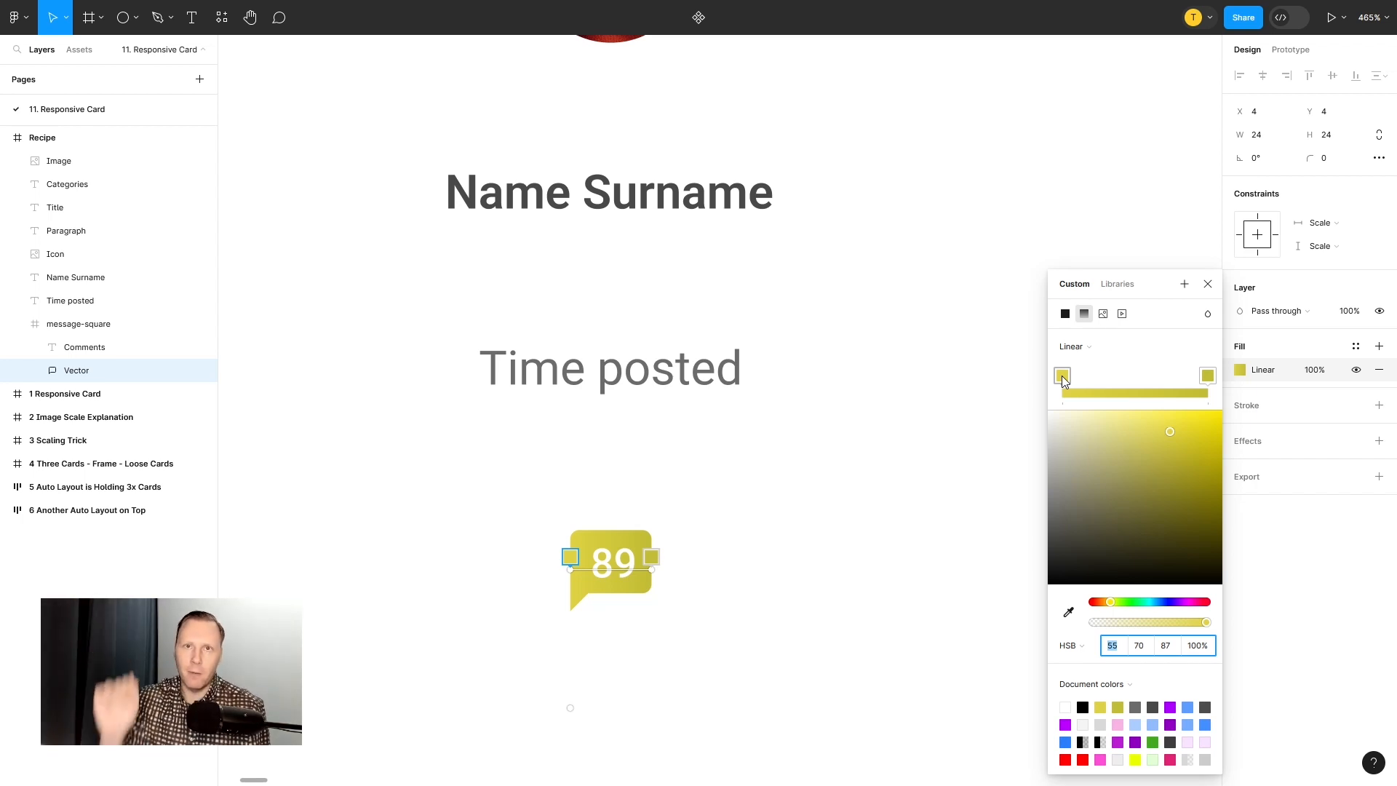
pyautogui.click(1207, 285)
pyautogui.click(624, 572)
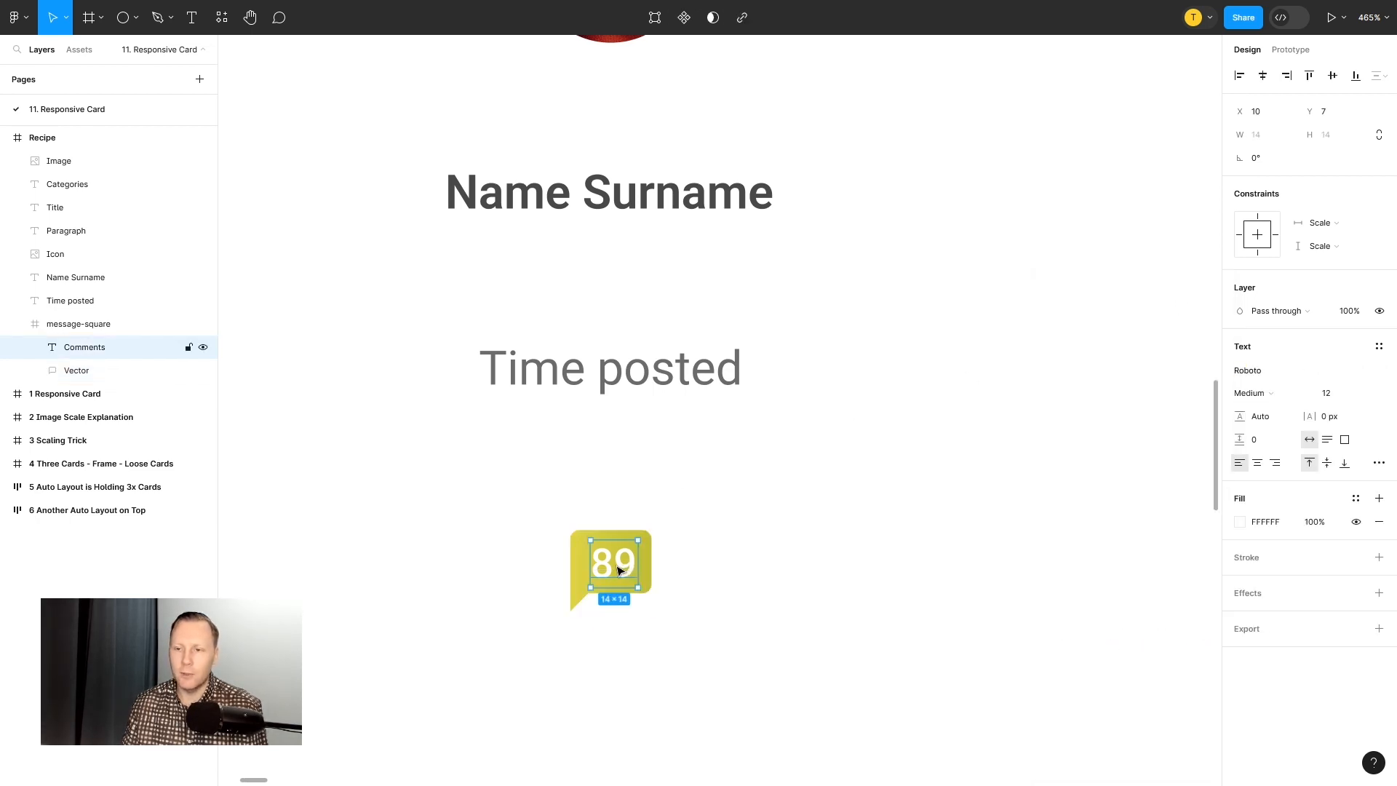
# Step: Duplicate the message-square icon beside the original in the Recipe frame, at about X 370, Y 697
pyautogui.click(846, 561)
pyautogui.scroll(-5, 835, 571)
pyautogui.moveTo(801, 584); pyautogui.dragTo(751, 538)
pyautogui.click(570, 531)
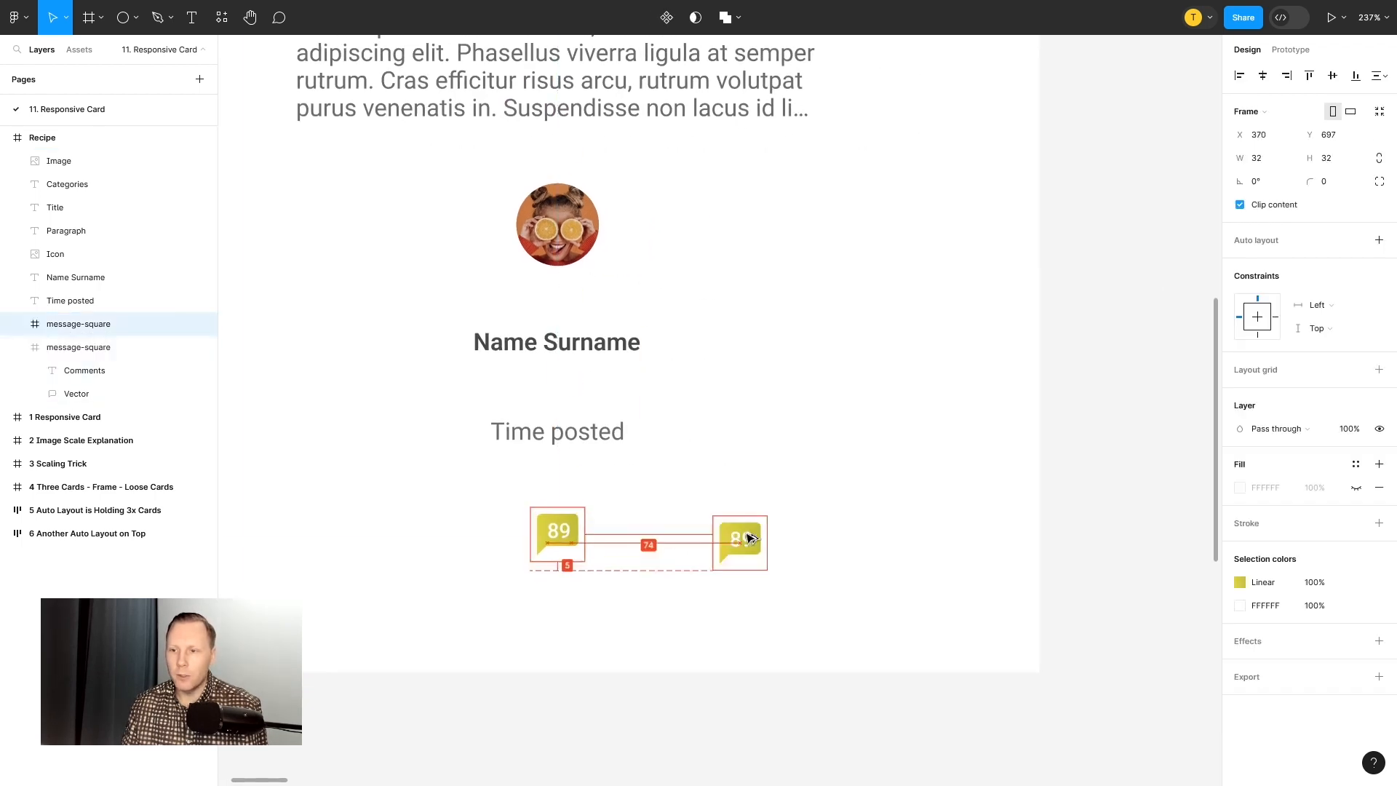
# Step: Move the 89 text inside the duplicated message-square to X 9, Y 9, and deselect it
pyautogui.scroll(8, 742, 540)
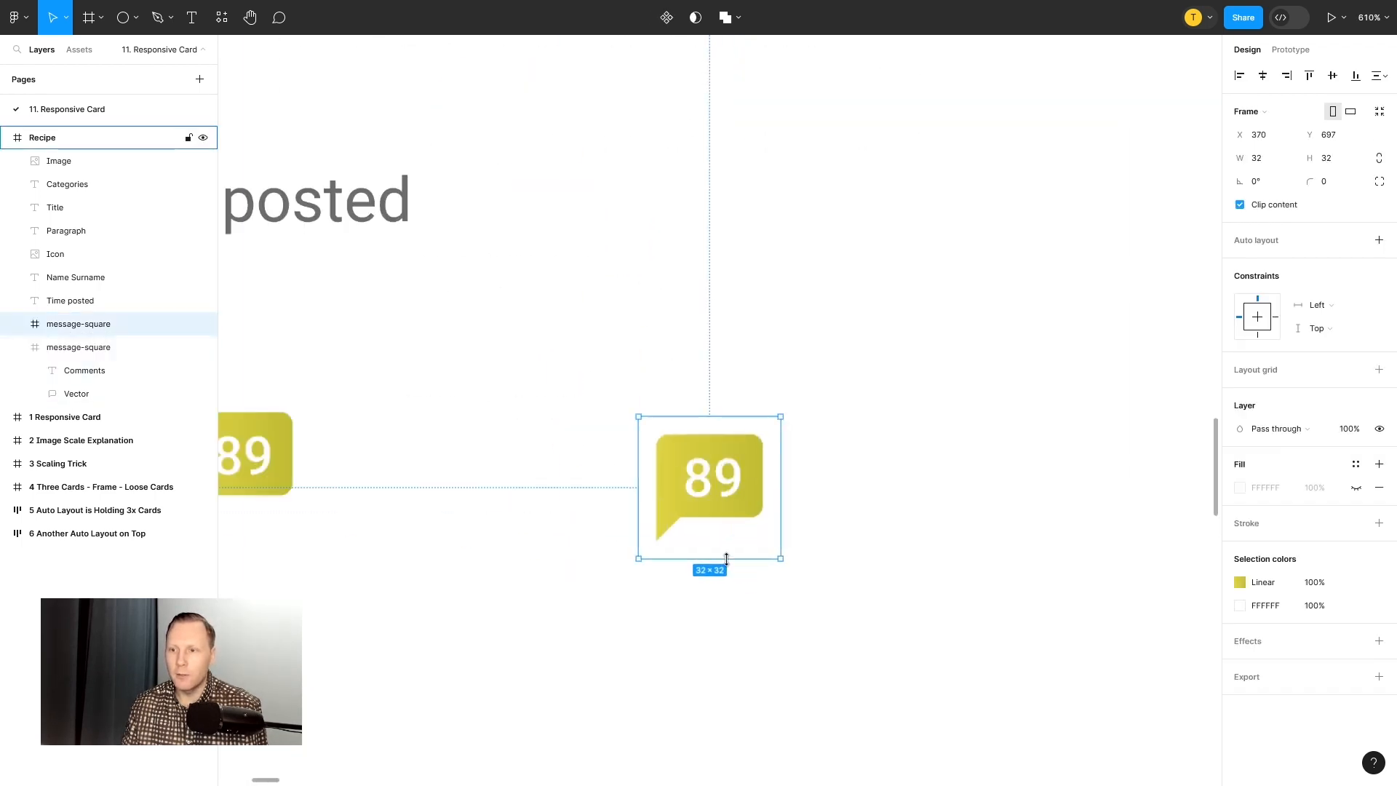
pyautogui.doubleClick(727, 456)
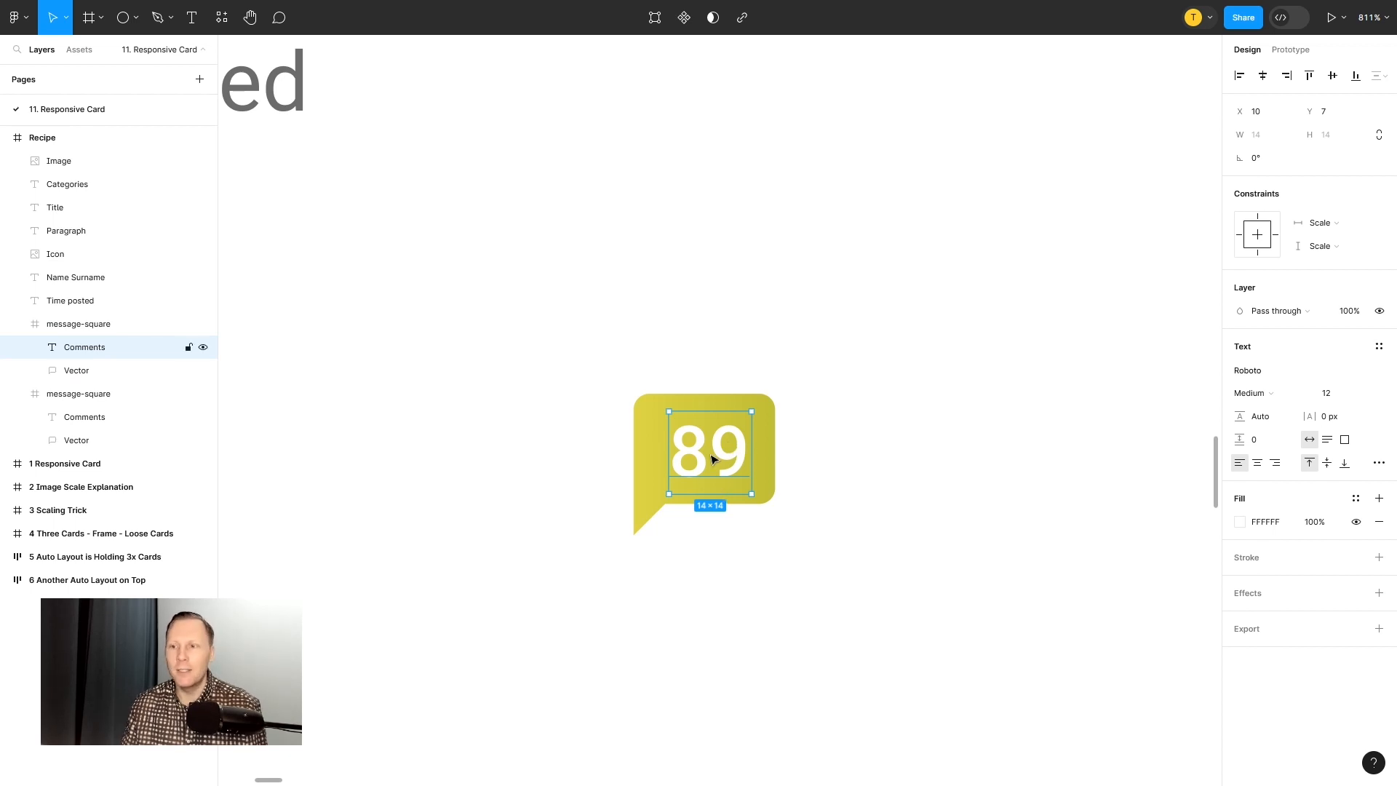
pyautogui.moveTo(720, 445); pyautogui.dragTo(717, 460)
pyautogui.click(860, 496)
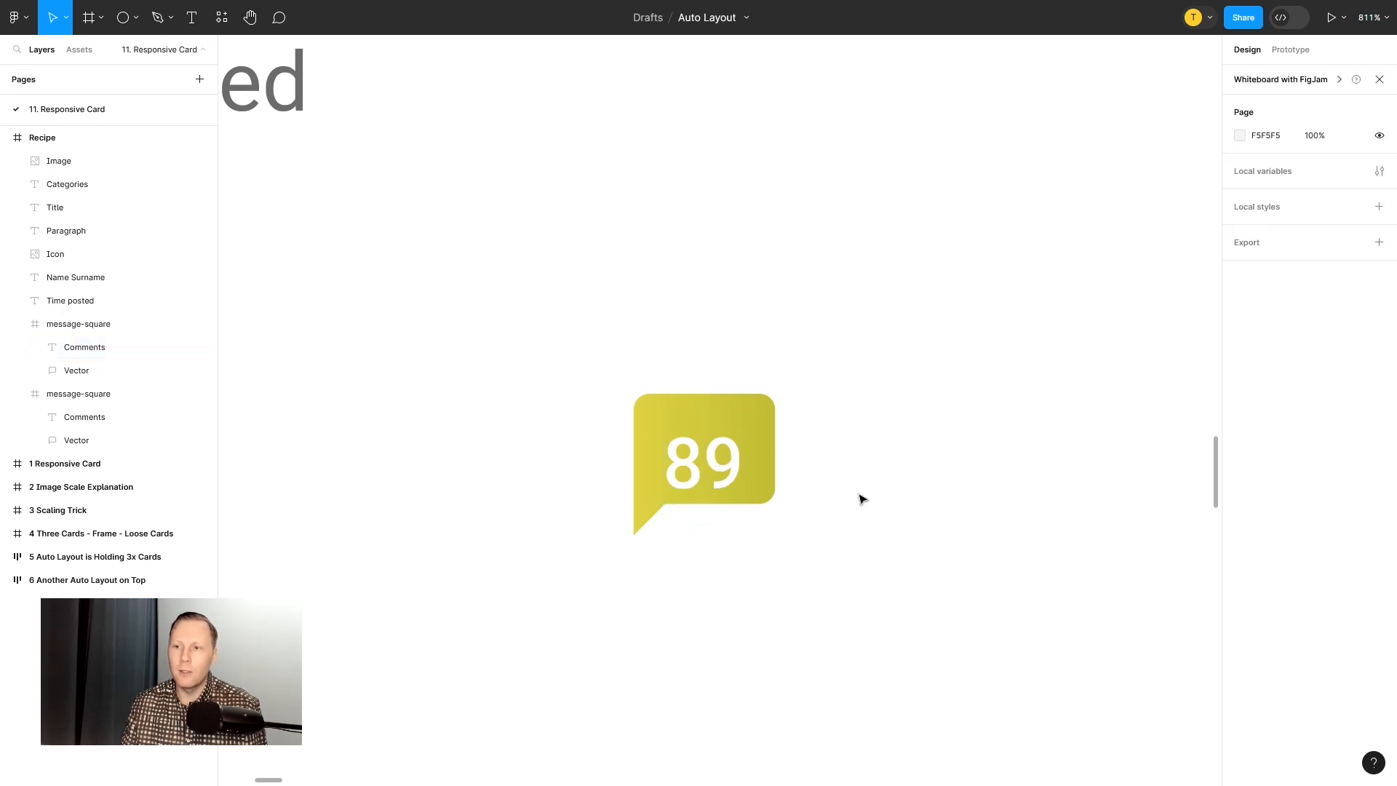
# Step: Reposition the duplicate's 89 text at X 10, Y 7 in the bubble, and check the icon at 100% zoom
pyautogui.click(715, 467)
pyautogui.scroll(3, 720, 460)
pyautogui.doubleClick(700, 387)
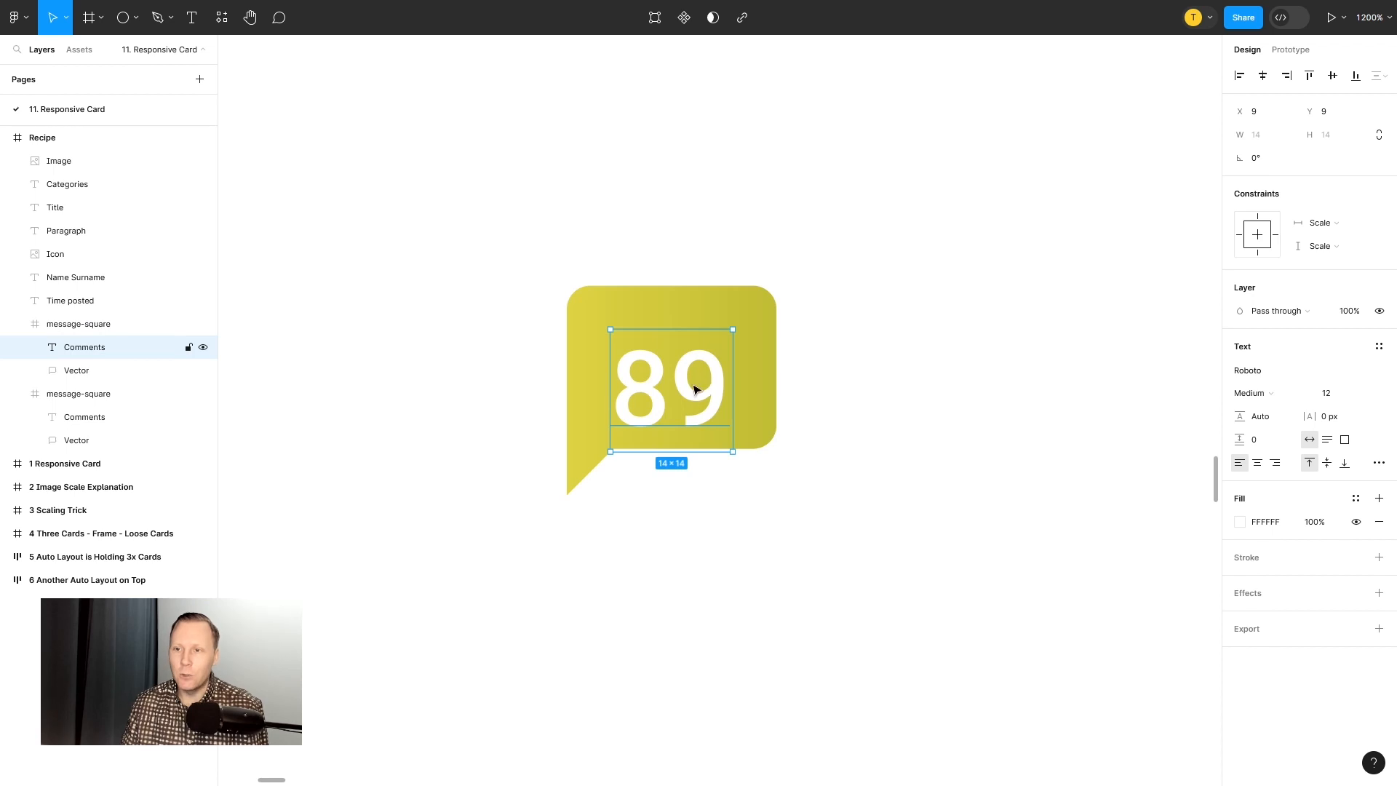
pyautogui.moveTo(697, 386); pyautogui.dragTo(711, 374)
pyautogui.click(888, 374)
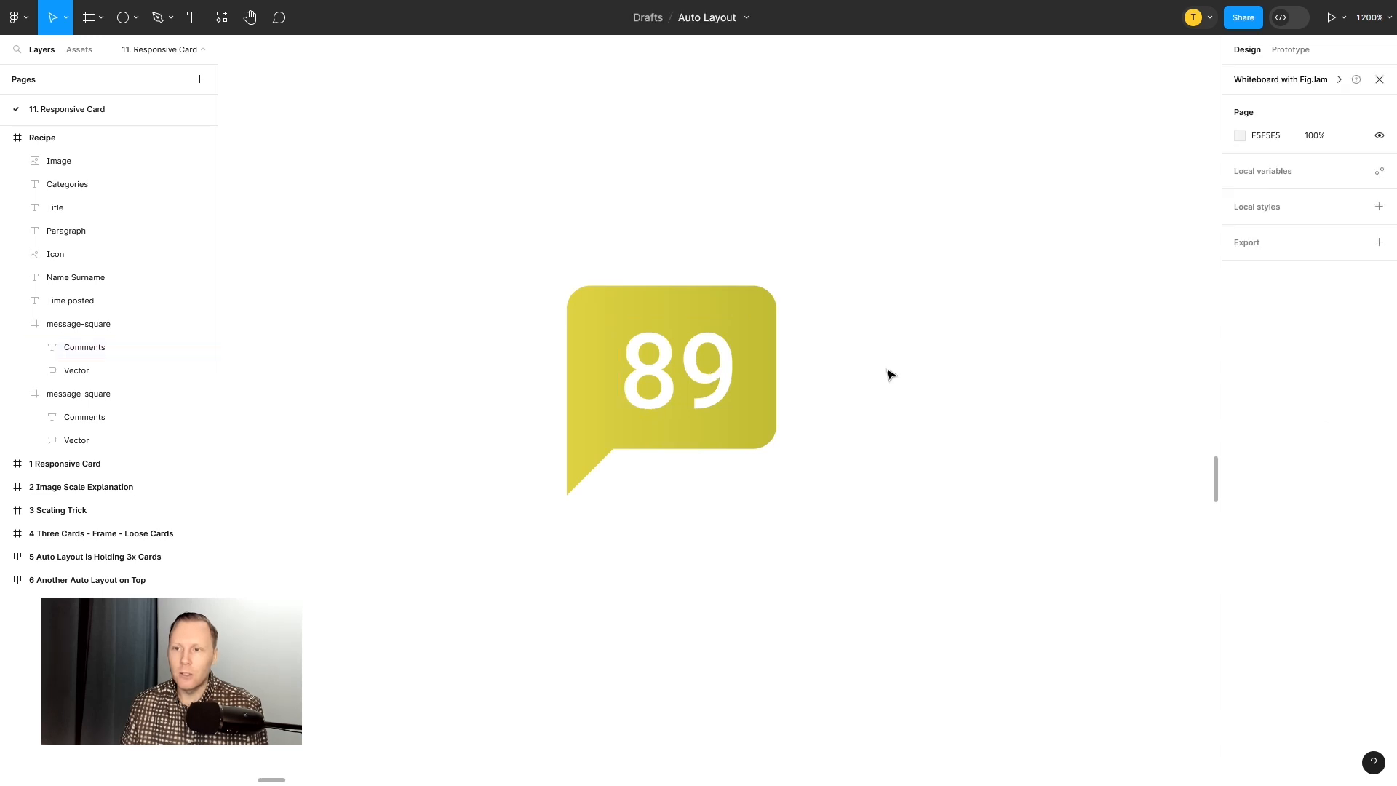
pyautogui.hotkey('shift', '0')
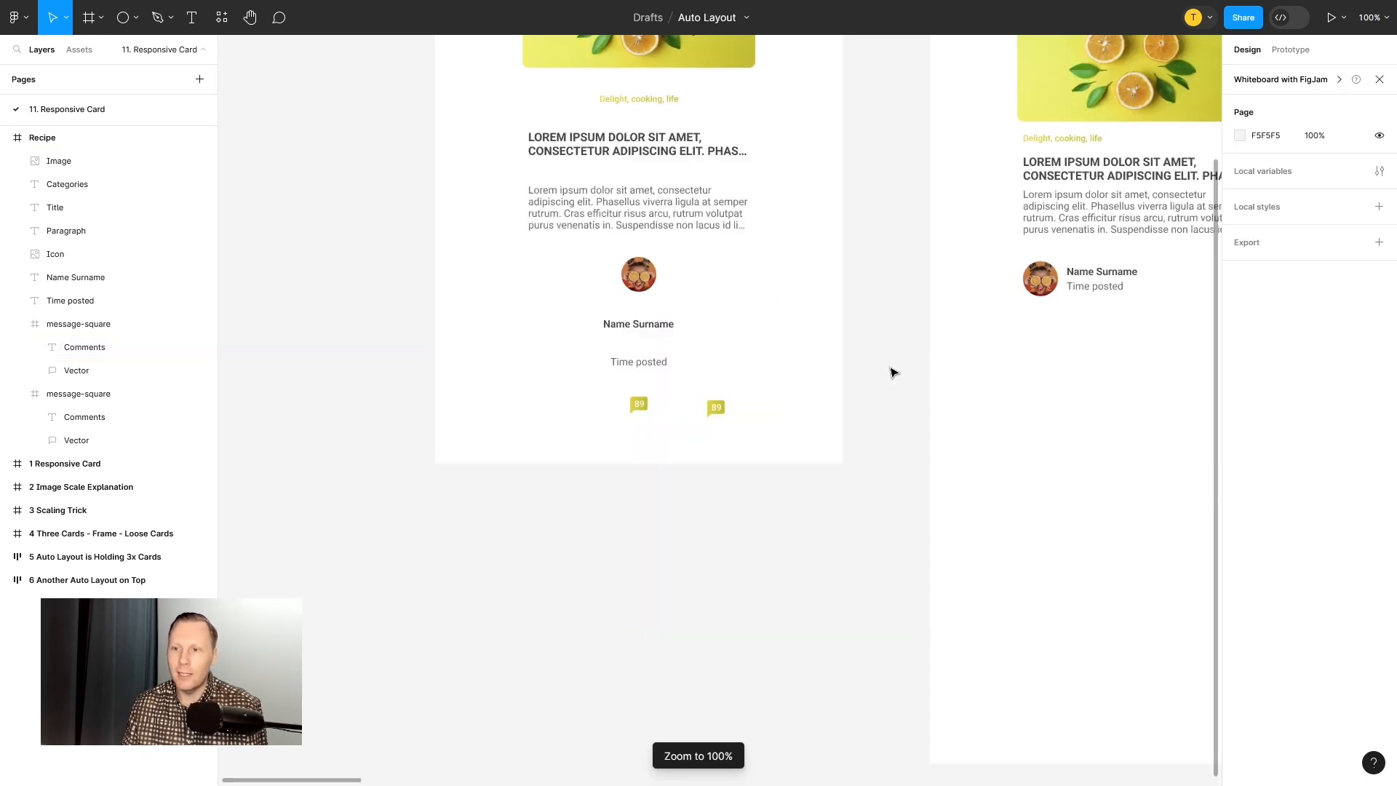
pyautogui.scroll(10, 734, 417)
pyautogui.click(726, 432)
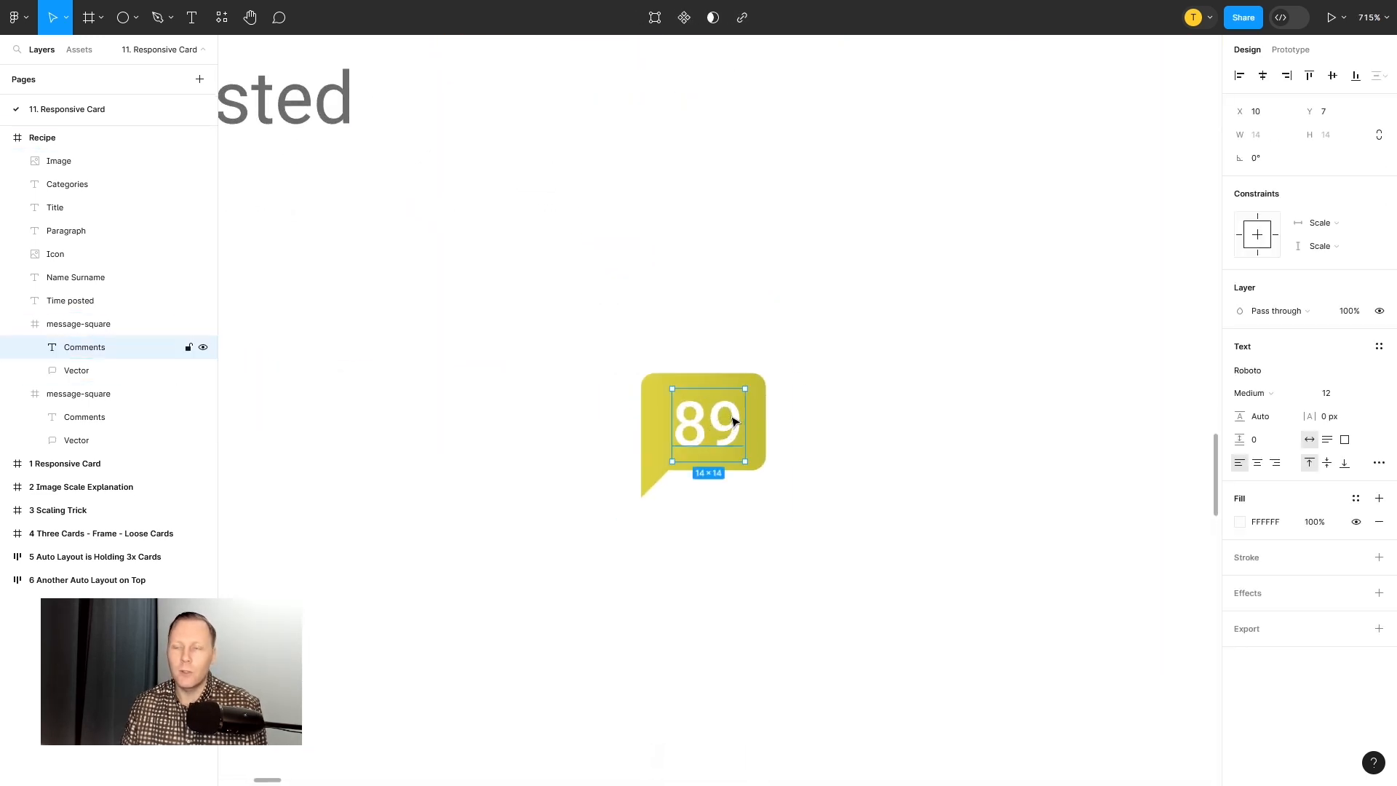
# Step: Remove the duplicate message-square icon from the Recipe frame and collapse the remaining message-square layer
pyautogui.doubleClick(725, 429)
pyautogui.press('Escape')
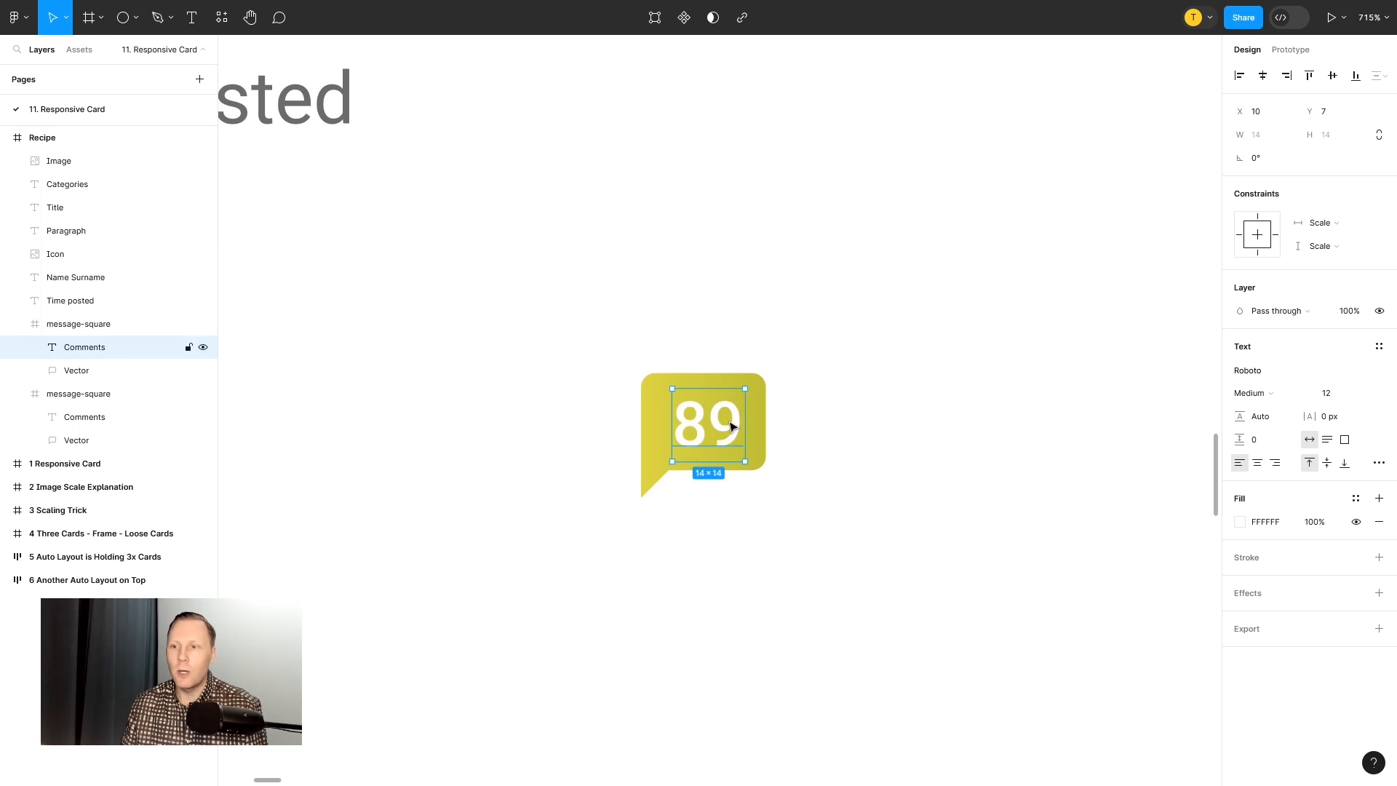
pyautogui.click(913, 424)
pyautogui.scroll(-4, 909, 424)
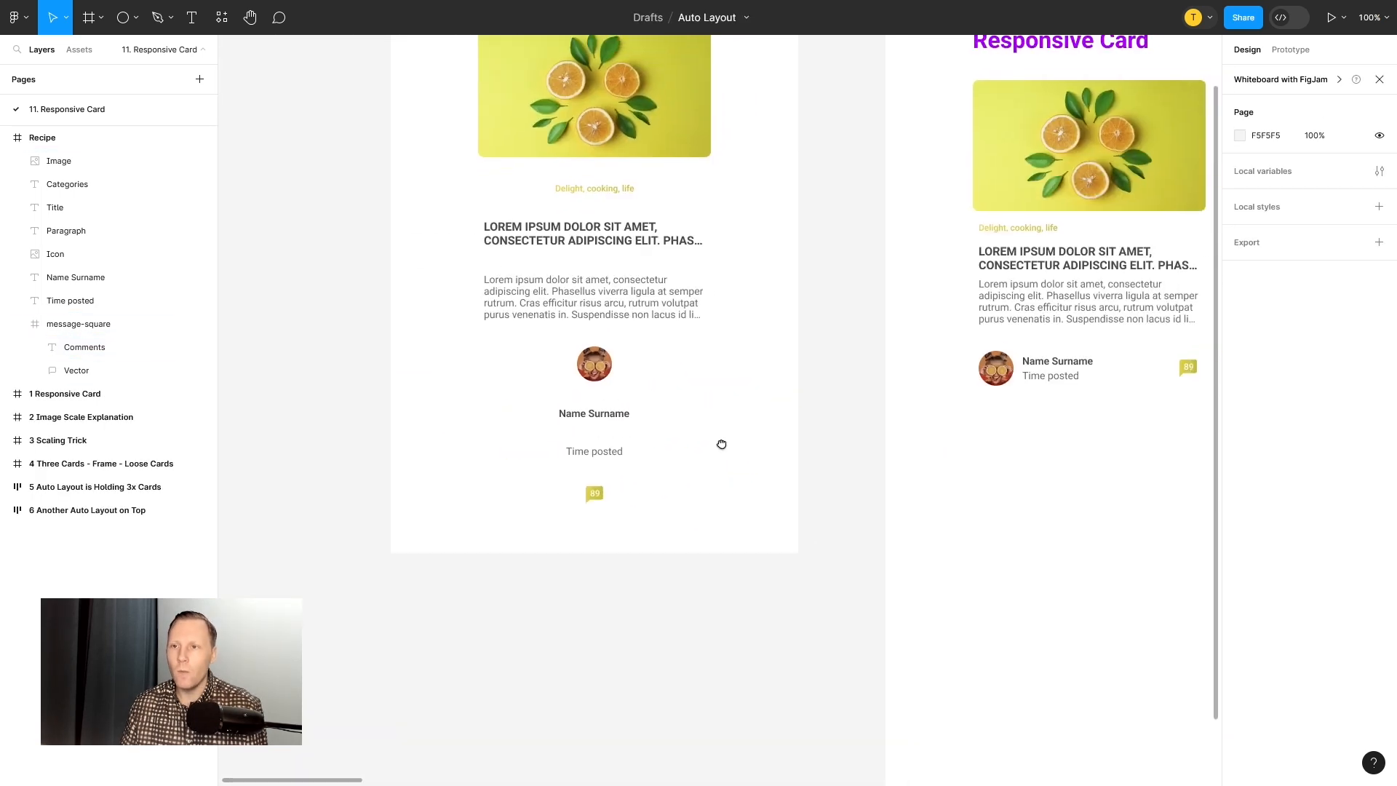
pyautogui.scroll(2, 722, 444)
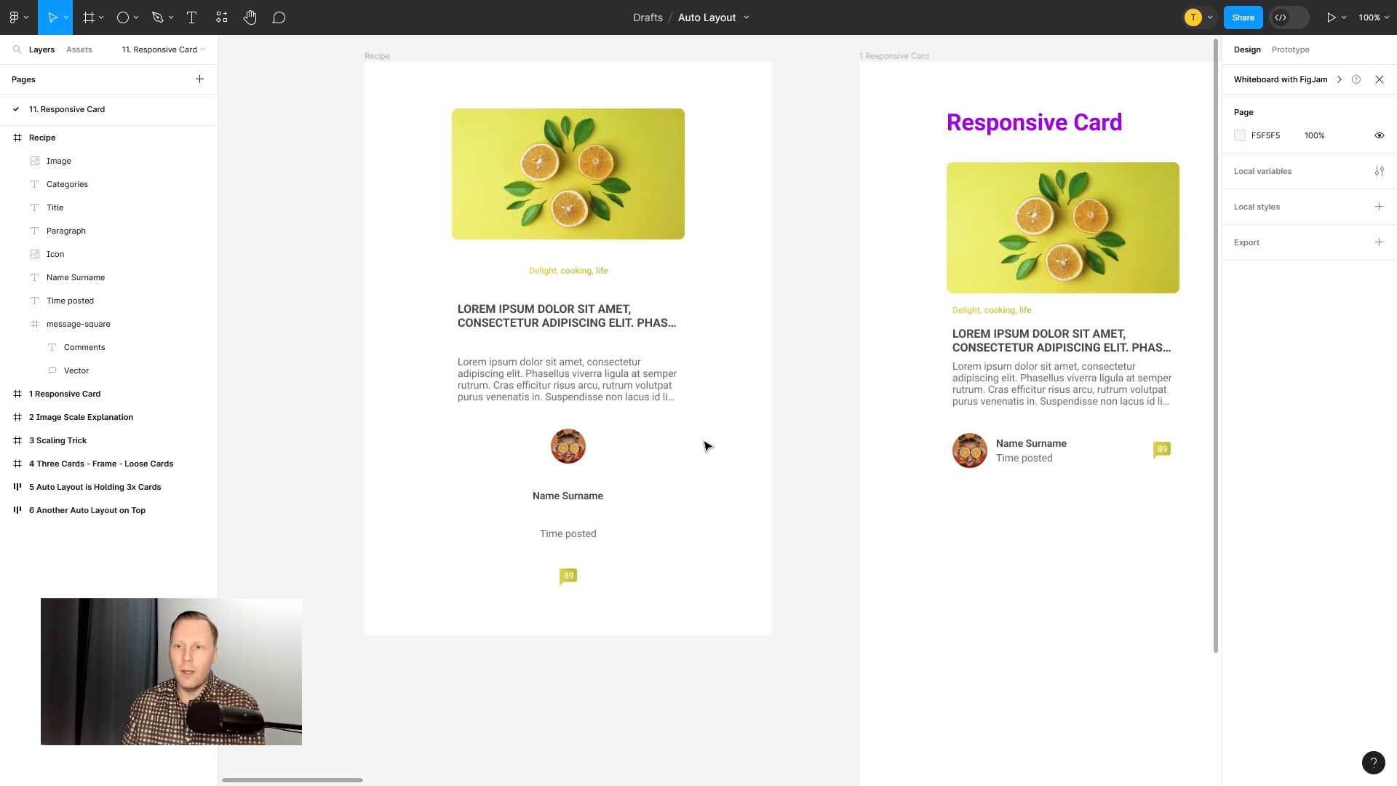
pyautogui.click(20, 325)
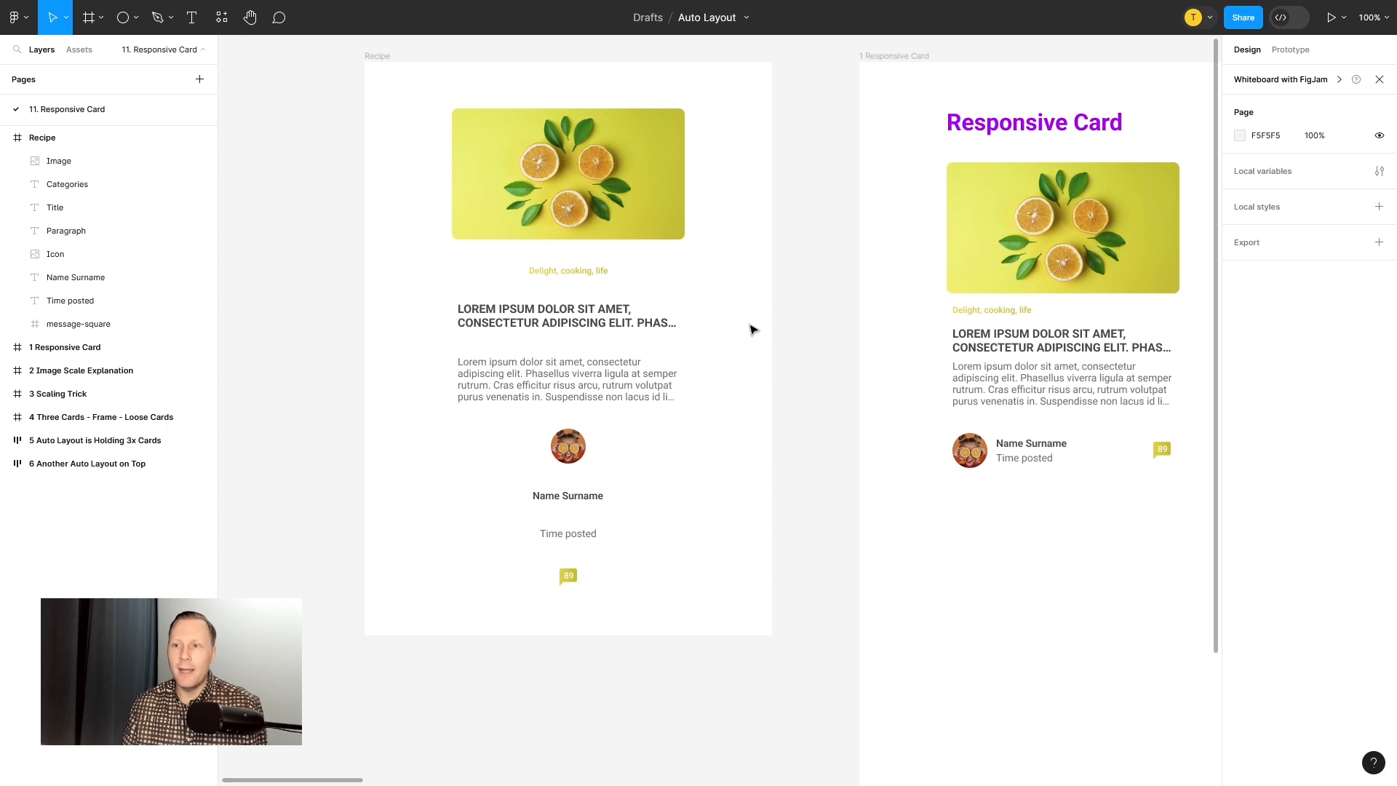
# Step: Compare the loose Recipe elements with the assembled Card in the 1 Responsive Card frame
pyautogui.moveTo(814, 384); pyautogui.dragTo(654, 373)
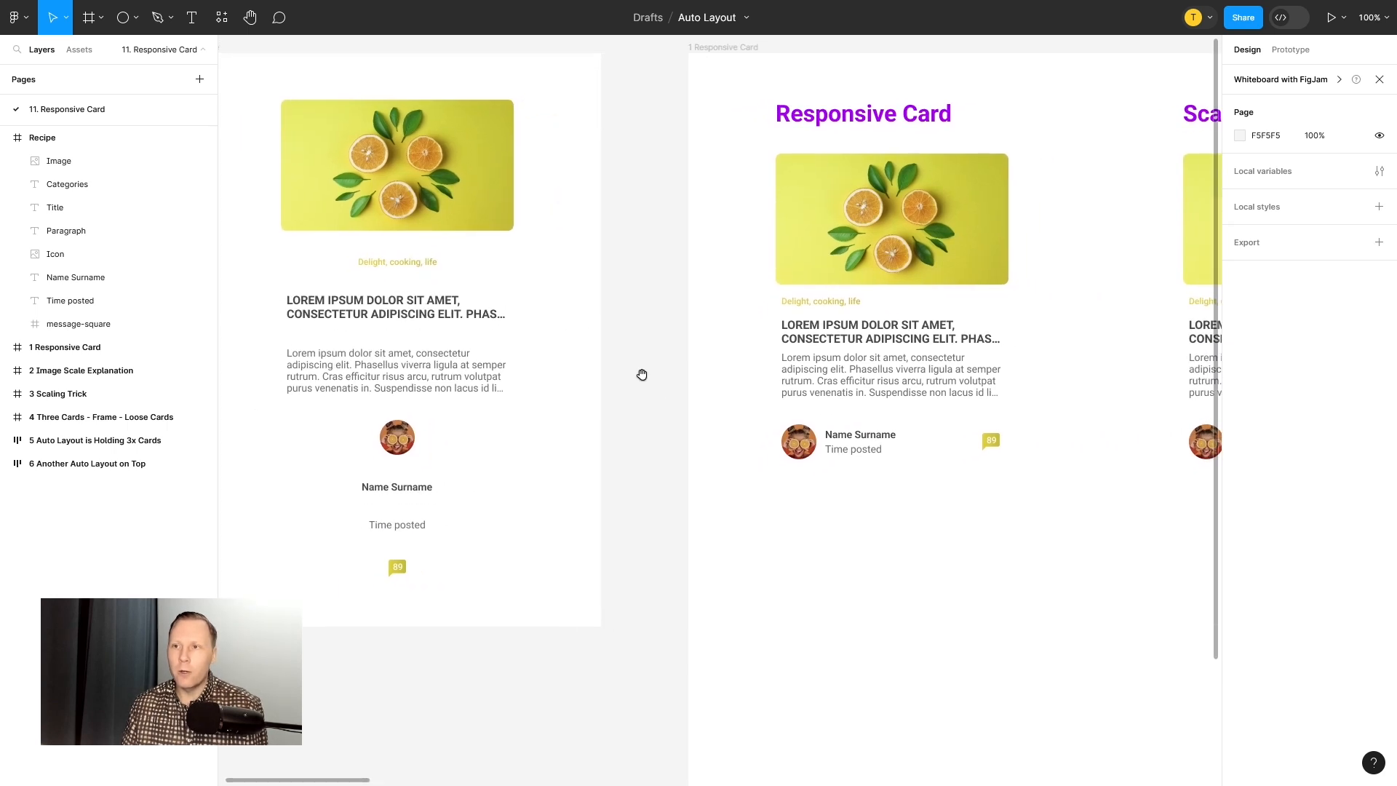
pyautogui.keyDown('ctrl'); pyautogui.scroll(-3, 654, 378); pyautogui.keyUp('ctrl')
pyautogui.moveTo(756, 457); pyautogui.dragTo(720, 443)
pyautogui.click(806, 271)
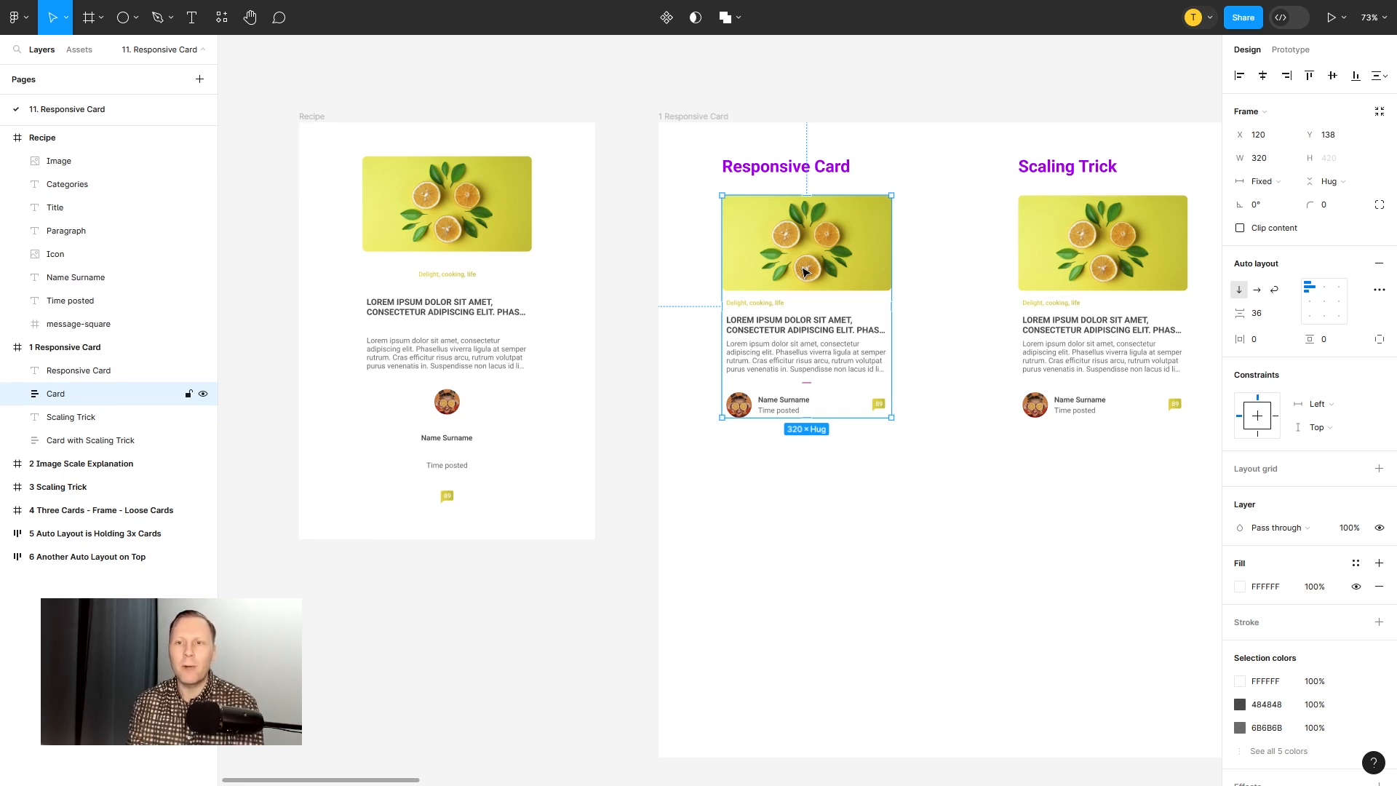
pyautogui.click(458, 221)
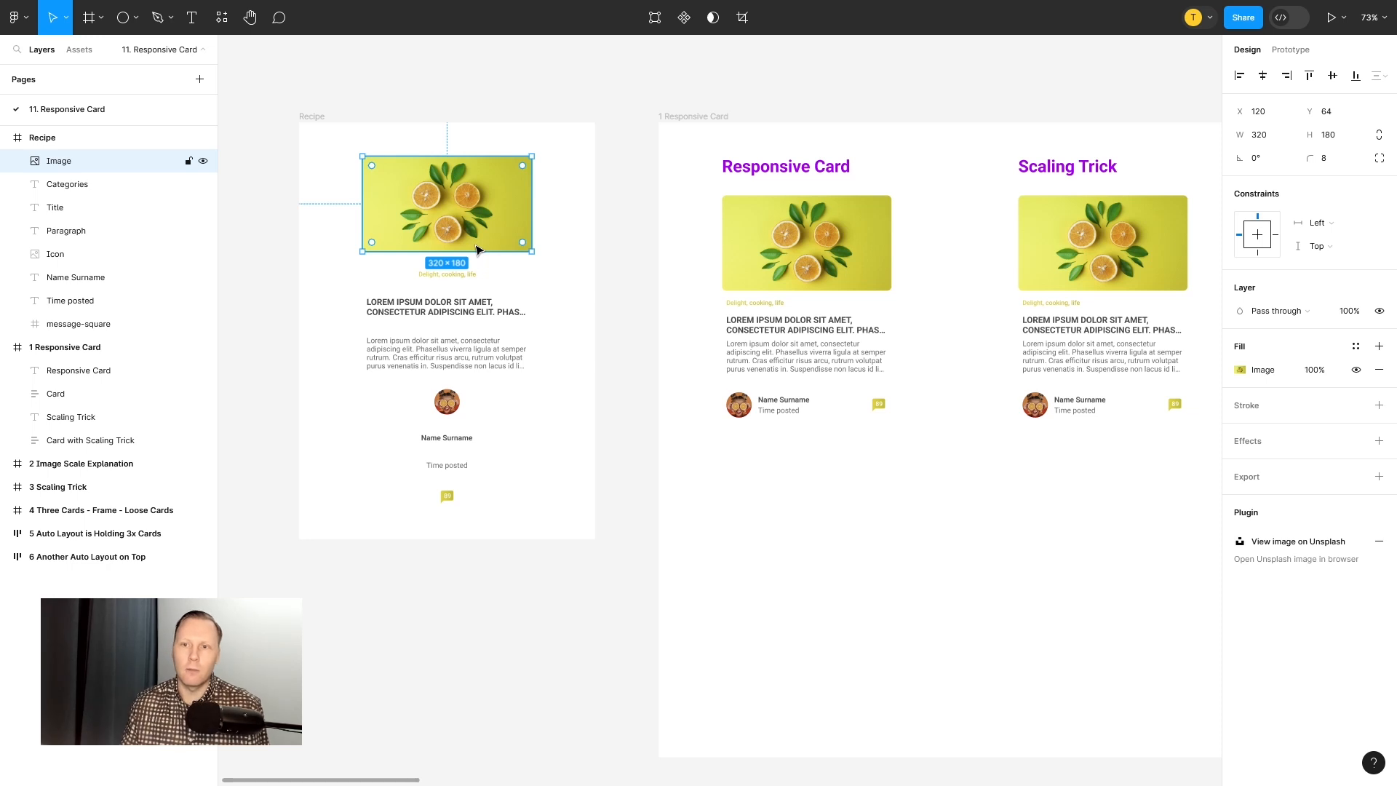
pyautogui.click(476, 349)
pyautogui.click(549, 457)
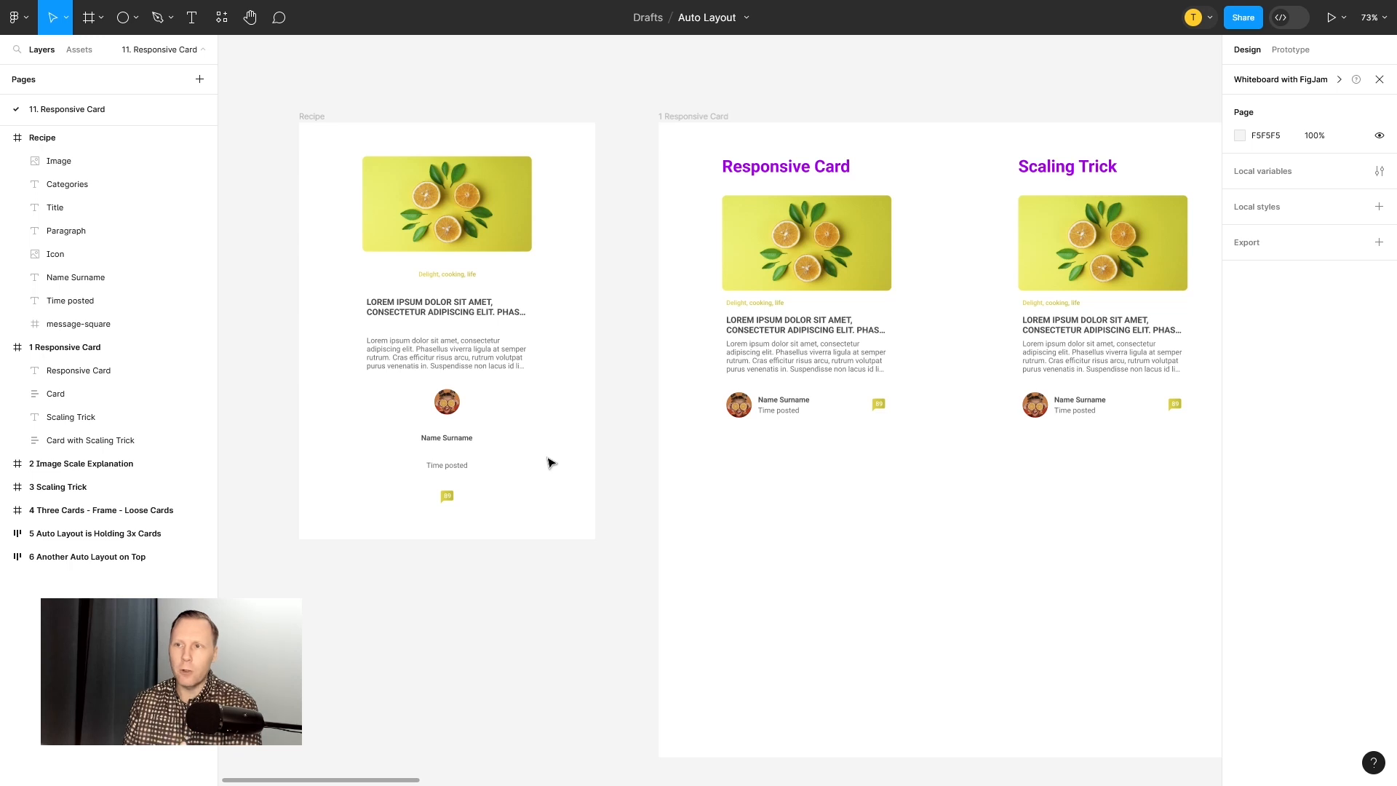
pyautogui.click(807, 262)
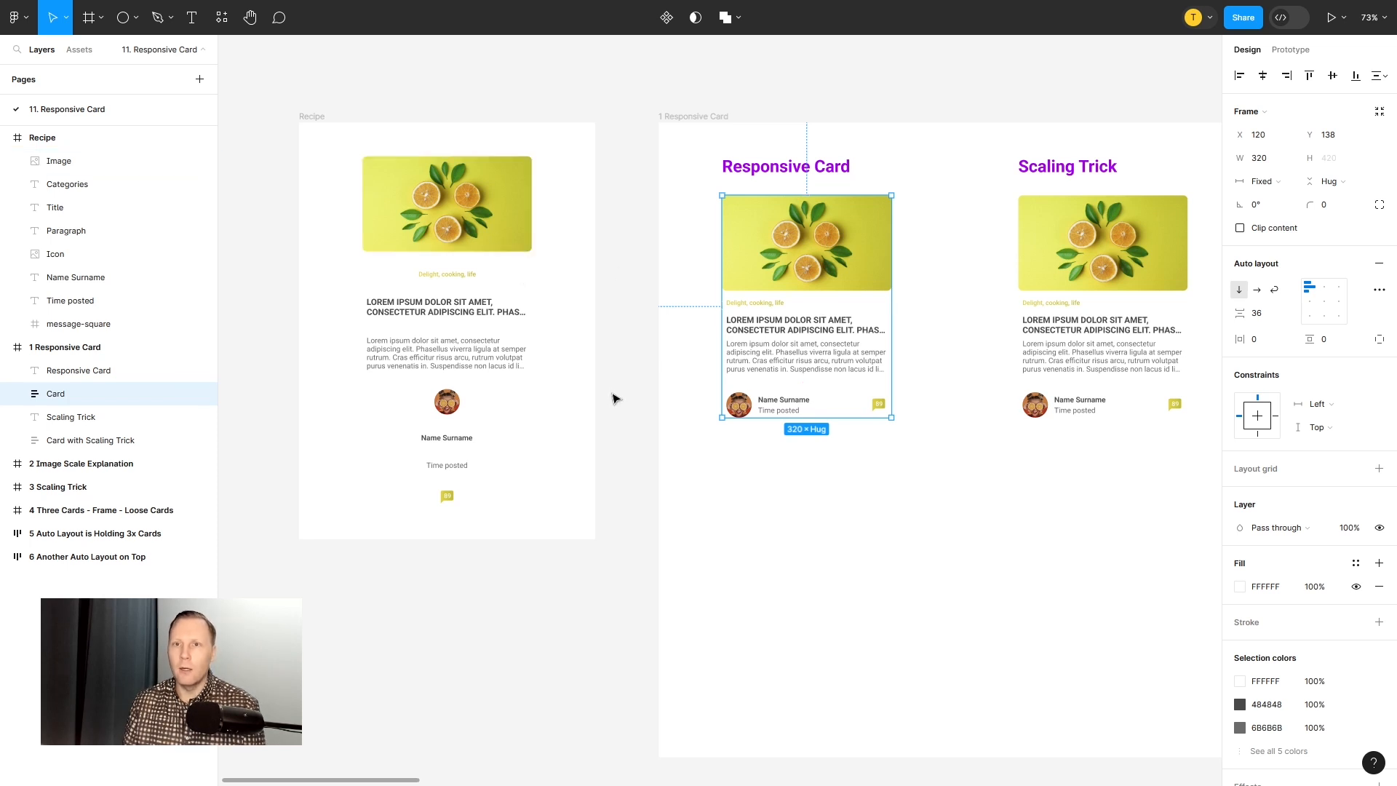
pyautogui.click(819, 513)
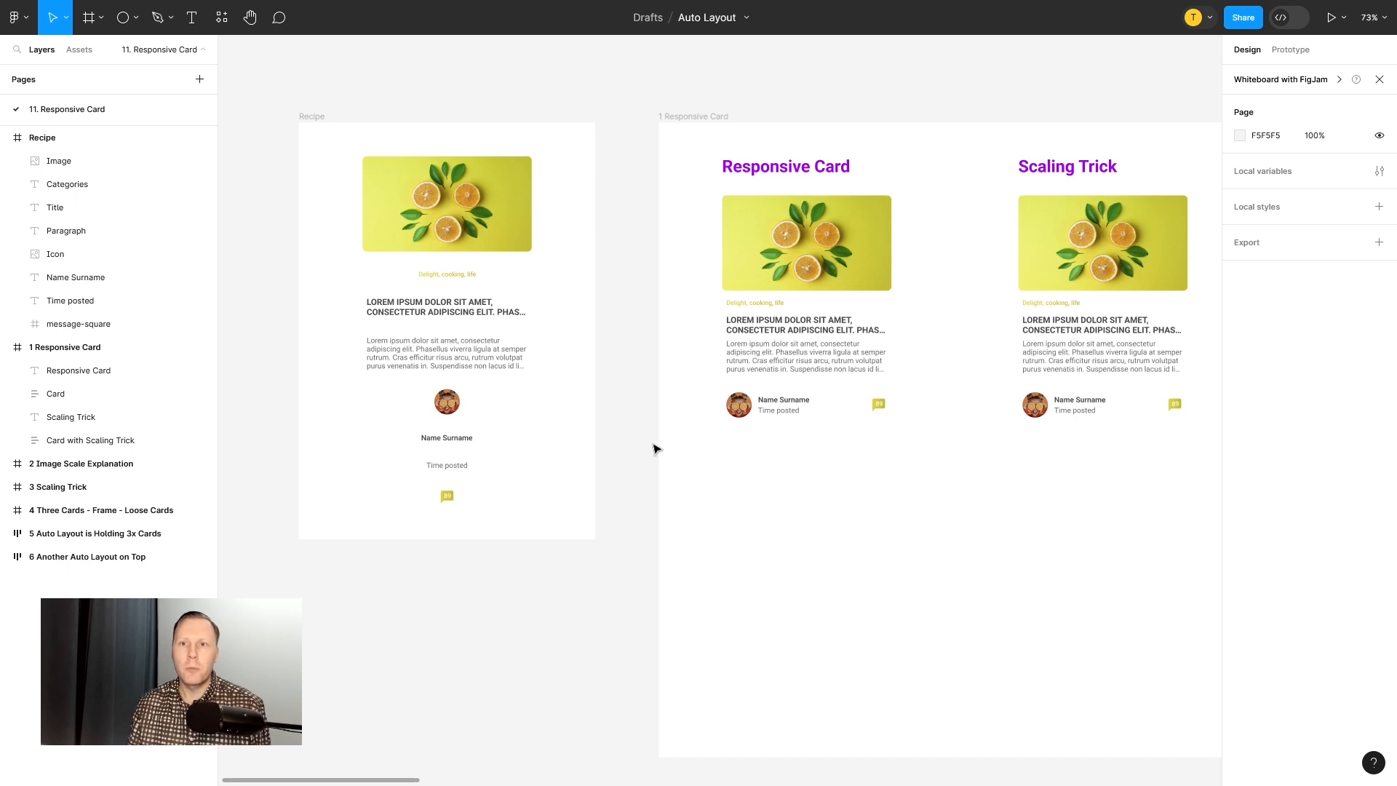
# Step: Collapse the Recipe layers and expand the Card in the 1 Responsive Card frame
pyautogui.click(7, 138)
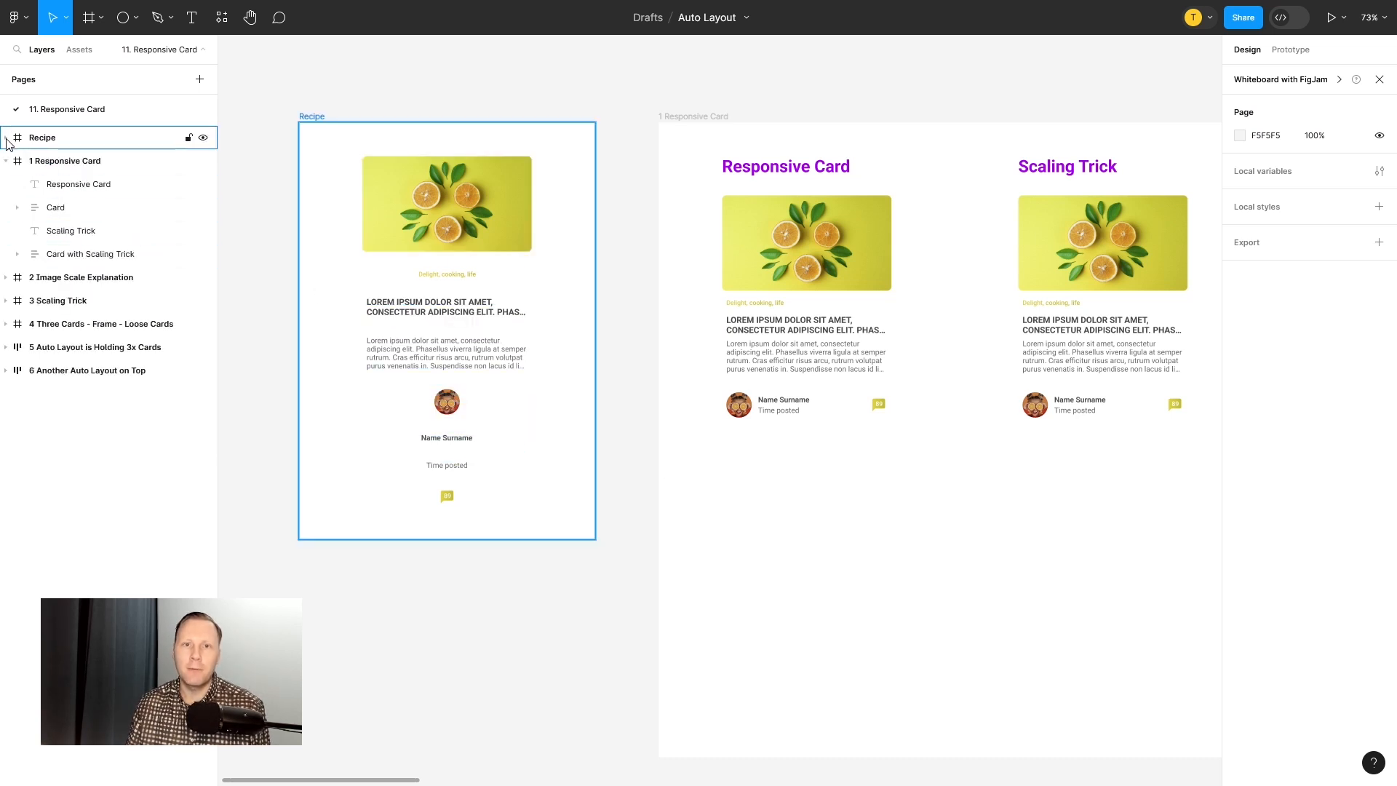
pyautogui.click(842, 239)
pyautogui.scroll(2, 970, 315)
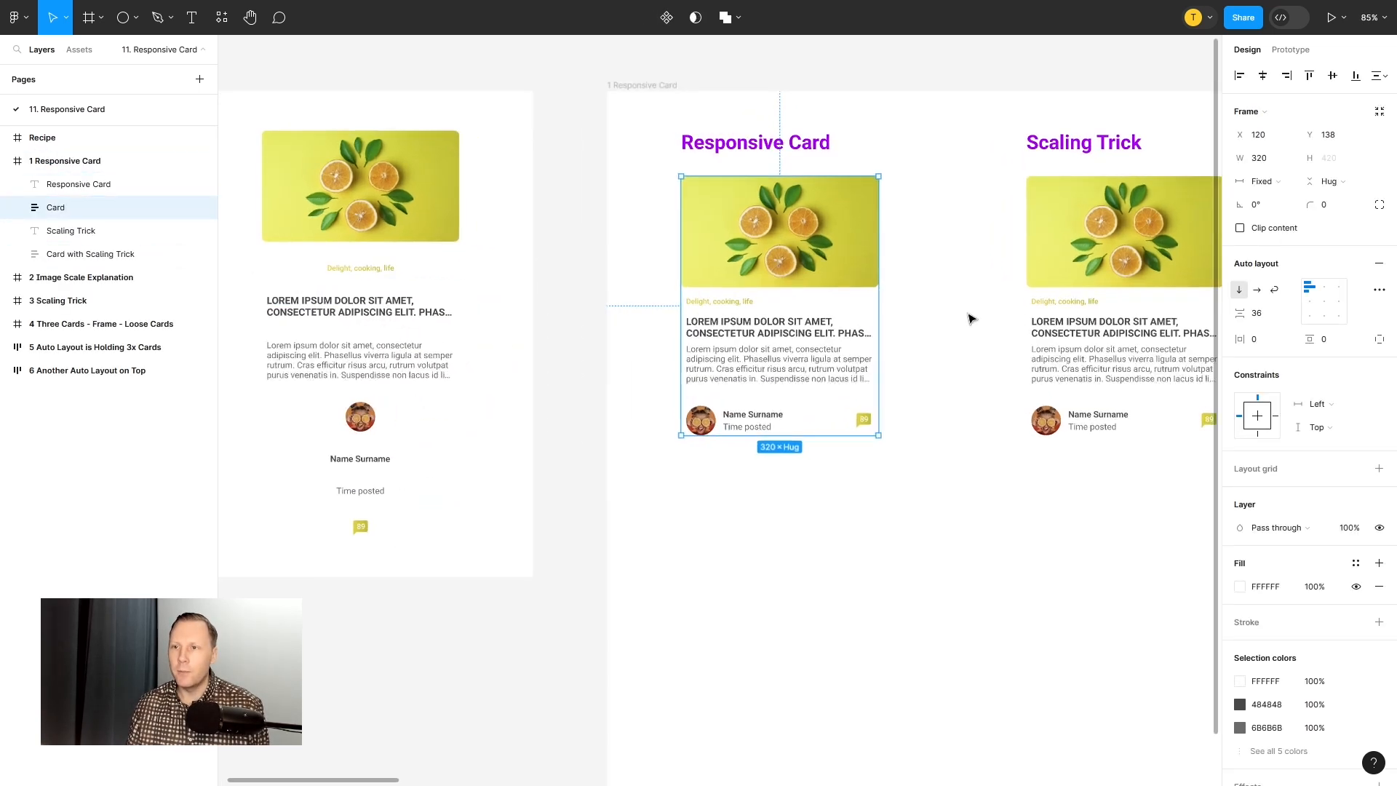
pyautogui.moveTo(902, 499); pyautogui.dragTo(864, 474)
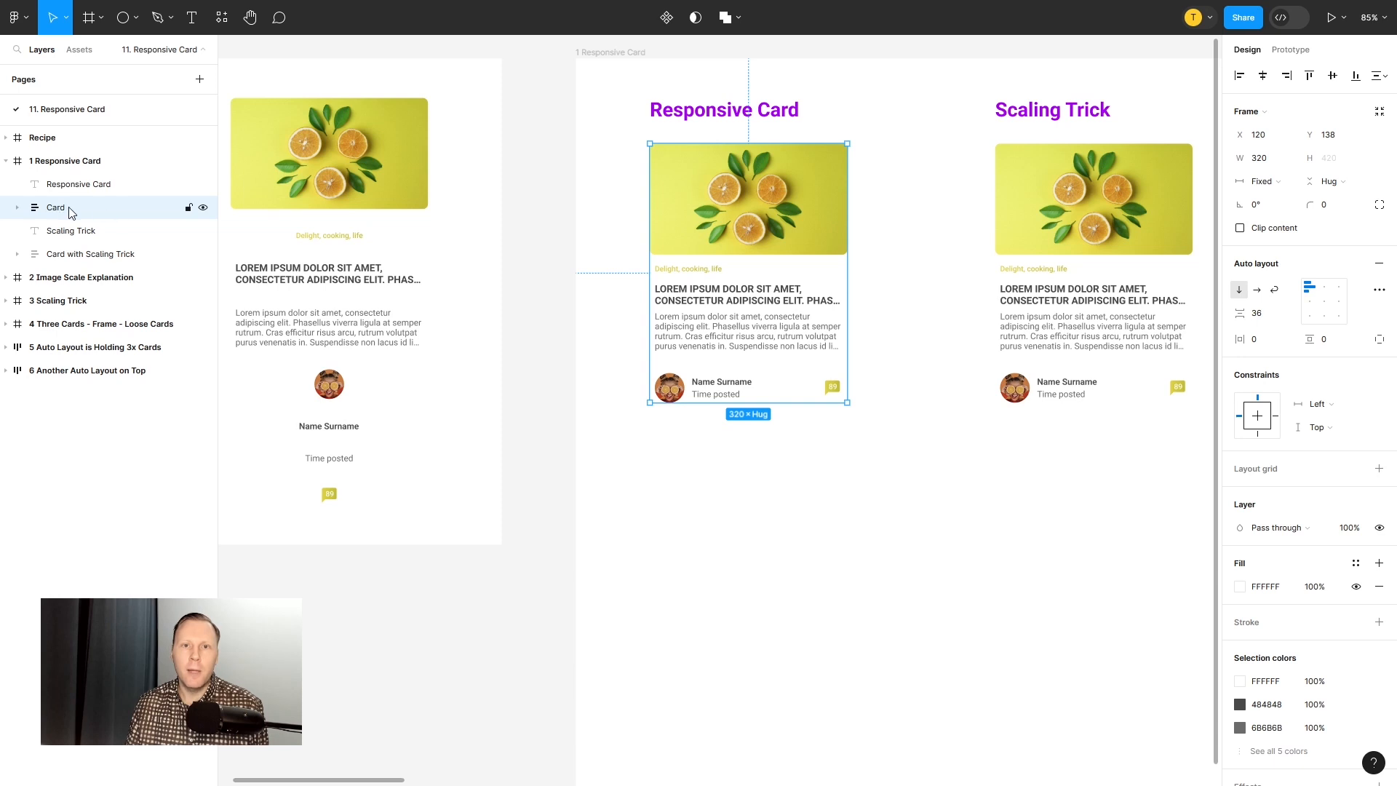
pyautogui.click(18, 209)
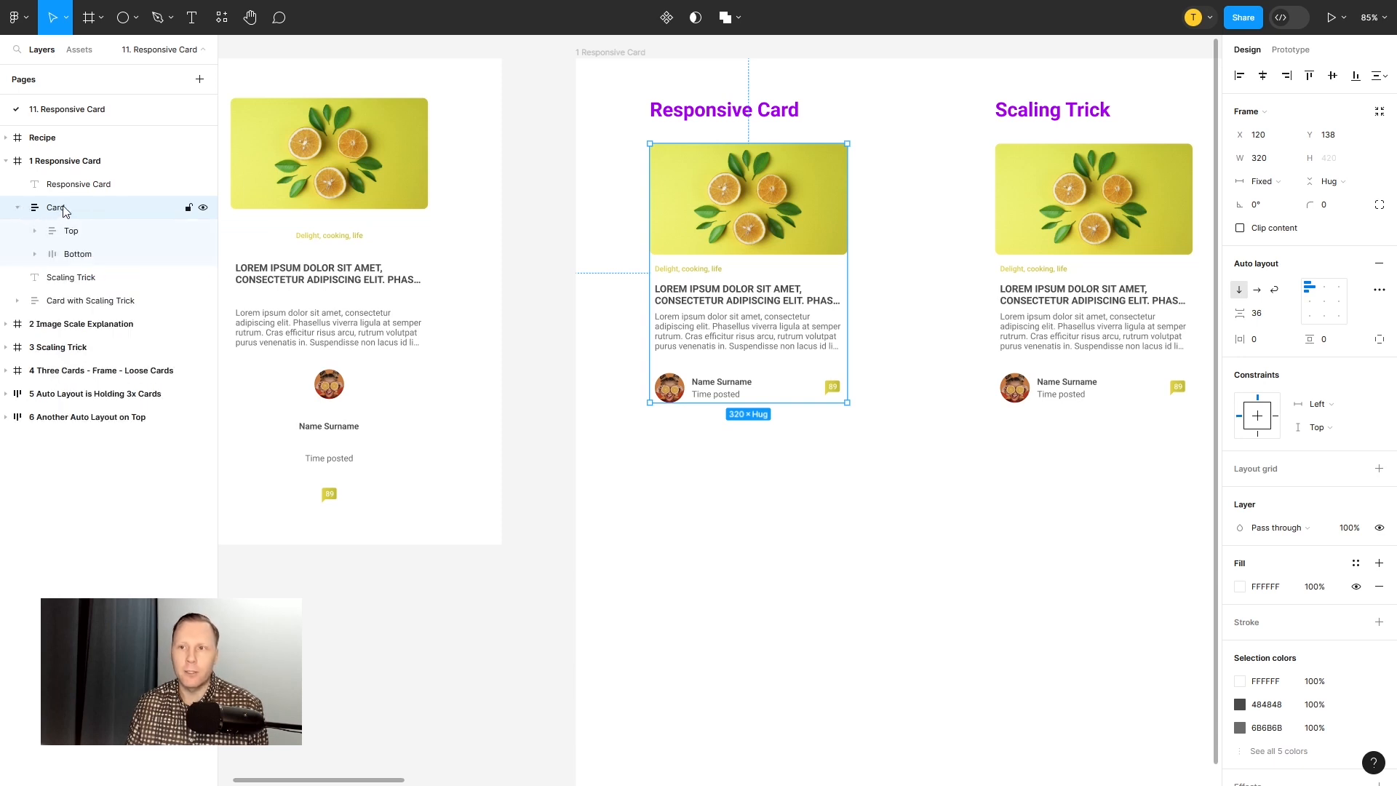
# Step: Inspect the auto layout direction, spacing and sizing of the Card and its Top and Bottom frames
pyautogui.click(76, 235)
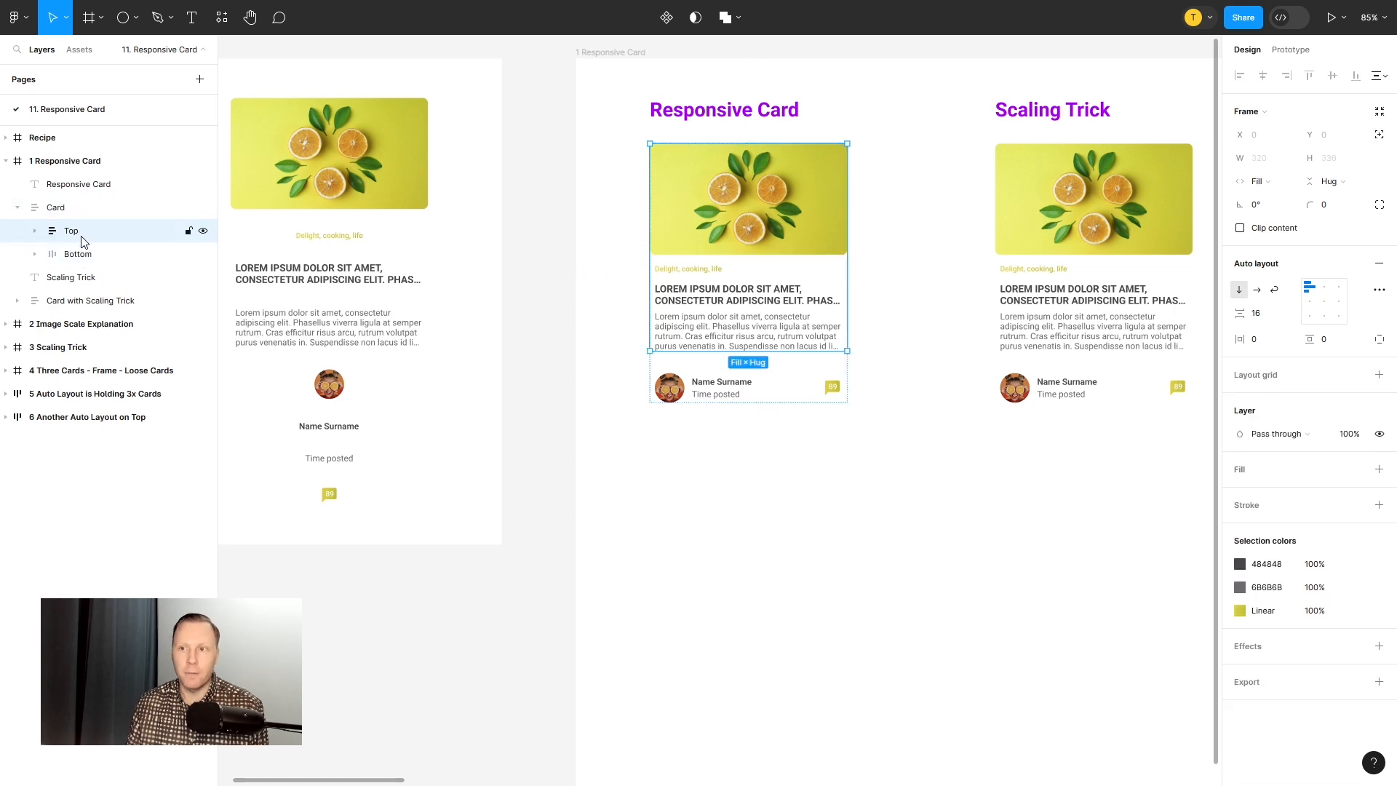
pyautogui.click(56, 214)
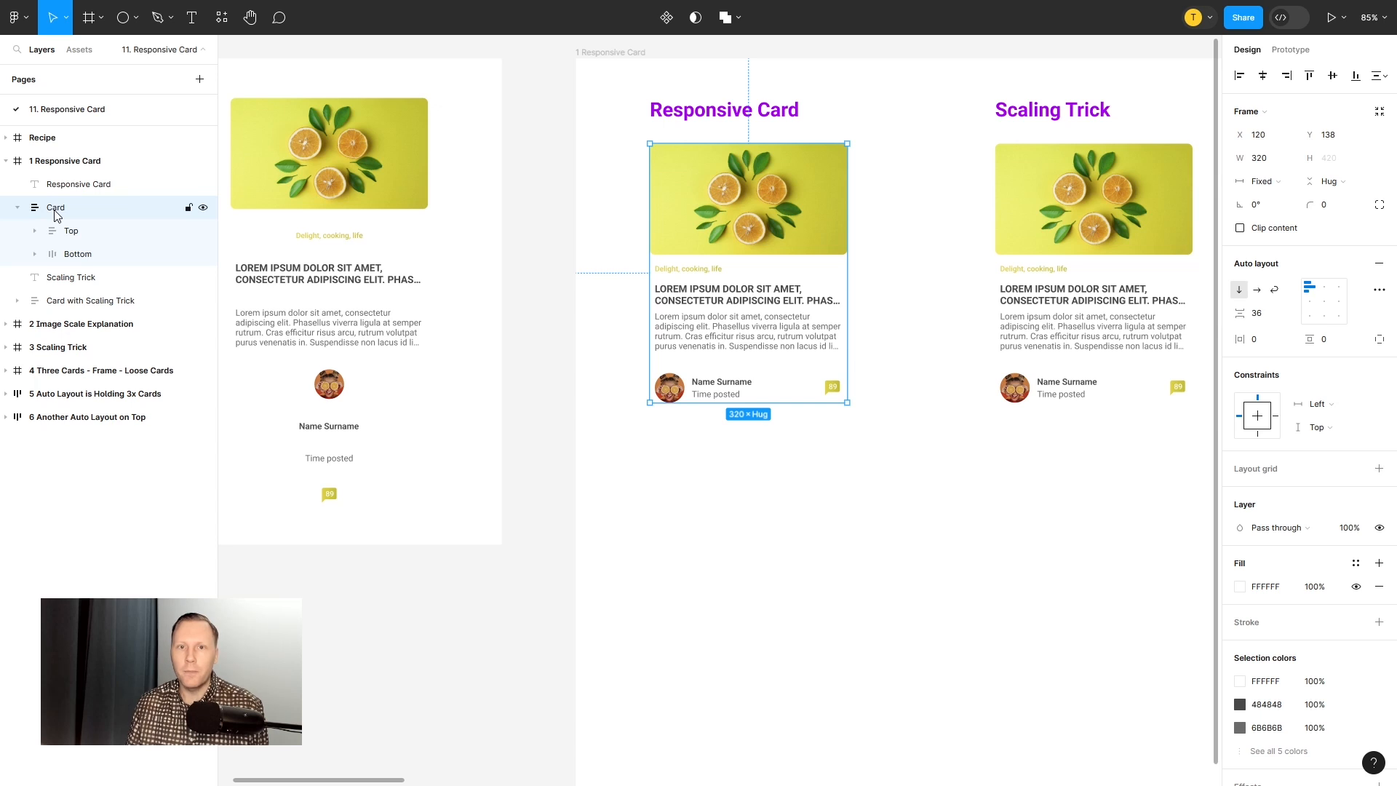
pyautogui.click(69, 230)
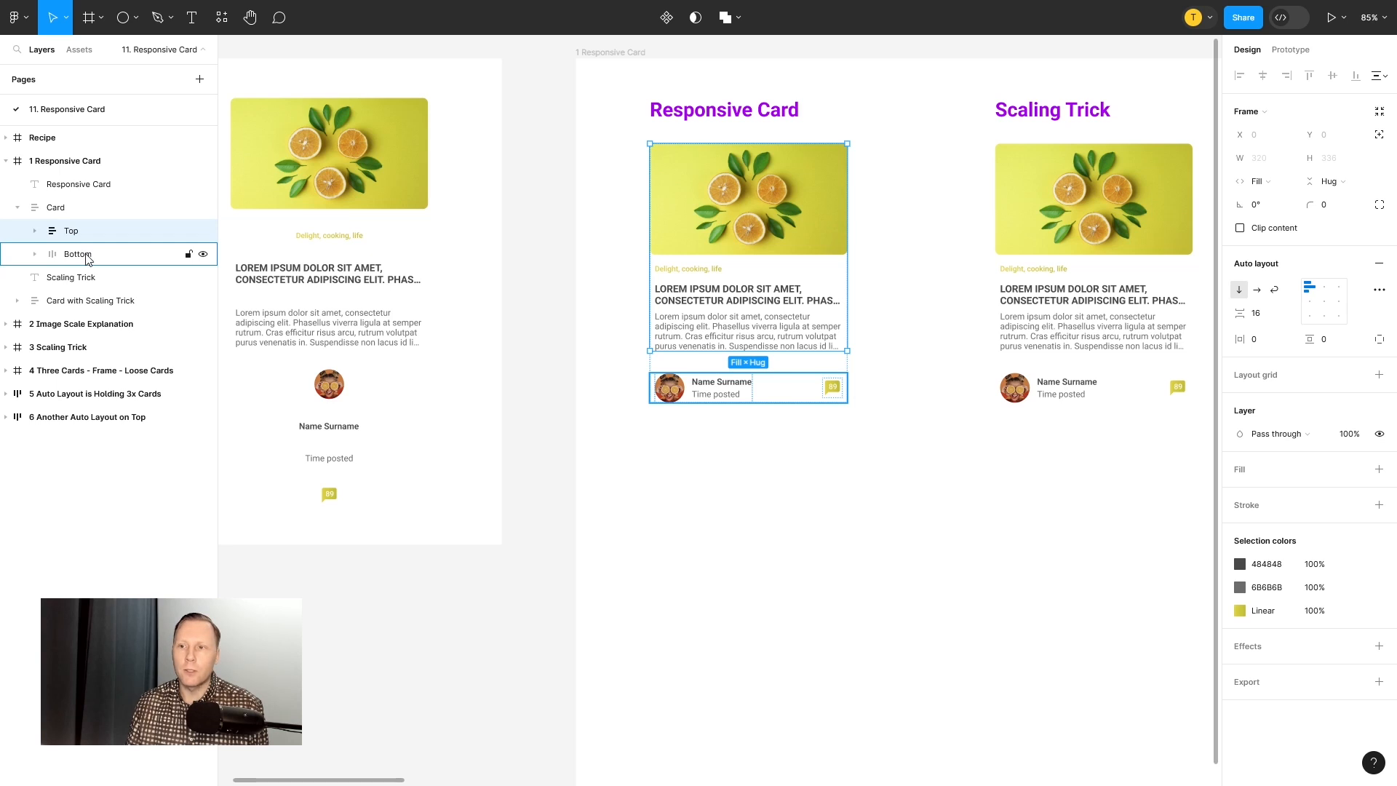
pyautogui.click(85, 255)
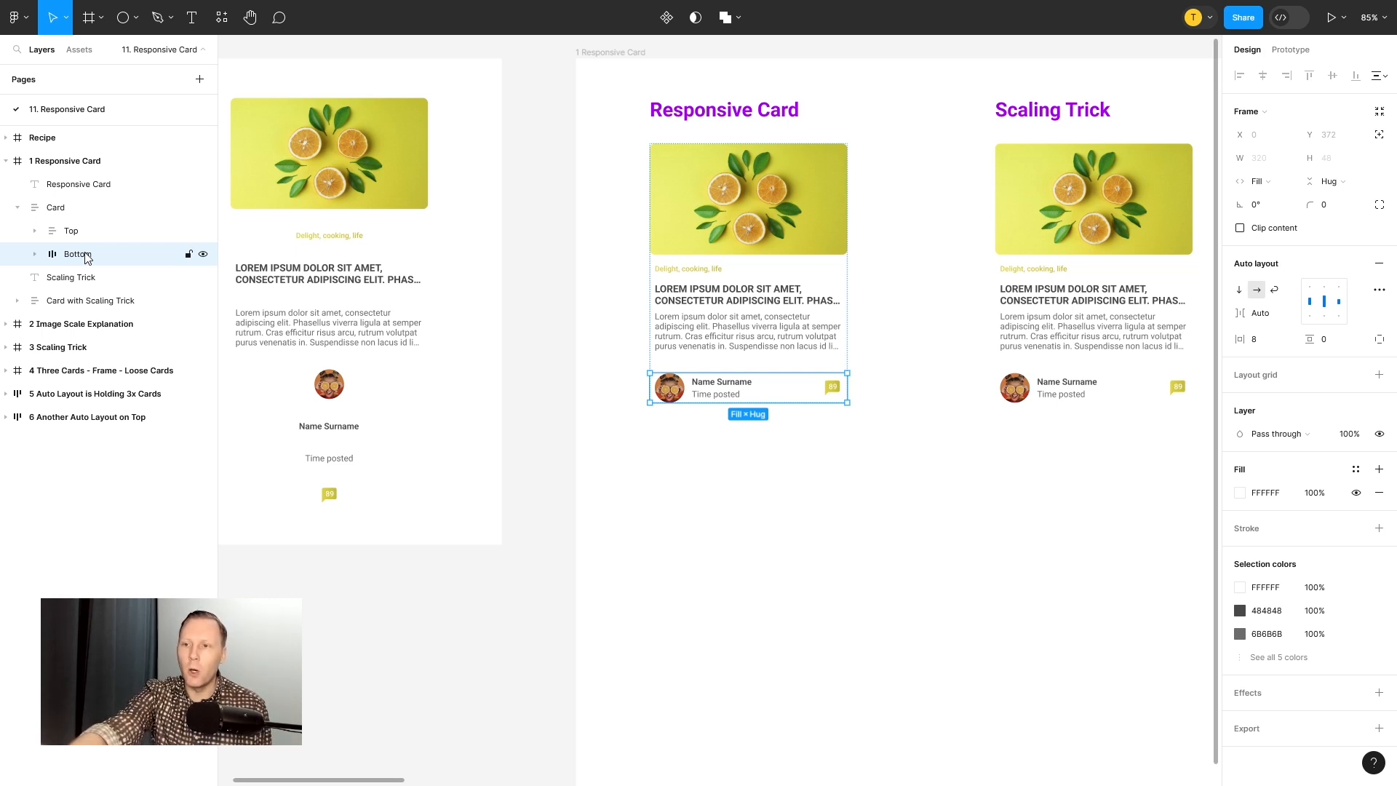
# Step: Expand the Card's Bottom frame and inspect its Author frame and message-square icon
pyautogui.click(35, 257)
pyautogui.click(93, 280)
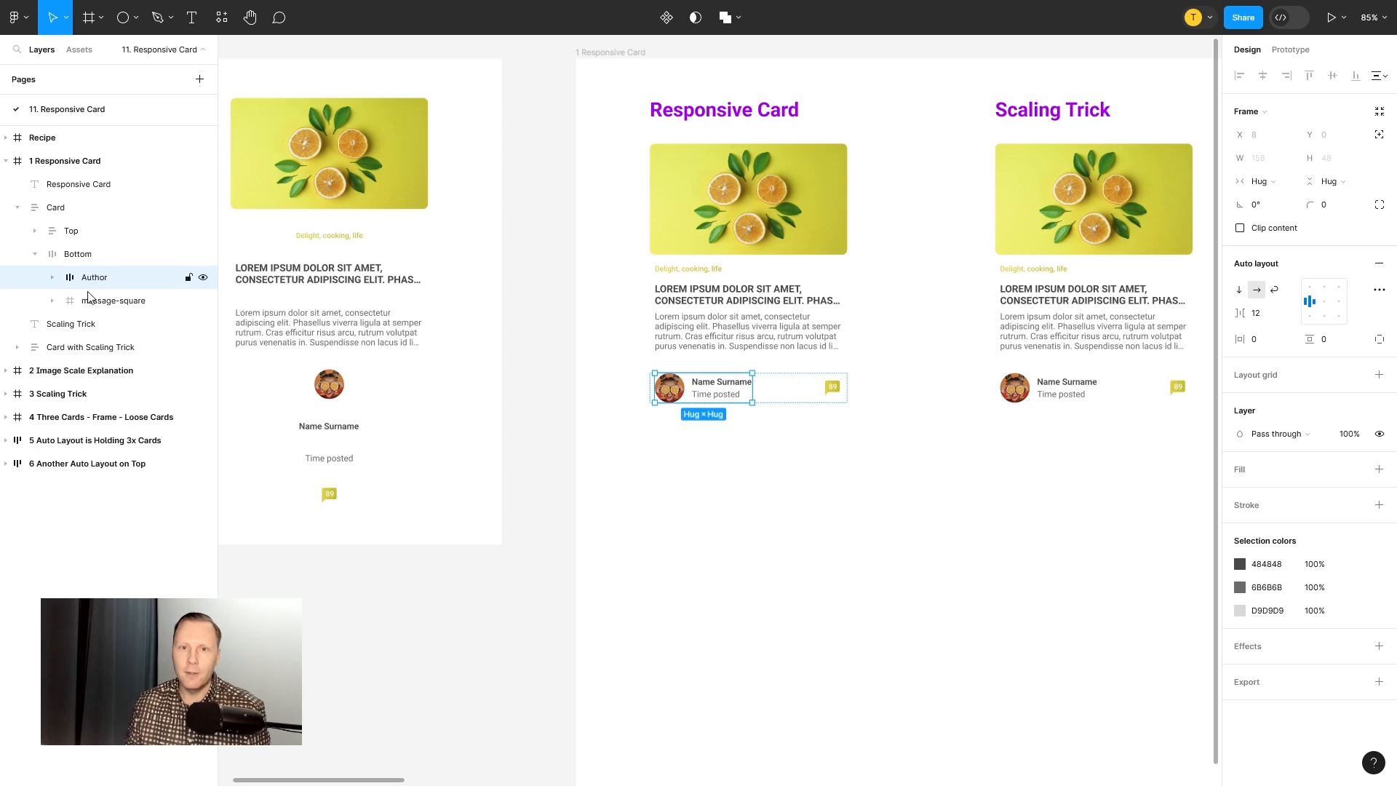
pyautogui.click(93, 300)
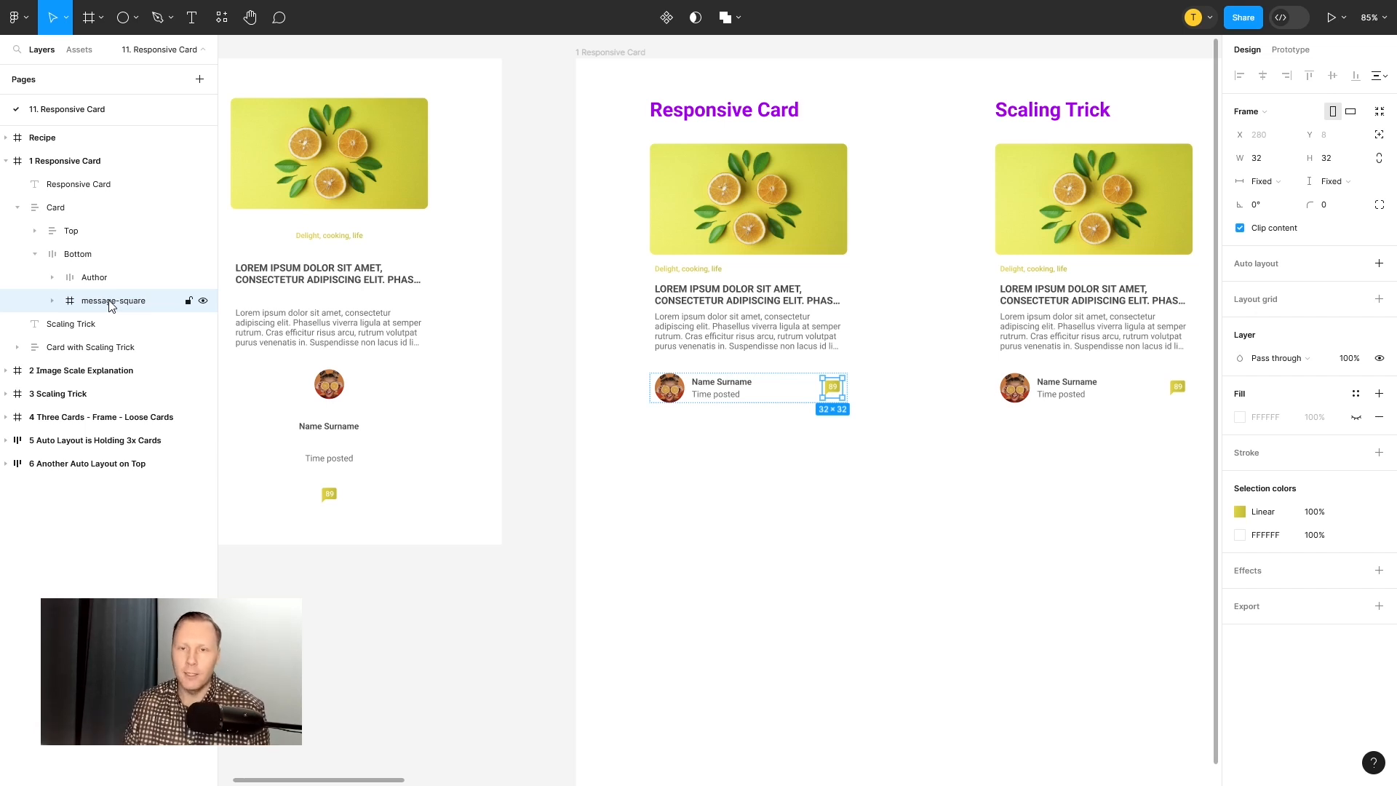
pyautogui.click(100, 280)
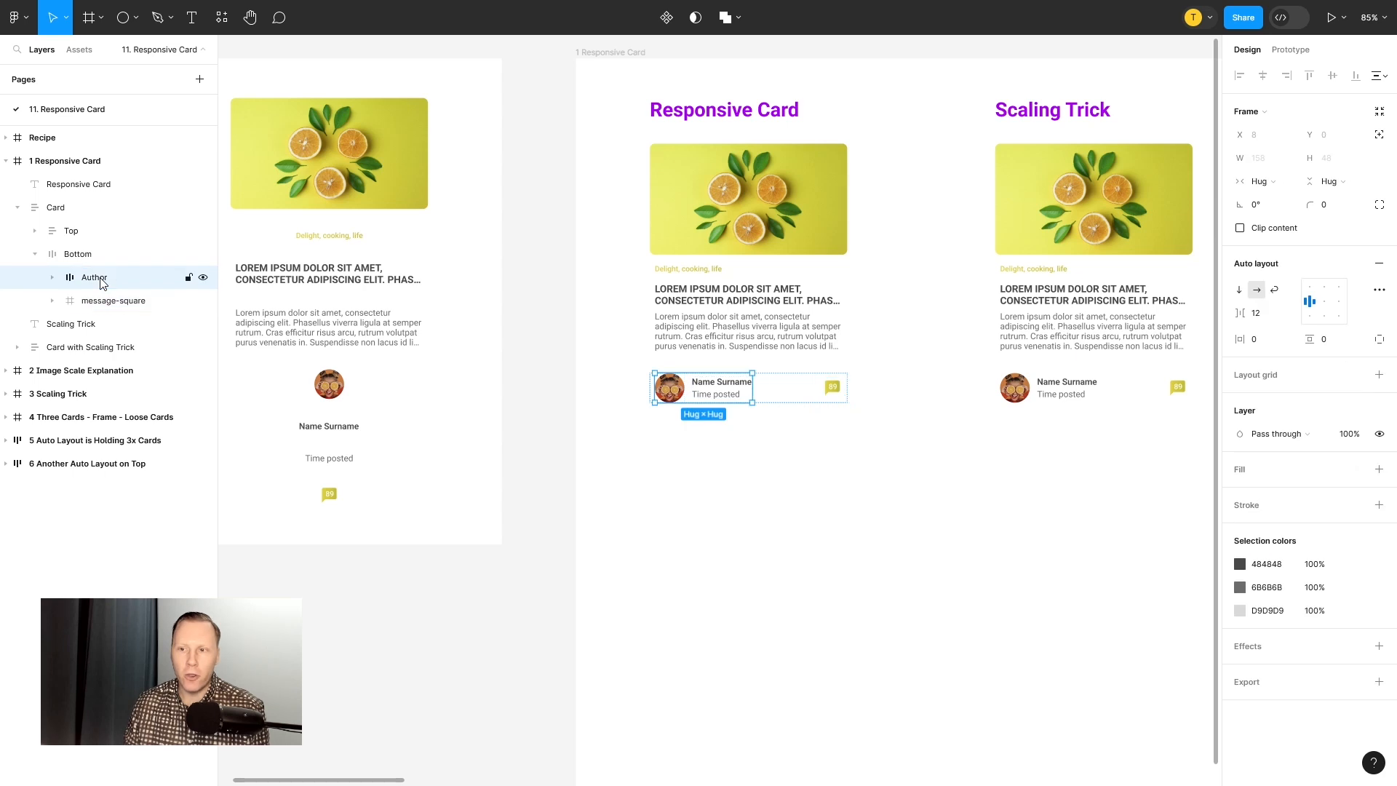
# Step: Expand the Author and Name & Time frames and examine the Icon, Name Surname and Time posted layers
pyautogui.click(53, 277)
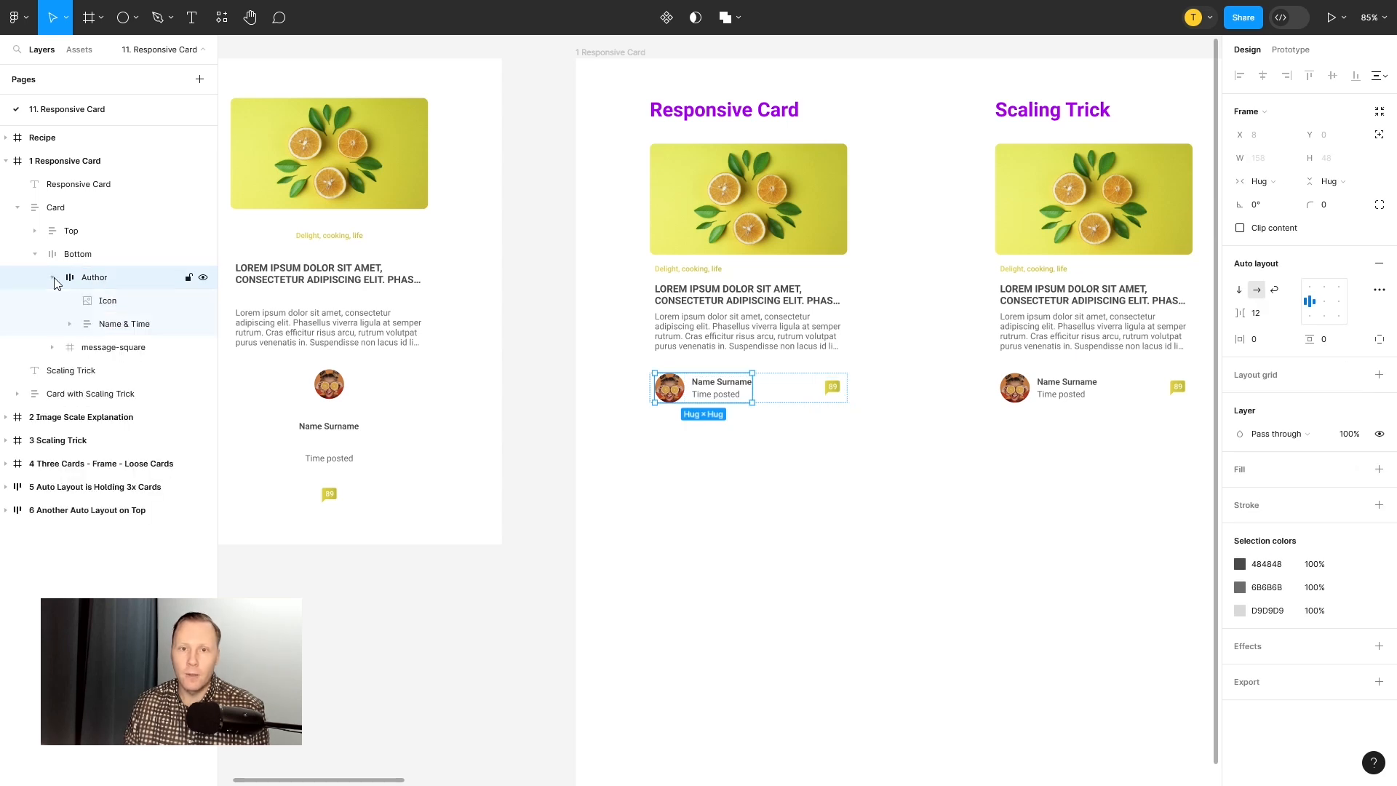
pyautogui.click(106, 300)
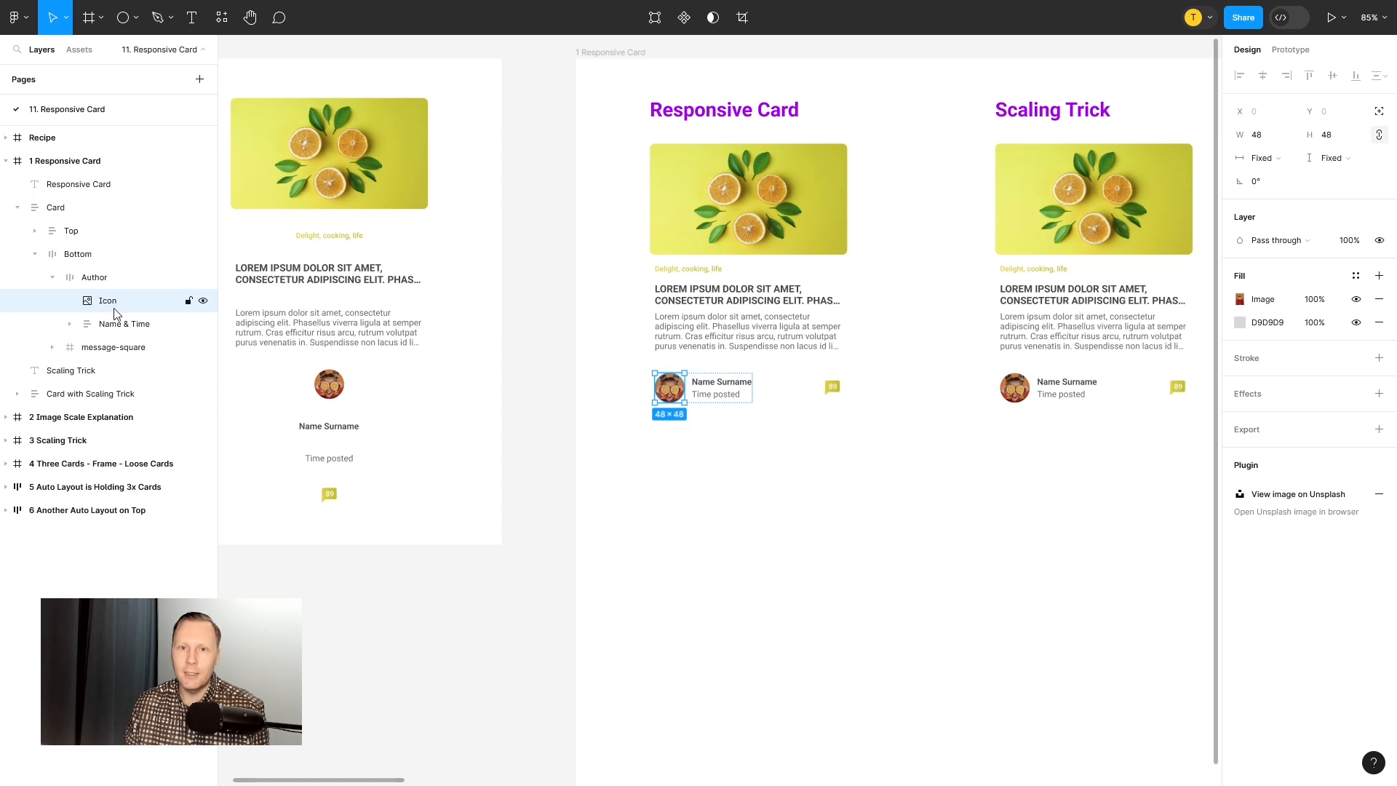
pyautogui.click(117, 324)
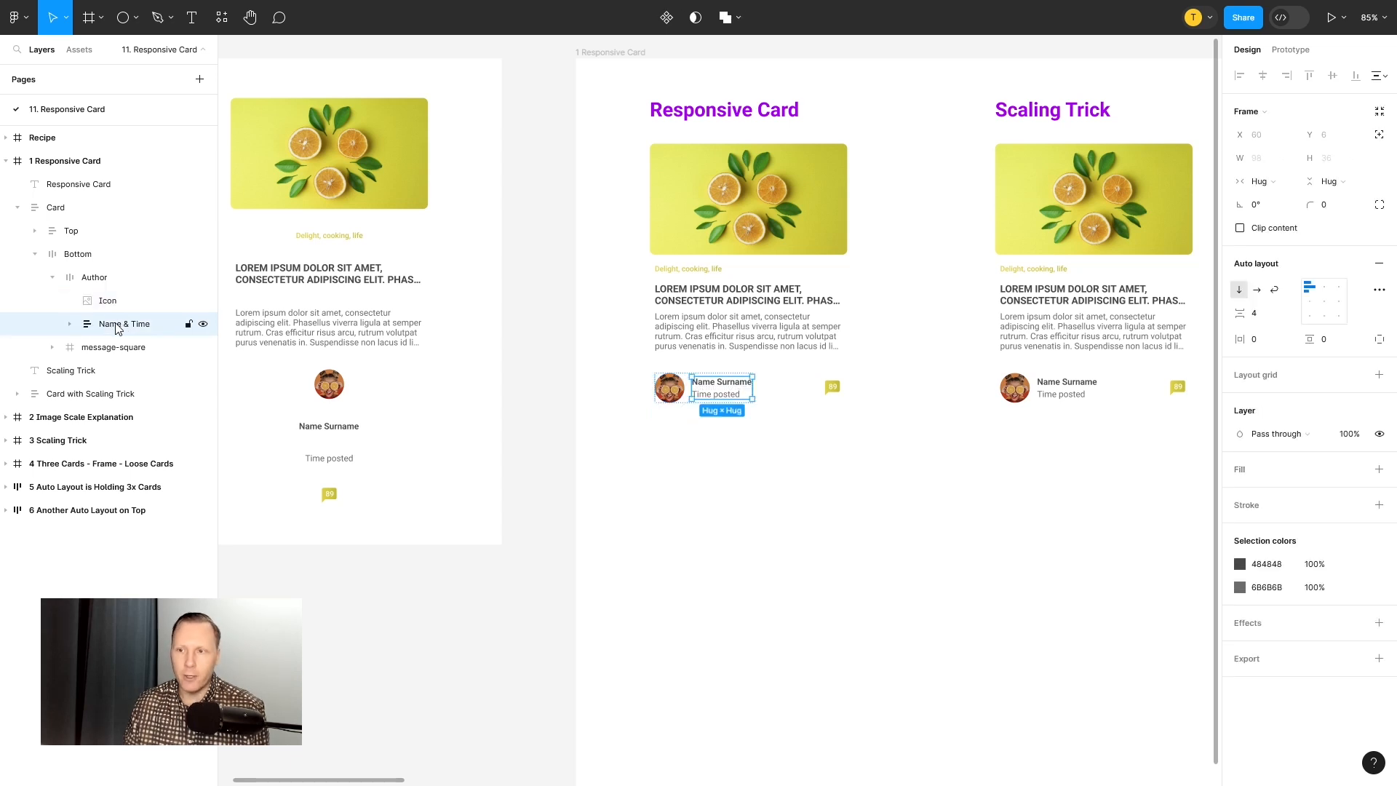
pyautogui.click(71, 324)
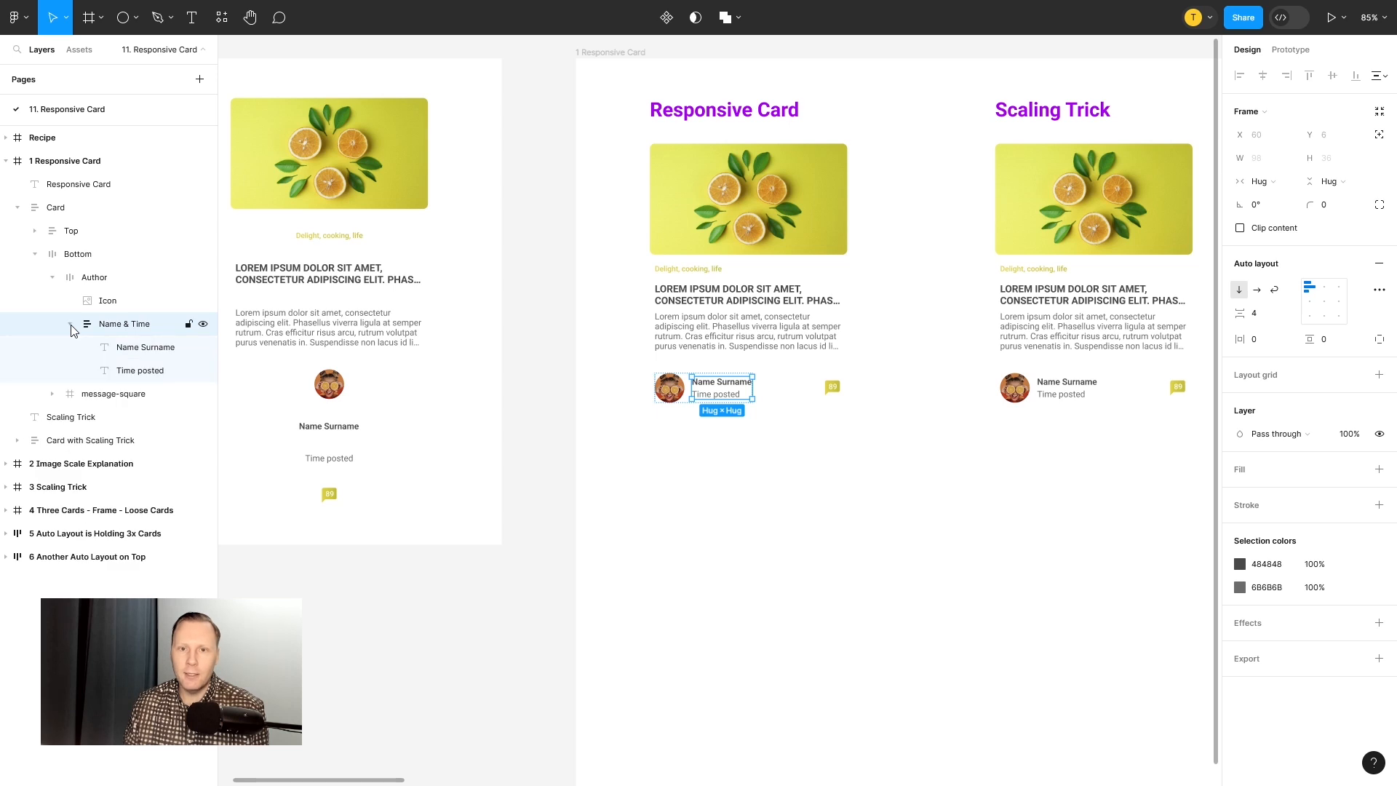
pyautogui.click(143, 352)
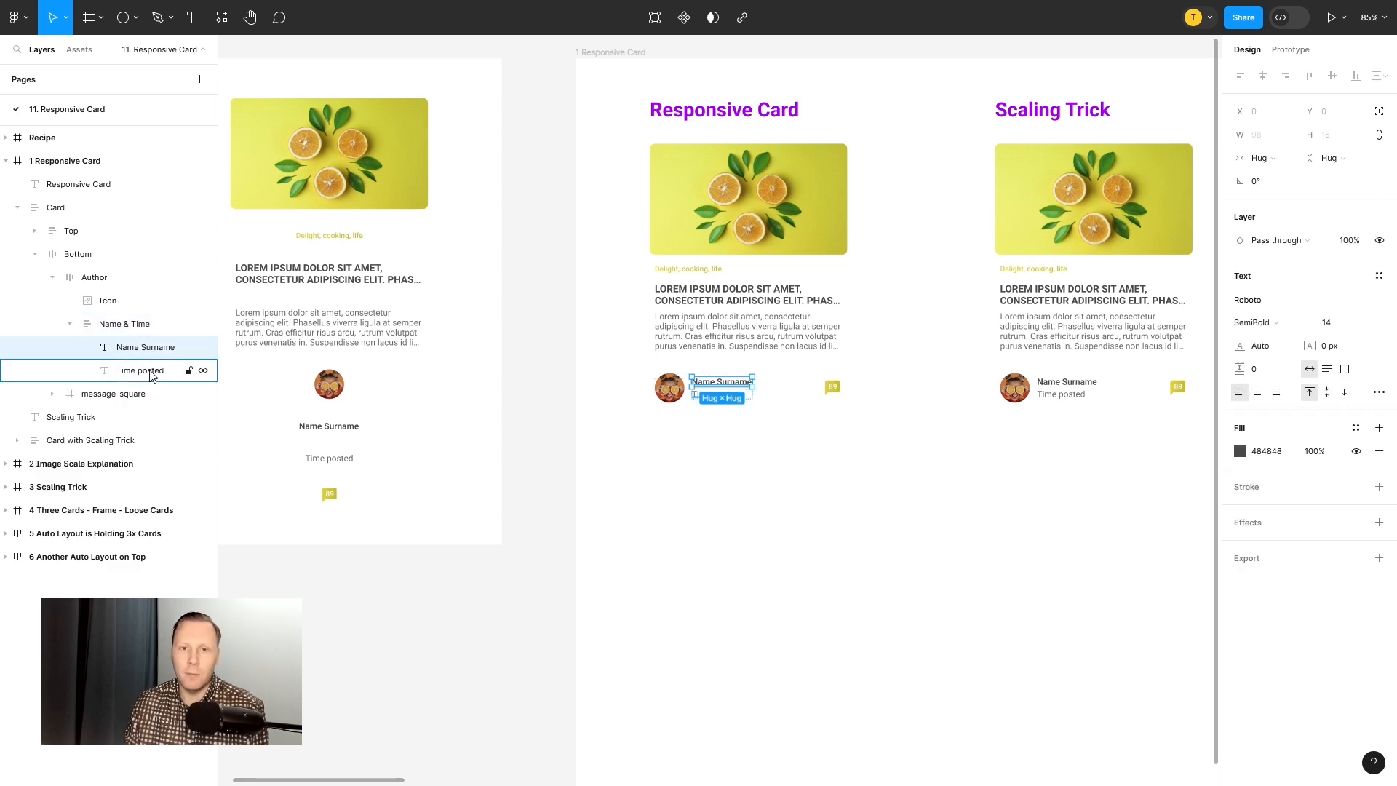
pyautogui.click(144, 374)
pyautogui.click(138, 348)
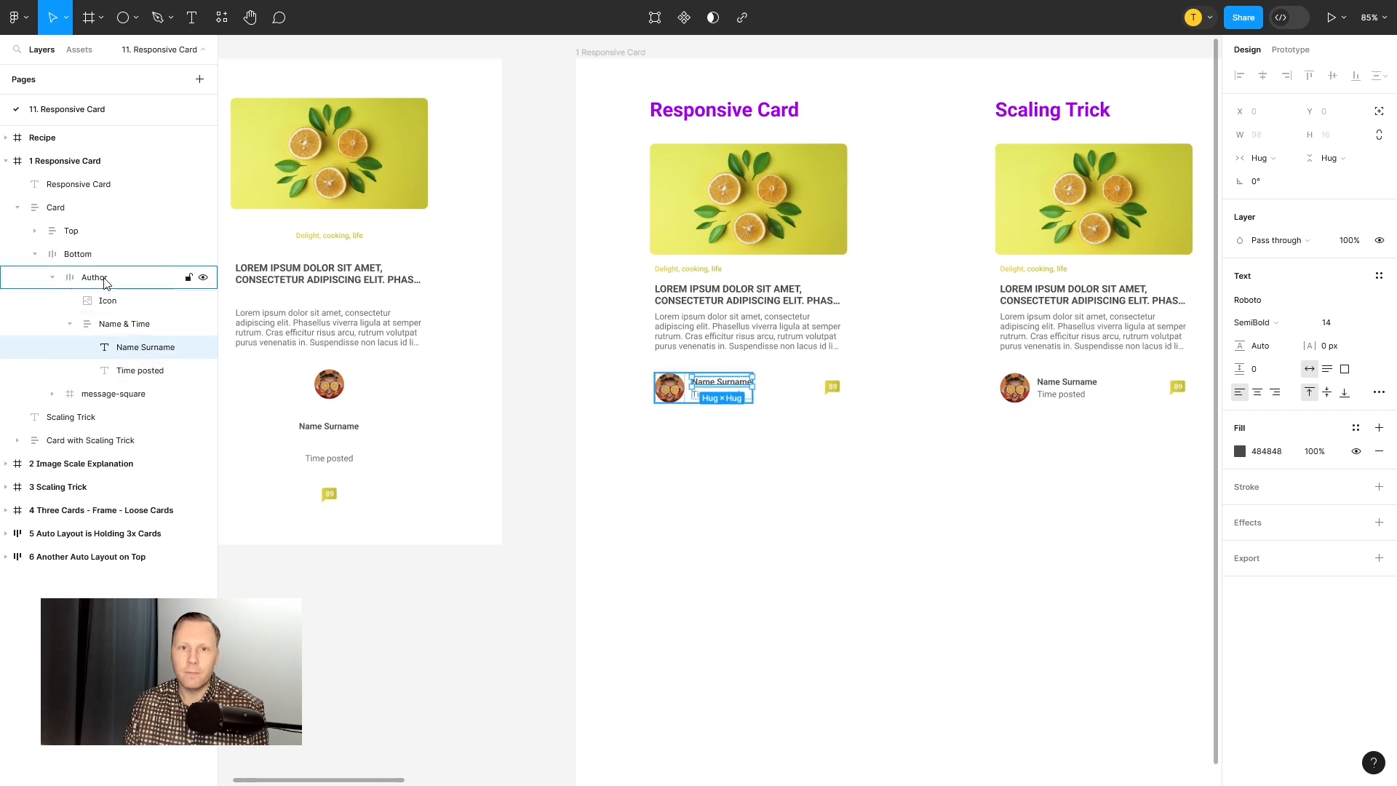
# Step: Review the Bottom and Top frames of the Card, and examine the Image and Text layers inside Top
pyautogui.click(78, 256)
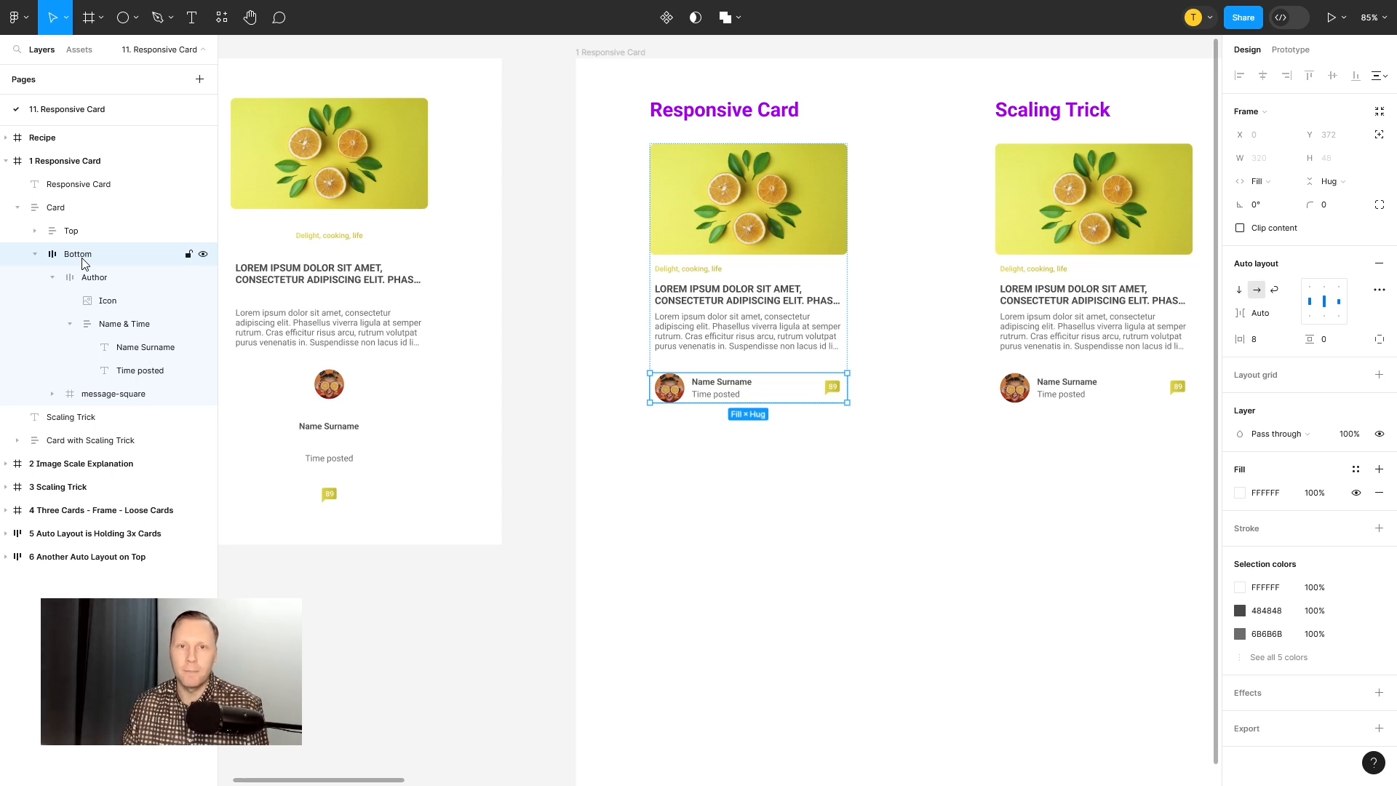
pyautogui.click(72, 233)
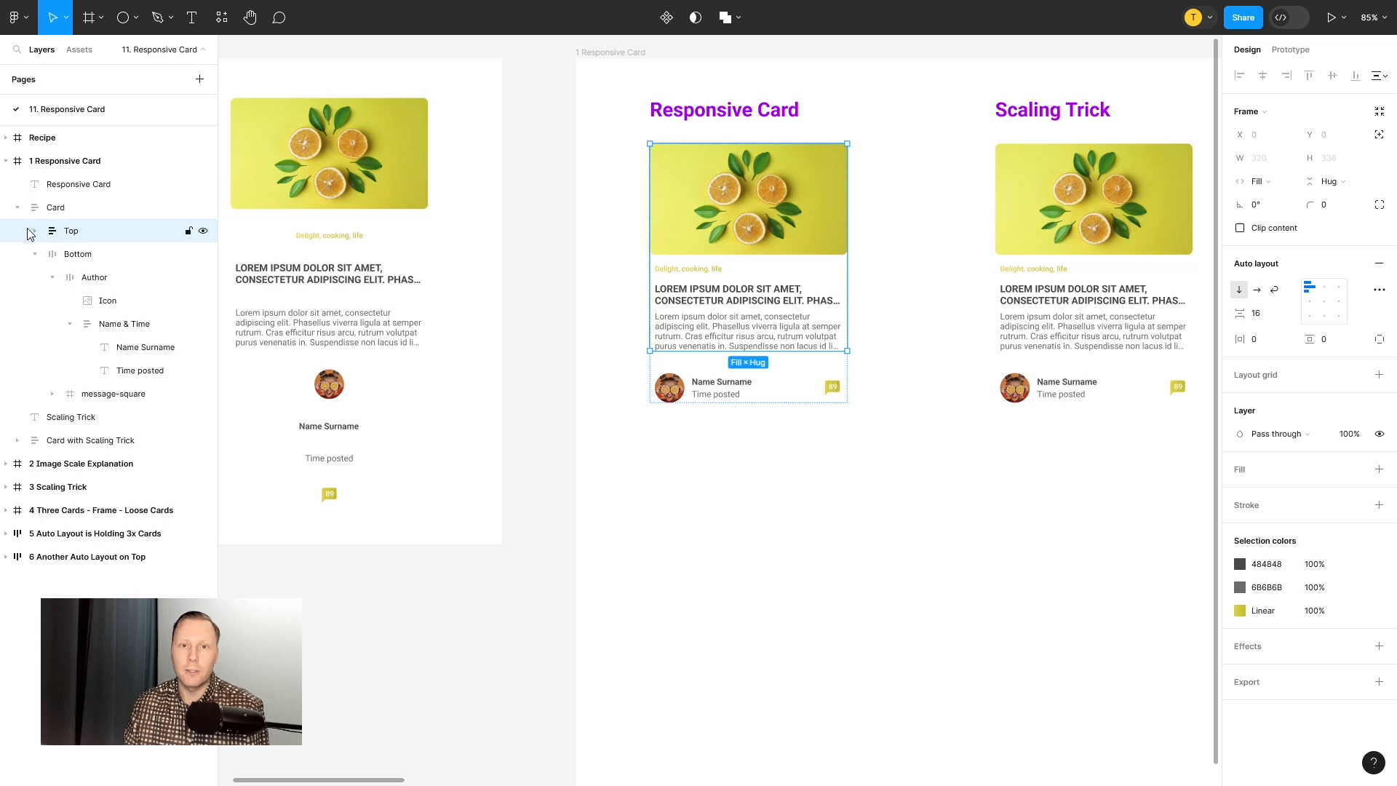
pyautogui.click(35, 231)
pyautogui.click(94, 259)
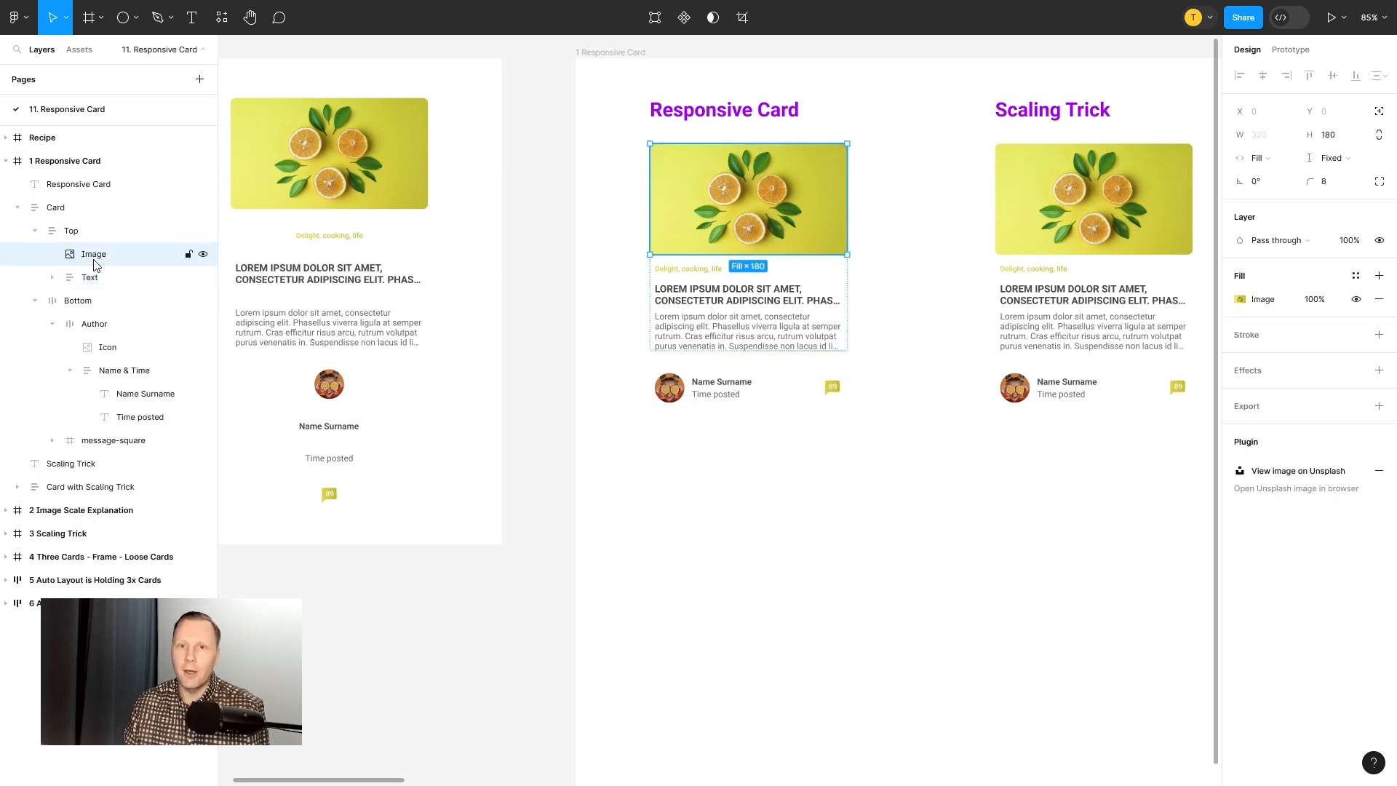
pyautogui.click(90, 278)
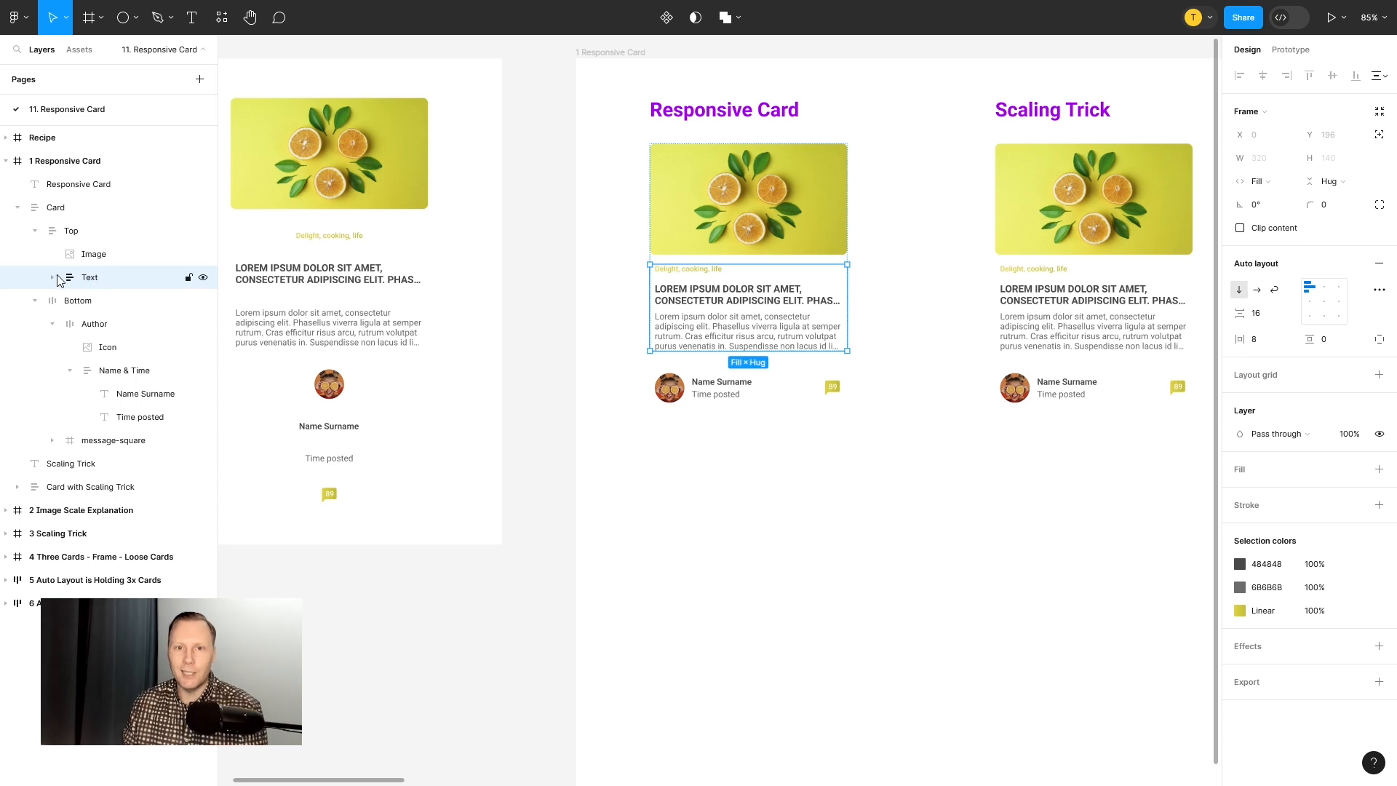
# Step: Expand the Card's Text and Title & Paragraph frames and examine the Categories, Title and Paragraph layers
pyautogui.click(55, 277)
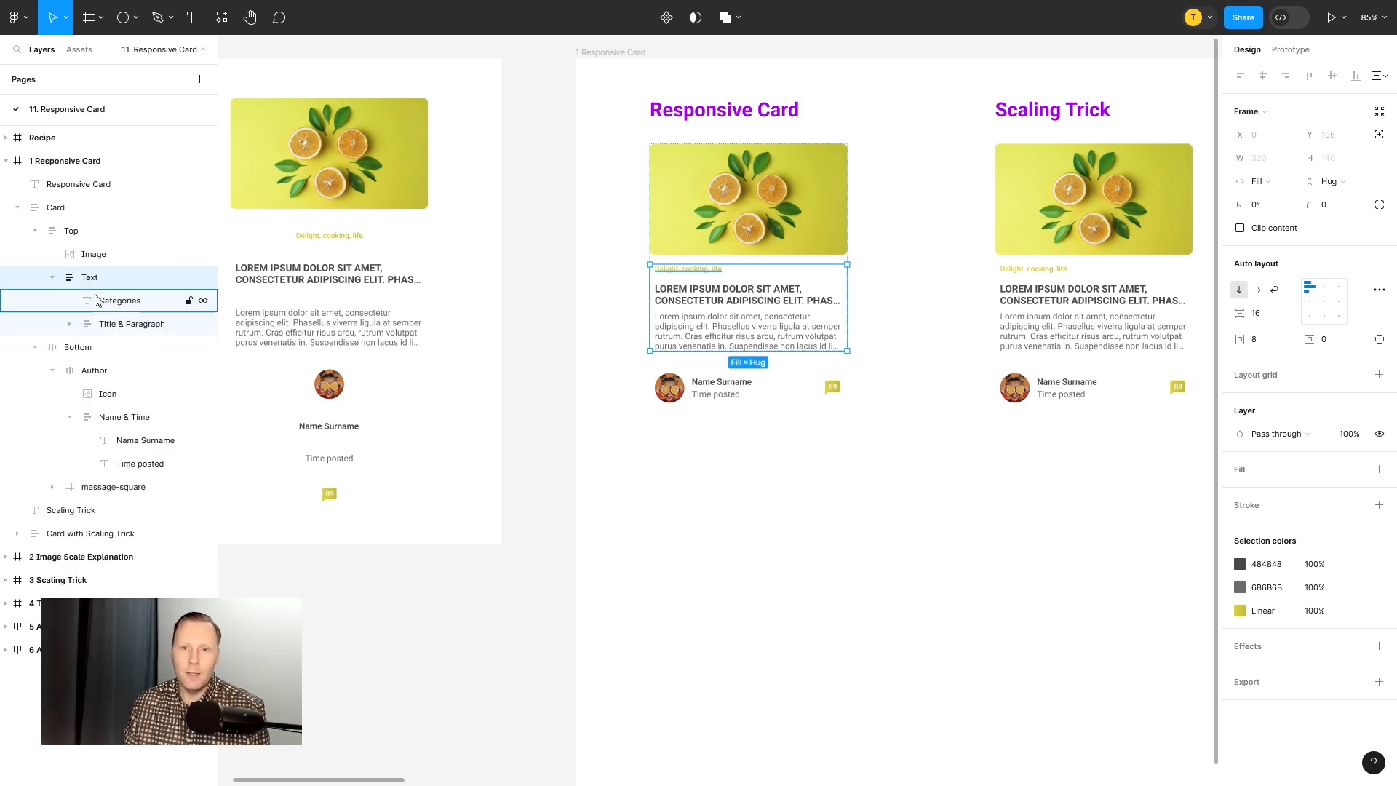
pyautogui.click(134, 307)
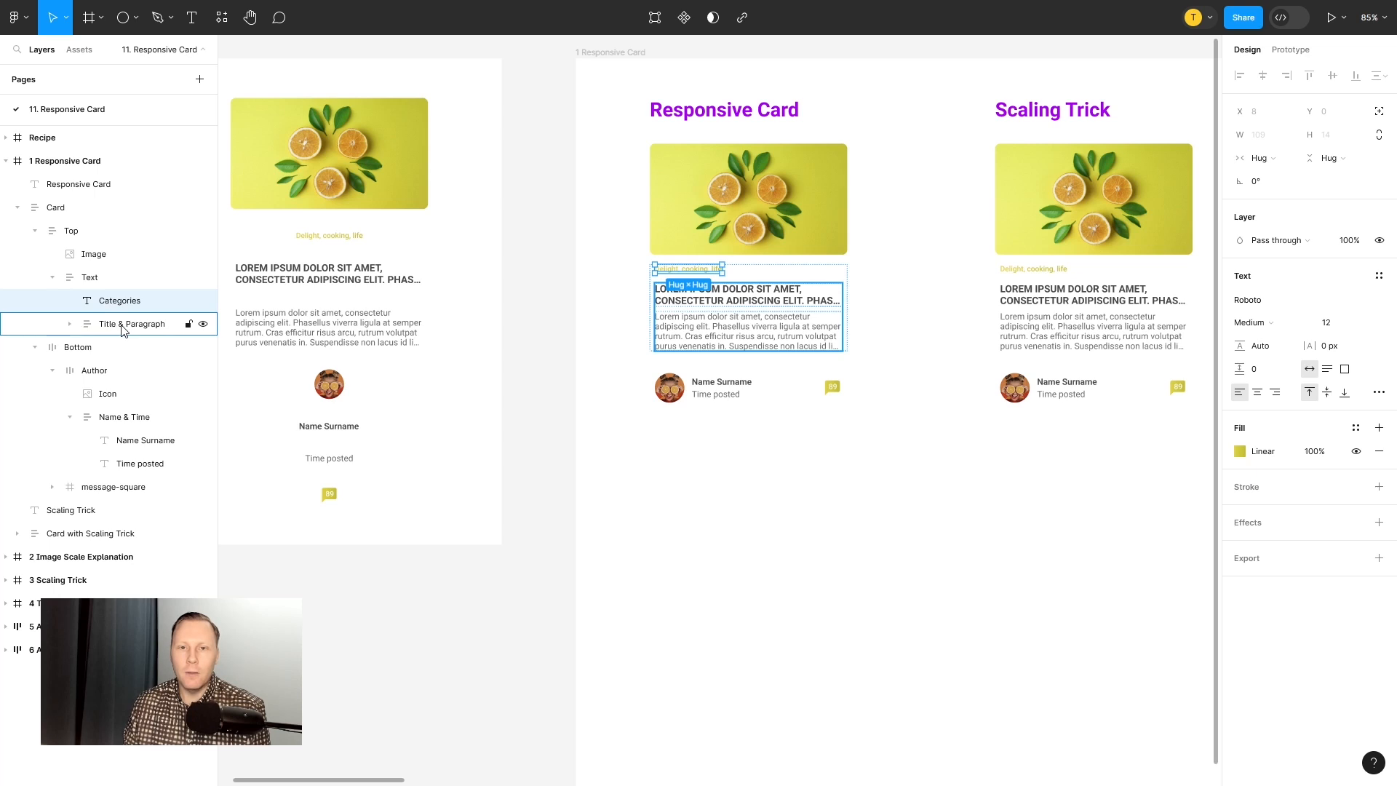
pyautogui.click(122, 327)
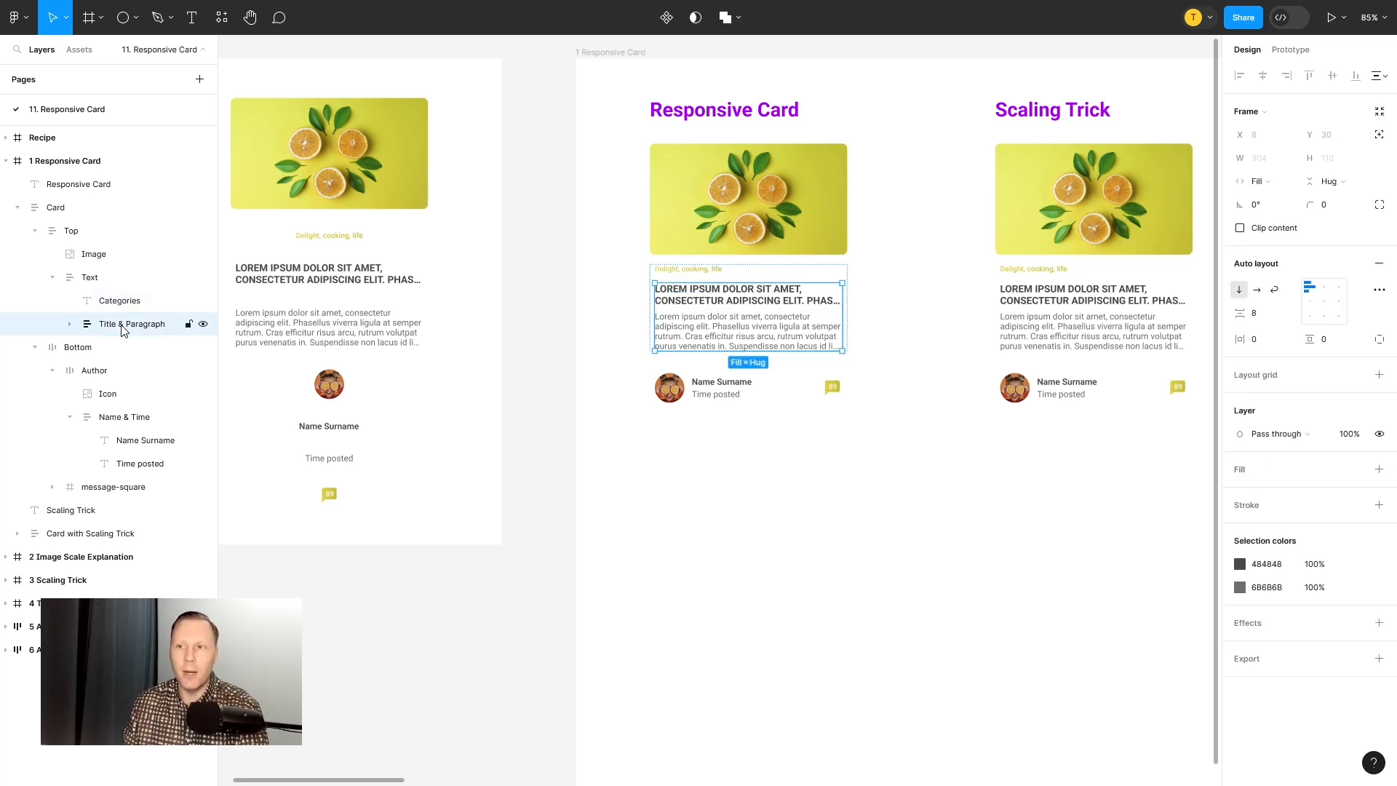
pyautogui.click(70, 324)
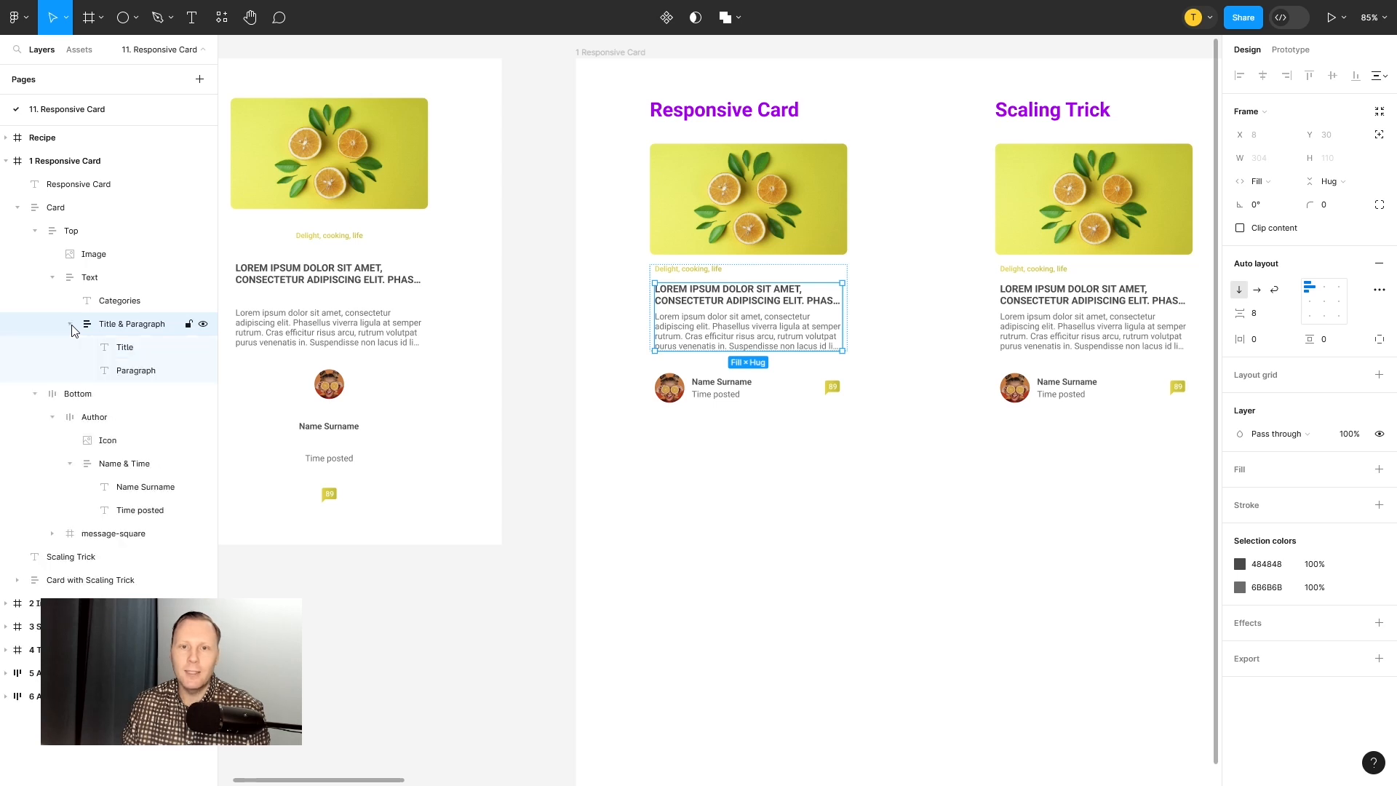
pyautogui.click(125, 348)
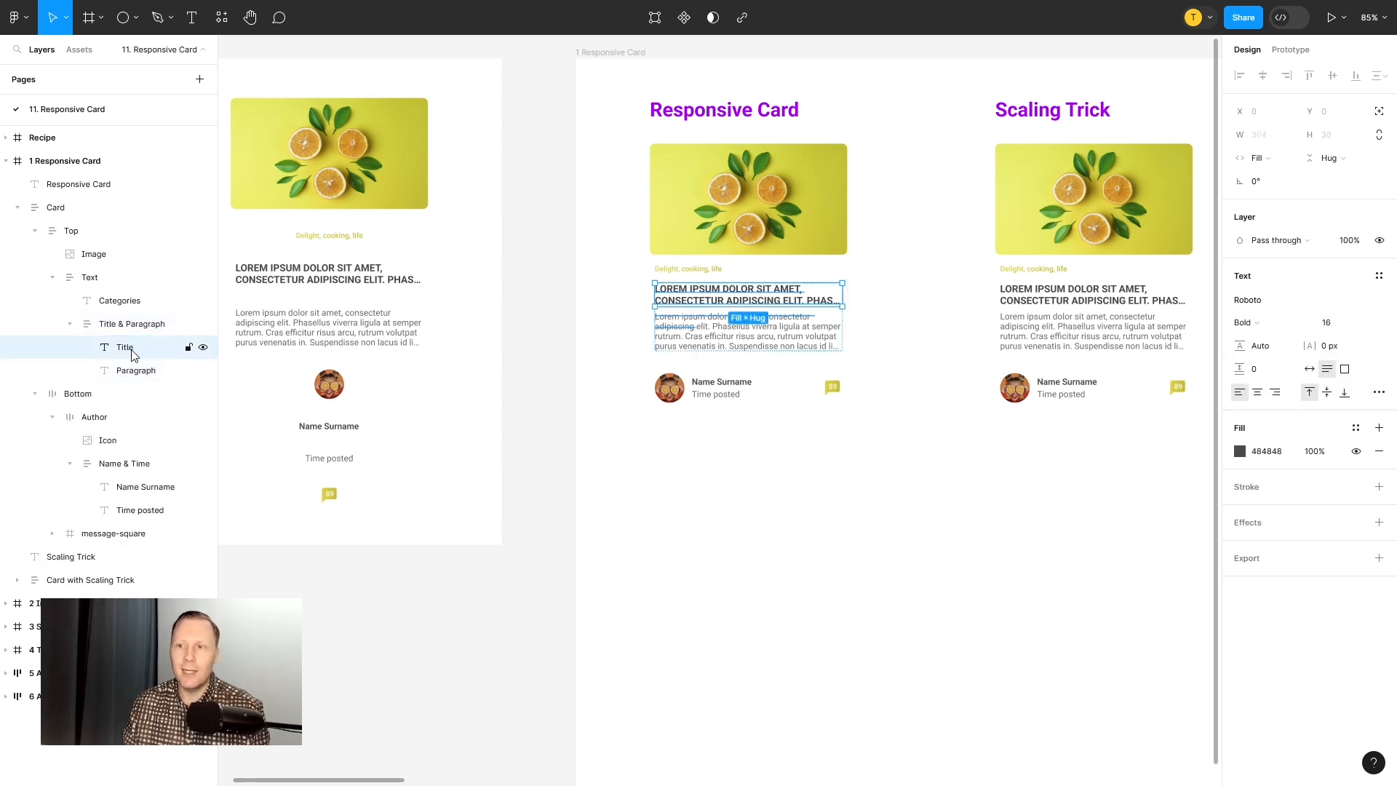
pyautogui.click(149, 370)
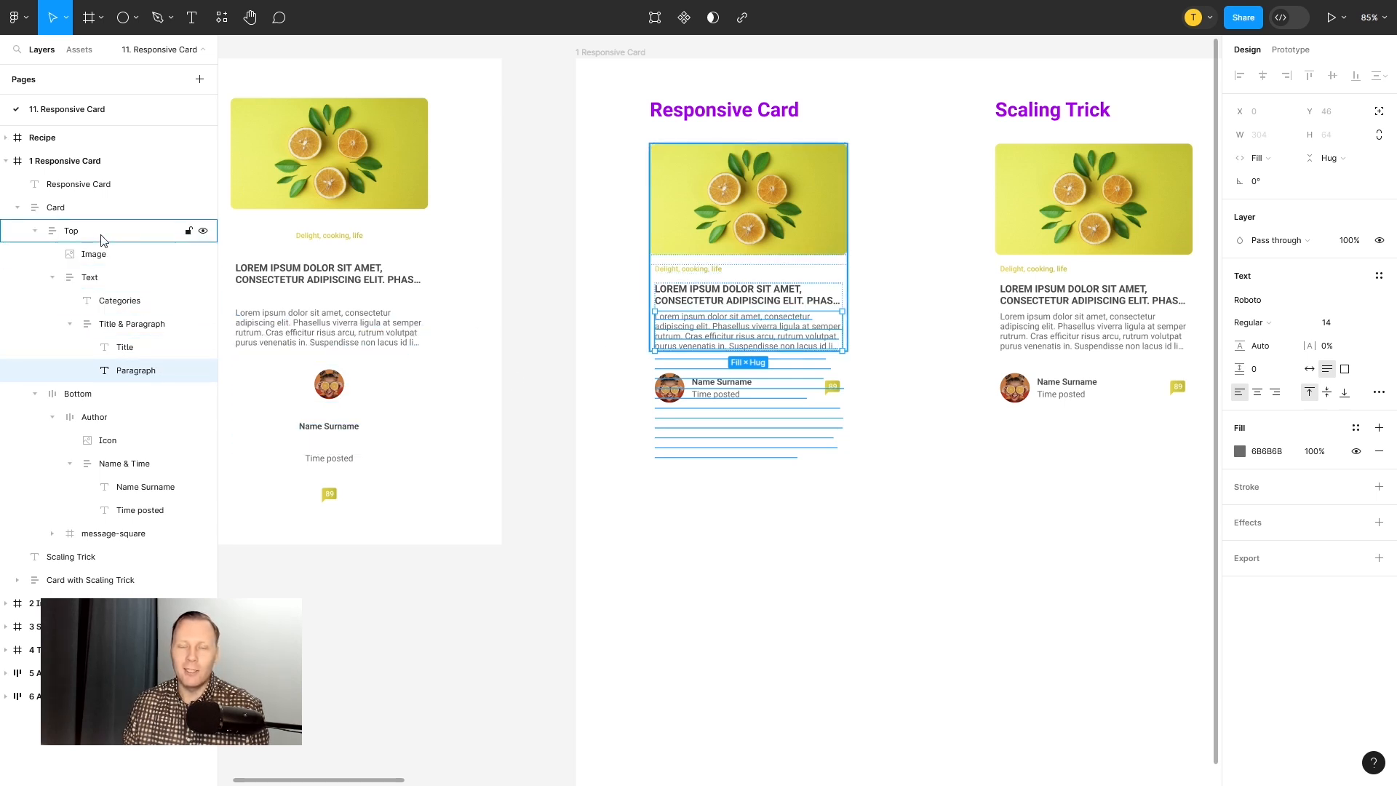
# Step: Review the auto layout settings of the Card and its Top and Bottom frames, and clear the selection
pyautogui.click(72, 231)
pyautogui.click(56, 209)
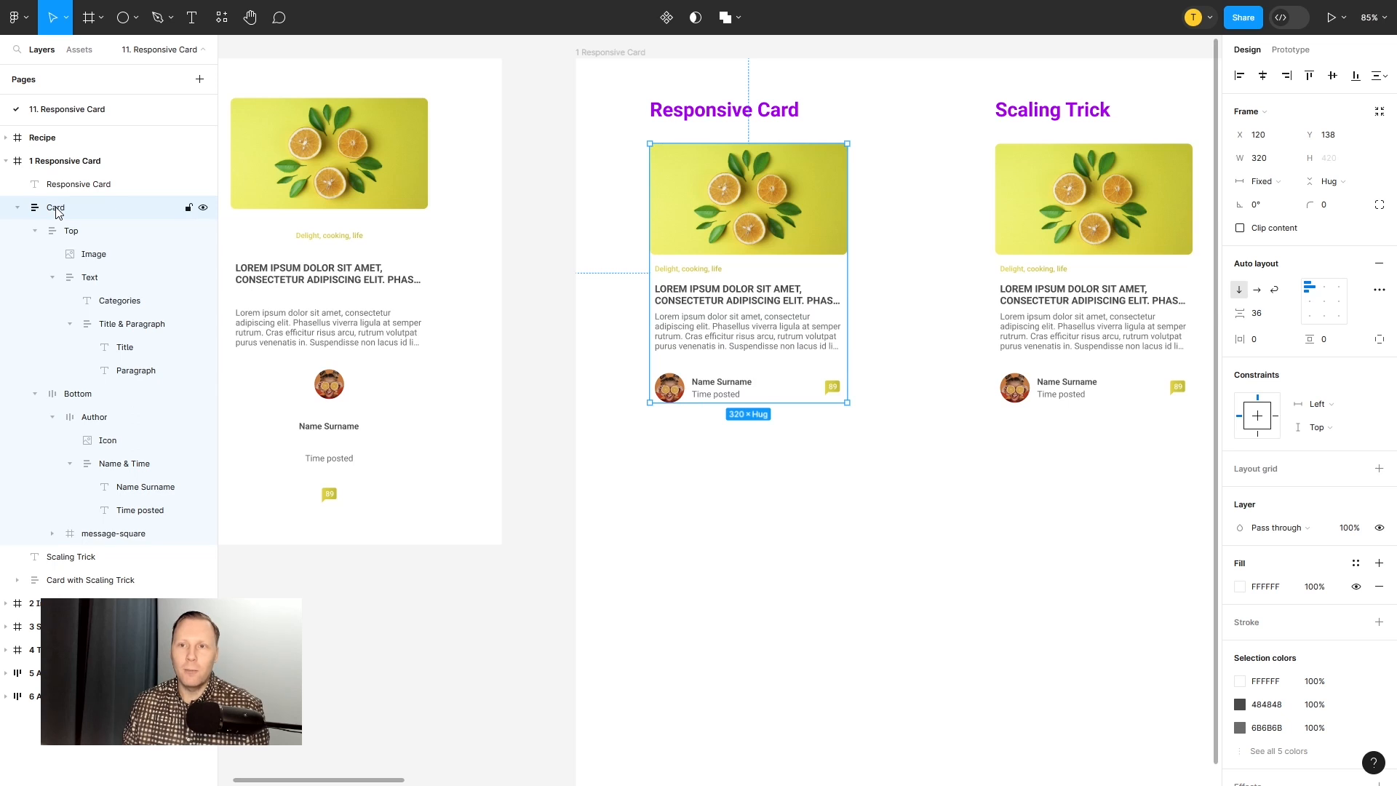
pyautogui.click(81, 233)
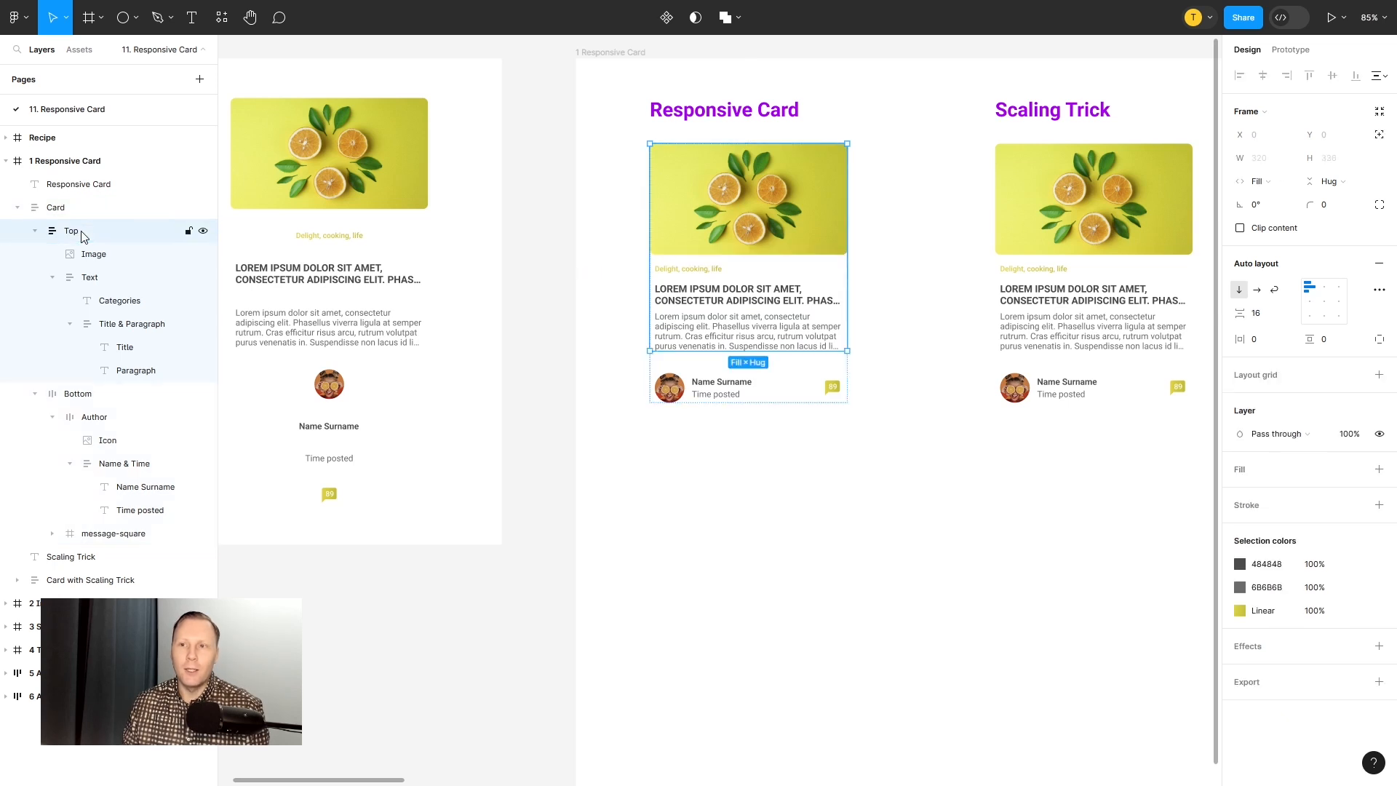
pyautogui.click(85, 394)
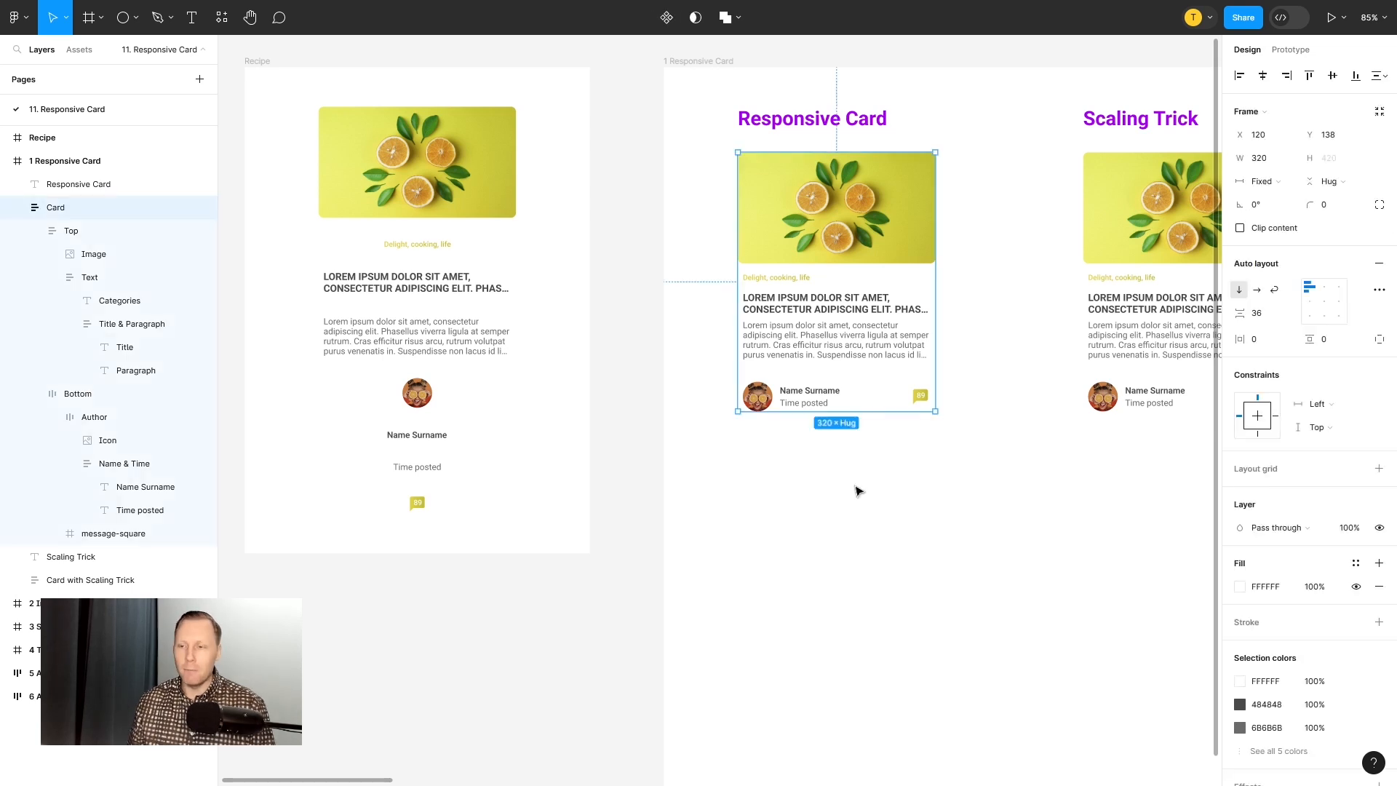
pyautogui.click(856, 490)
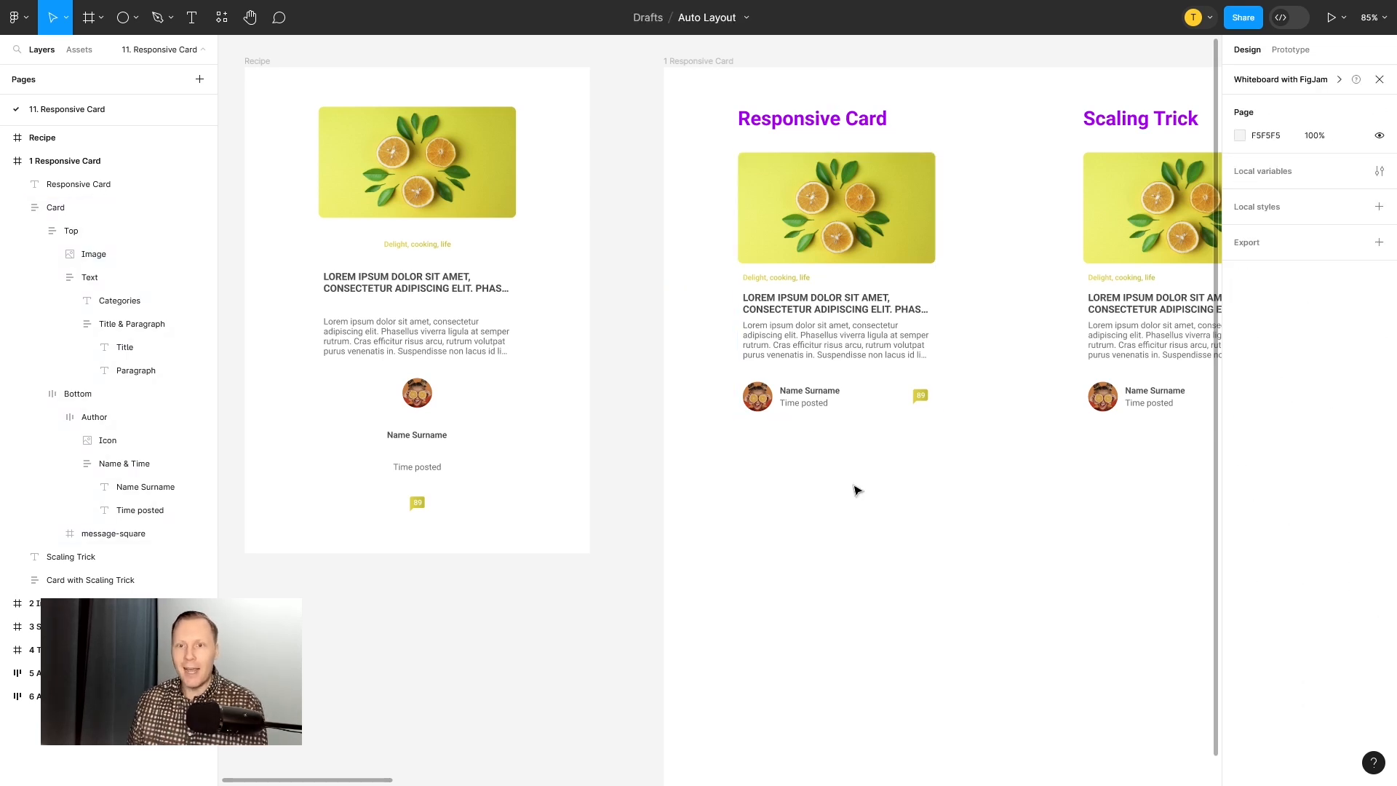
# Step: Duplicate the Recipe frame's Name Surname and Time posted texts into the 1 Responsive Card frame, below the Card's author row
pyautogui.click(849, 251)
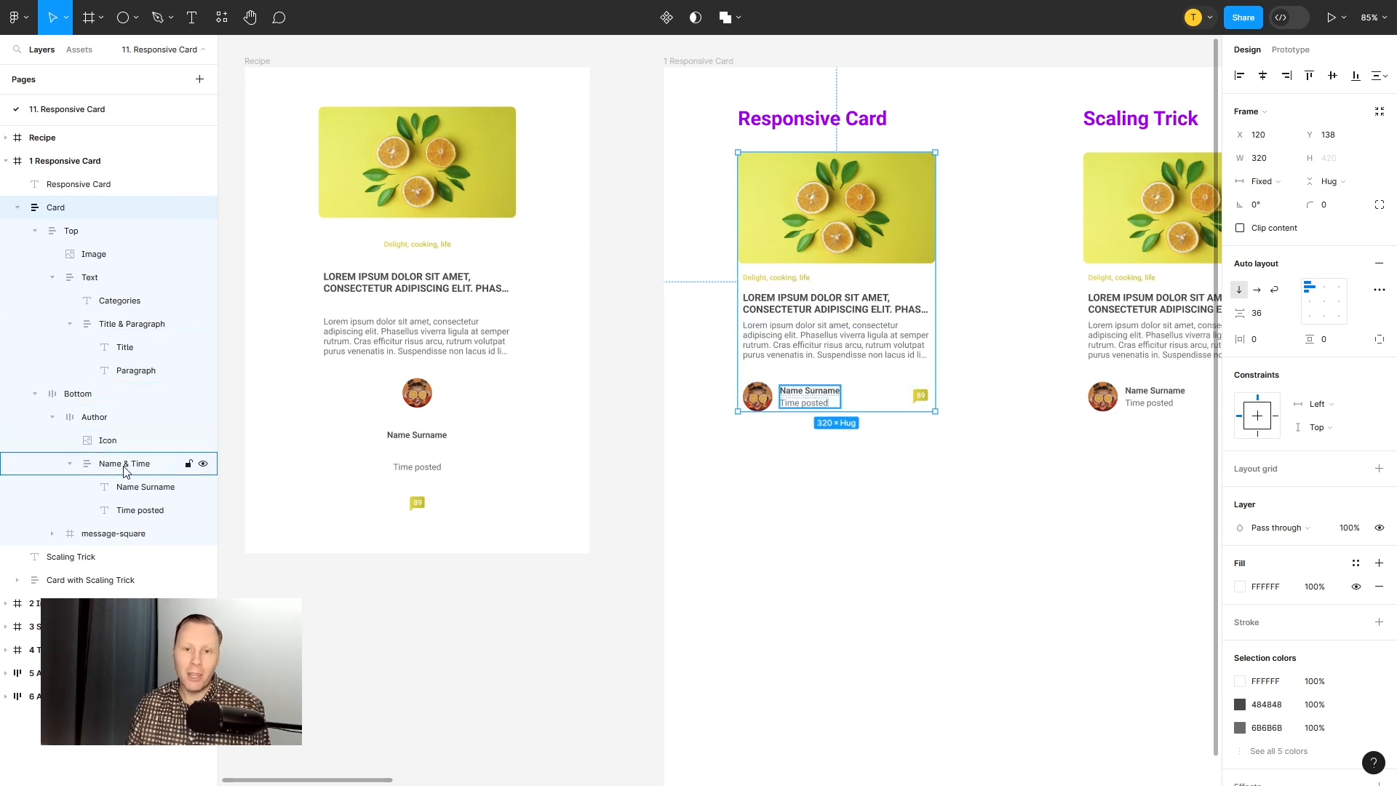
pyautogui.click(121, 469)
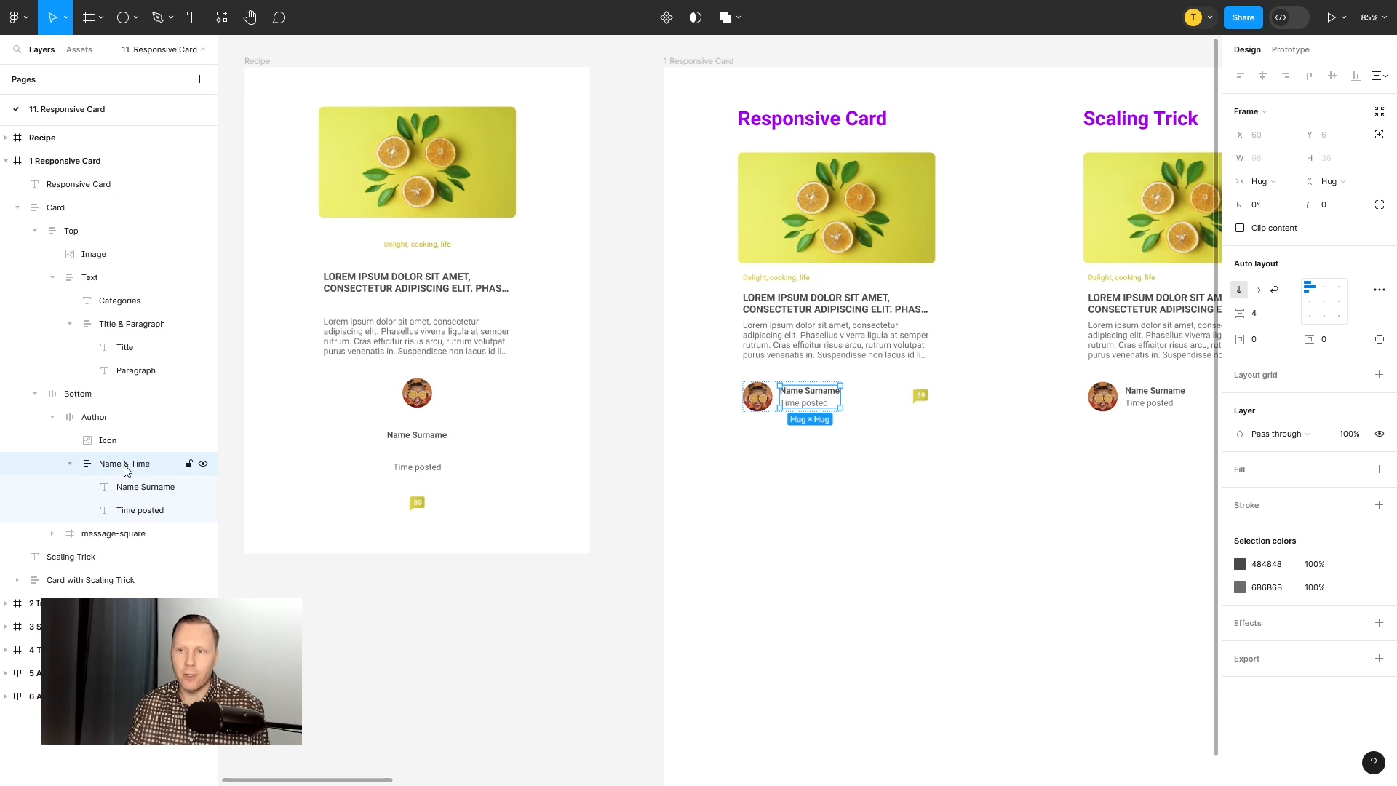
pyautogui.click(444, 438)
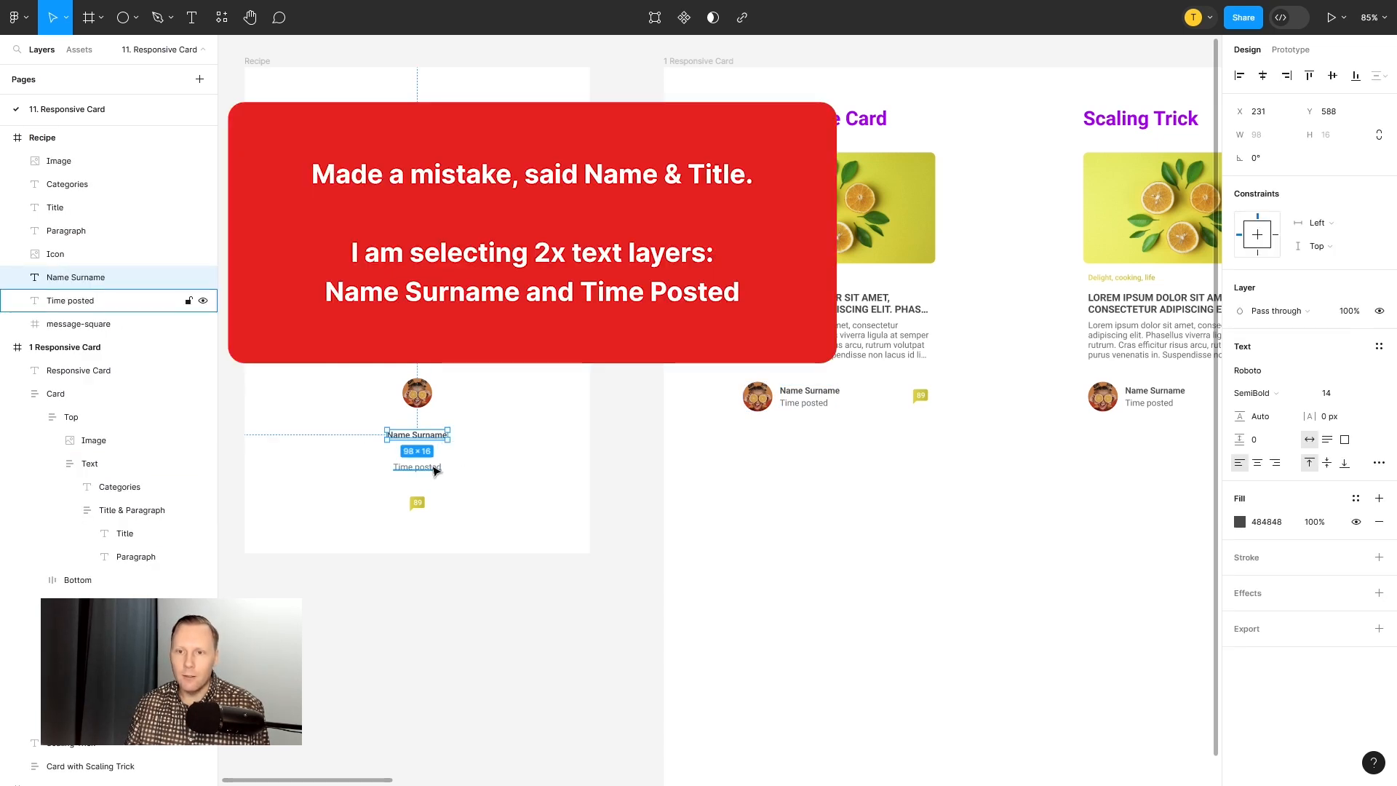
pyautogui.moveTo(483, 473); pyautogui.dragTo(371, 427)
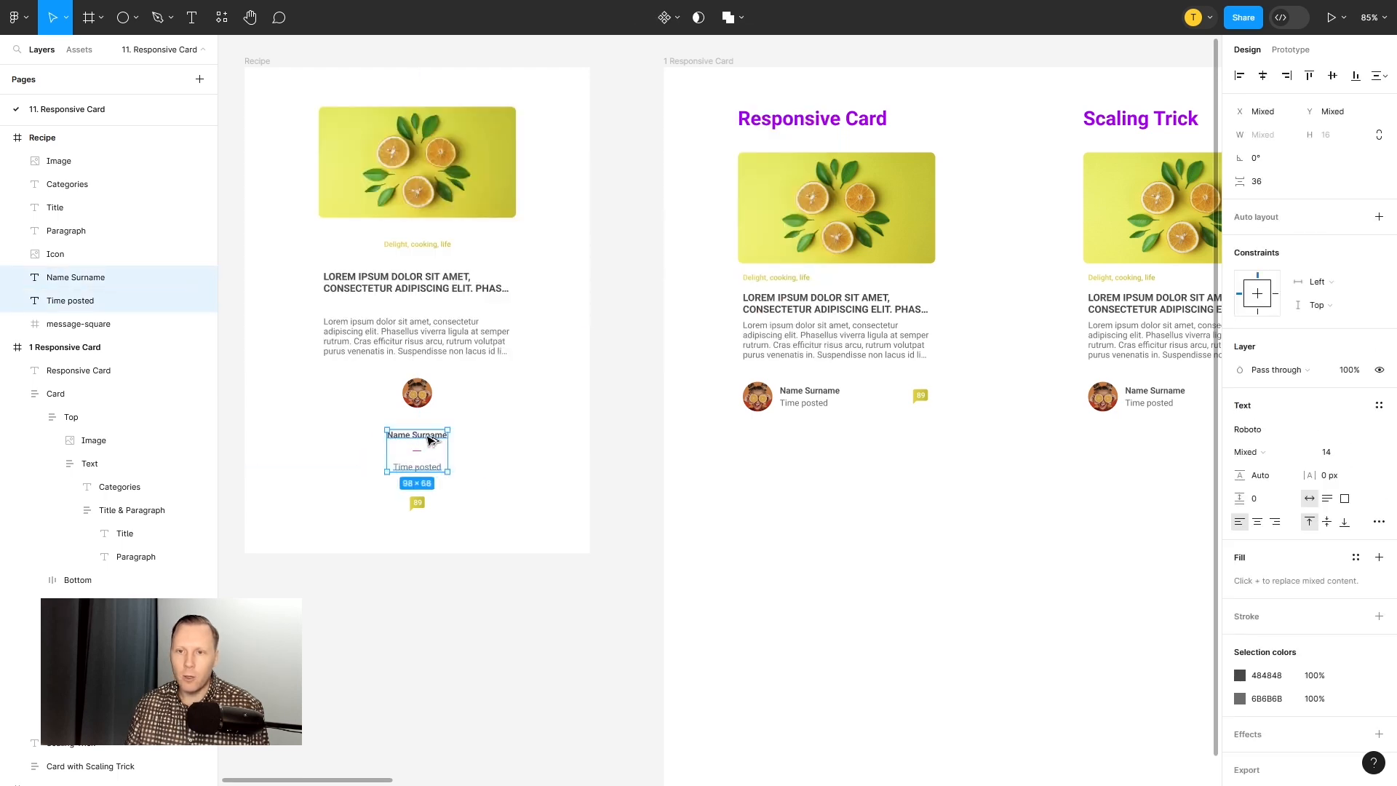
pyautogui.moveTo(428, 439); pyautogui.dragTo(818, 468)
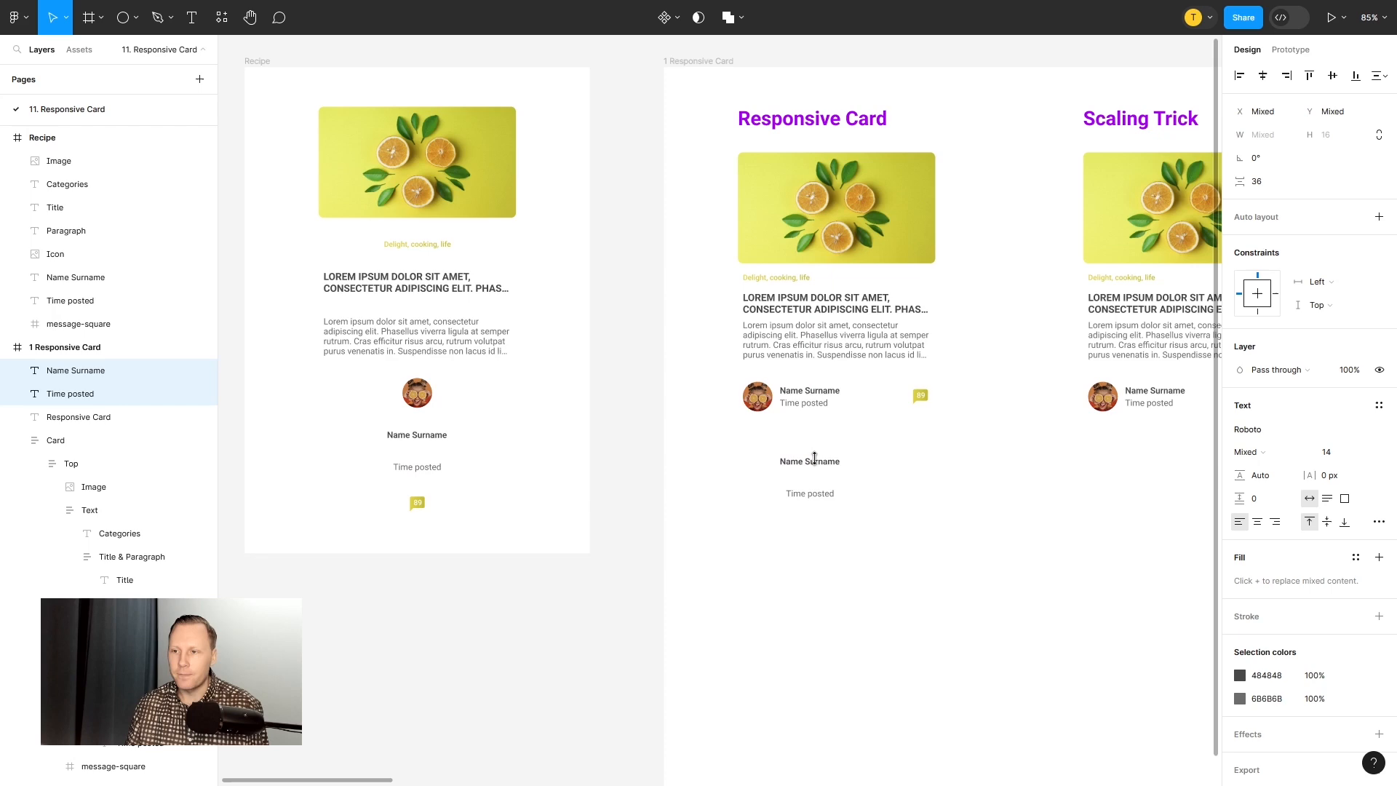
pyautogui.click(950, 510)
# Step: Move the duplicated Time posted text up to about 11 px below the duplicated Name Surname, aligning their left edges
pyautogui.hscroll(3, 950, 511)
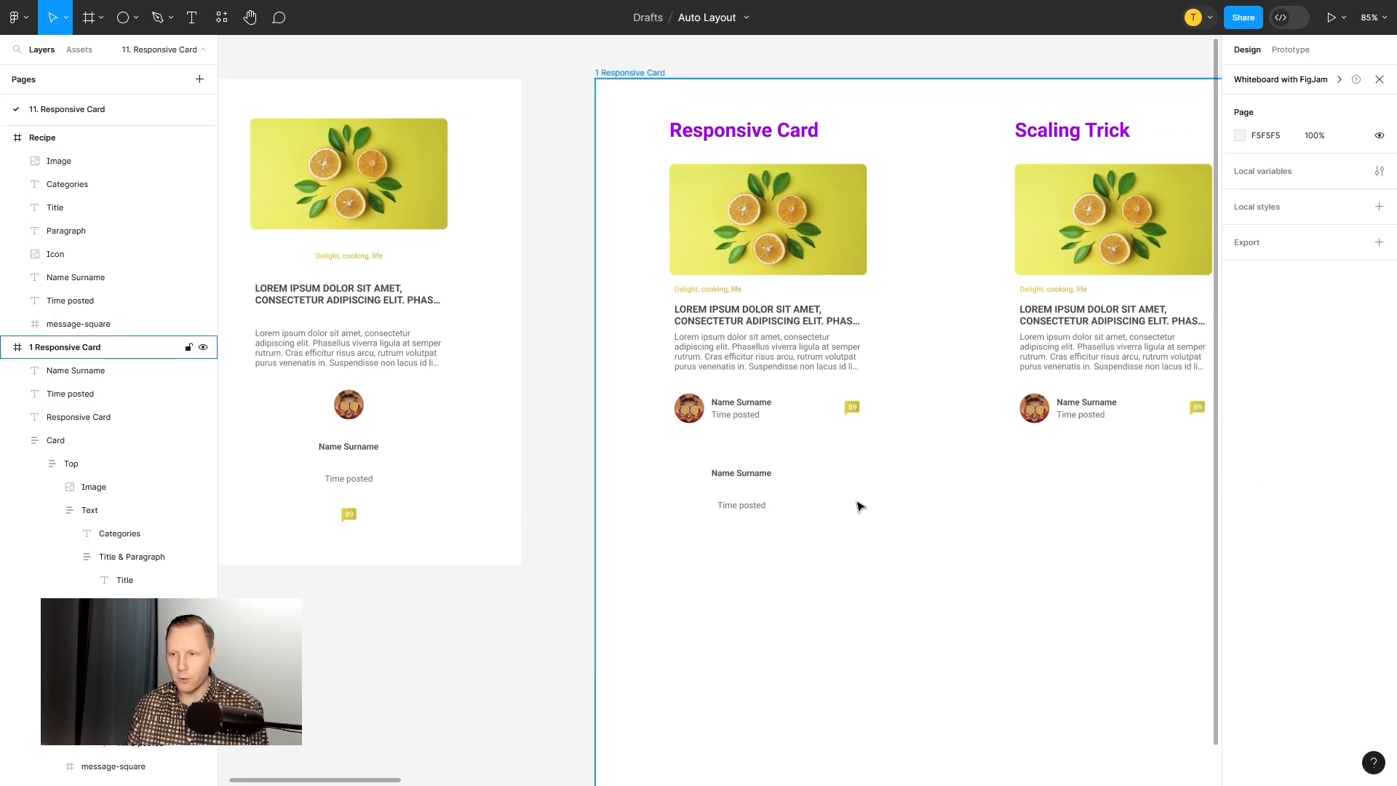
pyautogui.scroll(5, 811, 503)
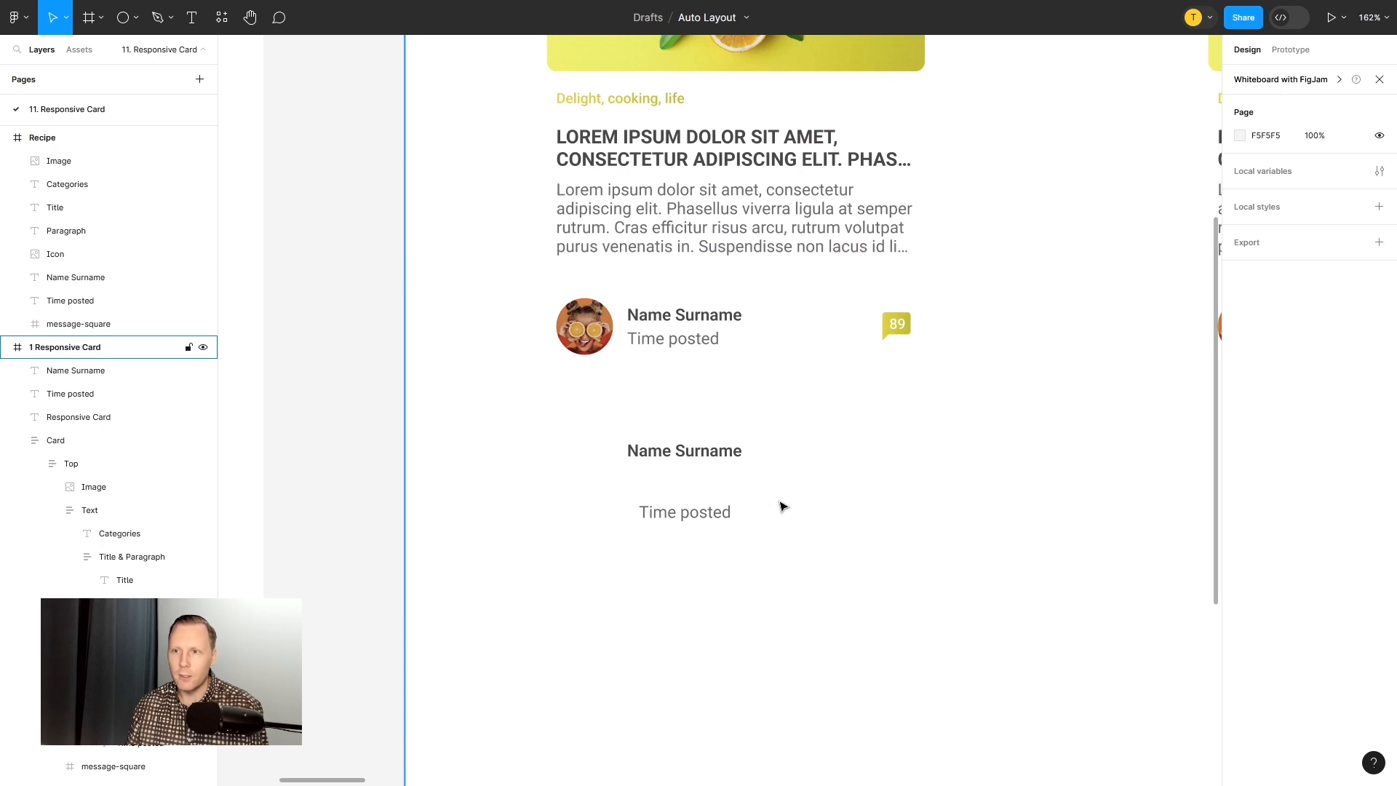
pyautogui.click(707, 513)
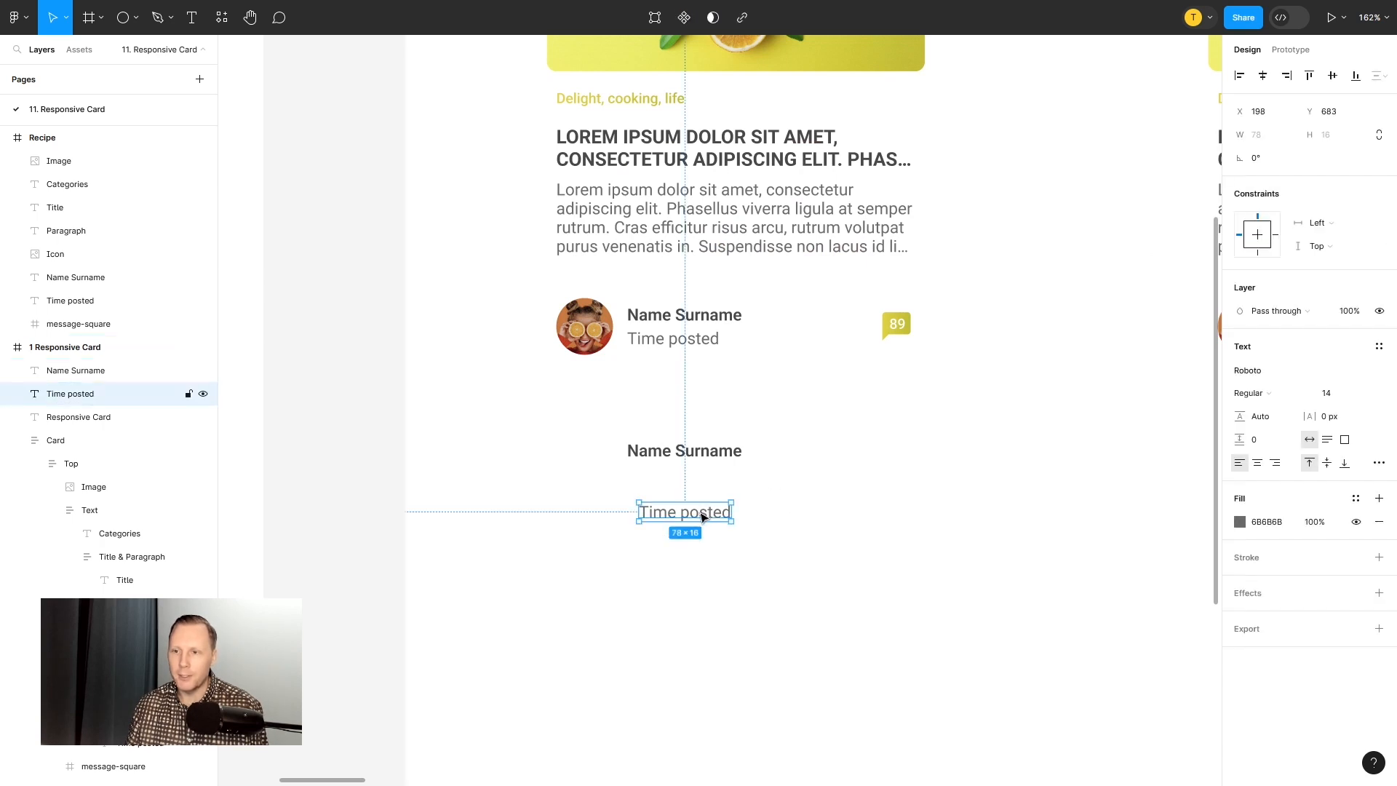
pyautogui.moveTo(705, 517); pyautogui.dragTo(693, 489)
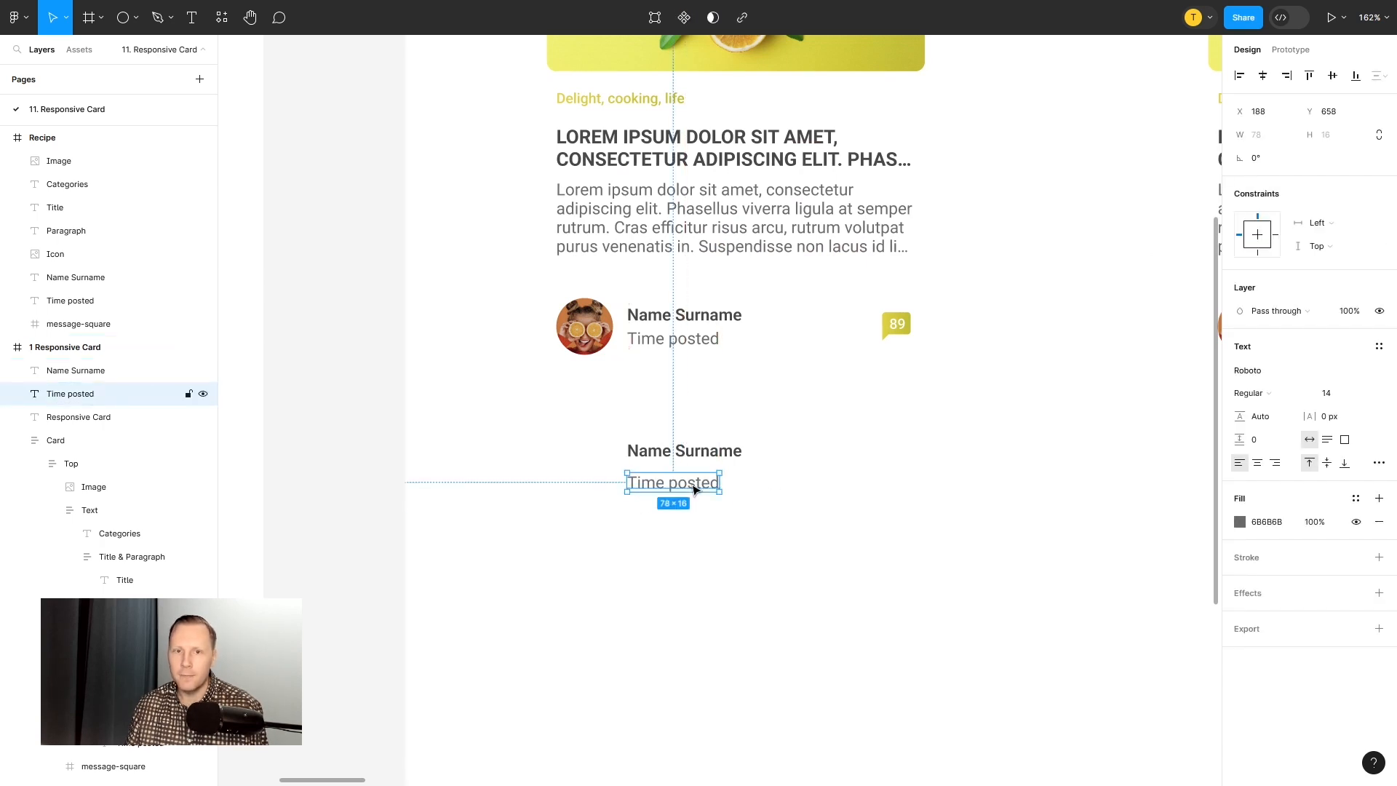
# Step: Wrap the duplicated Name Surname and Time posted texts in an auto layout frame, using the Card's Name & Time frame as reference
pyautogui.scroll(-3, 102, 380)
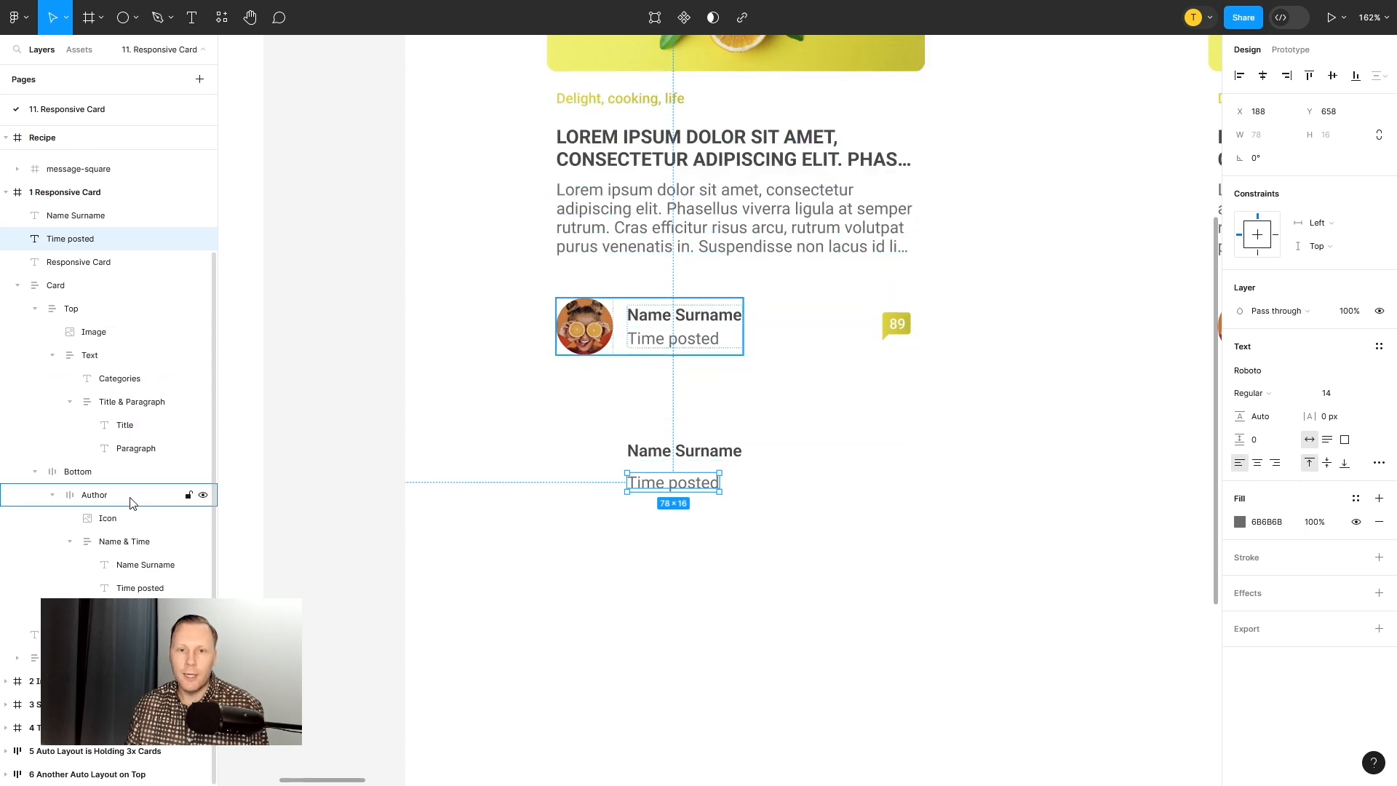
pyautogui.click(36, 309)
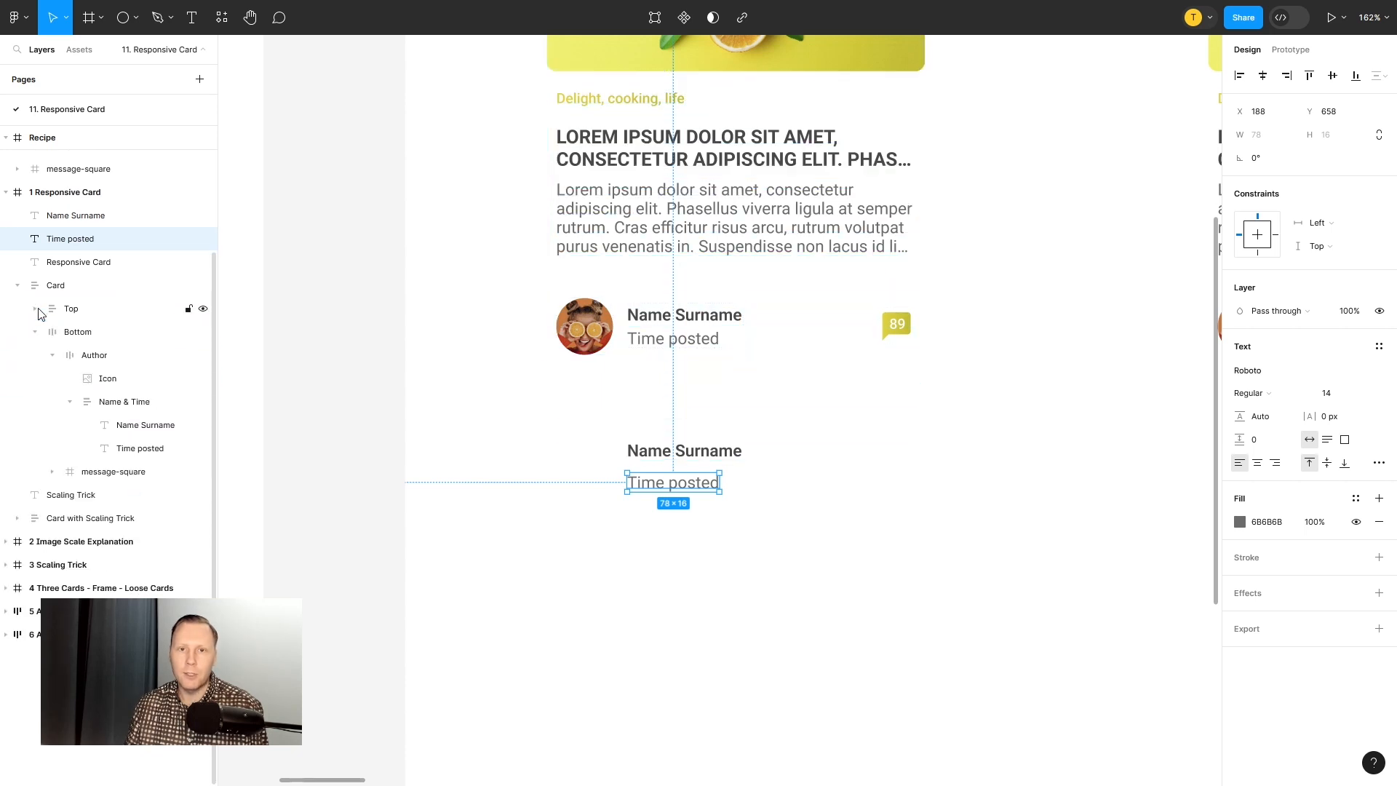
pyautogui.click(134, 407)
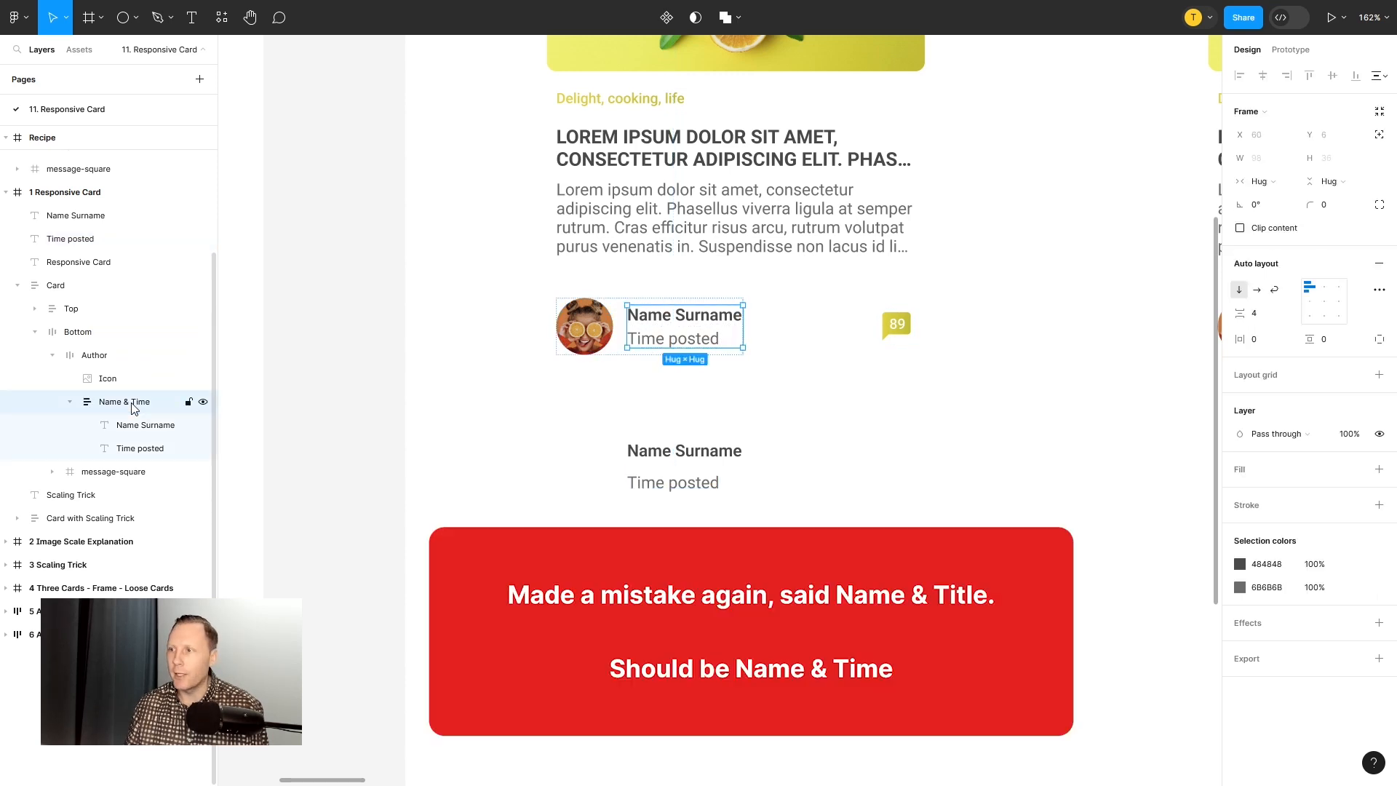
pyautogui.click(783, 534)
pyautogui.moveTo(806, 519); pyautogui.dragTo(598, 433)
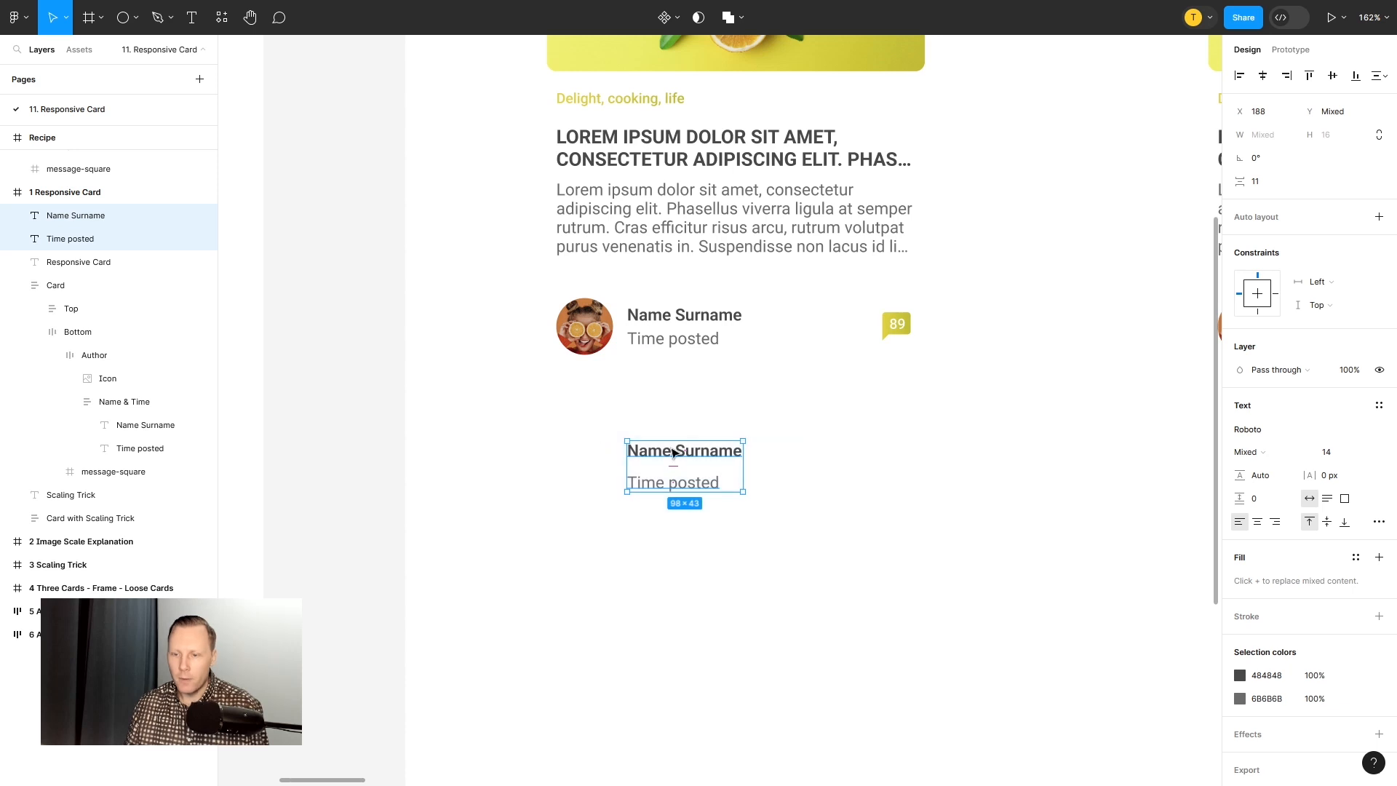
pyautogui.hotkey('shift', 'a')
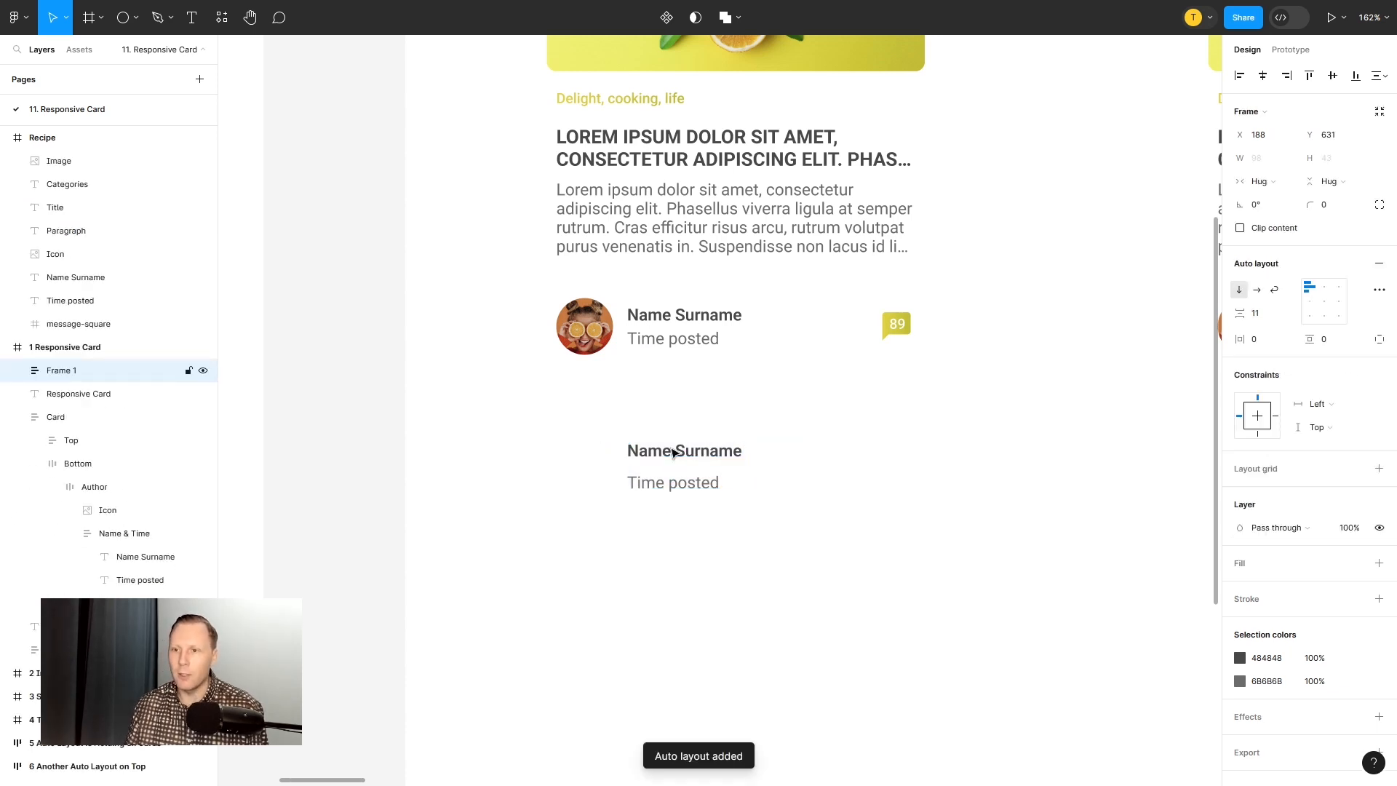
# Step: Rename the new auto layout frame as Name & Title
pyautogui.doubleClick(61, 371)
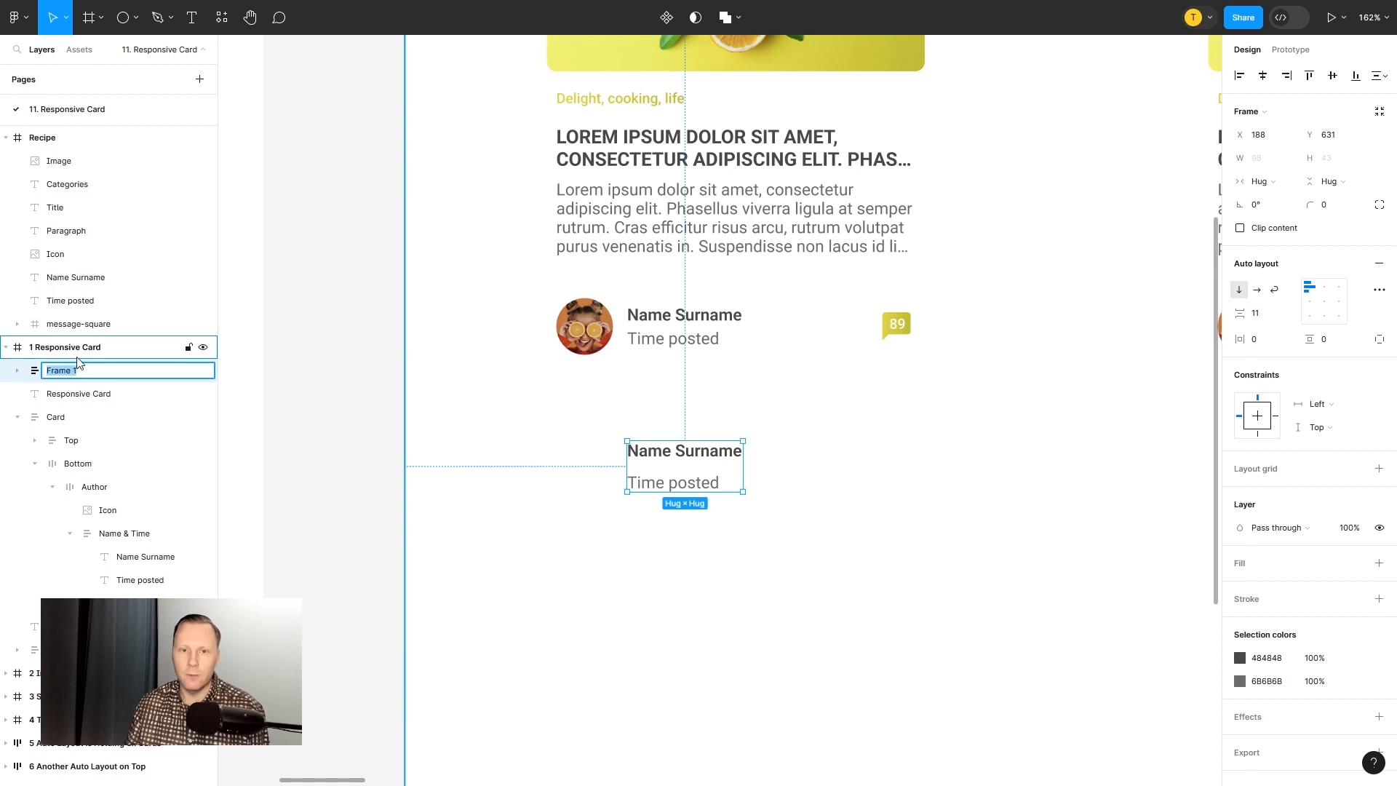
pyautogui.write('Name')
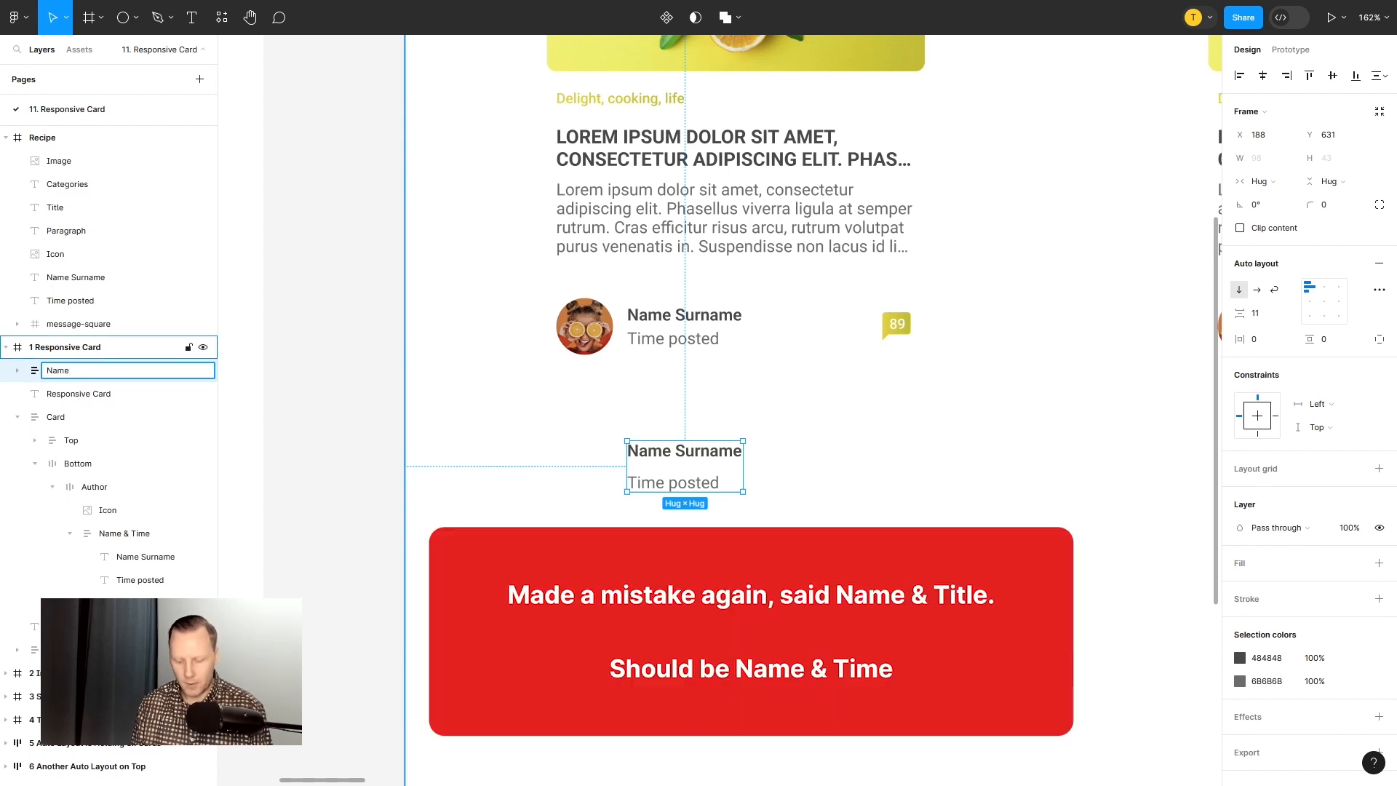
pyautogui.write(' & Title')
pyautogui.press('Return')
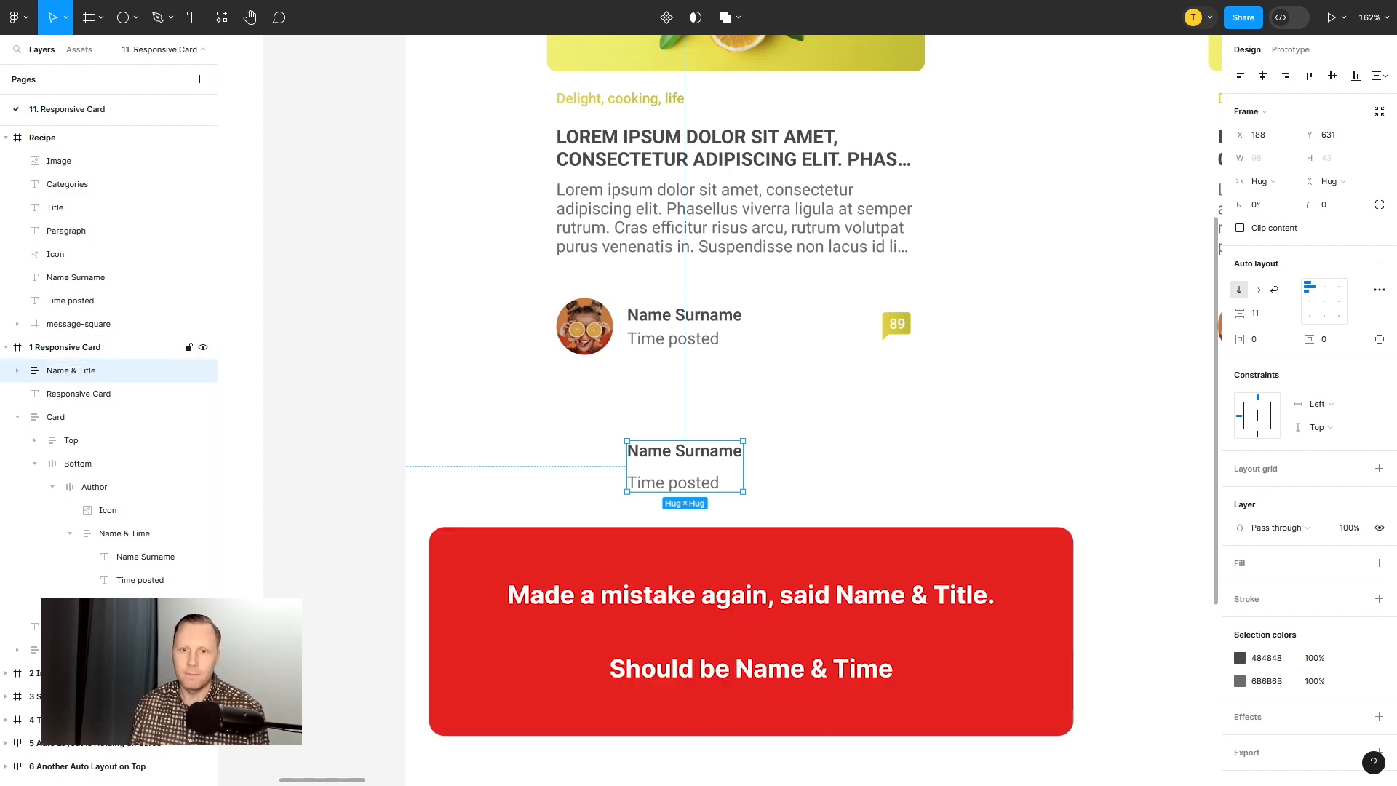
# Step: Set the Name & Title frame's vertical gap between items to 4, matching the Card's Name & Time frame
pyautogui.click(124, 535)
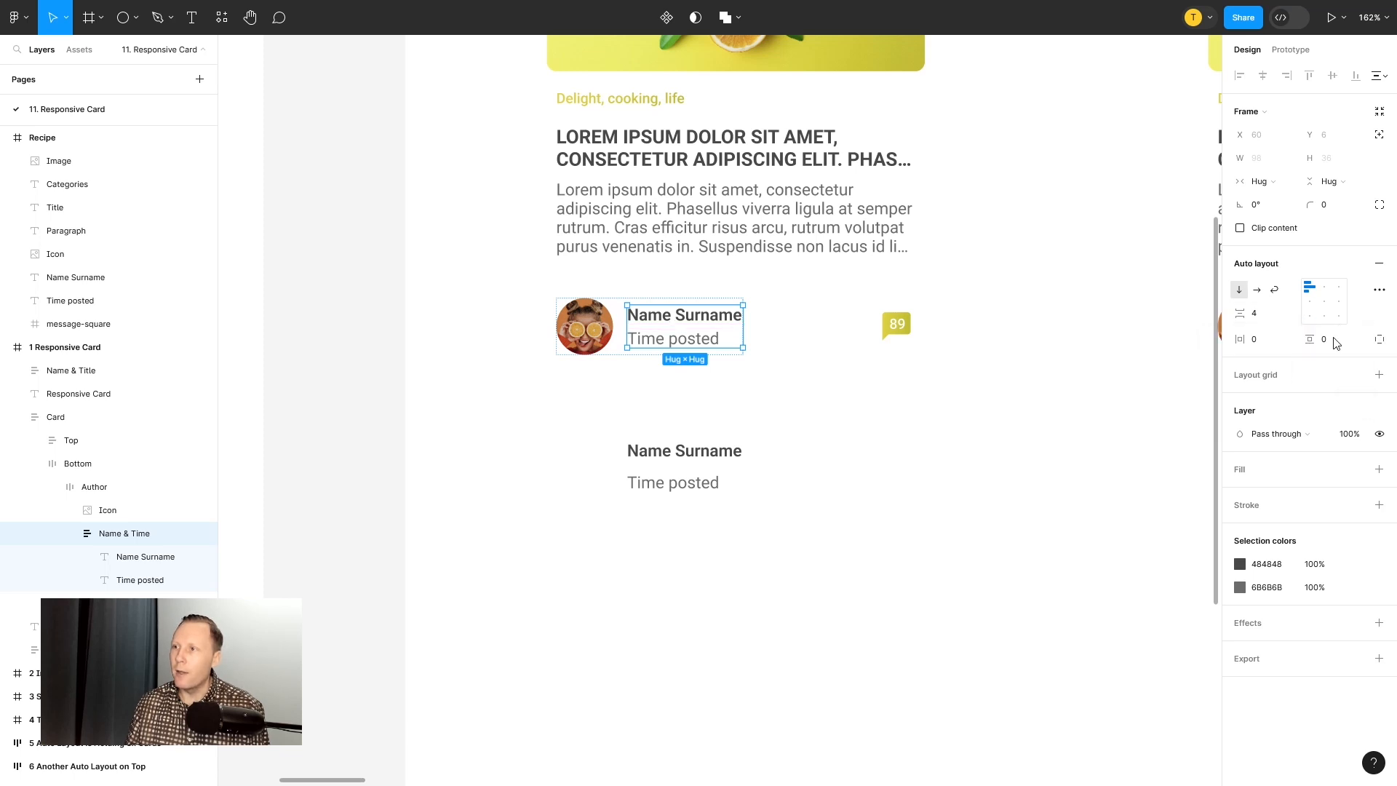
pyautogui.click(697, 455)
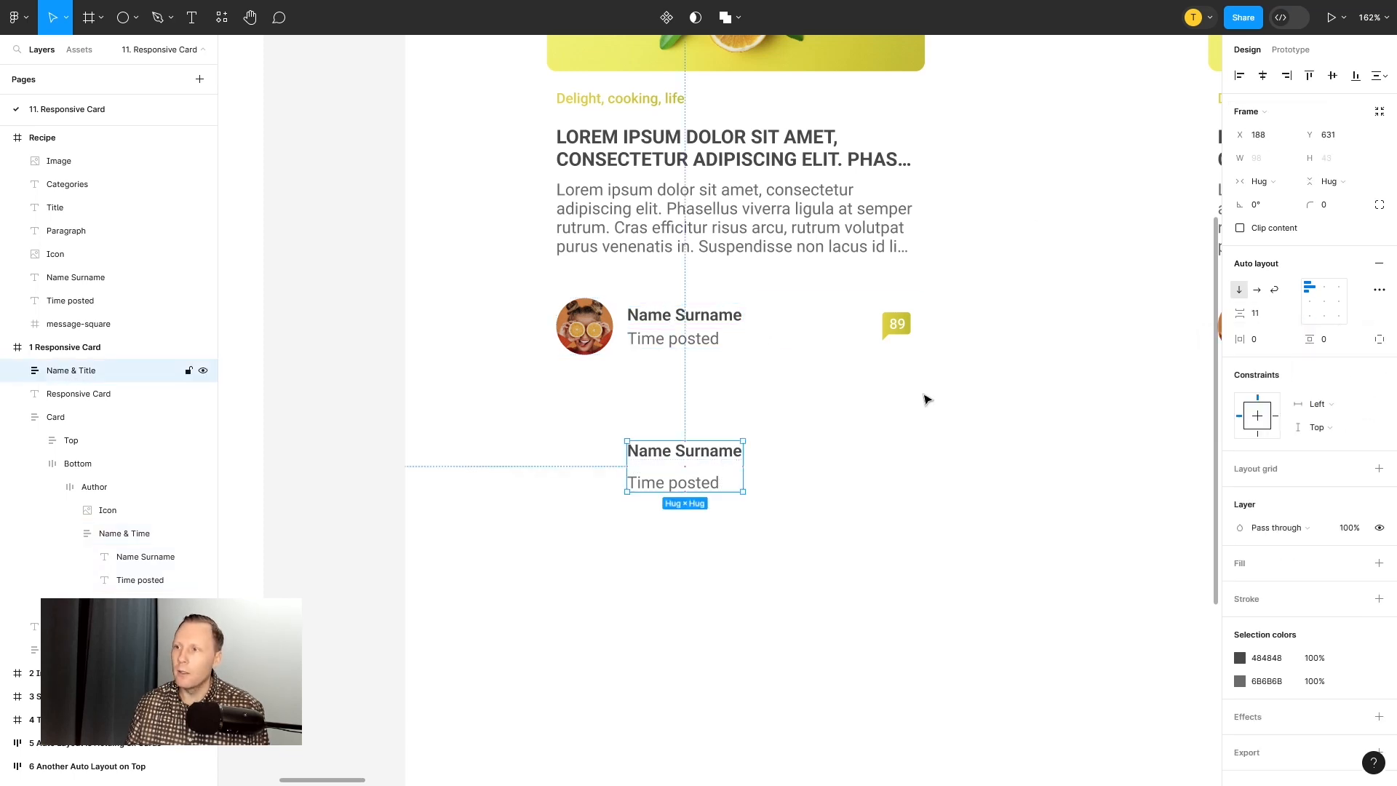
pyautogui.click(1268, 320)
pyautogui.write('4')
pyautogui.press('Return')
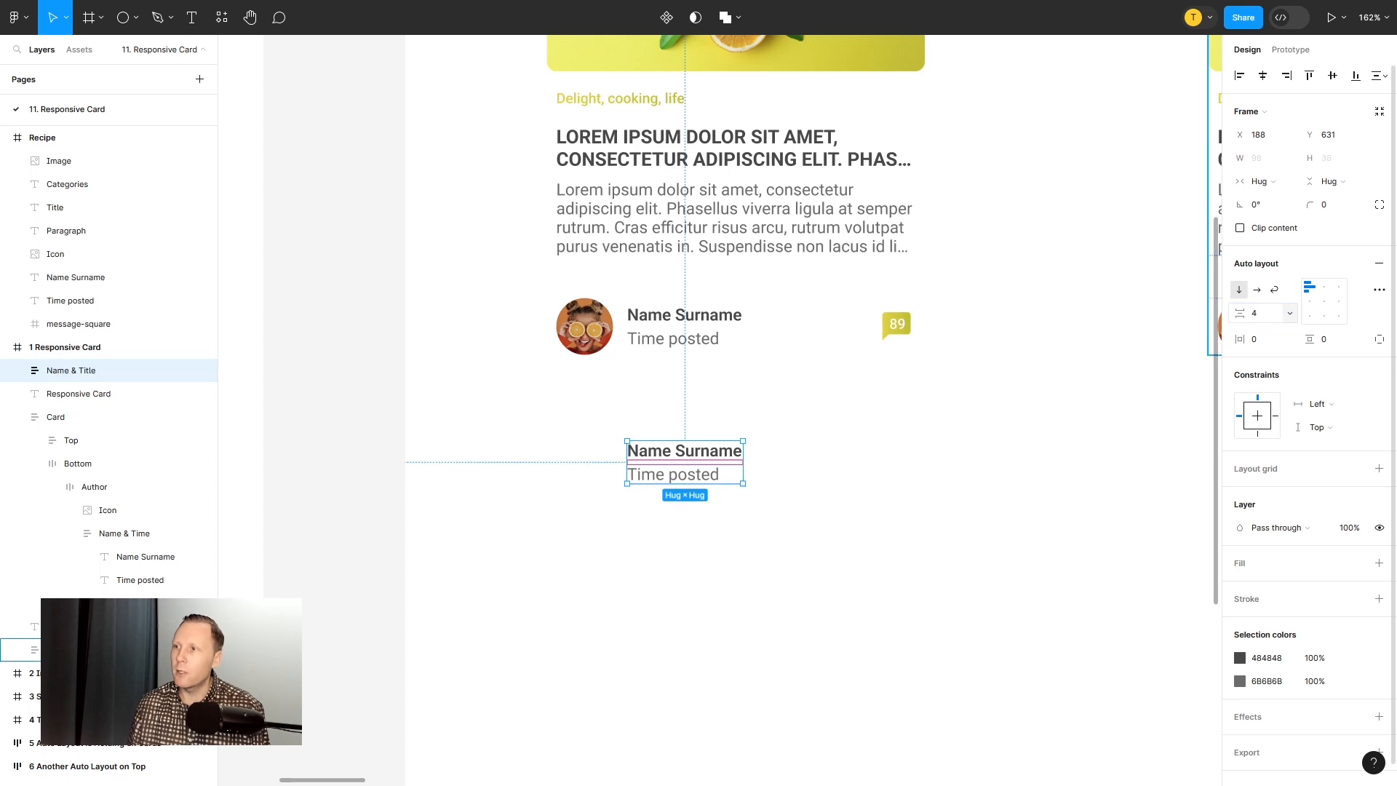
pyautogui.click(848, 492)
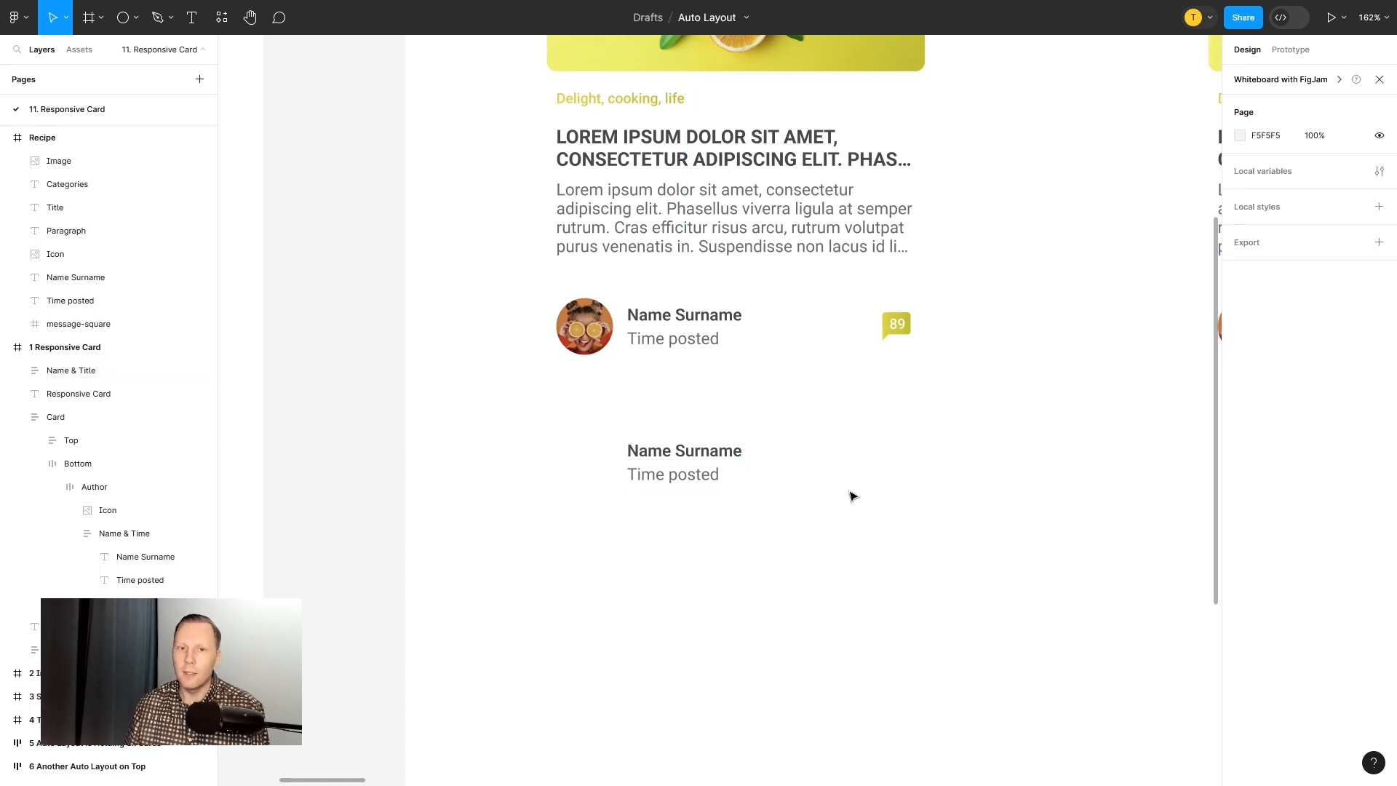
# Step: Compare the Name & Title frame with Name & Time, and examine how Author holds the Icon and Name & Time
pyautogui.click(697, 445)
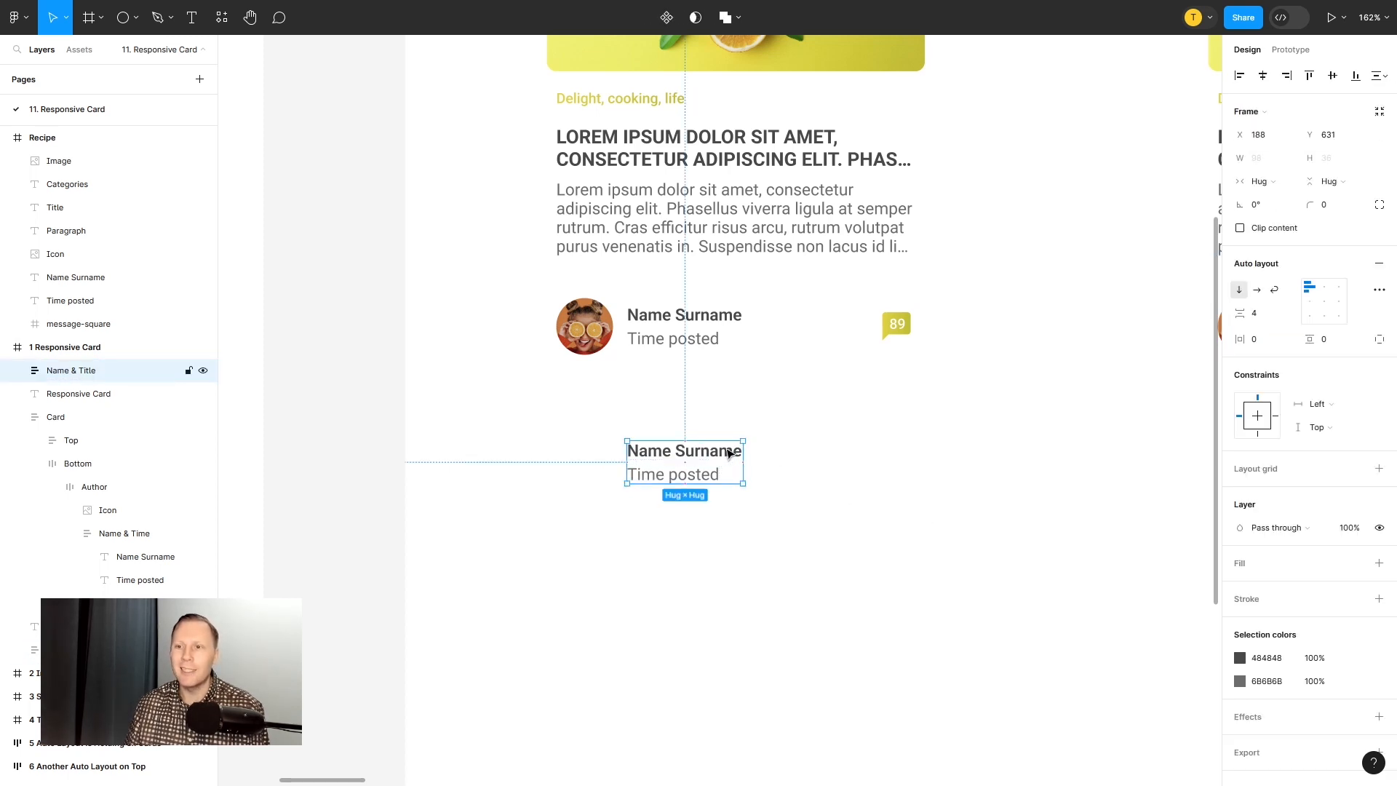
pyautogui.click(116, 535)
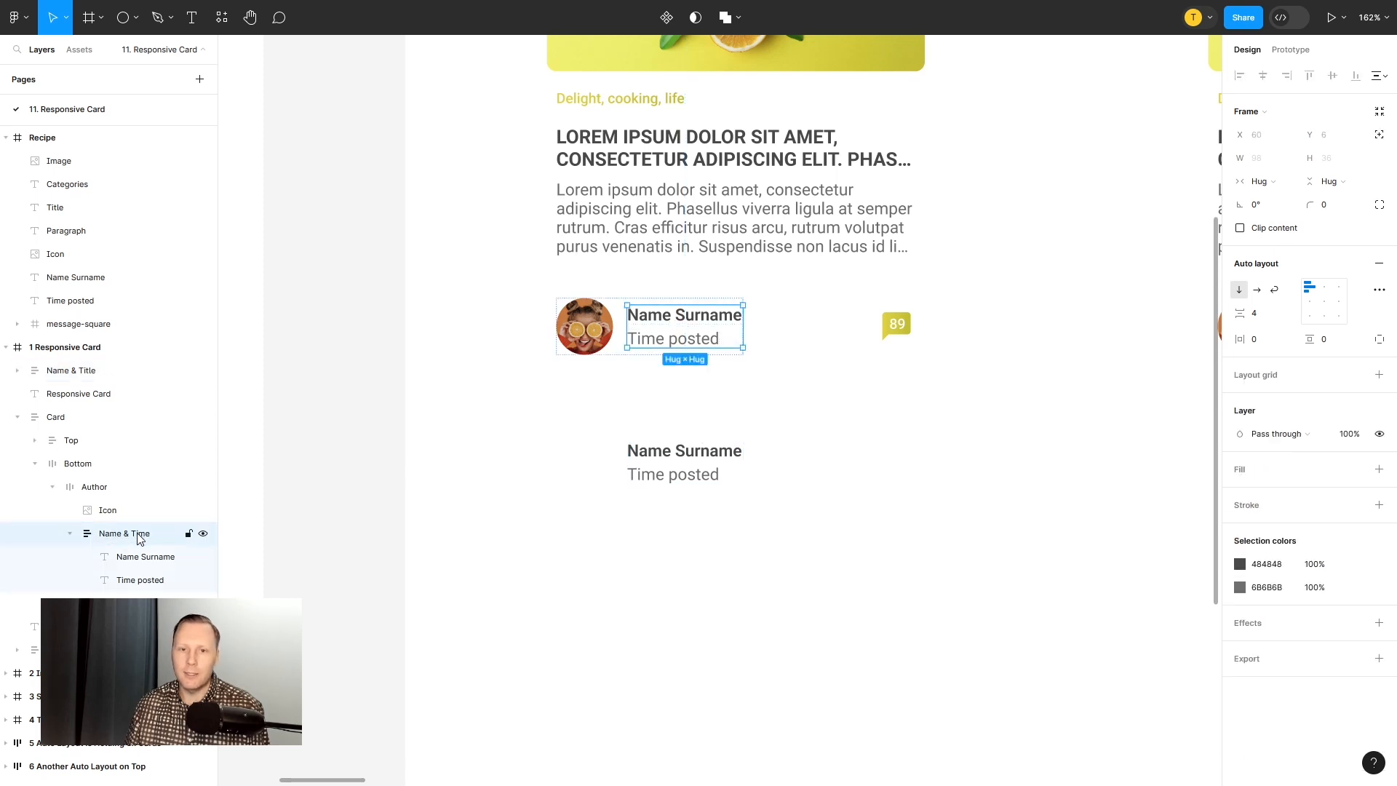
pyautogui.click(71, 536)
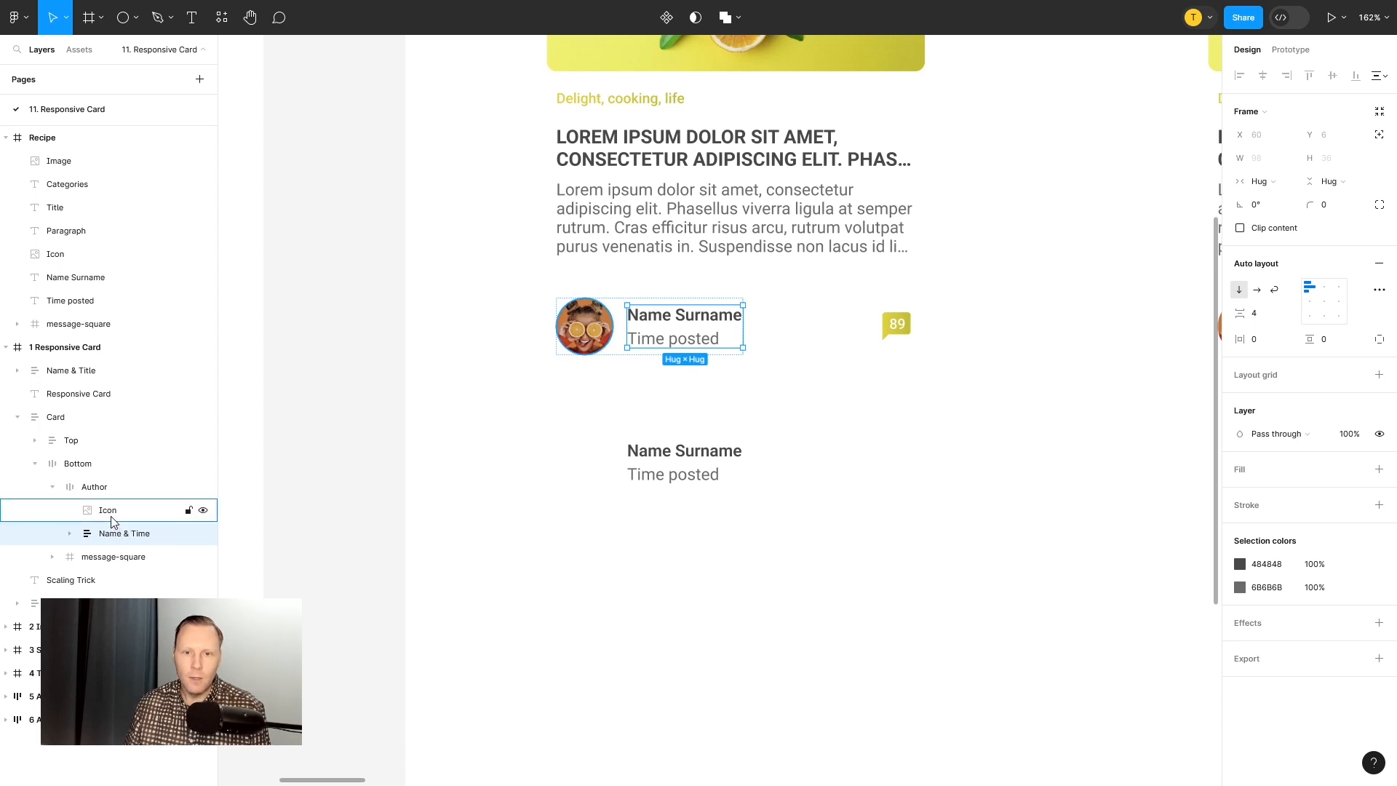
pyautogui.click(96, 491)
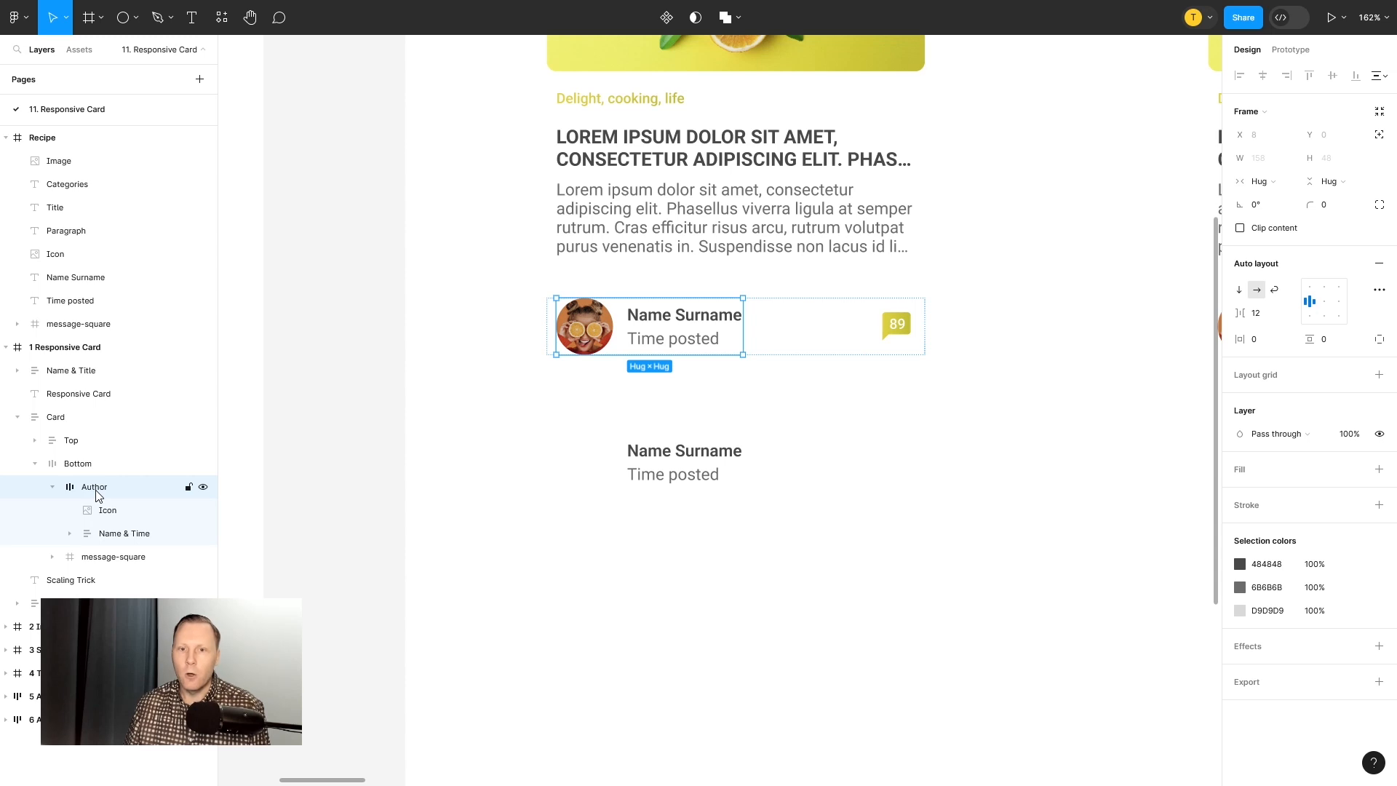
pyautogui.click(109, 515)
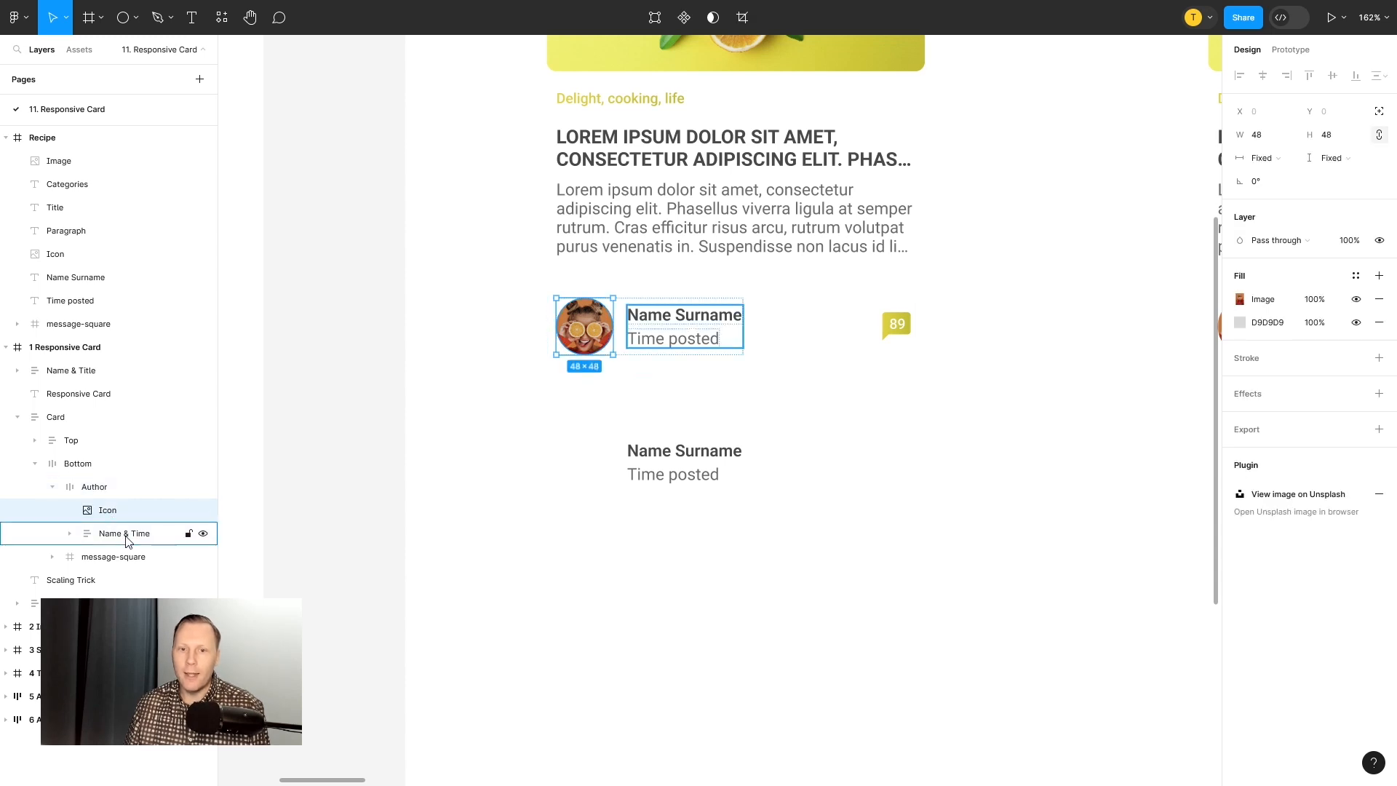
pyautogui.click(126, 535)
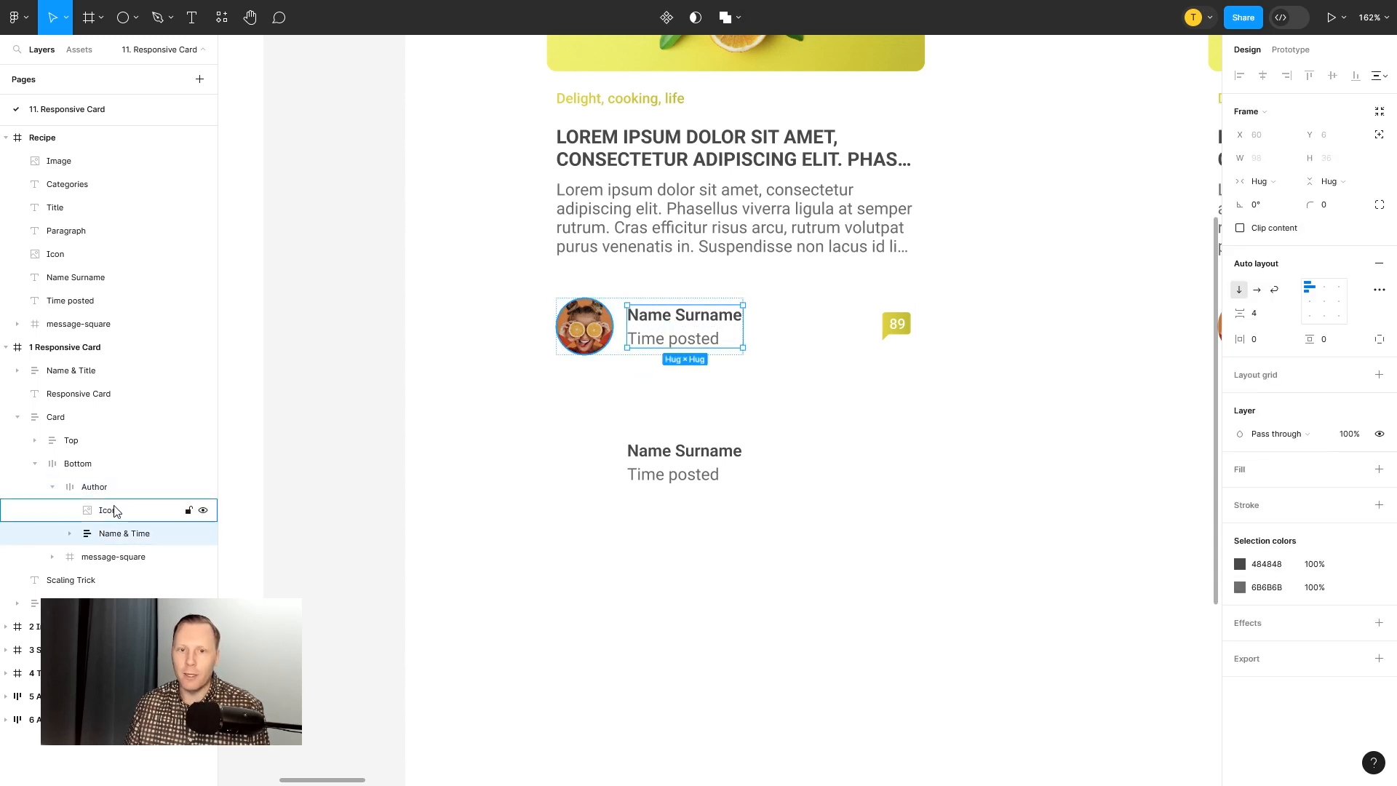
pyautogui.click(155, 489)
pyautogui.click(640, 524)
# Step: Duplicate the Recipe frame's Icon into the 1 Responsive Card frame, beside Name & Title at about X 128, Y 627
pyautogui.scroll(-3, 673, 520)
pyautogui.scroll(-1, 679, 523)
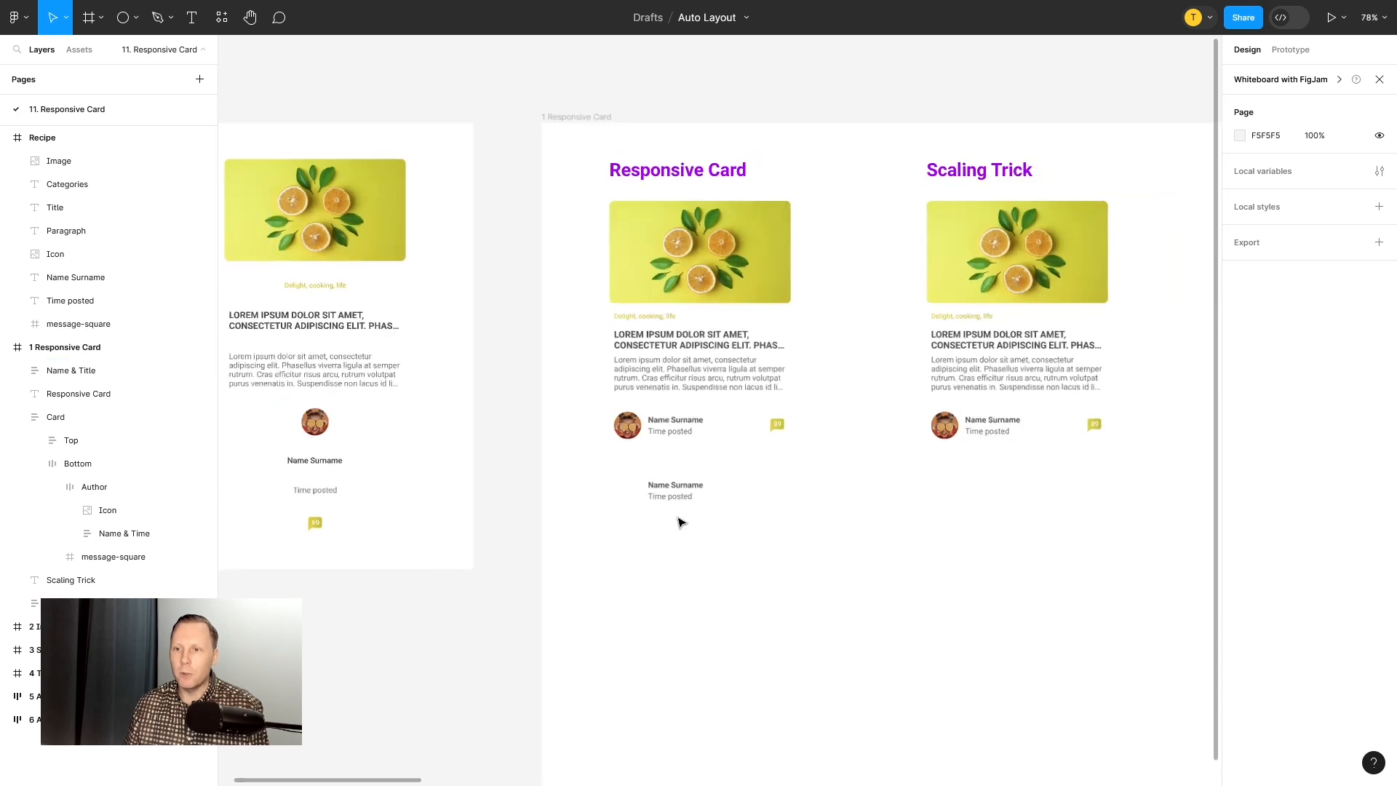
pyautogui.moveTo(600, 537); pyautogui.dragTo(705, 528)
pyautogui.click(422, 409)
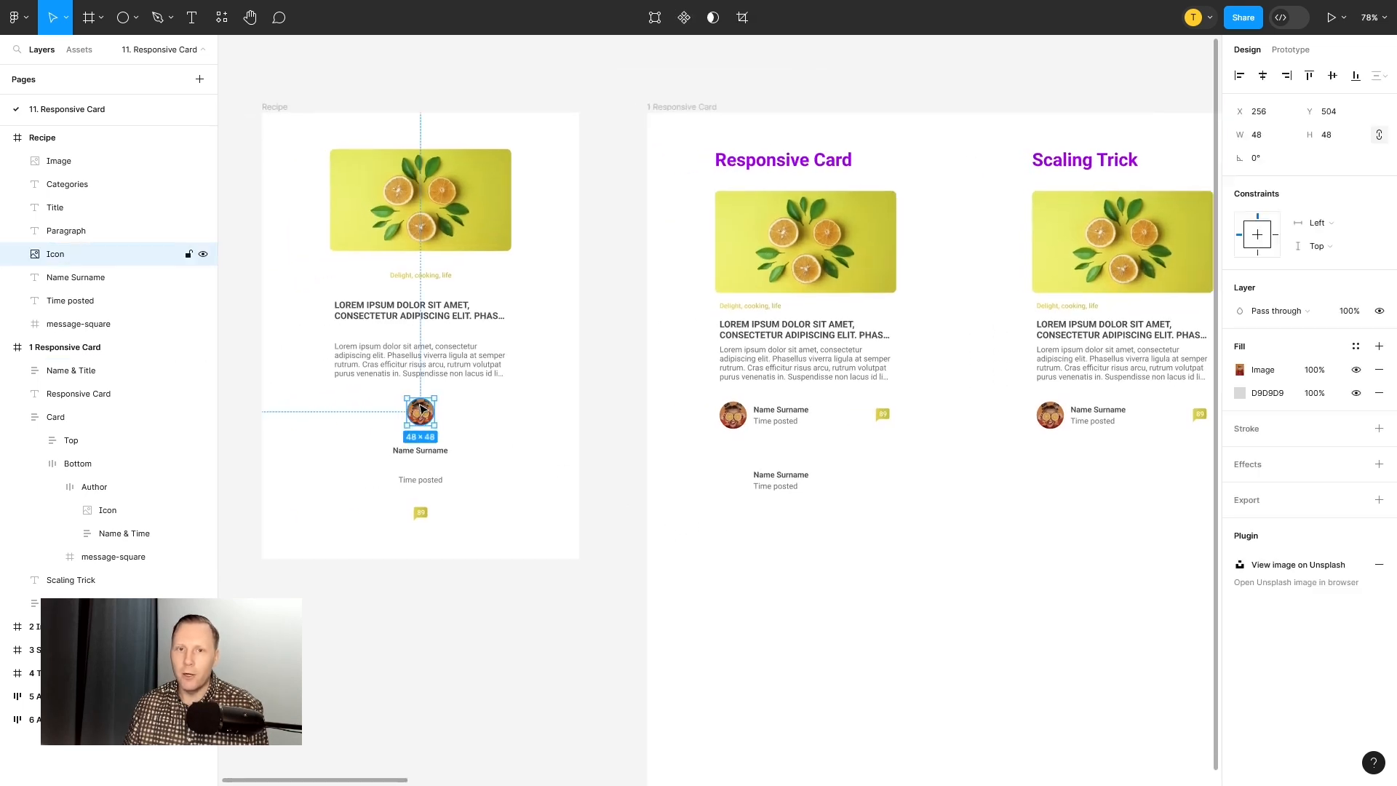
pyautogui.moveTo(427, 413); pyautogui.dragTo(733, 485)
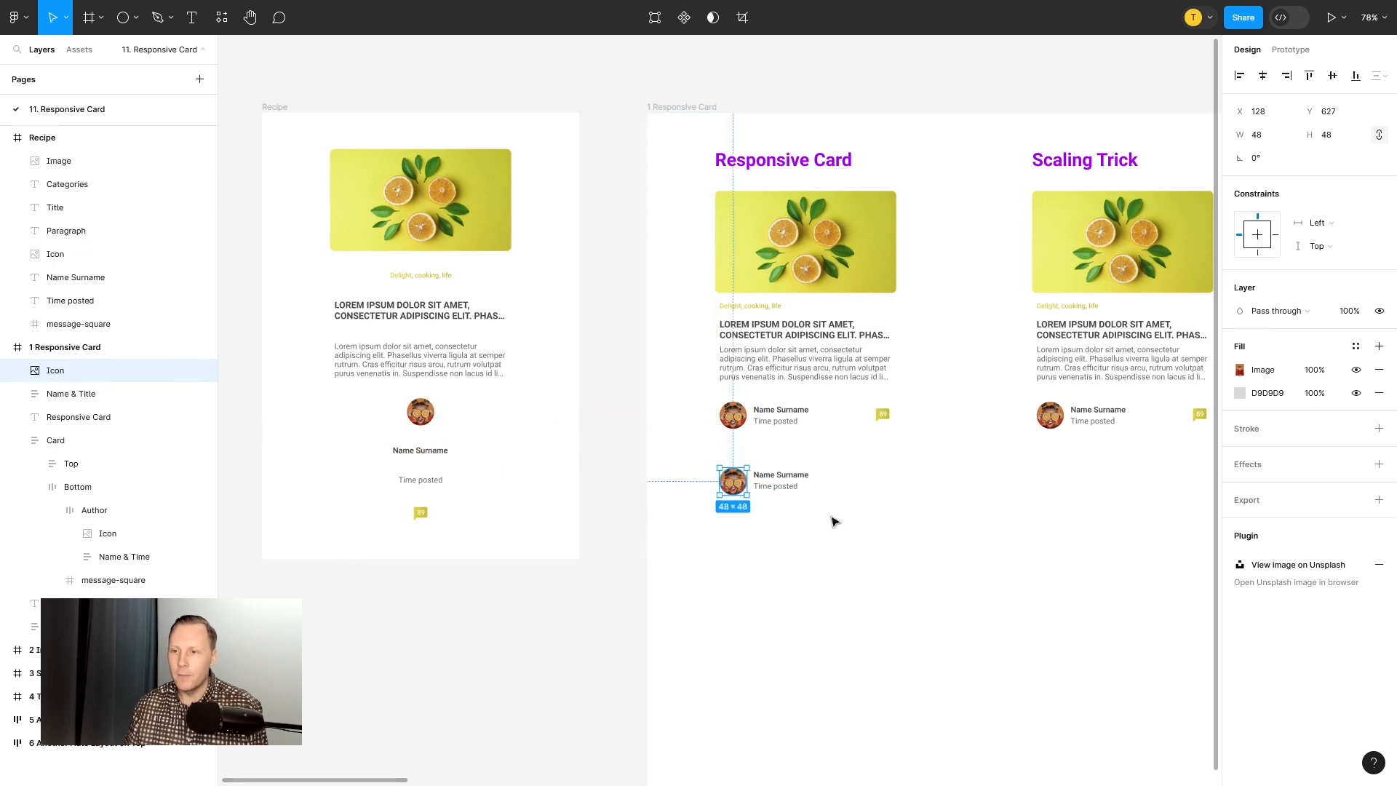
# Step: Wrap the loose avatar icon and Name & Title group below the responsive card in an auto layout frame named Author
pyautogui.click(832, 521)
pyautogui.scroll(5, 820, 508)
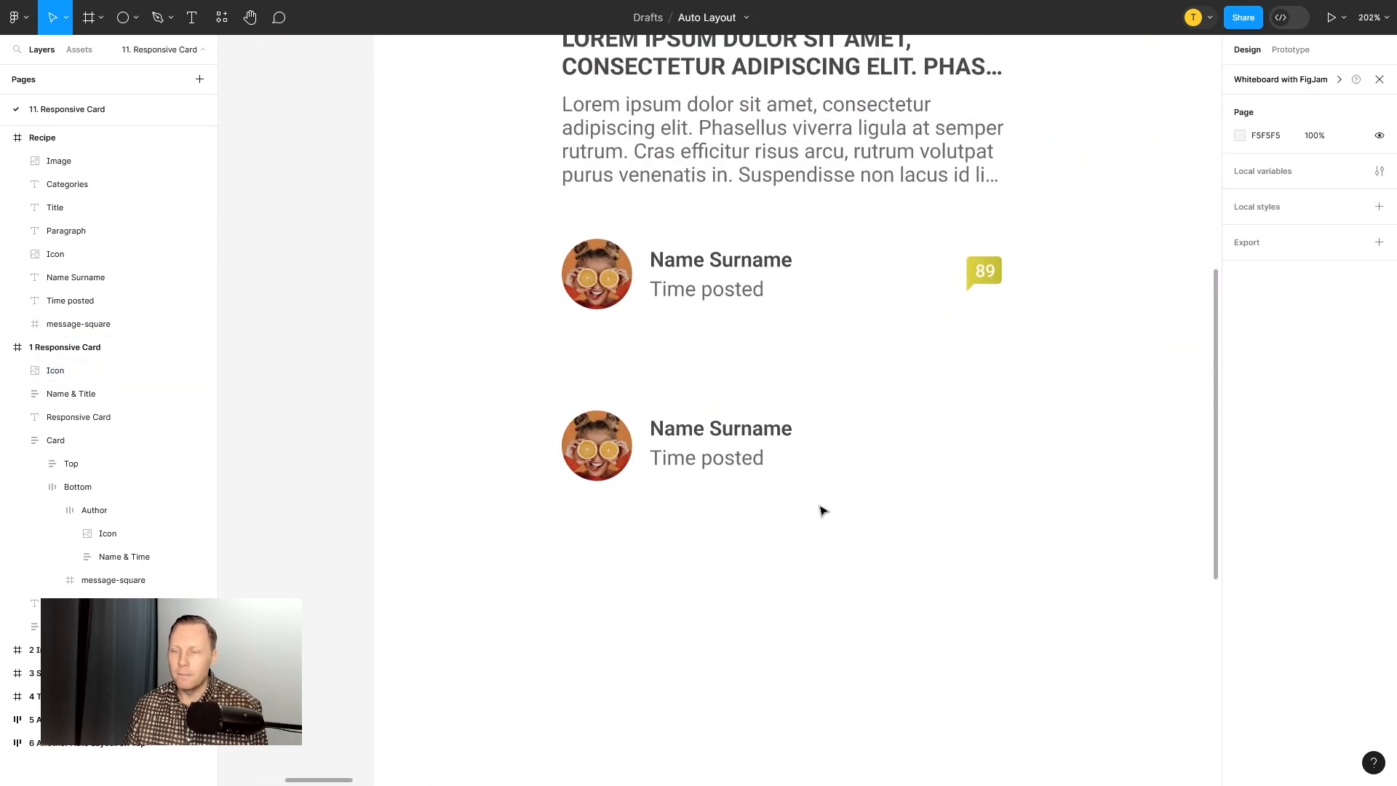
pyautogui.moveTo(888, 518); pyautogui.dragTo(530, 400)
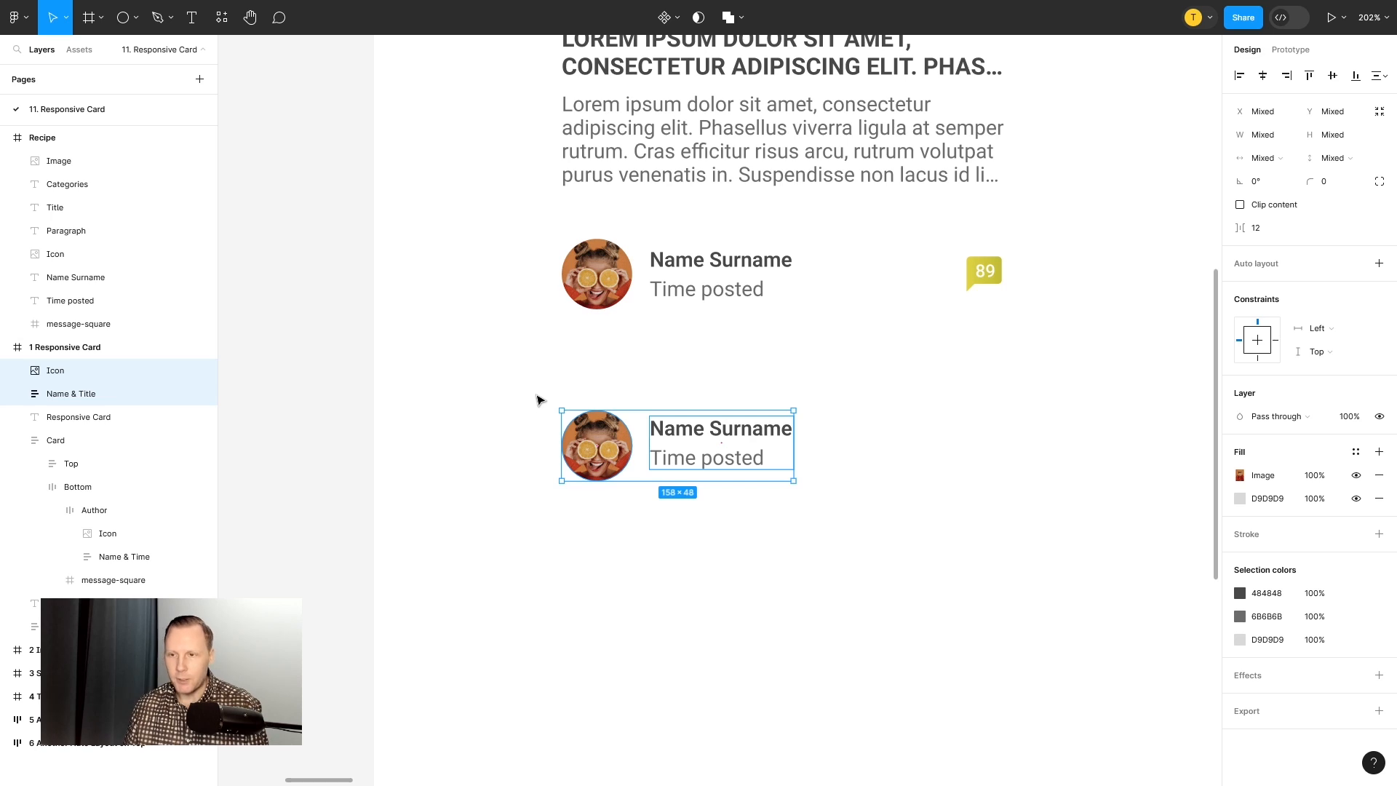
pyautogui.hotkey('shift', 'a')
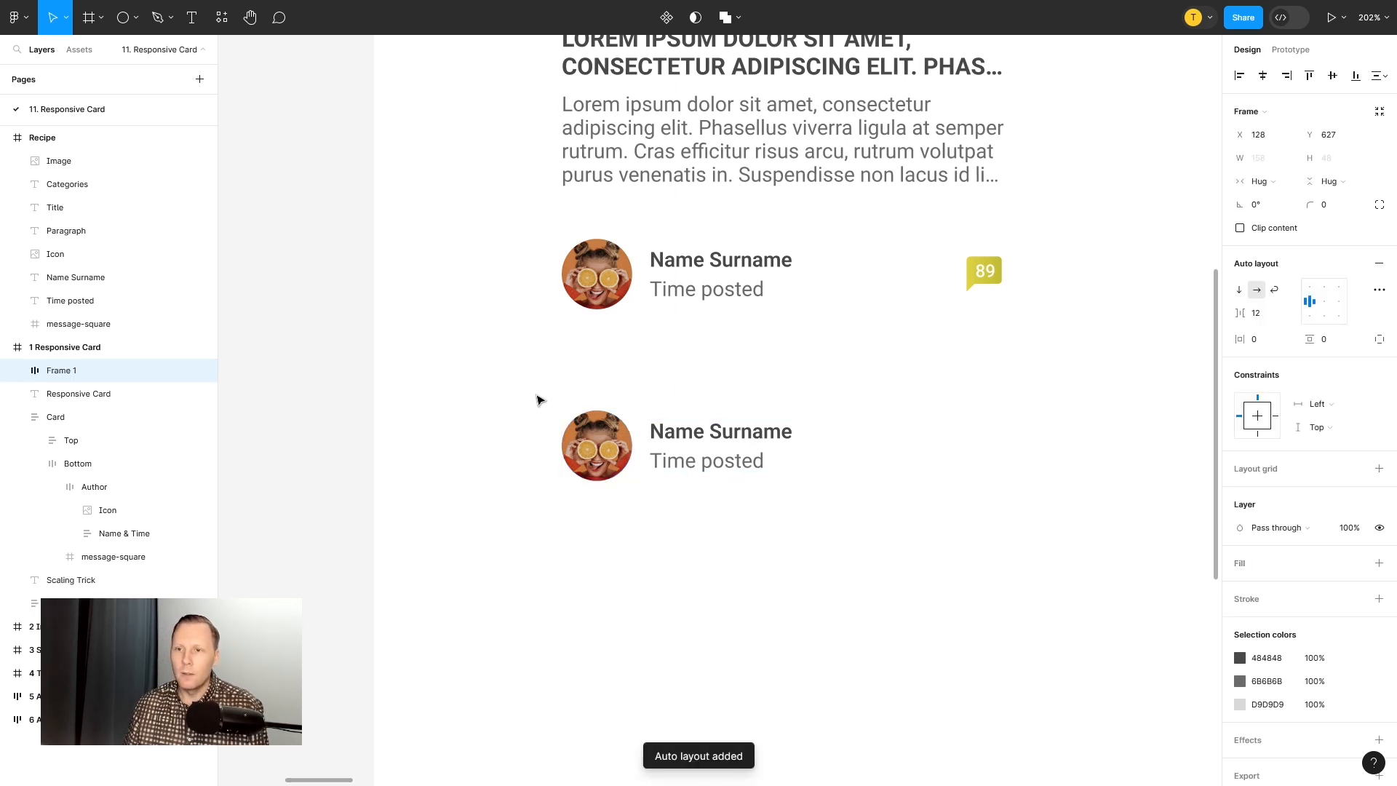
pyautogui.doubleClick(73, 374)
pyautogui.write('Author')
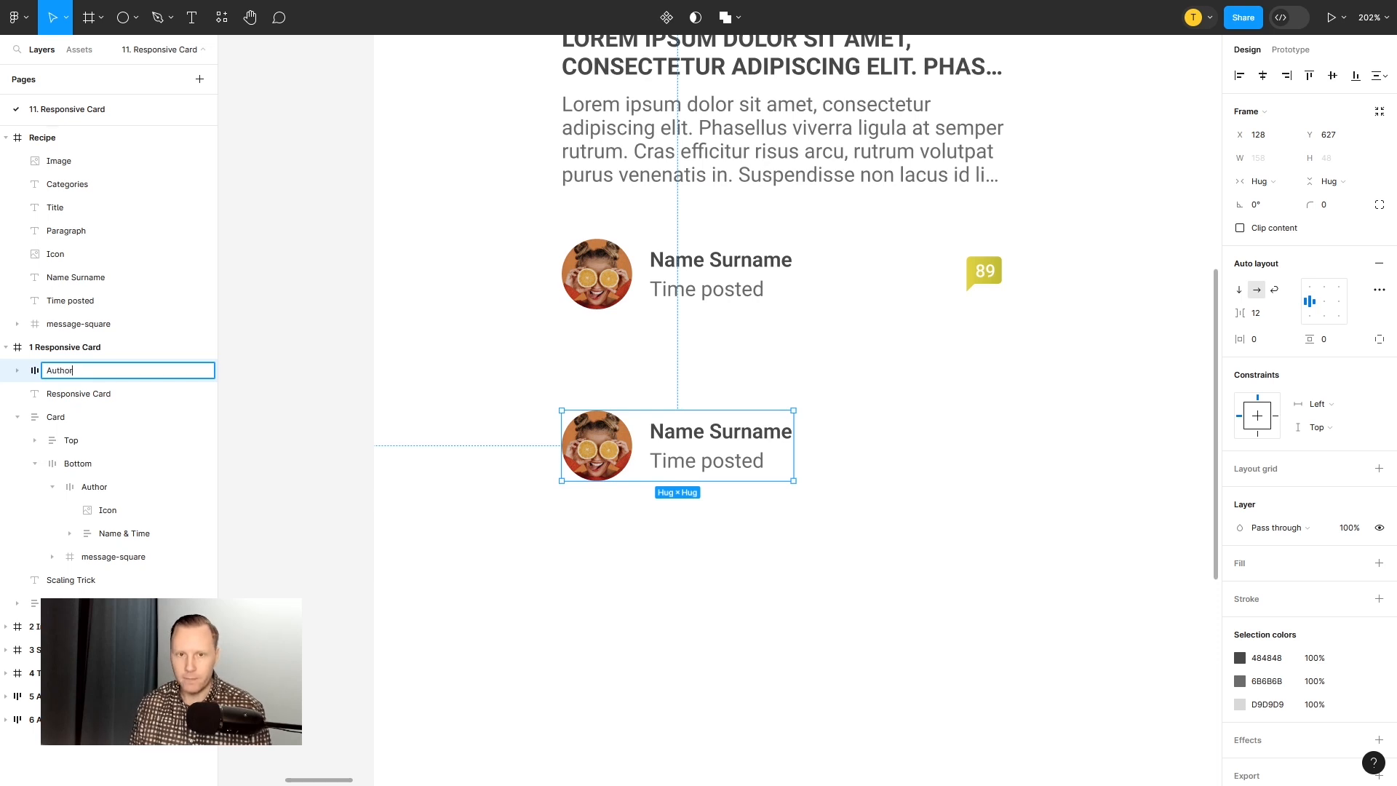
pyautogui.press('Return')
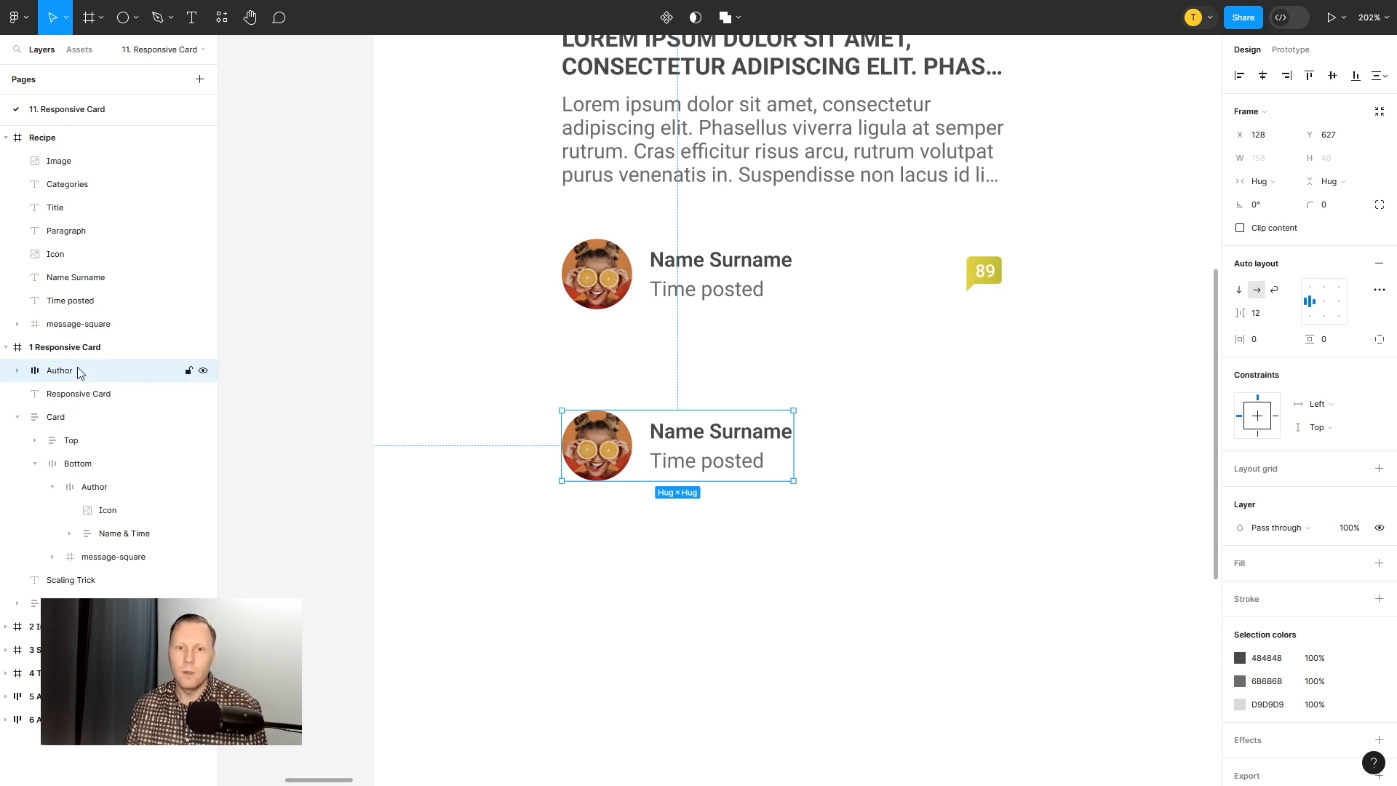
# Step: Examine the auto layout settings of the card's Author frame, its parent Bottom frame and the message-square, comparing them with the new Author frame
pyautogui.click(104, 491)
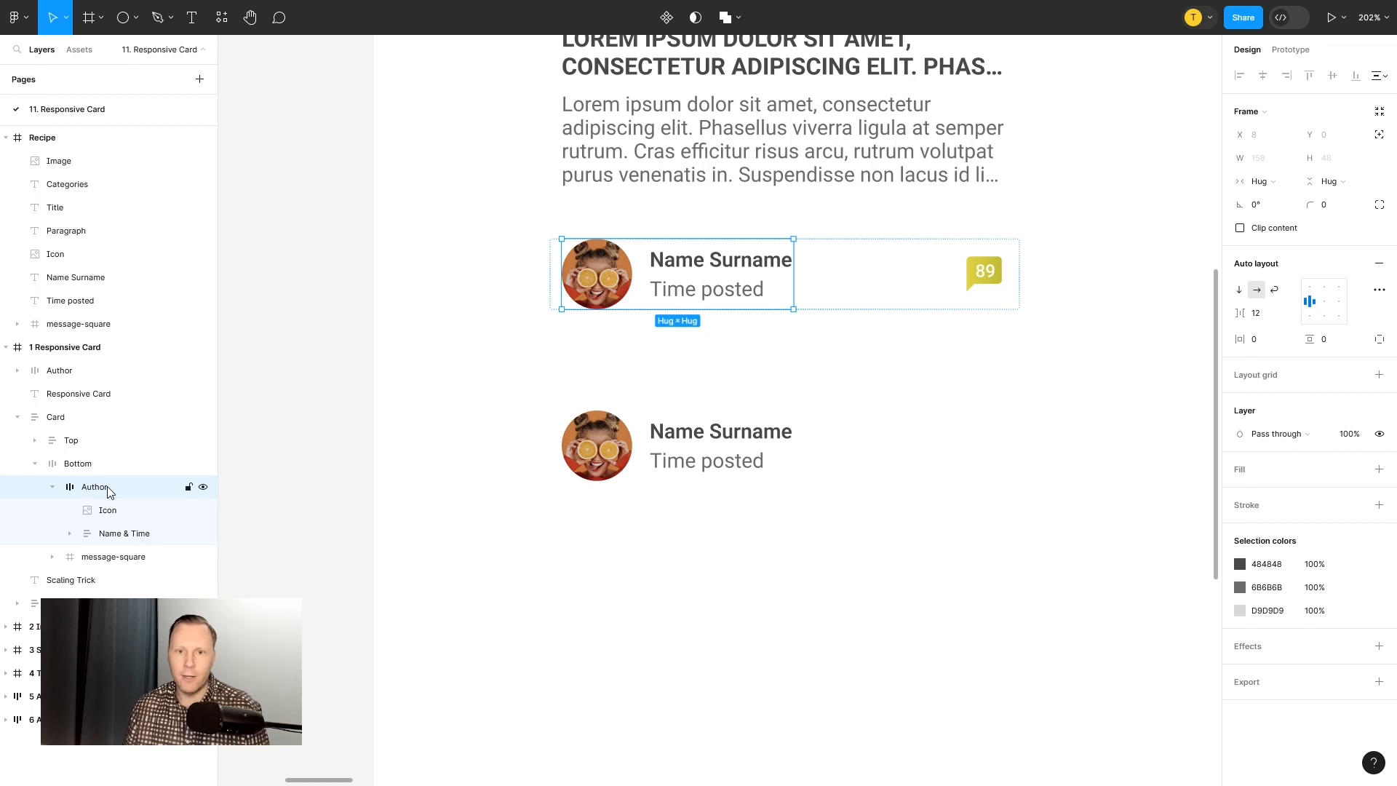
pyautogui.click(6, 137)
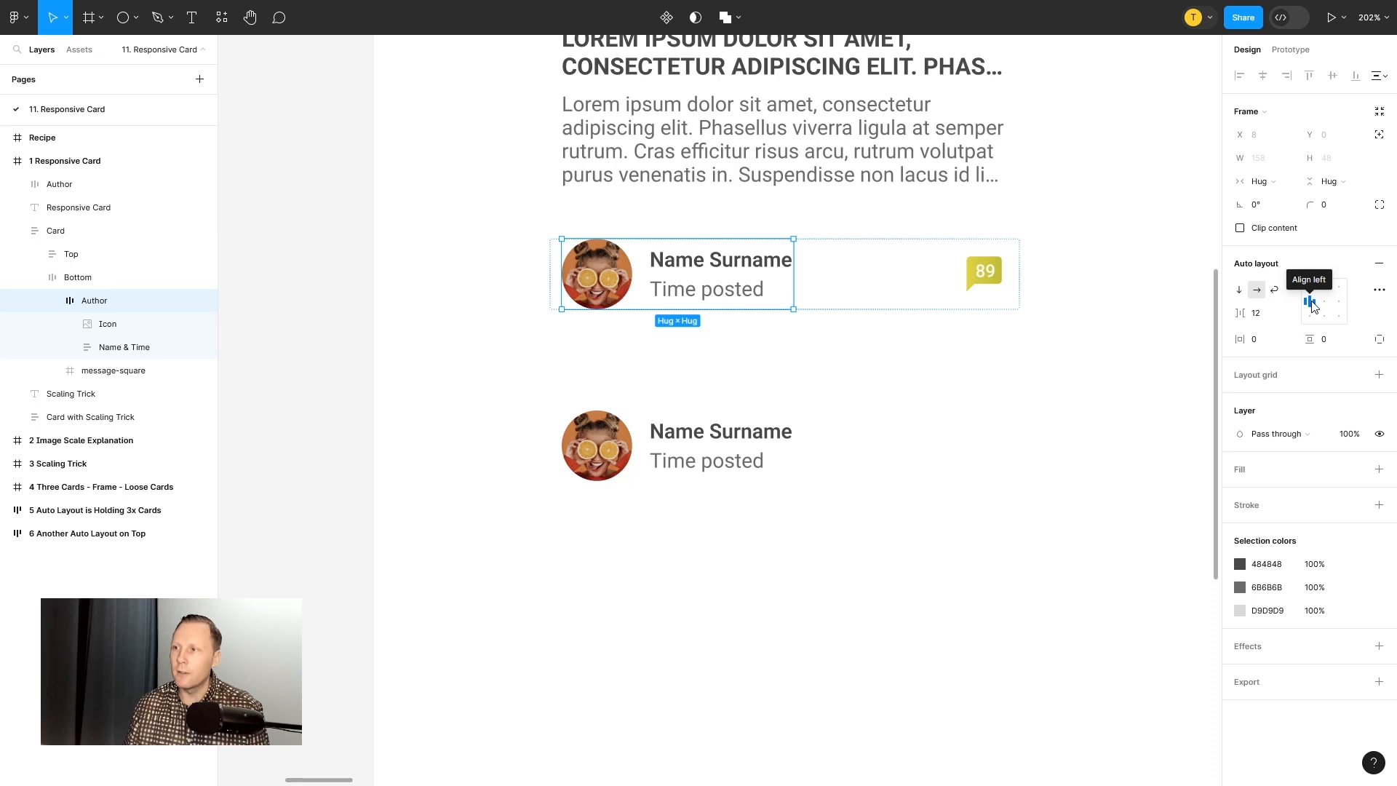
pyautogui.click(712, 439)
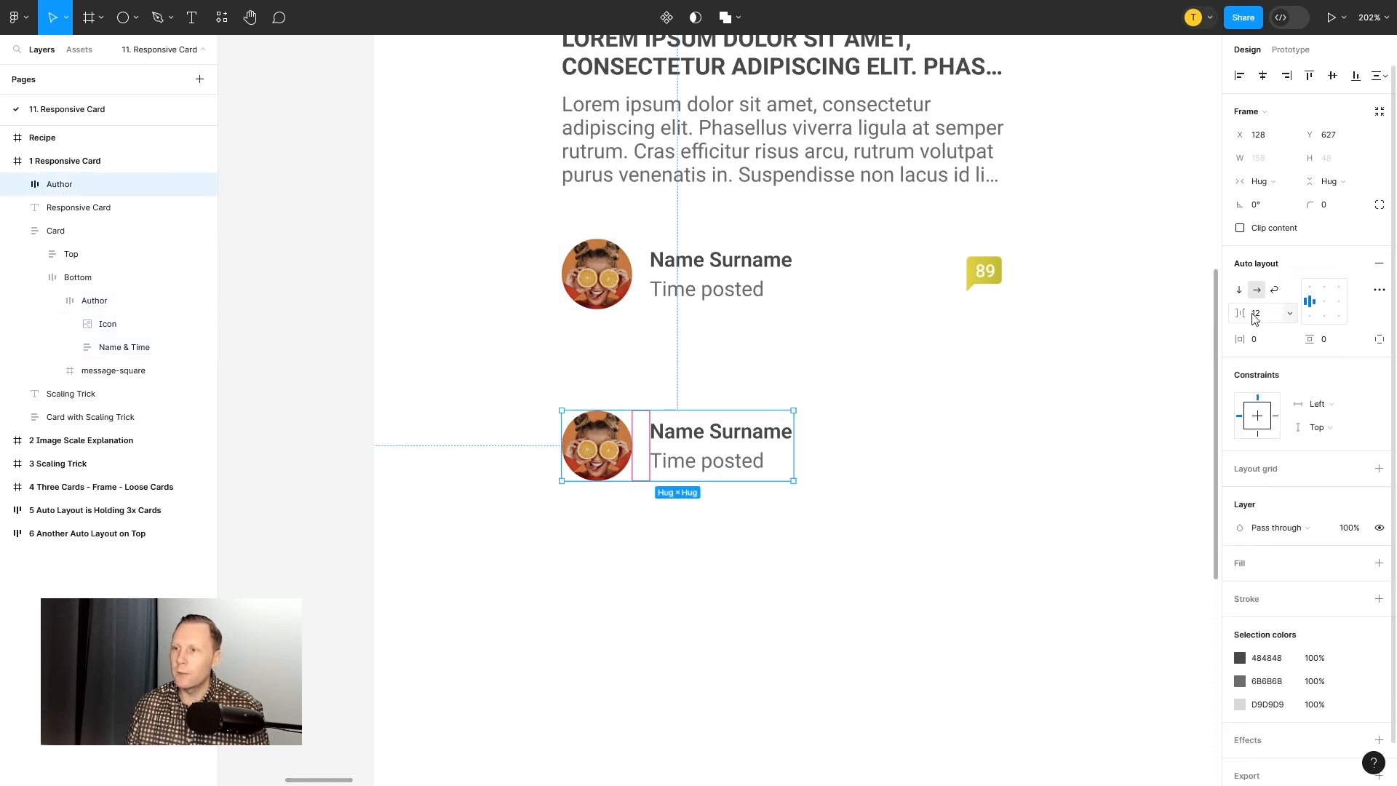
pyautogui.click(987, 486)
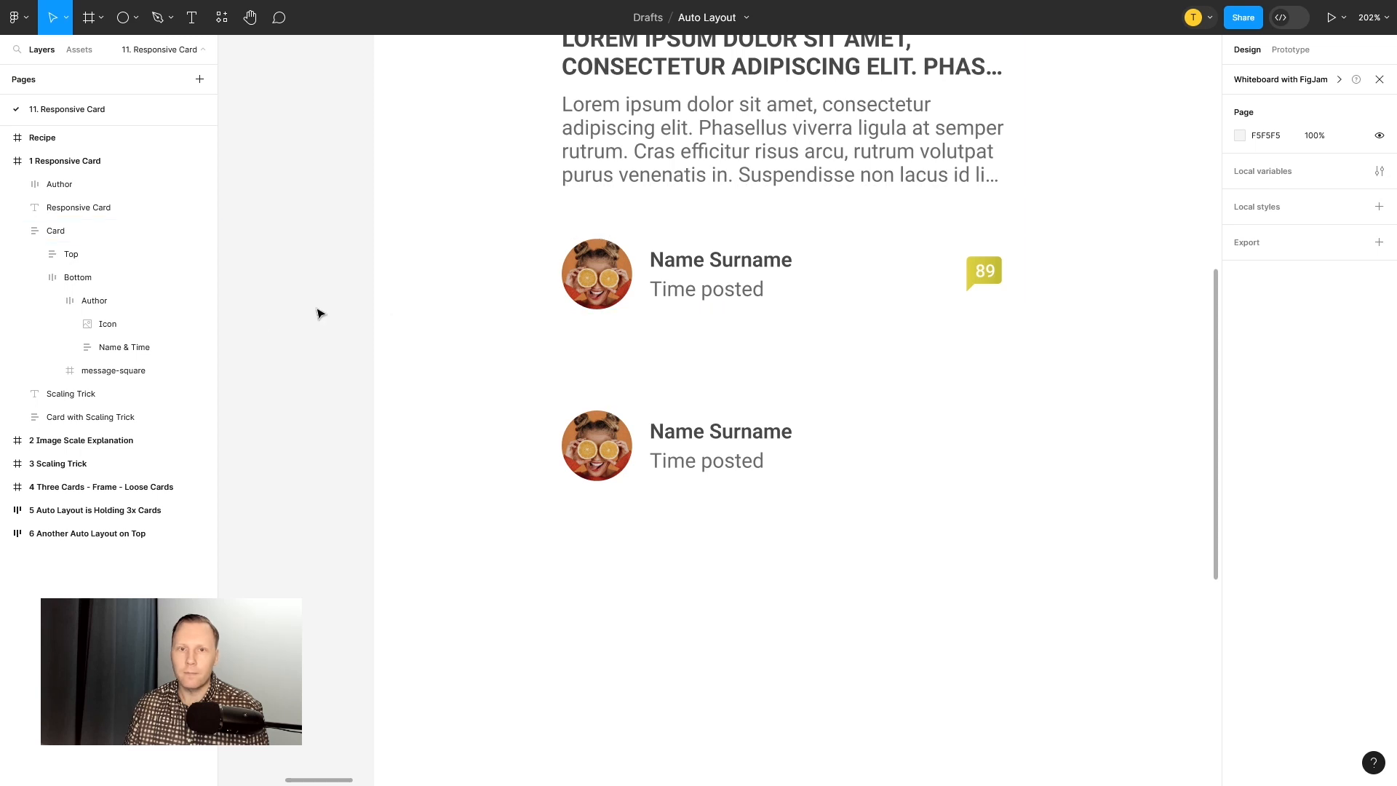
pyautogui.click(94, 304)
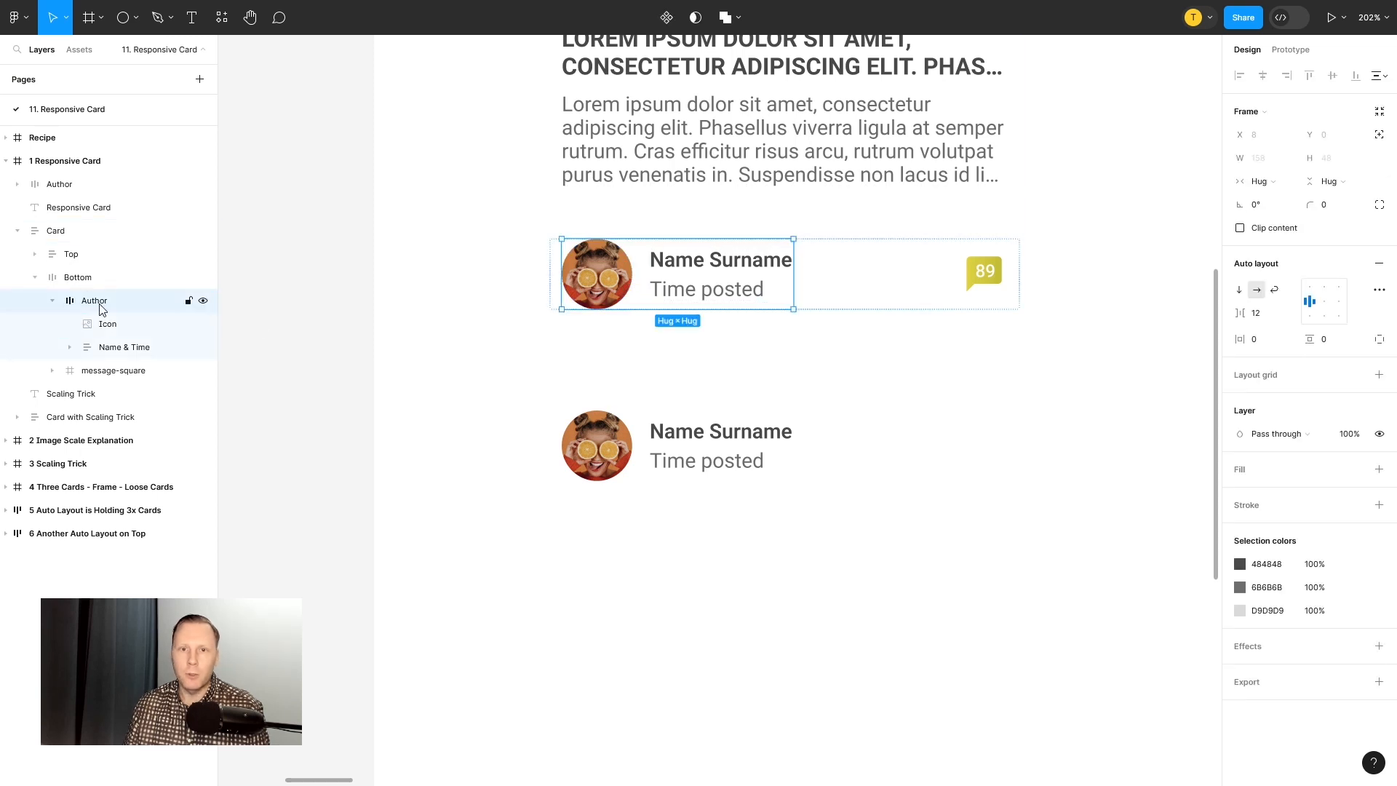
pyautogui.click(53, 301)
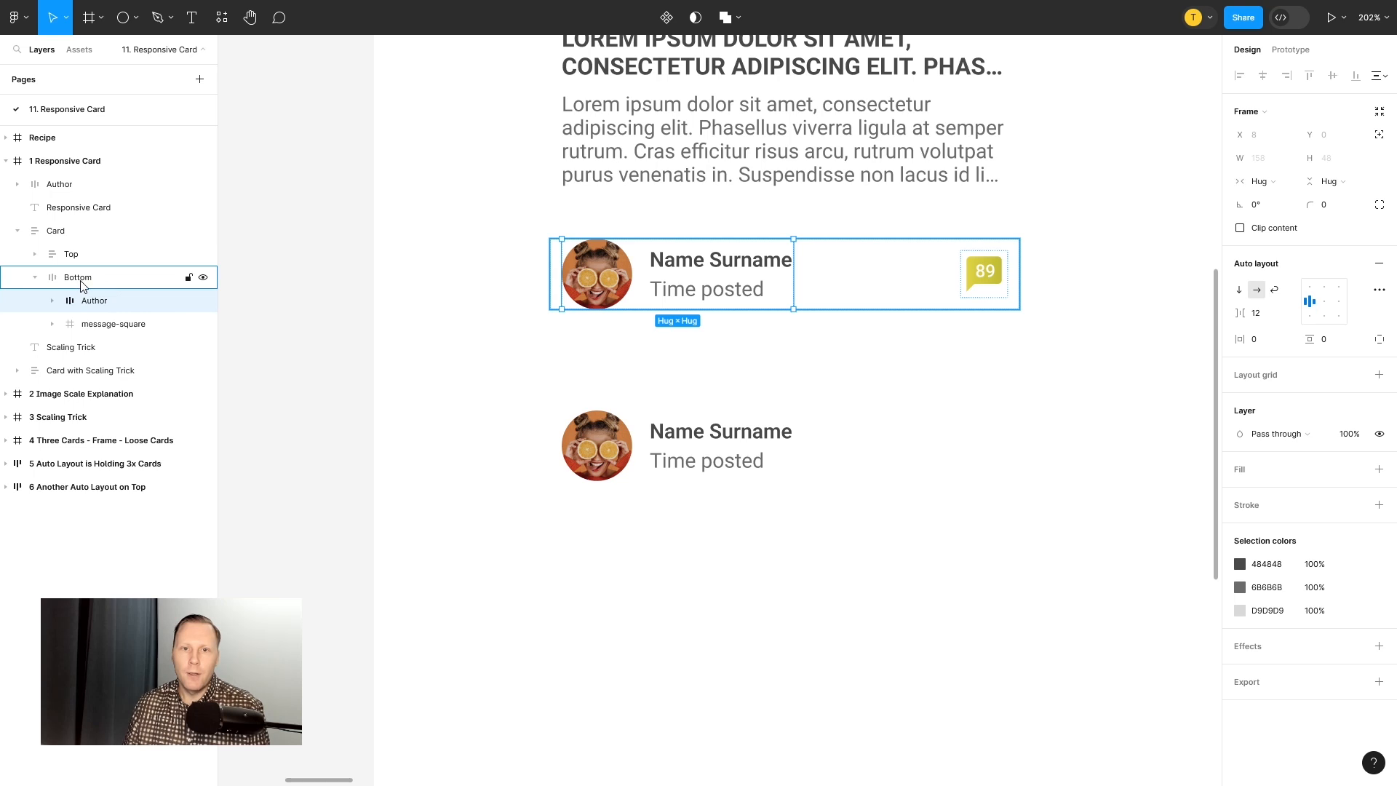
pyautogui.click(77, 284)
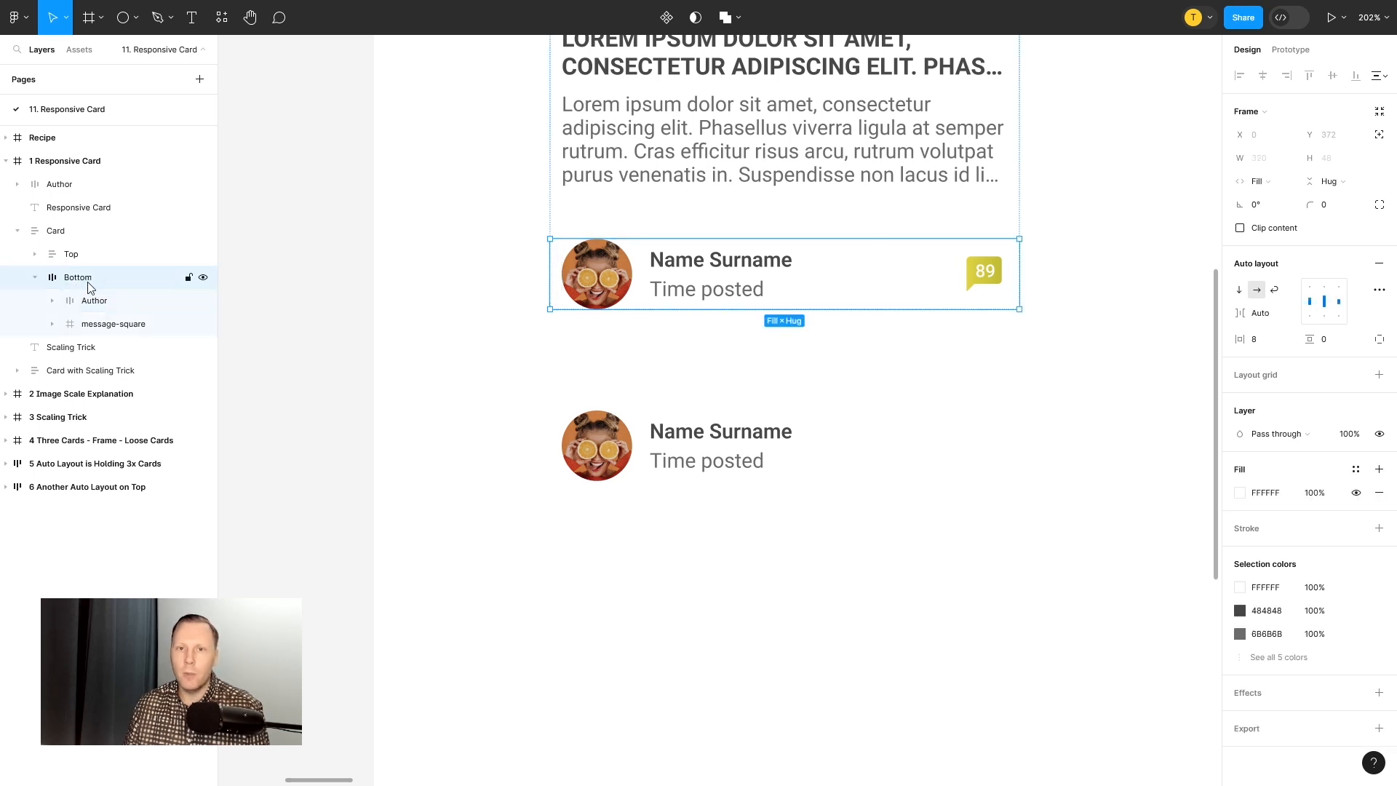
pyautogui.click(96, 302)
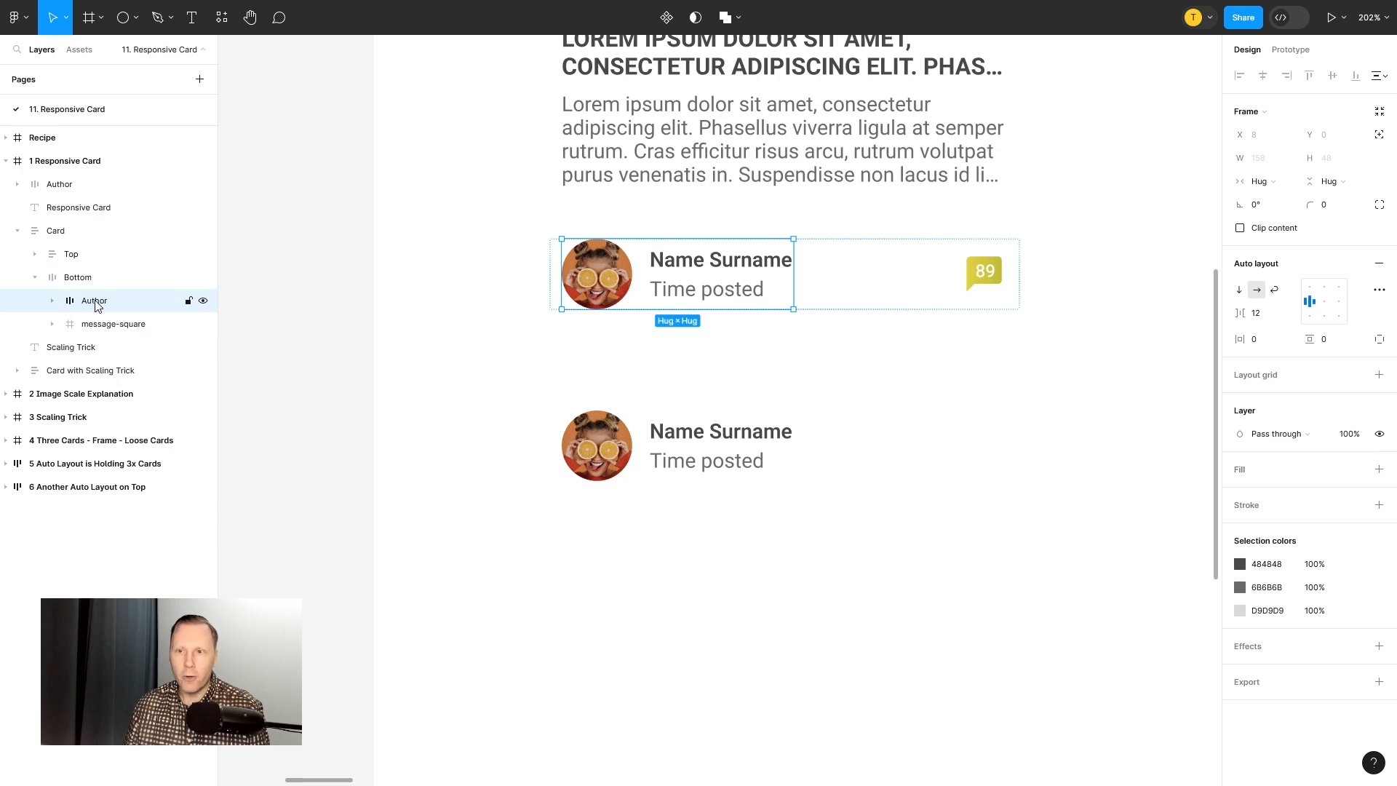
pyautogui.click(109, 329)
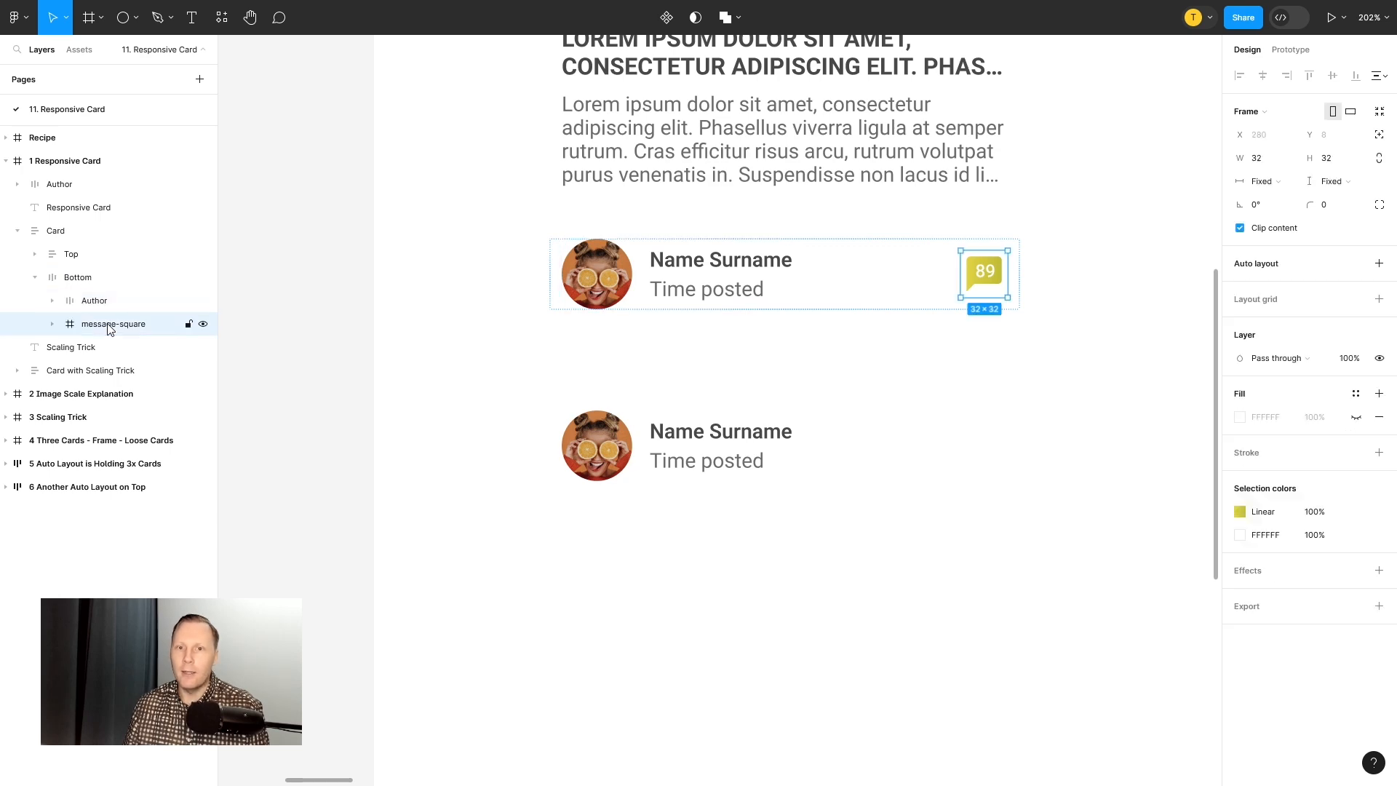
pyautogui.click(712, 518)
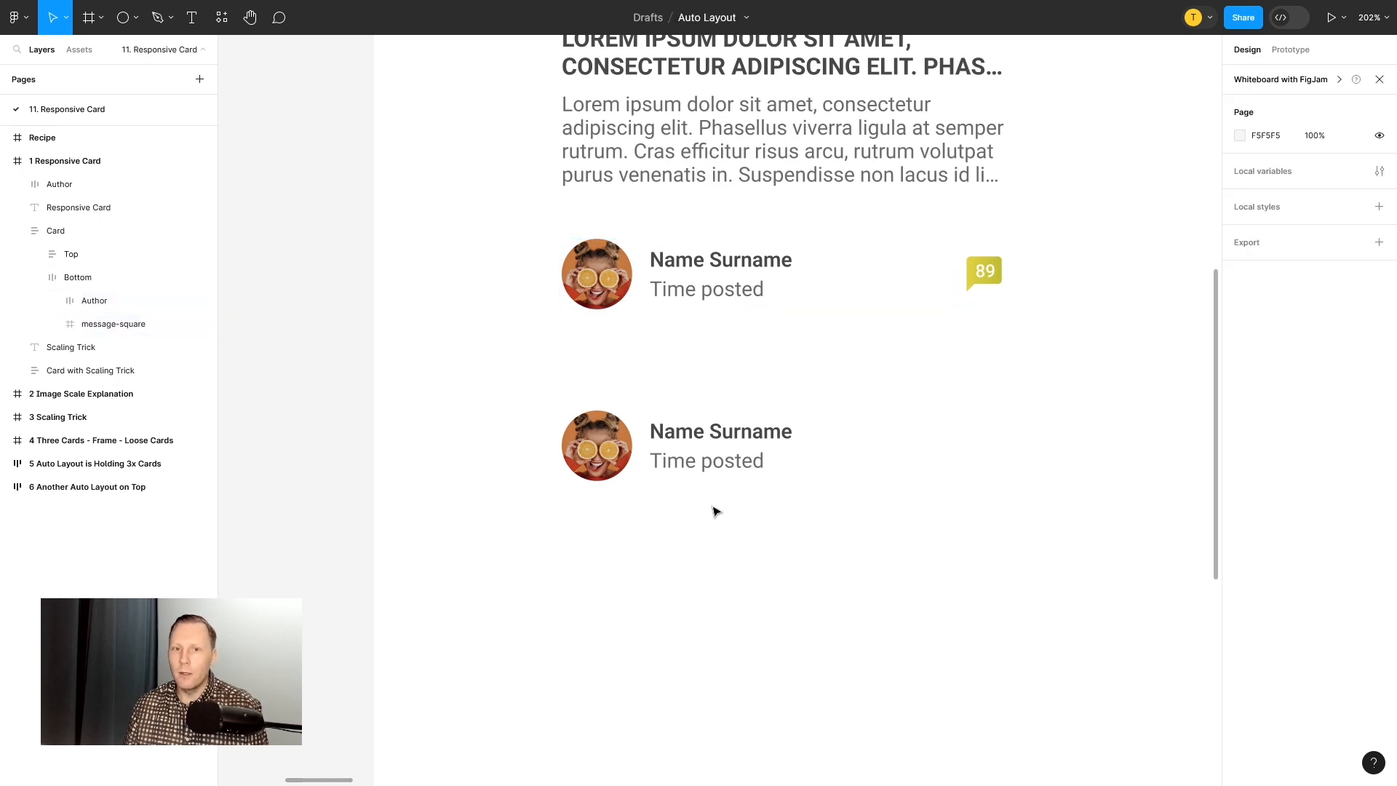
# Step: Copy the message-square icon from the Recipe frame to the far end of the new Author row below the responsive card
pyautogui.scroll(-5, 739, 520)
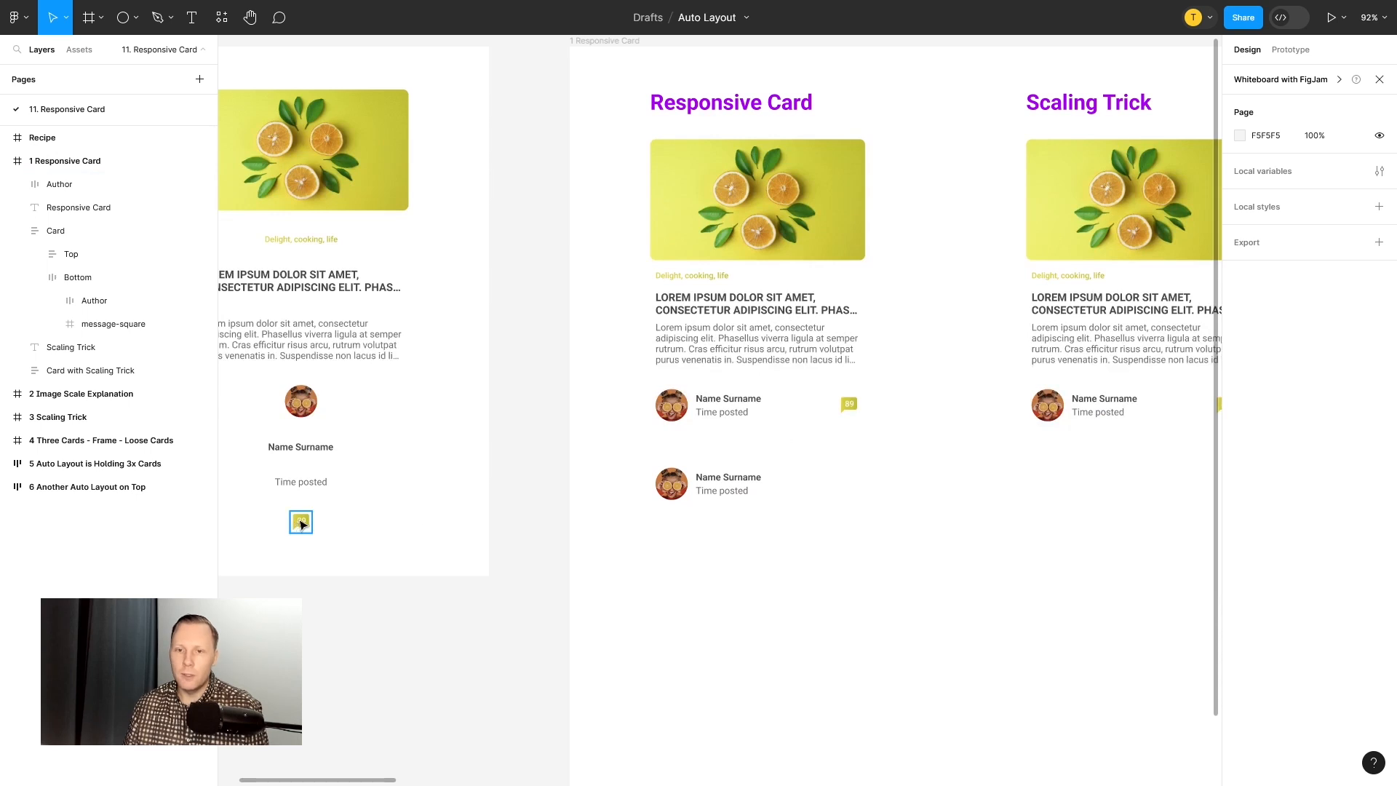
pyautogui.click(304, 522)
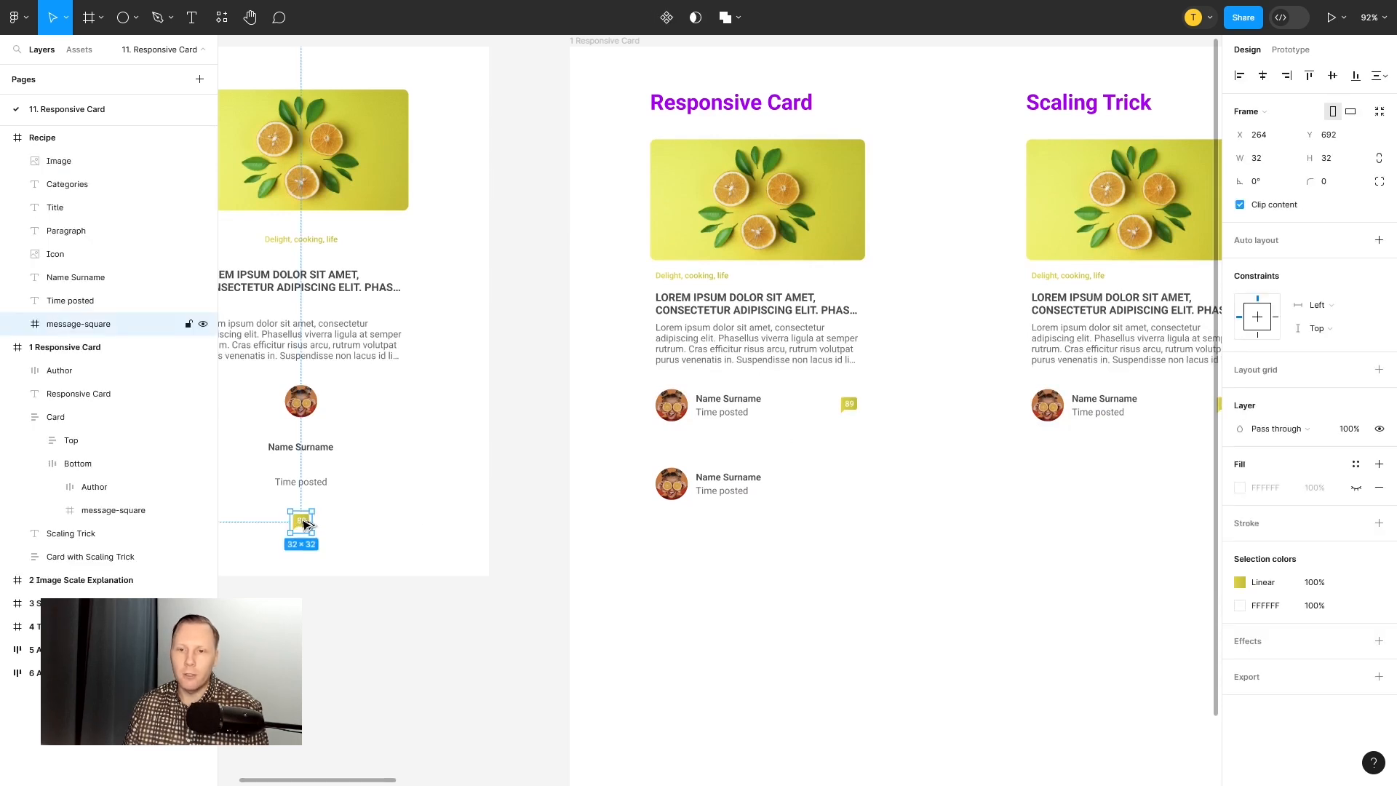
pyautogui.moveTo(306, 524); pyautogui.dragTo(443, 404)
pyautogui.click(859, 540)
# Step: Wrap the new Author frame and the copied message-square in an auto layout frame named Bottom
pyautogui.scroll(5, 870, 537)
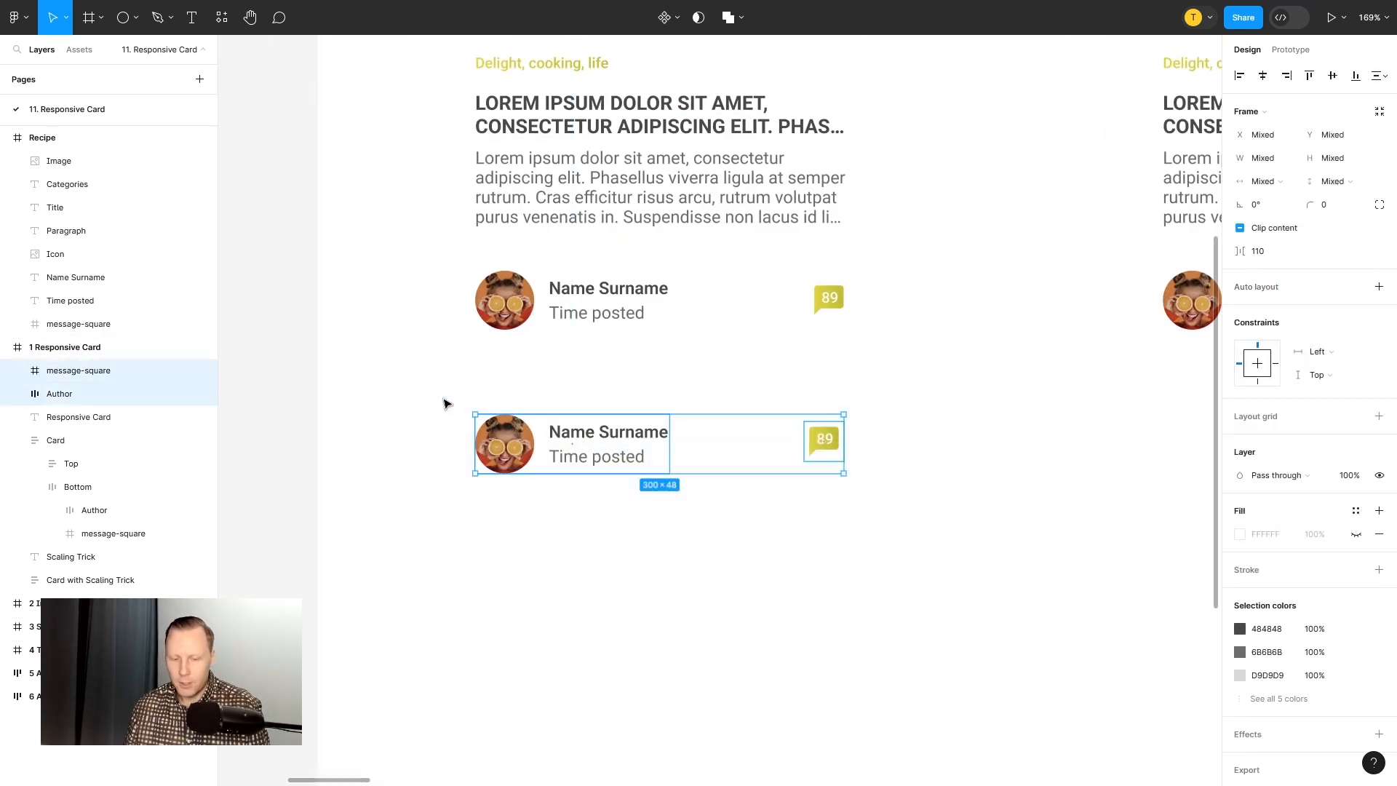
pyautogui.hotkey('shift', 'a')
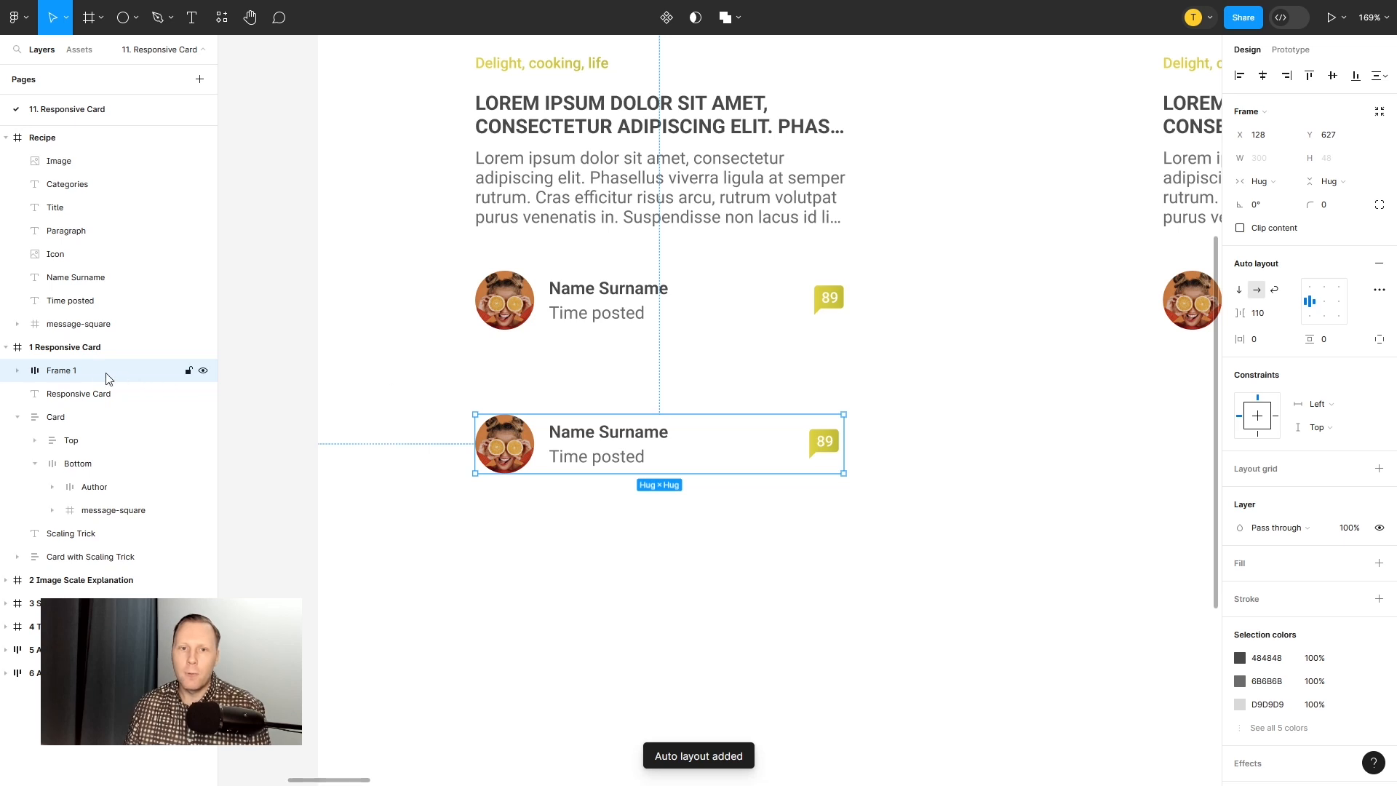
pyautogui.doubleClick(98, 374)
pyautogui.write('Bottom')
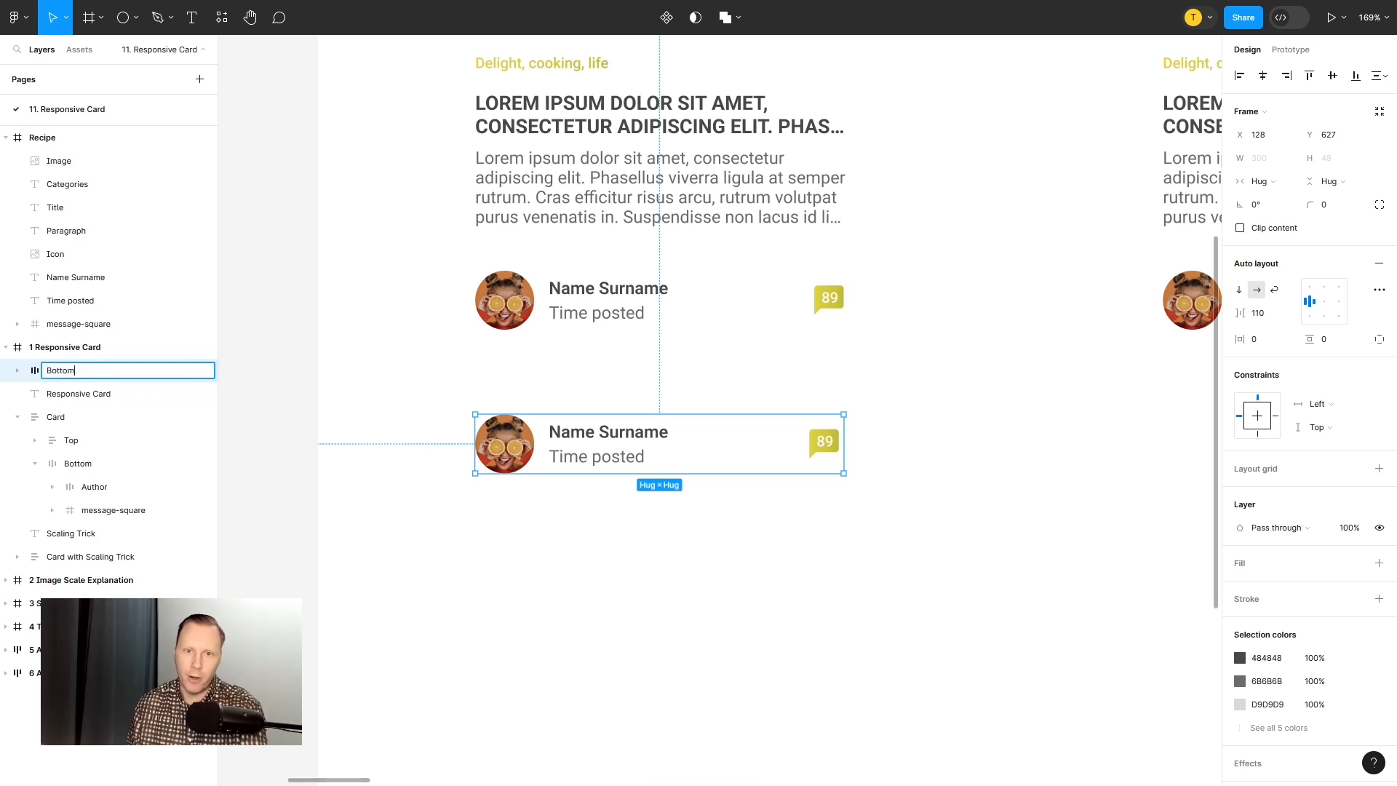
pyautogui.press('Return')
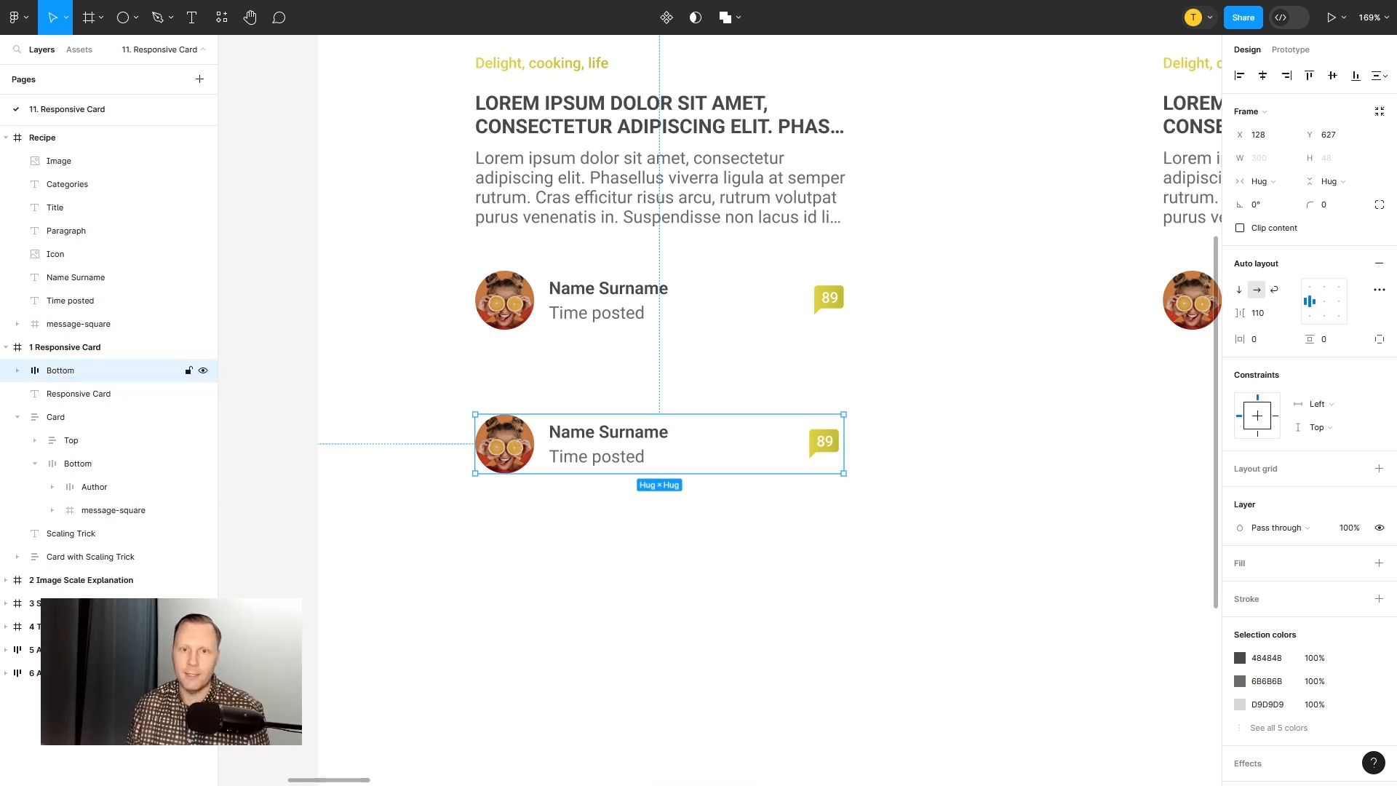
# Step: Using the card's Bottom frame as reference, set the new Bottom frame's horizontal gap to Auto and its horizontal padding to 8
pyautogui.click(81, 467)
pyautogui.click(6, 138)
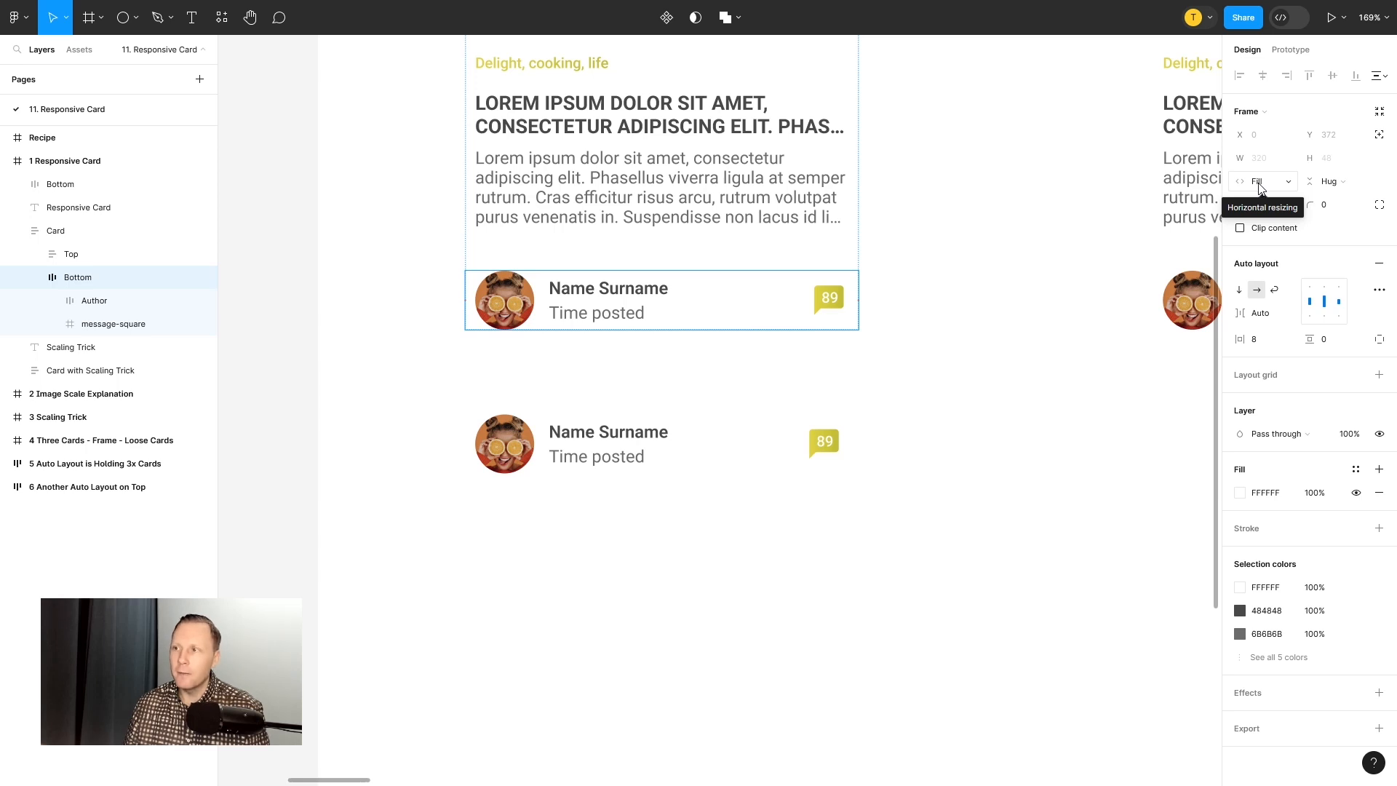
pyautogui.click(846, 505)
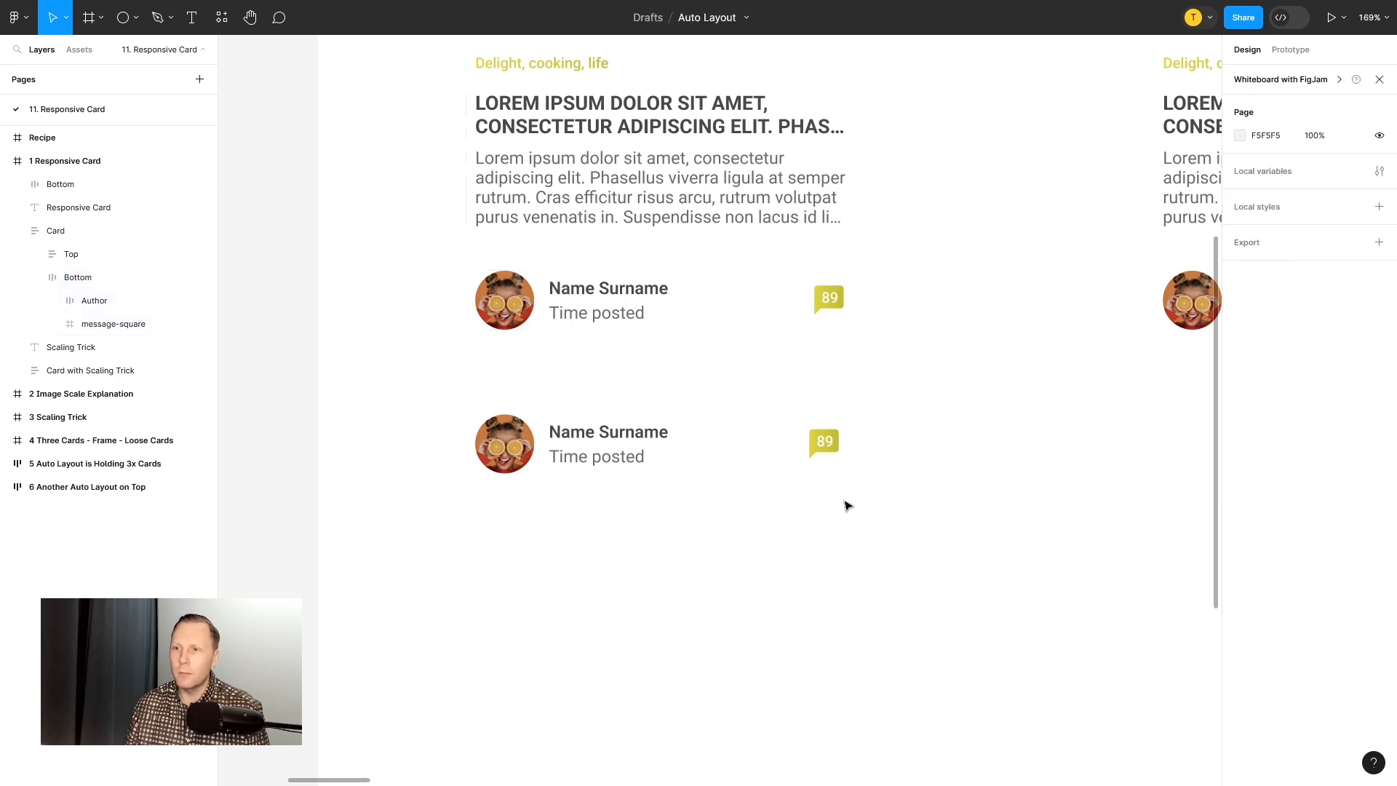
pyautogui.moveTo(908, 505); pyautogui.dragTo(436, 399)
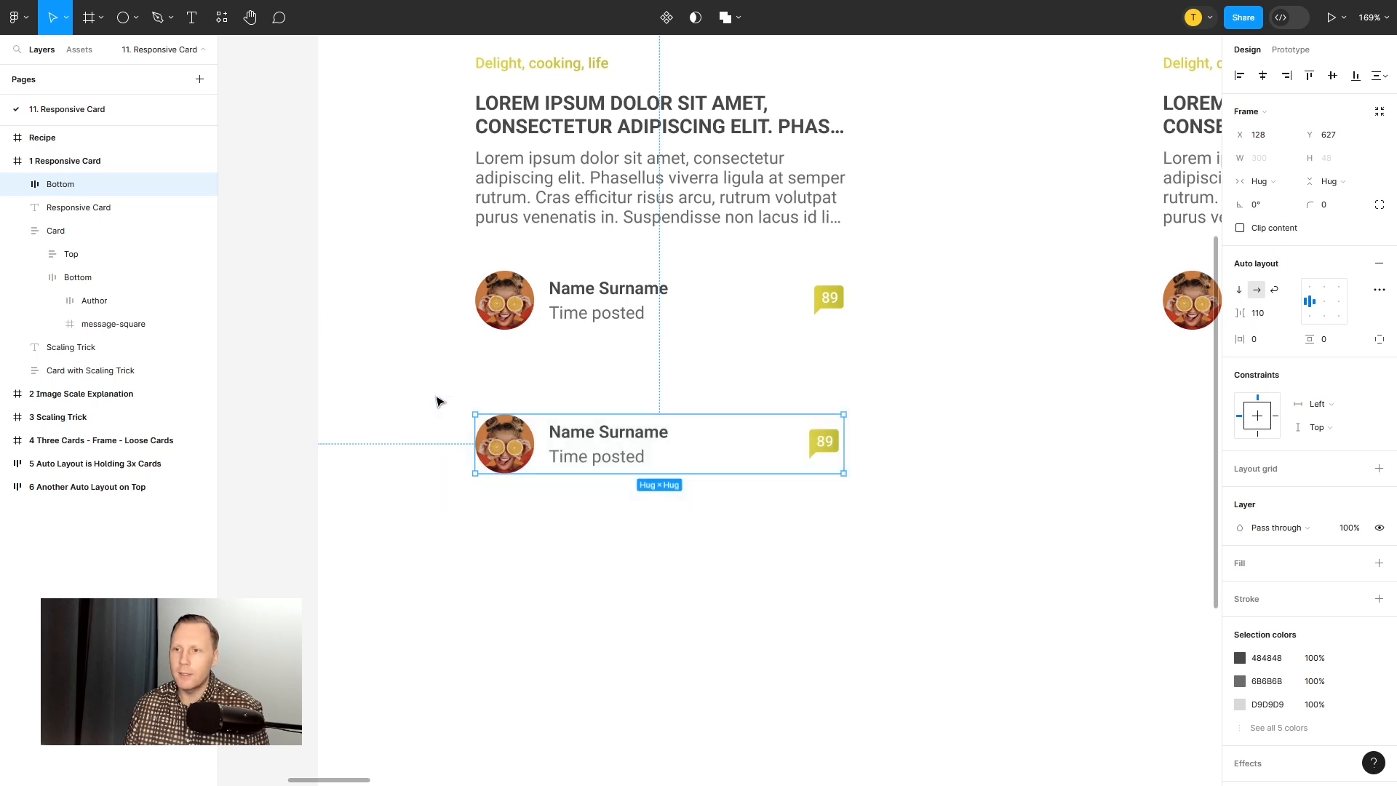
pyautogui.click(1288, 315)
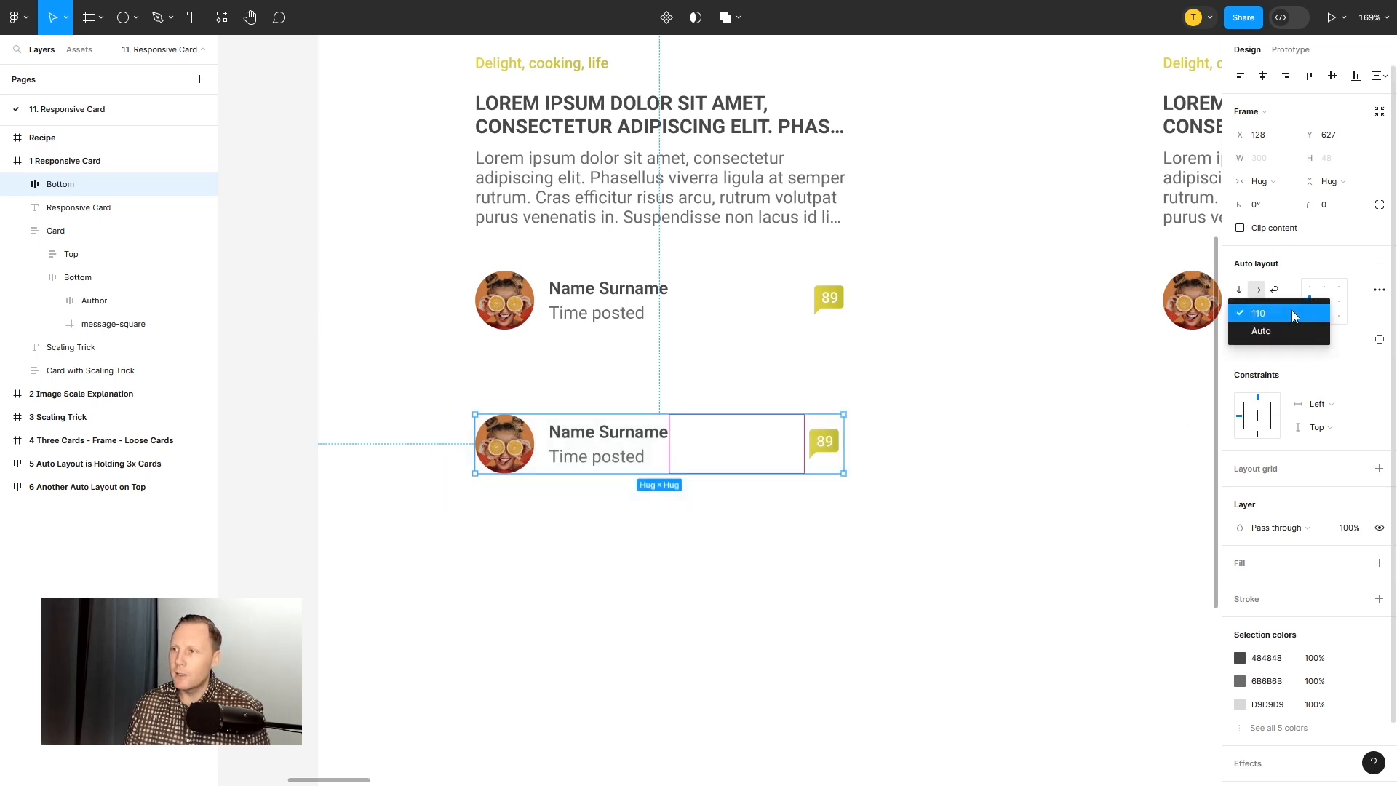
pyautogui.click(1262, 332)
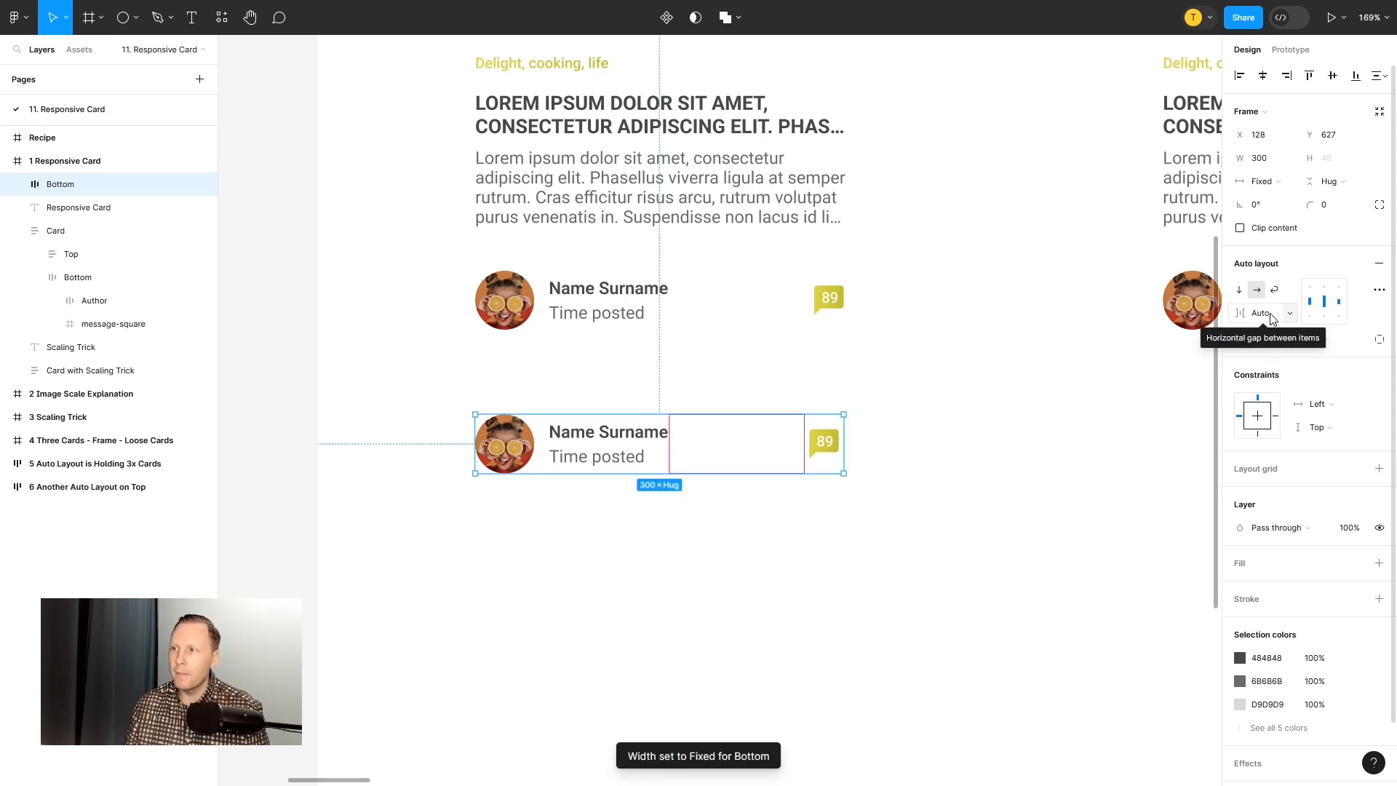
pyautogui.click(1248, 339)
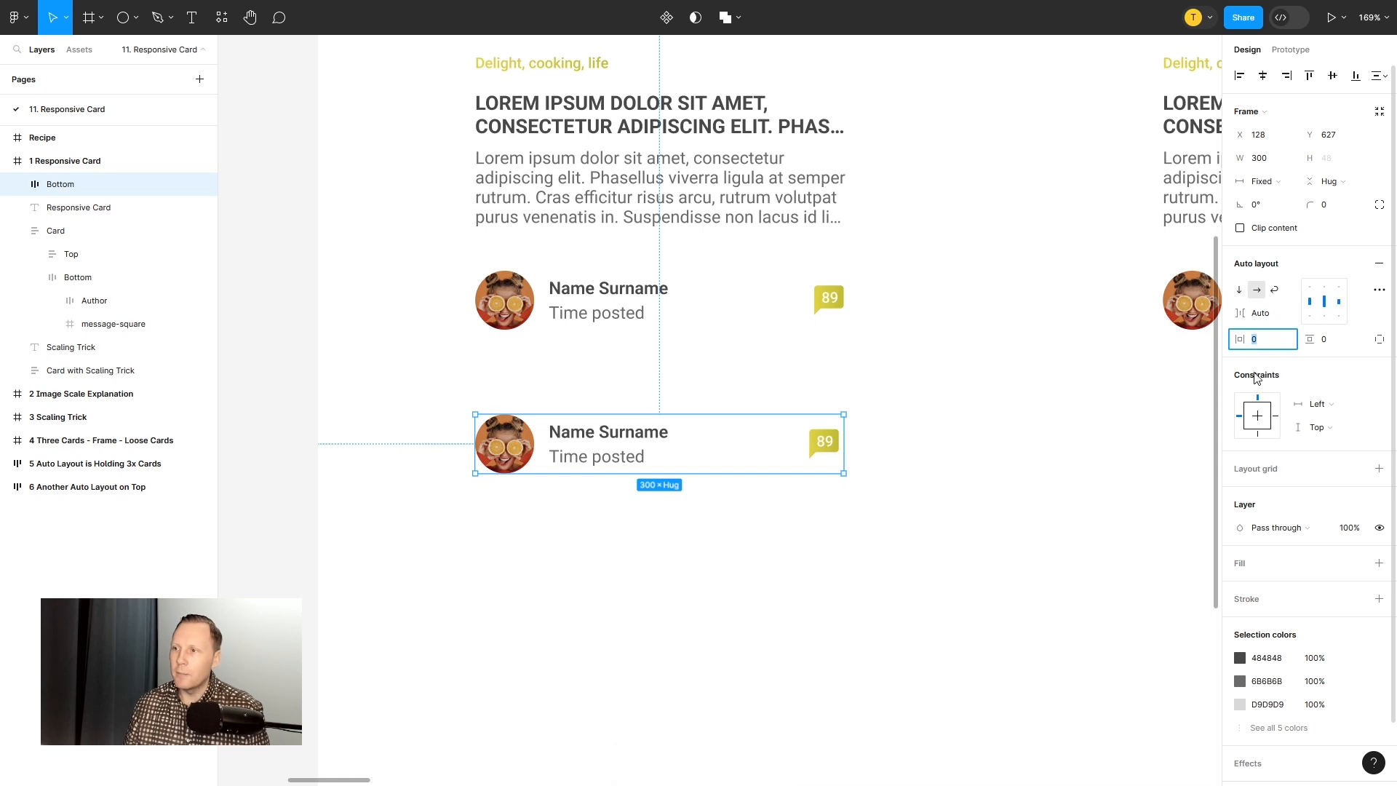
pyautogui.press('Return')
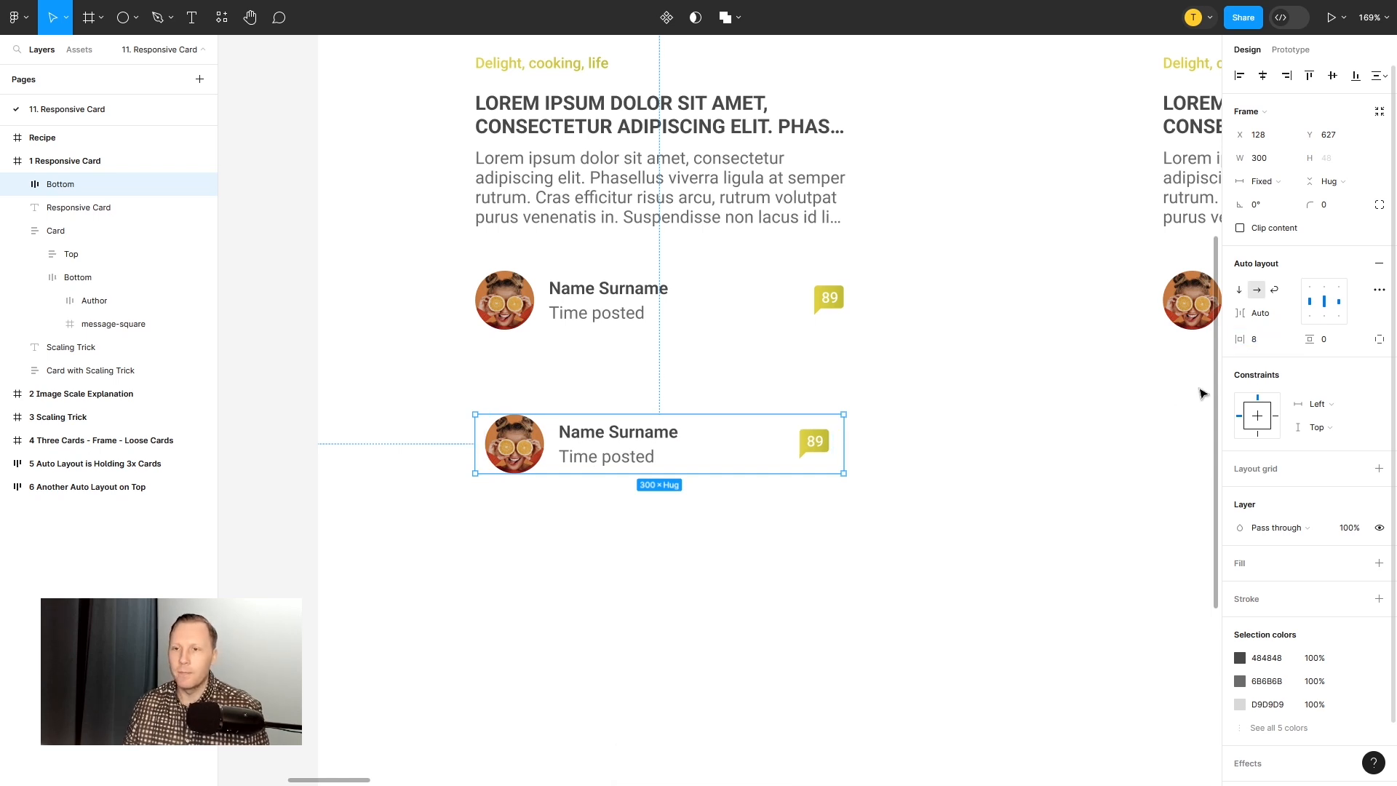
pyautogui.click(895, 489)
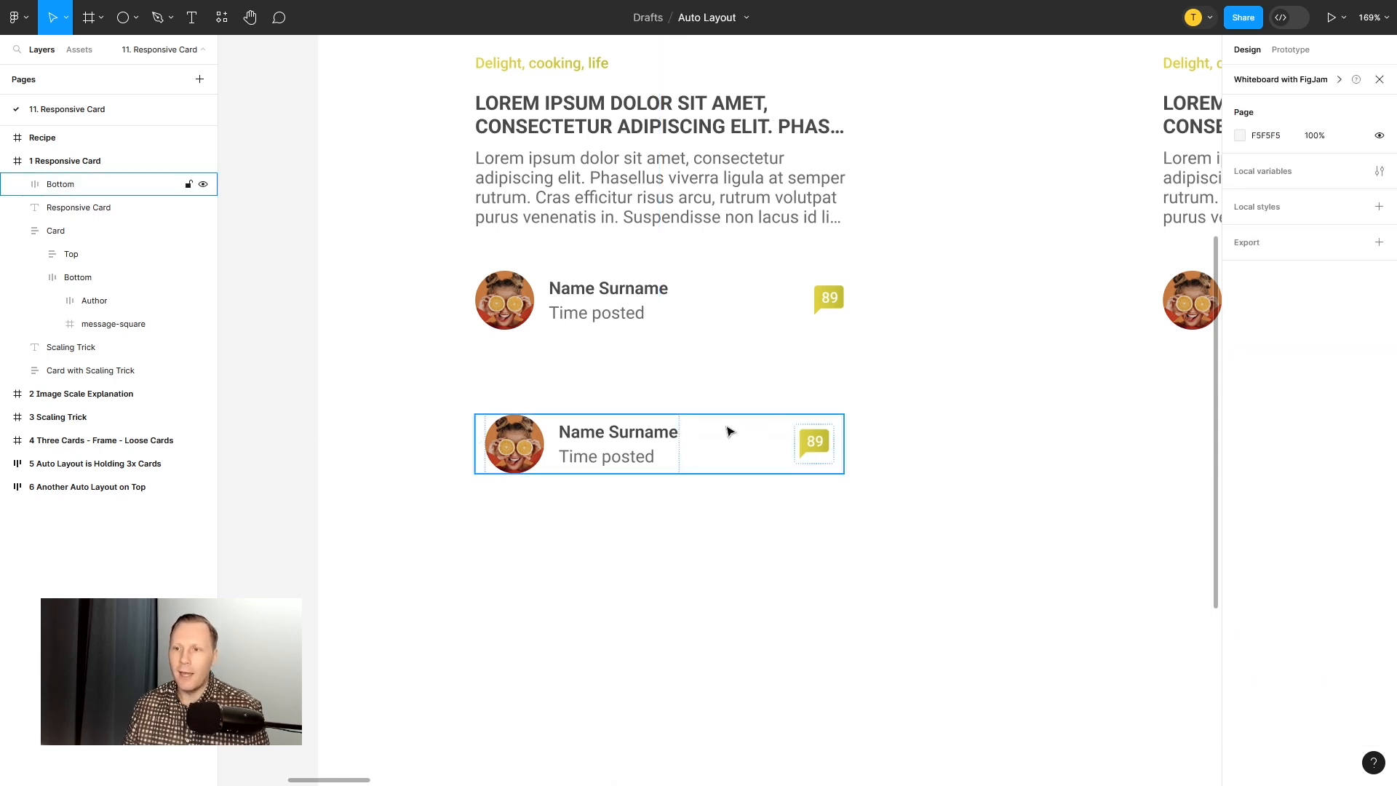
# Step: Move the new Bottom frame straight down to the lower part of the 1 Responsive Card frame, away from the finished card
pyautogui.click(729, 431)
pyautogui.scroll(-8, 827, 448)
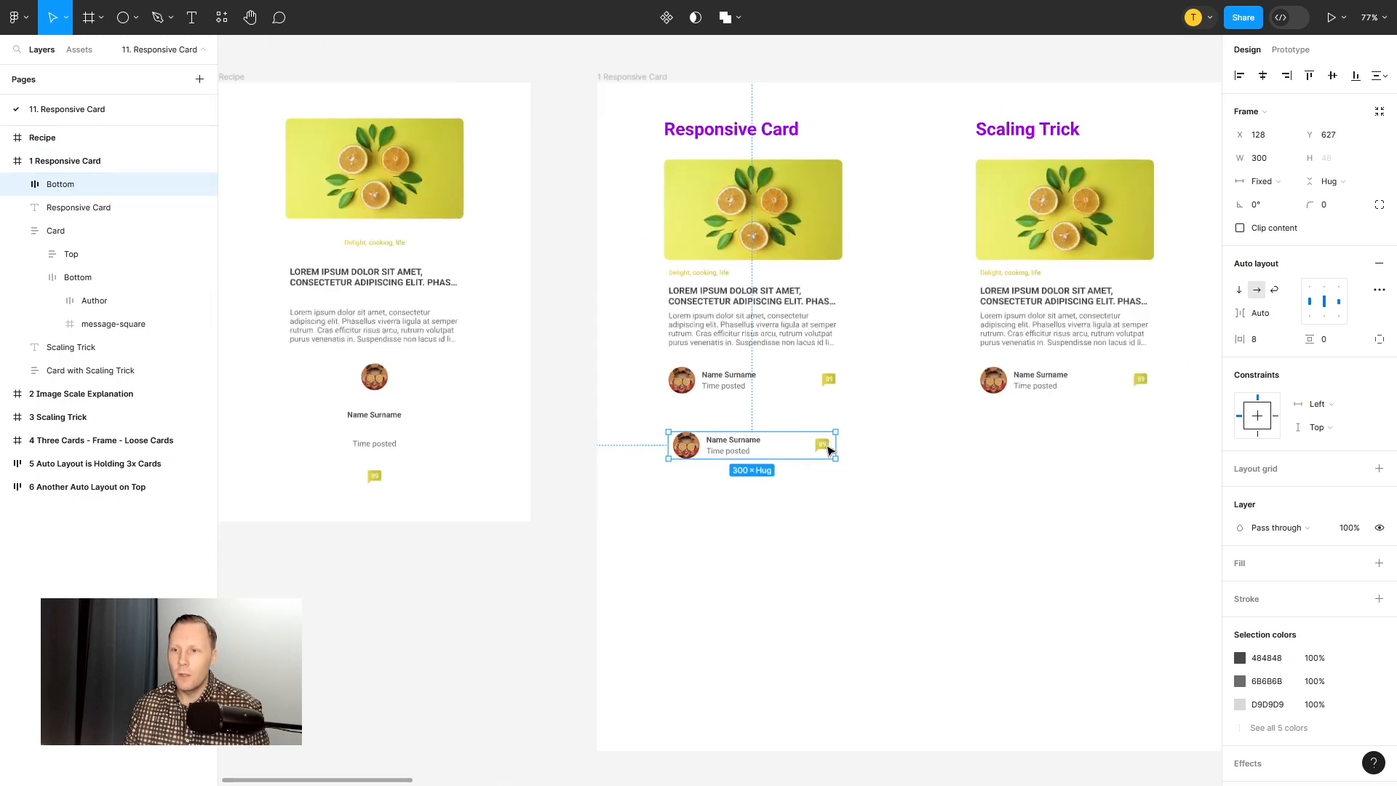
pyautogui.moveTo(777, 449); pyautogui.dragTo(772, 660)
pyautogui.click(790, 485)
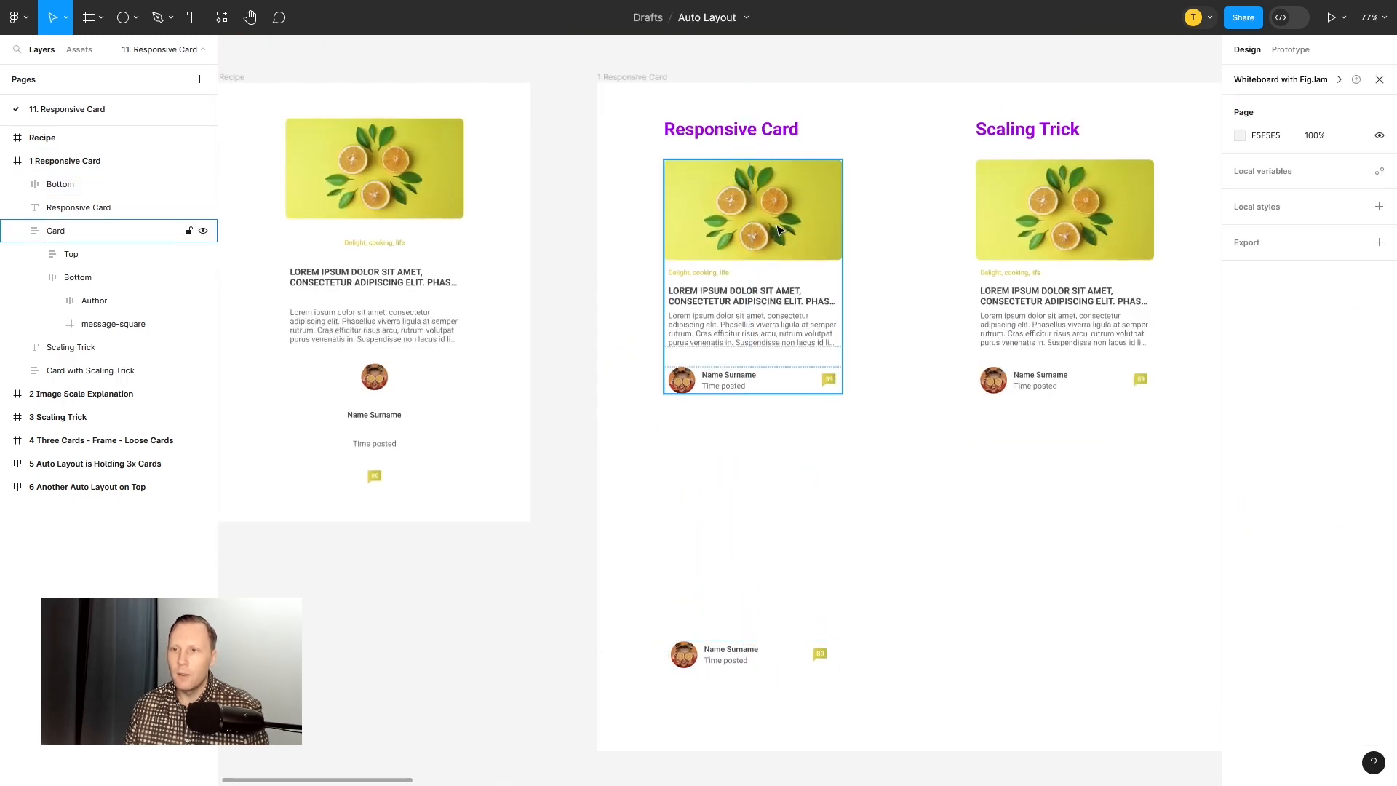
# Step: Following the finished card's Title & Paragraph structure, copy the Title and Paragraph texts from the Recipe frame to the empty area below that card
pyautogui.click(777, 230)
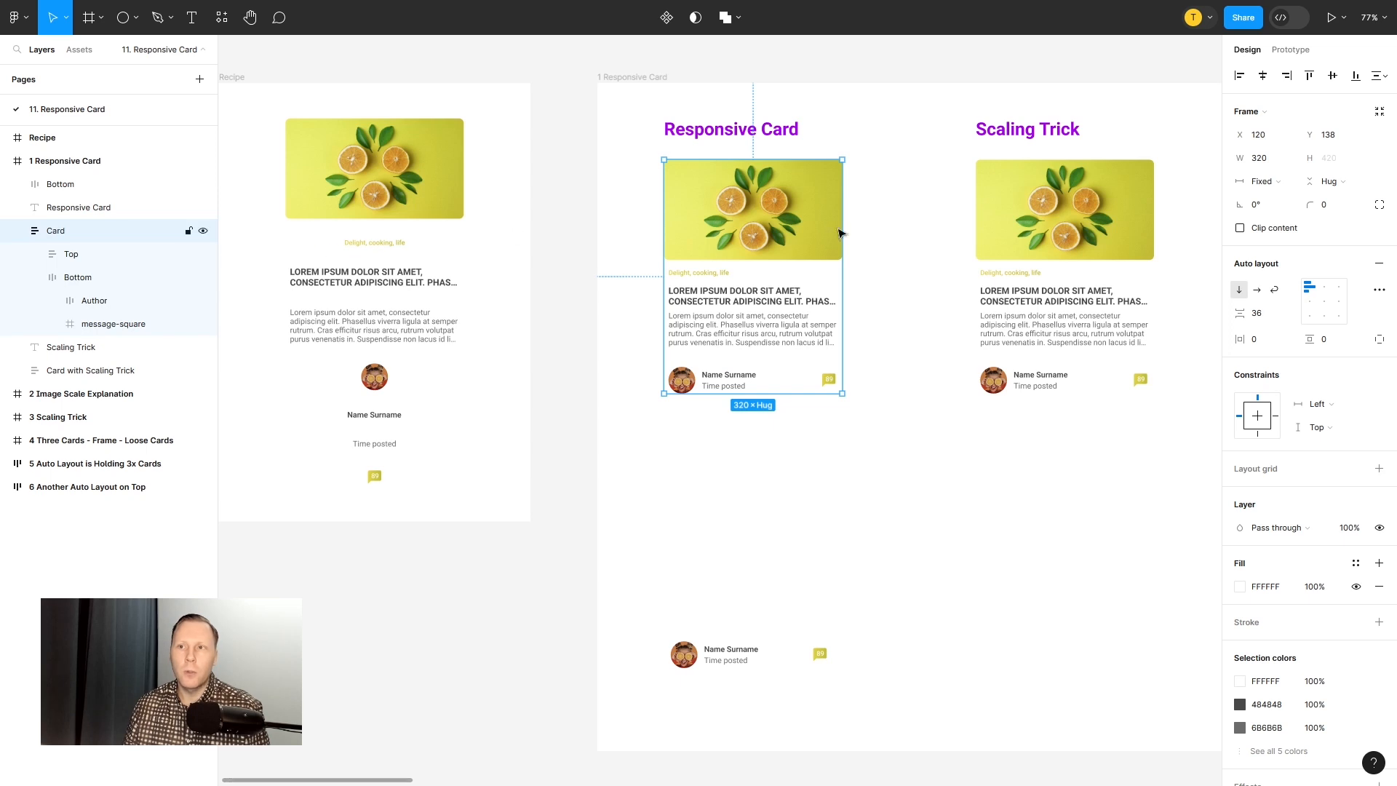
pyautogui.click(37, 279)
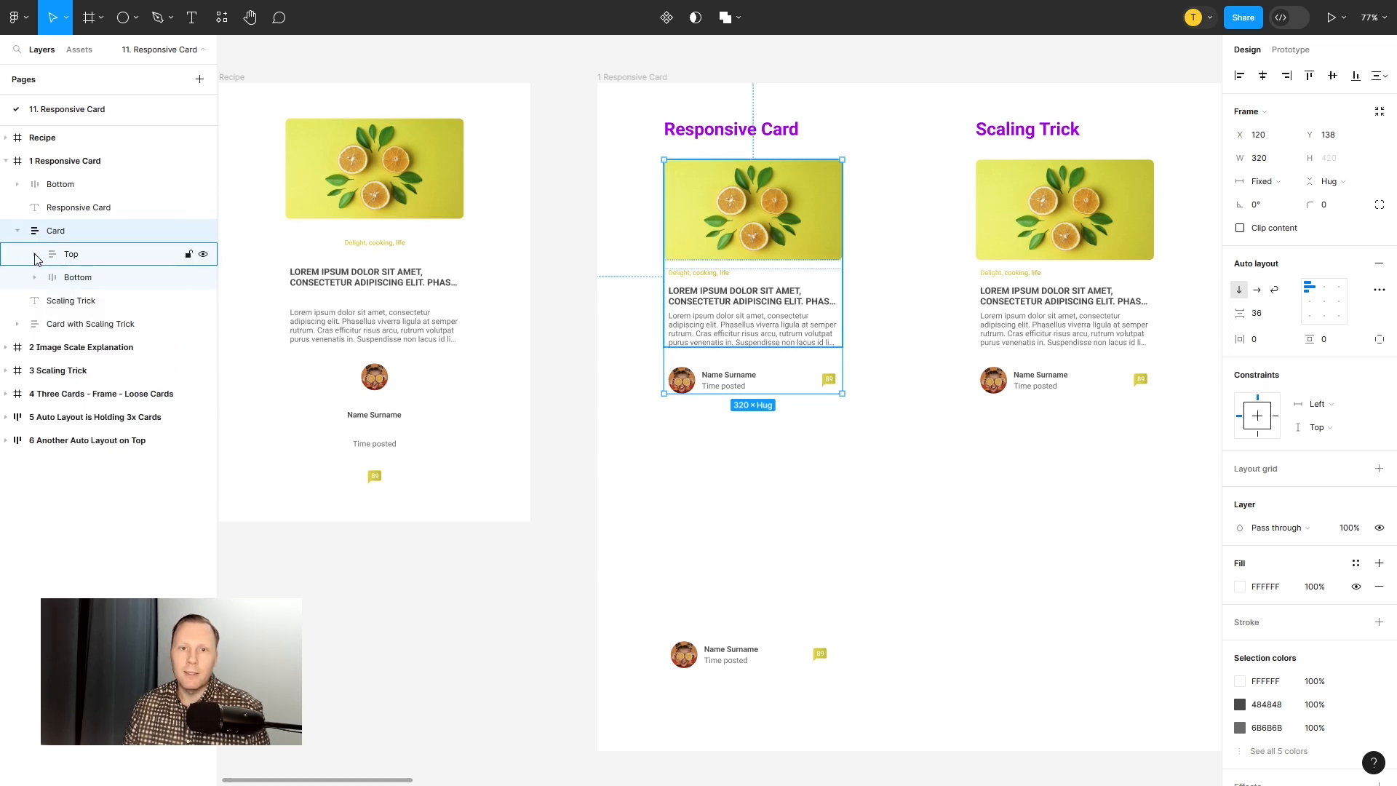
pyautogui.click(35, 259)
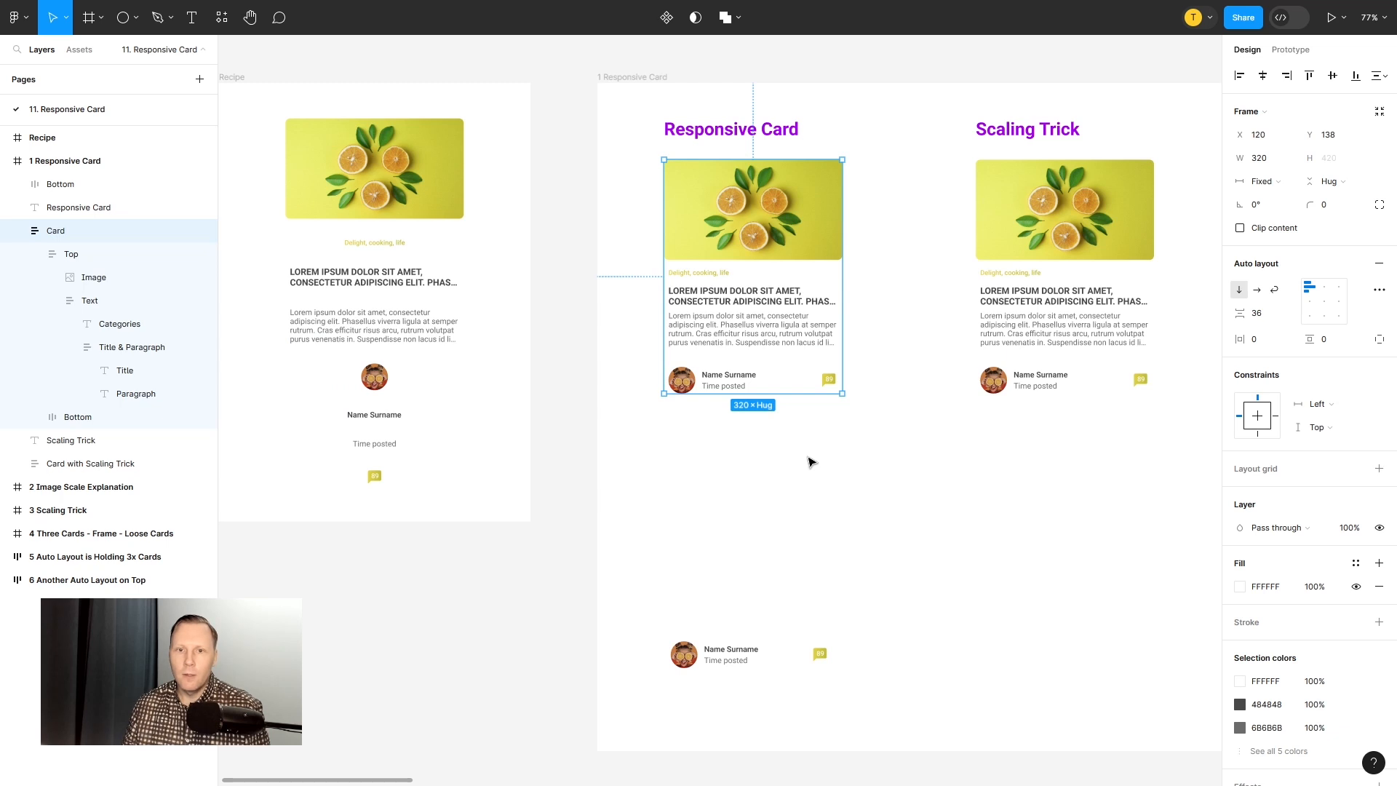
pyautogui.click(120, 352)
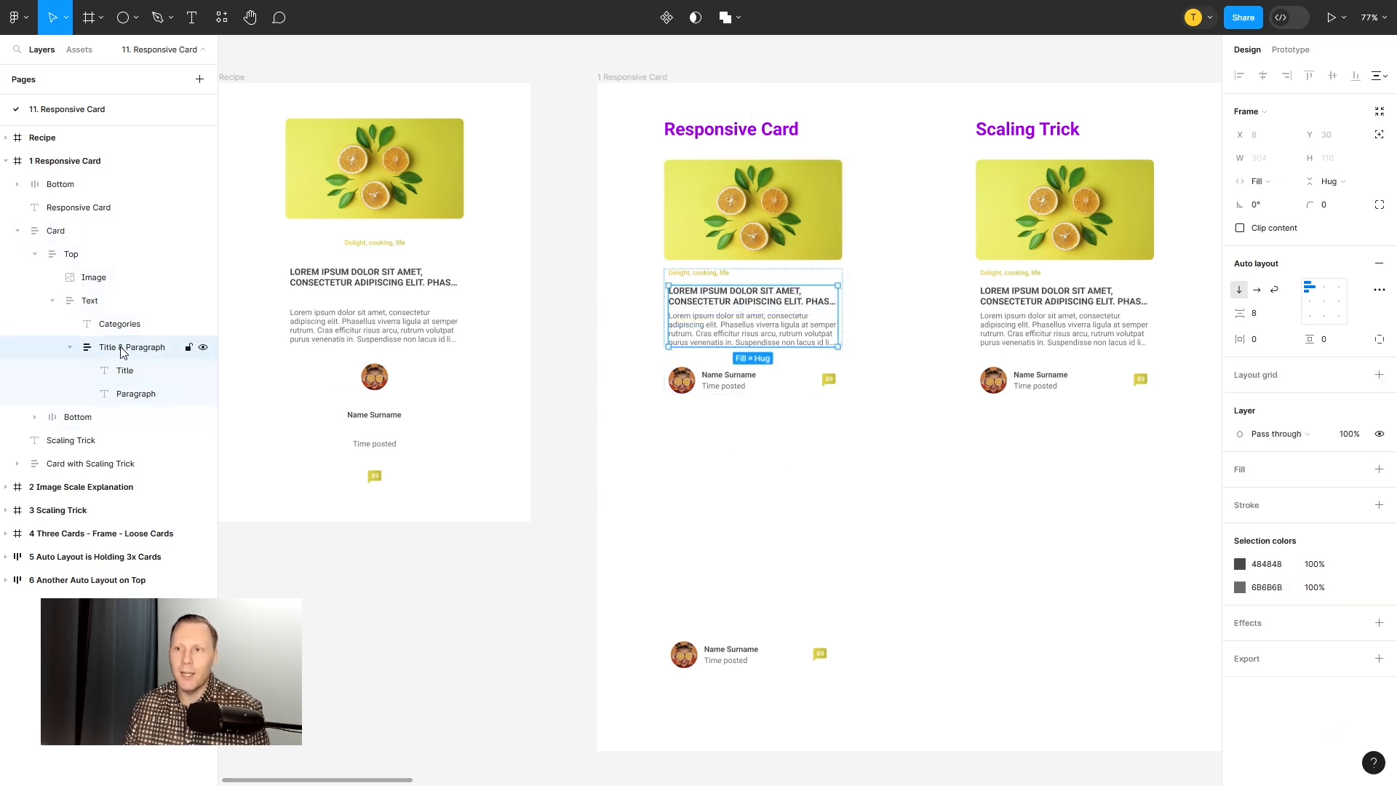
pyautogui.click(393, 276)
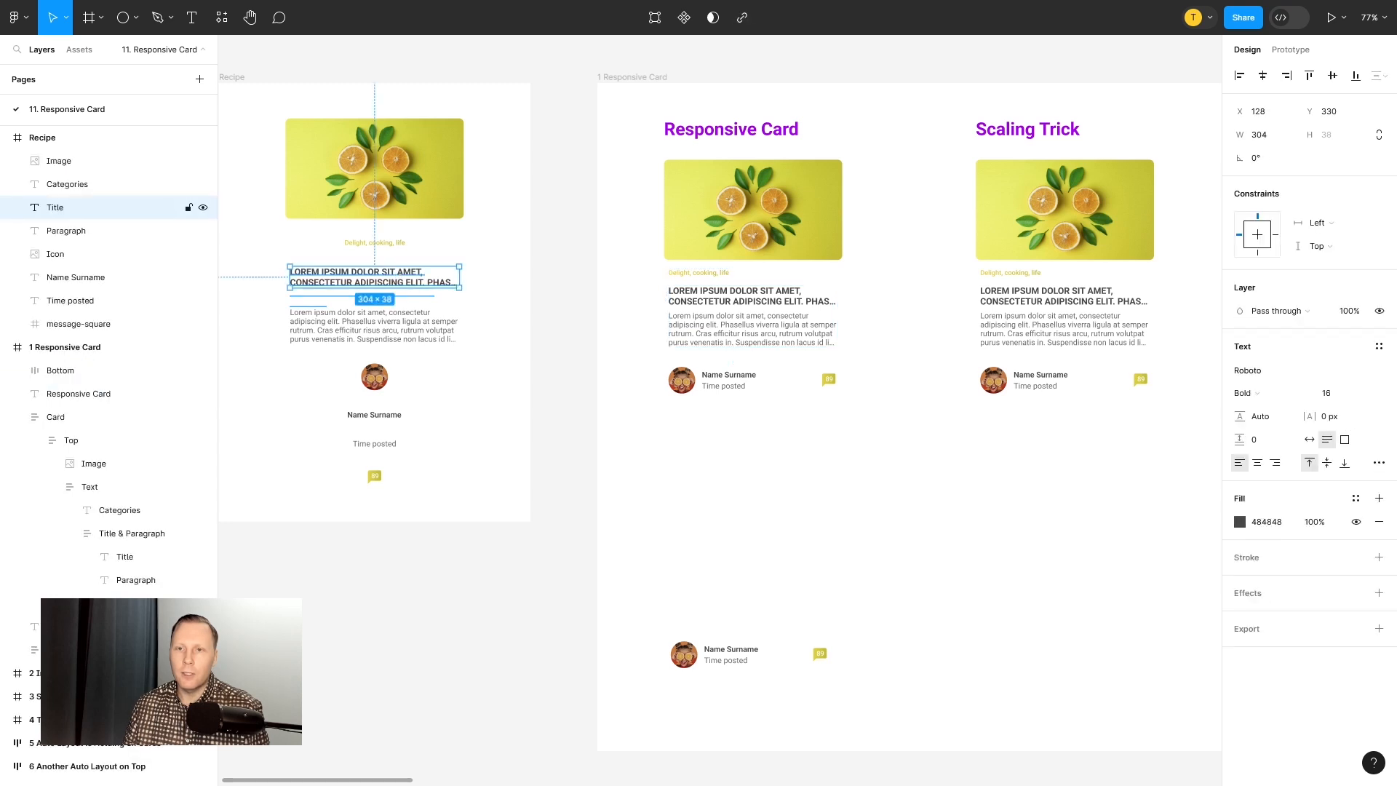
pyautogui.keyDown('shift'); pyautogui.click(416, 320); pyautogui.keyUp('shift')
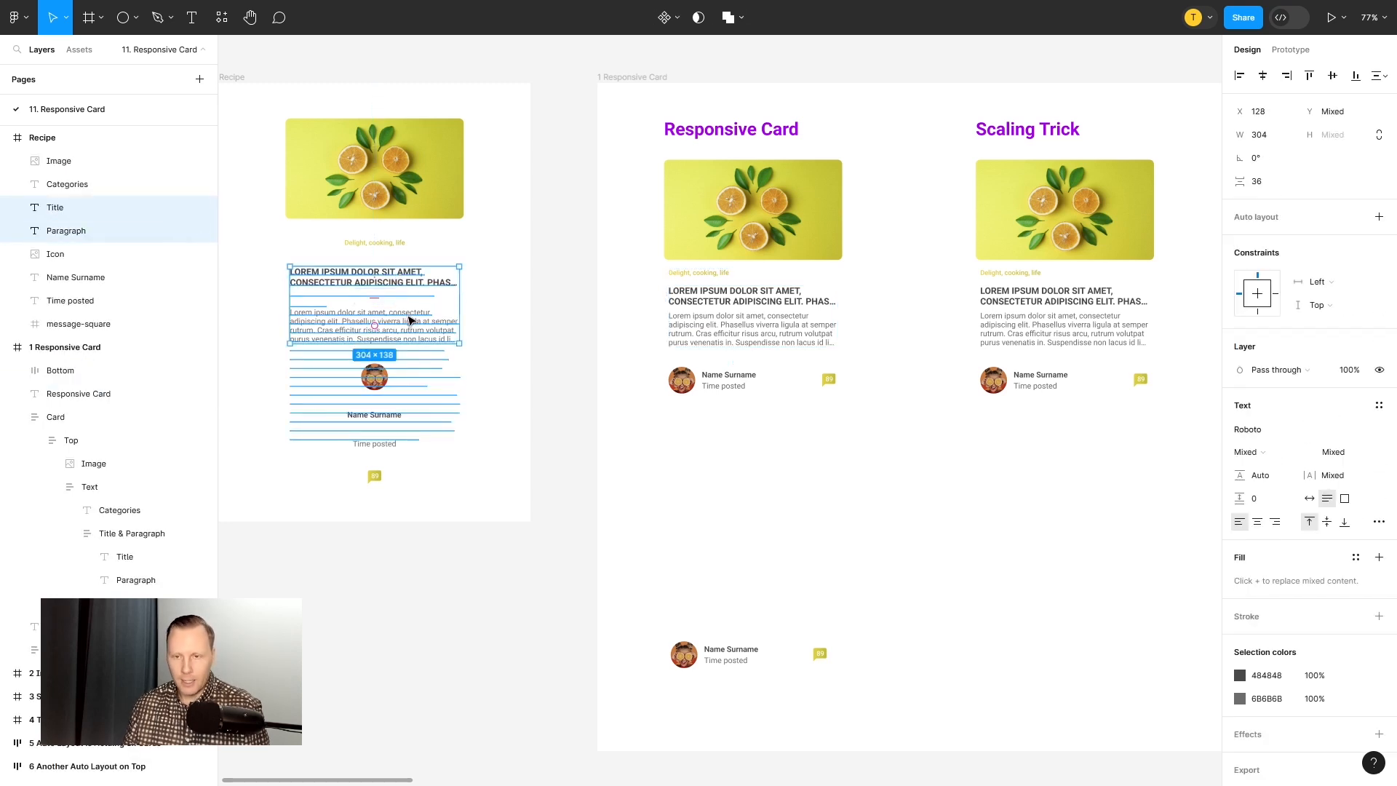
pyautogui.moveTo(410, 323); pyautogui.dragTo(782, 494)
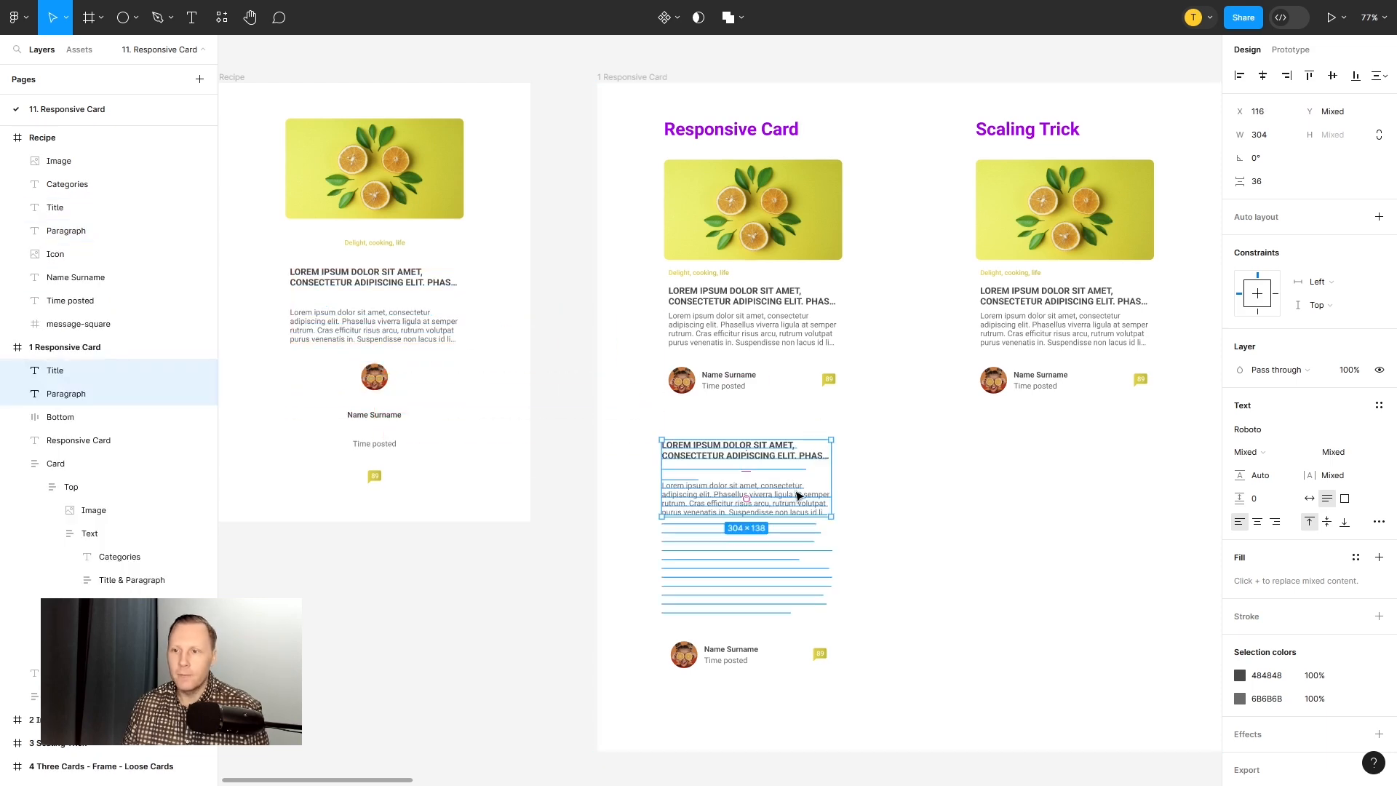
pyautogui.click(7, 139)
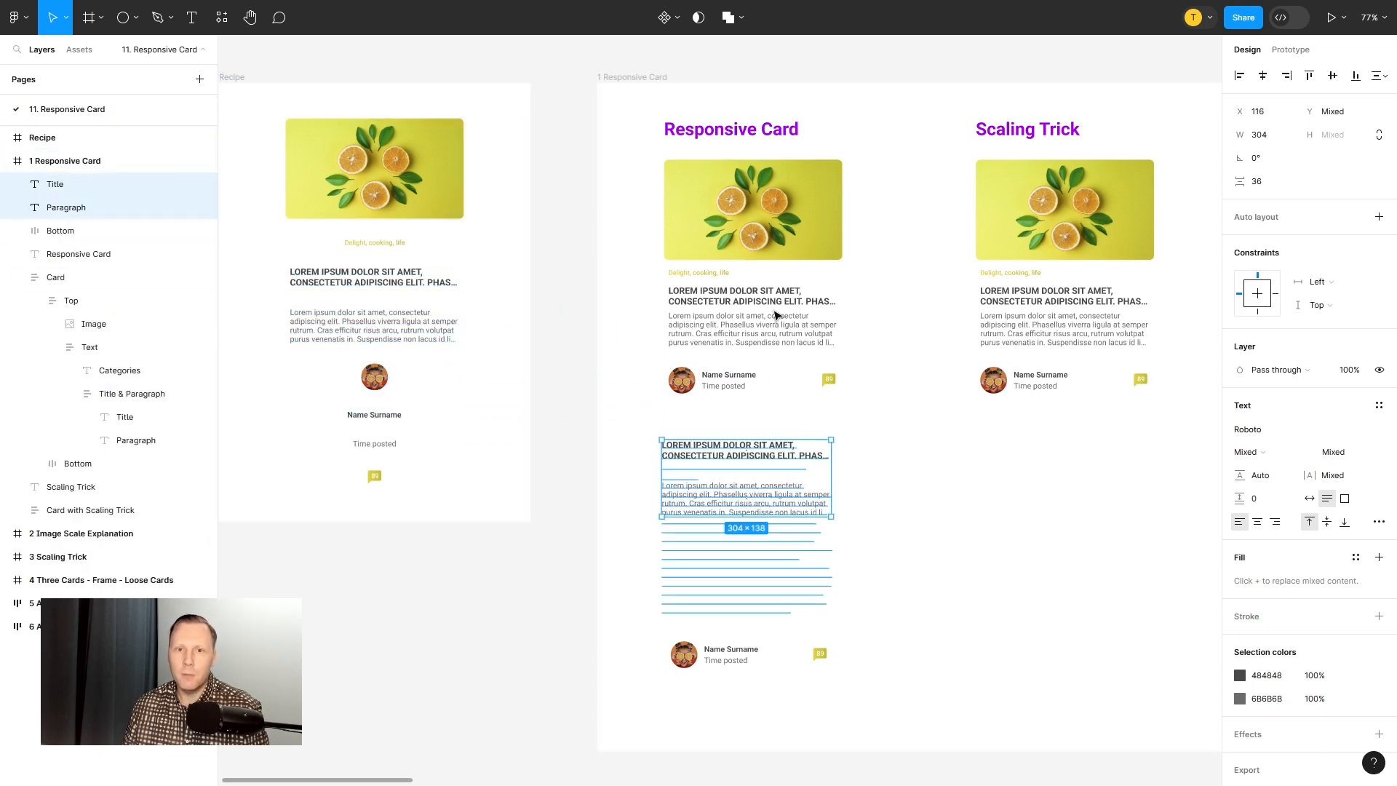
# Step: Wrap the copied Title and Paragraph texts in an auto layout frame named Title & Paragraph
pyautogui.click(918, 472)
pyautogui.scroll(5, 888, 500)
pyautogui.scroll(1, 892, 495)
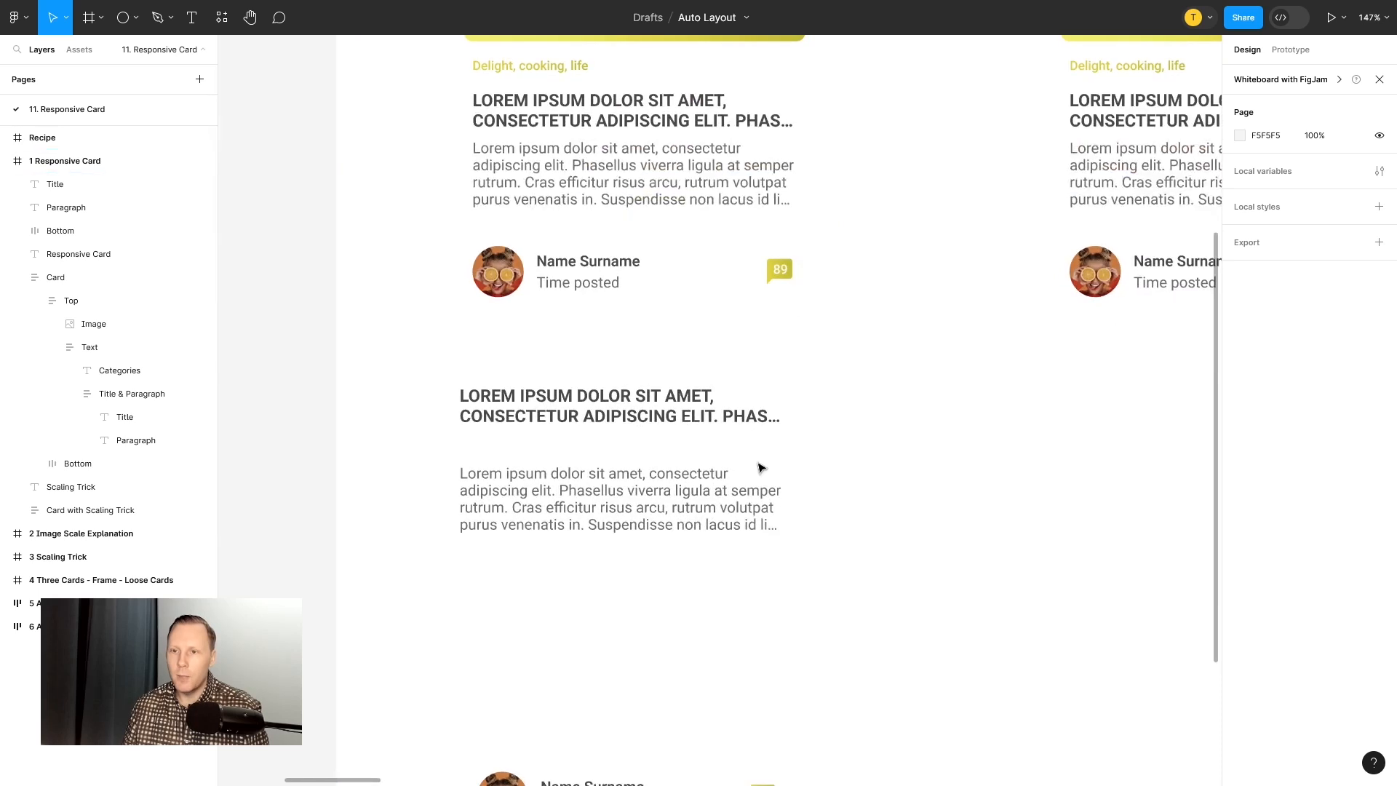
pyautogui.click(529, 483)
pyautogui.click(425, 385)
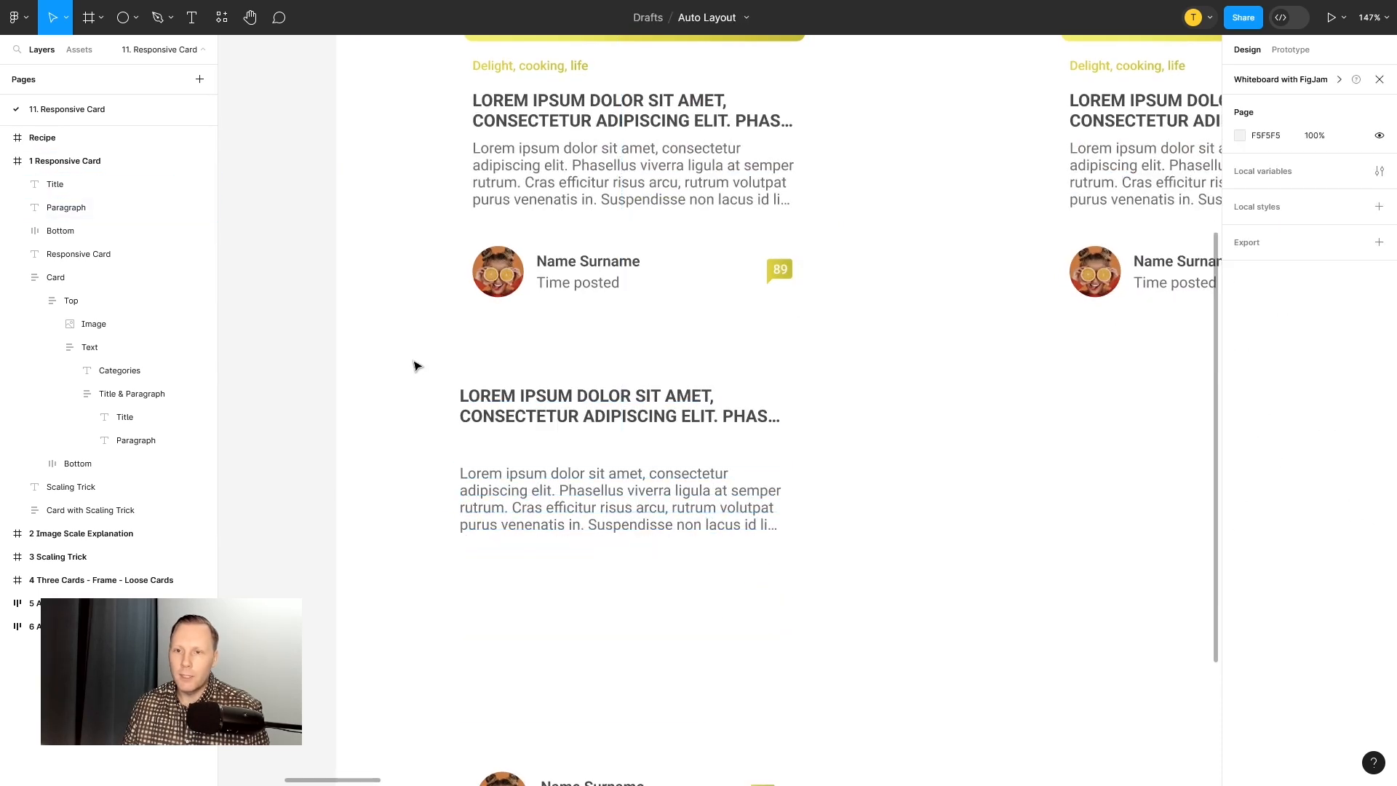
pyautogui.moveTo(413, 361); pyautogui.dragTo(820, 502)
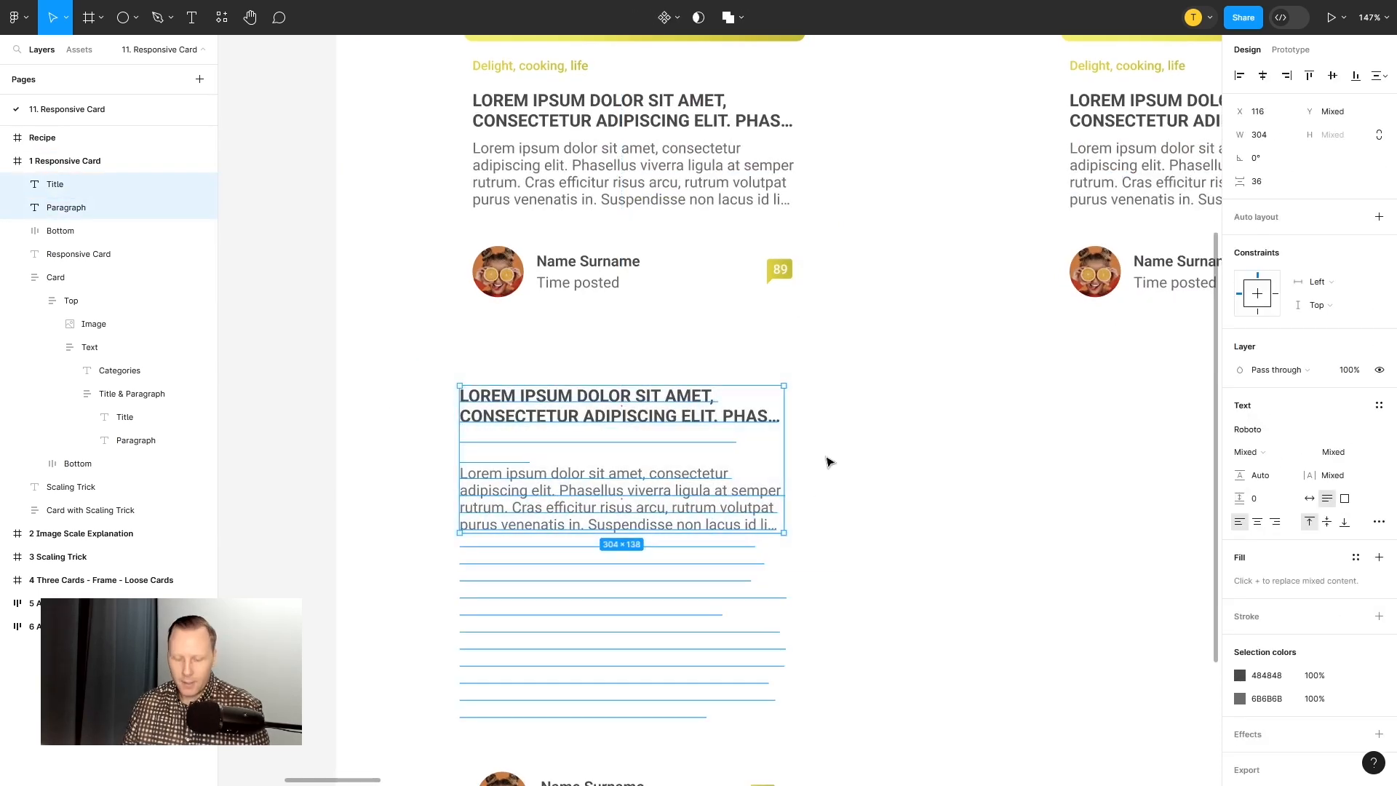
pyautogui.hotkey('shift', 'a')
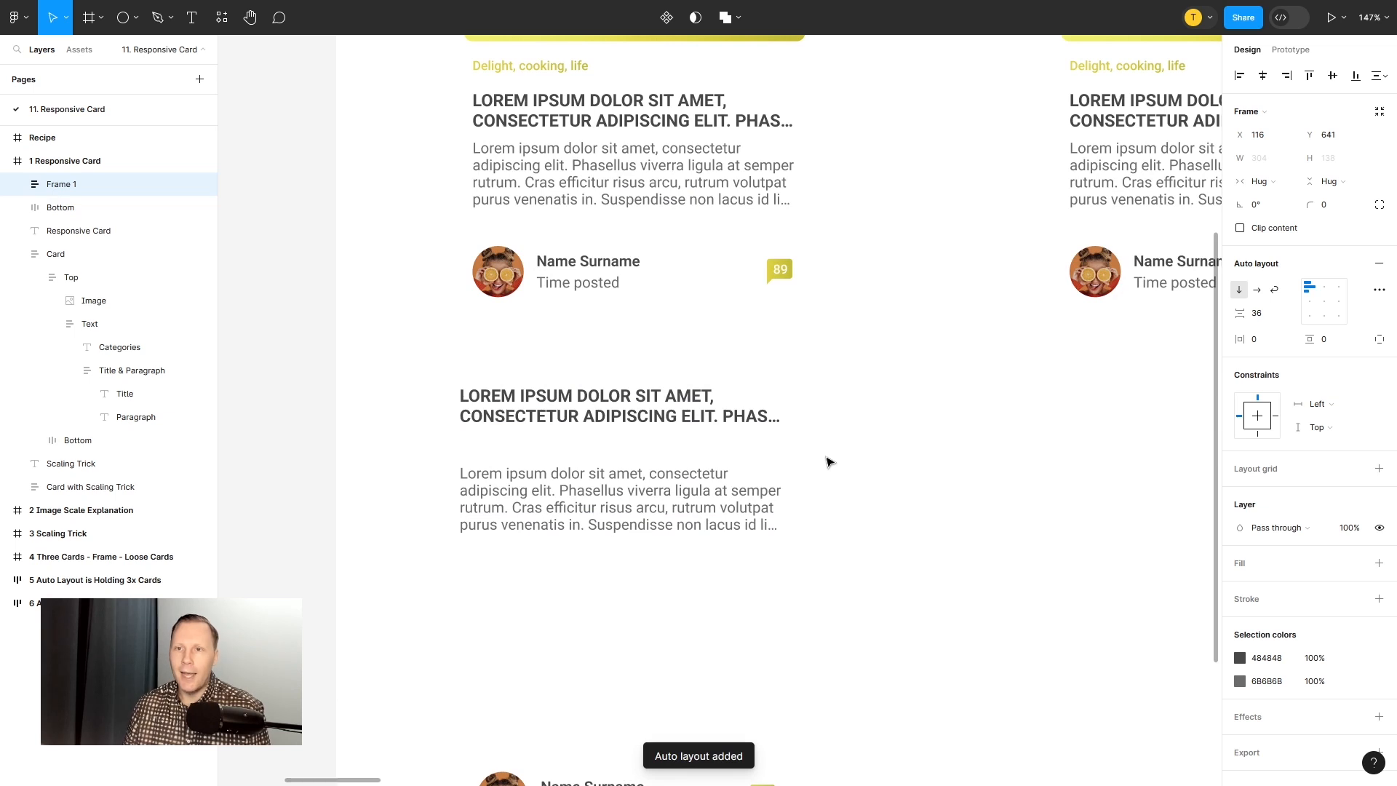
pyautogui.doubleClick(73, 185)
pyautogui.write('Title & Paragraph')
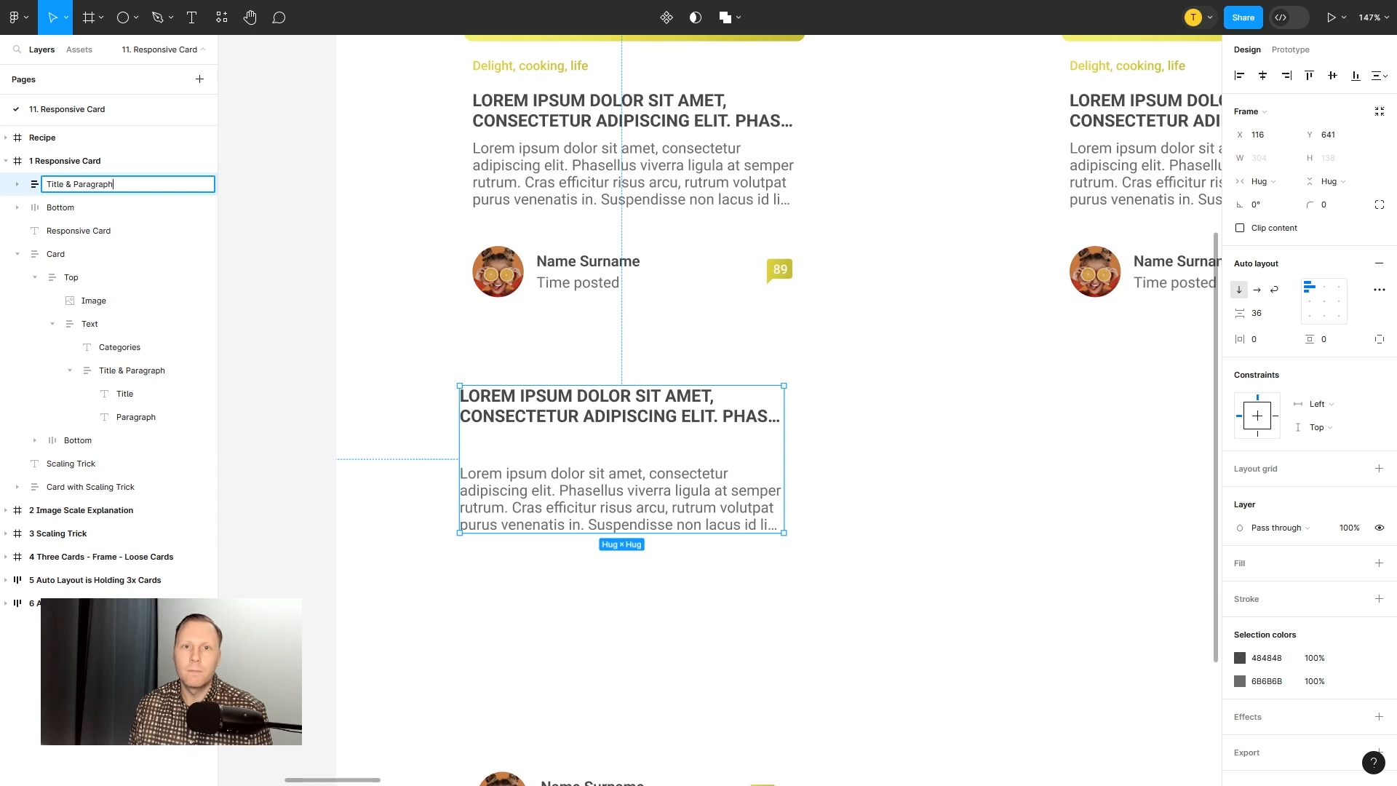
pyautogui.press('Return')
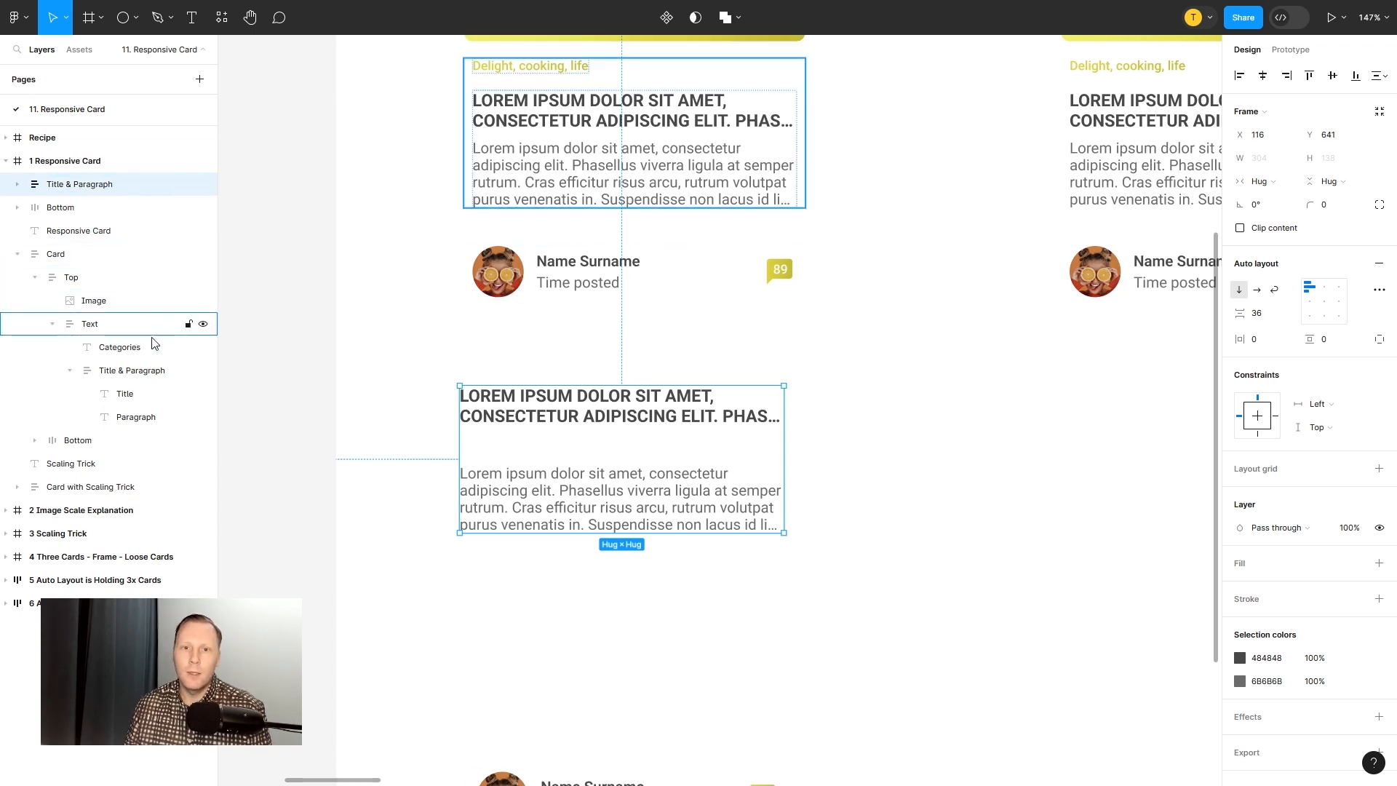
# Step: Using the card's Title & Paragraph frame as reference, set the new frame's vertical gap to 8 and move it down to about X 132, Y 782
pyautogui.click(130, 375)
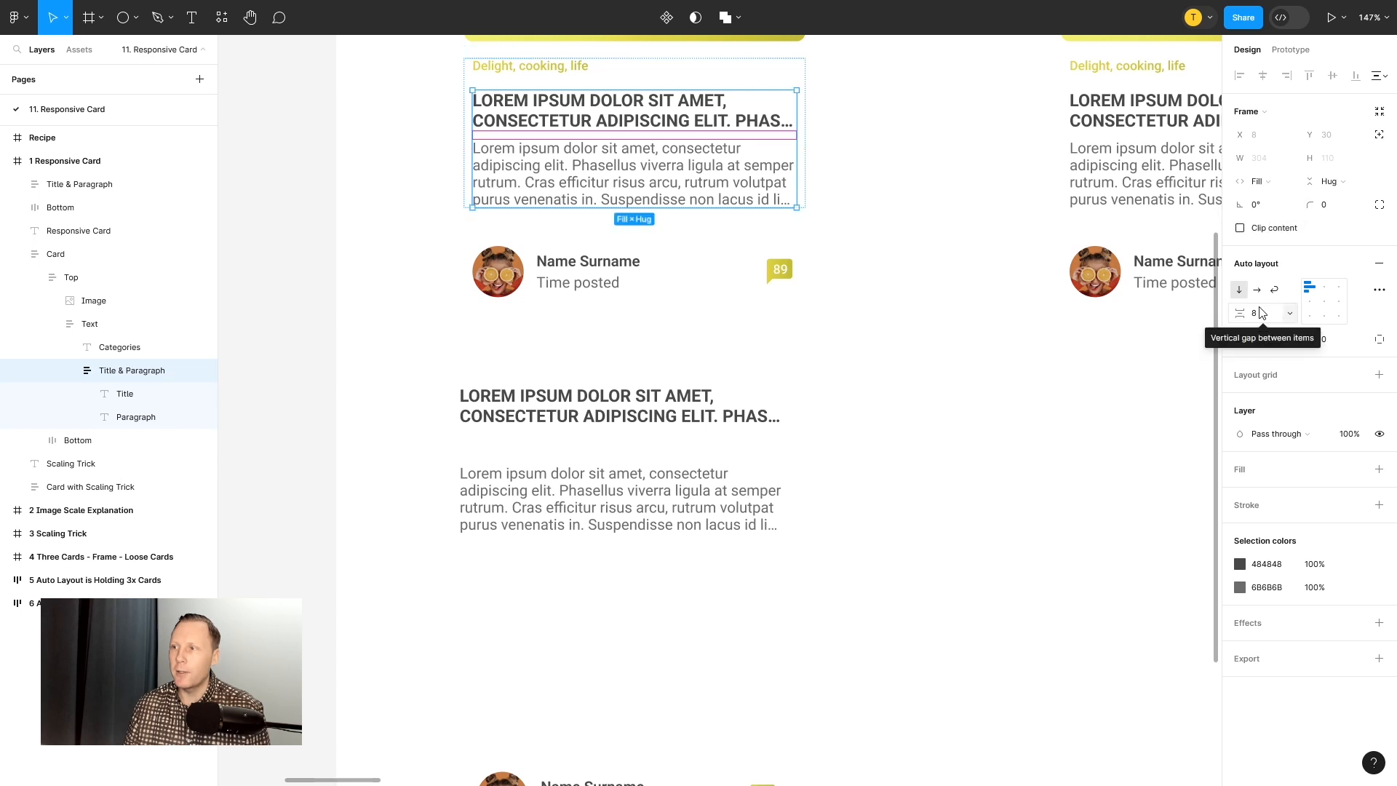
pyautogui.click(741, 411)
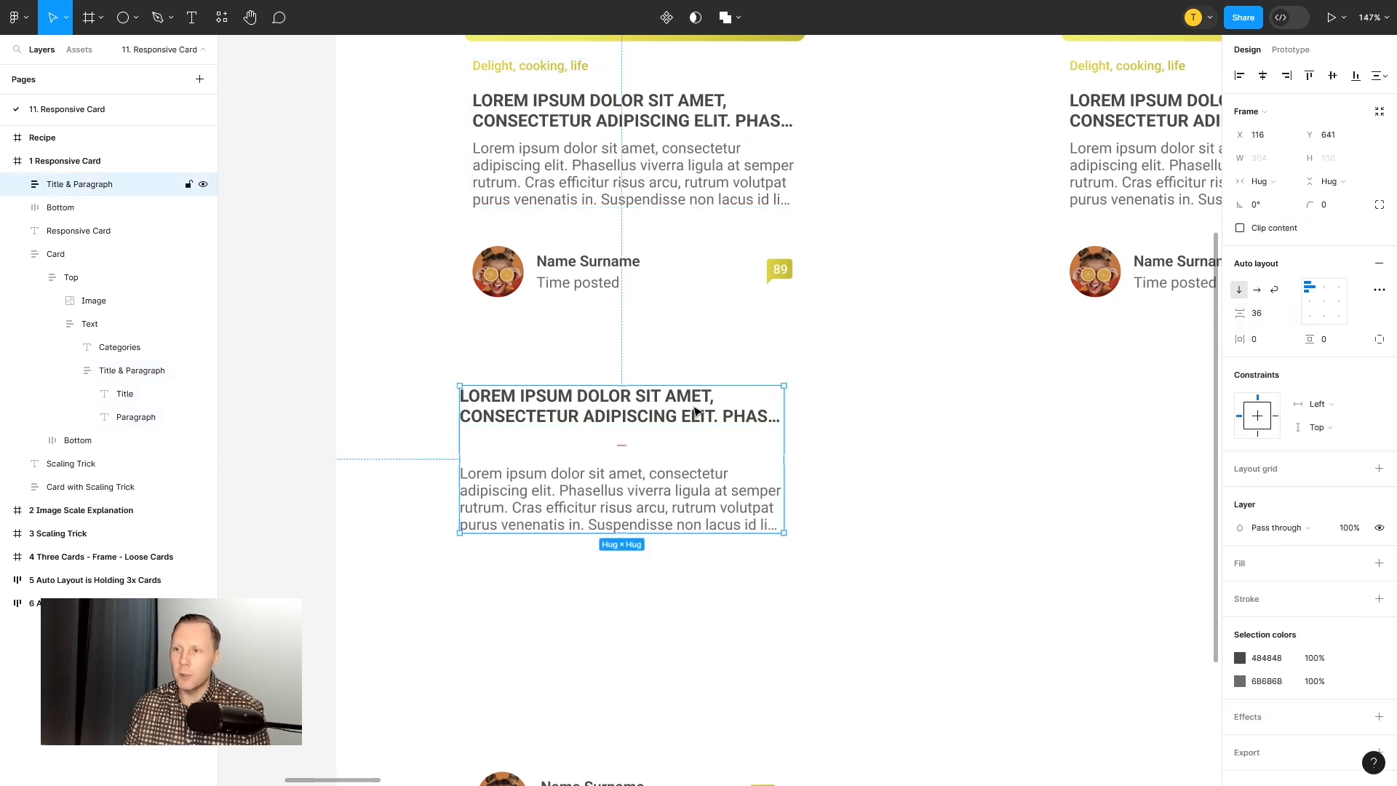
pyautogui.click(1264, 321)
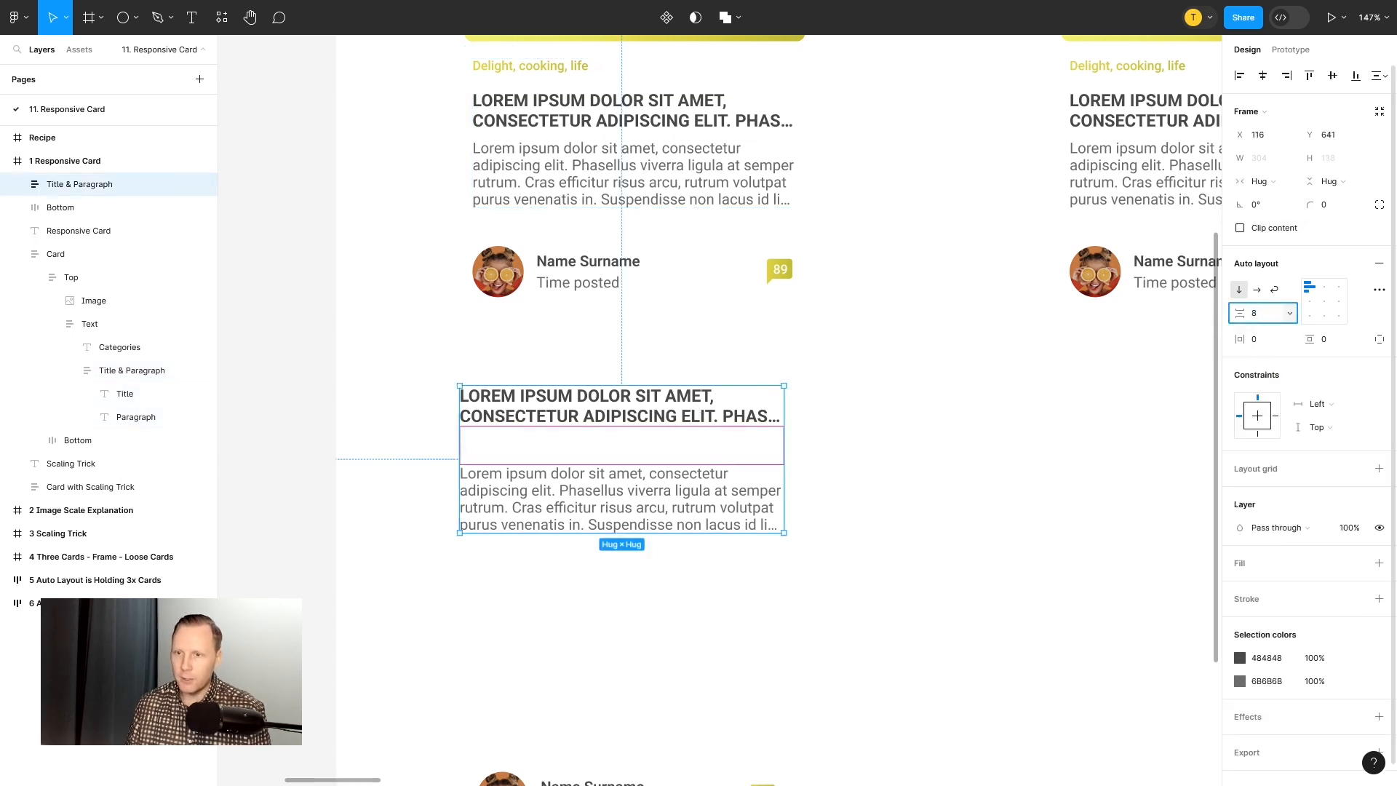
pyautogui.press('Return')
pyautogui.moveTo(698, 429); pyautogui.dragTo(710, 568)
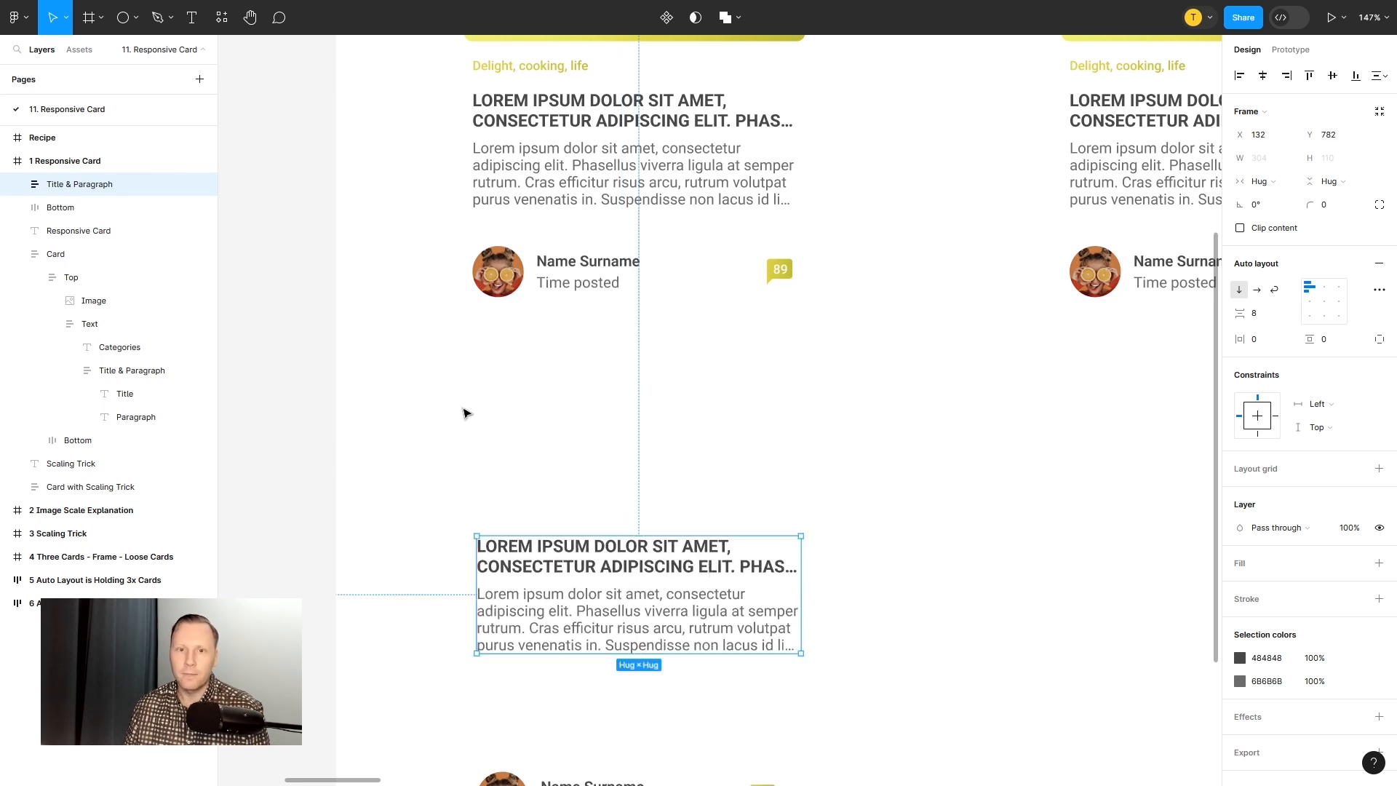
# Step: Following the structure of the card's Text frame, copy the Categories text from the Recipe frame to just above the new Title & Paragraph frame
pyautogui.click(126, 373)
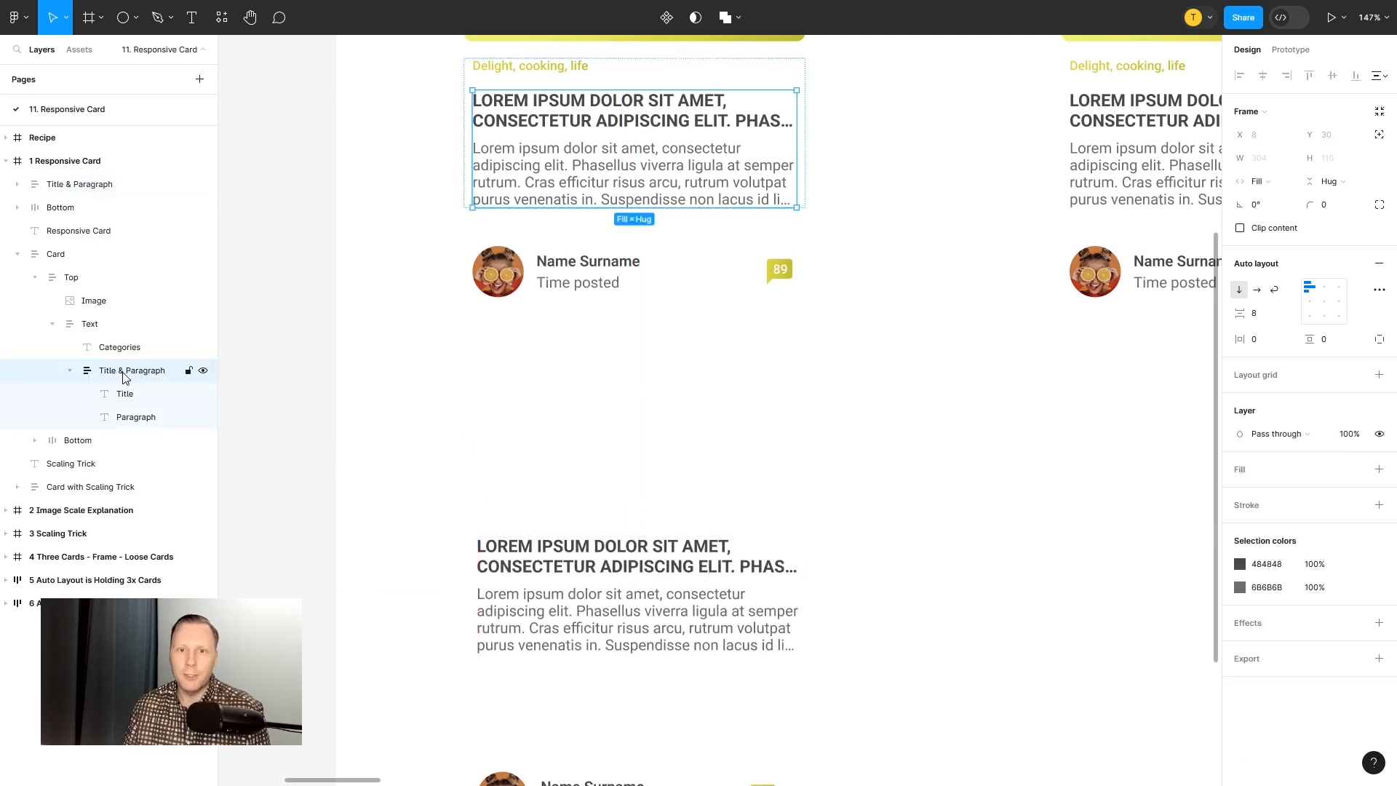
pyautogui.click(70, 370)
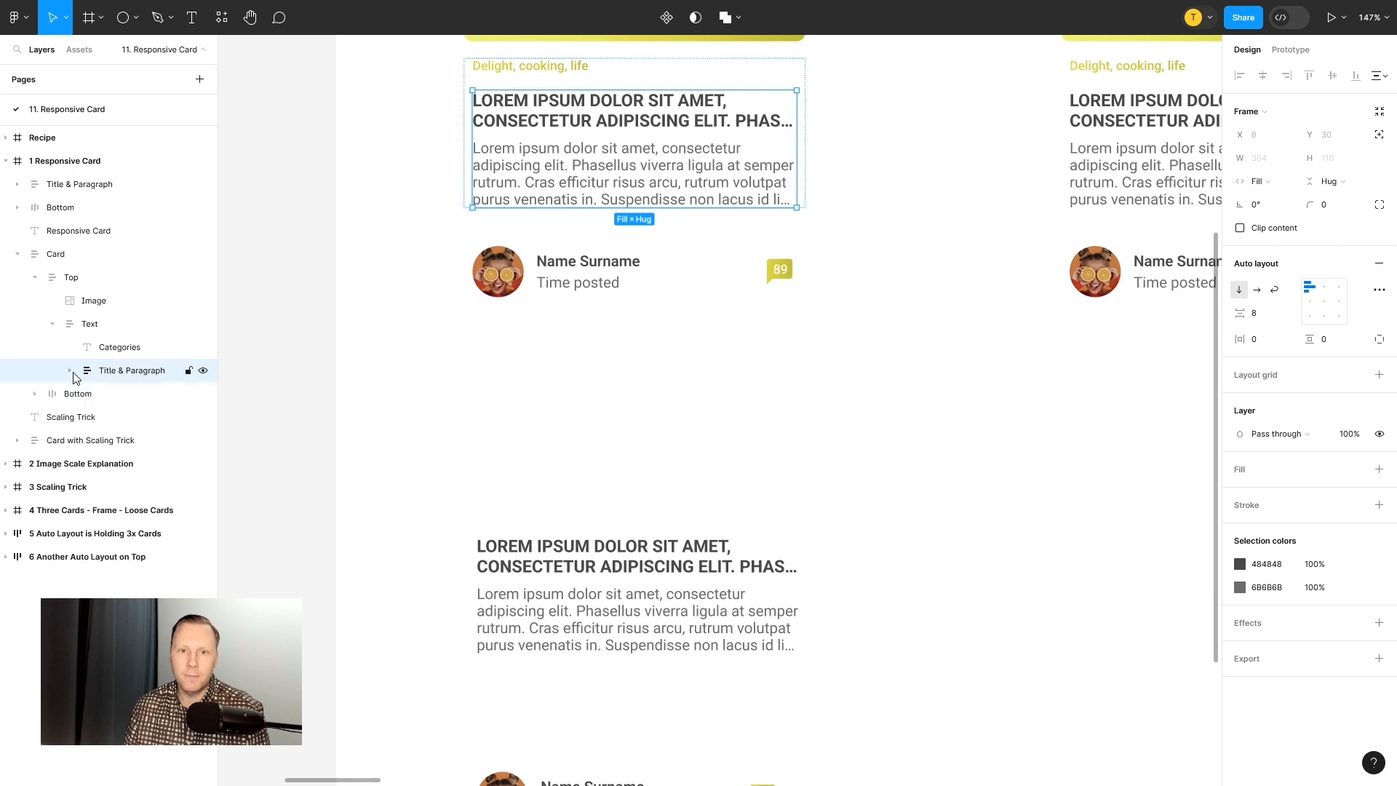
pyautogui.click(90, 325)
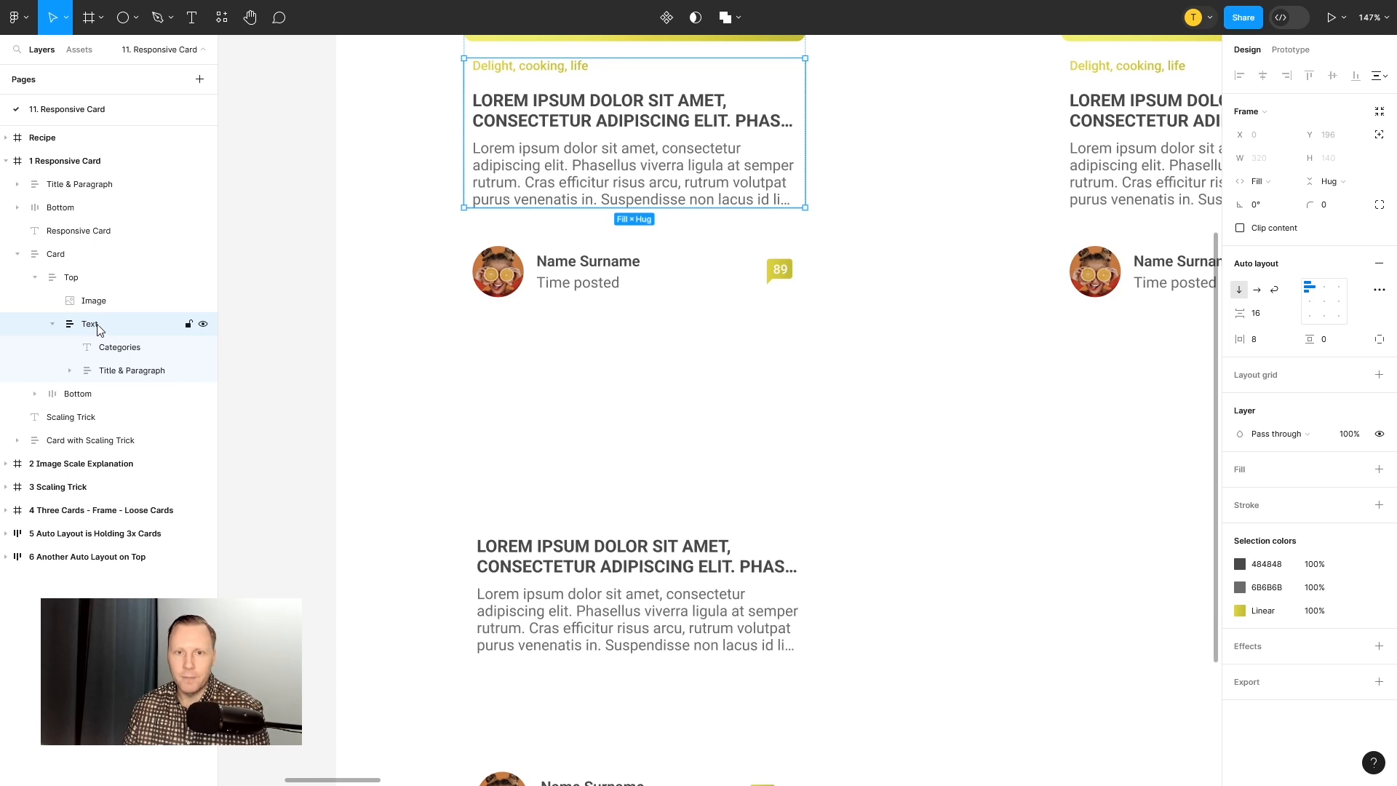
pyautogui.scroll(3, 524, 399)
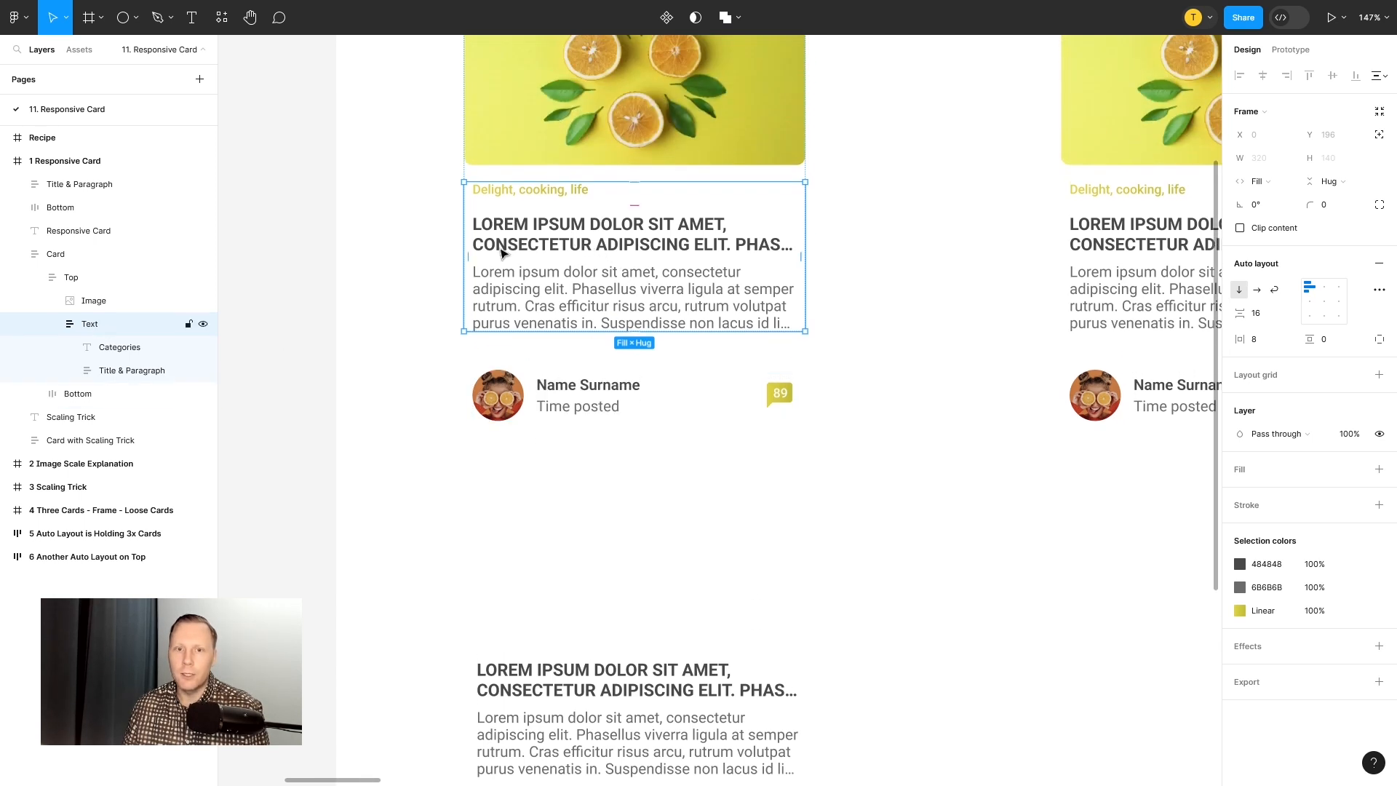
pyautogui.click(120, 348)
pyautogui.click(120, 371)
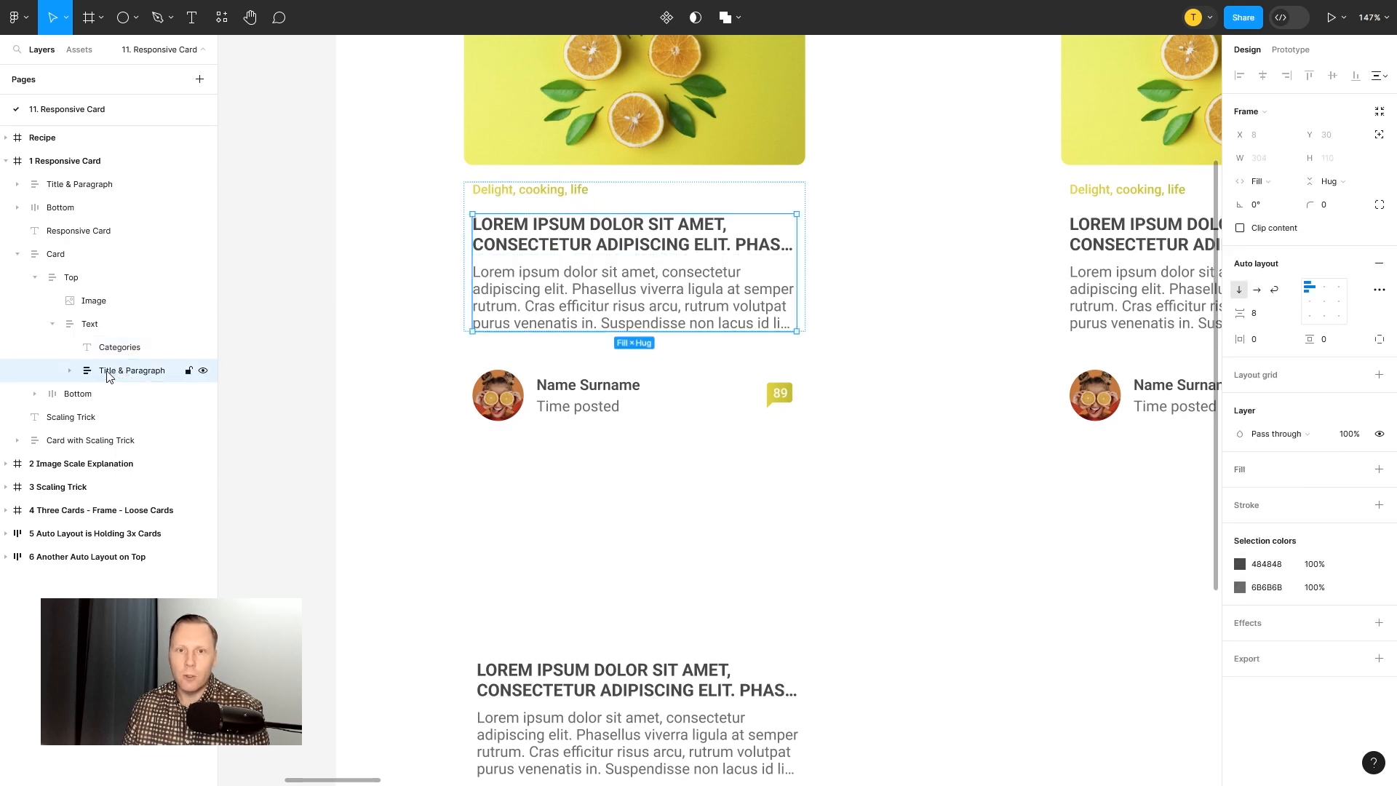
pyautogui.click(577, 525)
pyautogui.scroll(-5, 650, 518)
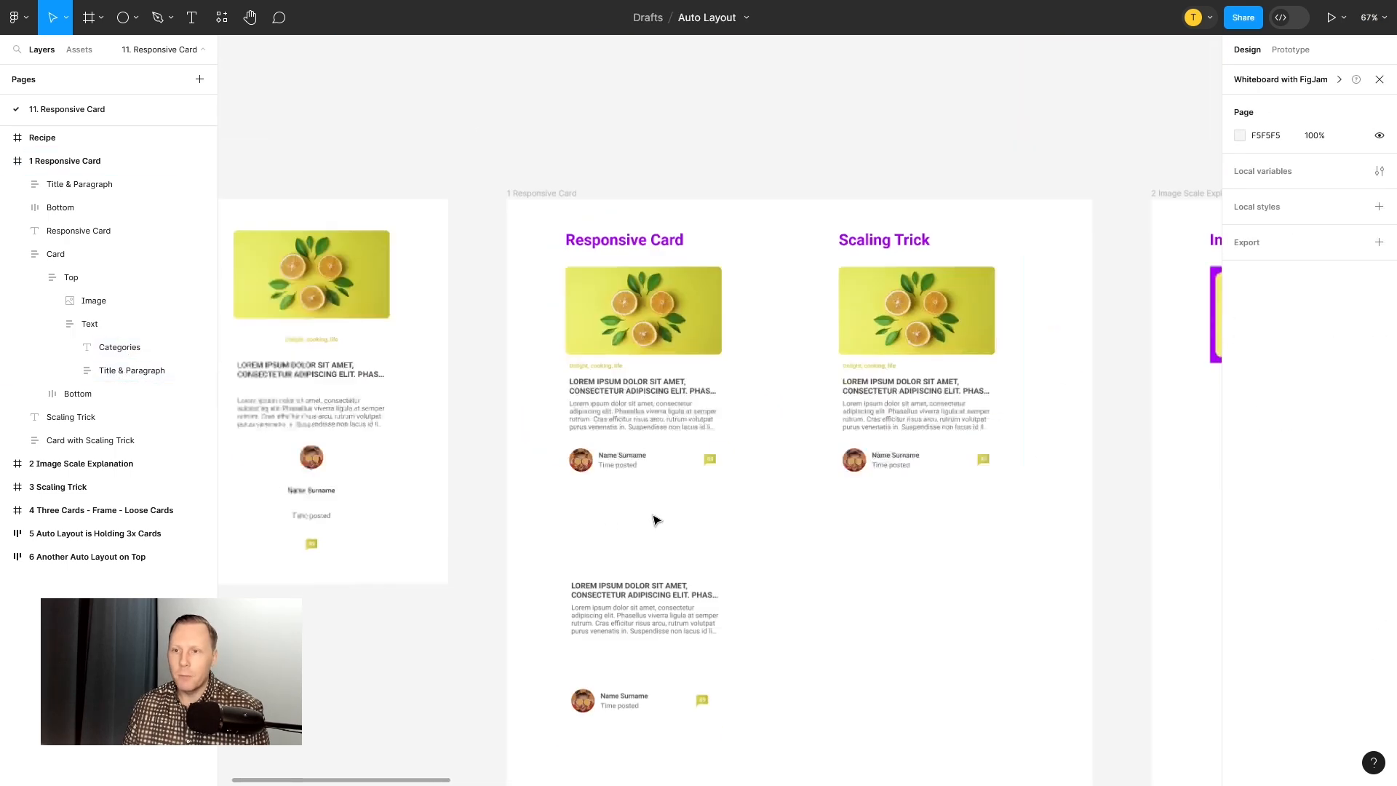
pyautogui.click(367, 368)
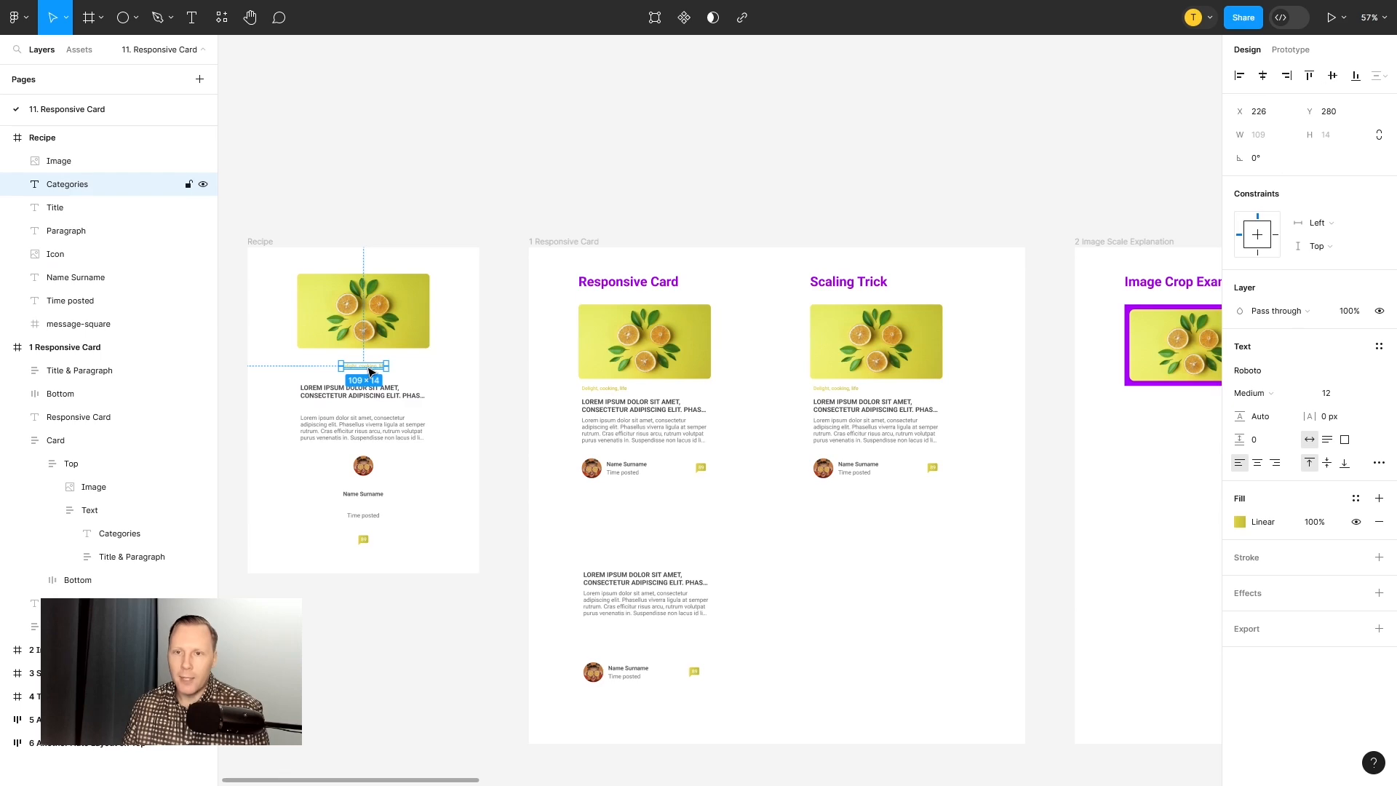
pyautogui.moveTo(369, 369); pyautogui.dragTo(615, 564)
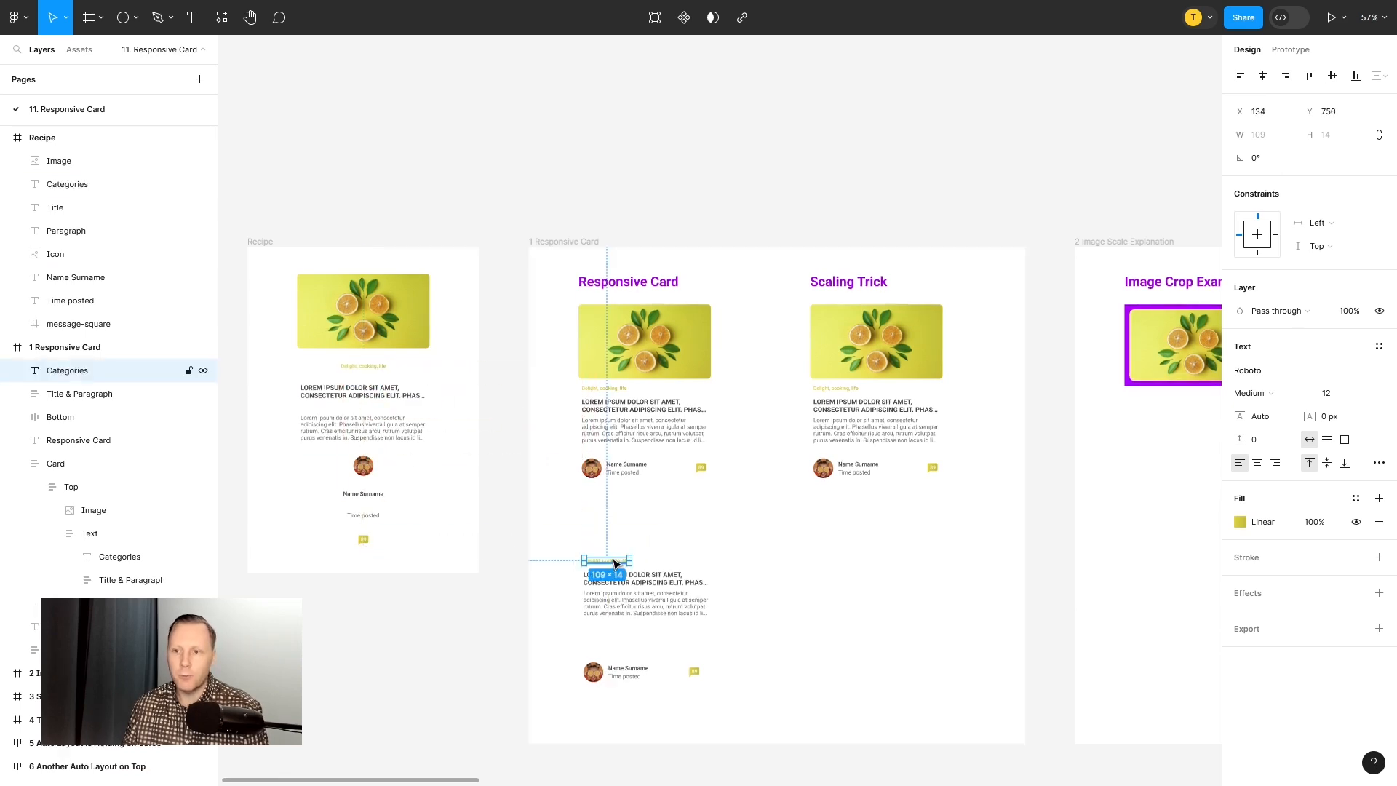
# Step: Wrap the copied Categories text and the new Title & Paragraph frame together in a vertical auto layout frame
pyautogui.scroll(5, 622, 597)
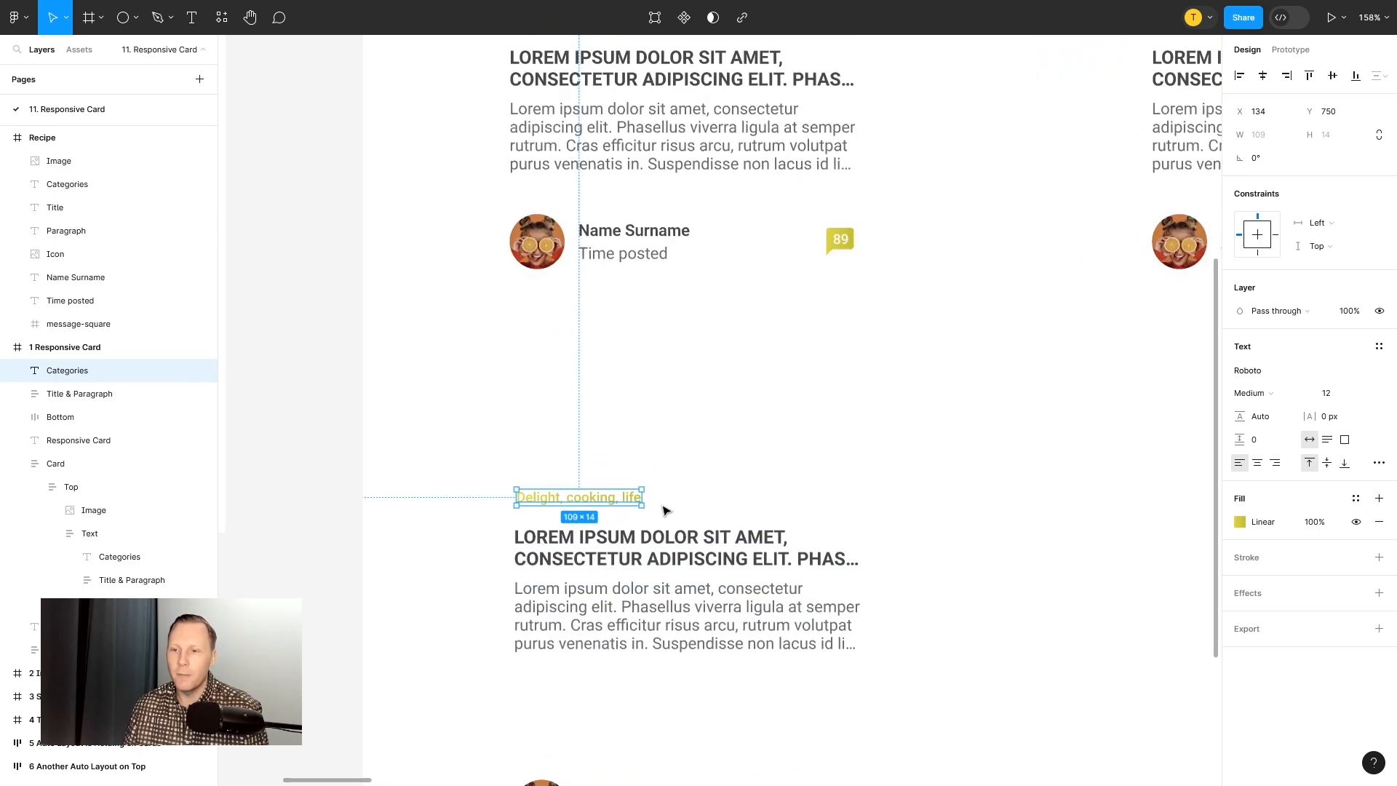
pyautogui.click(517, 440)
pyautogui.moveTo(471, 420); pyautogui.dragTo(911, 673)
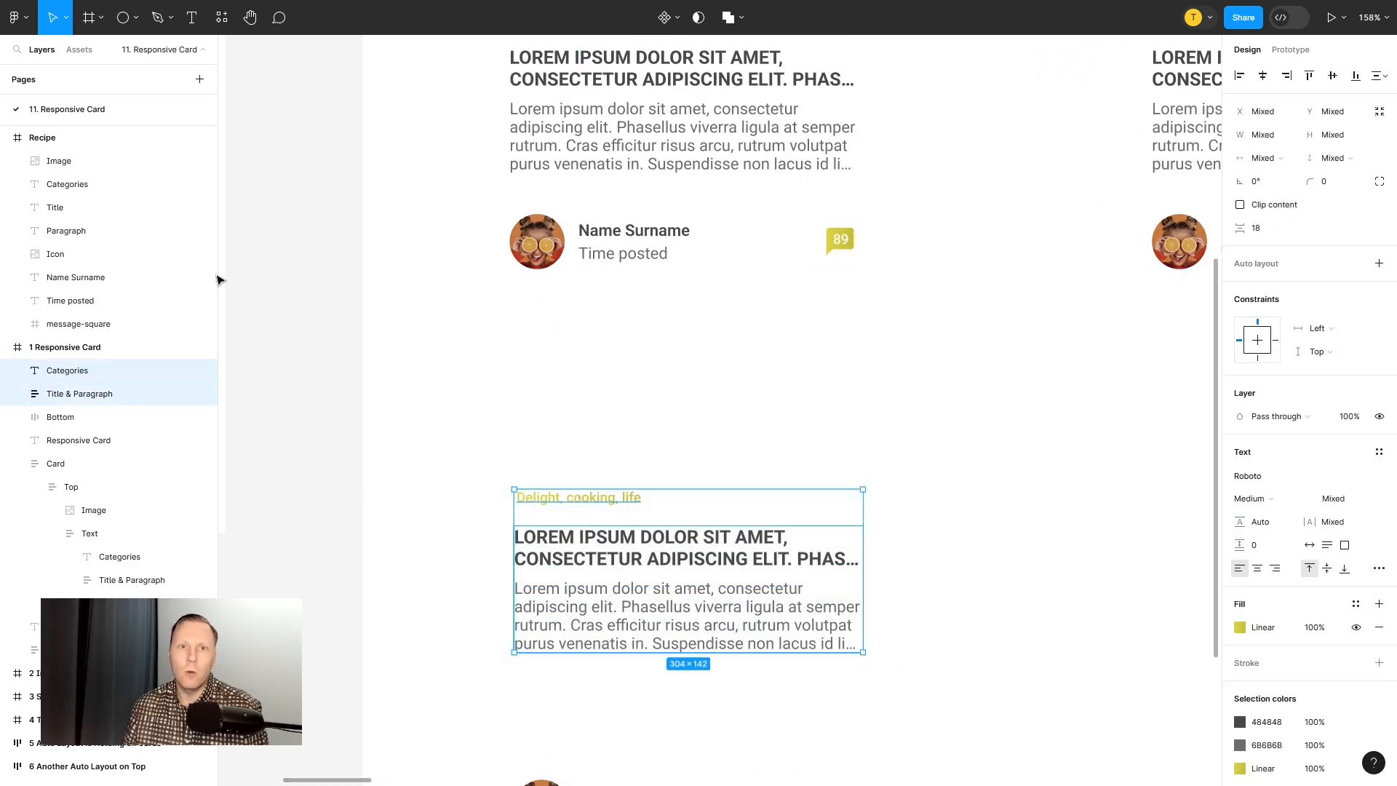
pyautogui.click(7, 138)
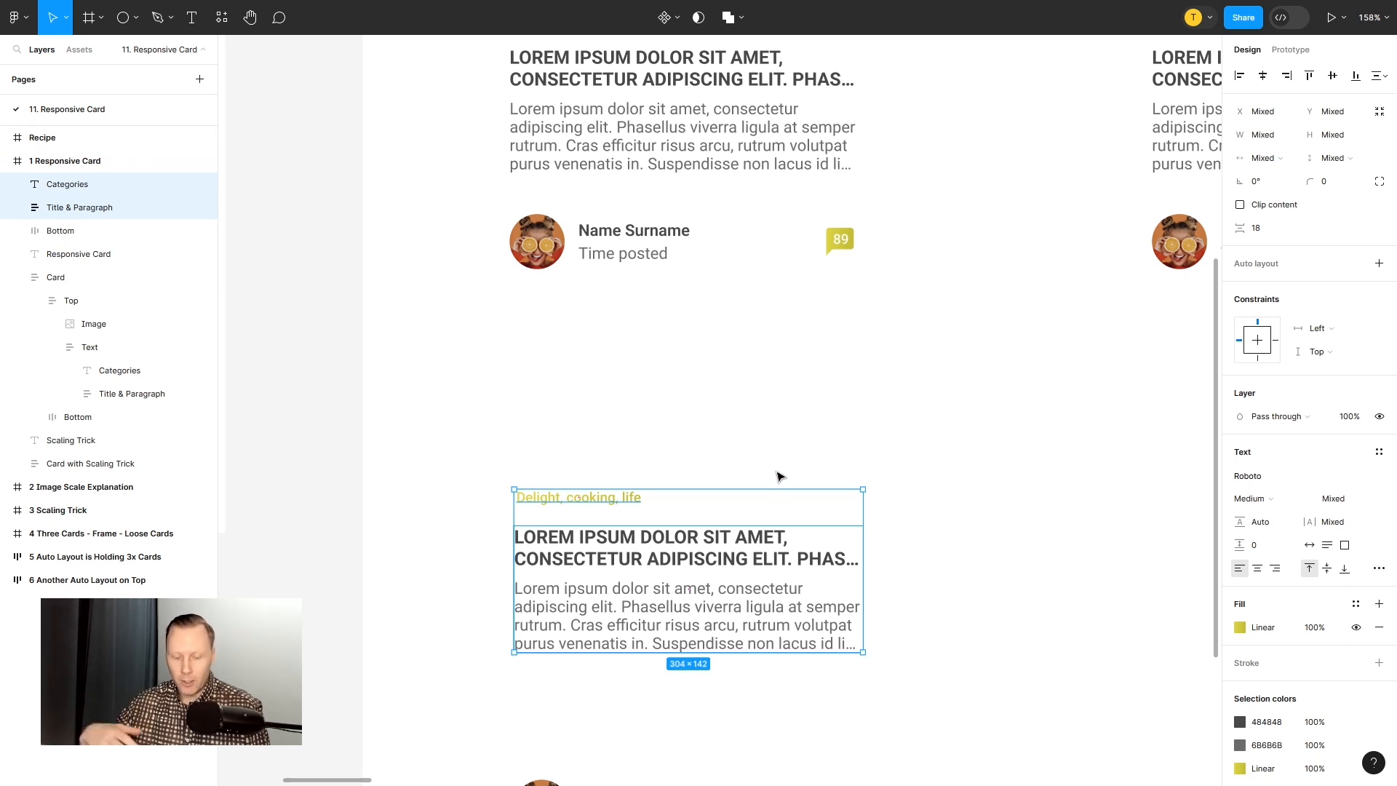
pyautogui.hotkey('shift', 'a')
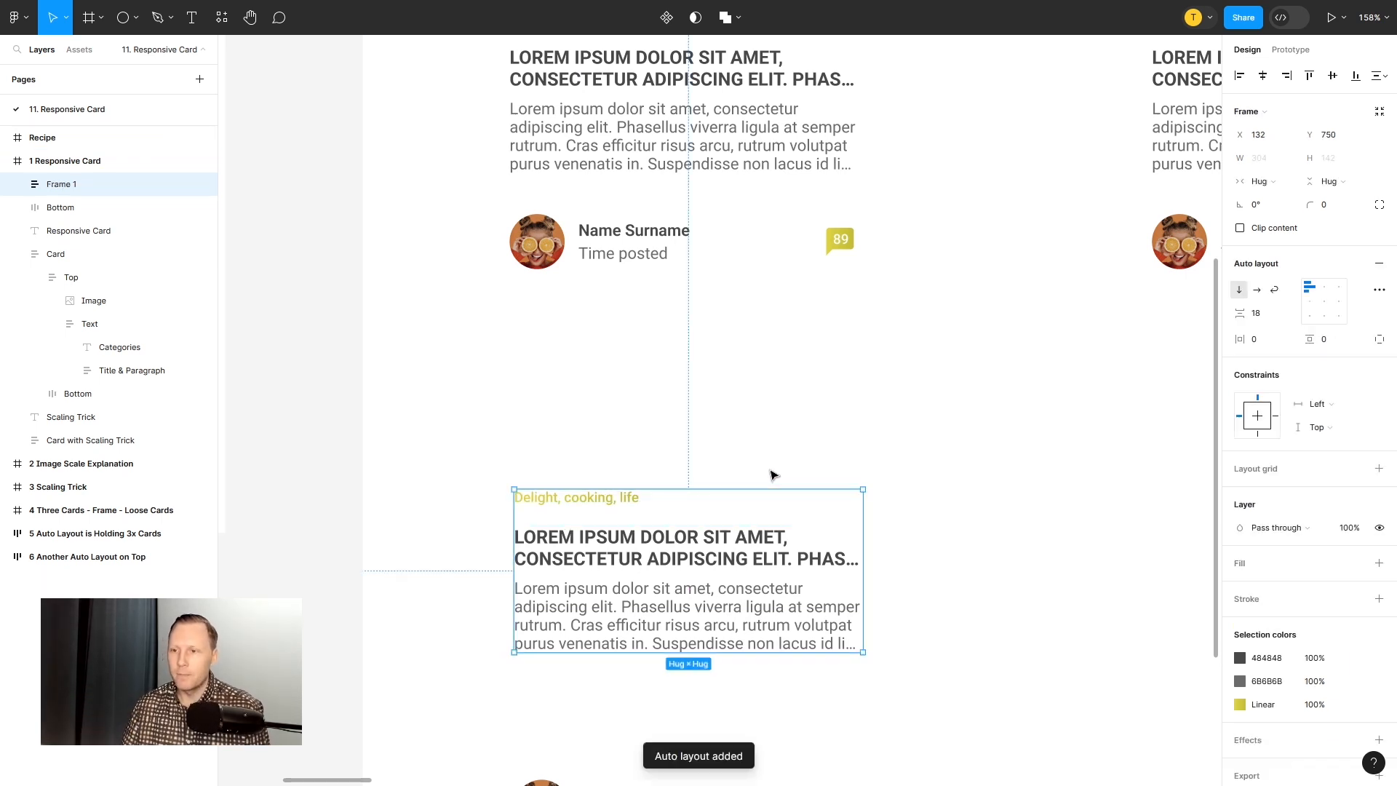
# Step: Move the new wrapping frame up to about X 134, Y 691 and rename it Text
pyautogui.moveTo(686, 559); pyautogui.dragTo(686, 493)
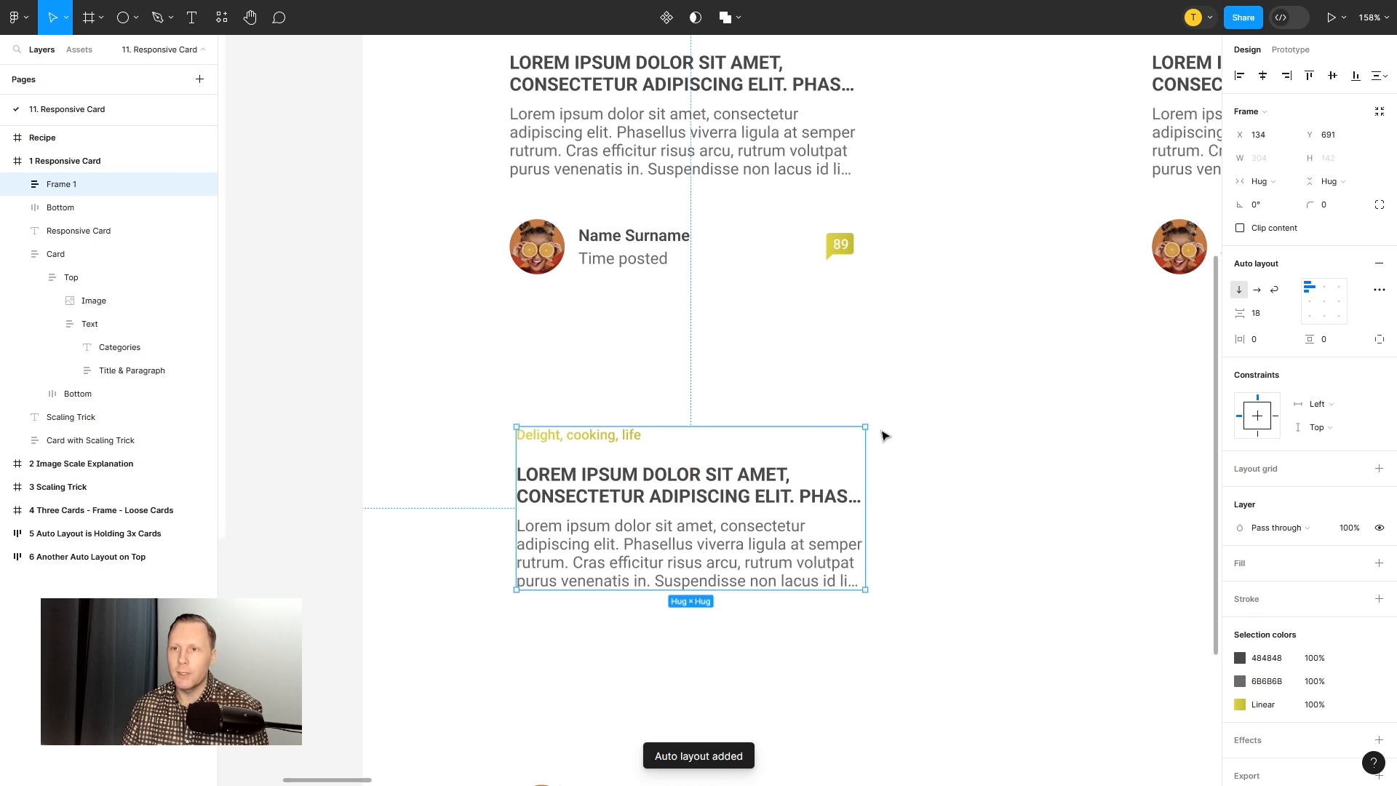
pyautogui.scroll(1, 883, 436)
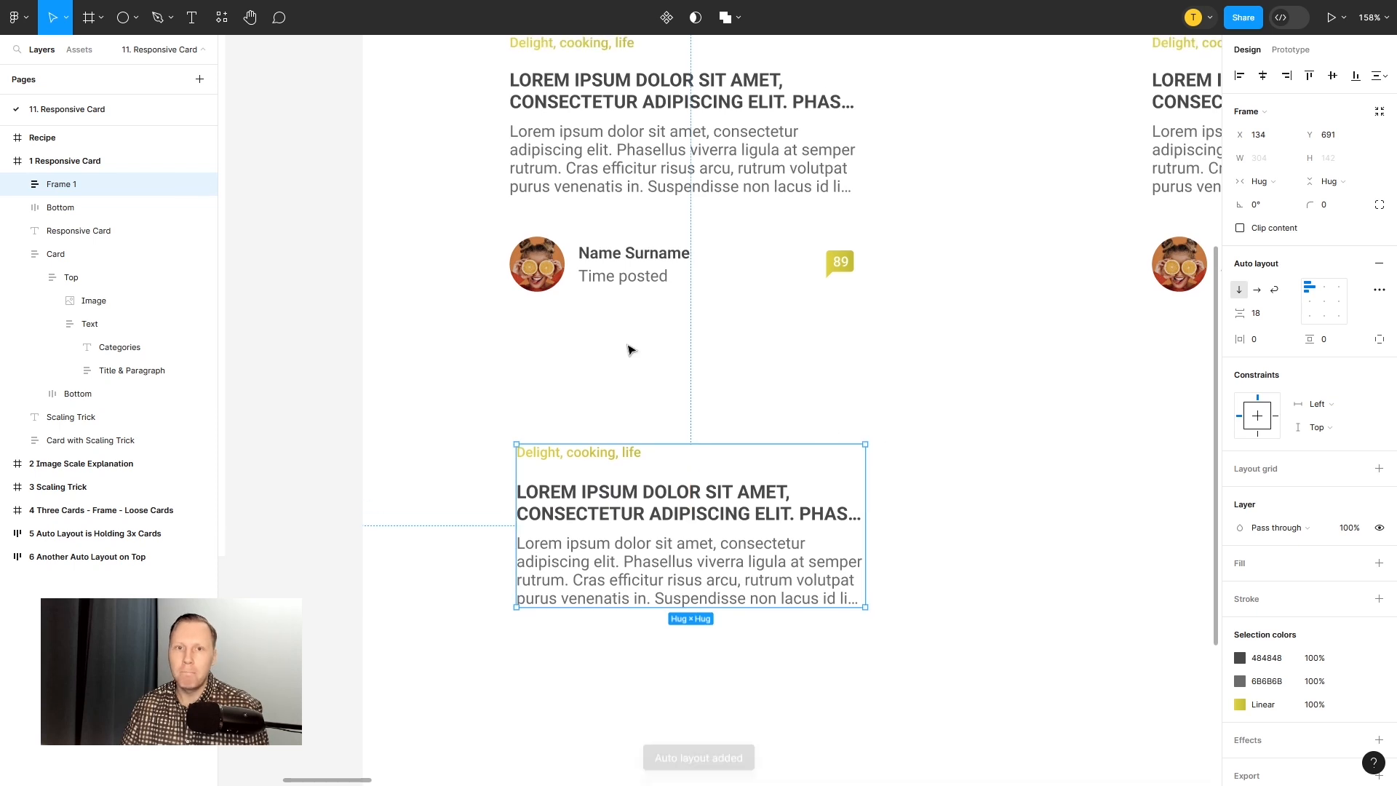
pyautogui.doubleClick(66, 186)
pyautogui.write('R')
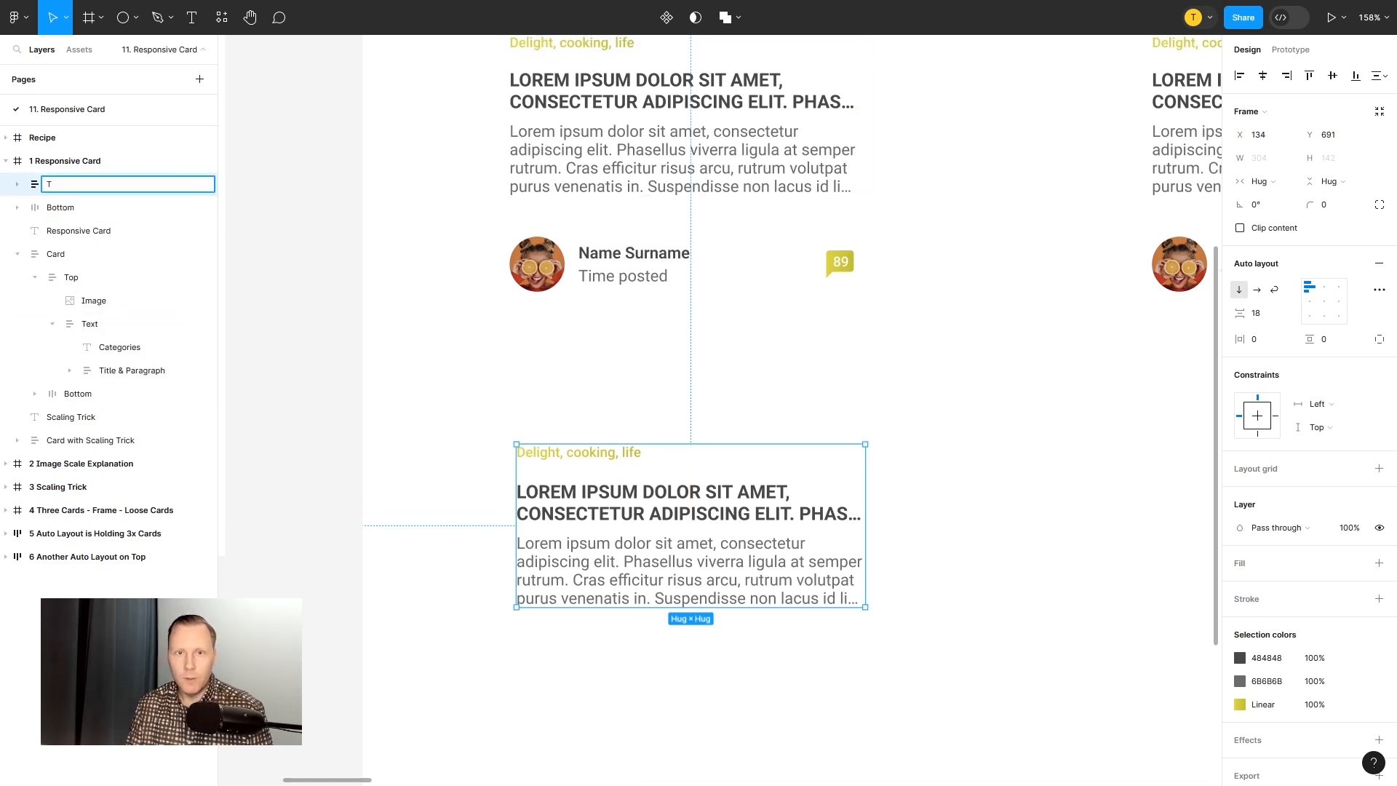
pyautogui.write('ext')
pyautogui.press('Return')
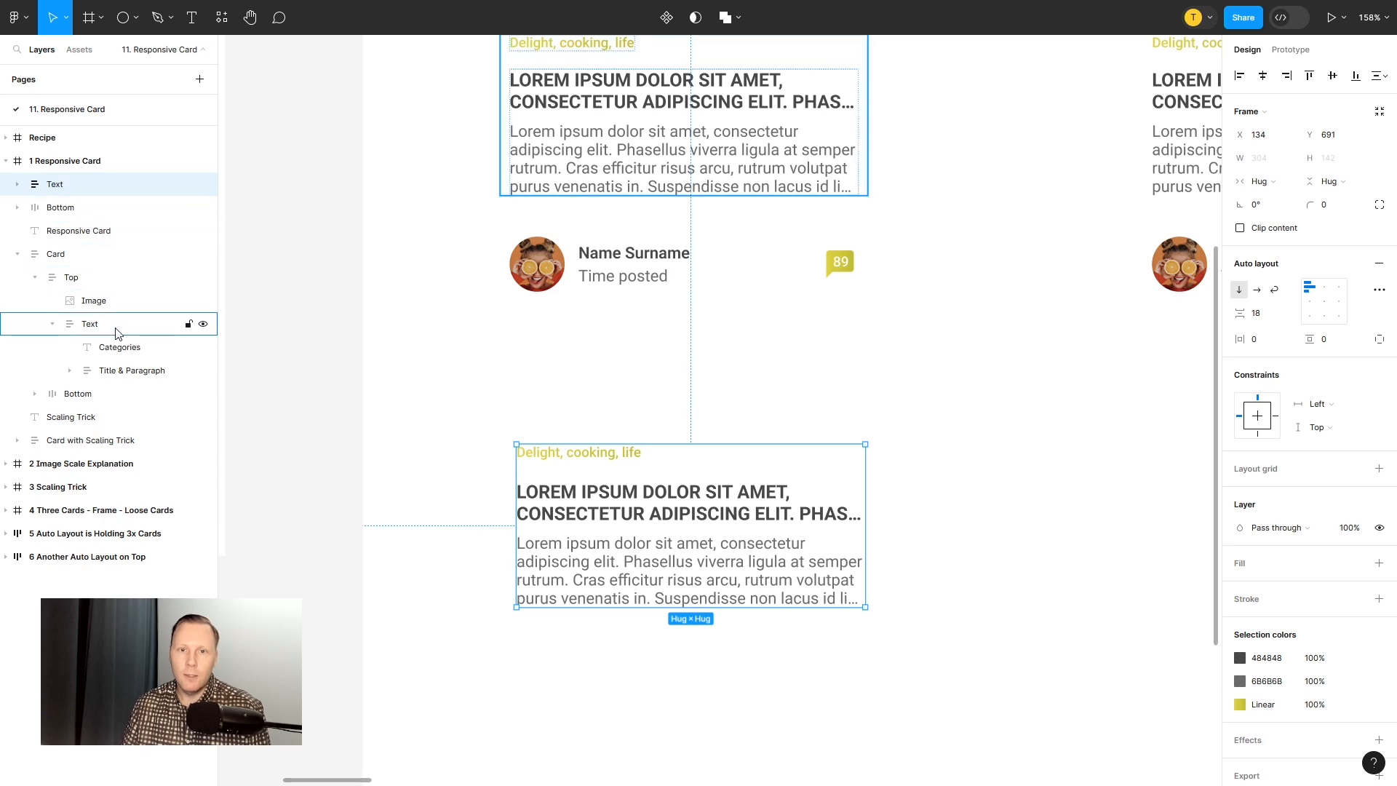
# Step: Matching the card's Text frame, set the new Text frame's vertical gap to 16 and horizontal padding to 8
pyautogui.click(93, 332)
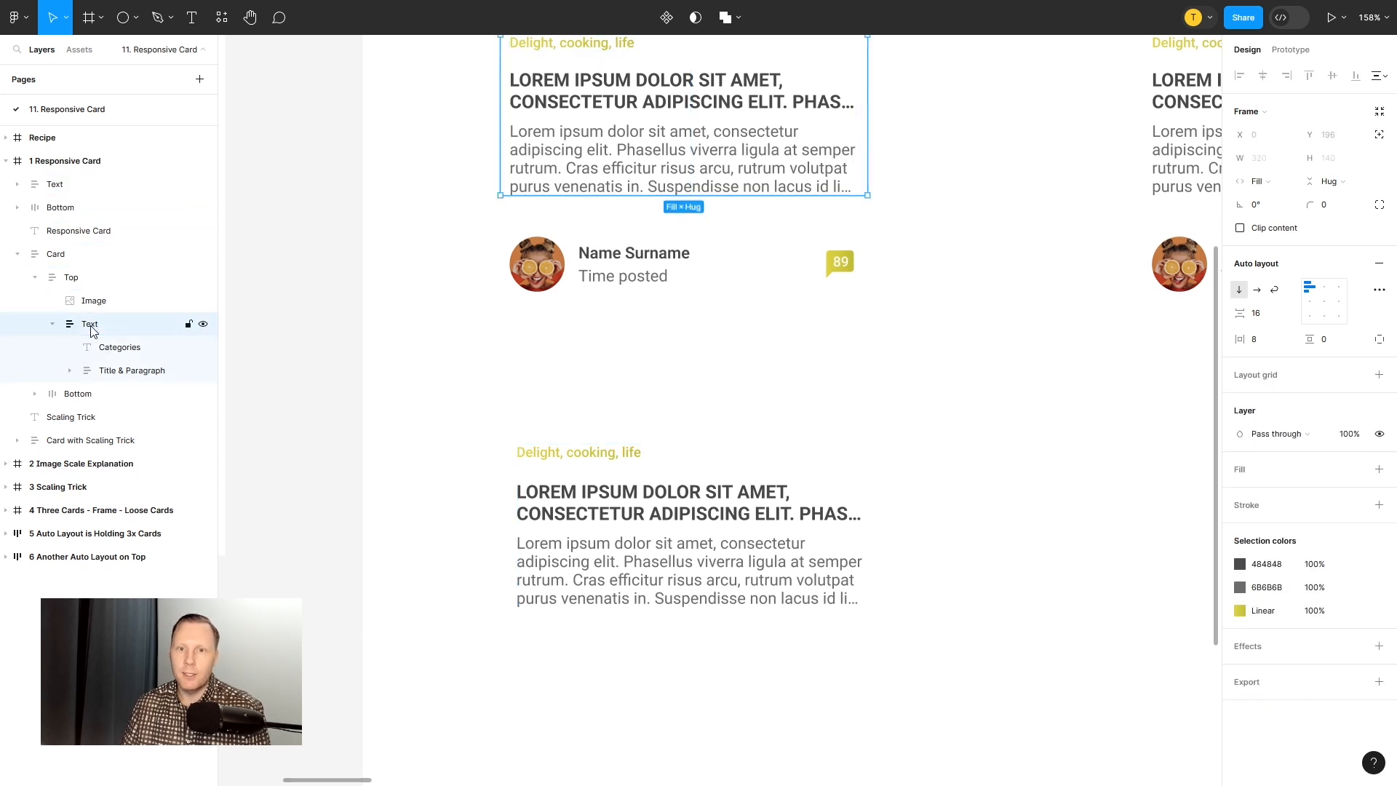
pyautogui.scroll(3, 505, 402)
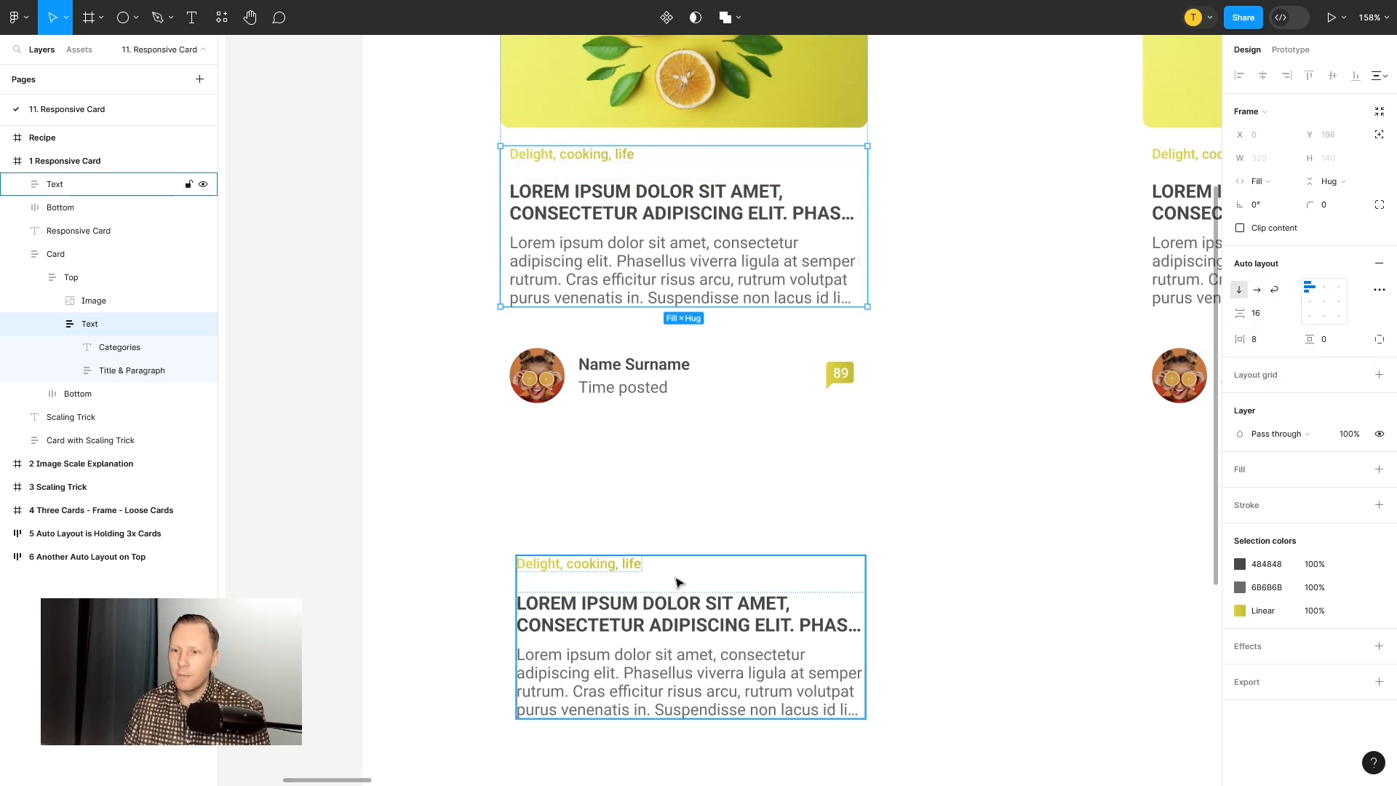
pyautogui.click(733, 581)
pyautogui.click(1265, 315)
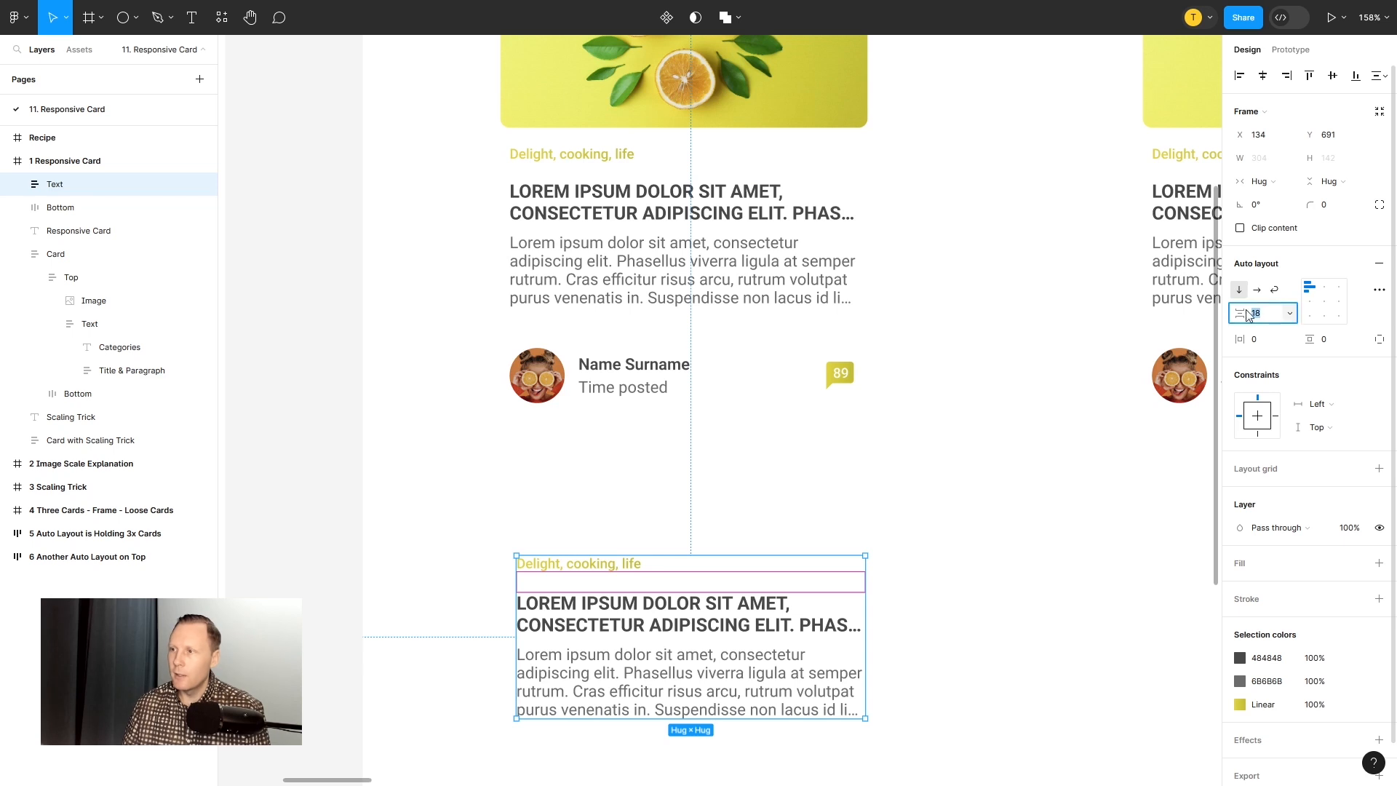
pyautogui.write('16')
pyautogui.press('Return')
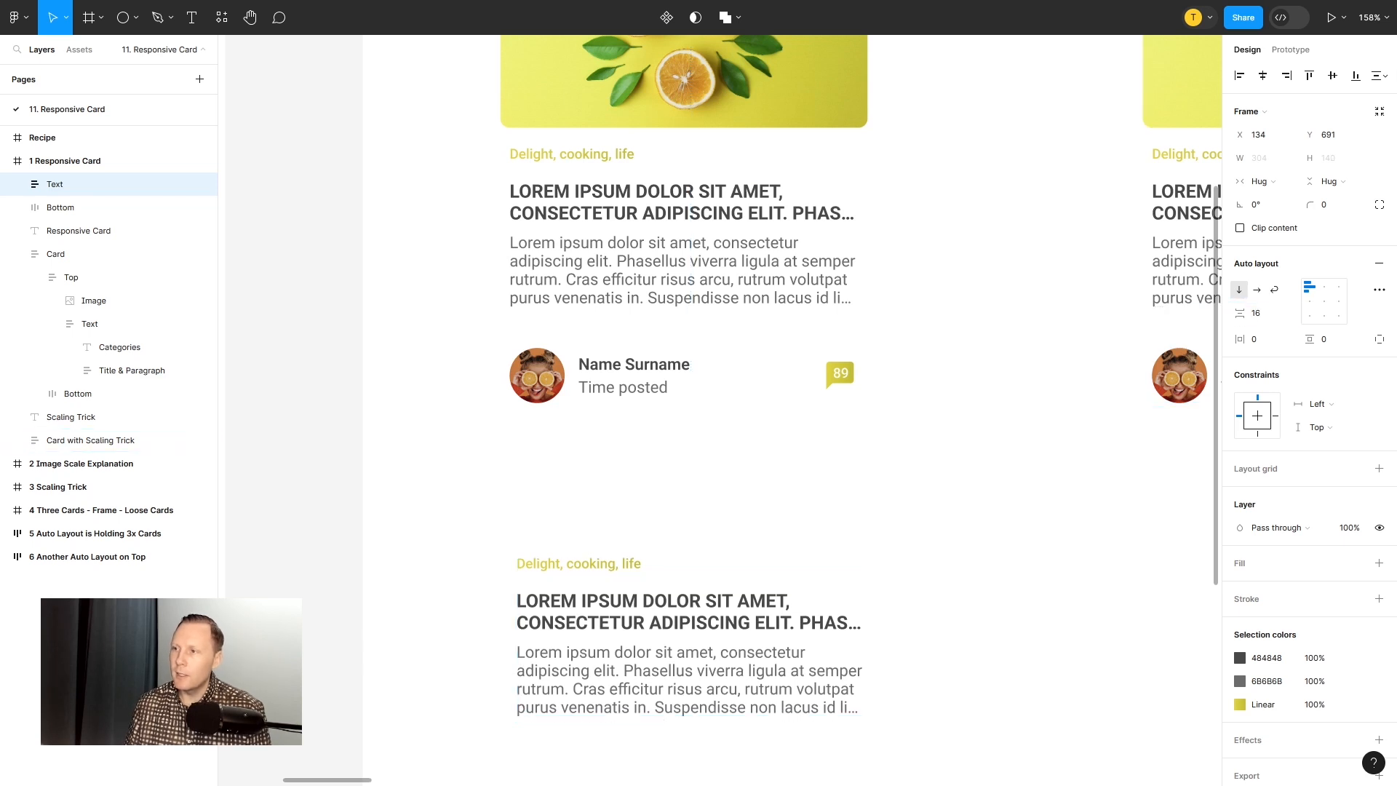
pyautogui.click(1270, 346)
pyautogui.write('8')
pyautogui.press('Return')
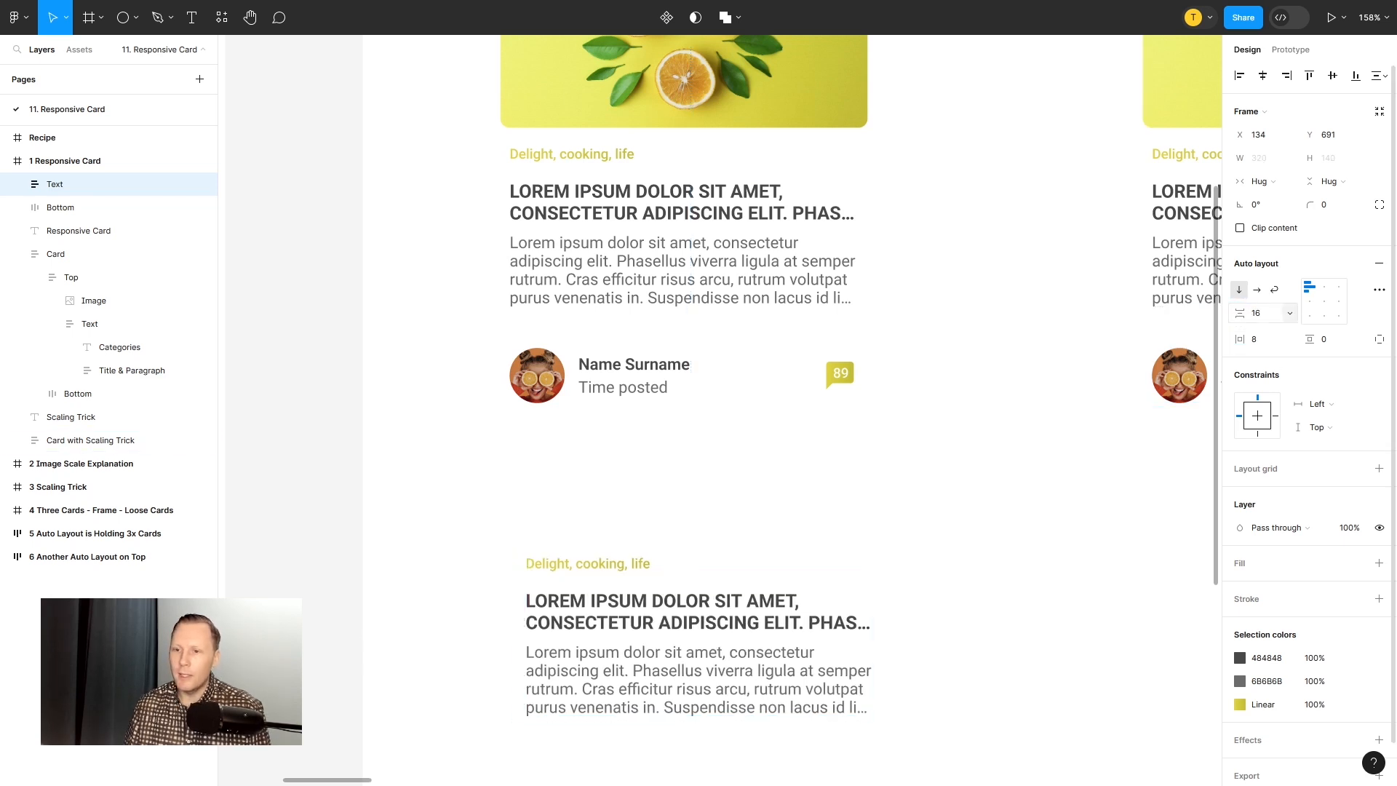
pyautogui.click(964, 474)
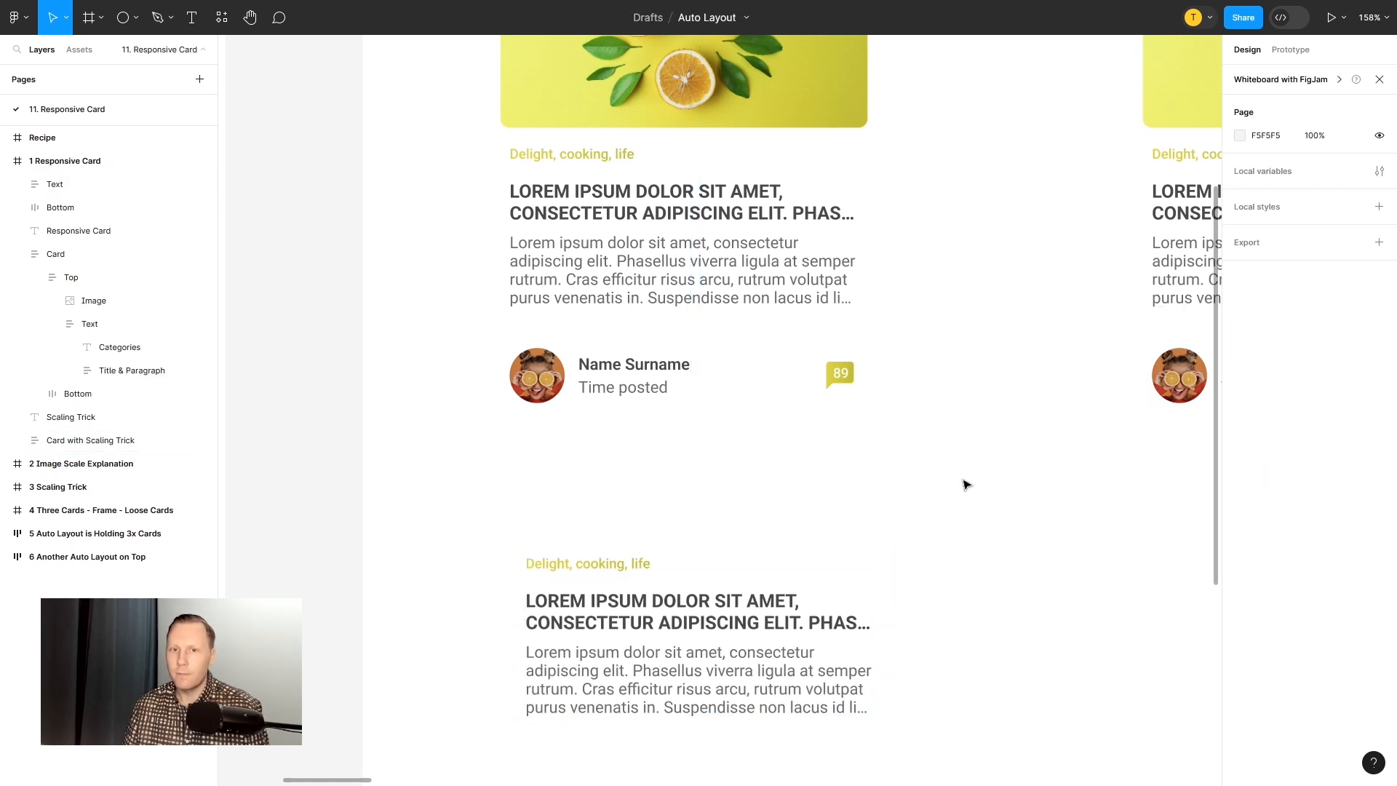
# Step: Following the structure of the card's Top frame, move the new Text frame down to just above the new Bottom frame, making room for an image
pyautogui.click(94, 329)
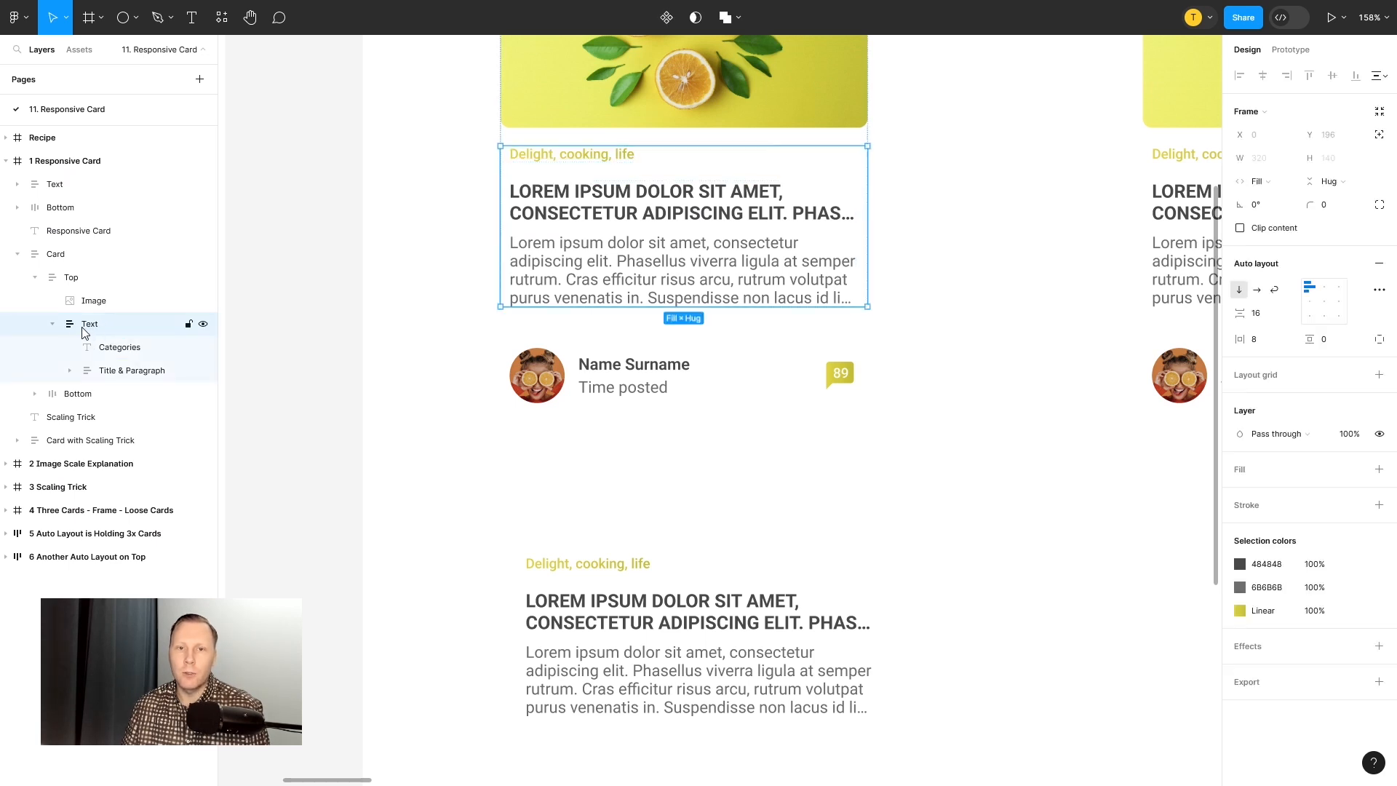
pyautogui.click(53, 324)
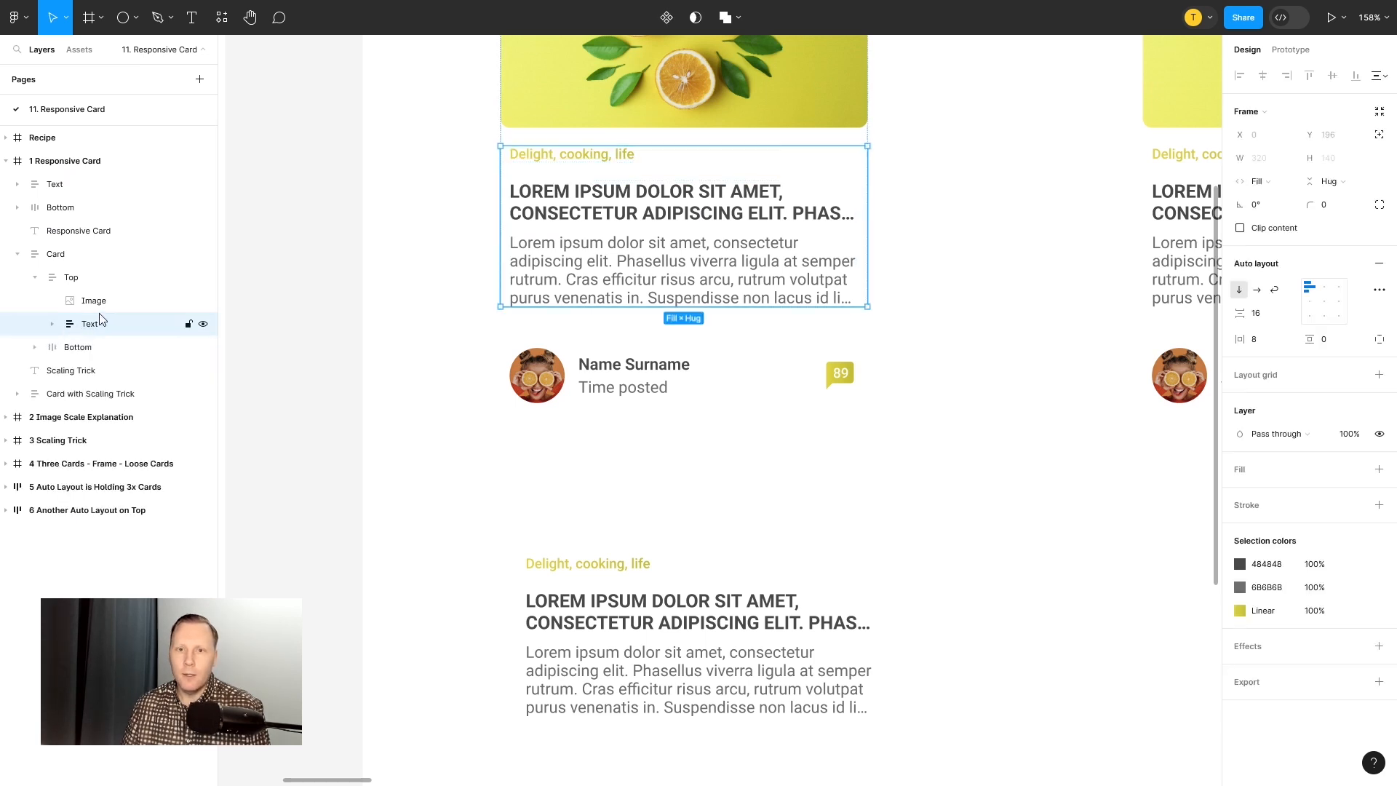
pyautogui.click(73, 277)
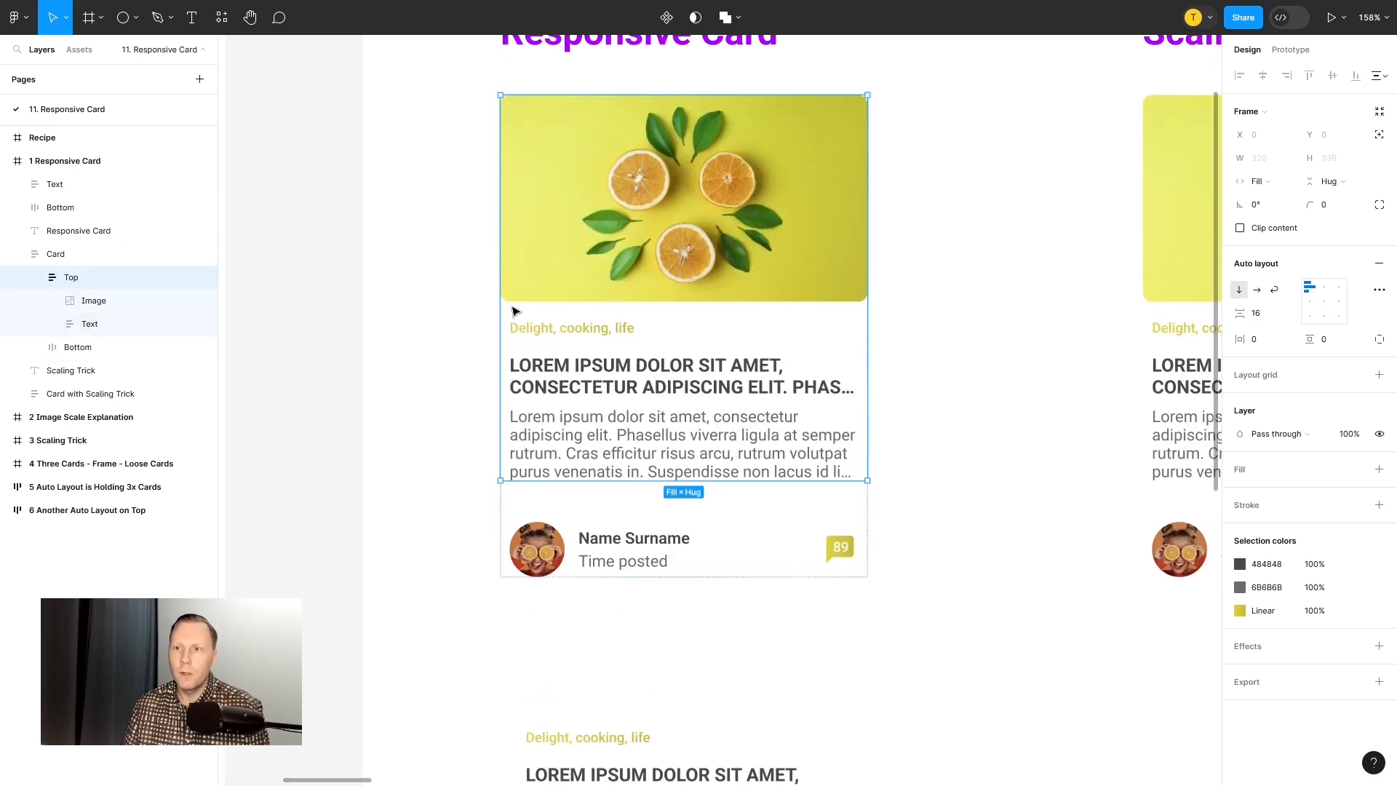
pyautogui.click(93, 301)
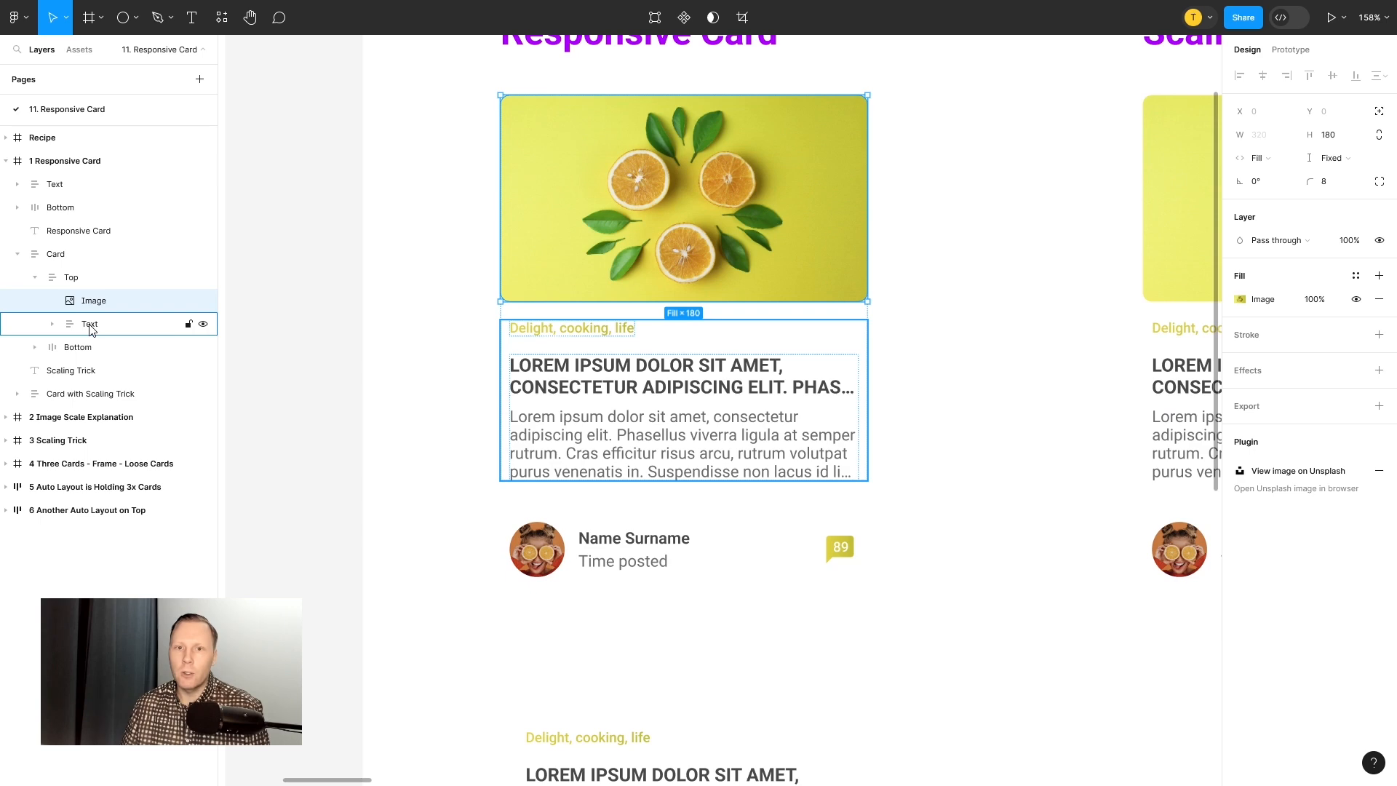
pyautogui.click(89, 329)
pyautogui.click(397, 547)
pyautogui.scroll(-5, 474, 527)
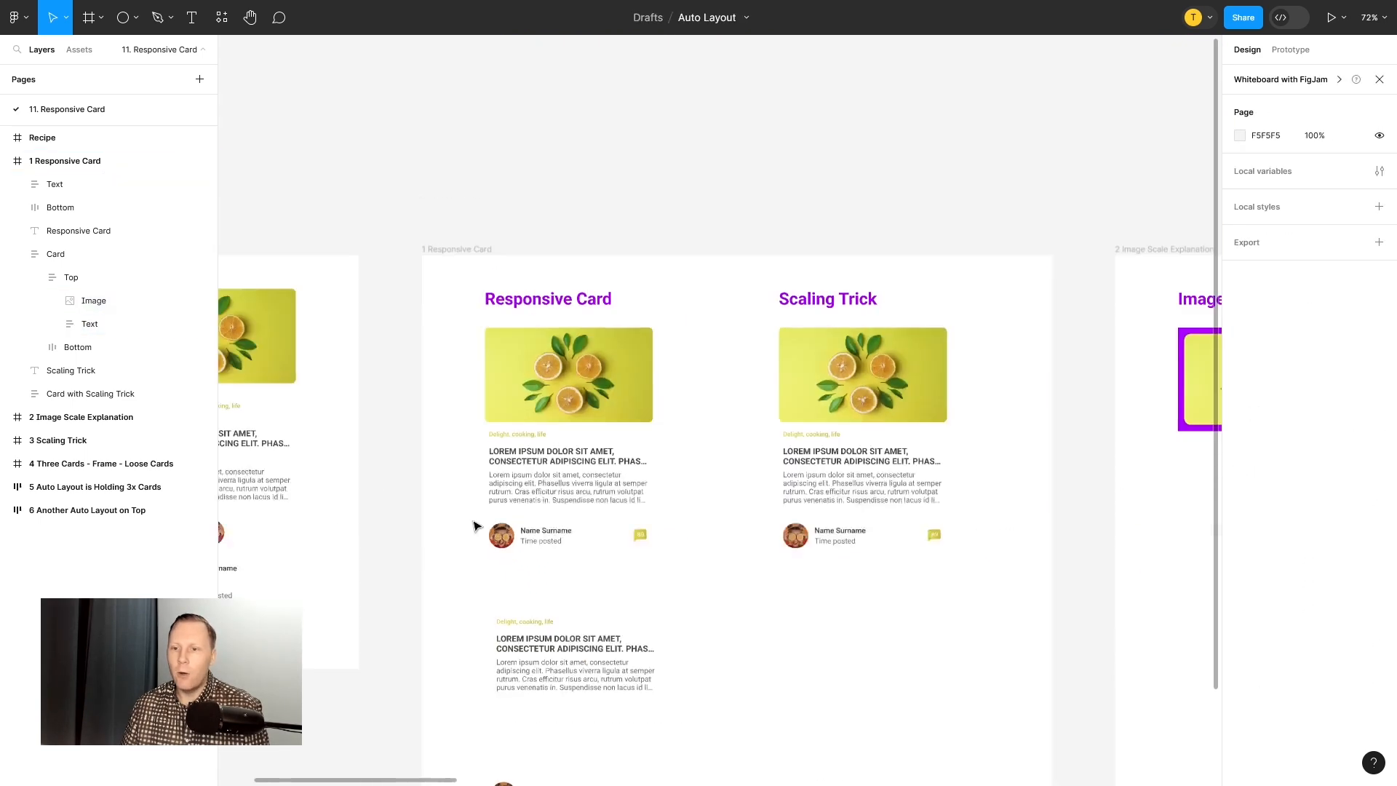
pyautogui.scroll(-1, 486, 524)
pyautogui.scroll(-1, 611, 483)
pyautogui.moveTo(422, 504); pyautogui.dragTo(570, 480)
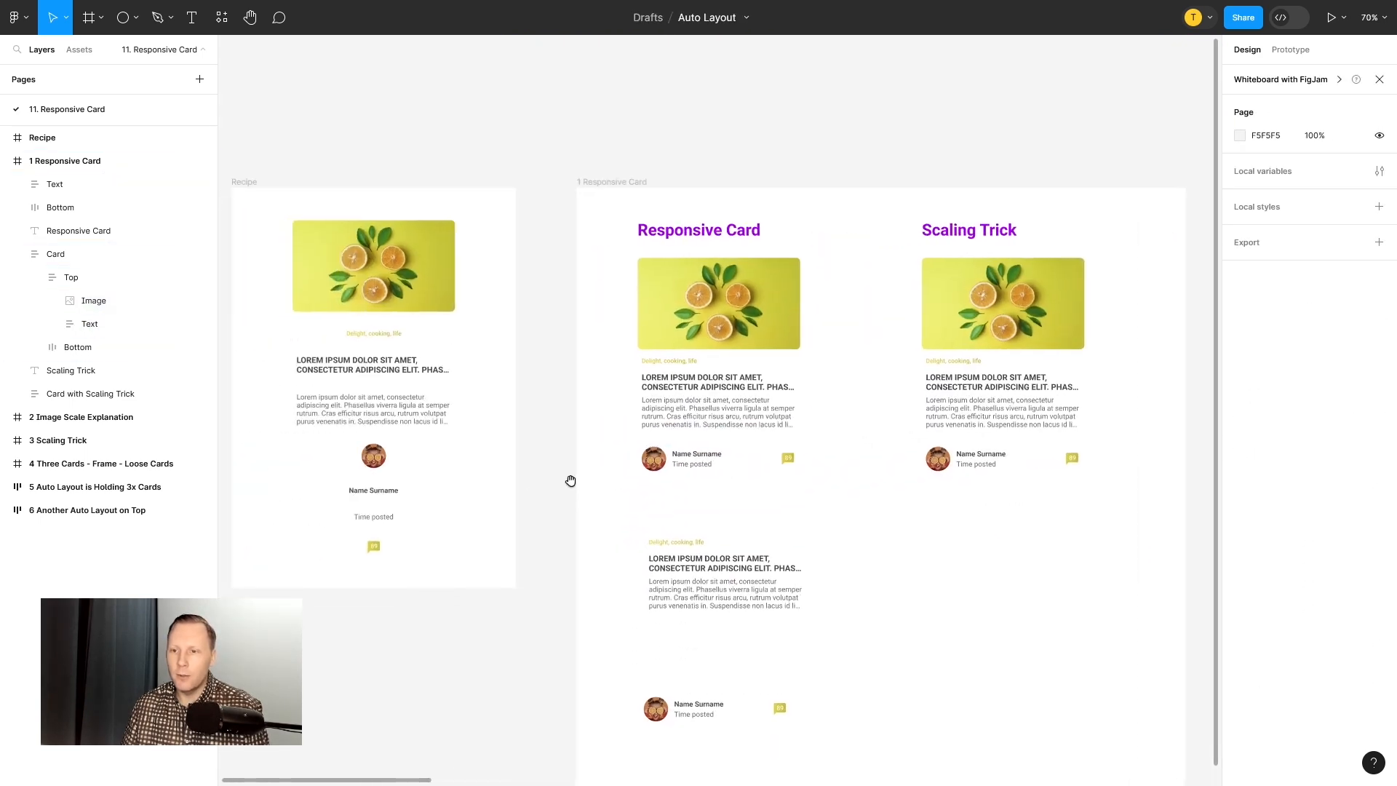
pyautogui.click(683, 547)
pyautogui.moveTo(762, 563); pyautogui.dragTo(762, 625)
# Step: Copy the 320 × 180 orange image from the Recipe frame to just above the new Text frame, about X 138, Y 608
pyautogui.click(419, 270)
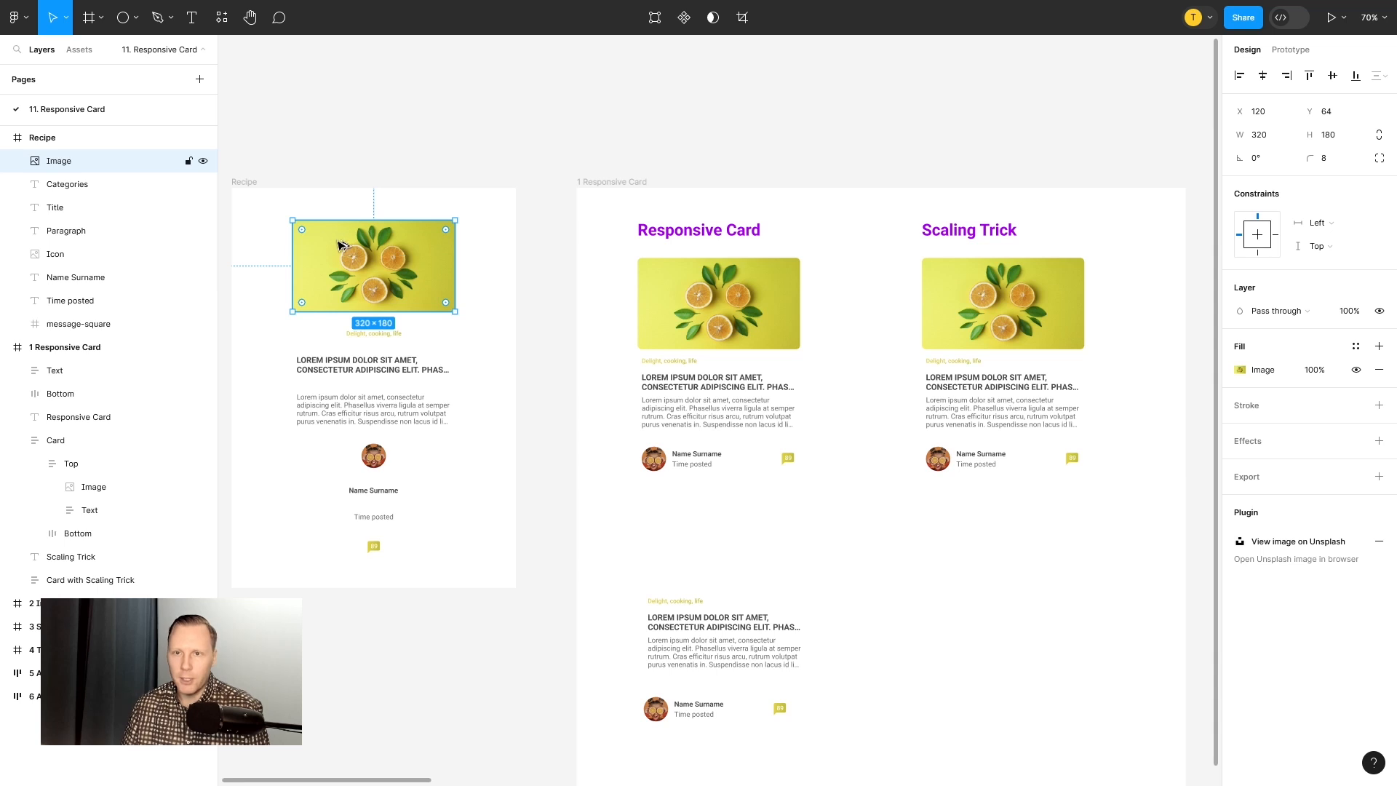
pyautogui.moveTo(339, 245); pyautogui.dragTo(695, 521)
pyautogui.click(7, 138)
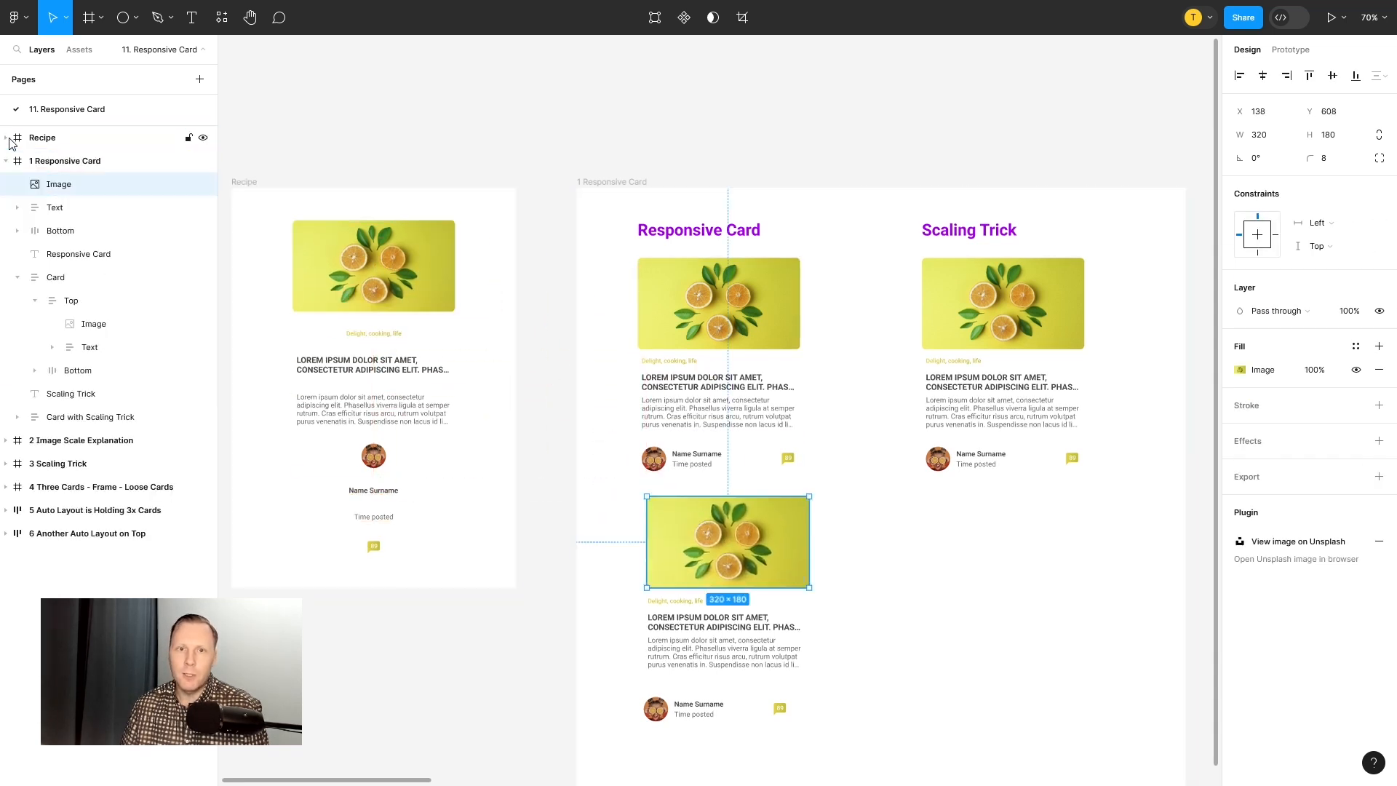
pyautogui.click(931, 551)
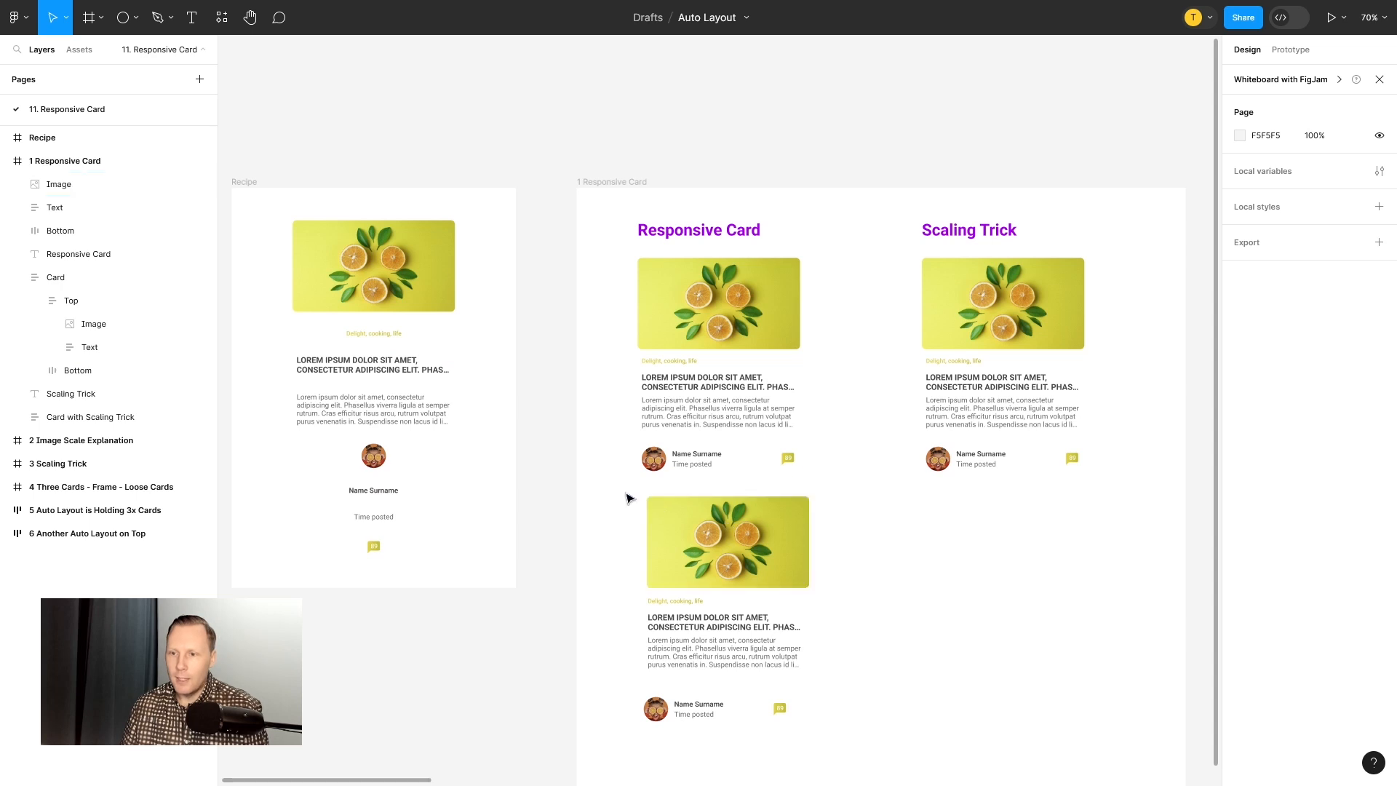
# Step: Wrap the copied image and the new Text frame in a vertical auto layout frame and rename it Top
pyautogui.moveTo(619, 488); pyautogui.dragTo(842, 678)
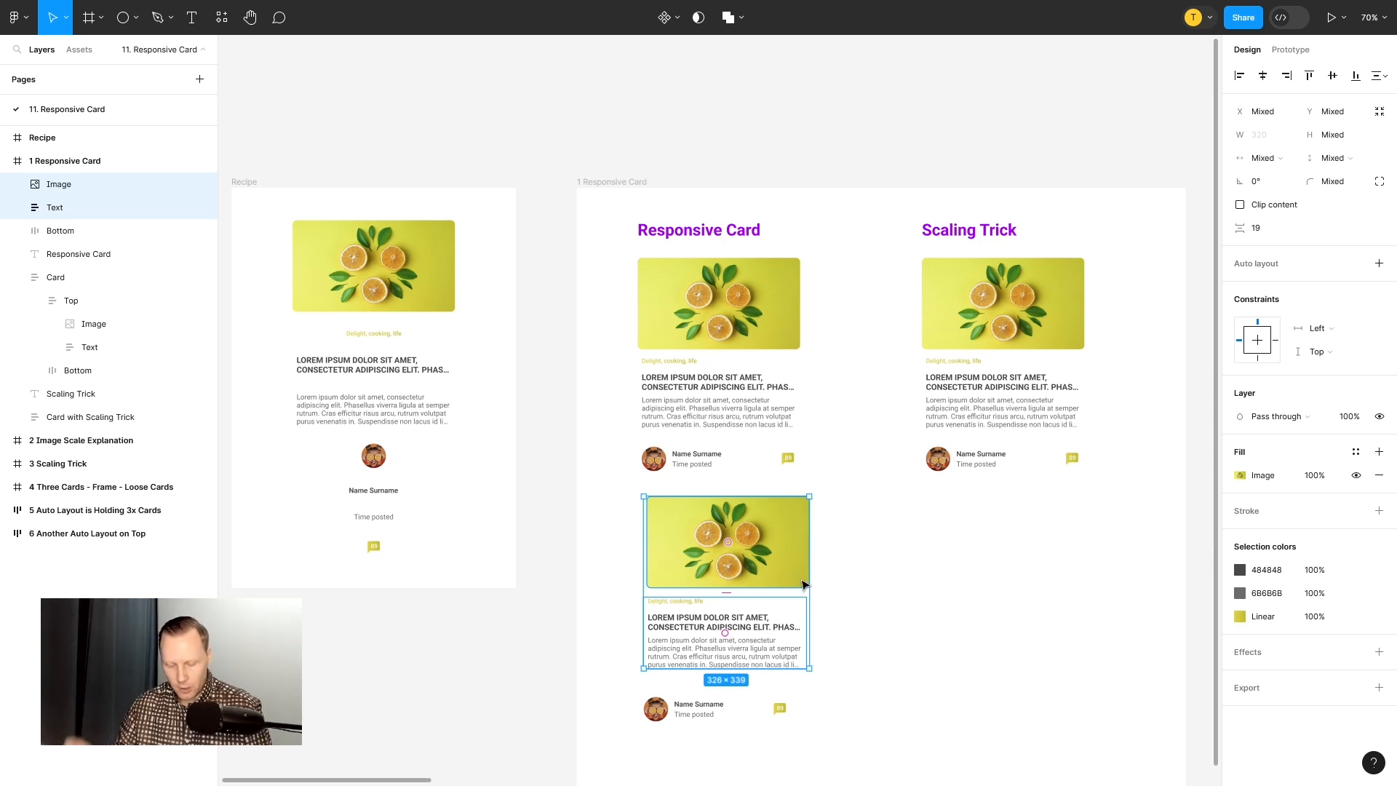
pyautogui.hotkey('shift', 'a')
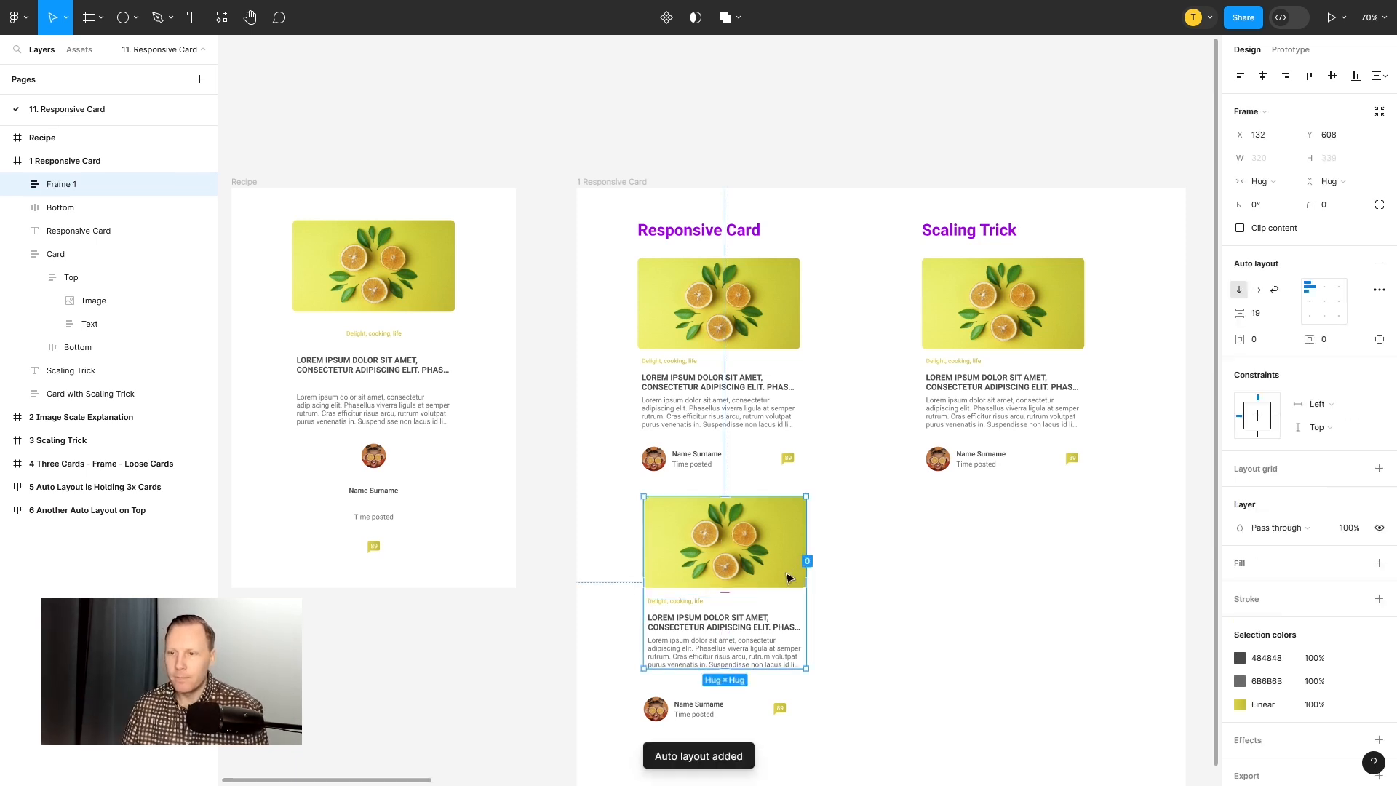
pyautogui.doubleClick(66, 186)
pyautogui.write('Top')
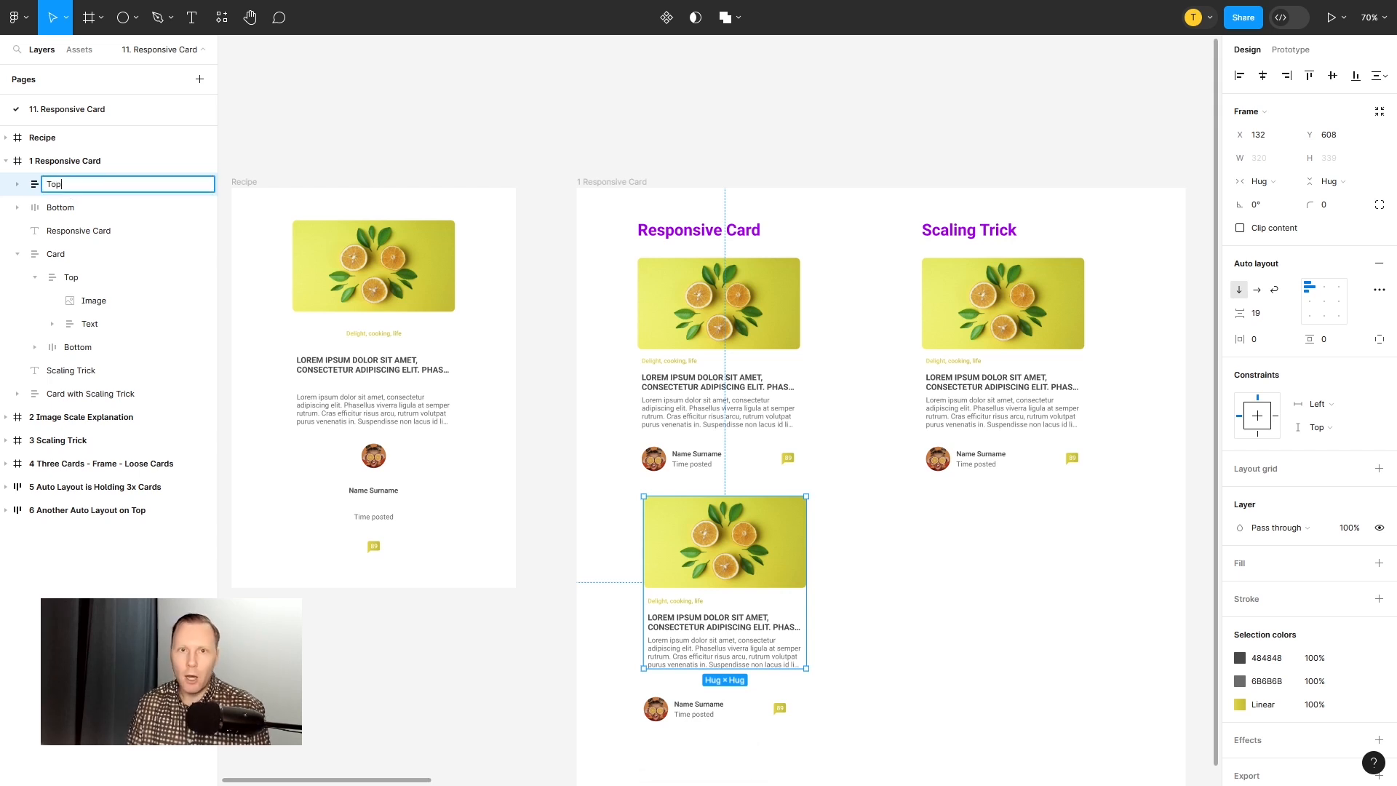
pyautogui.press('Return')
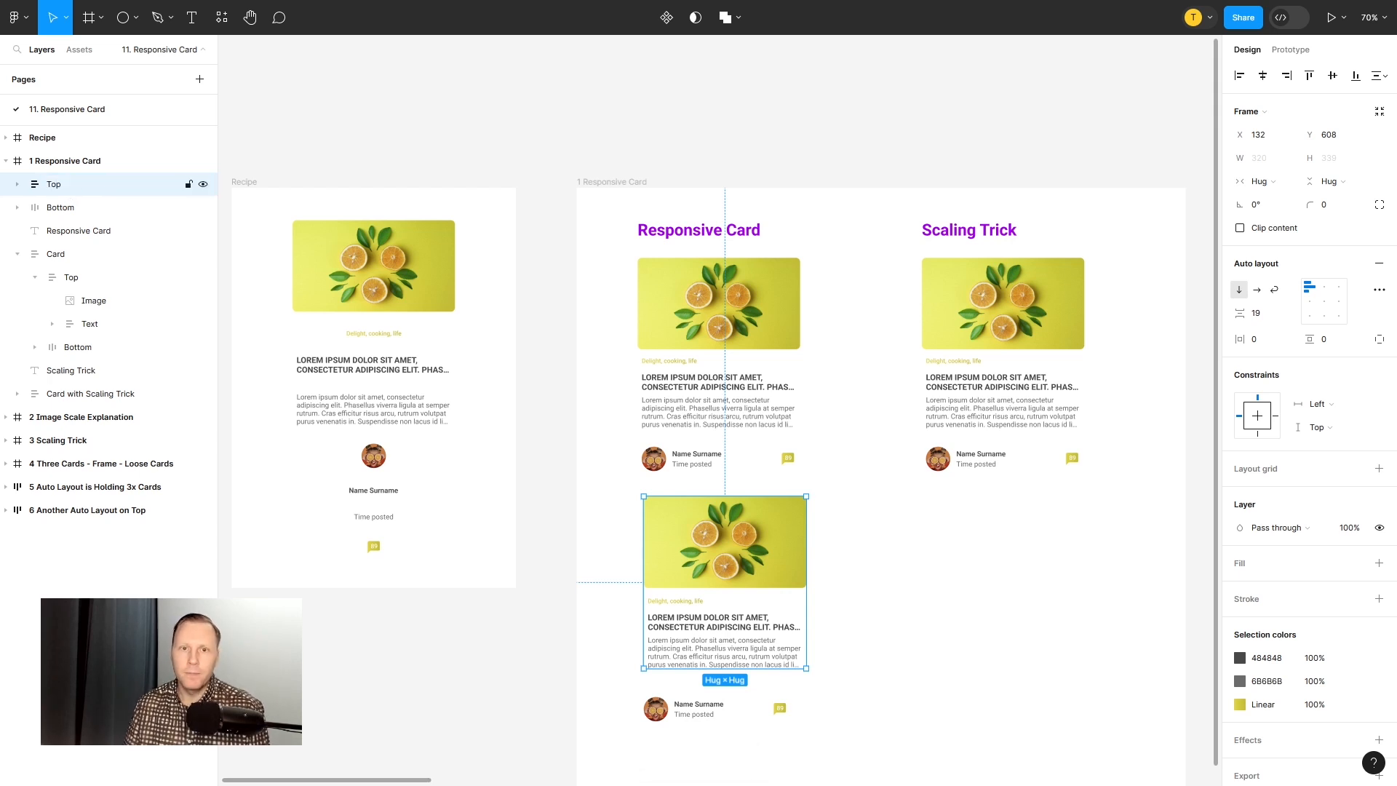
# Step: Using the card's Top frame as reference, set the new Top frame's vertical gap to 16
pyautogui.click(35, 279)
pyautogui.click(65, 282)
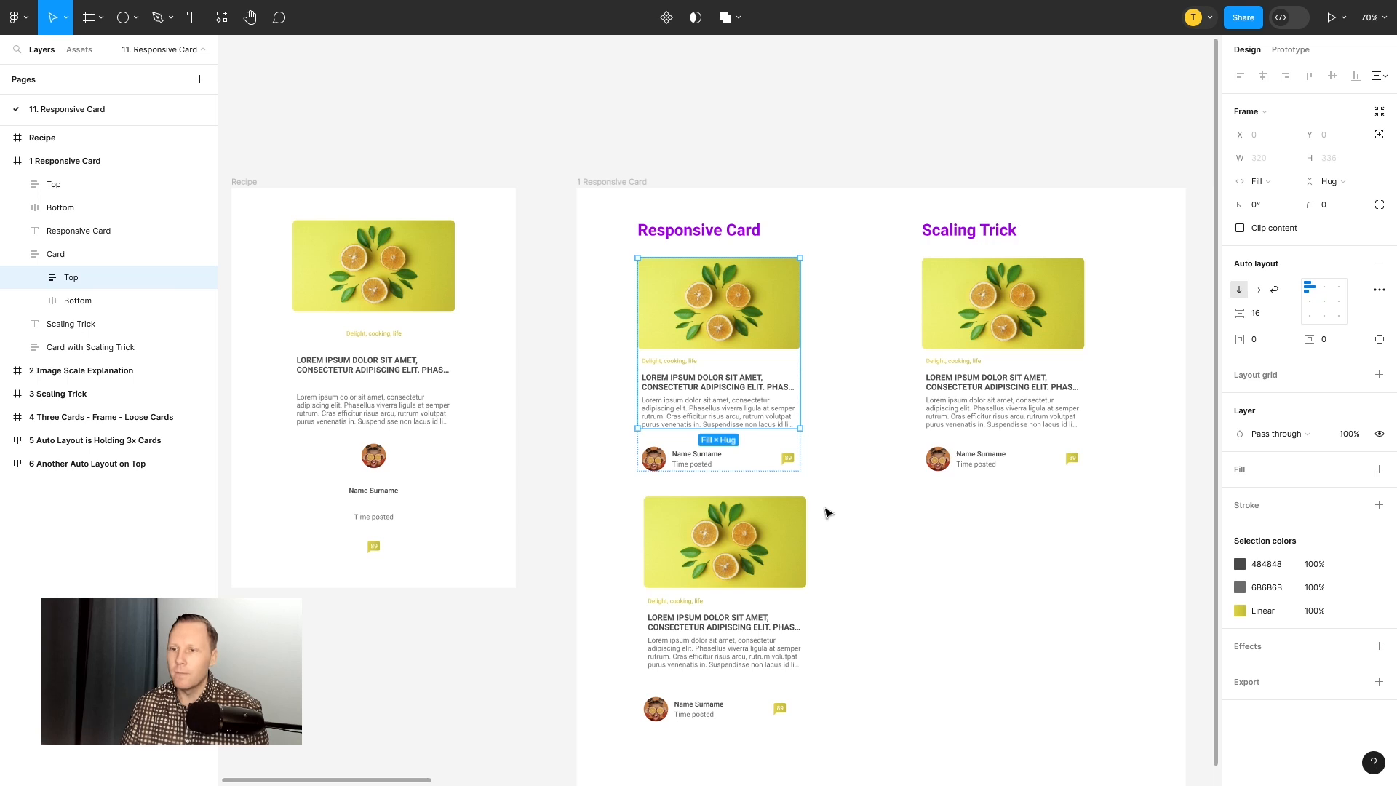
pyautogui.click(784, 521)
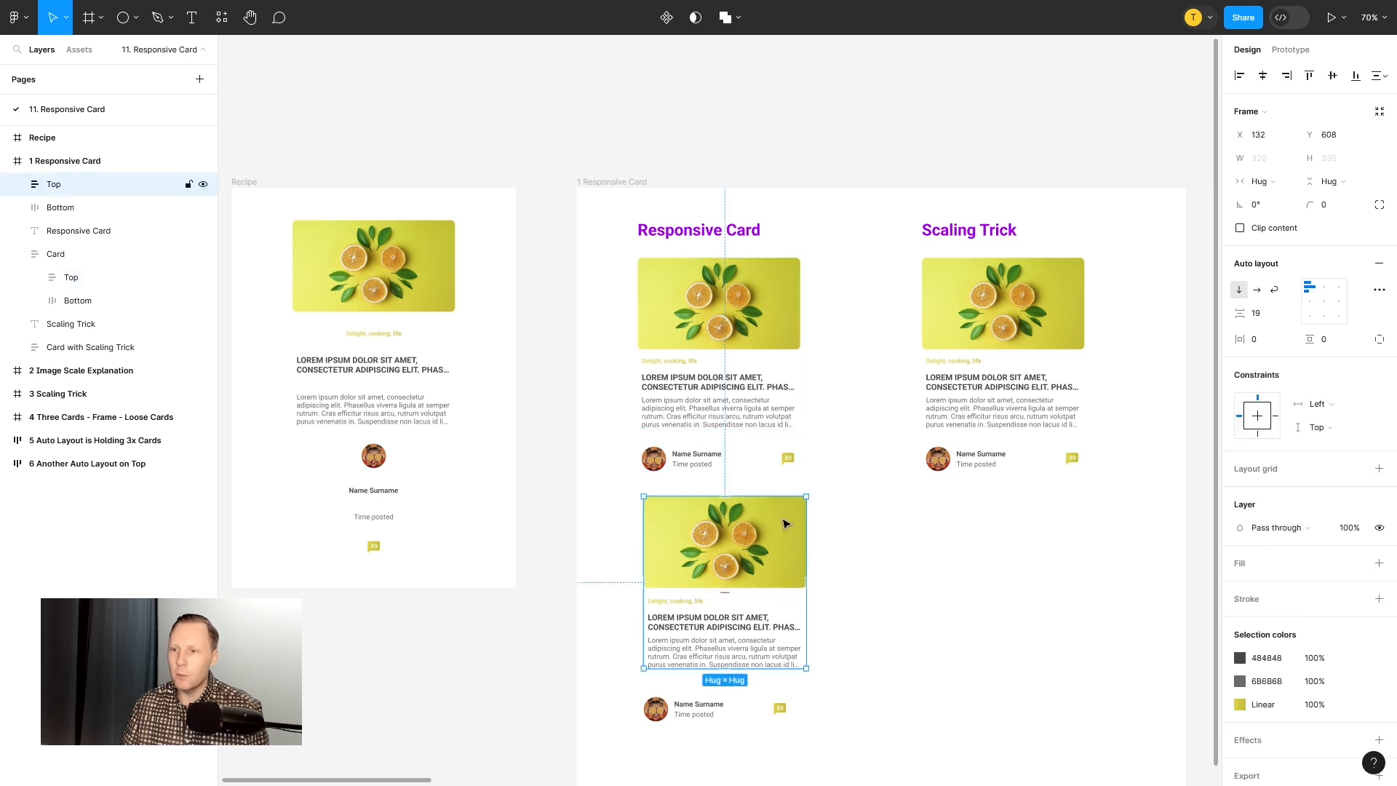
pyautogui.click(1262, 313)
pyautogui.write('16')
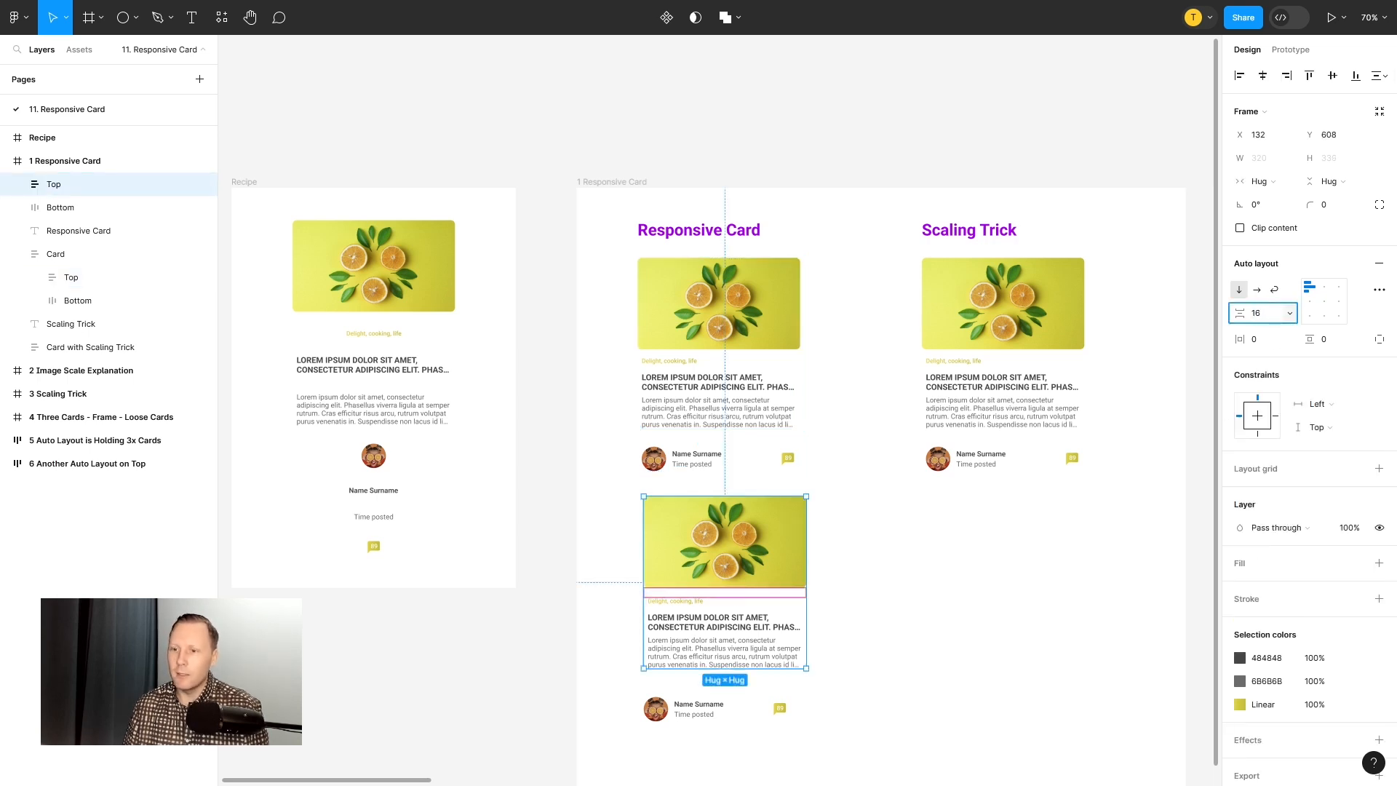
pyautogui.press('Return')
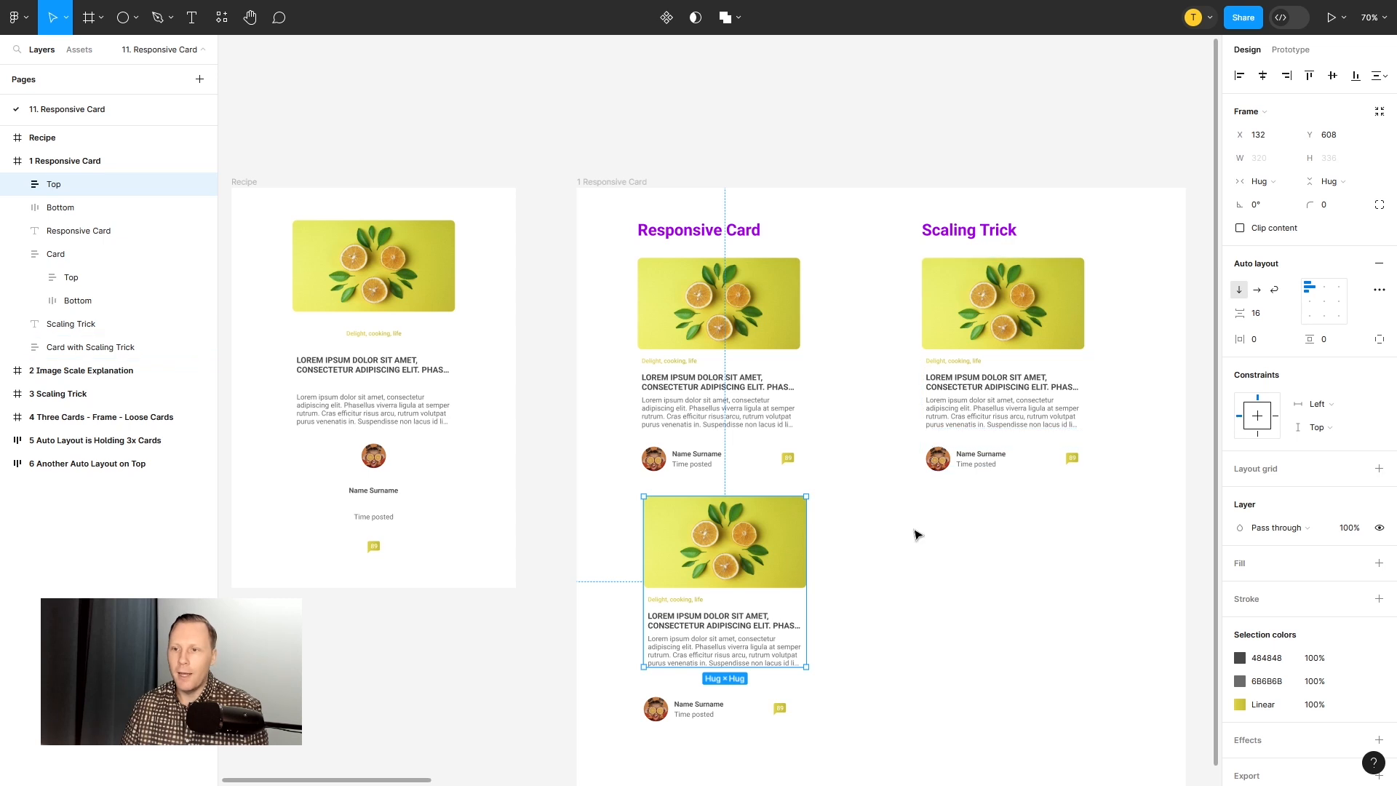
pyautogui.click(910, 549)
# Step: Move the new Bottom frame up and slightly right so it sits about 37 below the new Top frame
pyautogui.click(749, 710)
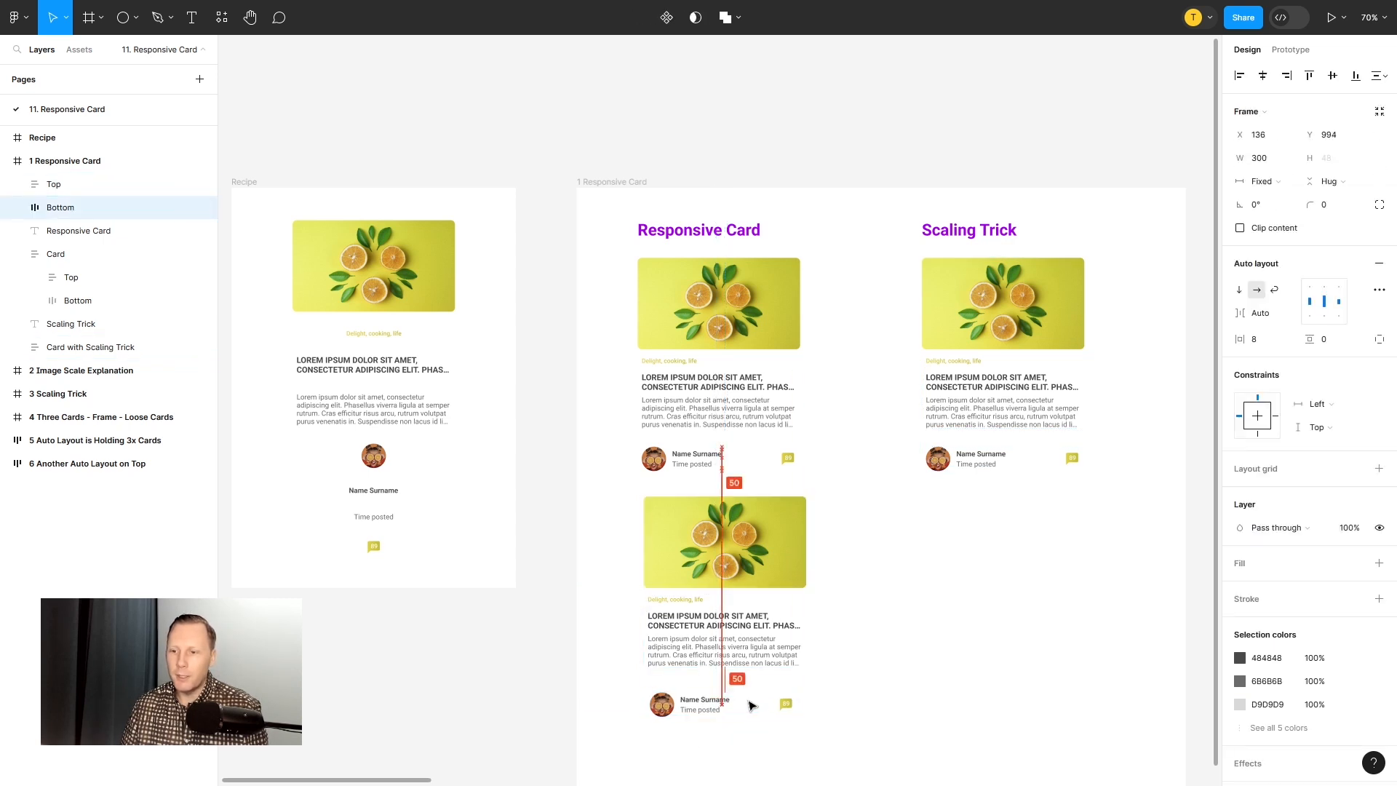
pyautogui.moveTo(749, 702); pyautogui.dragTo(748, 697)
pyautogui.click(772, 575)
pyautogui.click(915, 598)
pyautogui.click(776, 568)
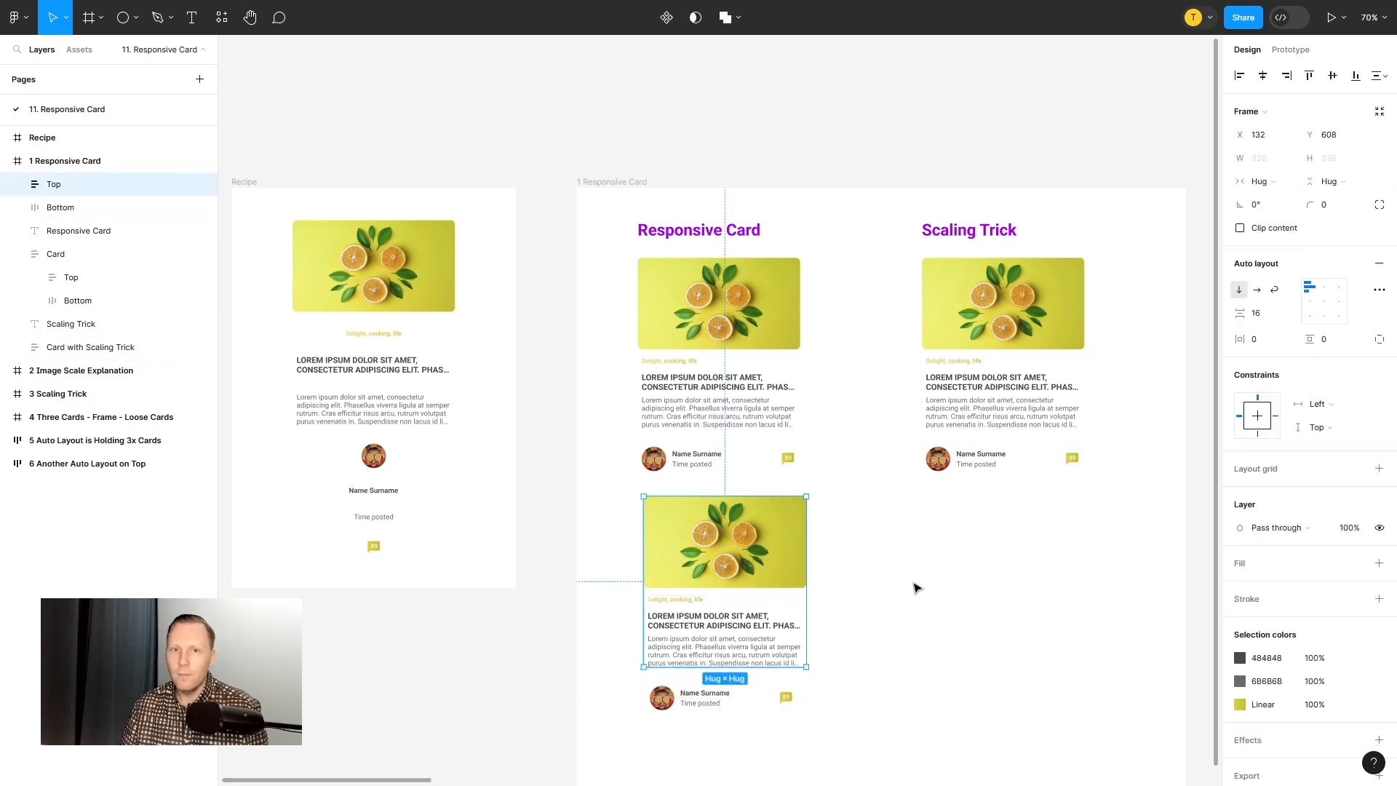
pyautogui.click(915, 588)
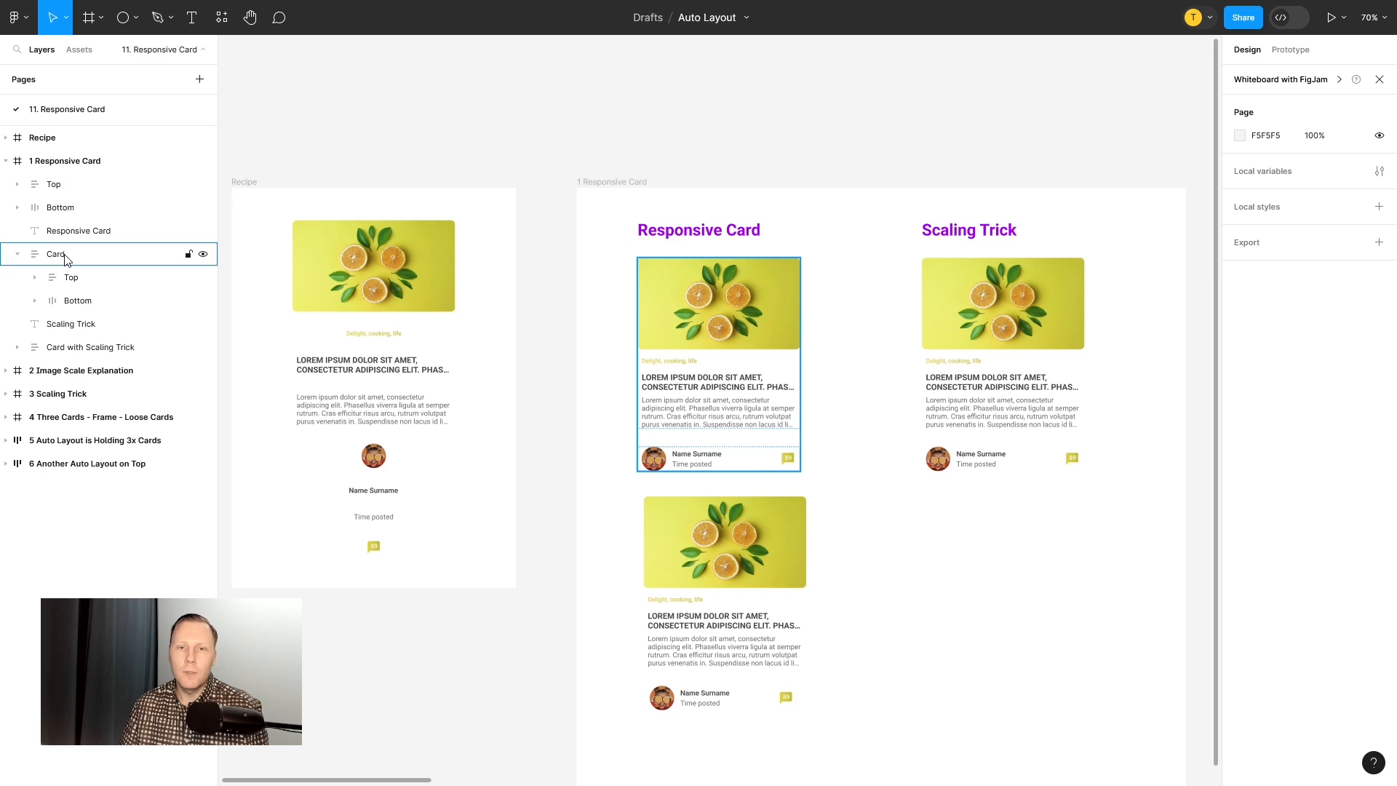
# Step: Check the Card frame's auto layout settings and wrap the new Top and Bottom frames together in a vertical auto layout frame
pyautogui.click(771, 304)
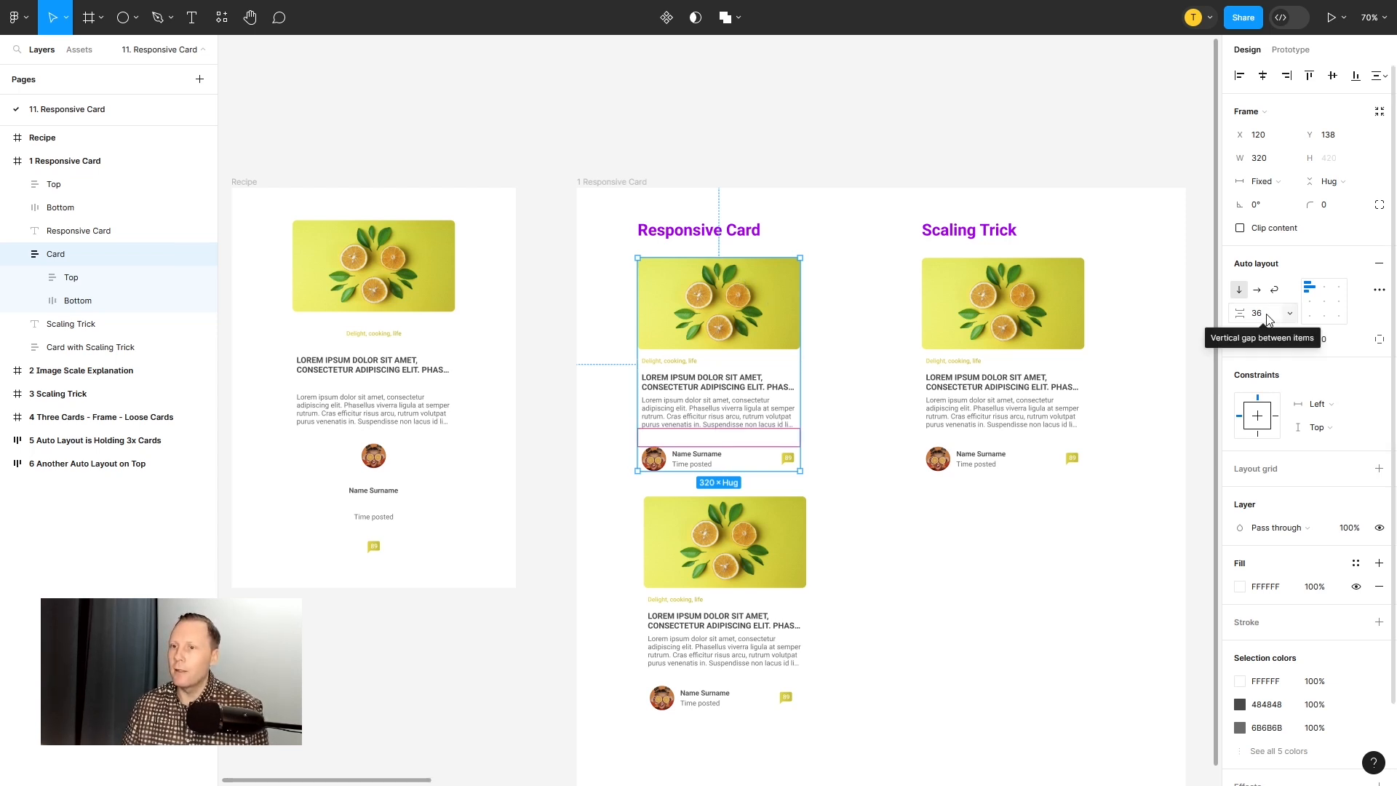
pyautogui.click(836, 582)
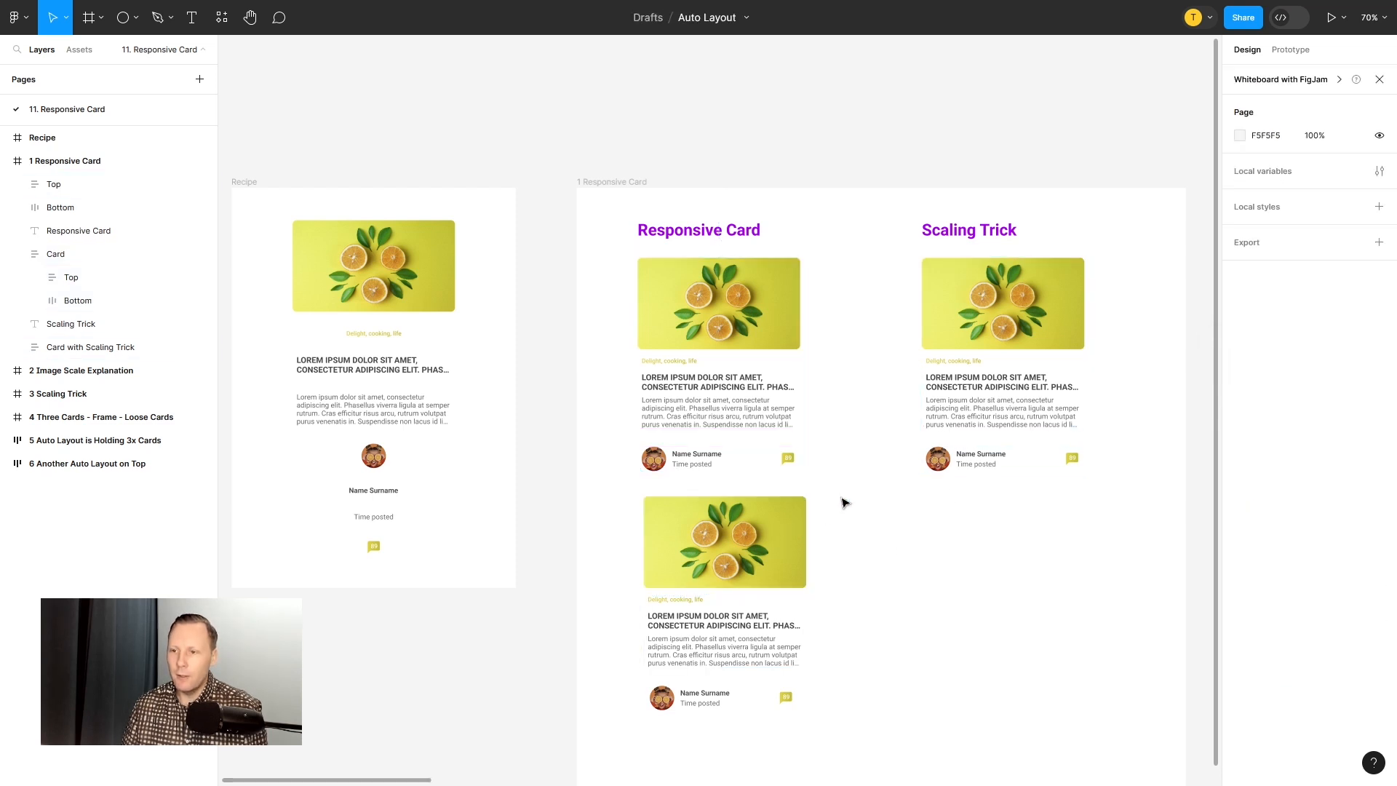
pyautogui.moveTo(840, 497); pyautogui.dragTo(626, 726)
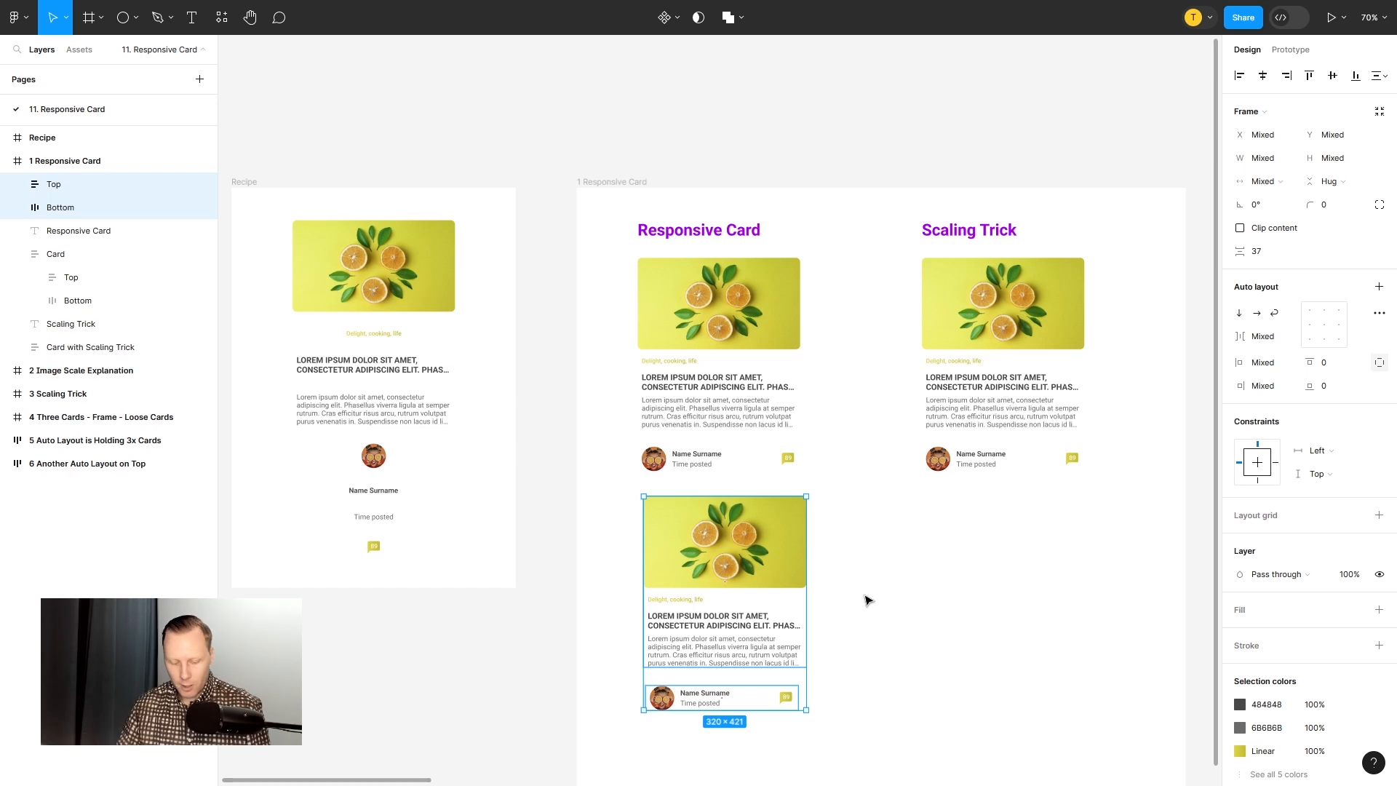
pyautogui.hotkey('shift', 'a')
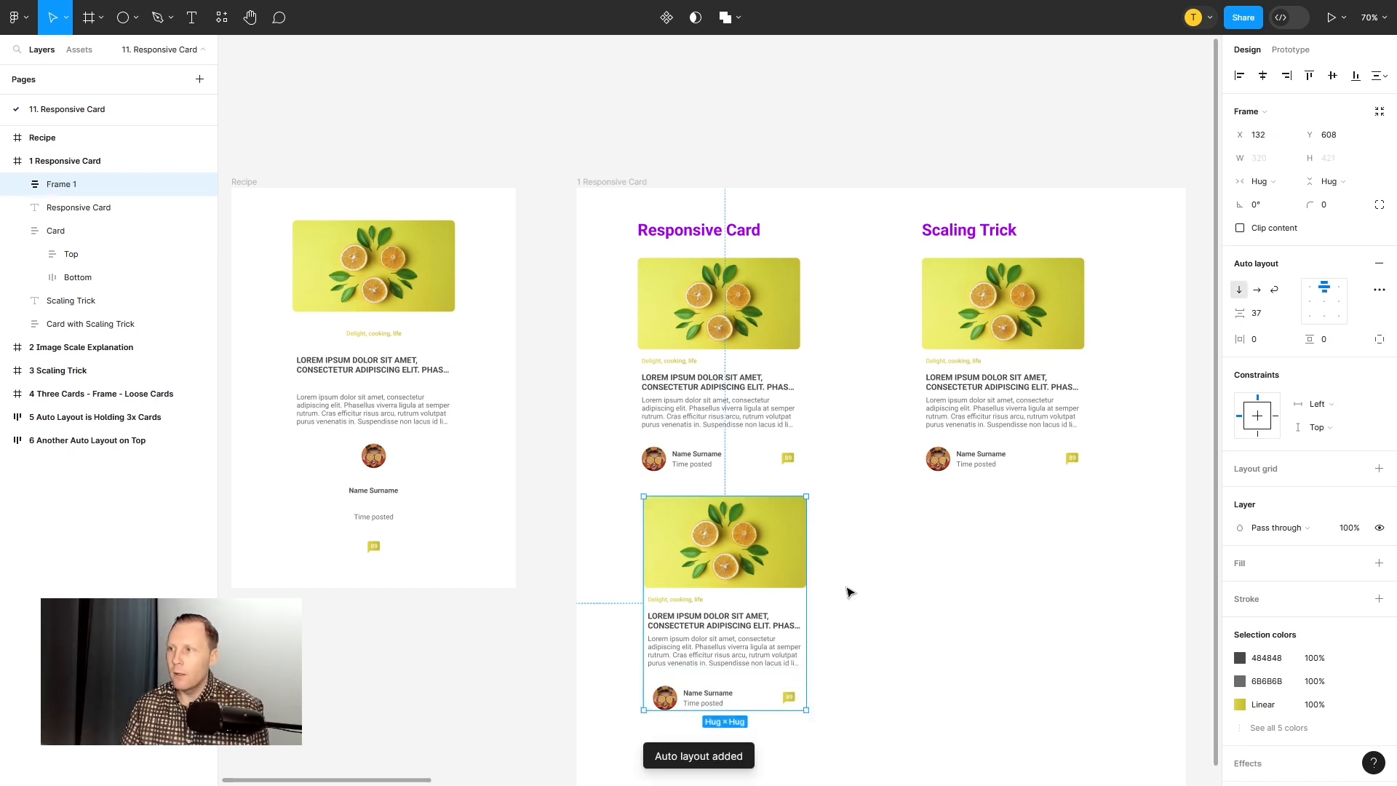
# Step: Matching the Card frame, set the new outer frame's vertical gap to 36 and its alignment to top left
pyautogui.click(1262, 313)
pyautogui.press('Down')
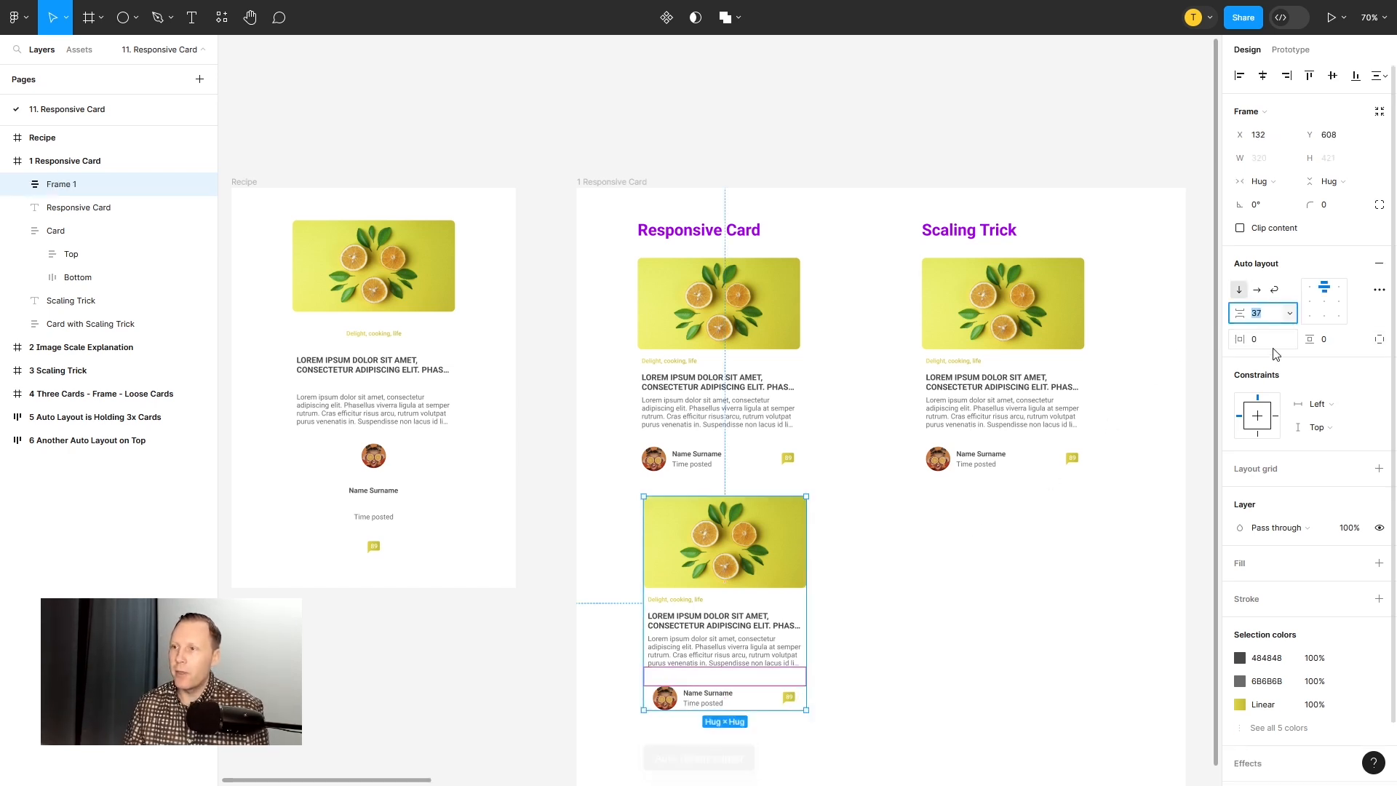
pyautogui.click(778, 317)
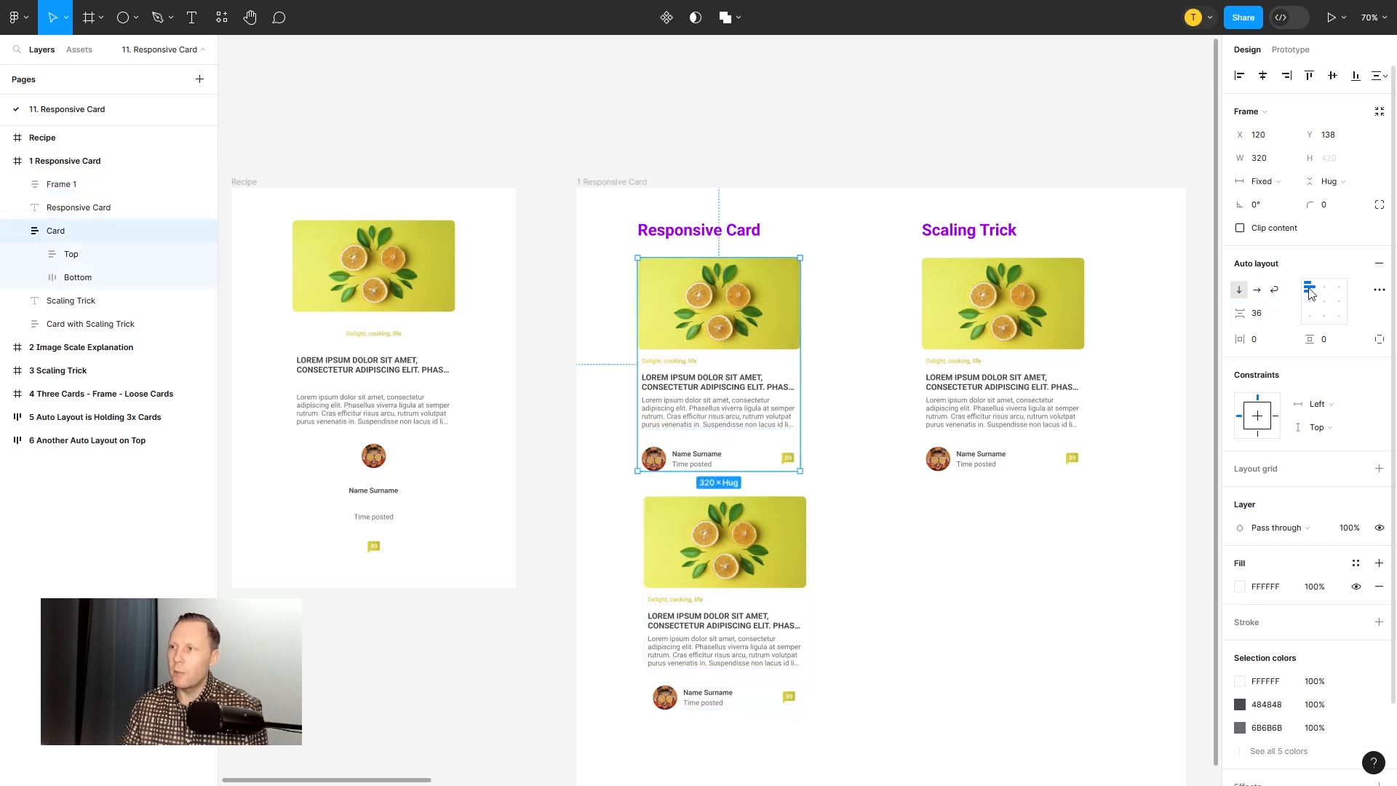
pyautogui.click(778, 519)
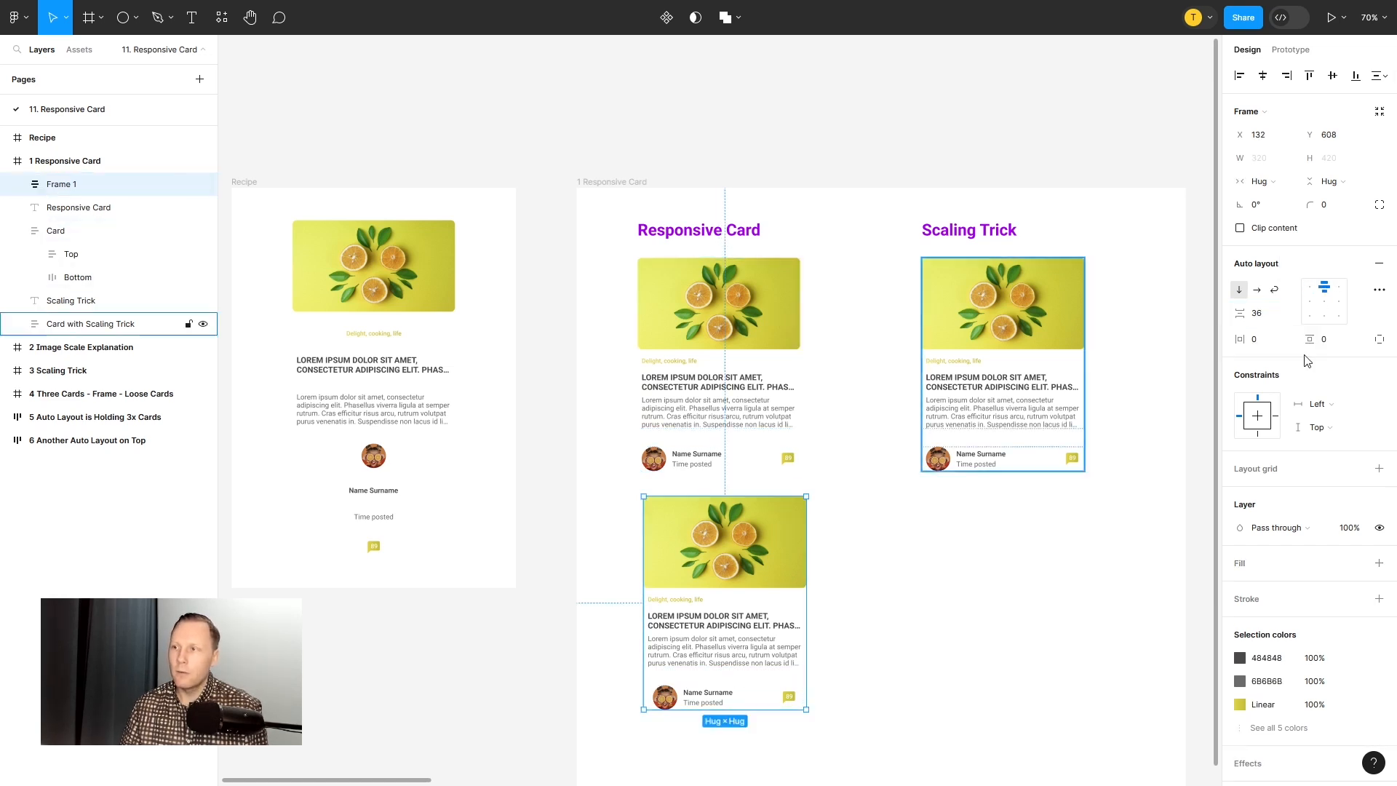
pyautogui.click(1309, 285)
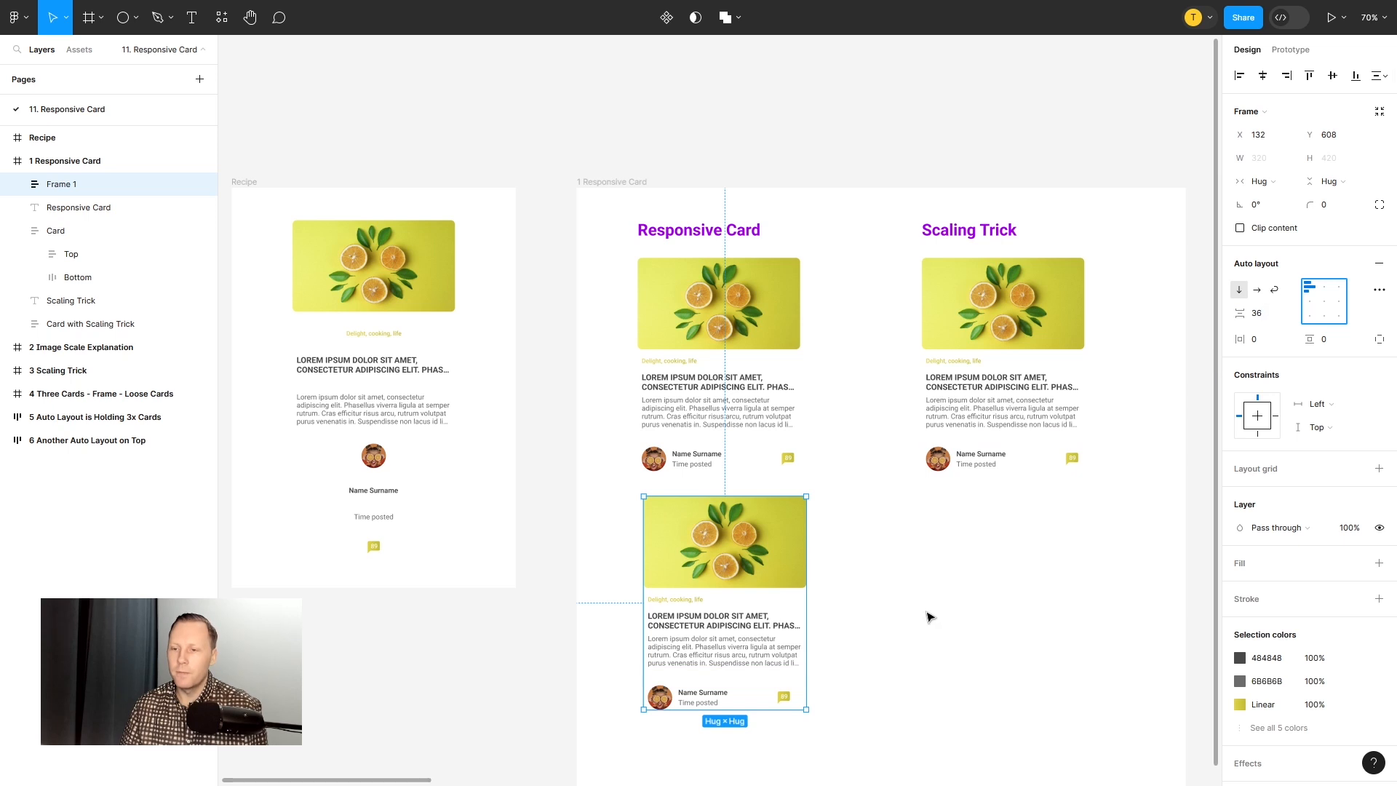
pyautogui.click(930, 616)
pyautogui.click(764, 542)
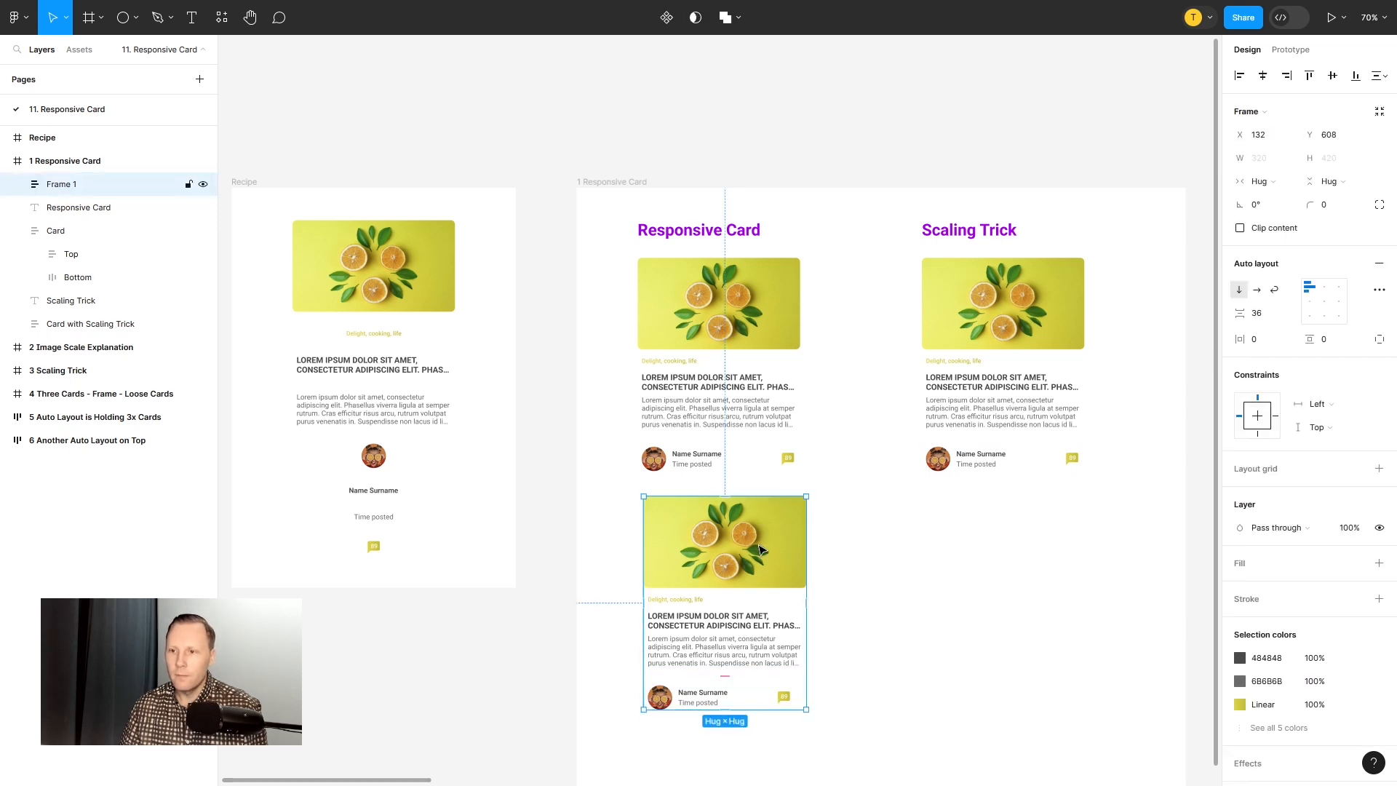
# Step: Align the new outer frame beneath the finished card at X 120, Y 615 and rename it 0000
pyautogui.moveTo(760, 548); pyautogui.dragTo(717, 547)
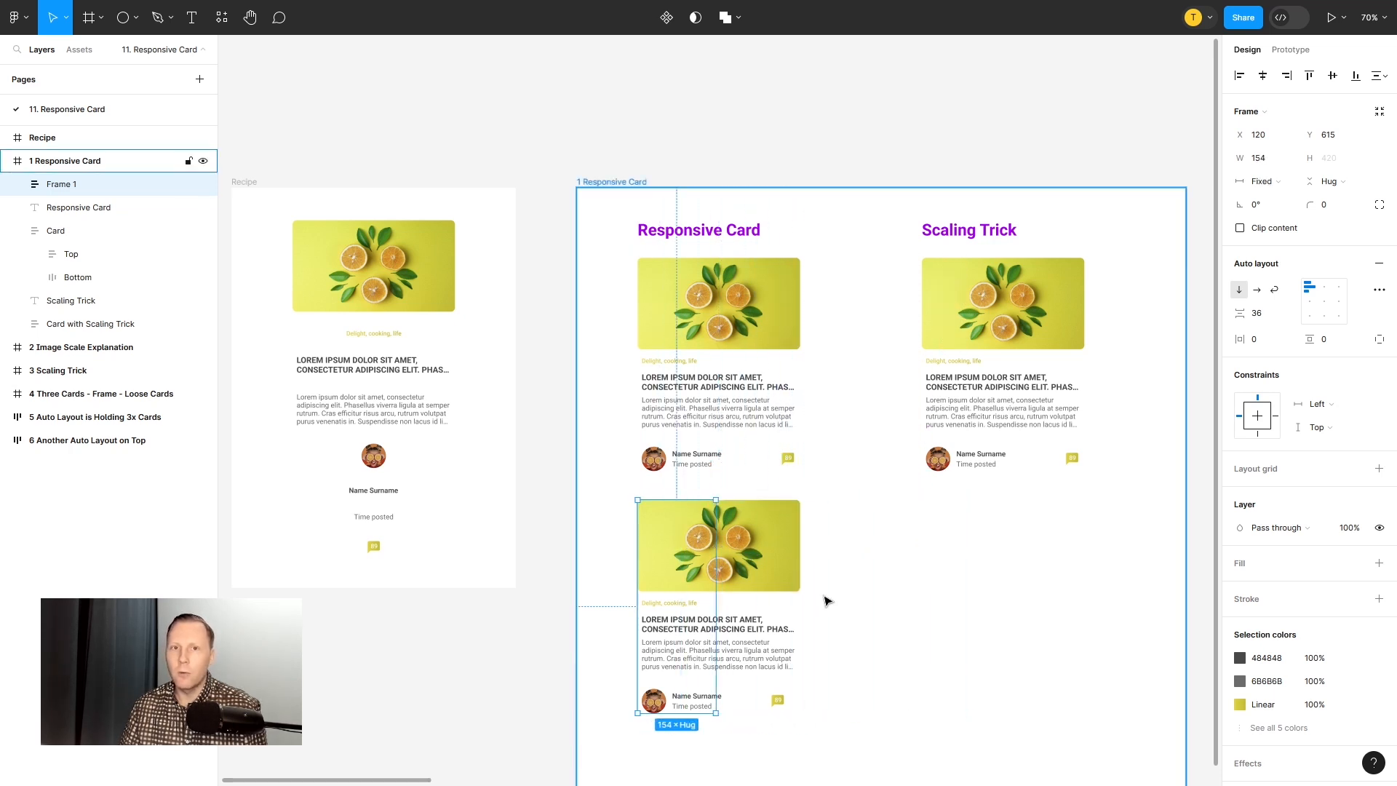
pyautogui.hotkey('ctrl', 'z')
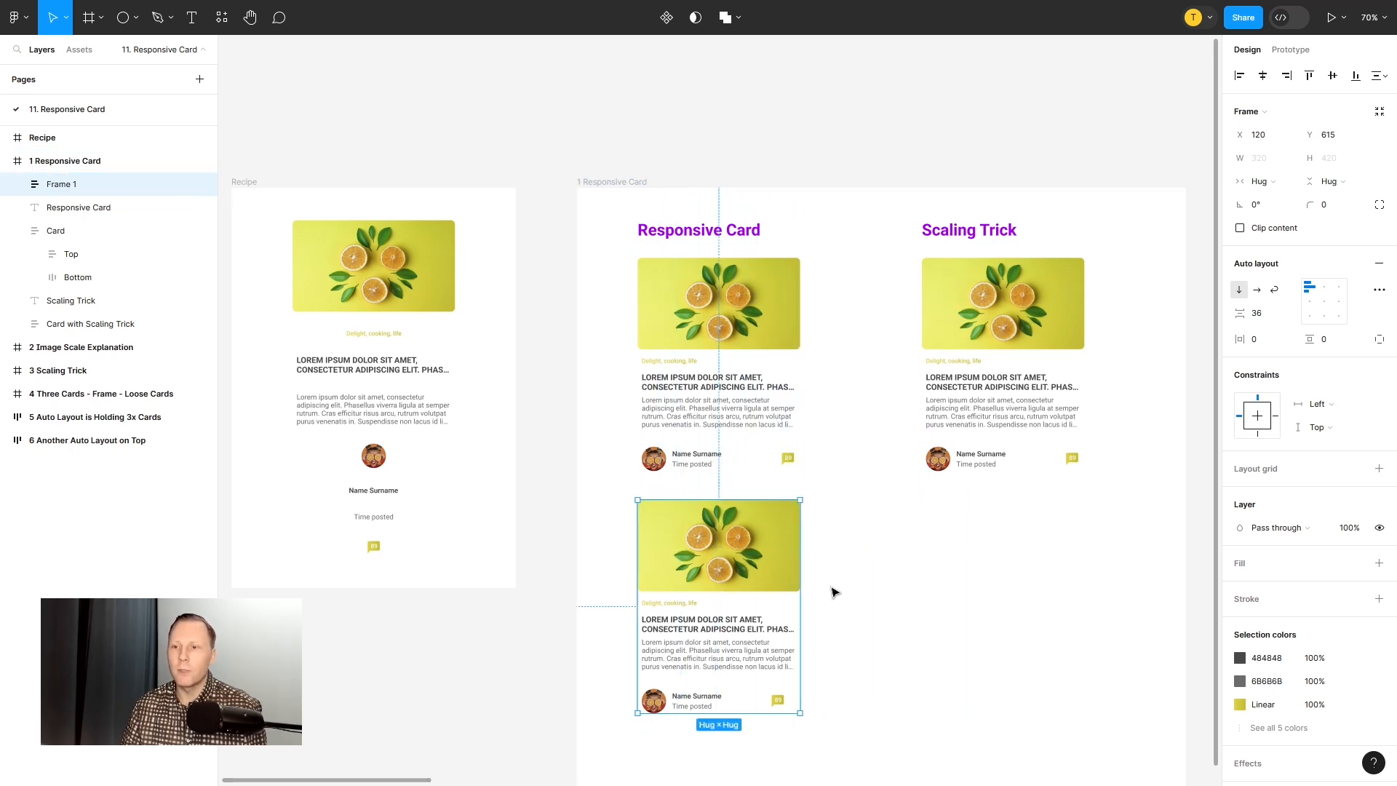
pyautogui.doubleClick(68, 186)
pyautogui.write('0000')
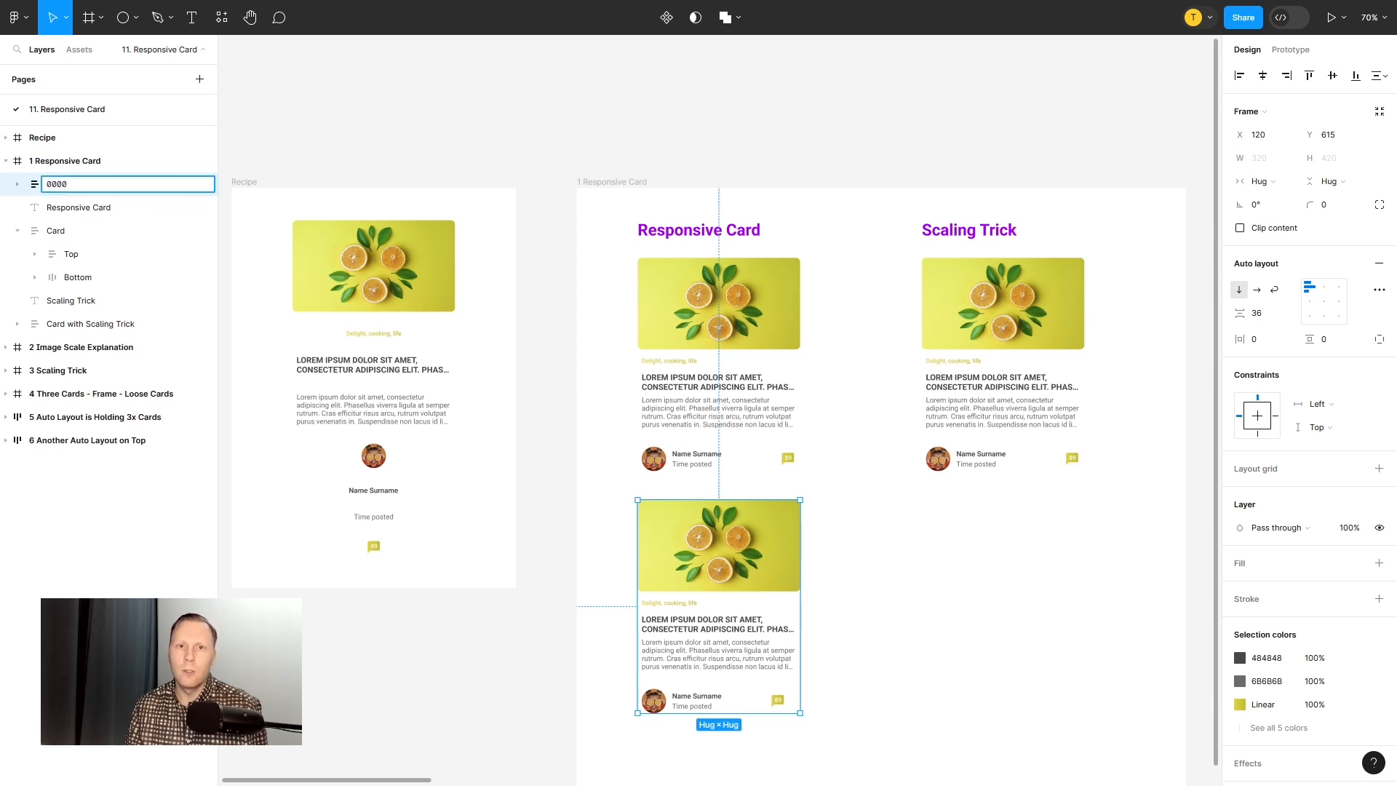
pyautogui.press('Return')
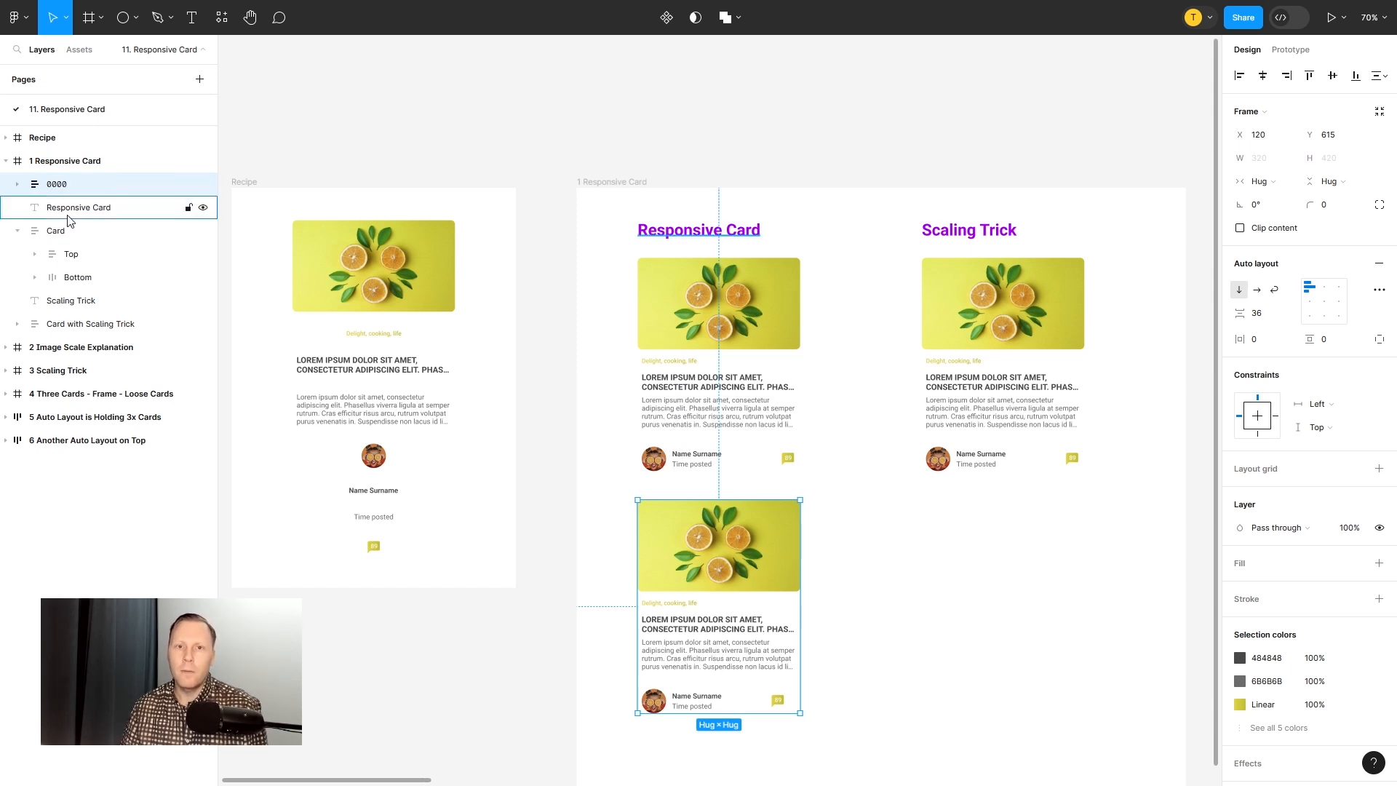
pyautogui.click(18, 234)
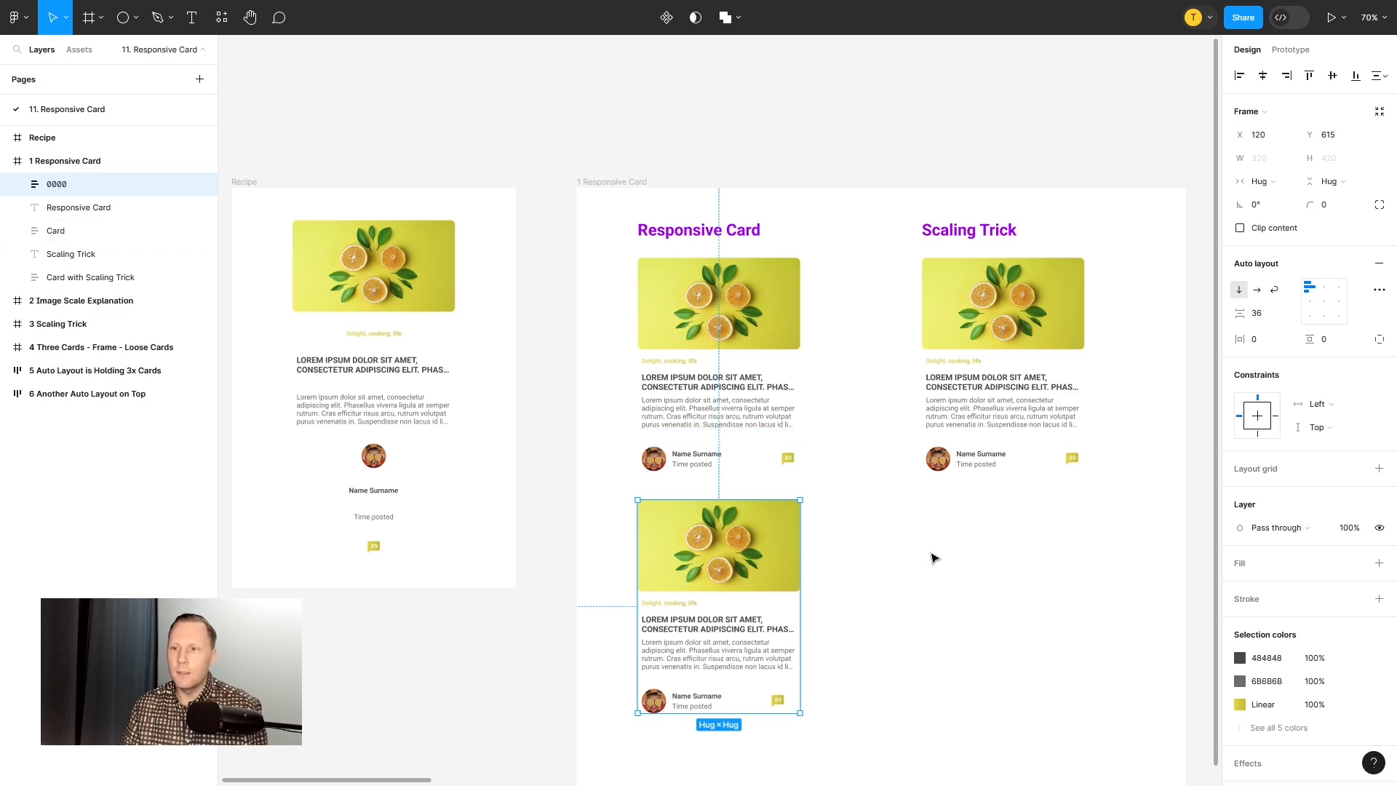
# Step: Try widening the 0000 frame to test its responsiveness, and return its width to Hug
pyautogui.click(875, 553)
pyautogui.scroll(-3, 870, 531)
pyautogui.scroll(5, 869, 515)
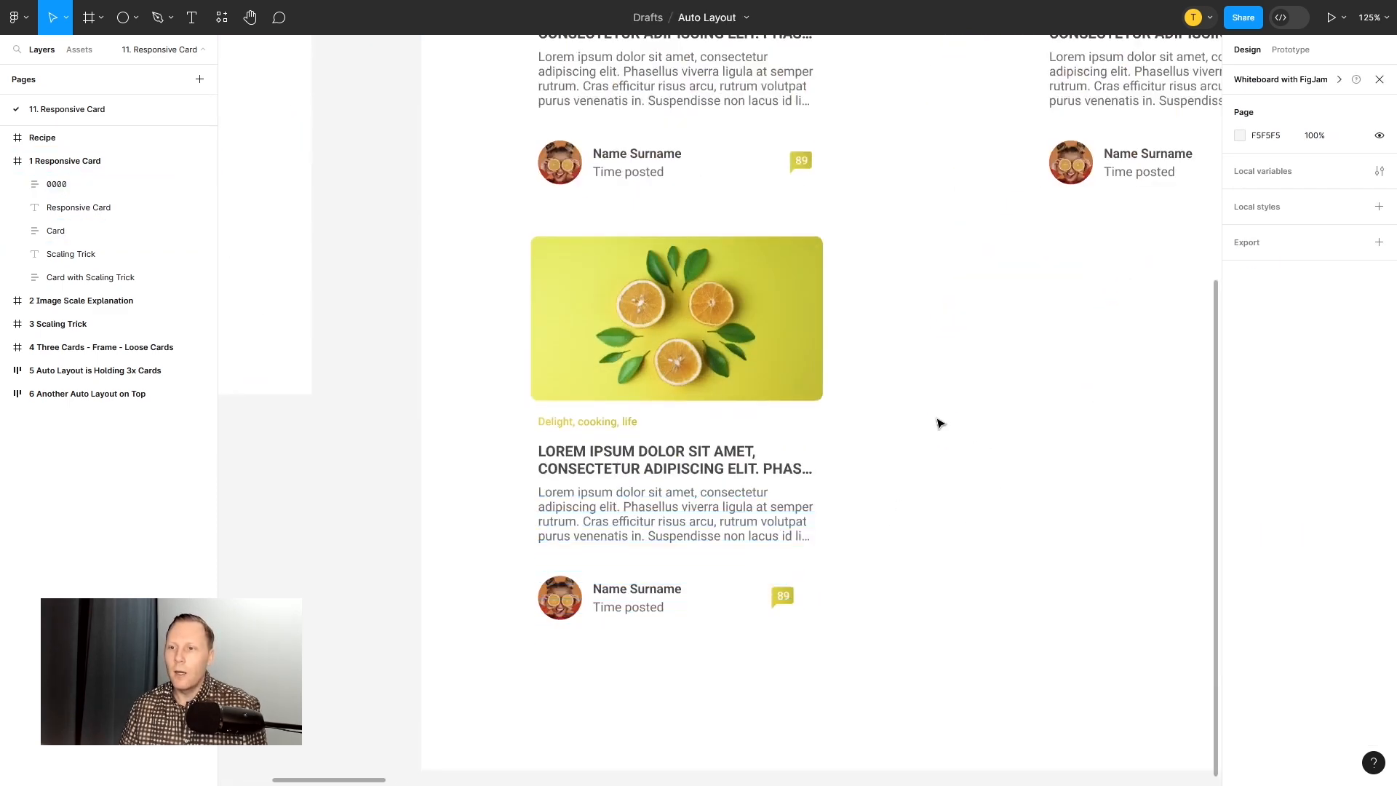
pyautogui.click(772, 329)
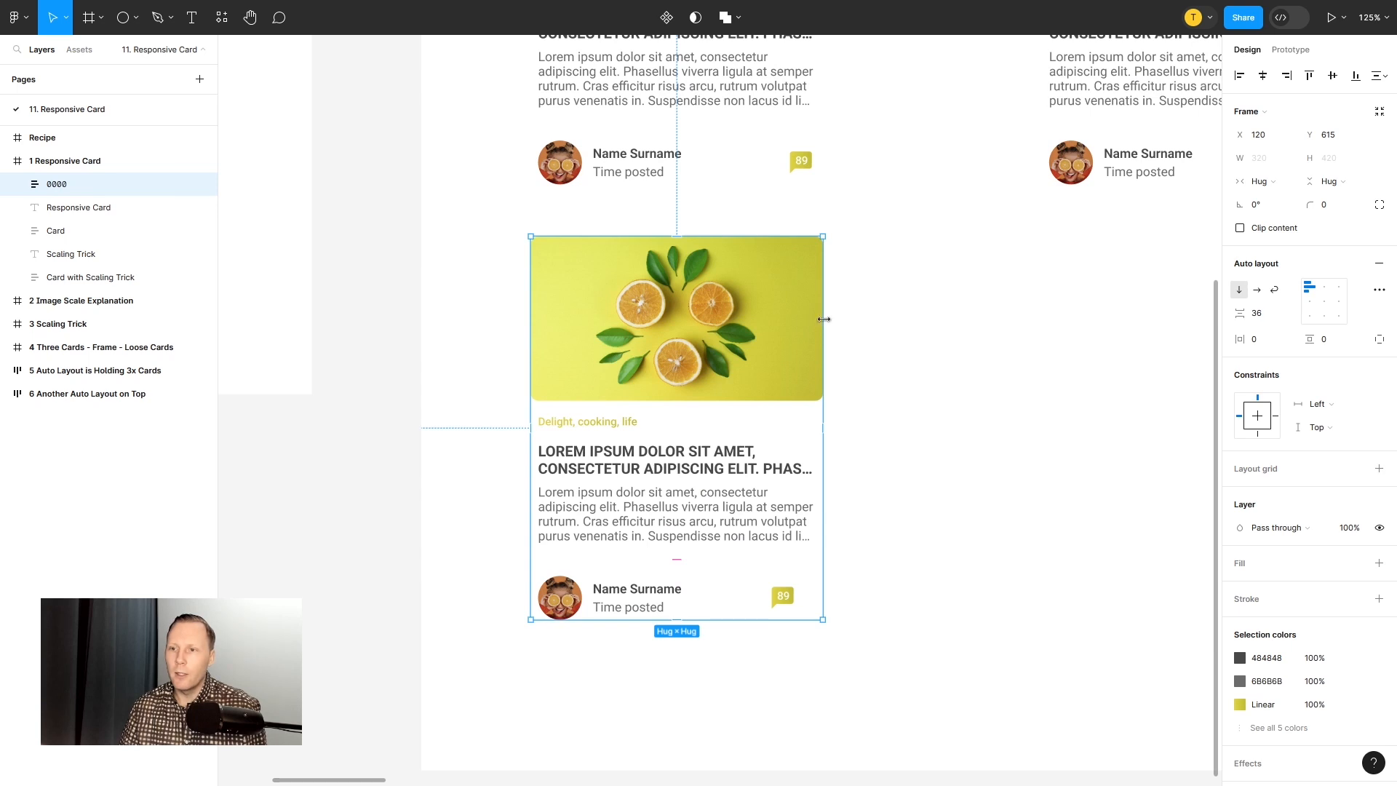
pyautogui.moveTo(823, 328); pyautogui.dragTo(907, 332)
pyautogui.doubleClick(907, 332)
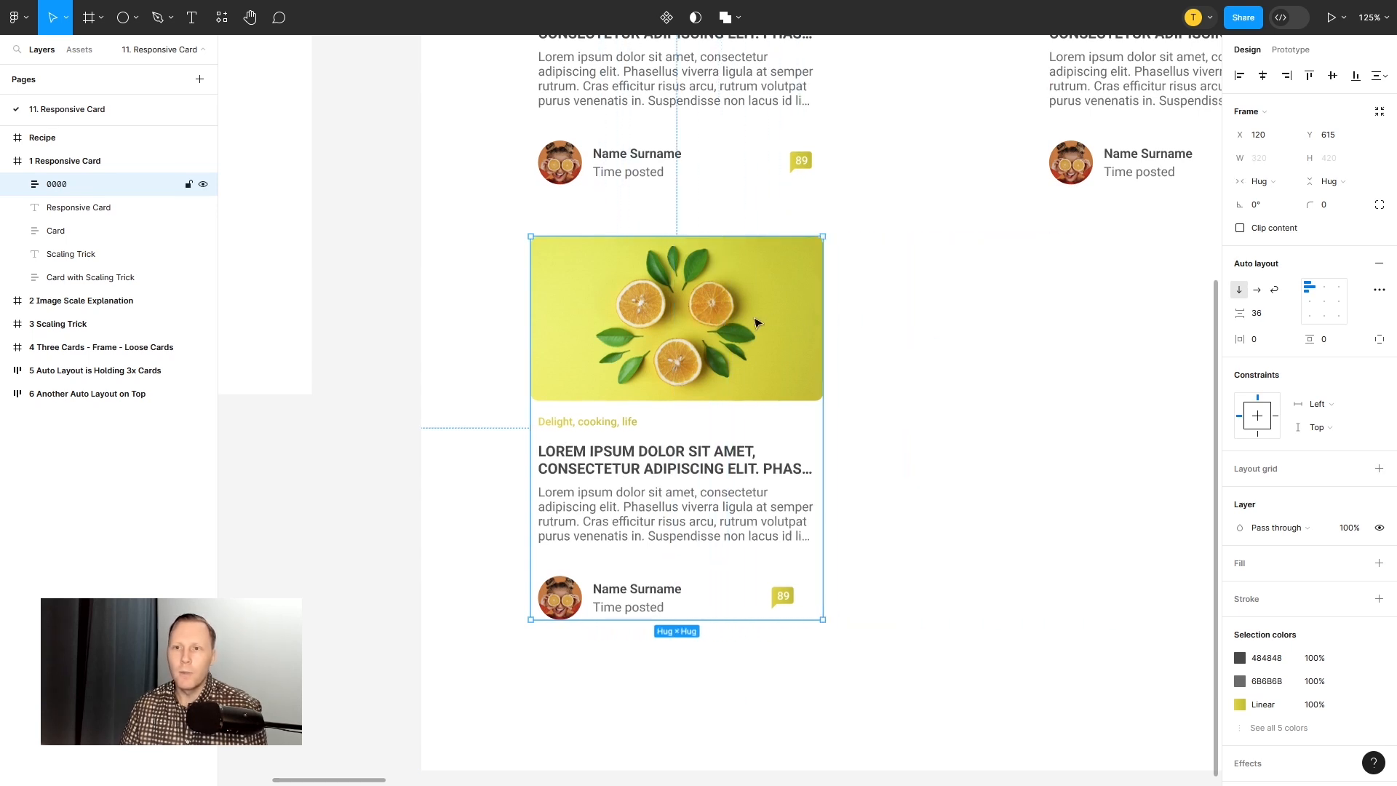
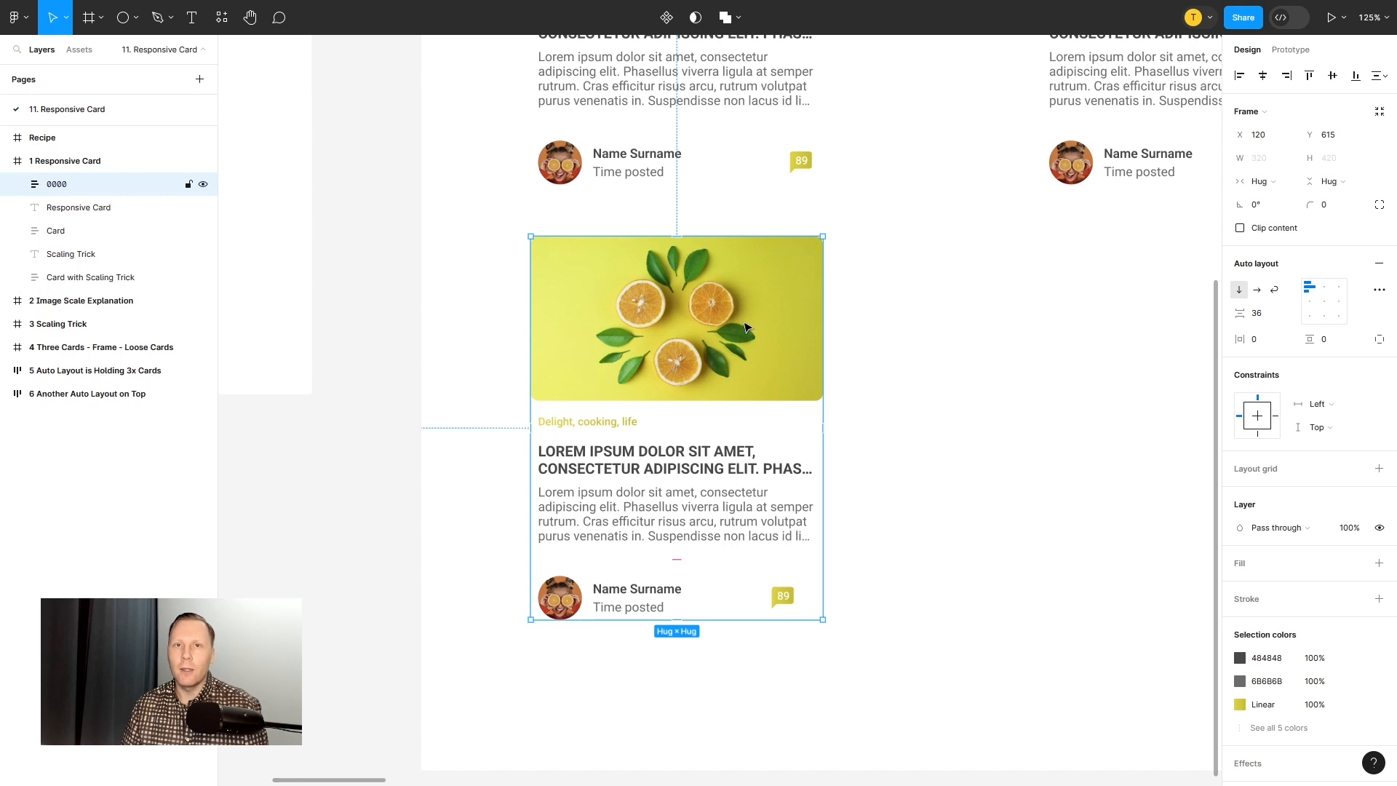
# Step: Examine the width sizing of the Bottom frame inside 0000 and of its message-square element
pyautogui.click(18, 185)
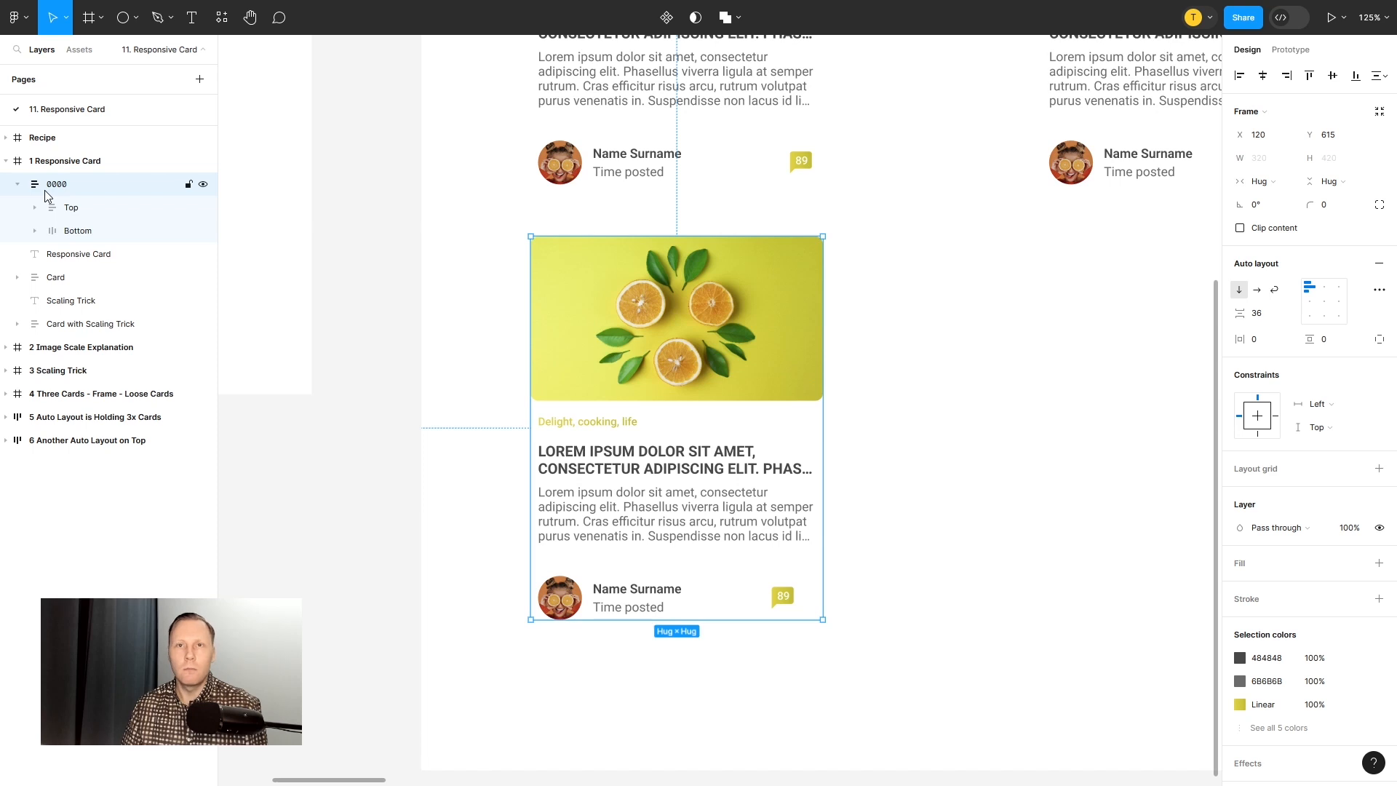
pyautogui.click(35, 230)
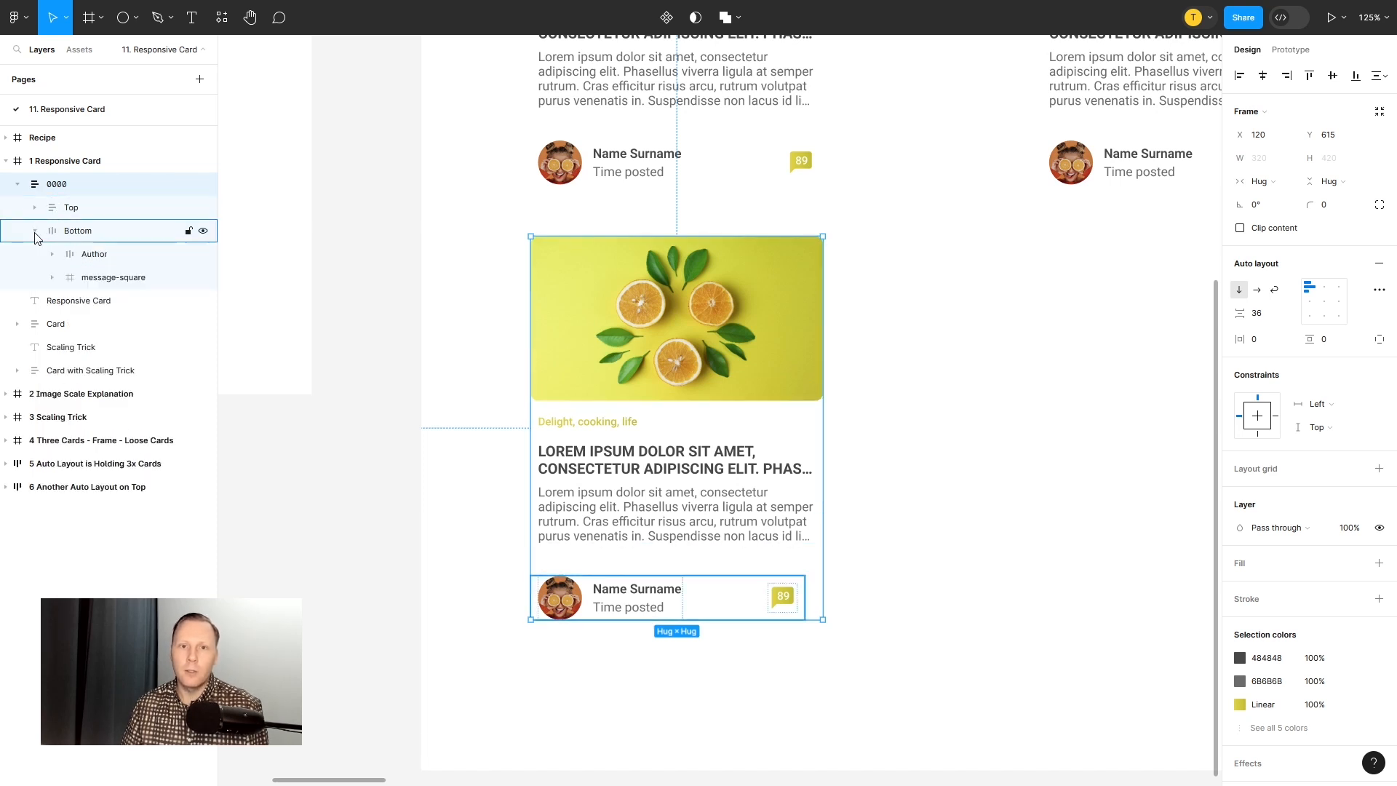
pyautogui.click(66, 233)
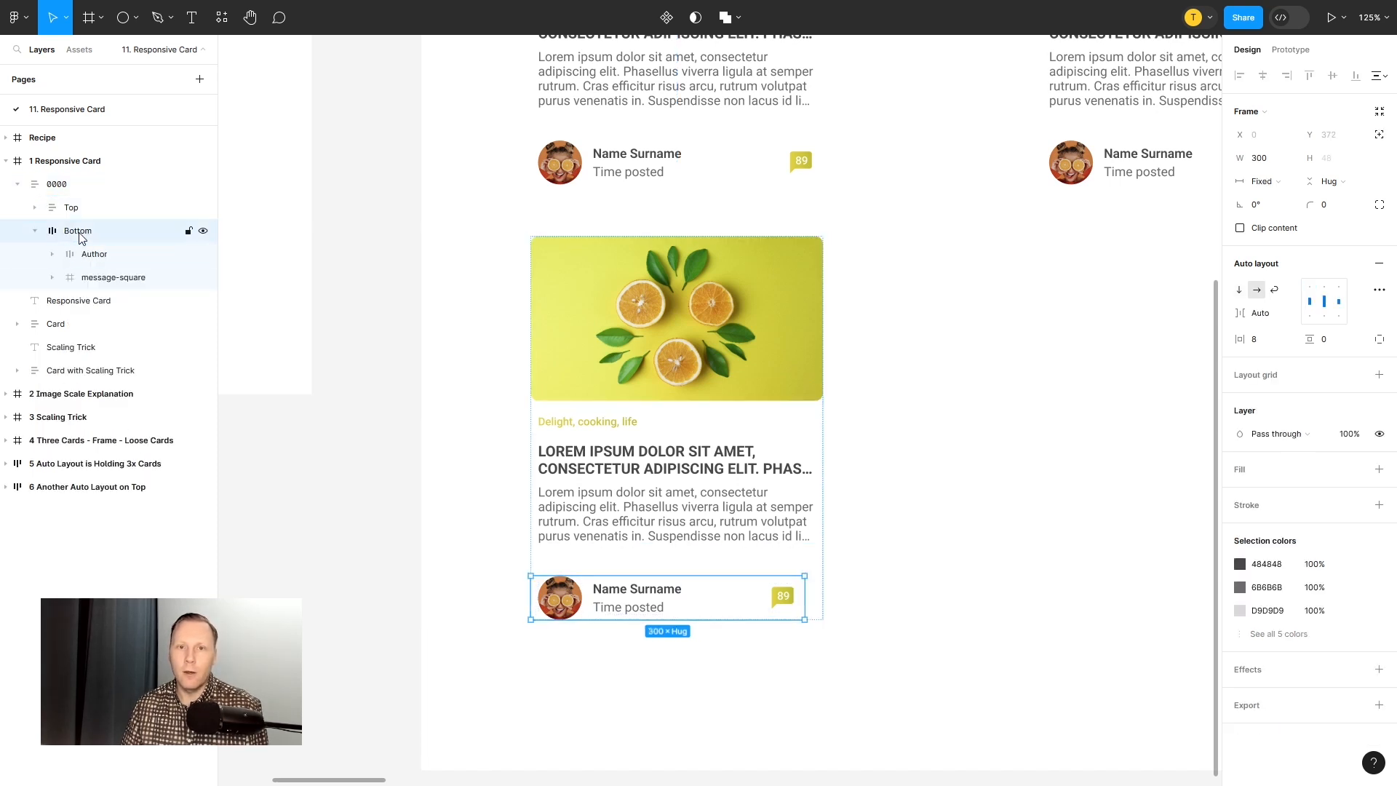
pyautogui.click(87, 256)
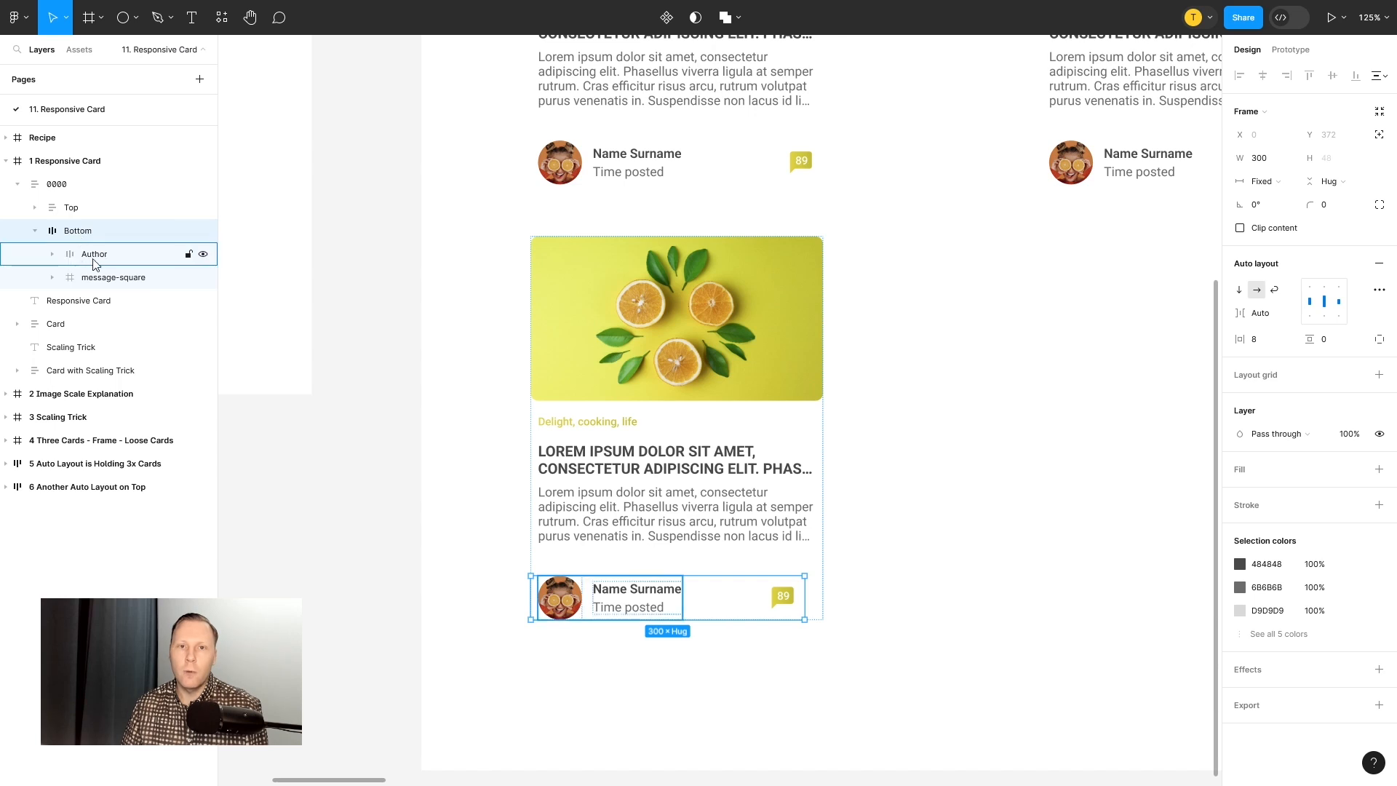
pyautogui.click(106, 277)
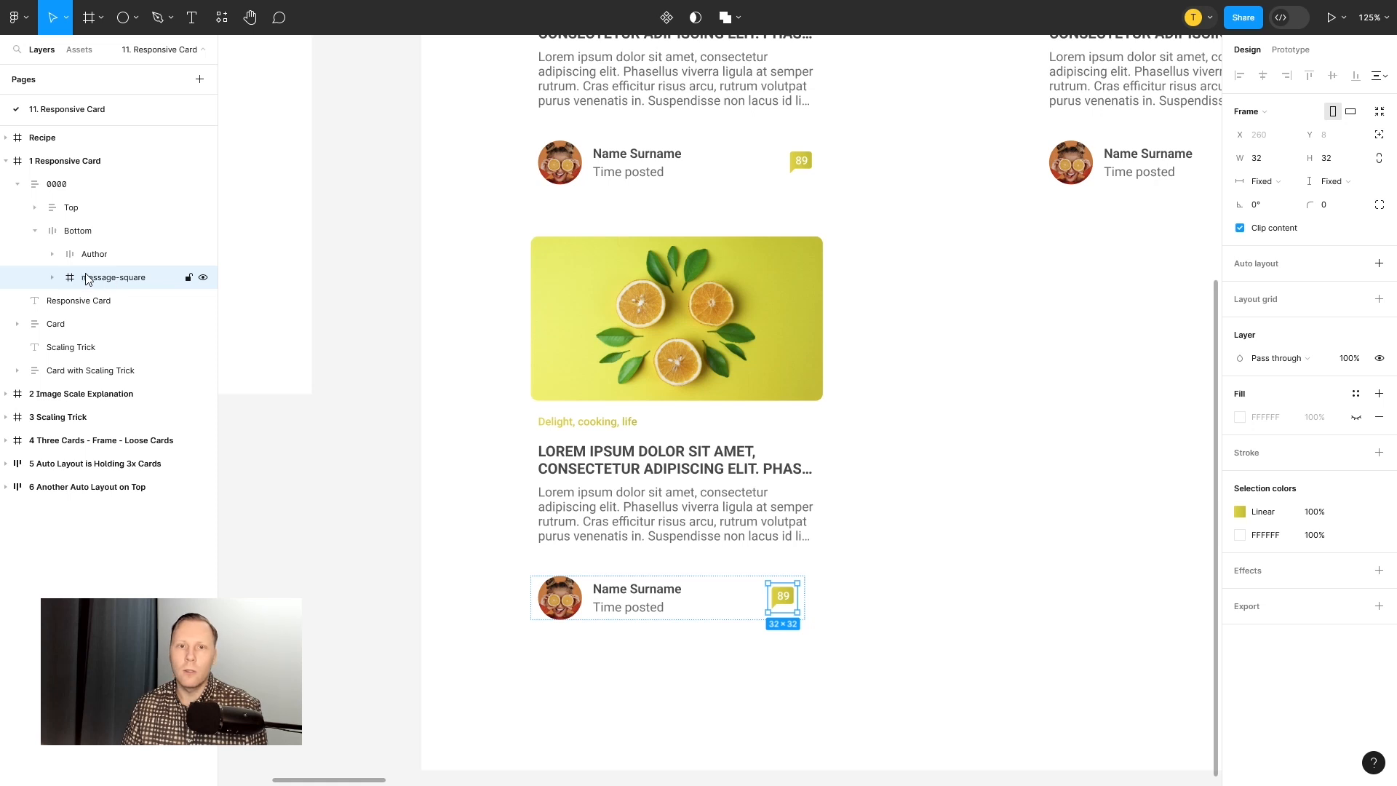
# Step: Check the sizing of the Author frame, its Icon and Name & Title contents, and the message-square beside it
pyautogui.click(53, 255)
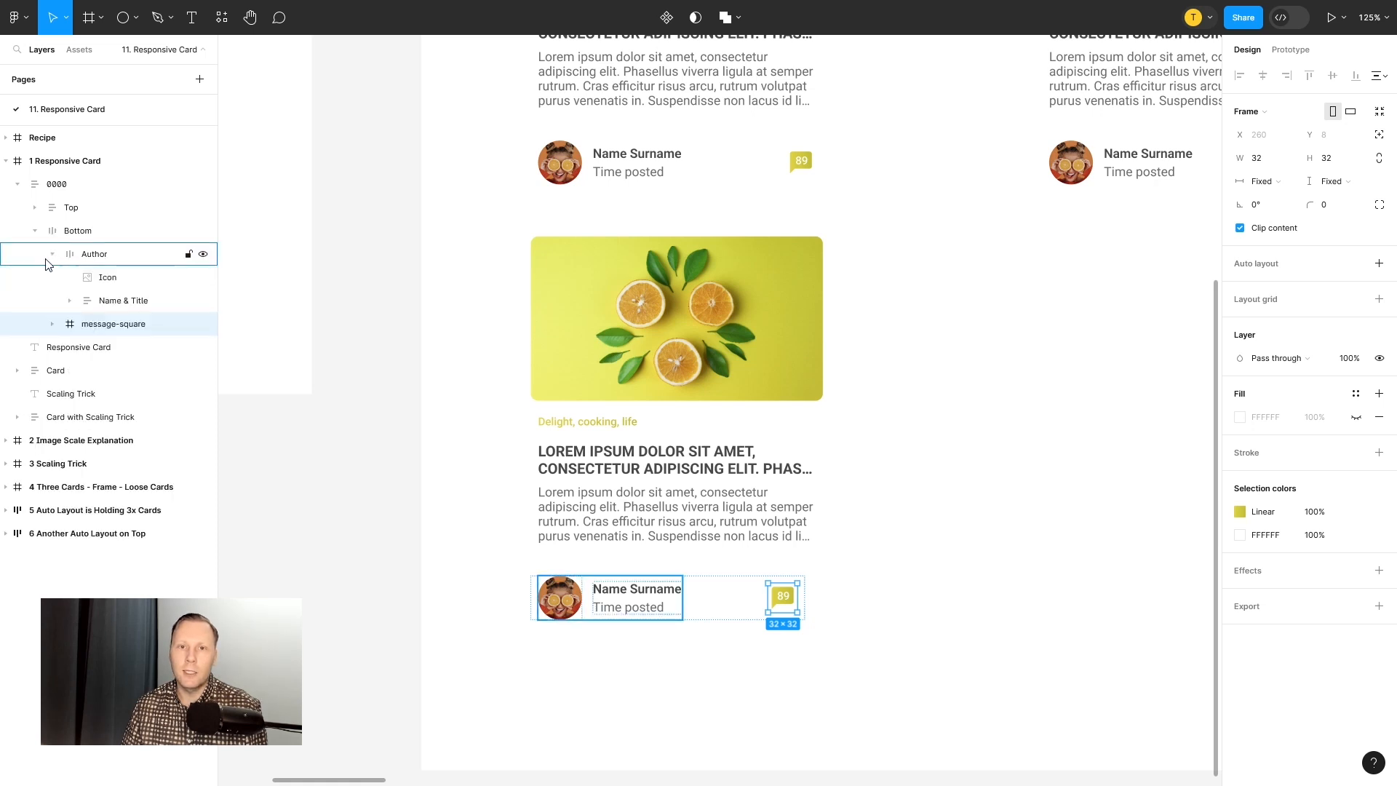
pyautogui.click(96, 262)
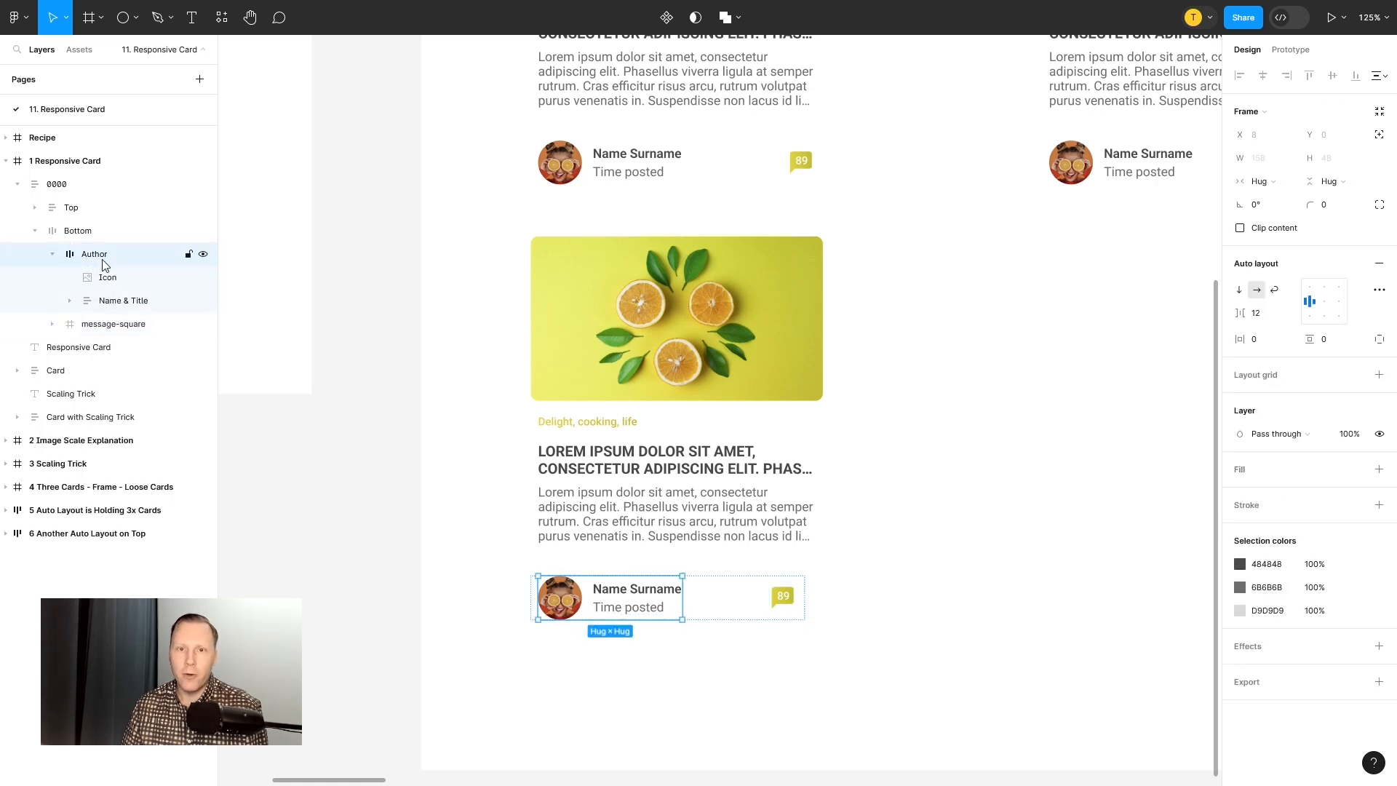
pyautogui.click(69, 301)
pyautogui.click(120, 302)
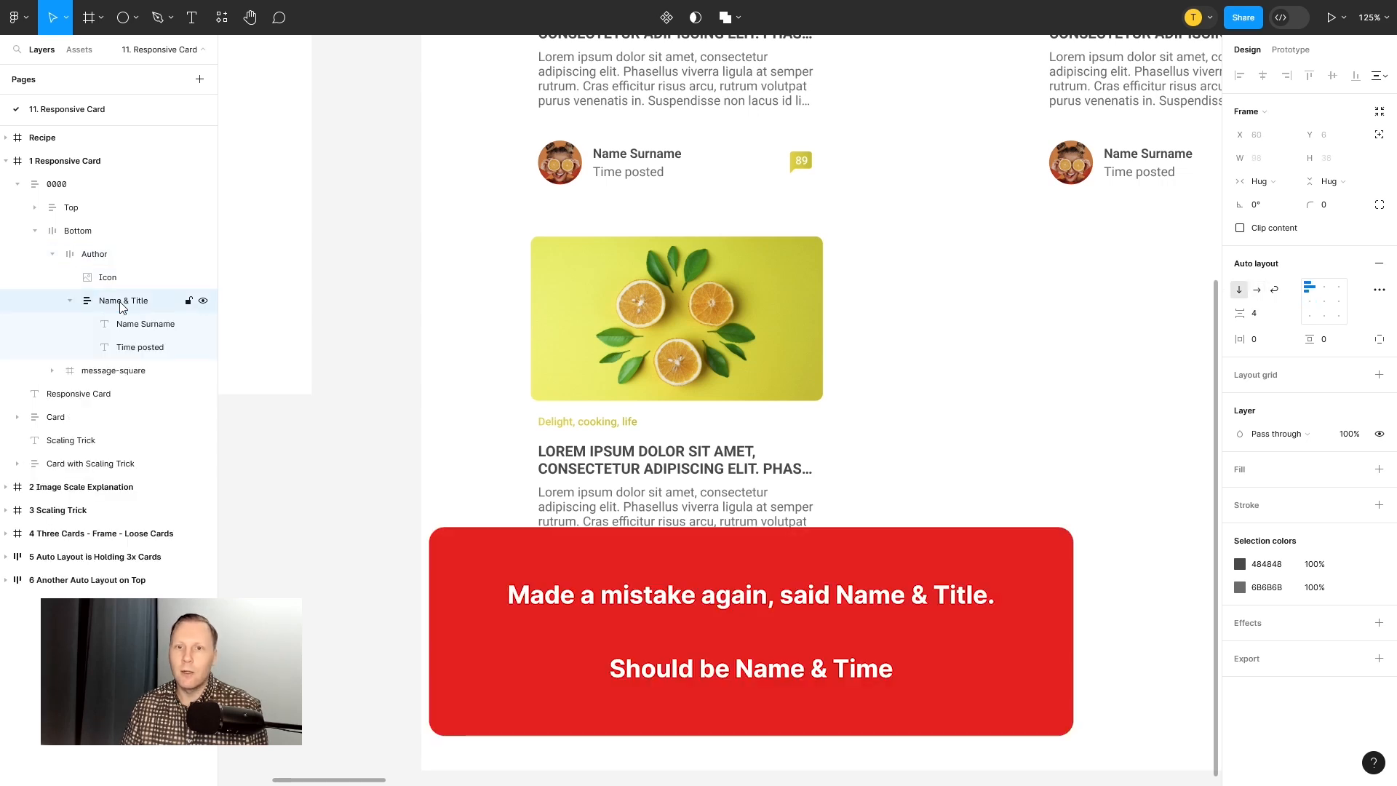
pyautogui.click(144, 326)
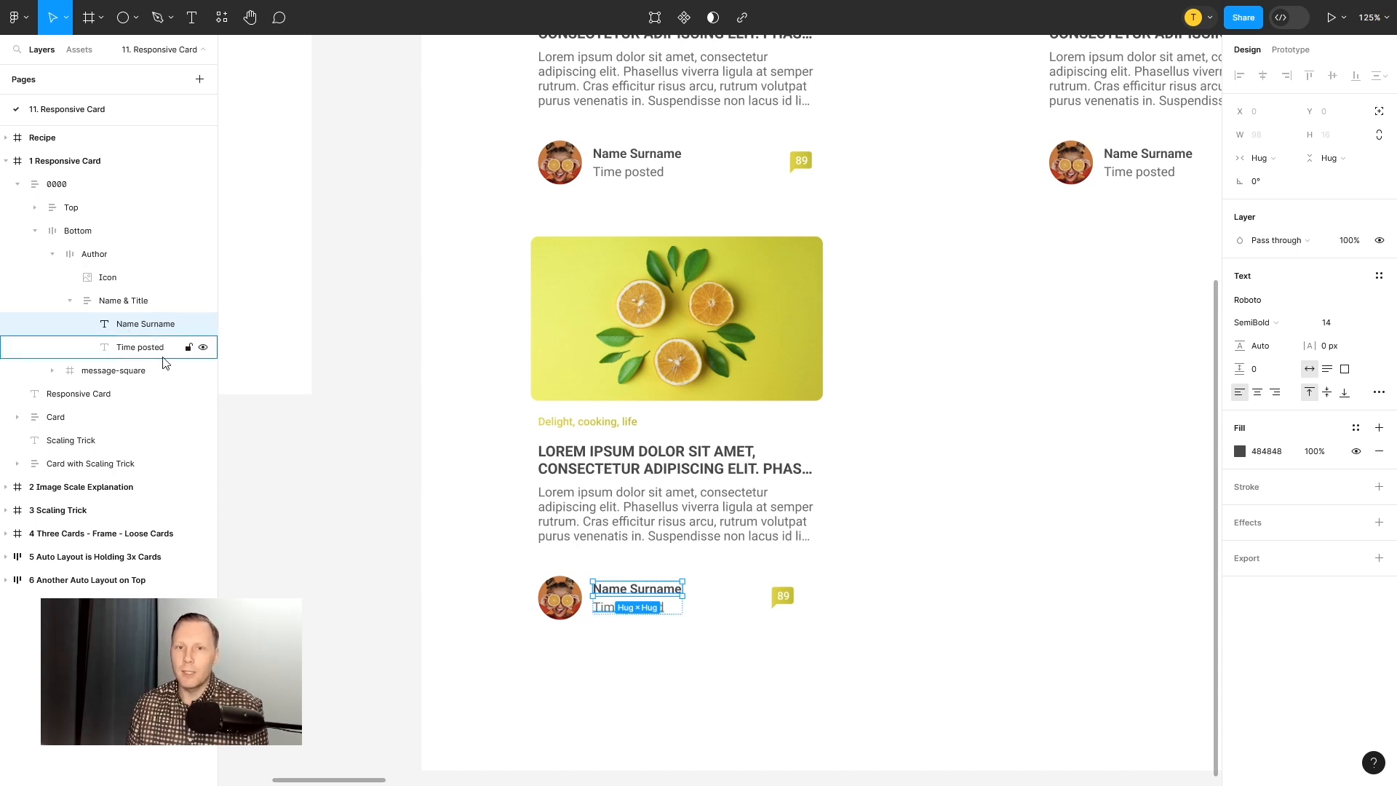
pyautogui.click(136, 350)
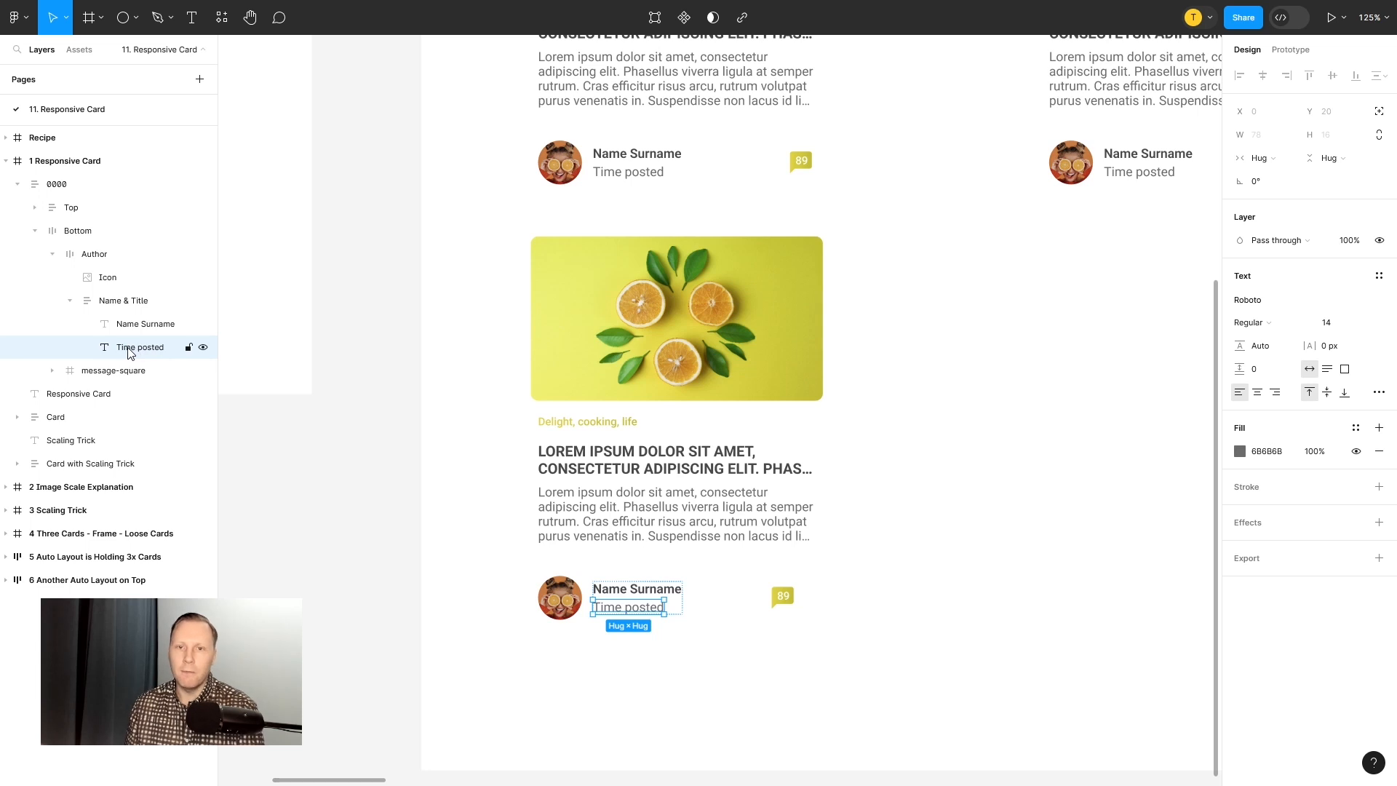
pyautogui.click(133, 304)
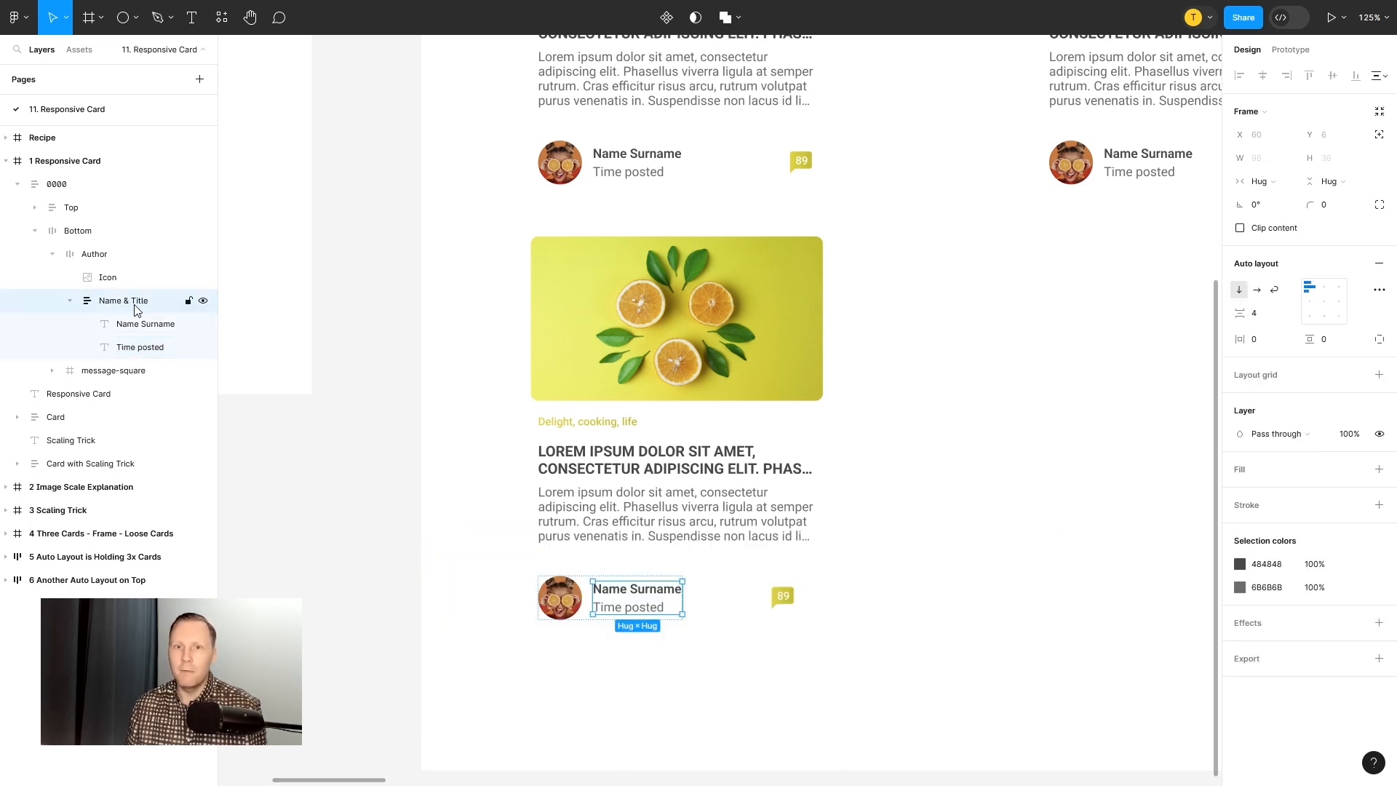
pyautogui.click(70, 300)
pyautogui.click(114, 285)
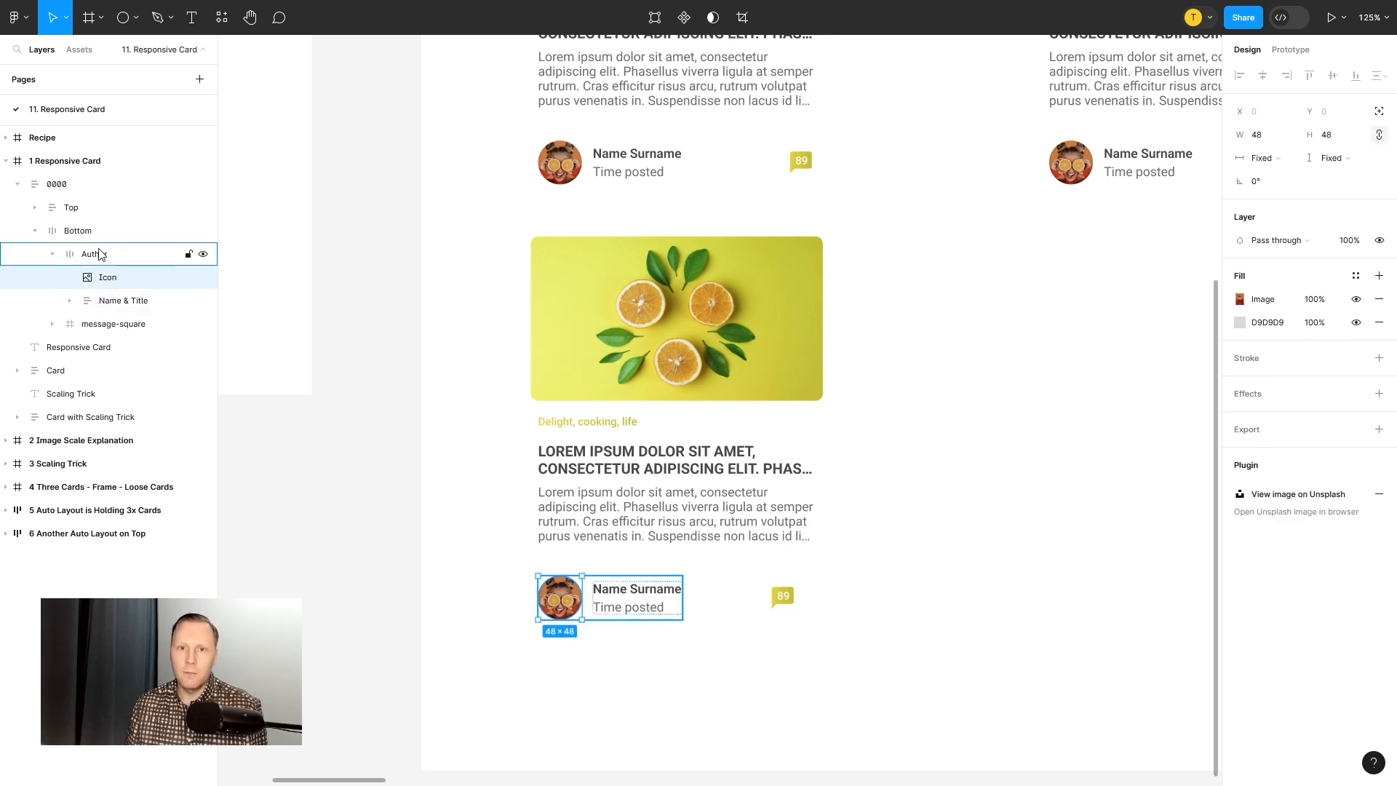
pyautogui.click(94, 258)
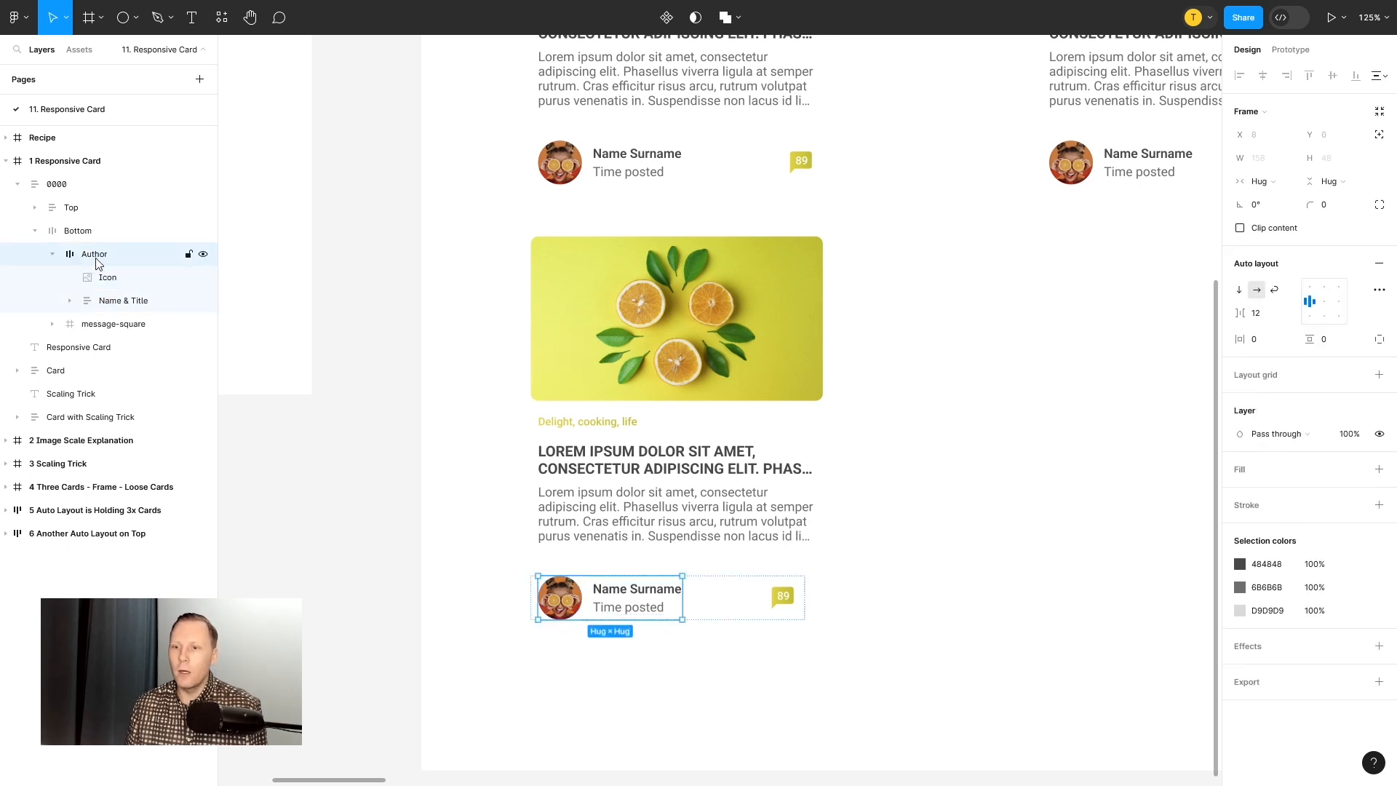
pyautogui.click(54, 254)
pyautogui.click(115, 281)
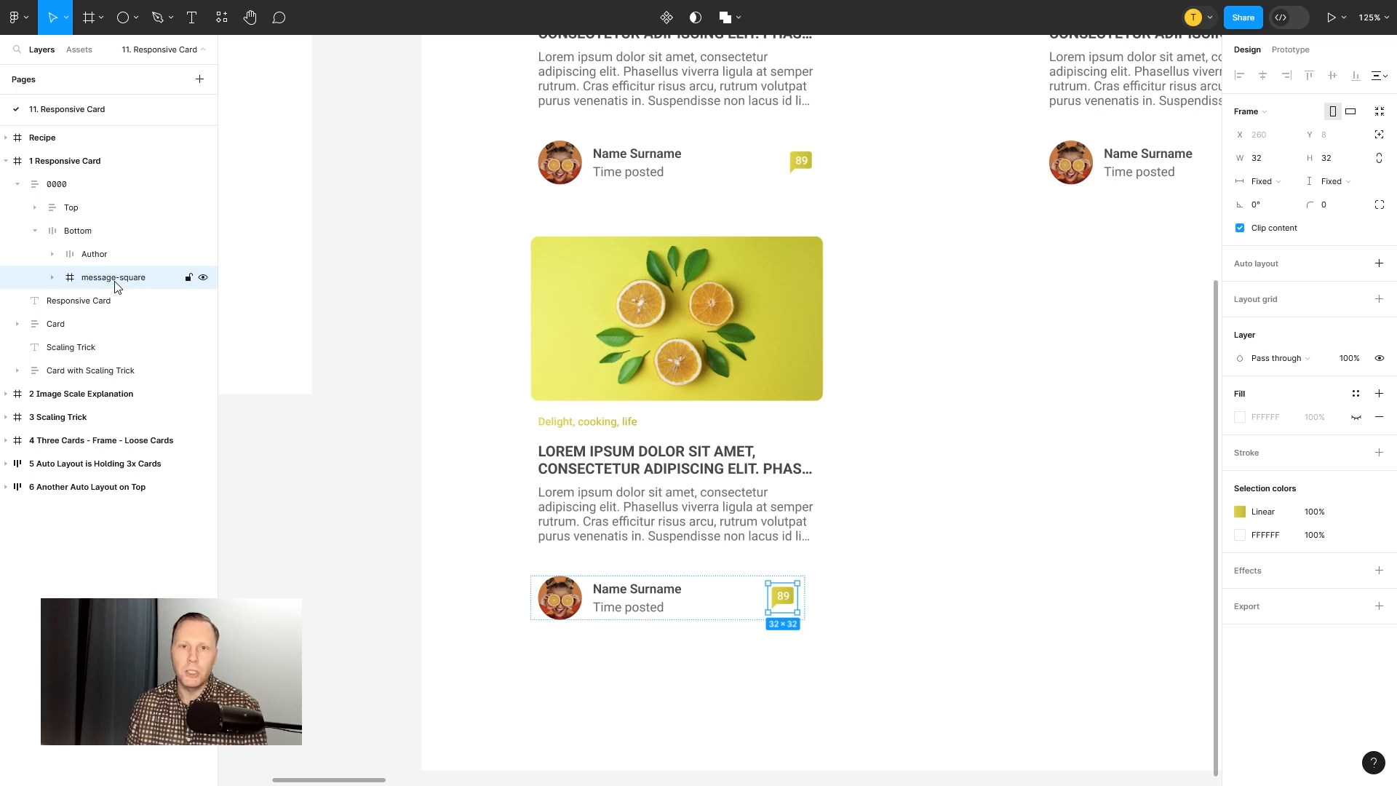
# Step: Set the Bottom frame's width to Fill container within the 0000 frame
pyautogui.click(82, 231)
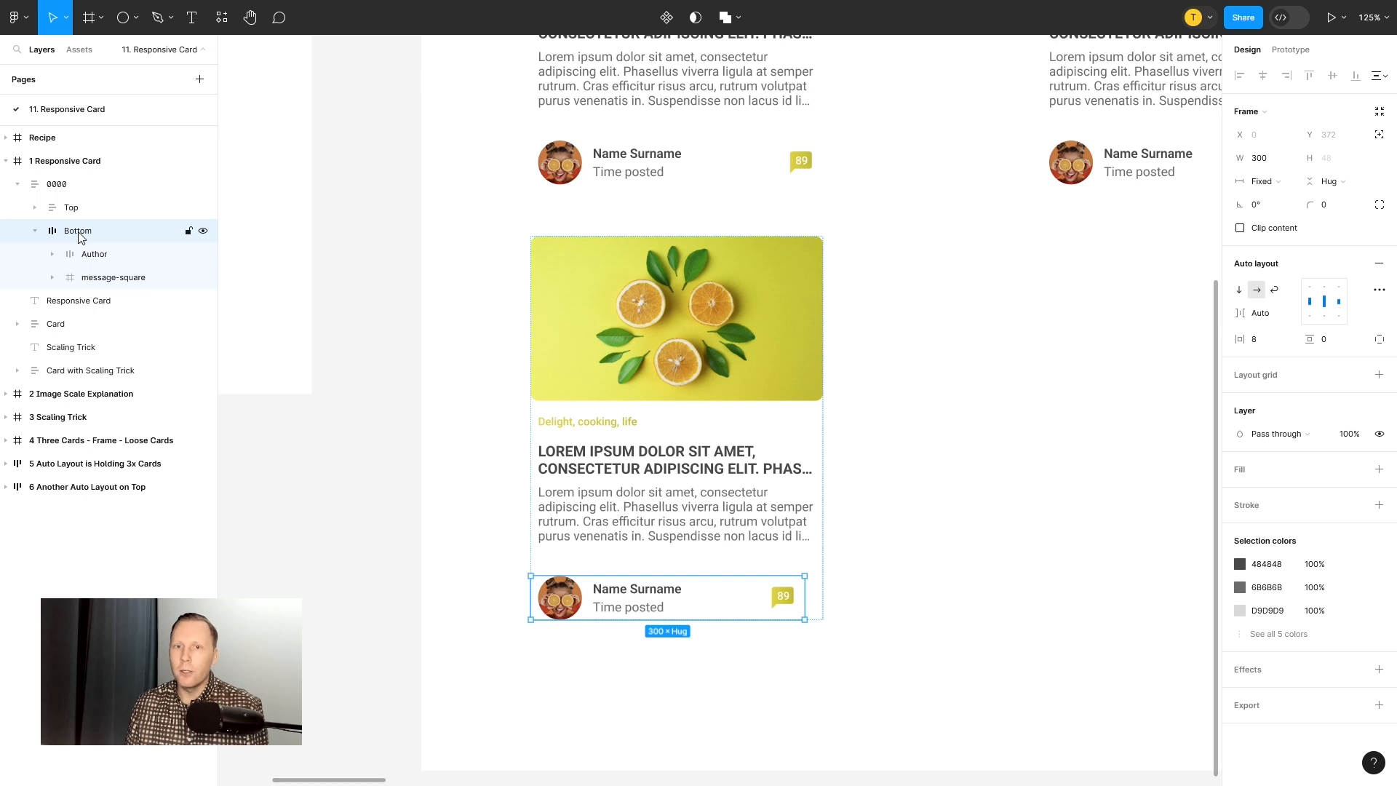
pyautogui.click(1267, 185)
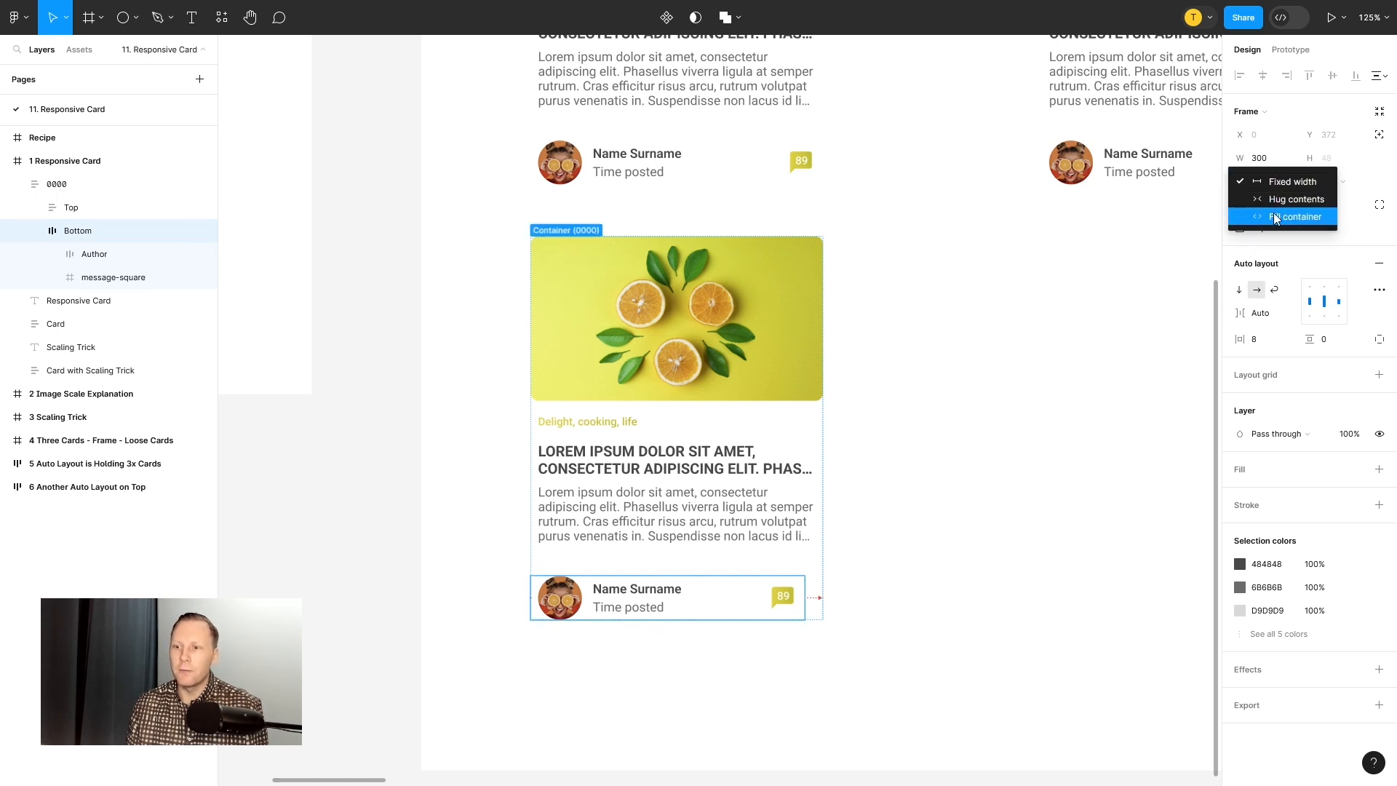
pyautogui.click(1272, 212)
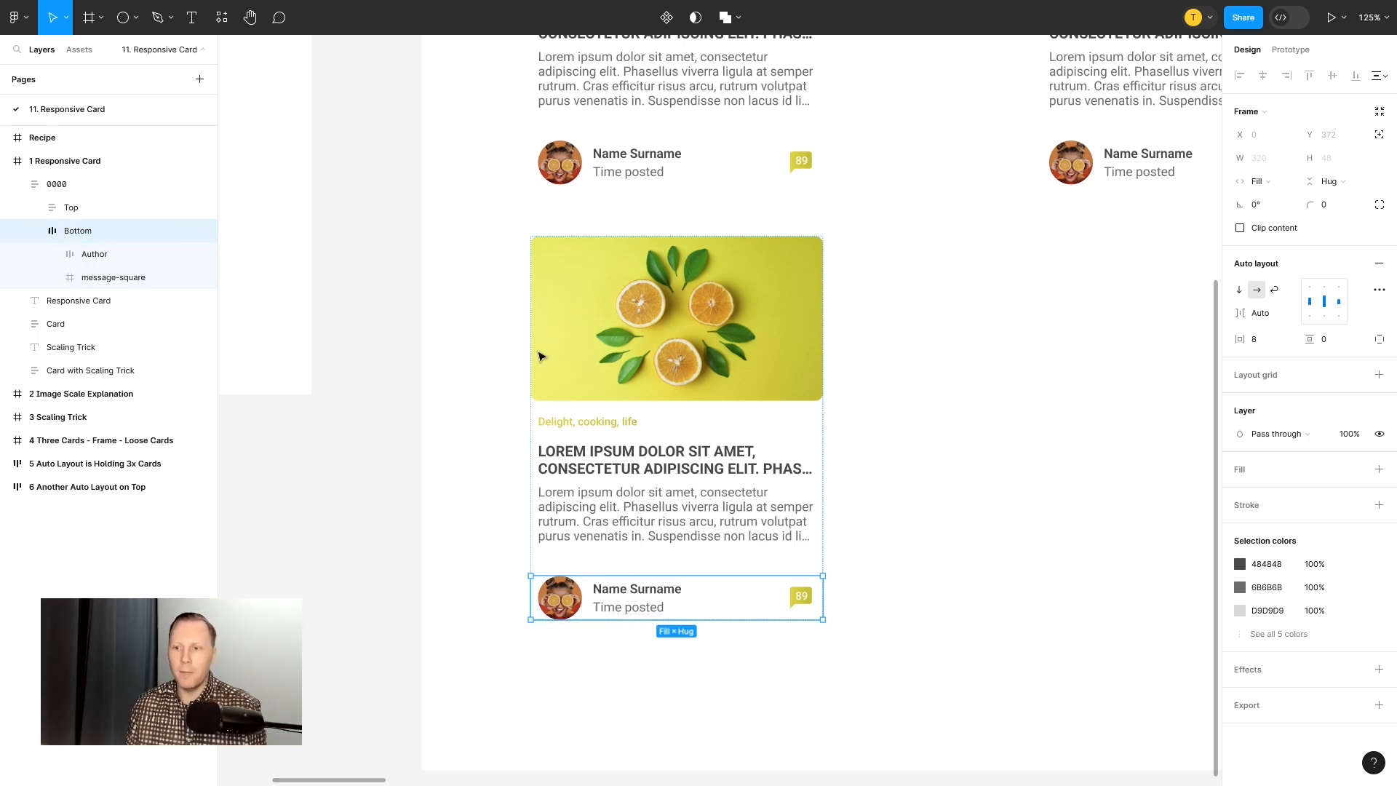
# Step: Set the width of the Title text, nested in the Top frame's Title & Paragraph frame, to Fill container
pyautogui.click(32, 231)
pyautogui.click(78, 209)
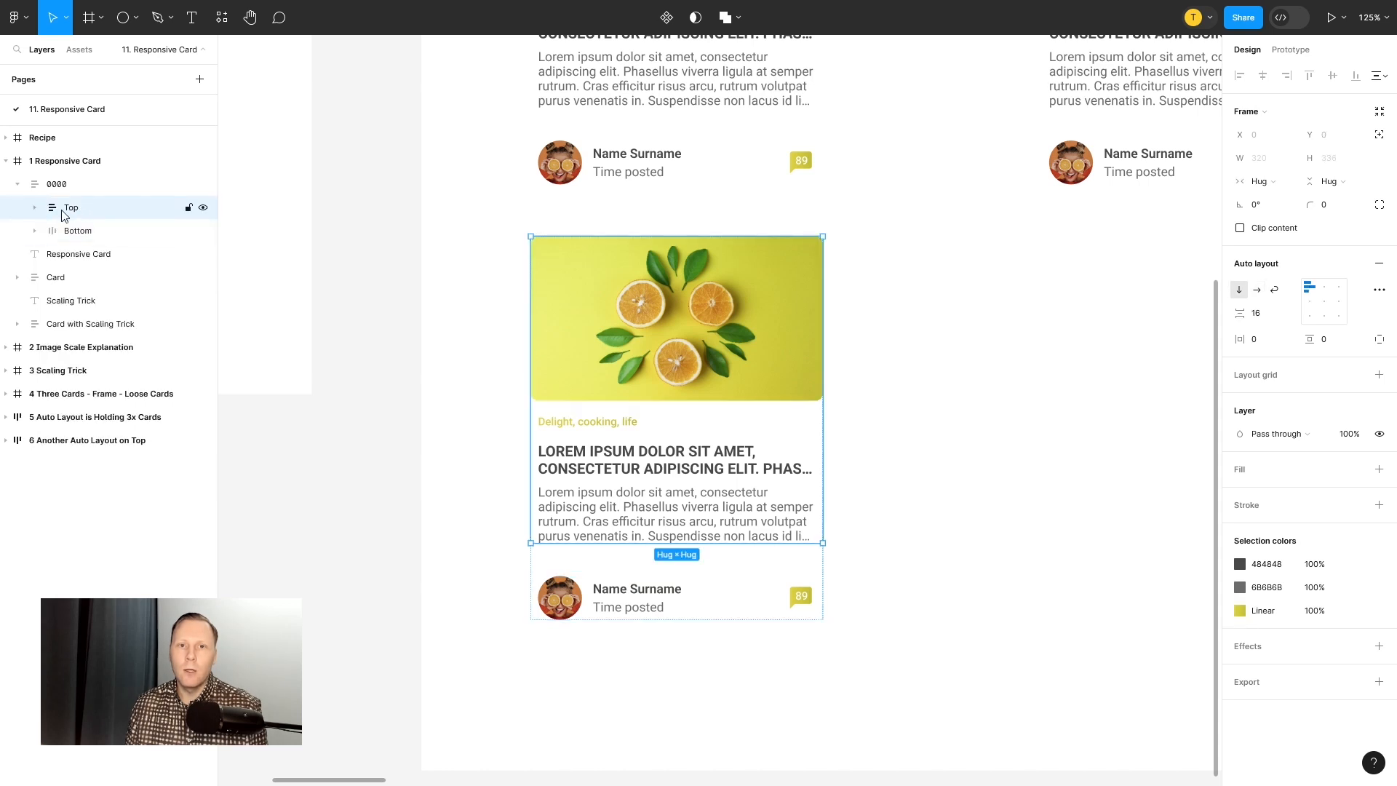
pyautogui.click(33, 209)
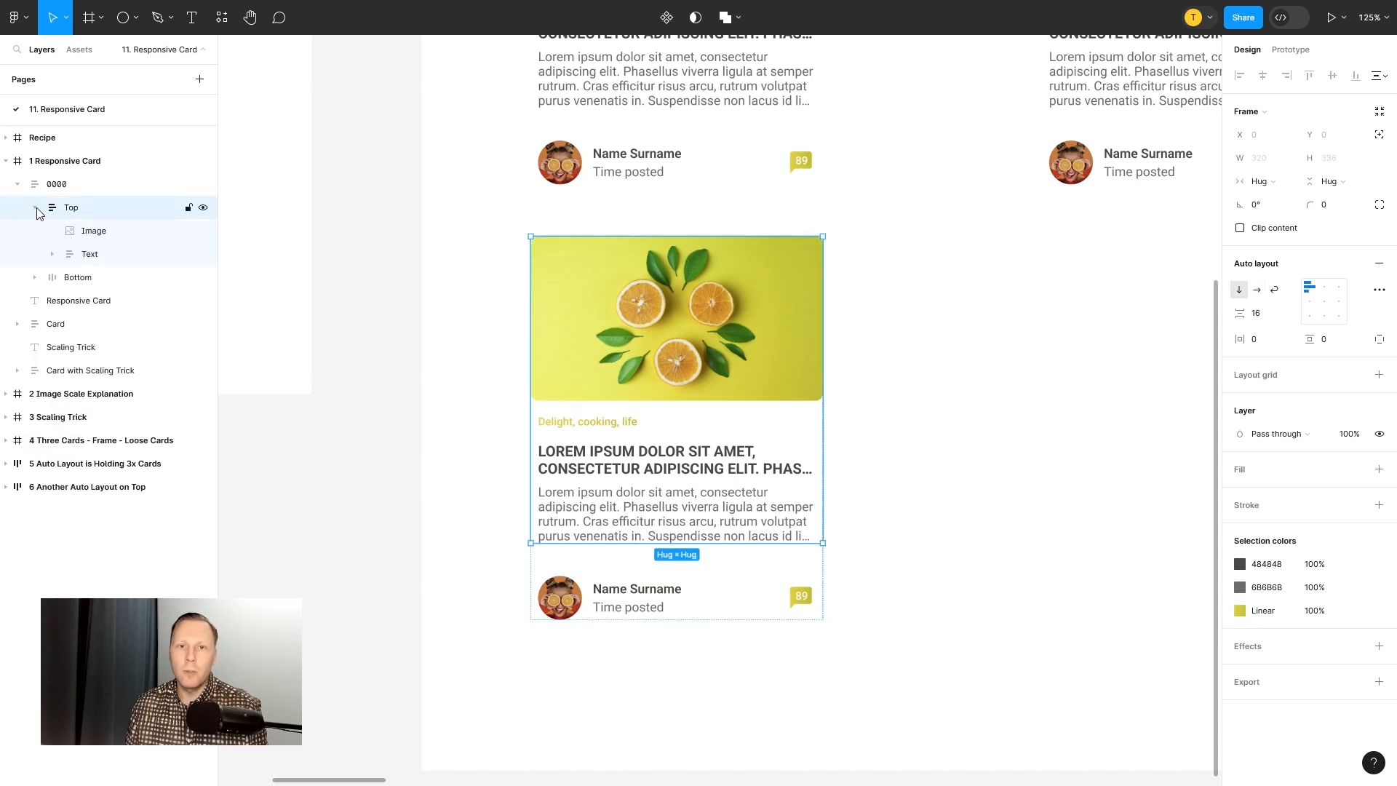
pyautogui.click(52, 253)
pyautogui.click(70, 301)
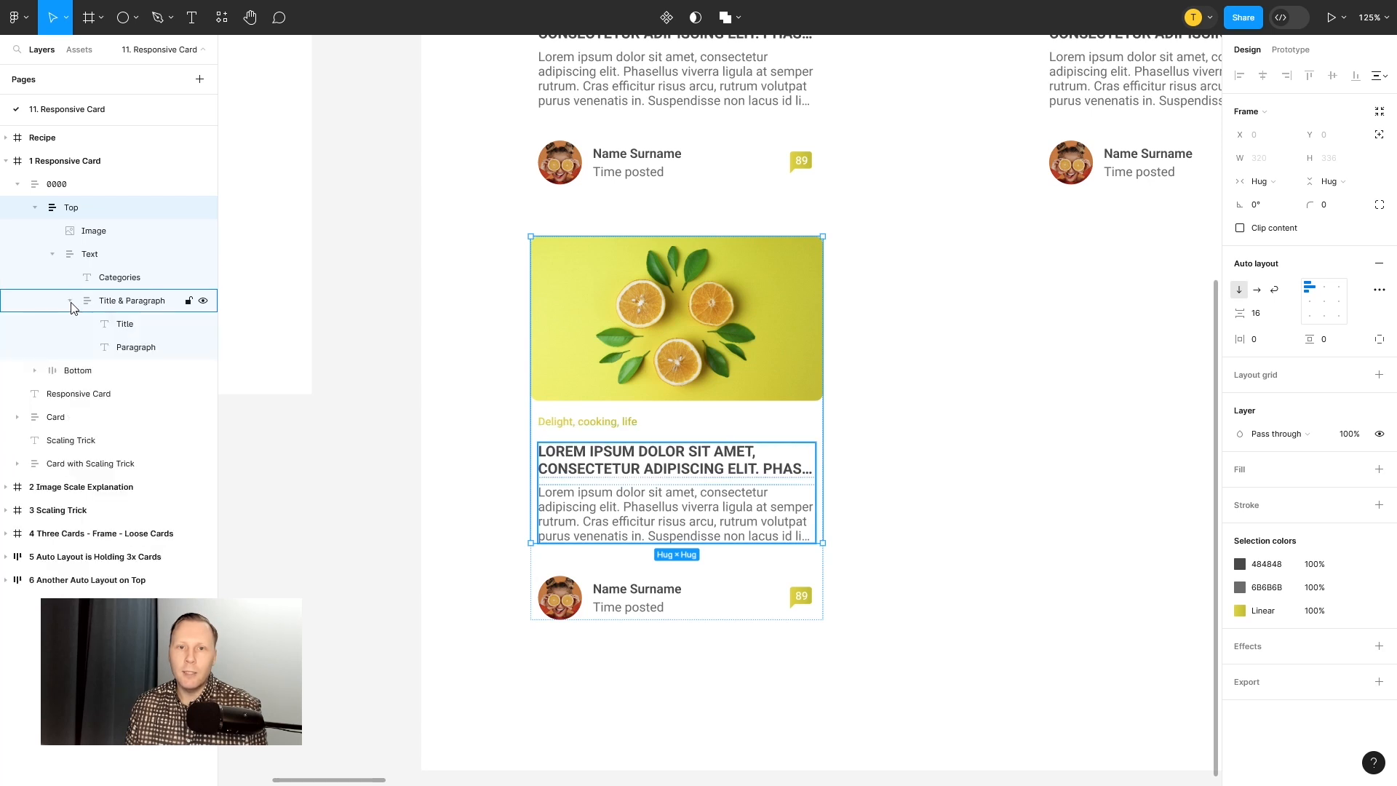
pyautogui.click(125, 326)
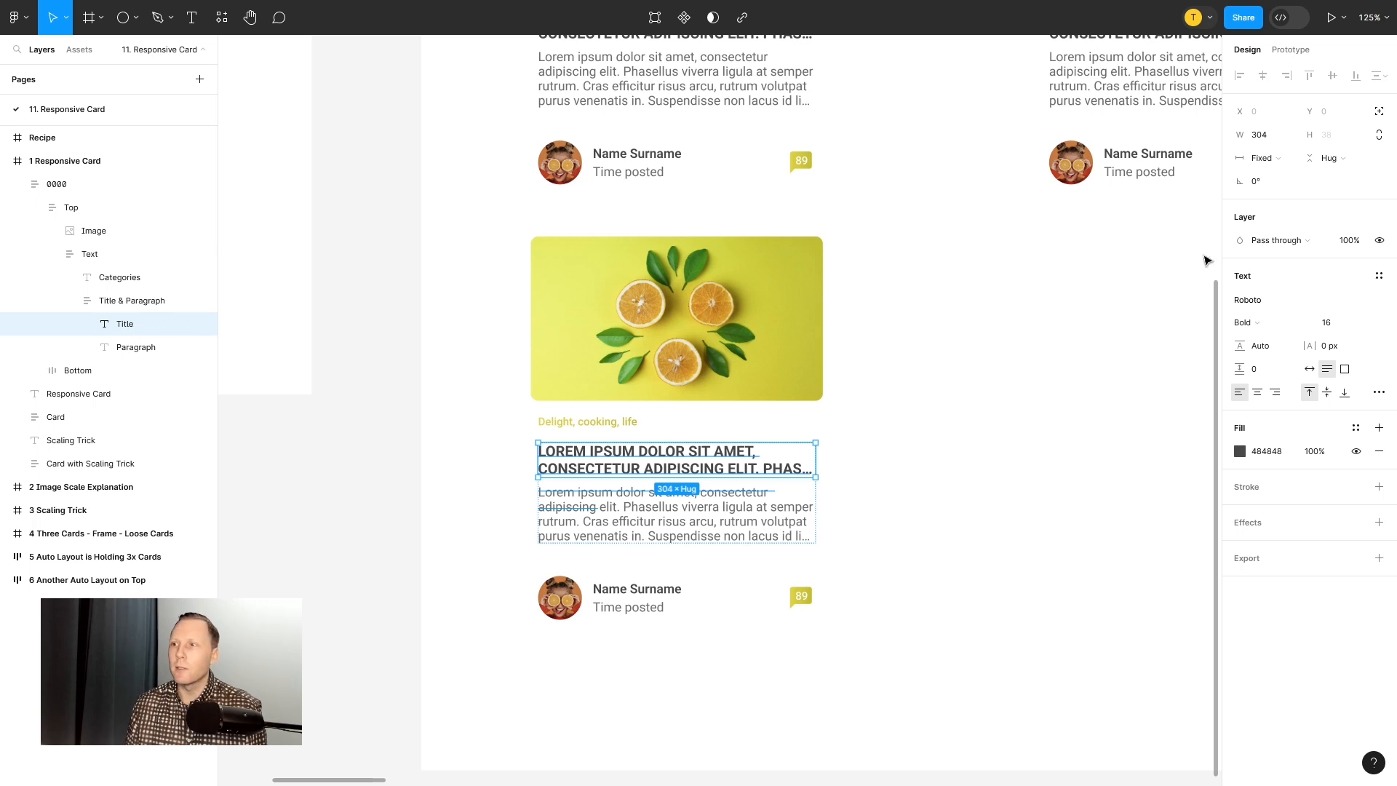
pyautogui.click(1270, 160)
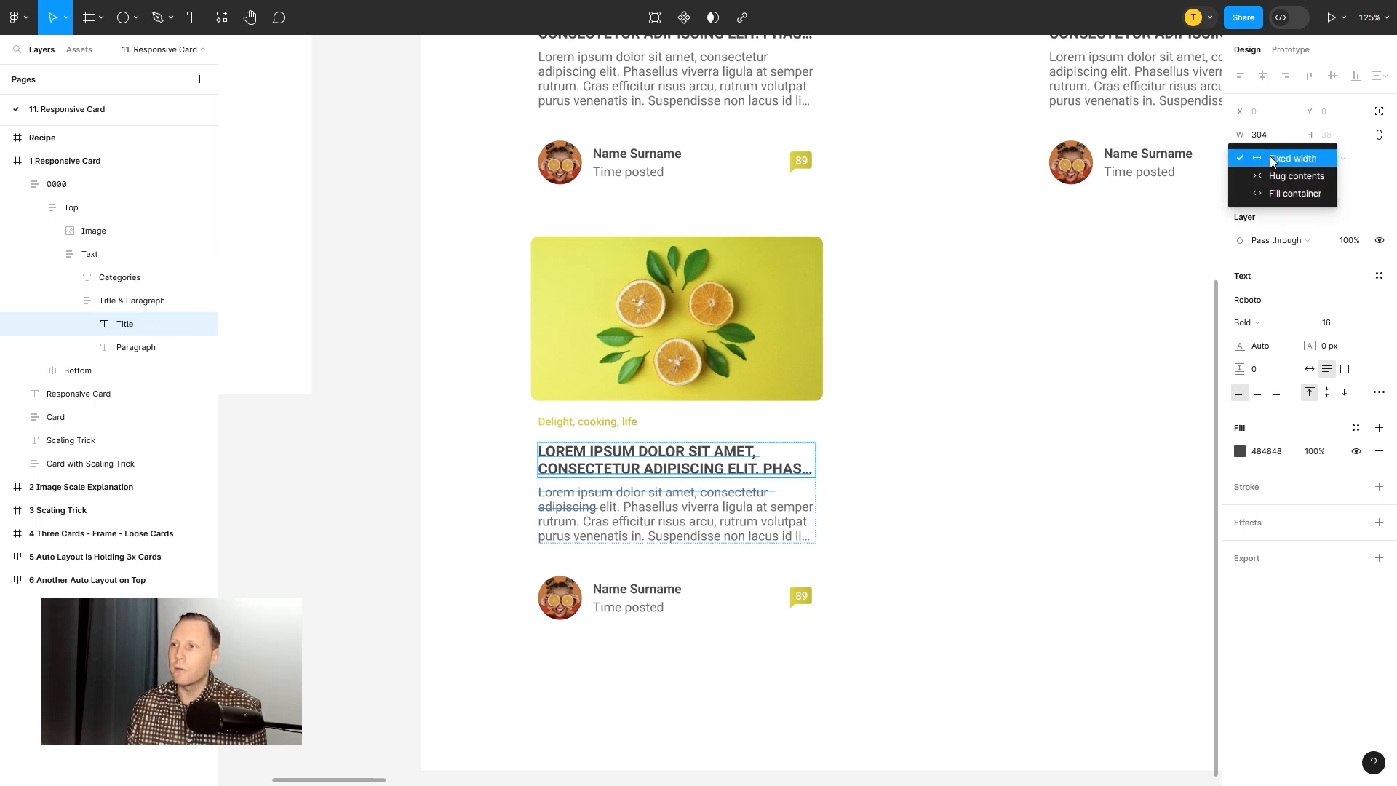
pyautogui.click(1294, 193)
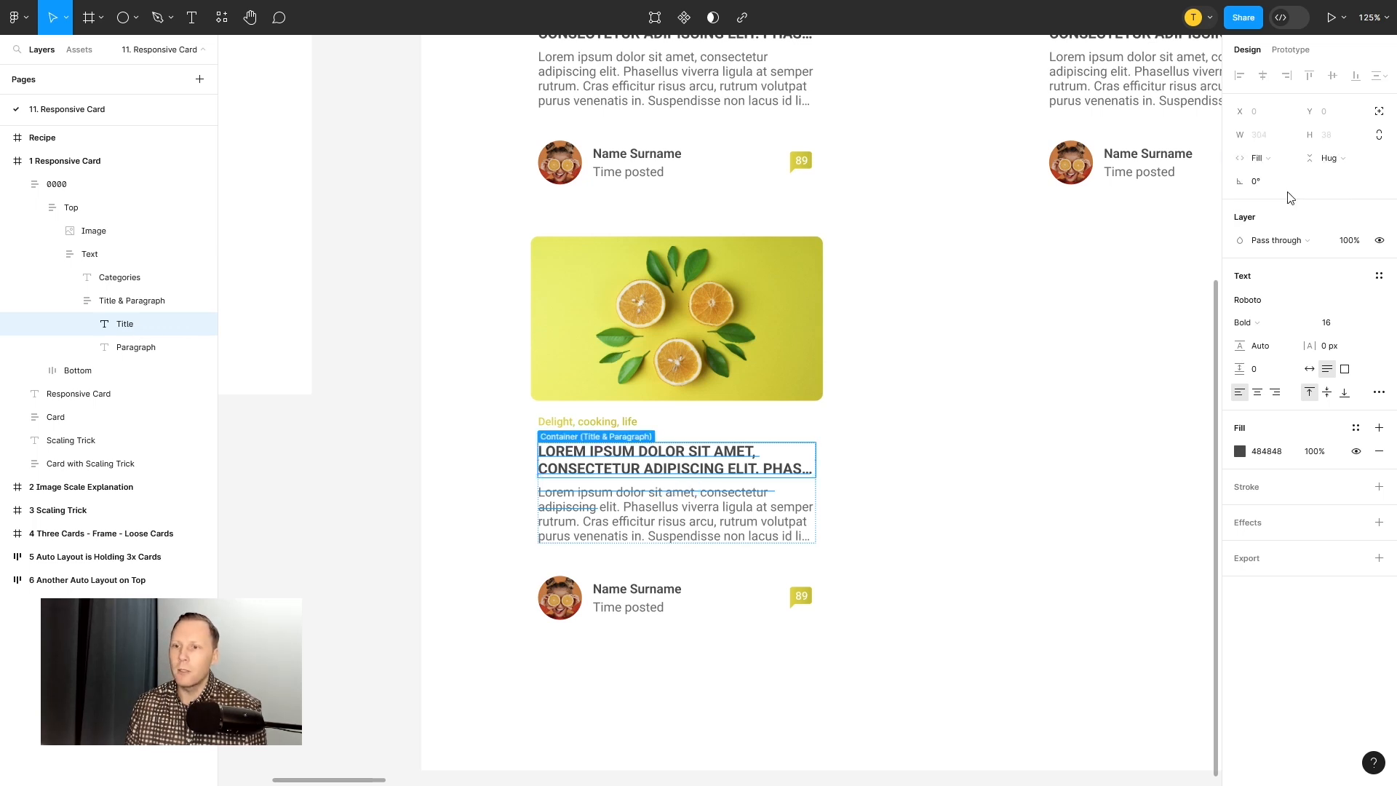
# Step: Set the Paragraph text's width to Fill container and clear the selection
pyautogui.click(139, 350)
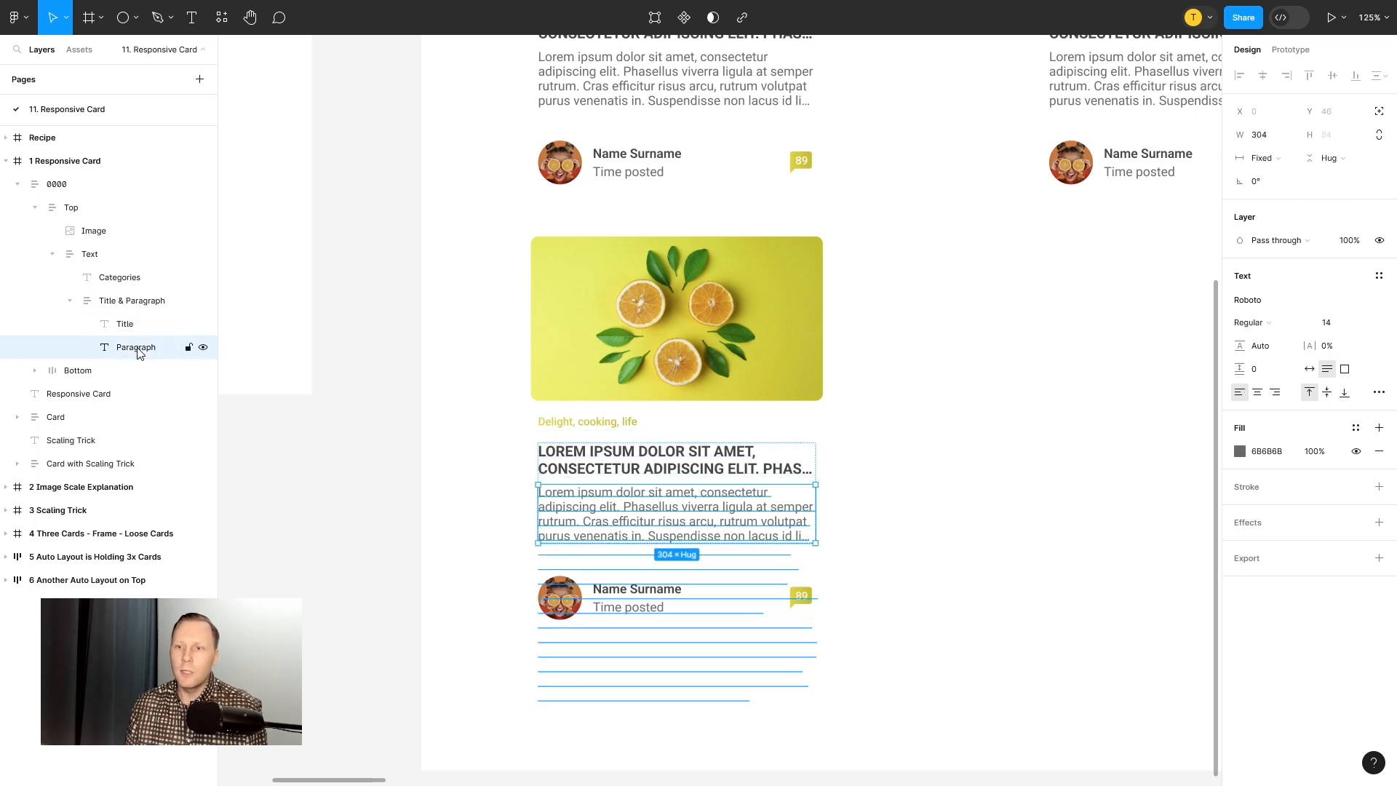
pyautogui.click(1278, 160)
pyautogui.click(1284, 192)
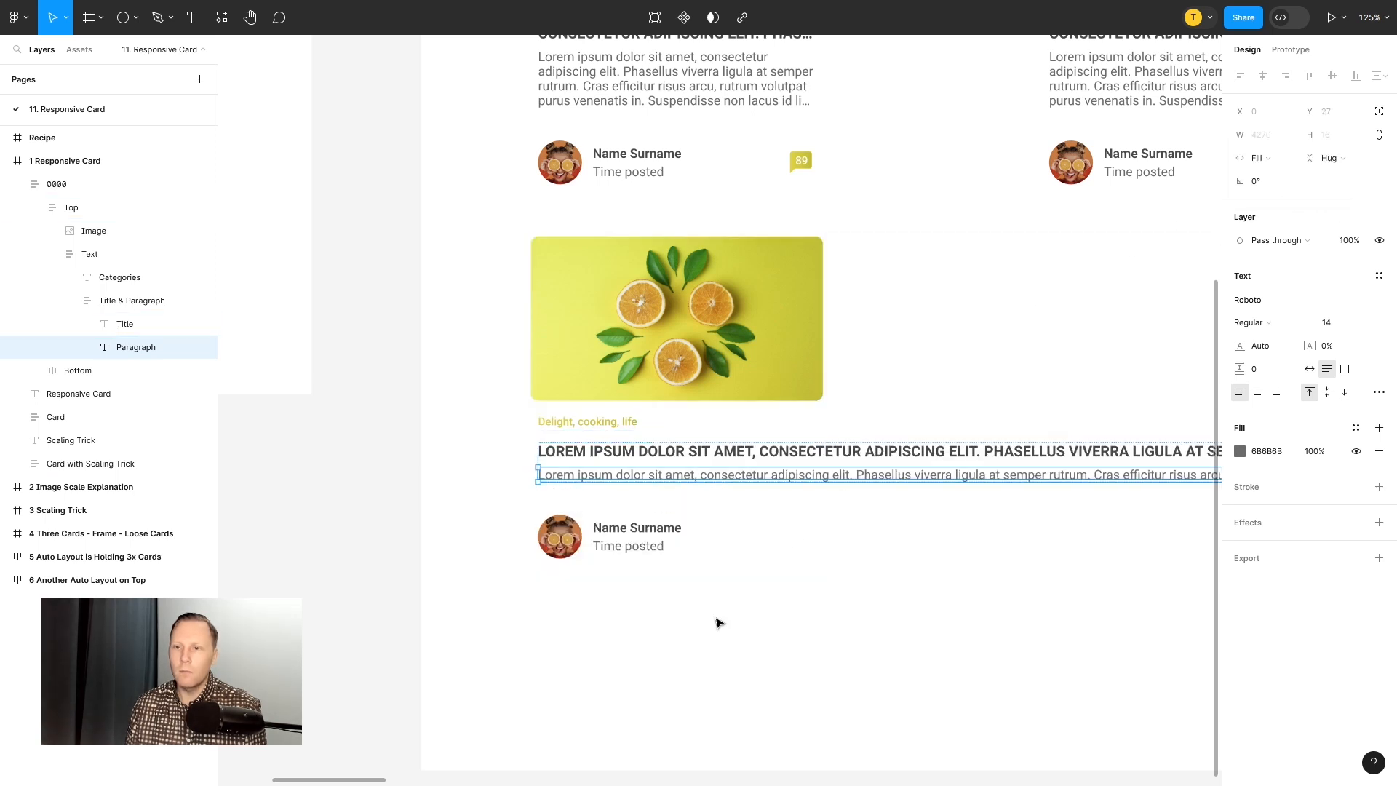
pyautogui.click(472, 340)
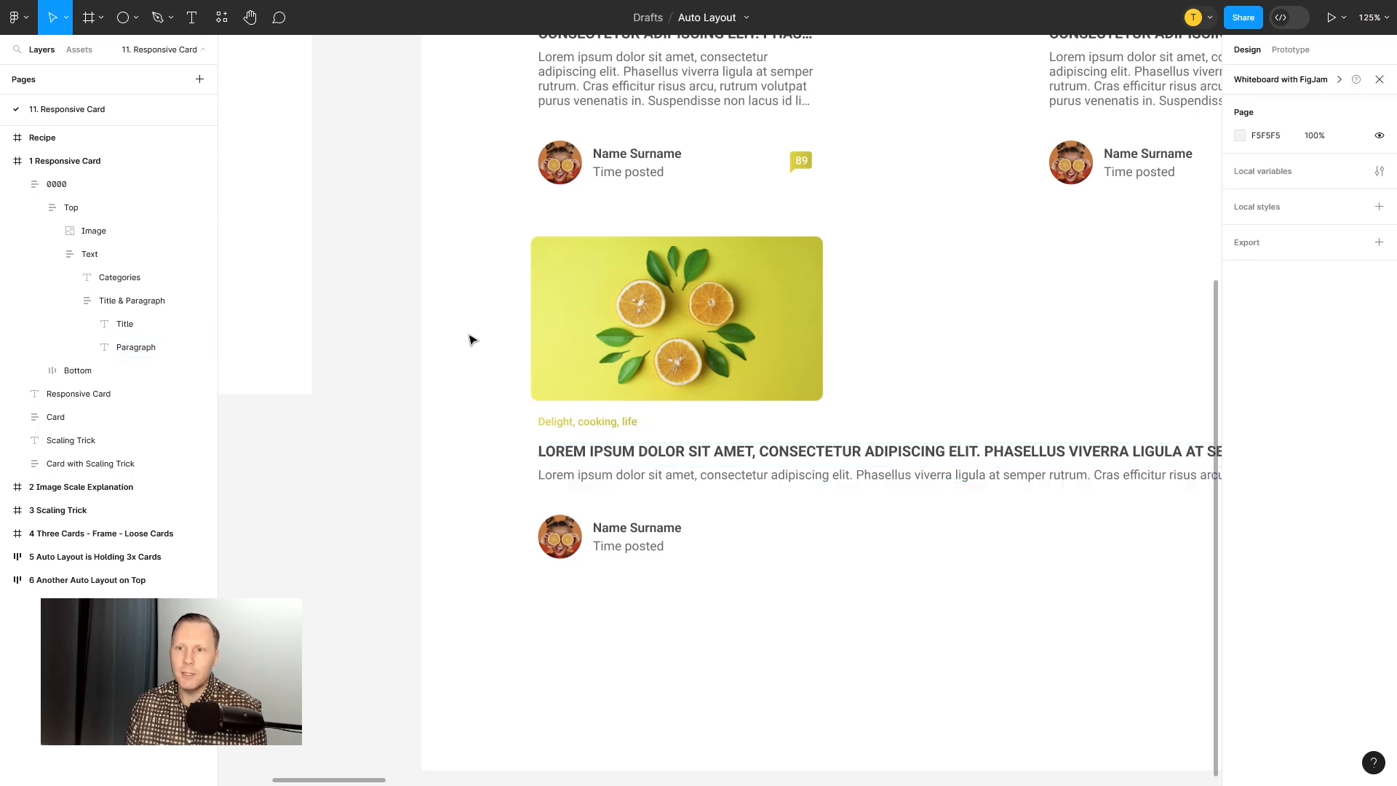
# Step: Switch the 0000 card frame from hugging its contents to a fixed width of 320
pyautogui.click(673, 299)
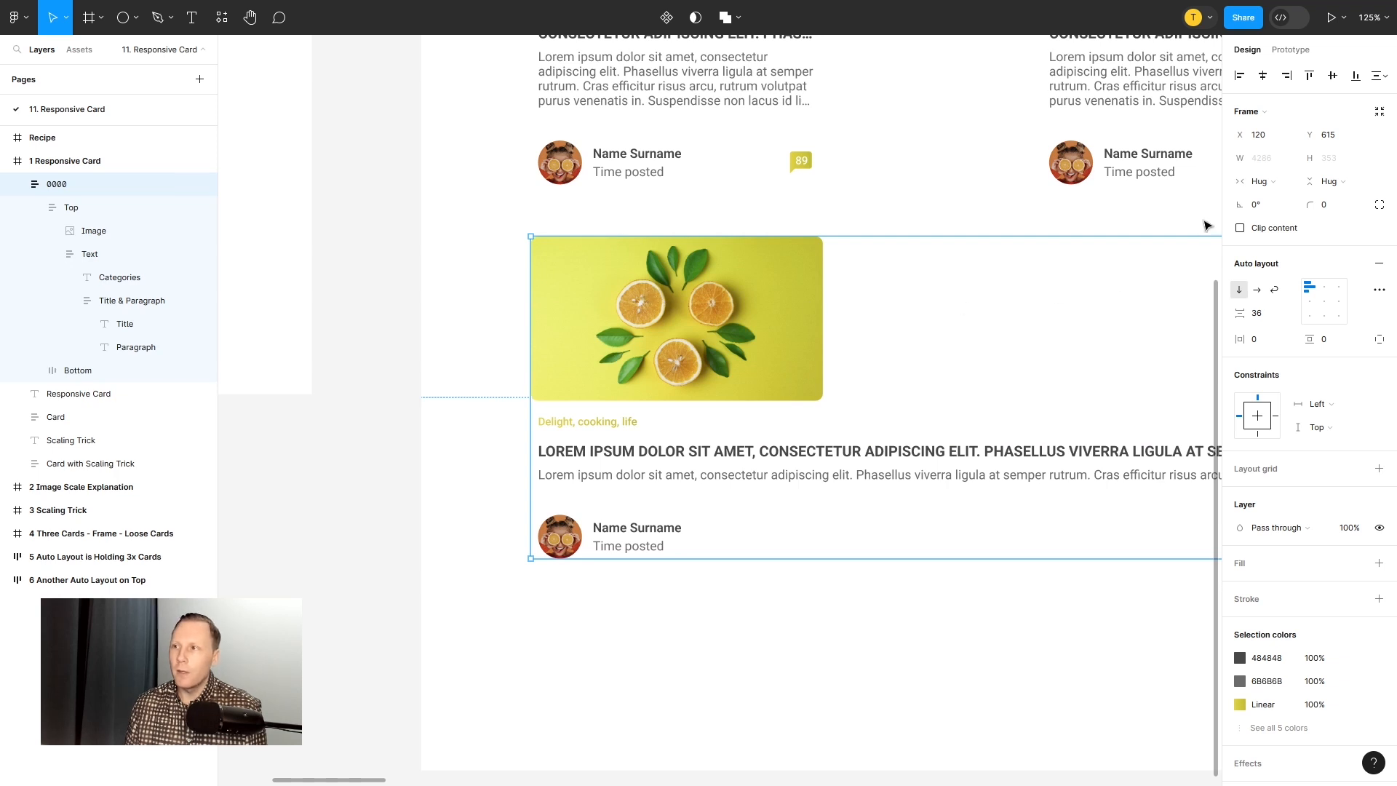
pyautogui.click(1266, 188)
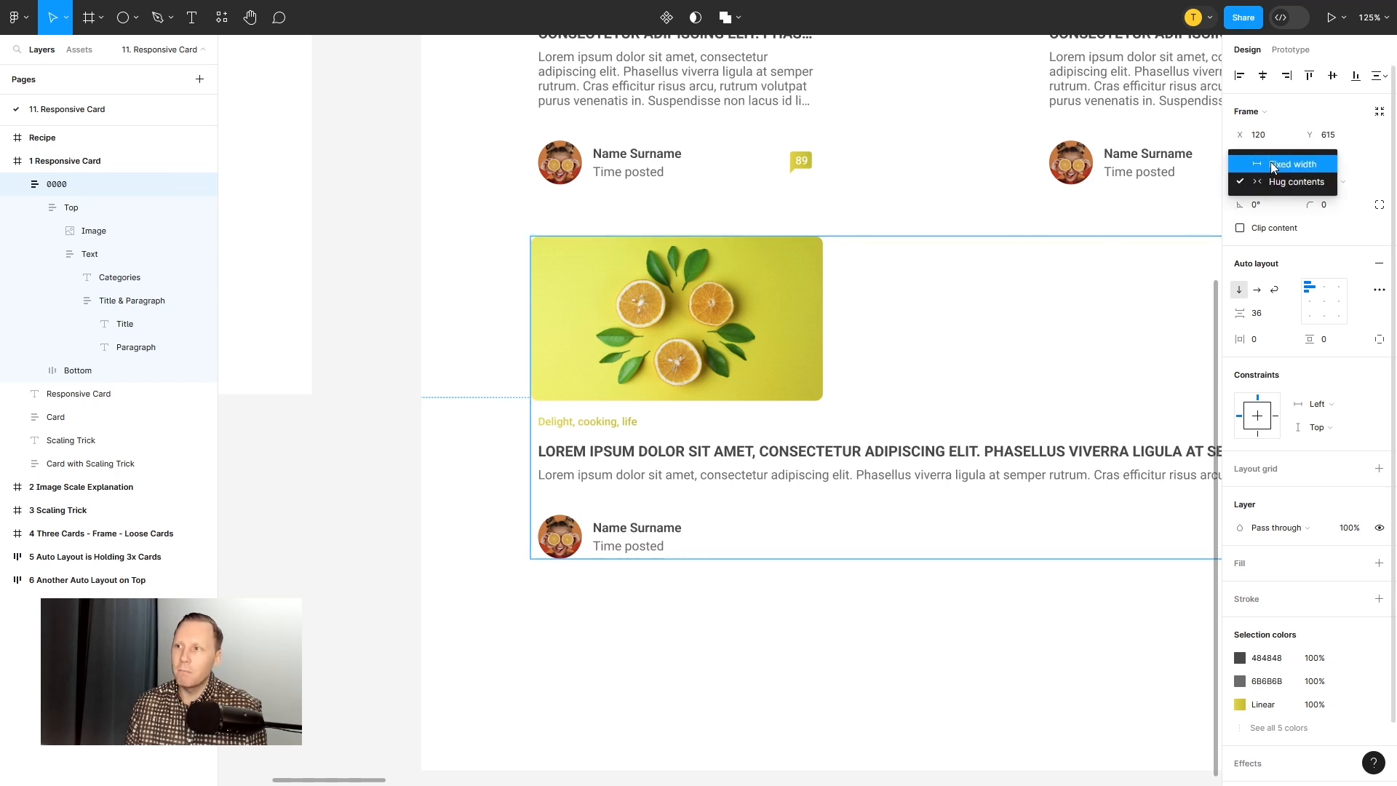
pyautogui.click(1264, 165)
pyautogui.click(1264, 162)
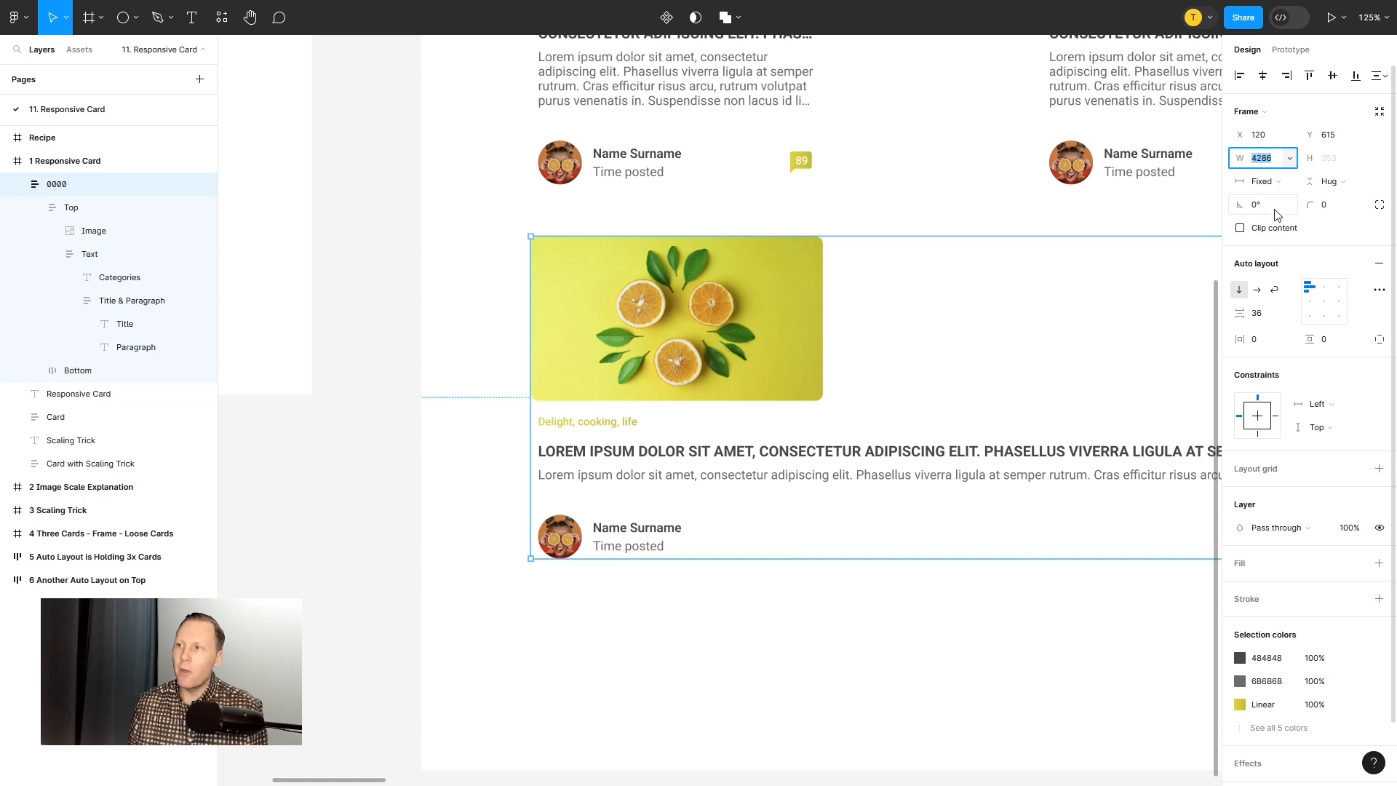
pyautogui.write('320')
pyautogui.press('Return')
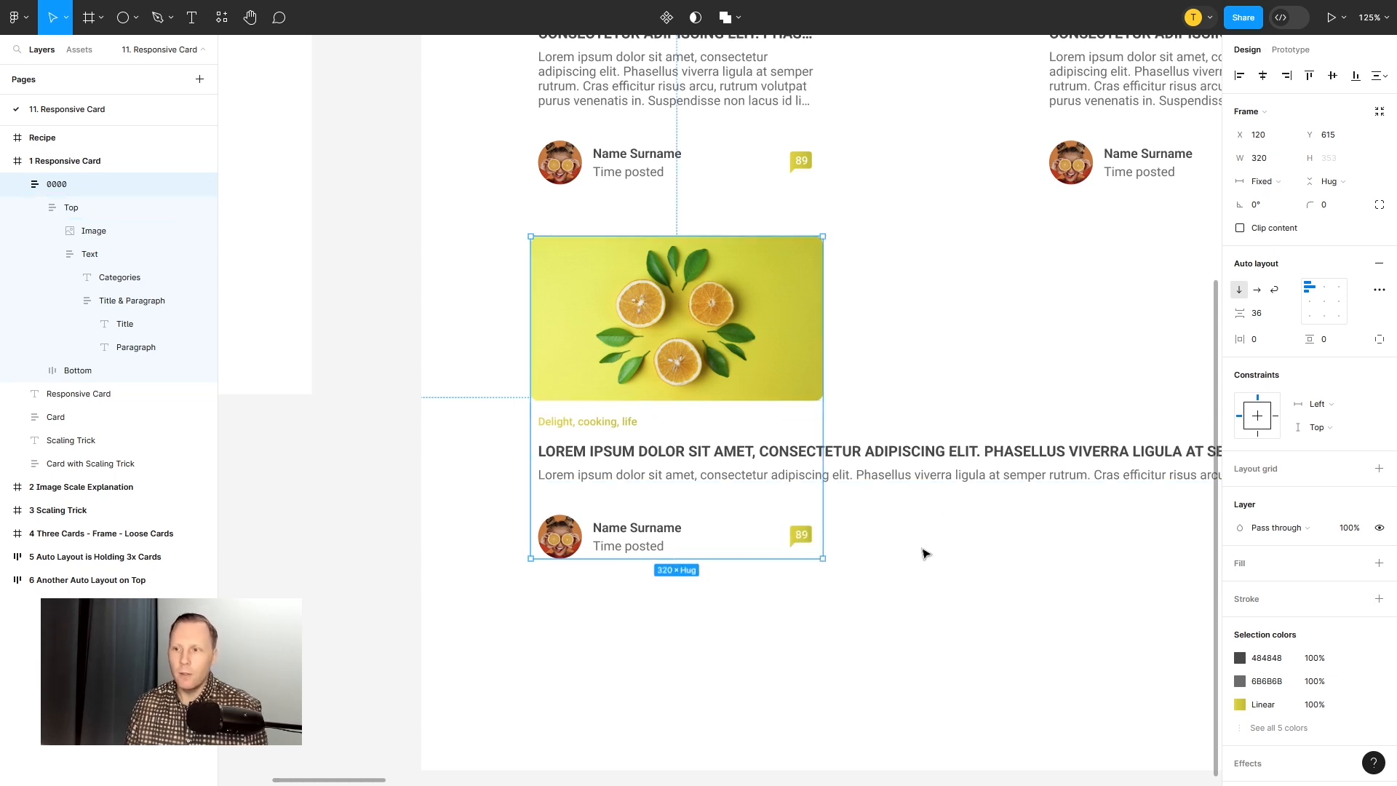
# Step: Set the width of the Title & Paragraph frame, which holds the Title and Paragraph texts, to Fill container
pyautogui.click(122, 304)
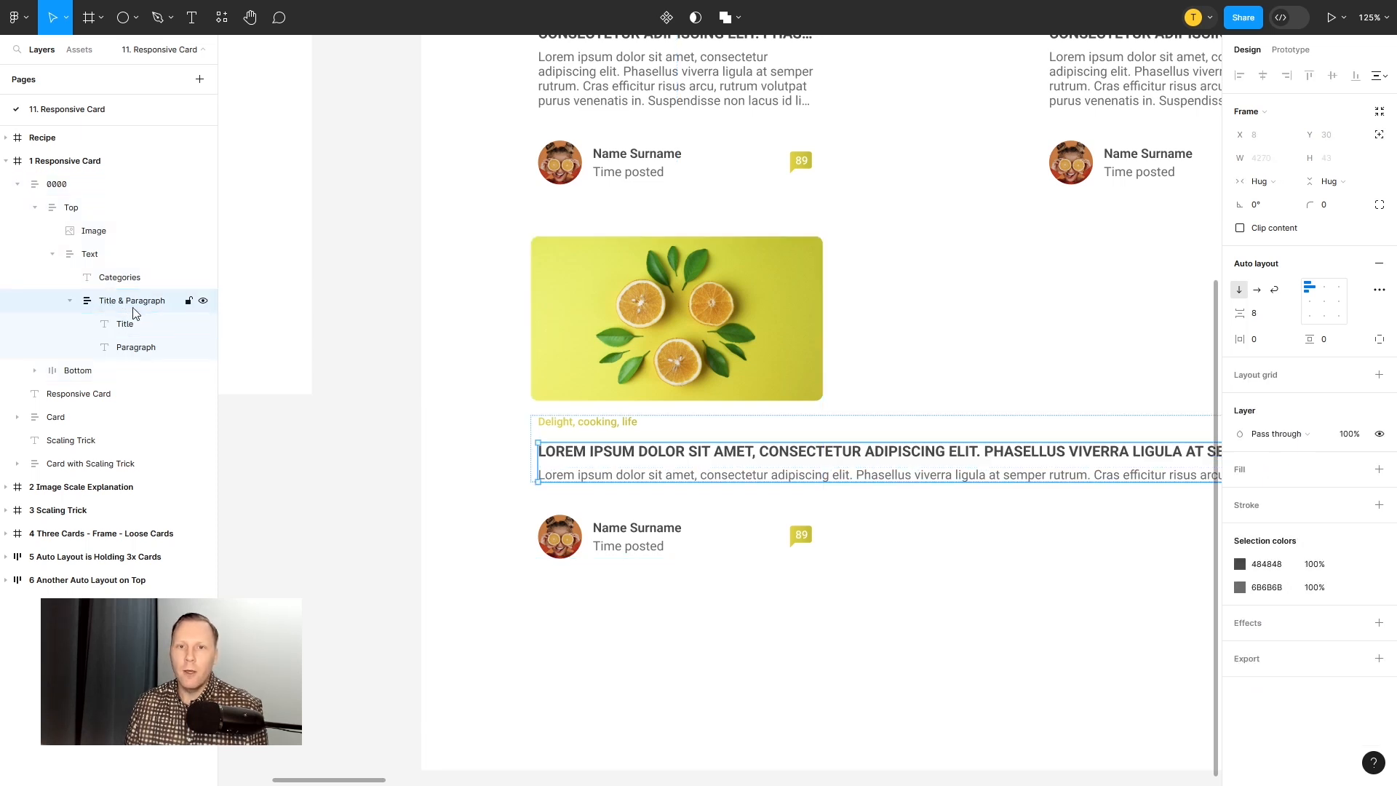
pyautogui.click(123, 327)
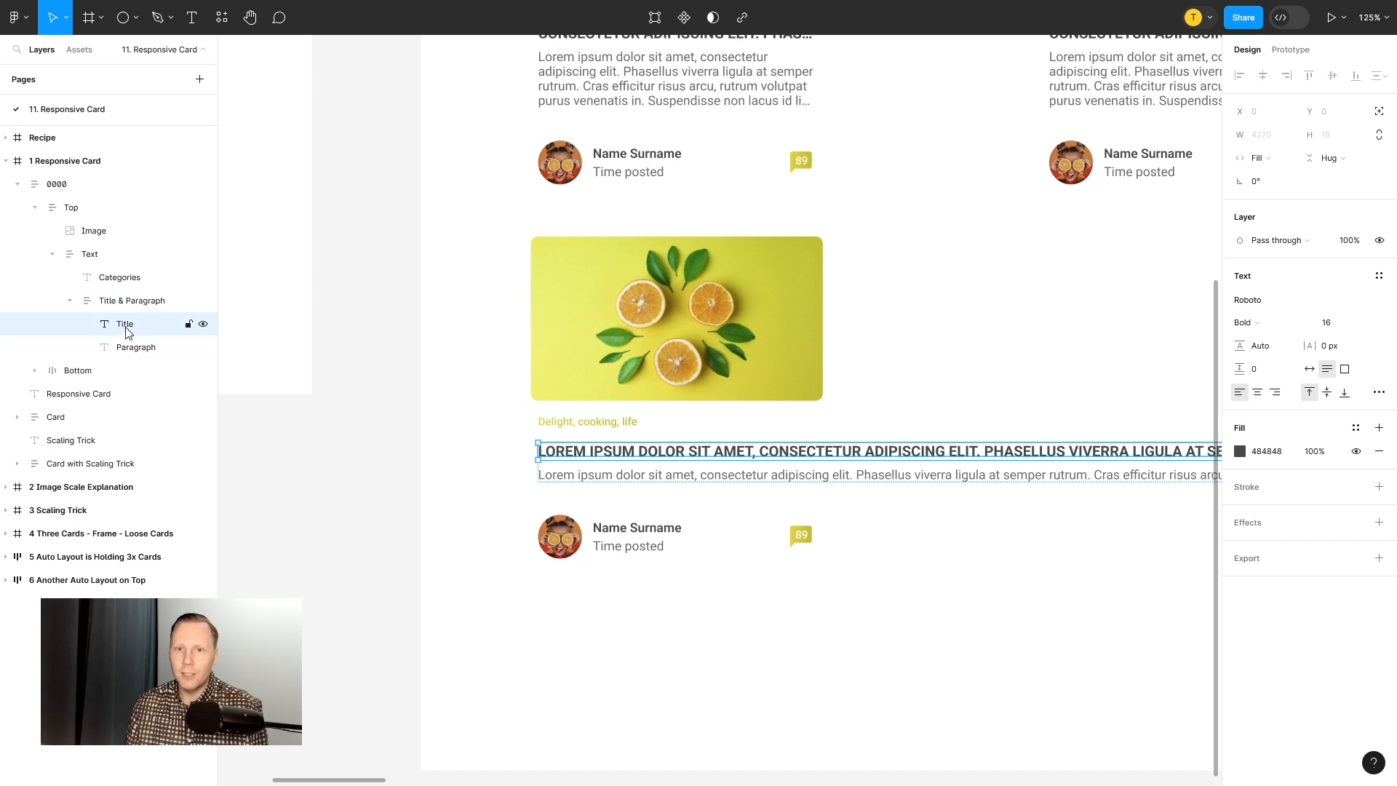
pyautogui.click(128, 347)
pyautogui.click(123, 310)
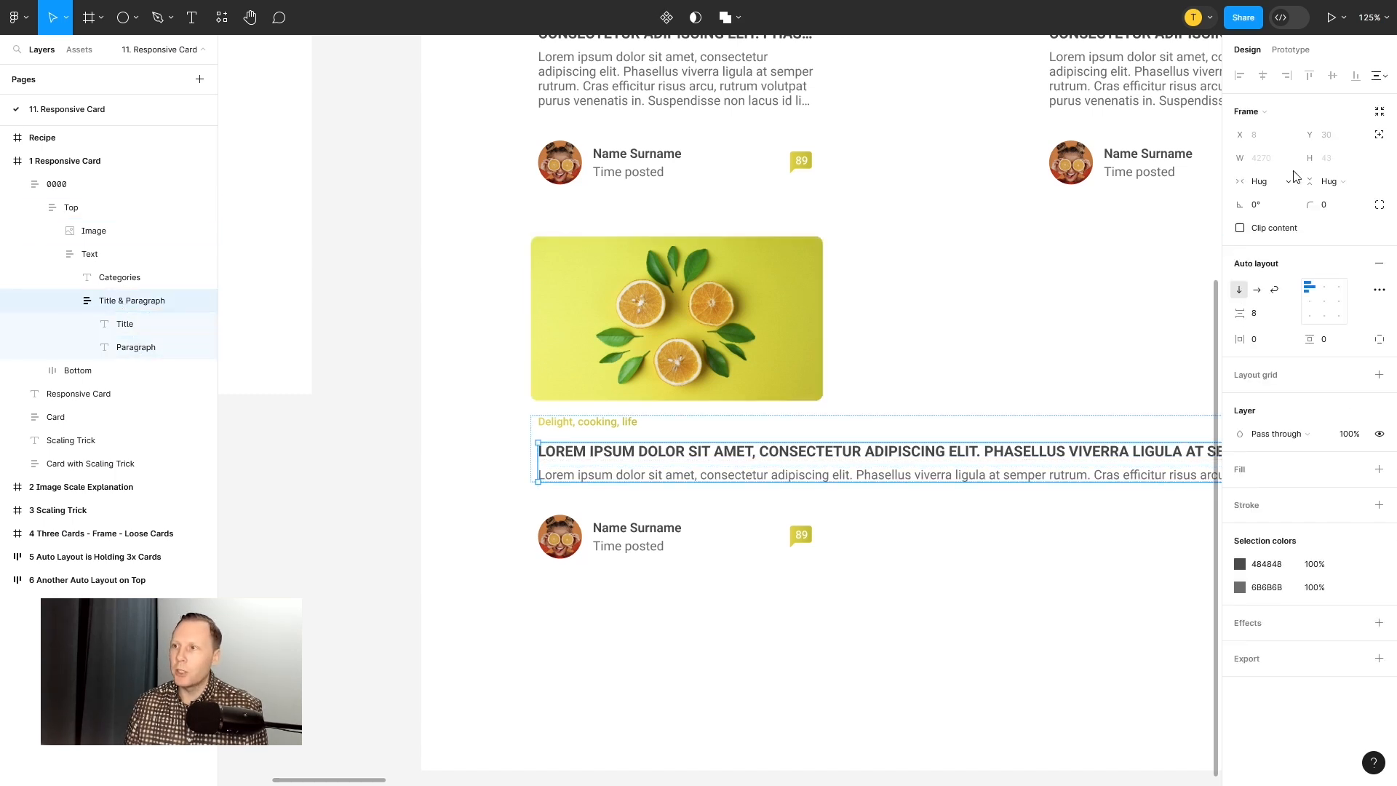
pyautogui.click(1275, 181)
pyautogui.click(1276, 199)
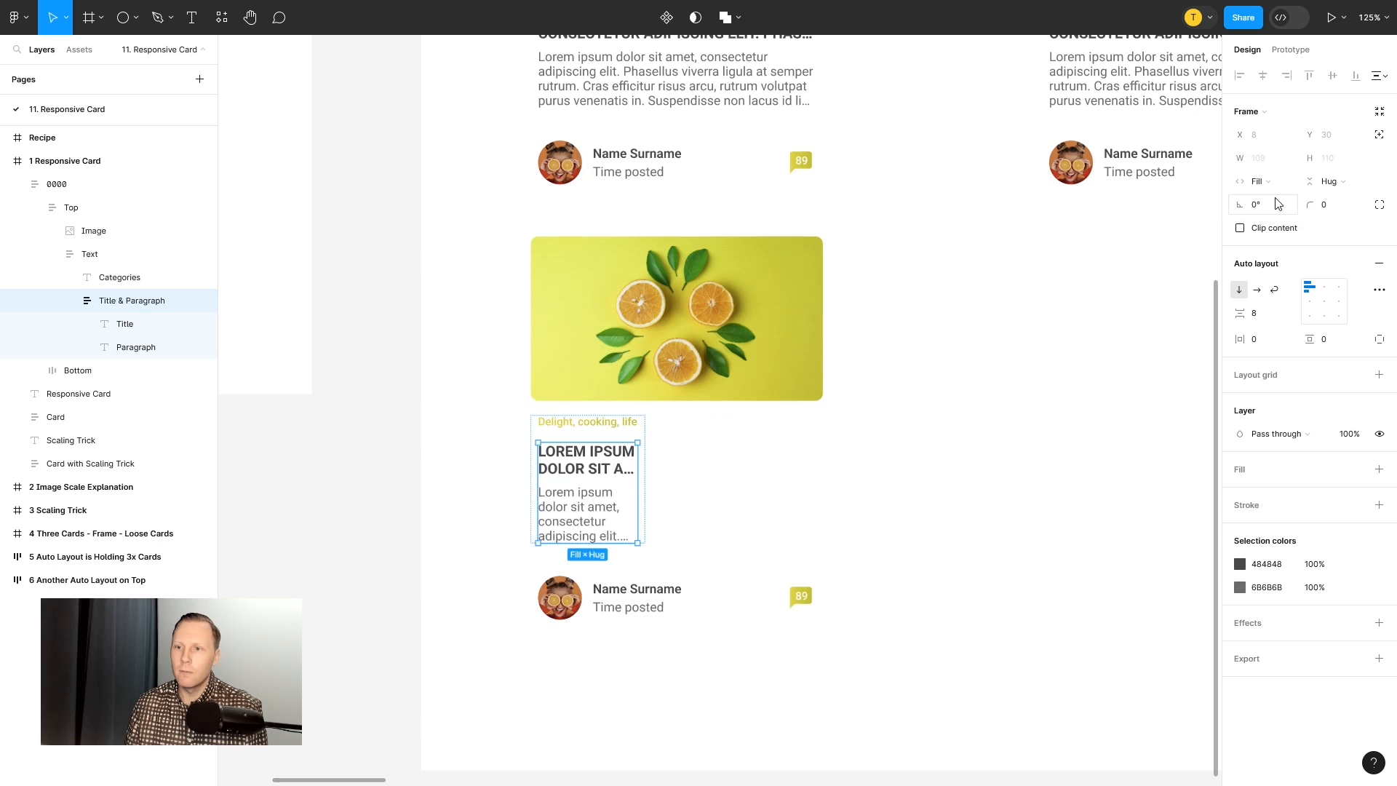
# Step: Set the width of the Text frame, which holds Categories and Title & Paragraph, to Fill container
pyautogui.click(116, 277)
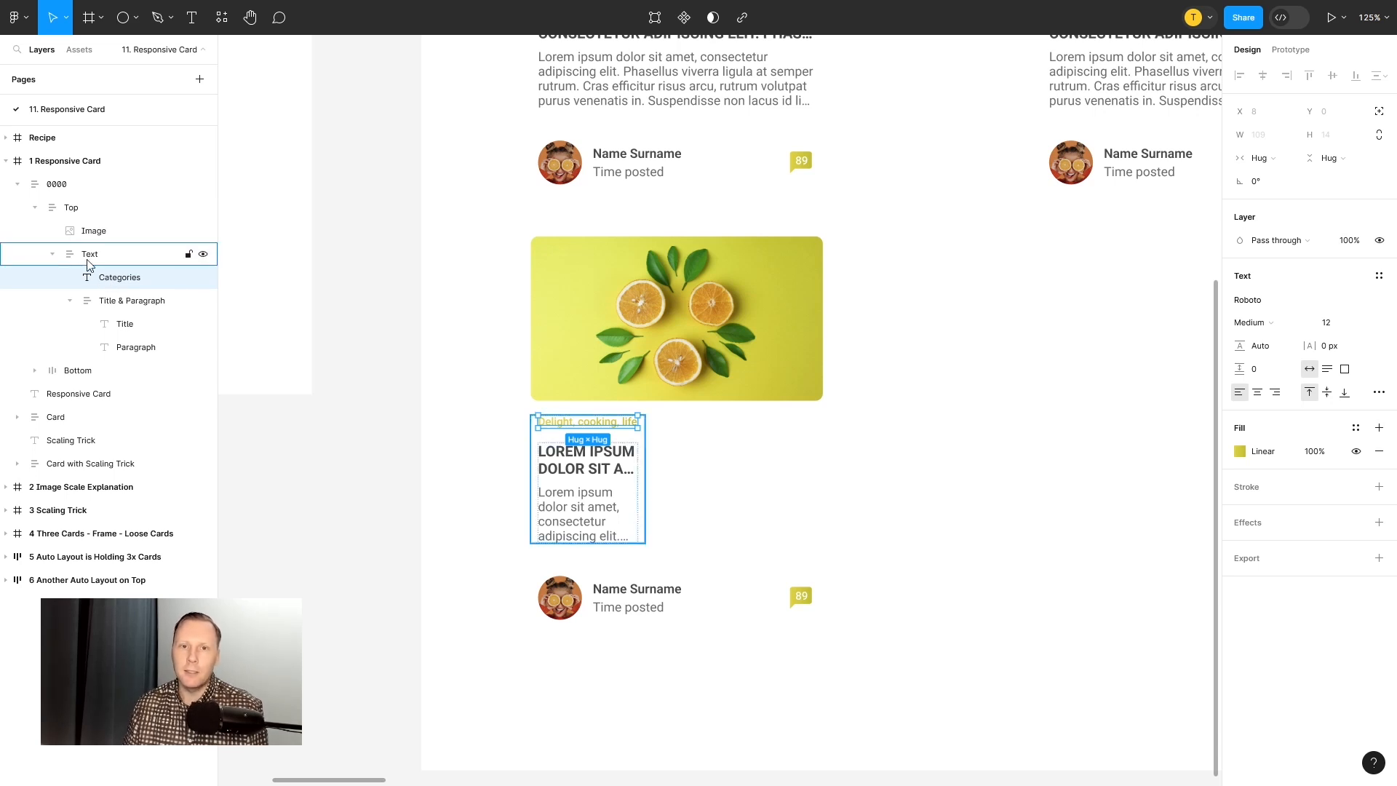
pyautogui.click(97, 262)
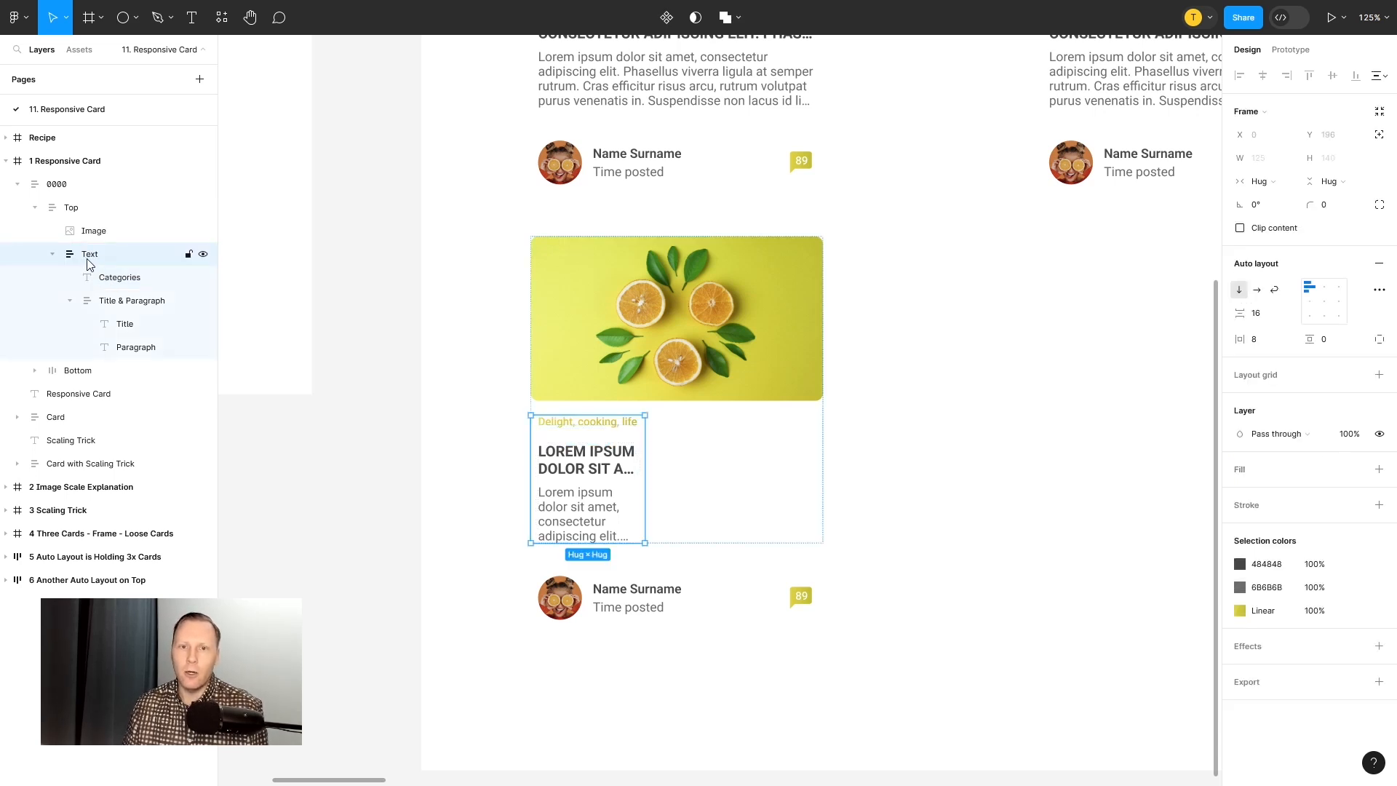
pyautogui.click(70, 301)
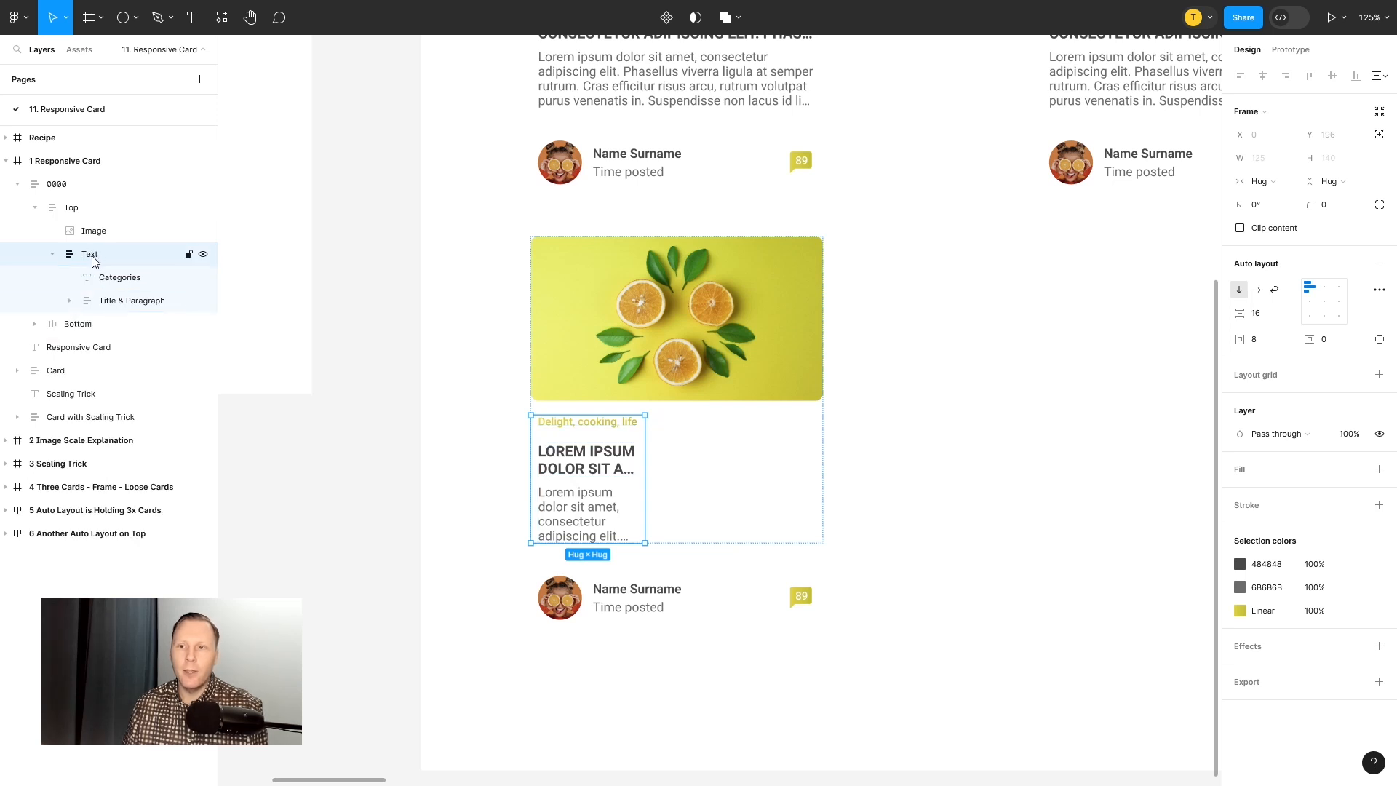
pyautogui.click(122, 283)
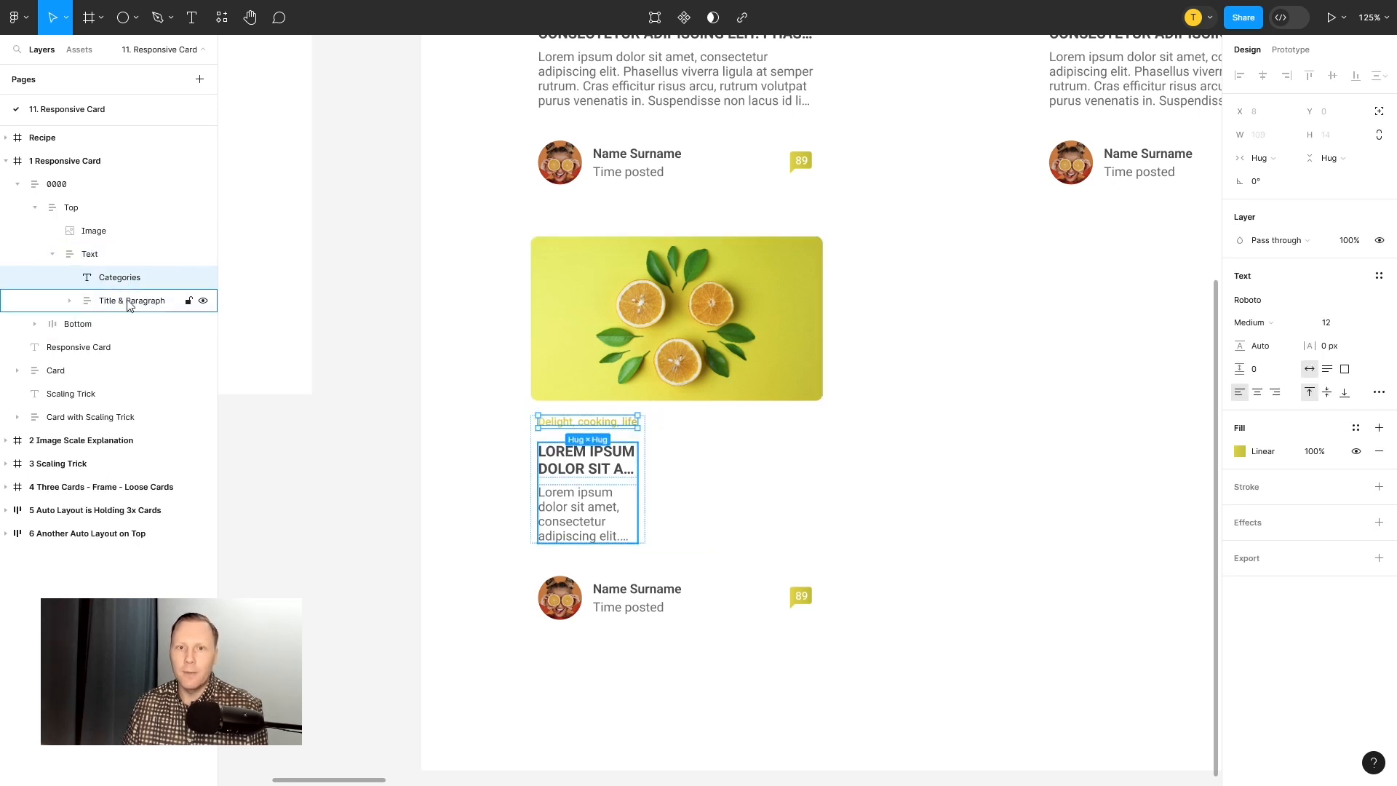
pyautogui.click(116, 302)
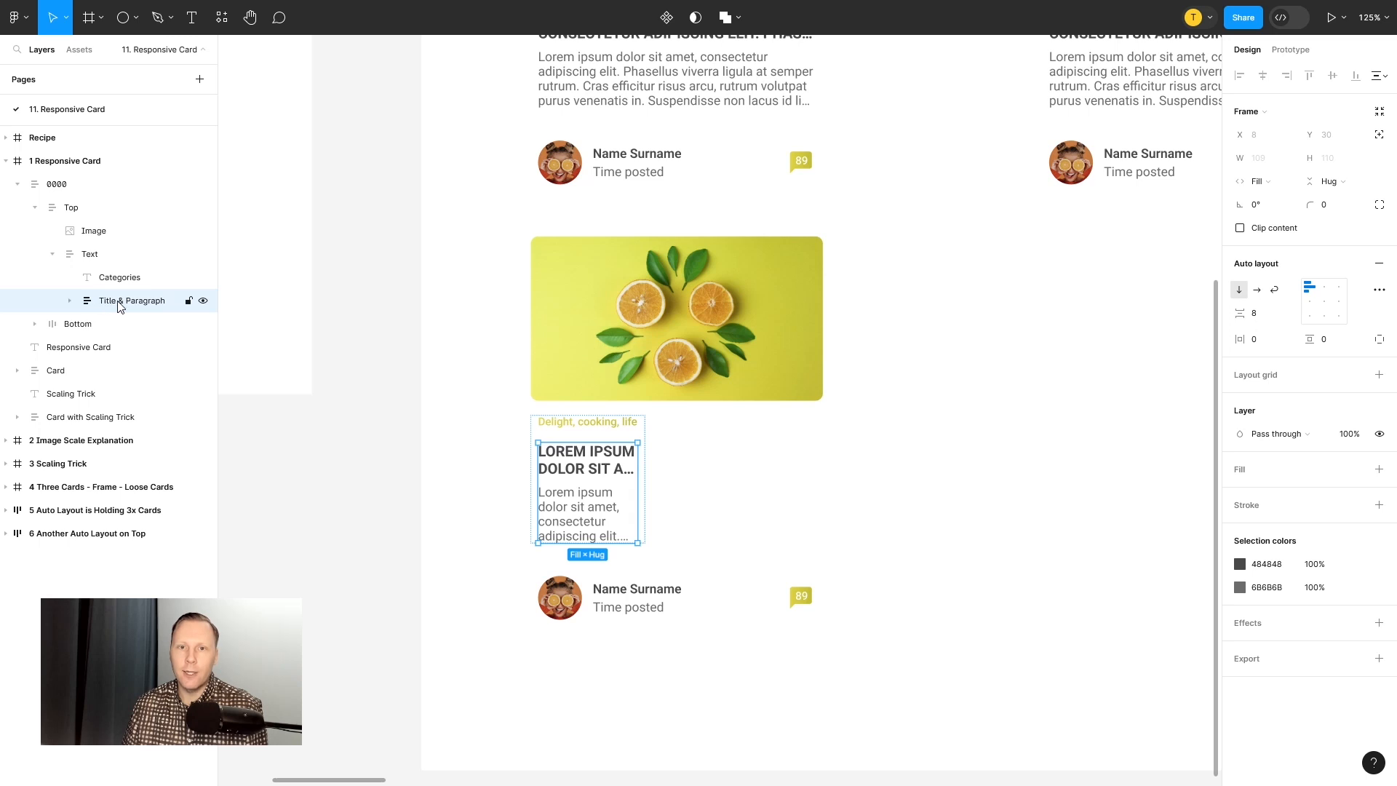
pyautogui.click(92, 261)
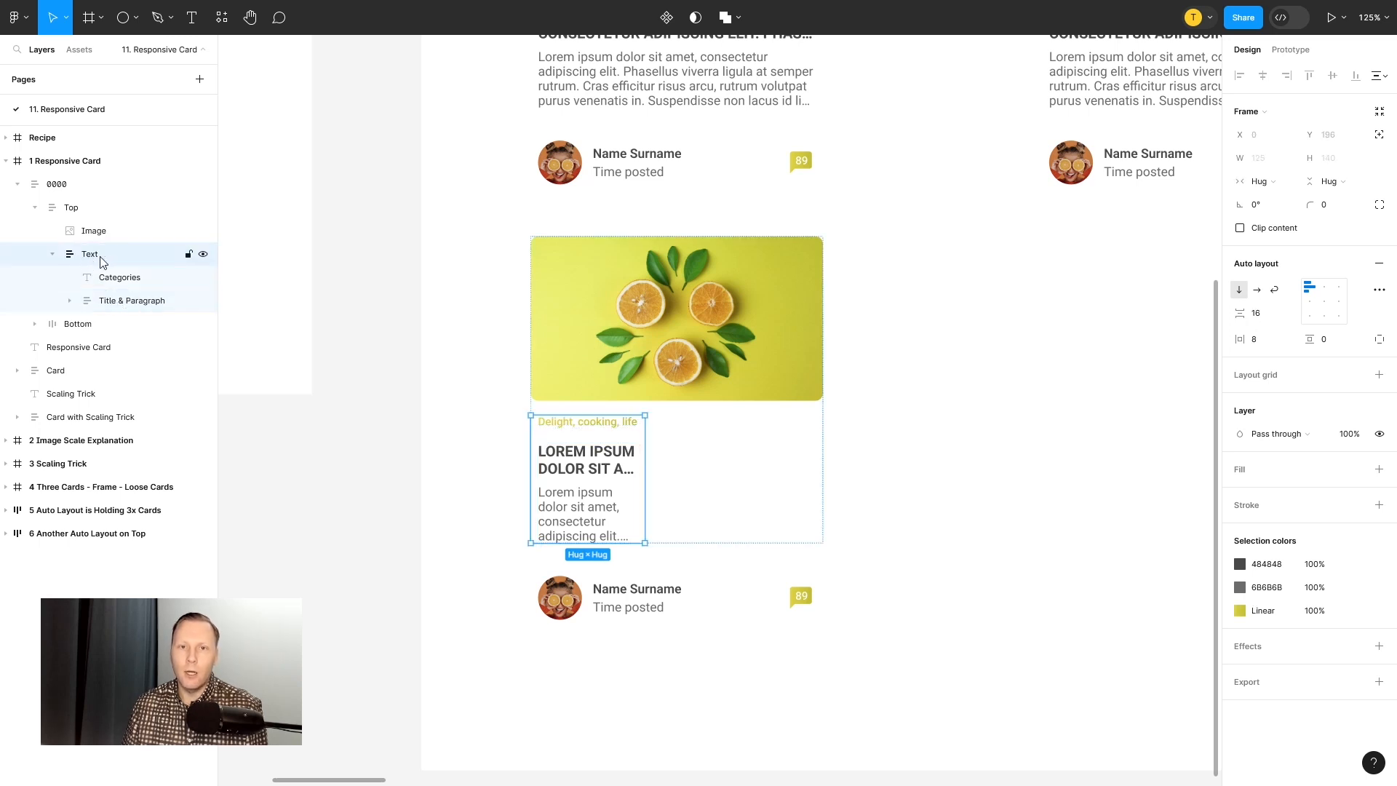
pyautogui.click(1266, 181)
pyautogui.click(1279, 199)
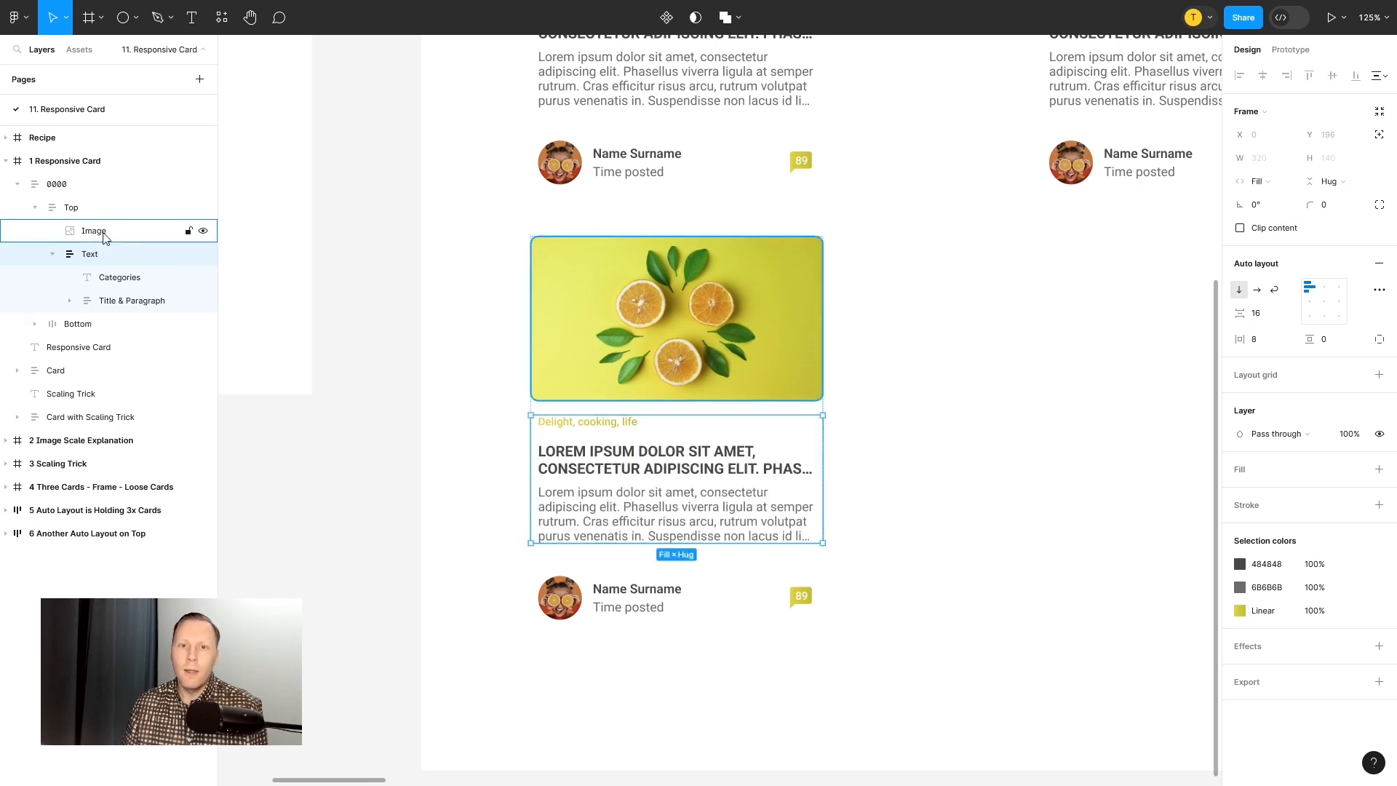
# Step: Collapse the Text frame's layers and set the Image's width to Fill container within the Top frame
pyautogui.click(52, 254)
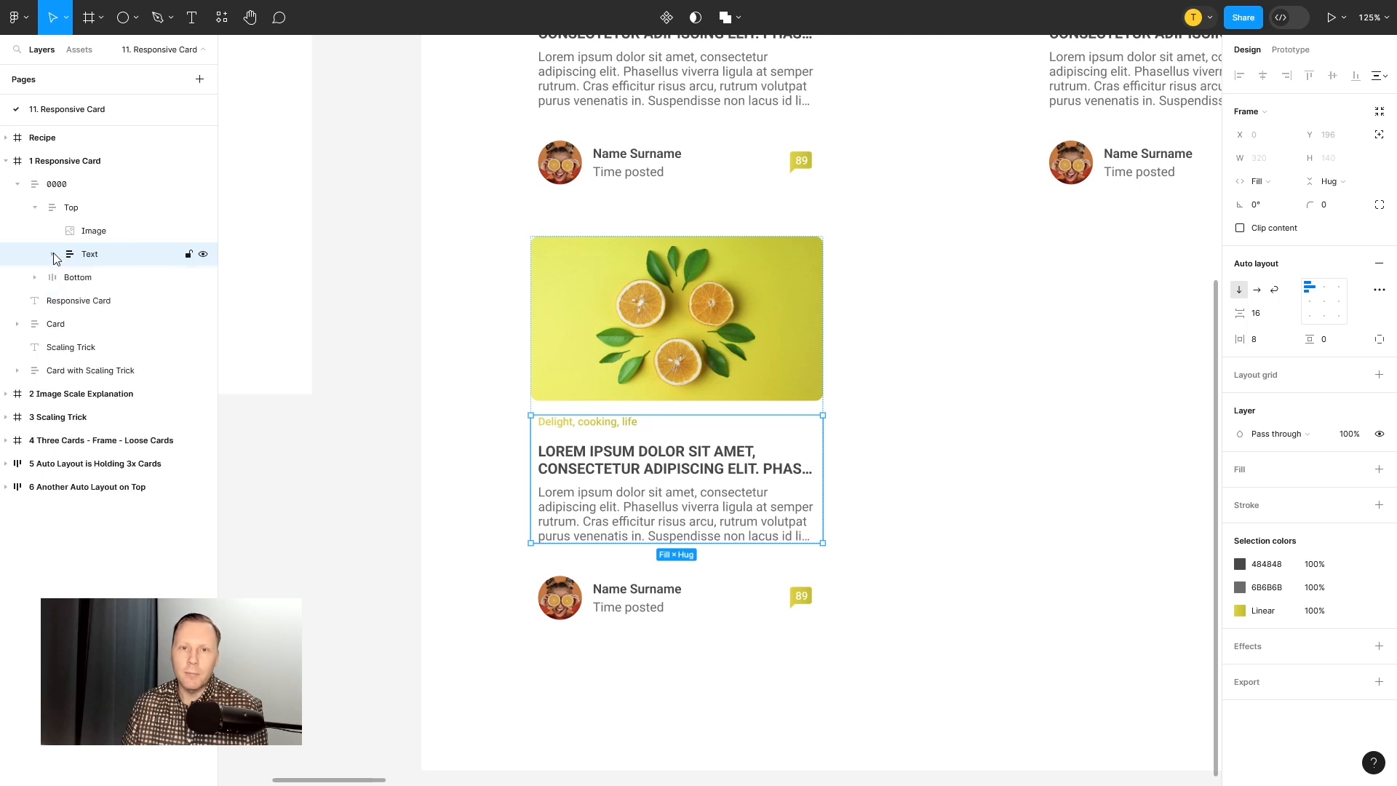
pyautogui.click(106, 232)
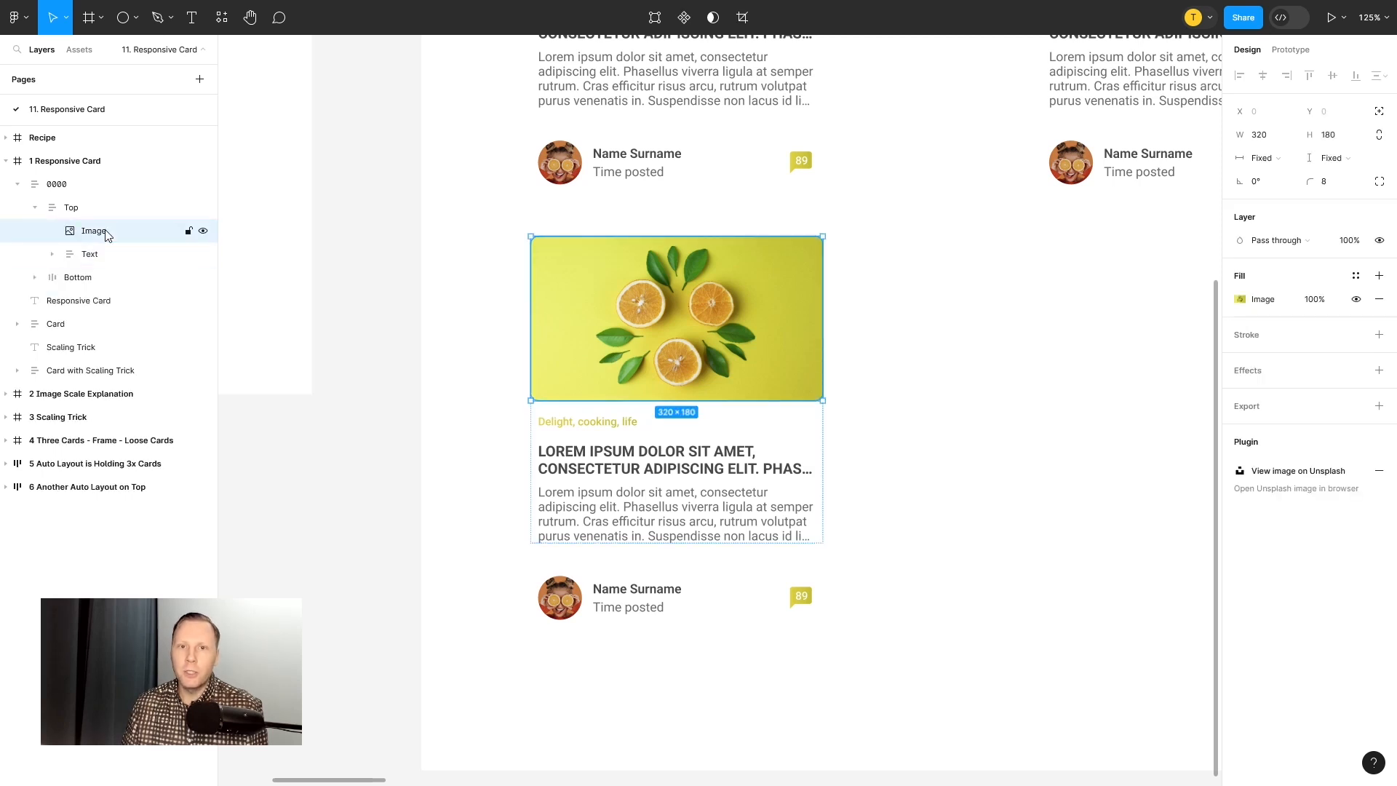
pyautogui.click(1263, 159)
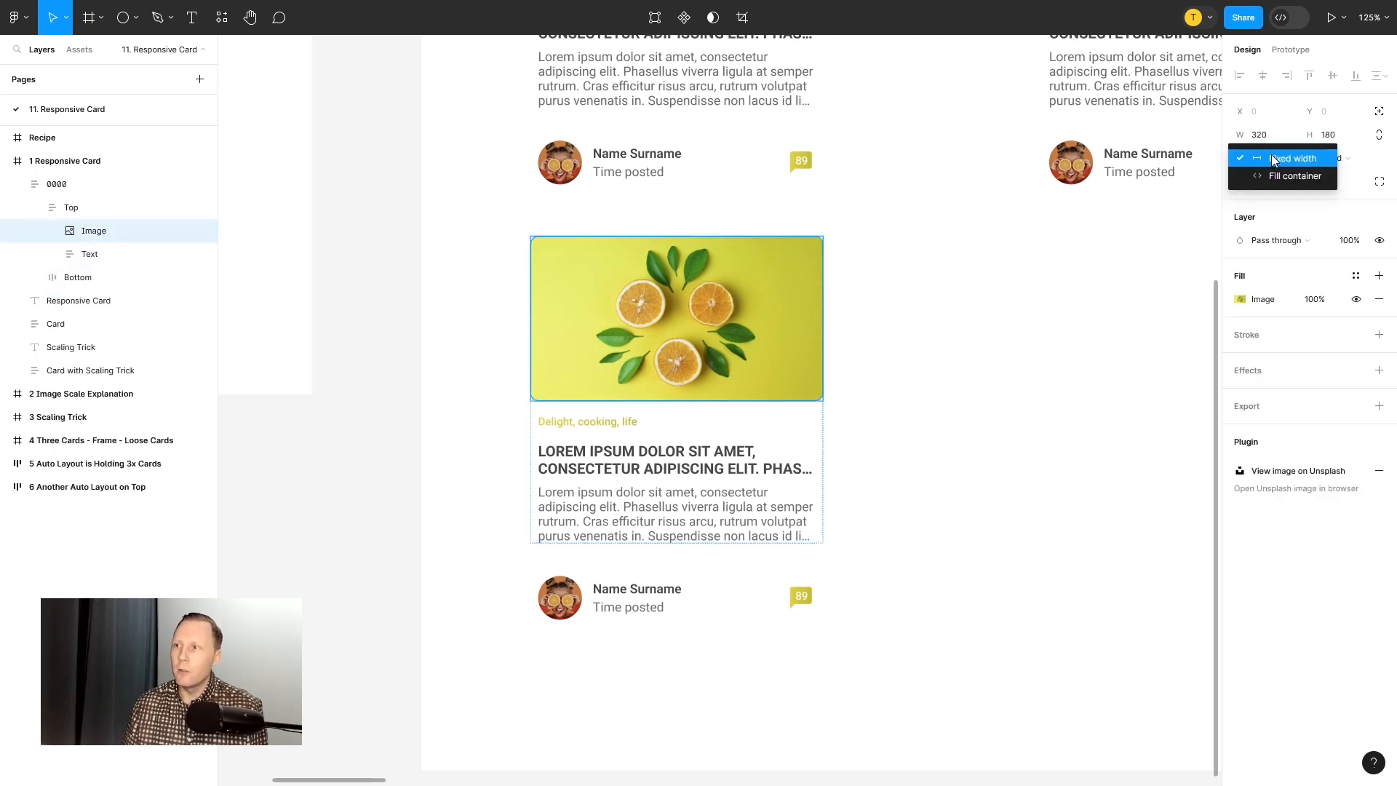
pyautogui.click(1289, 178)
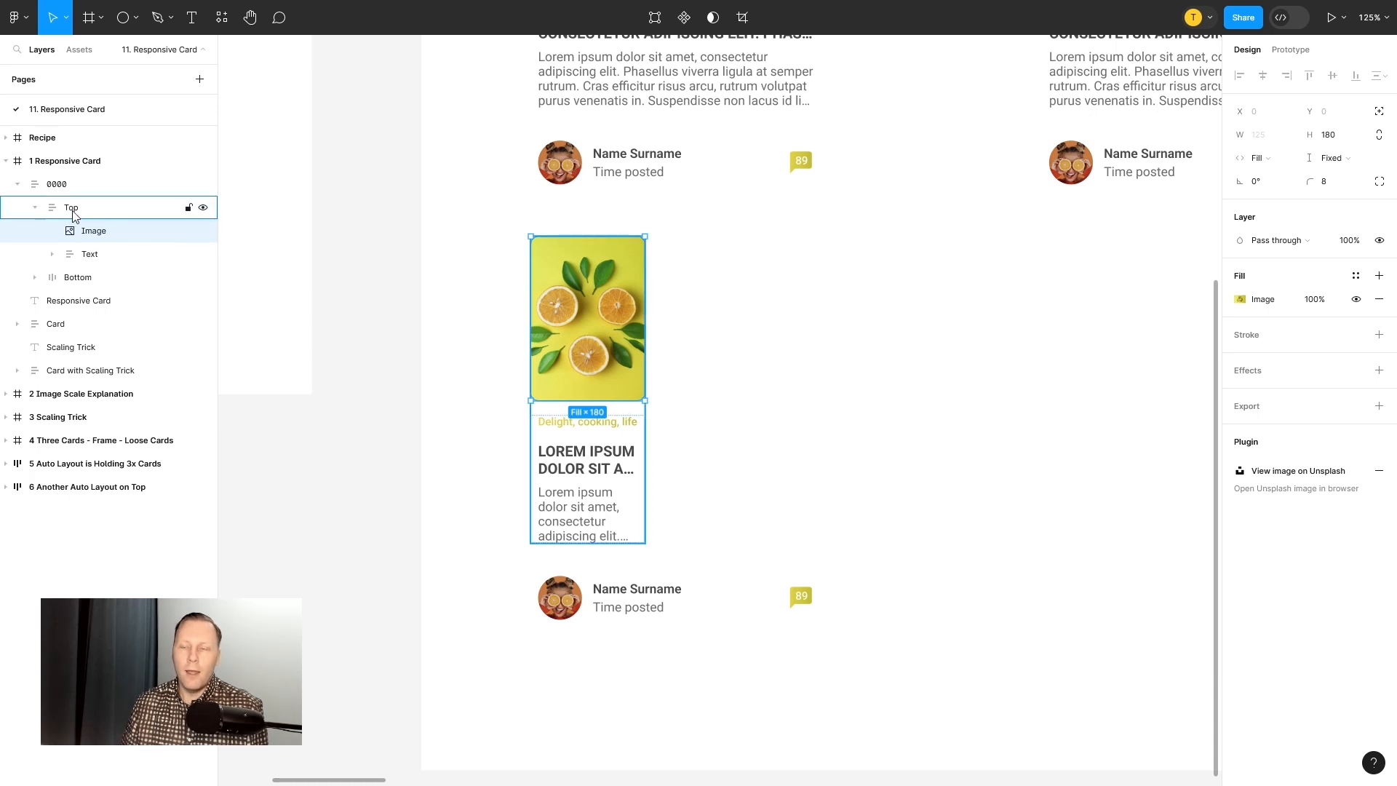
# Step: Set the Top frame's width to Fill container within the 0000 frame and collapse its layers
pyautogui.click(74, 213)
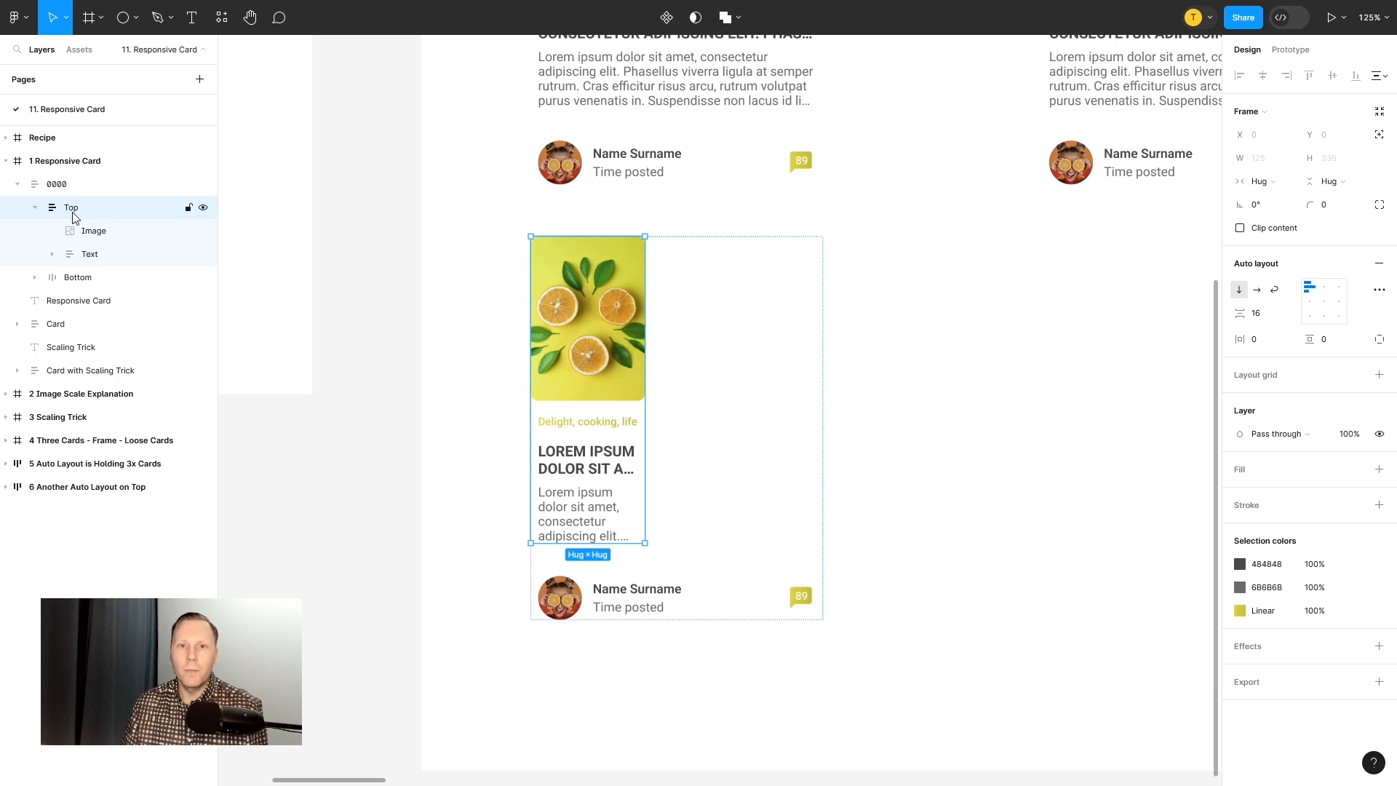
pyautogui.click(89, 258)
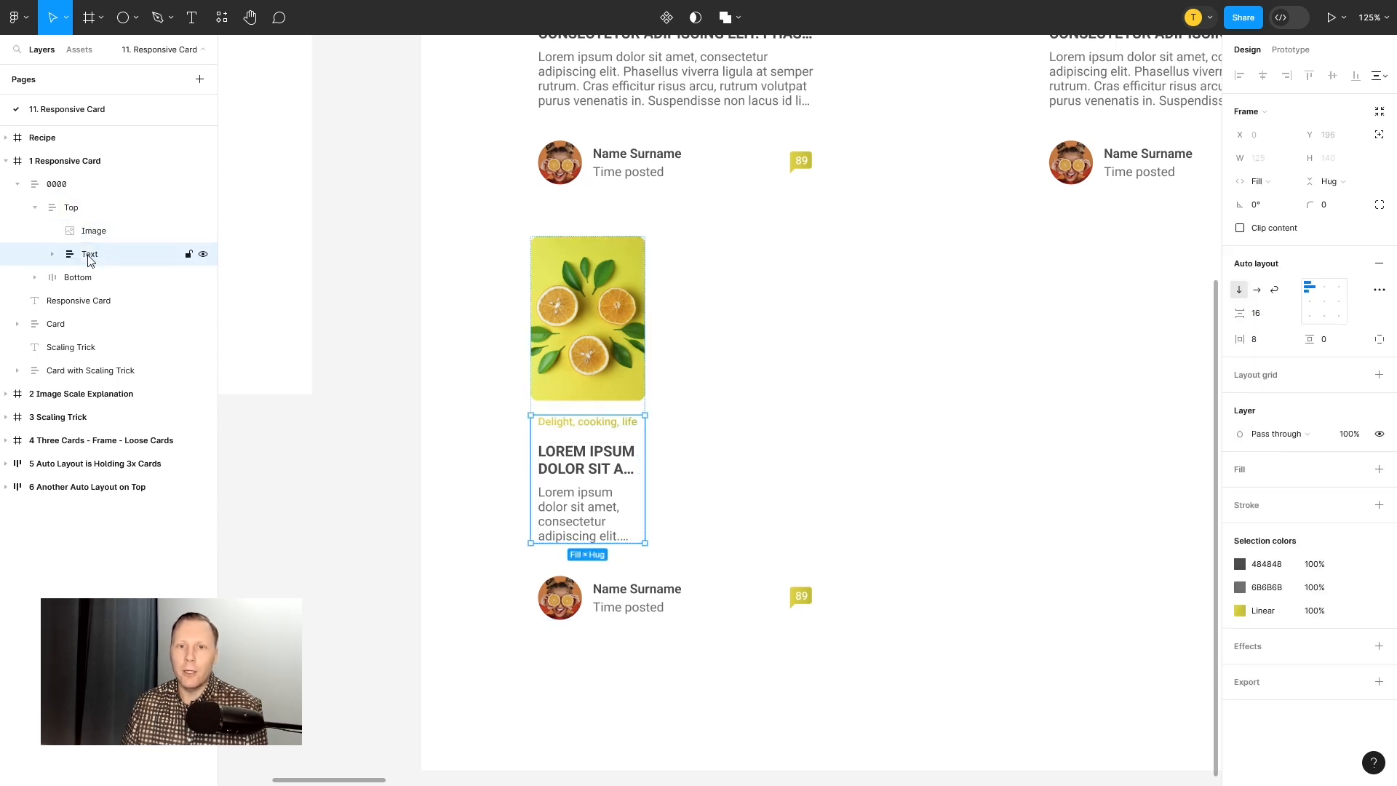
pyautogui.click(72, 211)
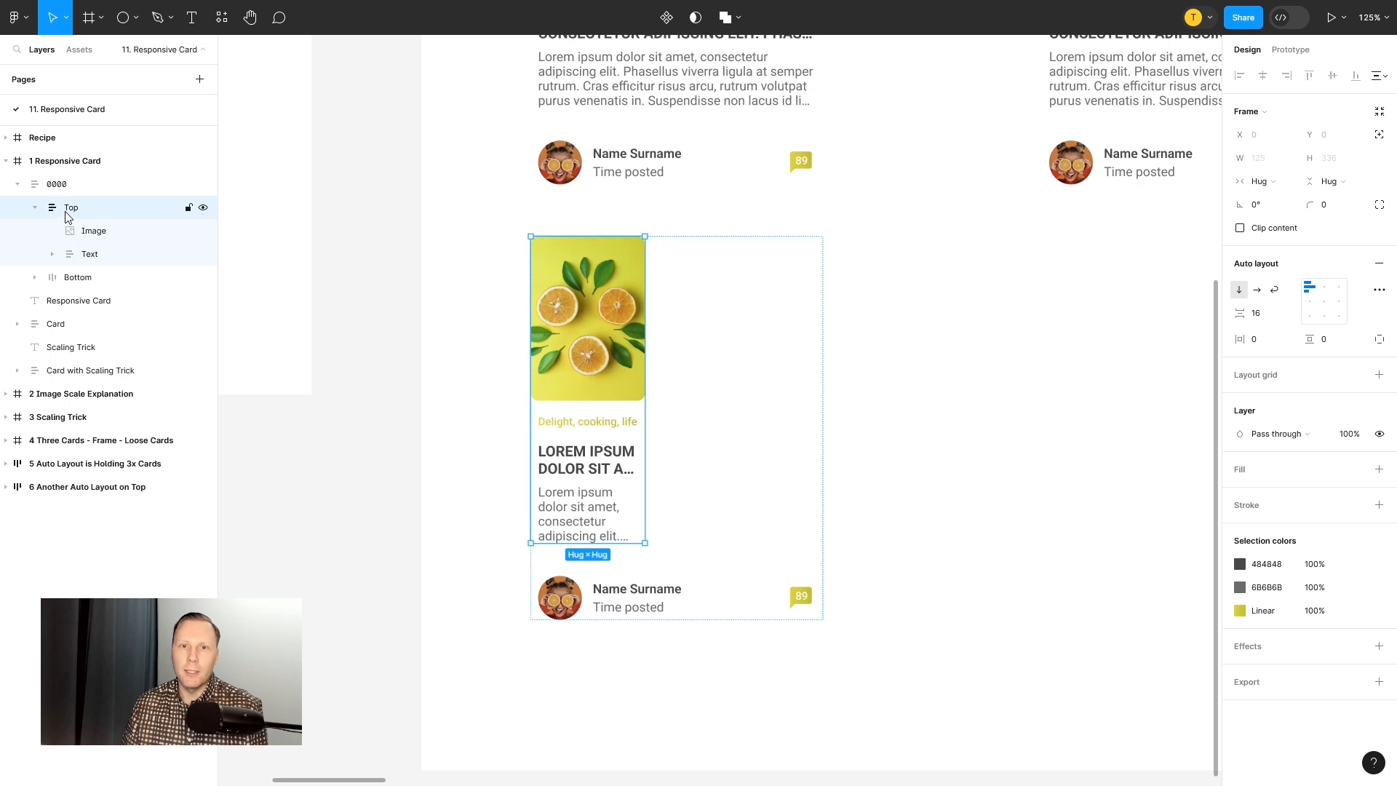
pyautogui.click(1267, 182)
pyautogui.click(1280, 201)
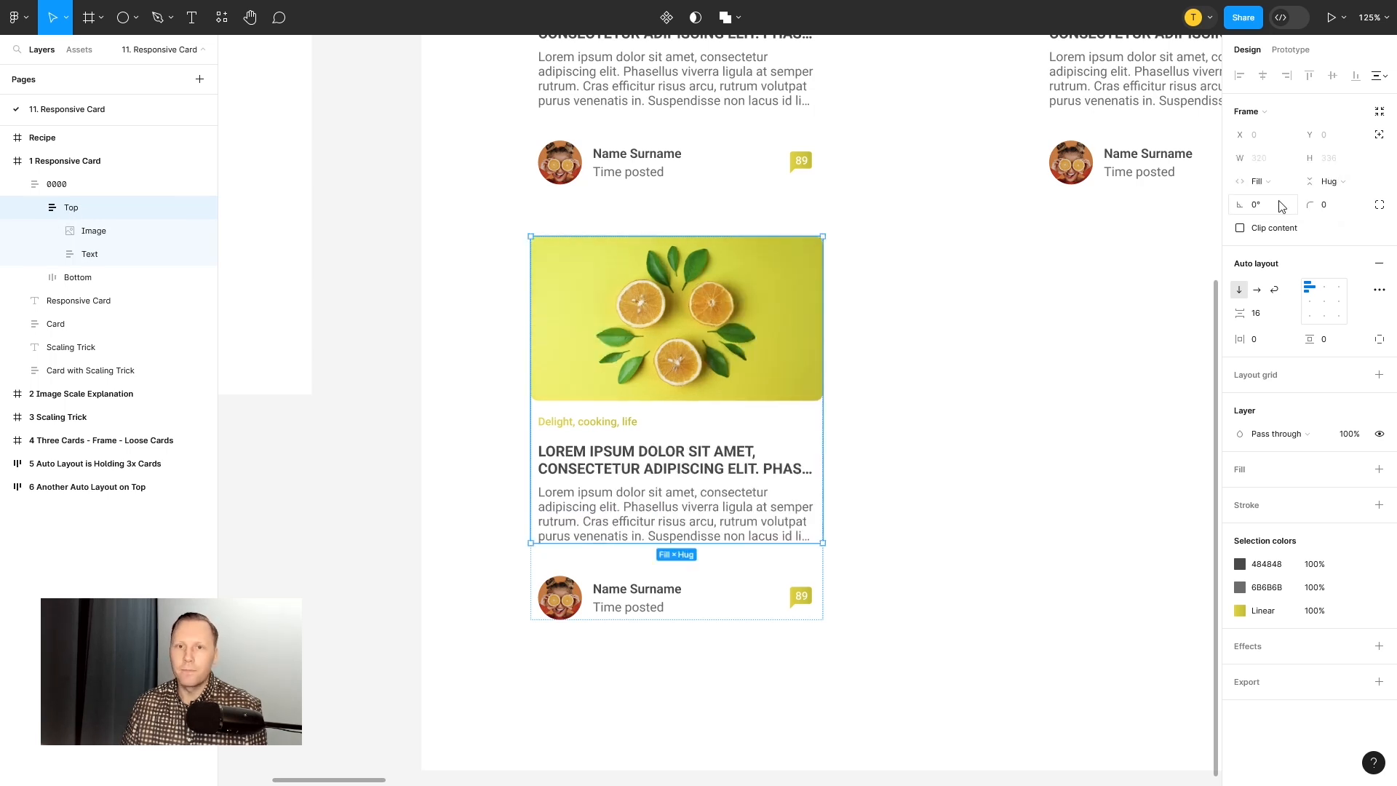
pyautogui.click(36, 208)
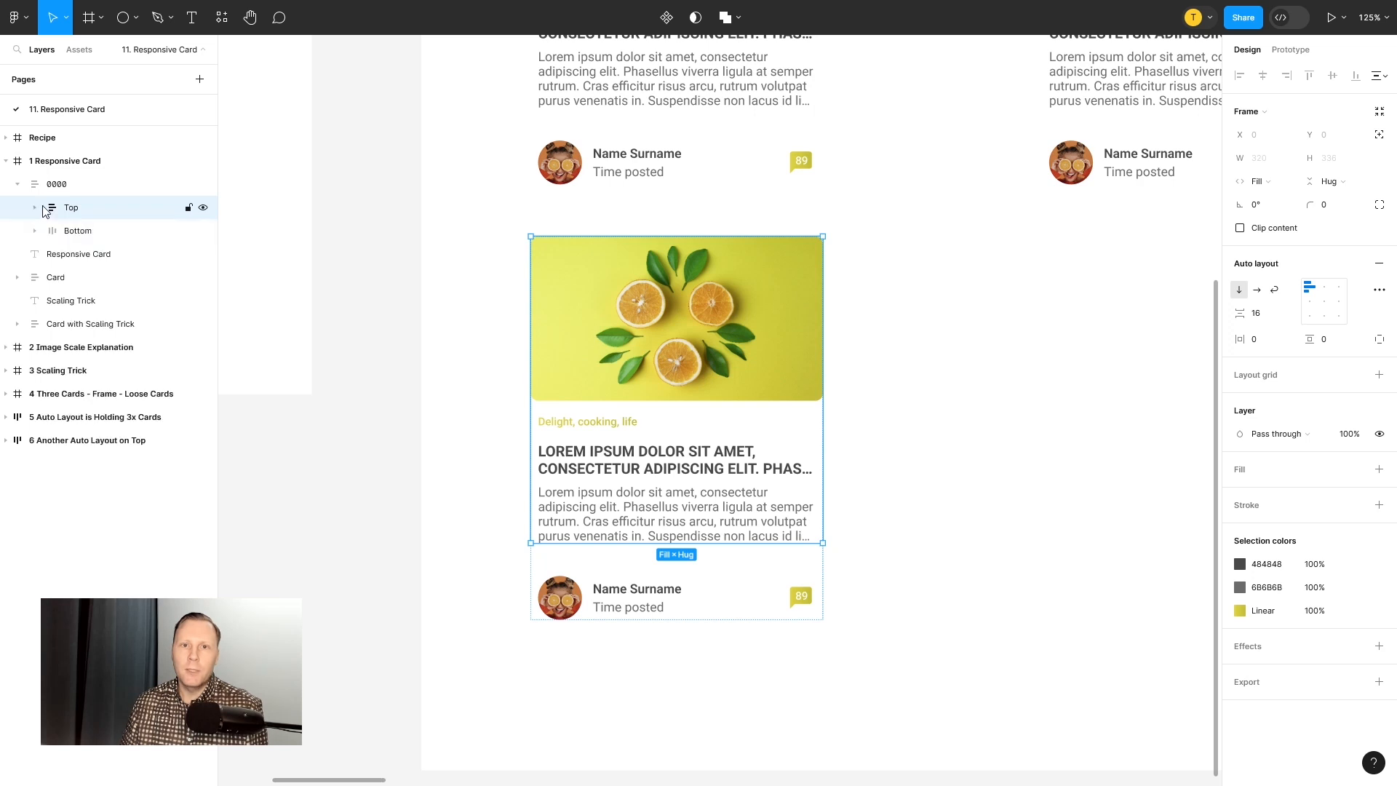
# Step: Try narrowing the 0000 card from its side edge to test its responsiveness, and undo the resize
pyautogui.click(52, 187)
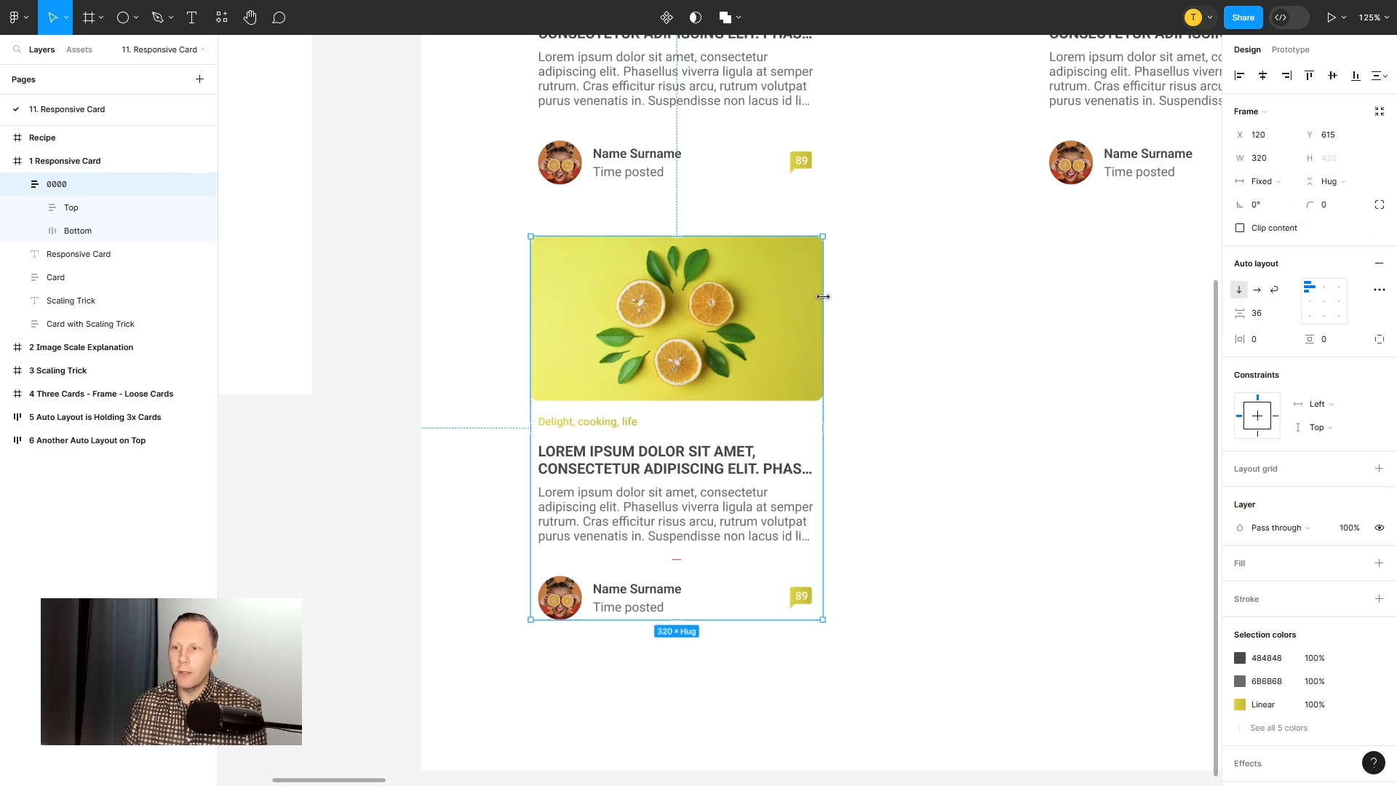
pyautogui.moveTo(823, 296); pyautogui.dragTo(727, 304)
pyautogui.hotkey('ctrl', 'z')
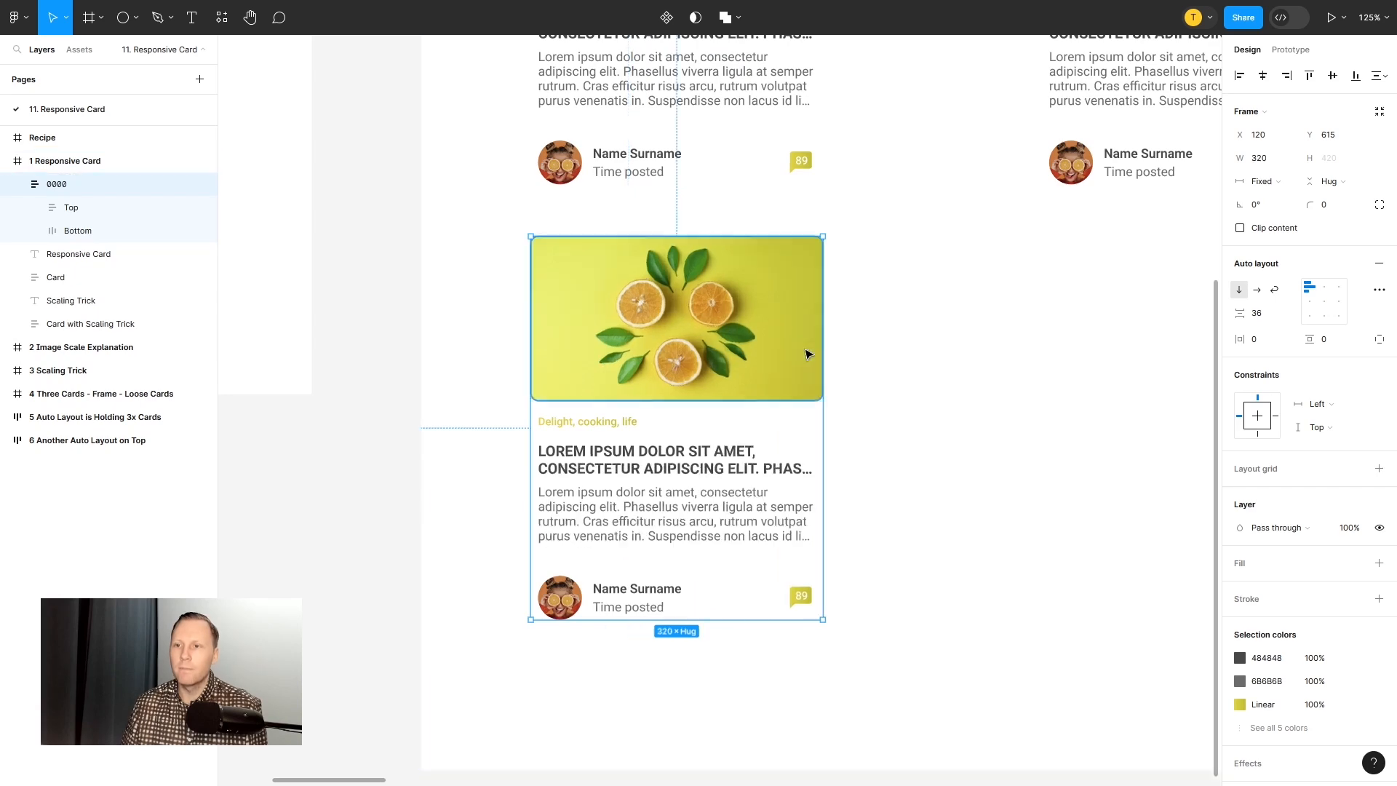
pyautogui.click(929, 360)
# Step: Compare the rebuilt 0000 card with the original Card under the Responsive Card heading and examine its details
pyautogui.scroll(-5, 931, 357)
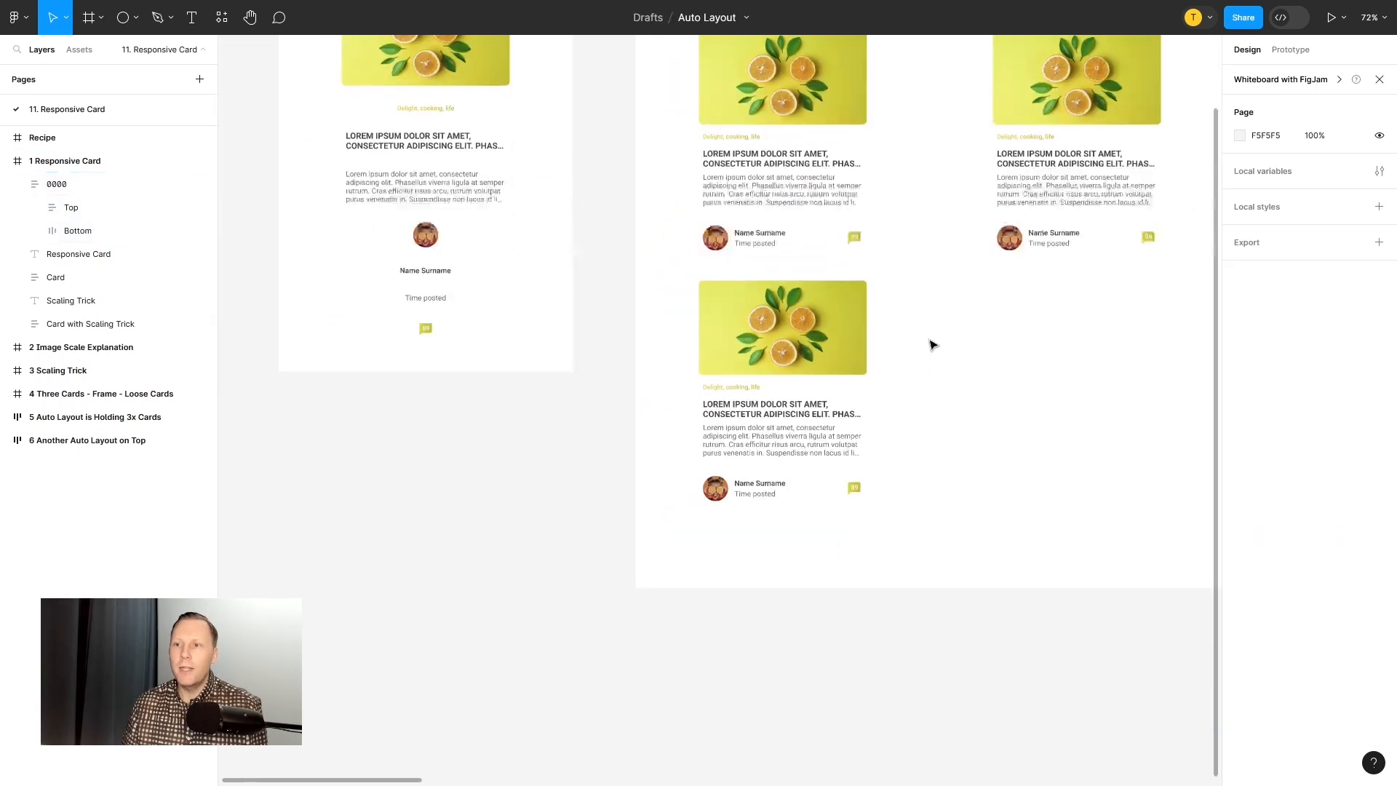
pyautogui.scroll(-1, 933, 344)
pyautogui.moveTo(957, 302); pyautogui.dragTo(795, 461)
pyautogui.click(664, 195)
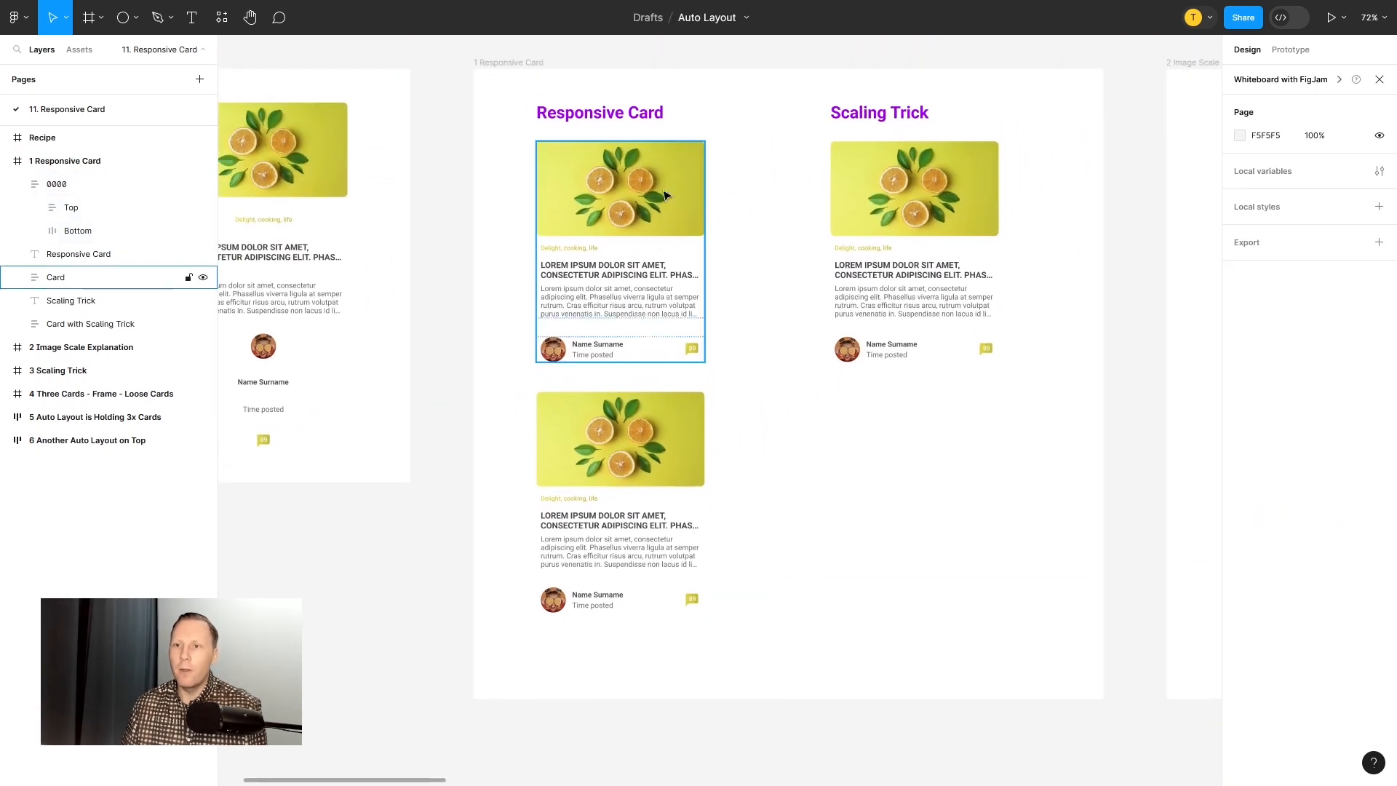
pyautogui.click(664, 173)
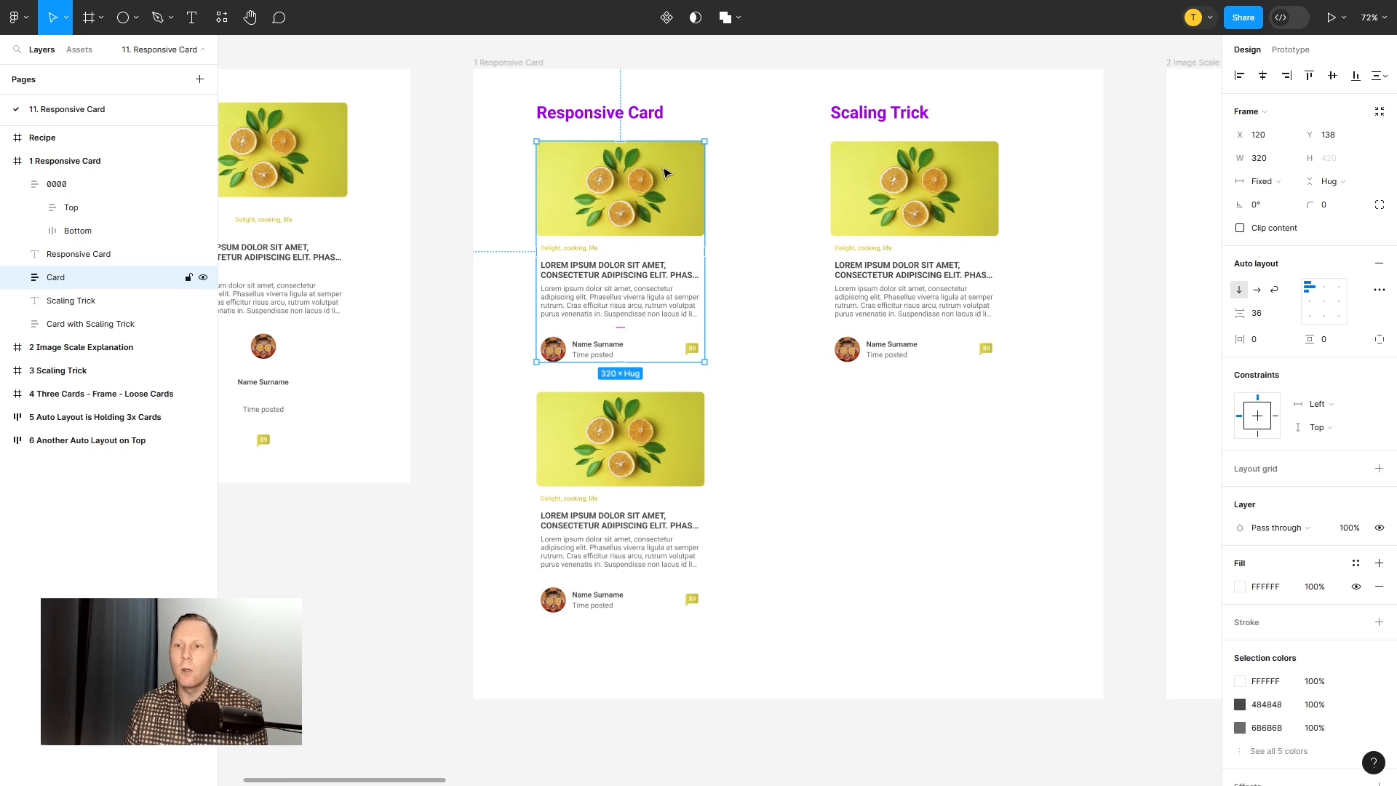
pyautogui.click(692, 424)
pyautogui.click(777, 500)
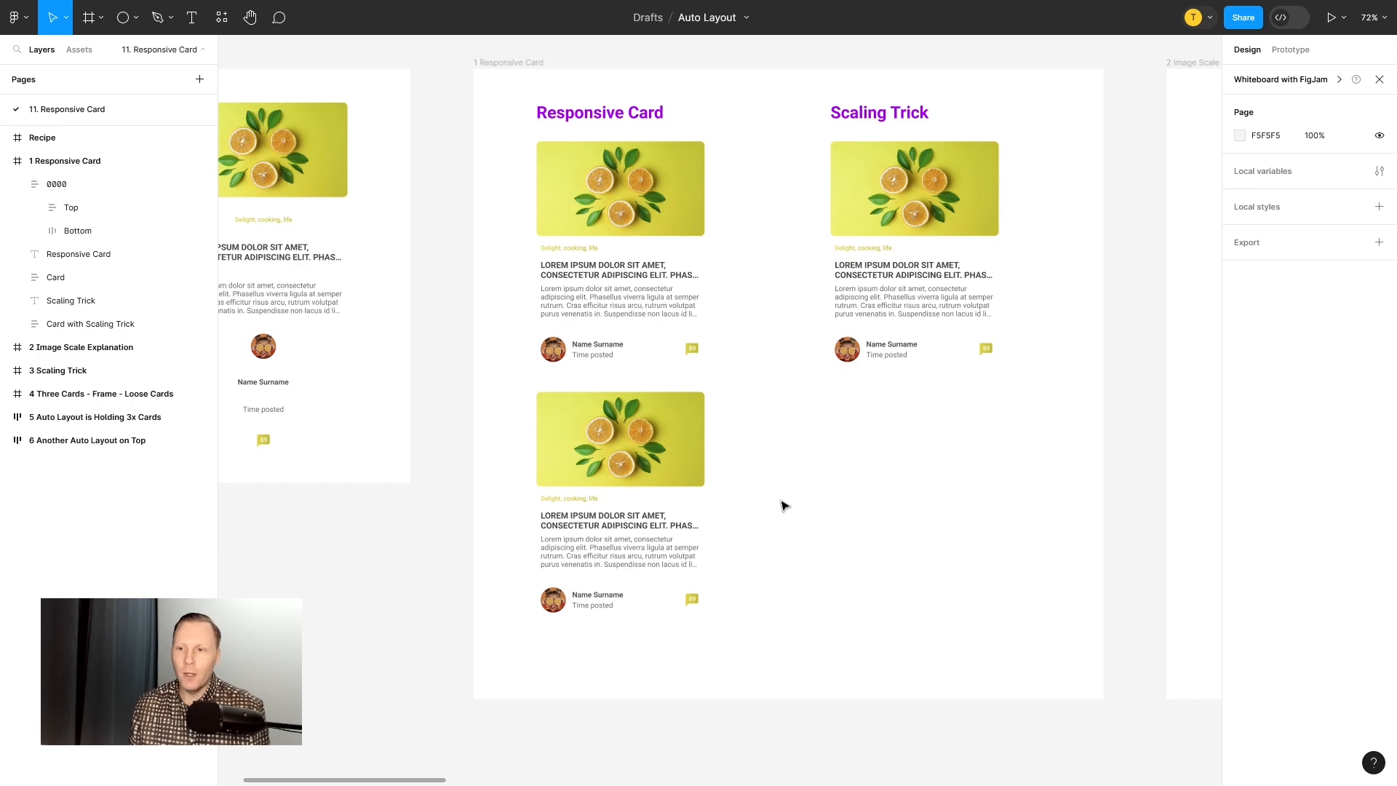
pyautogui.click(570, 648)
pyautogui.scroll(5, 566, 644)
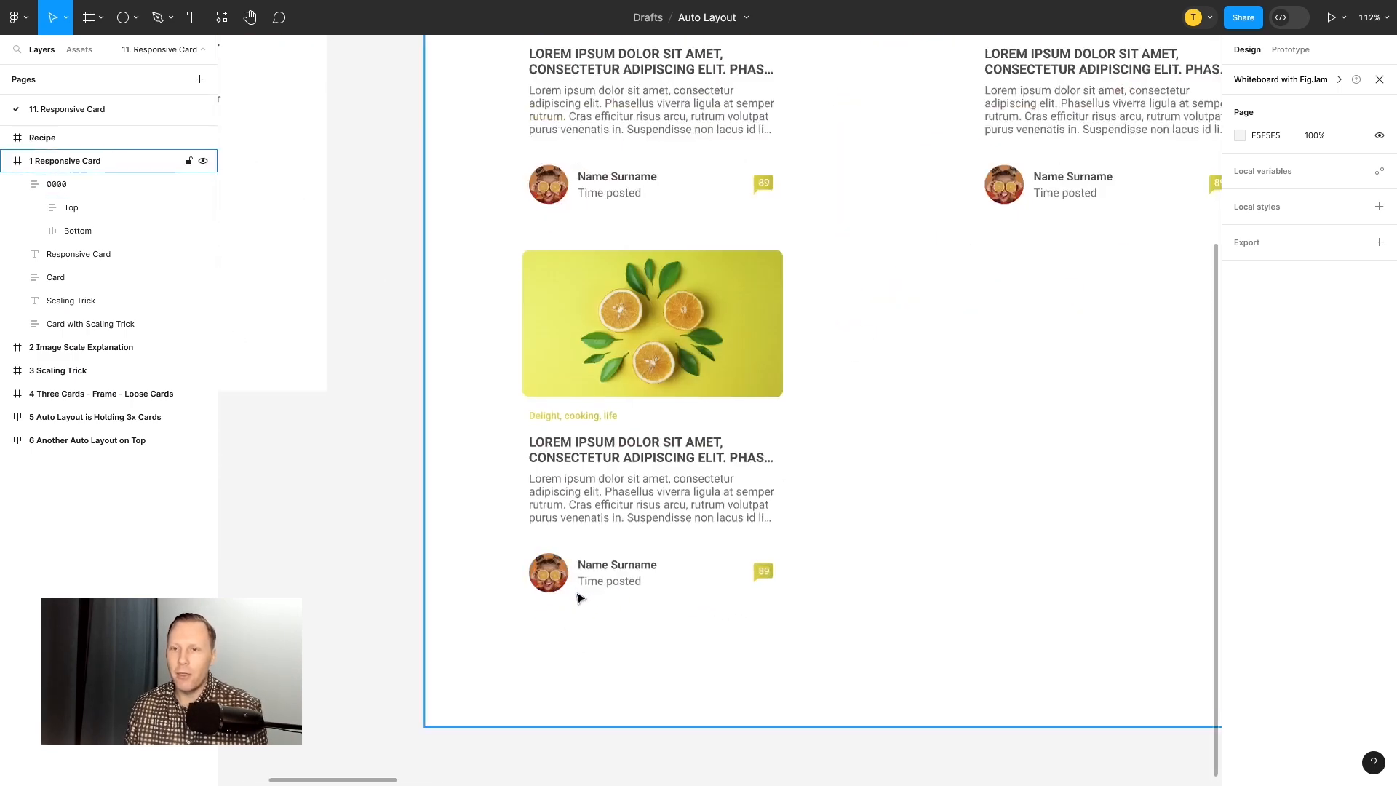
pyautogui.scroll(3, 578, 600)
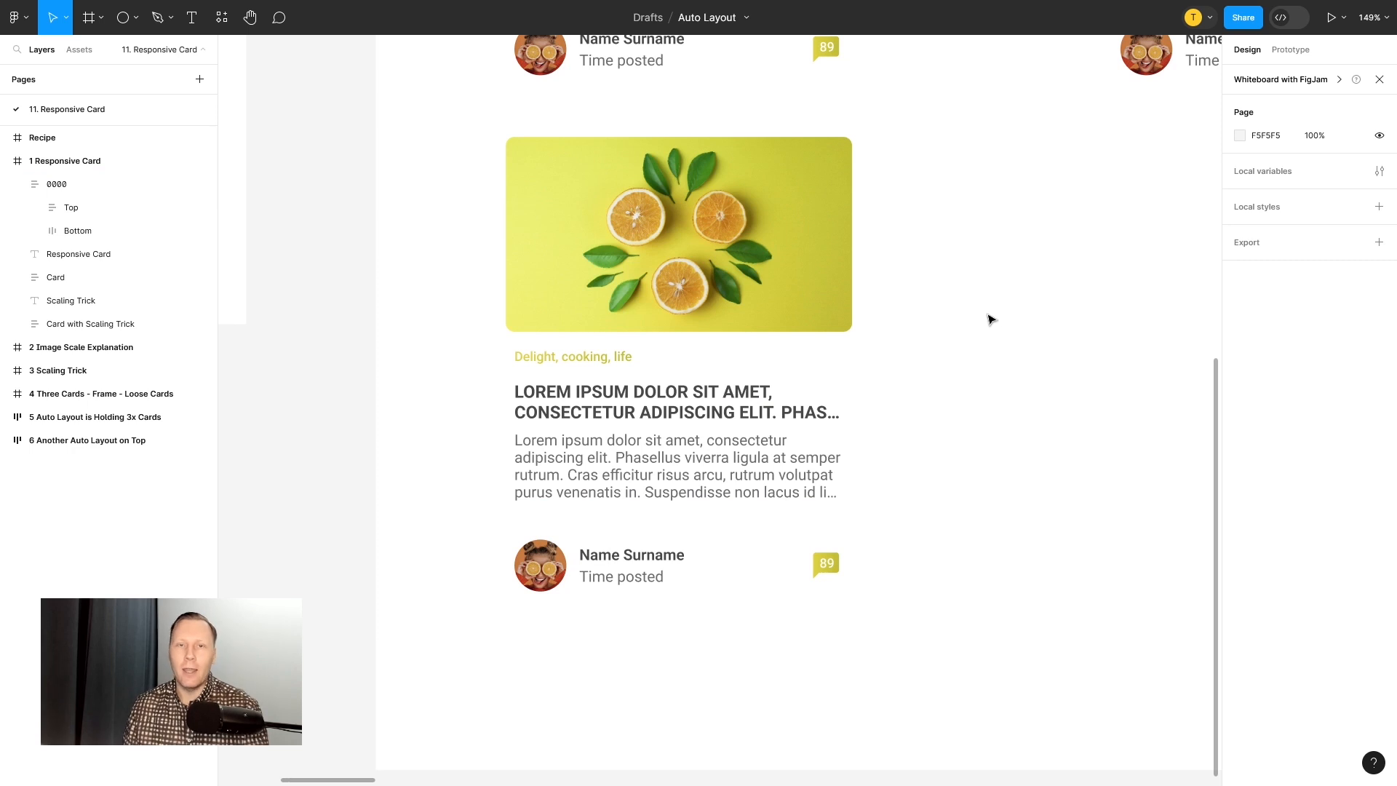
pyautogui.scroll(-8, 931, 393)
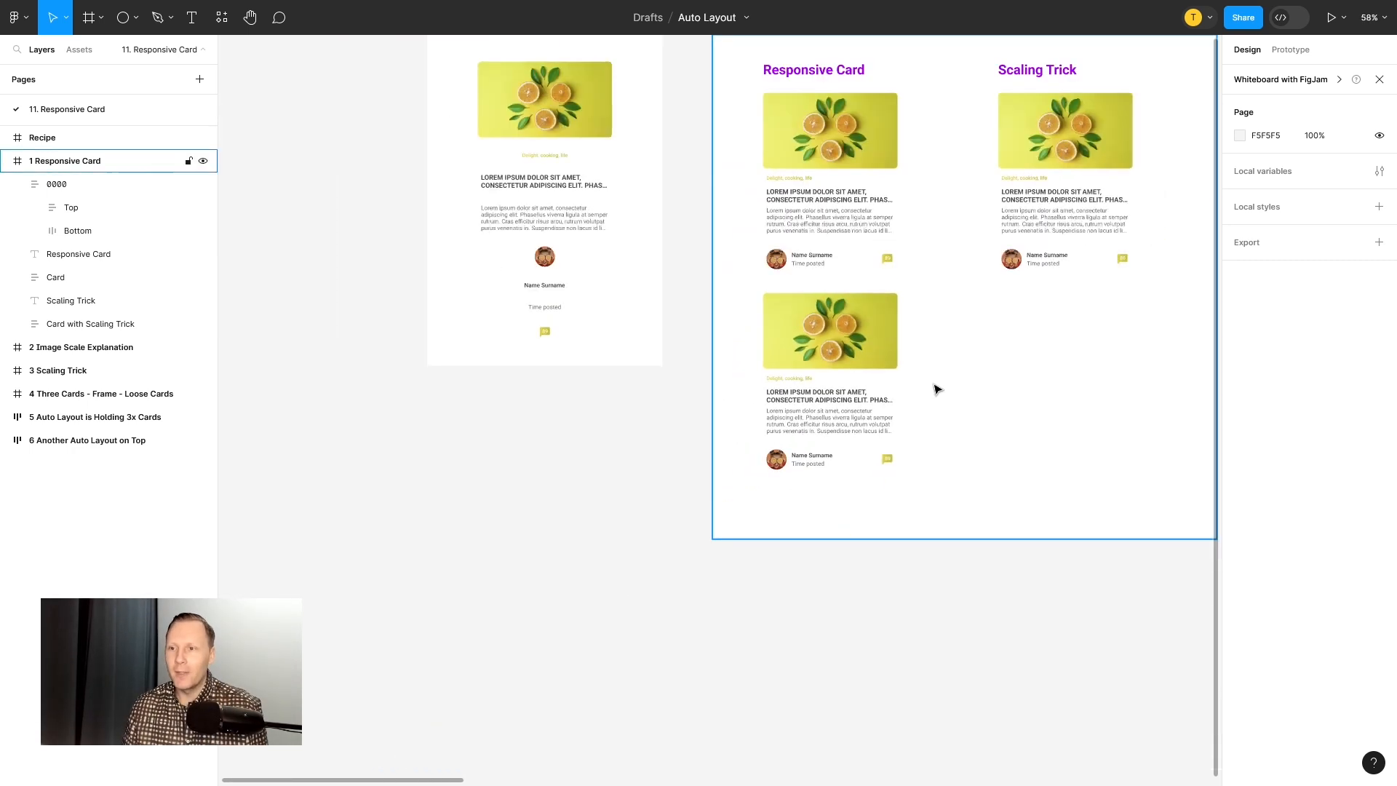
# Step: Move the 0000 card straight down within the 1 Responsive Card frame to Y 684 and clear the selection
pyautogui.click(868, 326)
pyautogui.moveTo(867, 327); pyautogui.dragTo(868, 360)
pyautogui.scroll(5, 868, 360)
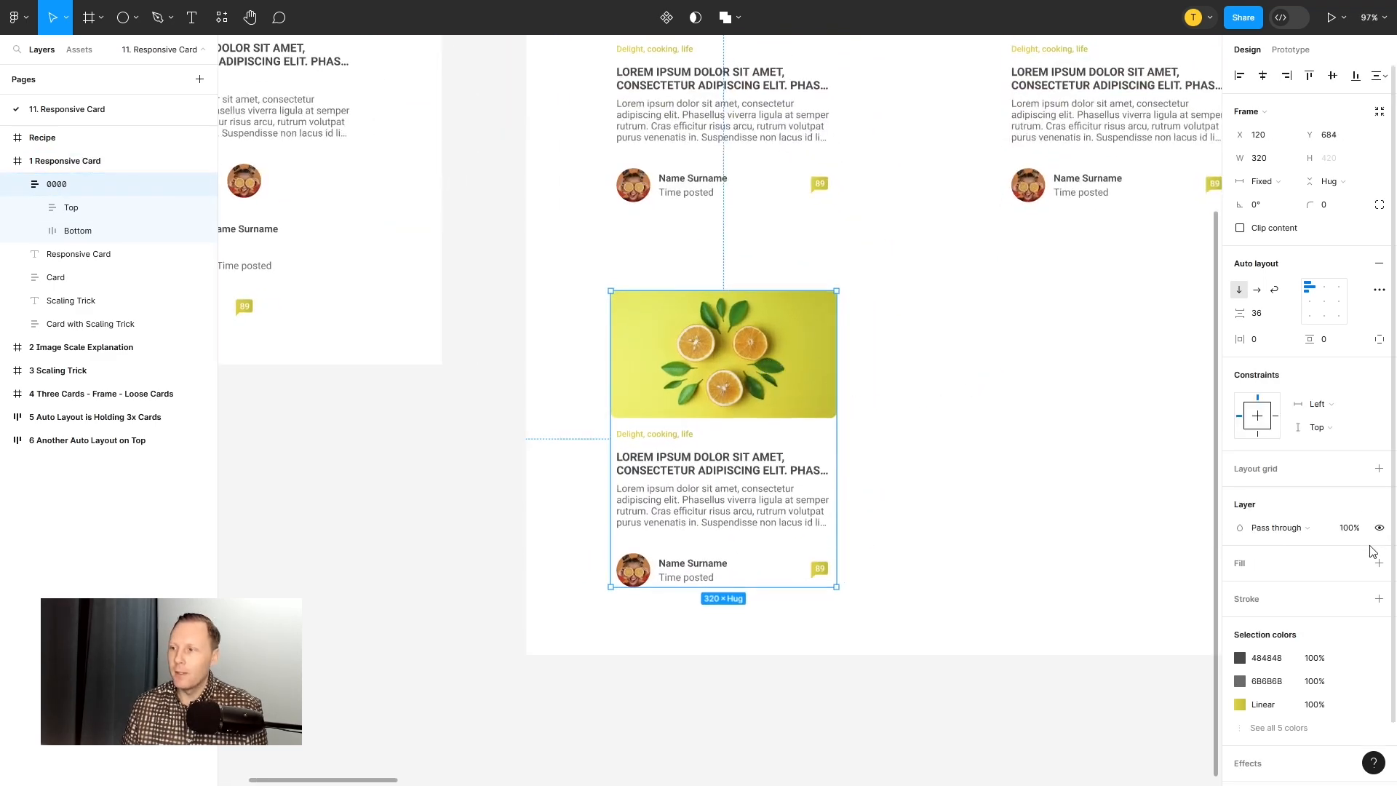
pyautogui.click(956, 424)
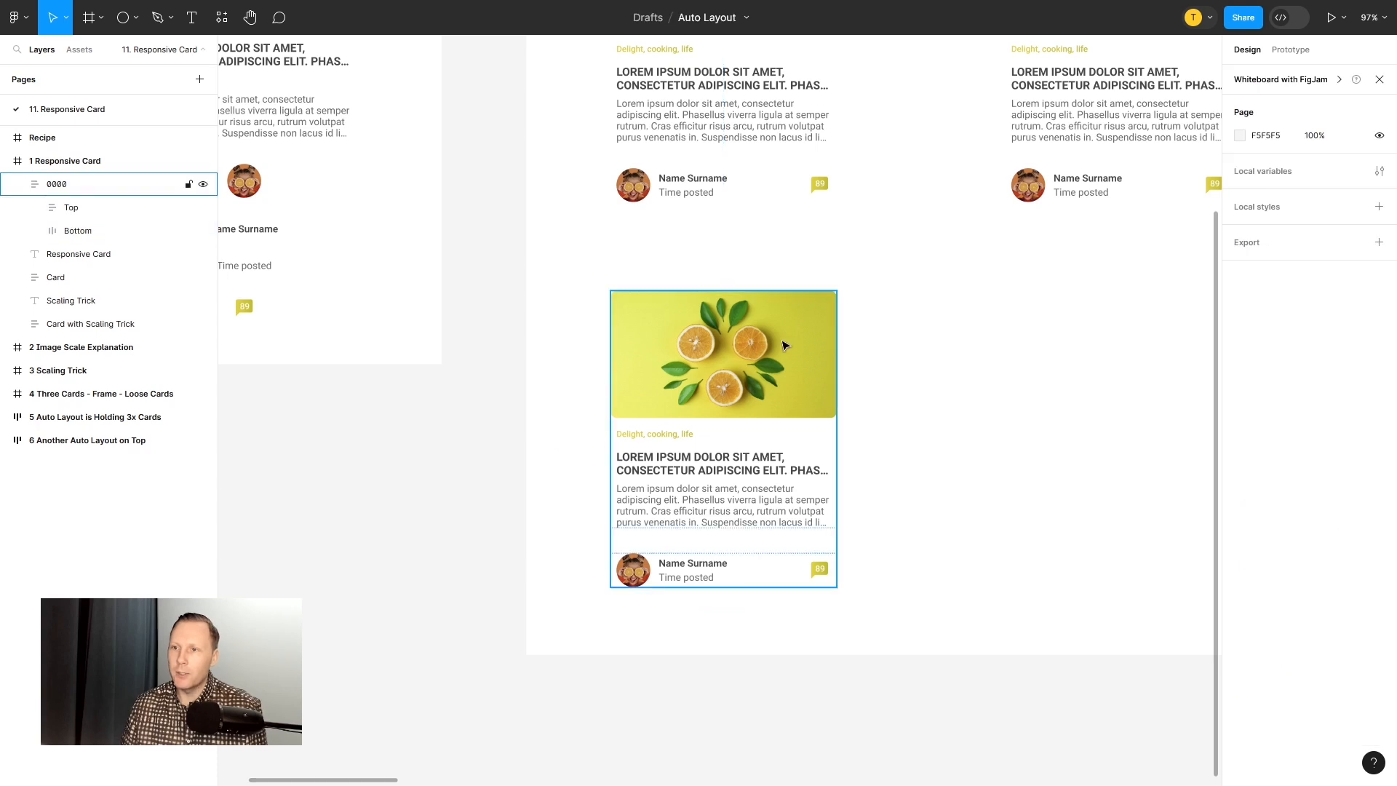
# Step: Add a white FFFFFF fill to the rebuilt 0000 card
pyautogui.click(784, 344)
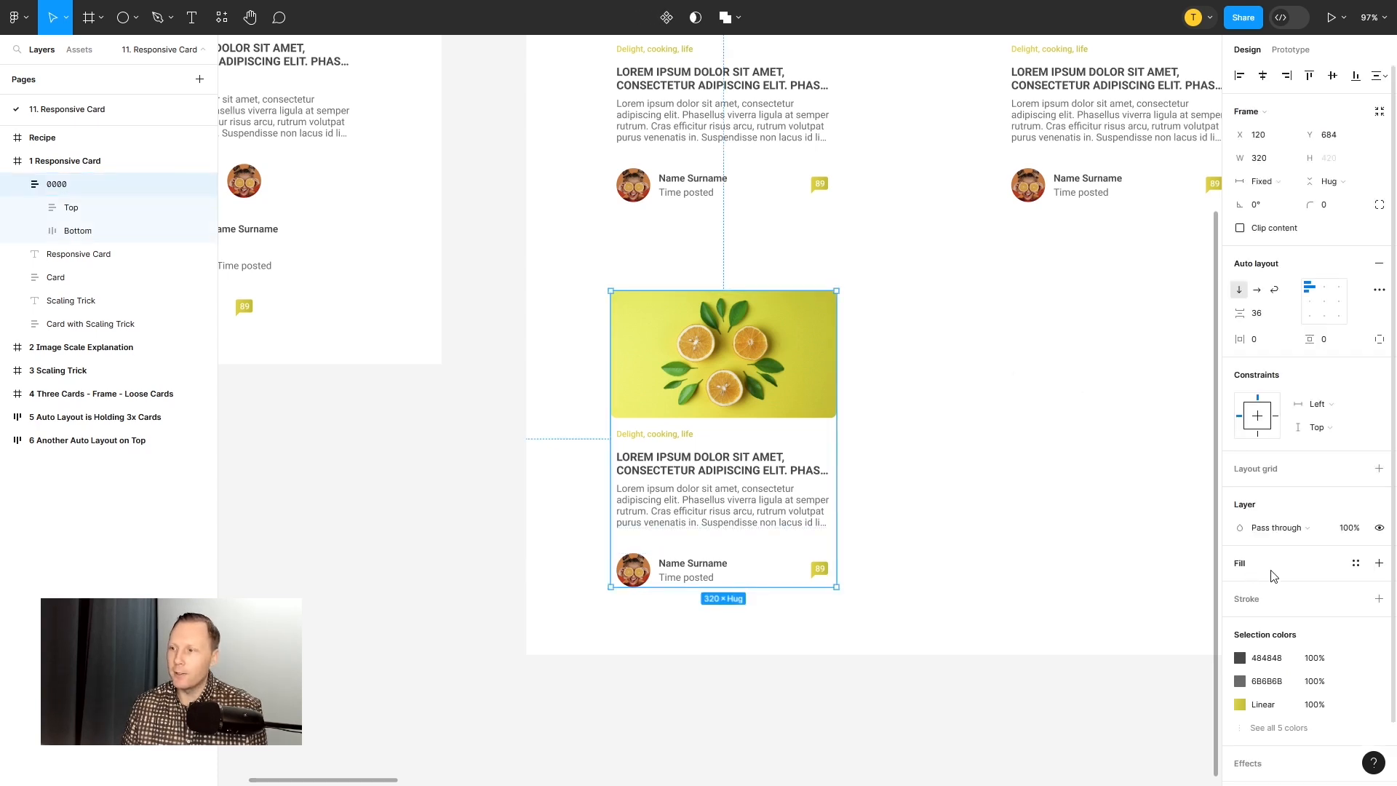
pyautogui.click(1379, 563)
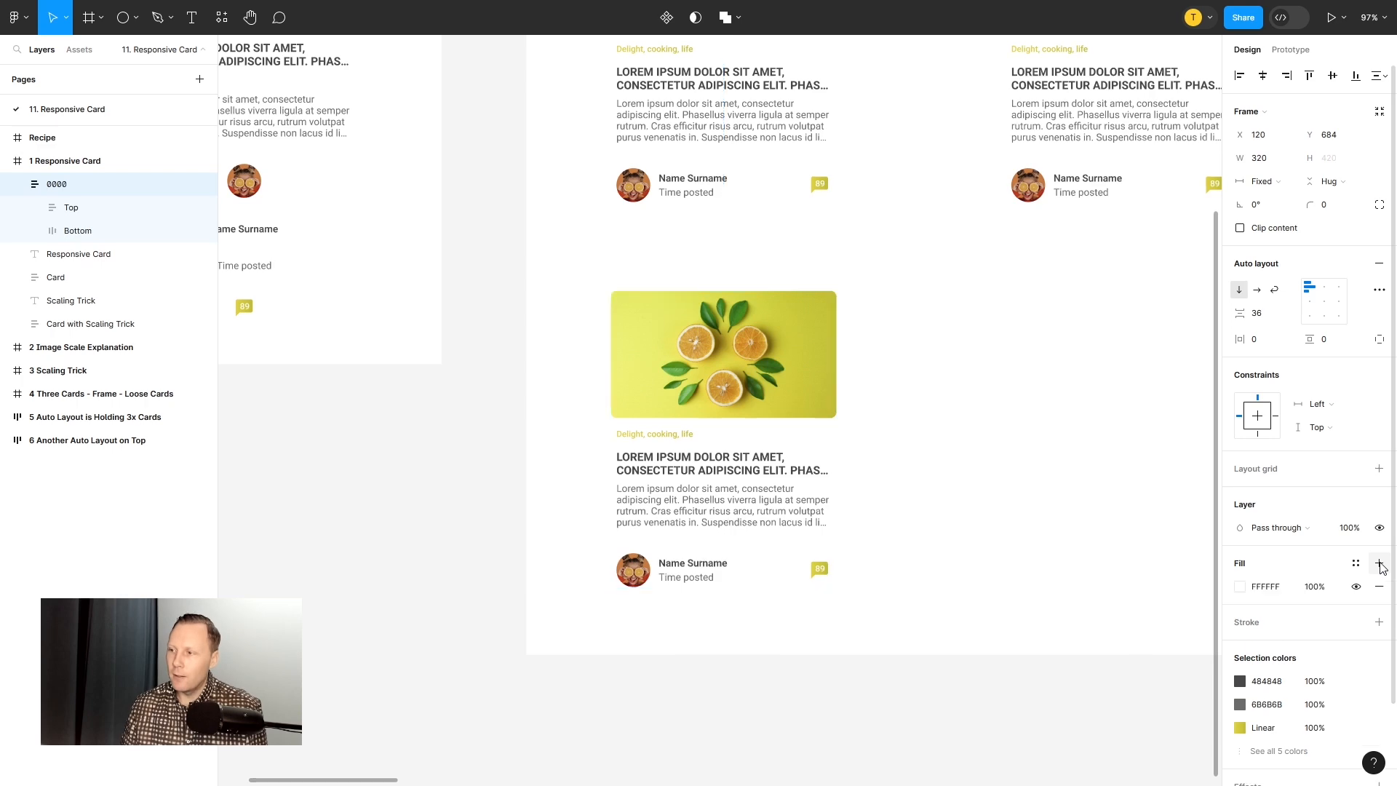
pyautogui.scroll(-5, 1061, 405)
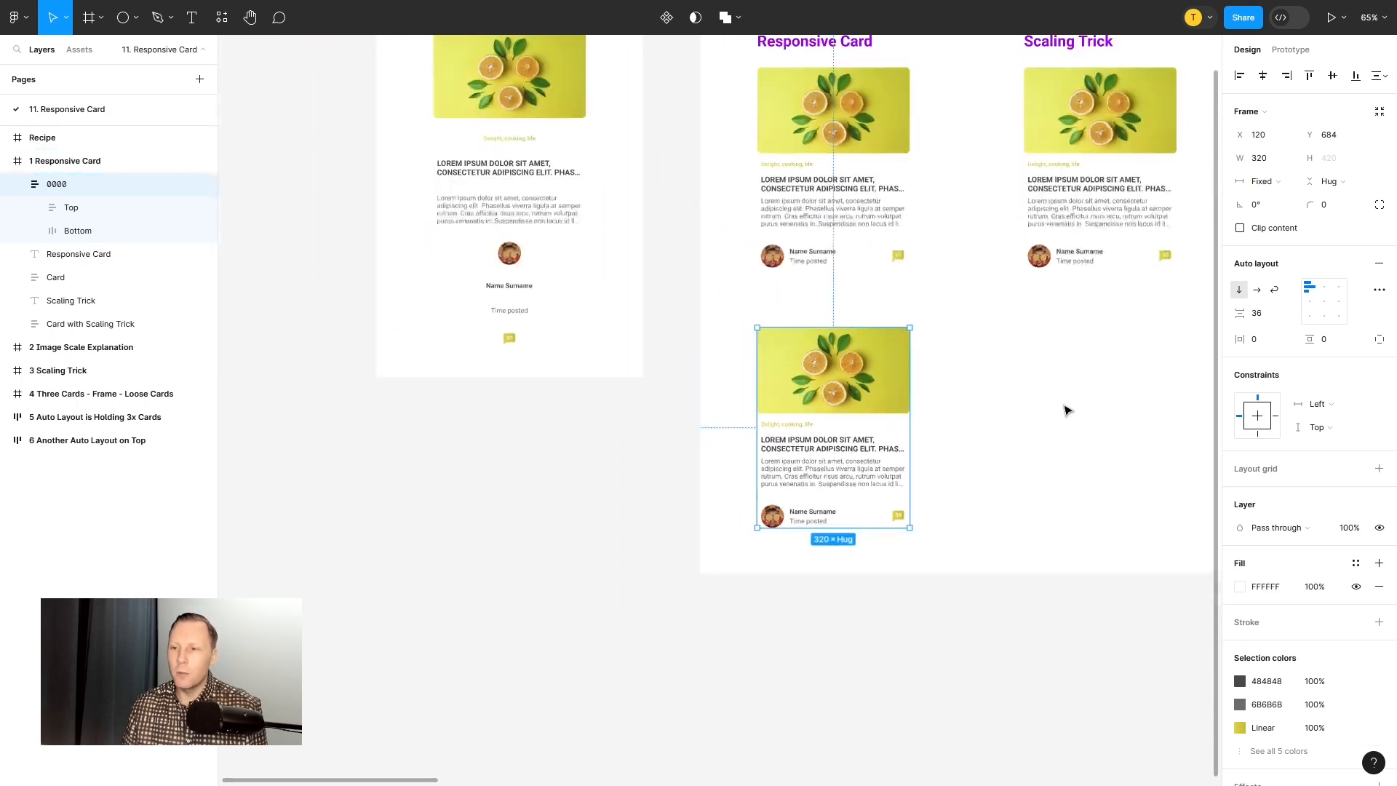
# Step: Move the 0000 card onto the grey canvas to check its fill, and return it to the 1 Responsive Card frame at X 120, Y 681
pyautogui.moveTo(820, 406); pyautogui.dragTo(515, 490)
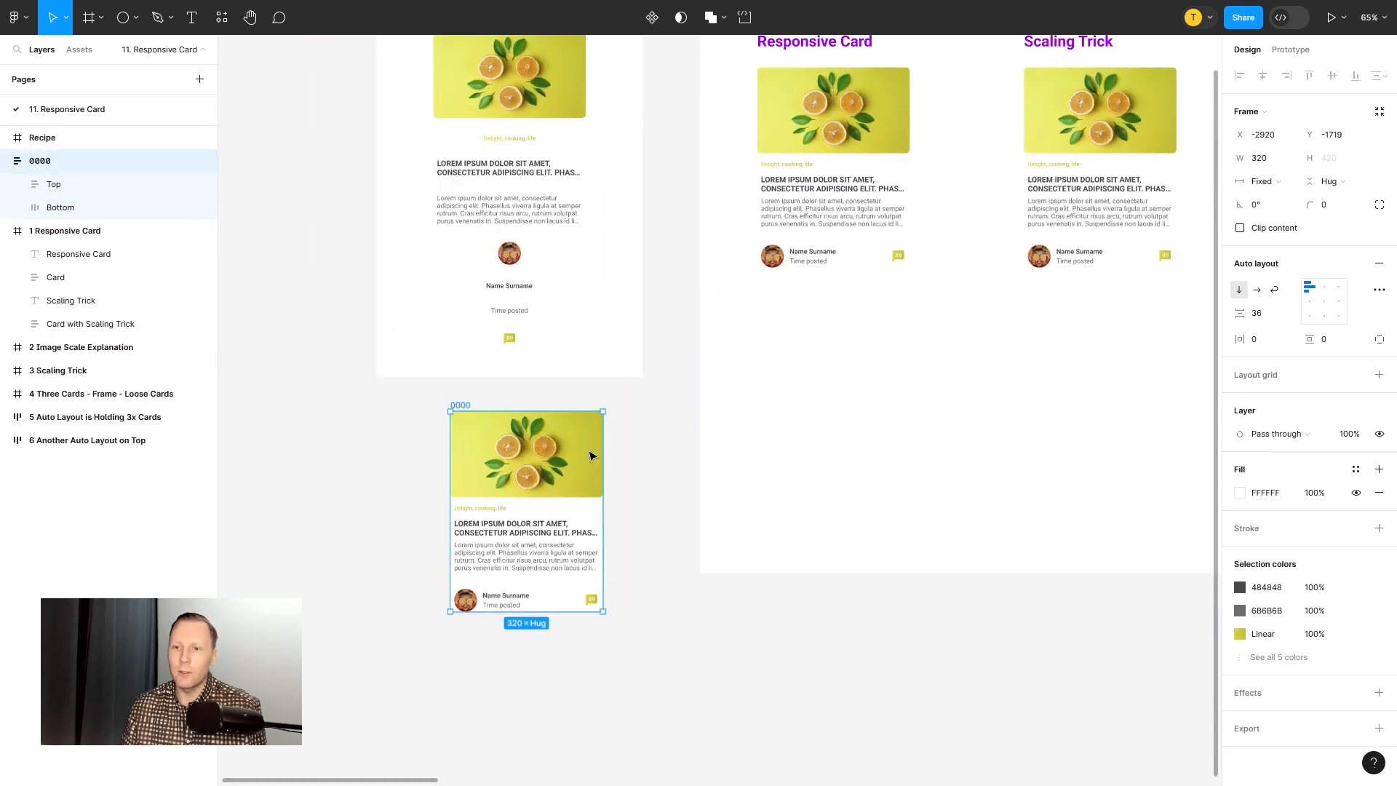
pyautogui.moveTo(593, 457); pyautogui.dragTo(658, 452)
pyautogui.moveTo(783, 427); pyautogui.dragTo(876, 373)
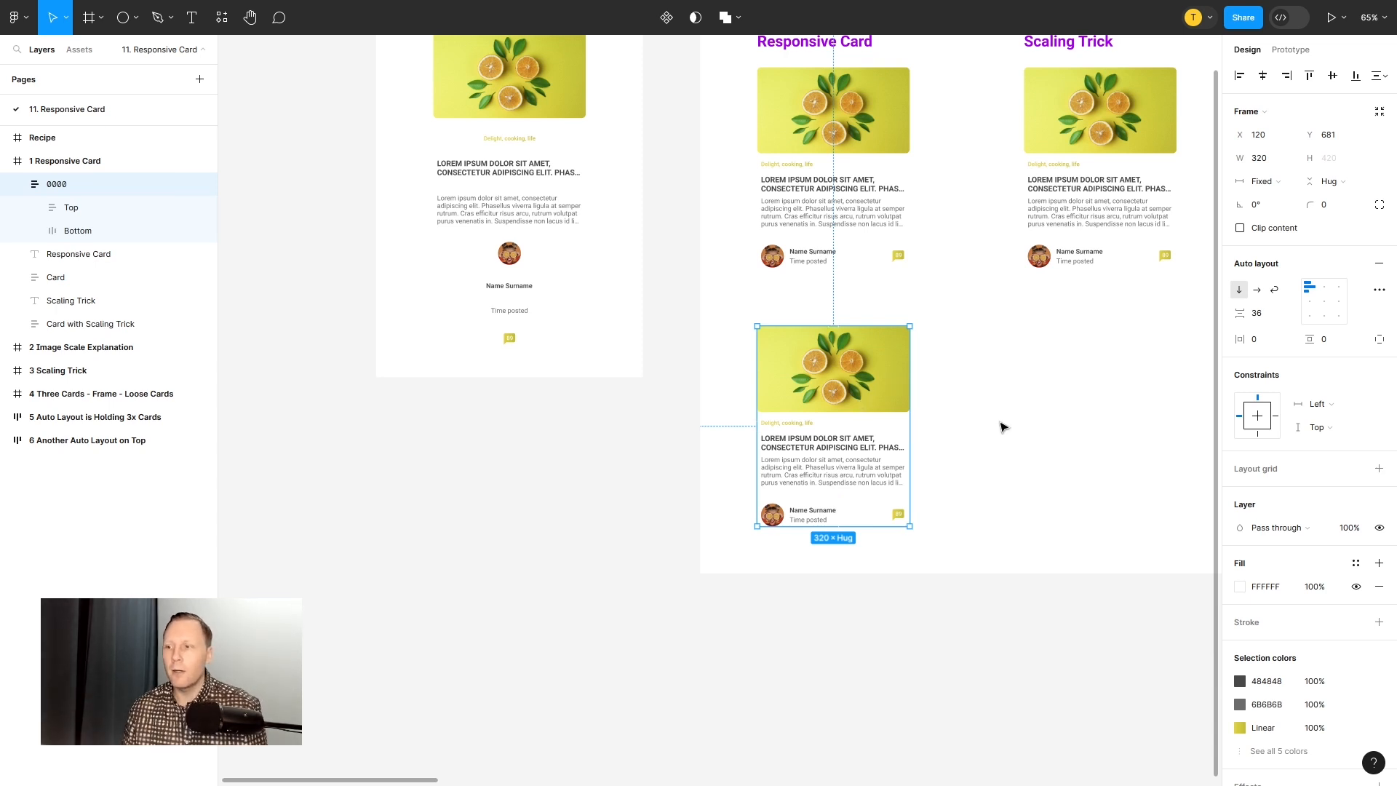
# Step: Check the original Card's frame and fill settings for comparison with the rebuilt card, and clear the selection
pyautogui.click(1053, 435)
pyautogui.click(896, 150)
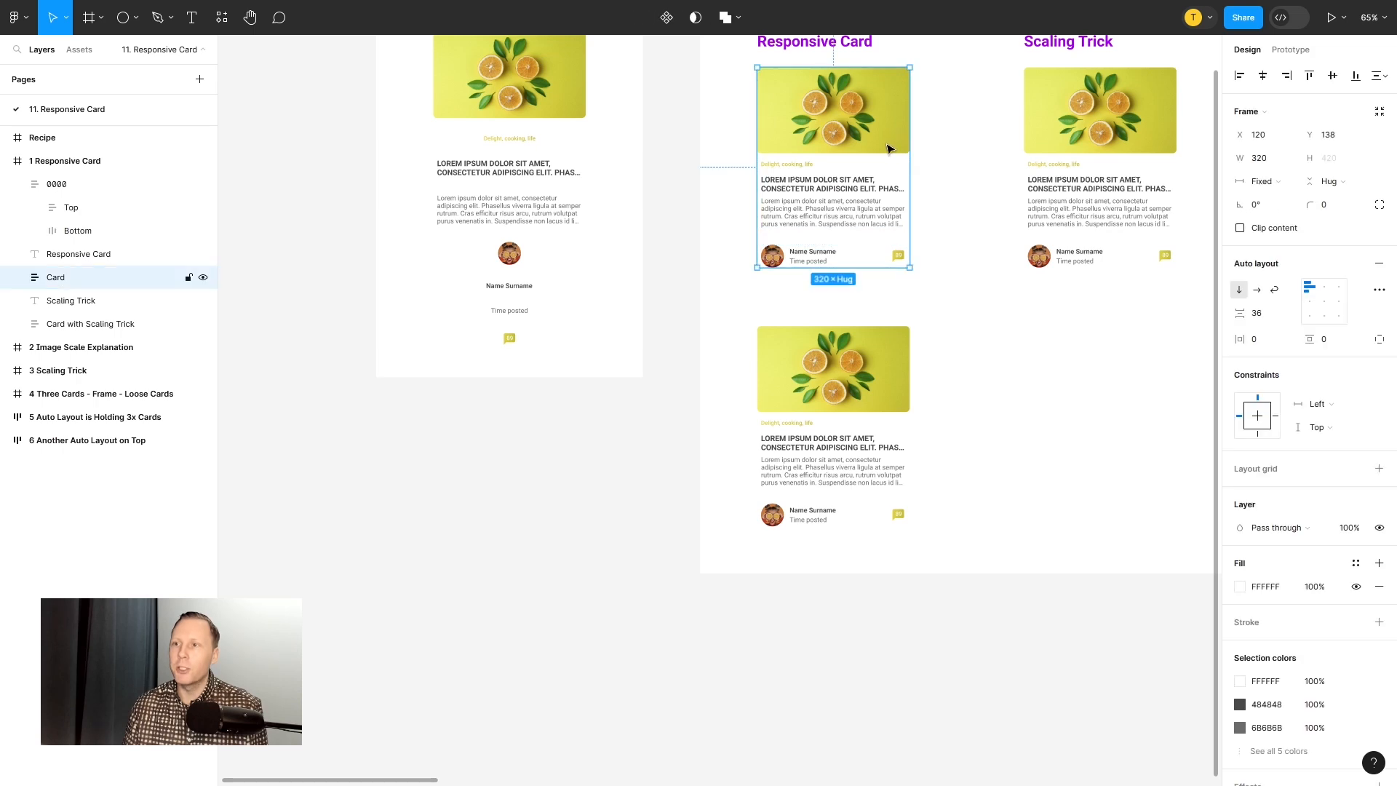
pyautogui.click(990, 393)
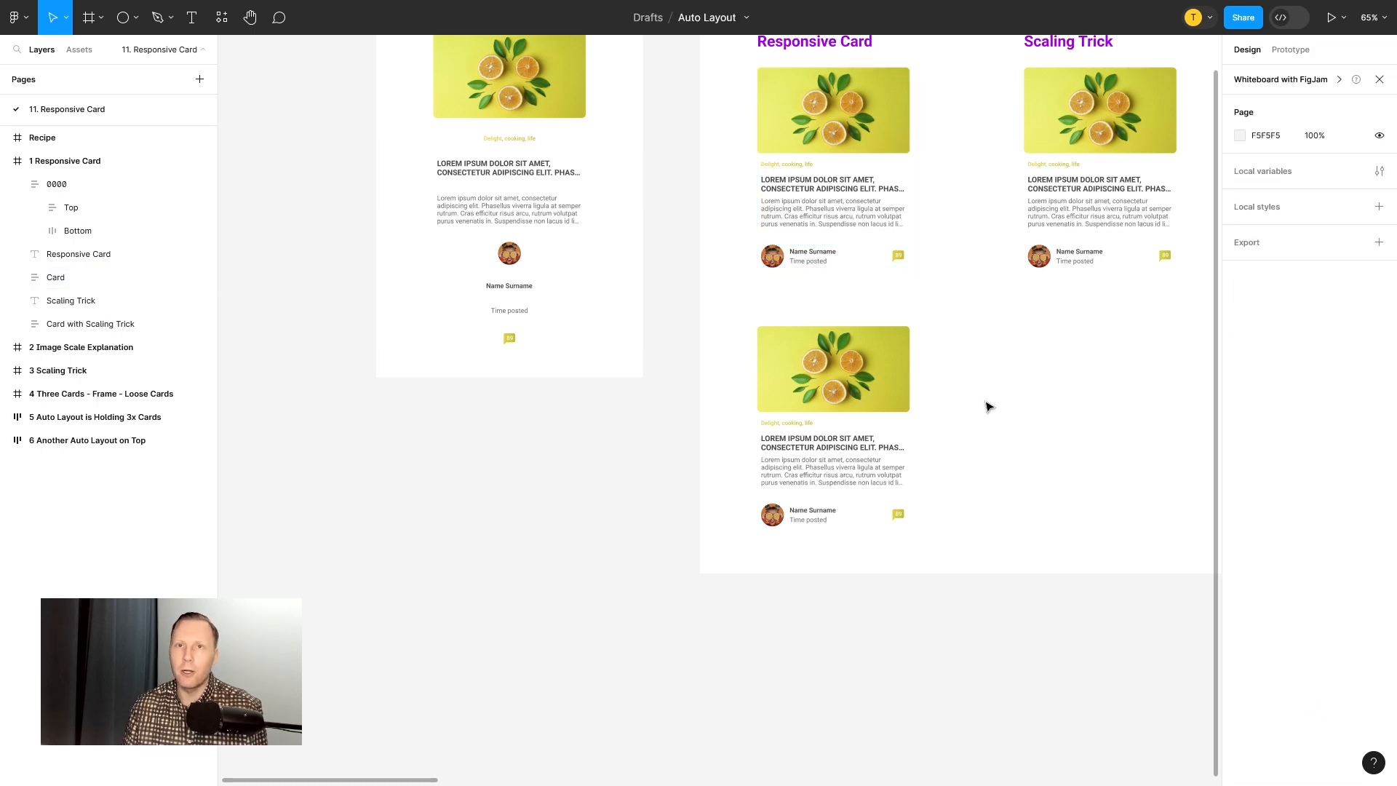
# Step: Examine the 0000 card's Bottom frame, its Author and message-square layers, and the horizontal gap options, keeping the gap at Auto
pyautogui.scroll(5, 991, 432)
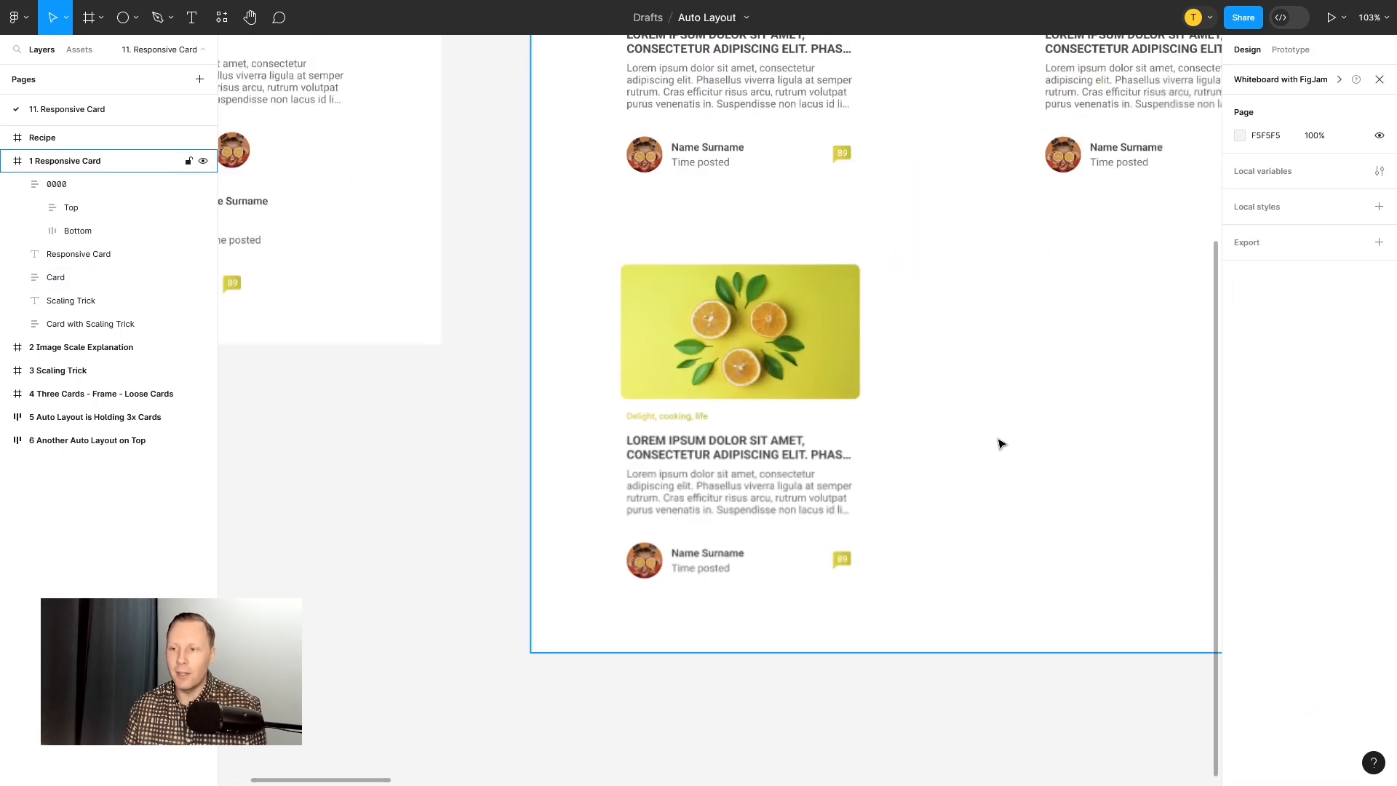
pyautogui.scroll(1, 936, 472)
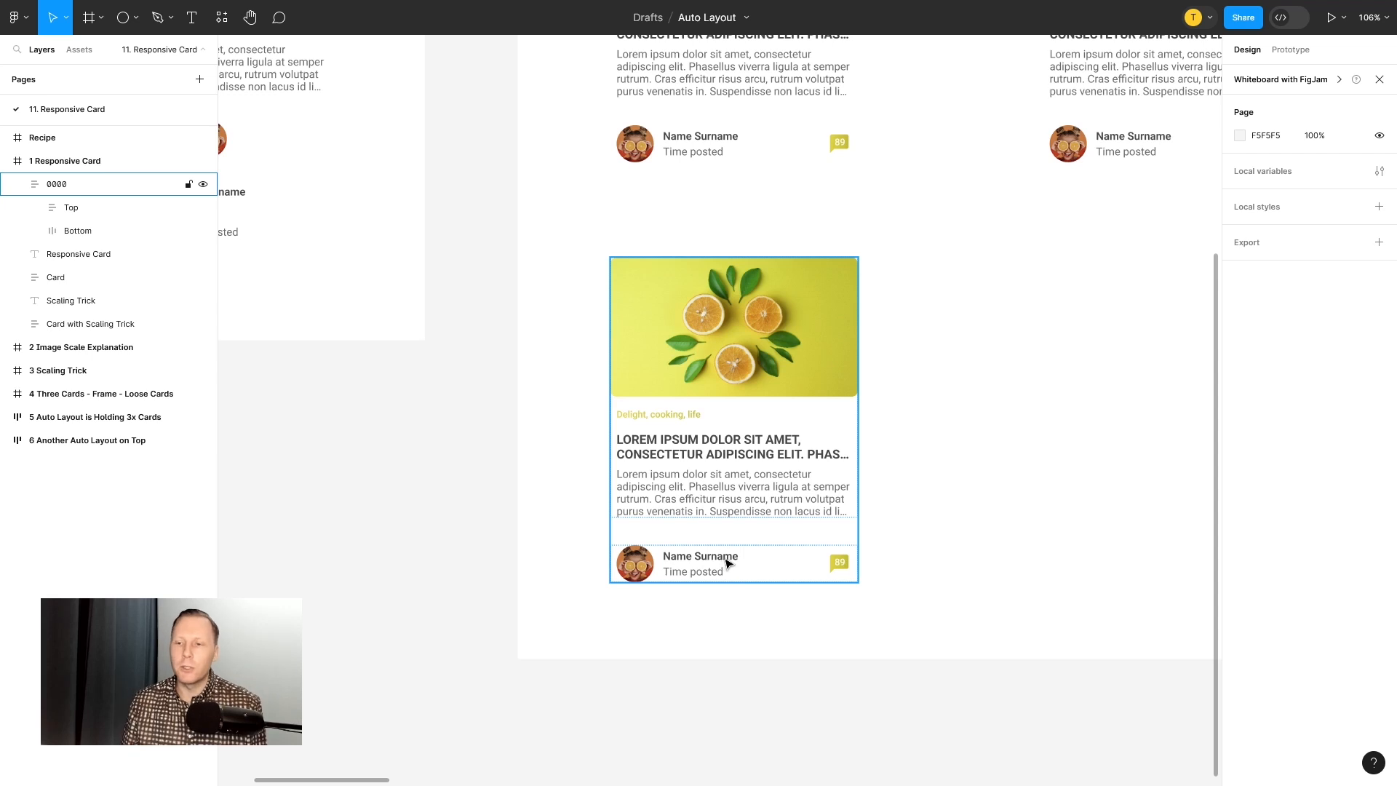
pyautogui.click(725, 560)
pyautogui.click(723, 561)
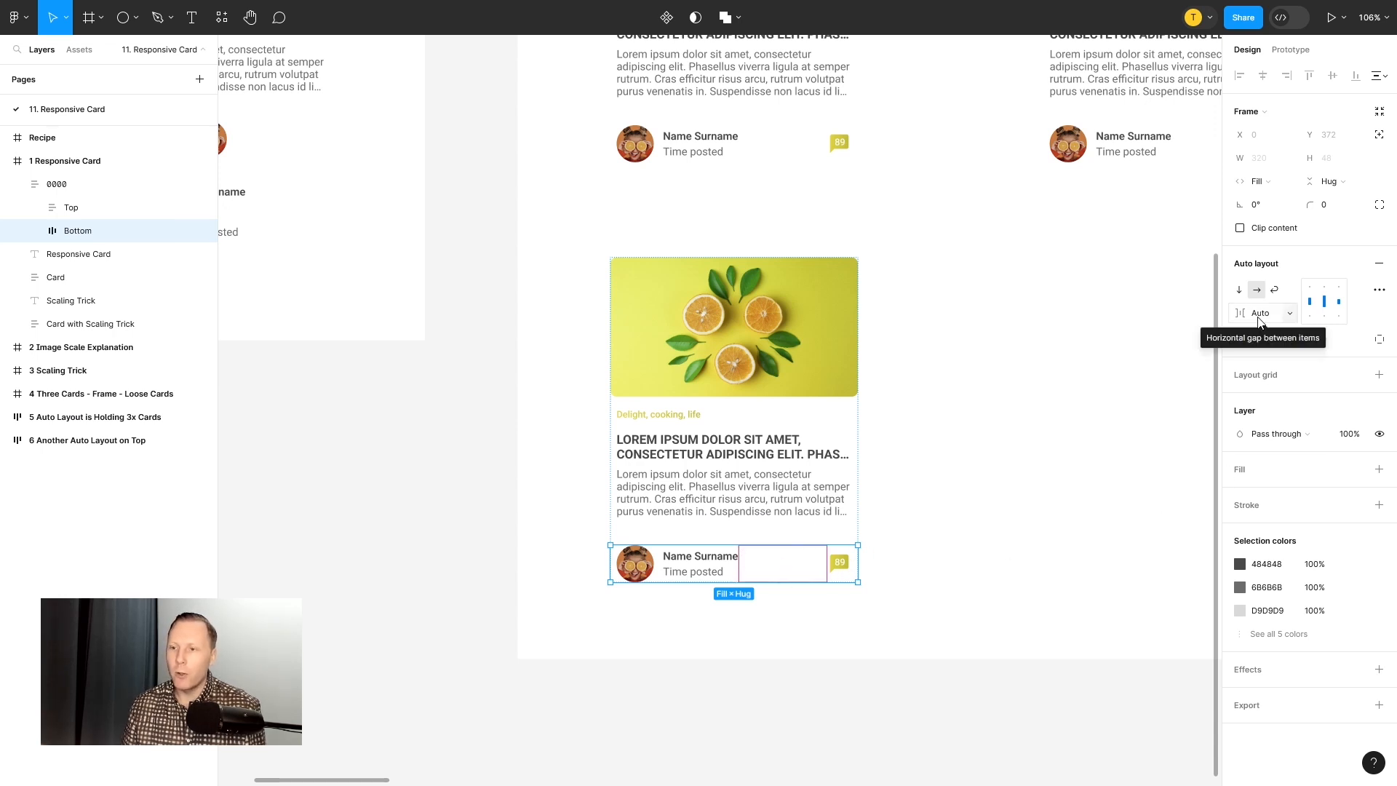
pyautogui.click(33, 231)
pyautogui.click(95, 255)
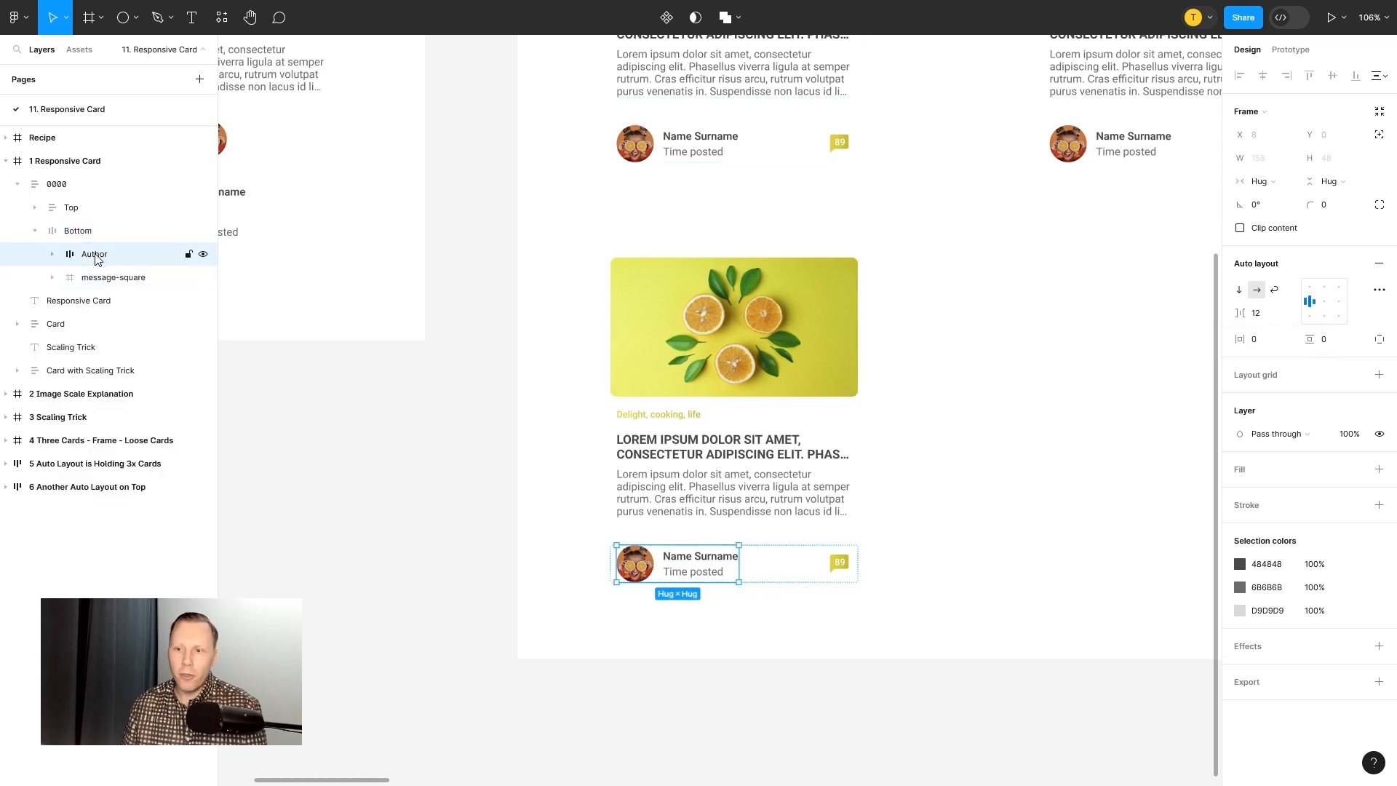
pyautogui.click(106, 283)
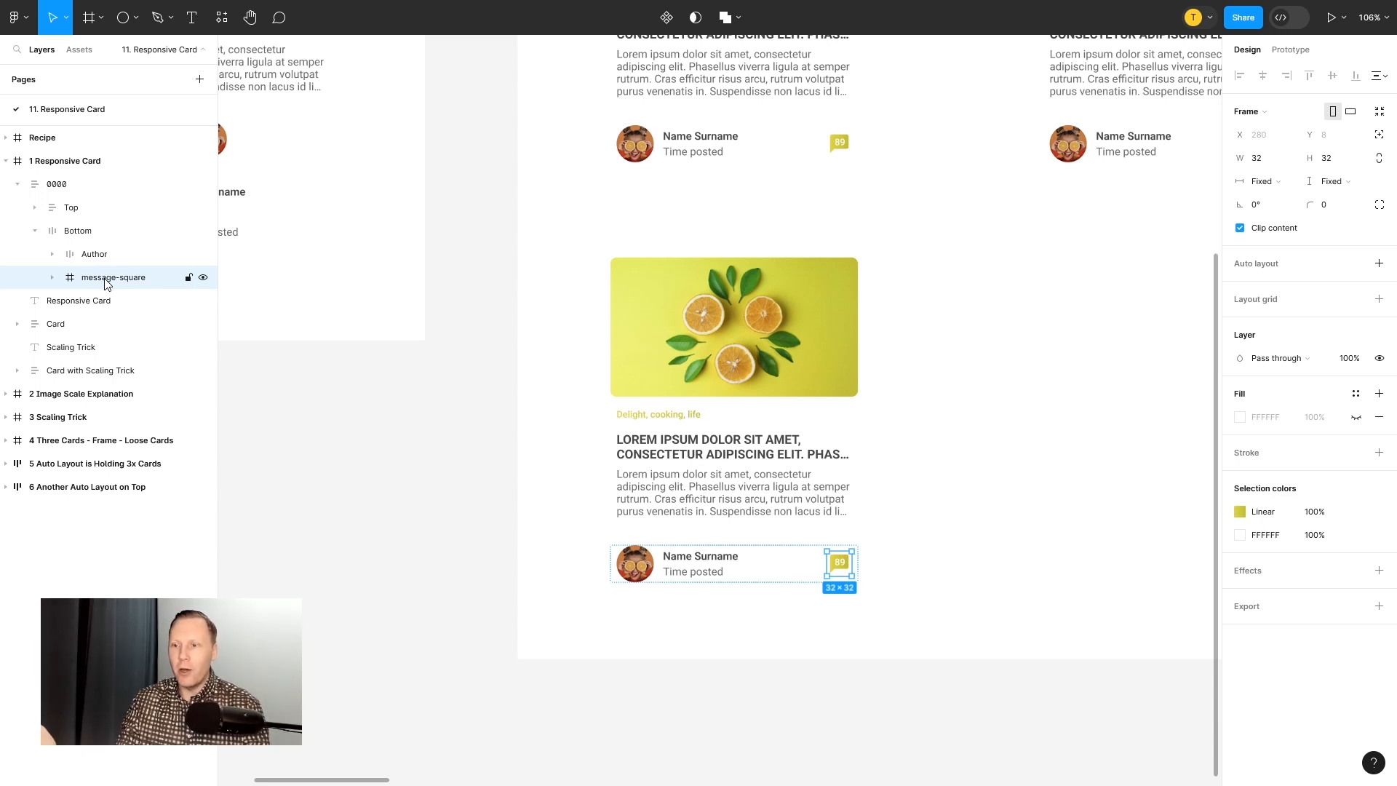
pyautogui.click(102, 229)
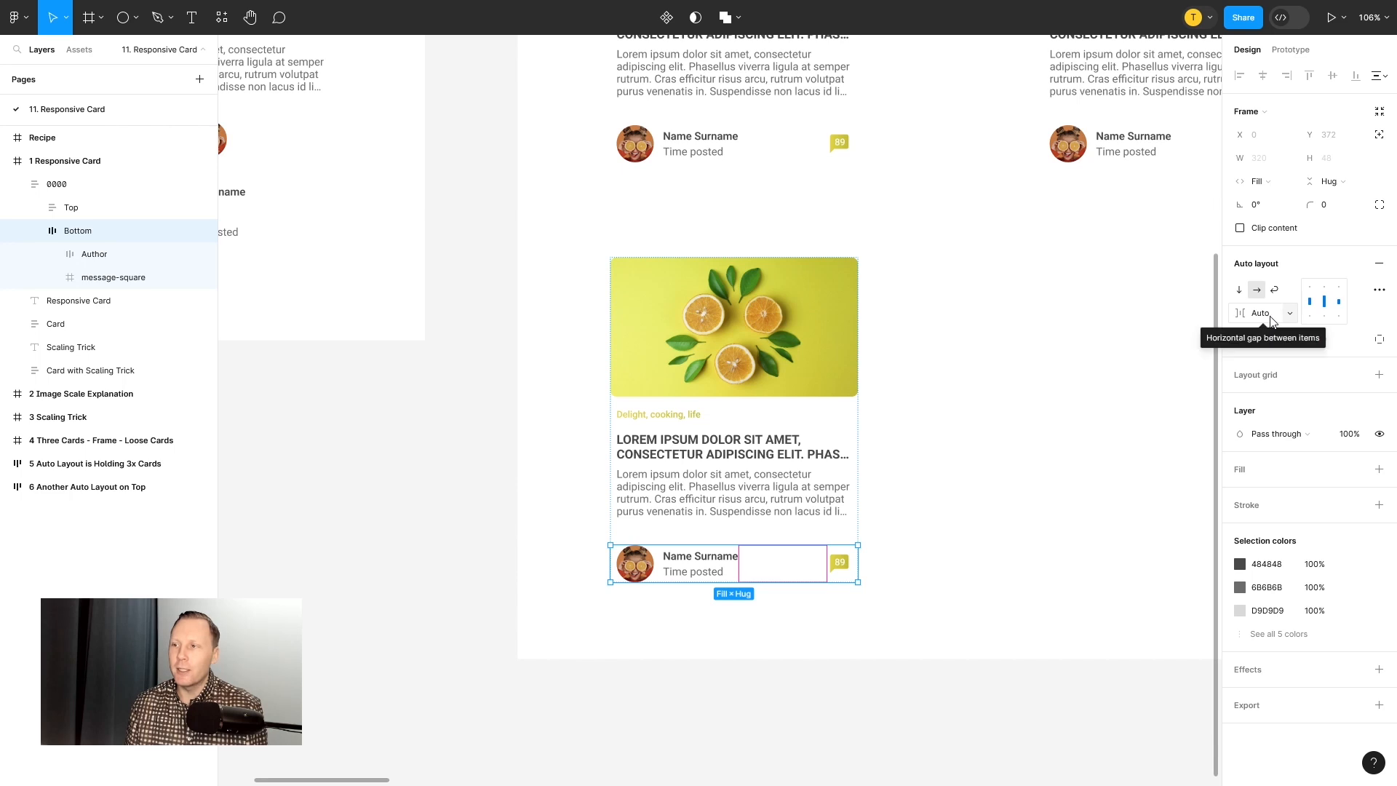
pyautogui.click(1293, 320)
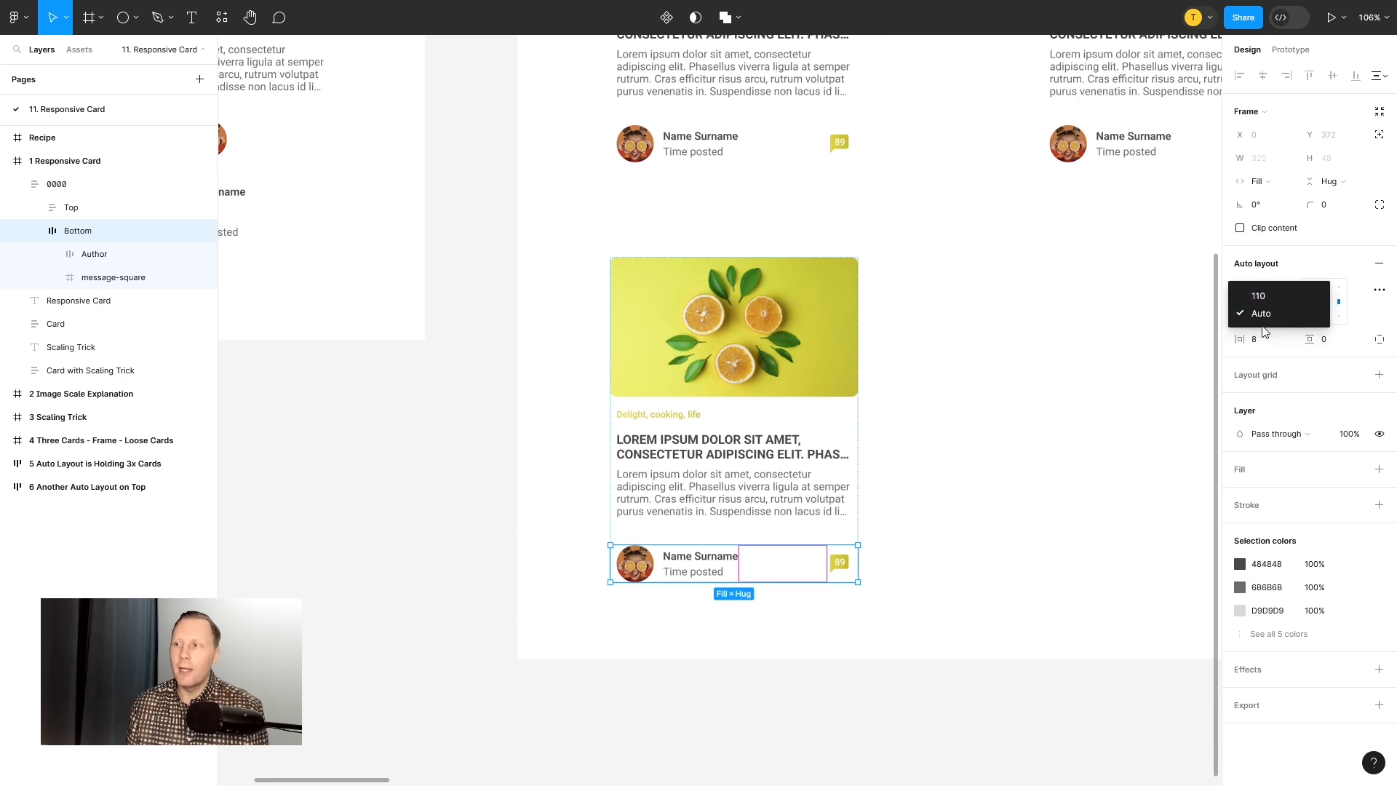
pyautogui.click(1262, 328)
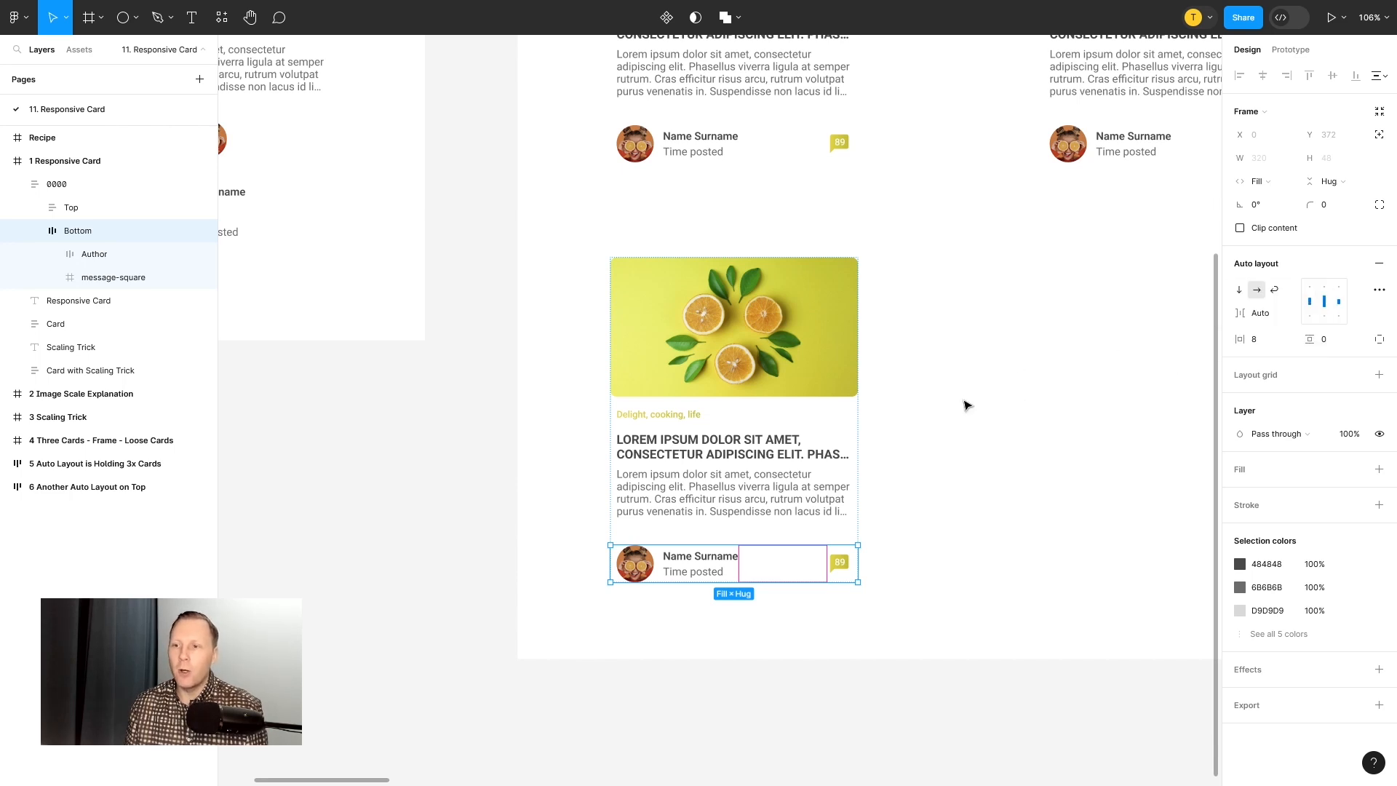
pyautogui.click(992, 456)
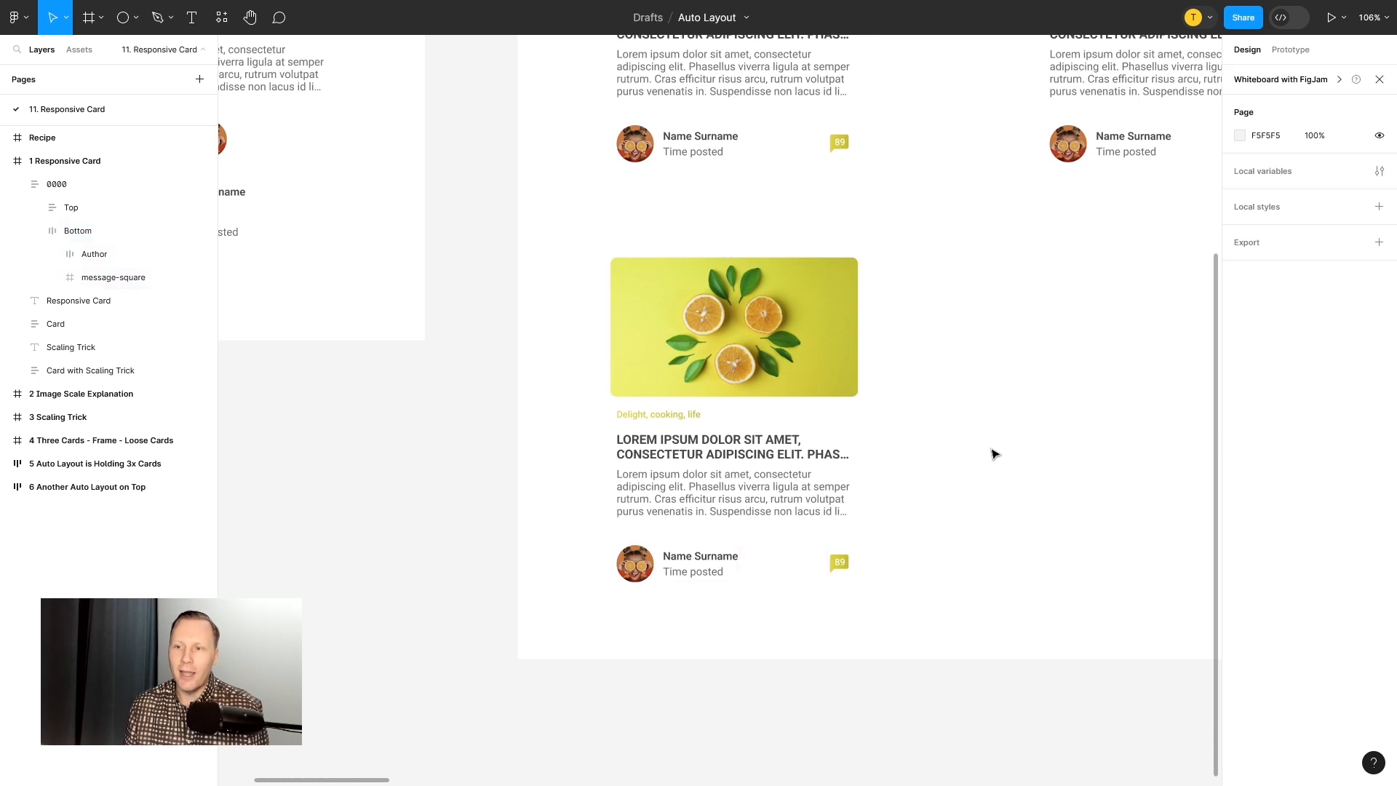
# Step: Expand the 0000 card's Top frame and inspect the auto layout settings of its nested Text frame
pyautogui.scroll(-5, 827, 498)
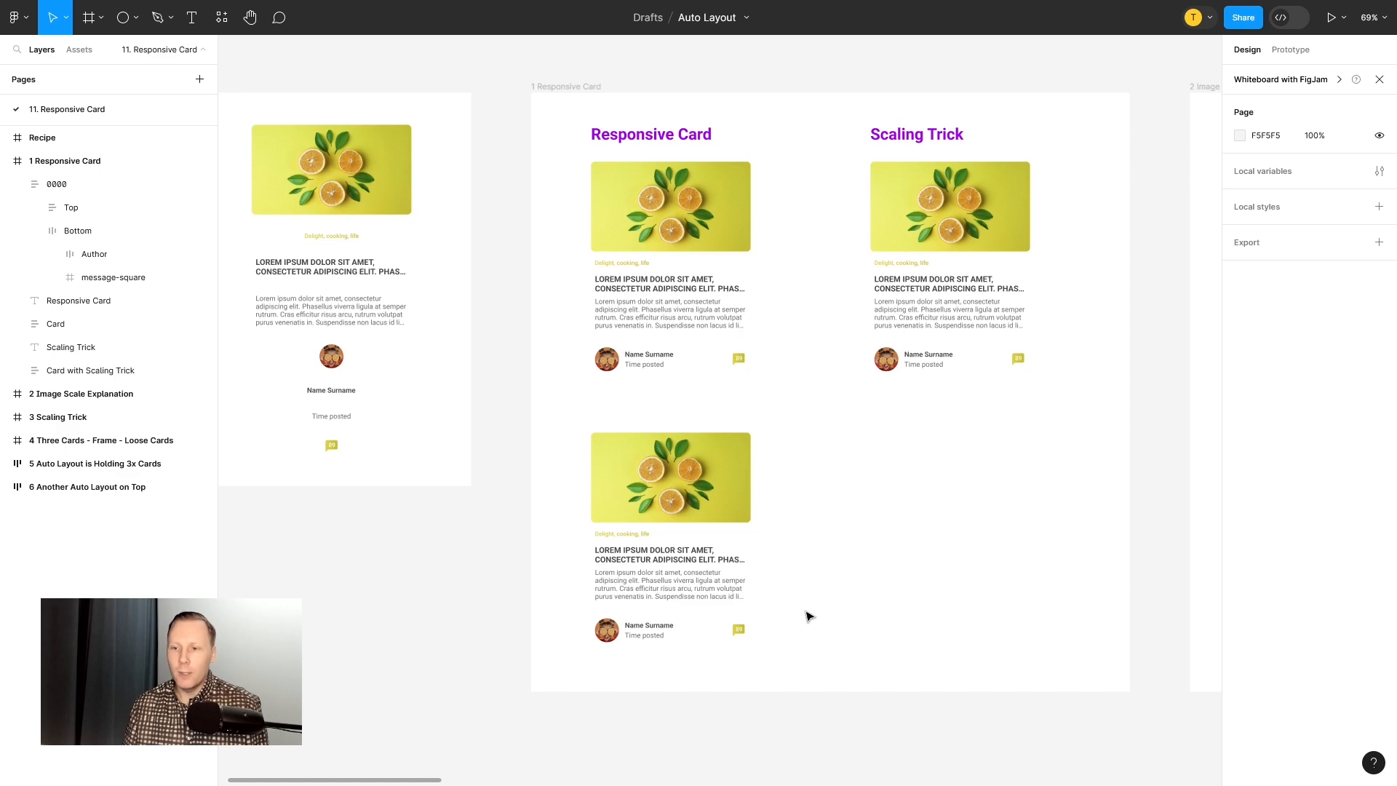
pyautogui.scroll(3, 783, 624)
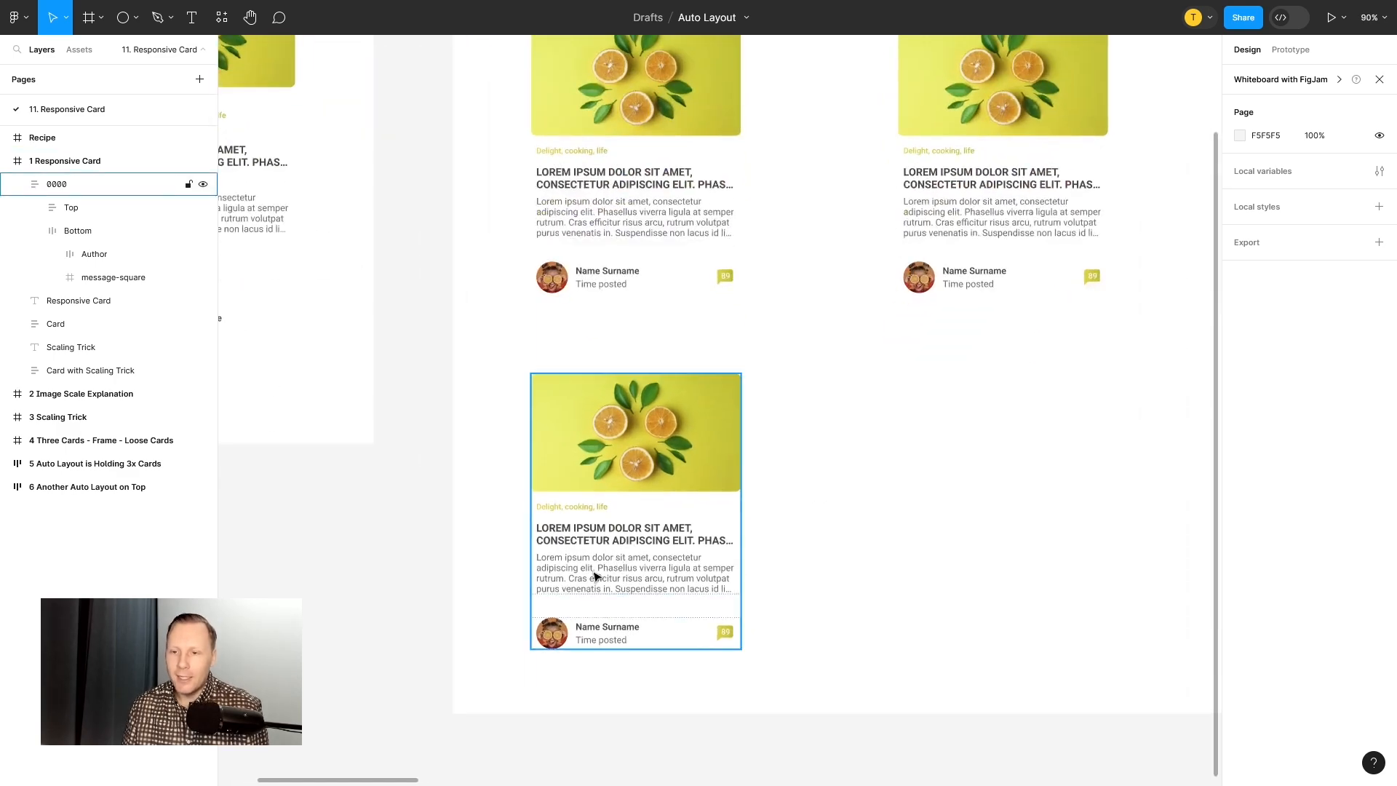
pyautogui.doubleClick(590, 543)
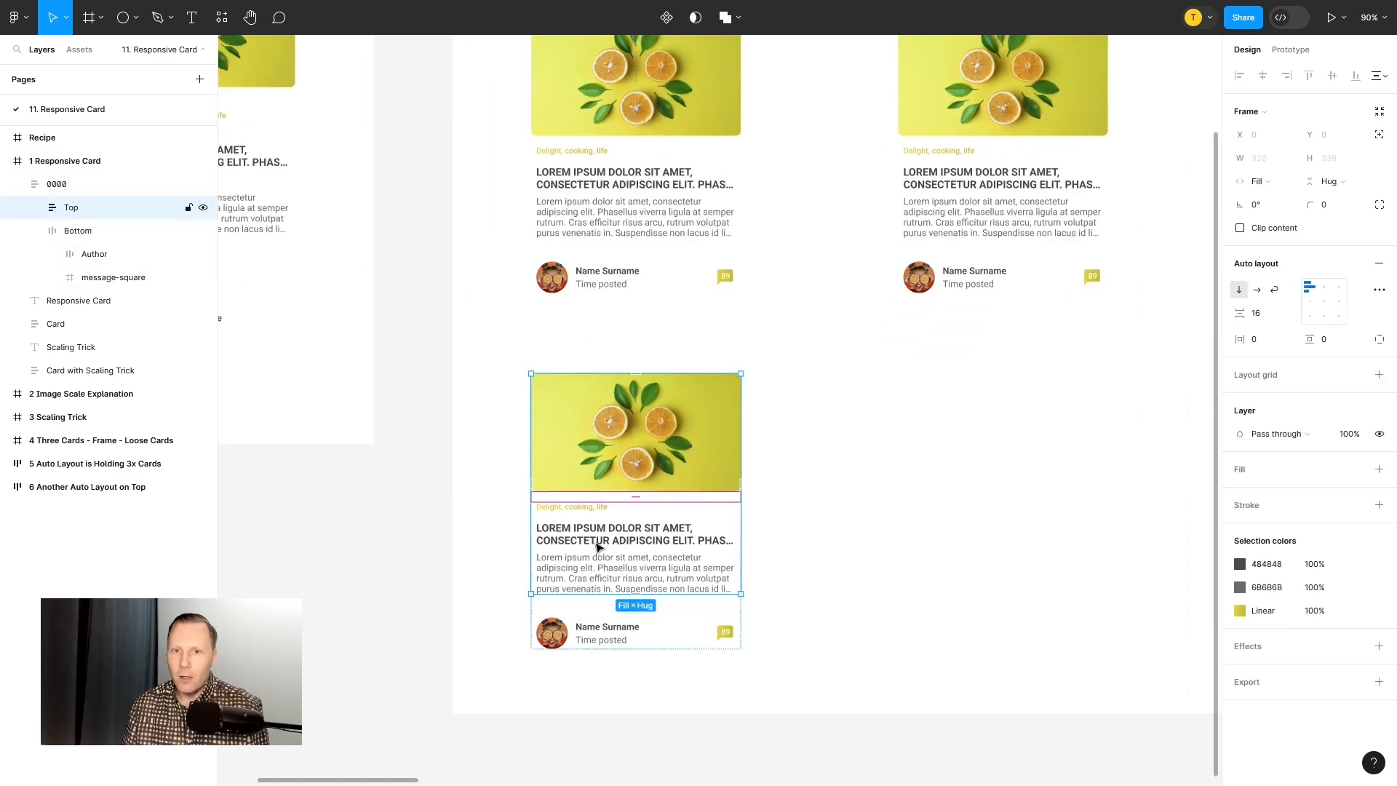
pyautogui.click(34, 207)
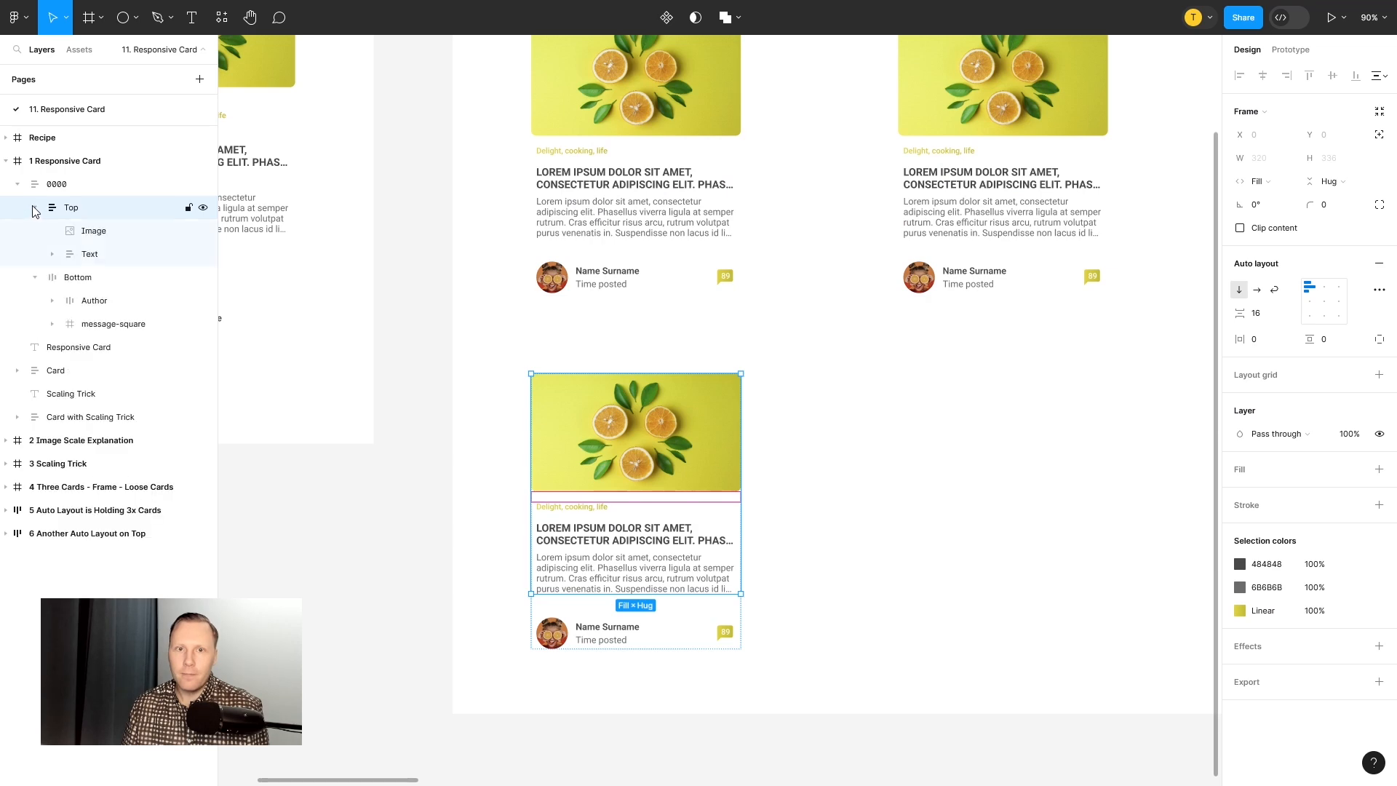
pyautogui.click(90, 254)
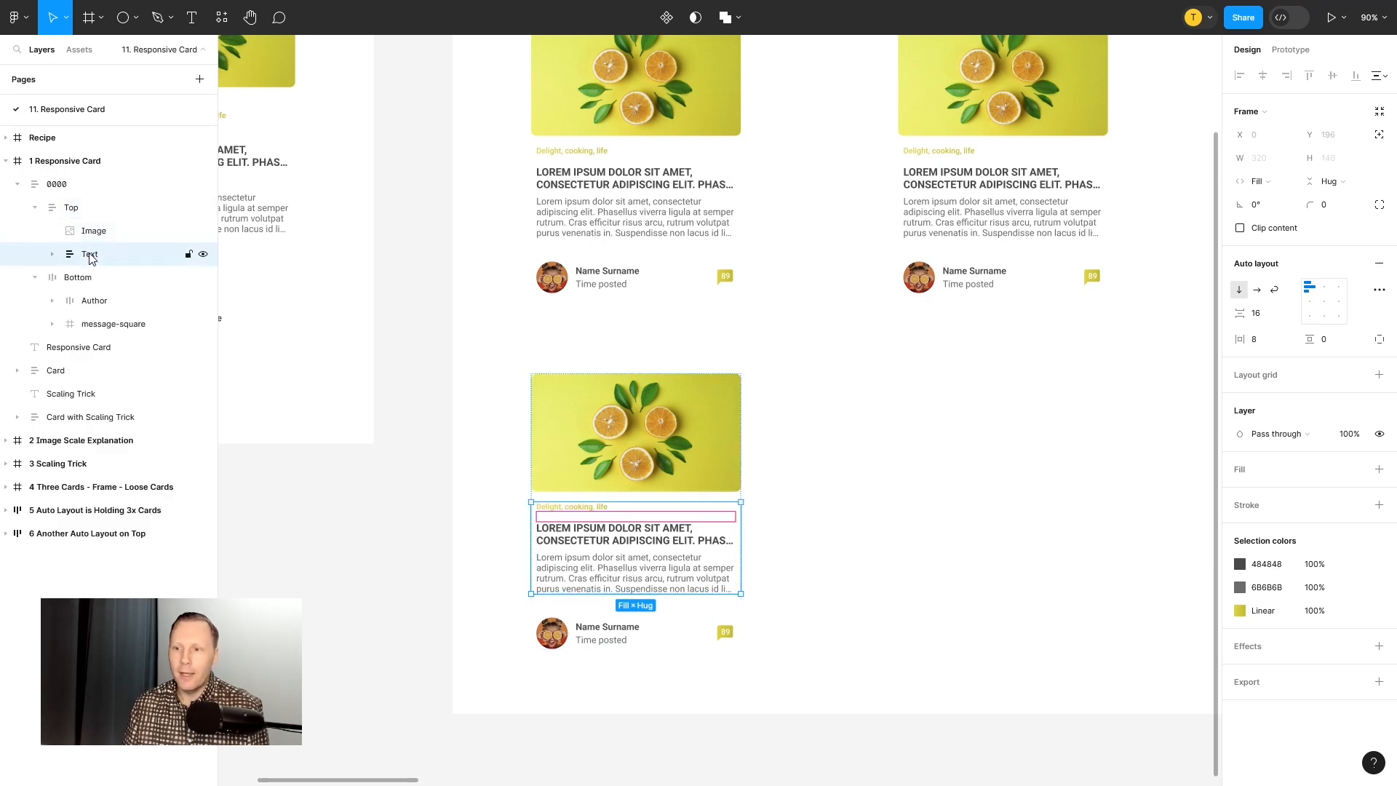
pyautogui.scroll(5, 655, 604)
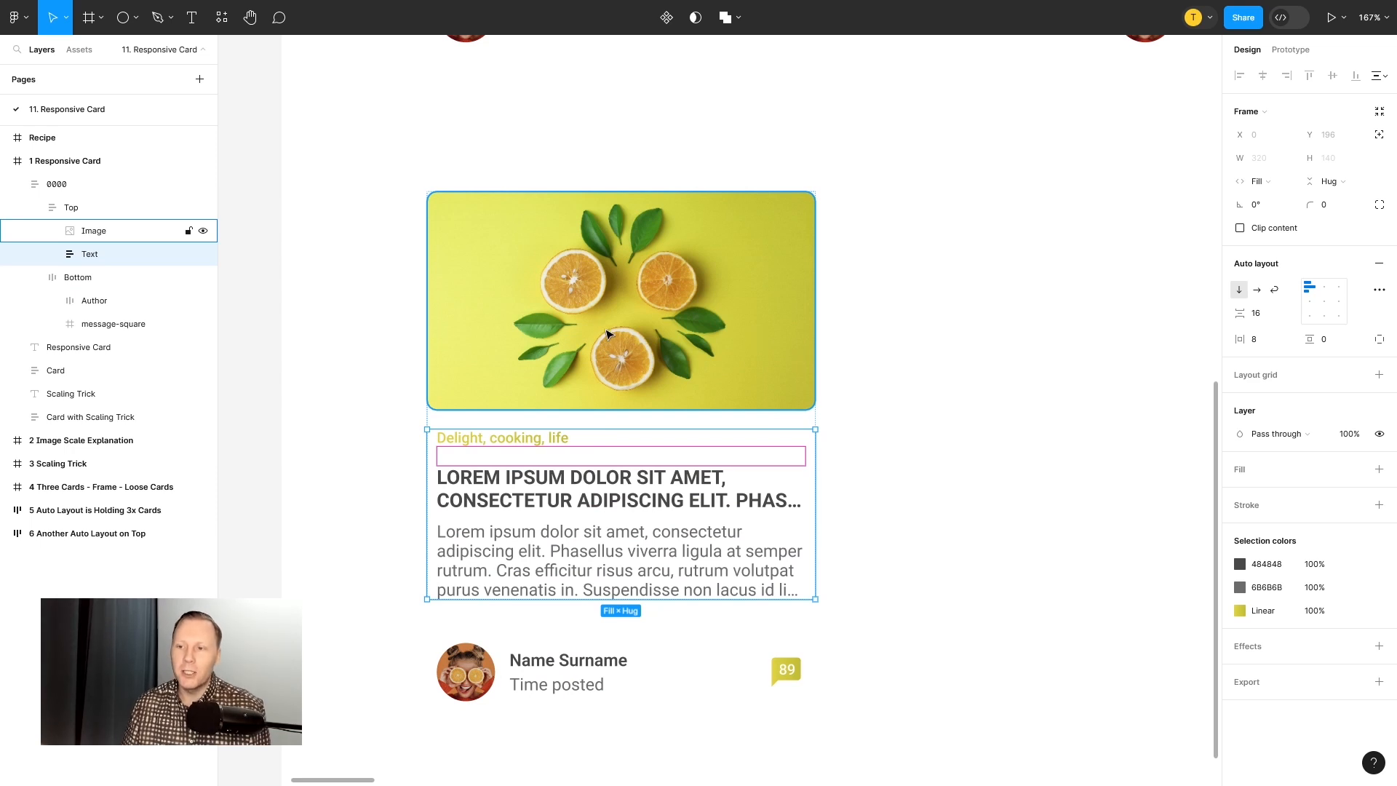
pyautogui.scroll(-2, 608, 334)
# Step: Try a horizontal padding of 24 on the 0000 card's Bottom frame, restore it to 8, and clear the selection
pyautogui.click(635, 616)
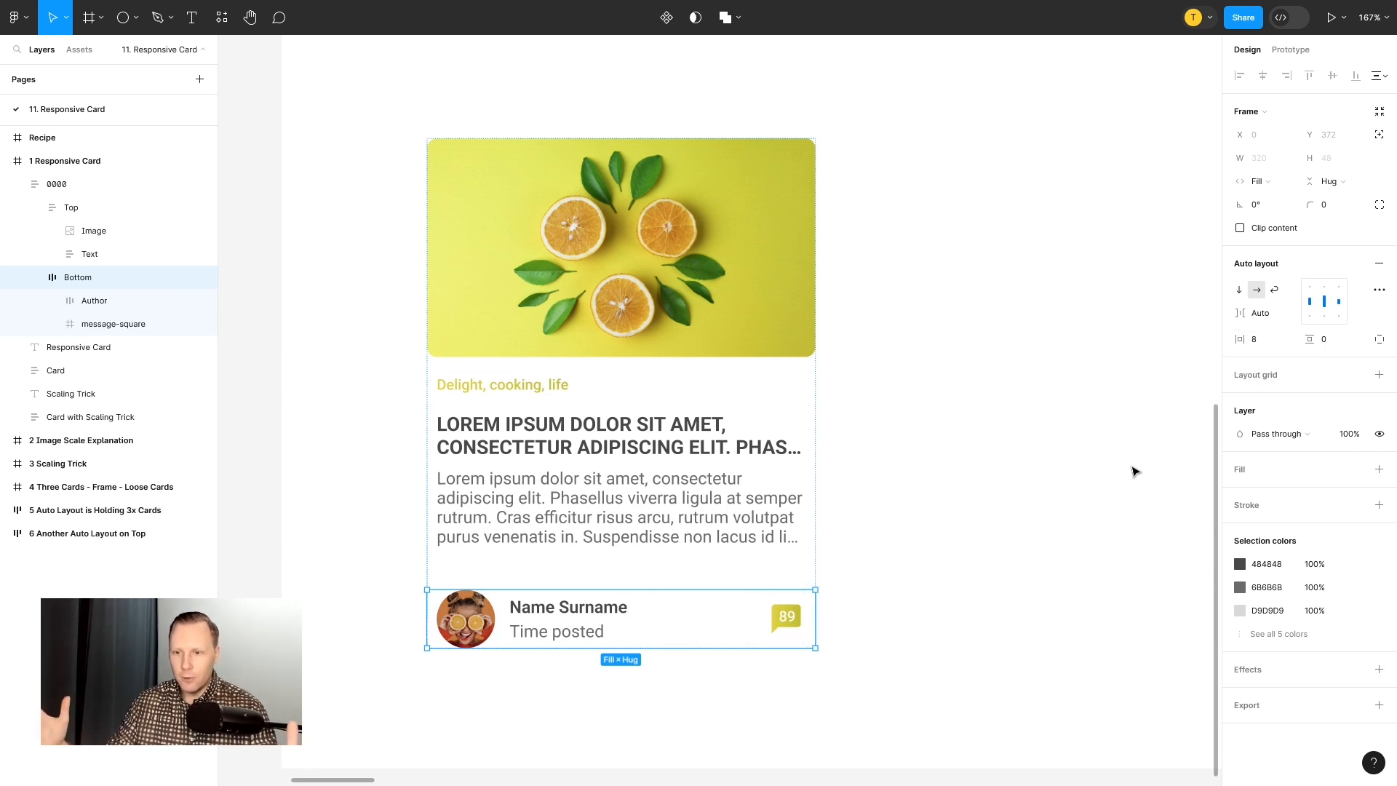
pyautogui.click(1284, 343)
pyautogui.write('24')
pyautogui.press('Return')
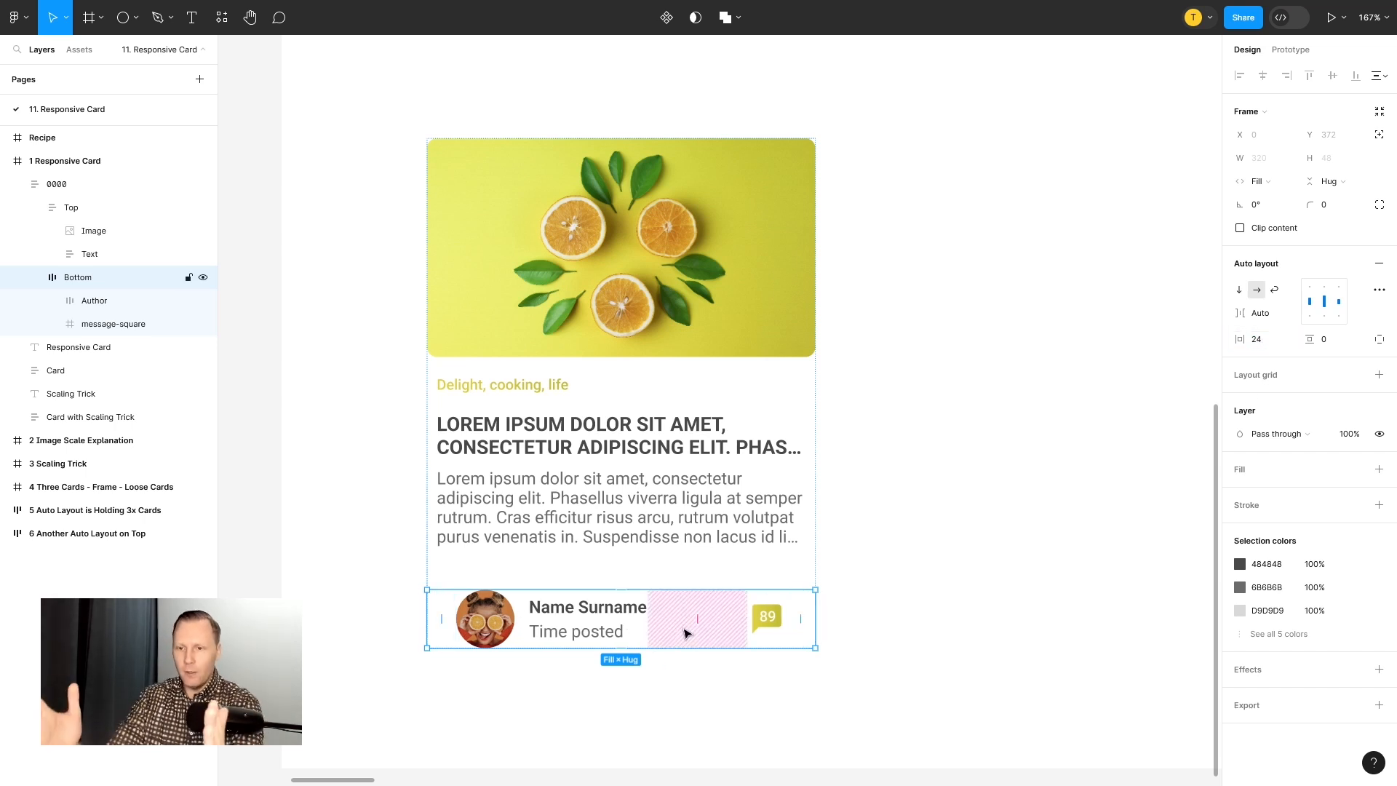
pyautogui.click(1261, 344)
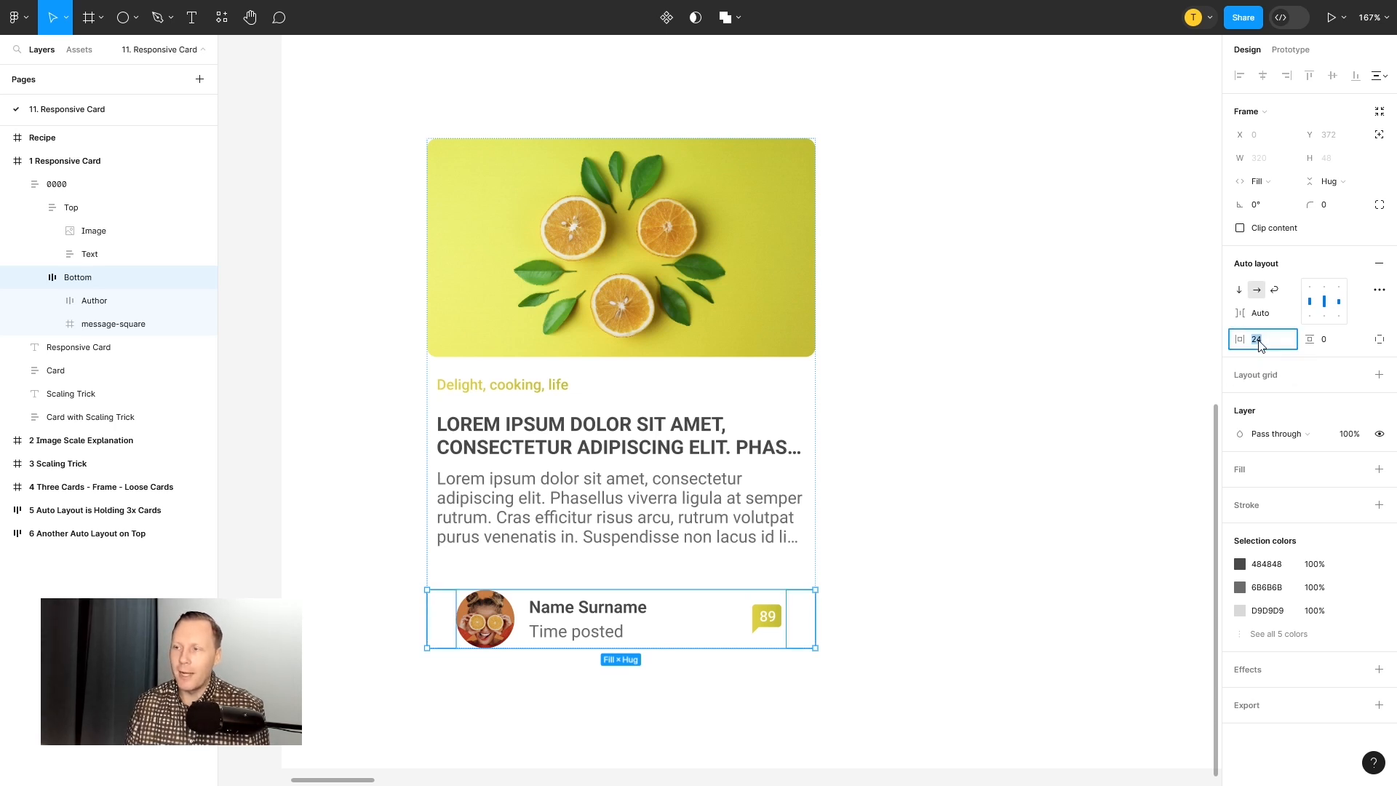
pyautogui.write('8')
pyautogui.press('Return')
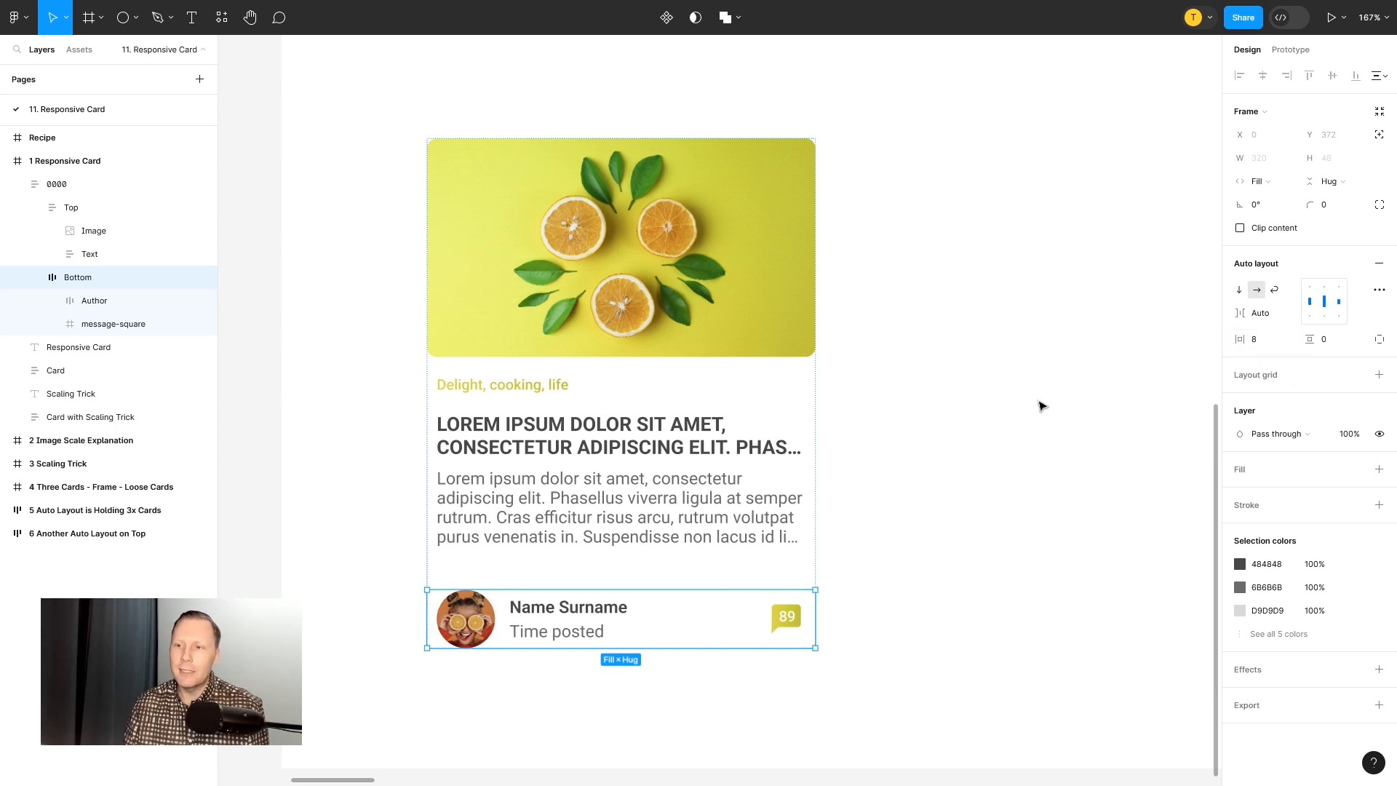
pyautogui.click(886, 473)
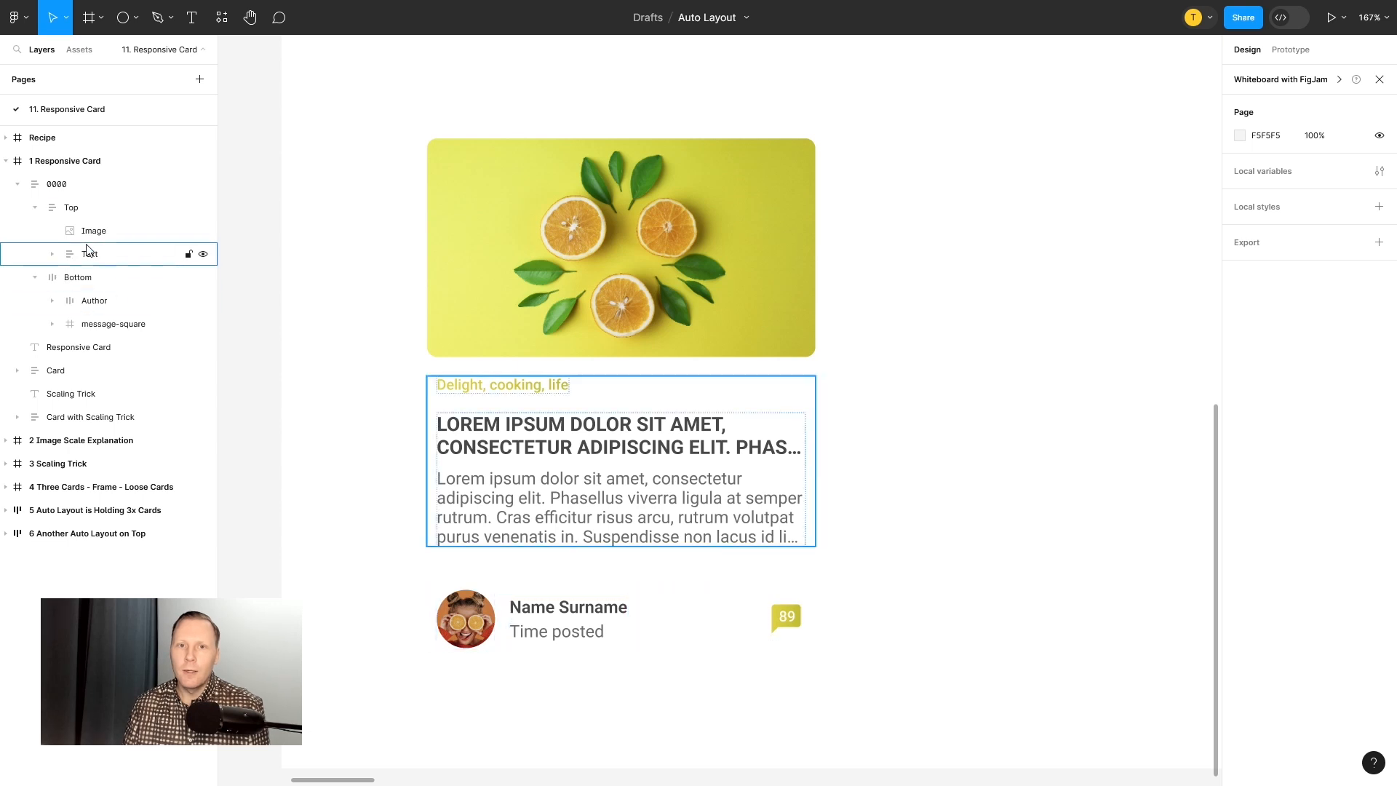
# Step: Compare the padding of the Top frame with that of its nested Text frame, and clear the selection
pyautogui.click(507, 388)
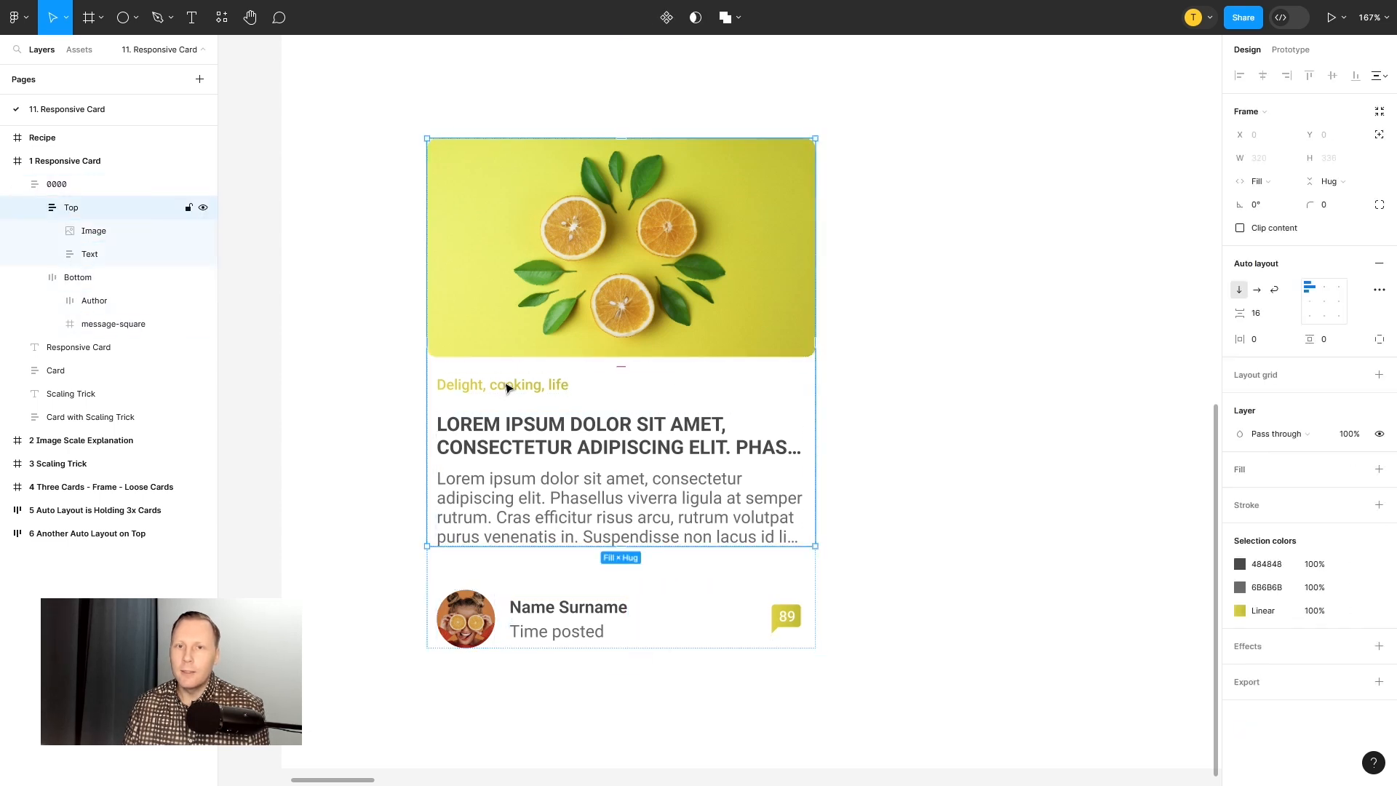
pyautogui.click(90, 258)
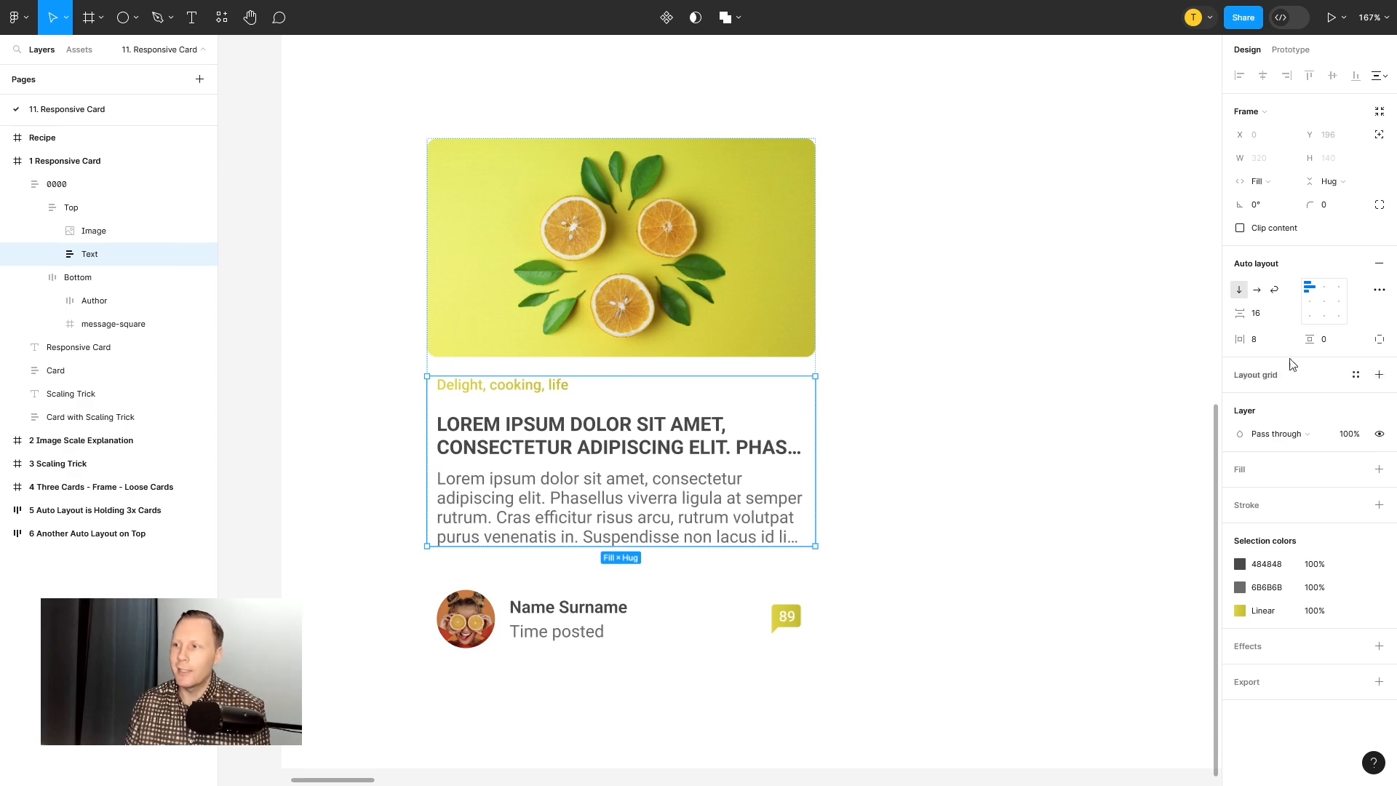
pyautogui.click(957, 368)
# Step: Delete the rebuilt 0000 card from the 1 Responsive Card frame
pyautogui.scroll(-5, 931, 368)
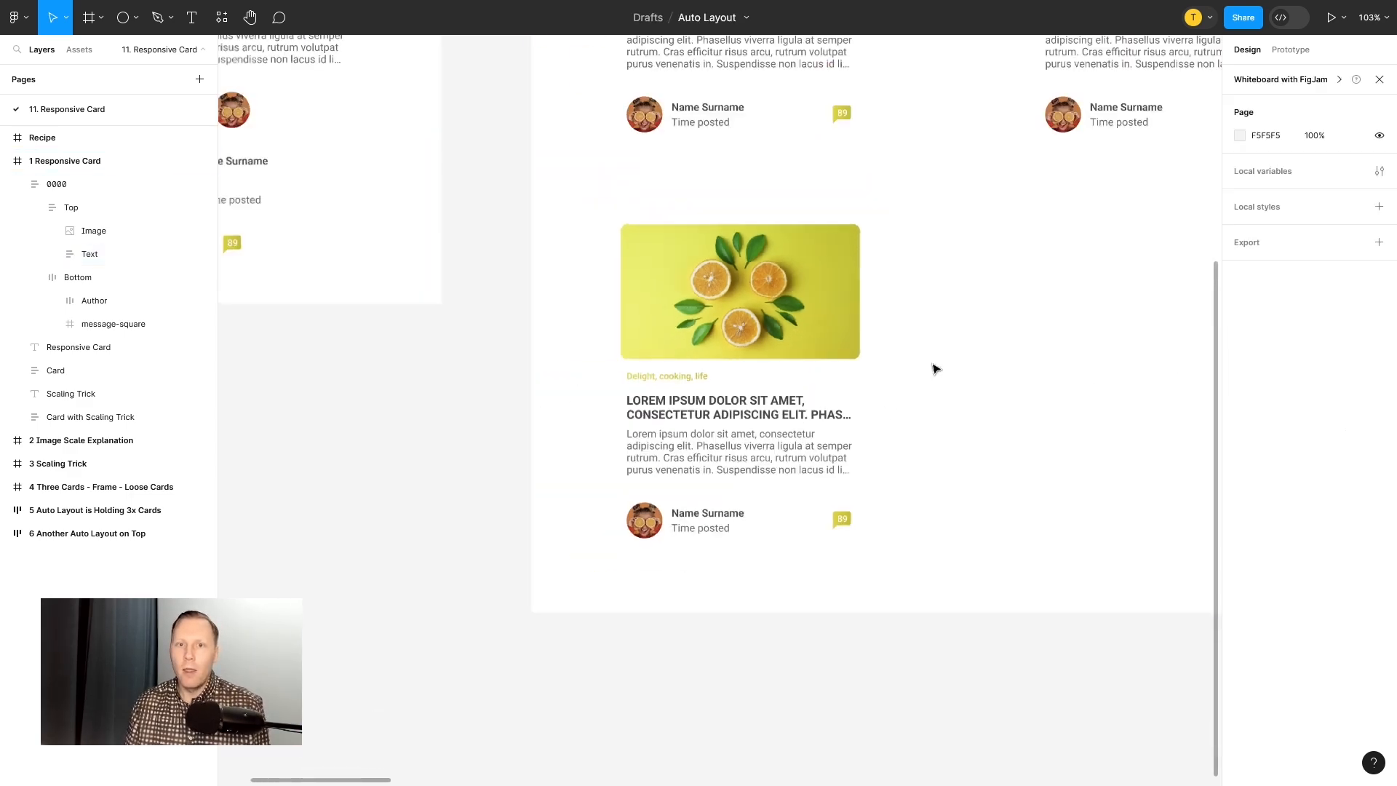
pyautogui.moveTo(945, 368); pyautogui.dragTo(778, 509)
pyautogui.click(630, 461)
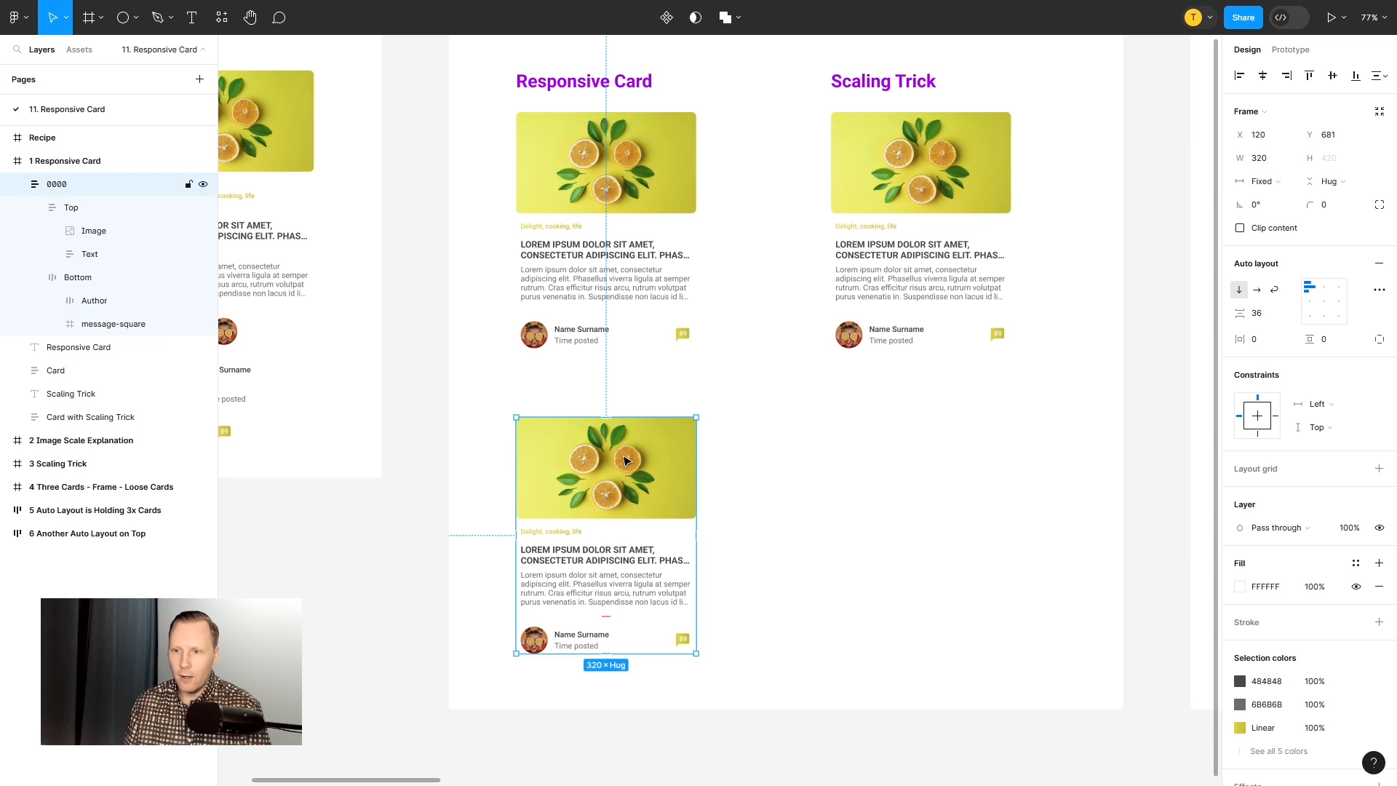
pyautogui.press('Delete')
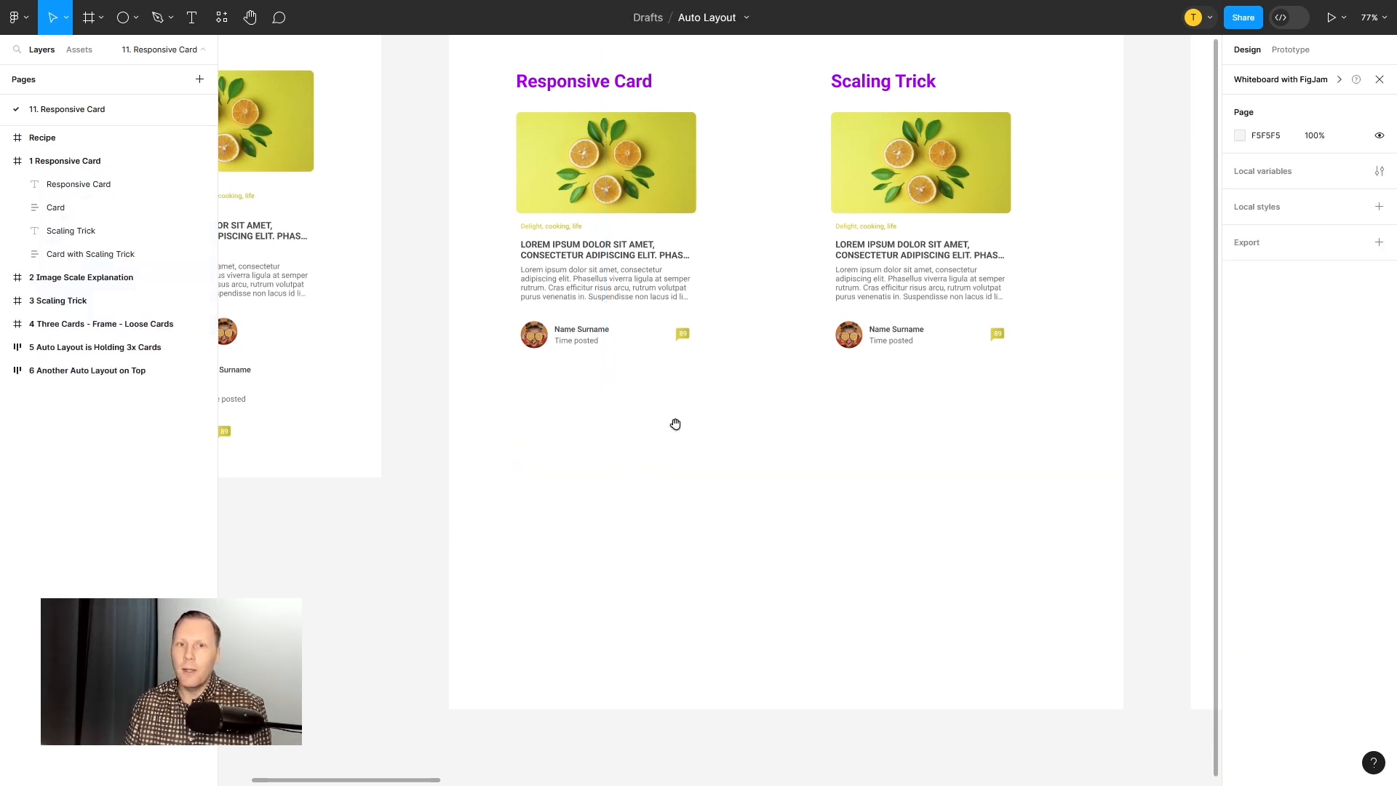
# Step: Look at the Scaling Trick heading and the card beneath it, and clear the selection
pyautogui.moveTo(675, 424); pyautogui.dragTo(608, 500)
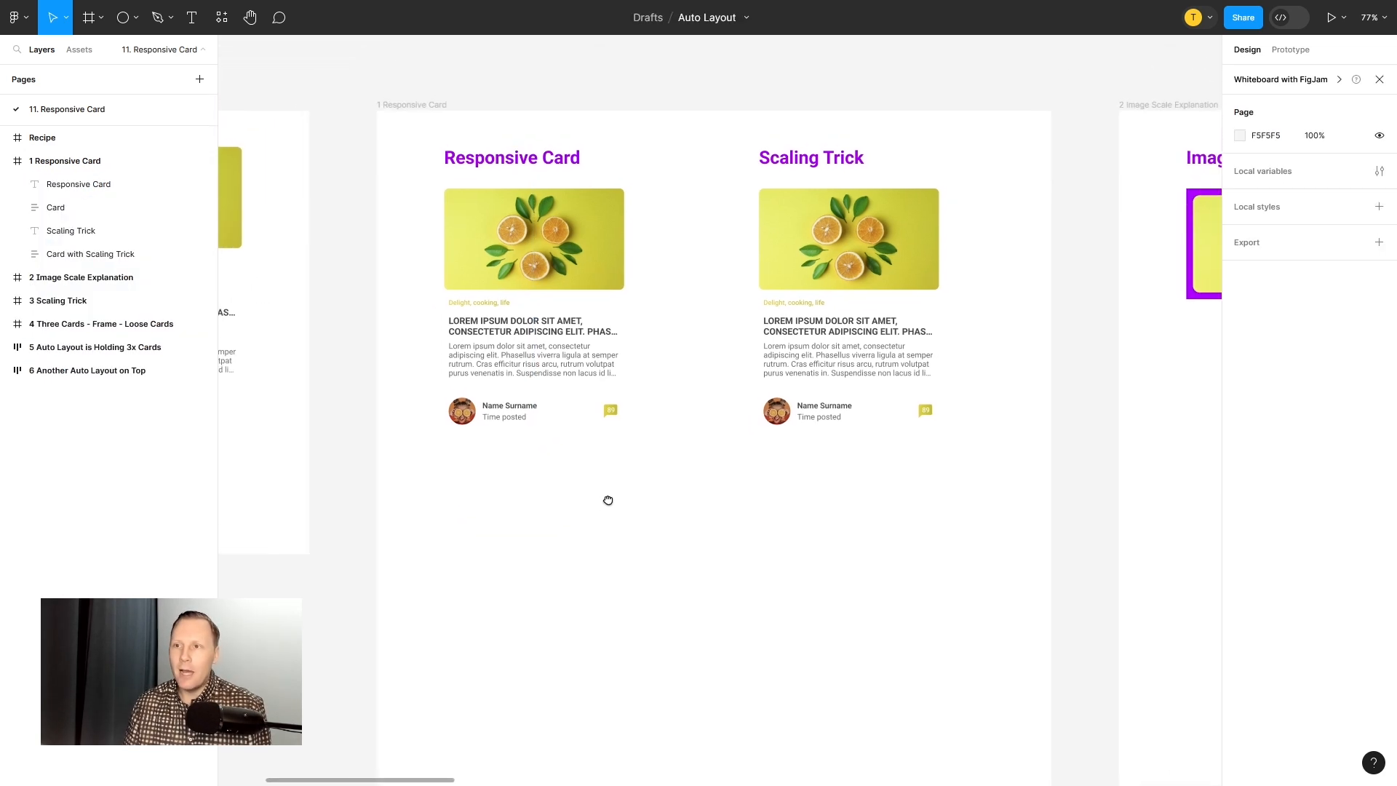
pyautogui.click(829, 157)
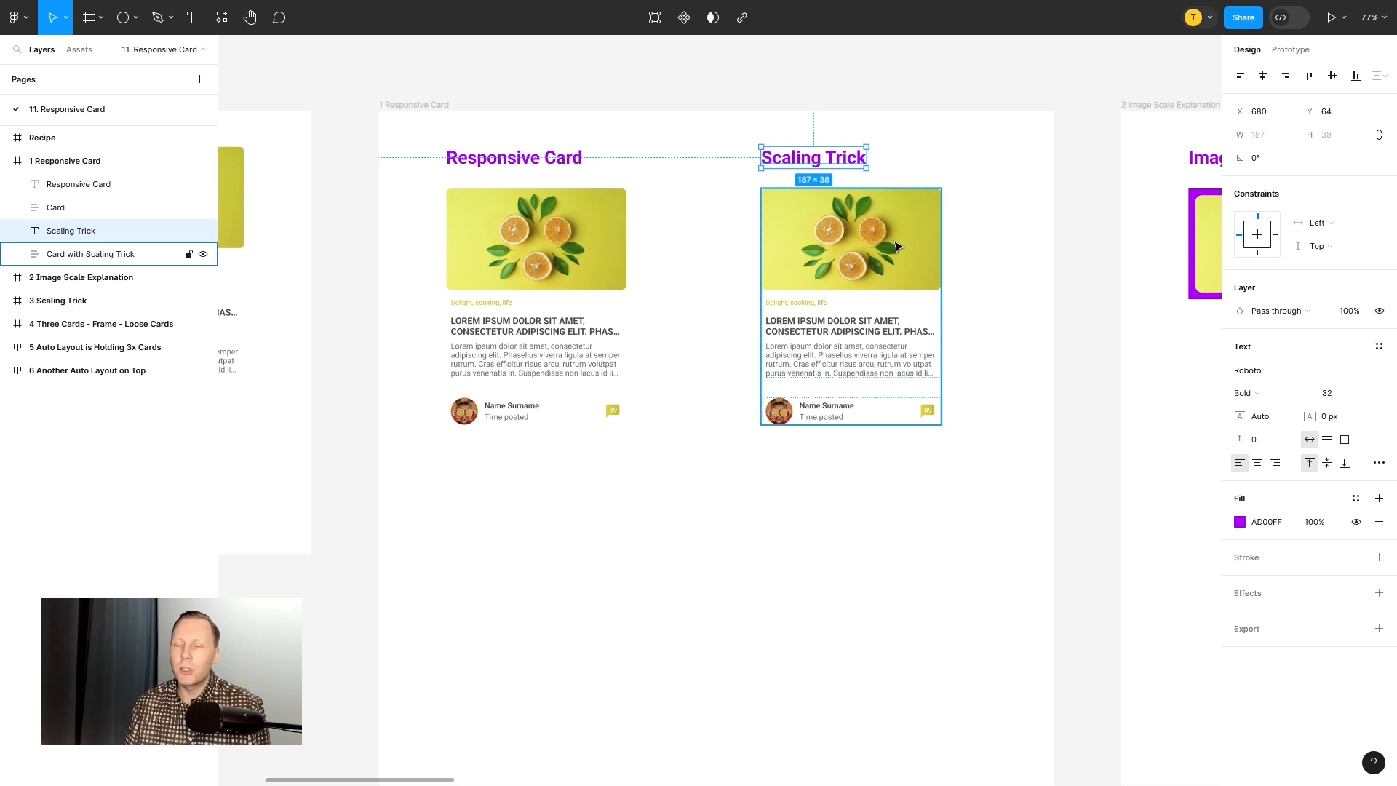
pyautogui.click(895, 247)
pyautogui.click(814, 593)
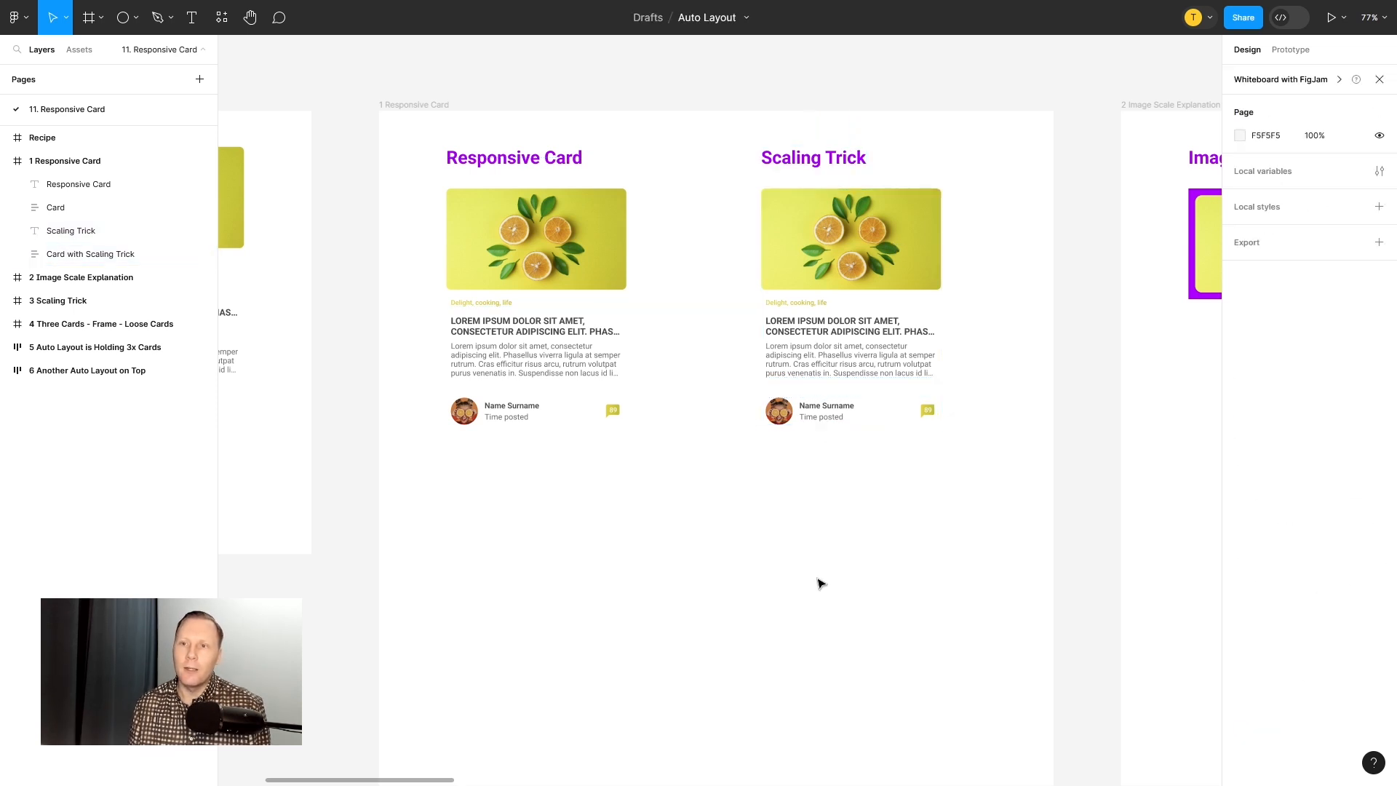
# Step: Try resizing the width of the Responsive Card example and widening the Scaling Trick example, restoring each card to 320 wide
pyautogui.scroll(2, 623, 506)
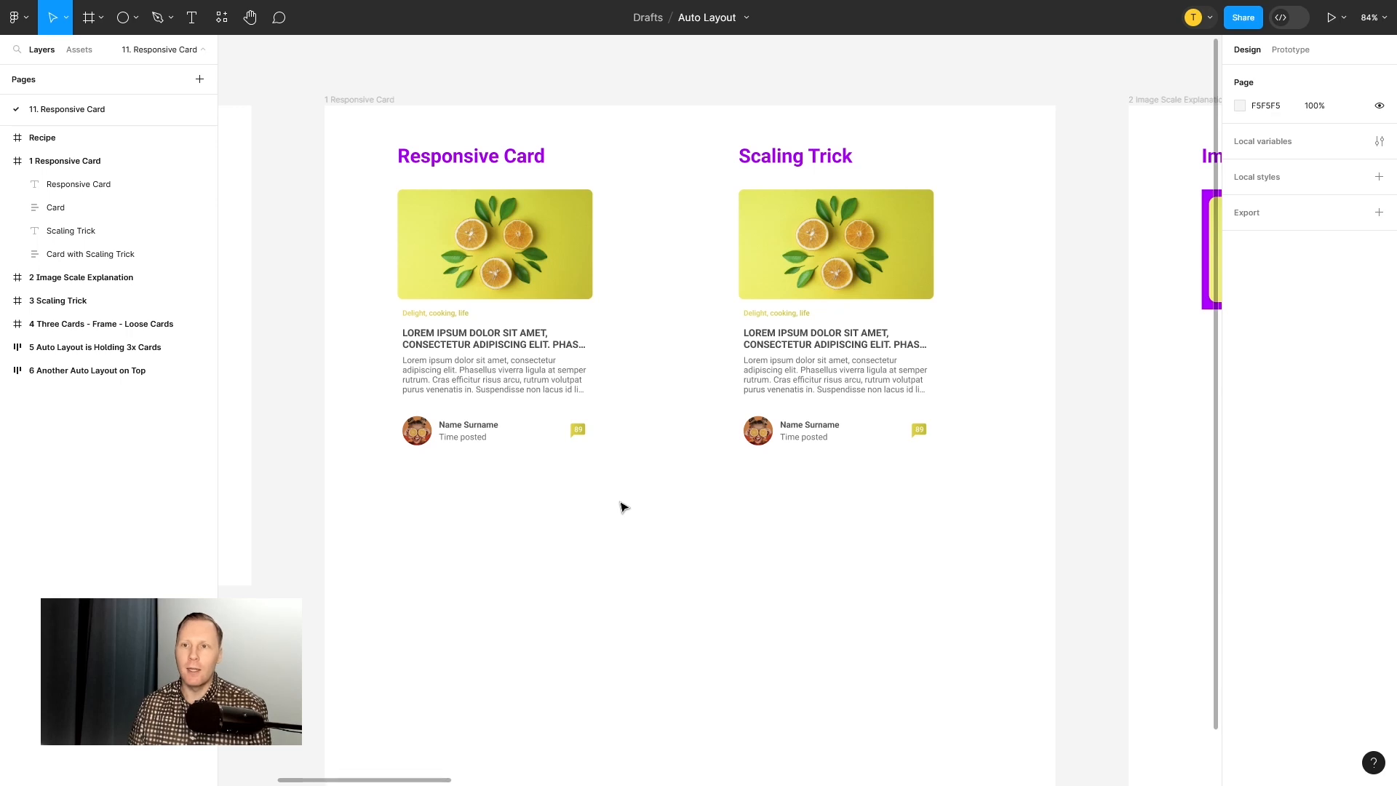
pyautogui.click(561, 279)
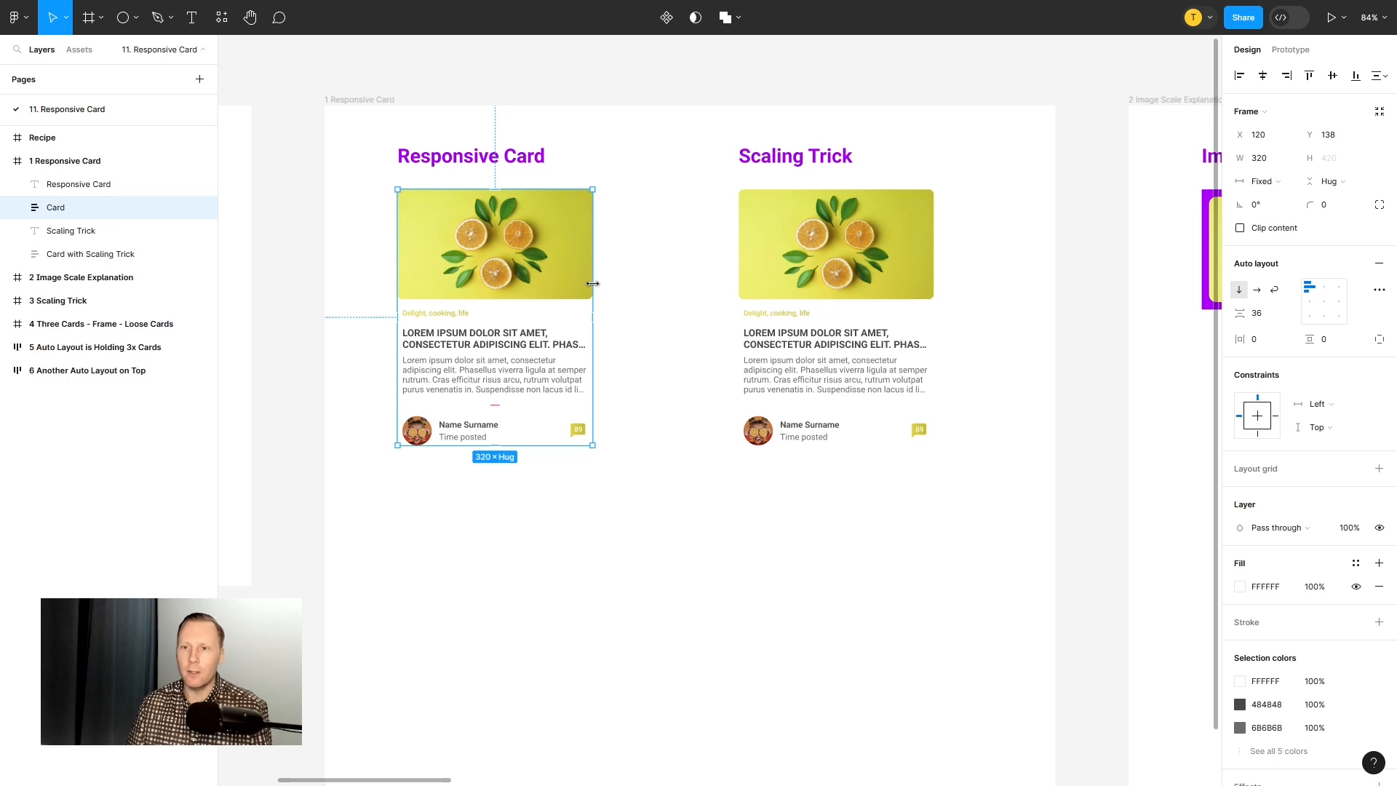
pyautogui.moveTo(593, 283)
pyautogui.mouseDown()
pyautogui.moveTo(535, 287)
pyautogui.moveTo(663, 287)
pyautogui.moveTo(497, 286)
pyautogui.moveTo(592, 289)
pyautogui.mouseUp()
pyautogui.click(875, 267)
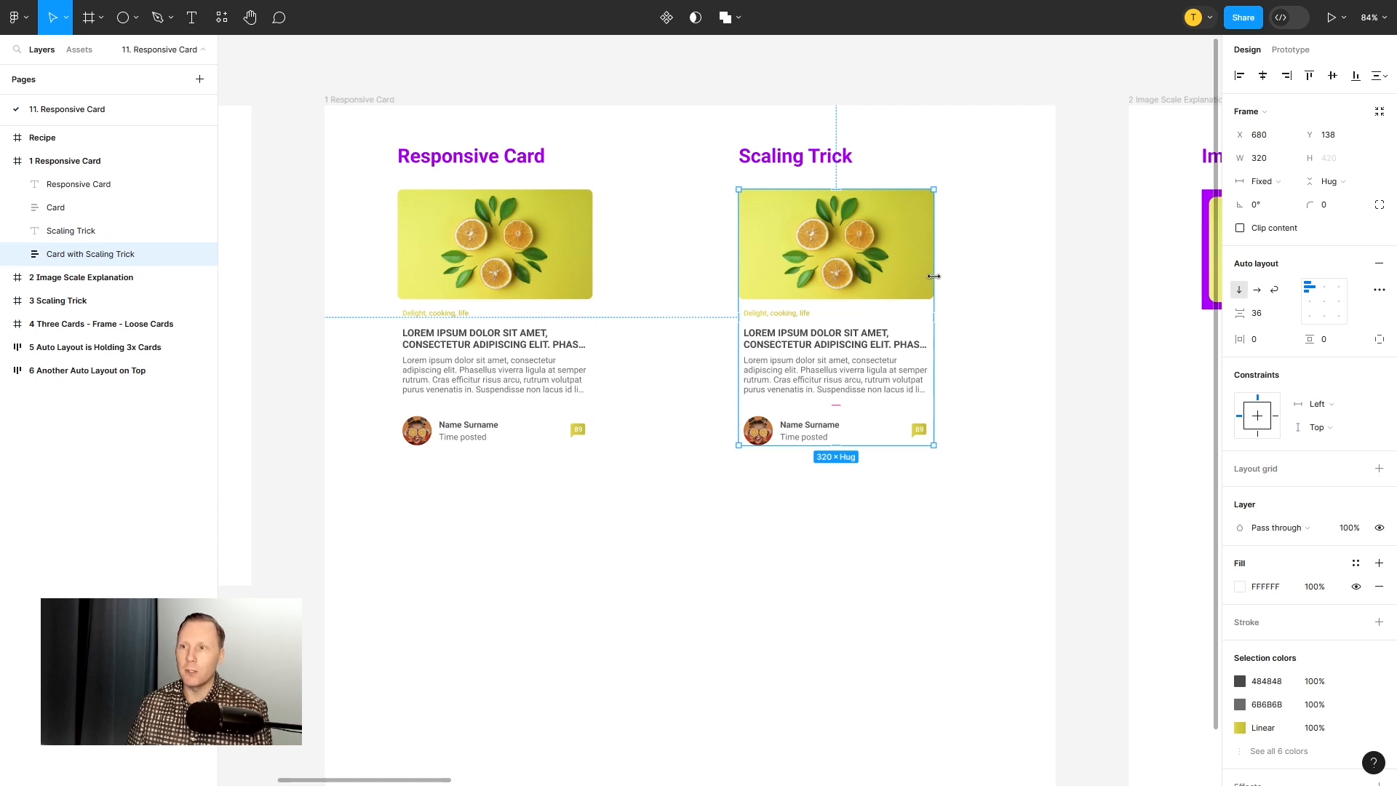
pyautogui.moveTo(934, 276); pyautogui.dragTo(993, 275)
pyautogui.hotkey('ctrl', 'z')
# Step: Try widening the card under the Responsive Card heading, and undo the resize
pyautogui.click(575, 253)
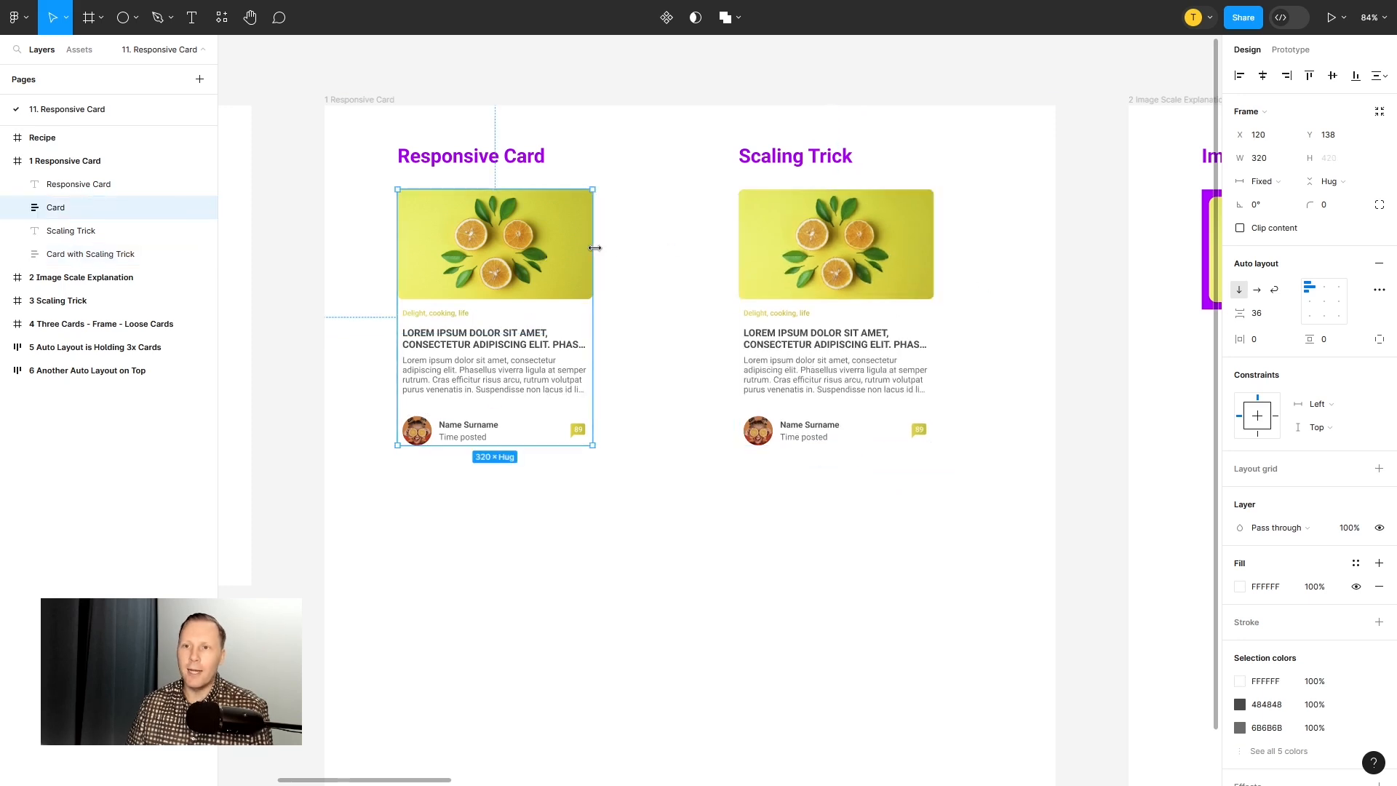
pyautogui.moveTo(595, 248)
pyautogui.mouseDown()
pyautogui.moveTo(688, 251)
pyautogui.moveTo(564, 250)
pyautogui.moveTo(671, 252)
pyautogui.moveTo(602, 254)
pyautogui.moveTo(619, 254)
pyautogui.mouseUp()
pyautogui.hotkey('ctrl', 'z')
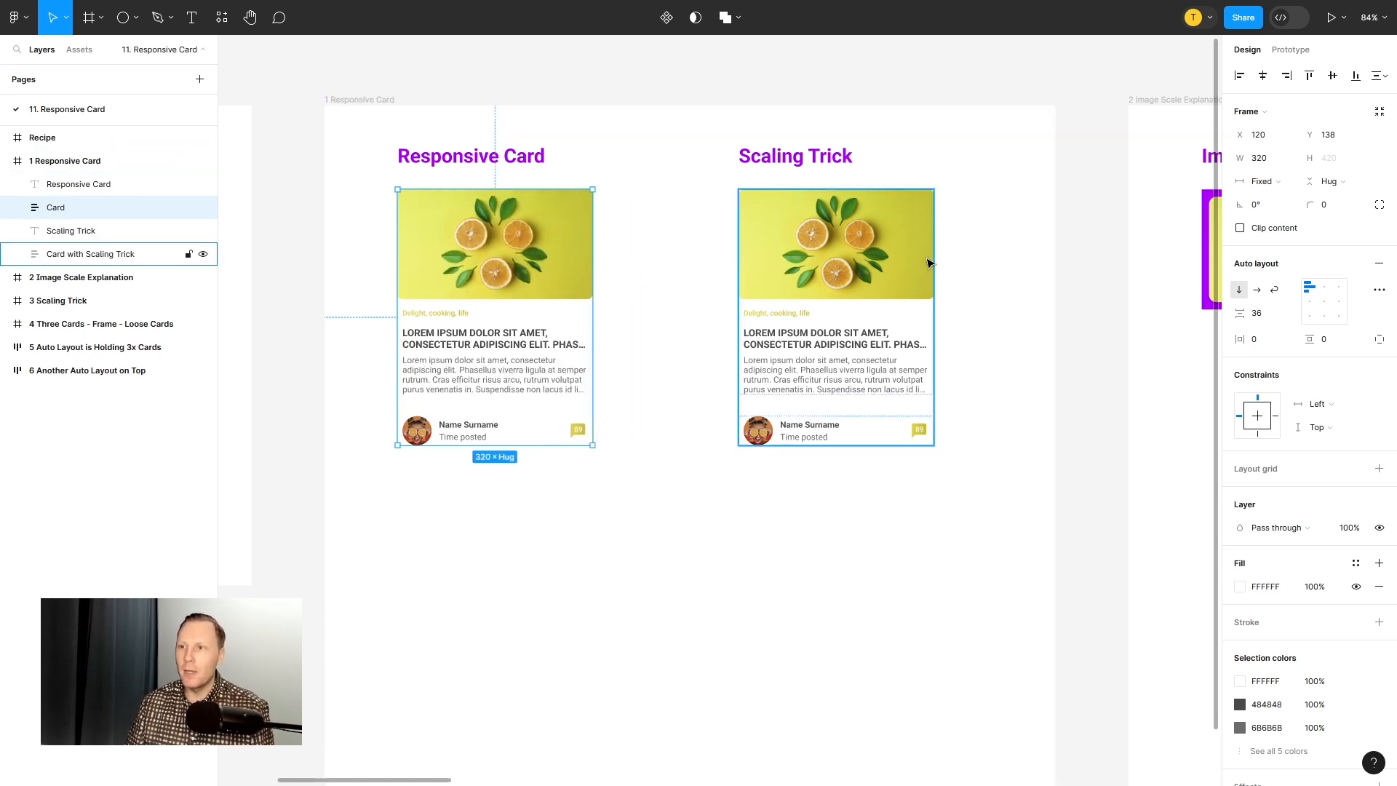
# Step: Try widening the card under the Scaling Trick heading to about 493, undo the resize, and clear the selection
pyautogui.click(929, 246)
pyautogui.moveTo(931, 241); pyautogui.dragTo(1039, 247)
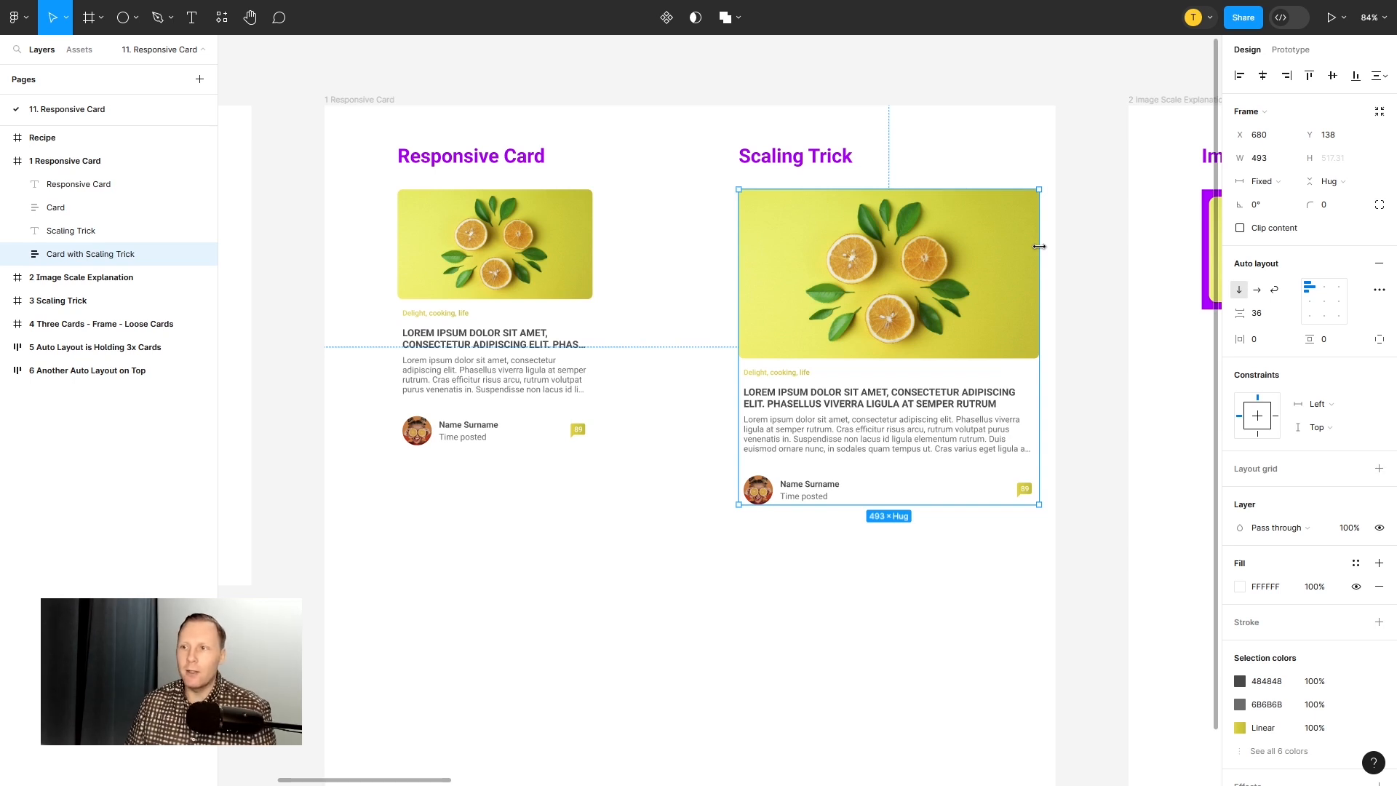
pyautogui.moveTo(1038, 247)
pyautogui.mouseDown()
pyautogui.moveTo(918, 251)
pyautogui.moveTo(1032, 255)
pyautogui.mouseUp()
pyautogui.hotkey('ctrl', 'z')
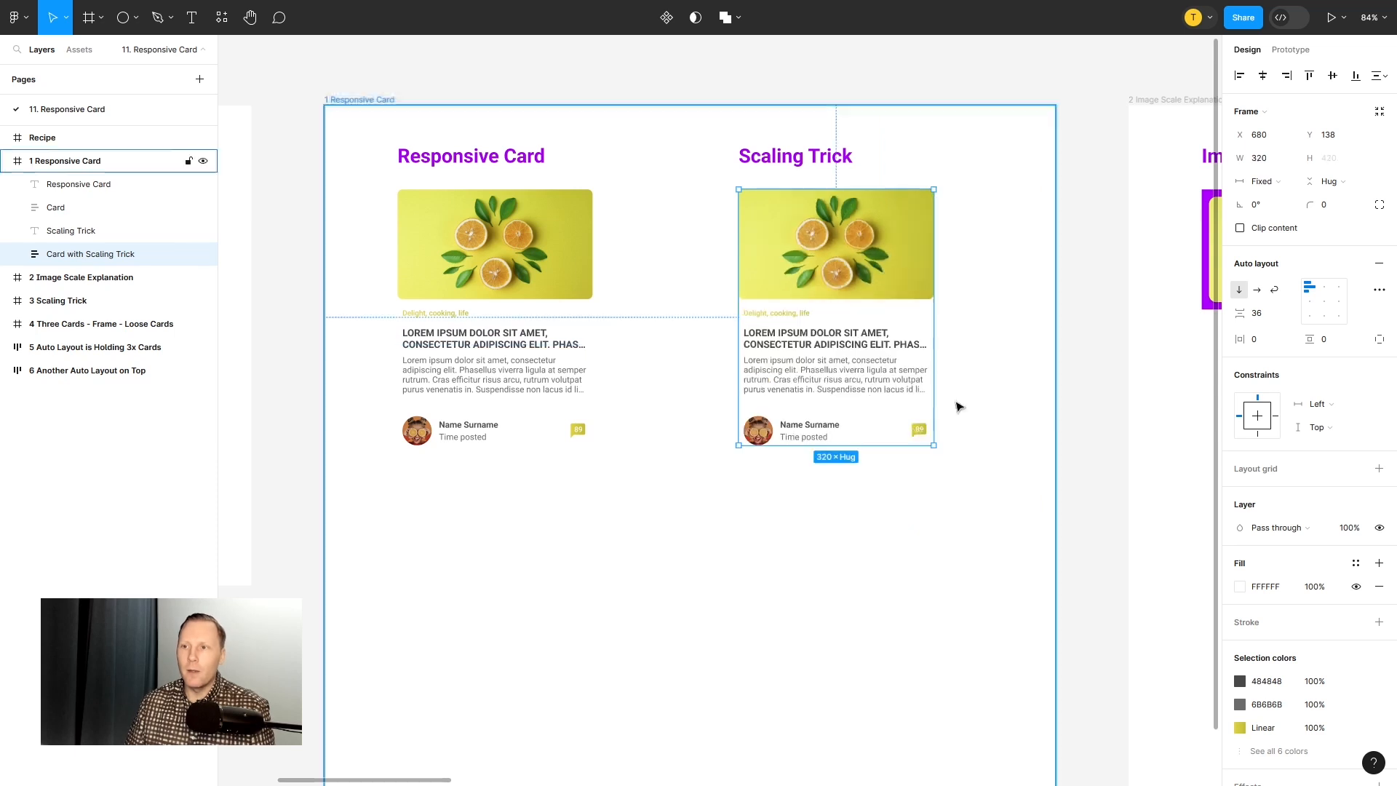
pyautogui.click(711, 482)
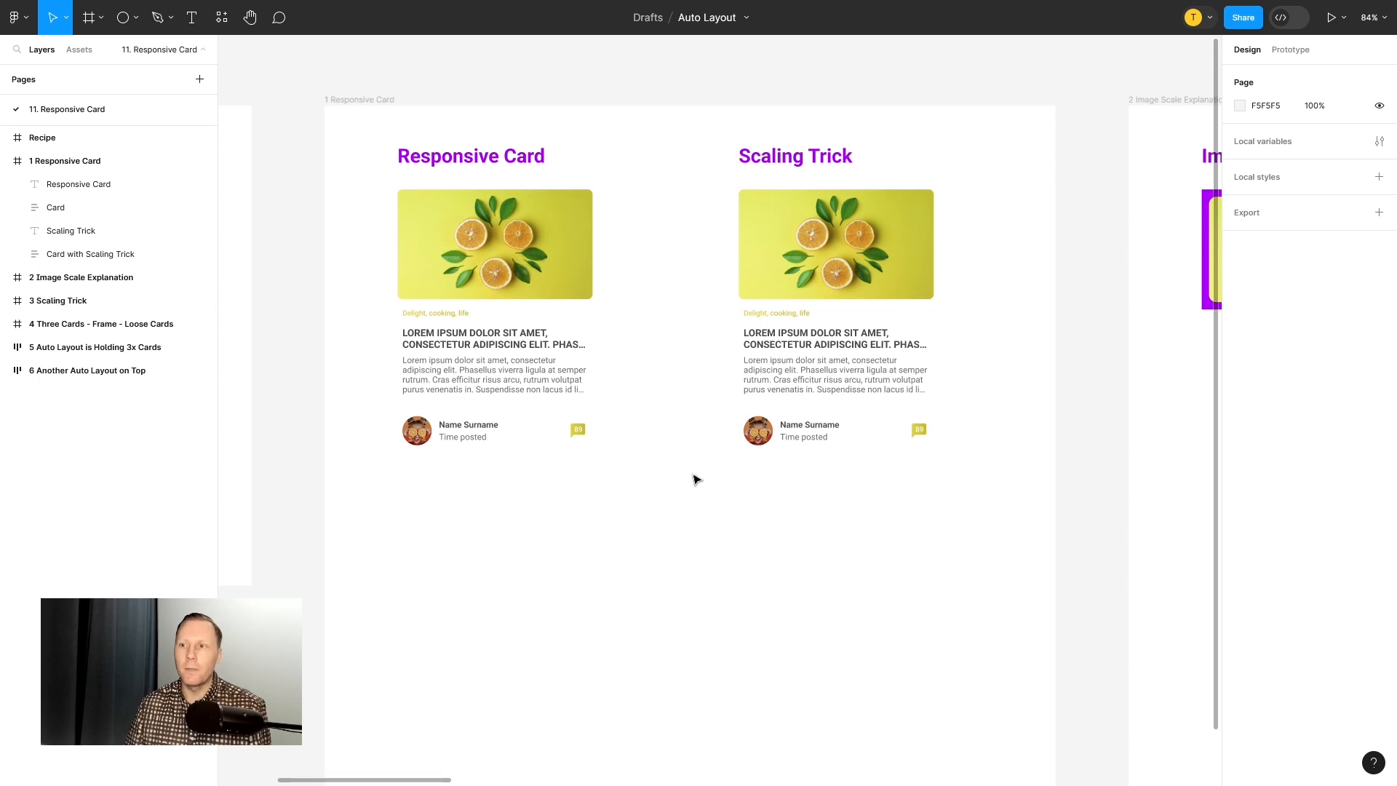
# Step: Try stretching the Responsive Card example's width and return it to 320, clearing the selection
pyautogui.click(889, 231)
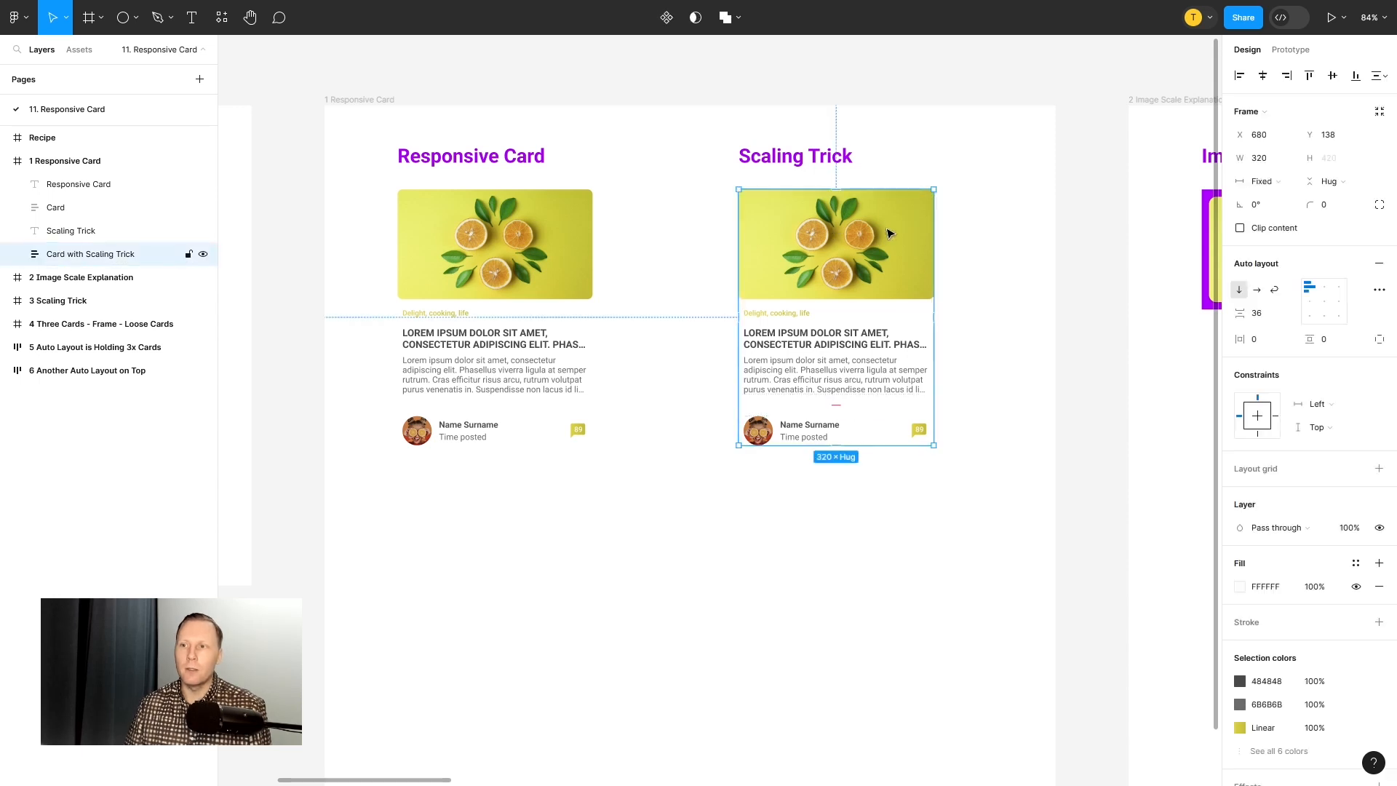
pyautogui.click(586, 242)
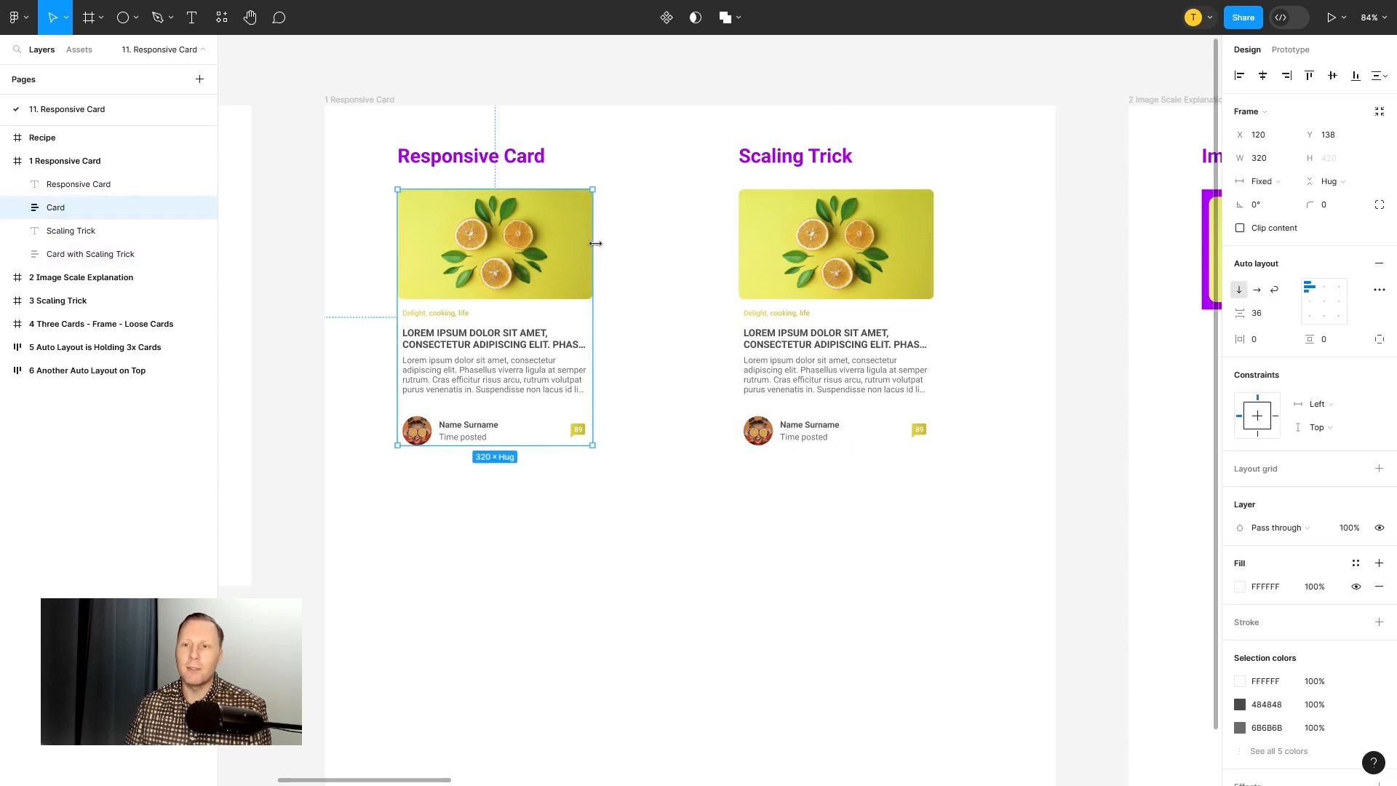
pyautogui.moveTo(593, 245)
pyautogui.mouseDown()
pyautogui.moveTo(676, 240)
pyautogui.moveTo(589, 240)
pyautogui.mouseUp()
pyautogui.click(682, 523)
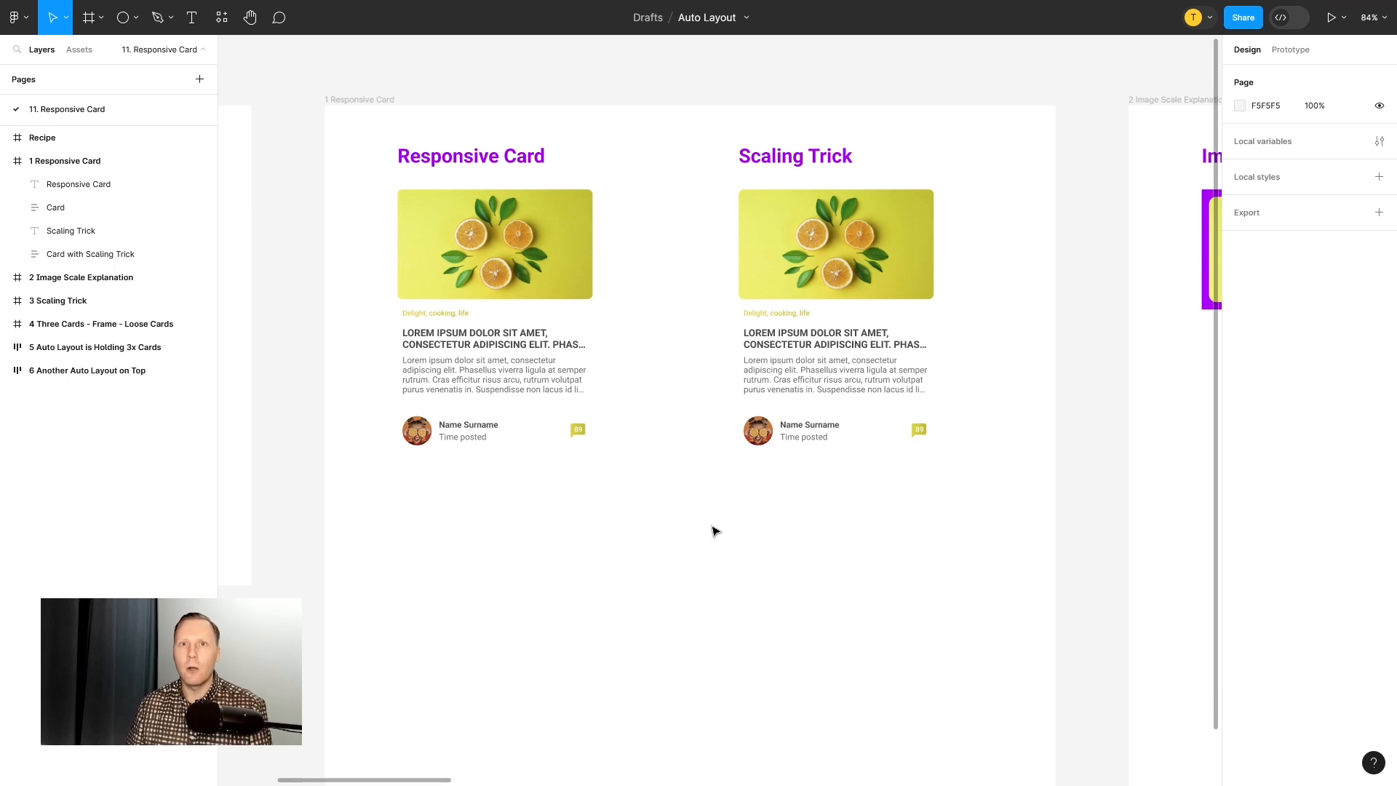
# Step: Try narrowing the Scaling Trick card to about 298 and resizing the Responsive Card, restore both to 320 wide, and clear the selection
pyautogui.click(900, 287)
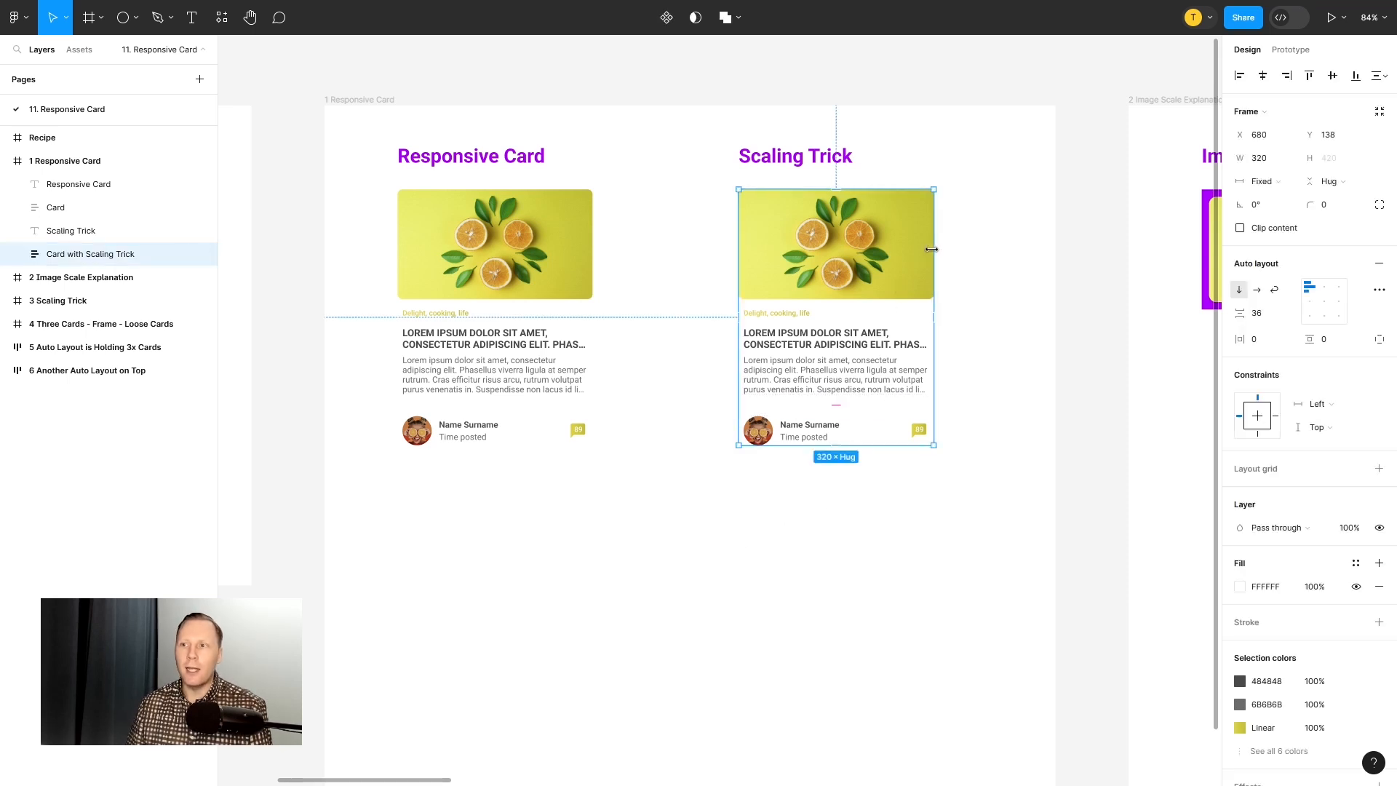
pyautogui.moveTo(934, 260)
pyautogui.mouseDown()
pyautogui.moveTo(1025, 266)
pyautogui.moveTo(934, 268)
pyautogui.mouseUp()
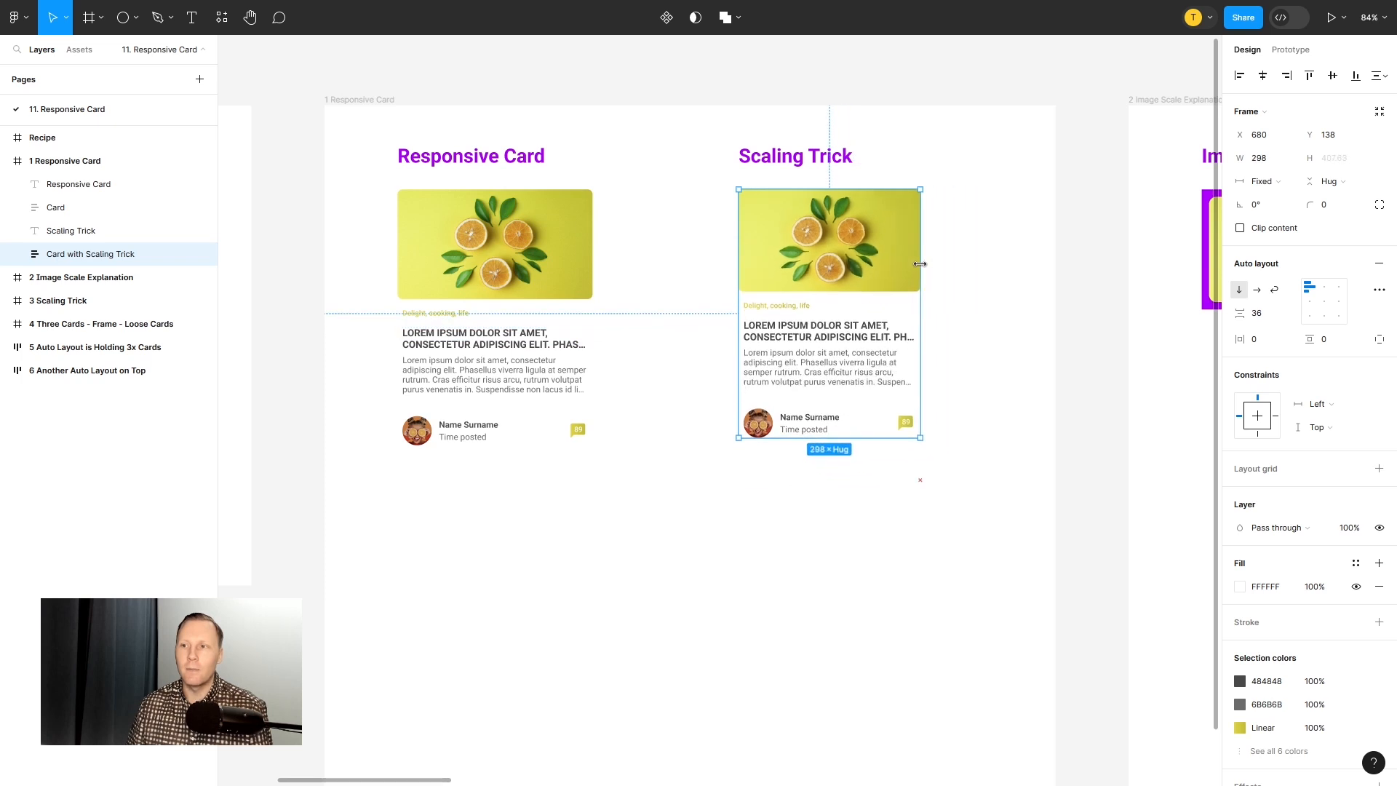
pyautogui.click(509, 248)
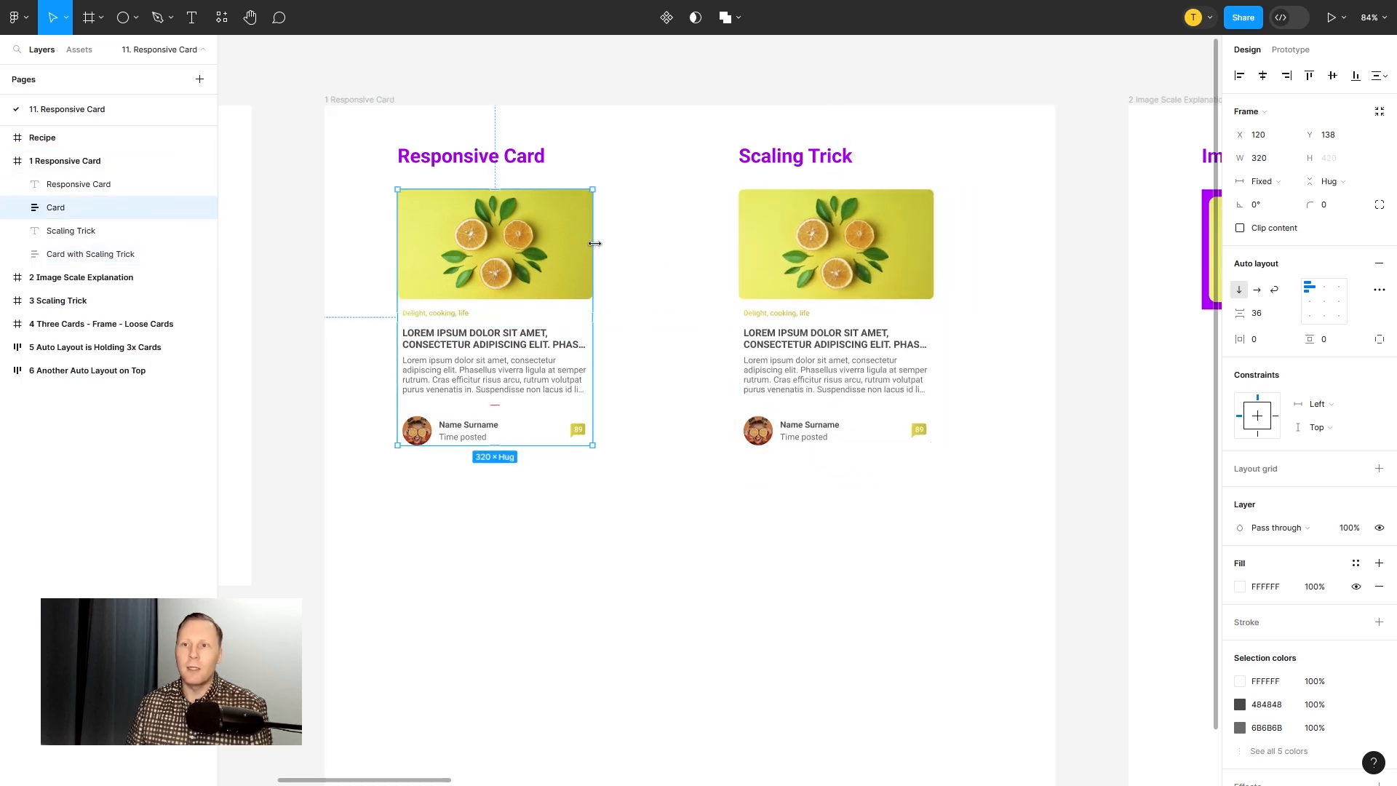
pyautogui.moveTo(593, 243)
pyautogui.mouseDown()
pyautogui.moveTo(677, 233)
pyautogui.moveTo(591, 240)
pyautogui.mouseUp()
pyautogui.click(667, 486)
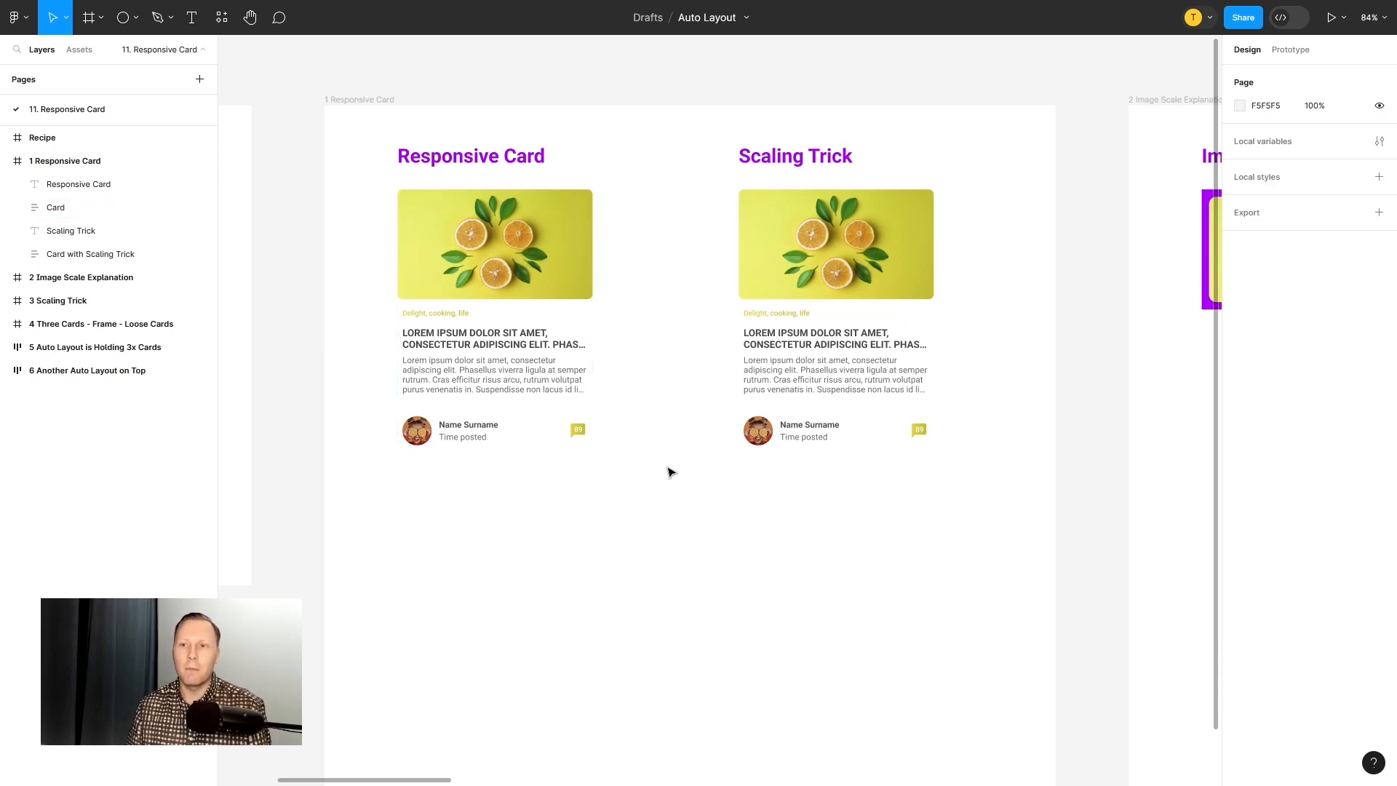
# Step: Try widening the Responsive Card example to about 472, undo the resize, and clear the selection
pyautogui.click(582, 253)
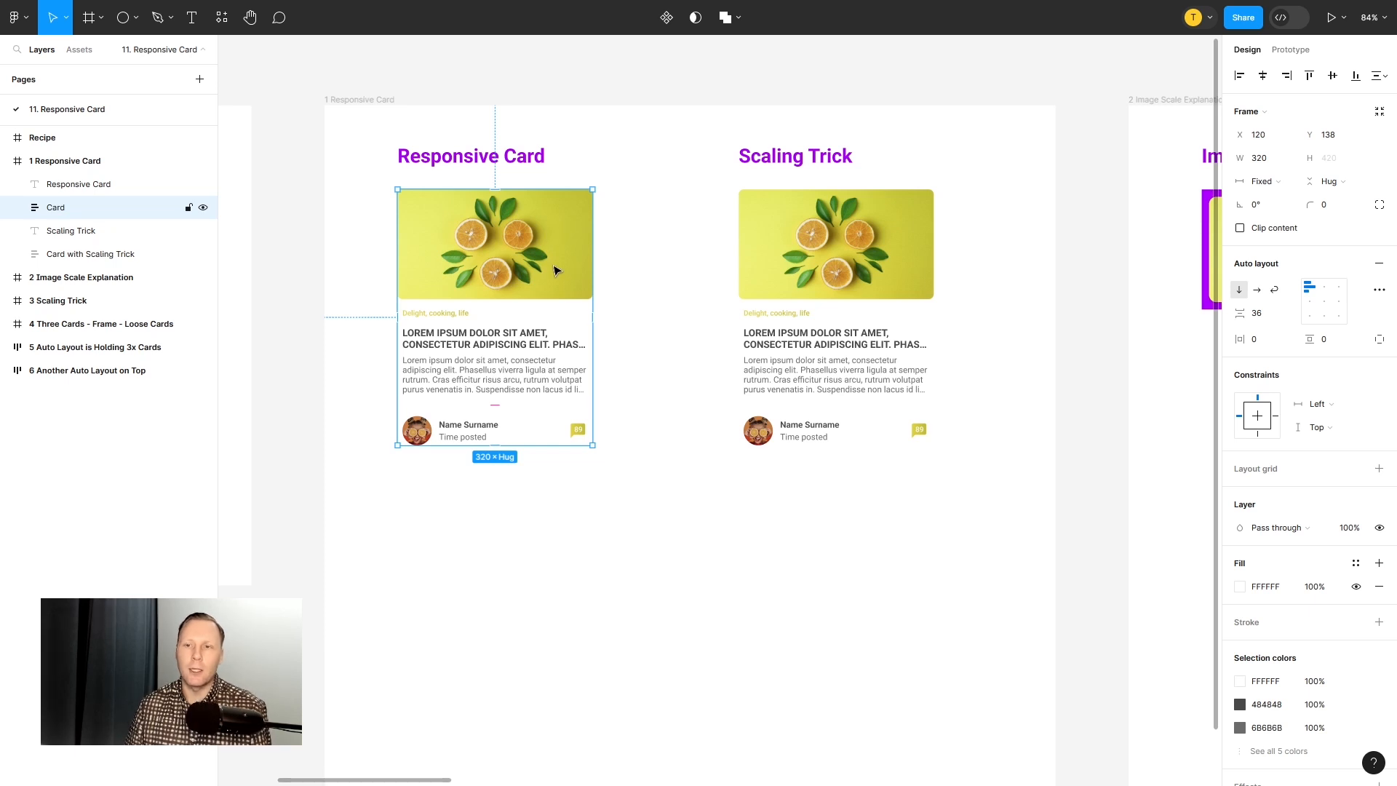
pyautogui.moveTo(591, 252); pyautogui.dragTo(671, 252)
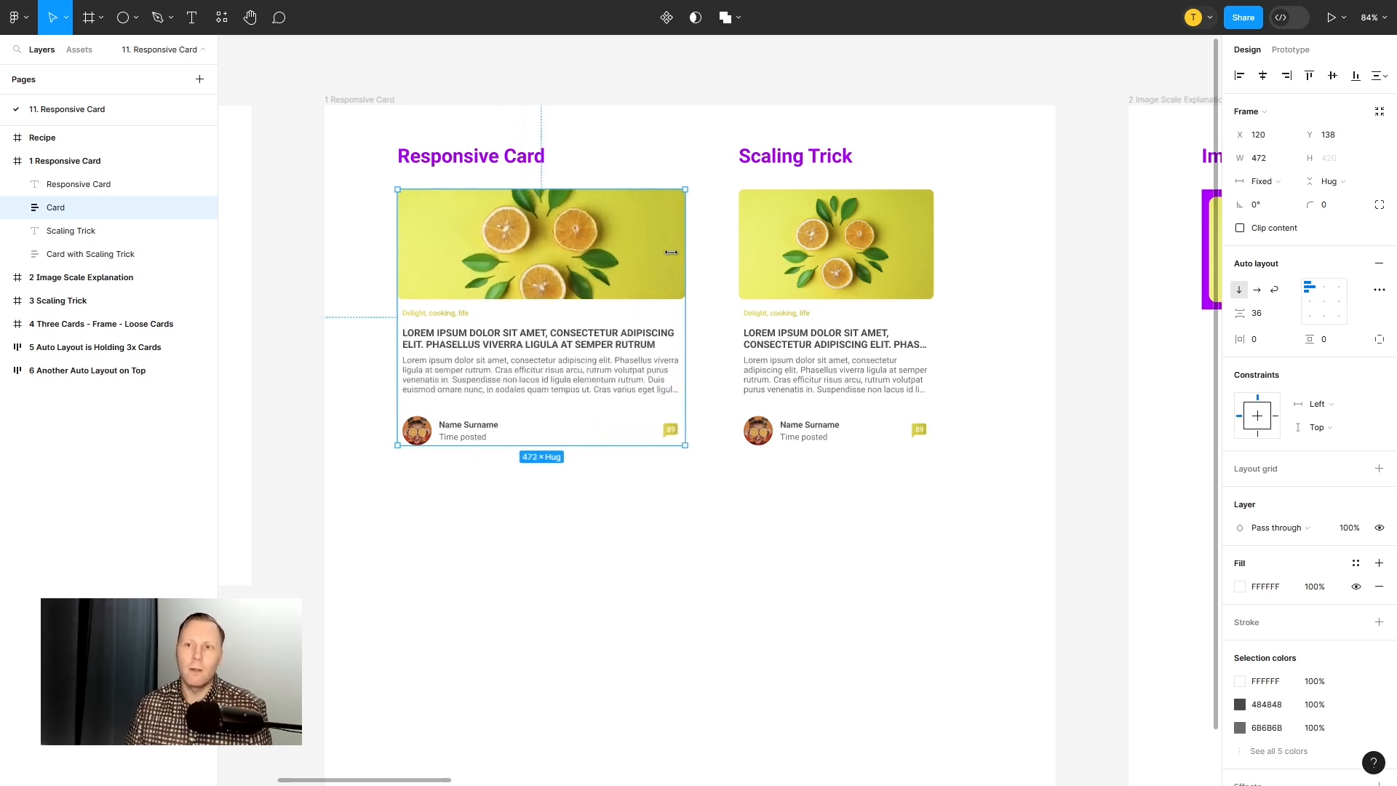
pyautogui.hotkey('ctrl', 'z')
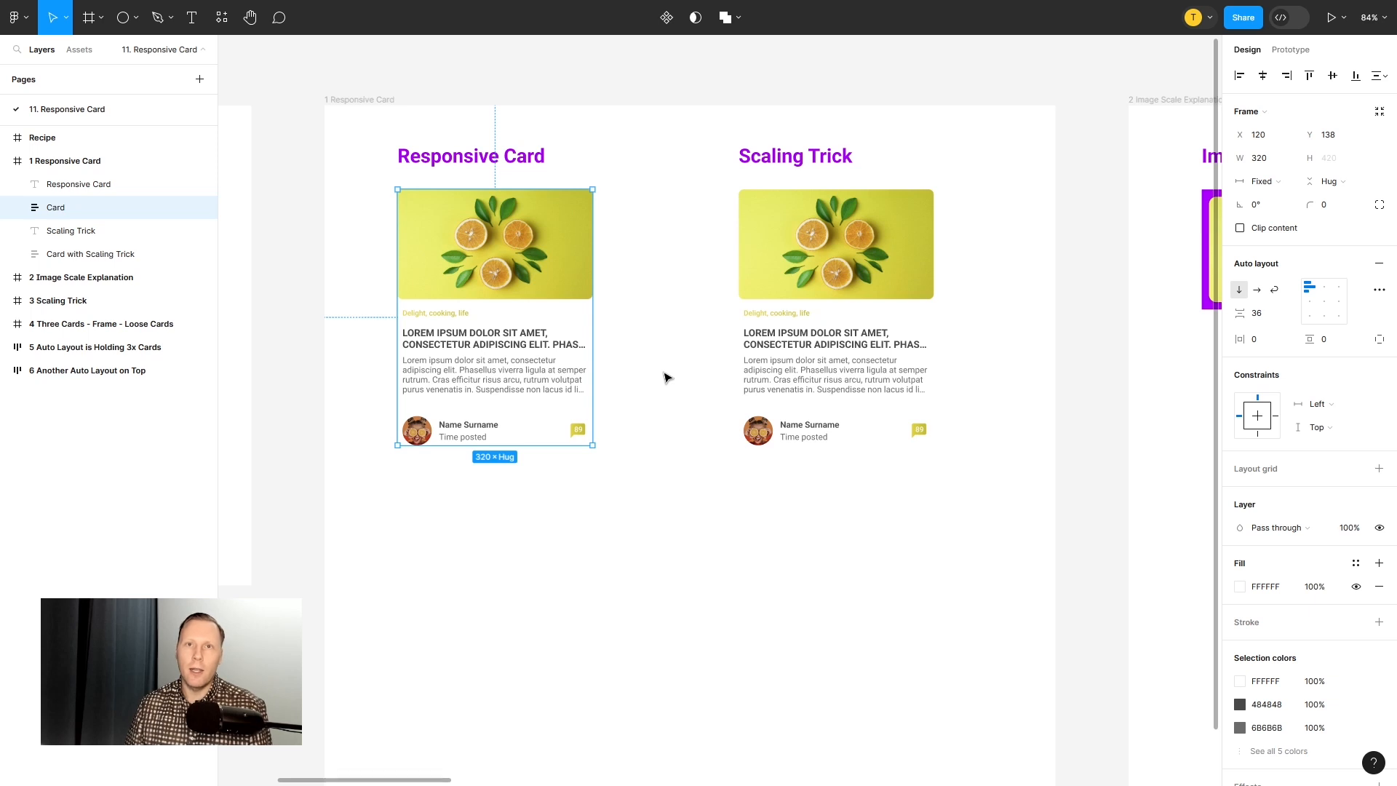
pyautogui.click(667, 377)
# Step: Try widening the Scaling Trick card to about 389, undo the resize, and clear the selection
pyautogui.click(910, 251)
pyautogui.moveTo(933, 246); pyautogui.dragTo(974, 292)
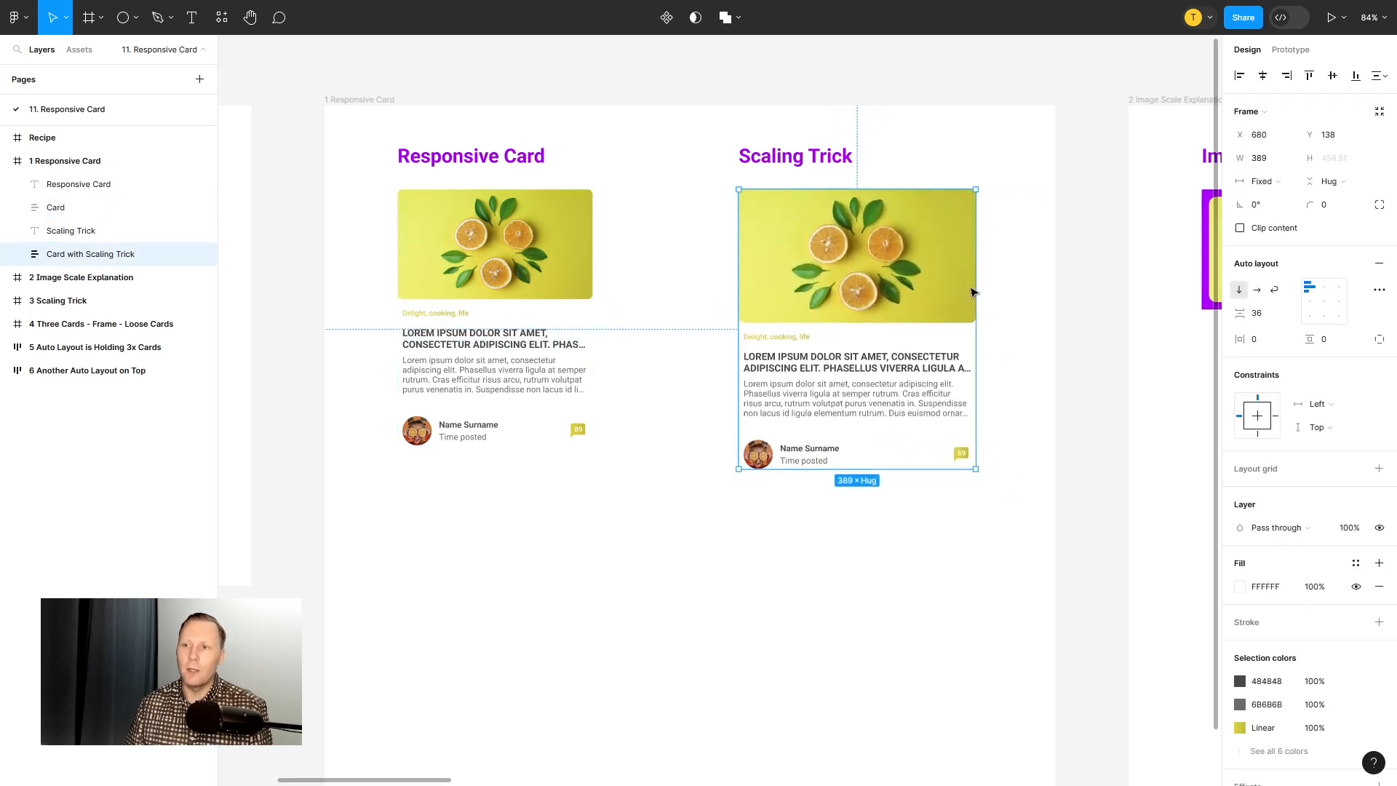
pyautogui.hotkey('ctrl', 'z')
pyautogui.click(727, 502)
# Step: Try narrowing the Scaling Trick card to about 290, return it to 320 wide, and clear the selection
pyautogui.click(794, 413)
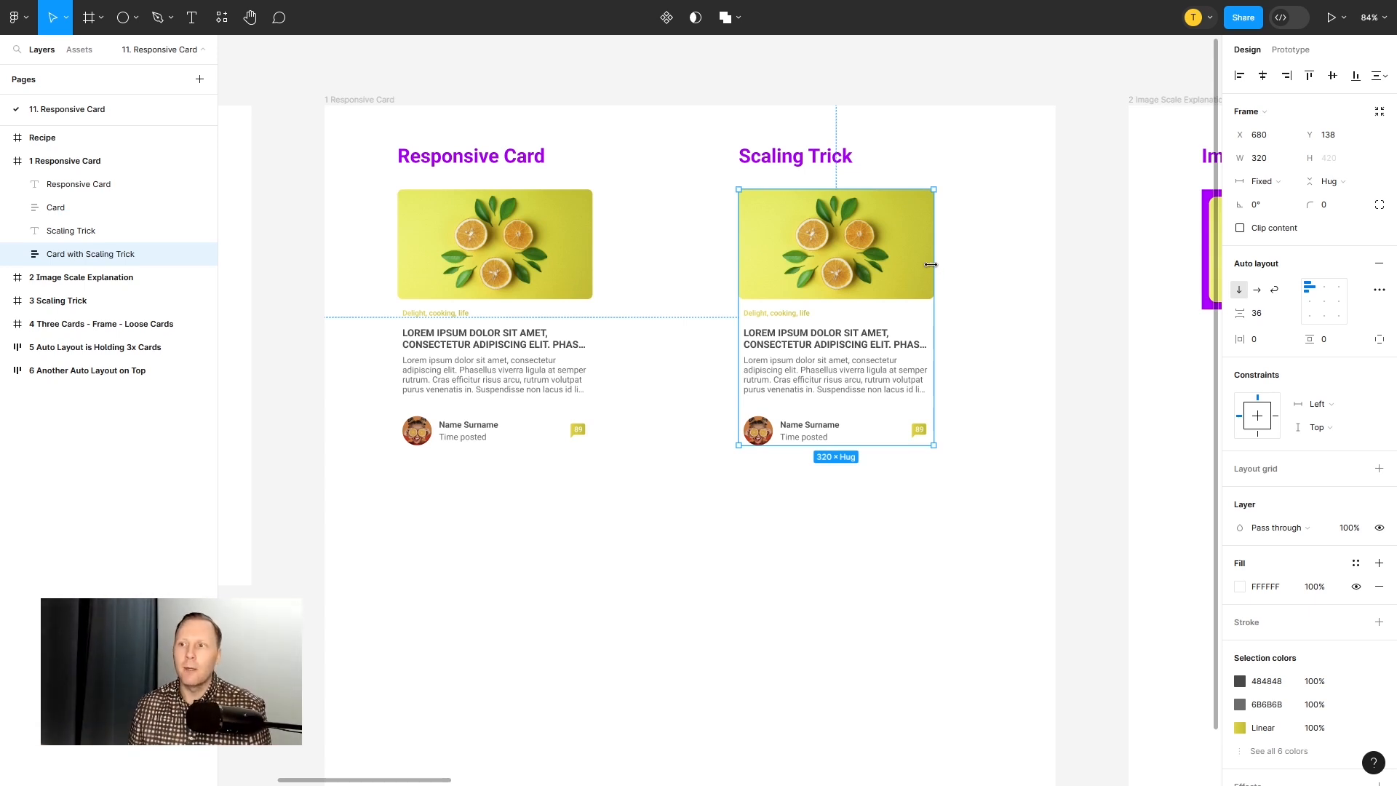
pyautogui.moveTo(930, 264)
pyautogui.mouseDown()
pyautogui.moveTo(1029, 258)
pyautogui.moveTo(918, 242)
pyautogui.moveTo(1031, 258)
pyautogui.moveTo(933, 248)
pyautogui.mouseUp()
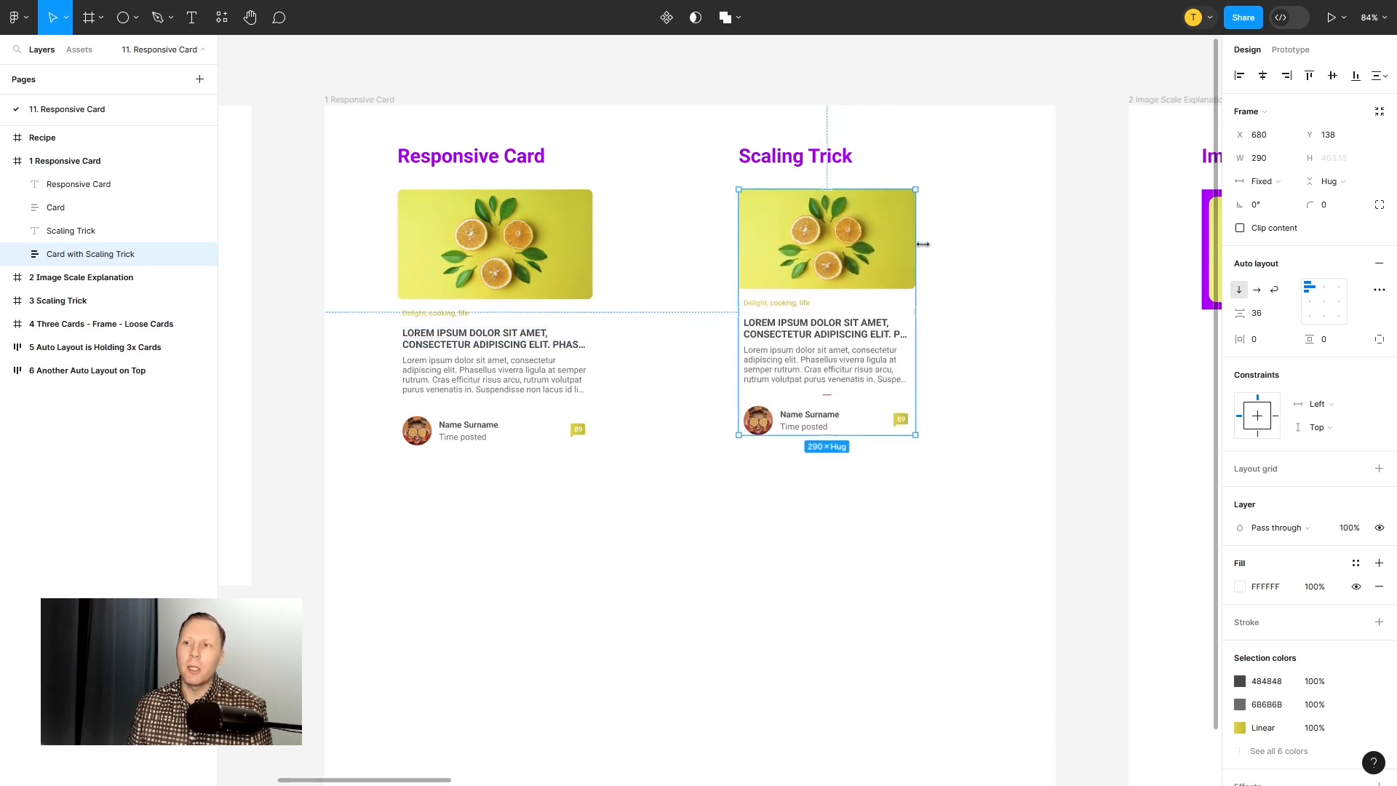
pyautogui.click(989, 260)
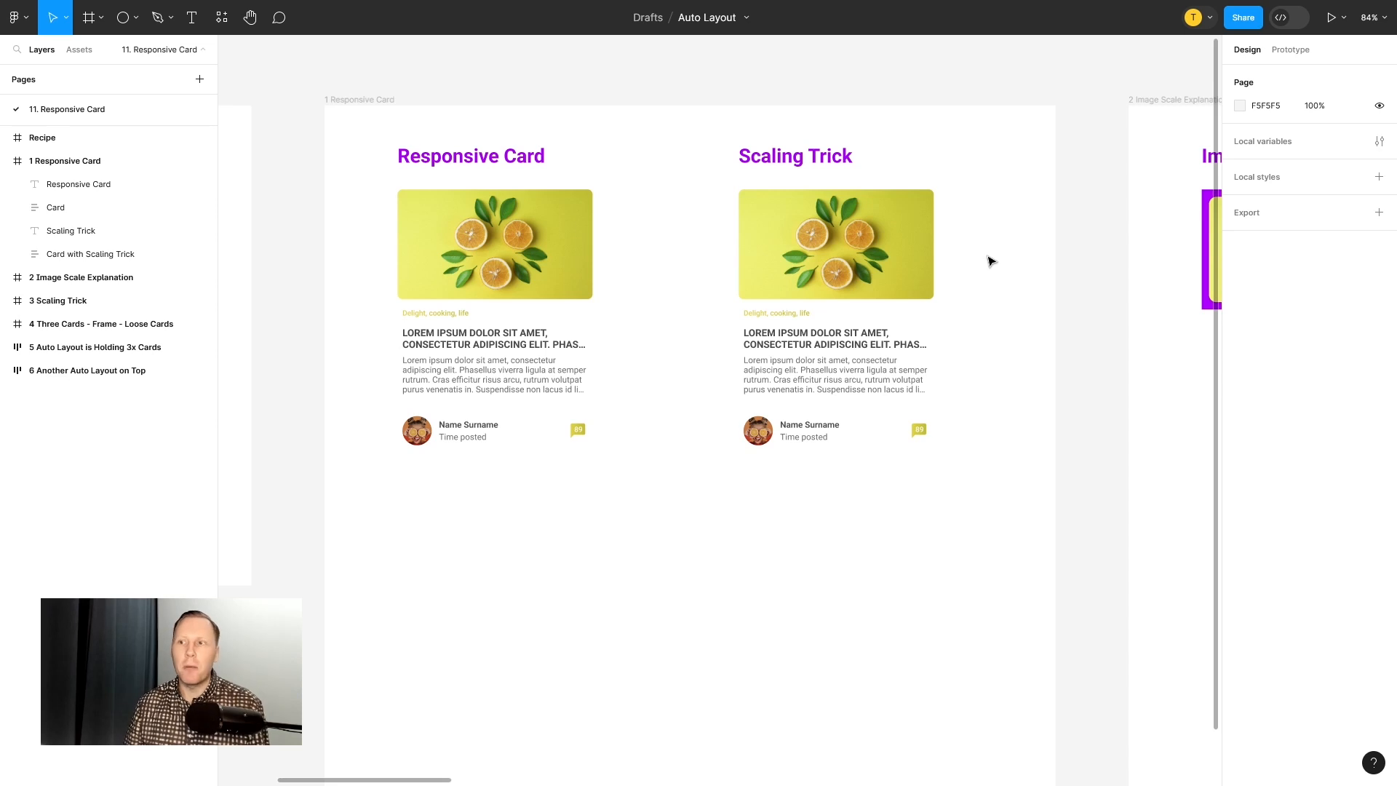
# Step: Go to the 2 Image Scale Explanation frame, collapse the 1 Responsive Card layers, and expand the layers of 2 Image Scale Explanation
pyautogui.hscroll(10, 997, 252)
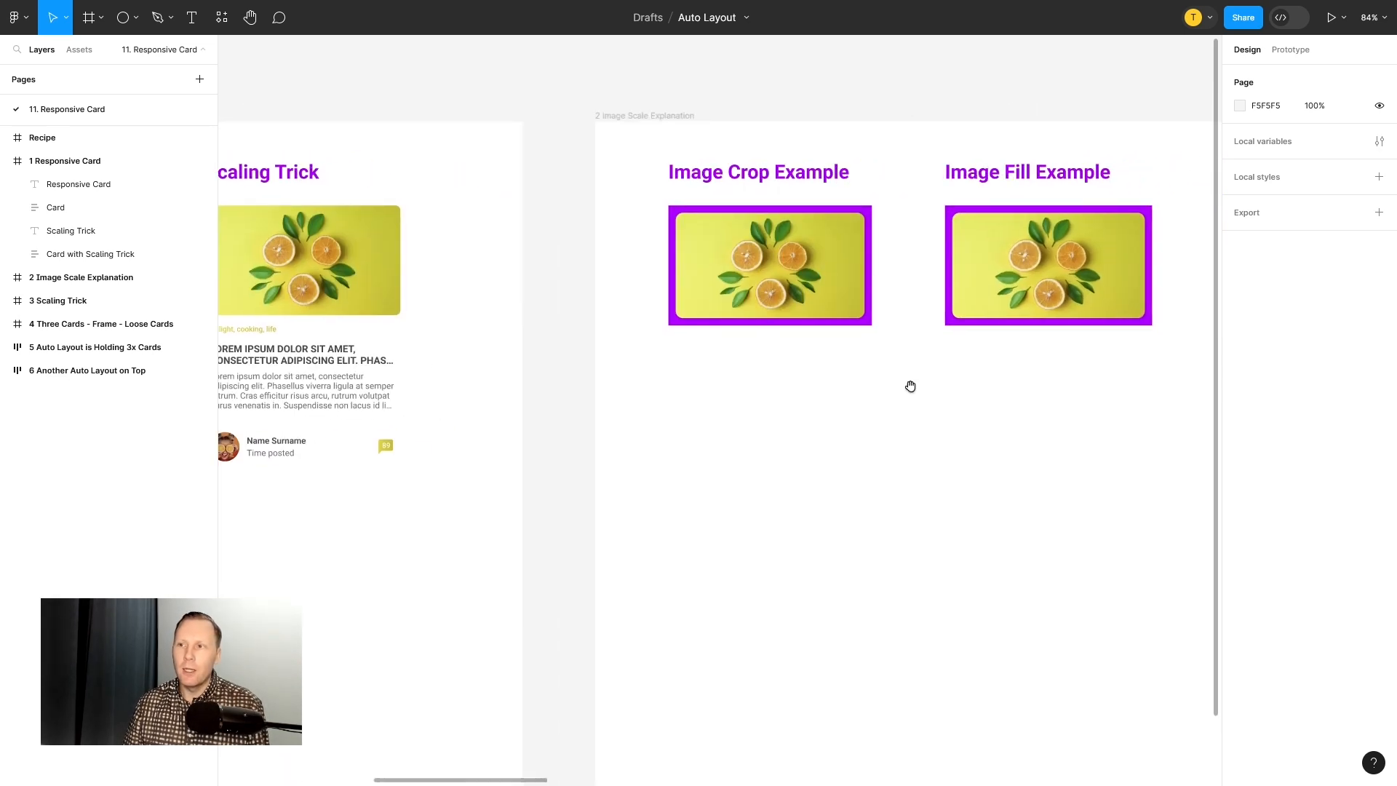
pyautogui.hscroll(5, 910, 385)
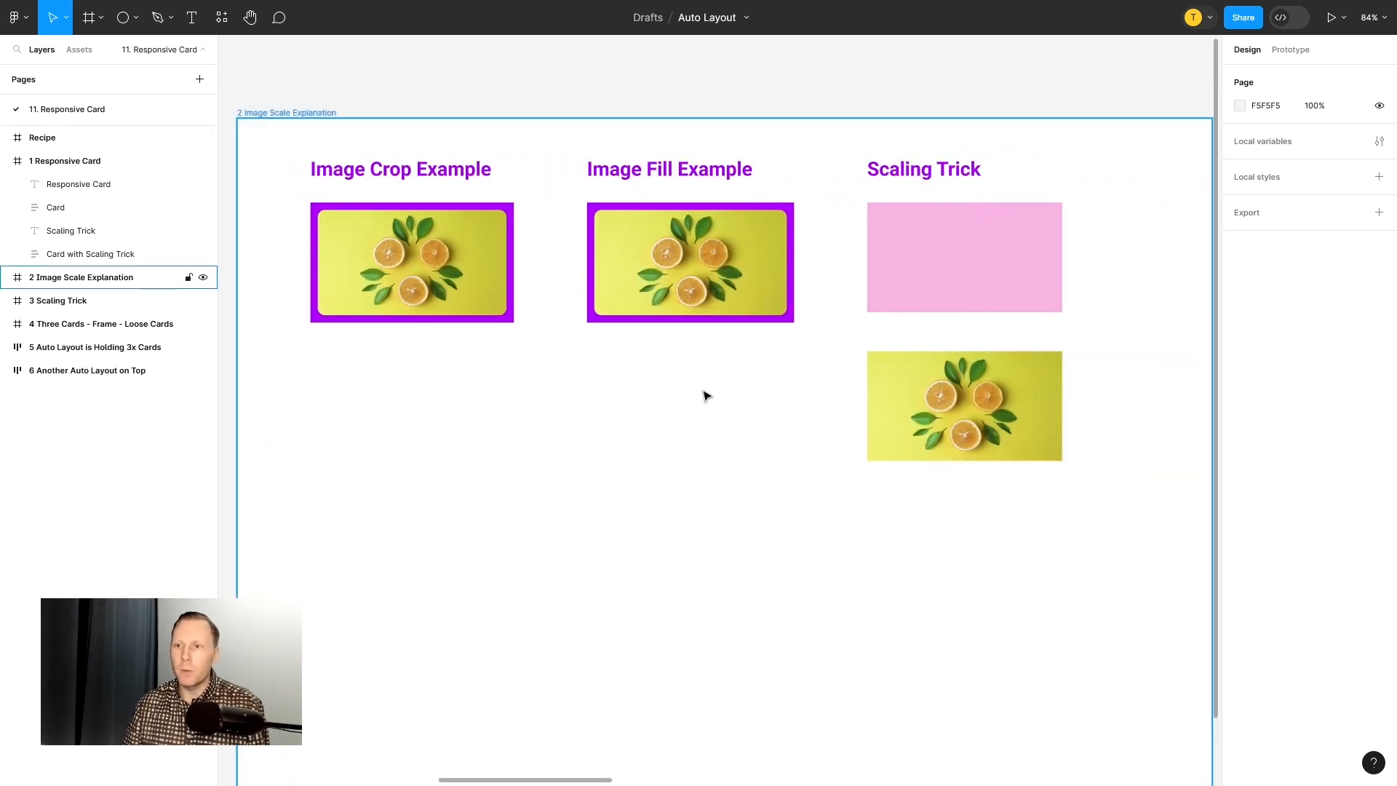
pyautogui.scroll(-2, 704, 396)
pyautogui.click(5, 161)
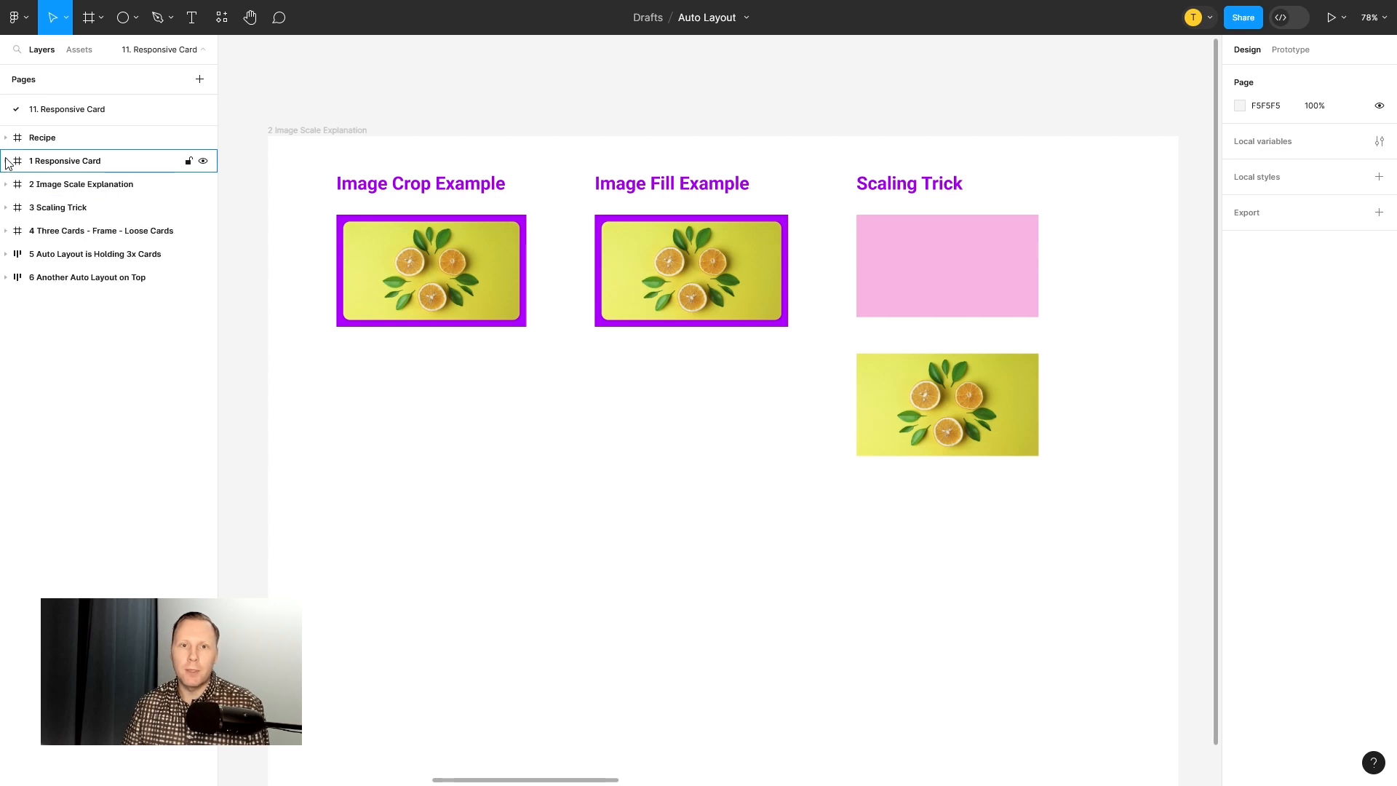
pyautogui.click(7, 185)
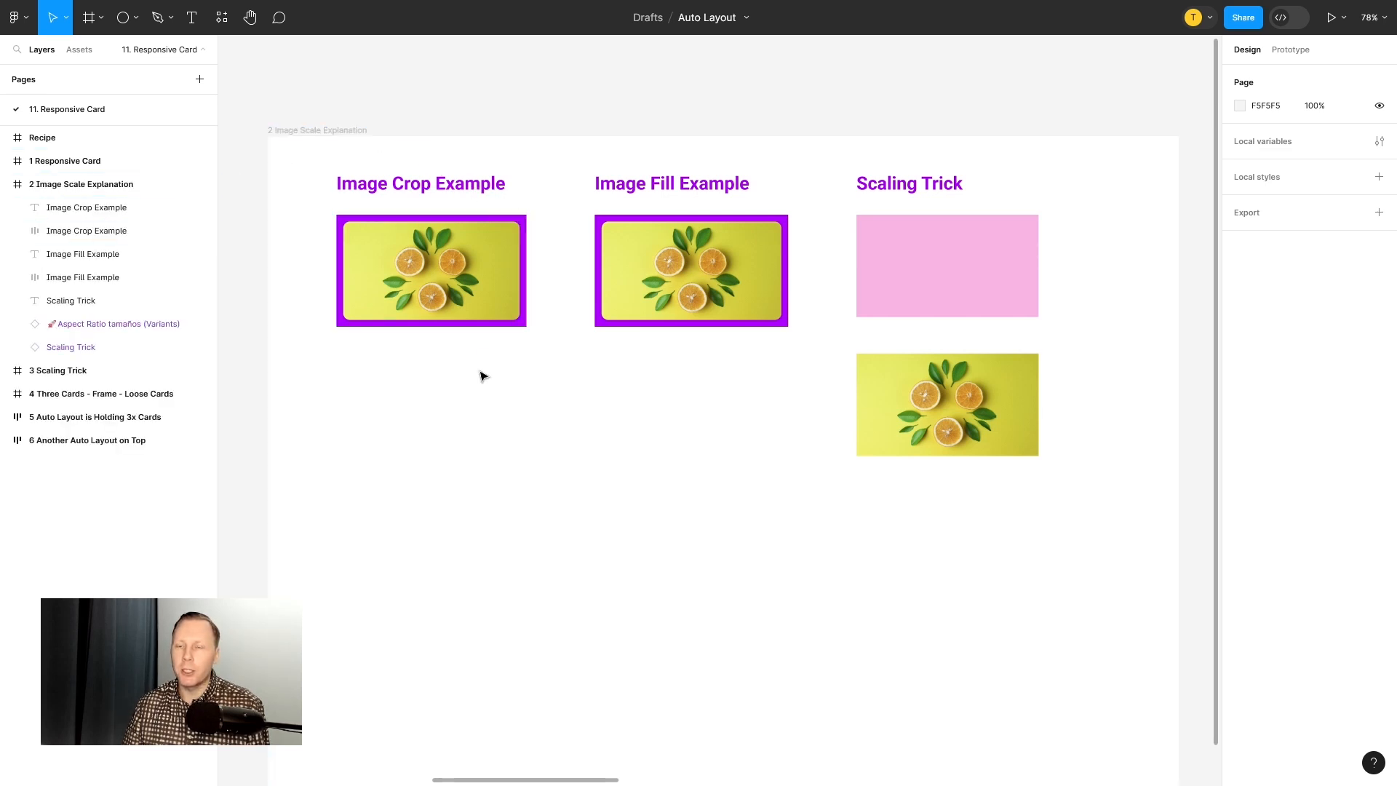
# Step: Inspect the image fill settings of the Image layer inside the Image Crop Example frame, and clear the selection
pyautogui.click(402, 183)
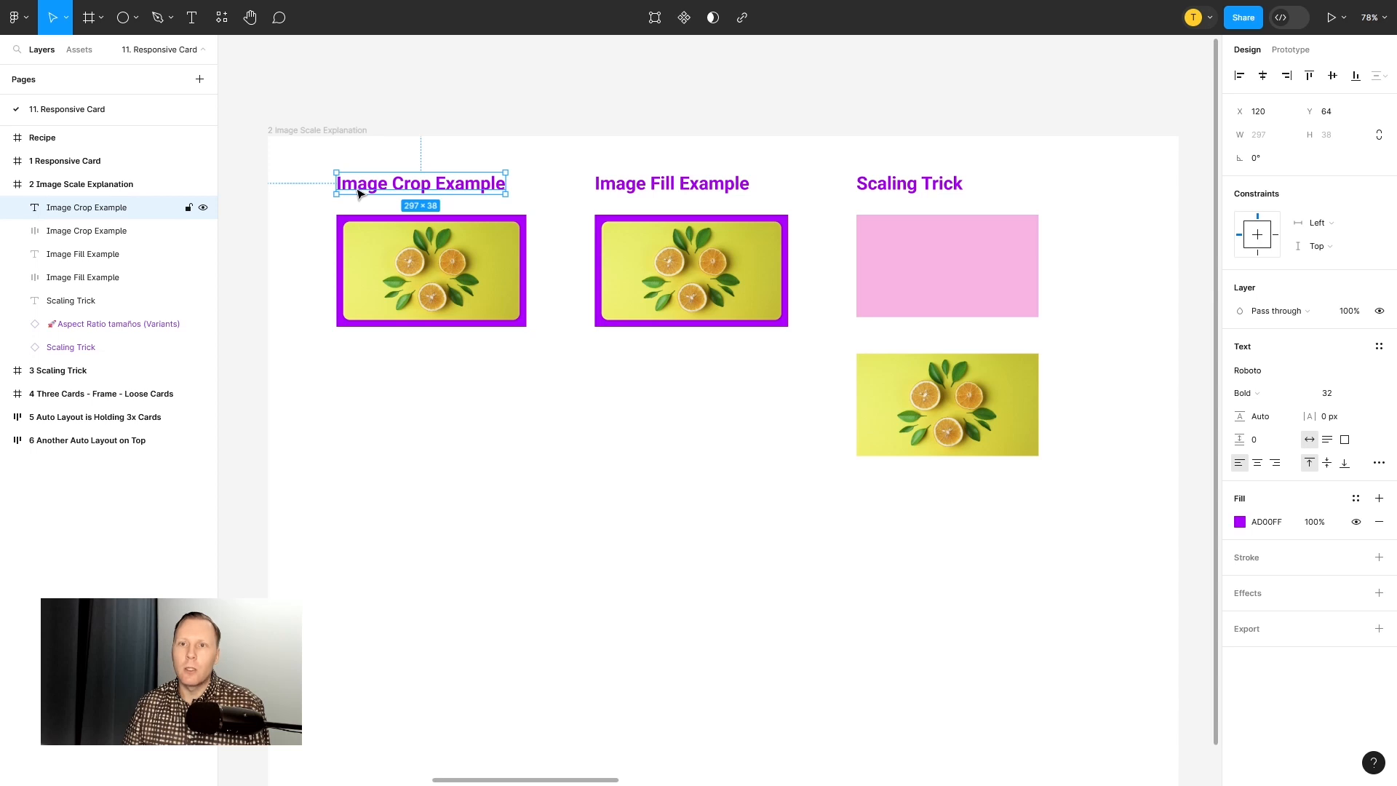
pyautogui.click(493, 252)
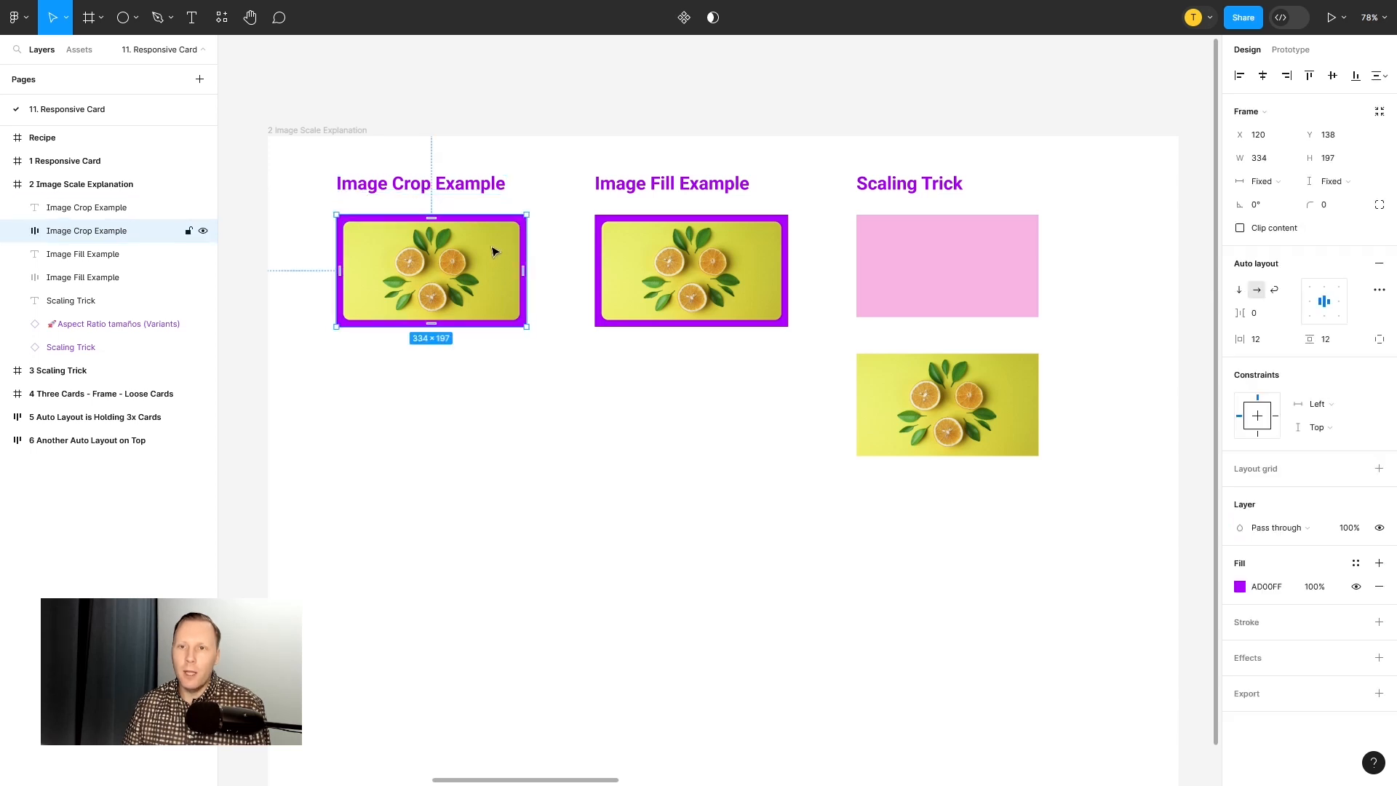
pyautogui.click(17, 231)
pyautogui.click(82, 258)
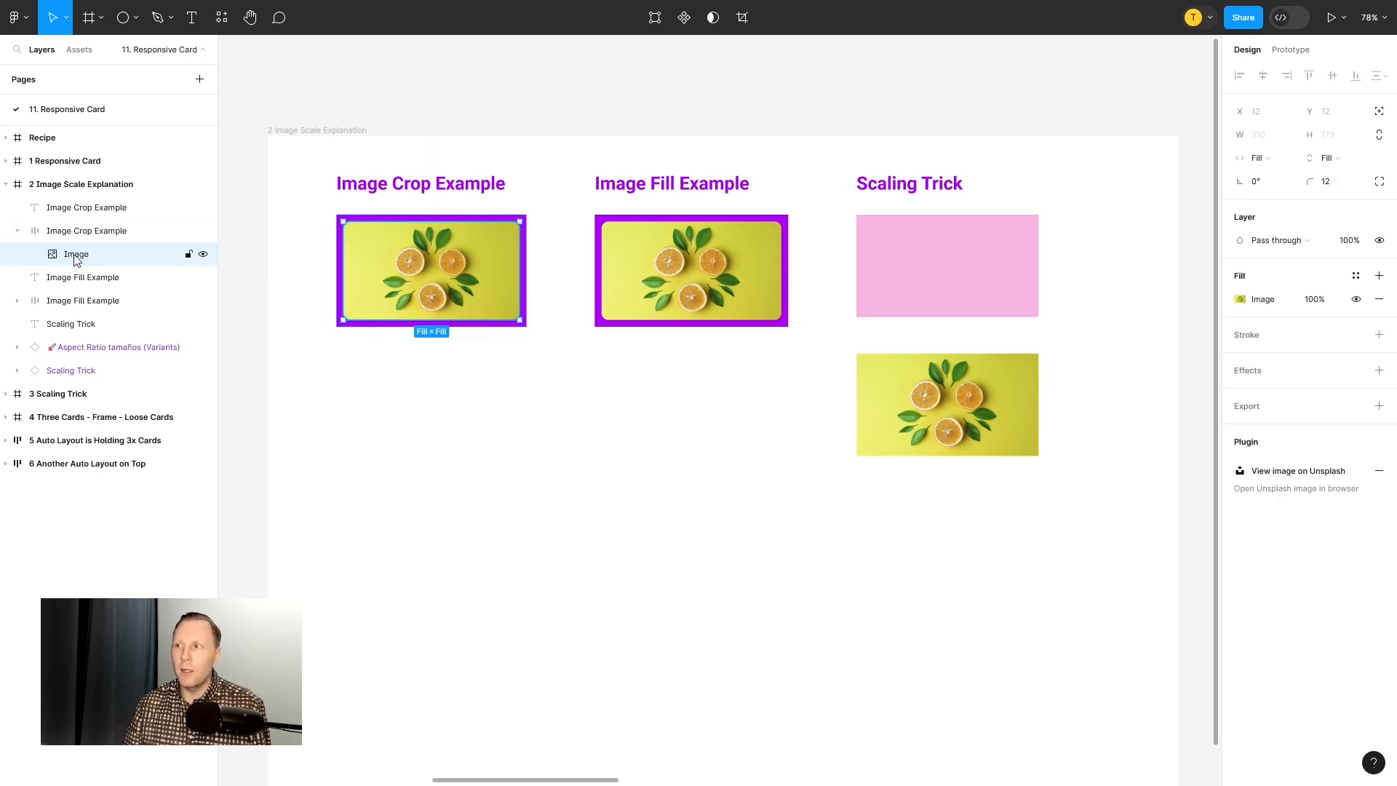
pyautogui.click(1240, 300)
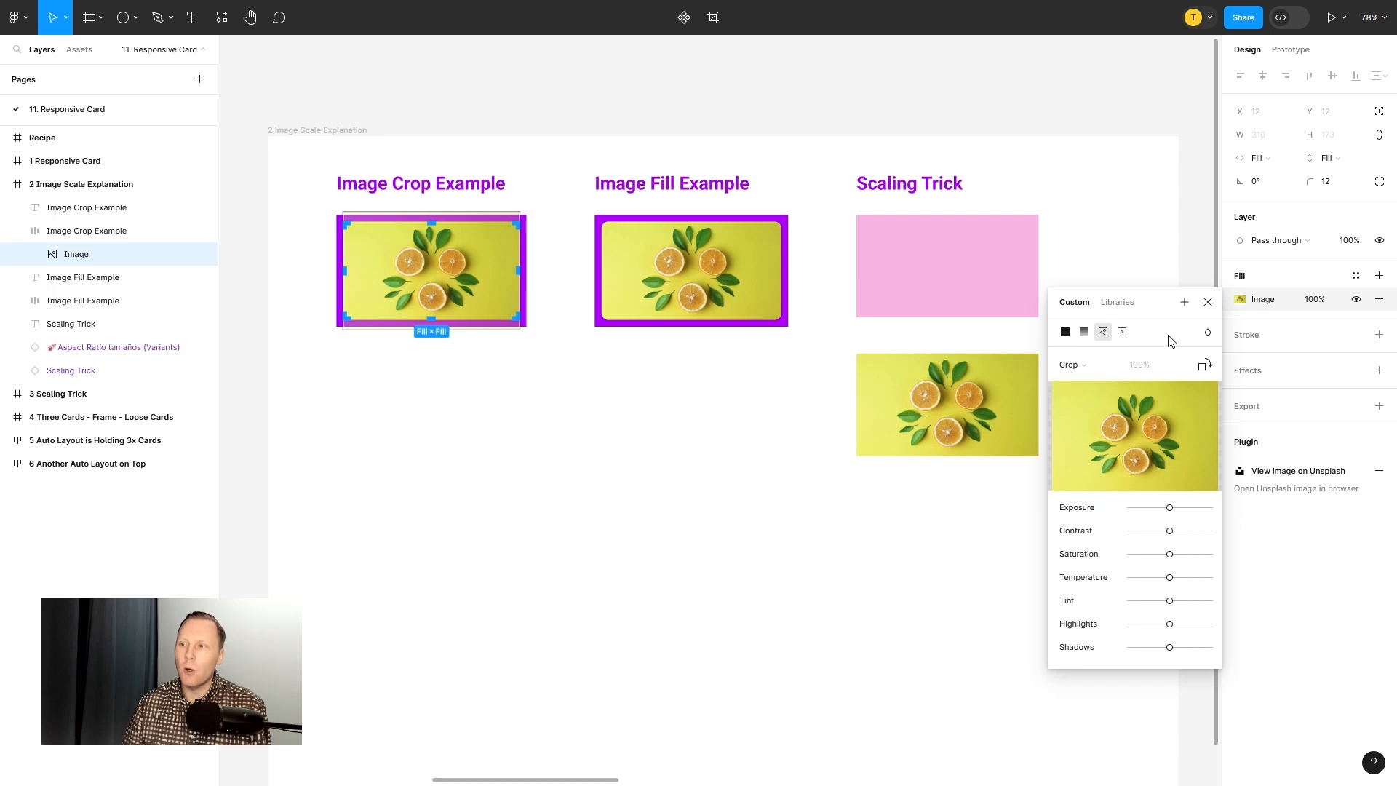
pyautogui.click(1208, 302)
pyautogui.click(662, 394)
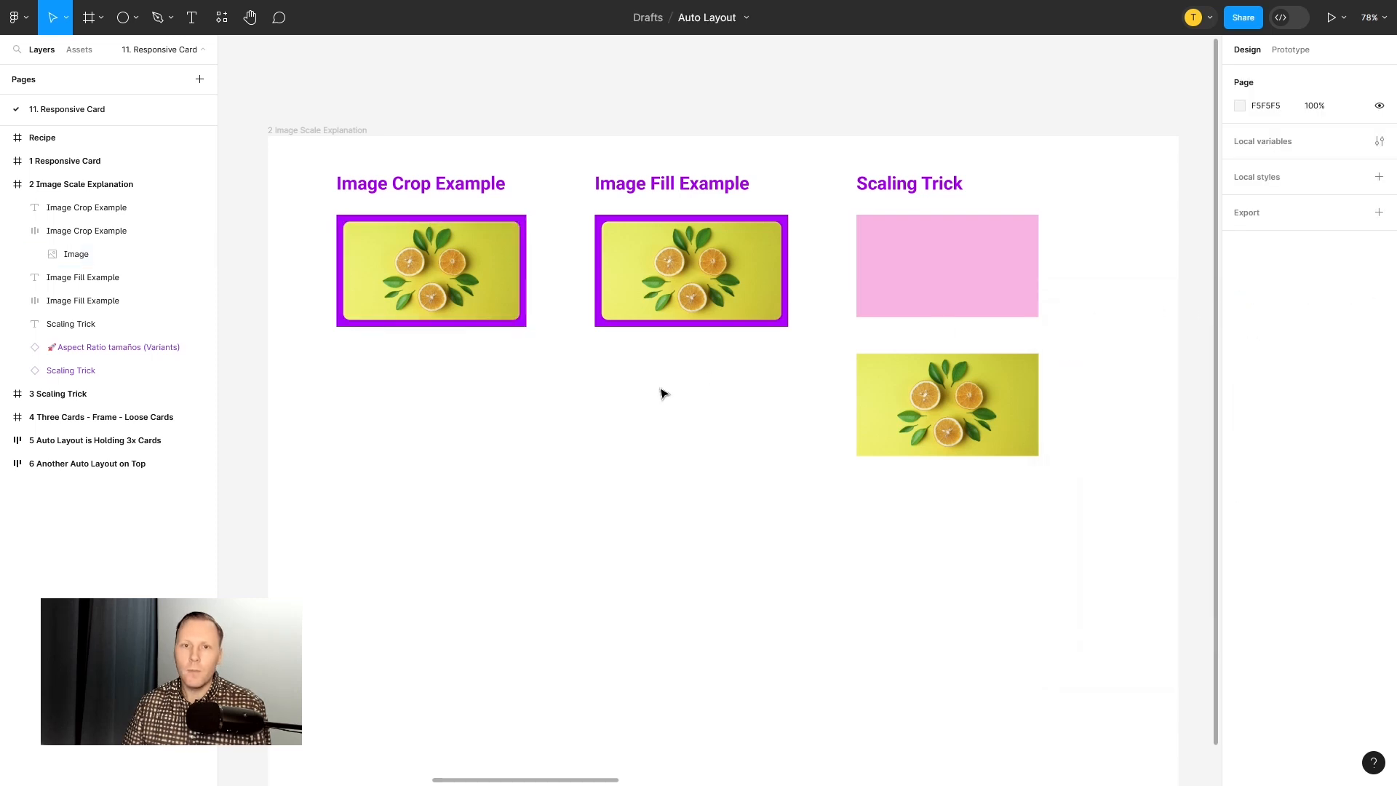
# Step: Hide and show again the AD00FF fill of the Image Crop Example frame, and clear the selection
pyautogui.click(102, 231)
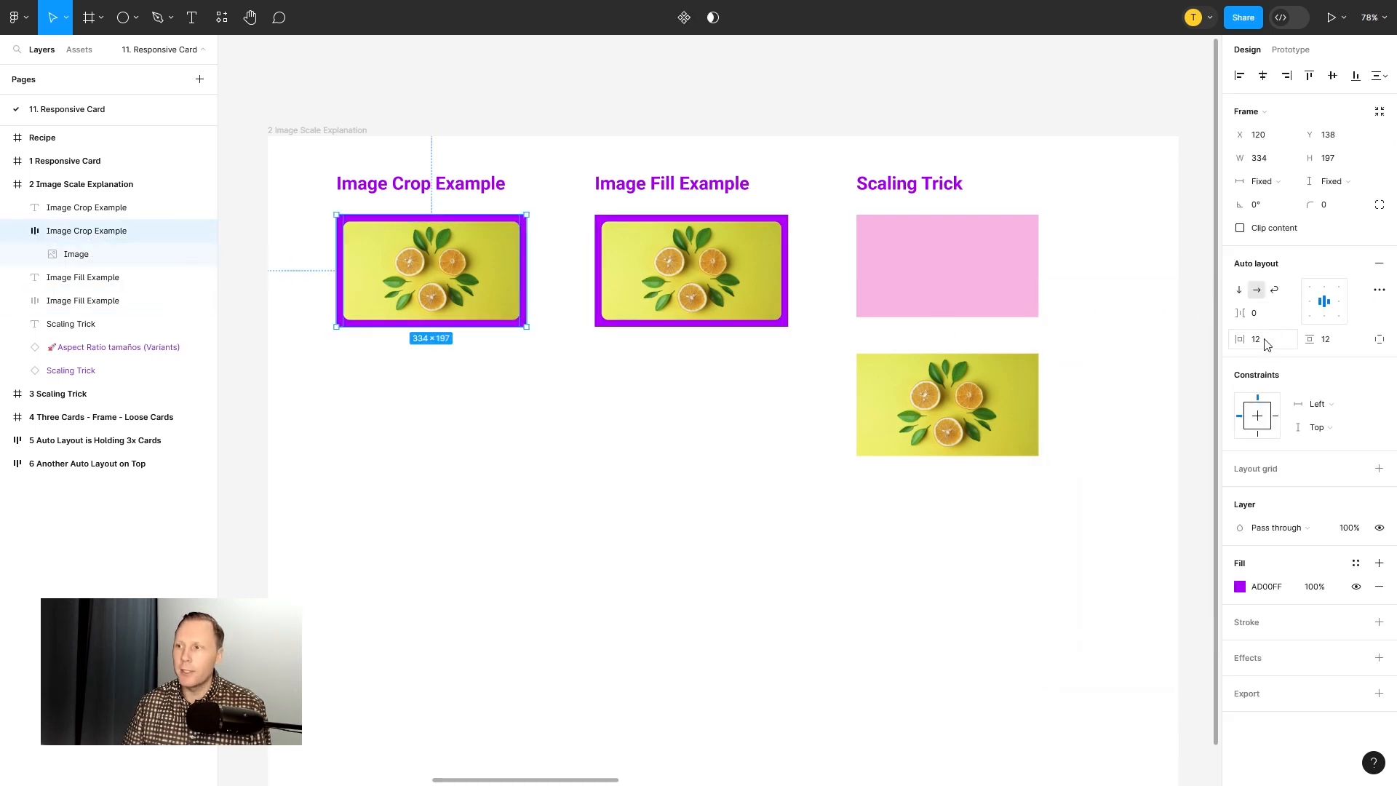
pyautogui.click(1355, 587)
pyautogui.click(1355, 586)
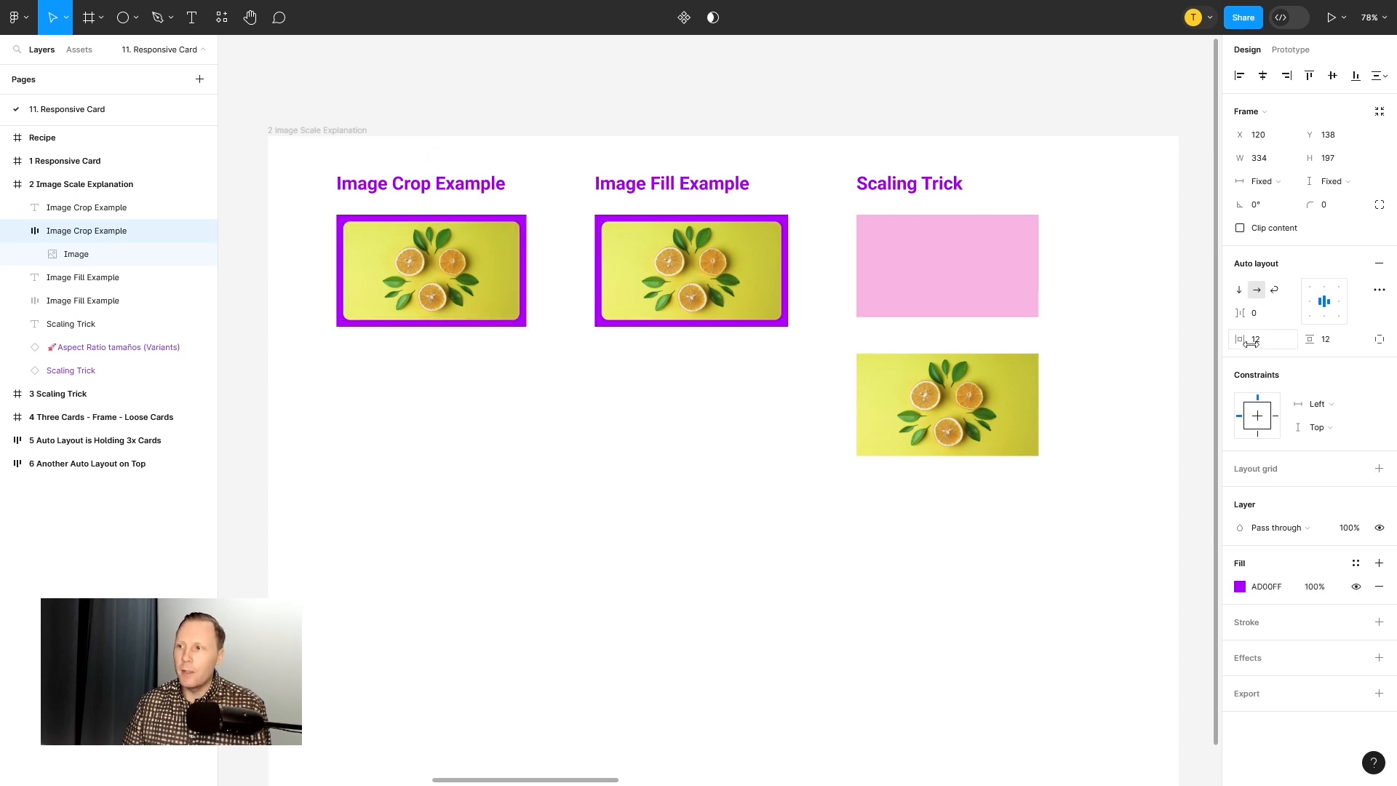
pyautogui.click(648, 427)
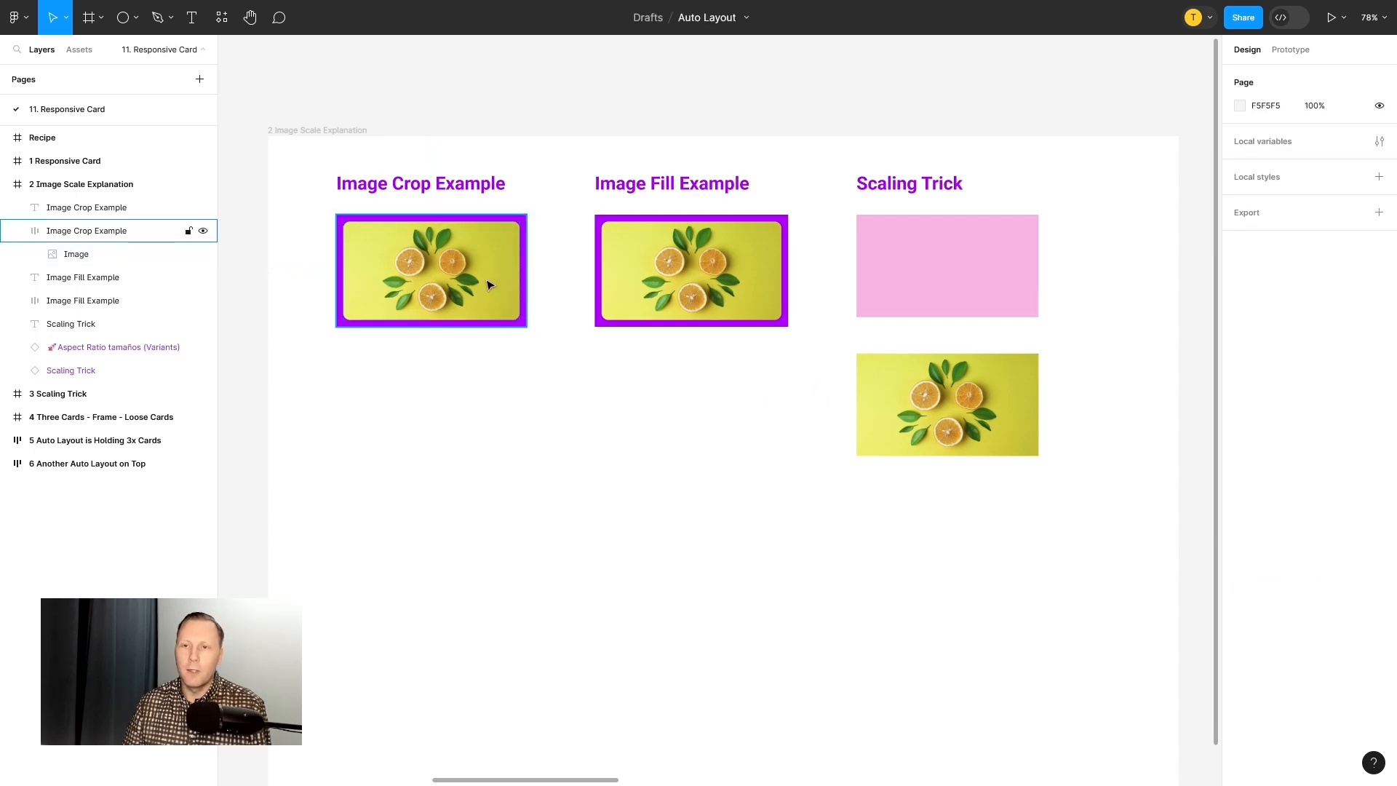
# Step: Try resizing the Image Crop Example frame horizontally and return it to 334 wide
pyautogui.click(499, 248)
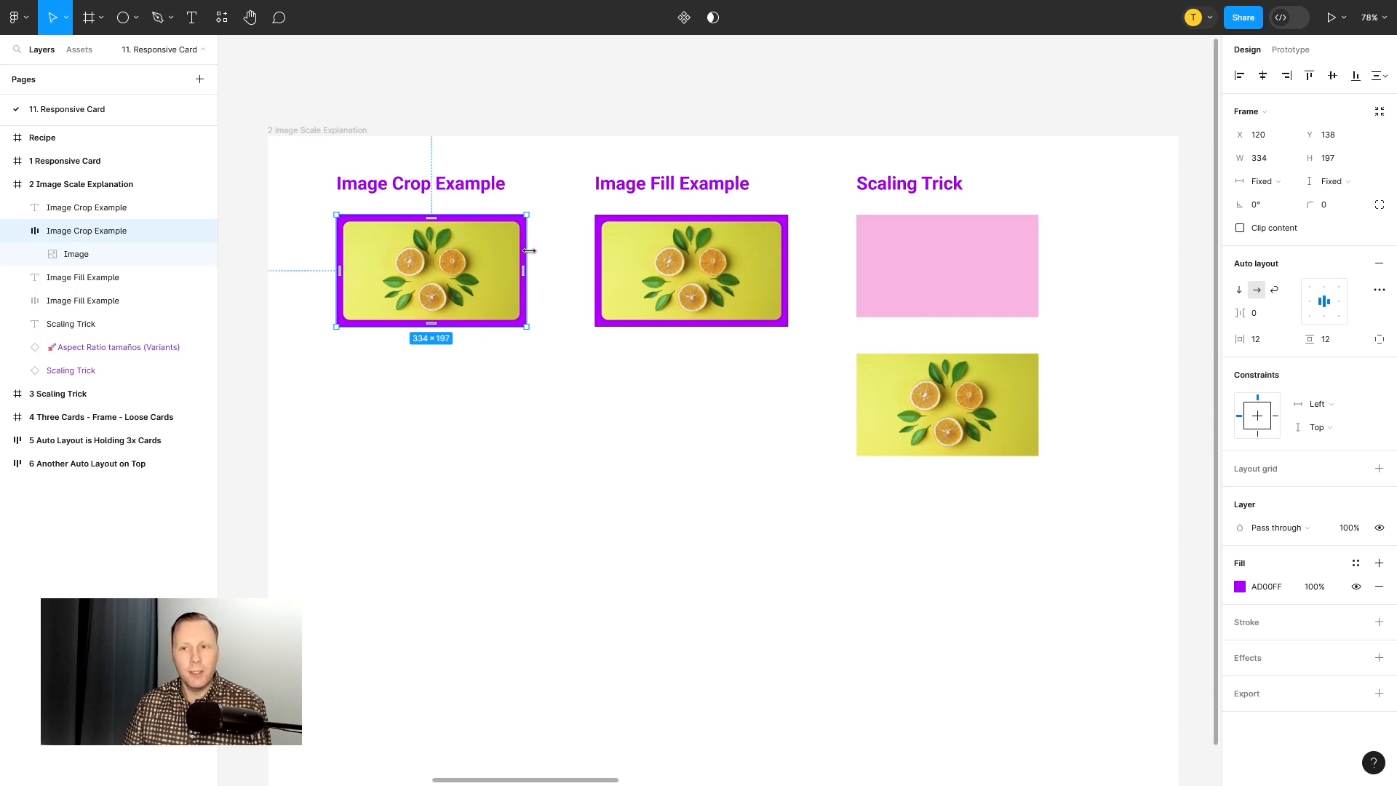
pyautogui.moveTo(529, 251)
pyautogui.mouseDown()
pyautogui.moveTo(564, 252)
pyautogui.moveTo(435, 251)
pyautogui.moveTo(572, 257)
pyautogui.moveTo(440, 263)
pyautogui.moveTo(571, 263)
pyautogui.moveTo(447, 264)
pyautogui.moveTo(549, 269)
pyautogui.moveTo(501, 273)
pyautogui.moveTo(525, 275)
pyautogui.mouseUp()
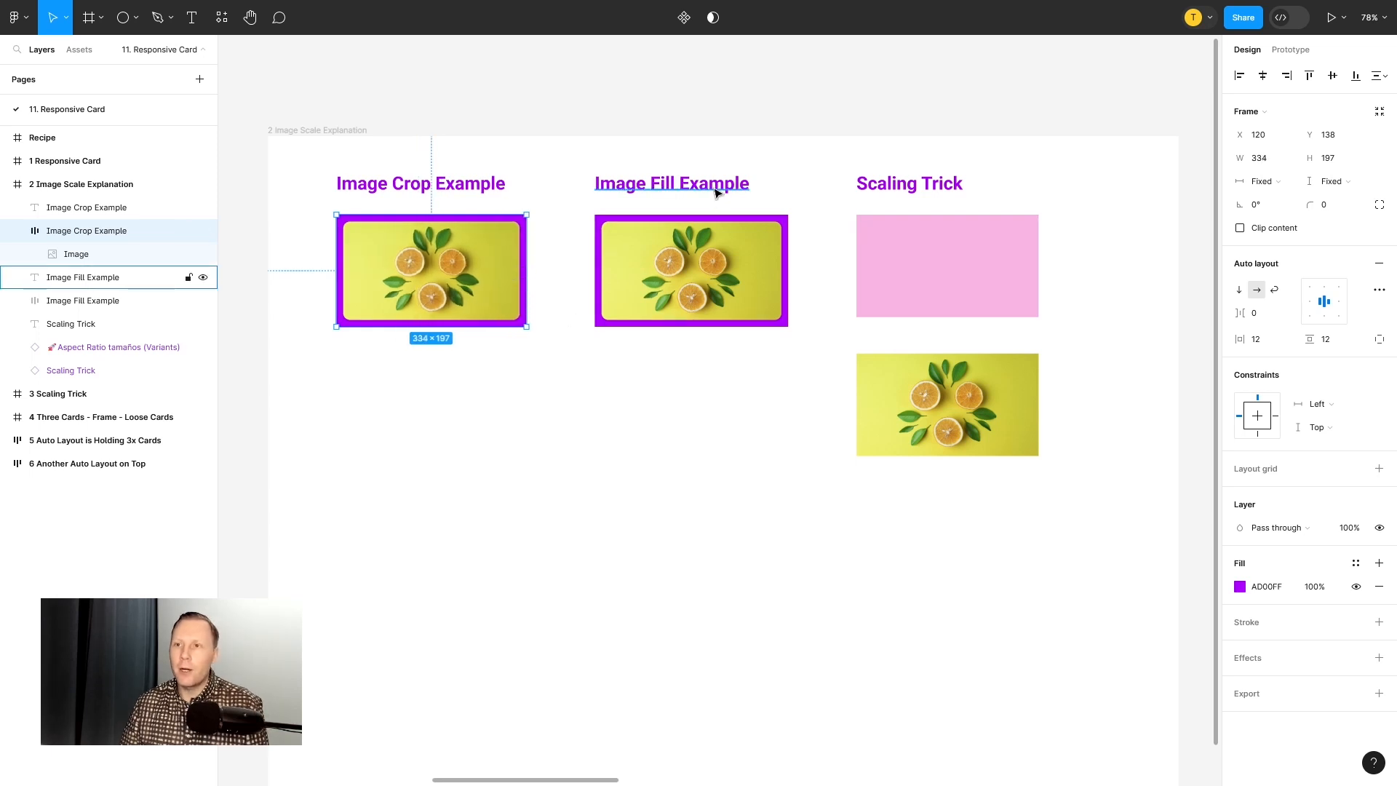
# Step: Inspect the image fill settings of the Image layer inside the Image Fill Example frame, and clear the selection
pyautogui.click(715, 191)
pyautogui.click(713, 255)
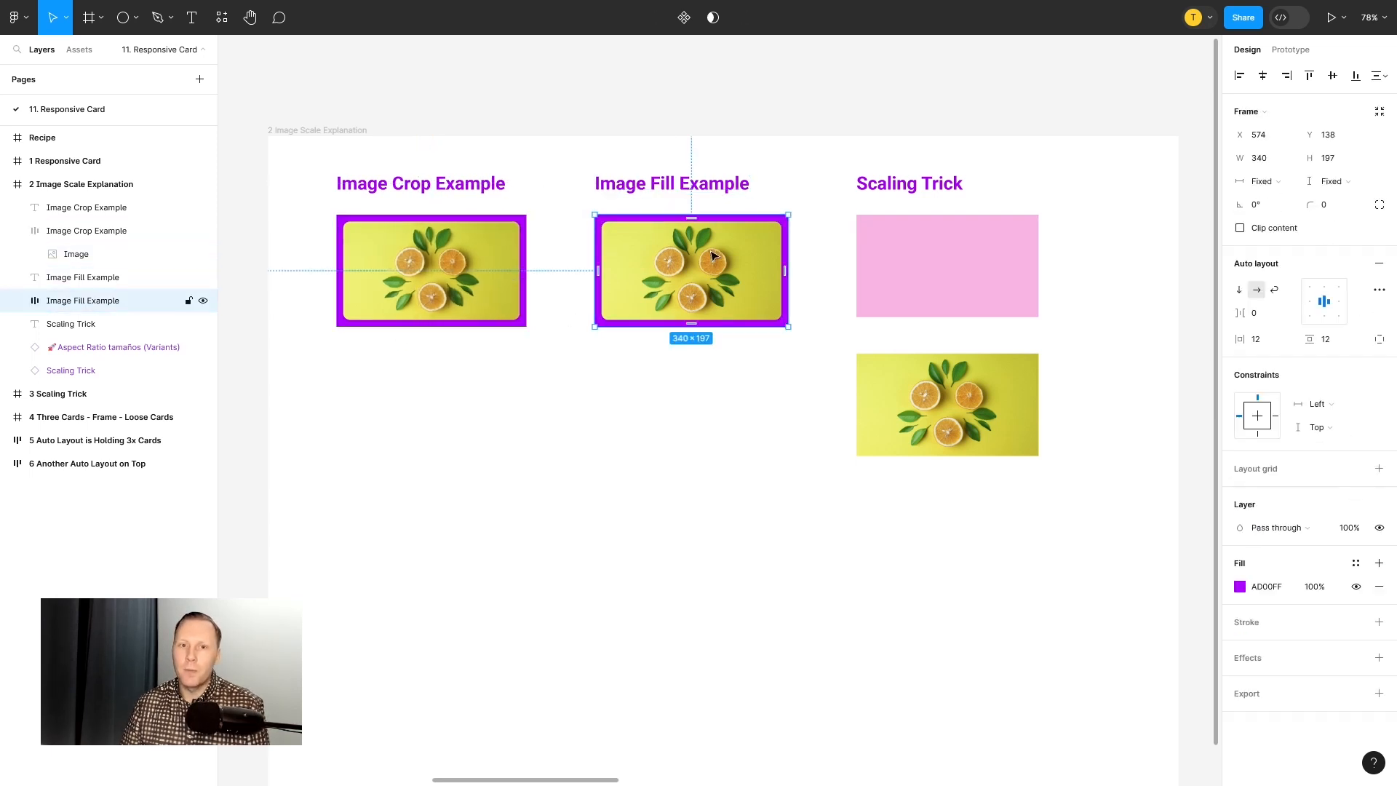
pyautogui.click(18, 301)
pyautogui.click(85, 327)
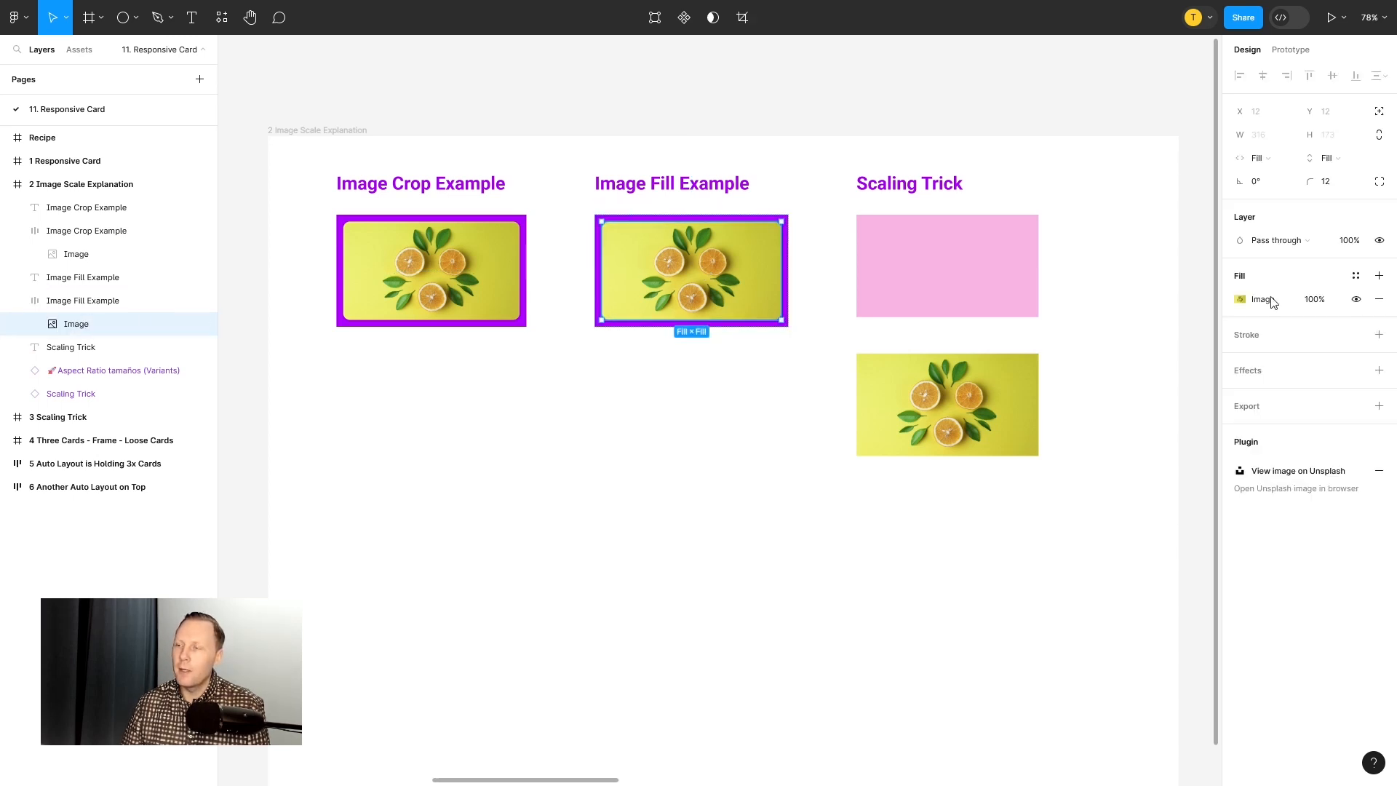
pyautogui.click(1241, 300)
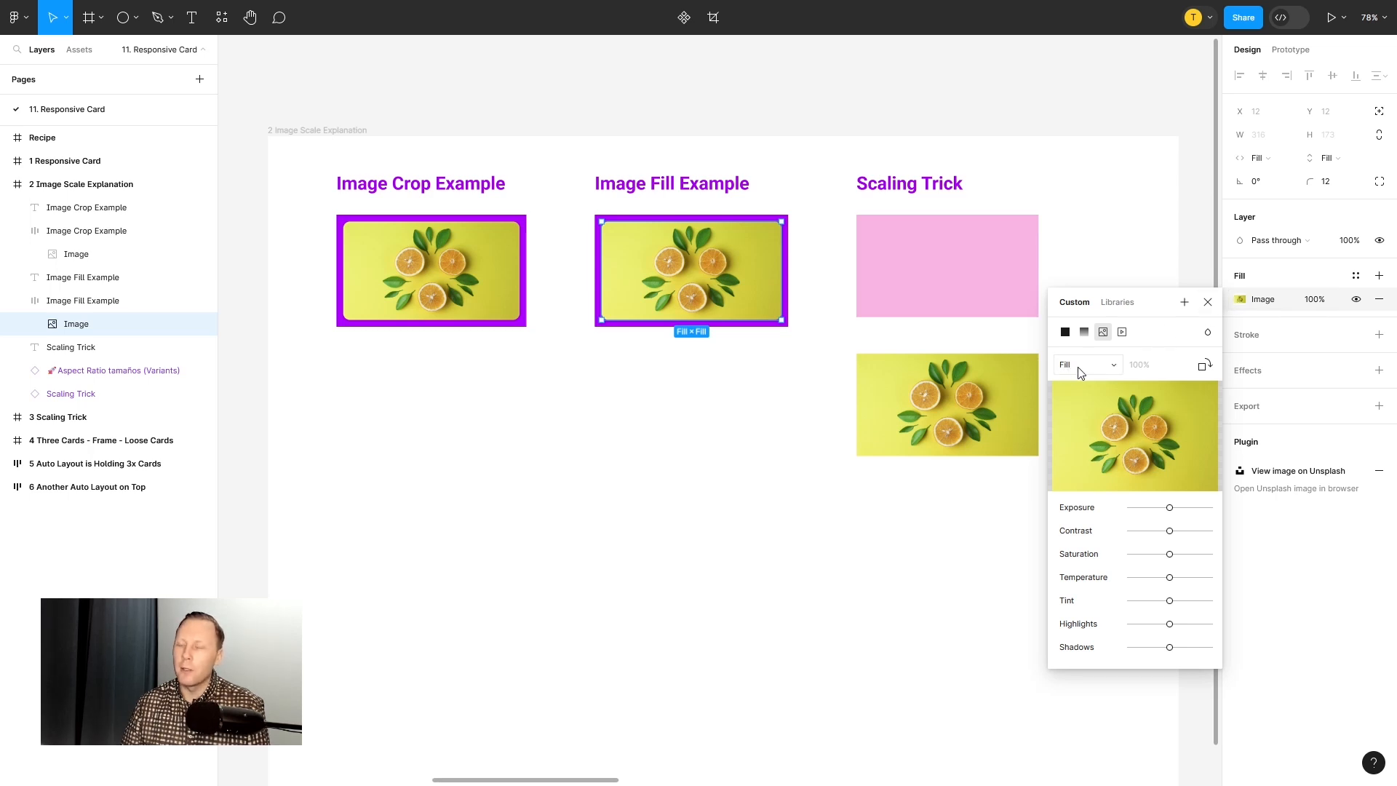
pyautogui.click(1208, 302)
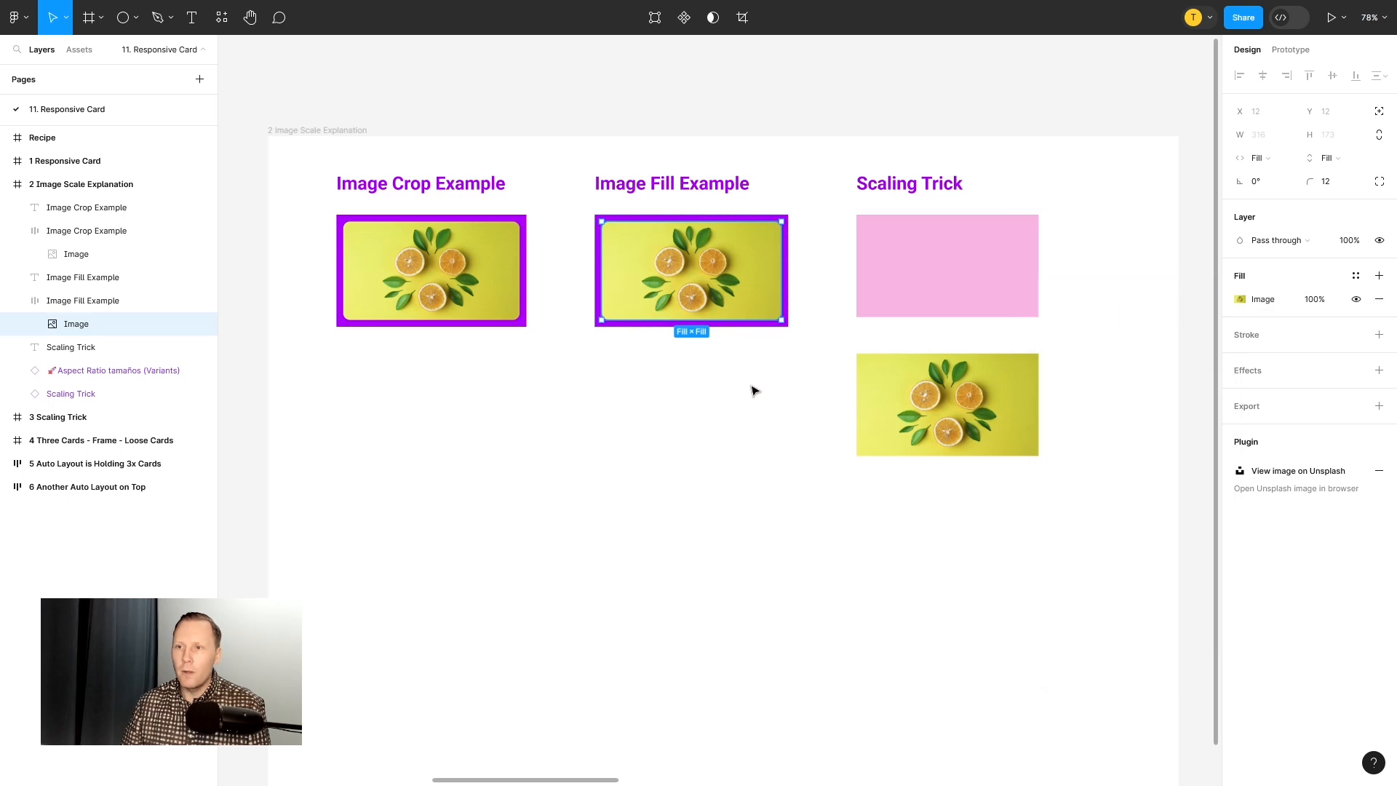
pyautogui.click(752, 396)
# Step: Try widening the Image Fill Example frame to 386, undo it, and test the Image Crop Example frame's width for comparison
pyautogui.click(769, 261)
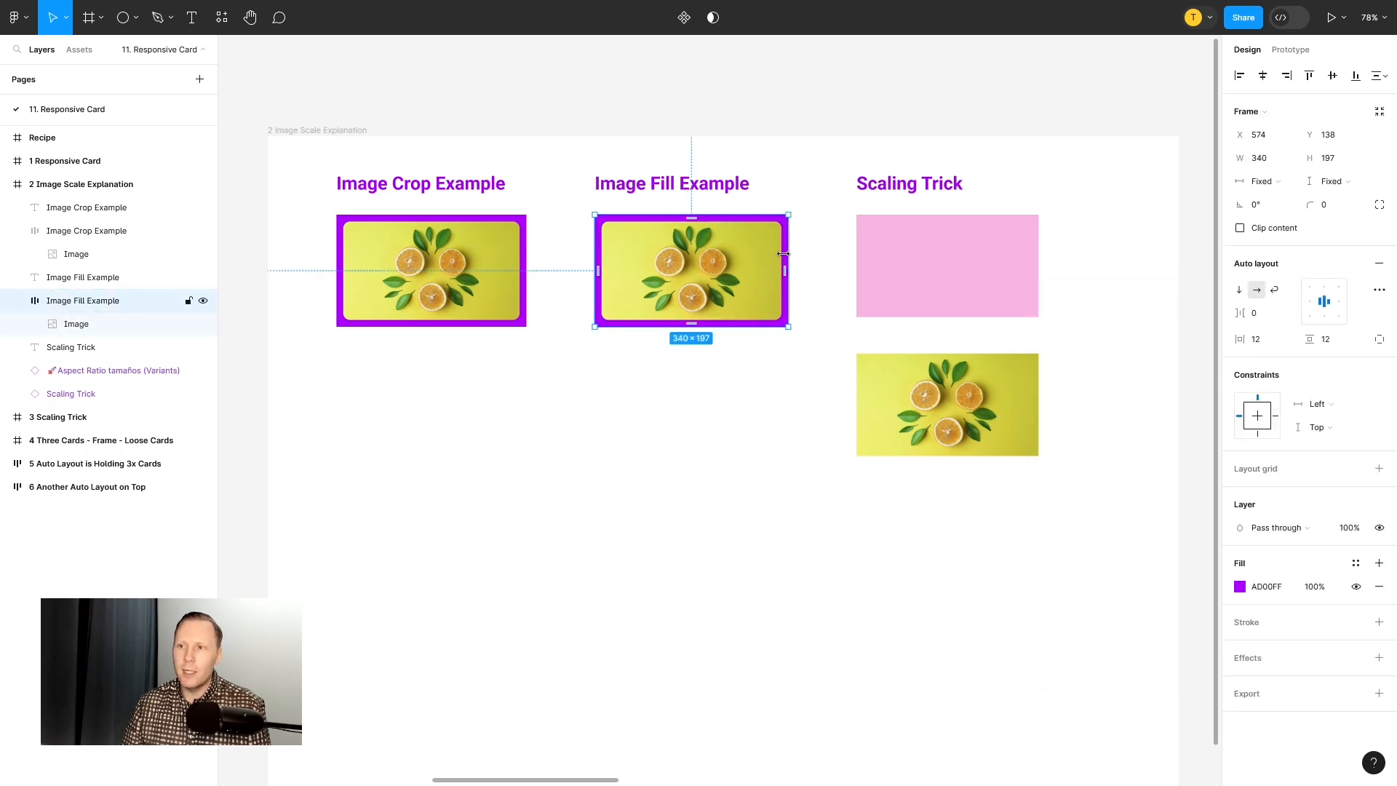
pyautogui.moveTo(786, 253); pyautogui.dragTo(814, 257)
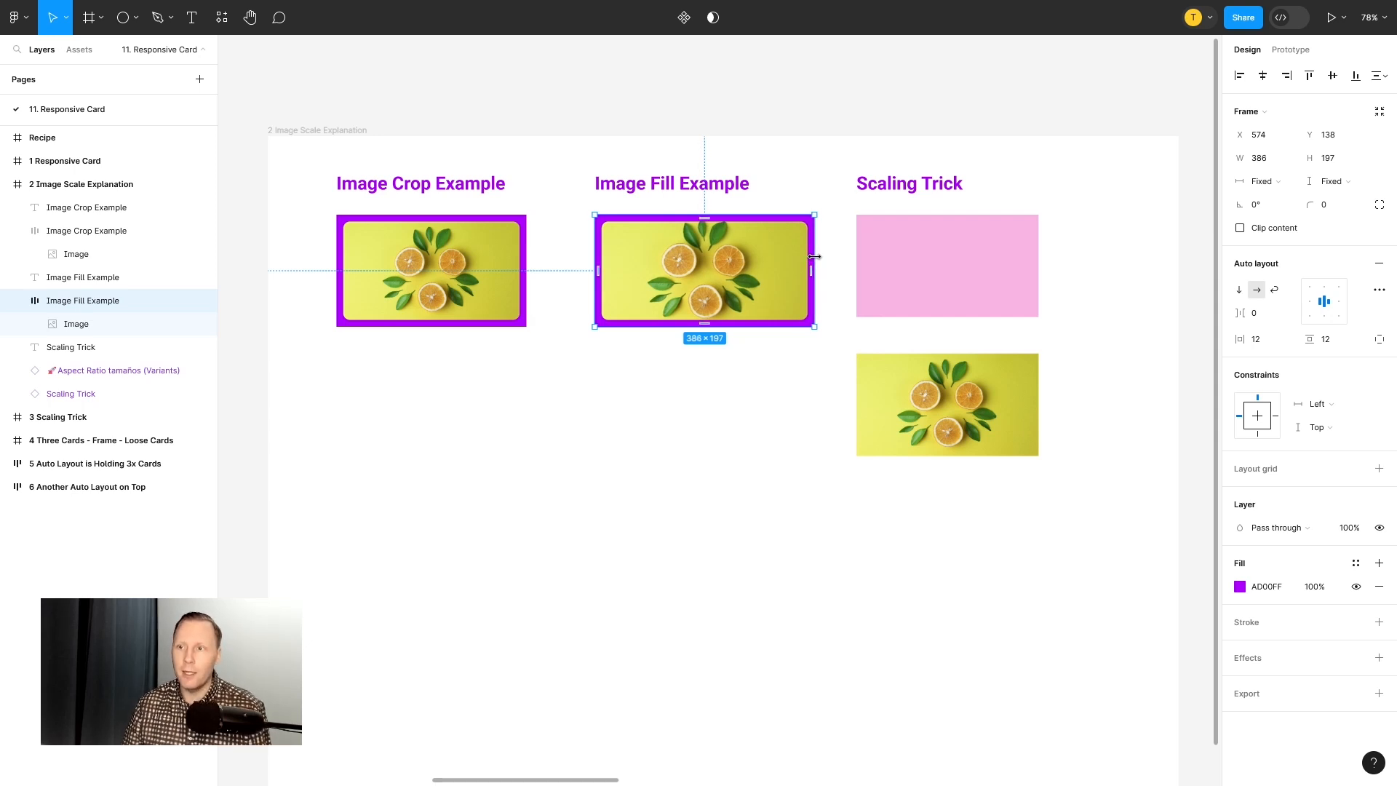
pyautogui.hotkey('ctrl', 'z')
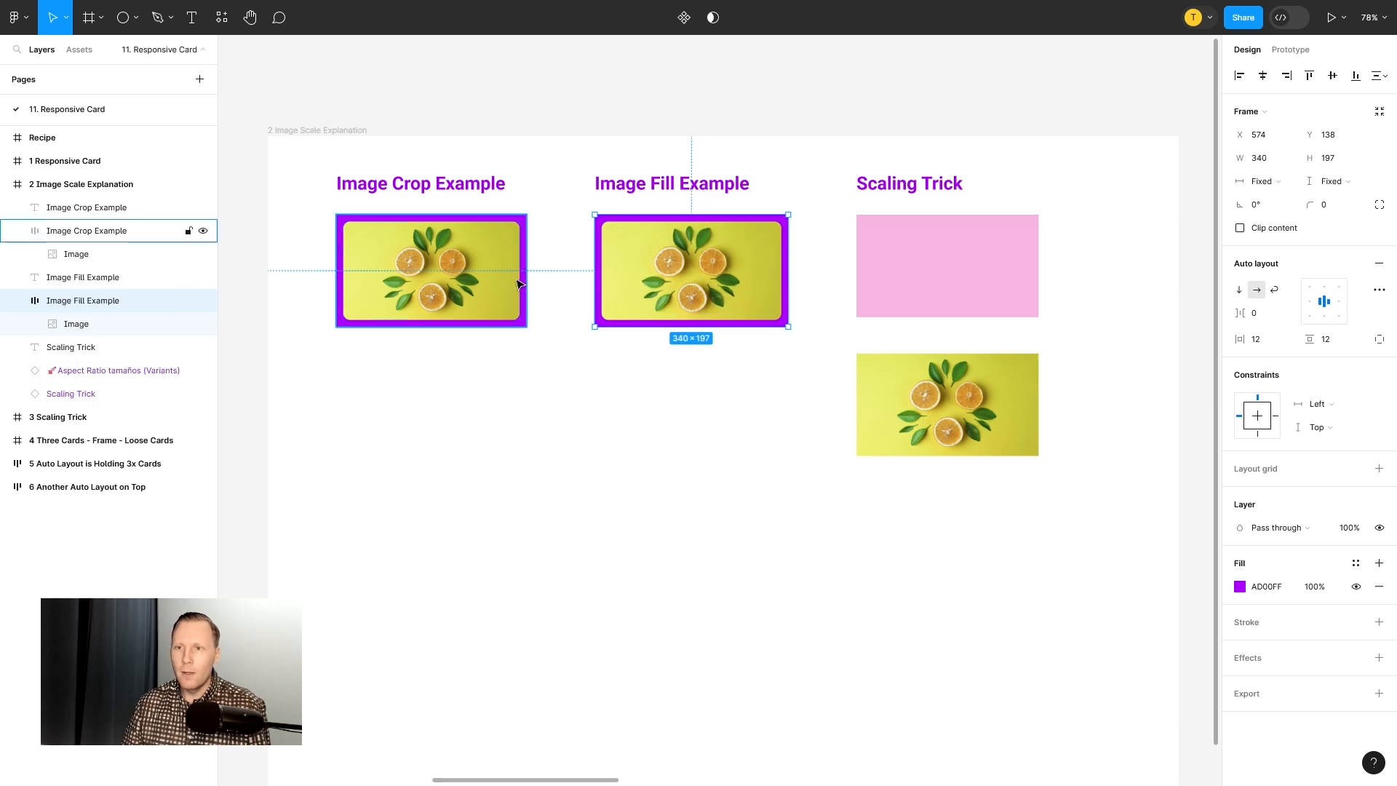
pyautogui.click(498, 236)
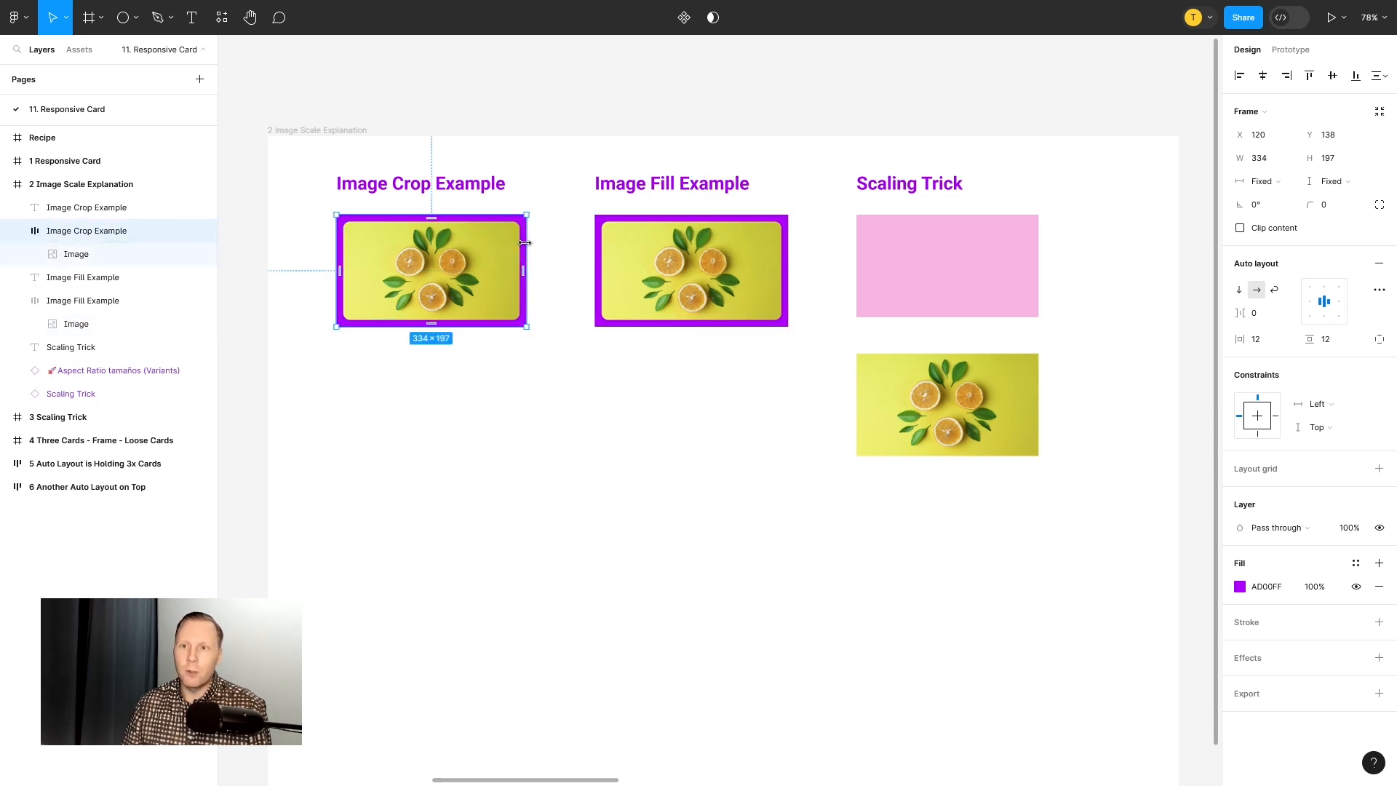
pyautogui.moveTo(524, 250)
pyautogui.mouseDown()
pyautogui.moveTo(655, 250)
pyautogui.moveTo(503, 250)
pyautogui.moveTo(633, 250)
pyautogui.moveTo(527, 250)
pyautogui.mouseUp()
pyautogui.click(611, 382)
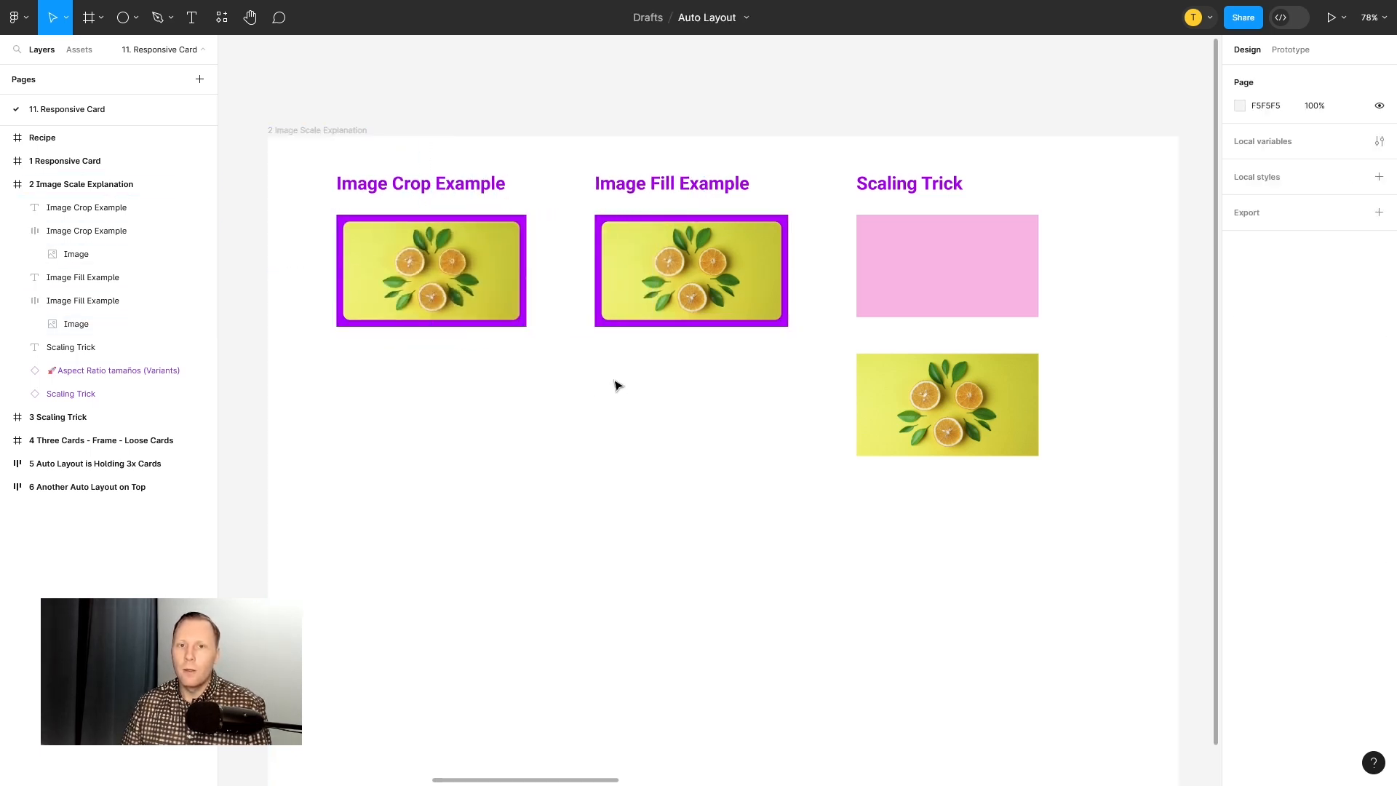
# Step: Collapse the layers of the Image Crop Example and Image Fill Example frames
pyautogui.click(18, 231)
pyautogui.click(18, 277)
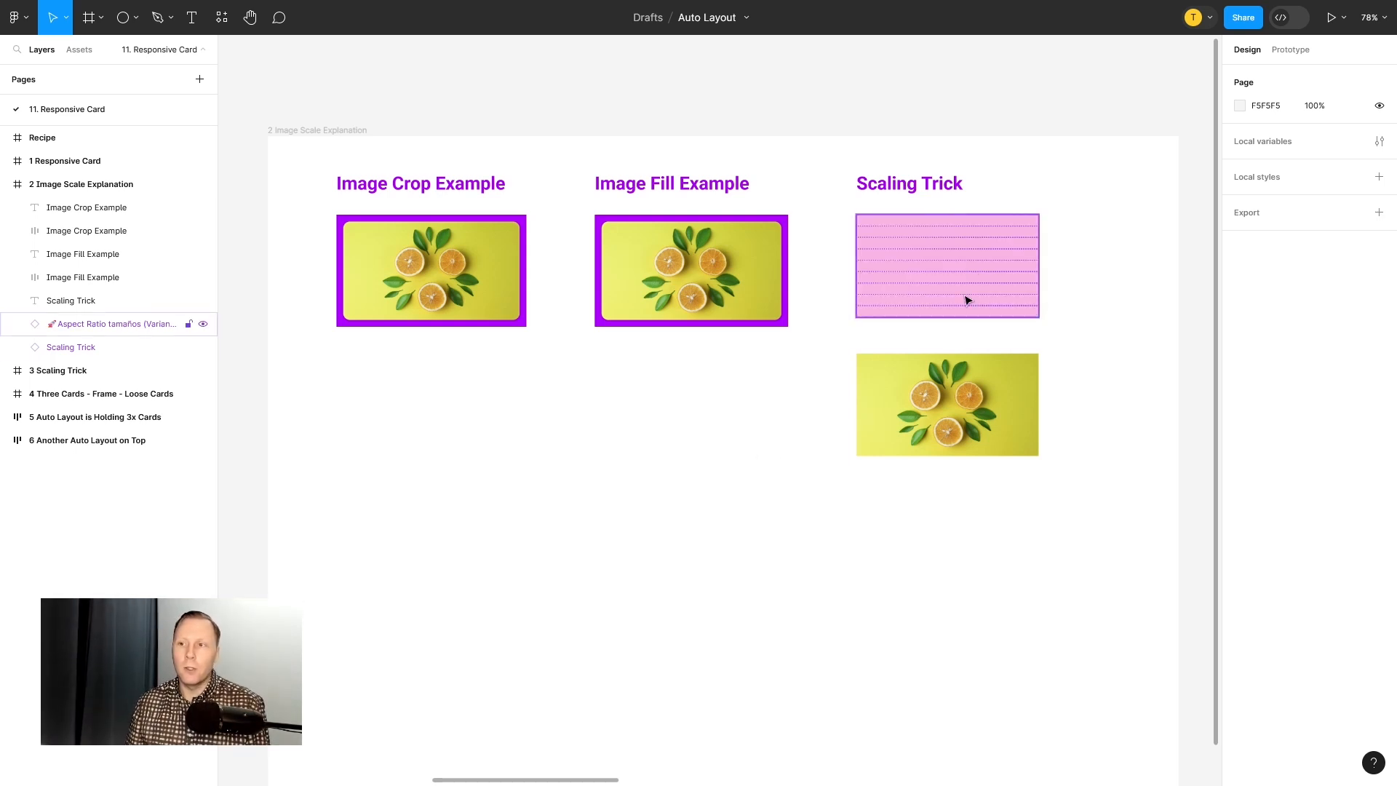
# Step: Try widening the Scaling Trick image instance, undo the resize, and clear the selection
pyautogui.click(967, 409)
pyautogui.moveTo(1042, 394); pyautogui.dragTo(1150, 406)
pyautogui.hotkey('ctrl', 'z')
pyautogui.click(801, 432)
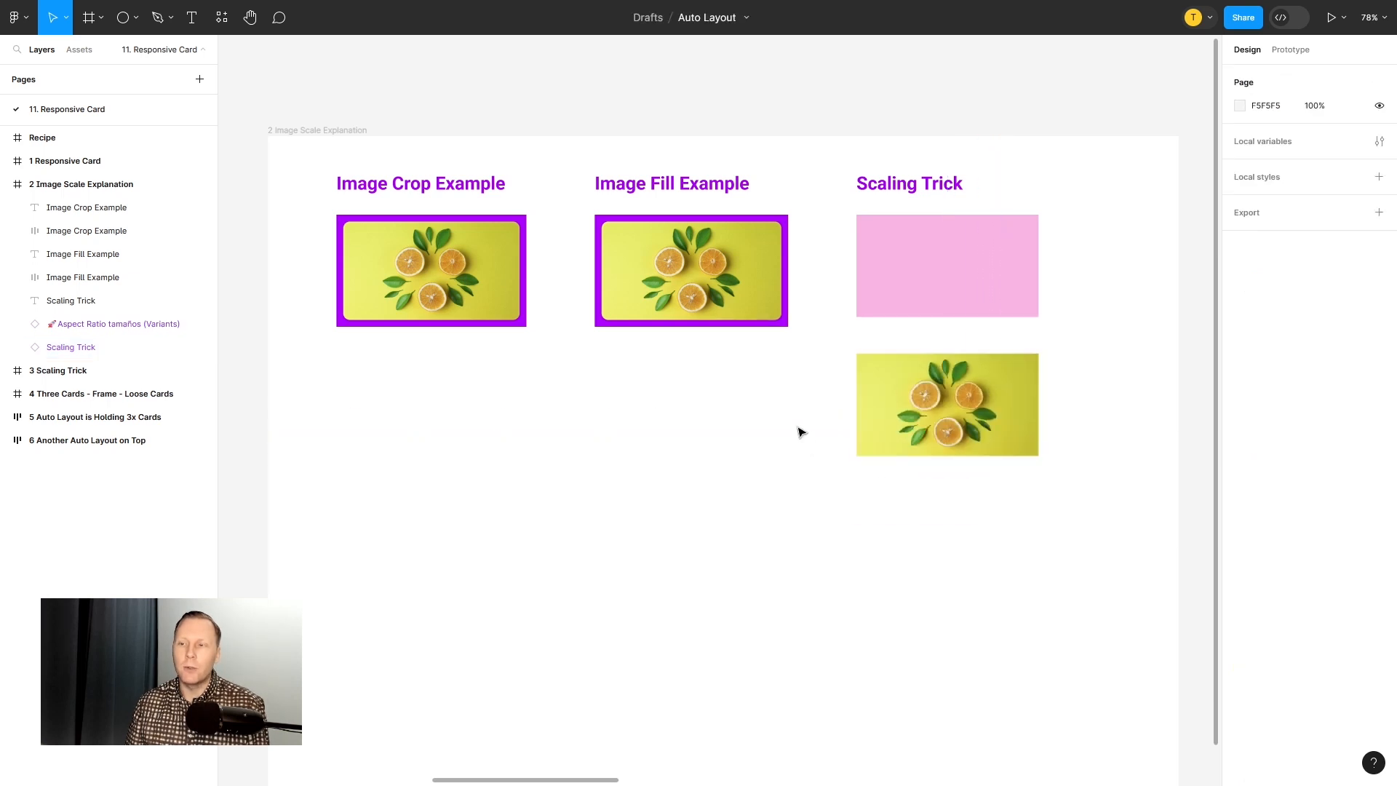
pyautogui.moveTo(799, 419); pyautogui.dragTo(503, 427)
pyautogui.click(609, 195)
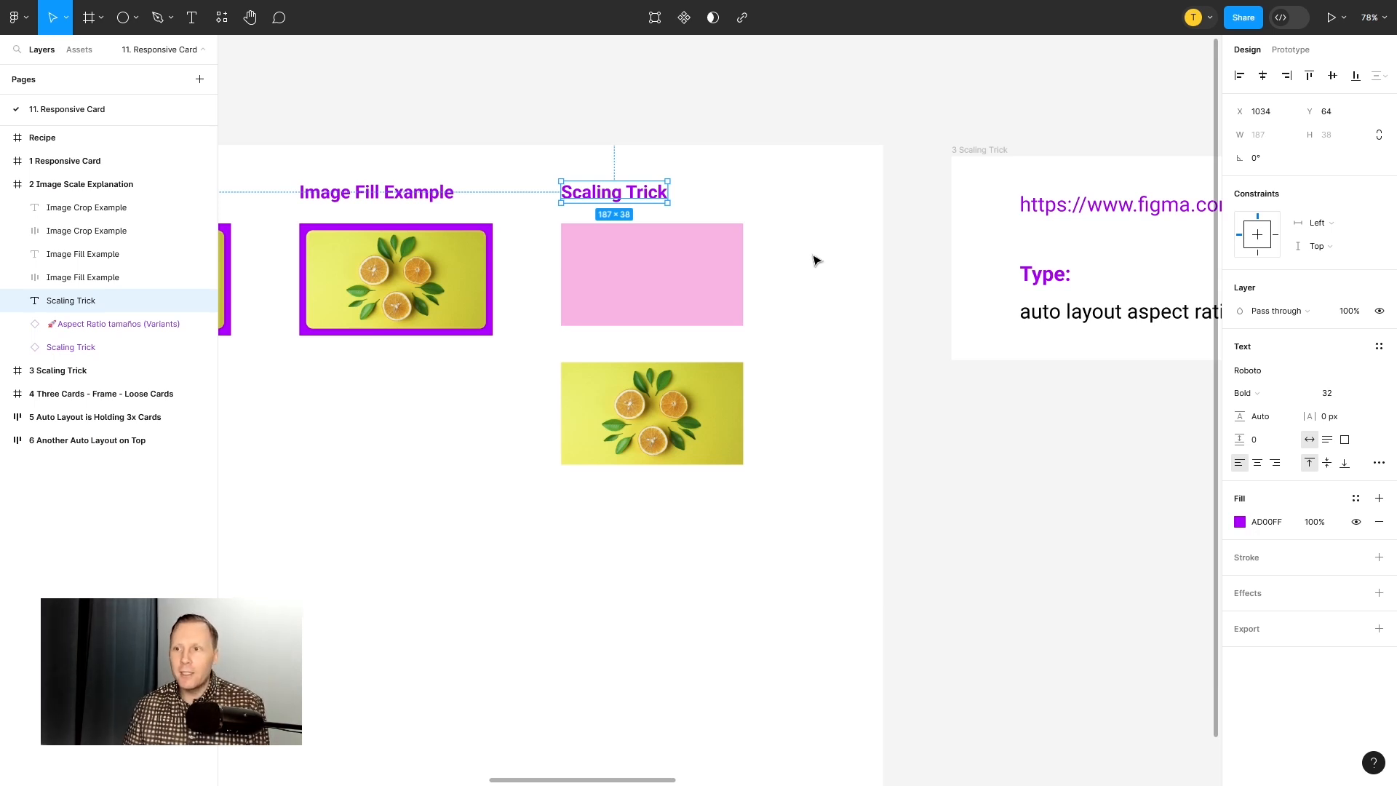
pyautogui.moveTo(825, 253); pyautogui.dragTo(637, 268)
pyautogui.moveTo(794, 288); pyautogui.dragTo(577, 302)
pyautogui.click(773, 244)
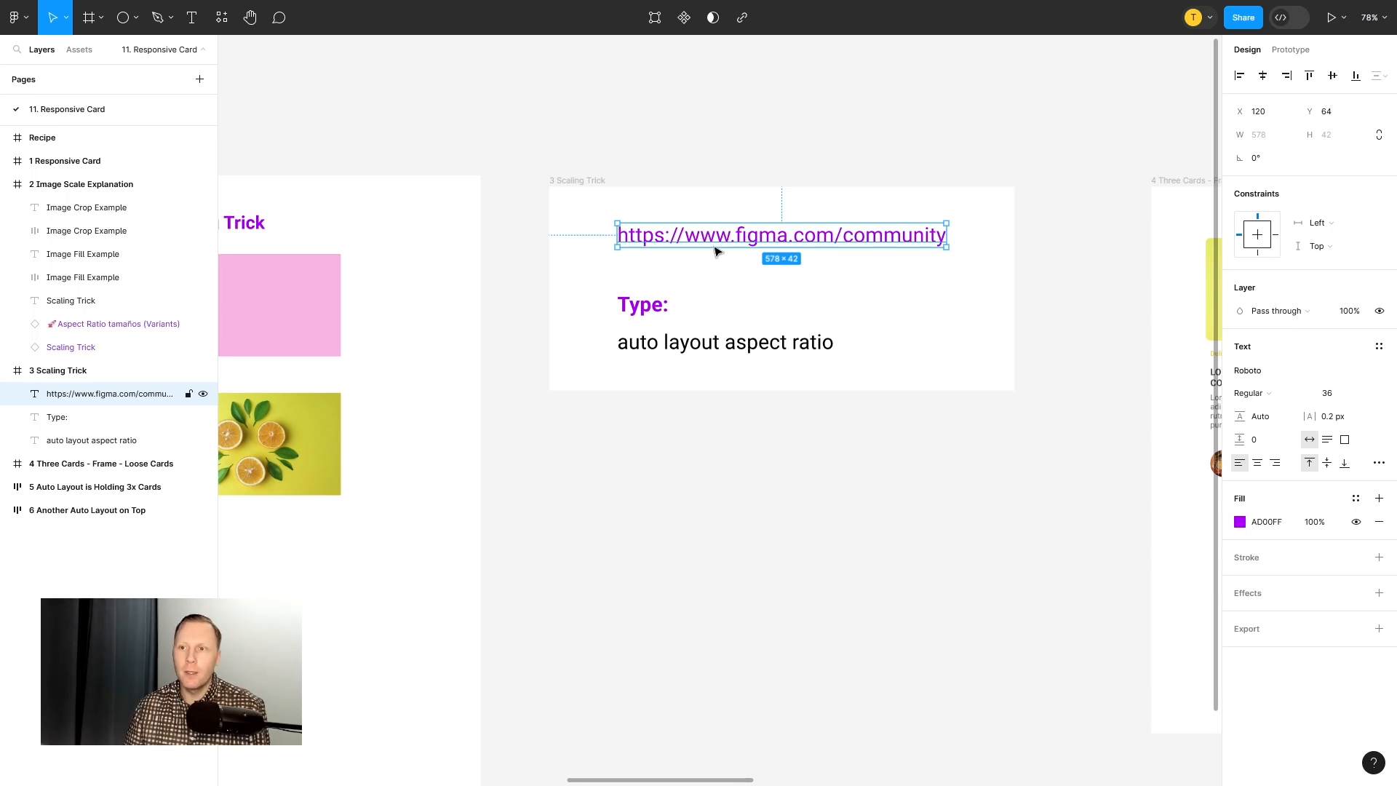
# Step: Switch to Figma Community, search for "auto layout aspect ratio", and open the file Truco de aspect ratio para auto layouts
pyautogui.moveTo(292, 3)
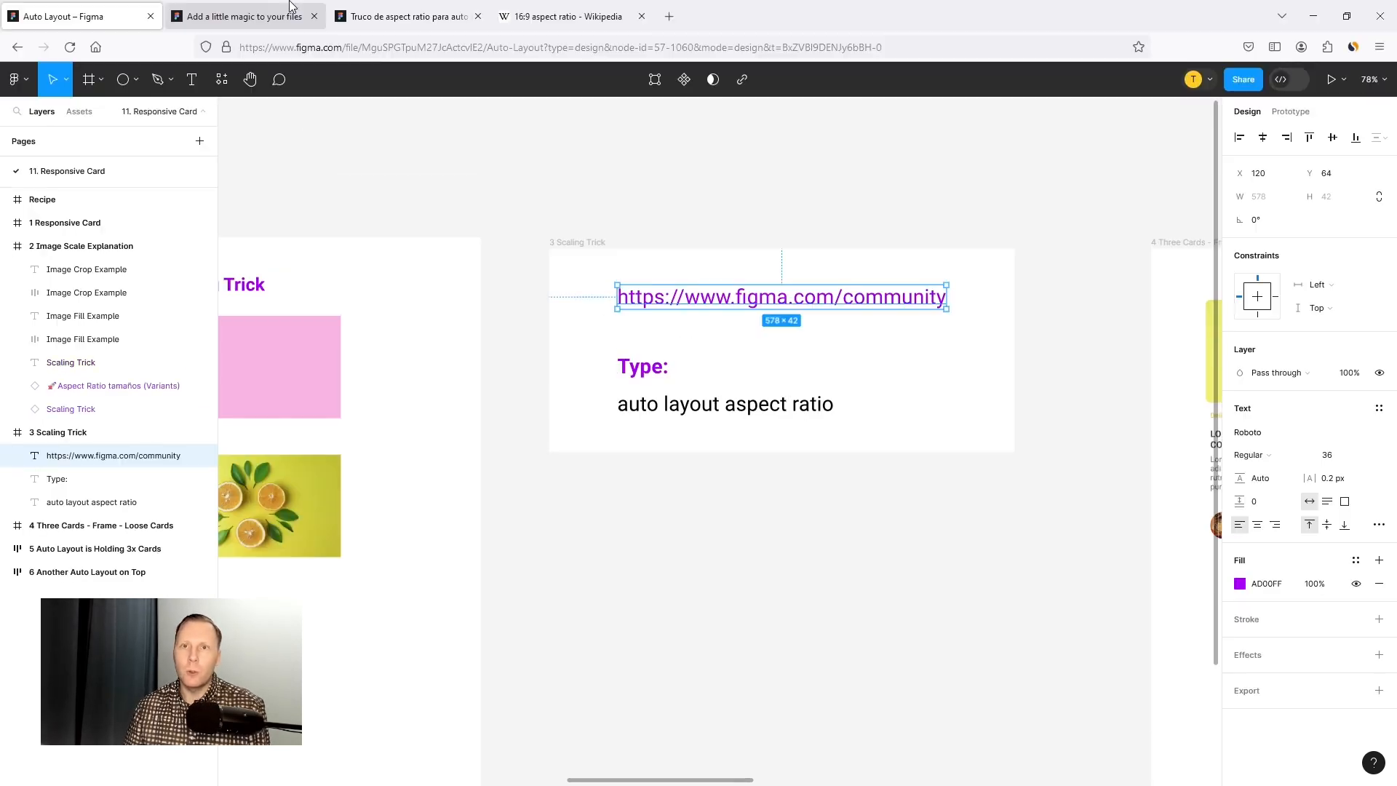
pyautogui.click(243, 16)
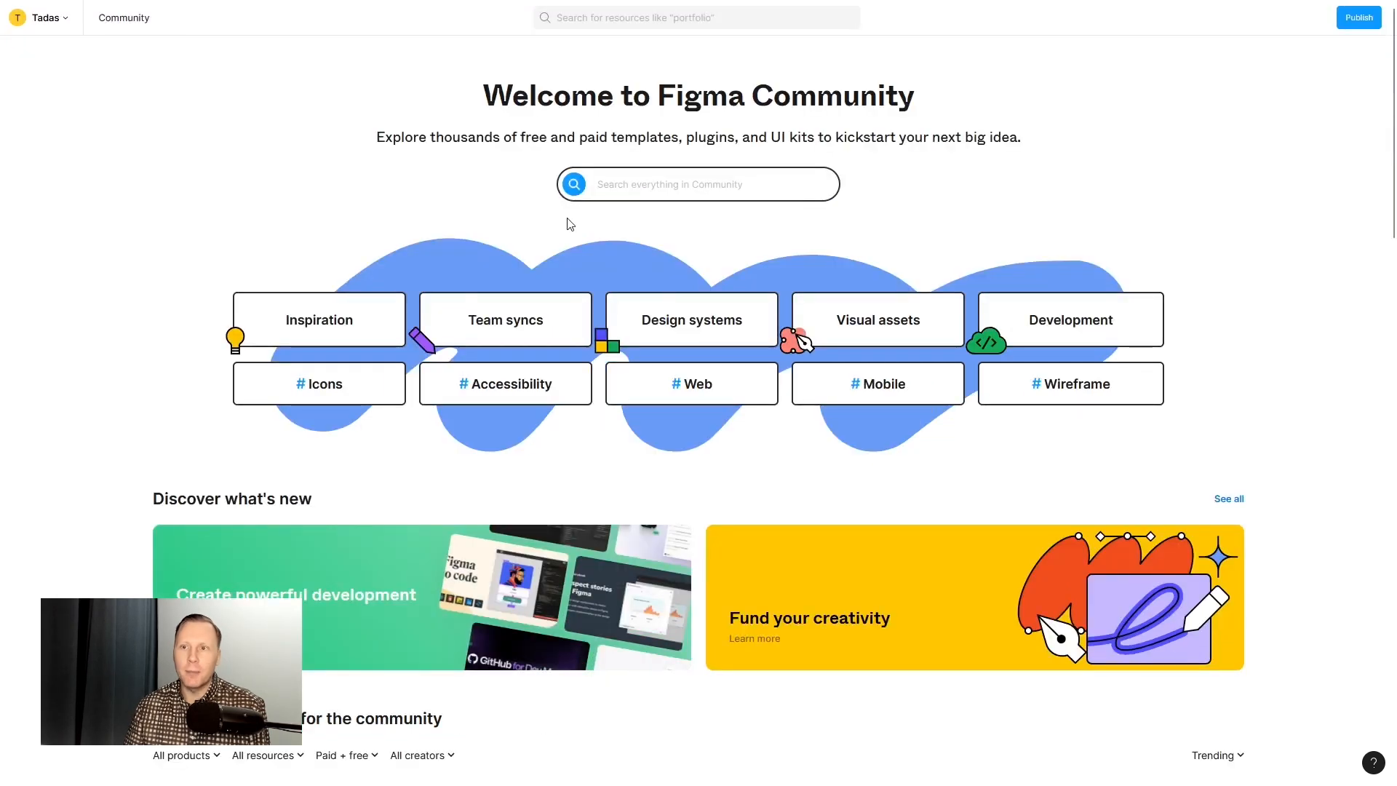
pyautogui.click(625, 183)
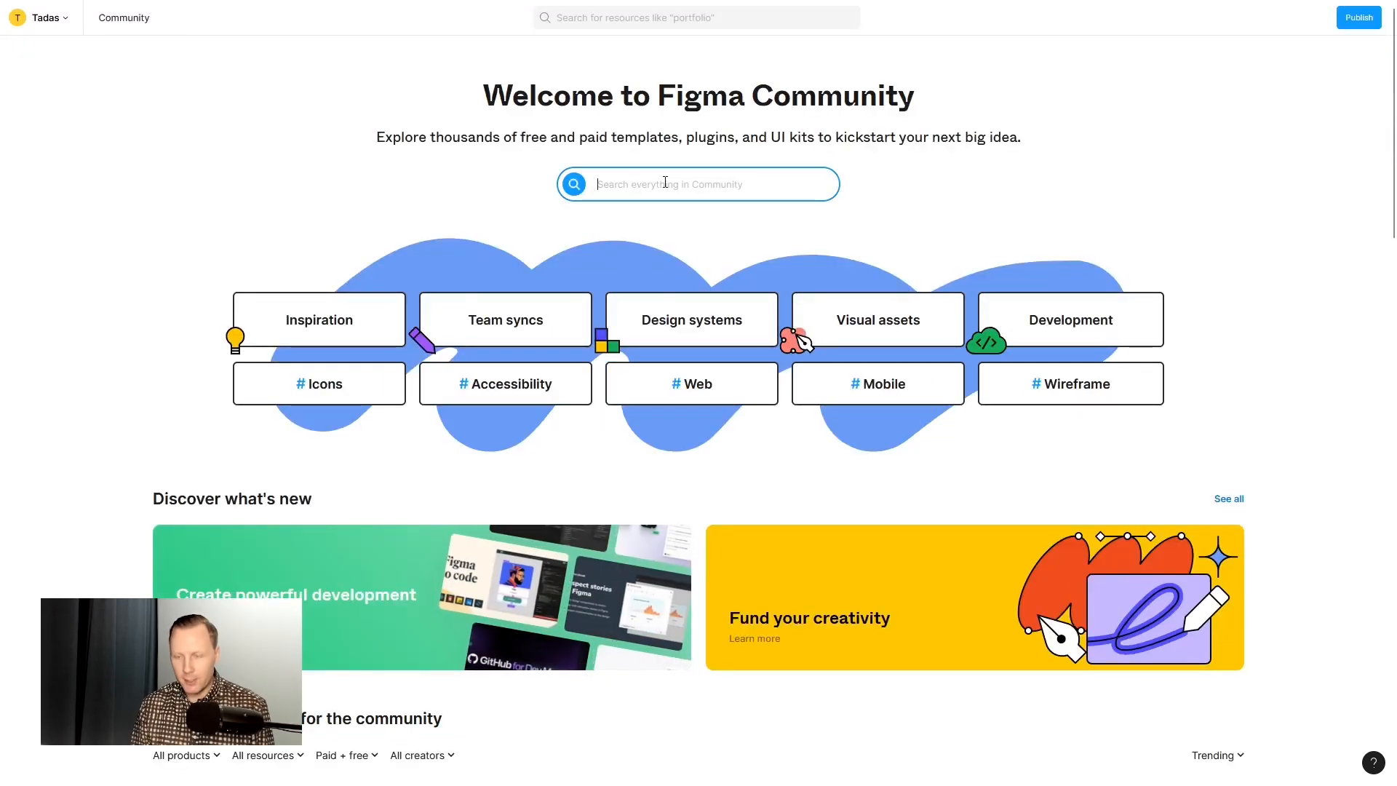
pyautogui.write('auto layto')
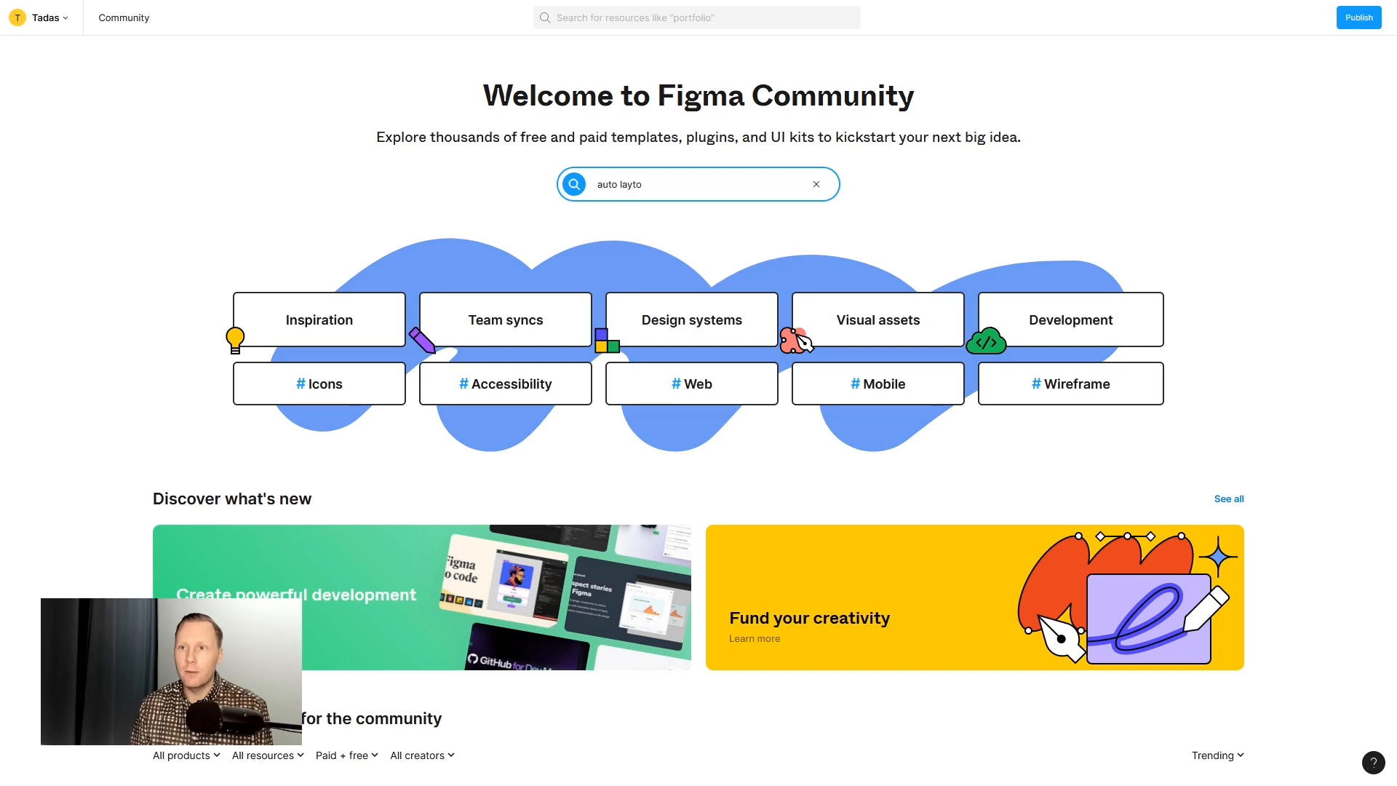
pyautogui.press('BackSpace')
pyautogui.press('BackSpace')
pyautogui.write('out aspec')
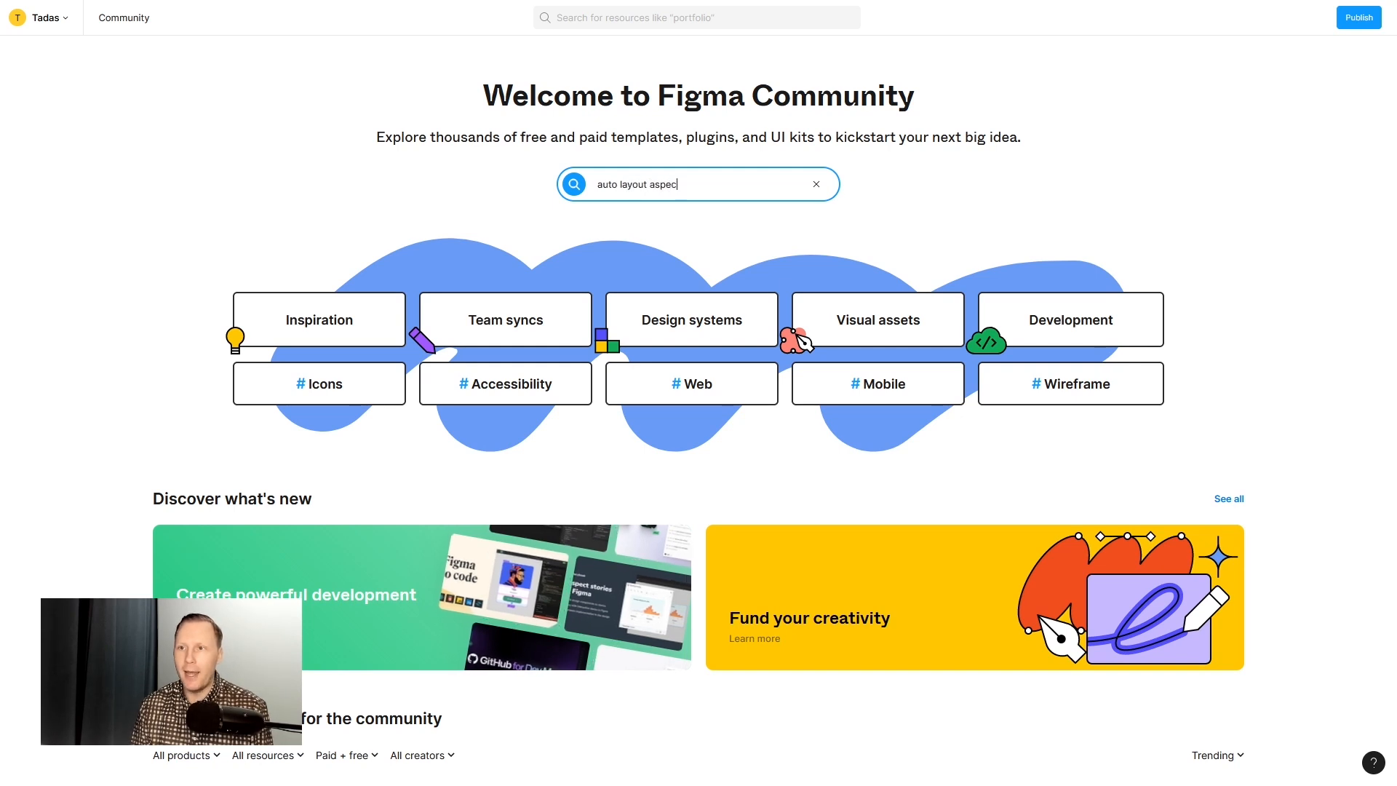
pyautogui.write('t ratio')
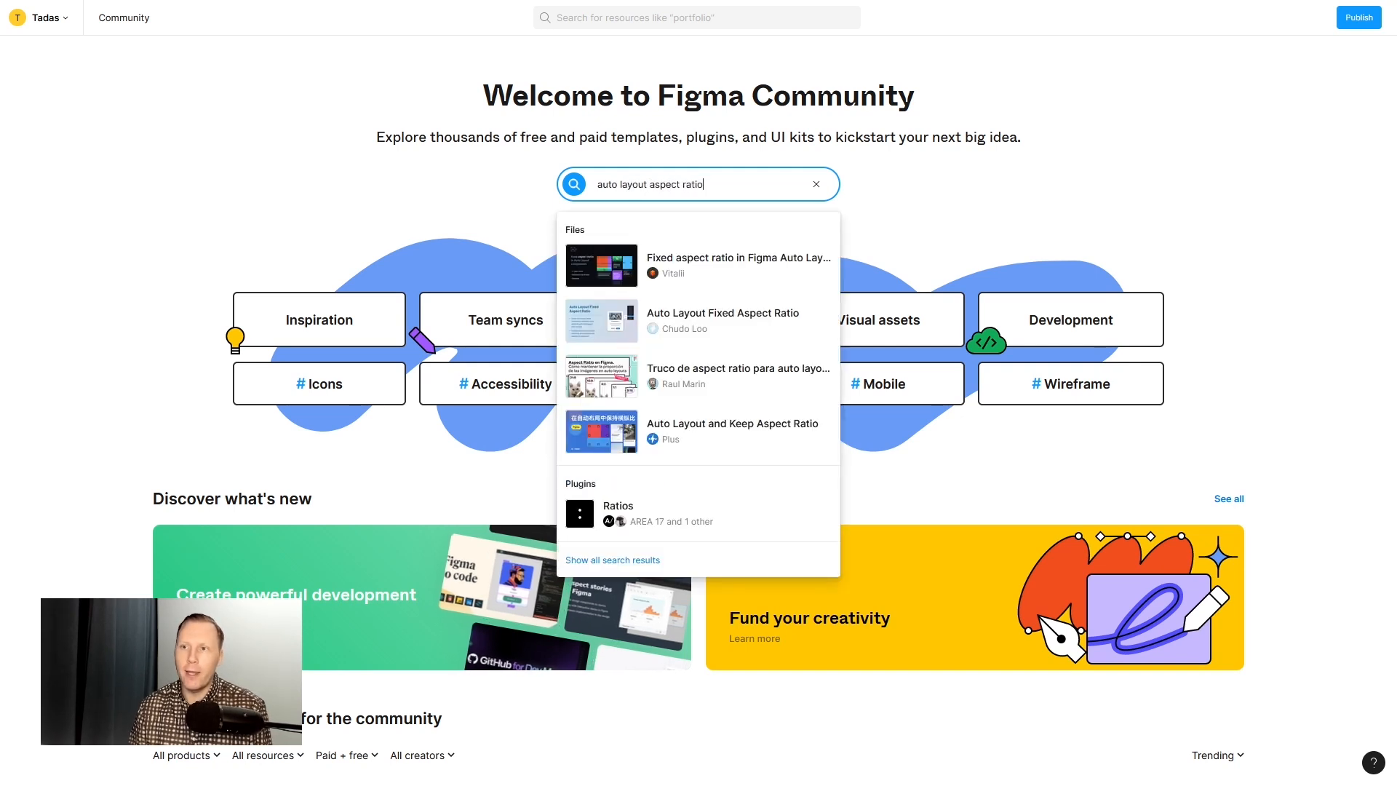
pyautogui.press('Return')
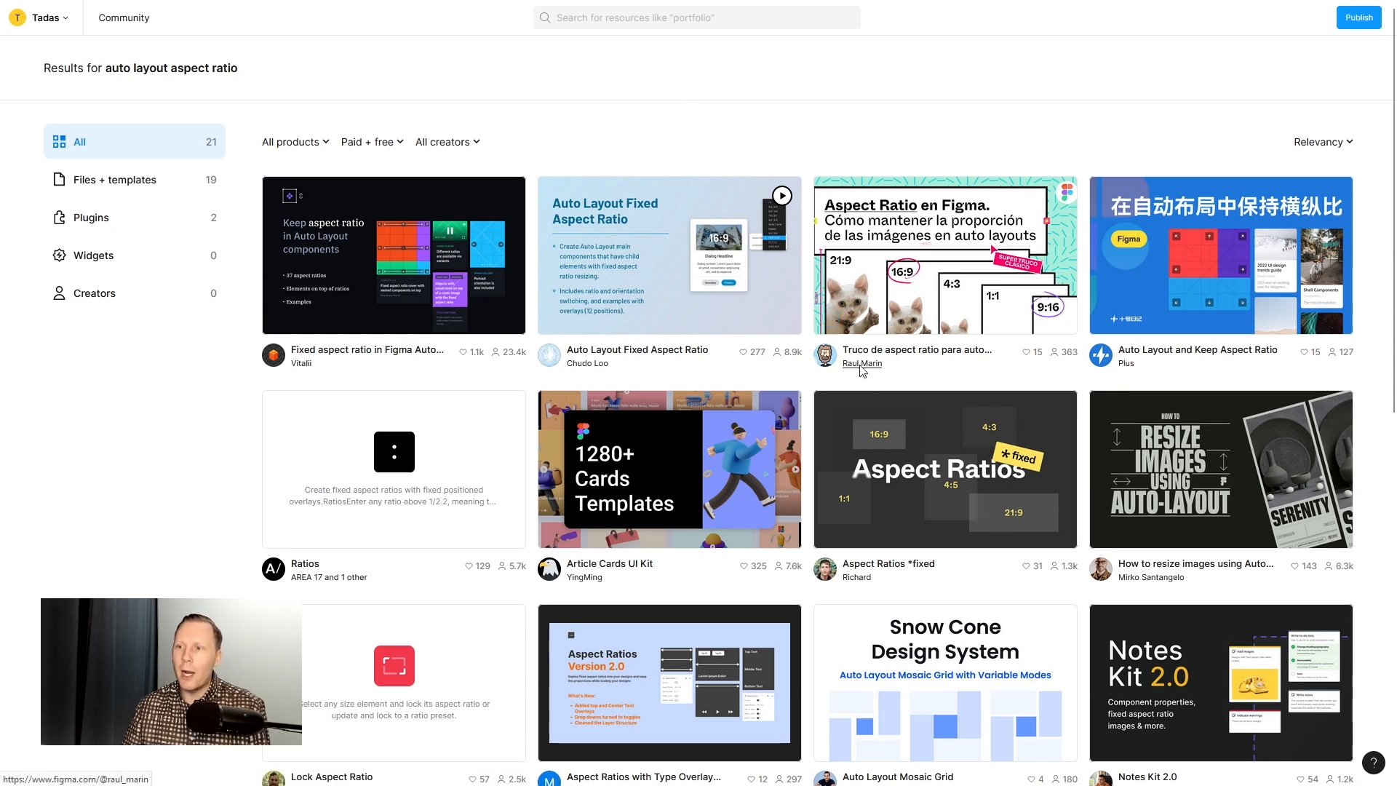
pyautogui.click(953, 232)
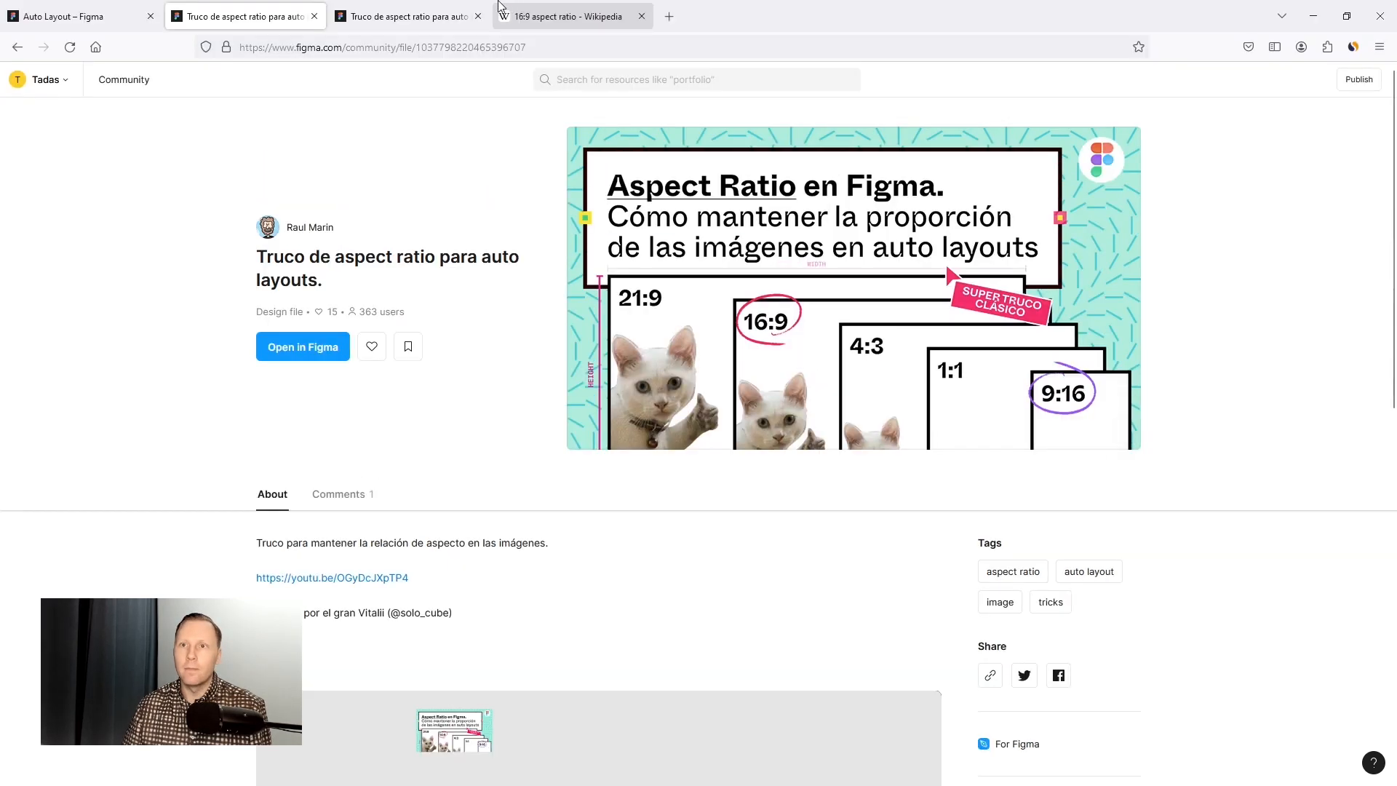
# Step: Switch to the opened Truco de aspect ratio file, view its Ejemplos page, and copy the 16:9 landscape component from its Variants page
pyautogui.click(419, 16)
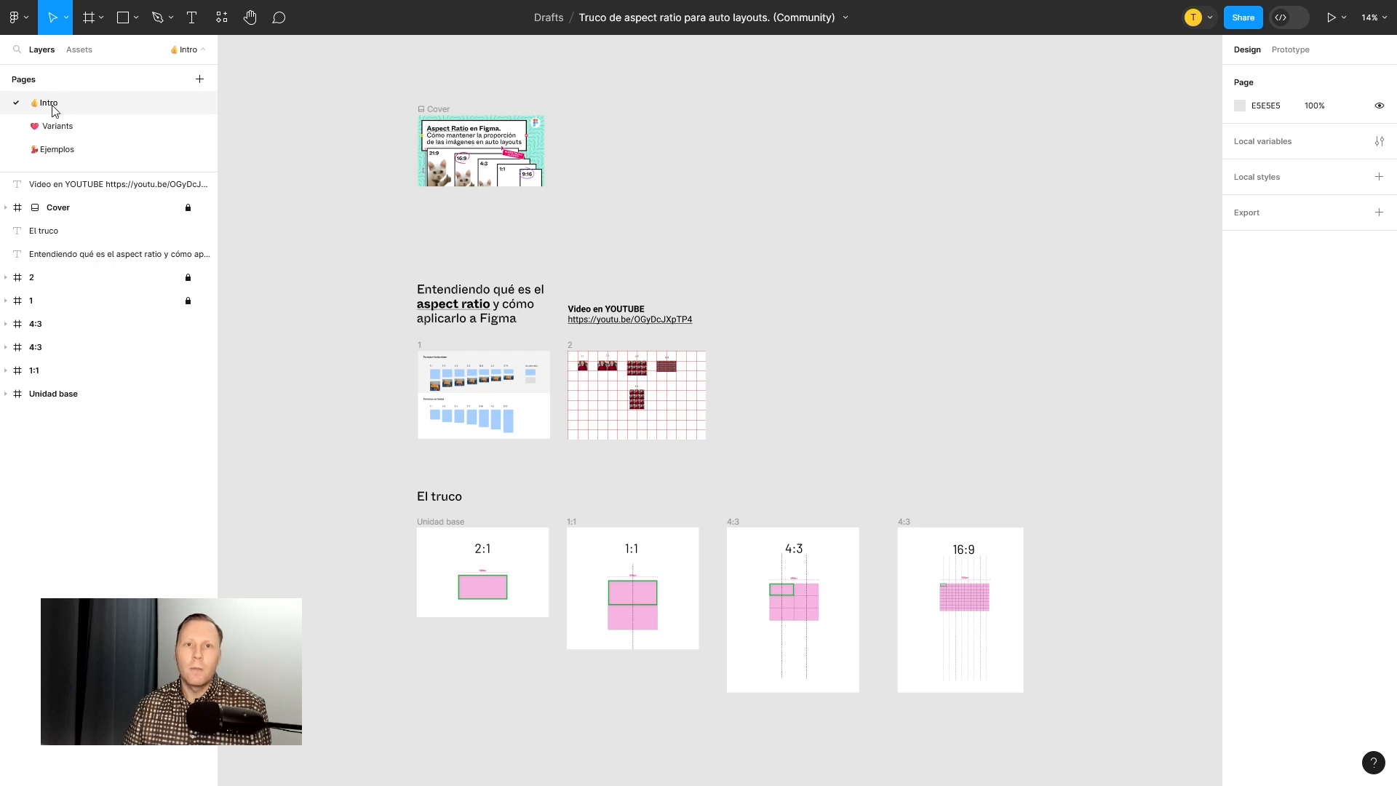
pyautogui.click(61, 127)
pyautogui.click(67, 151)
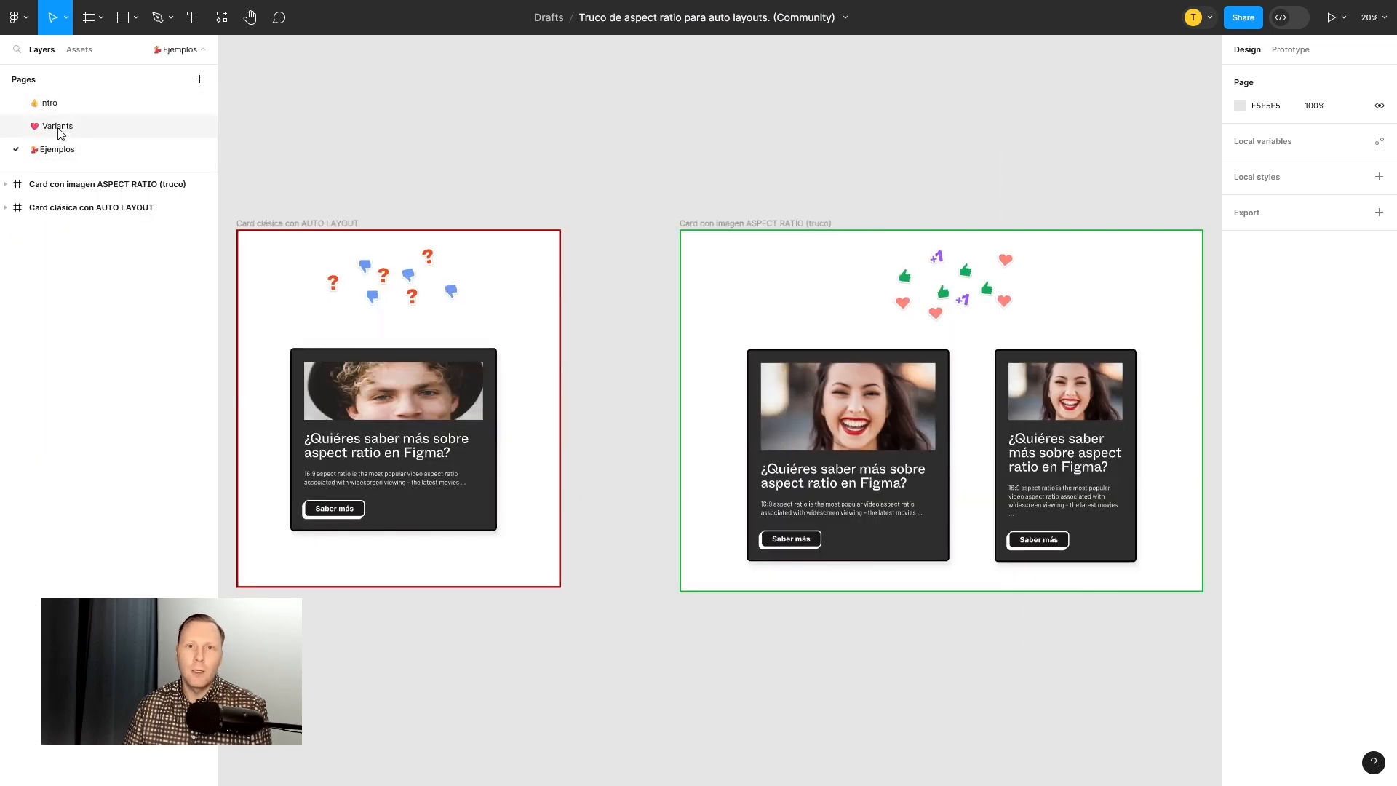
pyautogui.click(61, 130)
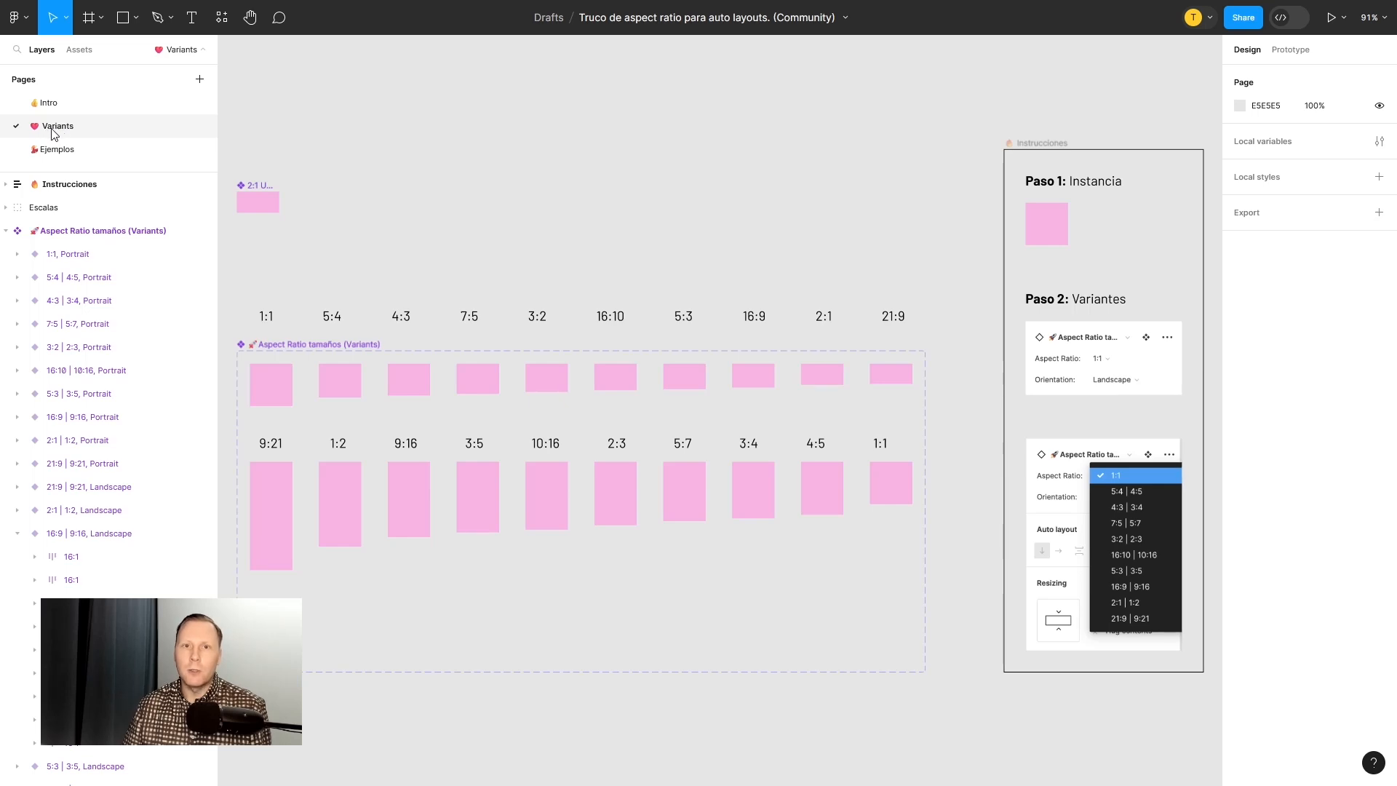
pyautogui.click(756, 374)
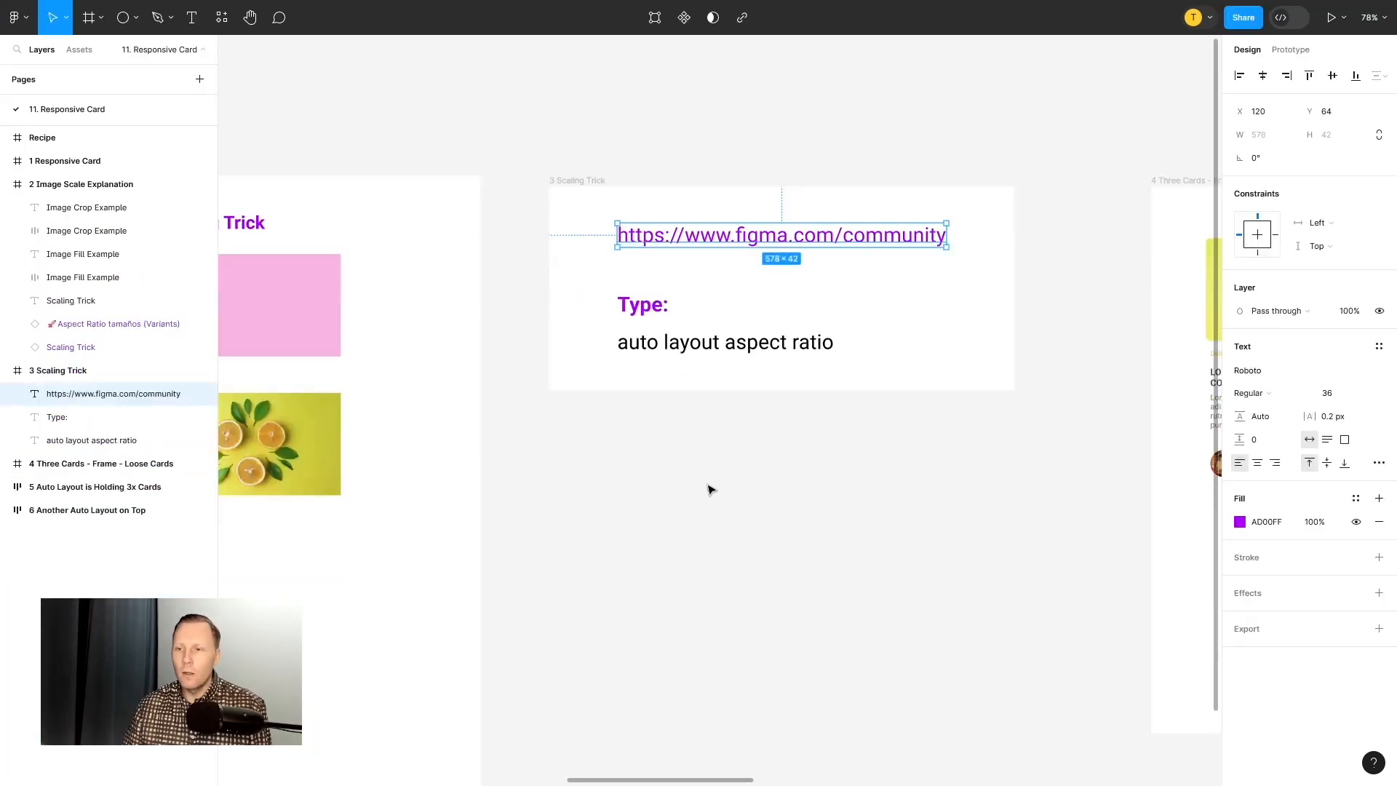
# Step: Return to the Auto Layout file and paste the copied 16:9 aspect ratio component into the 2 Image Scale Explanation frame
pyautogui.moveTo(688, 512); pyautogui.dragTo(1015, 472)
pyautogui.moveTo(640, 492); pyautogui.dragTo(988, 368)
pyautogui.click(804, 393)
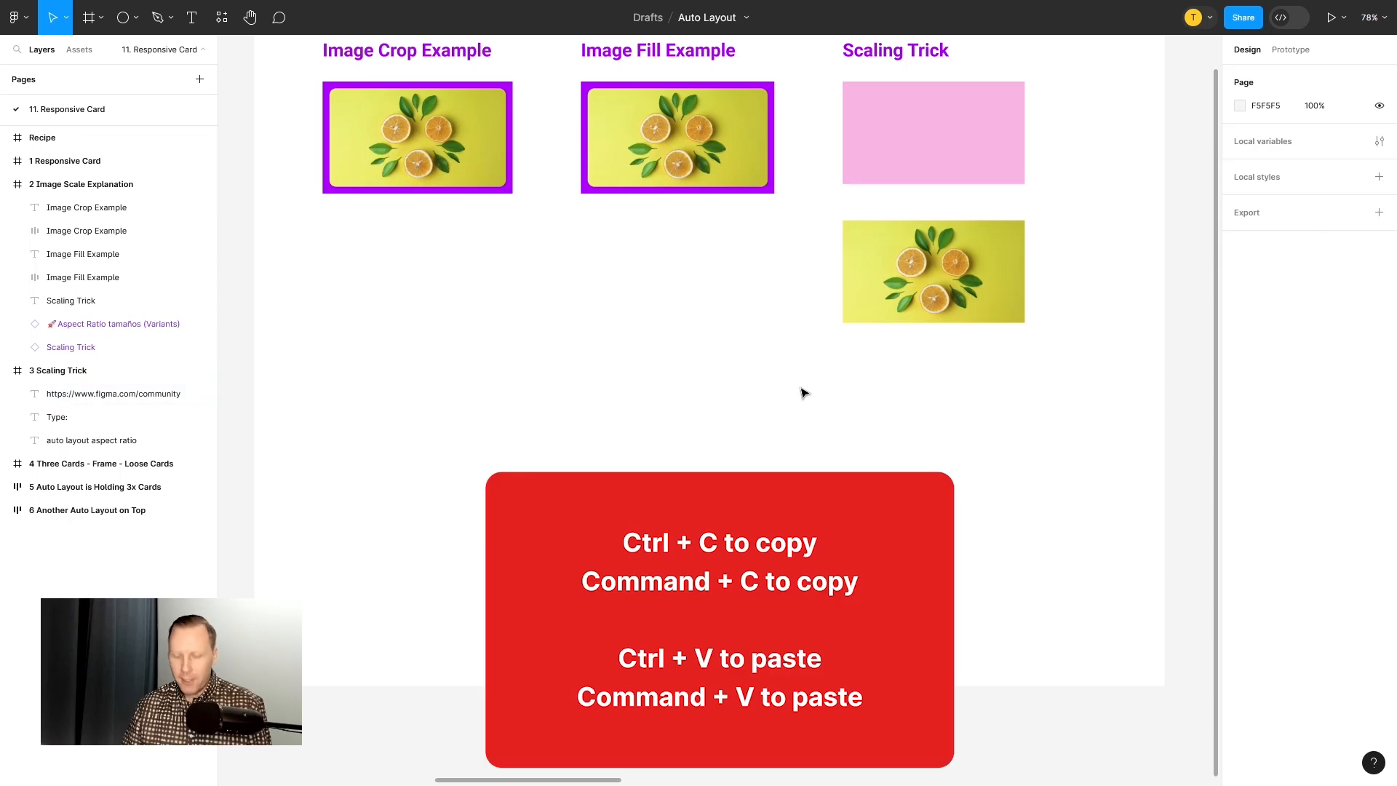
pyautogui.hotkey('ctrl', 'v')
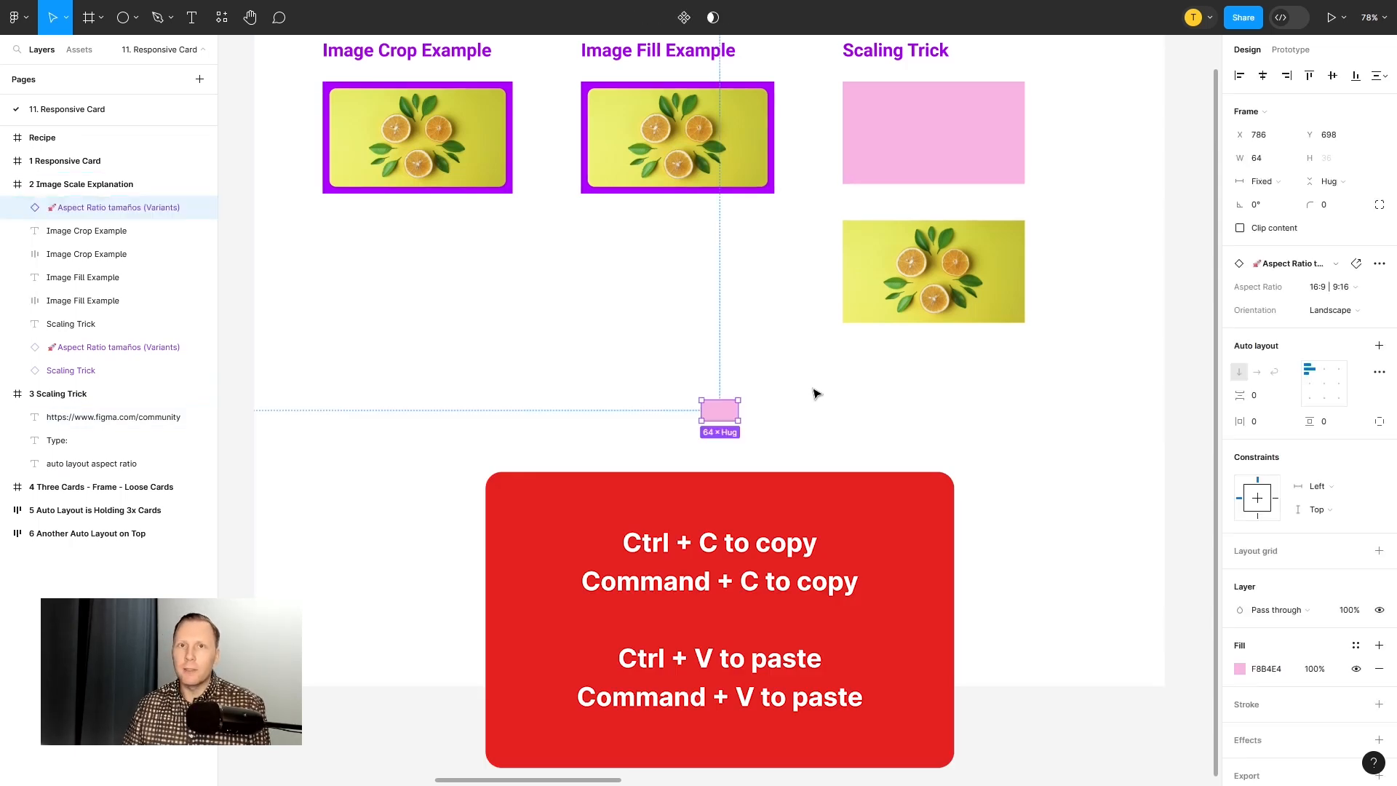
# Step: Move the pasted 16:9 rectangle to about X 800, Y 668 in the frame, and clear the selection
pyautogui.scroll(3, 841, 389)
pyautogui.hscroll(4, 841, 390)
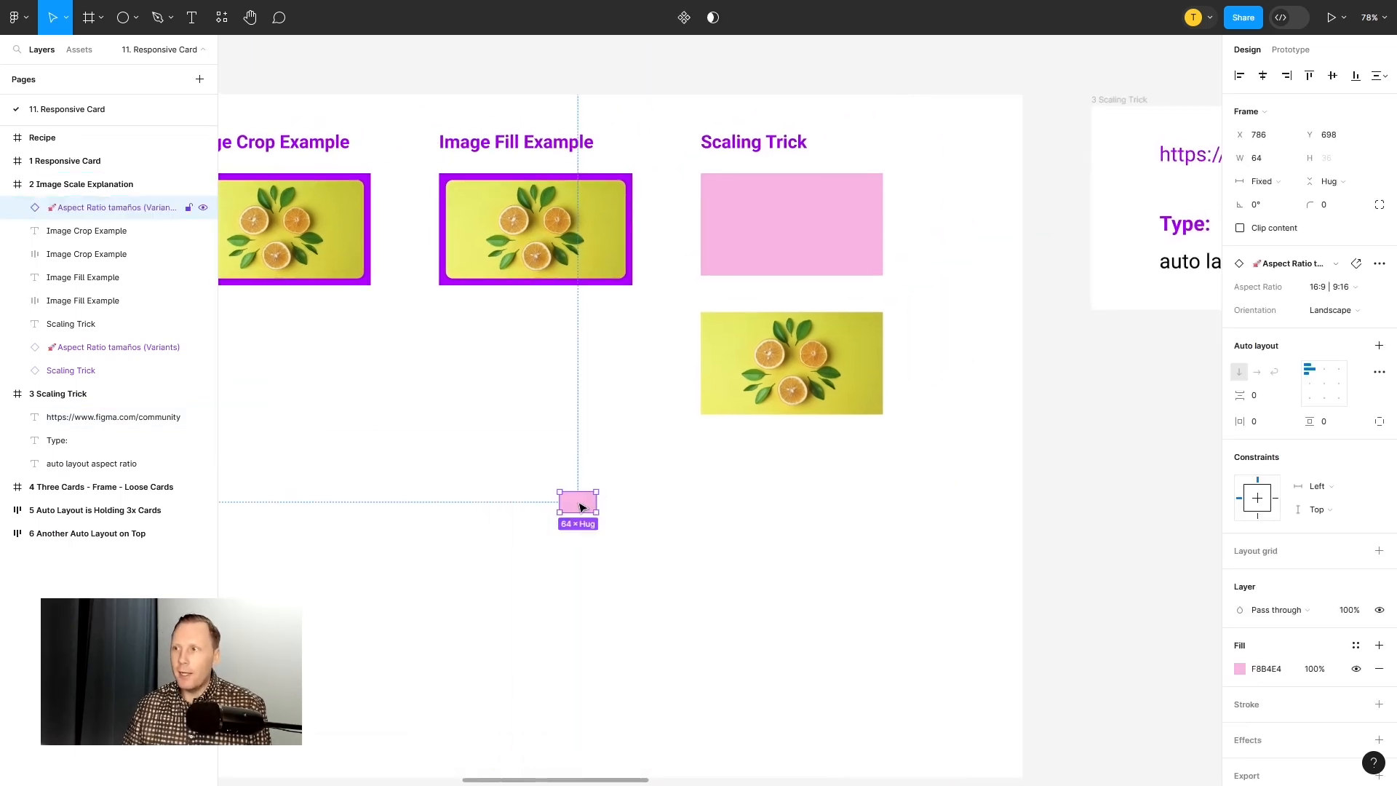
pyautogui.moveTo(580, 507); pyautogui.dragTo(588, 504)
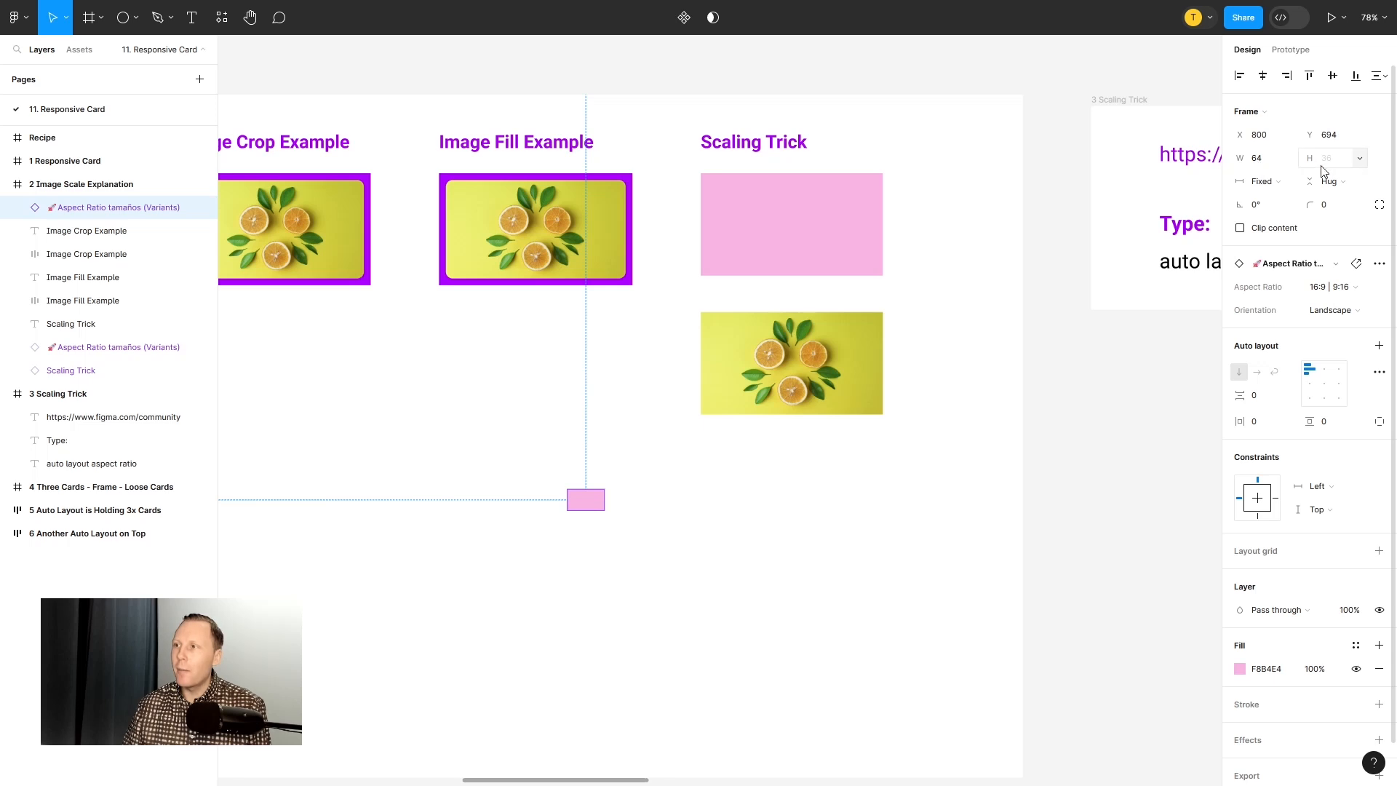
pyautogui.moveTo(592, 503); pyautogui.dragTo(592, 486)
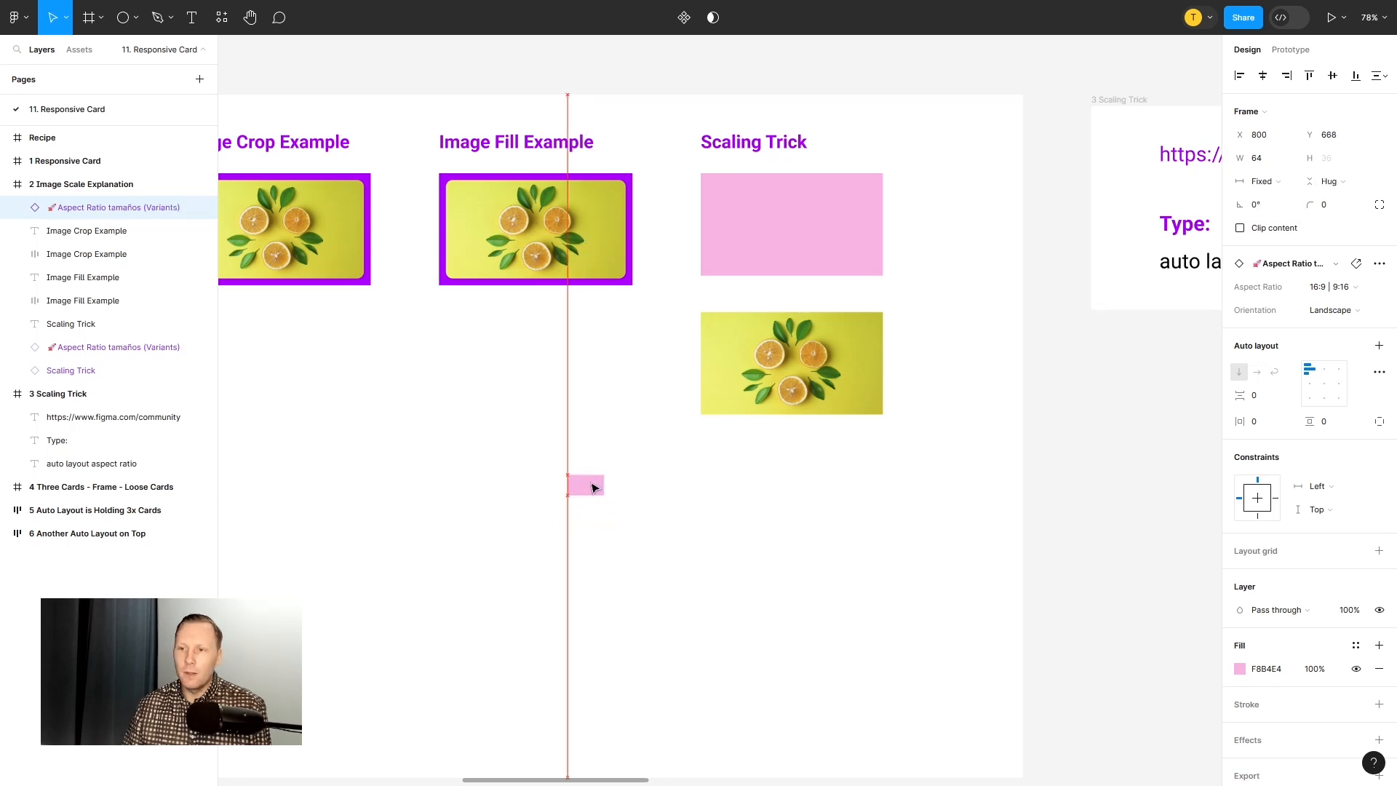
pyautogui.click(661, 488)
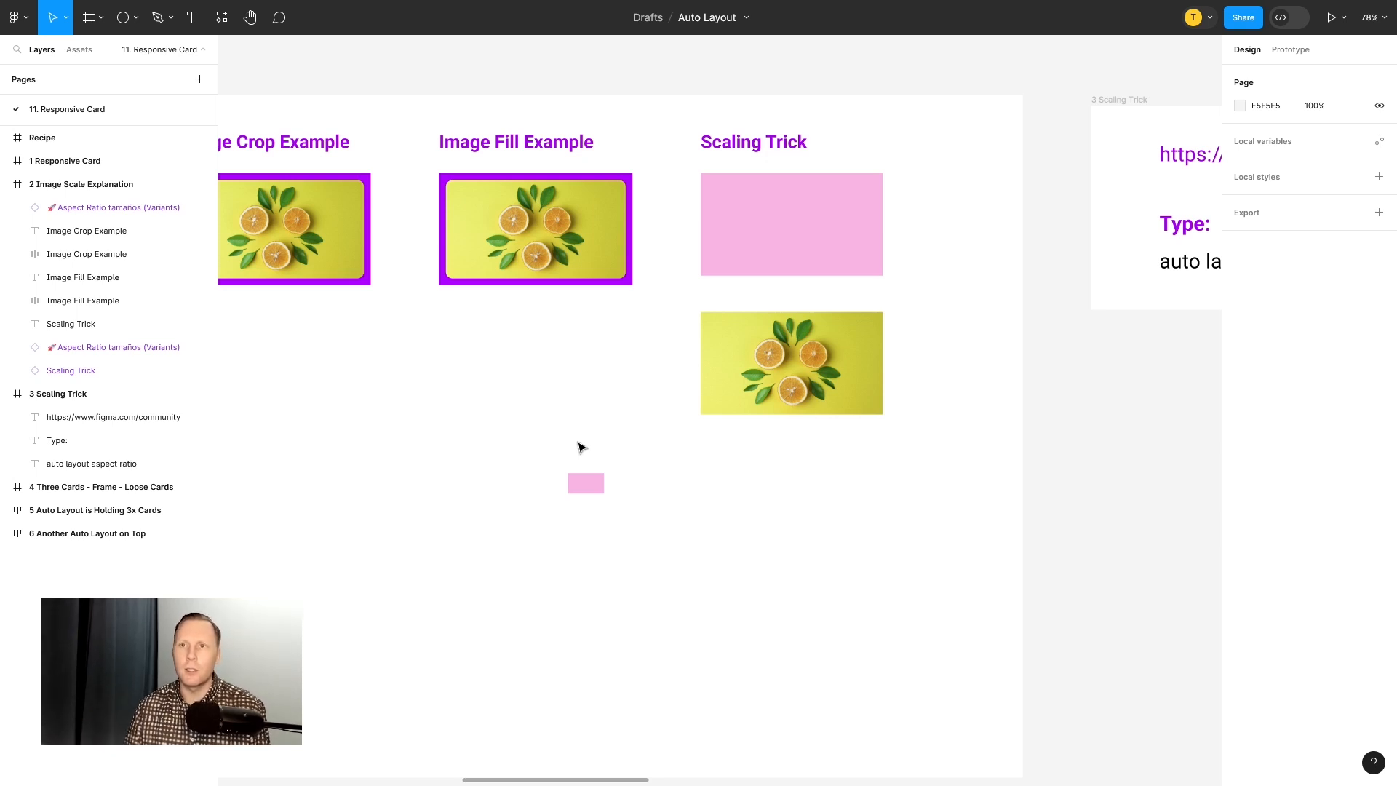
# Step: Switch to the Wikipedia page on the 16:9 aspect ratio and examine its Common resolutions section
pyautogui.click(545, 16)
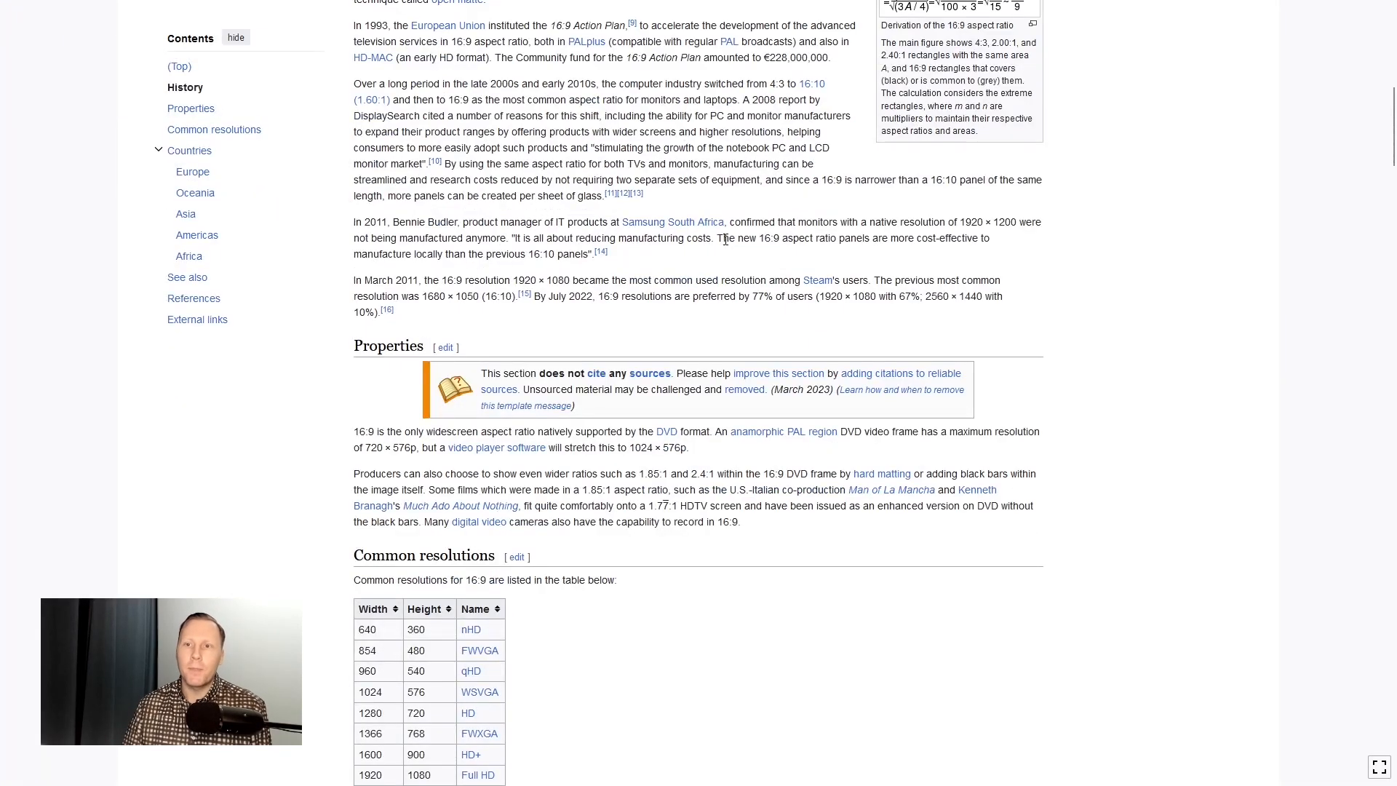
pyautogui.scroll(-4, 725, 240)
pyautogui.moveTo(372, 258); pyautogui.dragTo(429, 256)
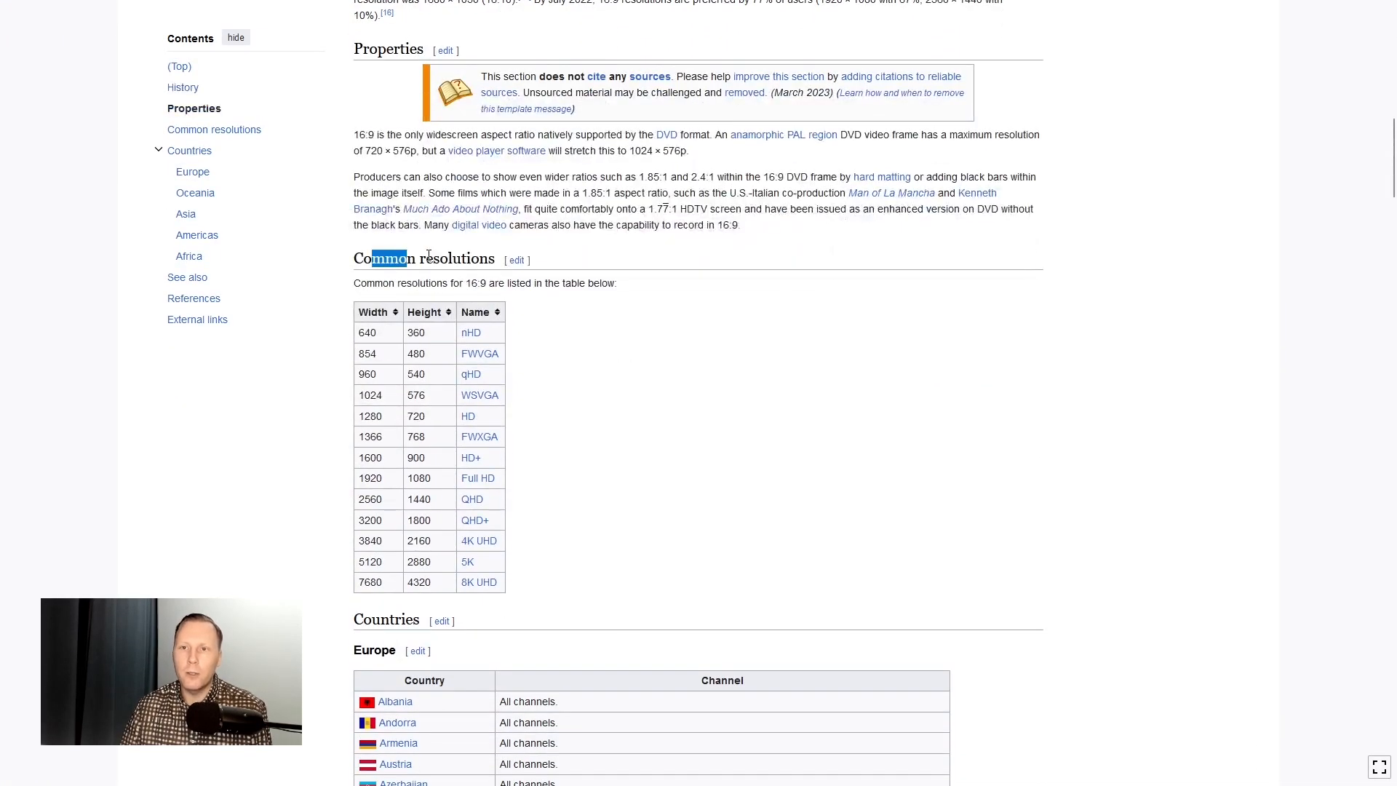
# Step: Examine the widths and heights in the table of common 16:9 resolutions
pyautogui.click(474, 264)
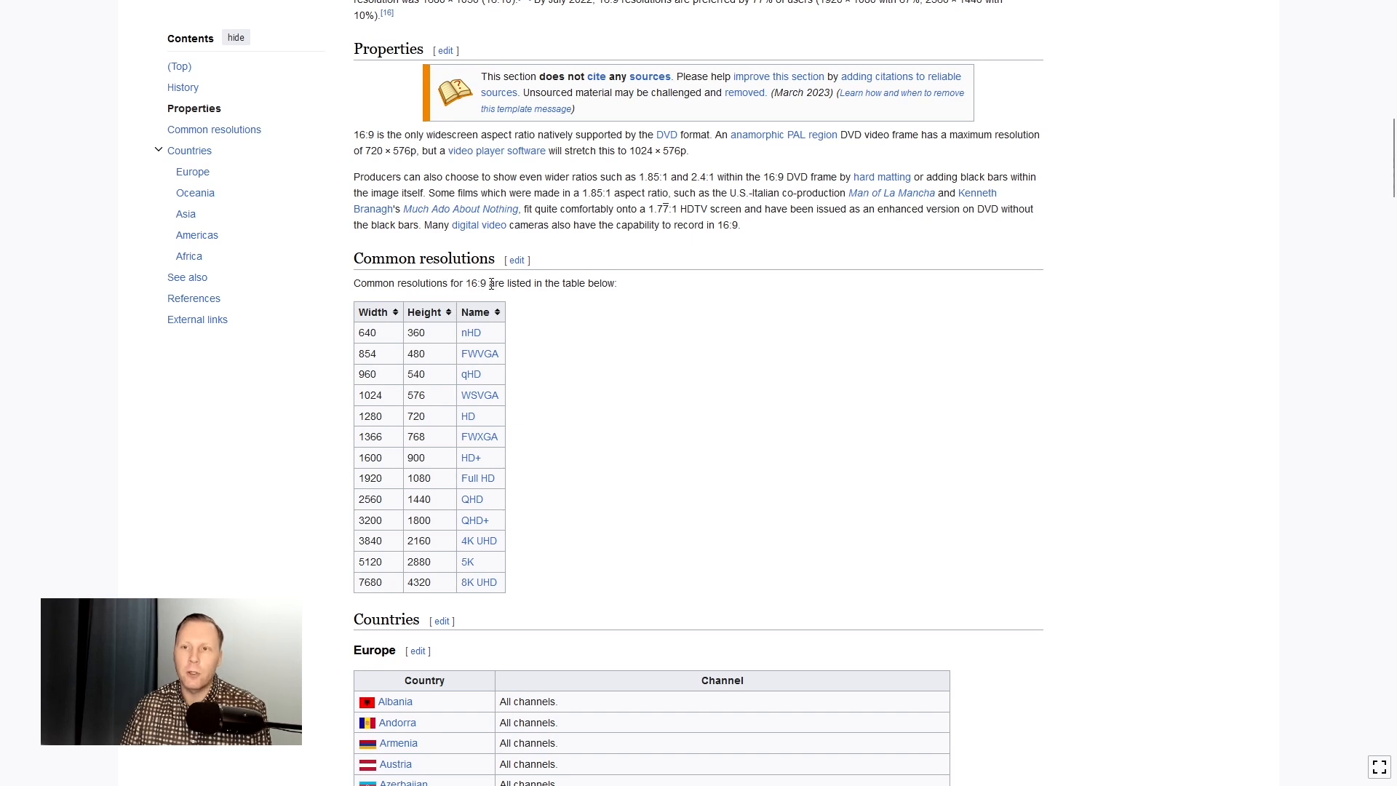
pyautogui.moveTo(491, 283); pyautogui.dragTo(617, 286)
pyautogui.click(633, 287)
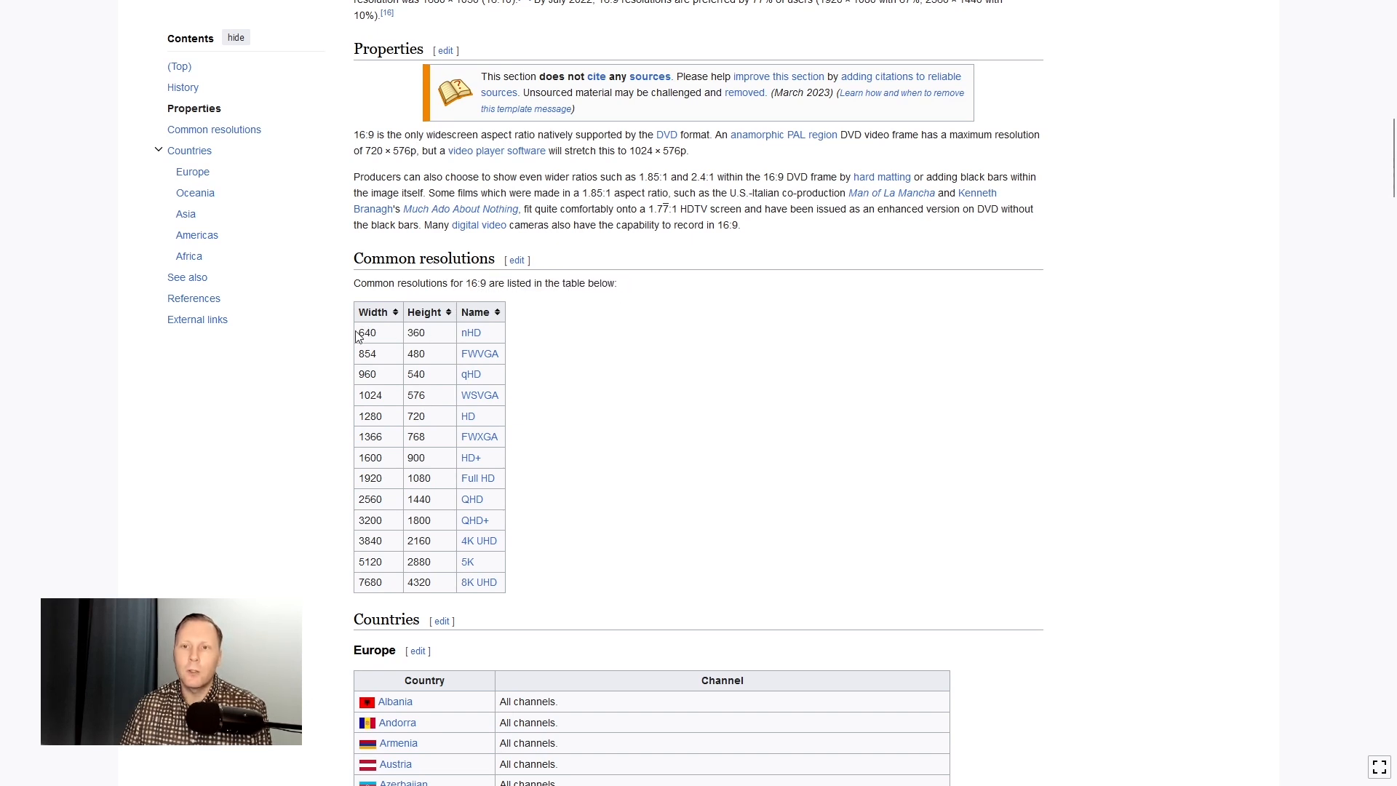
pyautogui.moveTo(356, 336); pyautogui.dragTo(434, 557)
pyautogui.click(434, 556)
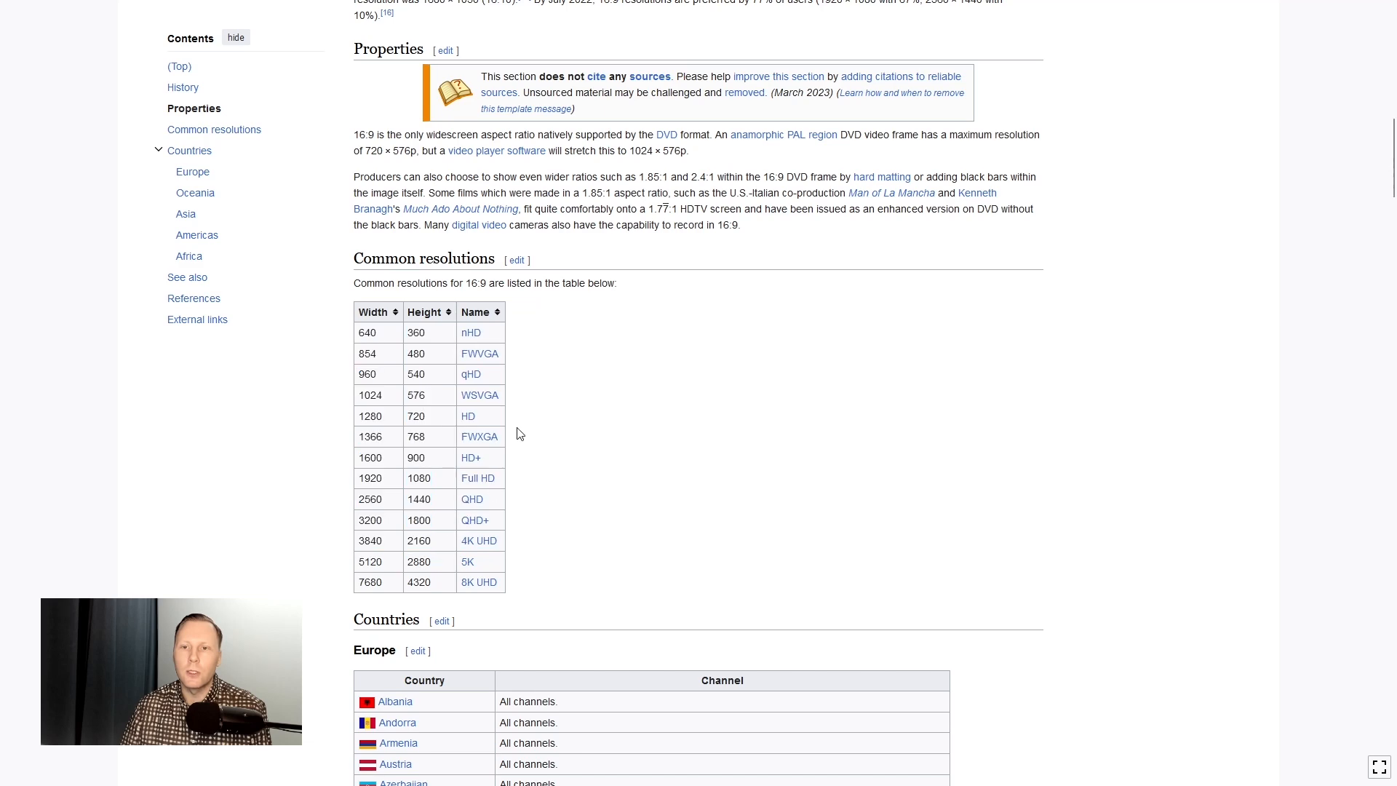
# Step: Switch to the Truco de aspect ratio file and inspect its 5:3, 16:10, 3:2 and 7:5 landscape and 3:5 portrait variants
pyautogui.click(381, 17)
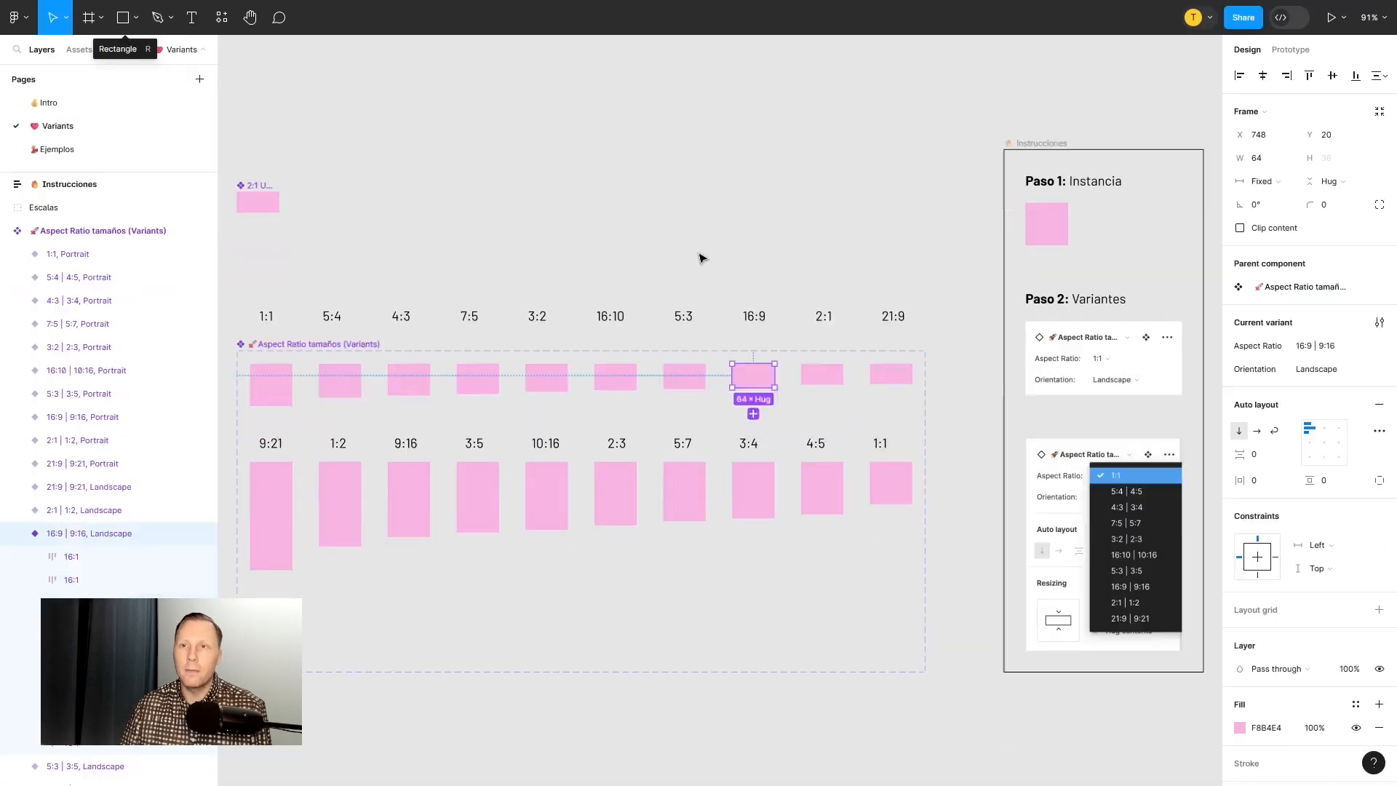
pyautogui.click(695, 381)
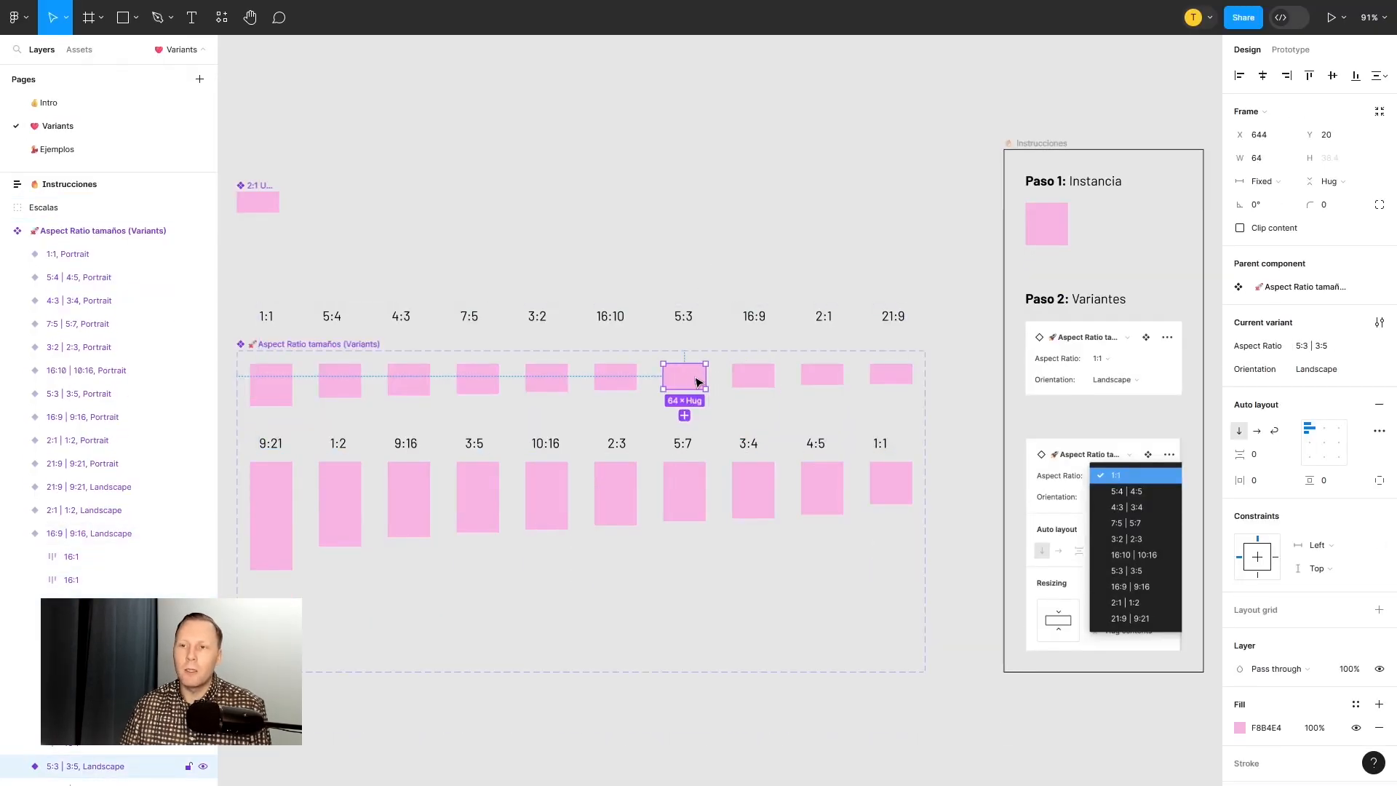
pyautogui.click(617, 378)
pyautogui.click(547, 378)
pyautogui.click(478, 378)
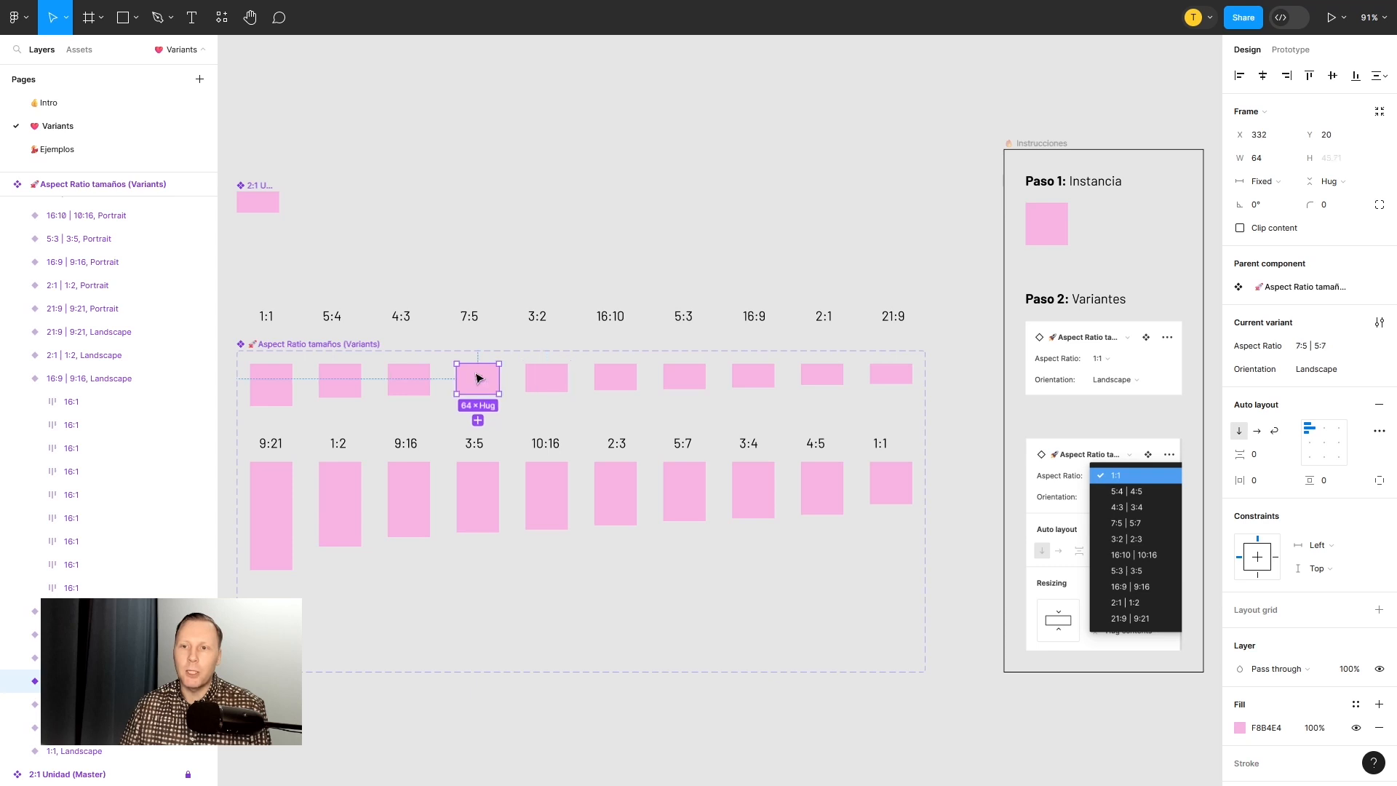
pyautogui.click(471, 503)
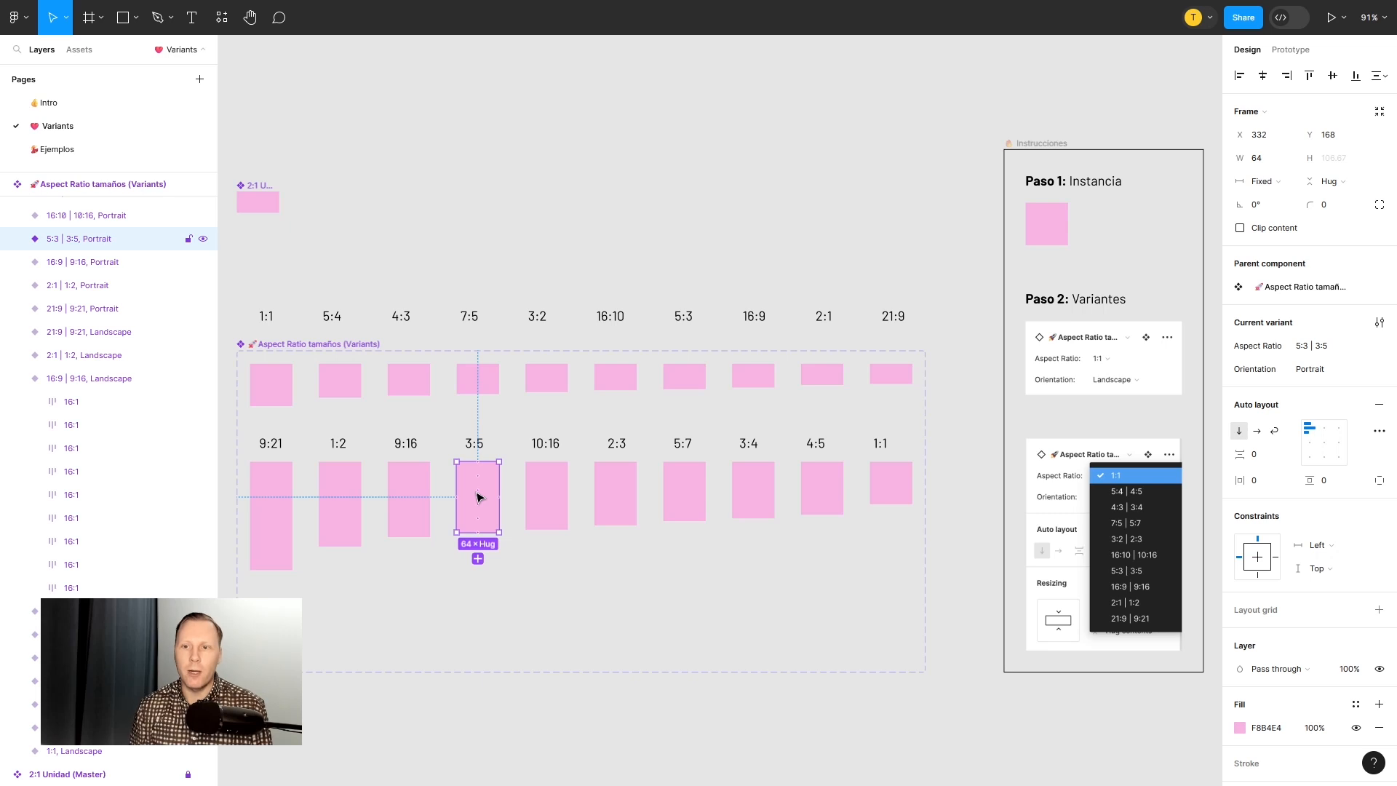
pyautogui.click(885, 250)
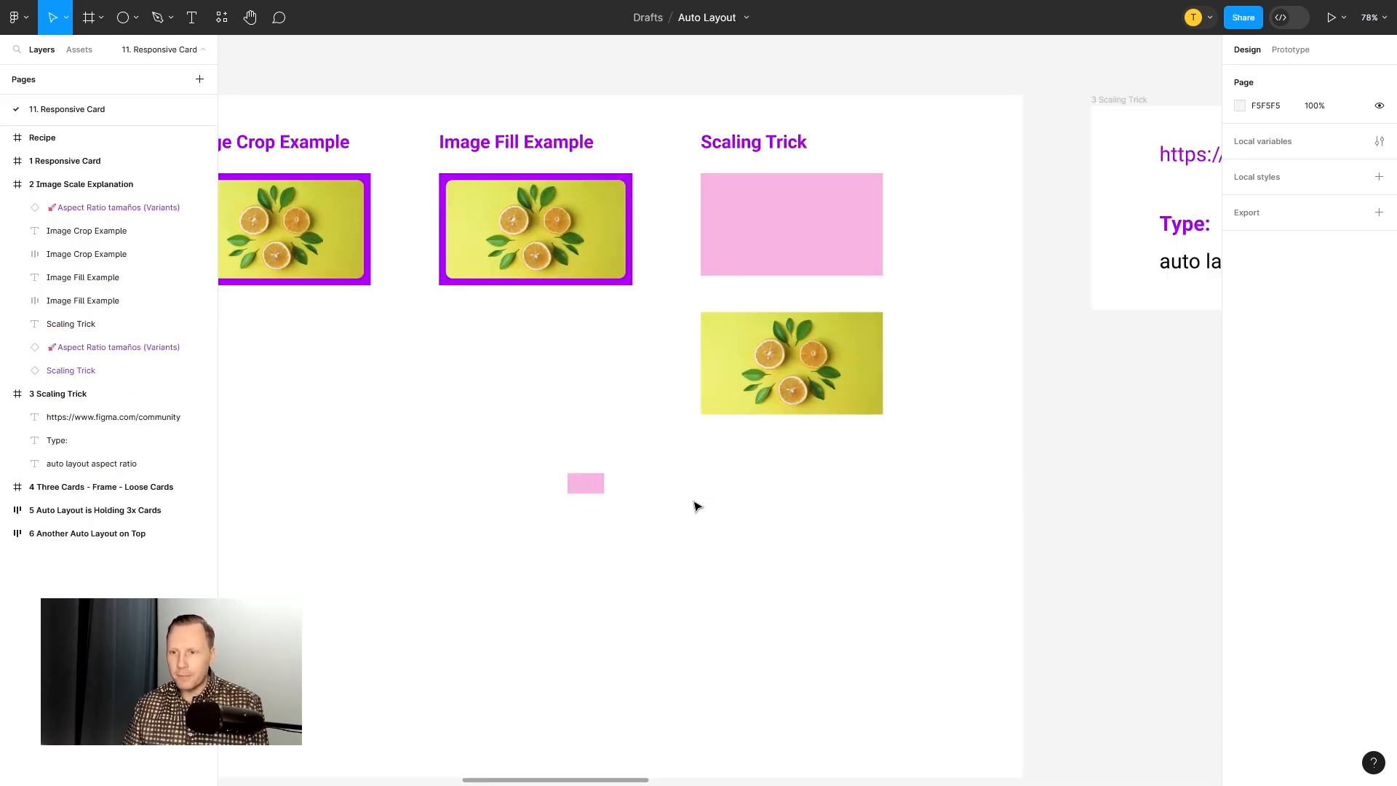
# Step: Switch back to the Auto Layout file and move the small 16:9 rectangle to about X 1030, Y 669, below the Scaling Trick examples
pyautogui.click(594, 485)
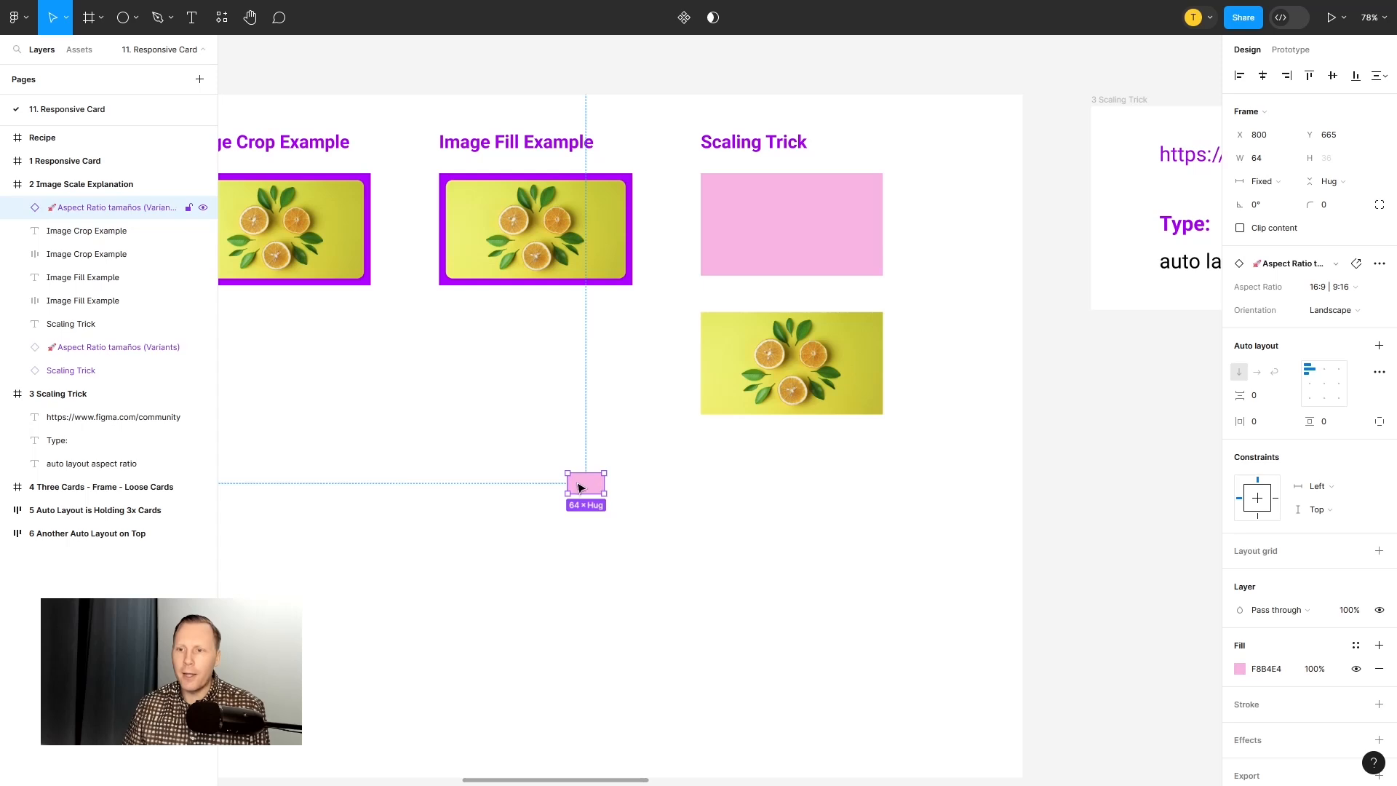
pyautogui.moveTo(580, 487); pyautogui.dragTo(710, 490)
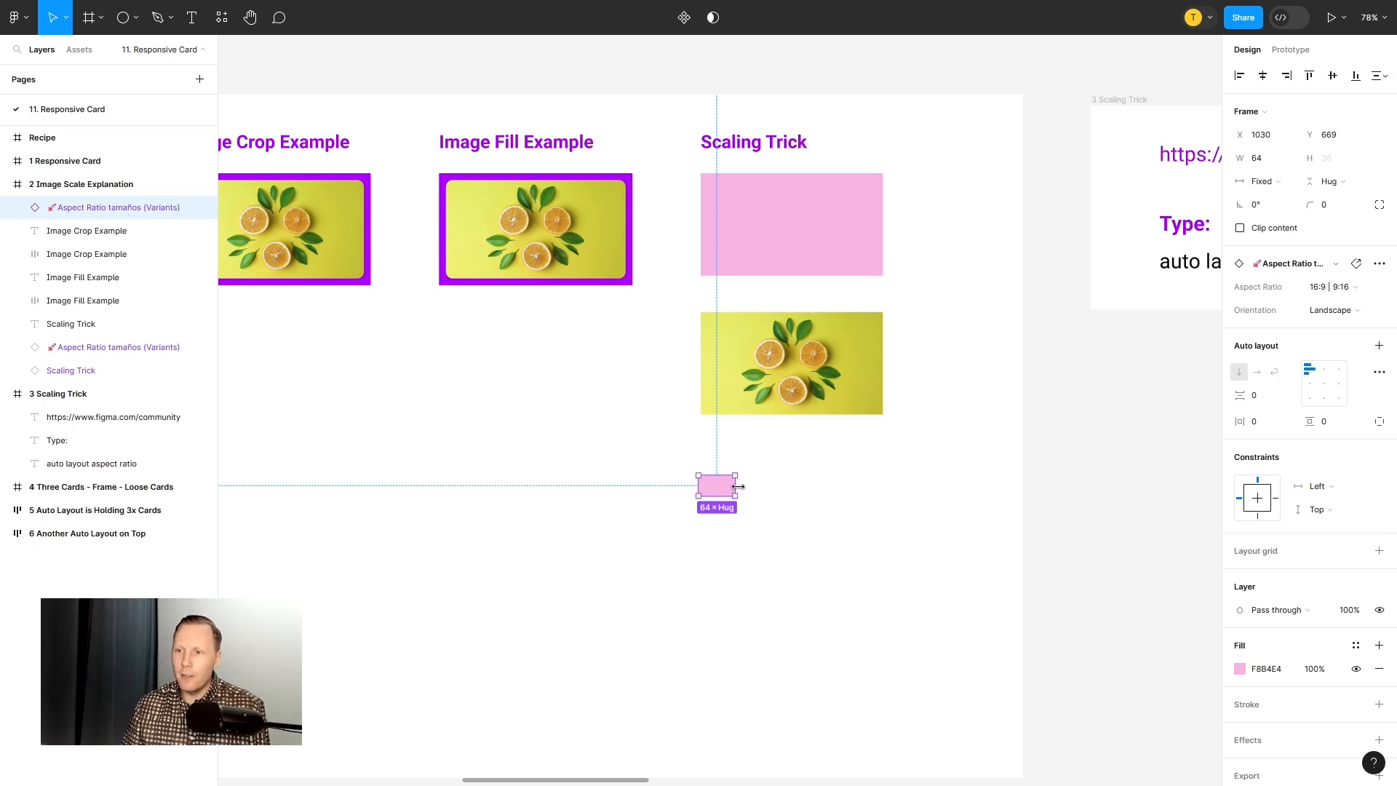
pyautogui.moveTo(736, 486)
pyautogui.mouseDown()
pyautogui.moveTo(931, 496)
pyautogui.moveTo(736, 486)
pyautogui.mouseUp()
pyautogui.click(902, 561)
# Step: Set the small 16:9 rectangle's width to 320, like the pink one under Scaling Trick, and move it to about X 550, Y 619
pyautogui.click(833, 203)
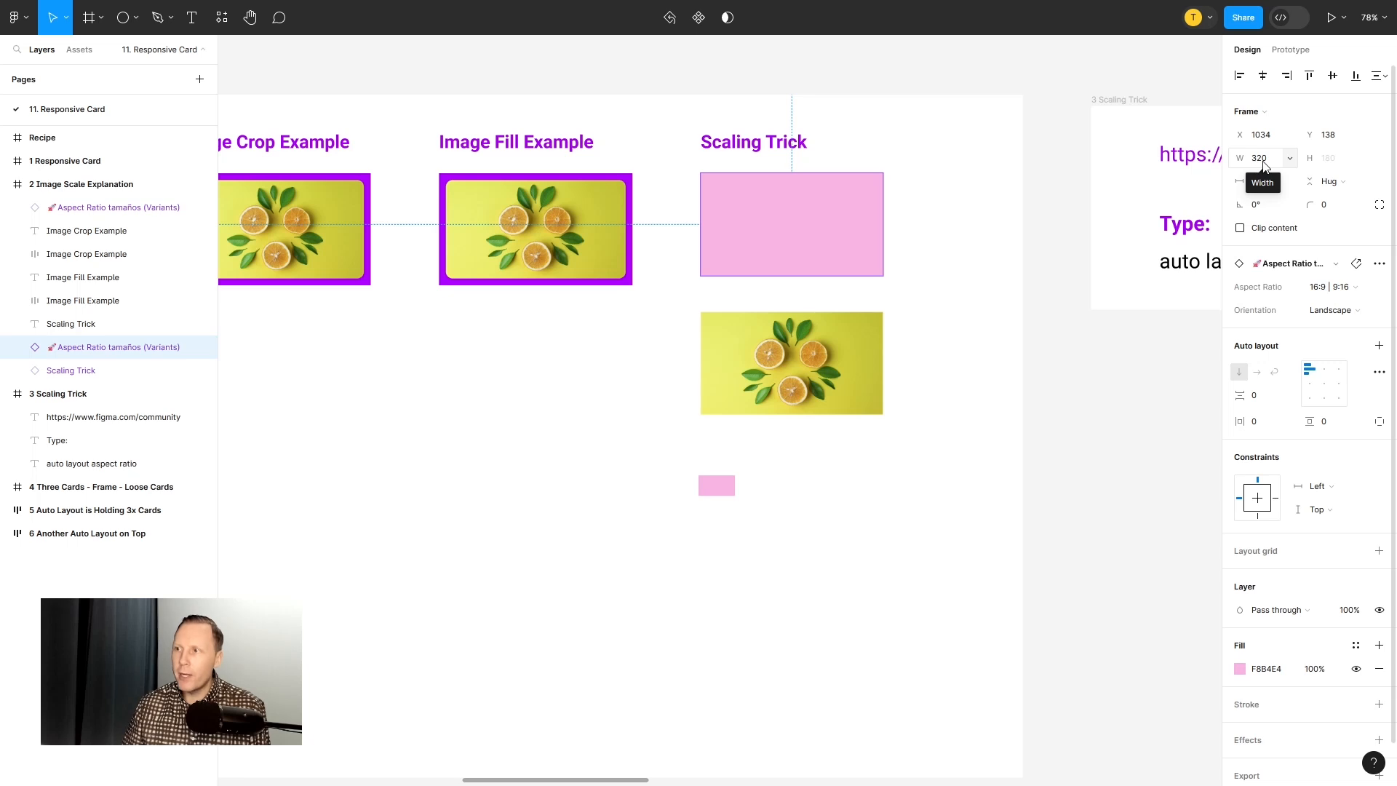
pyautogui.click(717, 486)
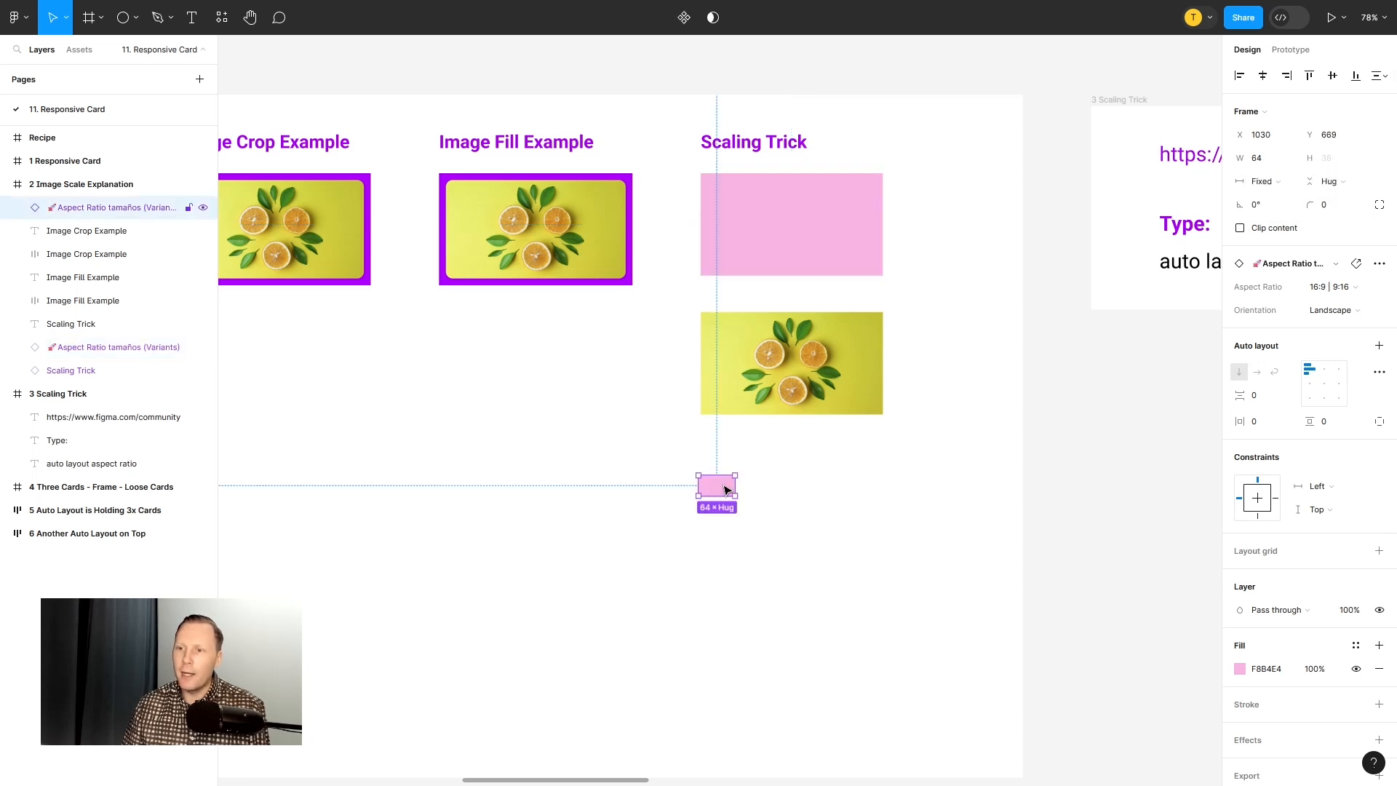
pyautogui.click(1266, 157)
pyautogui.write('32')
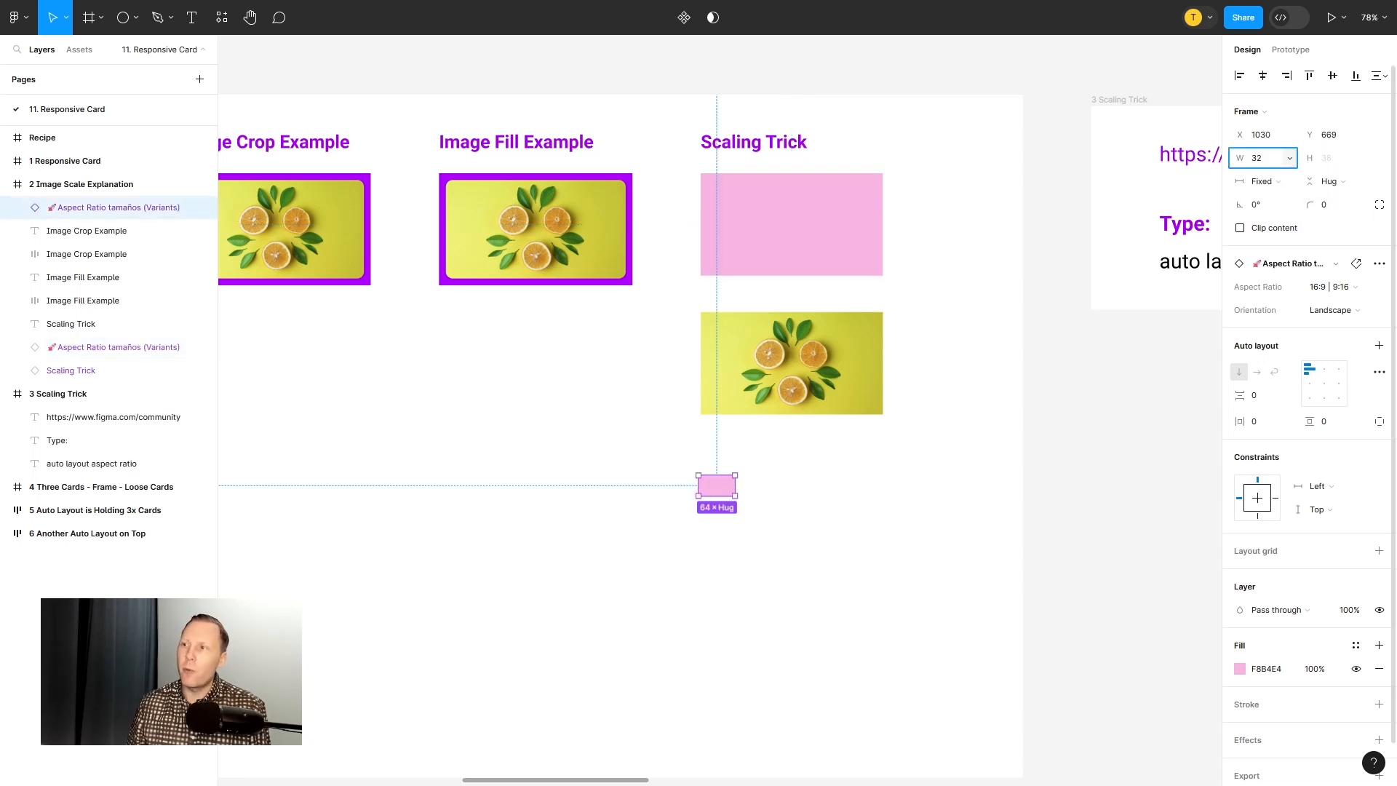
pyautogui.write('0')
pyautogui.press('Return')
pyautogui.moveTo(800, 552); pyautogui.dragTo(532, 527)
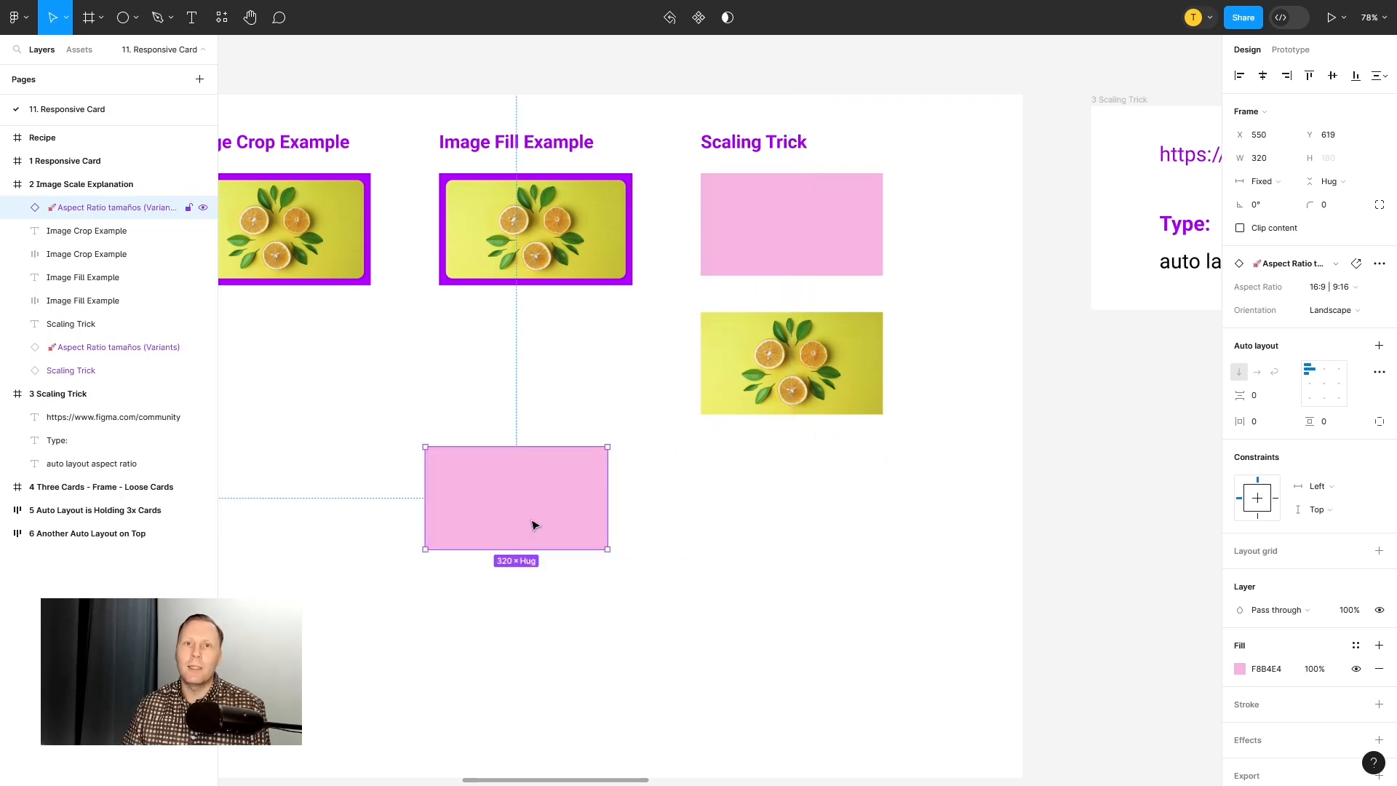
pyautogui.rightClick(513, 471)
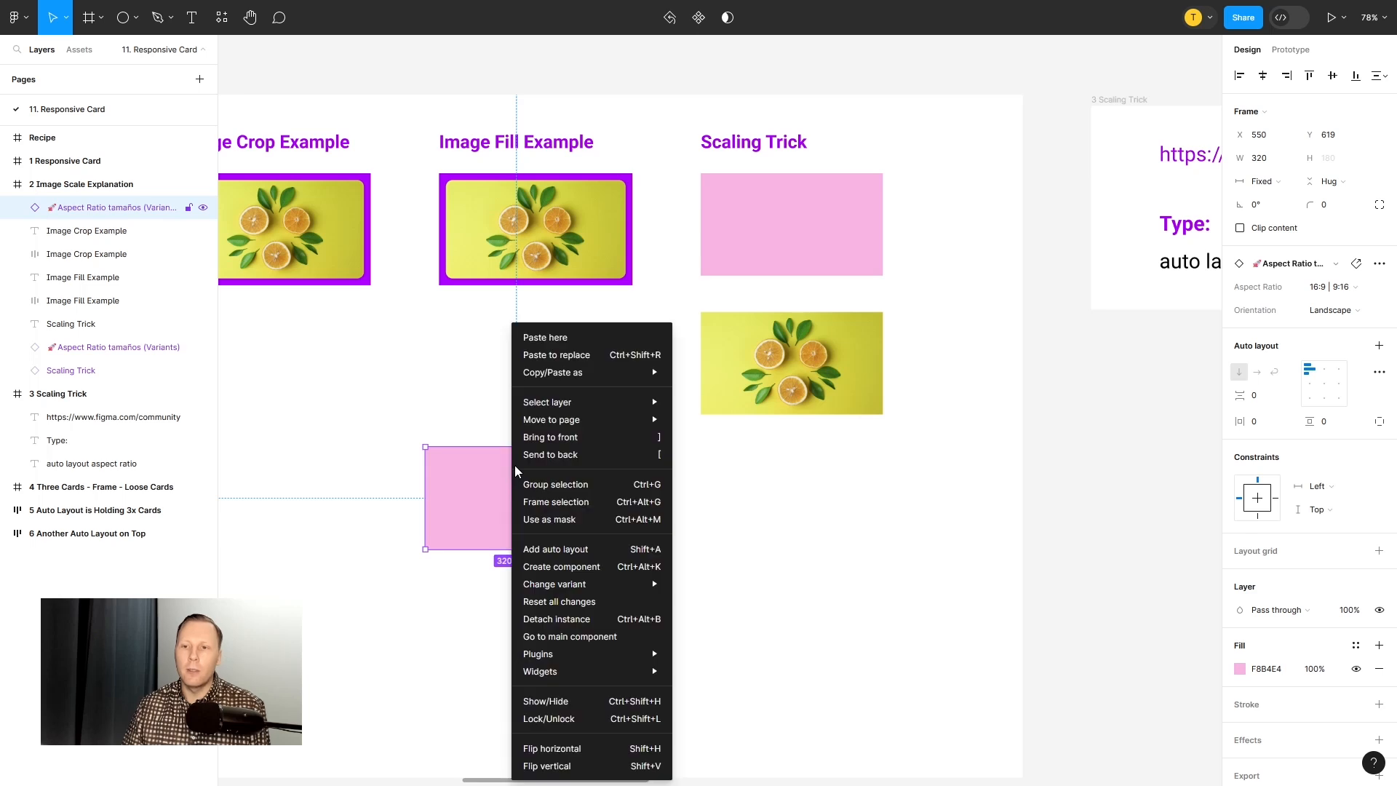
pyautogui.moveTo(583, 659)
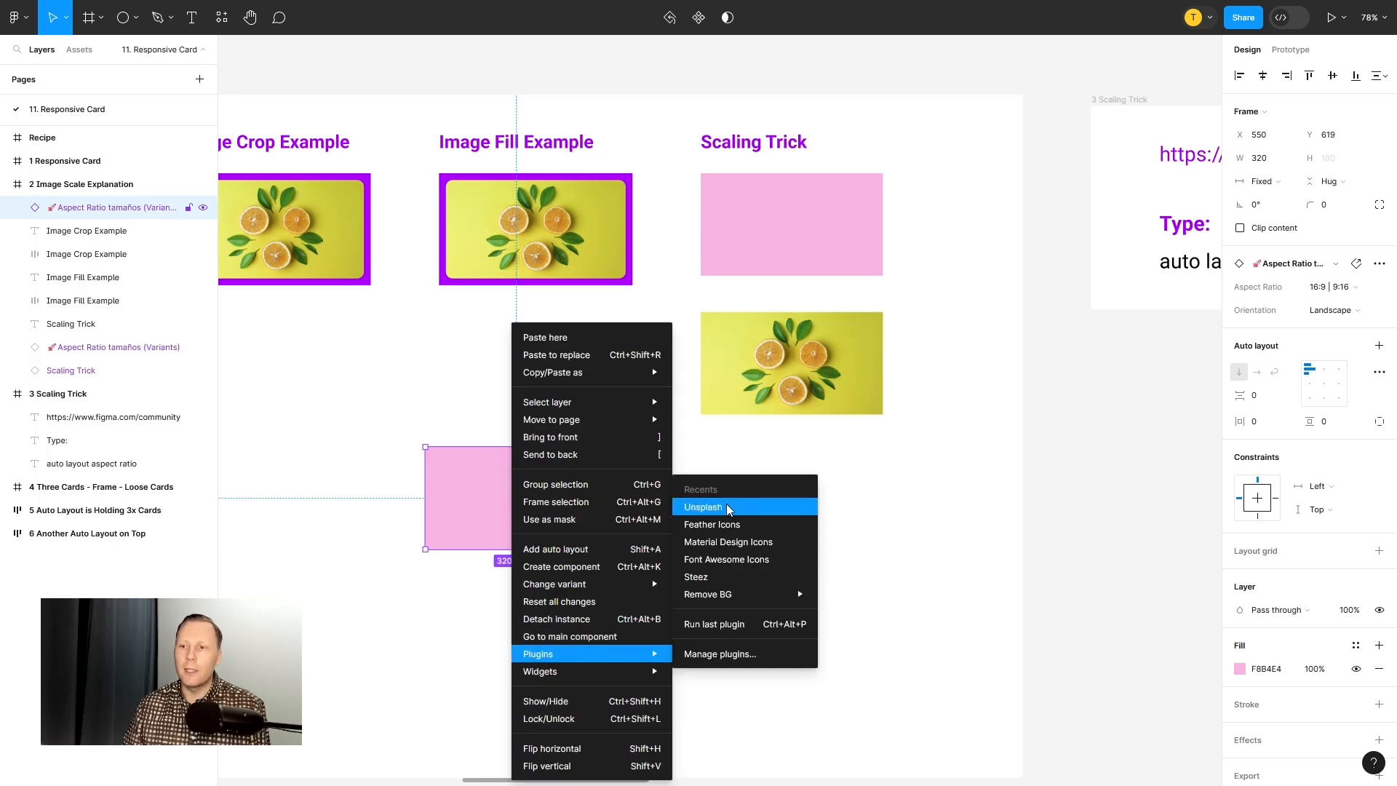
pyautogui.click(452, 503)
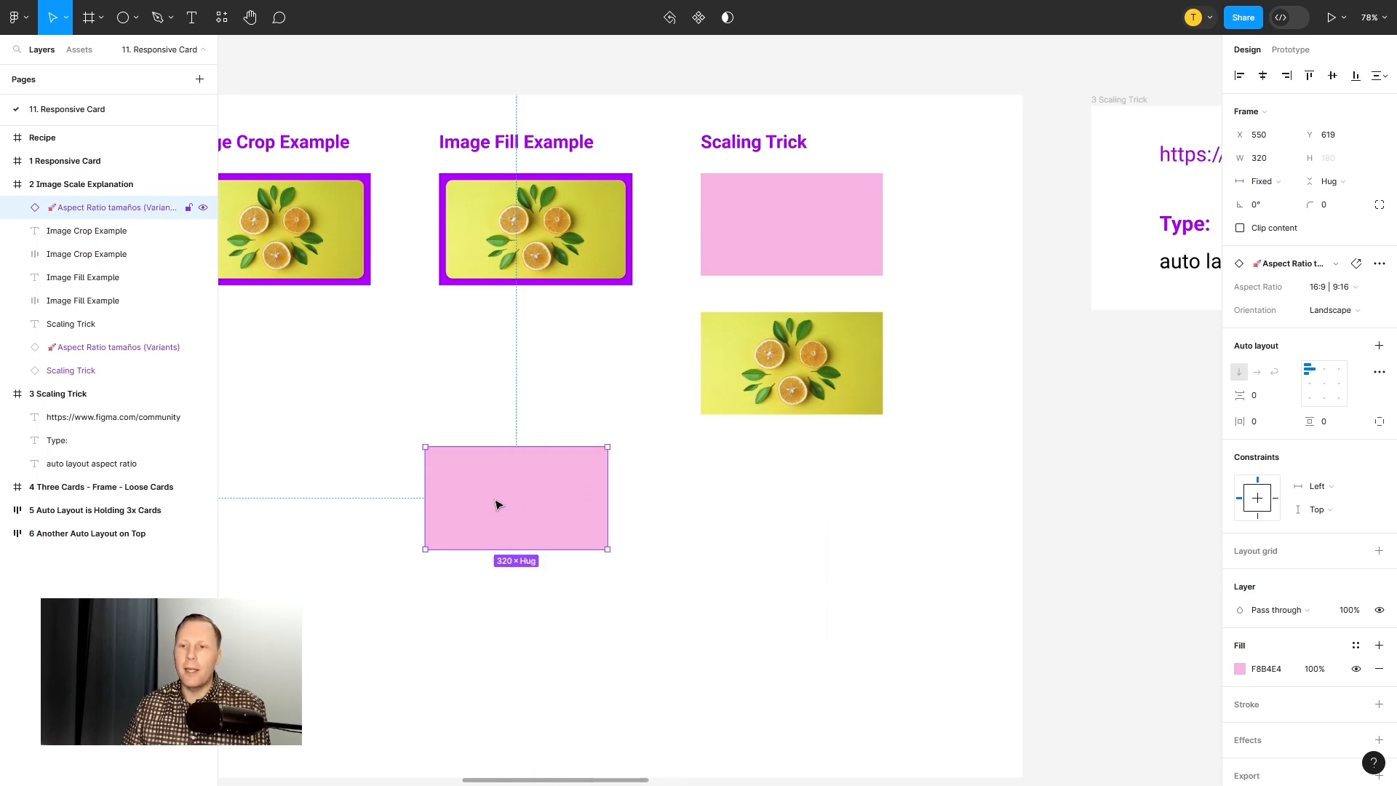
# Step: Copy the orange image fill from the rectangle under Scaling Trick and paste it onto the lower pink 16:9 rectangle
pyautogui.click(852, 349)
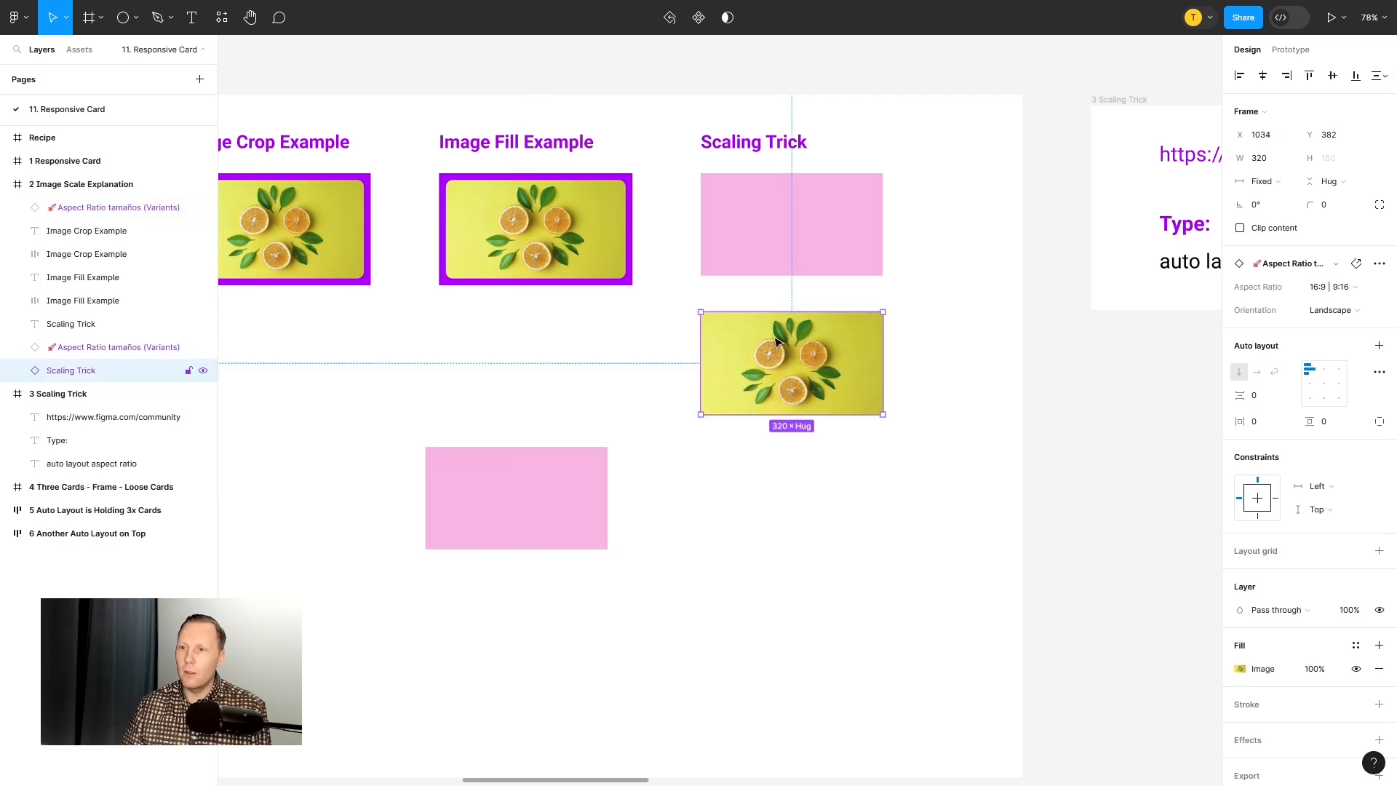
pyautogui.scroll(-2, 1280, 582)
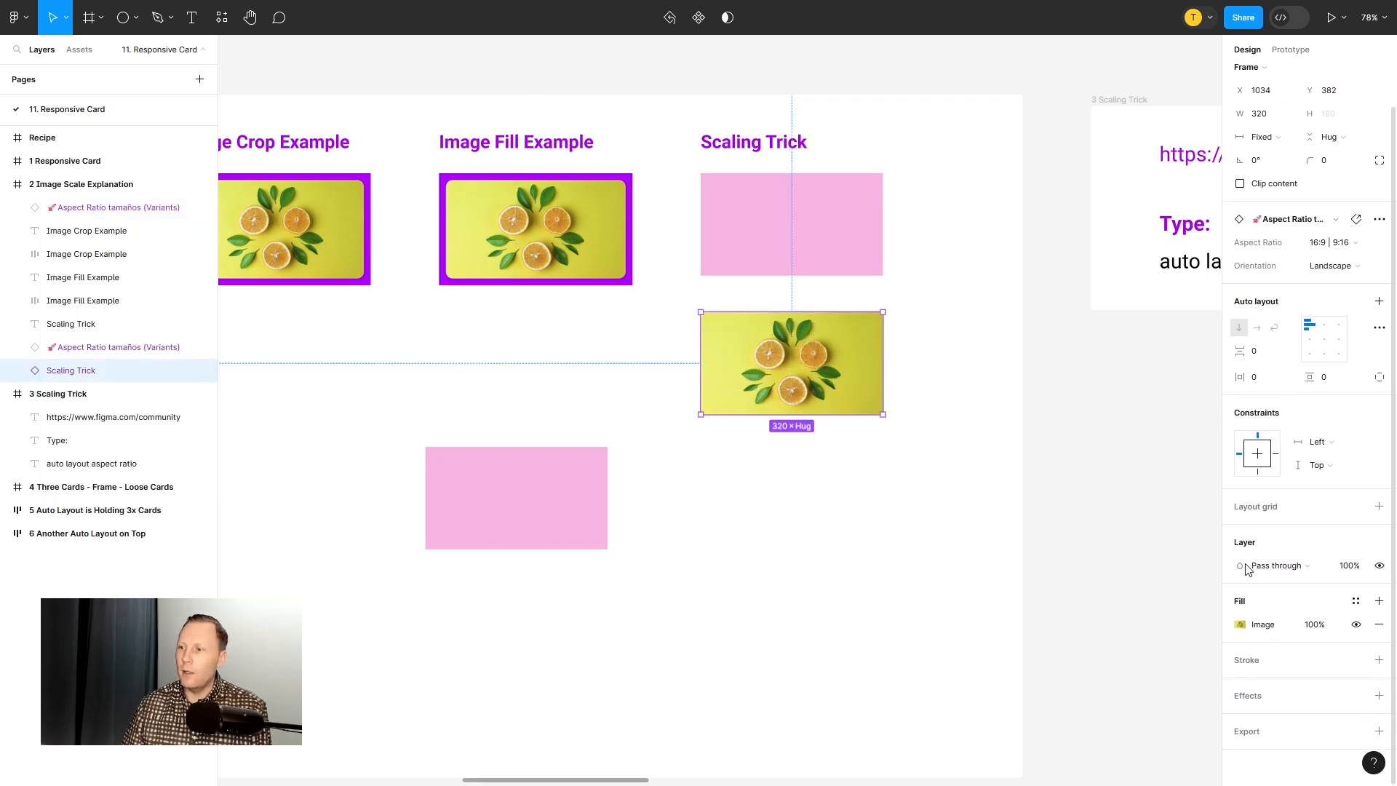
pyautogui.click(1228, 628)
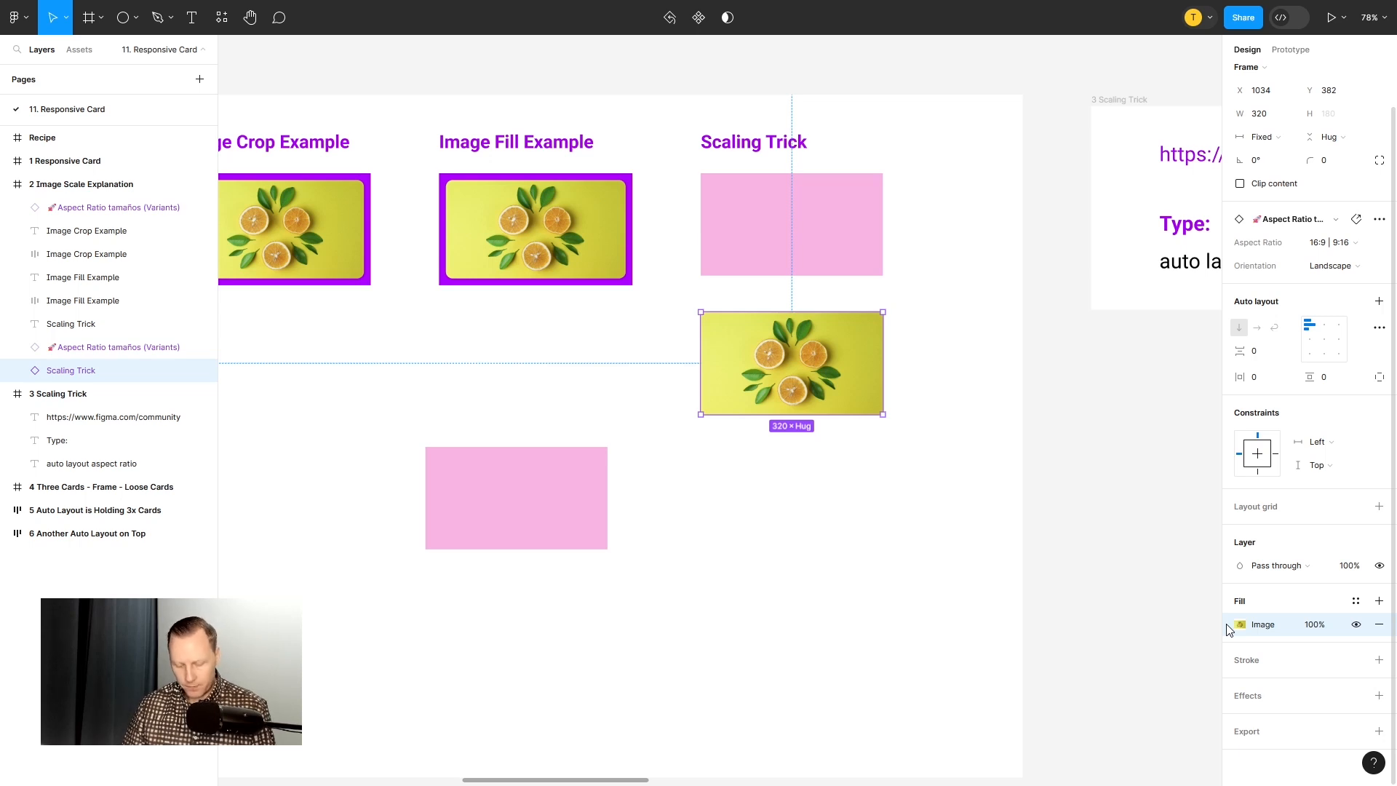
pyautogui.click(559, 485)
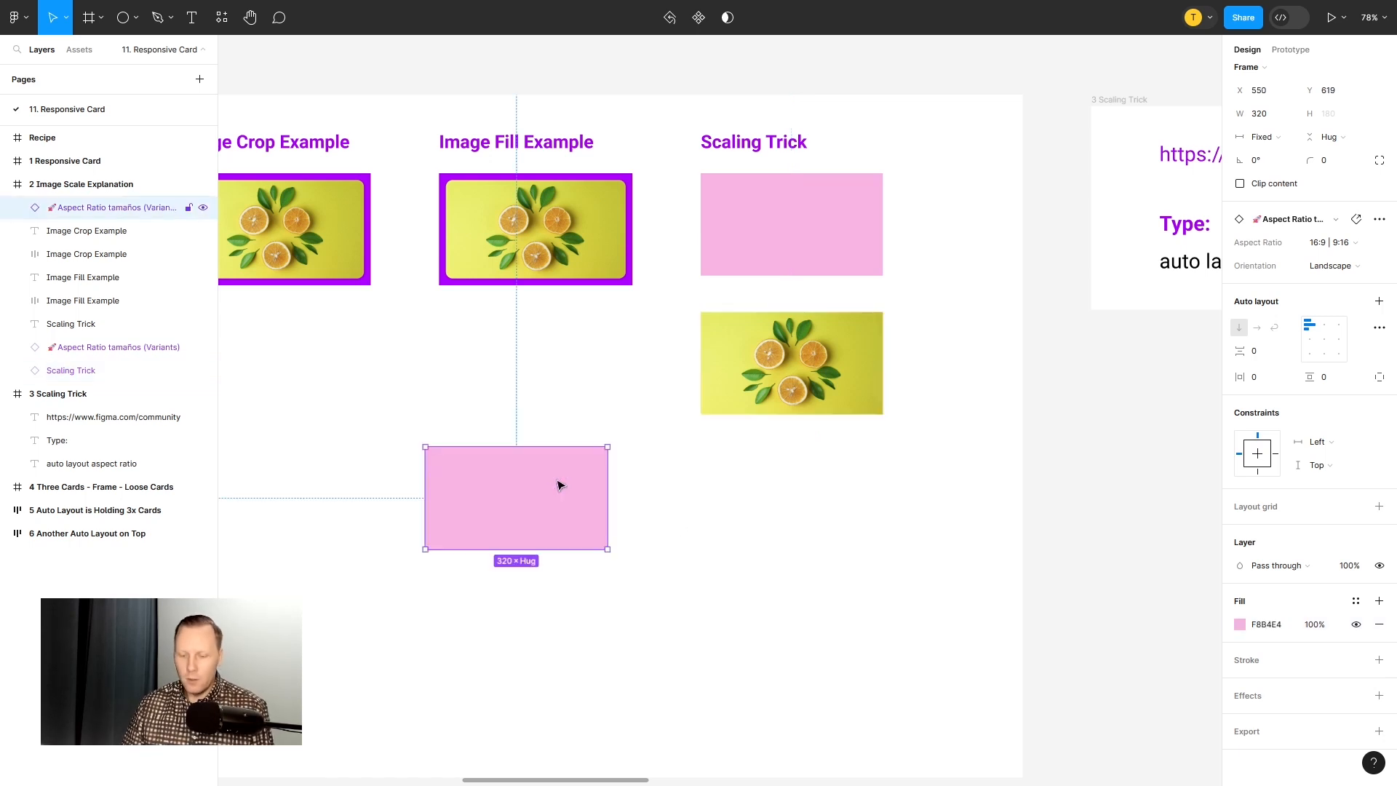
pyautogui.hotkey('ctrl', 'v')
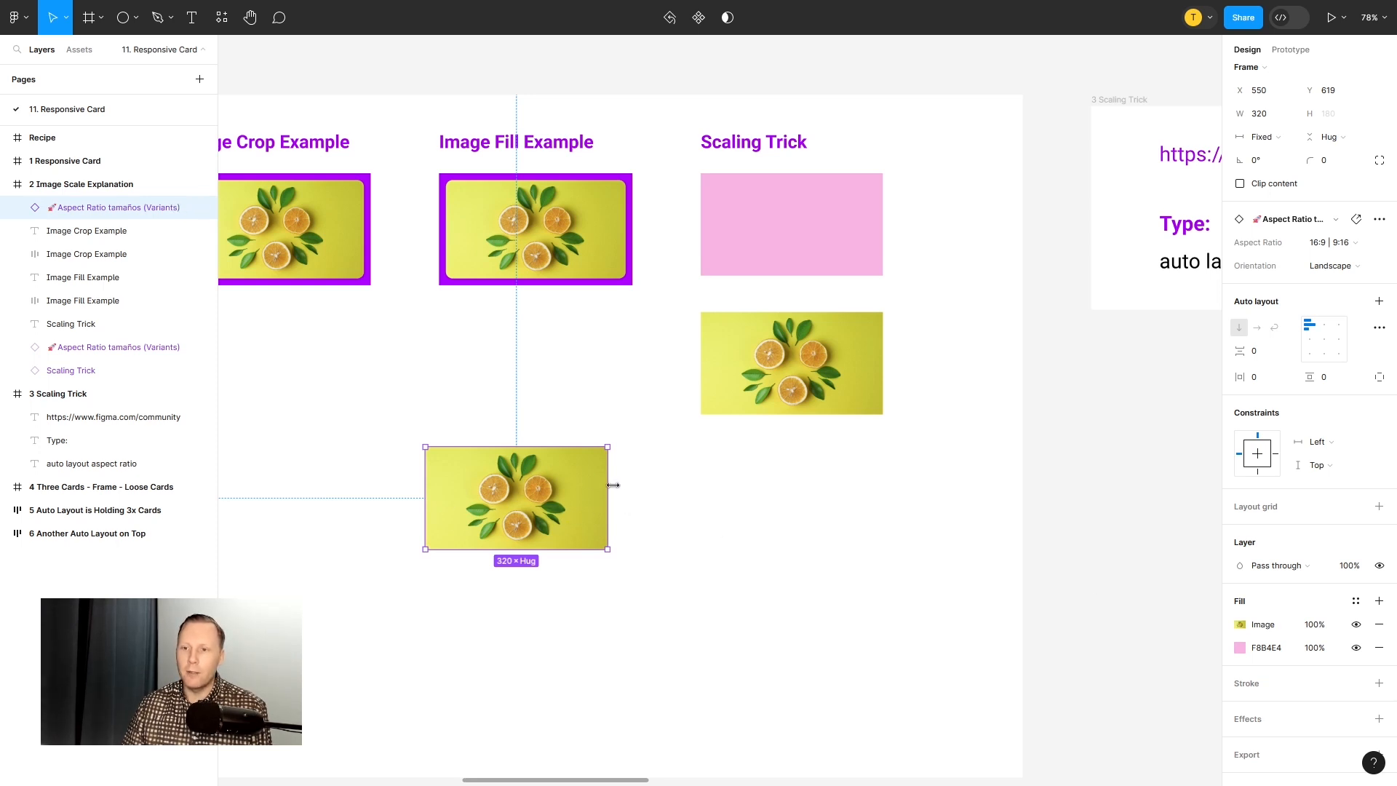
# Step: Widen the lower orange image rectangle to about 748, undo the resize, and check the size settings of the Scaling Trick image
pyautogui.moveTo(614, 485); pyautogui.dragTo(851, 499)
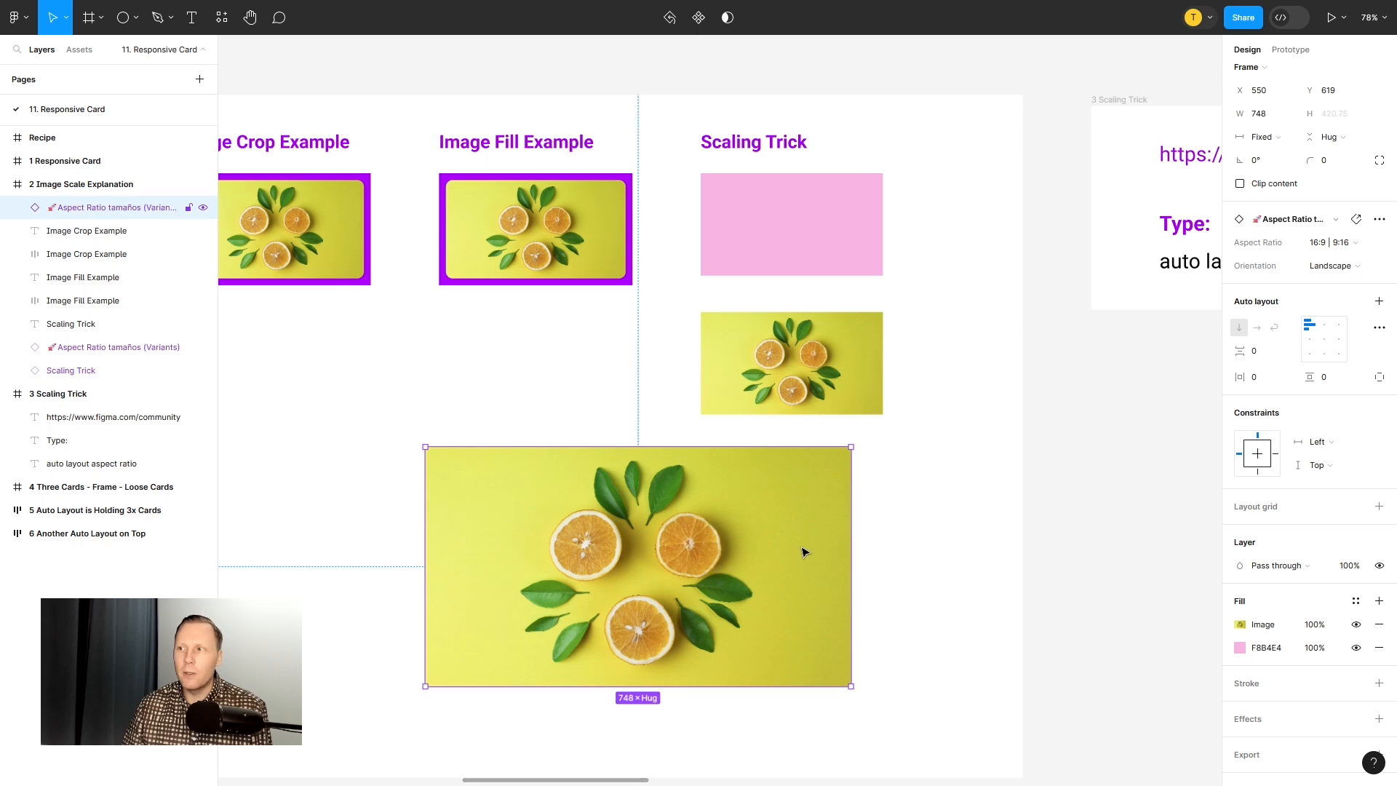
pyautogui.hotkey('ctrl', 'z')
pyautogui.click(813, 358)
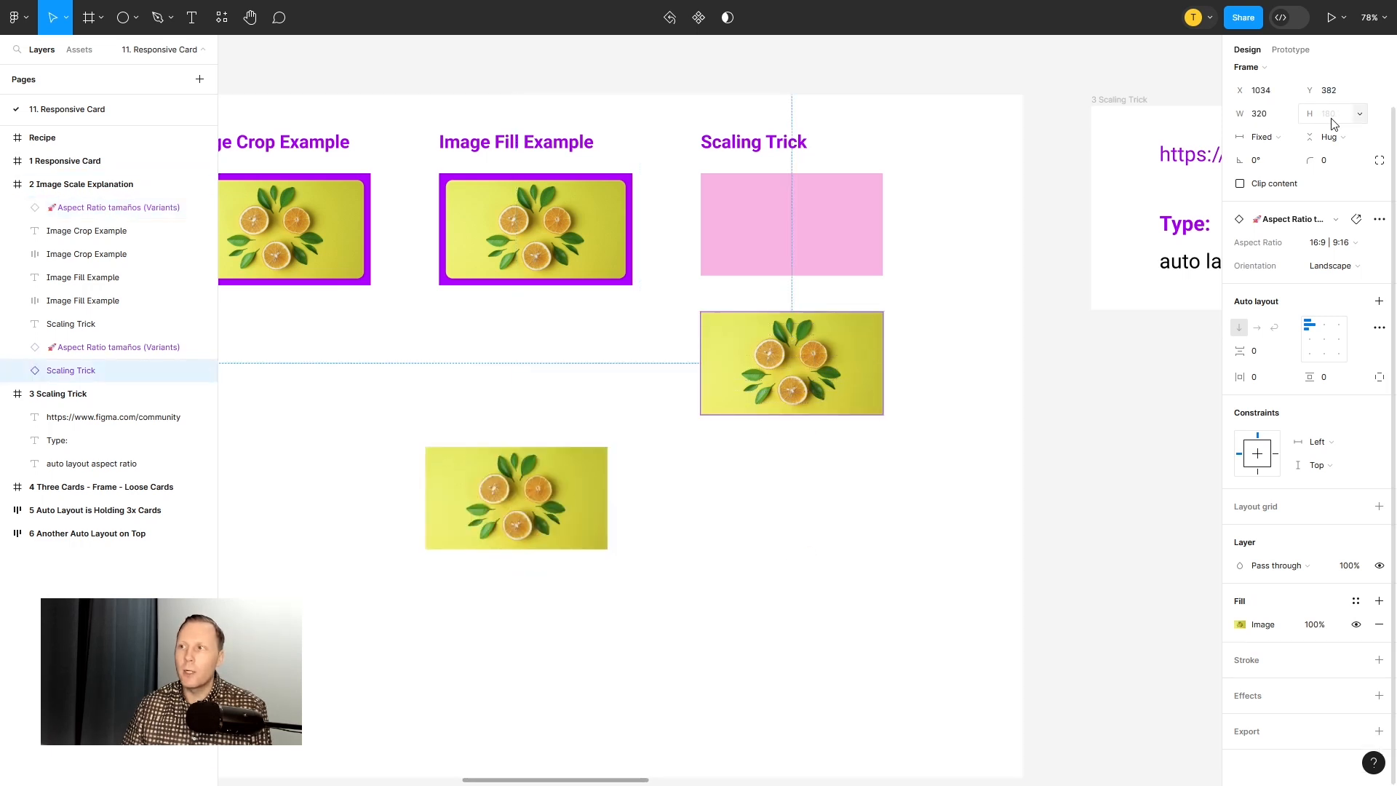
# Step: Widen the lower orange image rectangle to about 948 and compare its sizing with the smaller image under Scaling Trick
pyautogui.click(578, 498)
pyautogui.moveTo(608, 491); pyautogui.dragTo(963, 477)
pyautogui.hscroll(-2, 994, 522)
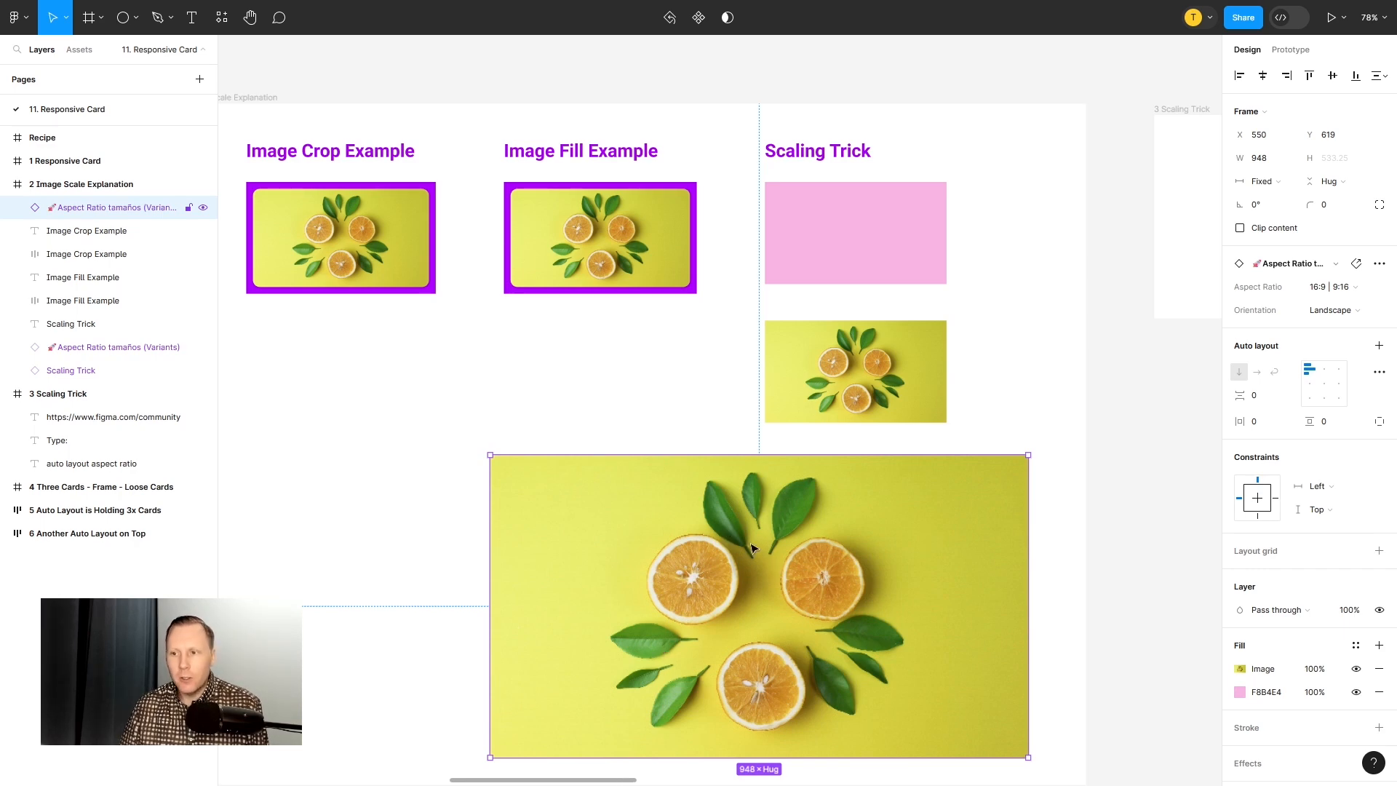
pyautogui.click(908, 364)
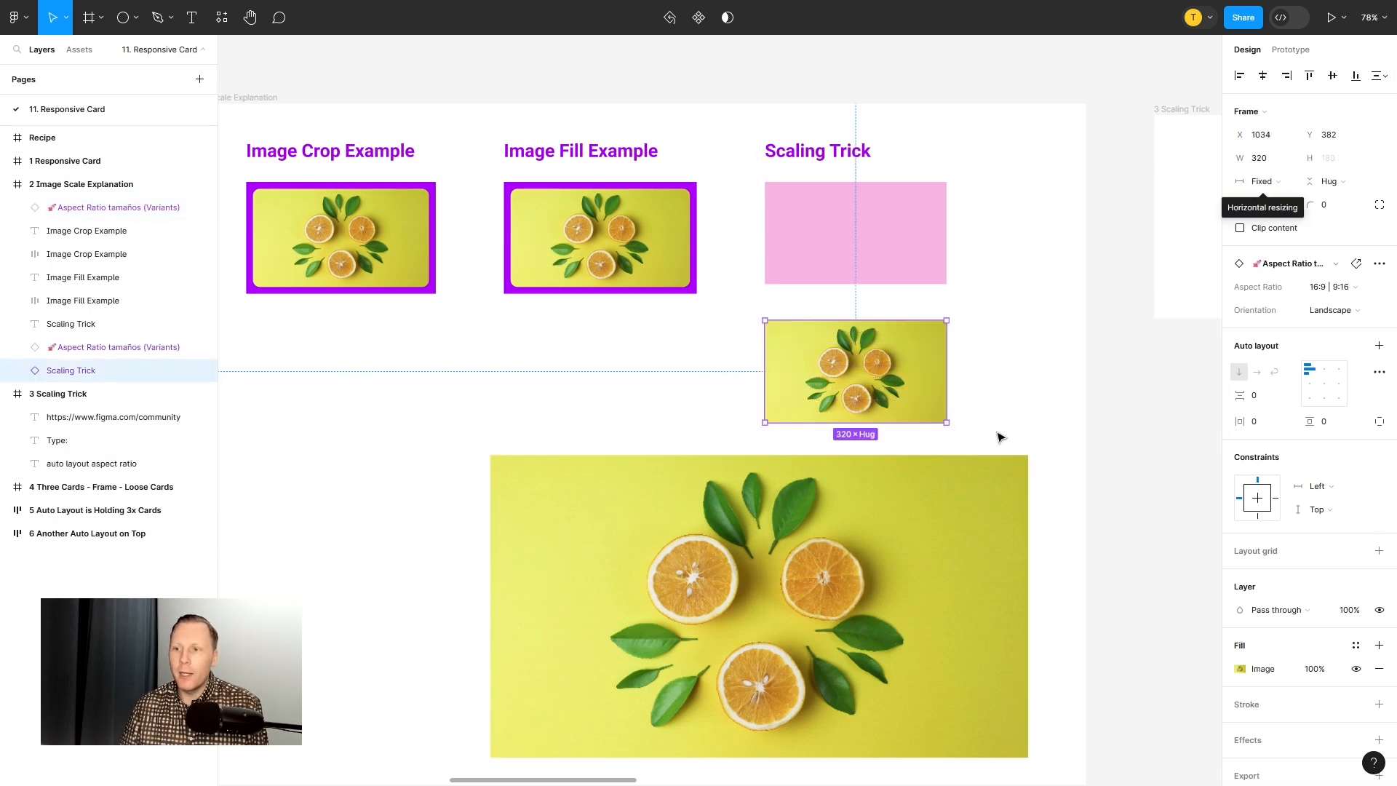
# Step: Duplicate the large orange image above the original at about X 550, Y 29, and remove the duplicate's image fill
pyautogui.click(908, 523)
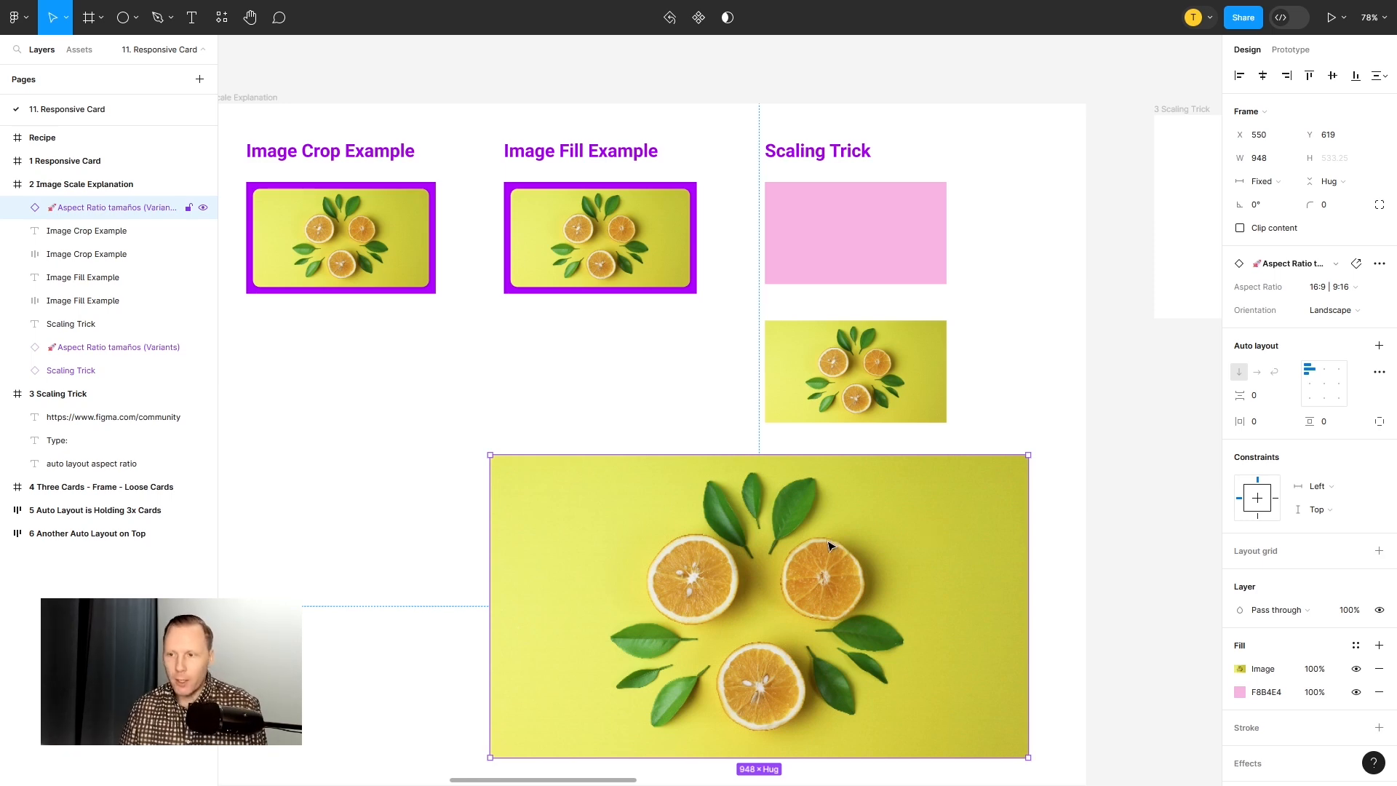
pyautogui.moveTo(812, 542); pyautogui.dragTo(812, 278)
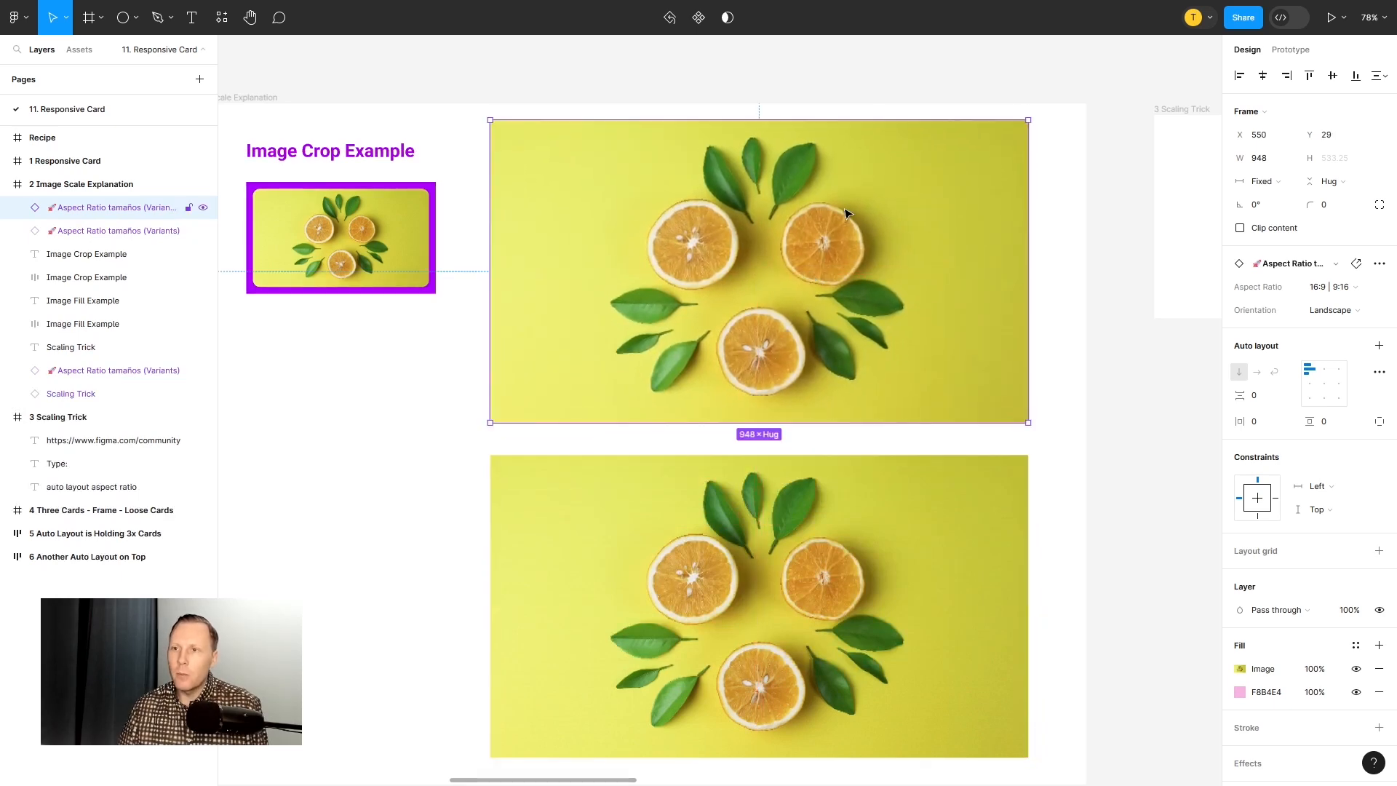
pyautogui.click(1379, 669)
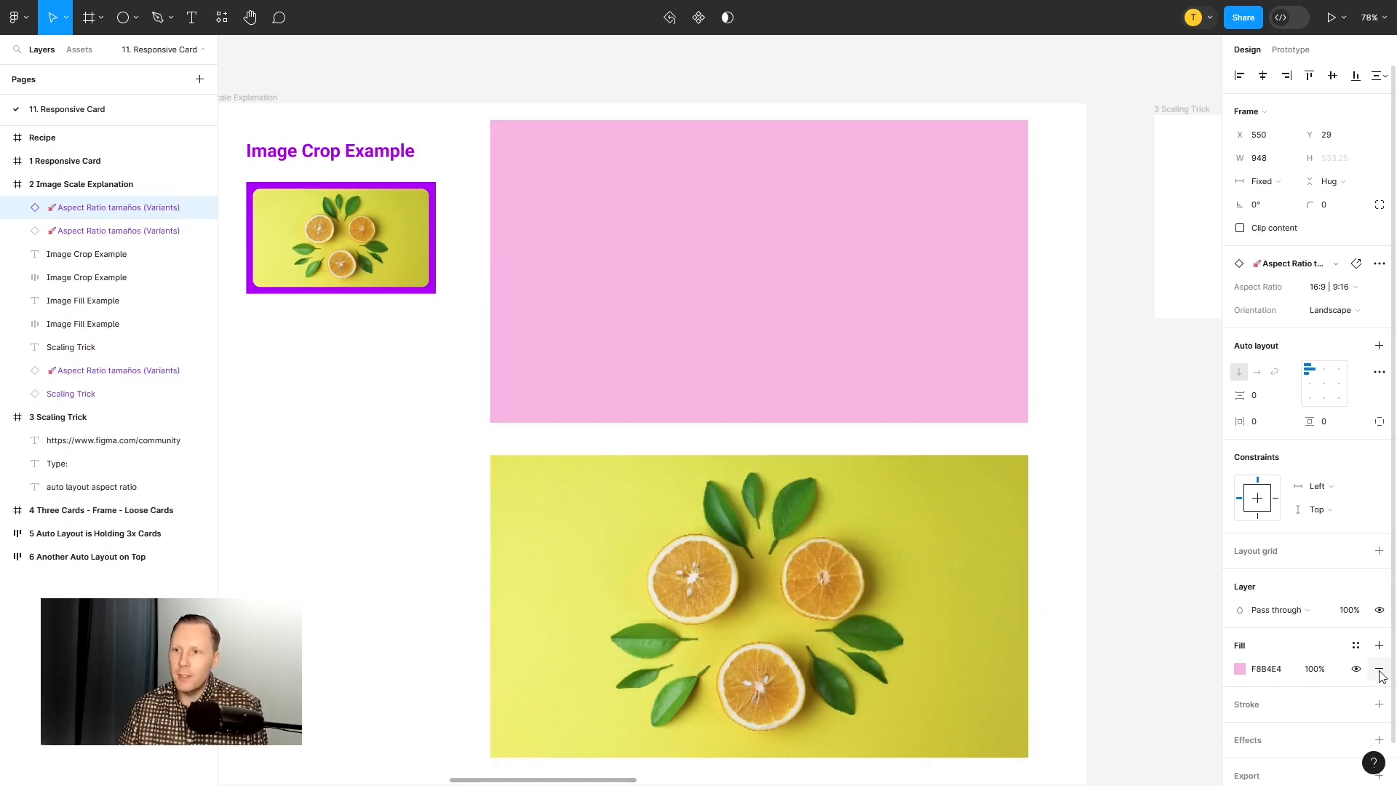
# Step: Fill the large pink duplicate with the orange slices photo from the Unsplash plugin's history, and close the plugin
pyautogui.rightClick(826, 176)
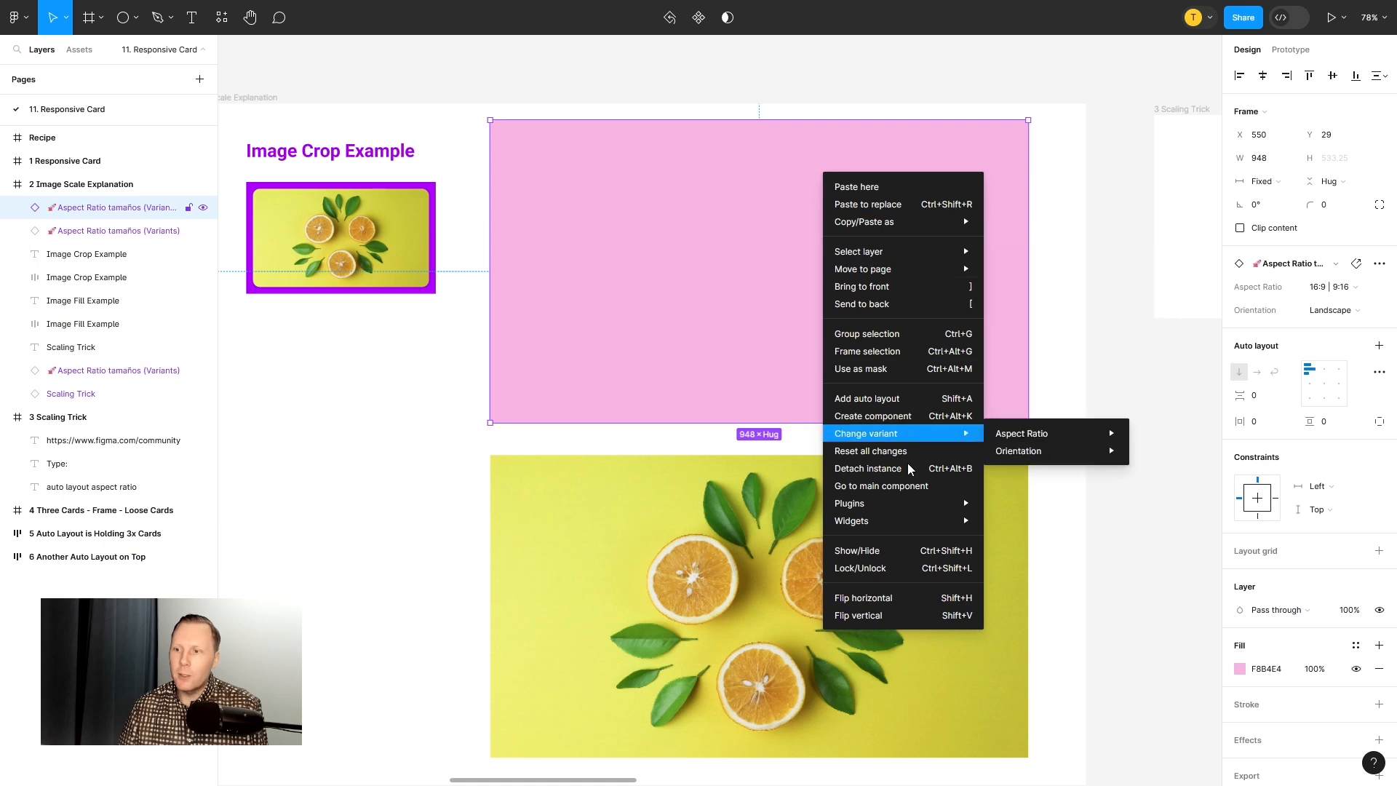
pyautogui.moveTo(872, 509)
pyautogui.click(1019, 521)
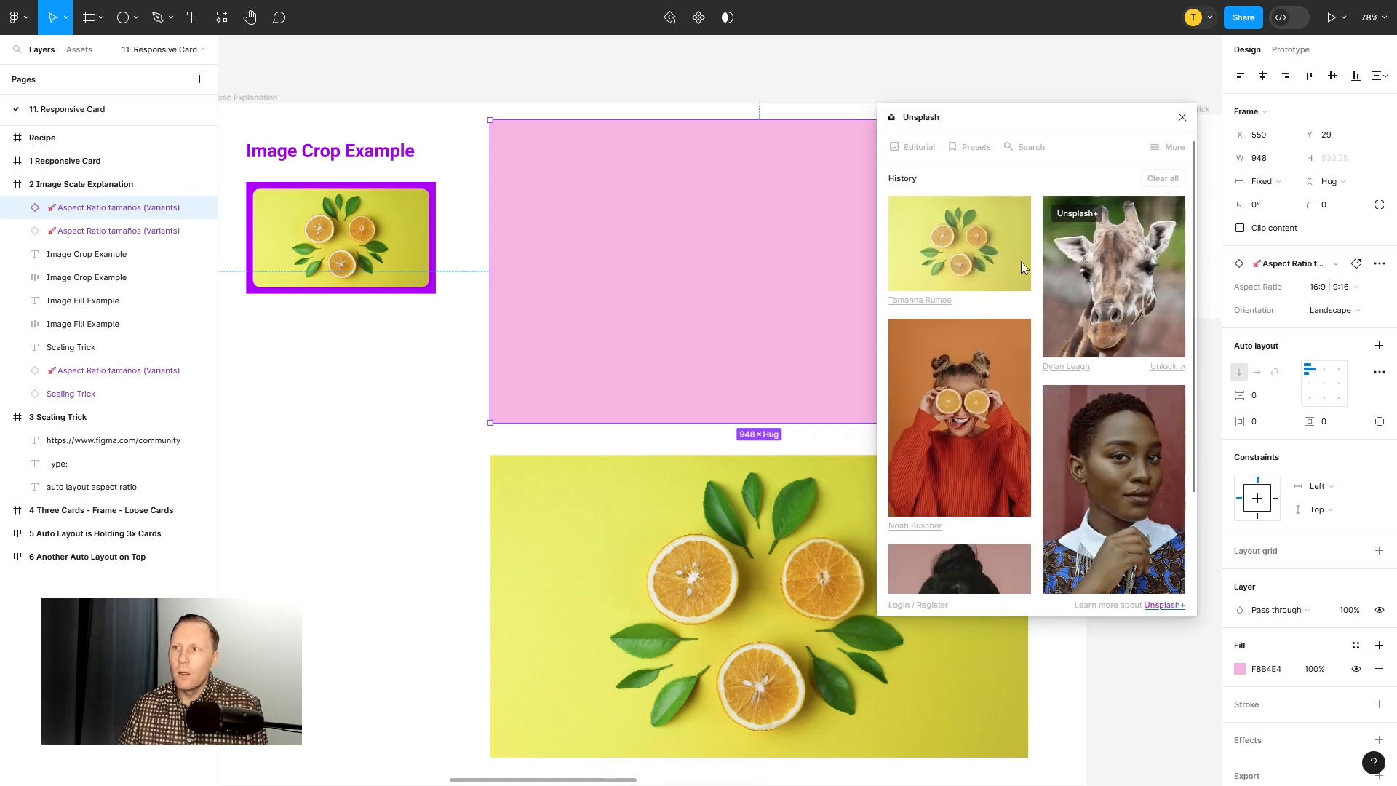
pyautogui.click(998, 225)
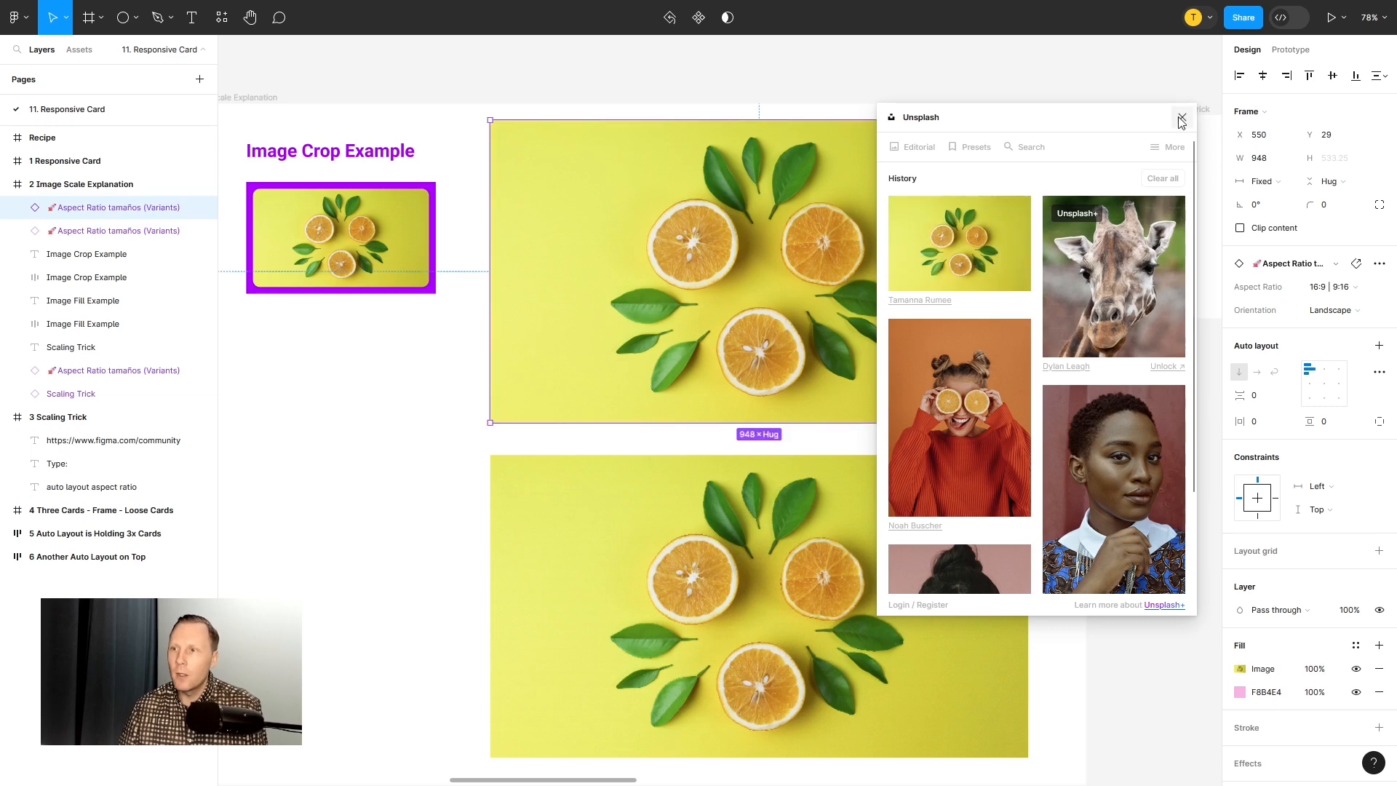
pyautogui.click(1182, 117)
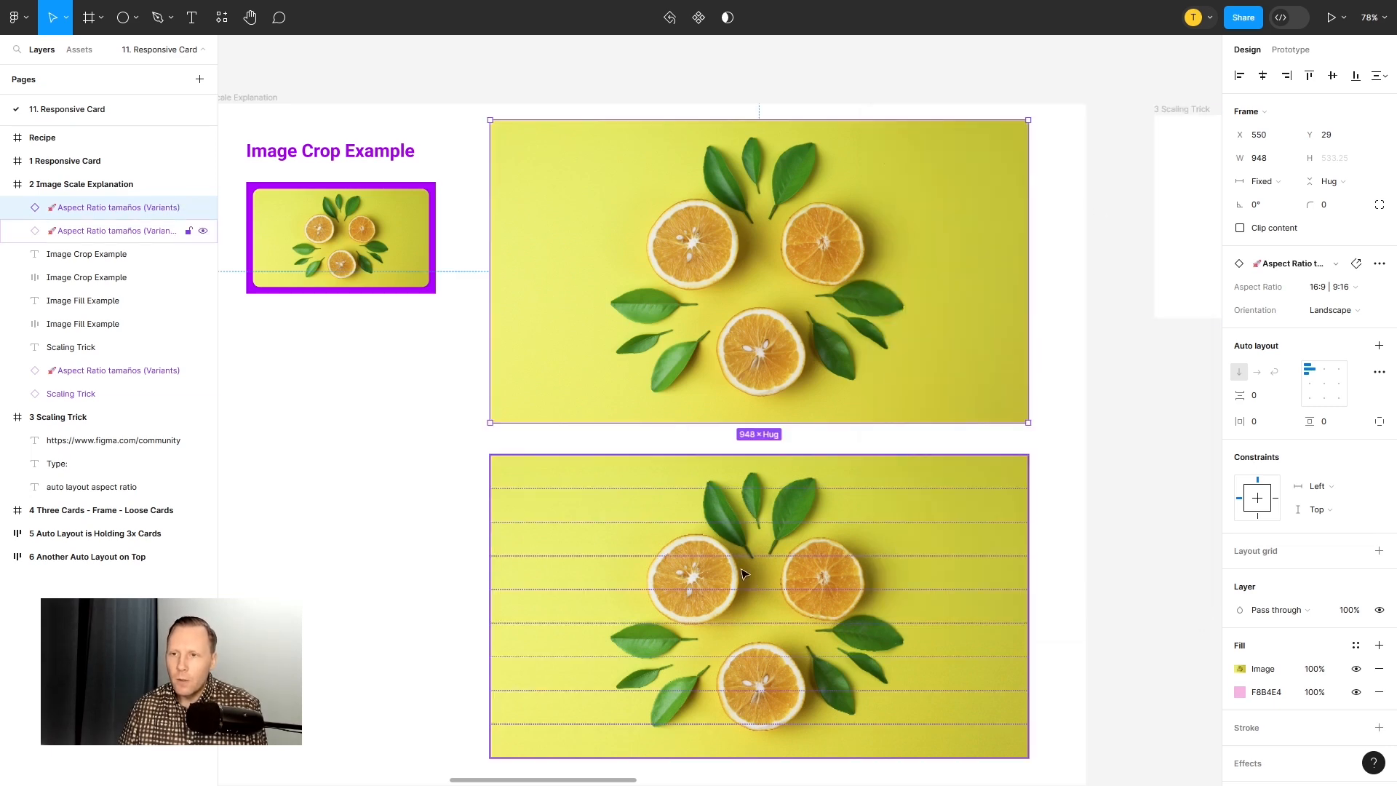
# Step: Draw a freehand stroke of thickness 20 with the Pencil above the larger left leaf on each of the two large orange images
pyautogui.scroll(5, 728, 575)
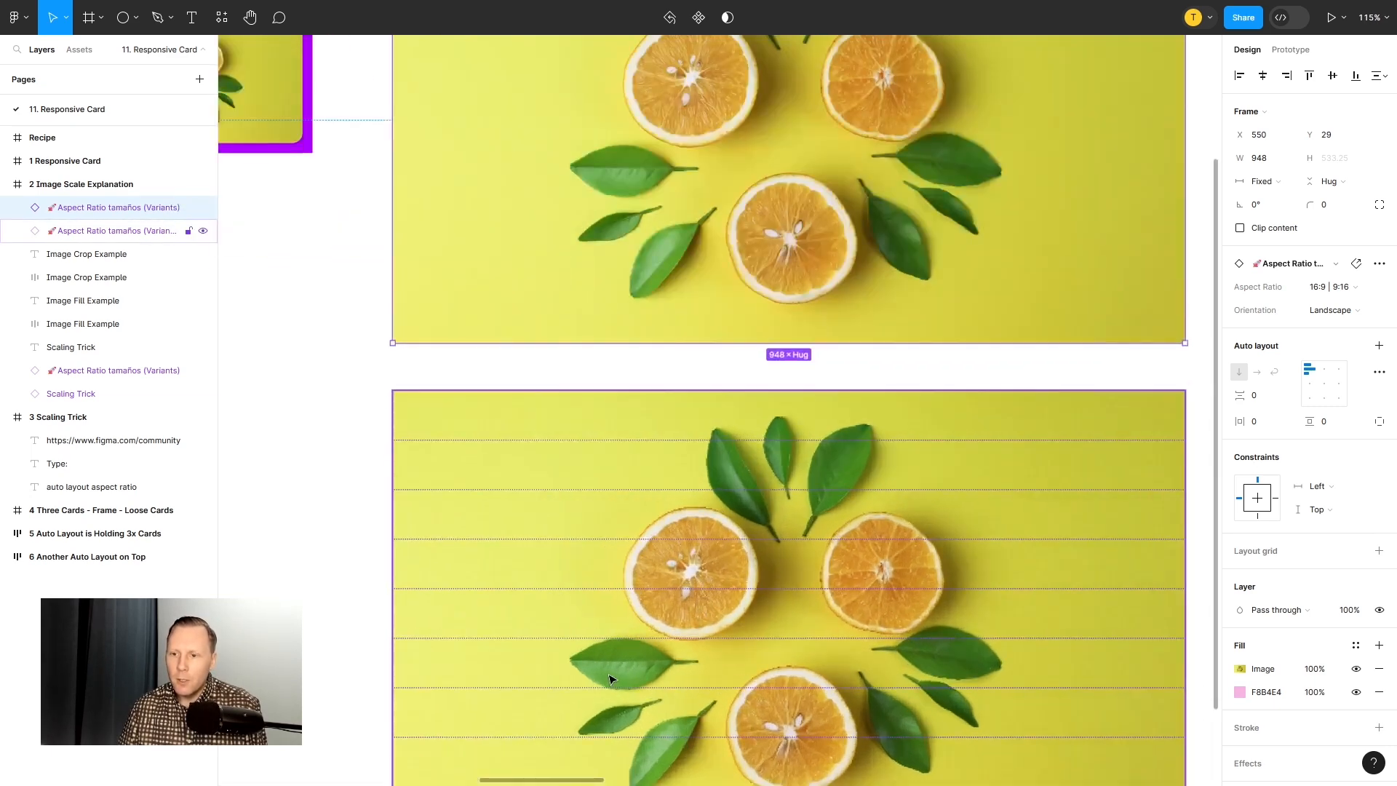
pyautogui.click(650, 656)
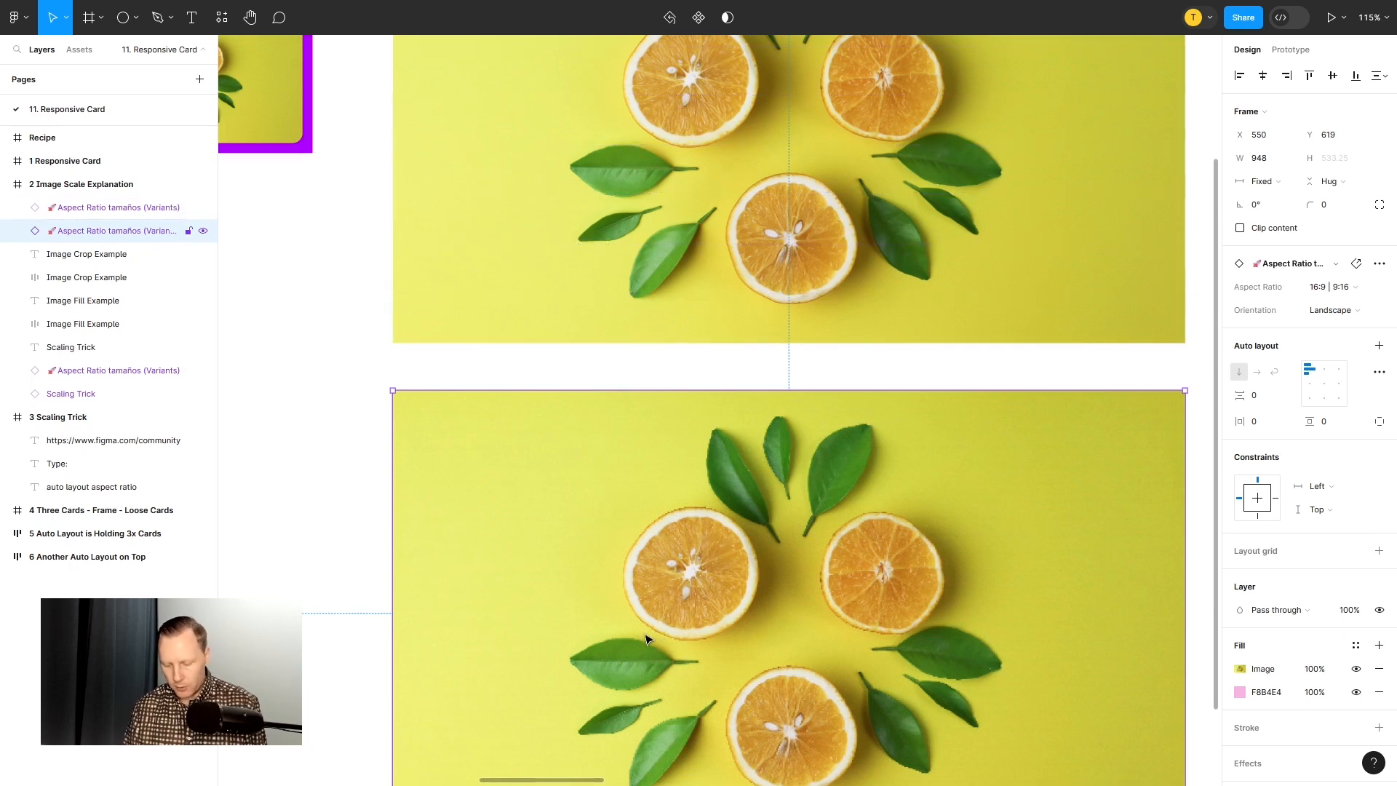
pyautogui.press('p')
pyautogui.click(1263, 135)
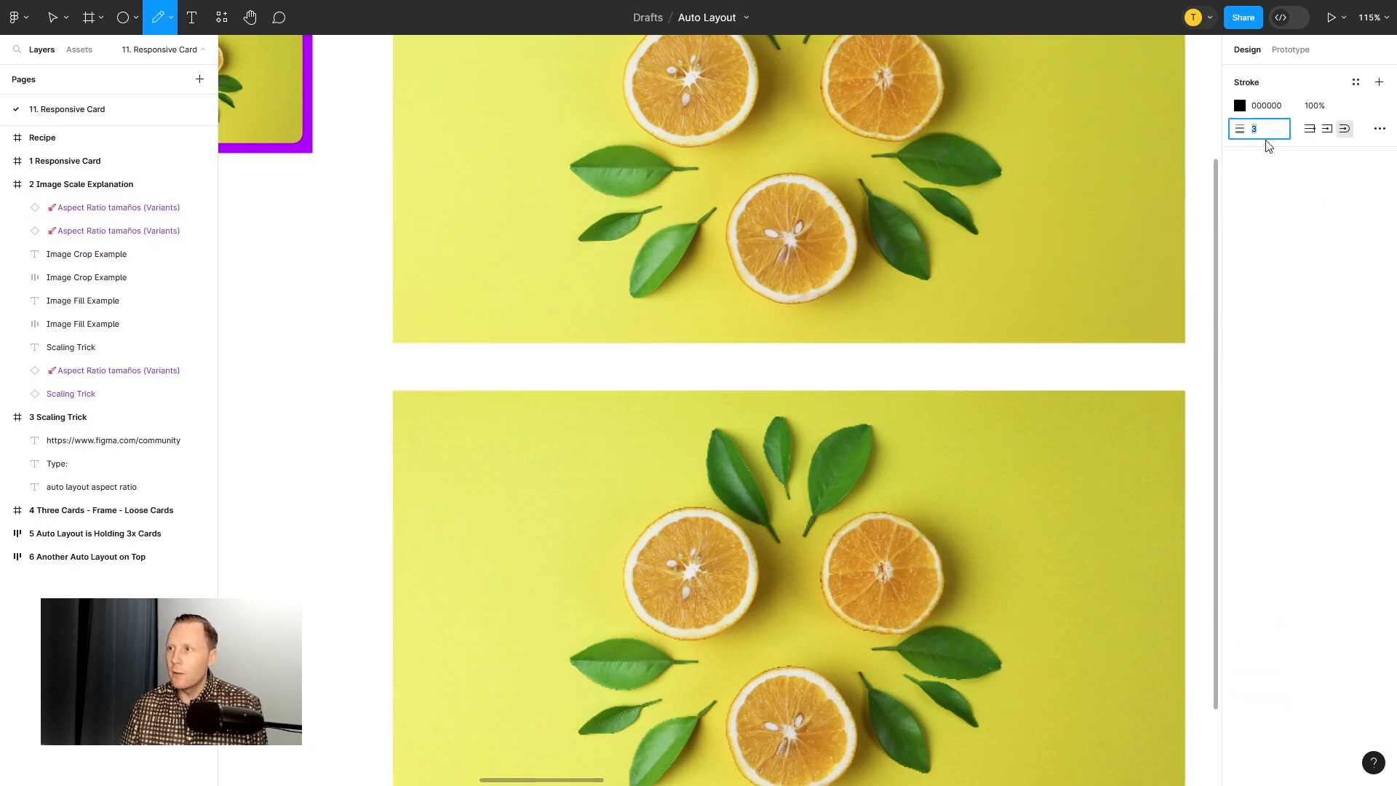
pyautogui.write('20')
pyautogui.press('Return')
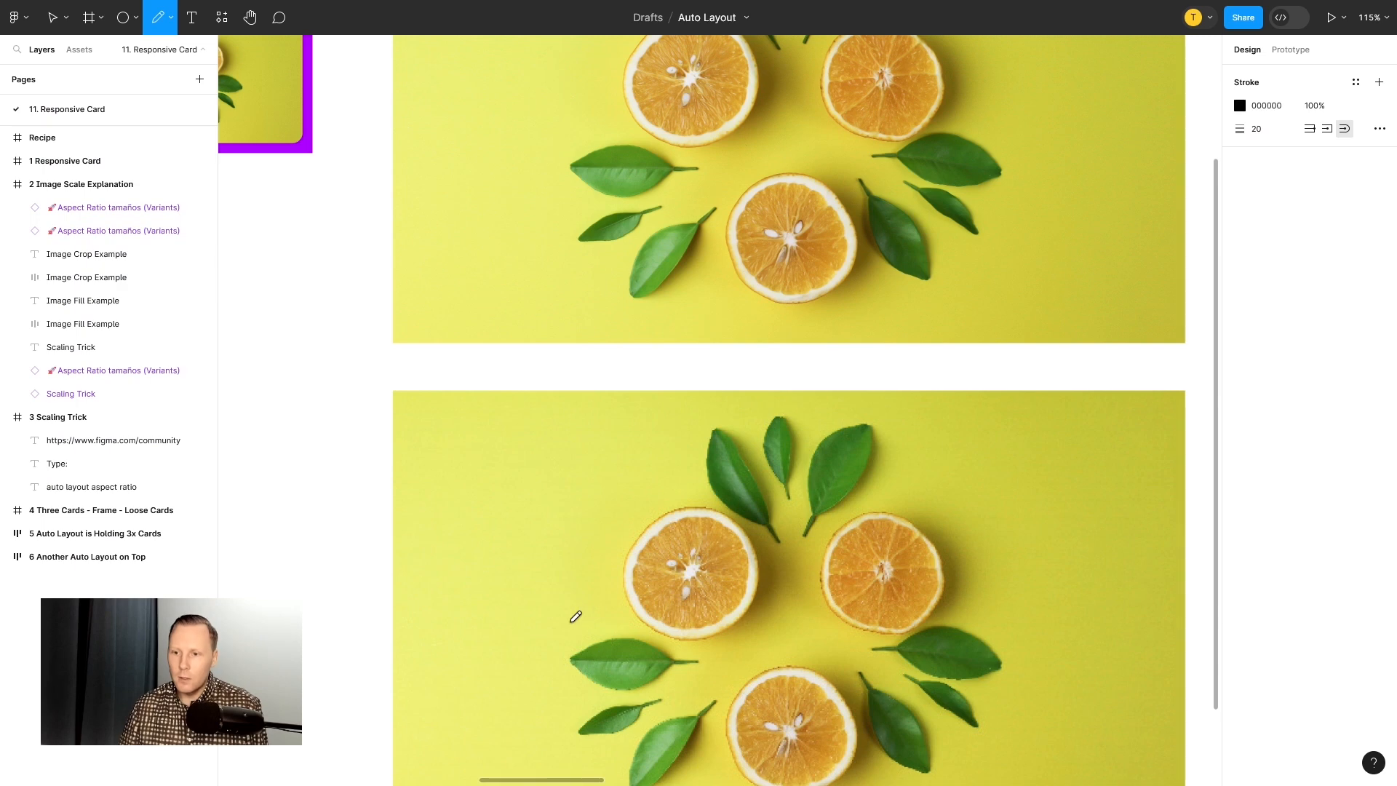
pyautogui.moveTo(556, 631); pyautogui.dragTo(667, 608)
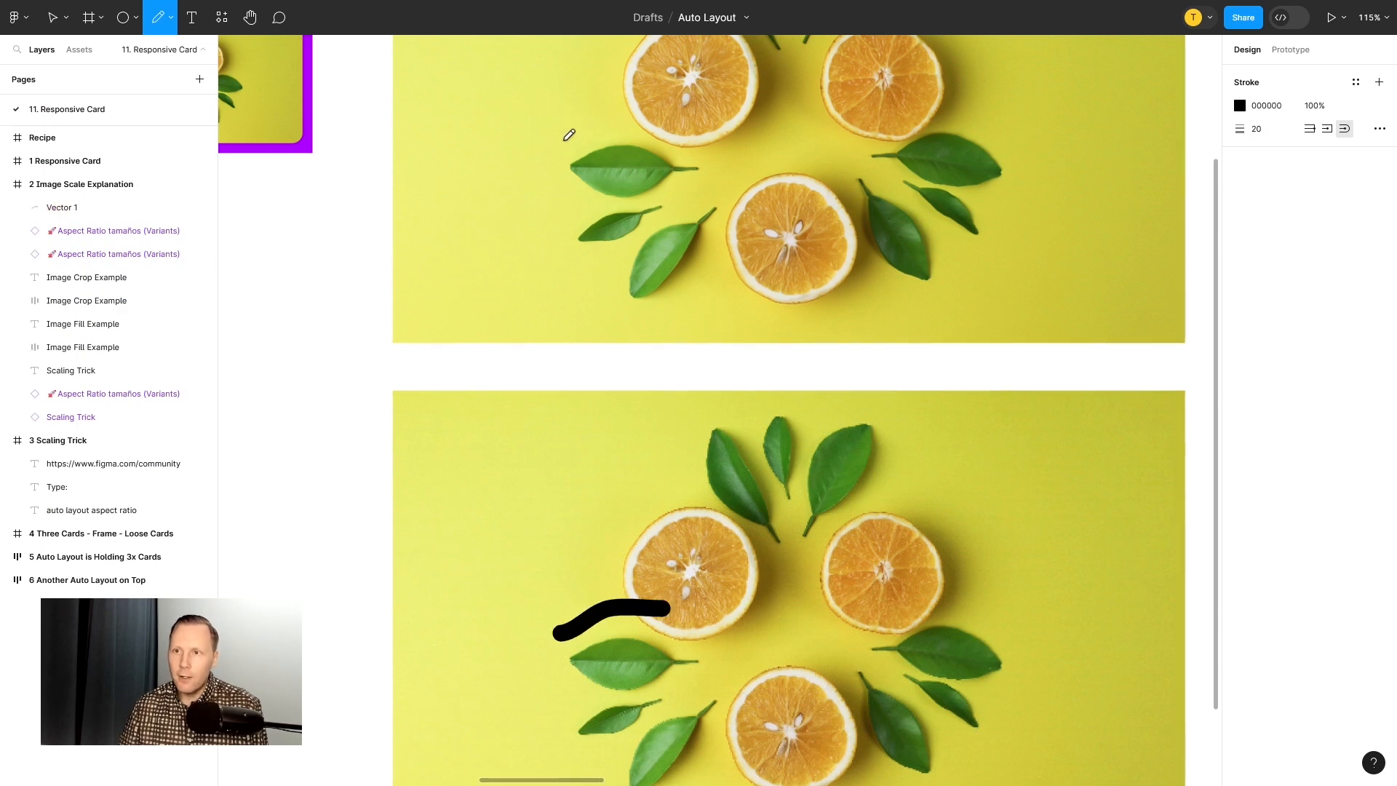
pyautogui.moveTo(564, 138); pyautogui.dragTo(673, 123)
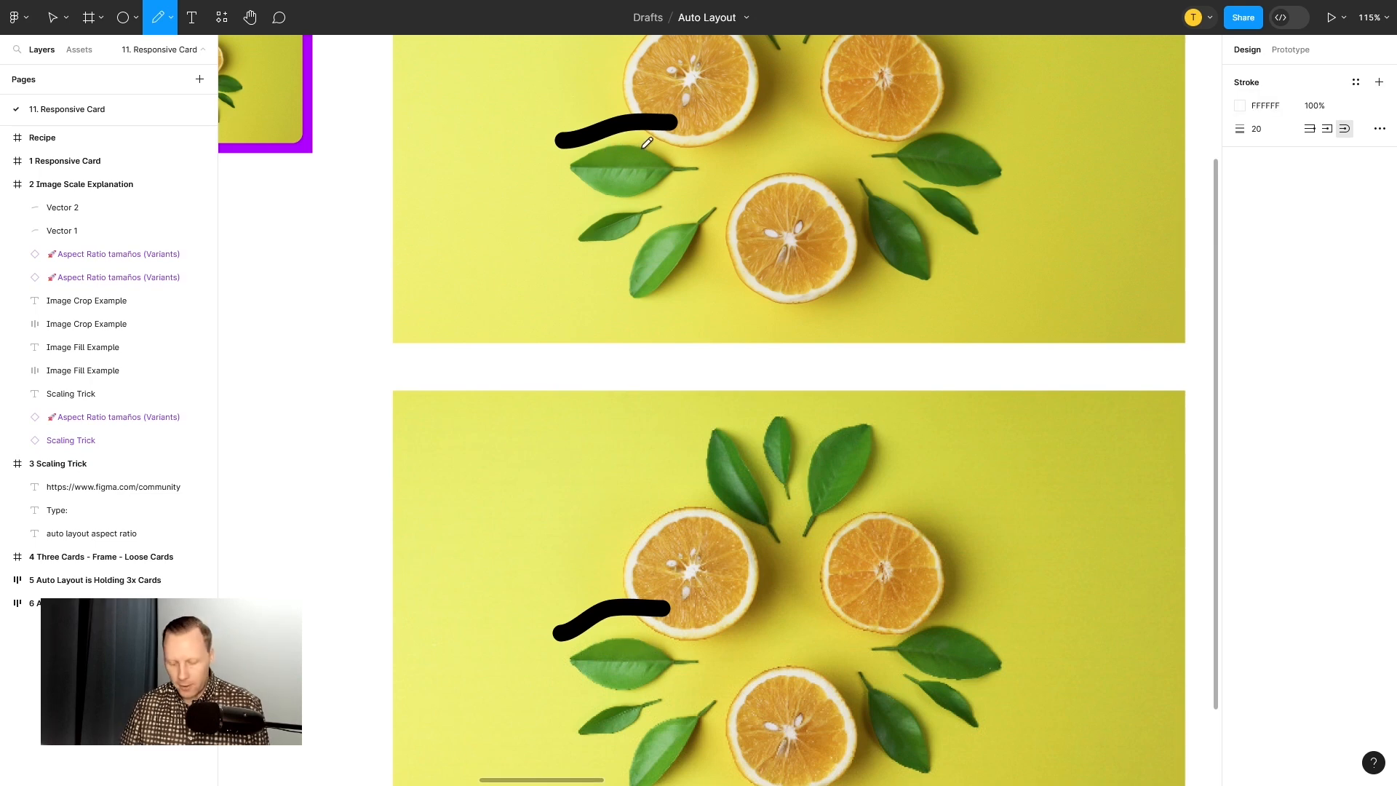
# Step: Delete both freehand strokes from the large orange images
pyautogui.press('Escape')
pyautogui.click(643, 123)
pyautogui.click(640, 611)
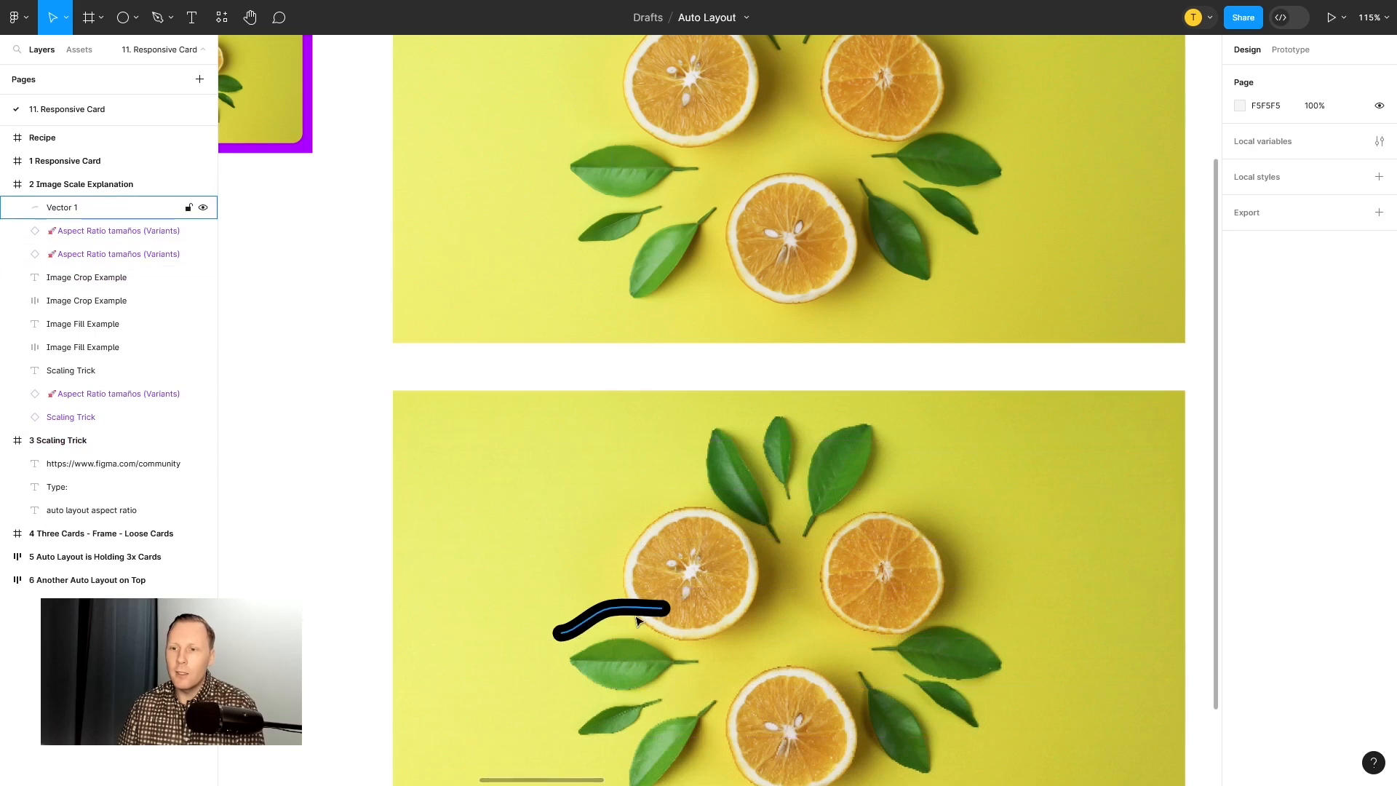
pyautogui.press('Delete')
# Step: Delete the upper large orange image from the 2 Image Scale Explanation frame
pyautogui.scroll(-5, 858, 458)
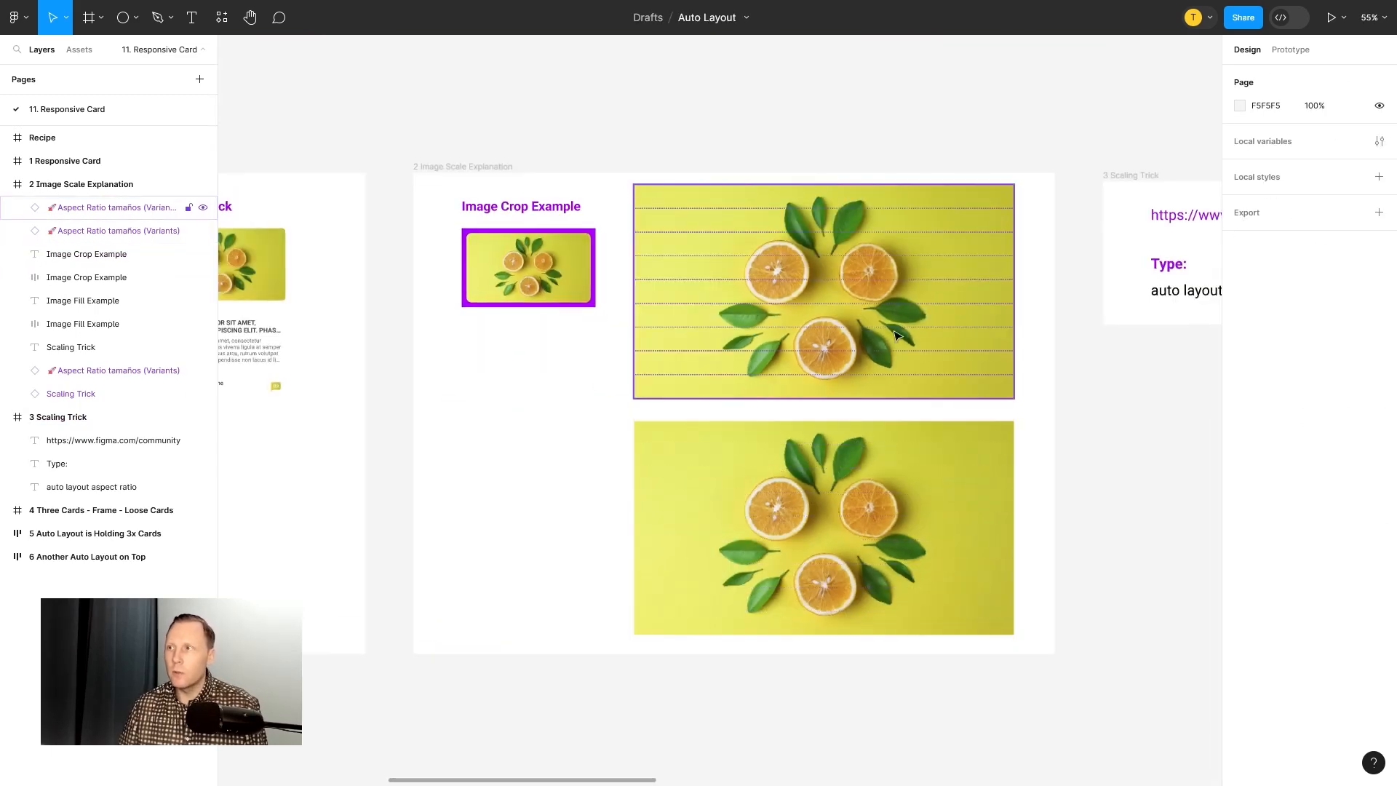
pyautogui.click(924, 262)
pyautogui.press('Delete')
# Step: Try narrowing the remaining large orange image to about 915 wide, and delete it from the frame
pyautogui.click(945, 492)
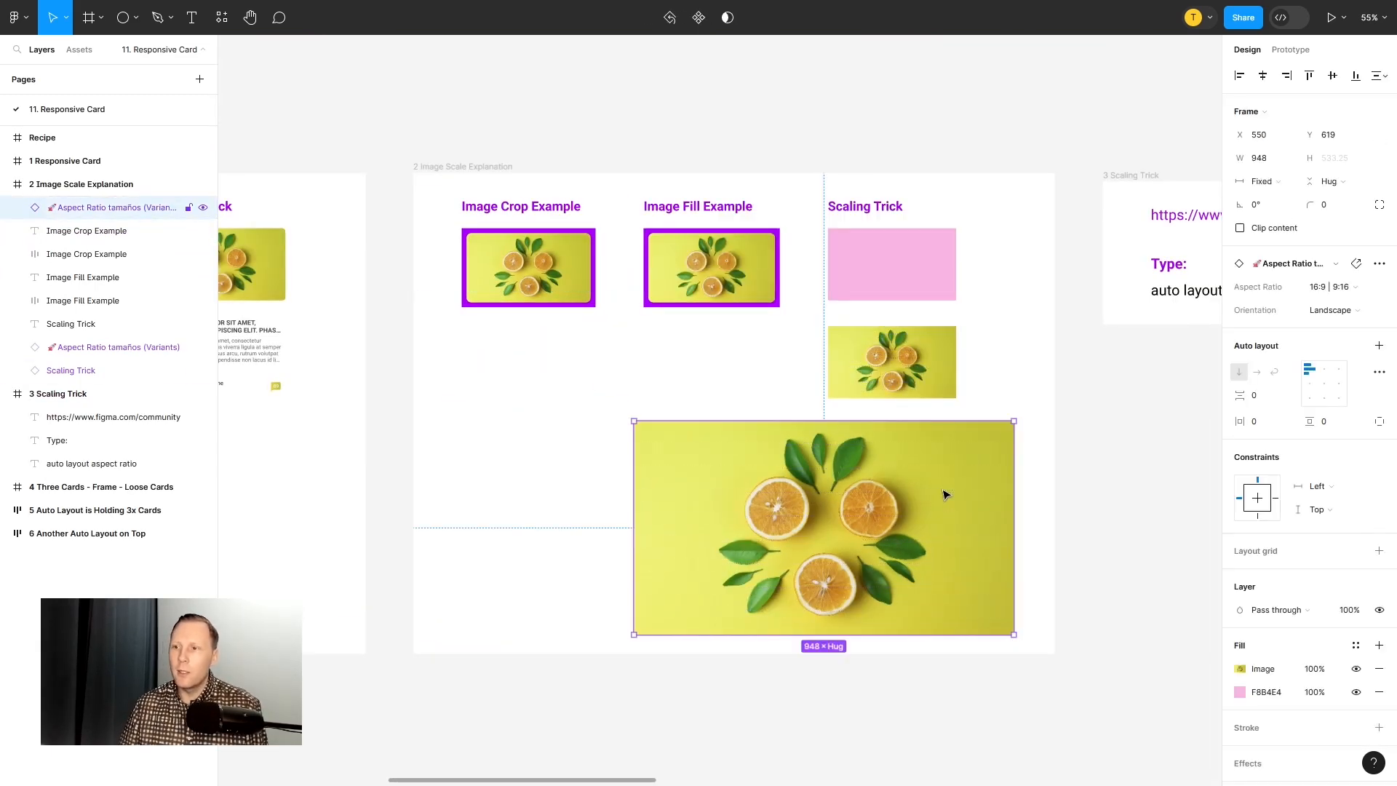
pyautogui.click(942, 350)
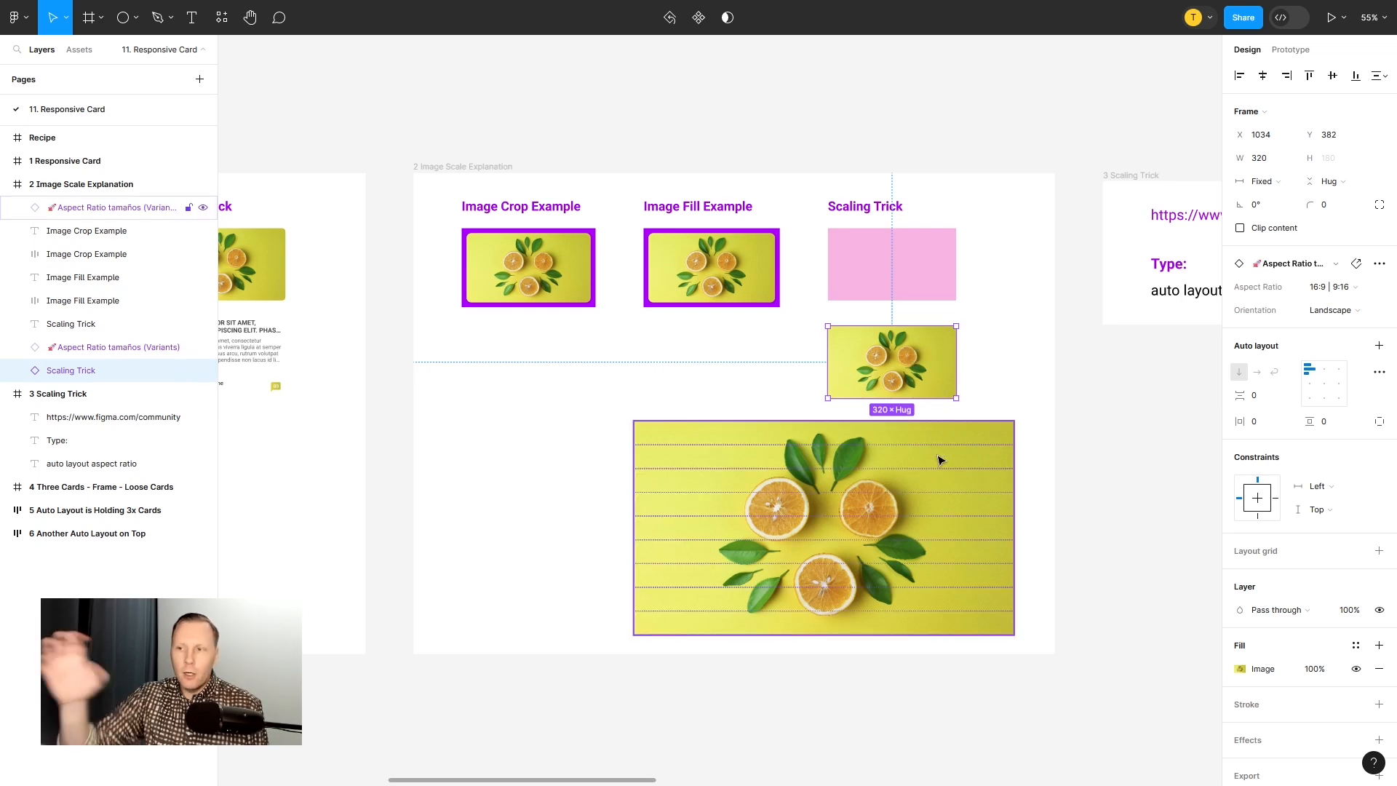
pyautogui.click(922, 258)
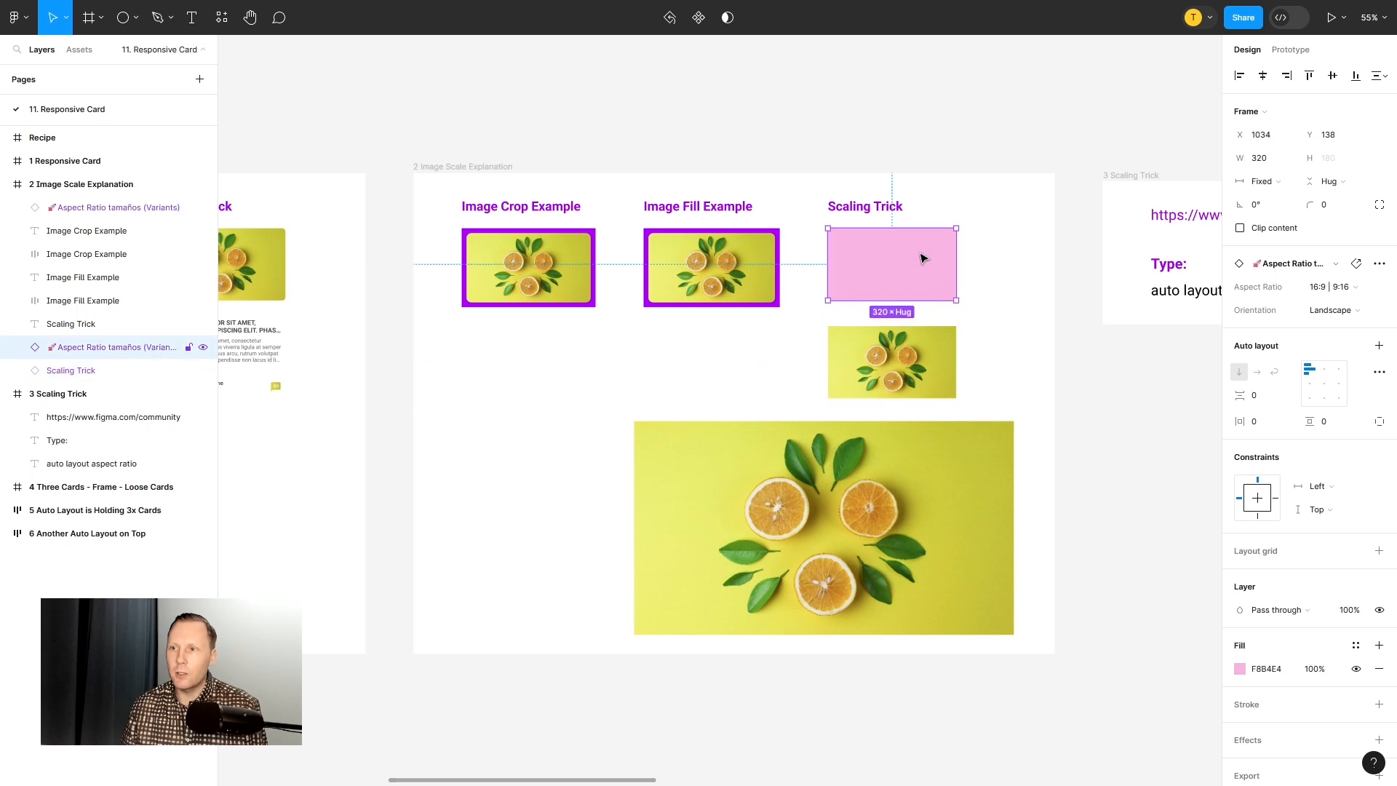
pyautogui.click(922, 493)
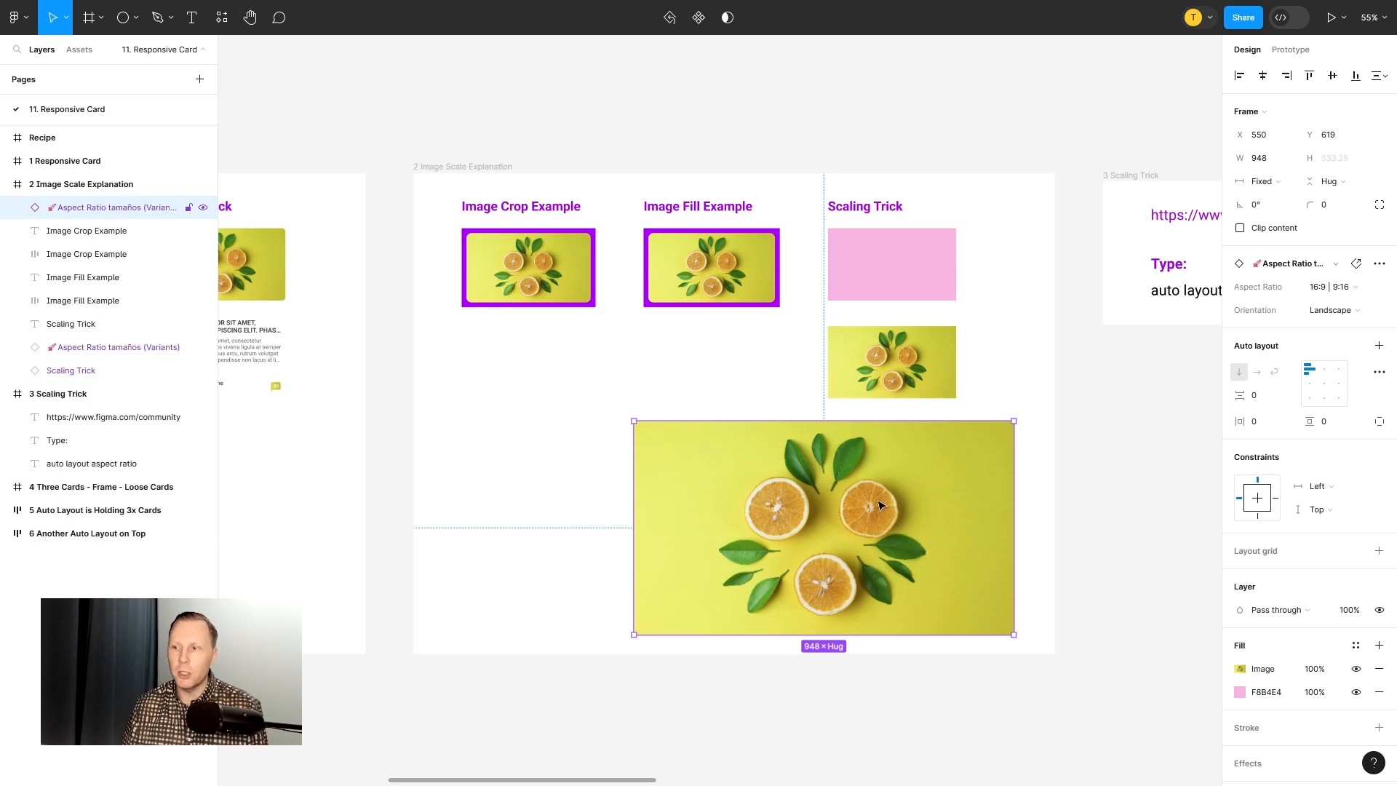
pyautogui.moveTo(1014, 481)
pyautogui.mouseDown()
pyautogui.moveTo(769, 463)
pyautogui.moveTo(1000, 478)
pyautogui.mouseUp()
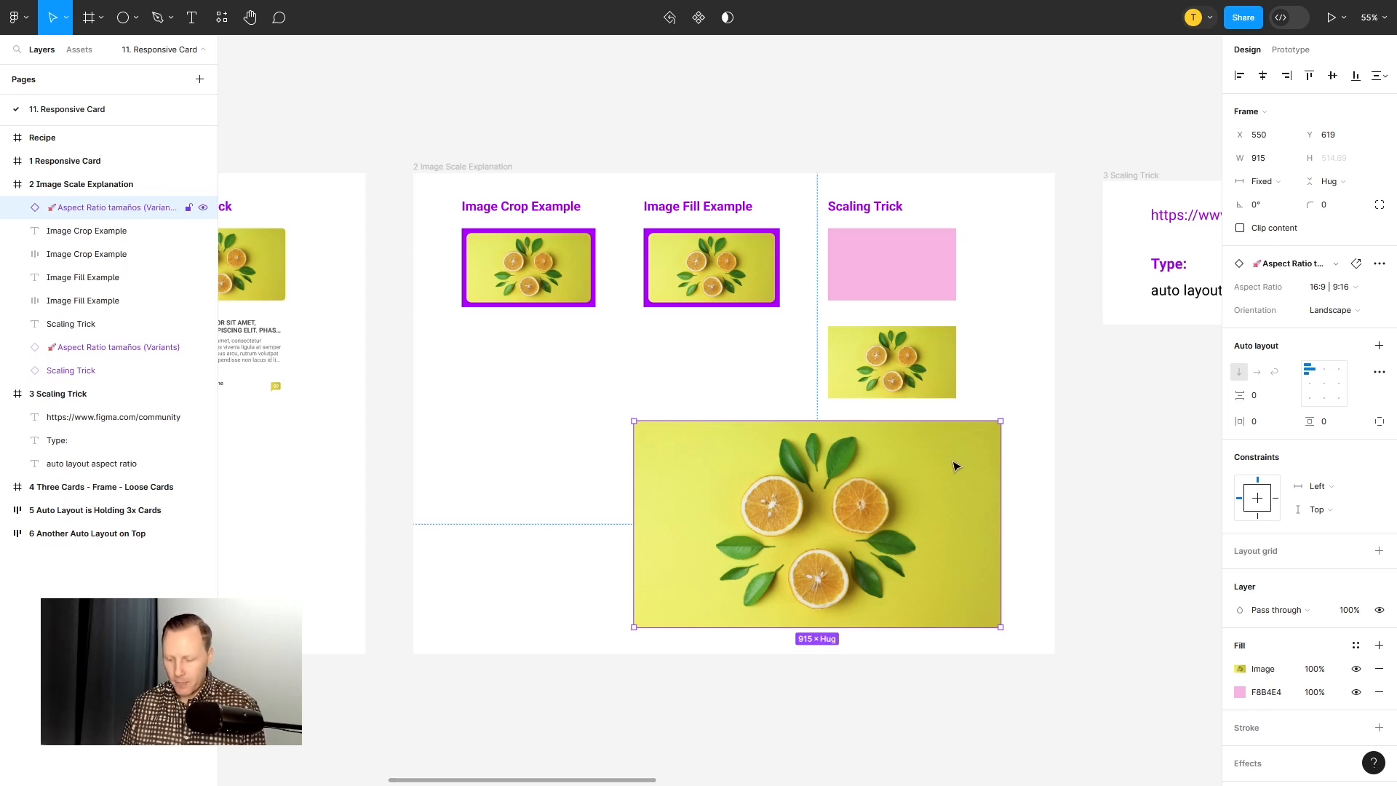
pyautogui.hotkey('ctrl', 'z')
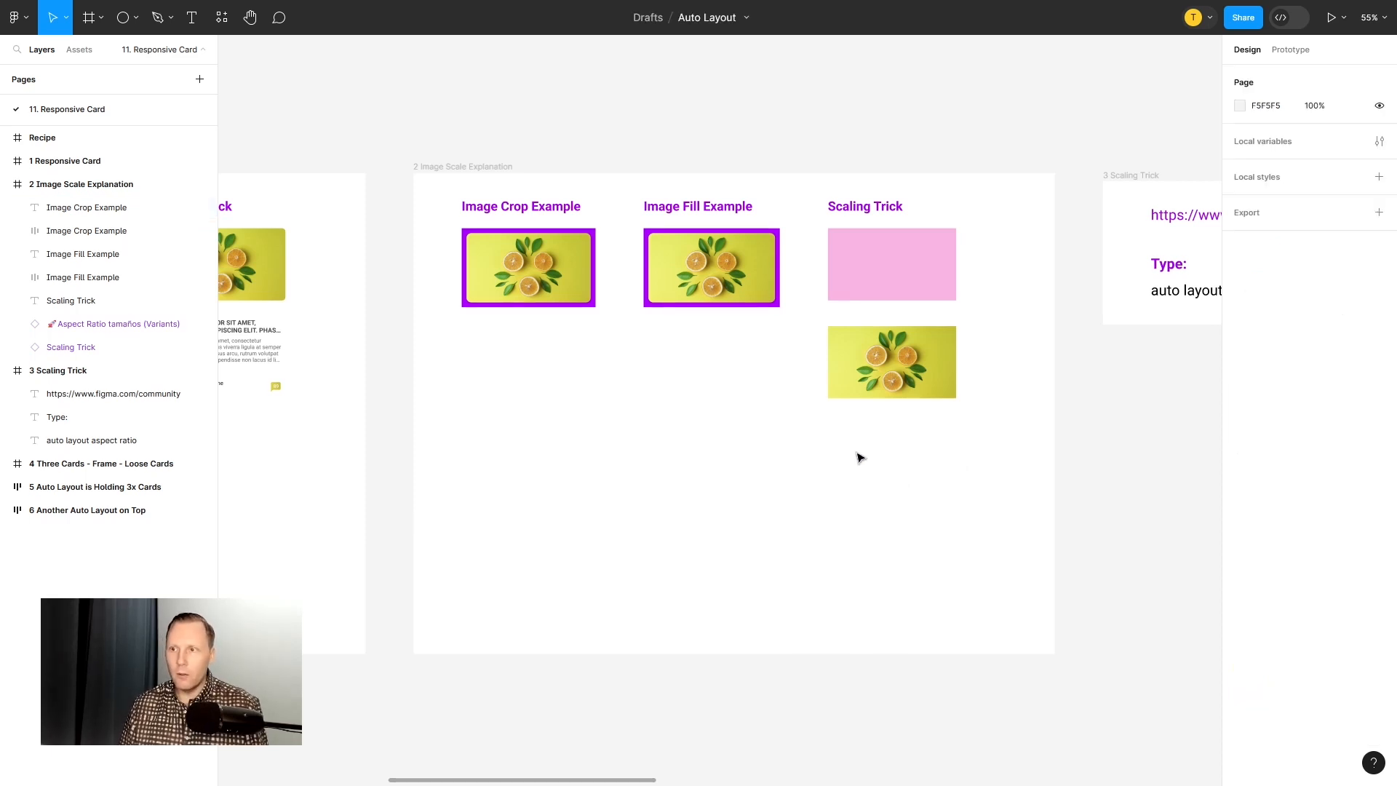
# Step: Duplicate the pink Scaling Trick placeholder to the empty area below the examples and rename the copy asdasdasda
pyautogui.click(875, 269)
pyautogui.moveTo(881, 255); pyautogui.dragTo(717, 447)
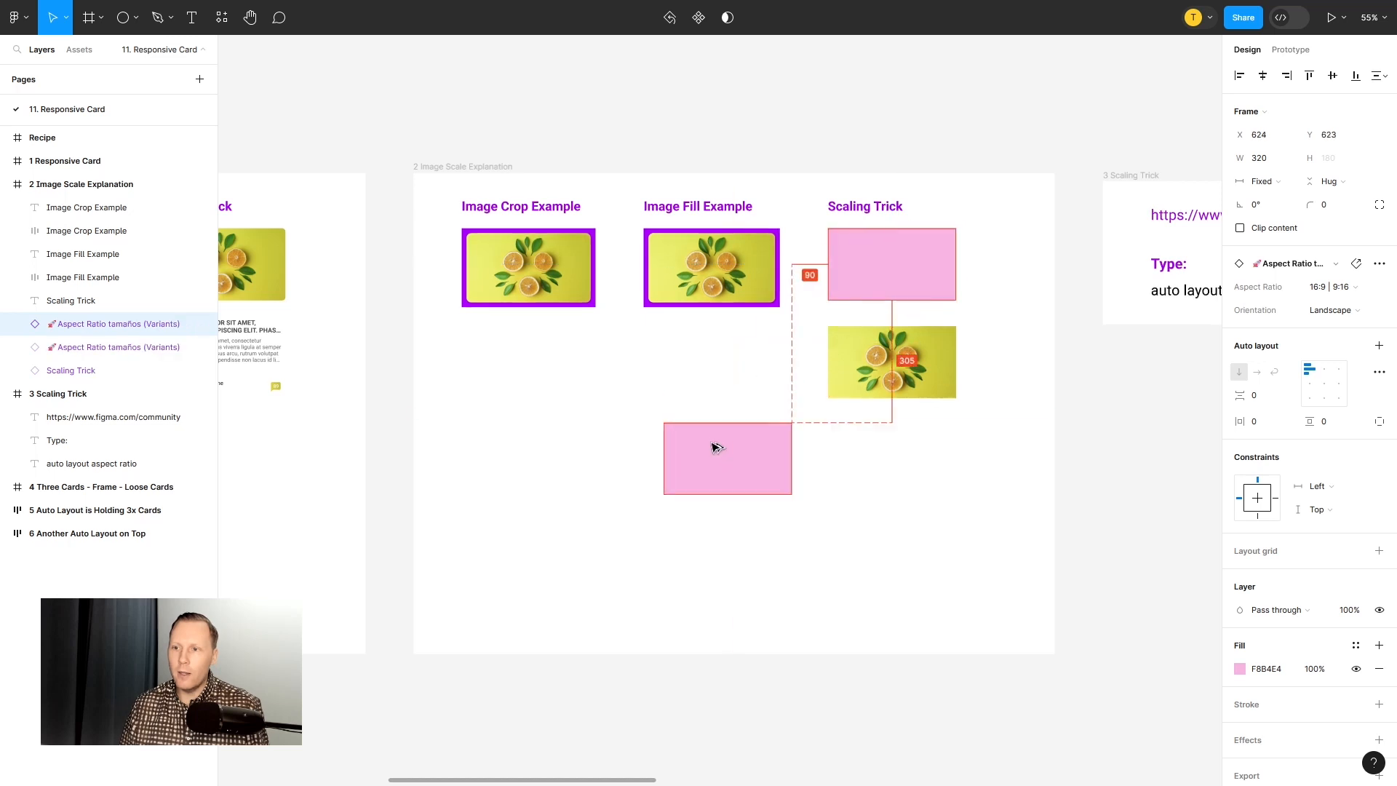
pyautogui.doubleClick(111, 329)
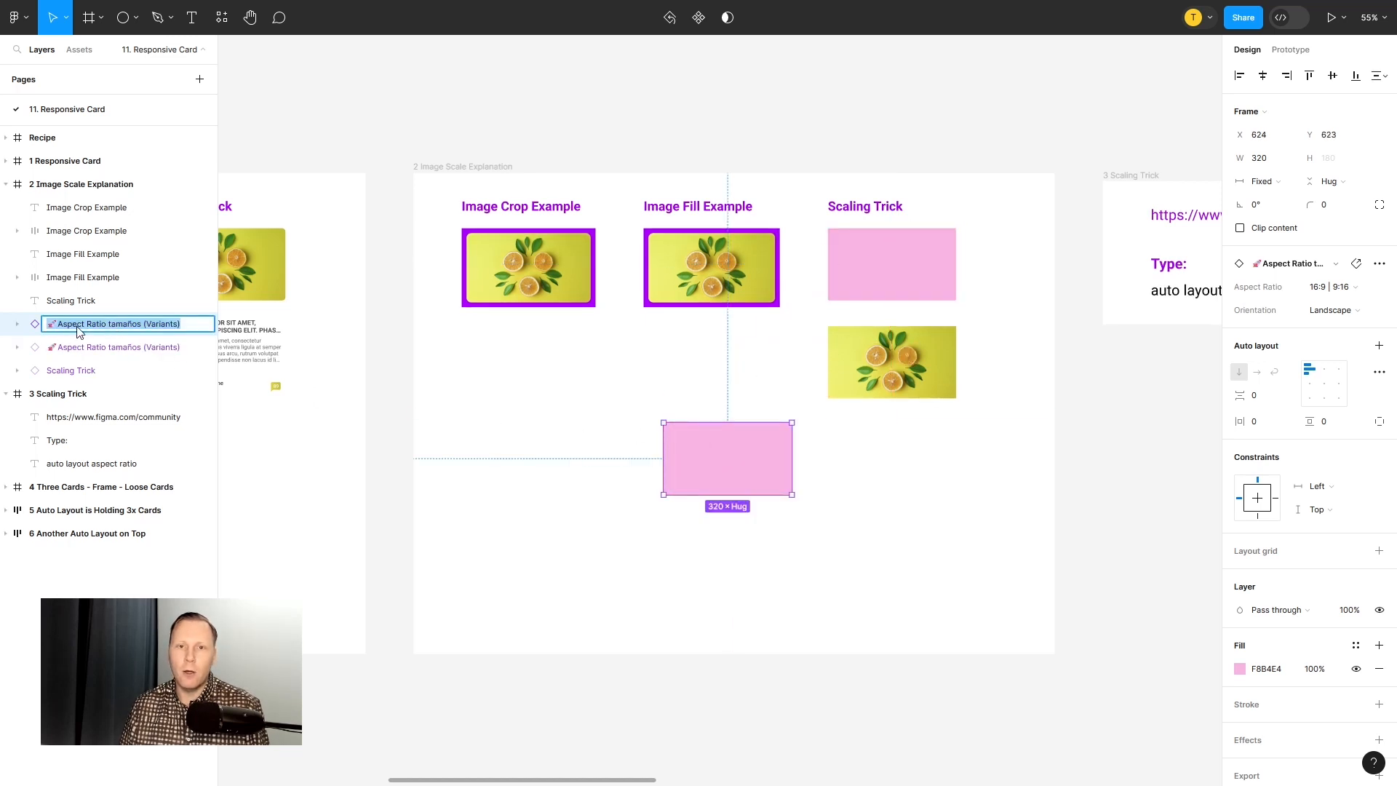
pyautogui.write('asdasdasda')
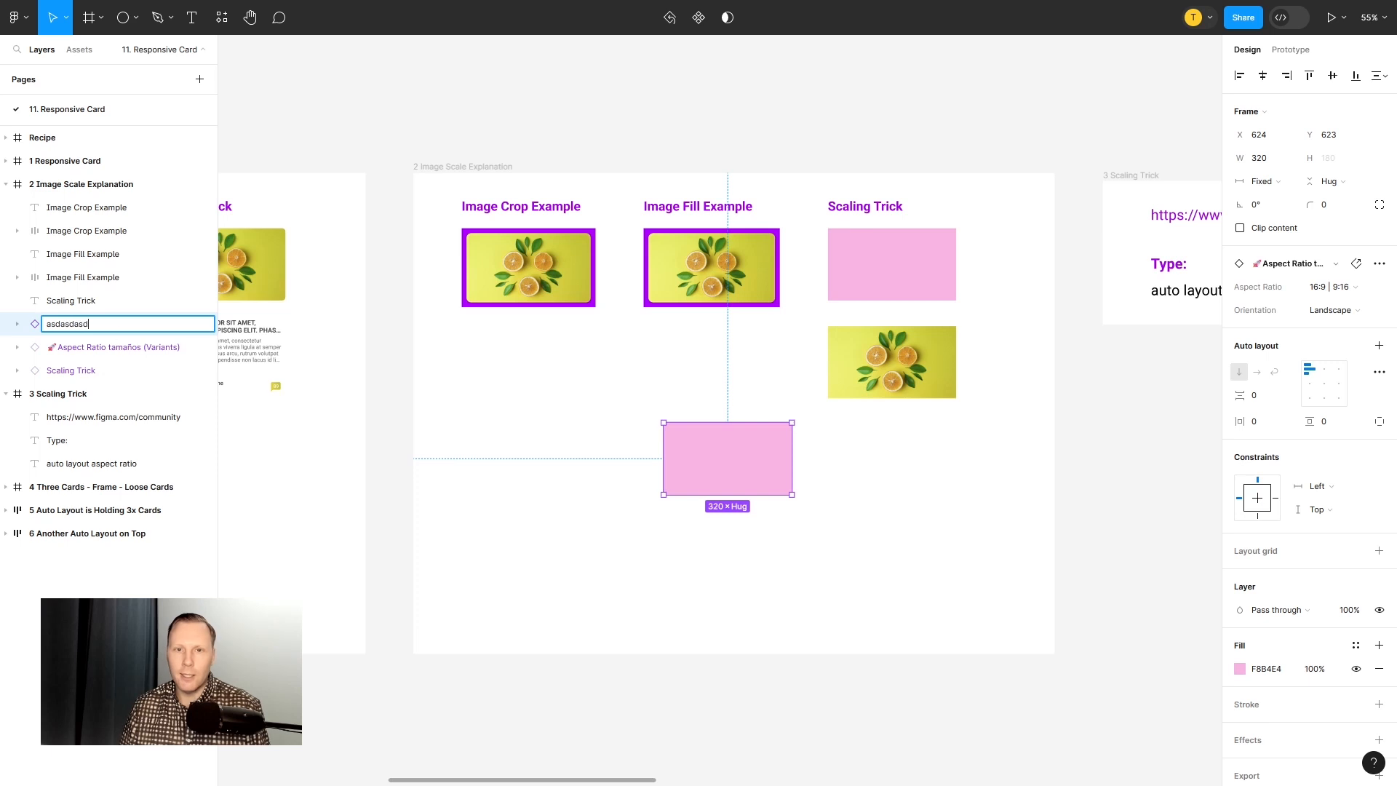
pyautogui.press('Return')
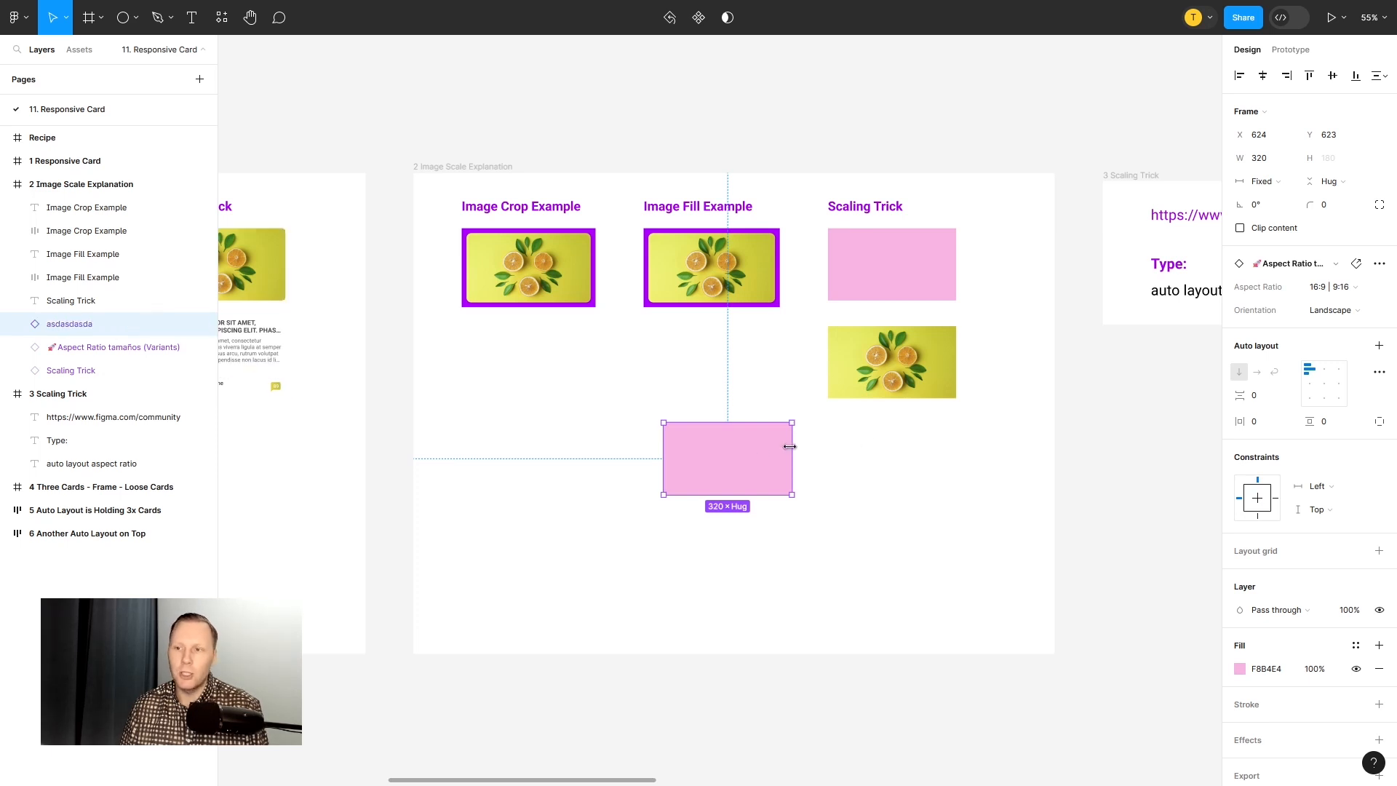
# Step: Try widening and repositioning the pink placeholder copy, and delete it
pyautogui.moveTo(791, 448); pyautogui.dragTo(870, 449)
pyautogui.hotkey('ctrl', 'z')
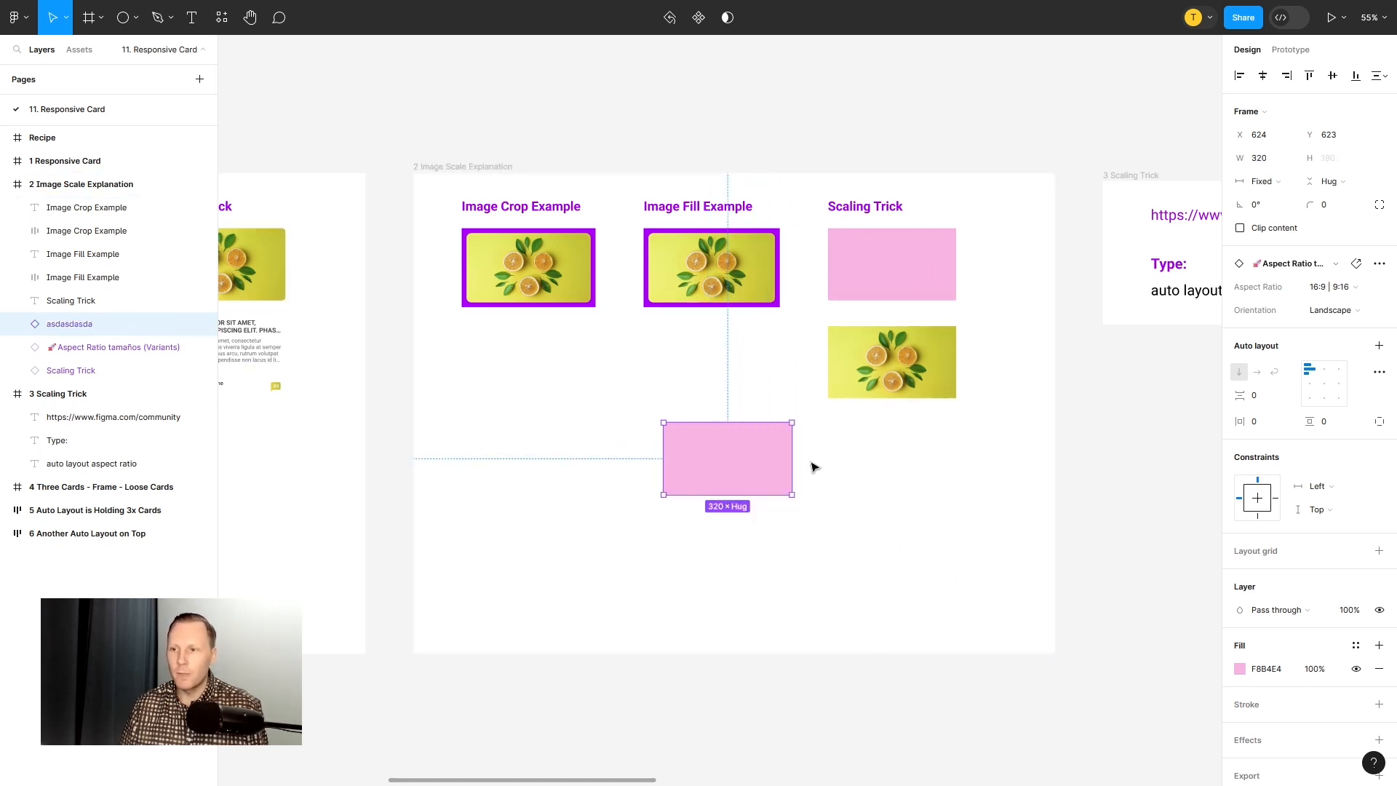
pyautogui.moveTo(745, 459); pyautogui.dragTo(783, 460)
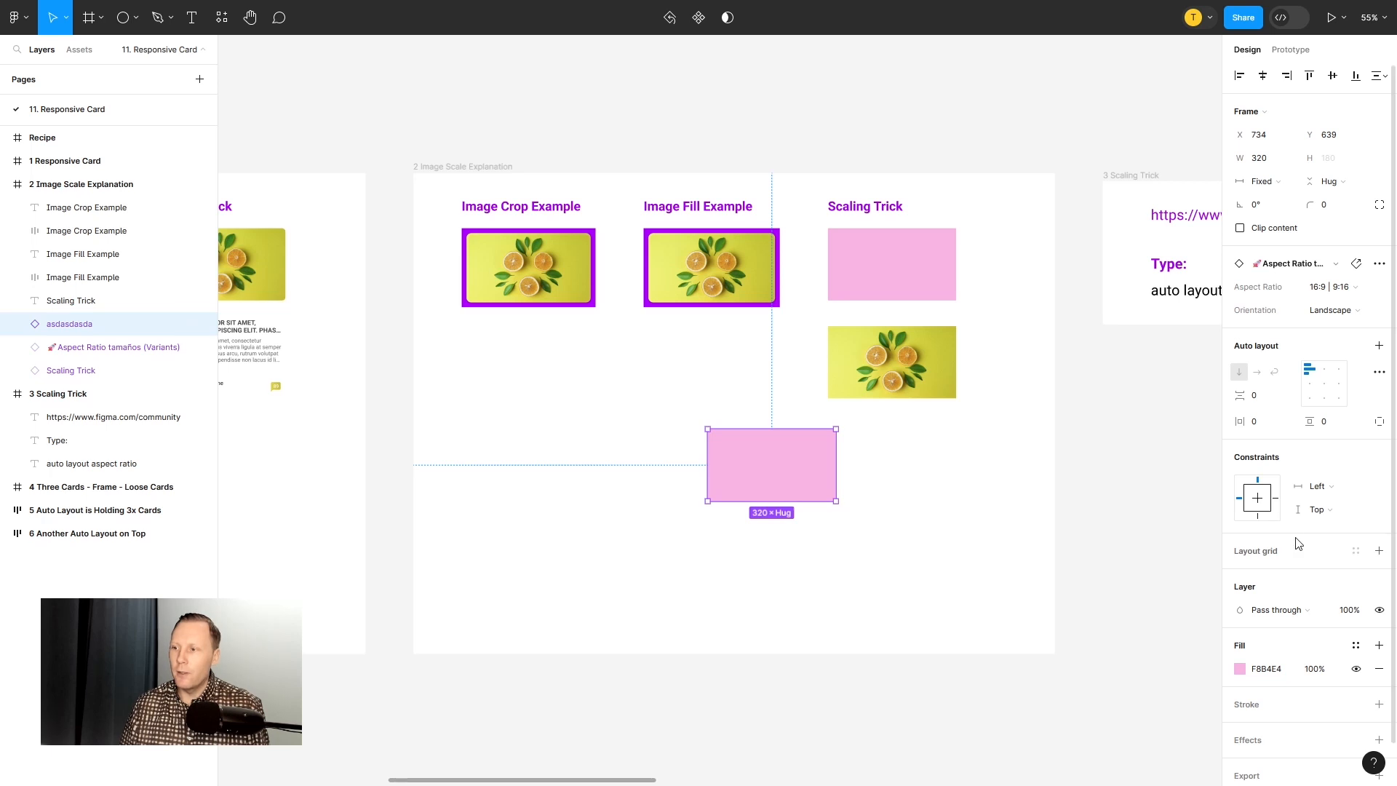
pyautogui.scroll(-1, 1316, 502)
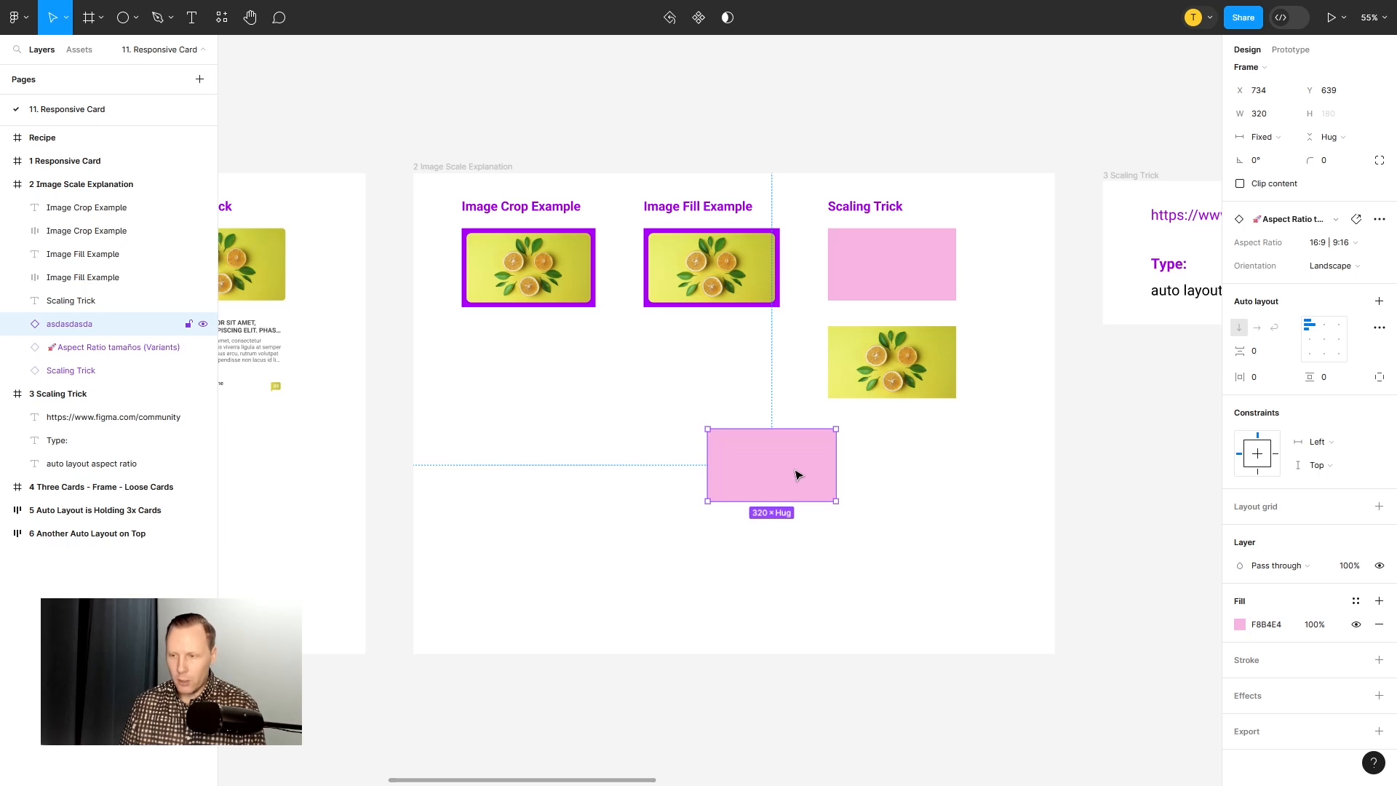
pyautogui.press('Delete')
# Step: Collapse the 3 Scaling Trick frame in the layer list
pyautogui.scroll(-3, 798, 474)
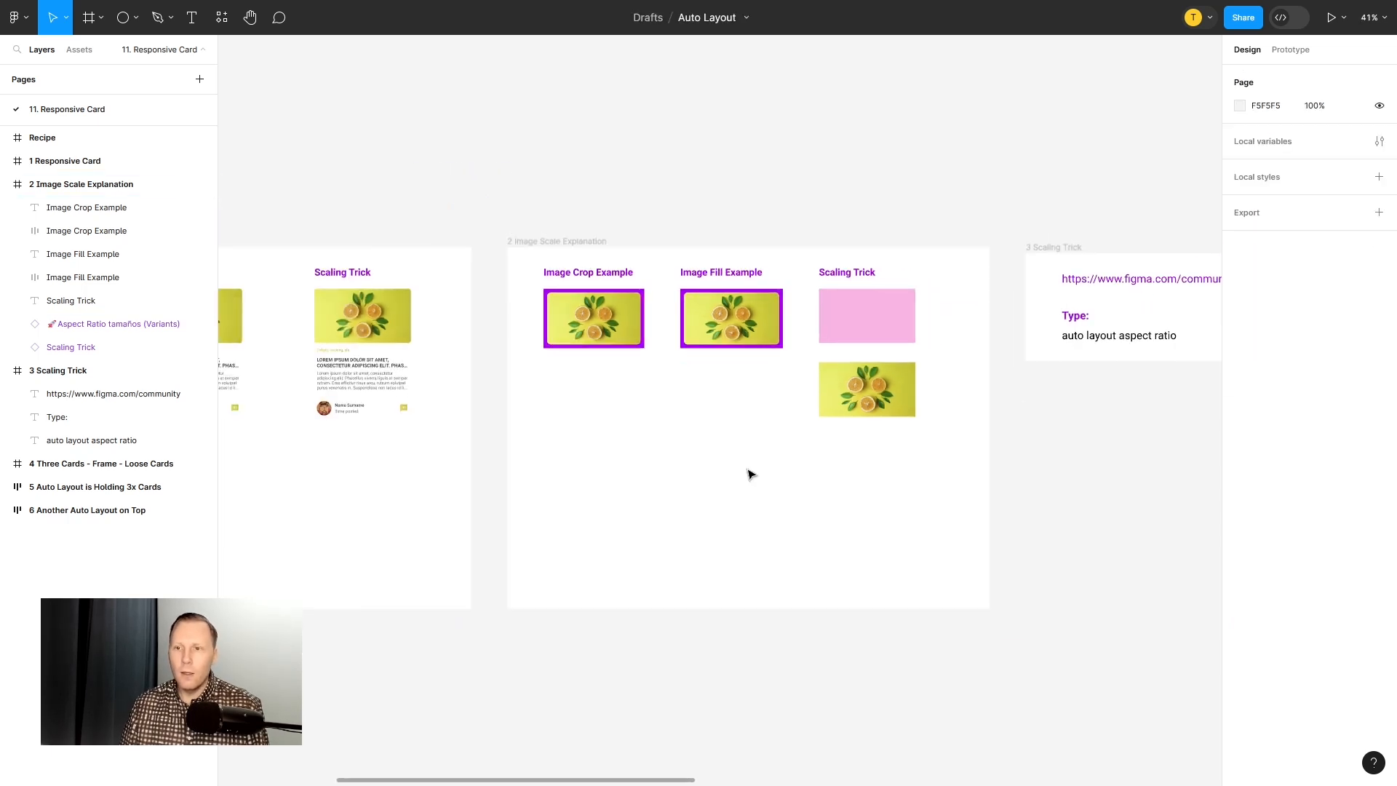
pyautogui.moveTo(694, 471); pyautogui.dragTo(822, 475)
pyautogui.click(7, 371)
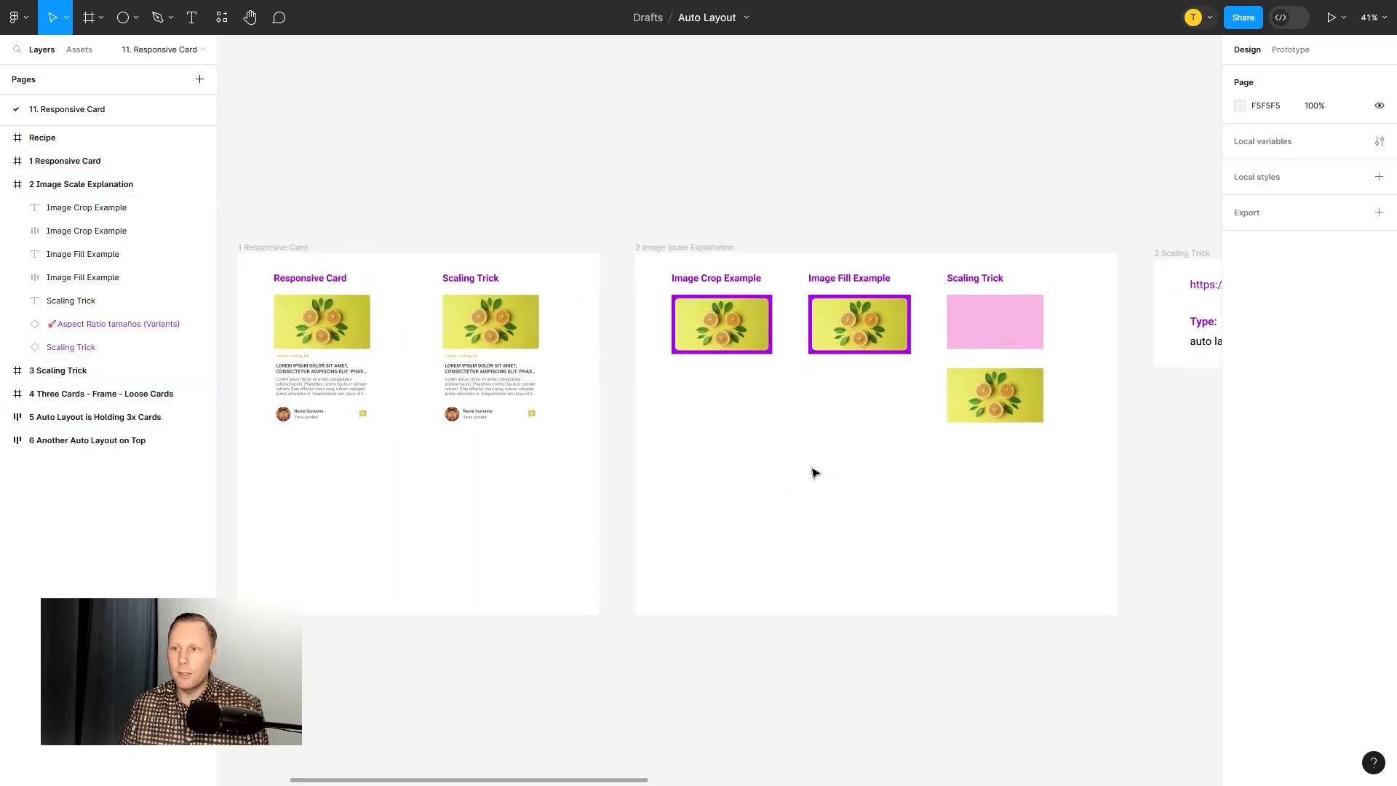
# Step: Duplicate the orange Scaling Trick image into the 1 Responsive Card frame below the second card, at about X 640, Y 684
pyautogui.hscroll(-1, 796, 474)
pyautogui.hscroll(-2, 796, 475)
pyautogui.click(1051, 407)
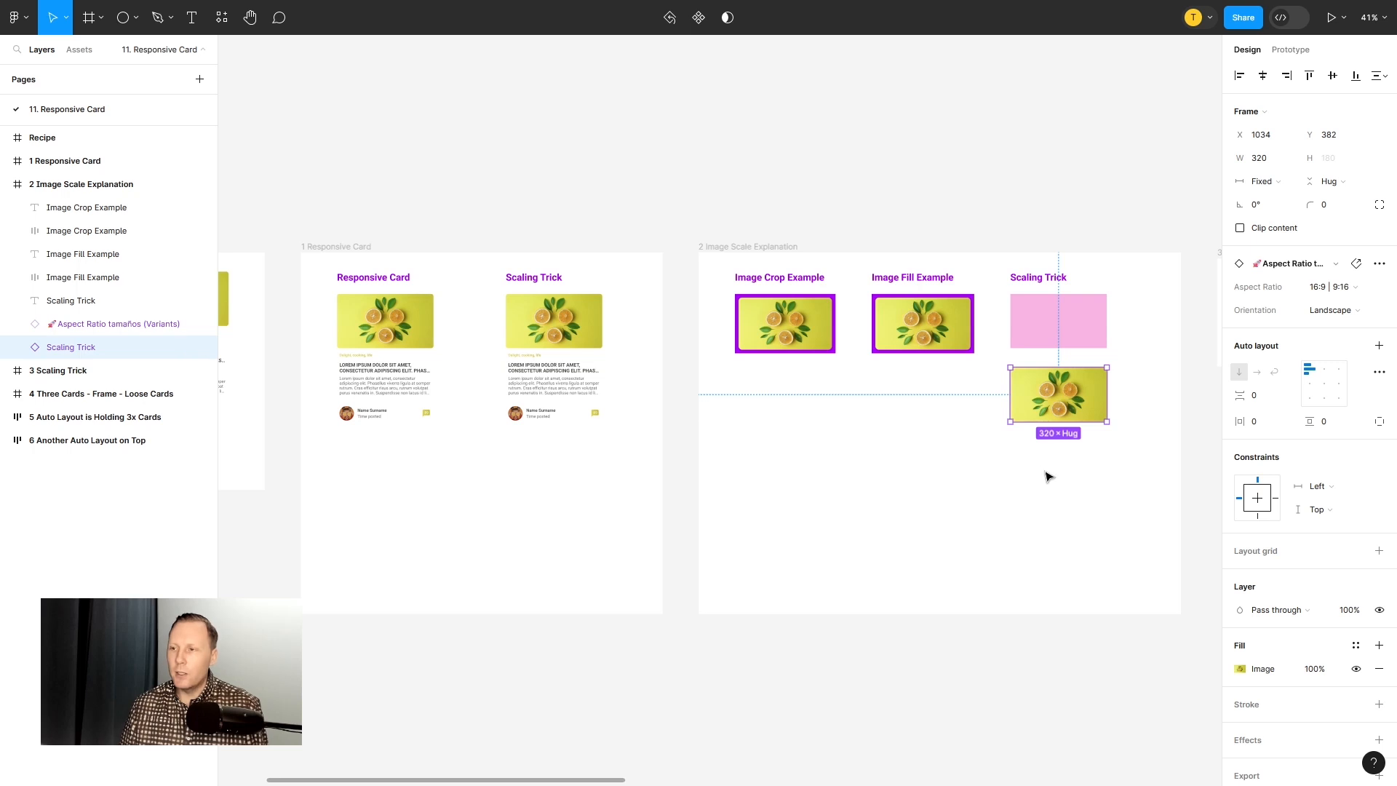
pyautogui.moveTo(1047, 474); pyautogui.dragTo(914, 491)
pyautogui.hscroll(1, 914, 492)
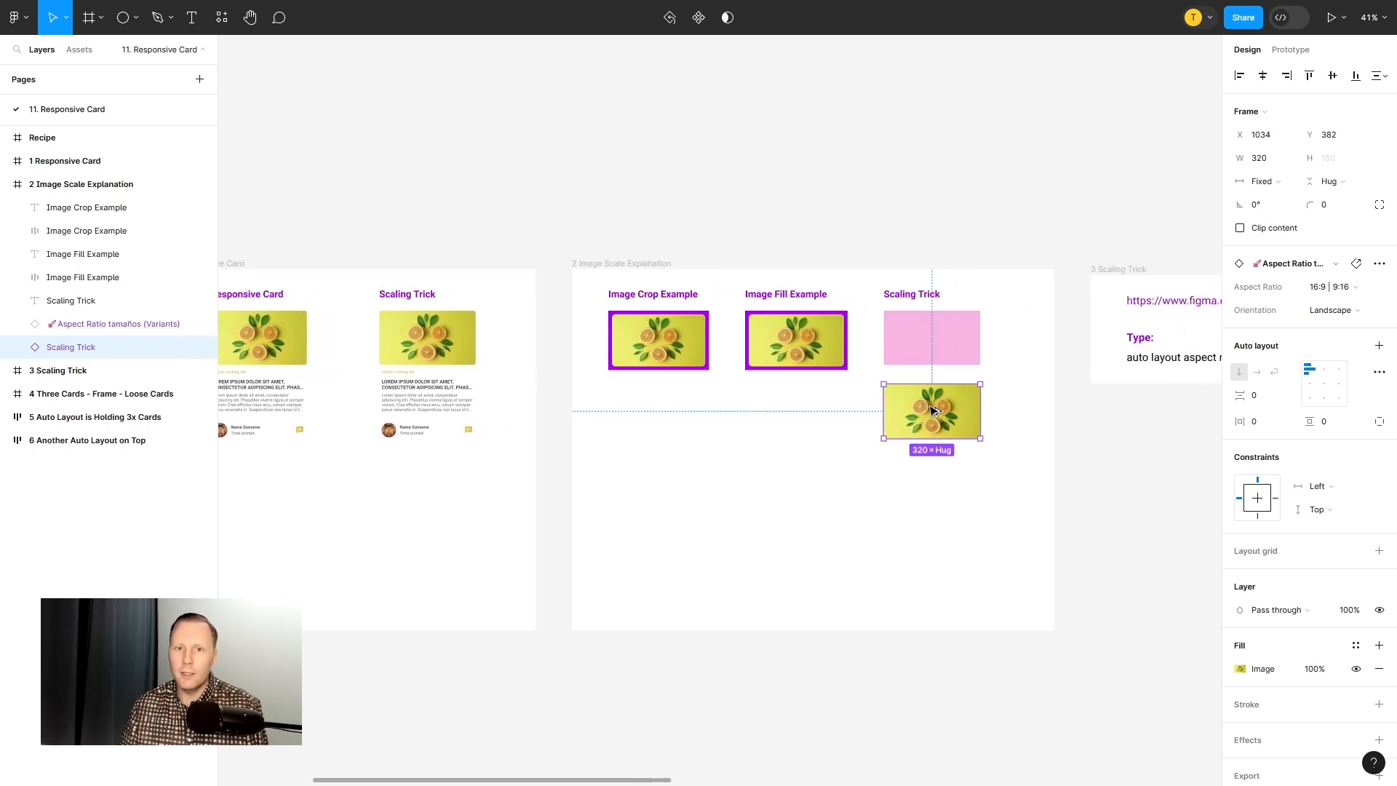
pyautogui.moveTo(933, 409); pyautogui.dragTo(416, 501)
pyautogui.moveTo(370, 580); pyautogui.dragTo(498, 525)
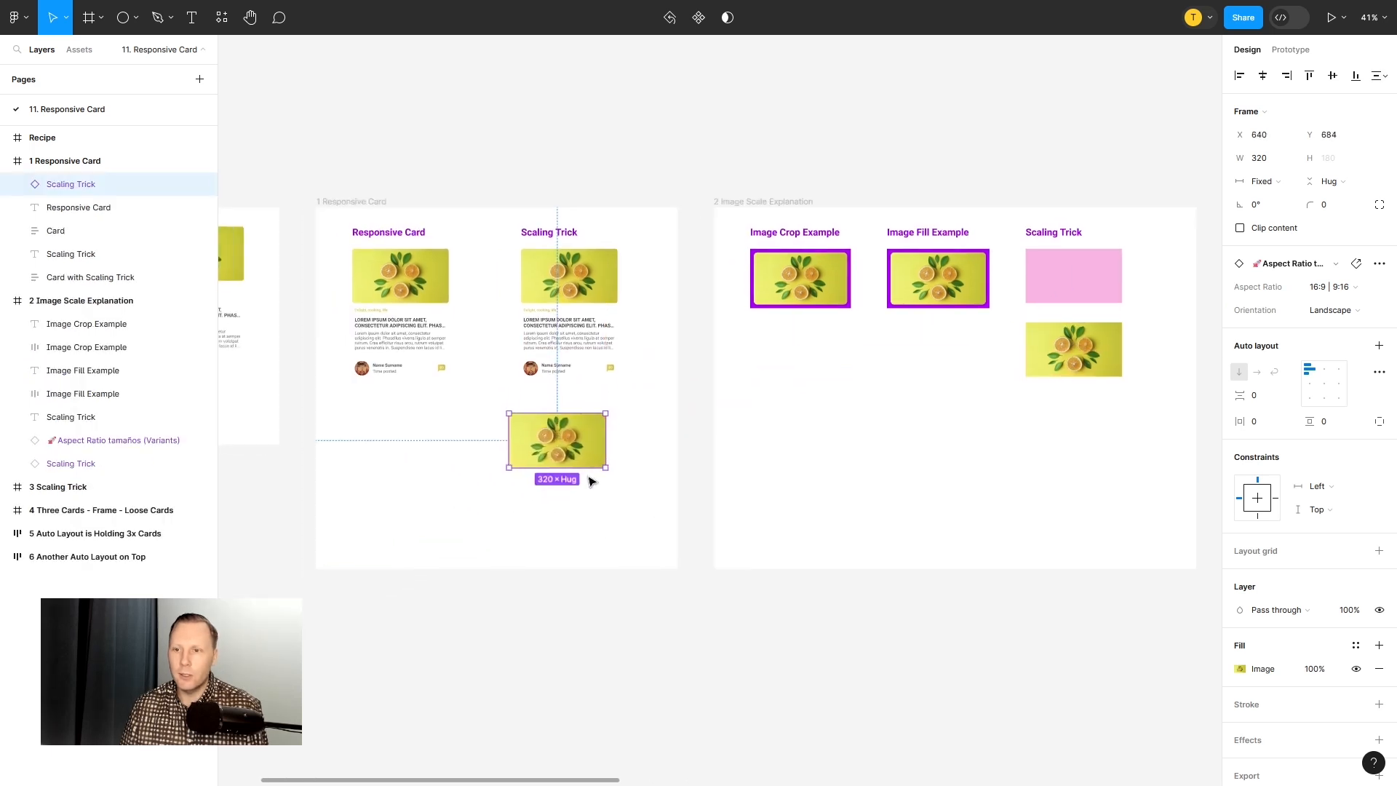
# Step: Replace the copied image's fill with the butterfly photo from the Unsplash plugin's history and close the plugin
pyautogui.scroll(5, 502, 460)
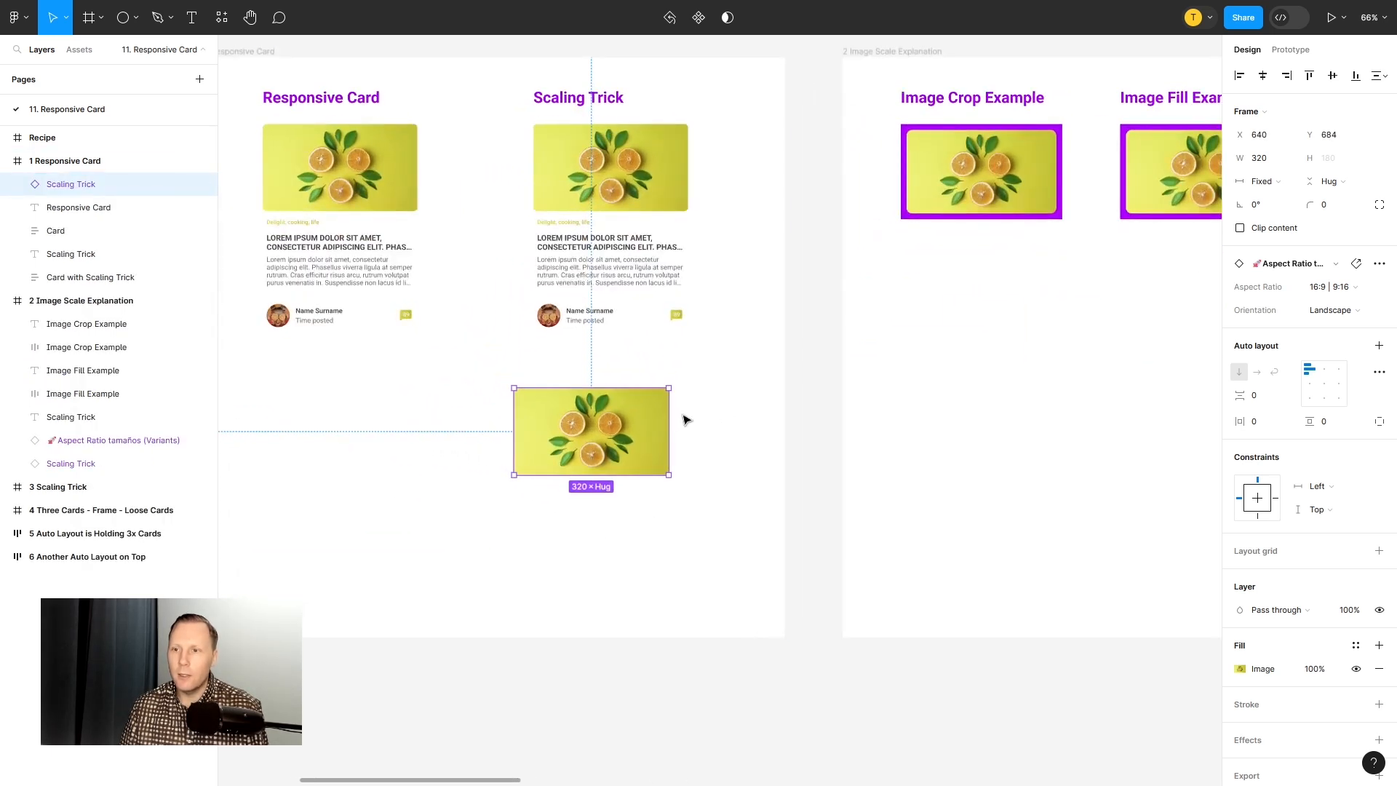
pyautogui.moveTo(667, 419)
pyautogui.mouseDown()
pyautogui.moveTo(789, 427)
pyautogui.moveTo(652, 422)
pyautogui.moveTo(745, 424)
pyautogui.moveTo(668, 425)
pyautogui.mouseUp()
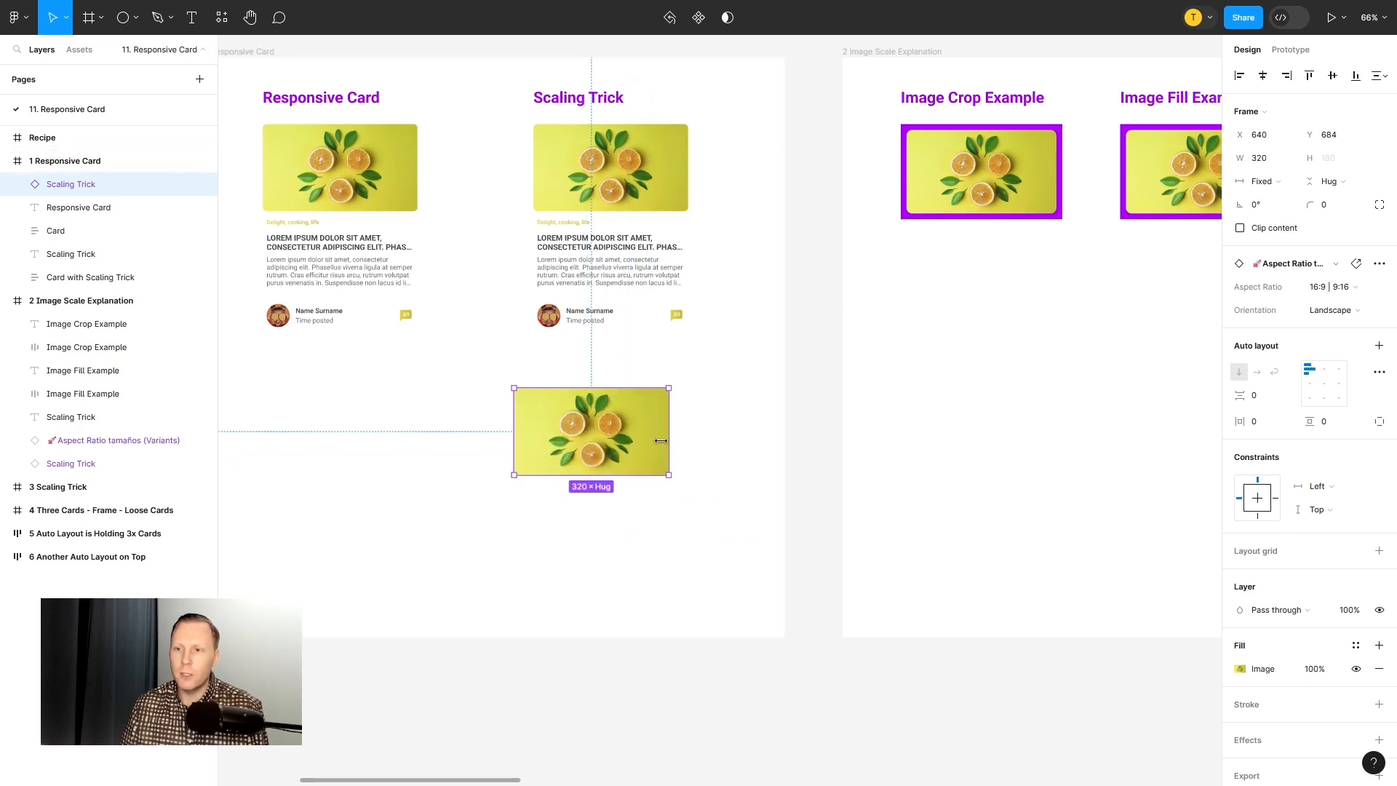
pyautogui.rightClick(622, 412)
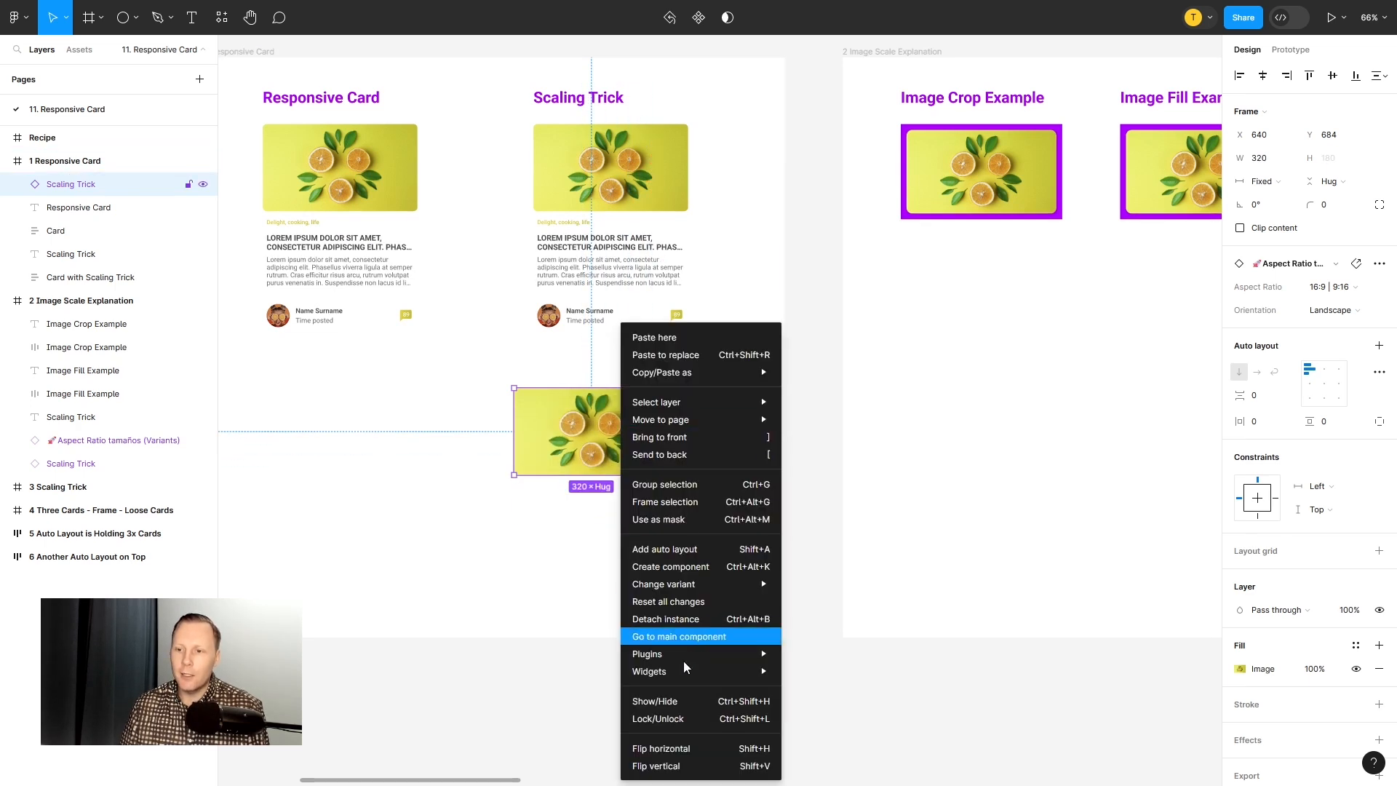
pyautogui.moveTo(680, 662)
pyautogui.click(818, 508)
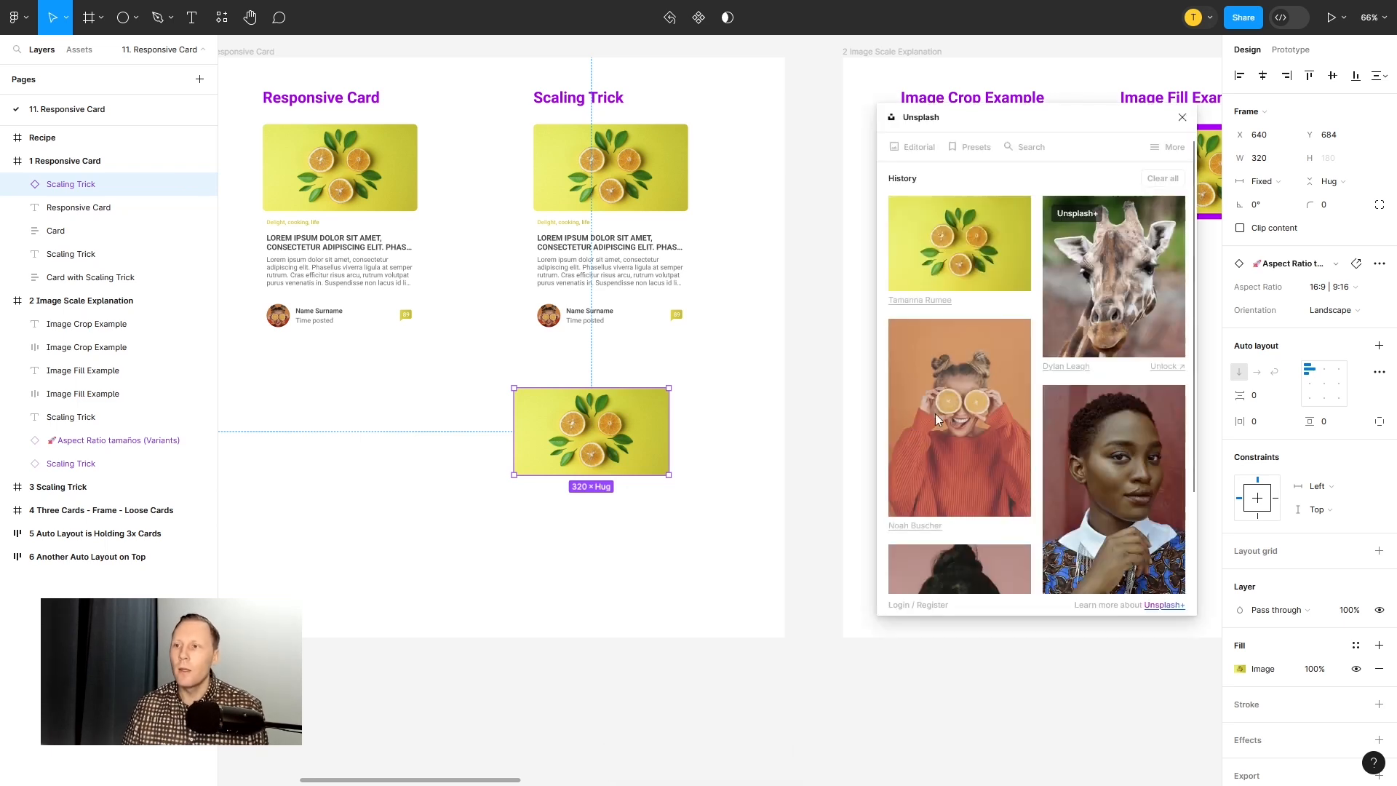
pyautogui.scroll(-3, 1065, 366)
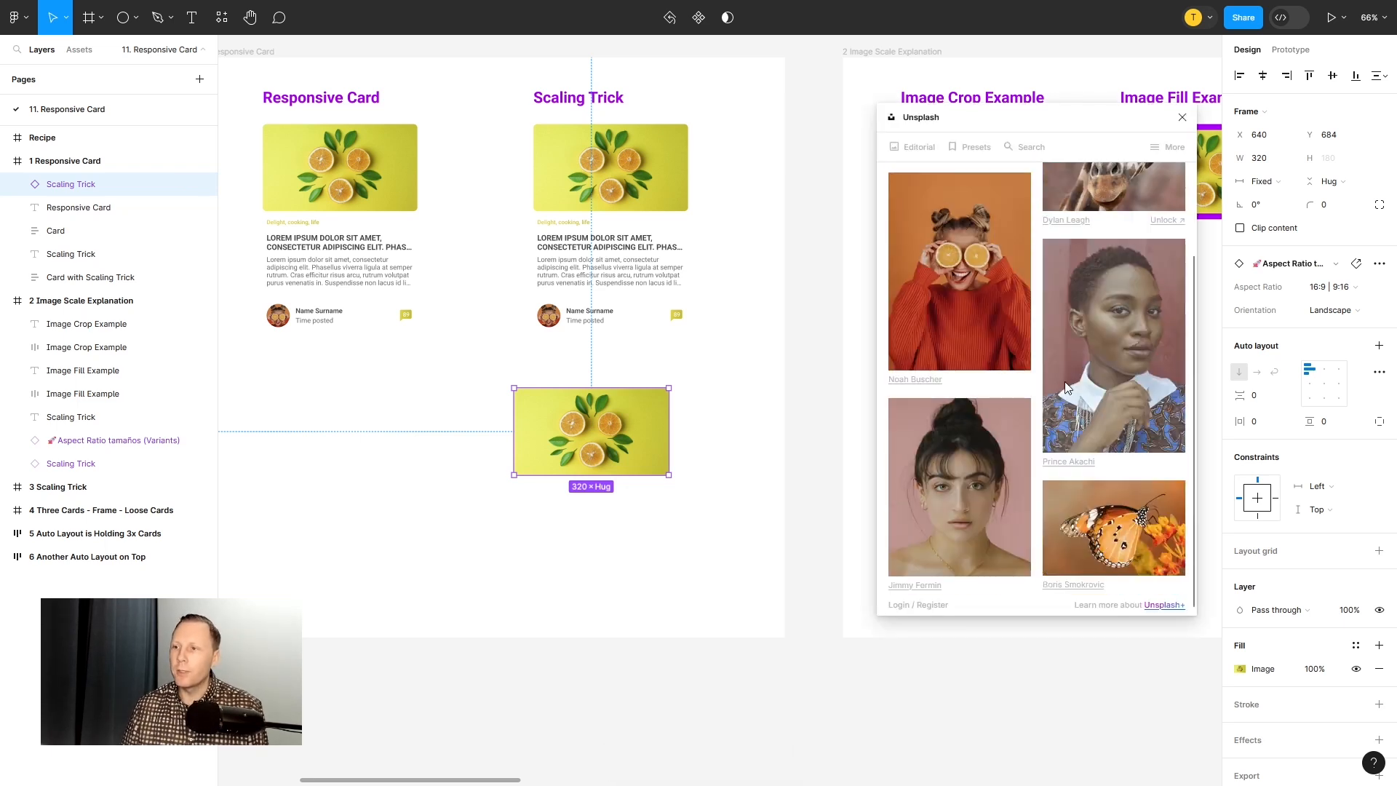
pyautogui.click(1106, 514)
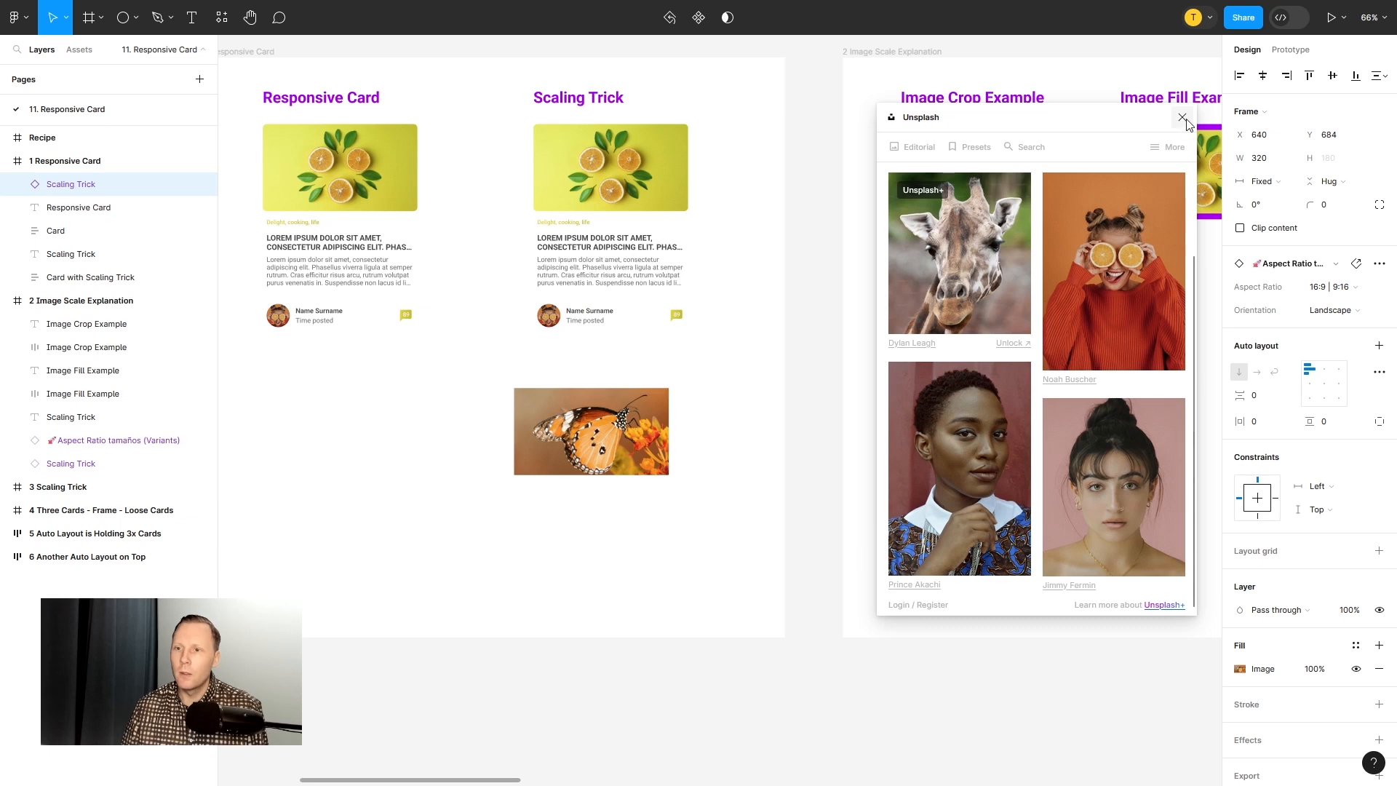
pyautogui.click(1177, 119)
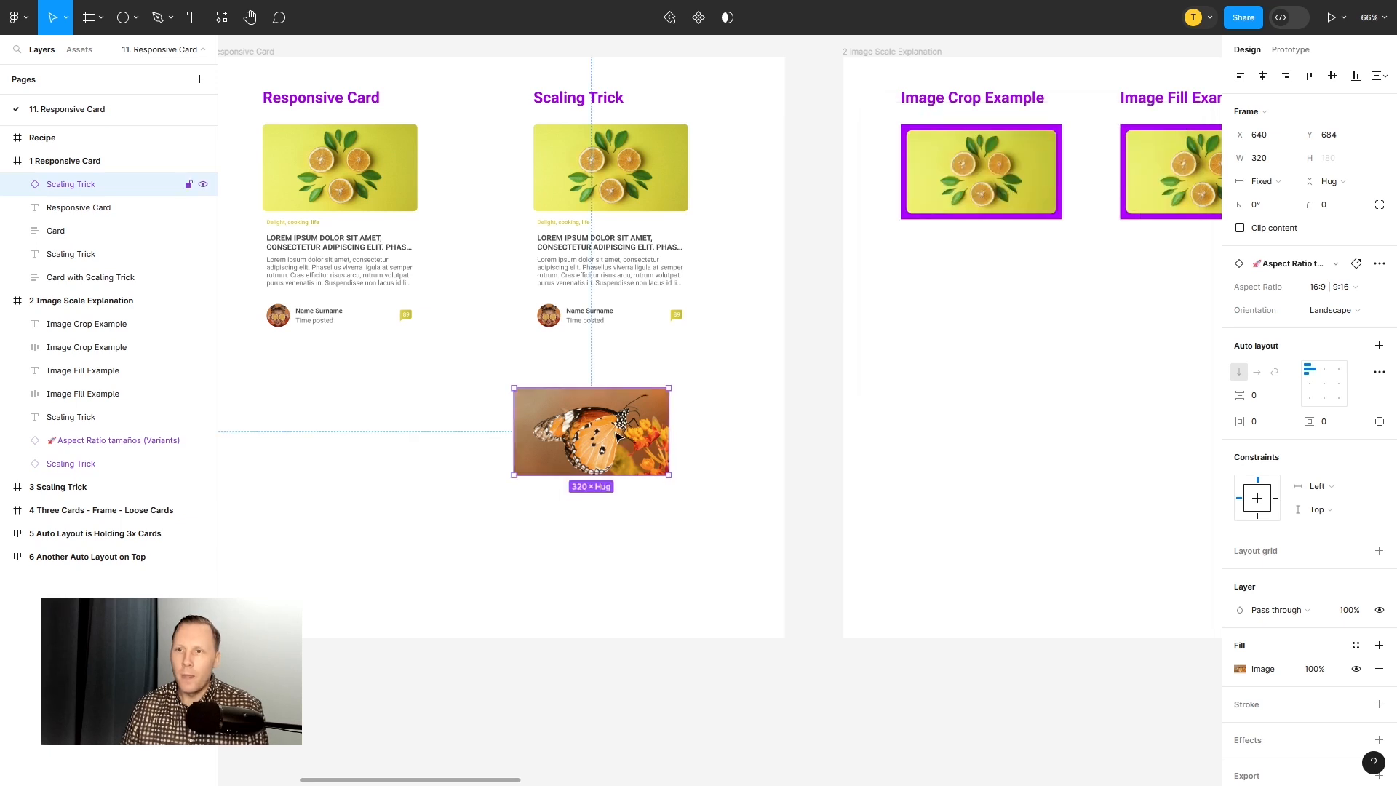
# Step: Duplicate the card under the Responsive Card heading to the area below it, at about X 182, Y 674
pyautogui.click(372, 173)
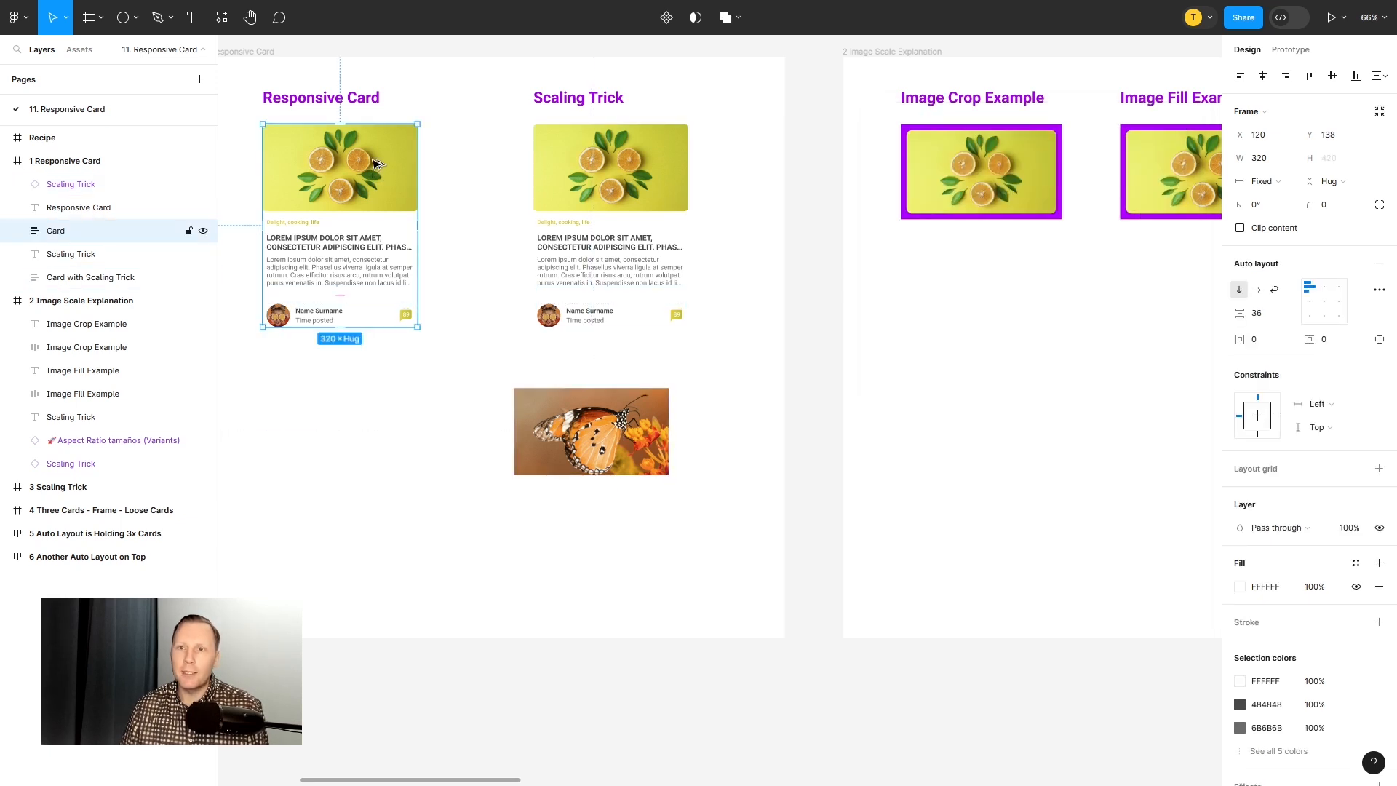
pyautogui.moveTo(378, 180); pyautogui.dragTo(420, 468)
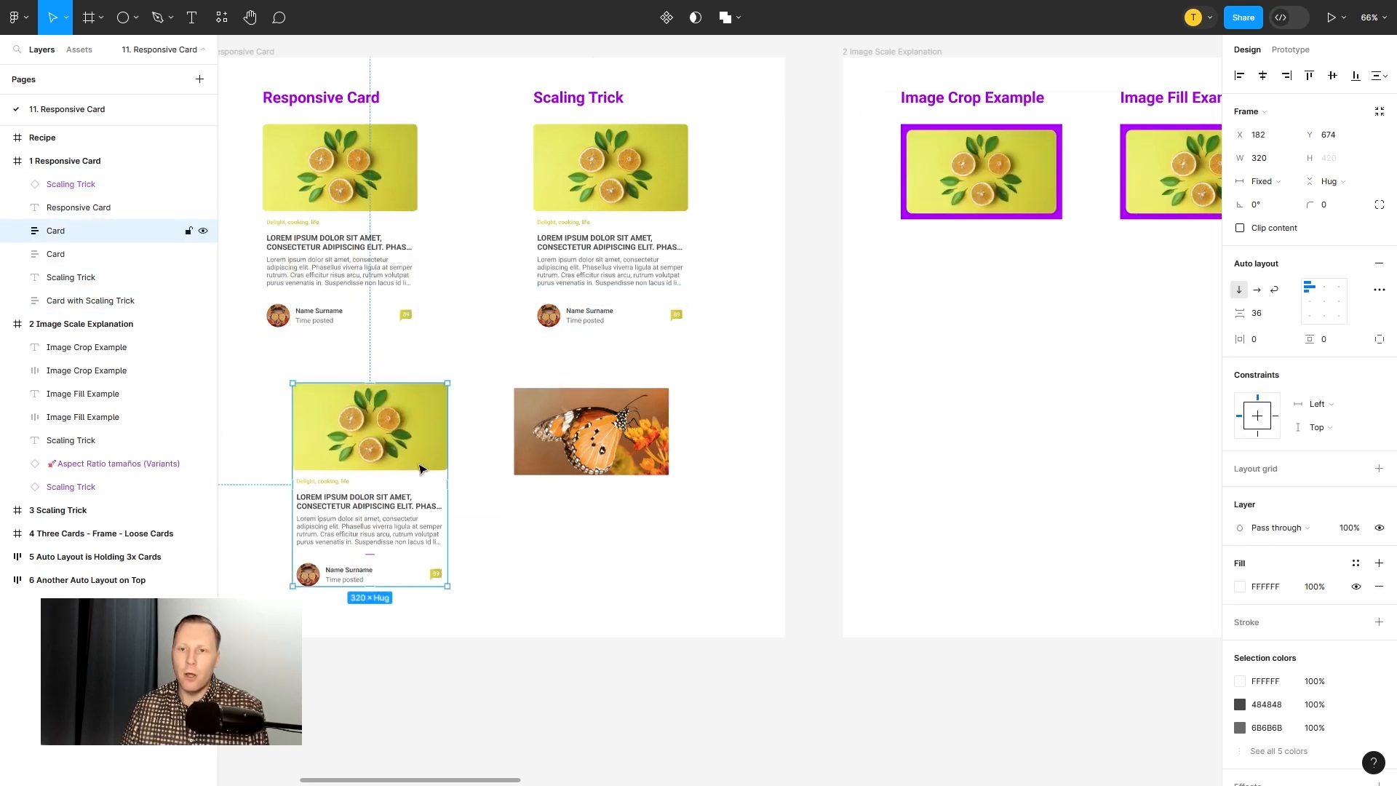
# Step: Move the butterfly Scaling Trick image into the copied card, directly below its orange image
pyautogui.click(525, 487)
pyautogui.click(601, 432)
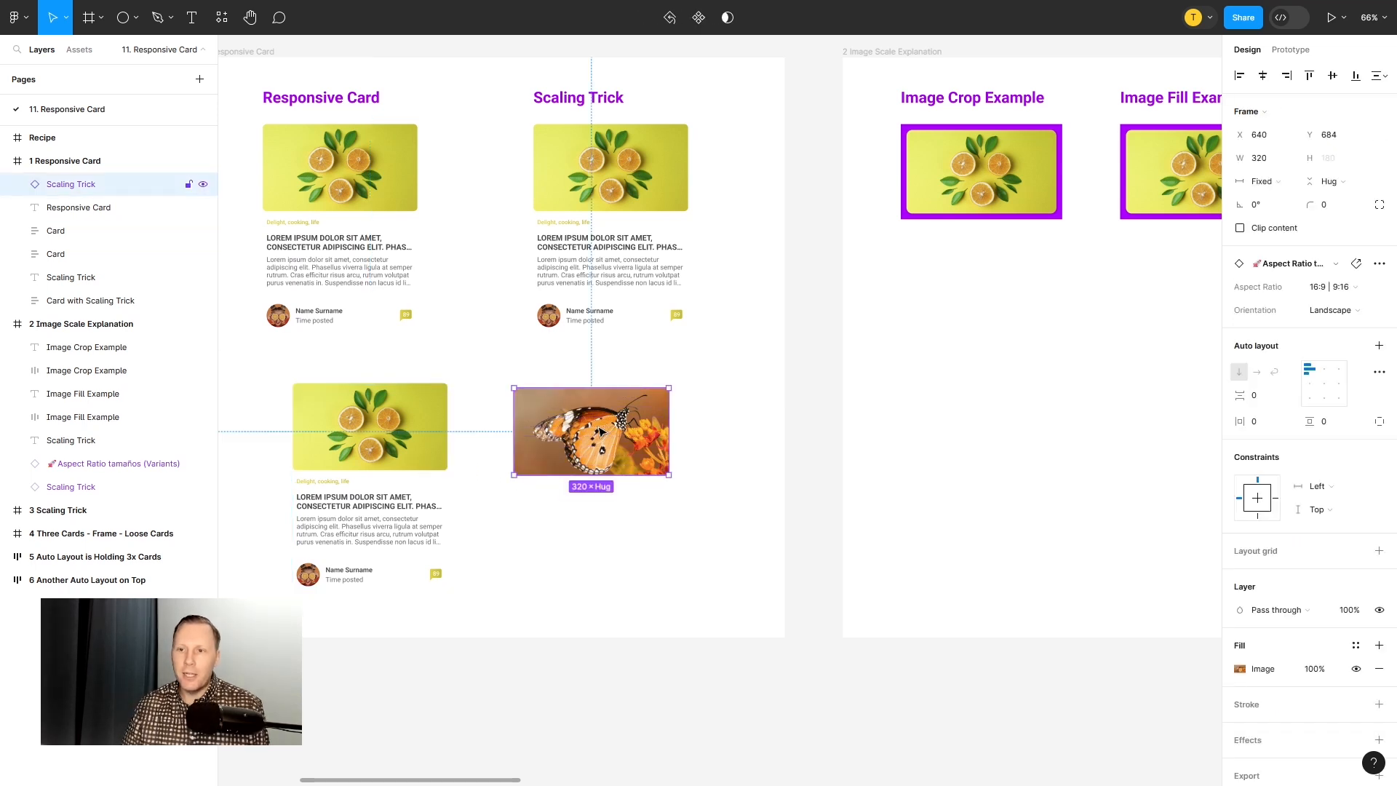
pyautogui.moveTo(593, 433); pyautogui.dragTo(355, 478)
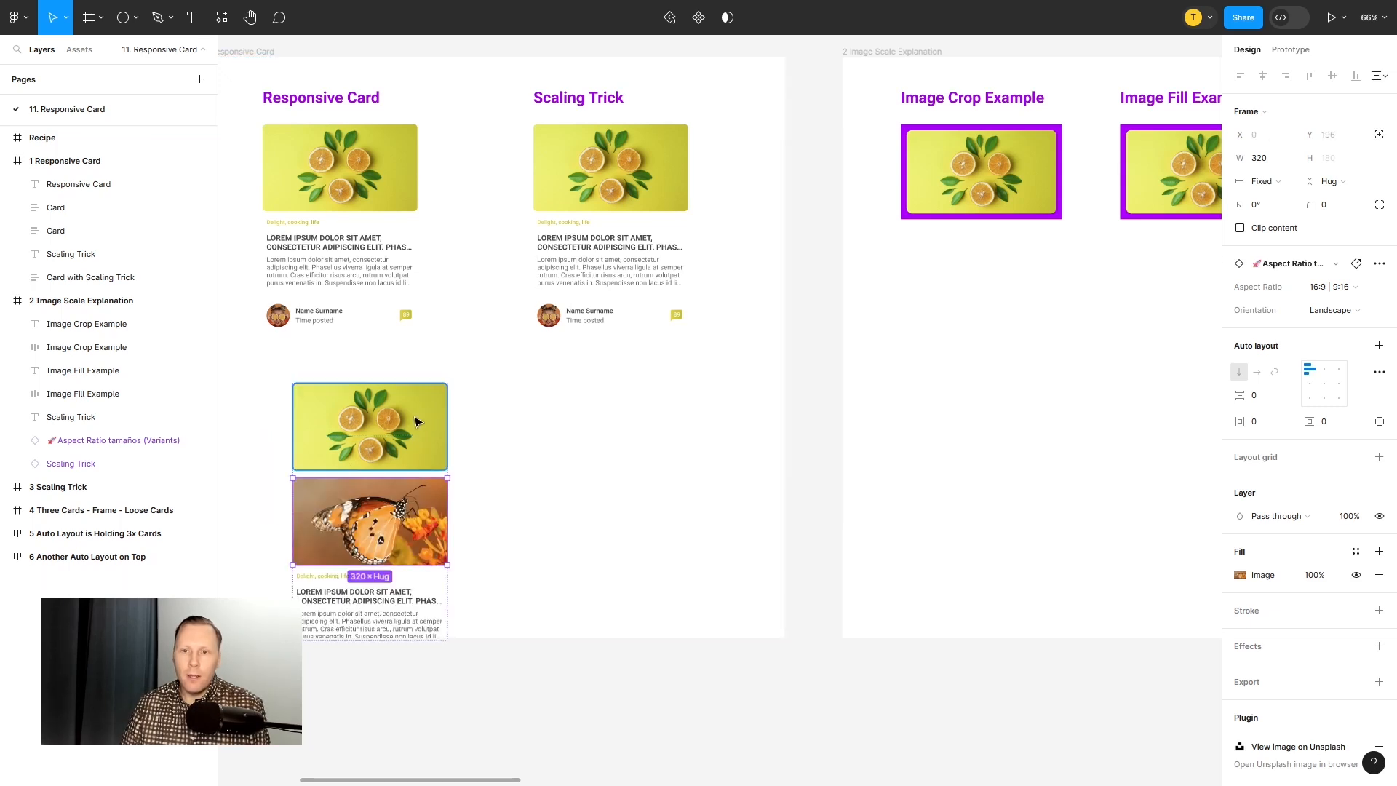
pyautogui.click(539, 433)
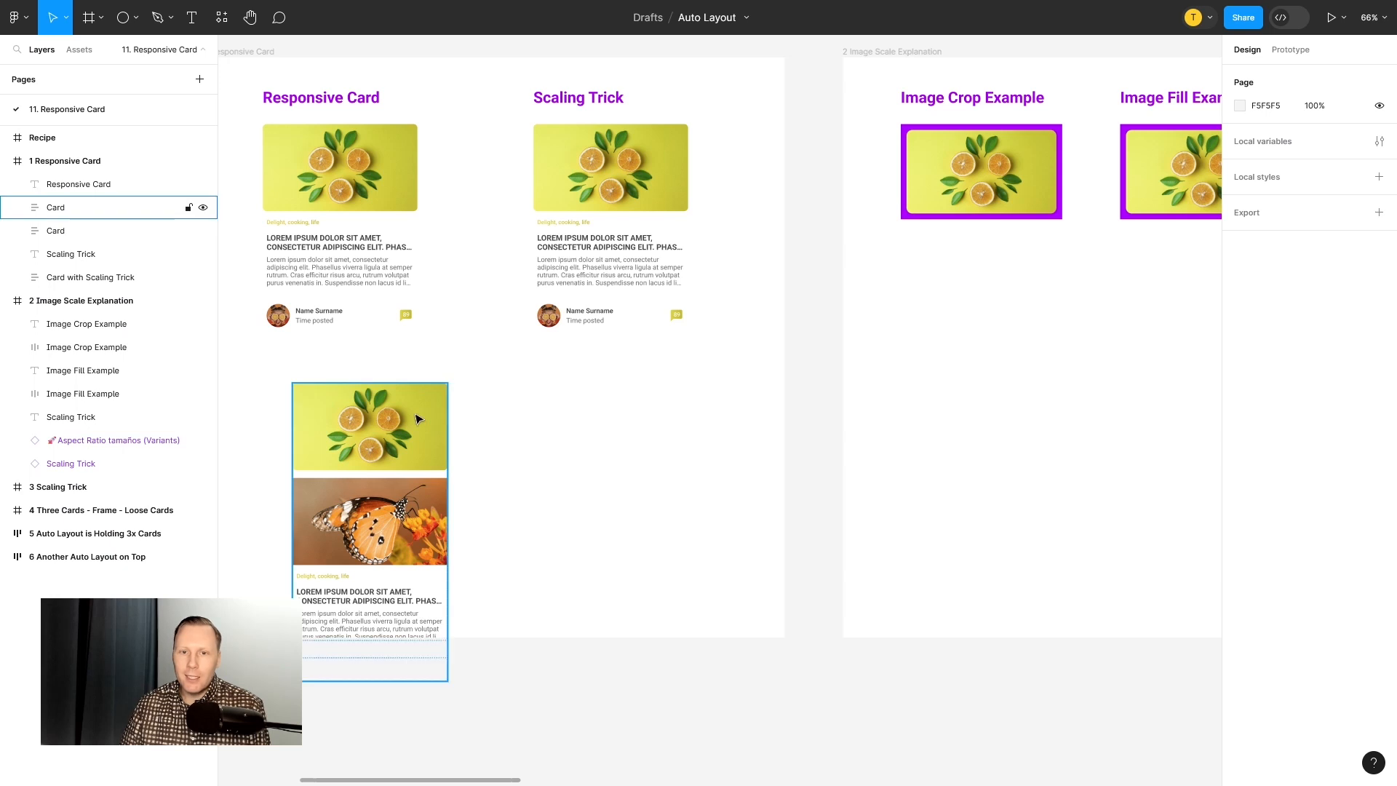
# Step: Expand the copied card's layers down to its Top section and delete the original orange Image layer
pyautogui.click(73, 207)
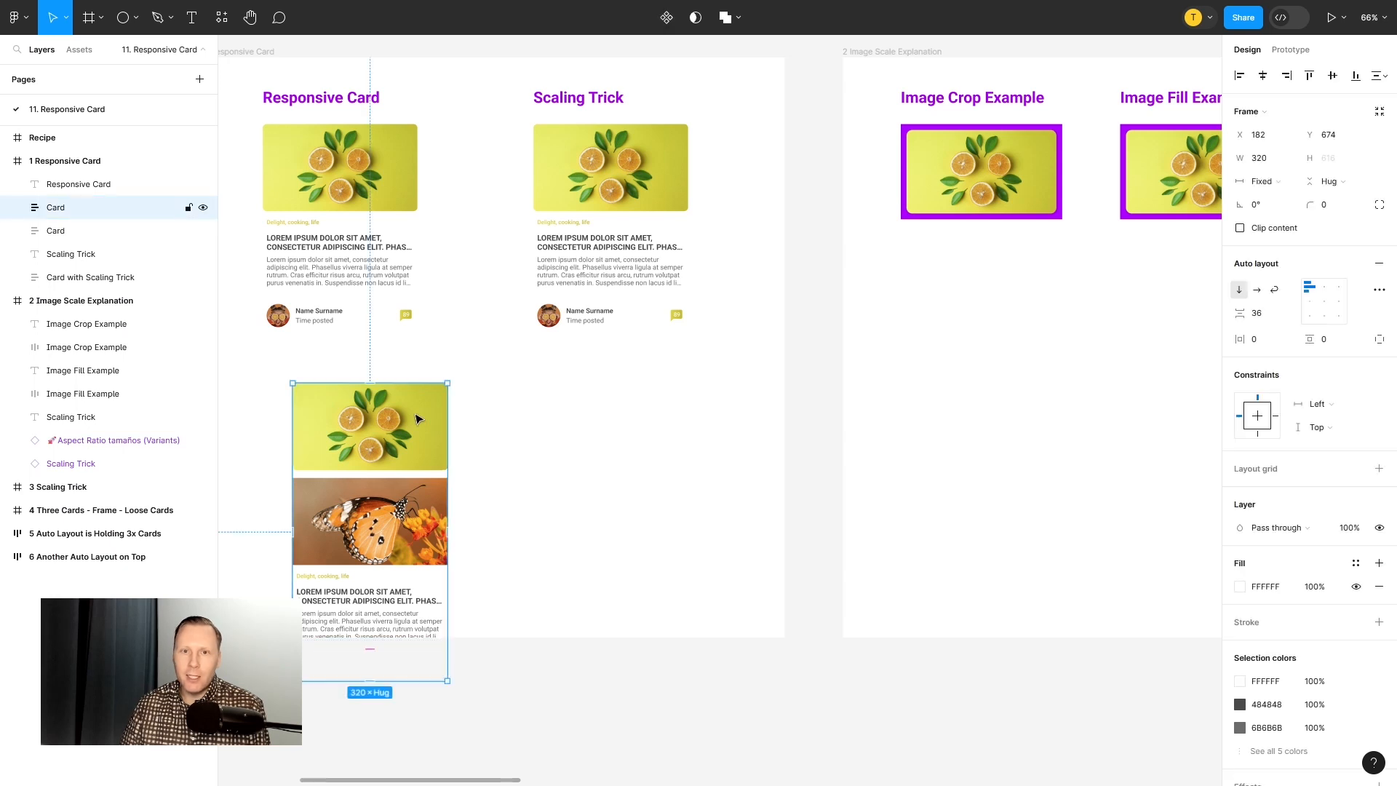
pyautogui.click(17, 207)
pyautogui.click(34, 230)
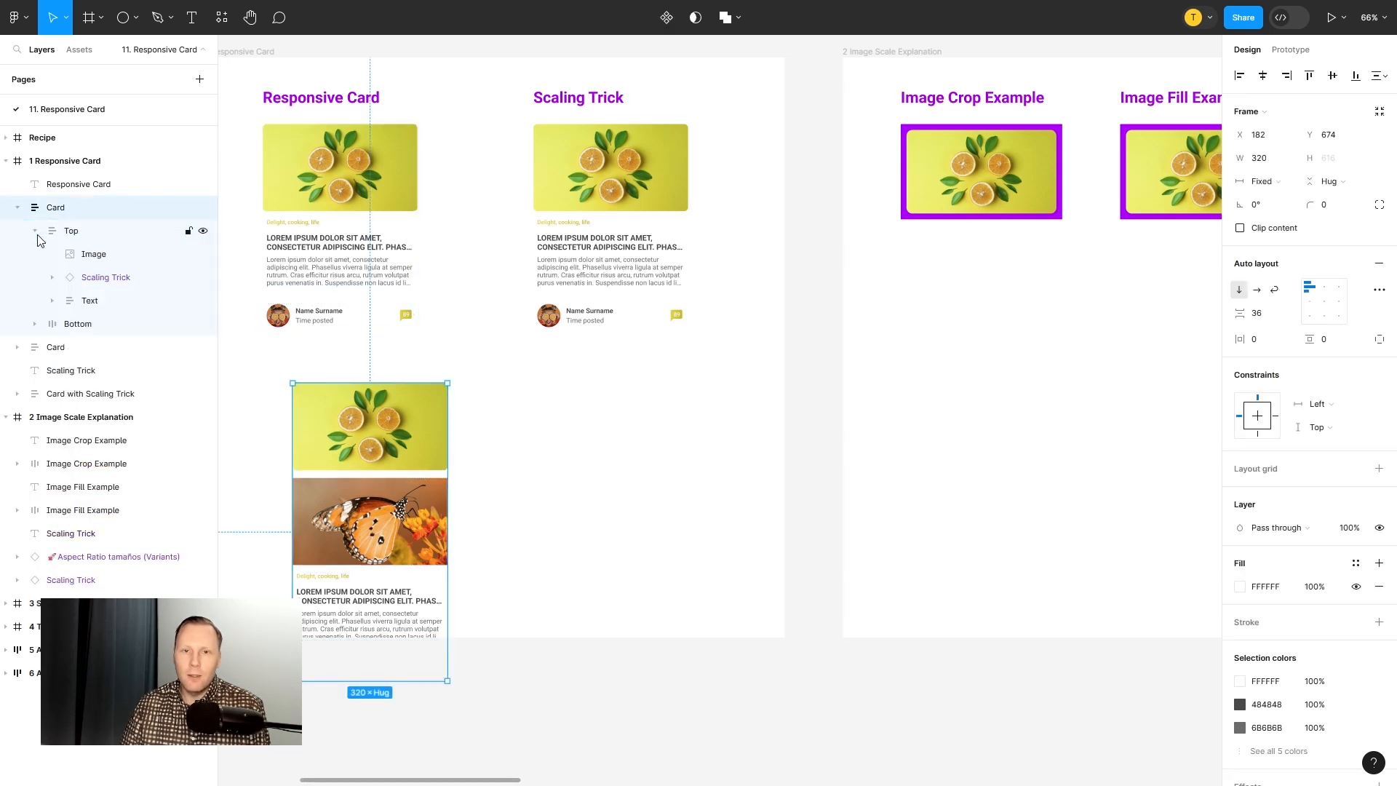
pyautogui.click(99, 282)
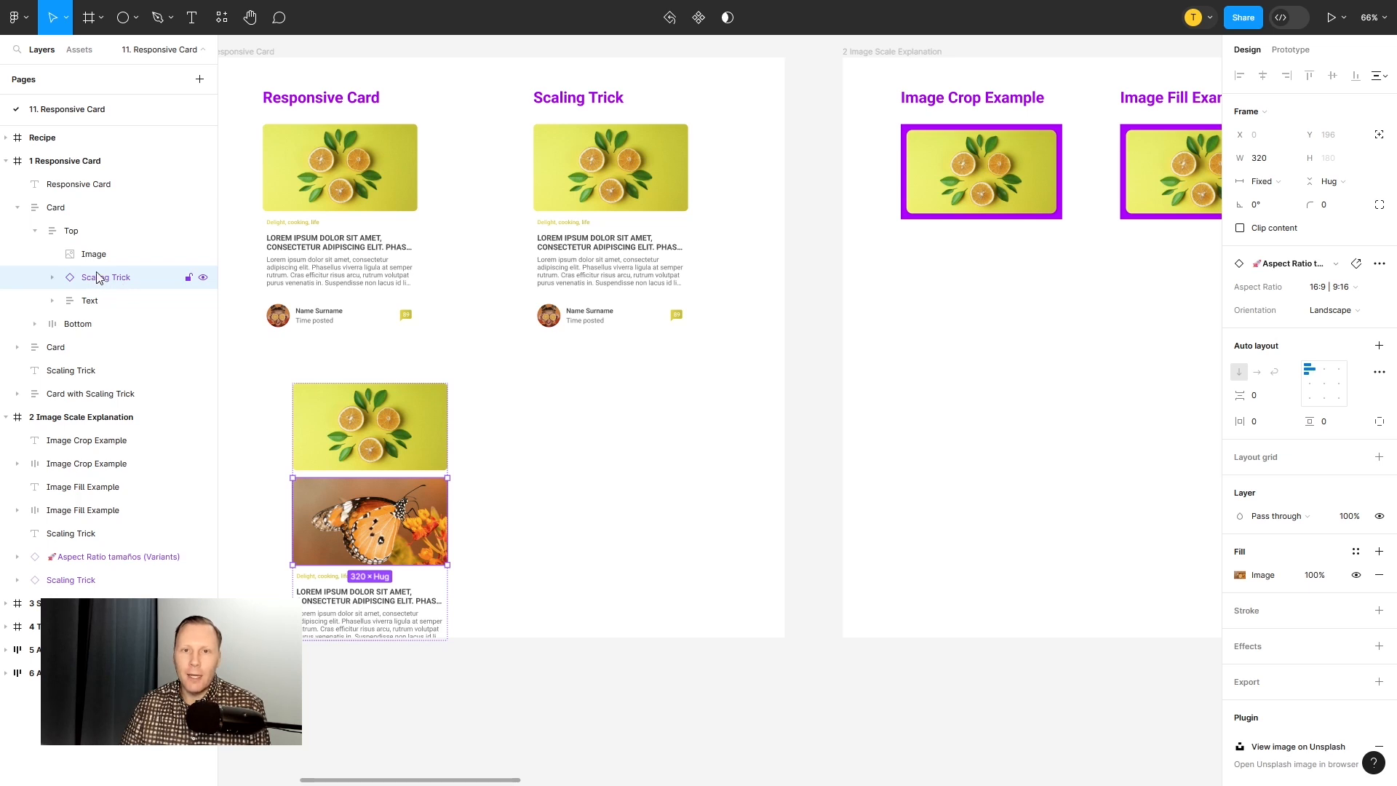
pyautogui.click(95, 255)
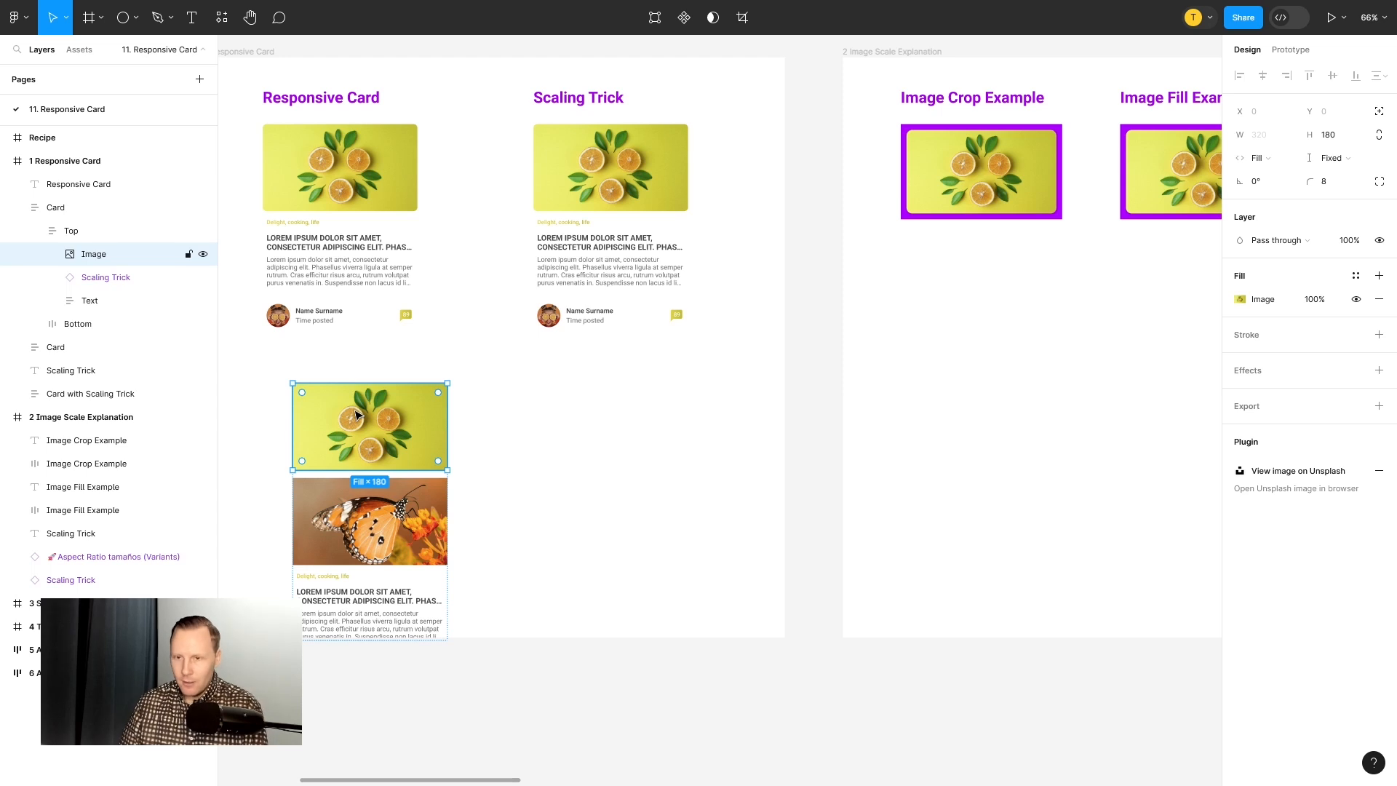
pyautogui.press('Delete')
pyautogui.click(392, 413)
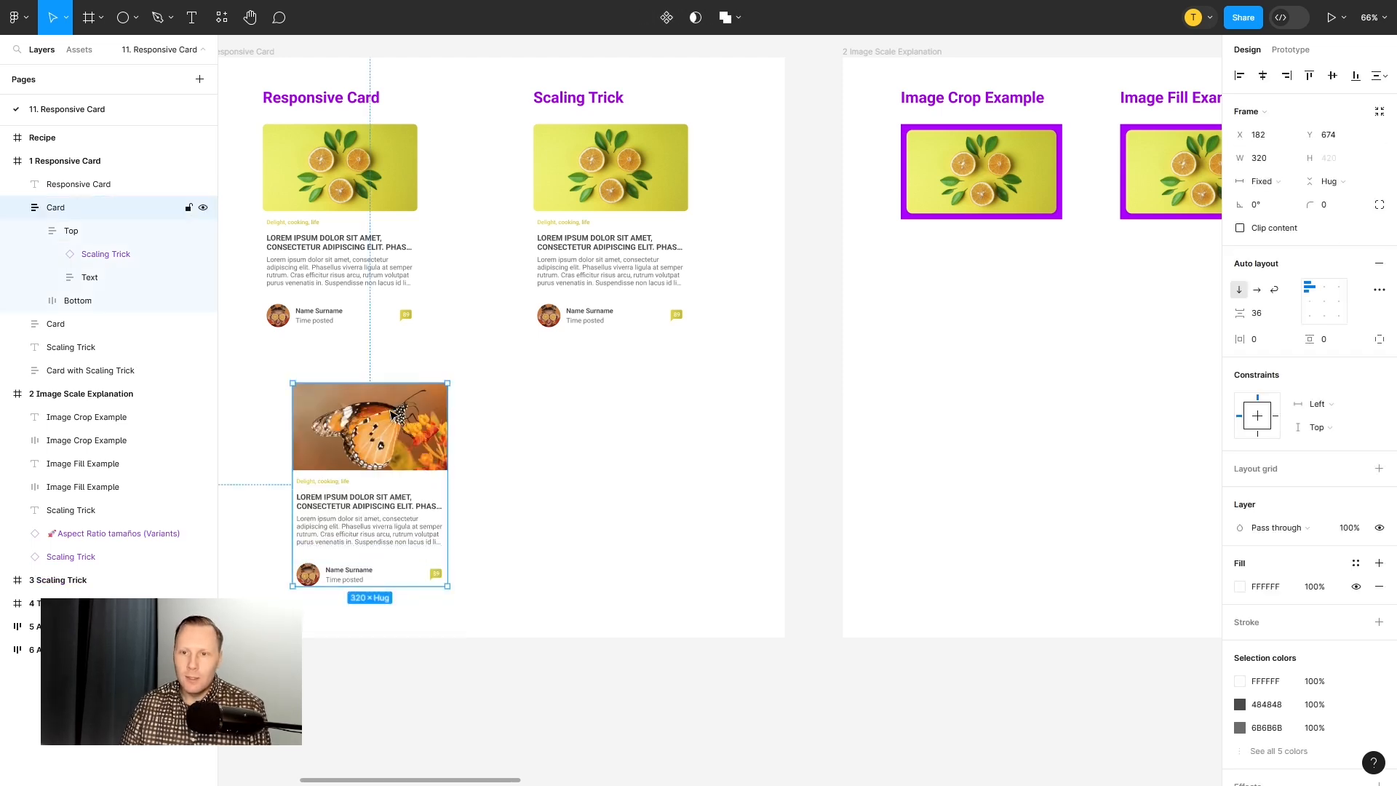
# Step: Set the width of the Scaling Trick image inside the copied card to Fill container
pyautogui.click(103, 256)
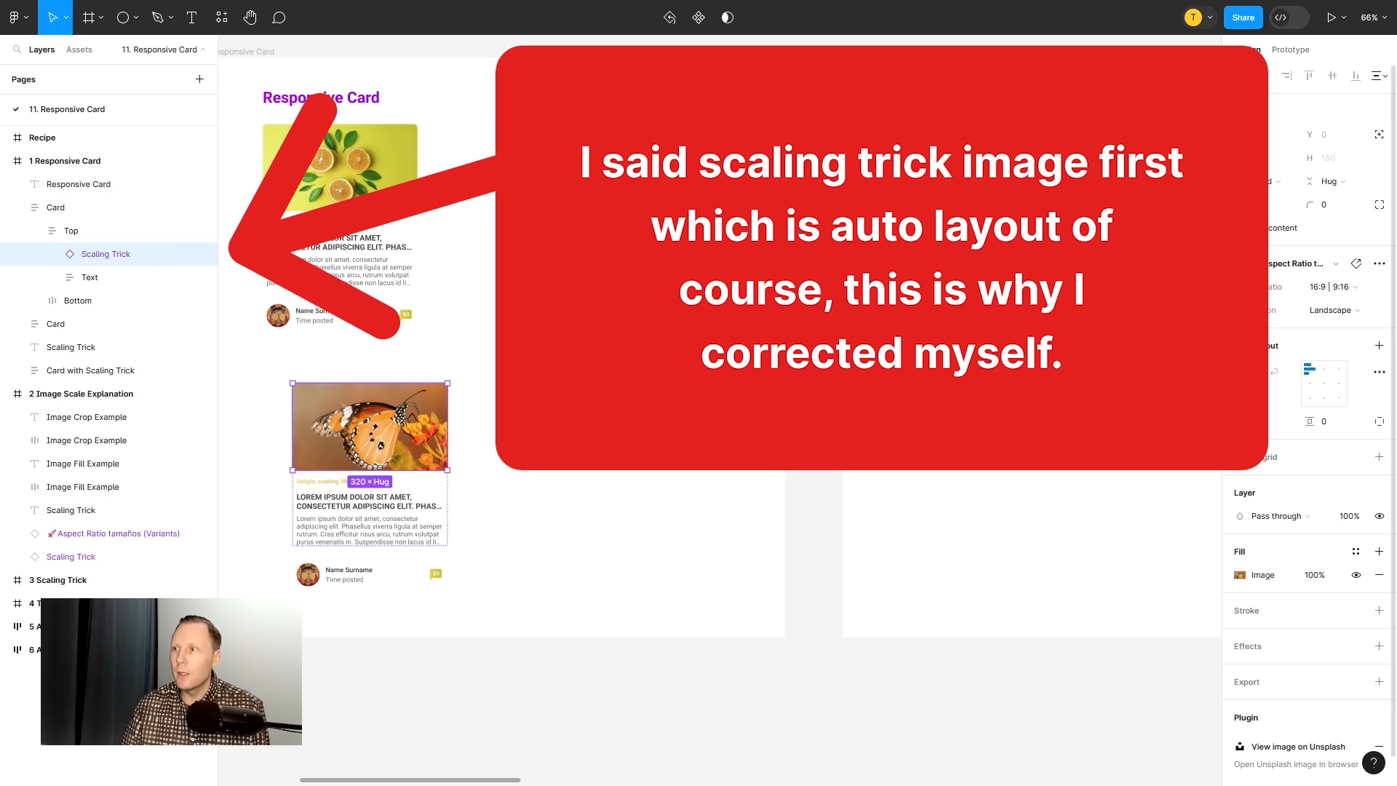
pyautogui.click(1273, 183)
pyautogui.click(1278, 216)
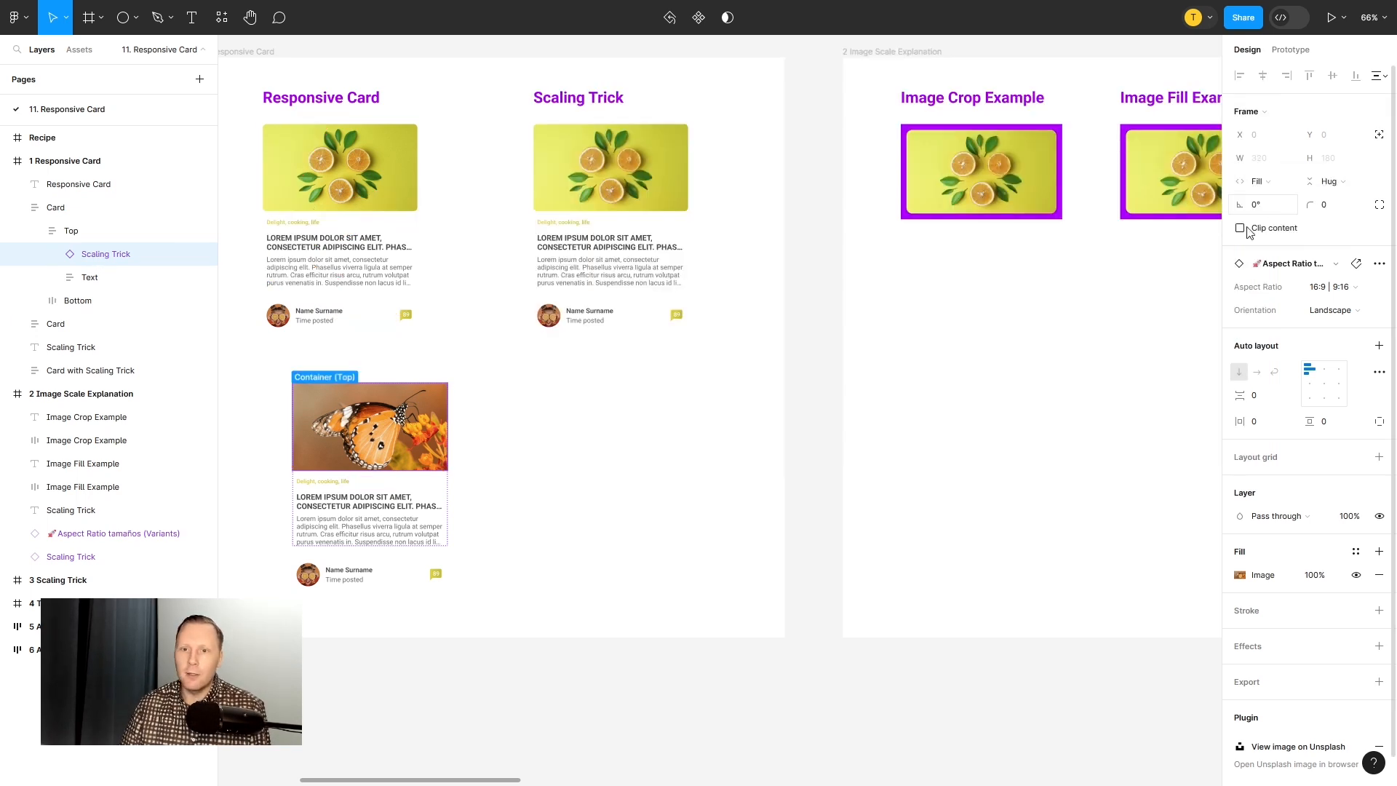
# Step: Try widening the copied butterfly card to test how its image scales, and undo the resize
pyautogui.click(598, 445)
pyautogui.click(422, 429)
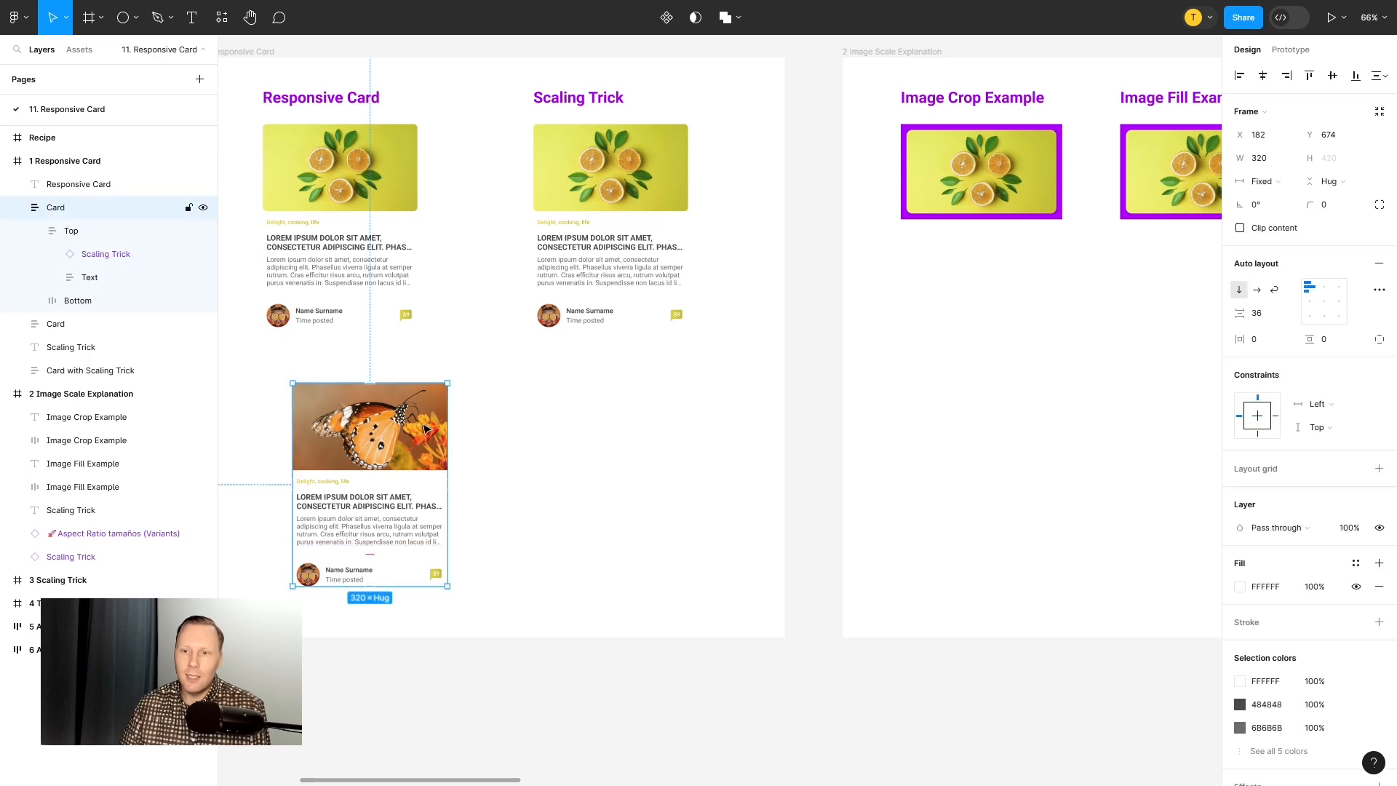
pyautogui.moveTo(448, 425); pyautogui.dragTo(559, 427)
pyautogui.hotkey('ctrl', 'z')
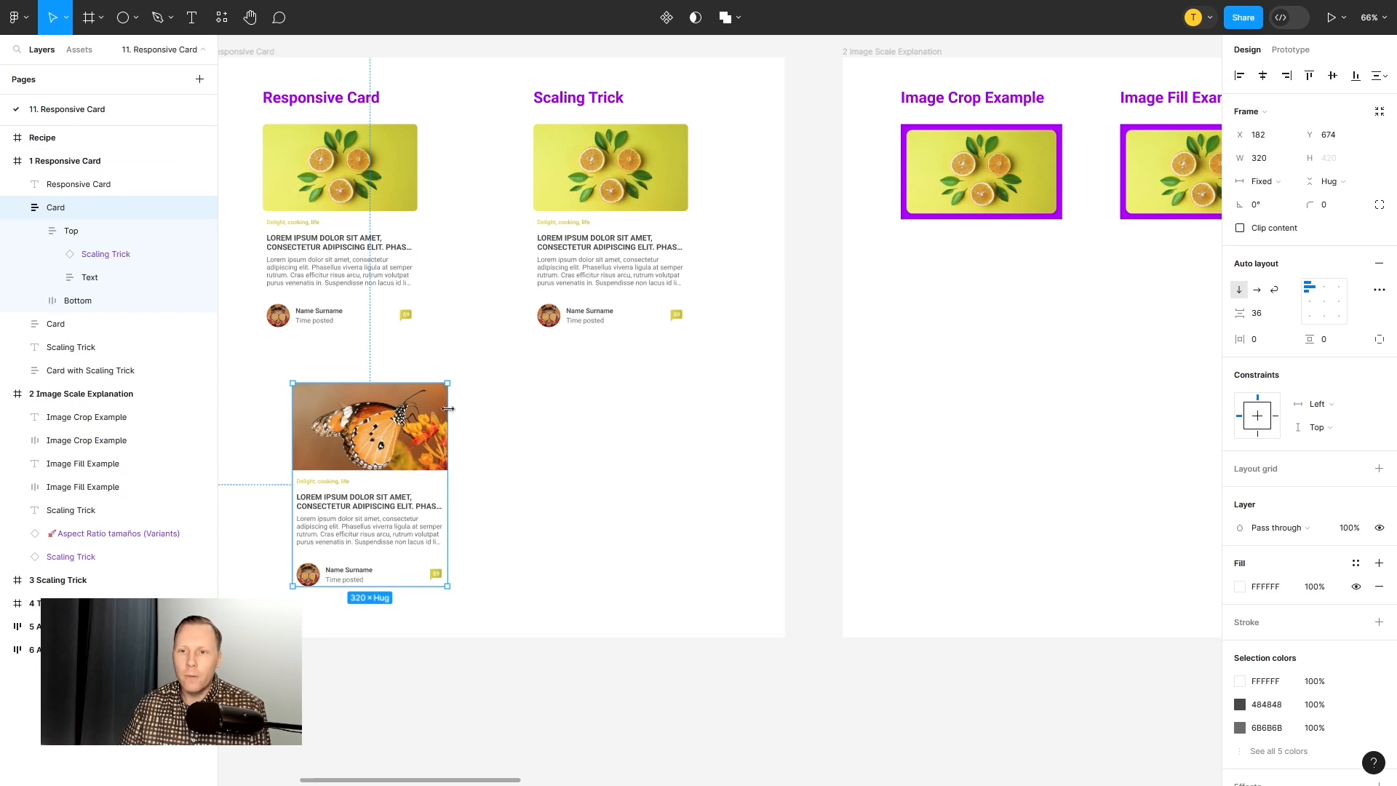
# Step: Copy the butterfly image fill from the lower card's image and paste it onto the image in the Card with Scaling Trick
pyautogui.click(628, 160)
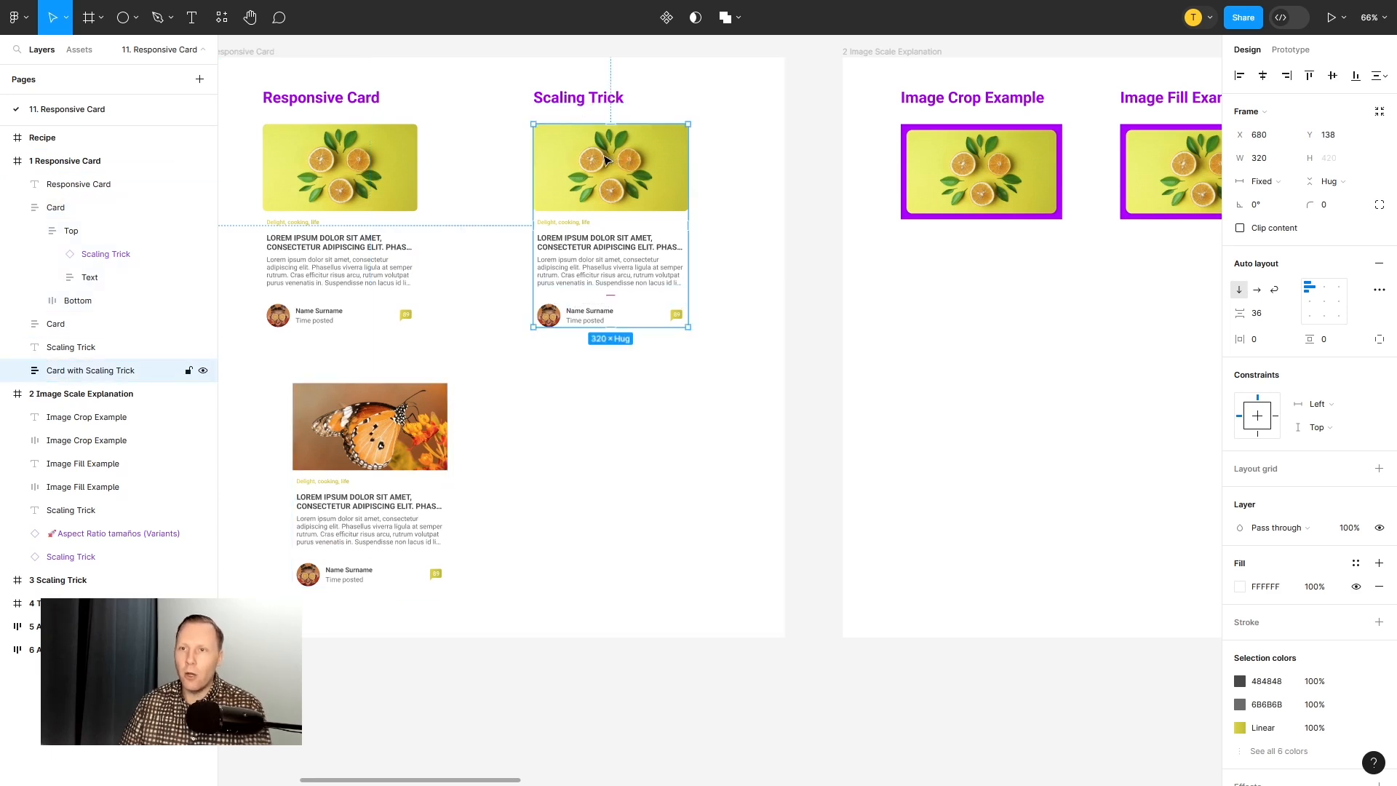
pyautogui.doubleClick(407, 429)
pyautogui.click(408, 422)
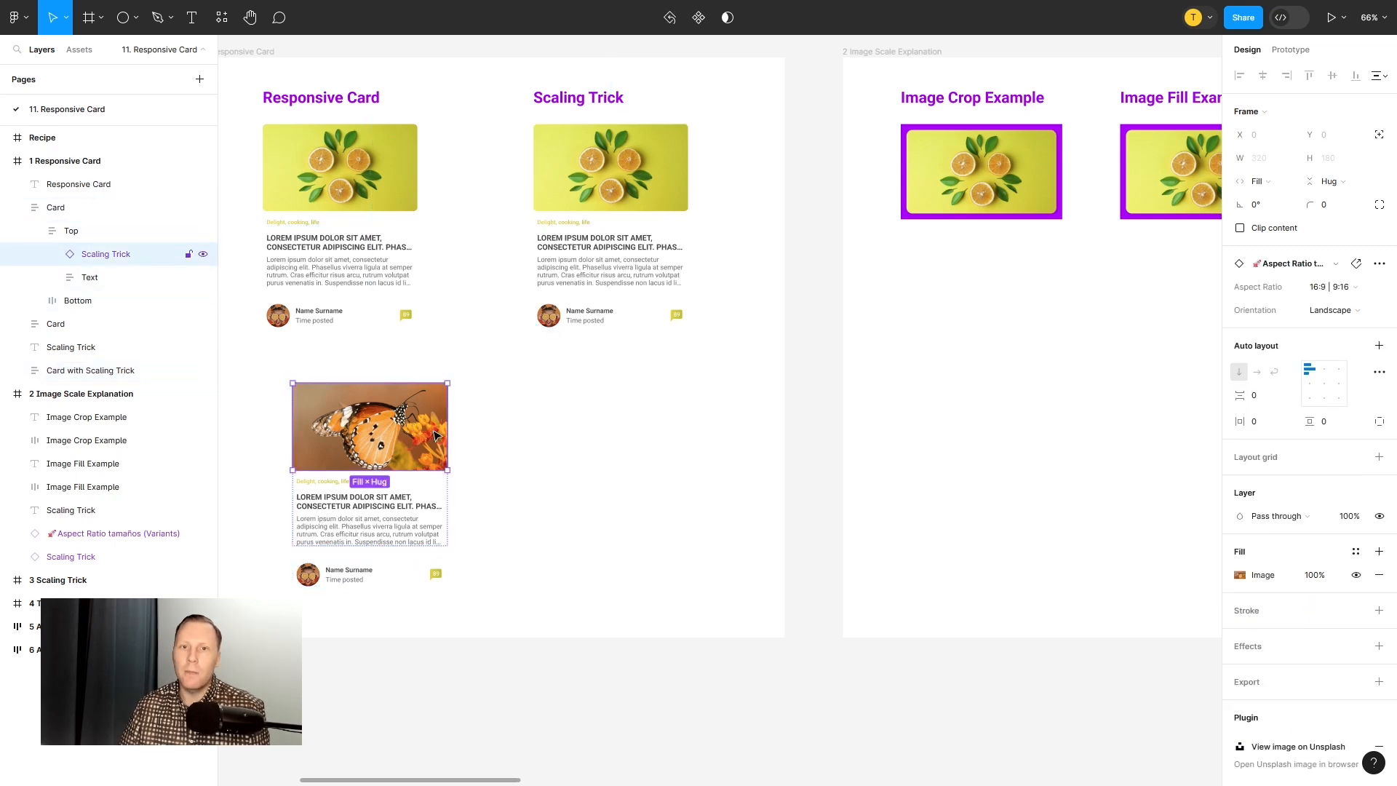
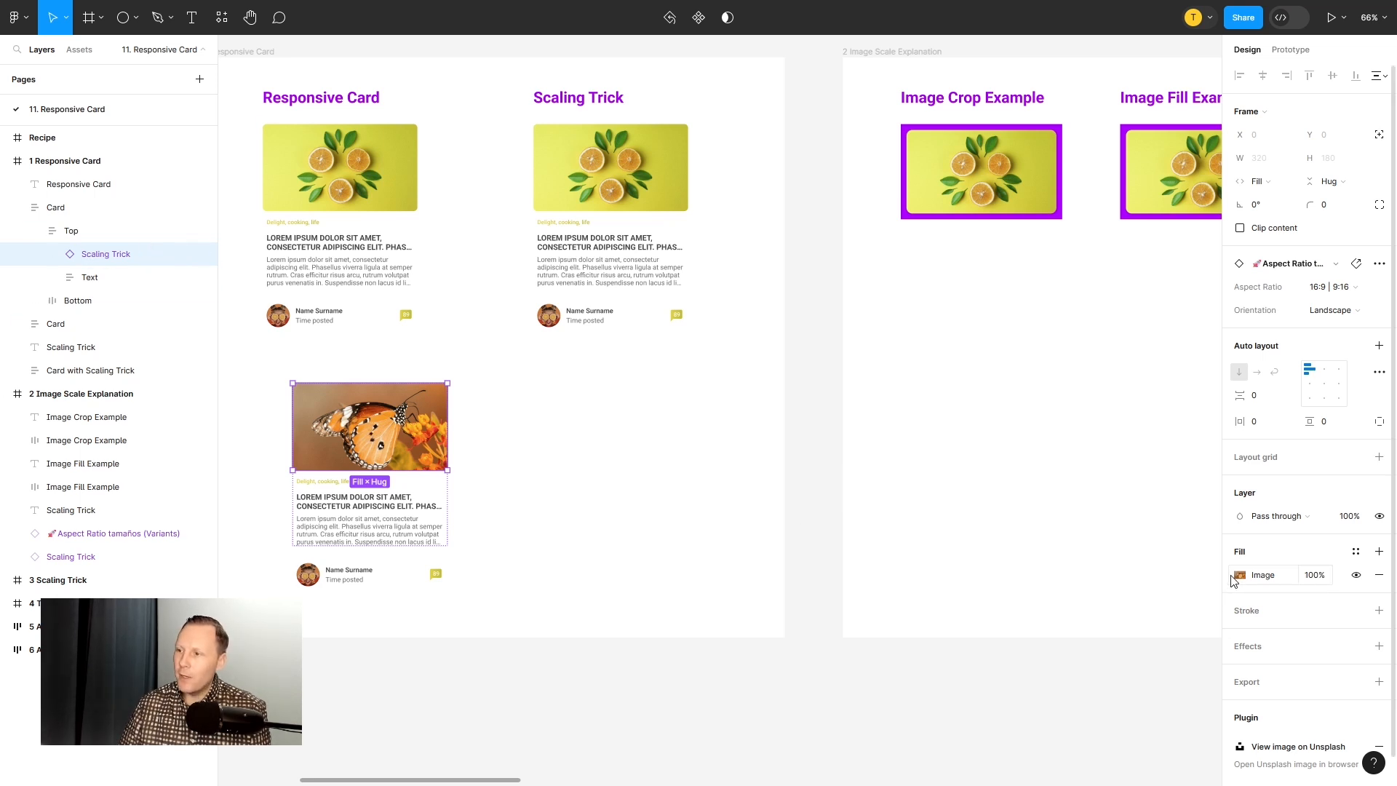
pyautogui.click(1229, 580)
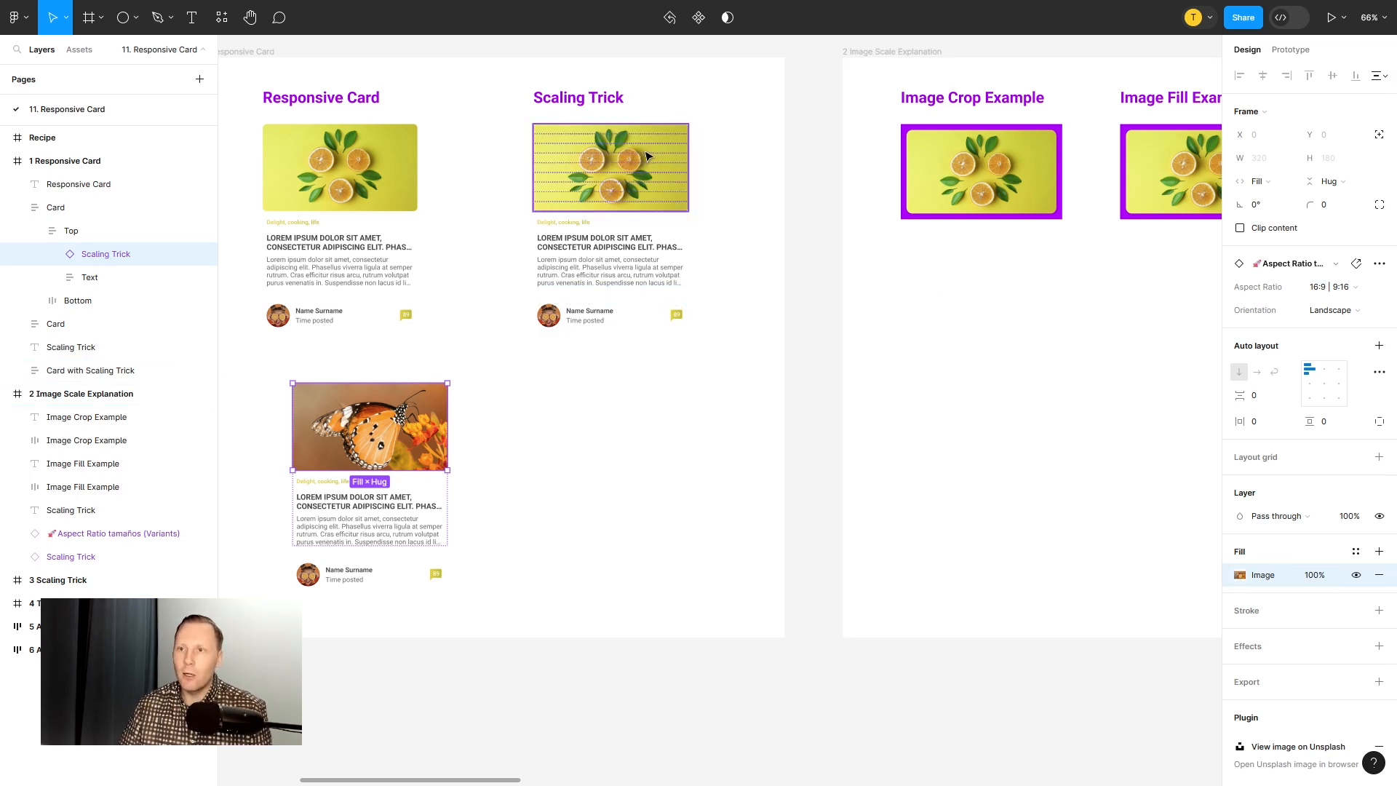
pyautogui.click(647, 156)
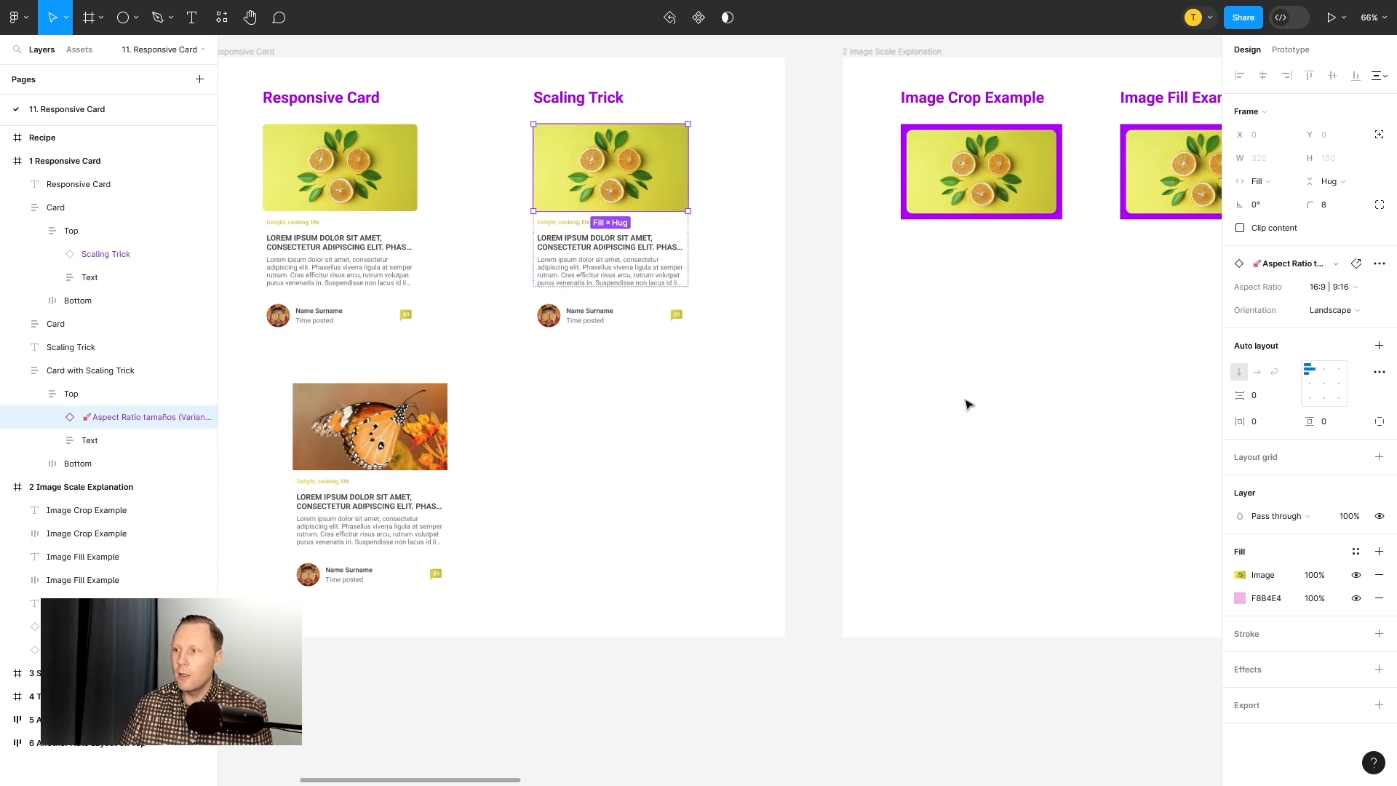
pyautogui.hotkey('ctrl', 'v')
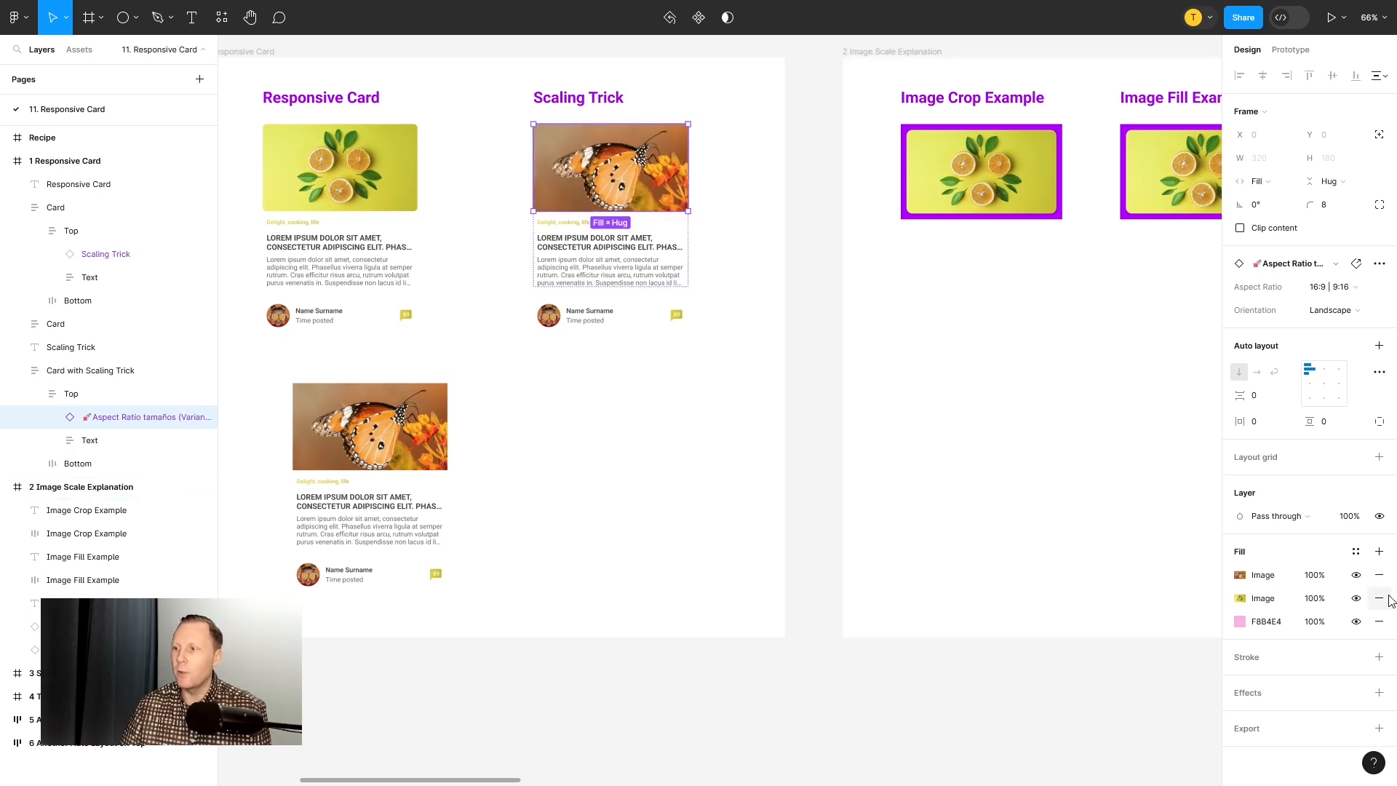
# Step: Try widening the card under the Scaling Trick heading with its butterfly fill, and undo the resize
pyautogui.click(702, 489)
pyautogui.click(645, 184)
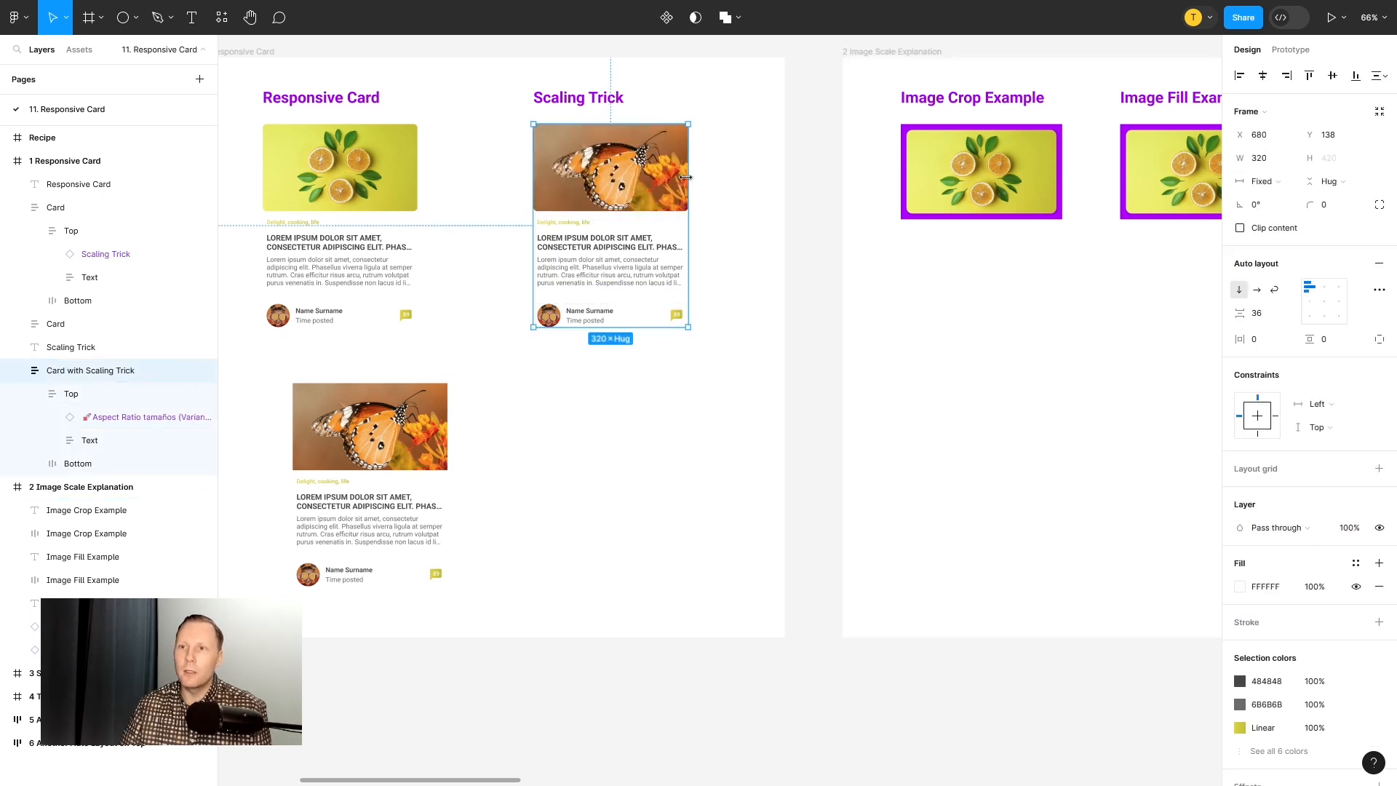
pyautogui.moveTo(688, 182); pyautogui.dragTo(737, 187)
pyautogui.hotkey('ctrl', 'z')
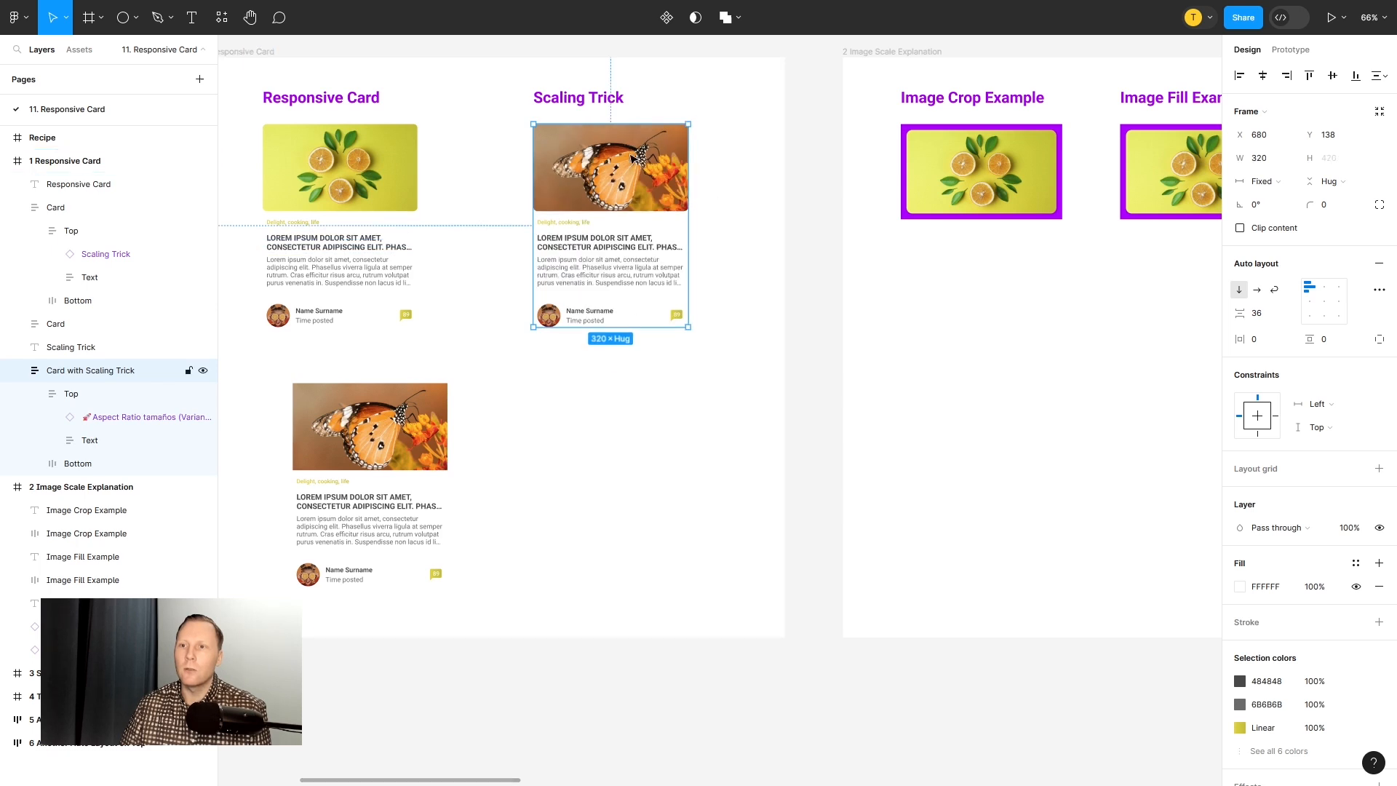
# Step: Remove the butterfly image fill from the aspect-ratio component in the Card with Scaling Trick
pyautogui.click(138, 416)
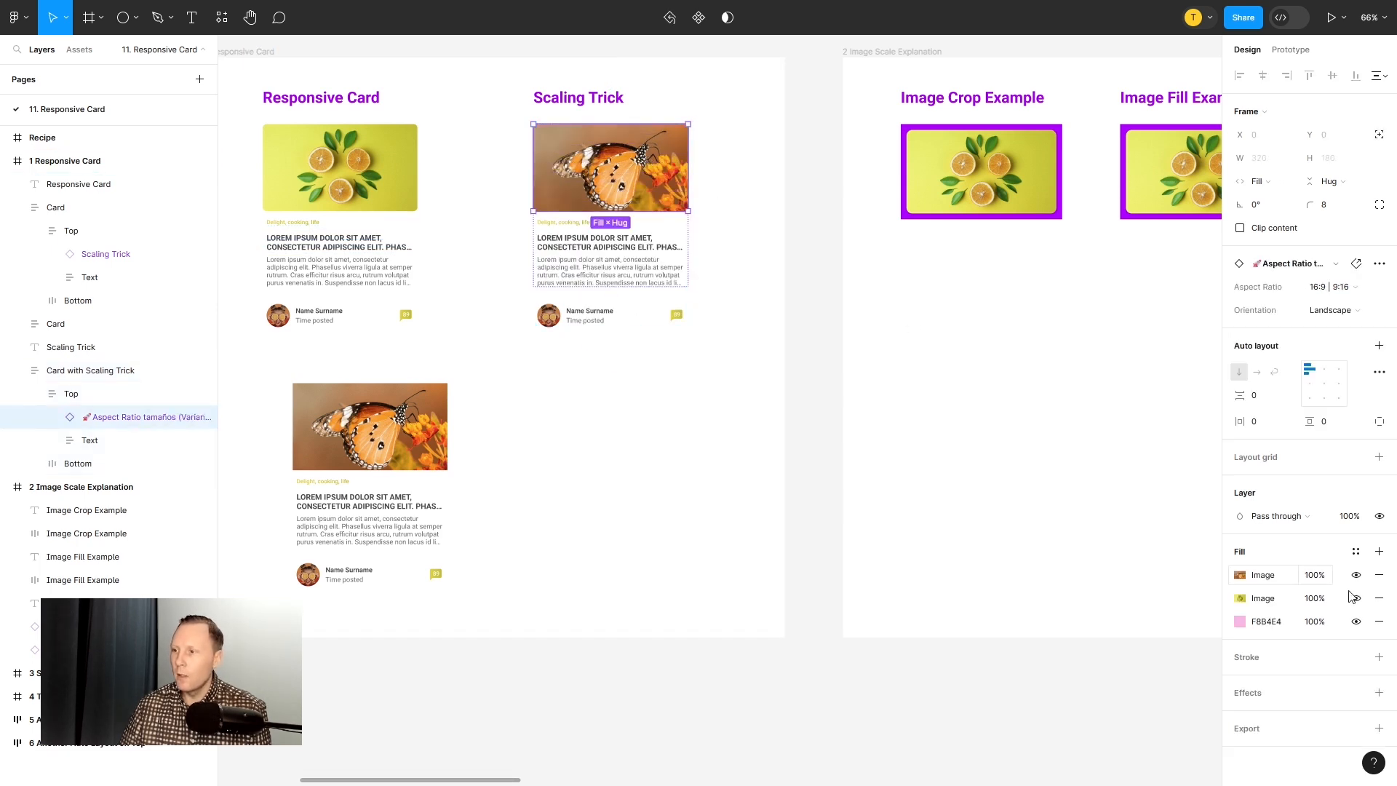
pyautogui.click(1378, 574)
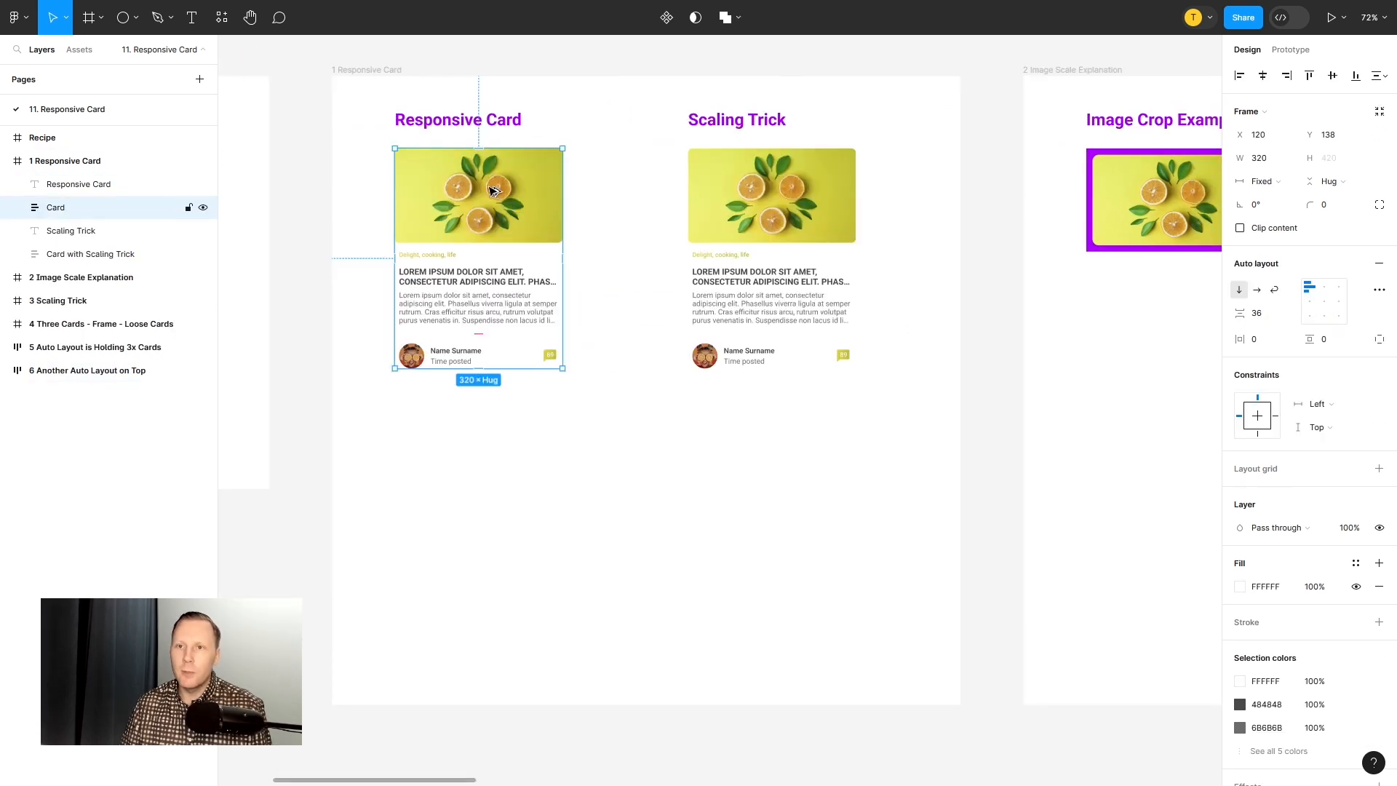
# Step: Duplicate the card under the Responsive Card heading into the empty area below, at about X 363, Y 706
pyautogui.moveTo(491, 191); pyautogui.dragTo(618, 488)
pyautogui.scroll(-3, 795, 551)
pyautogui.scroll(5, 749, 442)
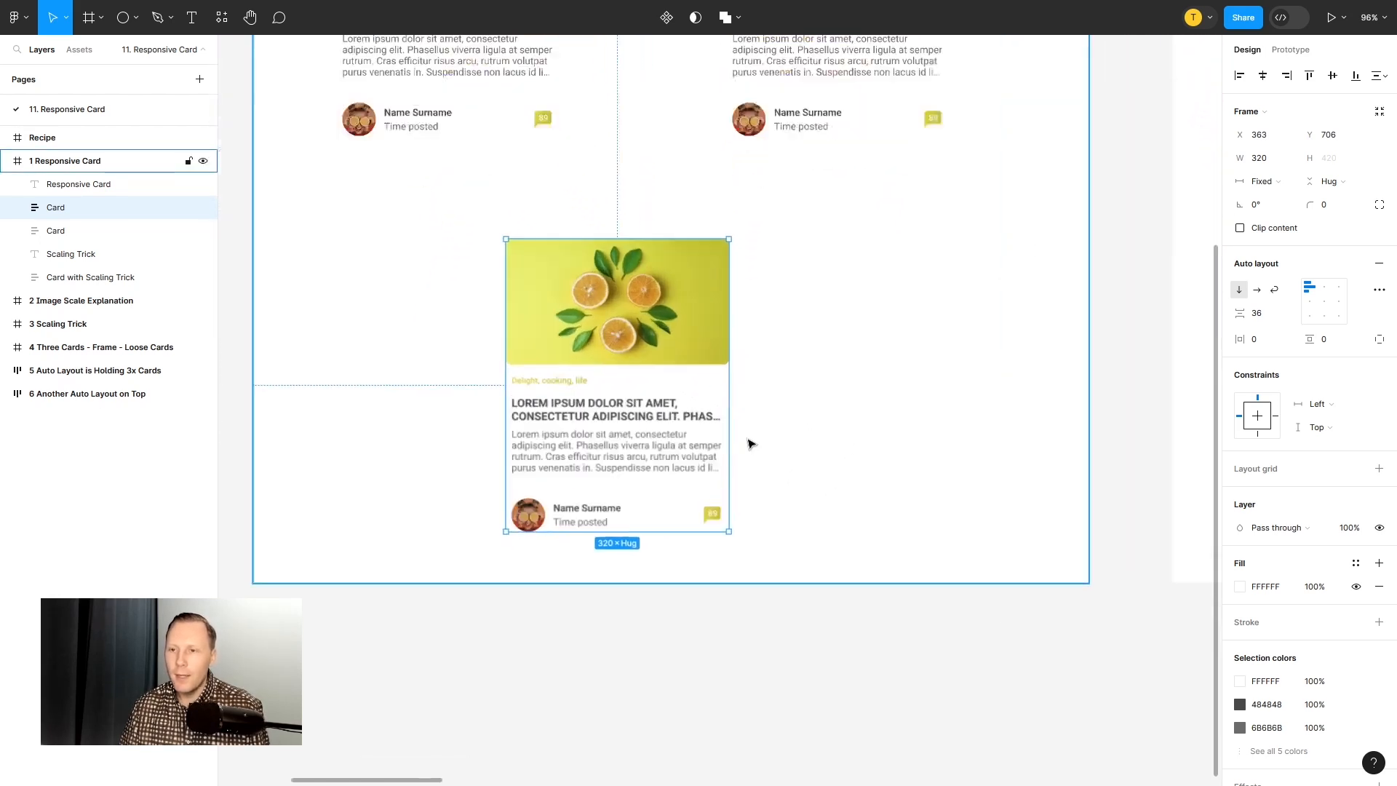
pyautogui.hscroll(-2, 752, 435)
pyautogui.click(913, 371)
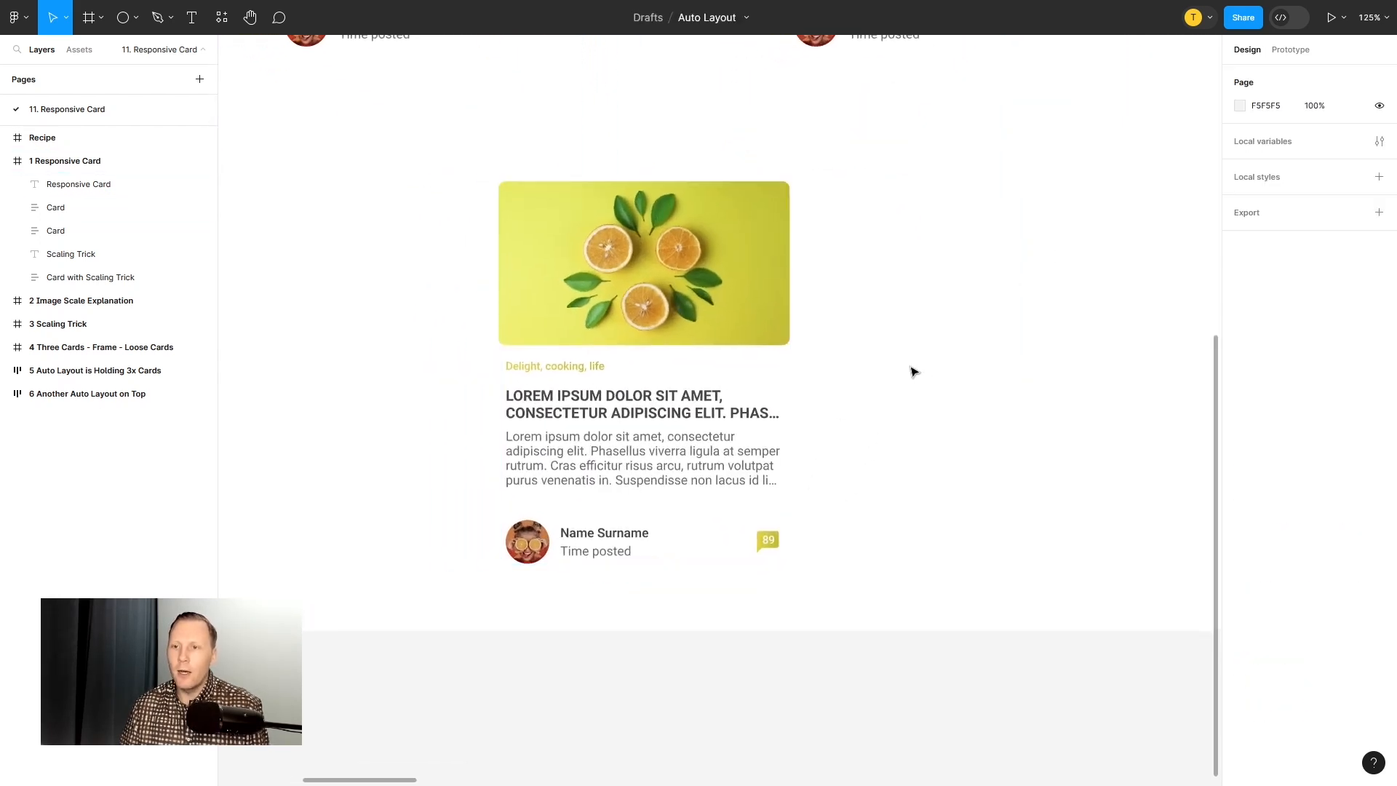
# Step: Expand the new card copy's layer and inspect the auto layout settings of its Top and Bottom sections
pyautogui.click(722, 304)
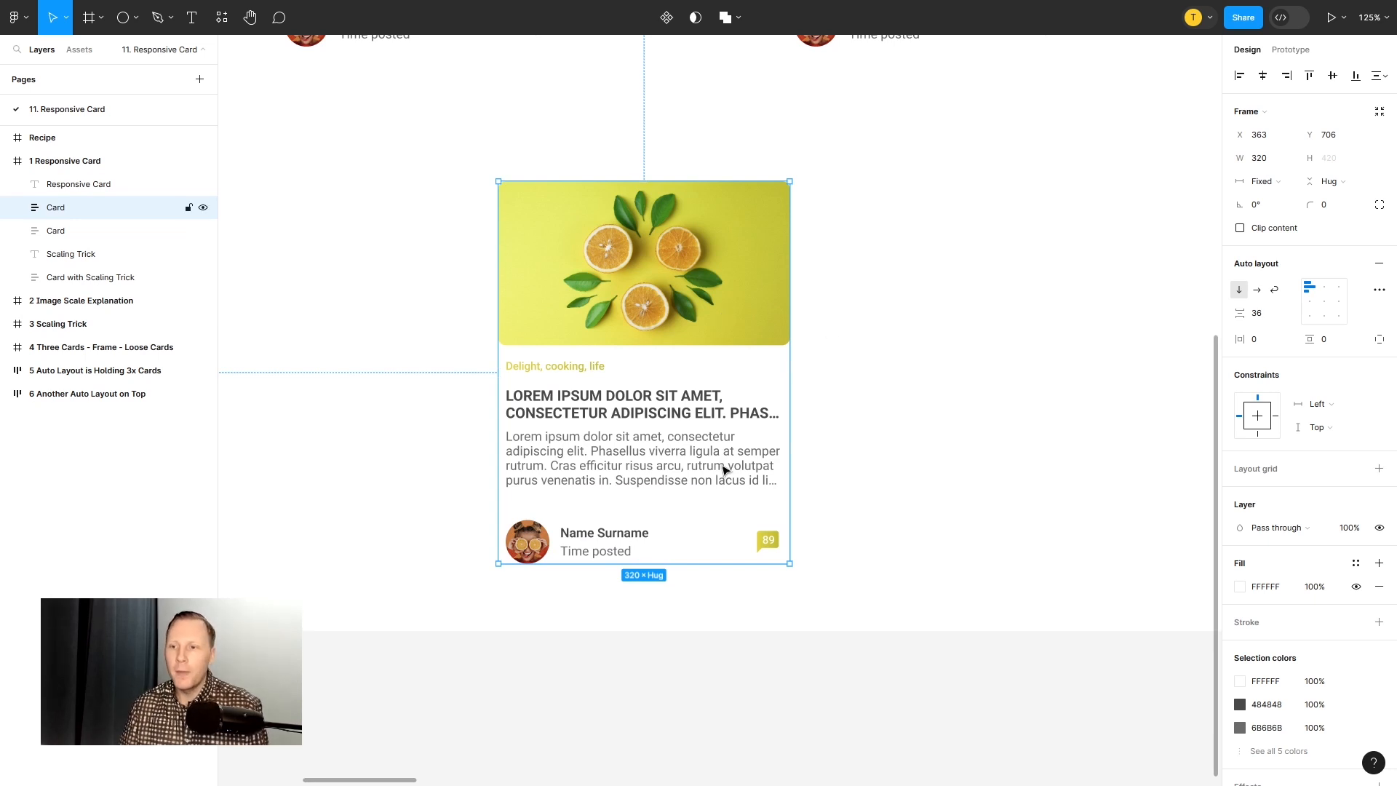
pyautogui.click(17, 208)
pyautogui.click(51, 232)
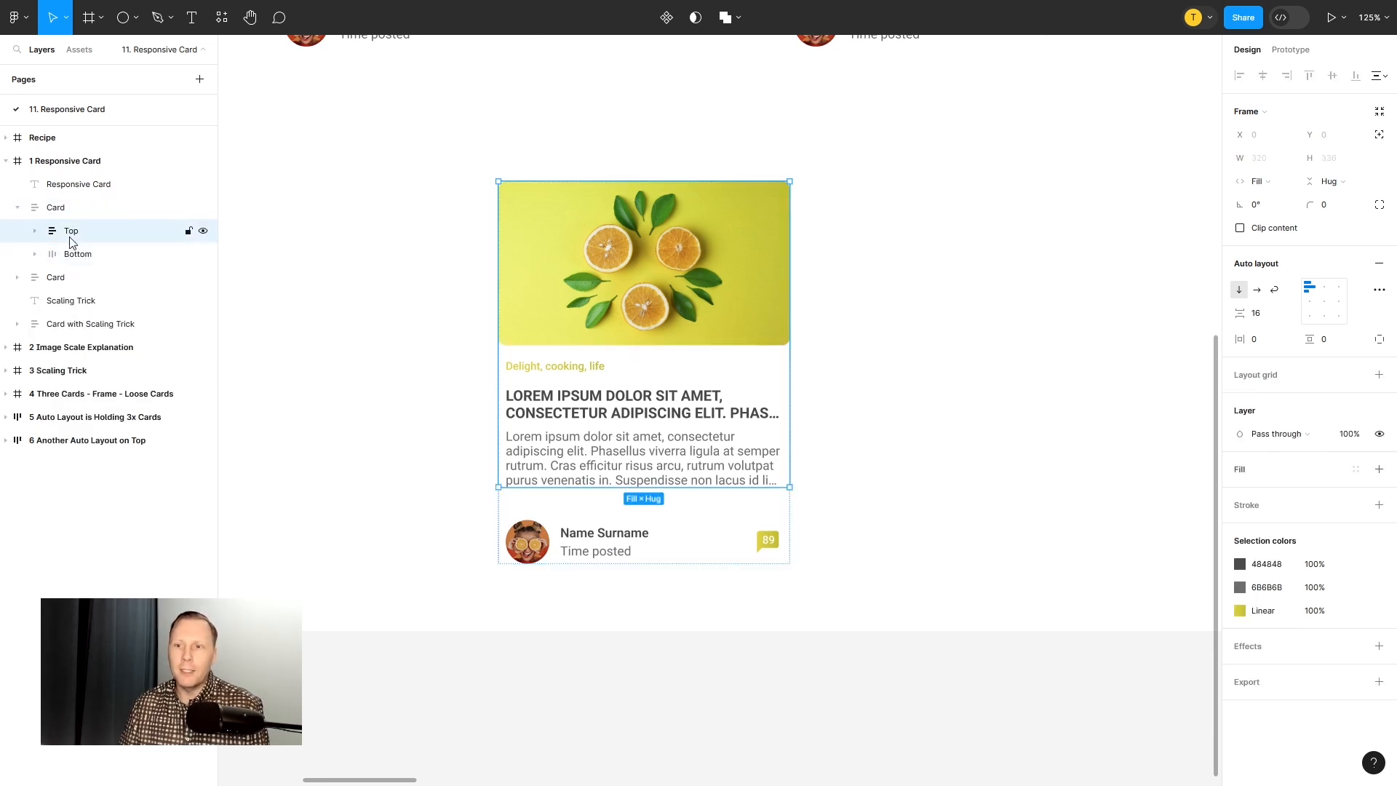
pyautogui.click(81, 255)
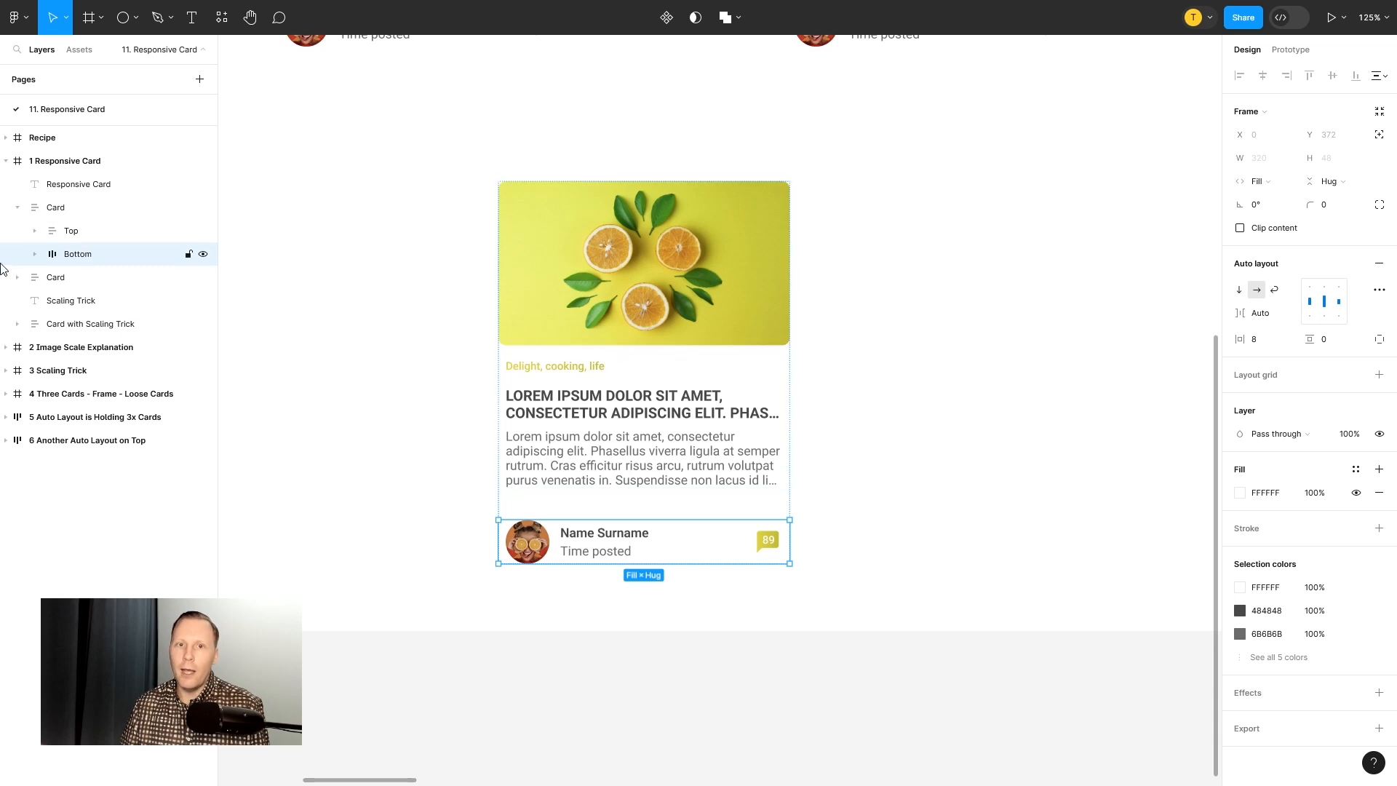
# Step: Move the Top section below the Bottom section and back repeatedly to demonstrate reordering, ending in the original order
pyautogui.click(64, 232)
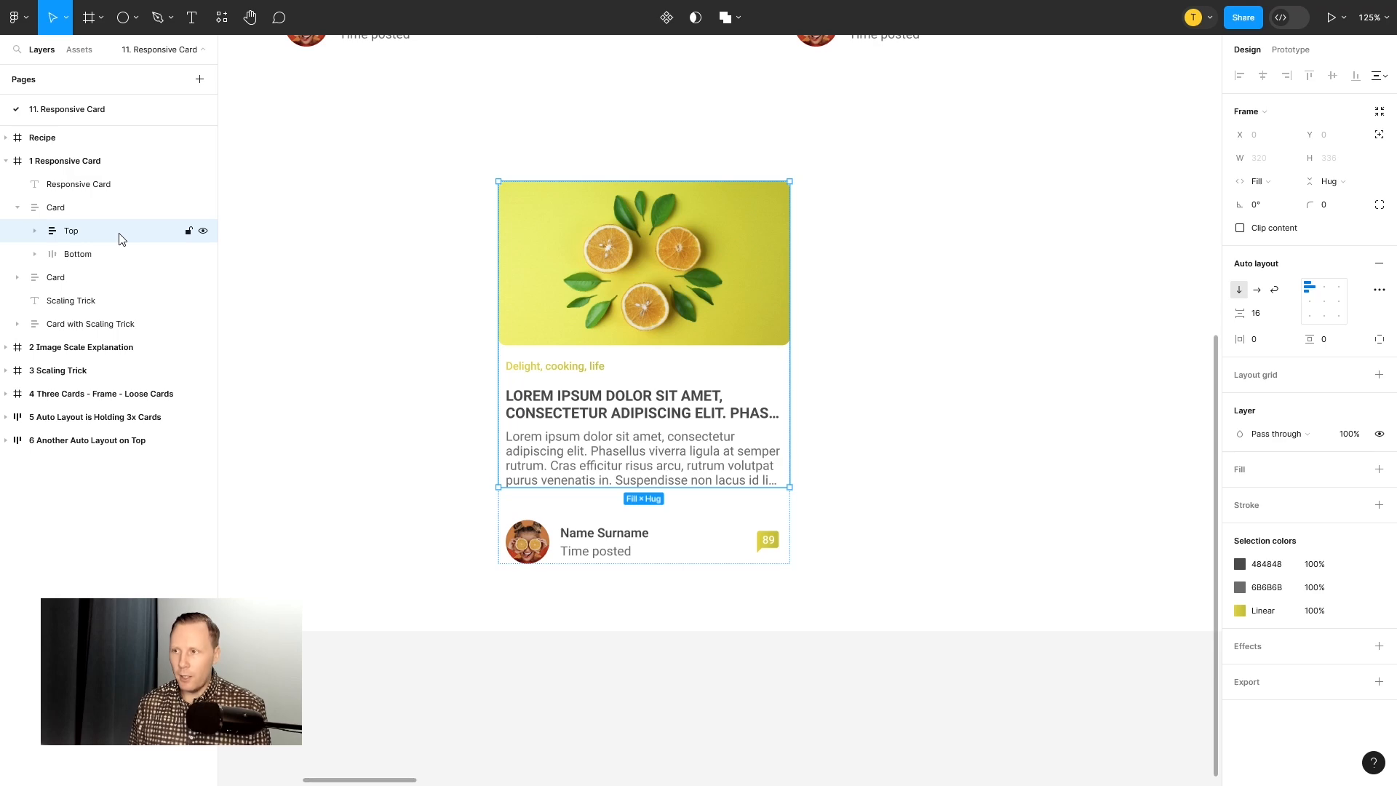
pyautogui.press('Down')
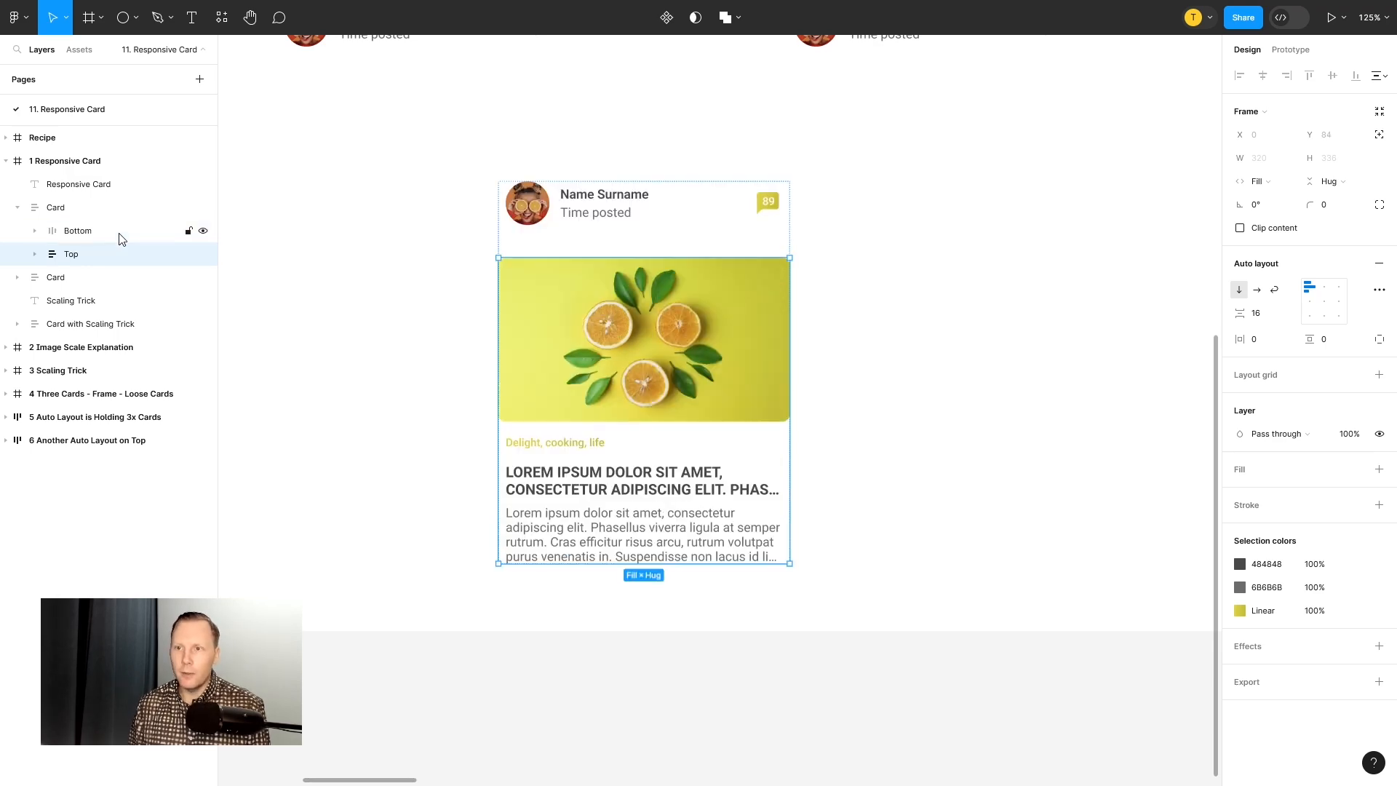
pyautogui.press('Up')
pyautogui.press('Down')
pyautogui.press('Up')
pyautogui.press('Down')
pyautogui.press('Up')
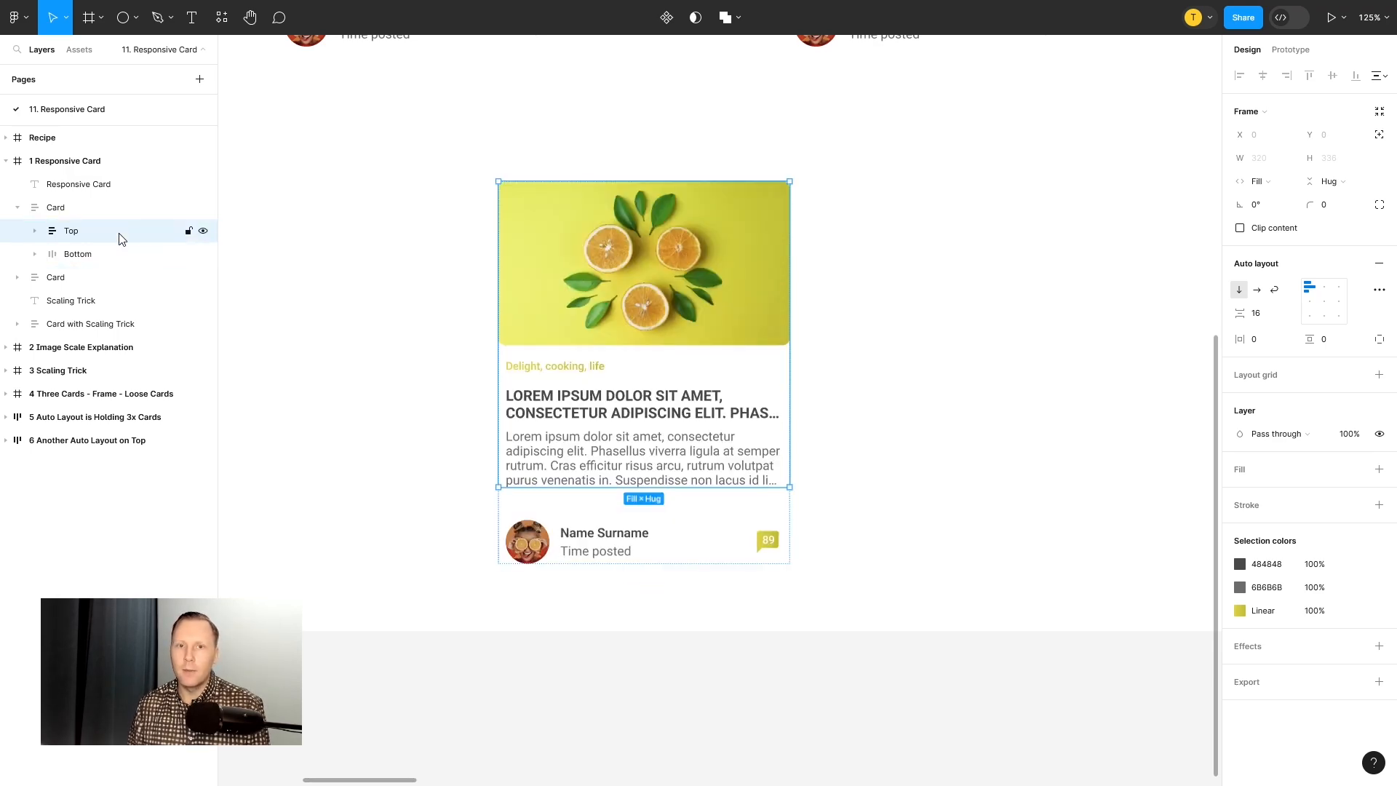
# Step: Expand the Bottom section and swap Author with message-square back and forth, ending with Author after message-square
pyautogui.click(77, 256)
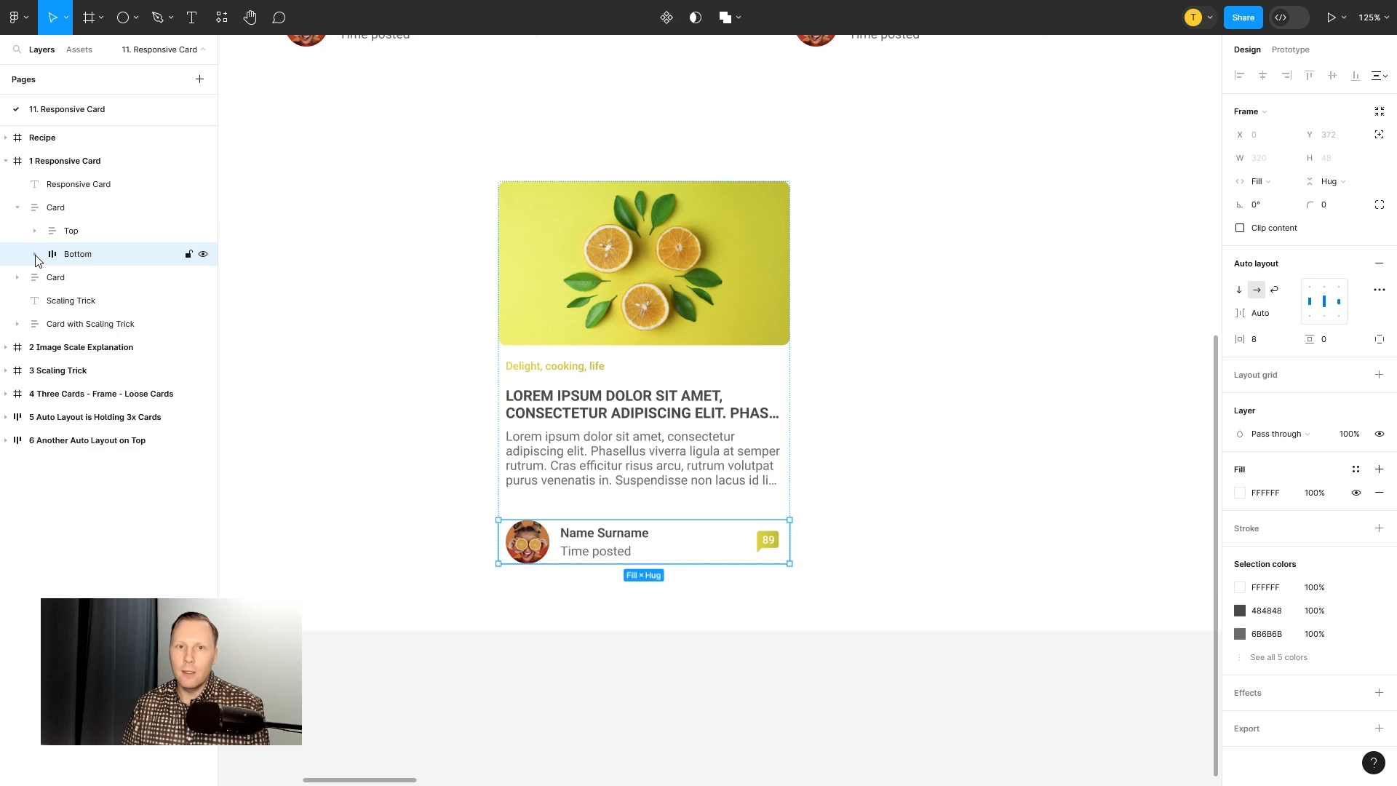
pyautogui.click(35, 255)
pyautogui.click(91, 282)
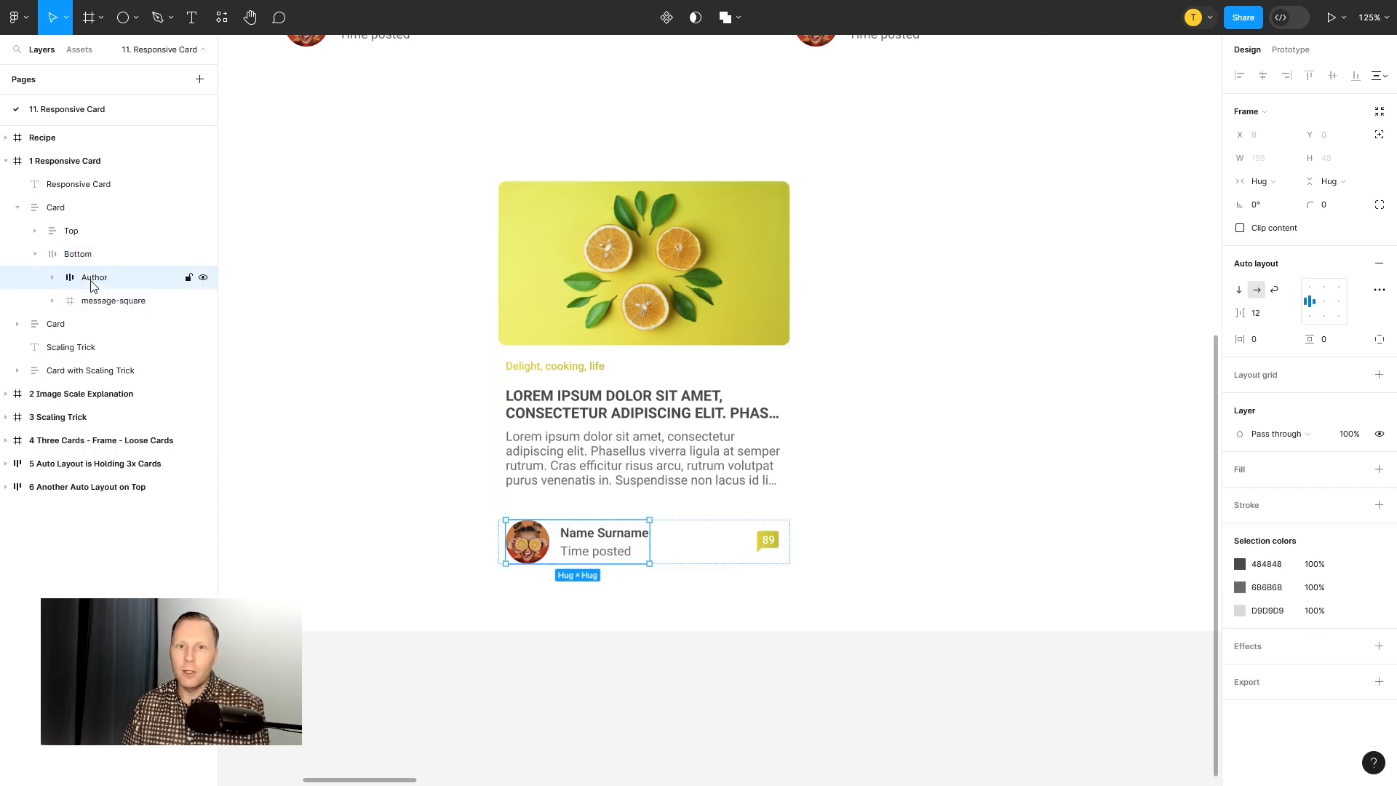
pyautogui.press('Right')
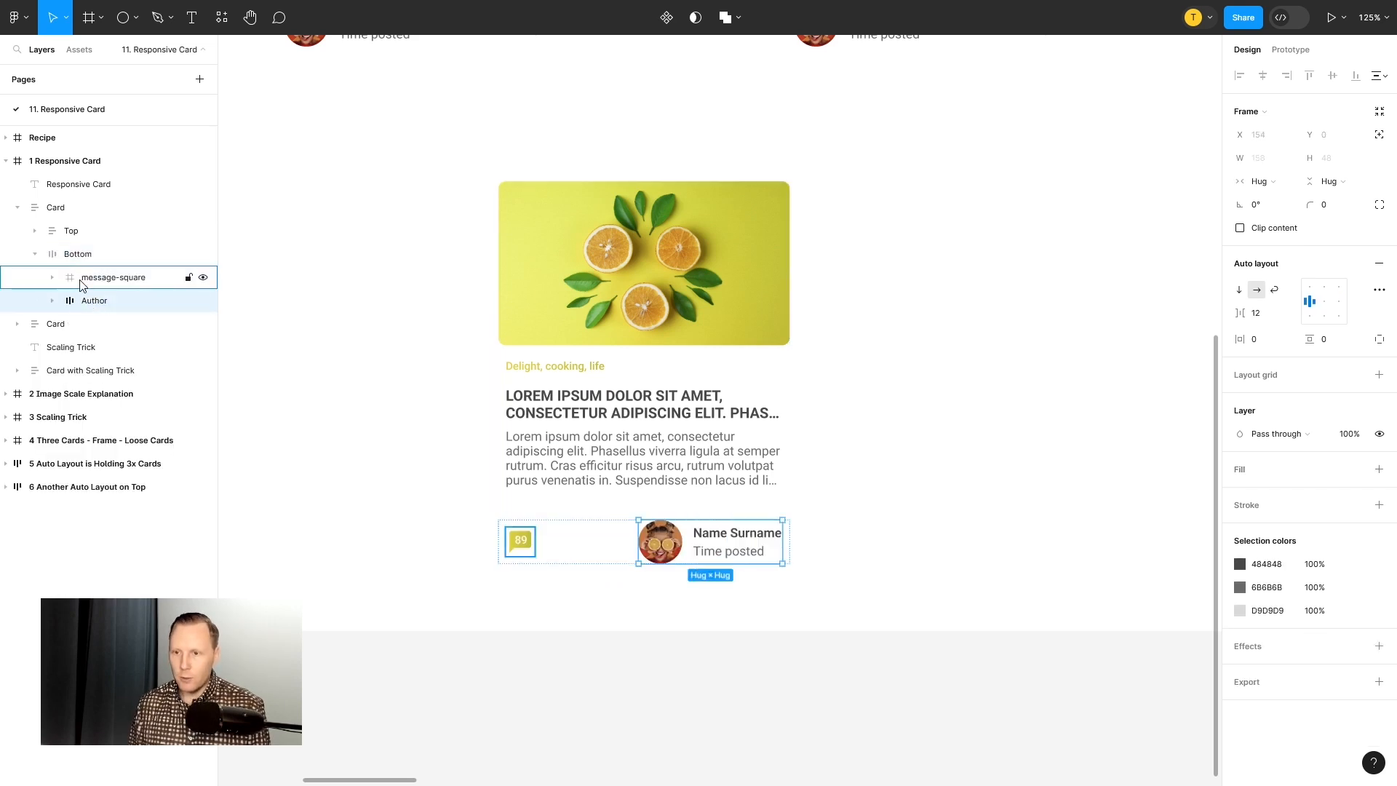
pyautogui.press('Left')
pyautogui.press('Right')
pyautogui.press('Left')
pyautogui.press('Right')
pyautogui.press('Left')
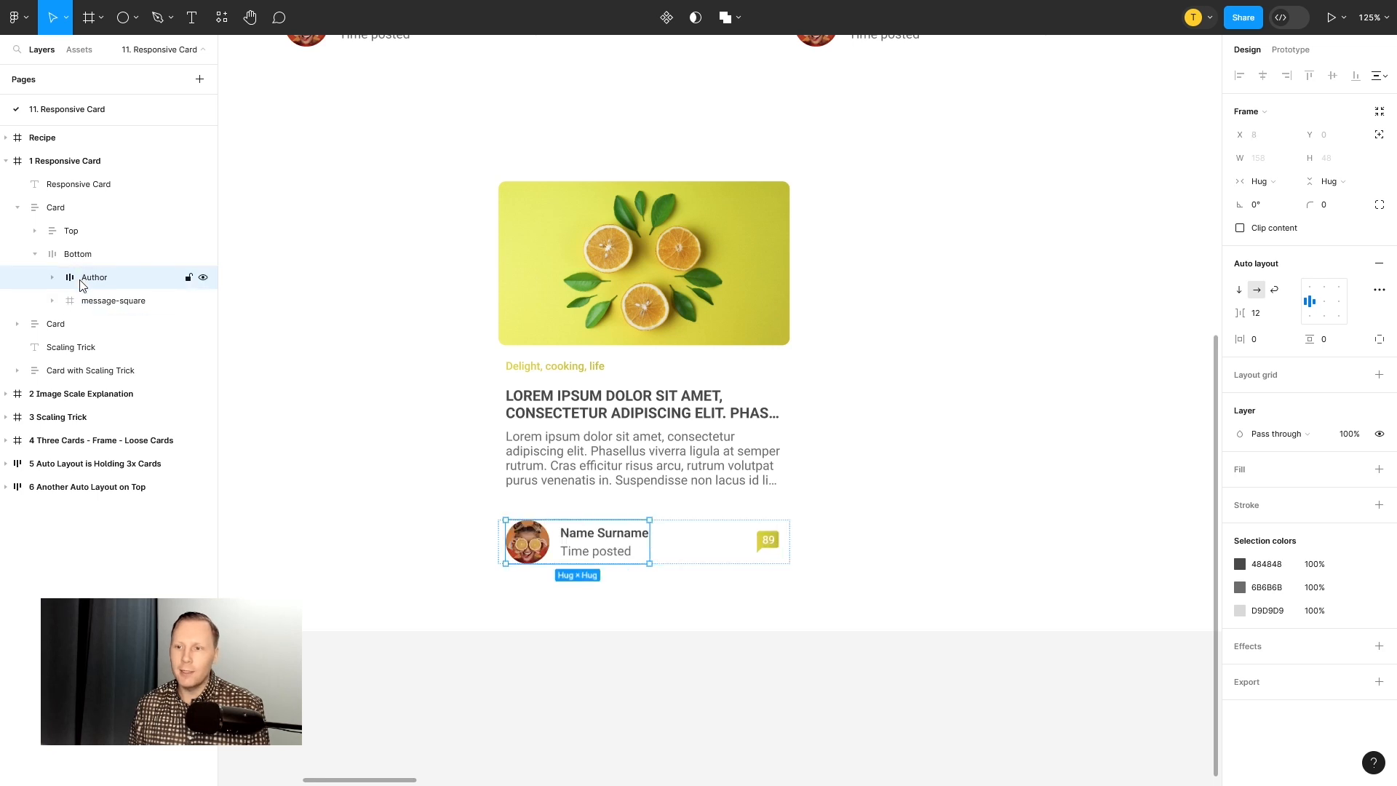
pyautogui.press('Right')
pyautogui.press('Left')
pyautogui.press('Right')
pyautogui.press('Left')
pyautogui.press('Right')
pyautogui.press('Left')
pyautogui.press('Right')
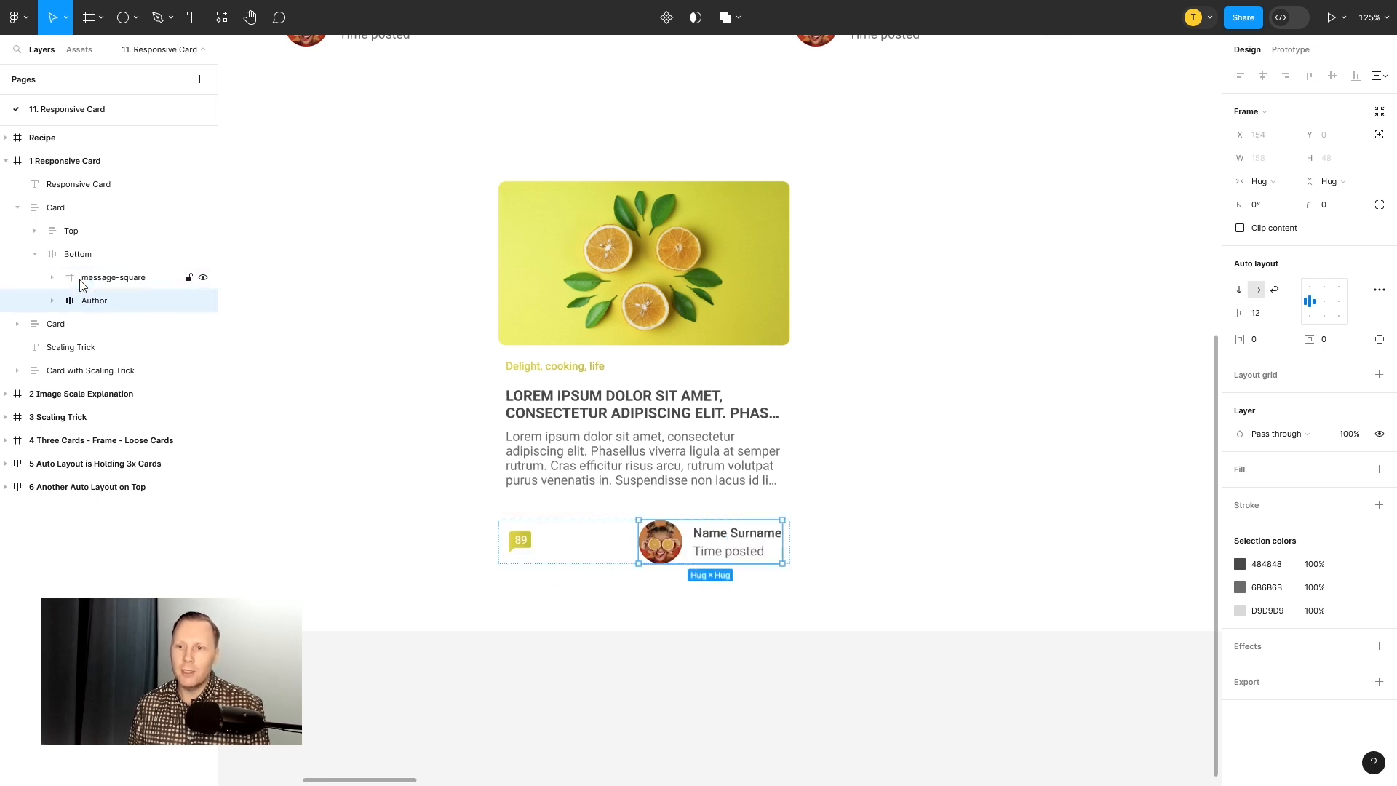
# Step: Move Author back ahead of message-square, and expand the Top section and its Text frame to show their layers
pyautogui.press('Left')
pyautogui.click(35, 230)
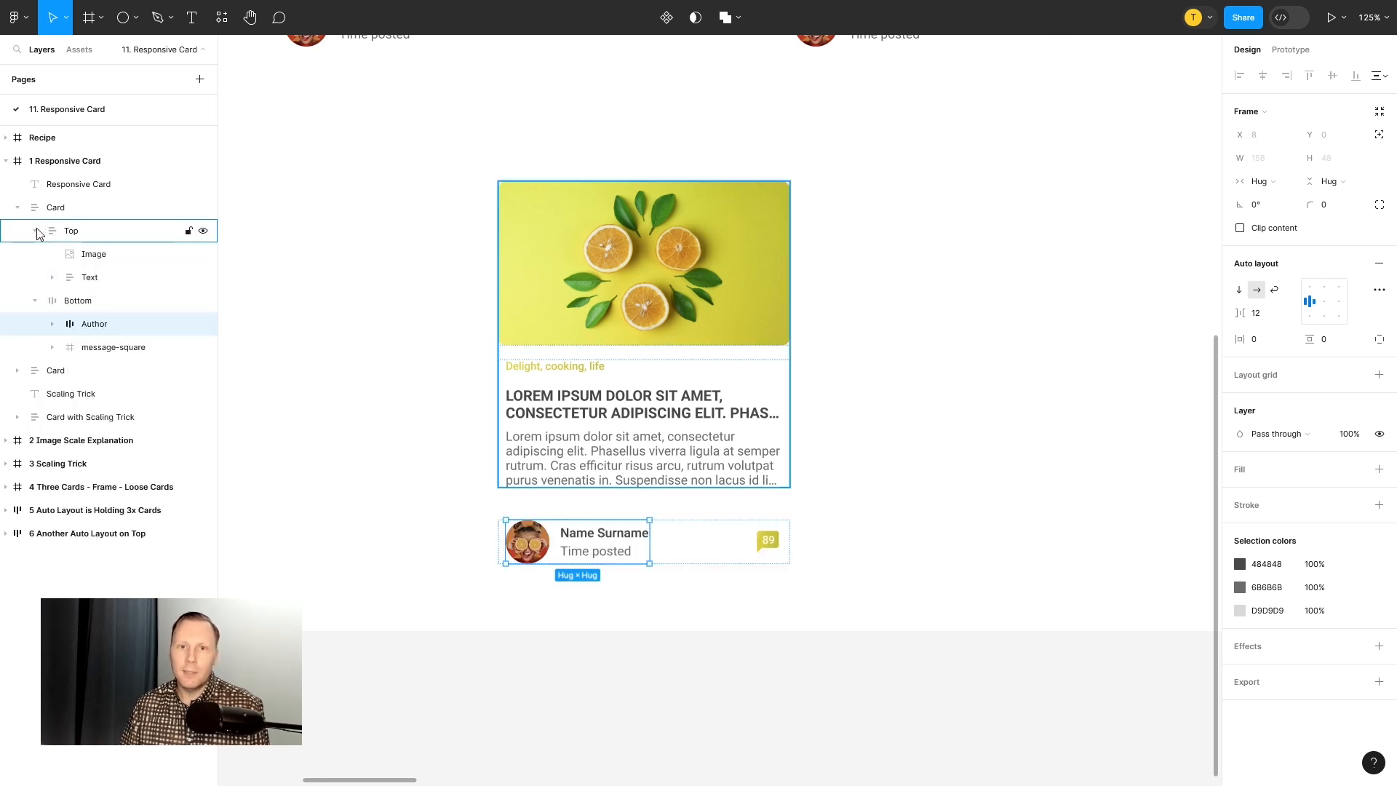
pyautogui.click(53, 279)
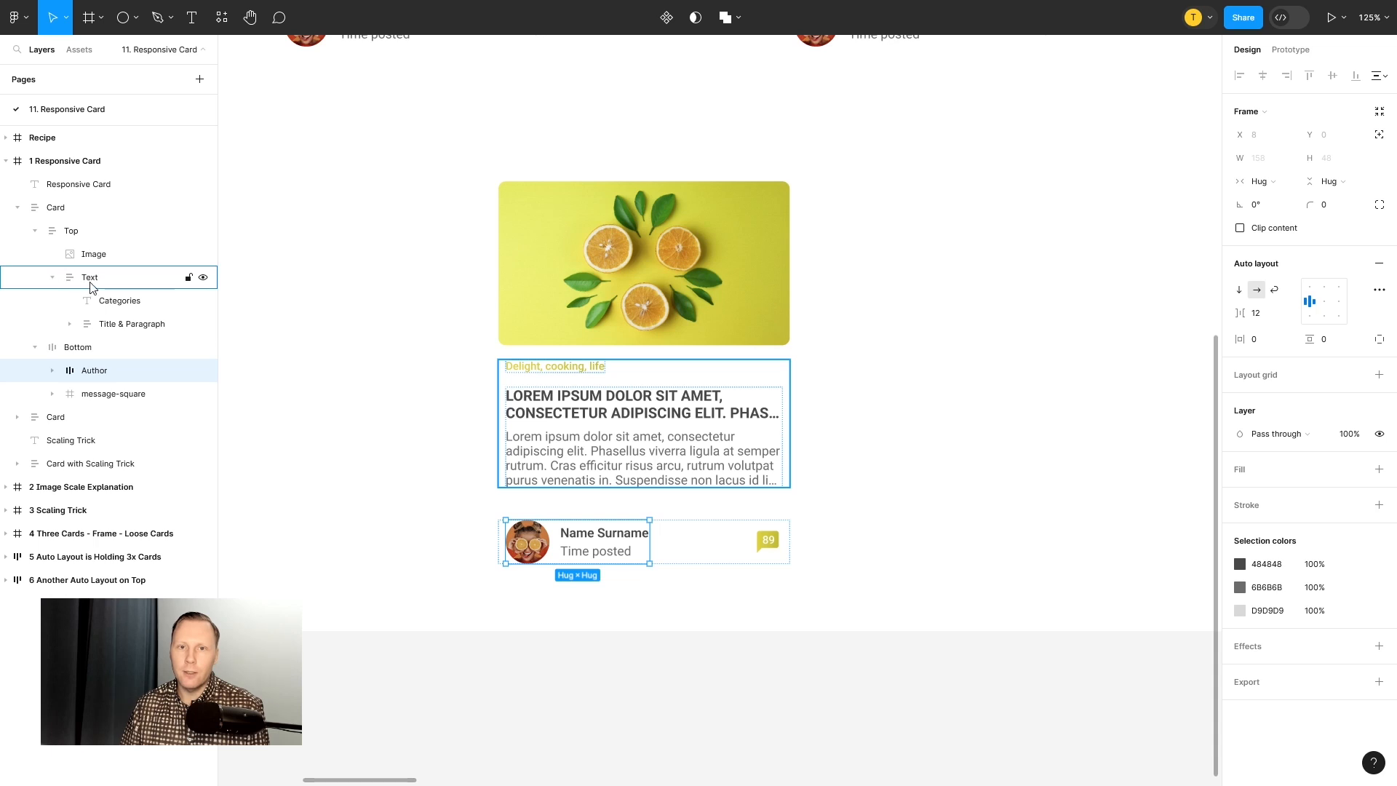
pyautogui.click(80, 284)
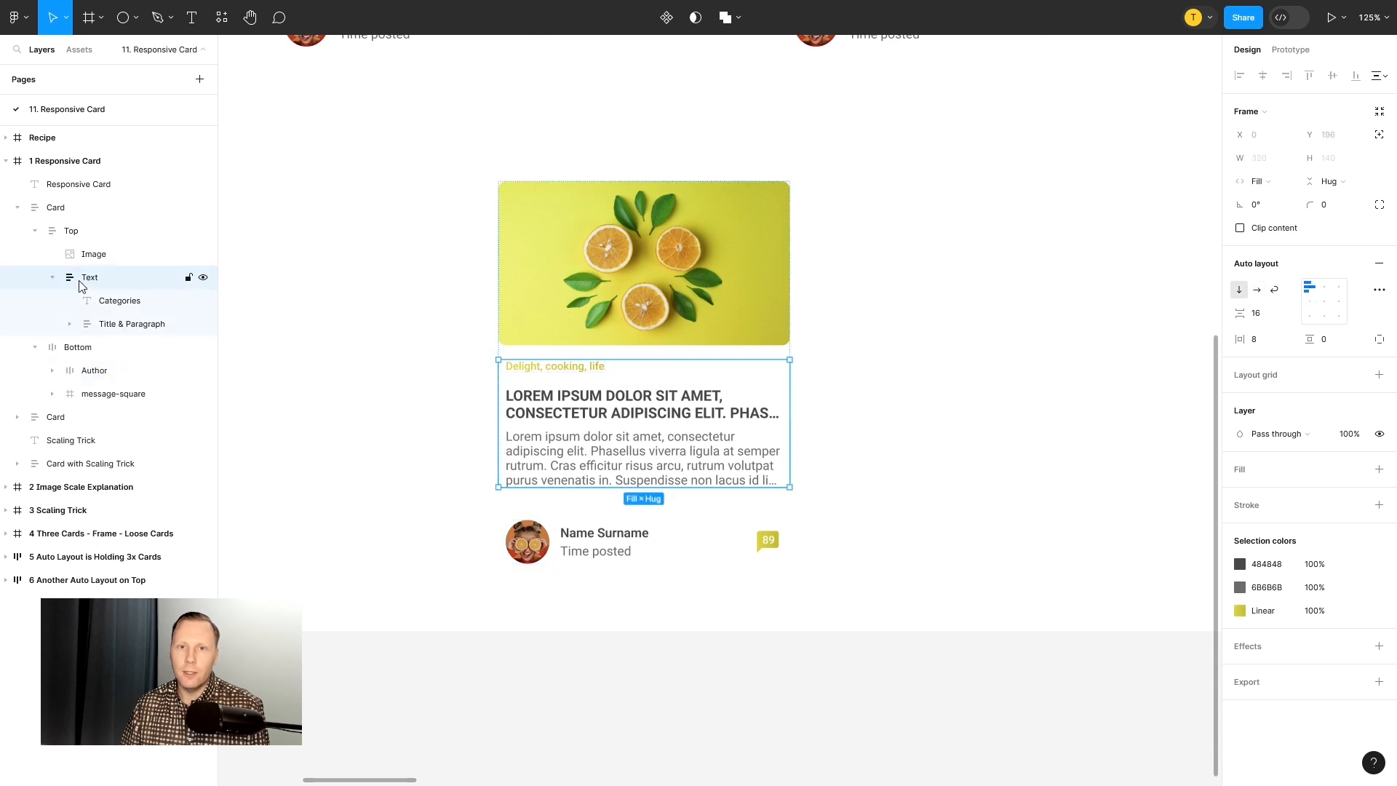
# Step: Swap Categories with Title & Paragraph back and forth inside the Text frame, ending with Categories first
pyautogui.click(133, 311)
pyautogui.press('Down')
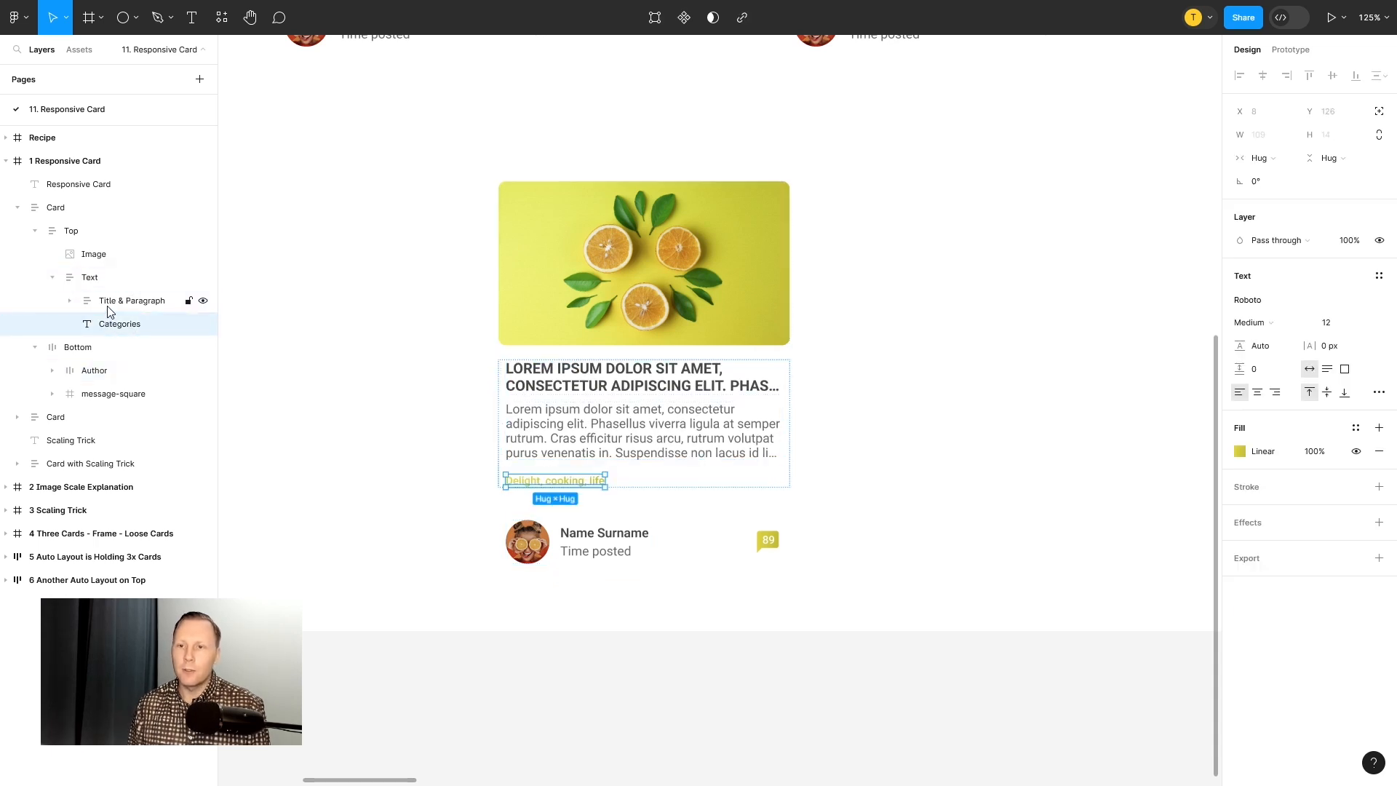
pyautogui.press('Up')
pyautogui.press('Down')
pyautogui.press('Up')
pyautogui.press('Down')
pyautogui.press('Up')
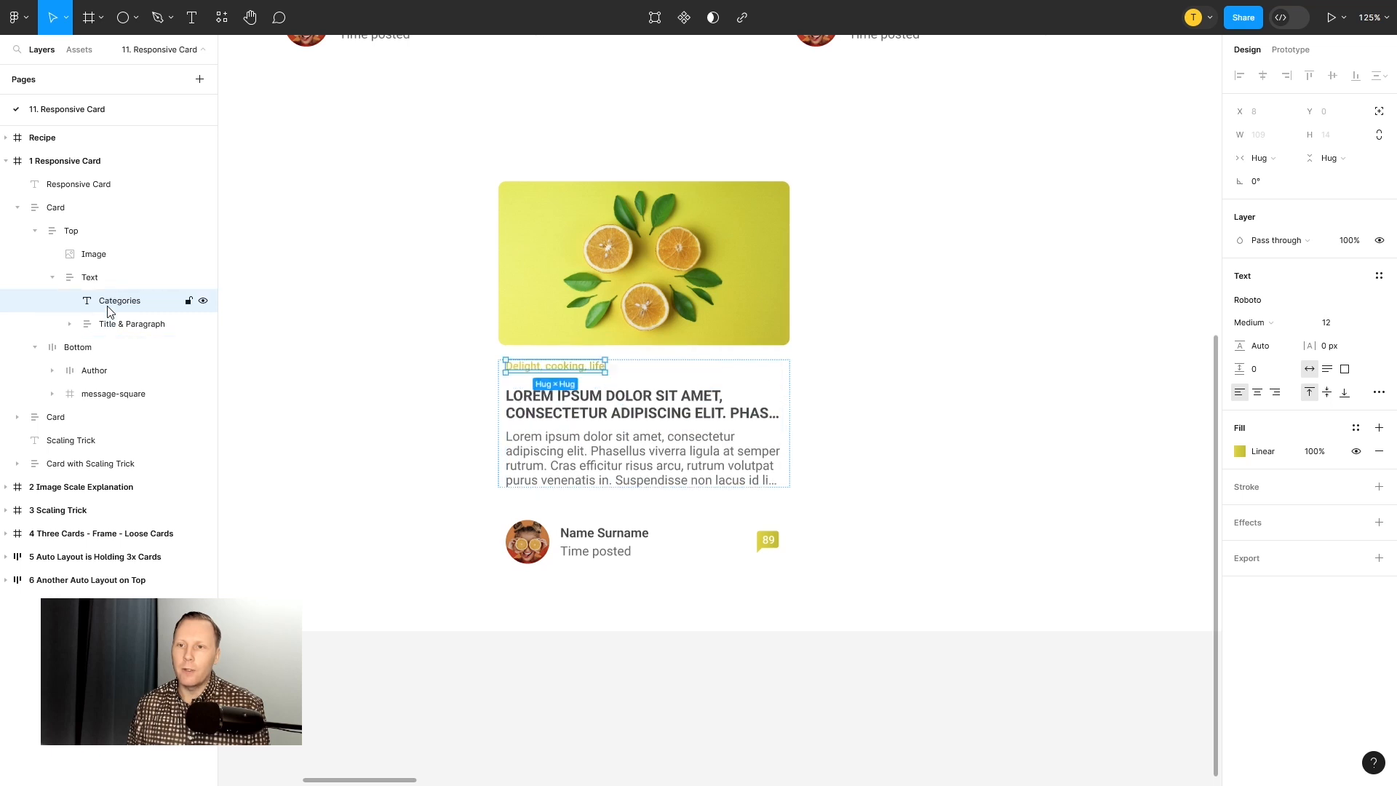
pyautogui.press('Down')
pyautogui.press('Up')
pyautogui.press('Down')
pyautogui.press('Up')
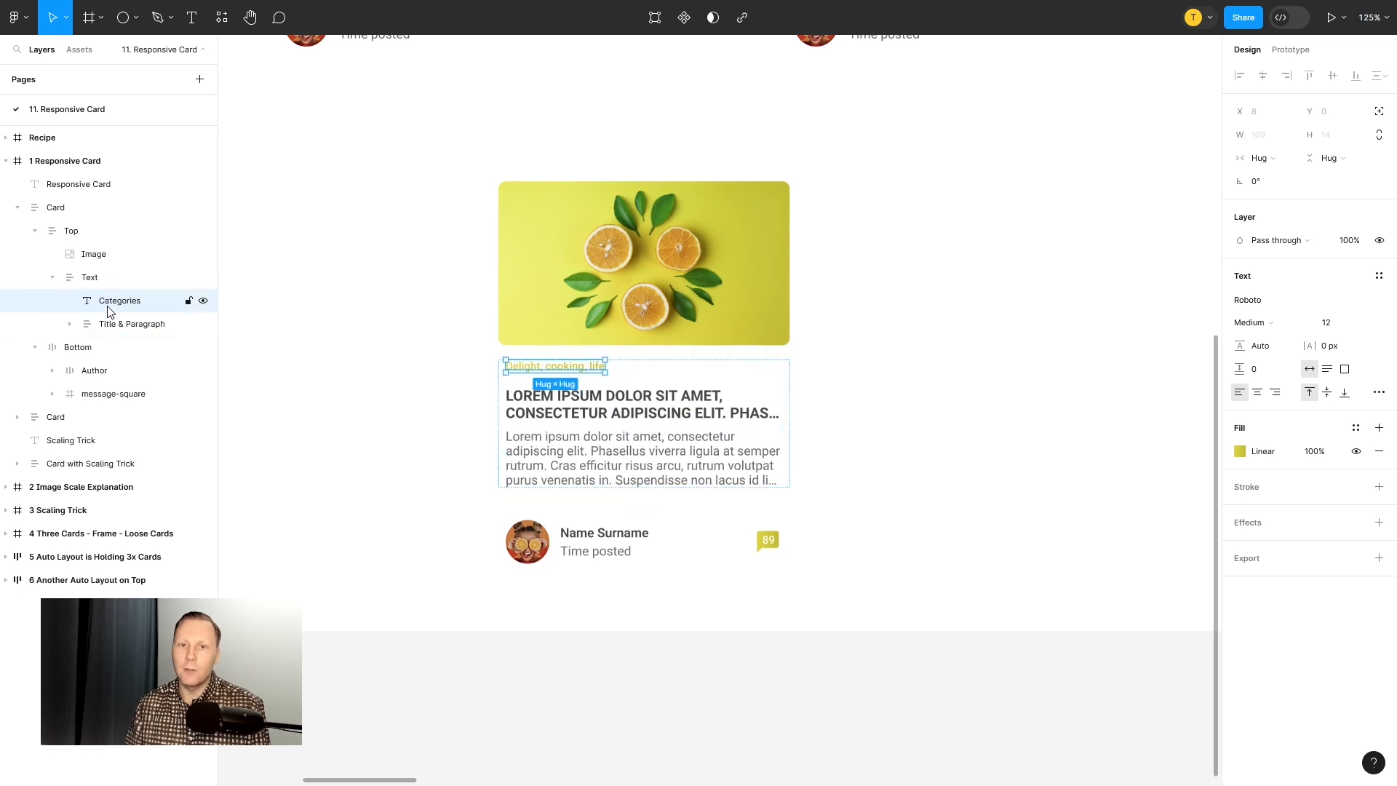
# Step: Expand Title & Paragraph and swap Title with Paragraph back and forth, ending with Title above Paragraph
pyautogui.click(70, 323)
pyautogui.click(134, 355)
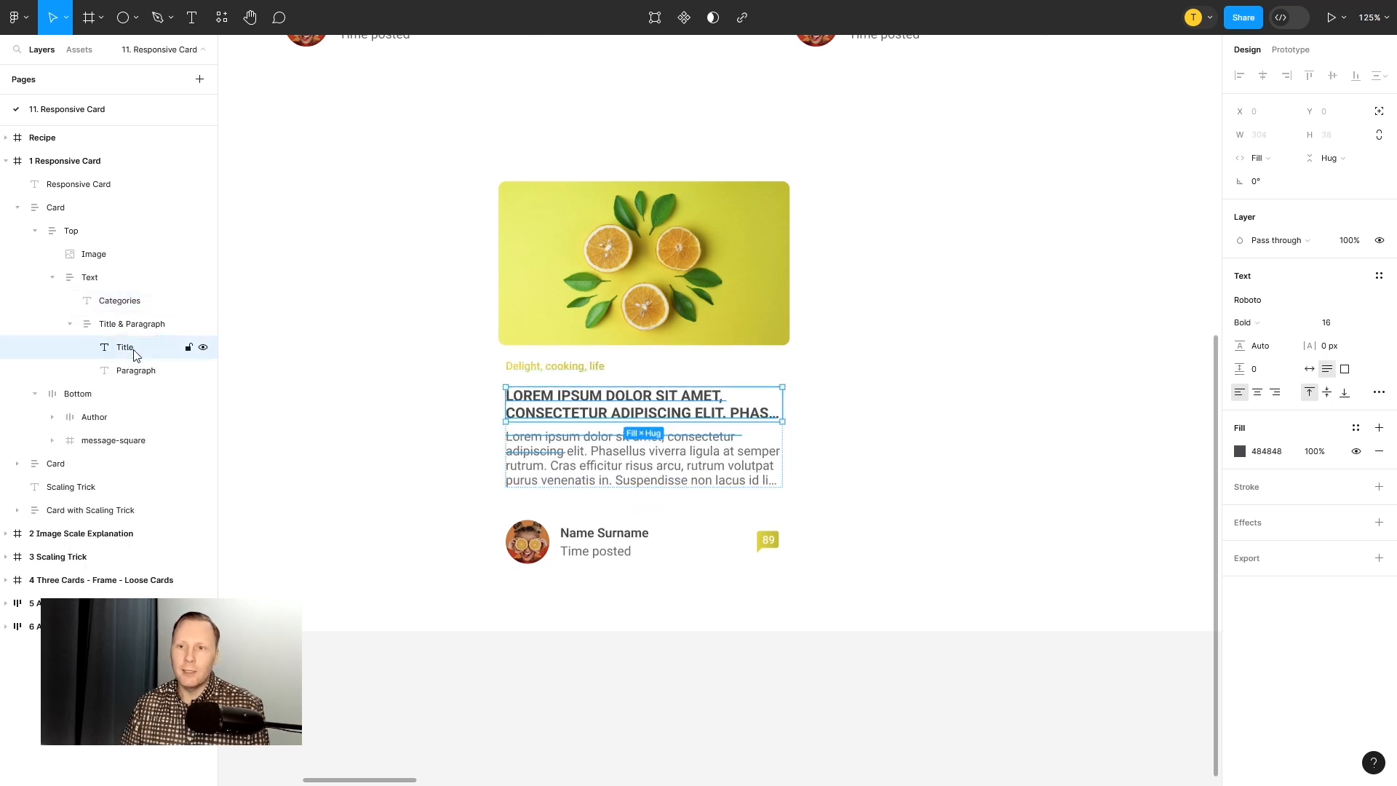
pyautogui.press('Down')
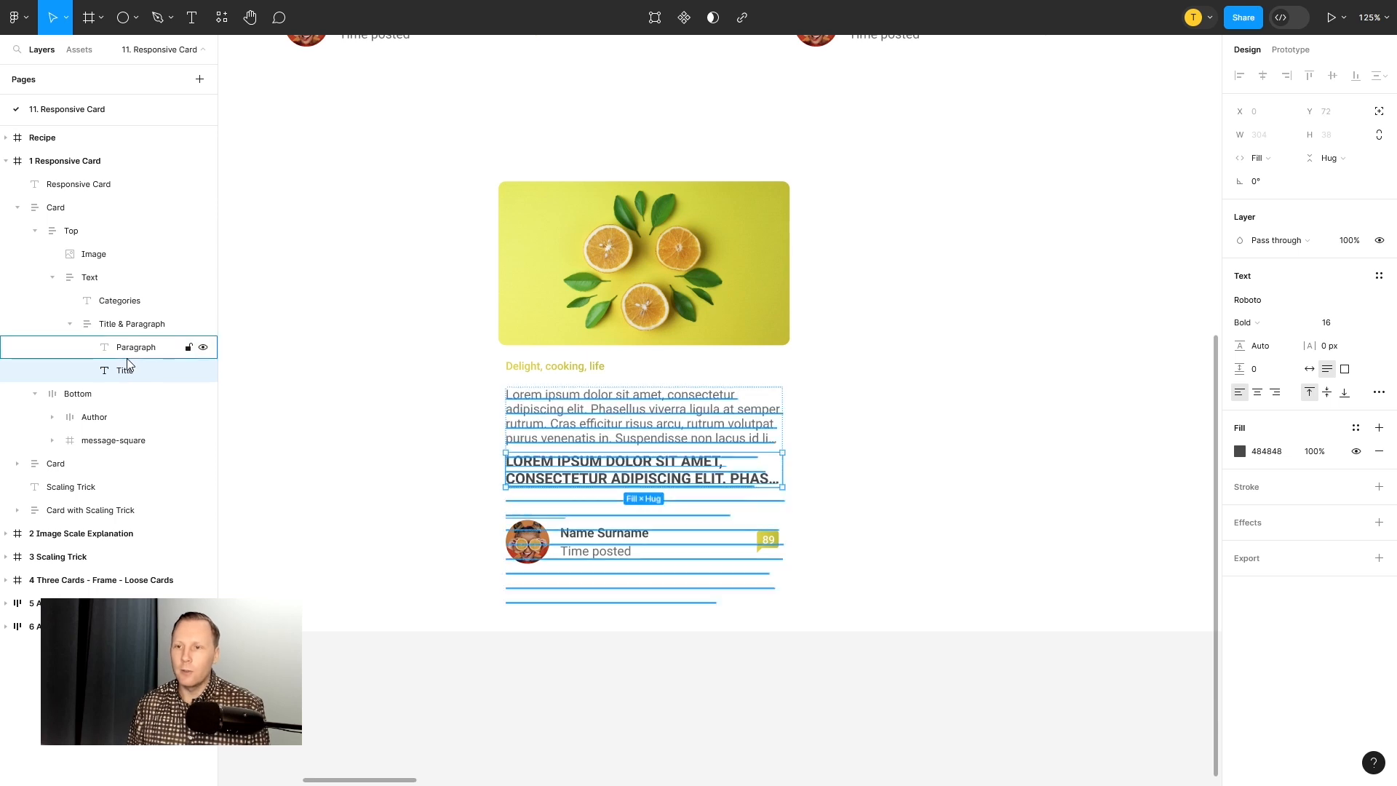
pyautogui.press('Up')
pyautogui.press('Down')
pyautogui.press('Up')
pyautogui.press('Down')
pyautogui.press('Up')
pyautogui.press('Down')
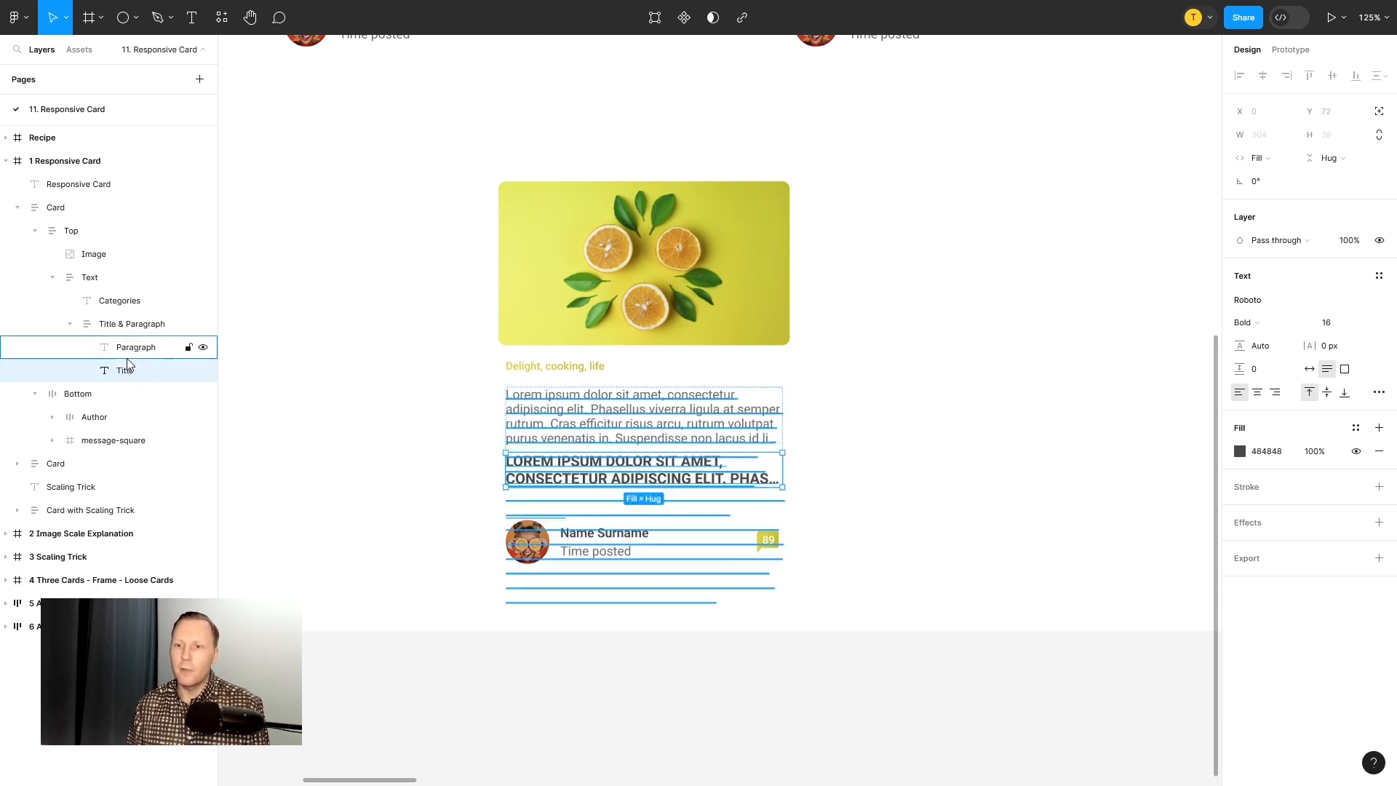
pyautogui.press('Up')
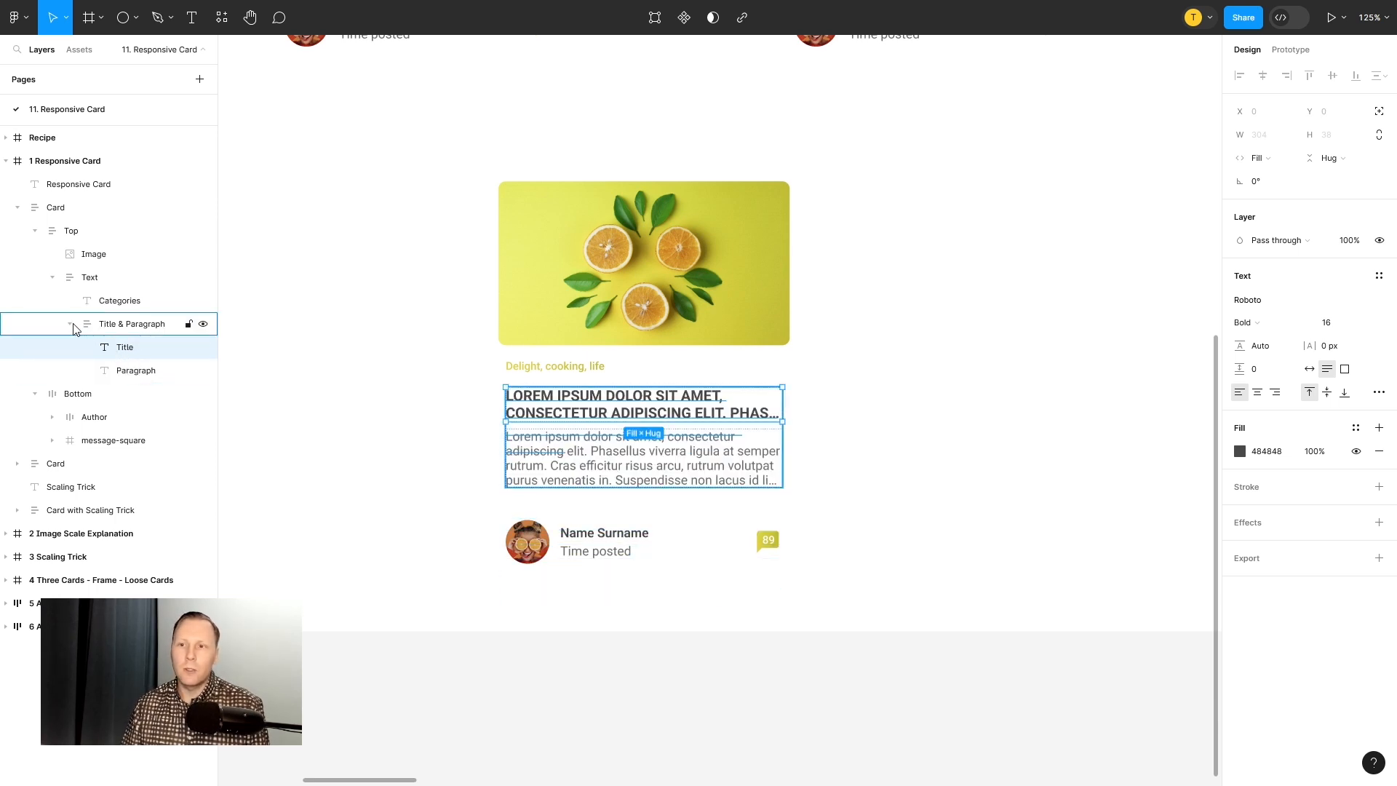
# Step: Duplicate the Title directly below itself with a much smaller font size, and delete that copy again
pyautogui.click(948, 370)
pyautogui.keyDown('ctrl'); pyautogui.click(616, 393); pyautogui.keyUp('ctrl')
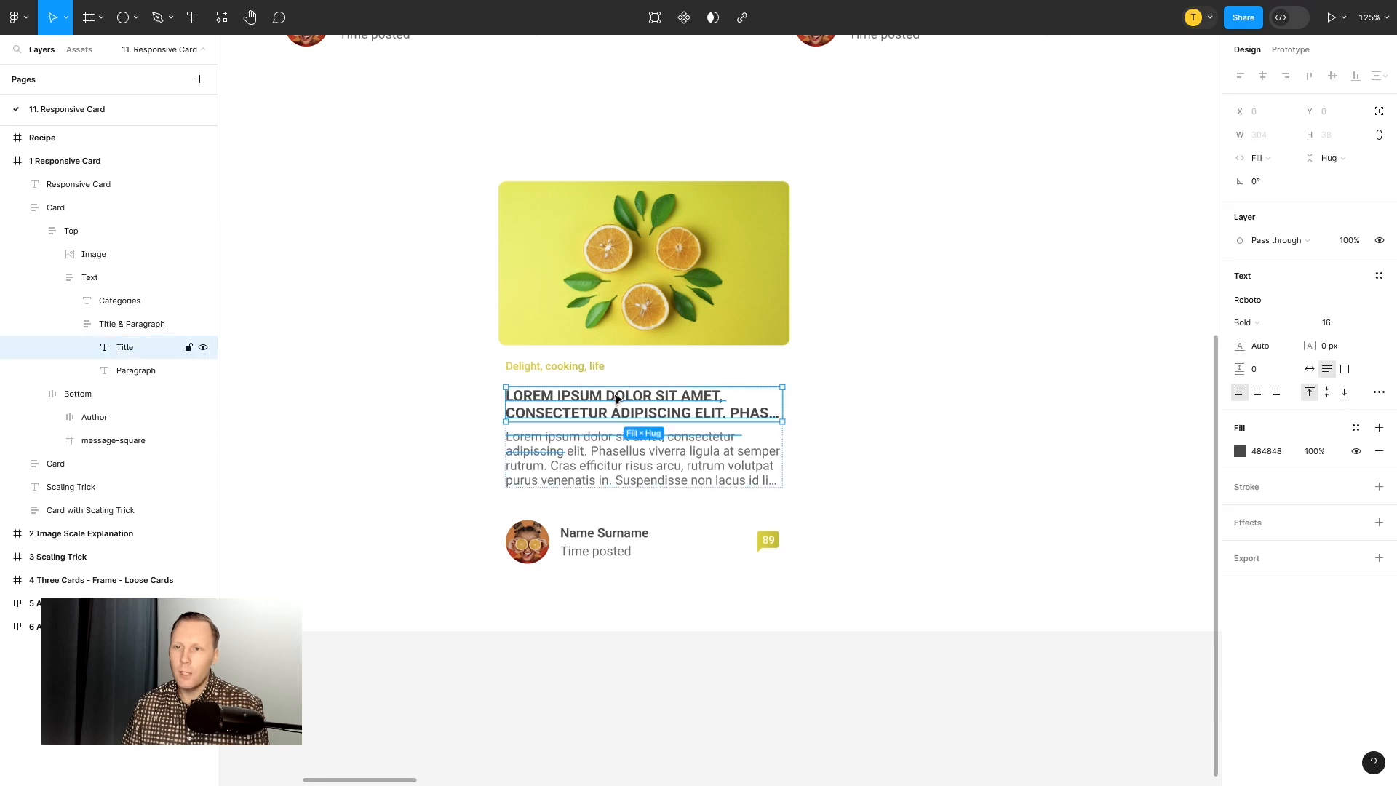
pyautogui.moveTo(609, 401); pyautogui.dragTo(642, 434)
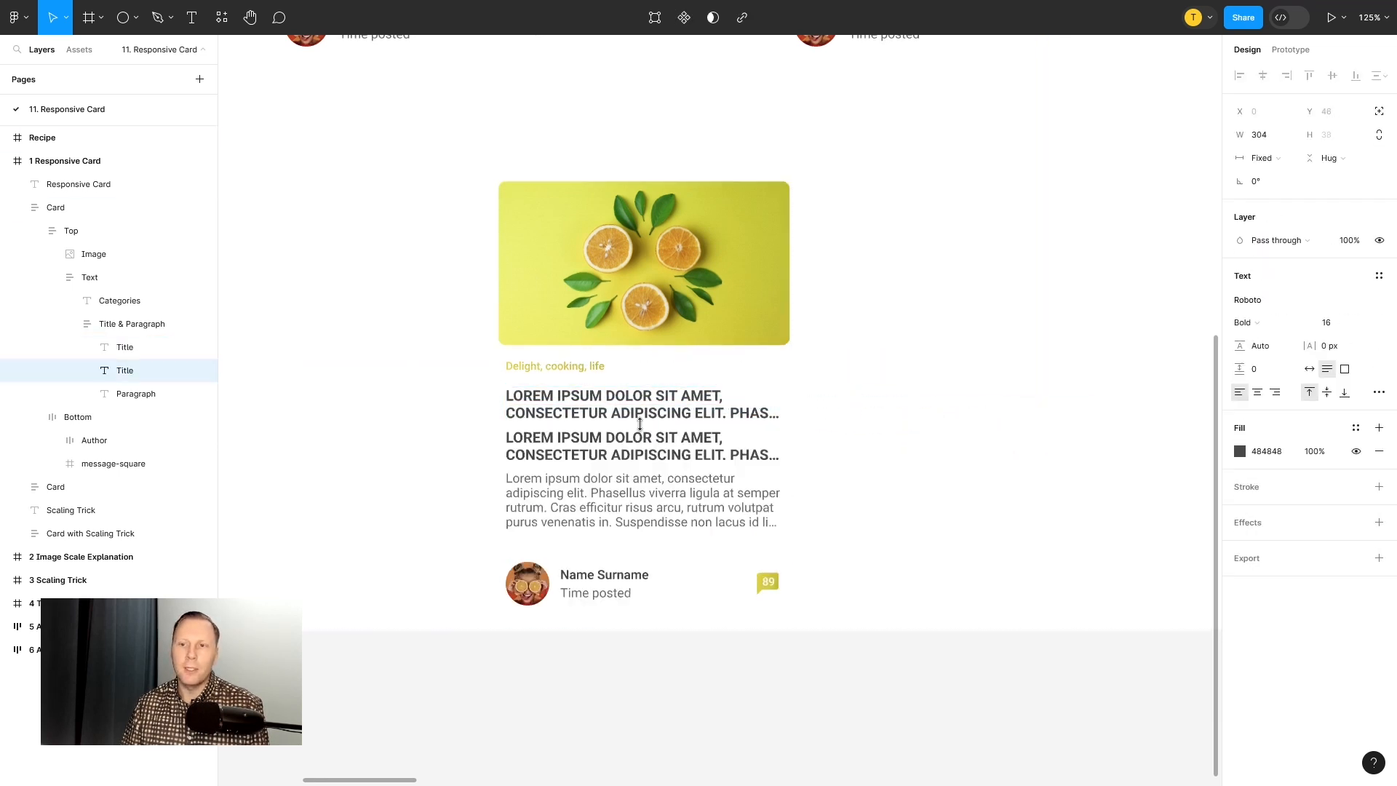
pyautogui.click(1318, 324)
pyautogui.press('Return')
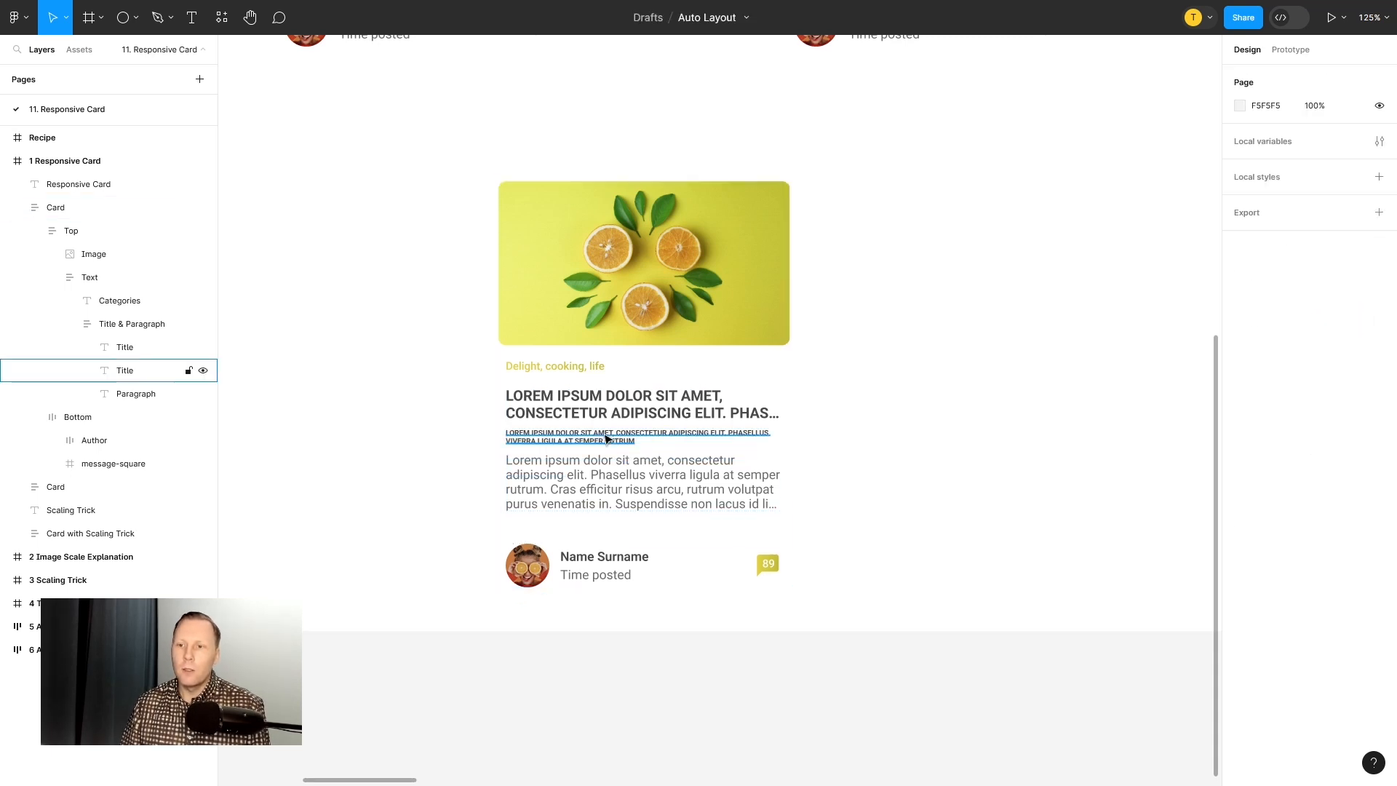
pyautogui.press('Delete')
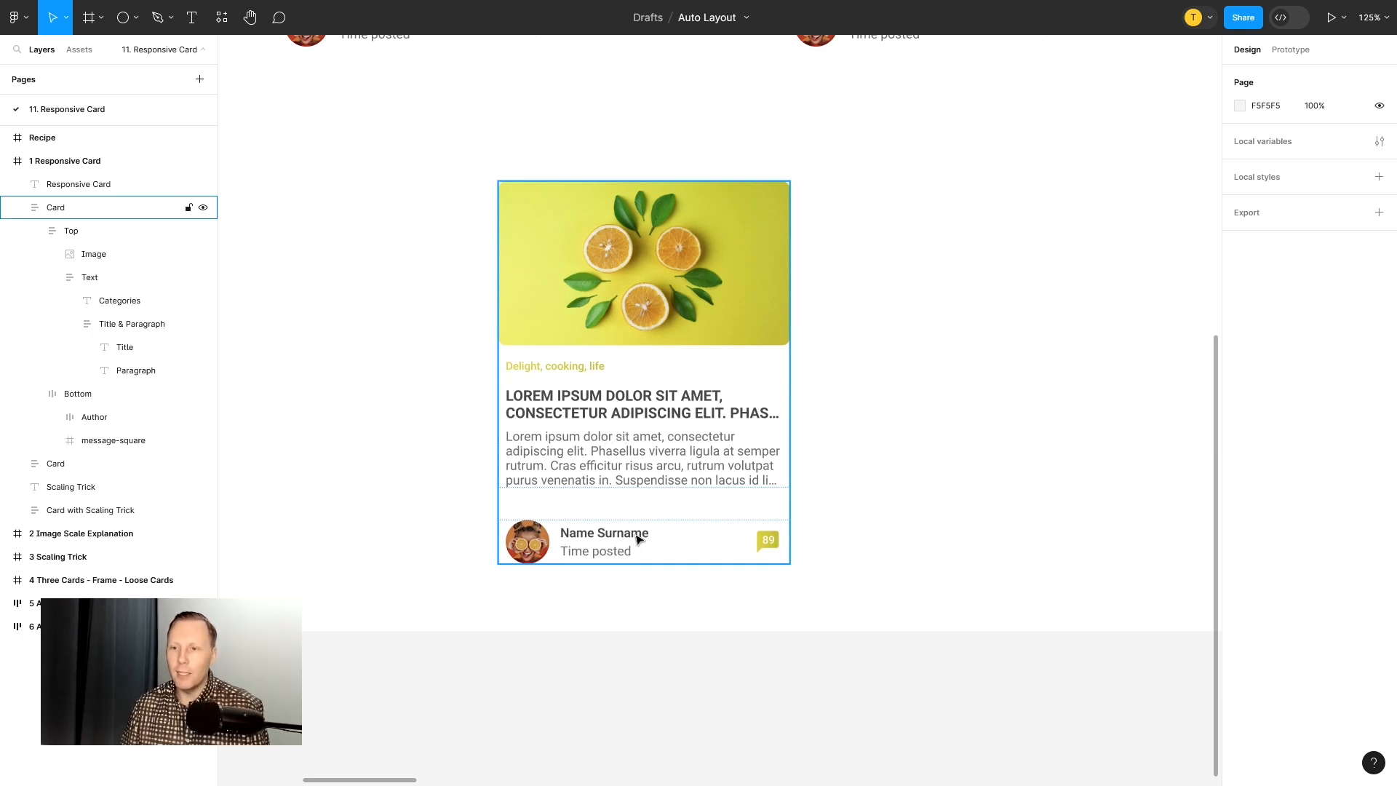
# Step: Duplicate the card's Categories text into the empty area beside the card, at about X 866, Y 940
pyautogui.doubleClick(556, 368)
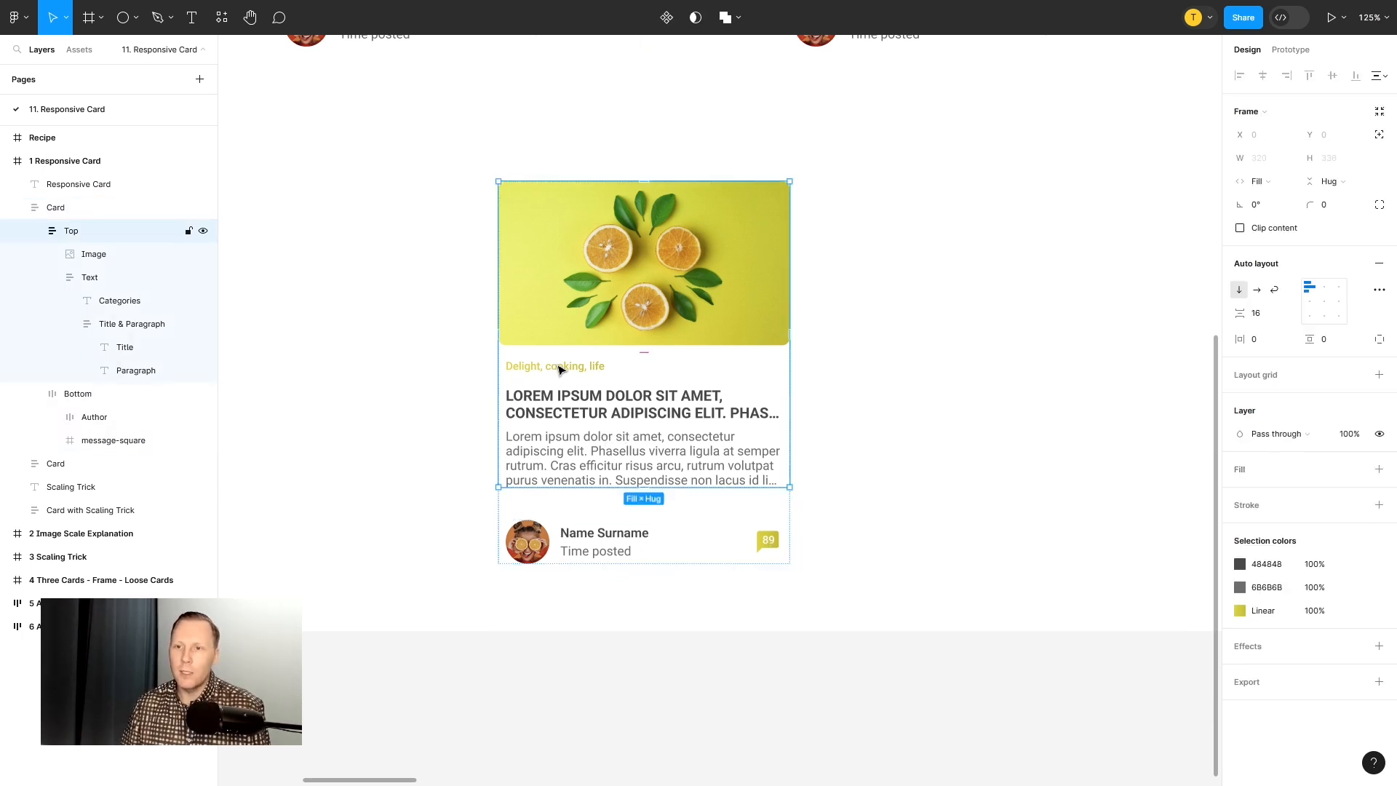
pyautogui.doubleClick(566, 366)
pyautogui.doubleClick(569, 370)
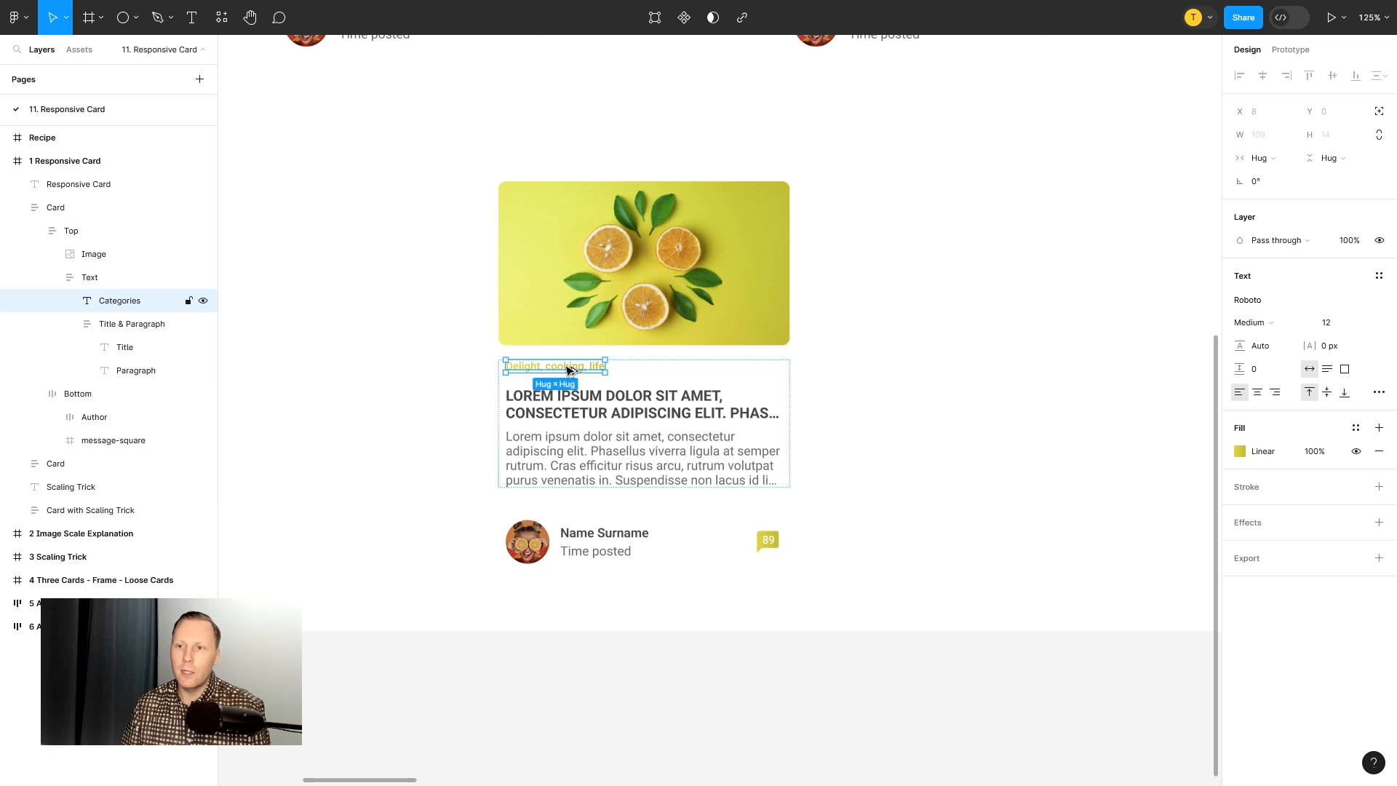
pyautogui.moveTo(563, 369); pyautogui.dragTo(996, 418)
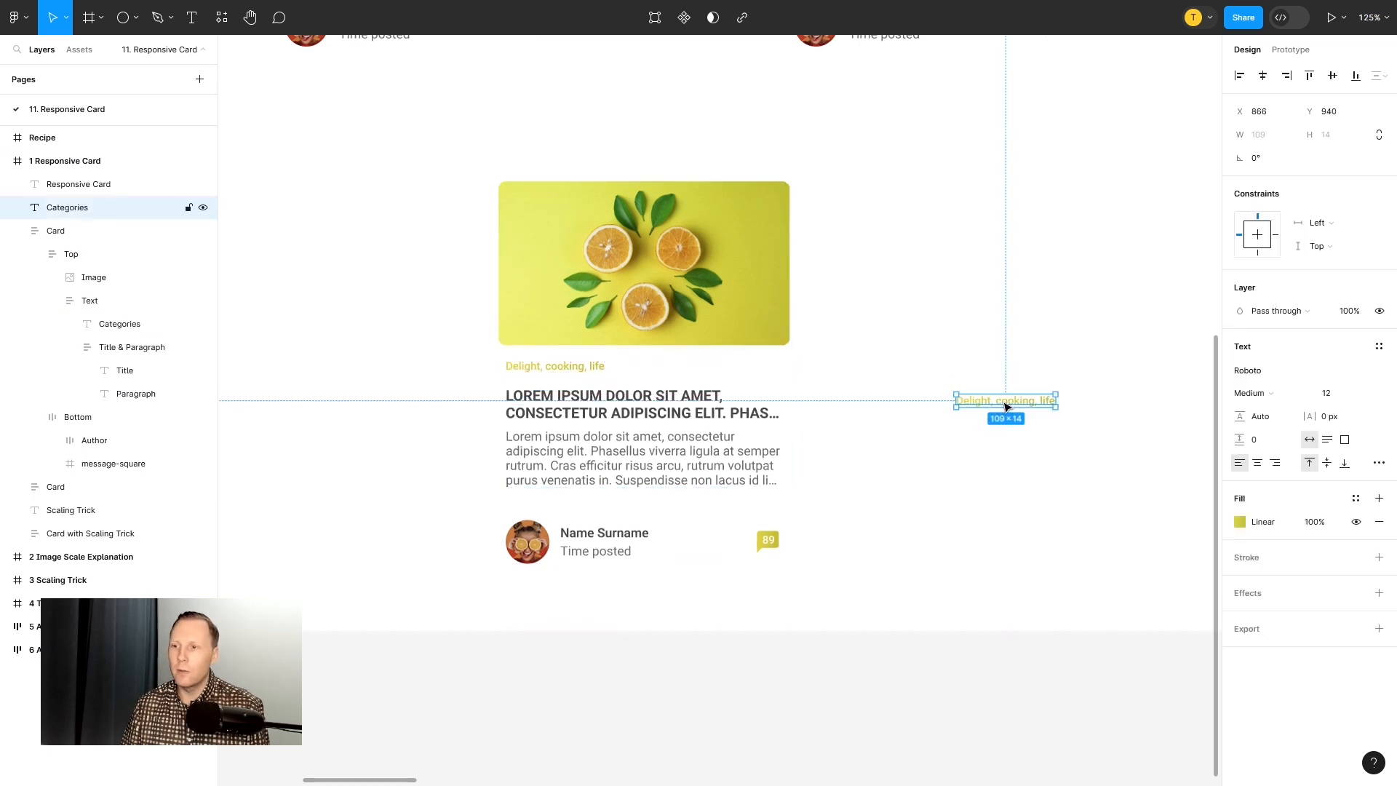
# Step: Try the Categories copy inside the Author row, undo it, and place the copy below the original Categories in the Text frame
pyautogui.moveTo(854, 466)
pyautogui.mouseDown()
pyautogui.moveTo(643, 539)
pyautogui.moveTo(664, 547)
pyautogui.moveTo(582, 552)
pyautogui.mouseUp()
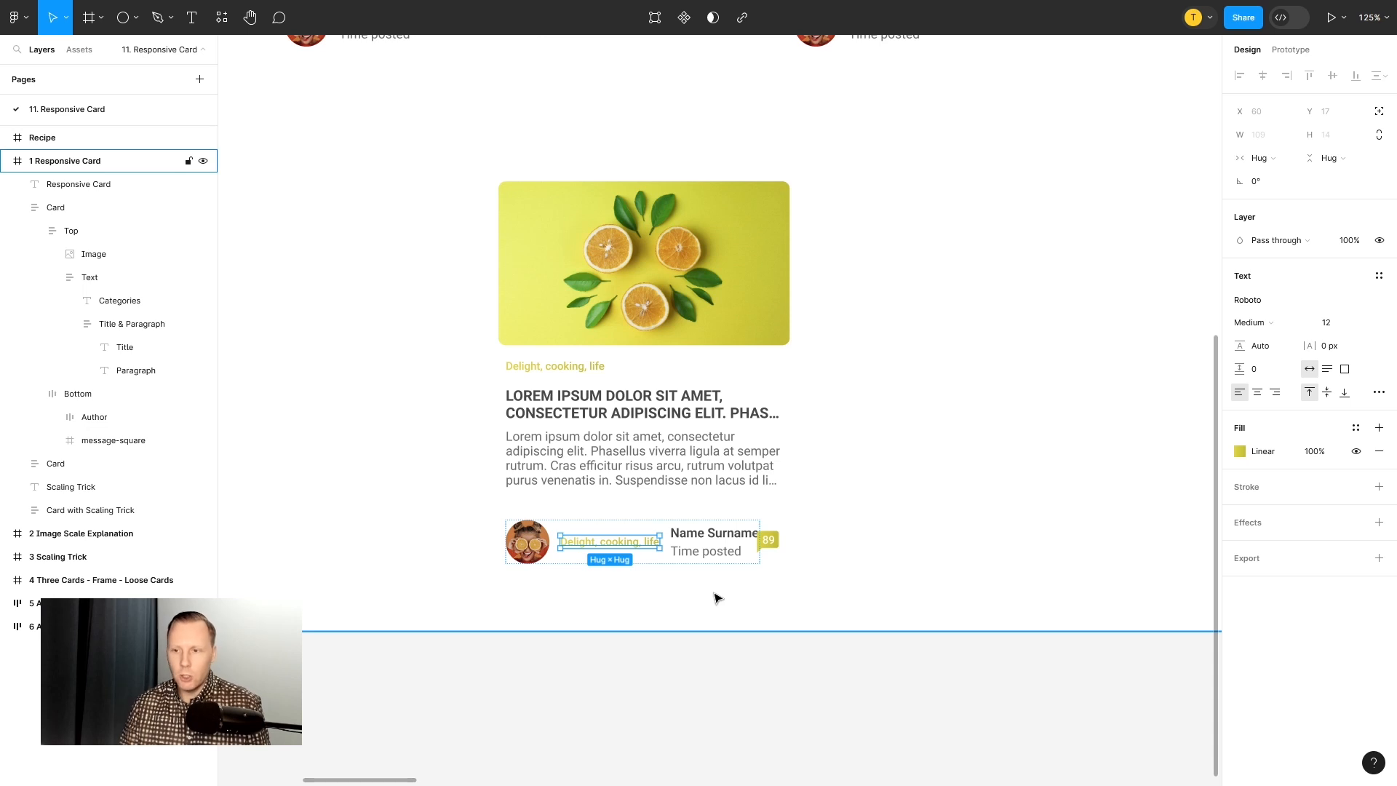
pyautogui.hotkey('ctrl', 'z')
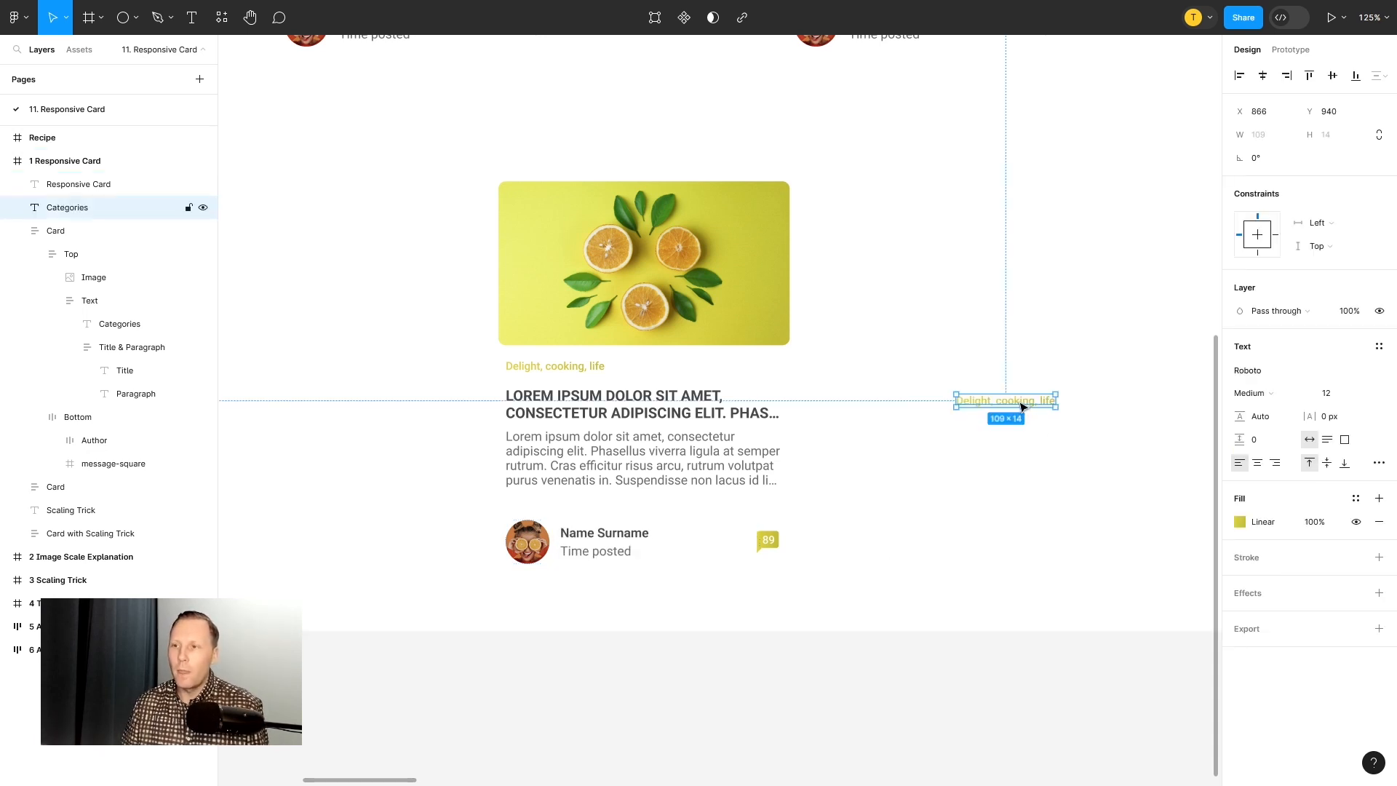
pyautogui.moveTo(1021, 406); pyautogui.dragTo(609, 383)
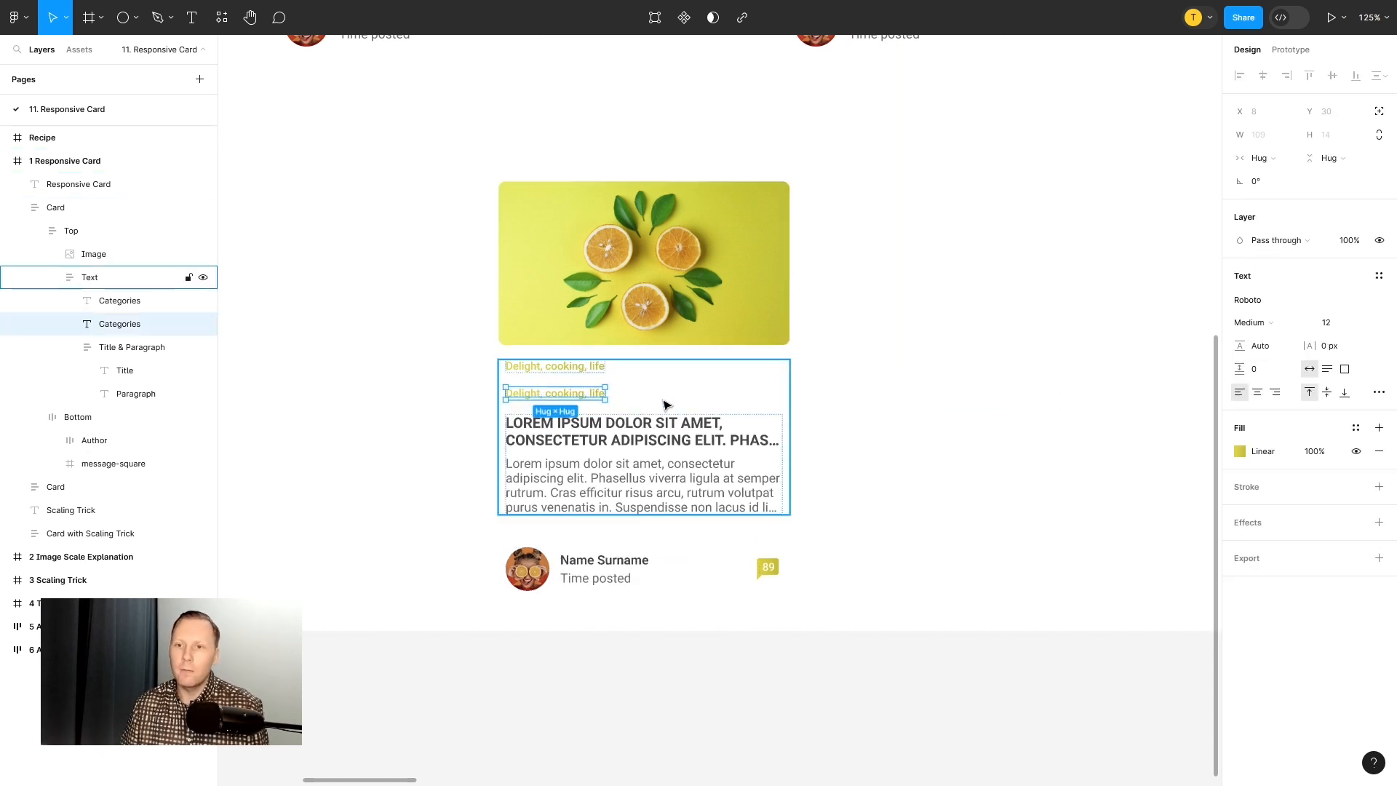
# Step: Delete the second Categories text from the card's Text frame
pyautogui.click(983, 398)
pyautogui.doubleClick(561, 394)
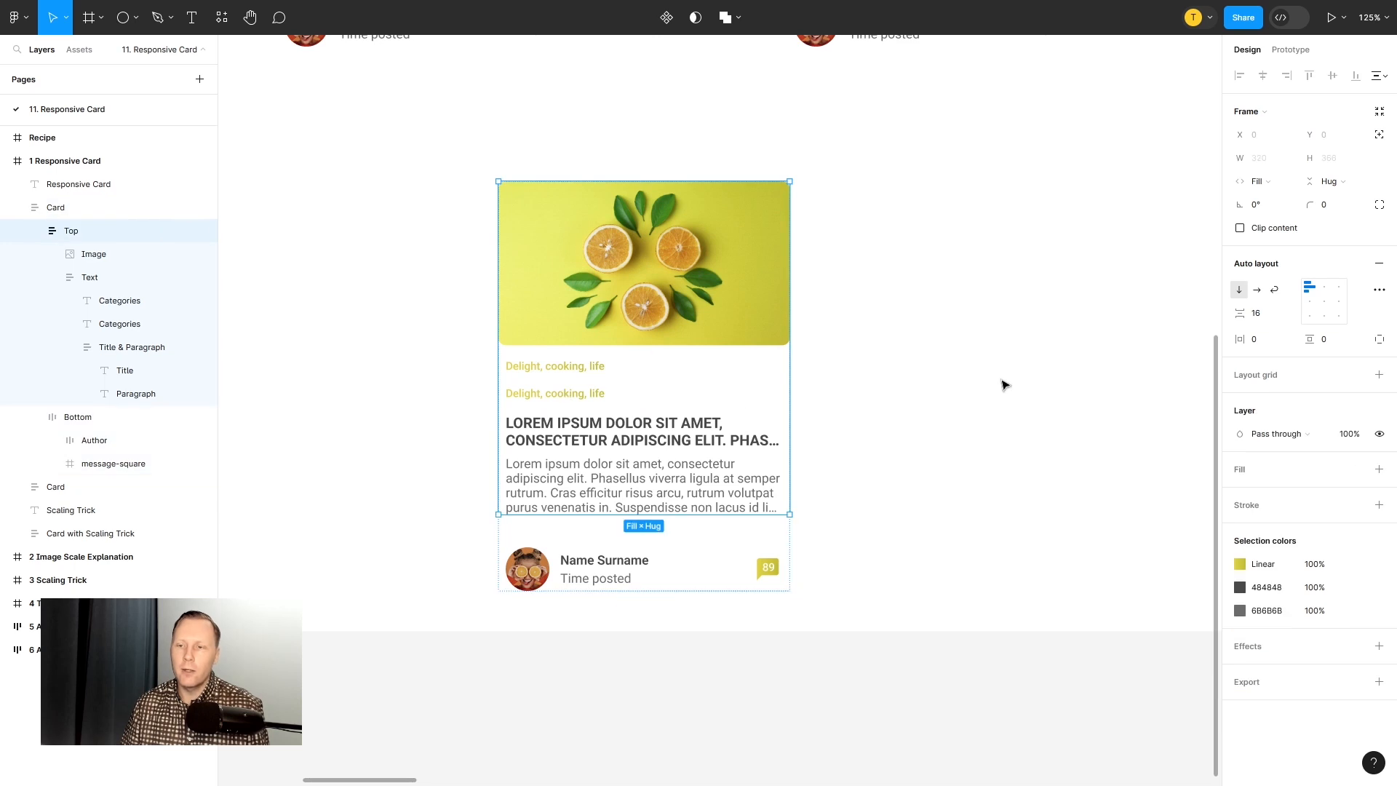
pyautogui.click(571, 396)
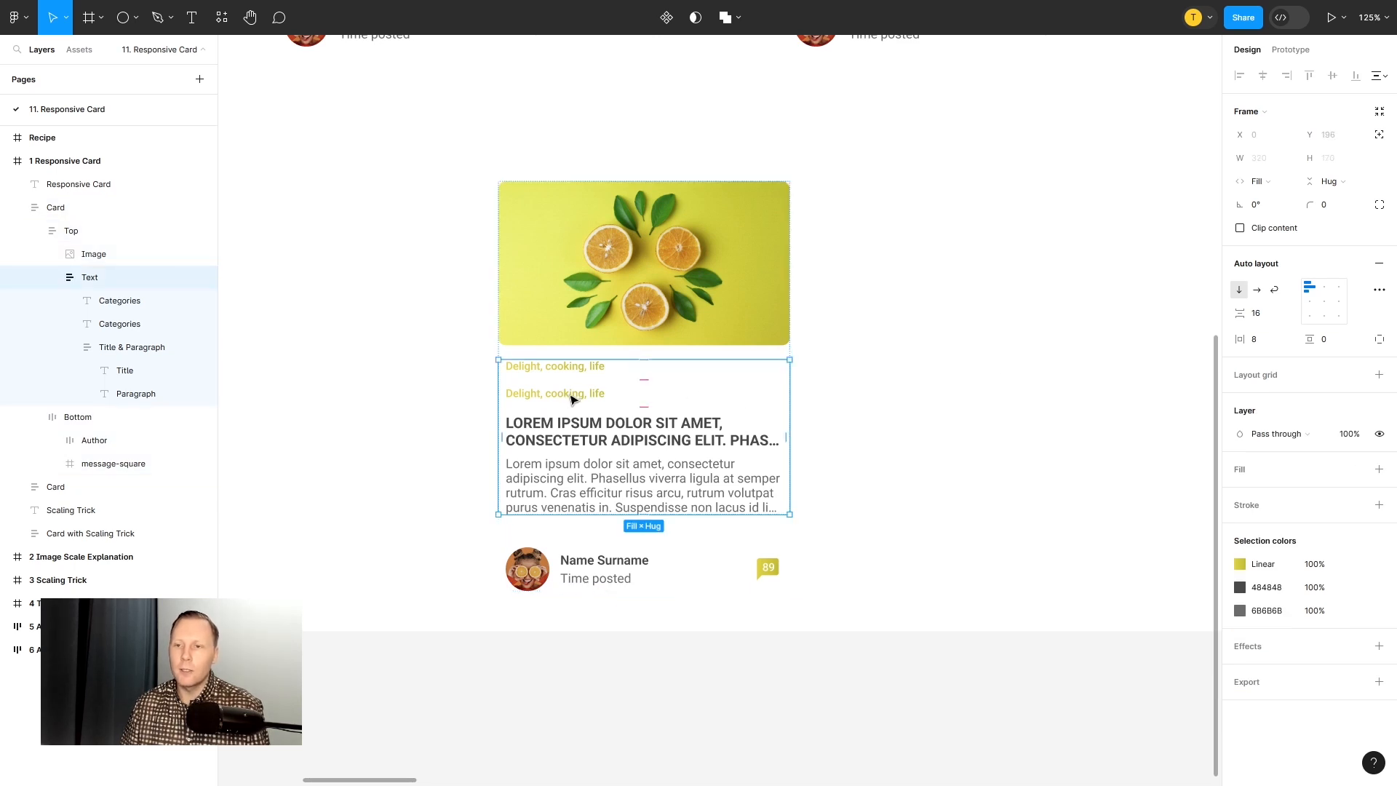
pyautogui.click(573, 398)
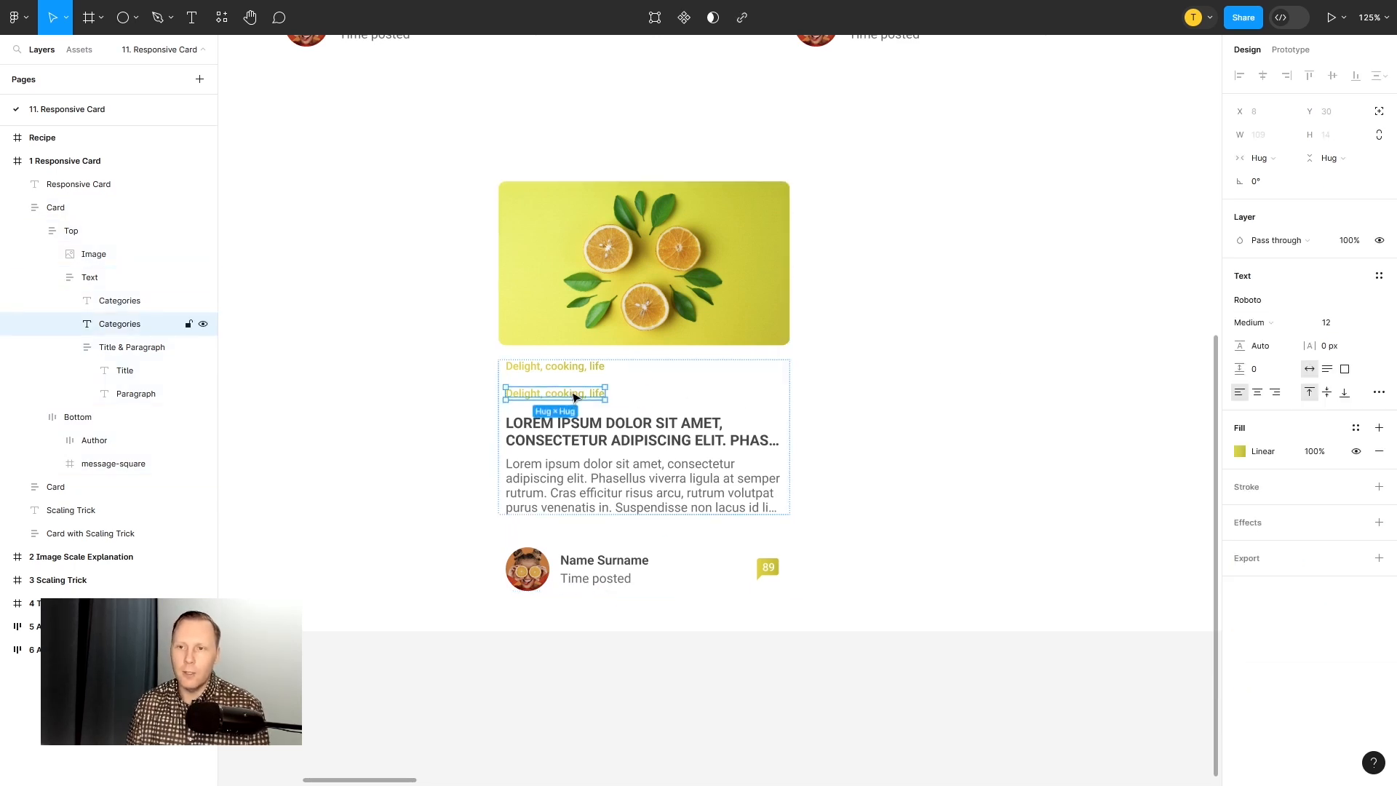
pyautogui.press('Delete')
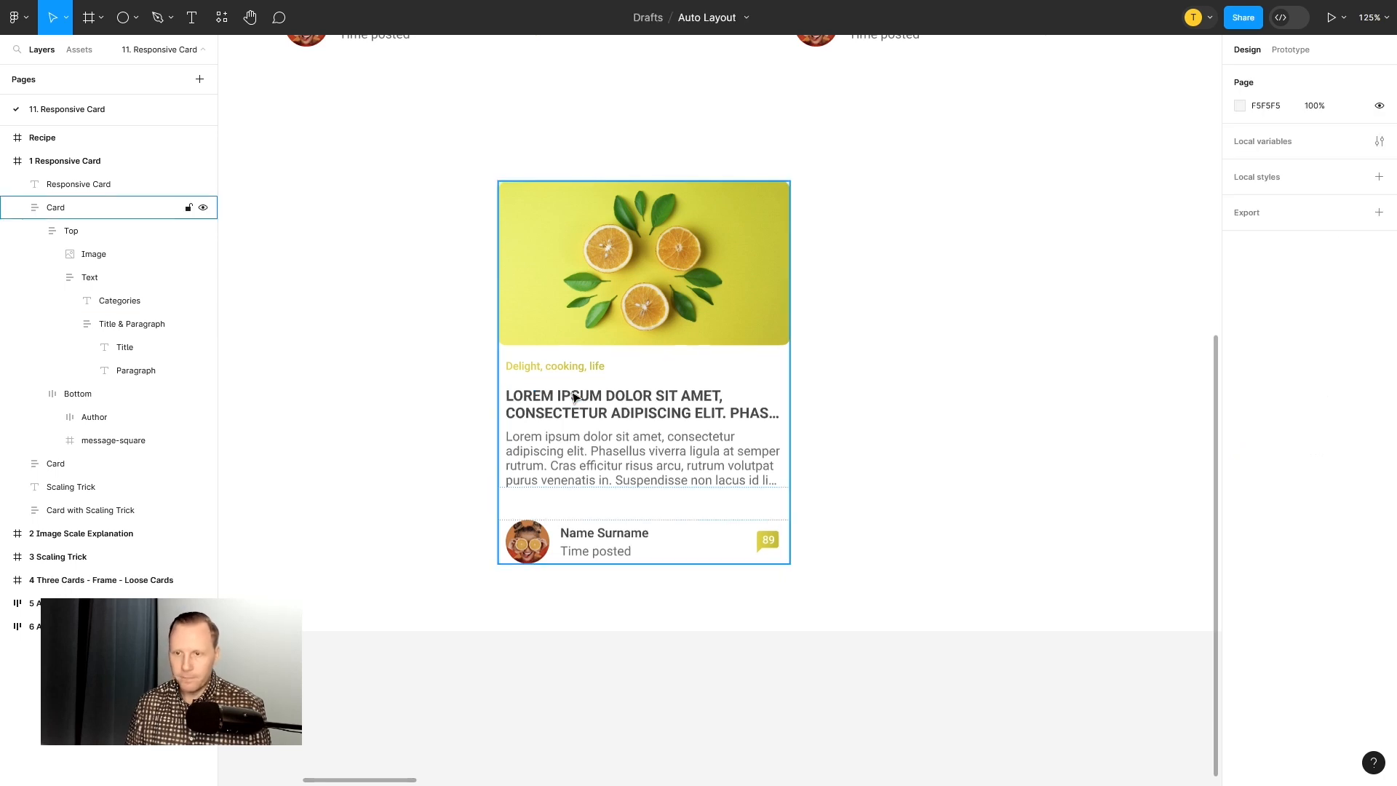
# Step: Give the Bottom section a red FF0202 fill and a corner radius of 32
pyautogui.doubleClick(704, 538)
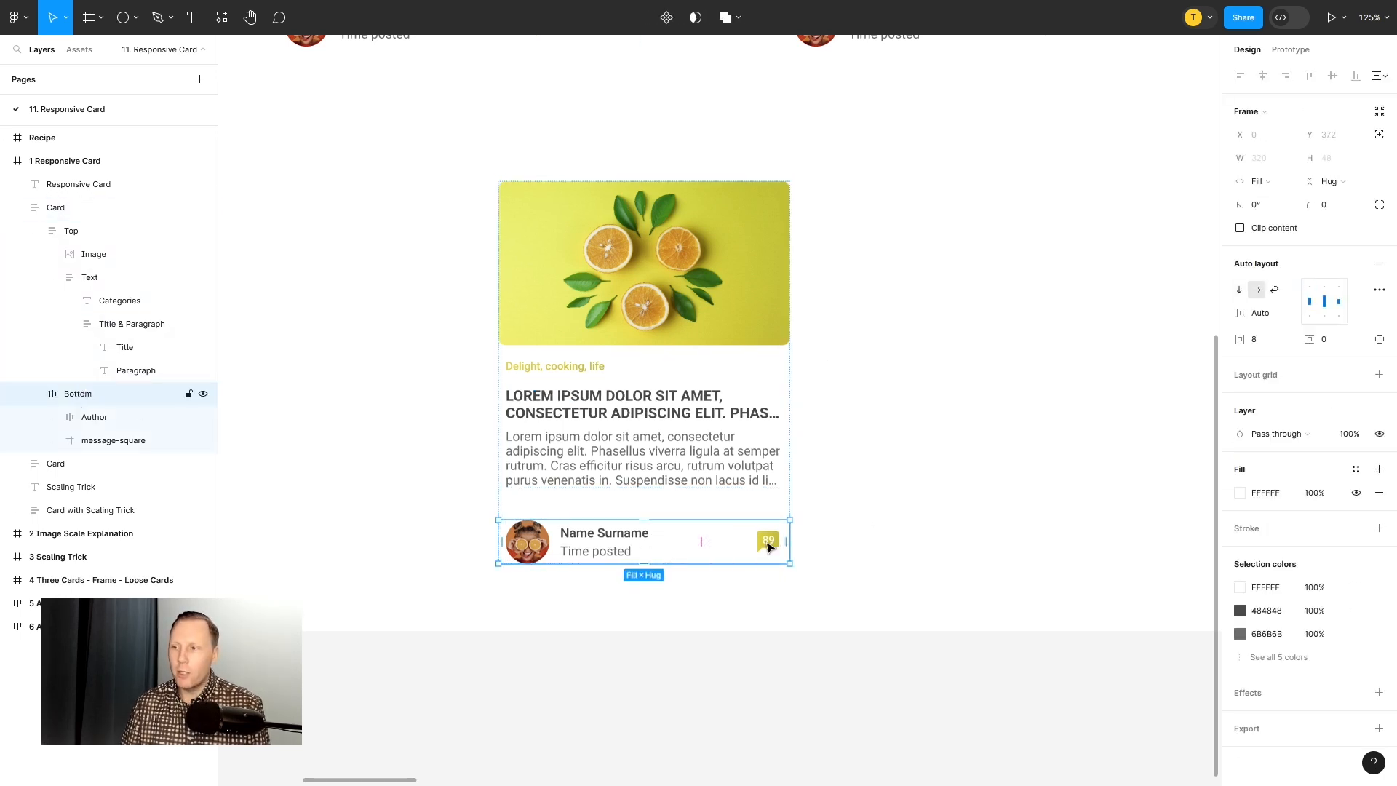
pyautogui.click(1240, 494)
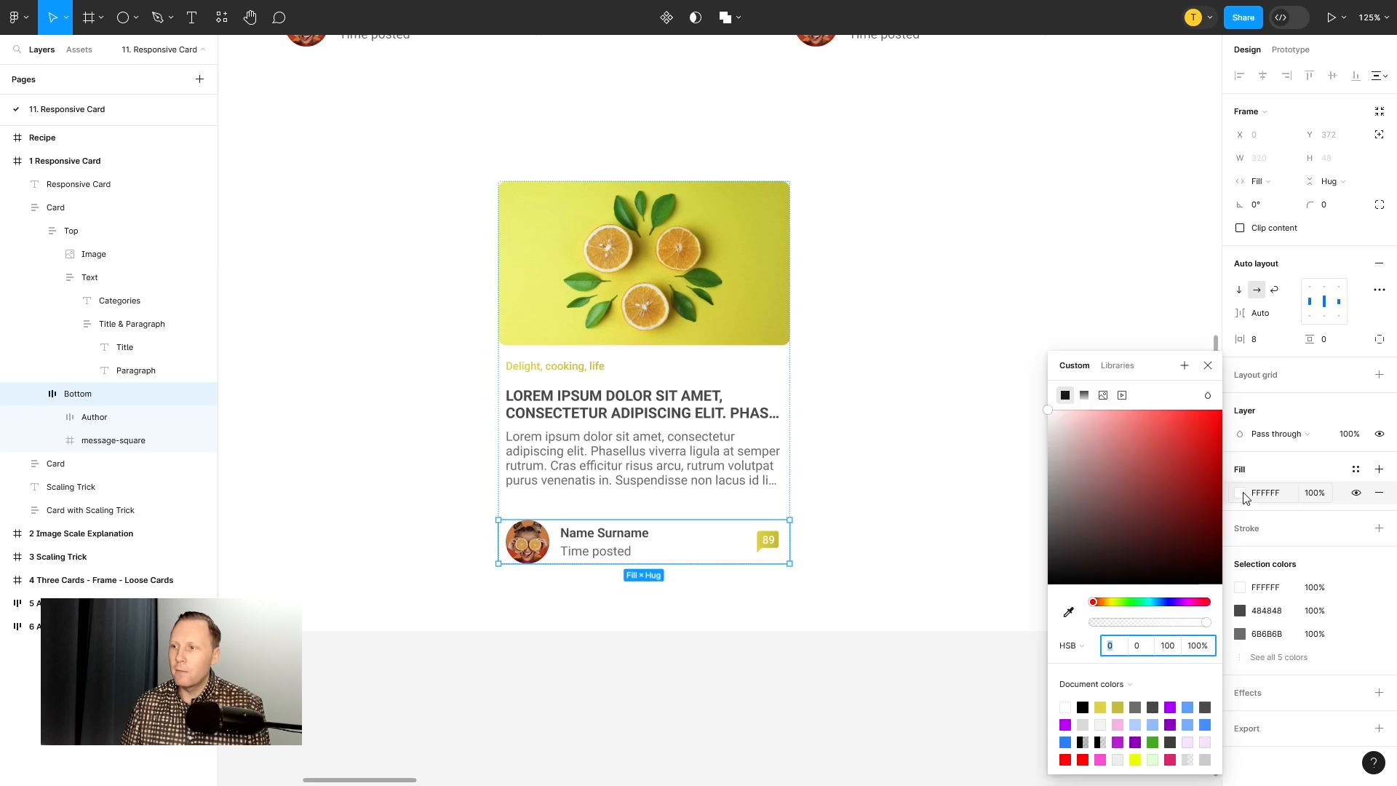
pyautogui.moveTo(1174, 445); pyautogui.dragTo(1222, 411)
pyautogui.click(1208, 365)
pyautogui.click(1330, 205)
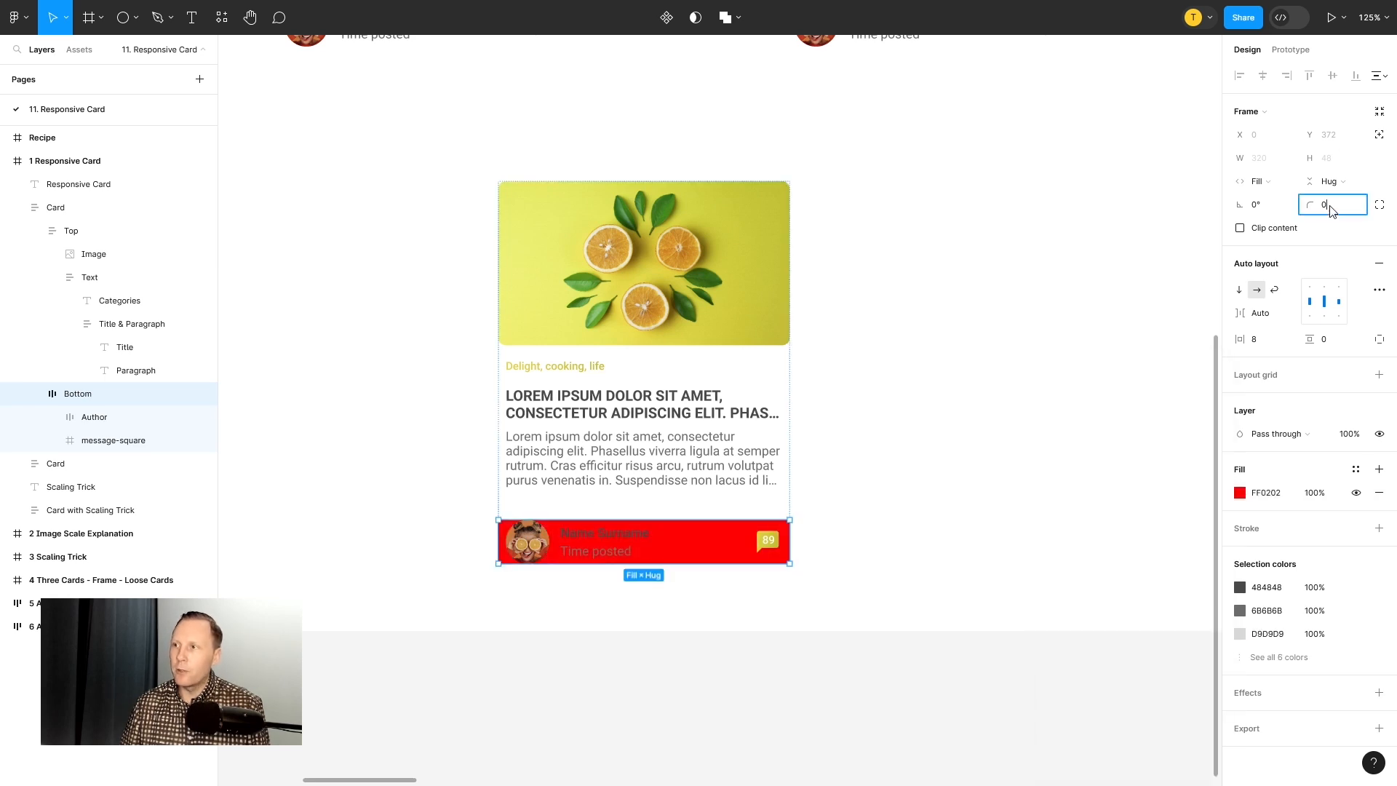
pyautogui.write('32')
pyautogui.press('Return')
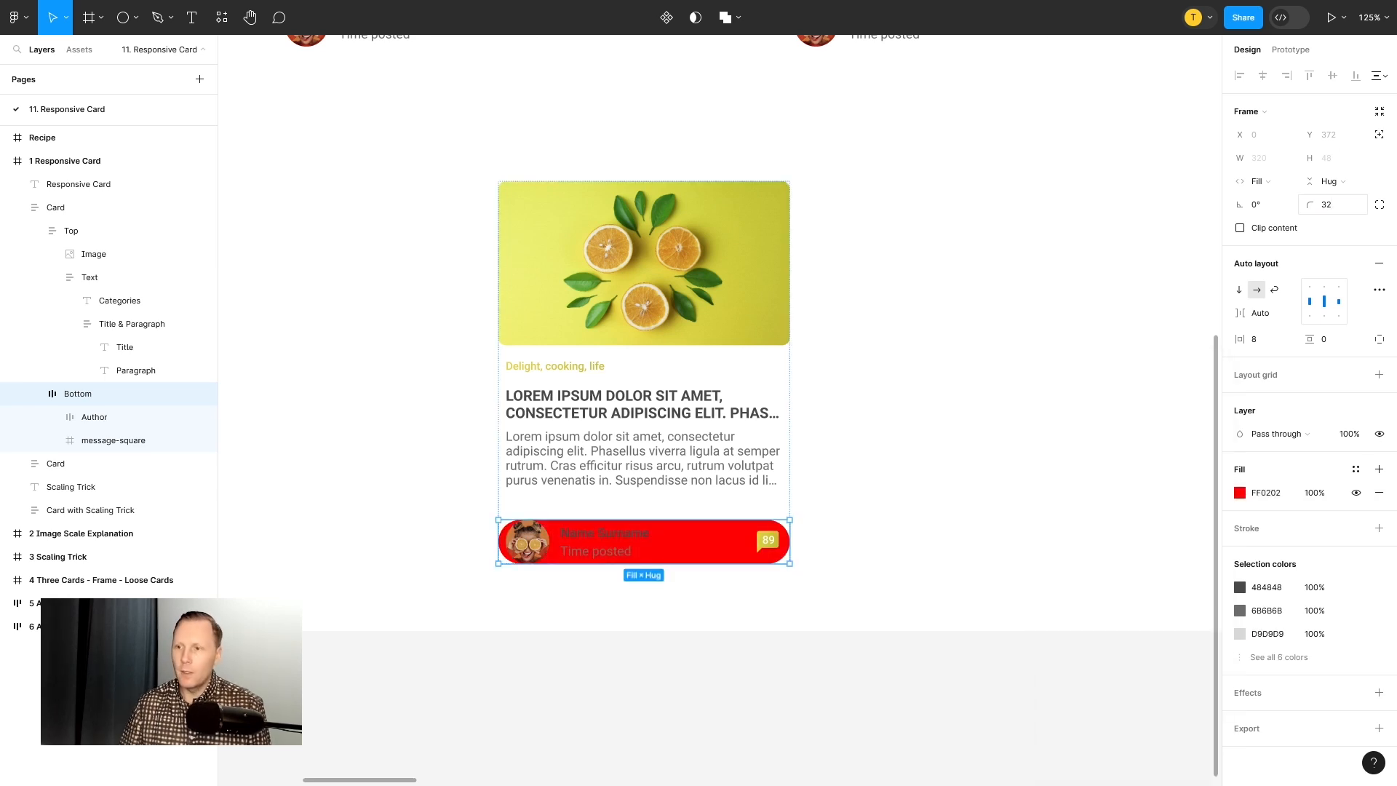
# Step: Set the Bottom section's vertical padding to 30 and its horizontal padding to 38
pyautogui.click(1318, 340)
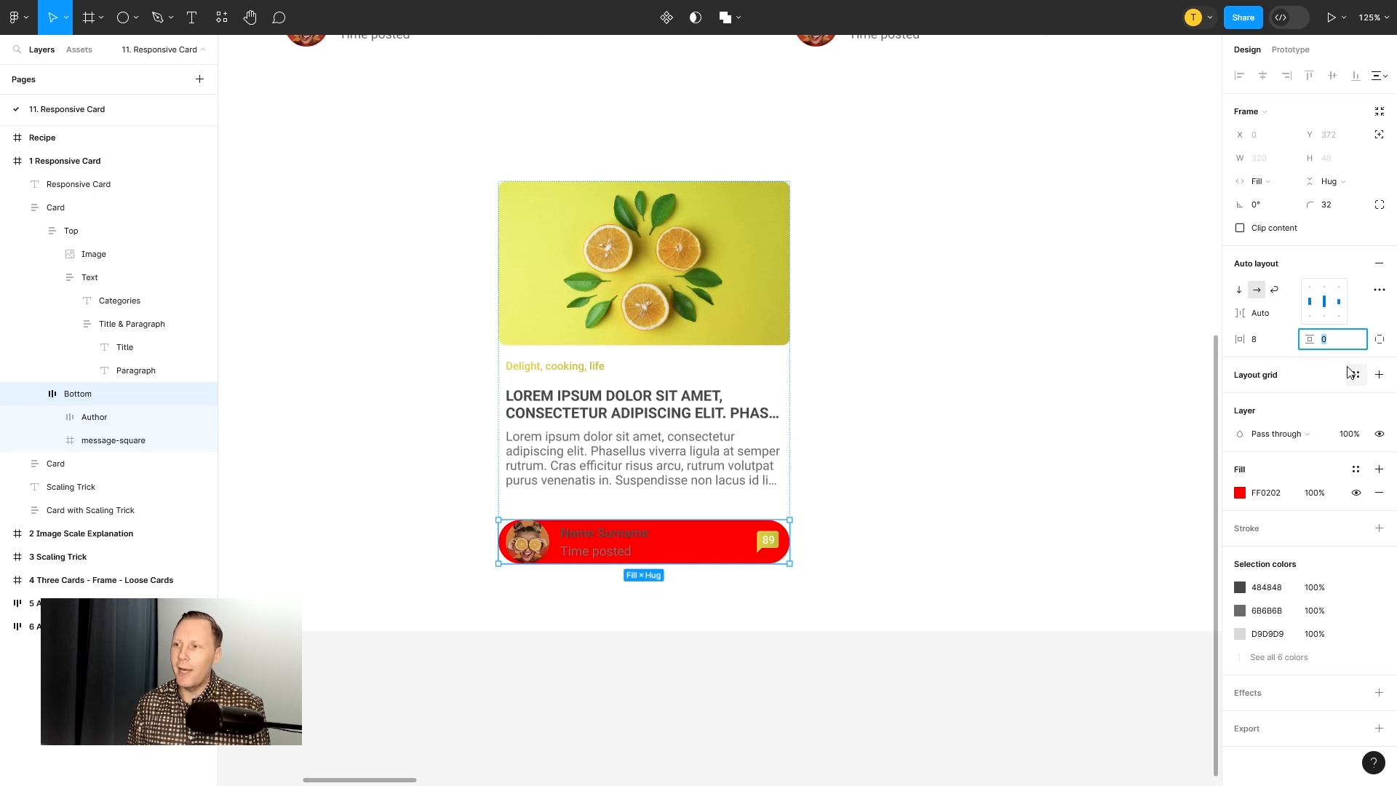
pyautogui.write('30')
pyautogui.press('Return')
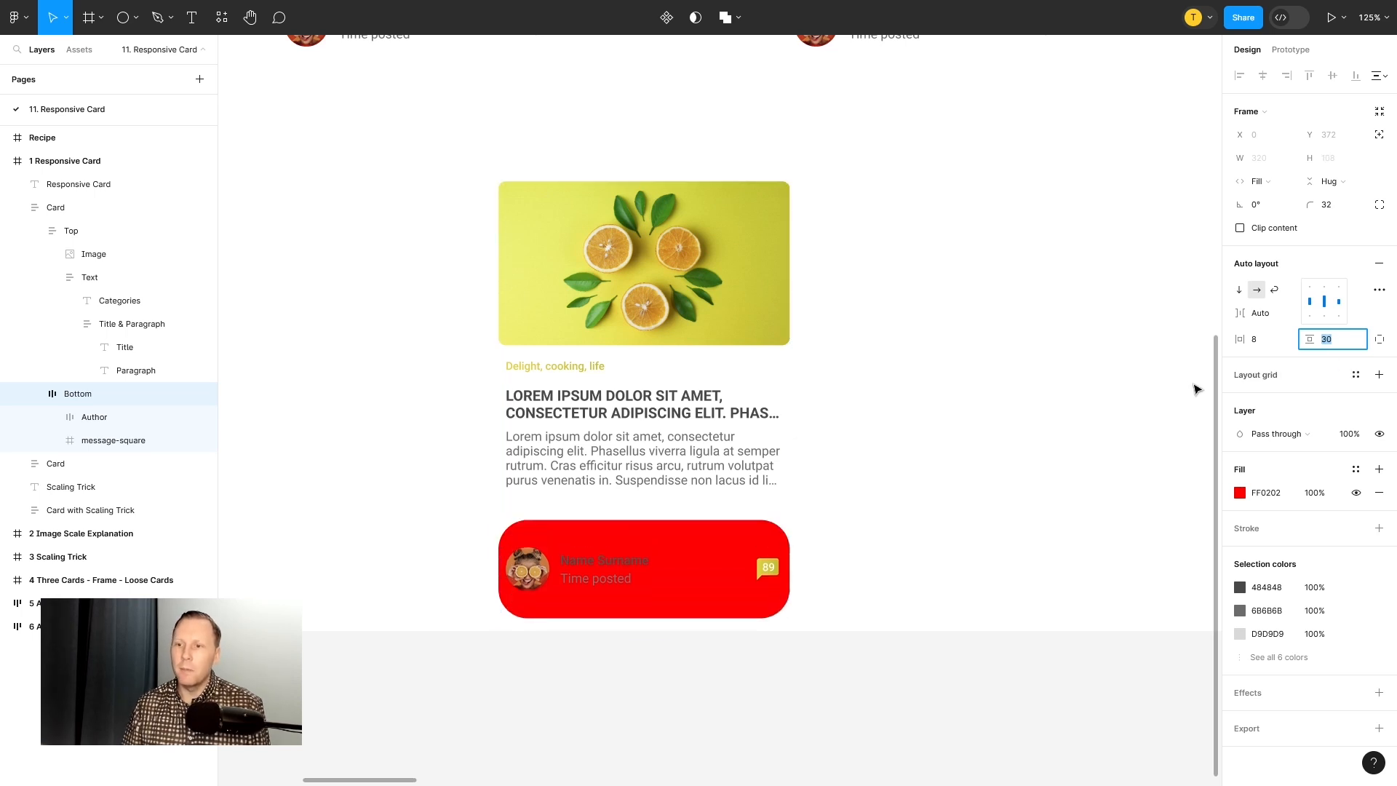
pyautogui.click(1259, 339)
pyautogui.write('18')
pyautogui.press('Return')
pyautogui.hotkey('shift', 'Up')
pyautogui.hotkey('shift', 'Up')
pyautogui.click(902, 396)
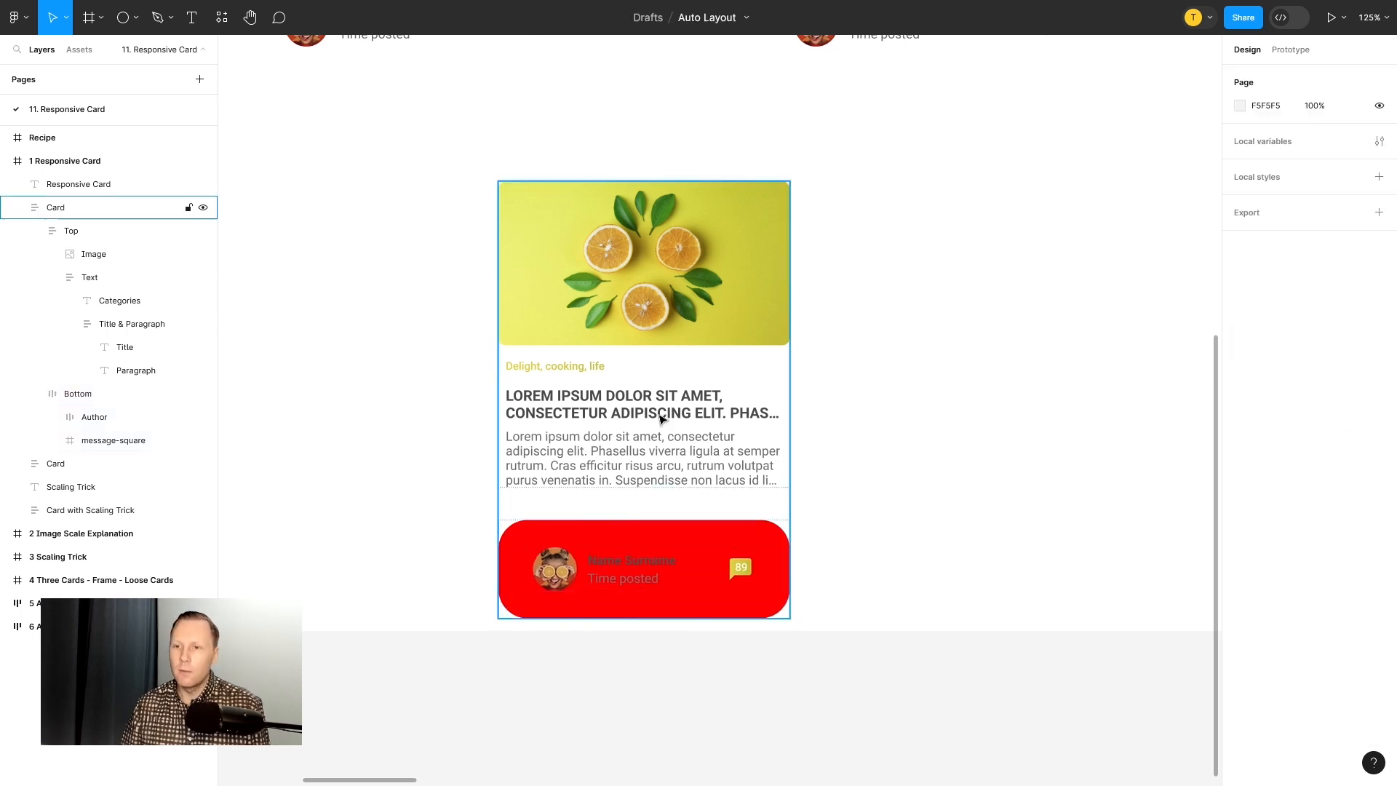
# Step: Add a red FF0202 fill to the Title & Paragraph frame and set its corner radius to 32
pyautogui.doubleClick(661, 402)
pyautogui.click(118, 325)
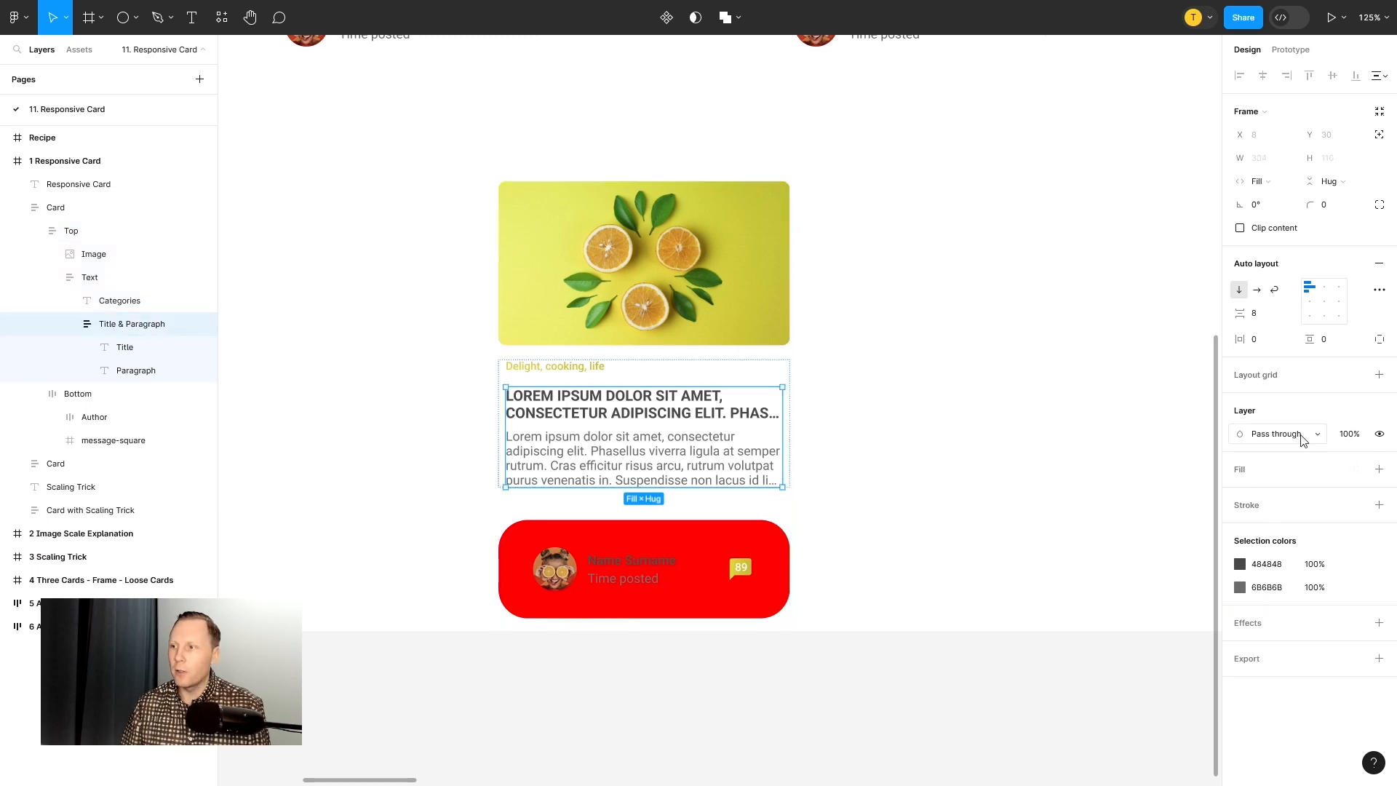
pyautogui.click(1379, 469)
pyautogui.click(1239, 492)
pyautogui.moveTo(1144, 439); pyautogui.dragTo(1222, 411)
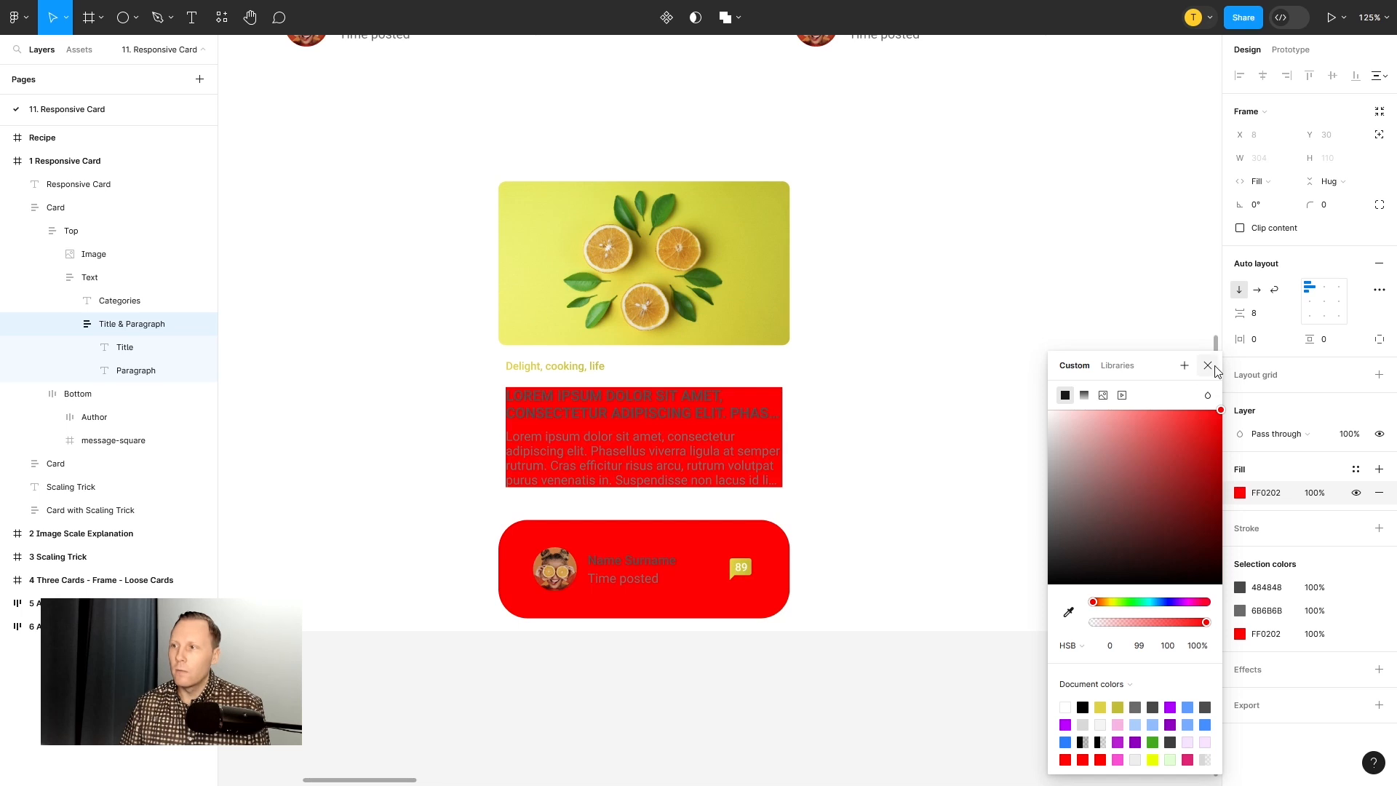
pyautogui.click(1208, 365)
pyautogui.click(1331, 205)
pyautogui.write('32')
pyautogui.press('Return')
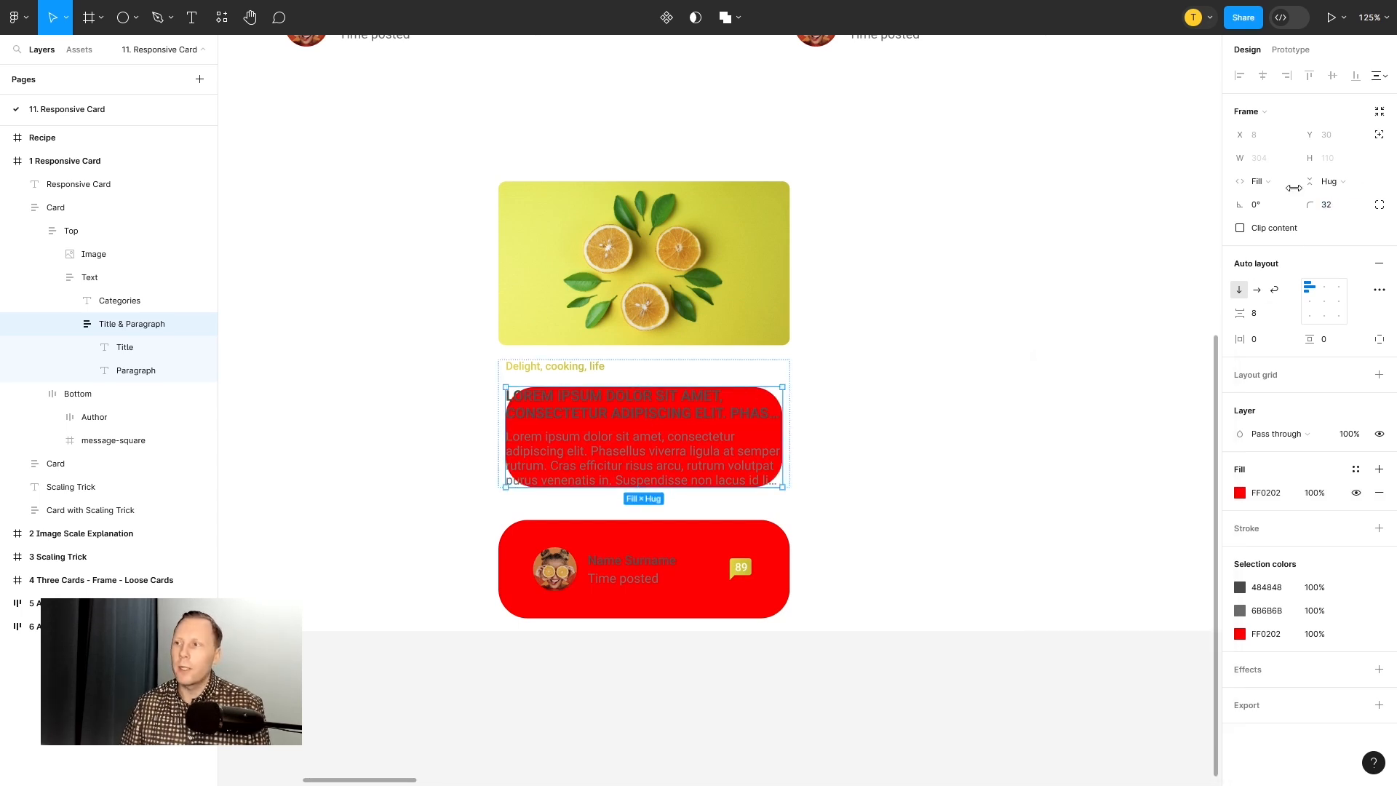
# Step: Set the Title & Paragraph frame's horizontal padding to 50 and its vertical padding to 30
pyautogui.click(1262, 347)
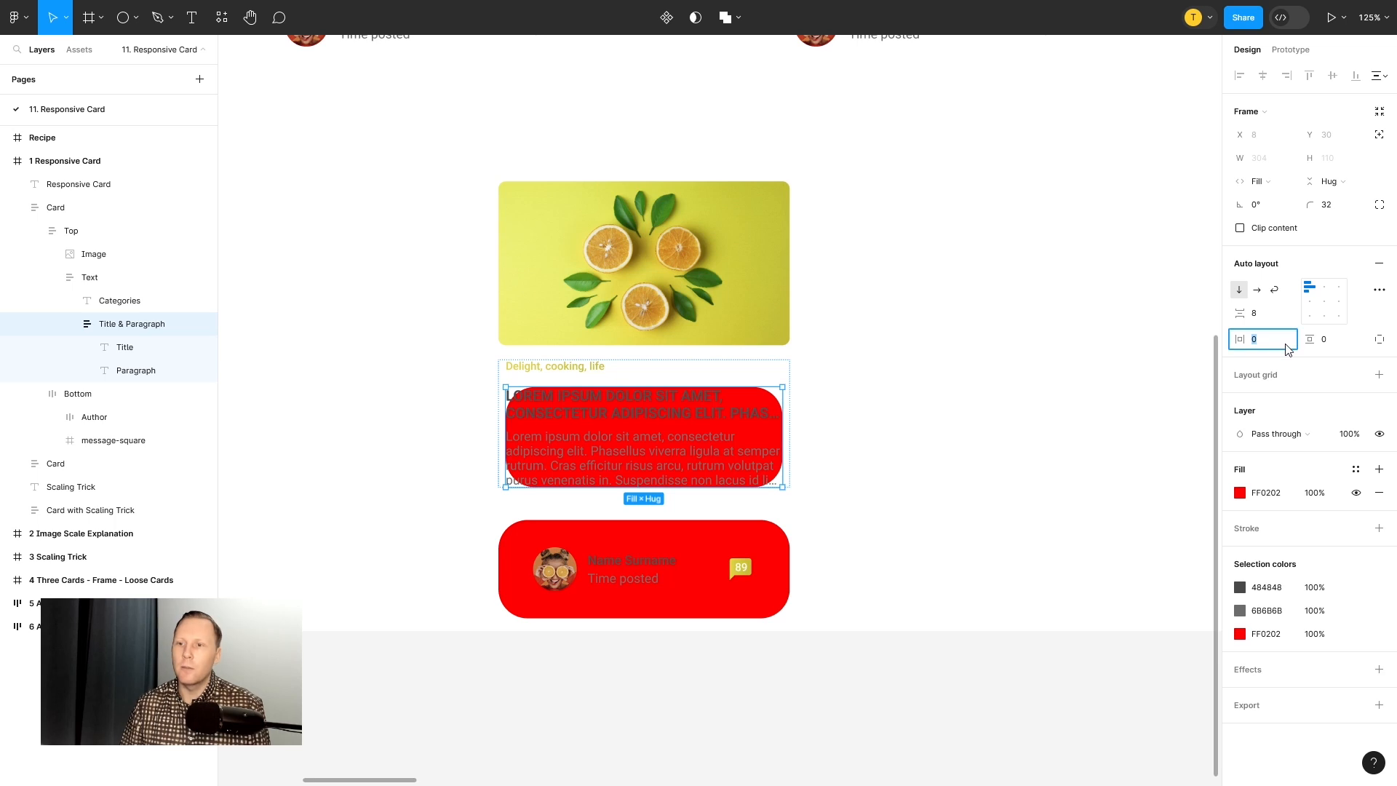
pyautogui.write('50')
pyautogui.click(1344, 345)
pyautogui.write('30')
pyautogui.press('Return')
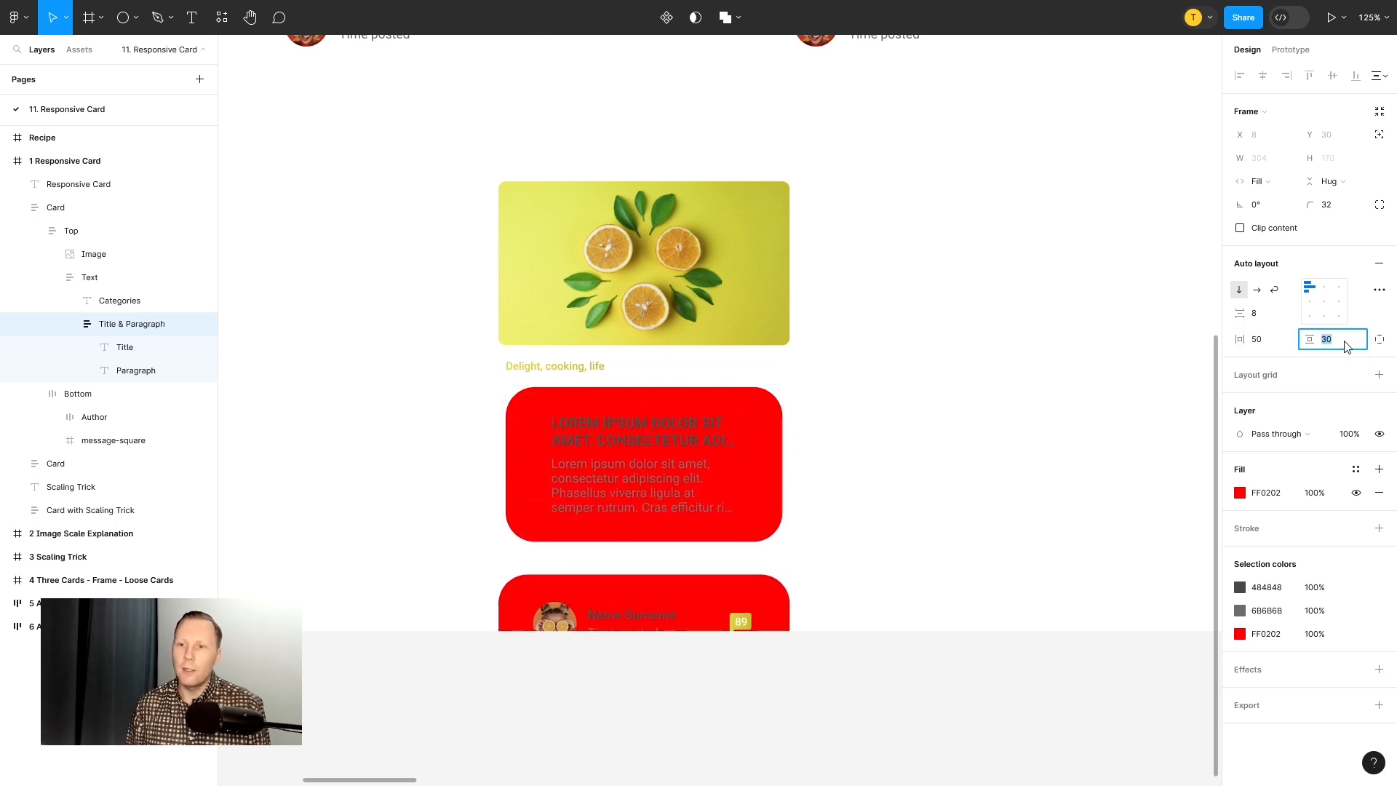
pyautogui.click(1015, 349)
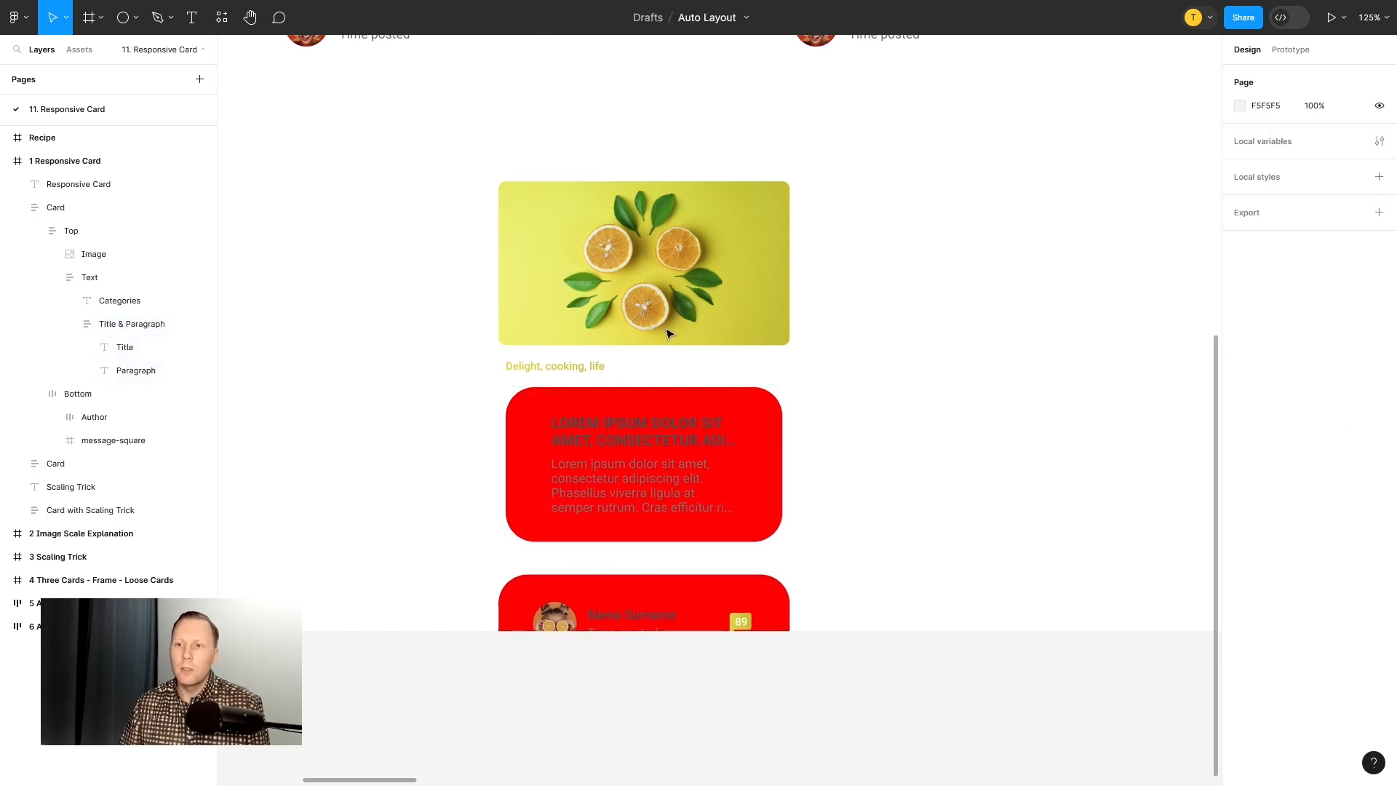
pyautogui.click(590, 369)
pyautogui.click(582, 363)
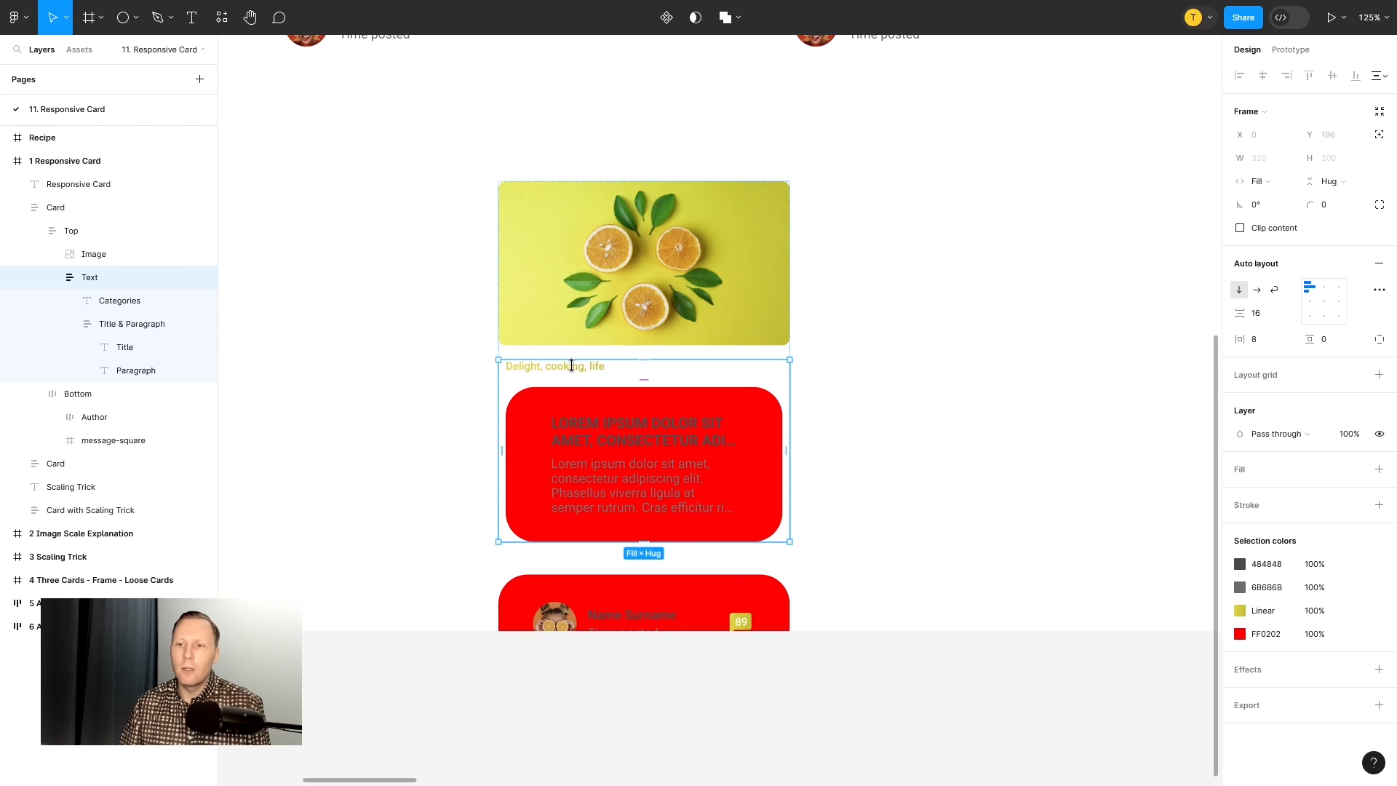
pyautogui.click(898, 346)
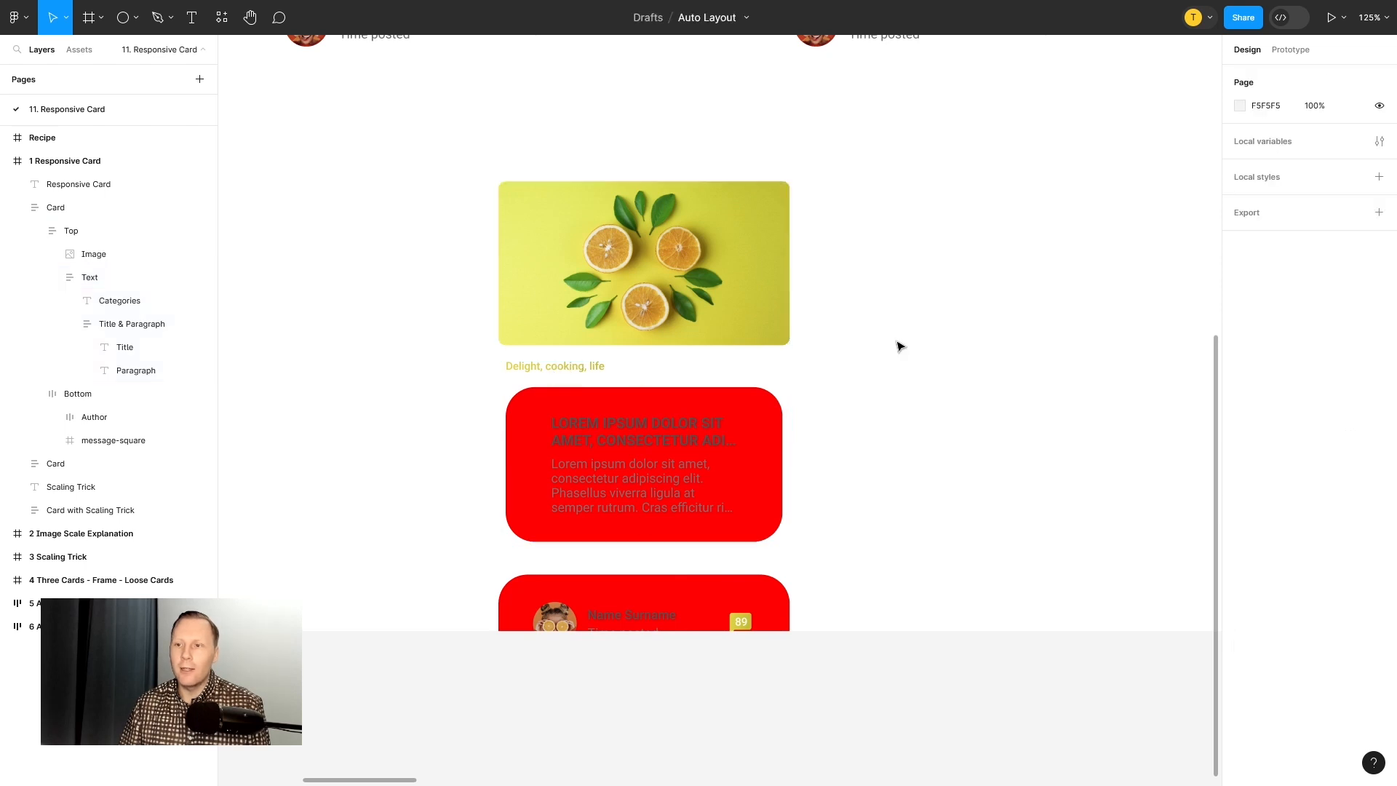
# Step: Delete the whole demonstration card with the red-filled sections from the 1 Responsive Card frame
pyautogui.scroll(-2, 900, 345)
pyautogui.click(739, 335)
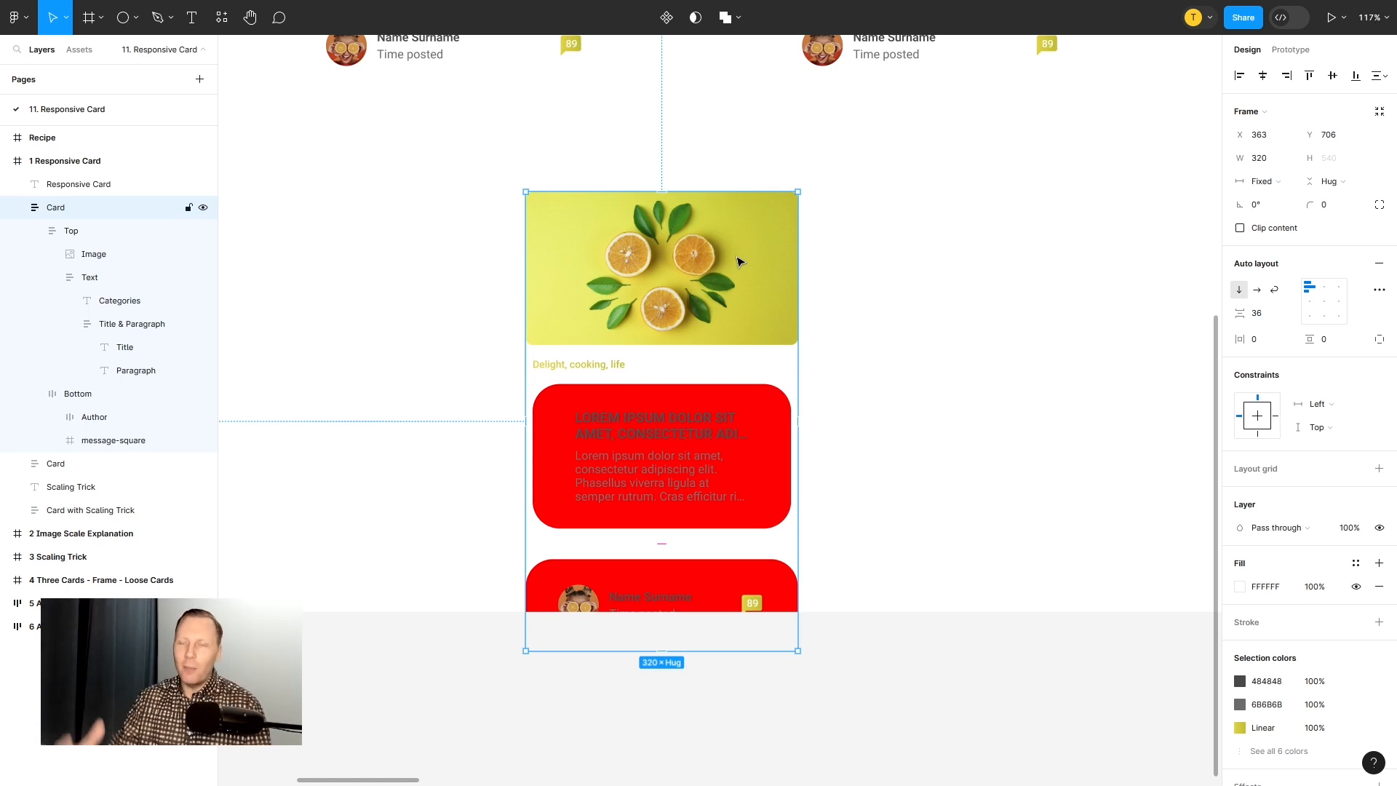
pyautogui.click(960, 349)
pyautogui.click(748, 281)
pyautogui.press('Delete')
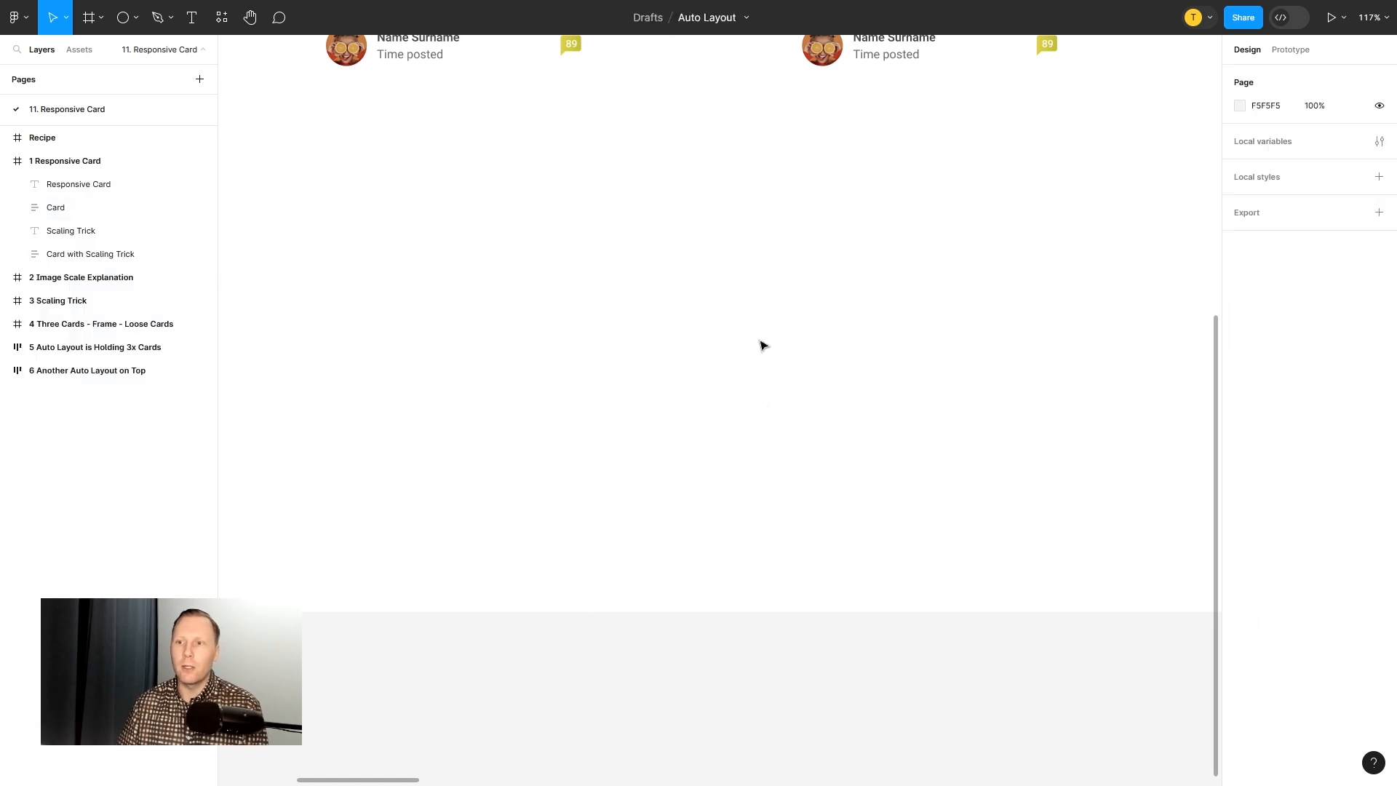
# Step: Duplicate the Card with Scaling Trick and place the copy in the empty area below the cards, at about X 424, Y 720
pyautogui.scroll(-5, 754, 327)
pyautogui.scroll(3, 825, 273)
pyautogui.click(826, 274)
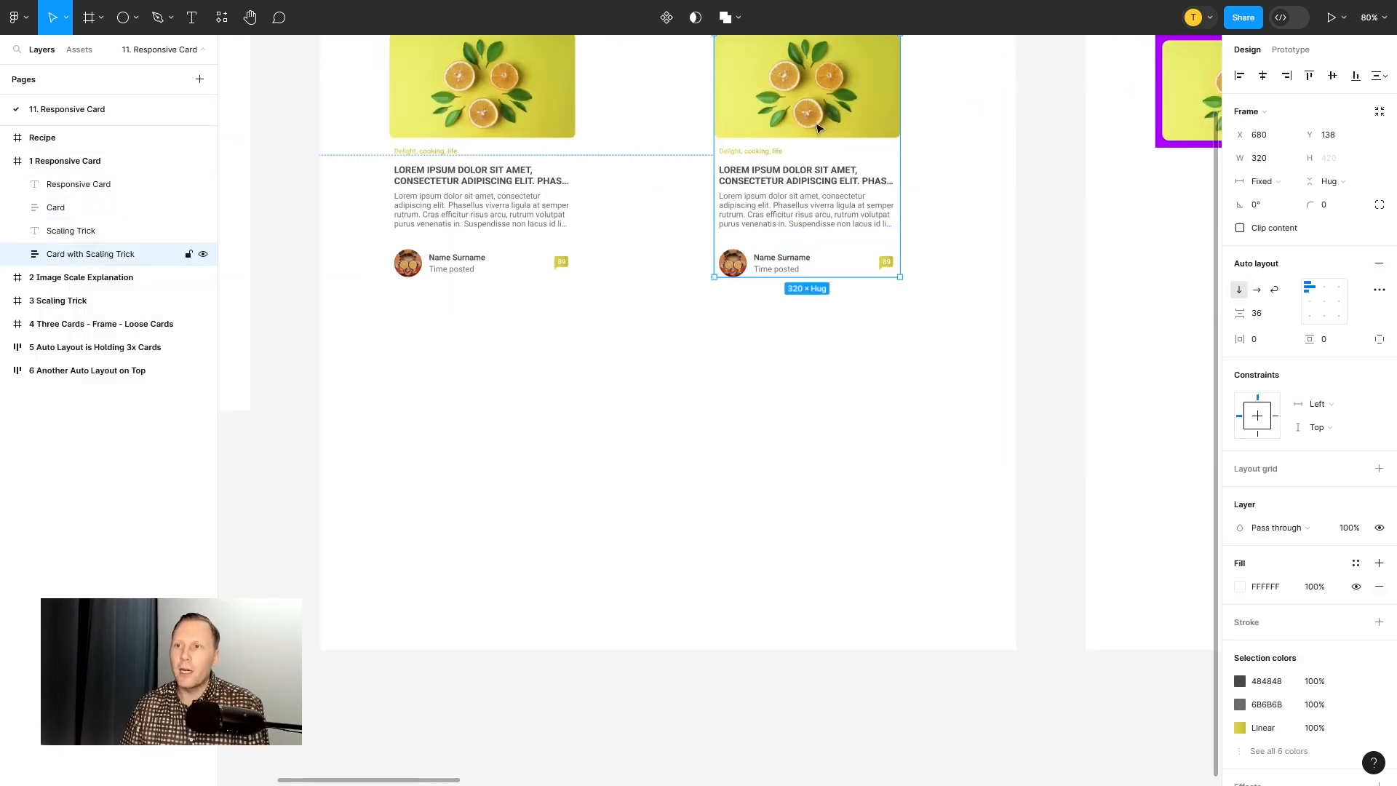
pyautogui.scroll(1, 831, 241)
pyautogui.scroll(2, 831, 241)
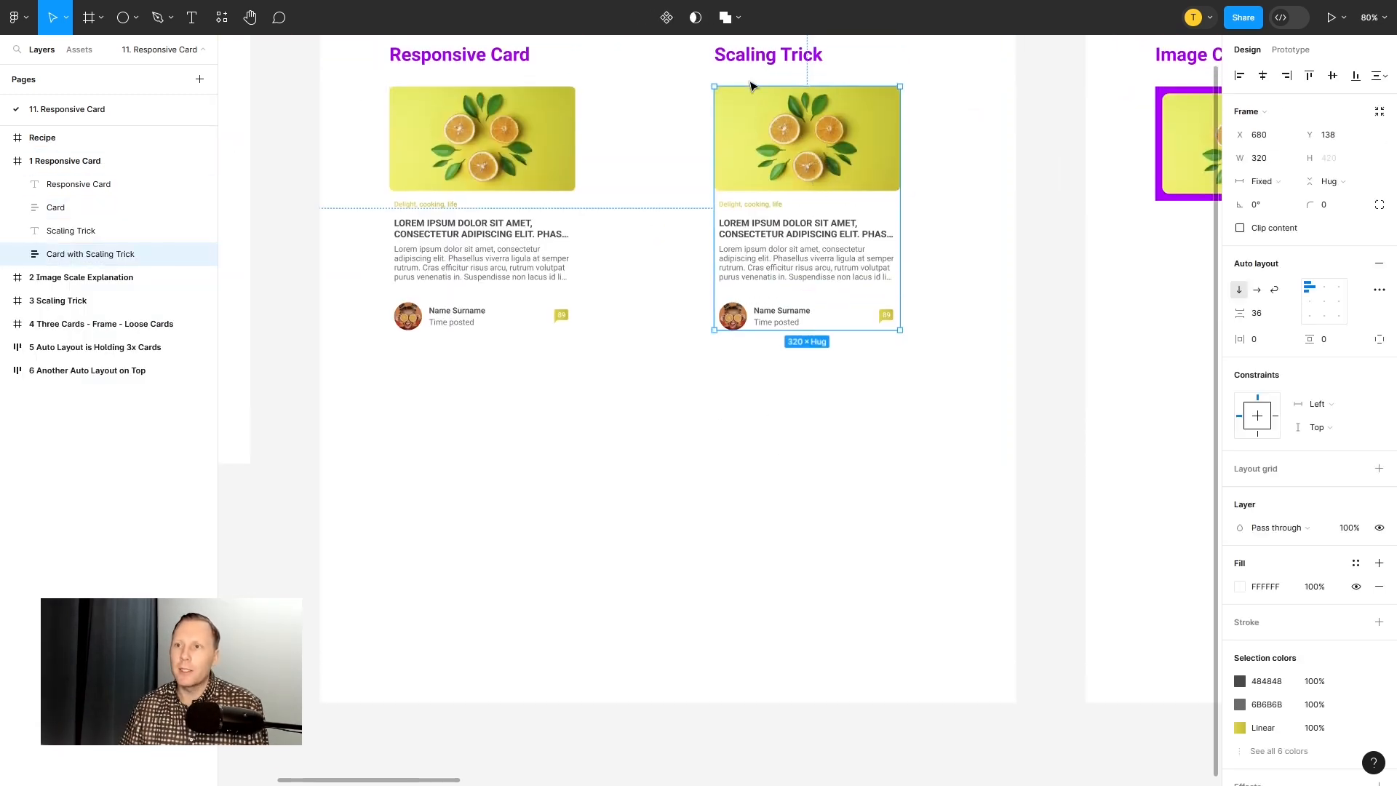
pyautogui.moveTo(840, 173); pyautogui.dragTo(697, 490)
pyautogui.scroll(3, 638, 660)
pyautogui.scroll(-4, 685, 512)
pyautogui.scroll(-4, 685, 512)
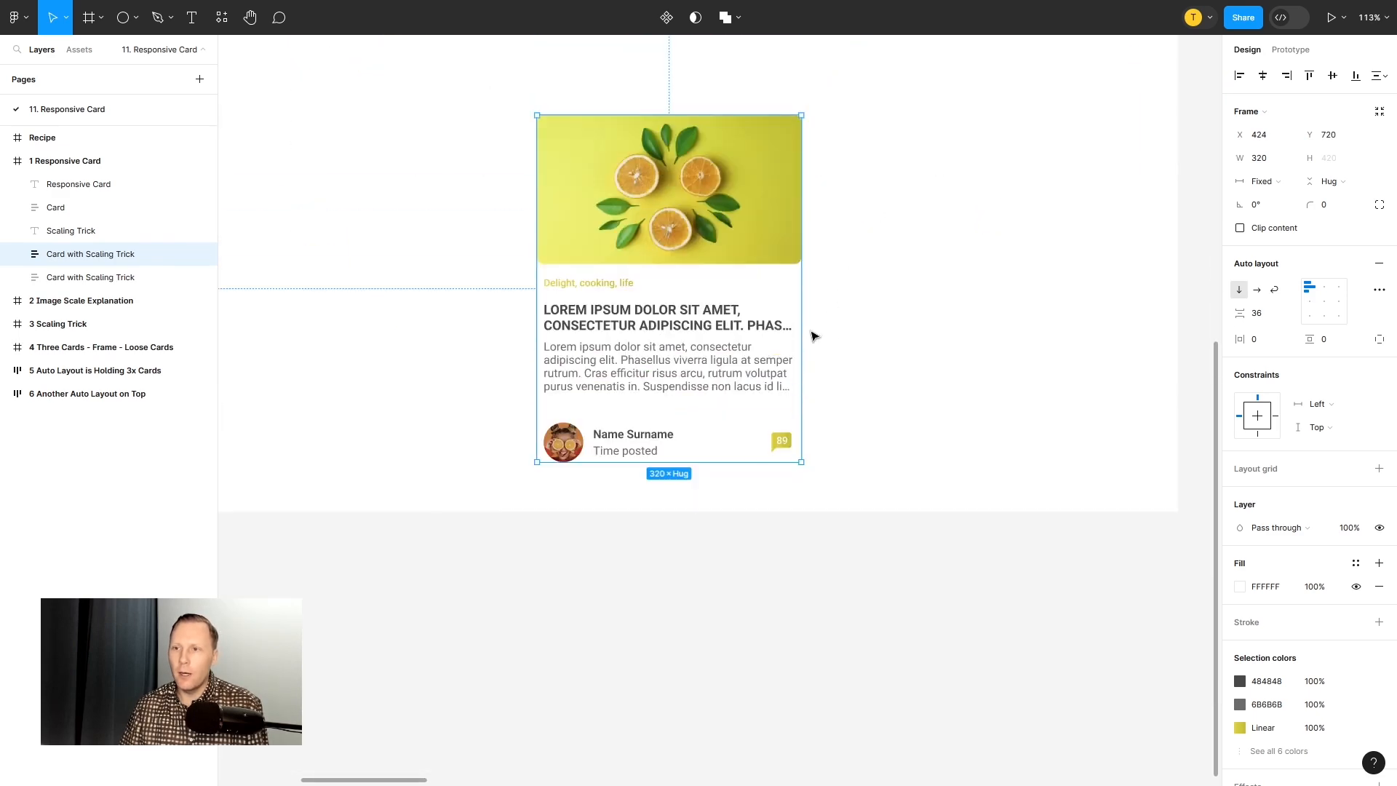
# Step: Move the copied card slightly up and to the left, to about X 404, Y 692
pyautogui.scroll(2, 814, 334)
pyautogui.moveTo(801, 264)
pyautogui.mouseDown()
pyautogui.moveTo(1013, 280)
pyautogui.moveTo(764, 275)
pyautogui.moveTo(861, 281)
pyautogui.moveTo(803, 291)
pyautogui.mouseUp()
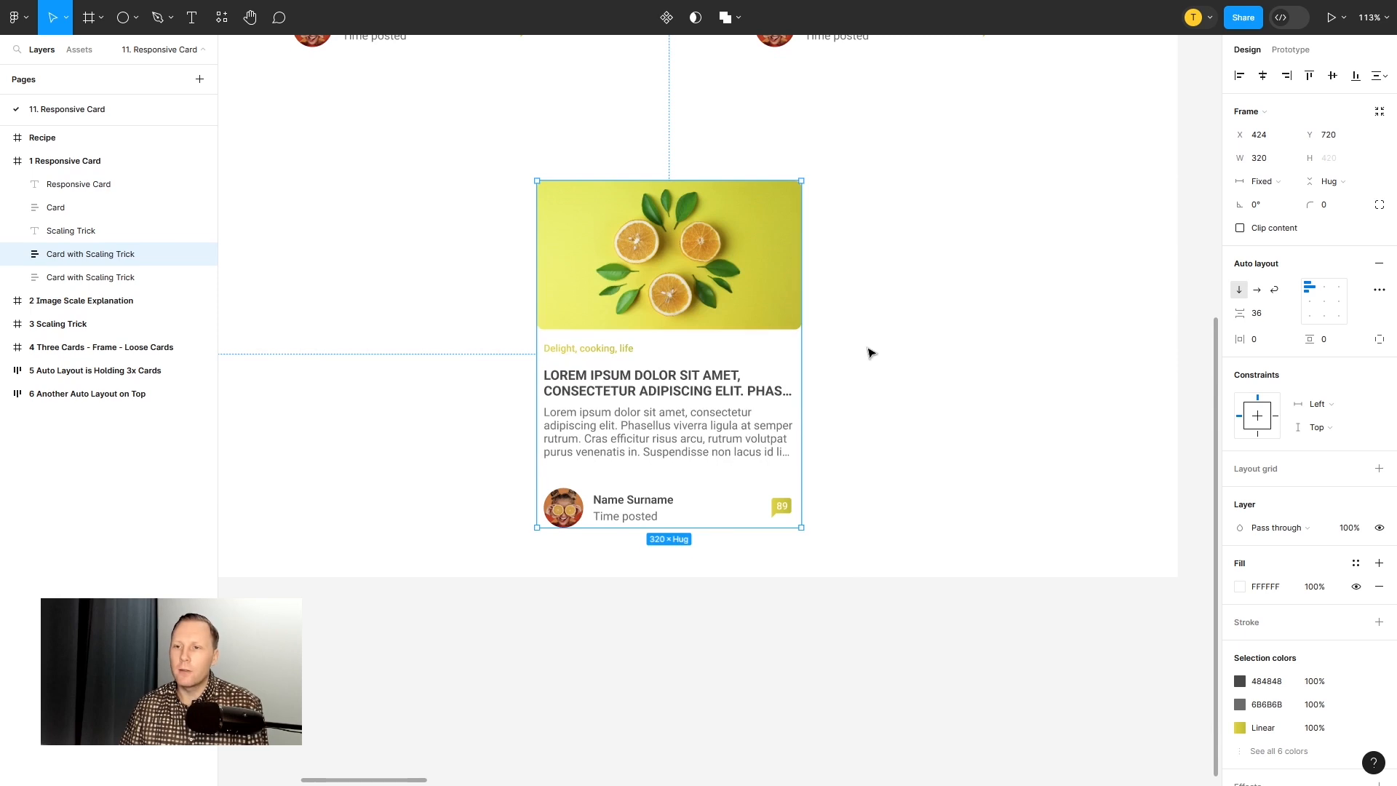
pyautogui.scroll(1, 868, 356)
pyautogui.moveTo(667, 267); pyautogui.dragTo(651, 244)
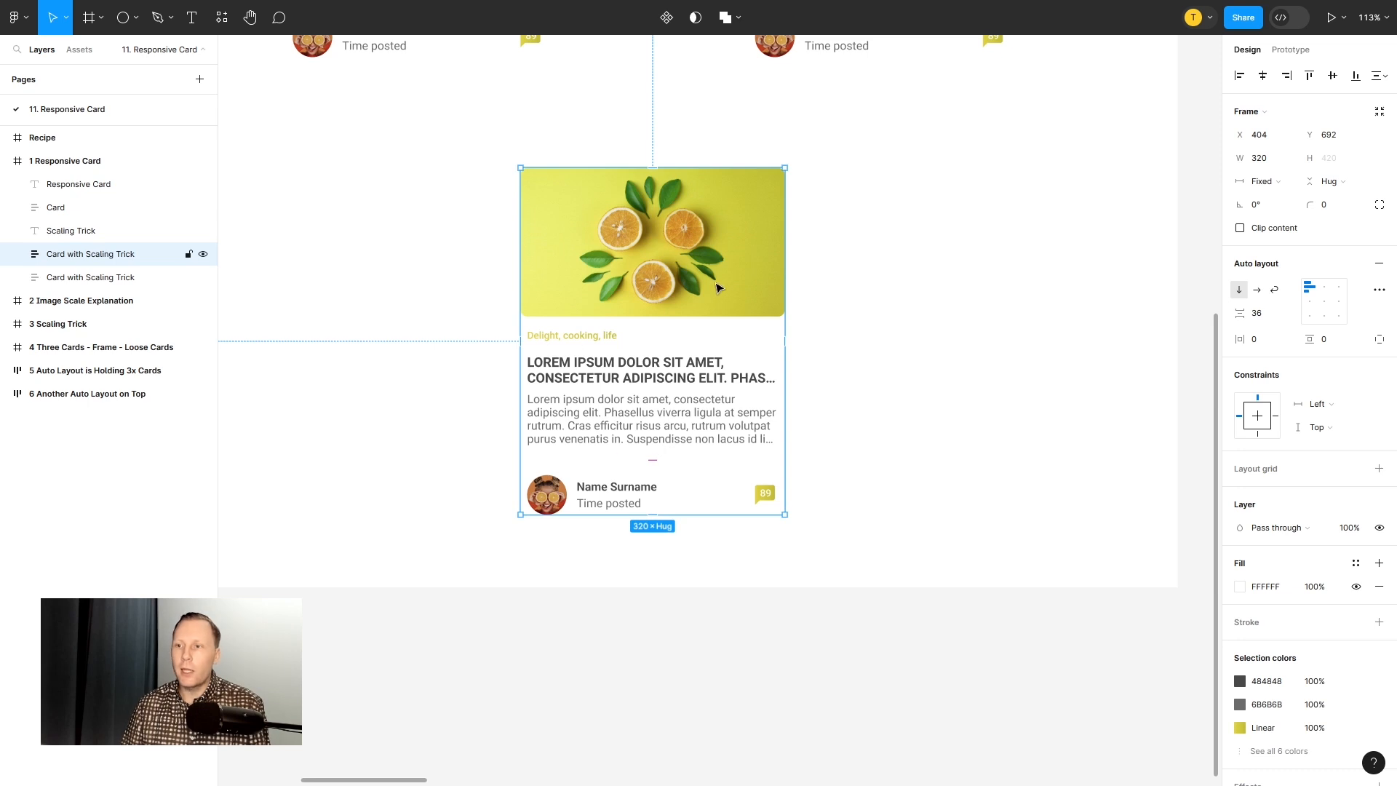
# Step: Add a black 000000 inside stroke with a thickness of 4 to the copied card
pyautogui.scroll(-3, 1318, 531)
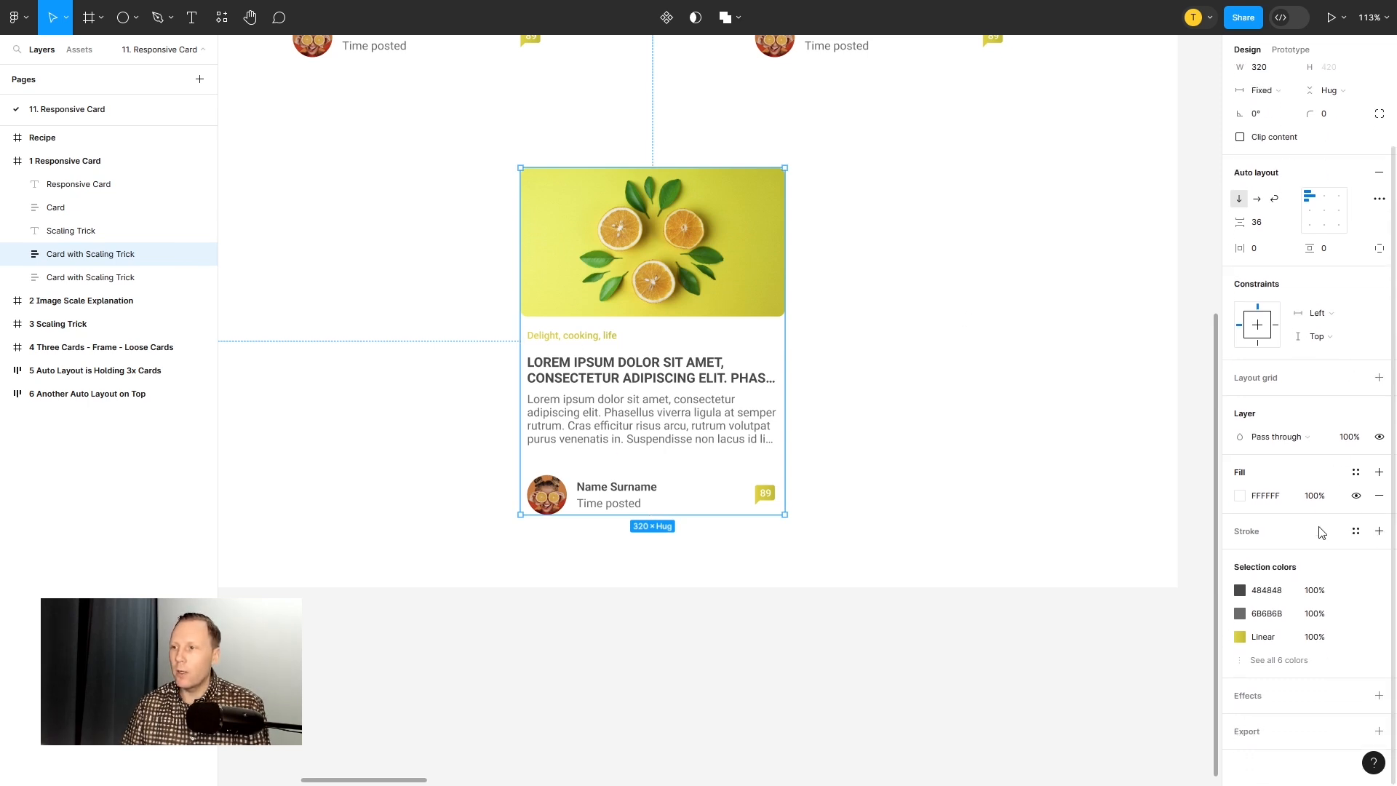
pyautogui.click(1378, 531)
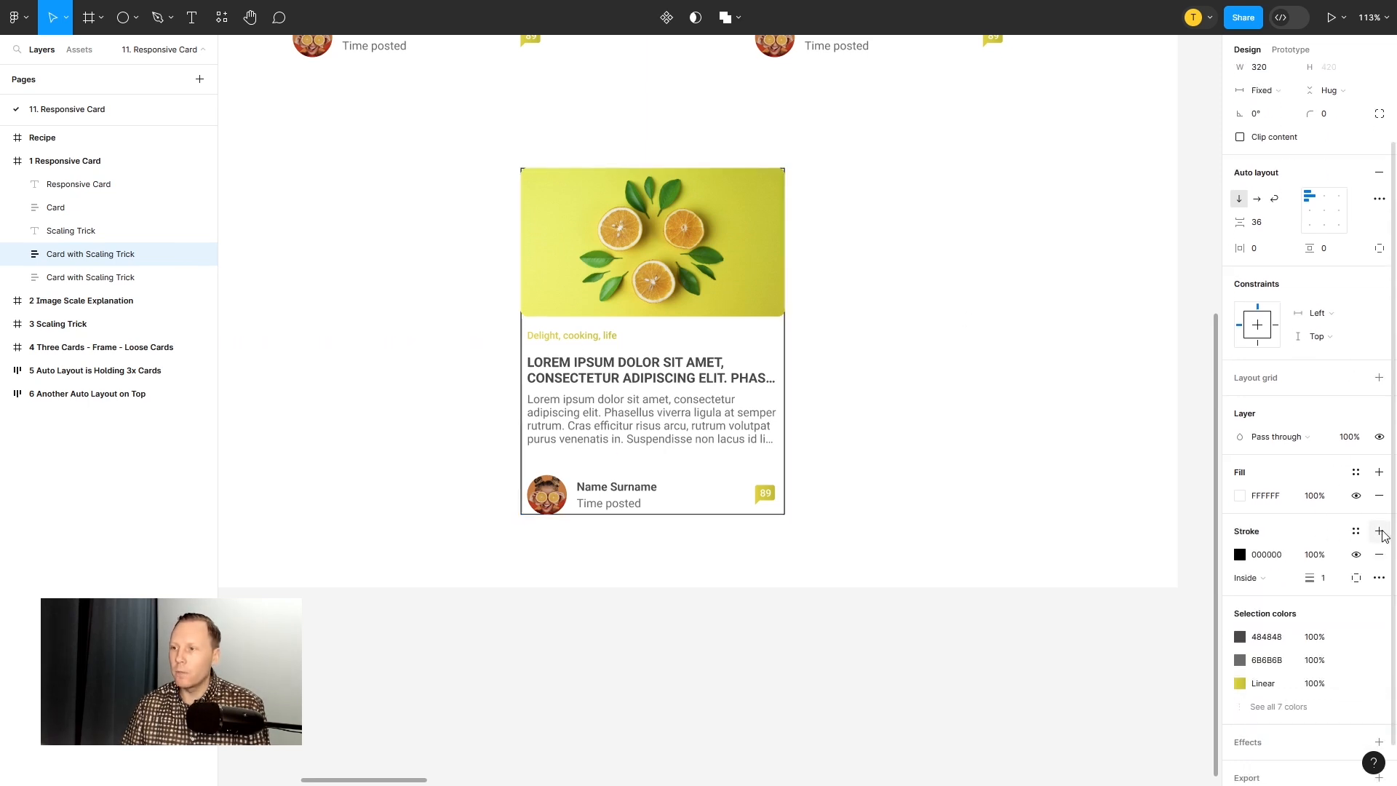
pyautogui.click(1335, 579)
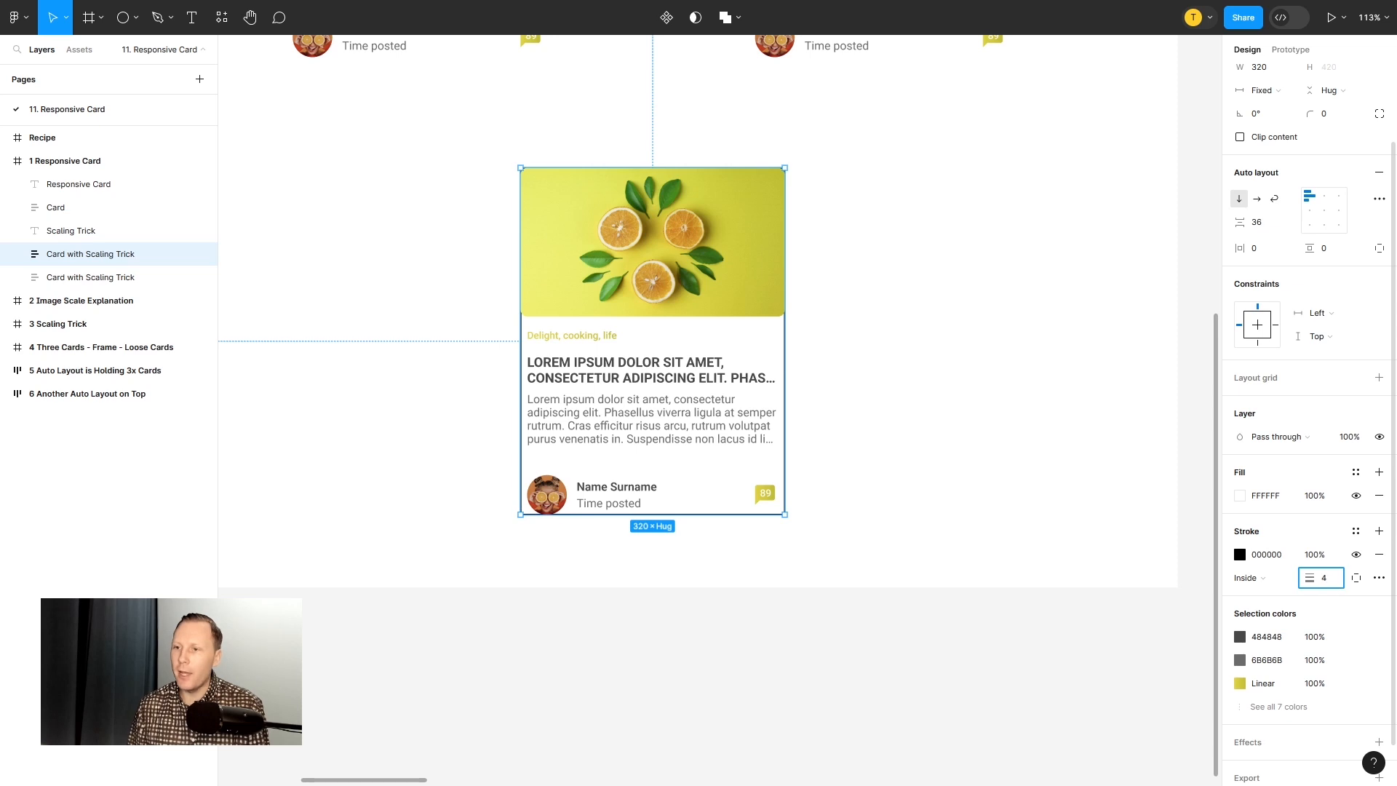
pyautogui.write('4')
pyautogui.press('Return')
# Step: Round the copied card's corners with a radius of 16
pyautogui.scroll(2, 1304, 466)
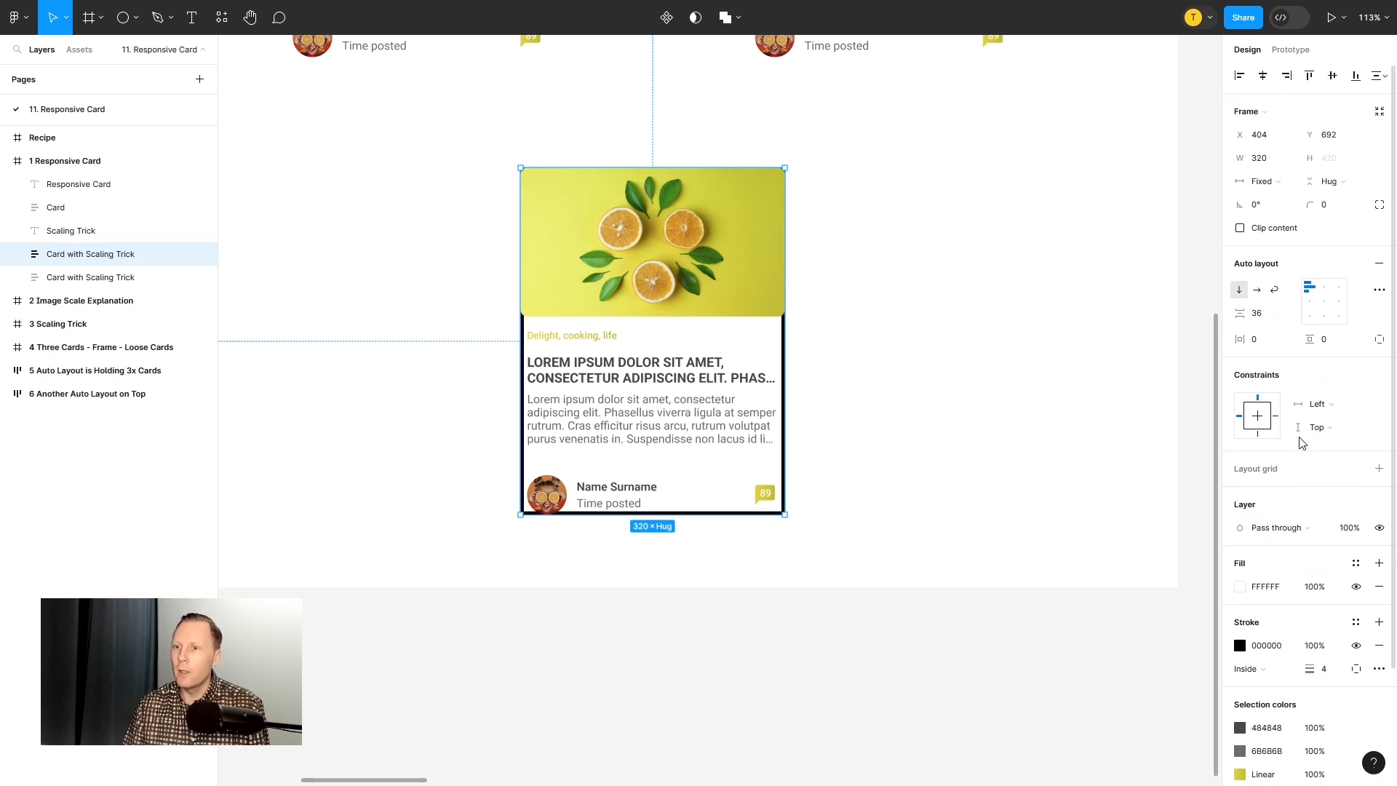
pyautogui.click(1341, 211)
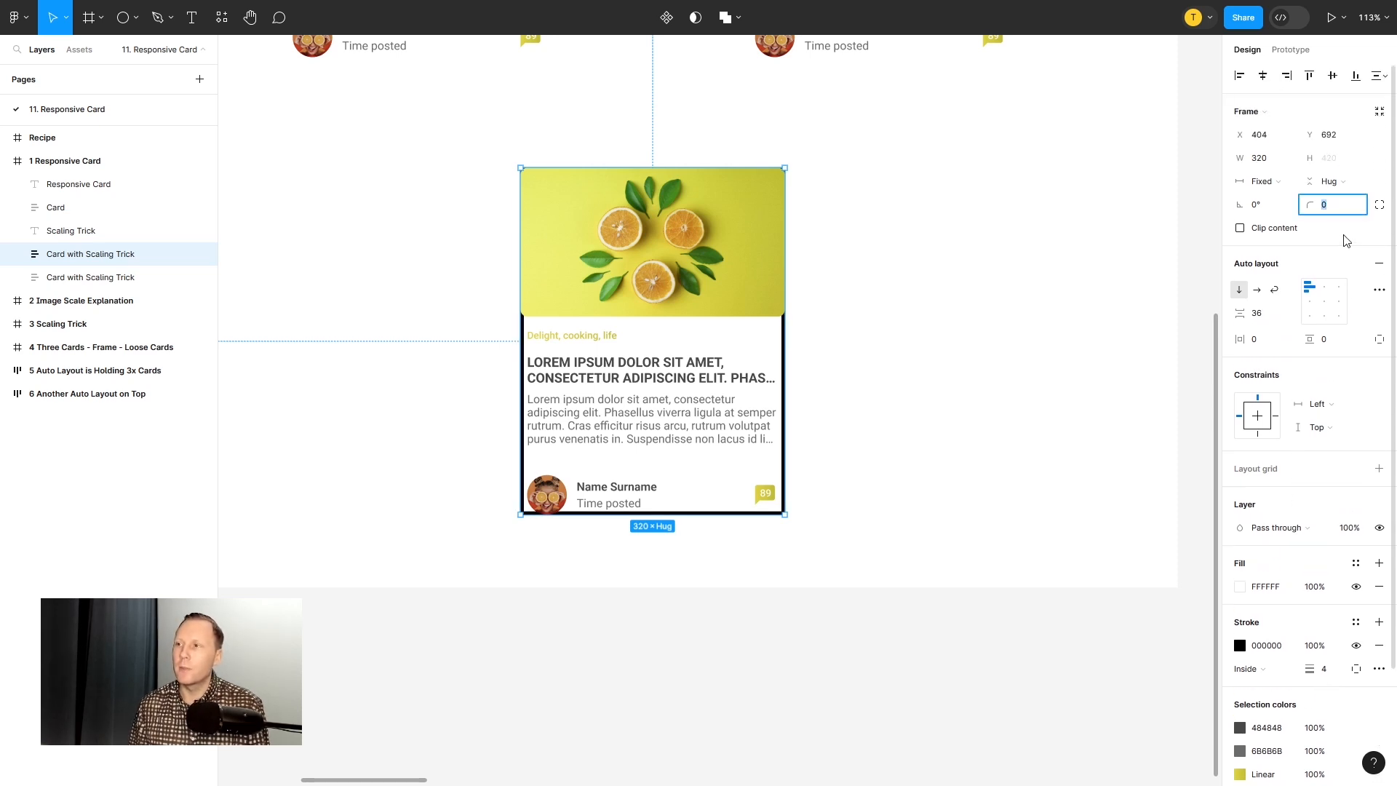
pyautogui.write('16')
pyautogui.press('Return')
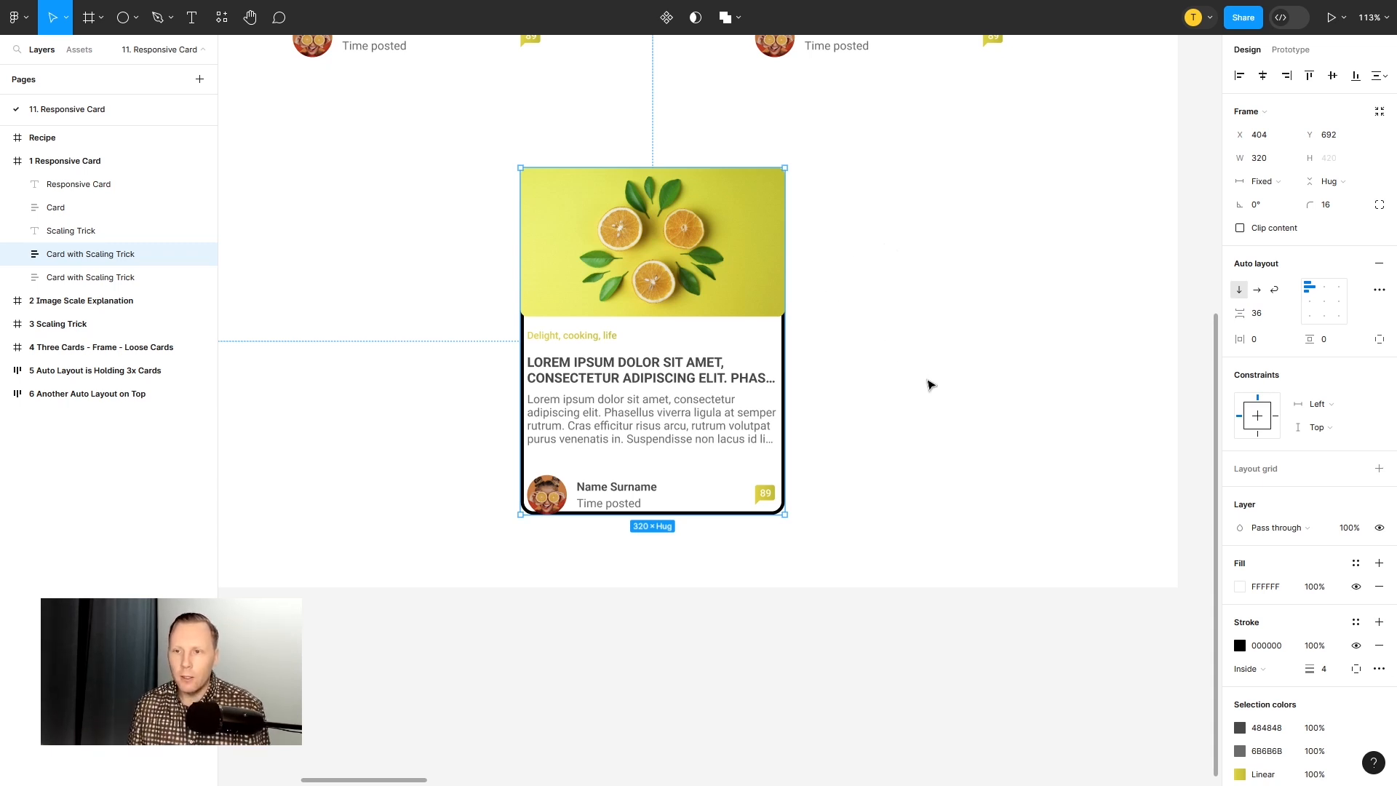
# Step: Set both the horizontal and vertical padding of the outlined card to 16
pyautogui.click(1273, 345)
pyautogui.write('16')
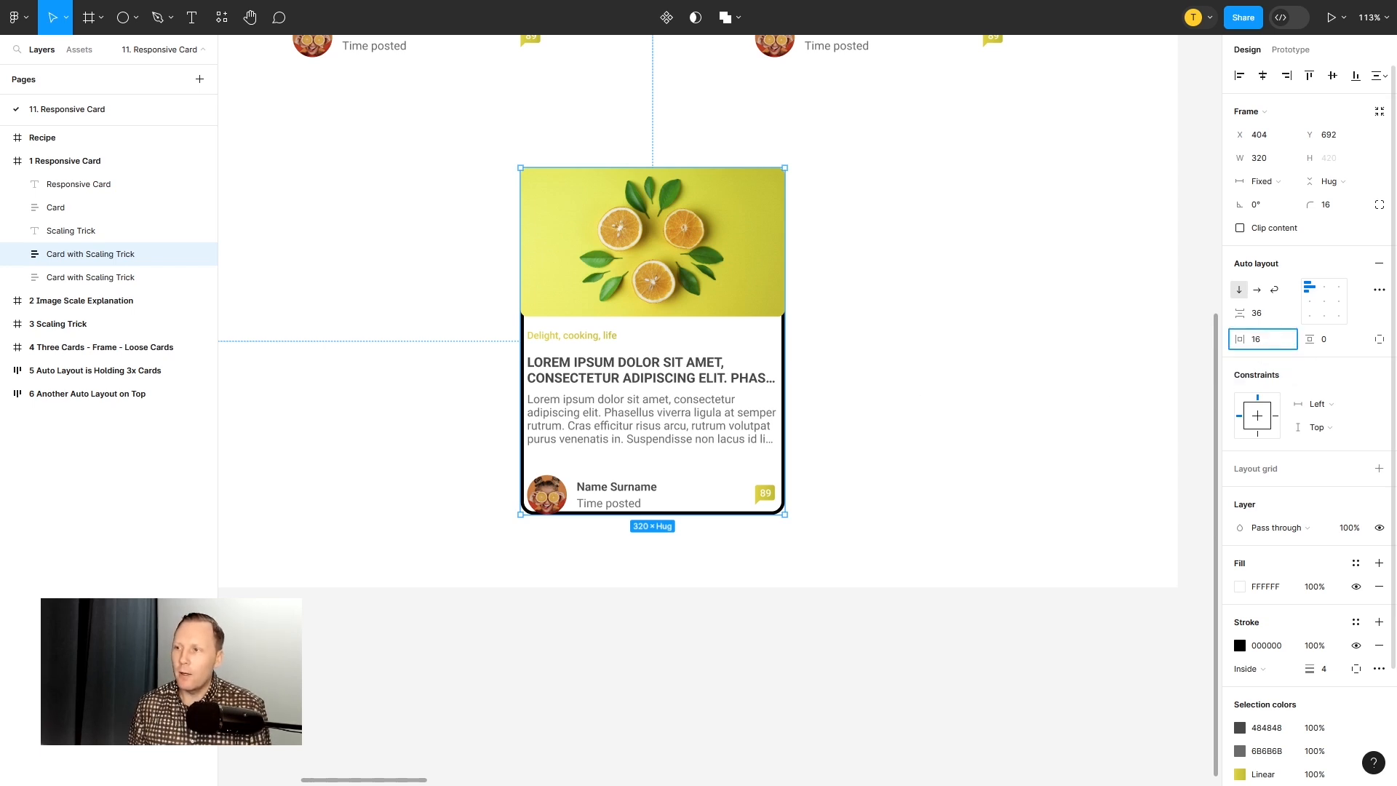
pyautogui.press('Return')
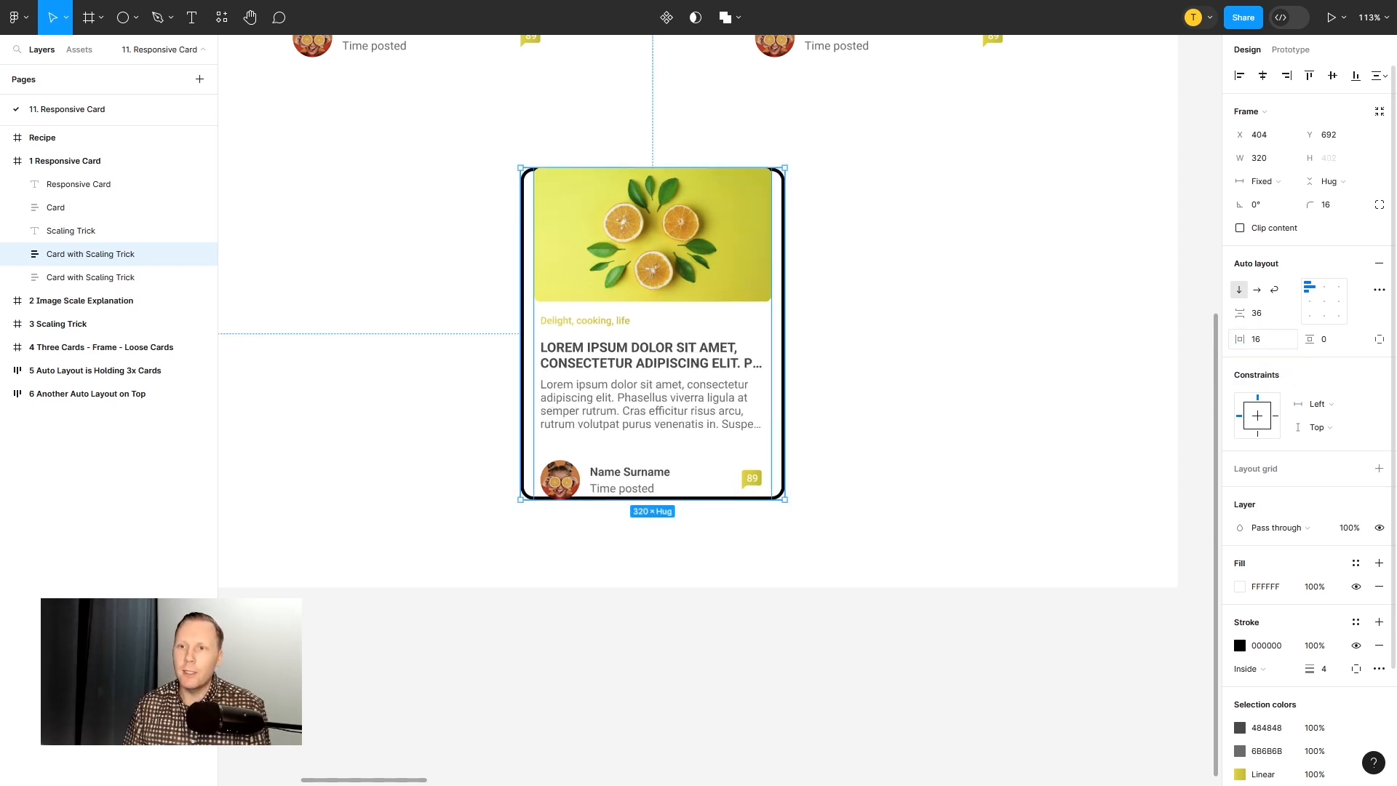
pyautogui.click(1343, 348)
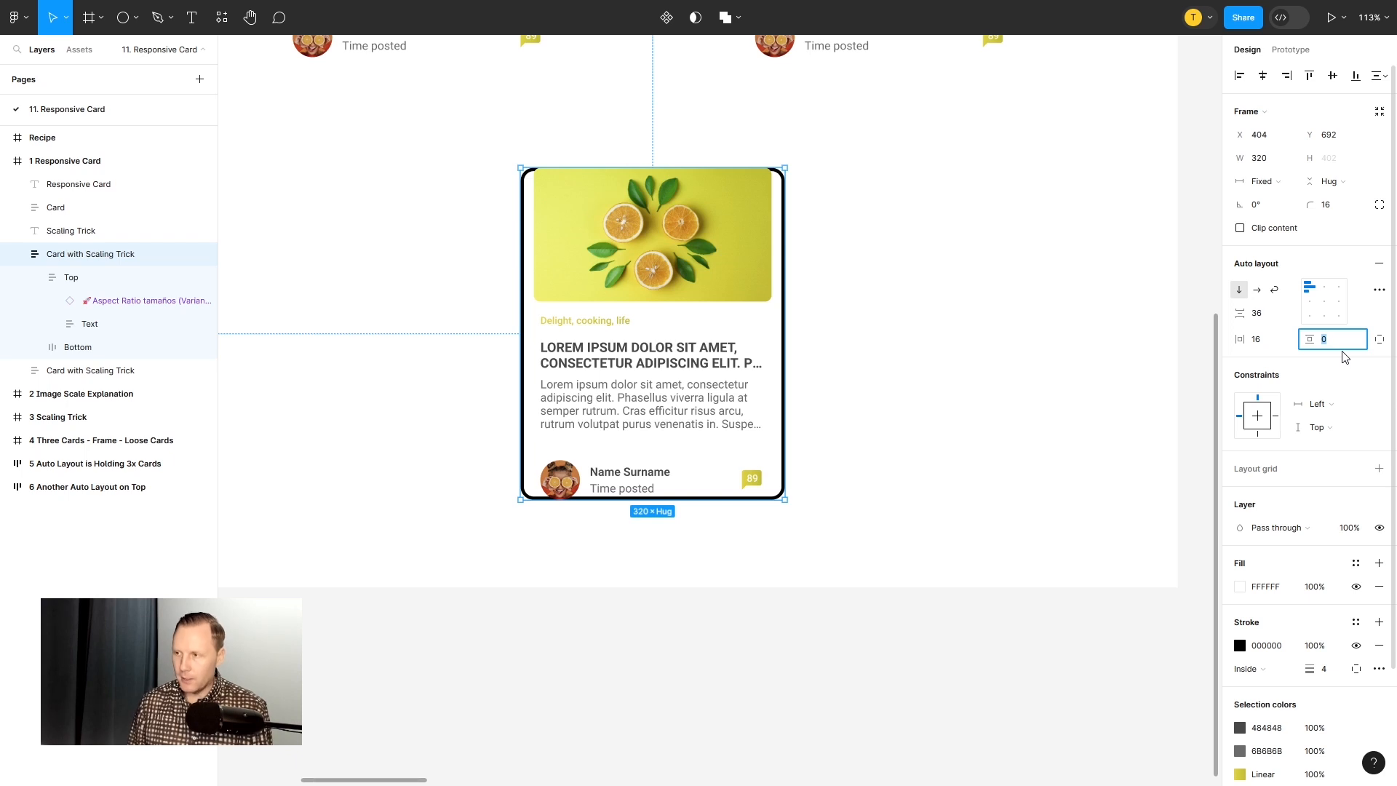
pyautogui.write('16')
pyautogui.press('Return')
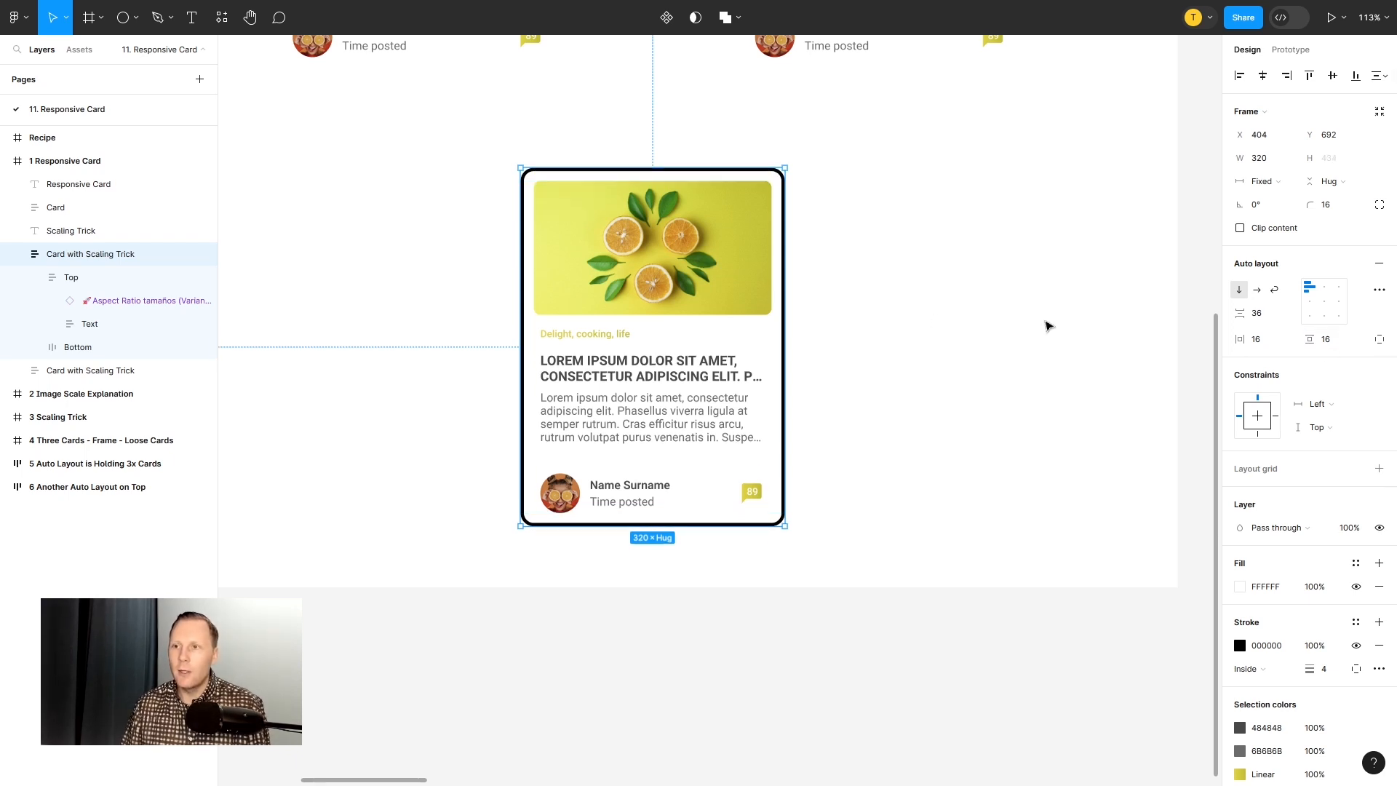
# Step: Try widening the outlined card to 354 to test its responsiveness, and undo the resize
pyautogui.moveTo(800, 279)
pyautogui.mouseDown()
pyautogui.moveTo(888, 274)
pyautogui.moveTo(723, 271)
pyautogui.moveTo(902, 275)
pyautogui.moveTo(727, 275)
pyautogui.moveTo(814, 284)
pyautogui.mouseUp()
pyautogui.click(910, 309)
pyautogui.hotkey('ctrl', 'z')
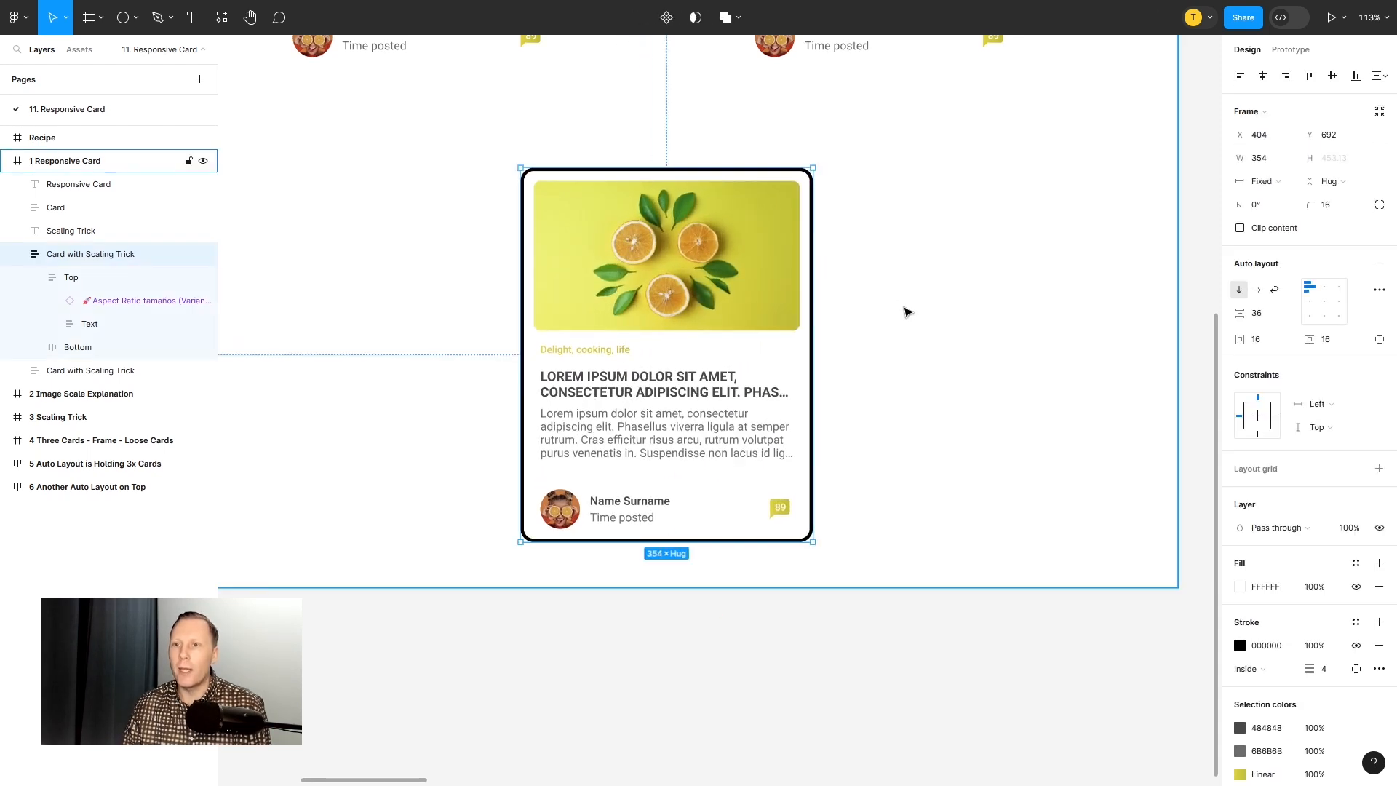
pyautogui.hotkey('ctrl', 'z')
pyautogui.click(893, 306)
# Step: Collapse the outlined card's layers and add a drop shadow with a blur of 24 to the card
pyautogui.click(732, 285)
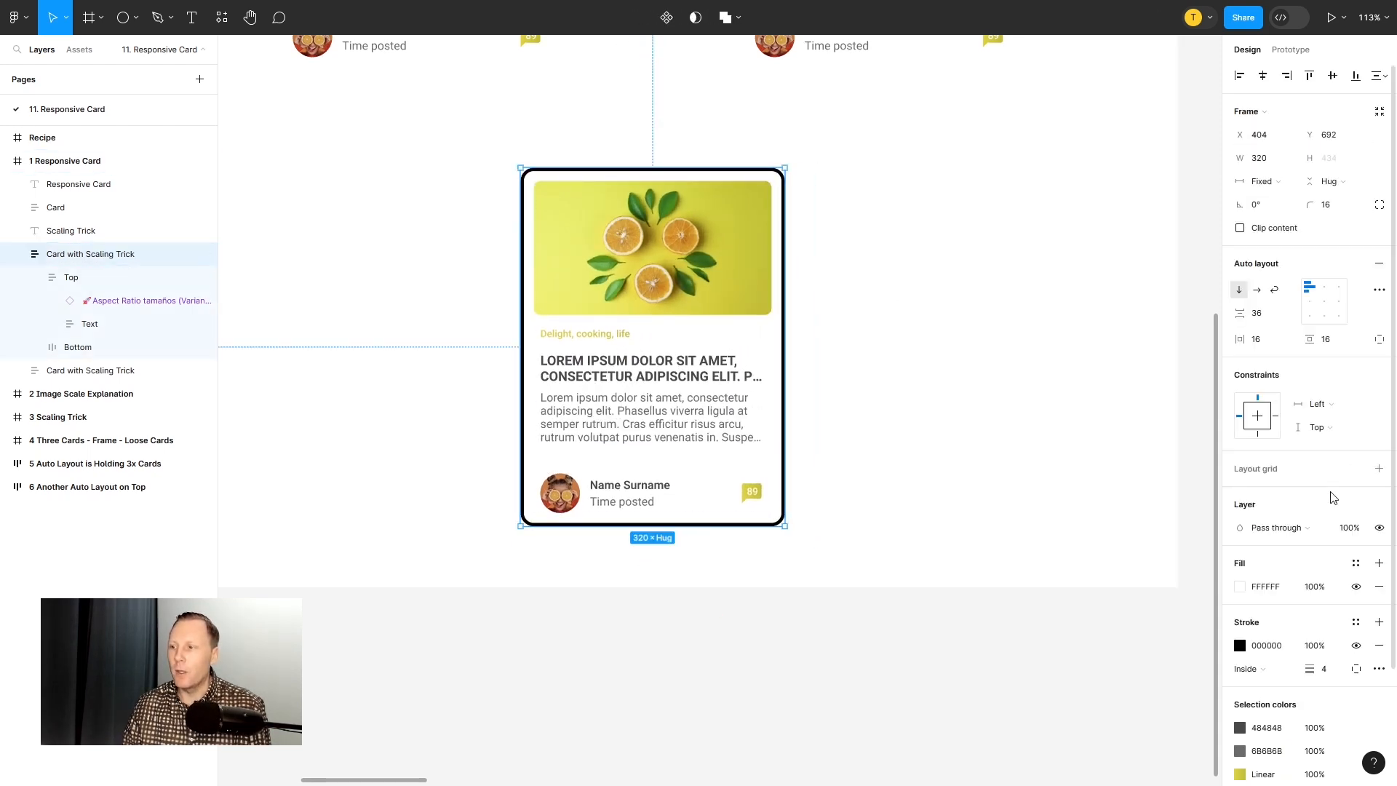
pyautogui.scroll(-3, 1329, 499)
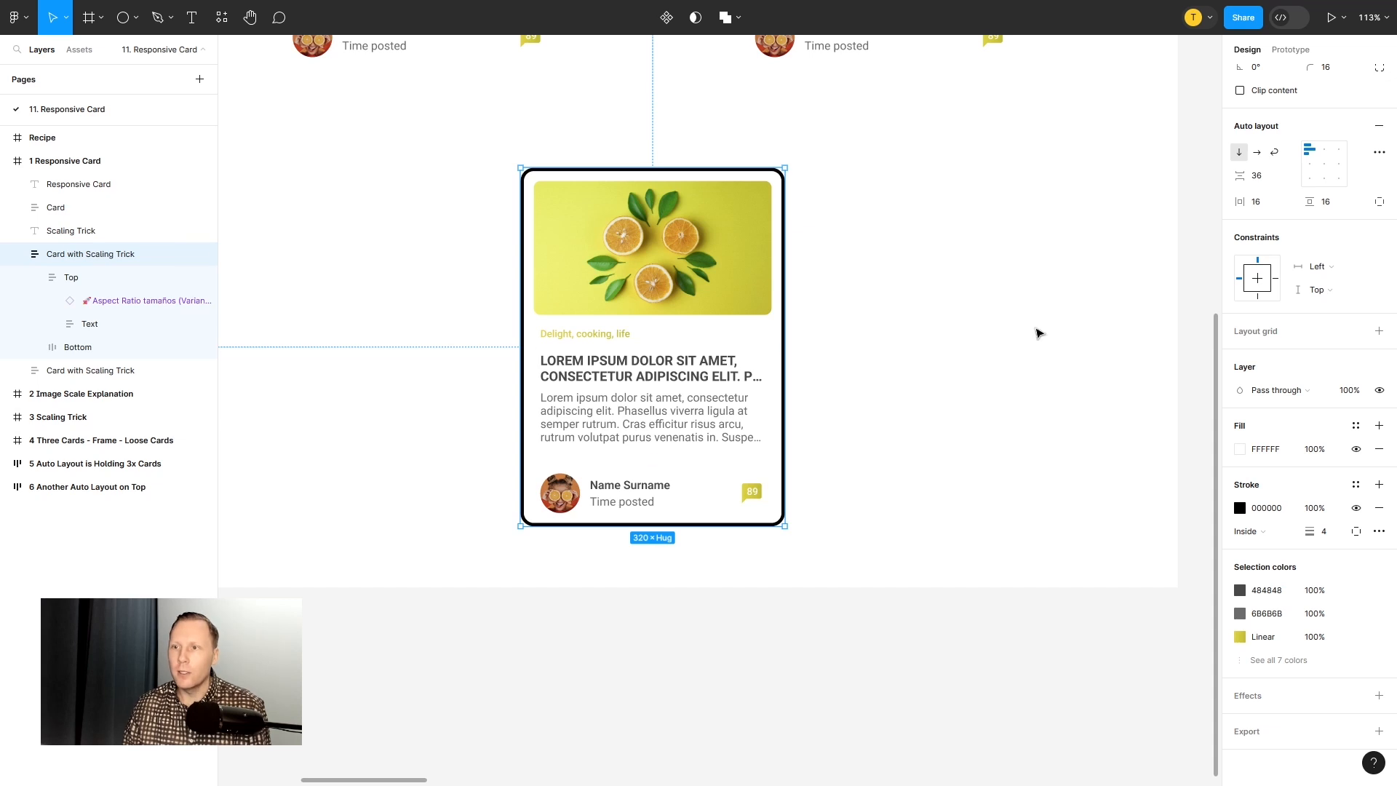
pyautogui.click(33, 277)
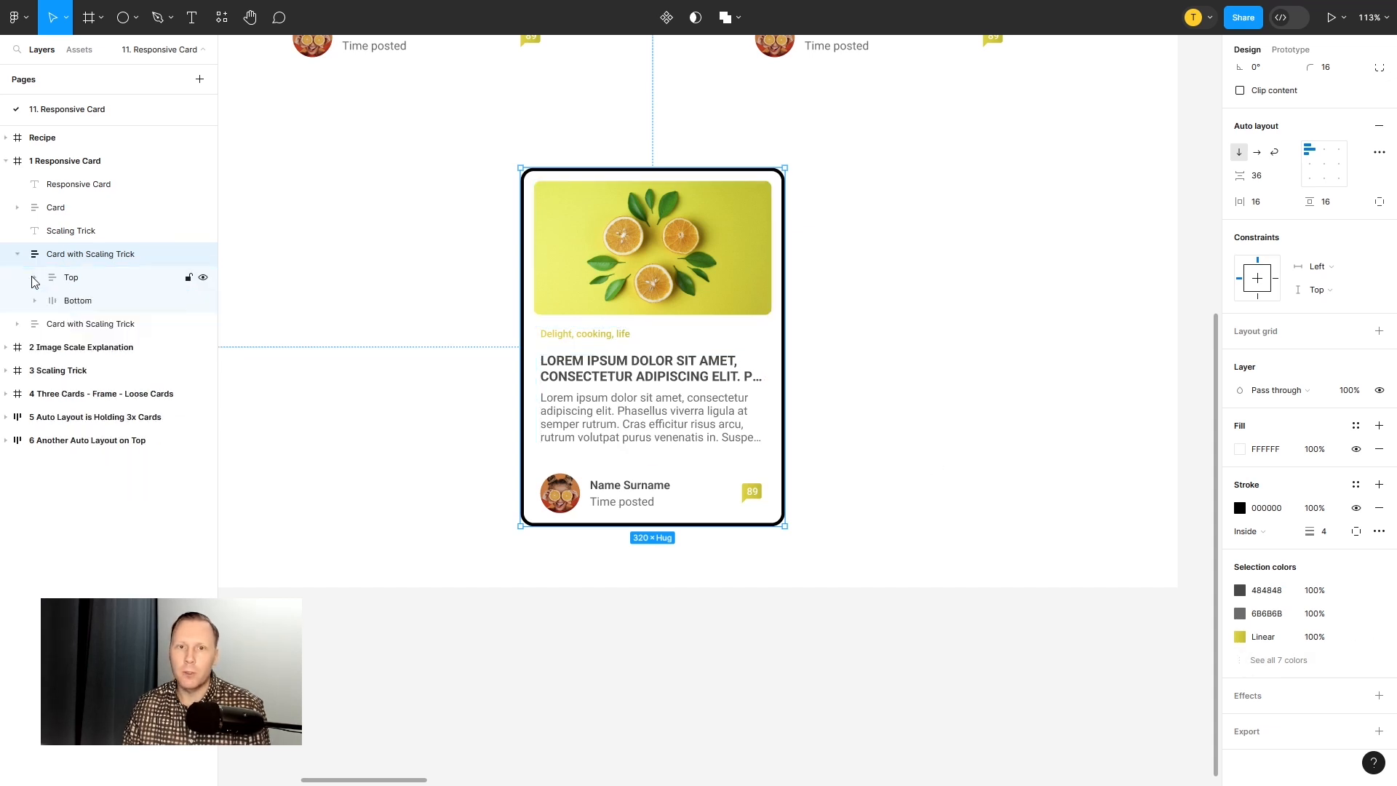
pyautogui.click(18, 254)
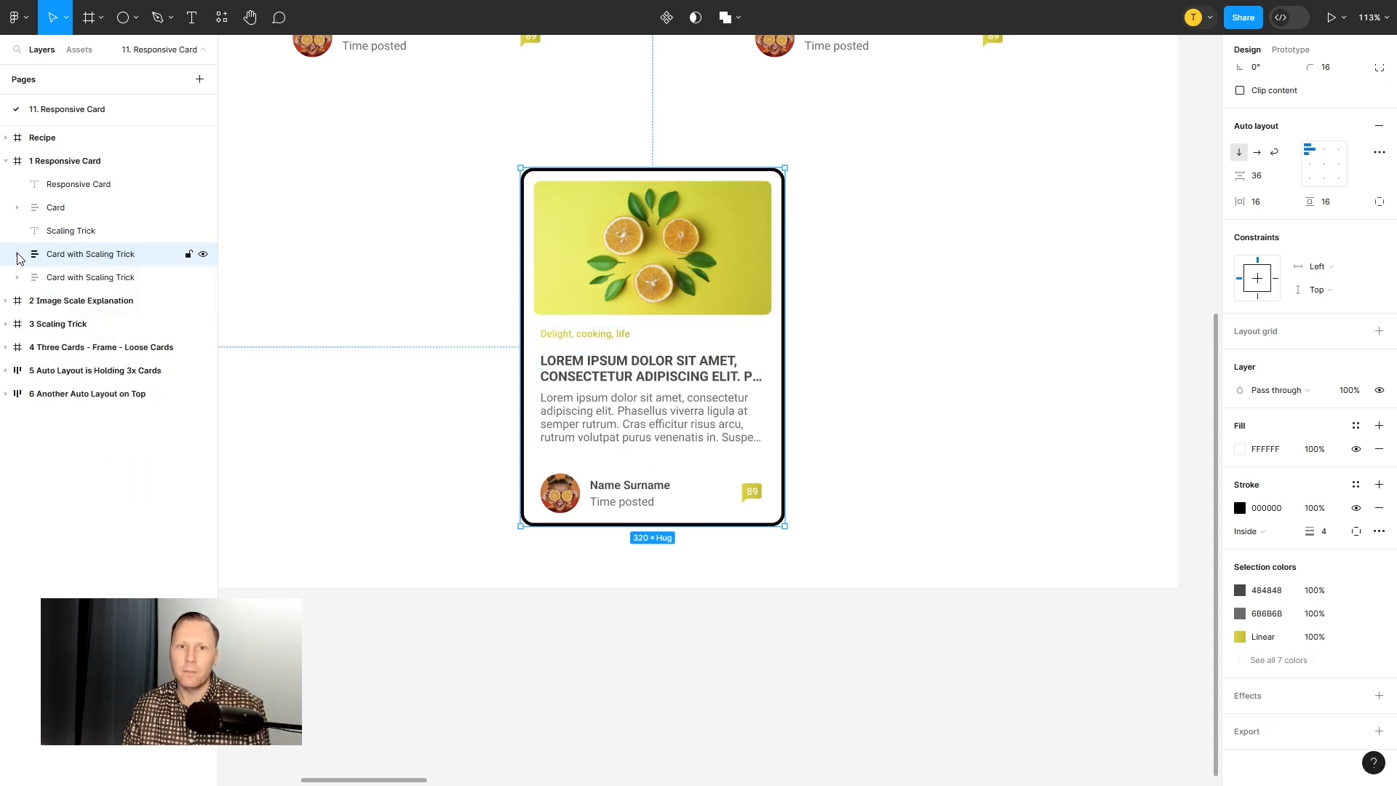
pyautogui.click(1378, 696)
pyautogui.click(1241, 719)
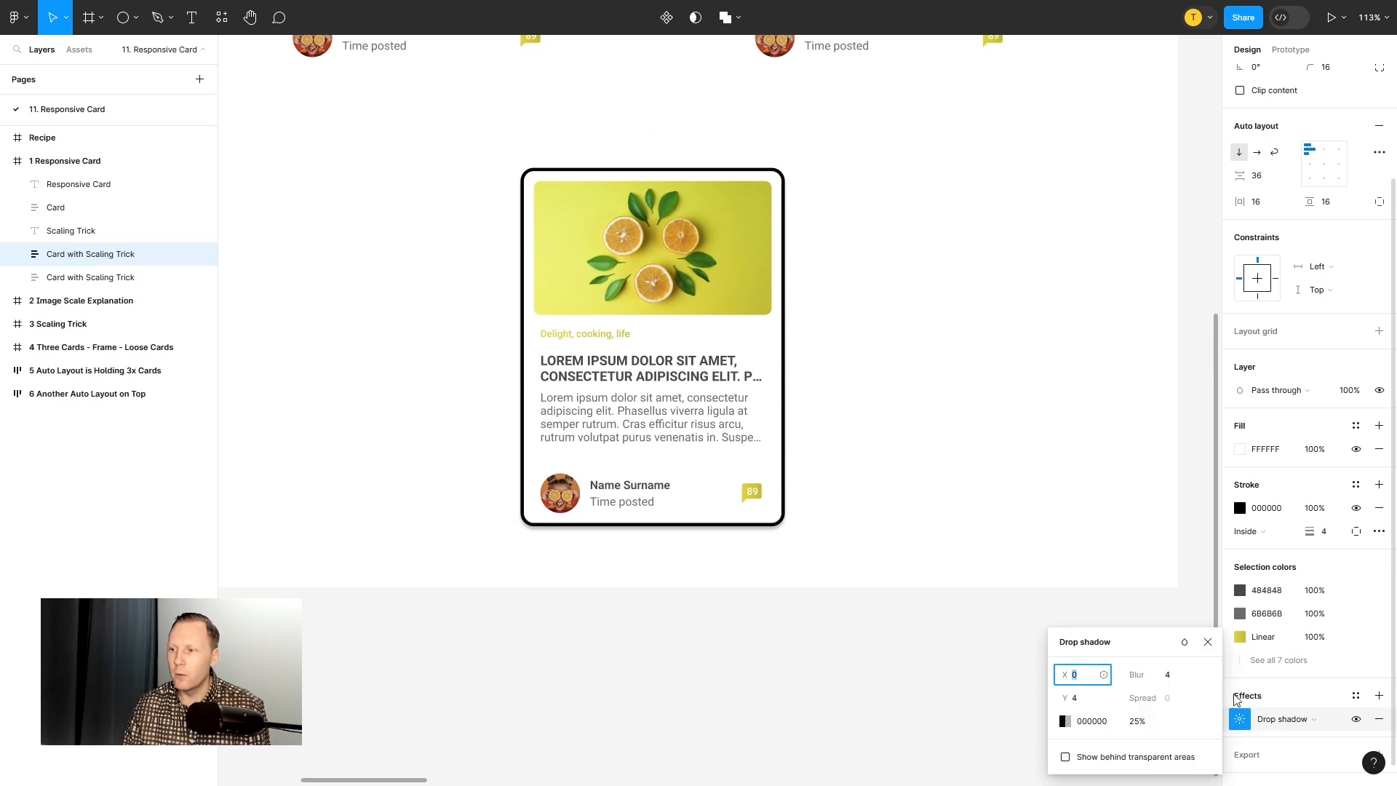
pyautogui.click(1170, 675)
pyautogui.write('24')
pyautogui.press('Return')
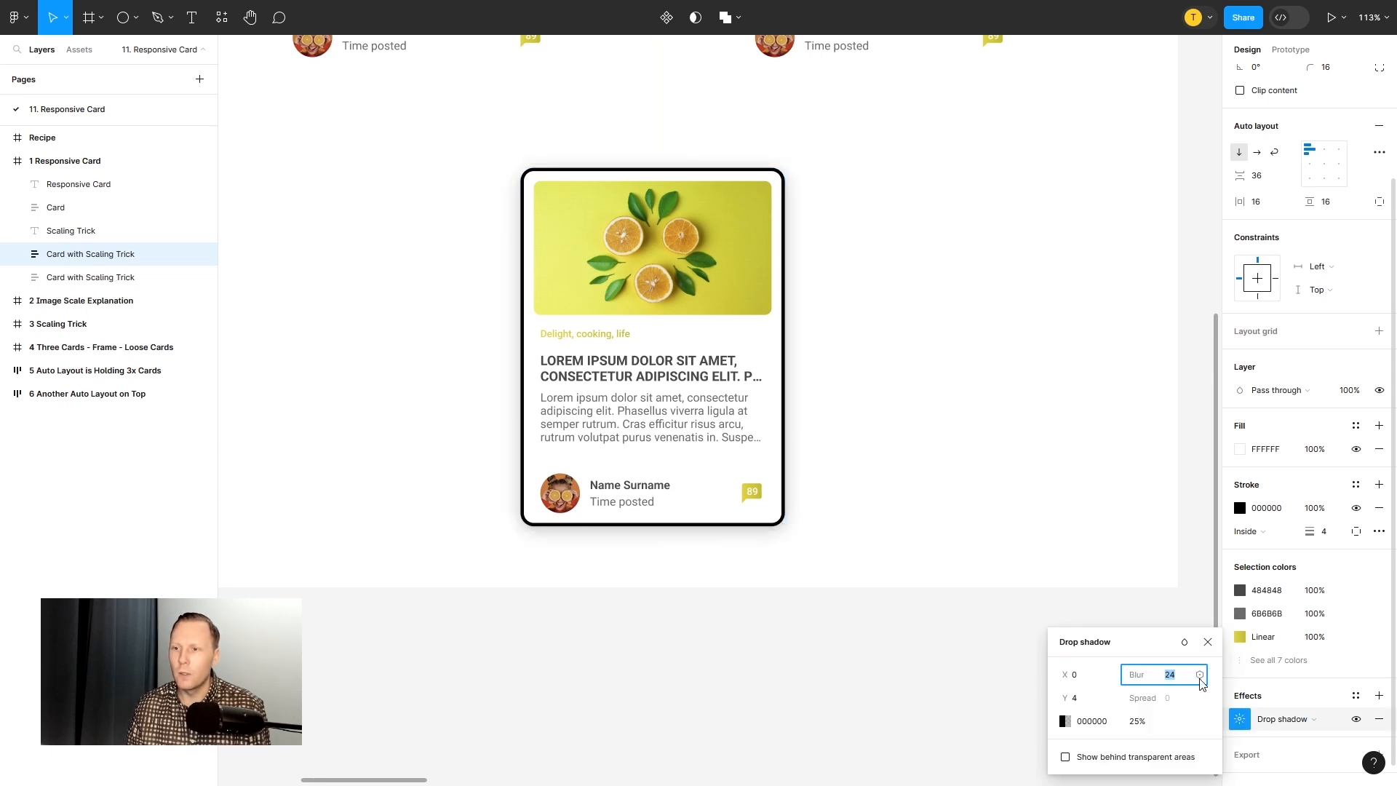
pyautogui.click(942, 409)
# Step: Add a drop shadow and a white FFFFFF fill to the outlined card's Bottom section
pyautogui.click(639, 492)
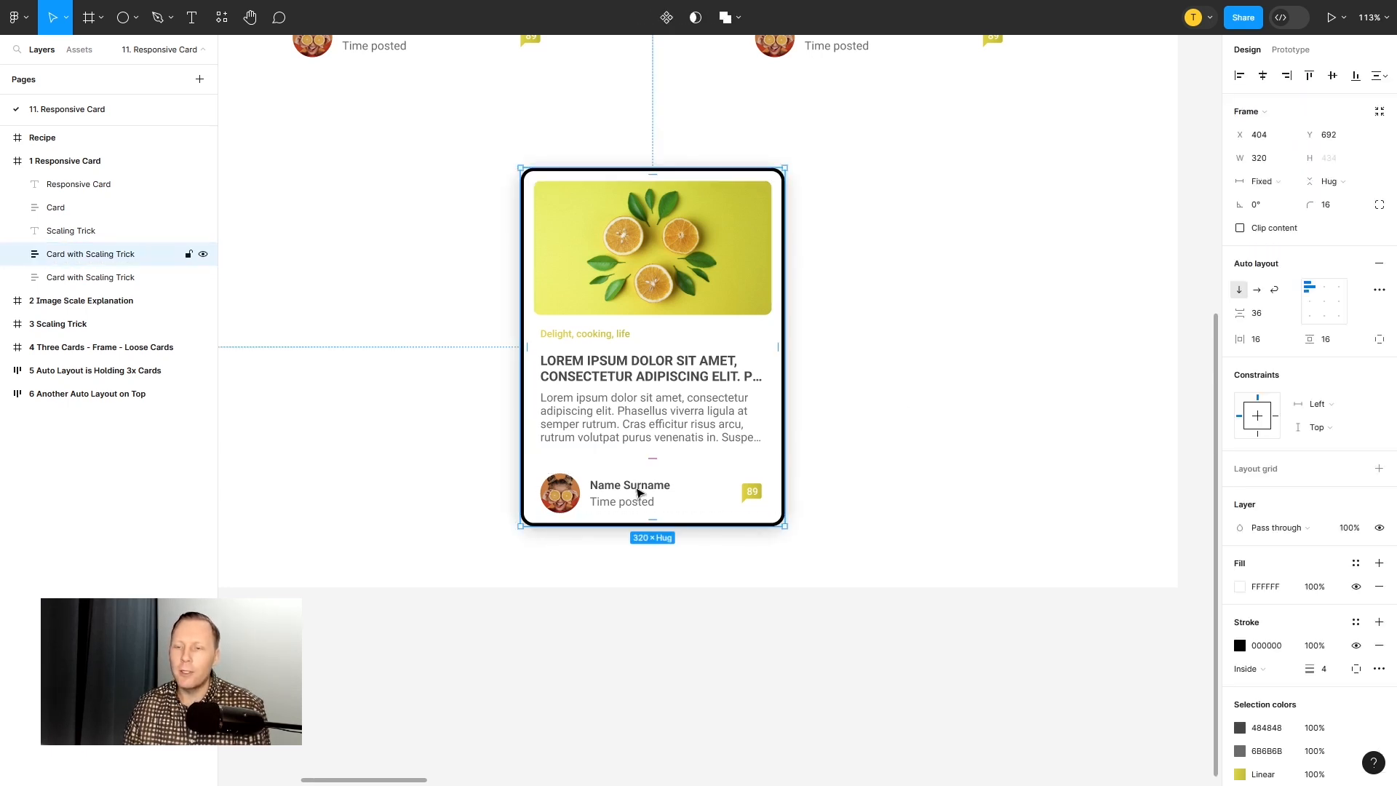
pyautogui.doubleClick(636, 492)
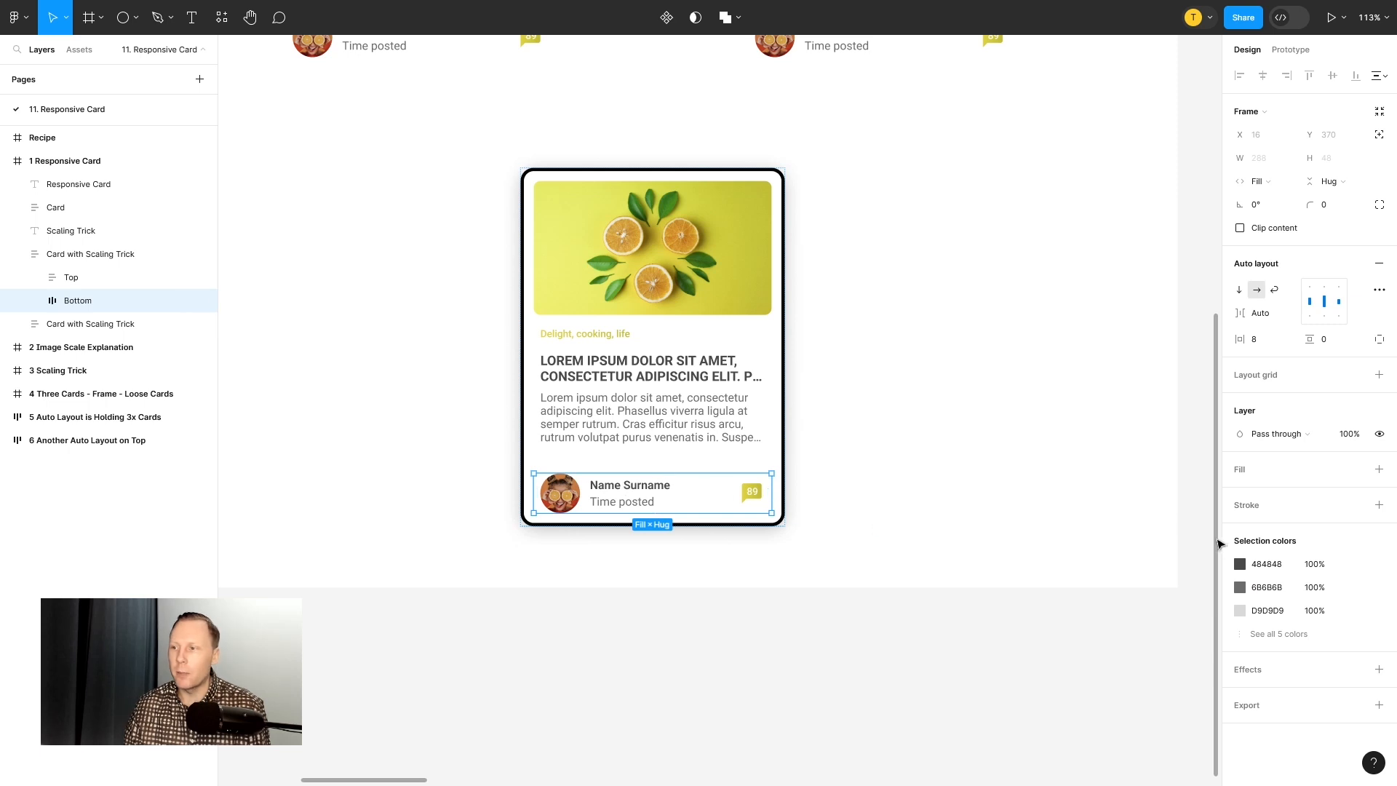
pyautogui.click(1378, 670)
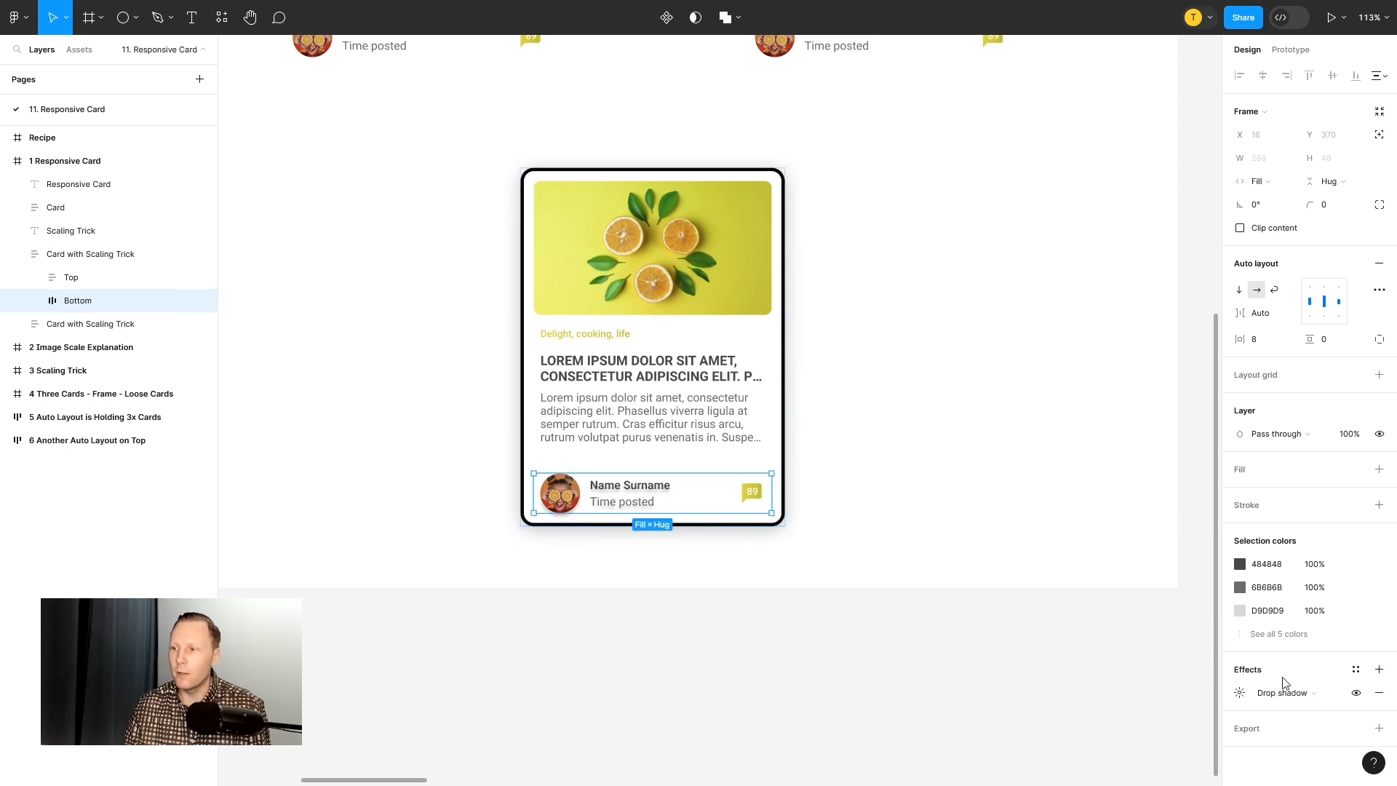
pyautogui.click(1380, 469)
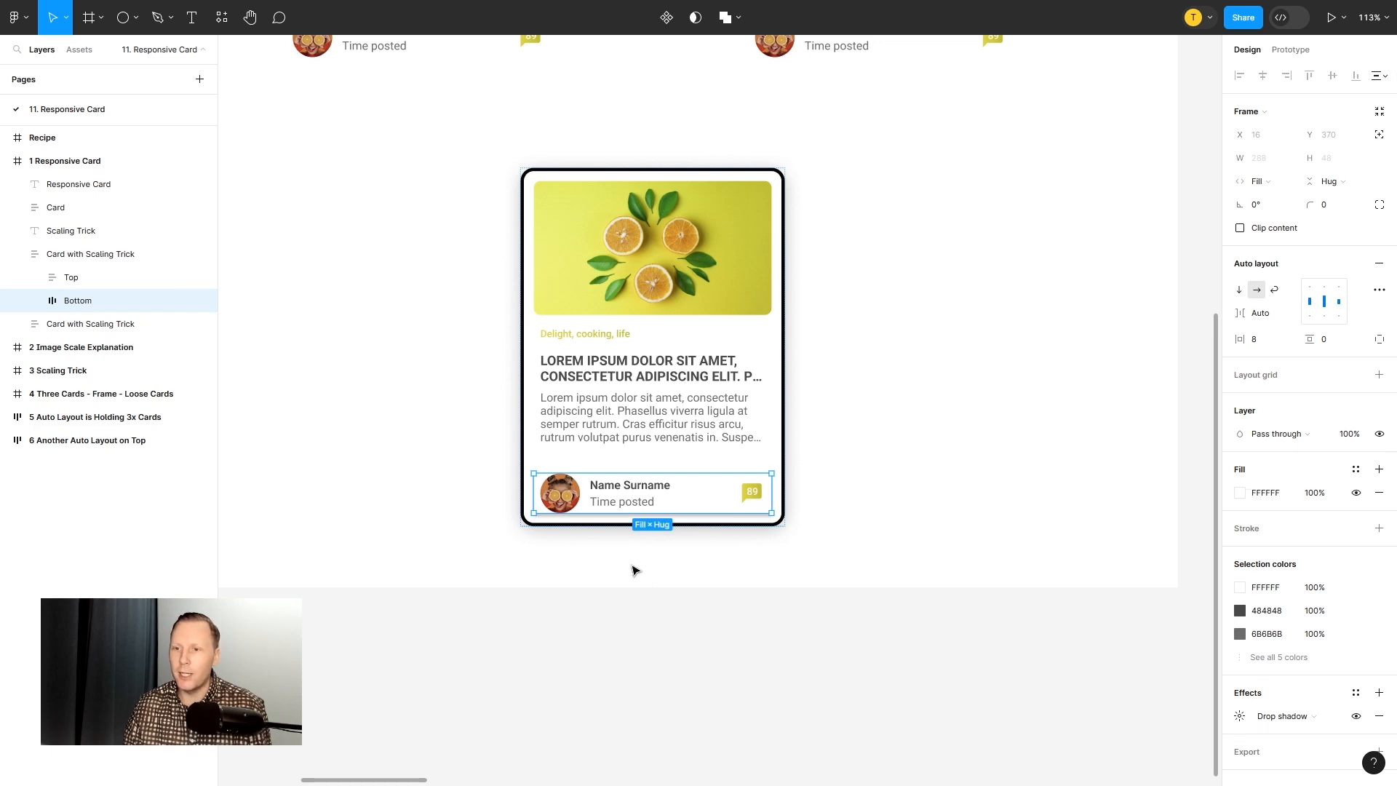
pyautogui.scroll(5, 631, 569)
pyautogui.click(771, 585)
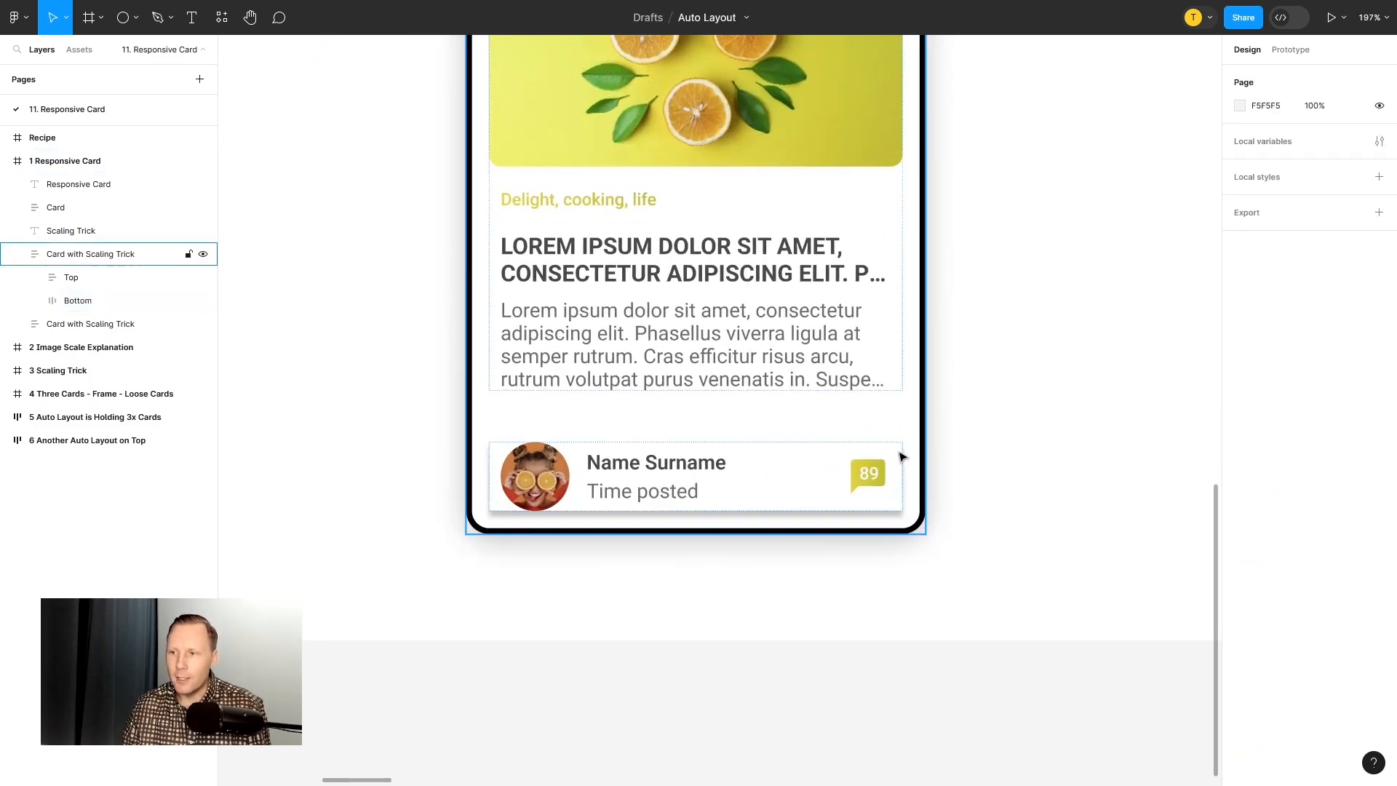
pyautogui.doubleClick(818, 473)
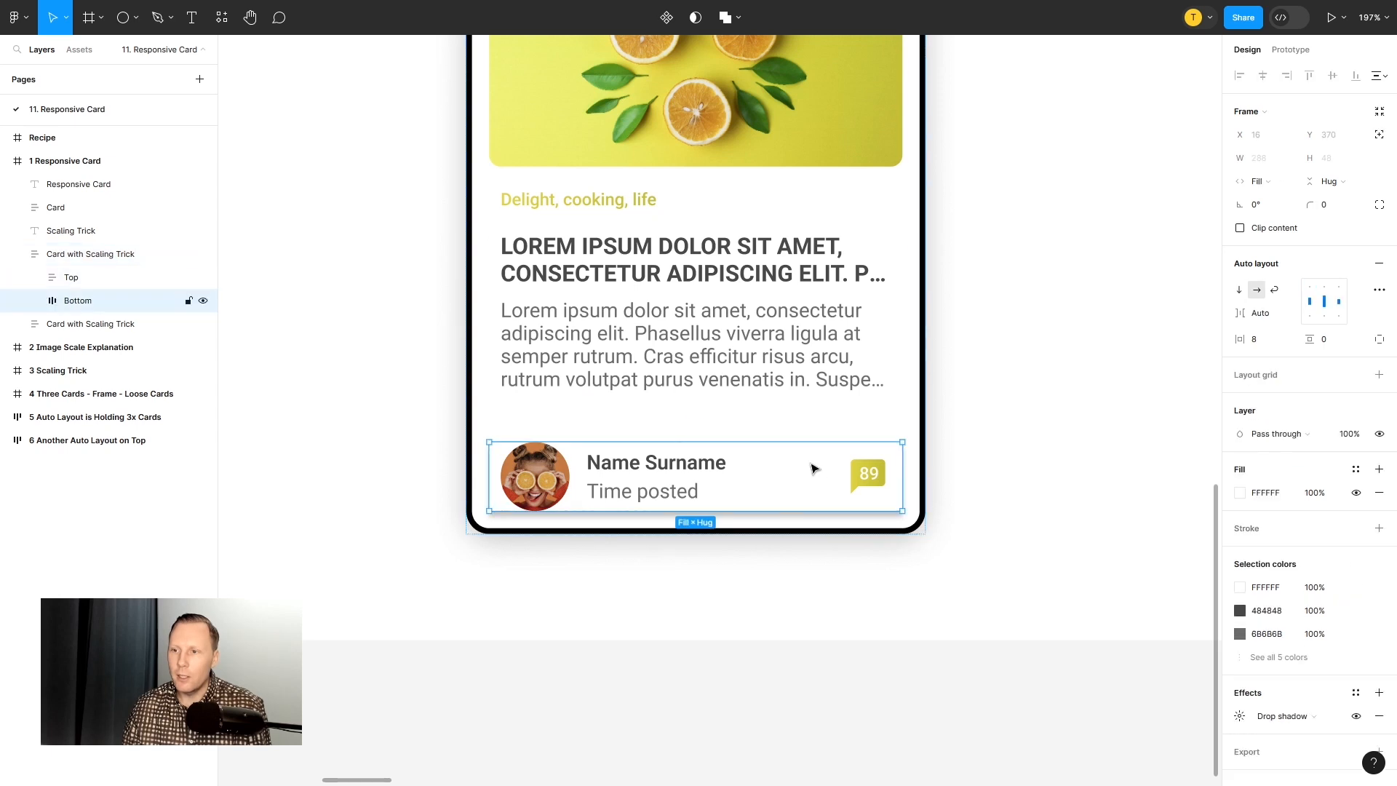
# Step: Round the corners of the outlined card's Bottom section into a pill shape
pyautogui.click(1331, 206)
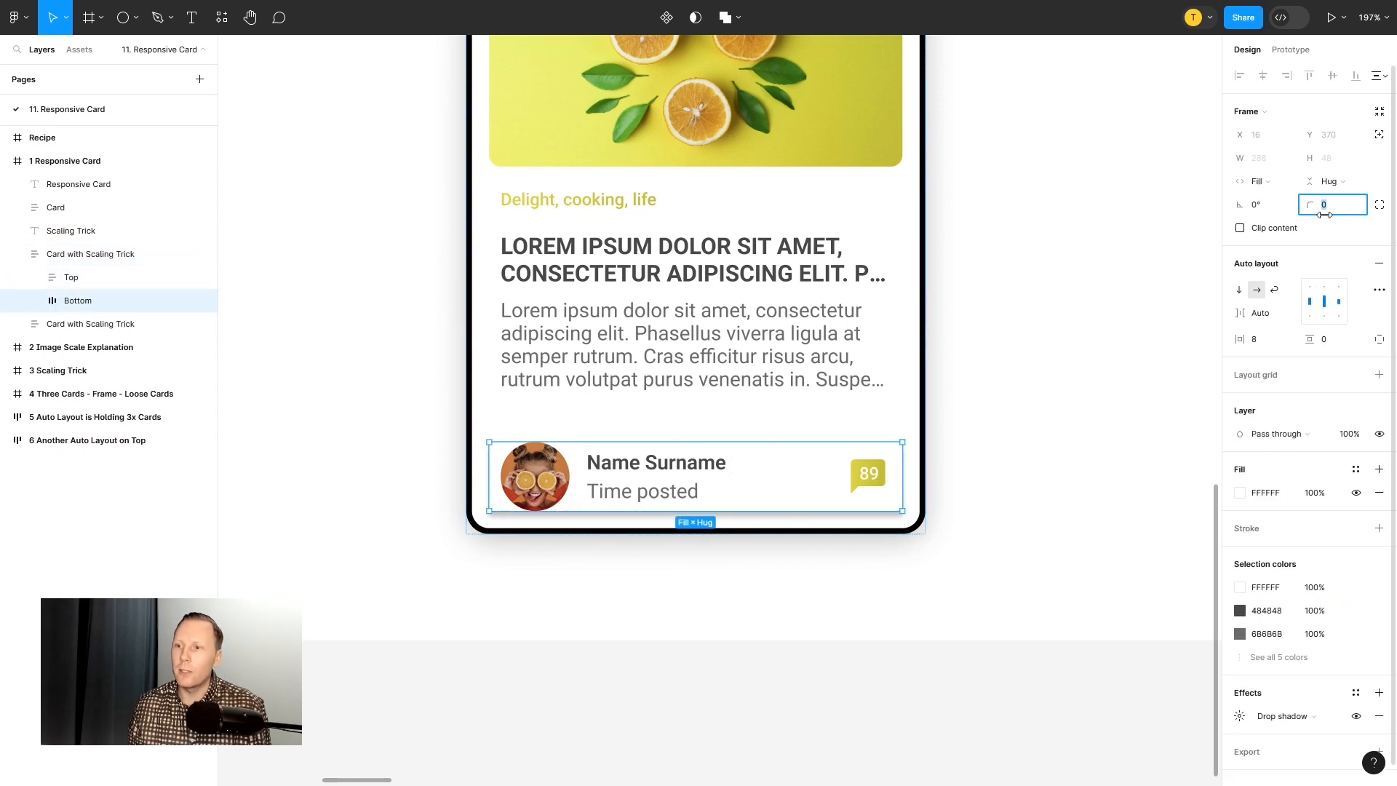
pyautogui.press('Escape')
pyautogui.click(1132, 407)
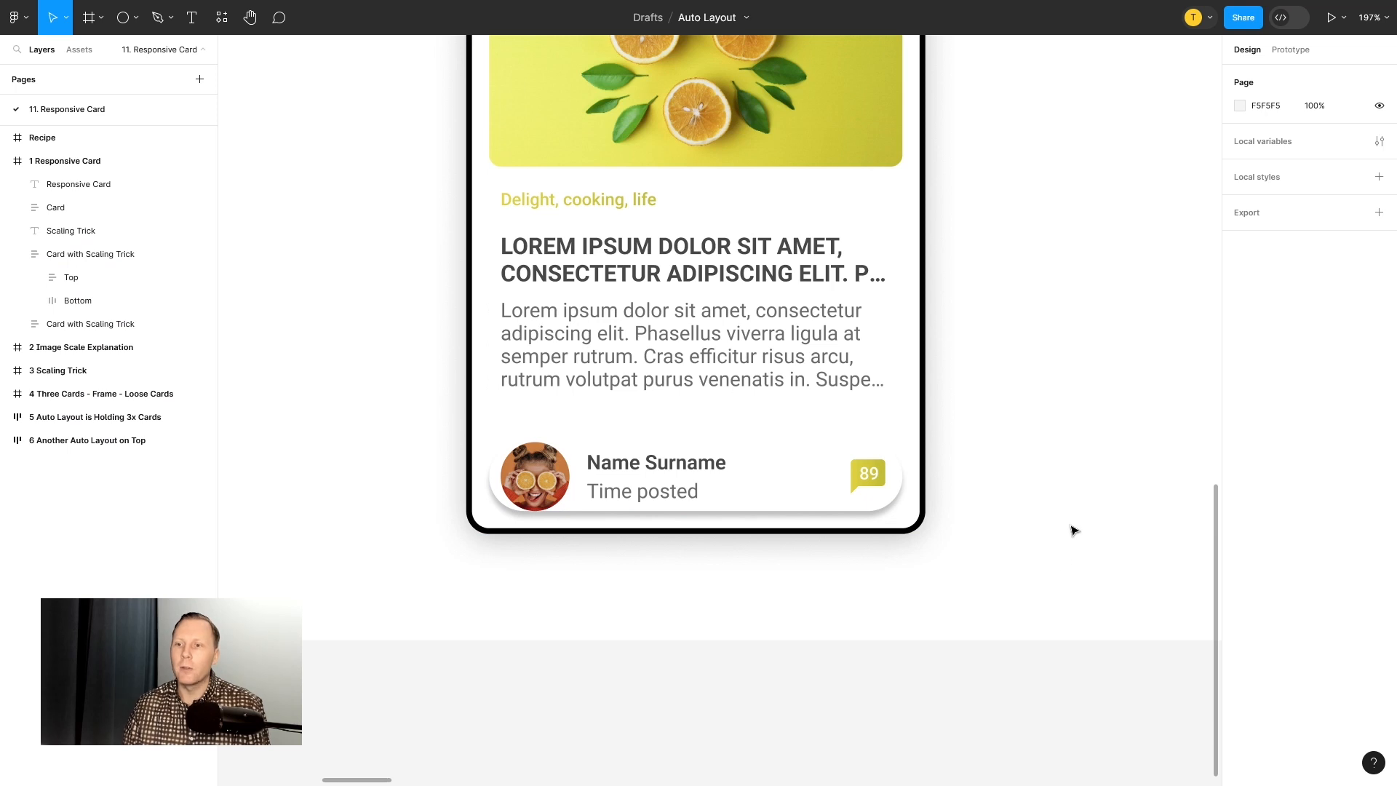
pyautogui.scroll(5, 1018, 408)
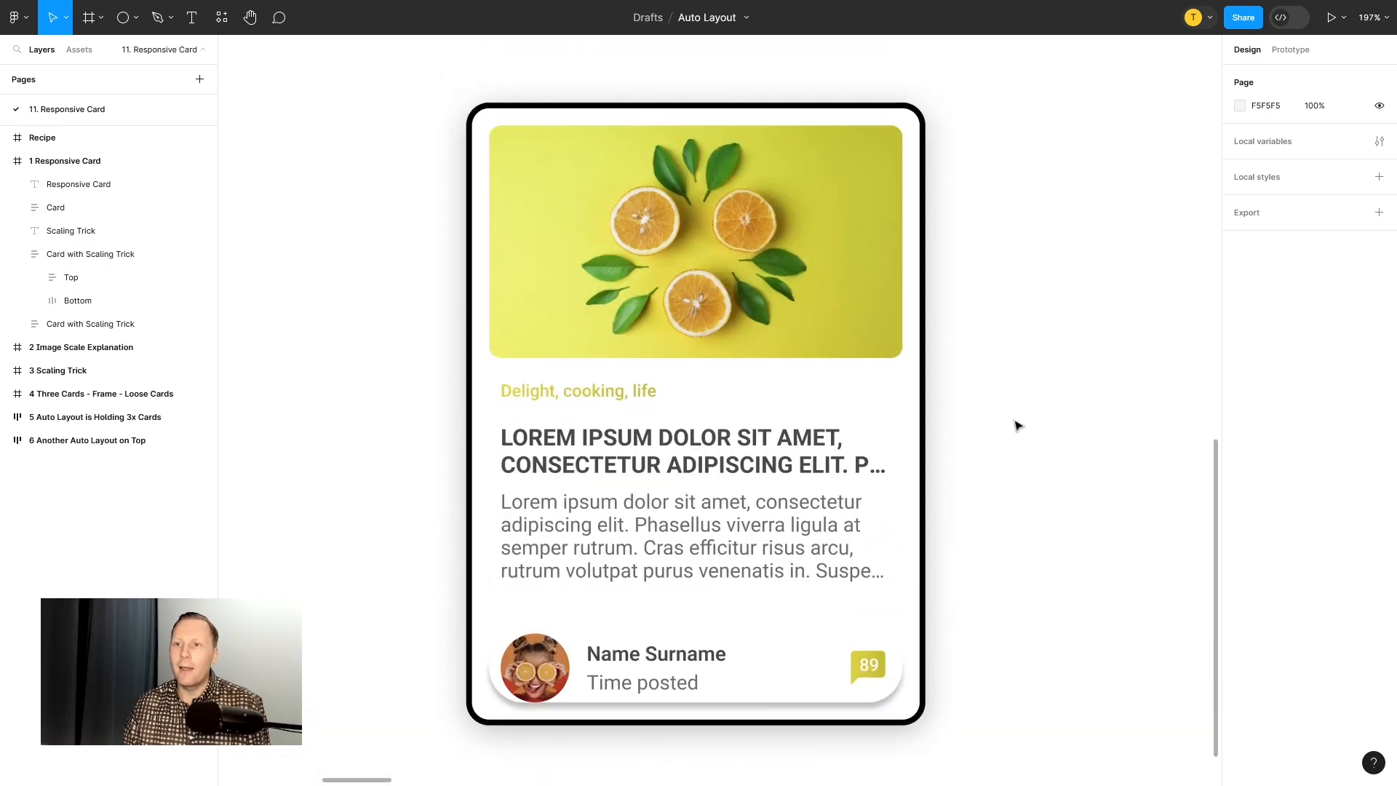
pyautogui.scroll(-1, 1017, 425)
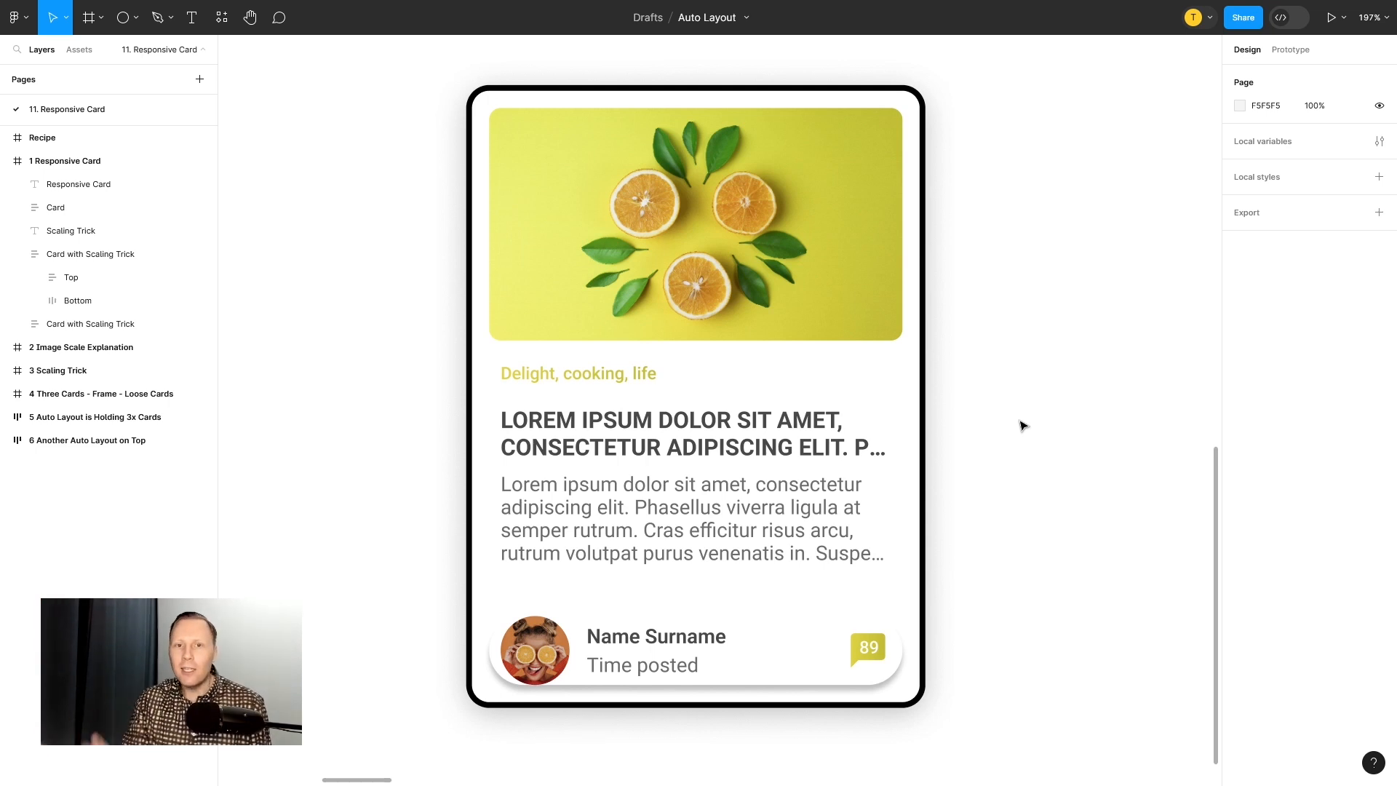
pyautogui.doubleClick(726, 425)
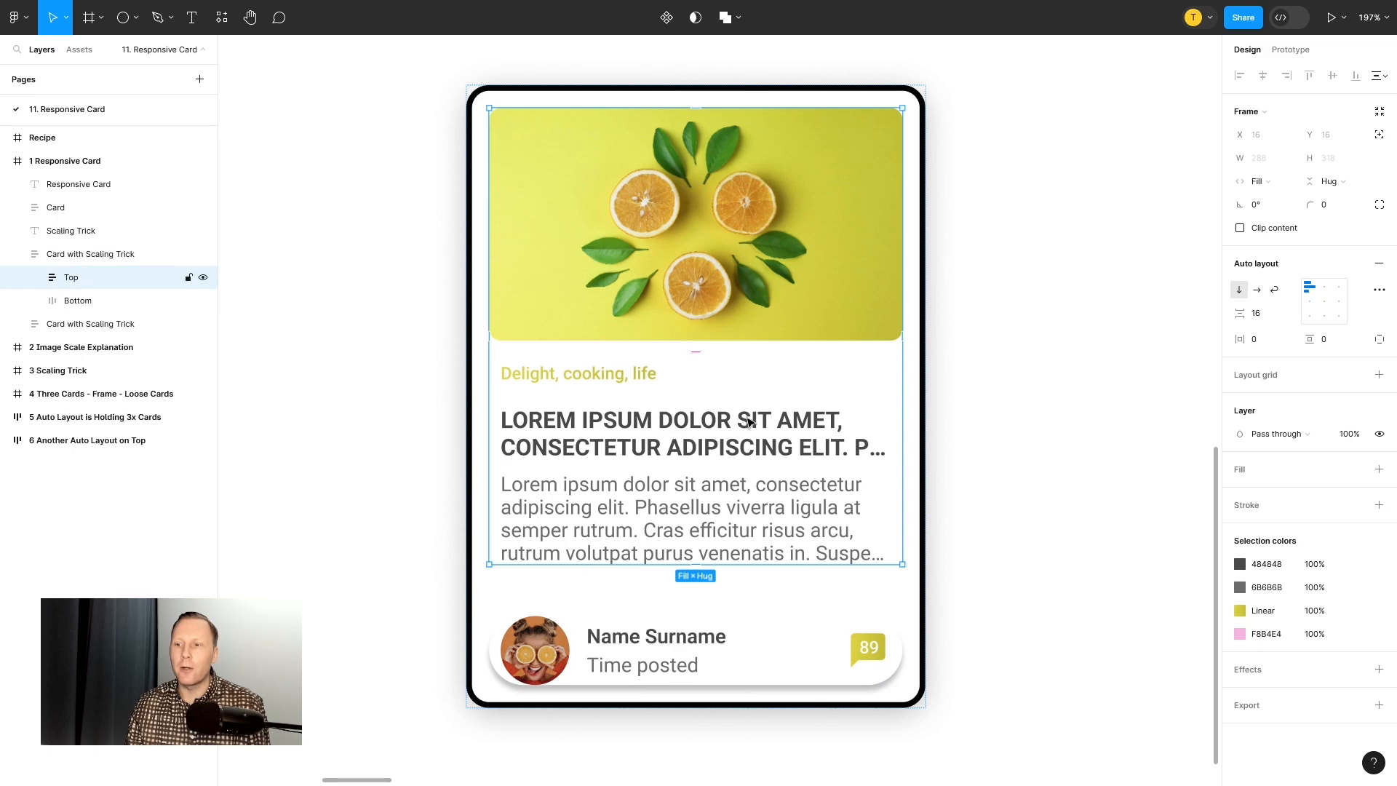
pyautogui.click(749, 419)
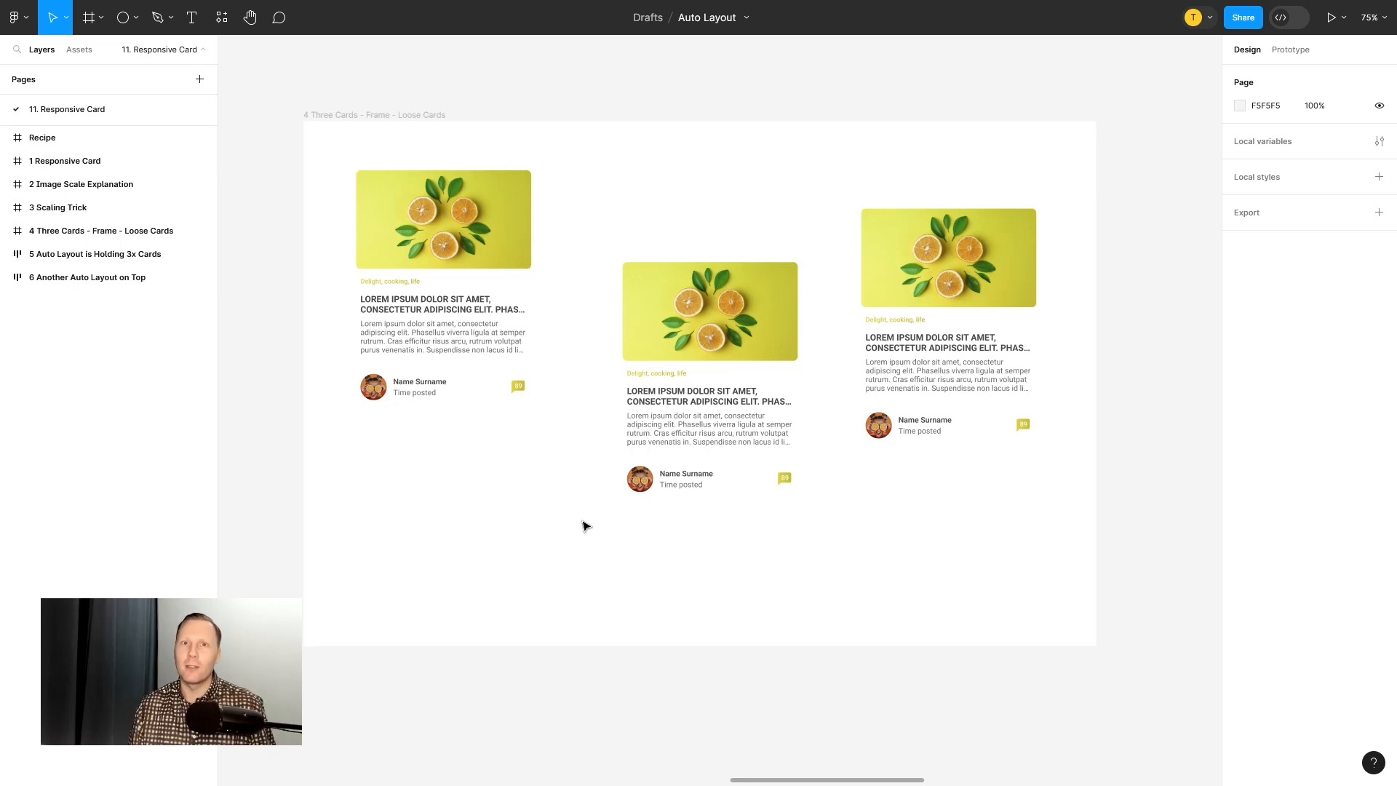
# Step: Examine the 4 Three Cards - Frame - Loose Cards frame and its individual cards 1, 2 and 3
pyautogui.click(354, 117)
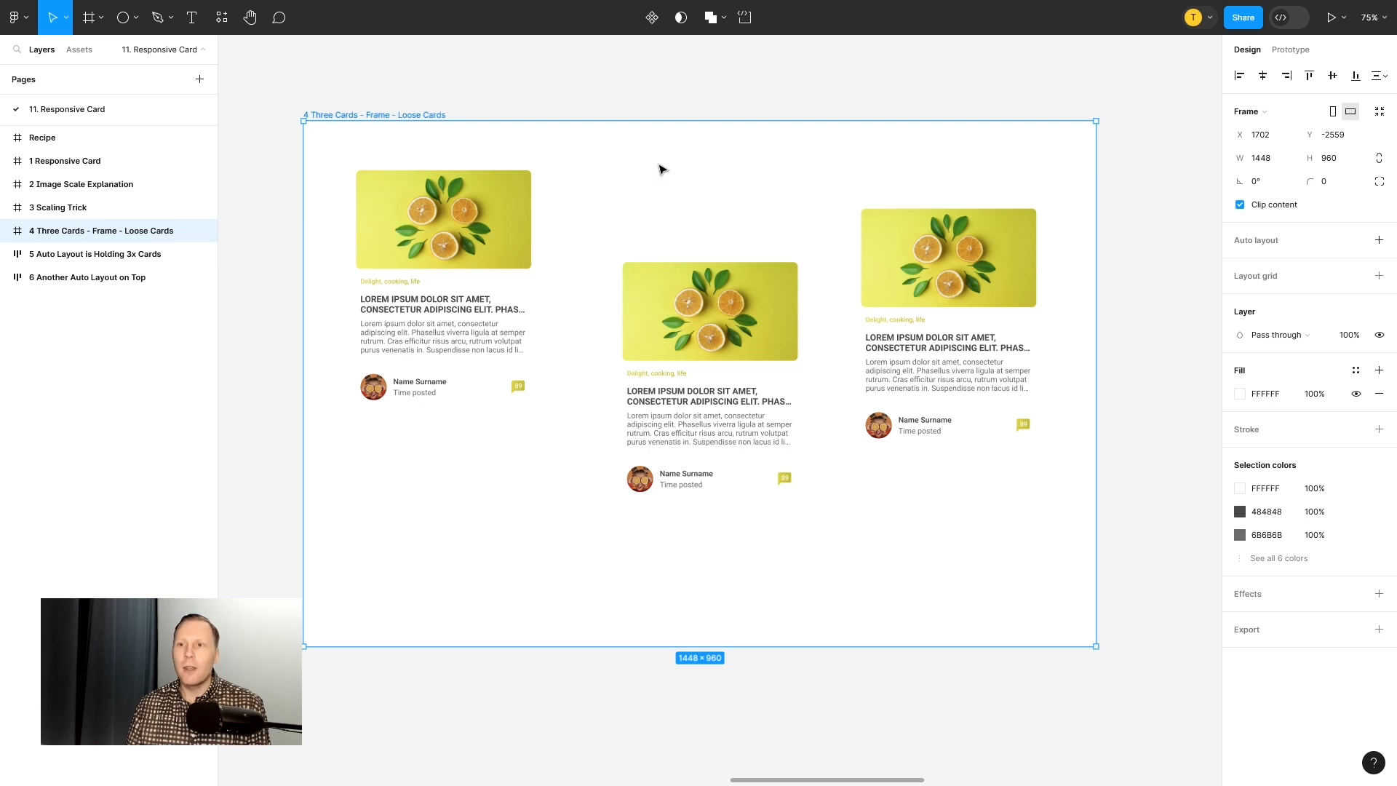
pyautogui.click(6, 230)
pyautogui.click(59, 261)
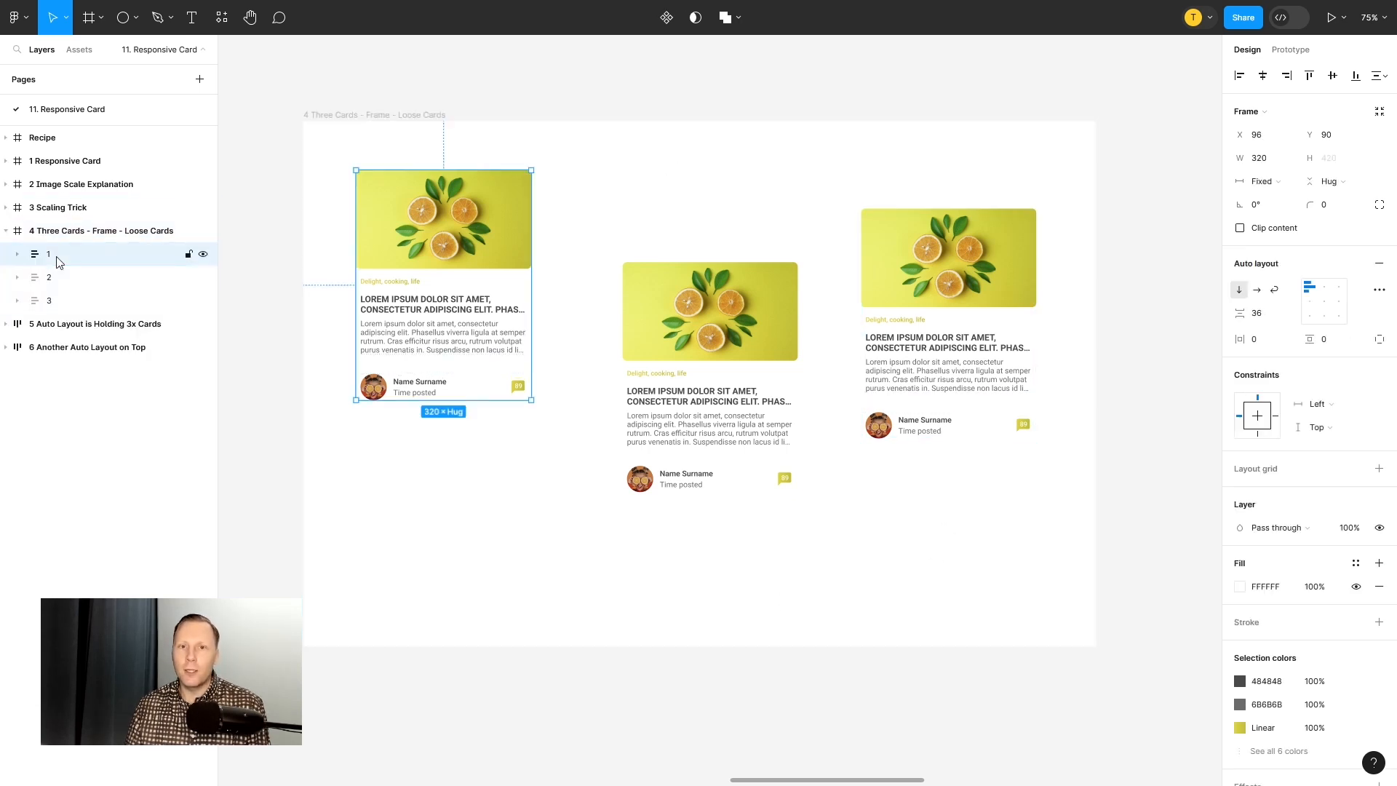
pyautogui.click(53, 282)
pyautogui.click(55, 304)
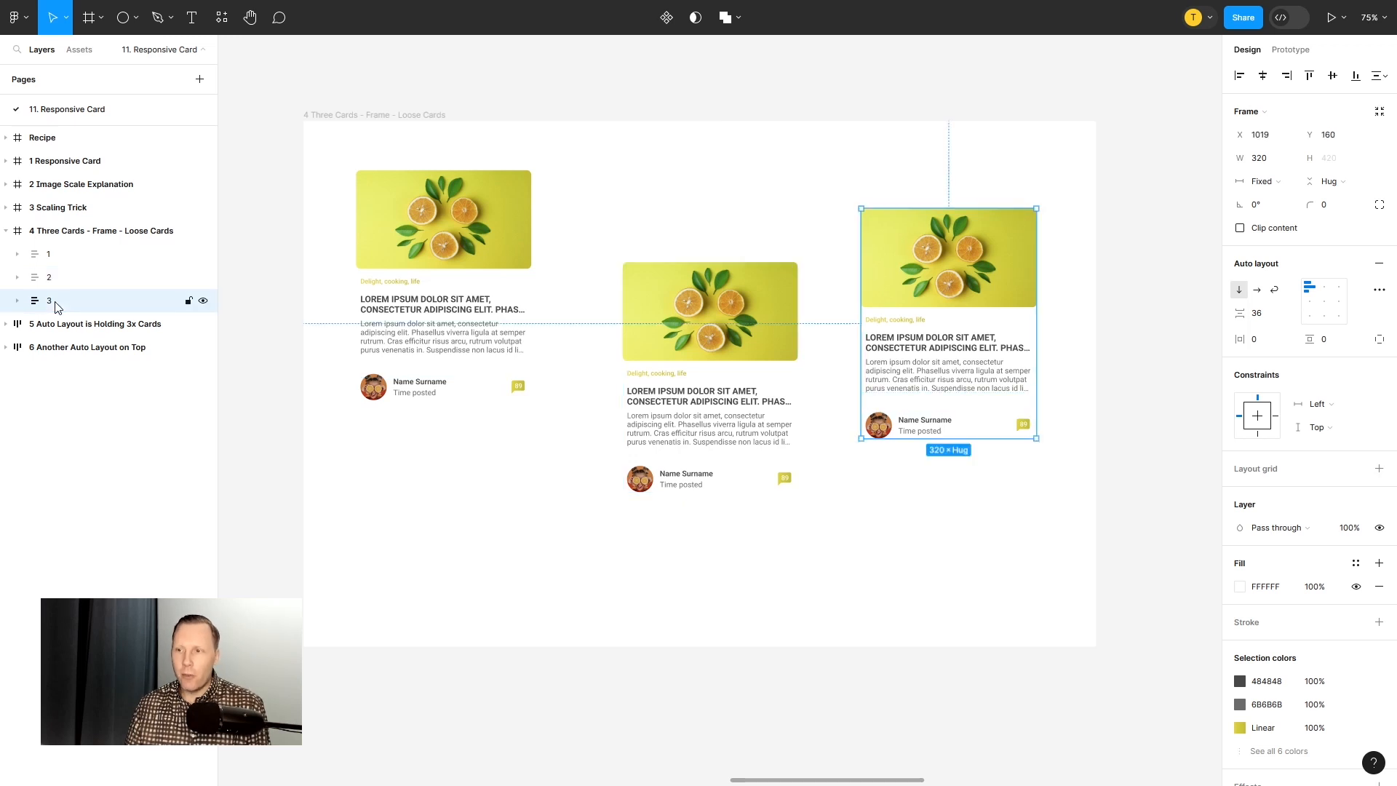
pyautogui.click(53, 261)
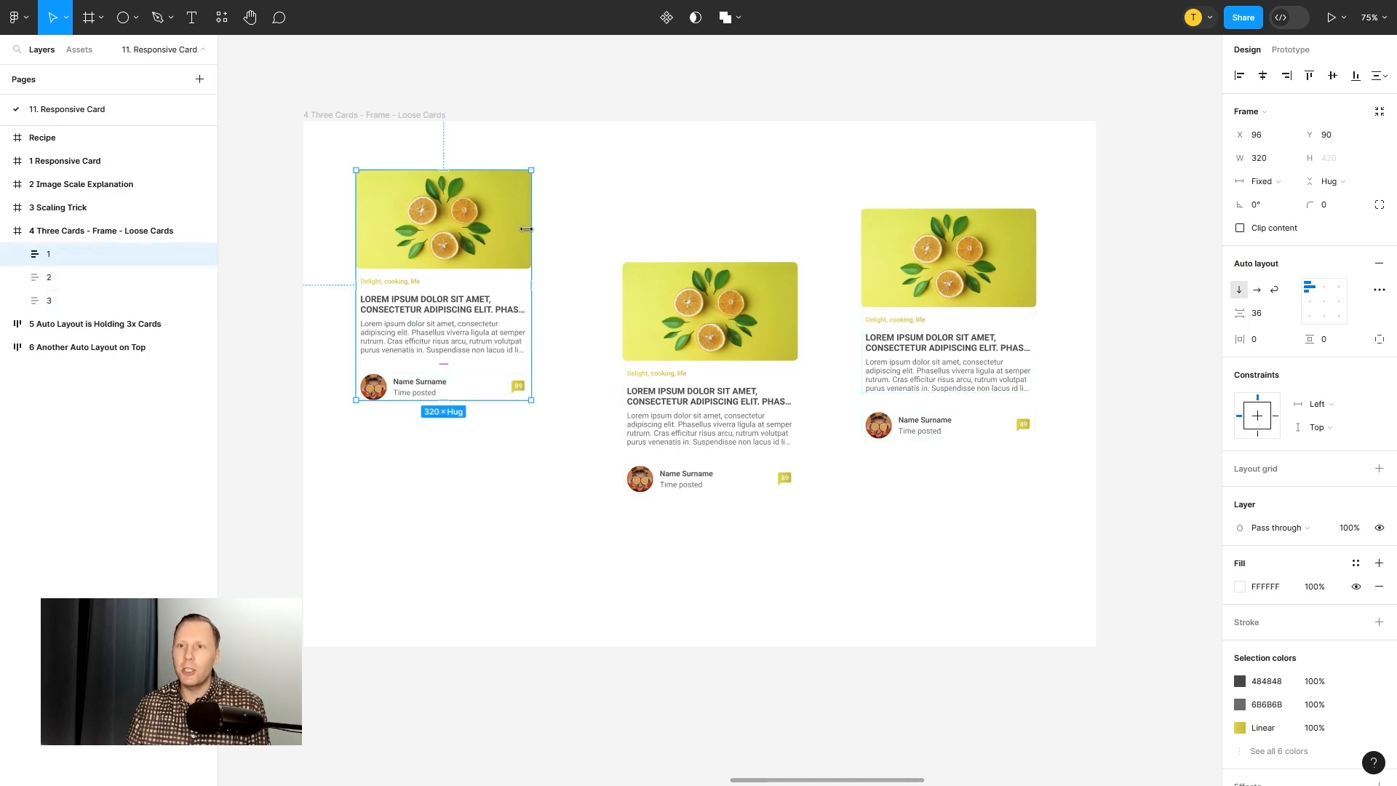
# Step: Try narrowing card 1 in the loose cards frame and widening it to 401, undoing the resizes
pyautogui.moveTo(531, 230); pyautogui.dragTo(501, 230)
pyautogui.hotkey('ctrl', 'z')
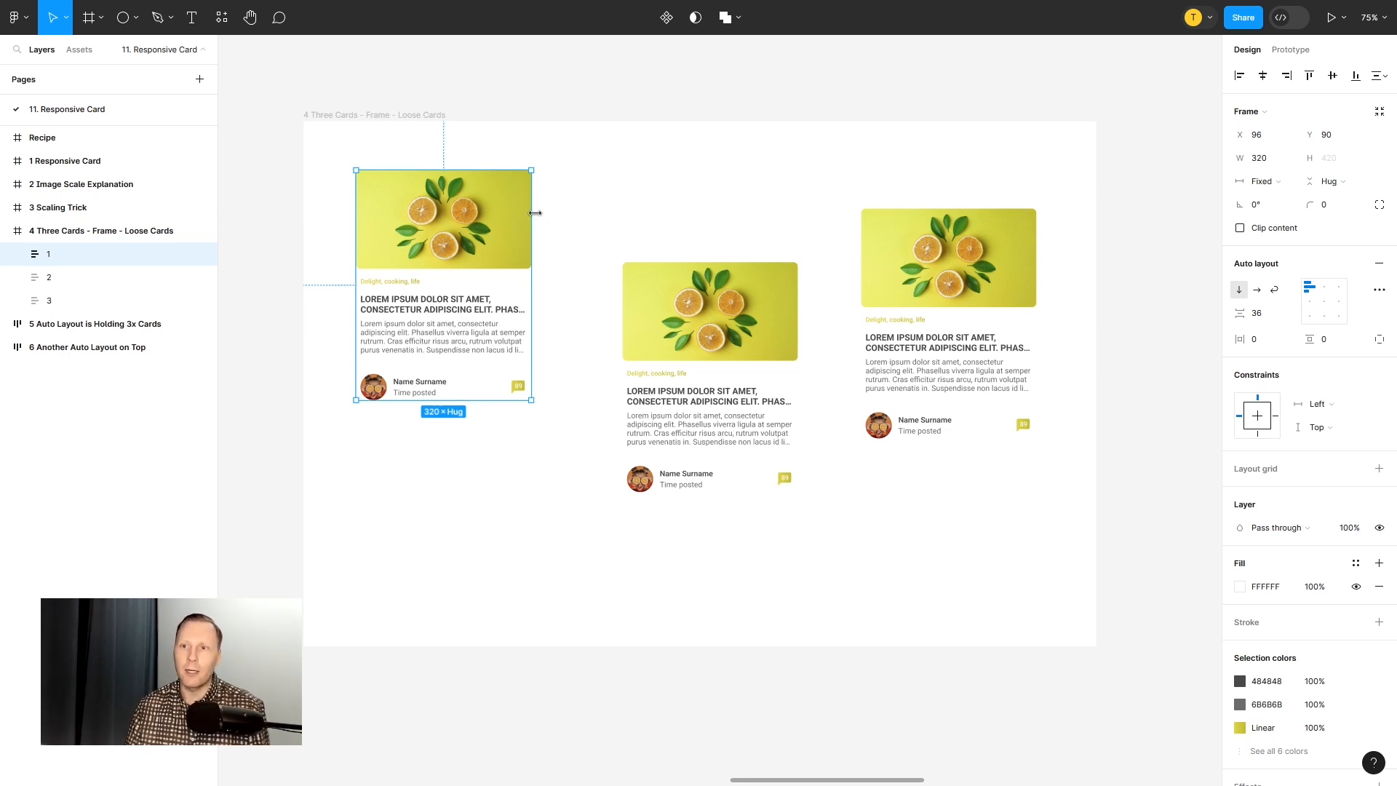
pyautogui.moveTo(535, 212); pyautogui.dragTo(575, 232)
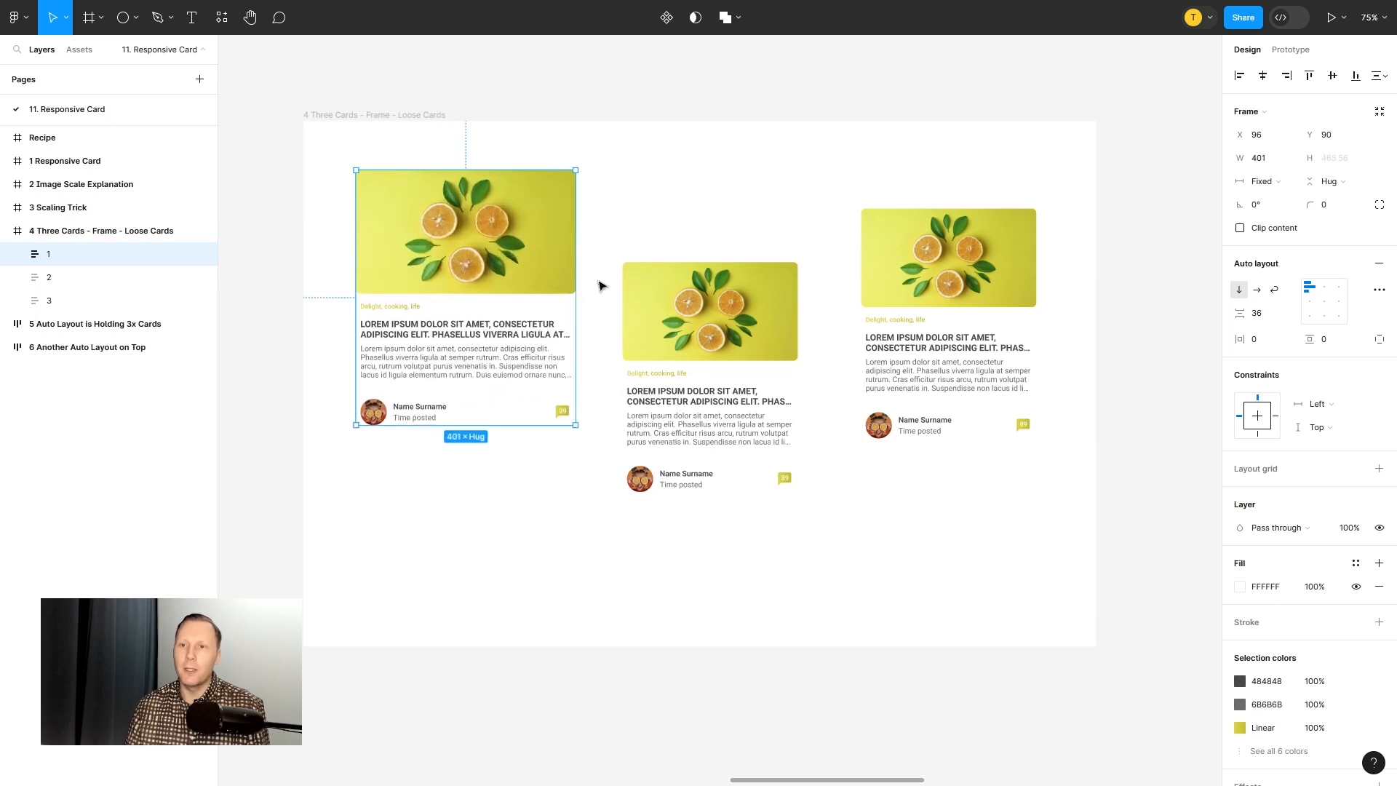
pyautogui.click(545, 467)
# Step: Collapse the loose cards frame's layers and place a duplicate of it below the 5 Auto Layout is Holding 3x Cards frame
pyautogui.scroll(-5, 561, 456)
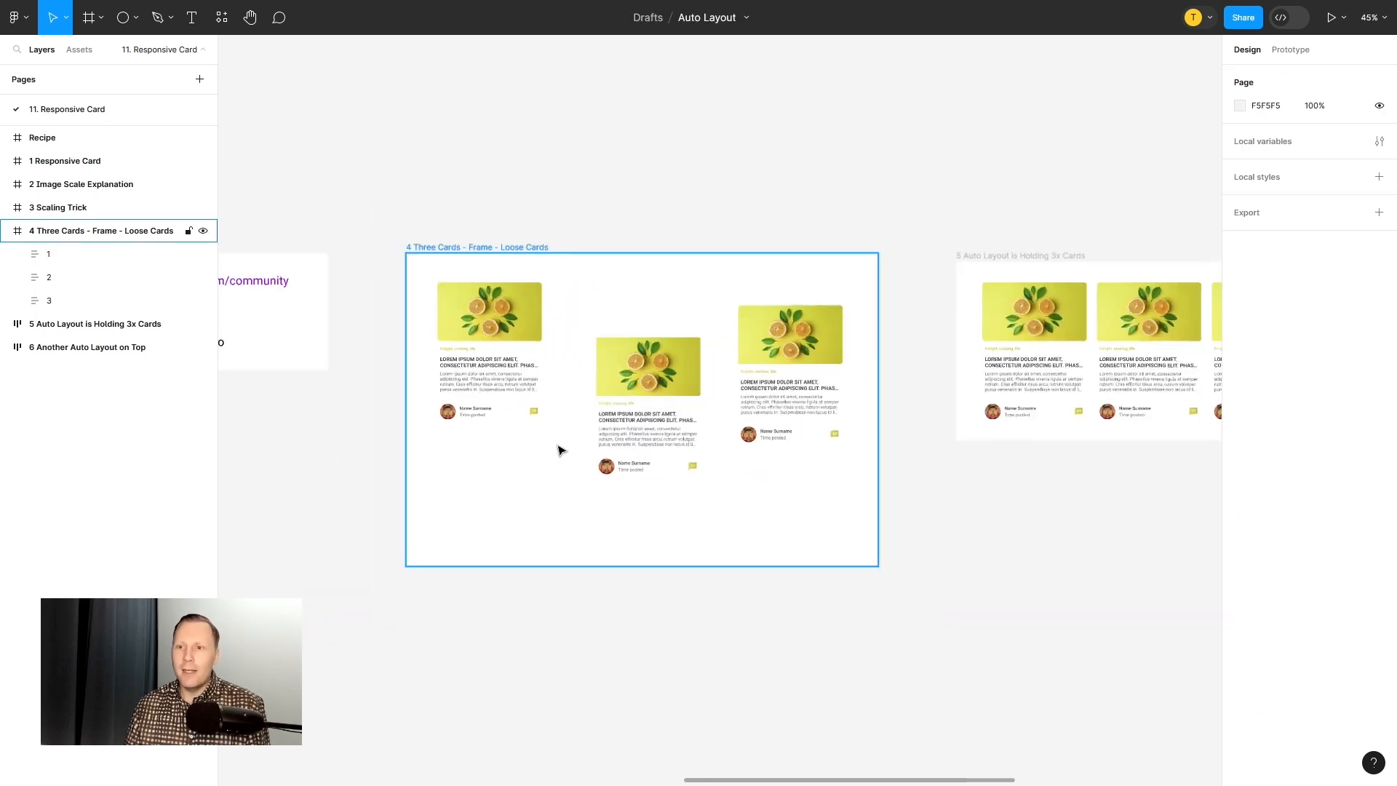
pyautogui.hscroll(2, 655, 502)
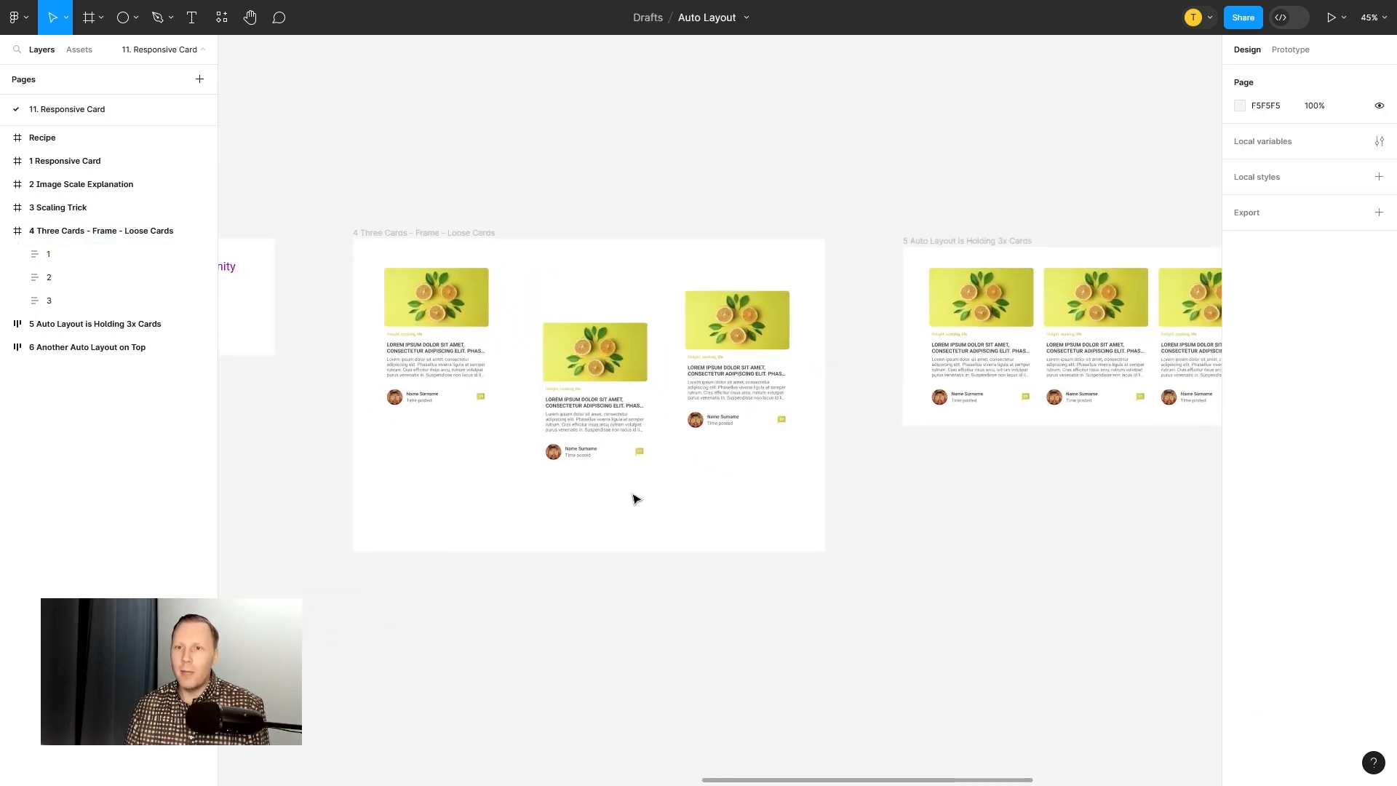
pyautogui.click(7, 231)
pyautogui.click(425, 232)
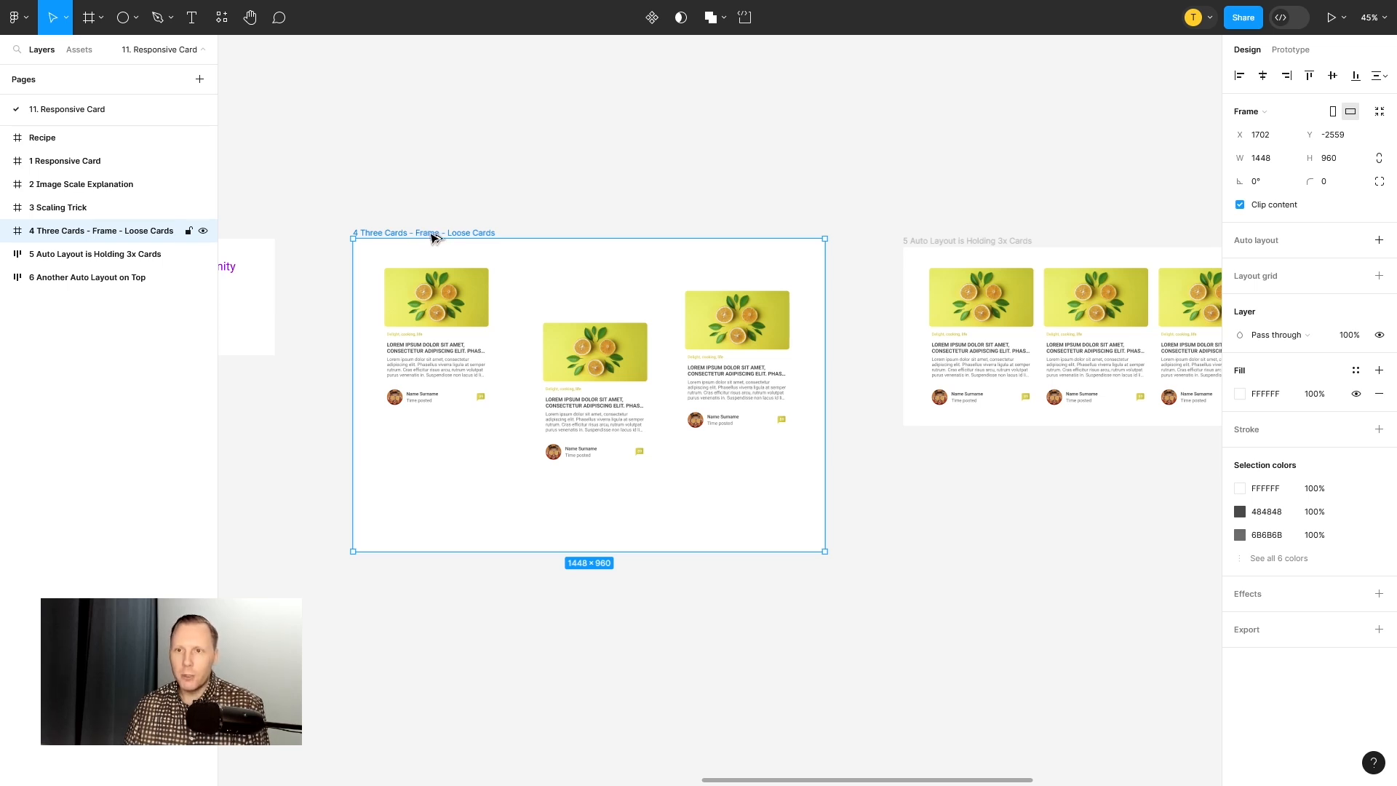
pyautogui.moveTo(429, 236); pyautogui.dragTo(555, 455)
# Step: Examine the 5 Auto Layout is Holding 3x Cards frame and the cards nested in it
pyautogui.click(507, 243)
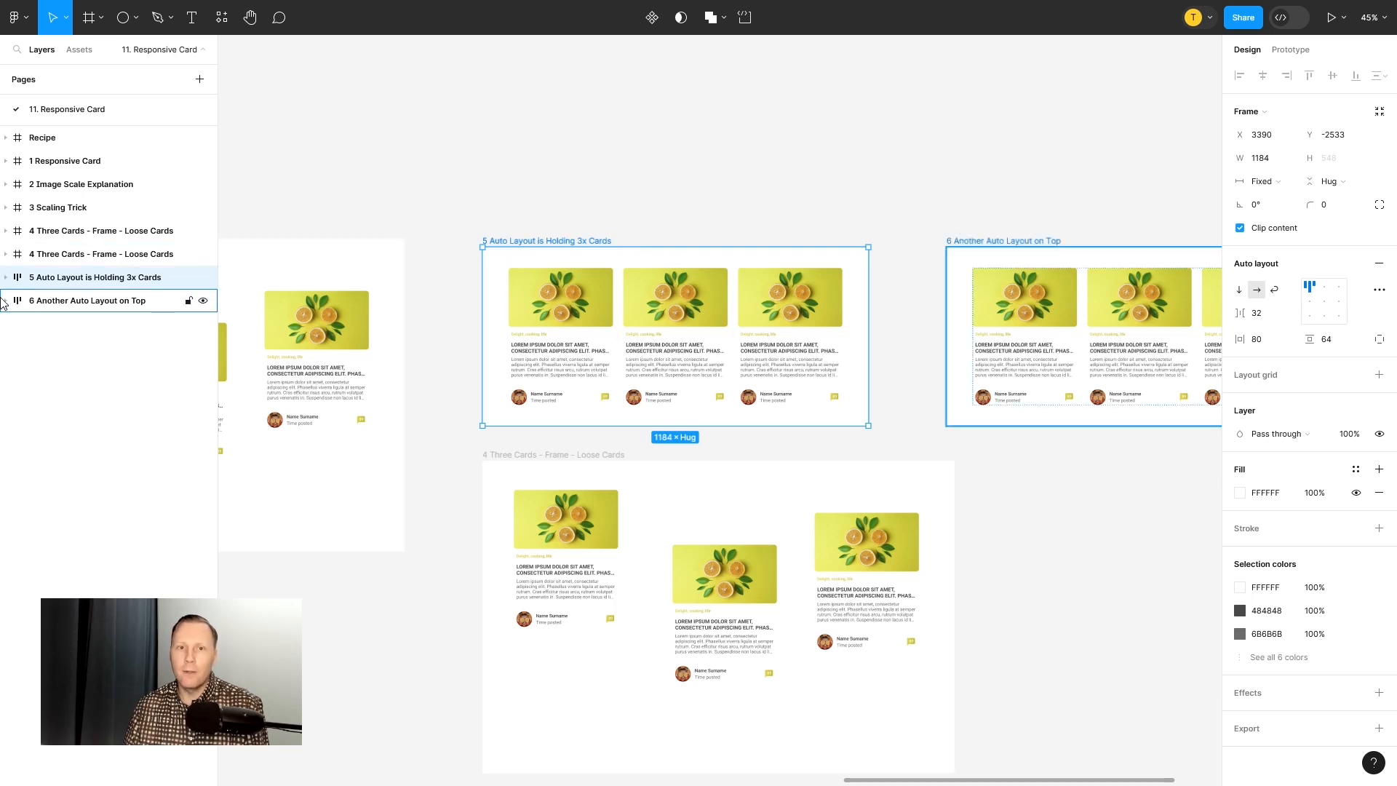
pyautogui.click(7, 277)
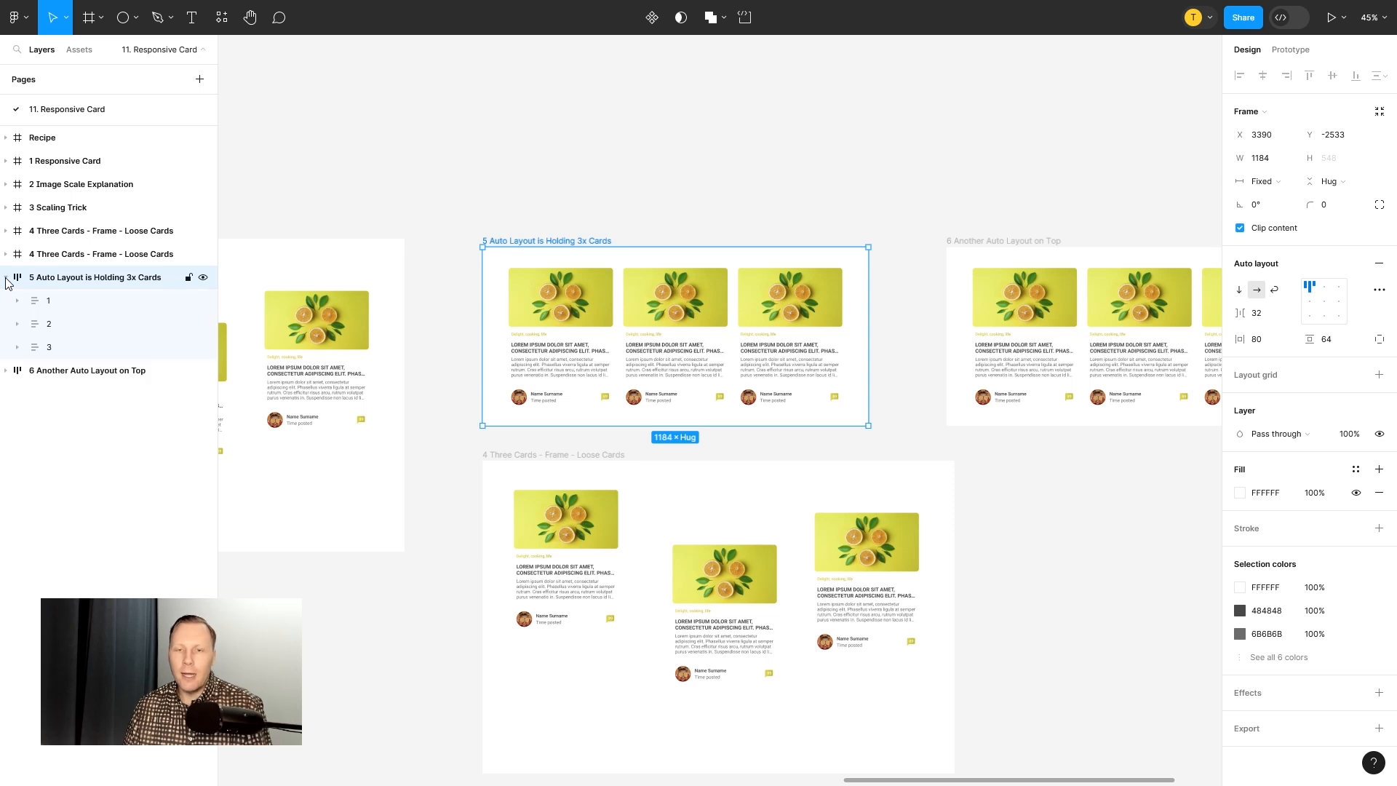
pyautogui.click(72, 310)
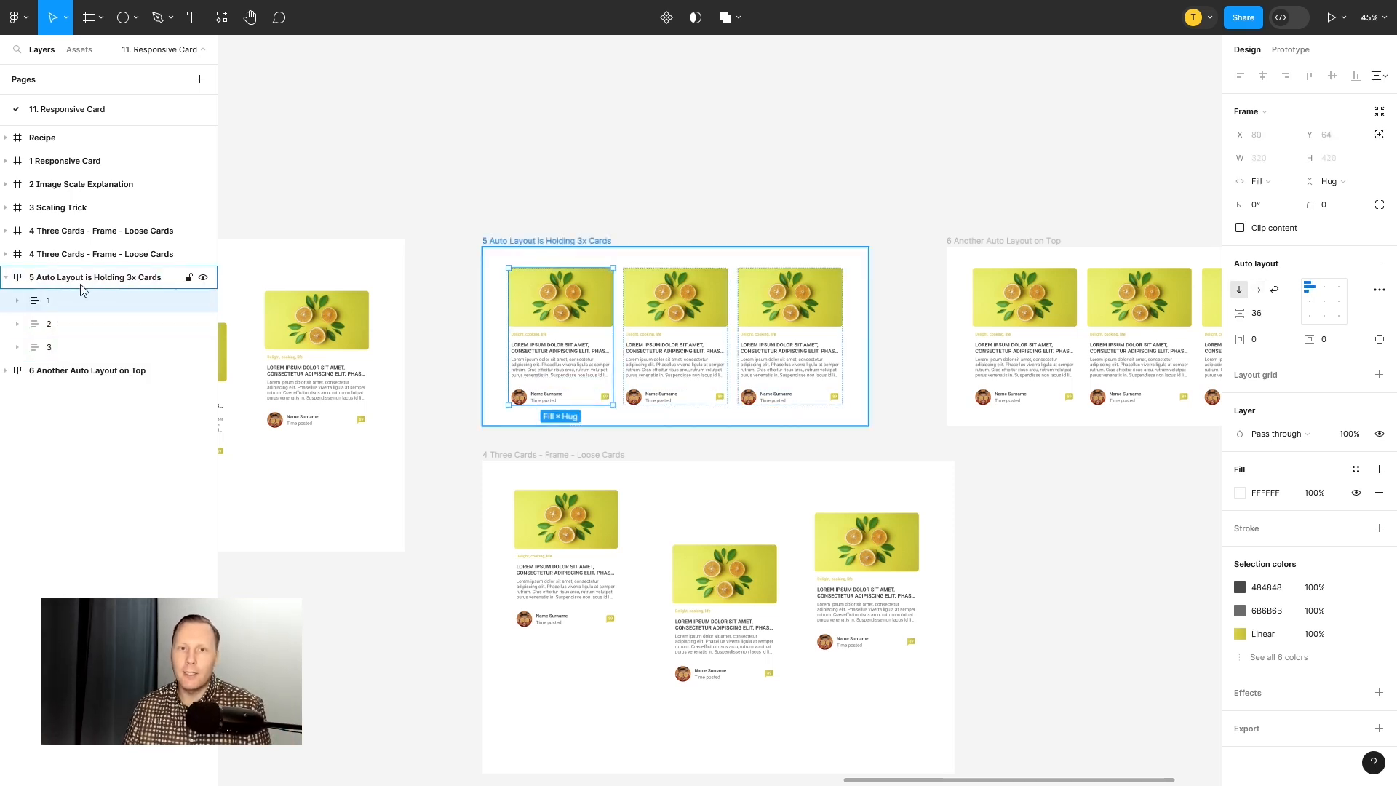
pyautogui.click(88, 281)
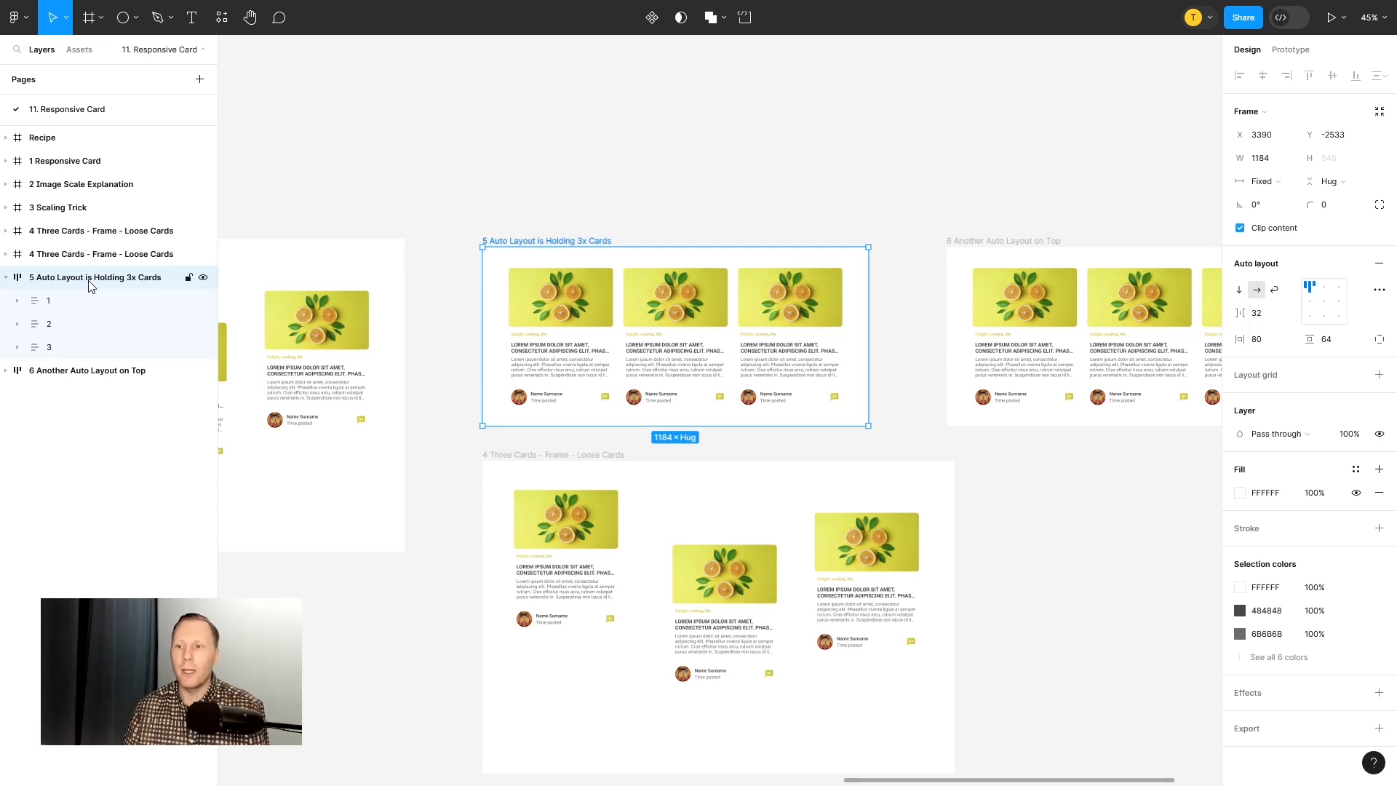
pyautogui.click(1006, 488)
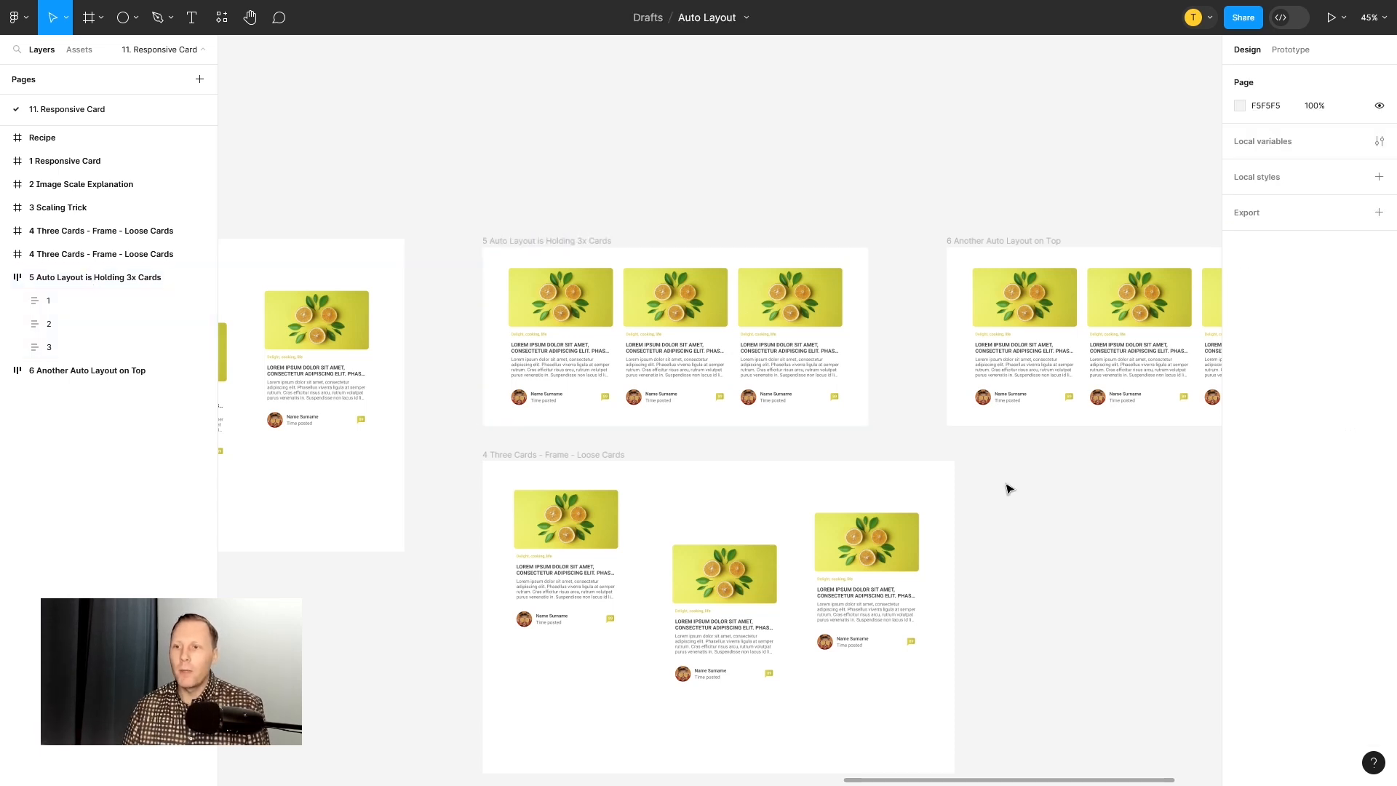
pyautogui.click(547, 241)
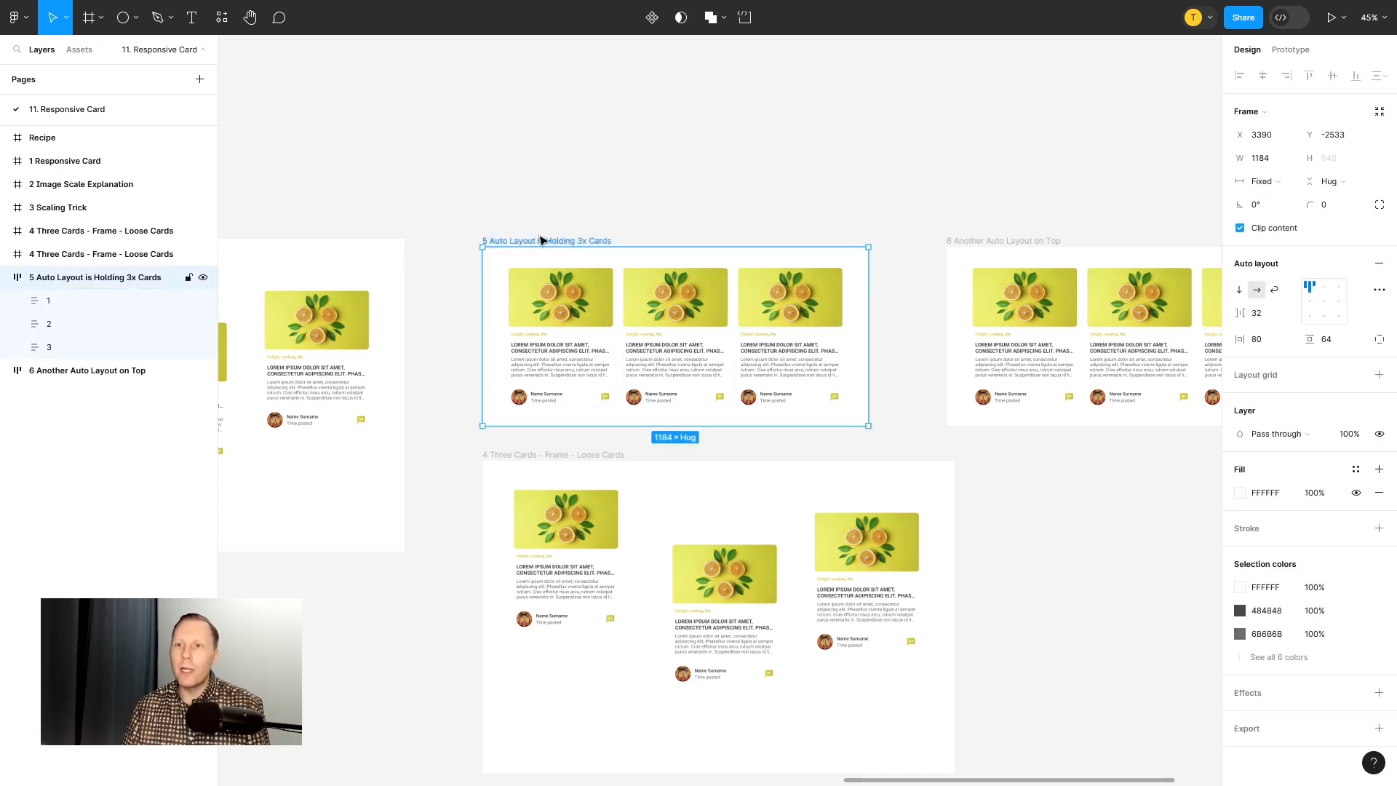
pyautogui.click(8, 278)
# Step: Rename the duplicated loose cards frame as 000000
pyautogui.click(590, 455)
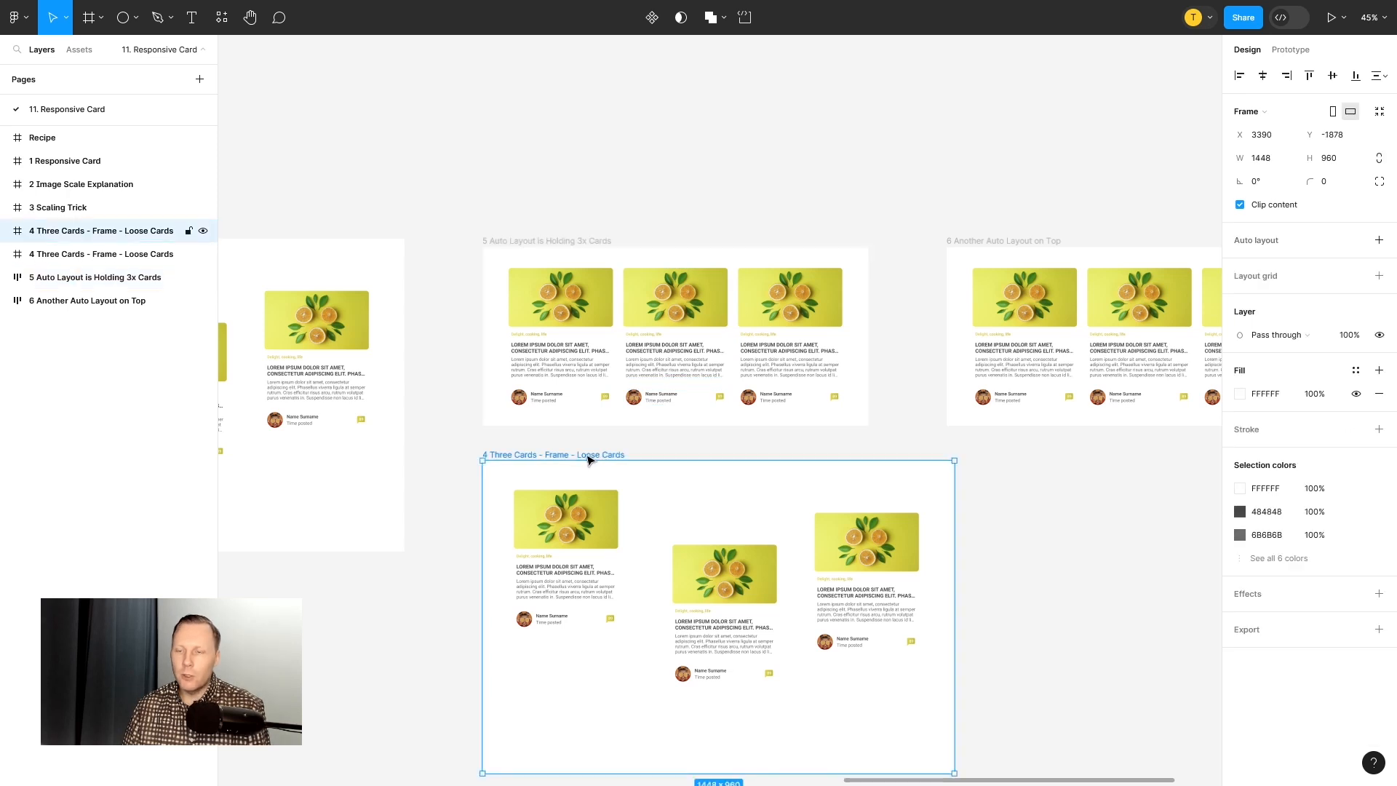
pyautogui.doubleClick(587, 455)
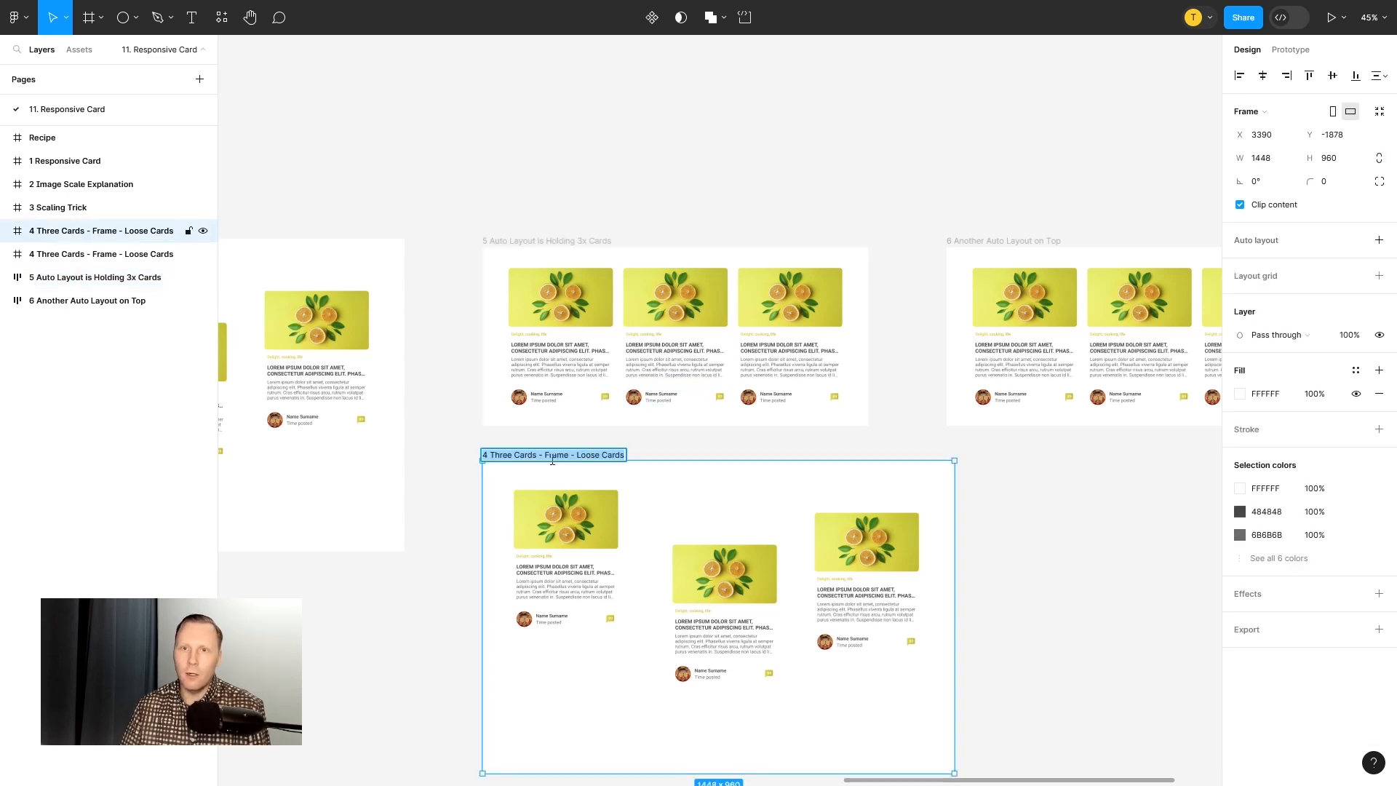
pyautogui.write('000000')
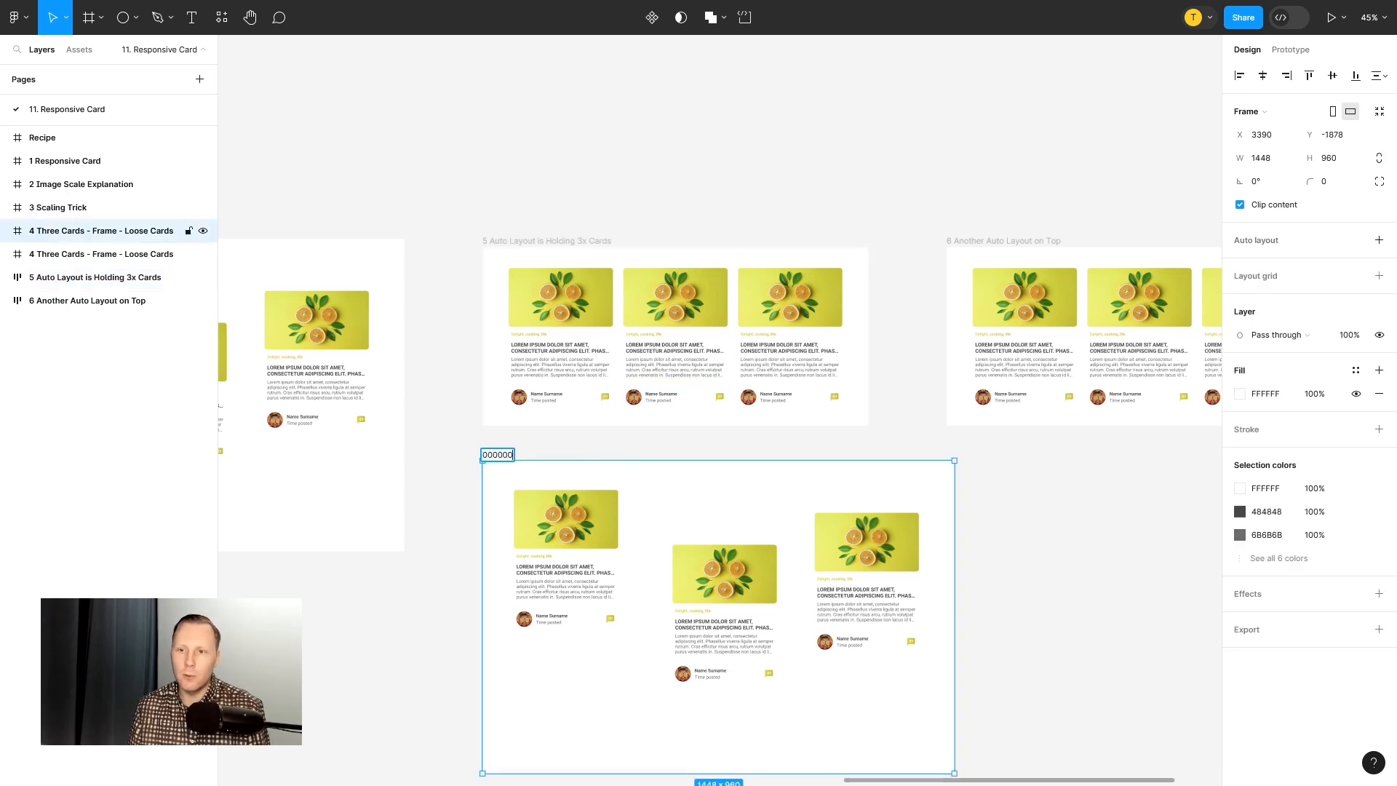
pyautogui.press('Return')
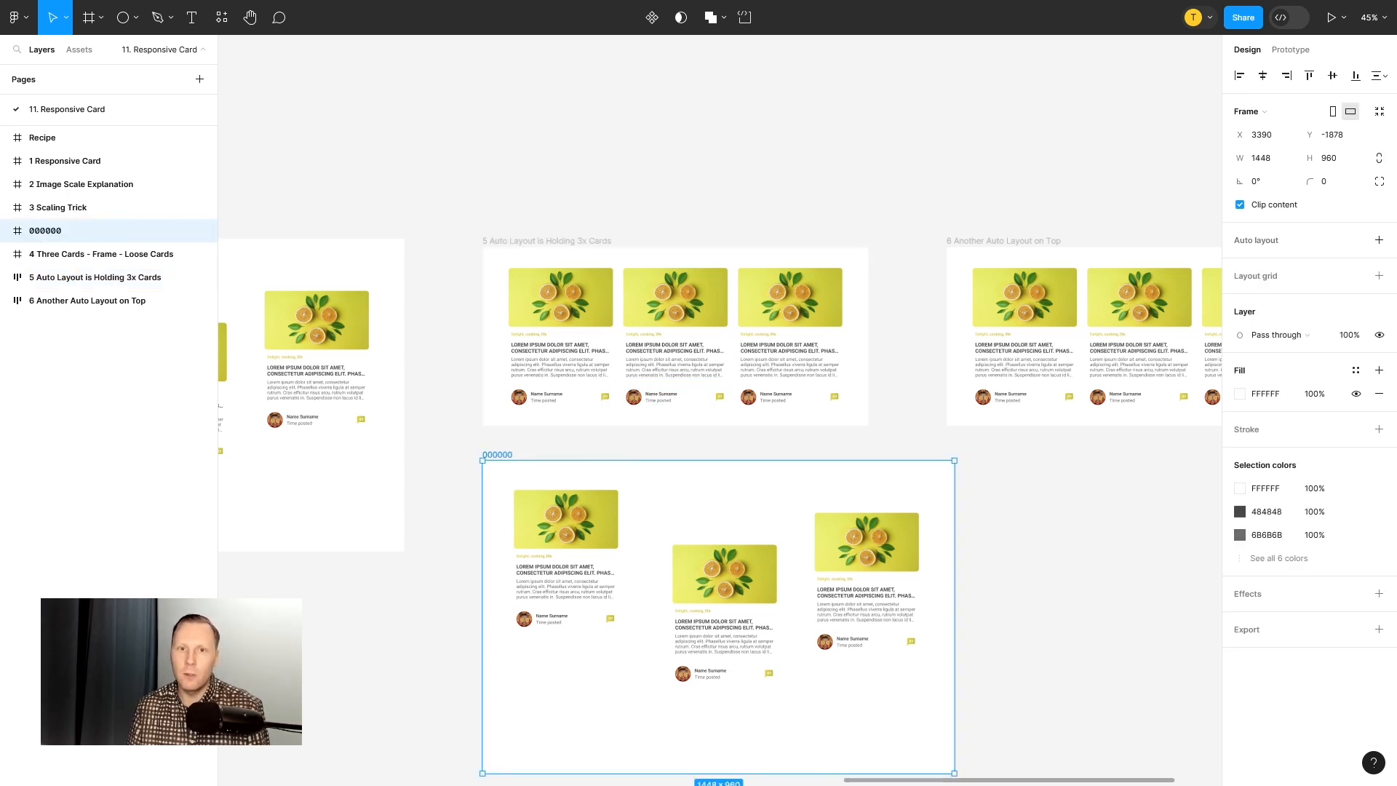
# Step: Apply auto layout to the 000000 frame so its three cards line up in a row
pyautogui.click(614, 447)
pyautogui.click(520, 460)
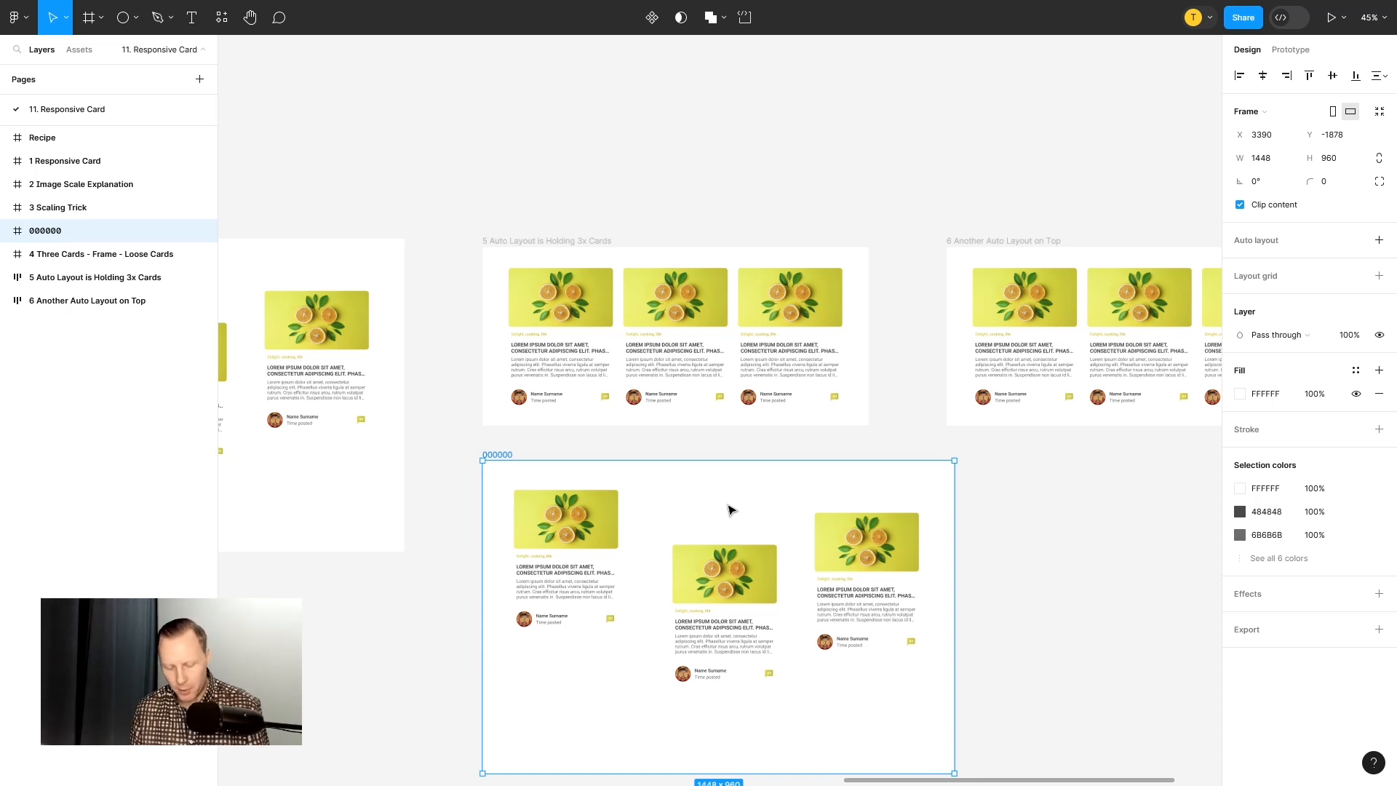
pyautogui.hotkey('shift', 'a')
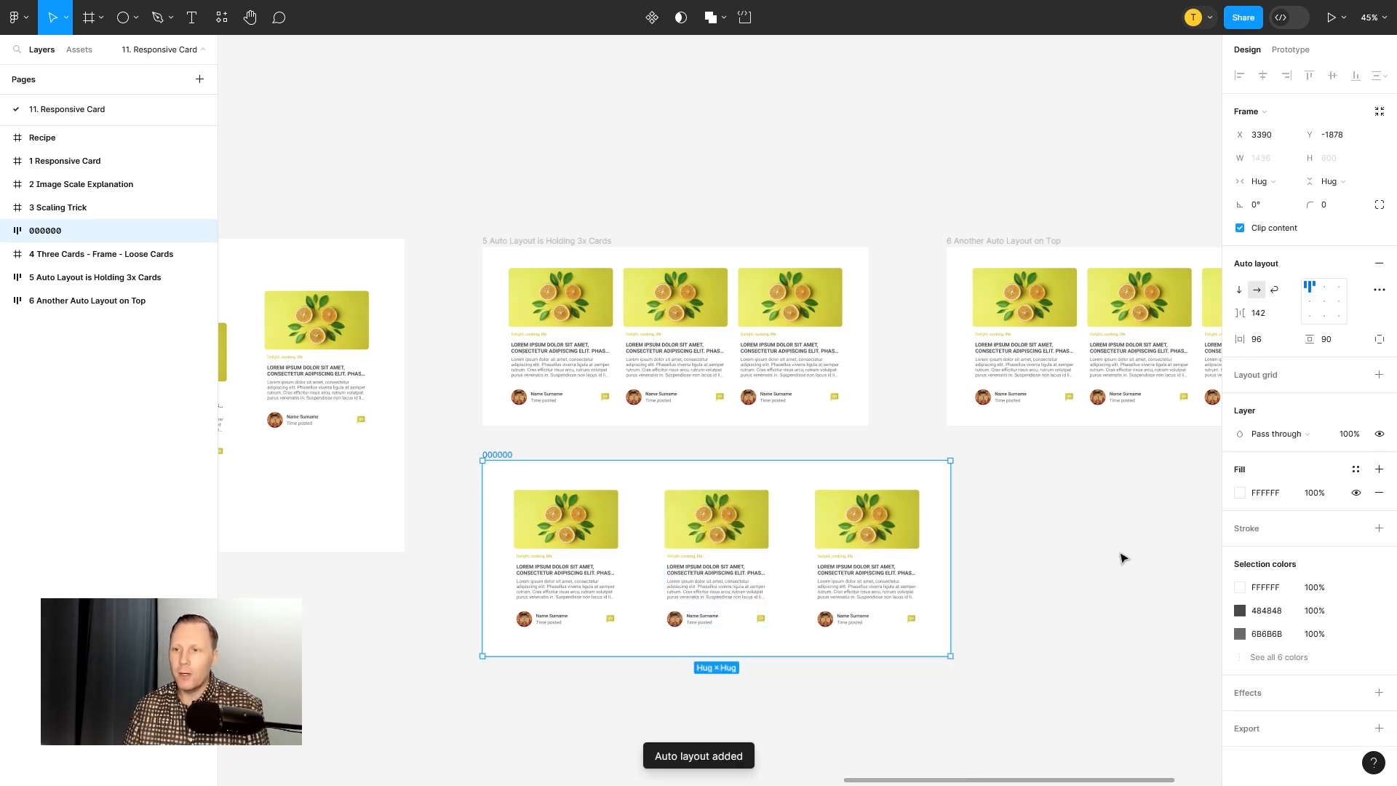
# Step: Set the gap between the cards in the 000000 frame to 32, matching the 5 Auto Layout frame
pyautogui.click(556, 241)
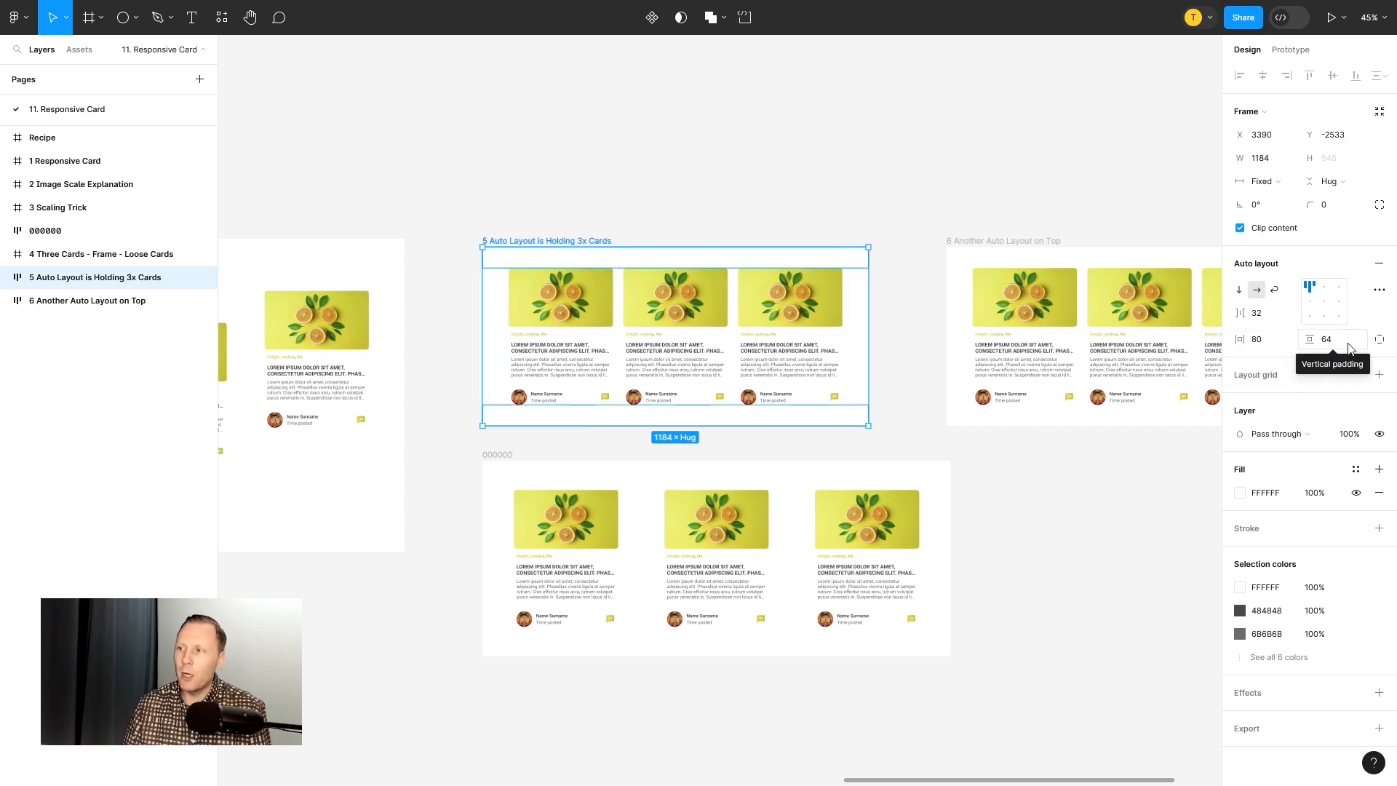
pyautogui.click(804, 483)
pyautogui.click(1275, 315)
pyautogui.write('32')
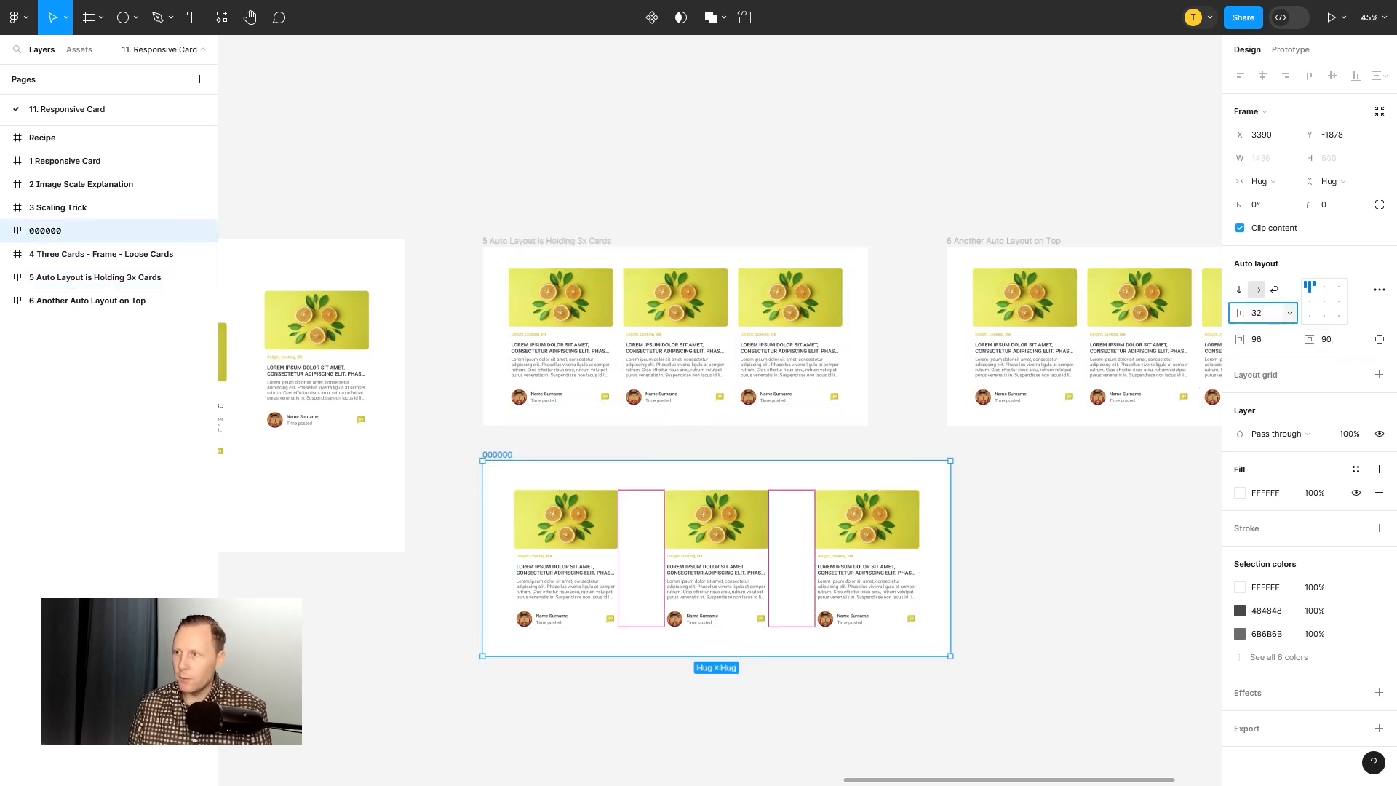
pyautogui.press('Return')
# Step: Set the 000000 frame's horizontal padding to 80 and its vertical padding to 64
pyautogui.click(1270, 340)
pyautogui.write('80')
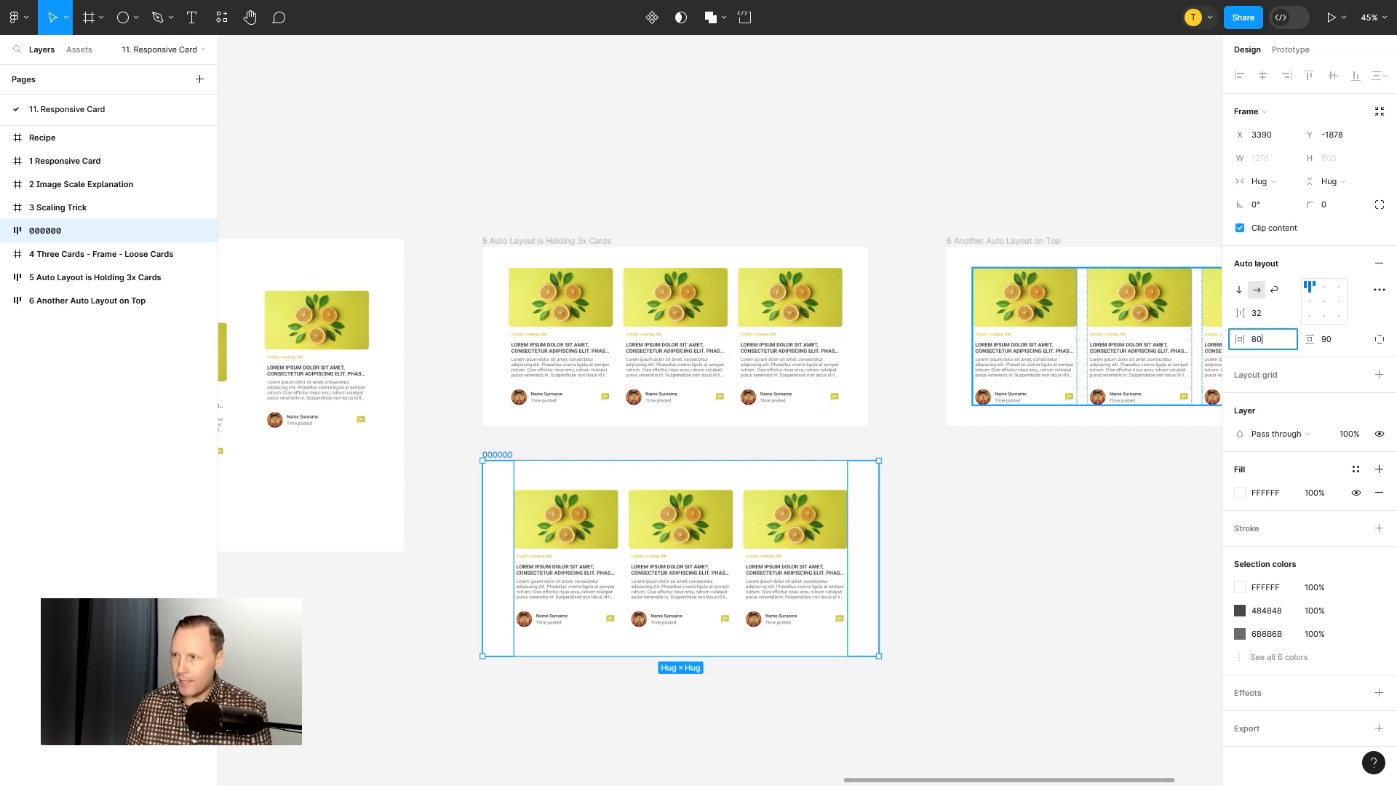
pyautogui.press('Return')
pyautogui.click(1335, 346)
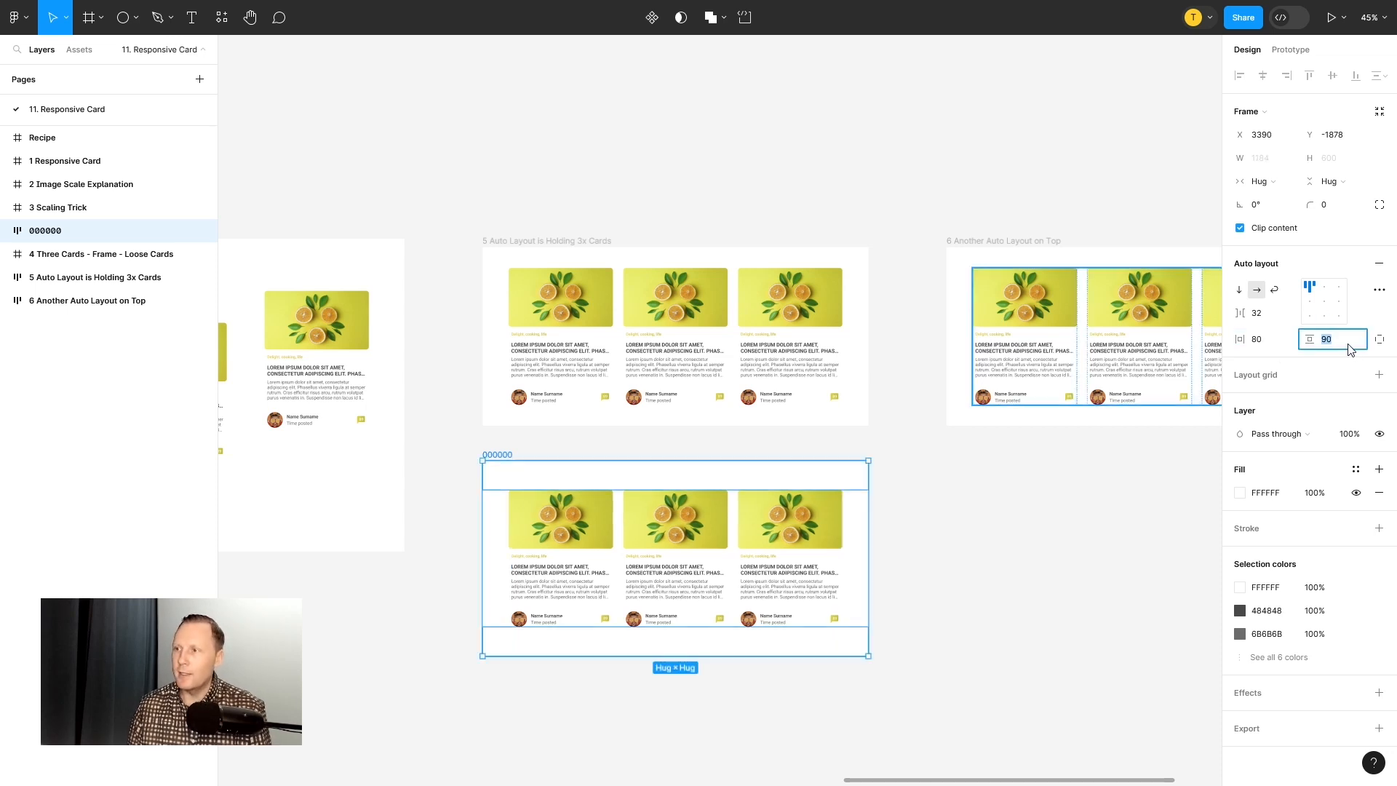
pyautogui.write('64')
pyautogui.press('Return')
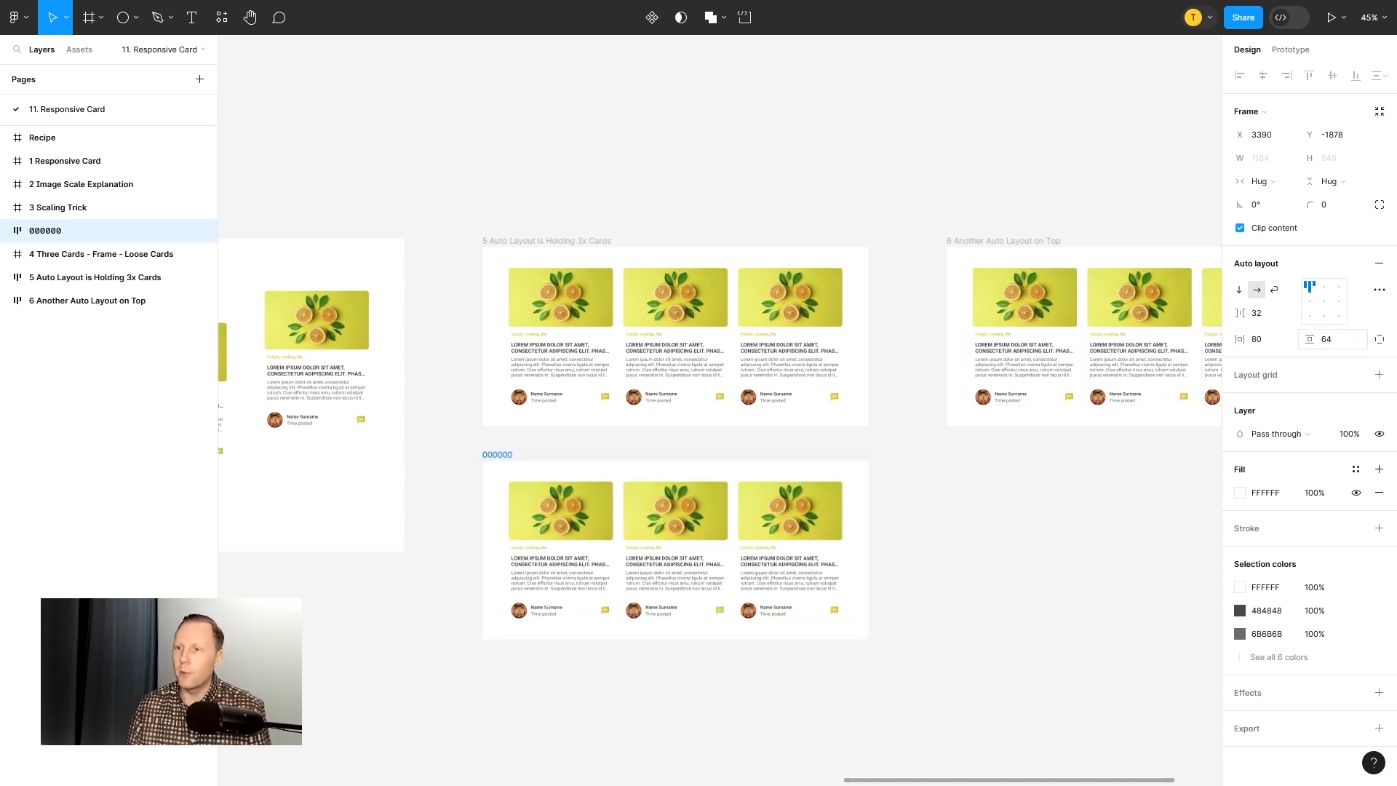
# Step: Set the 000000 frame's horizontal resizing to Fixed width, matching the 5 Auto Layout is Holding 3x Cards frame
pyautogui.click(571, 244)
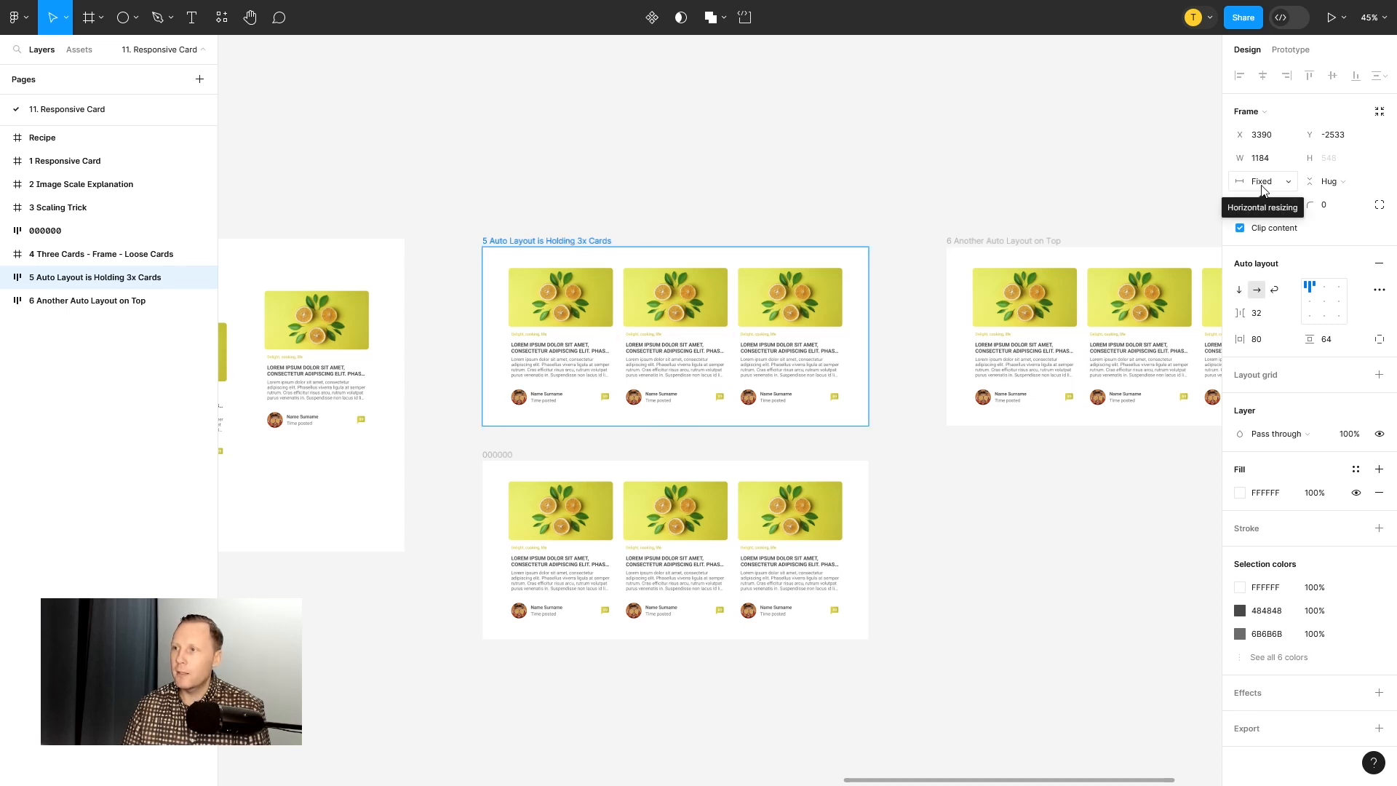
pyautogui.click(499, 453)
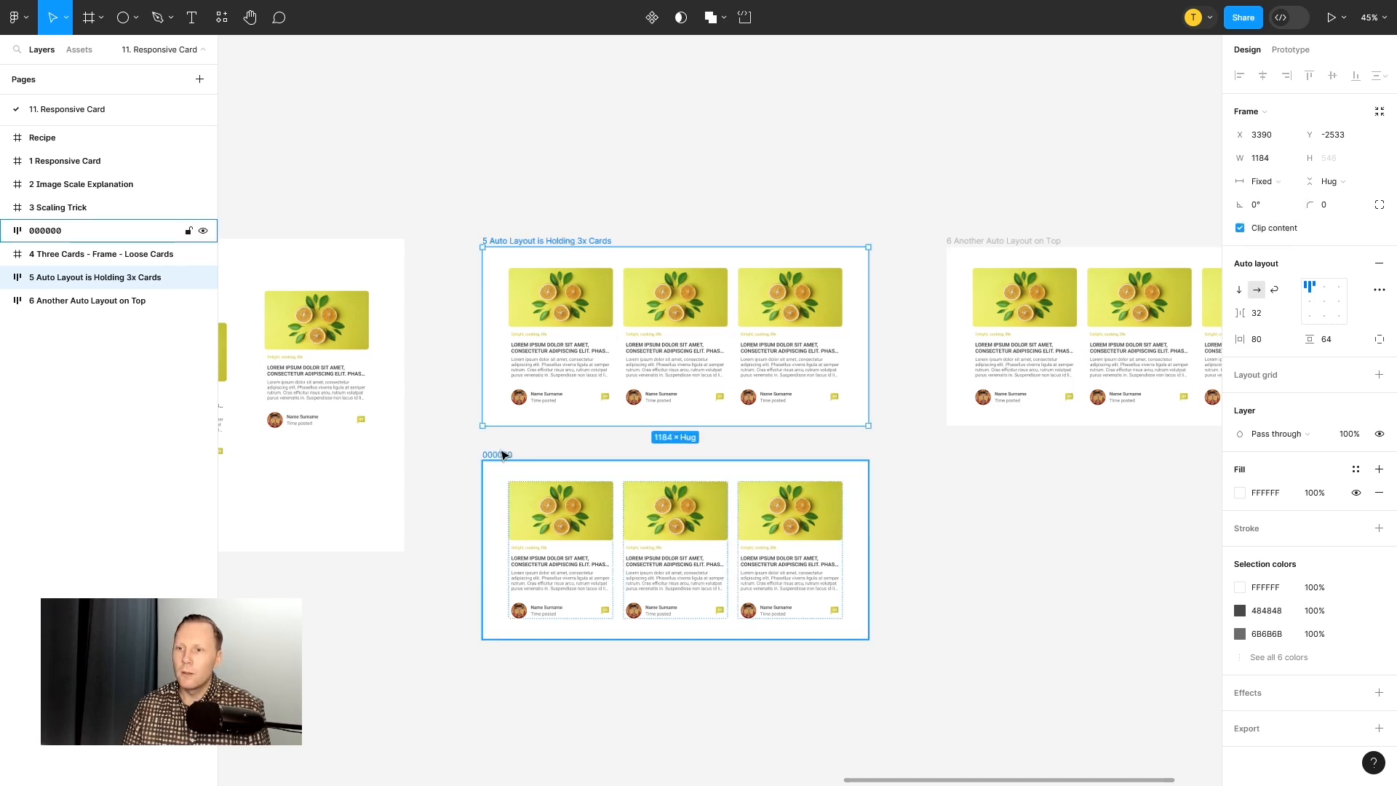
pyautogui.click(1273, 183)
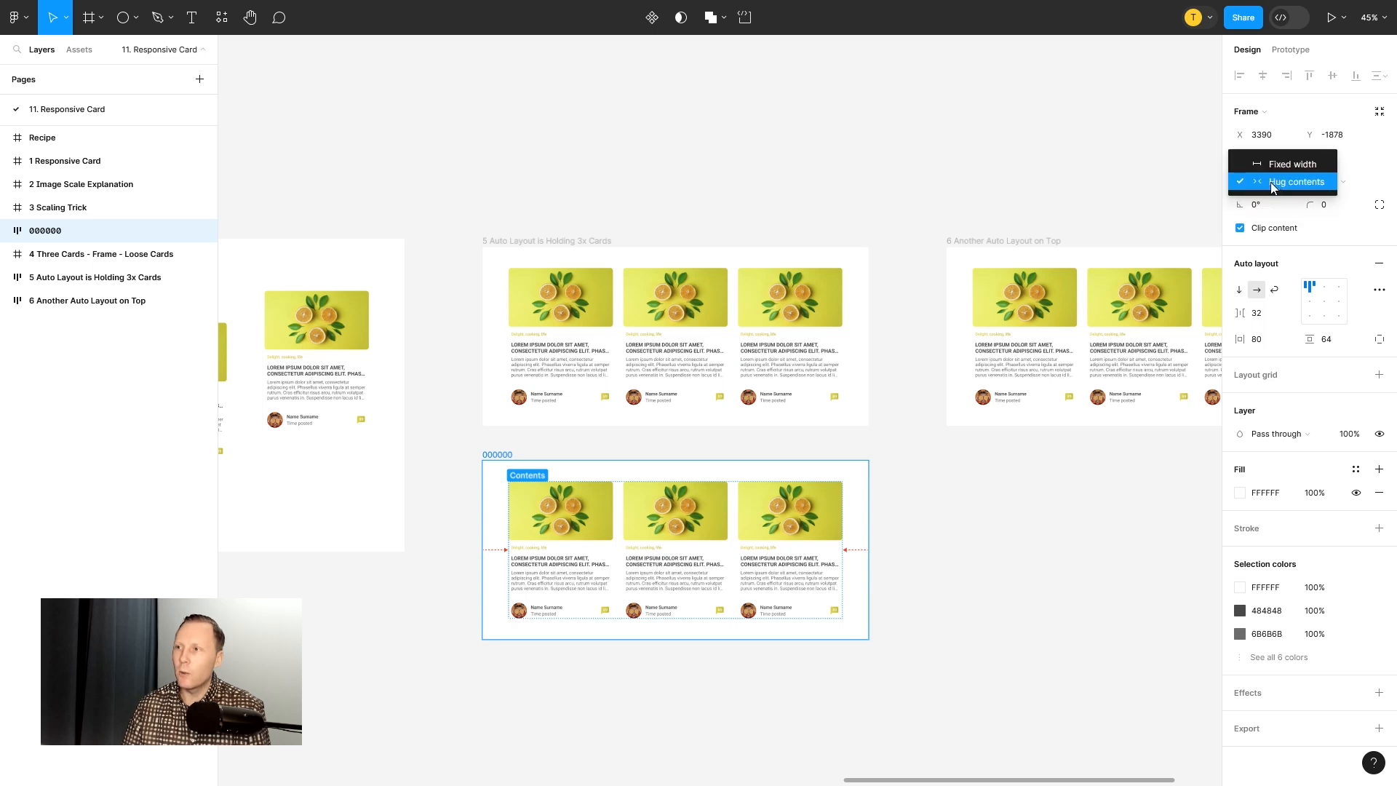
pyautogui.click(1276, 163)
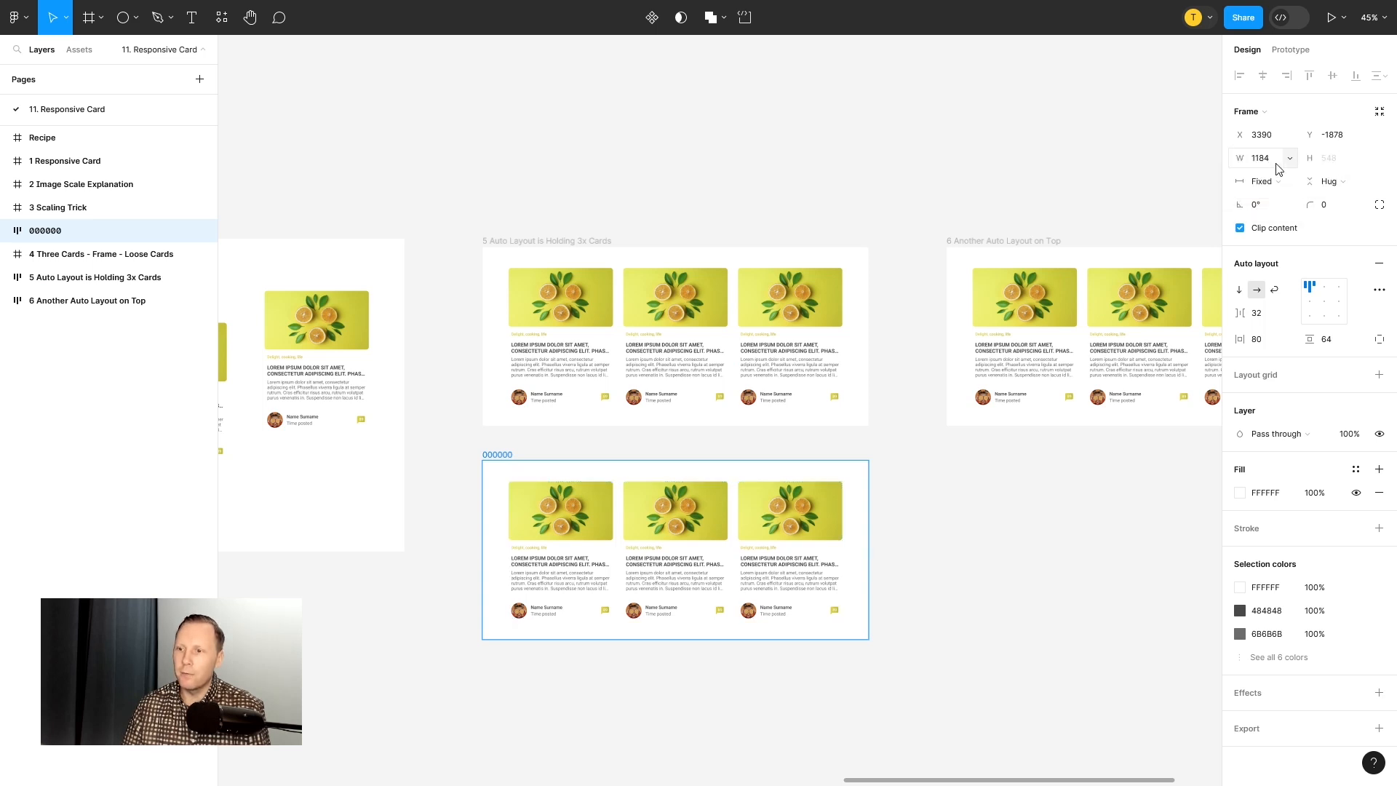
# Step: Try widening the 000000 frame to test whether its cards stretch, and undo the resize
pyautogui.moveTo(864, 512); pyautogui.dragTo(930, 501)
pyautogui.hotkey('ctrl', 'z')
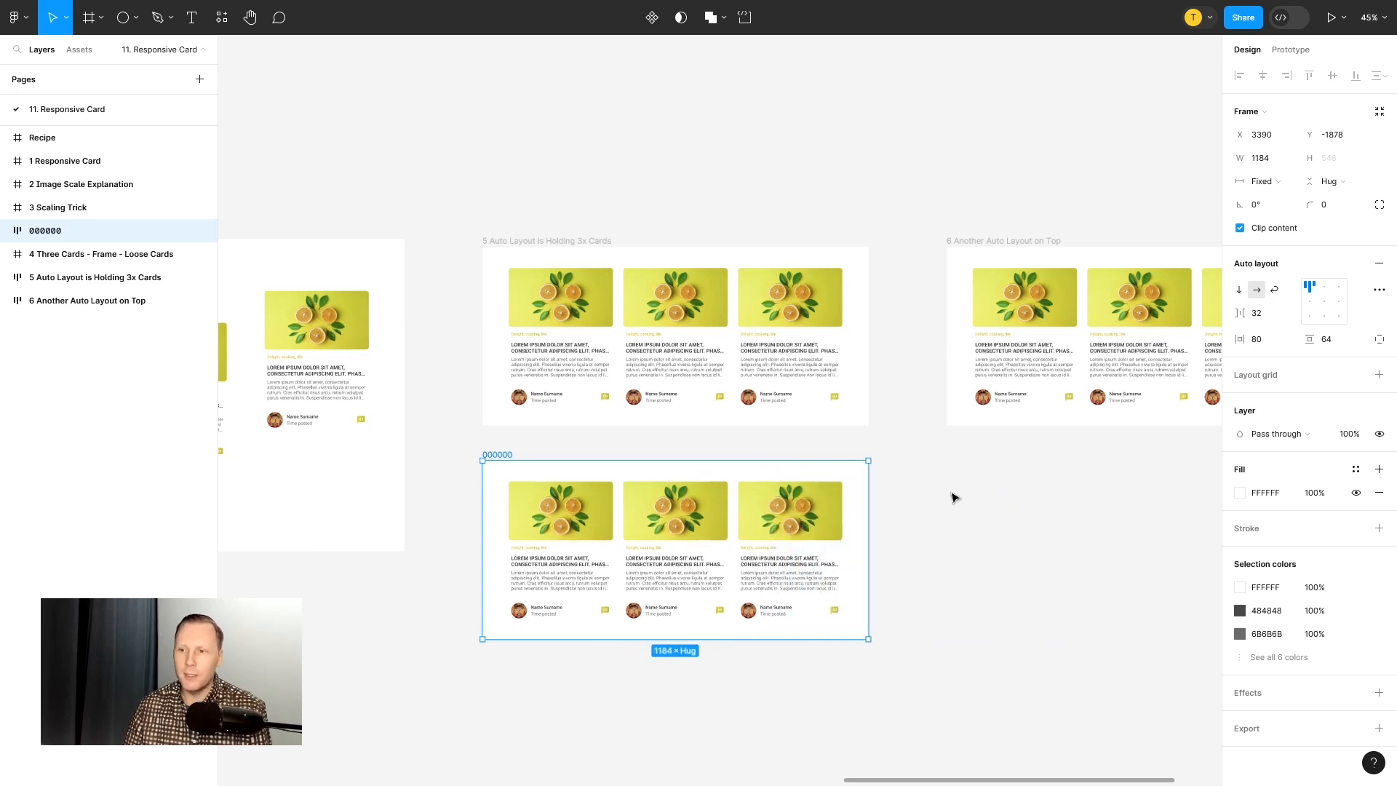
pyautogui.click(1011, 574)
# Step: Set the horizontal resizing of all three cards inside the 000000 frame to Fill container
pyautogui.click(501, 455)
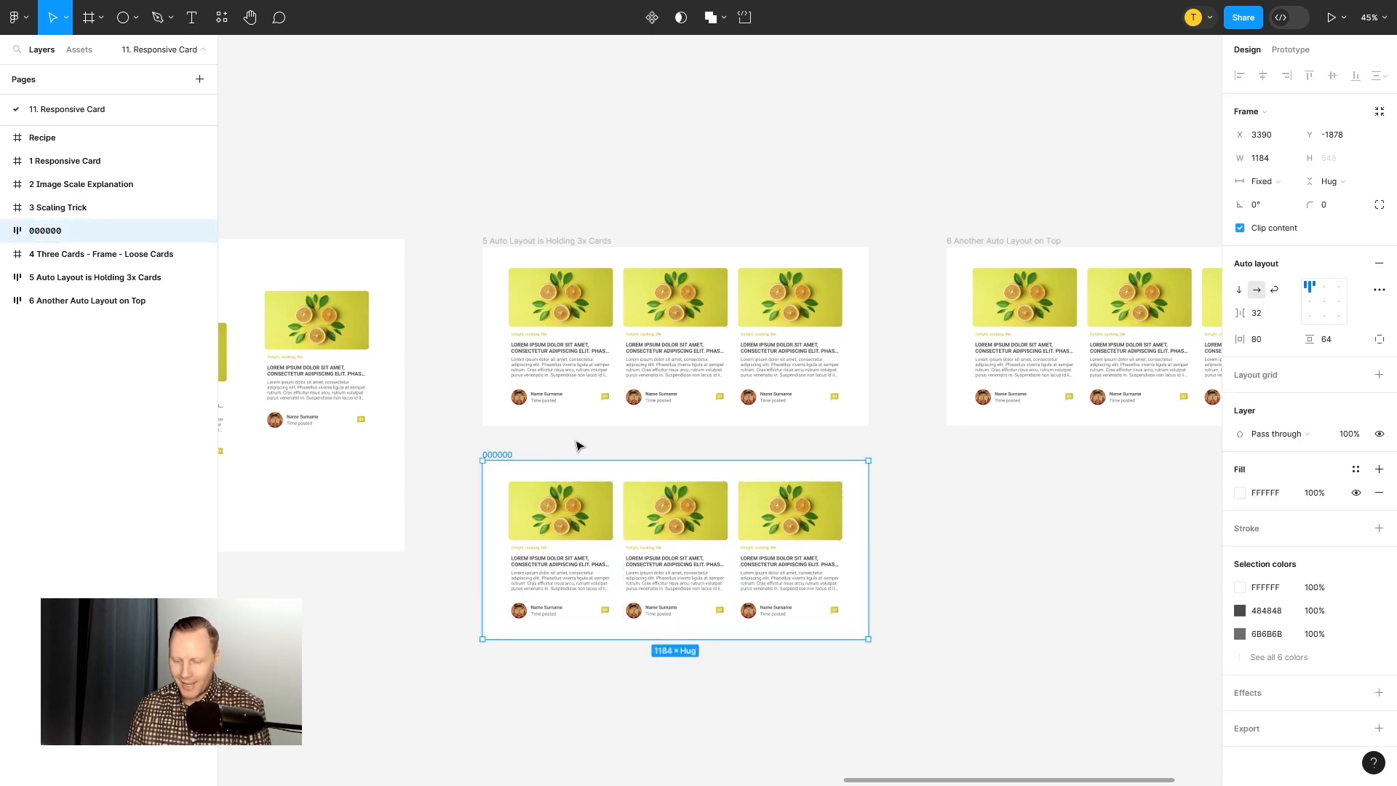
pyautogui.press('Return')
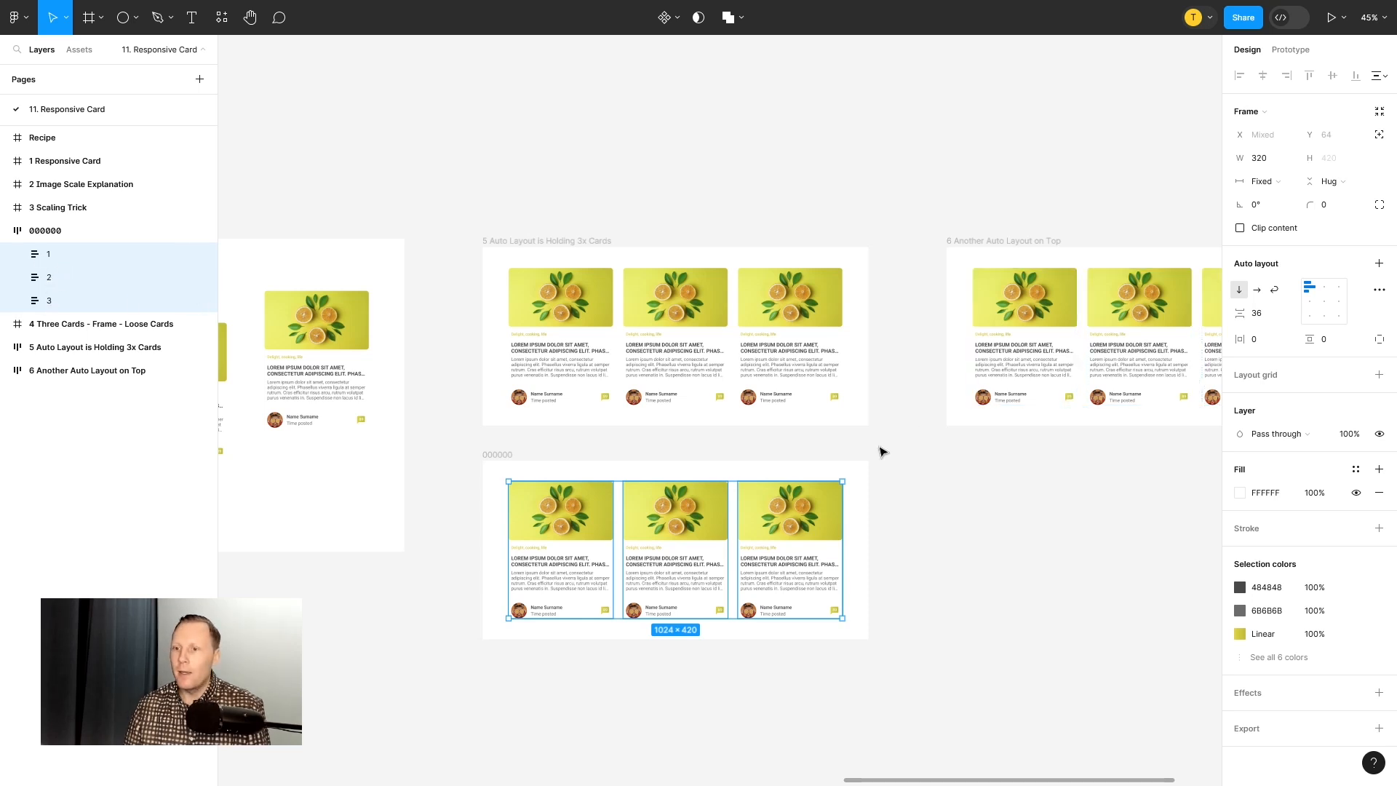
pyautogui.click(1267, 190)
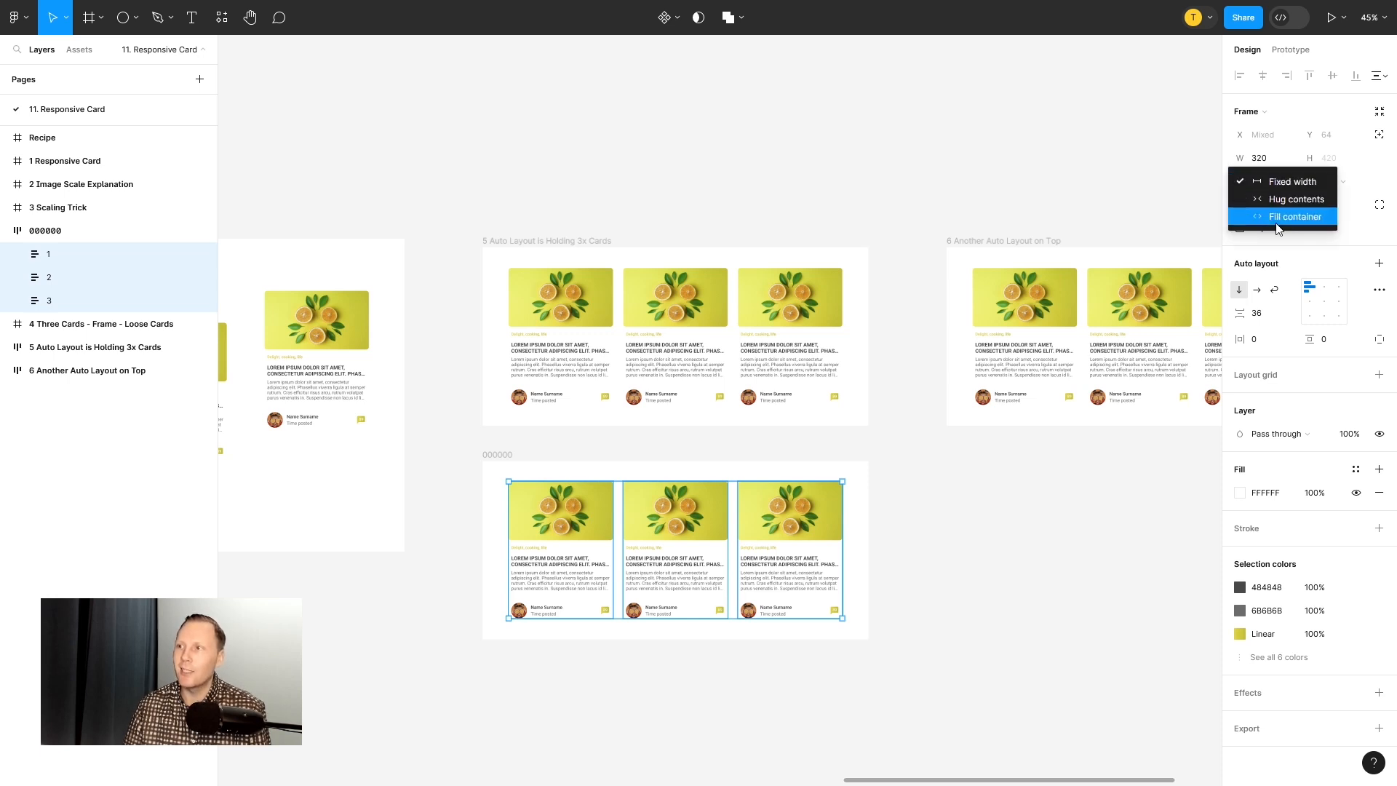
pyautogui.click(1281, 223)
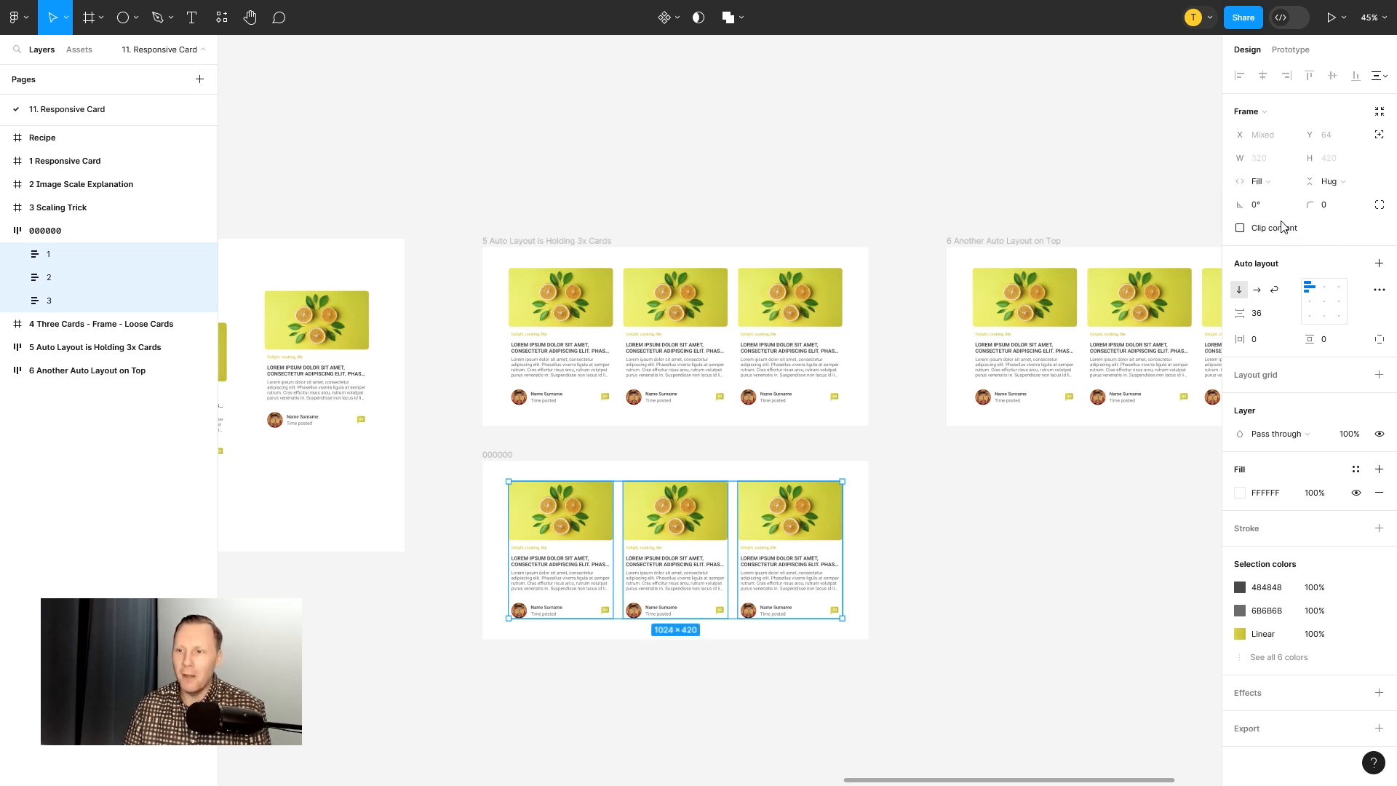
pyautogui.click(971, 518)
# Step: Test the 000000 frame by changing its width and returning it to its original size, and check the cards' resizing settings
pyautogui.click(507, 455)
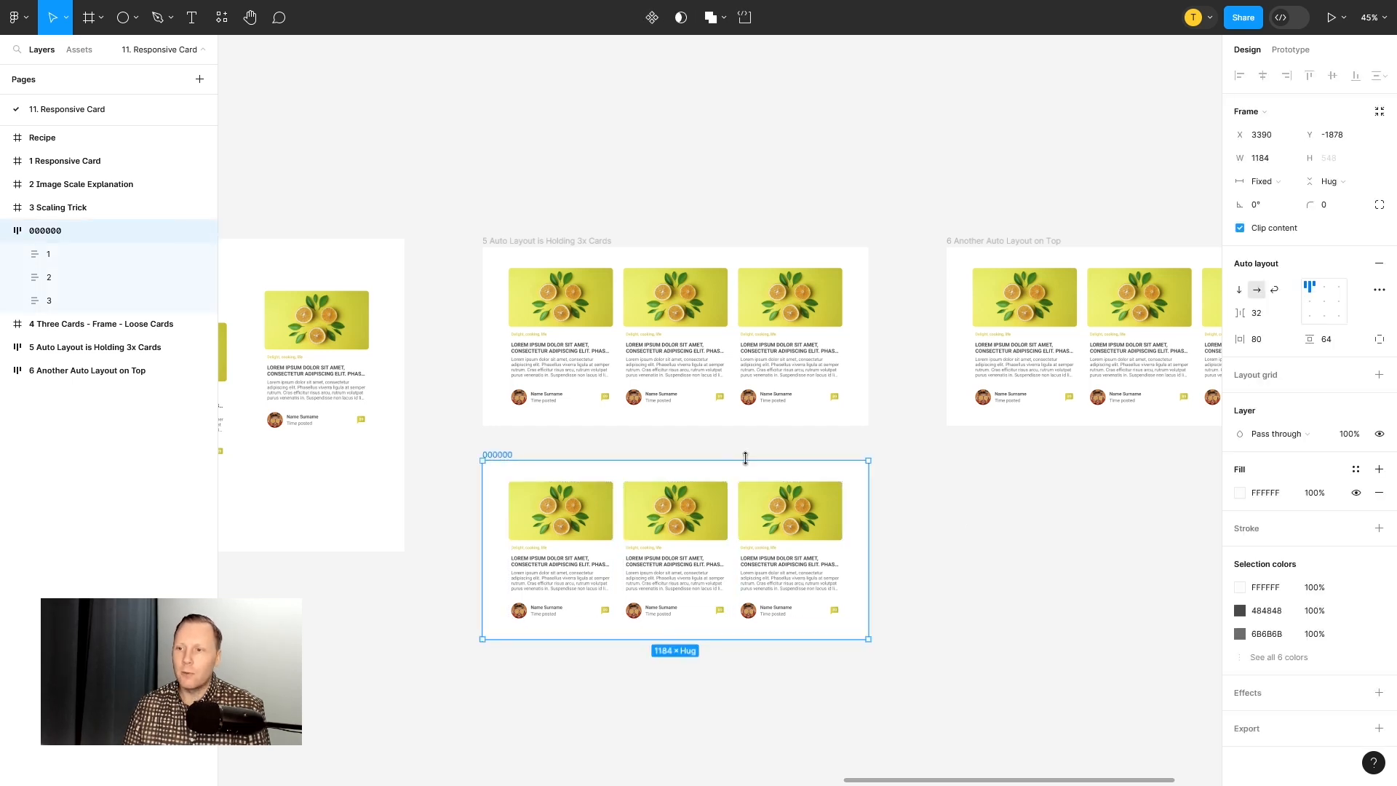
pyautogui.moveTo(875, 502)
pyautogui.mouseDown()
pyautogui.moveTo(1013, 499)
pyautogui.moveTo(899, 494)
pyautogui.moveTo(810, 505)
pyautogui.moveTo(923, 505)
pyautogui.moveTo(804, 514)
pyautogui.moveTo(868, 514)
pyautogui.mouseUp()
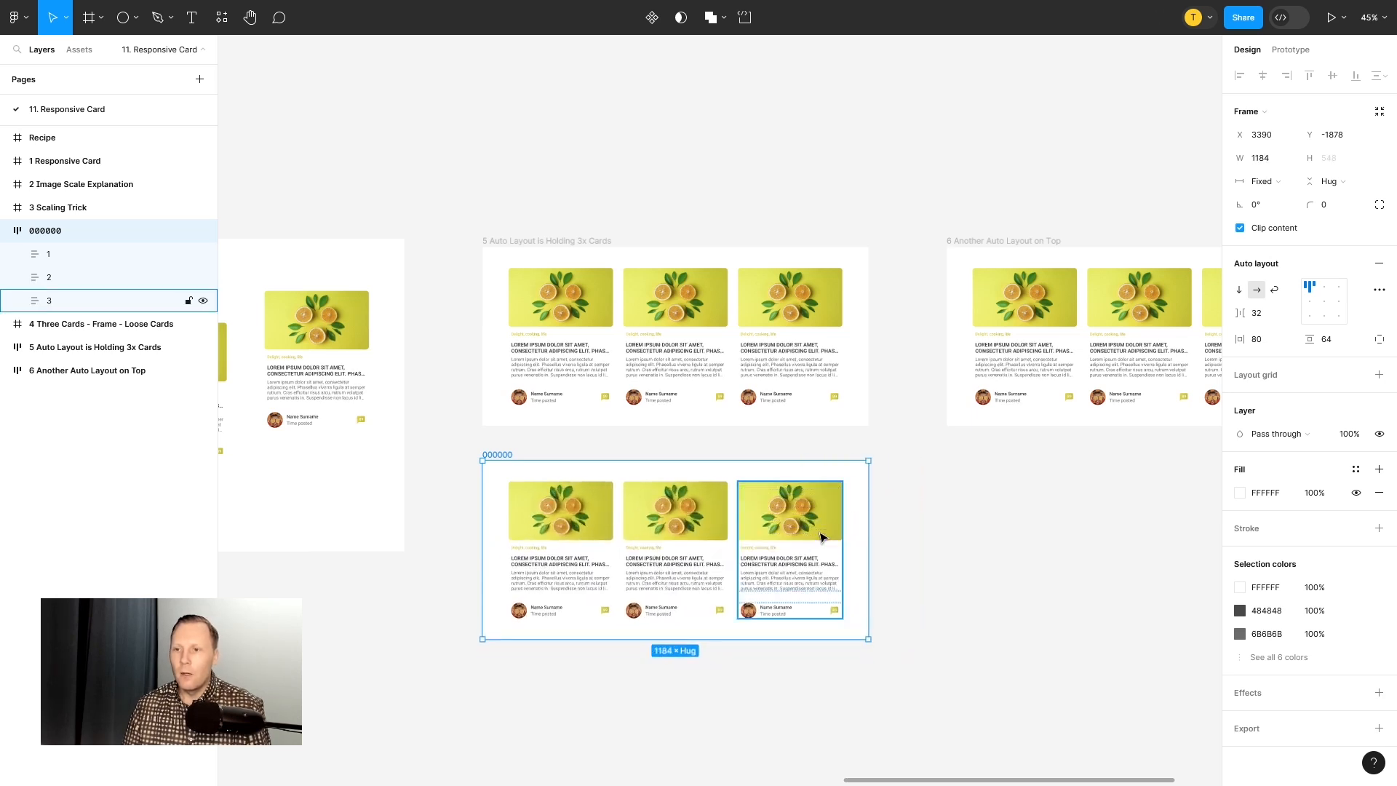
pyautogui.click(577, 511)
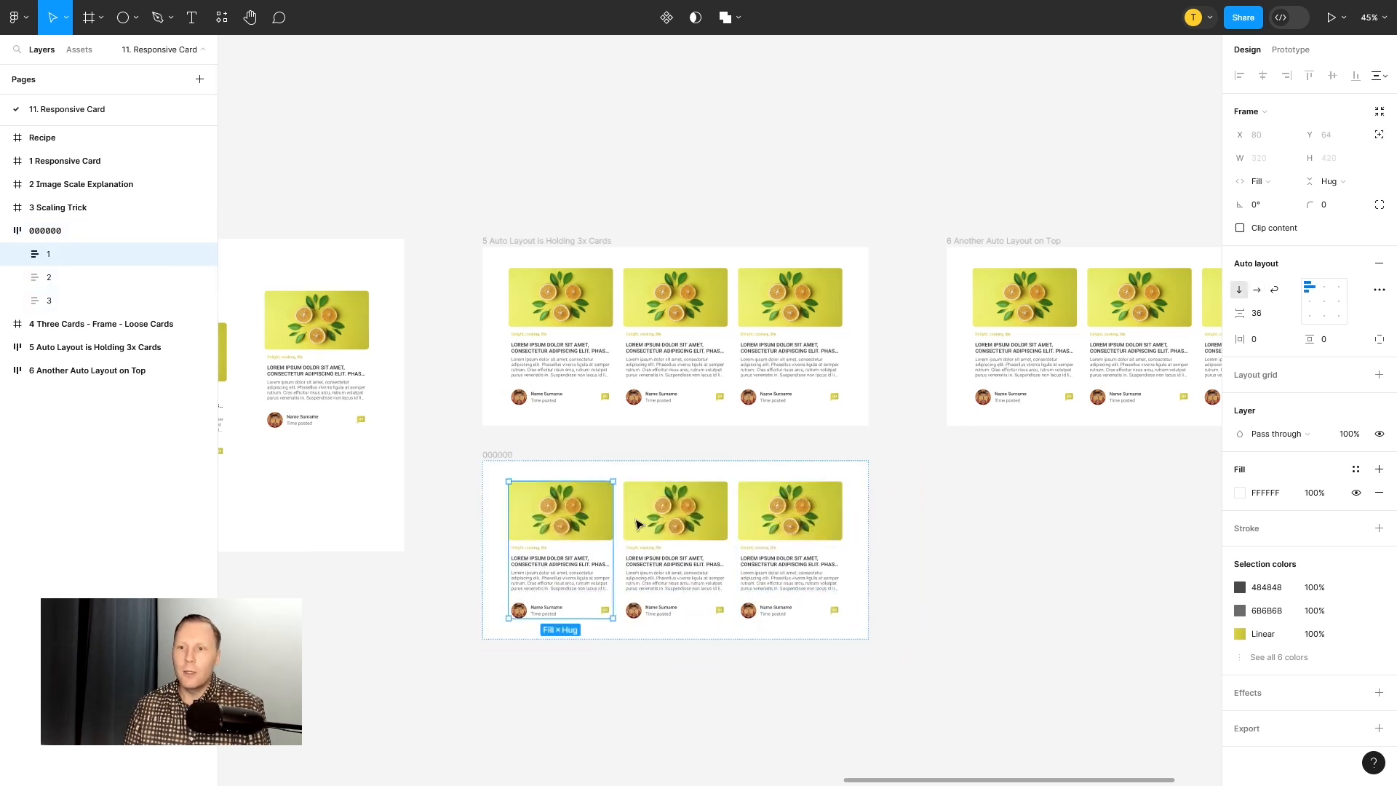
pyautogui.click(668, 525)
pyautogui.press('Tab')
pyautogui.click(683, 532)
pyautogui.click(538, 495)
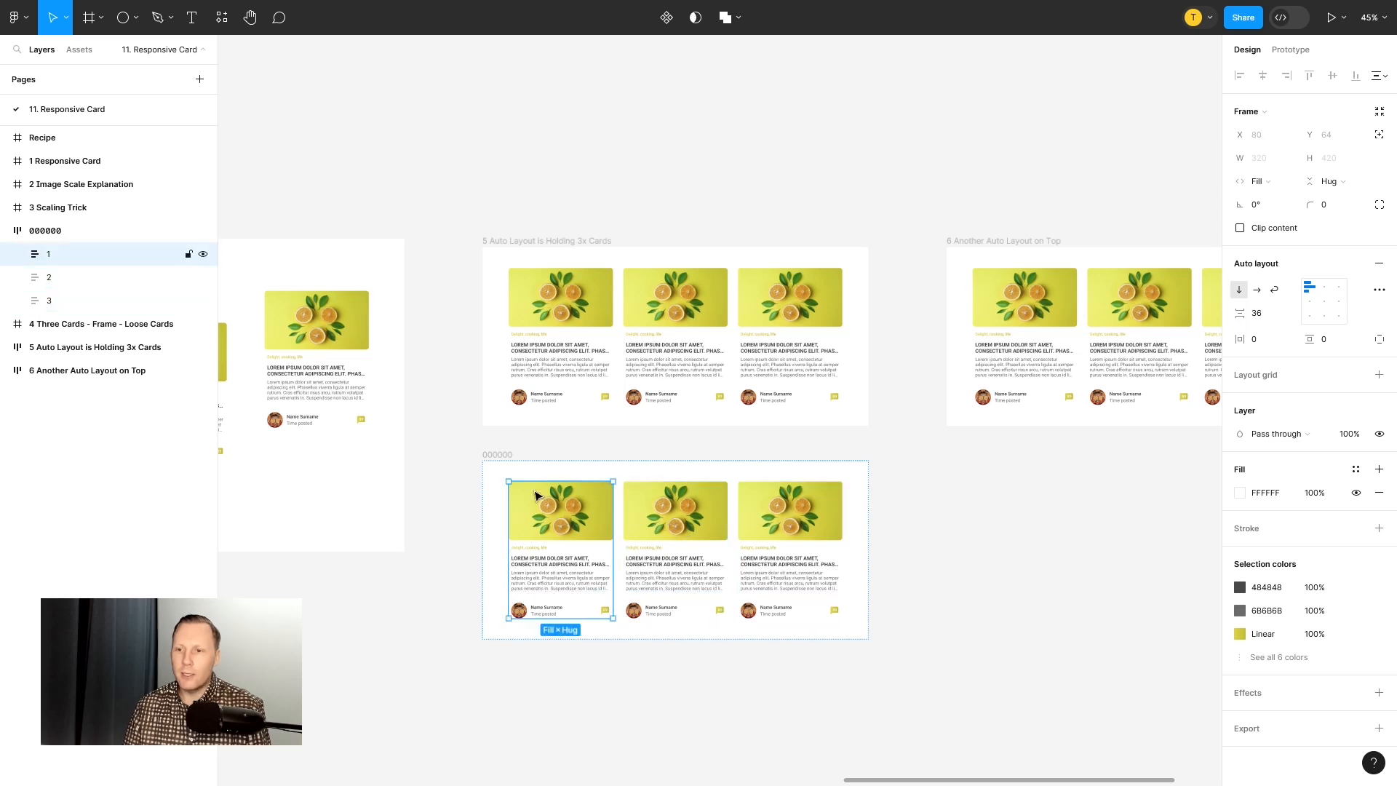
pyautogui.click(545, 463)
pyautogui.moveTo(869, 499)
pyautogui.mouseDown()
pyautogui.moveTo(795, 493)
pyautogui.moveTo(870, 494)
pyautogui.mouseUp()
pyautogui.click(967, 536)
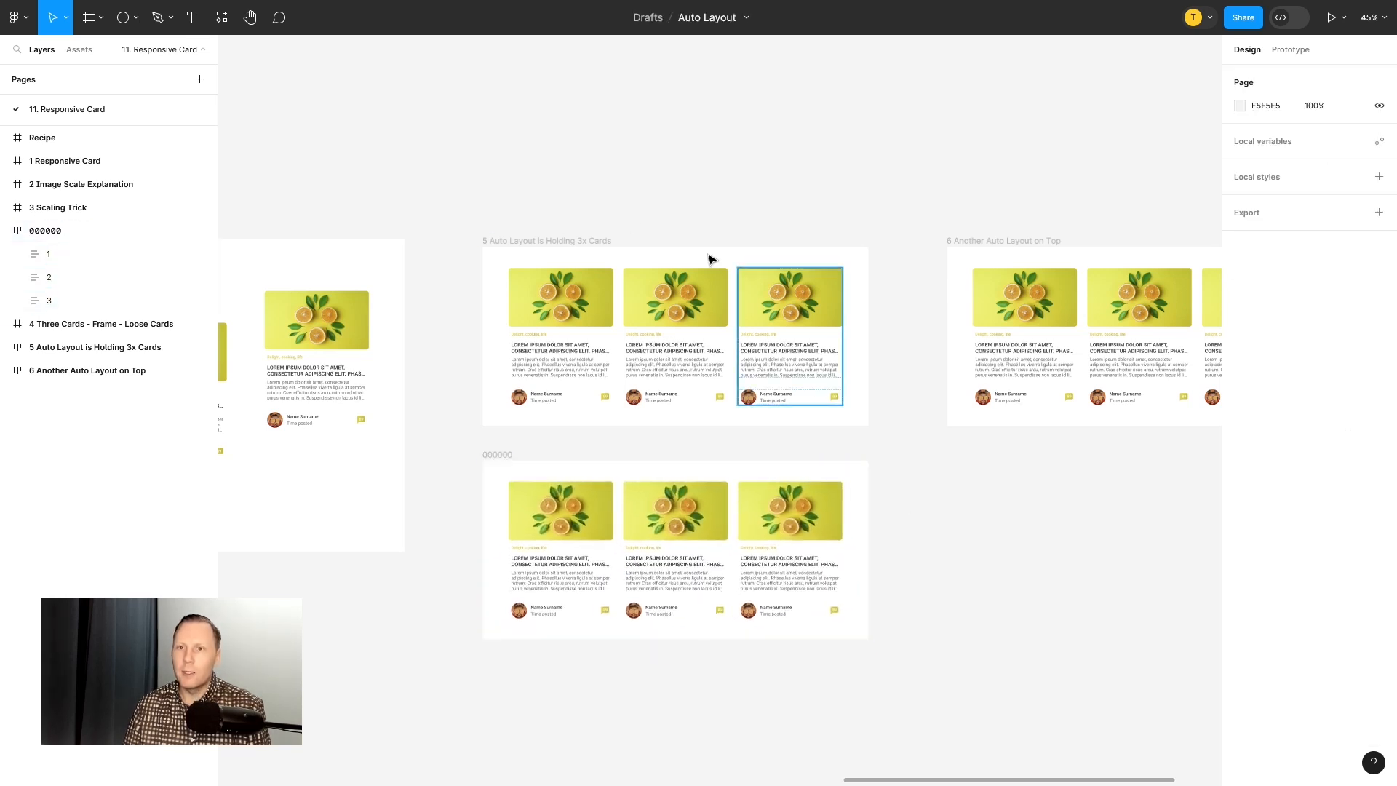
# Step: Duplicate the 000000 frame and place the copy directly below the 6 Another Auto Layout on Top frame
pyautogui.click(552, 242)
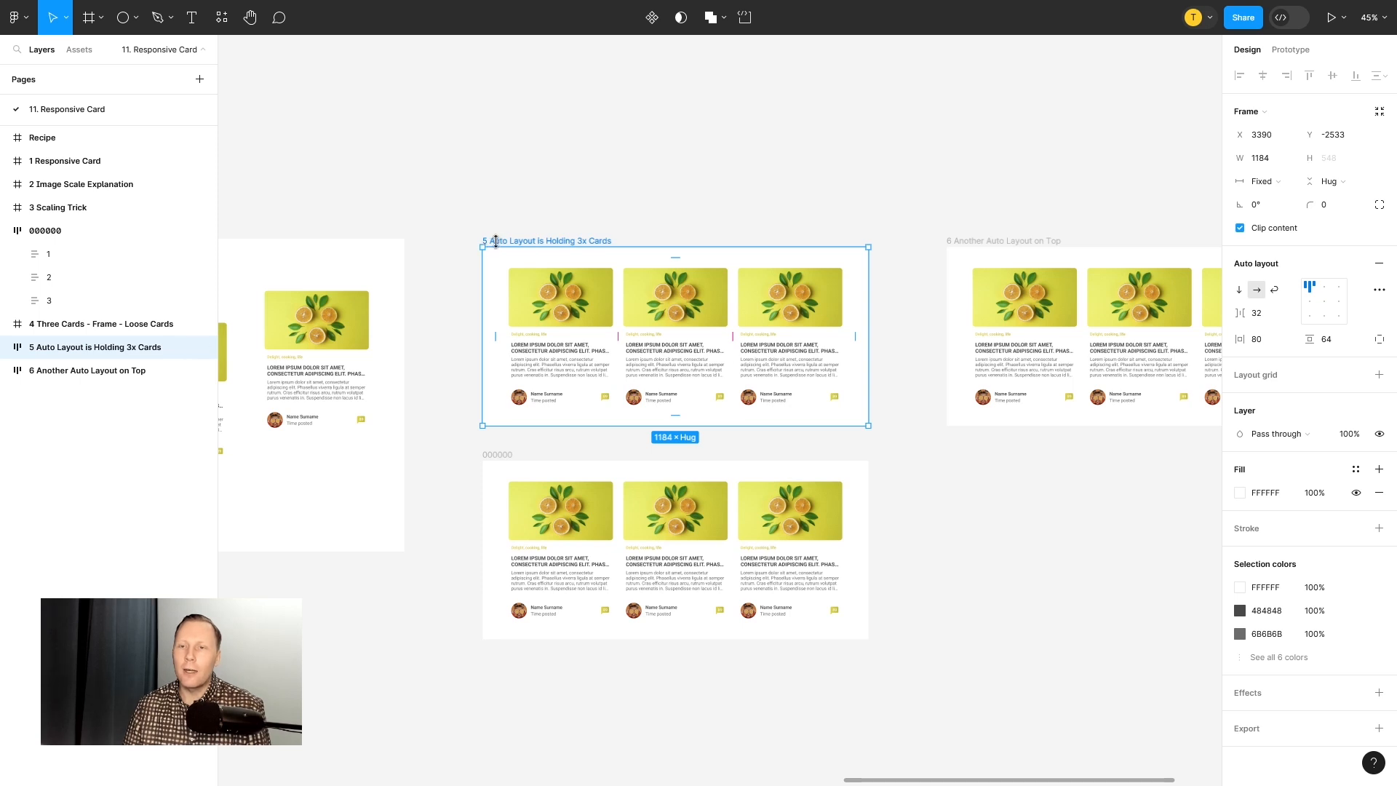
pyautogui.click(5, 231)
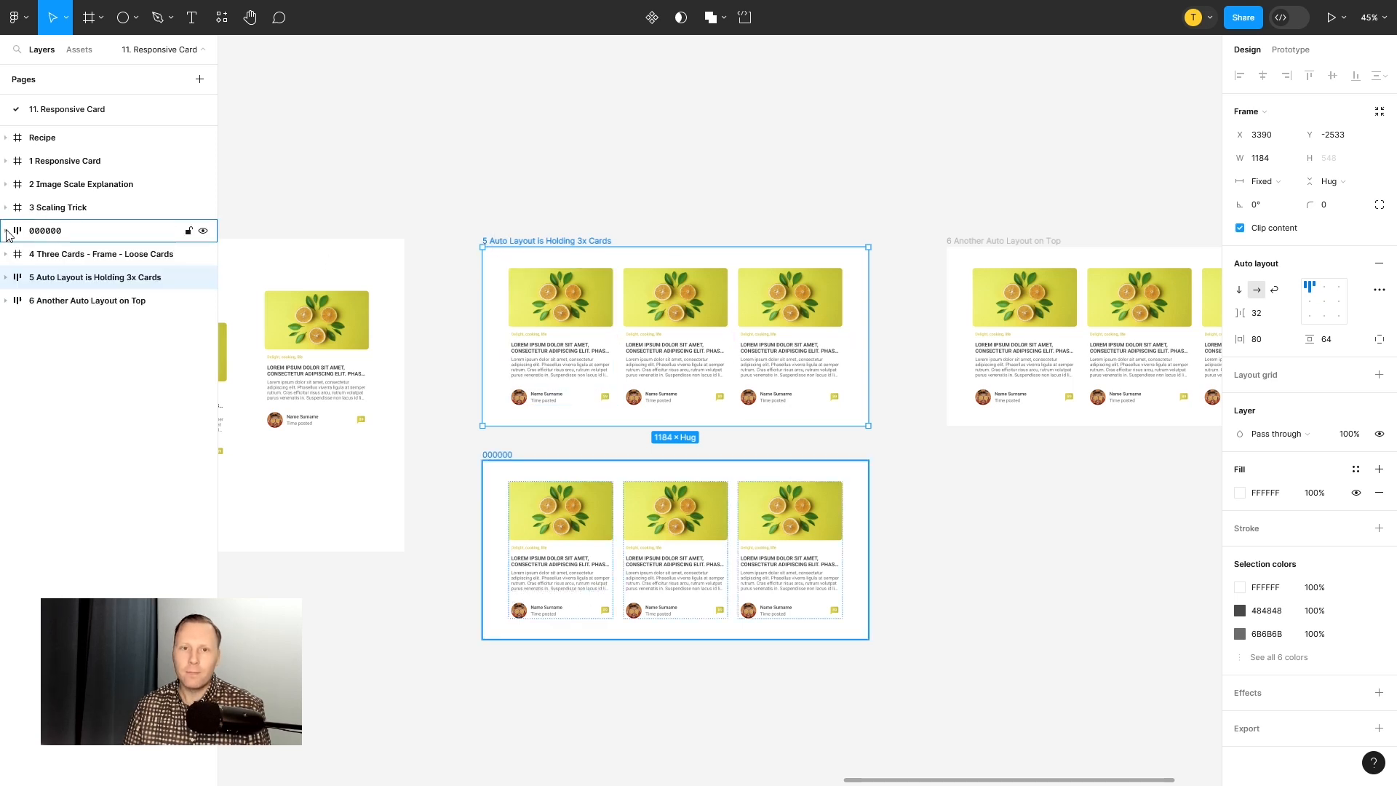
pyautogui.click(49, 230)
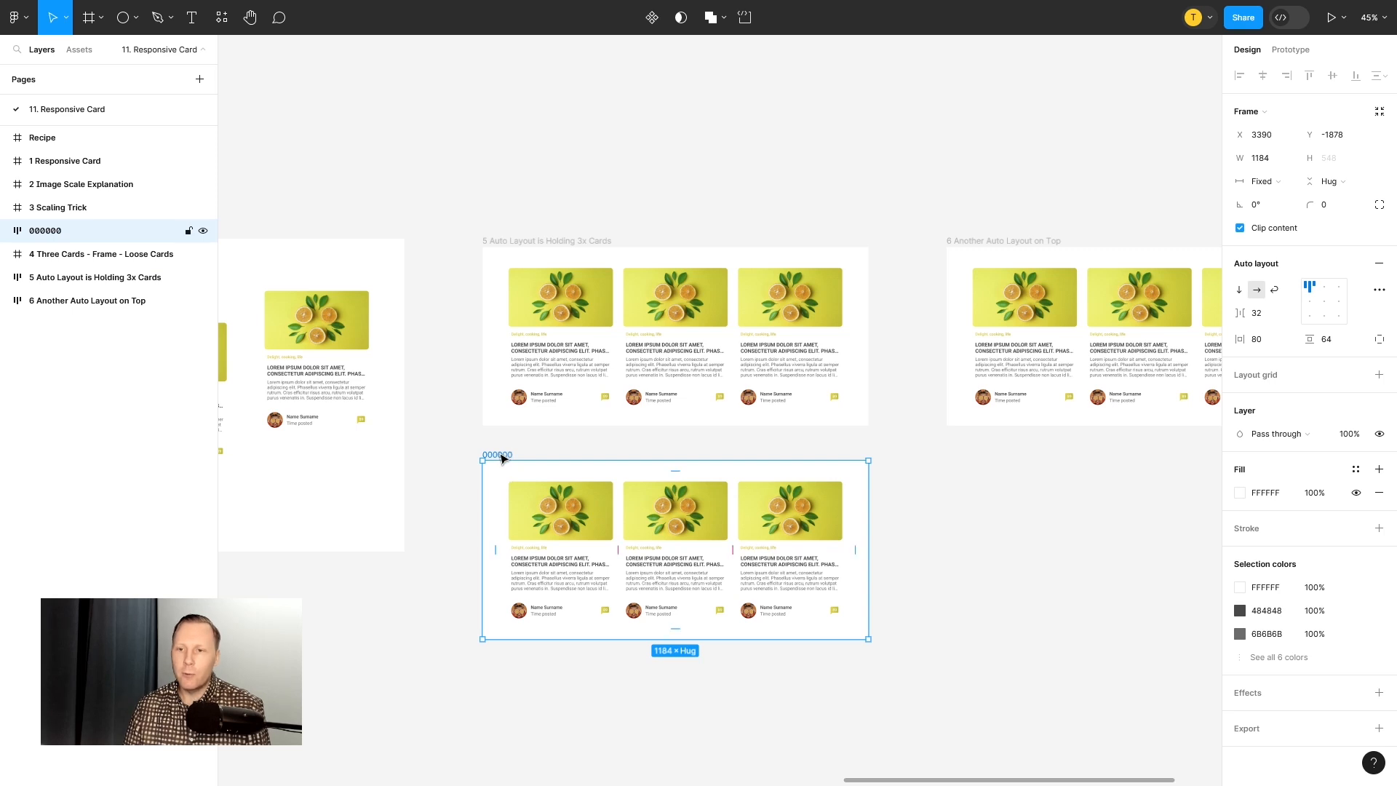
pyautogui.moveTo(497, 457); pyautogui.dragTo(688, 458)
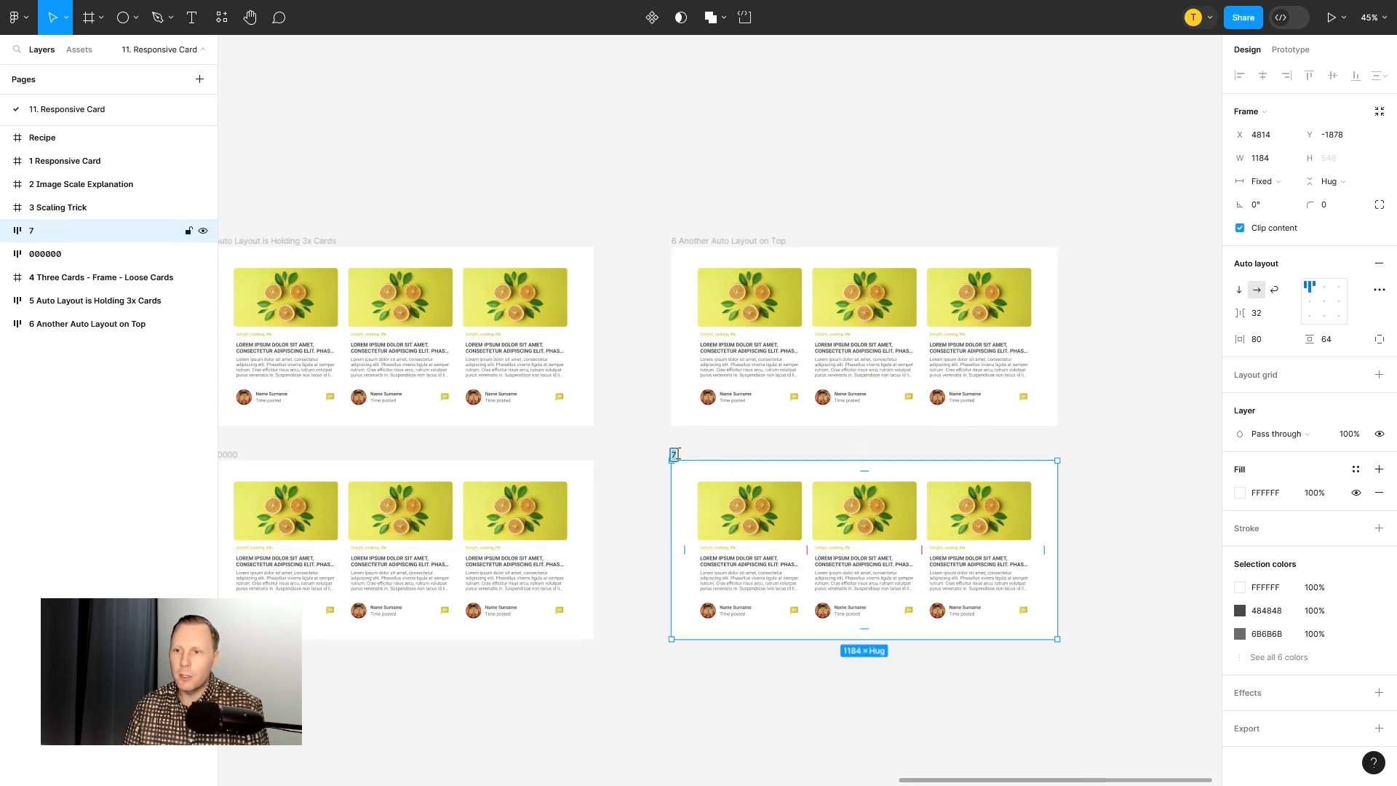
# Step: Rename the duplicated frame as 11111111
pyautogui.doubleClick(674, 455)
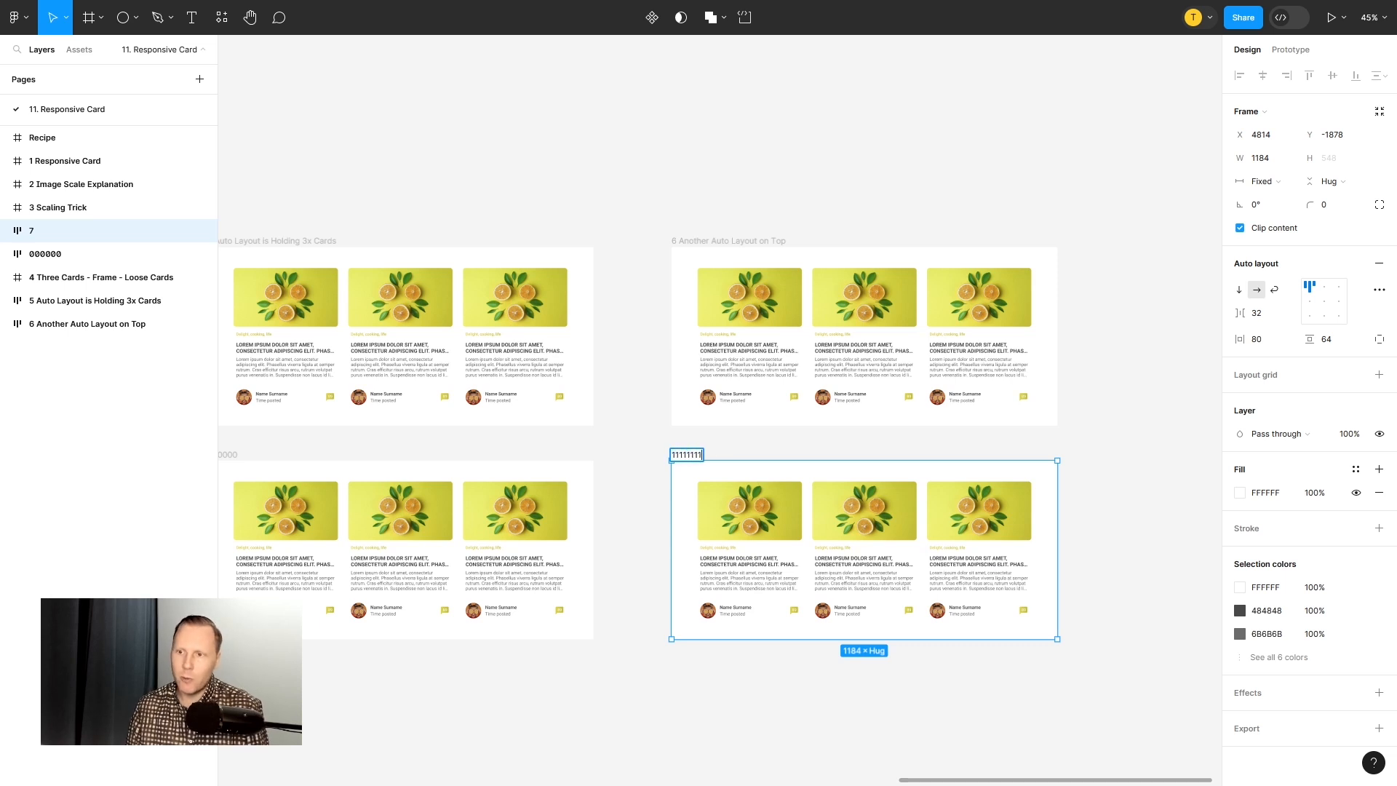
pyautogui.press('Return')
pyautogui.click(638, 447)
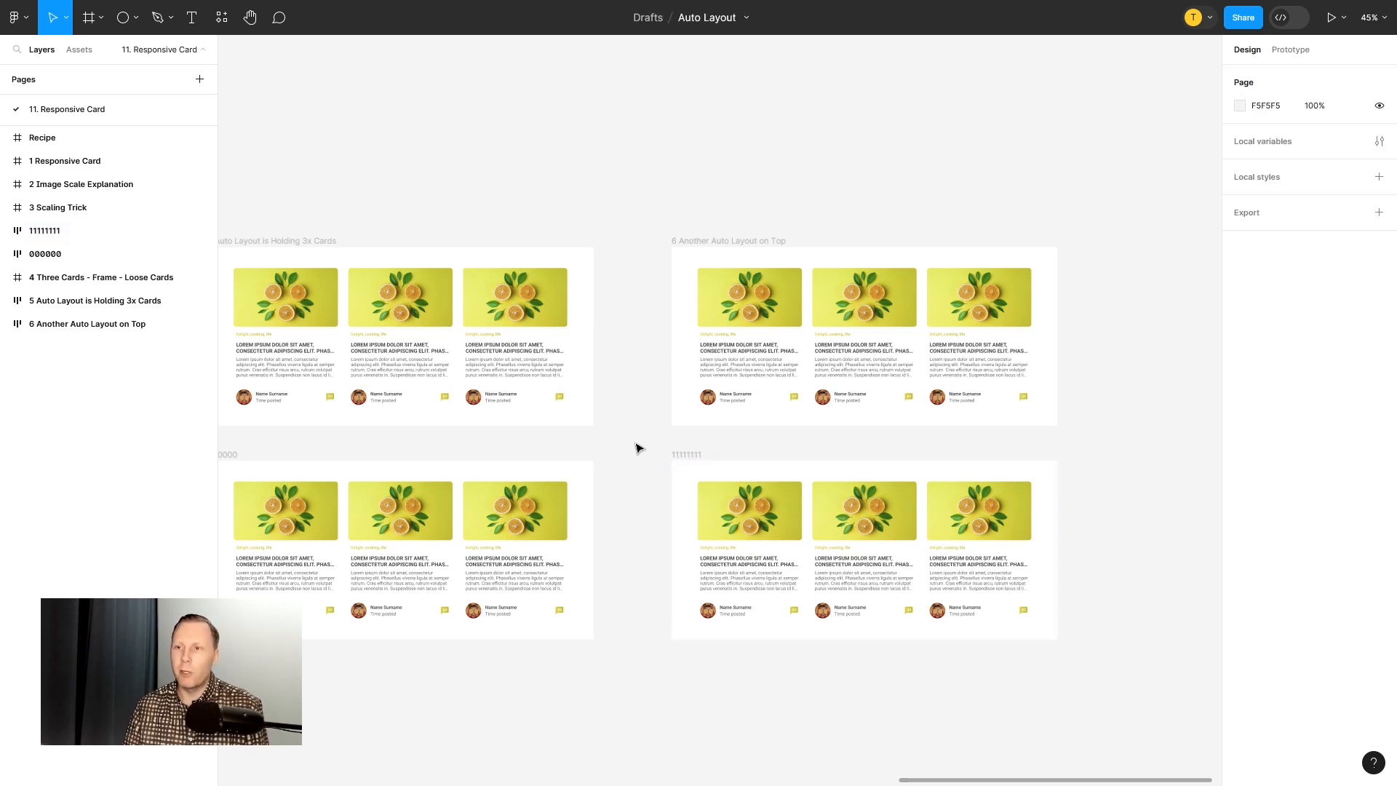
# Step: Examine the nested layers and auto layout settings of 6 Another Auto Layout on Top against the 5 Auto Layout is Holding 3x Cards frame
pyautogui.click(727, 240)
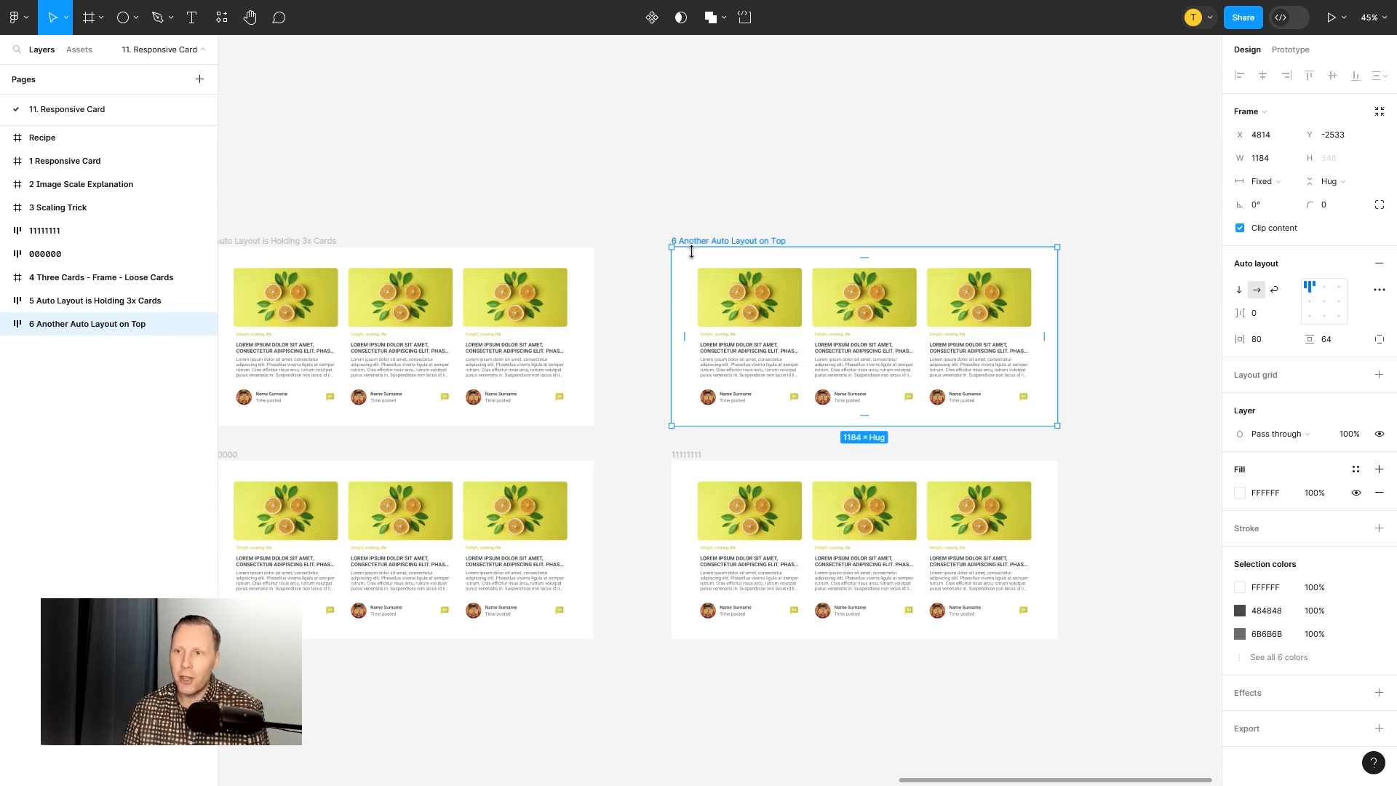
pyautogui.click(6, 325)
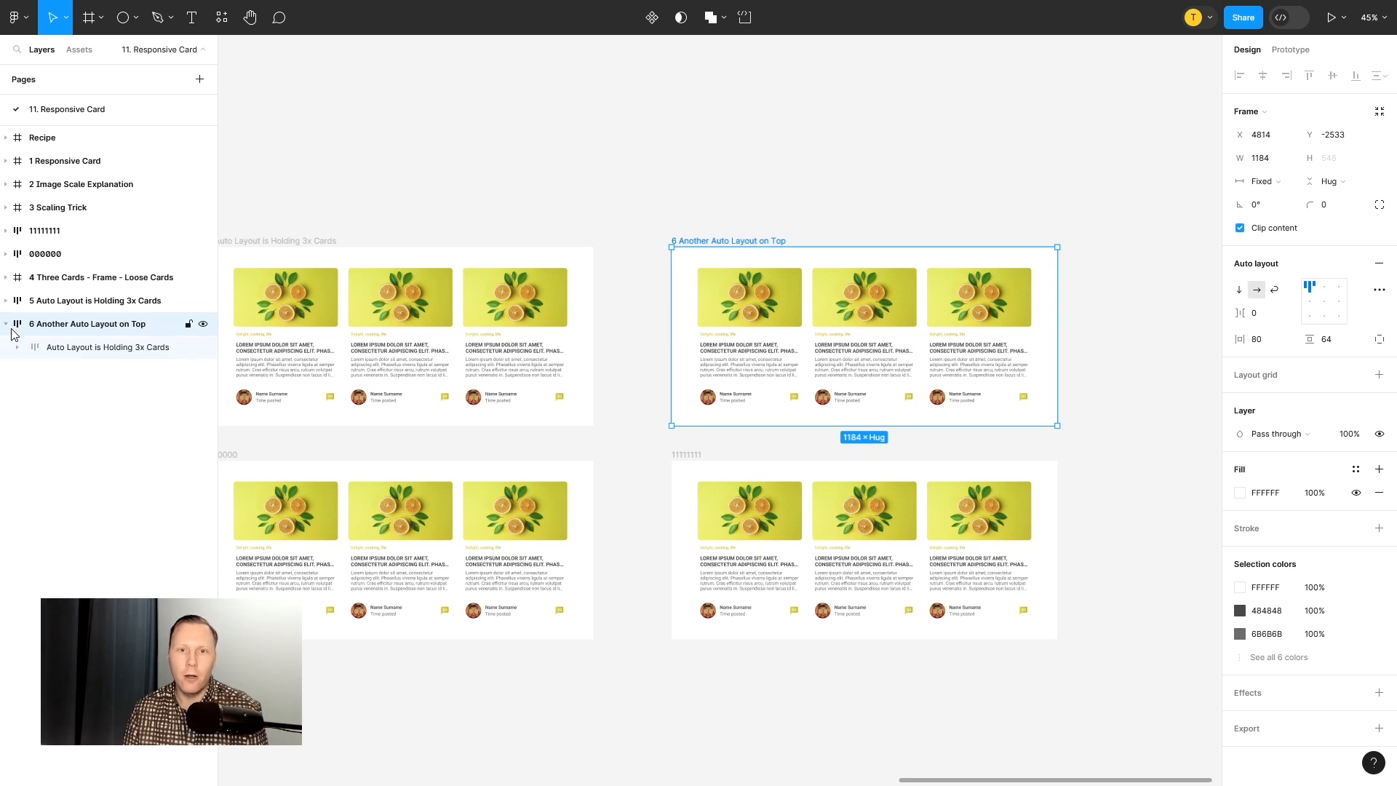
pyautogui.click(17, 348)
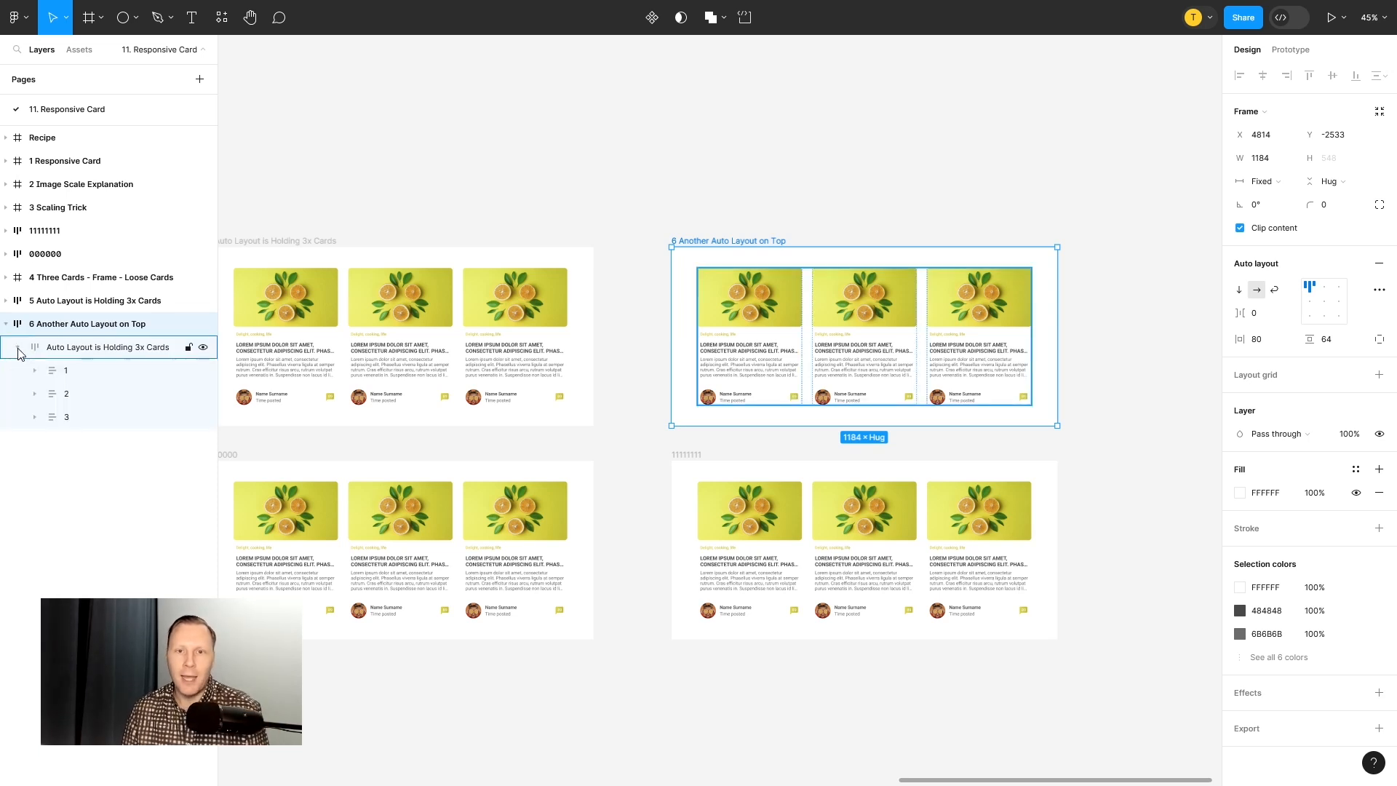
pyautogui.click(94, 352)
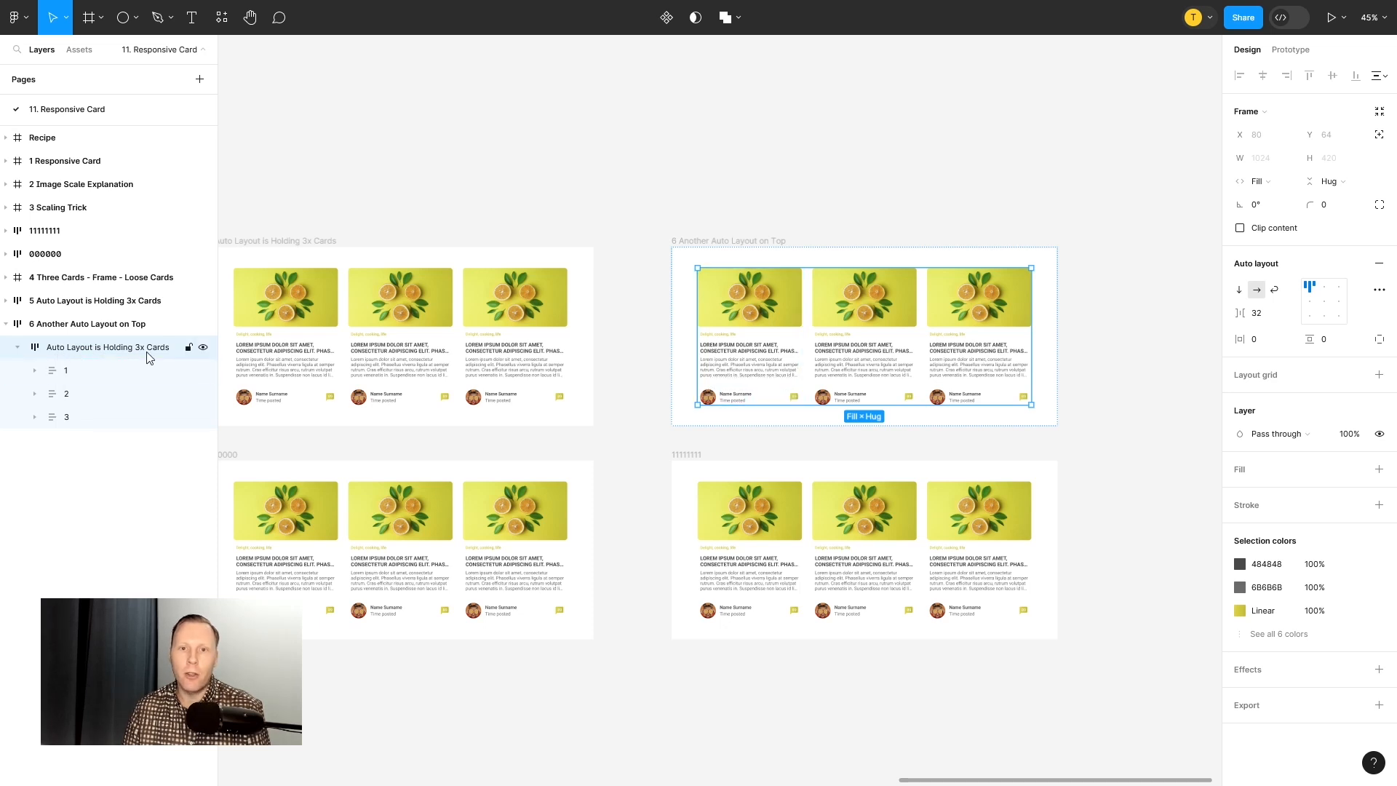
pyautogui.click(527, 152)
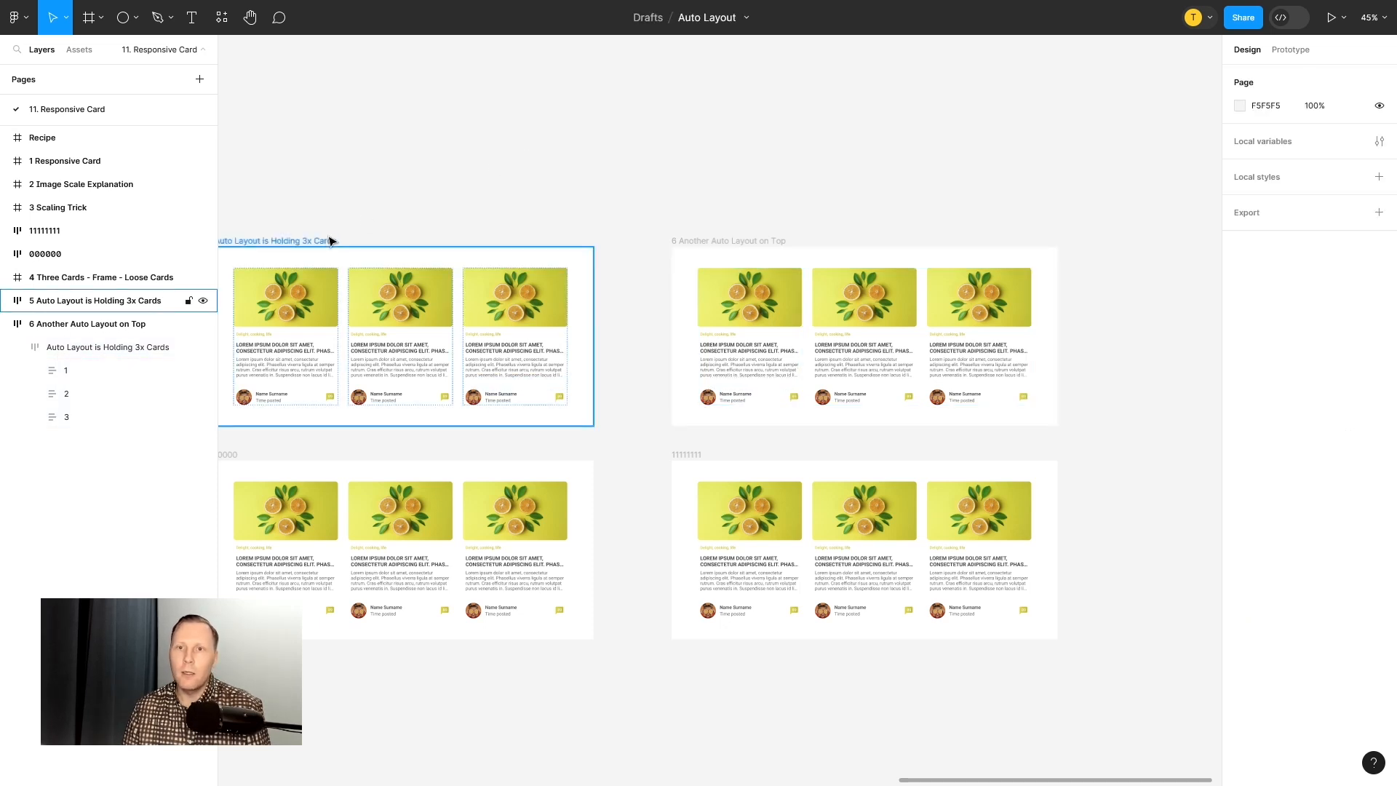
pyautogui.click(320, 242)
pyautogui.moveTo(346, 209); pyautogui.dragTo(416, 203)
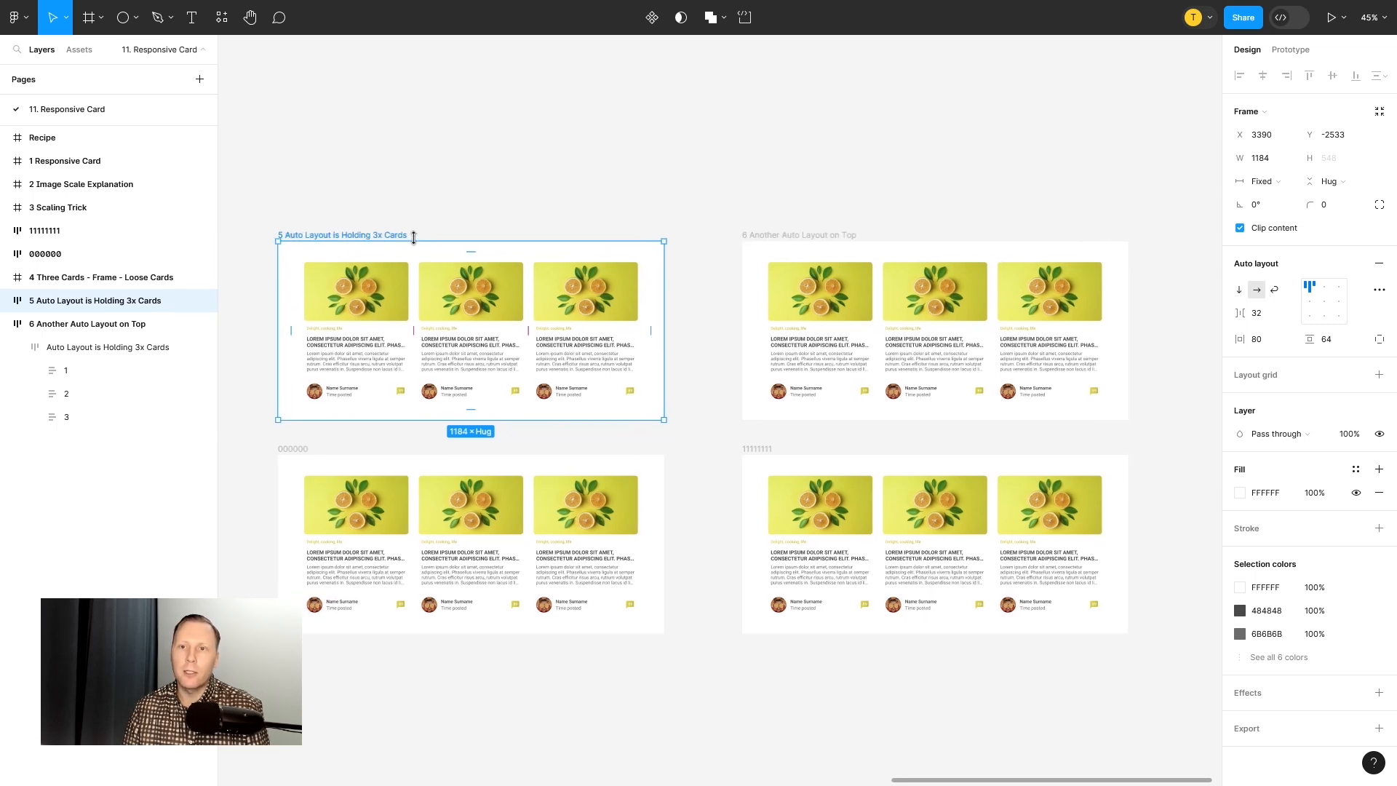
pyautogui.click(815, 238)
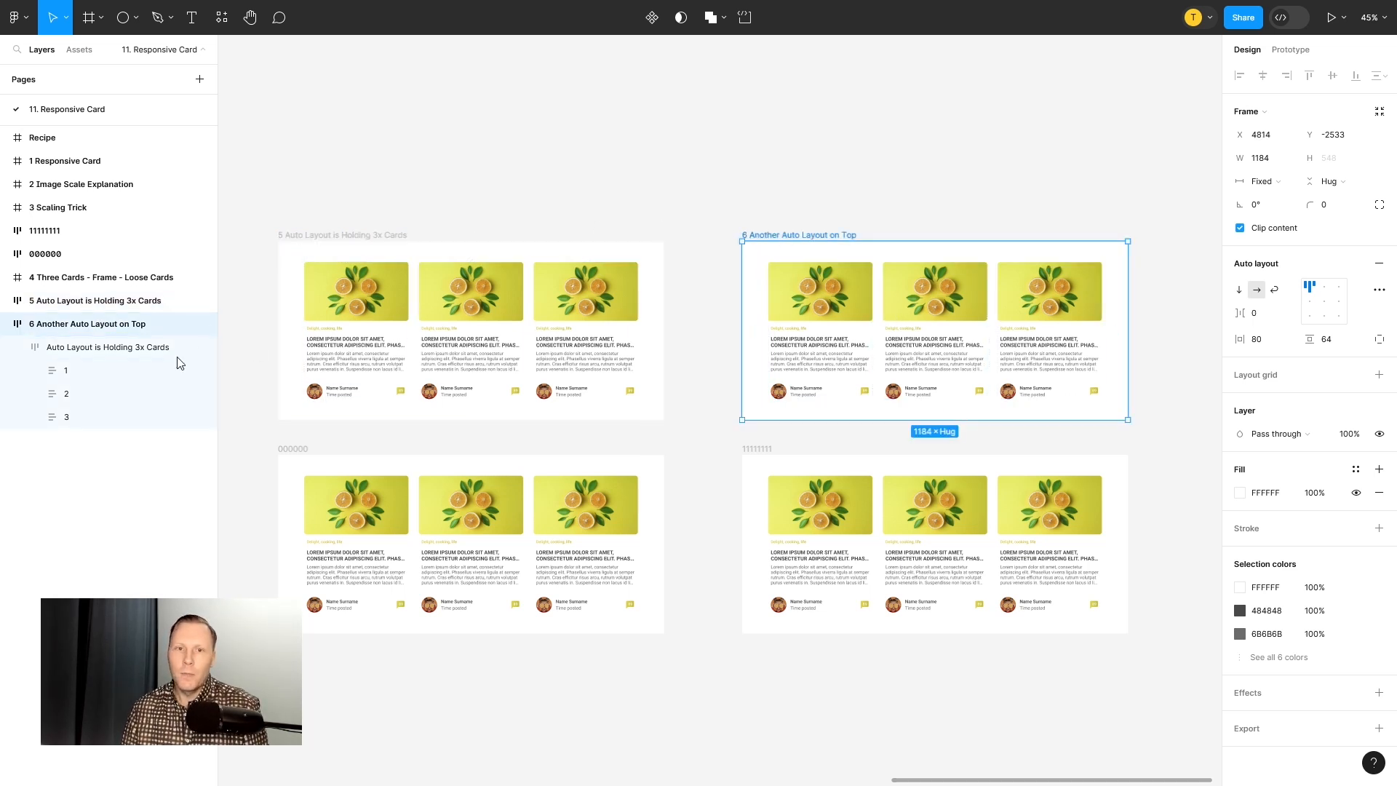
pyautogui.click(80, 354)
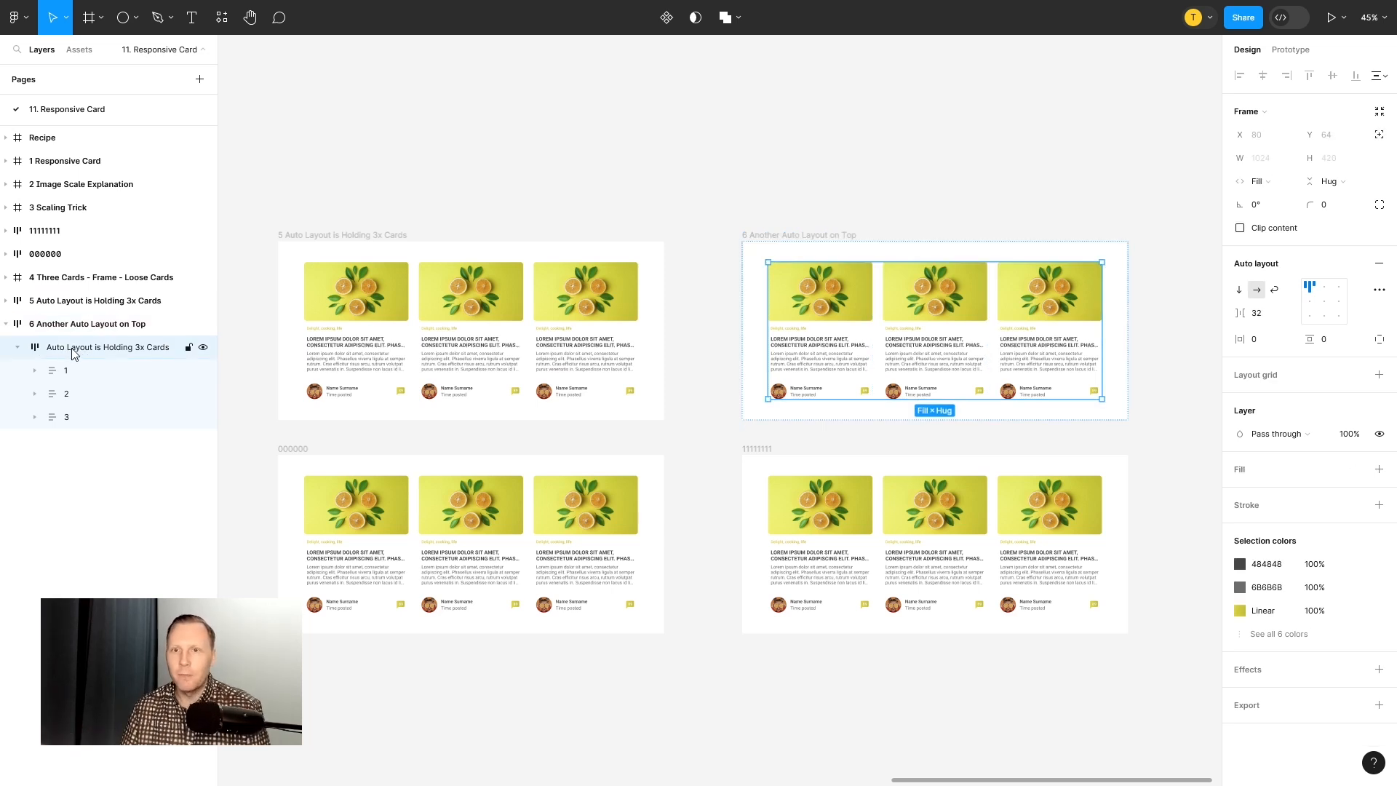
pyautogui.click(121, 329)
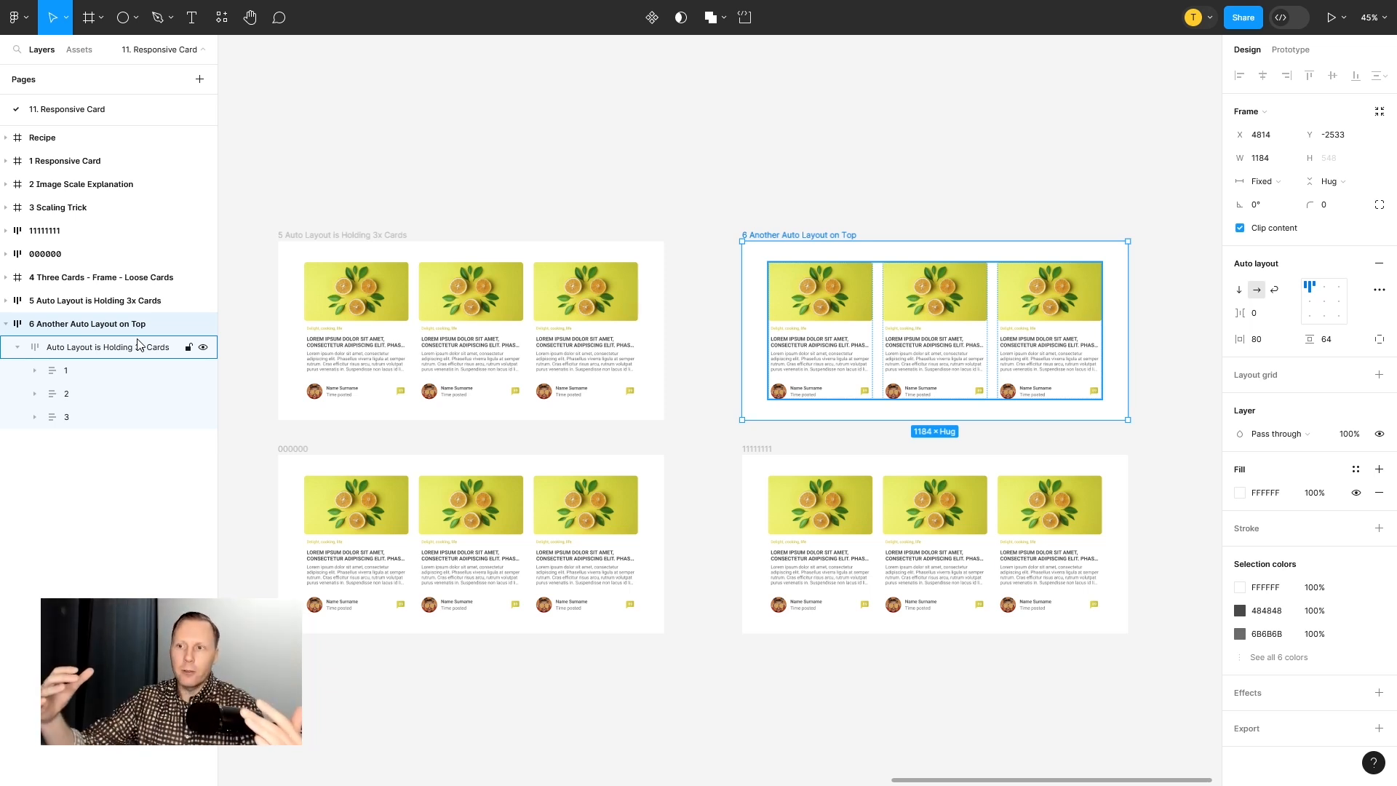
pyautogui.click(705, 112)
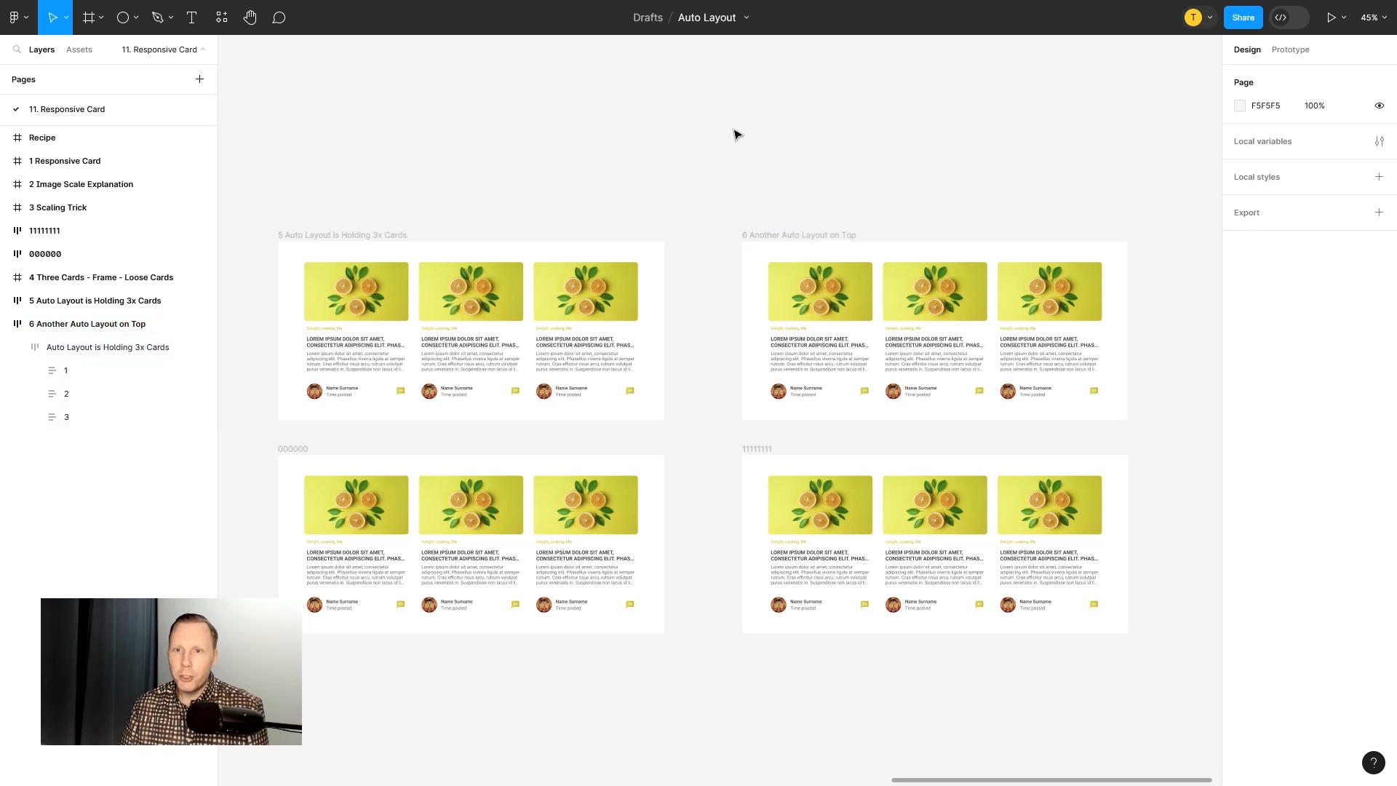
pyautogui.click(355, 235)
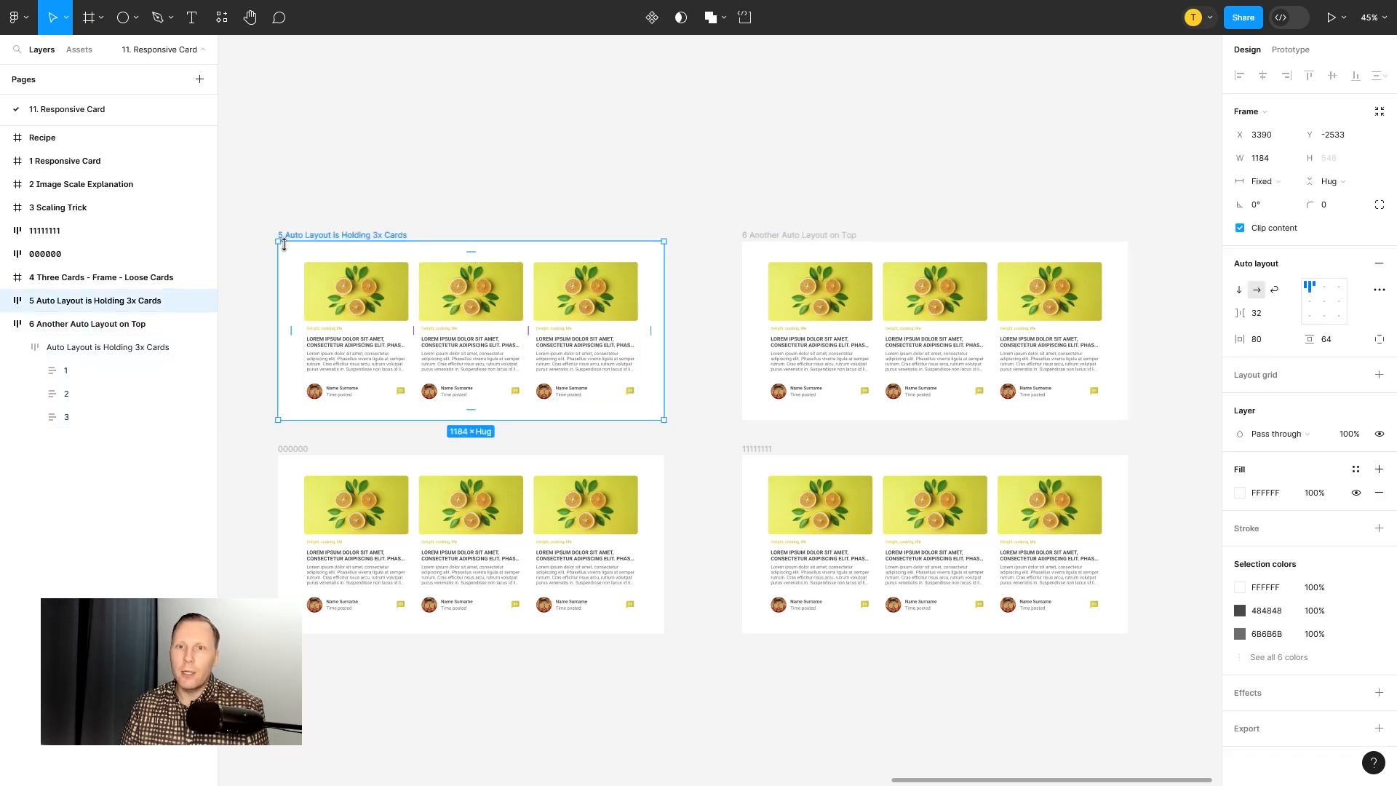
# Step: Try widening the 6 Another Auto Layout on Top frame to about 1389, and undo the resize
pyautogui.click(770, 236)
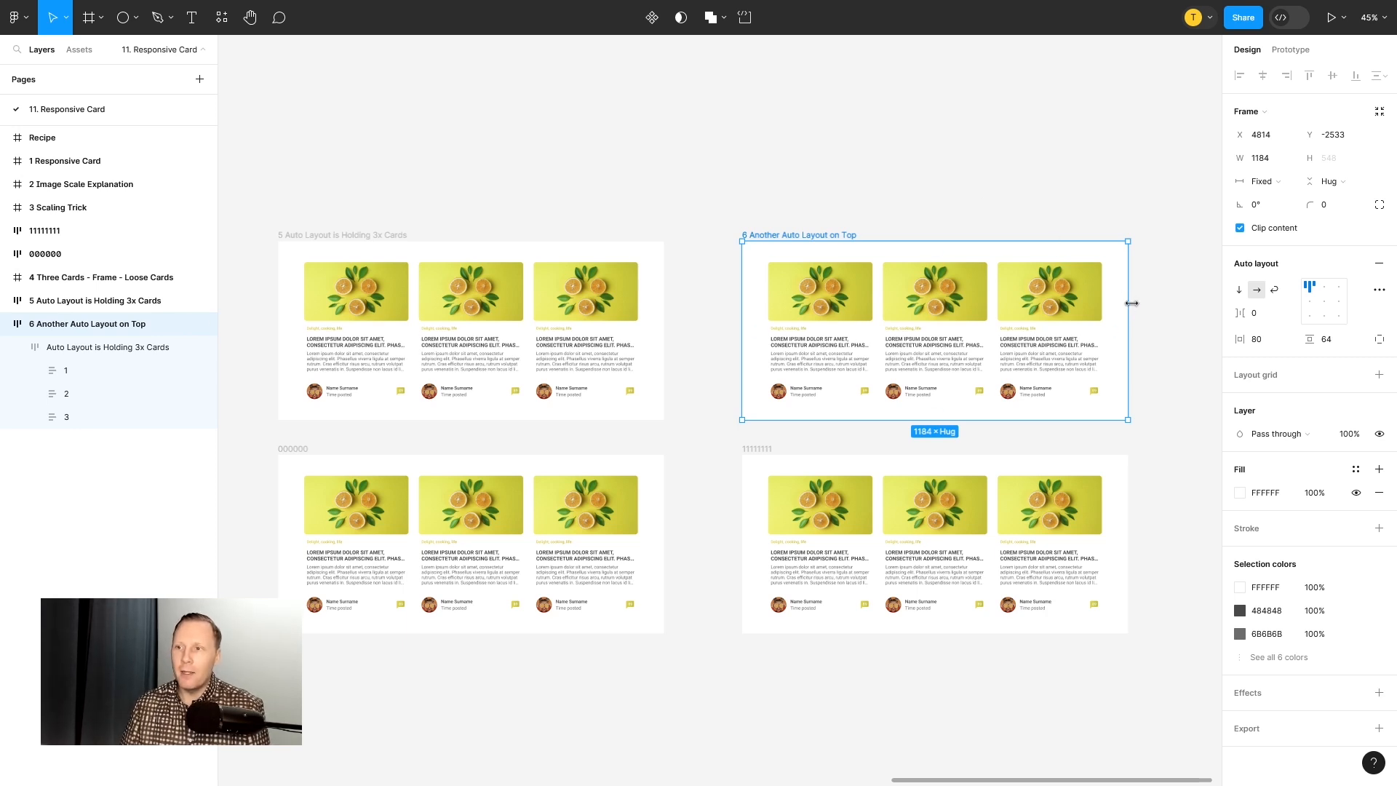
pyautogui.moveTo(1131, 302); pyautogui.dragTo(1194, 307)
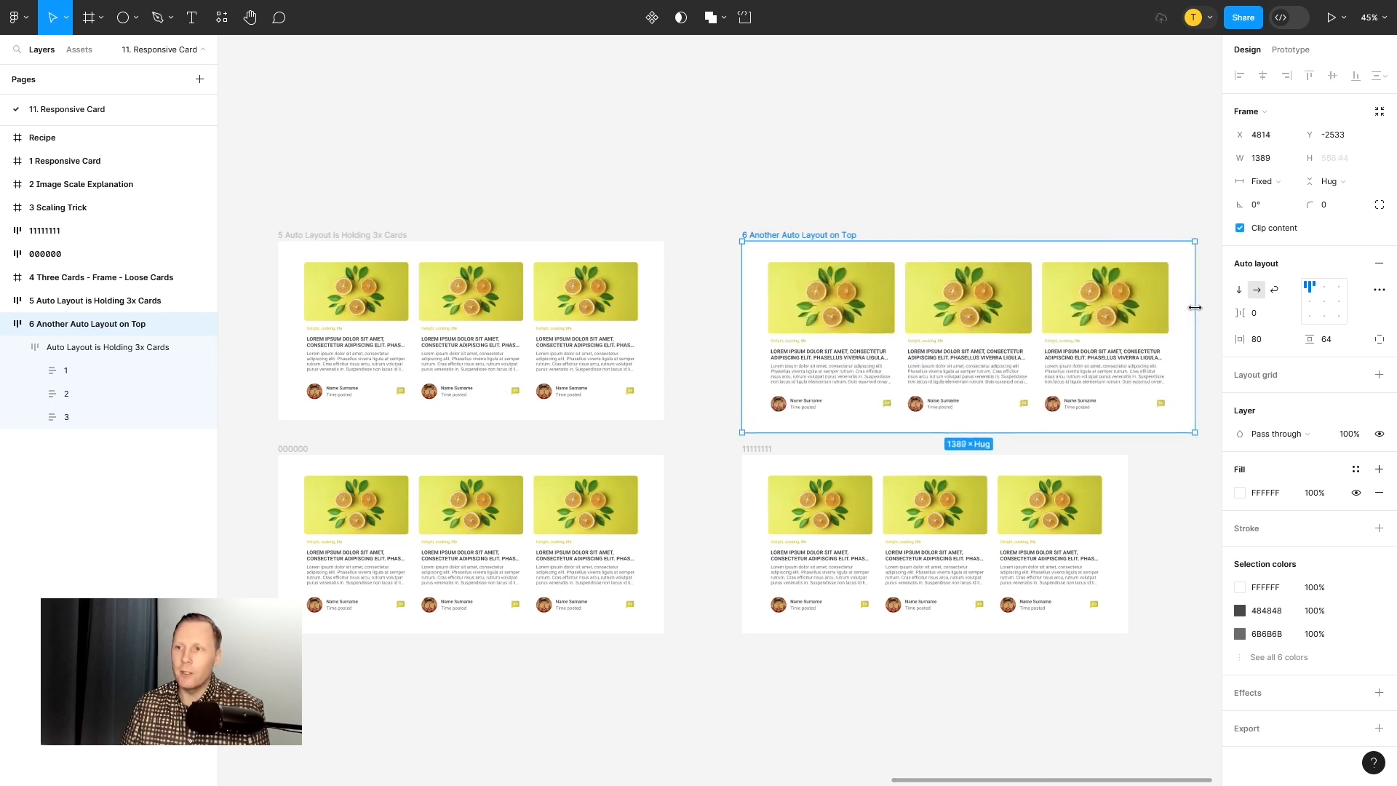
pyautogui.hotkey('ctrl', 'z')
# Step: Try narrowing the 5 Auto Layout is Holding 3x Cards frame to about 1098, and undo the resize
pyautogui.click(381, 234)
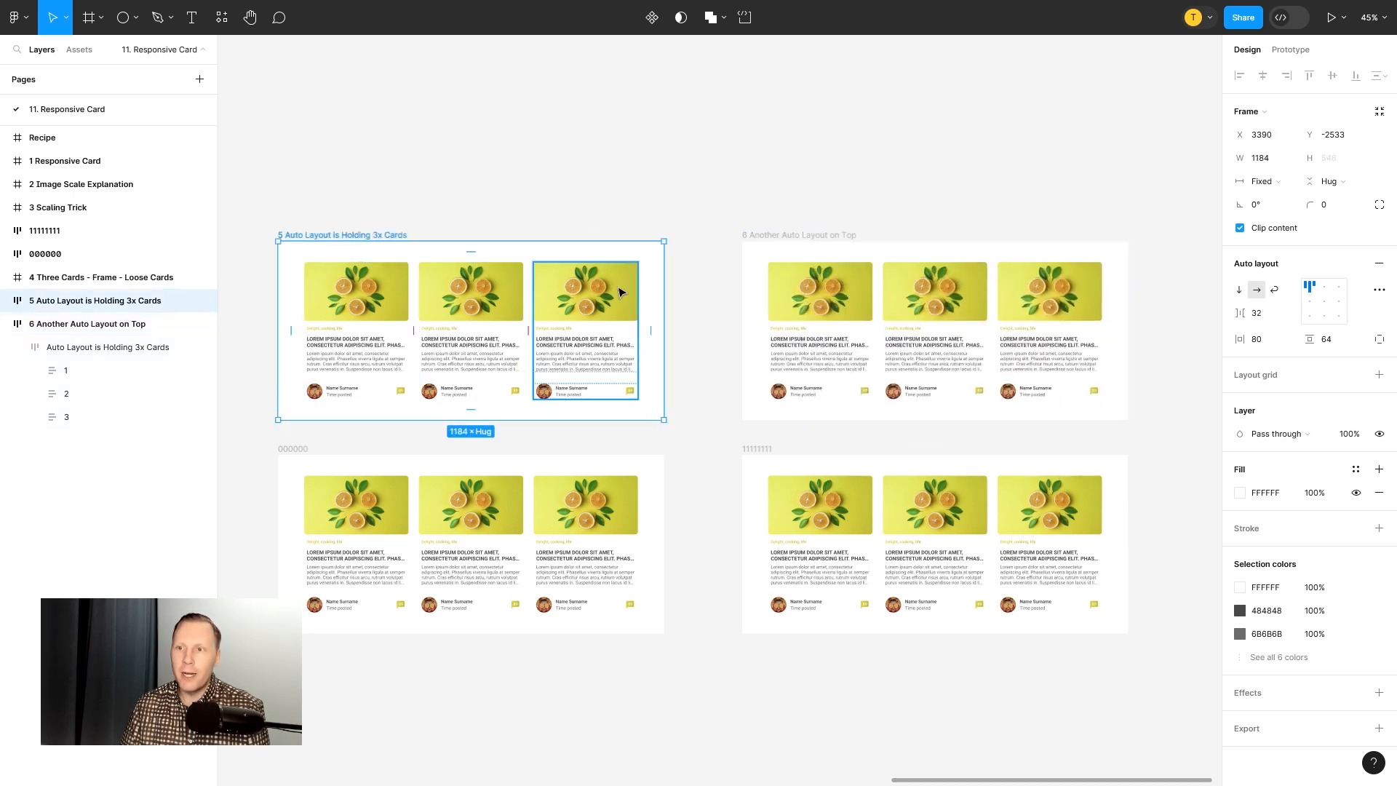
pyautogui.moveTo(663, 292)
pyautogui.mouseDown()
pyautogui.moveTo(735, 291)
pyautogui.moveTo(636, 291)
pyautogui.mouseUp()
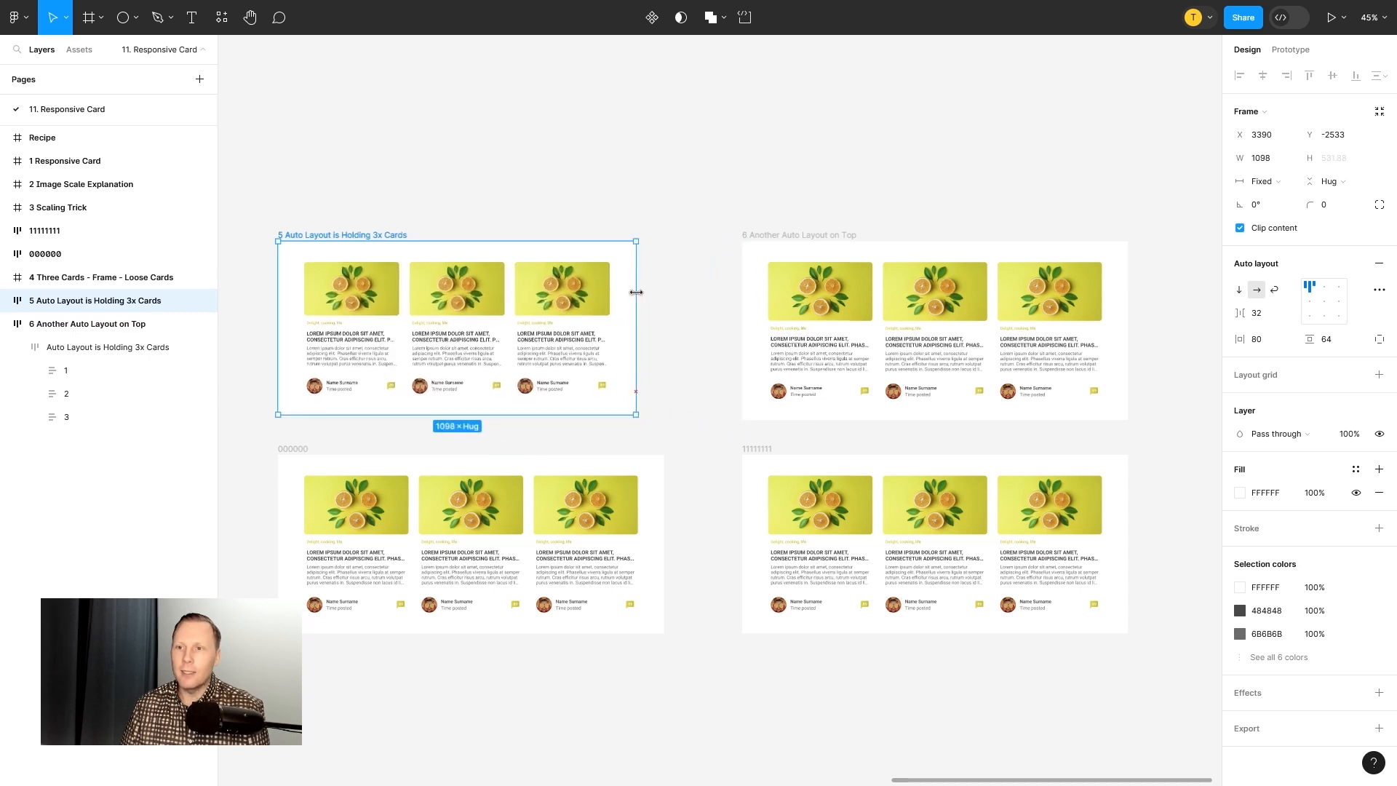
pyautogui.hotkey('ctrl', 'z')
pyautogui.click(764, 149)
# Step: Wrap the 11111111 frame in a new auto layout frame and rename the wrapper 222222
pyautogui.click(813, 235)
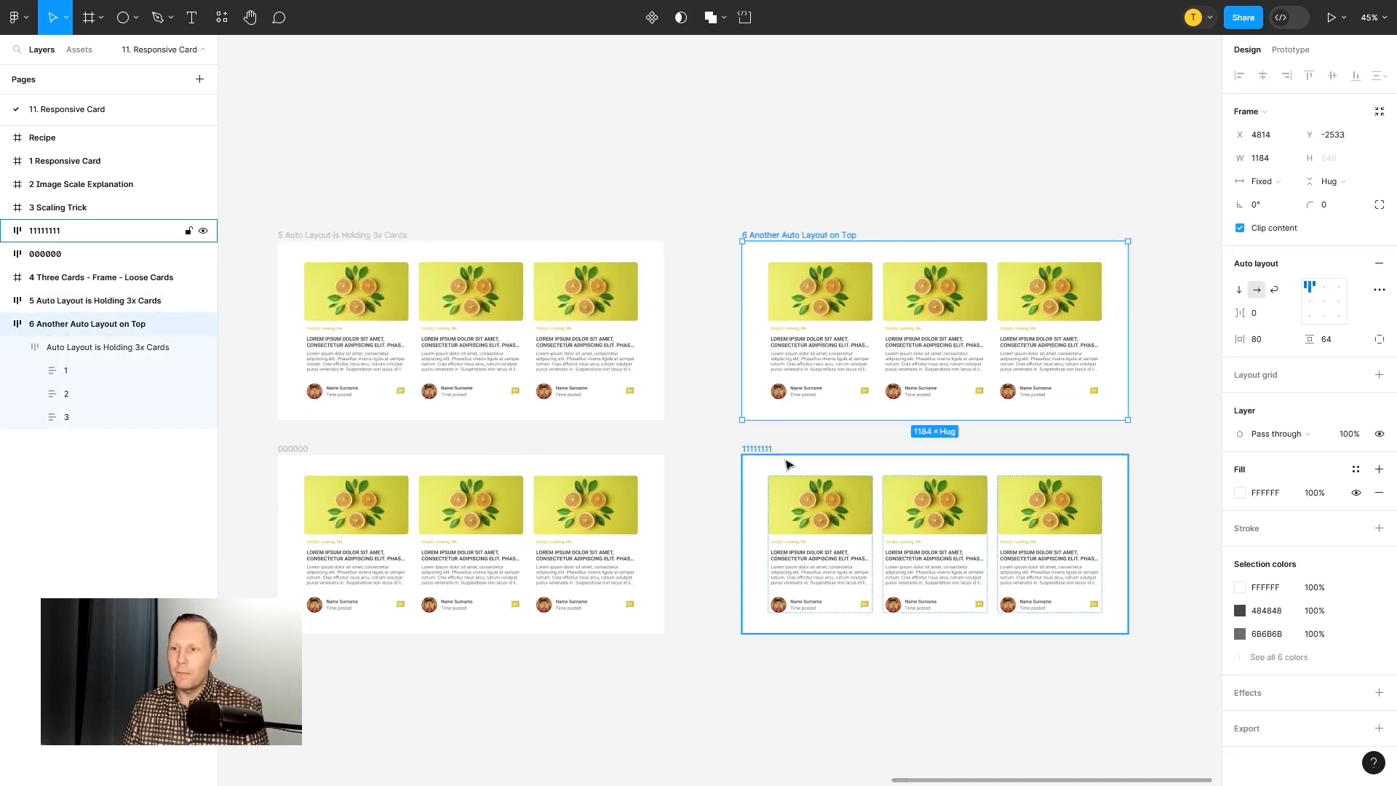
pyautogui.click(764, 451)
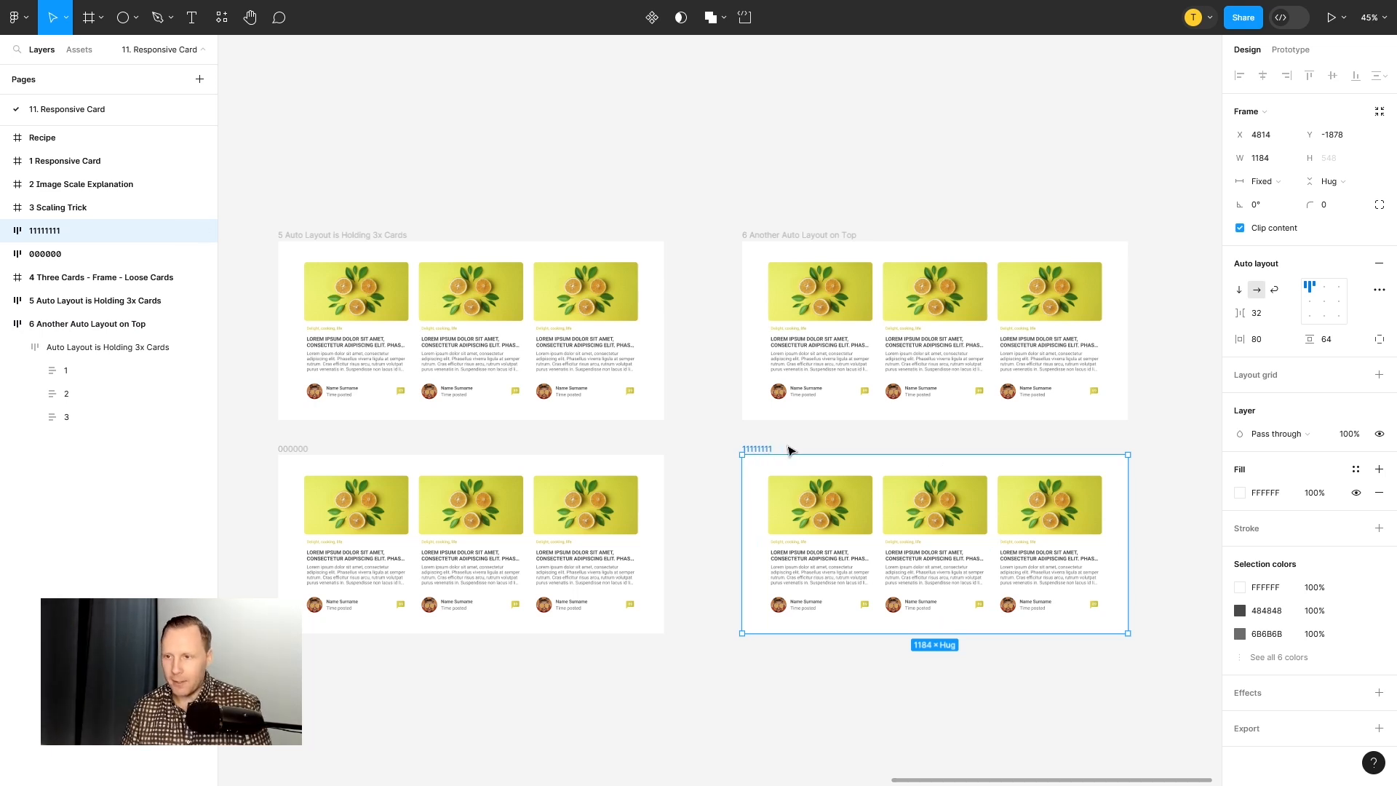
pyautogui.hotkey('shift', 'a')
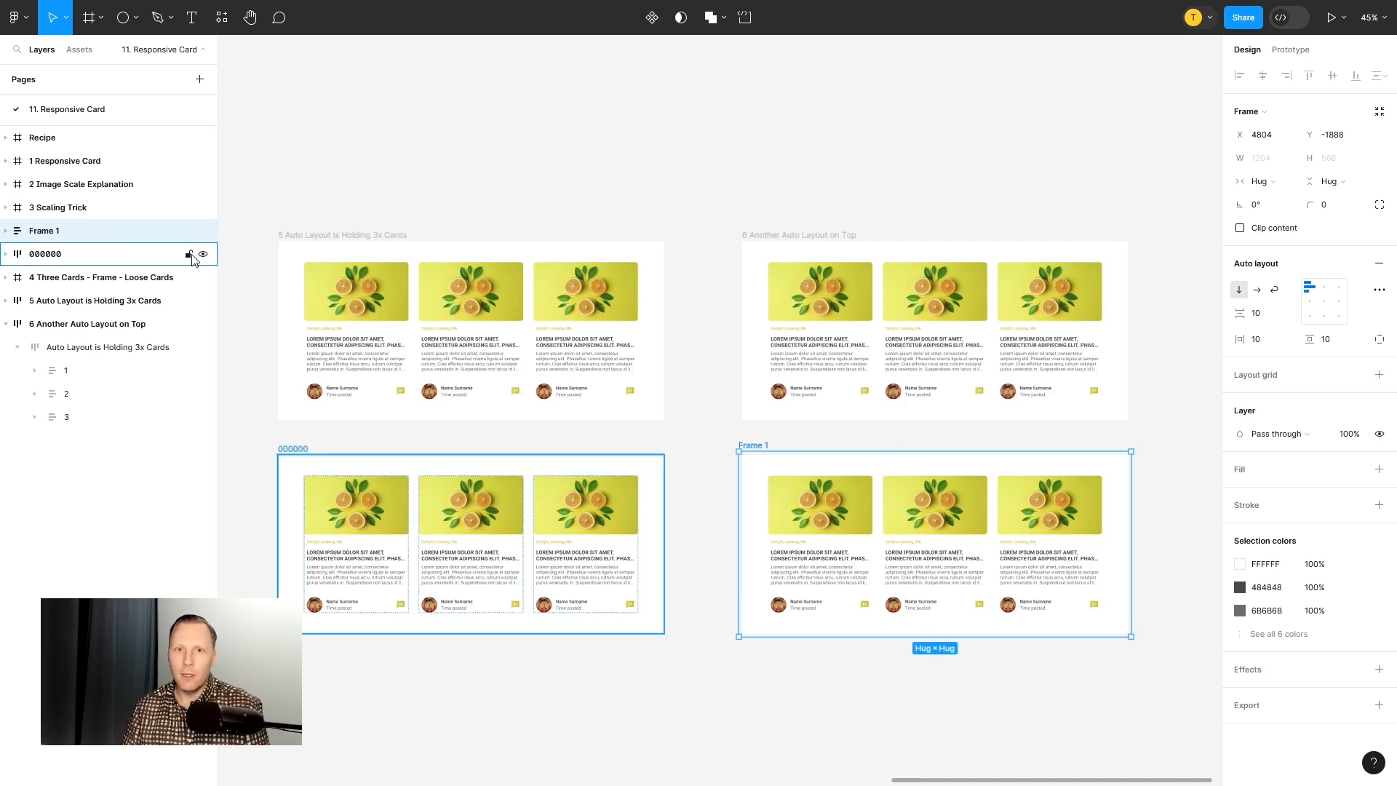
pyautogui.doubleClick(54, 236)
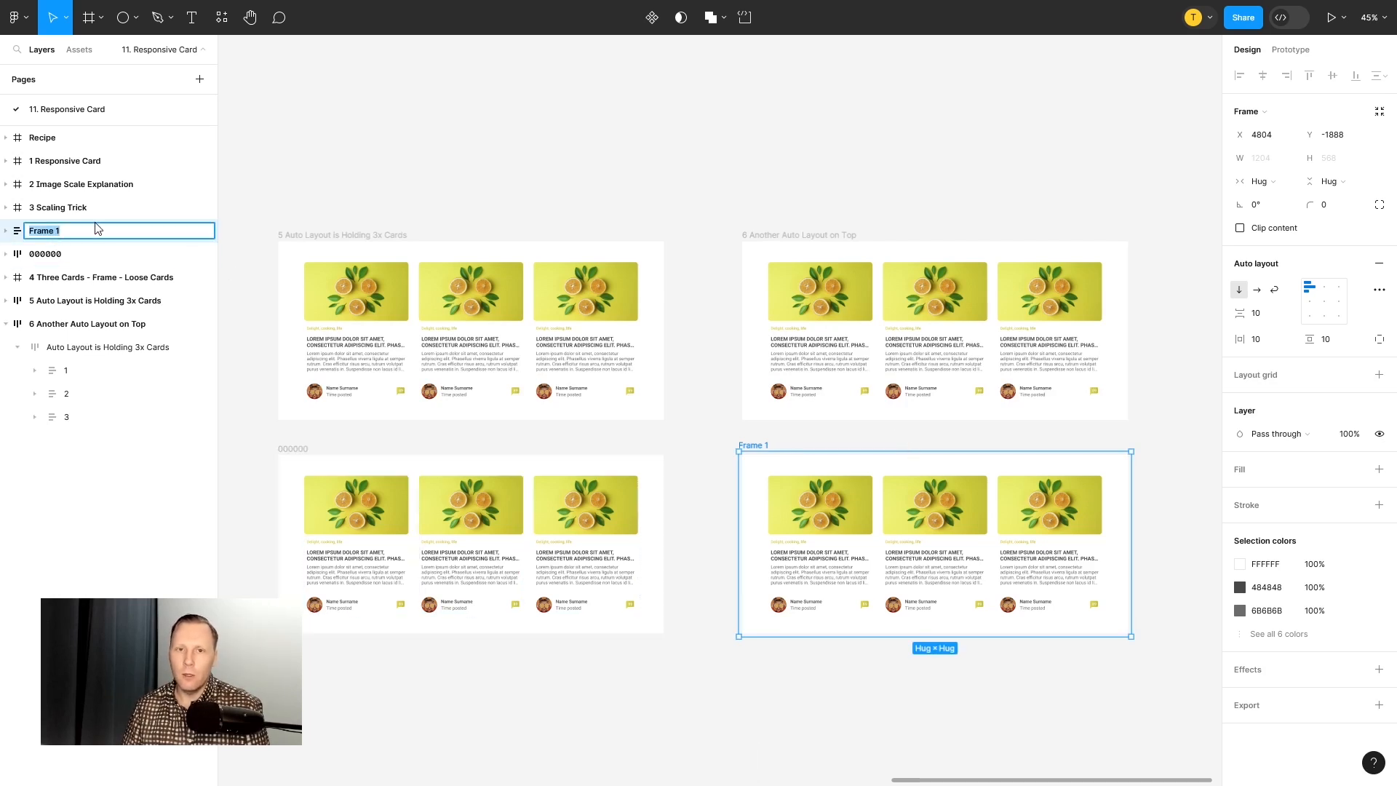
pyautogui.write('222222')
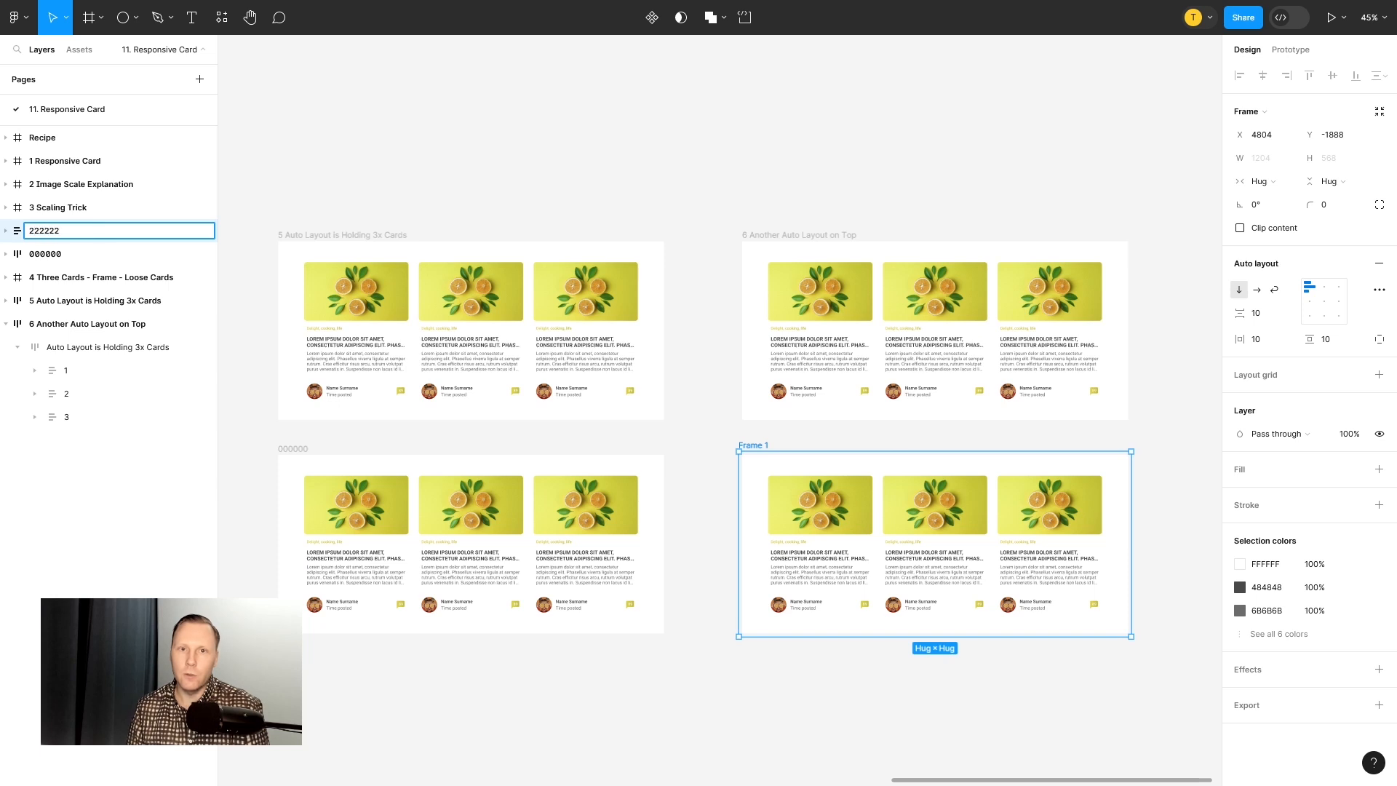
pyautogui.press('Return')
pyautogui.click(687, 637)
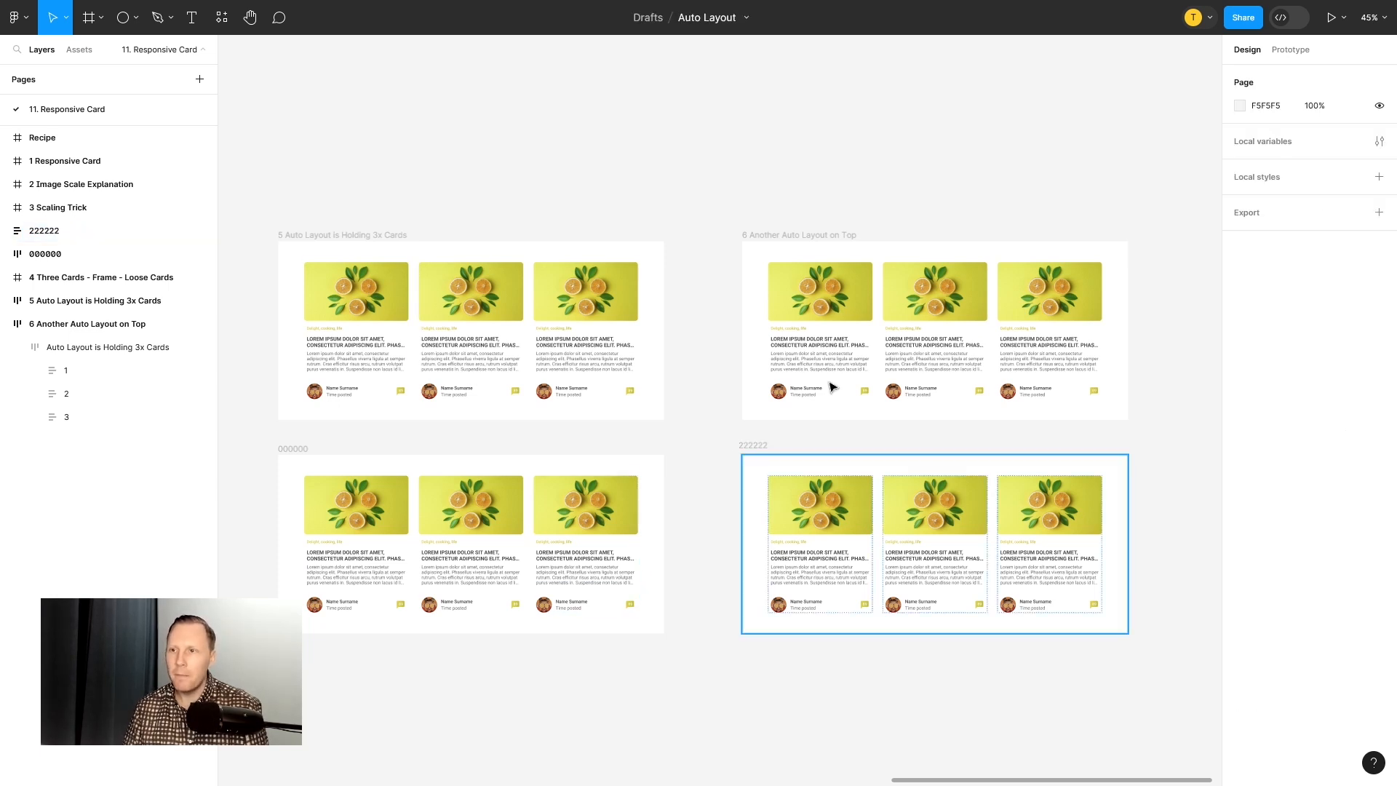
# Step: Set the vertical gap between items in the 222222 frame to 0
pyautogui.click(804, 236)
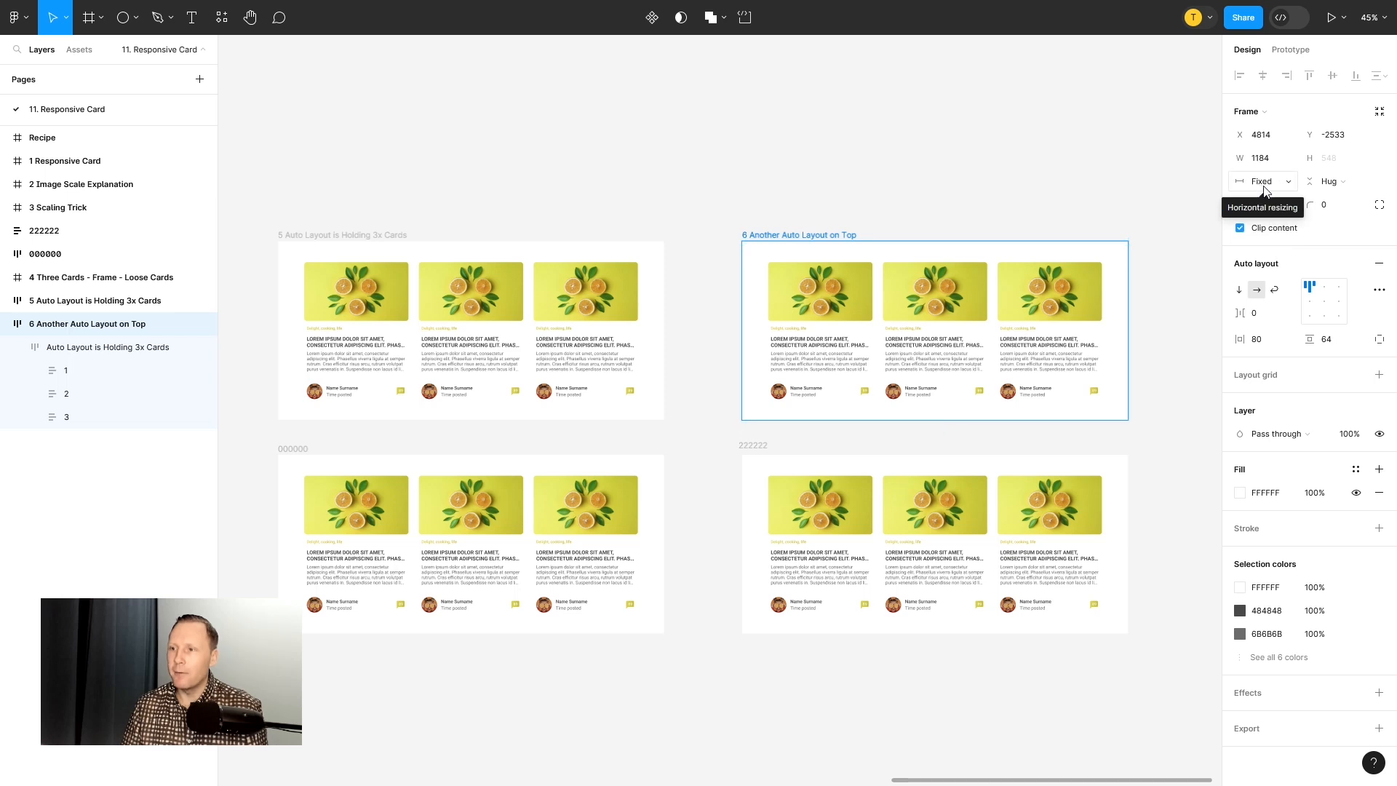
pyautogui.click(757, 450)
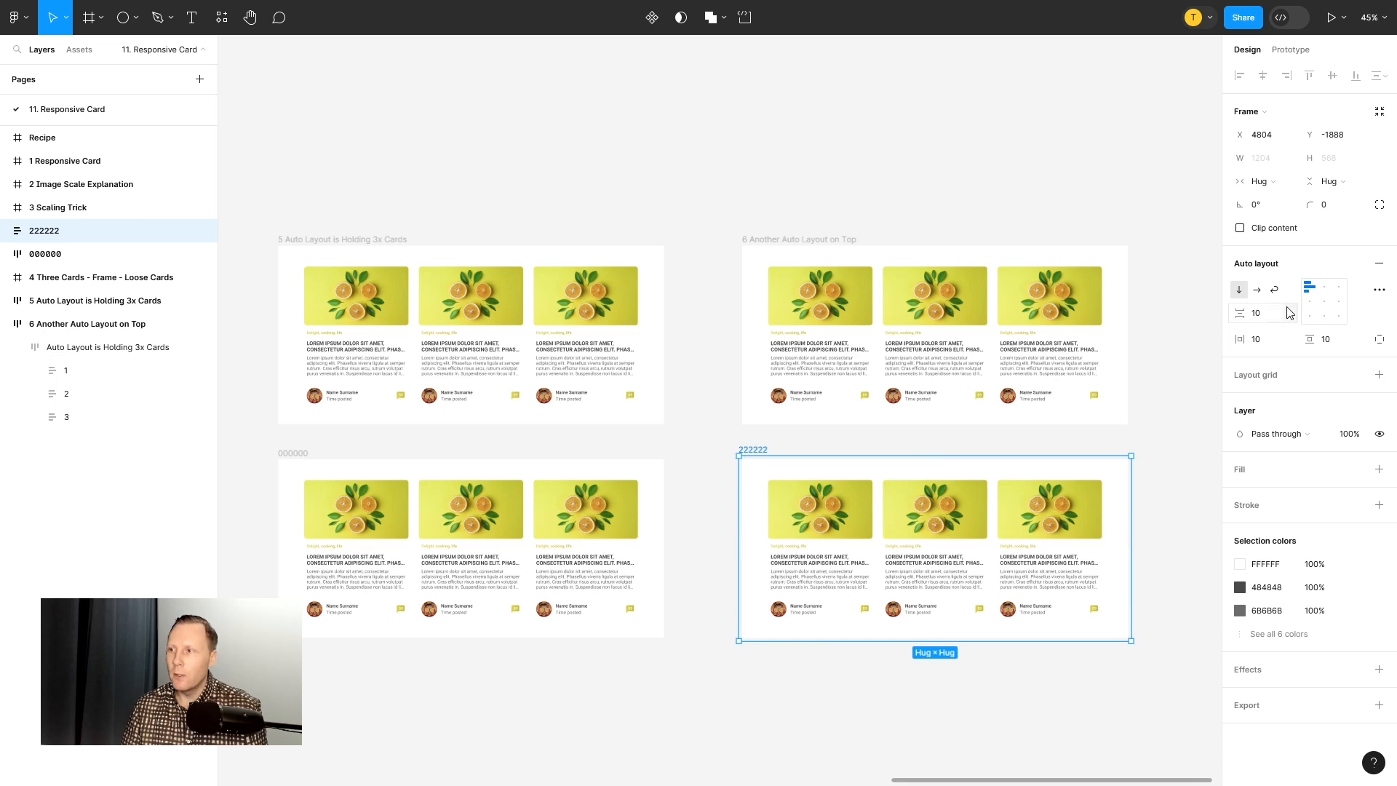
pyautogui.click(1264, 318)
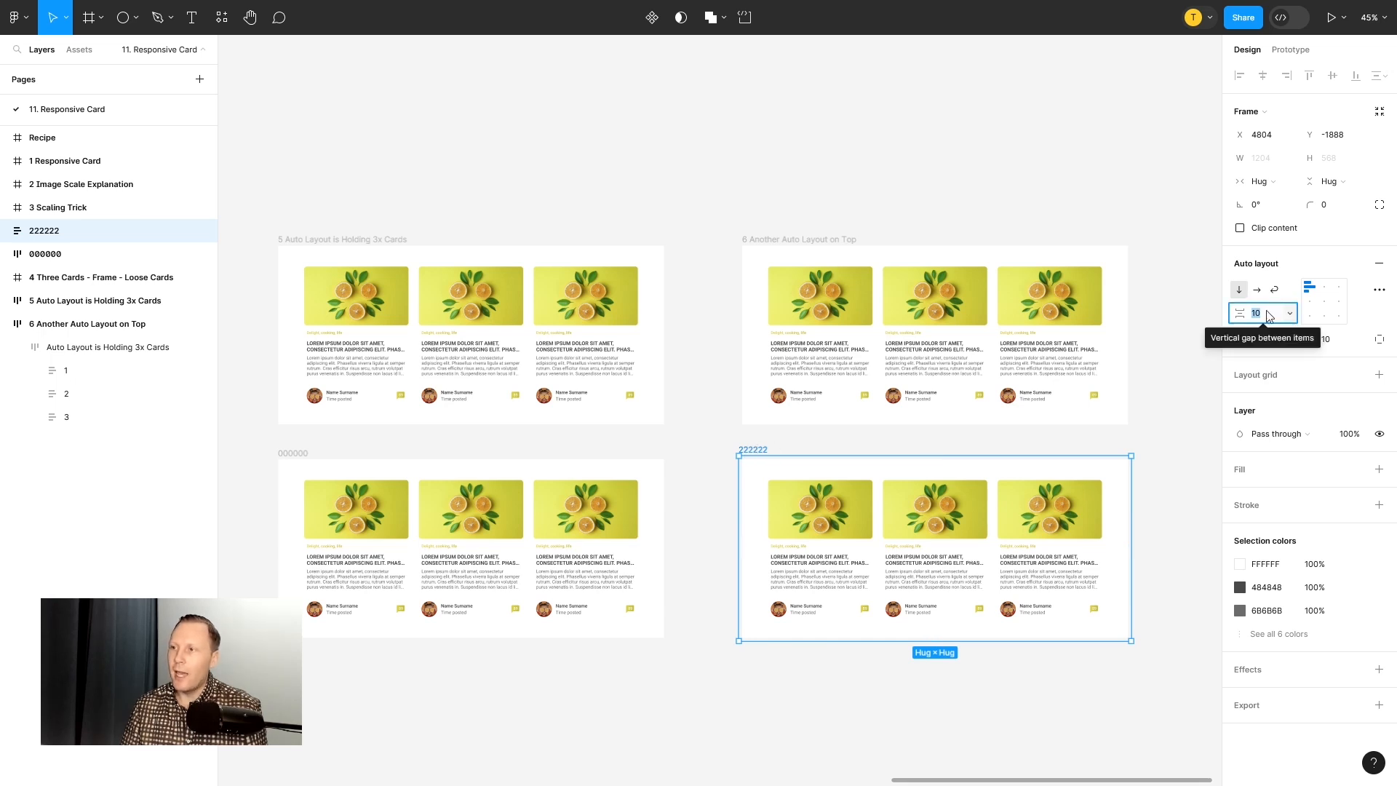
pyautogui.write('0')
pyautogui.press('Return')
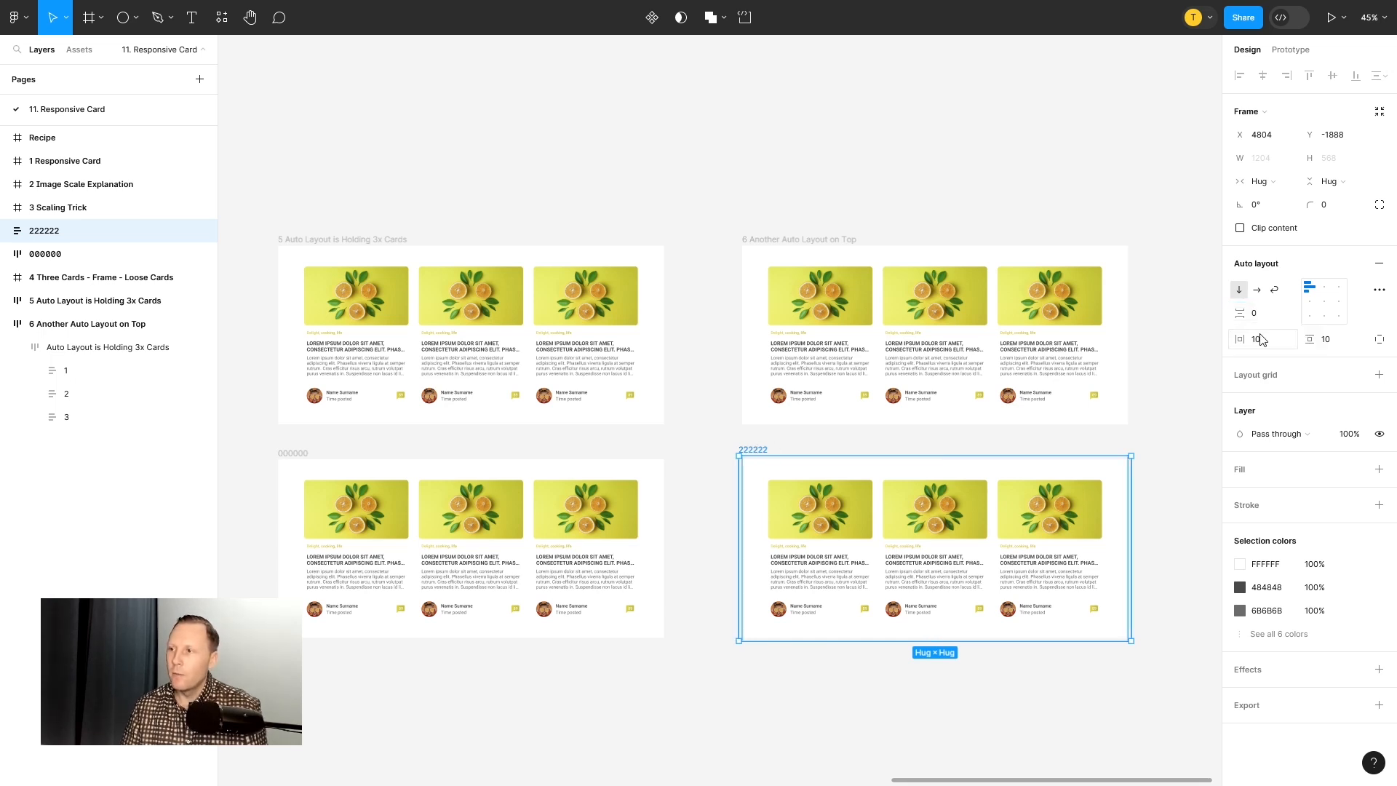
# Step: Give the 222222 frame 80 horizontal padding and 64 vertical padding, matching 6 Another Auto Layout on Top
pyautogui.click(1120, 323)
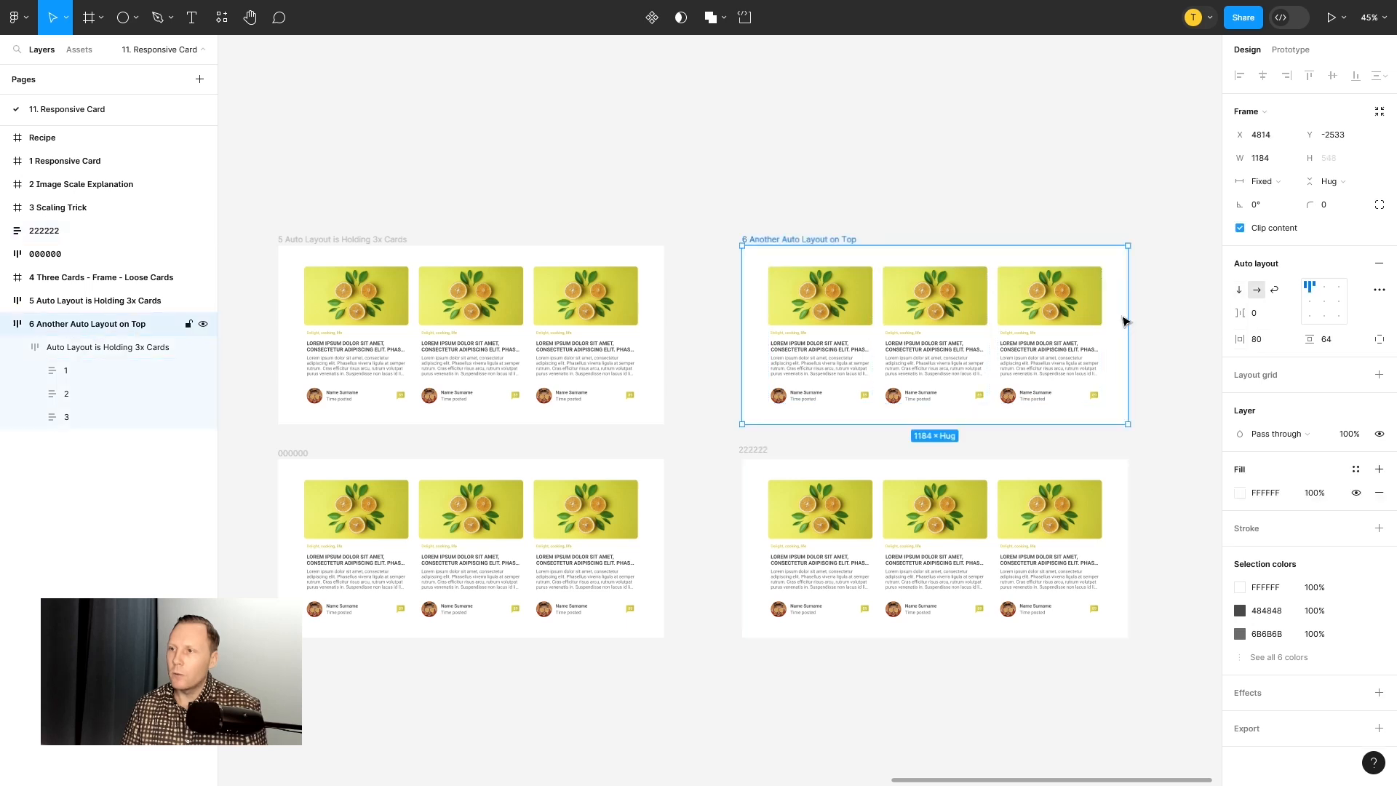
pyautogui.click(753, 451)
pyautogui.click(1257, 341)
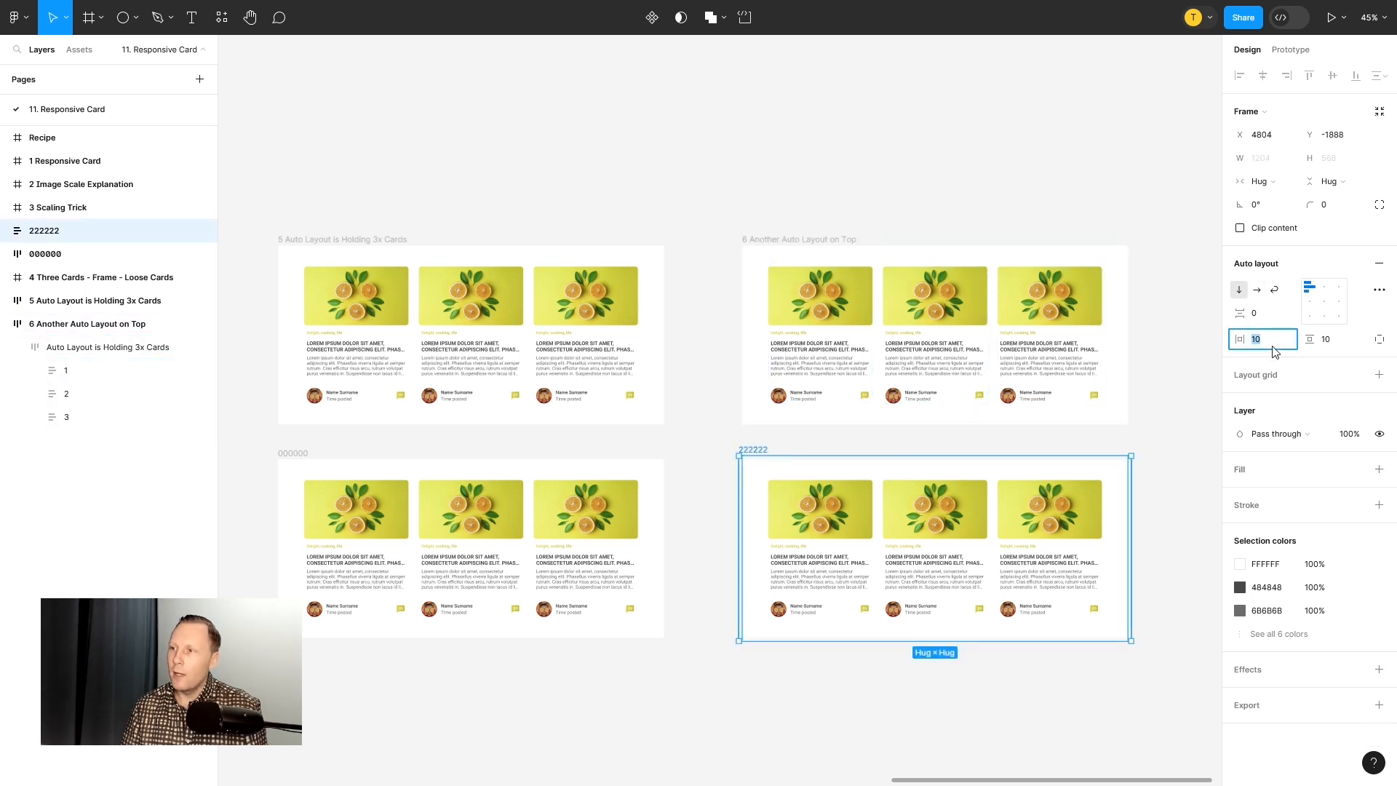
pyautogui.write('80')
pyautogui.press('Return')
pyautogui.click(1339, 346)
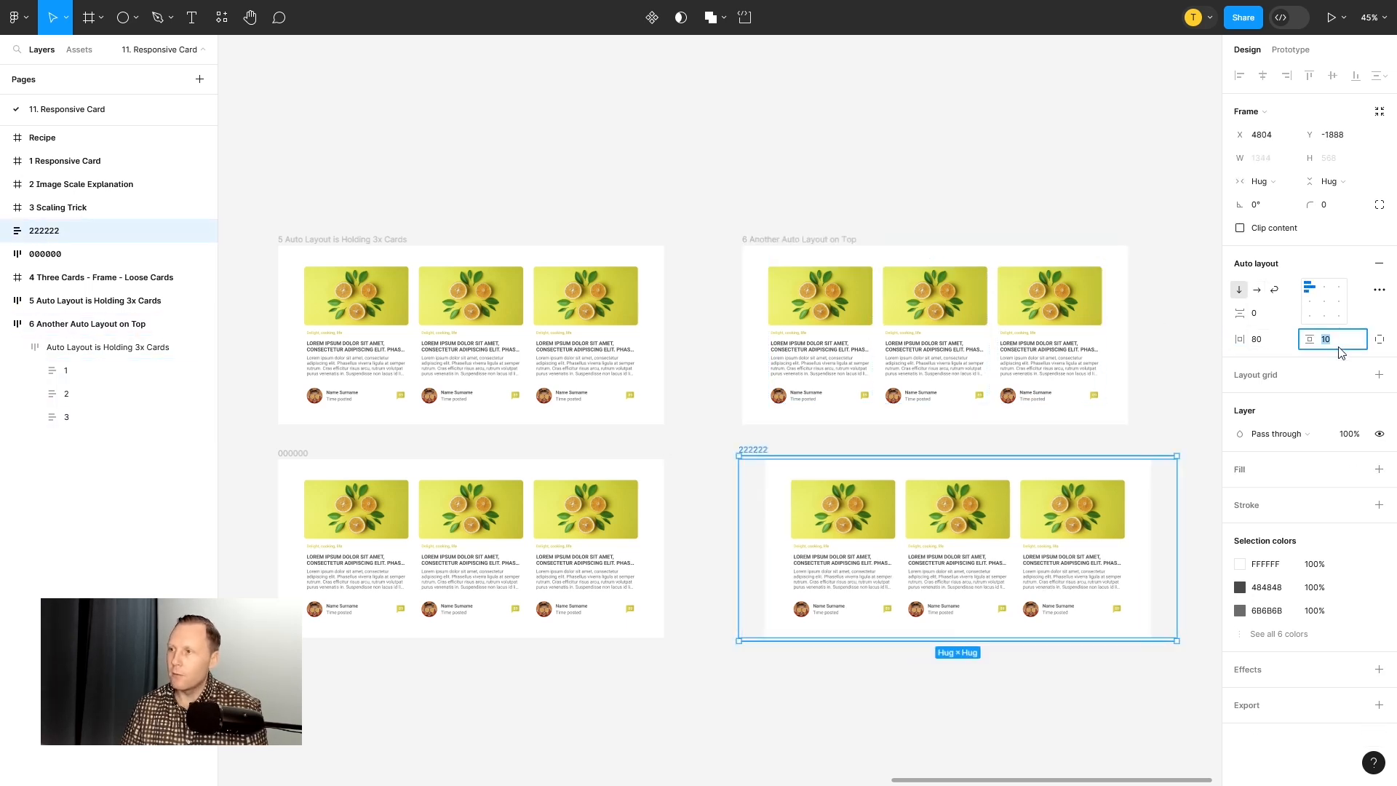
pyautogui.write('64')
pyautogui.press('Return')
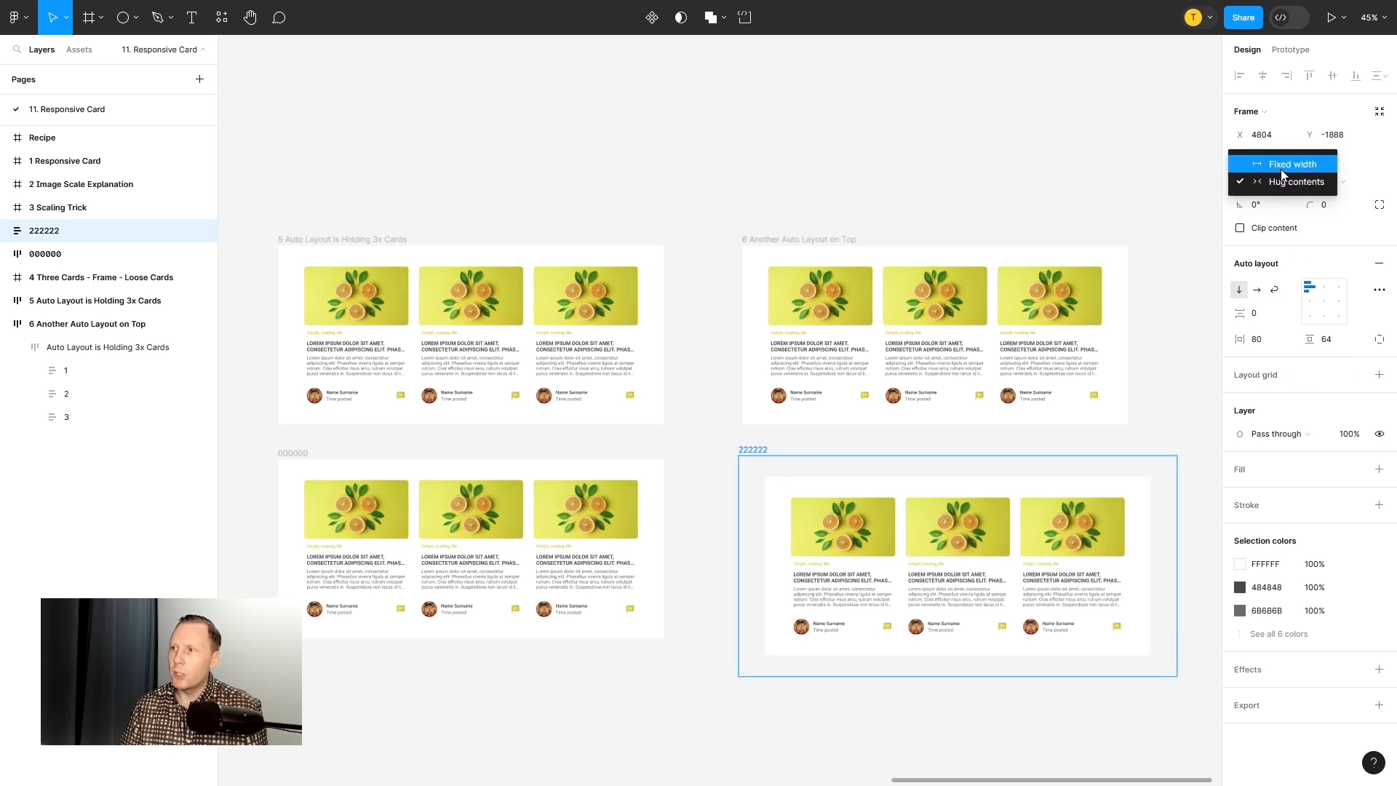
# Step: Switch the 222222 frame to fixed width and add a red FF0000 fill to it
pyautogui.click(1281, 166)
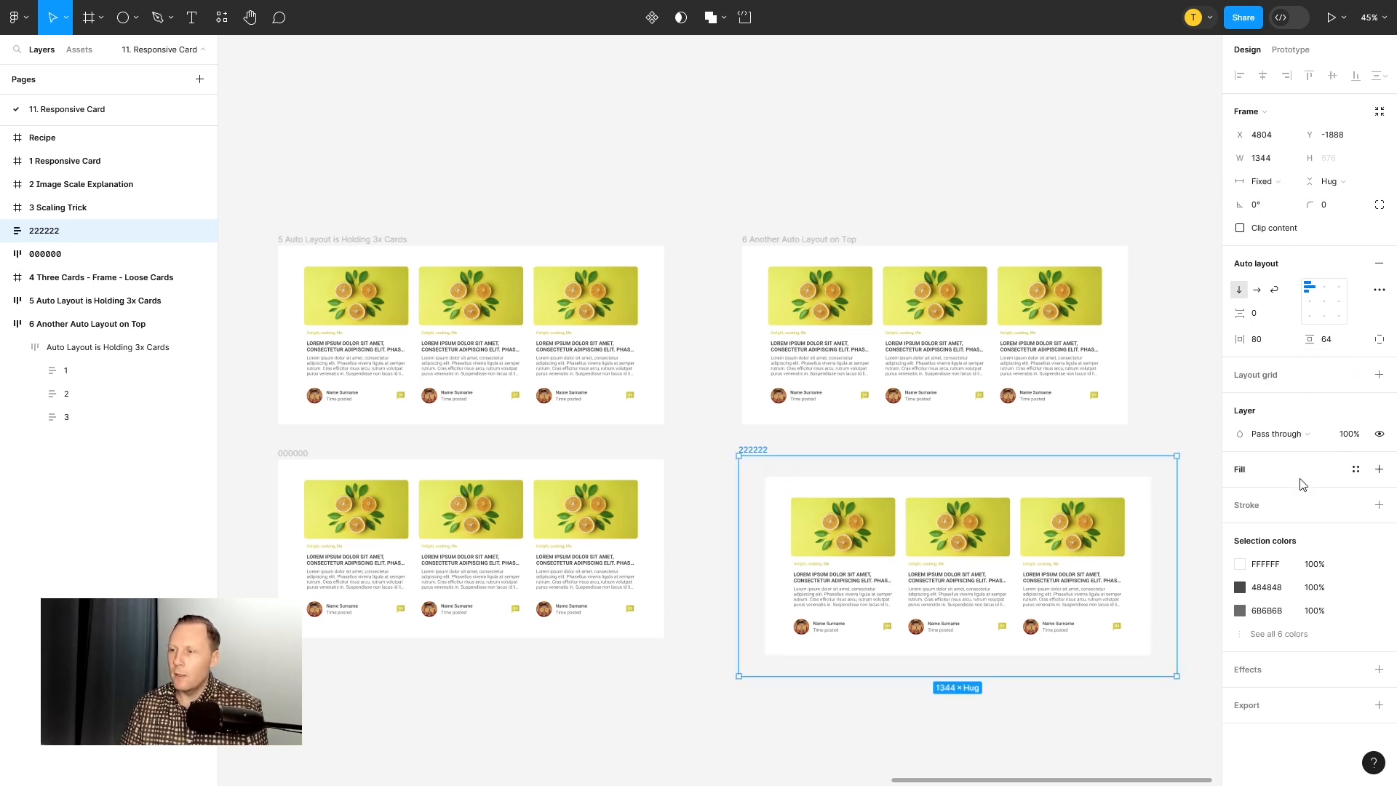
pyautogui.click(1379, 470)
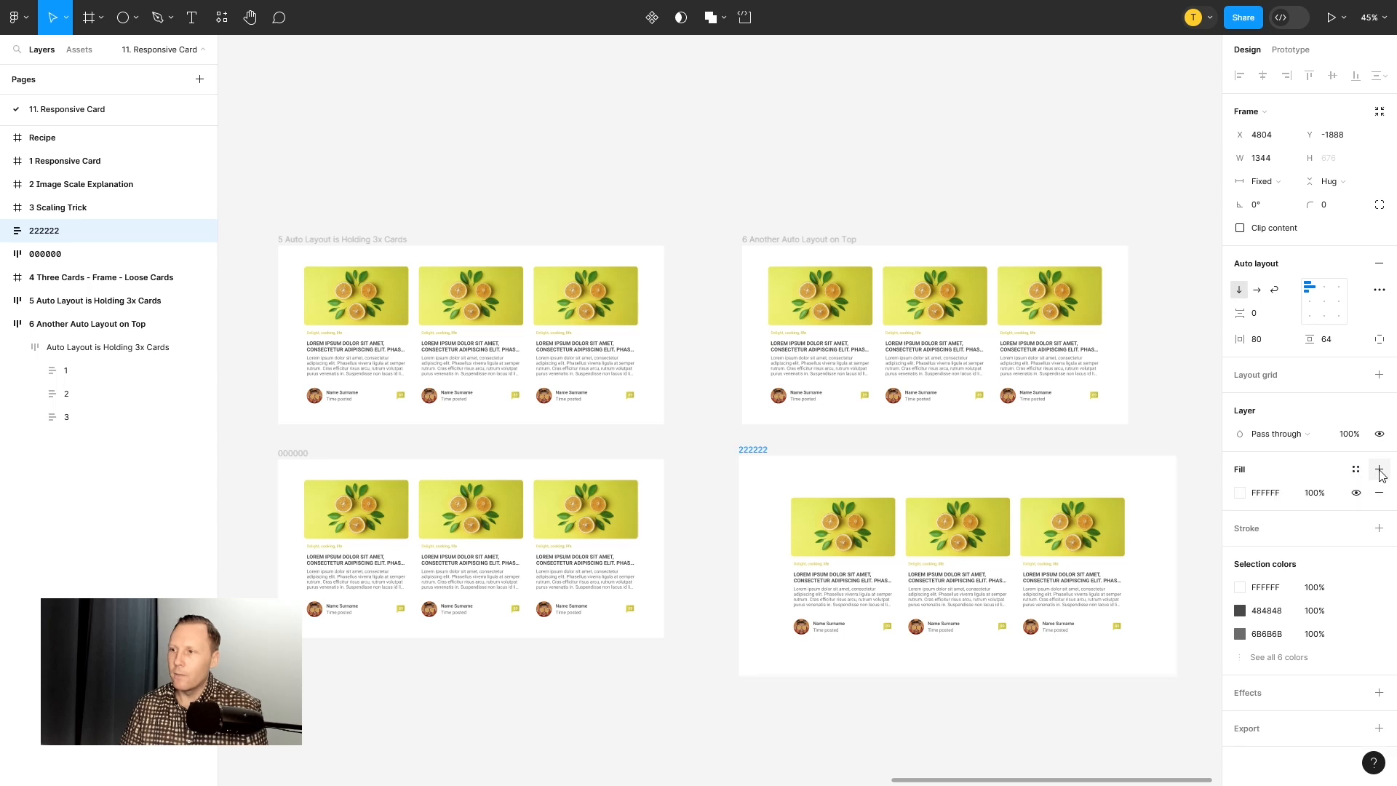
pyautogui.click(1240, 493)
pyautogui.moveTo(1185, 432); pyautogui.dragTo(1245, 398)
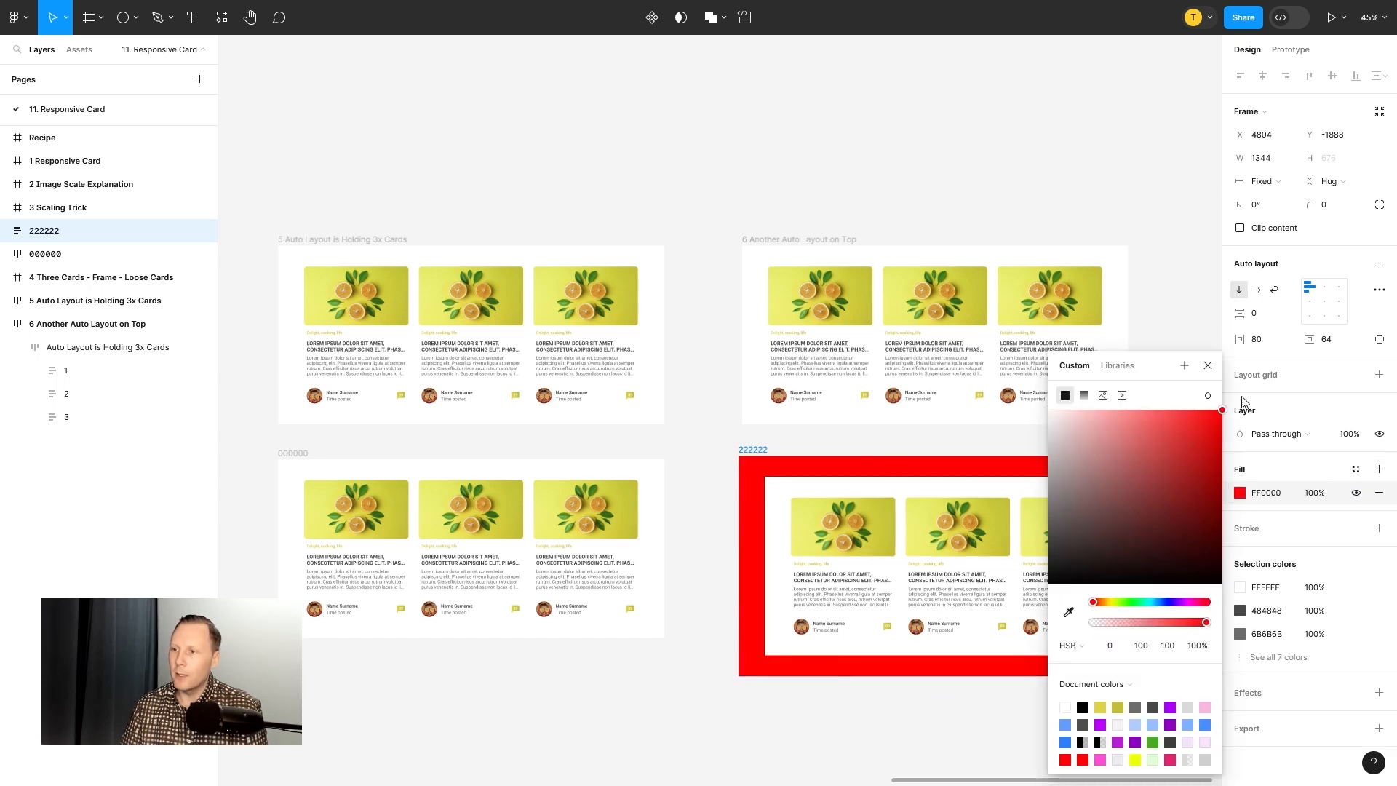
pyautogui.click(1206, 368)
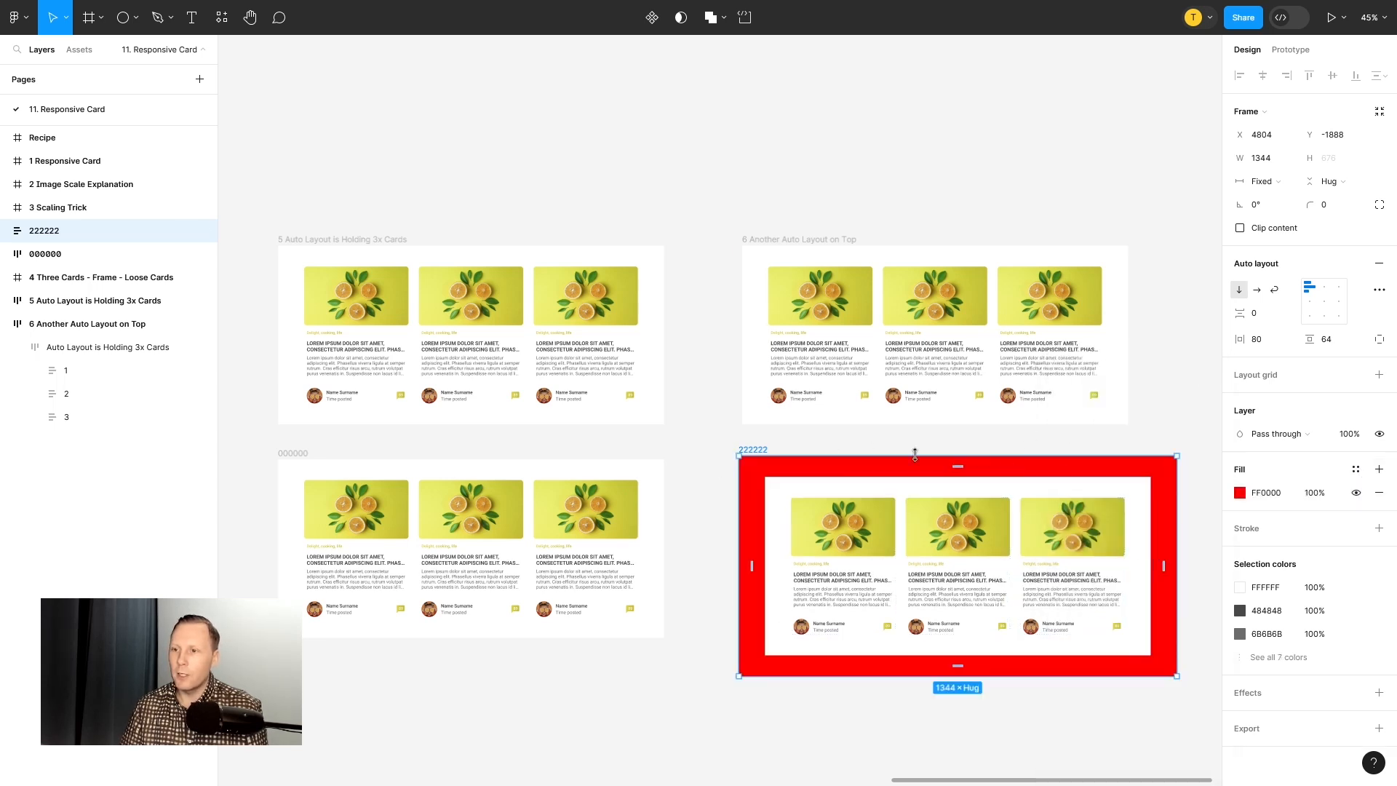
# Step: Examine the resizing and padding settings of 6 Another Auto Layout on Top and its nested card row
pyautogui.click(867, 300)
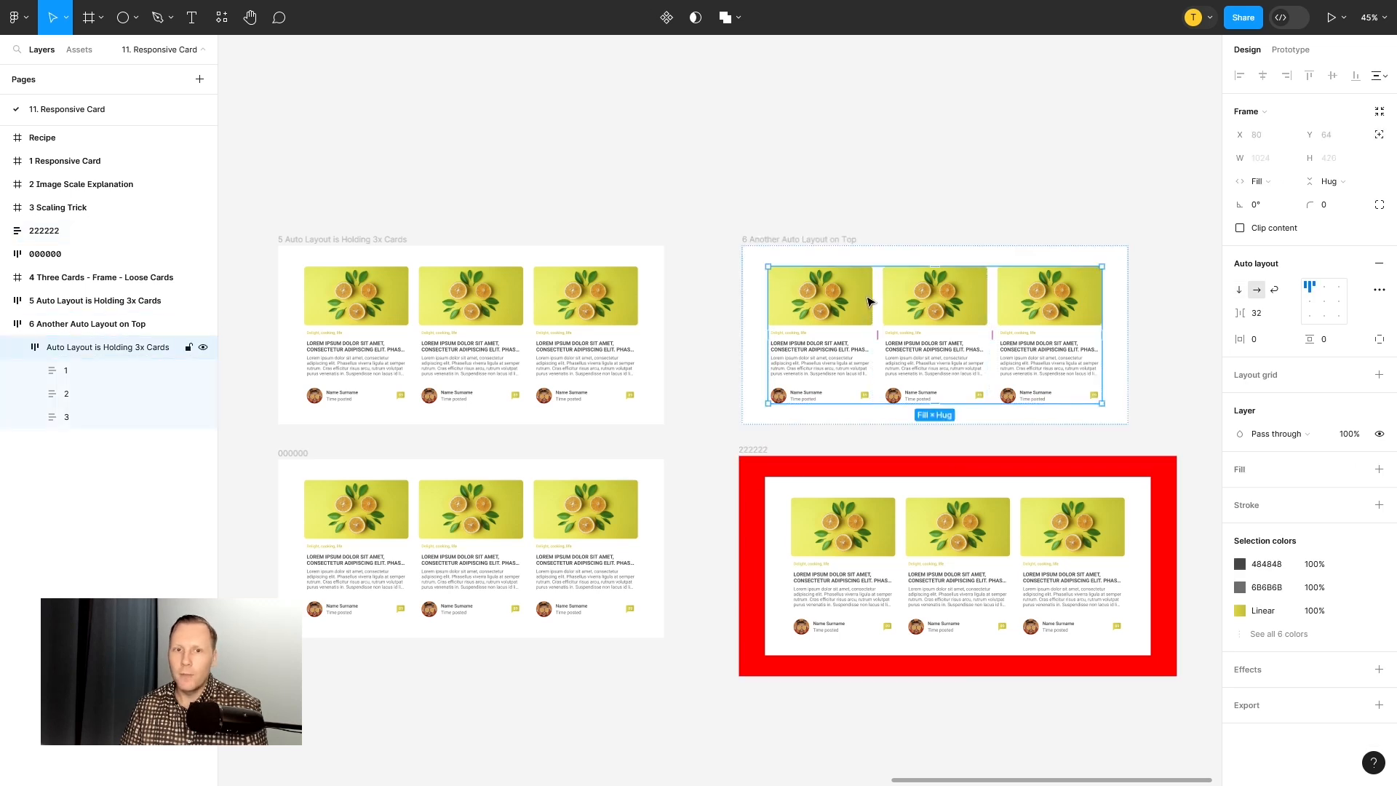
pyautogui.click(764, 239)
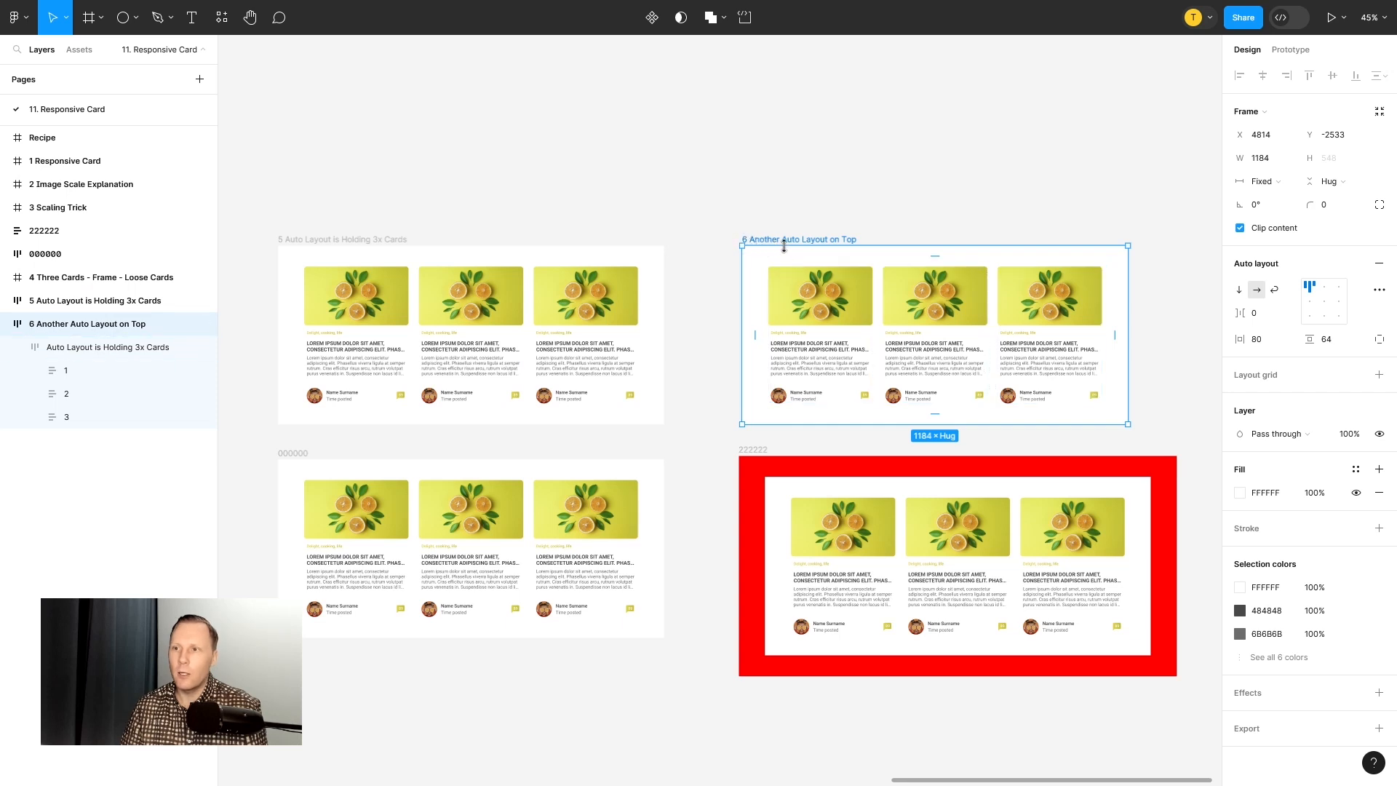
pyautogui.click(98, 349)
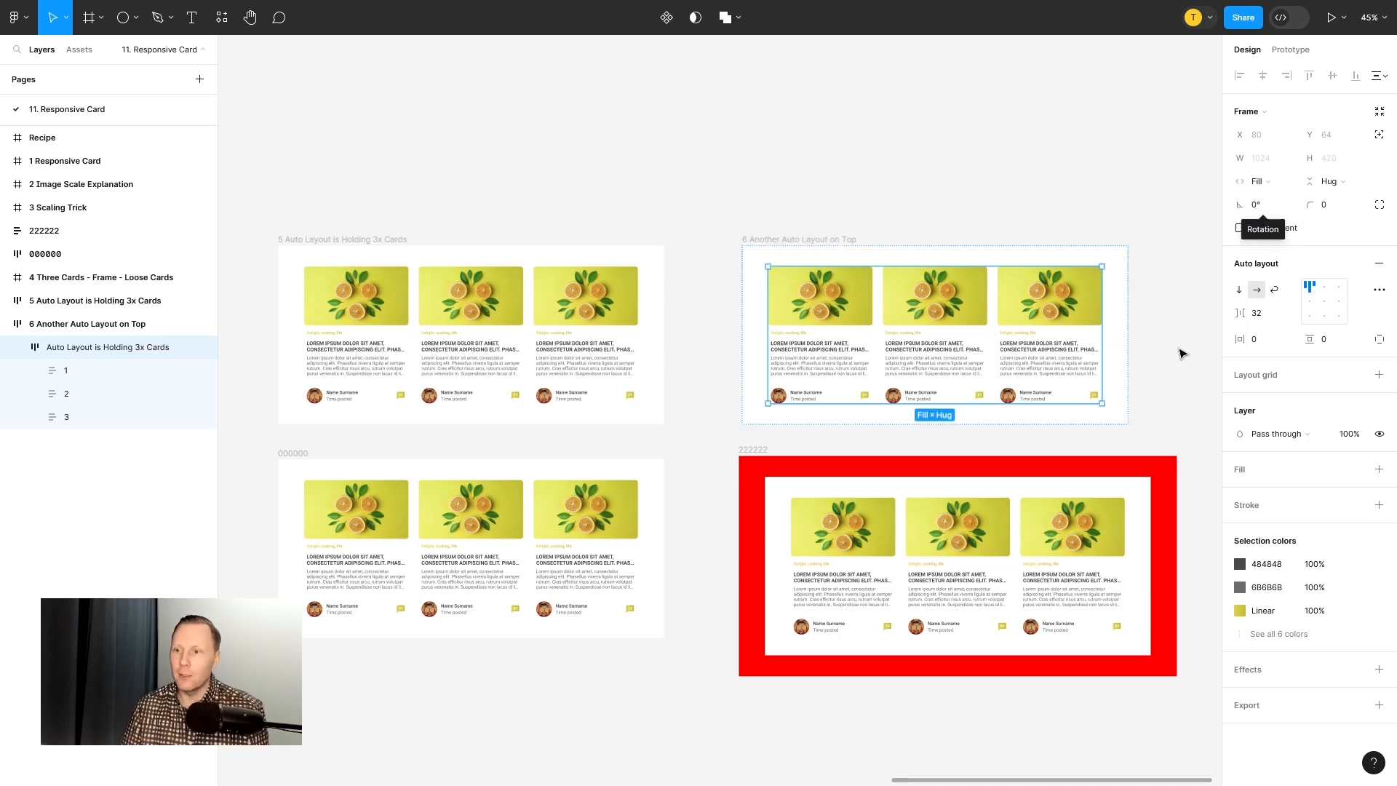
# Step: Set the horizontal and vertical padding of the nested 11111111 frame to 0 and its horizontal resizing to Fill container
pyautogui.click(757, 453)
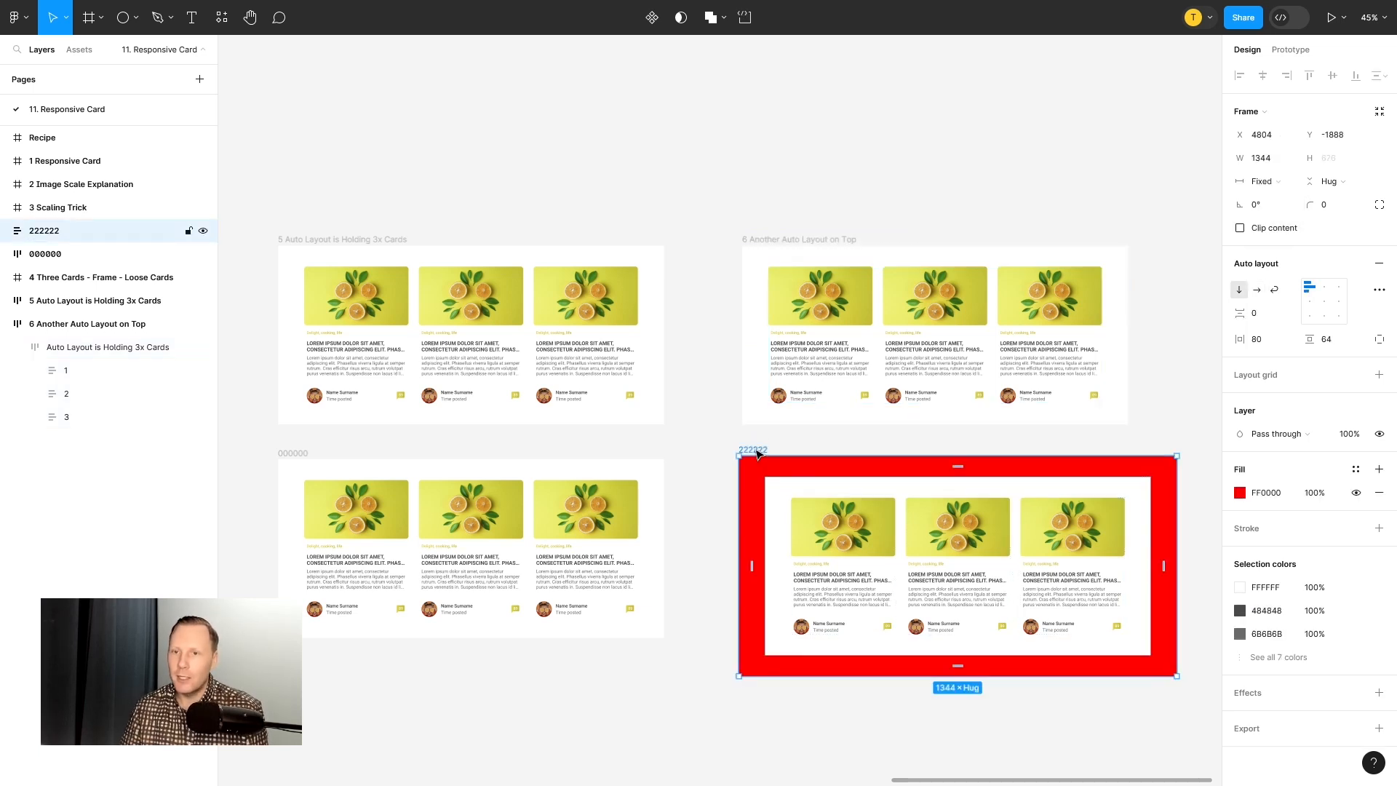
pyautogui.click(4, 232)
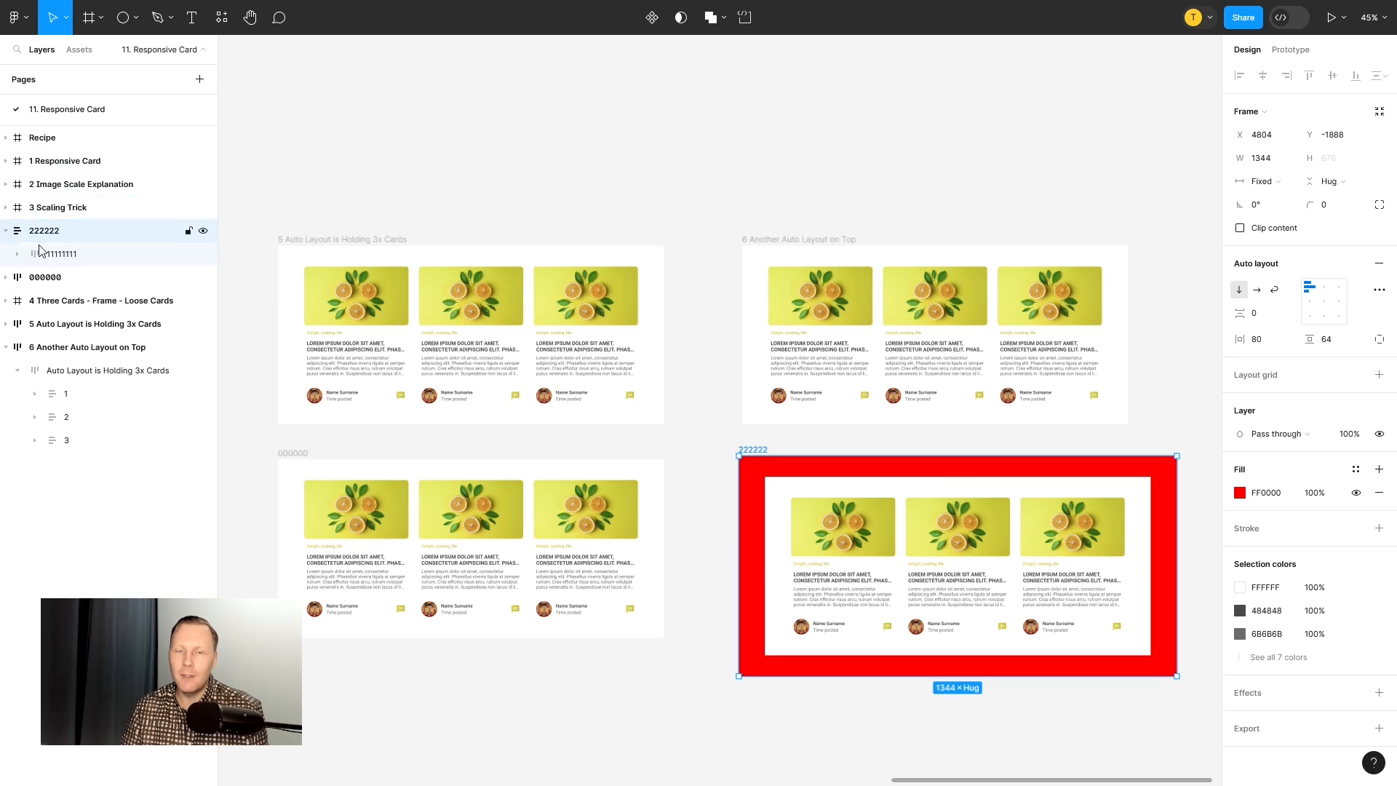
pyautogui.click(65, 259)
pyautogui.click(17, 253)
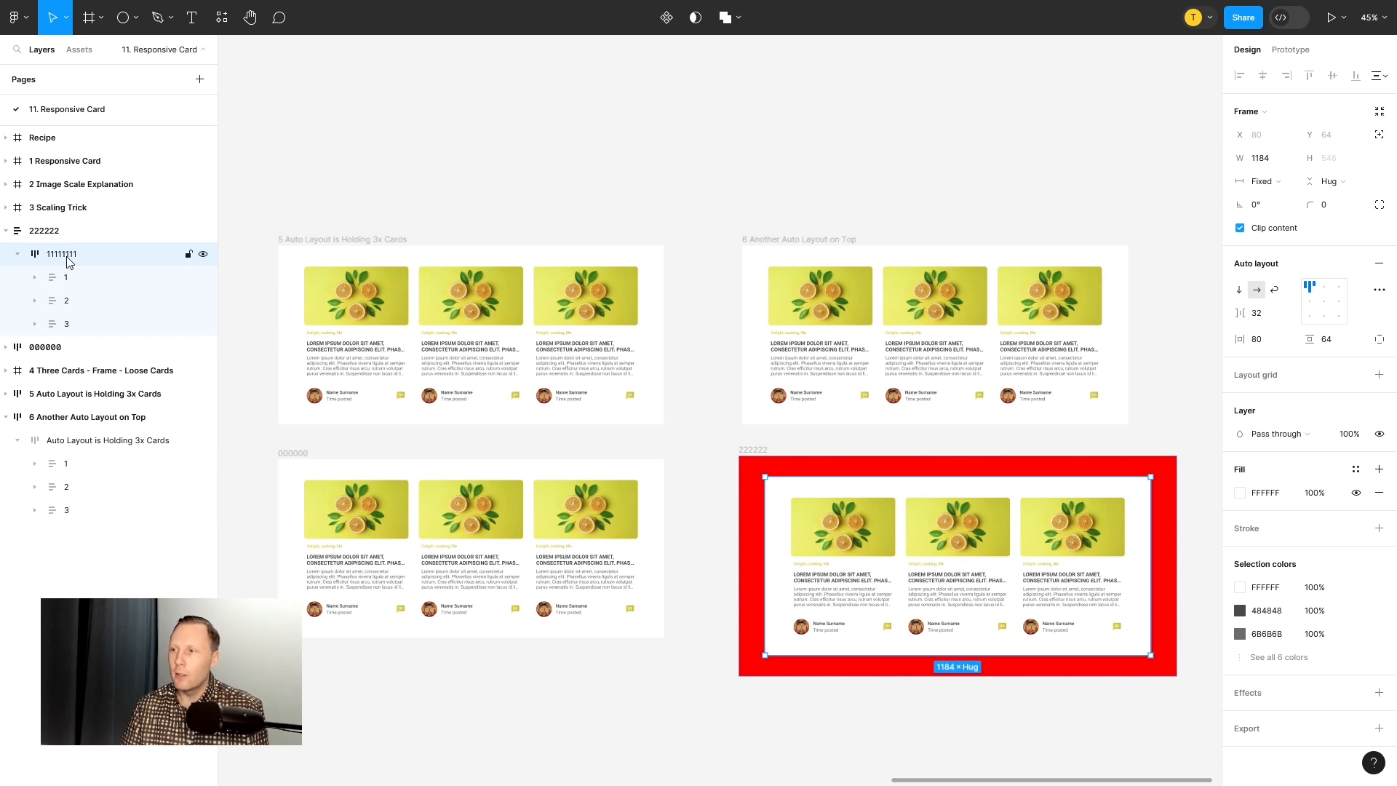
pyautogui.click(1266, 345)
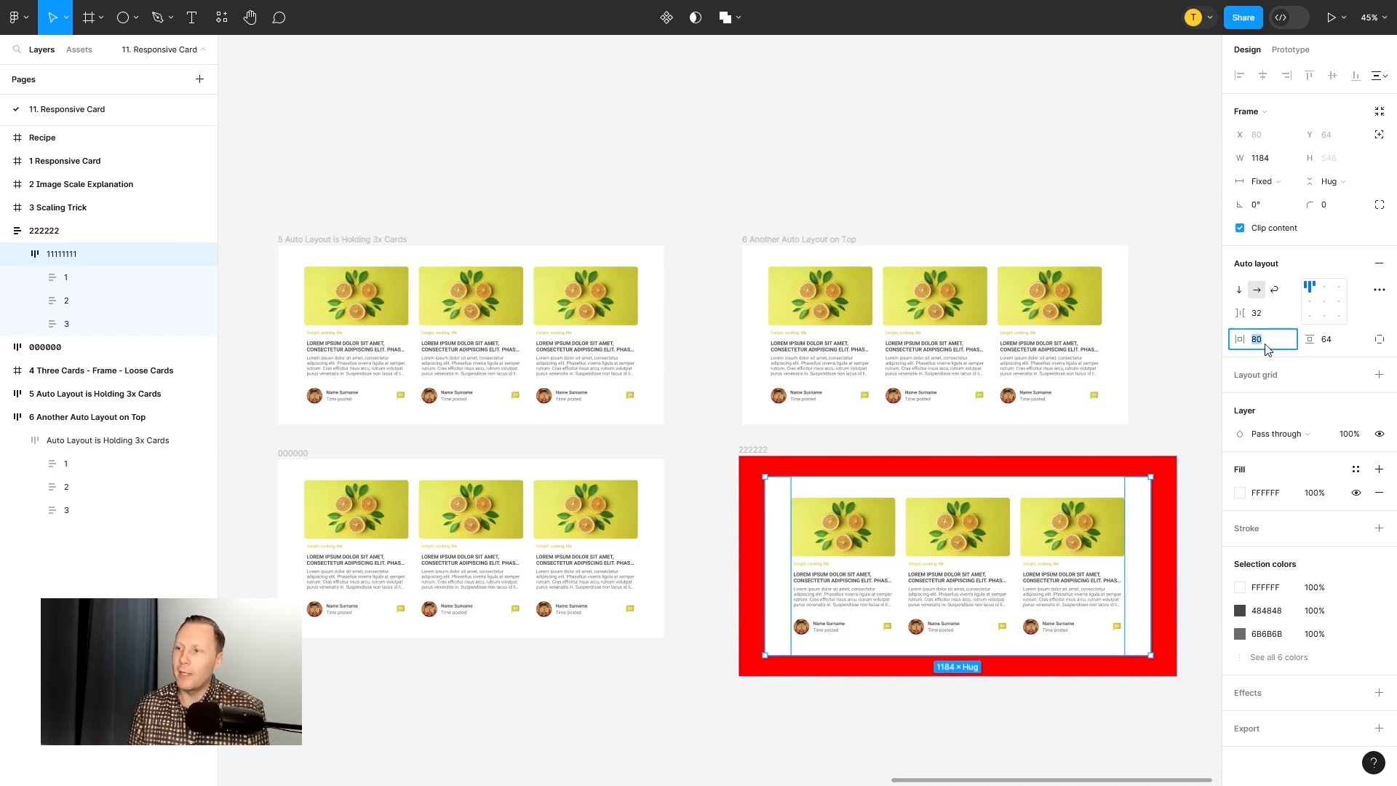
pyautogui.write('0')
pyautogui.press('Return')
pyautogui.click(1337, 347)
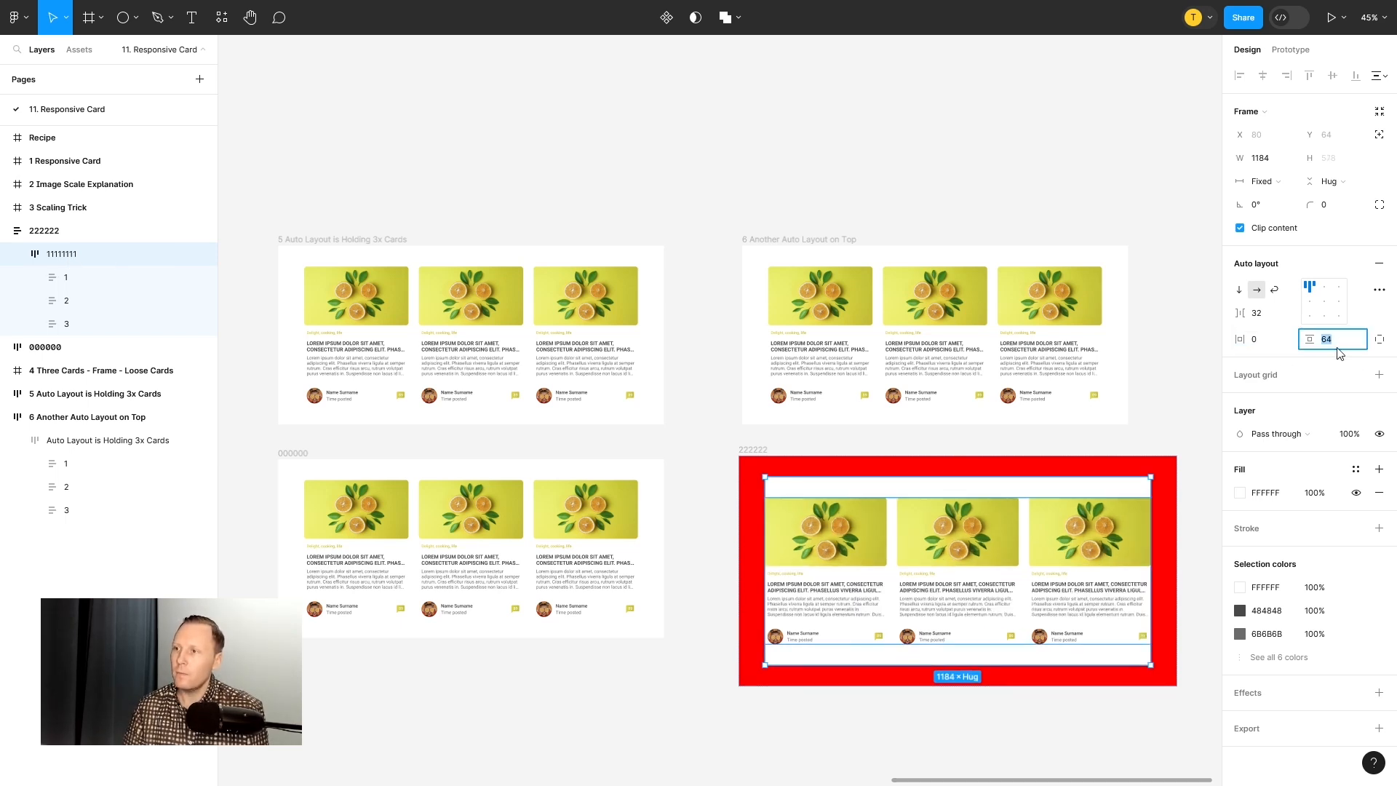
pyautogui.write('0')
pyautogui.press('Return')
pyautogui.click(1280, 180)
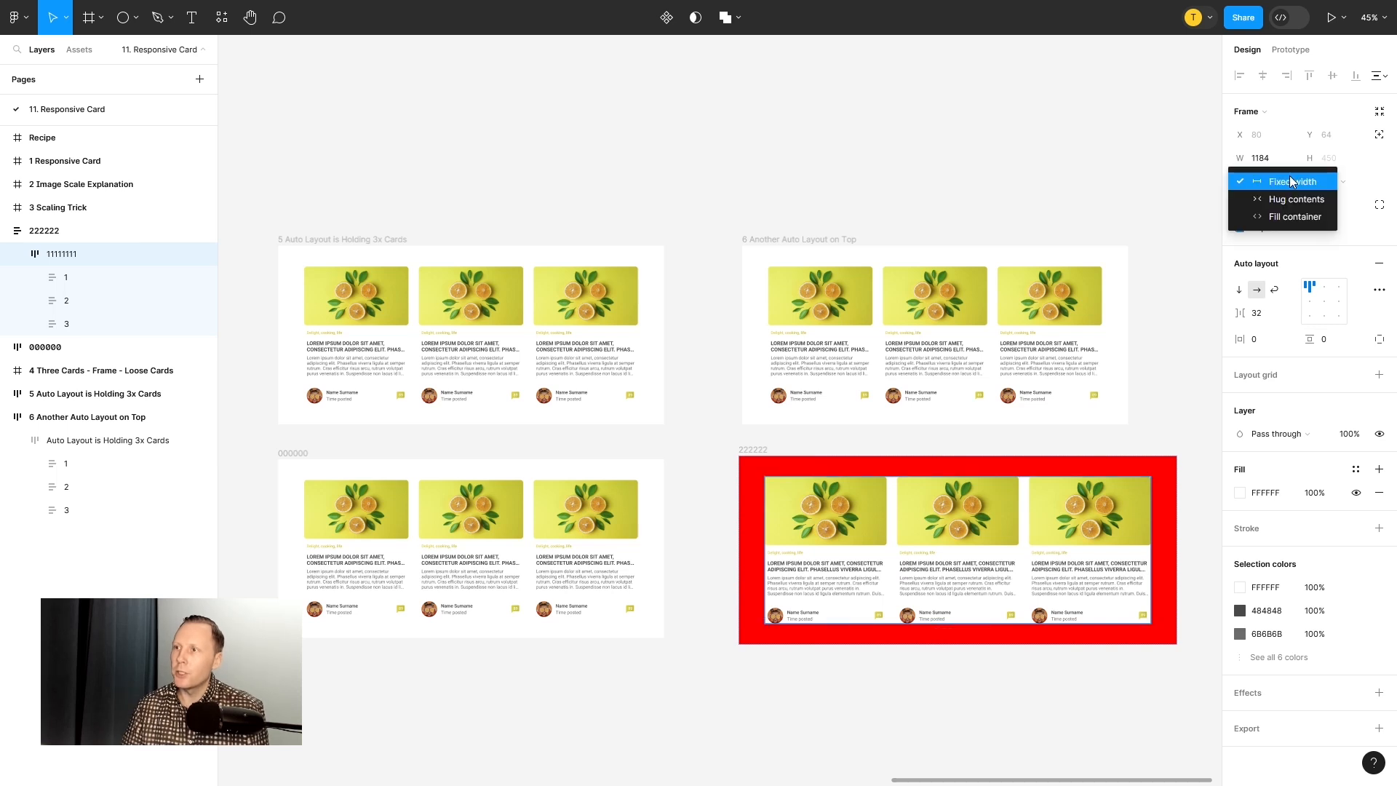
pyautogui.click(1294, 215)
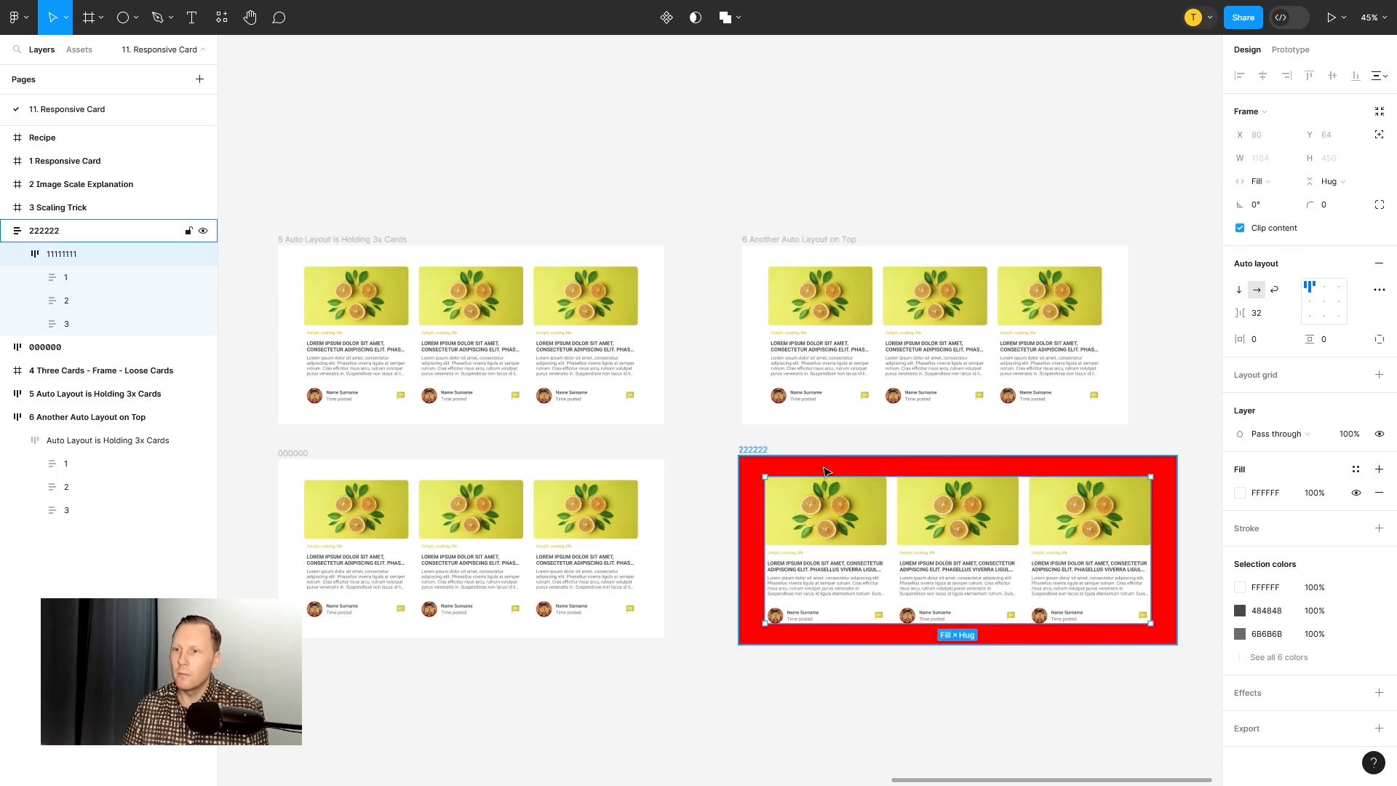
# Step: Narrow the 222222 frame to about 1194 wide
pyautogui.click(753, 453)
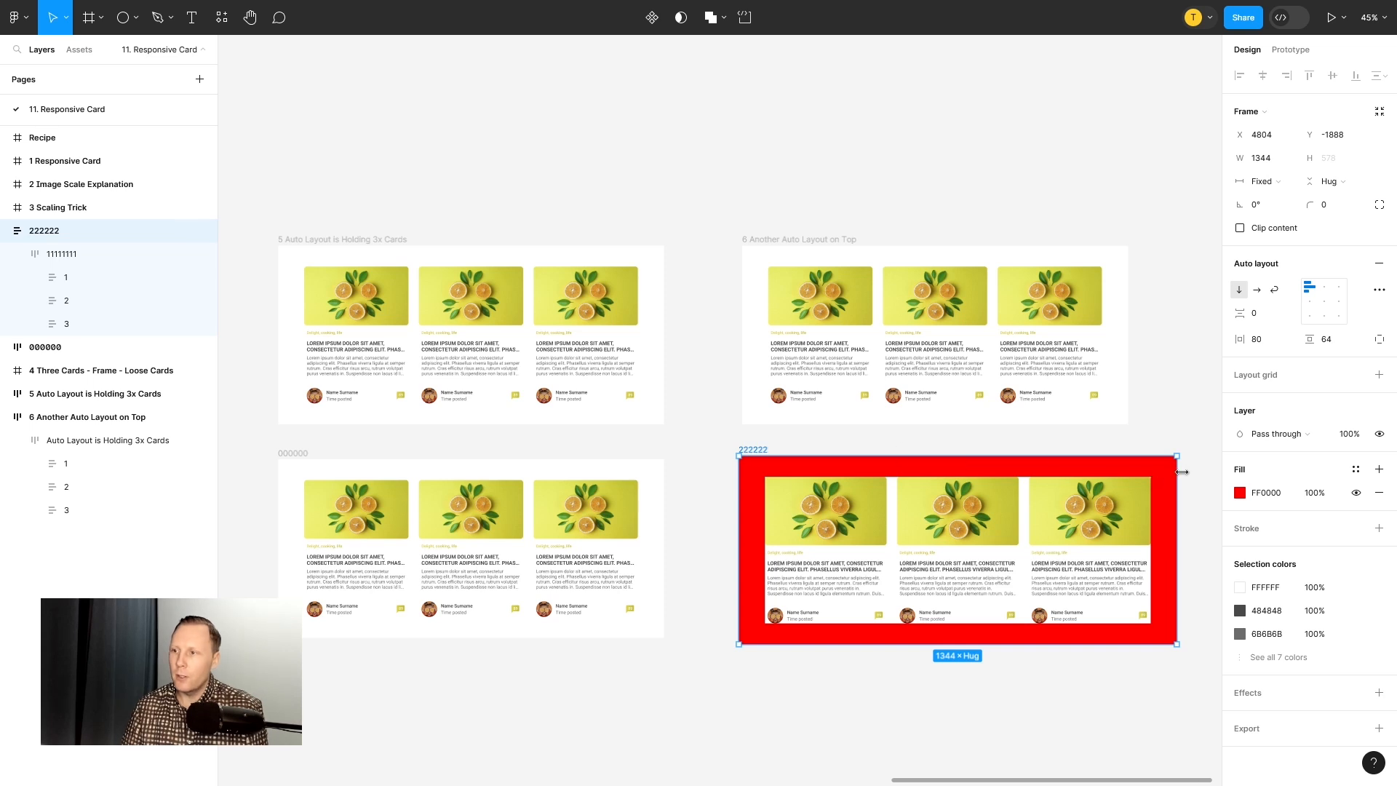
pyautogui.moveTo(1179, 473); pyautogui.dragTo(1128, 469)
pyautogui.click(1017, 665)
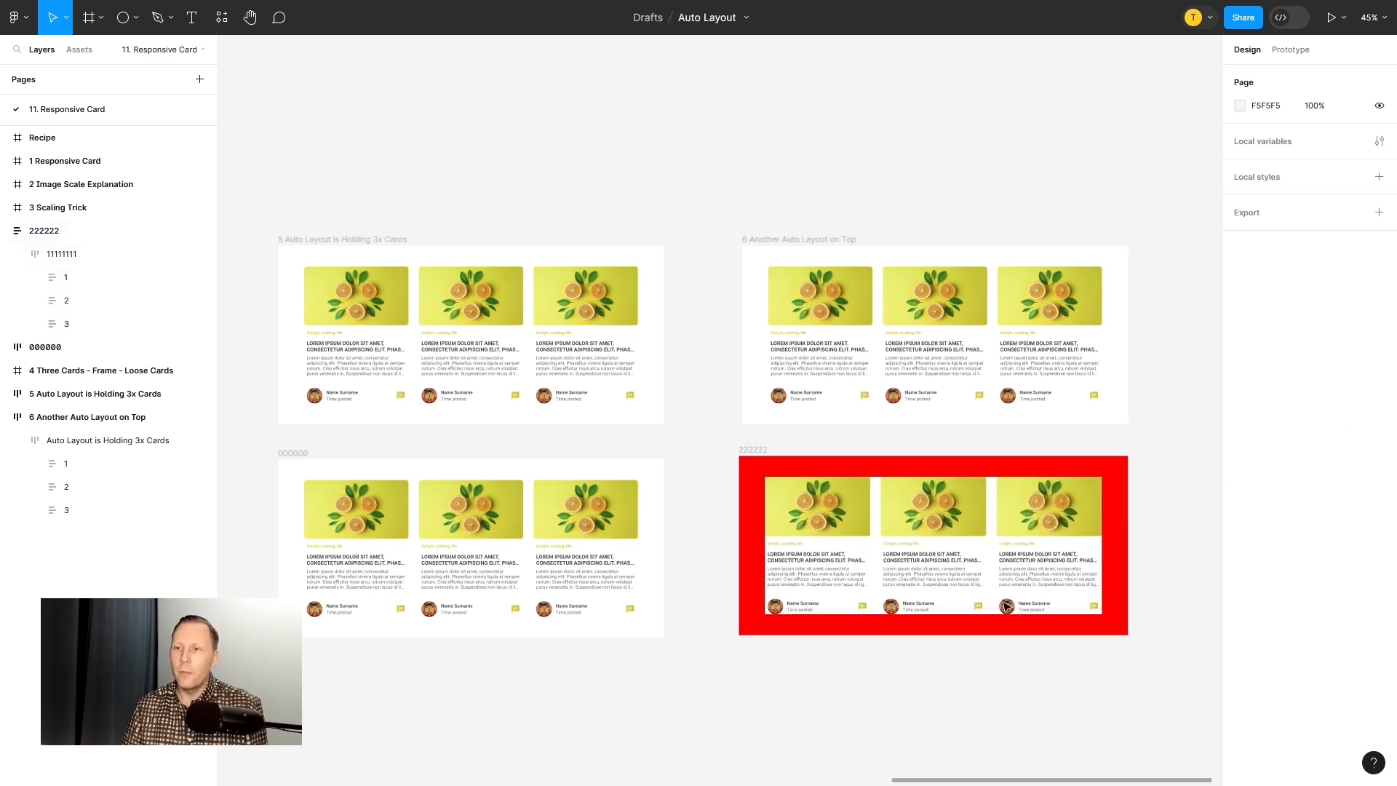
# Step: Change the fill of the 222222 frame to white FFFFFF
pyautogui.click(756, 451)
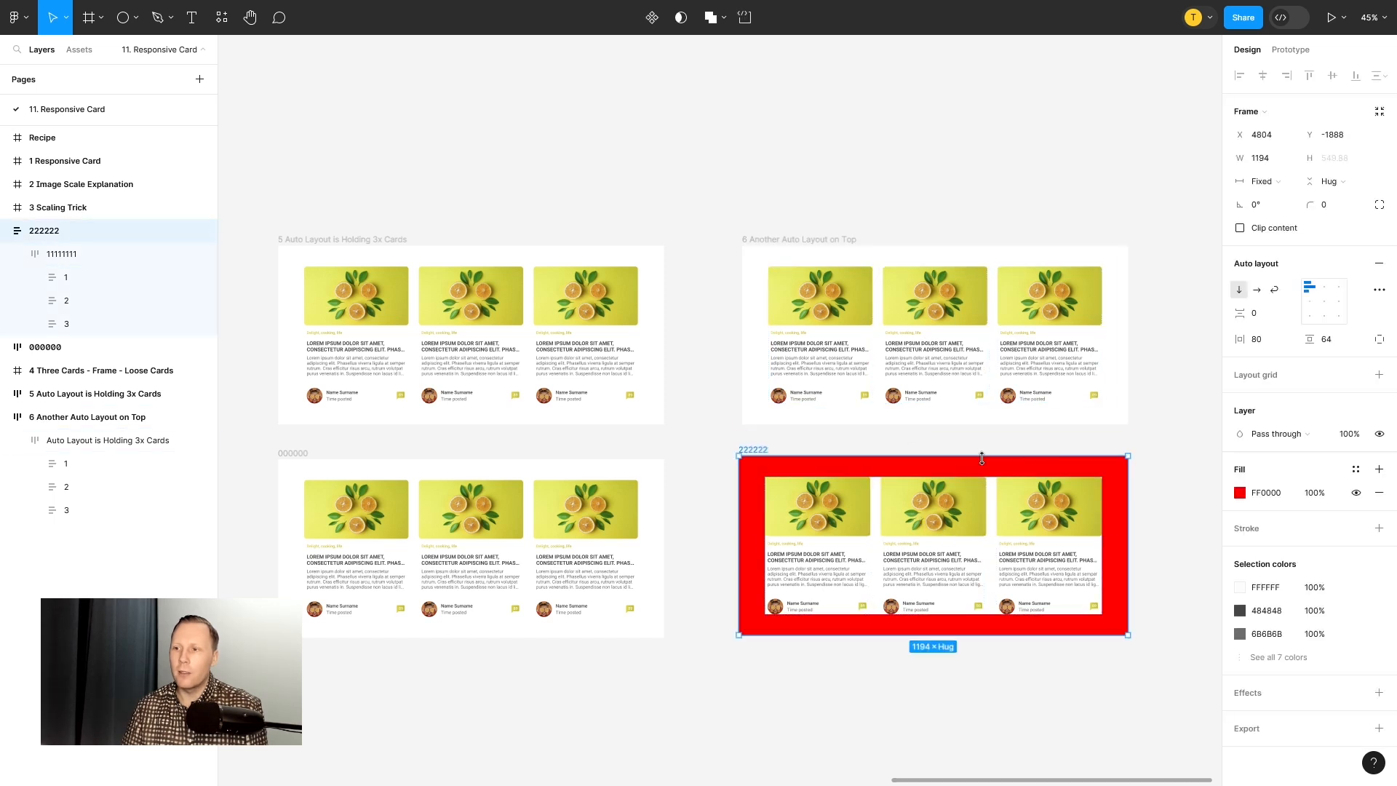
pyautogui.click(1356, 494)
pyautogui.click(1356, 493)
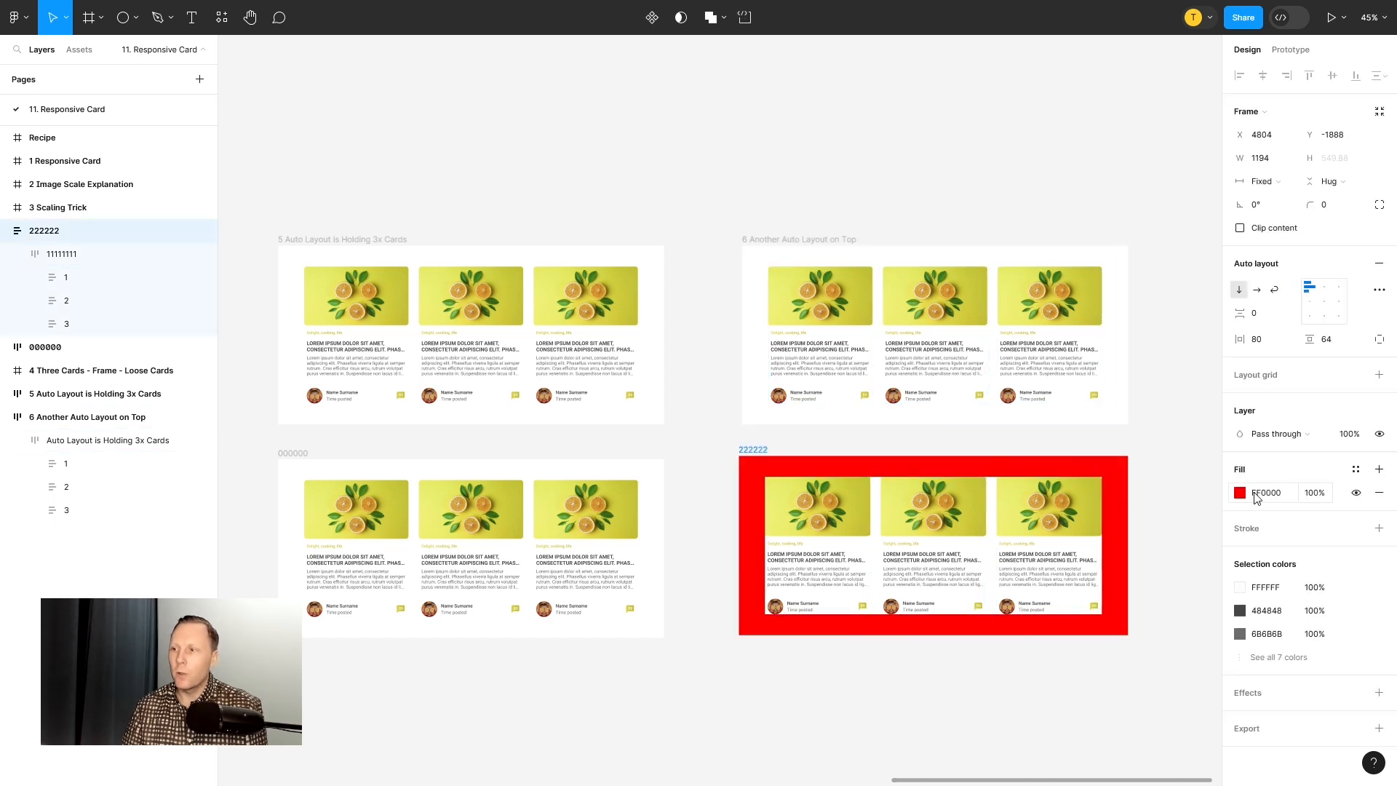
pyautogui.click(1240, 493)
pyautogui.moveTo(1145, 465); pyautogui.dragTo(986, 363)
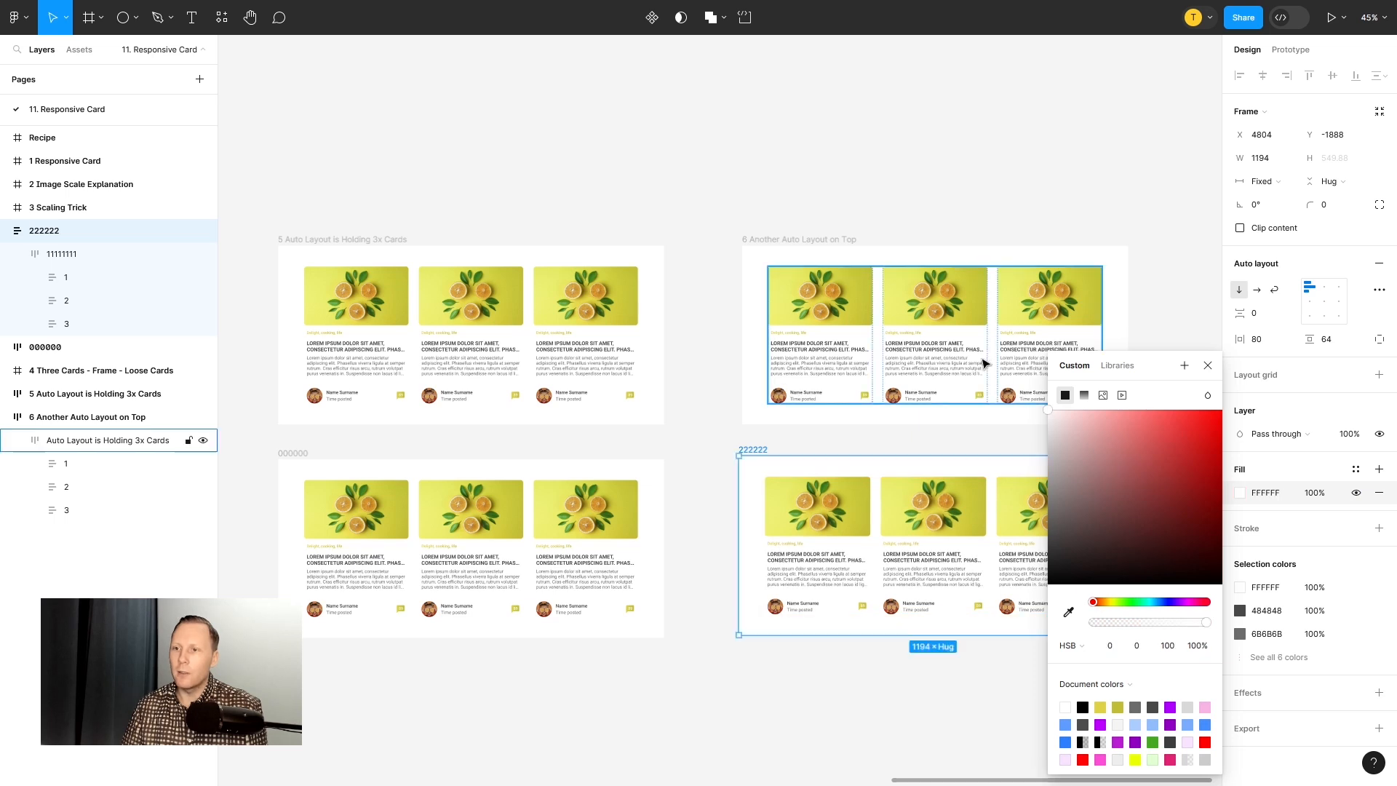
# Step: Undo the white fill on the 222222 frame and change the fill of the 000000 frame to red FF0000
pyautogui.click(1212, 365)
pyautogui.hotkey('ctrl', 'z')
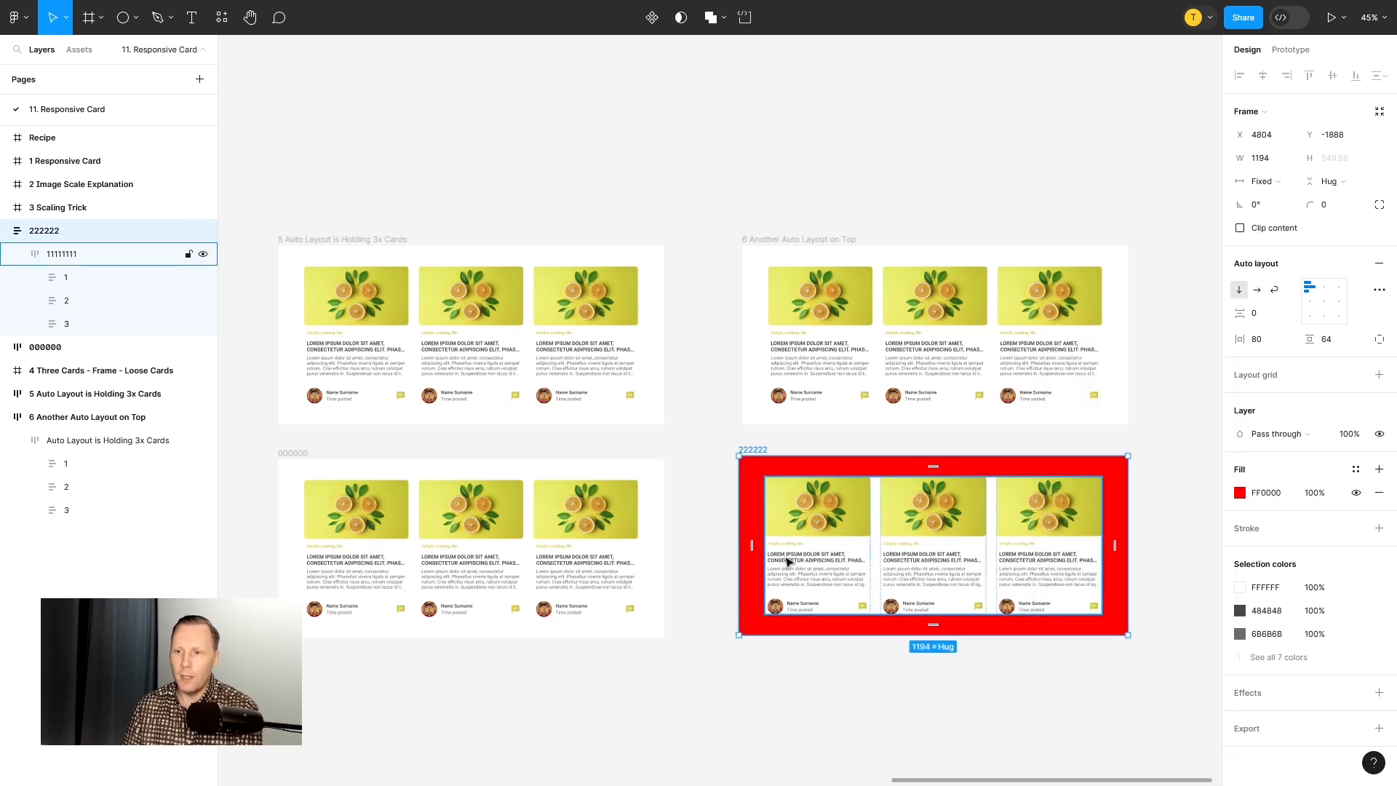
pyautogui.click(292, 456)
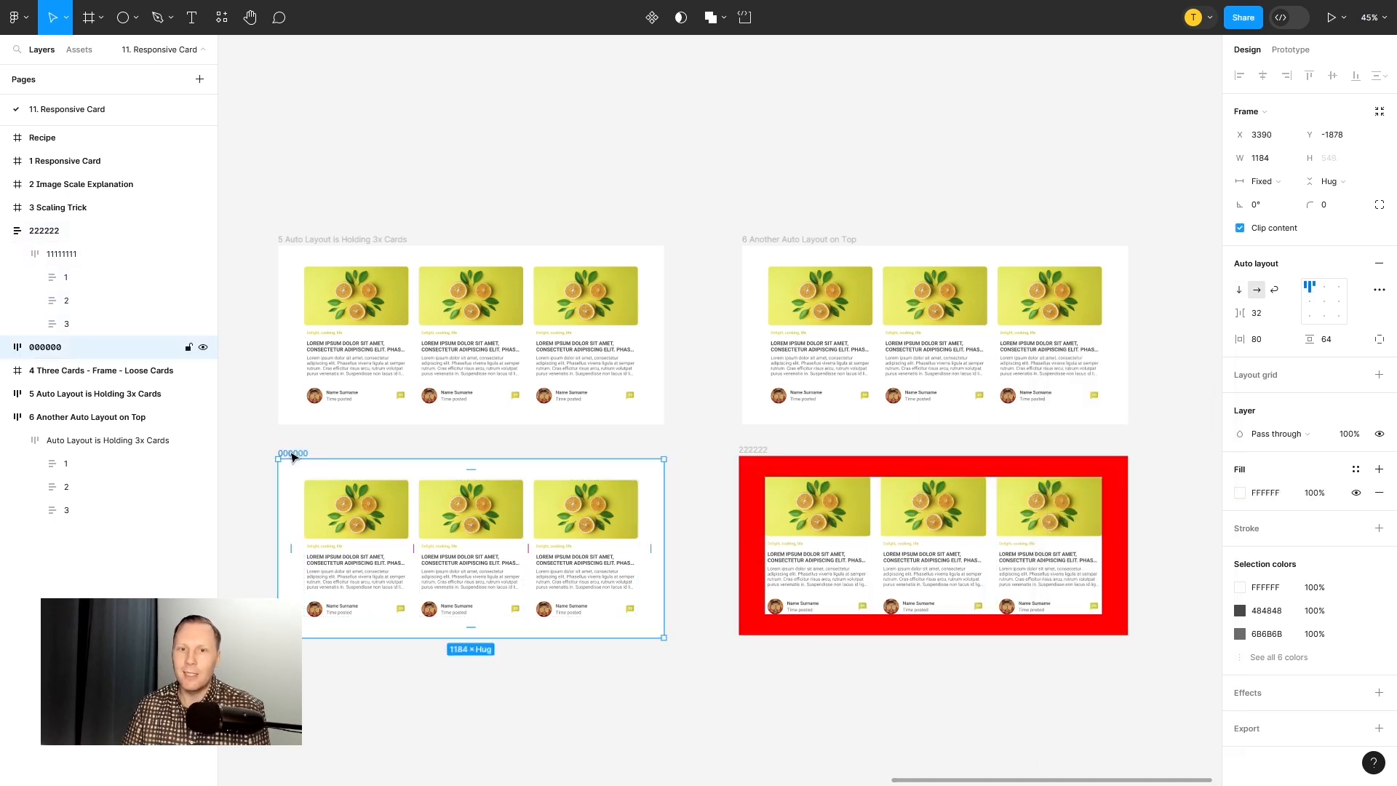
pyautogui.click(1239, 494)
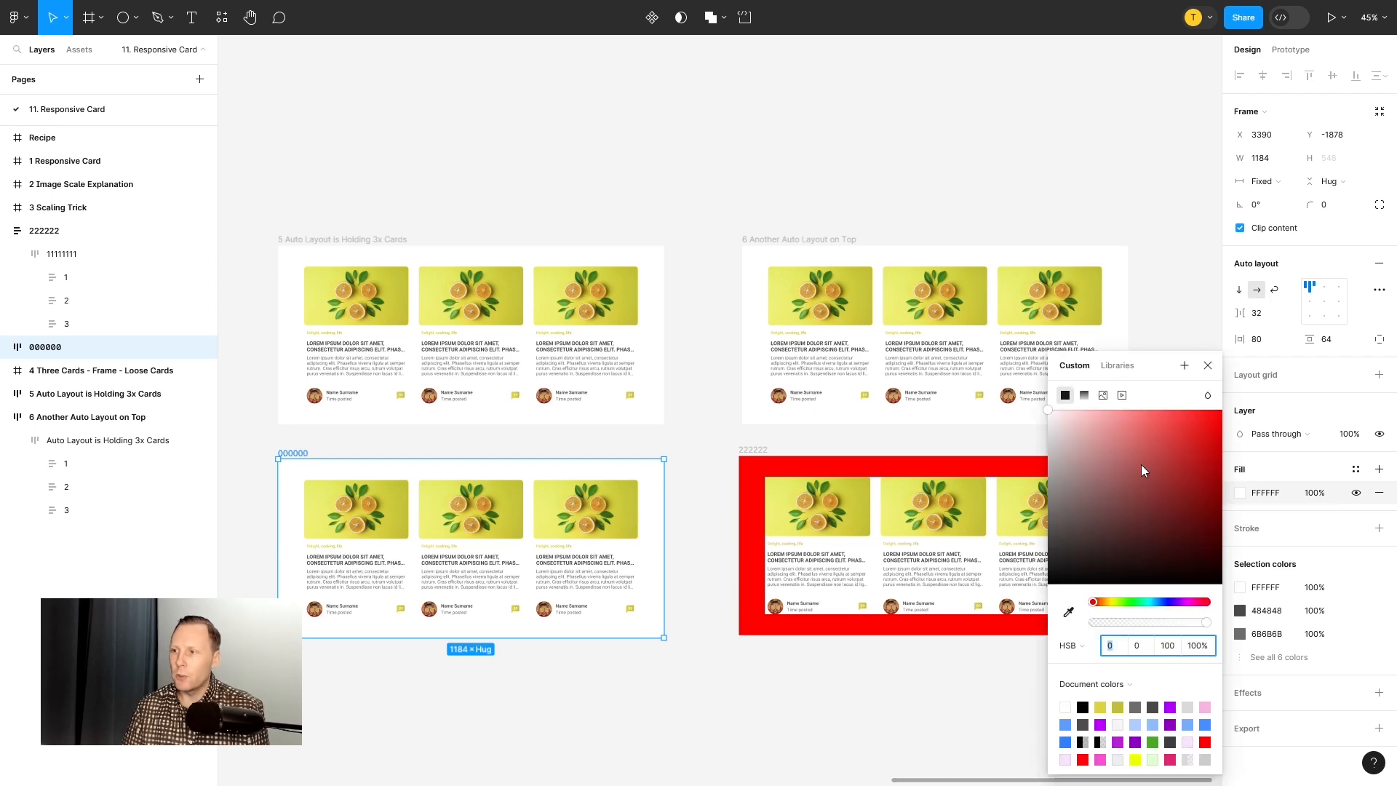
pyautogui.moveTo(1140, 465); pyautogui.dragTo(1222, 409)
pyautogui.click(1202, 366)
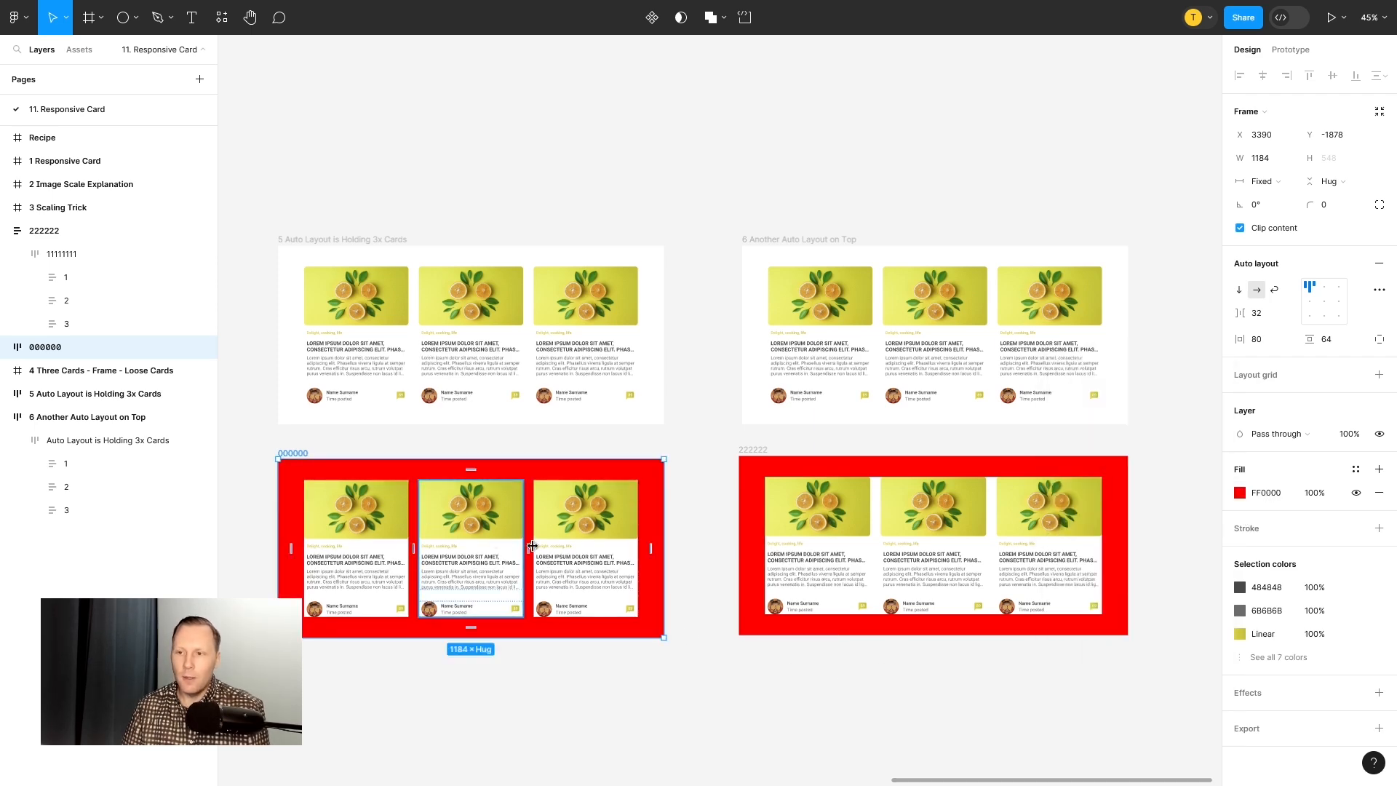
# Step: Widen the gap between the cards in the nested 11111111 frame to about 209
pyautogui.scroll(2, 451, 593)
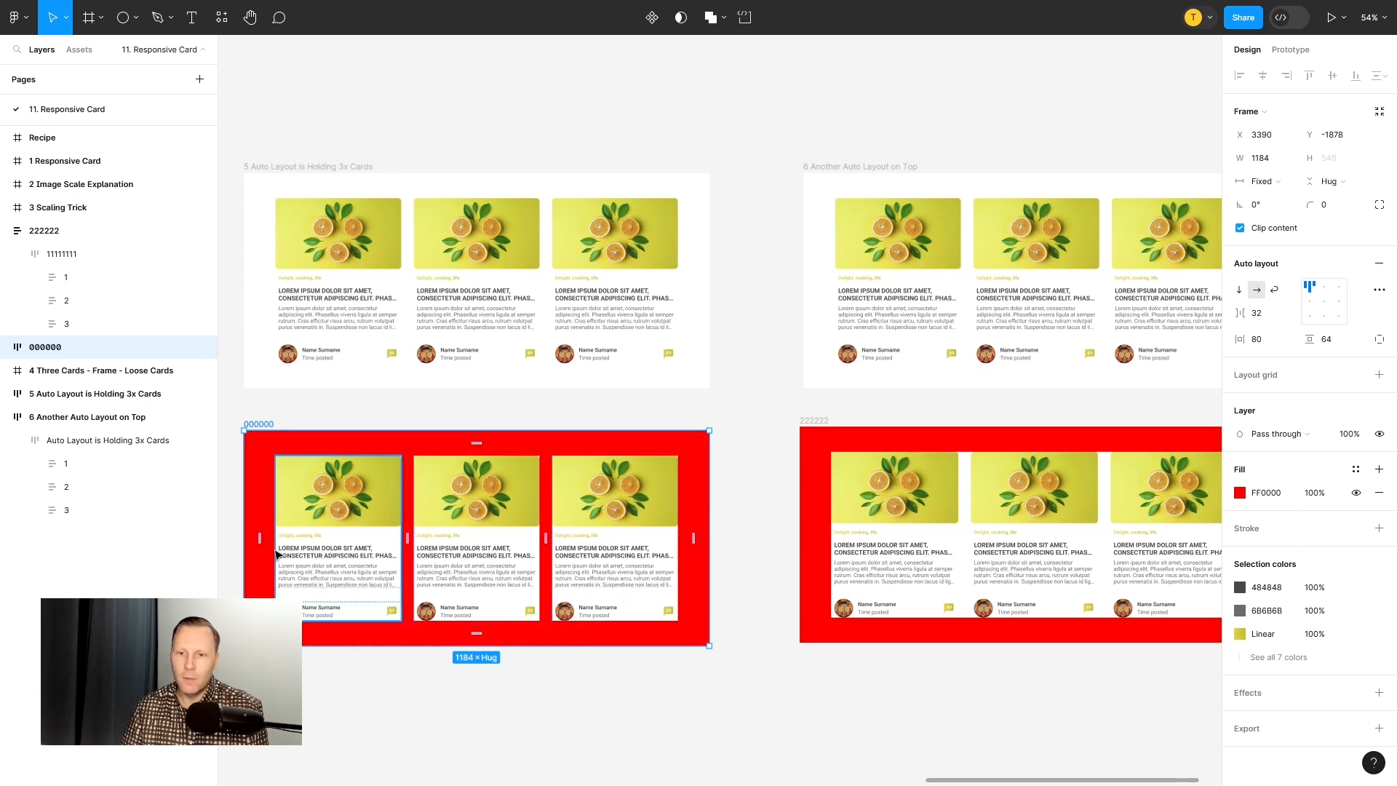
pyautogui.moveTo(944, 686); pyautogui.dragTo(662, 659)
pyautogui.click(542, 404)
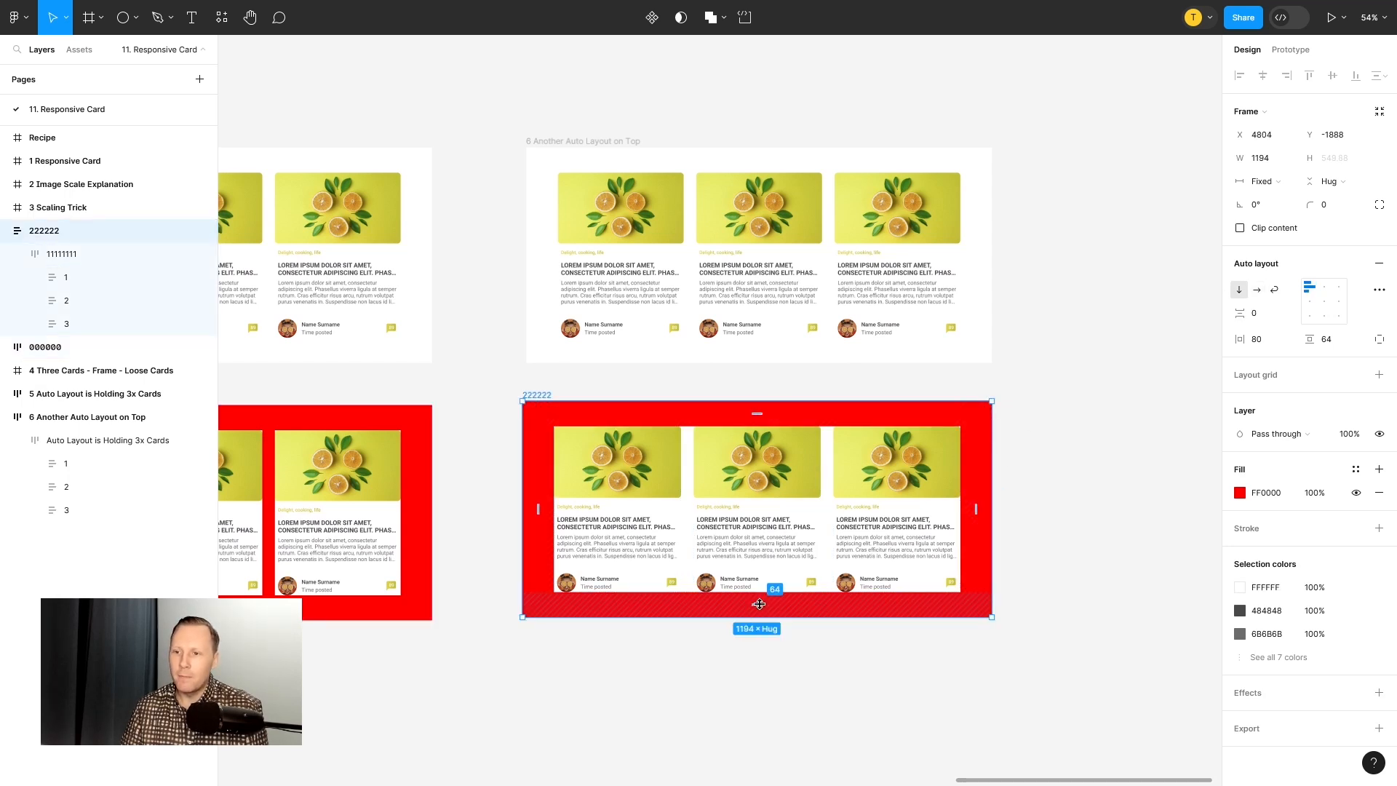
pyautogui.click(700, 498)
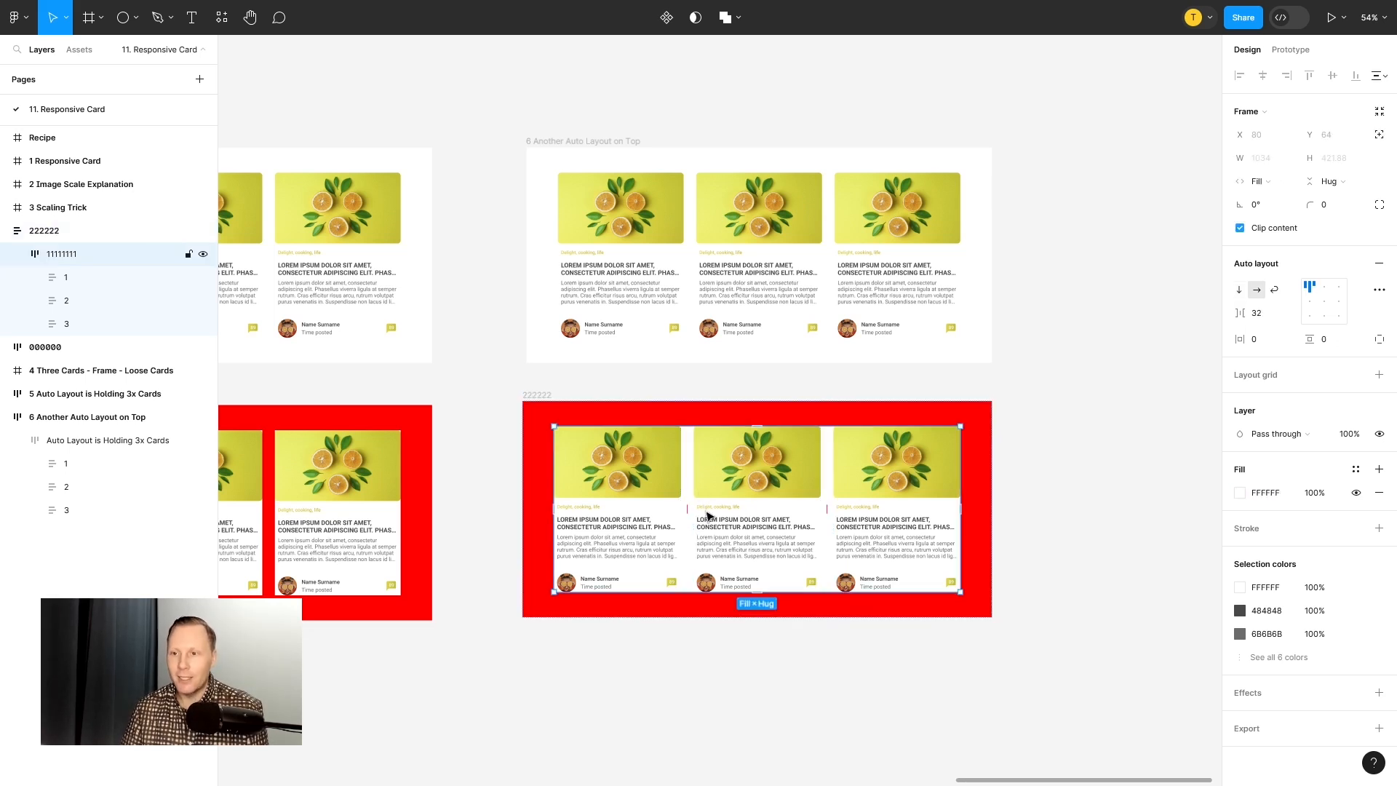
pyautogui.moveTo(689, 507)
pyautogui.moveTo(688, 507); pyautogui.dragTo(723, 510)
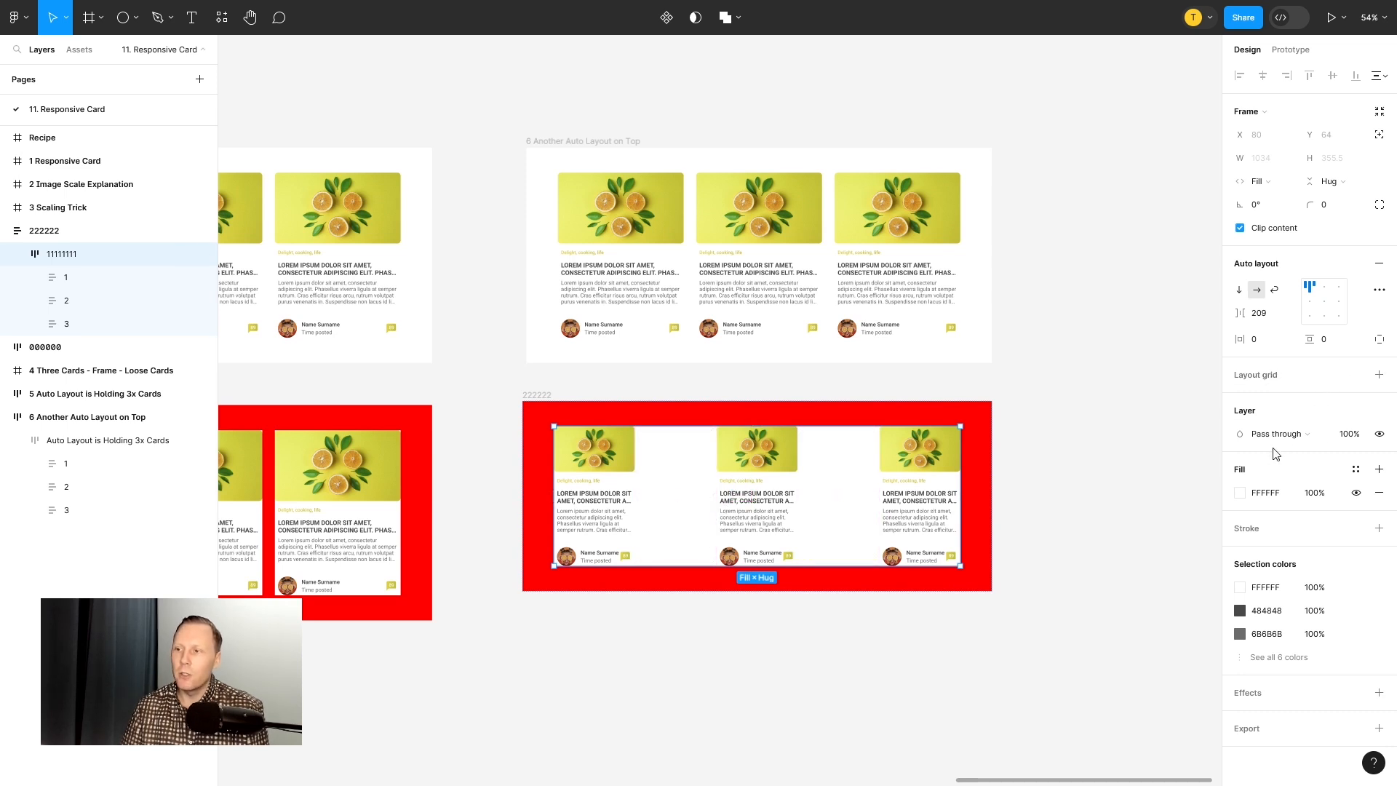
# Step: Change the fill of the nested 11111111 frame to black 000000
pyautogui.click(1240, 493)
pyautogui.moveTo(1164, 453); pyautogui.dragTo(1013, 614)
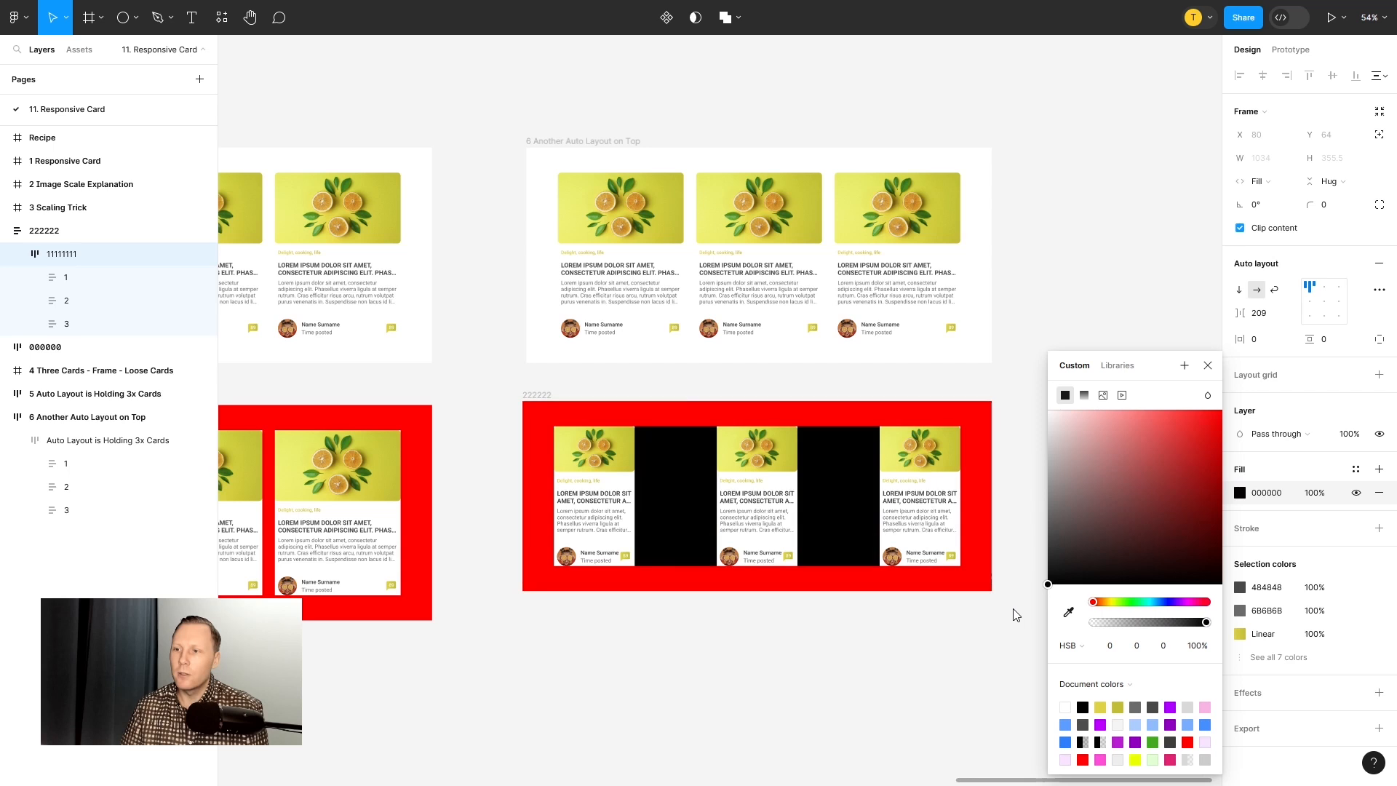
pyautogui.click(1209, 367)
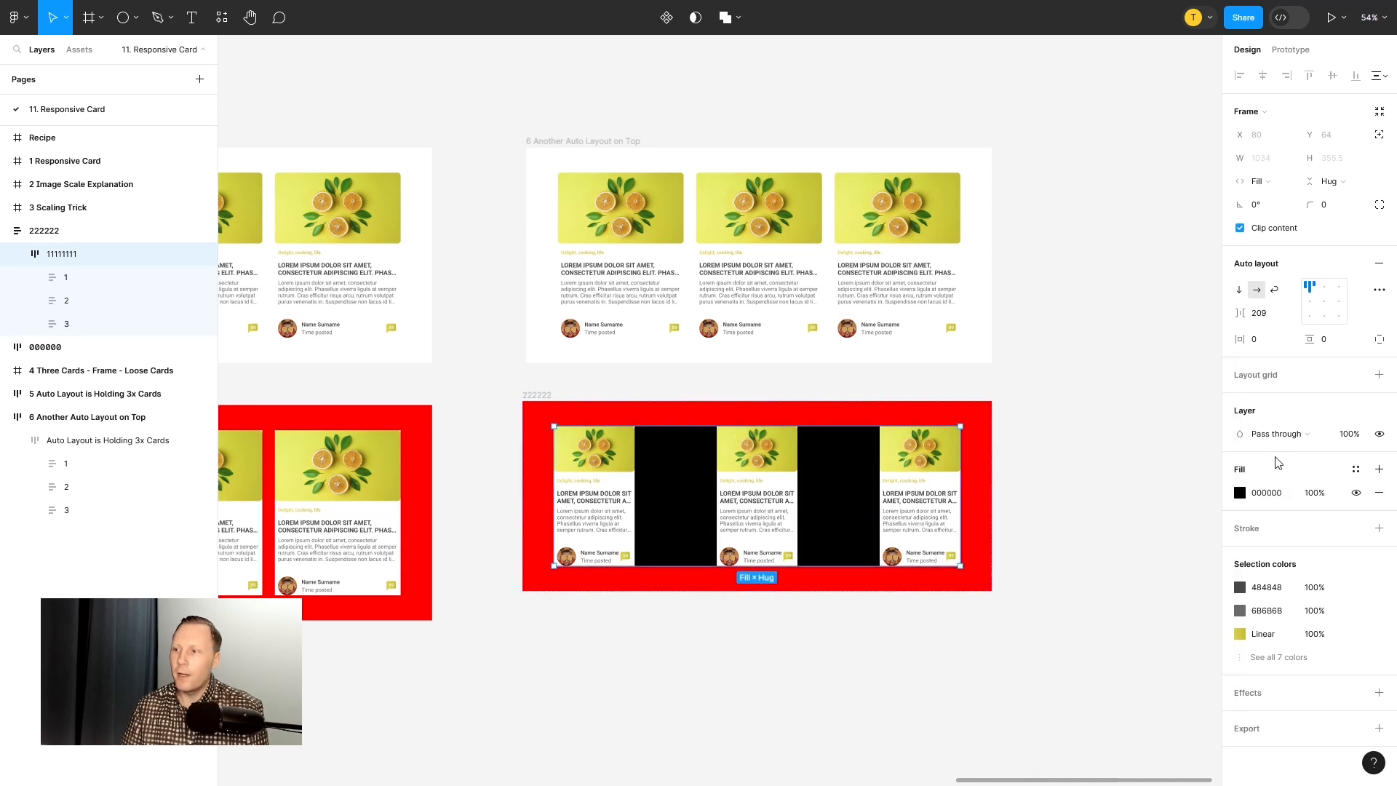
# Step: Add a white FFFFFF inside stroke with a thickness of 16 to the nested 11111111 frame
pyautogui.click(1379, 528)
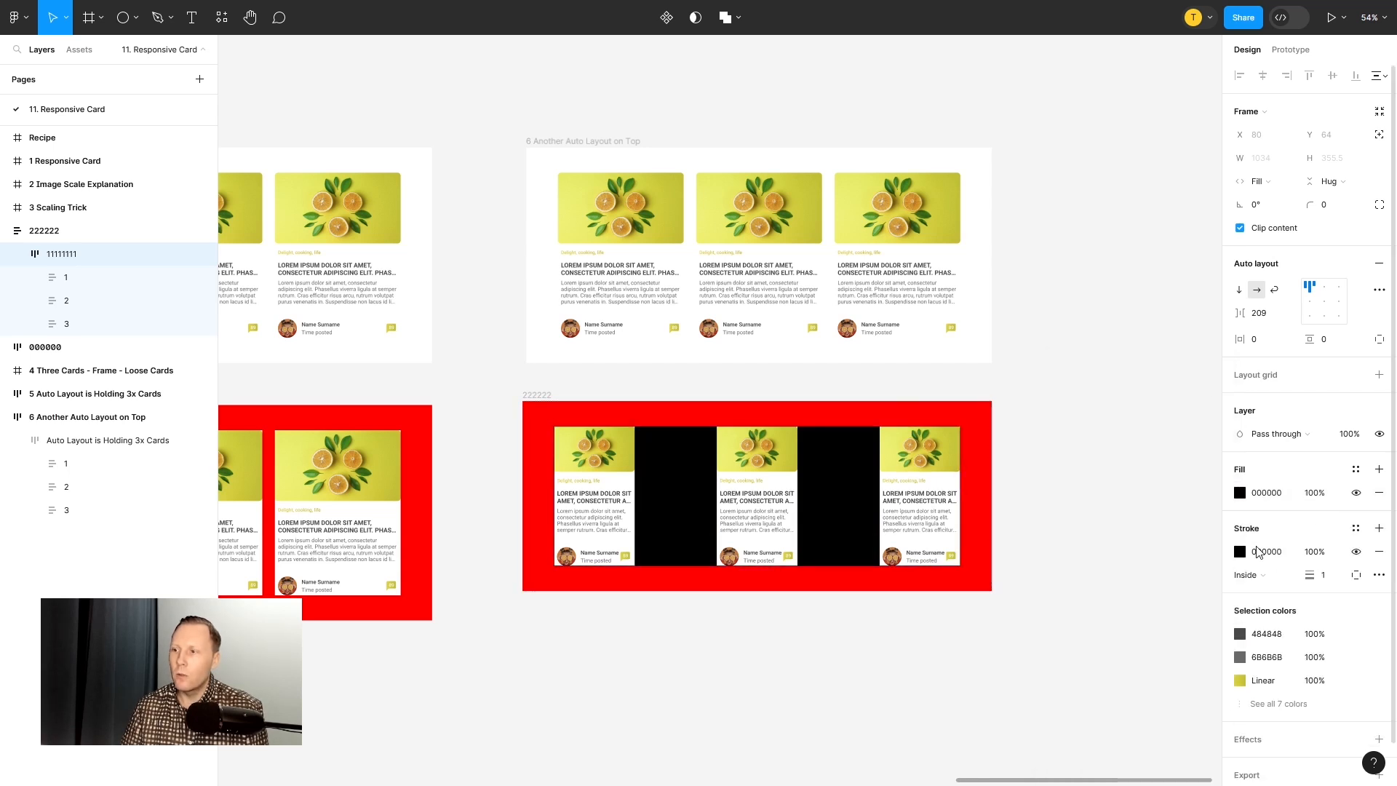
pyautogui.click(1240, 552)
pyautogui.moveTo(1164, 443); pyautogui.dragTo(1033, 368)
pyautogui.click(1205, 366)
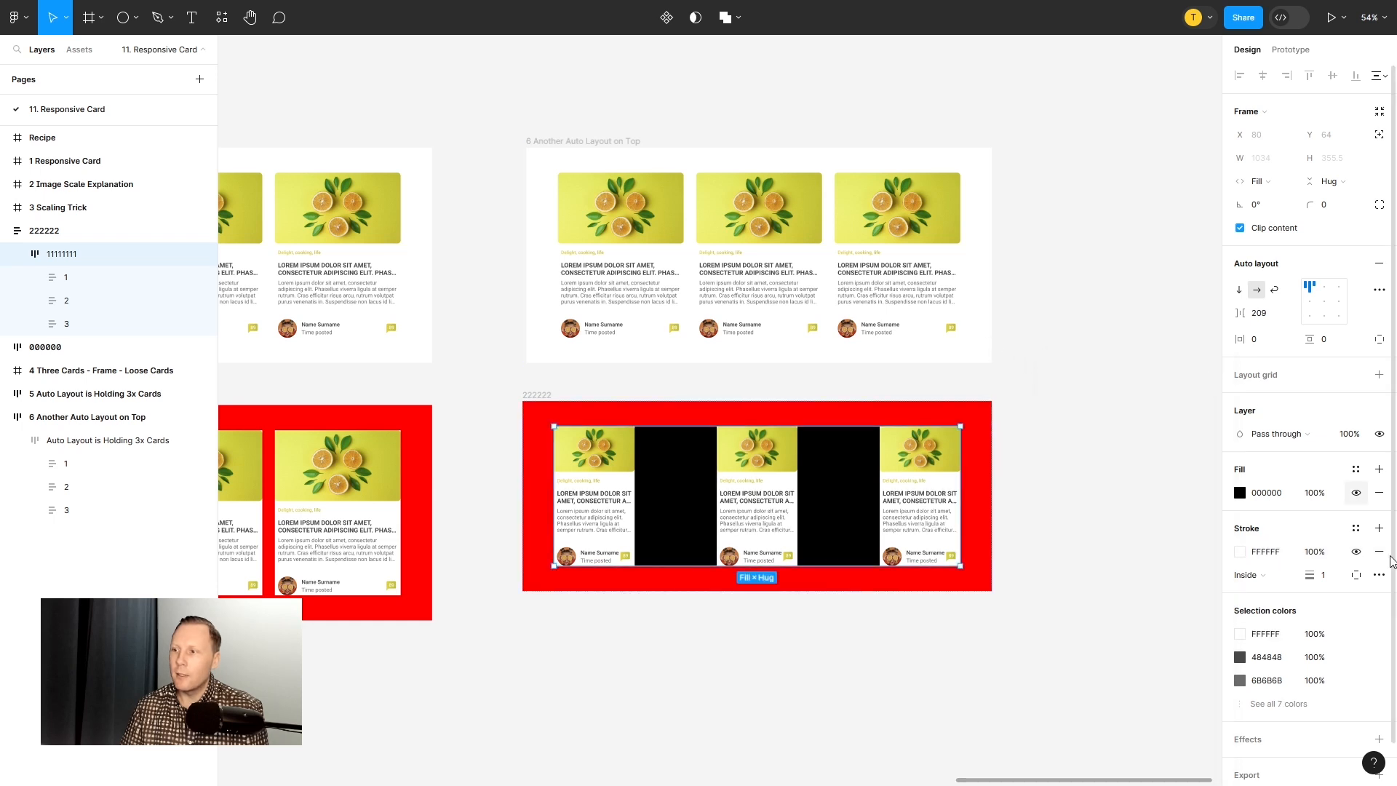
pyautogui.click(1318, 571)
pyautogui.press('Return')
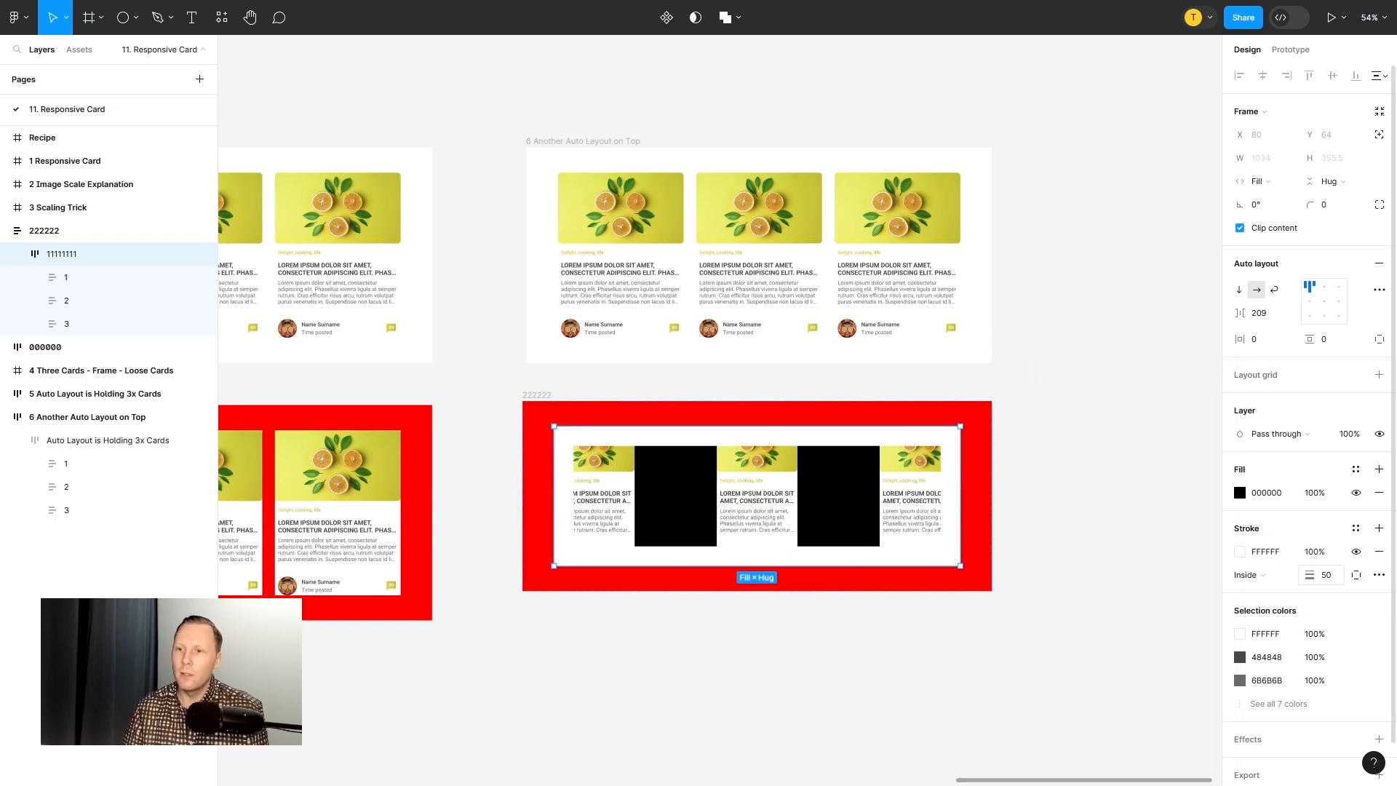
pyautogui.write('16')
pyautogui.press('Return')
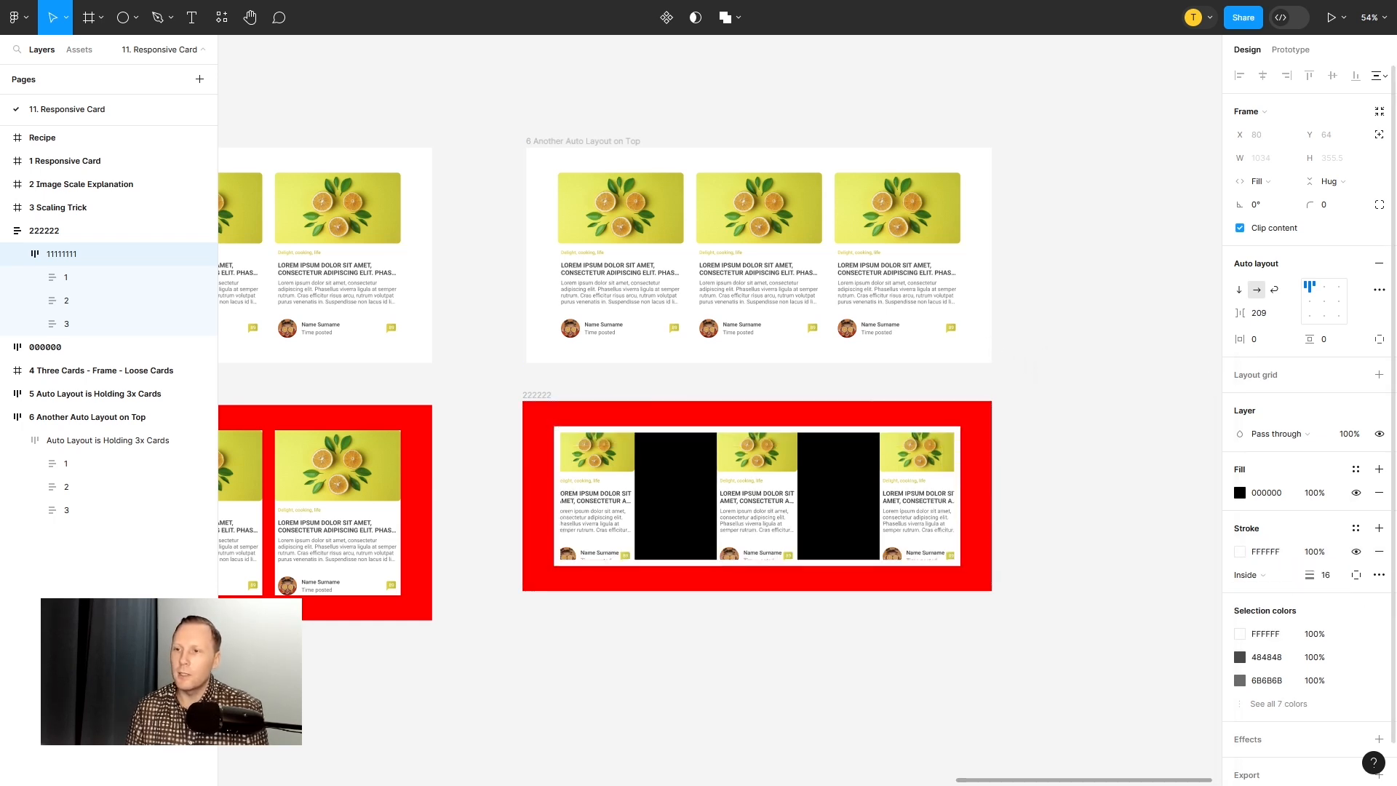
# Step: Set the corner radius of the nested 11111111 frame to 16
pyautogui.click(1337, 209)
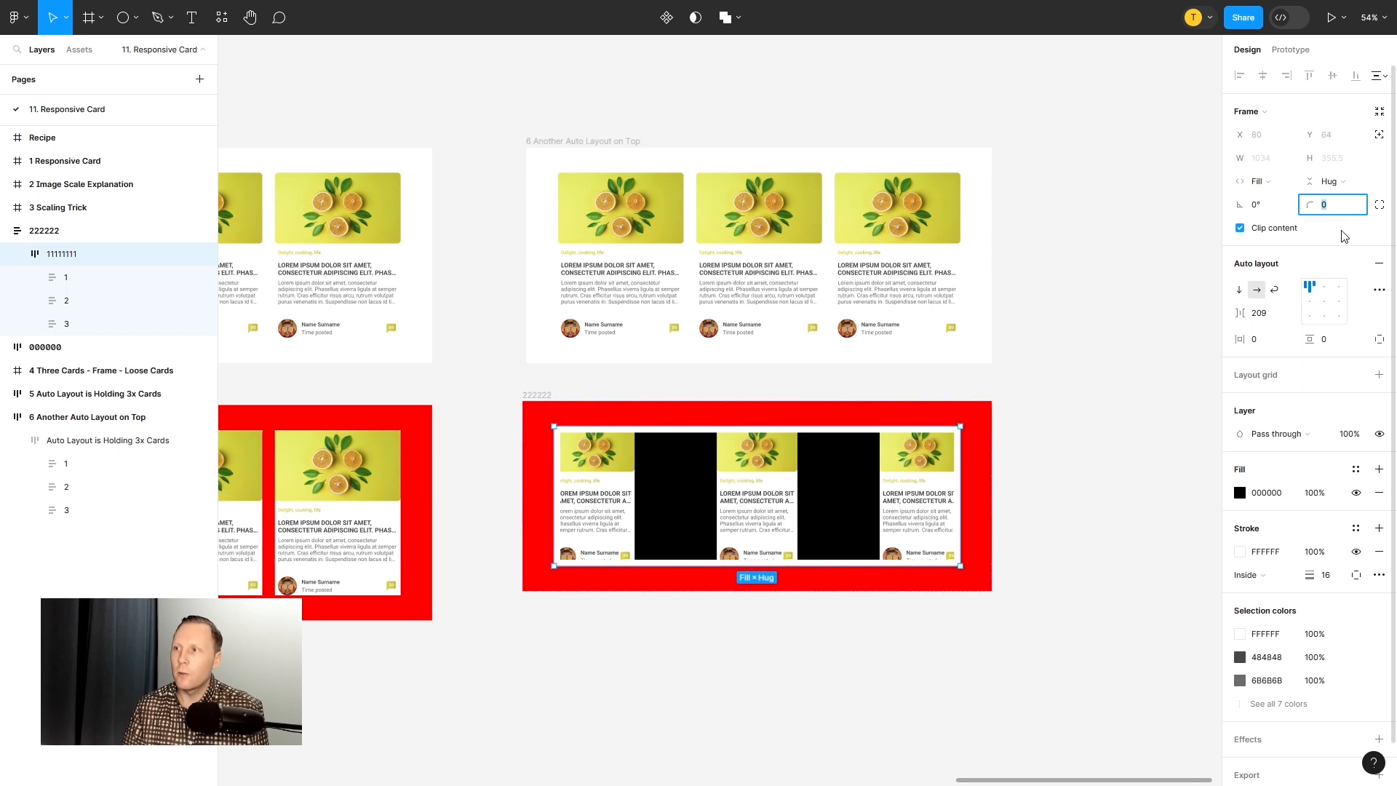
pyautogui.write('16')
pyautogui.press('Return')
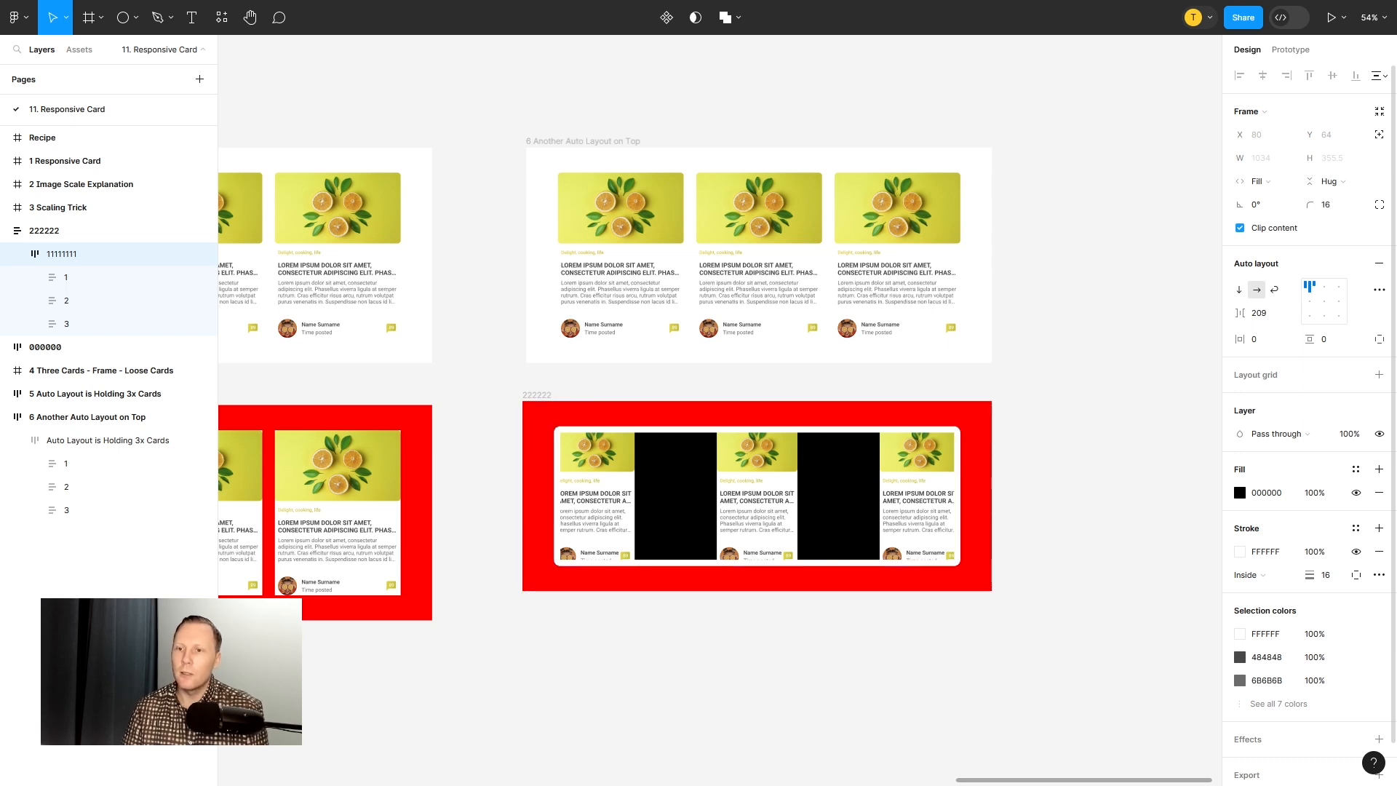
pyautogui.click(1051, 508)
pyautogui.click(854, 482)
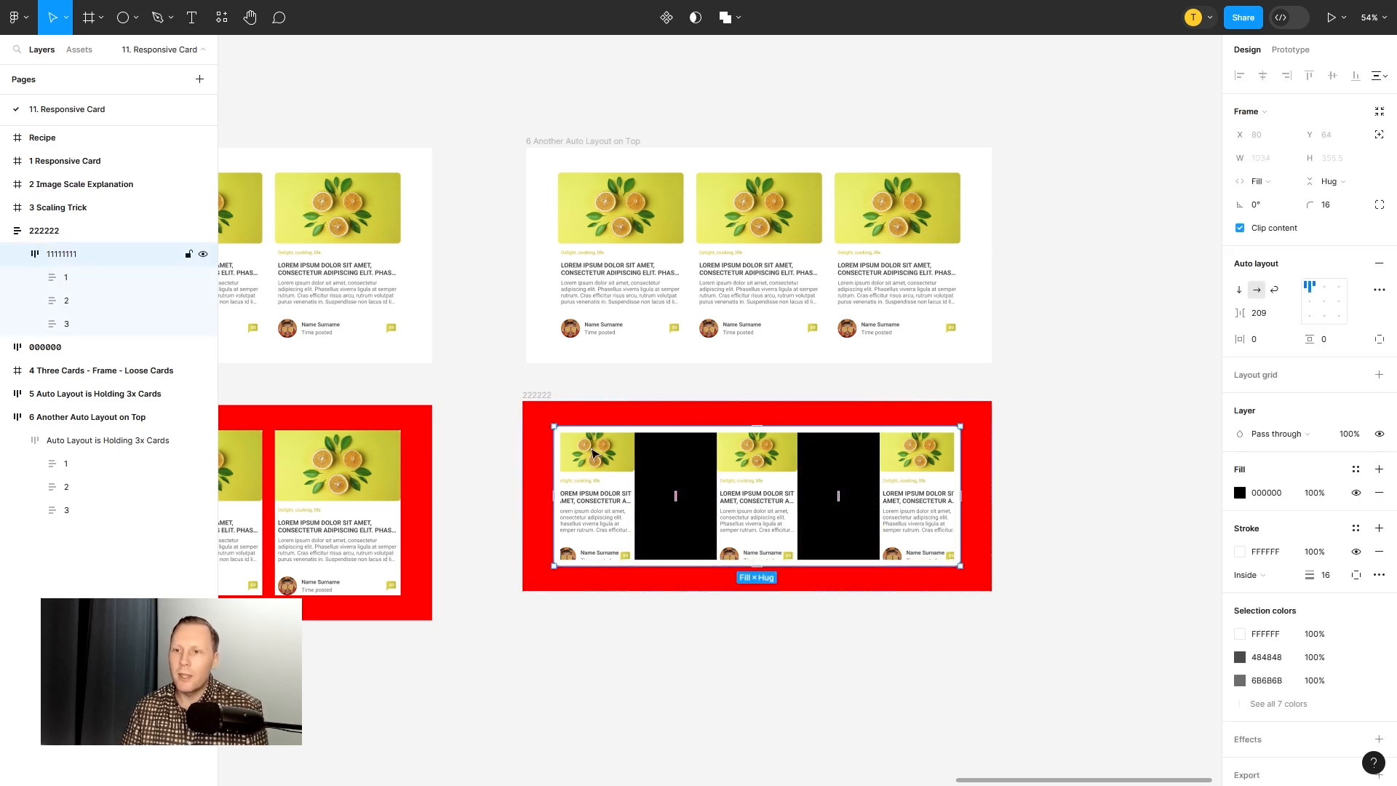
# Step: Delete the 222222 and 000000 practice frames
pyautogui.scroll(-2, 800, 604)
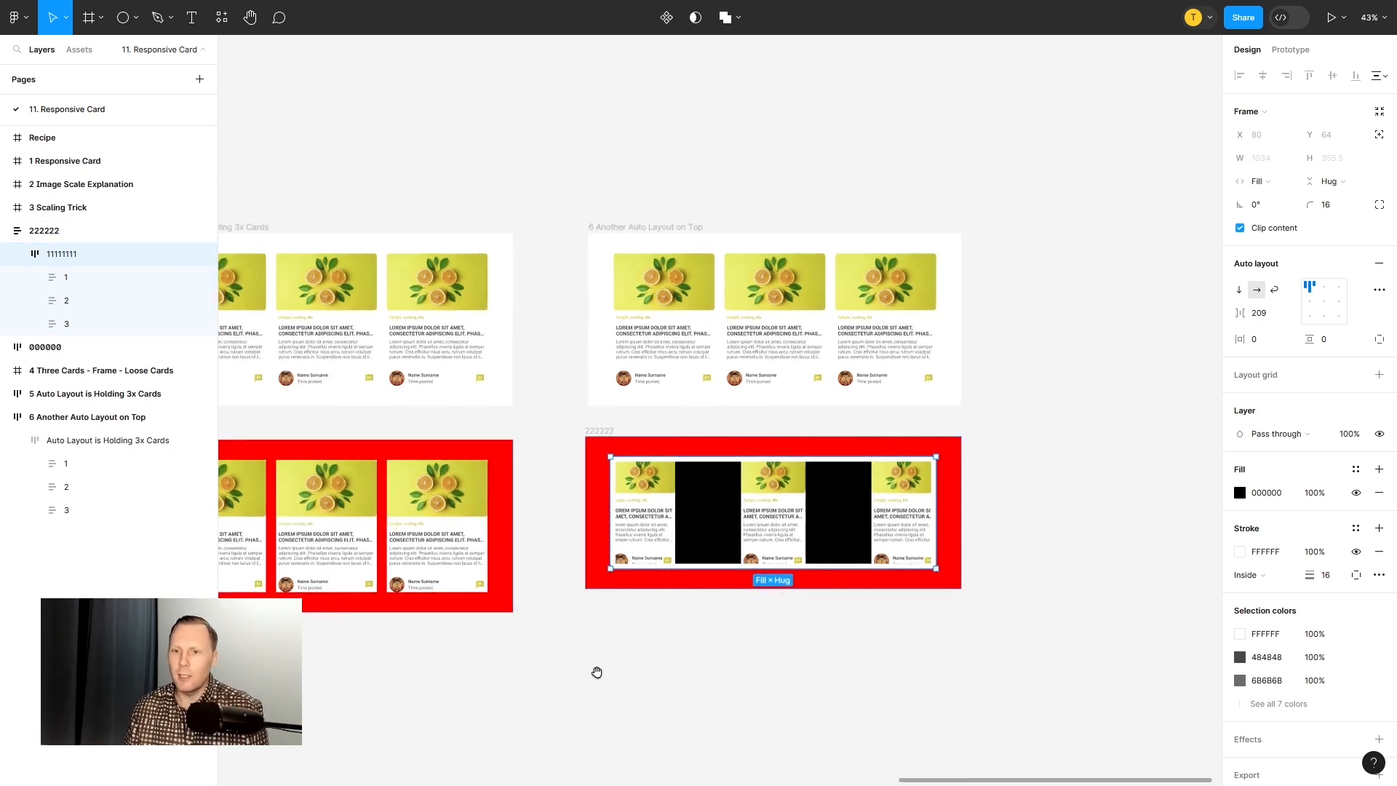
pyautogui.moveTo(595, 670); pyautogui.dragTo(712, 648)
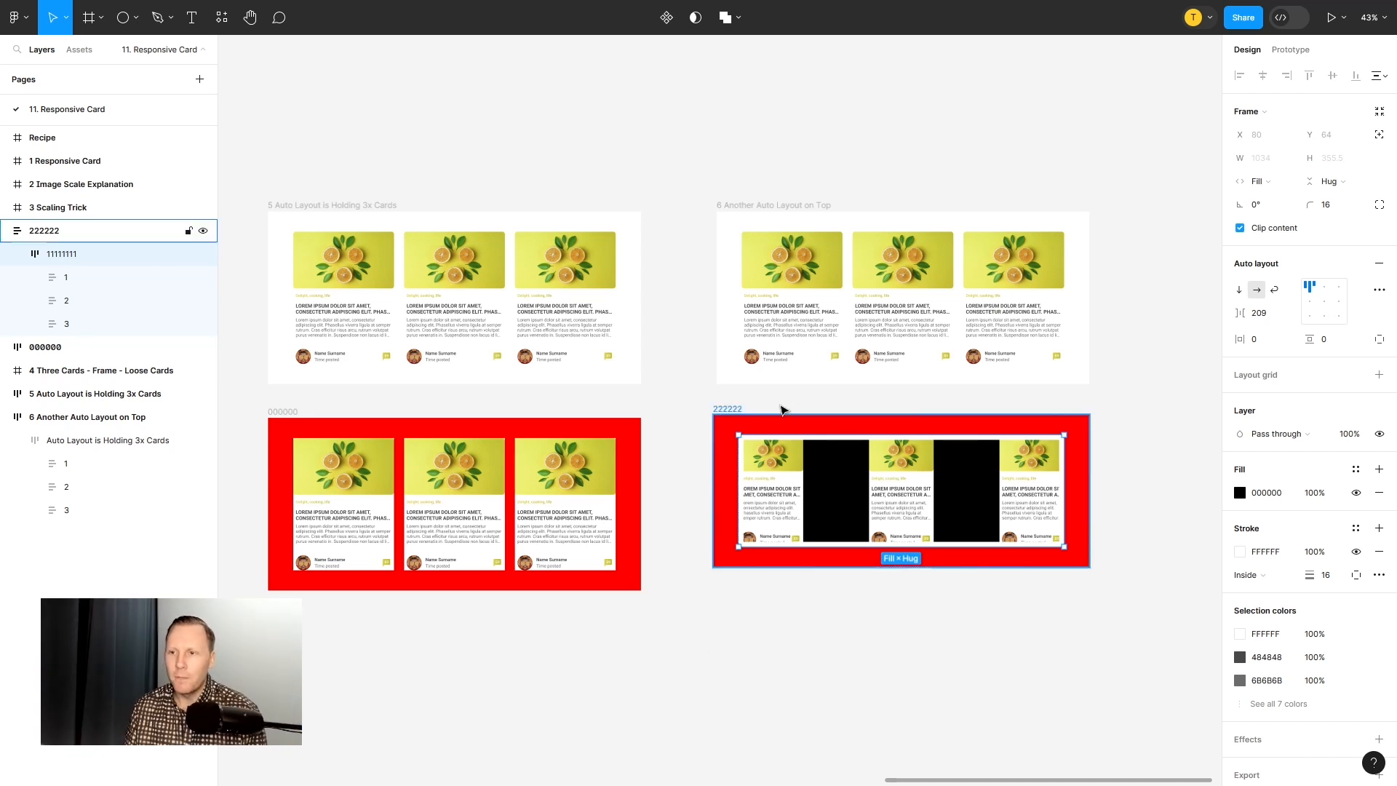
pyautogui.click(727, 408)
pyautogui.press('Delete')
pyautogui.click(282, 411)
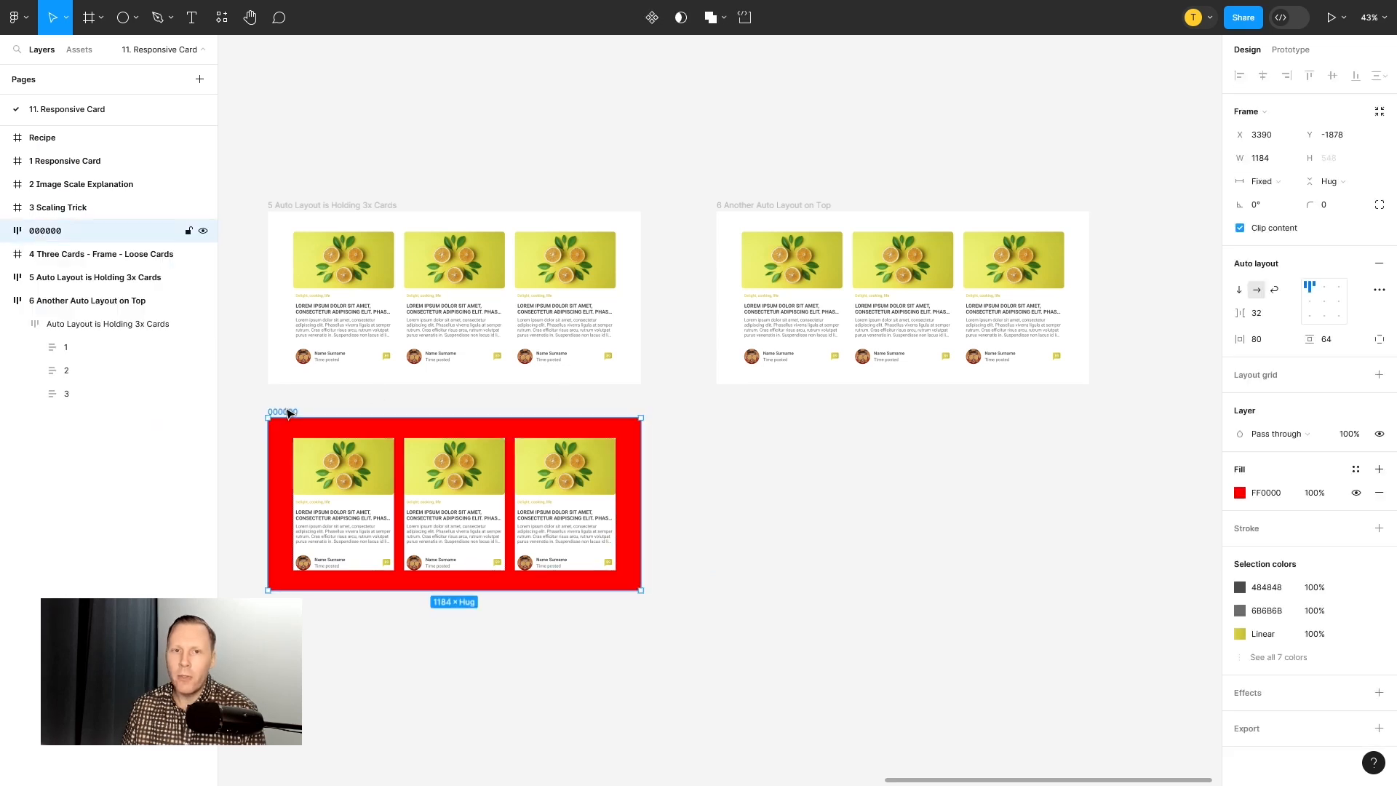
pyautogui.press('Delete')
# Step: Examine the layer structure, resizing and padding settings of 5 Auto Layout is Holding 3x Cards and its three cards
pyautogui.click(6, 254)
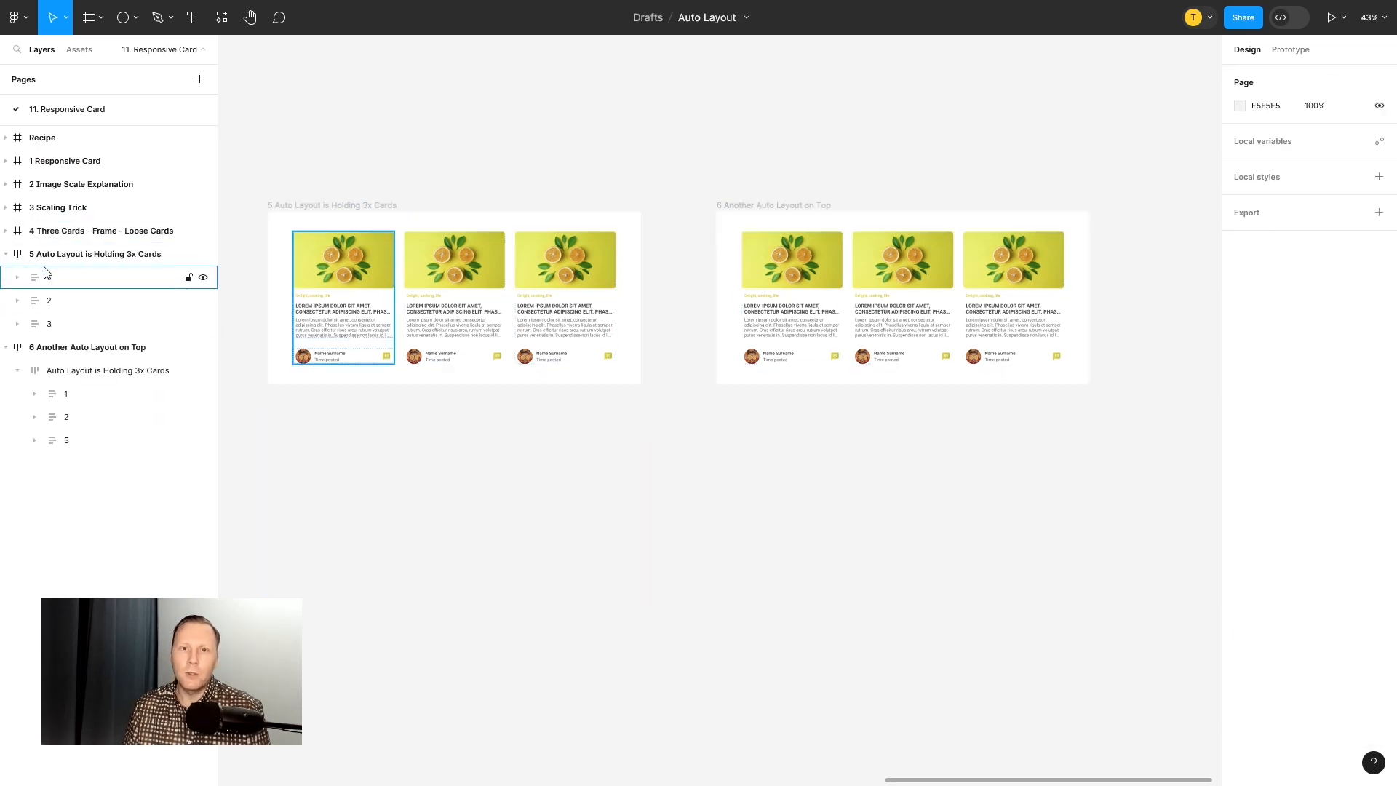
pyautogui.click(70, 262)
pyautogui.click(72, 347)
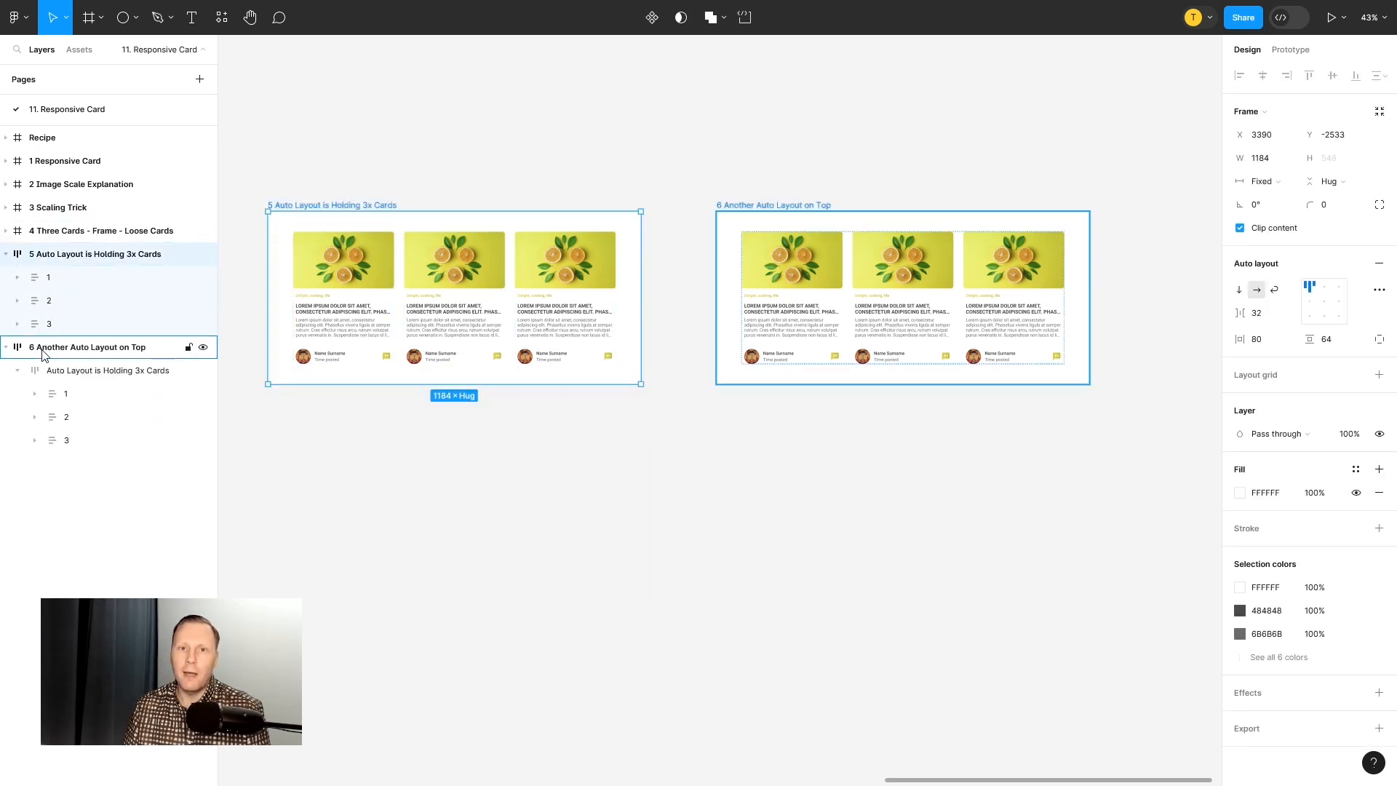
pyautogui.click(64, 258)
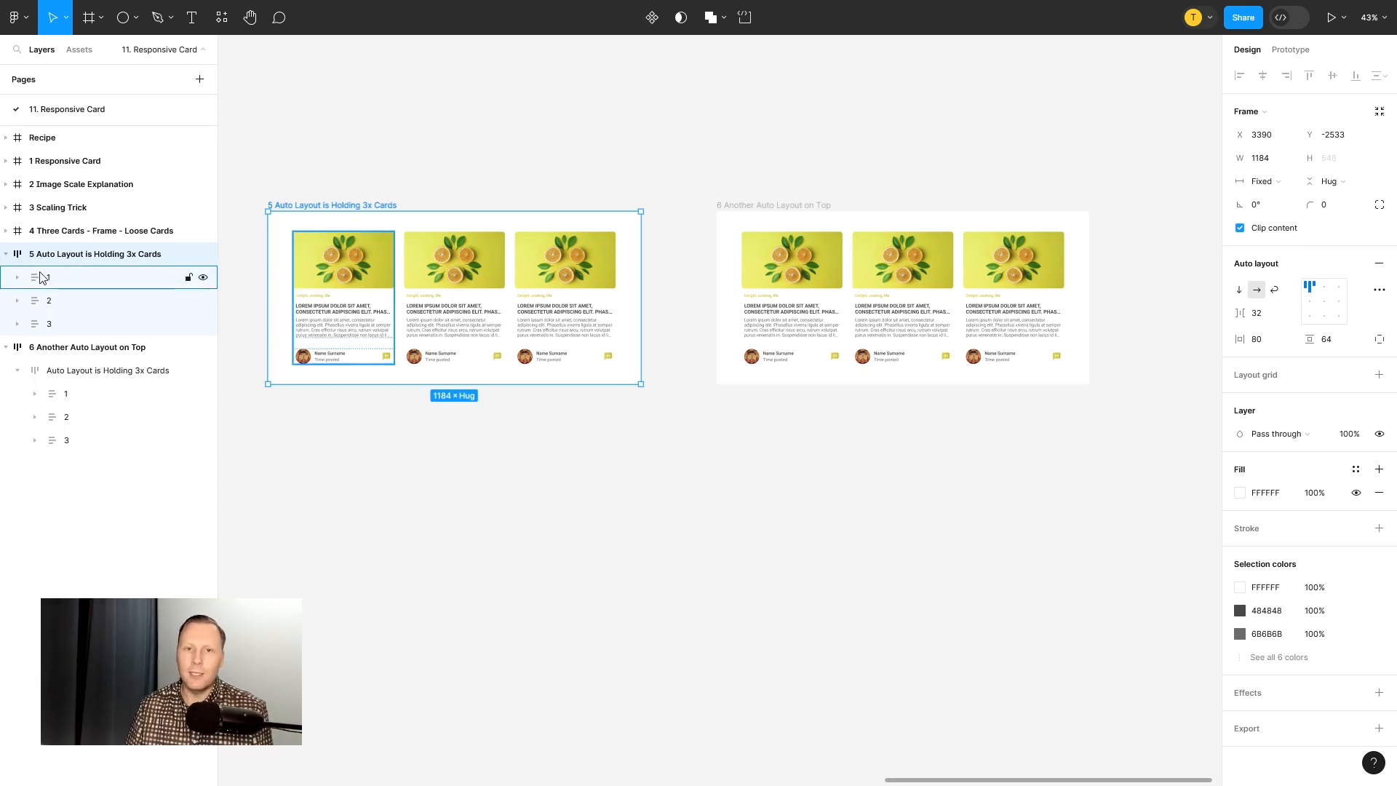
pyautogui.click(45, 277)
pyautogui.click(48, 300)
pyautogui.click(50, 324)
pyautogui.click(51, 300)
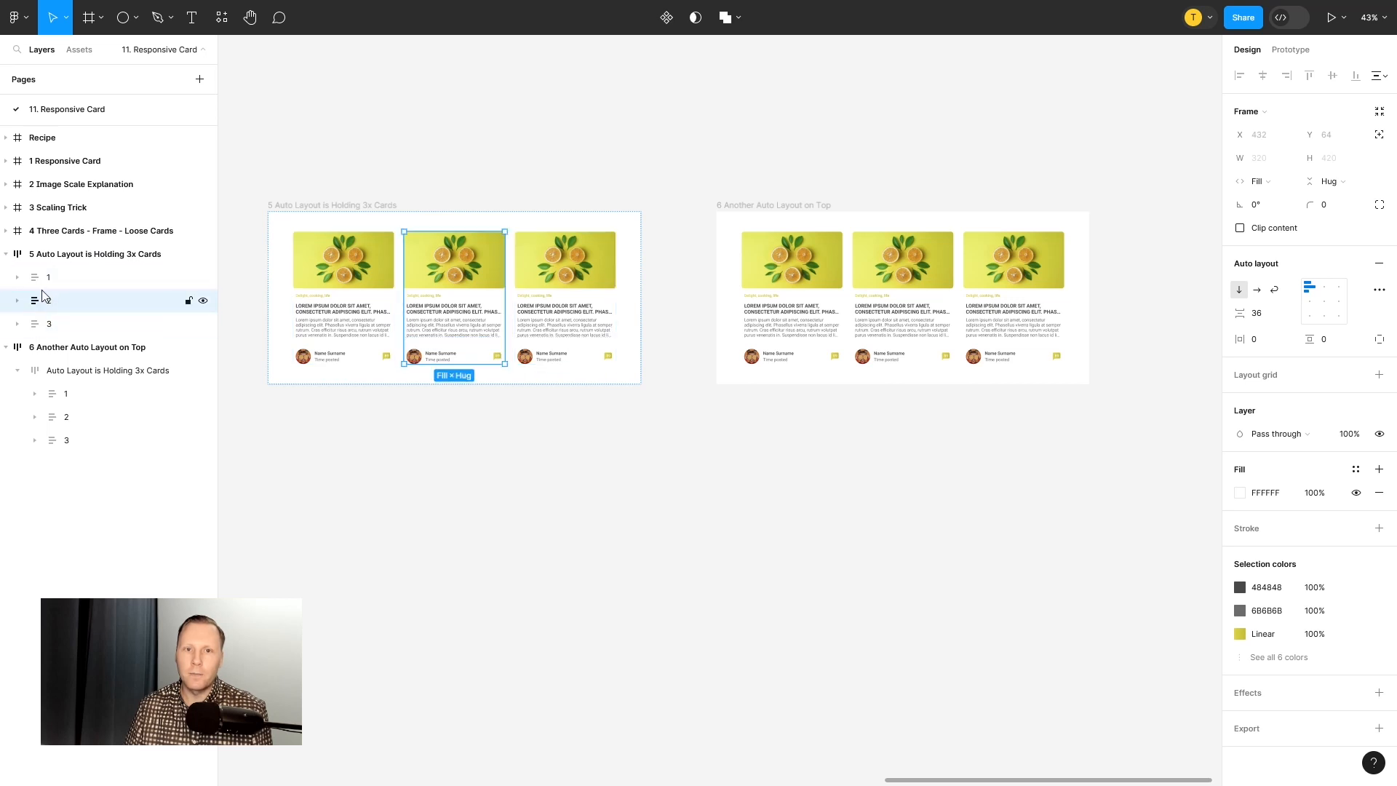
pyautogui.click(47, 277)
pyautogui.click(51, 324)
pyautogui.click(51, 285)
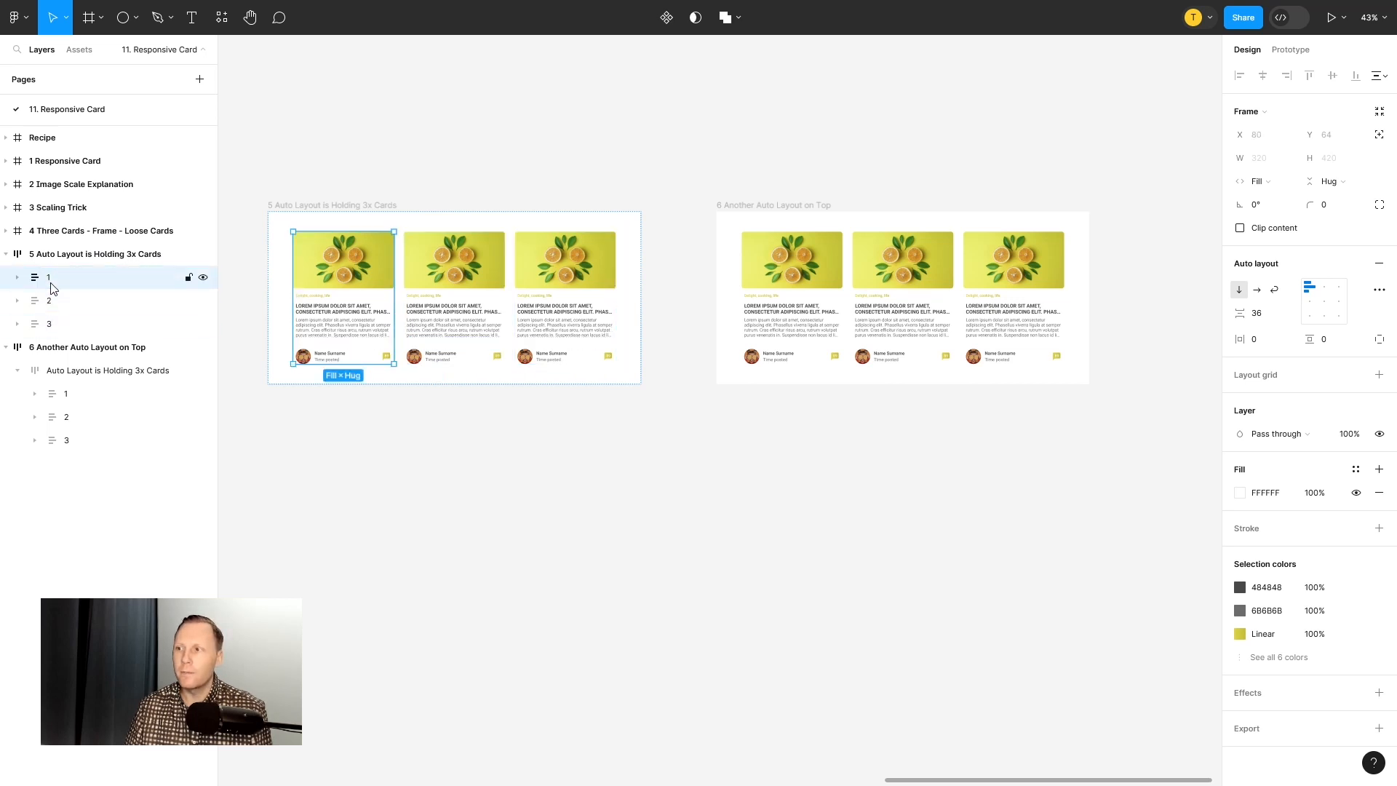
pyautogui.click(45, 301)
pyautogui.click(64, 256)
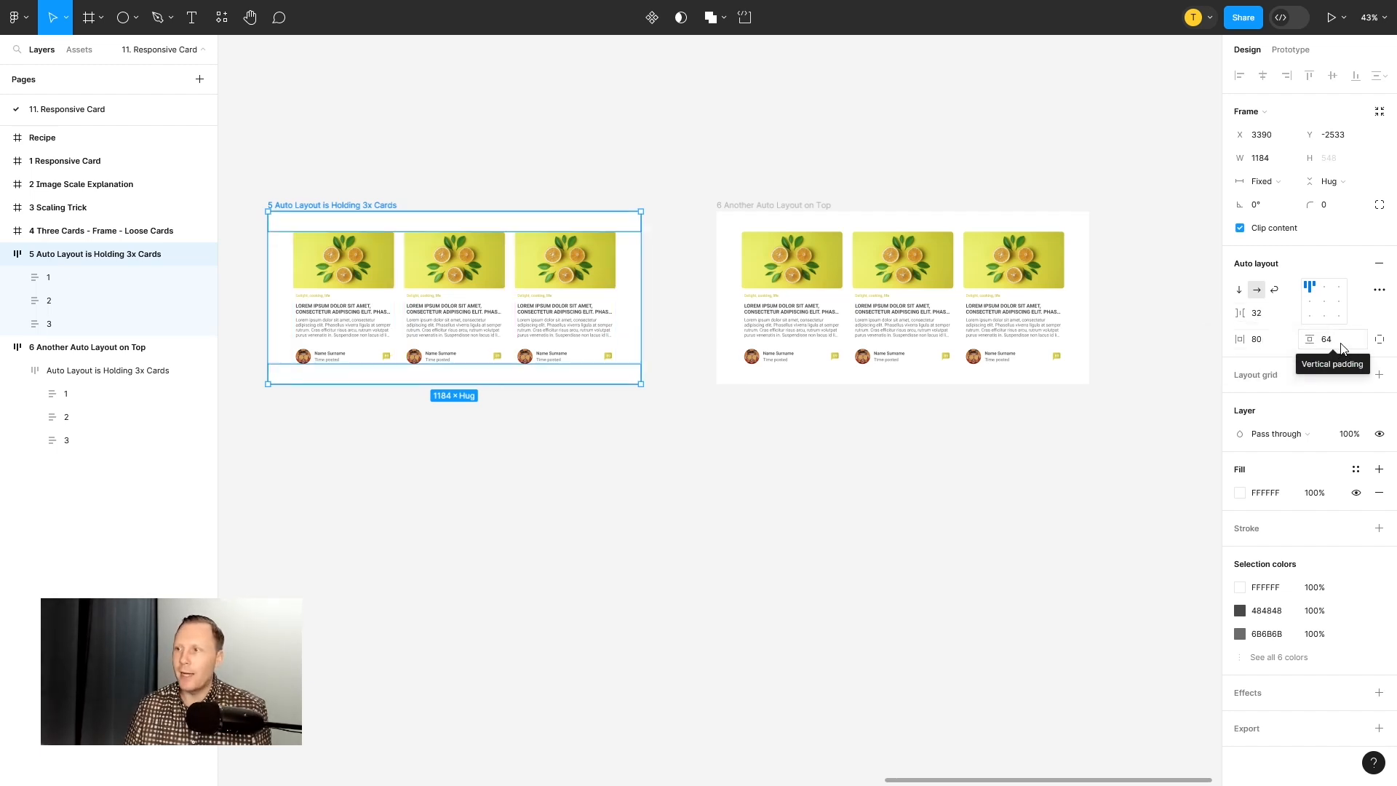
# Step: Compare the auto layout settings of 6 Another Auto Layout on Top and its nested card row with those of frame 5
pyautogui.click(763, 208)
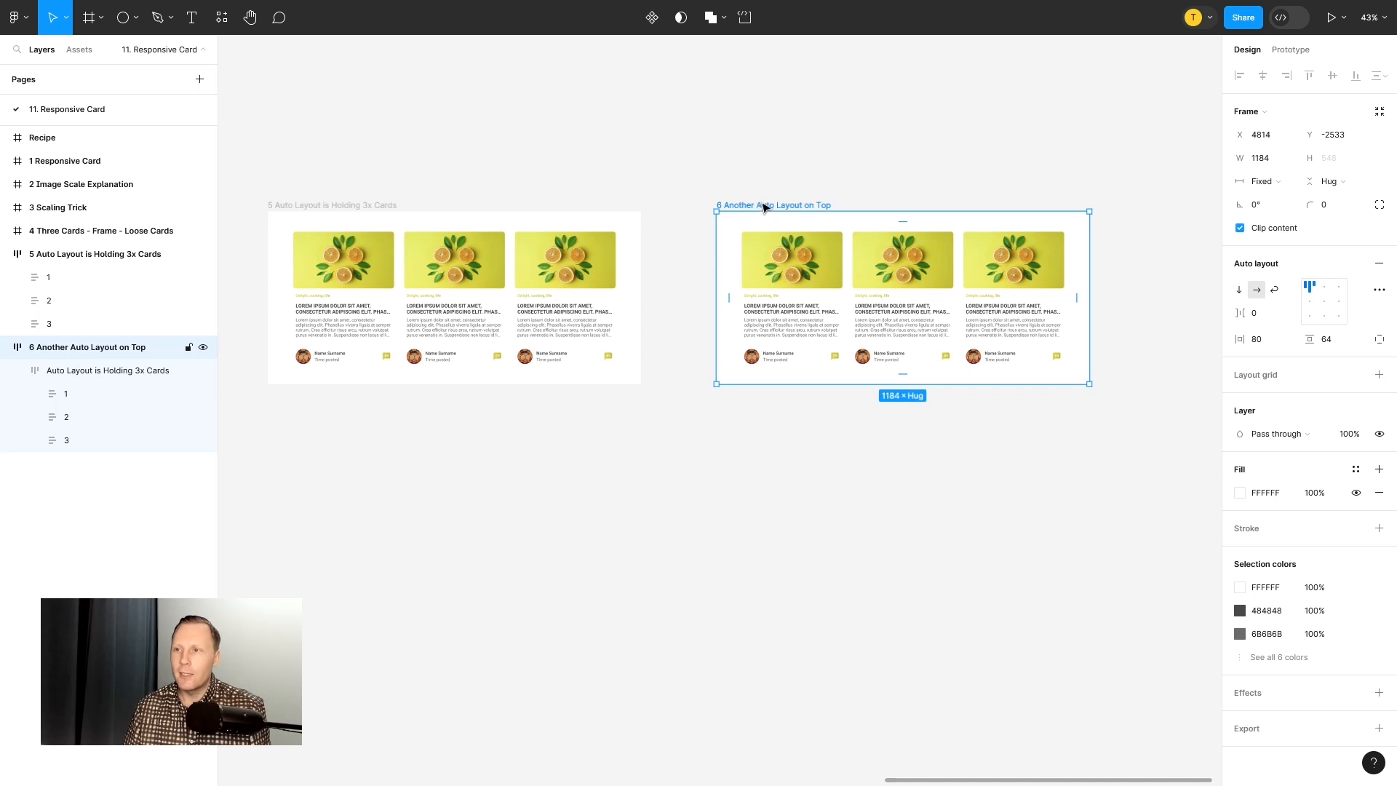
pyautogui.click(83, 378)
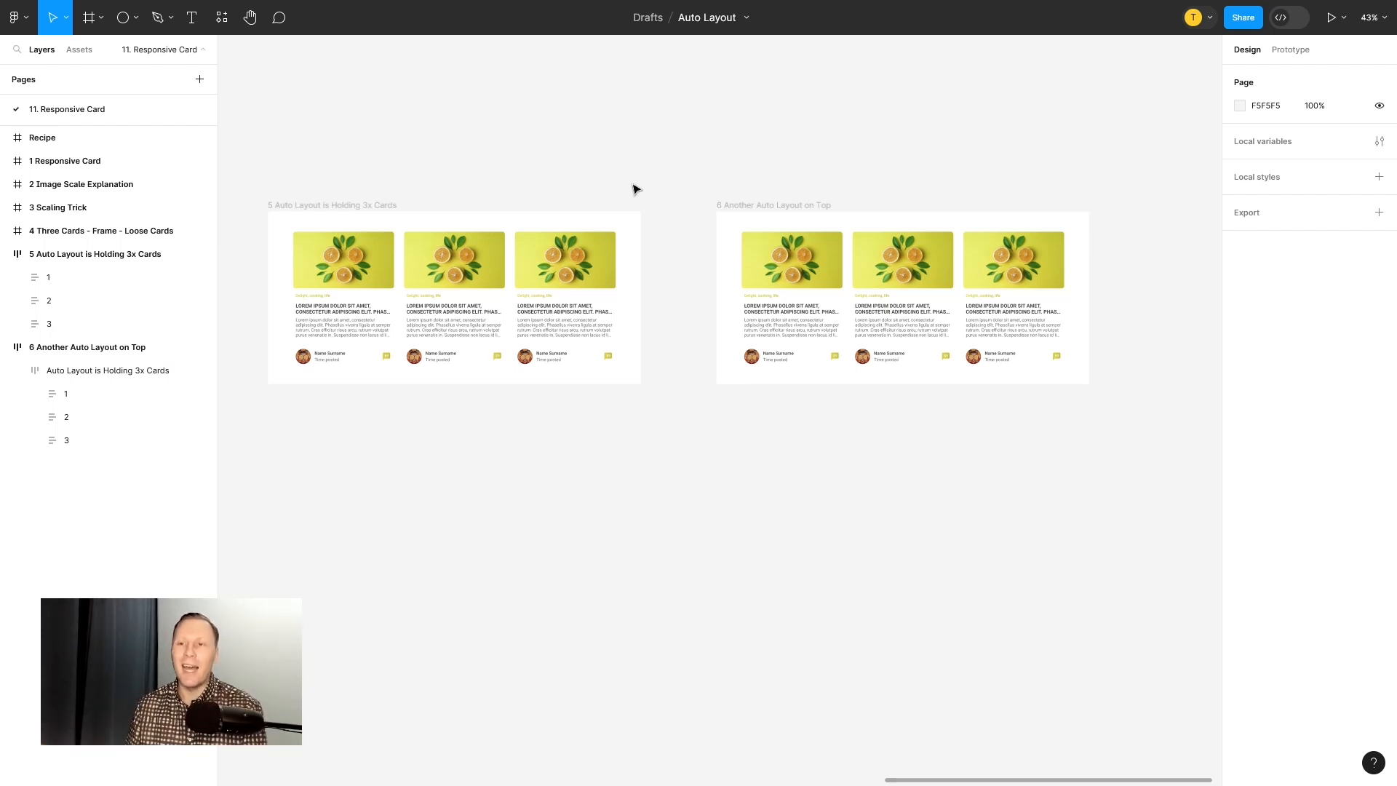
pyautogui.click(363, 205)
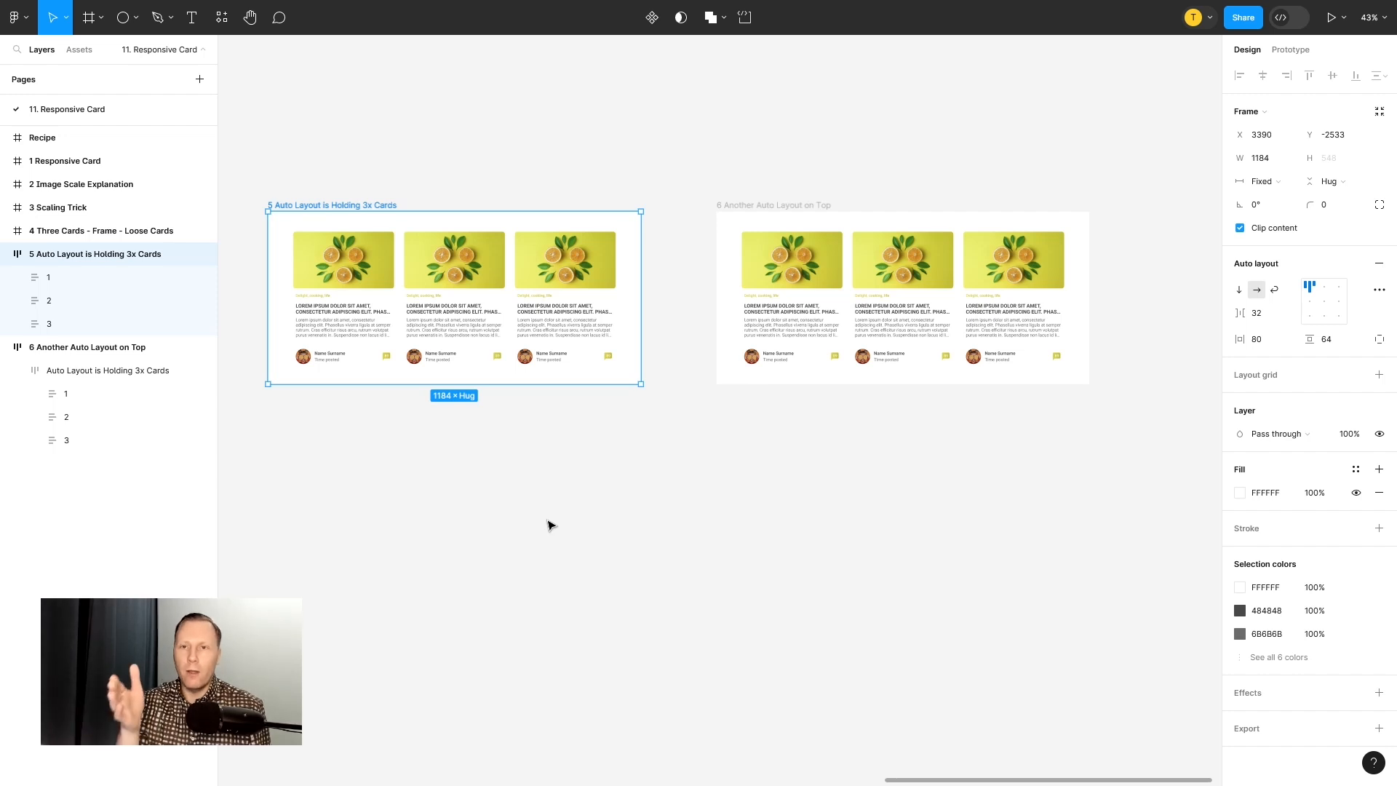
pyautogui.click(853, 281)
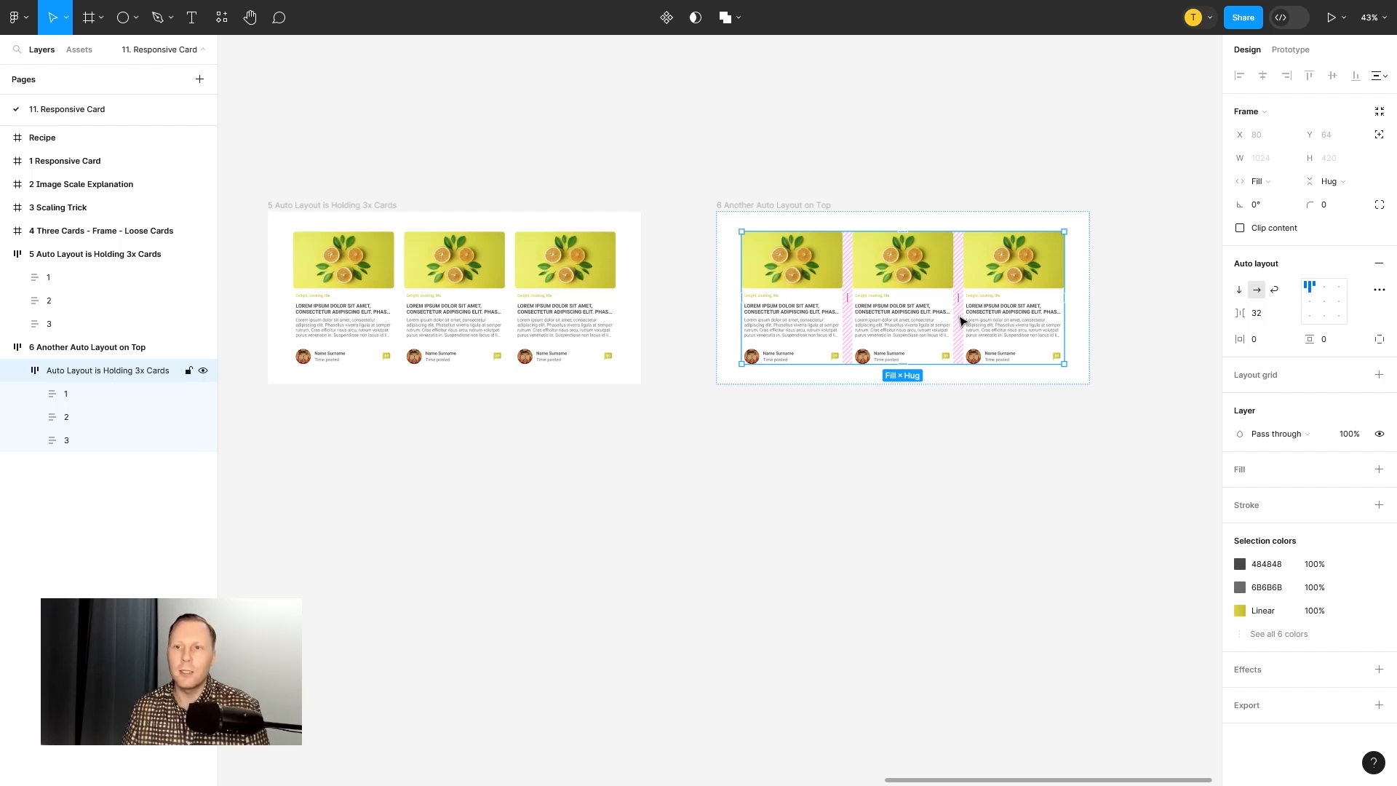
pyautogui.click(907, 421)
pyautogui.click(802, 261)
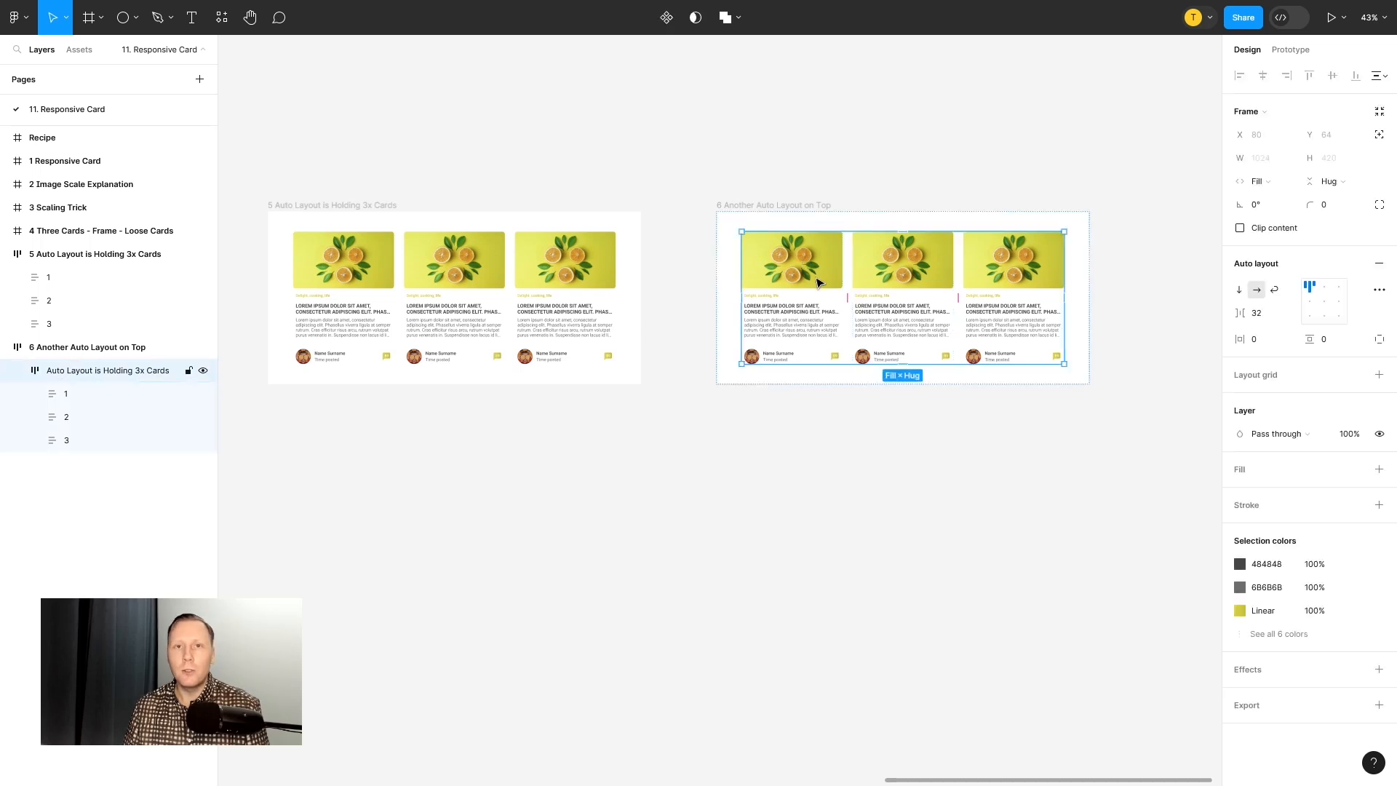
pyautogui.click(320, 205)
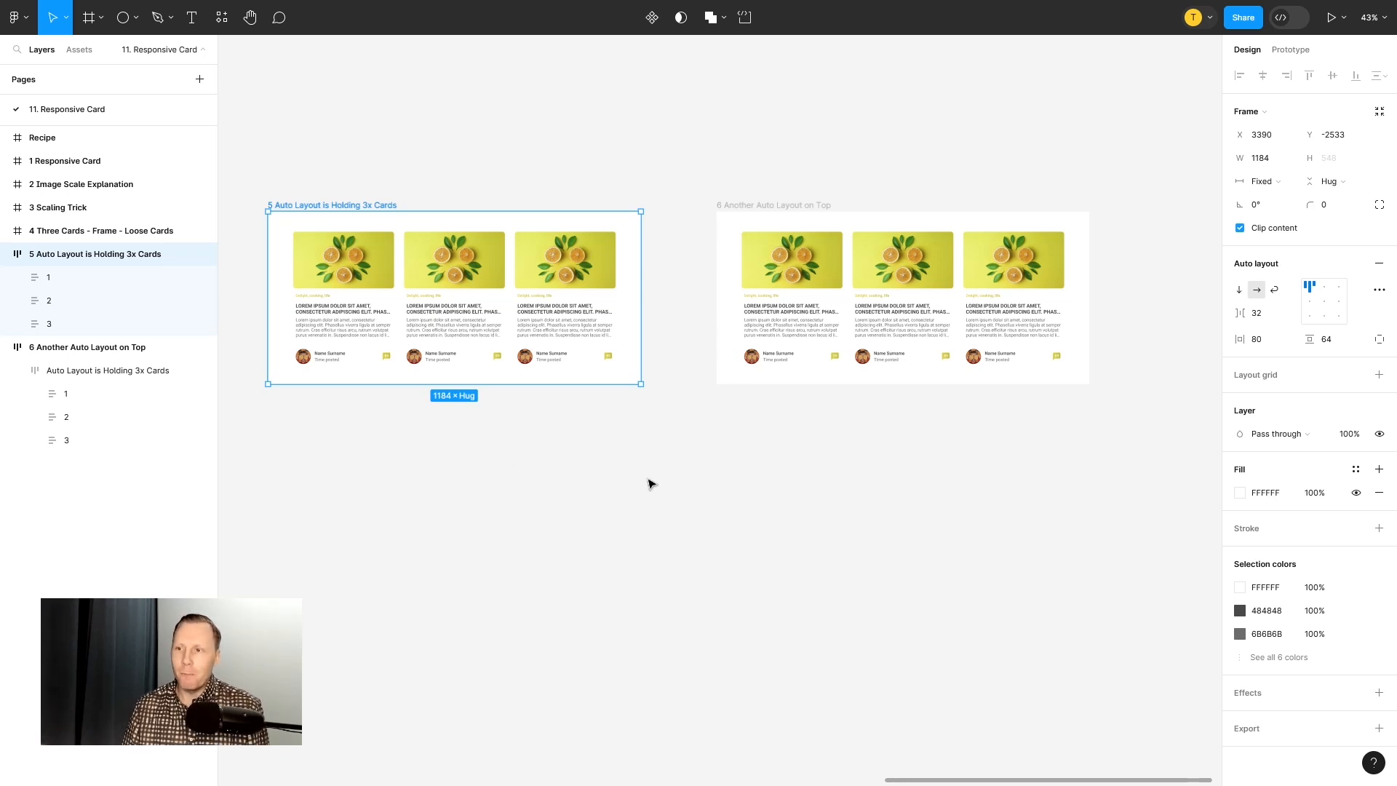
pyautogui.click(778, 280)
# Step: Duplicate frame 6 Another Auto Layout on Top below the originals and fill the copy with green 06FF1F
pyautogui.click(778, 206)
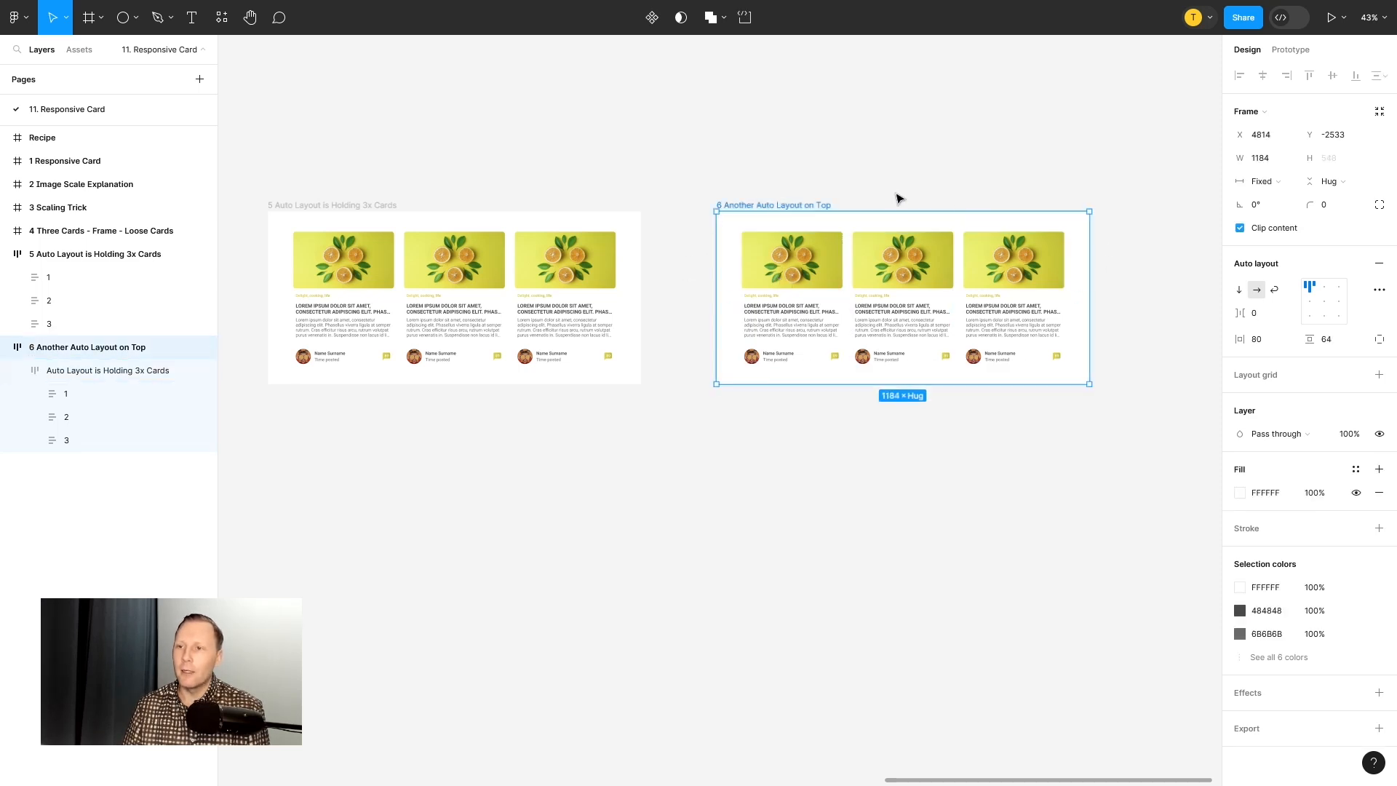
pyautogui.moveTo(784, 208); pyautogui.dragTo(617, 450)
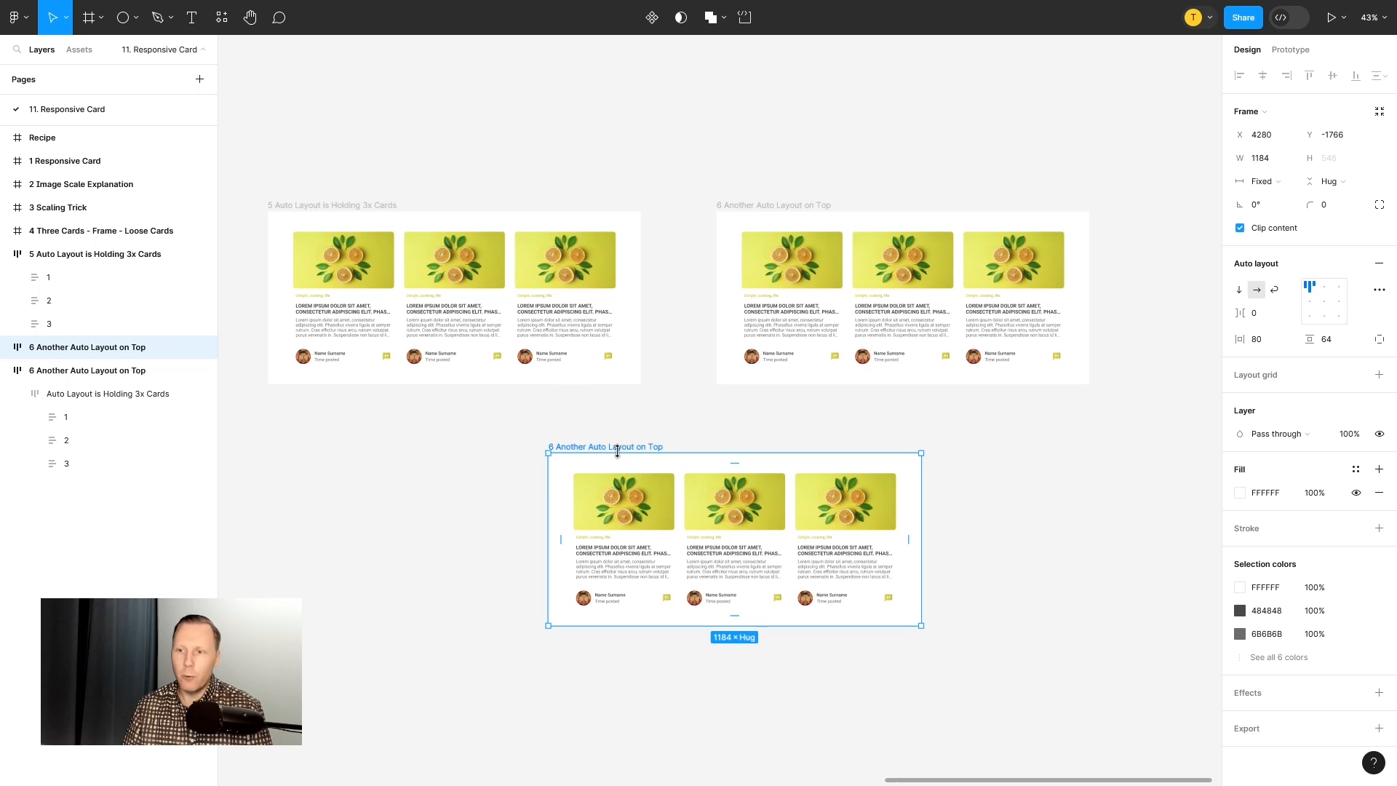
pyautogui.click(1240, 496)
pyautogui.click(1133, 602)
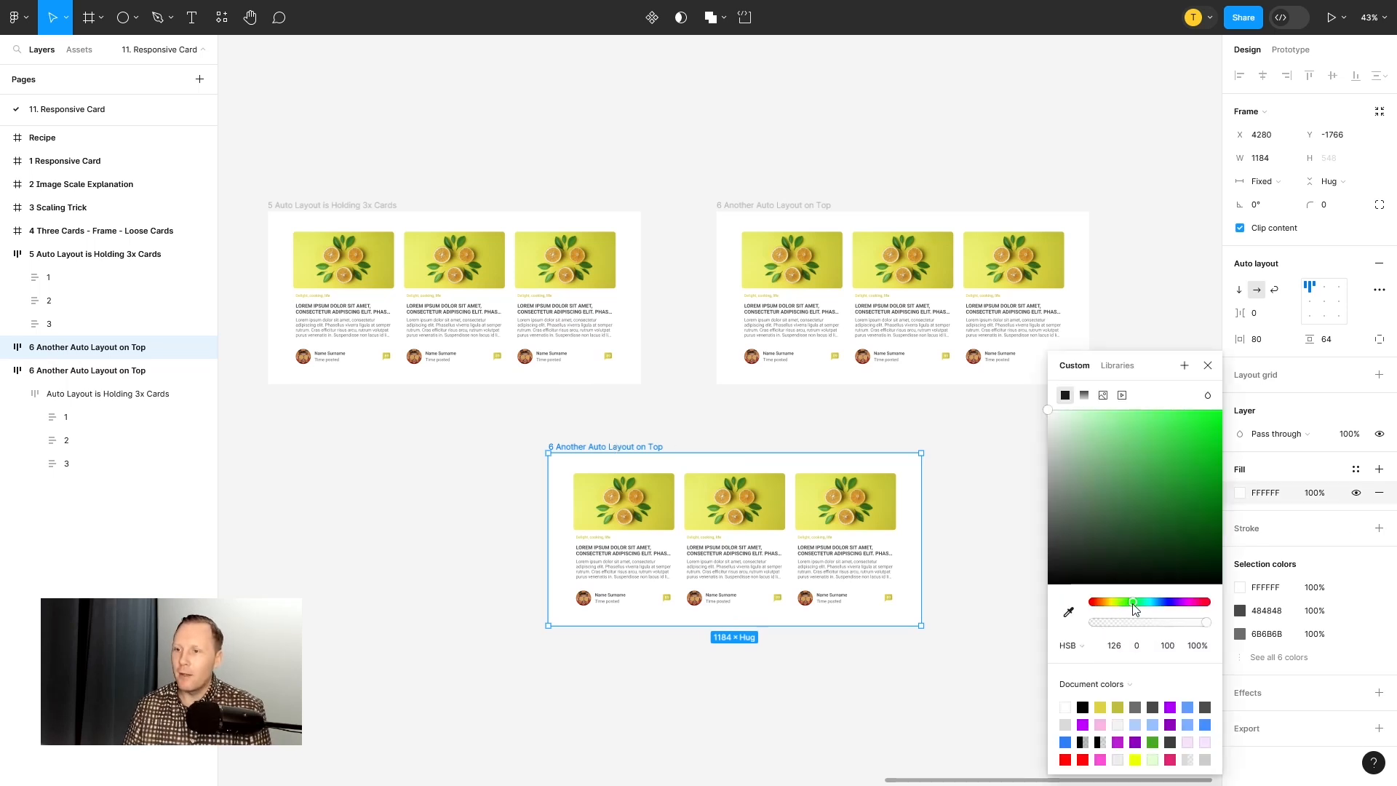
pyautogui.moveTo(1164, 466); pyautogui.dragTo(1218, 410)
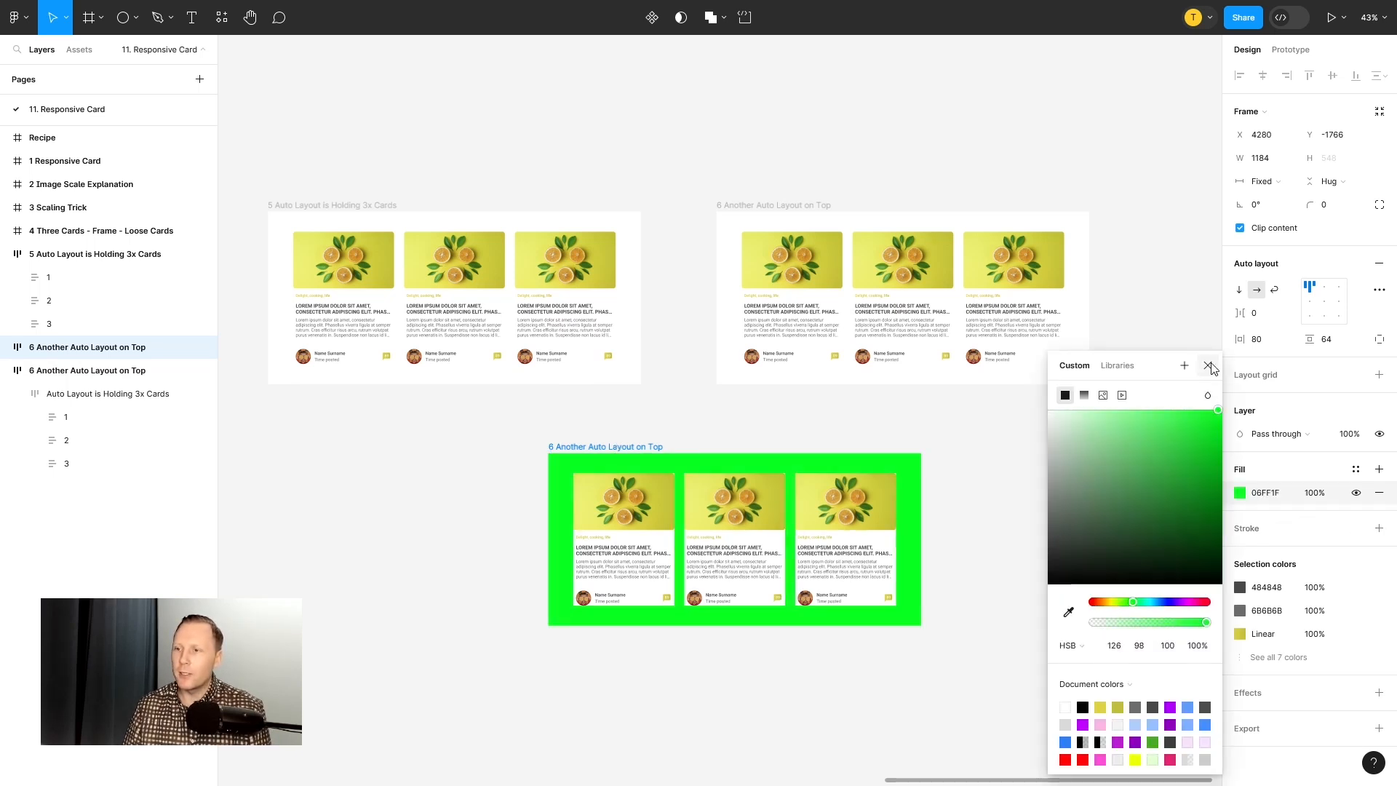
pyautogui.click(1208, 367)
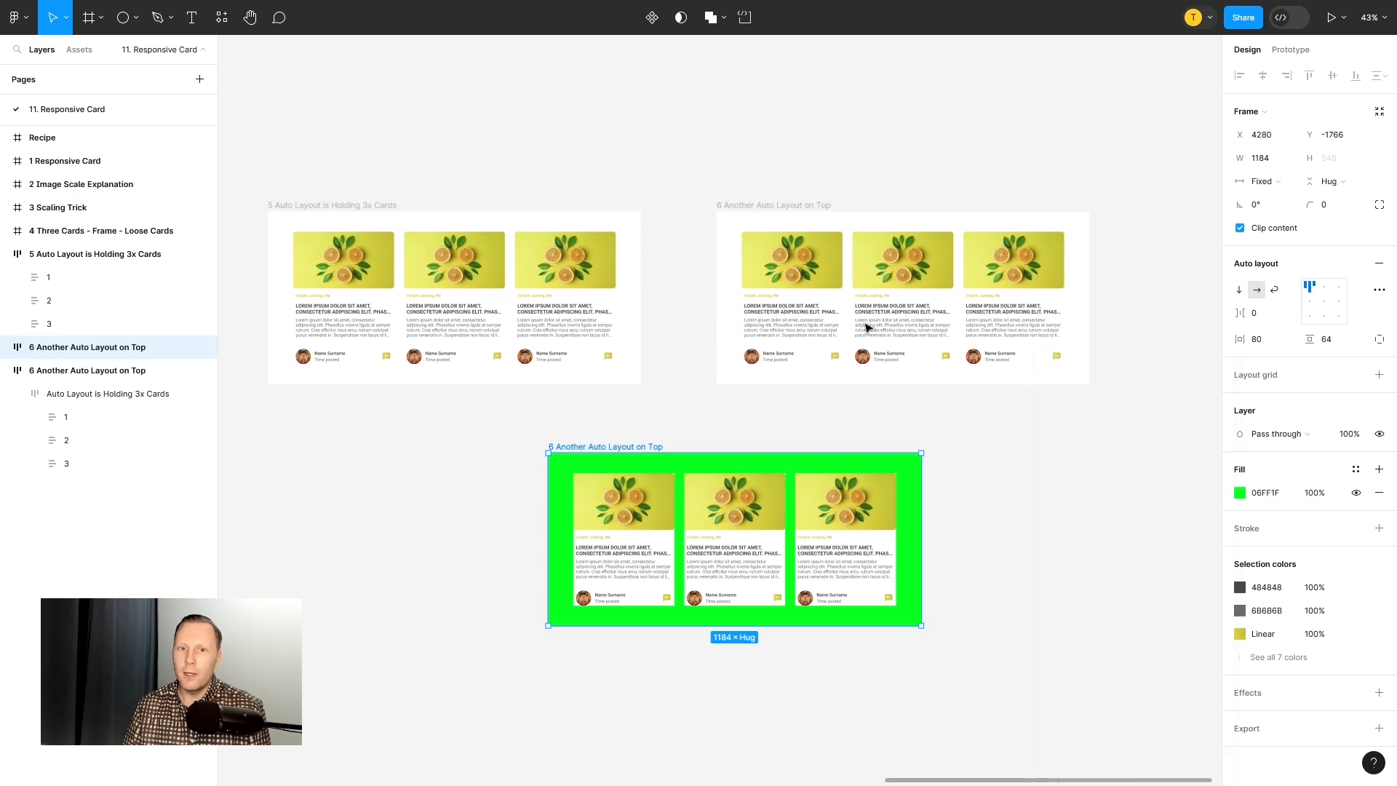
# Step: Add a red FF0000 fill to the nested Auto Layout is Holding 3x Cards row in the green copy
pyautogui.click(6, 350)
pyautogui.click(93, 373)
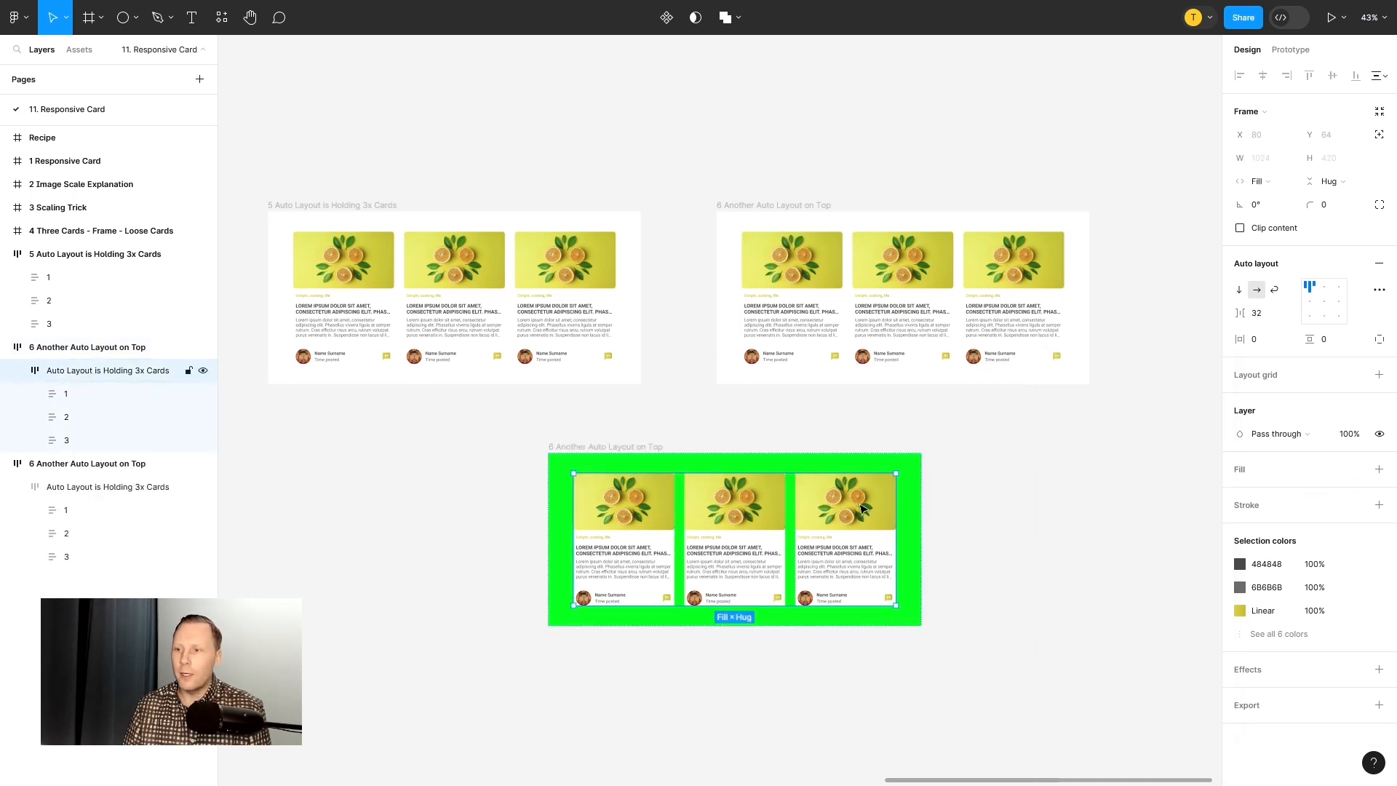
pyautogui.click(1379, 469)
pyautogui.click(1240, 493)
pyautogui.moveTo(1179, 471); pyautogui.dragTo(1218, 389)
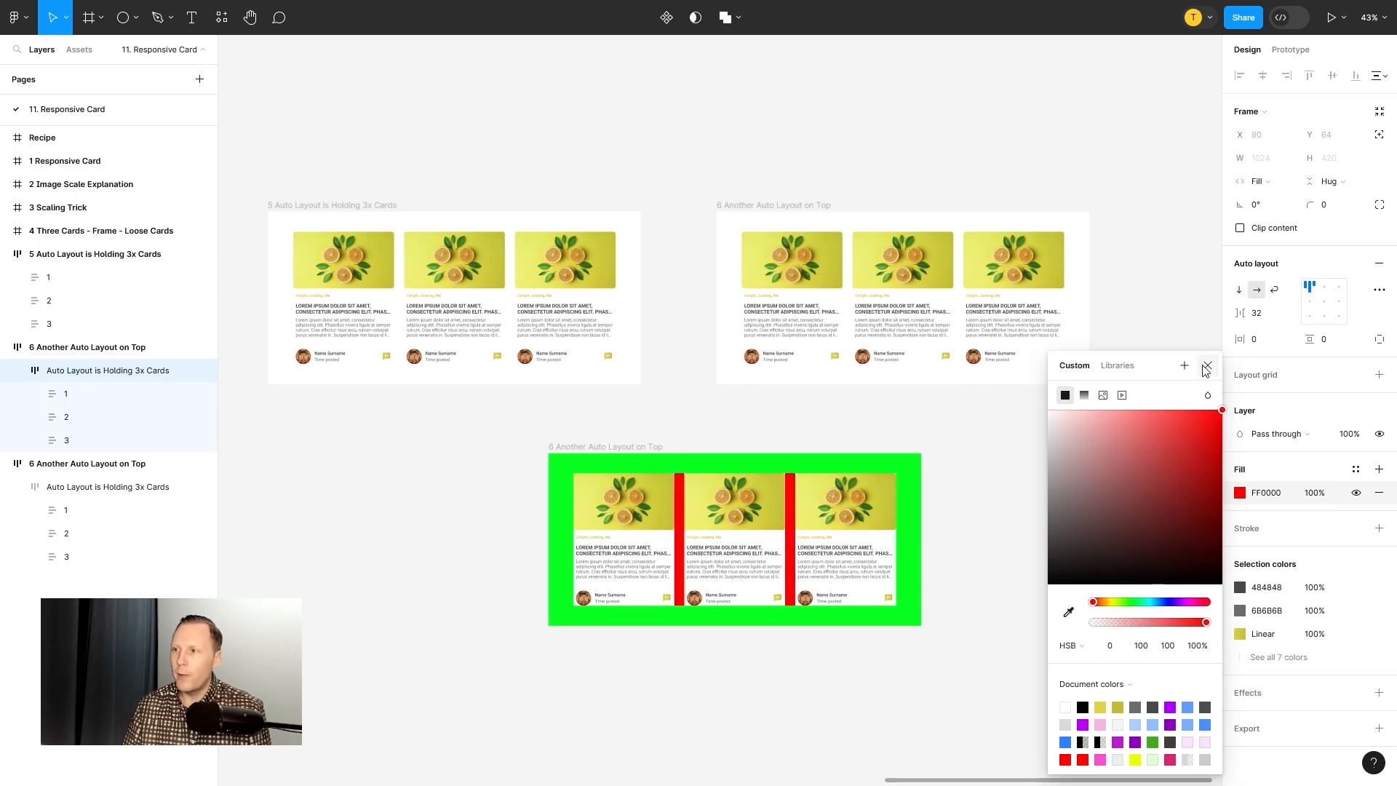
pyautogui.click(1207, 367)
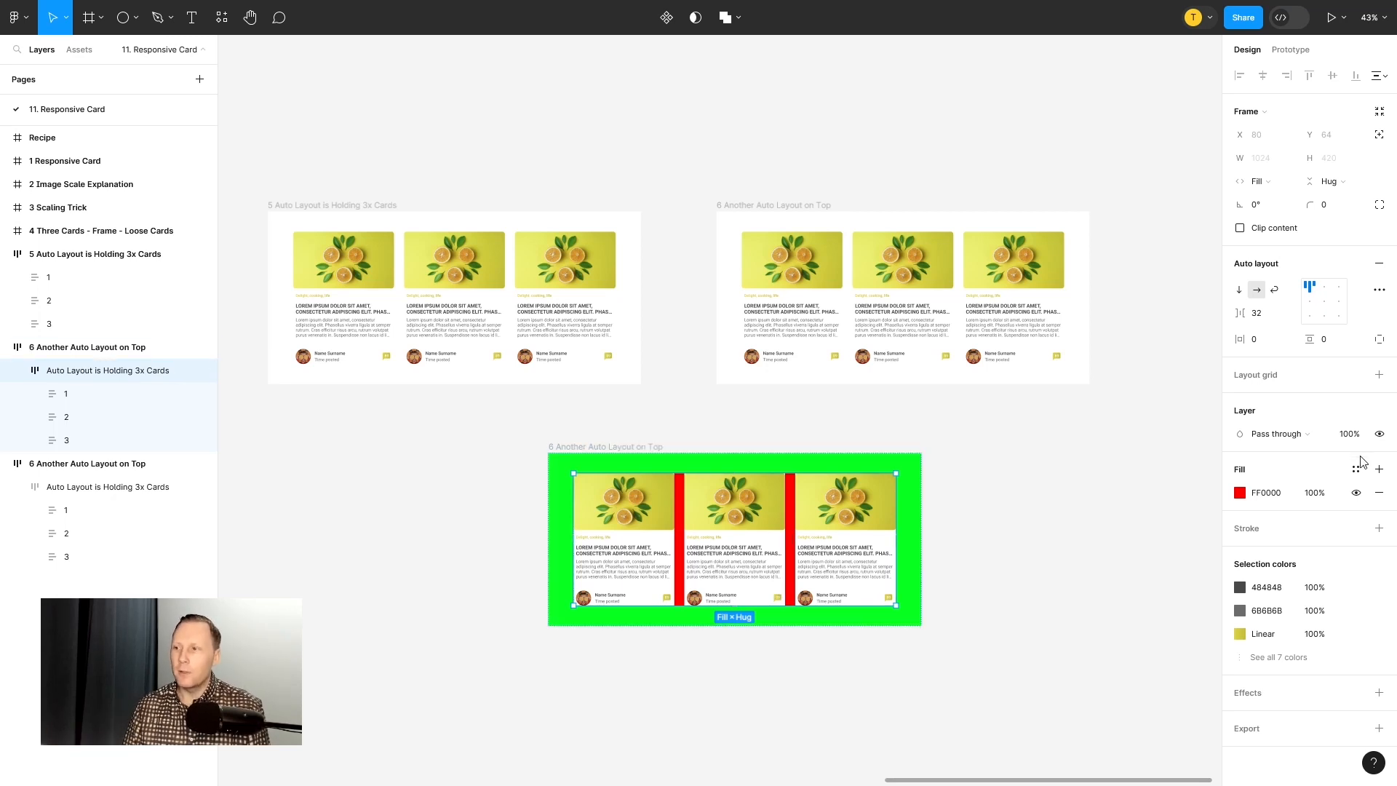
# Step: Hide the nested card row's red fill and delete the green copy of frame 6
pyautogui.click(1358, 493)
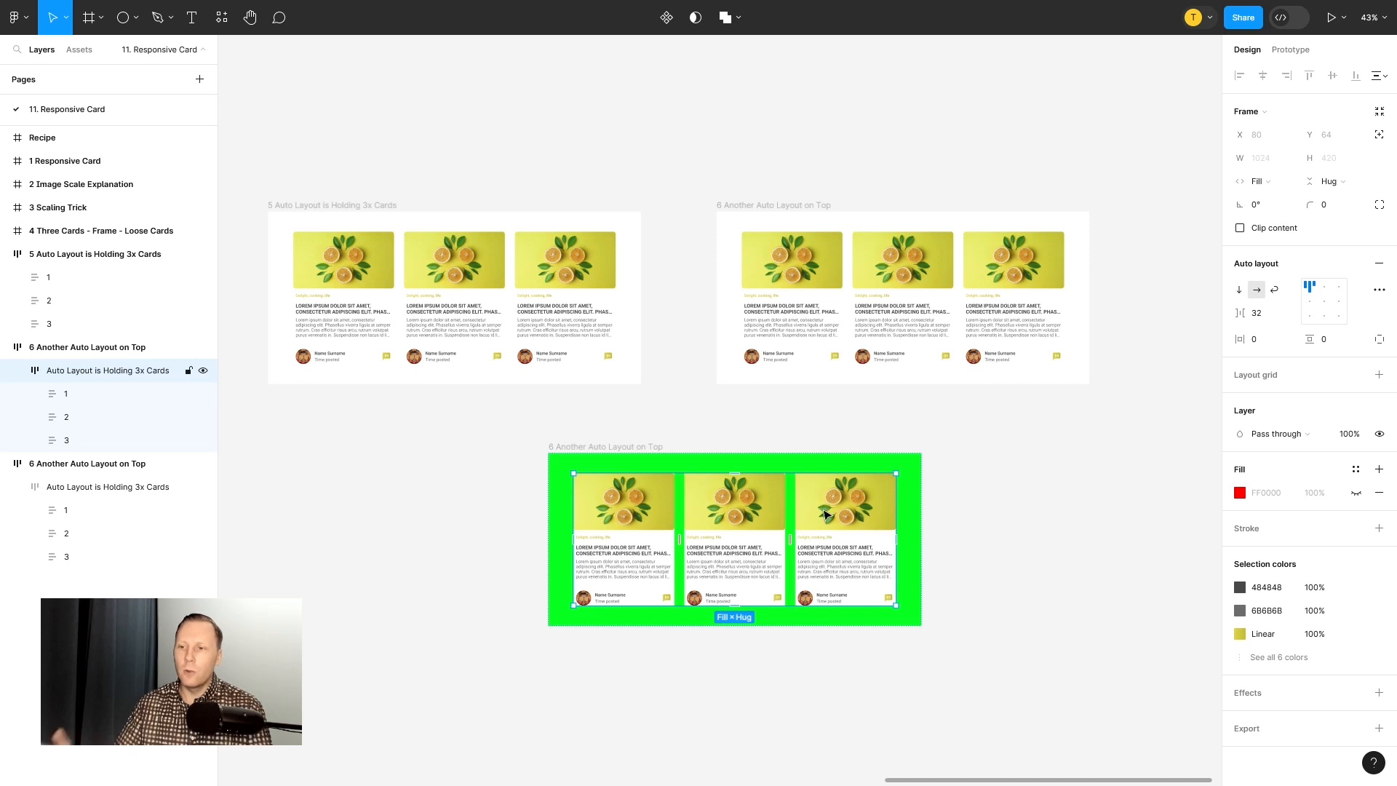
pyautogui.click(768, 463)
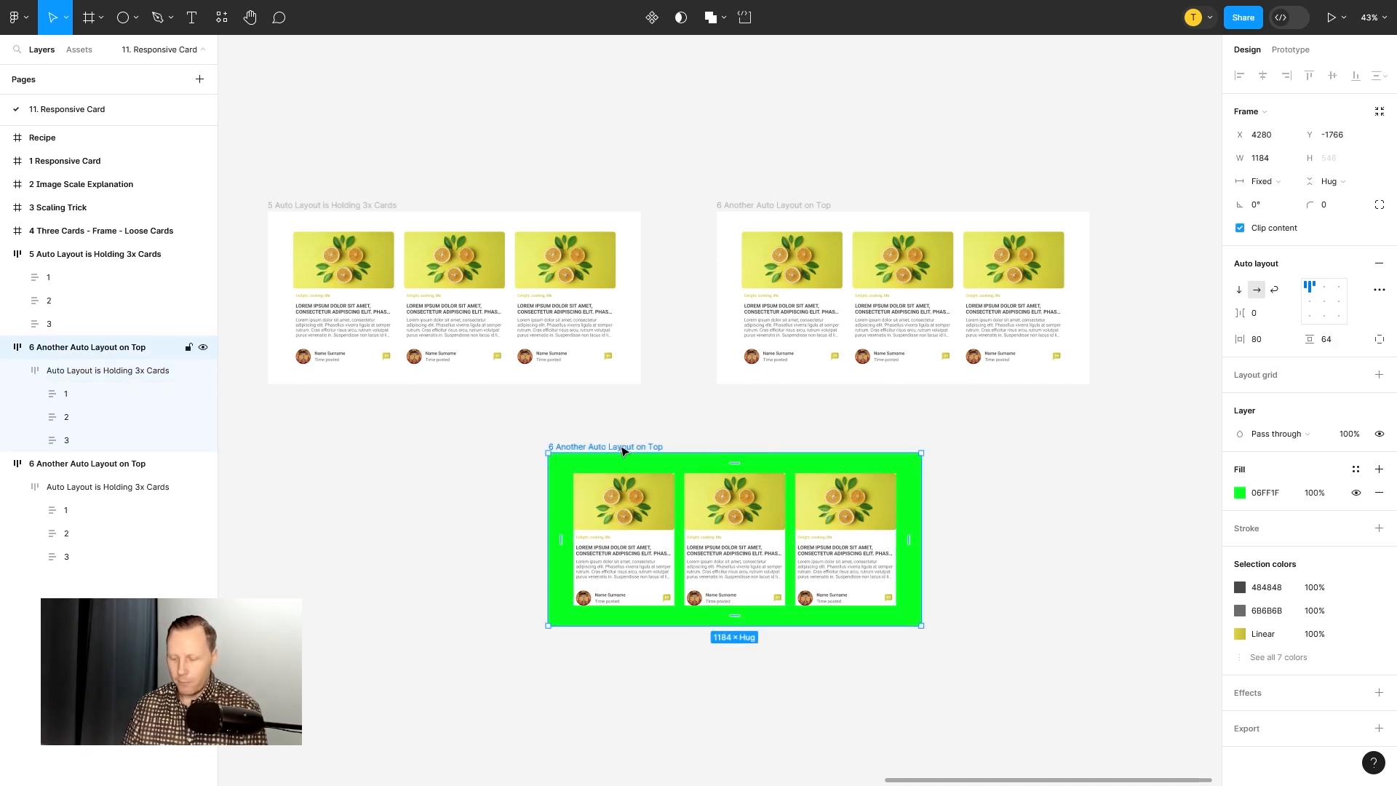
pyautogui.press('Delete')
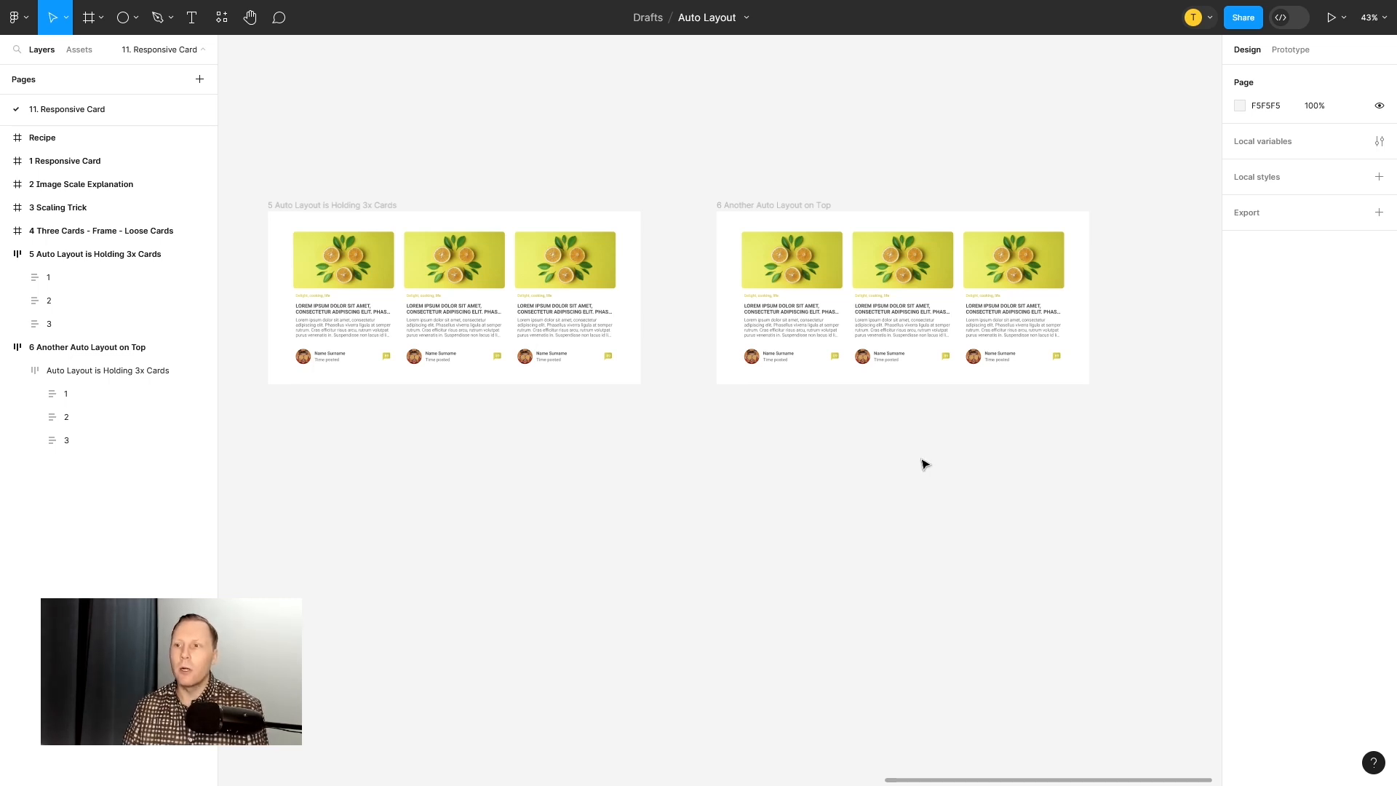
# Step: Duplicate frame 6 Another Auto Layout on Top below the originals and try adjusting the spacing in its nested card row
pyautogui.click(798, 210)
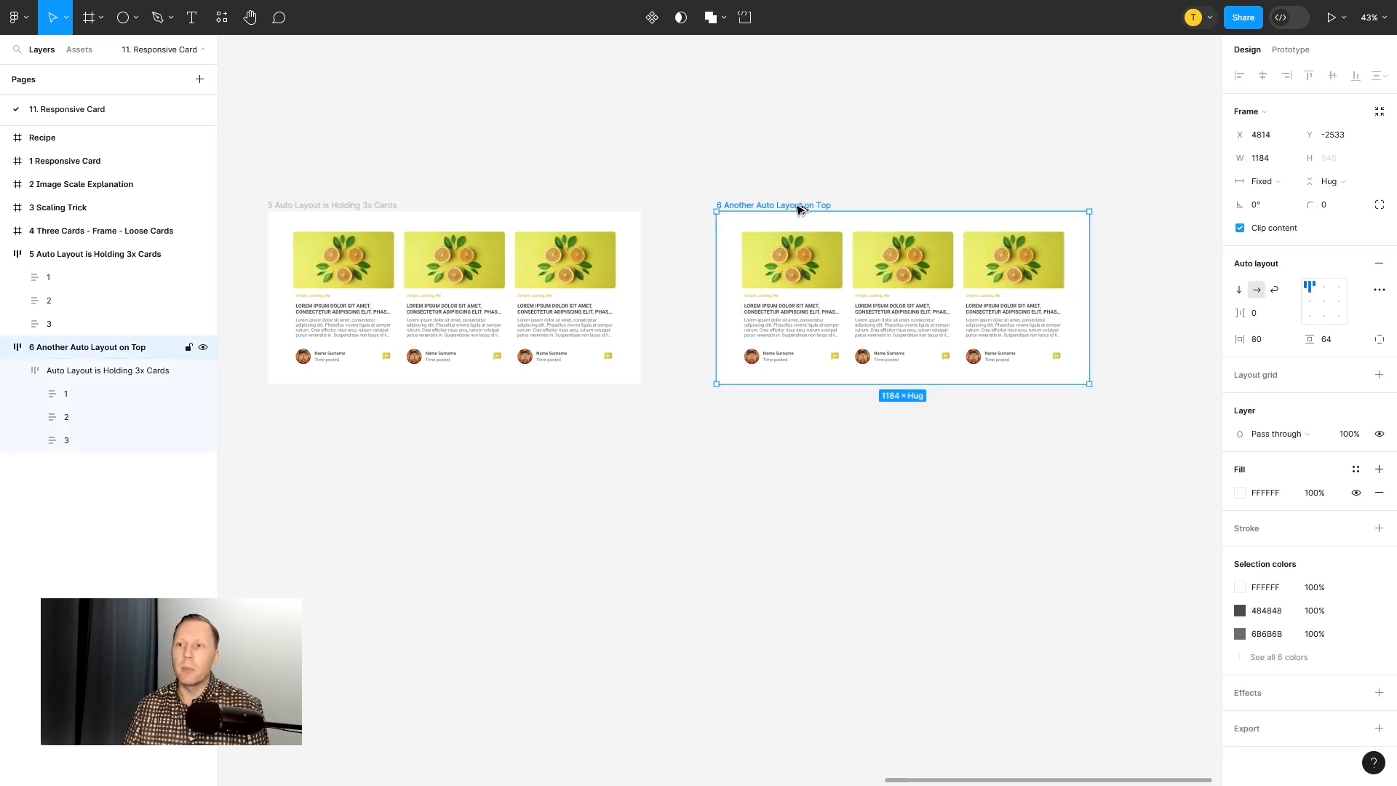
pyautogui.moveTo(798, 211); pyautogui.dragTo(623, 461)
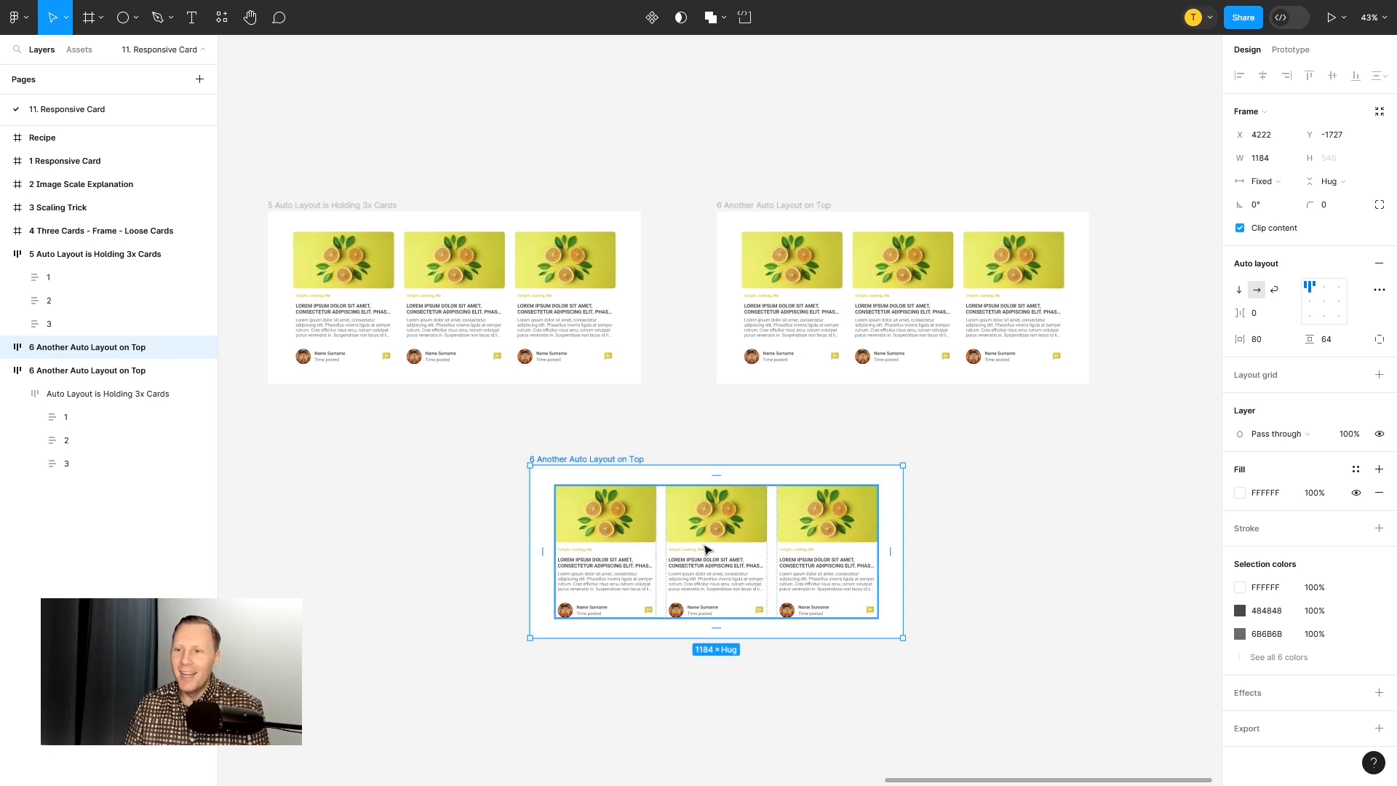
pyautogui.click(723, 527)
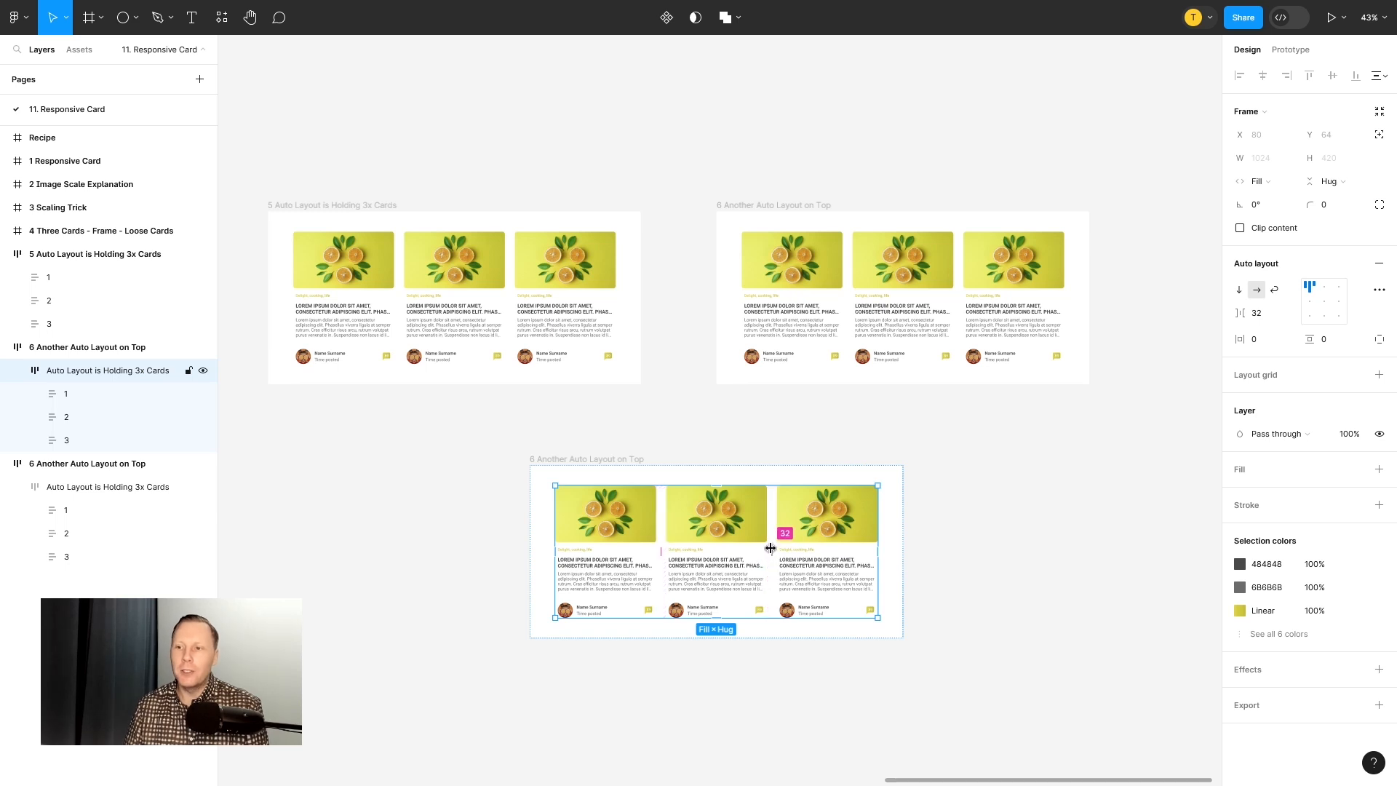
pyautogui.moveTo(773, 549); pyautogui.dragTo(785, 553)
pyautogui.hotkey('ctrl', 'z')
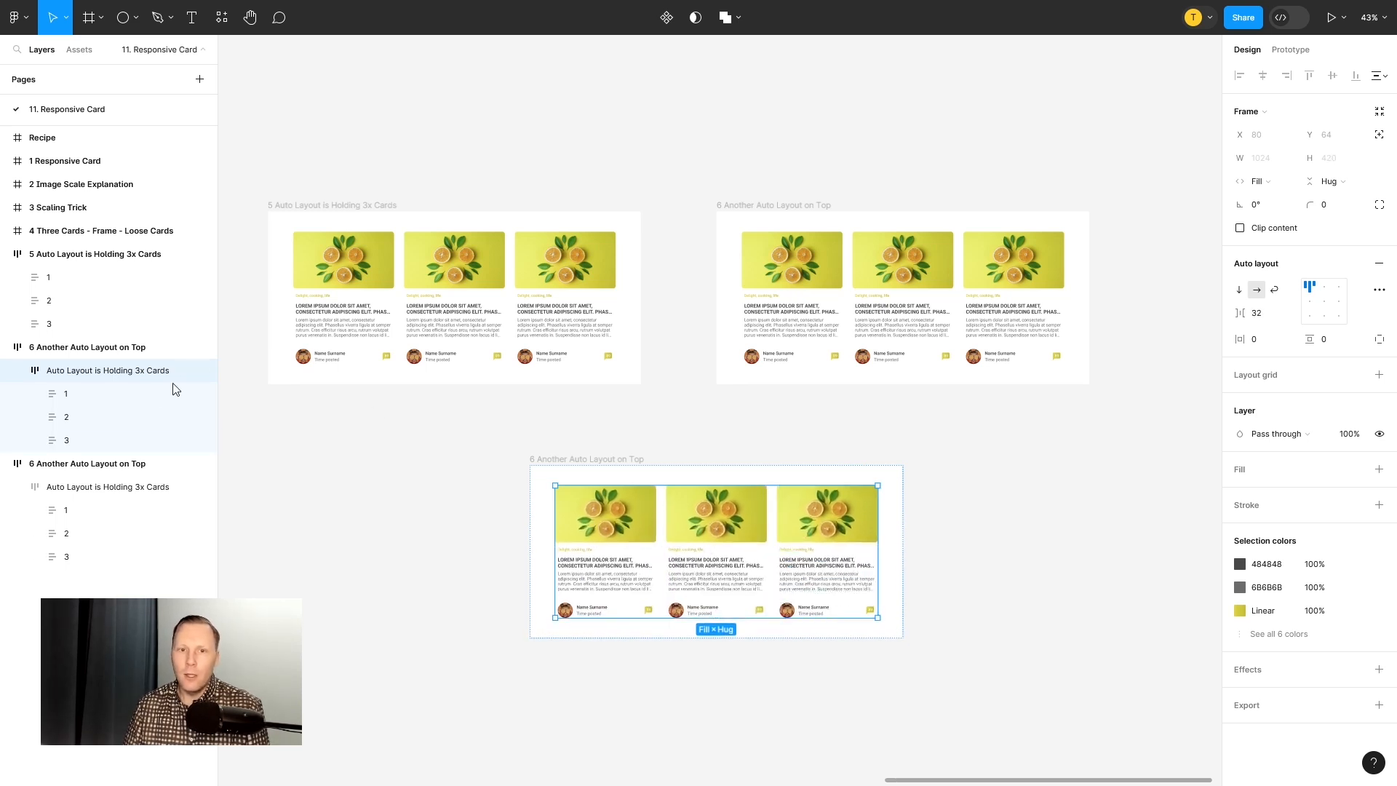
# Step: Wrap cards 1 and 2 of the copied frame's nested row in a new auto layout frame
pyautogui.click(63, 398)
pyautogui.click(63, 398)
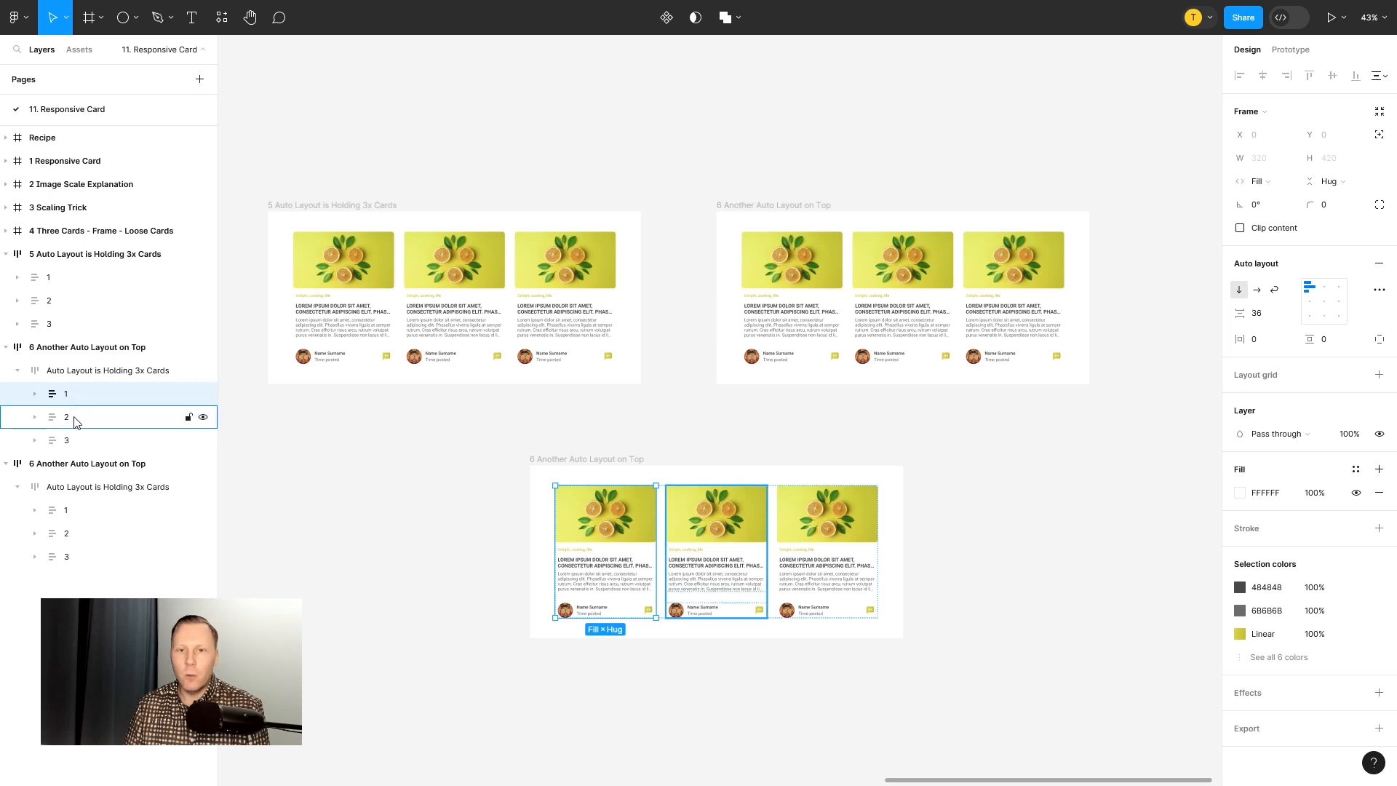
pyautogui.keyDown('shift'); pyautogui.click(69, 423); pyautogui.keyUp('shift')
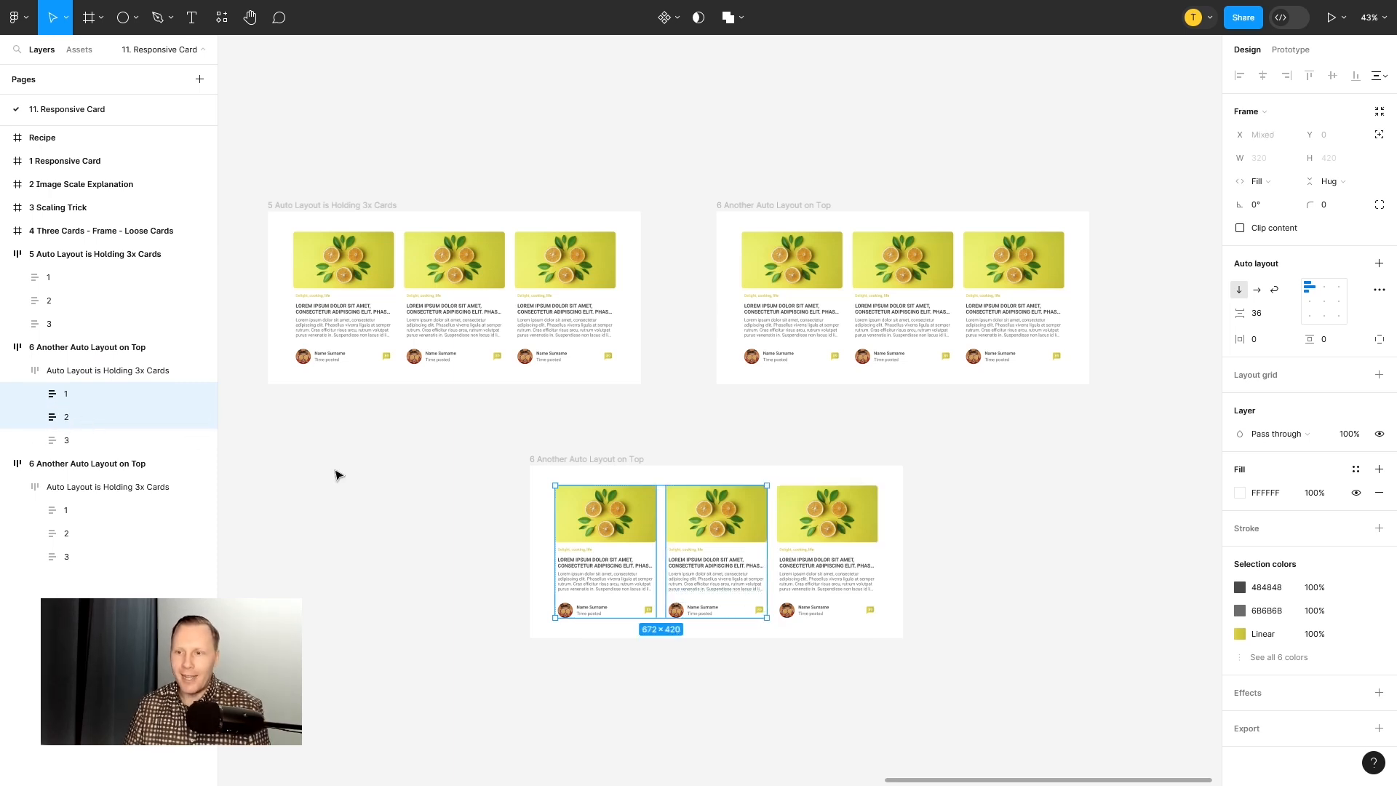
pyautogui.hotkey('shift', 'a')
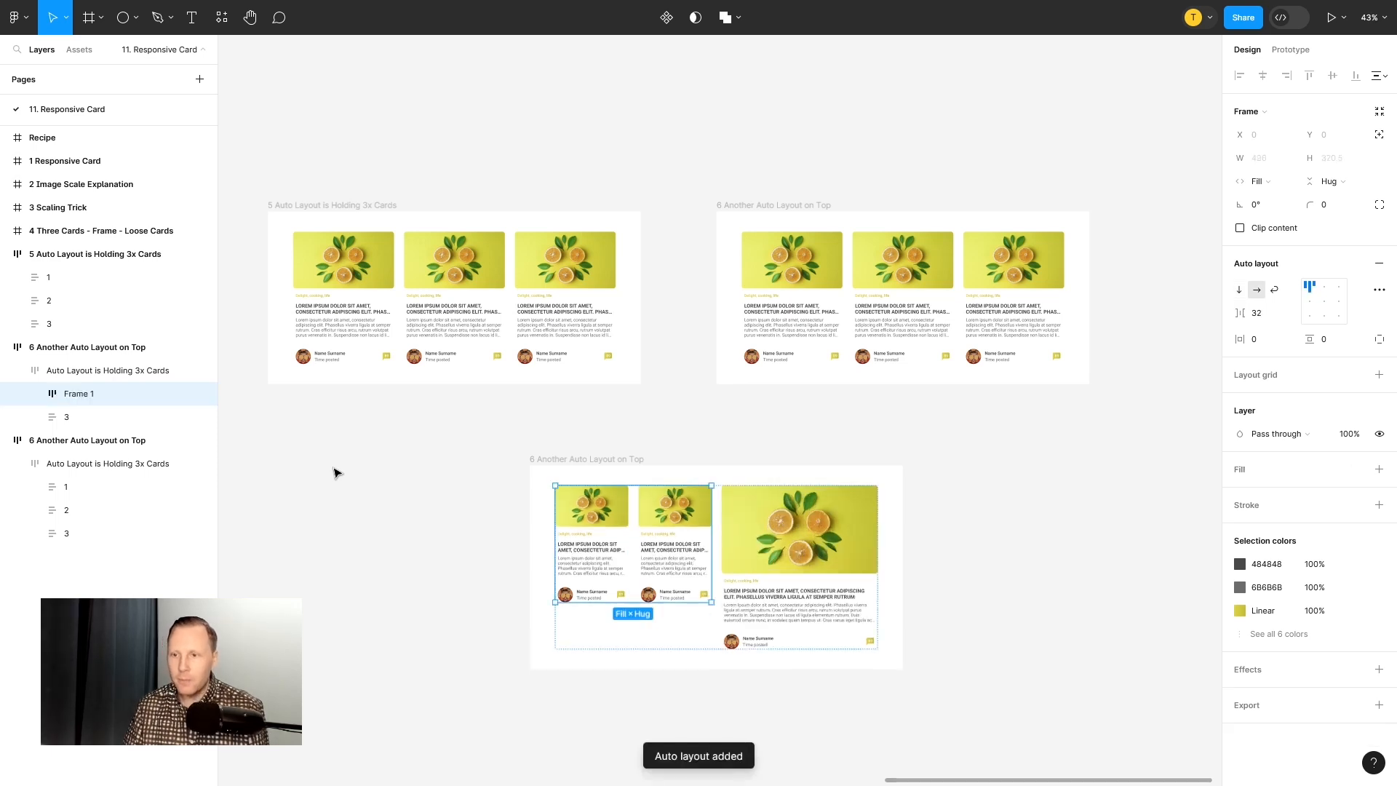
# Step: Set the horizontal gap of the new auto layout frame holding cards 1 and 2 to 8
pyautogui.click(1275, 313)
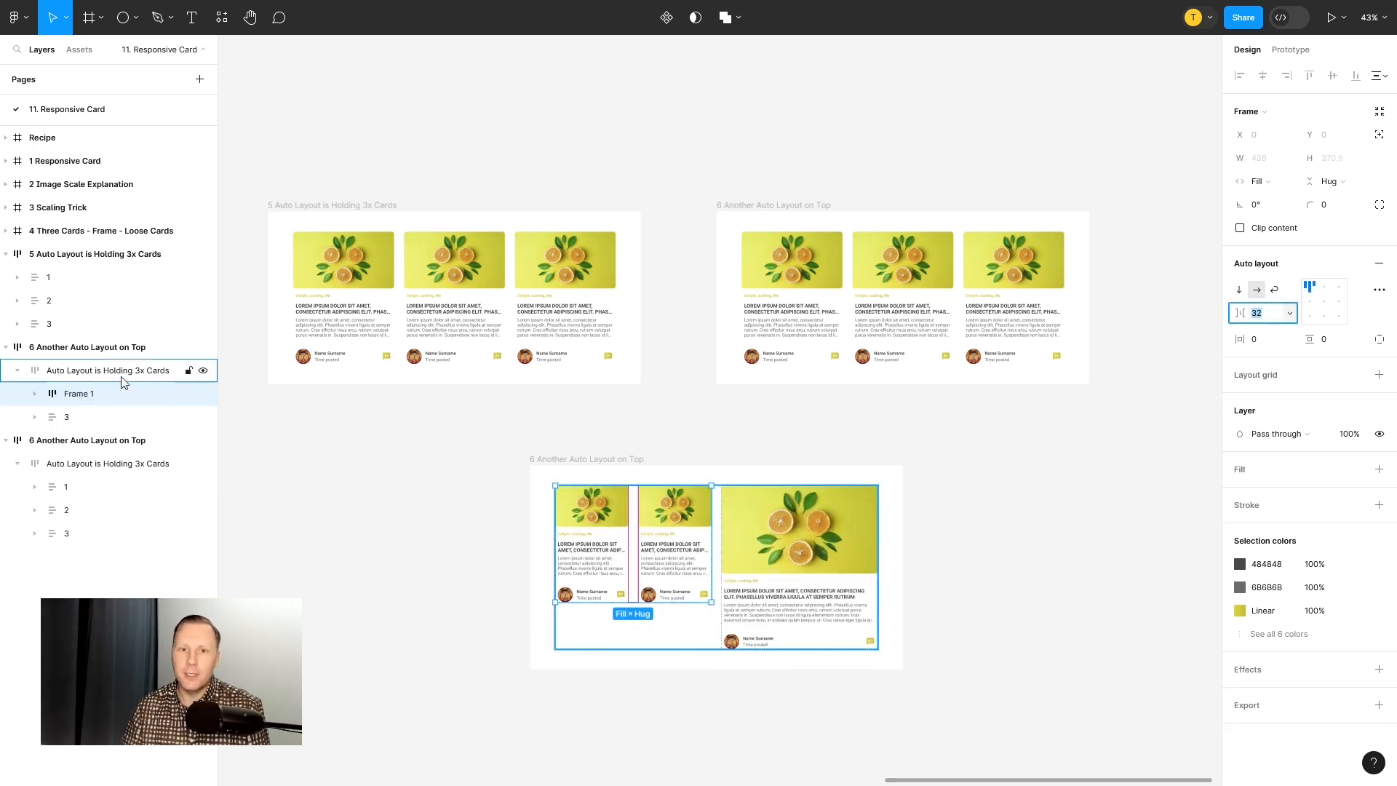
pyautogui.click(34, 393)
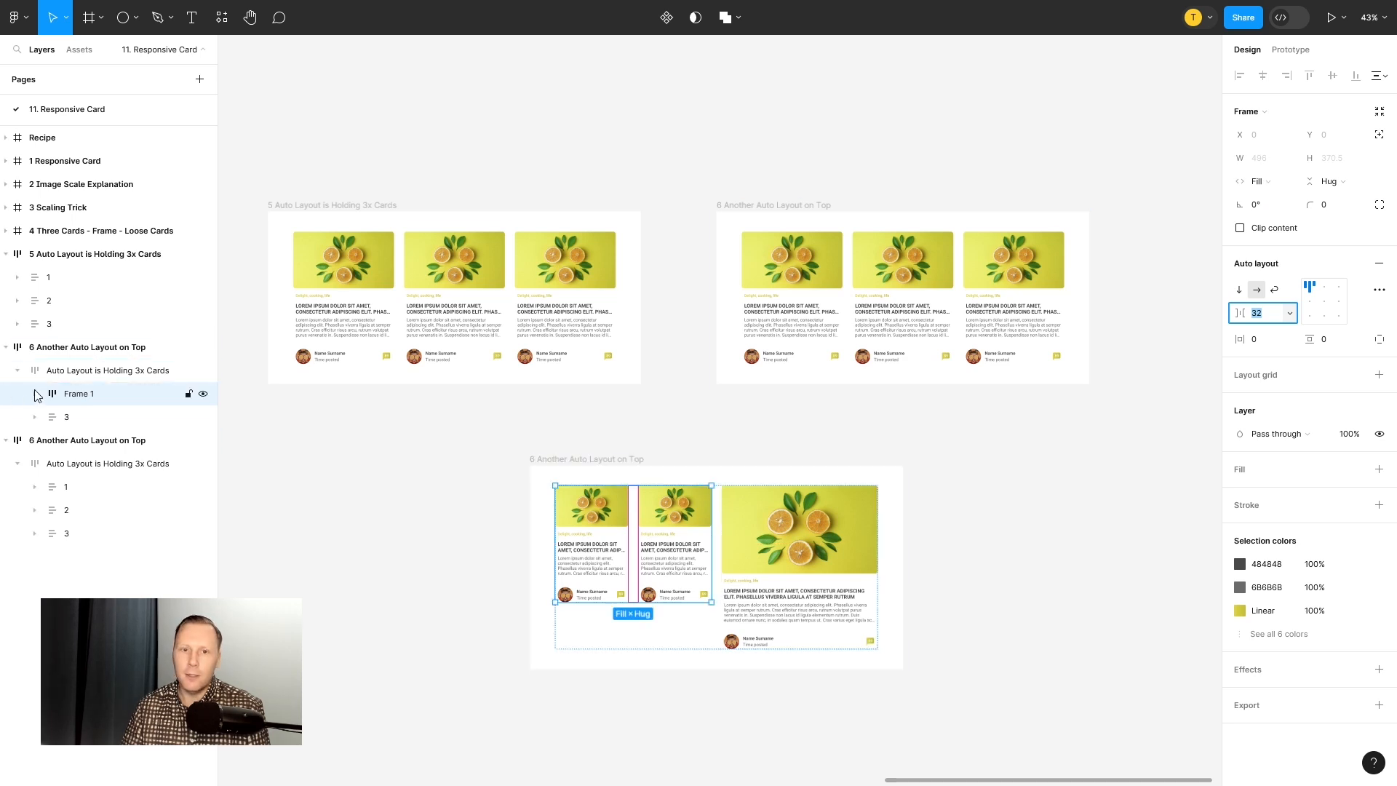
pyautogui.click(80, 417)
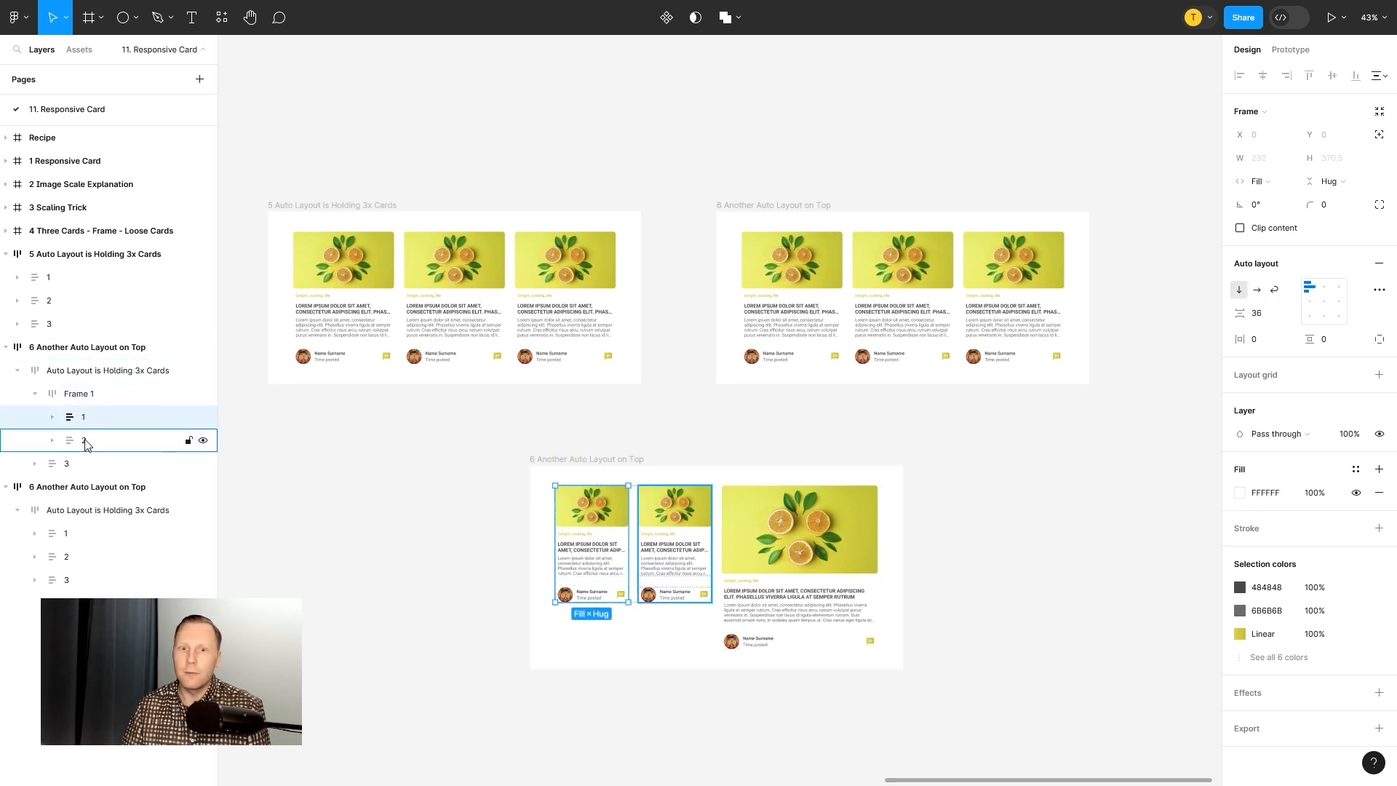
pyautogui.click(76, 395)
pyautogui.click(1269, 314)
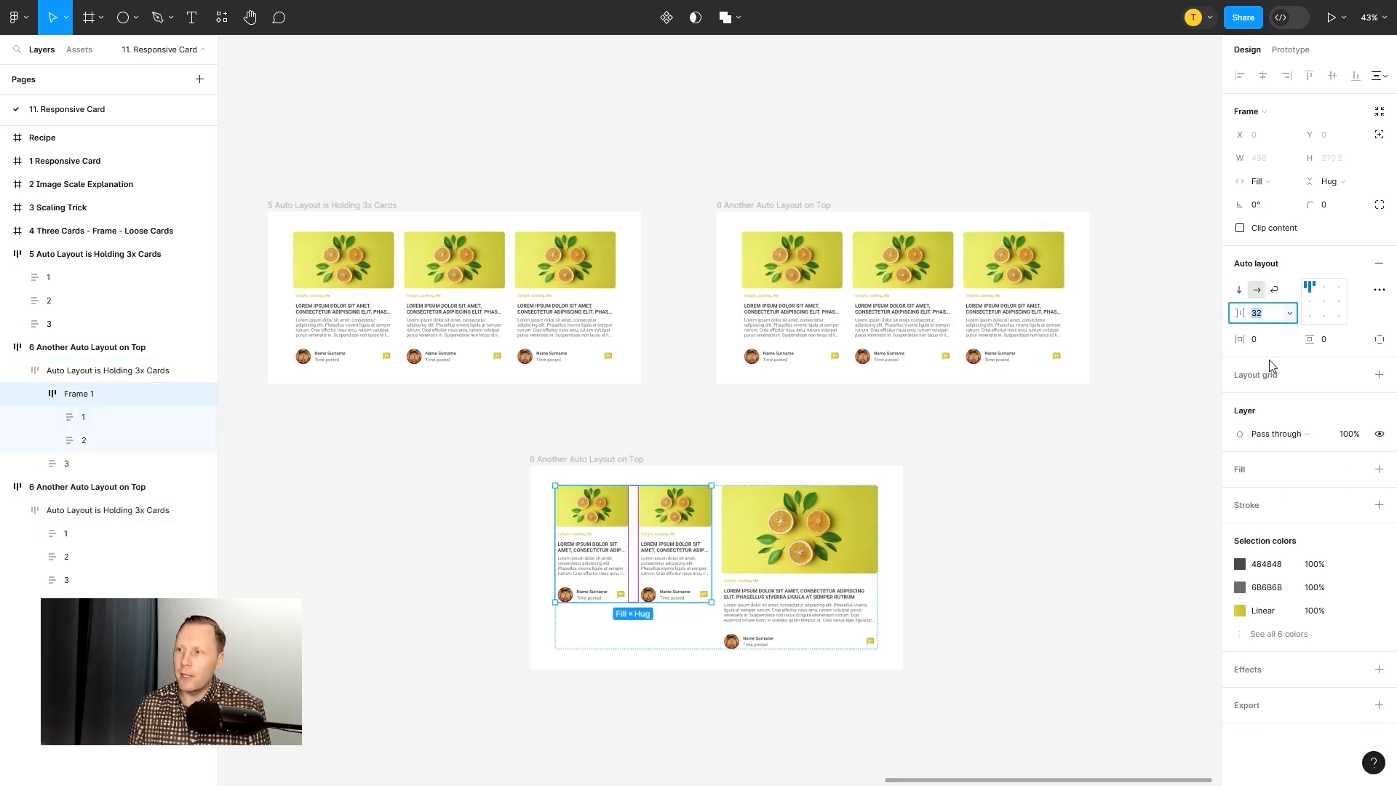
pyautogui.write('8')
pyautogui.press('Return')
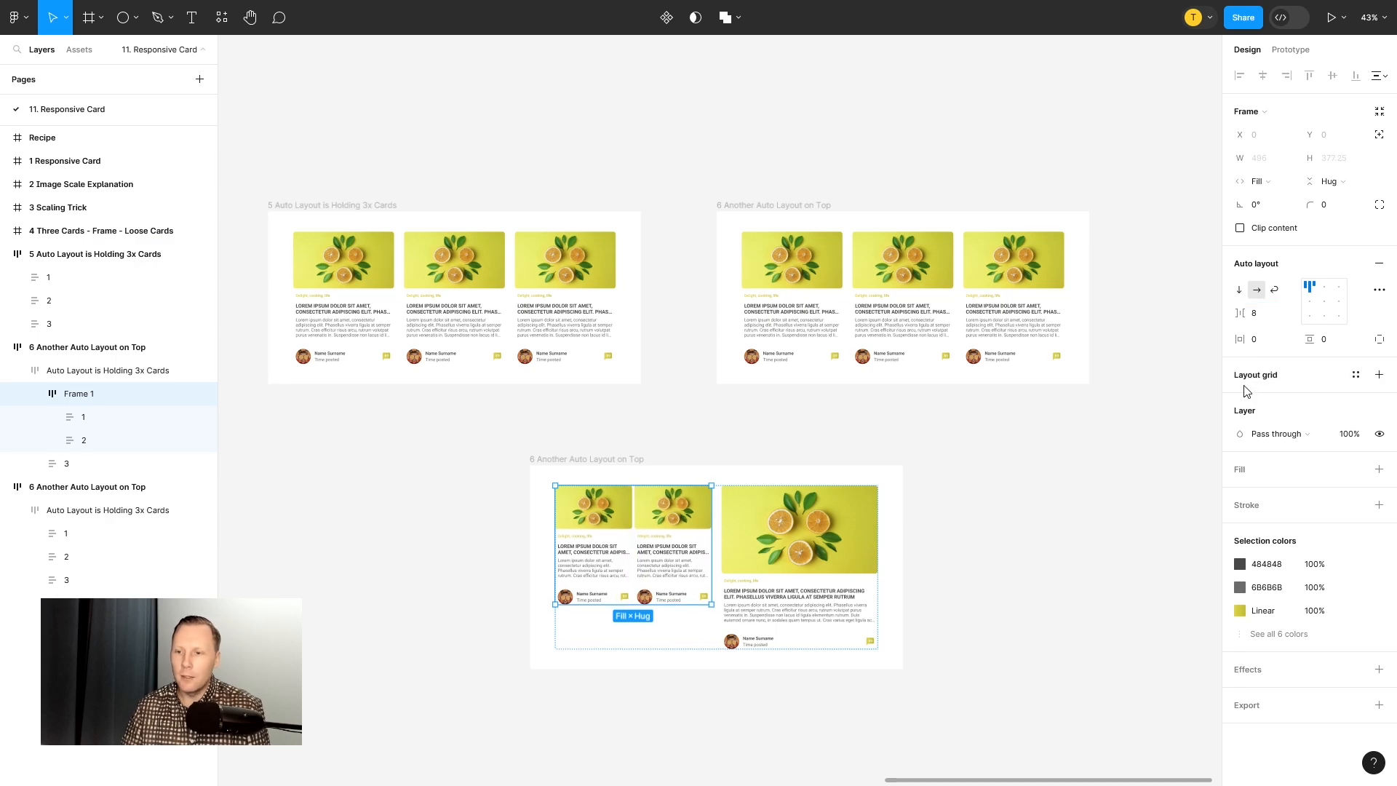
# Step: Change card 3 of the copied frame from fill to fixed width and make it much narrower than the other two cards
pyautogui.scroll(3, 724, 611)
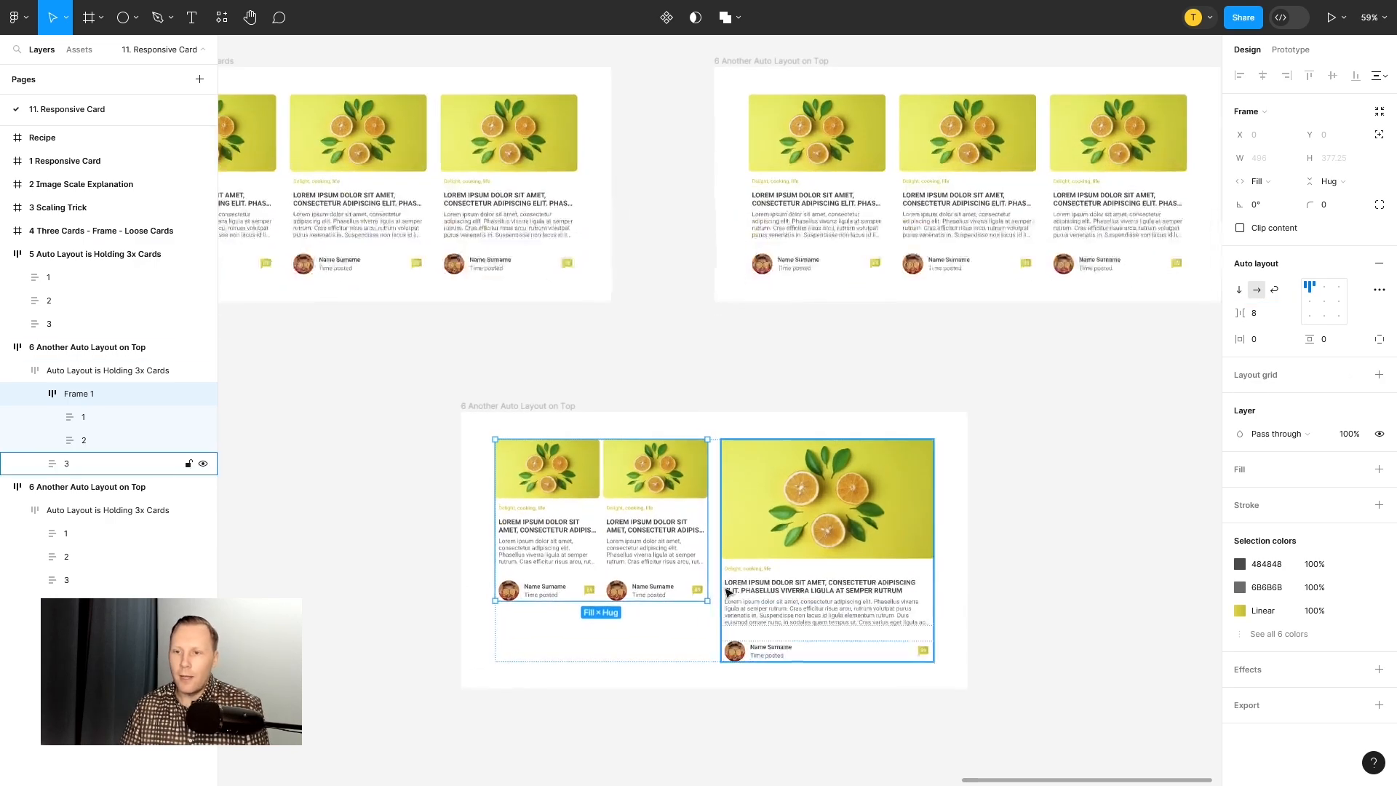
pyautogui.scroll(1, 727, 591)
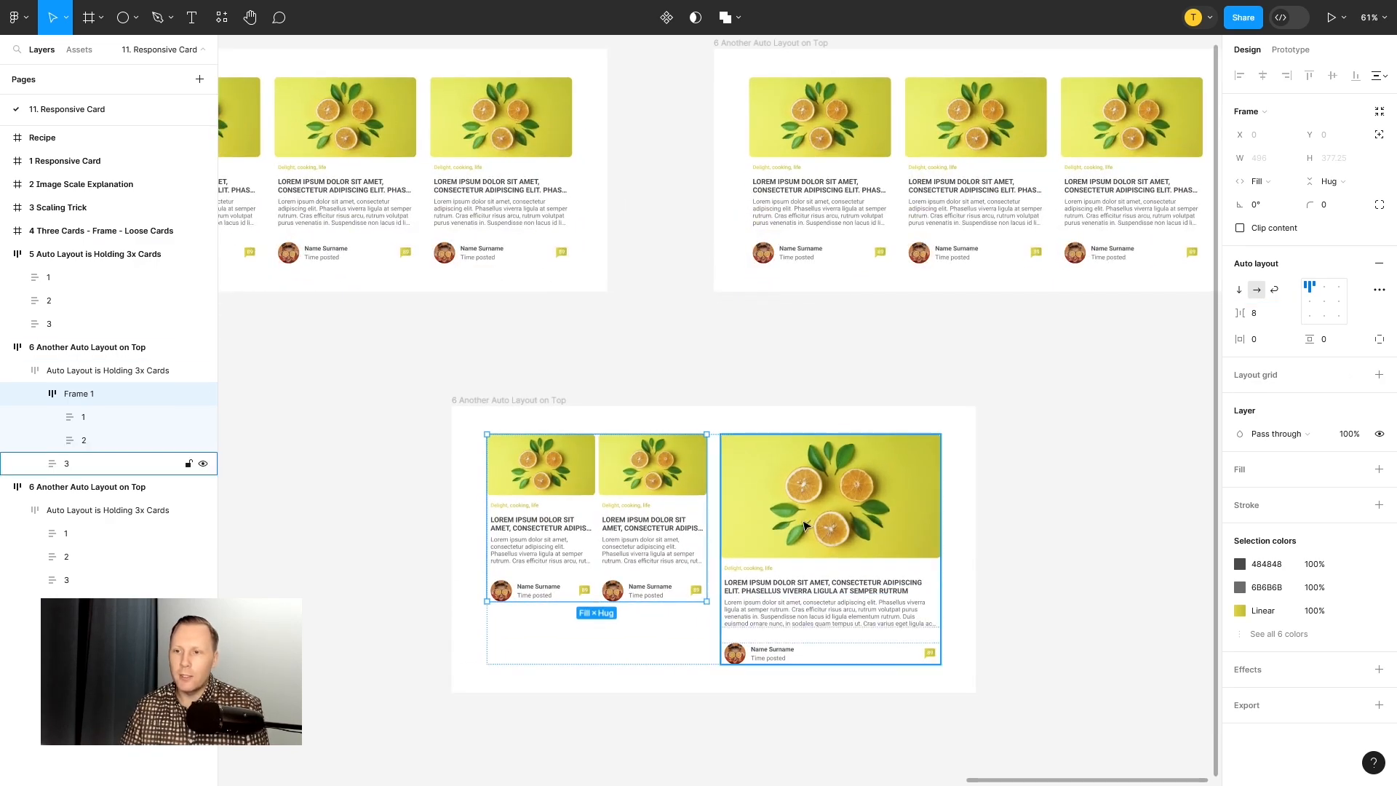
pyautogui.click(833, 484)
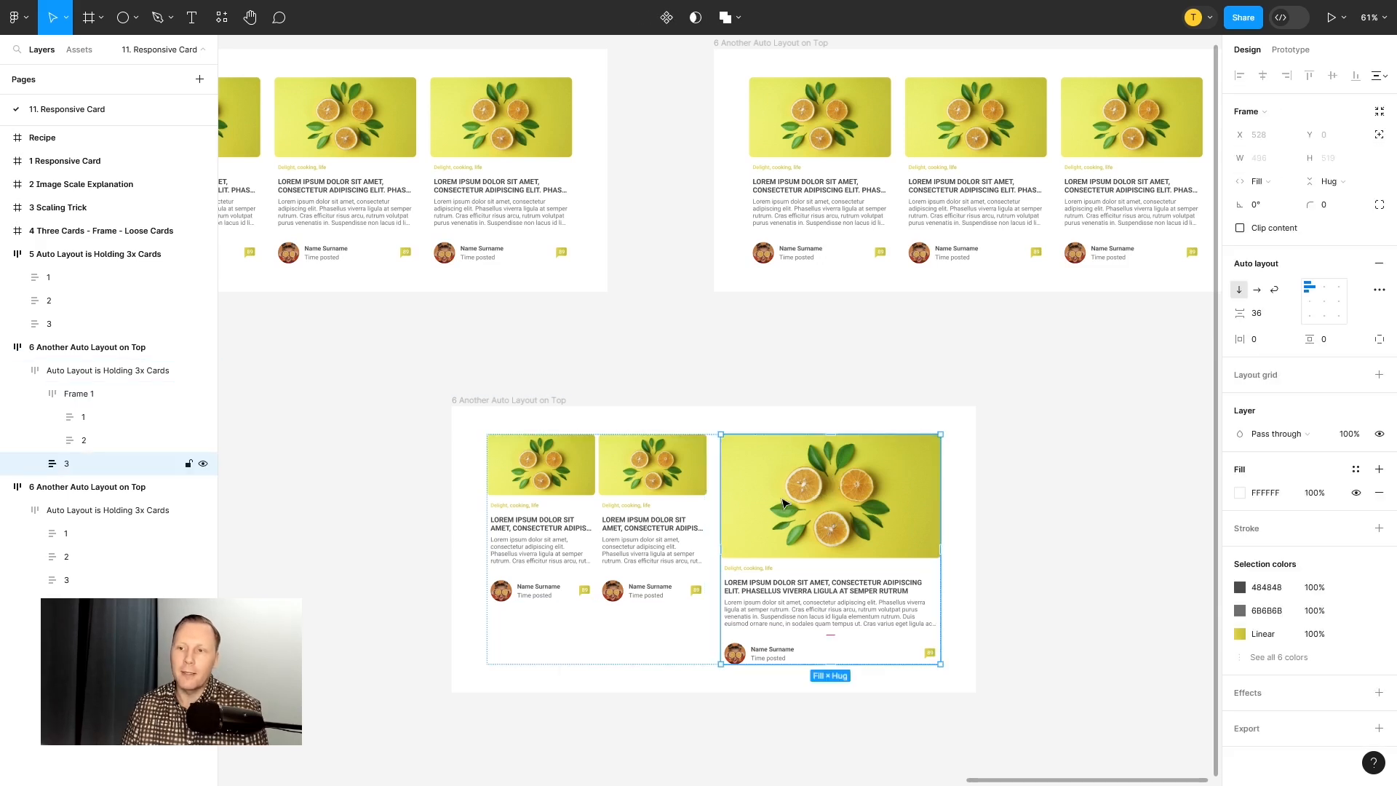
pyautogui.click(1261, 181)
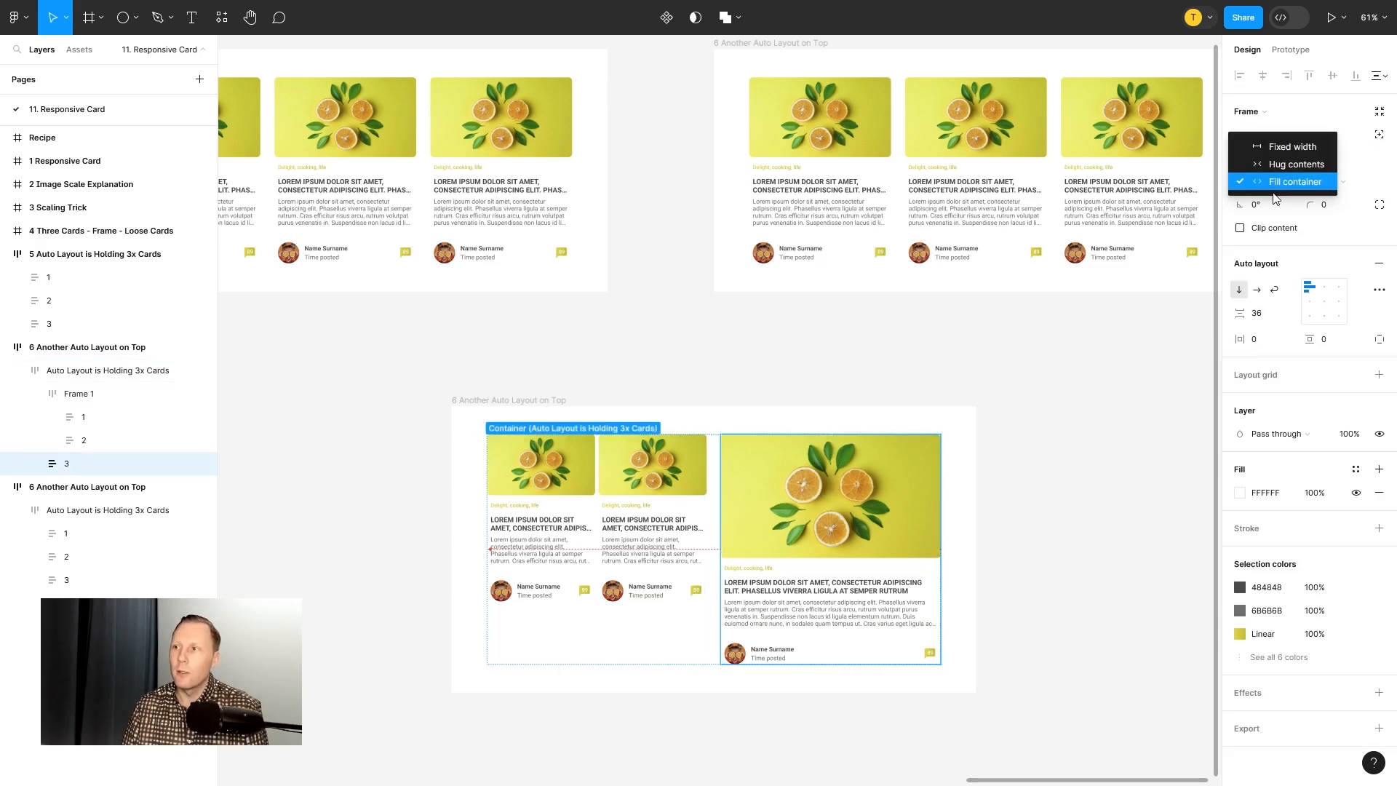
pyautogui.click(1281, 164)
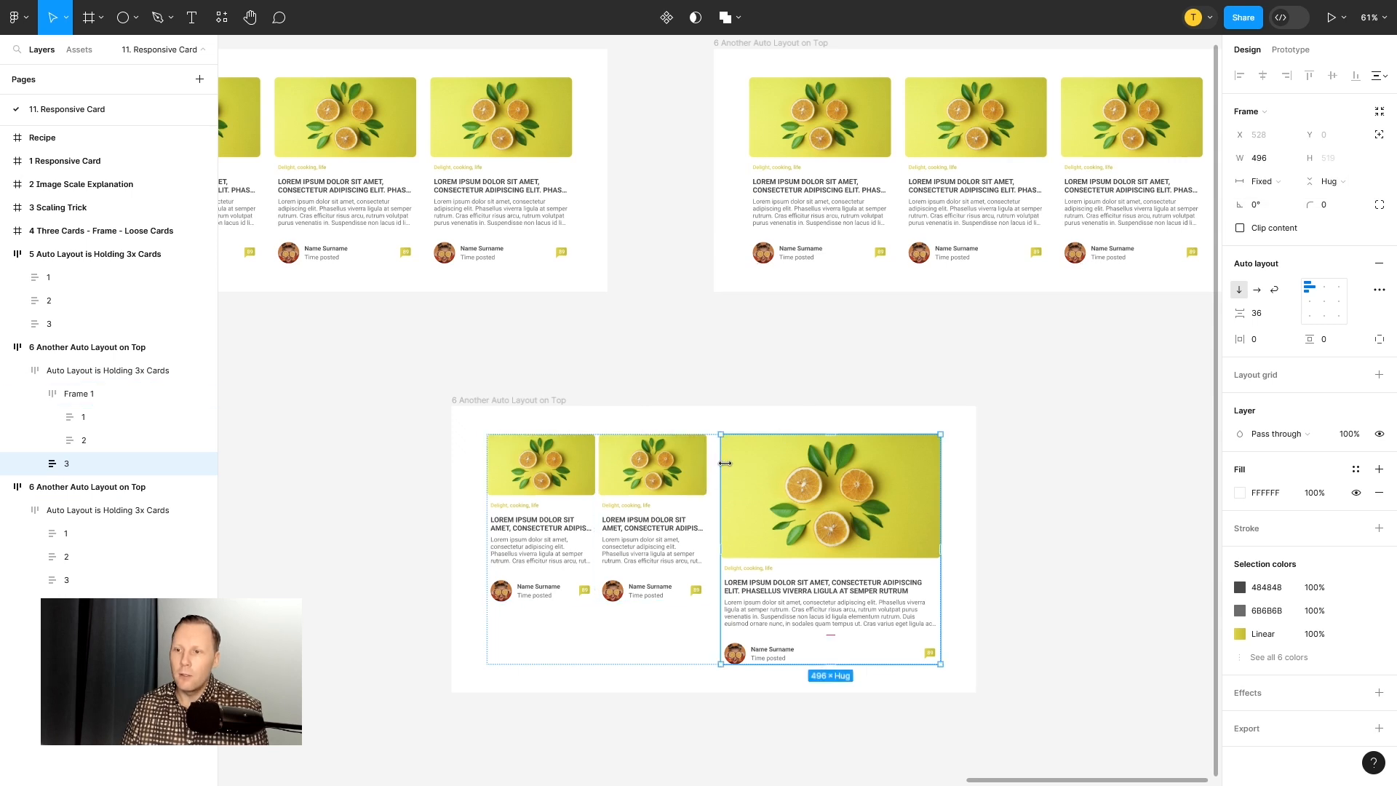
pyautogui.moveTo(720, 464); pyautogui.dragTo(877, 455)
# Step: Test the nested layout's responsiveness by resizing the copied frame to a width of 1012 and back out to 1167
pyautogui.click(547, 401)
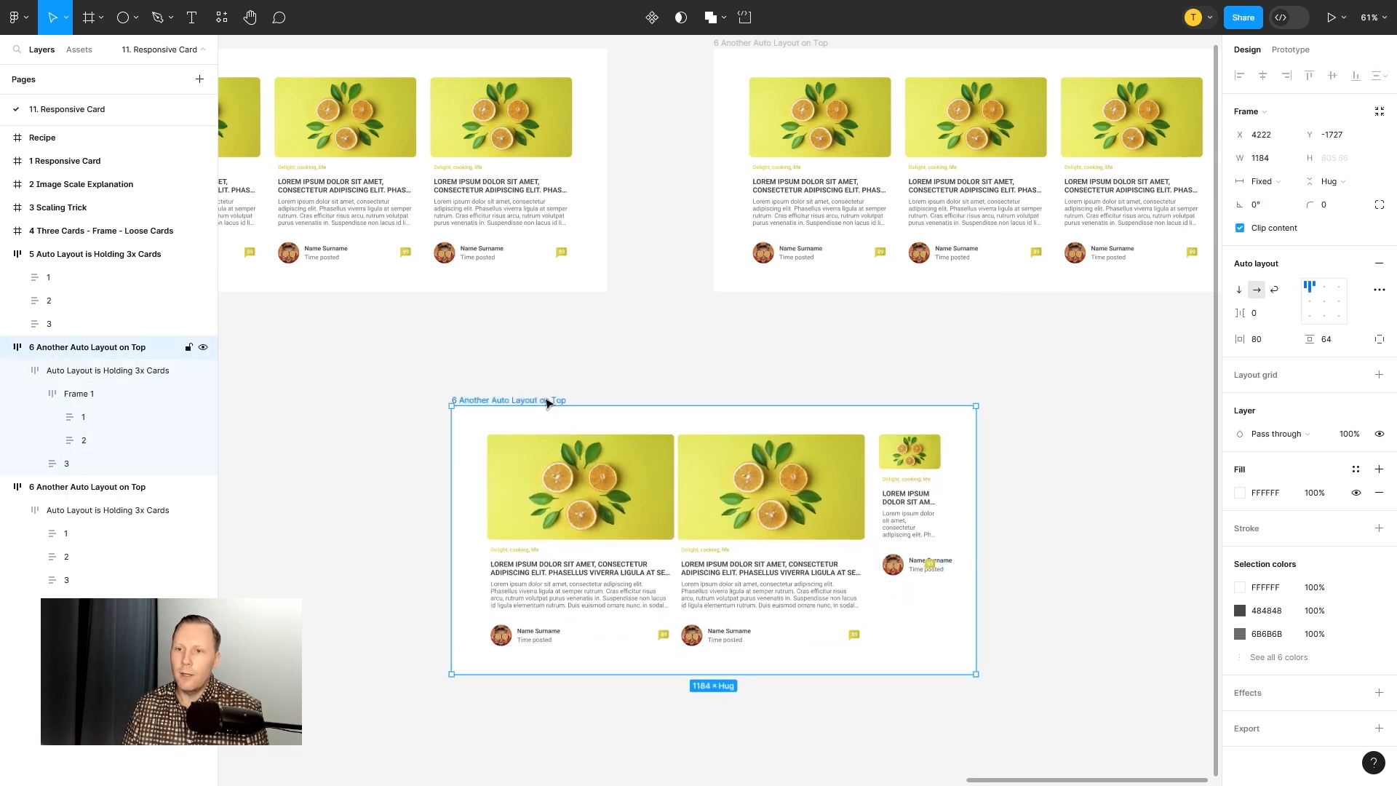
pyautogui.moveTo(980, 476); pyautogui.dragTo(899, 486)
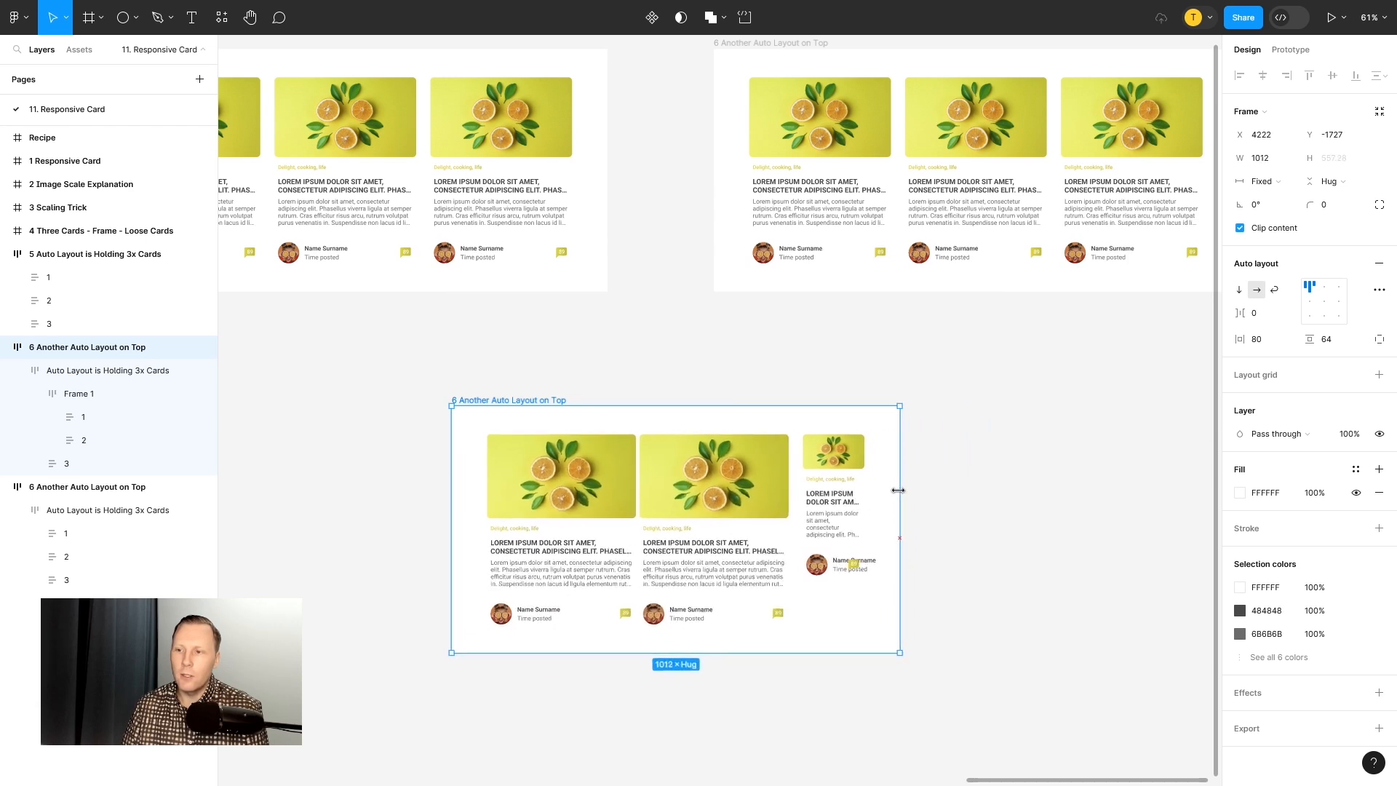
pyautogui.click(854, 468)
pyautogui.click(578, 393)
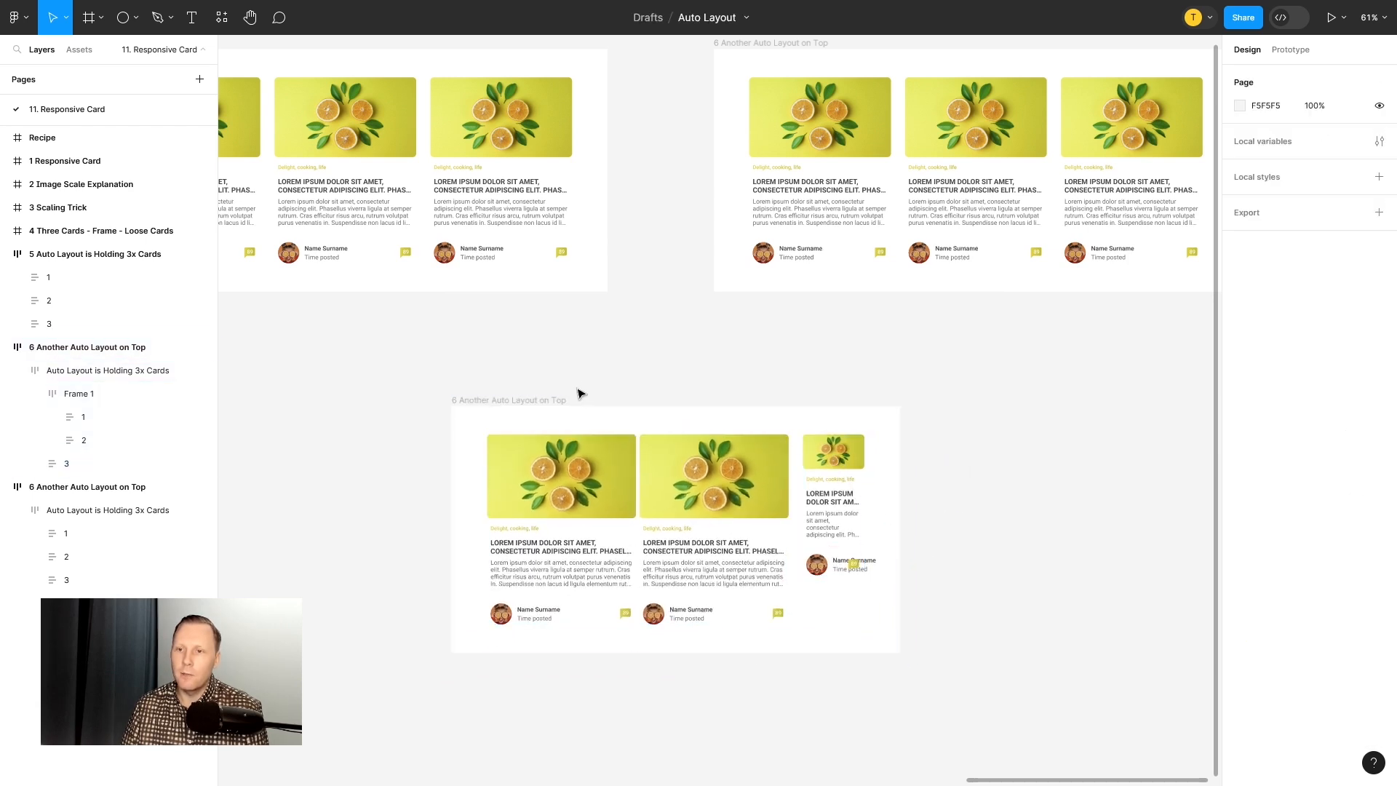
pyautogui.click(556, 399)
pyautogui.moveTo(902, 455); pyautogui.dragTo(969, 470)
pyautogui.press('Escape')
# Step: Delete the resized copy of frame 6 Another Auto Layout on Top
pyautogui.click(517, 400)
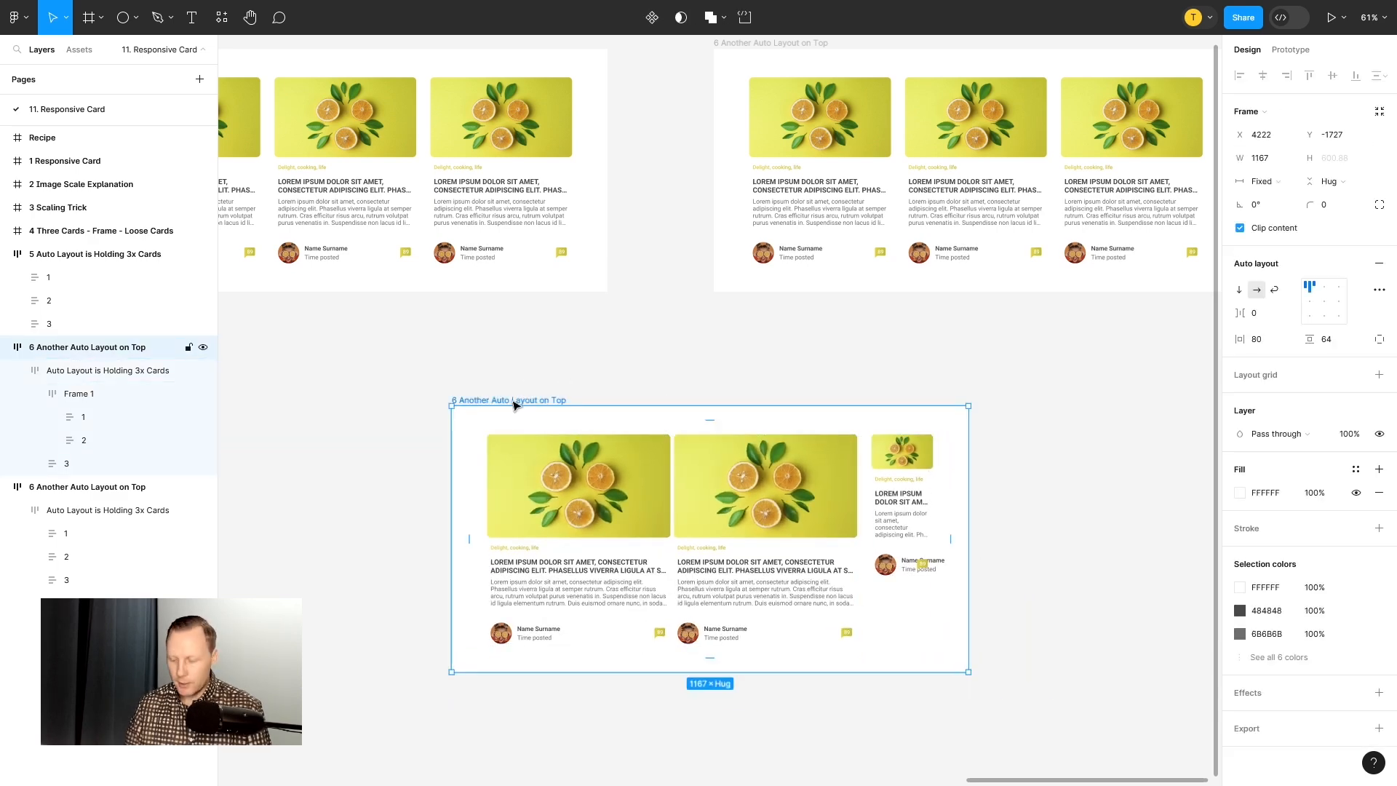
pyautogui.press('Delete')
pyautogui.scroll(-3, 539, 402)
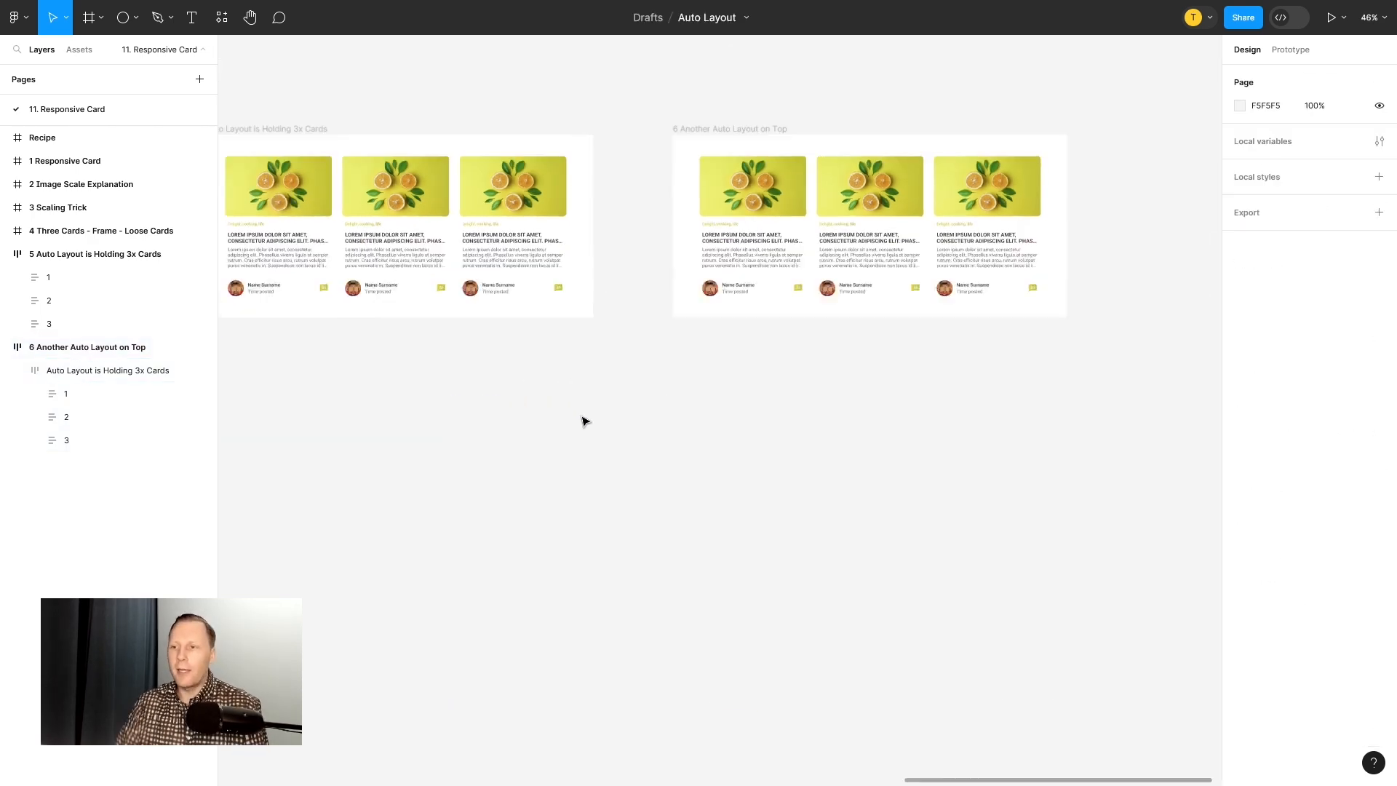
pyautogui.scroll(-3, 539, 466)
pyautogui.moveTo(521, 452); pyautogui.dragTo(554, 447)
pyautogui.scroll(5, 599, 415)
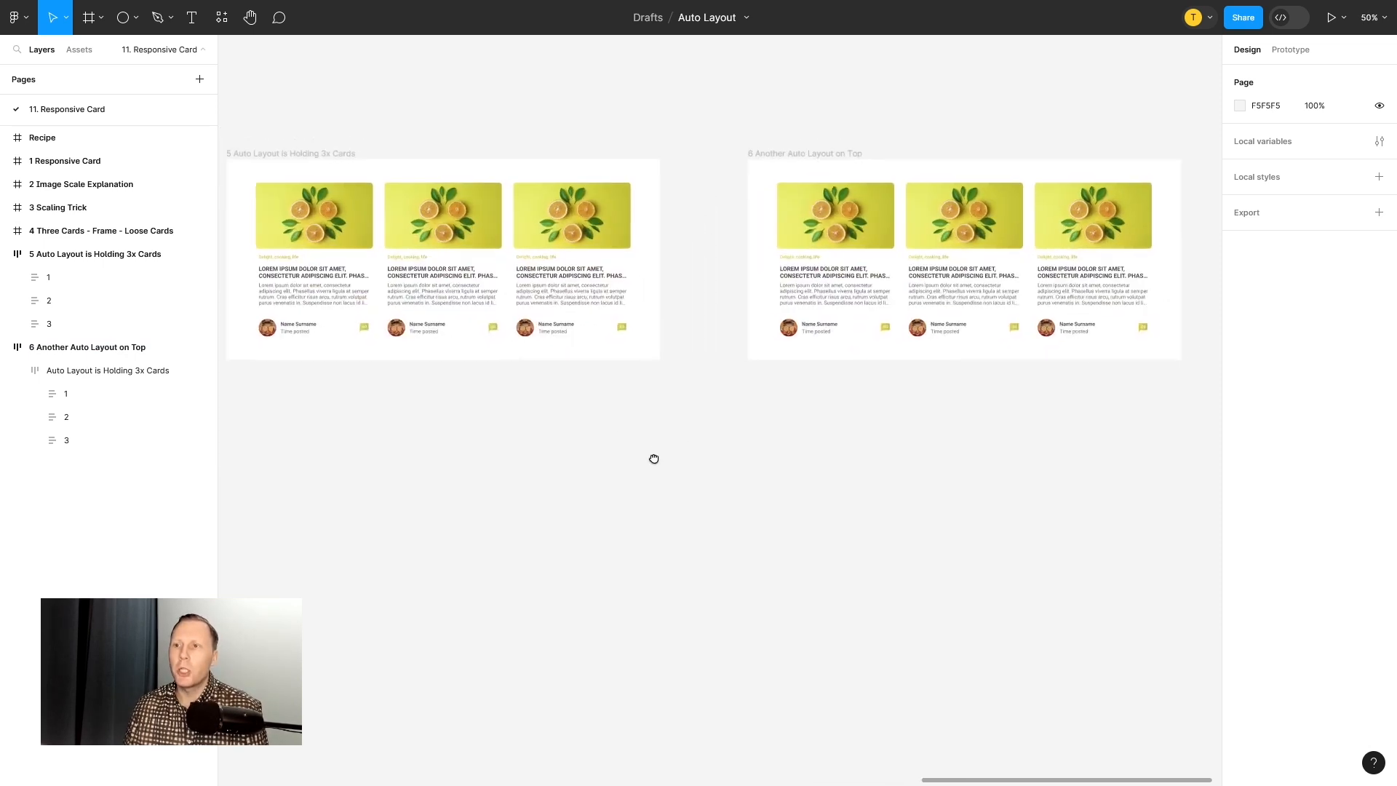
pyautogui.scroll(-1, 669, 460)
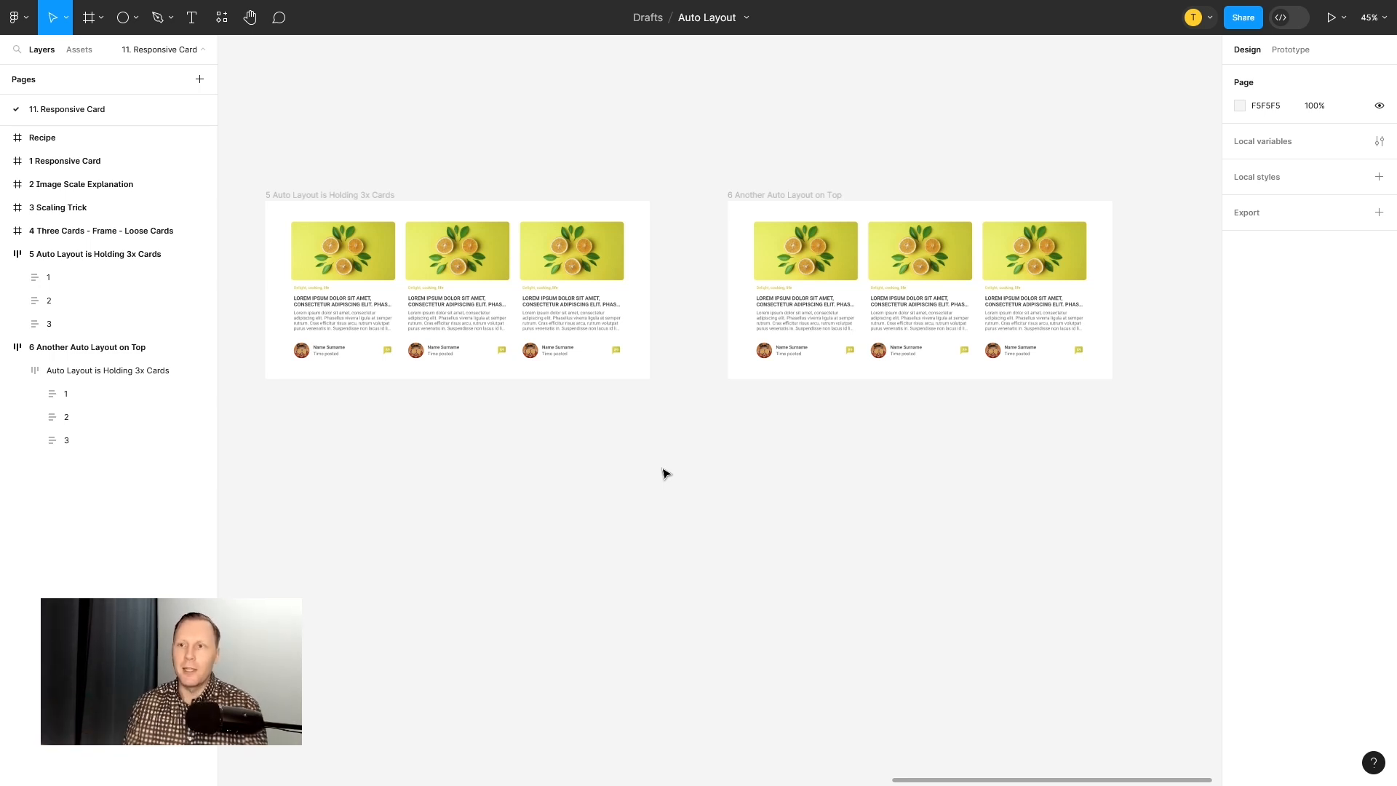
pyautogui.click(342, 195)
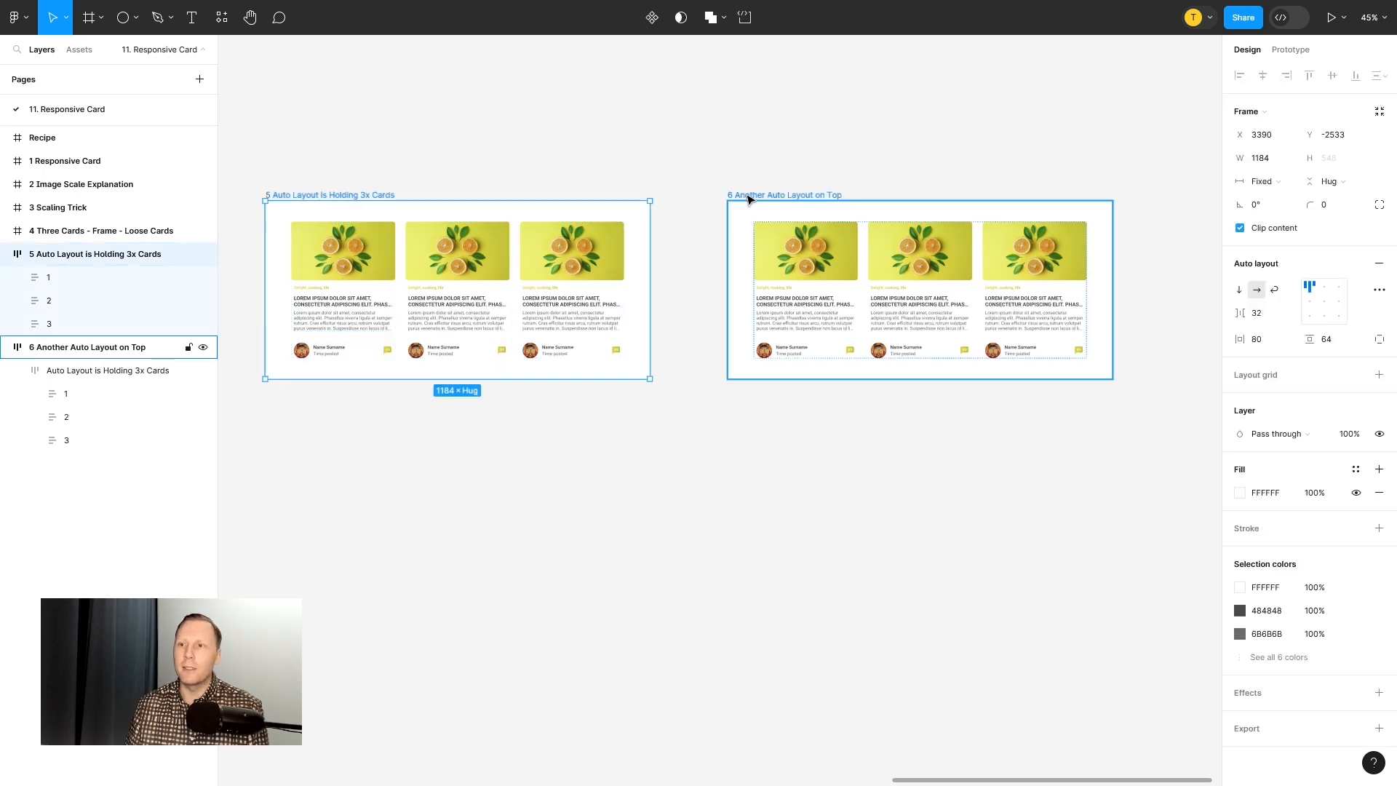
pyautogui.click(769, 439)
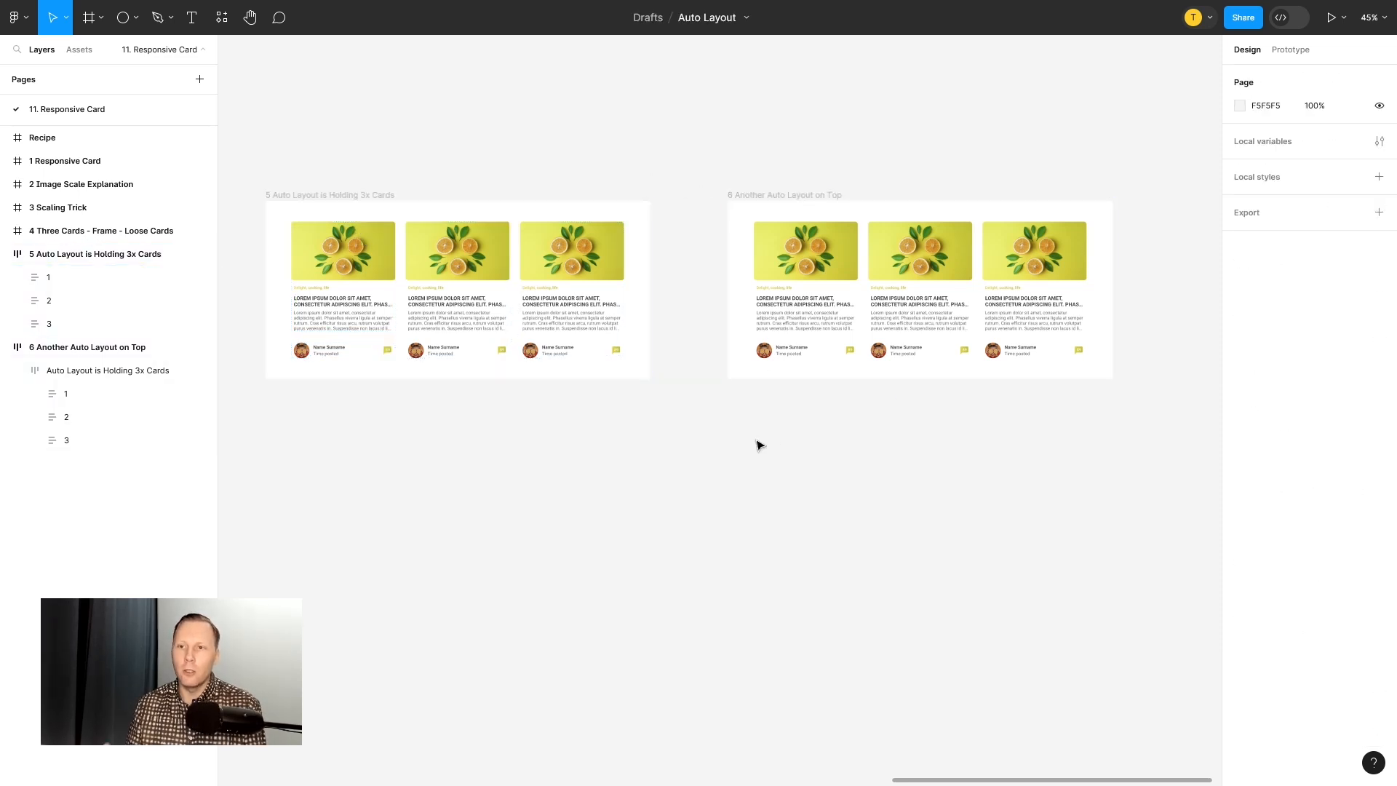